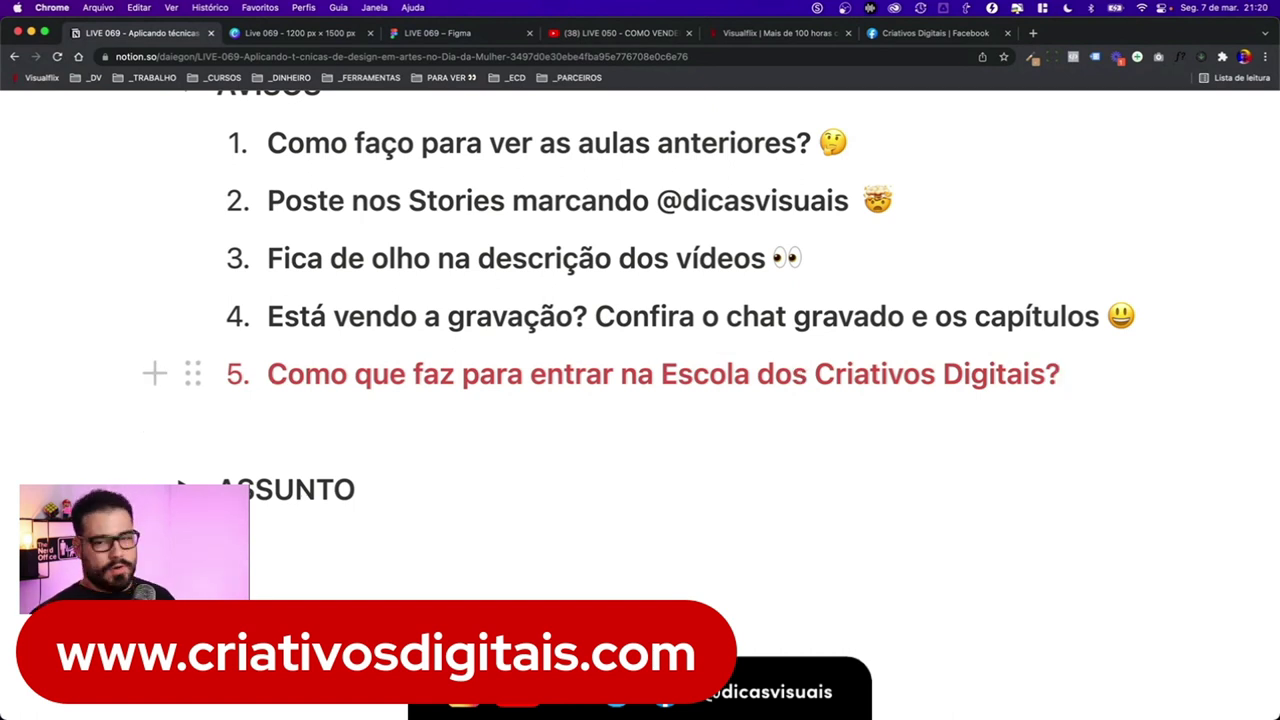
# - Expand the ASSUNTO and Começando do Começo sections of the Notion outline
pyautogui.scroll(-3, 200, 410)
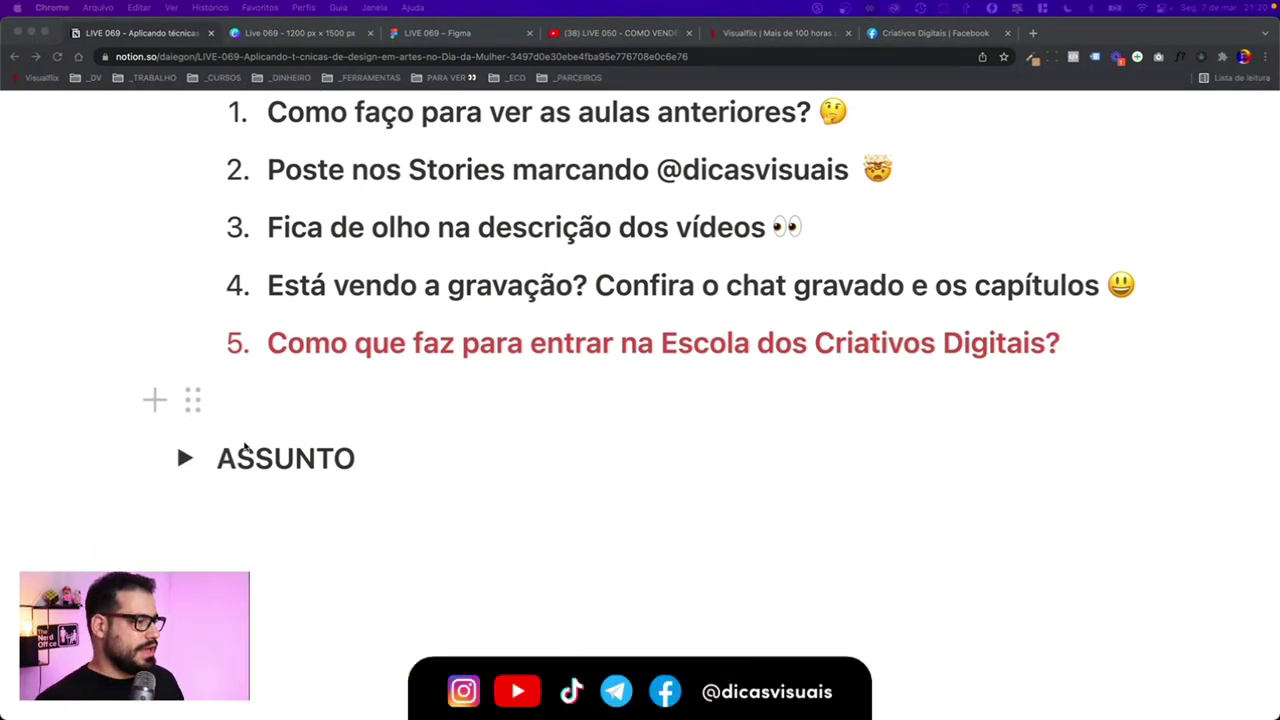
pyautogui.click(185, 328)
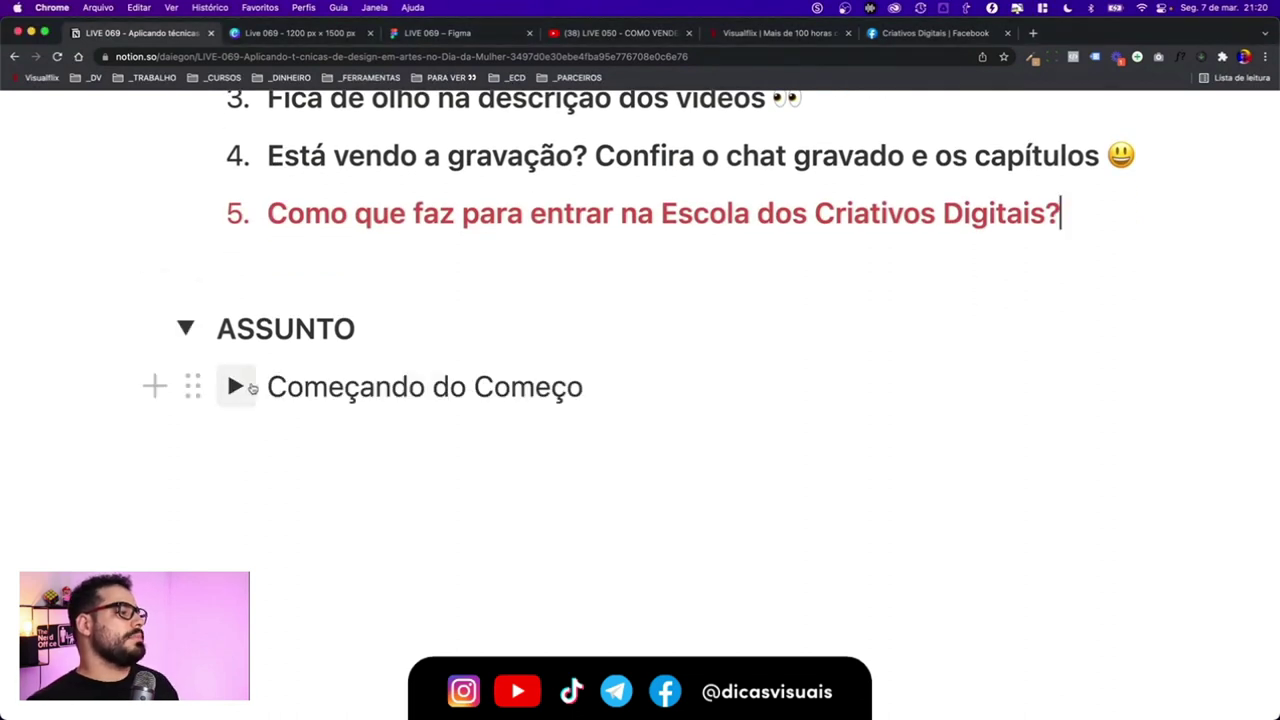
pyautogui.click(233, 385)
pyautogui.scroll(-2, 294, 410)
pyautogui.moveTo(378, 362); pyautogui.dragTo(668, 362)
pyautogui.click(745, 362)
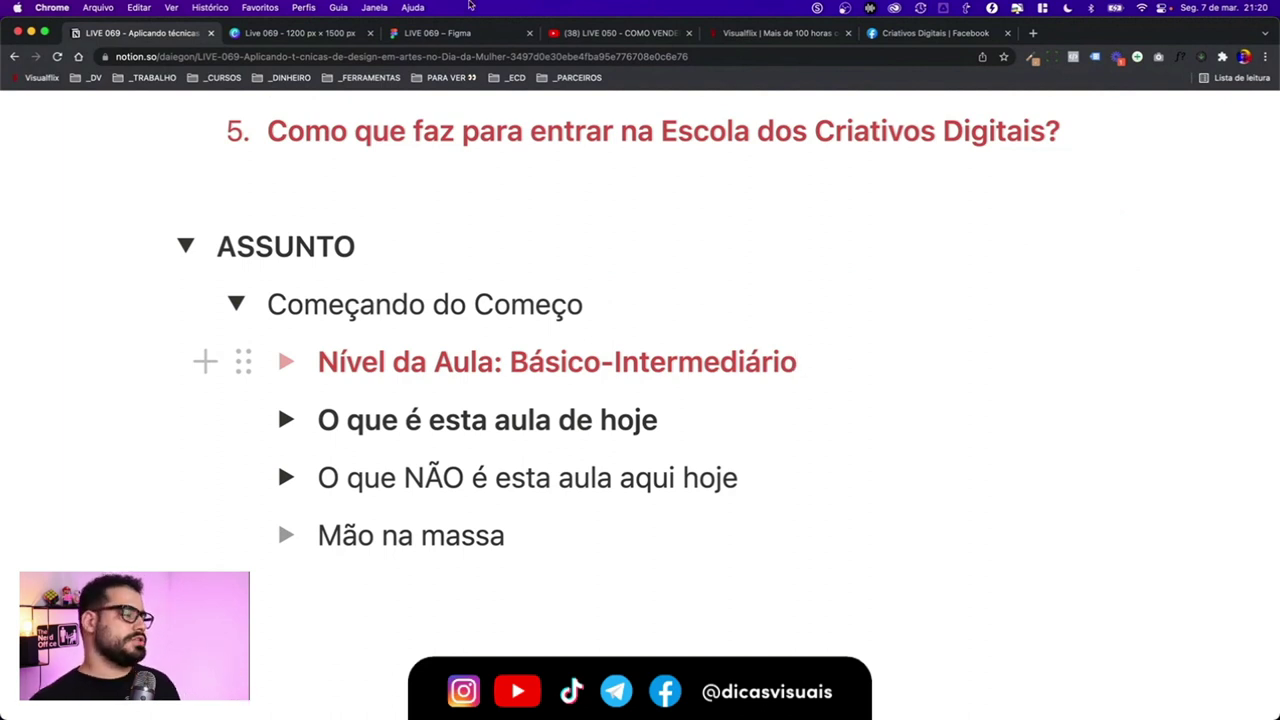
# - Glance at the Canva Women's Day design, then go to the YouTube channel page
pyautogui.click(330, 33)
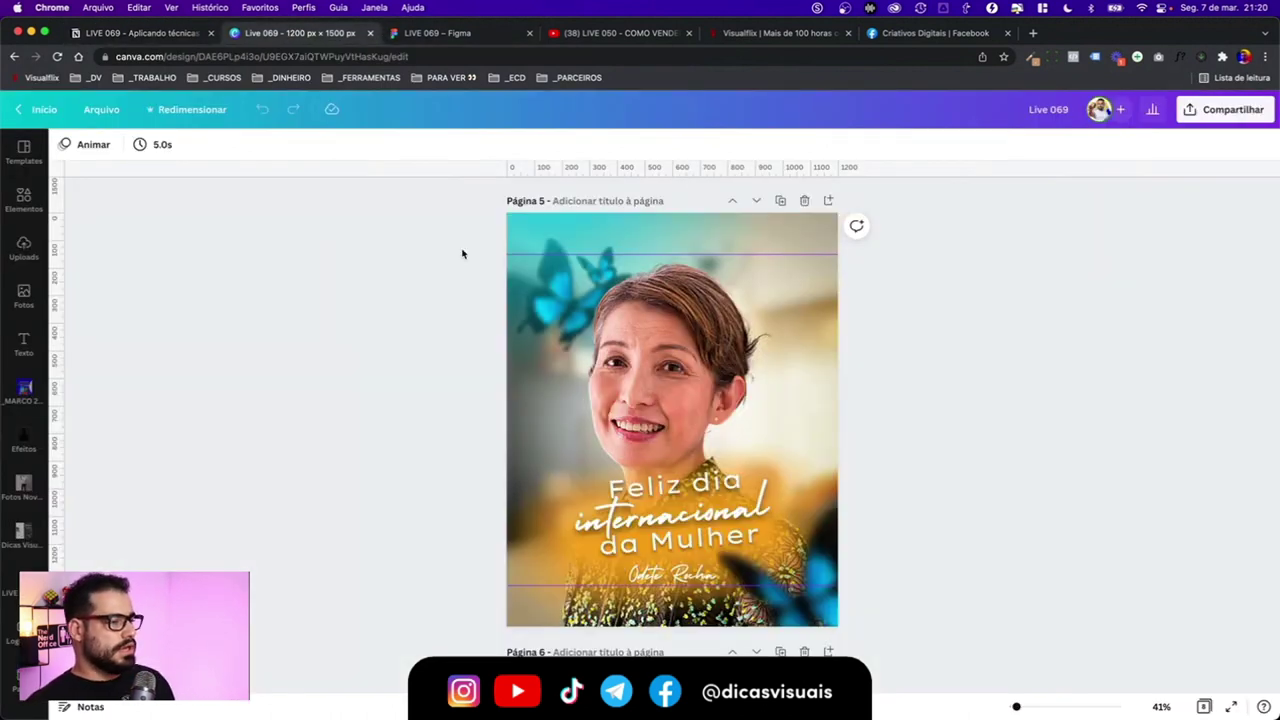
pyautogui.scroll(10, 463, 251)
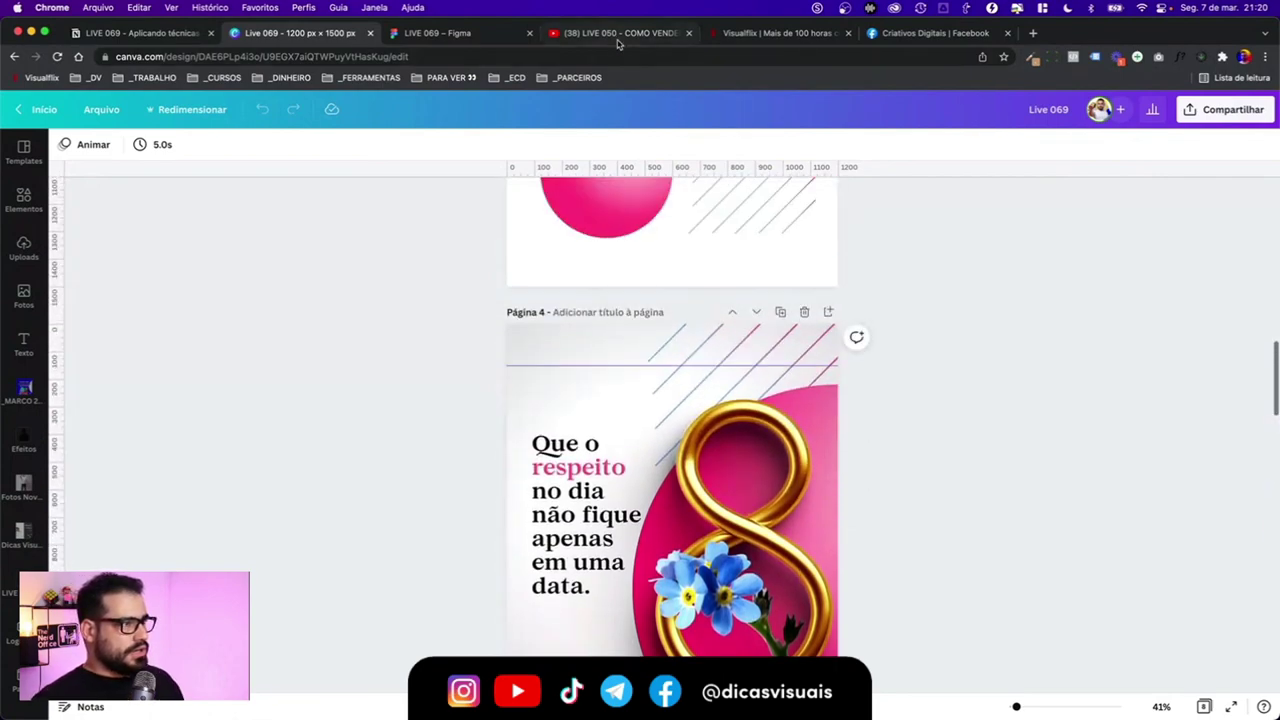
pyautogui.click(615, 35)
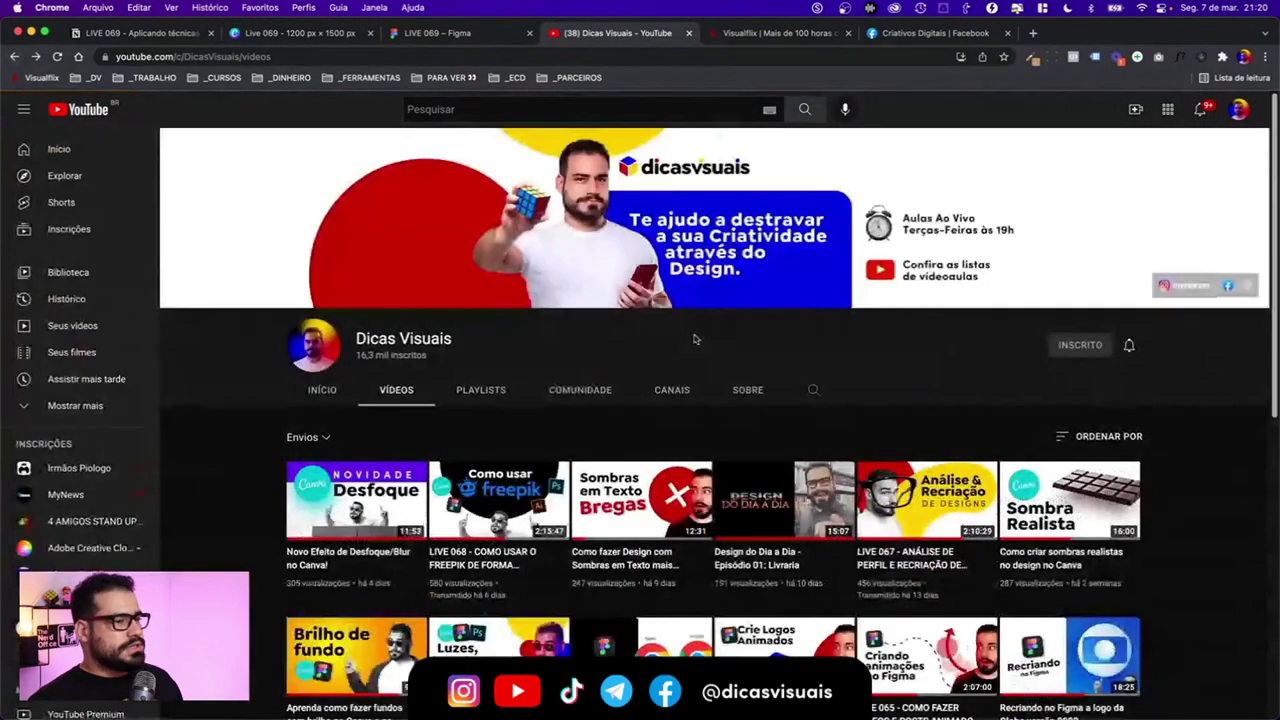
# - Browse down the Dicas Visuais video list, then return to the Notion outline
pyautogui.scroll(-5, 812, 433)
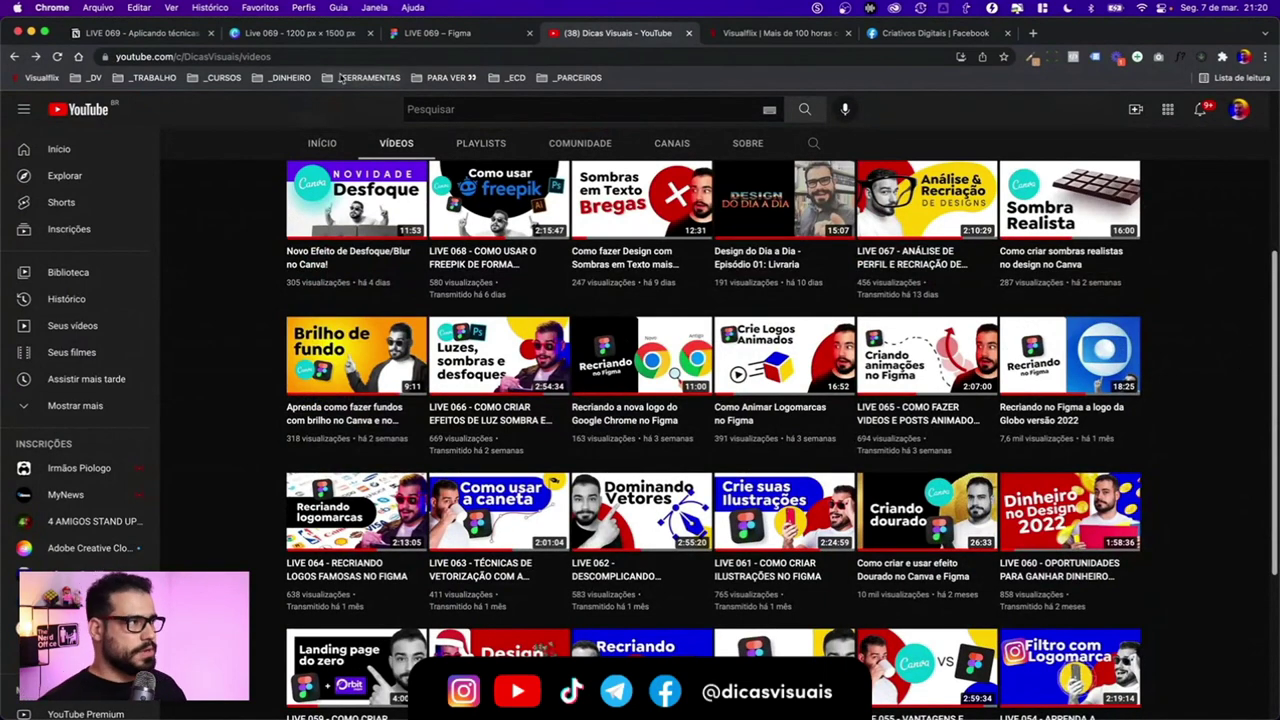
pyautogui.click(150, 33)
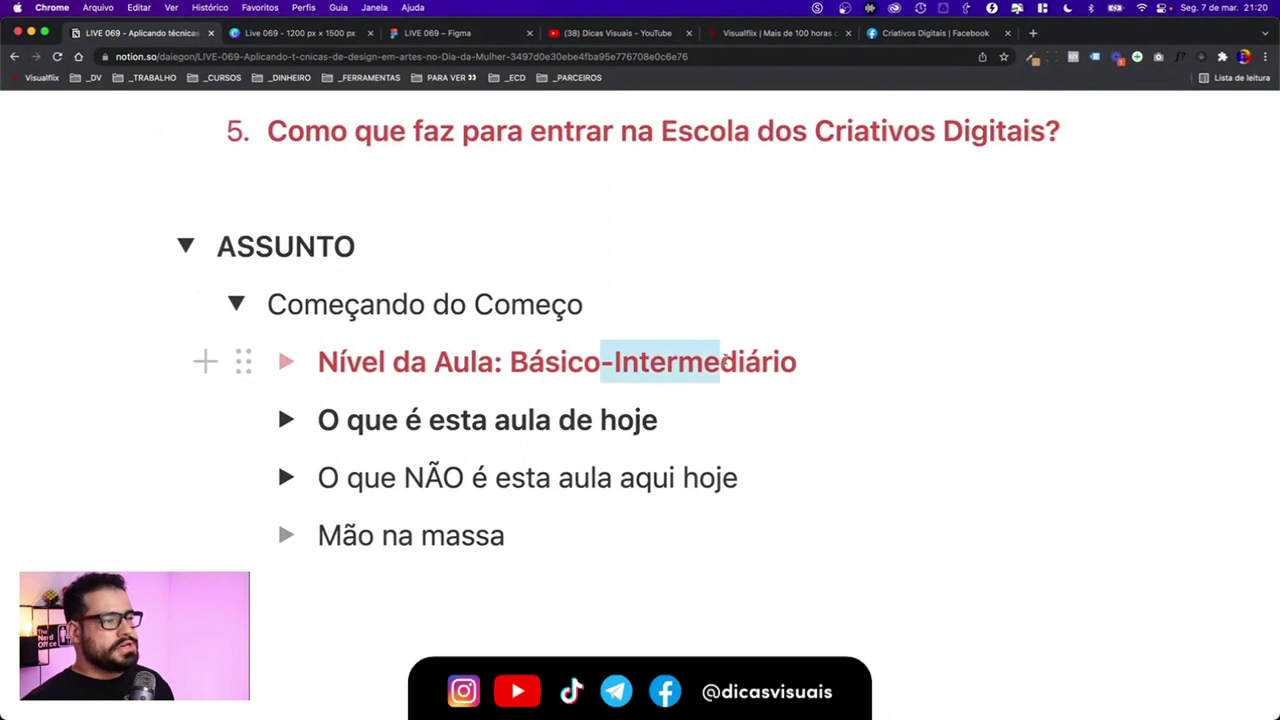
# - Highlight 'Intermediário' on the Nível da Aula line, then switch back to the Canva design
pyautogui.click(738, 361)
pyautogui.moveTo(805, 359); pyautogui.dragTo(610, 361)
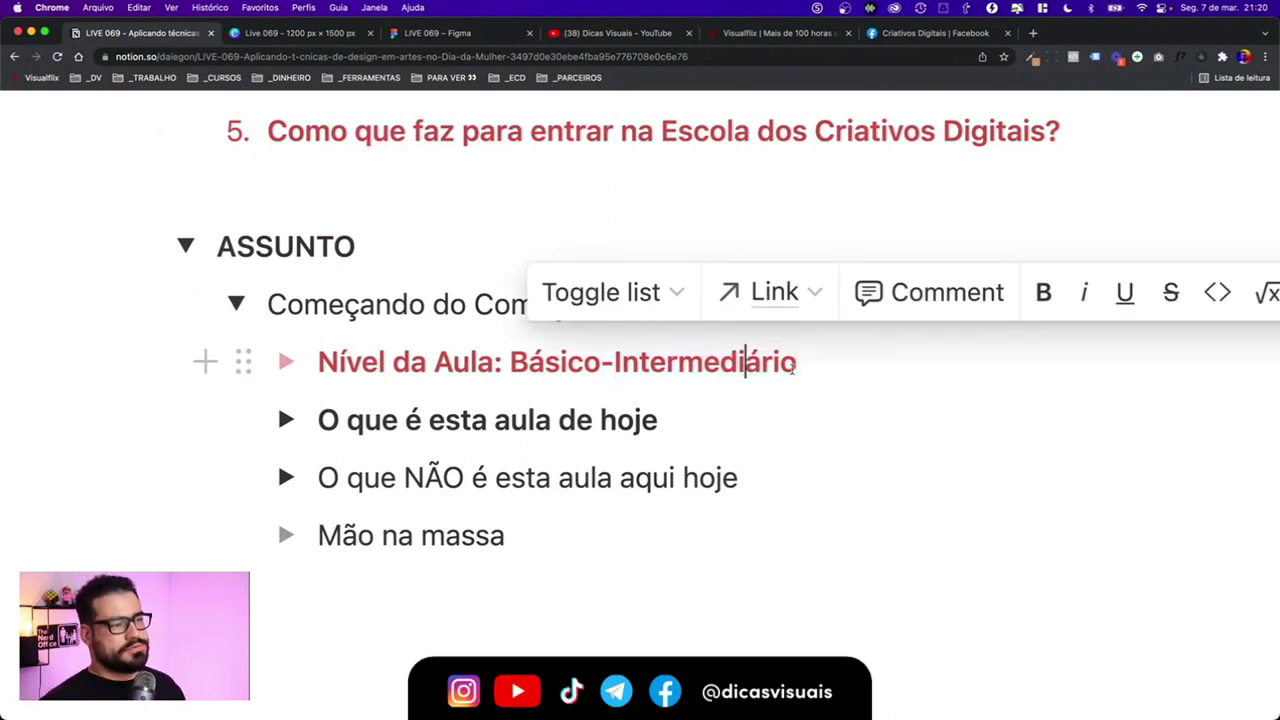
pyautogui.click(836, 360)
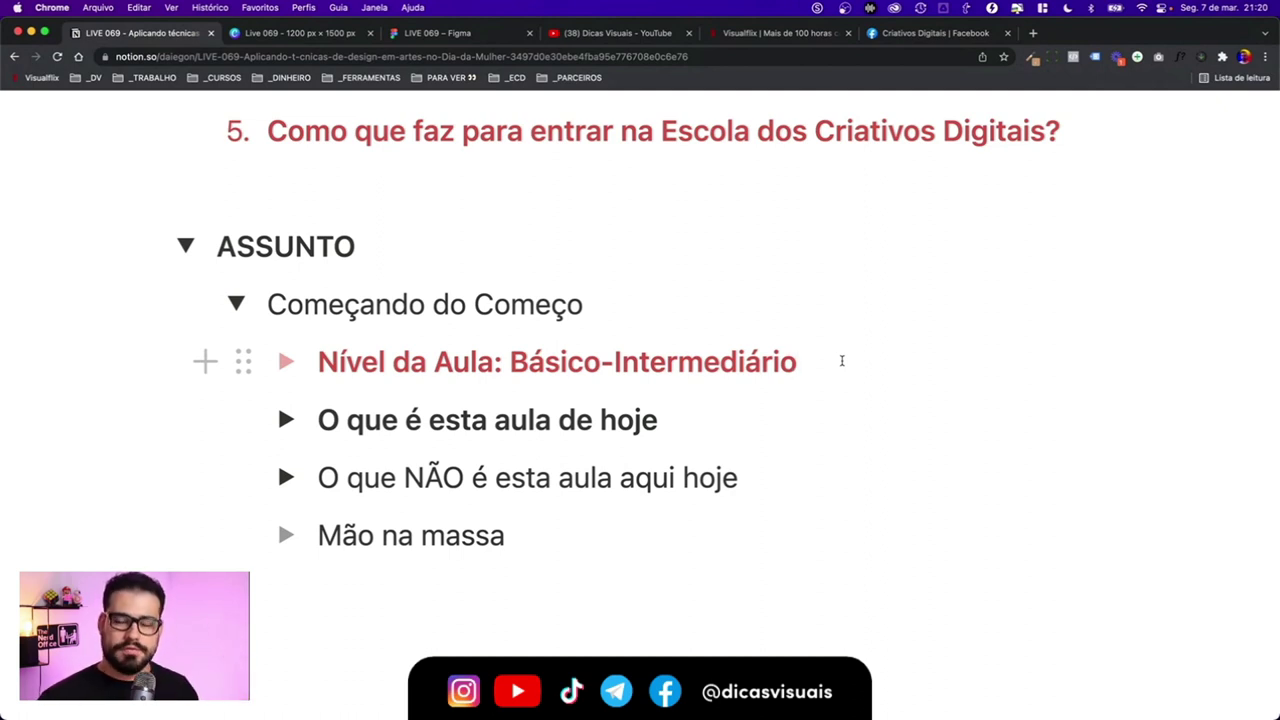
pyautogui.moveTo(840, 358); pyautogui.dragTo(610, 362)
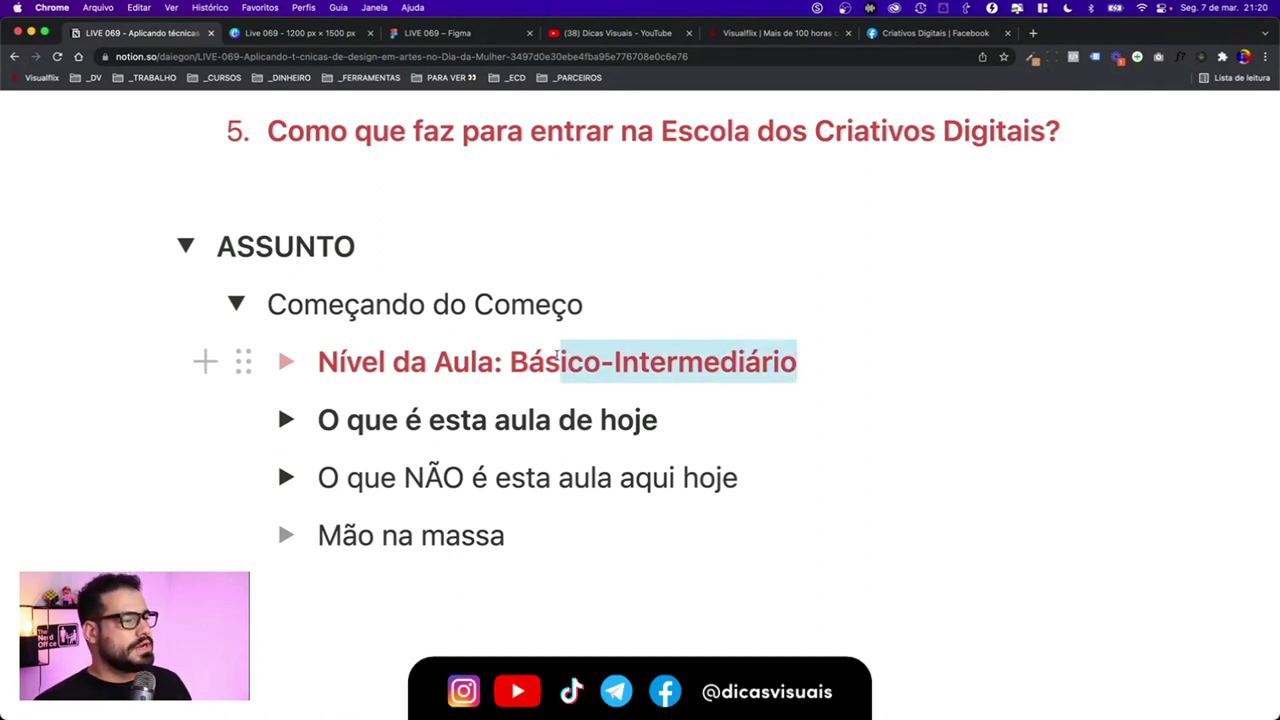
pyautogui.click(680, 362)
pyautogui.click(326, 38)
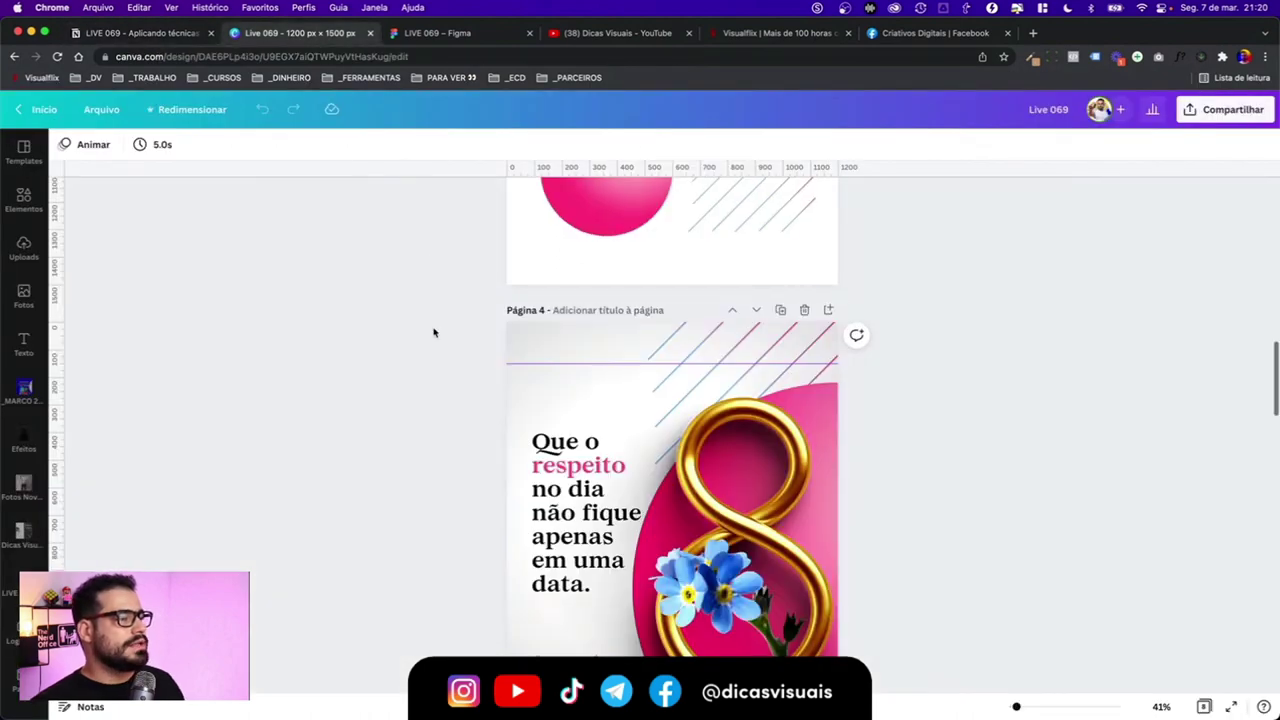
# - Look through Canva pages 4 to 6, then return to the Notion outline
pyautogui.scroll(-8, 434, 332)
pyautogui.scroll(-15, 434, 332)
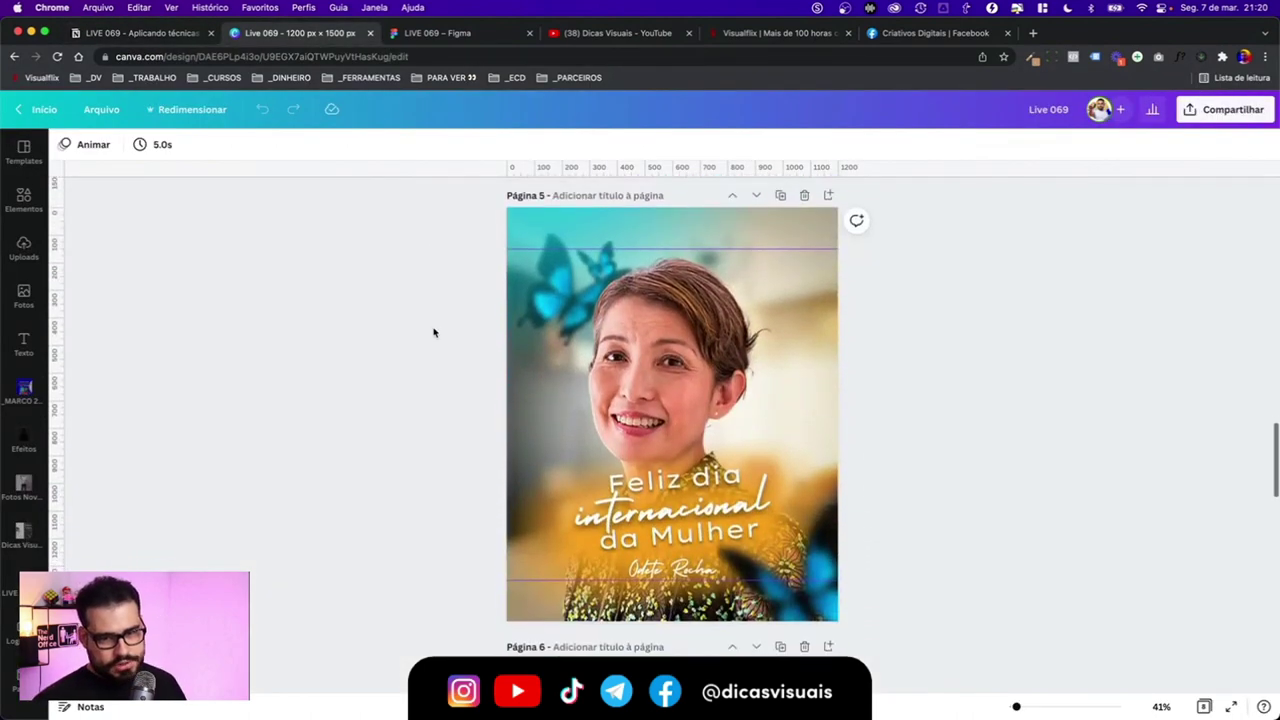
pyautogui.scroll(6, 434, 332)
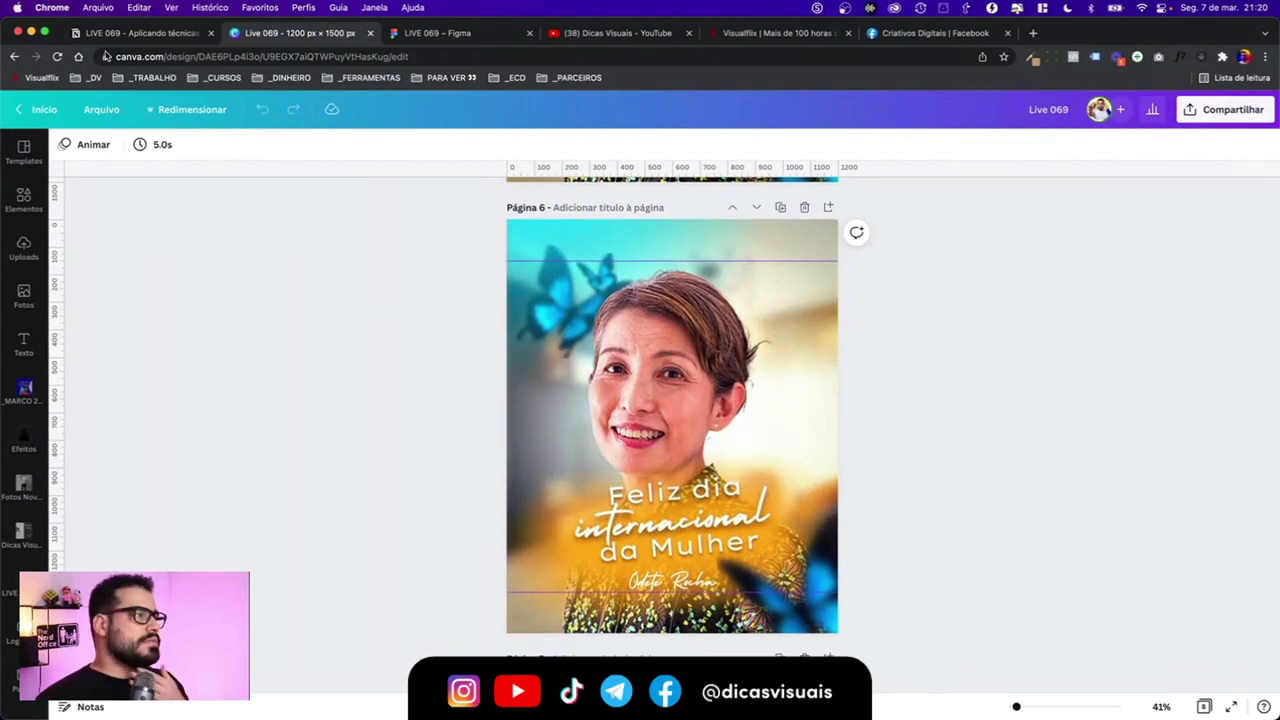
pyautogui.click(135, 33)
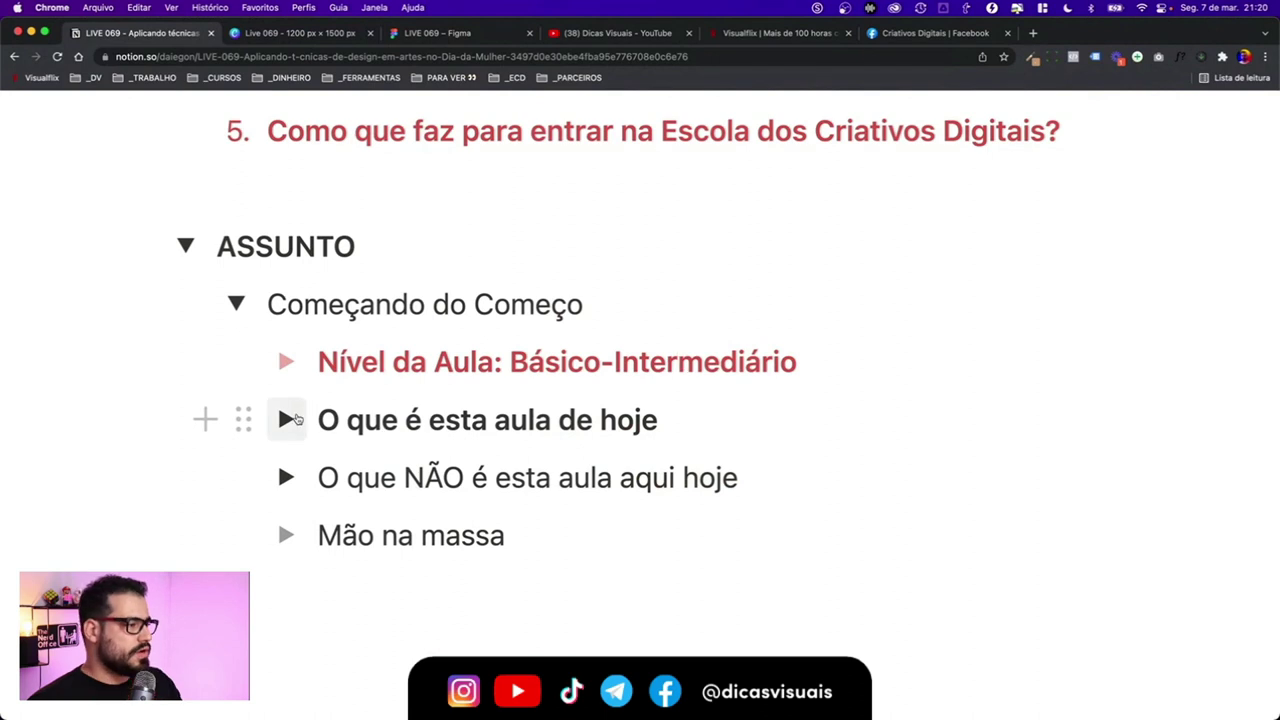
# - Reveal the 'Conjunto de técnicas para elevar o nível do seu design' bullet, then switch to Canva page 6
pyautogui.click(286, 420)
pyautogui.scroll(-2, 420, 410)
pyautogui.moveTo(443, 395); pyautogui.dragTo(947, 414)
pyautogui.press('Right')
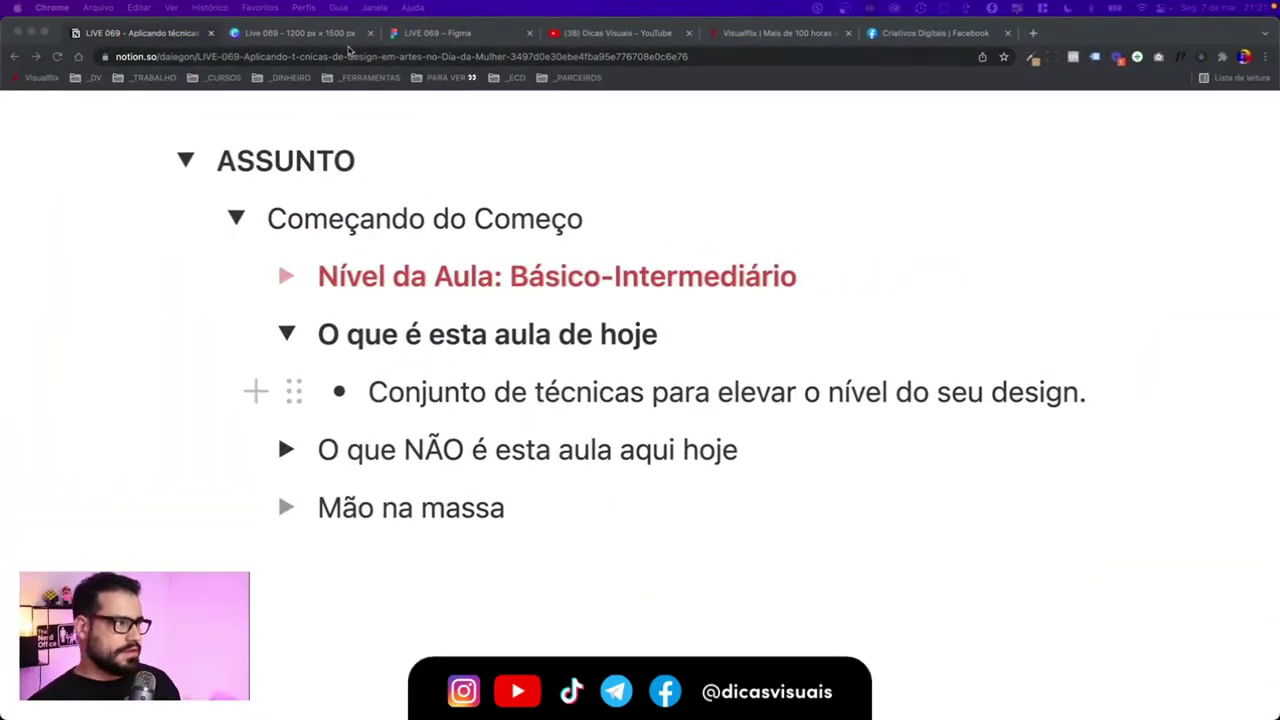
pyautogui.click(340, 33)
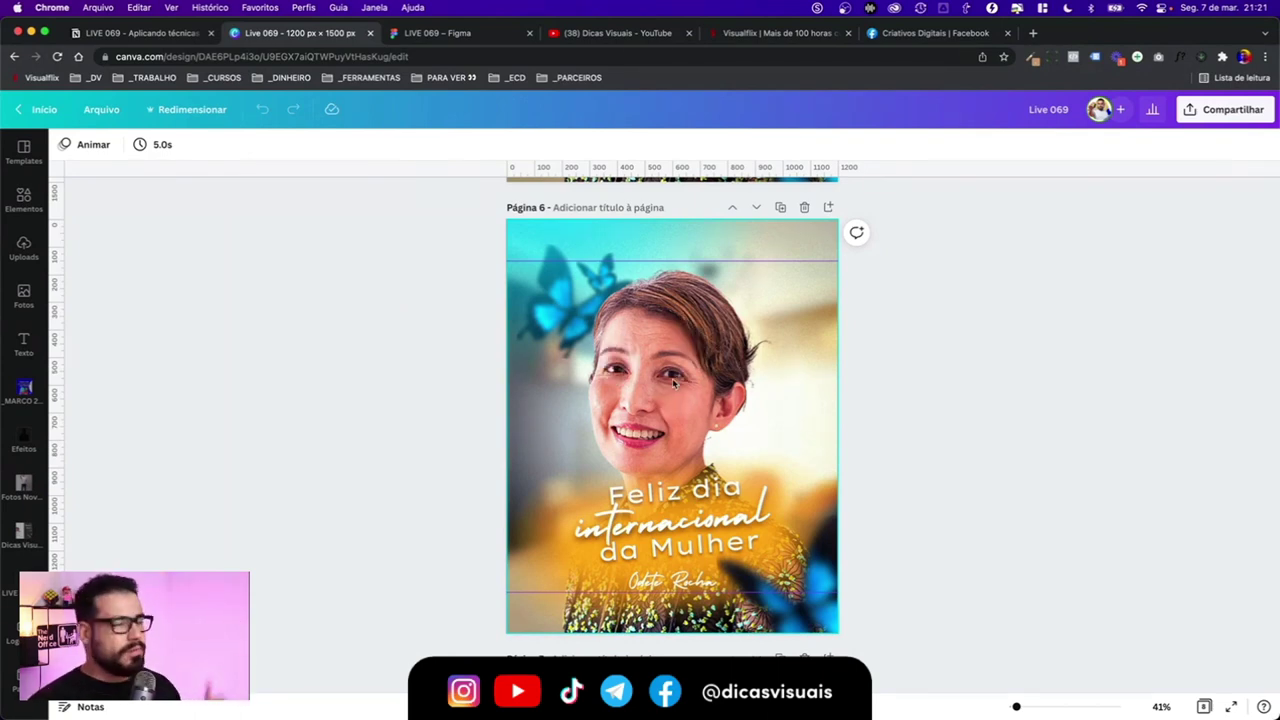
# - Select frame 001 in Figma's LIVE 069 file, pan to Lembre-se, then return to Notion
pyautogui.click(440, 33)
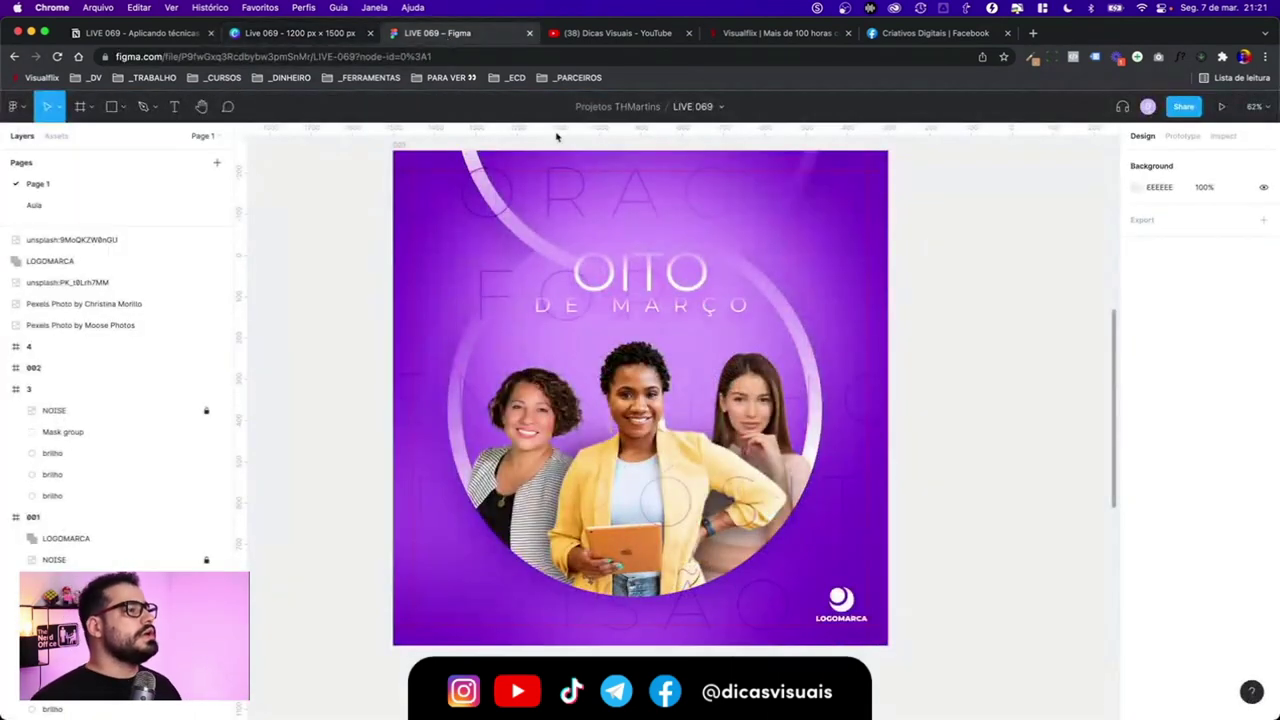
pyautogui.click(650, 430)
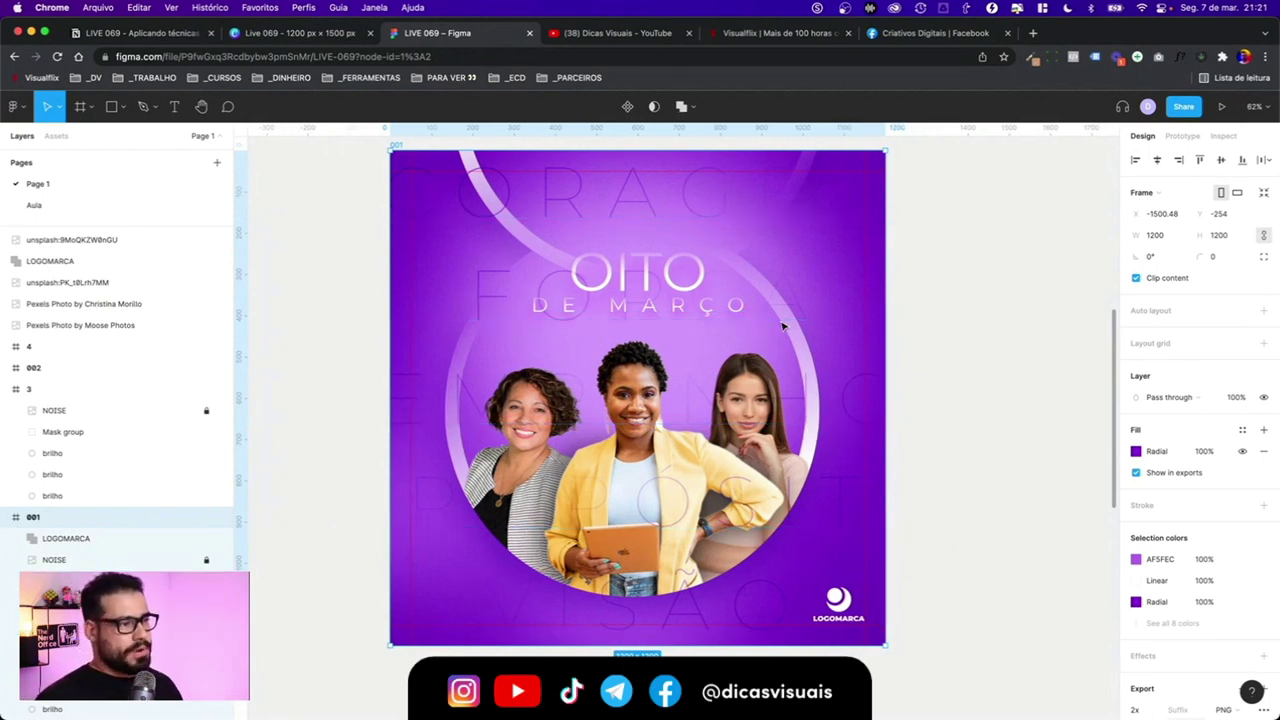
pyautogui.hscroll(-10, 785, 323)
pyautogui.hscroll(-5, 785, 323)
pyautogui.hscroll(3, 785, 323)
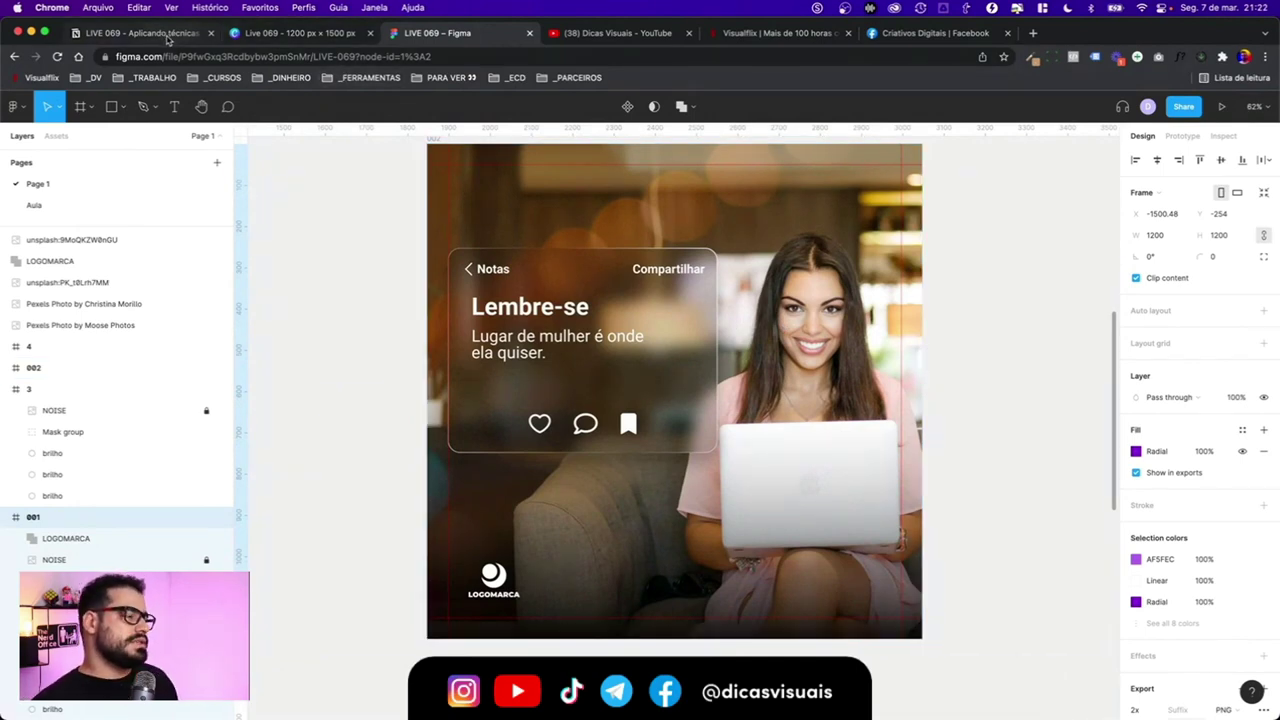
pyautogui.click(160, 33)
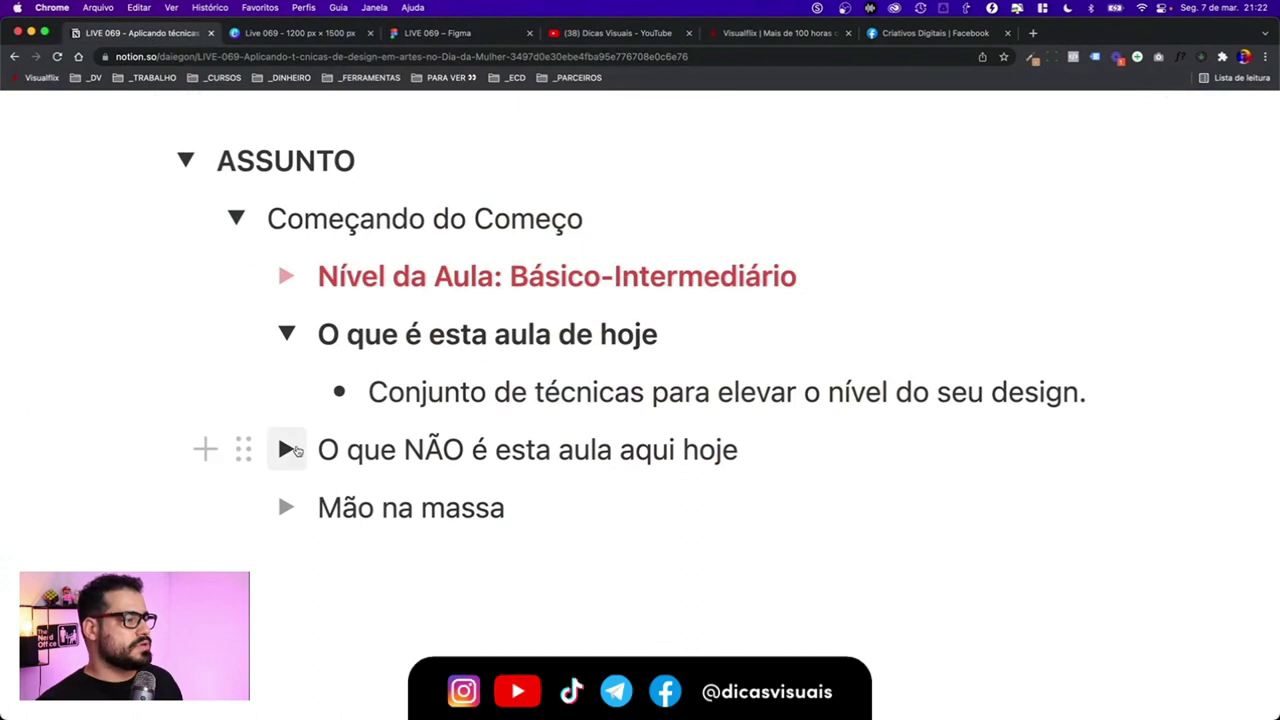
# - Reveal the Women's Day effects bullet under 'O que NÃO é esta aula', then jump to Figma frame 001
pyautogui.click(287, 450)
pyautogui.scroll(-3, 368, 434)
pyautogui.moveTo(378, 327); pyautogui.dragTo(575, 318)
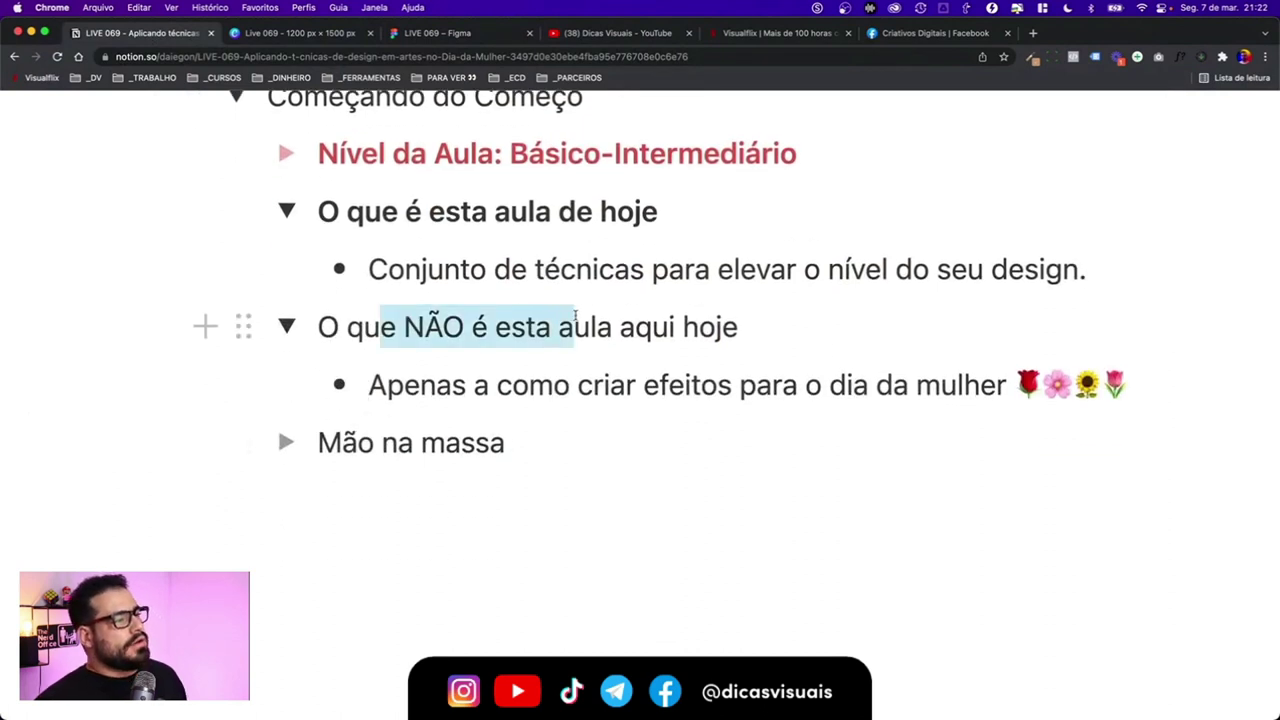
pyautogui.click(575, 318)
pyautogui.scroll(-1, 572, 318)
pyautogui.moveTo(466, 348); pyautogui.dragTo(846, 348)
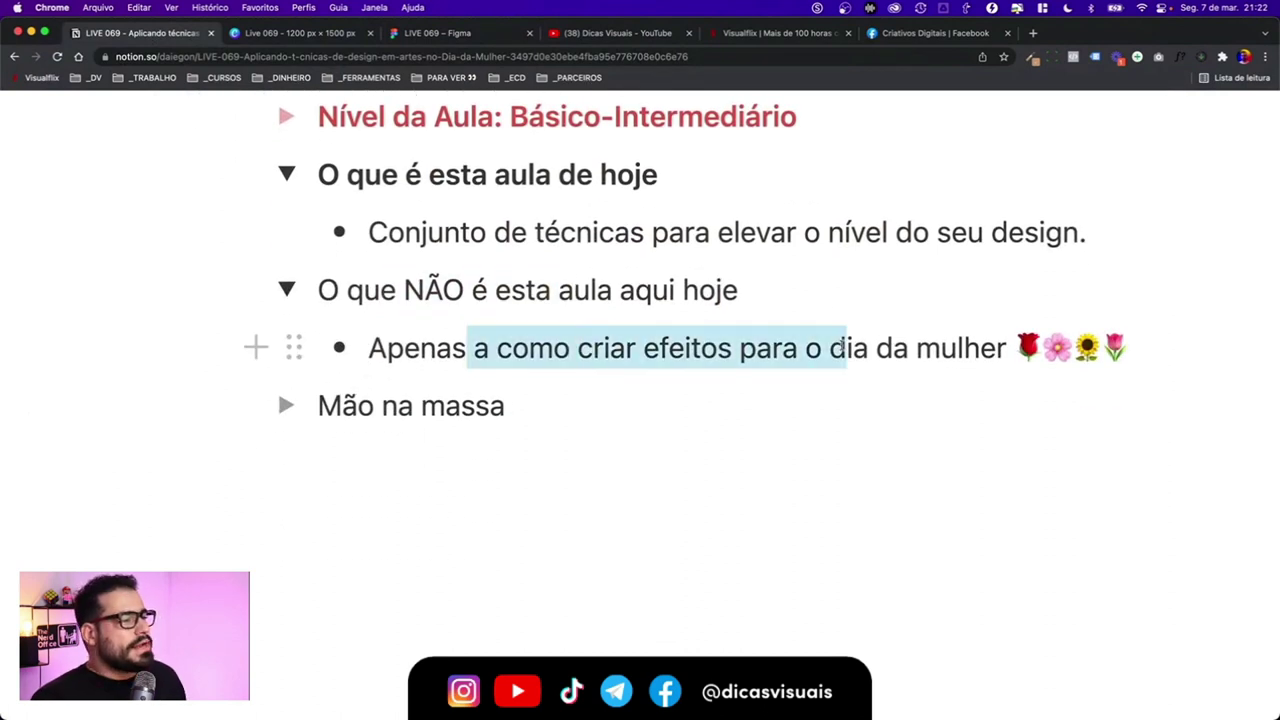
pyautogui.click(846, 348)
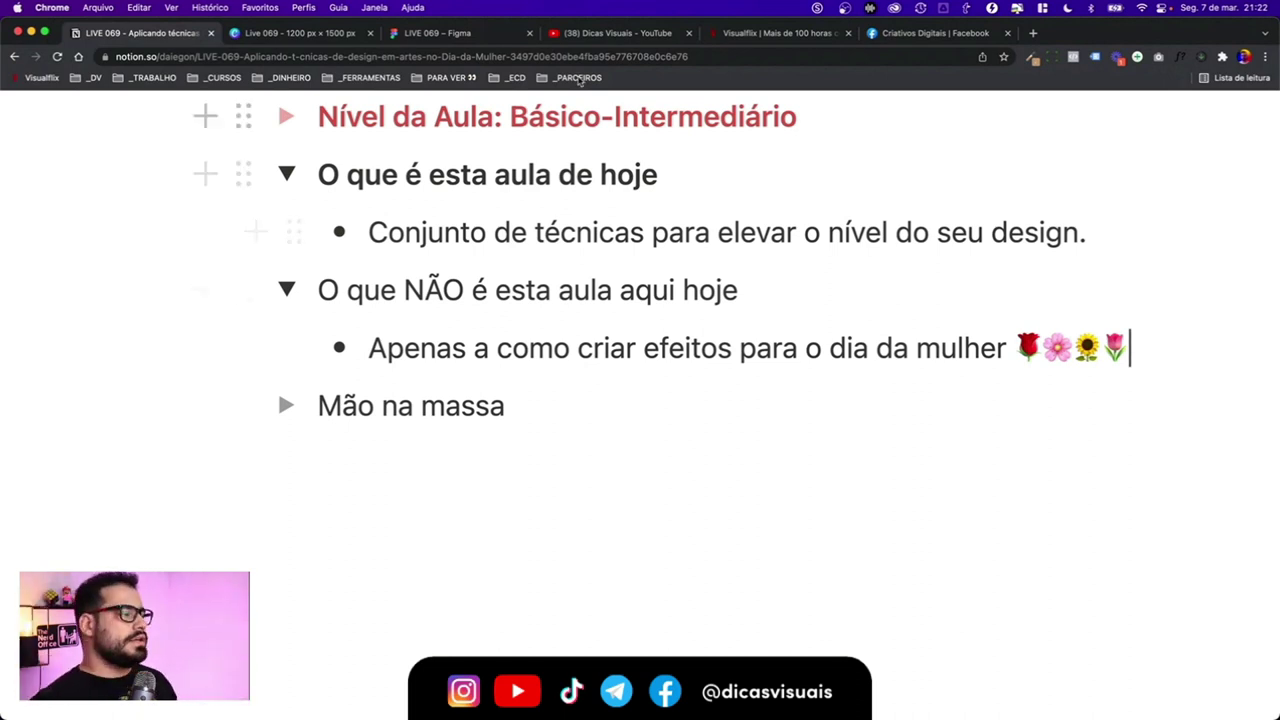
pyautogui.click(437, 33)
pyautogui.hotkey('shift', 'n')
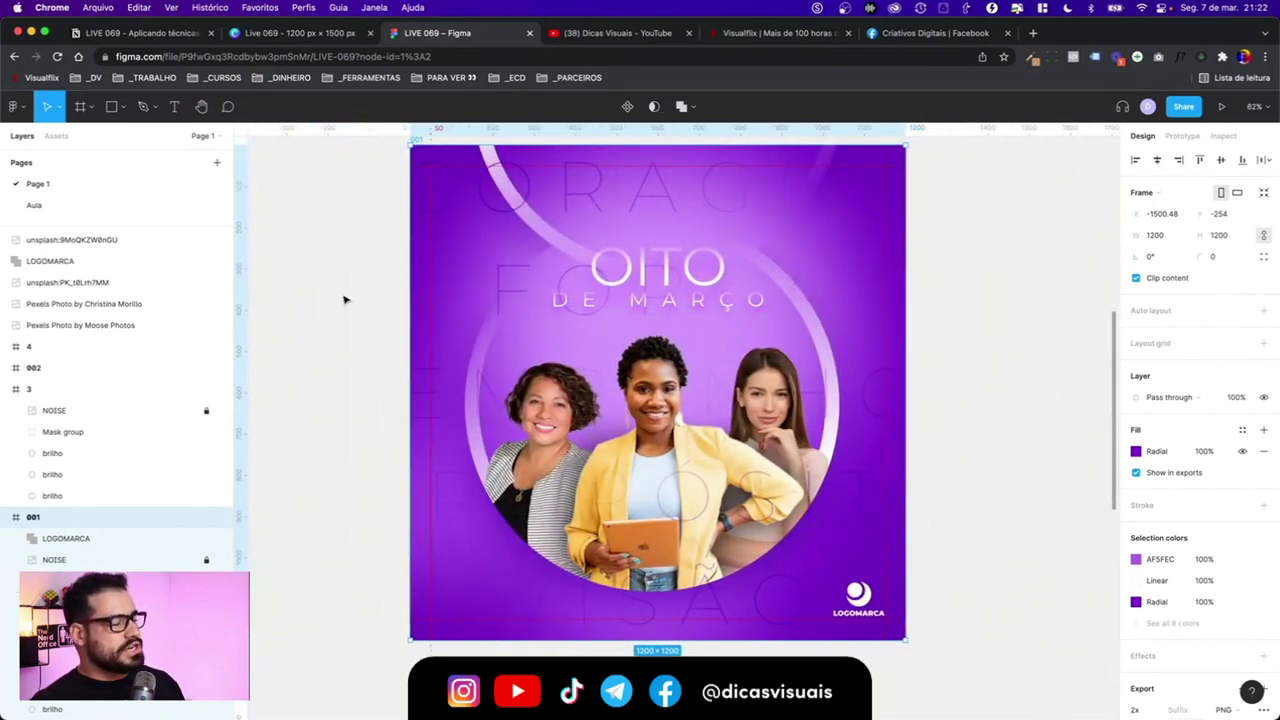
# - Deselect frame 001 in Figma and switch to the Canva Women's Day pages
pyautogui.click(348, 254)
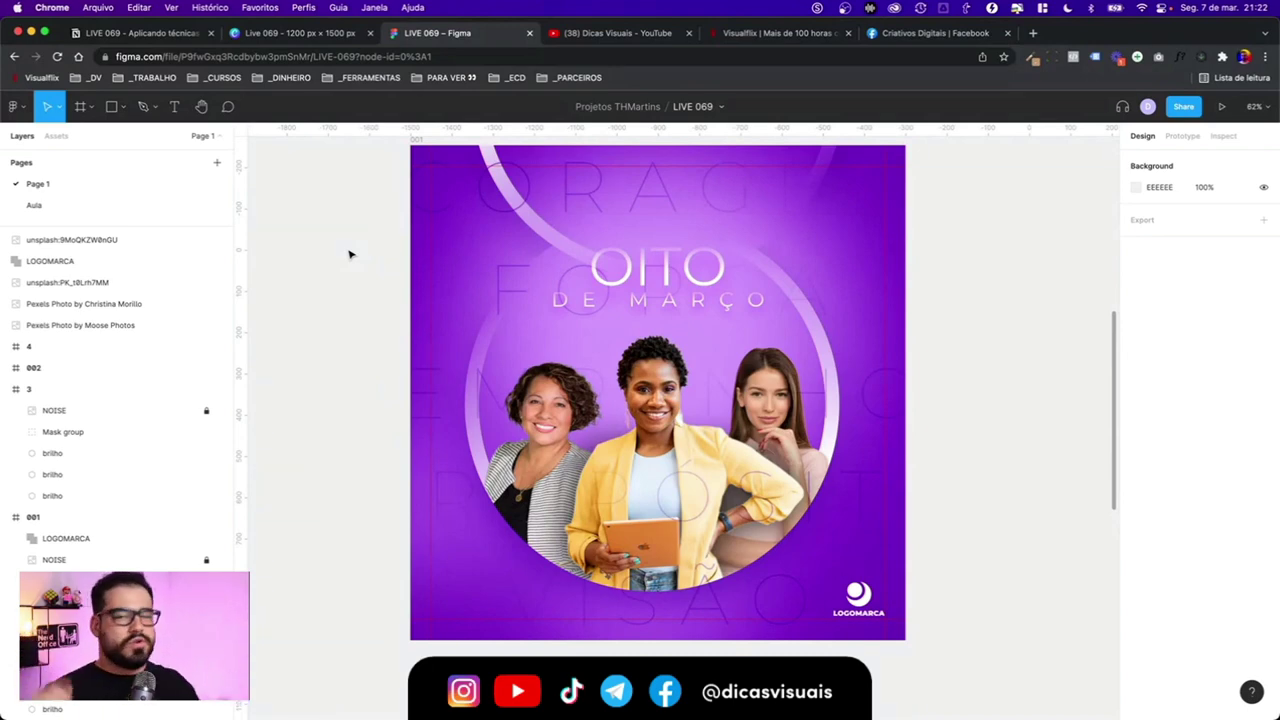
pyautogui.click(340, 32)
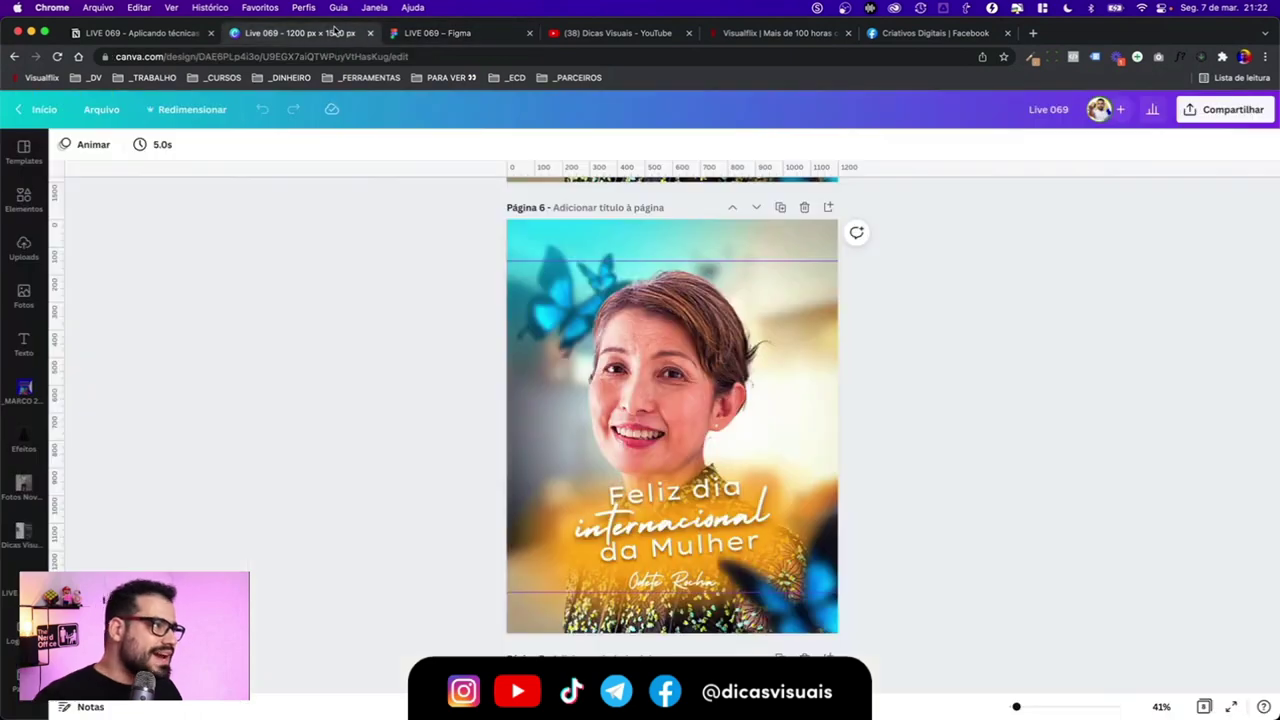
# - Scroll Canva back to page 4's golden 8 post, then return to the Notion notes
pyautogui.scroll(10, 440, 266)
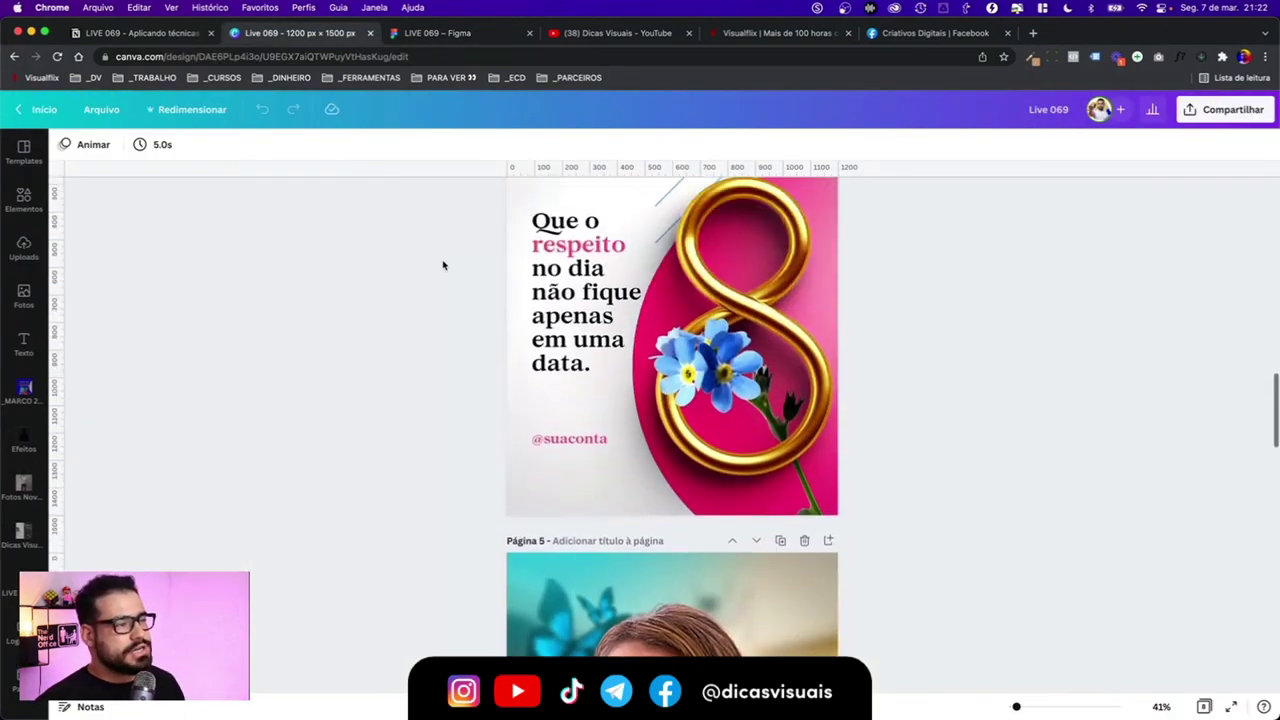
pyautogui.scroll(-2, 443, 265)
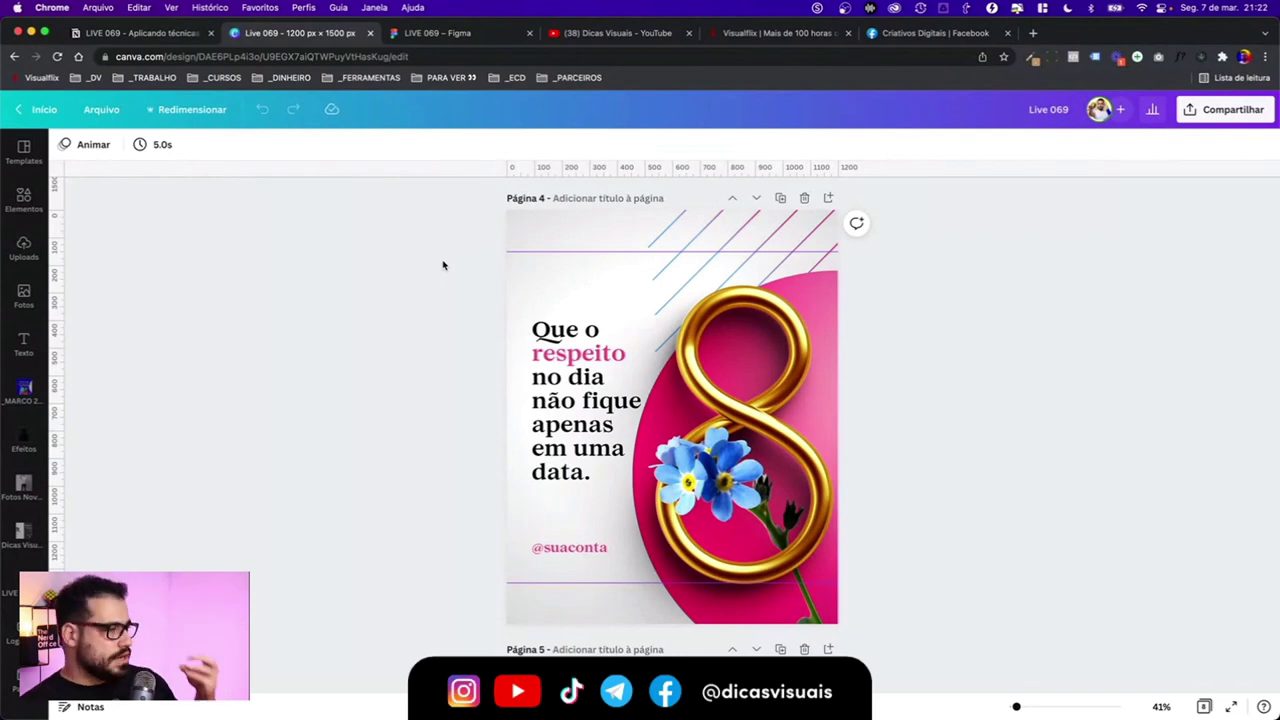
pyautogui.click(140, 32)
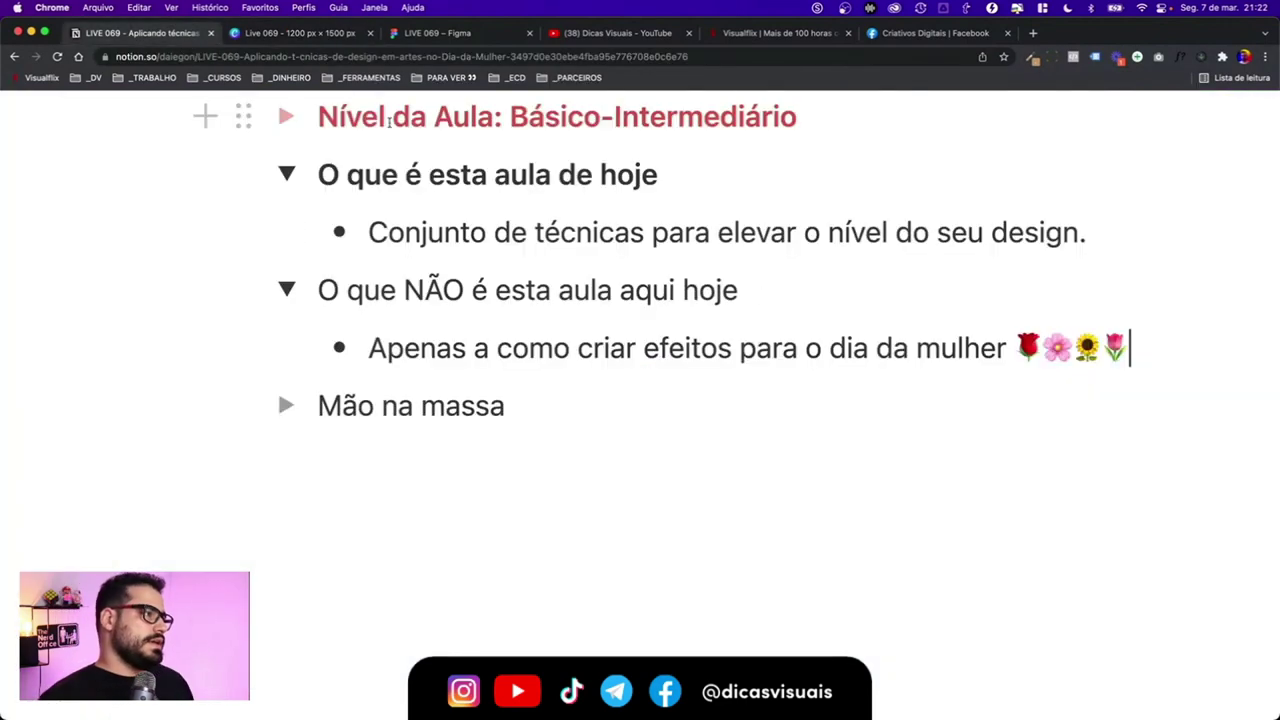
# - Select the 'Mão na massa' line in the Notion notes and make it bold
pyautogui.click(980, 348)
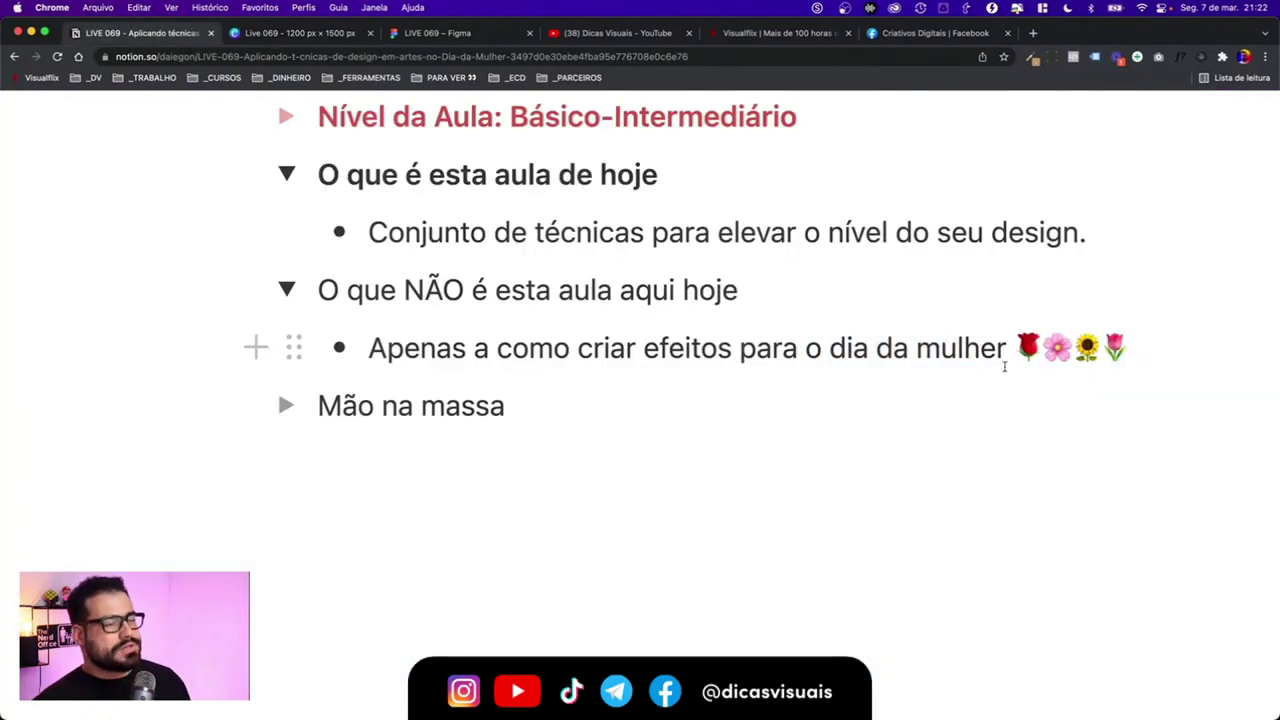
pyautogui.moveTo(1135, 348); pyautogui.dragTo(1123, 349)
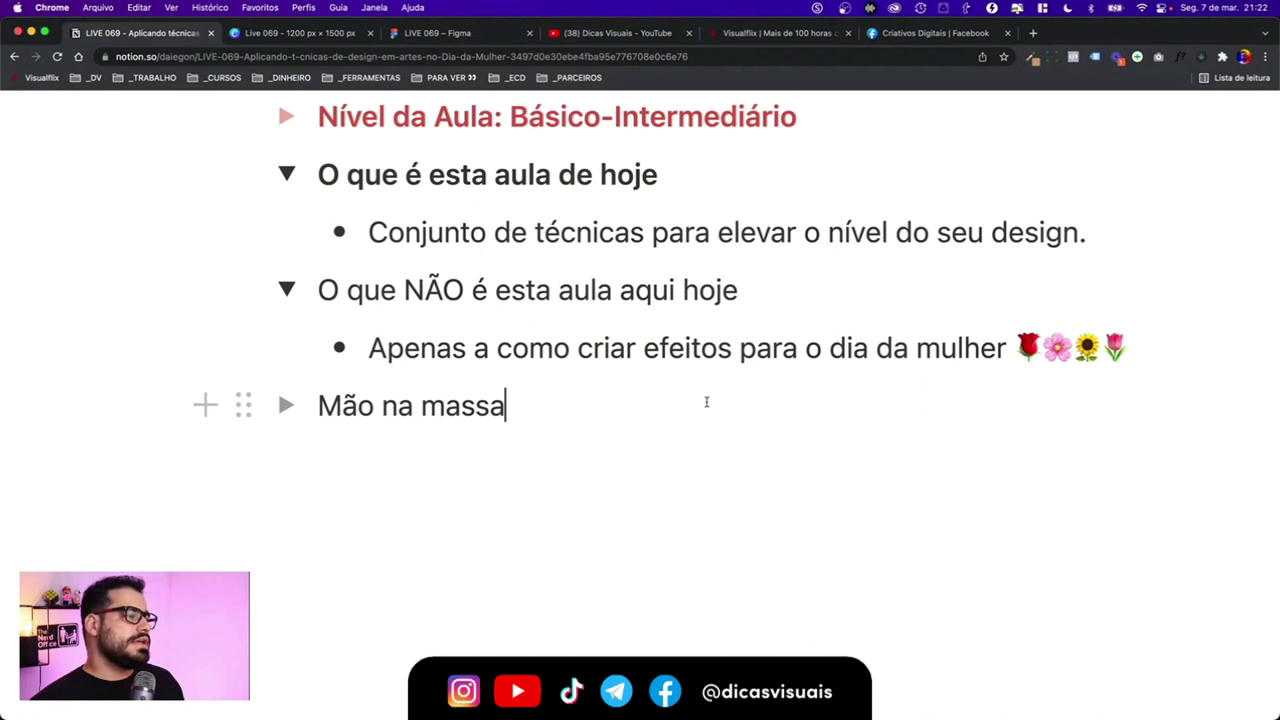
pyautogui.moveTo(706, 401); pyautogui.dragTo(316, 406)
pyautogui.click(537, 409)
pyautogui.moveTo(537, 409); pyautogui.dragTo(323, 407)
pyautogui.press('super+b')
pyautogui.click(600, 403)
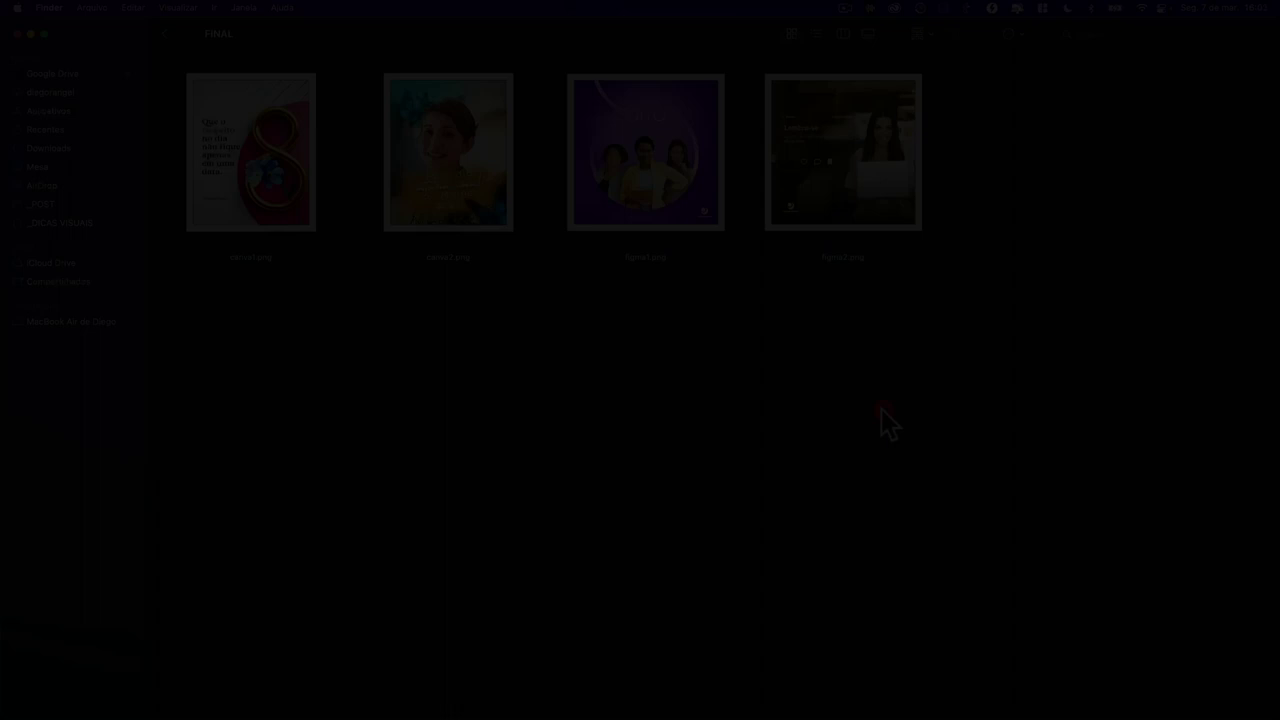
pyautogui.click(881, 408)
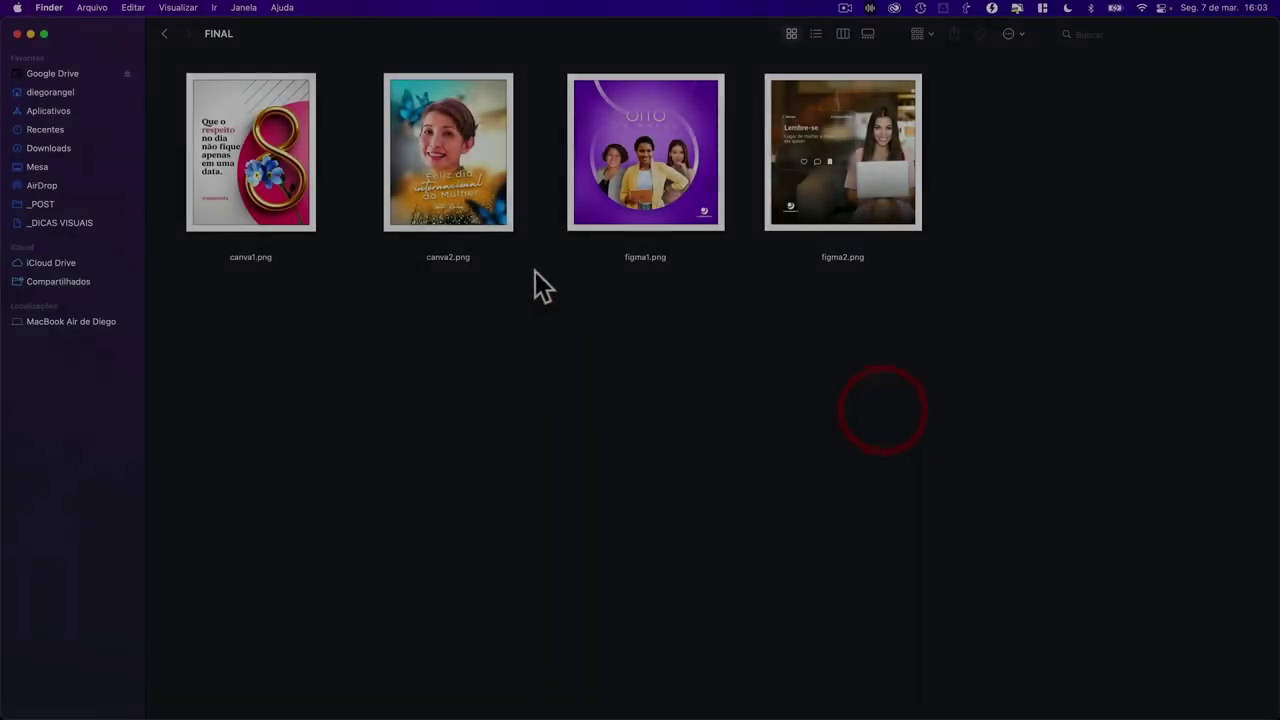
# - Quick Look canva1.png and step through the finished designs to figma2.png
pyautogui.click(278, 162)
pyautogui.press('space')
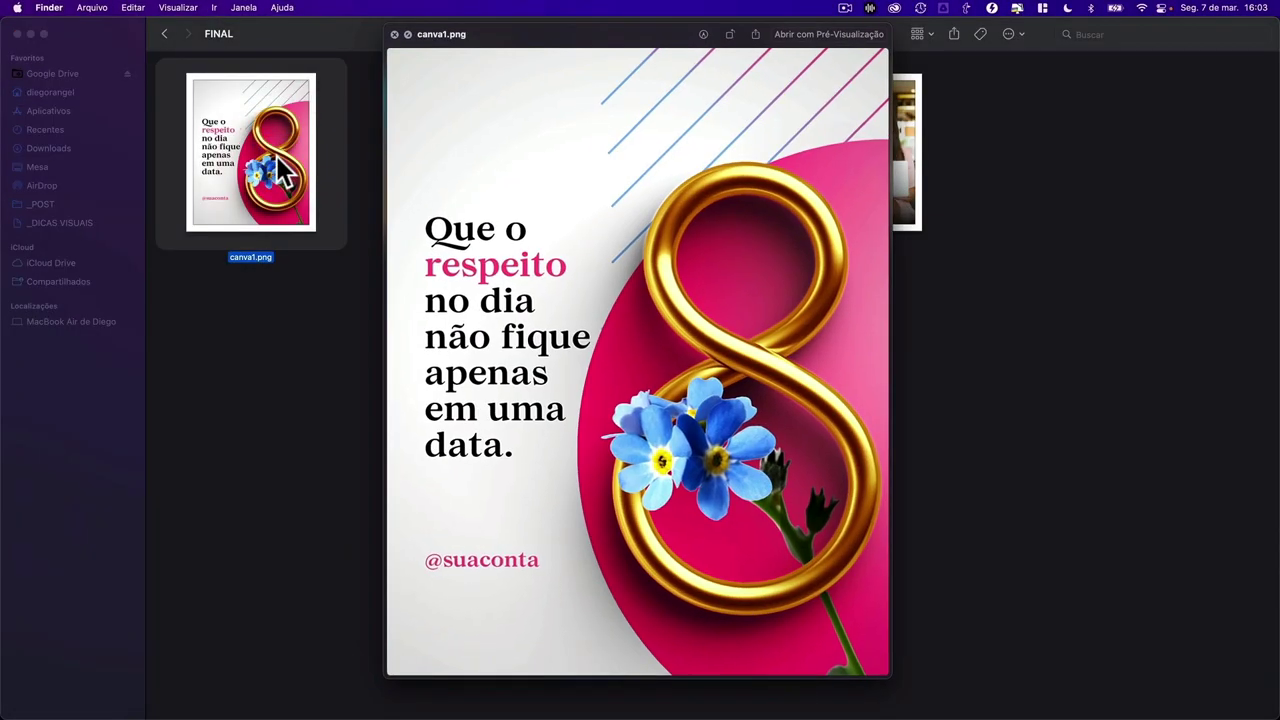
pyautogui.press('Right')
pyautogui.press('Right')
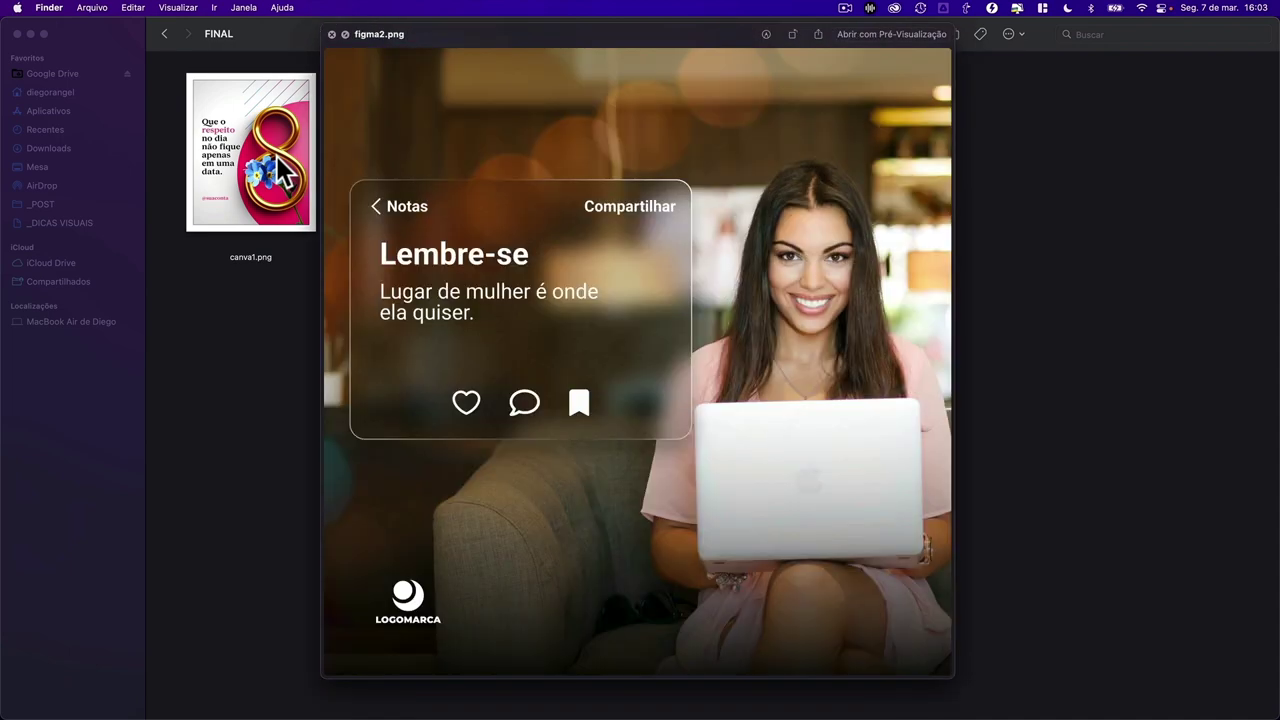
pyautogui.press('Left')
pyautogui.press('Left')
pyautogui.press('Left')
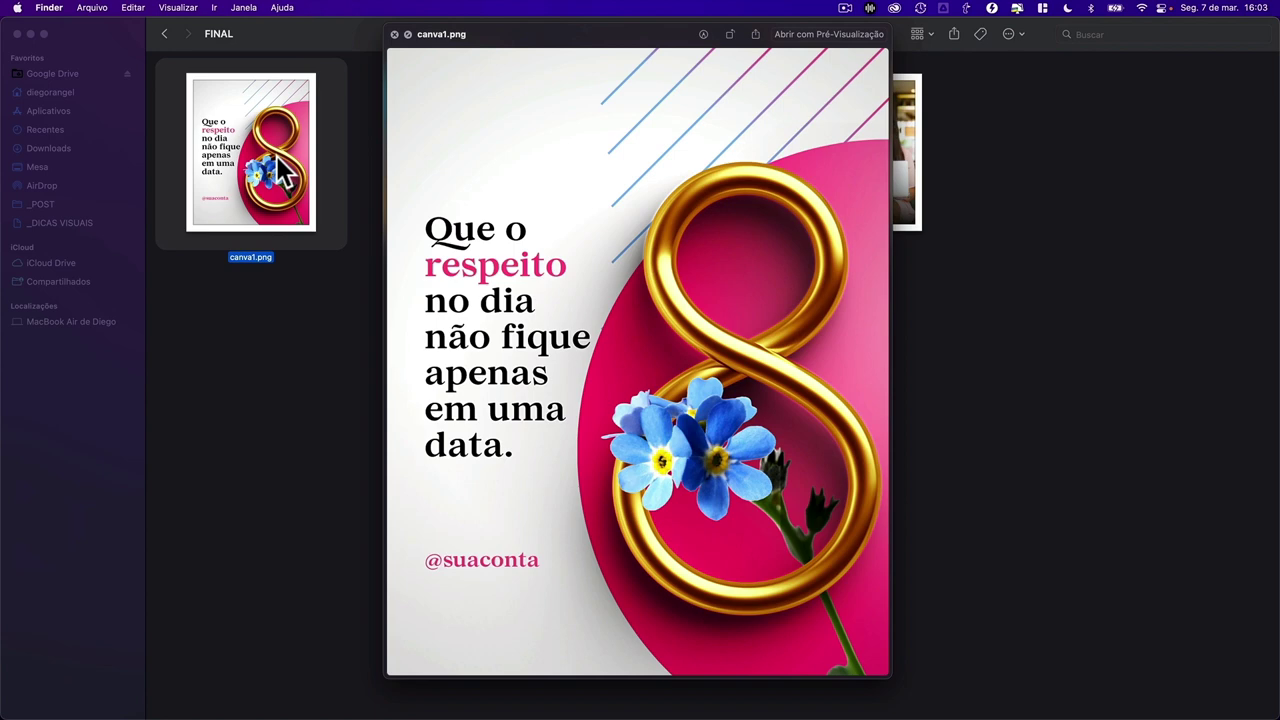
pyautogui.press('Right')
pyautogui.press('Right')
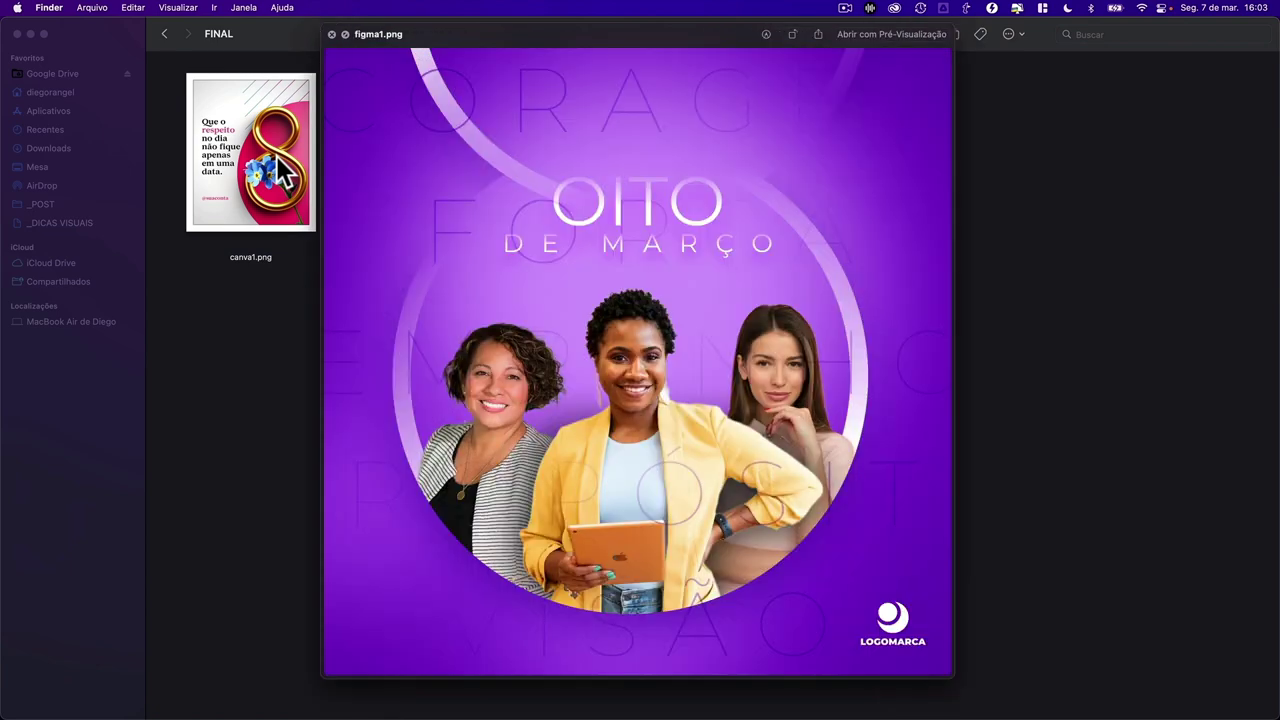
pyautogui.press('Right')
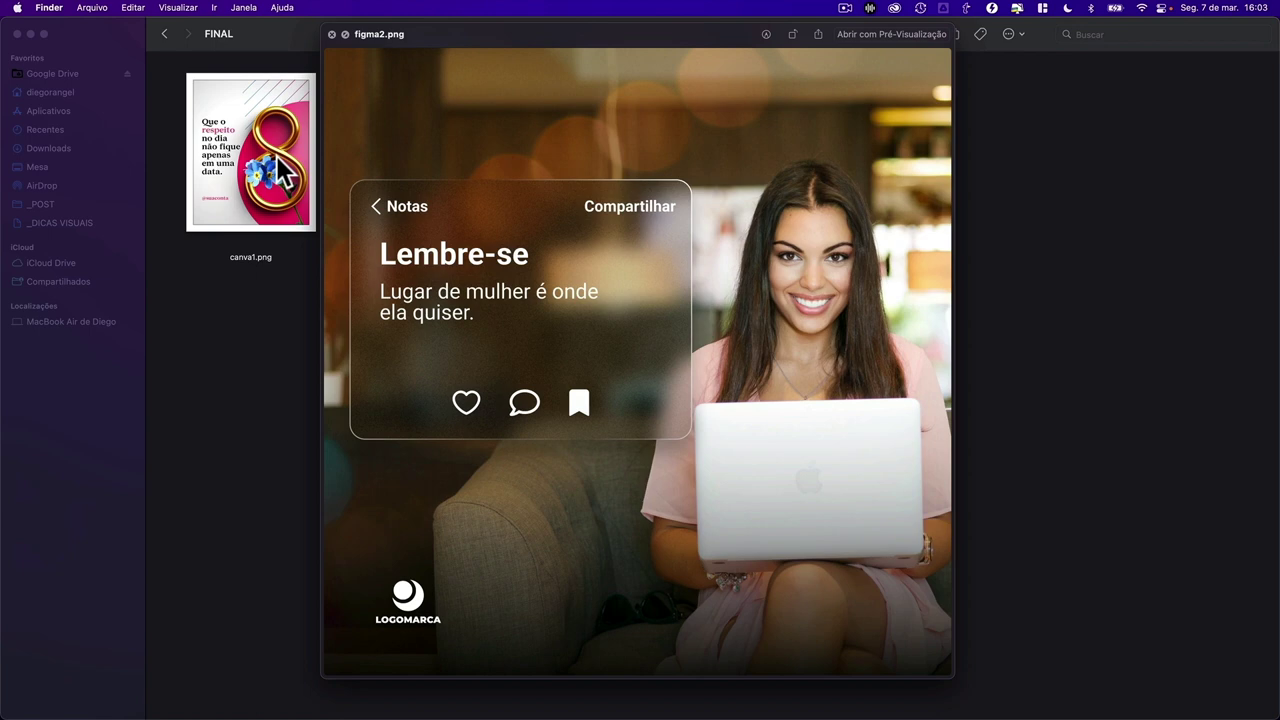
pyautogui.press('space')
# - Select canva2.png, glance at the Freepik desktop, and return to the _LIVES folder
pyautogui.click(493, 352)
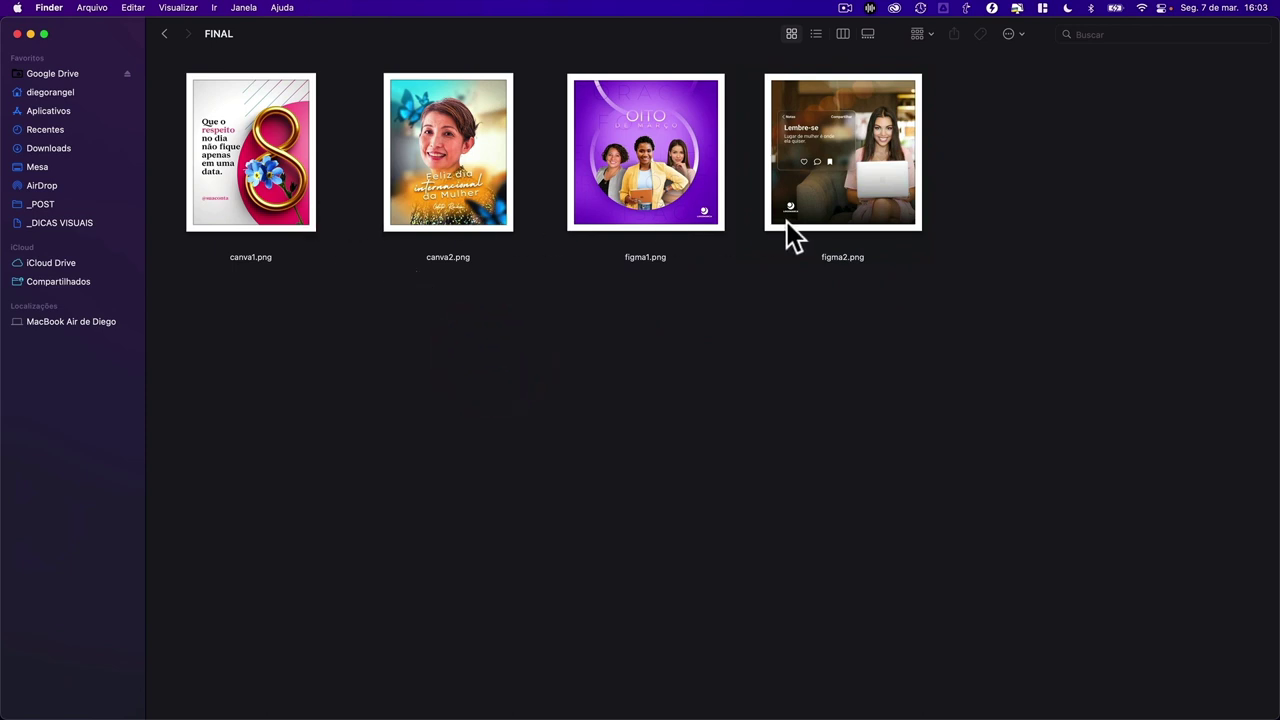
pyautogui.click(460, 214)
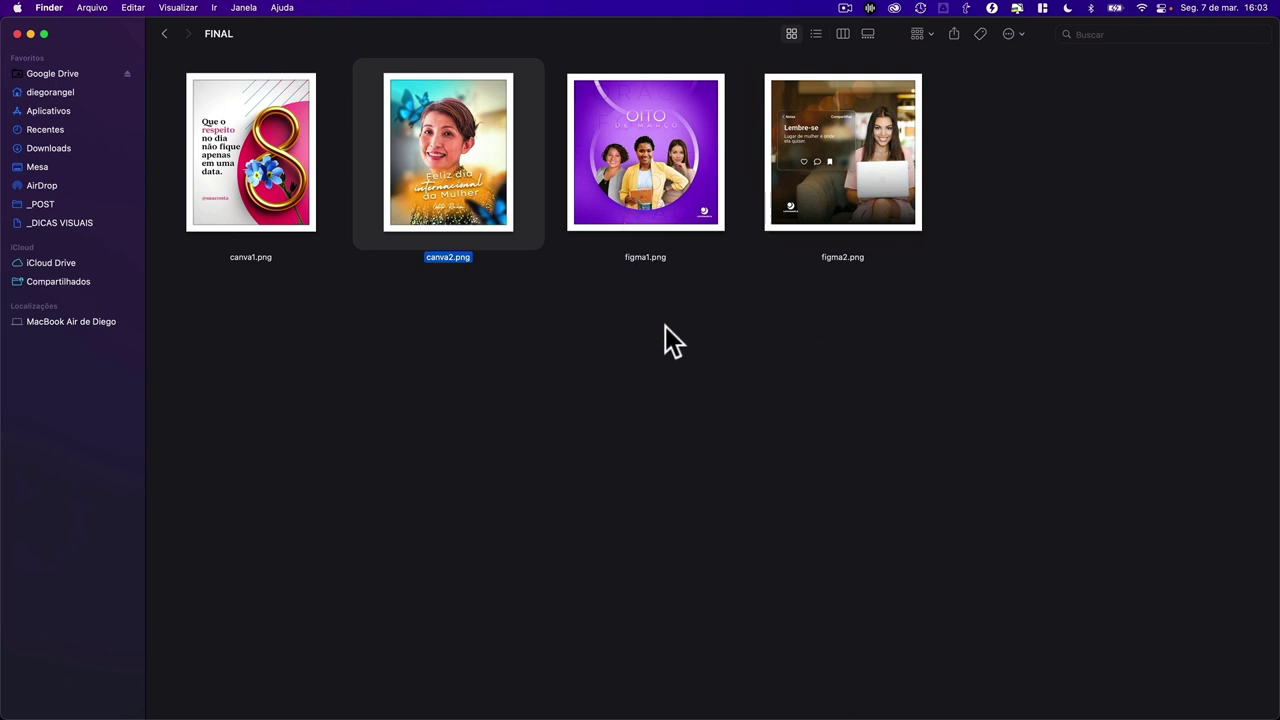
pyautogui.hotkey('ctrl', 'Right')
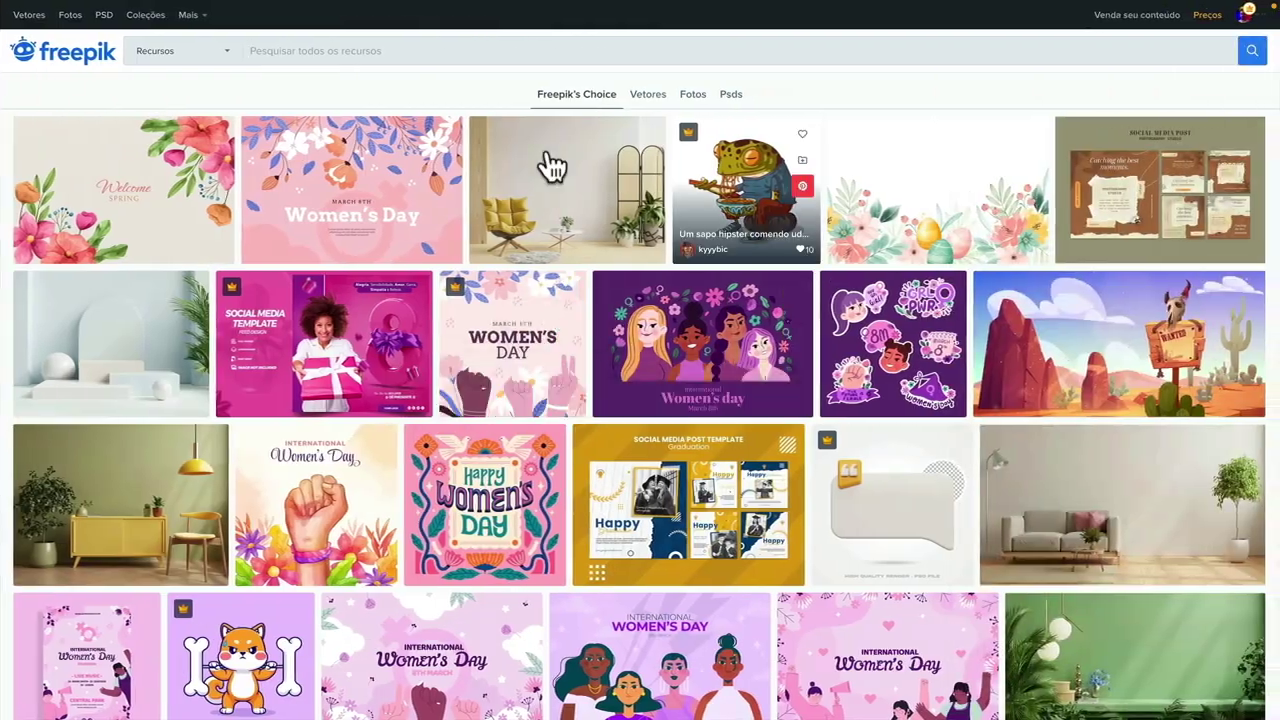
pyautogui.hotkey('ctrl', 'Left')
pyautogui.click(163, 35)
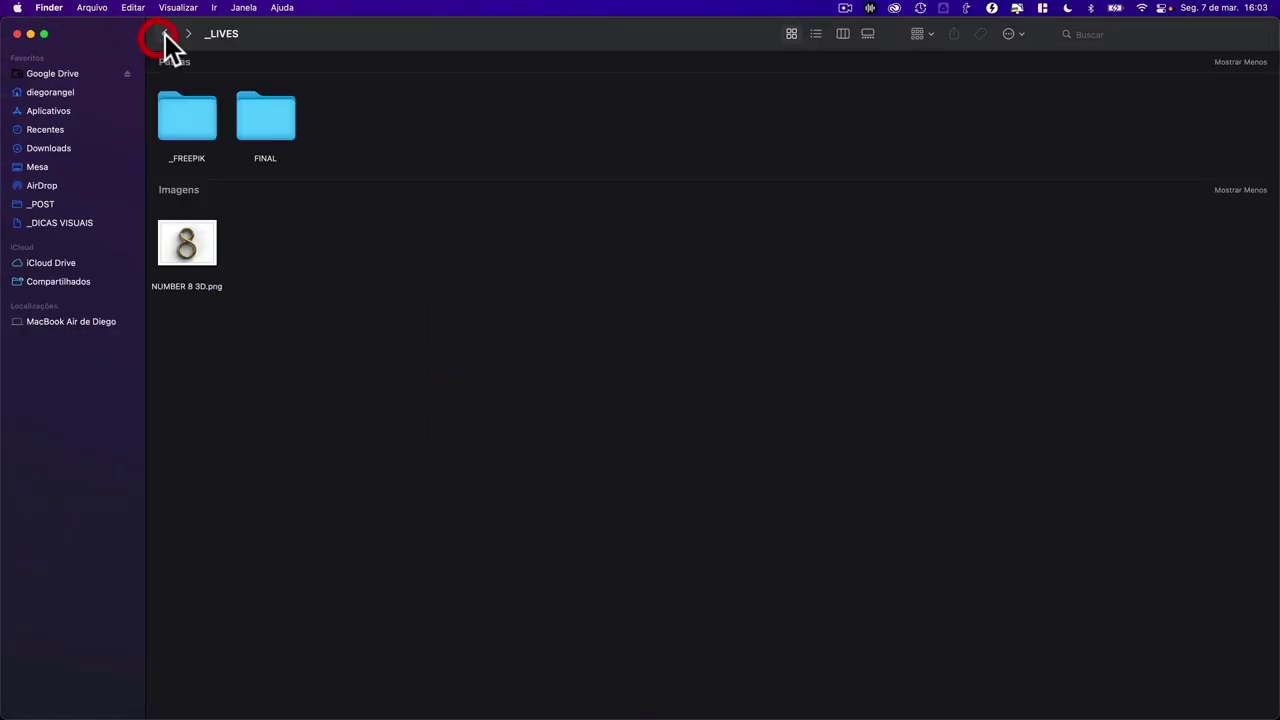
# - Quick Look the gold NUMBER 8 3D.png image and close the preview
pyautogui.click(189, 122)
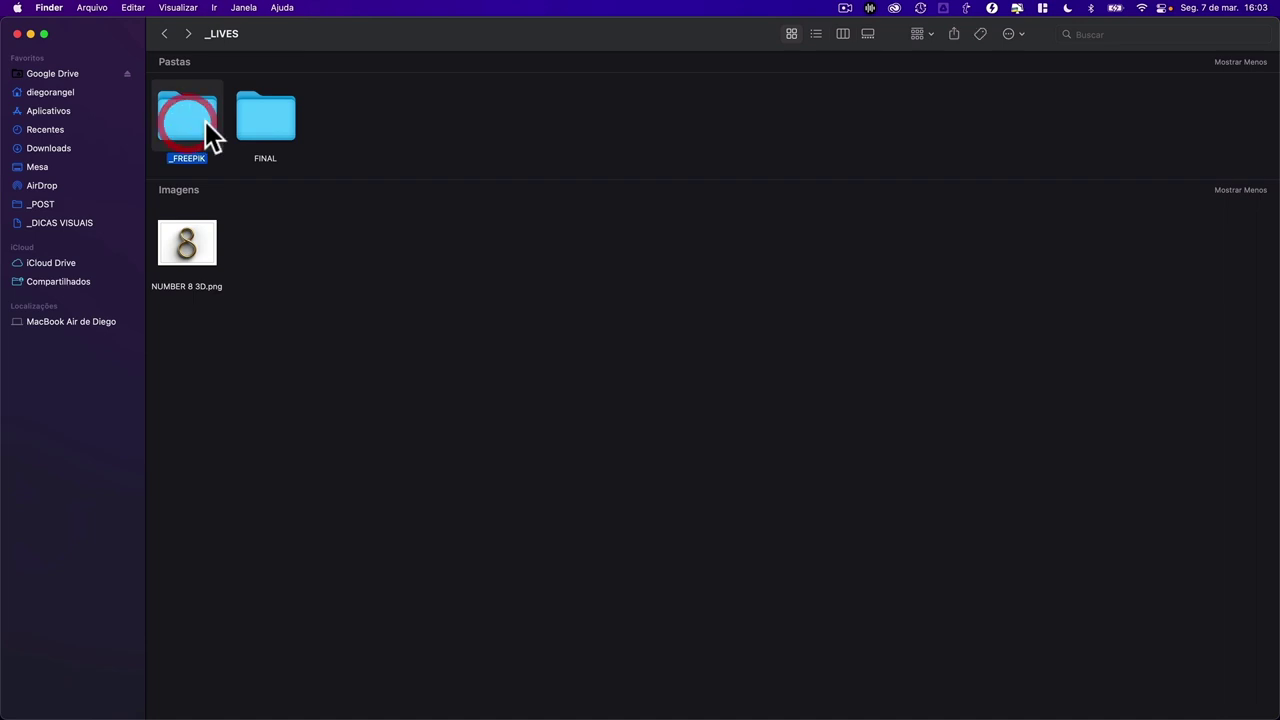
pyautogui.click(188, 242)
pyautogui.press('space')
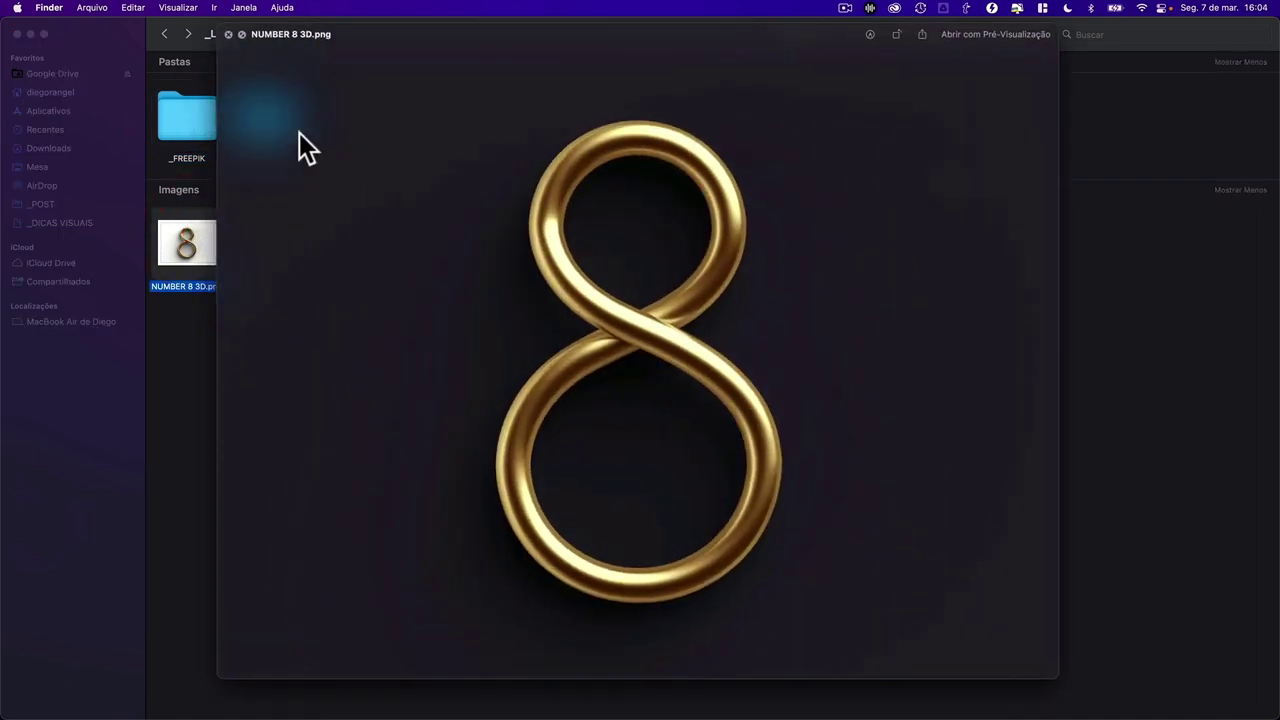
pyautogui.click(229, 35)
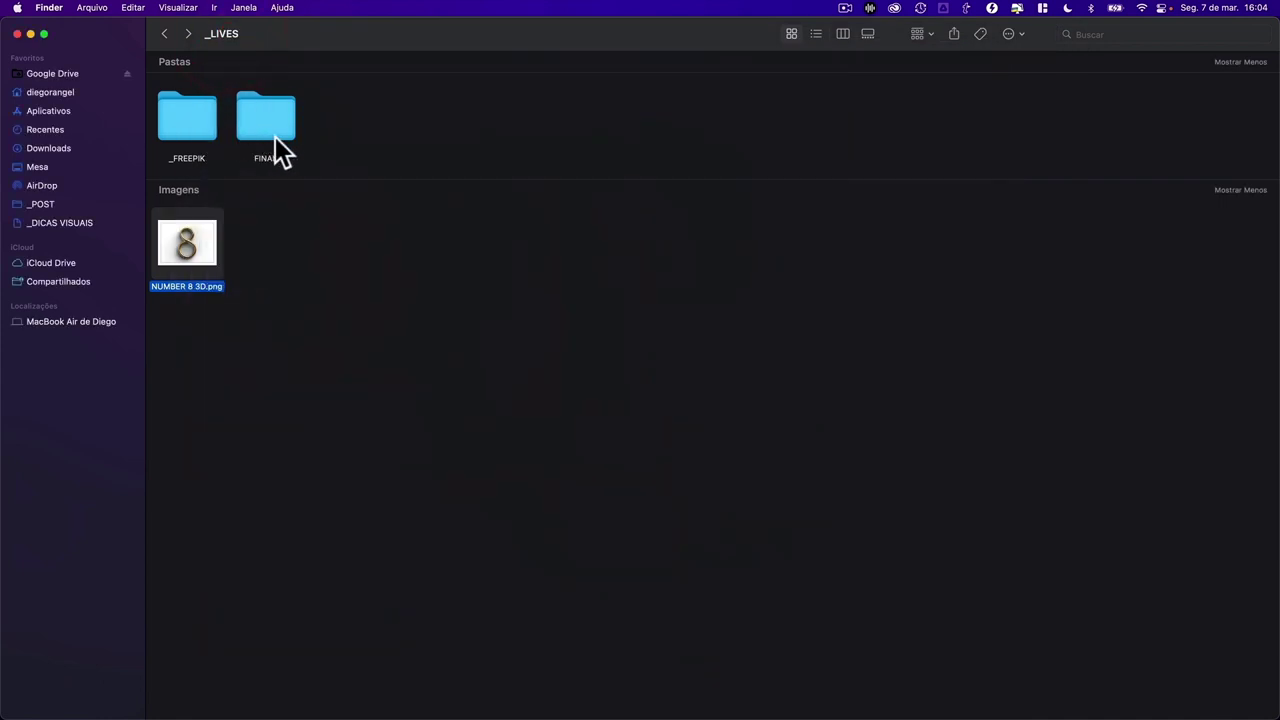
# - Check the designs on the Figma canvas, selecting and then deselecting them
pyautogui.hotkey('ctrl', 'Right')
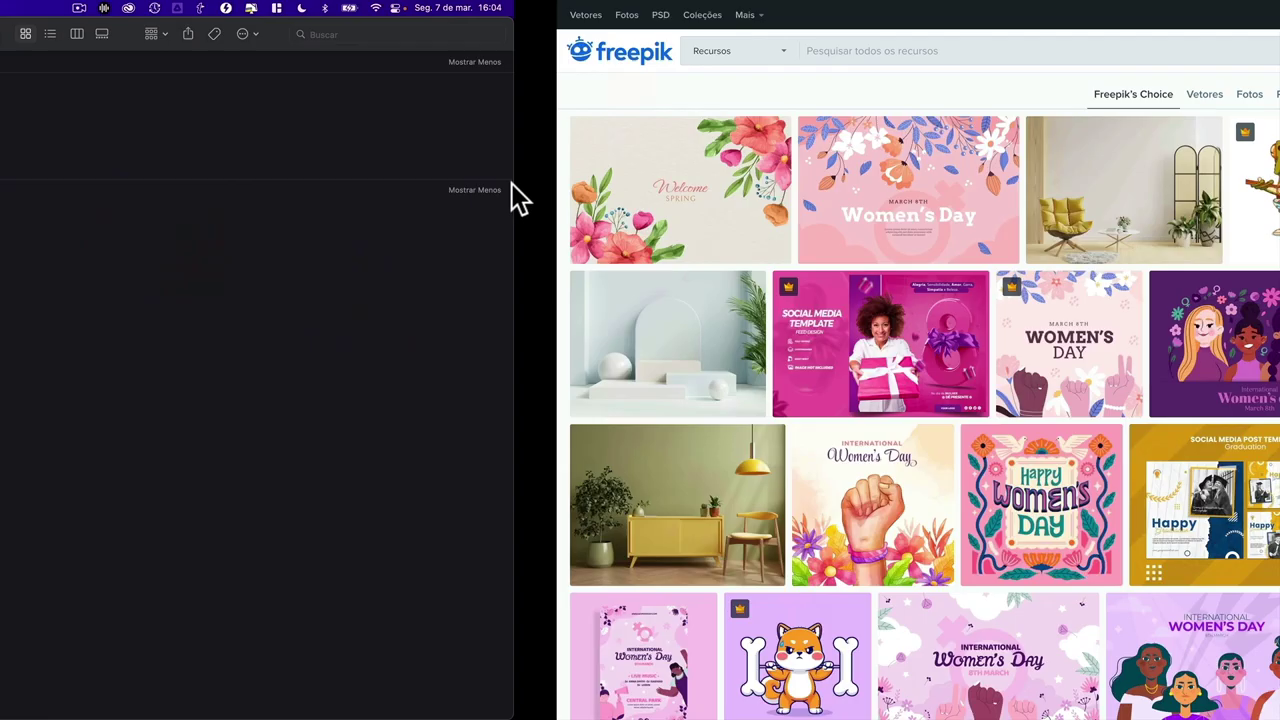
pyautogui.hotkey('ctrl', 'Right')
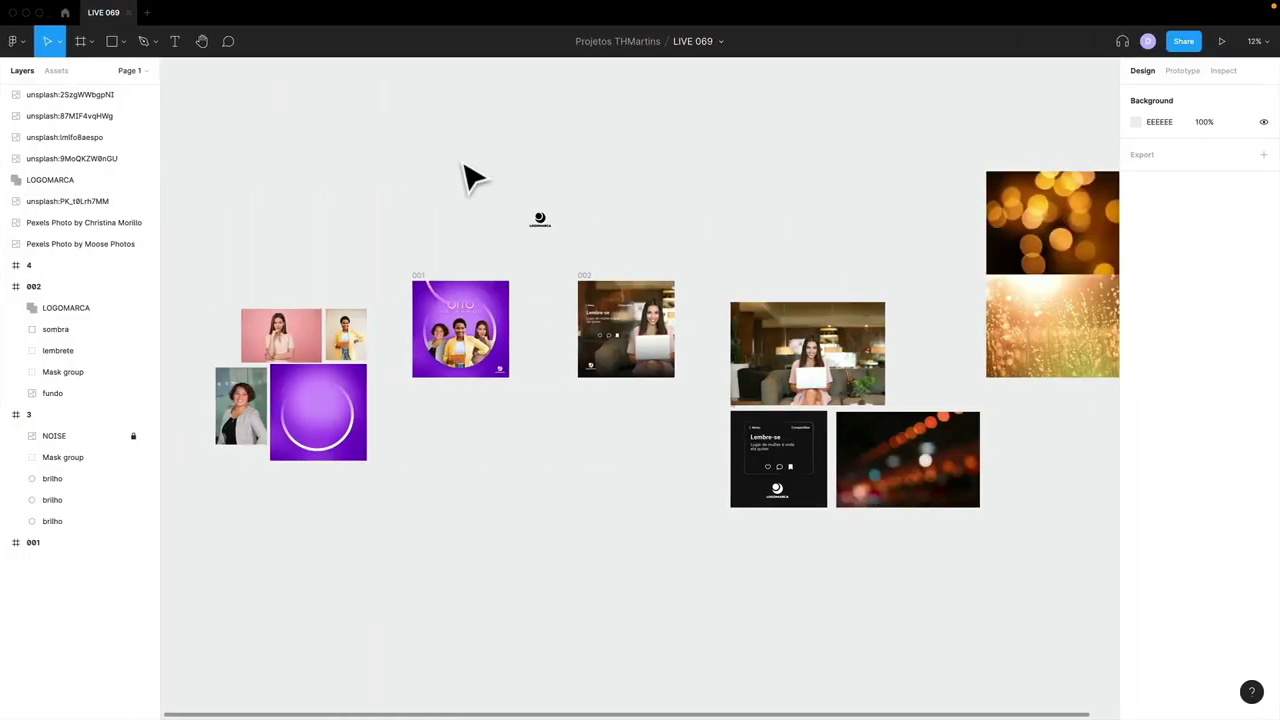
pyautogui.moveTo(402, 236); pyautogui.dragTo(866, 578)
pyautogui.click(864, 575)
pyautogui.click(622, 550)
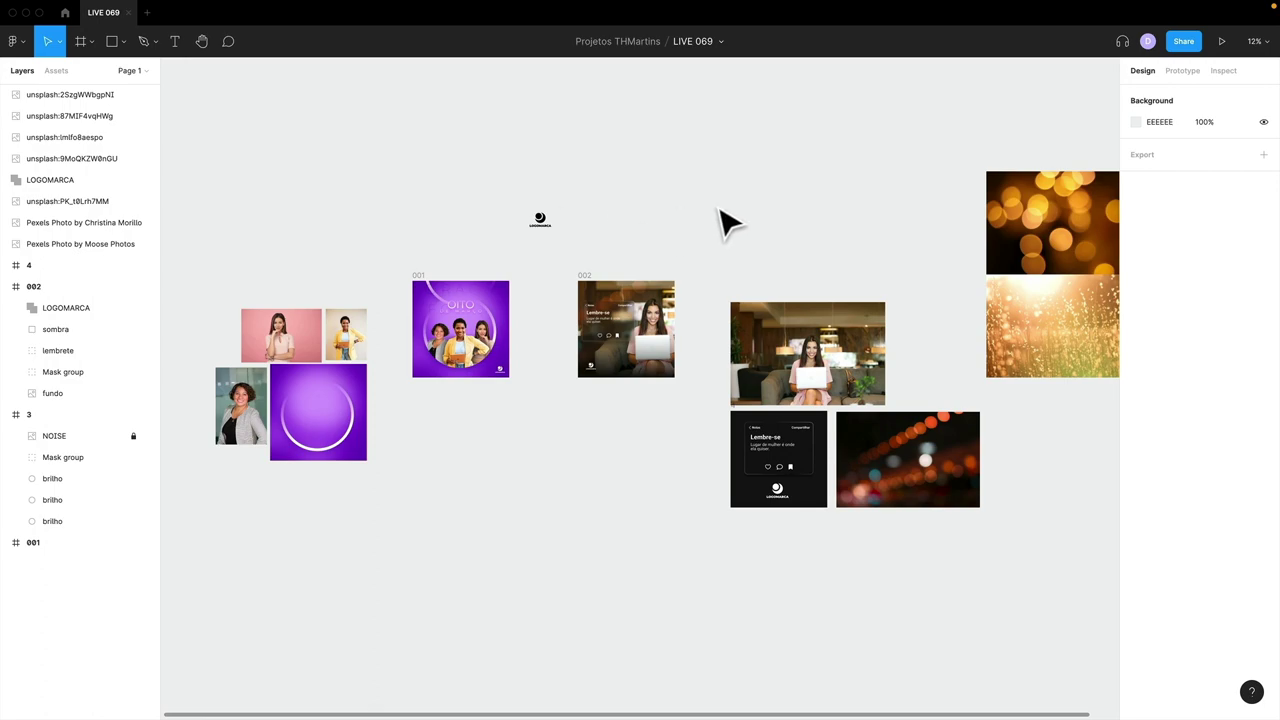
# - Scroll through the Canva design, then bring up the Dicas Visuais YouTube channel page
pyautogui.hotkey('ctrl', 'Right')
pyautogui.scroll(-3, 700, 285)
pyautogui.scroll(-20, 701, 284)
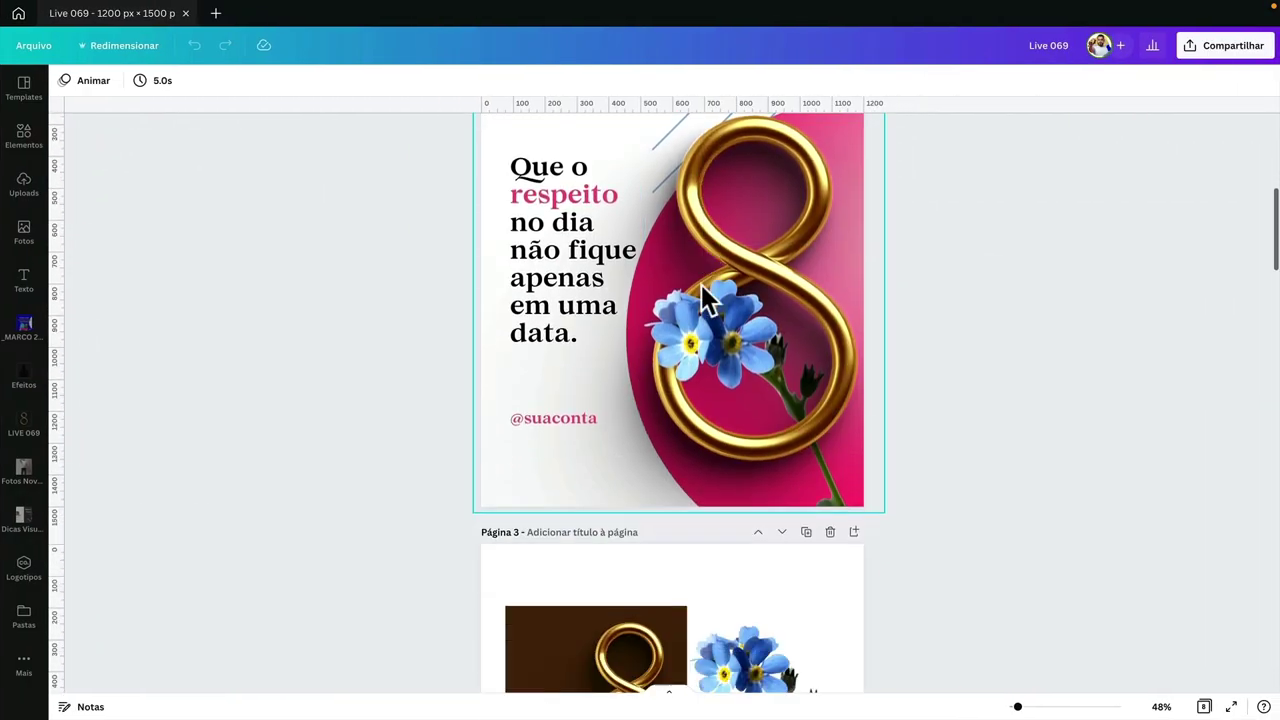
pyautogui.scroll(-5, 700, 284)
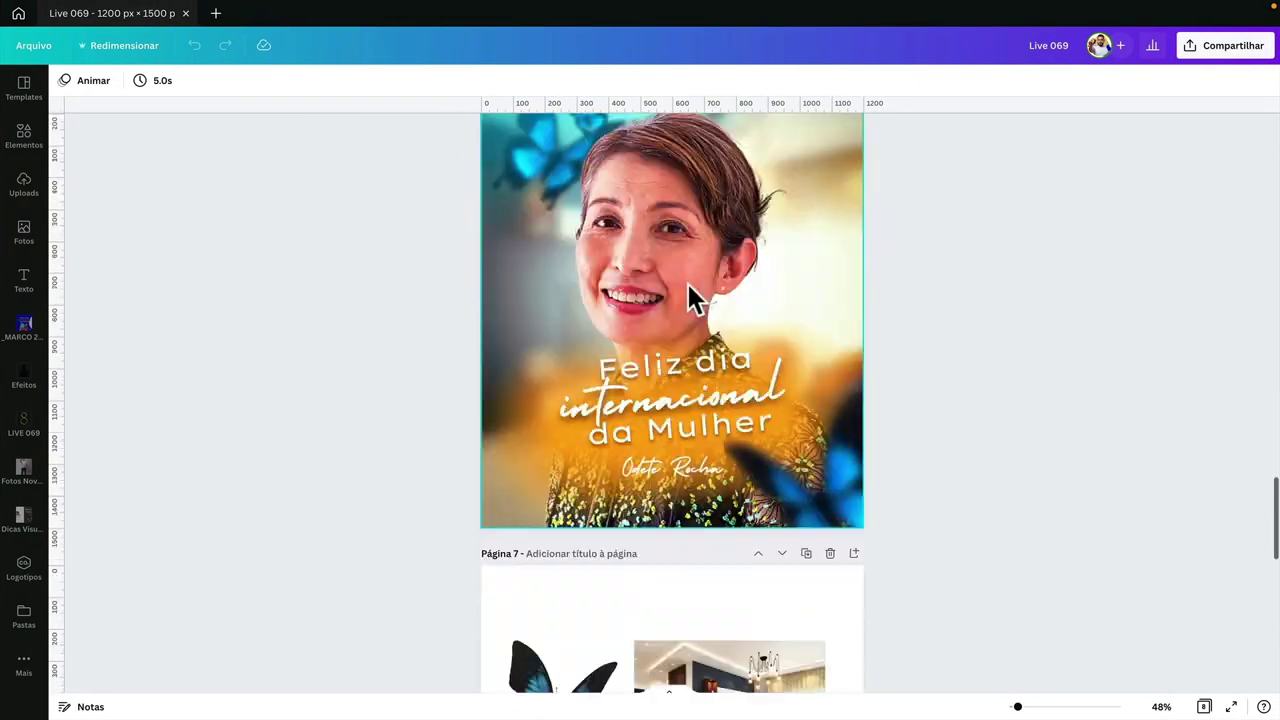
pyautogui.hotkey('ctrl', 'Left')
pyautogui.hotkey('ctrl', 'Left')
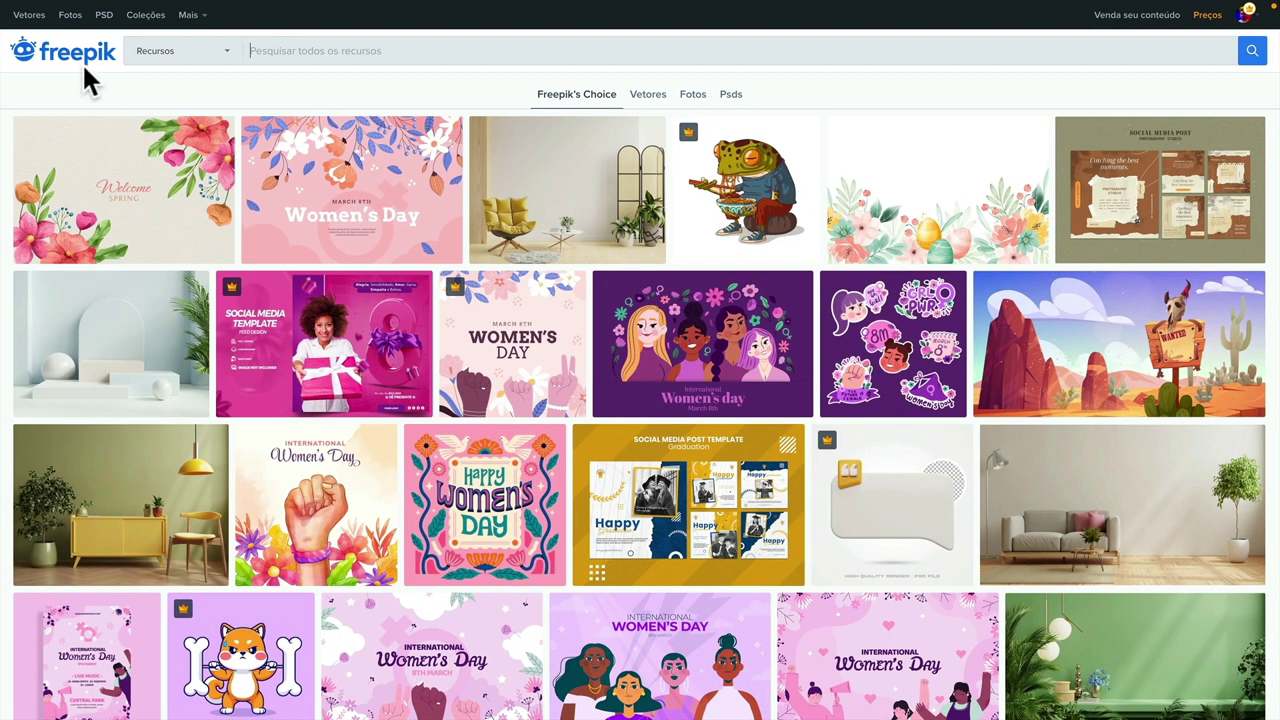
pyautogui.hotkey('ctrl', 'Tab')
# - Scroll through the Dicas Visuais channel's Envios uploads, then return to the Freepik page
pyautogui.scroll(3, 222, 223)
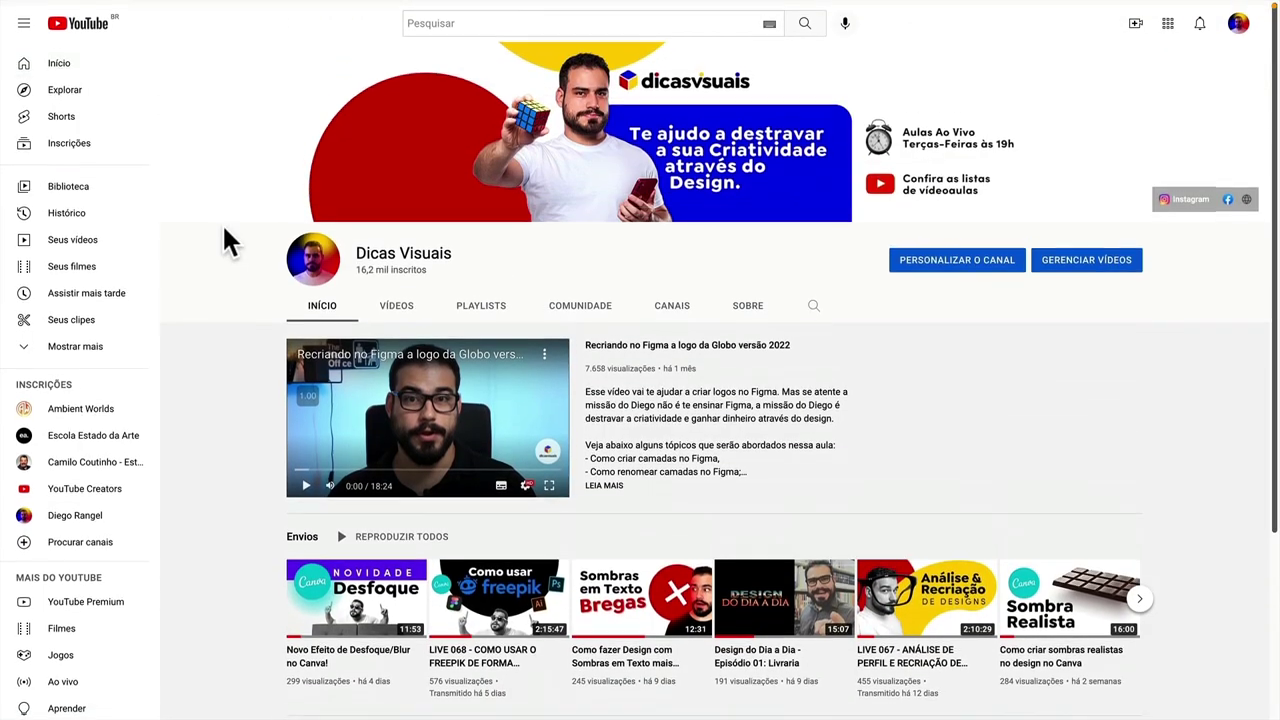
pyautogui.scroll(-3, 224, 228)
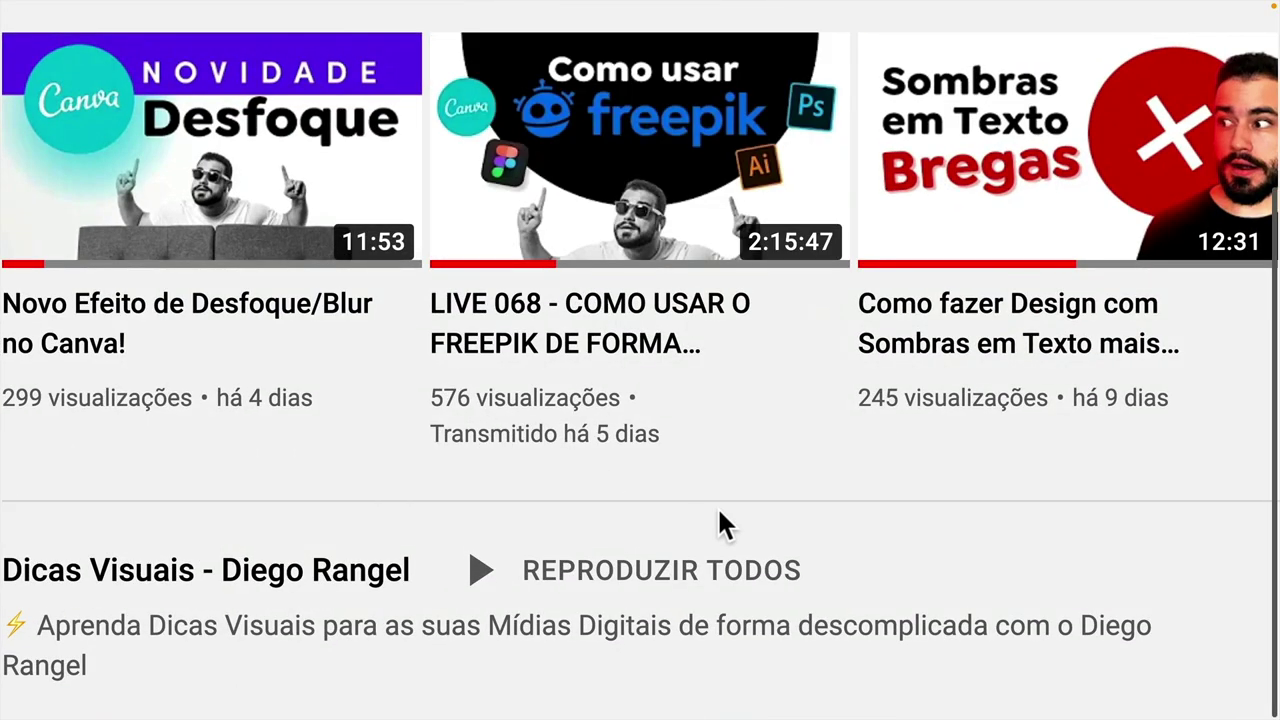
pyautogui.scroll(1, 524, 466)
pyautogui.scroll(1, 717, 506)
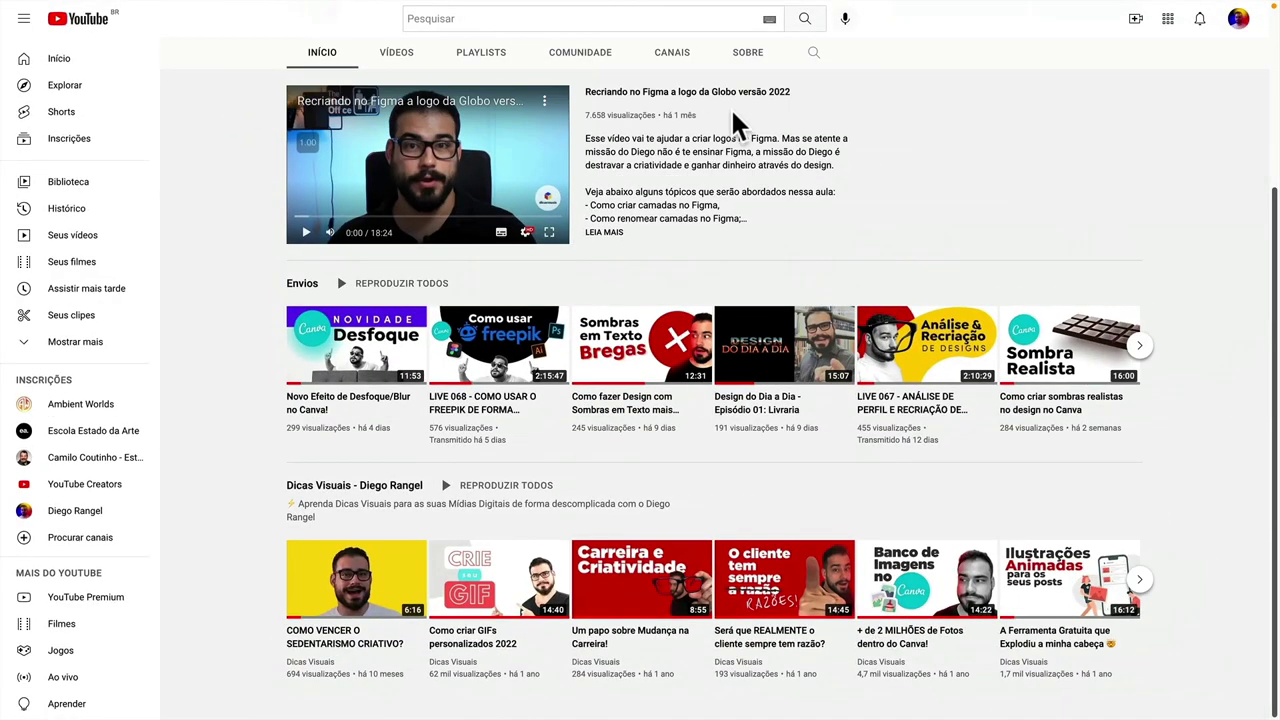
pyautogui.scroll(3, 728, 140)
pyautogui.scroll(-3, 718, 145)
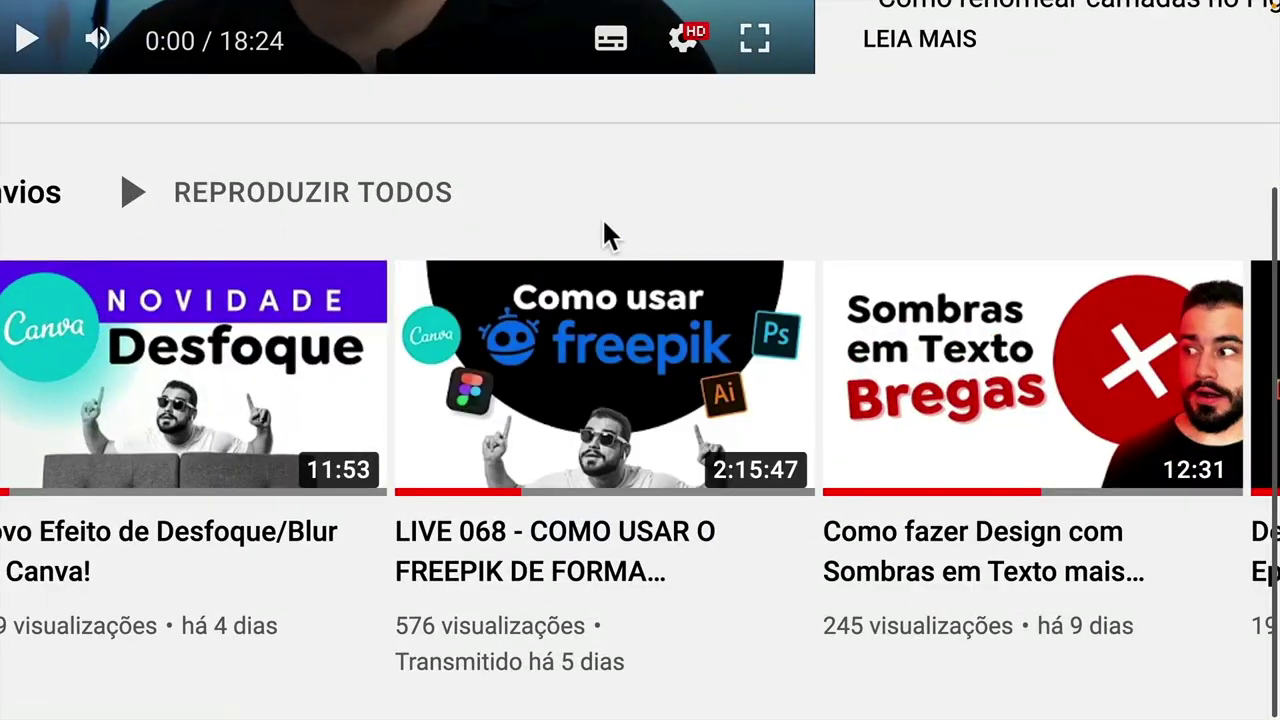
pyautogui.hotkey('ctrl', 'Left')
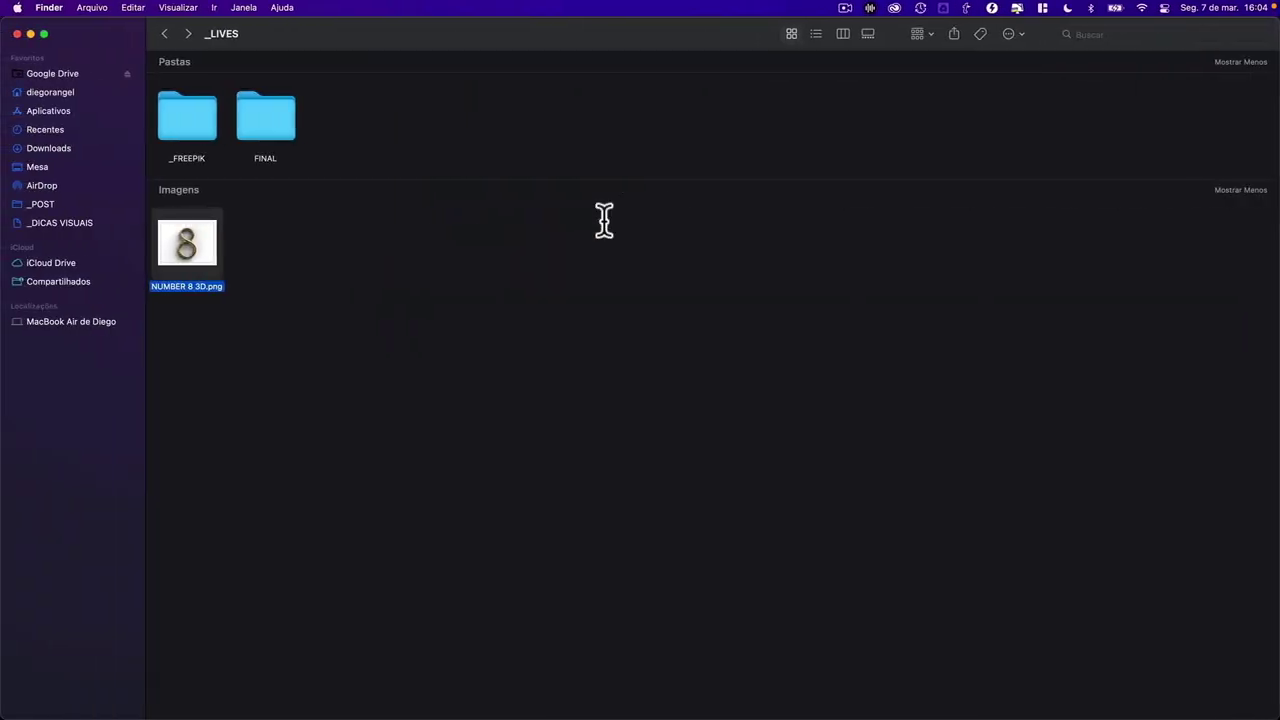
pyautogui.hotkey('ctrl', 'Right')
pyautogui.hotkey('ctrl', 'Right')
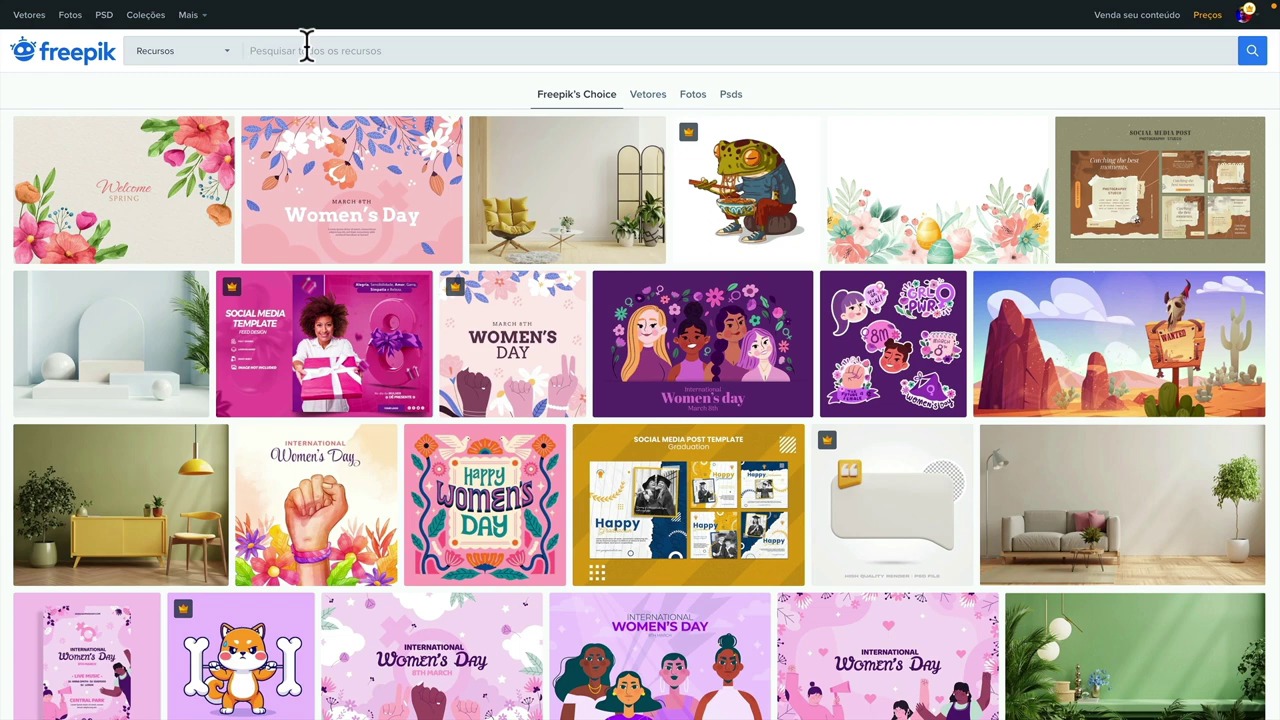
# - Switch to Finder and open the FINAL folder
pyautogui.click(348, 52)
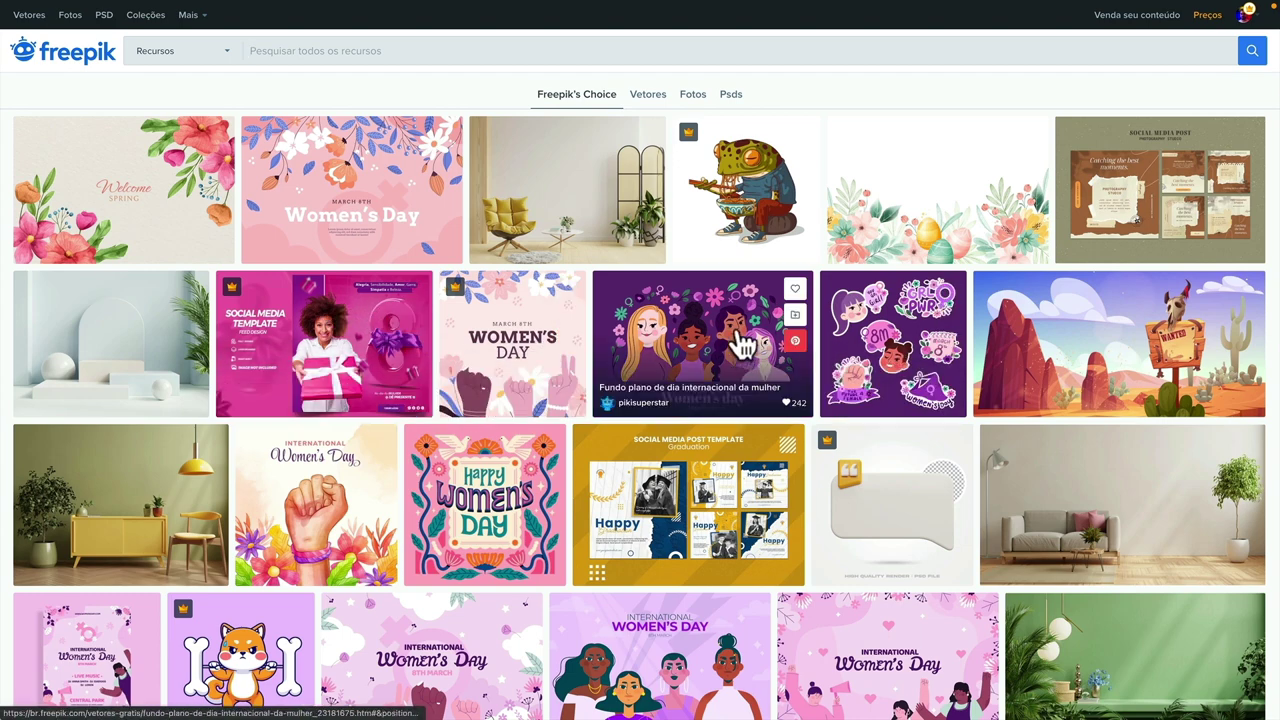
pyautogui.press('super+Tab')
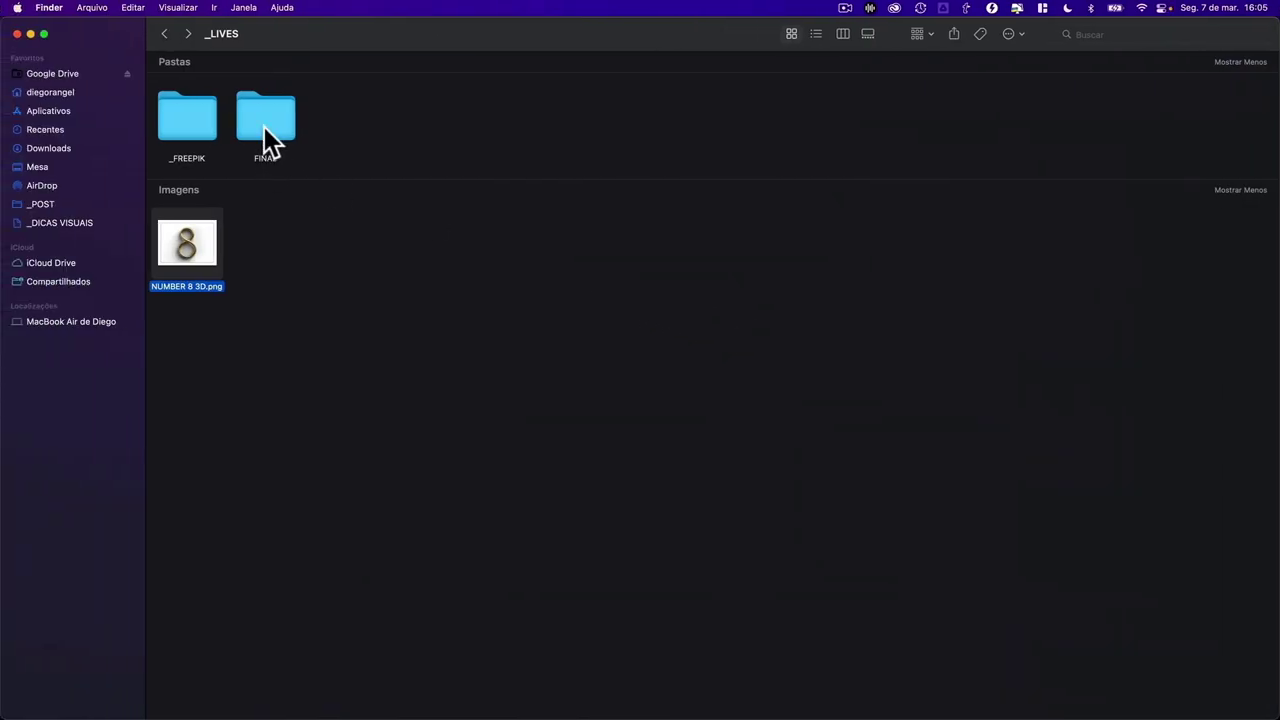
pyautogui.click(265, 124)
pyautogui.doubleClick(274, 116)
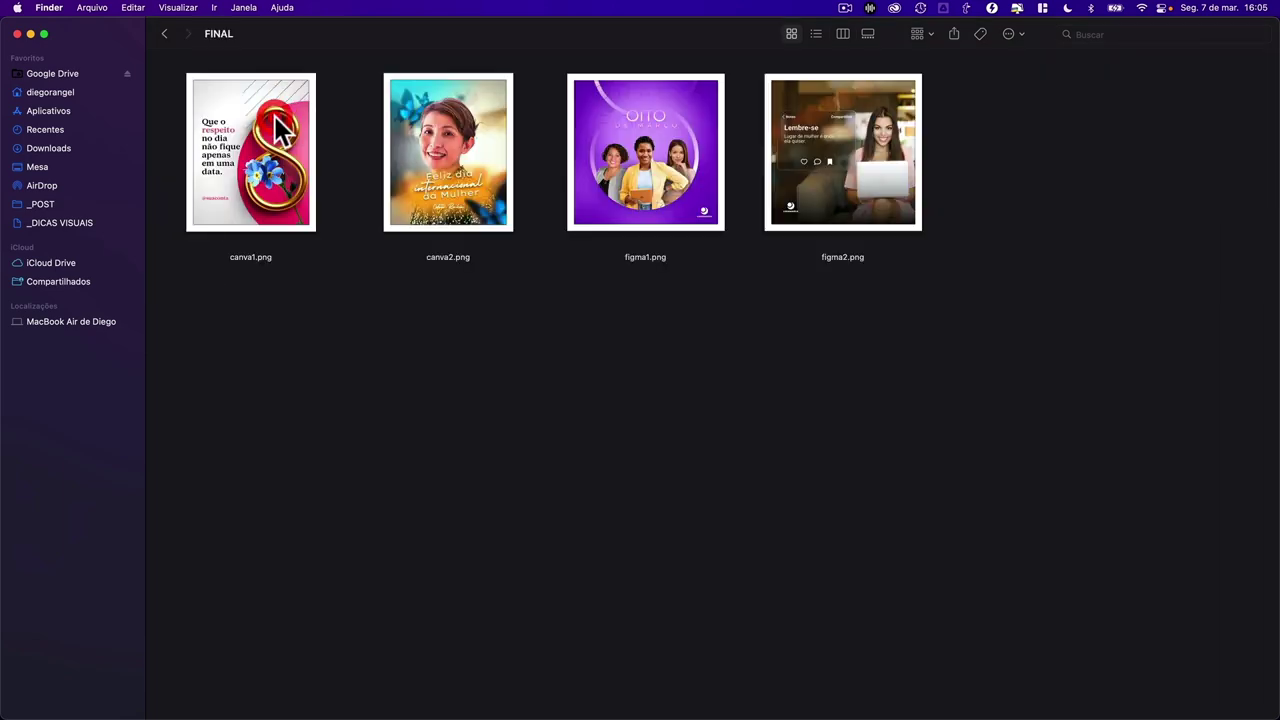
# - Quick Look canva1.png and the neighbouring designs, then move to the Freepik browser
pyautogui.click(277, 126)
pyautogui.press('space')
pyautogui.press('Right')
pyautogui.press('Right')
pyautogui.press('Right')
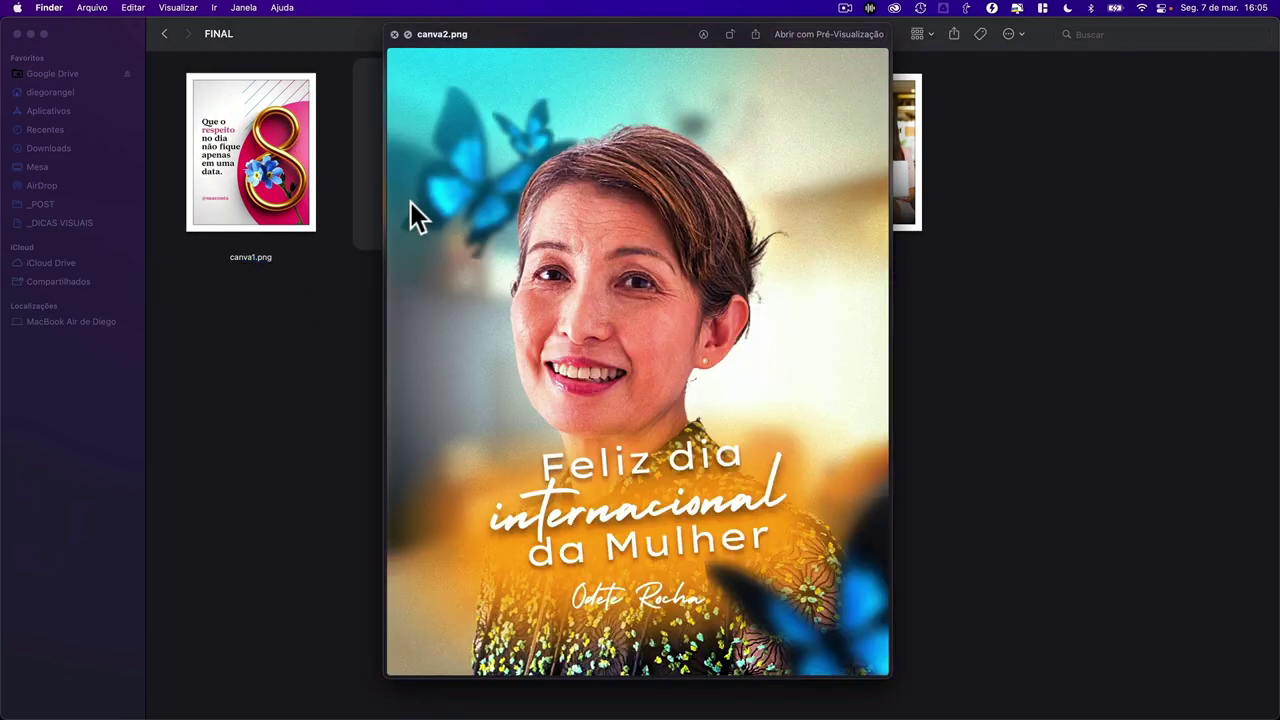
pyautogui.press('Left')
pyautogui.press('Left')
pyautogui.press('Left')
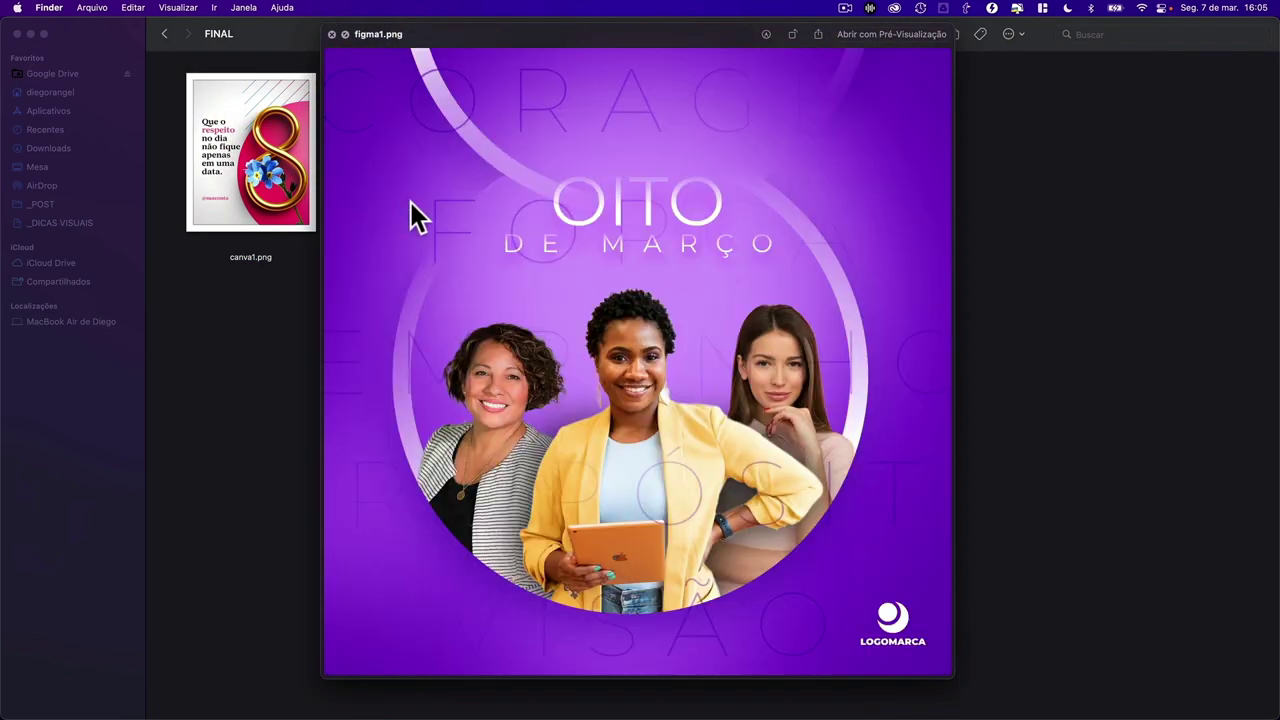
pyautogui.press('space')
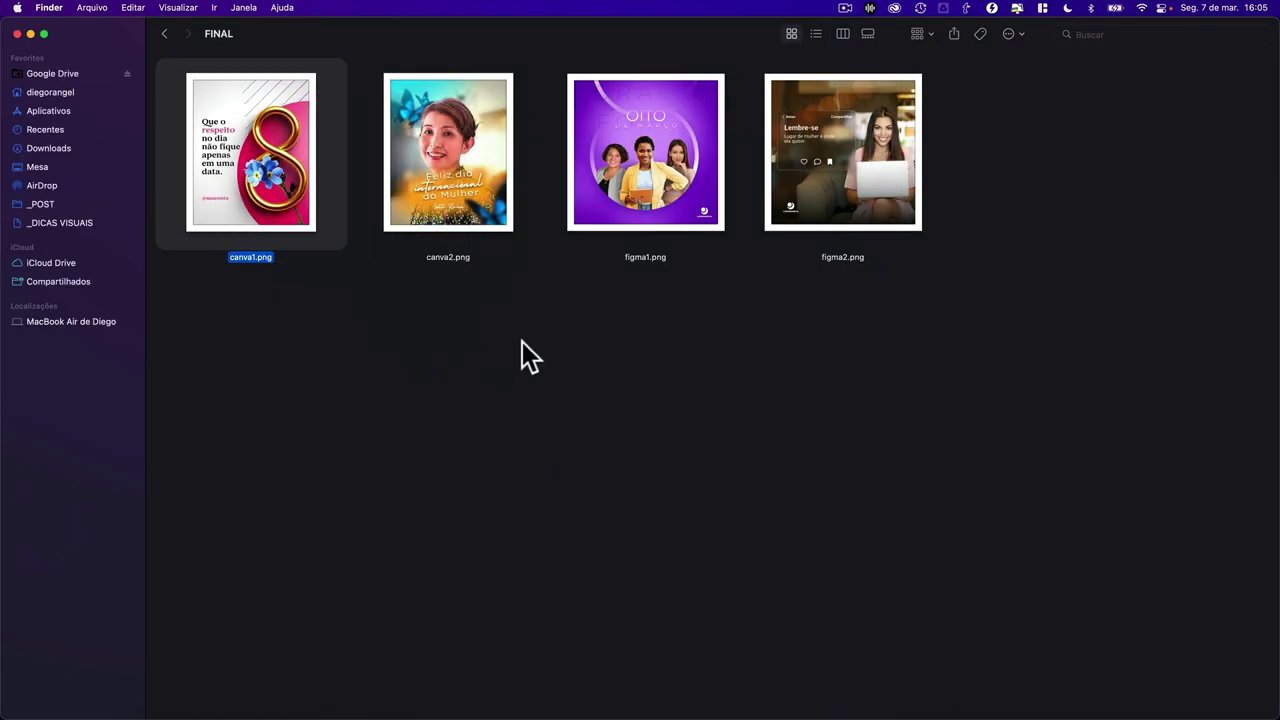
pyautogui.hotkey('ctrl', 'Right')
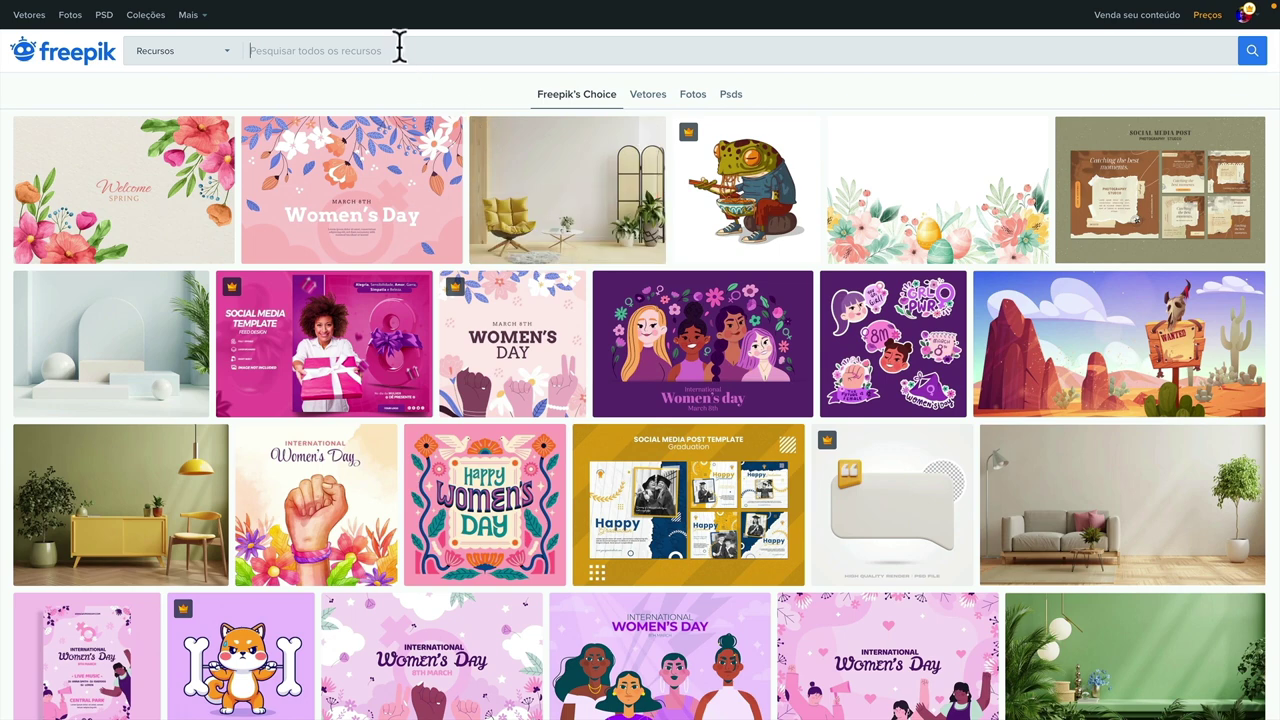
# - Search Freepik for 'womens day'
pyautogui.click(397, 46)
pyautogui.write('wo')
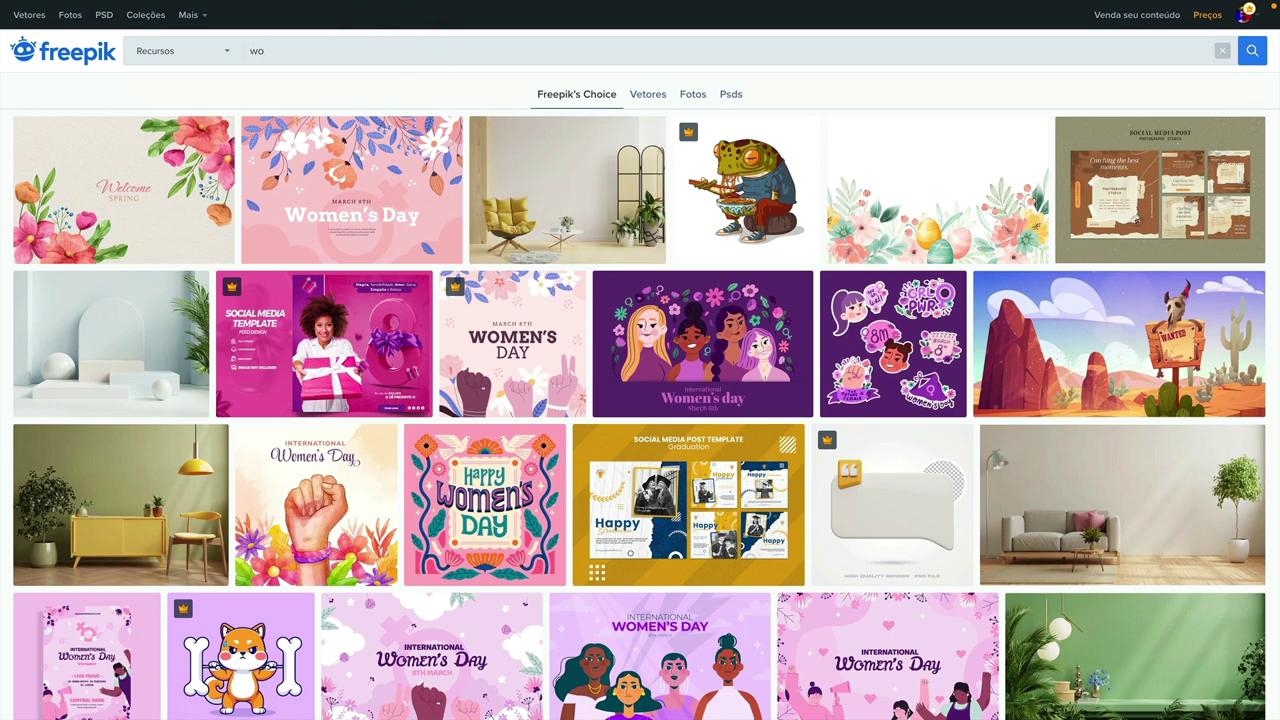
pyautogui.write('mens day')
pyautogui.press('Return')
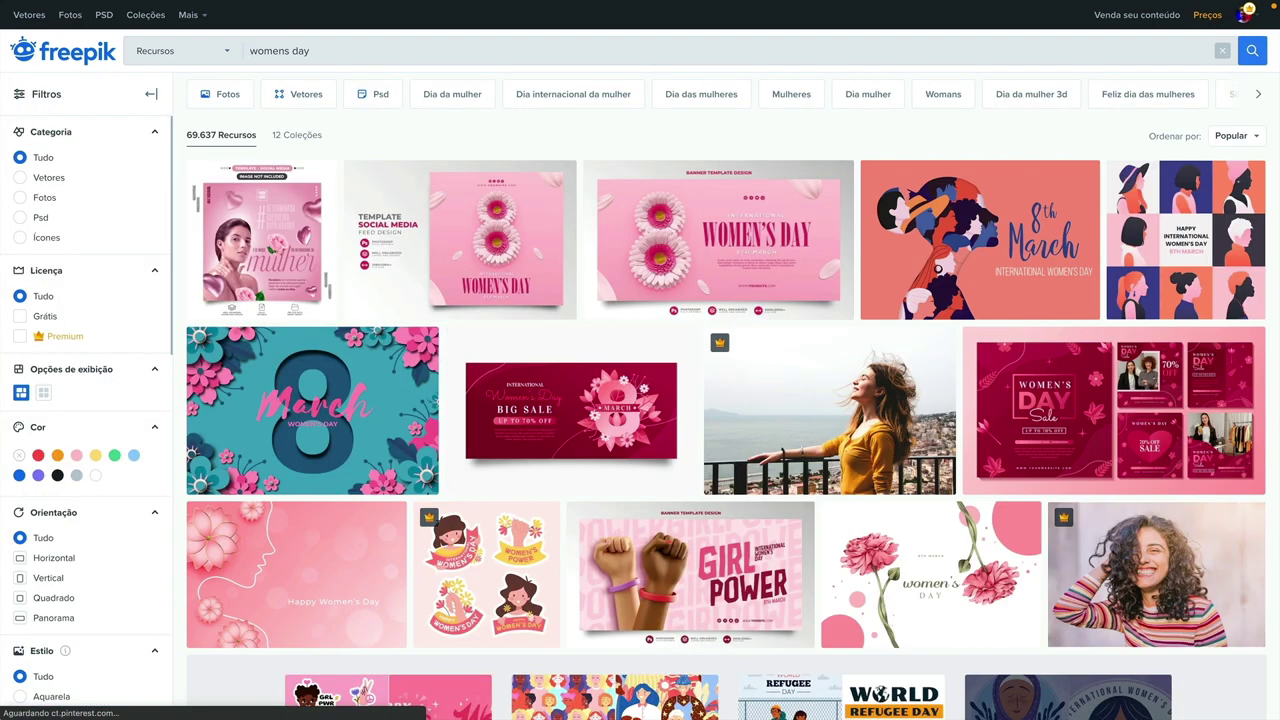
# - Browse the results and open the Mês das Mulheres social-media PSD template
pyautogui.moveTo(968, 245)
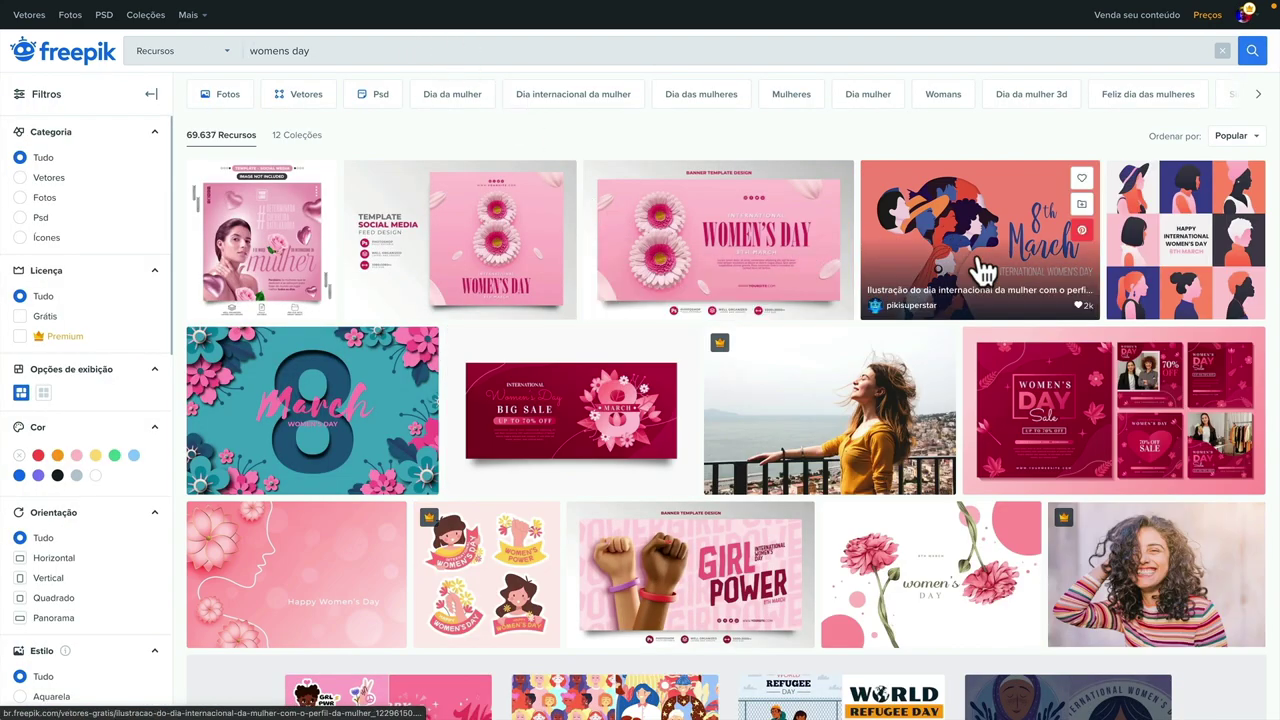
pyautogui.scroll(-5, 945, 318)
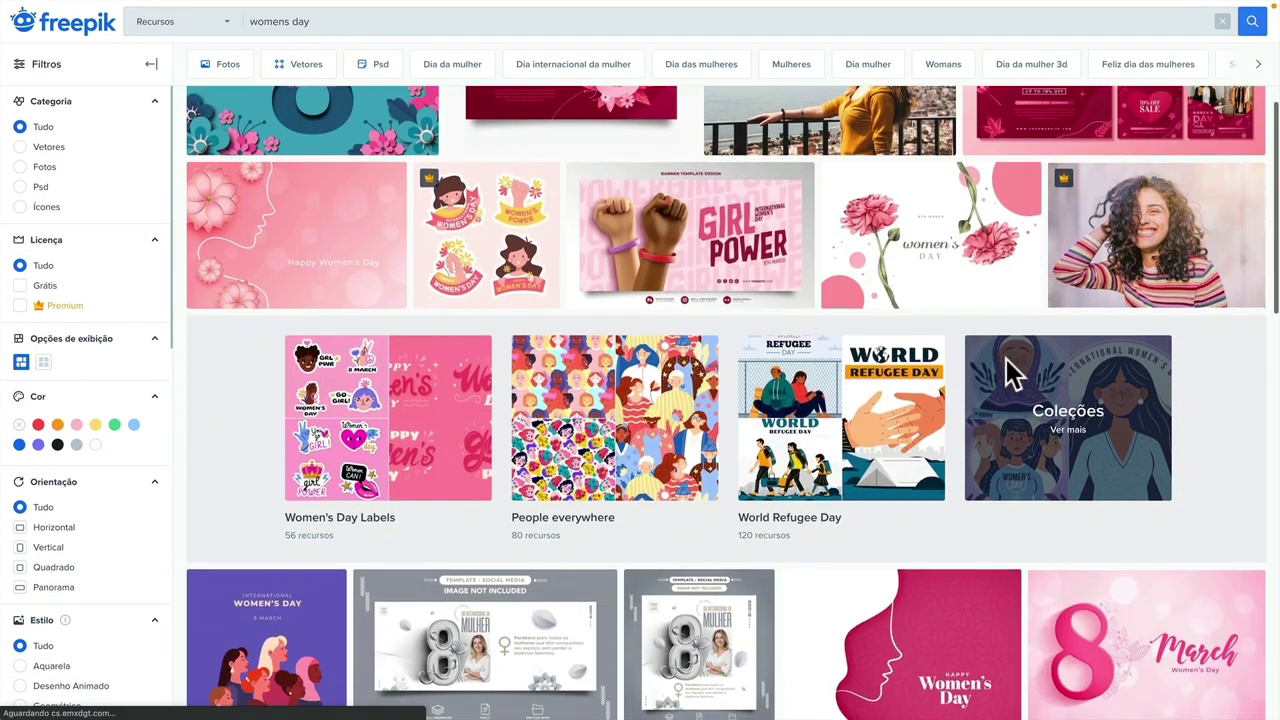
pyautogui.scroll(-5, 467, 339)
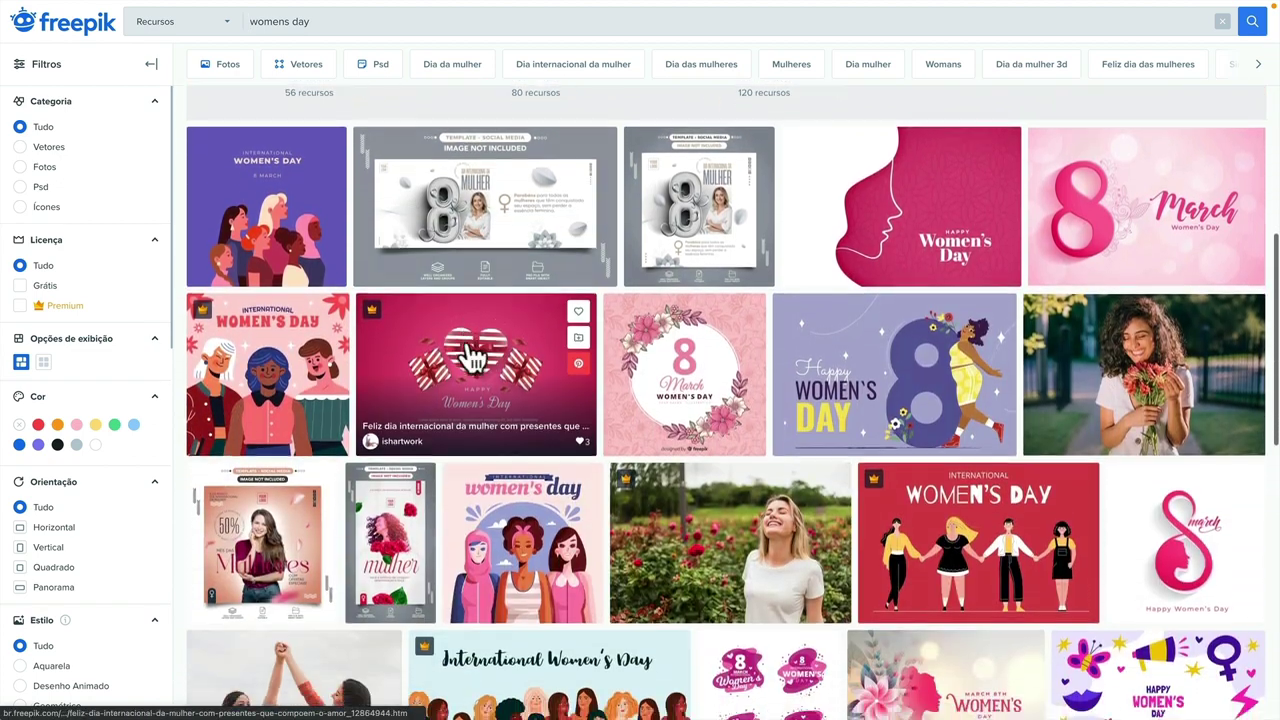
pyautogui.scroll(-3, 465, 355)
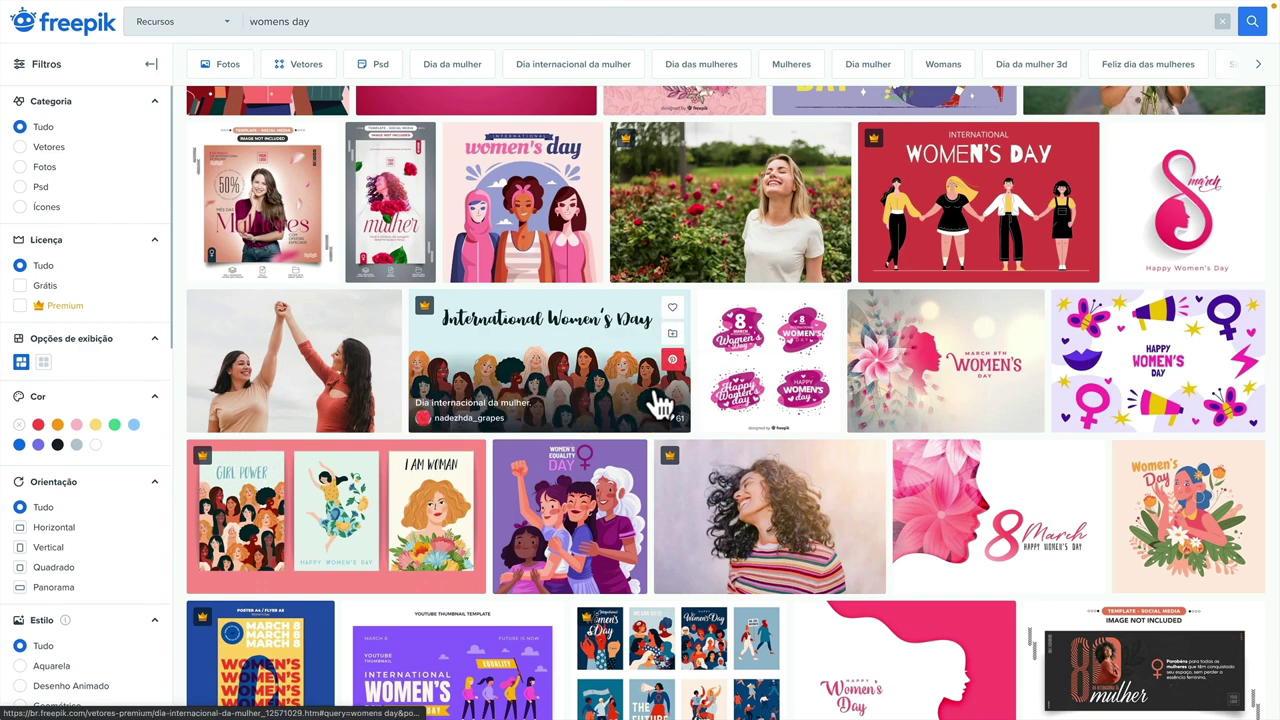
pyautogui.scroll(-3, 660, 400)
pyautogui.scroll(4, 914, 409)
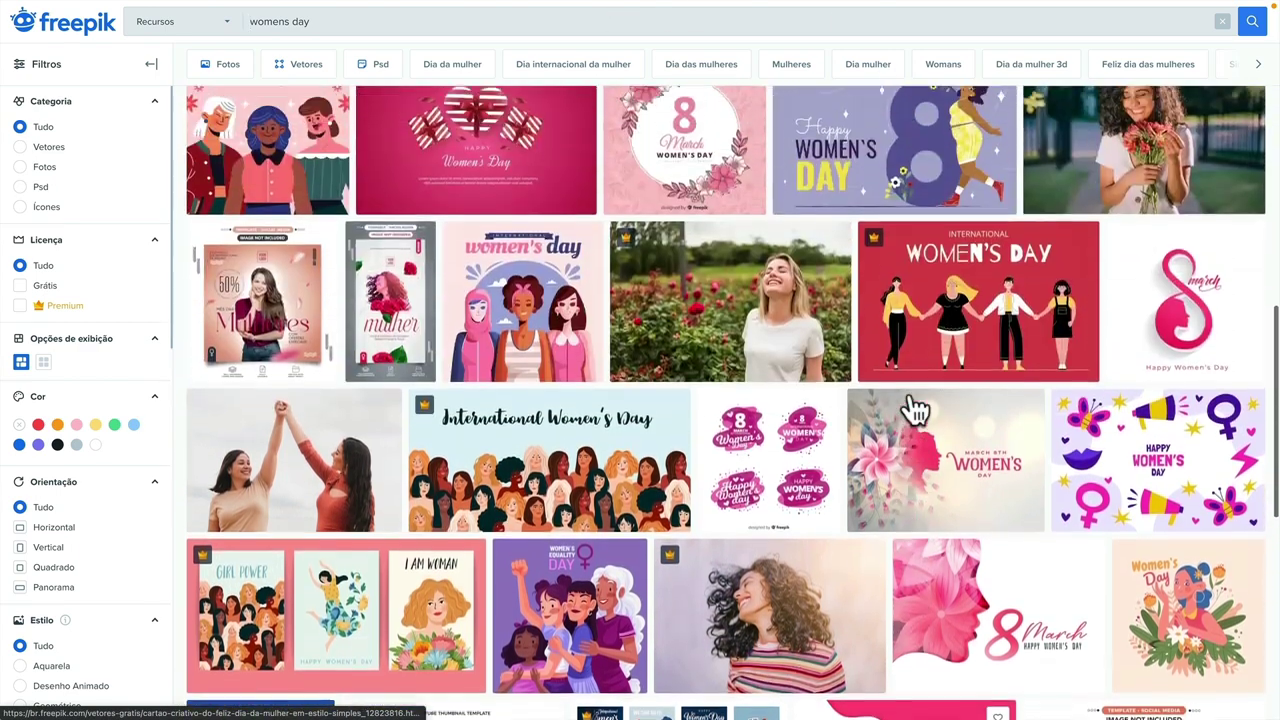
pyautogui.scroll(-5, 886, 409)
pyautogui.scroll(1, 791, 374)
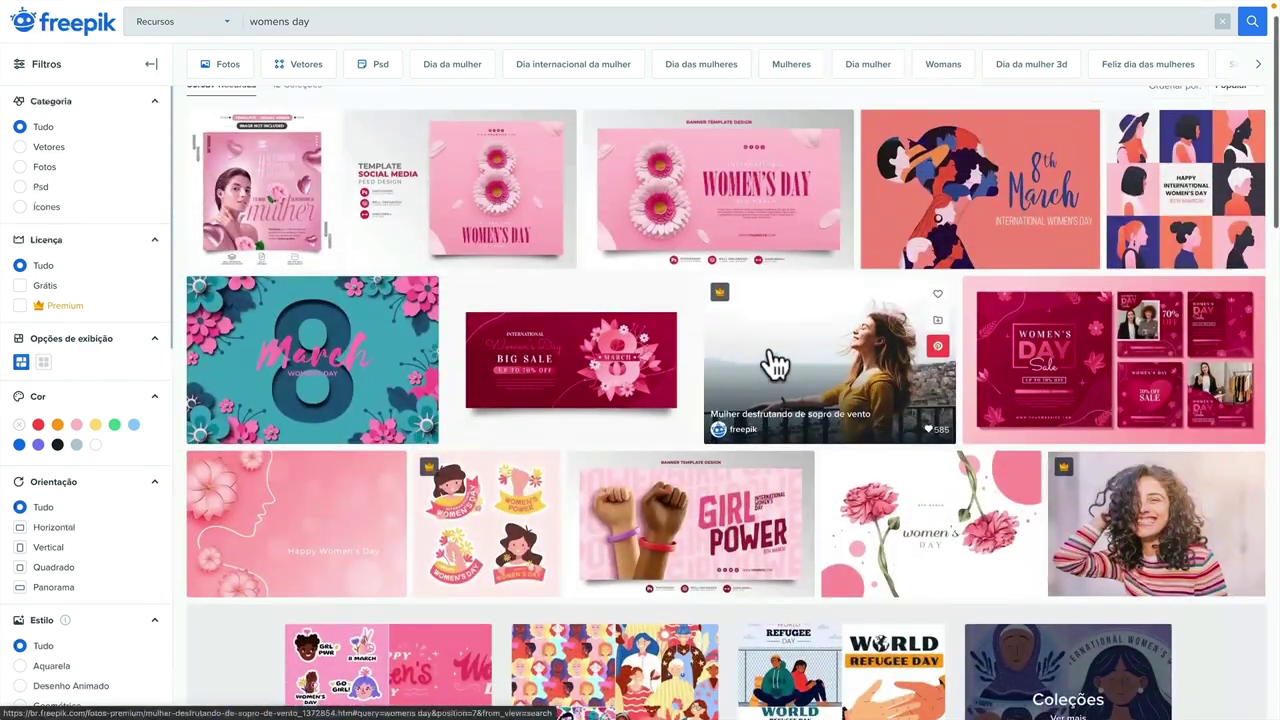
pyautogui.scroll(-10, 777, 365)
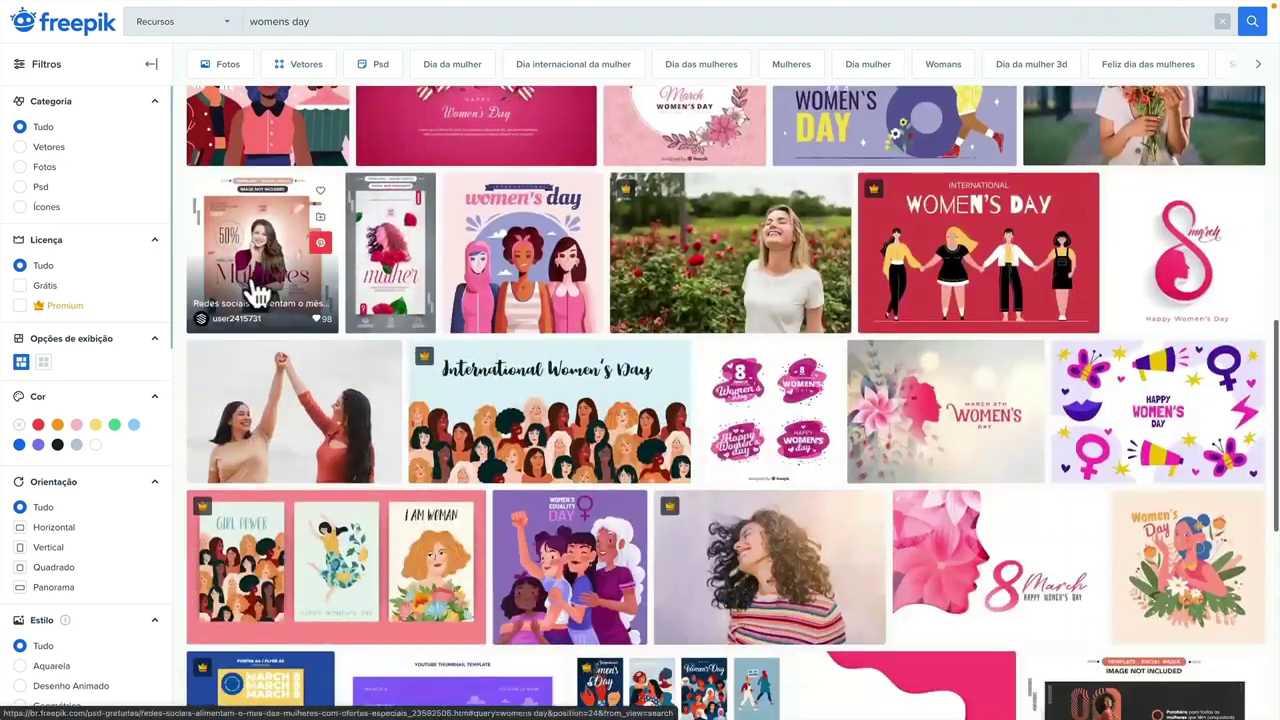
pyautogui.click(285, 252)
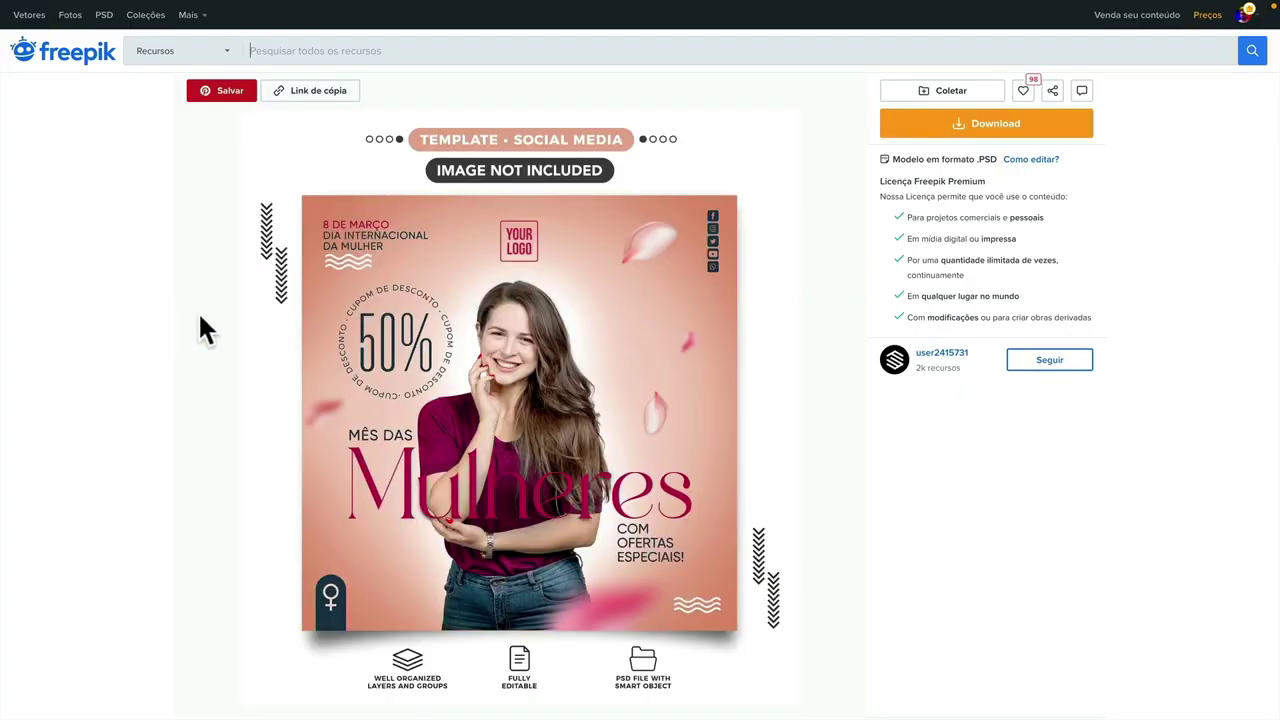
# - Scroll down and back up through the Mês das Mulheres template preview
pyautogui.scroll(-1, 200, 320)
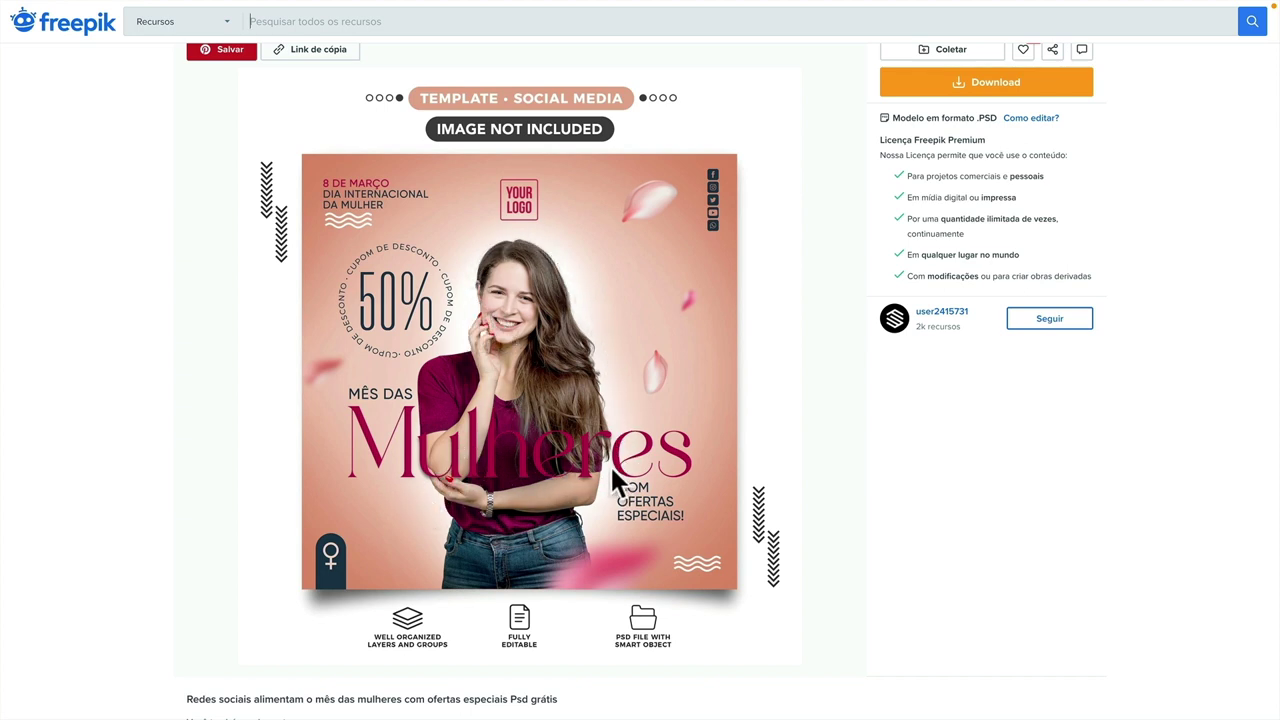
pyautogui.scroll(1, 473, 406)
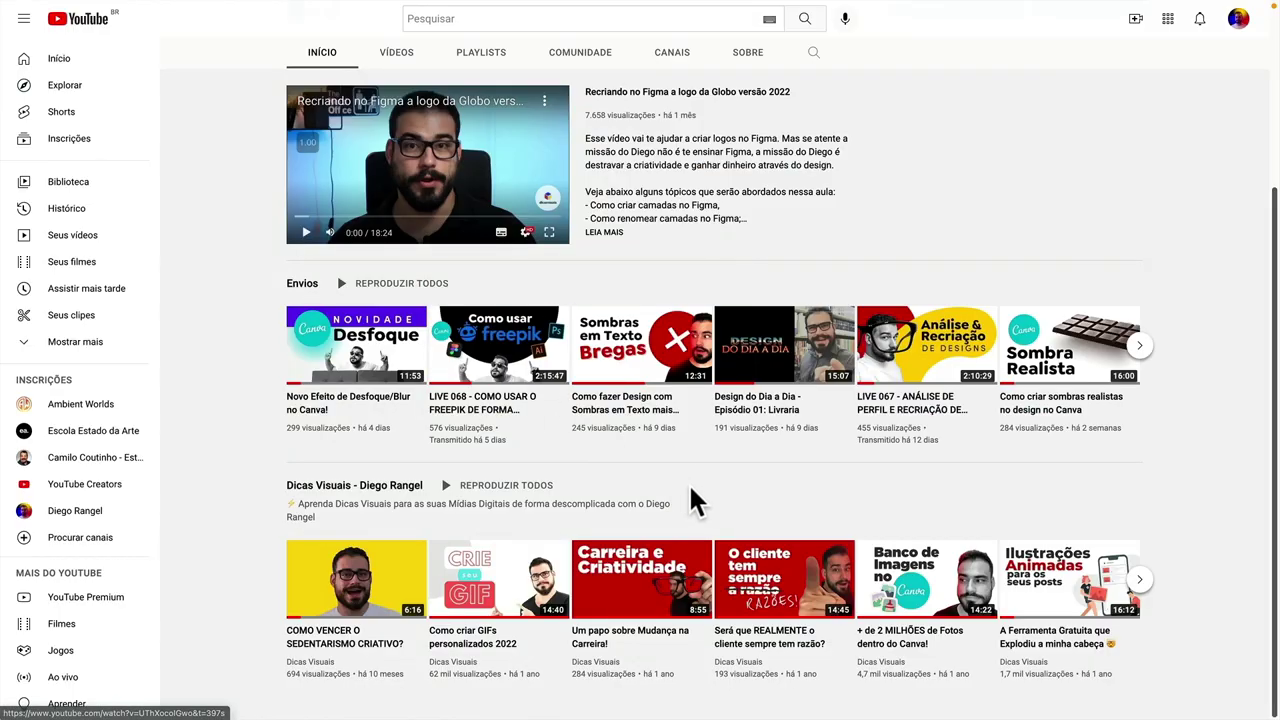
# - Advance the Envios carousel to the next uploads, then return to the 'womens day' results
pyautogui.click(1140, 348)
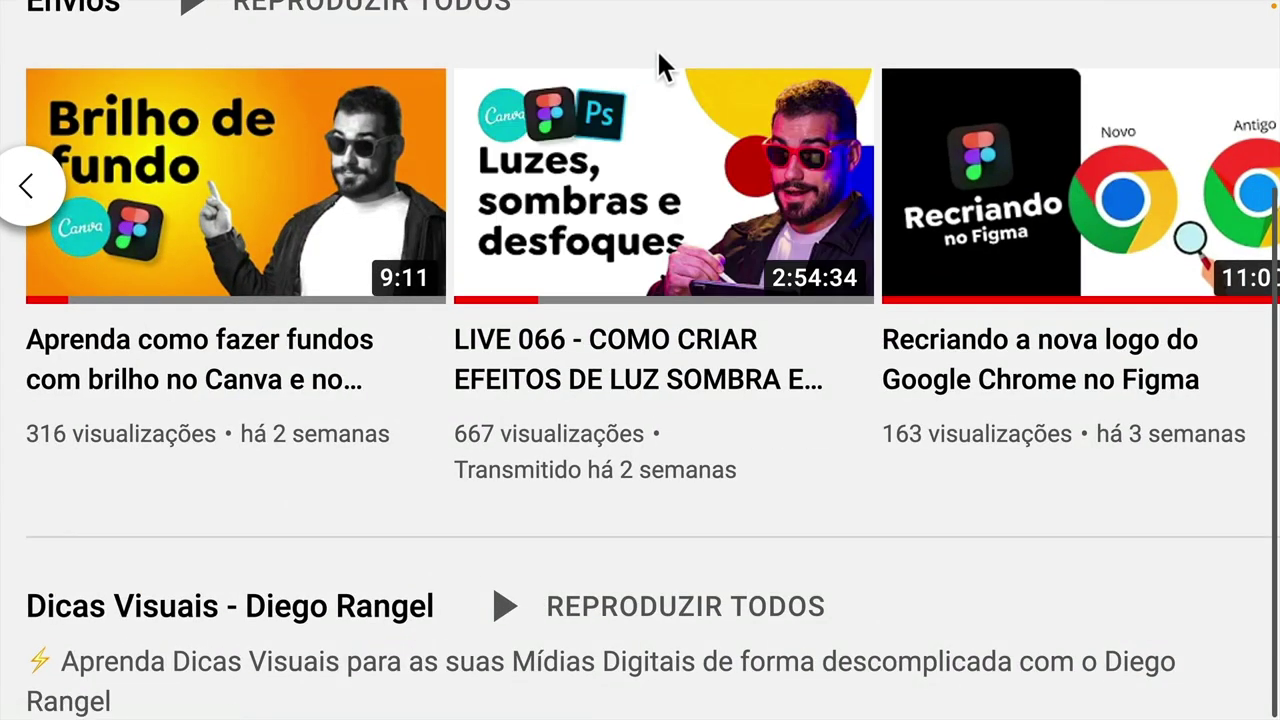
pyautogui.scroll(5, 498, 265)
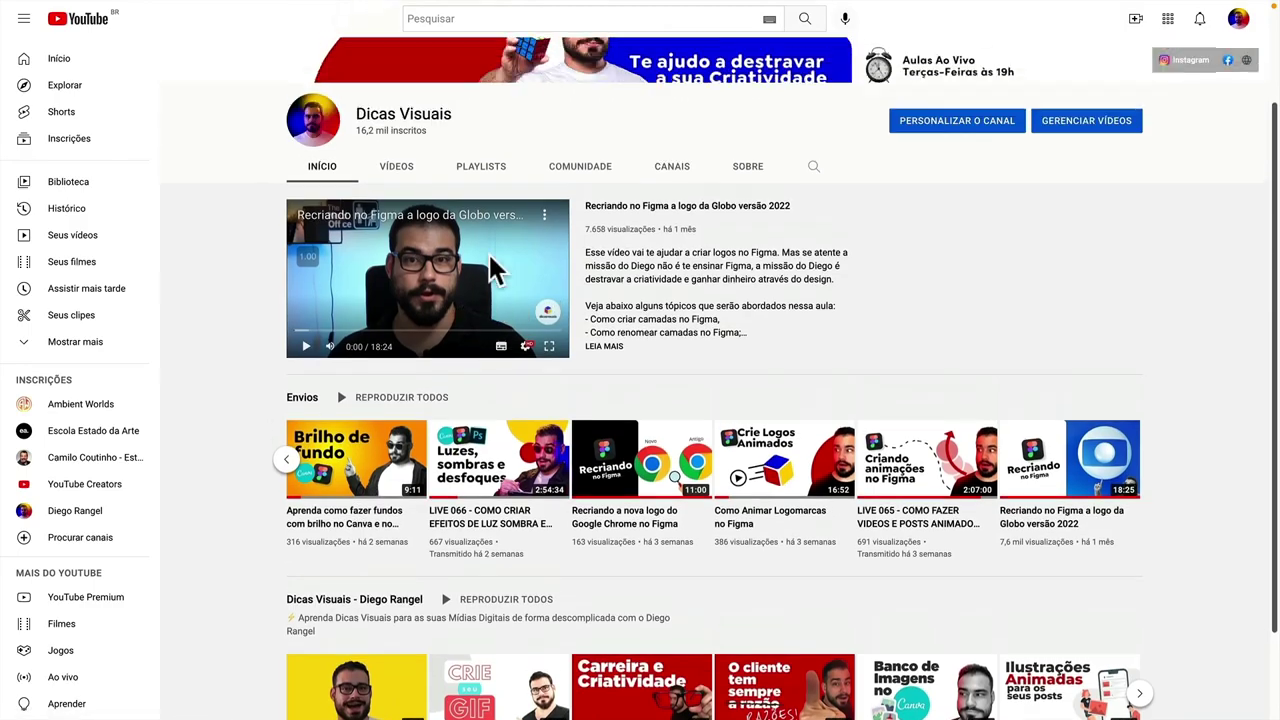
pyautogui.hotkey('ctrl', 'Tab')
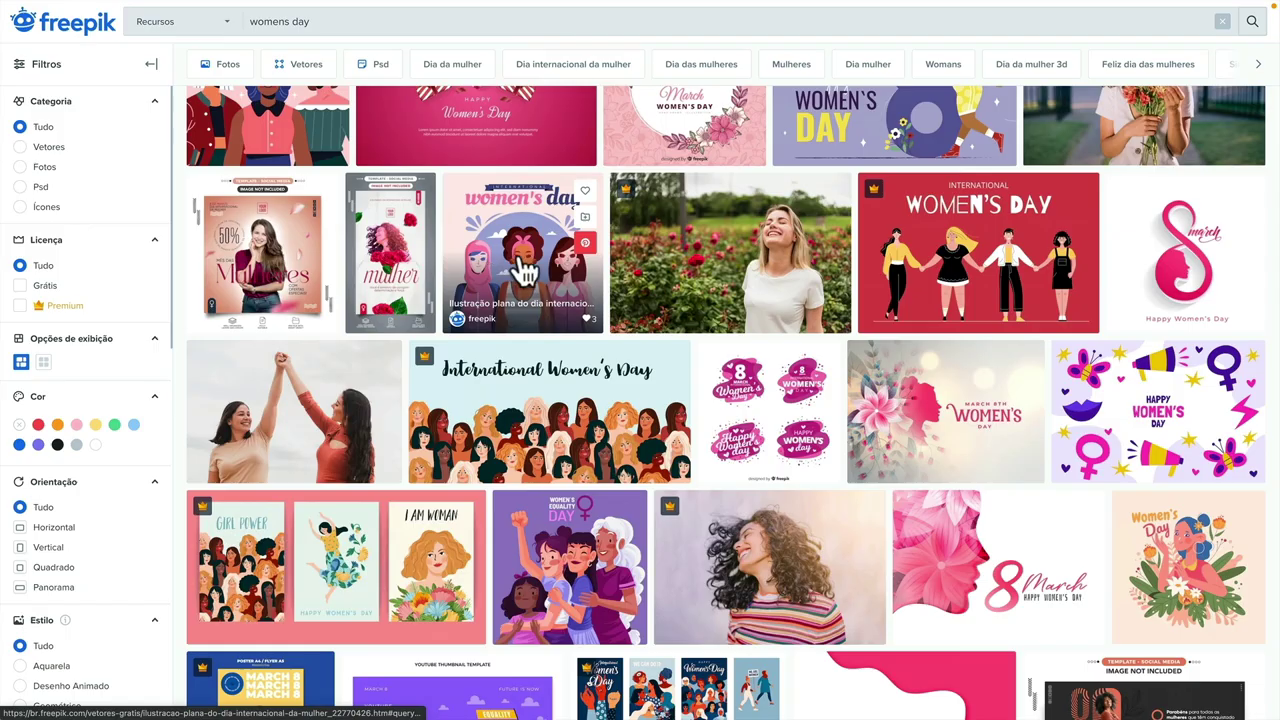
pyautogui.scroll(2, 488, 260)
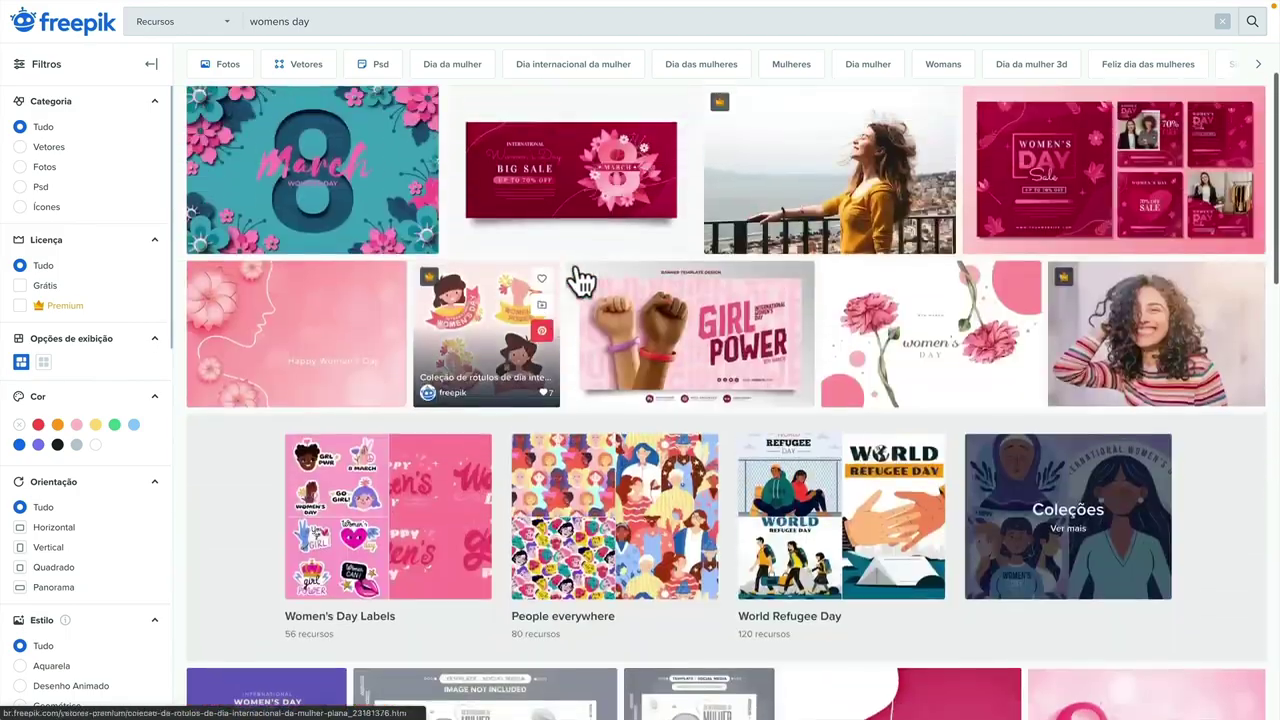
pyautogui.scroll(3, 580, 283)
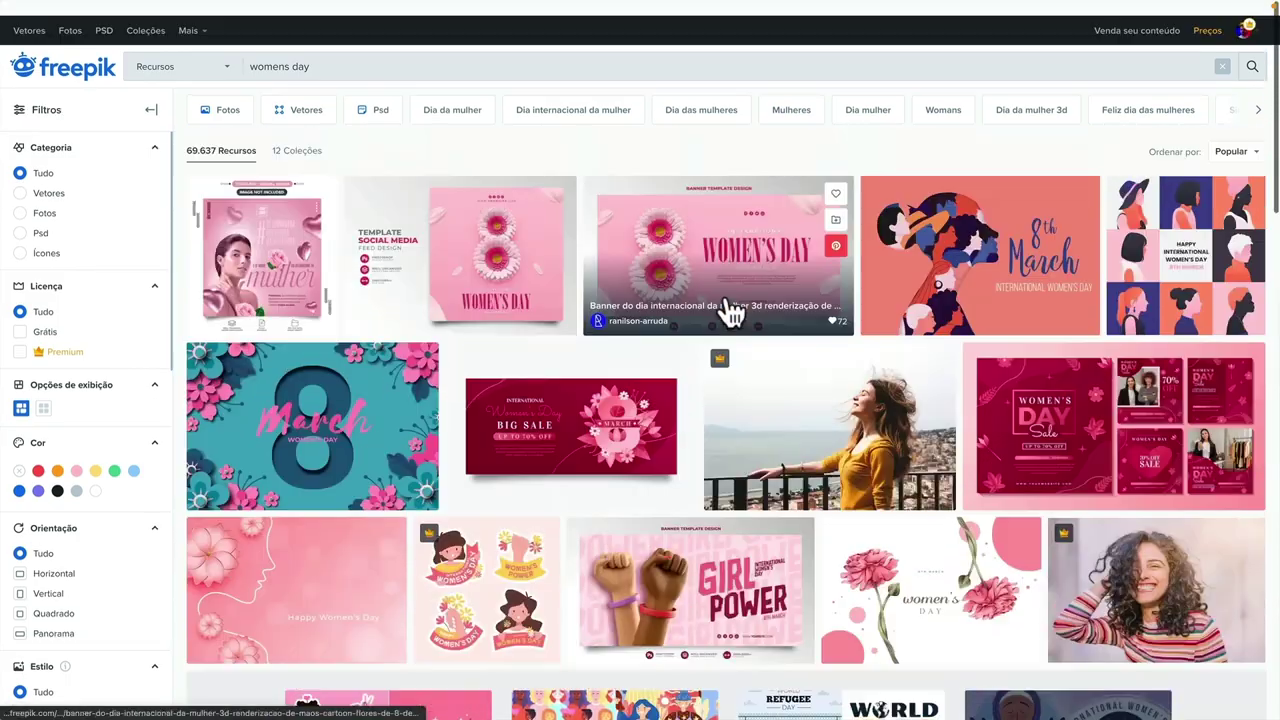
# - Open the pink flower 8 template, then draw a new square frame below 001 in Figma
pyautogui.click(460, 232)
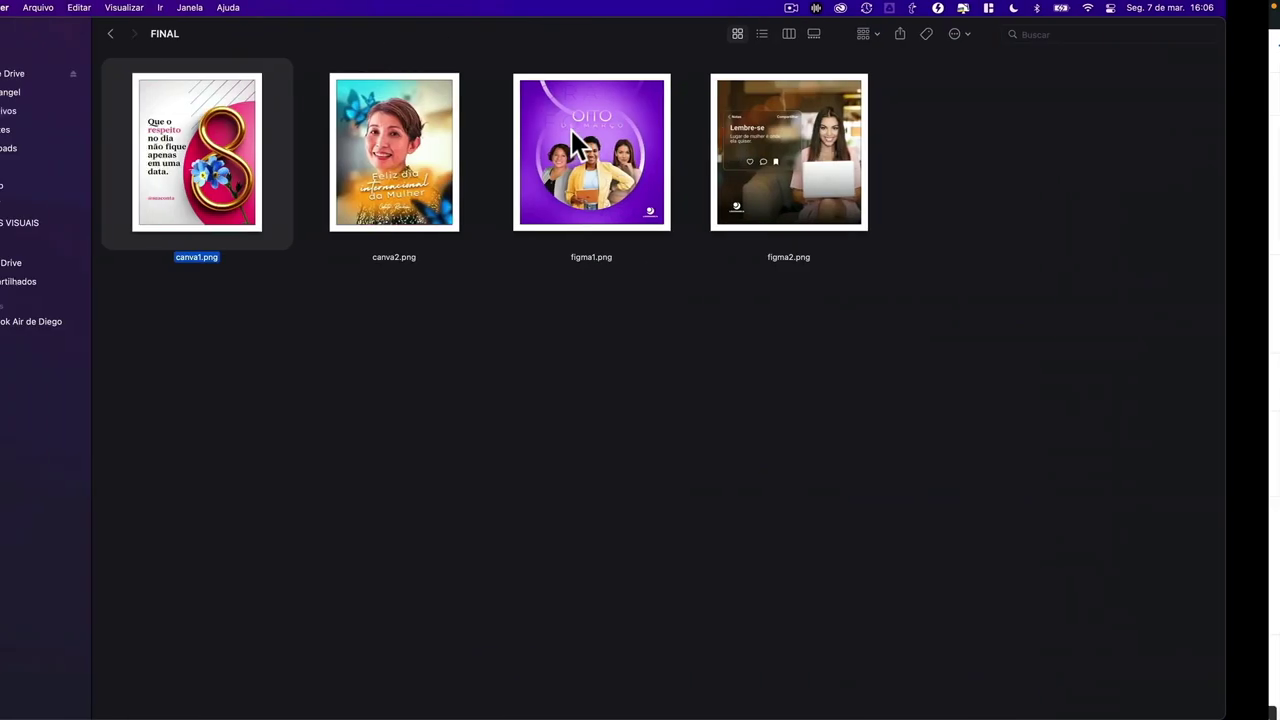
pyautogui.hotkey('ctrl', 'Right')
pyautogui.hotkey('ctrl', 'Right')
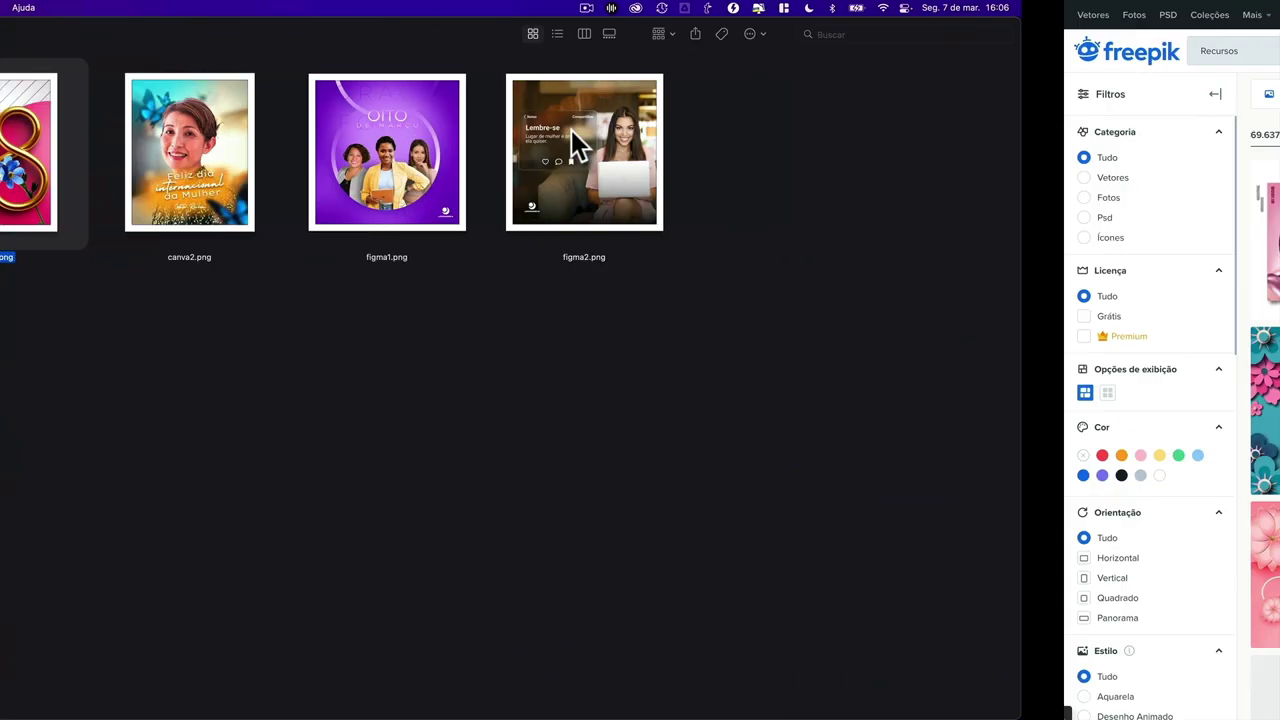
pyautogui.scroll(-5, 569, 386)
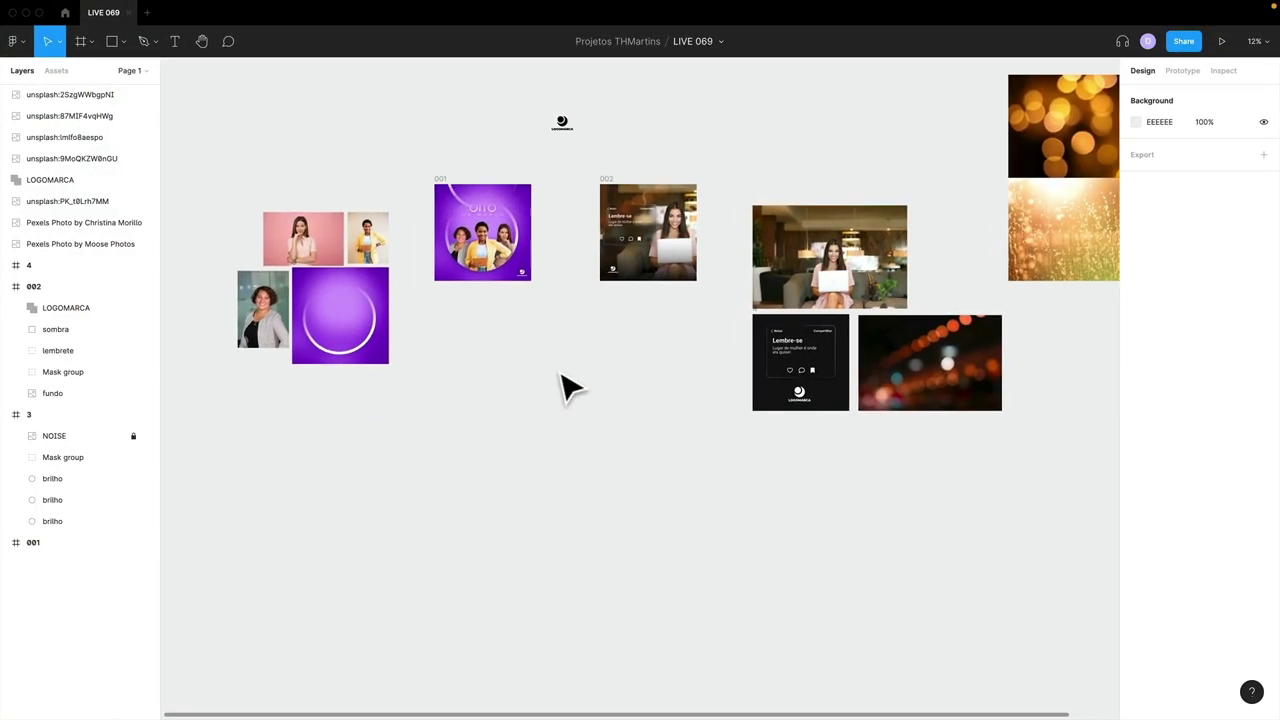
pyautogui.press('f')
pyautogui.moveTo(440, 376)
pyautogui.mouseDown()
pyautogui.moveTo(525, 477)
pyautogui.moveTo(1080, 206)
pyautogui.moveTo(1080, 303)
pyautogui.mouseUp()
pyautogui.press('super+equal')
pyautogui.press('super+equal')
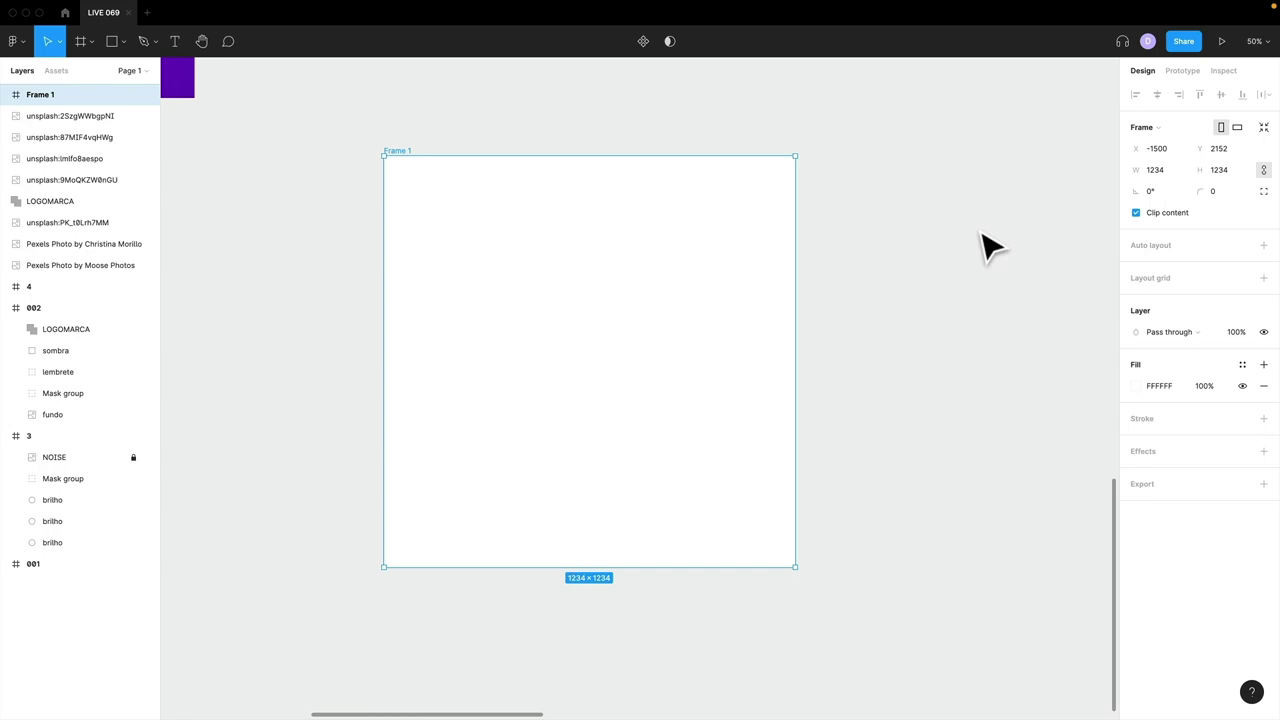
# - Back in Freepik, return to the homepage and search for '8'
pyautogui.hotkey('ctrl', 'Left')
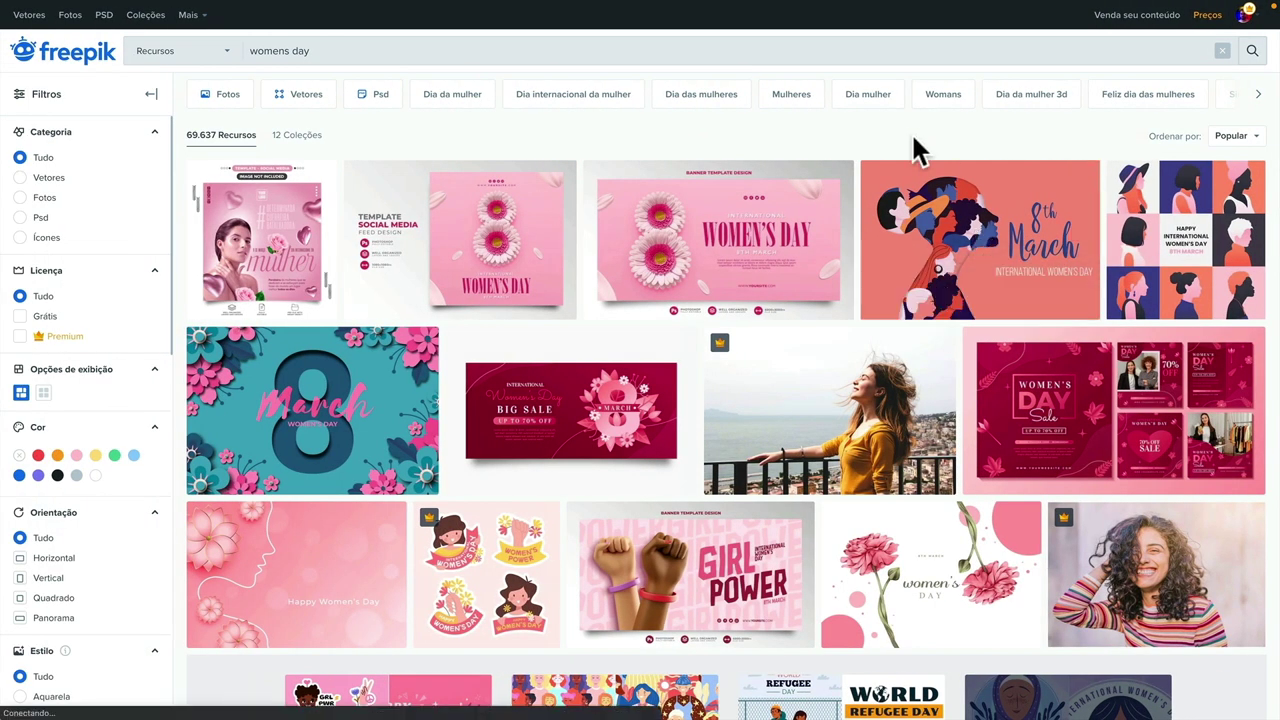
pyautogui.click(914, 138)
pyautogui.click(58, 55)
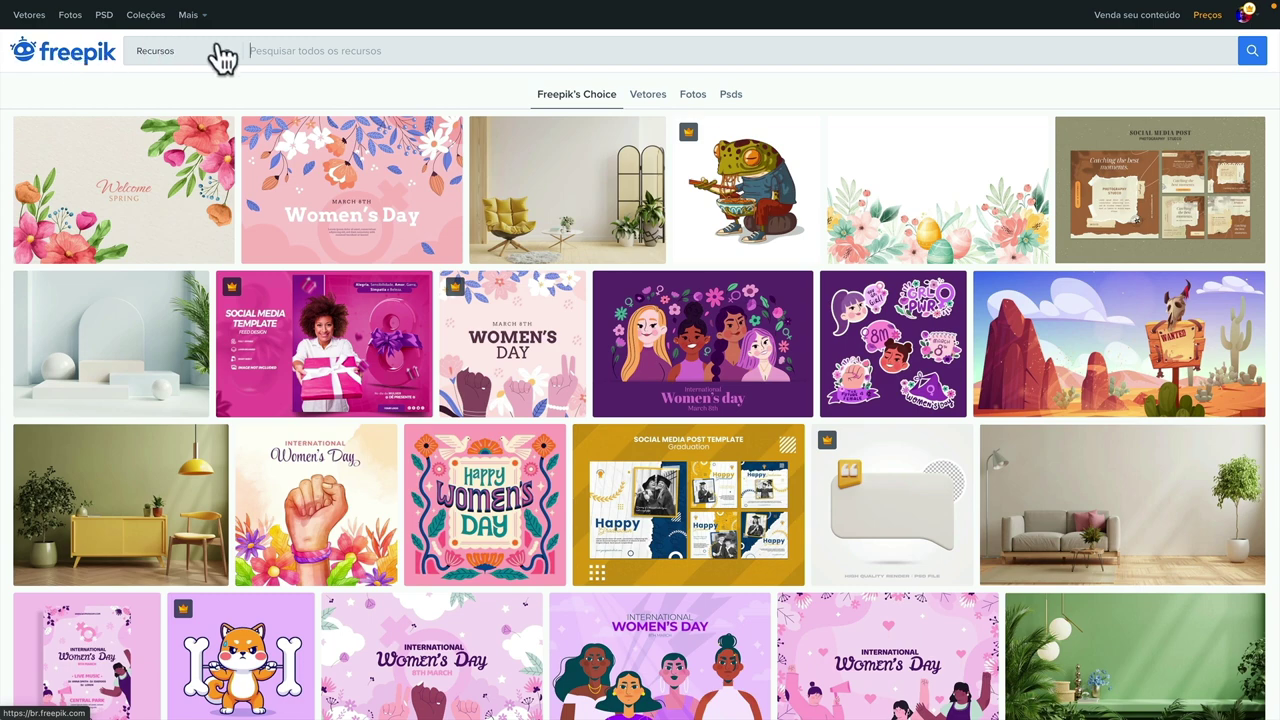
pyautogui.click(274, 47)
pyautogui.write('8')
pyautogui.press('Return')
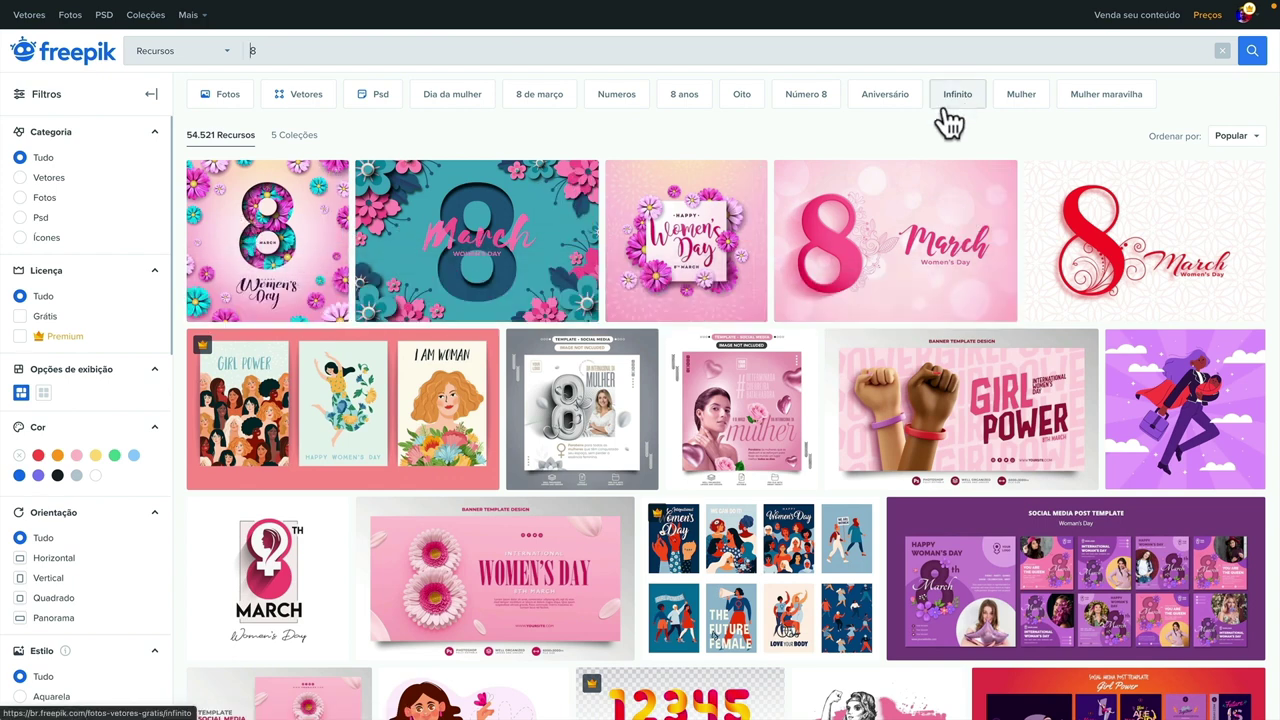
# - Refine the search to '8 3D' and preview the pink and golden 3D 8 assets
pyautogui.click(387, 54)
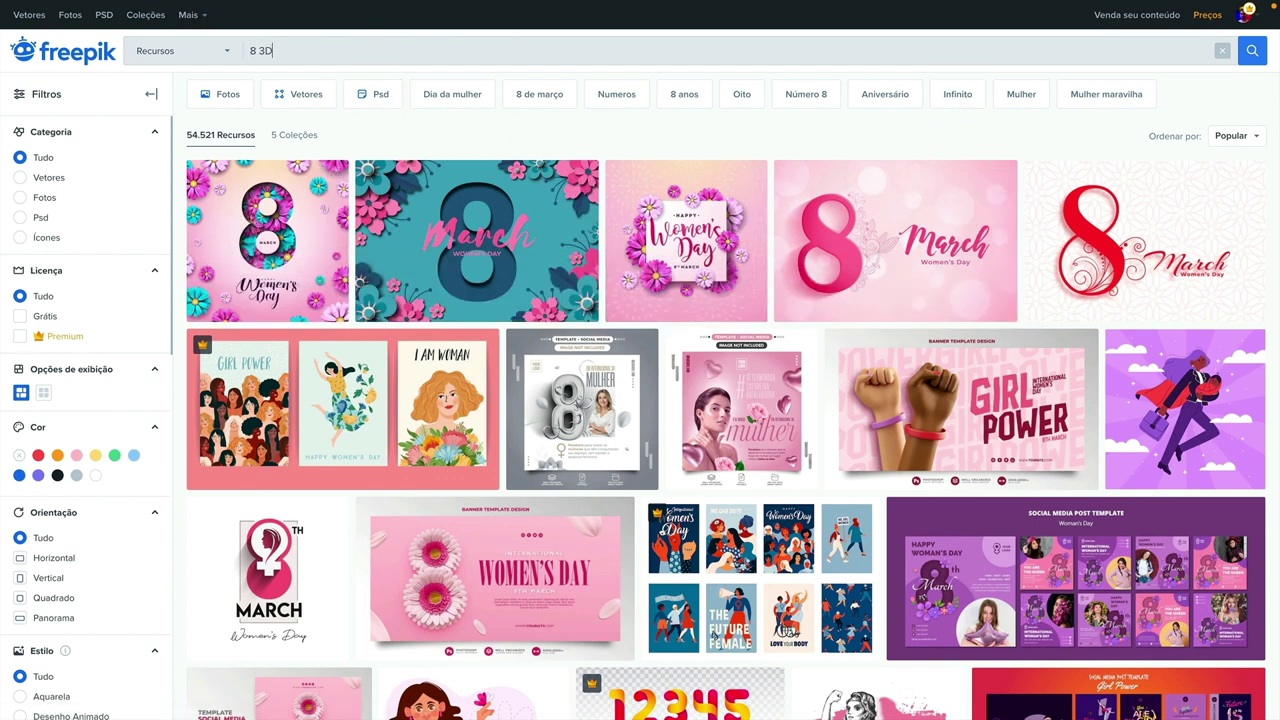
pyautogui.press('Return')
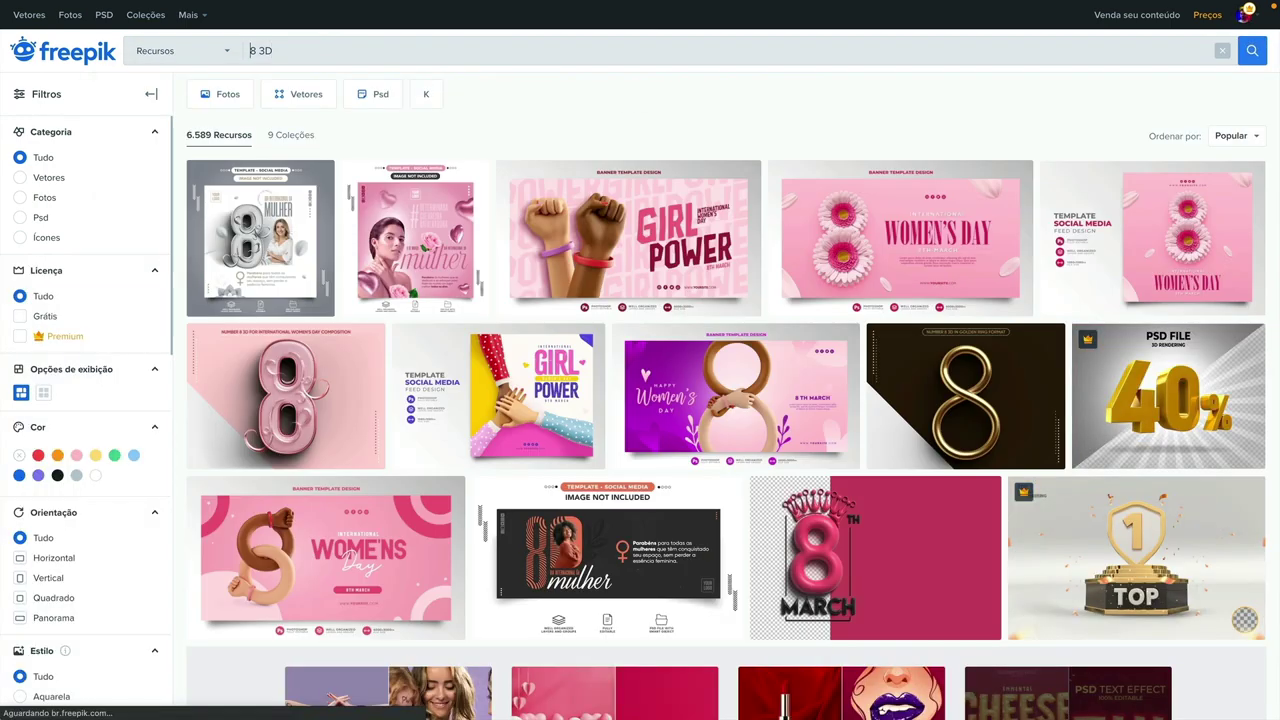
pyautogui.click(295, 385)
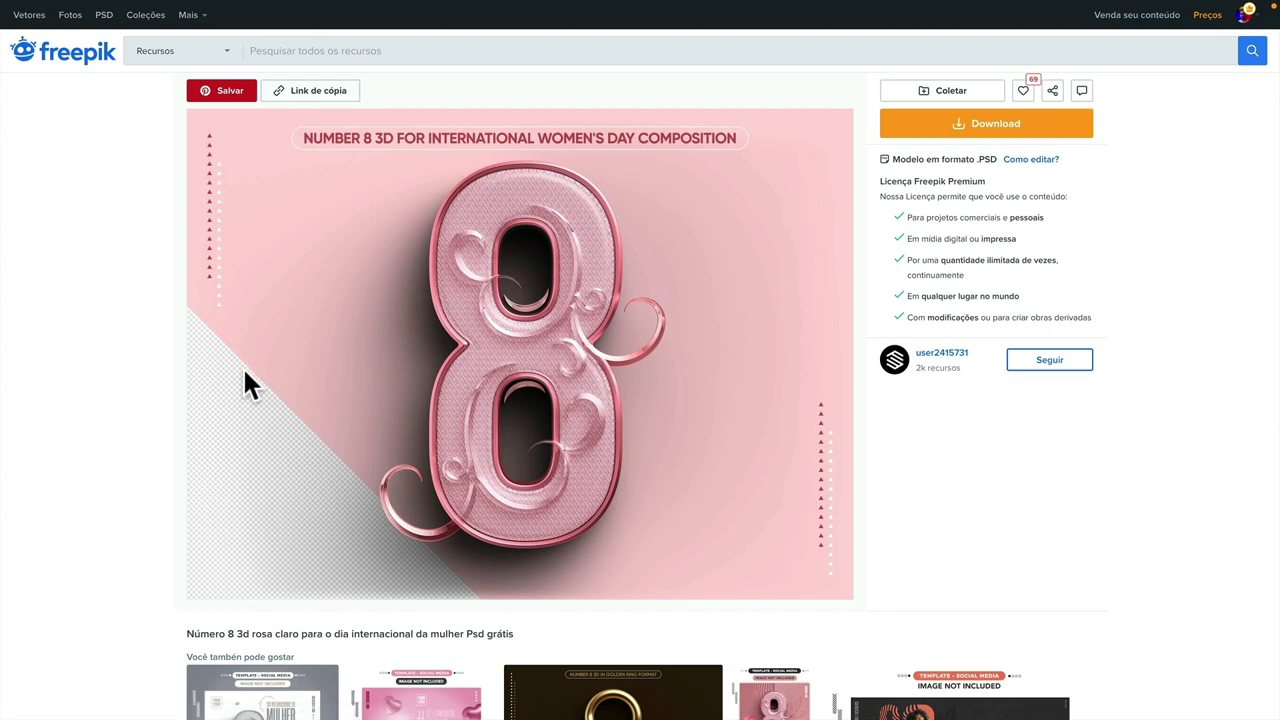
pyautogui.press('Escape')
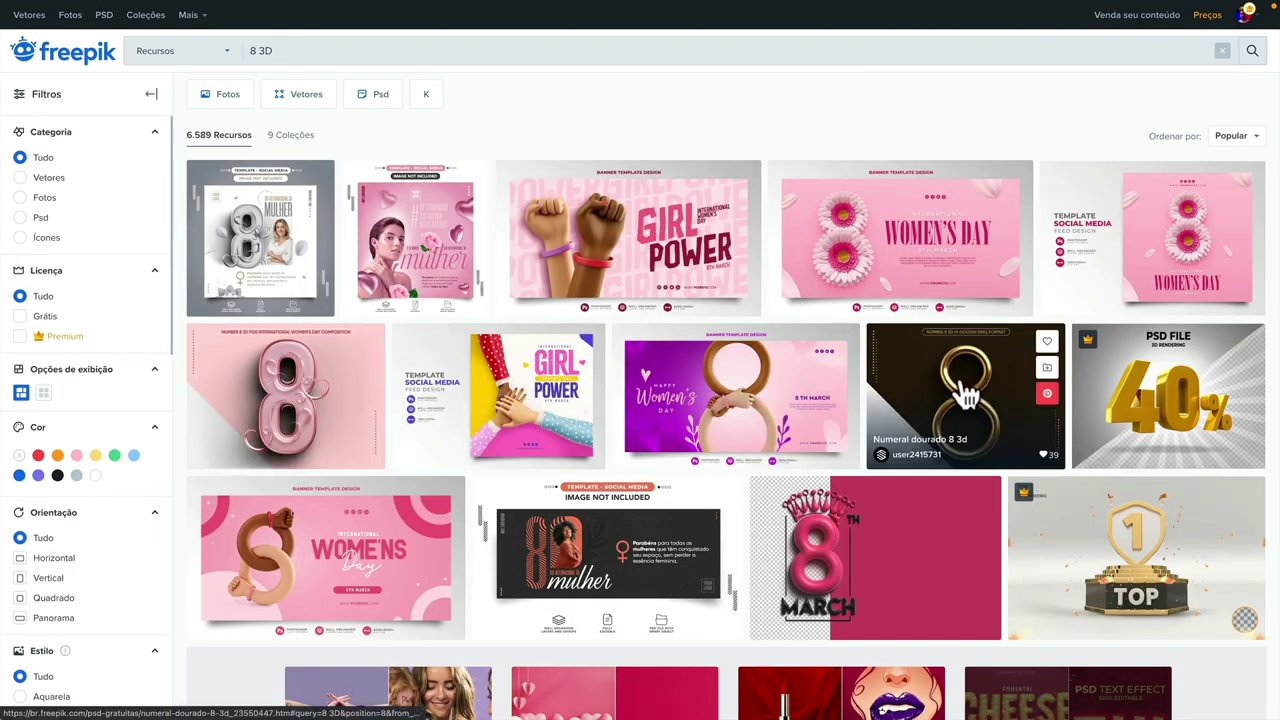
pyautogui.click(963, 394)
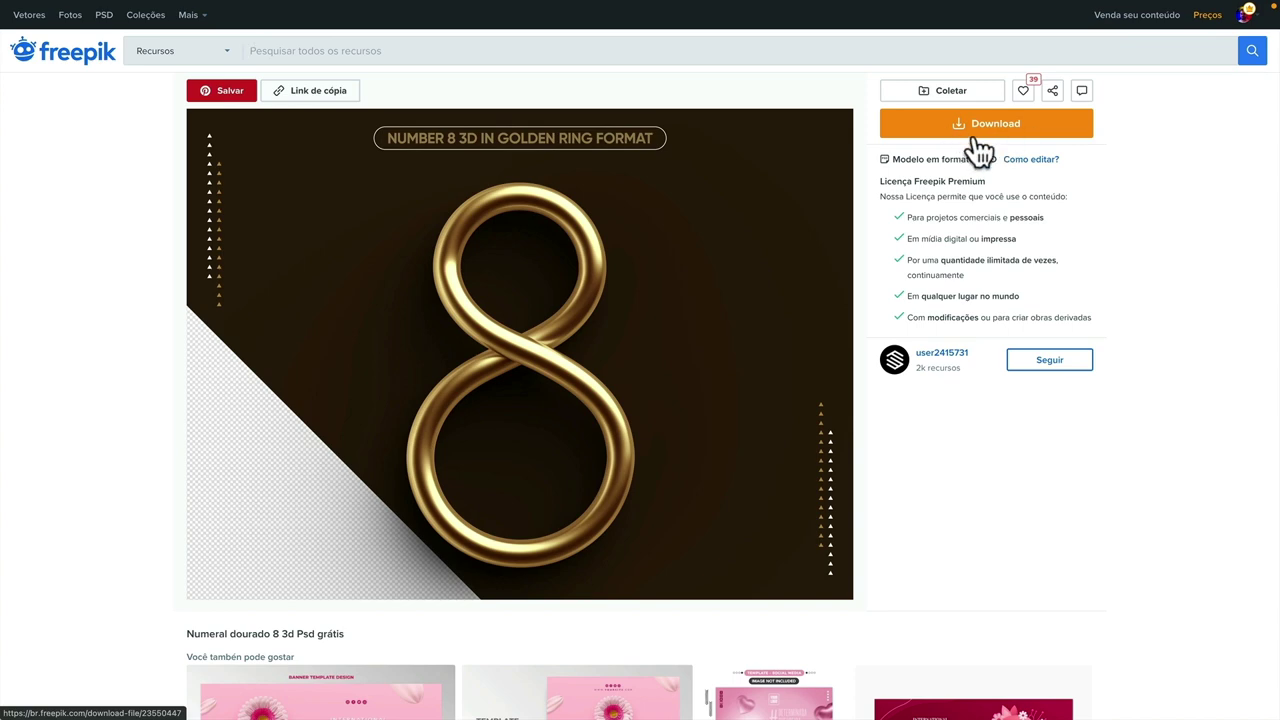
pyautogui.hotkey('alt', 'Left')
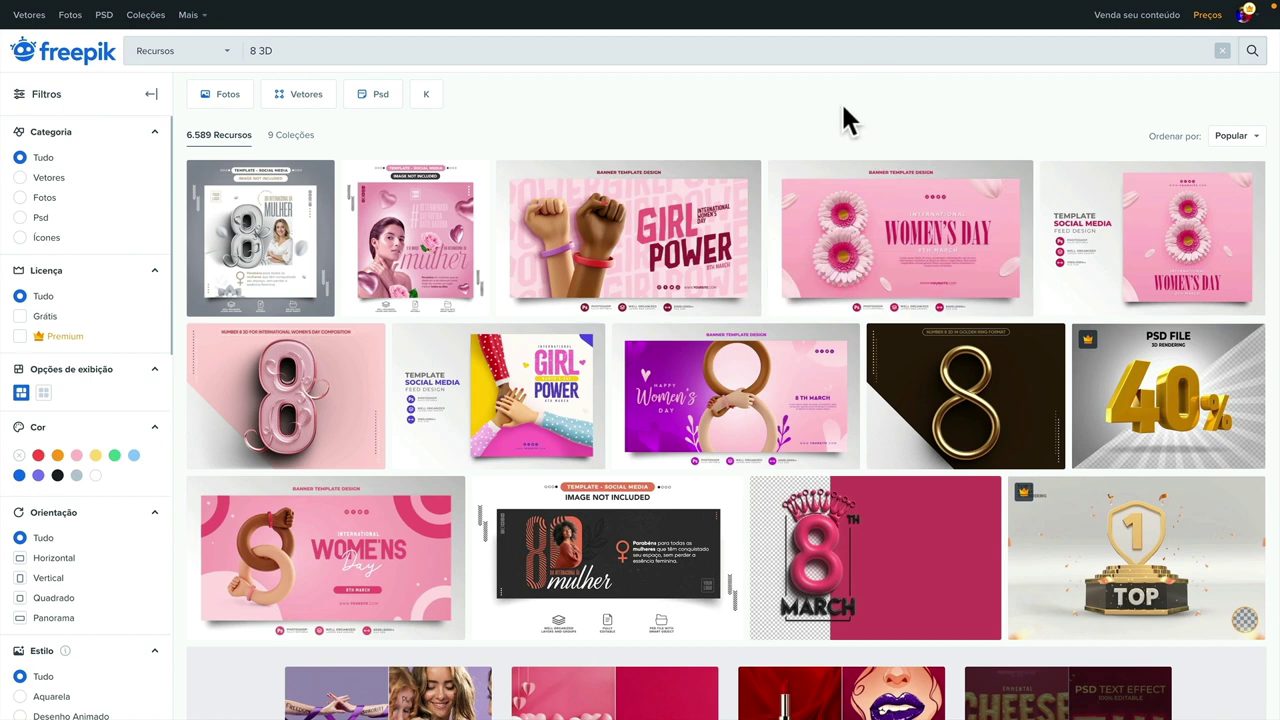
# - On Canva's Página 2, undo the accidental background image move and reselect the image
pyautogui.hotkey('alt', 'Tab')
pyautogui.hotkey('alt', 'Tab')
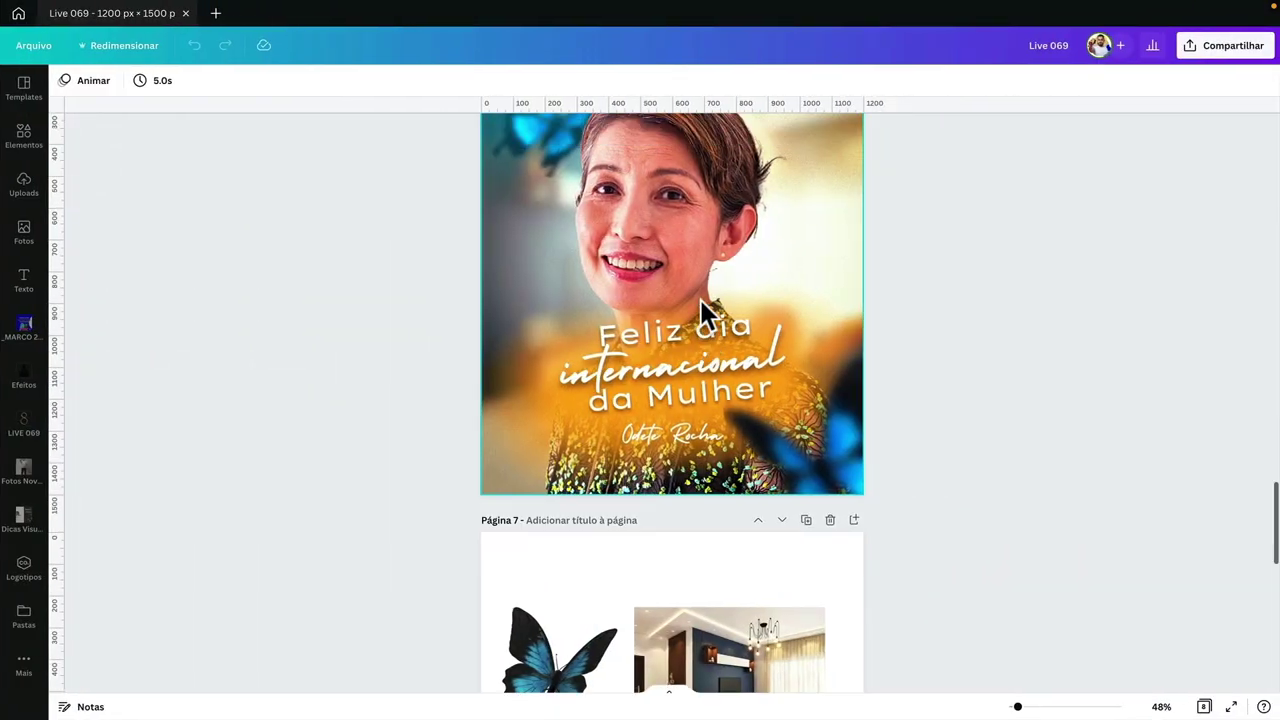
pyautogui.scroll(15, 700, 300)
pyautogui.scroll(-3, 700, 300)
pyautogui.scroll(2, 700, 300)
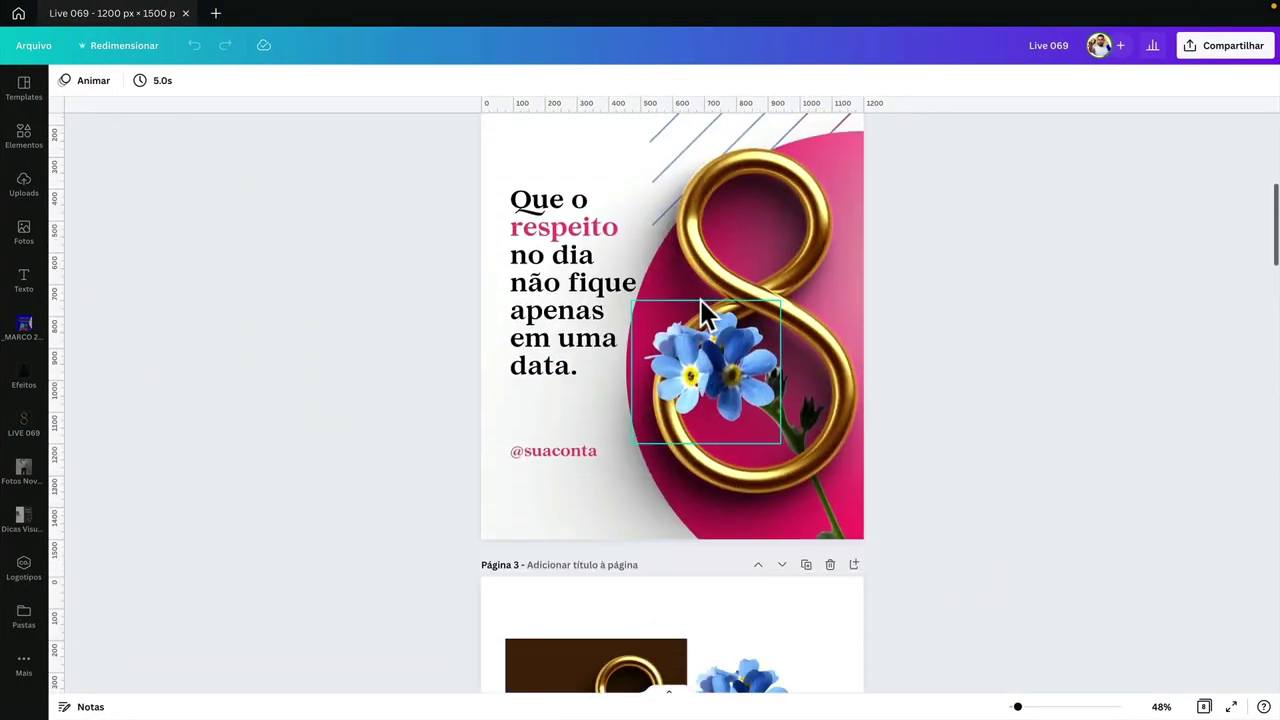
pyautogui.moveTo(741, 265); pyautogui.dragTo(764, 258)
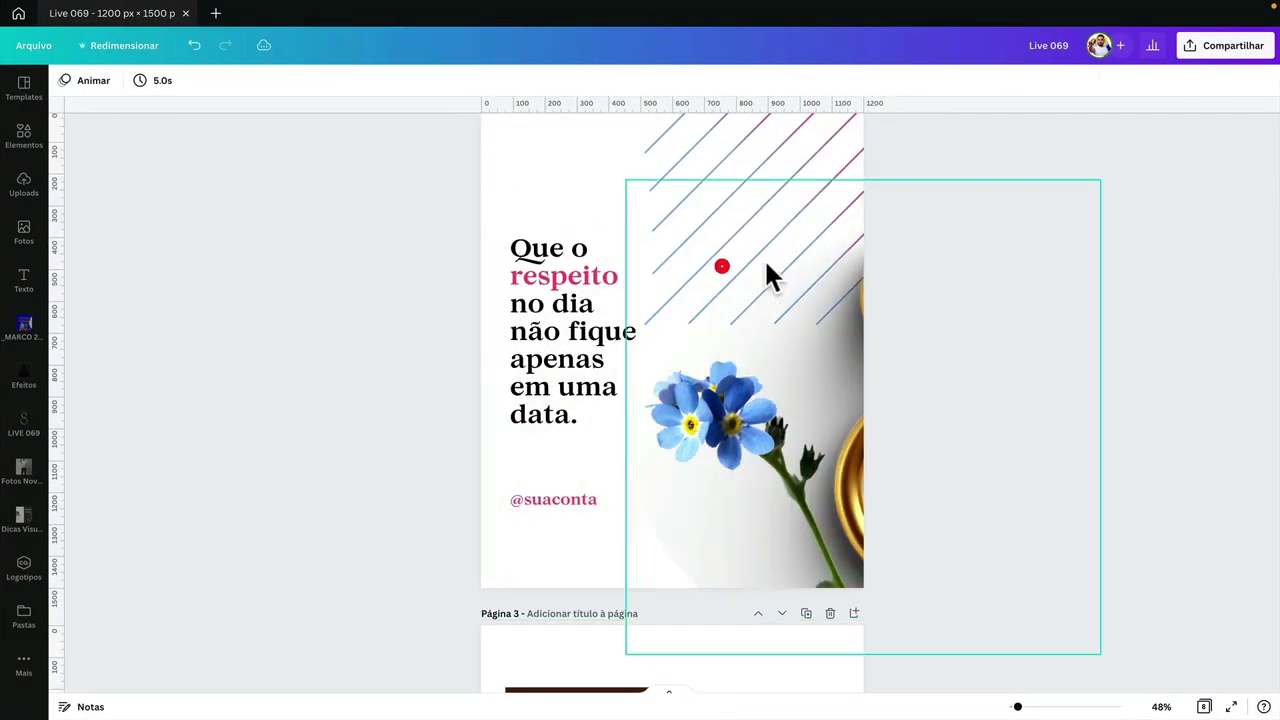
pyautogui.hotkey('ctrl', 'z')
pyautogui.click(745, 220)
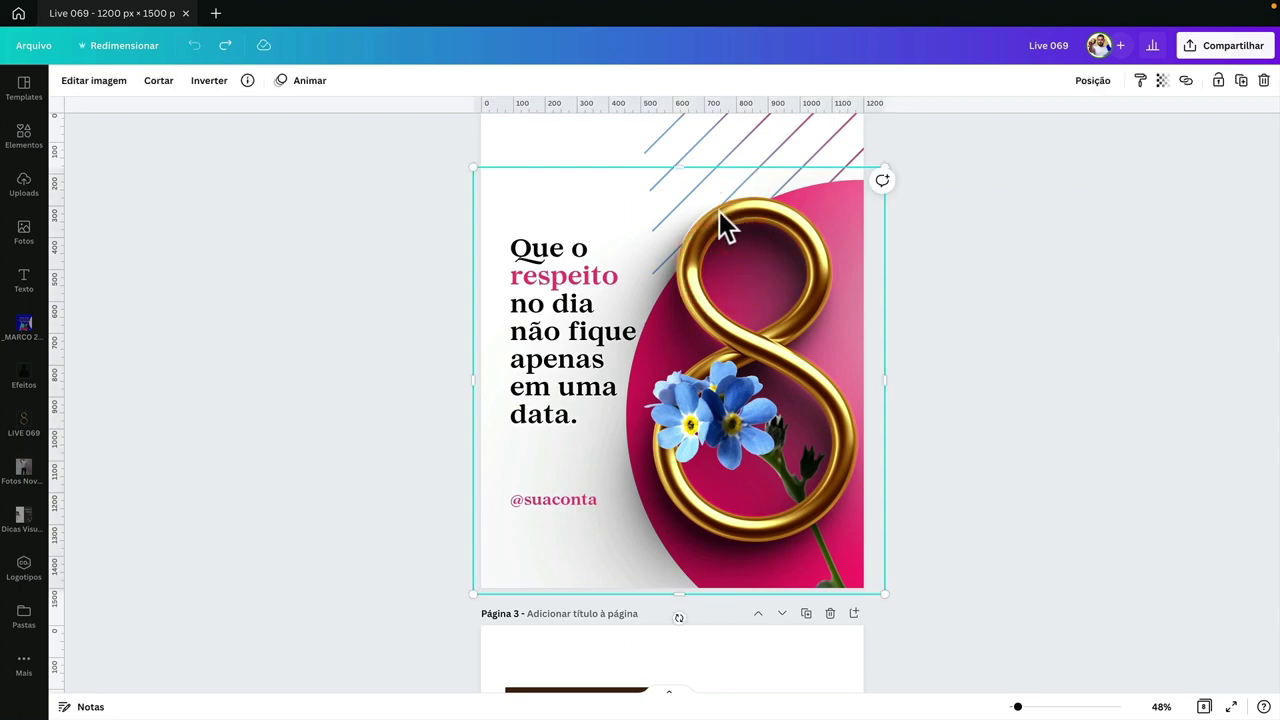
# - Switch to Finder, go back to _LIVES, and select the _FREEPIK folder
pyautogui.hotkey('ctrl', 'Left')
pyautogui.hotkey('ctrl', 'Left')
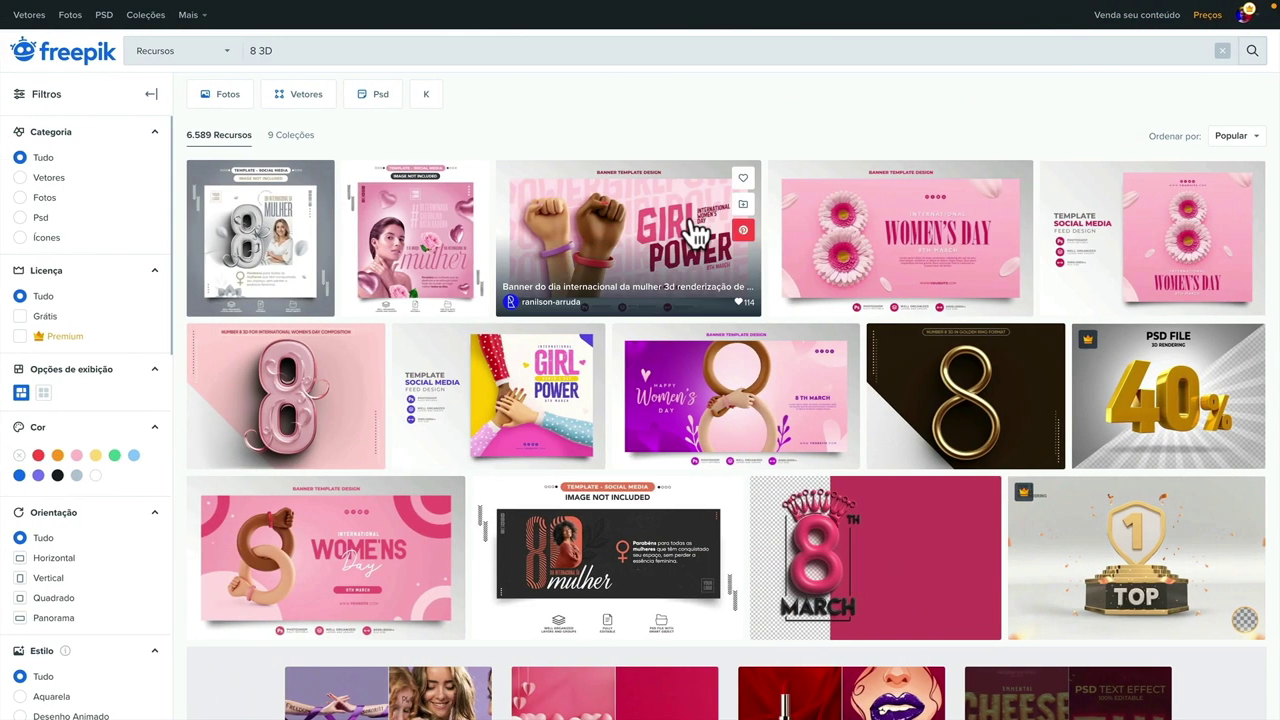
pyautogui.hotkey('ctrl', 'Left')
pyautogui.click(164, 34)
pyautogui.click(199, 119)
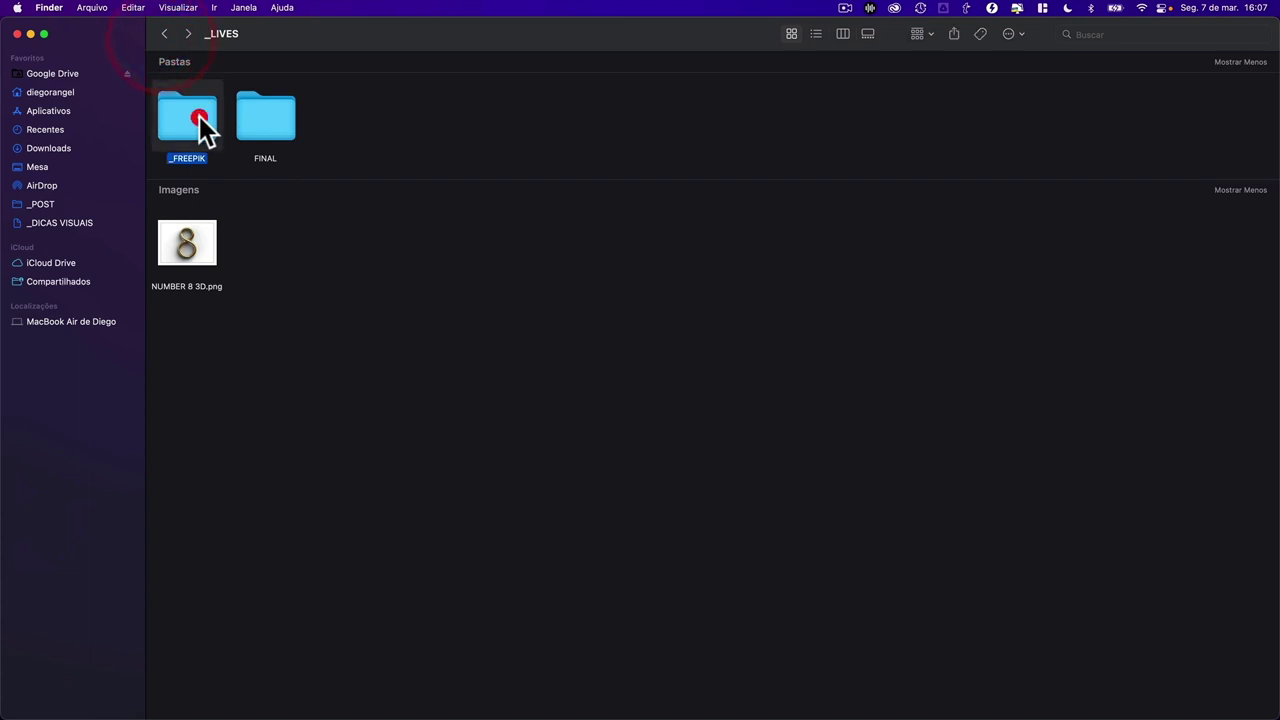
# - Open _FREEPIK and Quick Look the golden-numeral-8-3d folder and its zip
pyautogui.doubleClick(199, 119)
pyautogui.click(262, 95)
pyautogui.click(195, 90)
pyautogui.press('space')
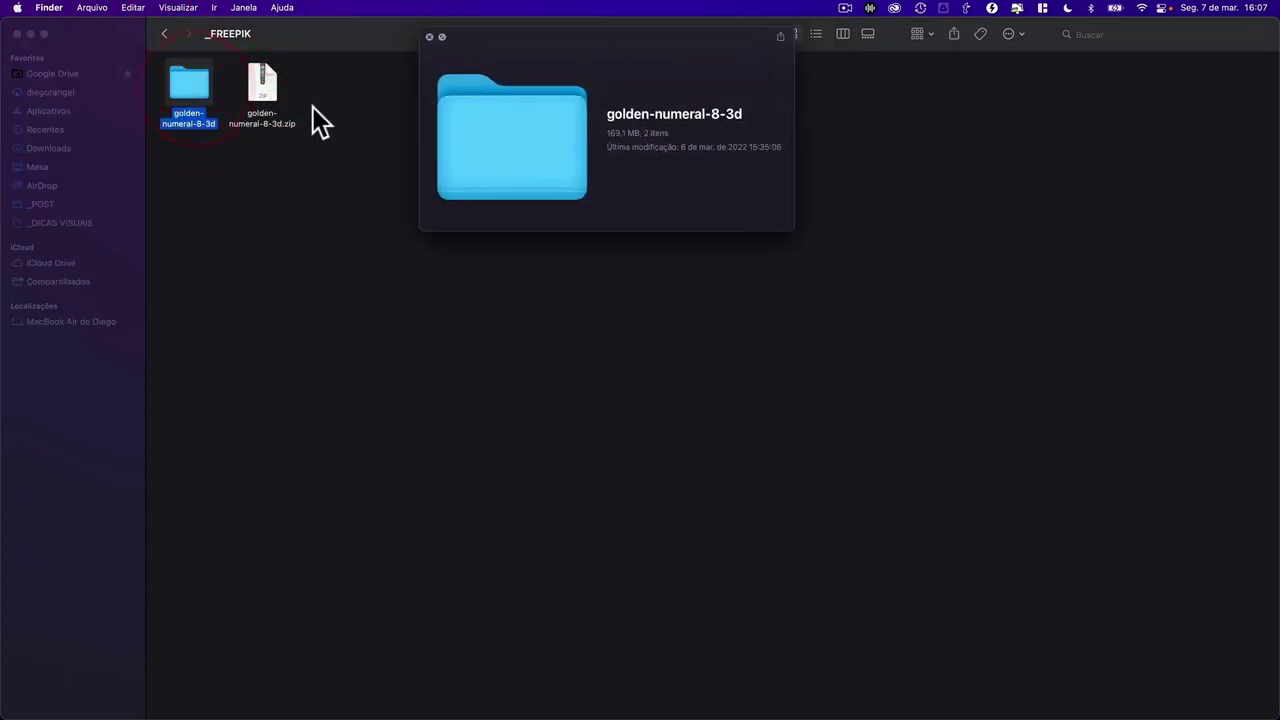
pyautogui.press('space')
pyautogui.click(258, 92)
pyautogui.press('space')
pyautogui.press('space')
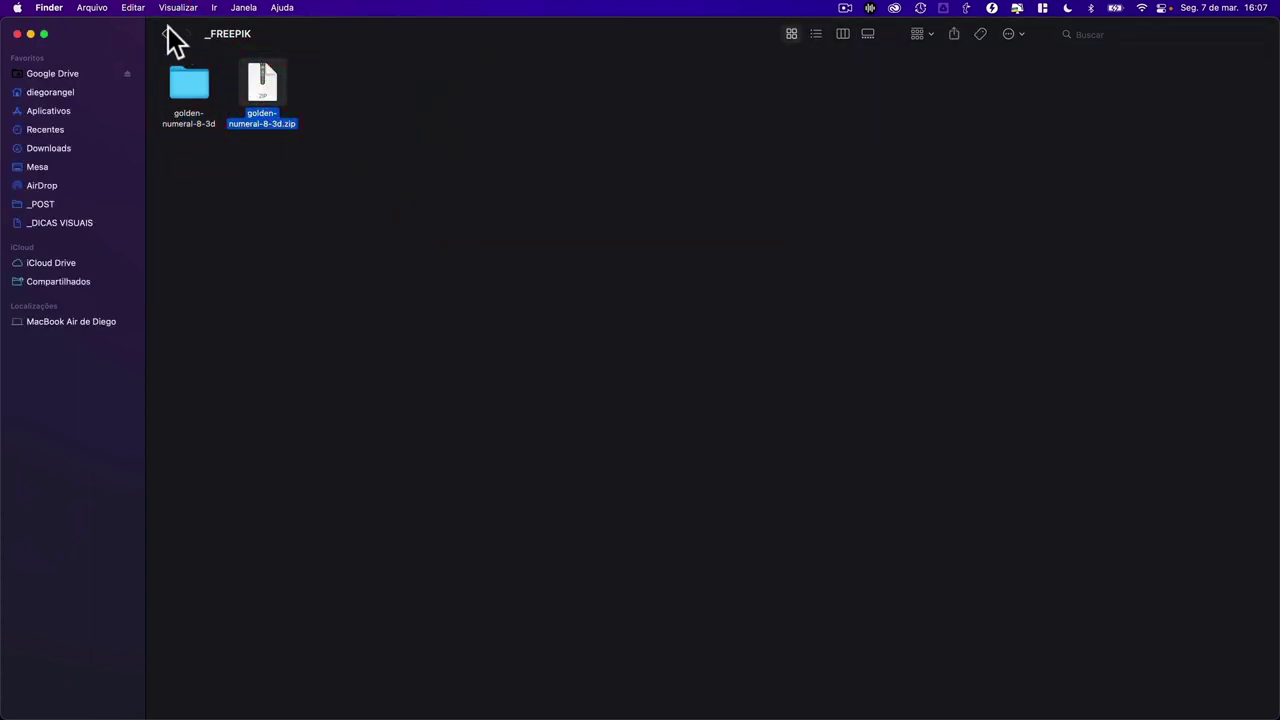
# - Back in _LIVES, preview NUMBER 8 3D.png, then return to the Canva design
pyautogui.click(164, 34)
pyautogui.click(196, 251)
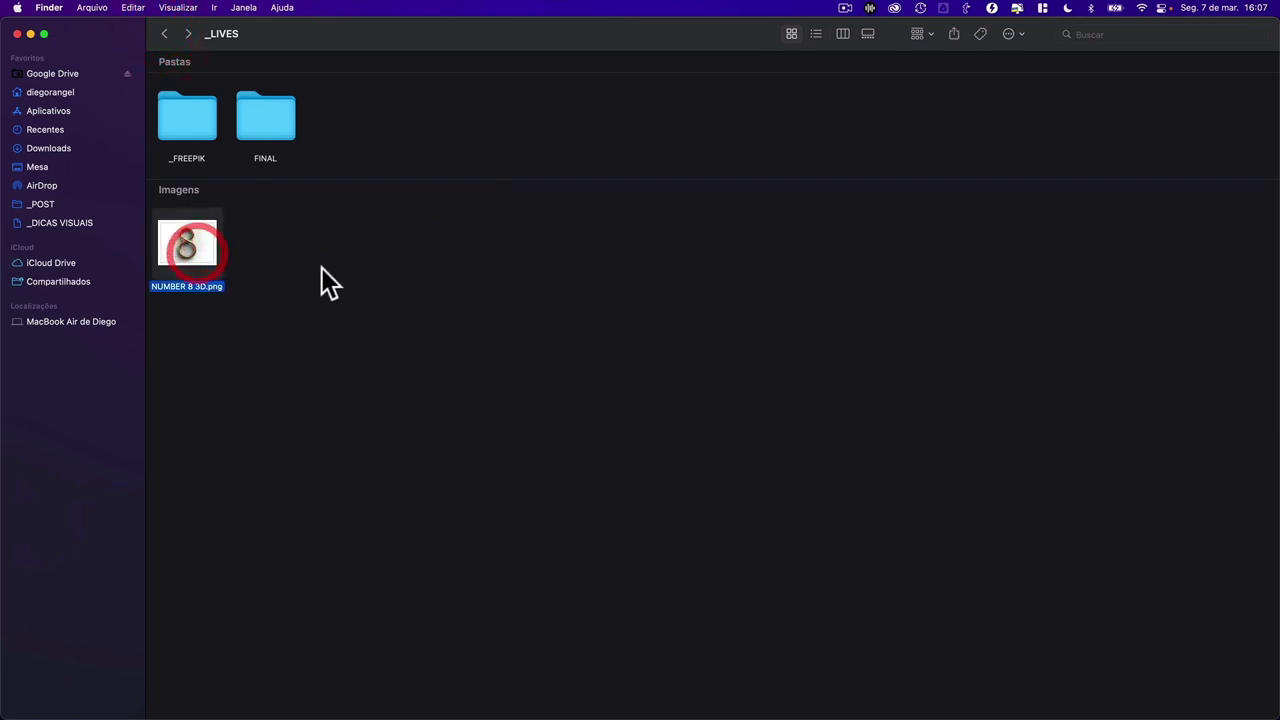
pyautogui.press('space')
pyautogui.press('space')
pyautogui.hotkey('ctrl', 'Right')
pyautogui.hotkey('ctrl', 'Right')
pyautogui.hotkey('ctrl', 'Right')
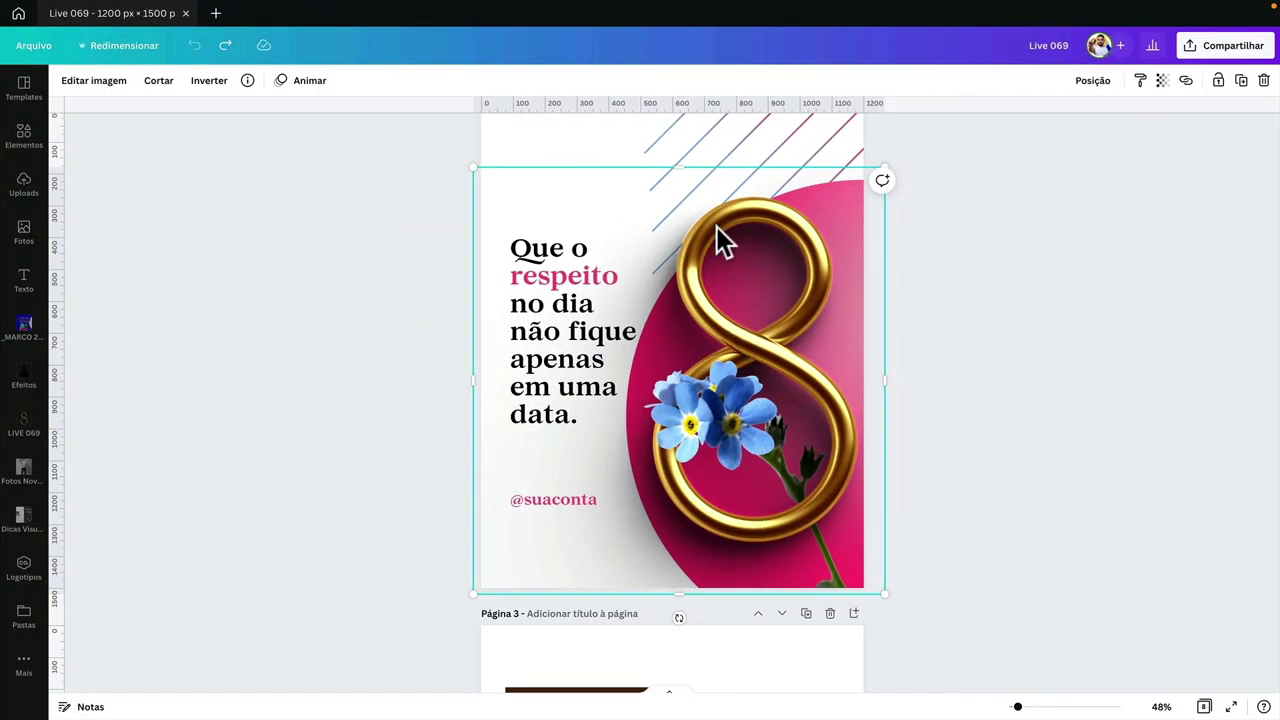
pyautogui.scroll(2, 676, 208)
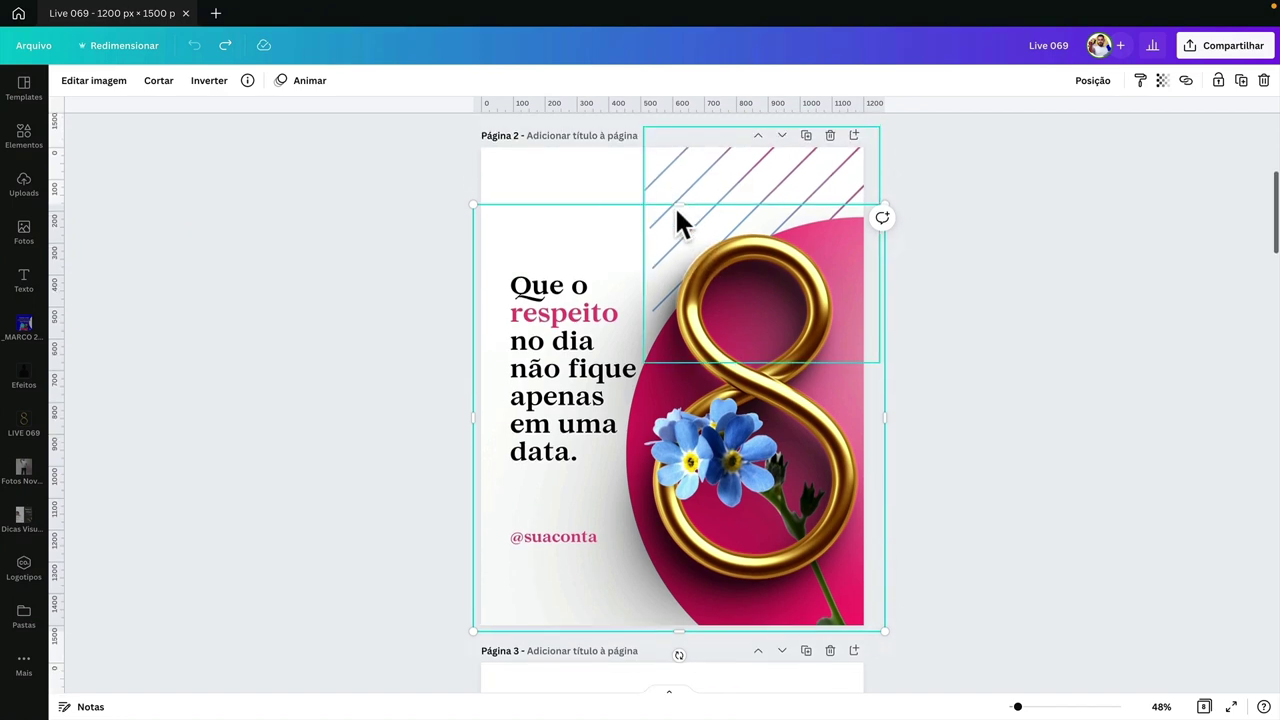
pyautogui.hotkey('ctrl', 'Left')
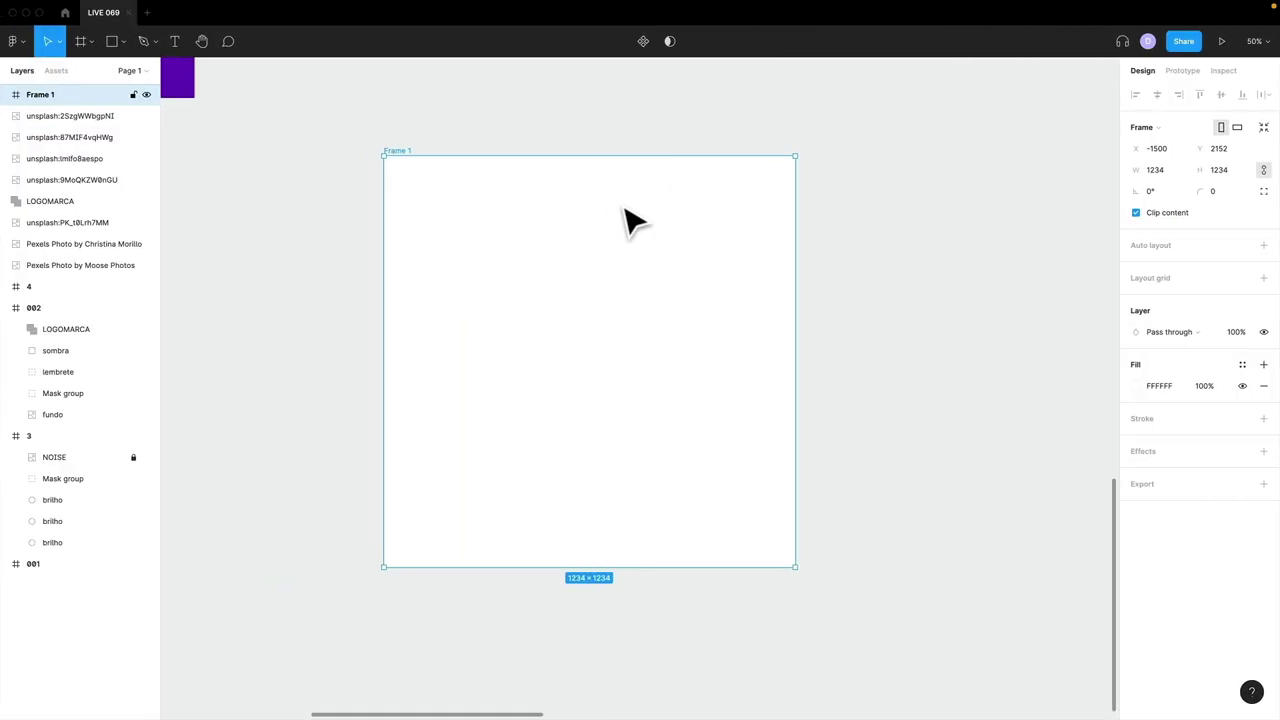
pyautogui.hscroll(-5, 625, 210)
pyautogui.hotkey('ctrl', 'Right')
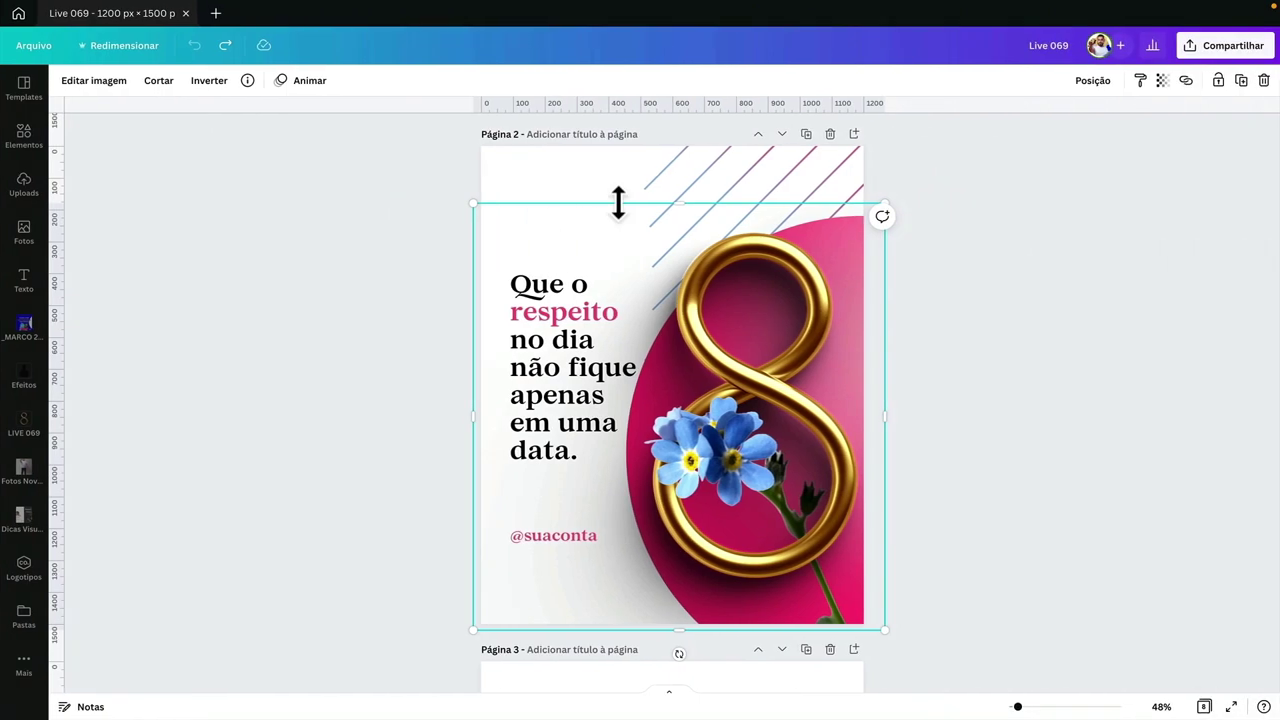
pyautogui.hotkey('ctrl', 'Left')
pyautogui.hotkey('ctrl', 'Left')
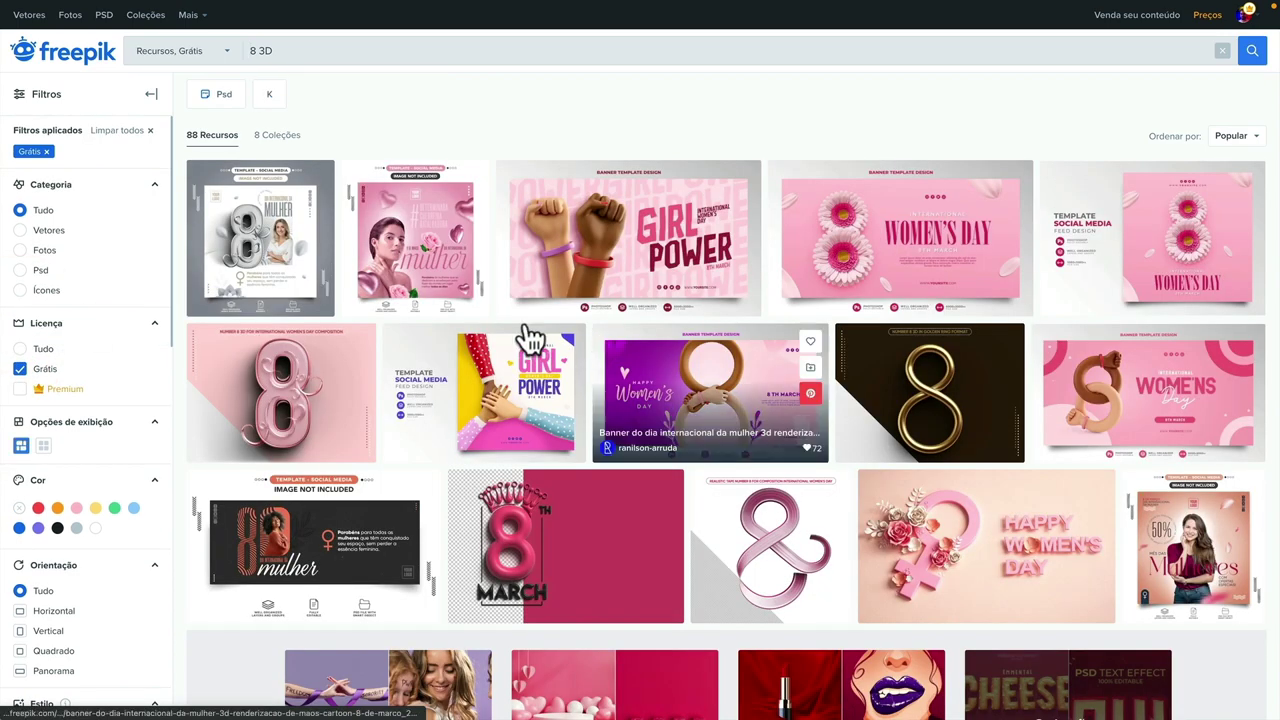
# - Preview the free golden 3D numeral 8 PSD on Freepik twice
pyautogui.click(912, 385)
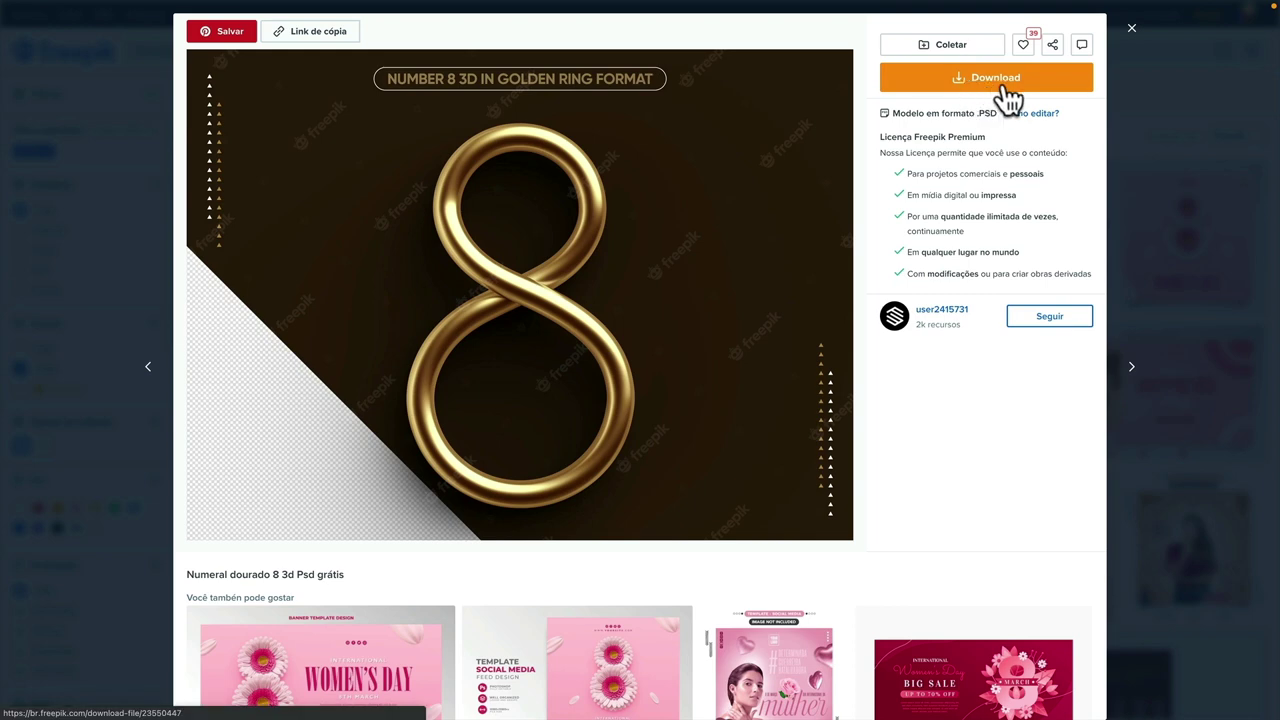
pyautogui.click(1161, 130)
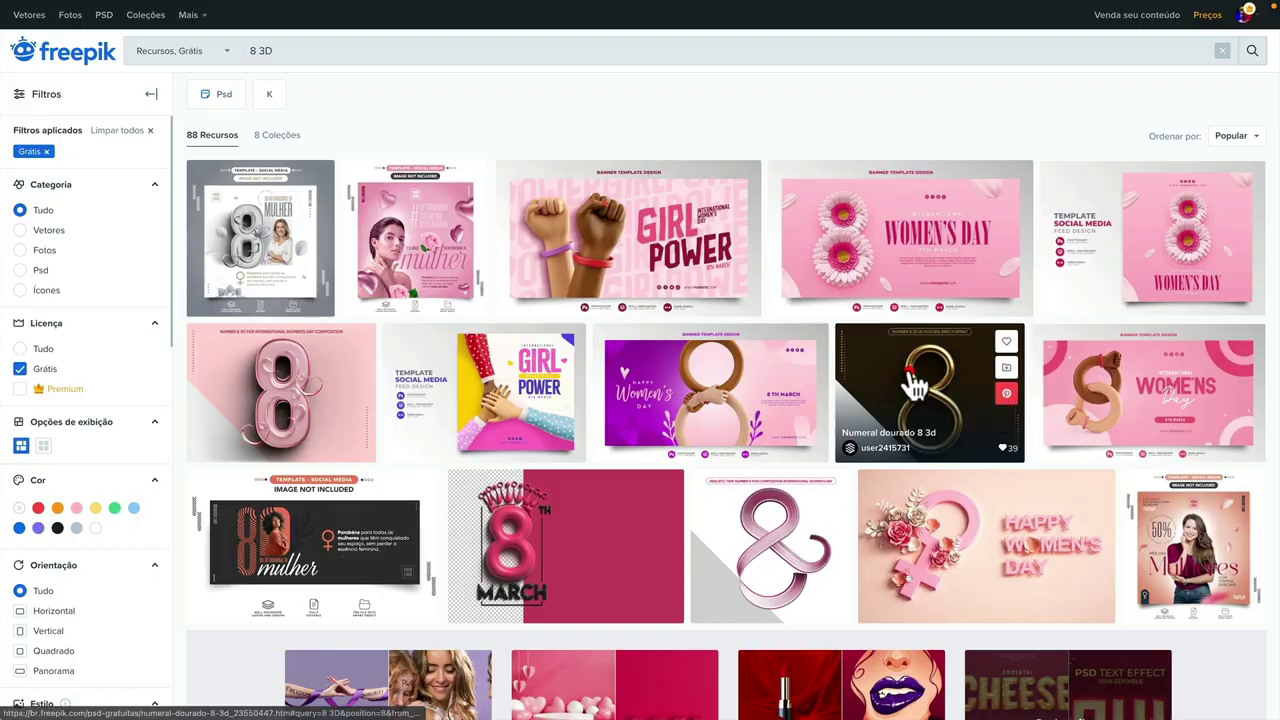
pyautogui.click(910, 375)
pyautogui.click(1183, 208)
# - Check the pink ribbon 8, reopen the golden 8, then open a new browser tab
pyautogui.scroll(-2, 920, 370)
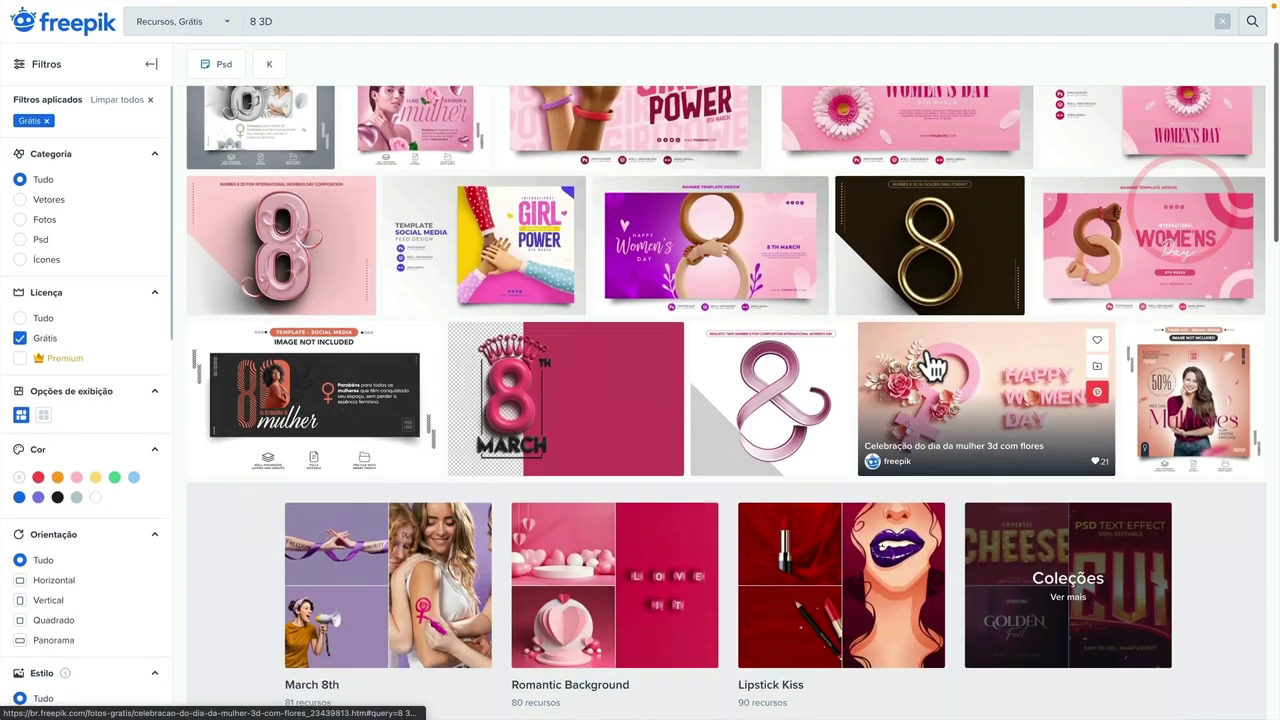
pyautogui.click(746, 390)
pyautogui.click(1170, 436)
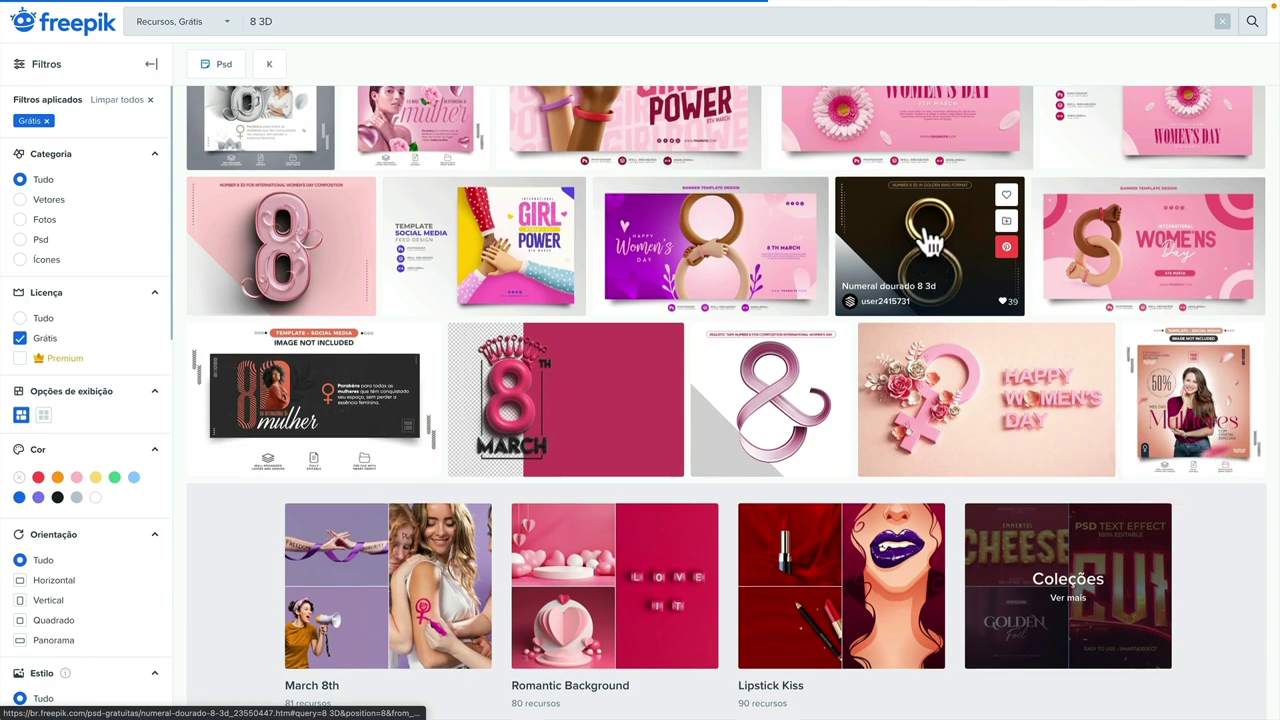
pyautogui.scroll(1, 920, 260)
pyautogui.click(918, 272)
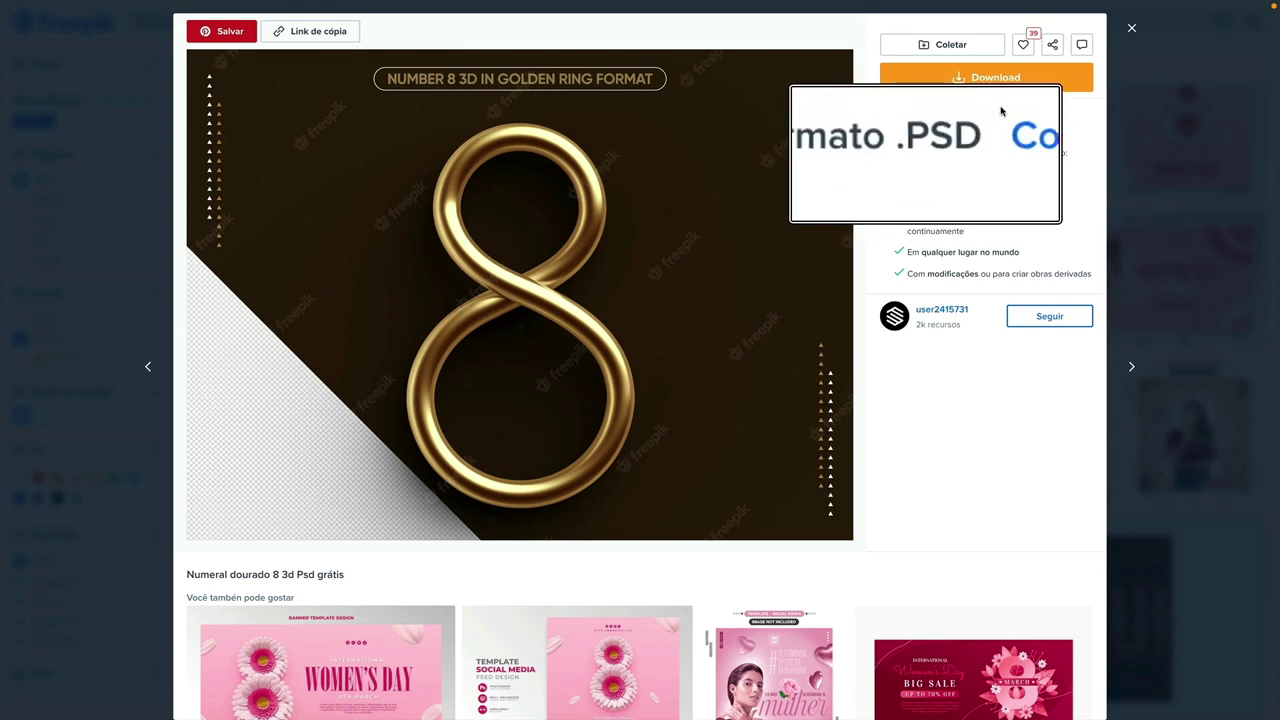
pyautogui.hotkey('ctrl', 't')
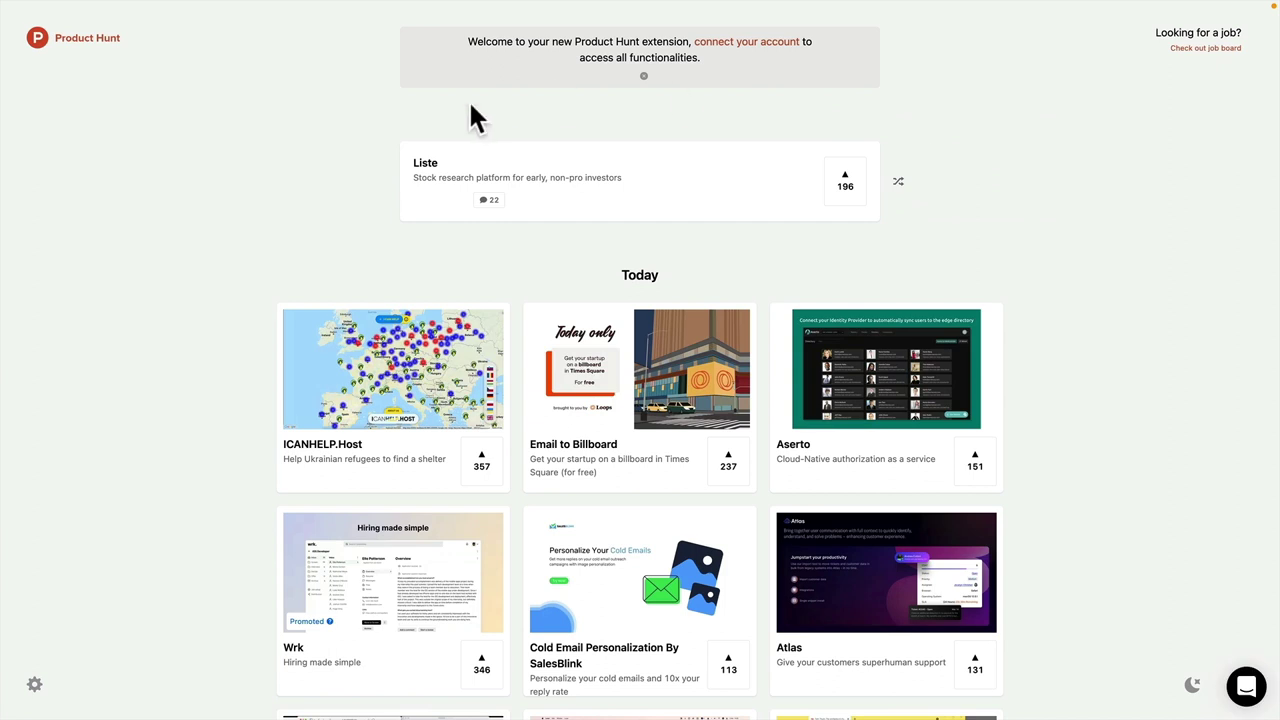
# - Search Google for 'photopea' and open the 'Photopea | Online Photo Editor' result
pyautogui.moveTo(200, 8)
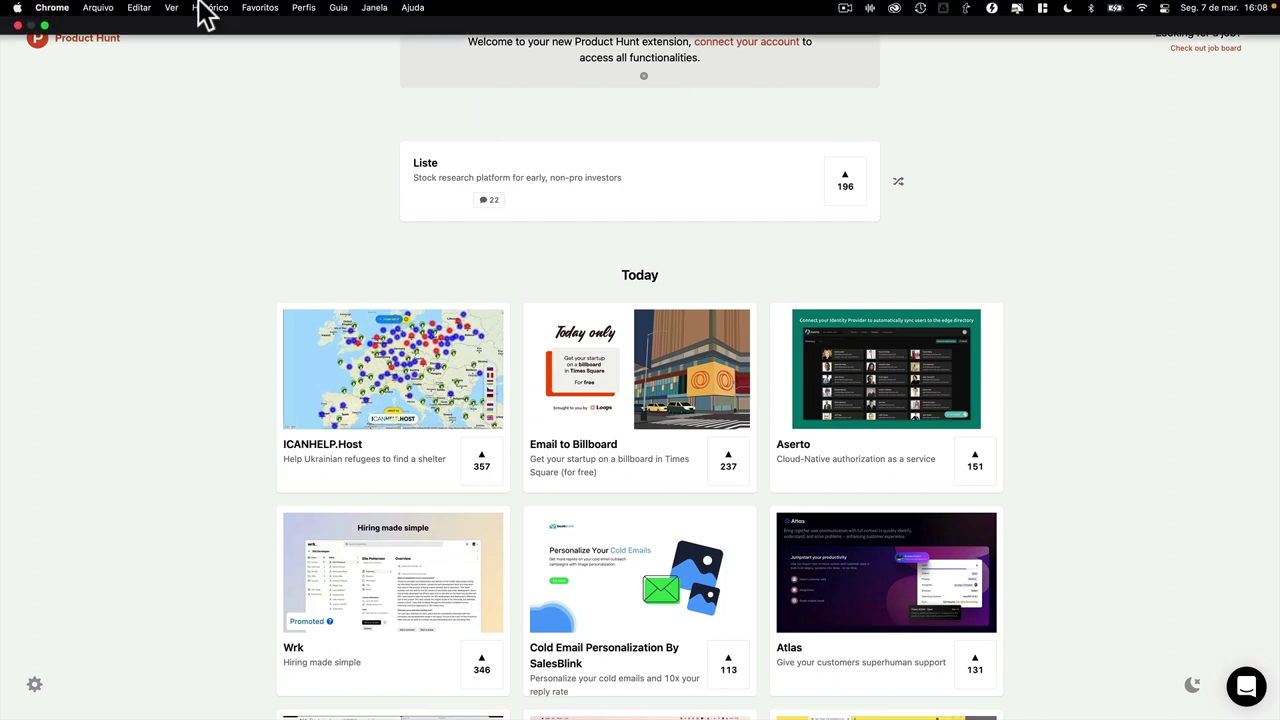
pyautogui.click(44, 25)
pyautogui.click(76, 54)
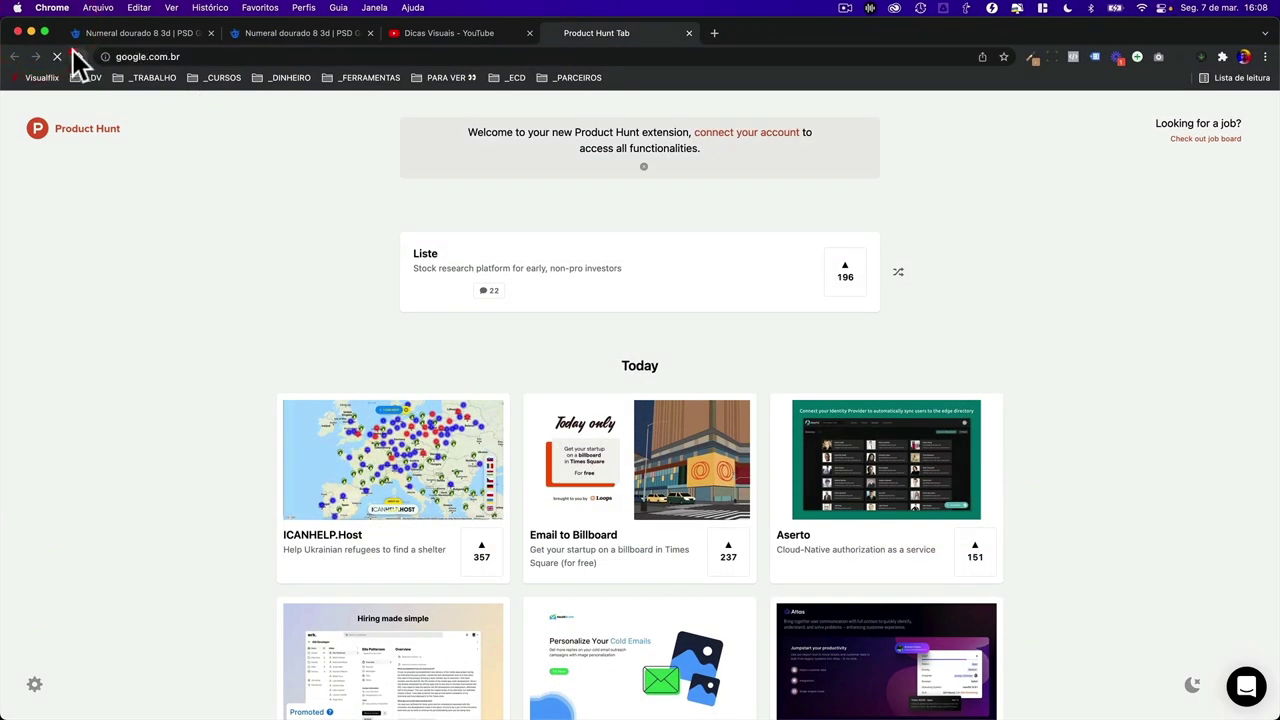
pyautogui.write('photo')
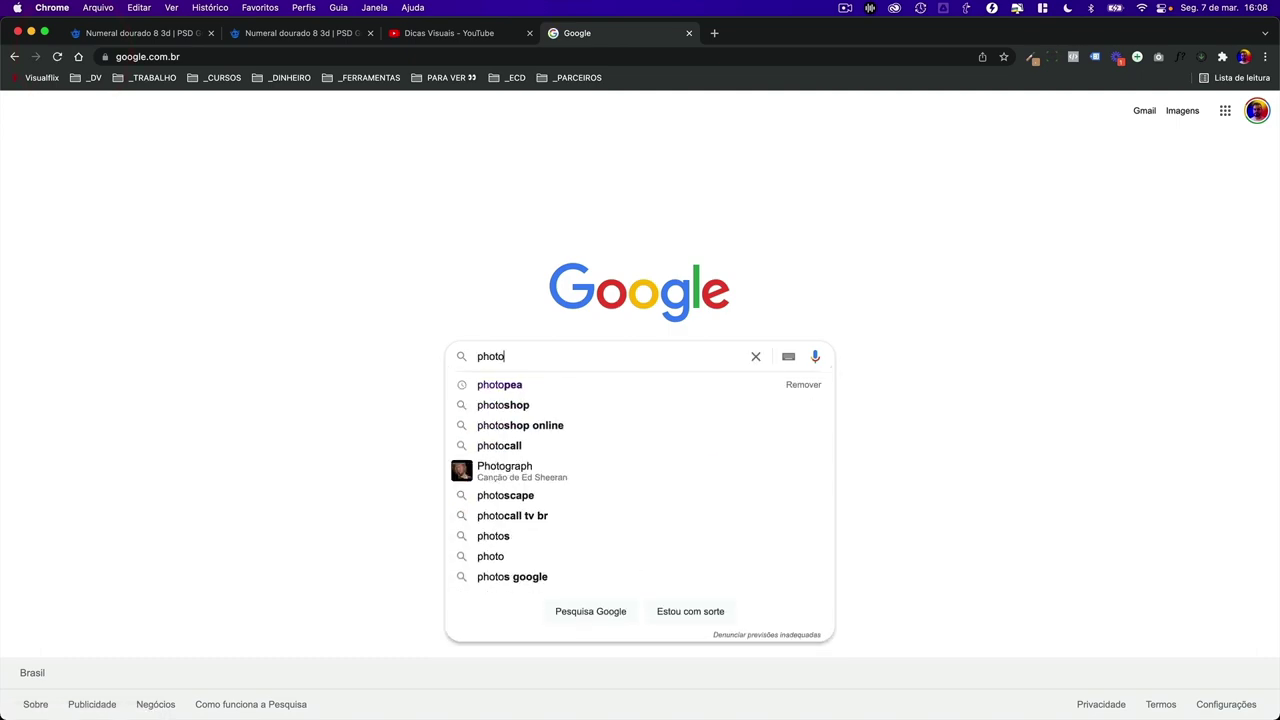
pyautogui.write('pea')
pyautogui.press('Return')
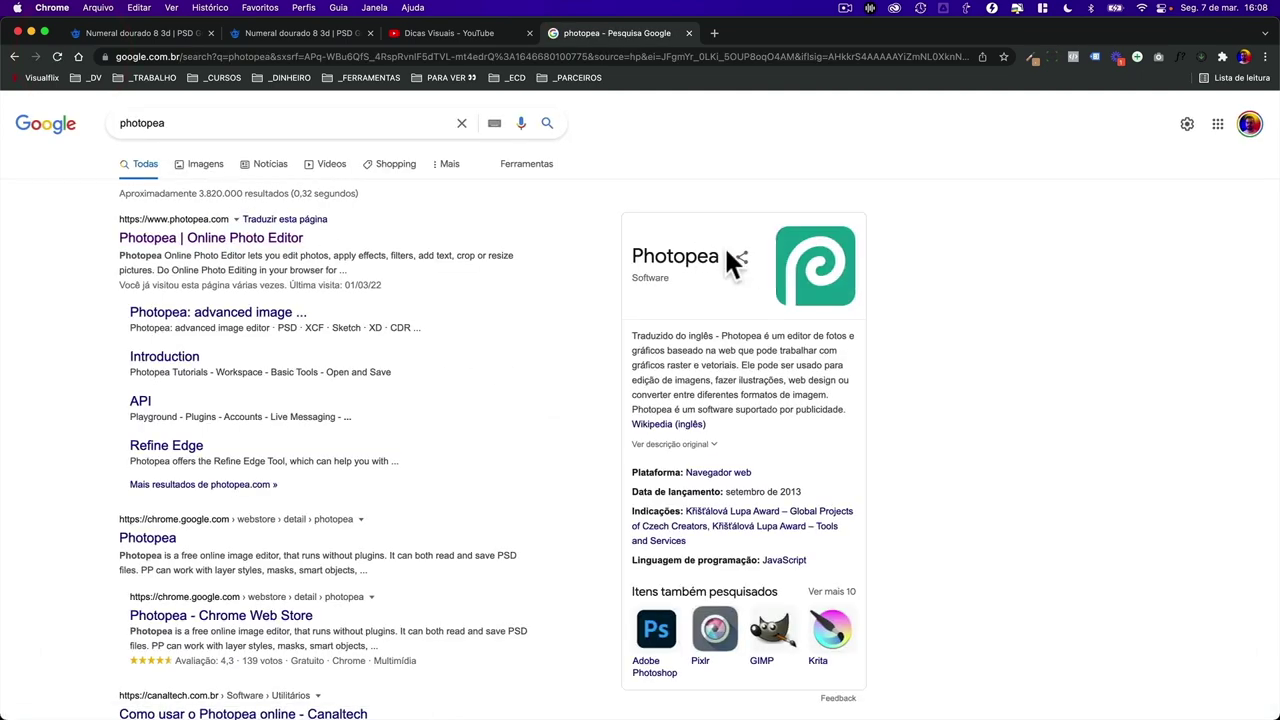
pyautogui.click(233, 241)
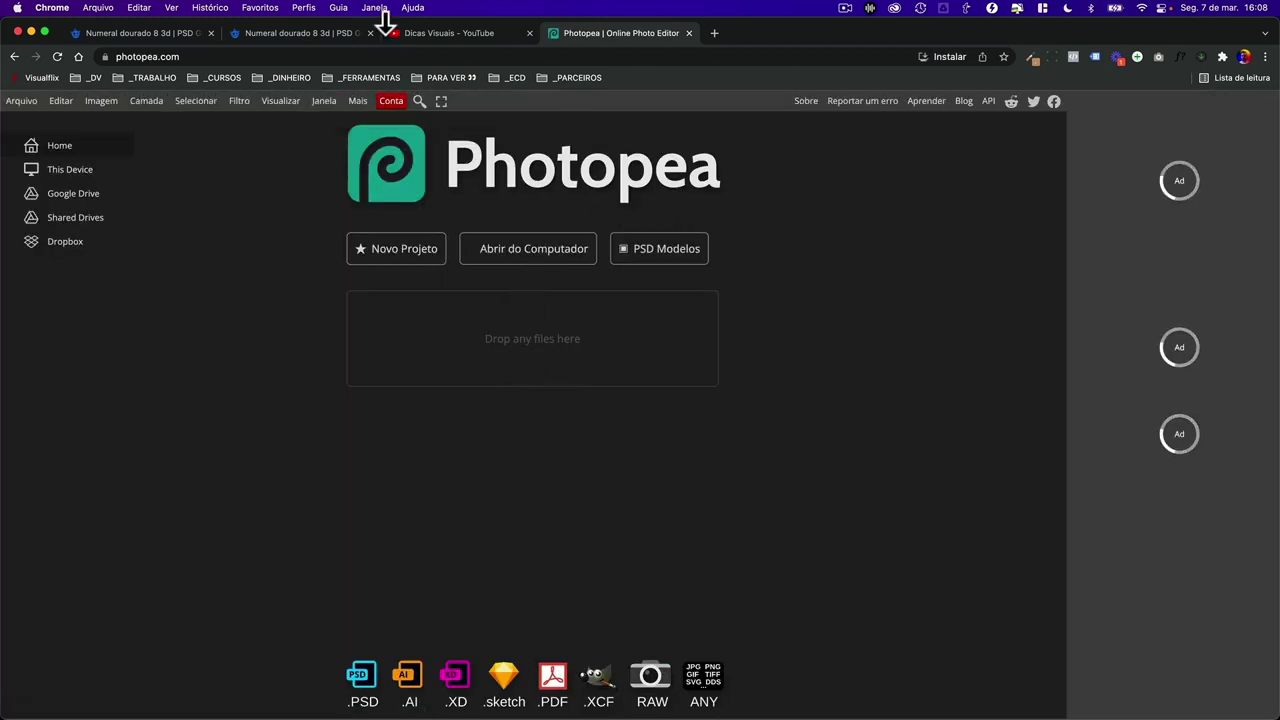
# - Open golden_numeral_8_3d.psd from Mesa > _LIVES > _FREEPIK > golden-numeral-8-3d
pyautogui.click(526, 259)
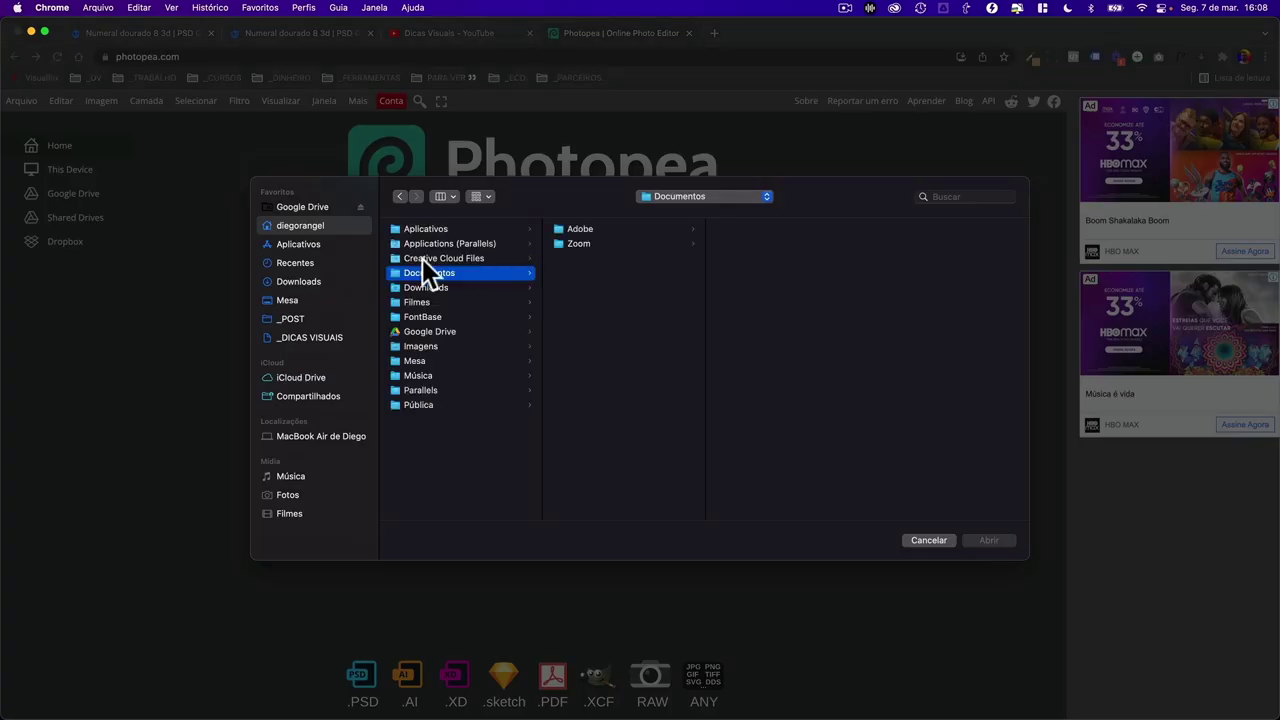
pyautogui.click(299, 299)
pyautogui.click(430, 317)
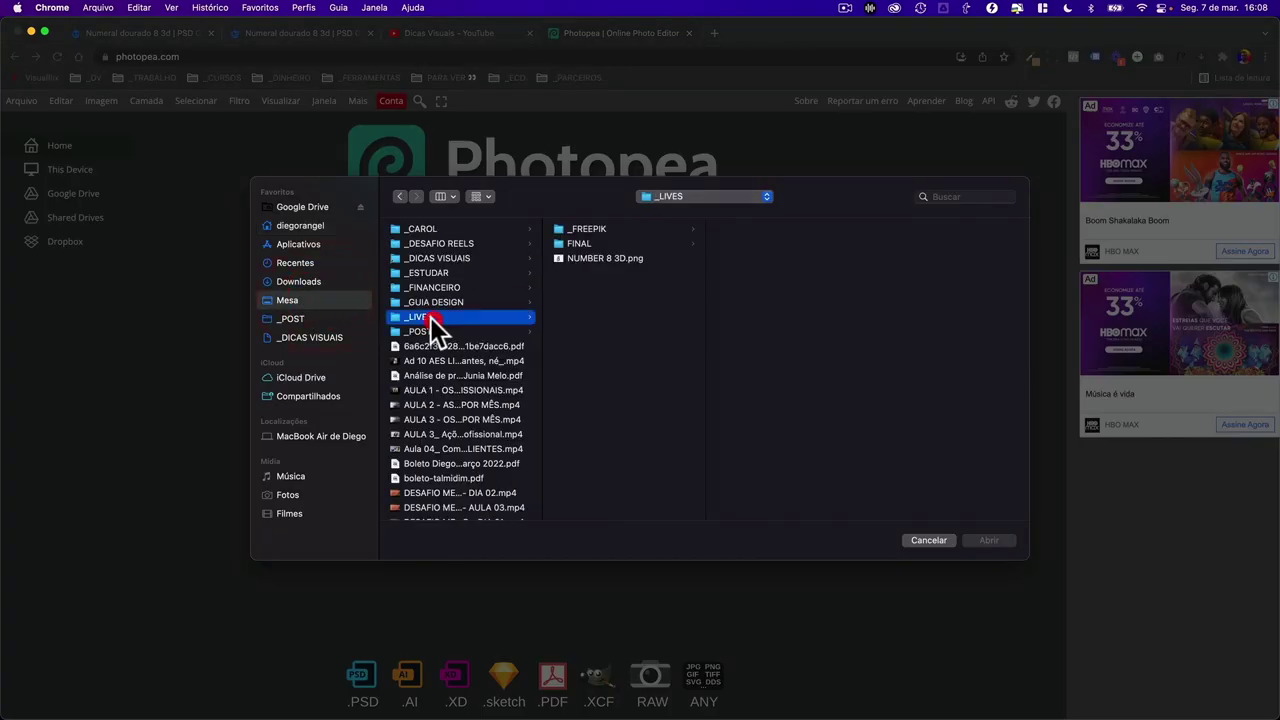
pyautogui.click(587, 230)
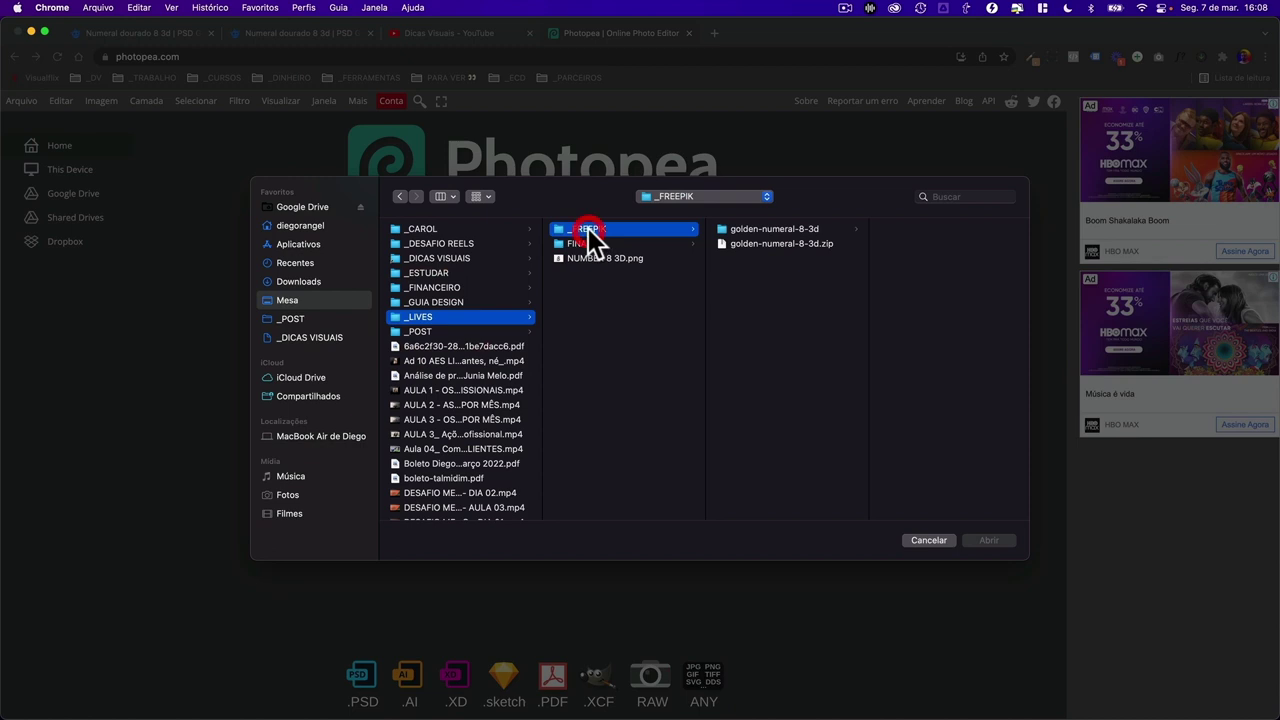
pyautogui.click(794, 228)
pyautogui.click(983, 246)
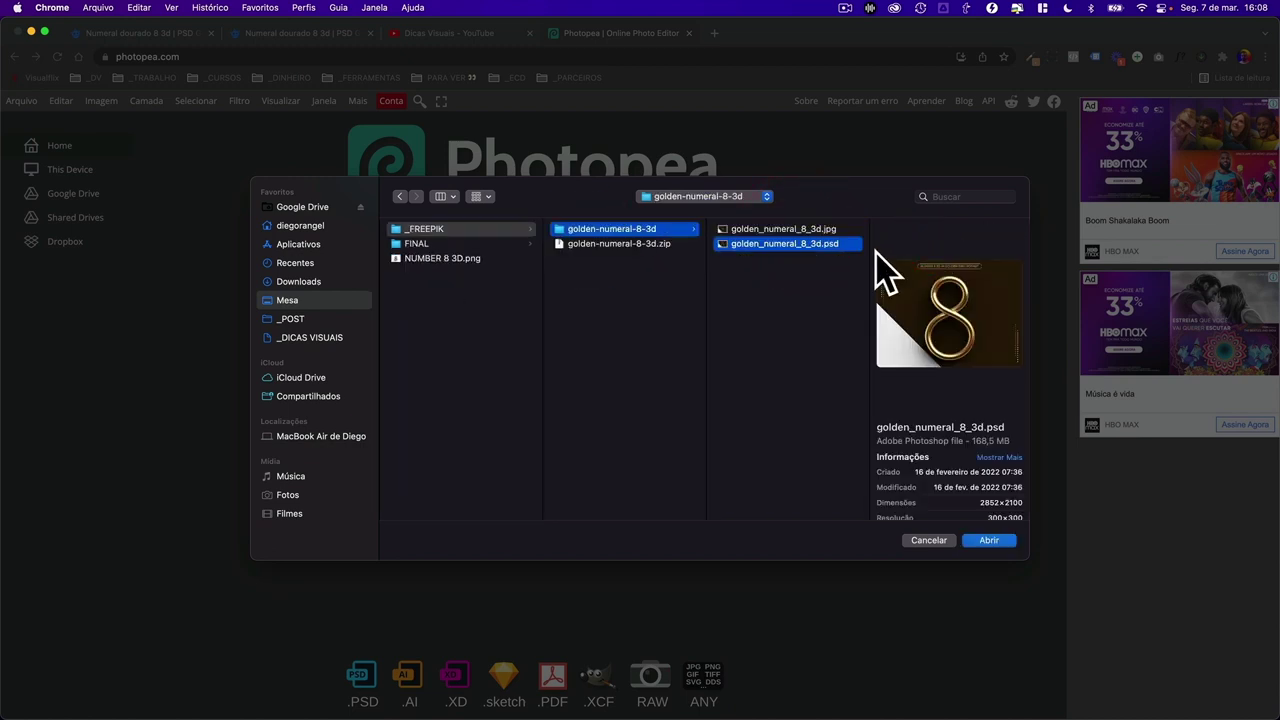
pyautogui.click(989, 541)
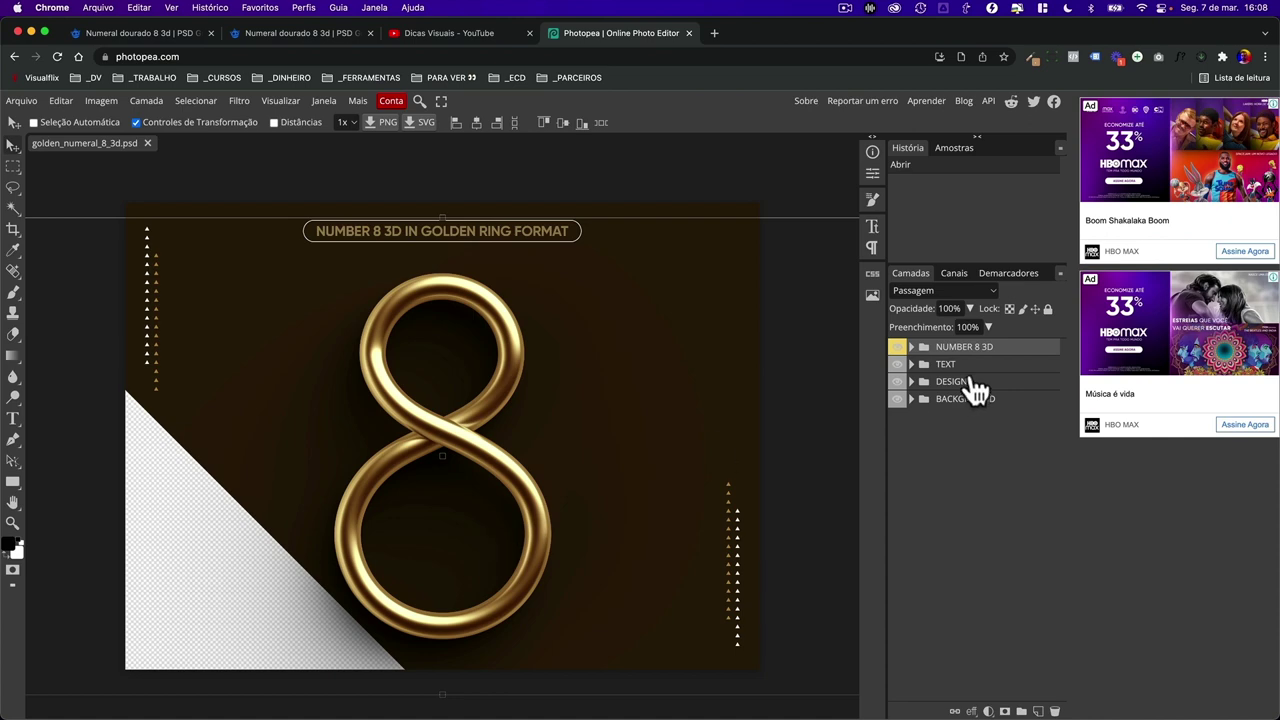
# - Hide the TEXT, DESIGN and BACKGROUND groups and commit a free transform on the 8
pyautogui.click(898, 364)
pyautogui.click(898, 381)
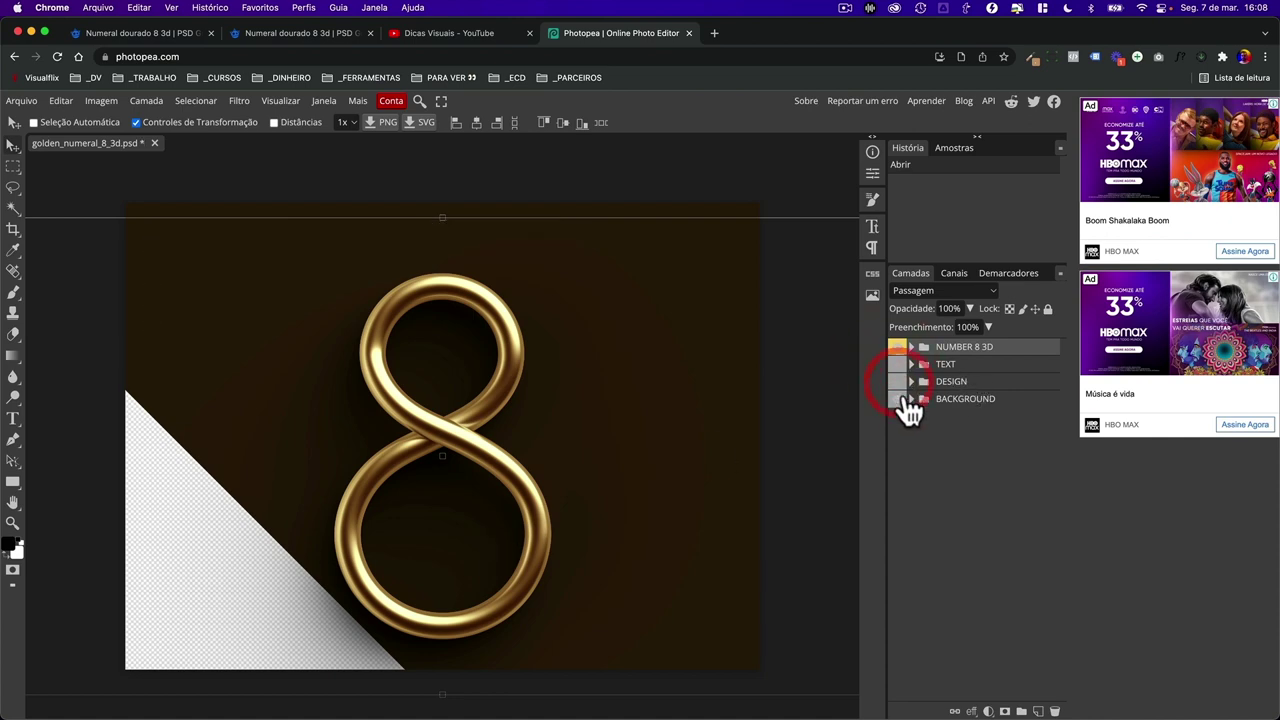
pyautogui.click(899, 399)
pyautogui.click(453, 198)
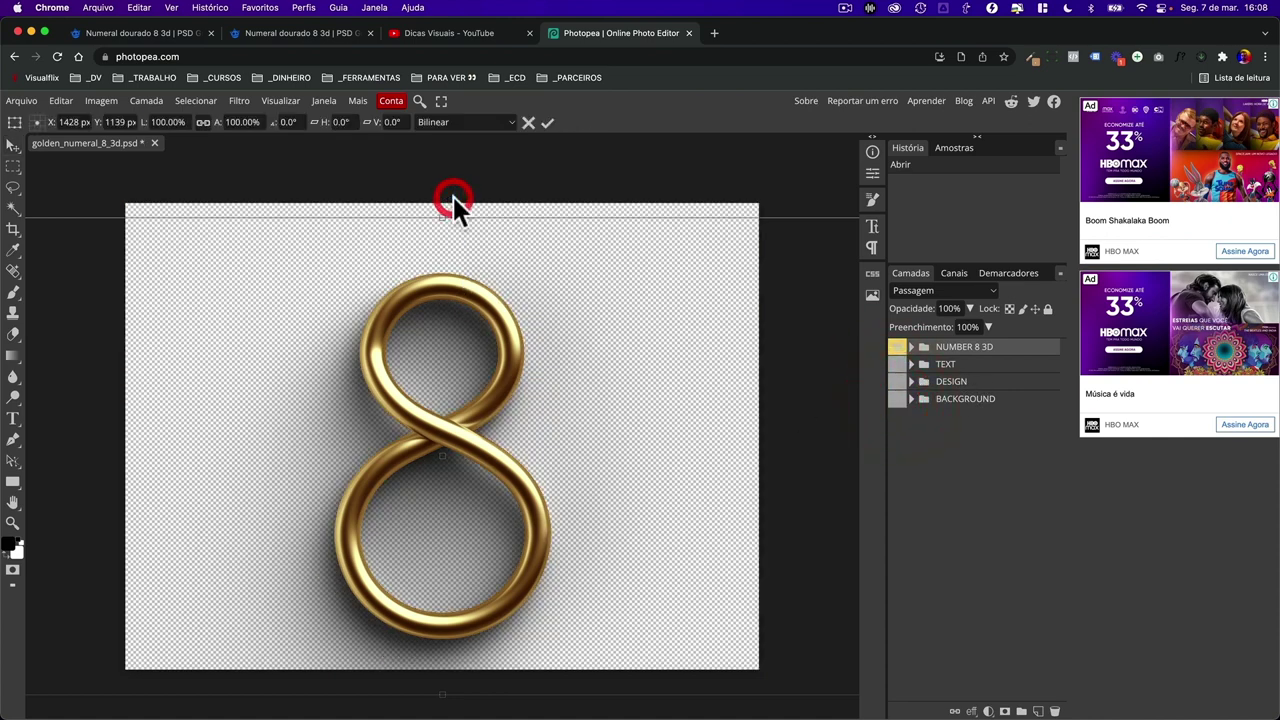
pyautogui.click(549, 124)
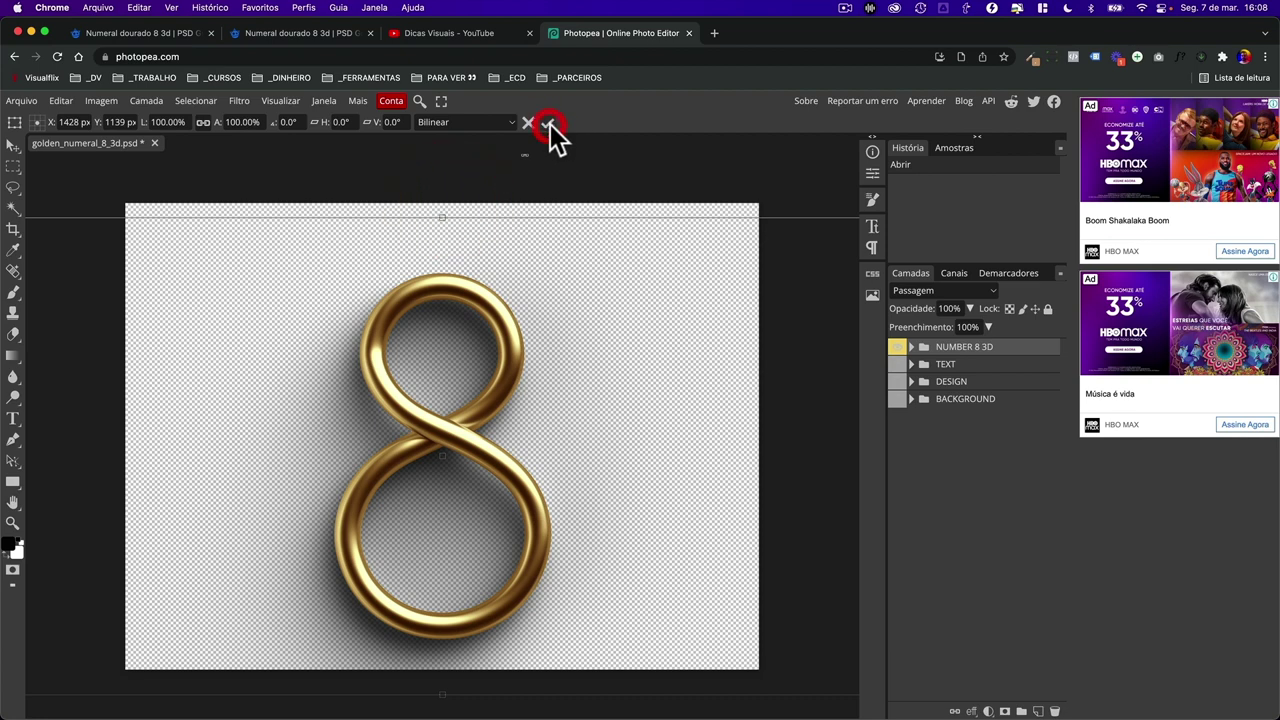
# - Drag the Crop tool's bottom edge down to extend the canvas below the 8
pyautogui.click(1010, 437)
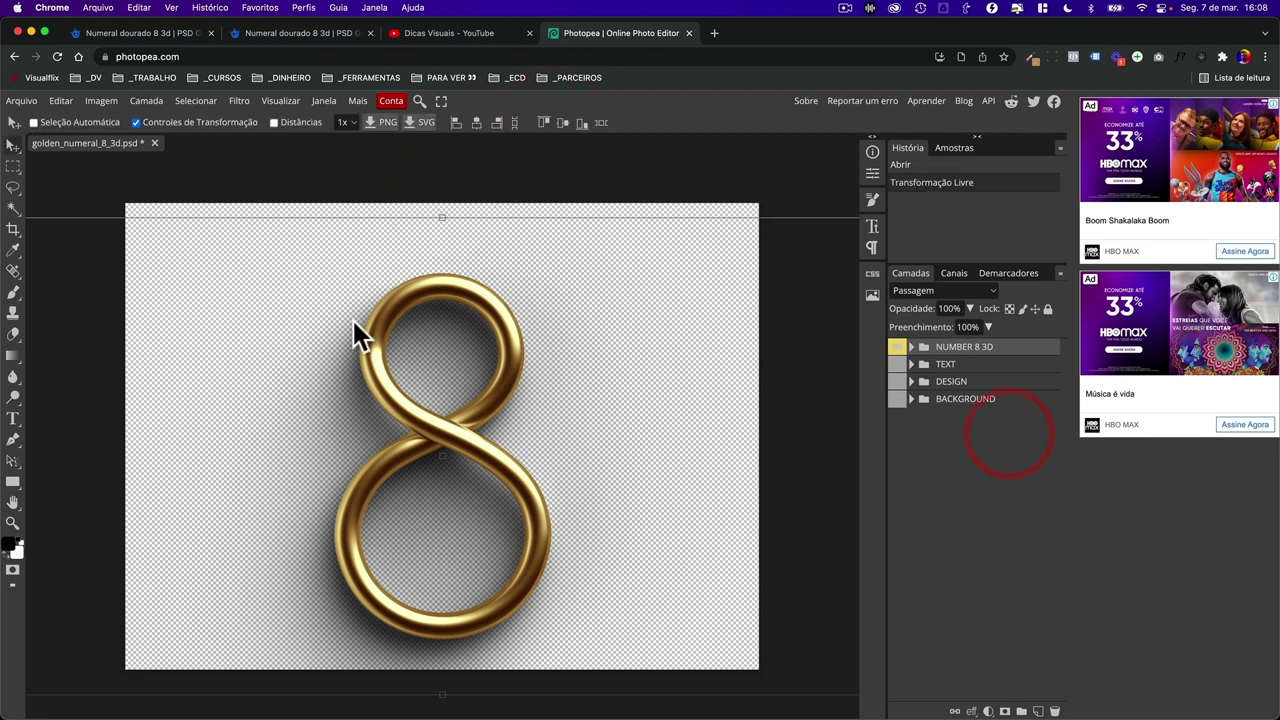
pyautogui.scroll(-2, 353, 320)
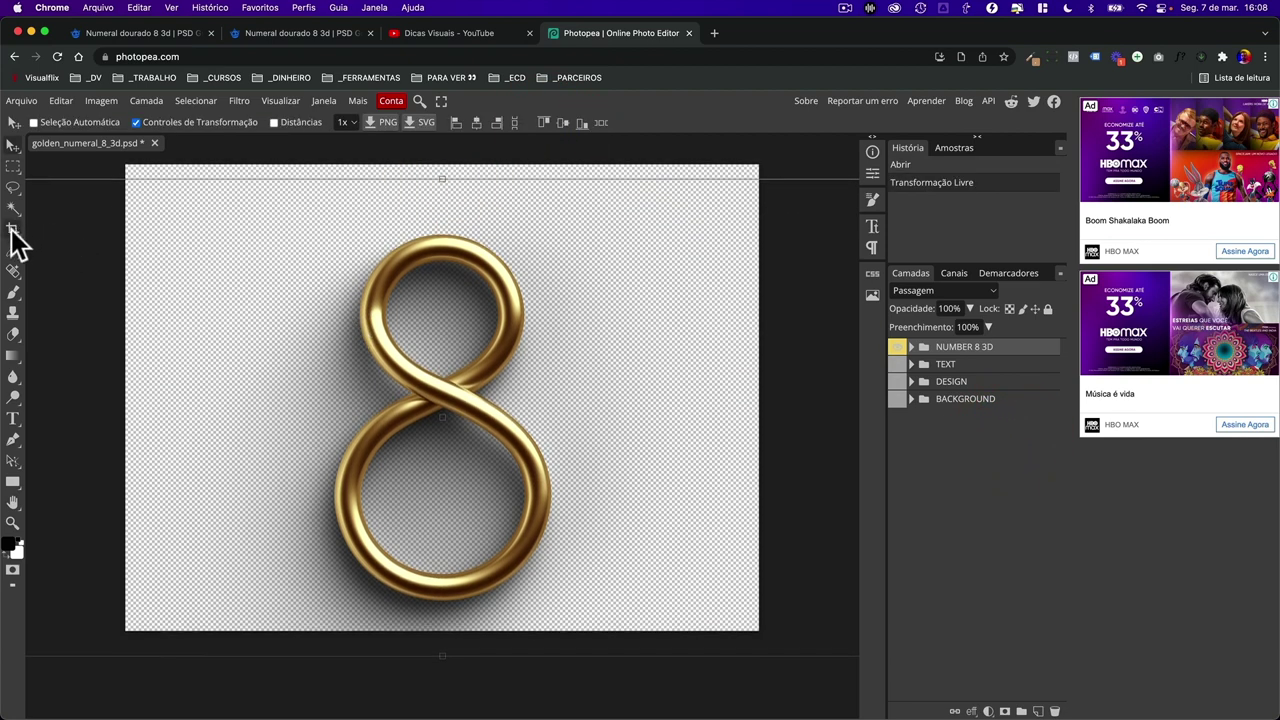
pyautogui.click(13, 230)
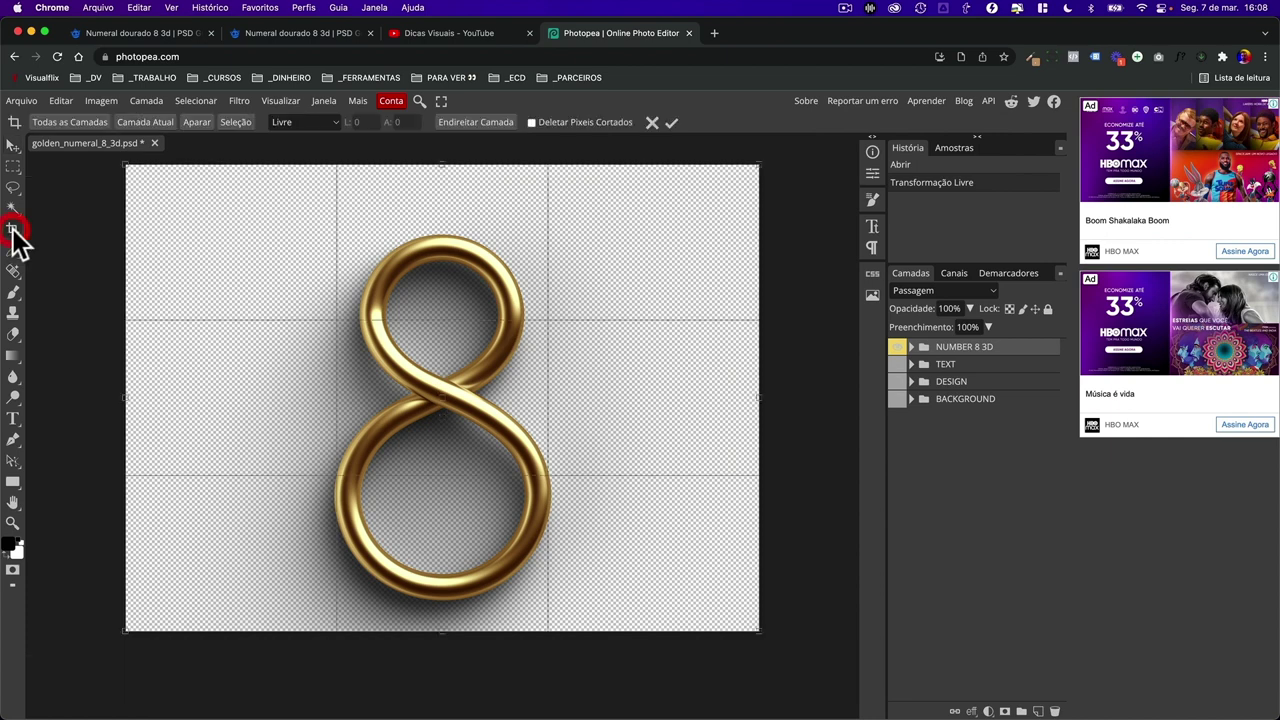
pyautogui.moveTo(442, 630); pyautogui.dragTo(443, 689)
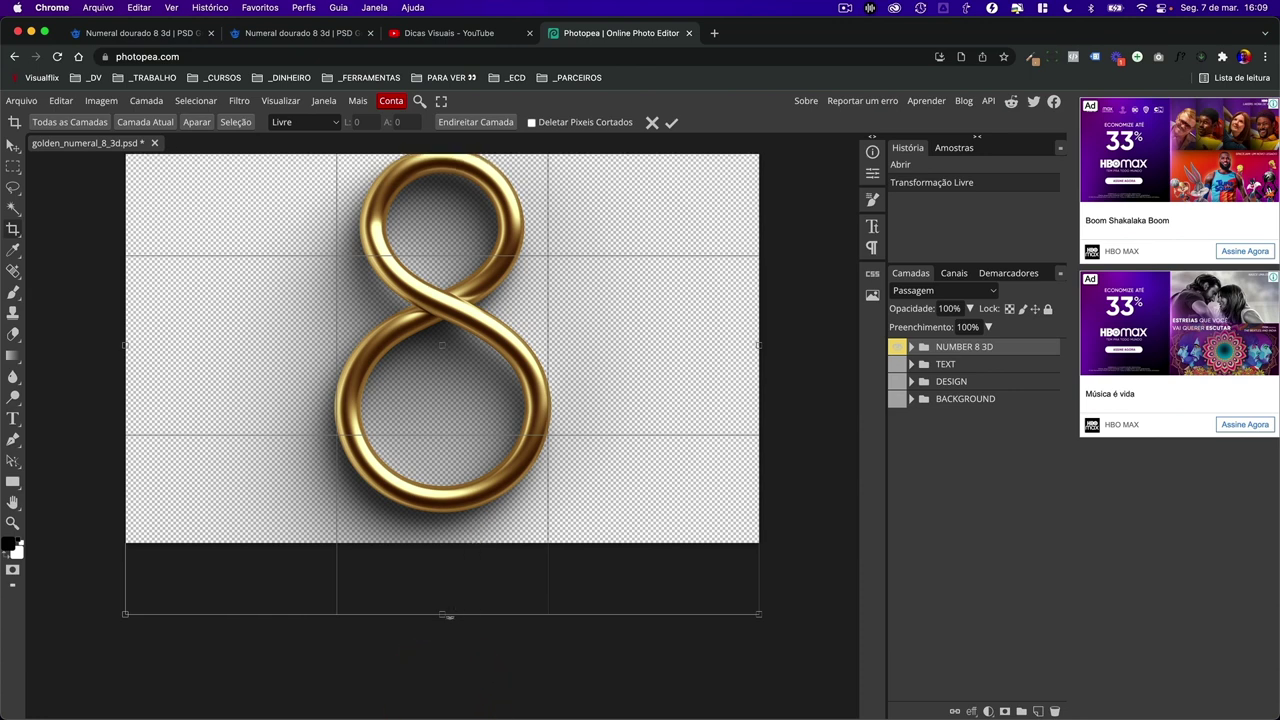
pyautogui.moveTo(443, 614); pyautogui.dragTo(443, 633)
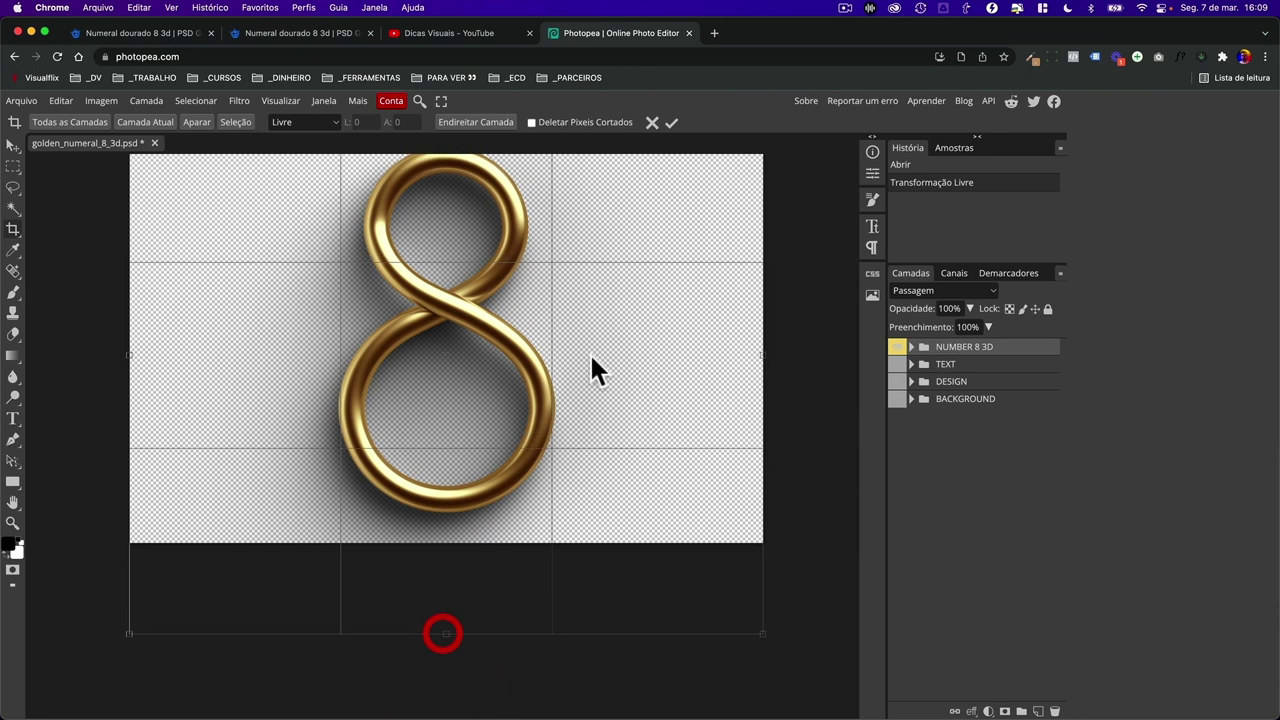
# - Apply the crop for a 2852×2510 px canvas, then close the PNG export dialog unsaved
pyautogui.click(672, 122)
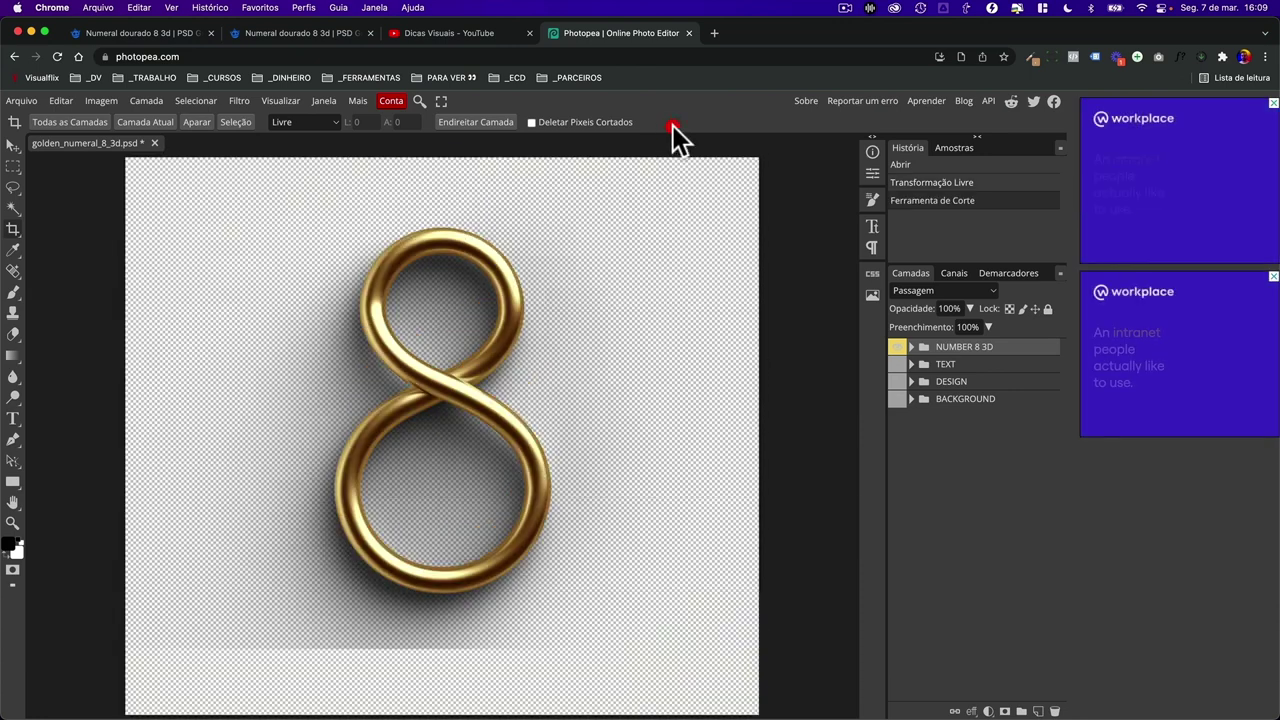
pyautogui.click(24, 100)
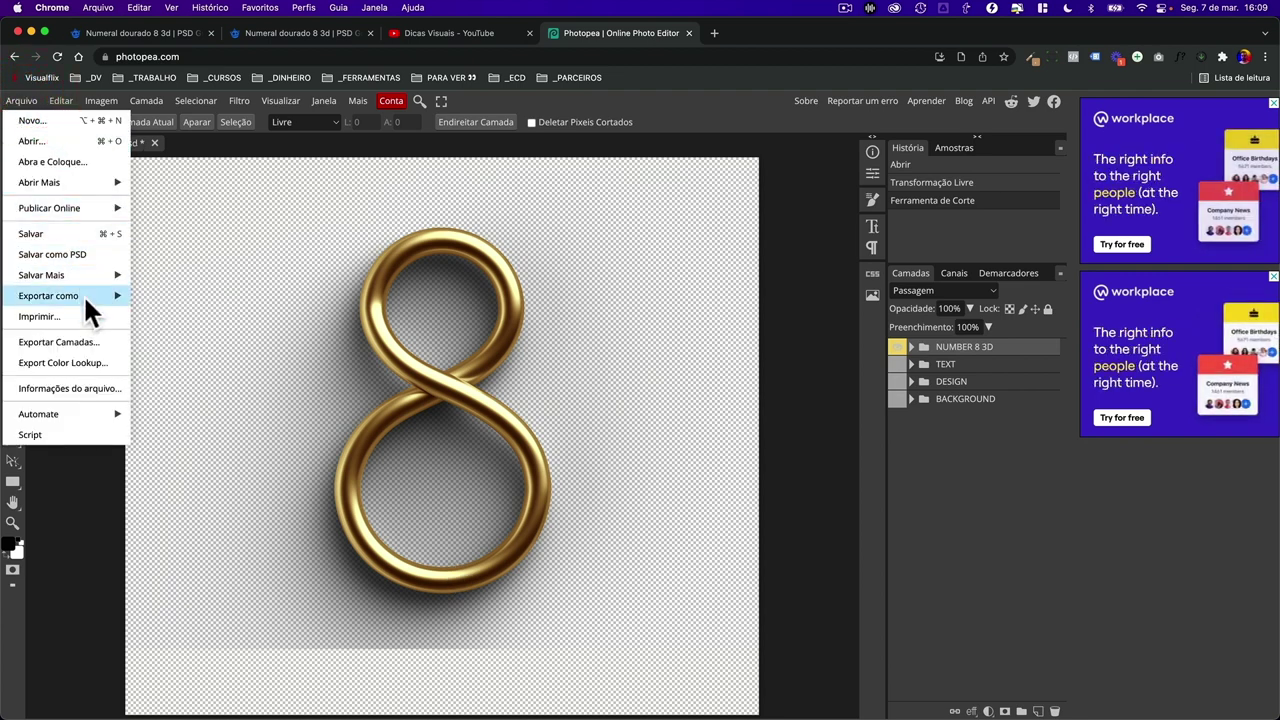
pyautogui.moveTo(84, 300)
pyautogui.click(189, 296)
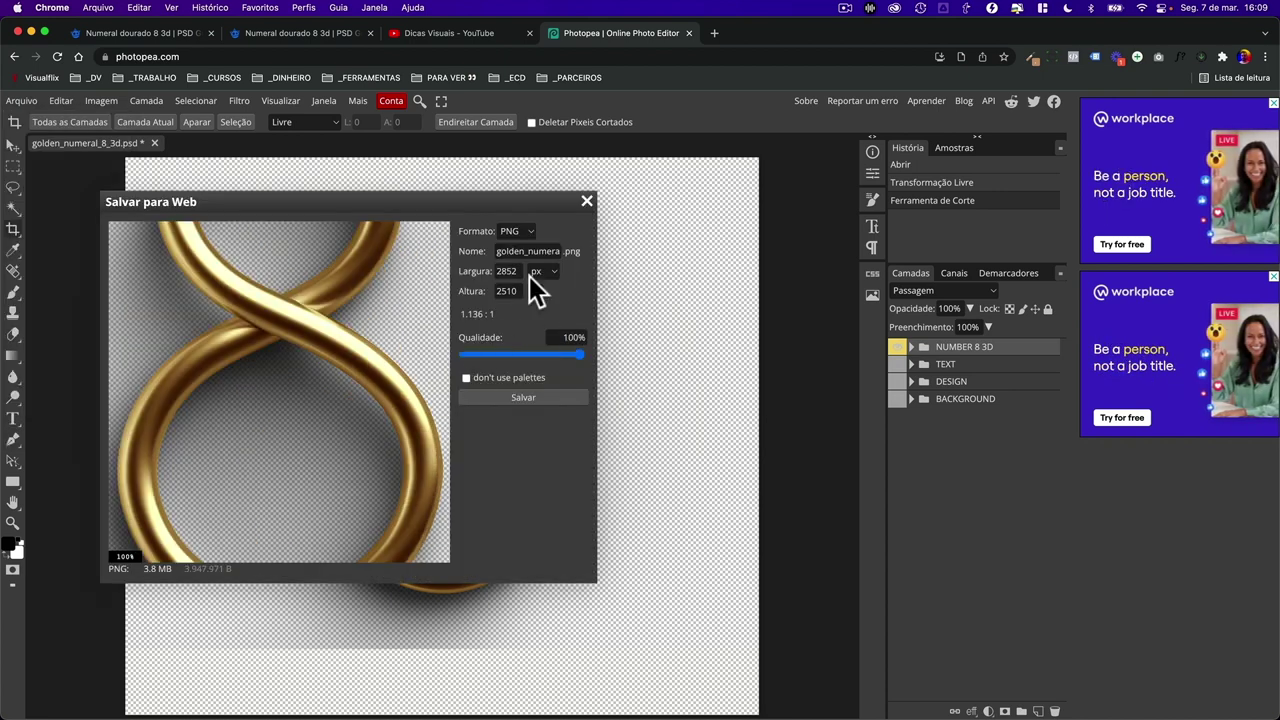
pyautogui.click(587, 202)
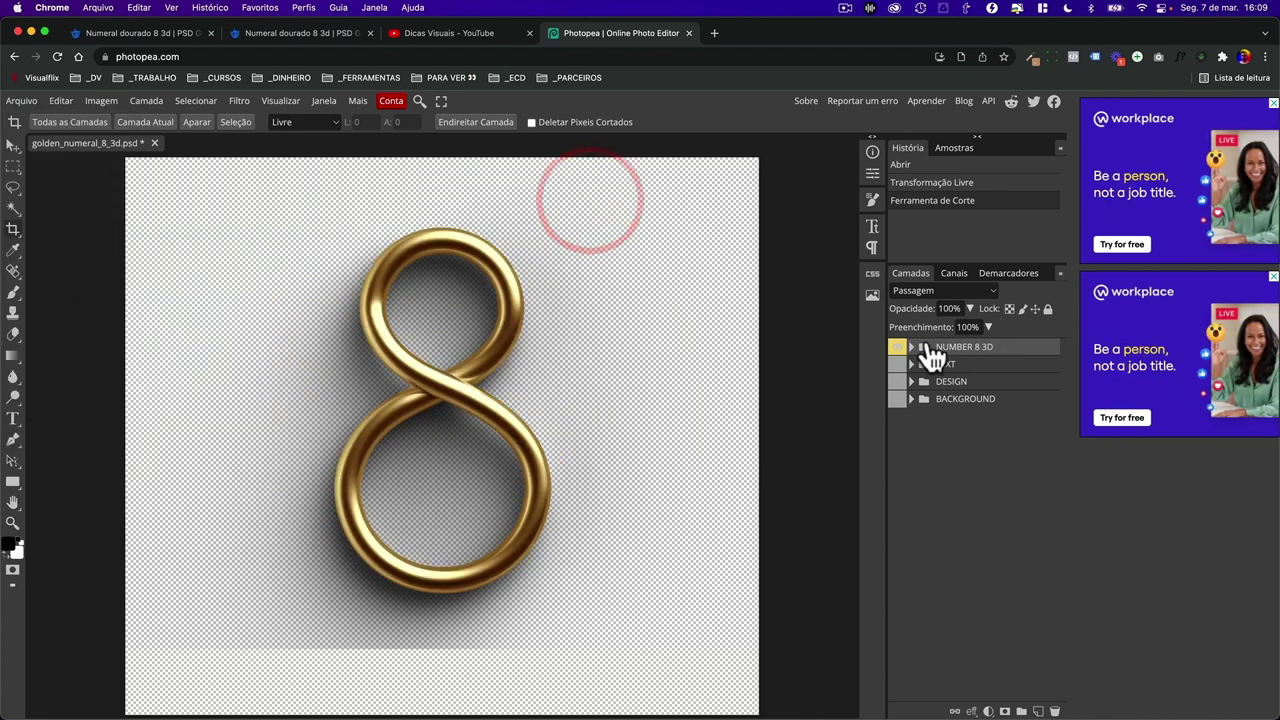
# - Expand the NUMBER 8 3D group, select its layer and toggle its visibility off and on
pyautogui.click(911, 347)
pyautogui.click(963, 368)
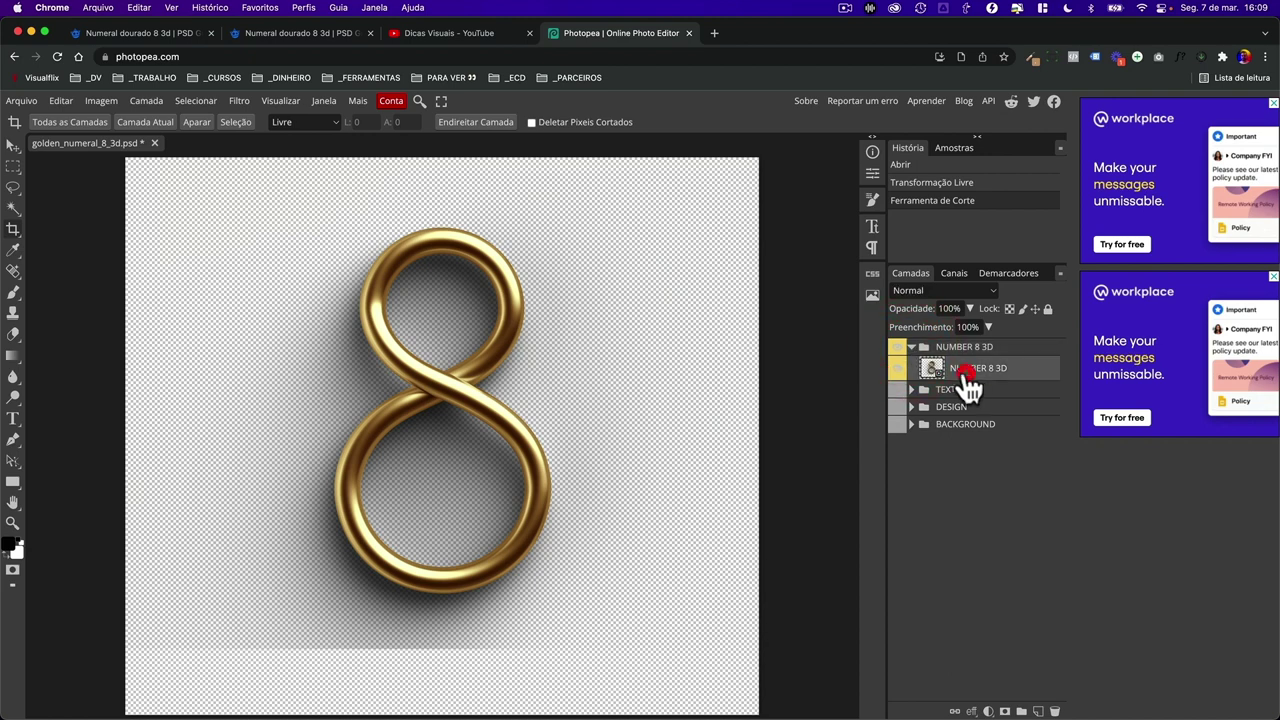
pyautogui.click(896, 369)
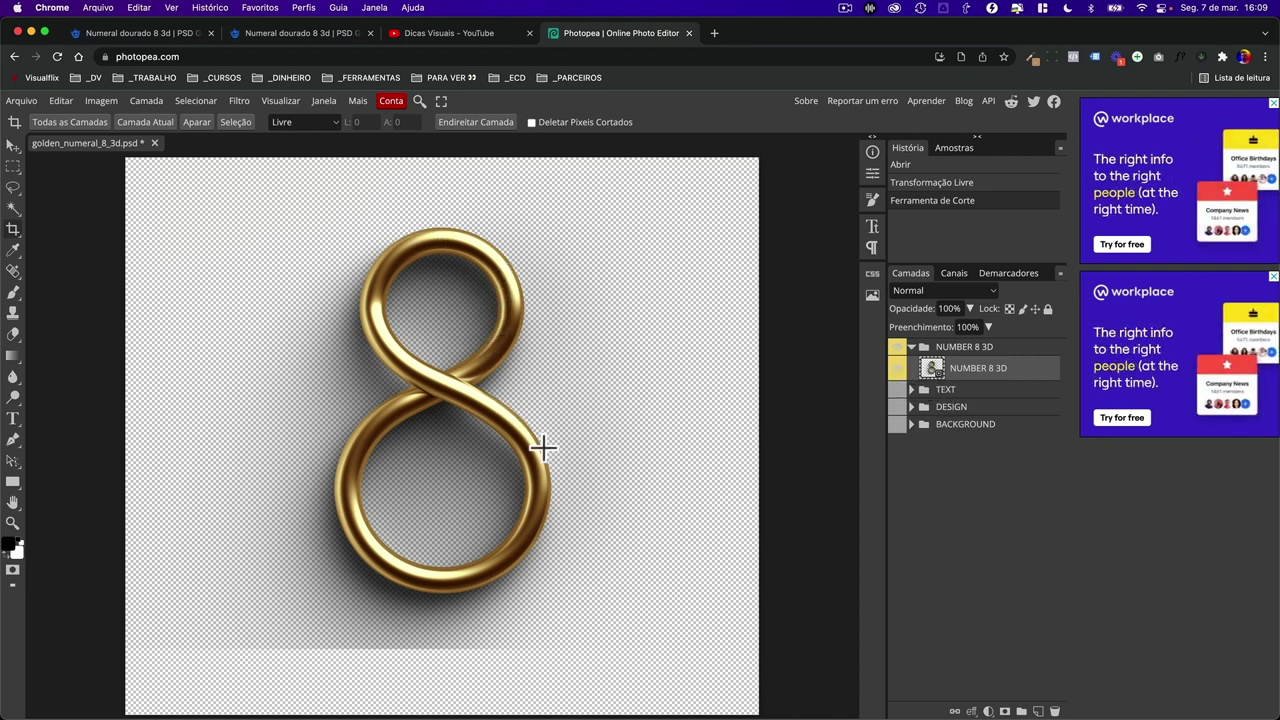
pyautogui.click(898, 367)
pyautogui.click(898, 367)
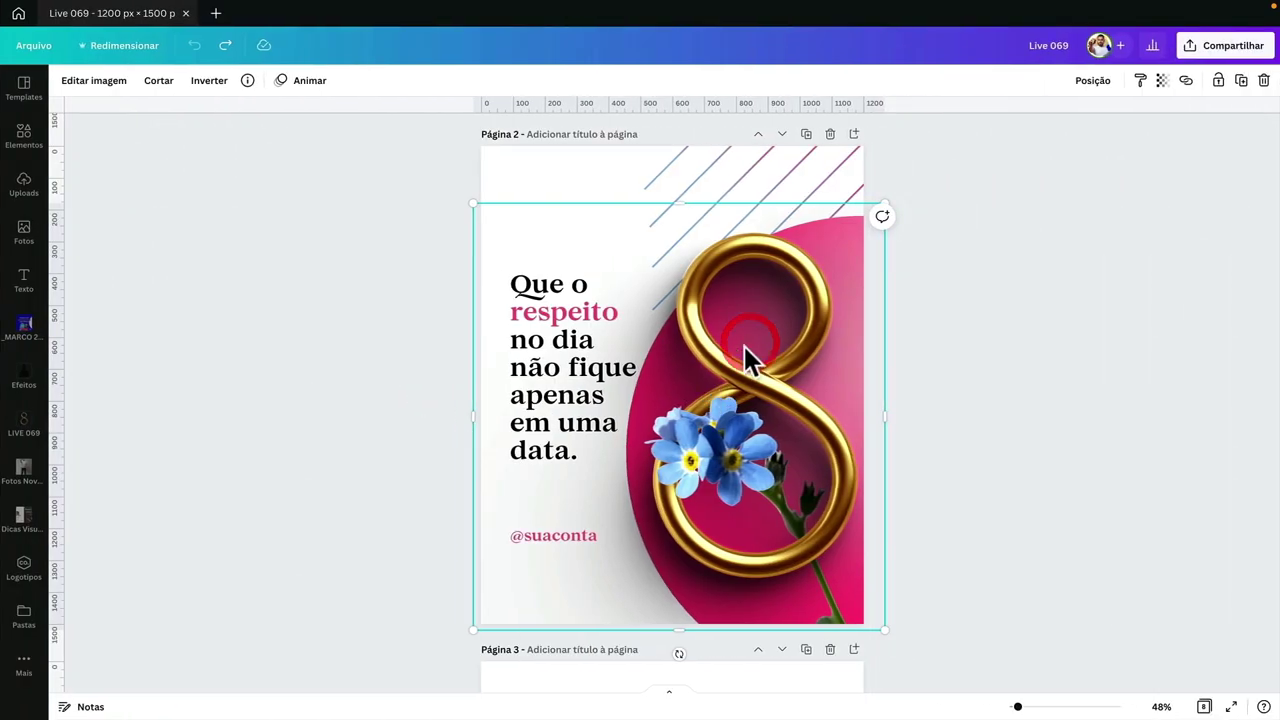
pyautogui.moveTo(744, 346); pyautogui.dragTo(821, 348)
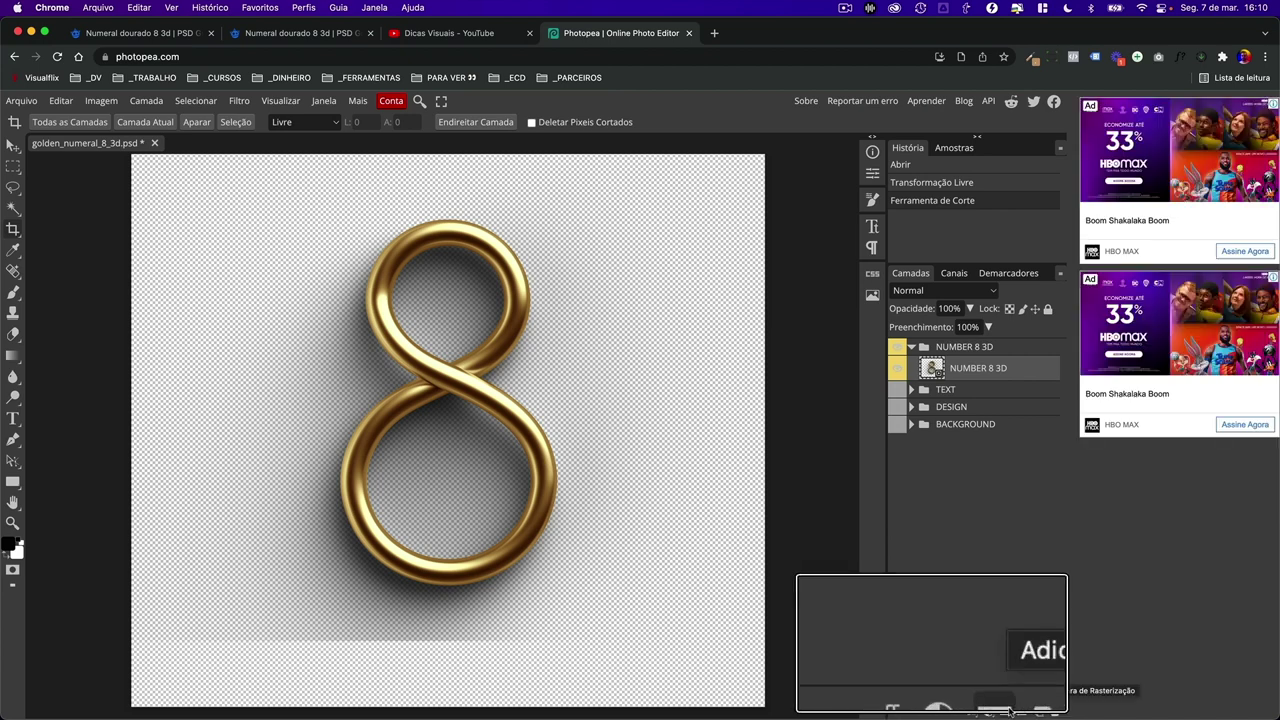
# - Add a raster mask to NUMBER 8 3D and drag a gradient below the 8 to fade the shadow
pyautogui.click(1004, 711)
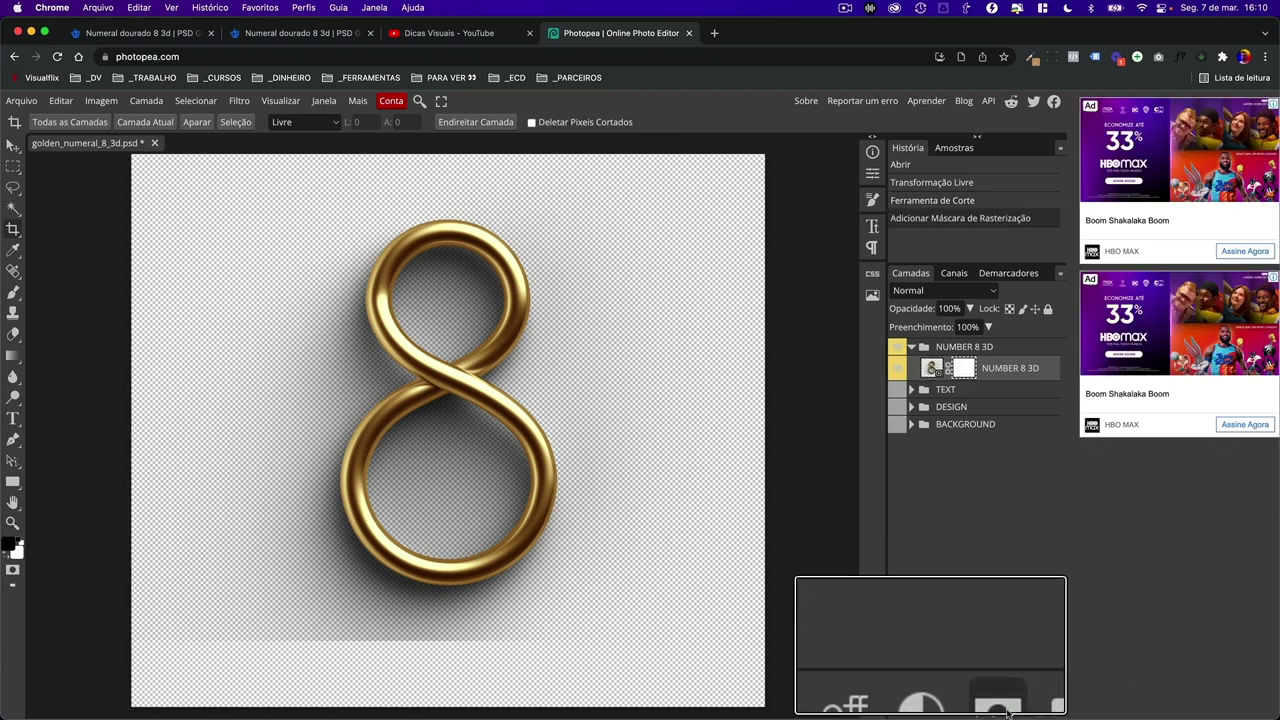
pyautogui.click(965, 372)
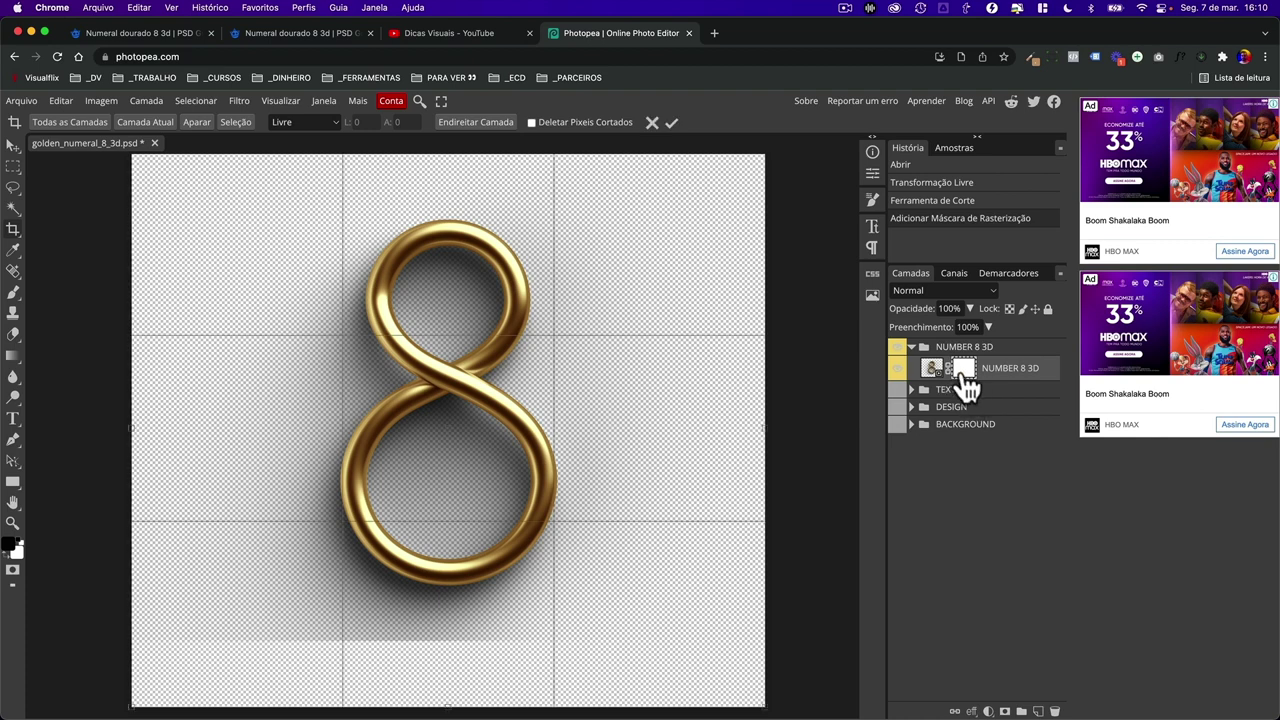
pyautogui.rightClick(20, 362)
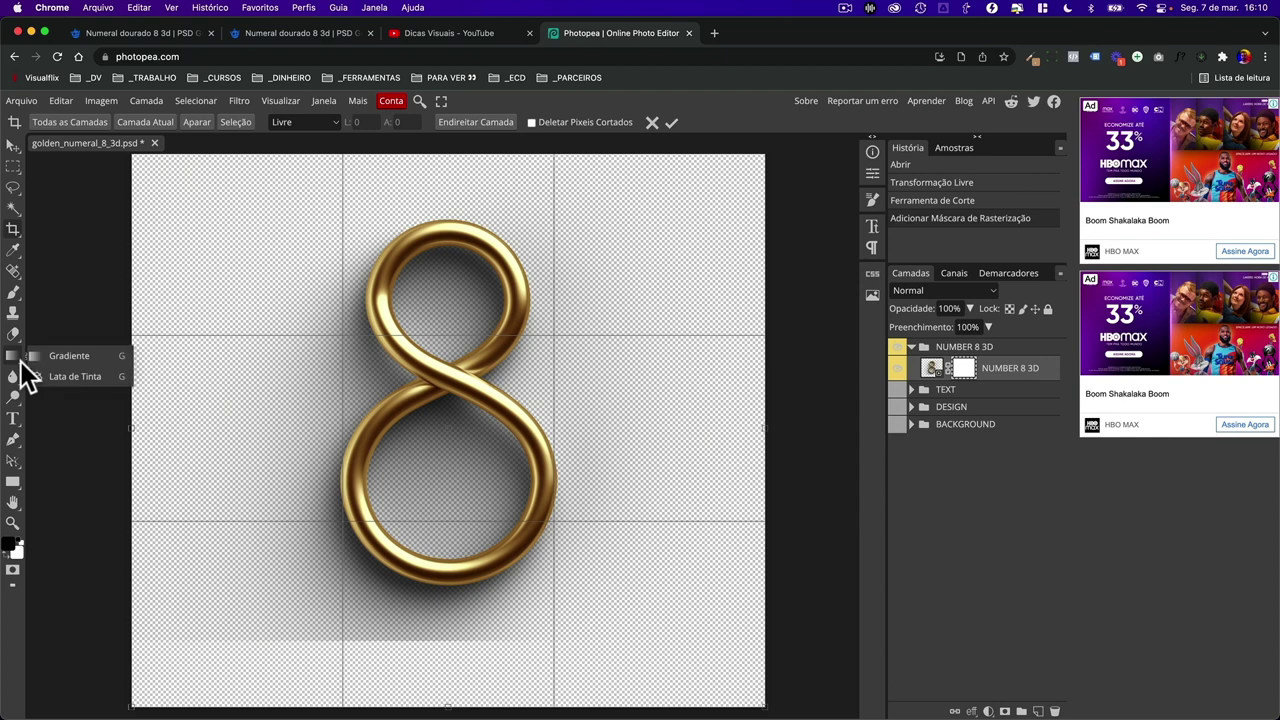
pyautogui.click(76, 355)
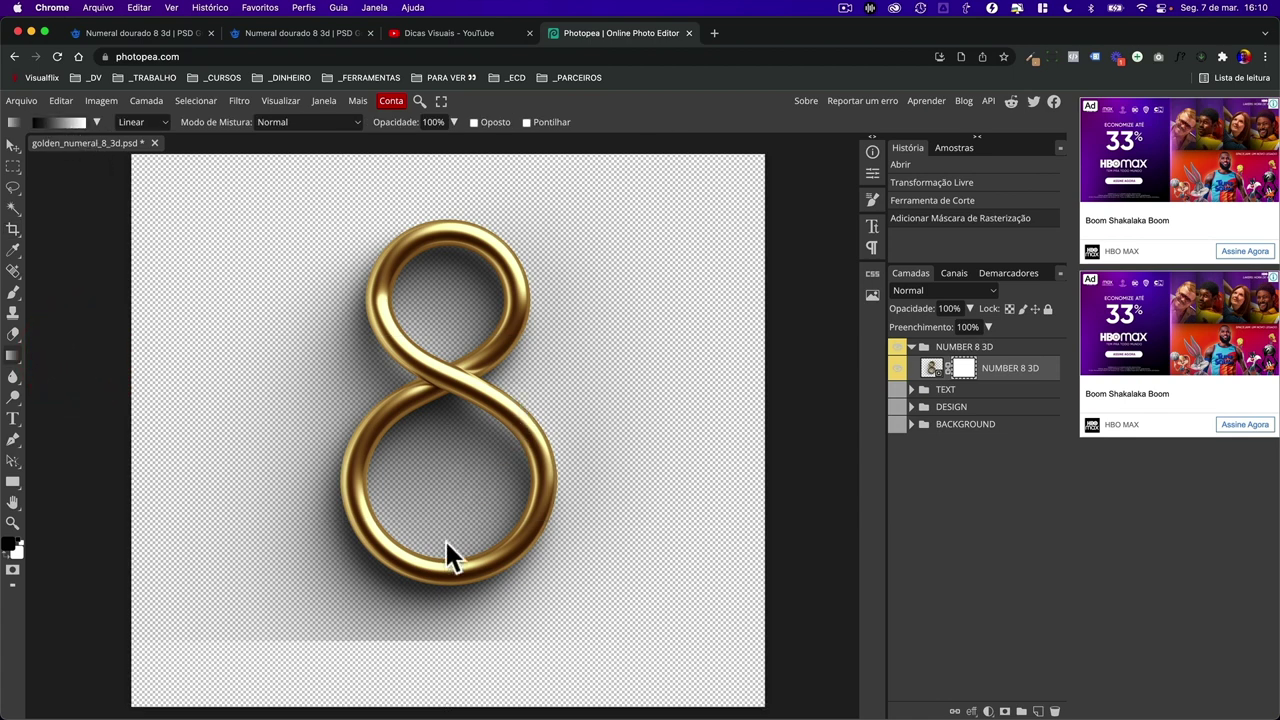
pyautogui.moveTo(421, 617); pyautogui.dragTo(420, 613)
pyautogui.press('super+z')
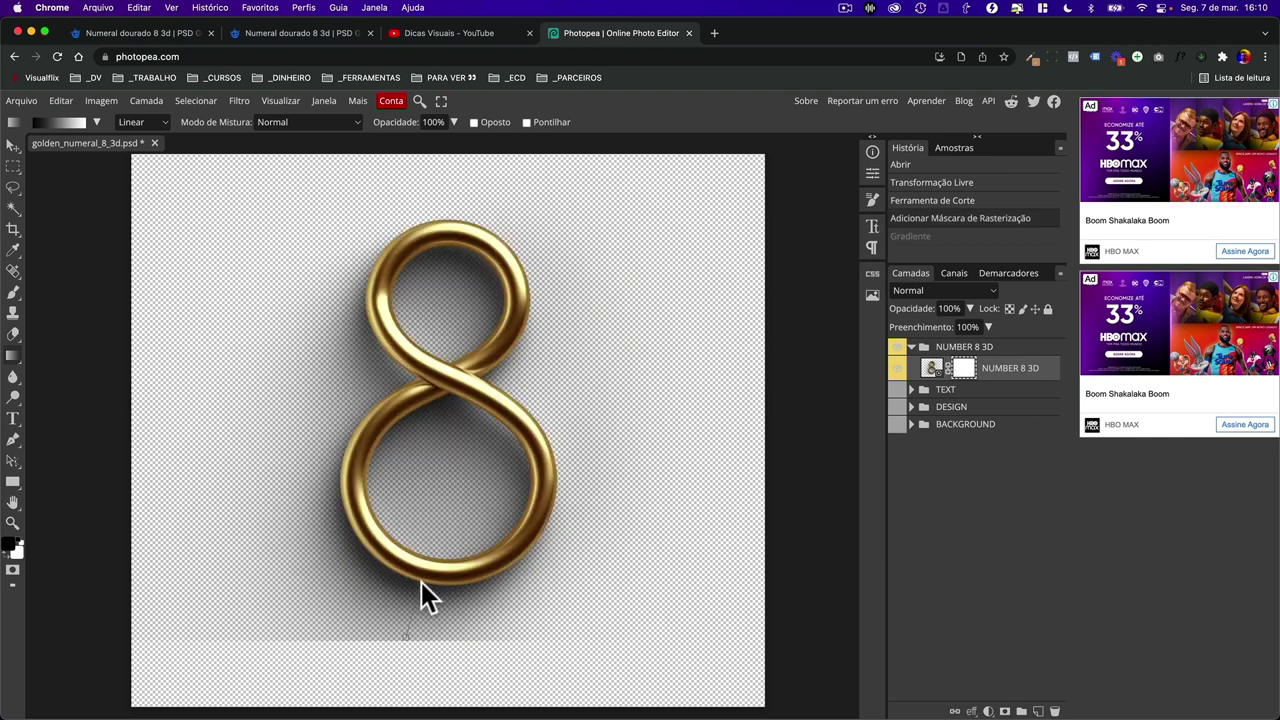
pyautogui.moveTo(421, 582); pyautogui.dragTo(421, 582)
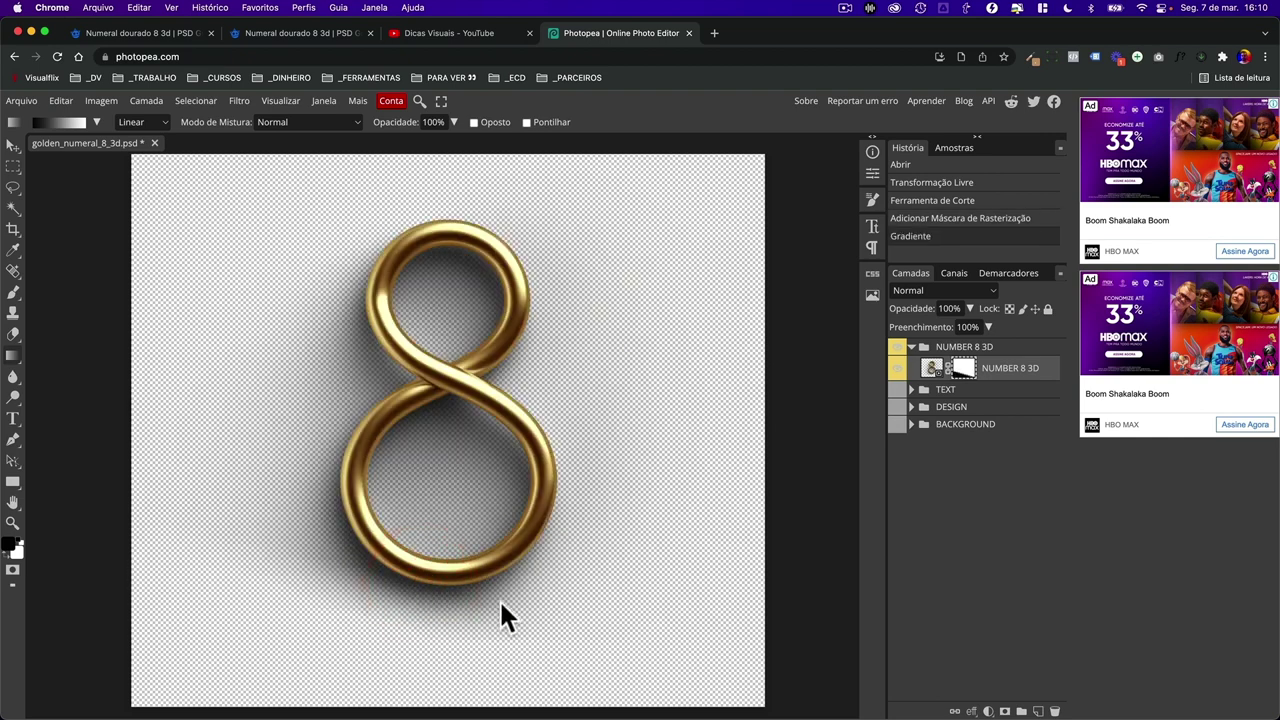
pyautogui.press('super+z')
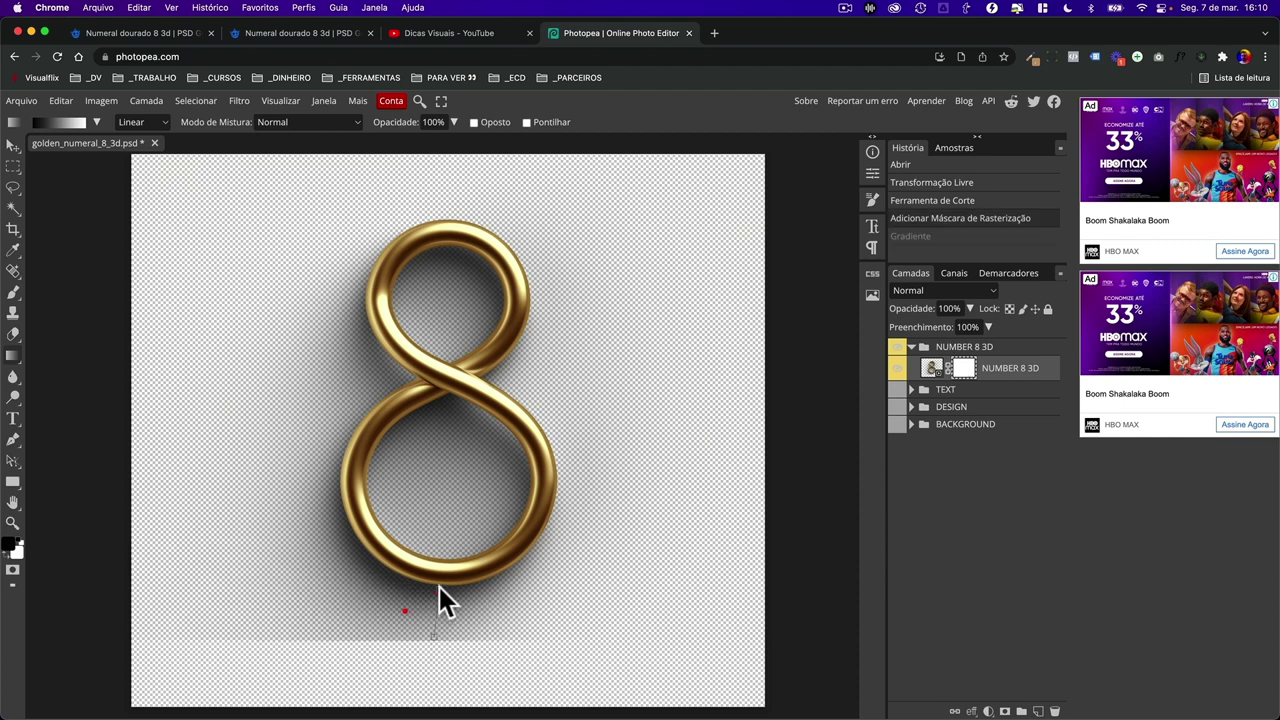
pyautogui.moveTo(439, 586); pyautogui.dragTo(438, 592)
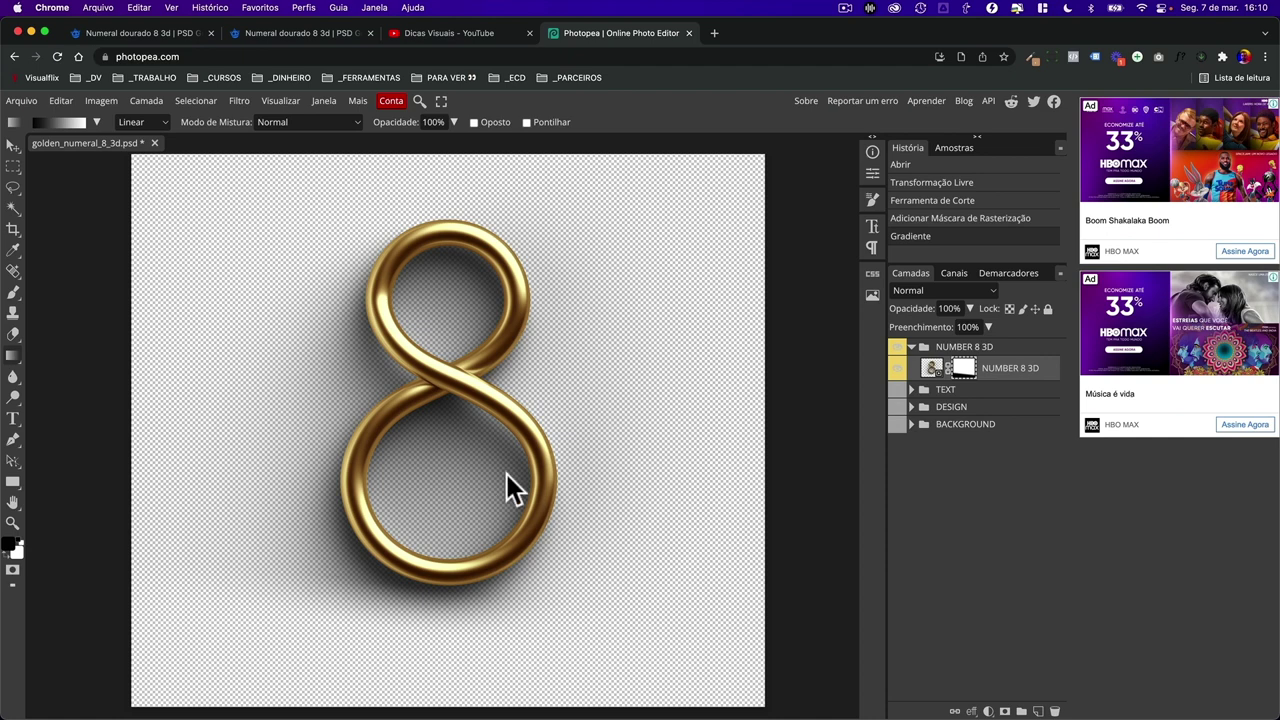
# - Export the gold 8 as a PNG named 'numero 8 3d' into the _LIVES folder
pyautogui.click(31, 101)
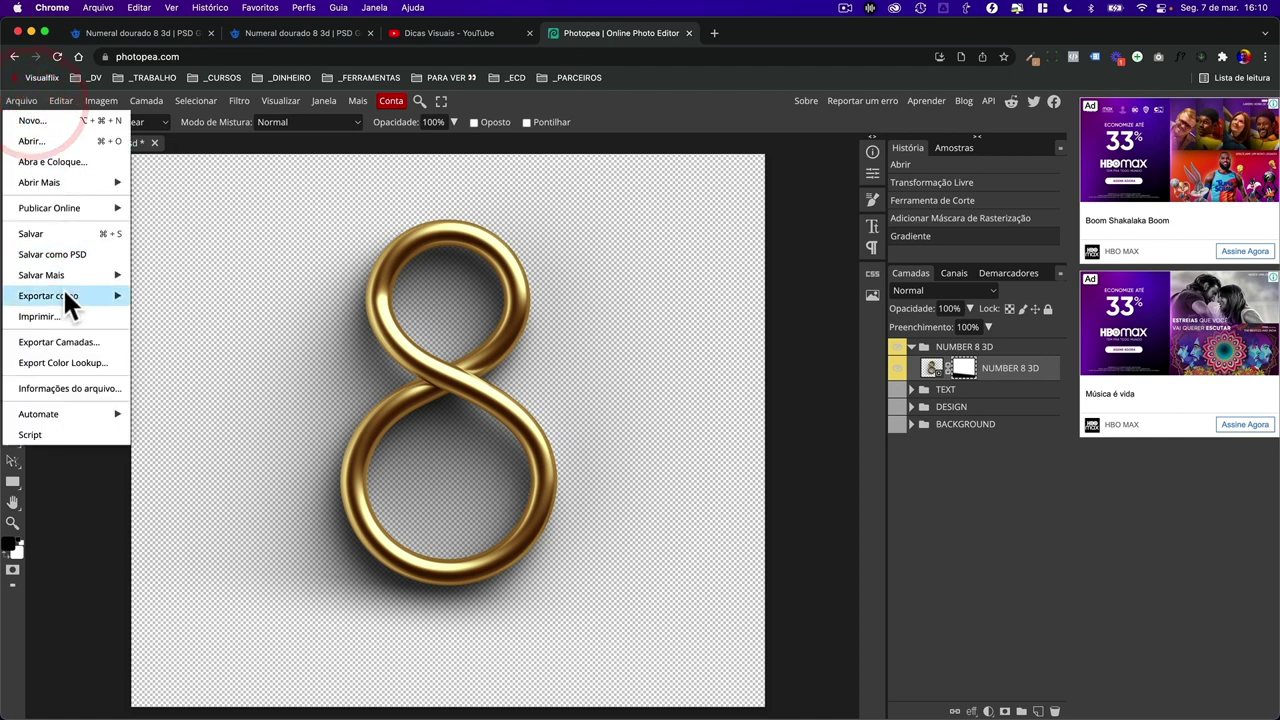
pyautogui.moveTo(62, 295)
pyautogui.click(160, 298)
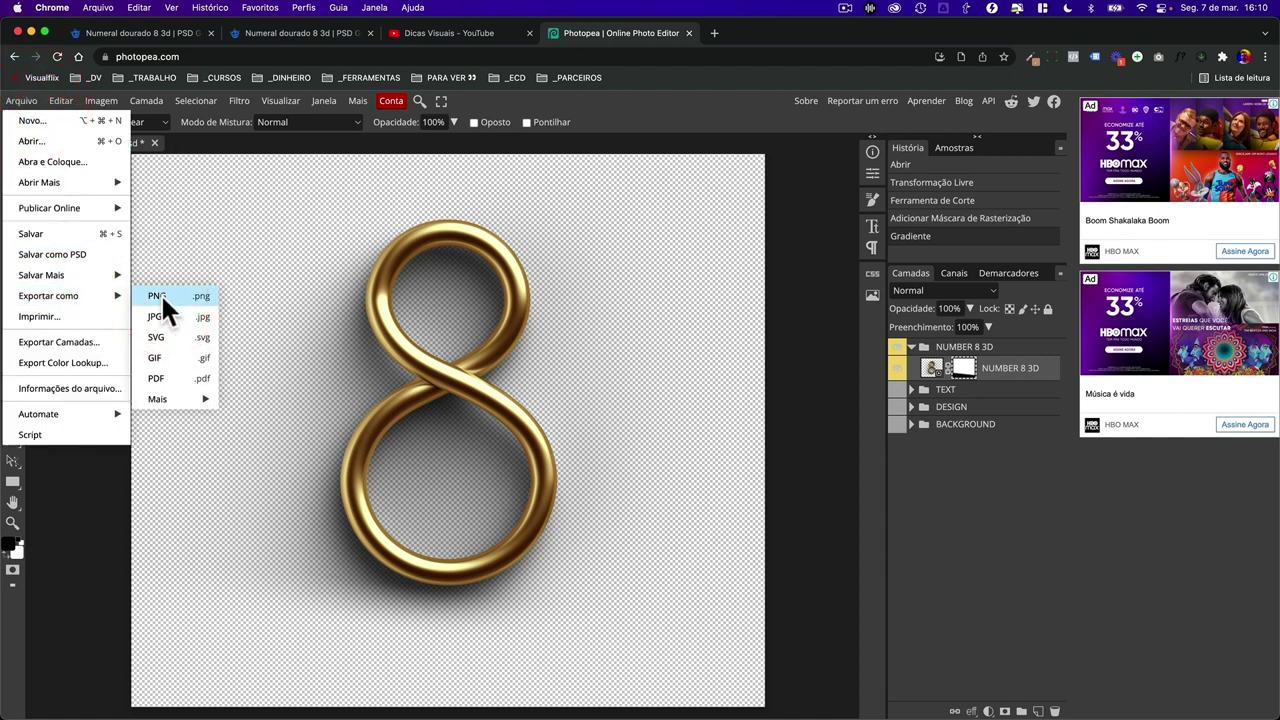
pyautogui.click(528, 399)
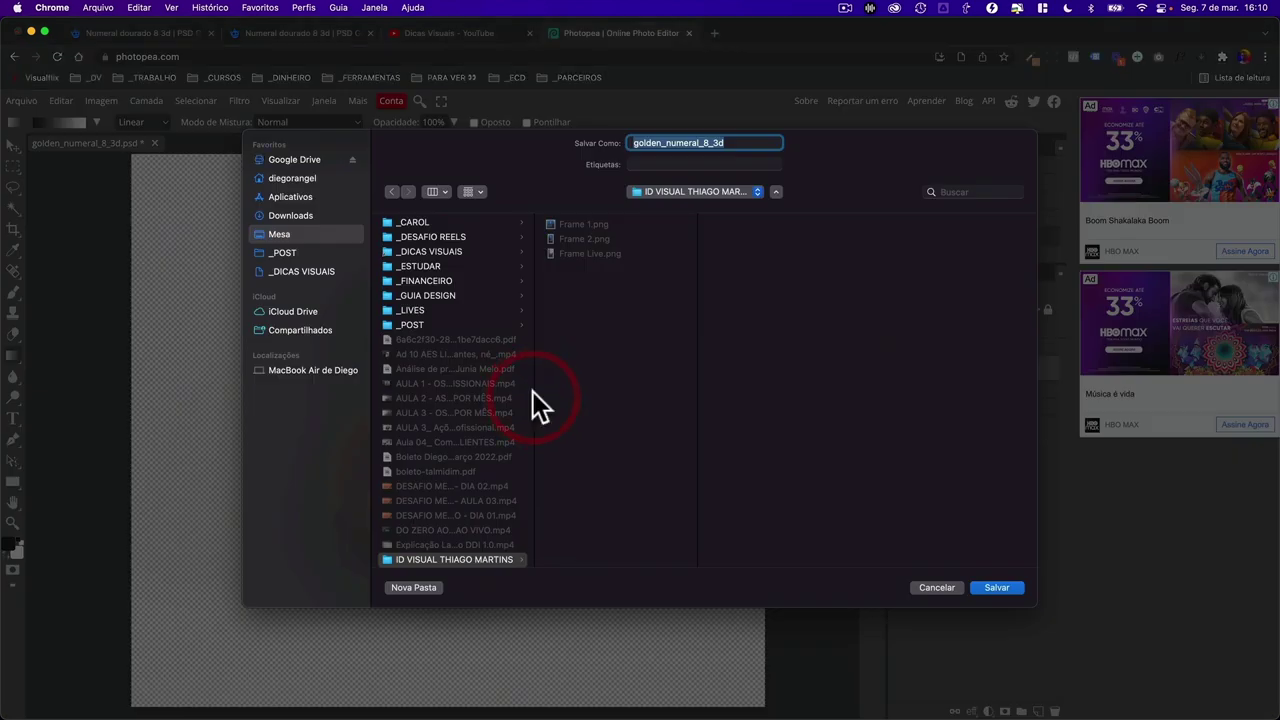
pyautogui.click(440, 310)
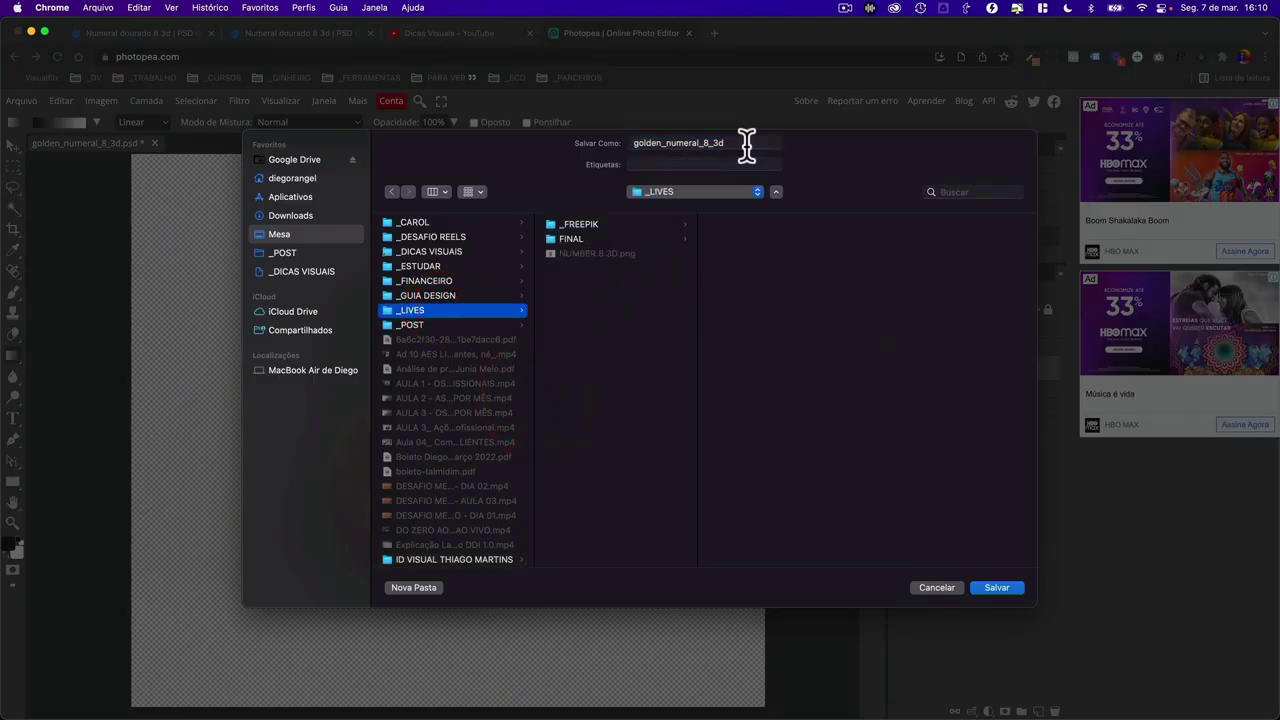
pyautogui.press('Tab')
pyautogui.write('numero')
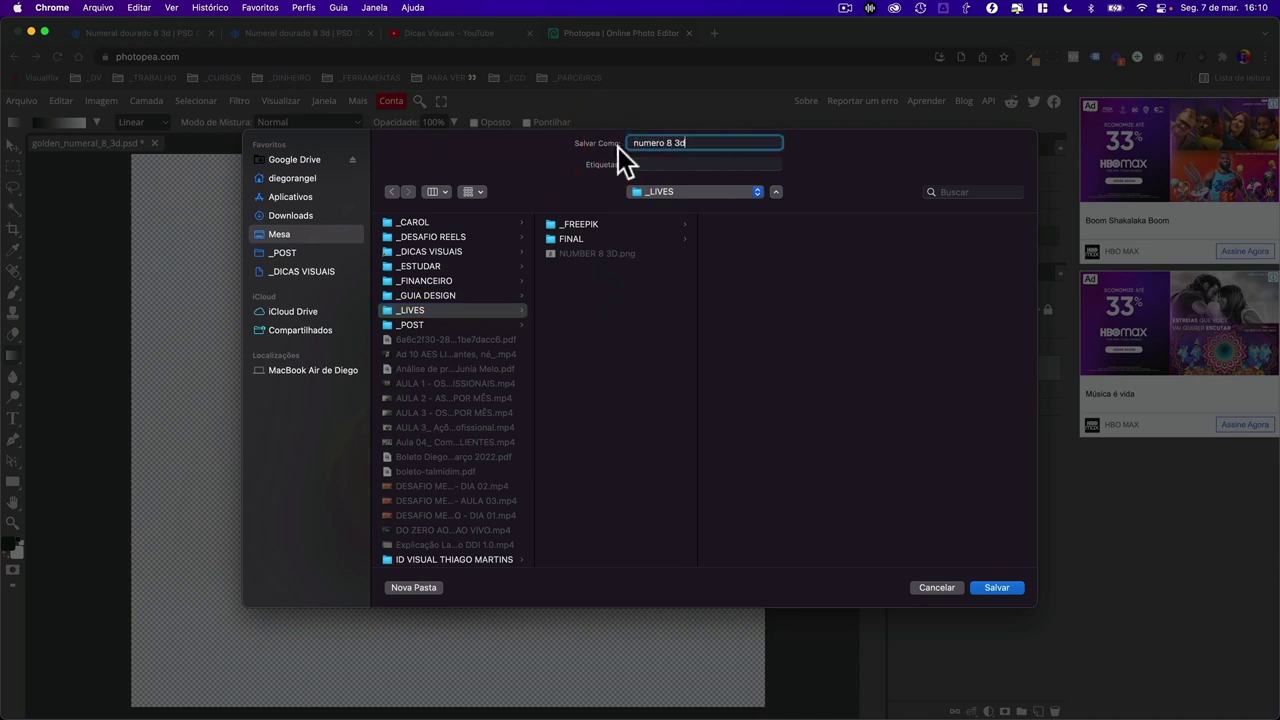
pyautogui.click(1018, 586)
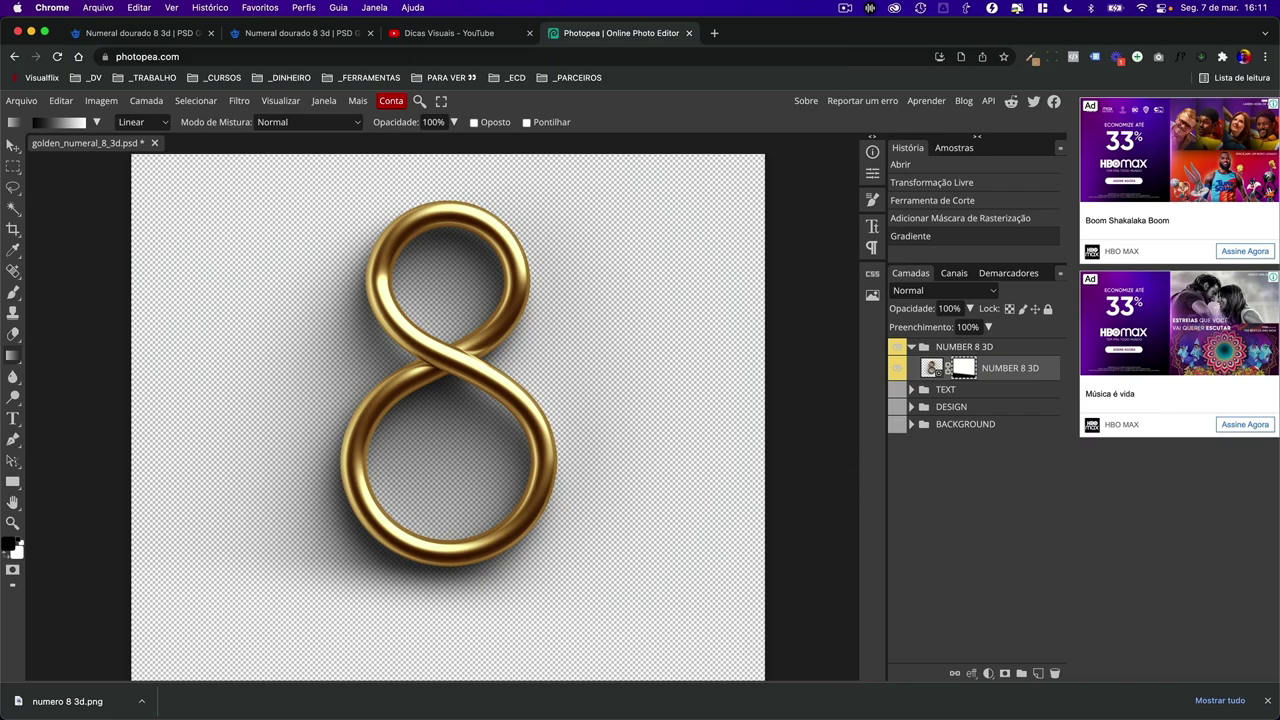
pyautogui.press('super+Tab')
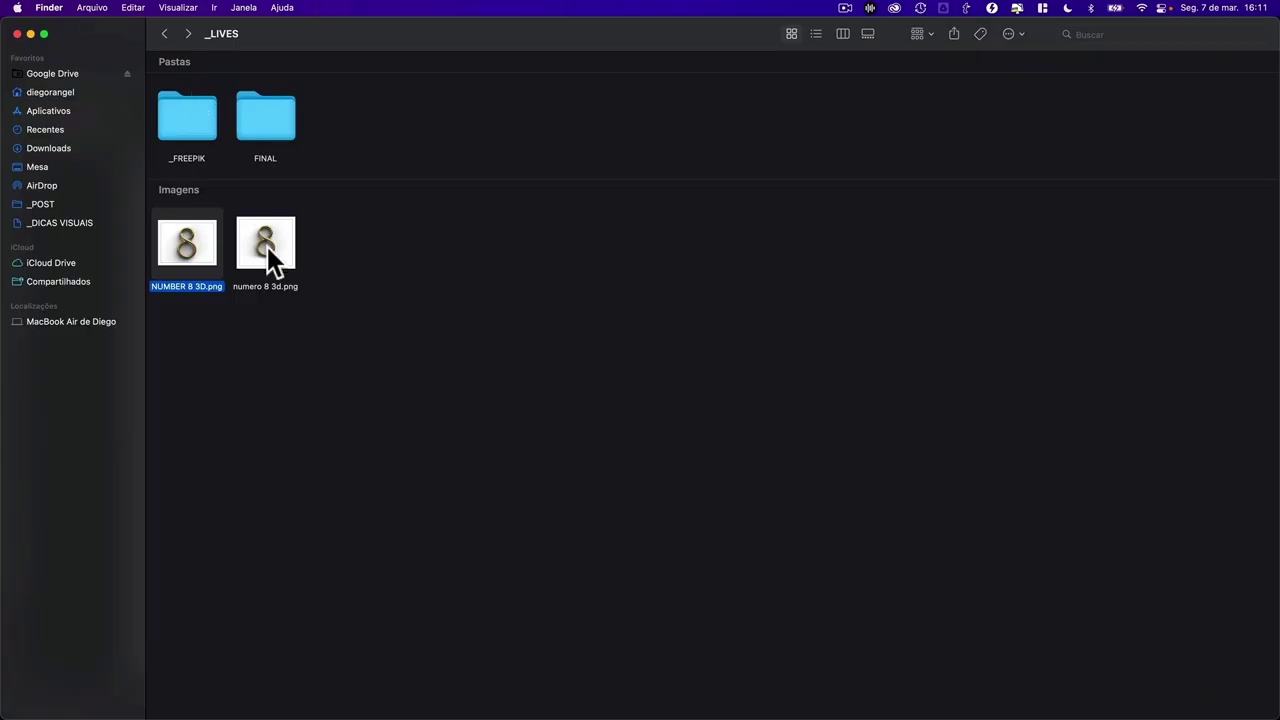
# - Compare NUMBER 8 3D.png and numero 8 3d.png side by side in Quick Look
pyautogui.click(266, 246)
pyautogui.click(212, 252)
pyautogui.press('space')
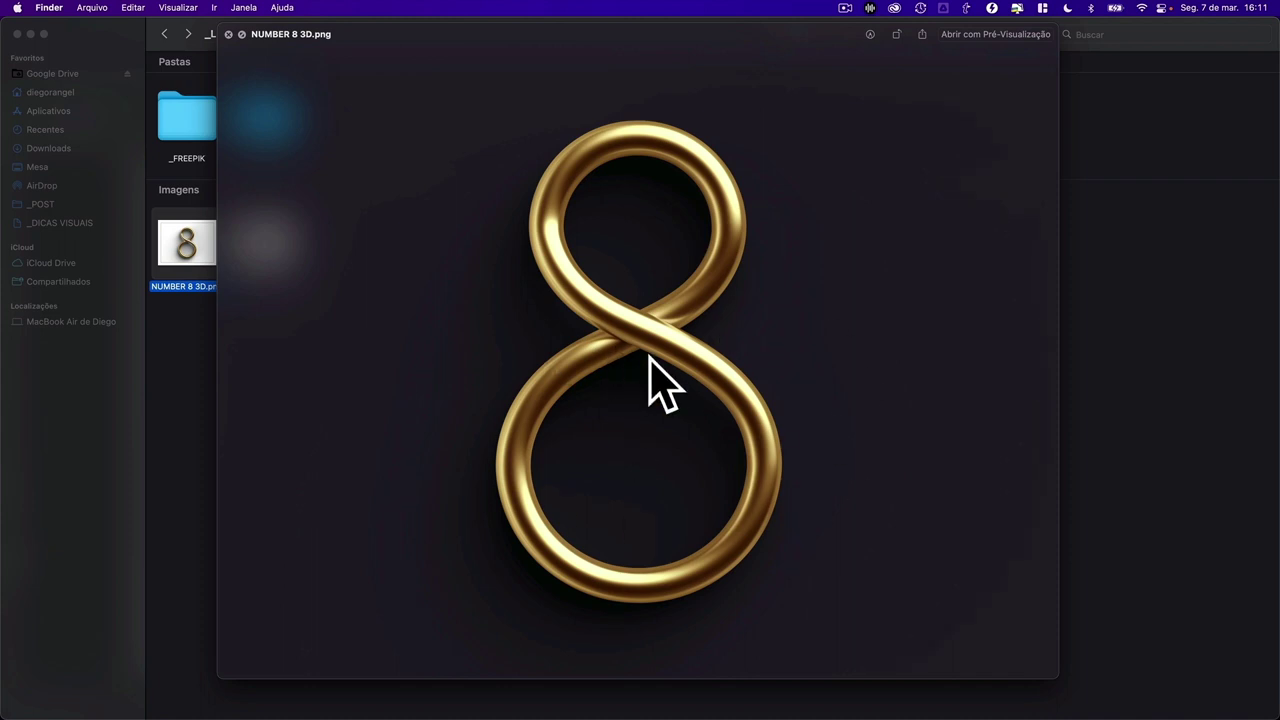
pyautogui.press('Right')
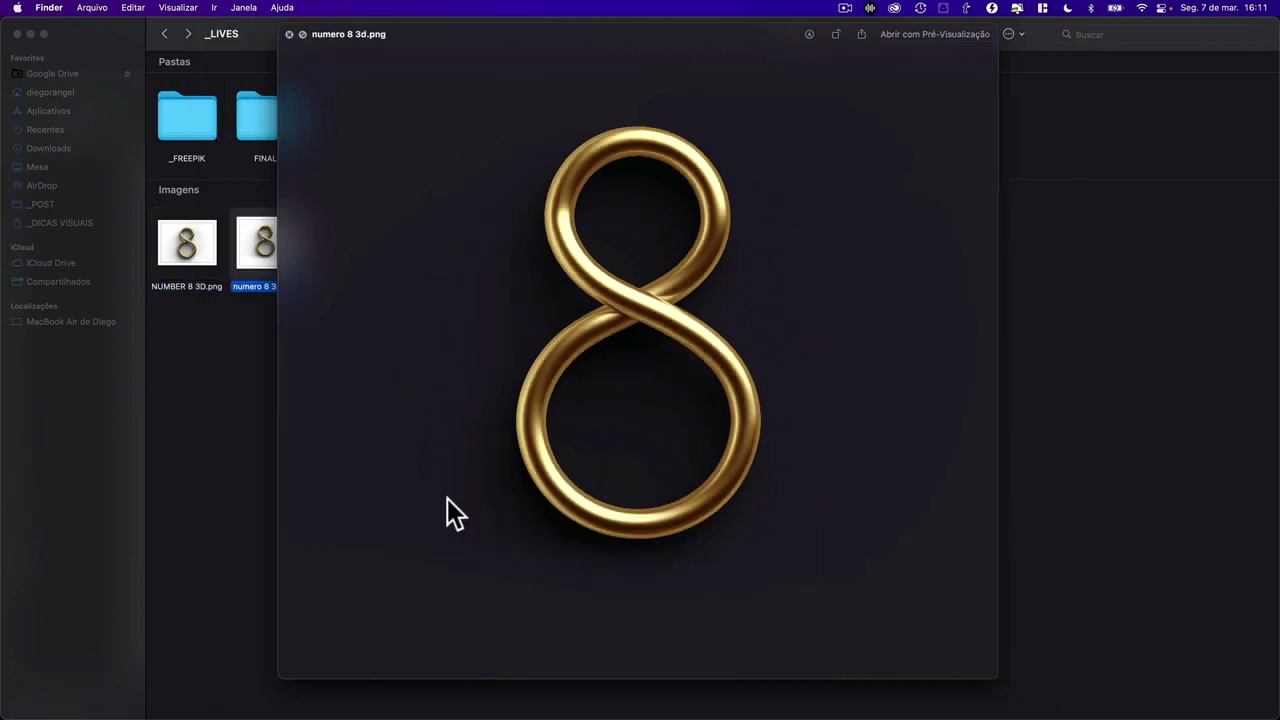
pyautogui.press('Left')
pyautogui.press('Right')
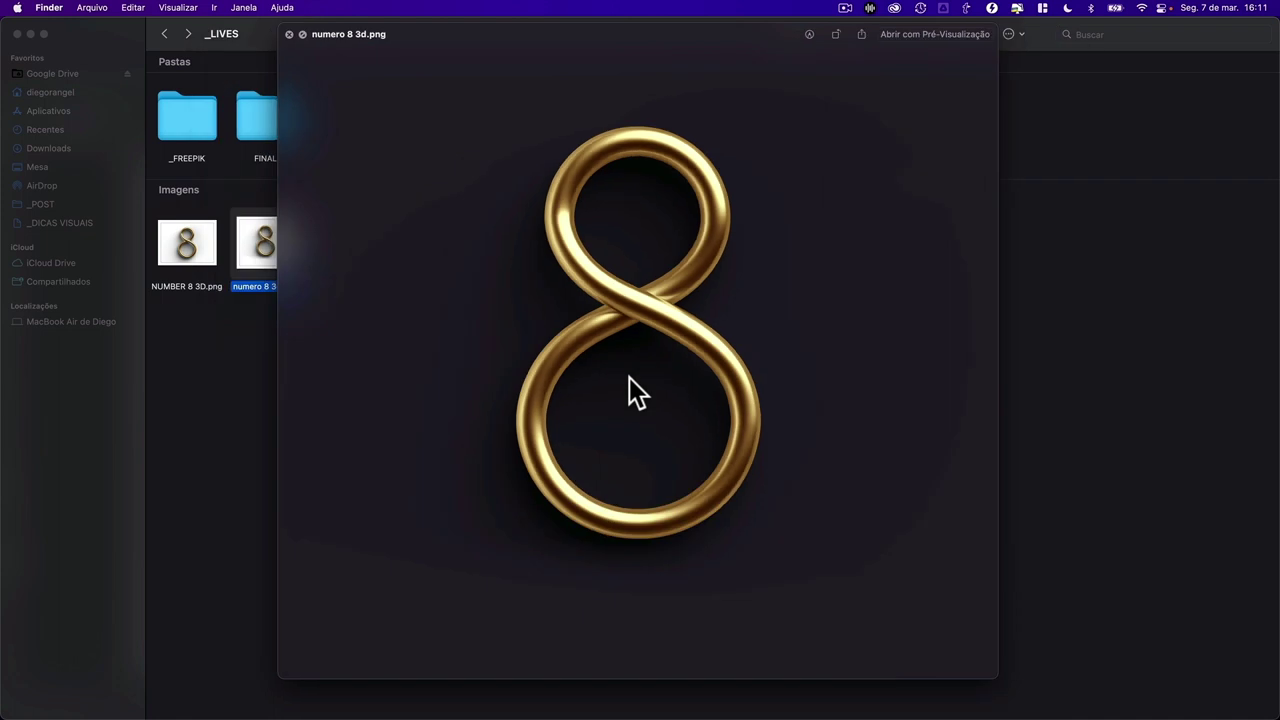
pyautogui.press('space')
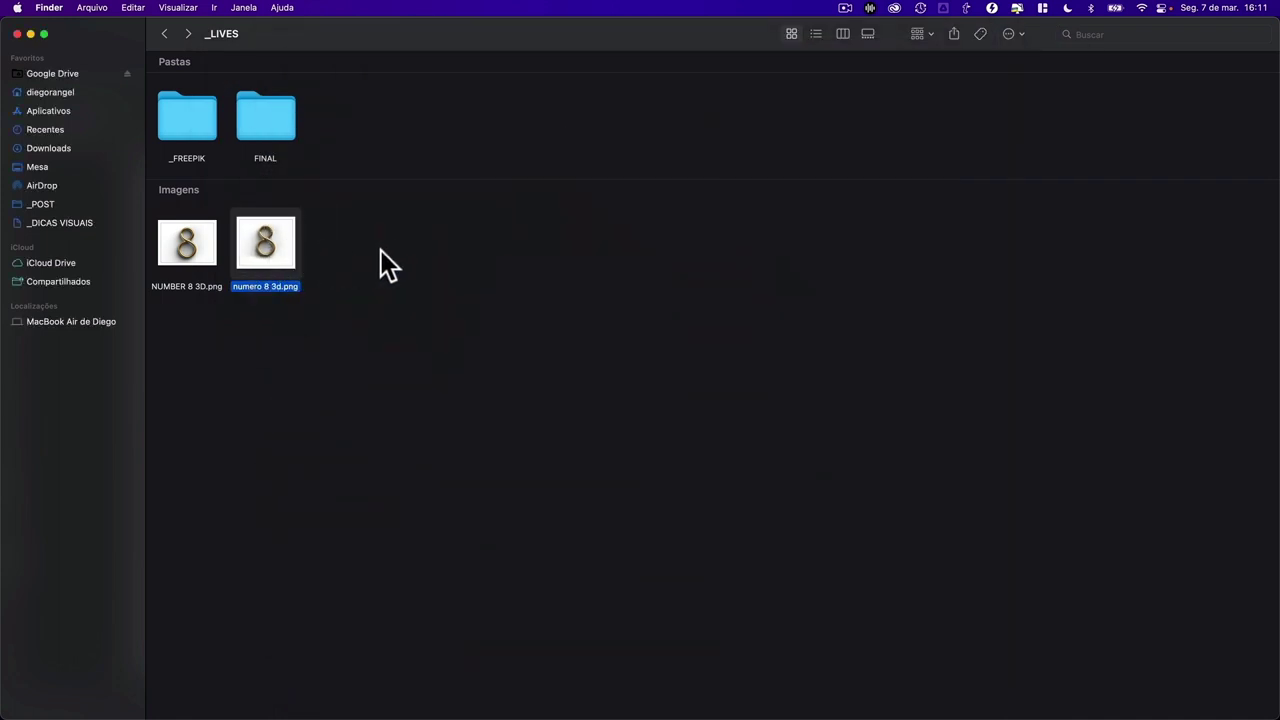
# - Glance at the Figma LIVE 069 file, then return to the golden 8 in Chrome
pyautogui.hotkey('ctrl', 'Right')
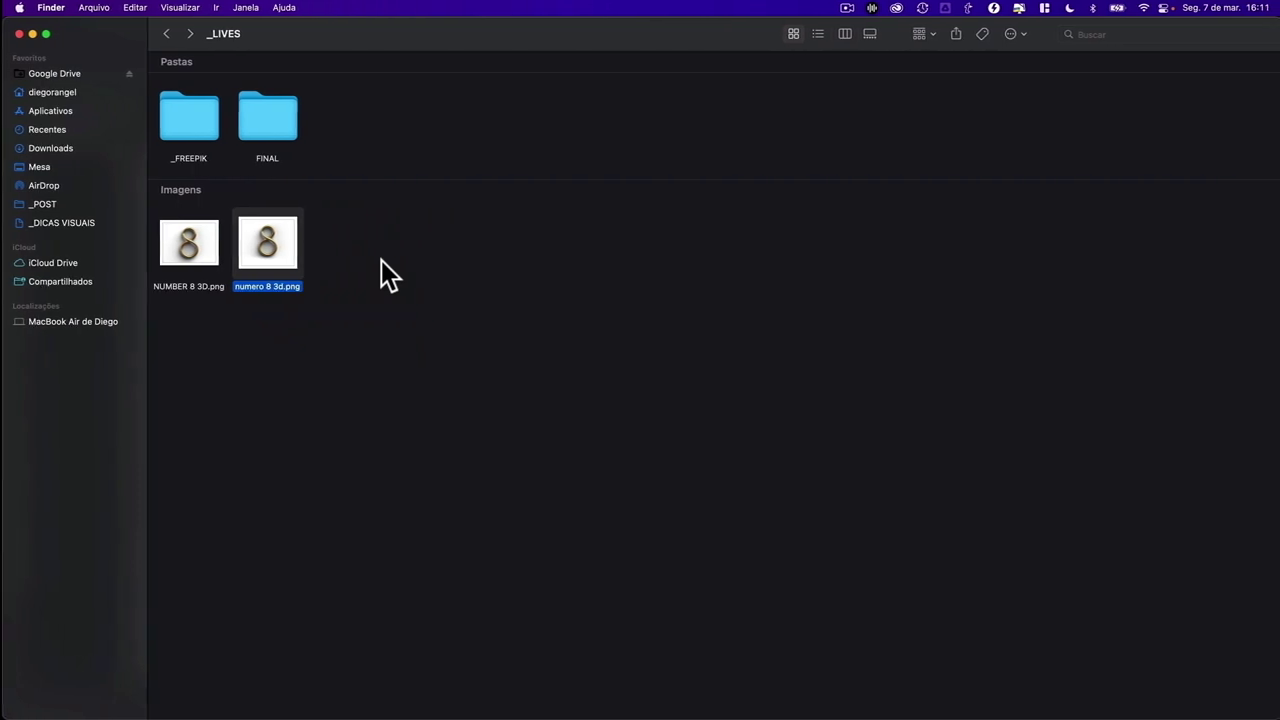
pyautogui.hscroll(8, 450, 280)
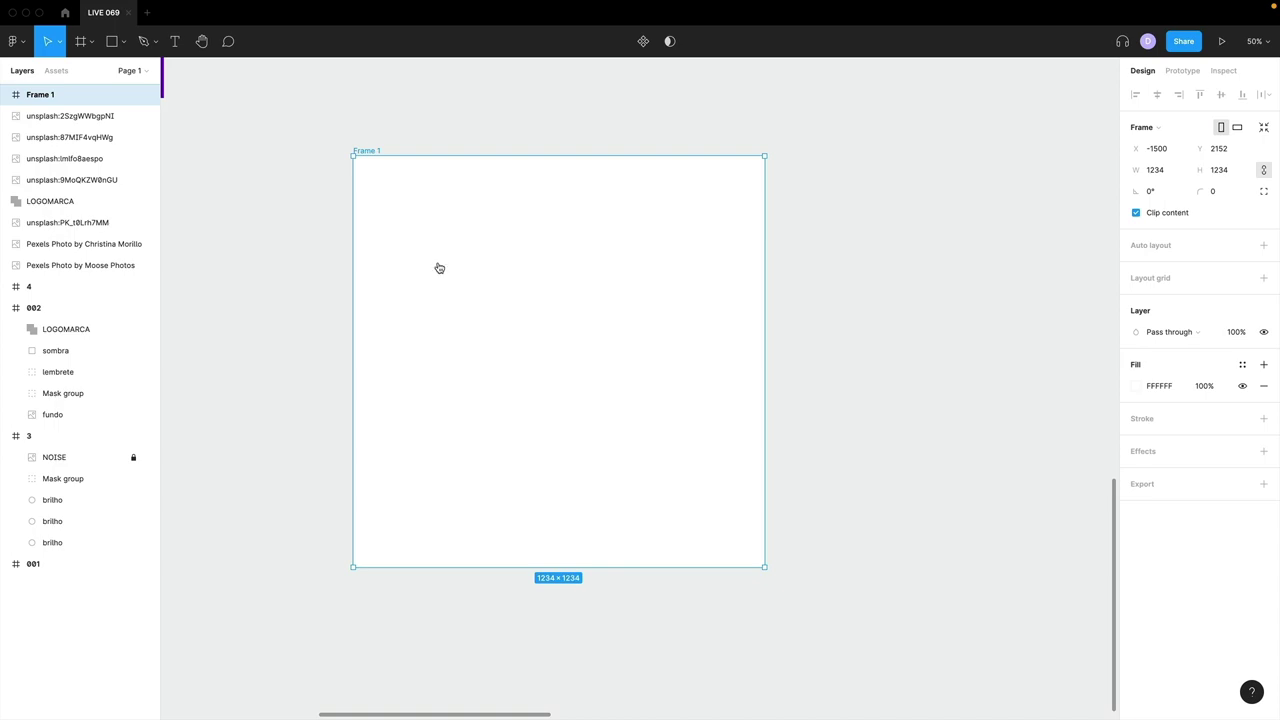
pyautogui.hotkey('ctrl', 'Left')
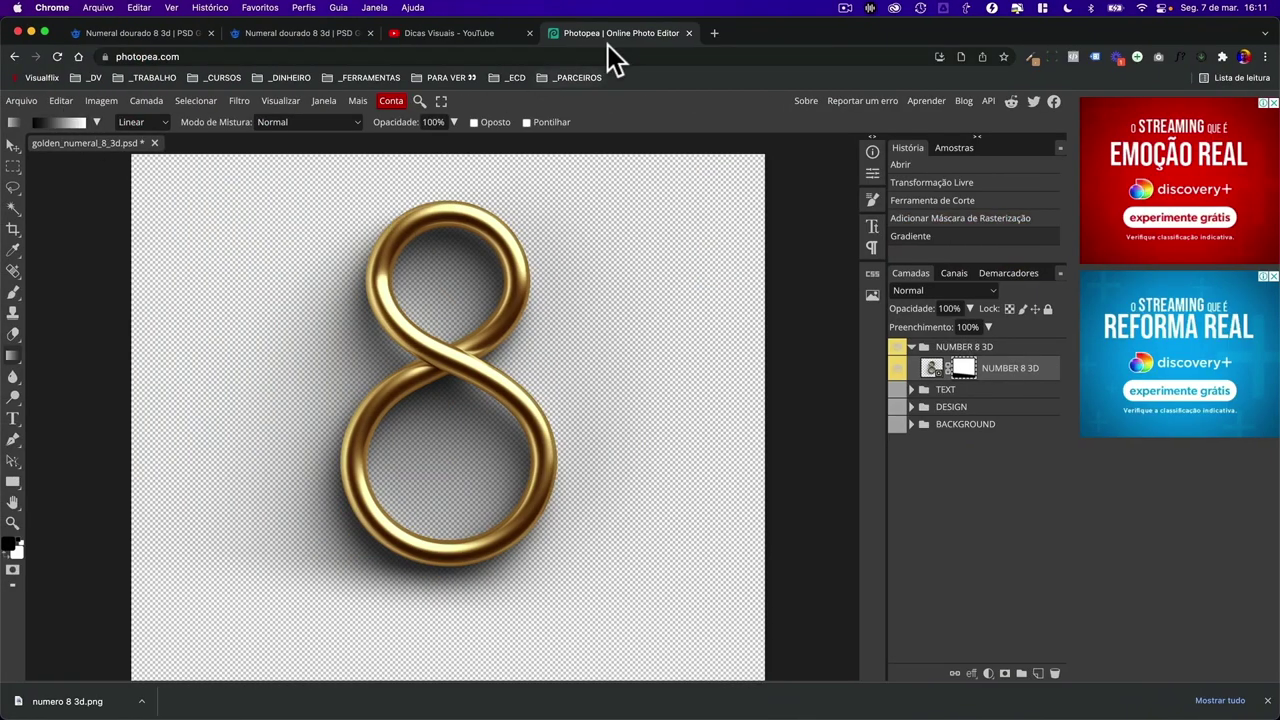
# - Close the Photopea tab without saving and dismiss the Numeral dourado detail view
pyautogui.click(688, 33)
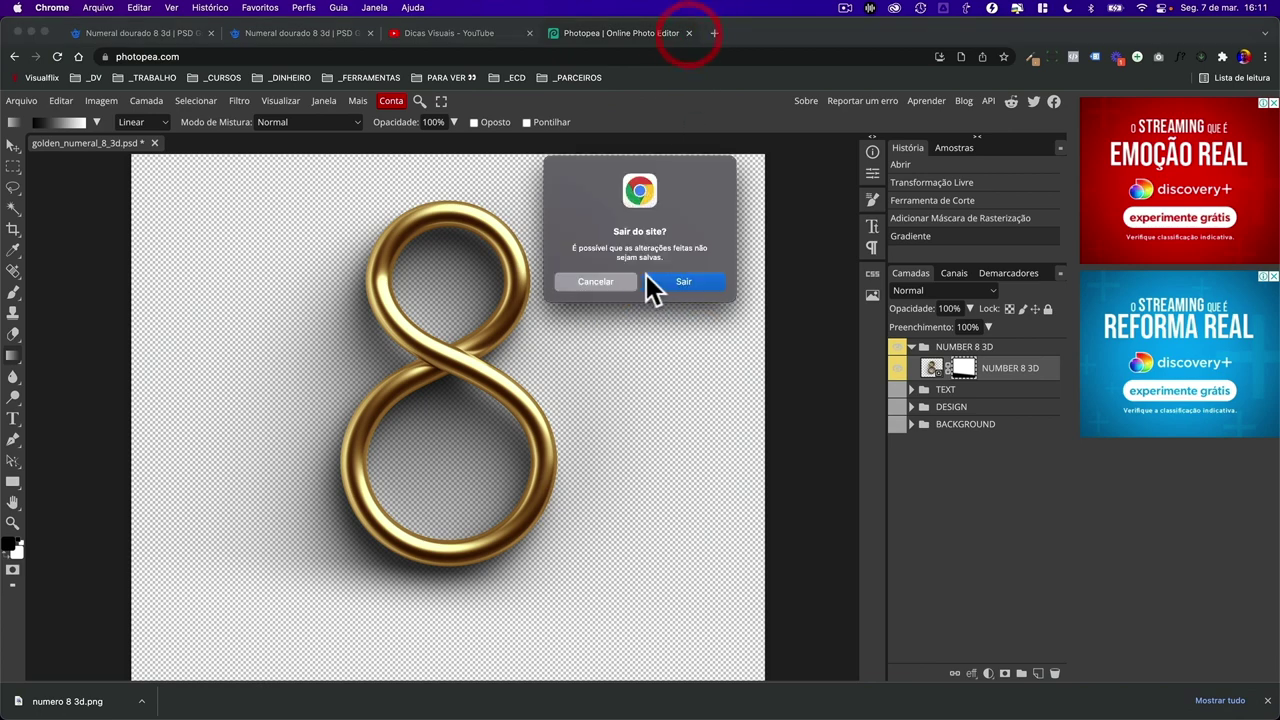
pyautogui.click(662, 280)
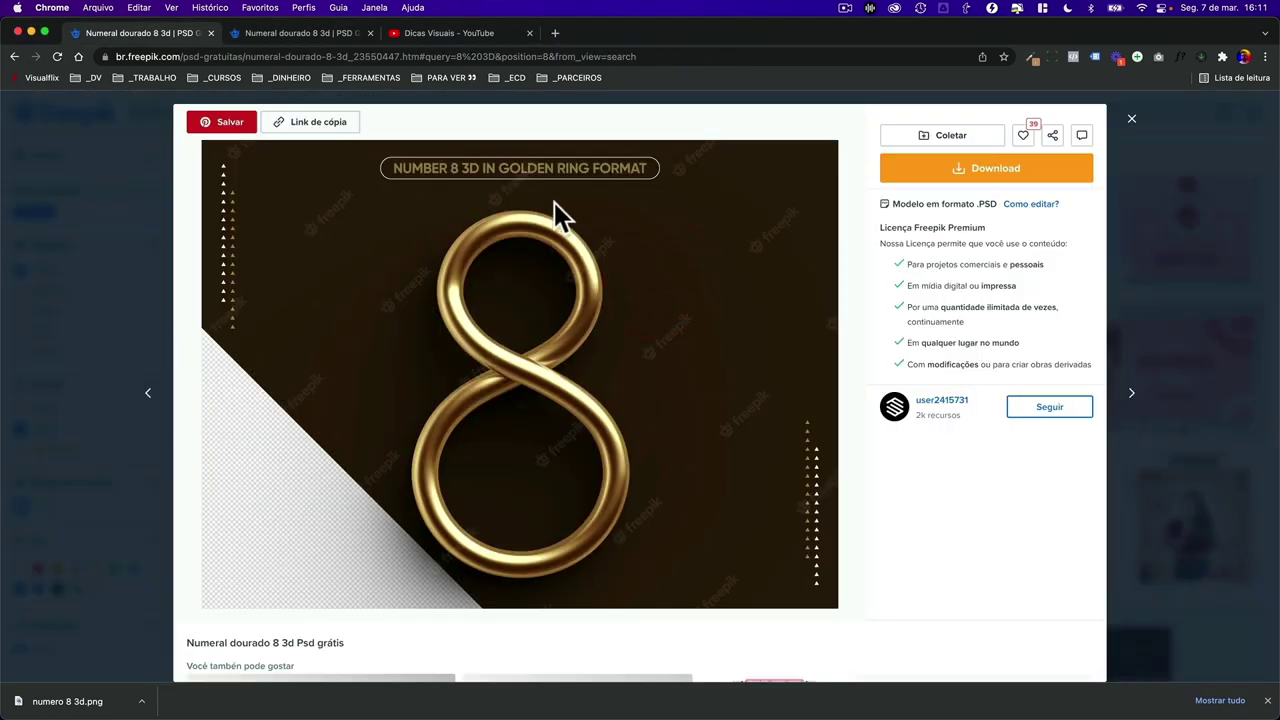
pyautogui.click(1163, 280)
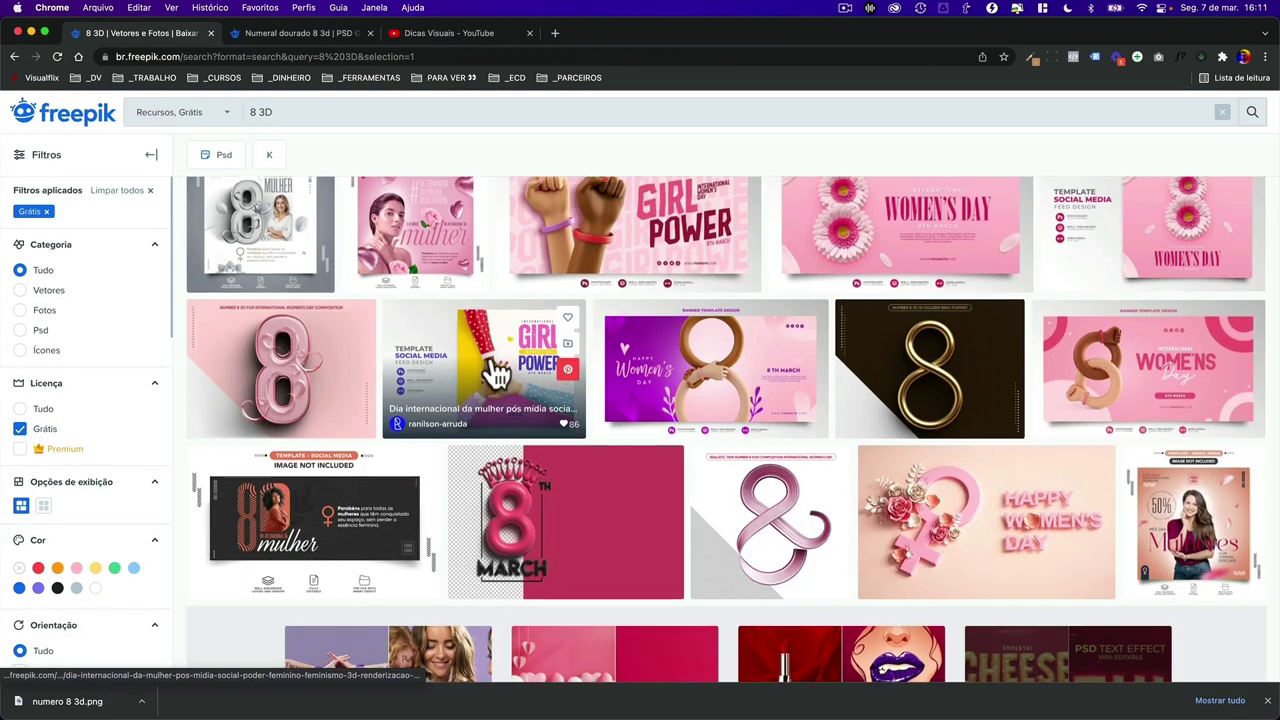
# - Browse the pink 8 March and Women's Day symbol designs in Freepik's 8 3D results
pyautogui.scroll(-2, 520, 365)
pyautogui.click(539, 344)
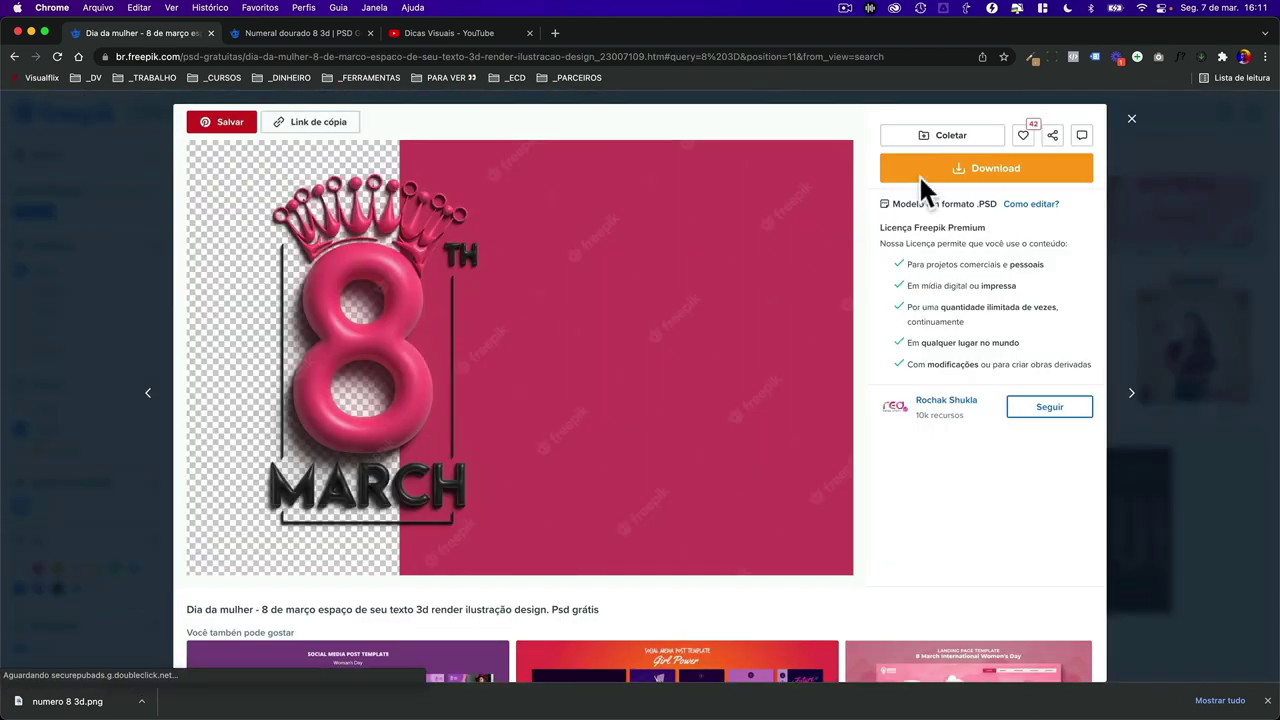
pyautogui.scroll(-3, 764, 314)
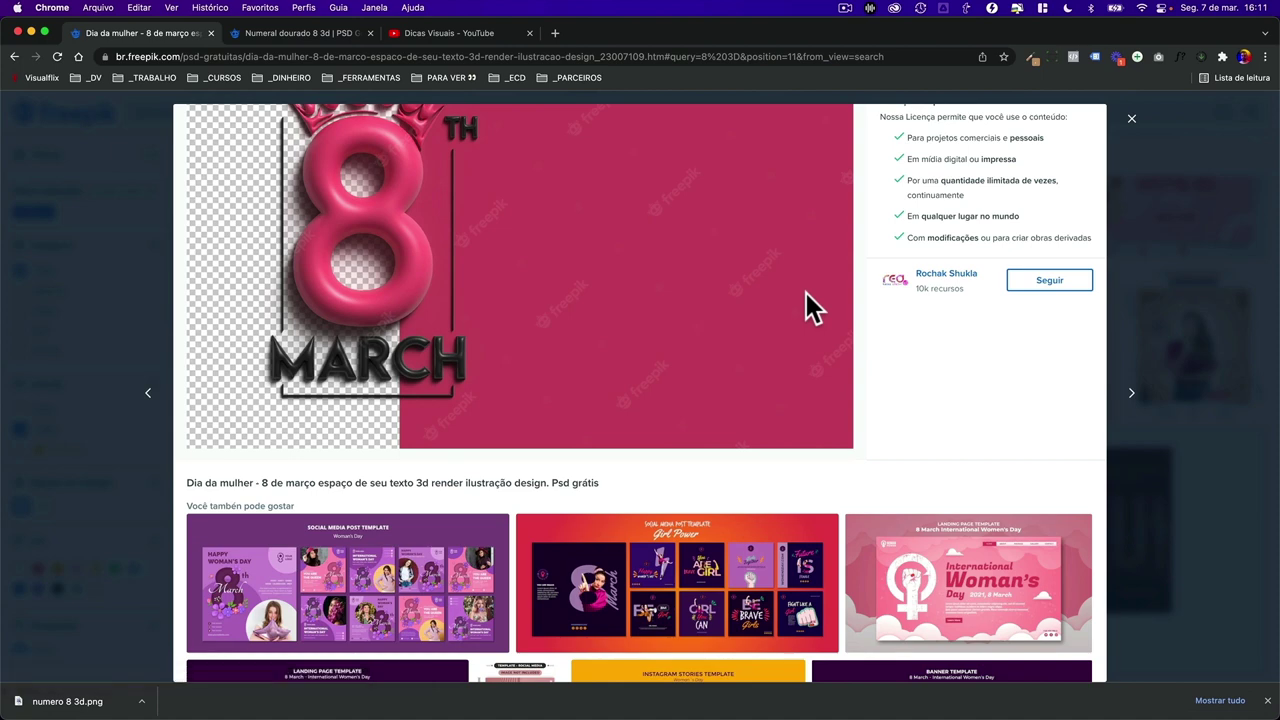
pyautogui.scroll(-7, 806, 293)
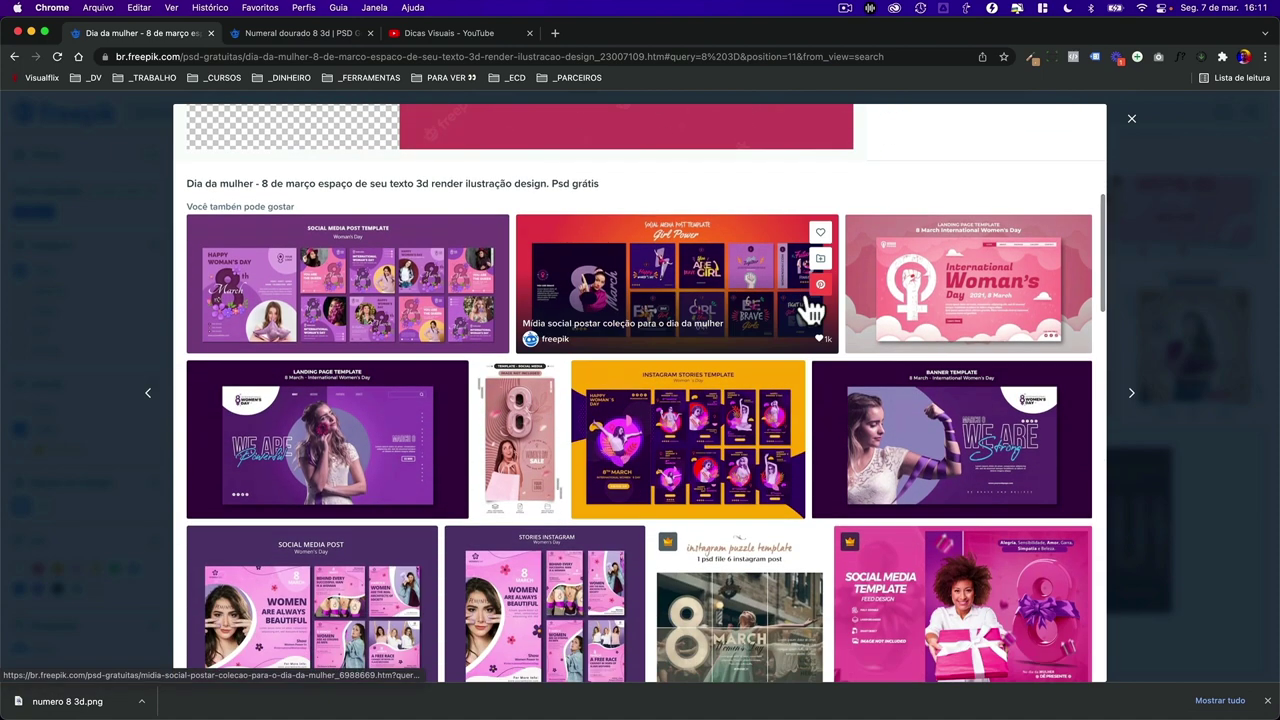
pyautogui.click(1200, 492)
pyautogui.scroll(-5, 685, 503)
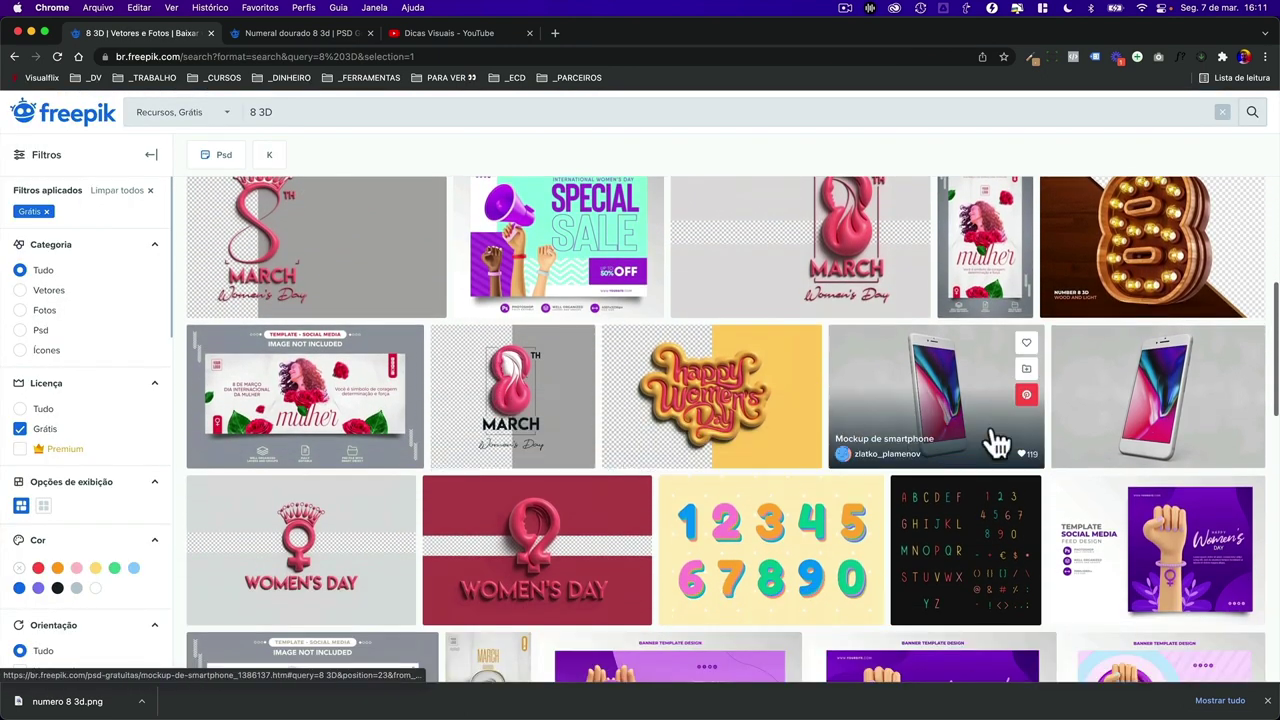
pyautogui.scroll(-2, 697, 385)
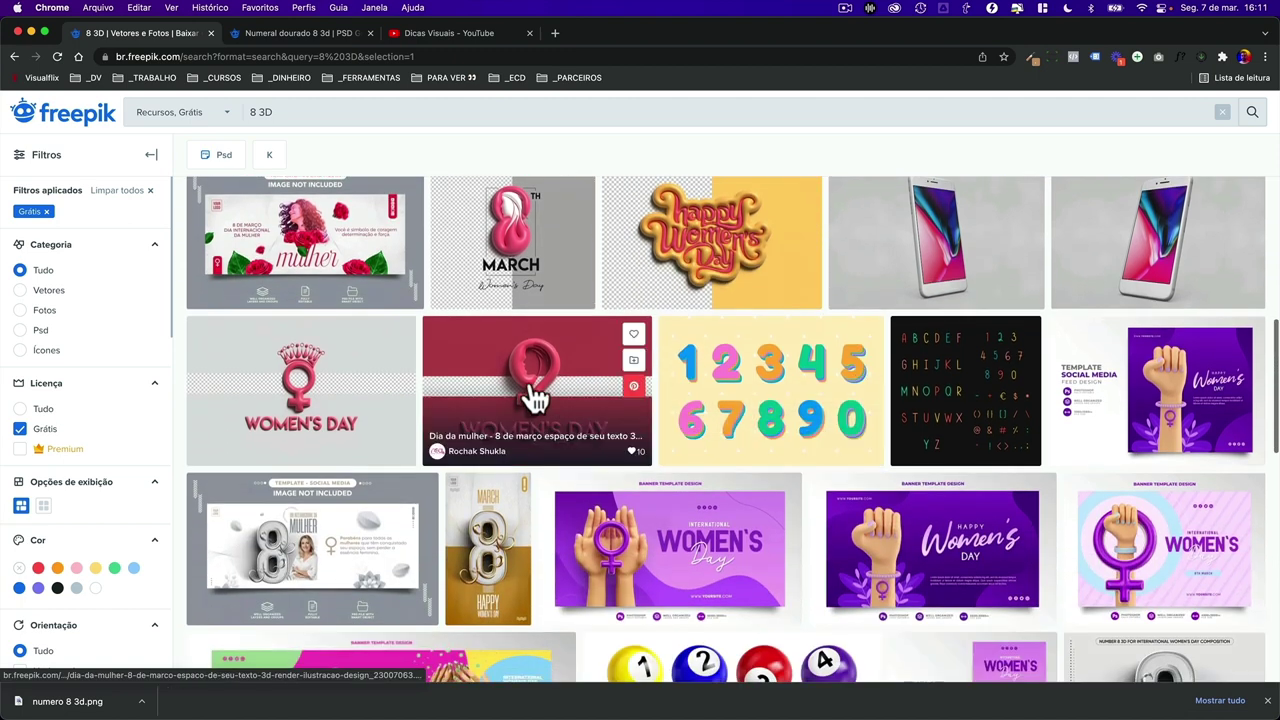
pyautogui.click(519, 387)
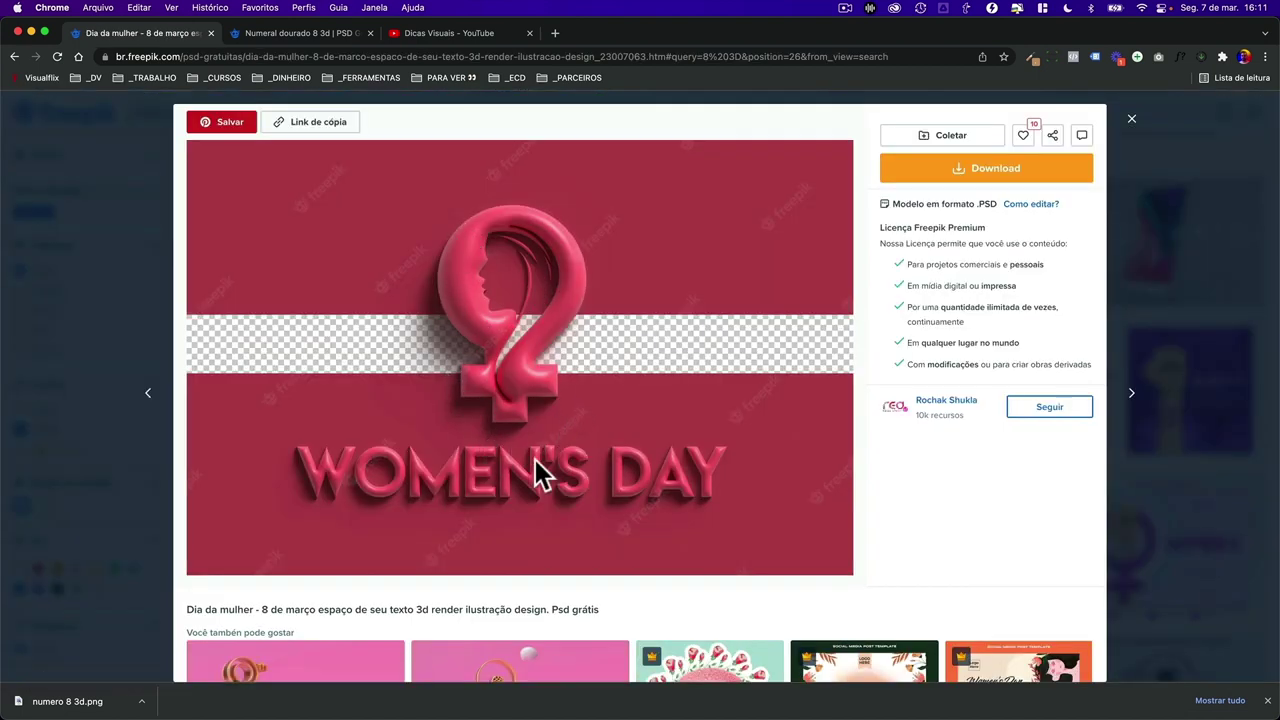
pyautogui.click(1192, 245)
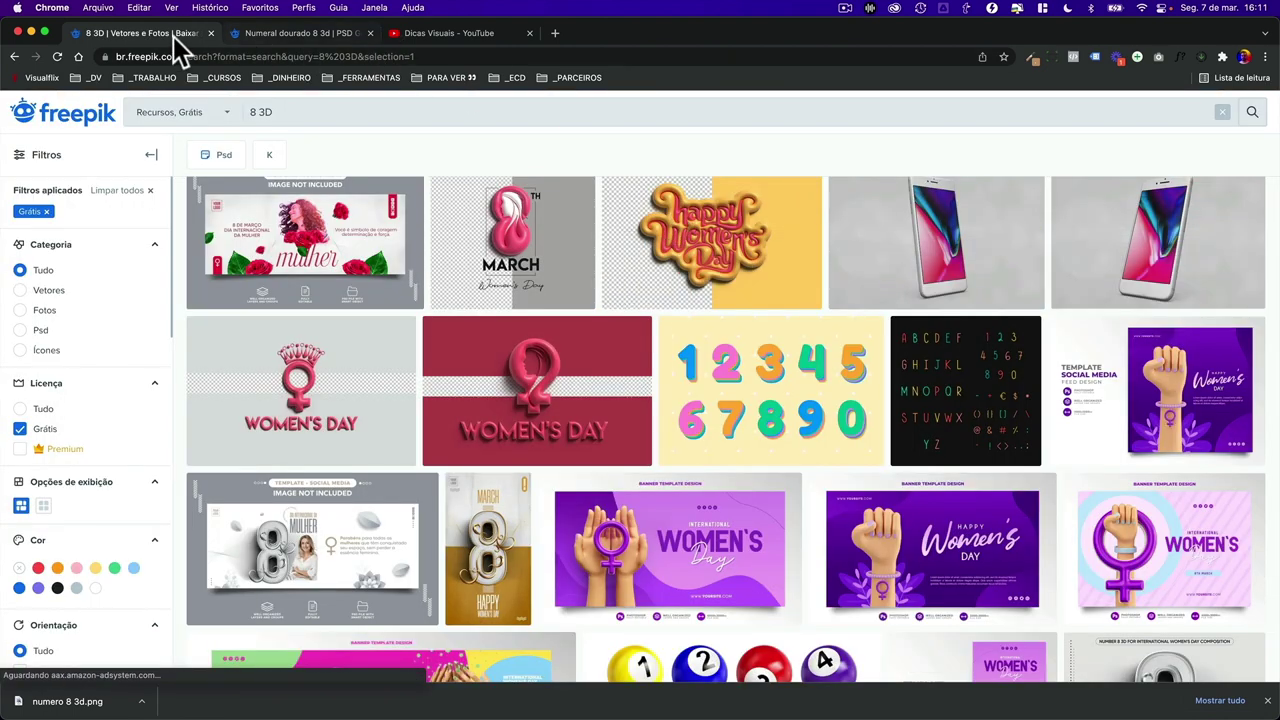
# - Close the Freepik tabs and show earlier videos in the YouTube channel's Envios row
pyautogui.press('super+w')
pyautogui.press('super+w')
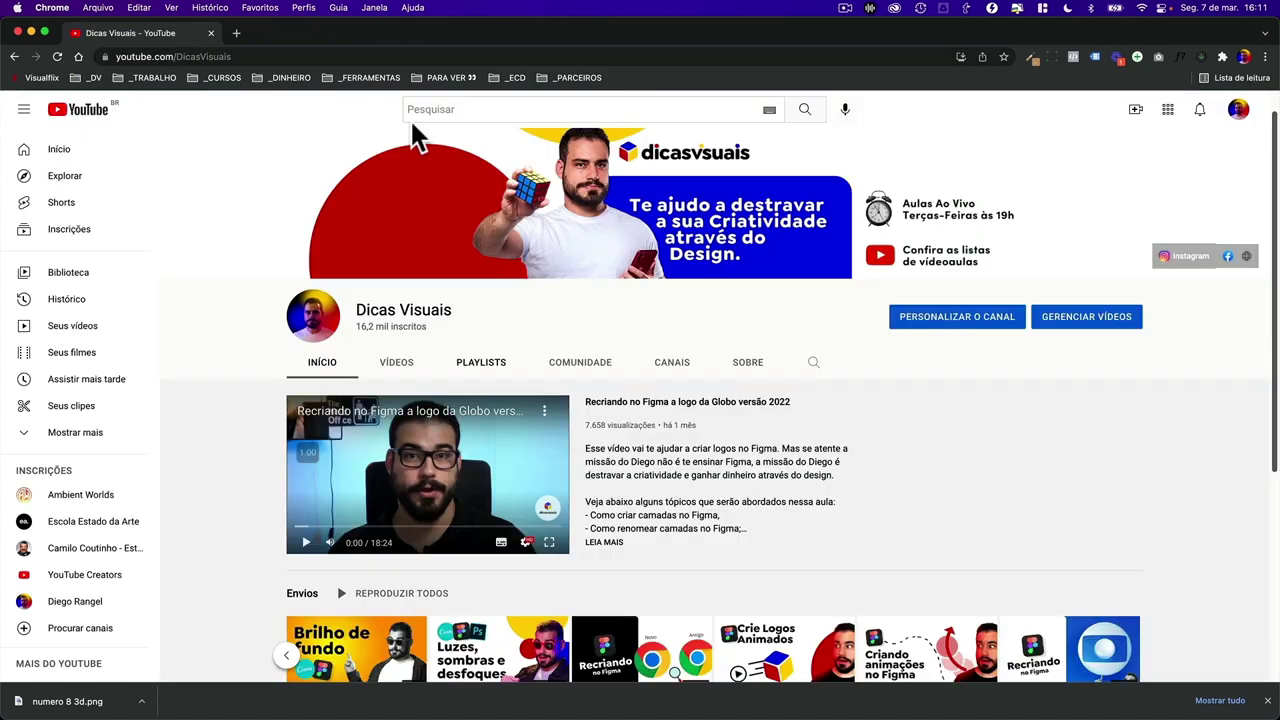
pyautogui.scroll(-5, 591, 289)
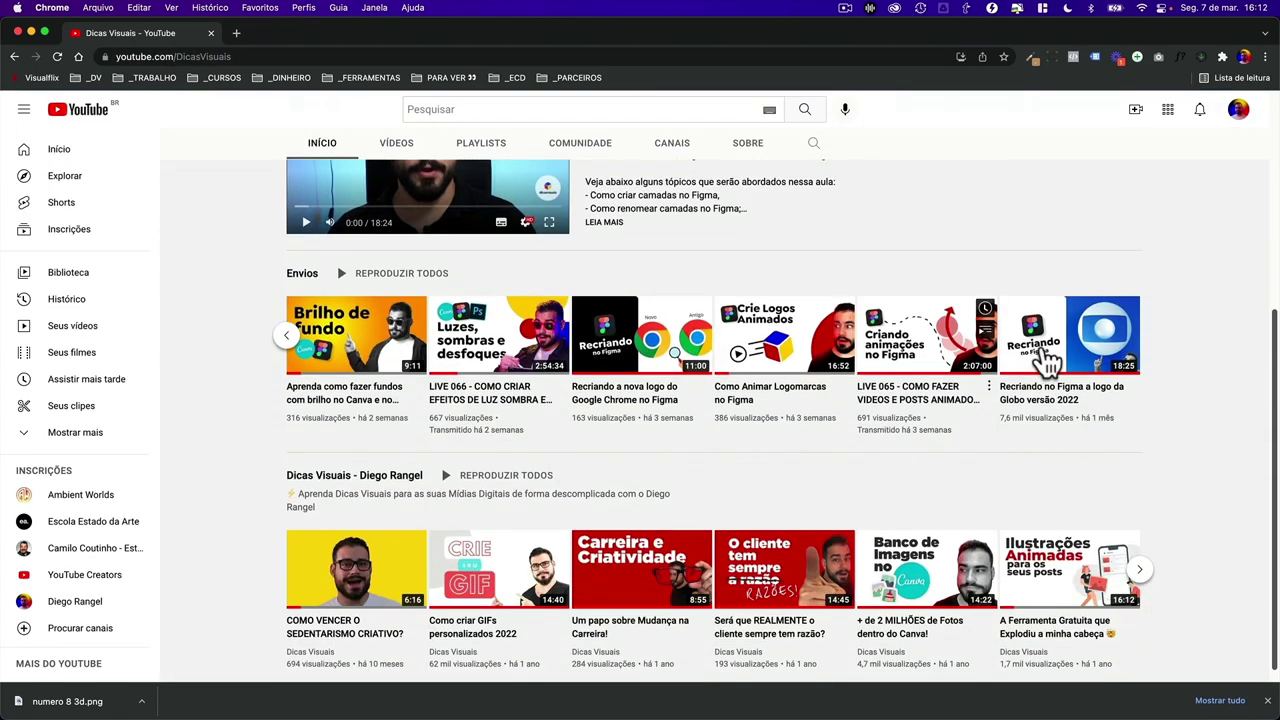
pyautogui.click(281, 338)
pyautogui.click(257, 343)
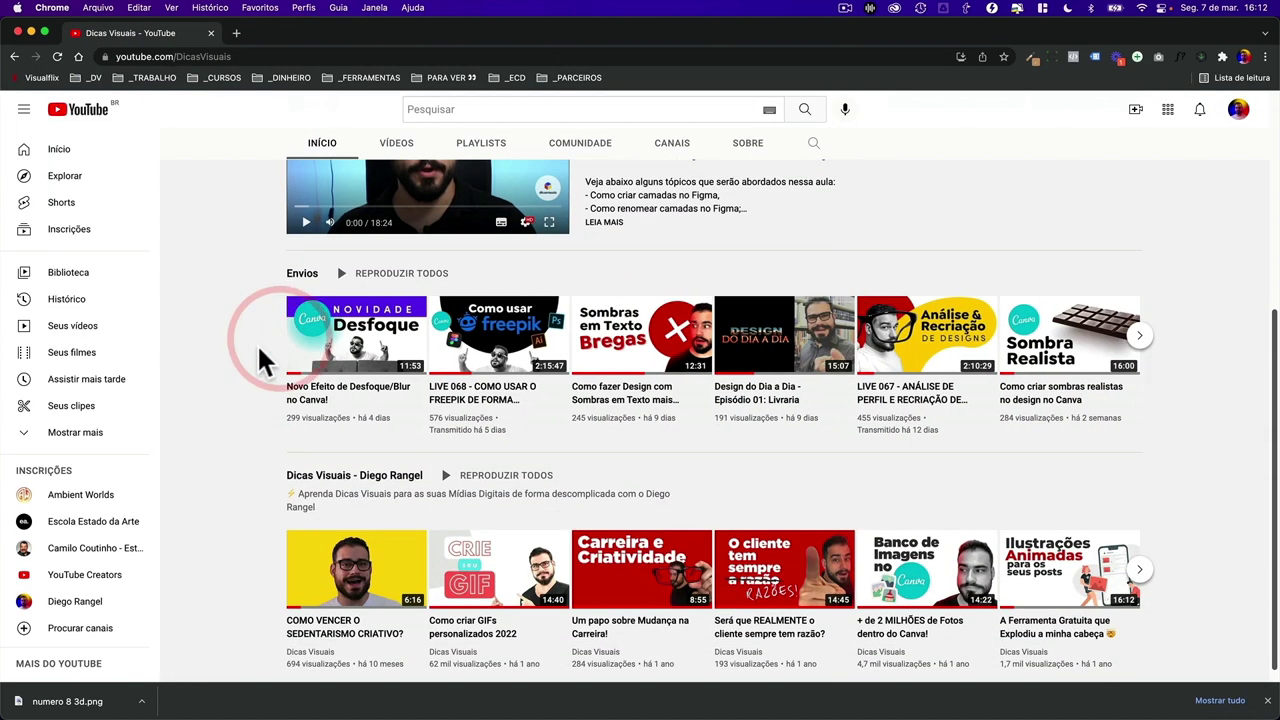
pyautogui.click(260, 348)
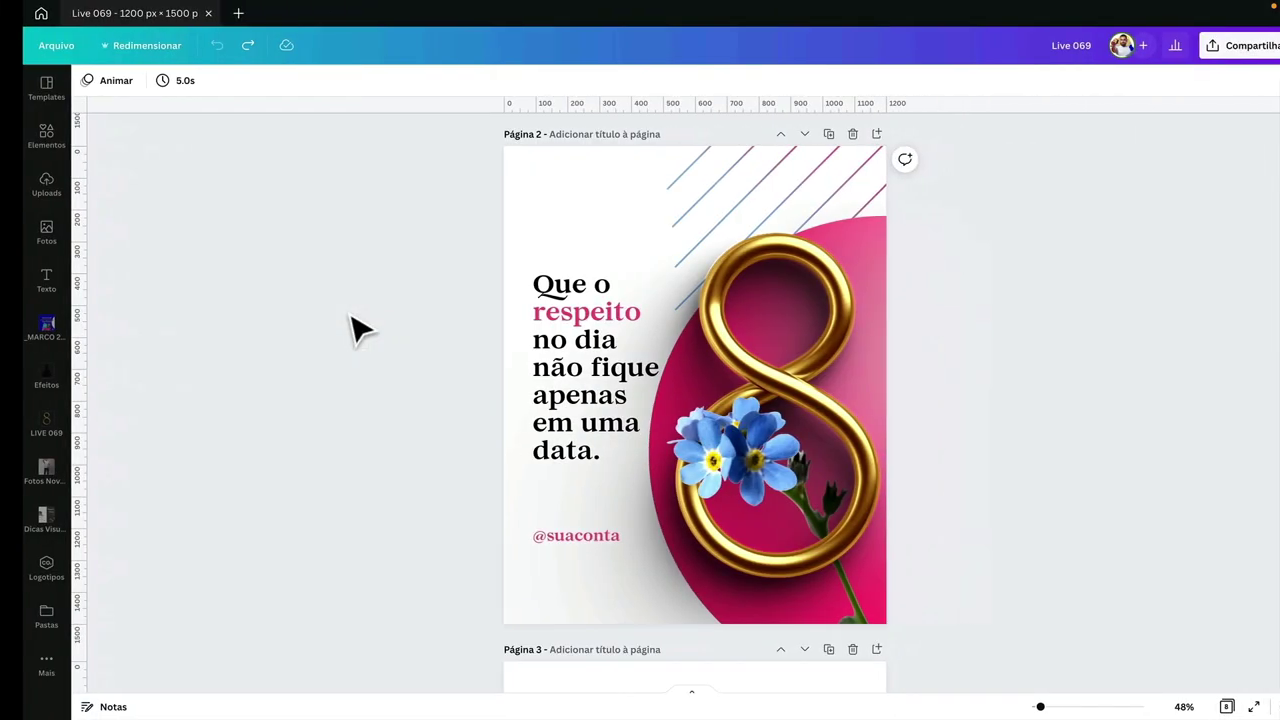
# - Look inside the _FREEPIK folder, then return to _LIVES and select the FINAL folder
pyautogui.click(383, 316)
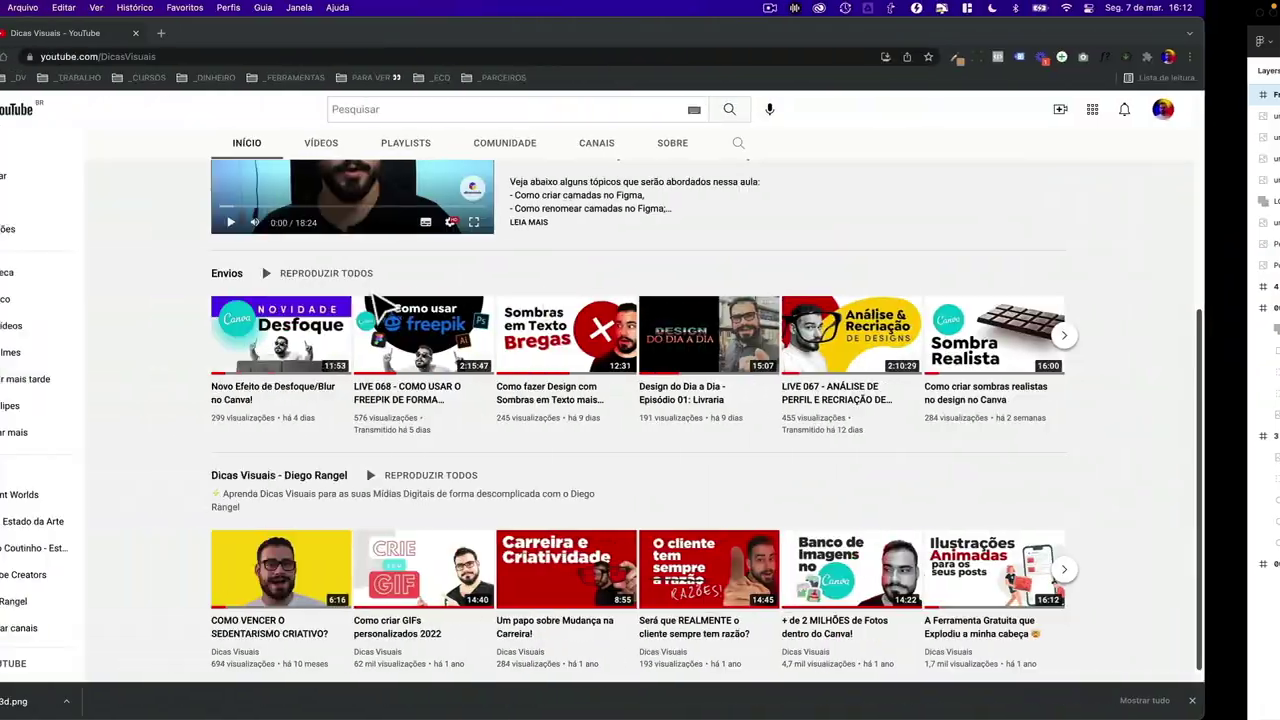
pyautogui.moveTo(413, 590)
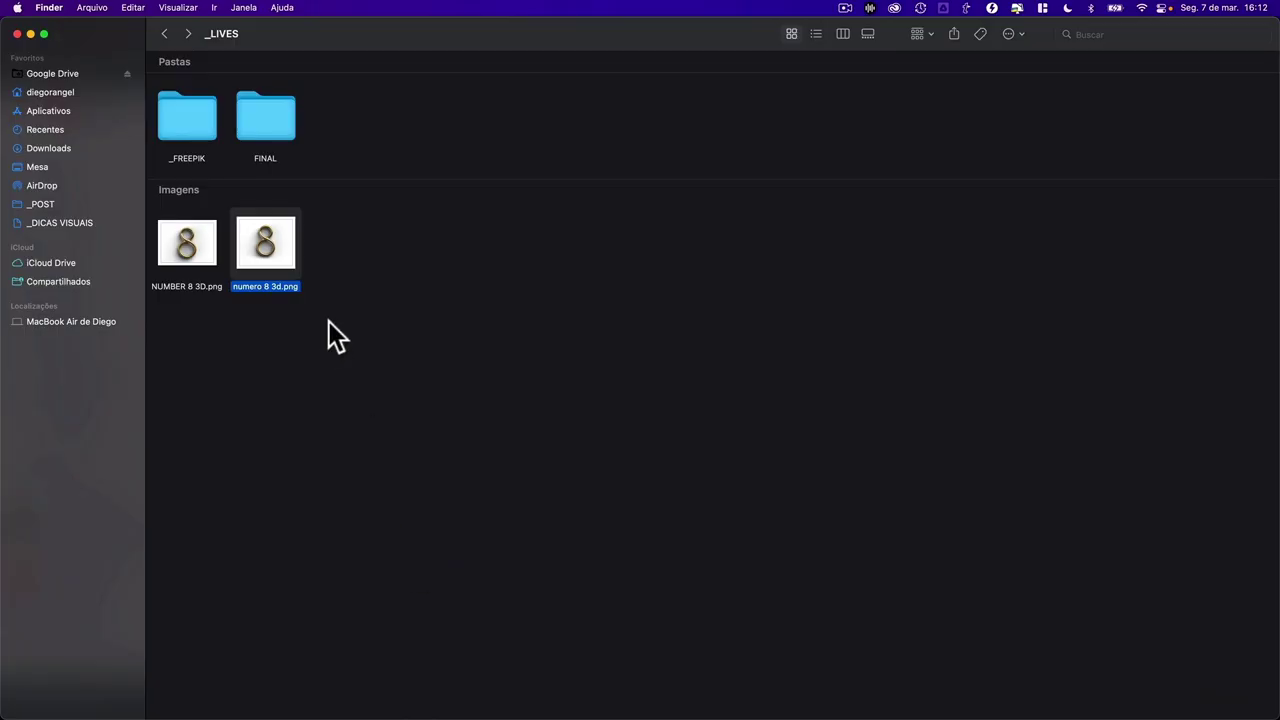
pyautogui.doubleClick(194, 128)
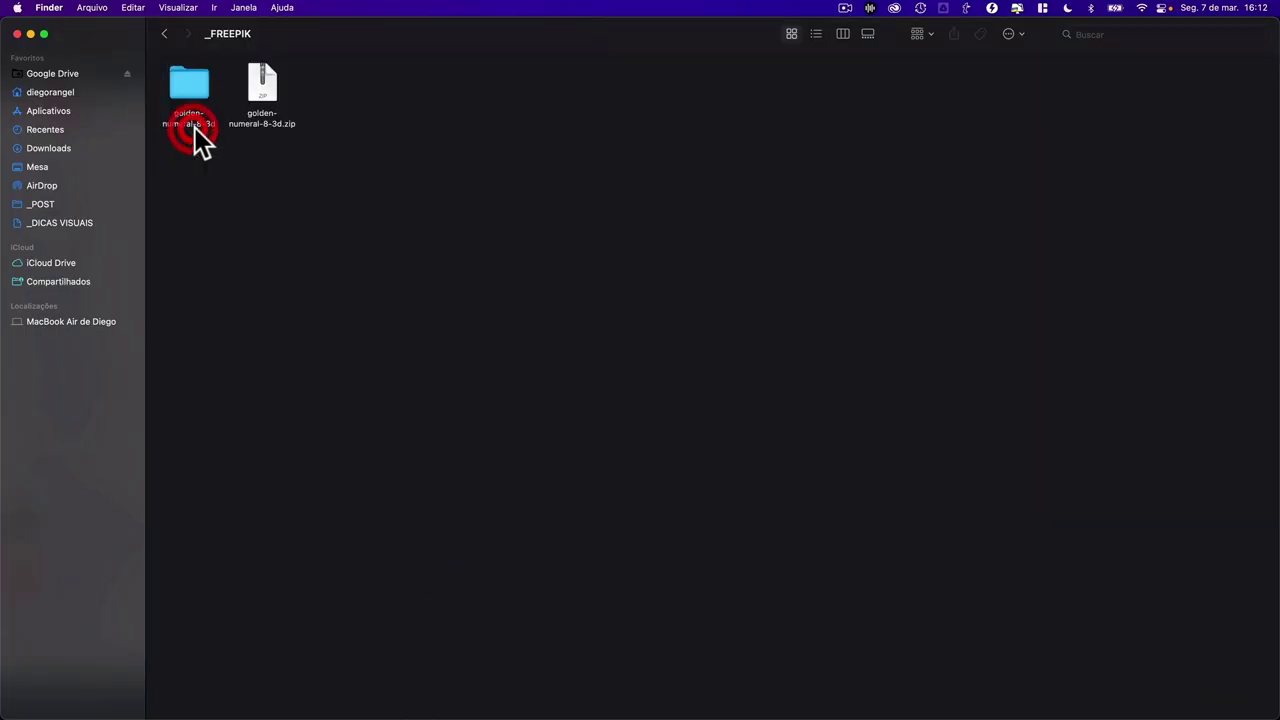
pyautogui.click(168, 36)
pyautogui.click(243, 228)
pyautogui.click(262, 134)
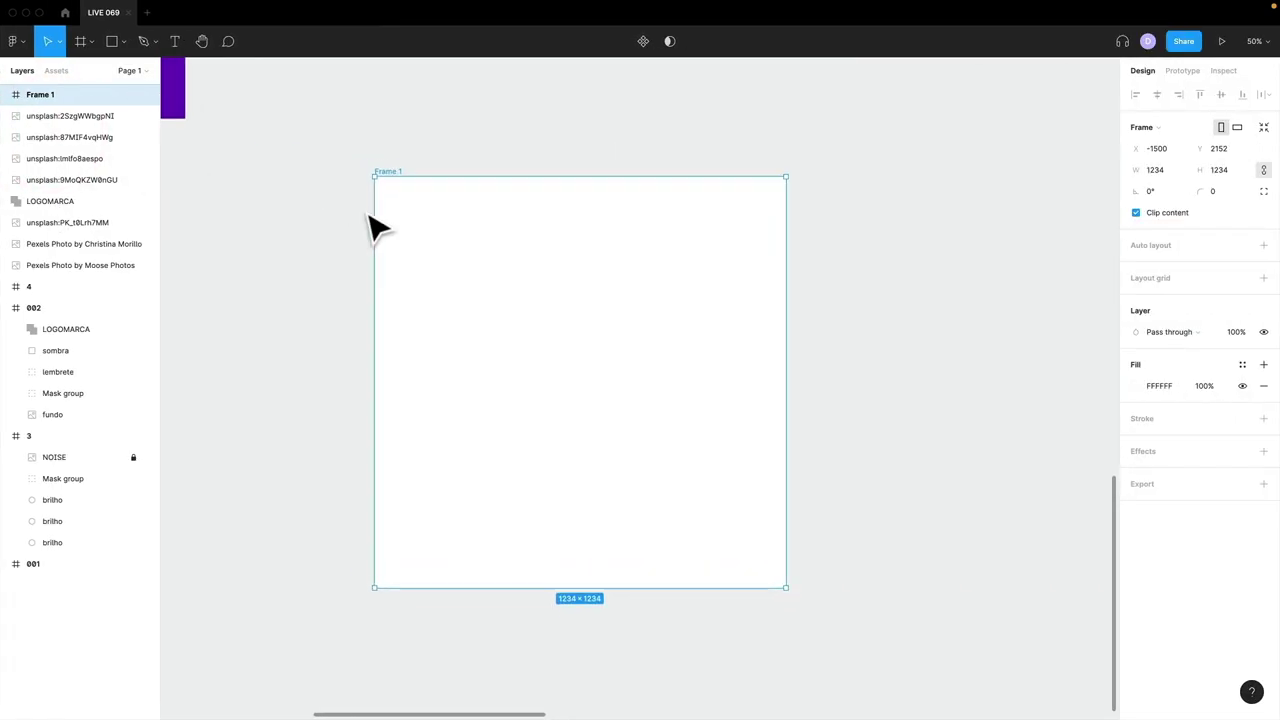
pyautogui.scroll(-5, 372, 228)
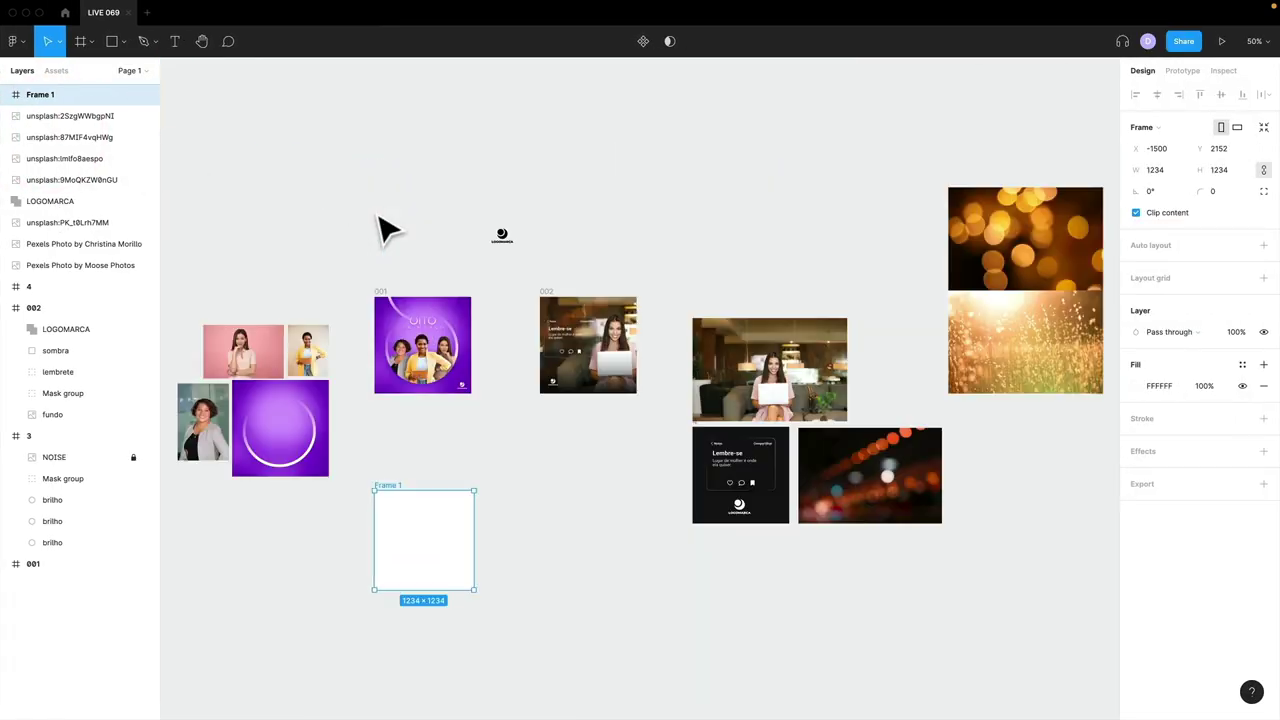
# - Zoom in on the purple frame and move the ring Mask group slightly lower
pyautogui.hotkey('shift', '1')
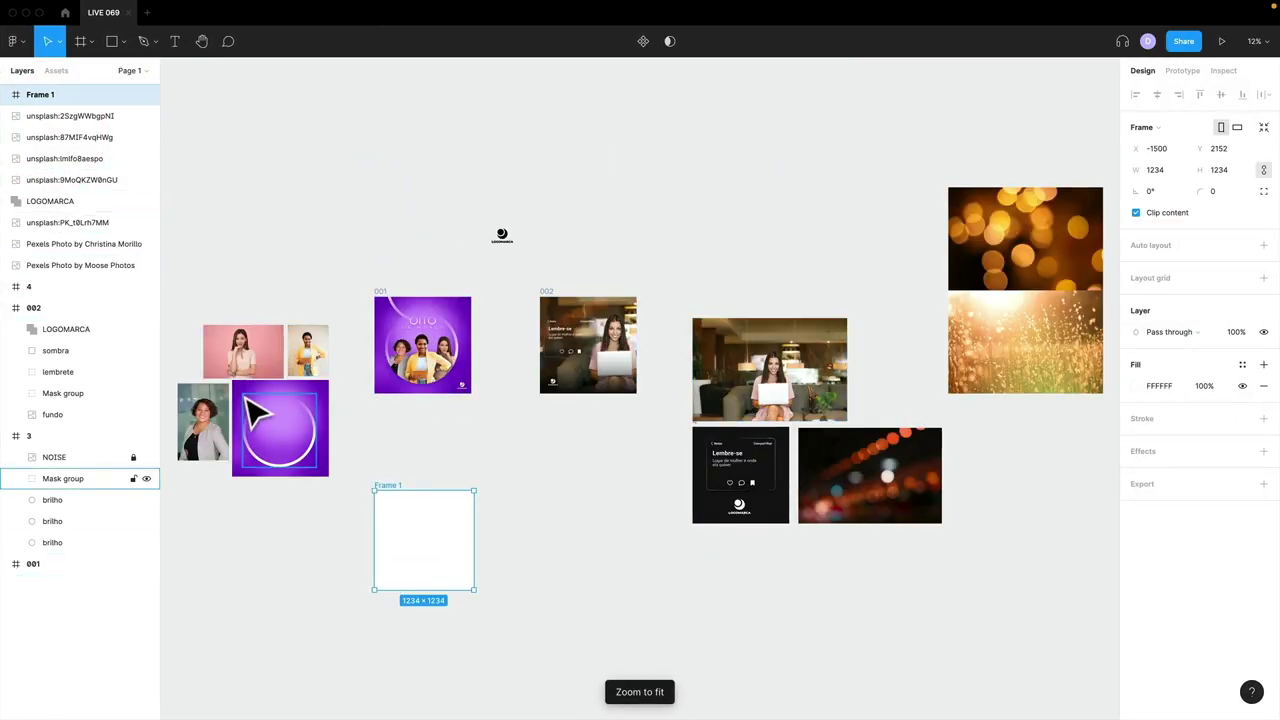
pyautogui.moveTo(211, 320); pyautogui.dragTo(377, 251)
pyautogui.moveTo(611, 494); pyautogui.dragTo(624, 522)
pyautogui.click(551, 534)
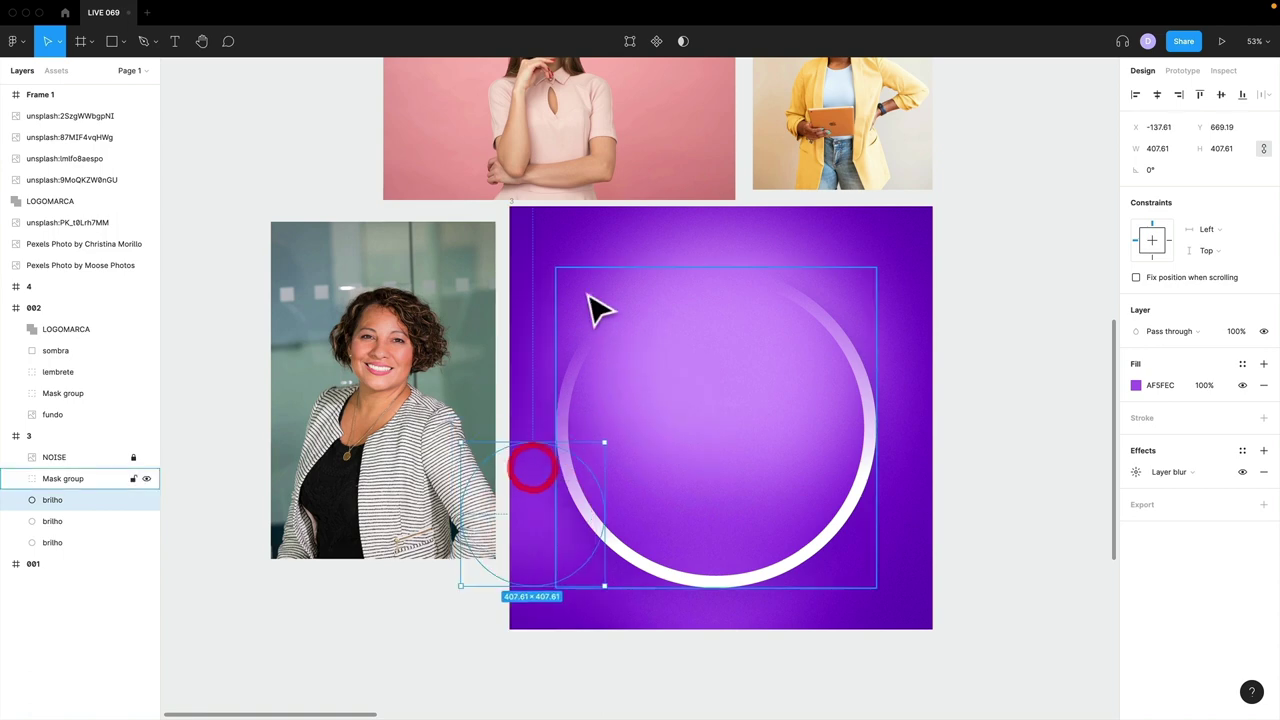
pyautogui.click(563, 251)
pyautogui.moveTo(772, 268); pyautogui.dragTo(406, 460)
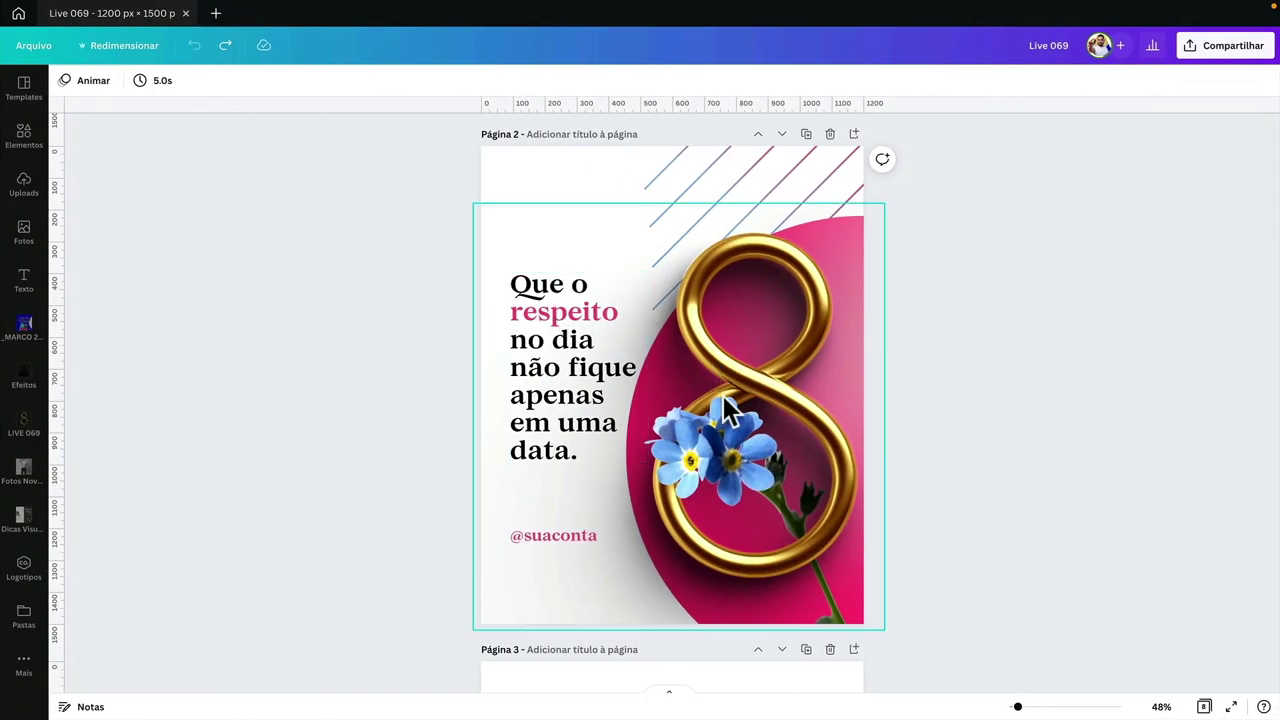
pyautogui.click(728, 425)
pyautogui.click(852, 241)
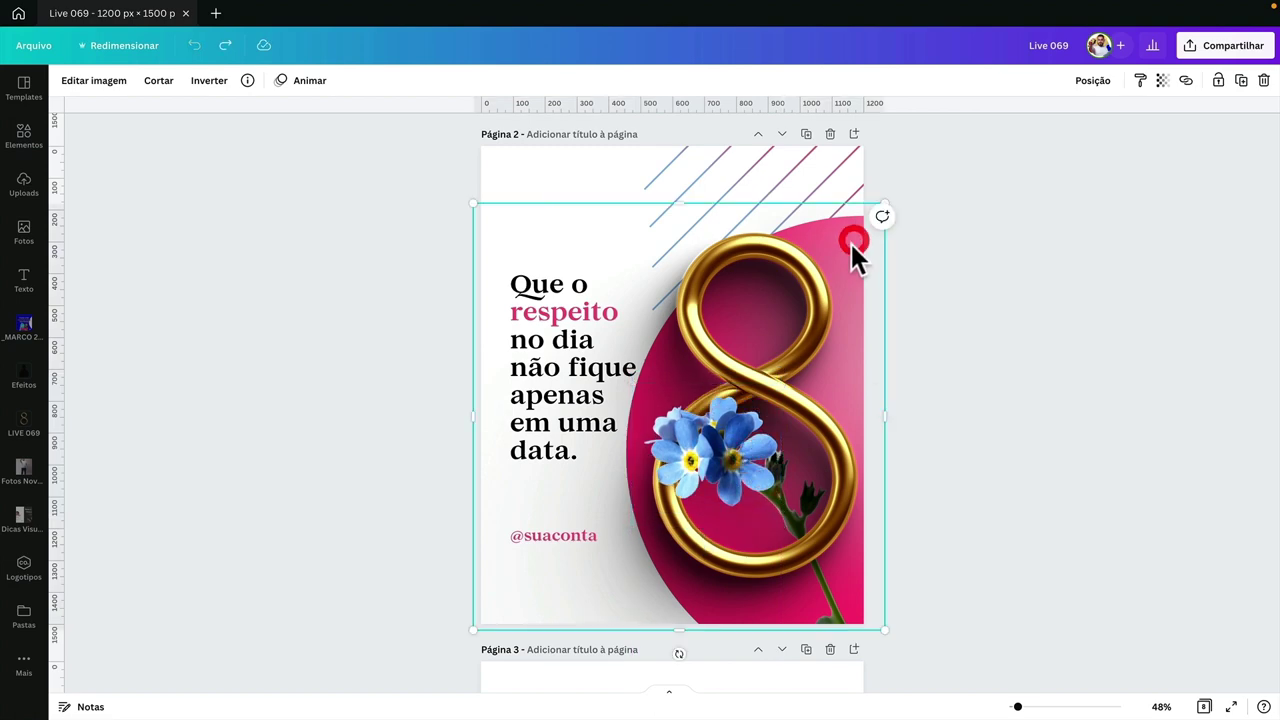
pyautogui.click(729, 174)
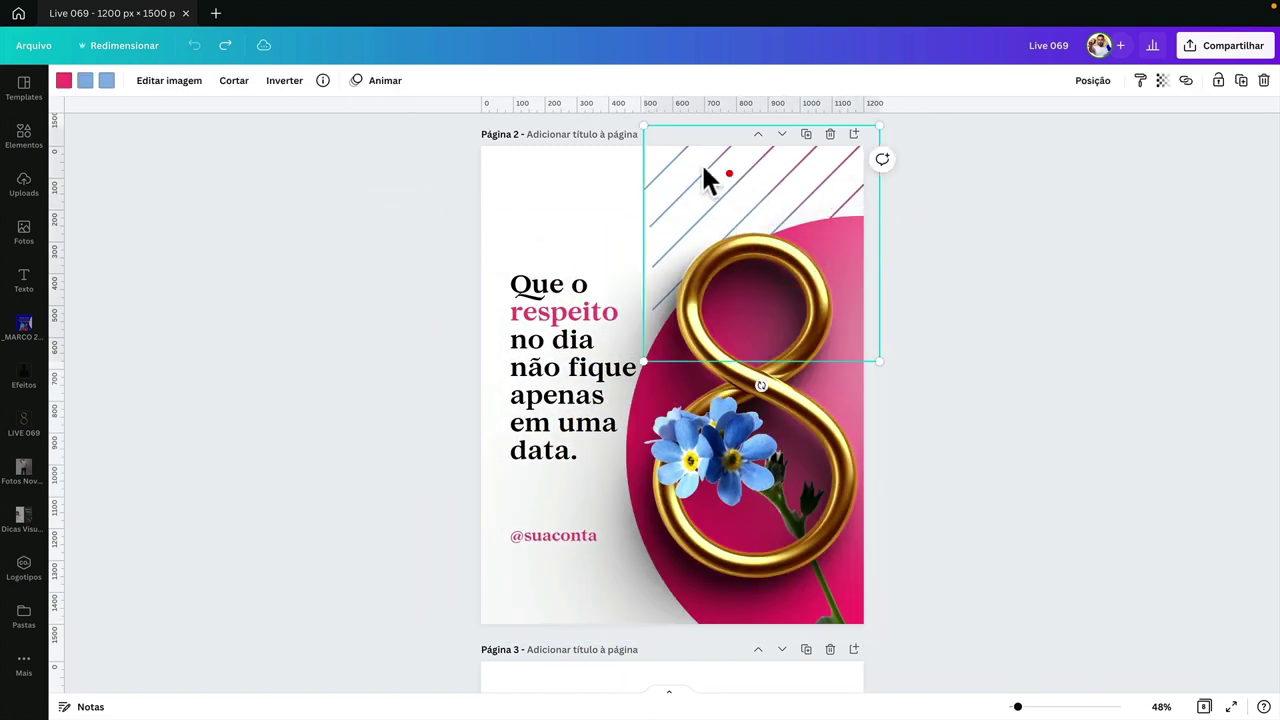
pyautogui.moveTo(705, 178); pyautogui.dragTo(705, 178)
pyautogui.click(537, 323)
pyautogui.scroll(-8, 420, 334)
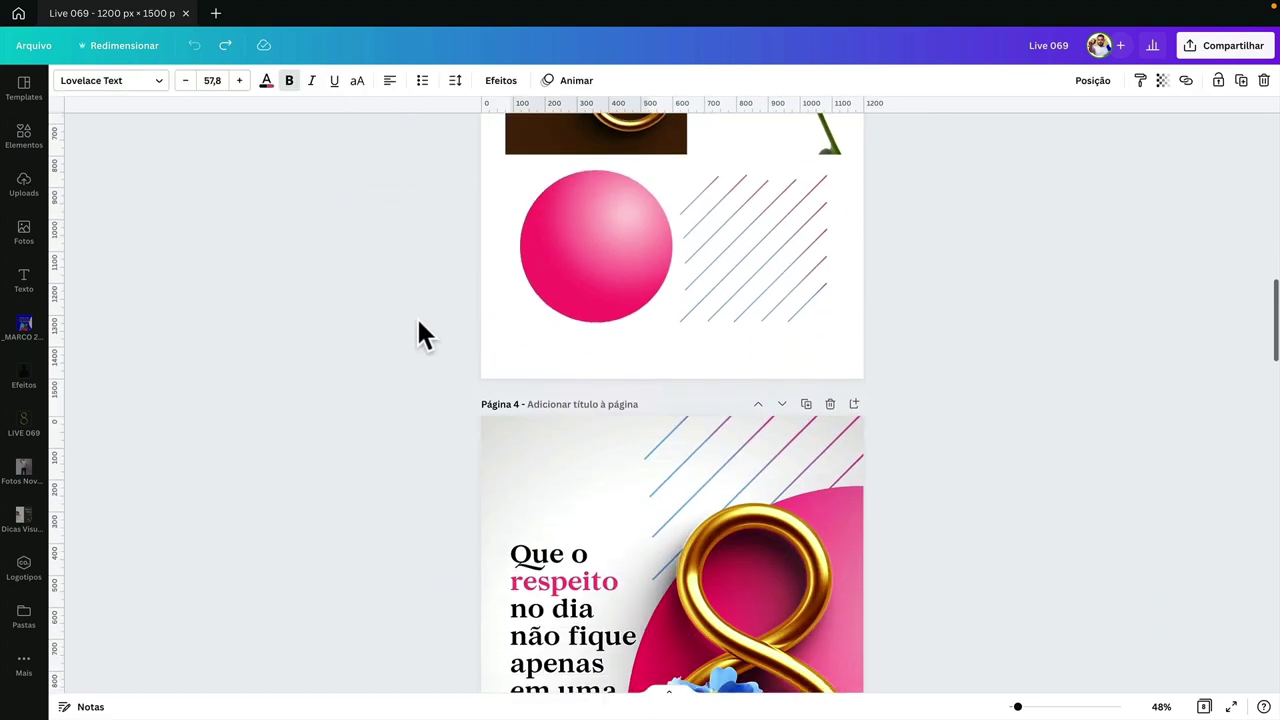
pyautogui.scroll(-10, 418, 334)
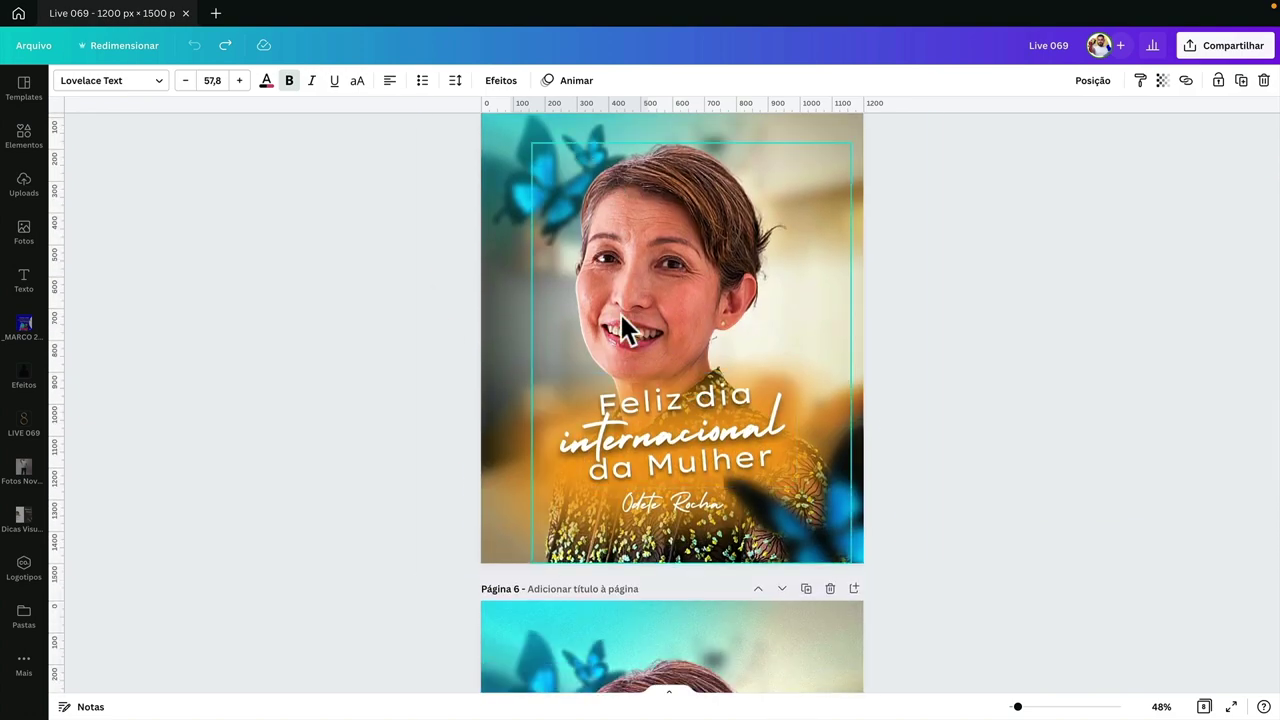
pyautogui.scroll(-9, 642, 463)
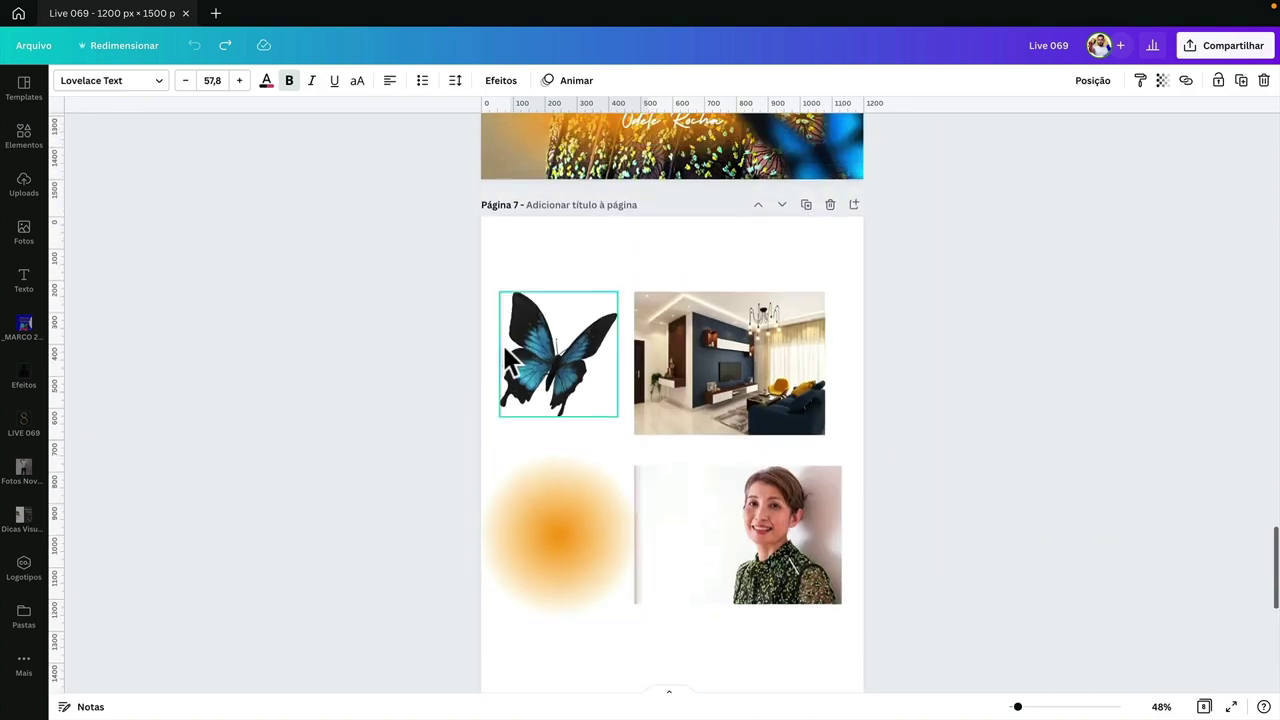
pyautogui.scroll(9, 490, 345)
pyautogui.scroll(-6, 480, 355)
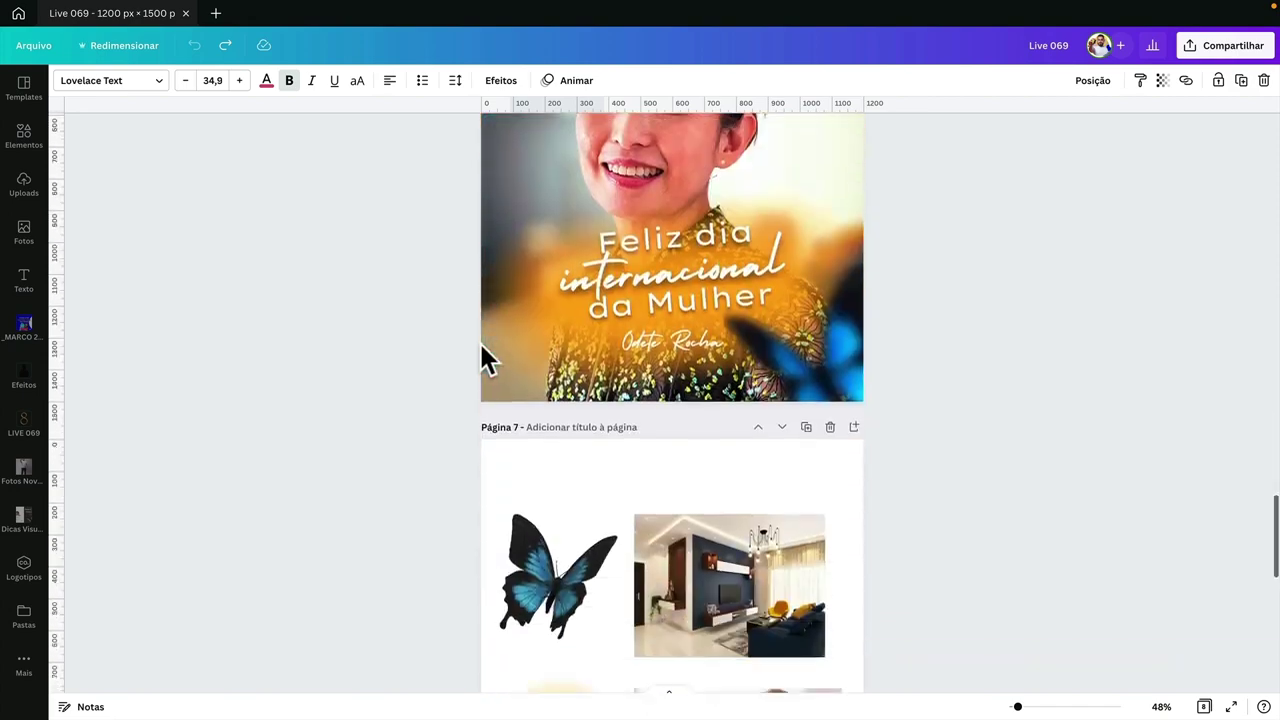
pyautogui.scroll(-4, 480, 355)
pyautogui.click(772, 405)
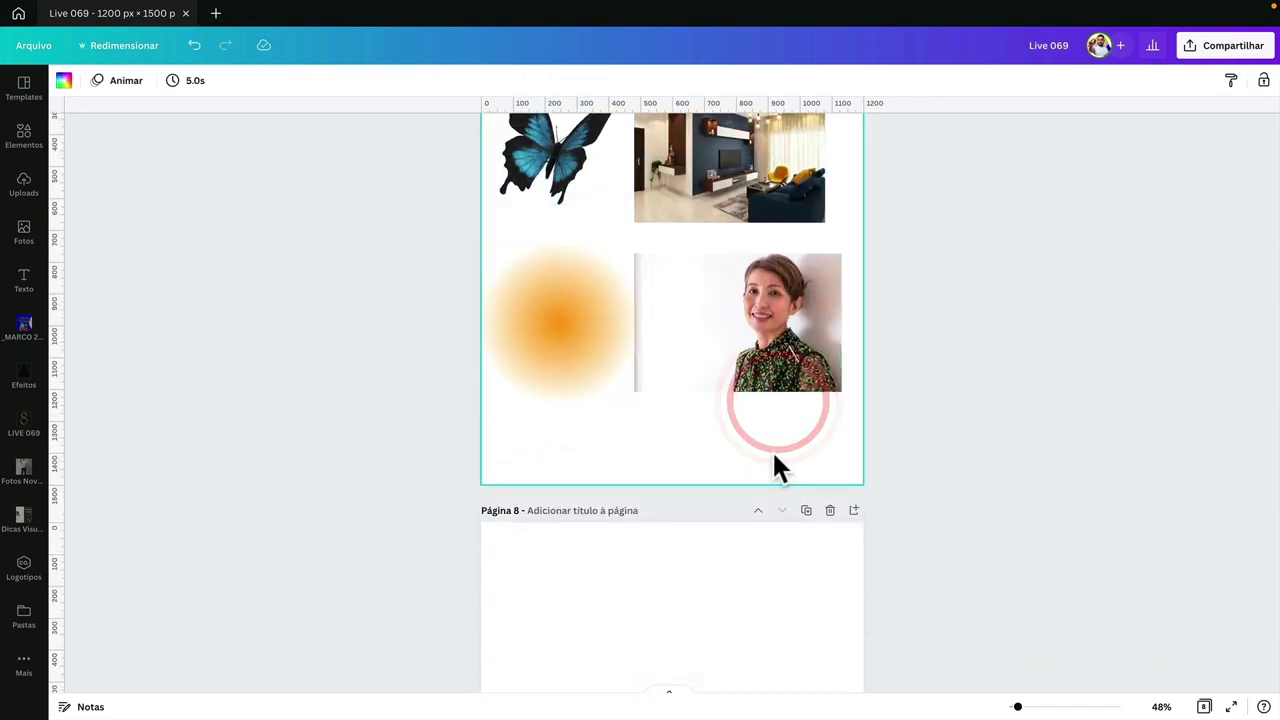
pyautogui.scroll(20, 773, 452)
pyautogui.scroll(-10, 773, 452)
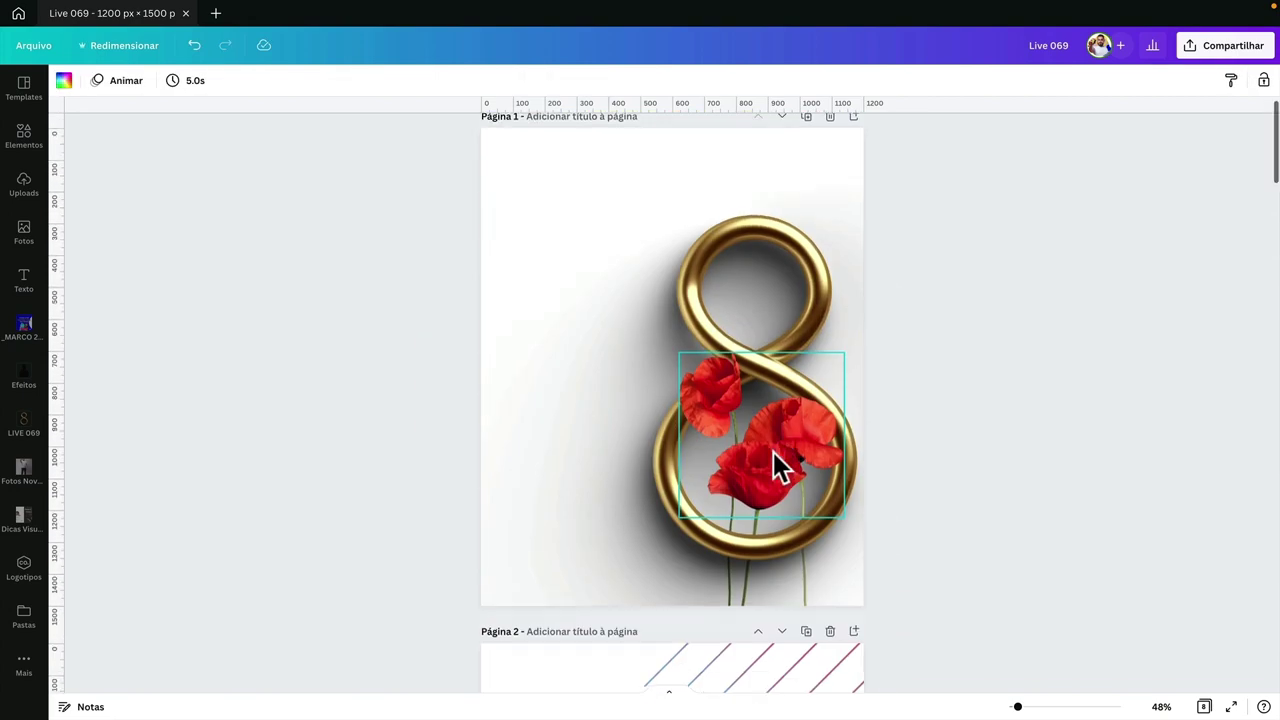
pyautogui.scroll(5, 666, 190)
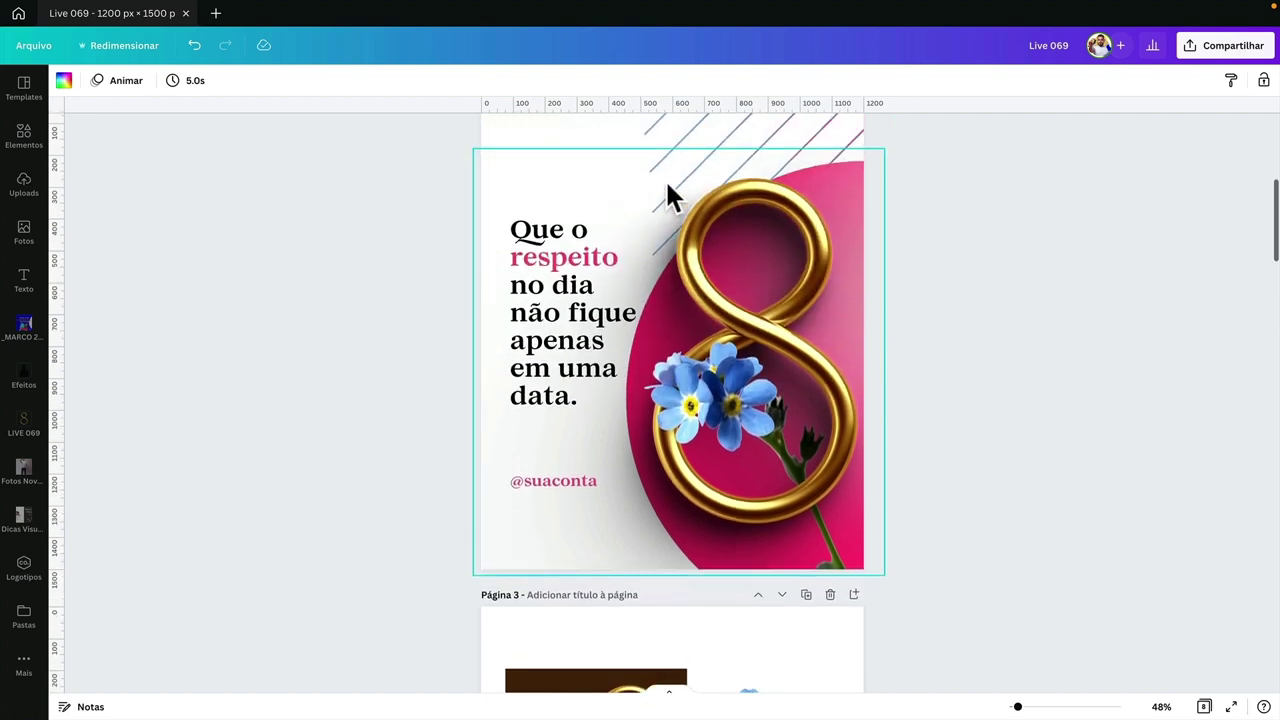
pyautogui.scroll(-5, 714, 320)
pyautogui.scroll(-3, 713, 318)
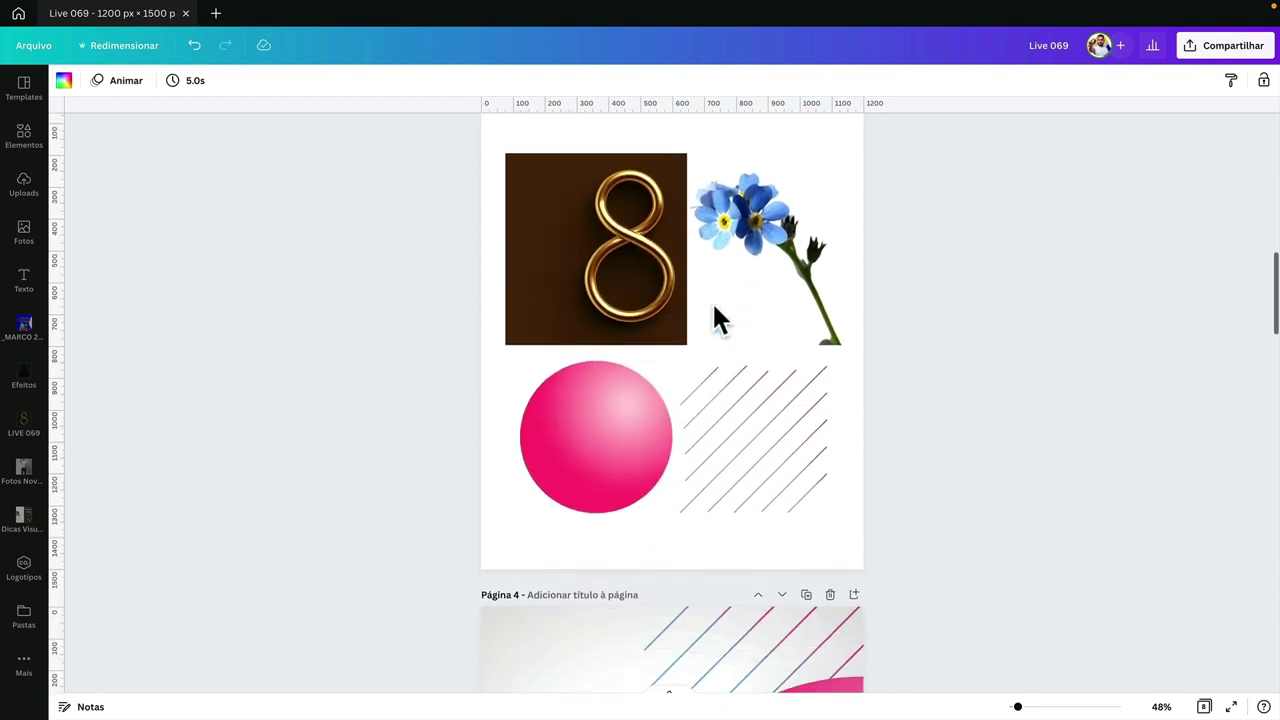
pyautogui.scroll(7, 713, 318)
pyautogui.scroll(-1, 713, 304)
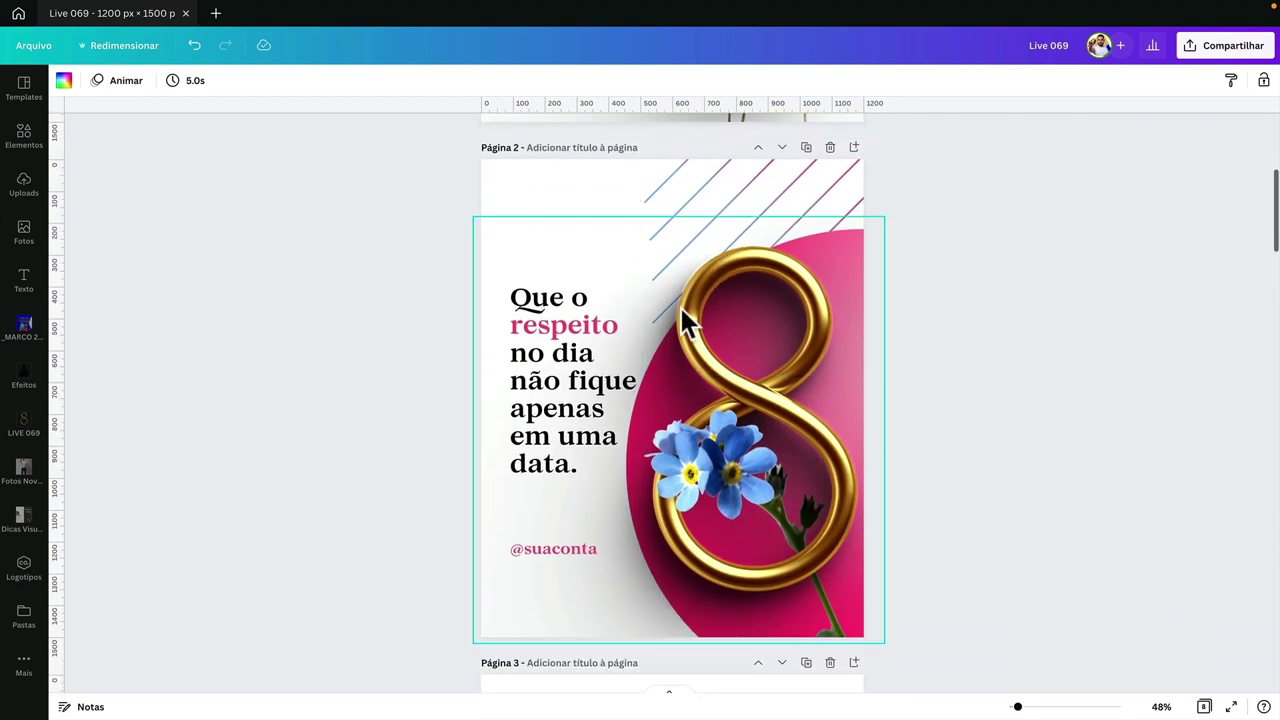
pyautogui.click(316, 332)
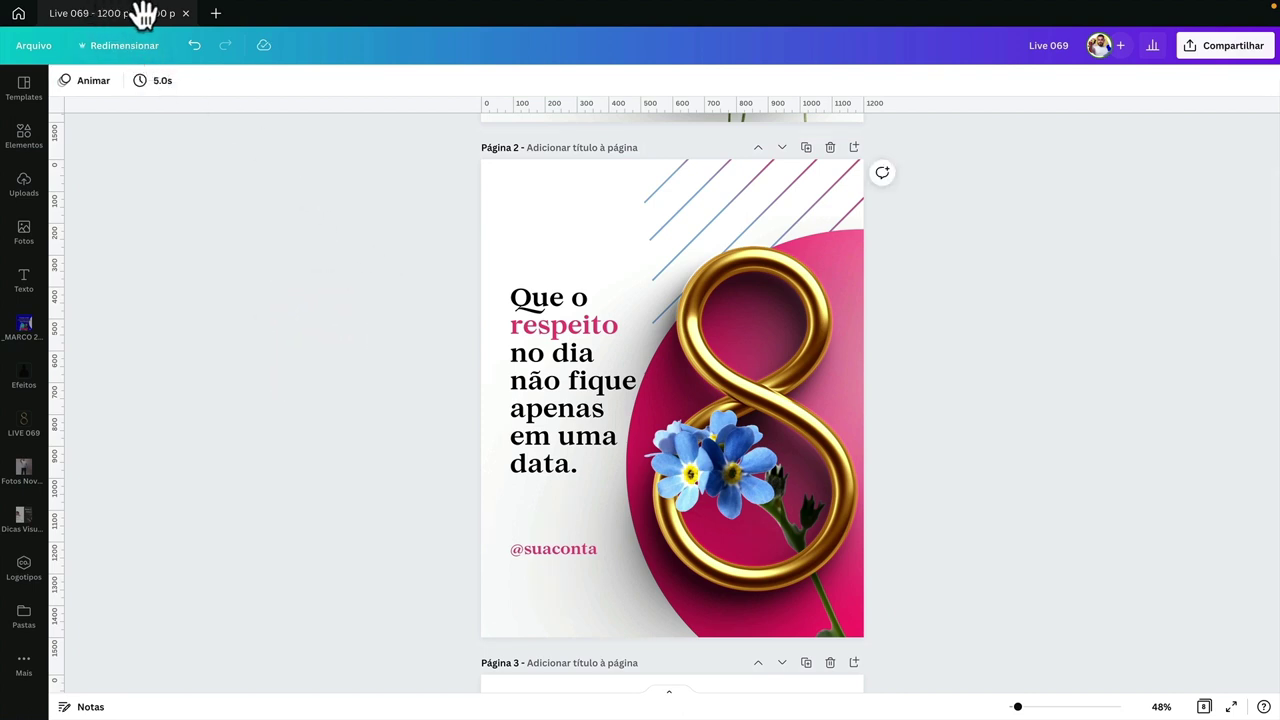
pyautogui.moveTo(480, 160); pyautogui.dragTo(860, 632)
pyautogui.click(894, 622)
pyautogui.click(351, 508)
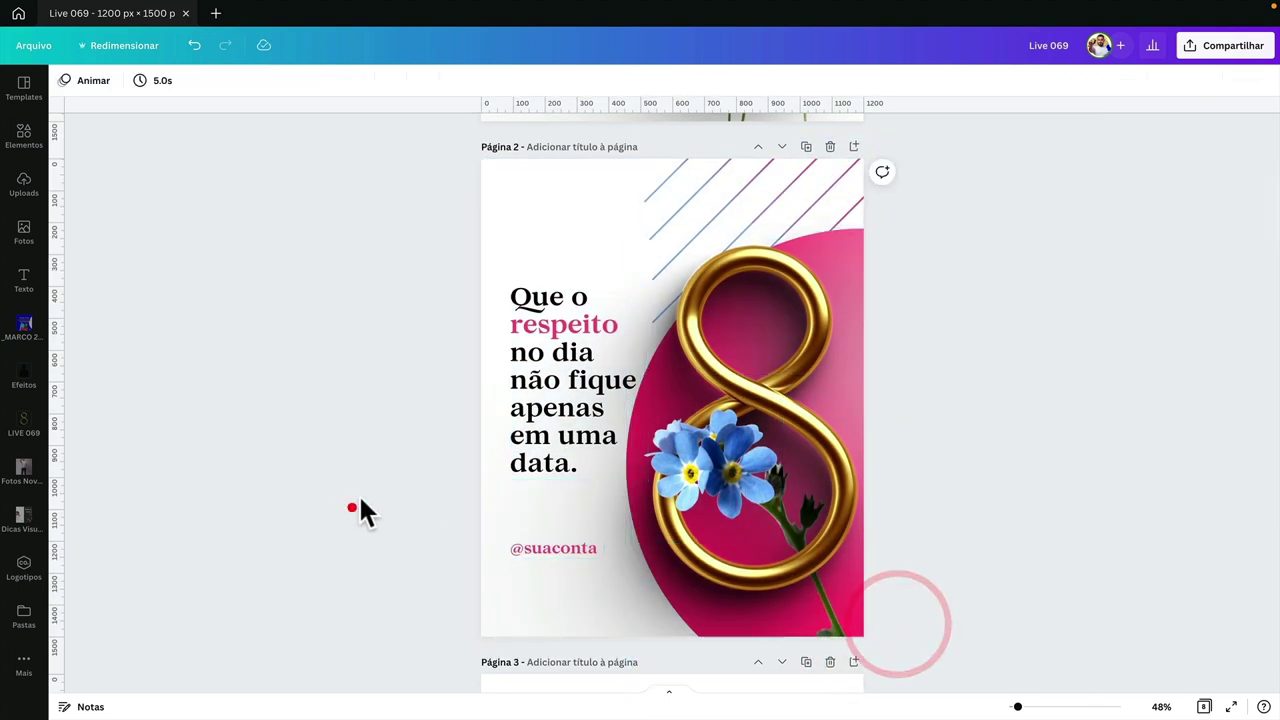
# - From the Canva home page, create a custom-size 1200 × 1500 px blank design
pyautogui.click(18, 13)
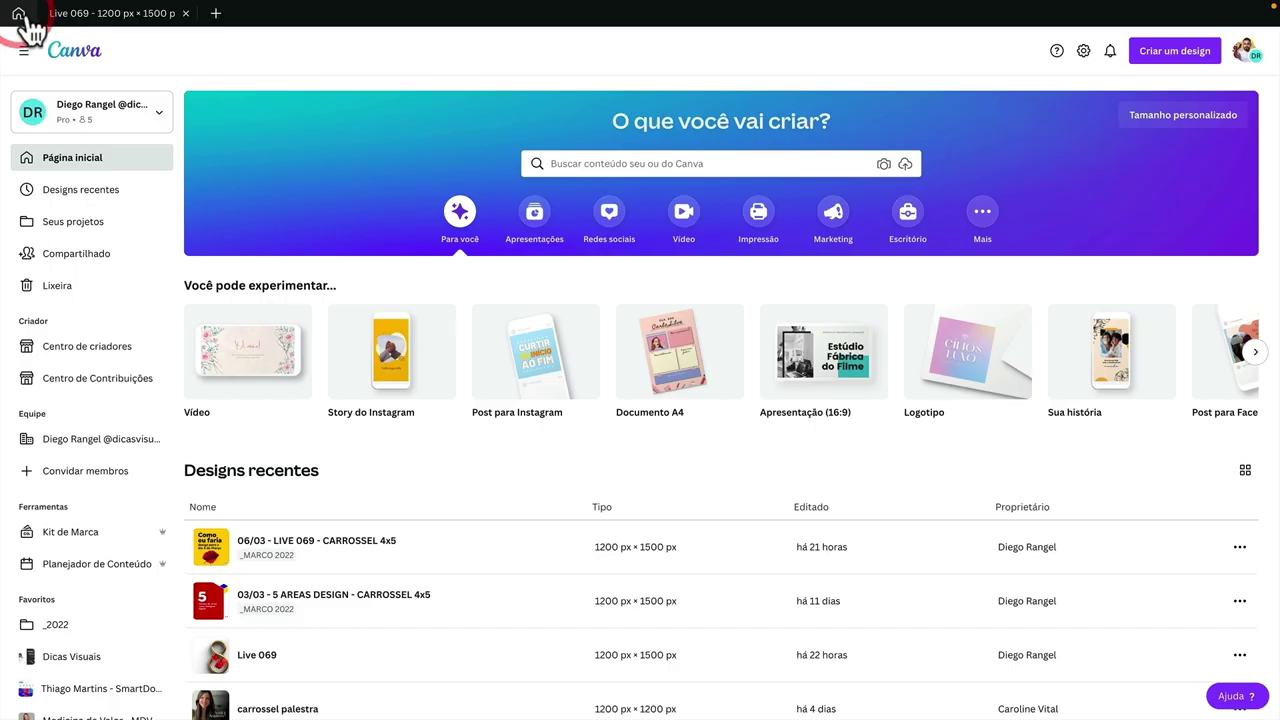
pyautogui.click(1196, 55)
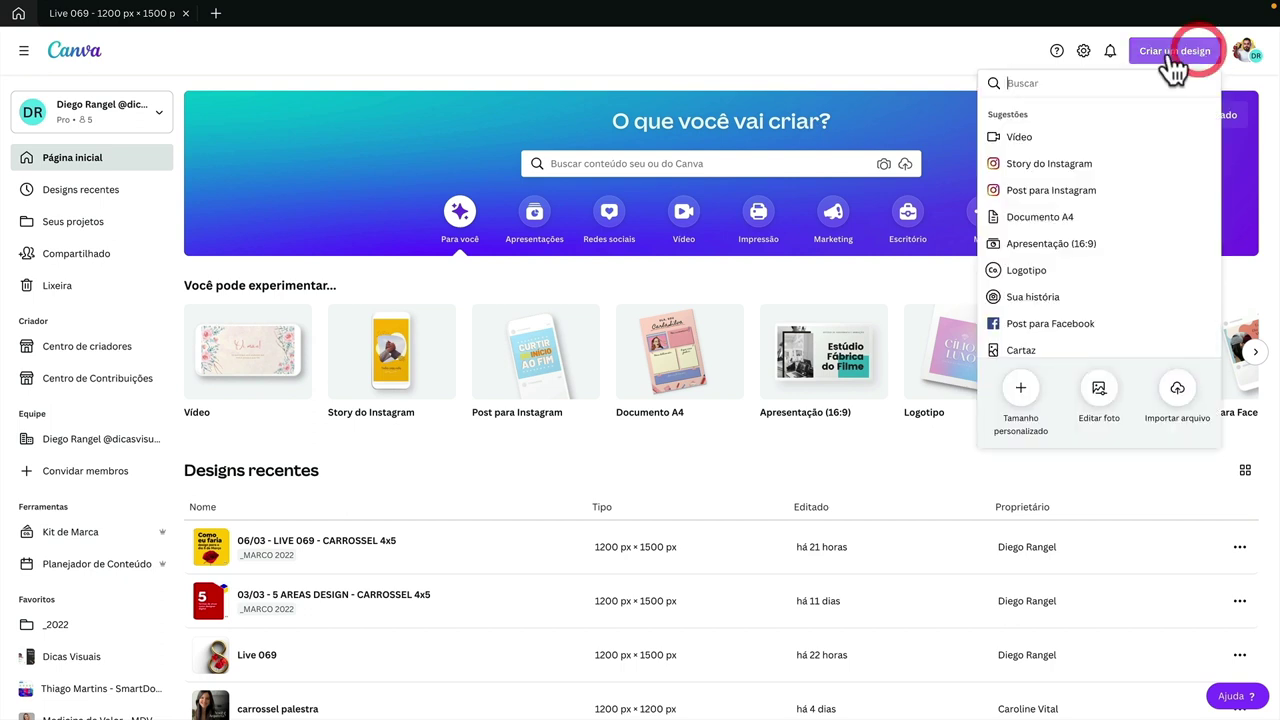
pyautogui.click(1034, 380)
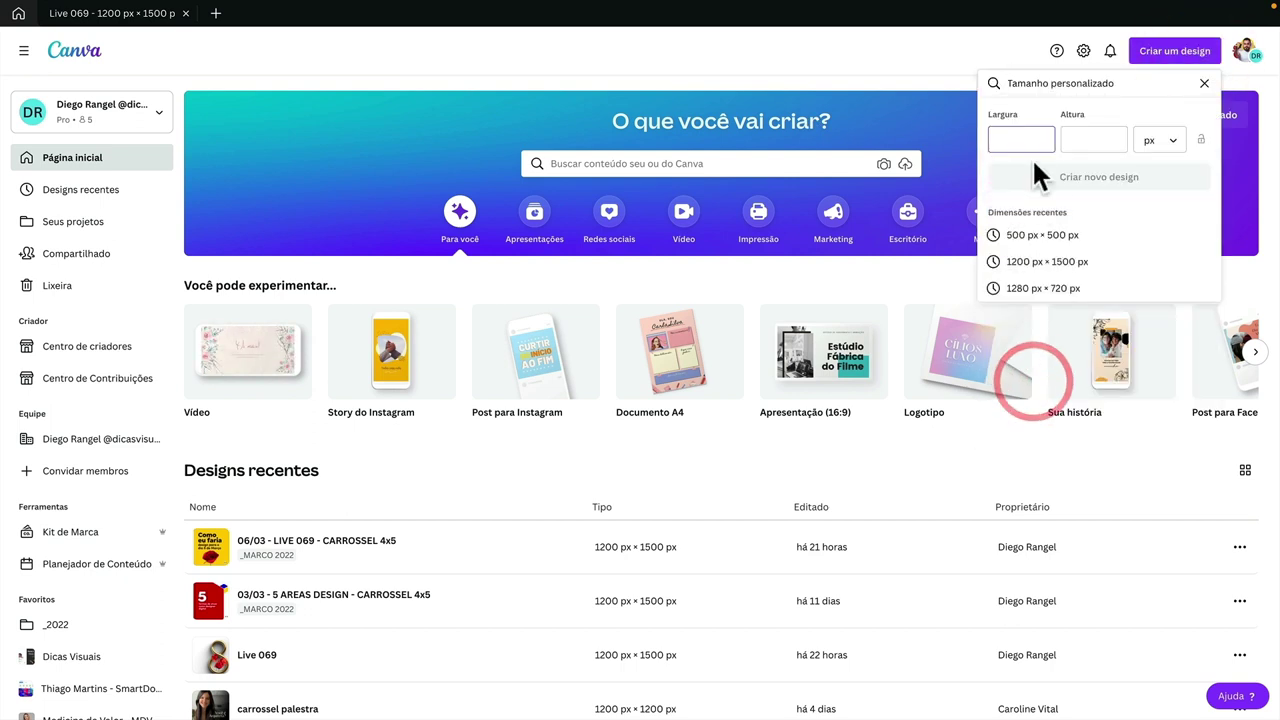
pyautogui.write('1200')
pyautogui.write('15')
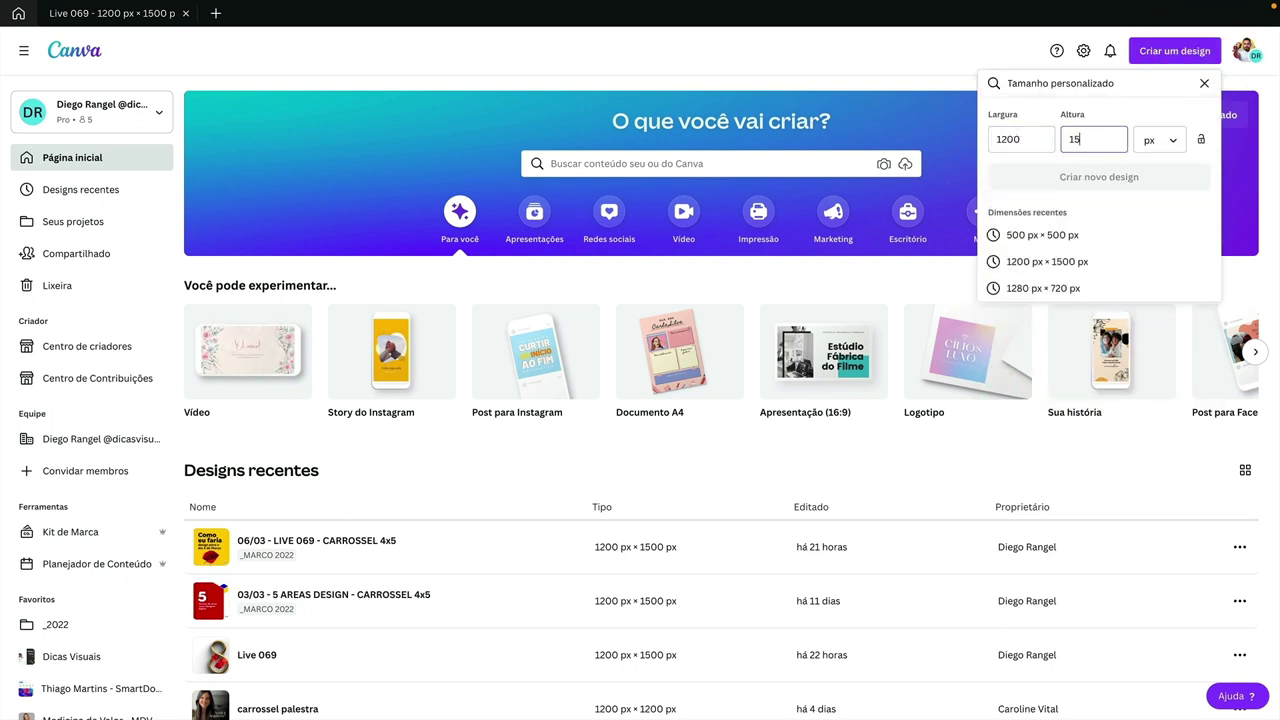
pyautogui.write('00')
pyautogui.click(1074, 178)
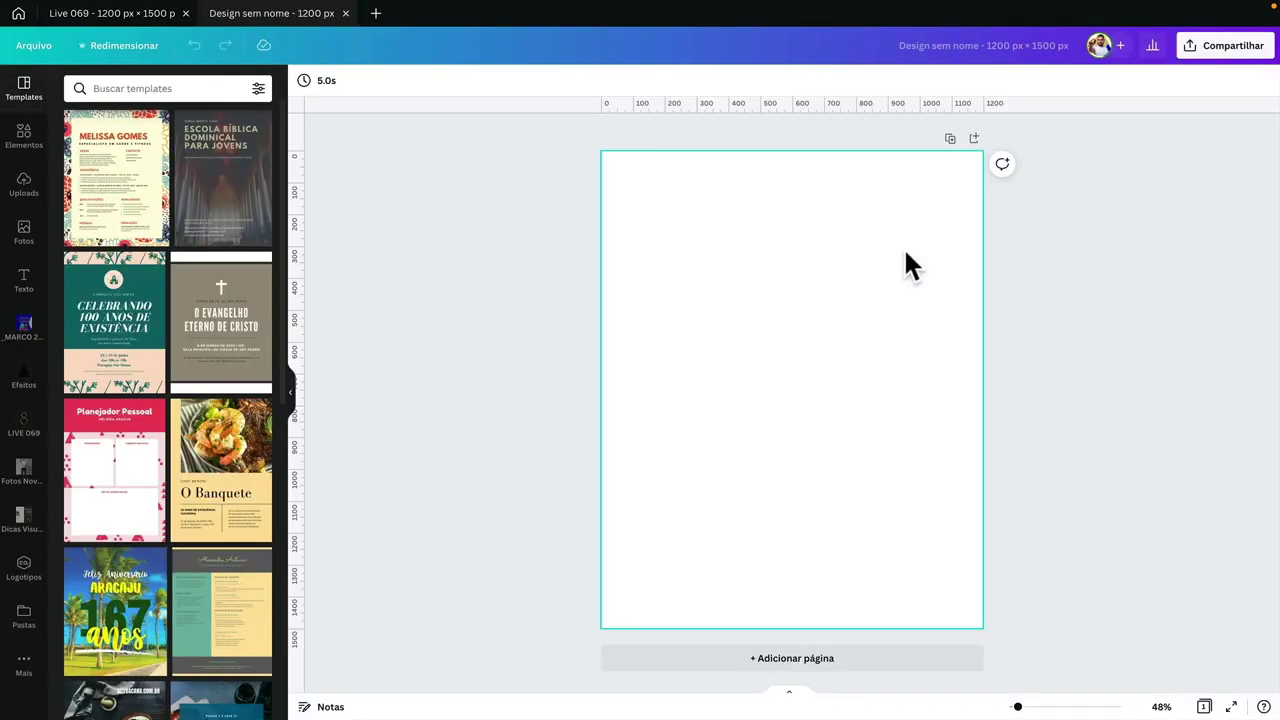
# - Cycle through the Figma, Finder and Canva desktop spaces, ending on Finder
pyautogui.hotkey('ctrl', 'Left')
pyautogui.hotkey('ctrl', 'Left')
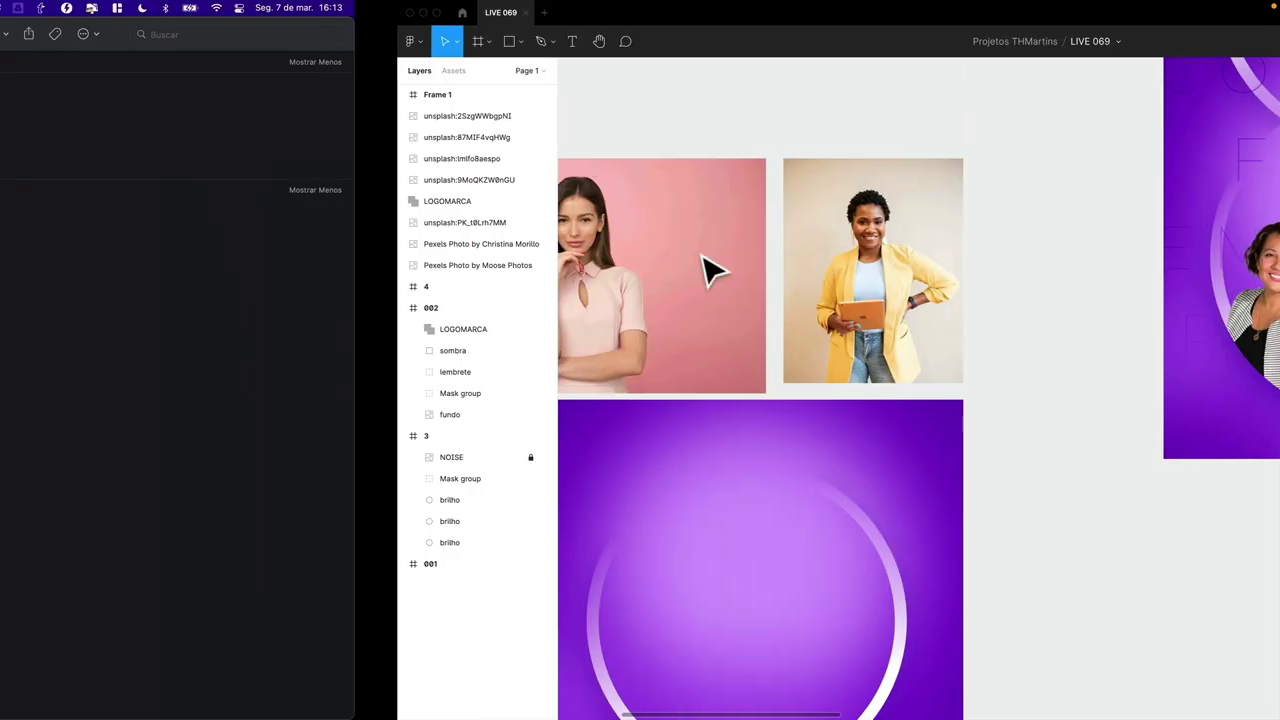
pyautogui.hotkey('ctrl', 'Right')
pyautogui.hotkey('ctrl', 'Right')
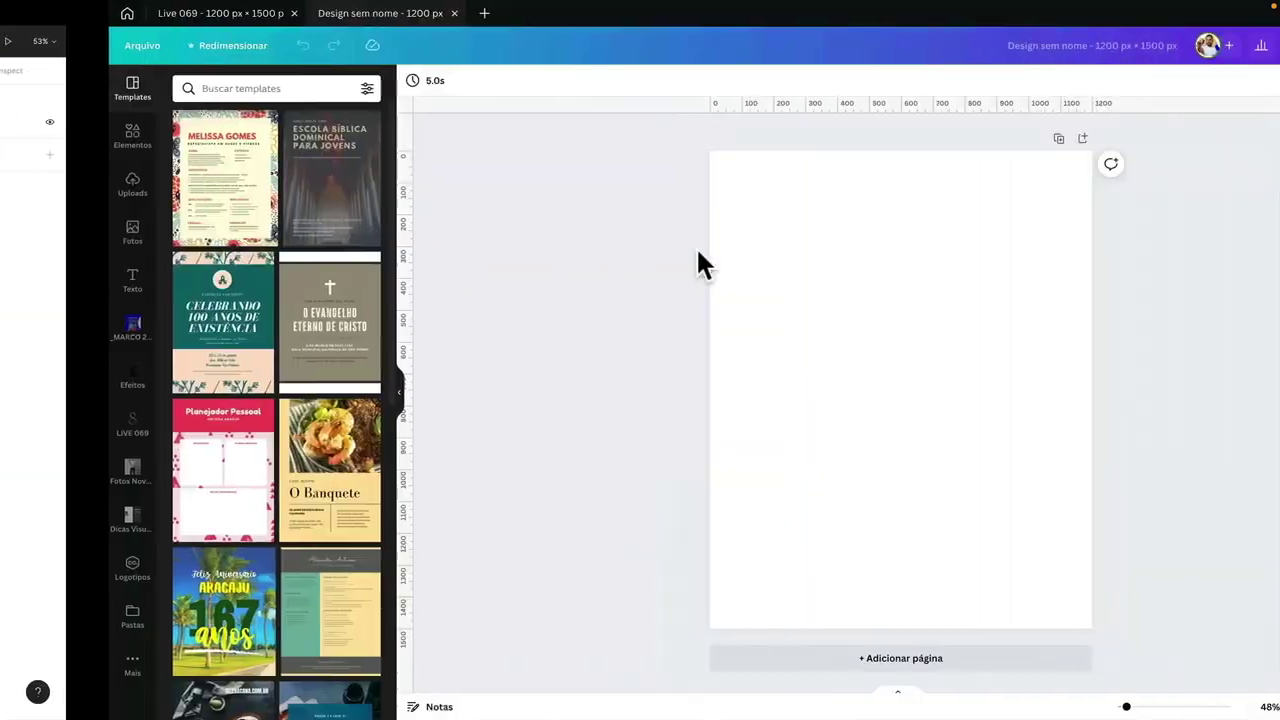
pyautogui.hotkey('ctrl', 'Left')
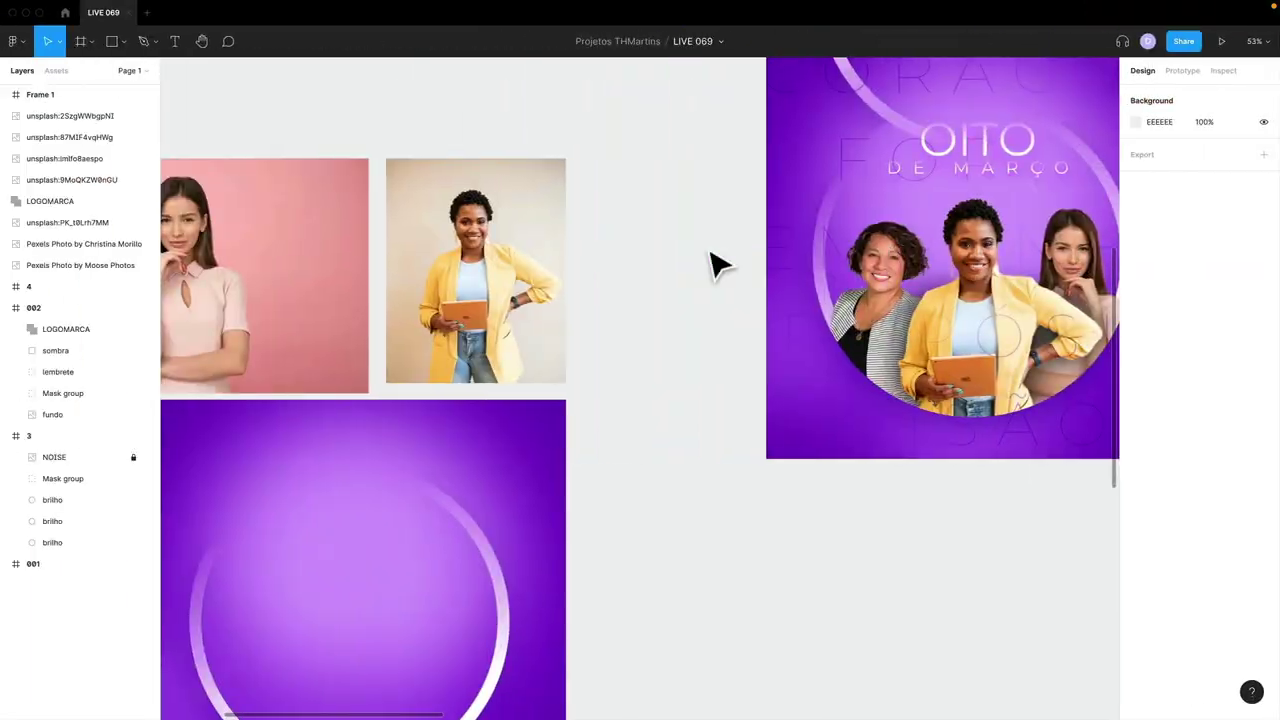
pyautogui.hotkey('ctrl', 'Left')
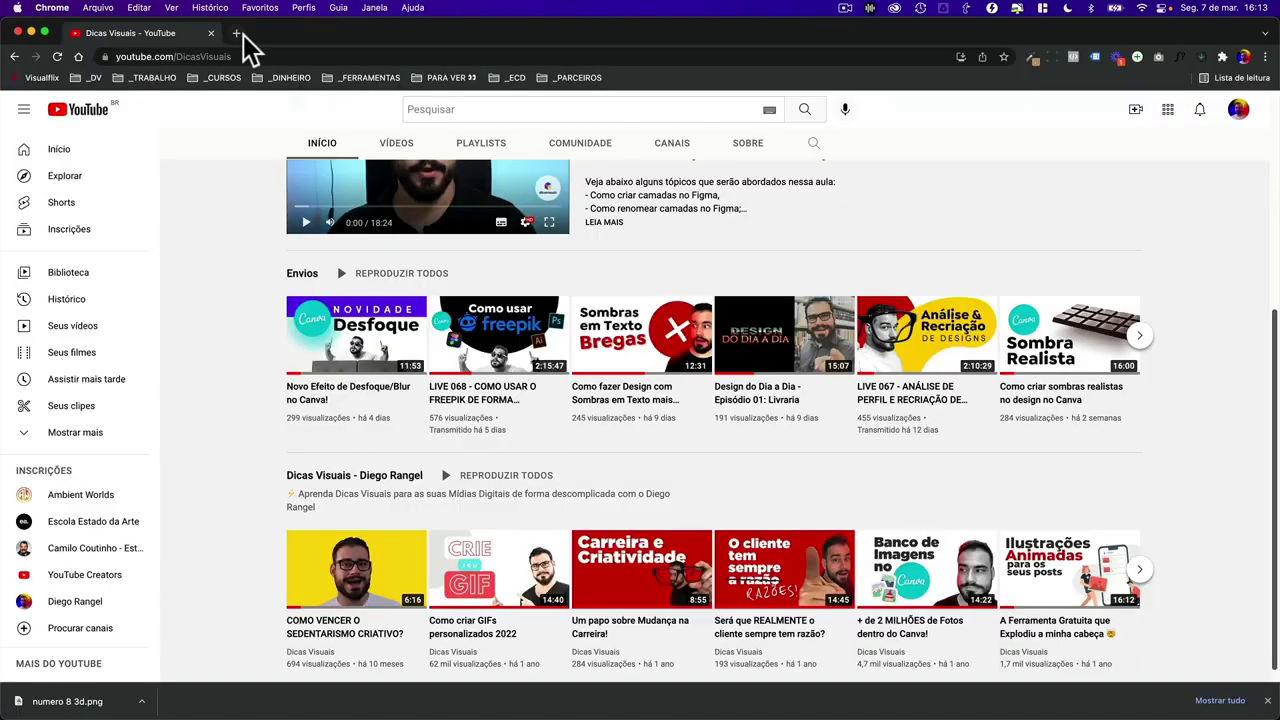
pyautogui.click(240, 34)
pyautogui.write('instagram.com/dicasvisuais/')
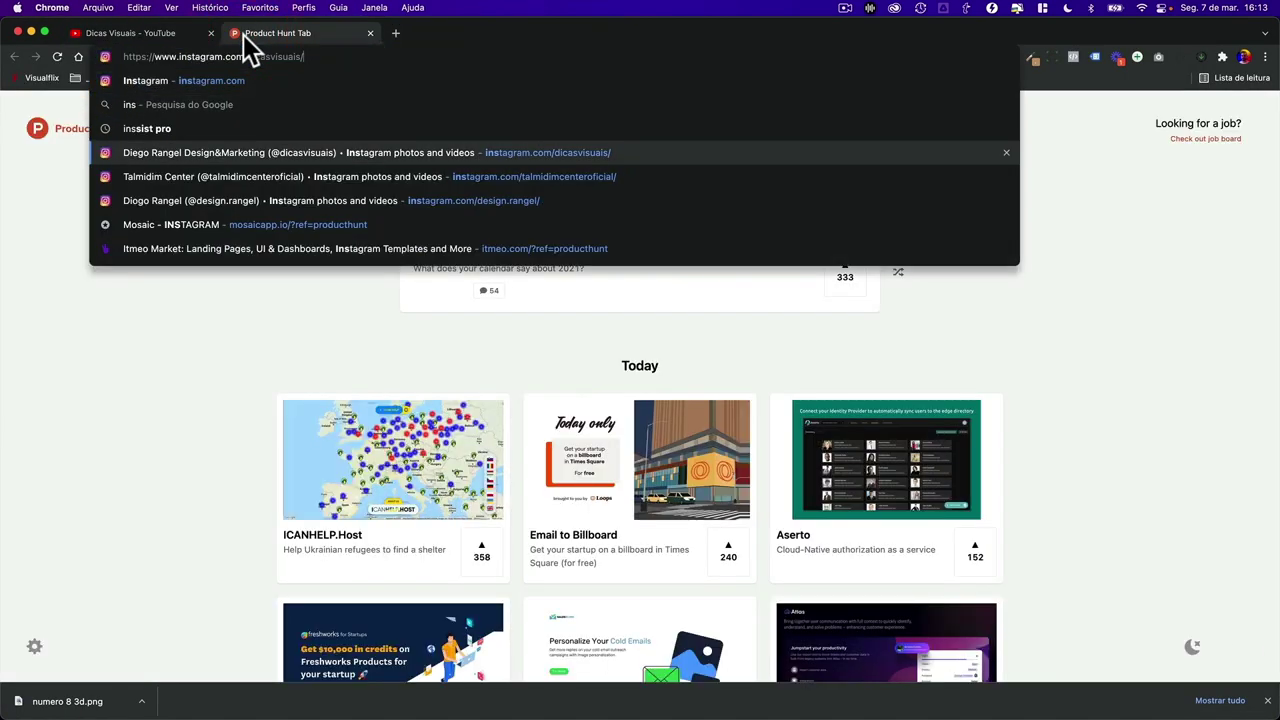
pyautogui.press('Return')
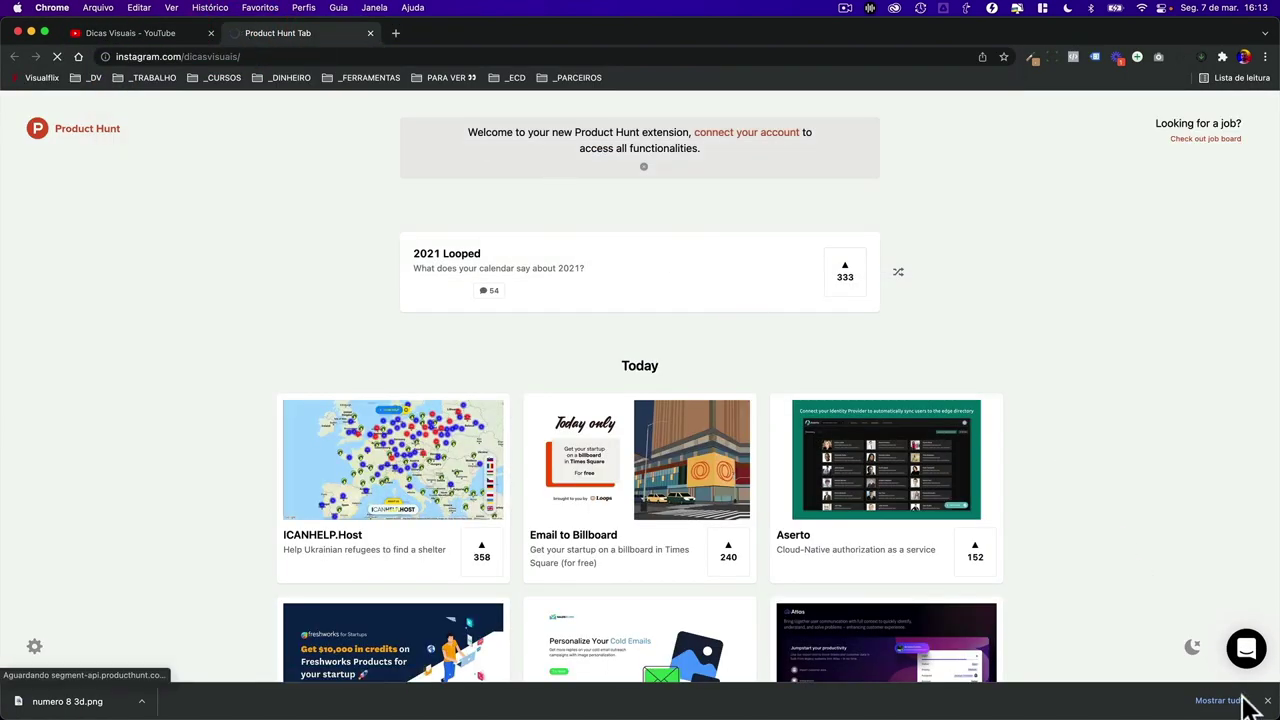
pyautogui.click(1268, 705)
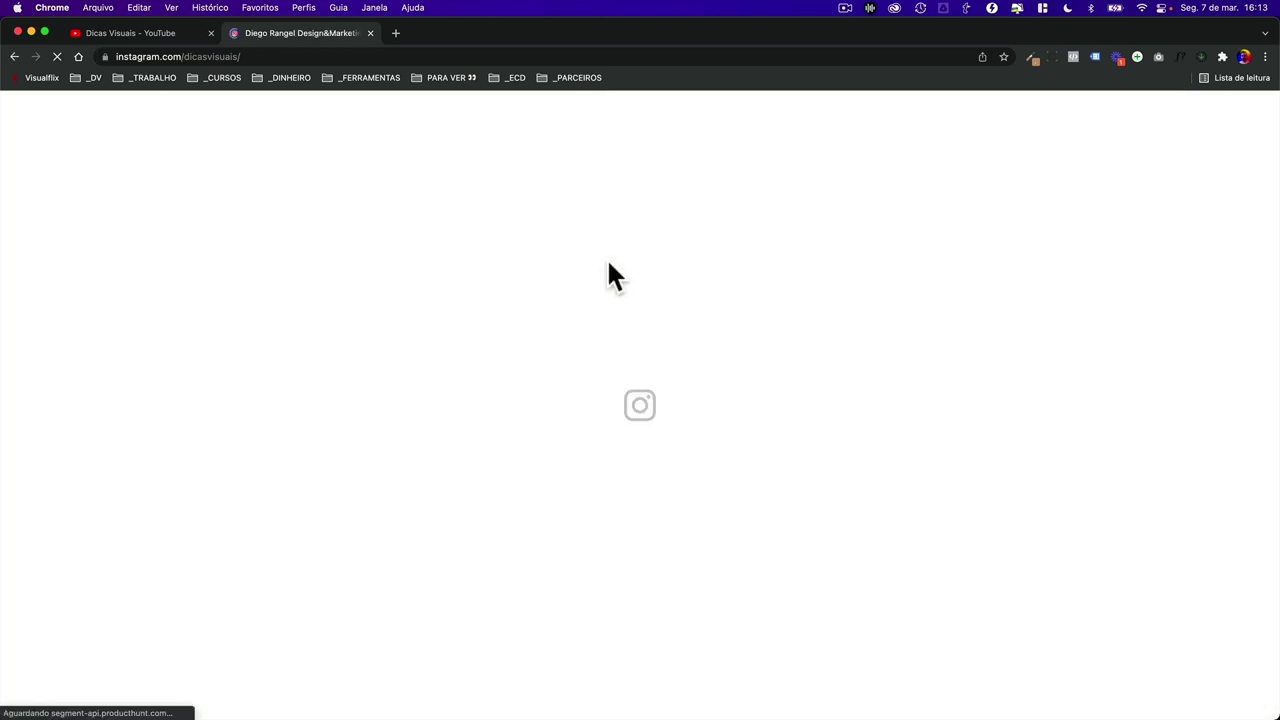
pyautogui.scroll(-3, 338, 368)
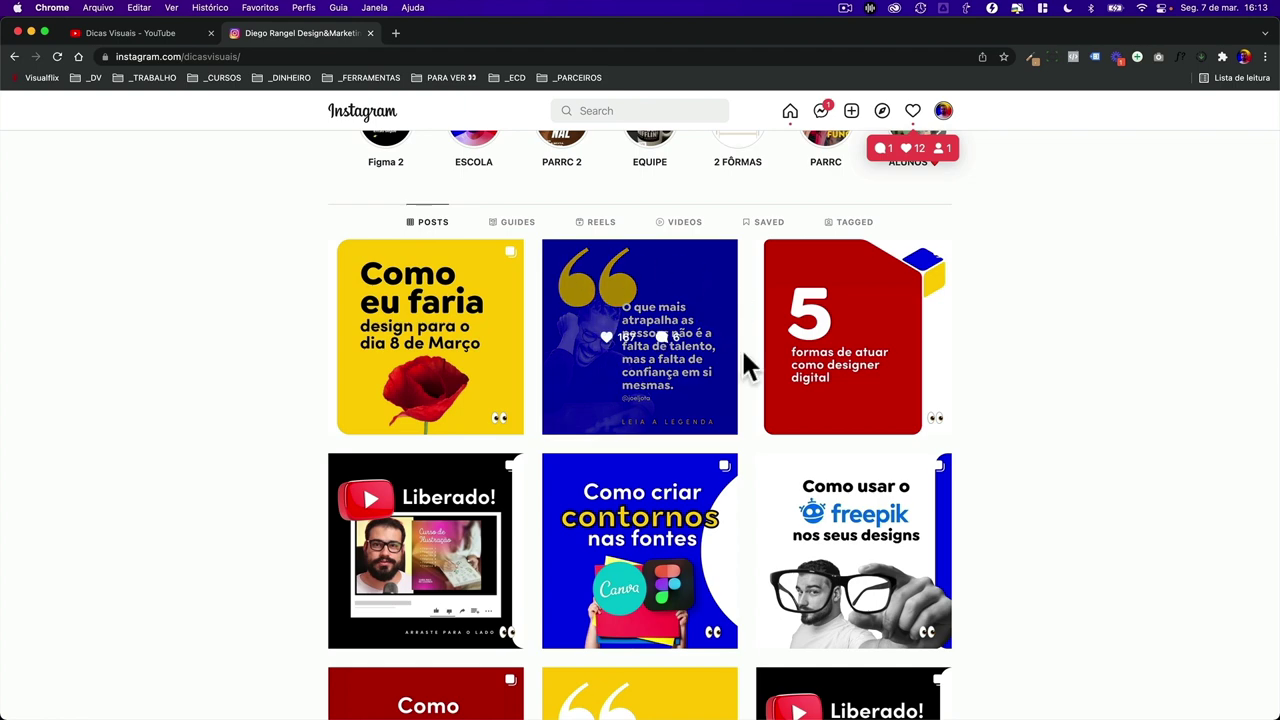
pyautogui.click(430, 363)
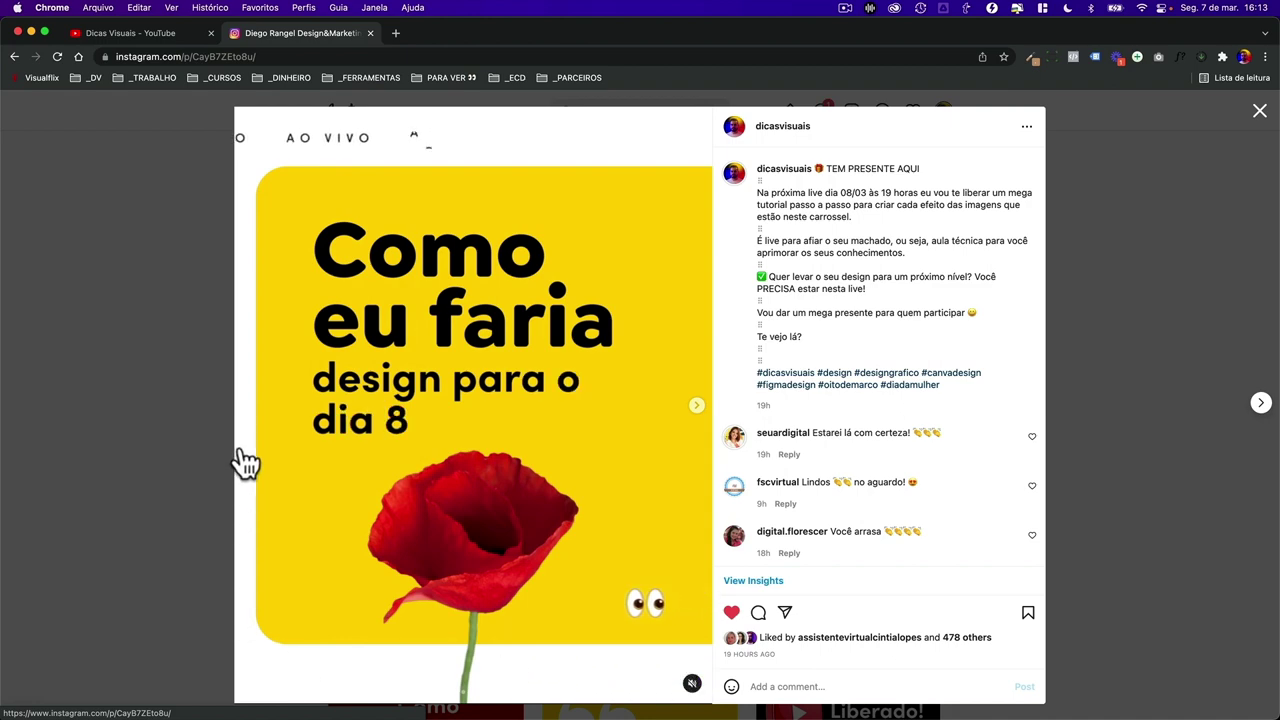
pyautogui.click(247, 350)
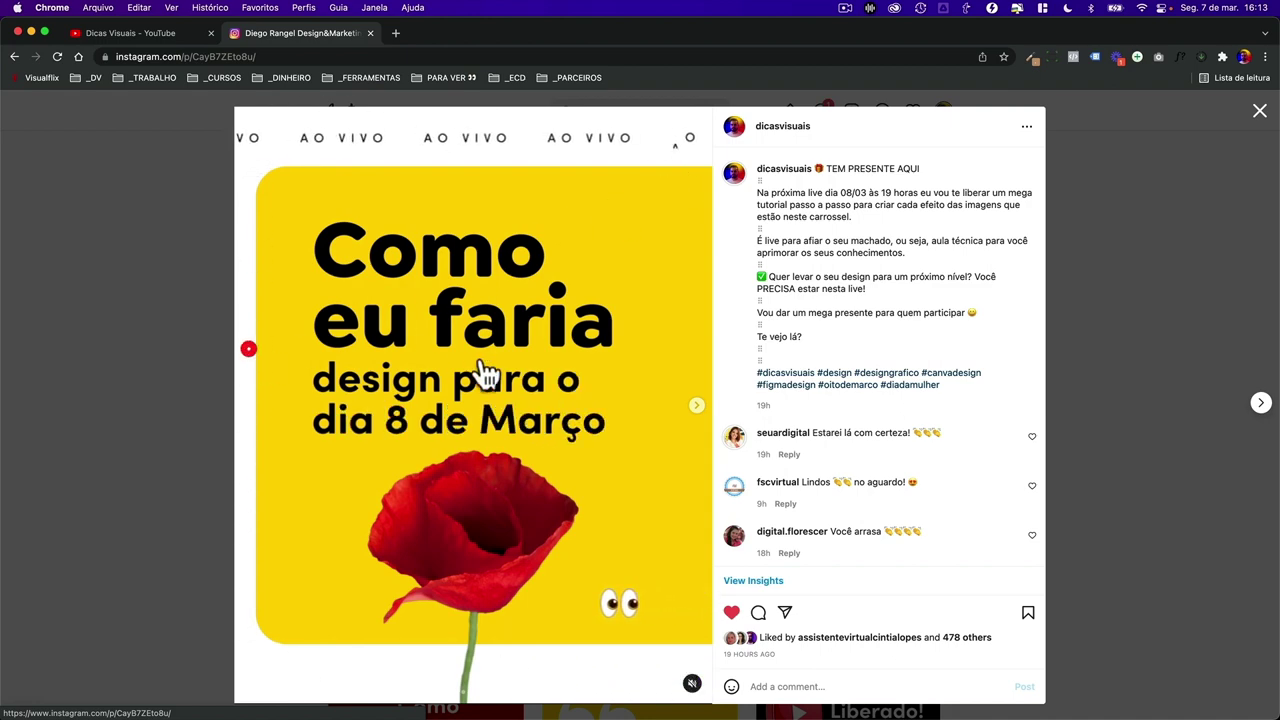
pyautogui.click(160, 358)
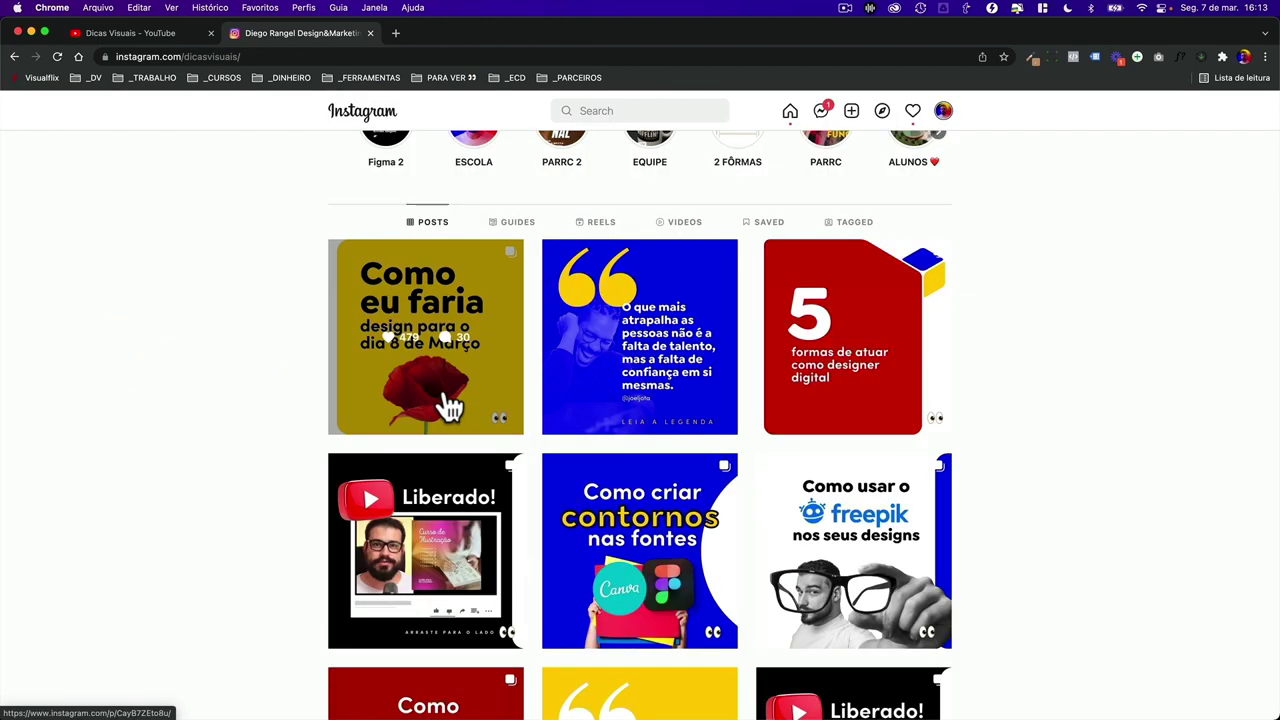
pyautogui.click(448, 400)
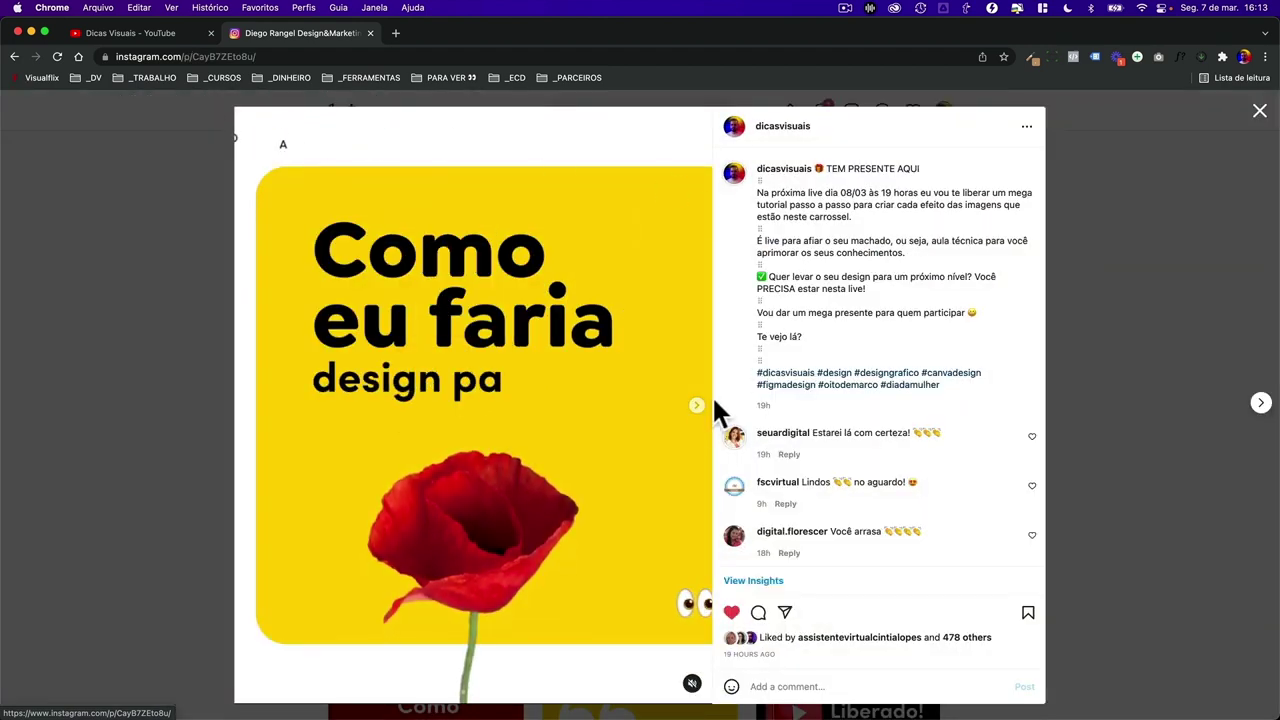
pyautogui.click(698, 404)
pyautogui.click(699, 408)
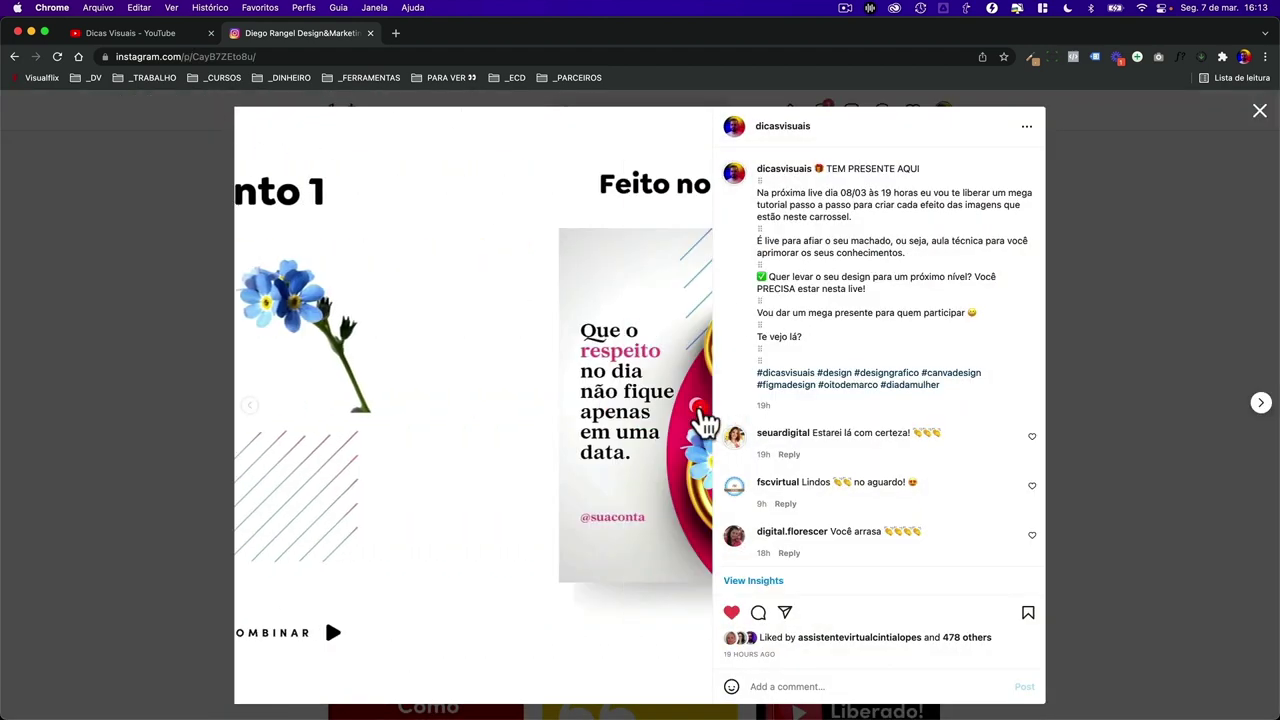
pyautogui.click(699, 408)
pyautogui.click(699, 408)
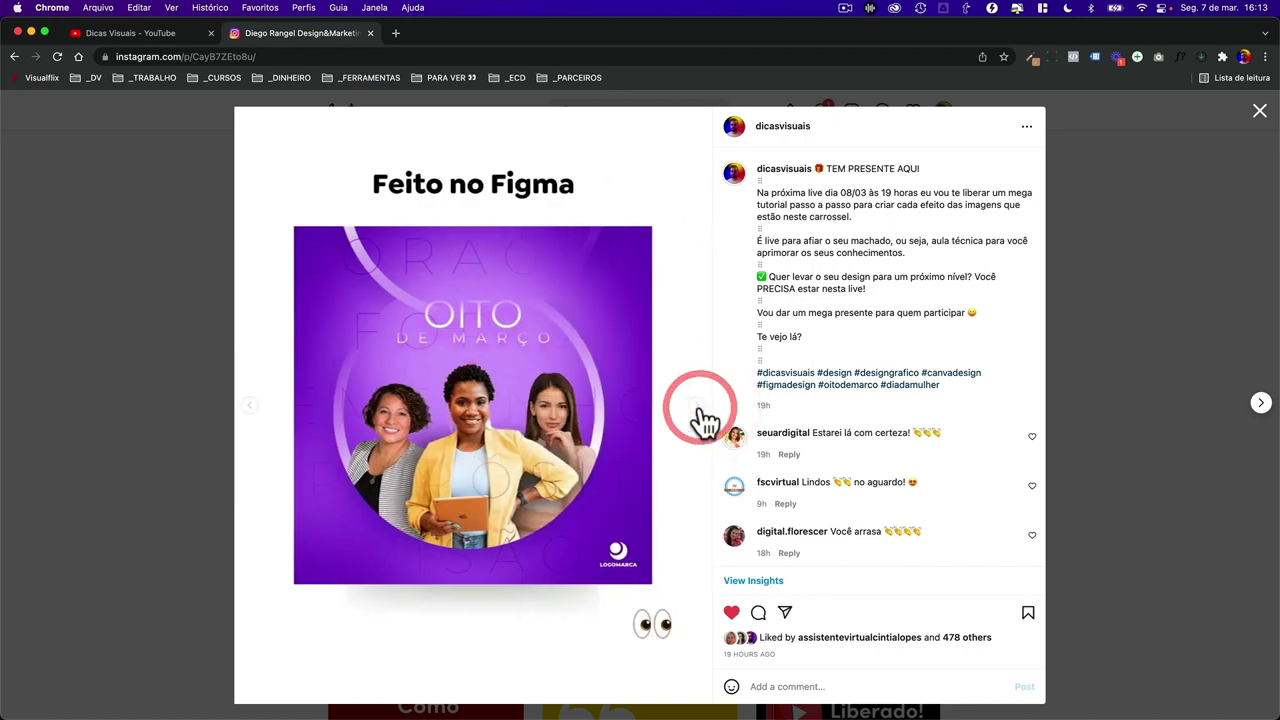
pyautogui.click(699, 408)
pyautogui.click(699, 408)
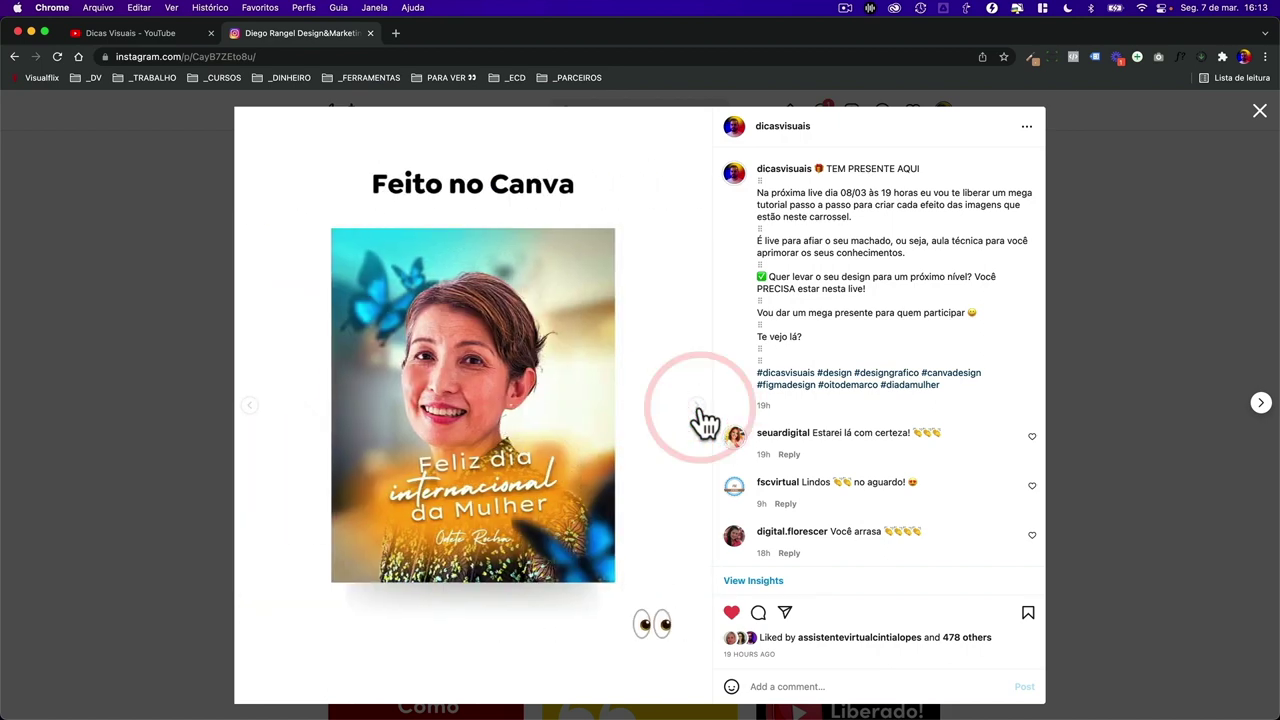
pyautogui.click(699, 408)
pyautogui.click(699, 408)
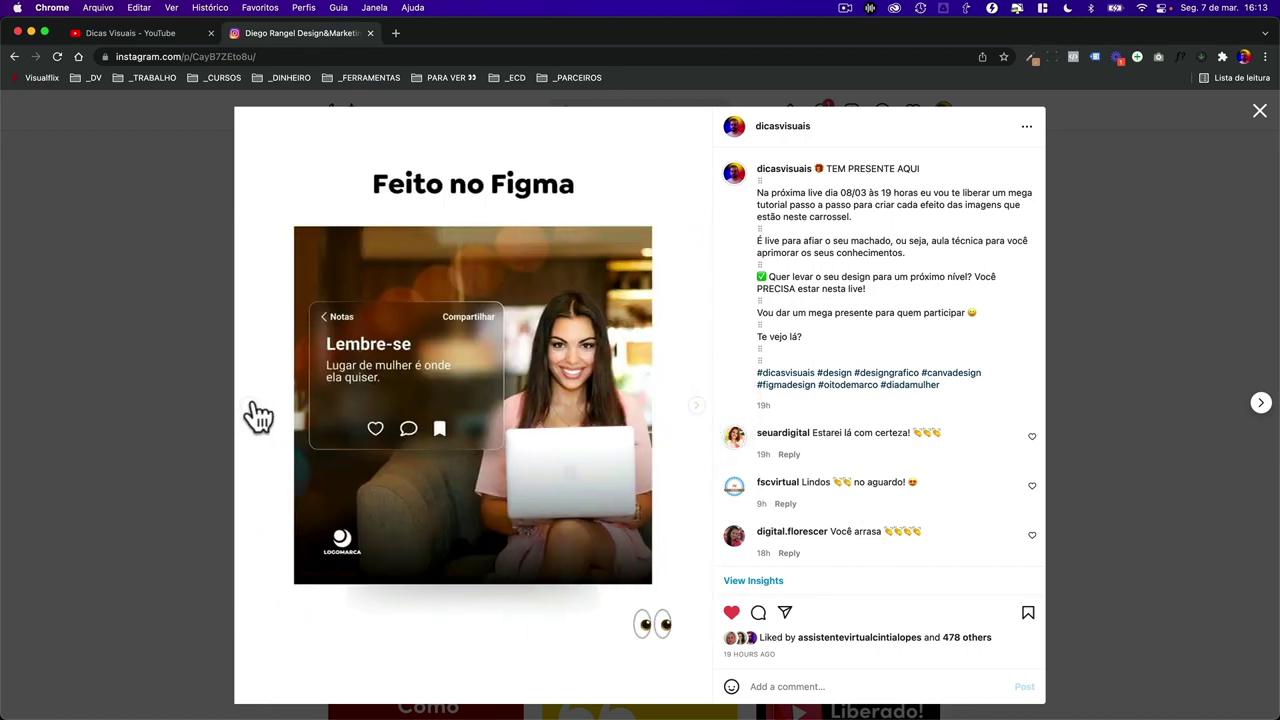
pyautogui.click(254, 407)
pyautogui.click(254, 407)
pyautogui.click(254, 407)
pyautogui.click(254, 407)
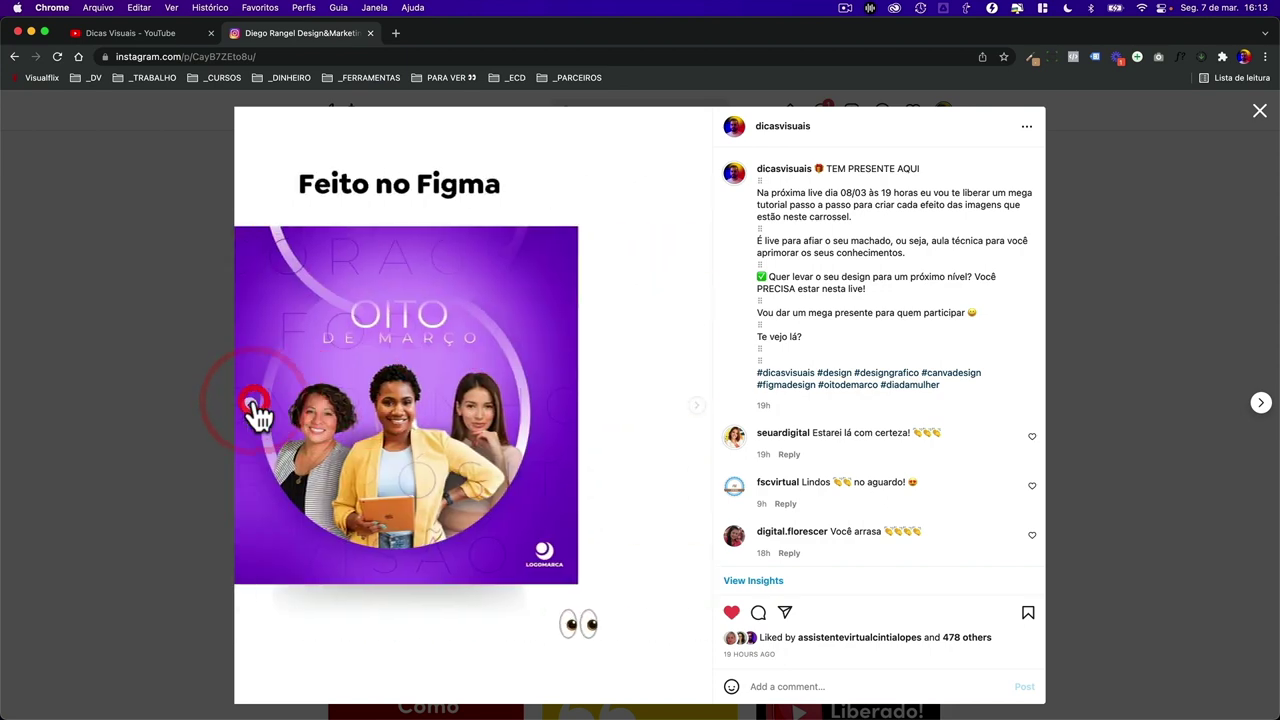
pyautogui.click(254, 407)
pyautogui.click(698, 406)
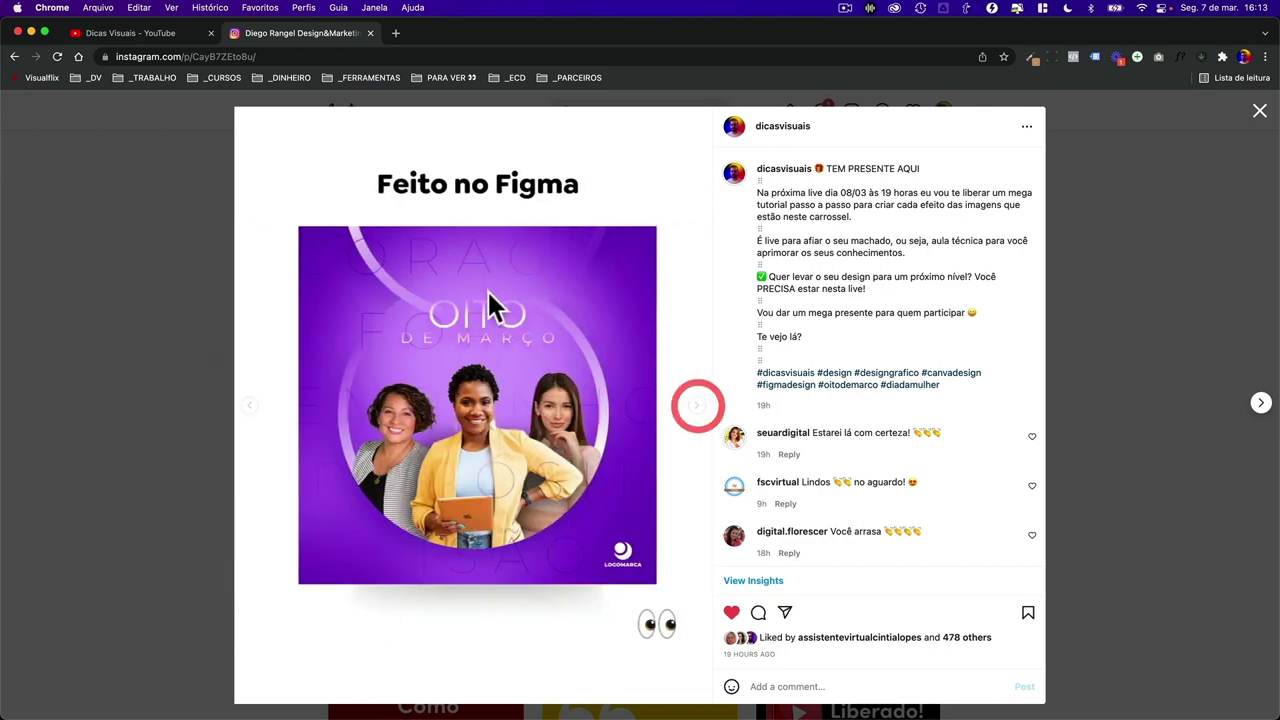
pyautogui.press('super+Tab')
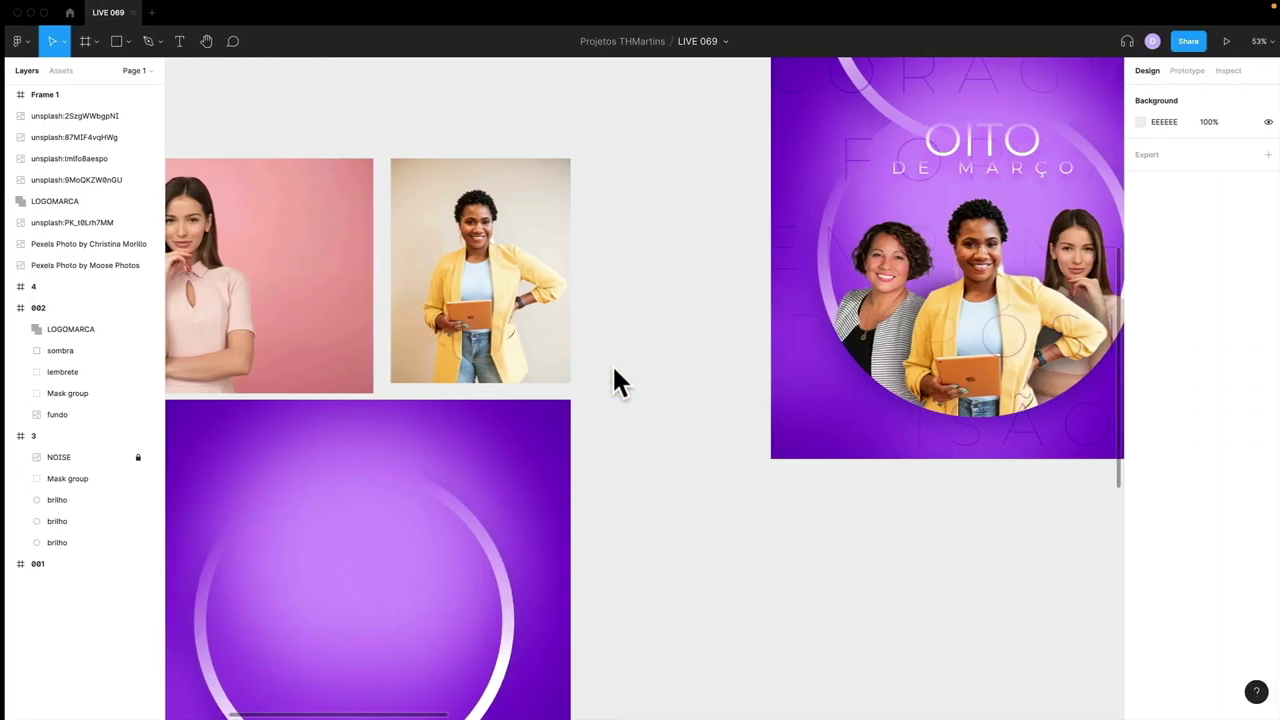
pyautogui.hotkey('shift', '1')
pyautogui.click(397, 305)
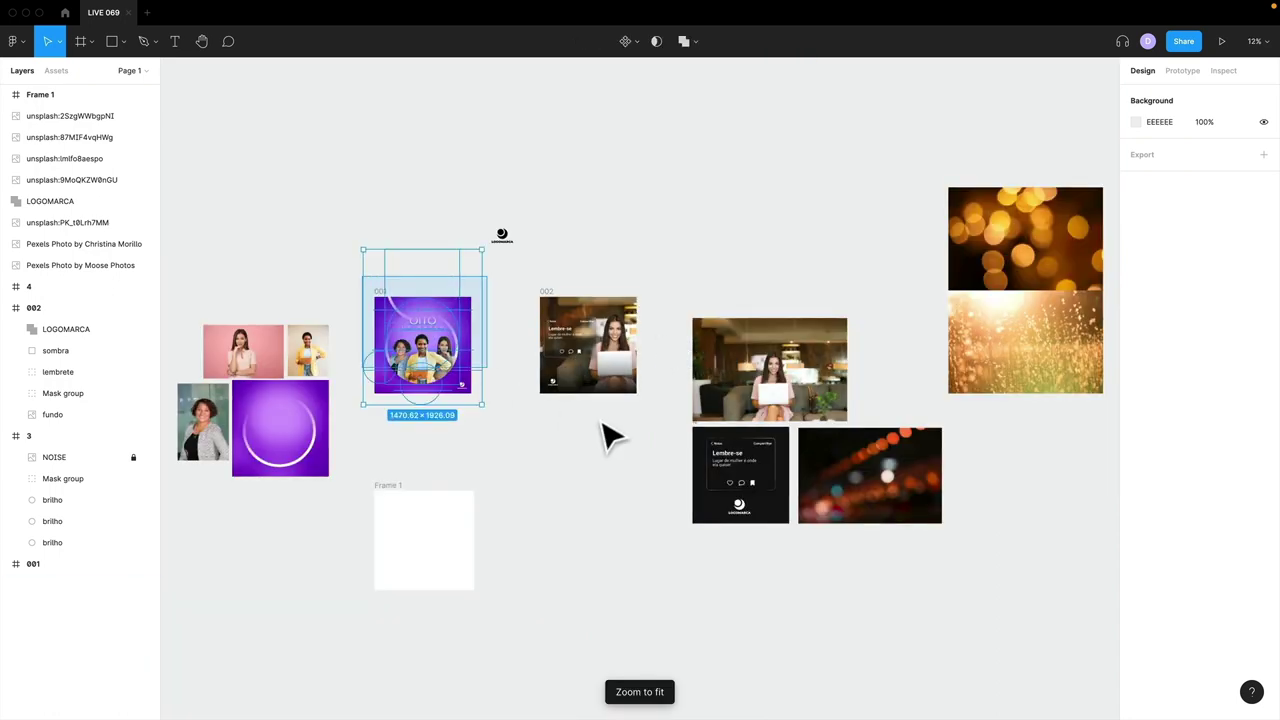
pyautogui.moveTo(363, 277); pyautogui.dragTo(660, 414)
pyautogui.click(660, 414)
pyautogui.press('super+Tab')
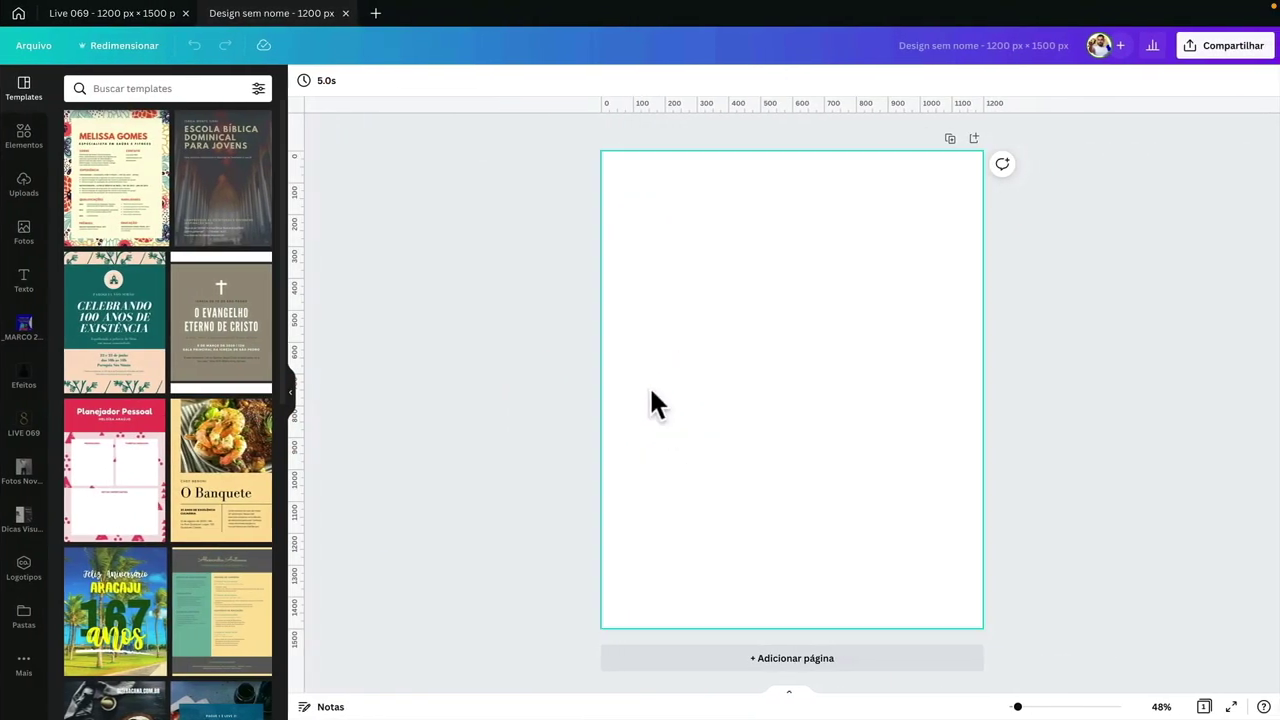
pyautogui.click(692, 202)
pyautogui.press('super+Tab')
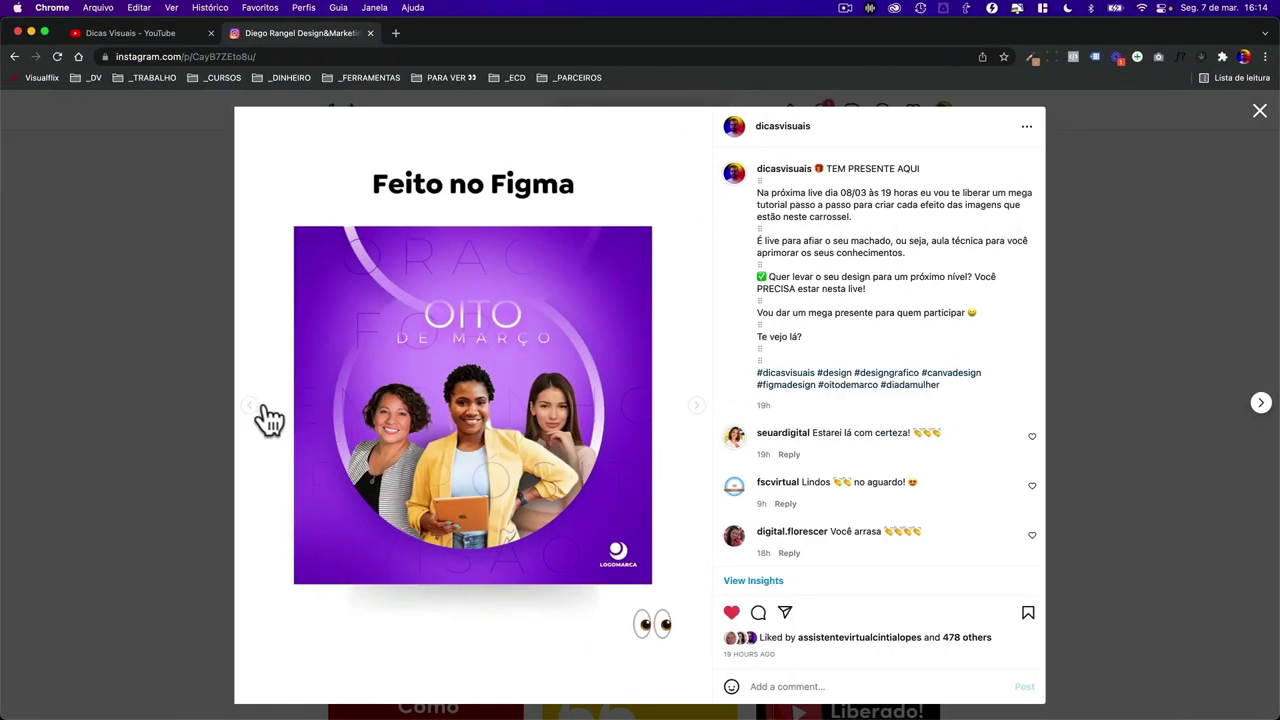
pyautogui.click(252, 410)
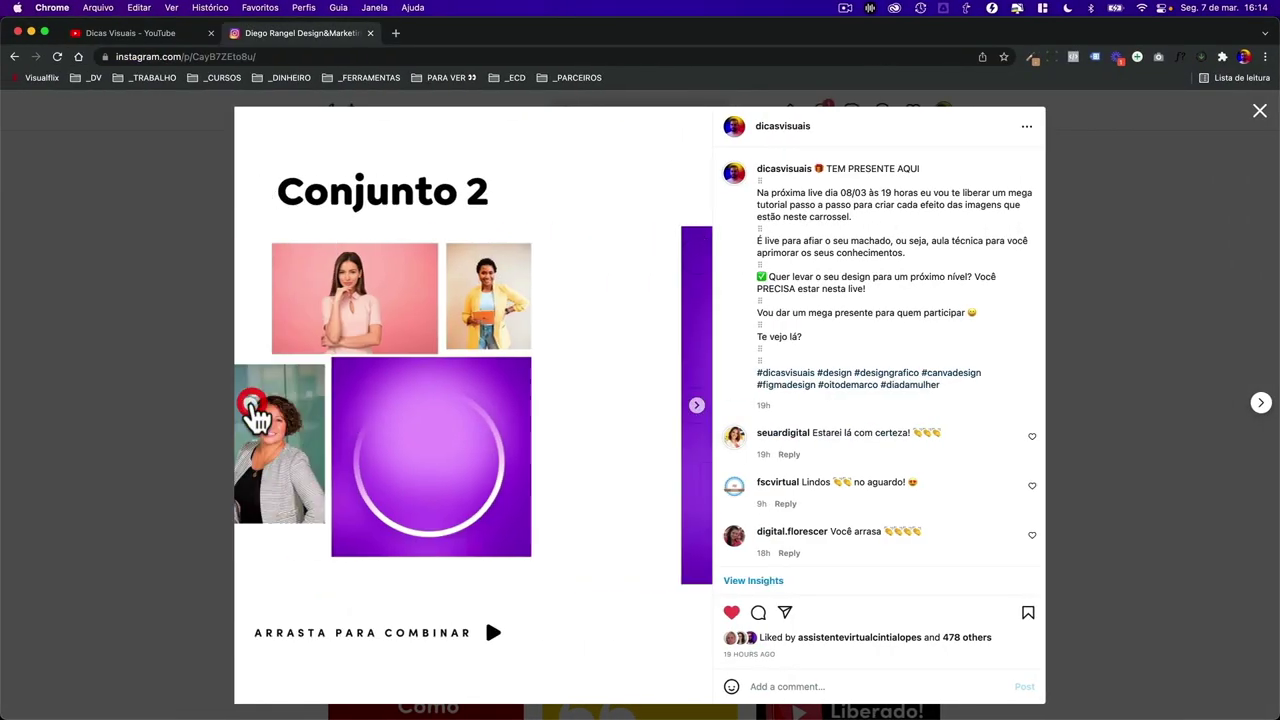
pyautogui.click(250, 412)
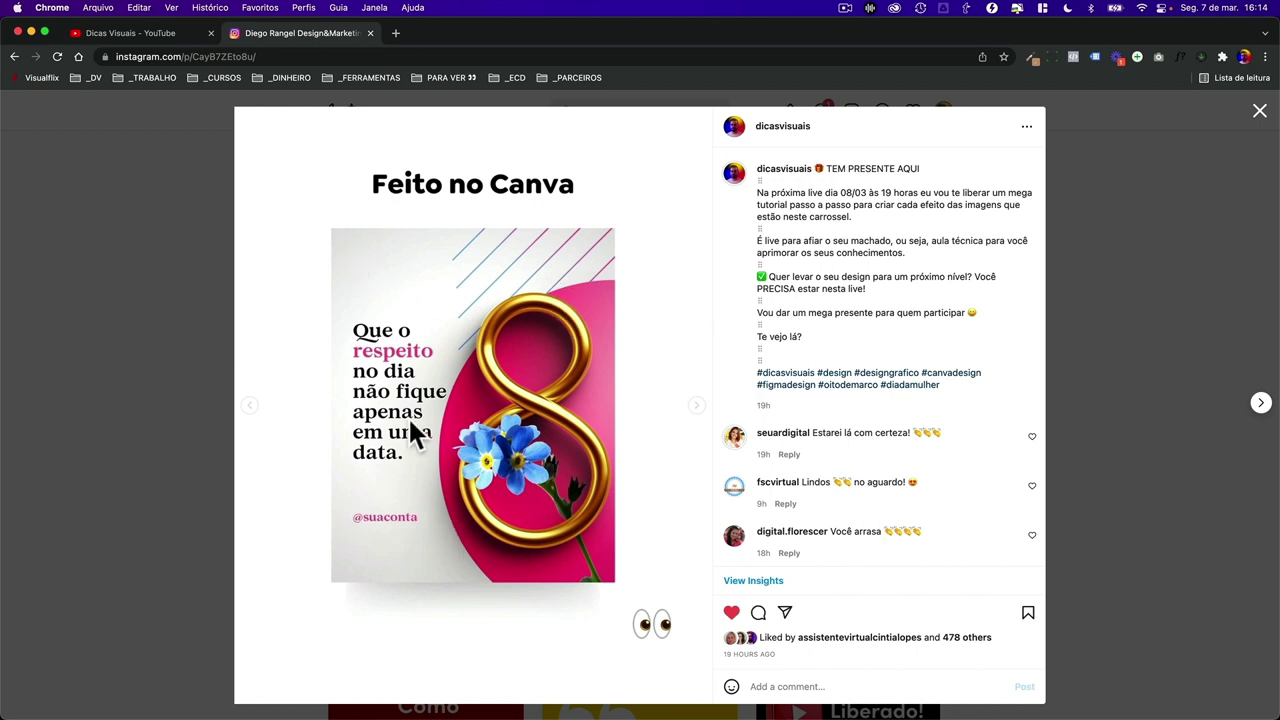
pyautogui.click(696, 405)
pyautogui.click(695, 404)
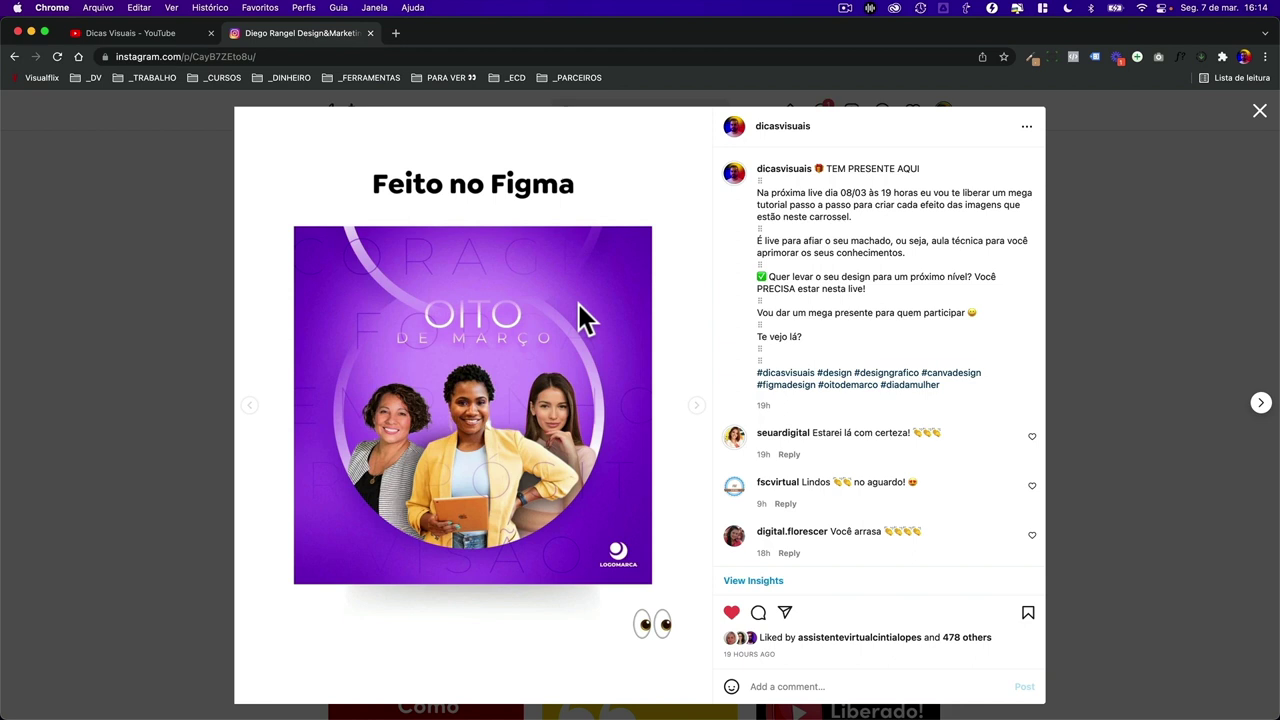
pyautogui.click(188, 321)
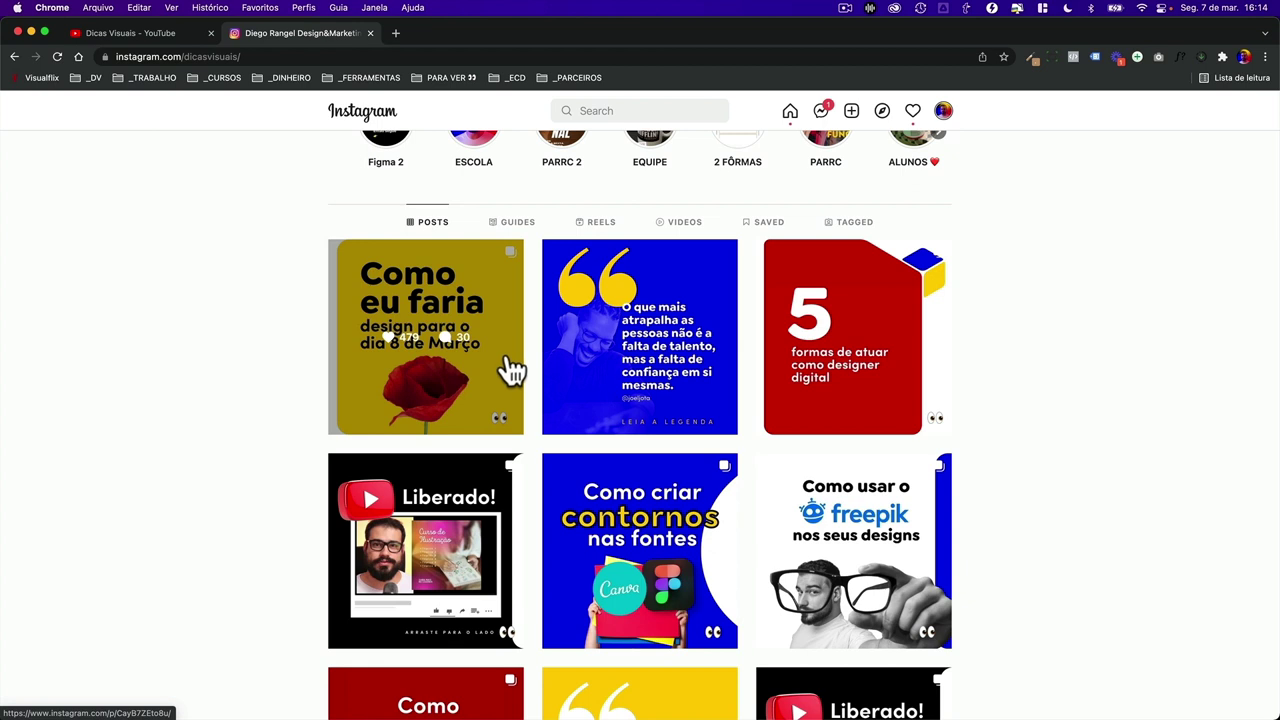
# - Search for a designer by first name and open the second matching profile
pyautogui.click(581, 110)
pyautogui.write('thiag')
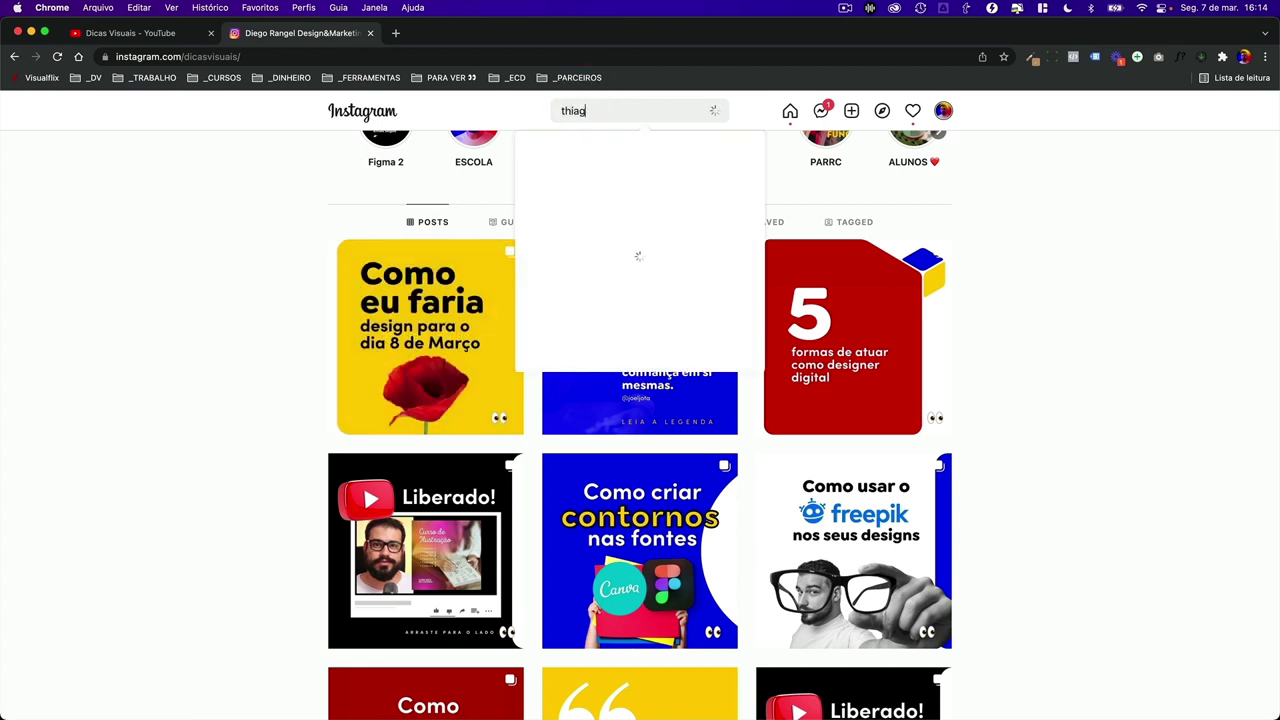
pyautogui.write('o')
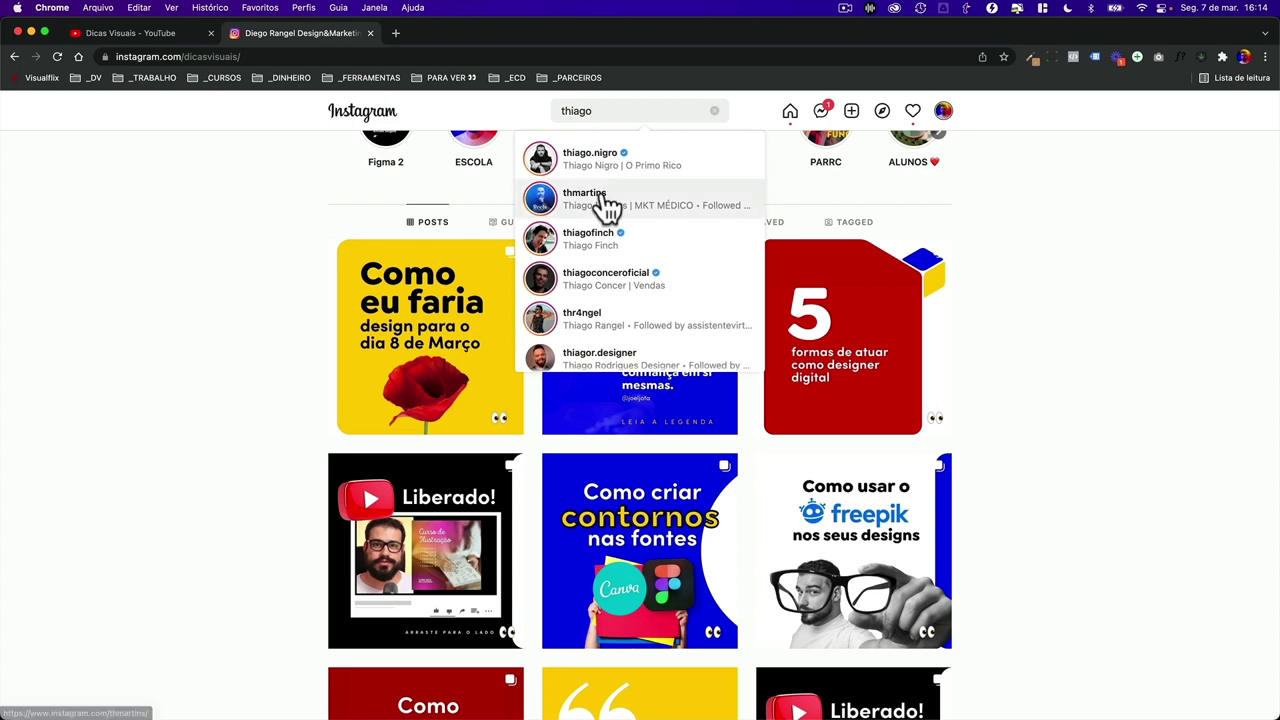
pyautogui.click(606, 206)
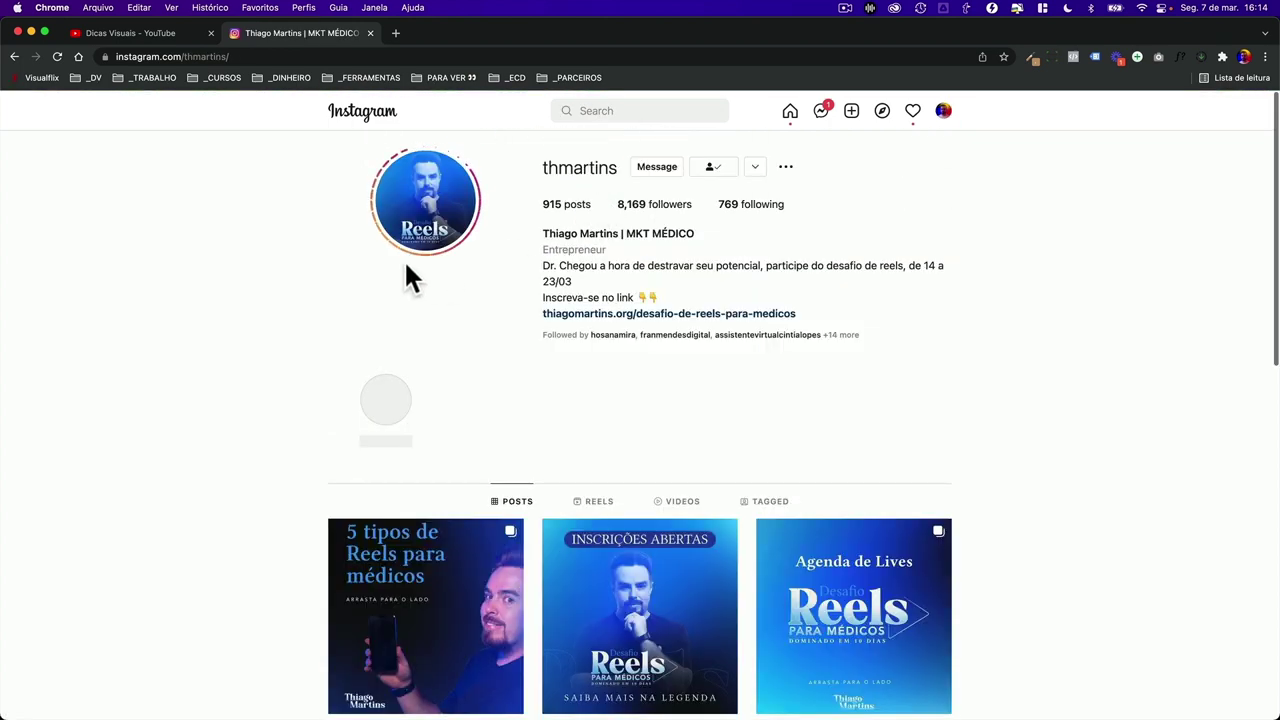
pyautogui.scroll(-5, 300, 355)
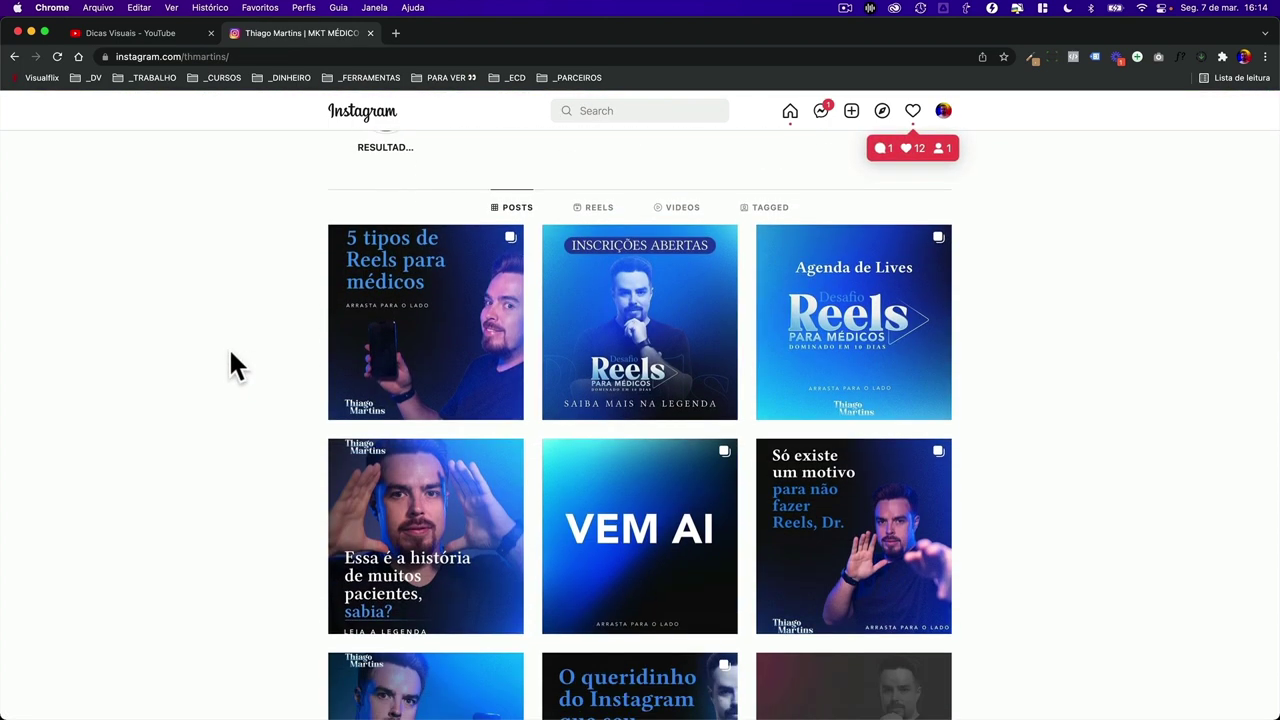
pyautogui.scroll(-3, 231, 352)
pyautogui.scroll(2, 230, 352)
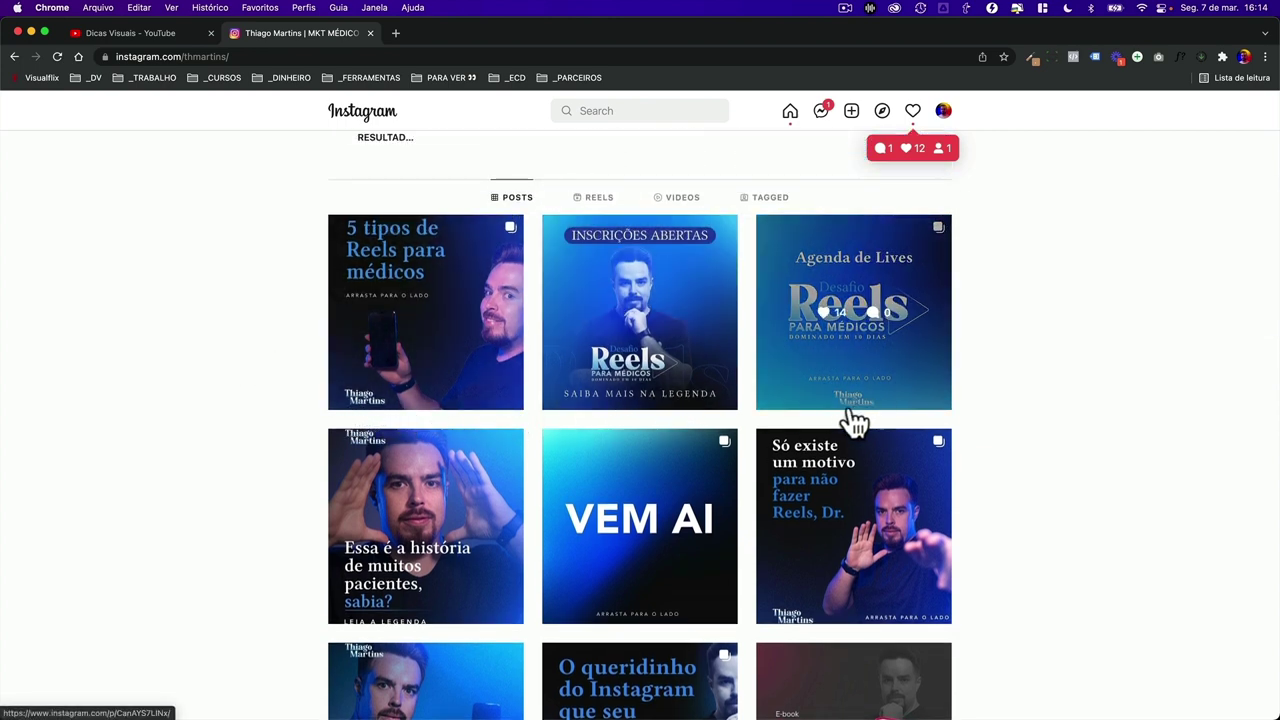
# - Open and close the '5 tipos de Reels para médicos' post, then scroll the grid
pyautogui.click(389, 367)
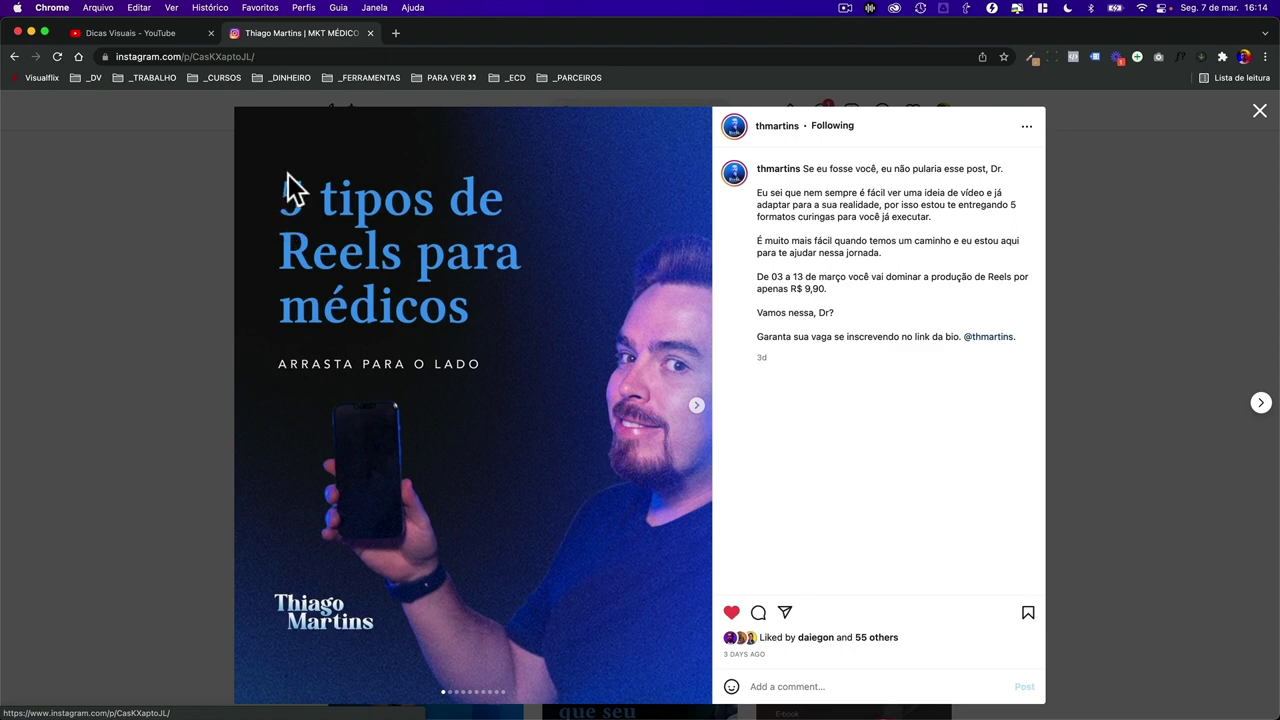
pyautogui.click(123, 292)
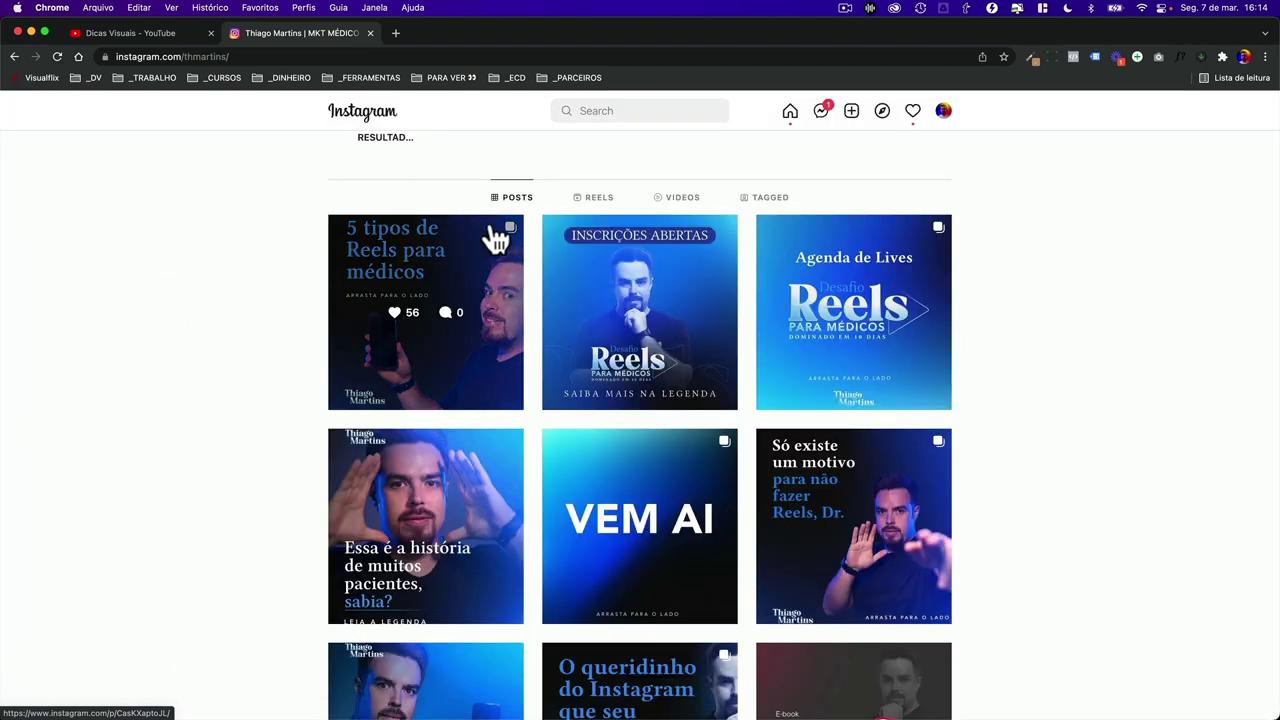
pyautogui.scroll(-5, 290, 376)
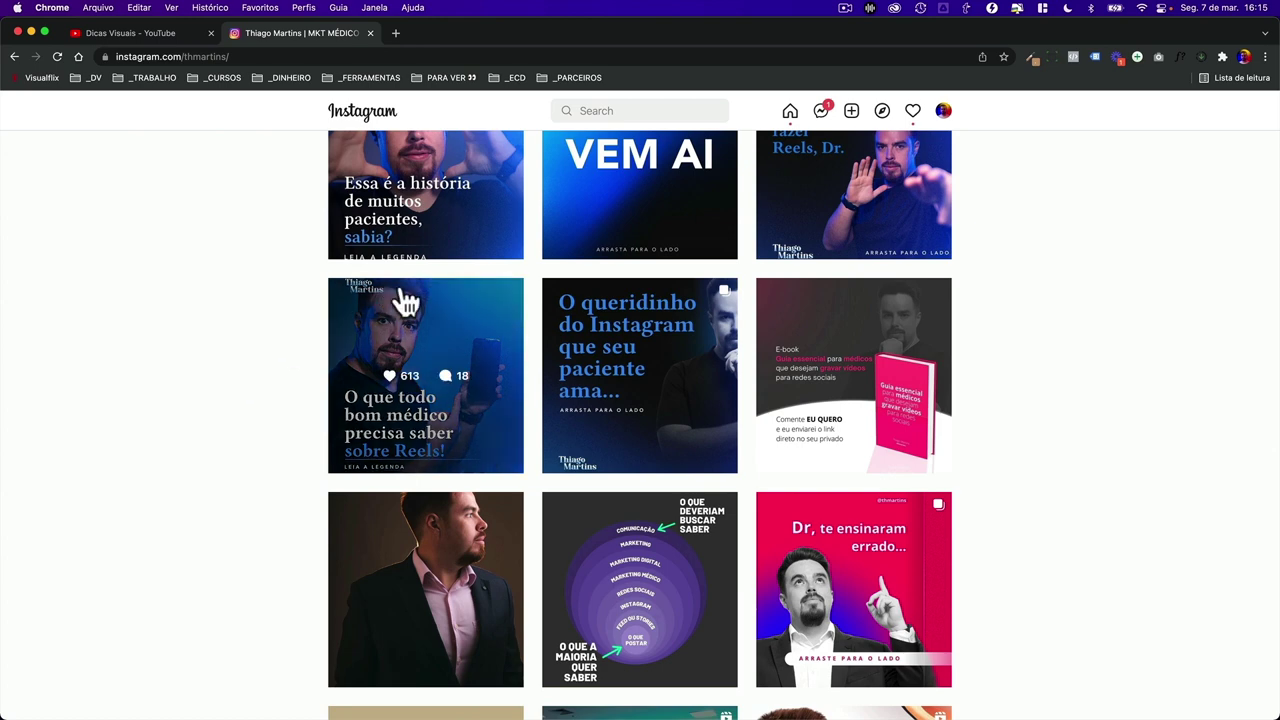
pyautogui.scroll(5, 375, 312)
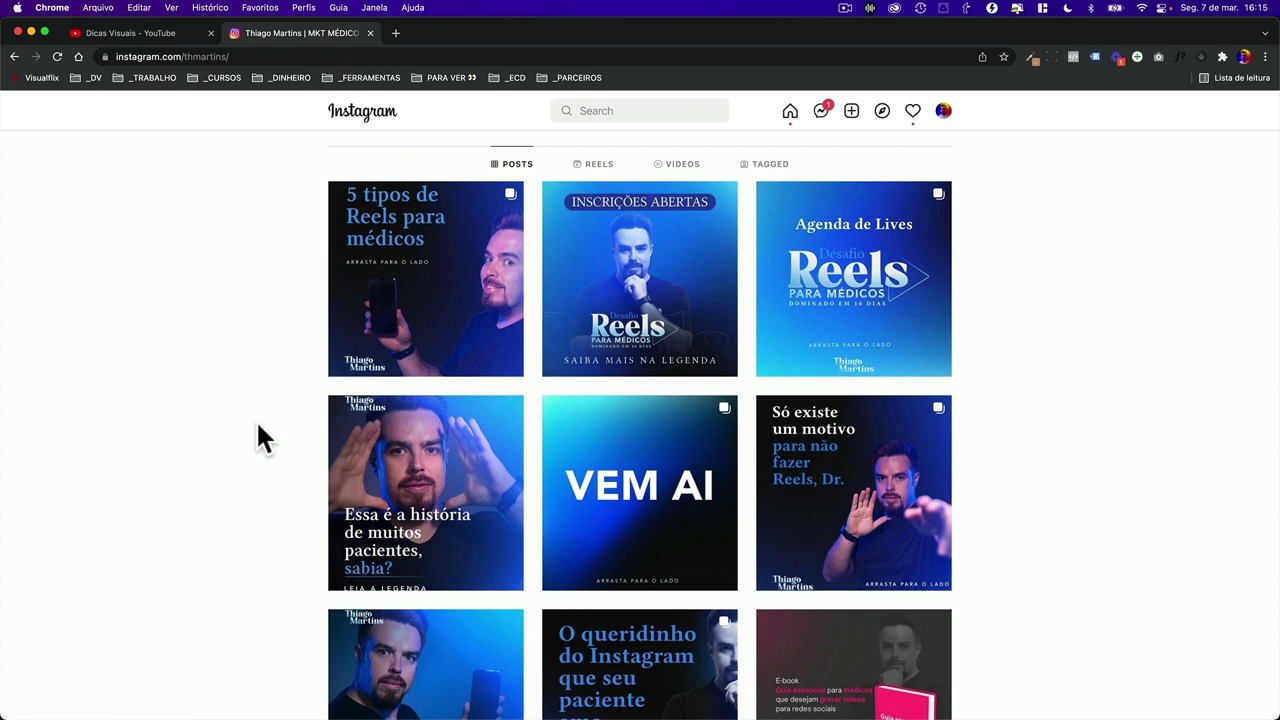
pyautogui.hotkey('ctrl', 'Right')
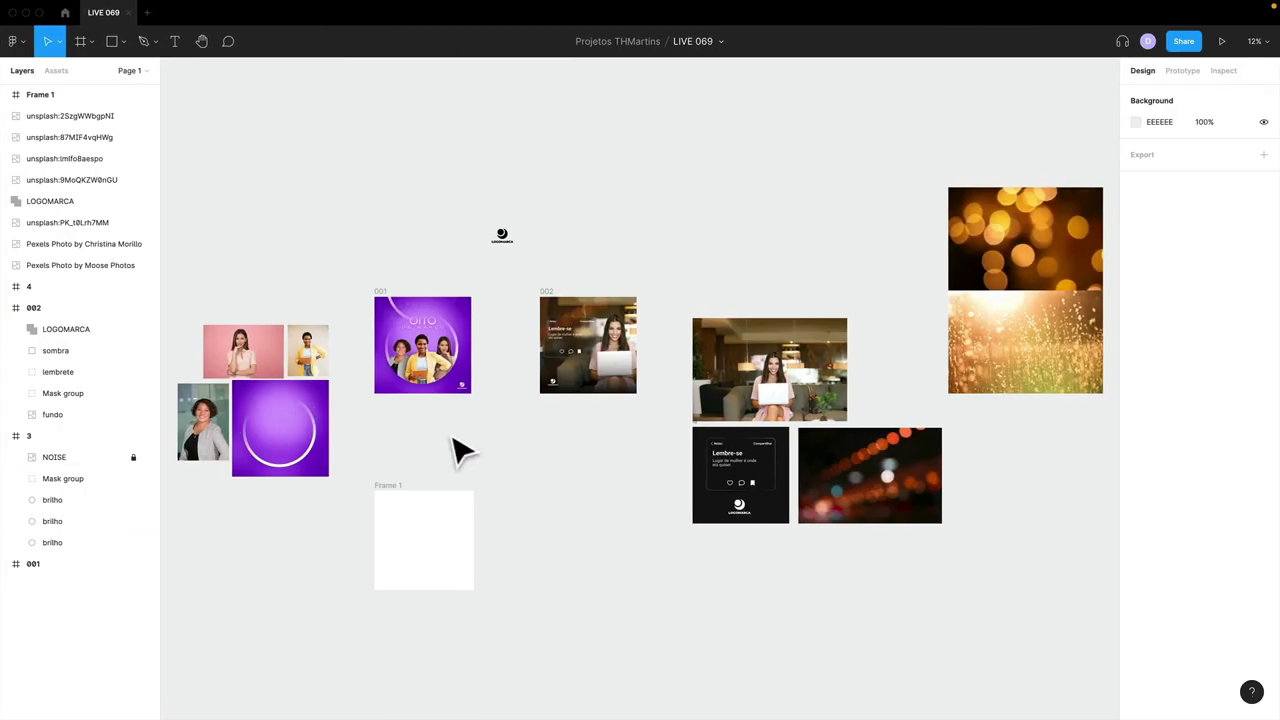
# - Bring up the Canva Live 069 design and scroll down to page 3
pyautogui.hotkey('ctrl', 'Left')
pyautogui.hotkey('ctrl', 'Right')
pyautogui.hotkey('ctrl', 'Right')
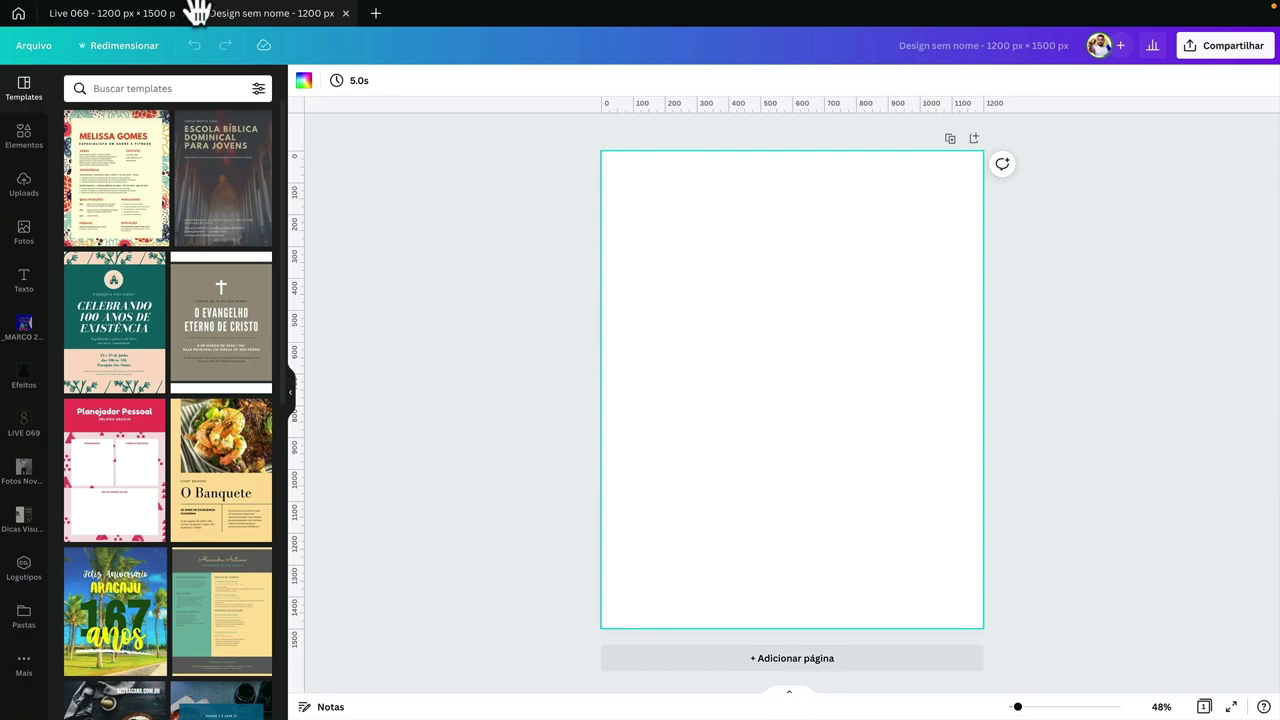
pyautogui.click(106, 14)
pyautogui.scroll(-5, 474, 366)
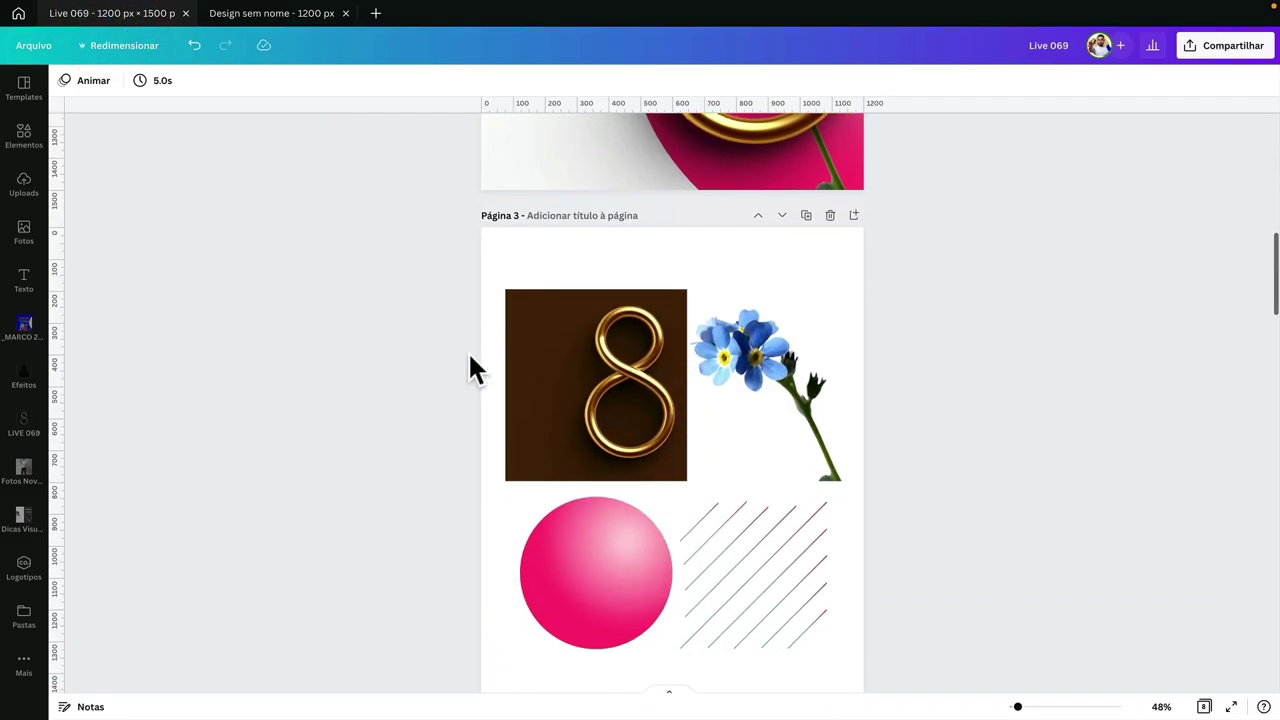
pyautogui.scroll(-2, 474, 366)
pyautogui.moveTo(608, 294); pyautogui.dragTo(640, 225)
# - Check the 8, flower and pink circle images, then nudge the striped graphic up and right
pyautogui.click(546, 349)
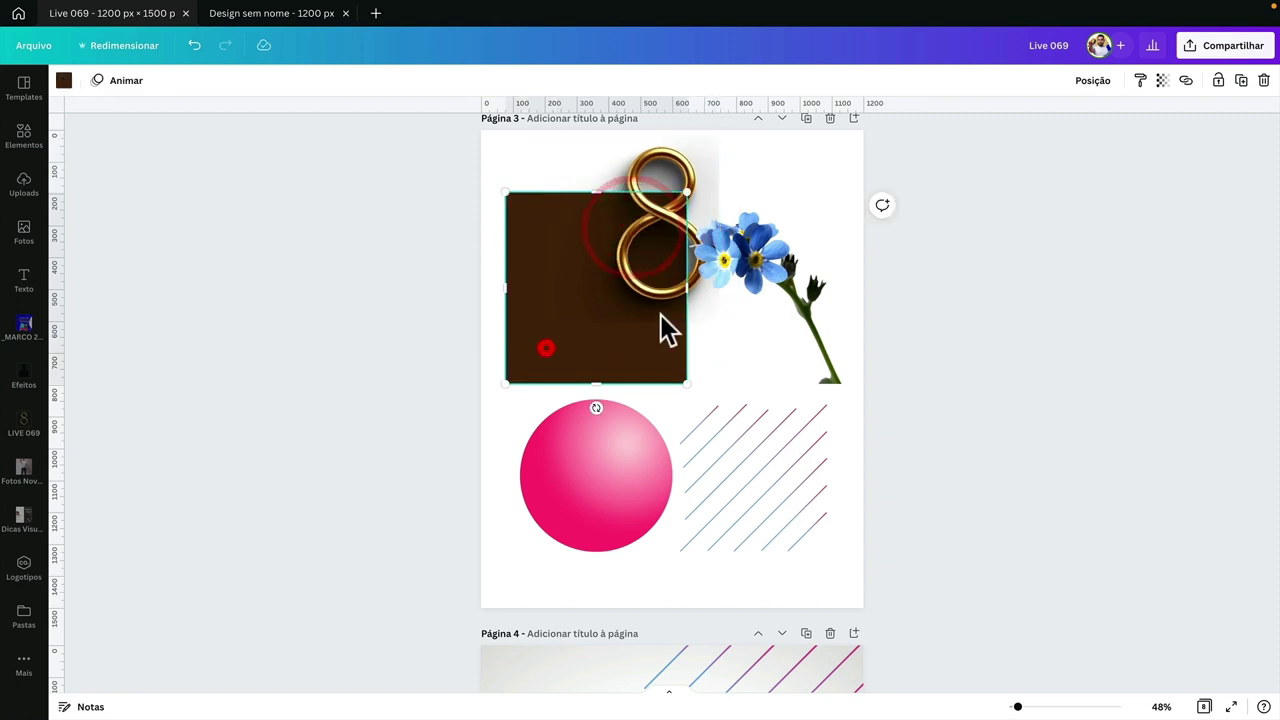
pyautogui.click(730, 265)
pyautogui.click(604, 468)
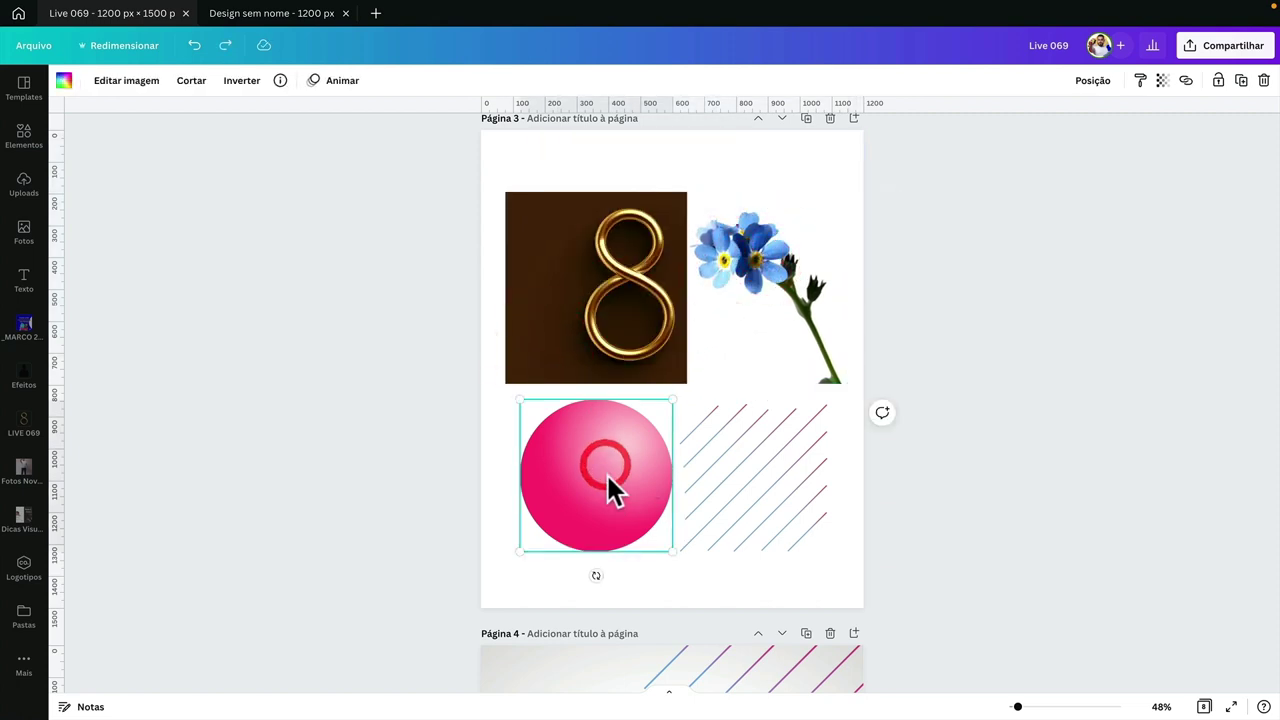
pyautogui.doubleClick(595, 466)
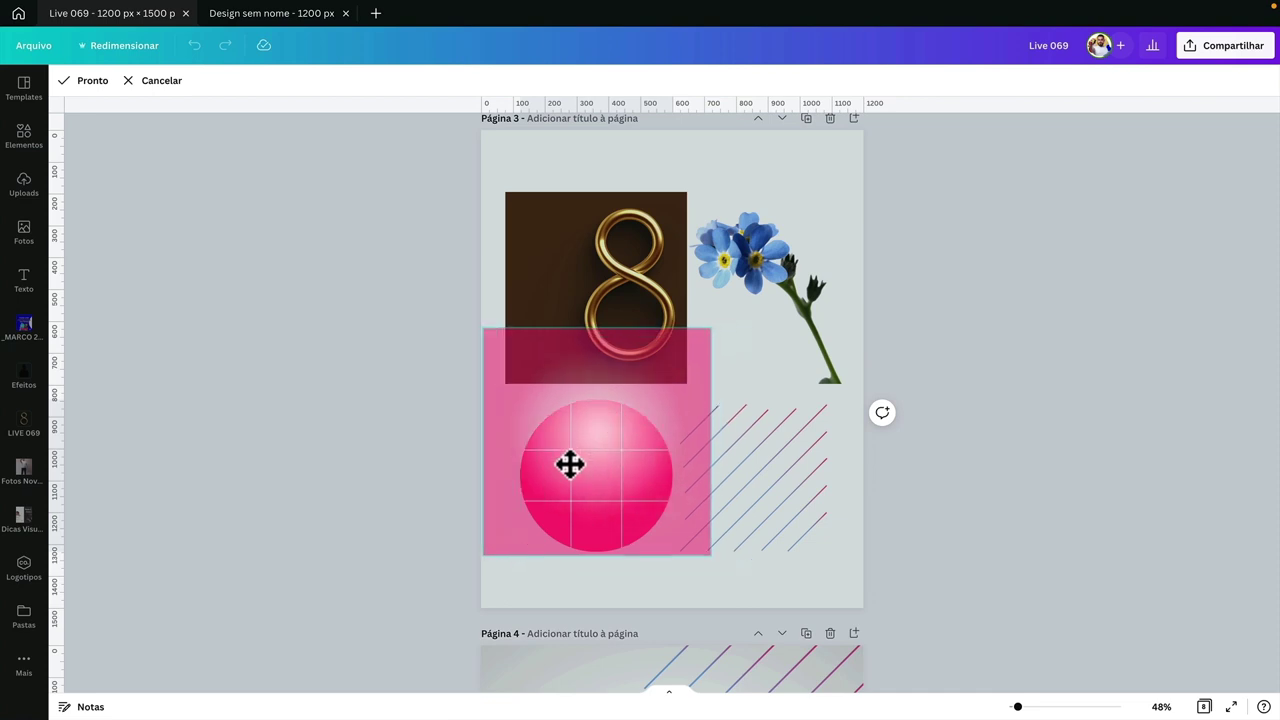
pyautogui.click(420, 475)
pyautogui.click(606, 472)
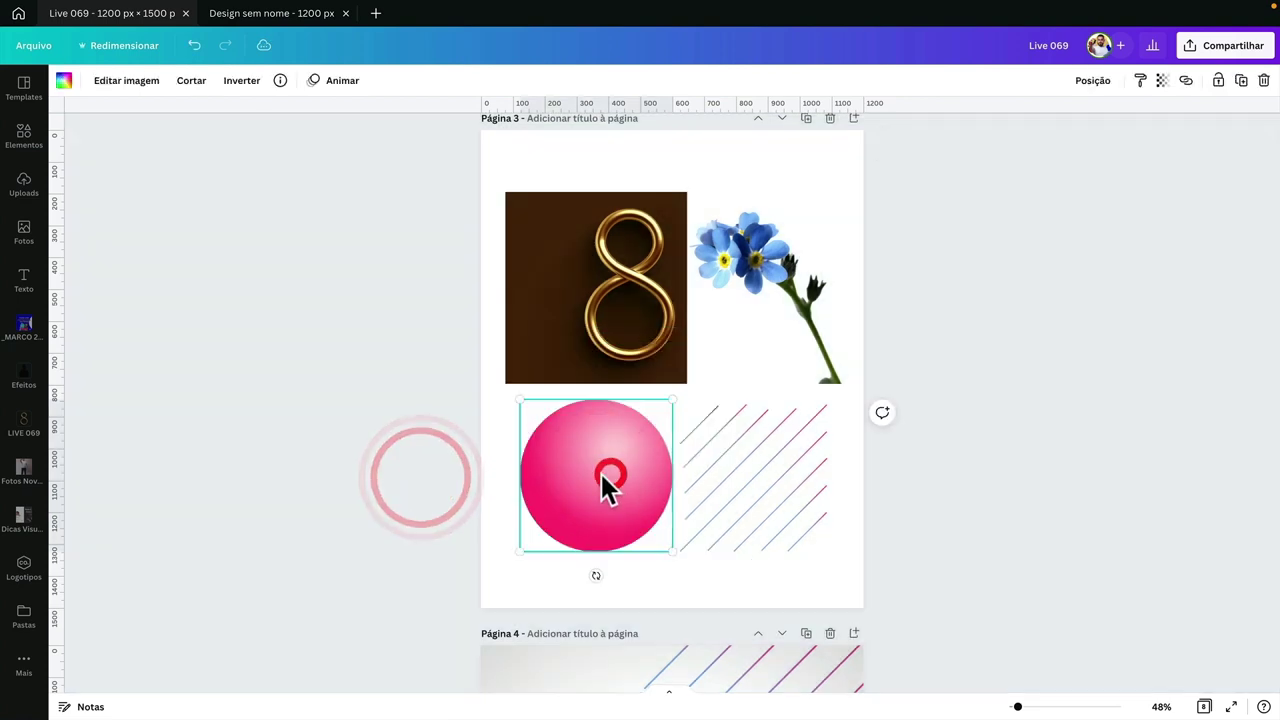
pyautogui.moveTo(749, 471); pyautogui.dragTo(772, 440)
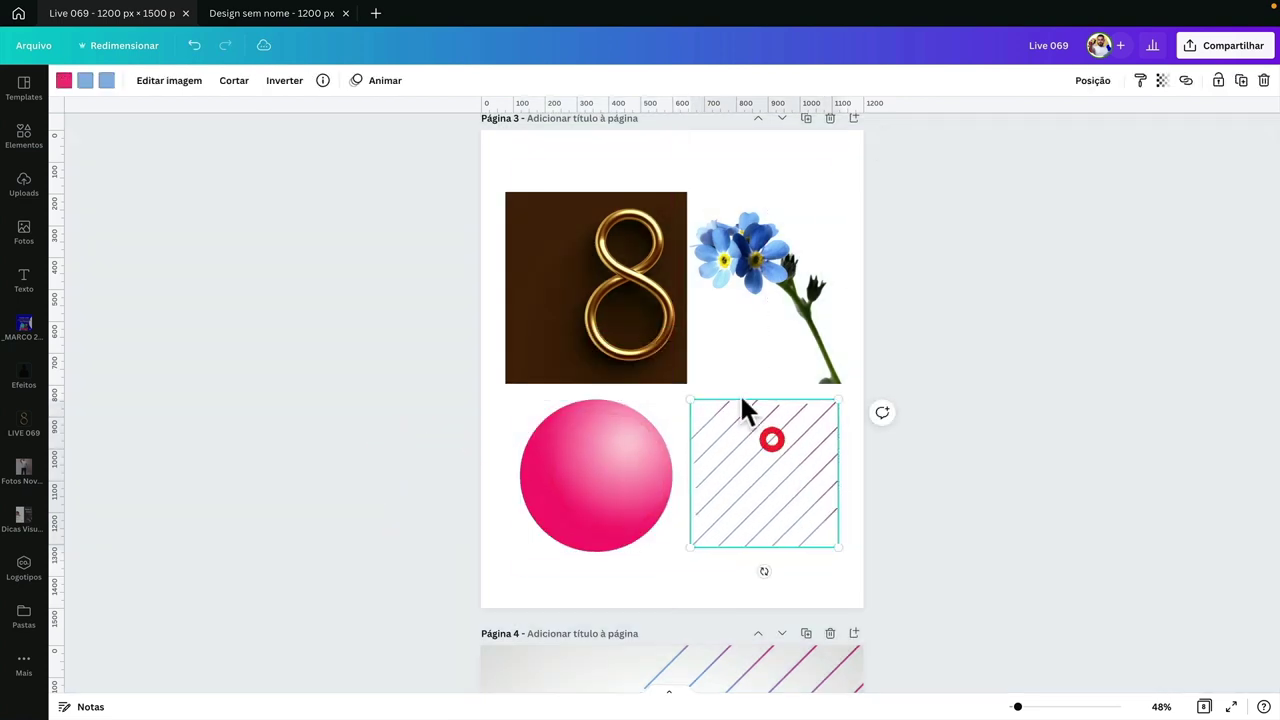
# - Switch to the blank 'Design sem nome' 1200 × 1500 px design and select its page
pyautogui.scroll(-3, 676, 322)
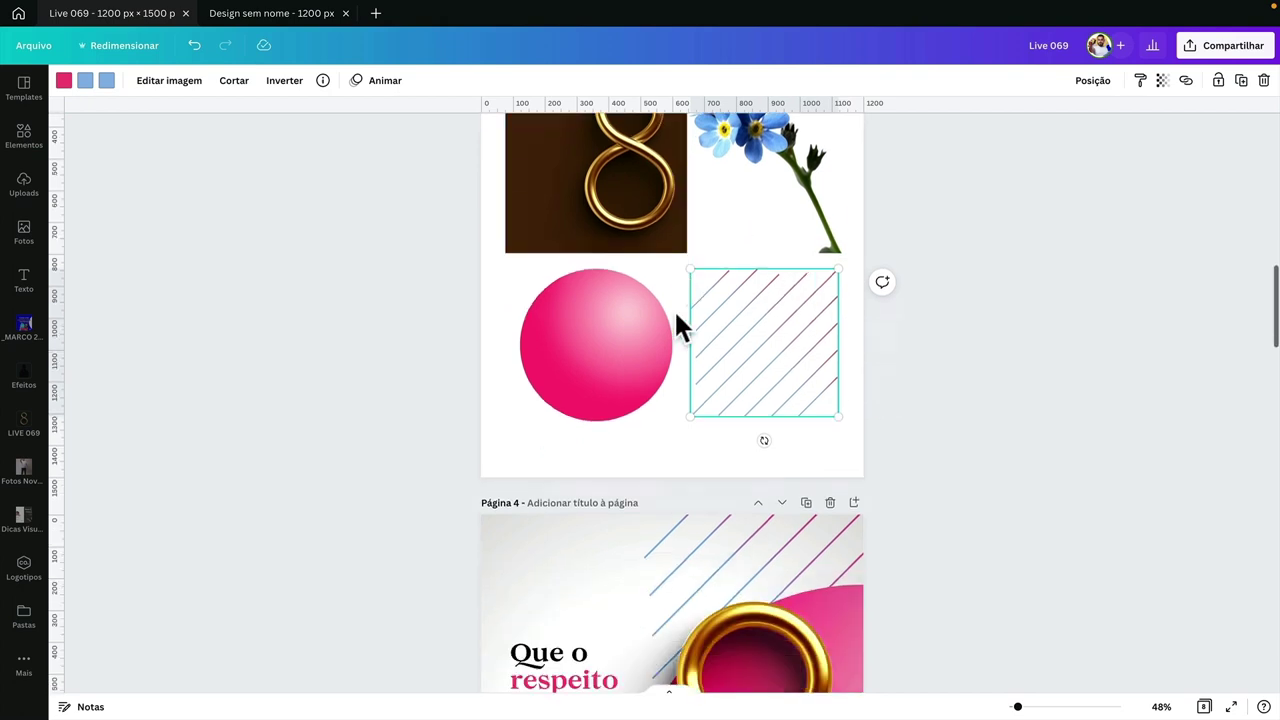
pyautogui.scroll(2, 676, 322)
pyautogui.scroll(1, 676, 322)
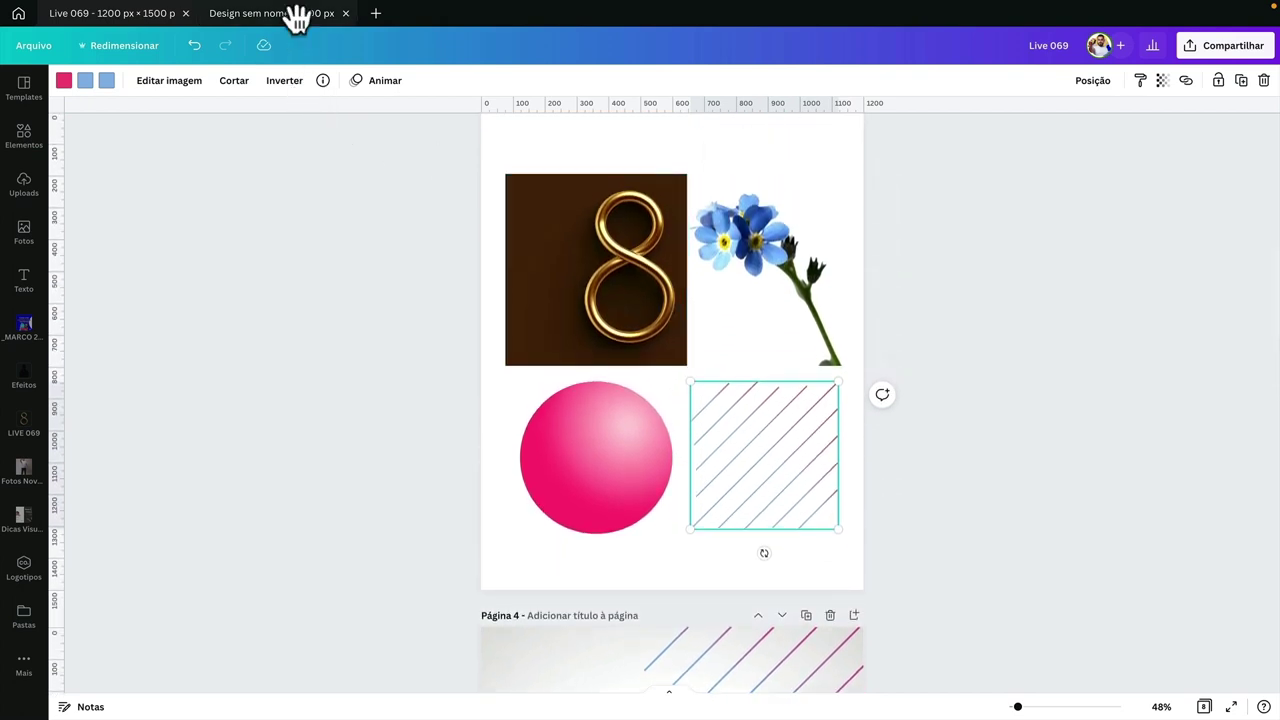
pyautogui.click(302, 17)
pyautogui.click(637, 290)
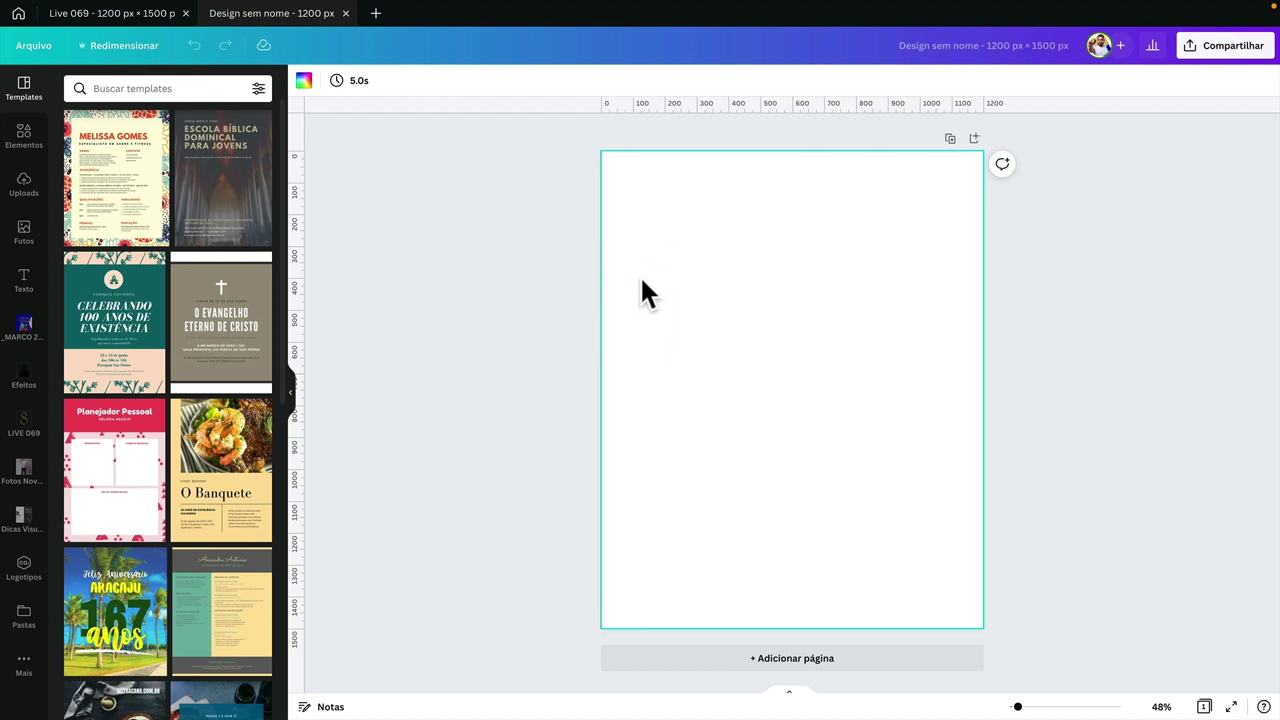
# - Add a grey square from Elementos and stretch it across the page width
pyautogui.moveTo(609, 175); pyautogui.dragTo(978, 608)
pyautogui.click(29, 160)
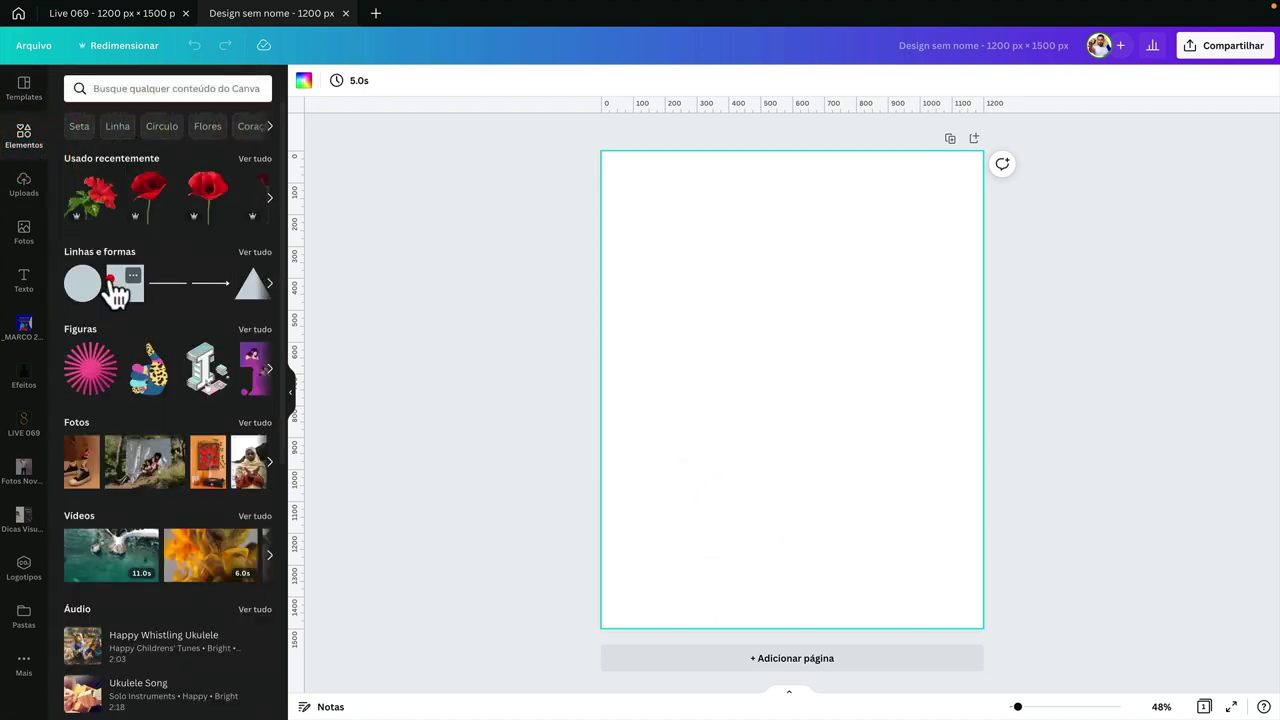
pyautogui.click(116, 288)
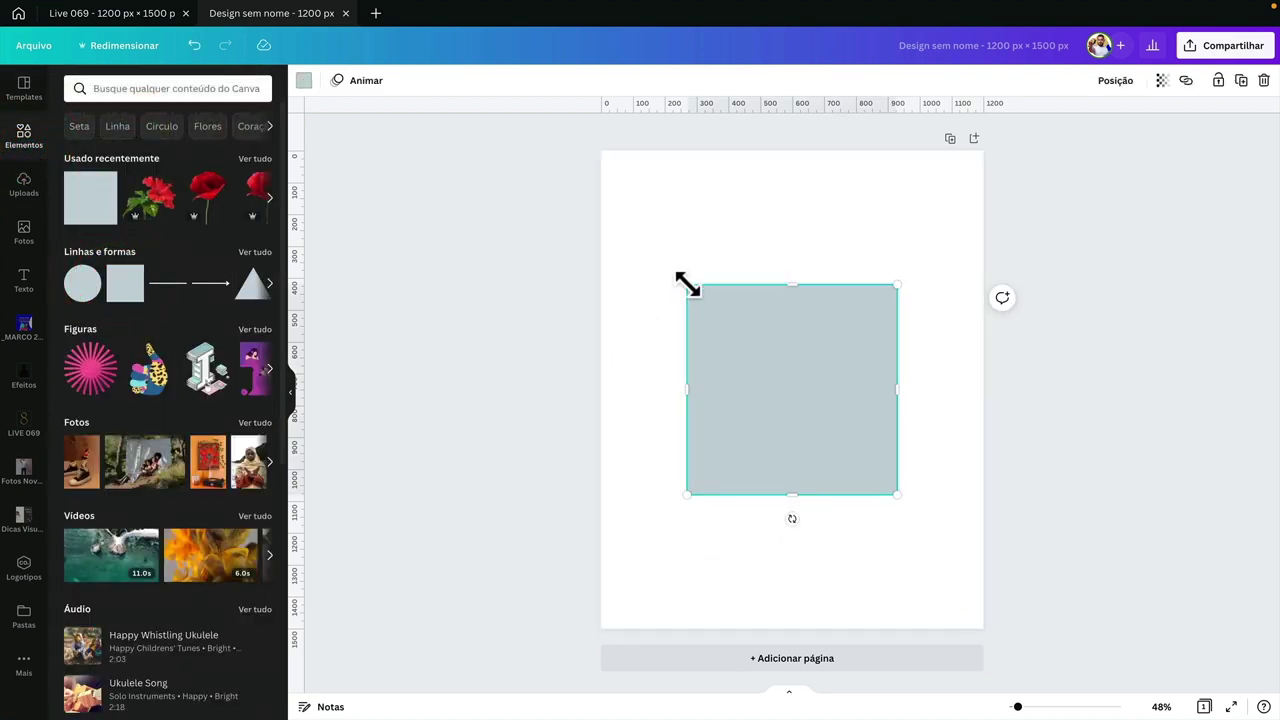
pyautogui.moveTo(690, 285); pyautogui.dragTo(591, 206)
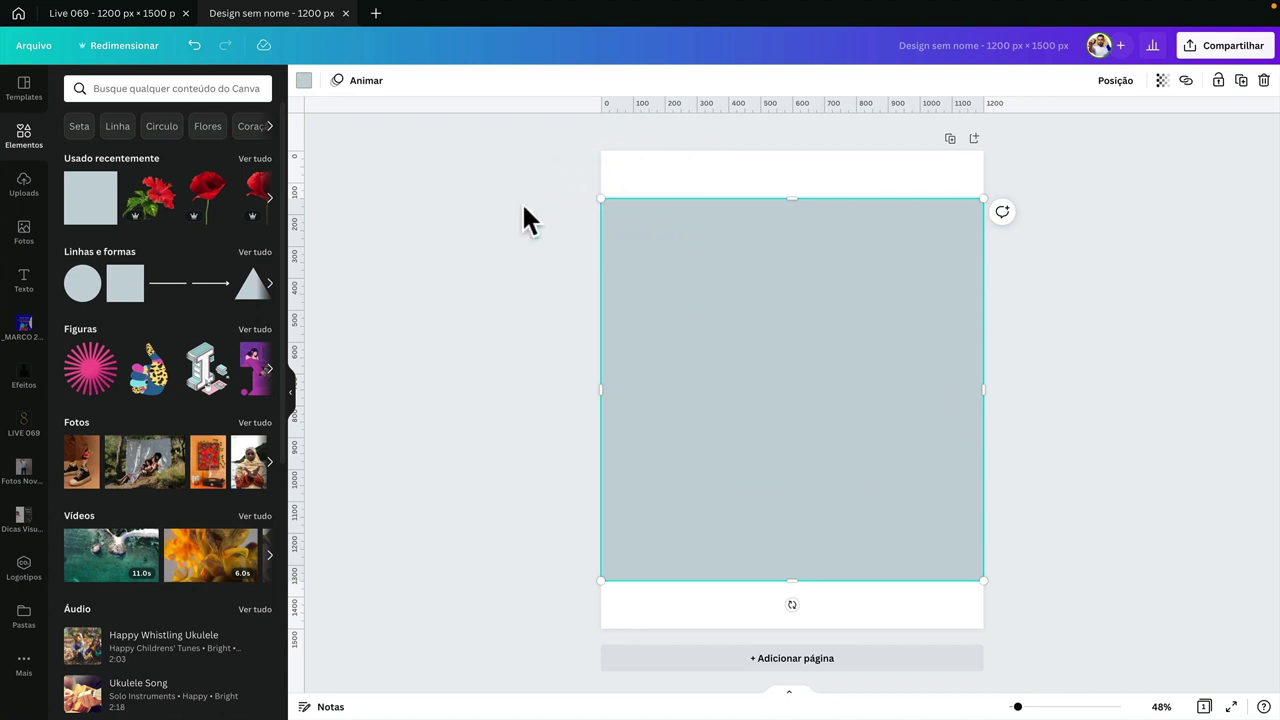
pyautogui.click(484, 207)
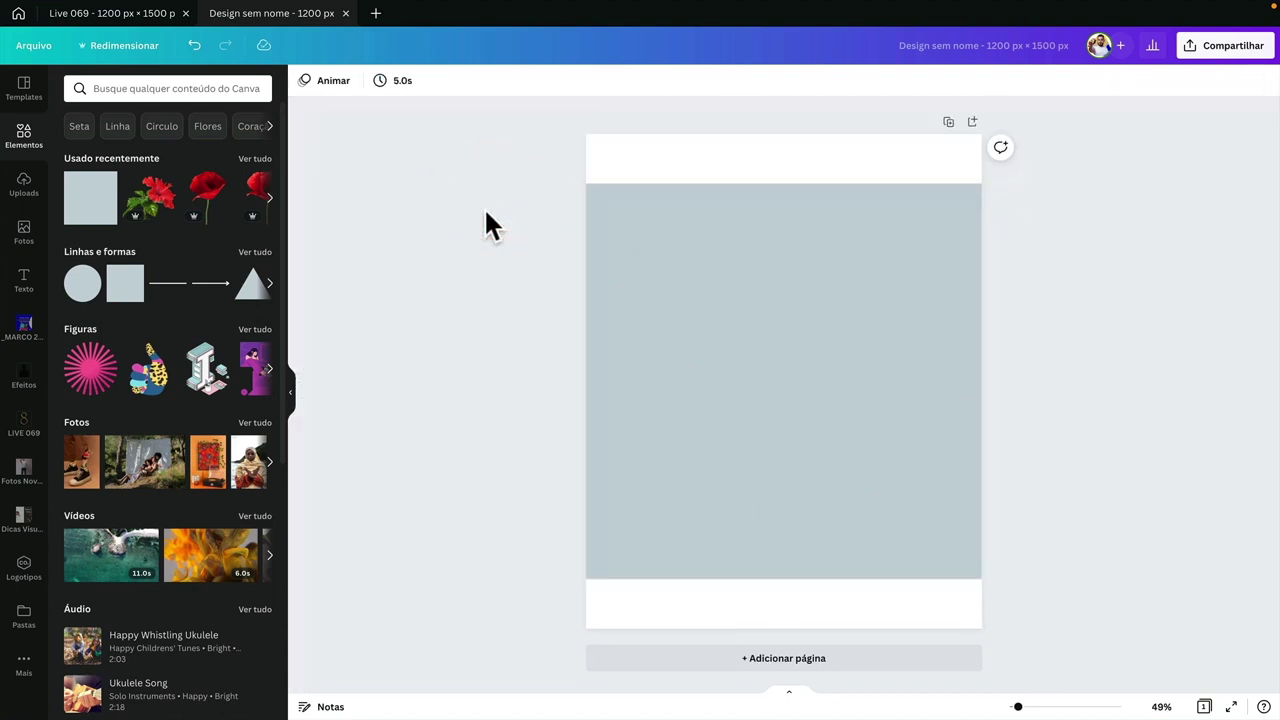
# - Enable Arquivo > Mostrar réguas and drag horizontal guides to the square's top and bottom edges
pyautogui.click(34, 46)
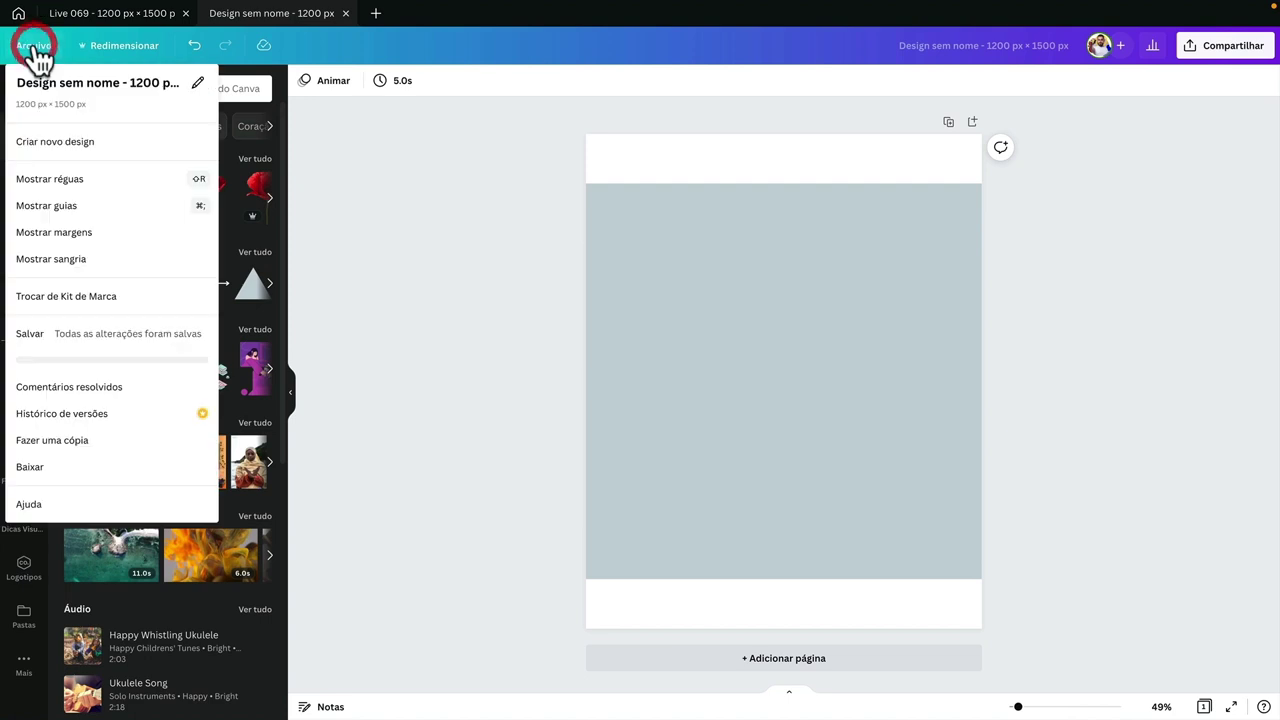
pyautogui.click(120, 180)
pyautogui.moveTo(729, 106); pyautogui.dragTo(723, 197)
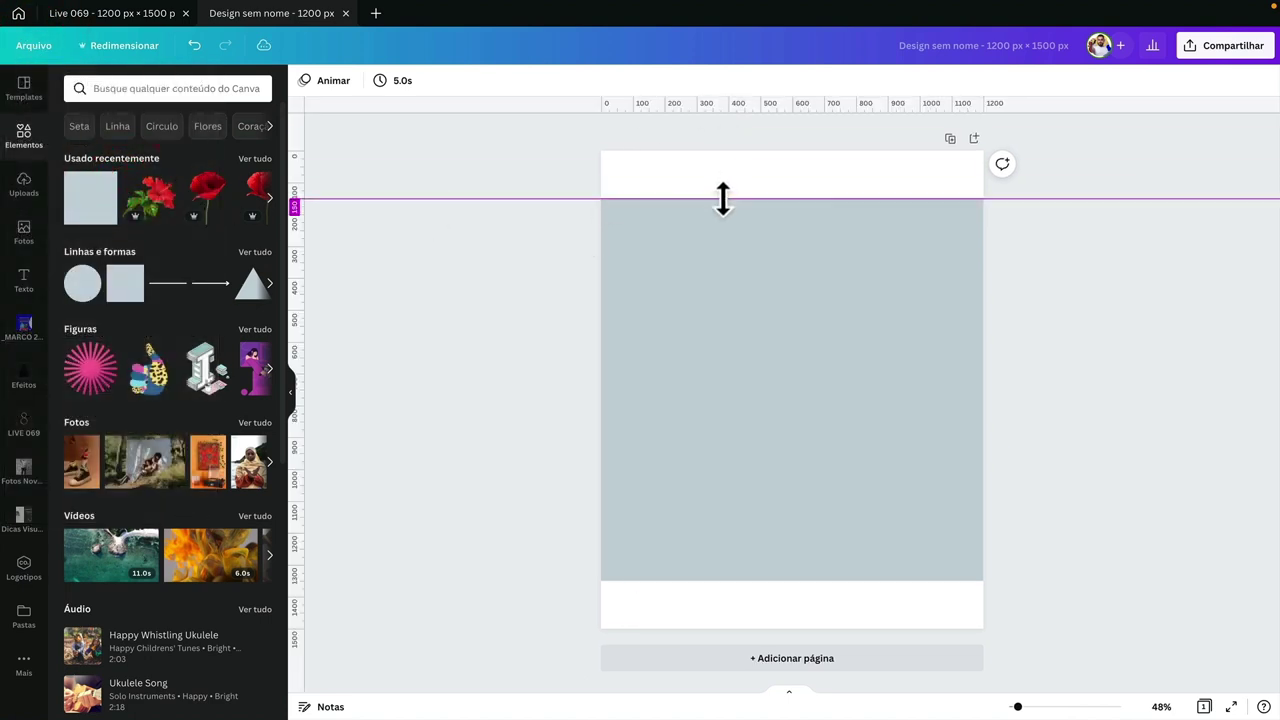
pyautogui.moveTo(729, 108); pyautogui.dragTo(703, 581)
pyautogui.click(418, 484)
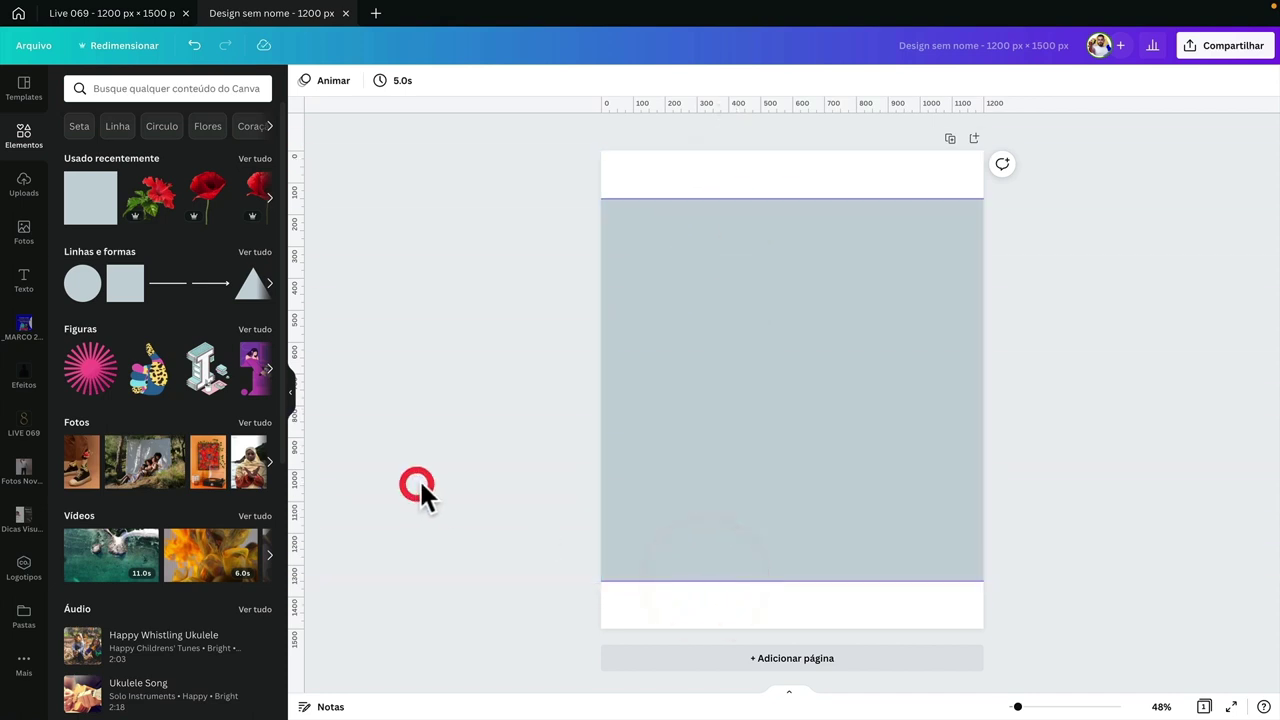
# - Delete the grey rectangle, leaving only the guides, and return to the Live 069 design
pyautogui.click(679, 441)
pyautogui.press('Delete')
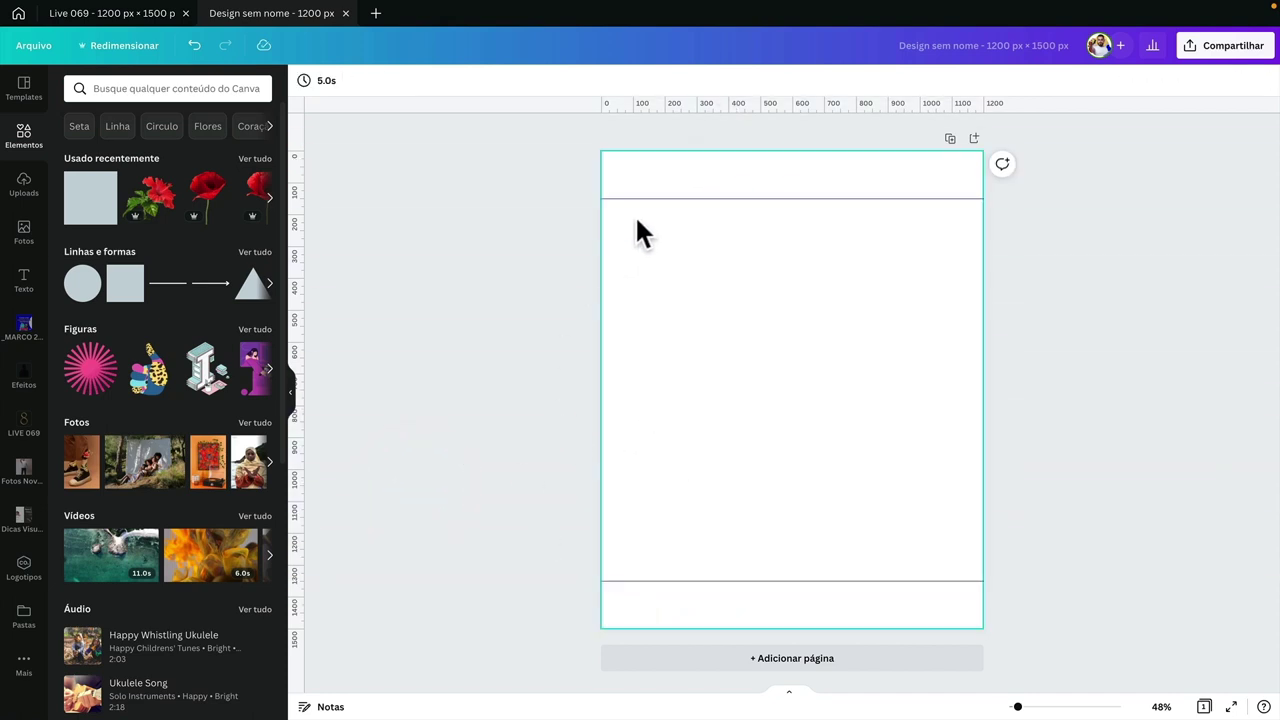
pyautogui.moveTo(617, 206); pyautogui.dragTo(974, 573)
pyautogui.click(126, 13)
pyautogui.scroll(-5, 834, 242)
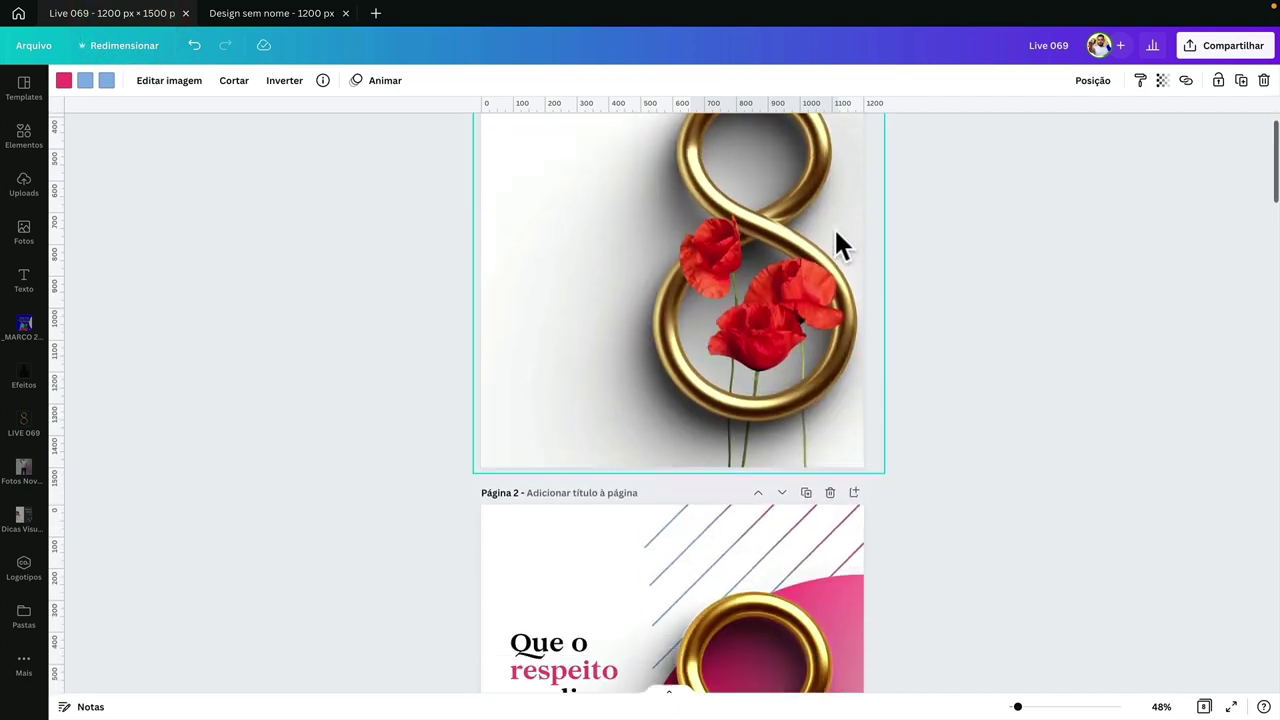
# - Bring page 2's golden-8 quote post into view with its guides near the top and at 1350 px
pyautogui.click(555, 252)
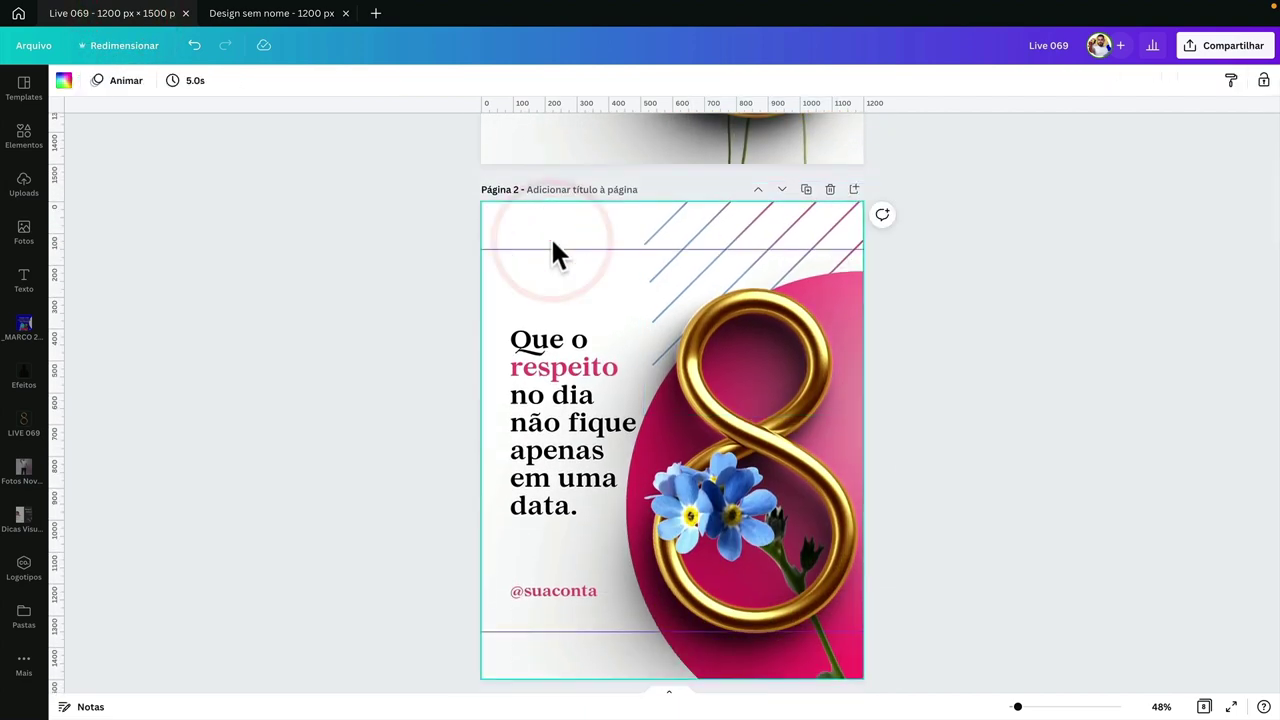
pyautogui.scroll(-1, 552, 250)
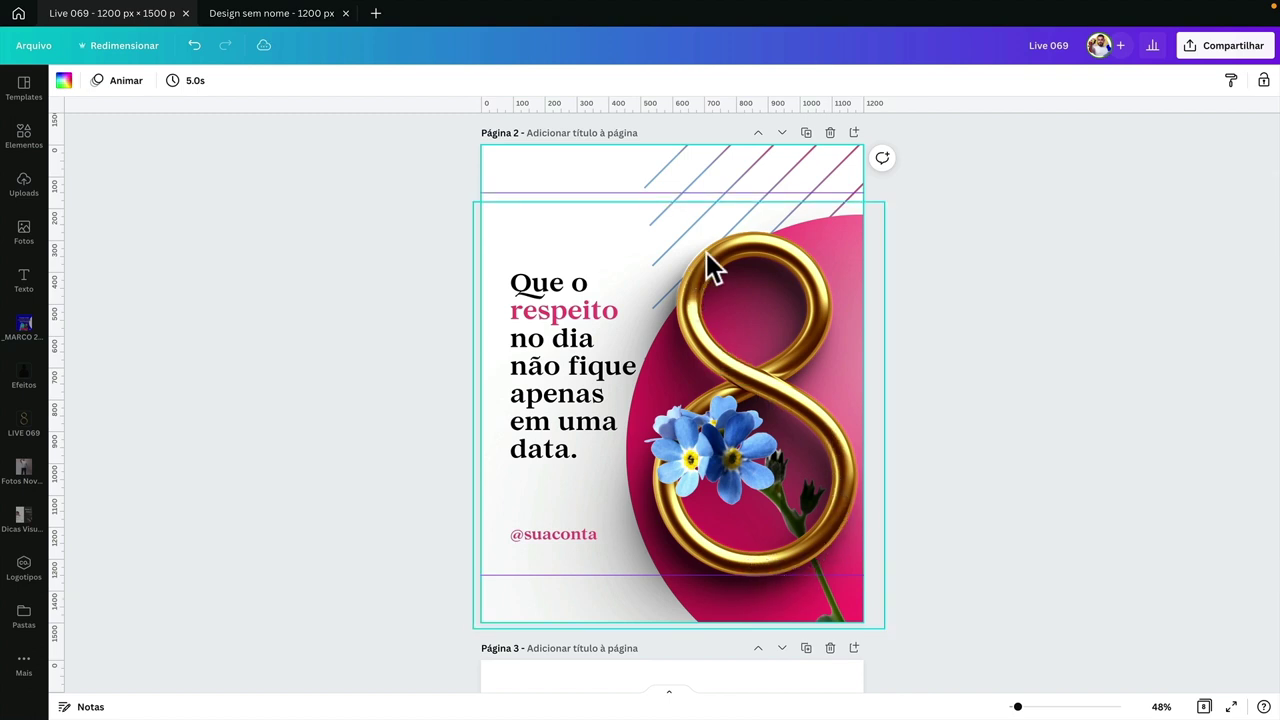
pyautogui.click(338, 471)
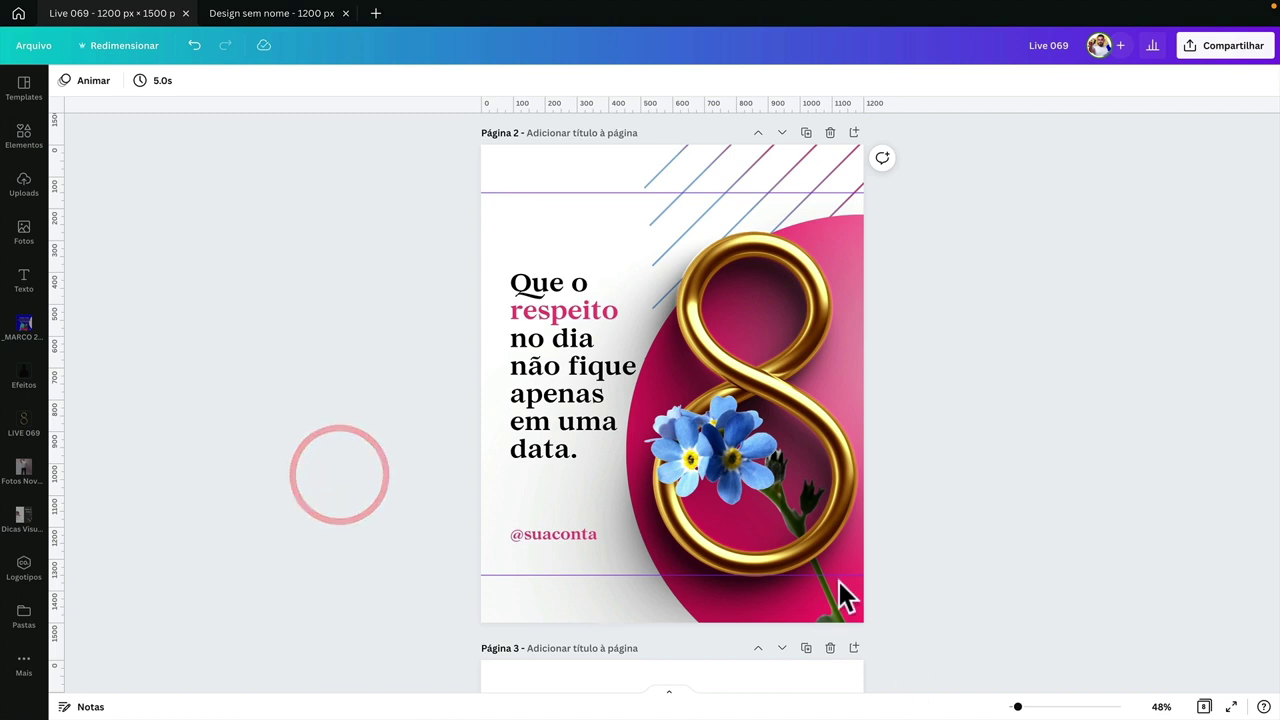
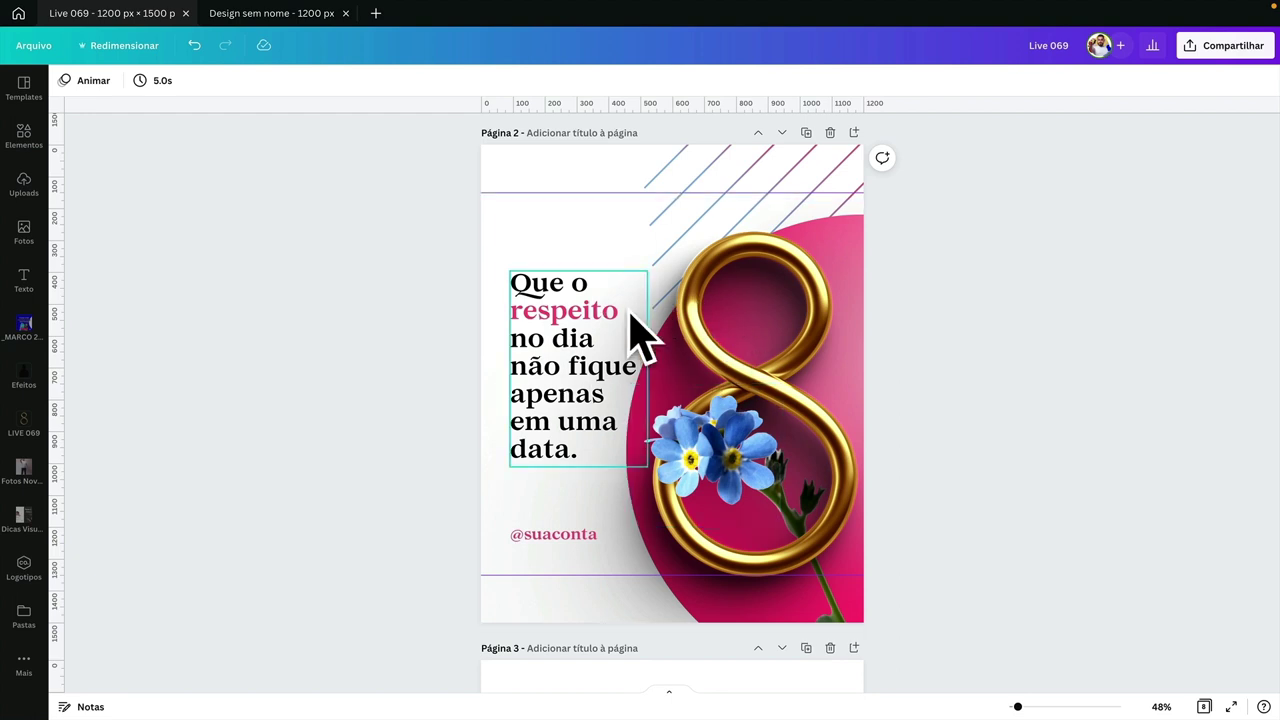
# - Switch to the blank 1200×1500 'Design sem nome' page and open the LIVE 069 image folder
pyautogui.click(272, 13)
pyautogui.moveTo(905, 175); pyautogui.dragTo(971, 243)
pyautogui.click(992, 568)
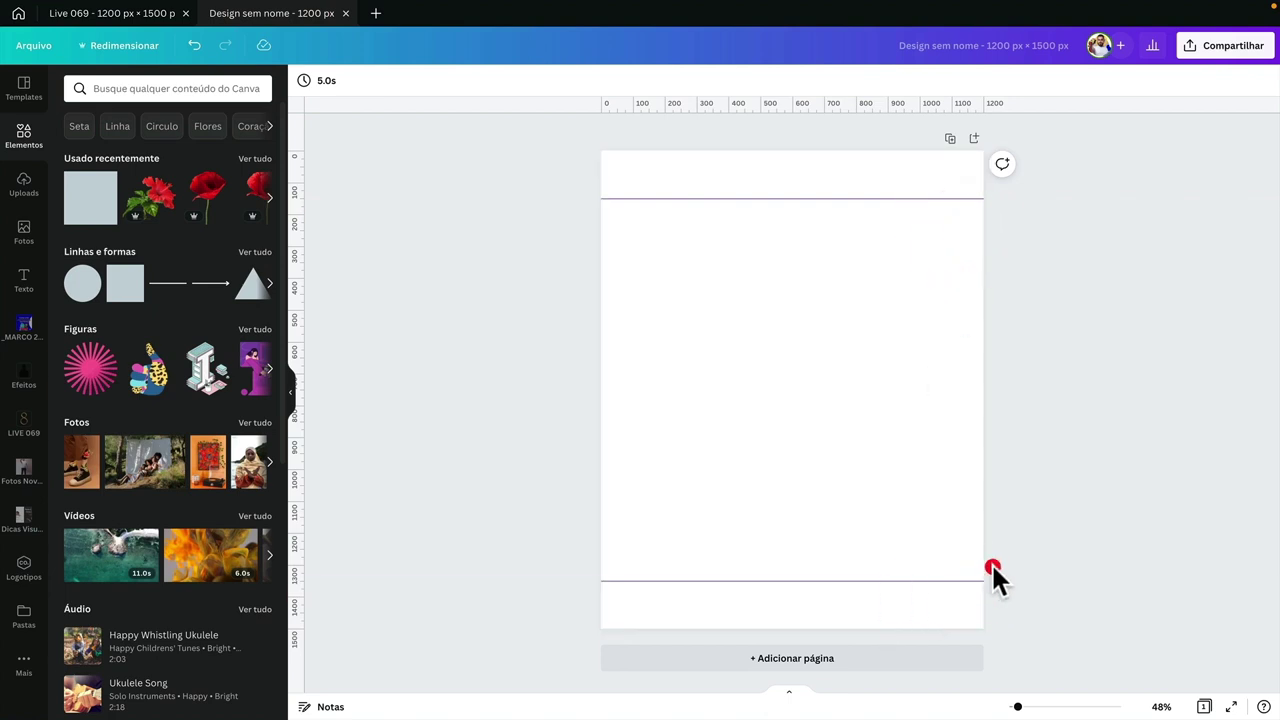
pyautogui.click(947, 522)
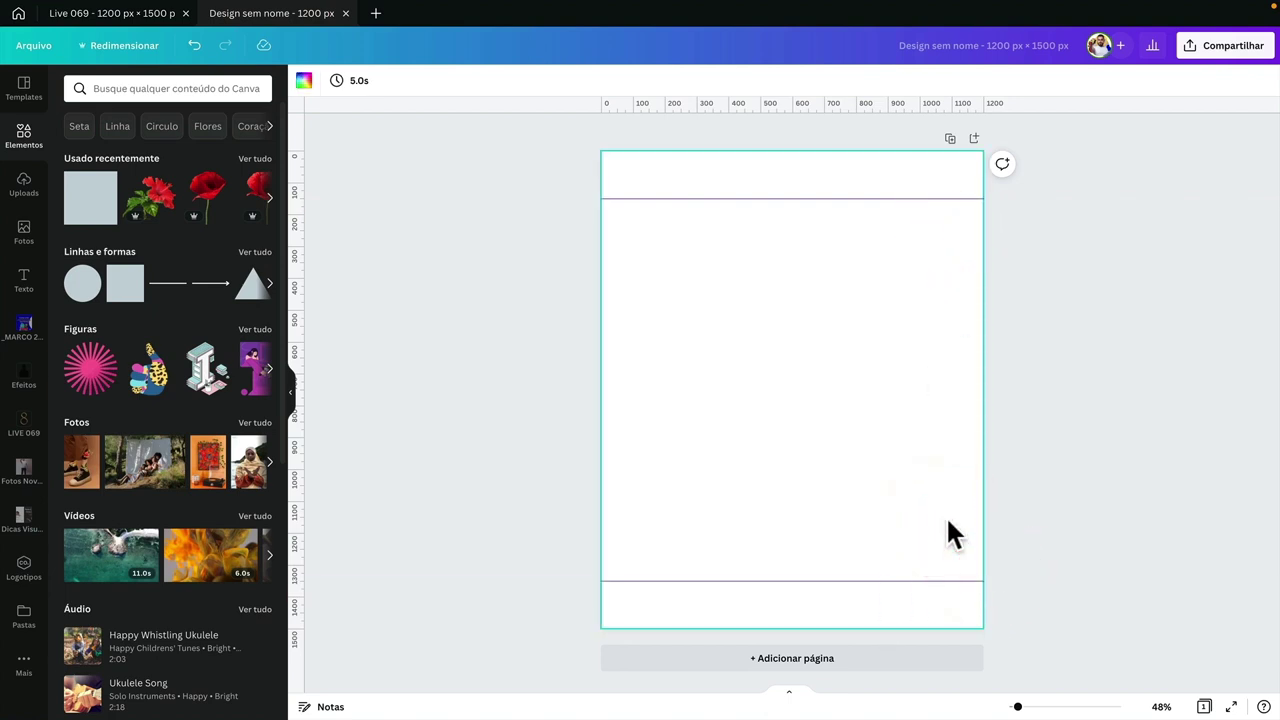
pyautogui.click(856, 494)
pyautogui.click(26, 440)
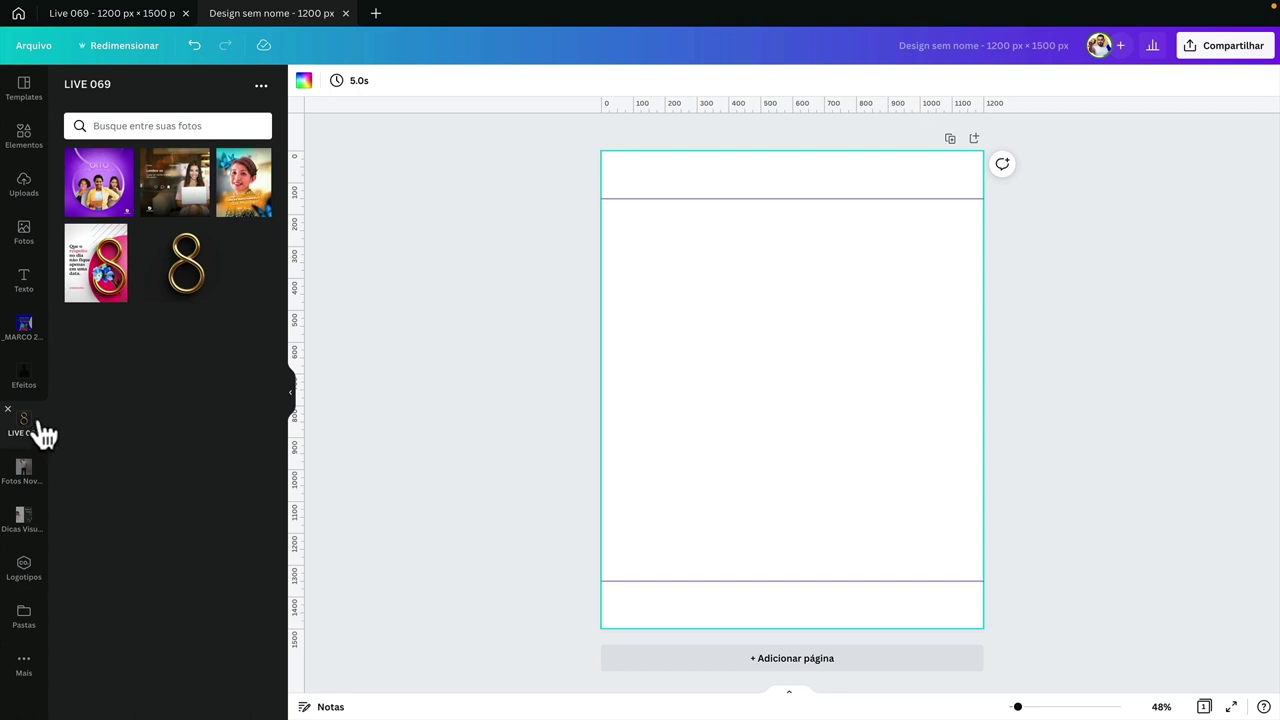
# - From the folders list, create a new folder named 'LIVE 069-02'
pyautogui.click(32, 612)
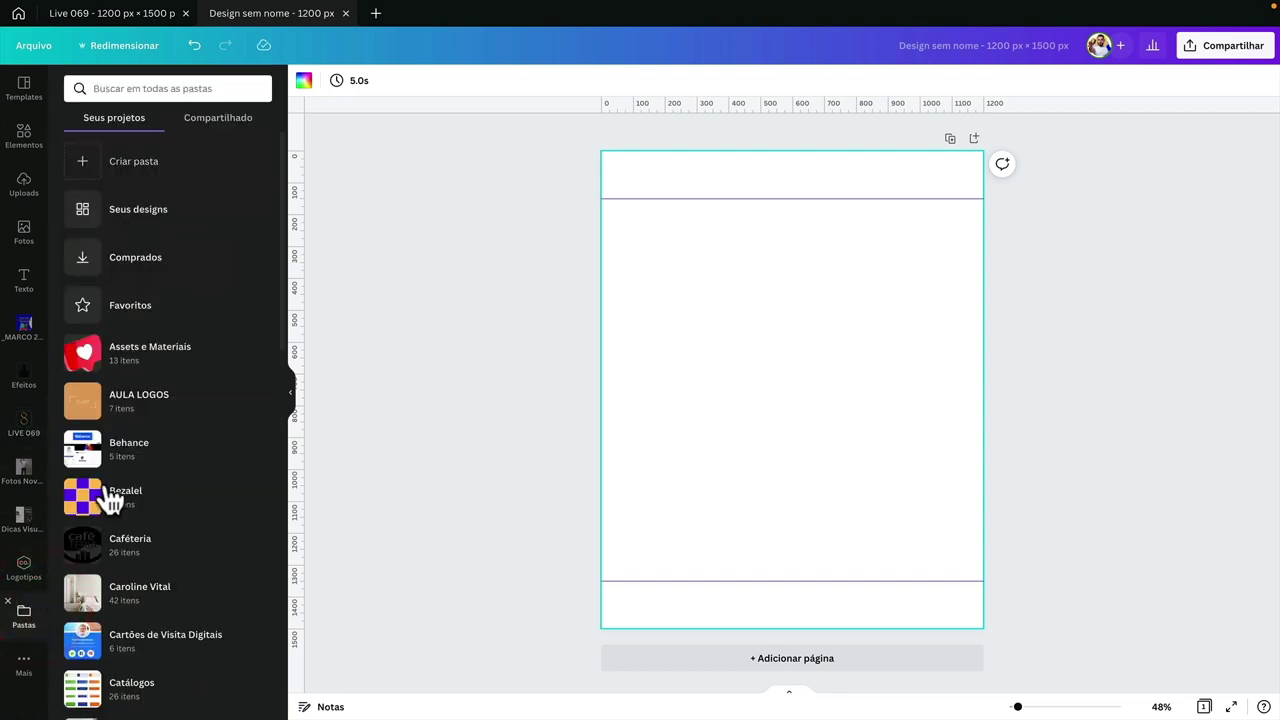
pyautogui.click(124, 170)
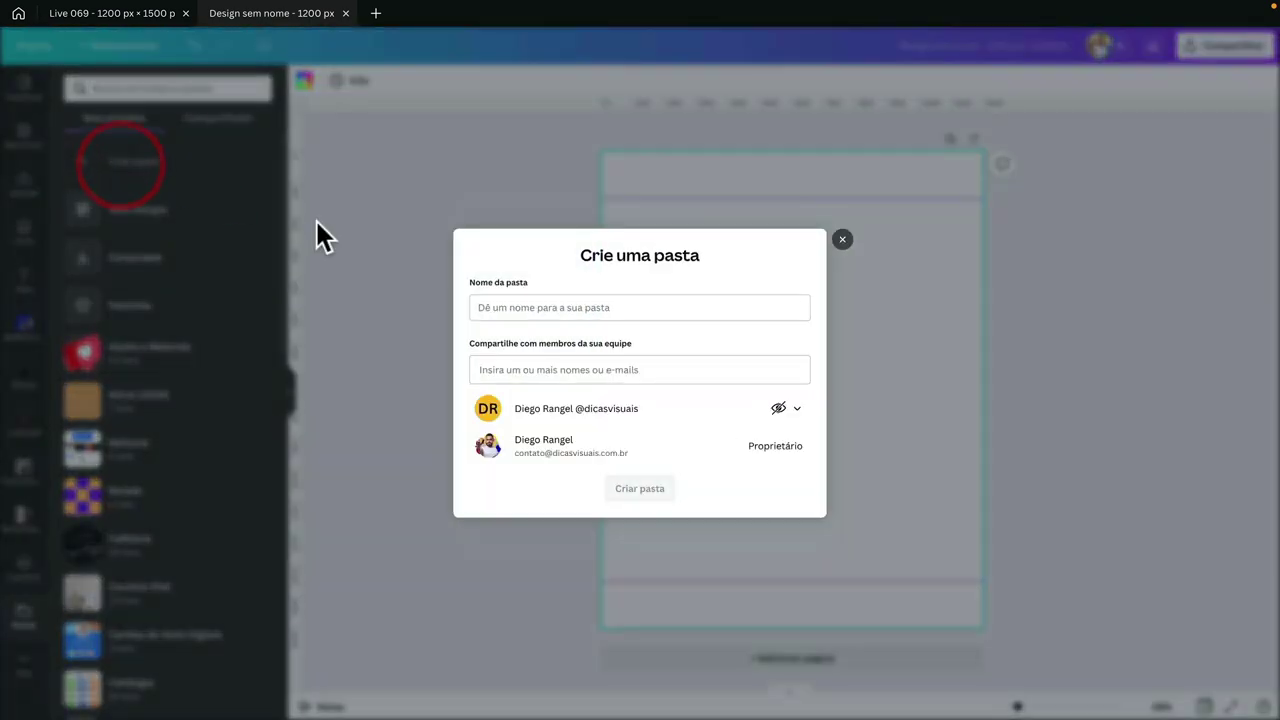
pyautogui.click(531, 307)
pyautogui.write('LIVE 069-2')
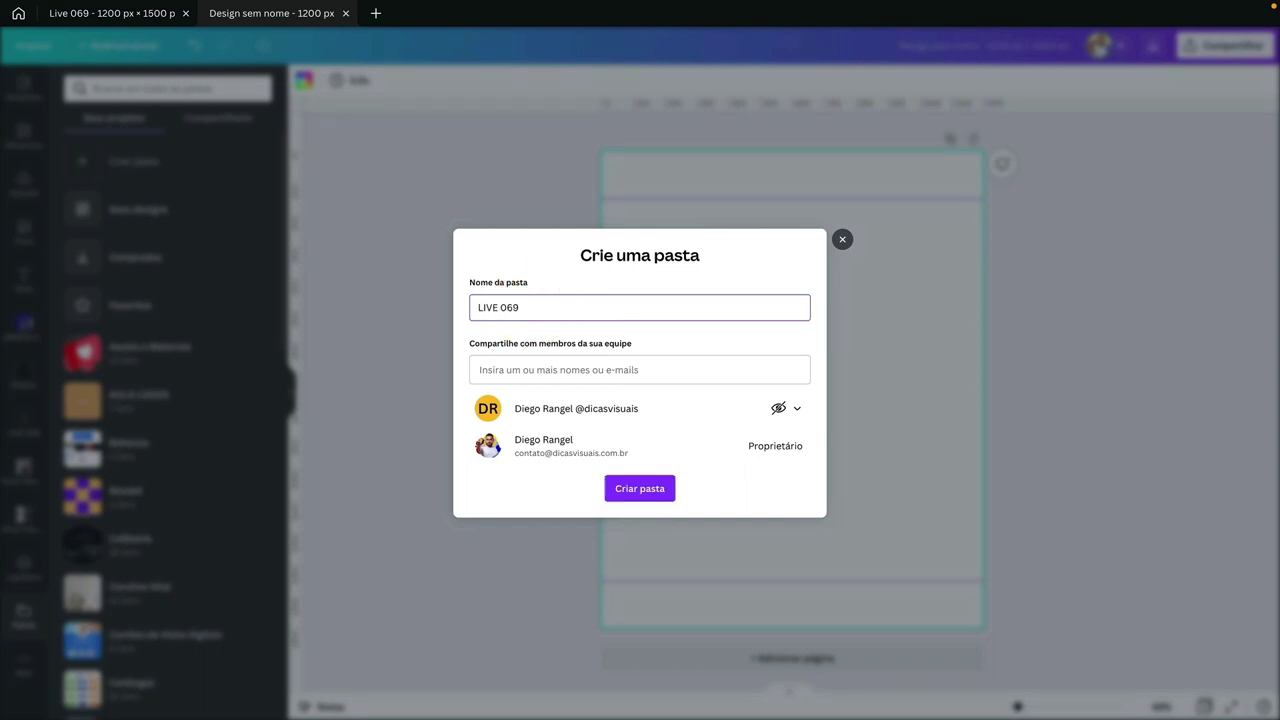
pyautogui.click(528, 306)
pyautogui.moveTo(528, 306); pyautogui.dragTo(563, 306)
pyautogui.write('DO DIEGO')
pyautogui.write('069-02')
pyautogui.click(637, 489)
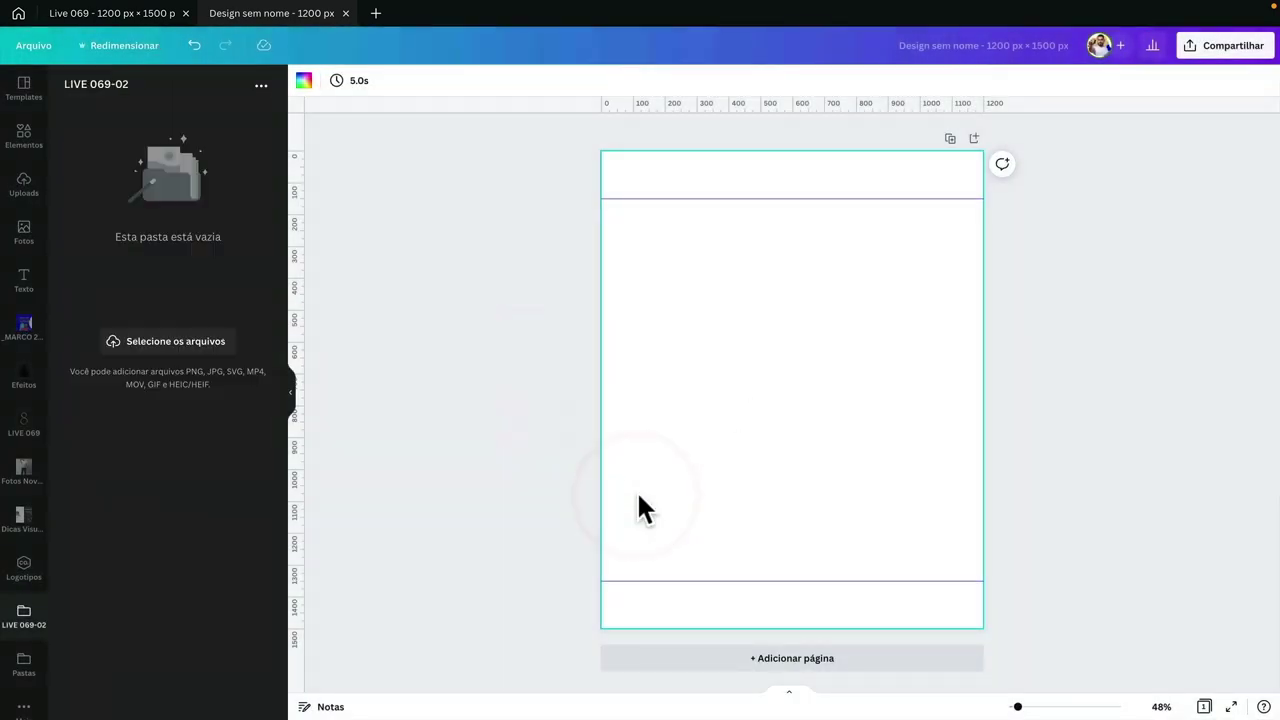
# - Upload numero 8 3d.png from the computer's _LIVES folder into the LIVE 069-02 folder
pyautogui.click(16, 424)
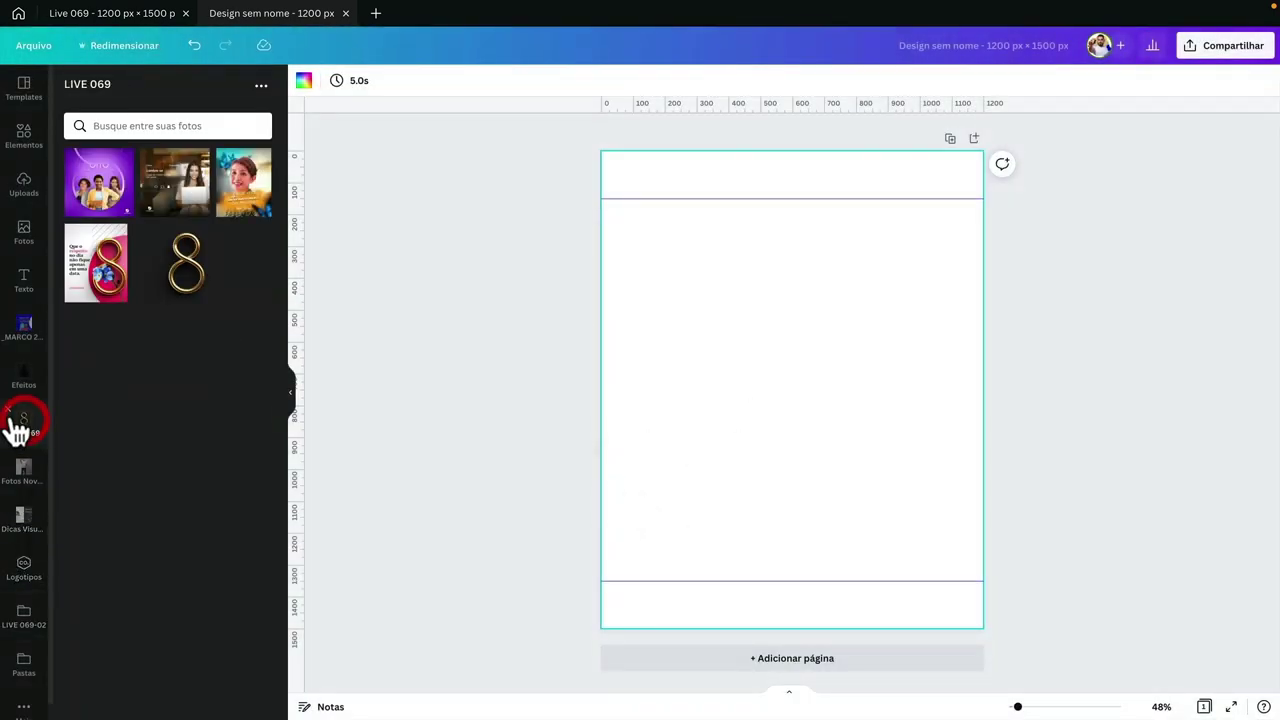
pyautogui.click(12, 415)
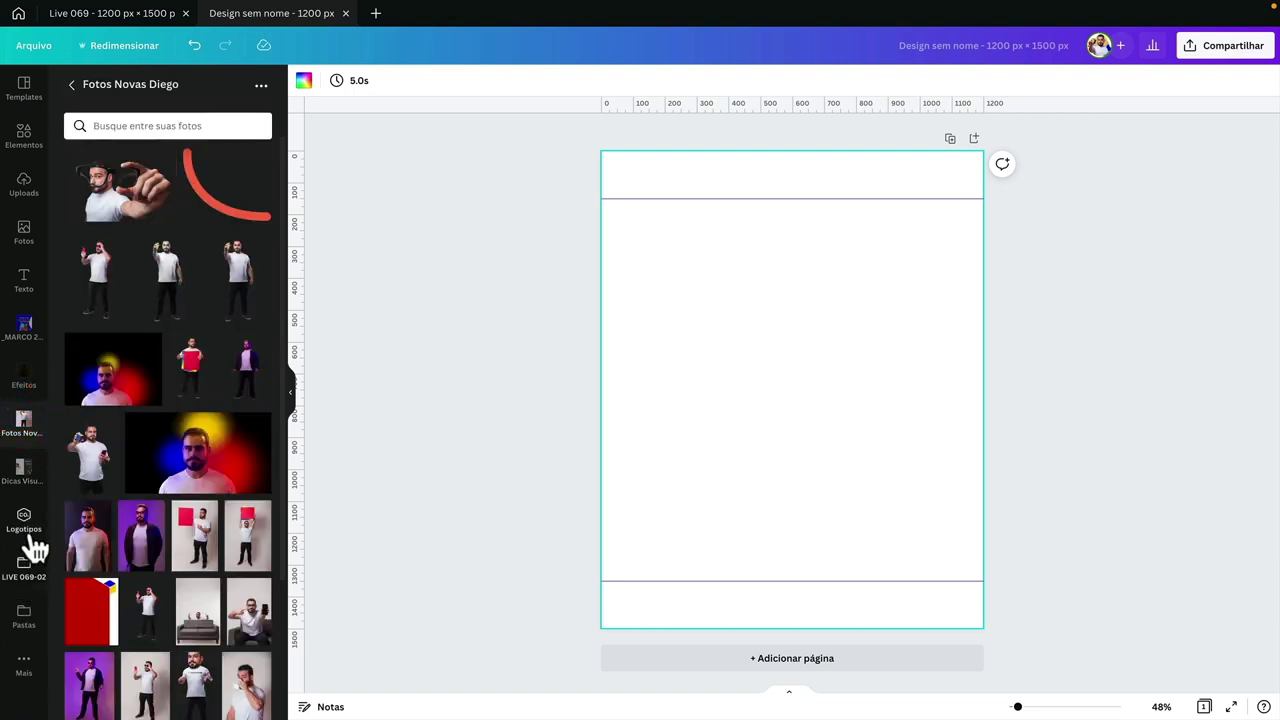
pyautogui.click(30, 535)
pyautogui.click(26, 572)
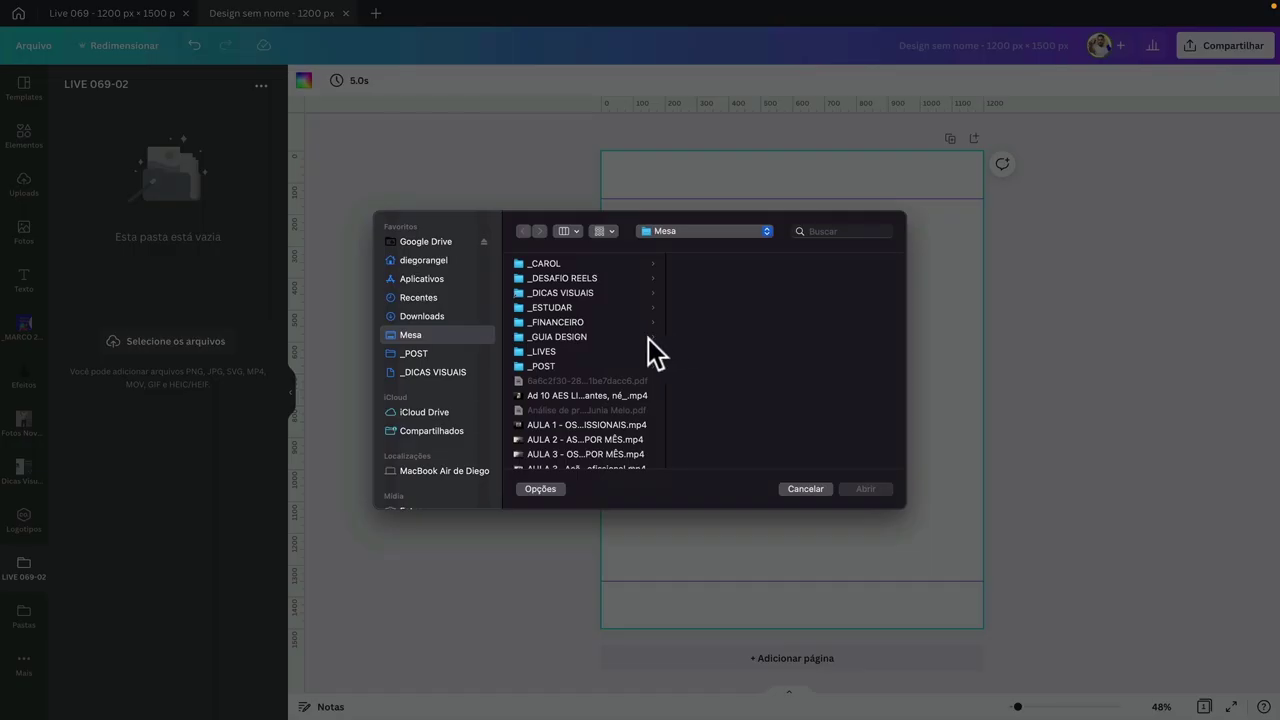
pyautogui.click(601, 350)
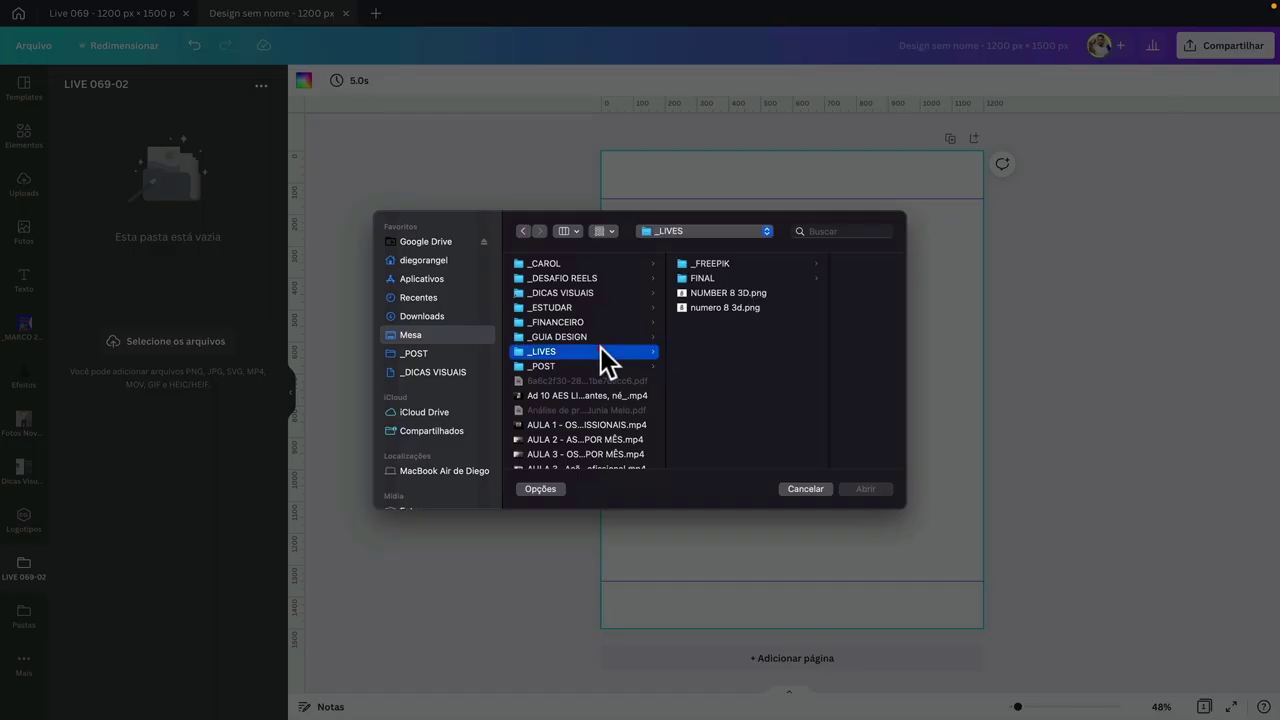
pyautogui.click(726, 307)
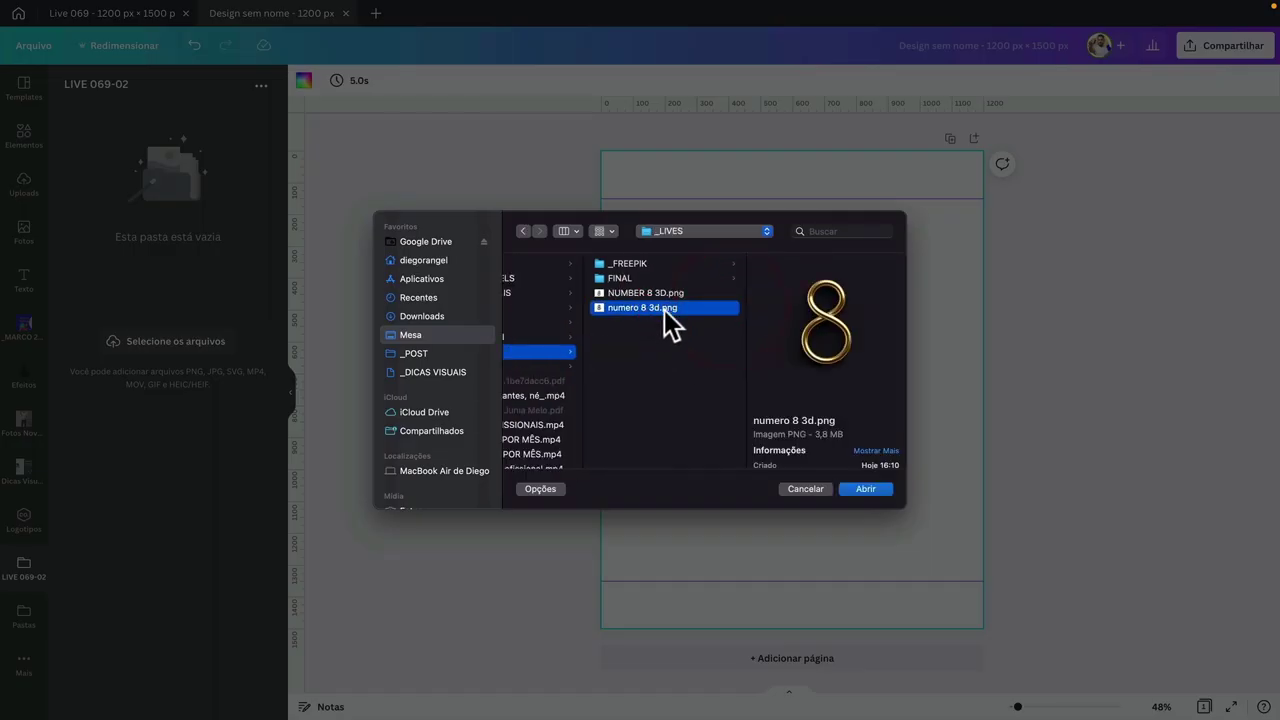
pyautogui.click(866, 489)
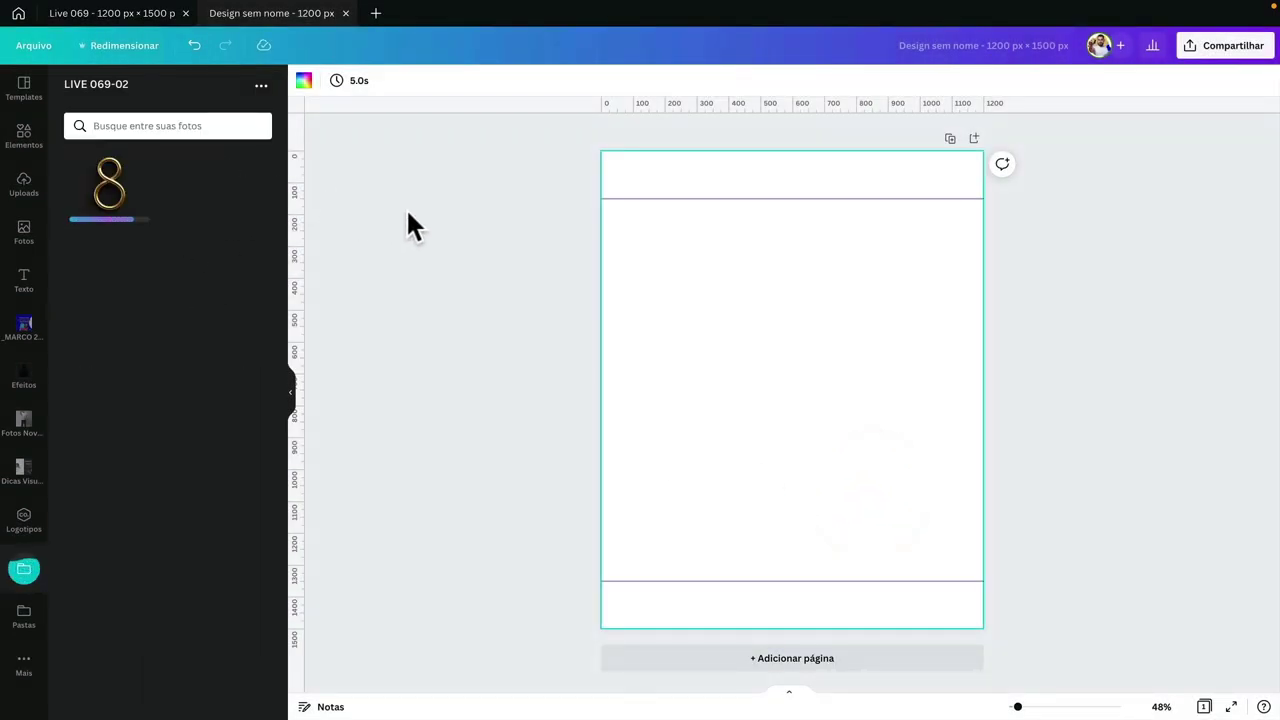
pyautogui.click(686, 283)
# - Add a red rectangle, shape it into a tall bar between the guides, and duplicate it to the right
pyautogui.hotkey('ctrl', 'v')
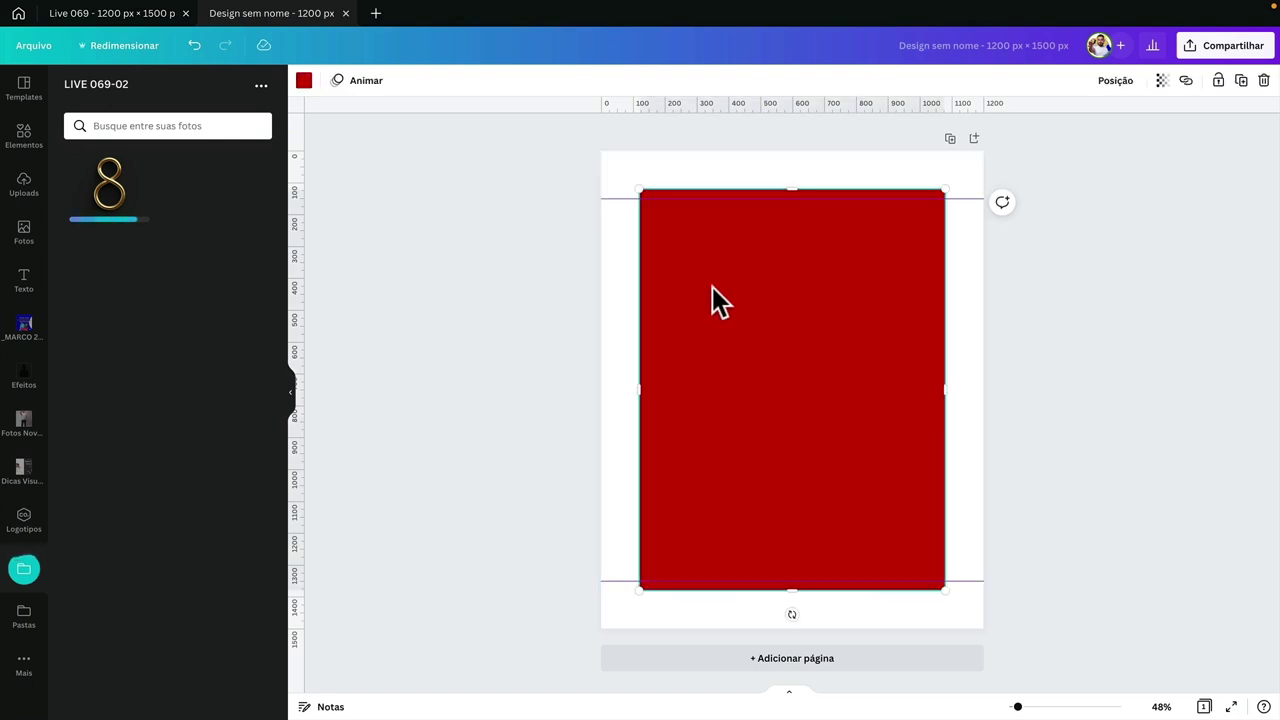
pyautogui.moveTo(945, 388); pyautogui.dragTo(694, 397)
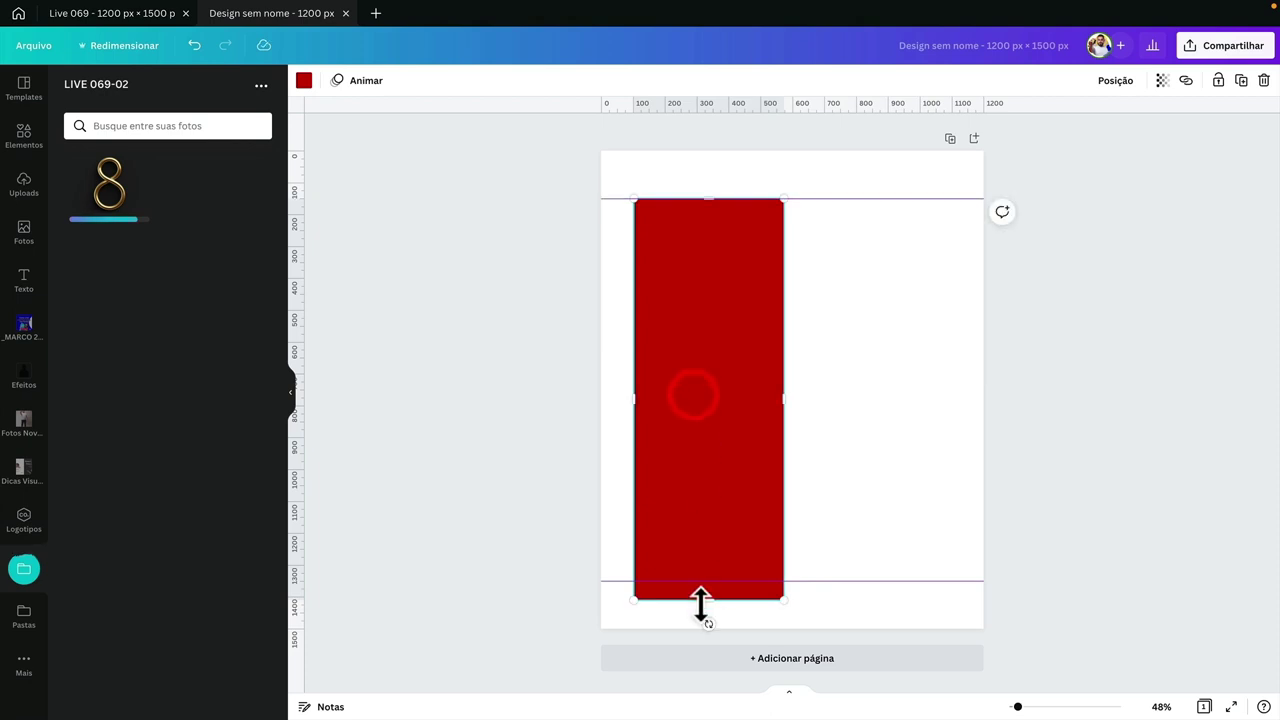
pyautogui.moveTo(702, 602); pyautogui.dragTo(708, 577)
pyautogui.hotkey('ctrl', 'd')
pyautogui.moveTo(705, 470); pyautogui.dragTo(877, 450)
# - Select the right and left red bars in turn, then switch to the Figma workspace
pyautogui.click(583, 447)
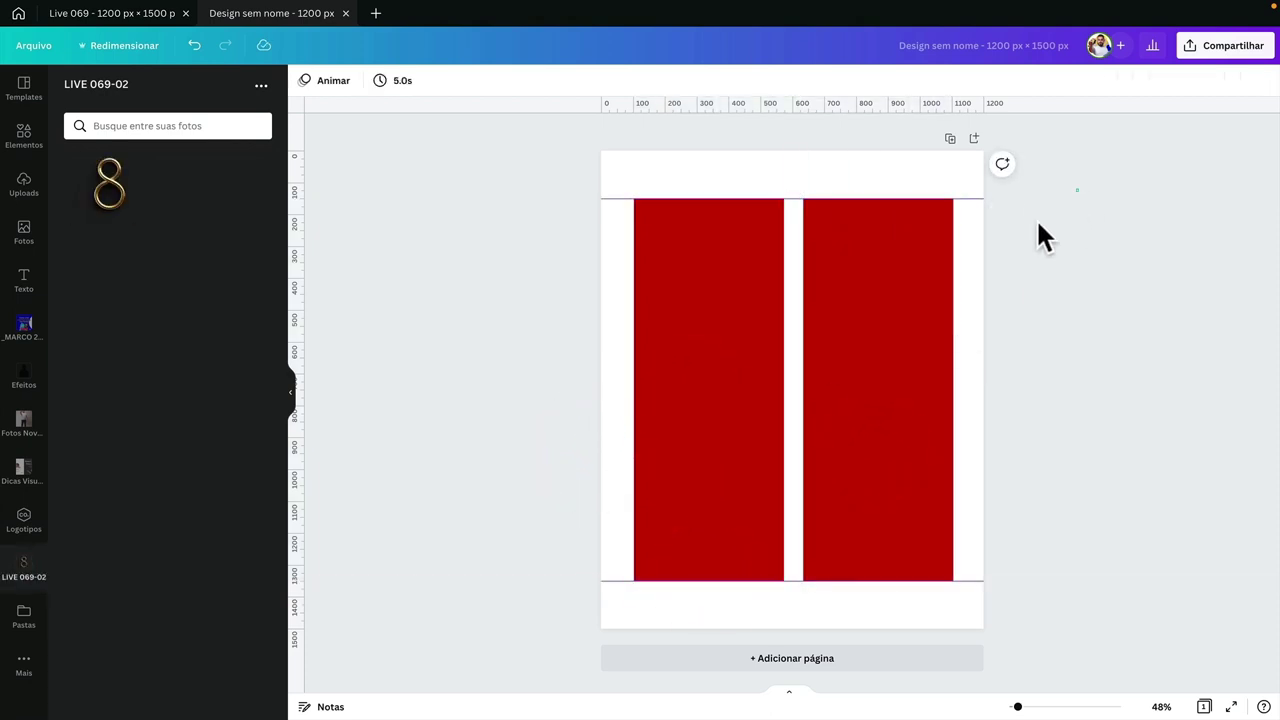
pyautogui.moveTo(1078, 189); pyautogui.dragTo(797, 625)
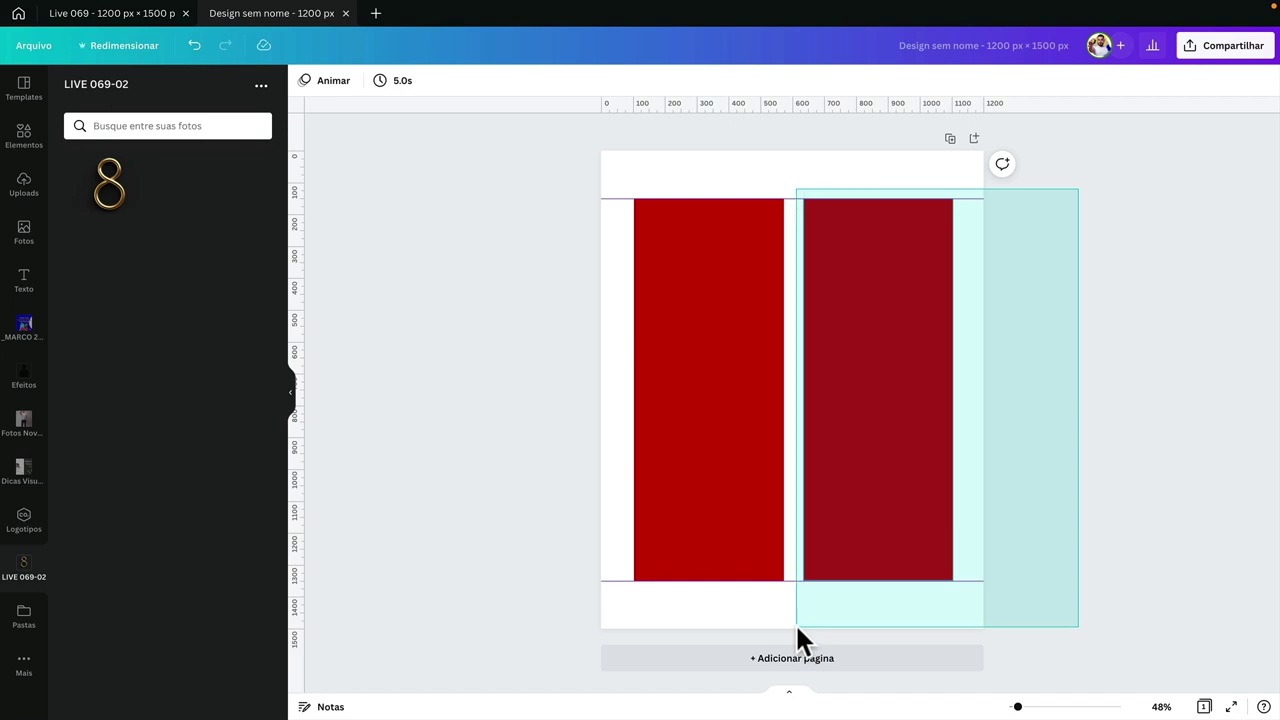
pyautogui.moveTo(795, 623); pyautogui.dragTo(797, 623)
pyautogui.click(549, 311)
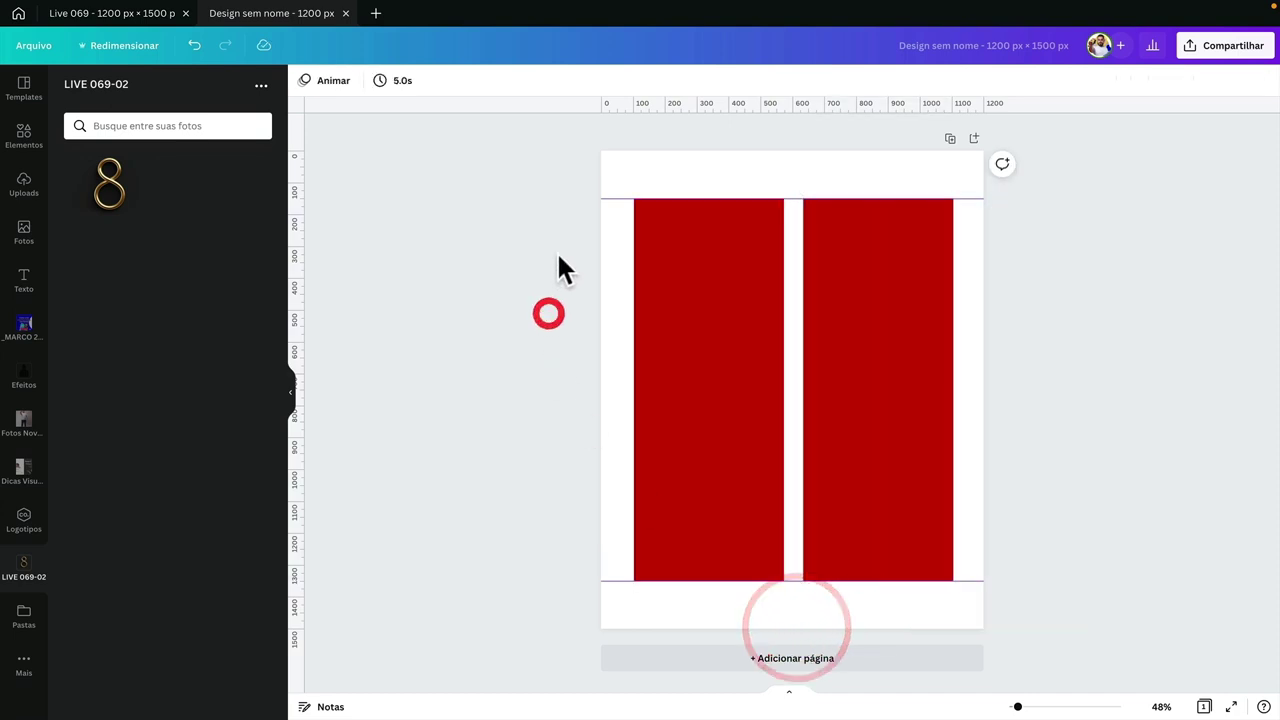
pyautogui.moveTo(557, 255); pyautogui.dragTo(742, 540)
pyautogui.click(540, 480)
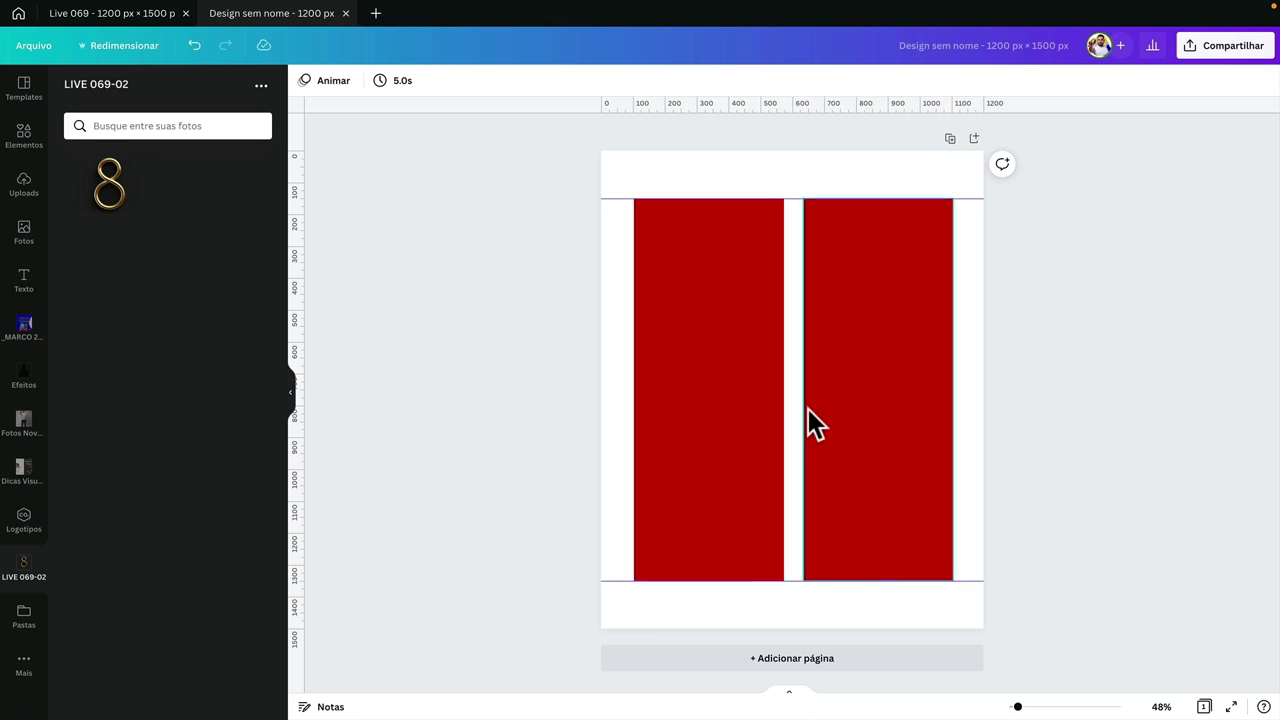
pyautogui.hotkey('ctrl', 'Left')
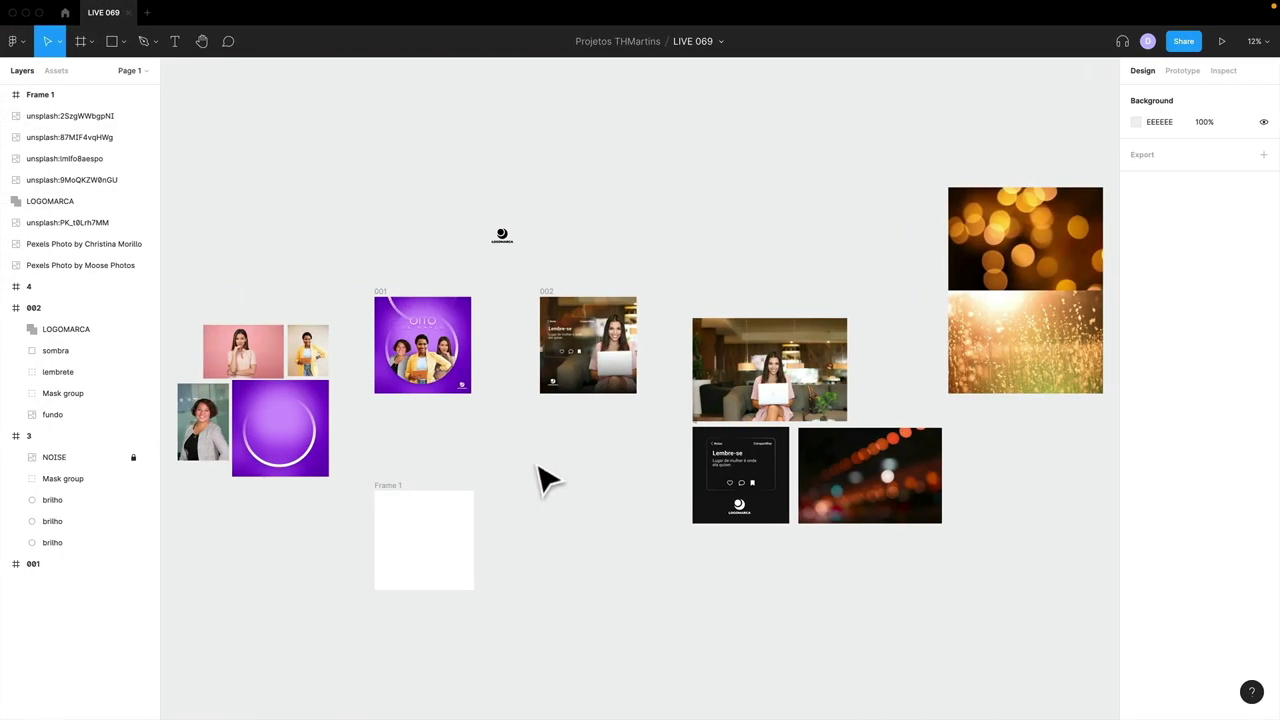
# - In Figma, draw a grey rectangle across frame 001 and duplicate it into three stacked blocks
pyautogui.moveTo(538, 468); pyautogui.dragTo(352, 274)
pyautogui.moveTo(310, 132); pyautogui.dragTo(786, 551)
pyautogui.press('r')
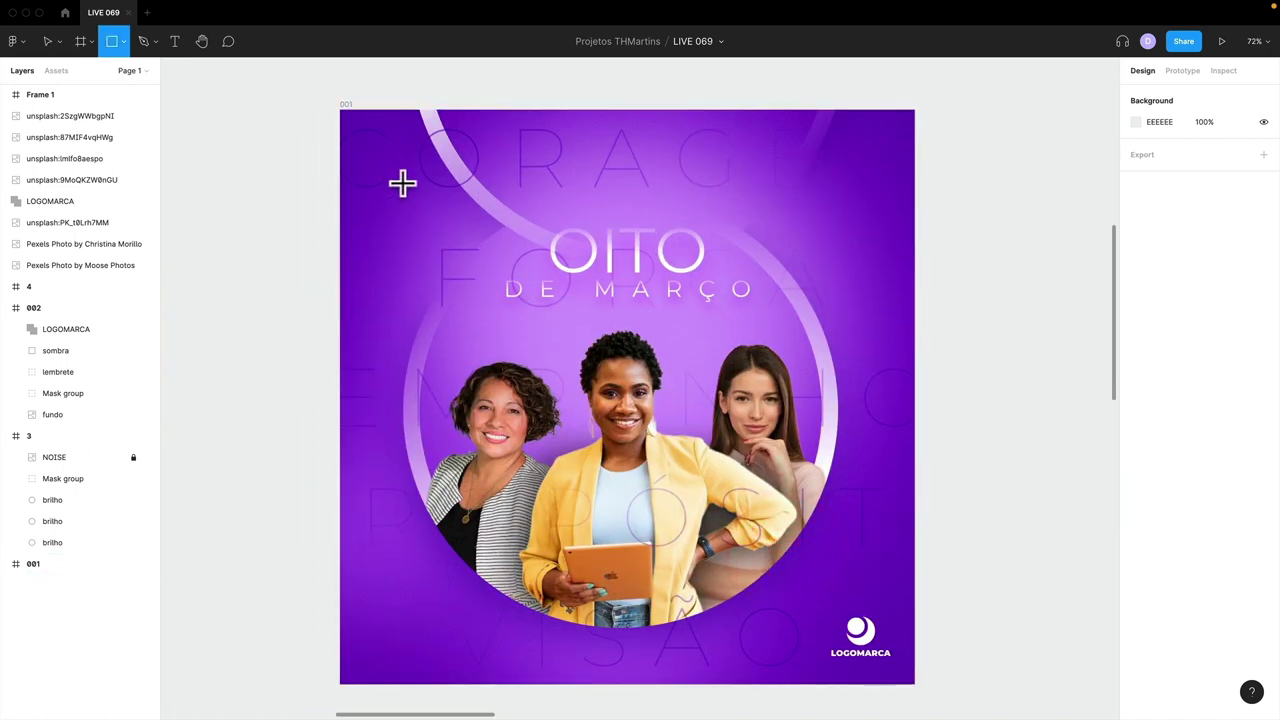
pyautogui.moveTo(388, 167); pyautogui.dragTo(850, 315)
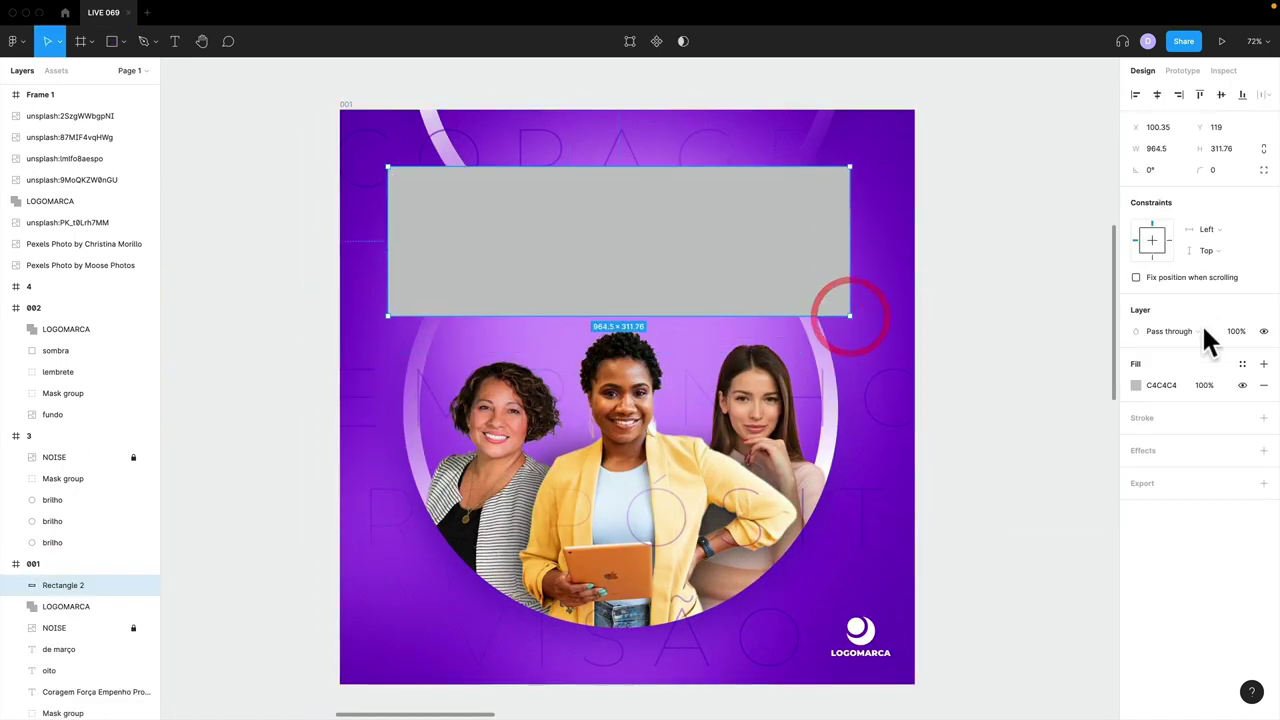
pyautogui.moveTo(715, 277); pyautogui.dragTo(703, 434)
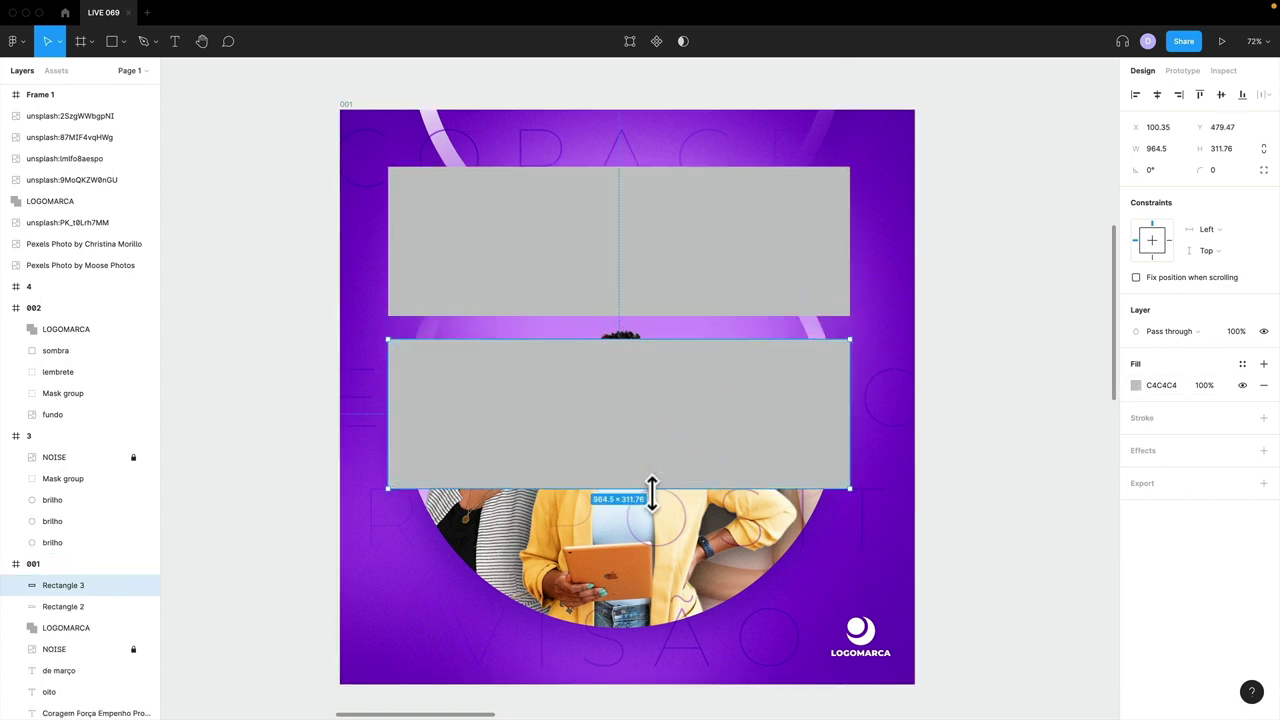
pyautogui.moveTo(651, 491); pyautogui.dragTo(657, 540)
pyautogui.moveTo(676, 455); pyautogui.dragTo(727, 598)
pyautogui.scroll(-1, 727, 598)
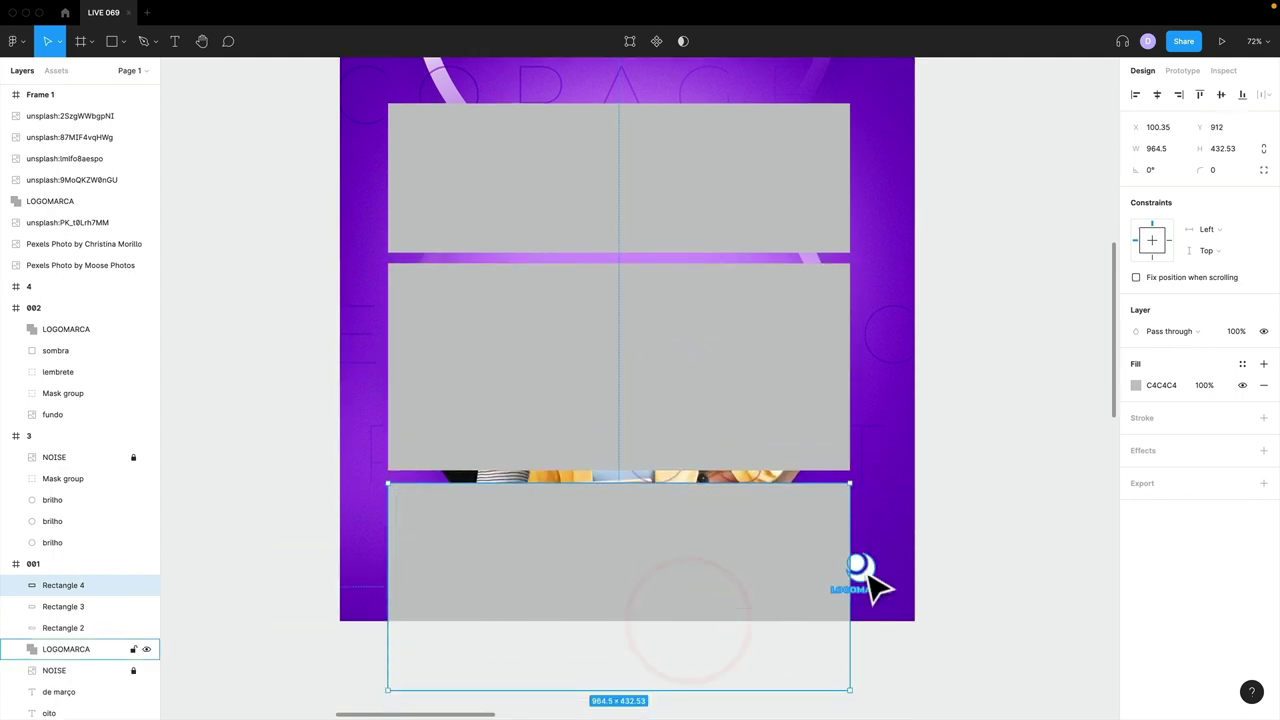
pyautogui.moveTo(704, 687); pyautogui.dragTo(706, 584)
pyautogui.scroll(1, 720, 480)
# - Select the three grey rectangles, delete them, then undo the deletion
pyautogui.keyDown('shift'); pyautogui.click(631, 366); pyautogui.keyUp('shift')
pyautogui.keyDown('shift'); pyautogui.click(631, 214); pyautogui.keyUp('shift')
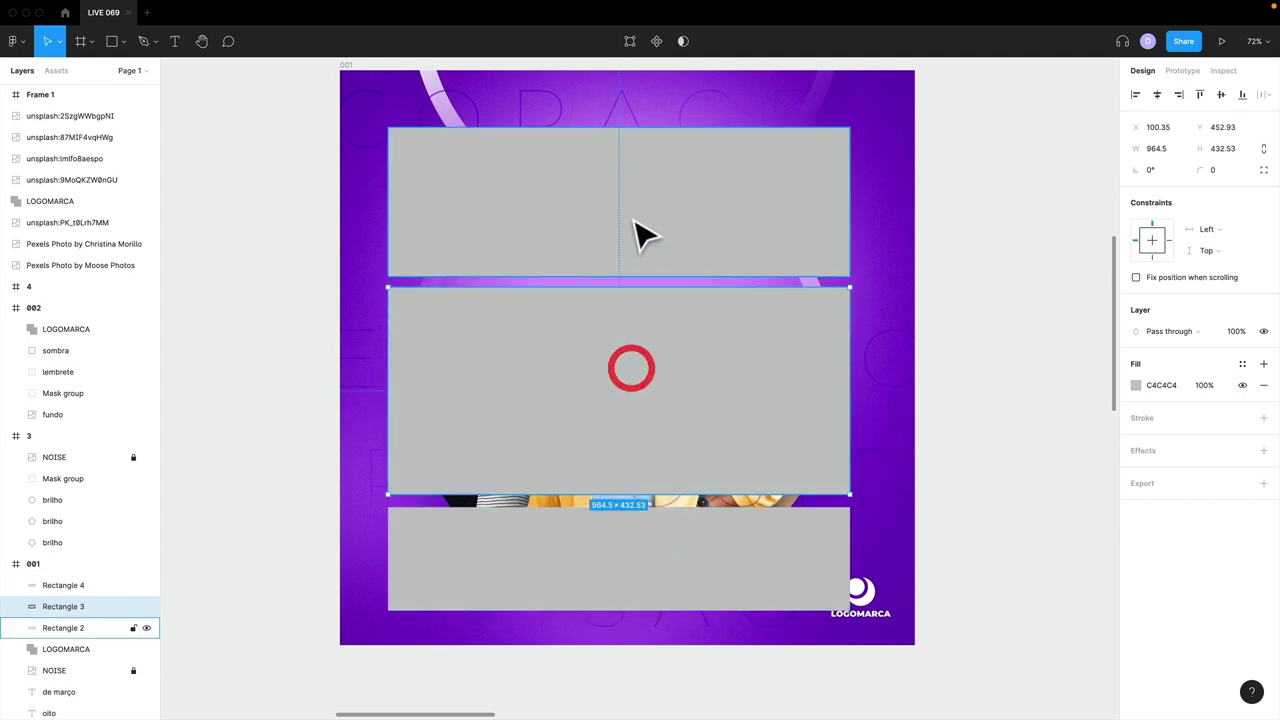
pyautogui.press('Delete')
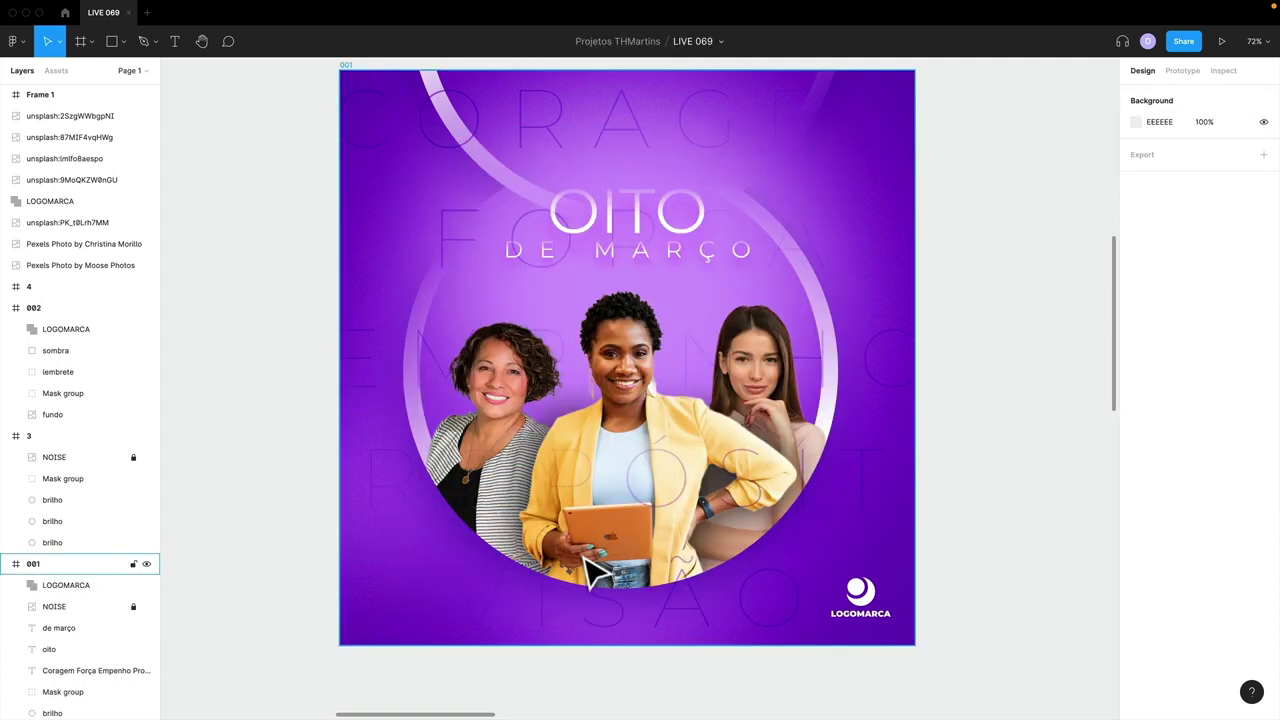
pyautogui.press('super+z')
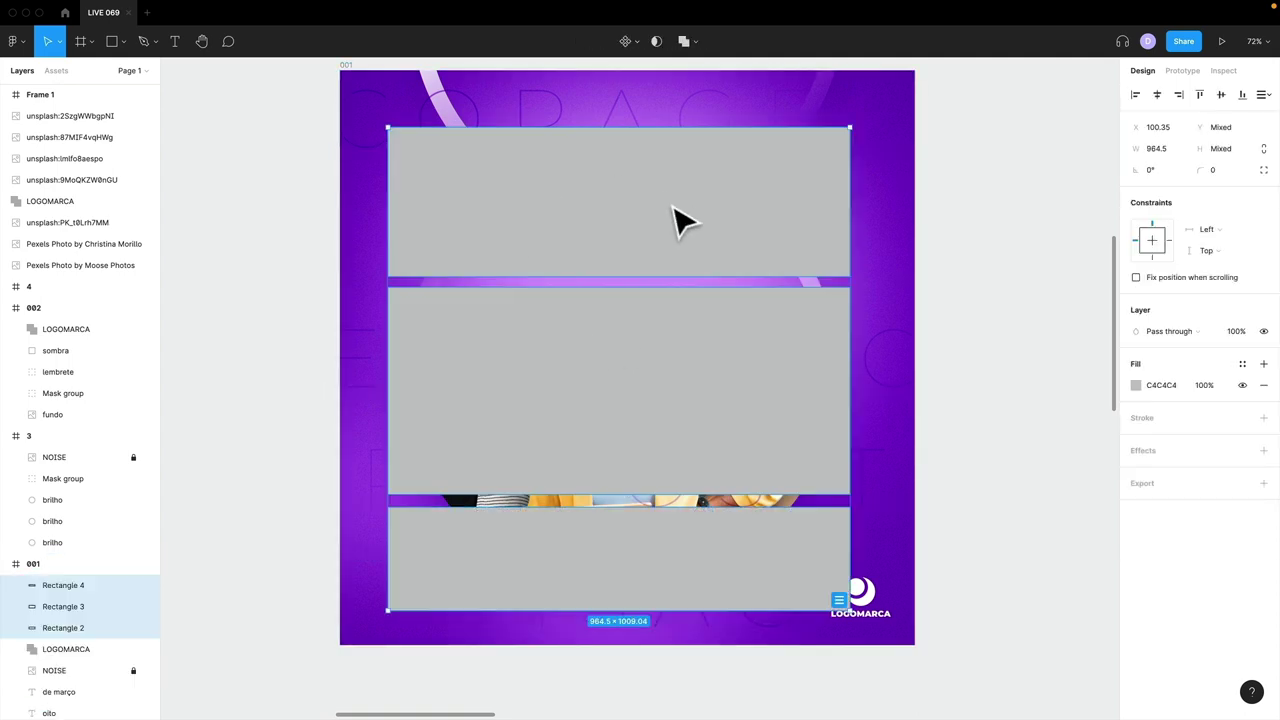
# - Select the top, middle and bottom grey rectangles one by one
pyautogui.click(589, 214)
pyautogui.click(316, 250)
pyautogui.click(497, 224)
pyautogui.click(506, 357)
pyautogui.click(515, 578)
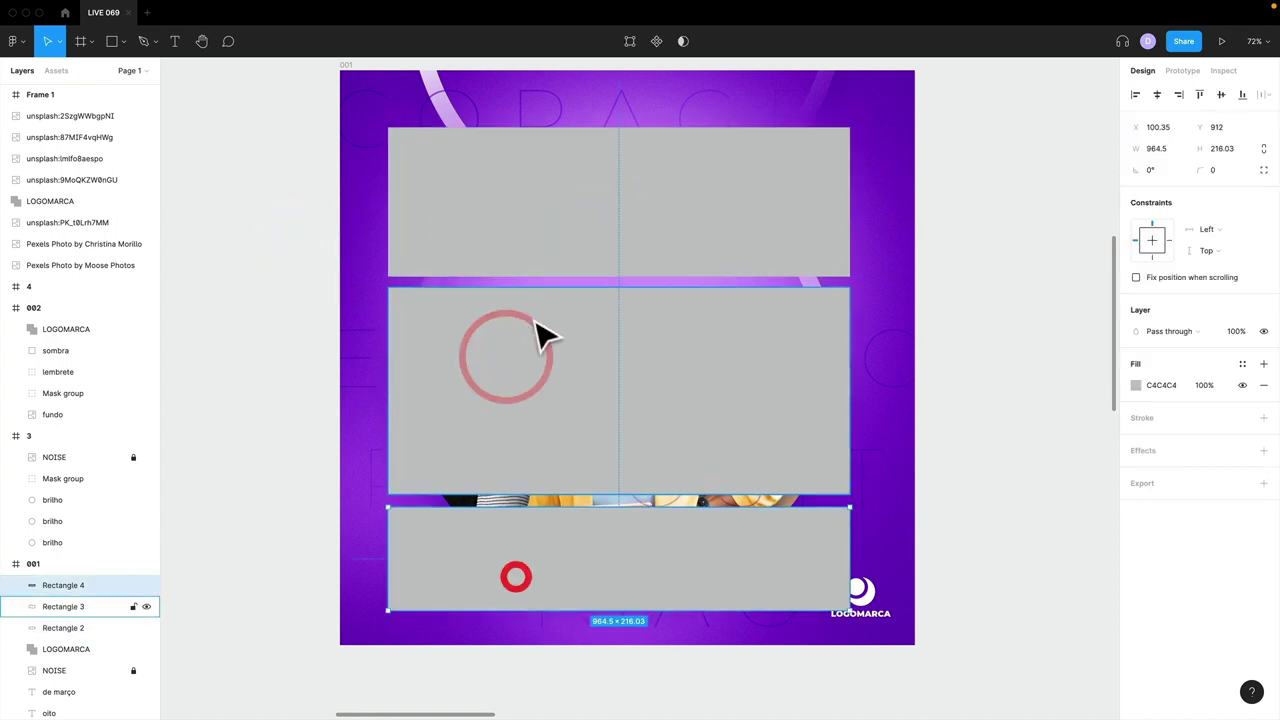
pyautogui.click(529, 290)
pyautogui.click(535, 224)
pyautogui.click(560, 452)
pyautogui.click(551, 540)
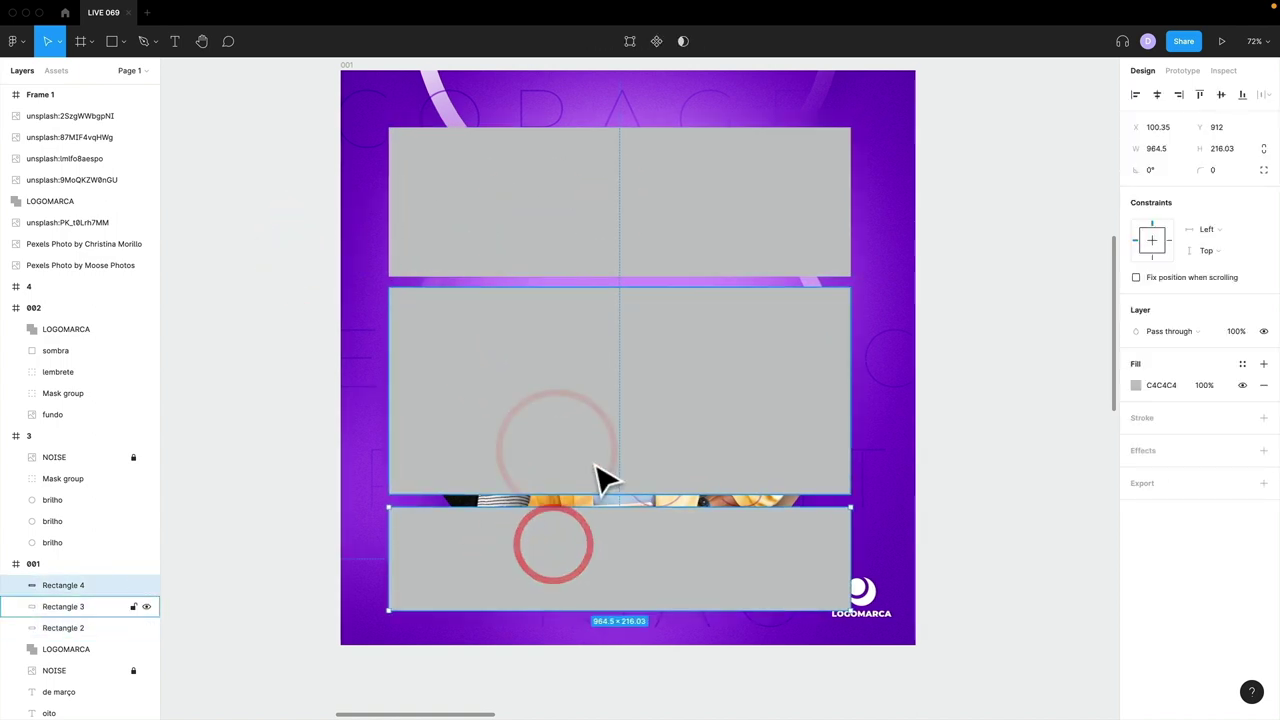
# - Switch to Canva to select the left and right red bars, then return to Figma
pyautogui.press('super+Tab')
pyautogui.click(706, 364)
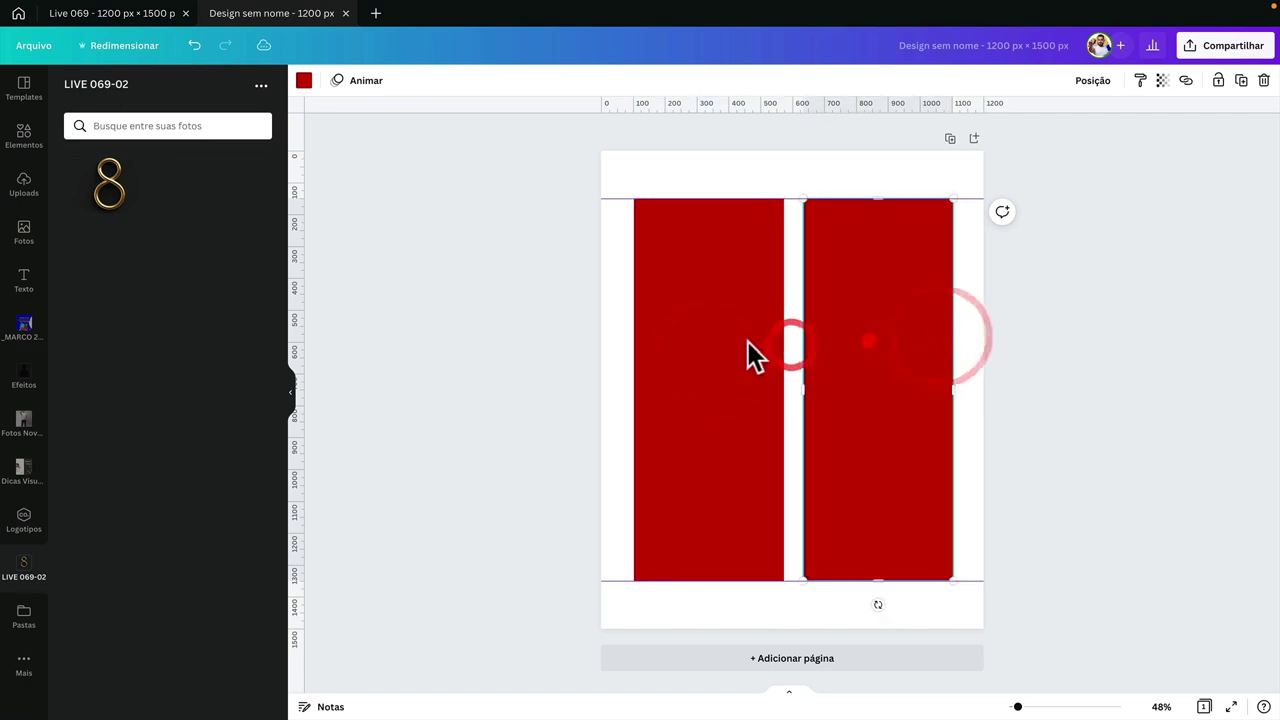
pyautogui.click(866, 336)
pyautogui.press('super+Tab')
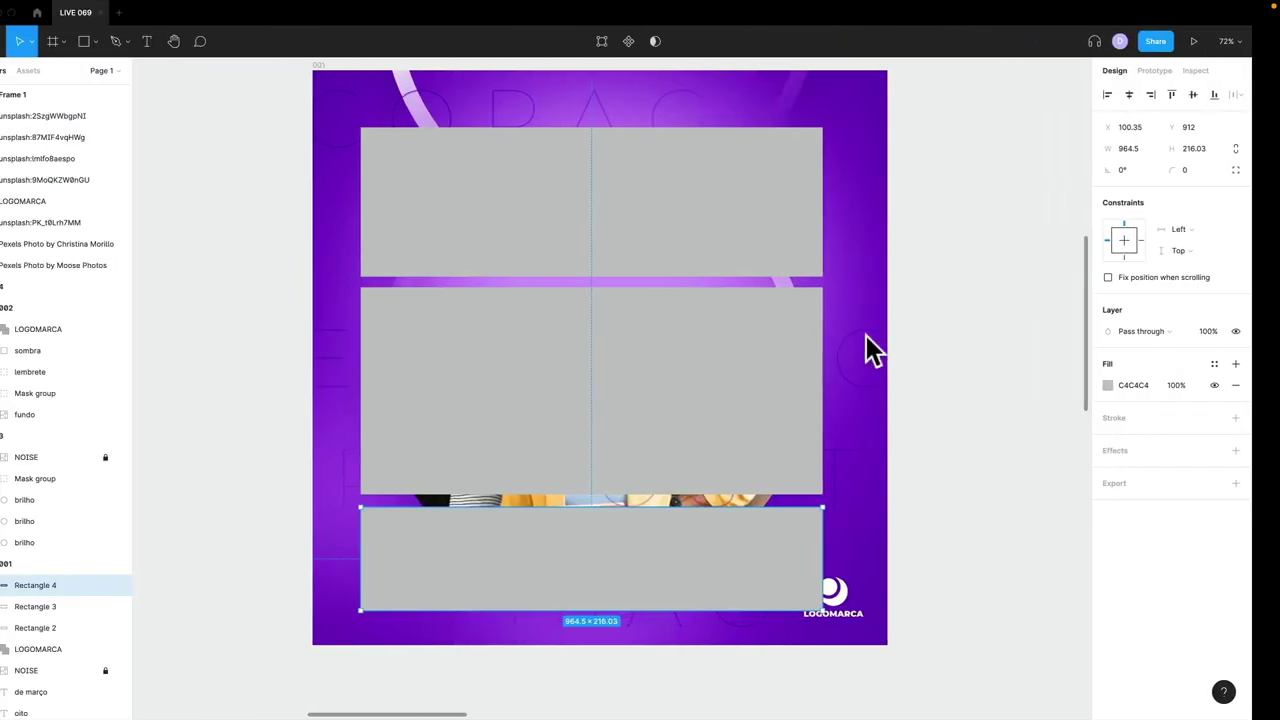
pyautogui.press('super+Tab')
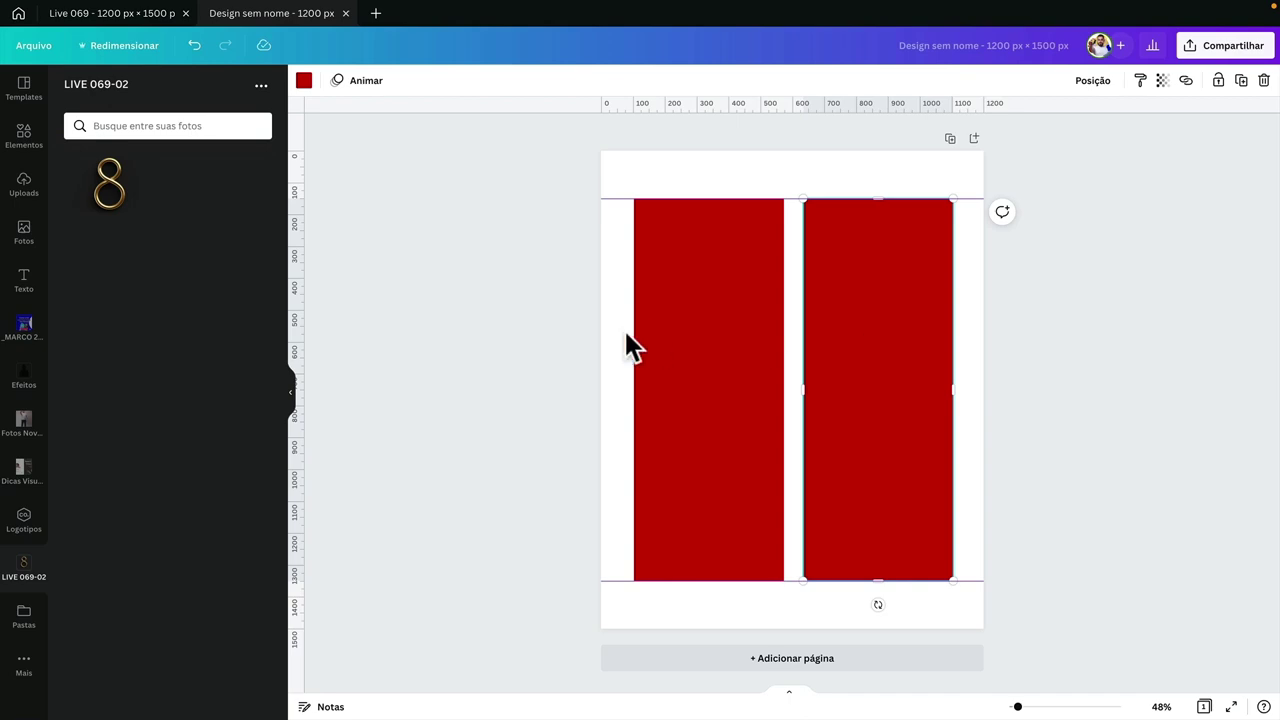
pyautogui.press('super+Tab')
# - Delete the top, middle and bottom grey placeholder rectangles in Figma
pyautogui.click(540, 232)
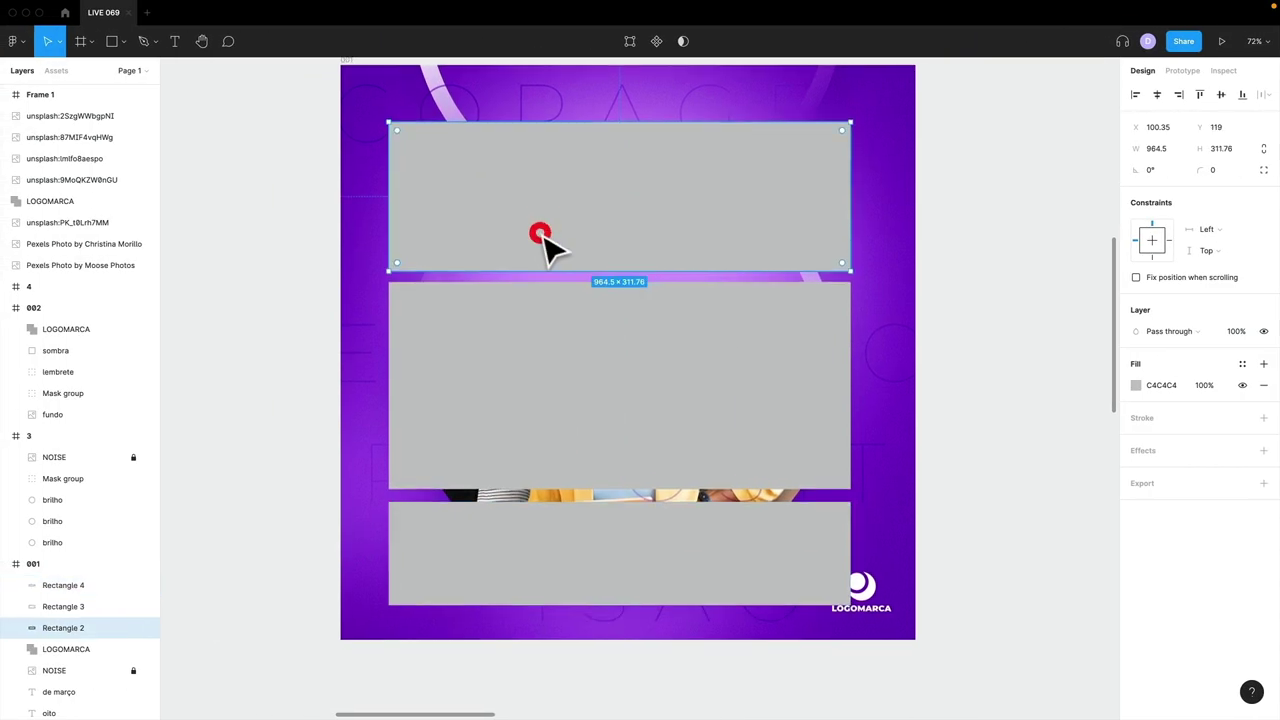
pyautogui.press('Delete')
pyautogui.click(566, 351)
pyautogui.press('Delete')
pyautogui.click(551, 537)
pyautogui.press('Delete')
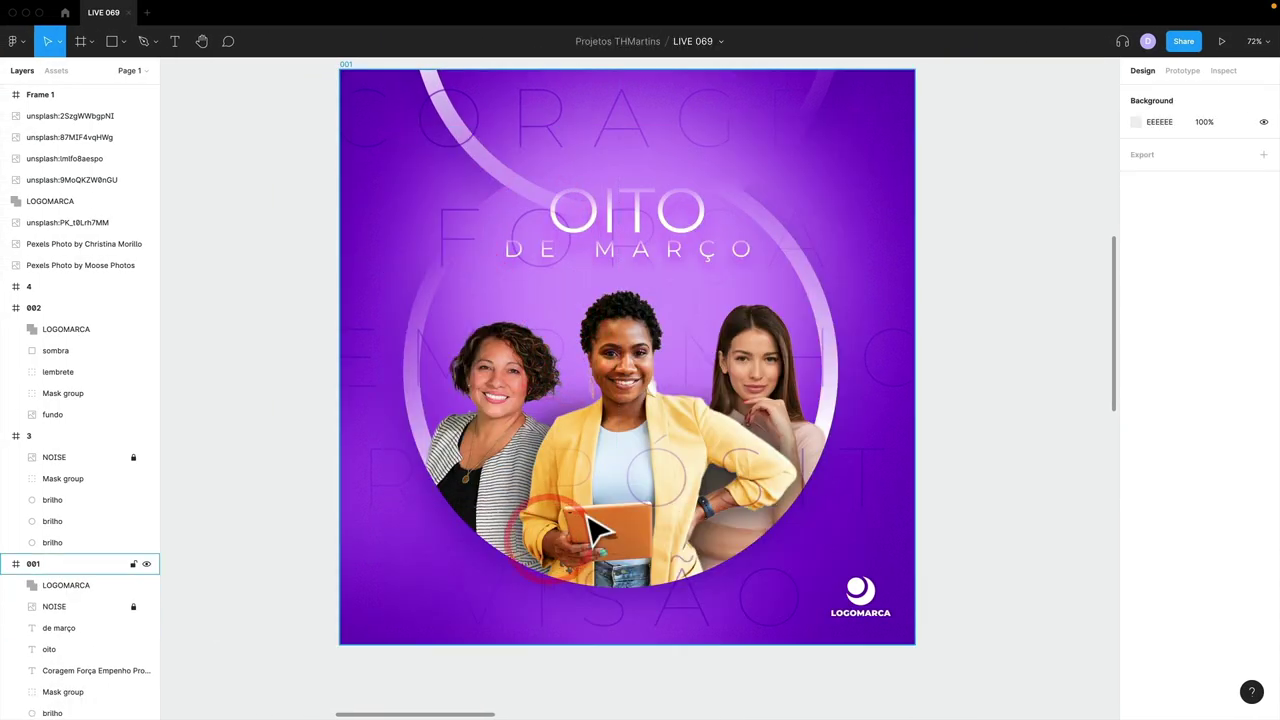
# - In Canva, delete the left red bar, leaving the right one selected
pyautogui.press('super+Tab')
pyautogui.click(680, 462)
pyautogui.press('Delete')
pyautogui.click(851, 415)
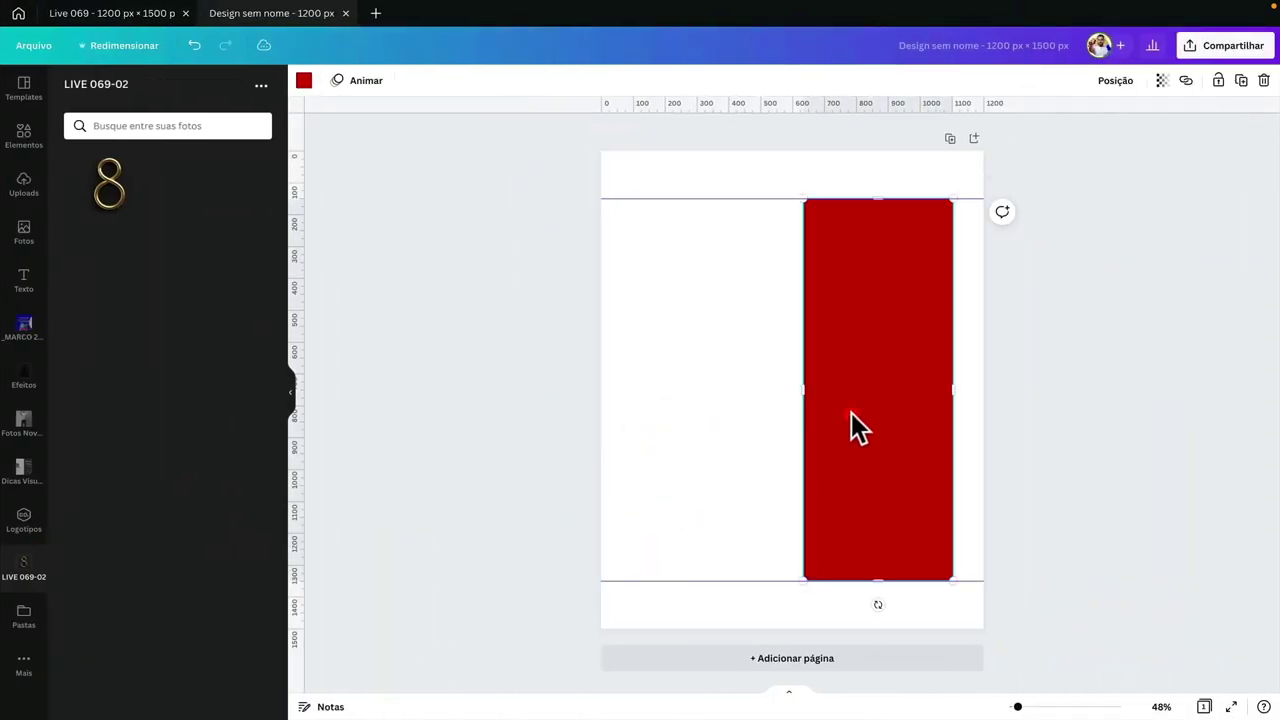
# - Replace the last red bar with the gold 8, enlarged and snapped to the page top on the right
pyautogui.press('Delete')
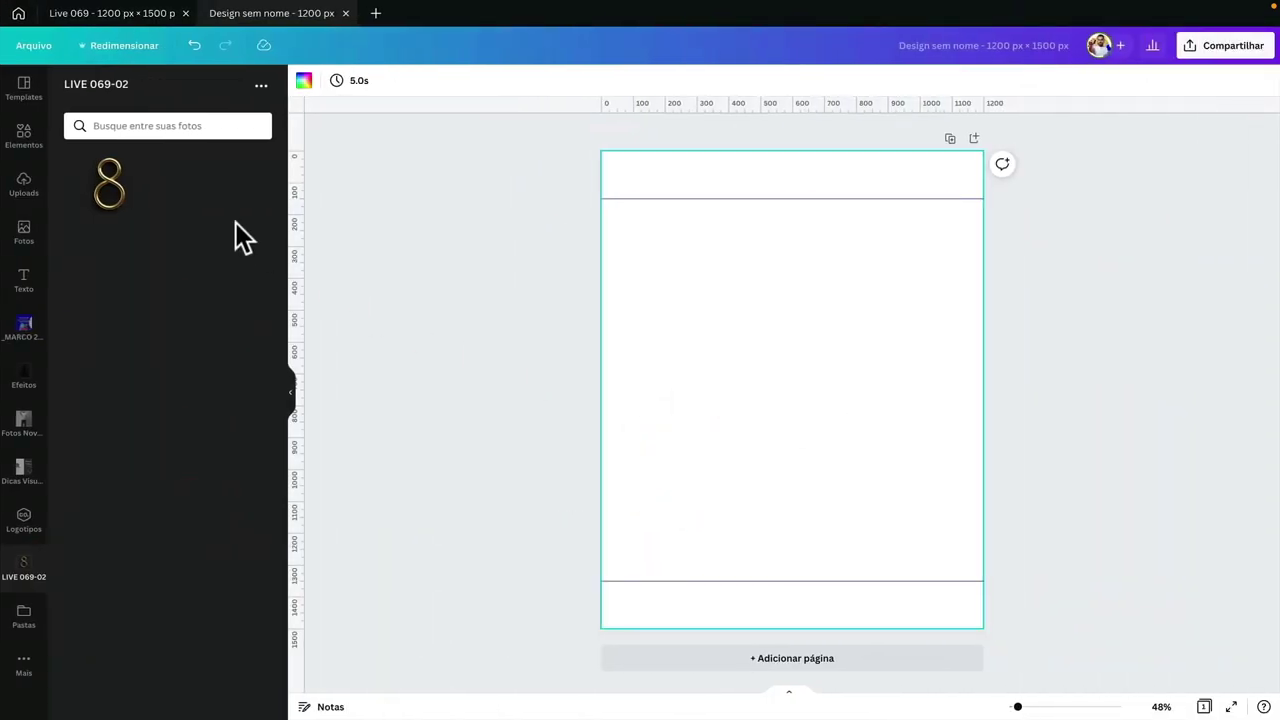
pyautogui.click(128, 200)
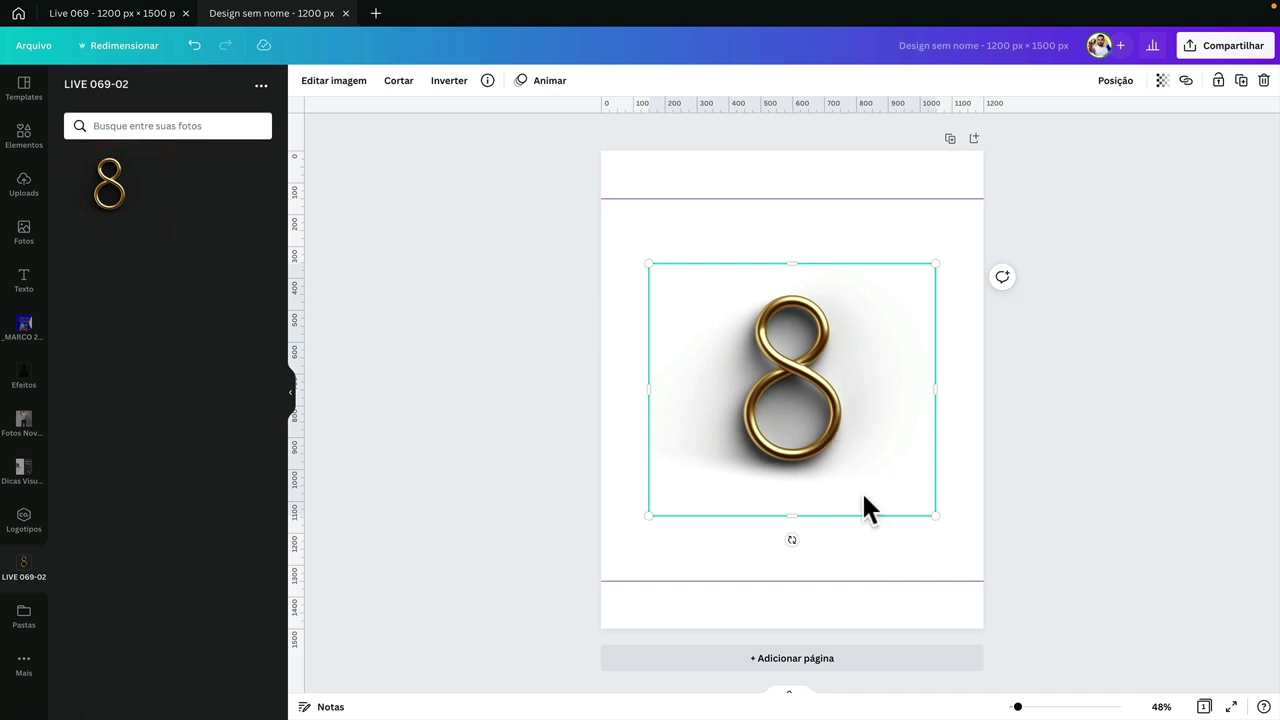
pyautogui.moveTo(949, 516); pyautogui.dragTo(1148, 690)
pyautogui.moveTo(665, 272); pyautogui.dragTo(578, 195)
pyautogui.moveTo(833, 338); pyautogui.dragTo(843, 336)
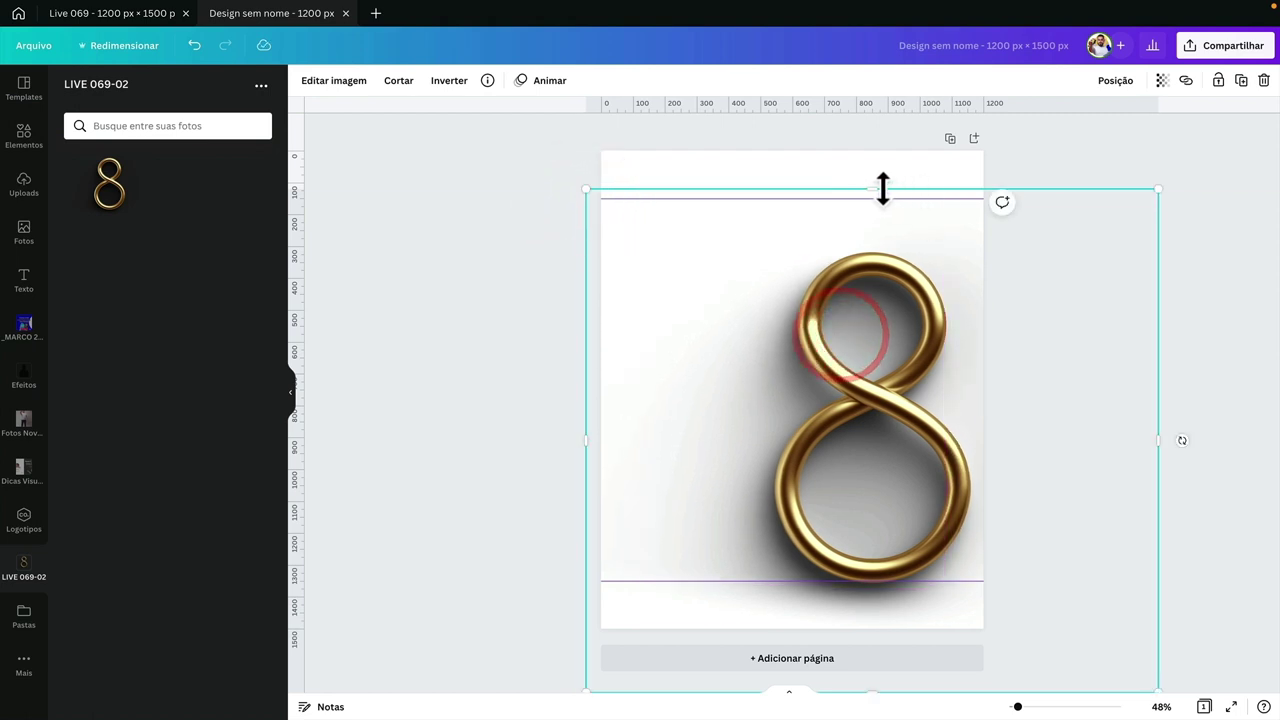
pyautogui.moveTo(883, 189); pyautogui.dragTo(886, 223)
pyautogui.moveTo(882, 280); pyautogui.dragTo(889, 255)
pyautogui.click(450, 235)
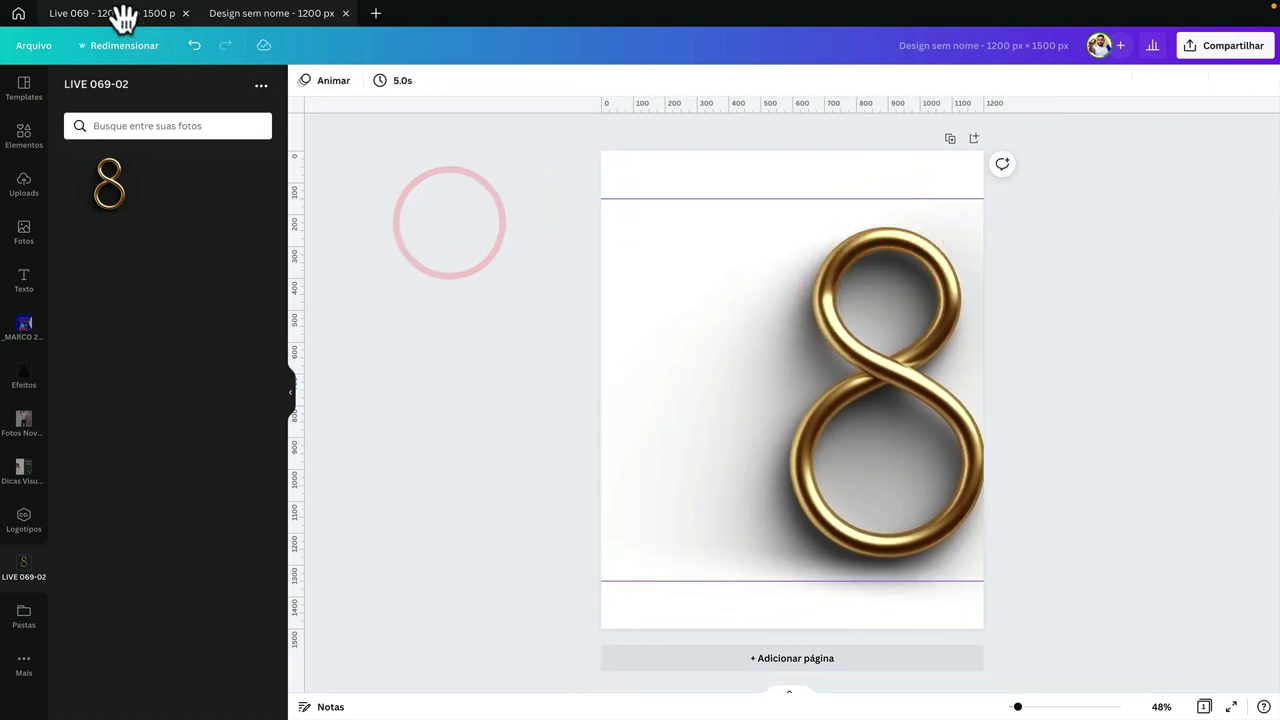
# - In the Live 069 design, try moving the gold 8 across the quote page, undo, and inspect the poppies image
pyautogui.click(121, 14)
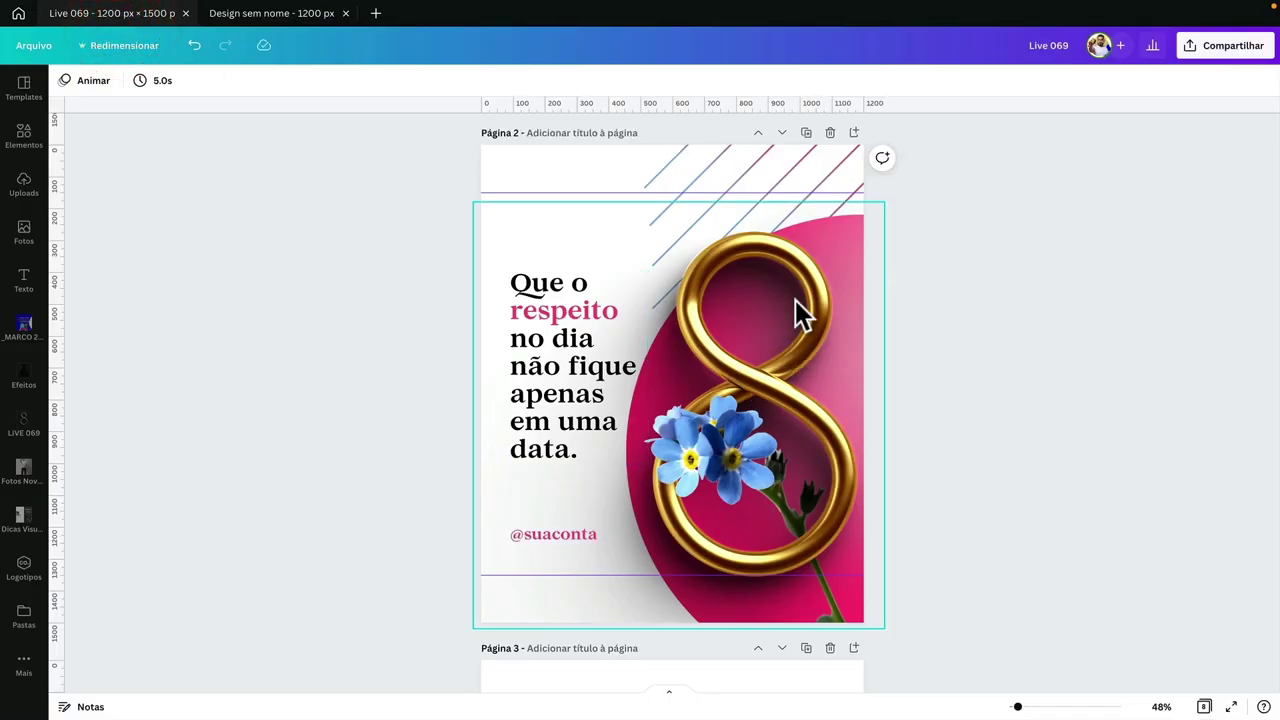
pyautogui.moveTo(771, 290); pyautogui.dragTo(587, 276)
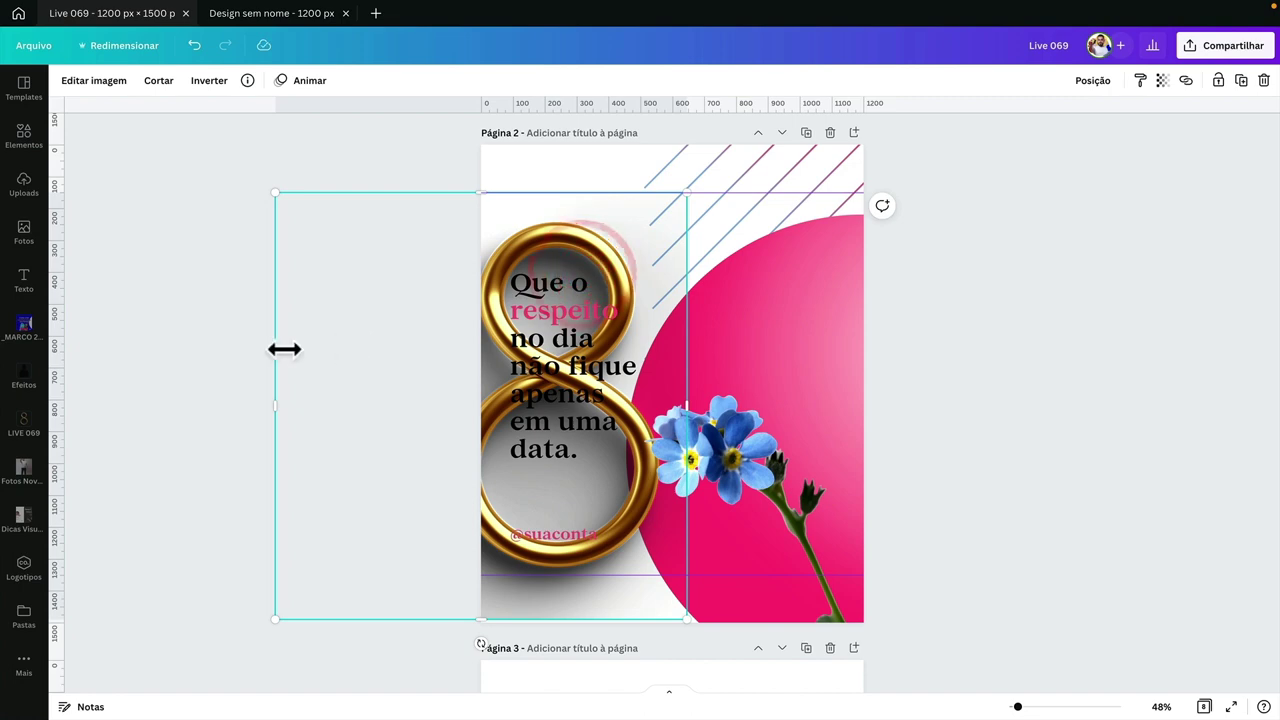
pyautogui.hotkey('ctrl', 'z')
pyautogui.scroll(3, 349, 344)
pyautogui.scroll(3, 349, 344)
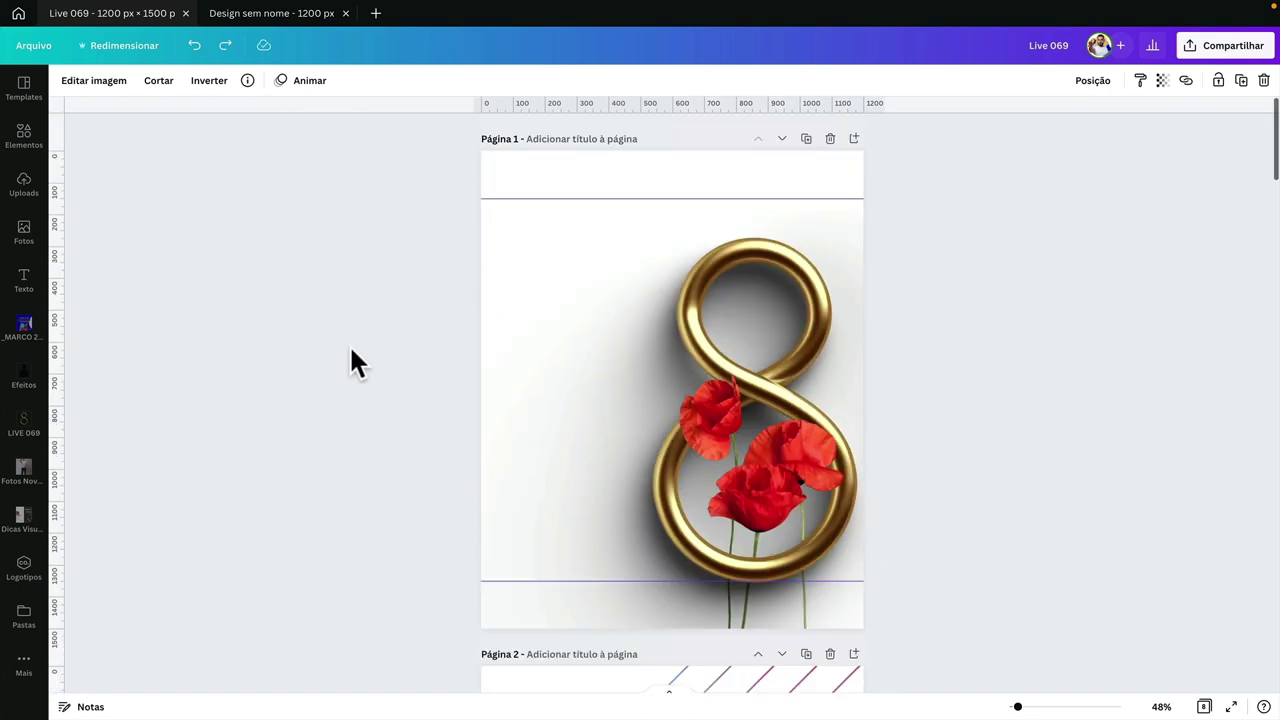
pyautogui.click(786, 465)
pyautogui.scroll(-1, 740, 430)
pyautogui.scroll(-5, 750, 425)
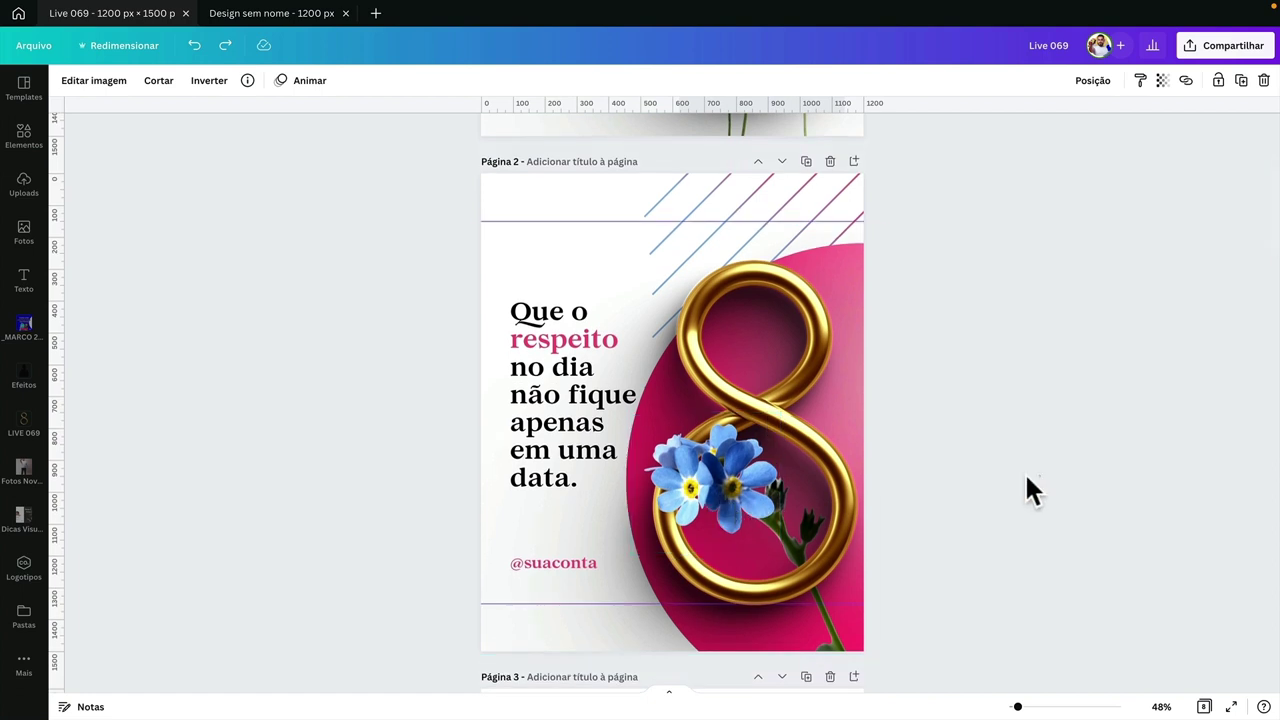
pyautogui.click(1027, 476)
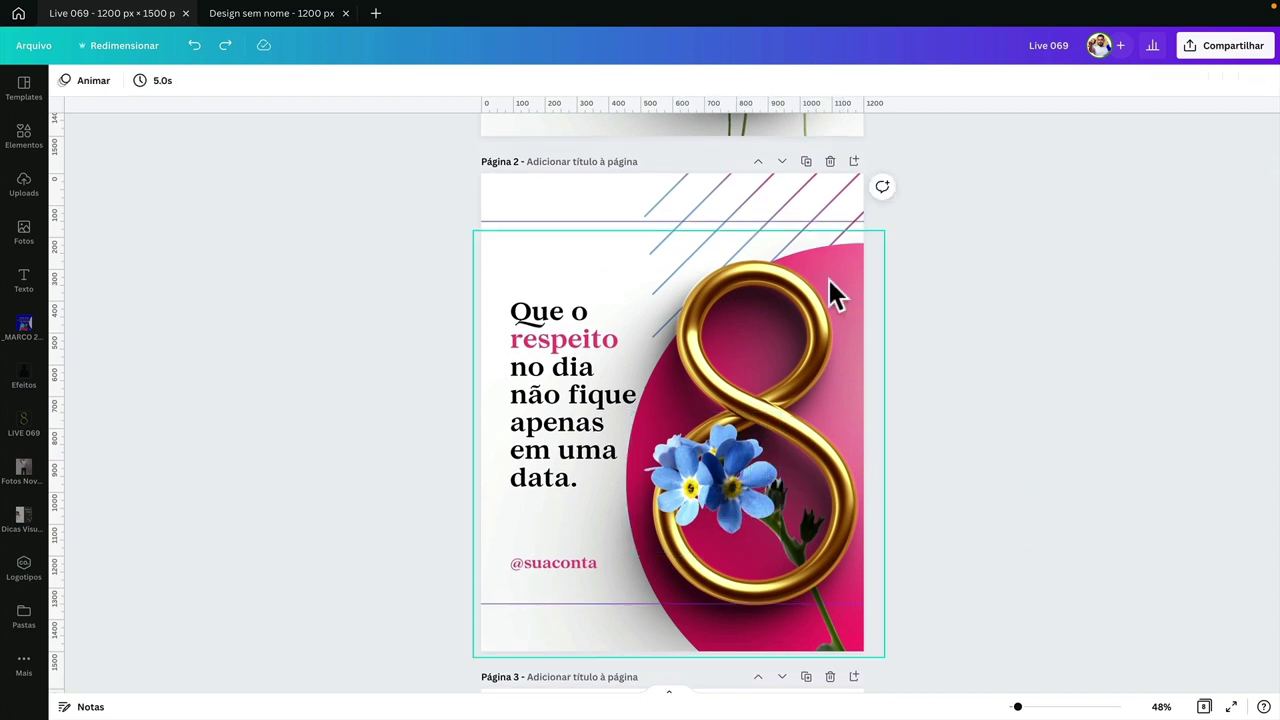
# - Try a dark brown background on Live 069's page 1, undo it, and return to Design sem nome
pyautogui.scroll(5, 972, 362)
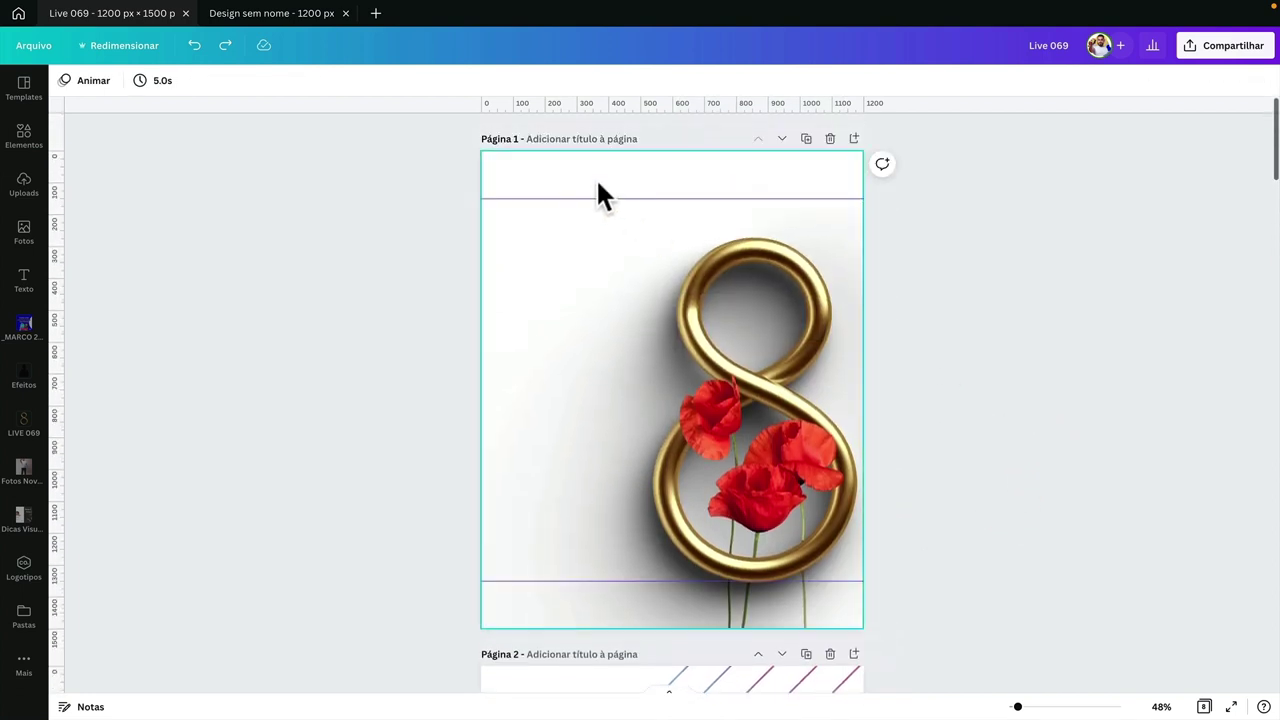
pyautogui.click(588, 178)
pyautogui.click(67, 82)
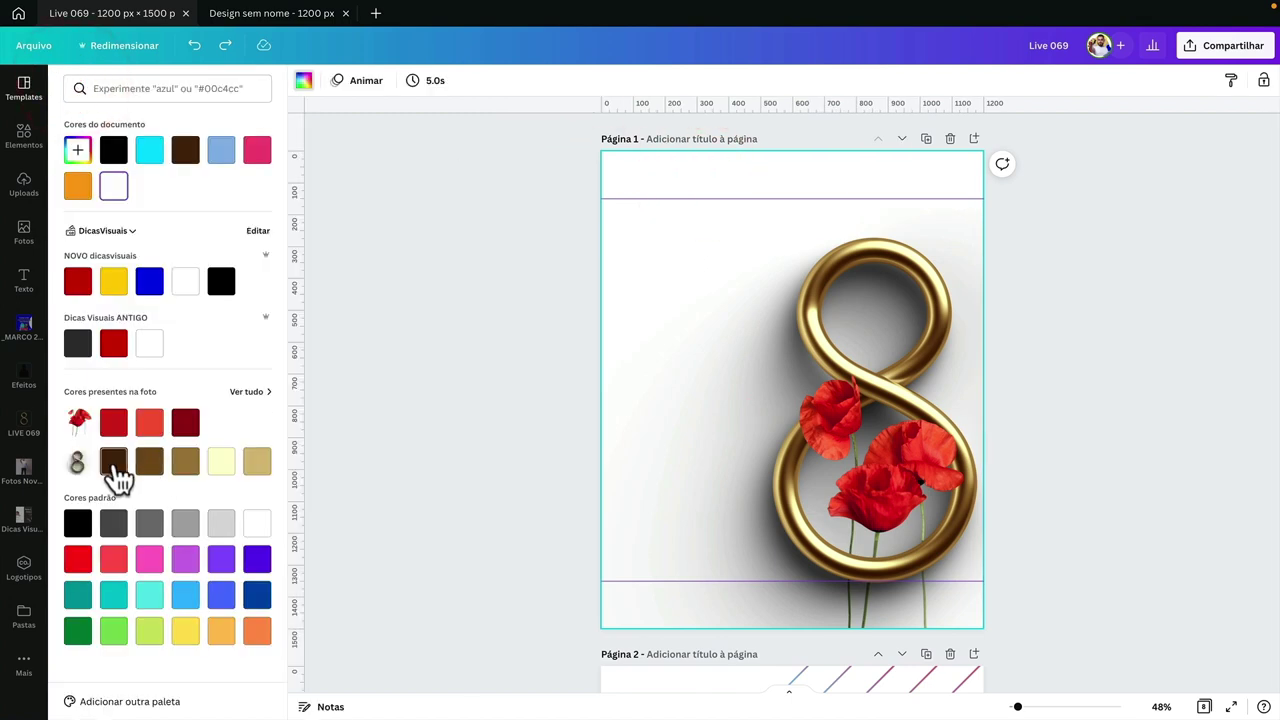
pyautogui.click(113, 461)
pyautogui.click(467, 440)
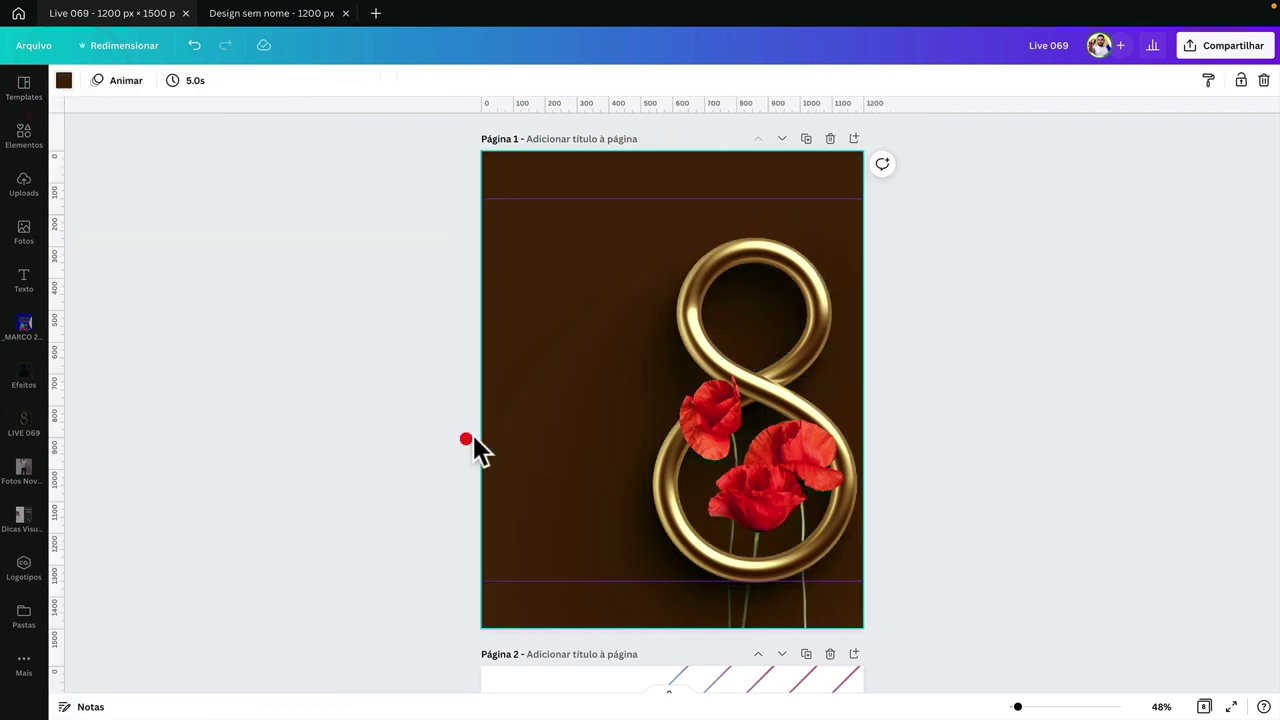
pyautogui.hotkey('ctrl', 'z')
pyautogui.scroll(-4, 472, 440)
pyautogui.scroll(-5, 474, 437)
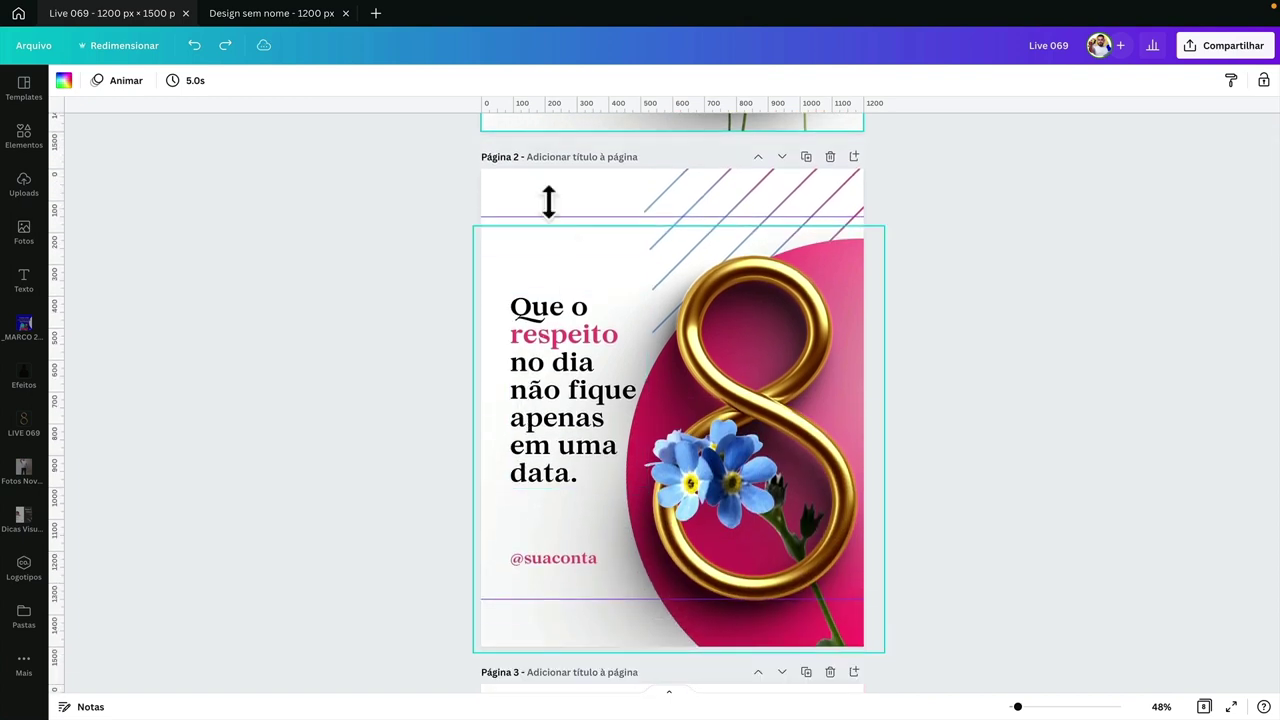
pyautogui.click(293, 18)
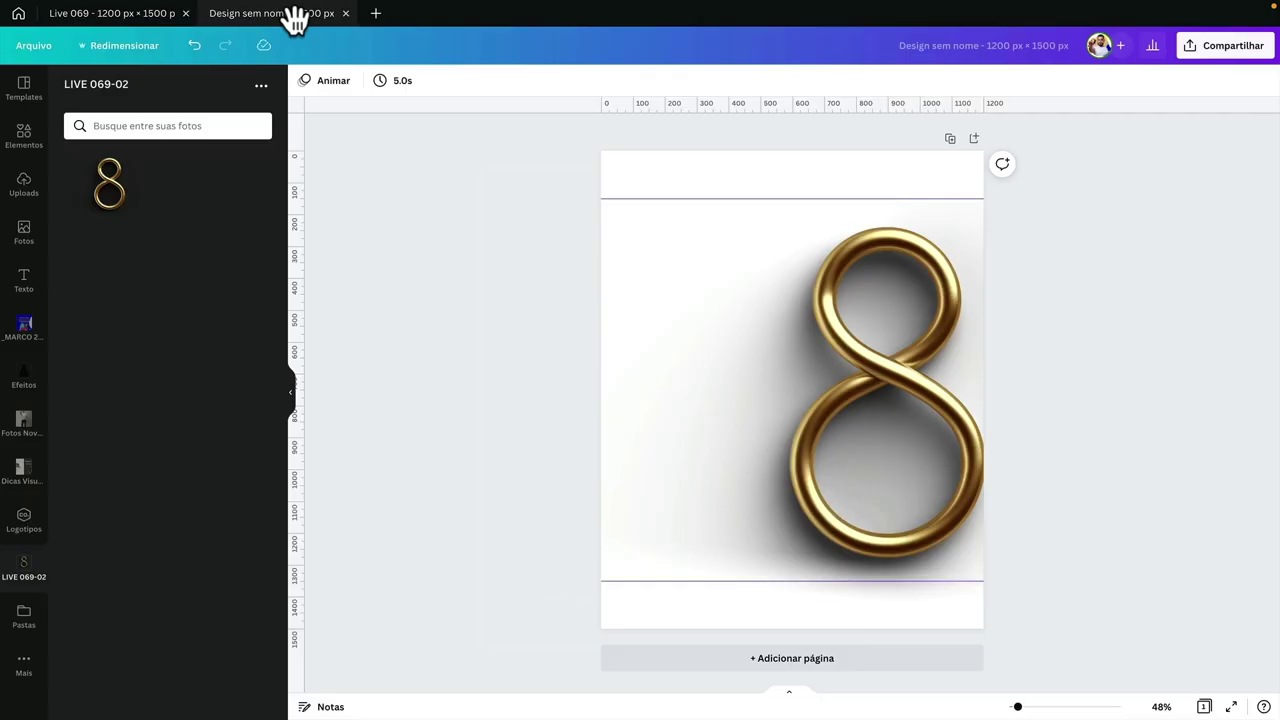
# - Narrow the gold 8 from its right side so it ends at the page edge
pyautogui.click(894, 316)
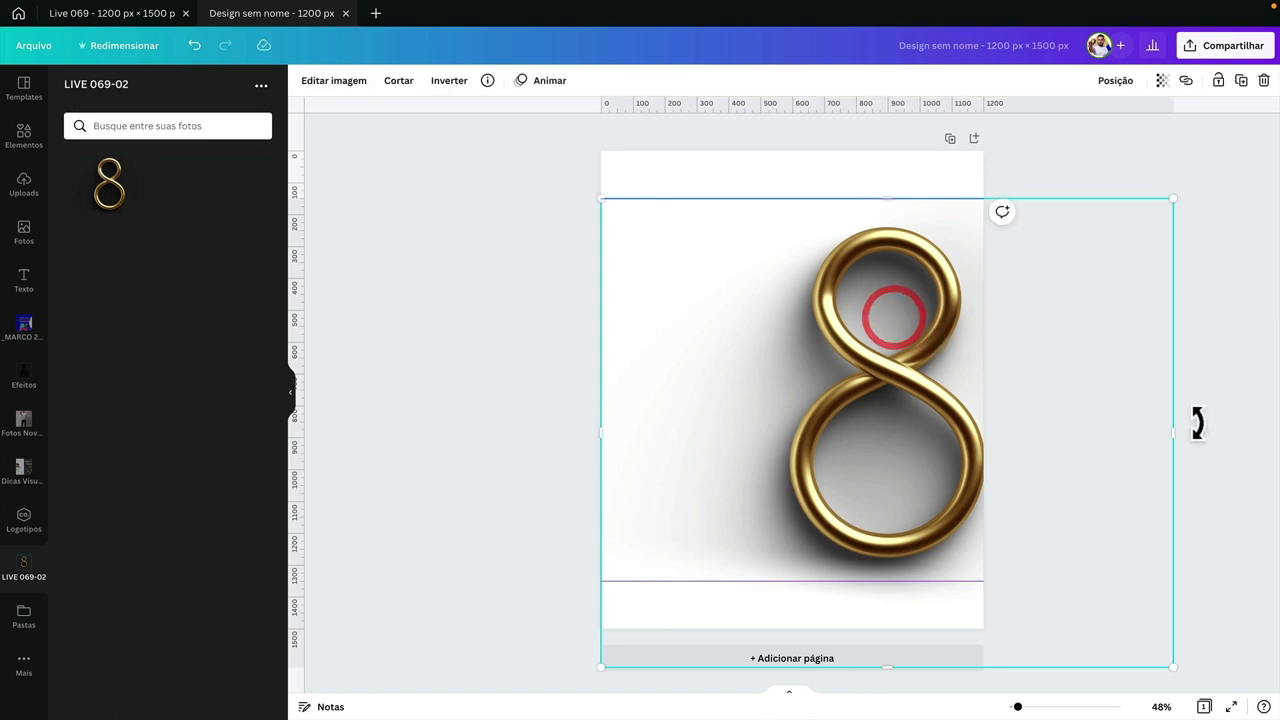
pyautogui.moveTo(1170, 434); pyautogui.dragTo(958, 427)
pyautogui.click(960, 425)
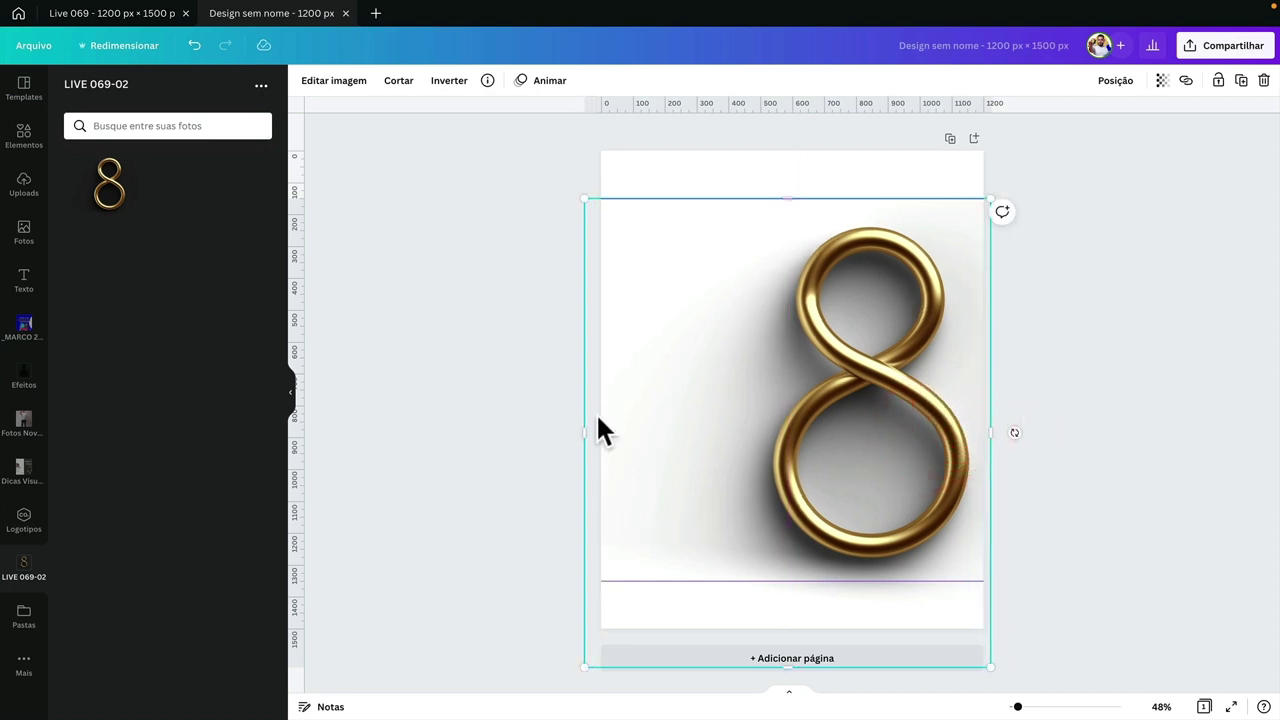
pyautogui.click(673, 413)
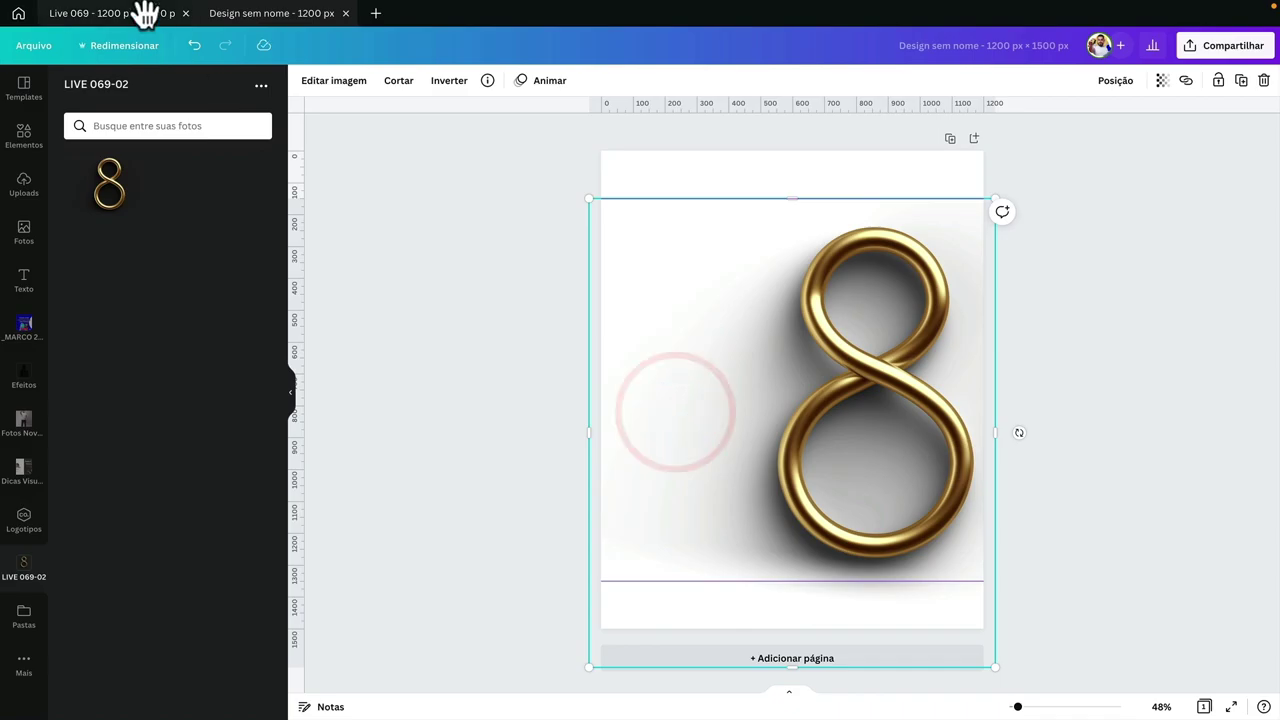
pyautogui.click(143, 13)
pyautogui.moveTo(553, 552); pyautogui.dragTo(555, 273)
pyautogui.hotkey('ctrl', 'z')
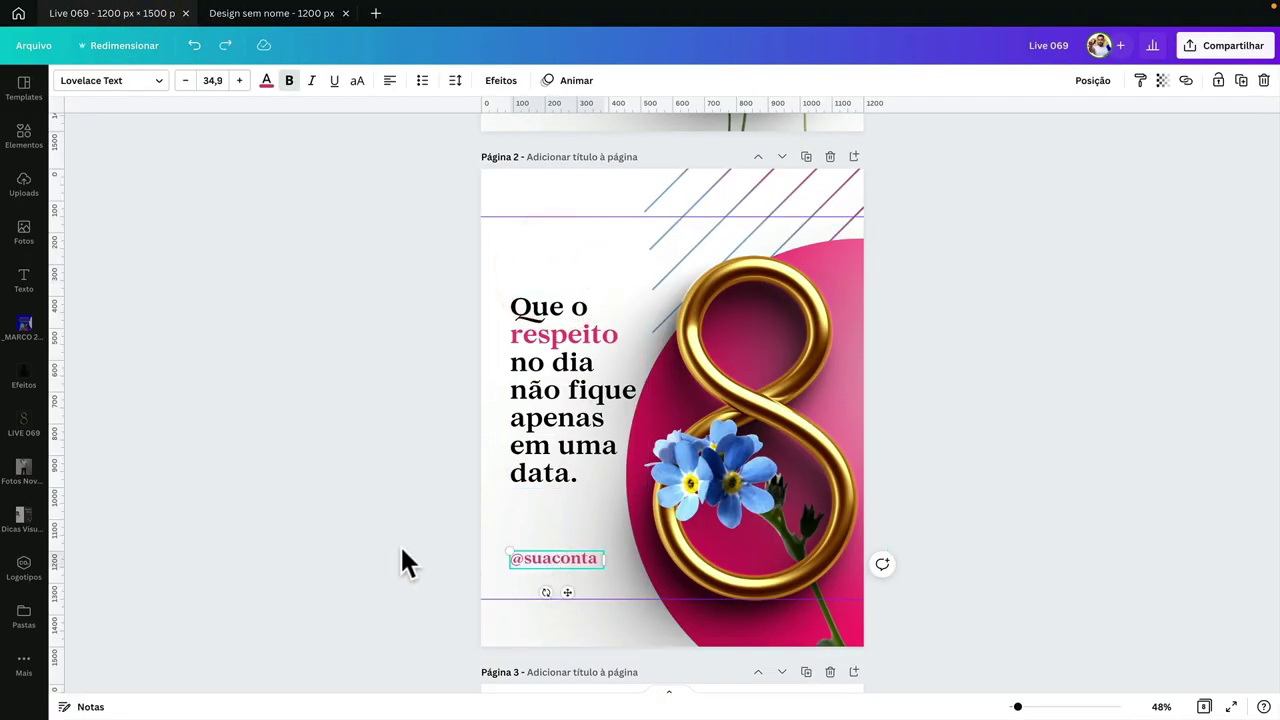
pyautogui.click(400, 546)
pyautogui.click(553, 330)
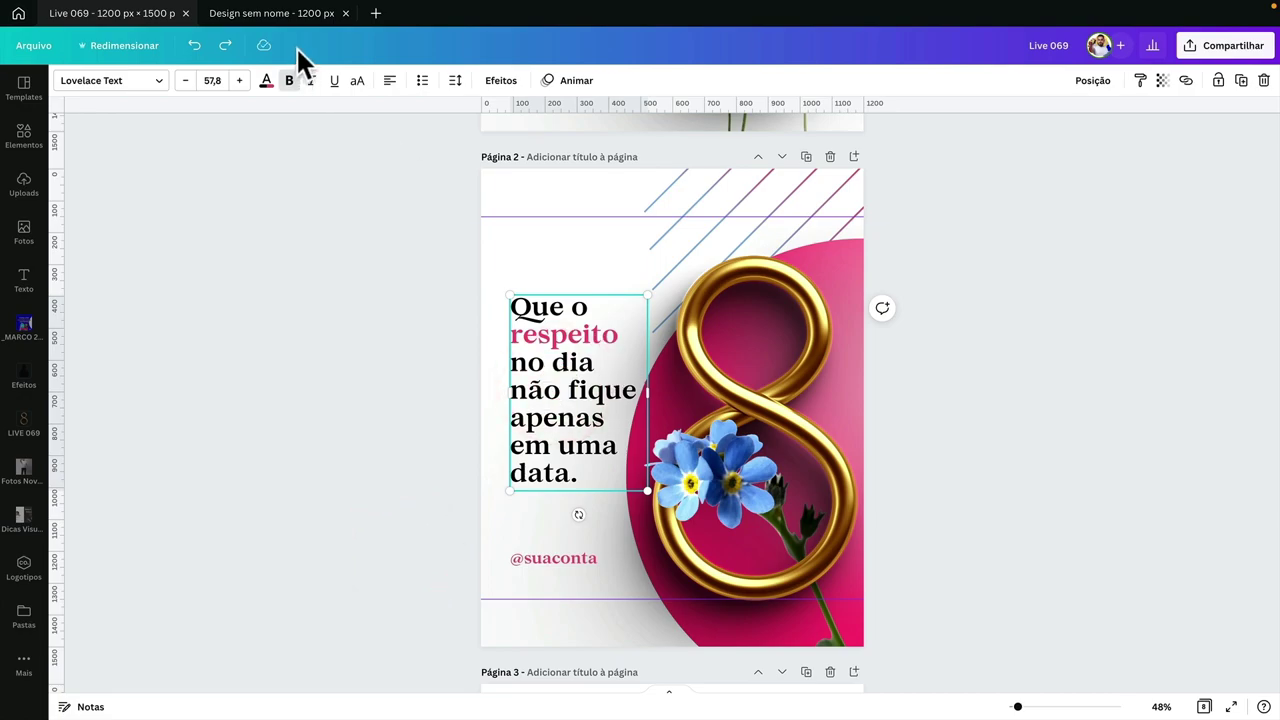
pyautogui.click(294, 14)
pyautogui.click(487, 281)
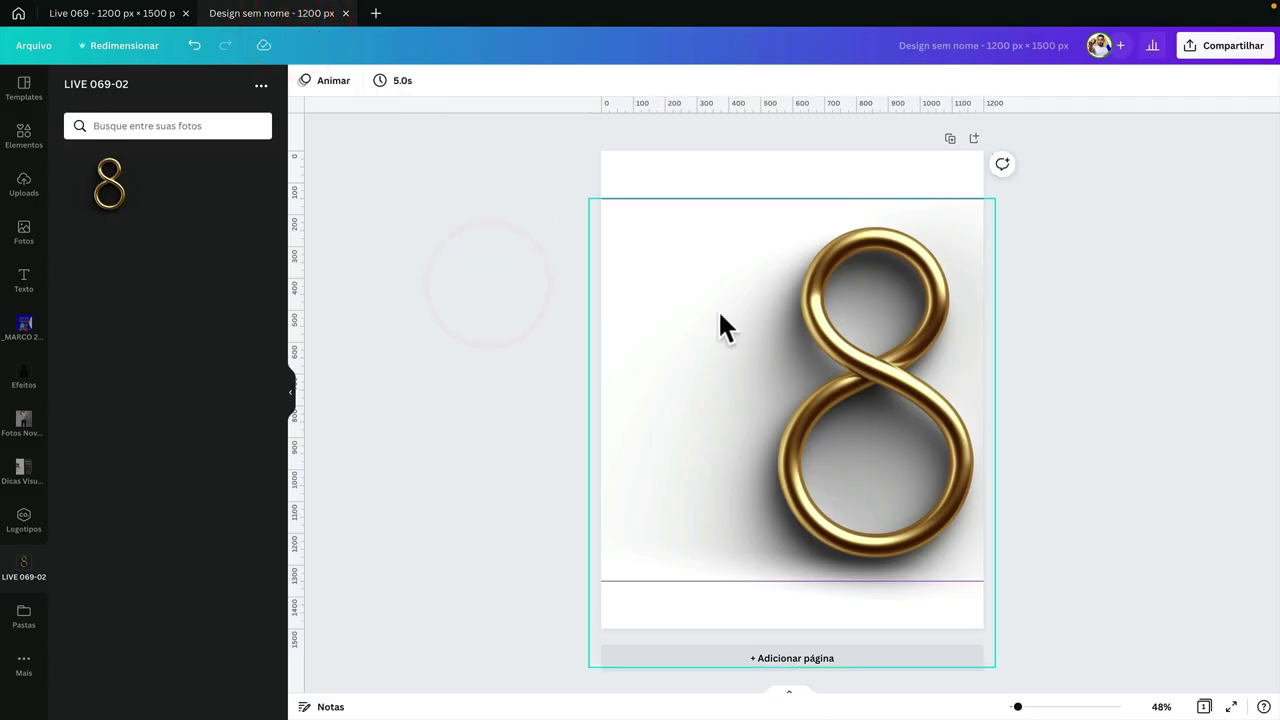
pyautogui.click(133, 15)
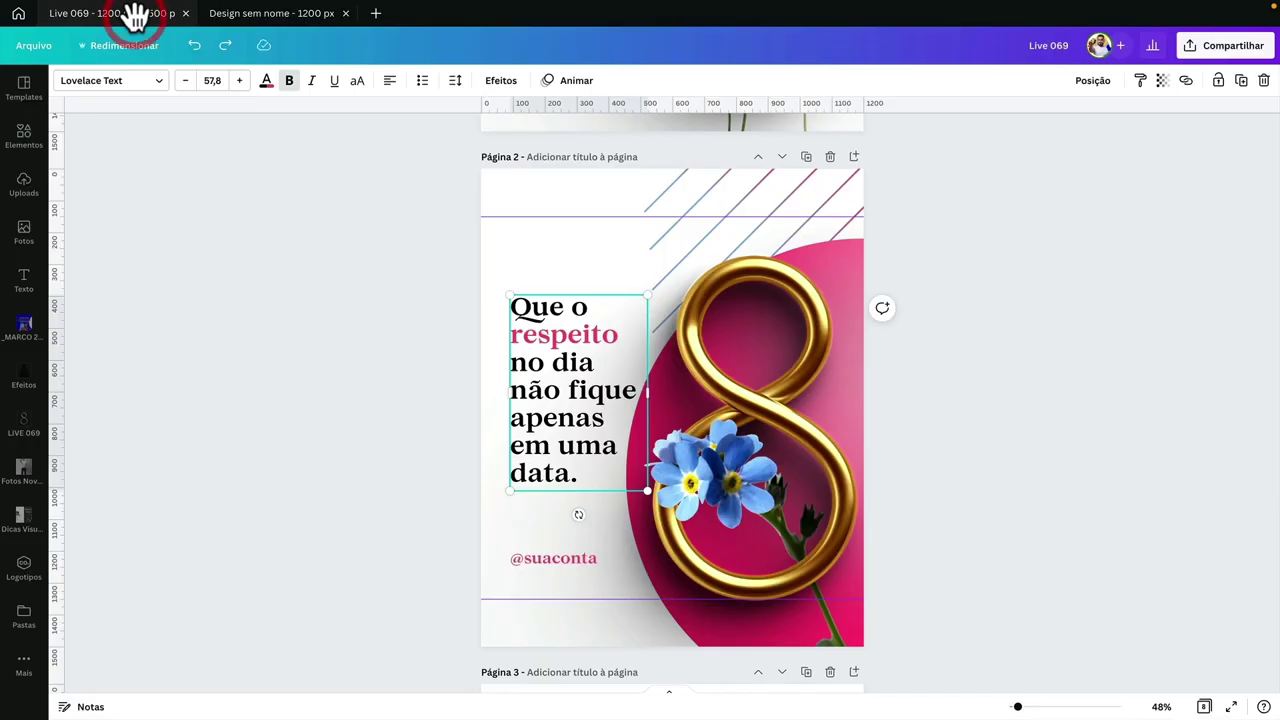
pyautogui.click(222, 14)
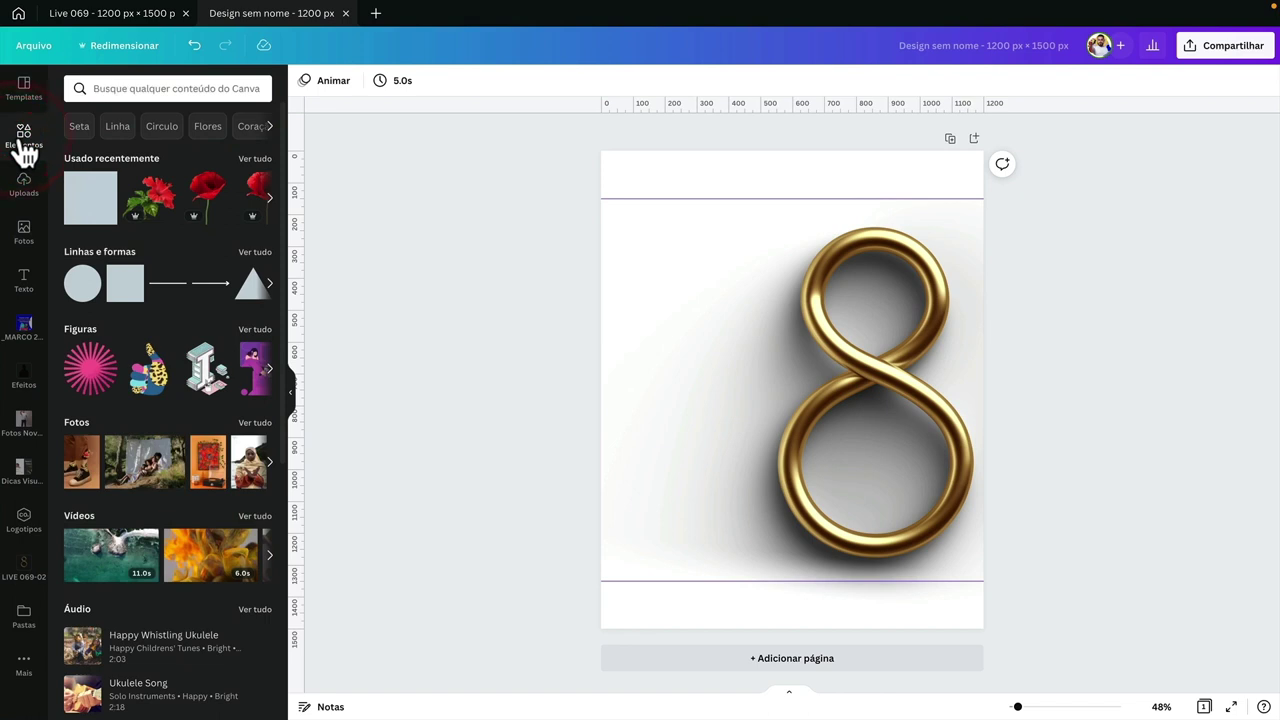
# - Drag the circle frame from Quadros over the gold 8's upper left, then open the Efeitos images
pyautogui.scroll(-5, 236, 400)
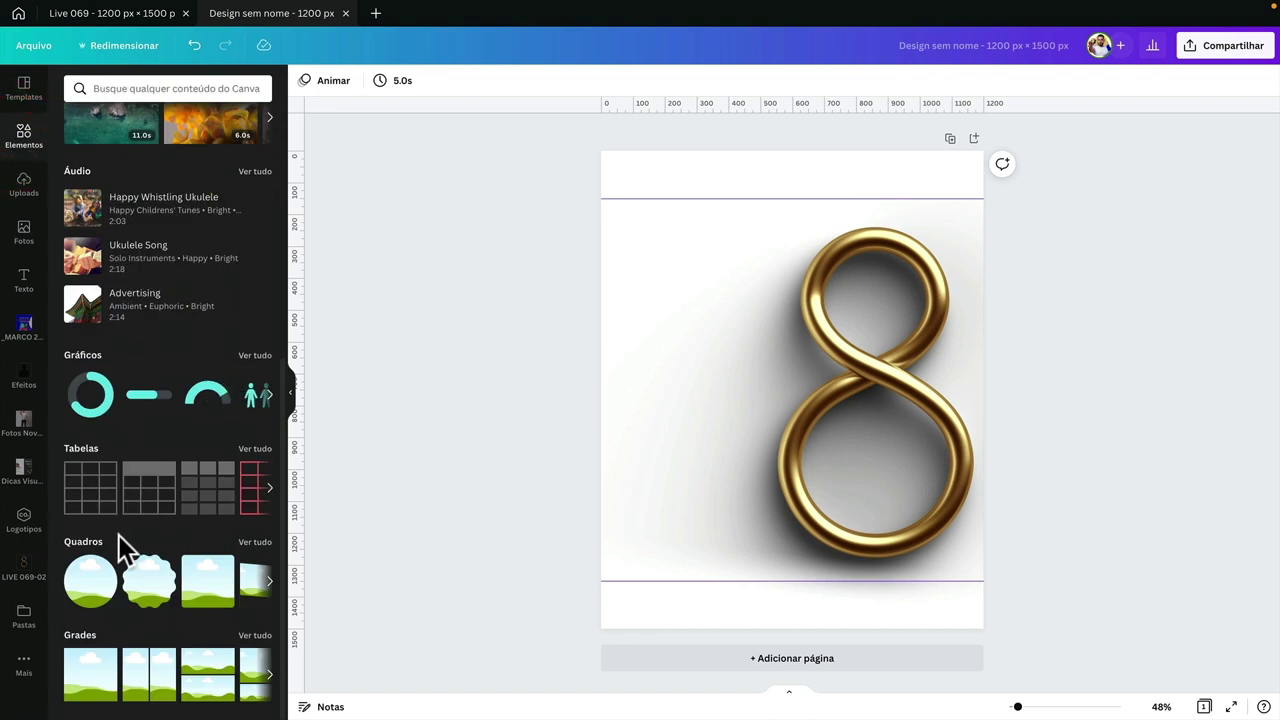
pyautogui.moveTo(97, 598); pyautogui.dragTo(694, 350)
pyautogui.click(620, 283)
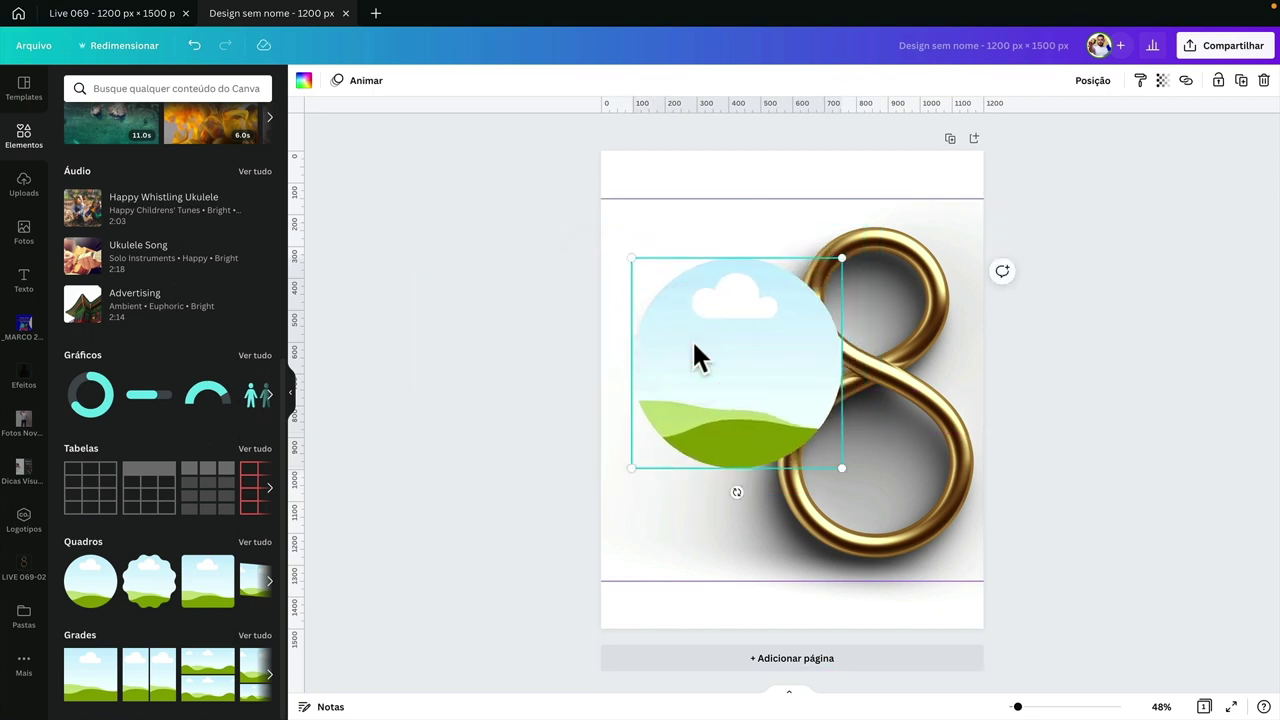
pyautogui.click(24, 381)
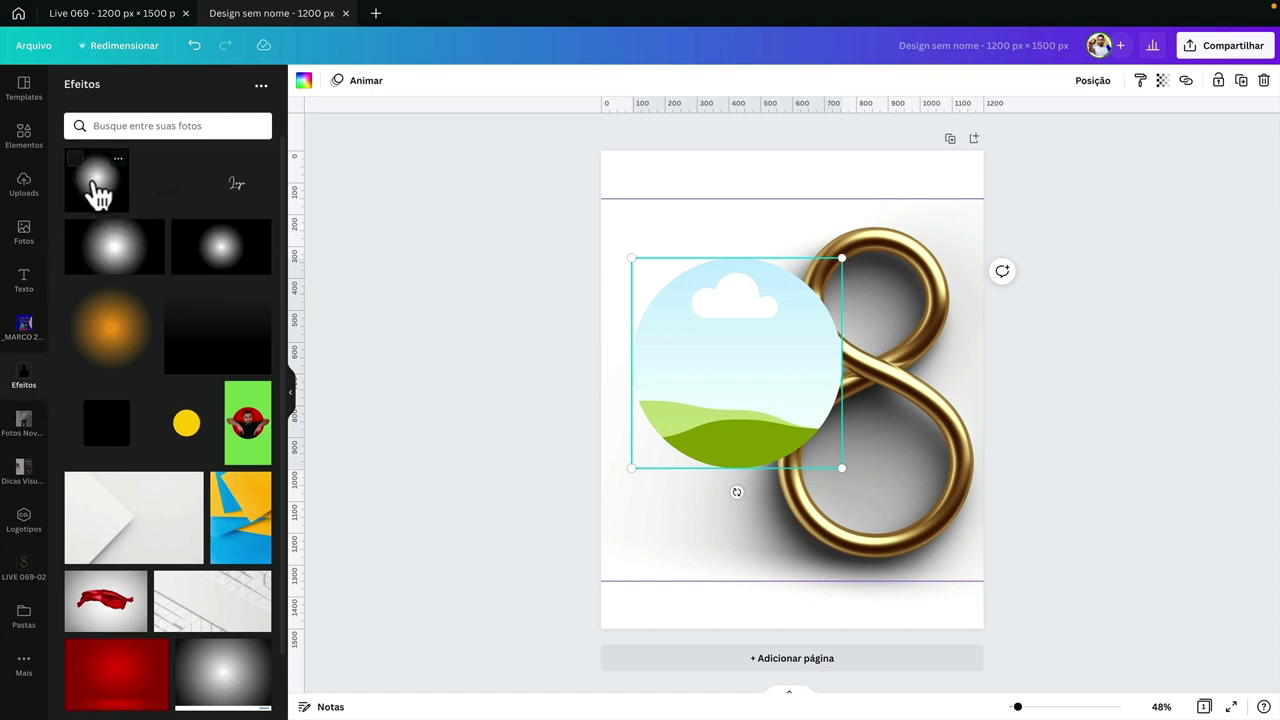
# - Fill the circle frame with the white glow image and preview the Blush duotone on it
pyautogui.moveTo(98, 192); pyautogui.dragTo(703, 346)
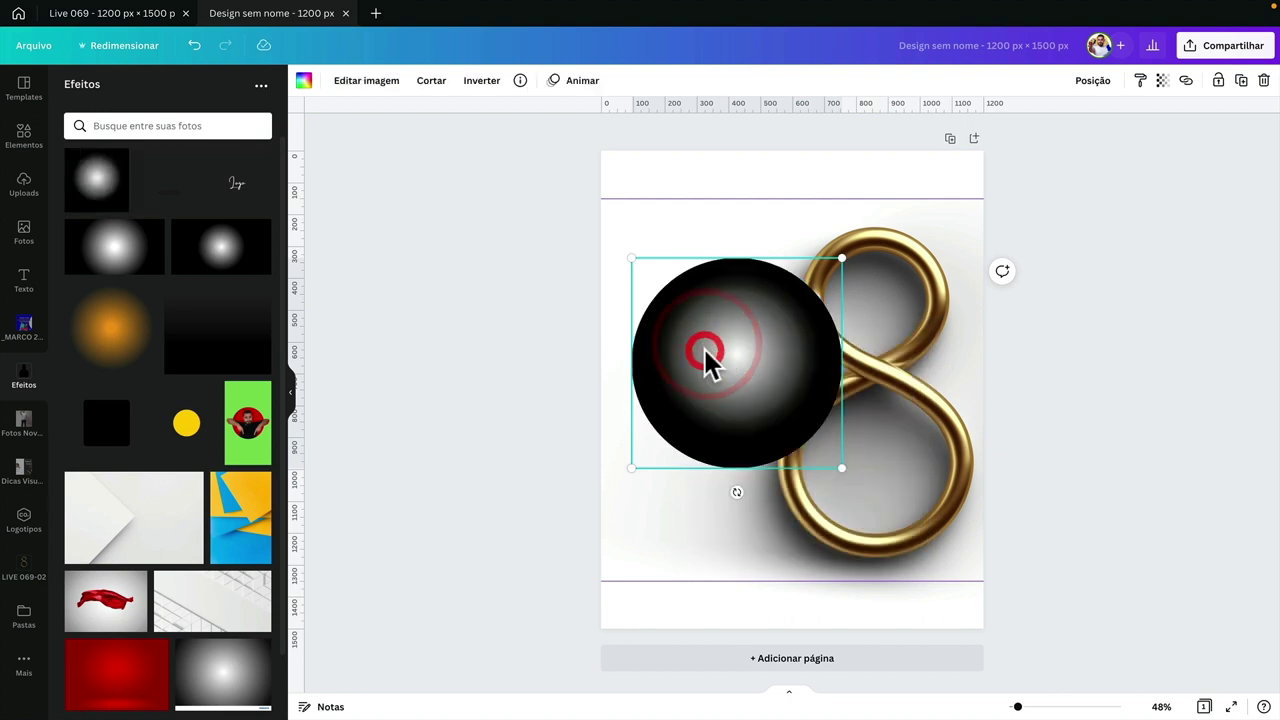
pyautogui.click(367, 88)
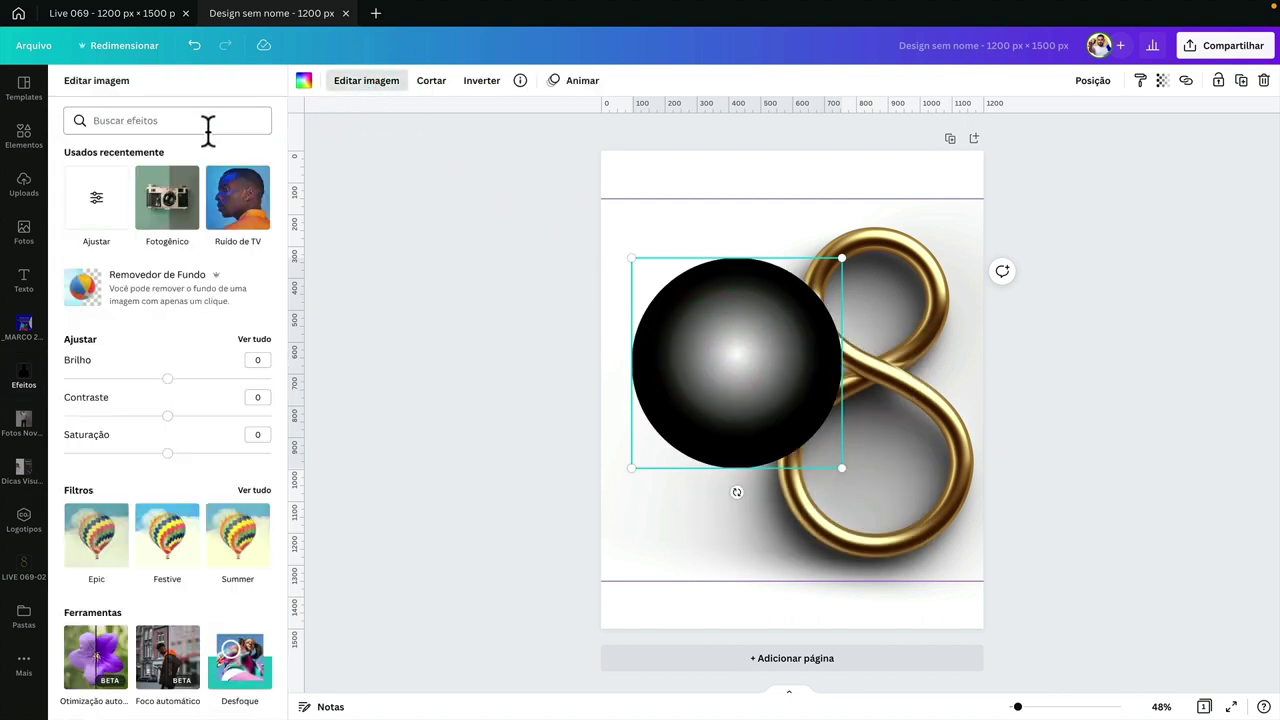
pyautogui.write('duo')
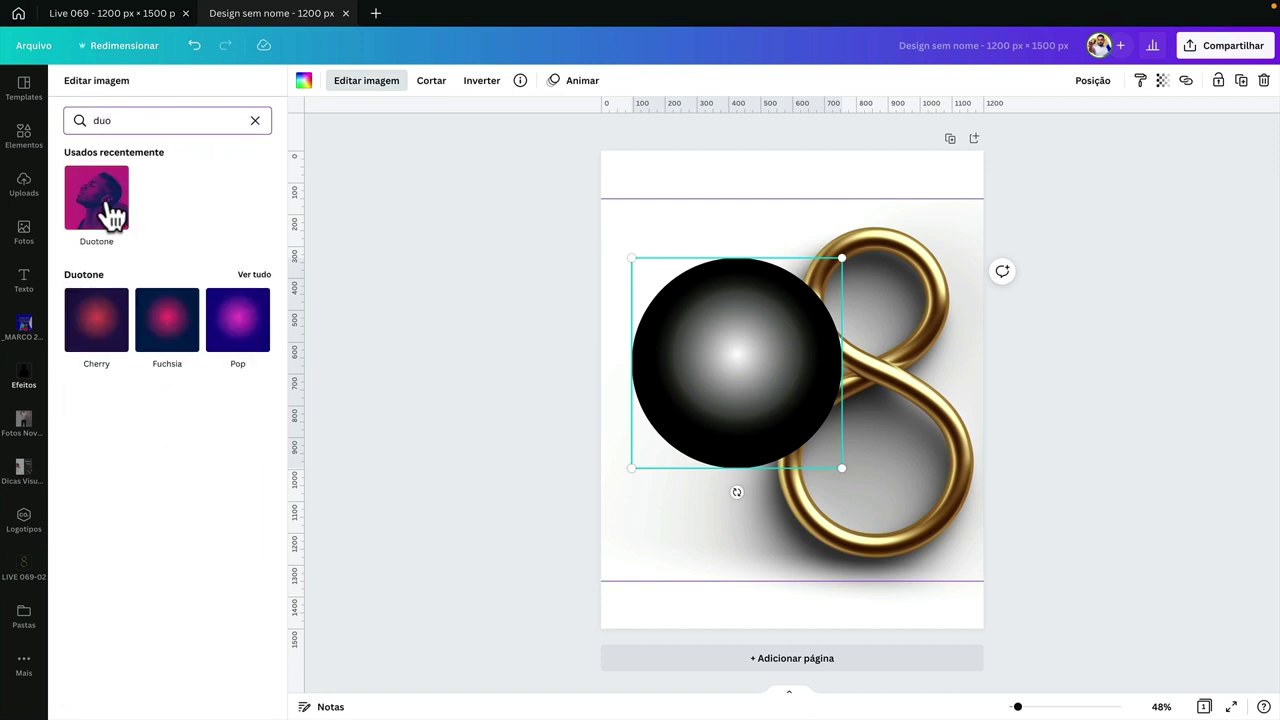
pyautogui.click(112, 215)
pyautogui.scroll(-2, 192, 276)
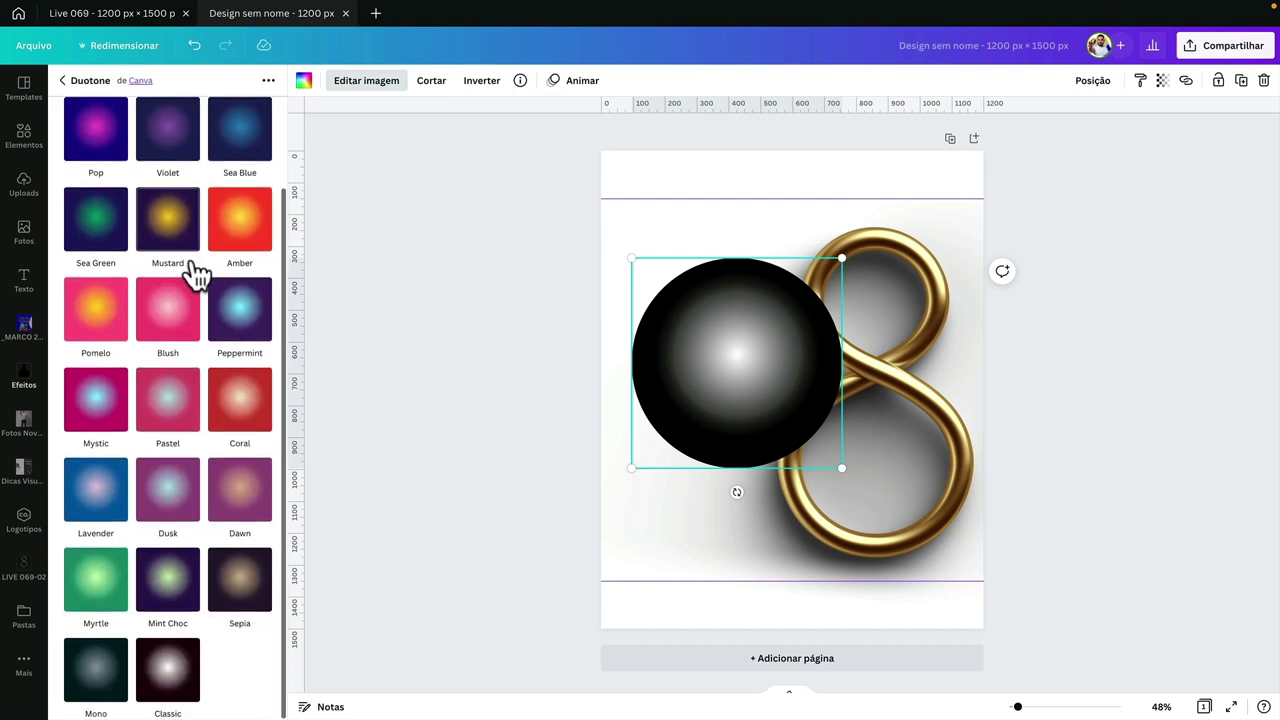
pyautogui.scroll(2, 243, 371)
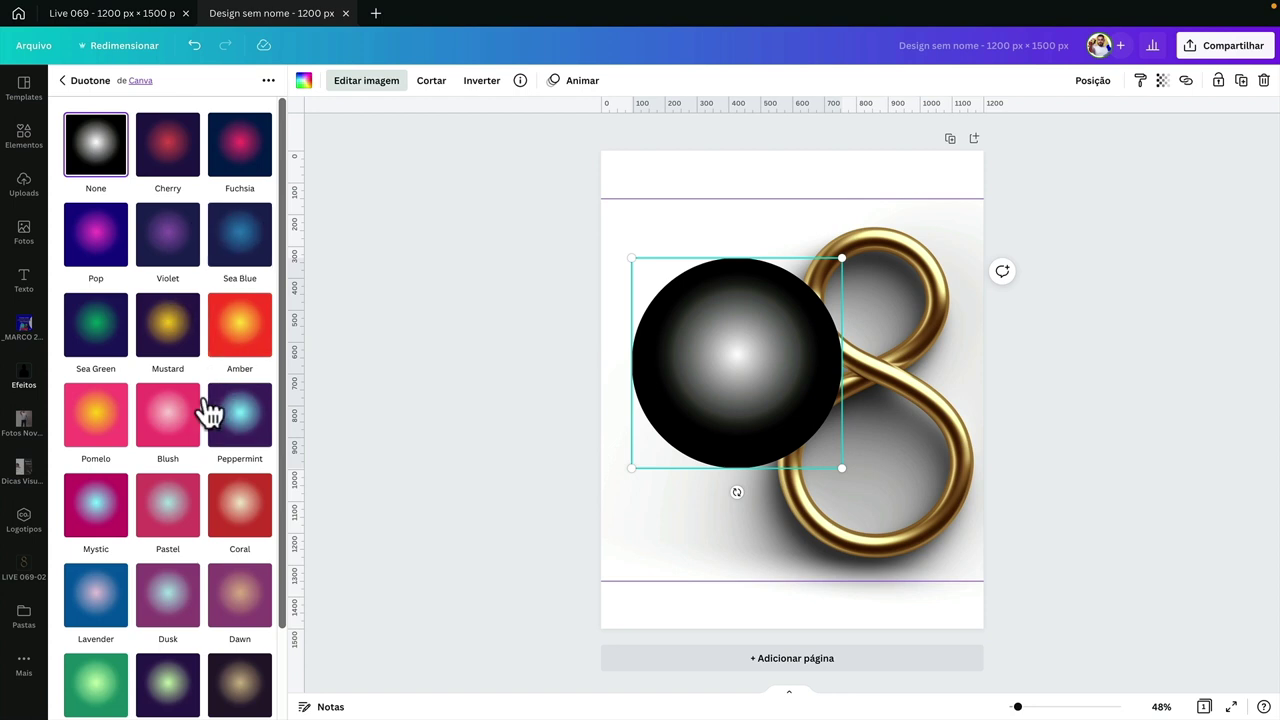
pyautogui.click(162, 415)
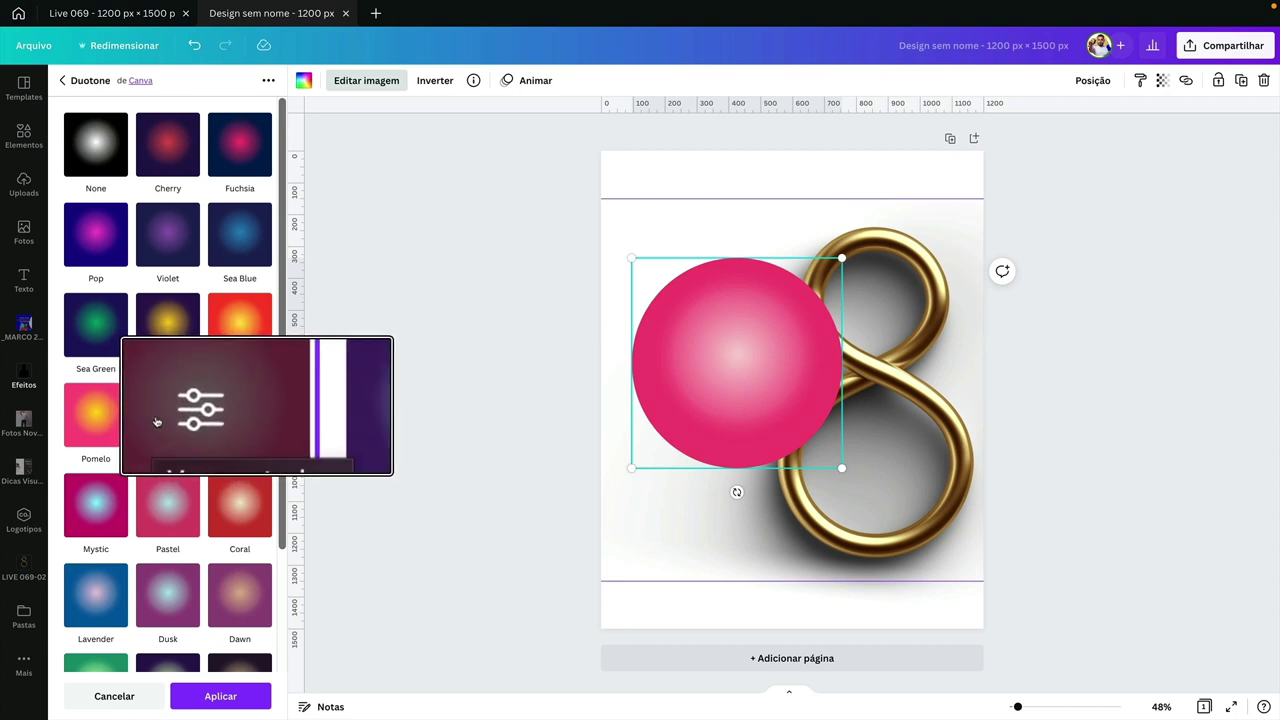
# - Try yellow highlights and orange shadows in the Blush settings, then discard those custom colours
pyautogui.click(160, 418)
pyautogui.click(258, 127)
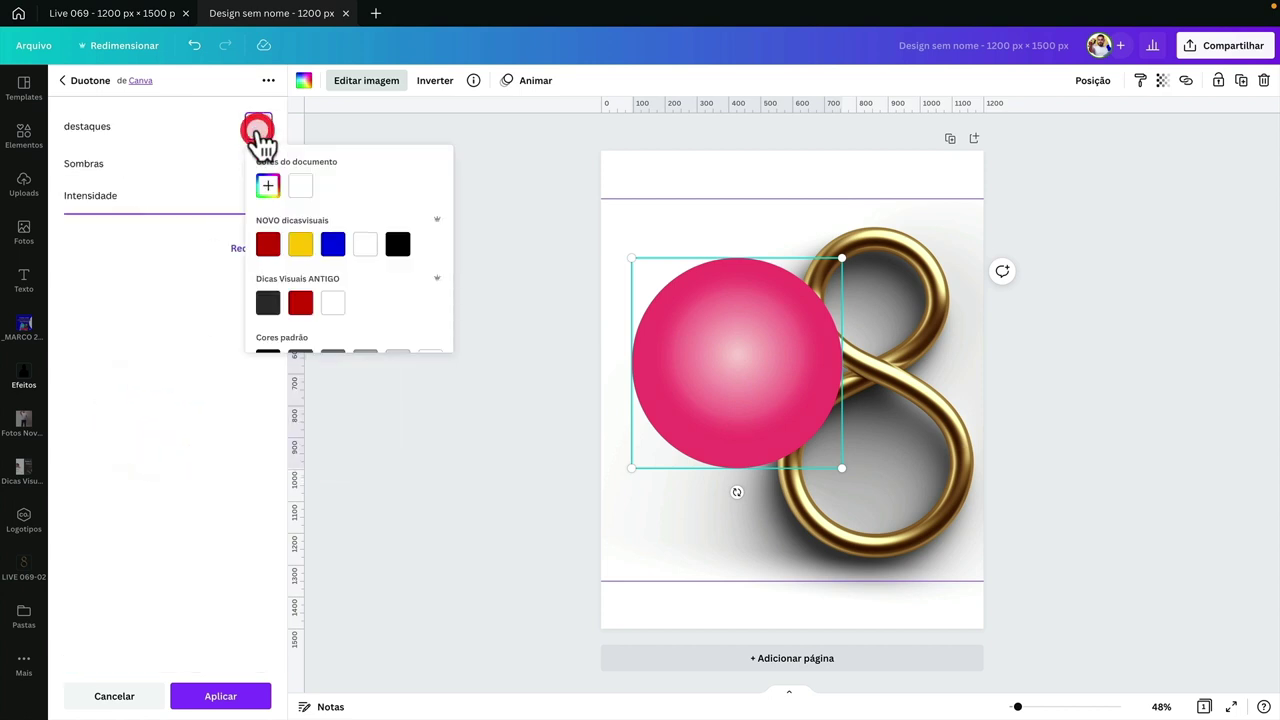
pyautogui.scroll(-1, 318, 262)
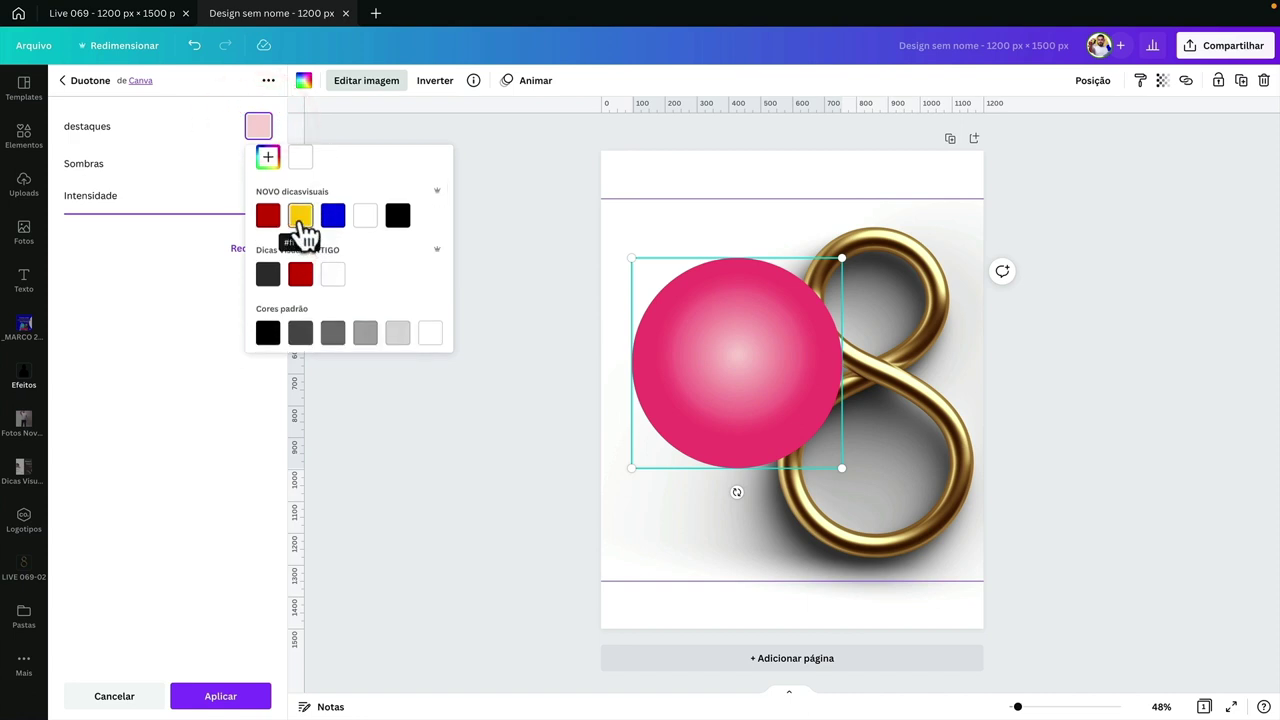
pyautogui.click(300, 215)
pyautogui.click(198, 145)
pyautogui.click(258, 163)
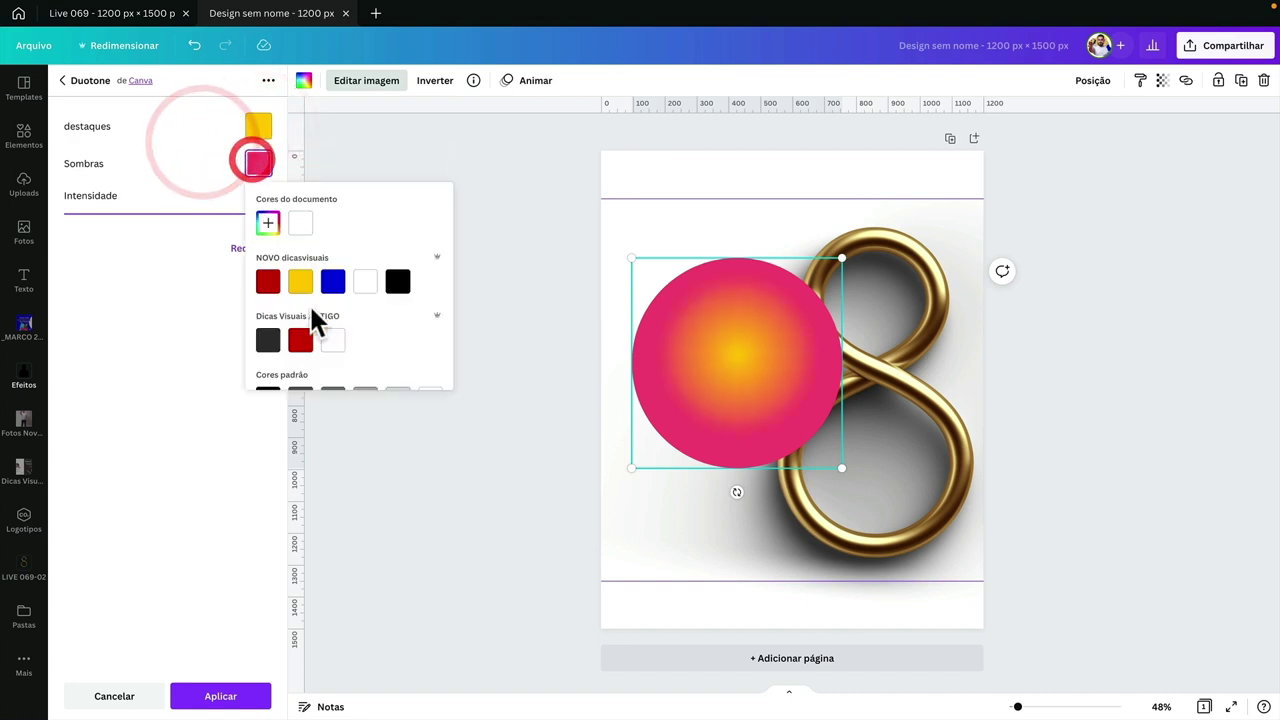
pyautogui.scroll(-2, 309, 340)
pyautogui.click(430, 364)
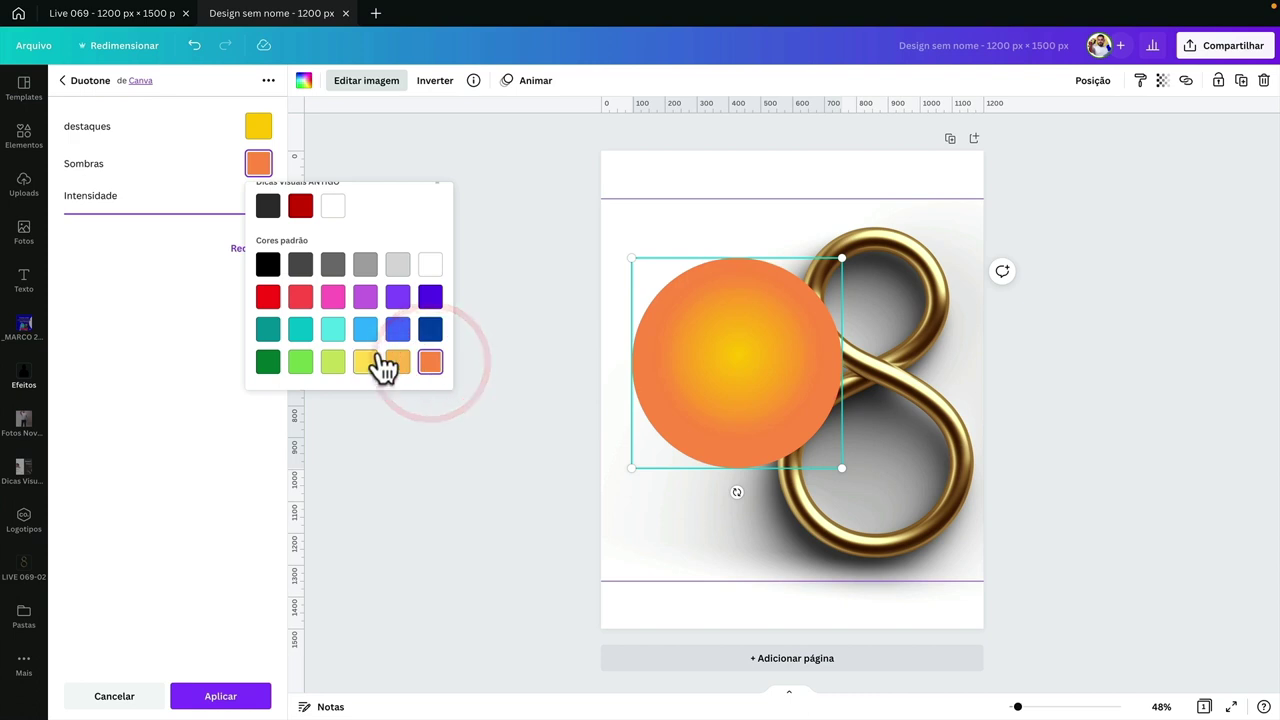
pyautogui.scroll(3, 290, 235)
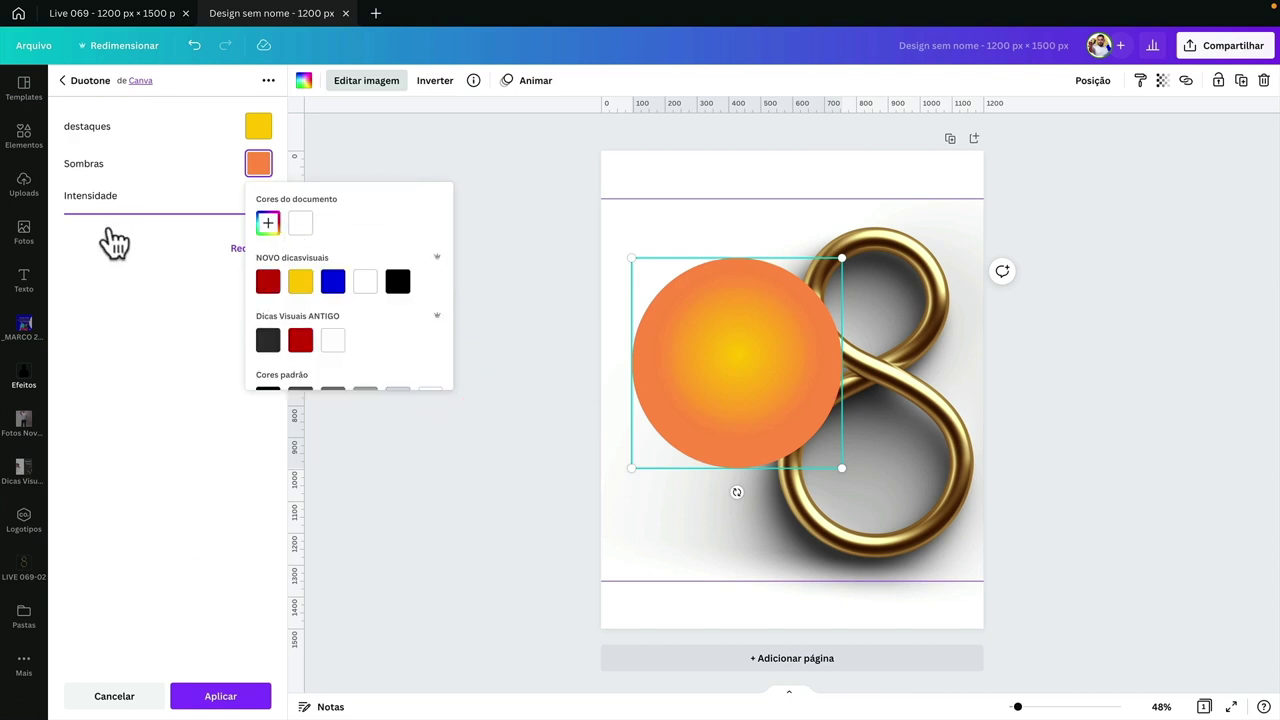
pyautogui.click(114, 696)
# - Reapply the Blush duotone preset to the sphere and confirm the edit
pyautogui.click(87, 204)
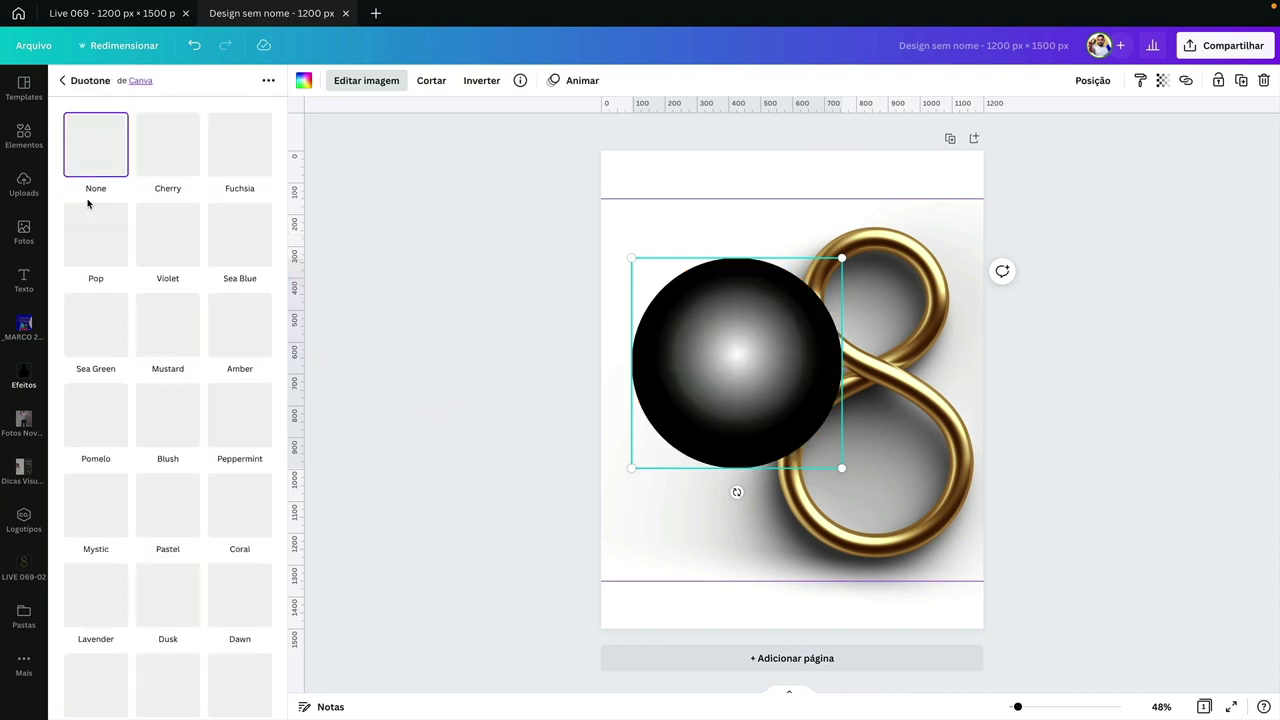
pyautogui.click(170, 430)
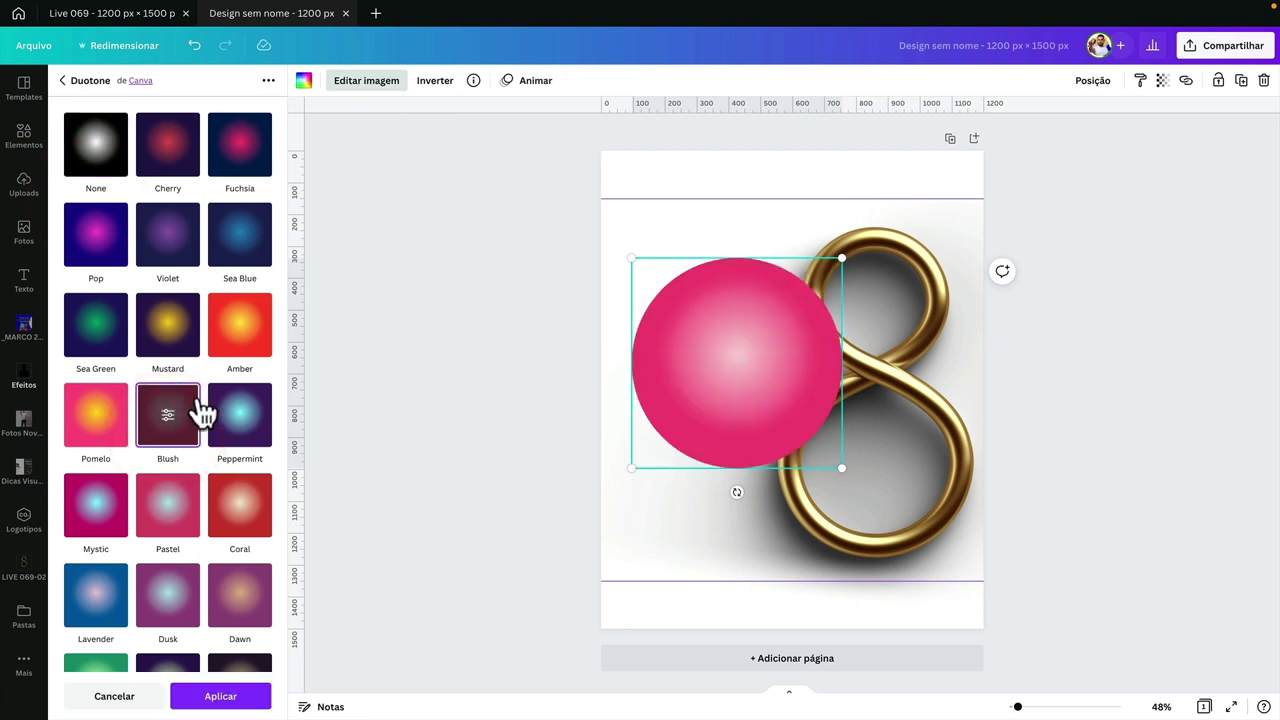
pyautogui.click(214, 690)
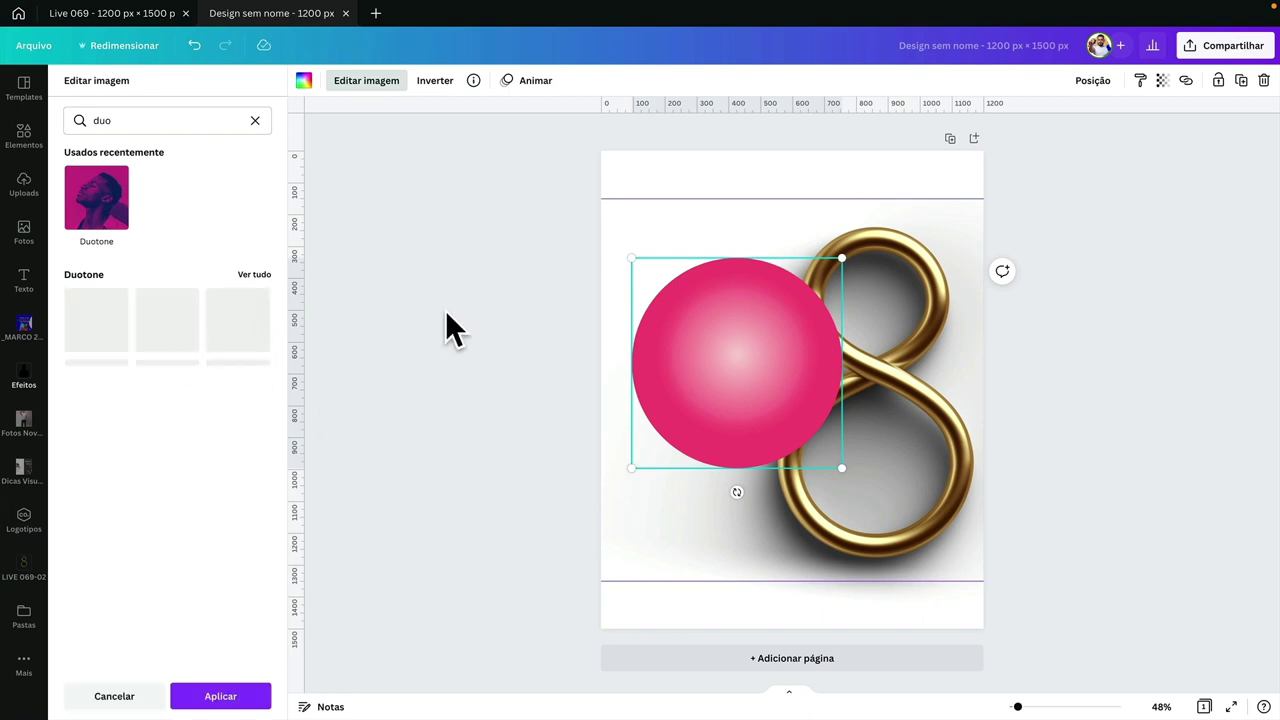
pyautogui.click(238, 695)
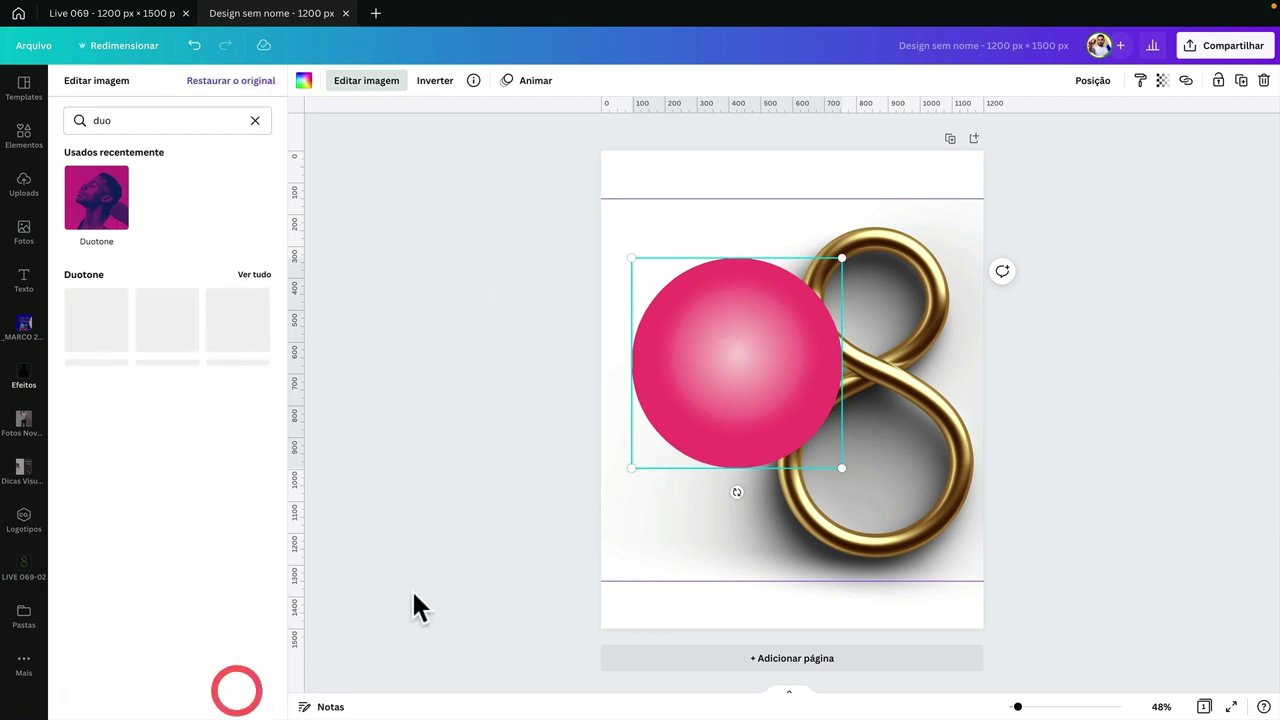
pyautogui.click(480, 270)
pyautogui.click(711, 316)
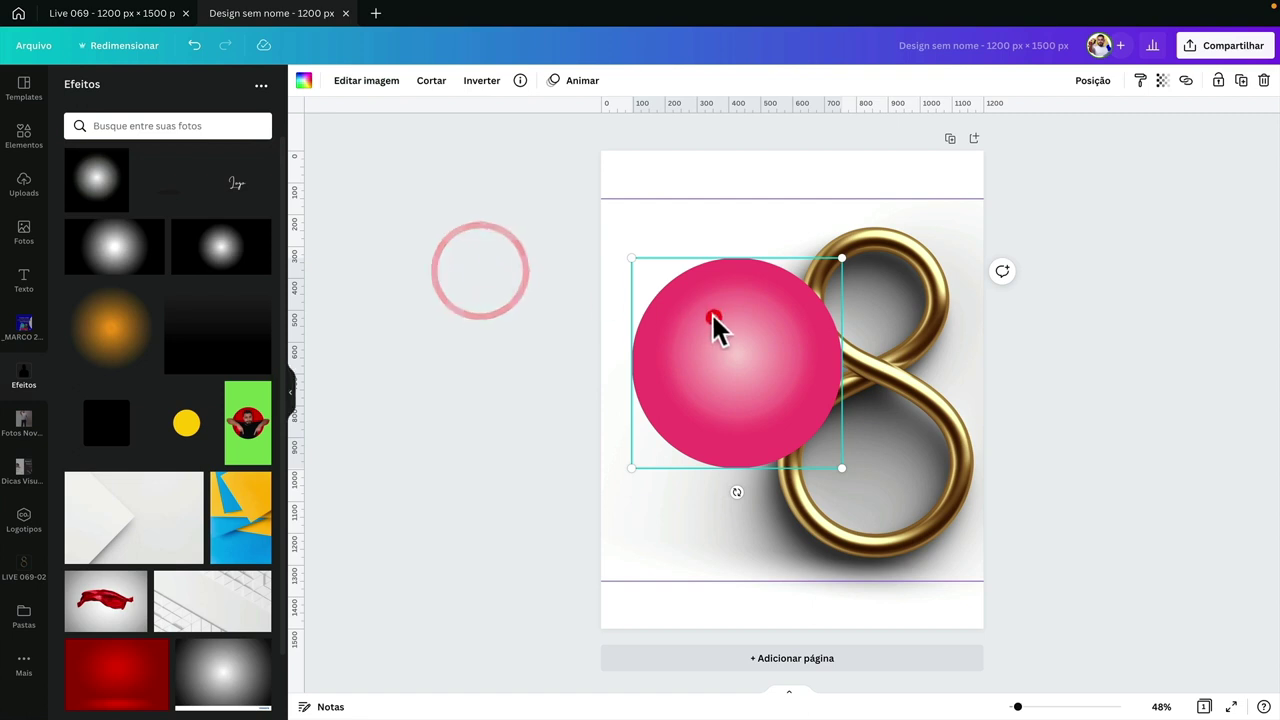
# - Expand the crop area of the pink sphere image outward
pyautogui.doubleClick(711, 313)
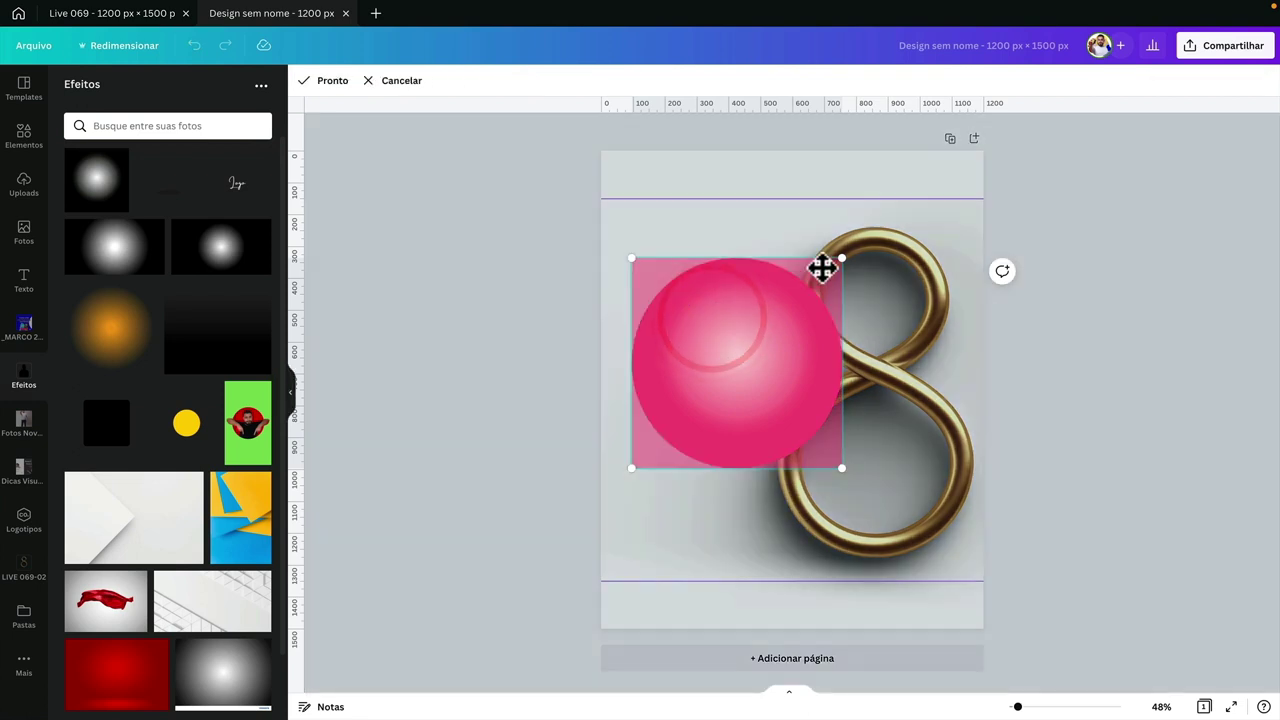
pyautogui.moveTo(841, 259); pyautogui.dragTo(1077, 157)
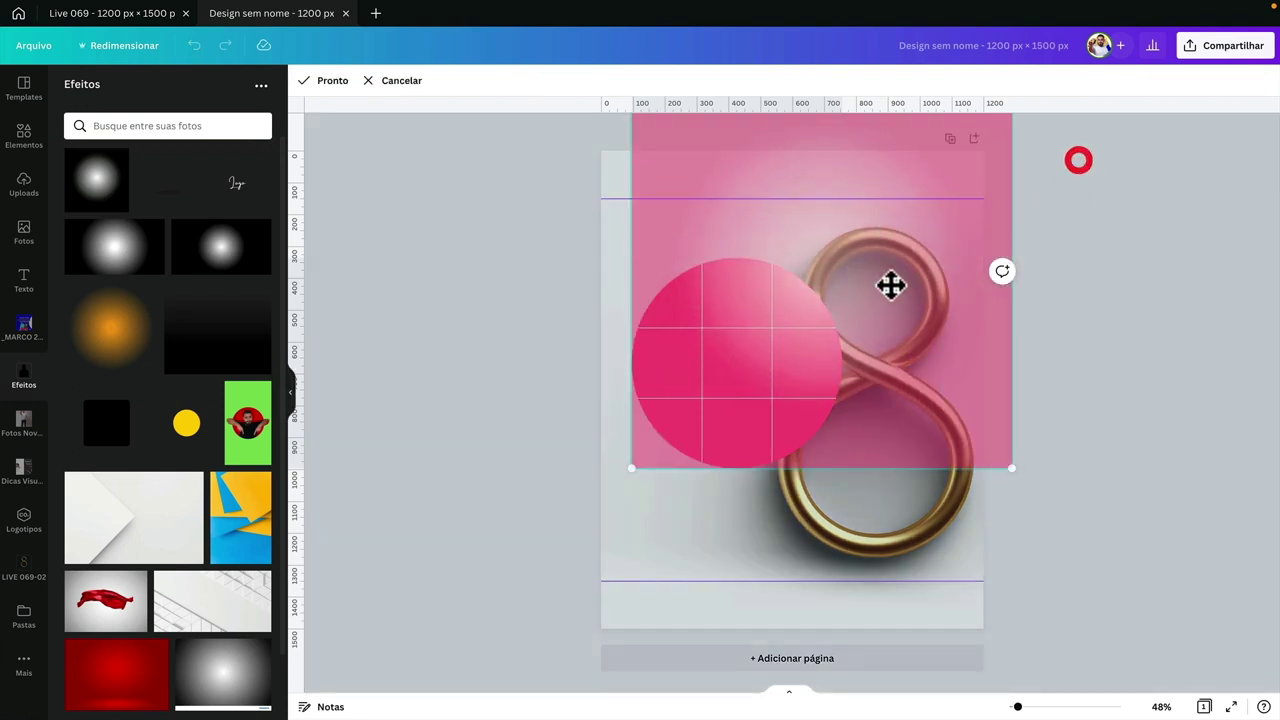
pyautogui.moveTo(843, 317); pyautogui.dragTo(820, 337)
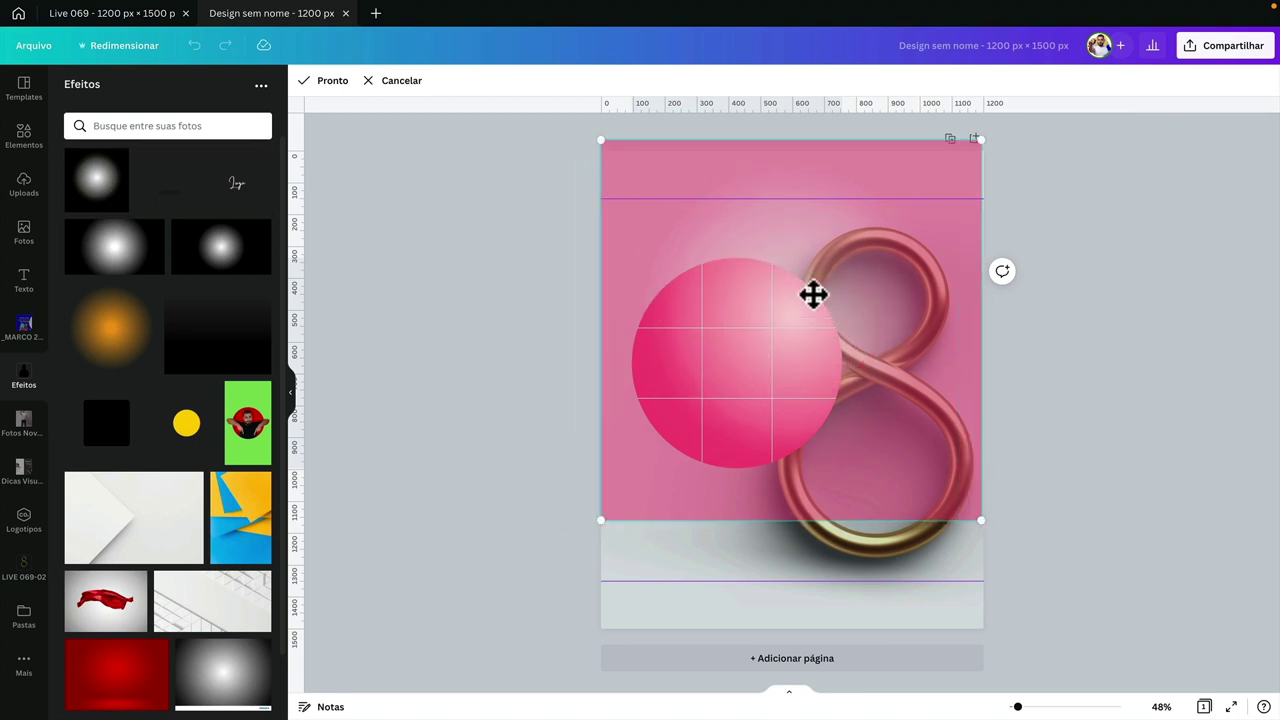
pyautogui.click(521, 376)
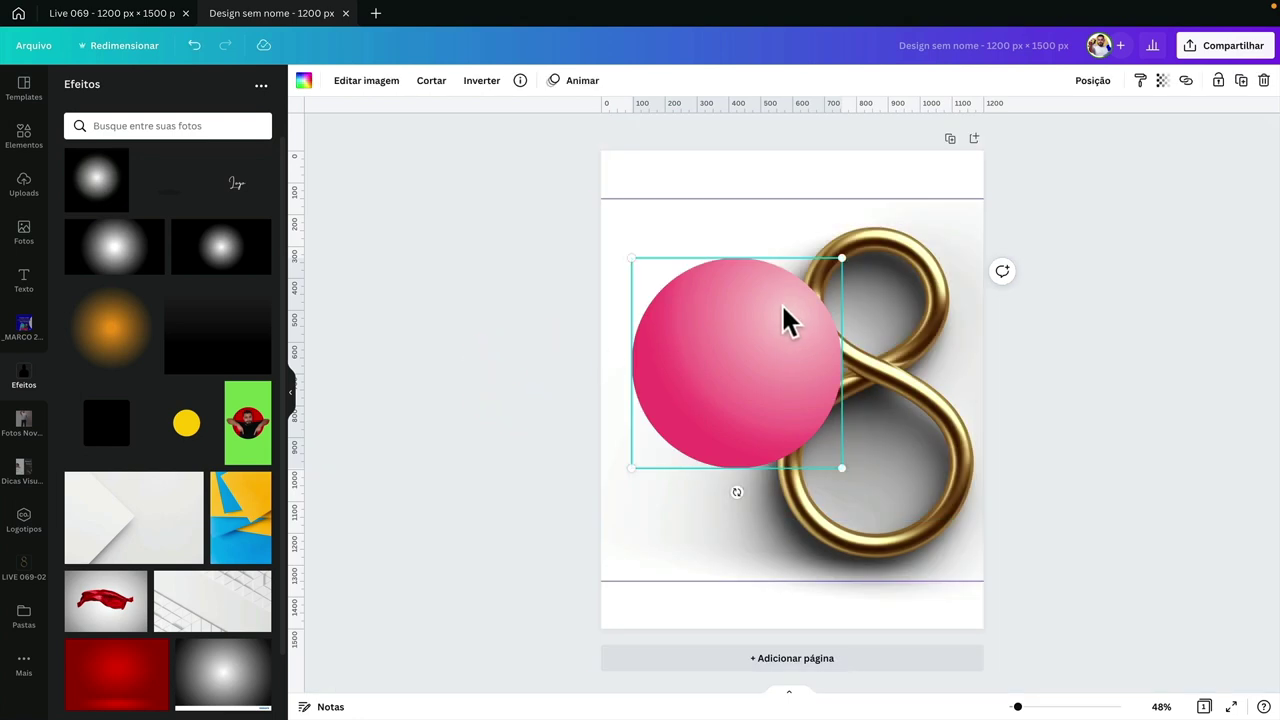
# - Enlarge the pink sphere and shift it right so it overlaps the gold 8
pyautogui.moveTo(716, 378); pyautogui.dragTo(915, 323)
pyautogui.click(787, 482)
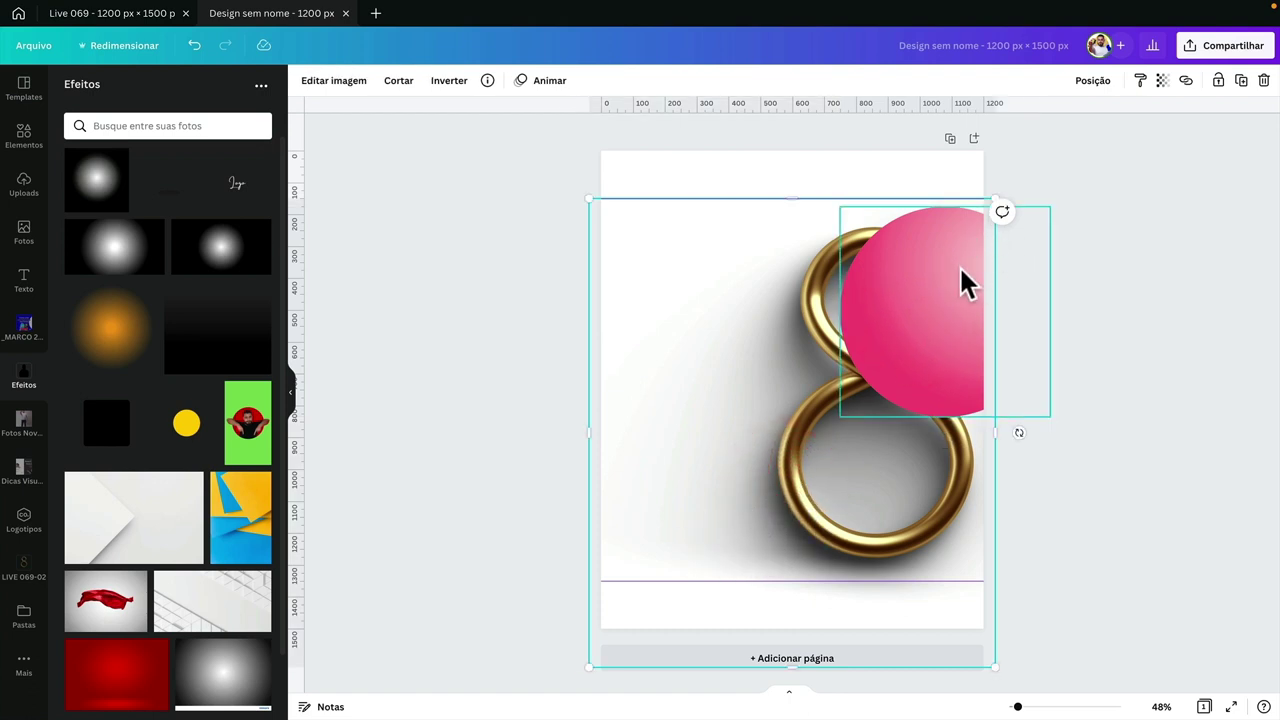
pyautogui.click(1087, 187)
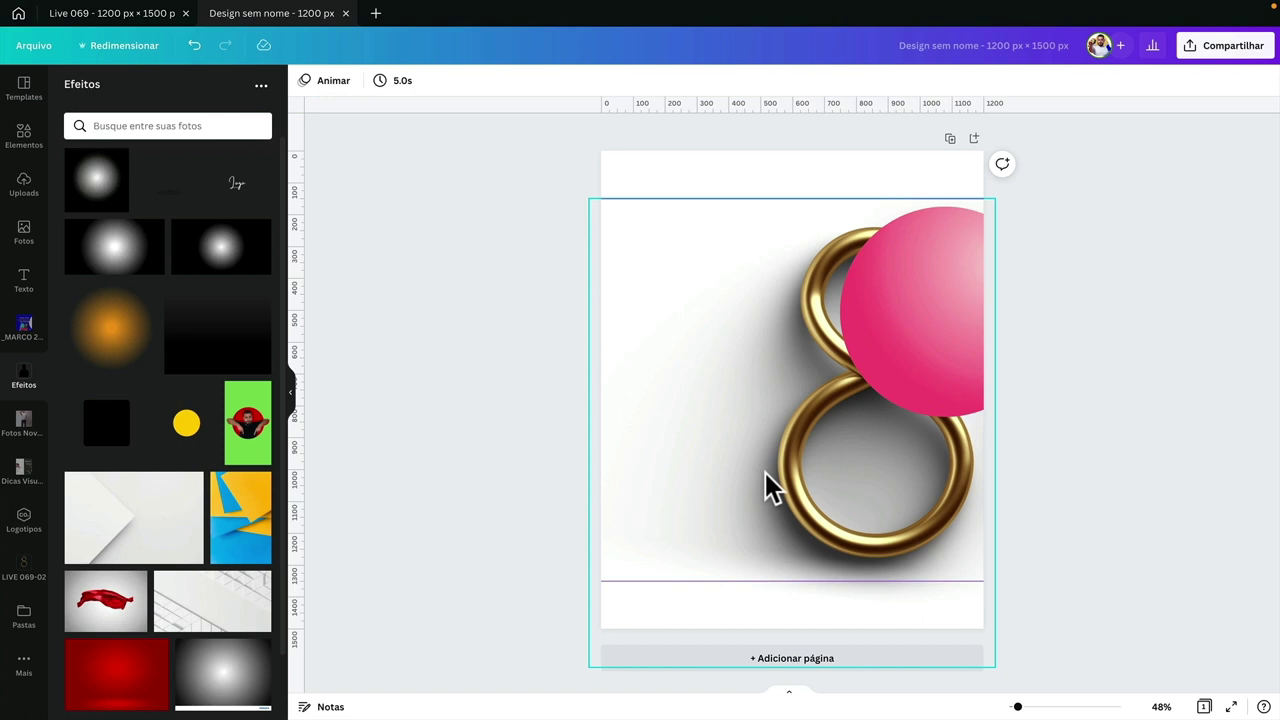
pyautogui.click(880, 395)
pyautogui.moveTo(840, 420); pyautogui.dragTo(714, 543)
pyautogui.moveTo(789, 463); pyautogui.dragTo(829, 466)
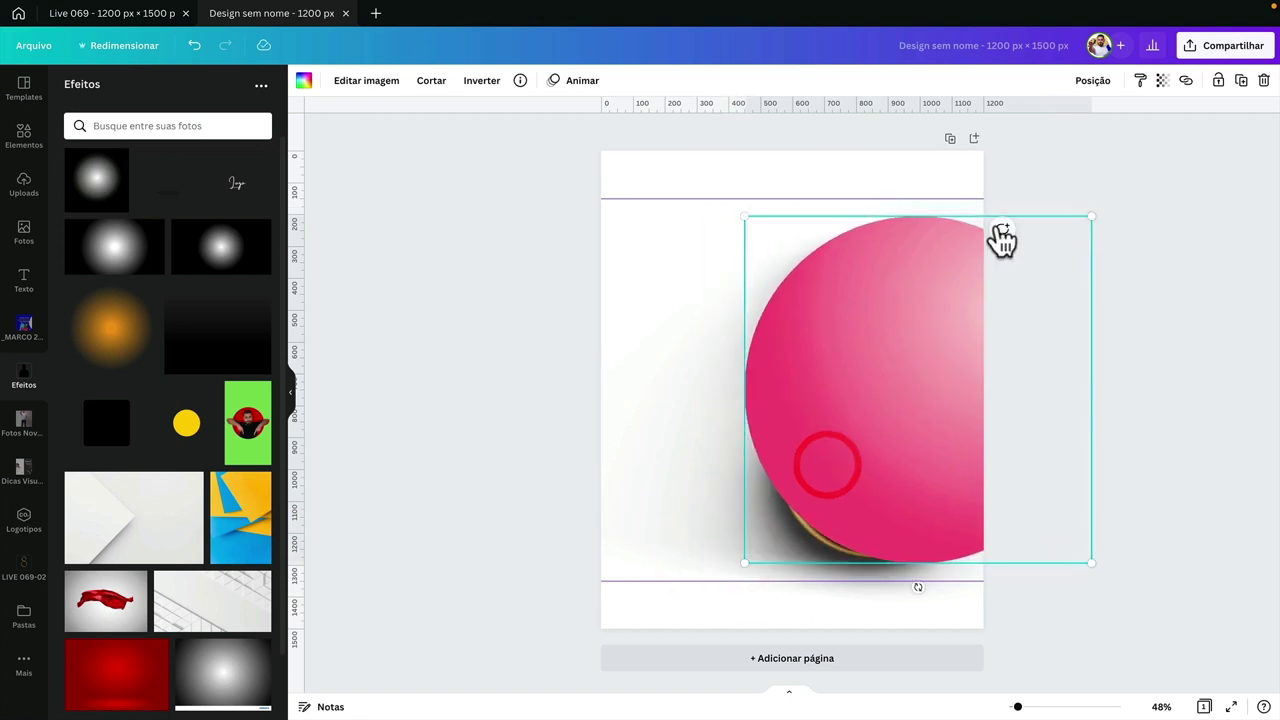
pyautogui.click(1097, 86)
# - Send the pink sphere behind the gold 8, then move and enlarge the 8 over it
pyautogui.rightClick(826, 370)
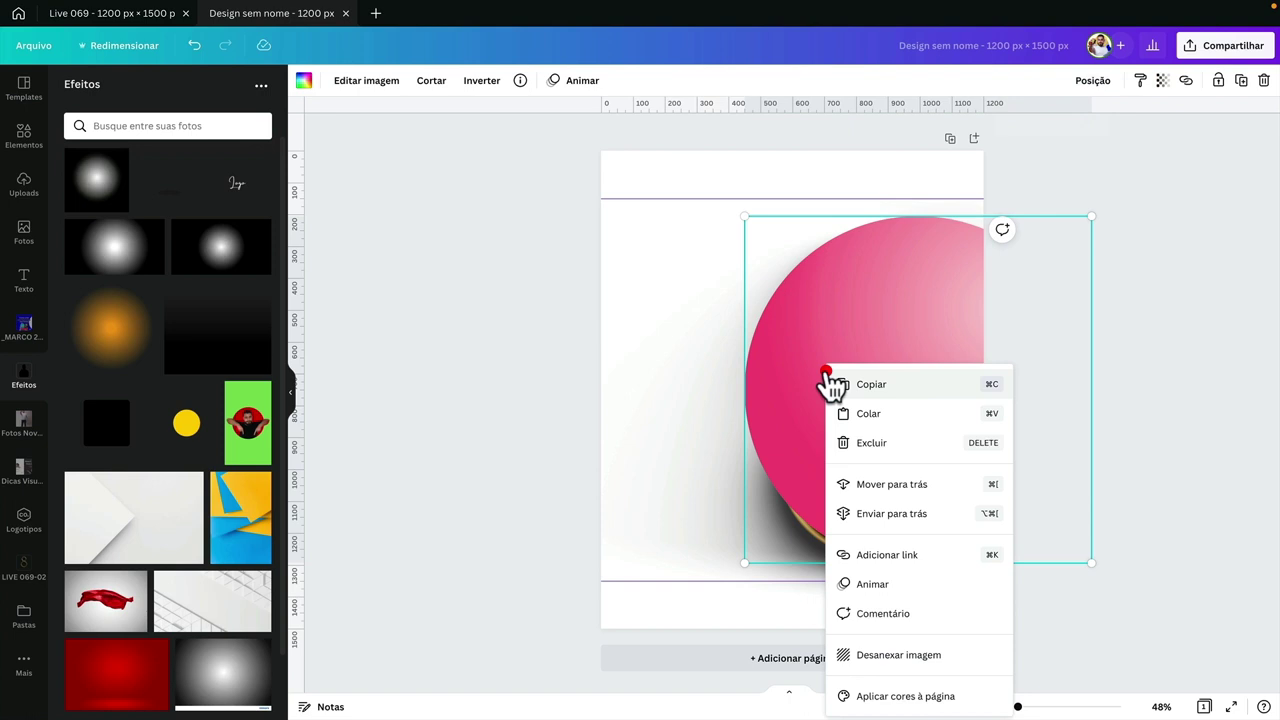
pyautogui.click(886, 485)
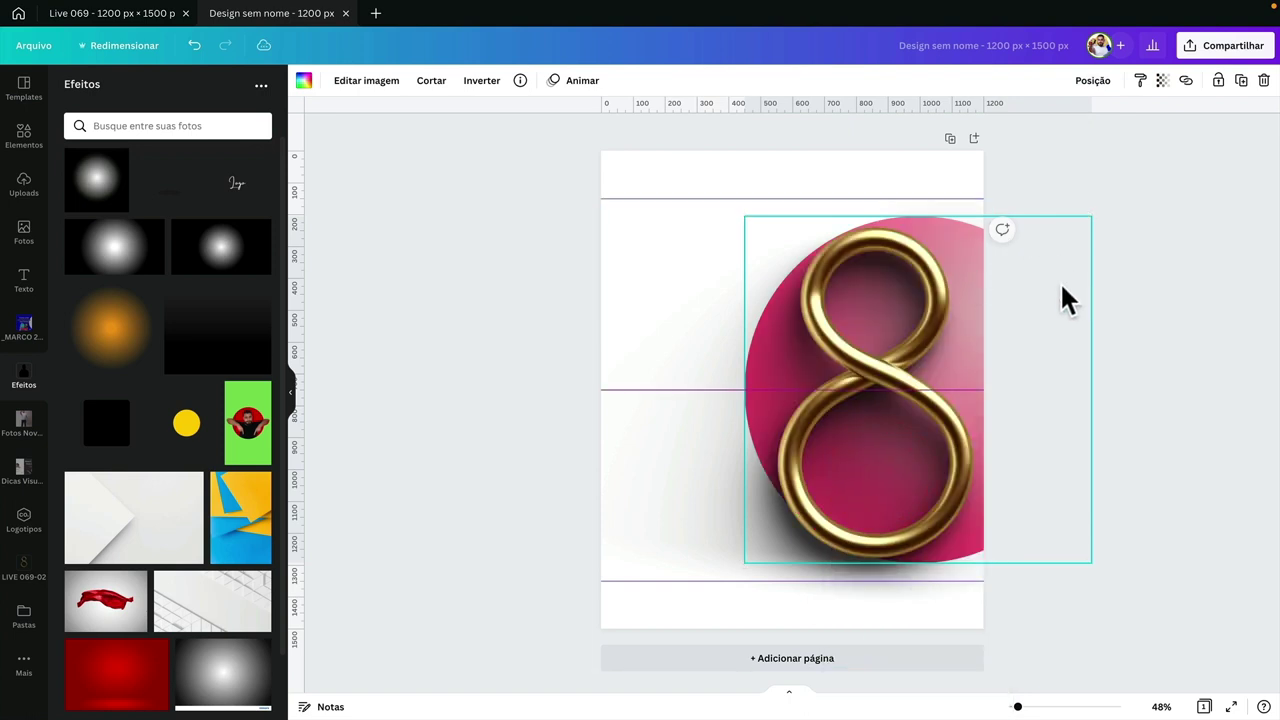
pyautogui.moveTo(1062, 286); pyautogui.dragTo(1072, 300)
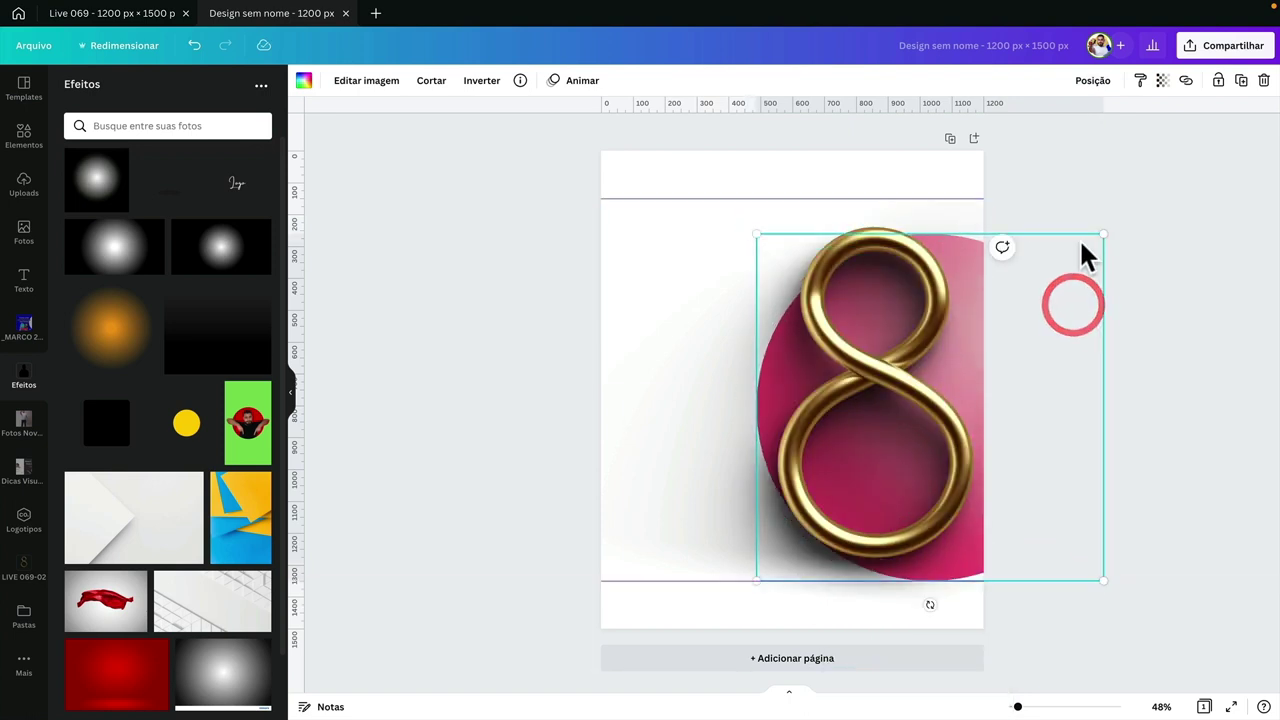
pyautogui.moveTo(1104, 234); pyautogui.dragTo(1131, 216)
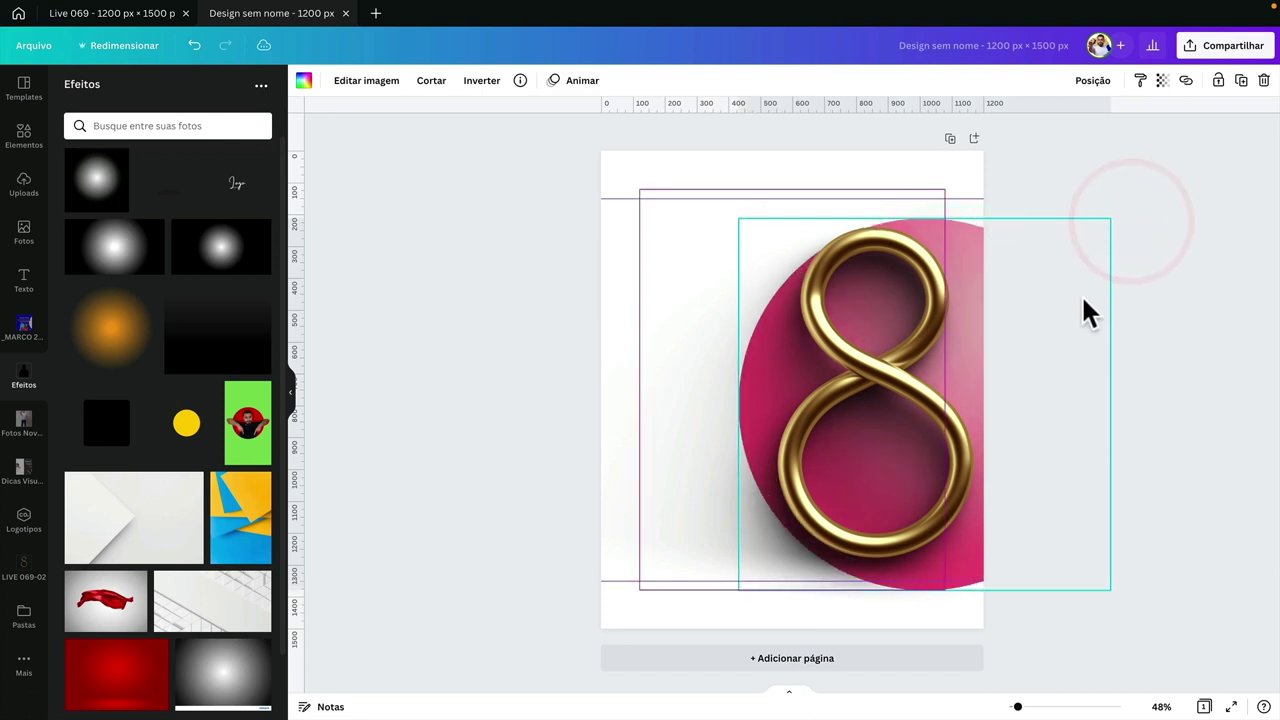
pyautogui.moveTo(1083, 300); pyautogui.dragTo(1083, 320)
pyautogui.moveTo(1126, 223); pyautogui.dragTo(1131, 220)
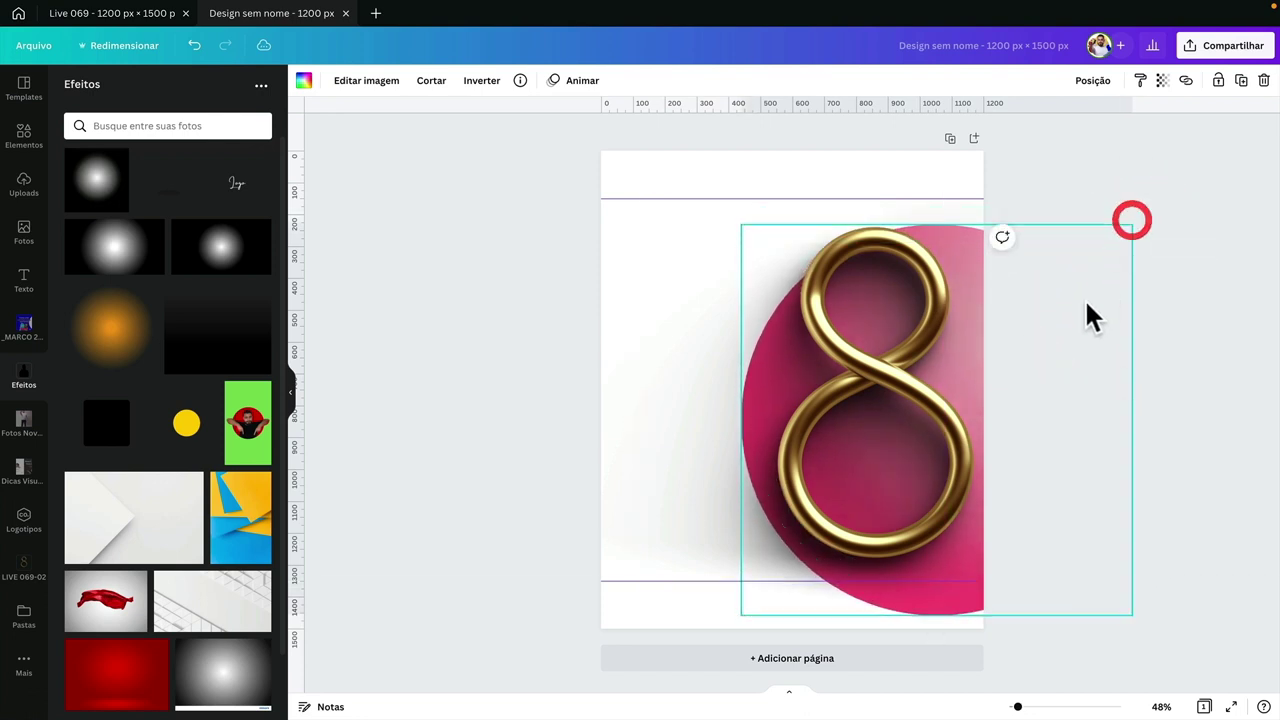
# - Fine-tune the gold 8's position and enlarge it toward the bottom-left at the page's right edge
pyautogui.click(1085, 299)
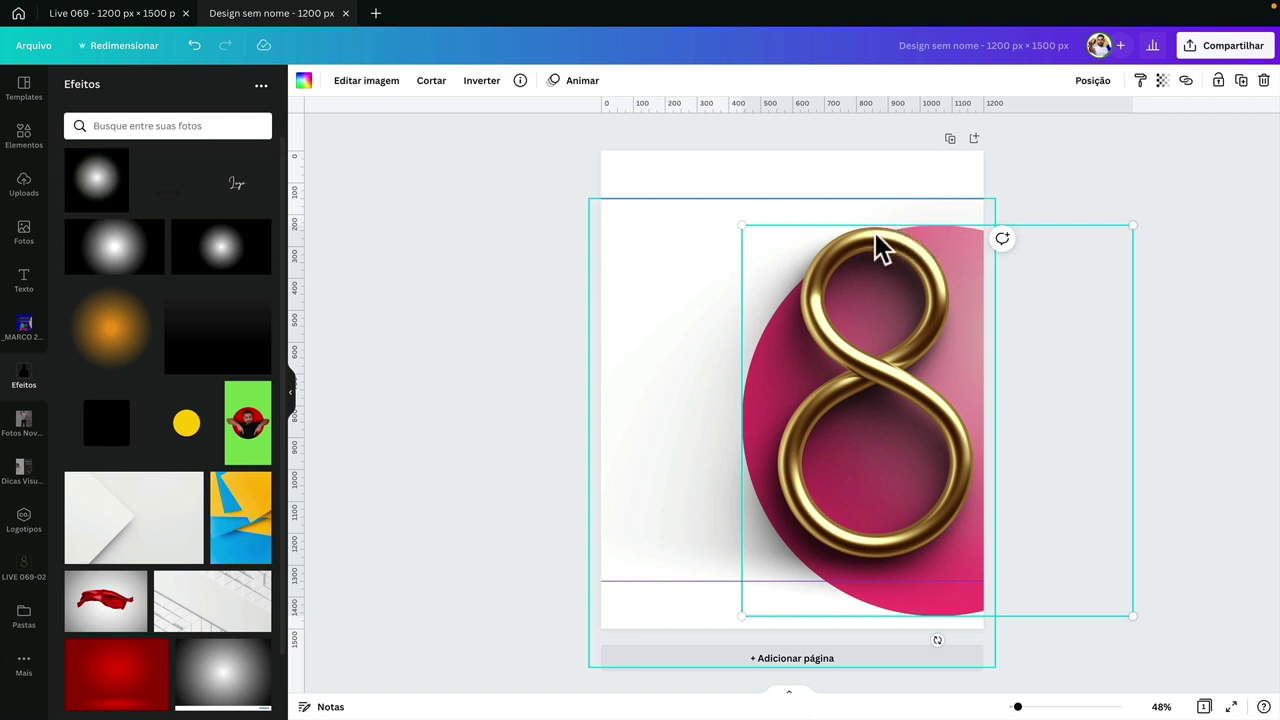
pyautogui.press('Up')
pyautogui.press('Up')
pyautogui.press('Up')
pyautogui.press('Up')
pyautogui.press('Up')
pyautogui.press('Up')
pyautogui.press('Up')
pyautogui.press('Up')
pyautogui.press('Up')
pyautogui.press('Up')
pyautogui.press('Up')
pyautogui.press('Up')
pyautogui.press('Up')
pyautogui.press('Up')
pyautogui.press('Up')
pyautogui.press('Up')
pyautogui.press('Up')
pyautogui.click(996, 281)
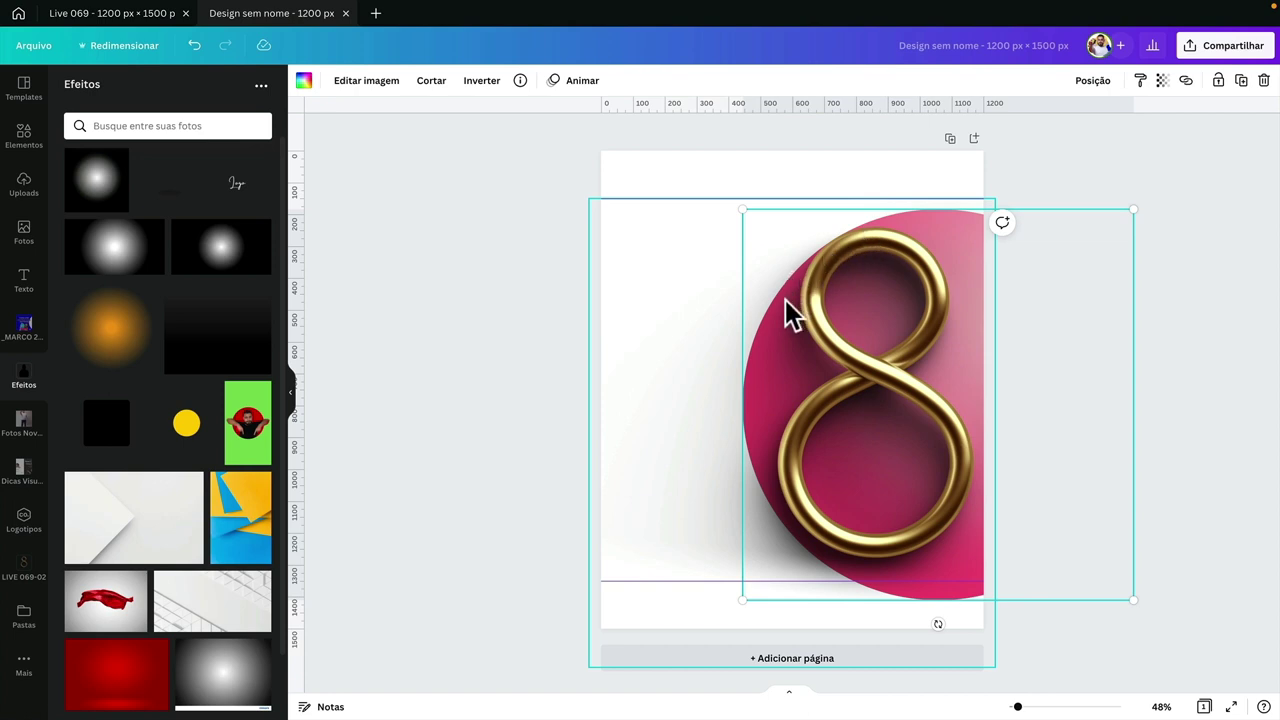
pyautogui.moveTo(998, 264); pyautogui.dragTo(990, 300)
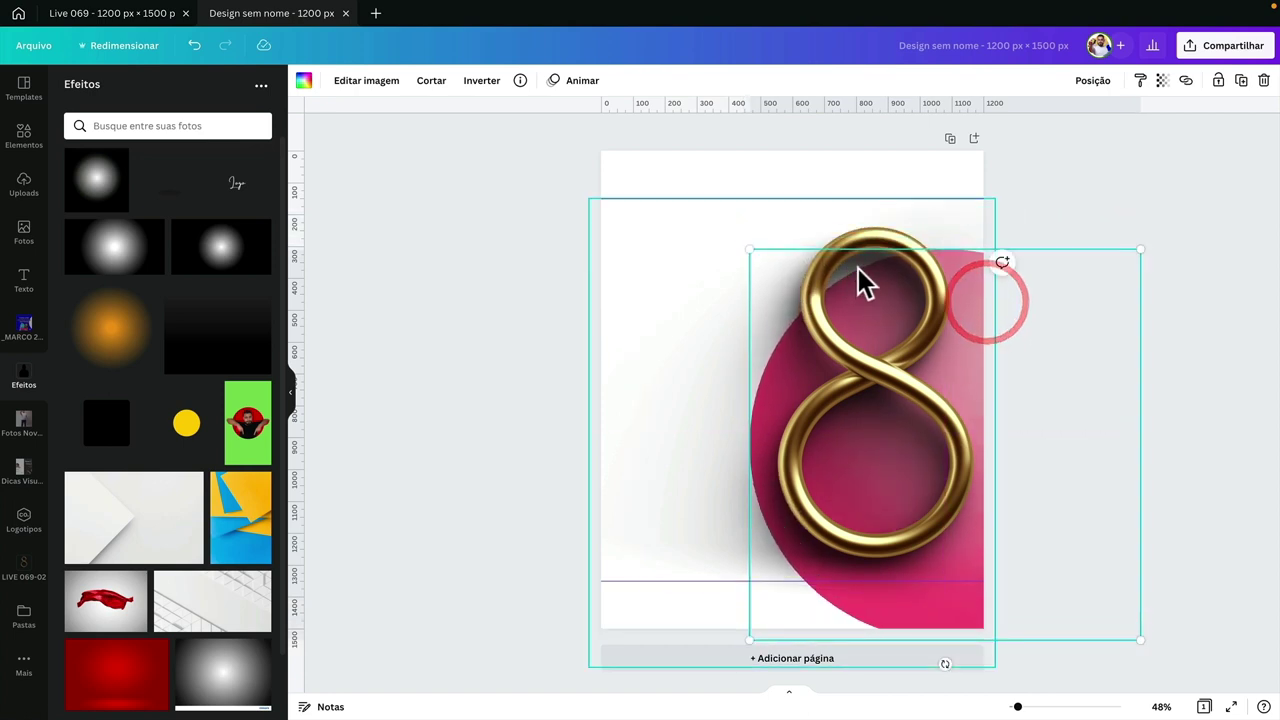
pyautogui.moveTo(1080, 400); pyautogui.dragTo(1076, 358)
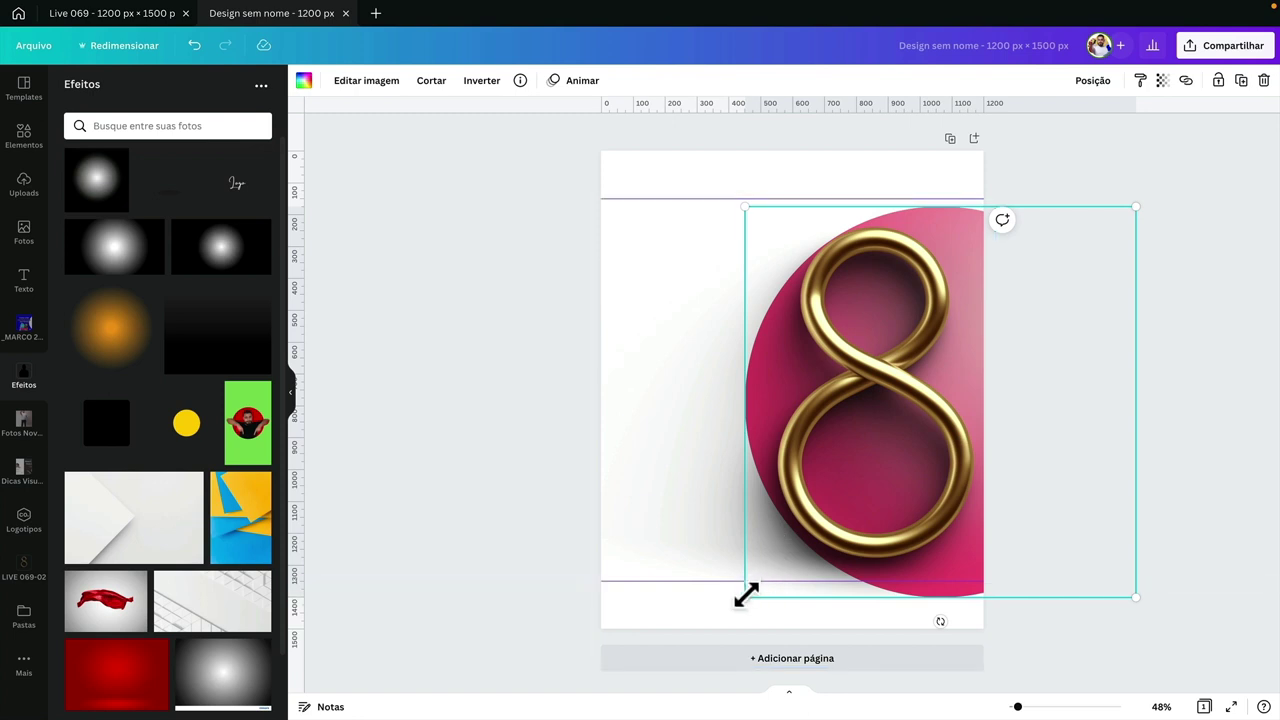
pyautogui.moveTo(745, 597); pyautogui.dragTo(741, 612)
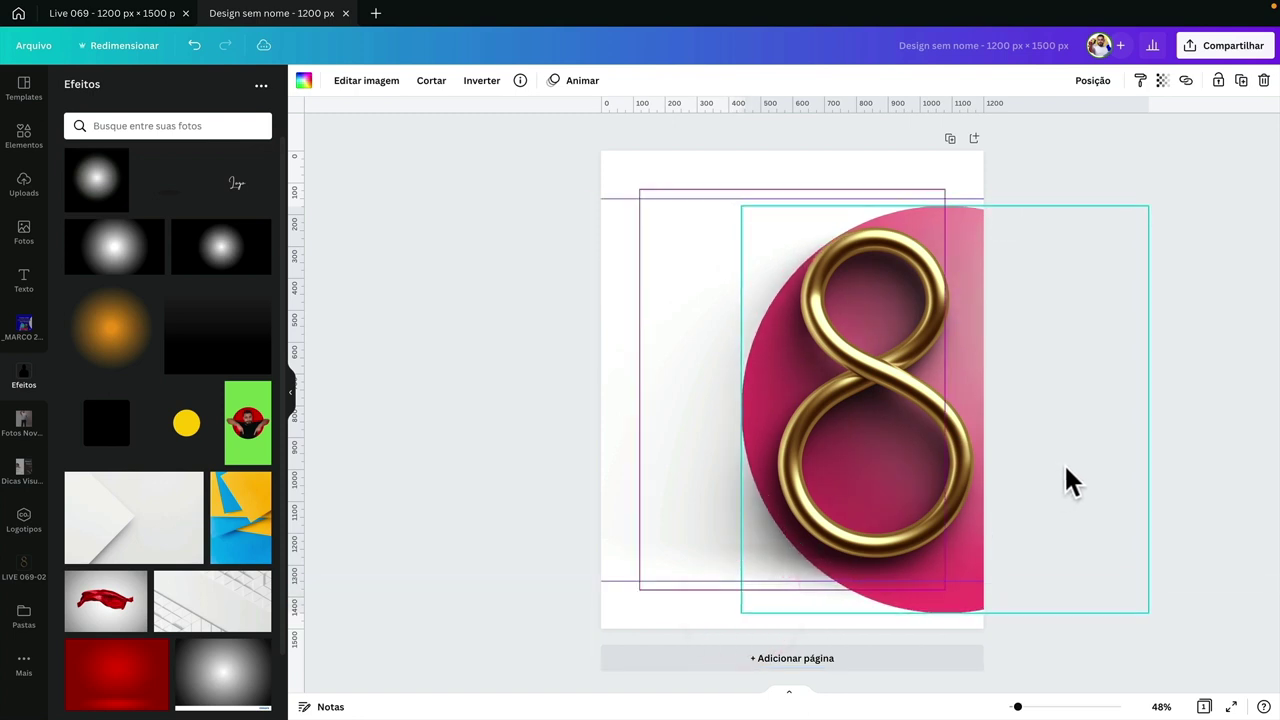
pyautogui.click(1062, 466)
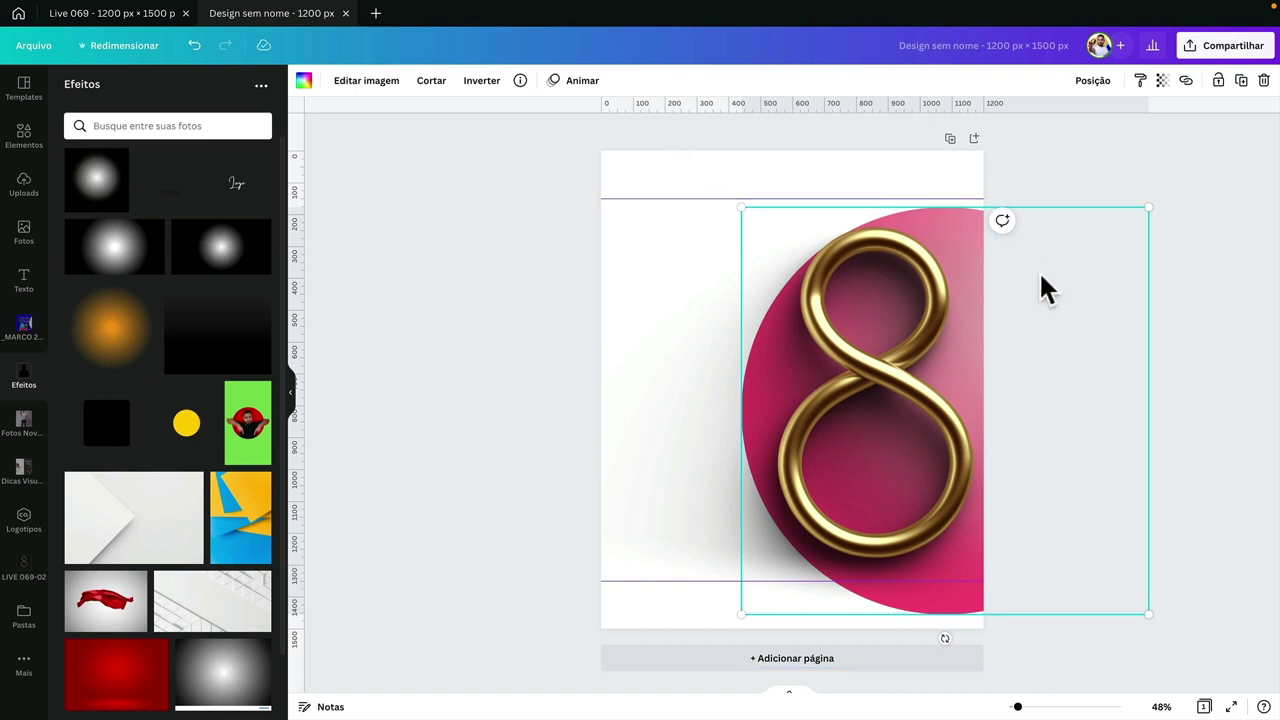
pyautogui.click(438, 82)
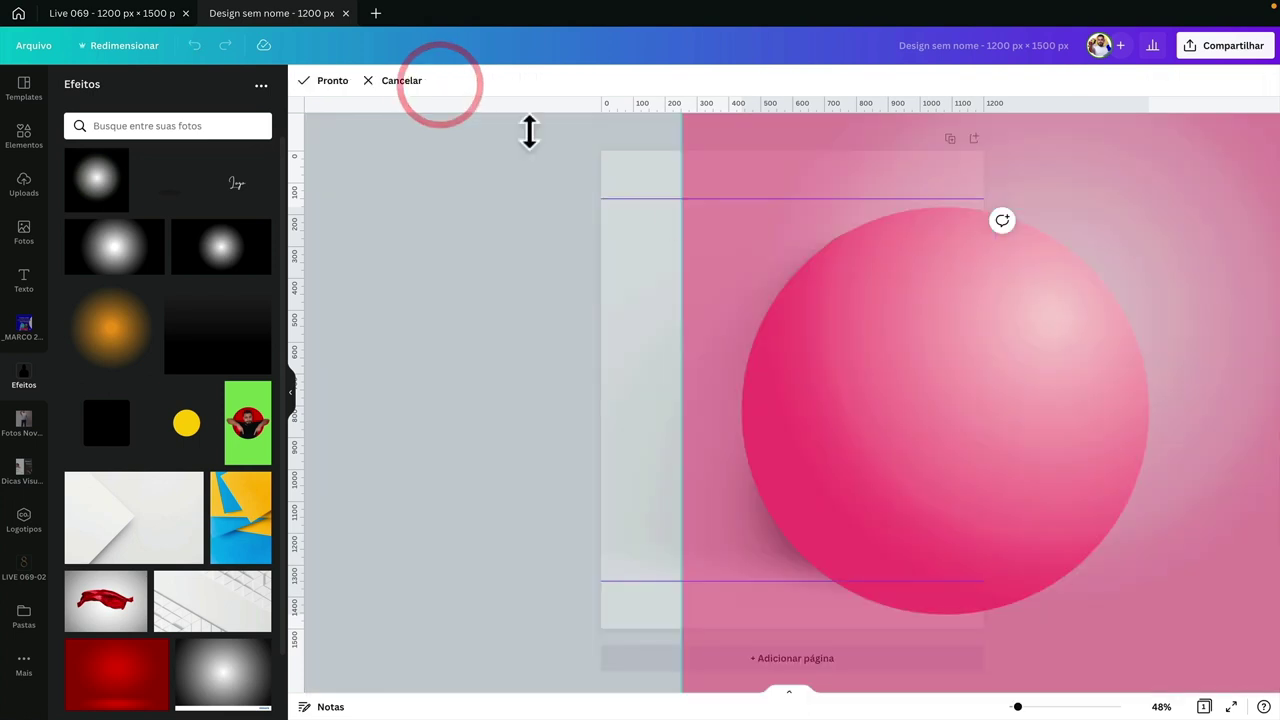
pyautogui.scroll(-5, 927, 330)
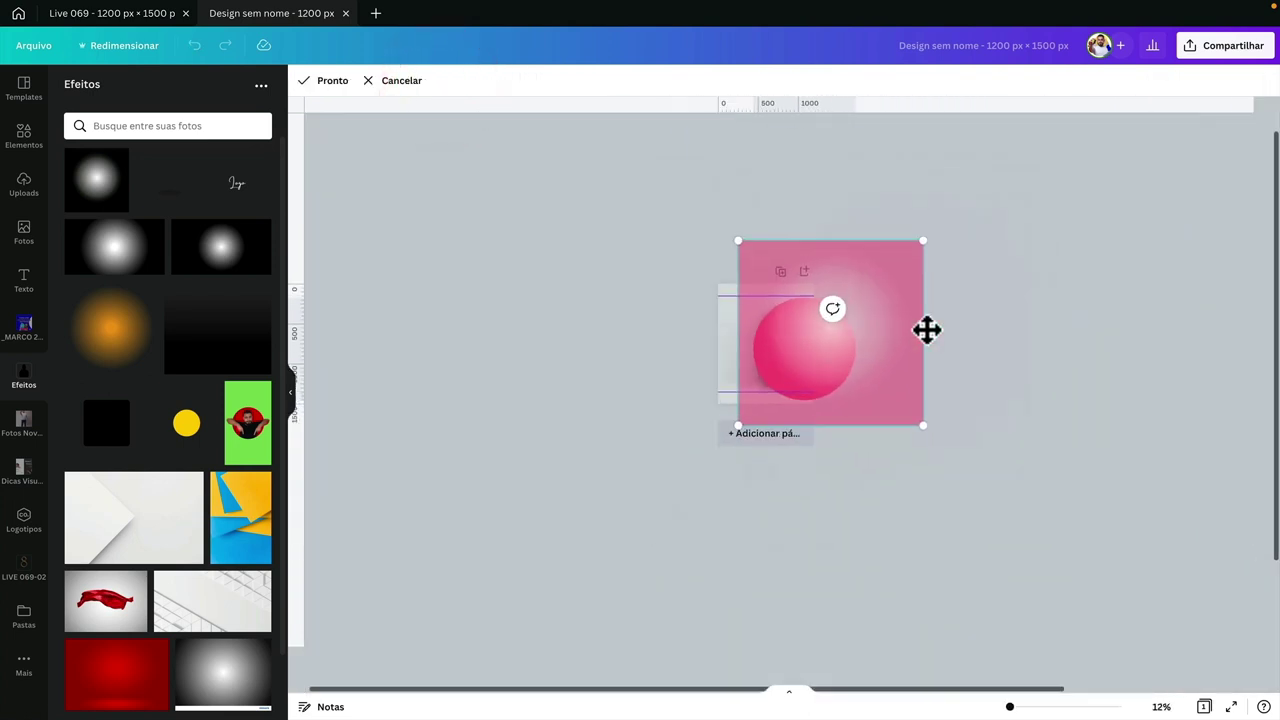
pyautogui.scroll(-3, 927, 330)
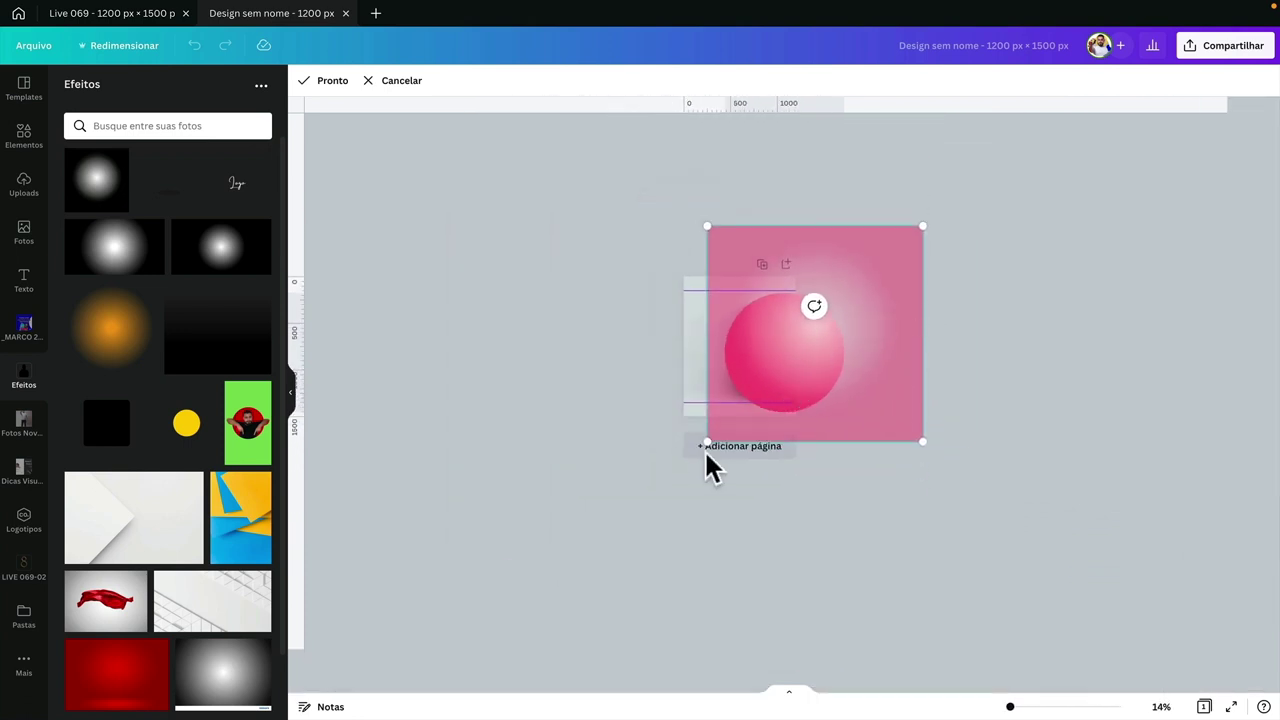
pyautogui.moveTo(707, 445); pyautogui.dragTo(723, 425)
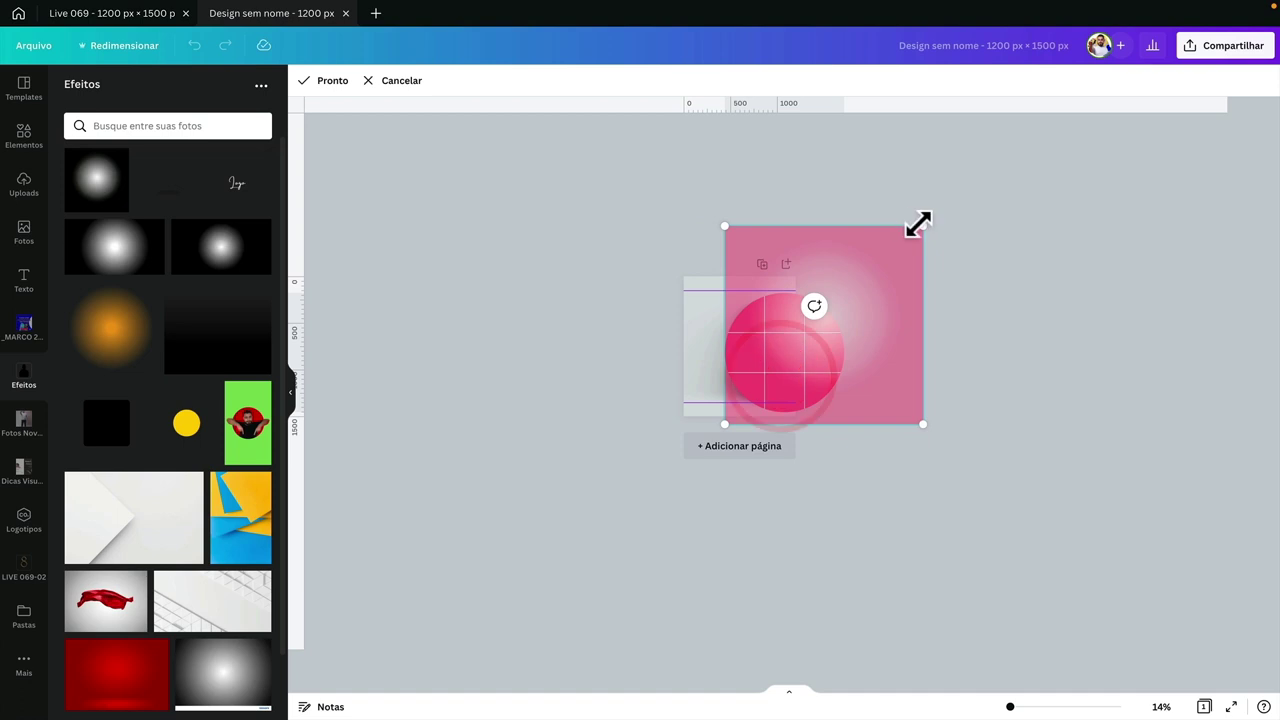
pyautogui.moveTo(917, 223); pyautogui.dragTo(881, 268)
pyautogui.moveTo(806, 349); pyautogui.dragTo(789, 343)
pyautogui.click(328, 82)
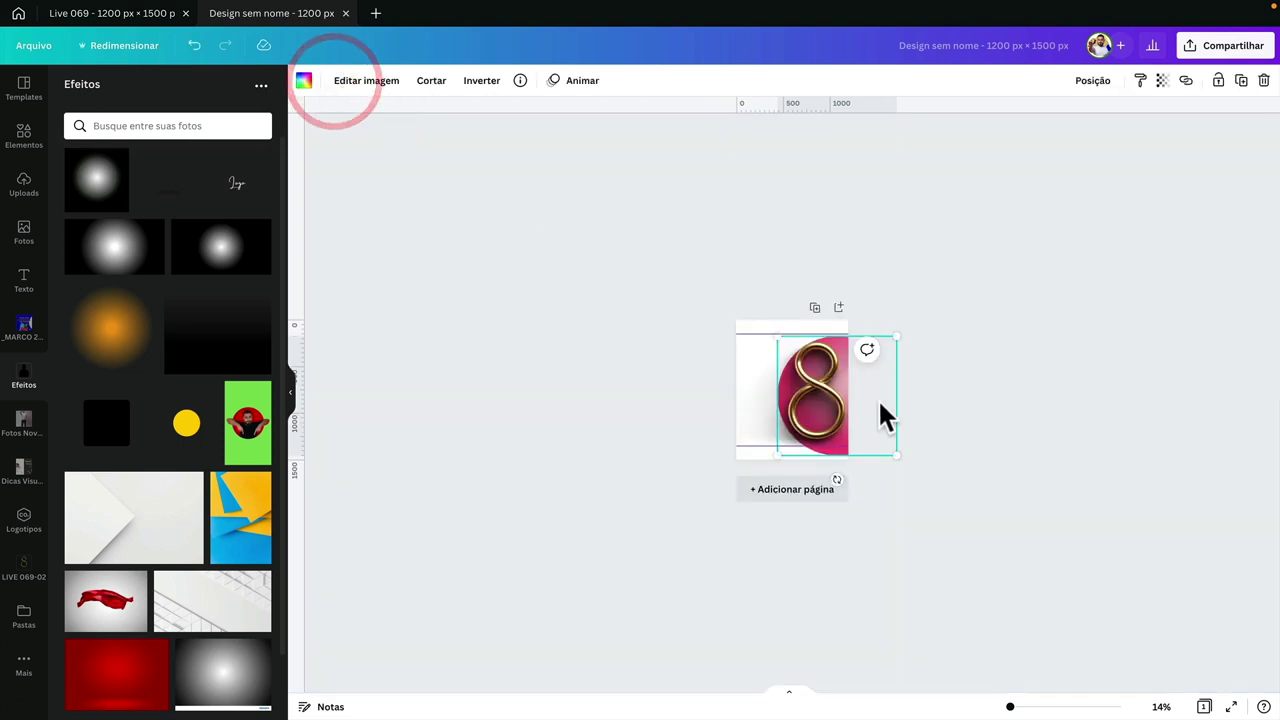
pyautogui.scroll(3, 879, 401)
pyautogui.scroll(-2, 879, 401)
pyautogui.scroll(1, 866, 336)
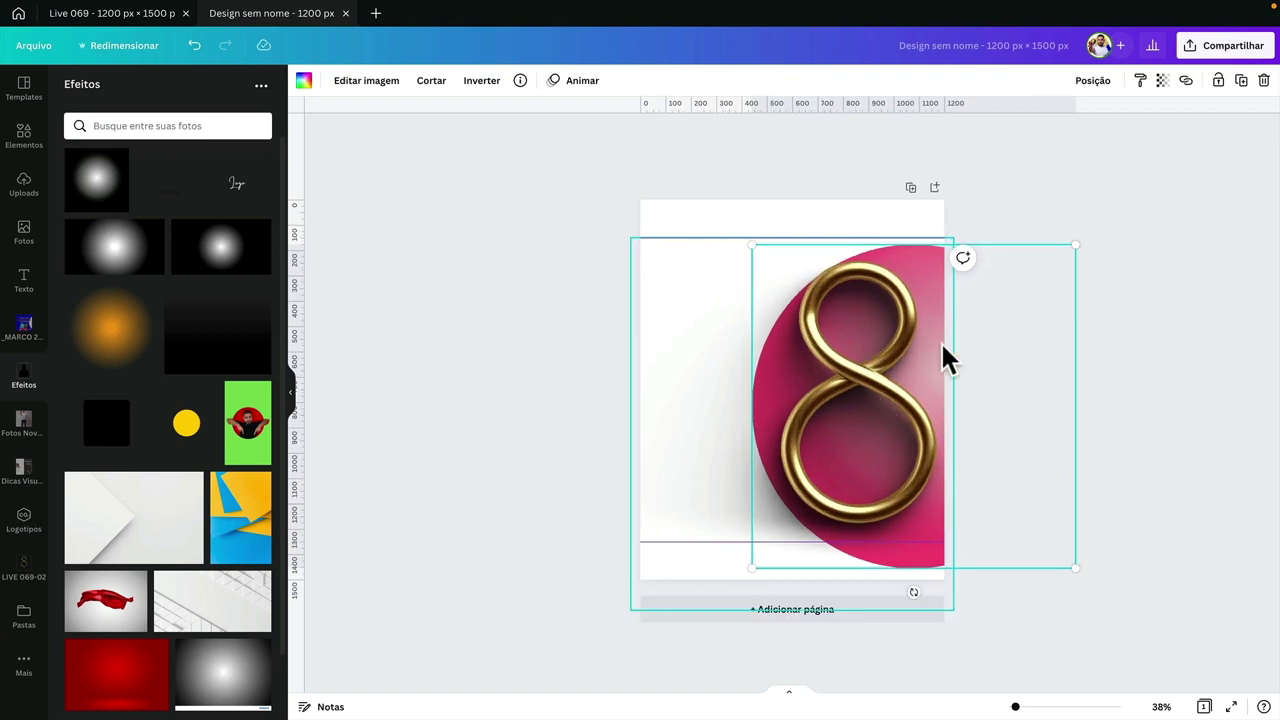
pyautogui.click(580, 369)
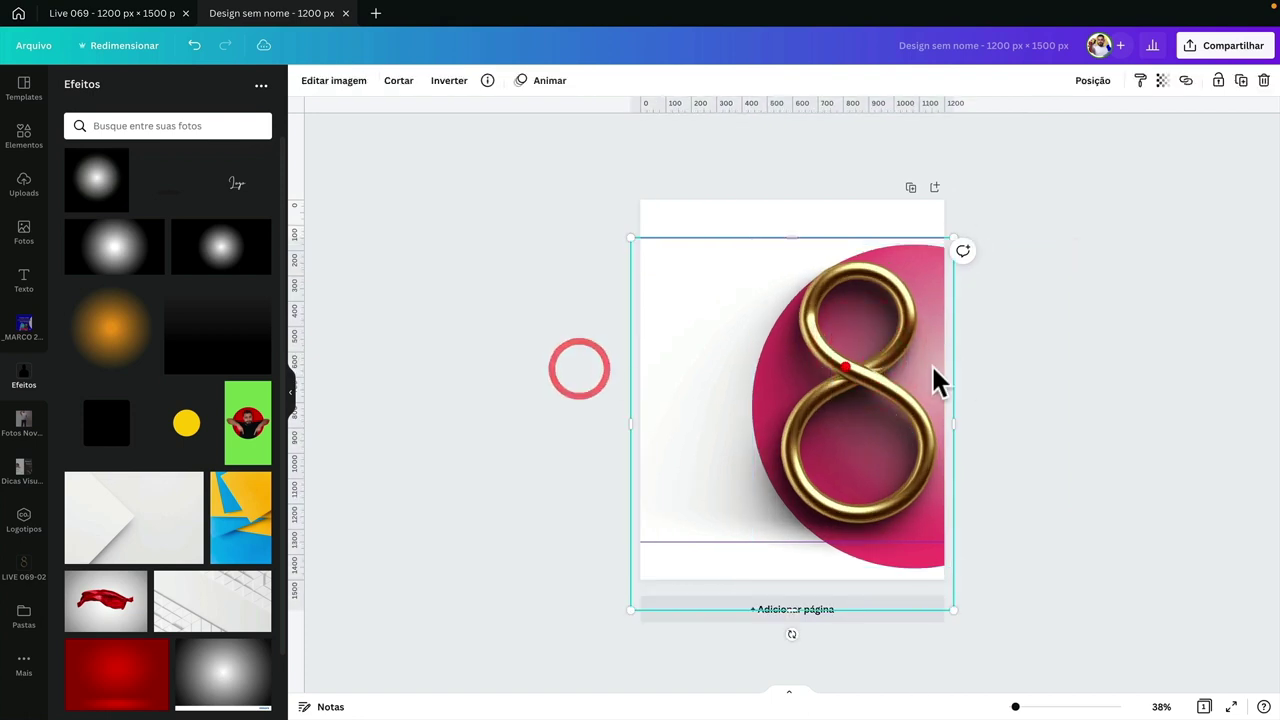
pyautogui.click(931, 565)
pyautogui.click(932, 558)
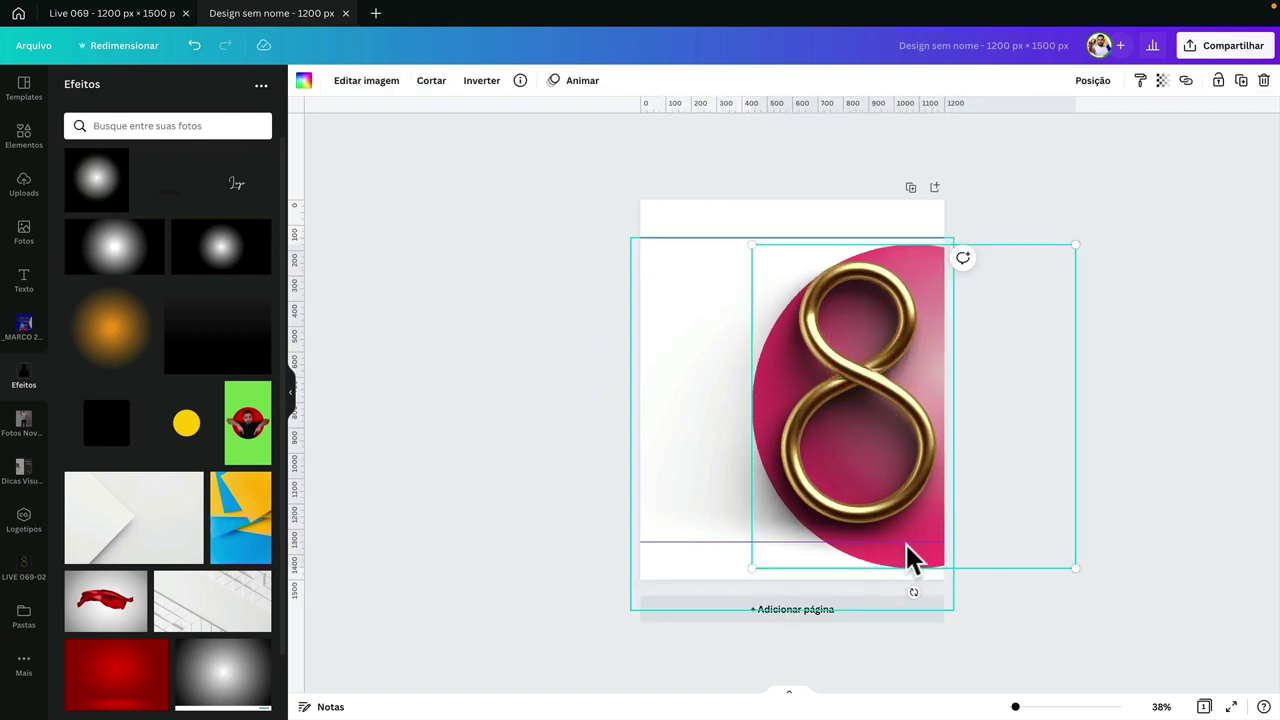
pyautogui.hotkey('ctrl', 'z')
pyautogui.hotkey('ctrl', 'z')
pyautogui.click(817, 467)
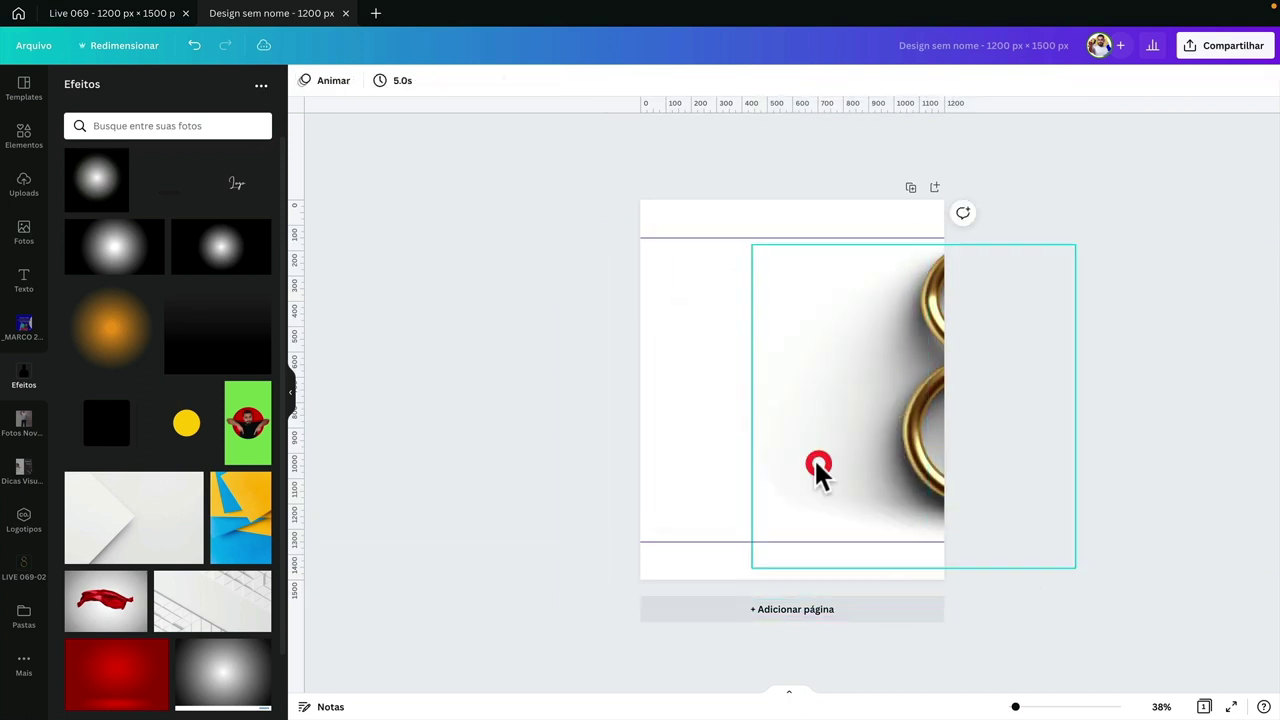
pyautogui.hotkey('ctrl', 'shift', 'z')
pyautogui.hotkey('ctrl', 'shift', 'z')
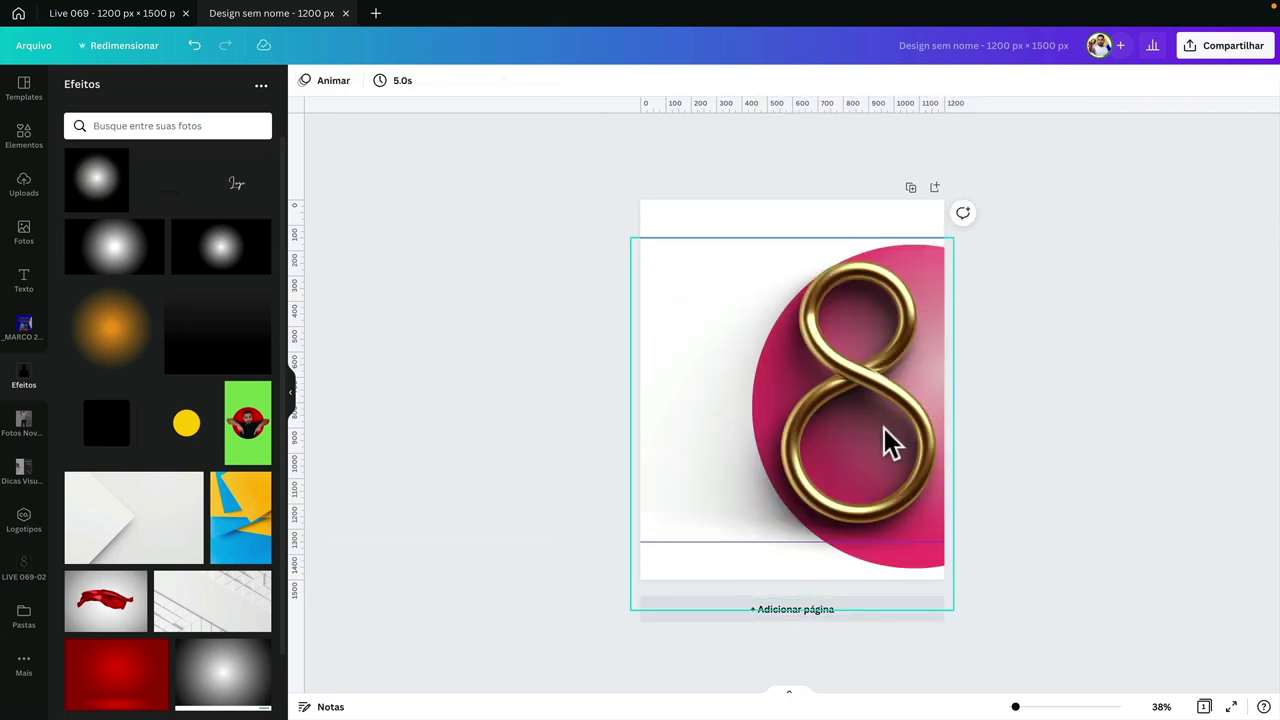
pyautogui.click(903, 556)
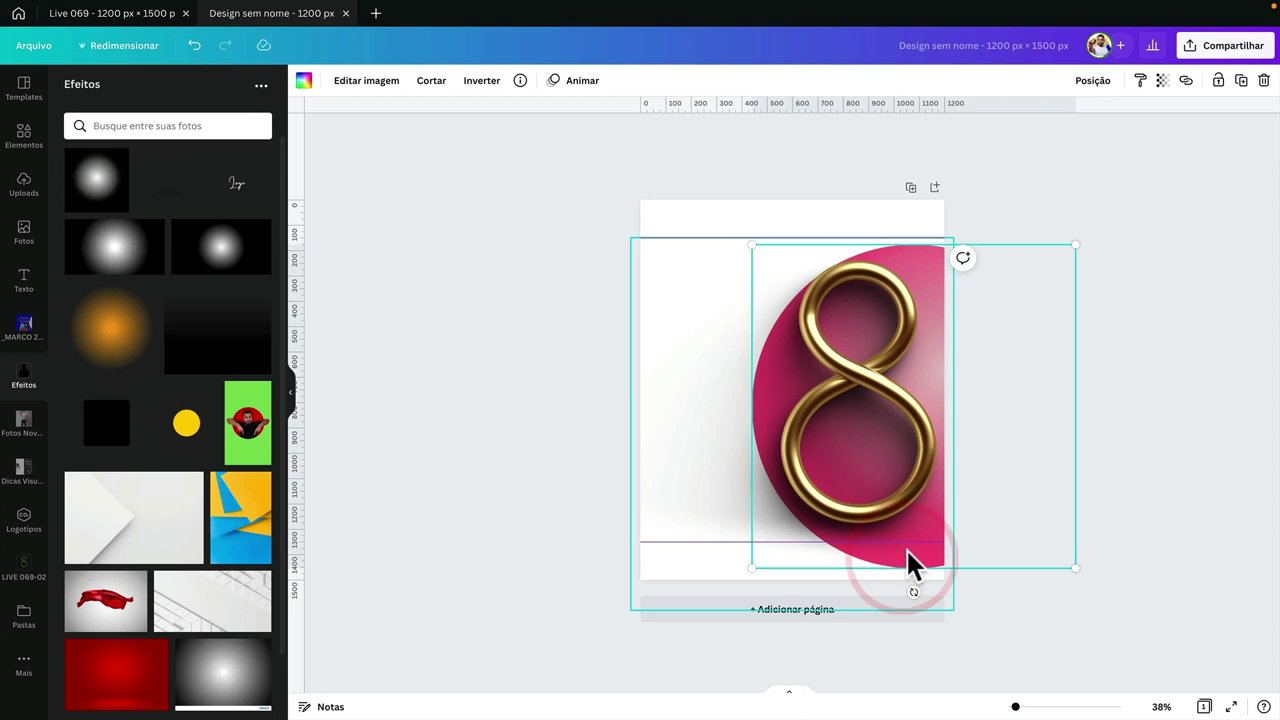
pyautogui.click(1218, 80)
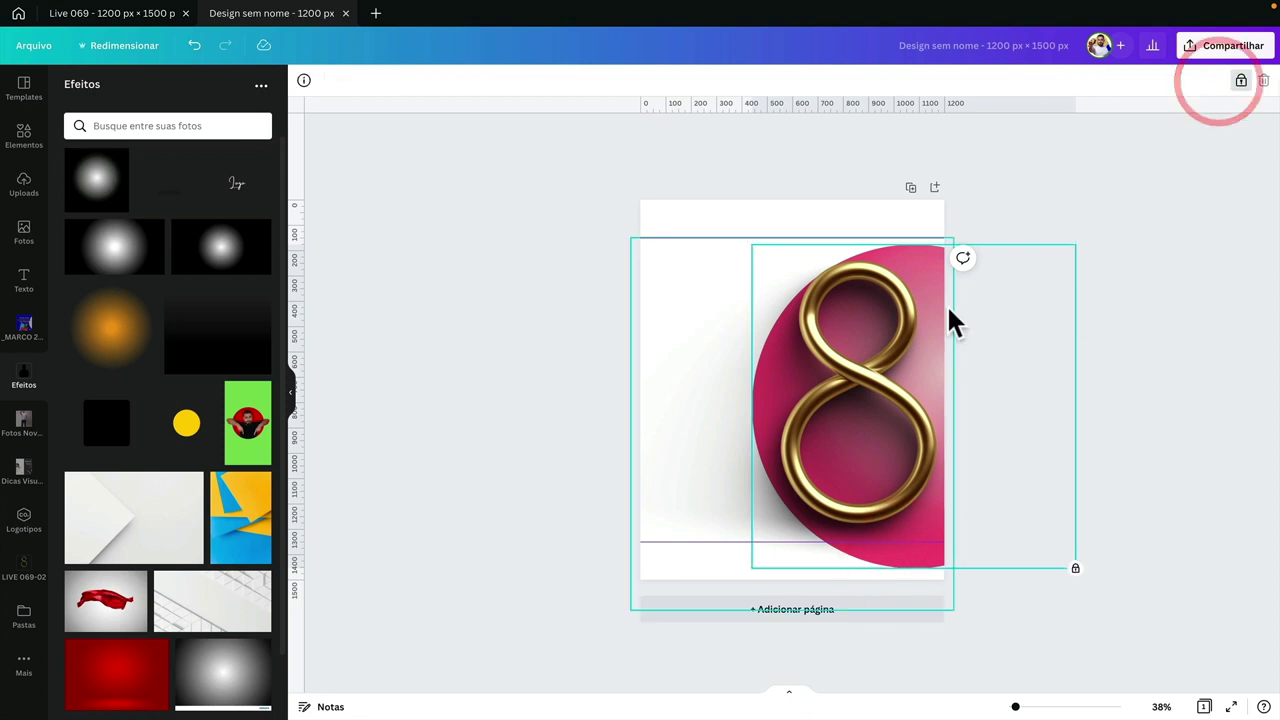
pyautogui.click(843, 398)
pyautogui.hotkey('ctrl', 'z')
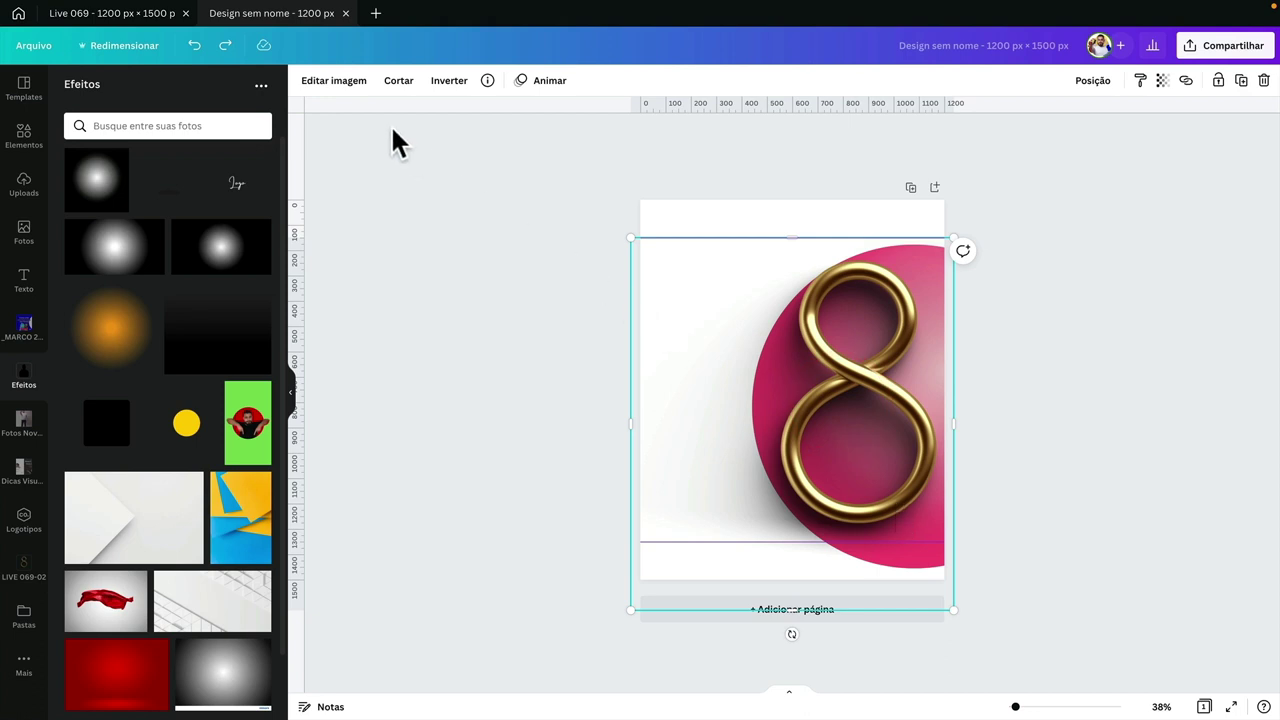
# - Give the gold 8 image contrast 22, saturation 14 and blur -5
pyautogui.click(328, 84)
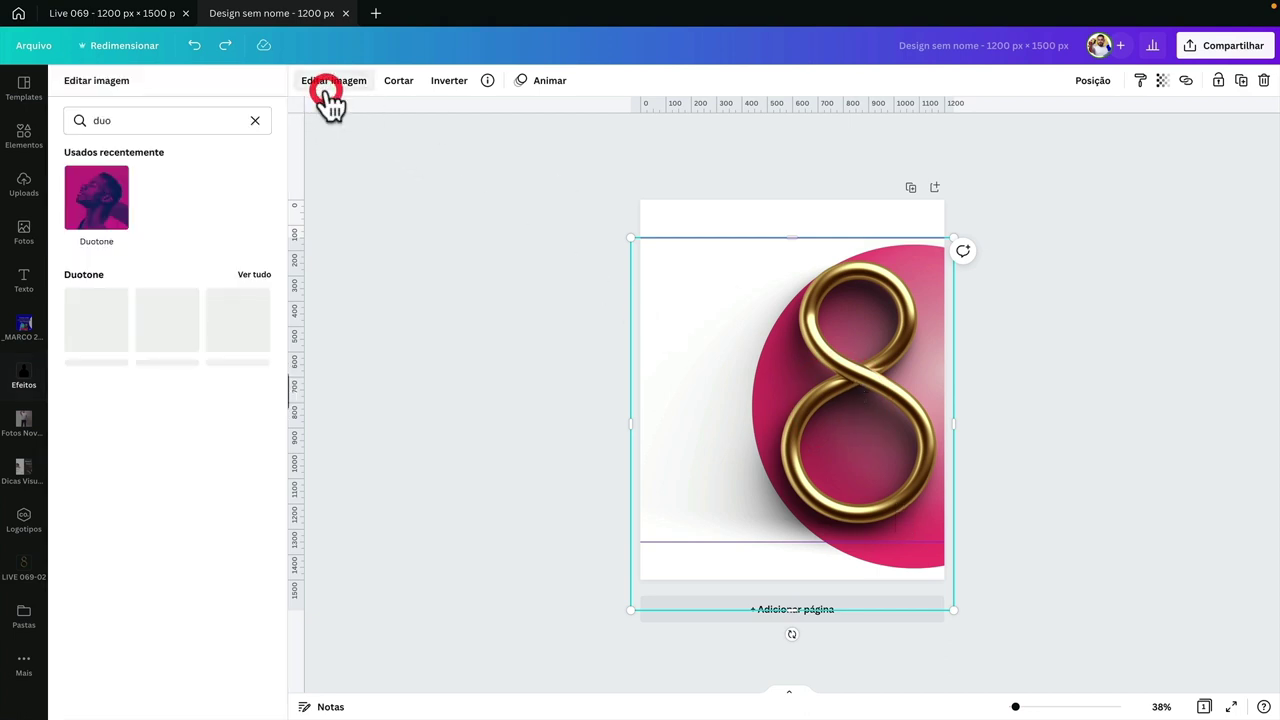
pyautogui.click(254, 120)
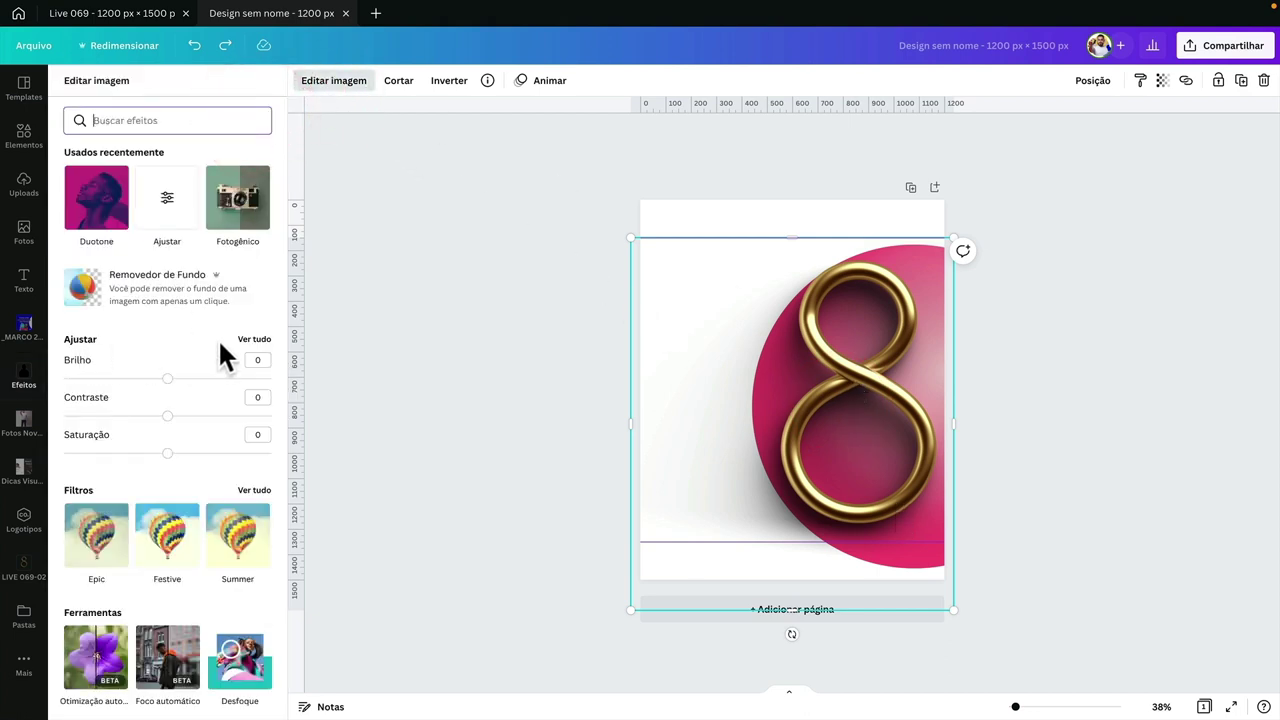
pyautogui.click(255, 340)
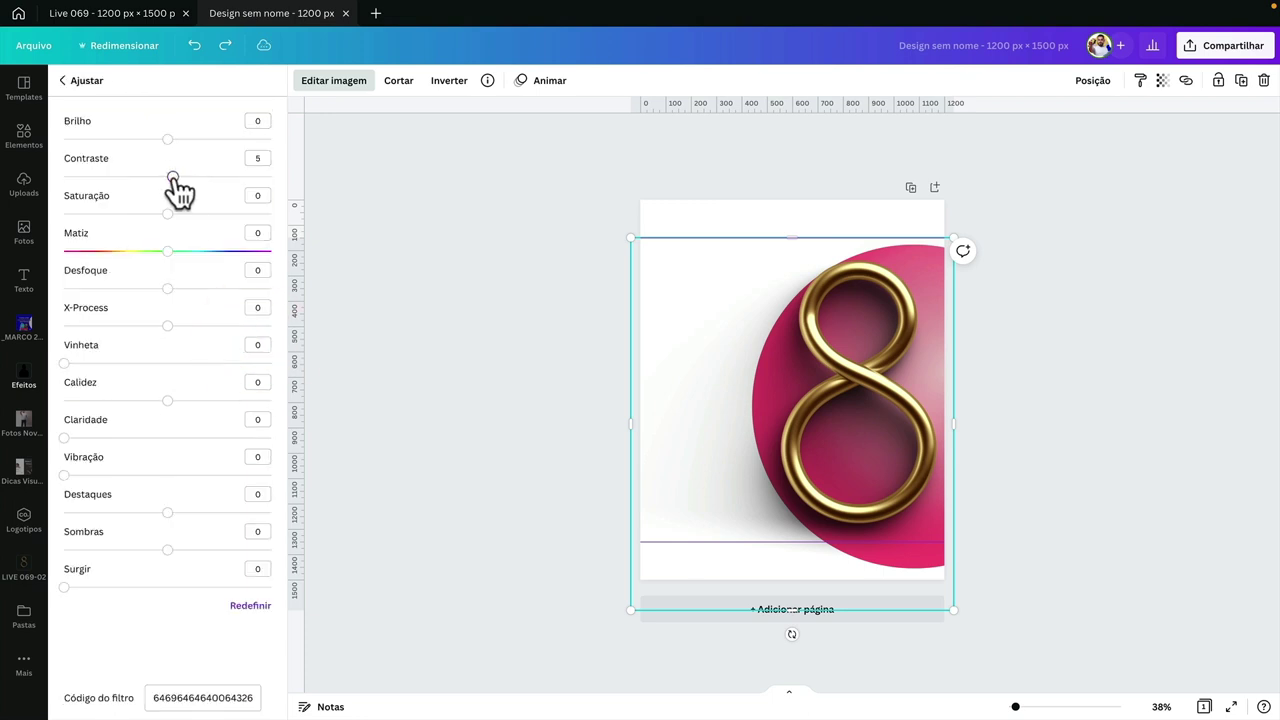
pyautogui.moveTo(174, 178); pyautogui.dragTo(200, 177)
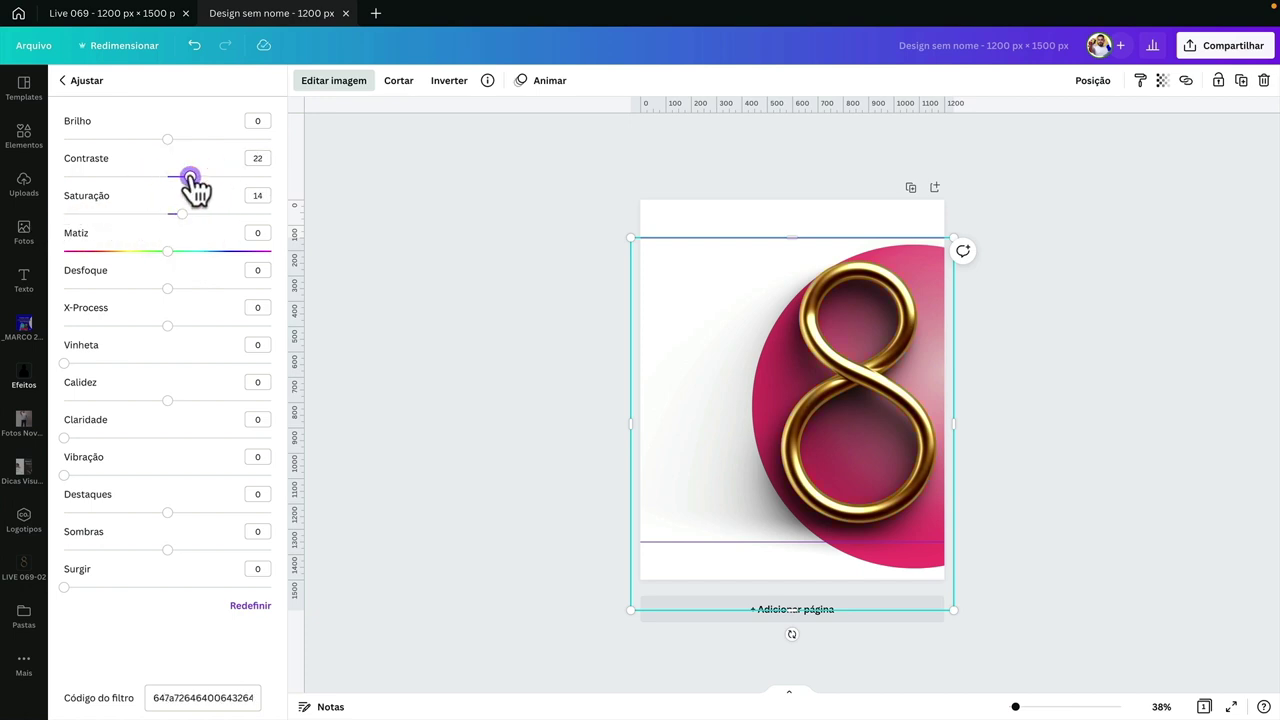
pyautogui.moveTo(168, 290); pyautogui.dragTo(165, 290)
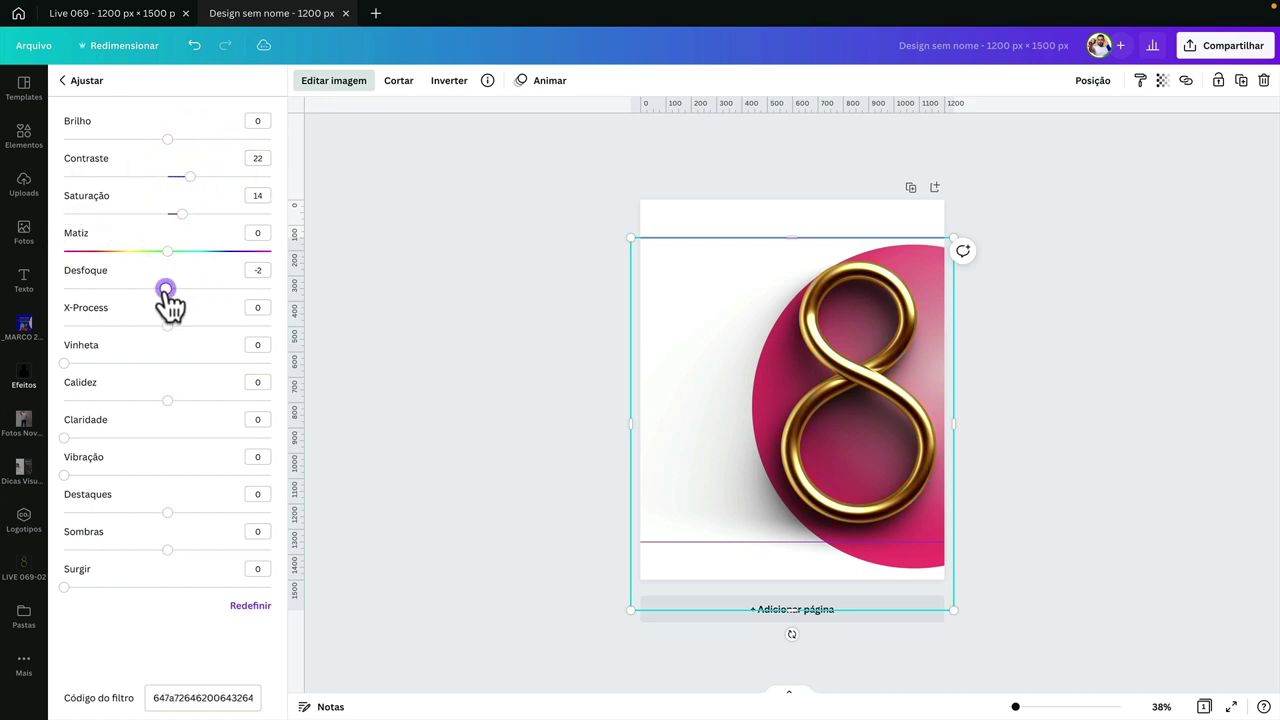
pyautogui.click(260, 268)
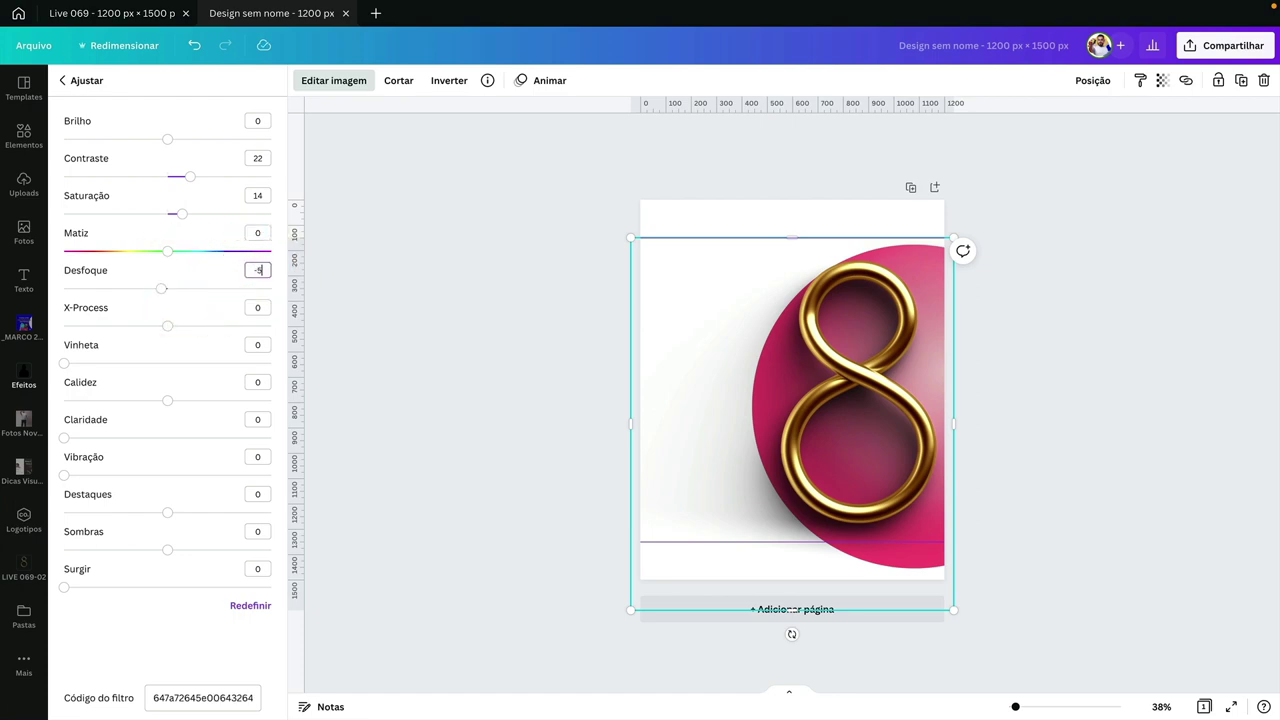
pyautogui.click(591, 343)
pyautogui.scroll(5, 840, 351)
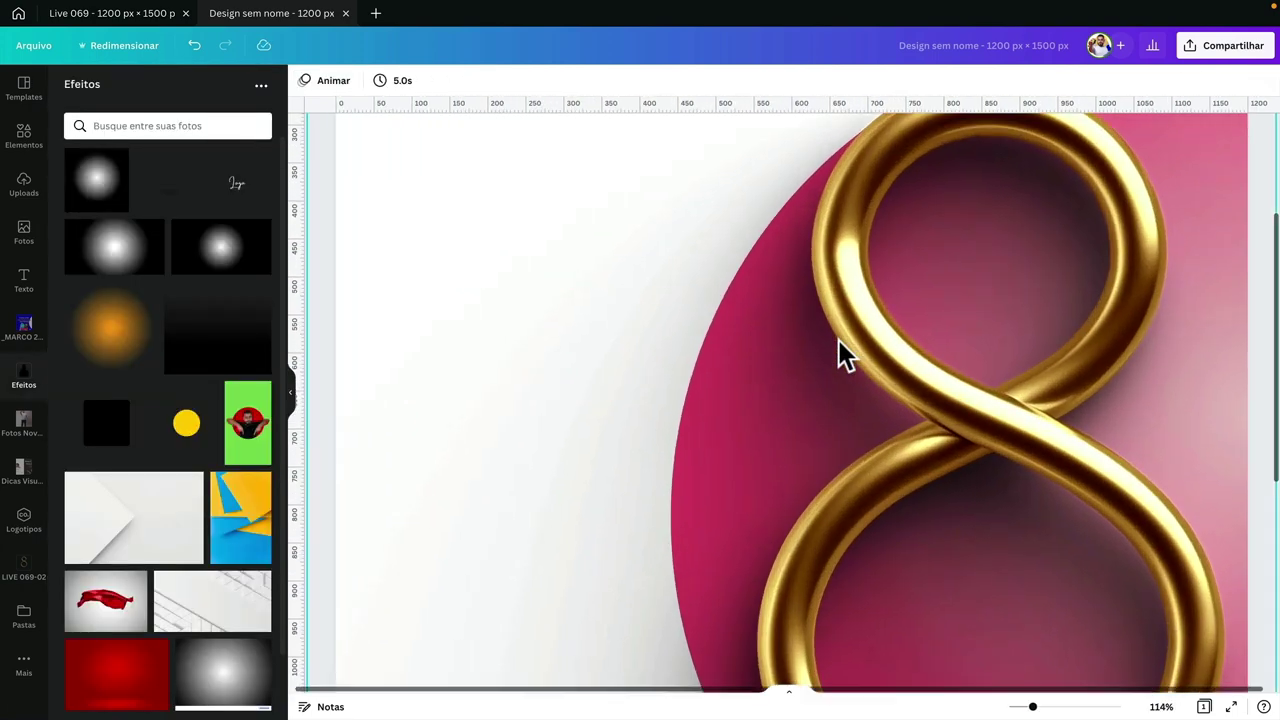
# - Go to the Live 069 design and select the blue forget-me-not image on page 2
pyautogui.scroll(-5, 866, 342)
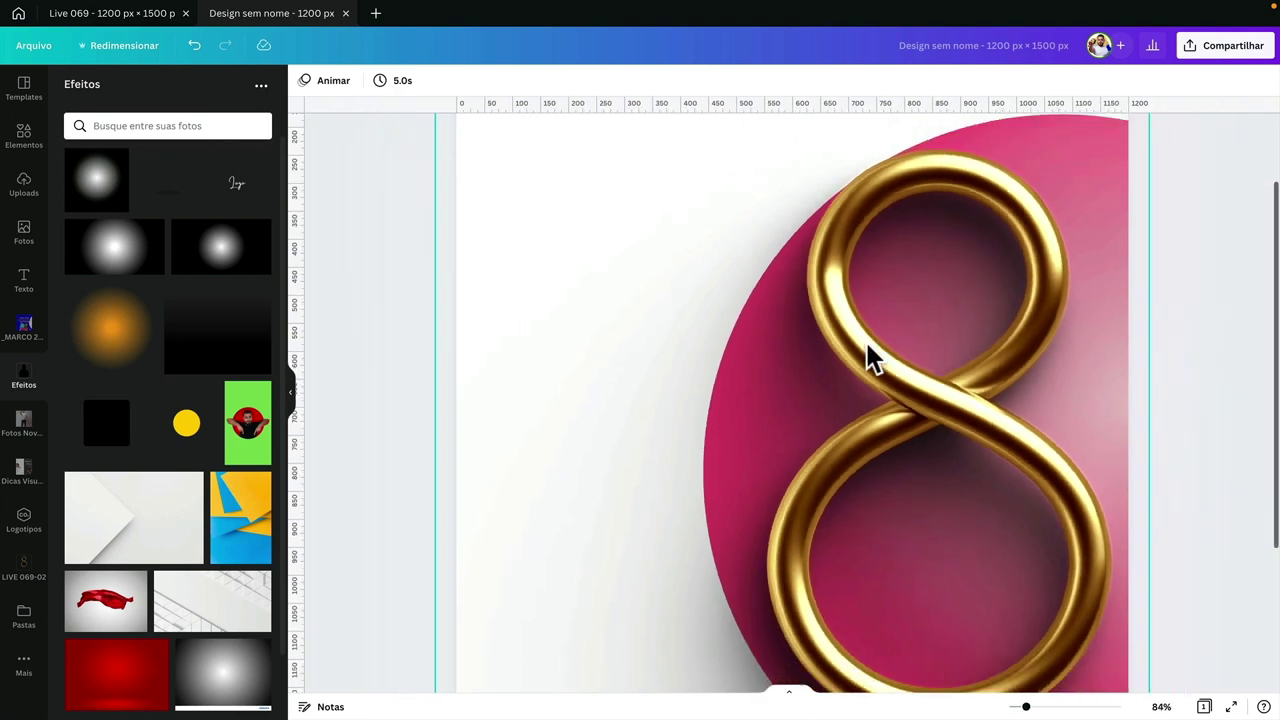
pyautogui.scroll(-3, 866, 342)
pyautogui.click(845, 378)
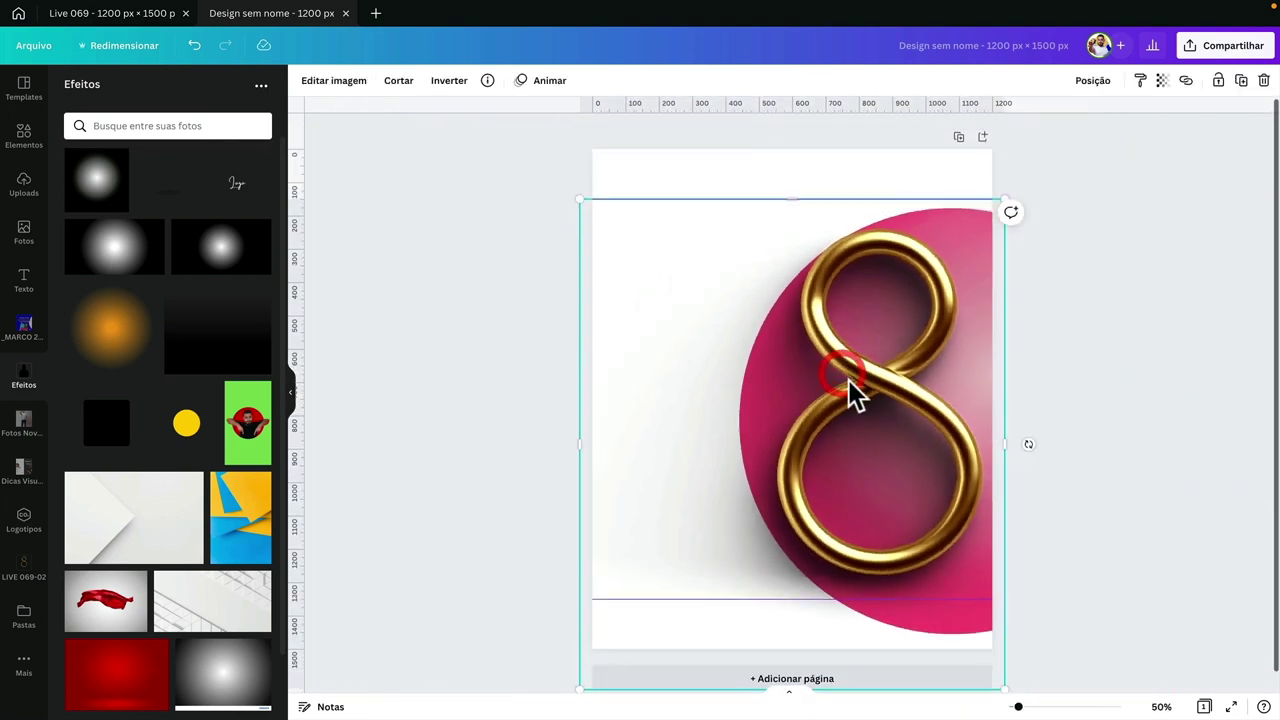
pyautogui.click(1017, 340)
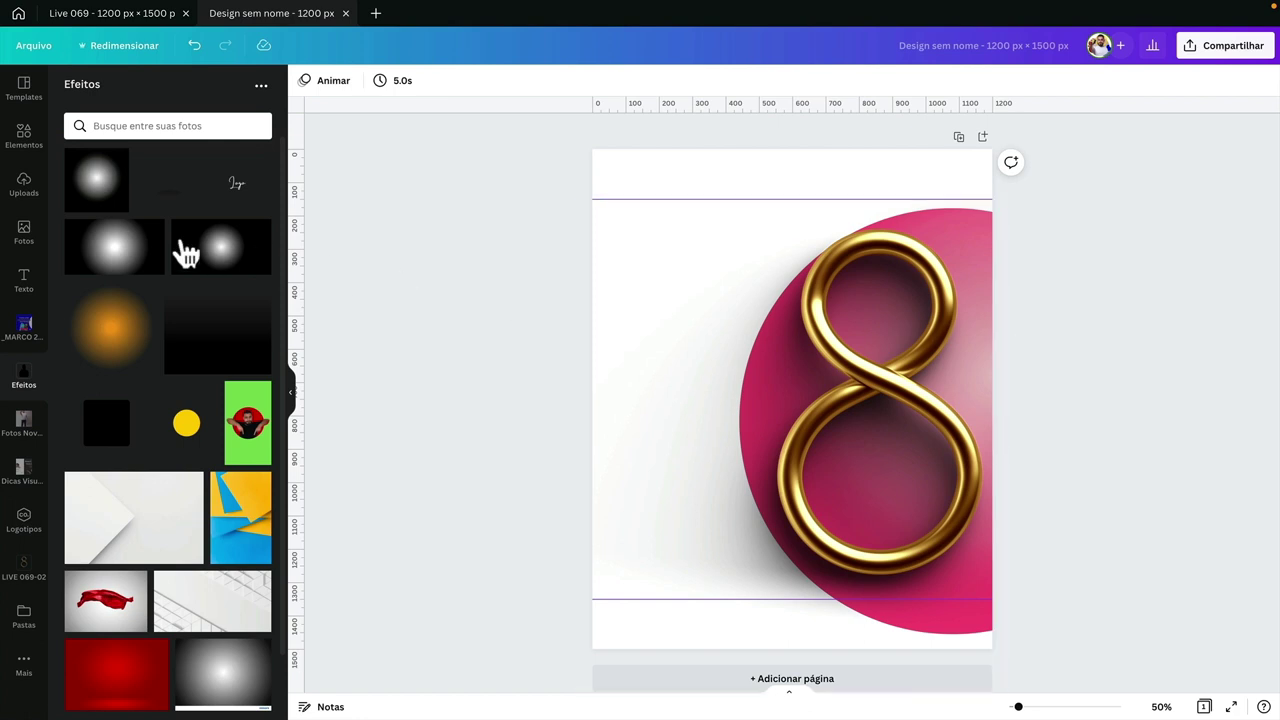
pyautogui.click(20, 135)
pyautogui.click(114, 88)
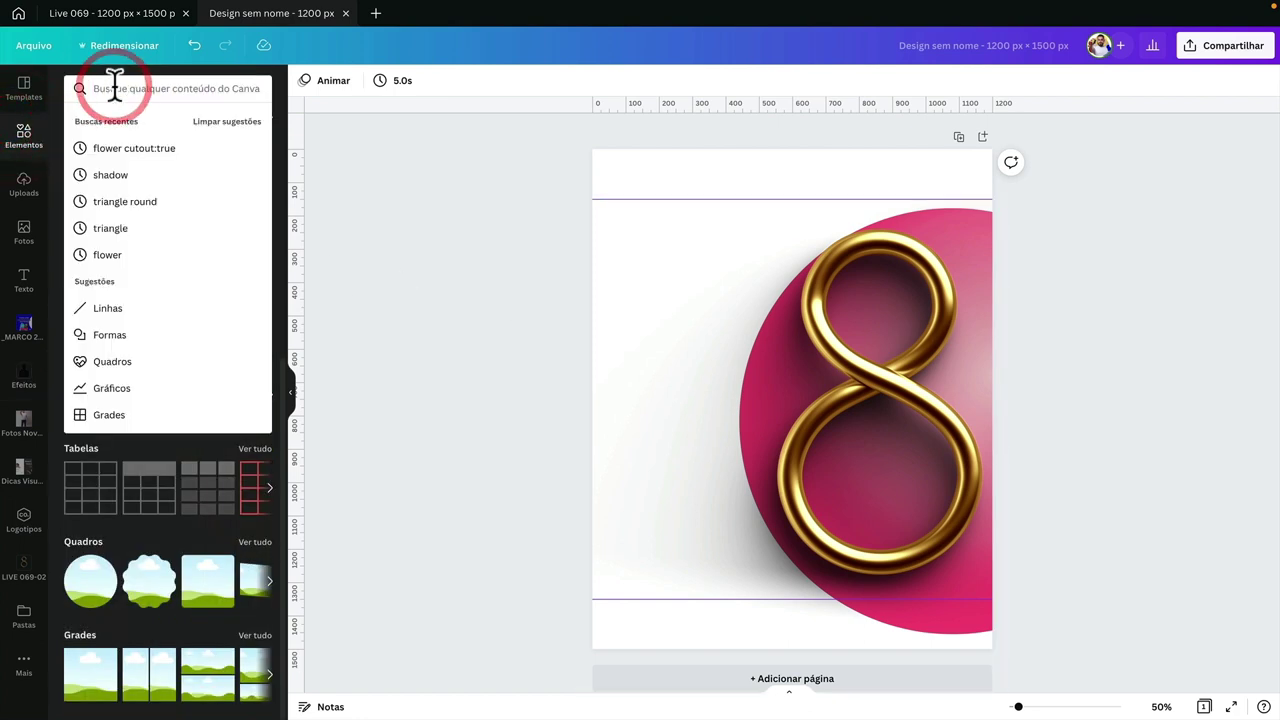
pyautogui.click(117, 13)
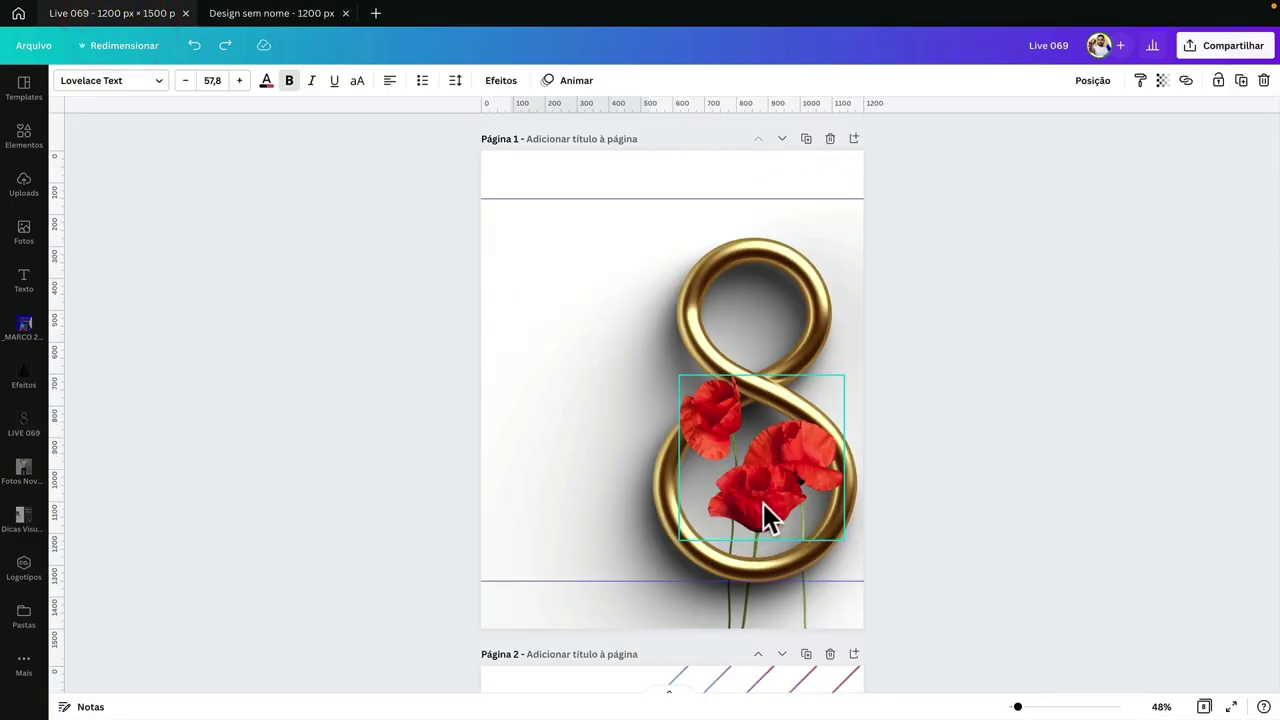
pyautogui.scroll(-5, 577, 446)
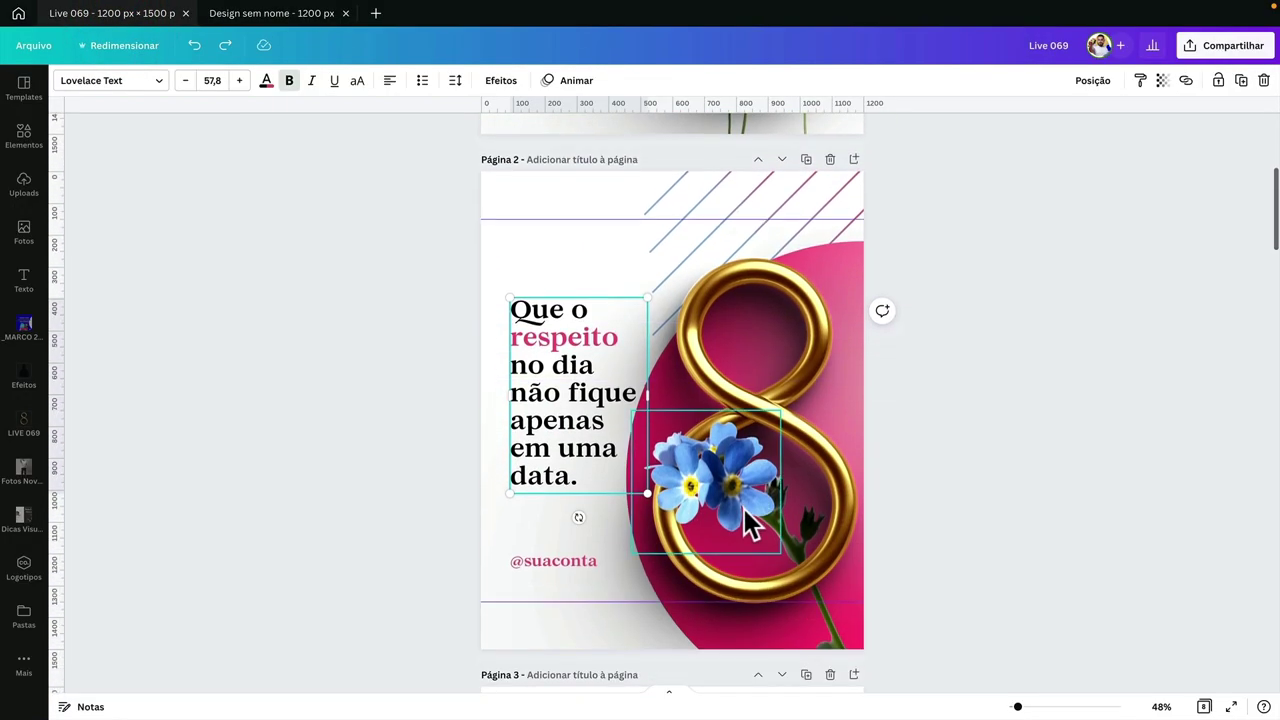
pyautogui.click(744, 508)
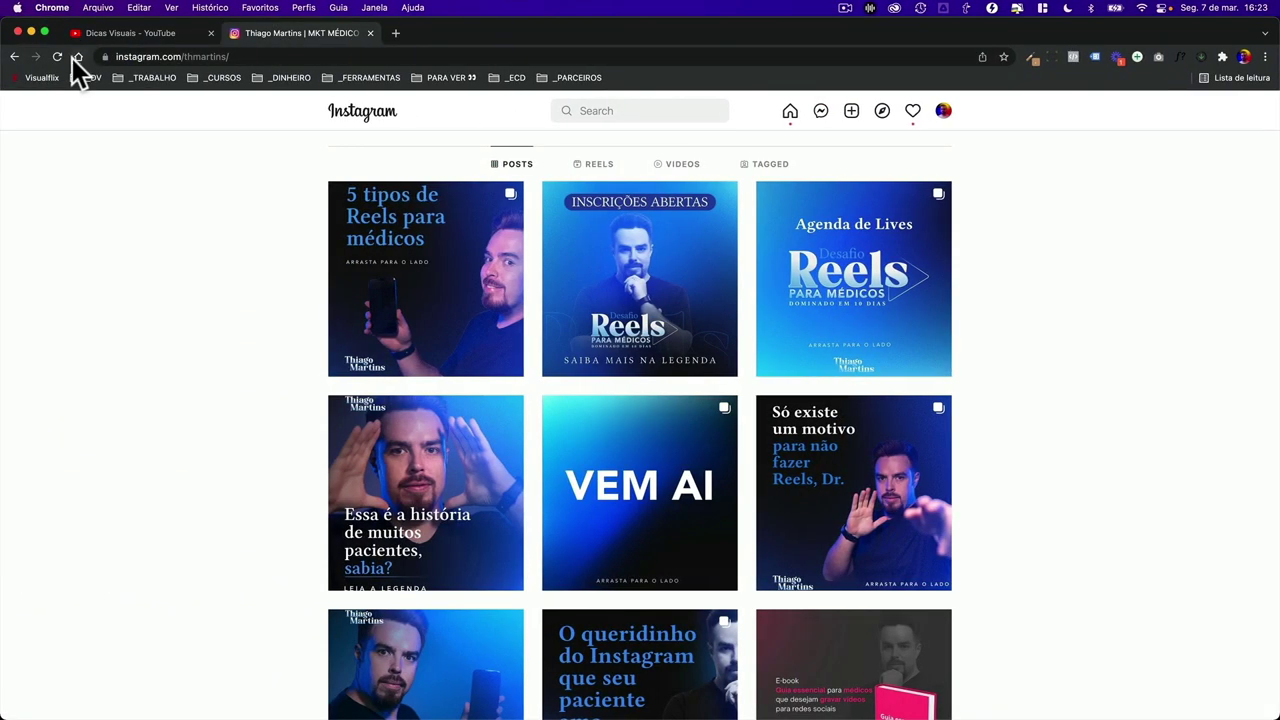
# - Google 'canva color wheel' and open Canva's Color wheel page
pyautogui.click(29, 56)
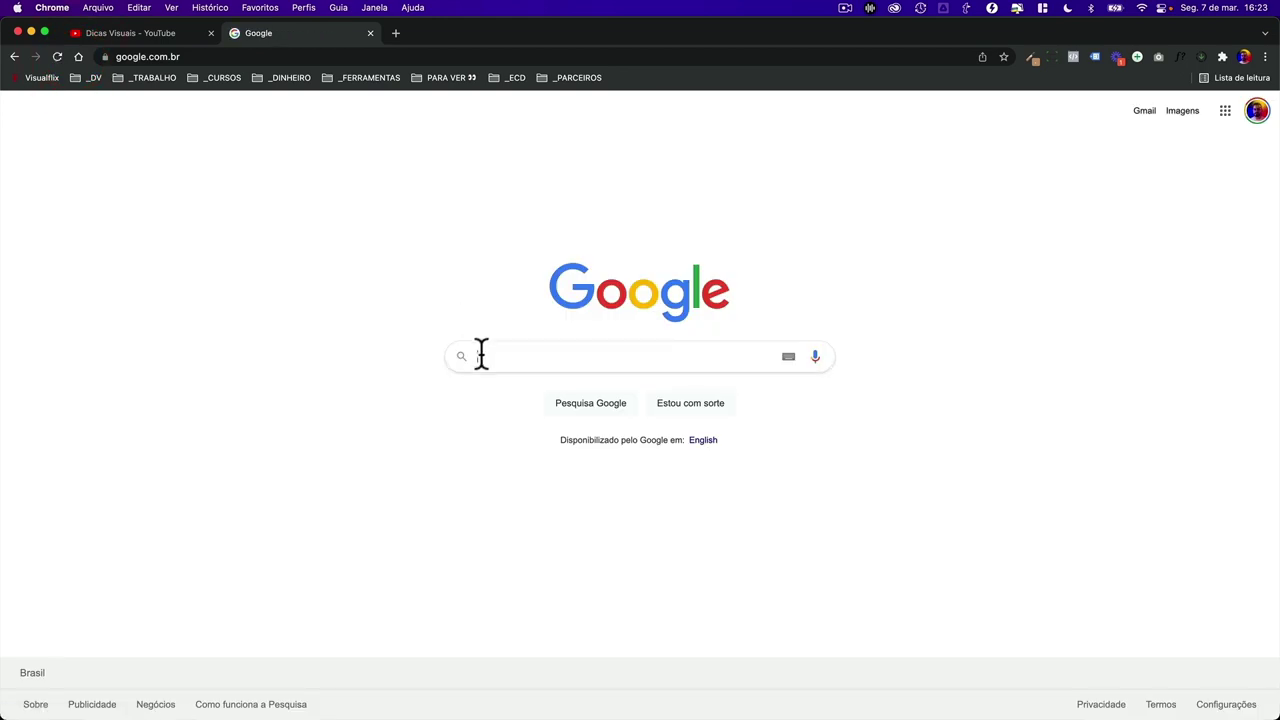
pyautogui.scroll(5, 480, 354)
pyautogui.write('canva ')
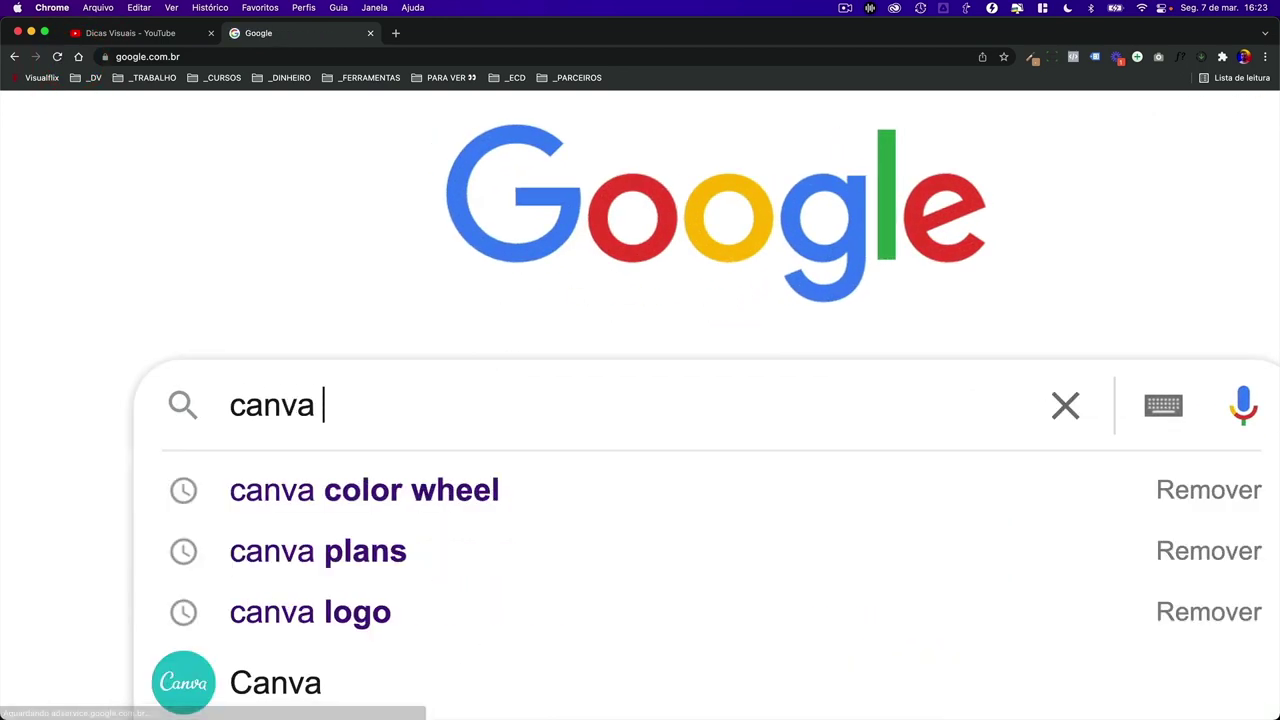
pyautogui.write('color wheel')
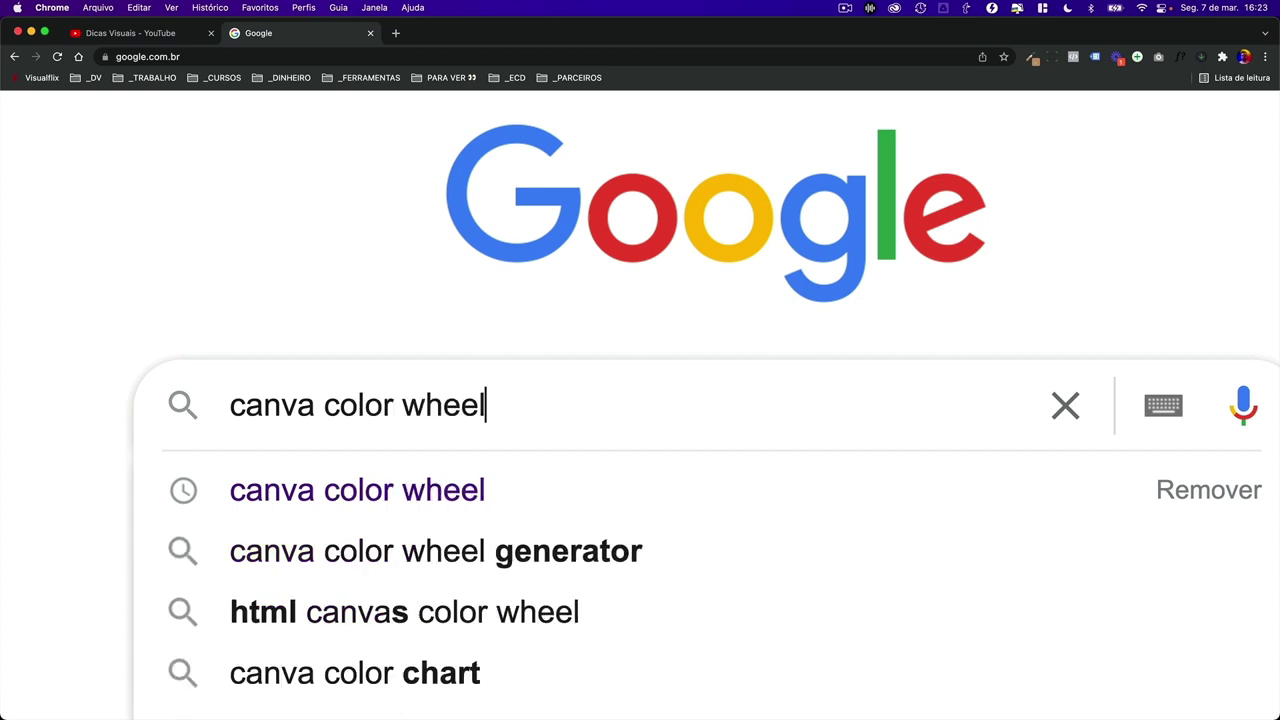
pyautogui.press('Return')
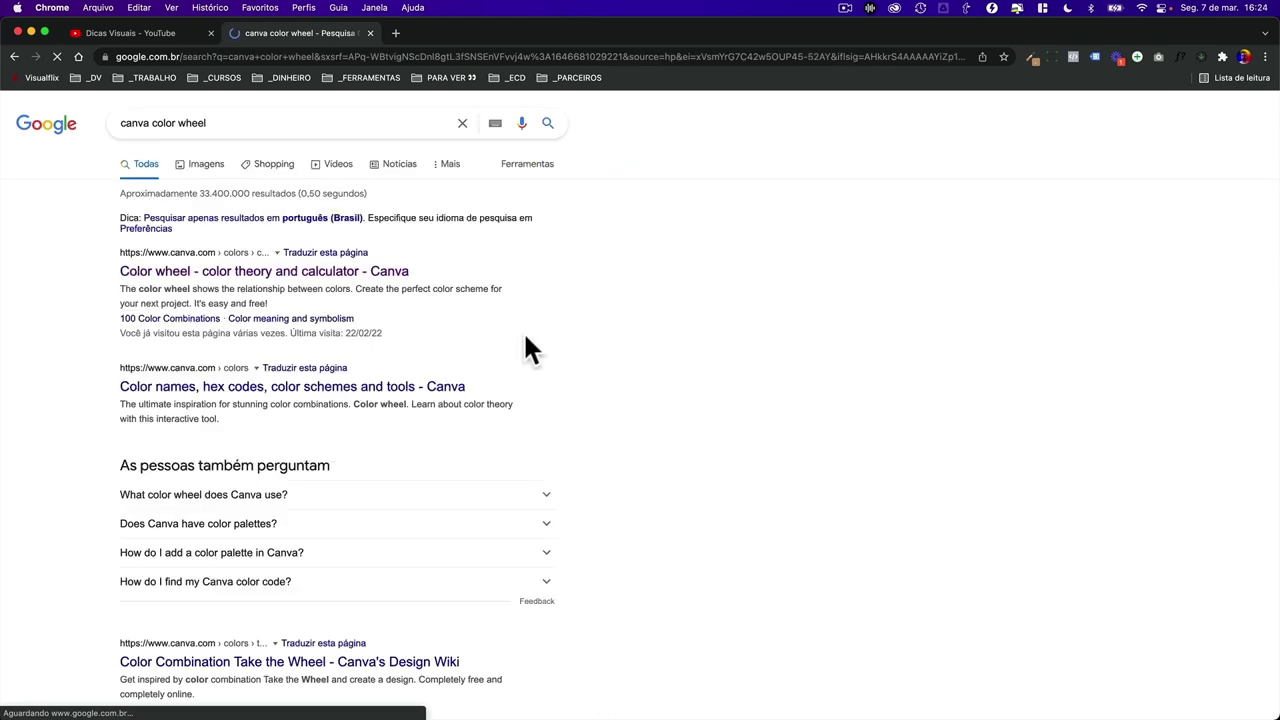
pyautogui.click(248, 274)
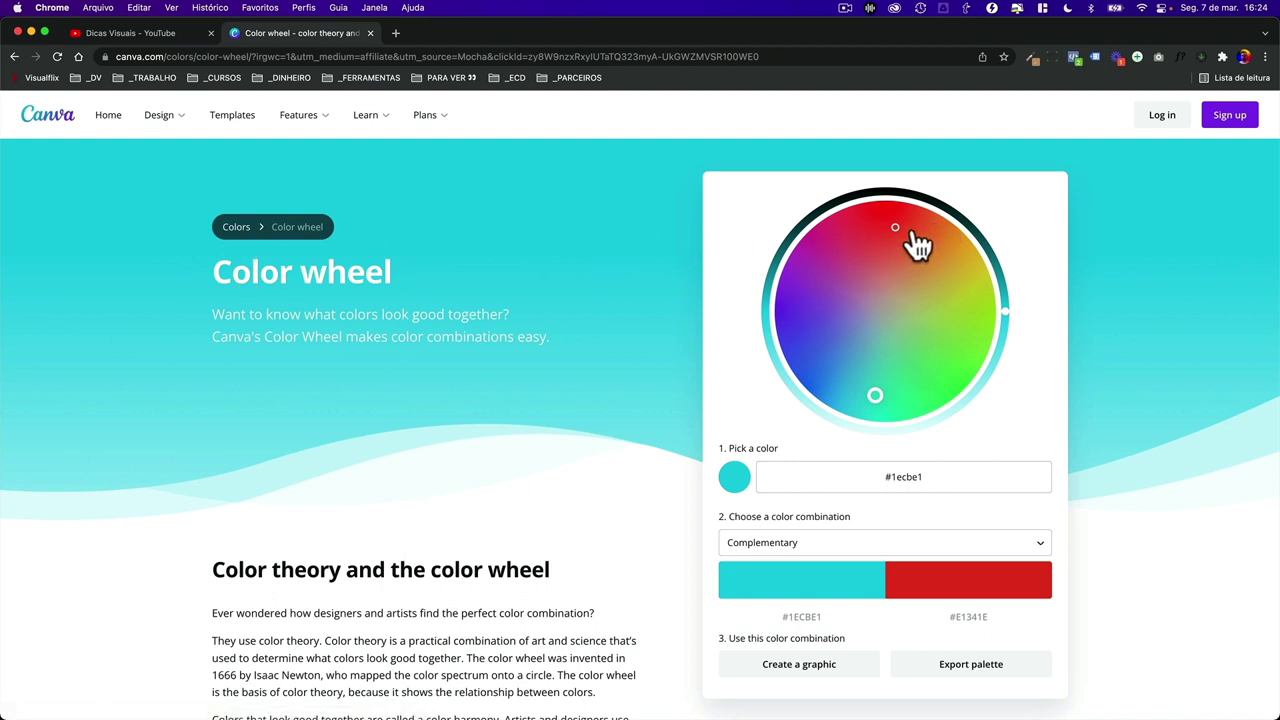
# - Set a cyan base colour with the Triadic combination (#0AAFF5, #F50AAF, #AFF50A)
pyautogui.moveTo(914, 236)
pyautogui.mouseDown()
pyautogui.moveTo(897, 222)
pyautogui.moveTo(847, 236)
pyautogui.mouseUp()
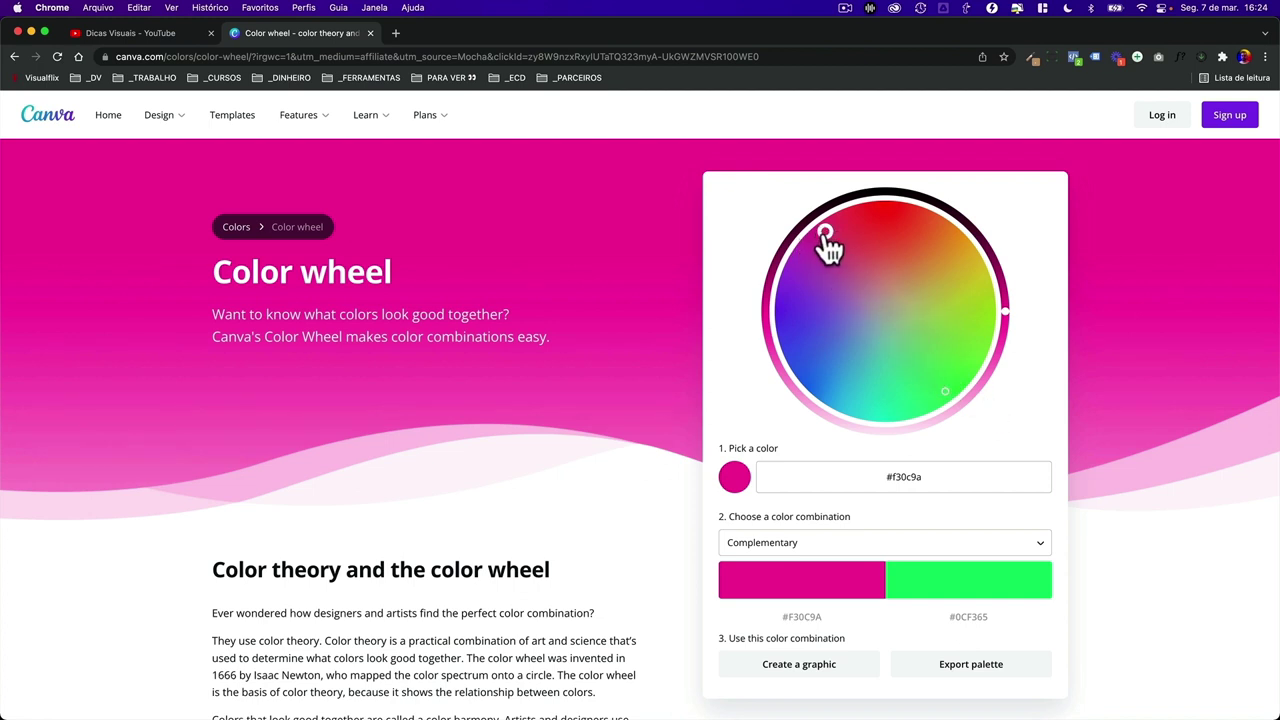
pyautogui.moveTo(827, 240); pyautogui.dragTo(822, 233)
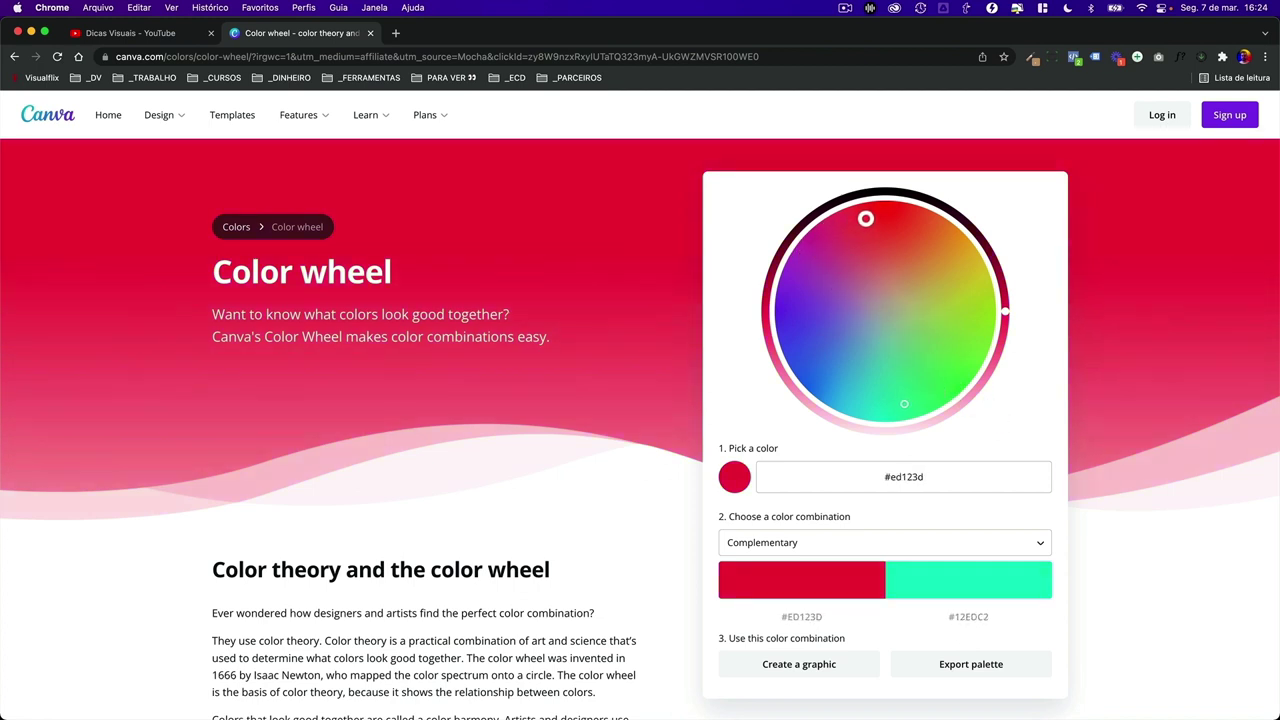
pyautogui.moveTo(908, 414); pyautogui.dragTo(862, 406)
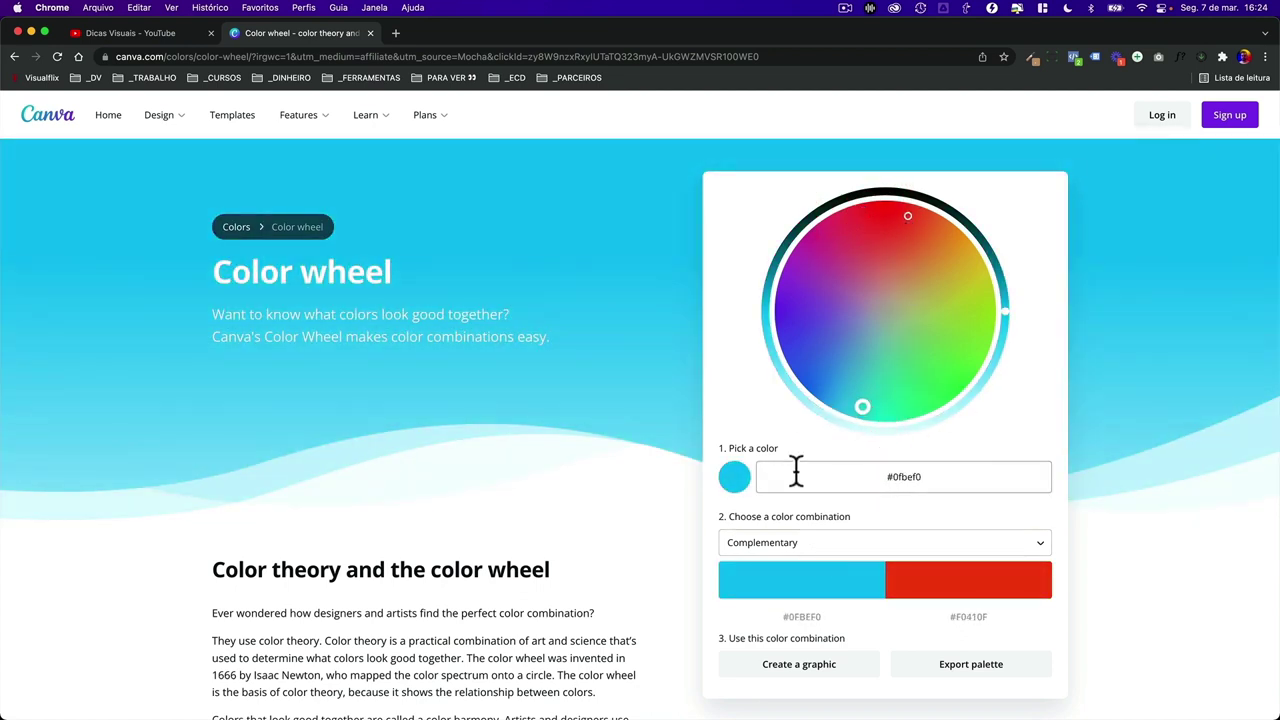
pyautogui.click(830, 549)
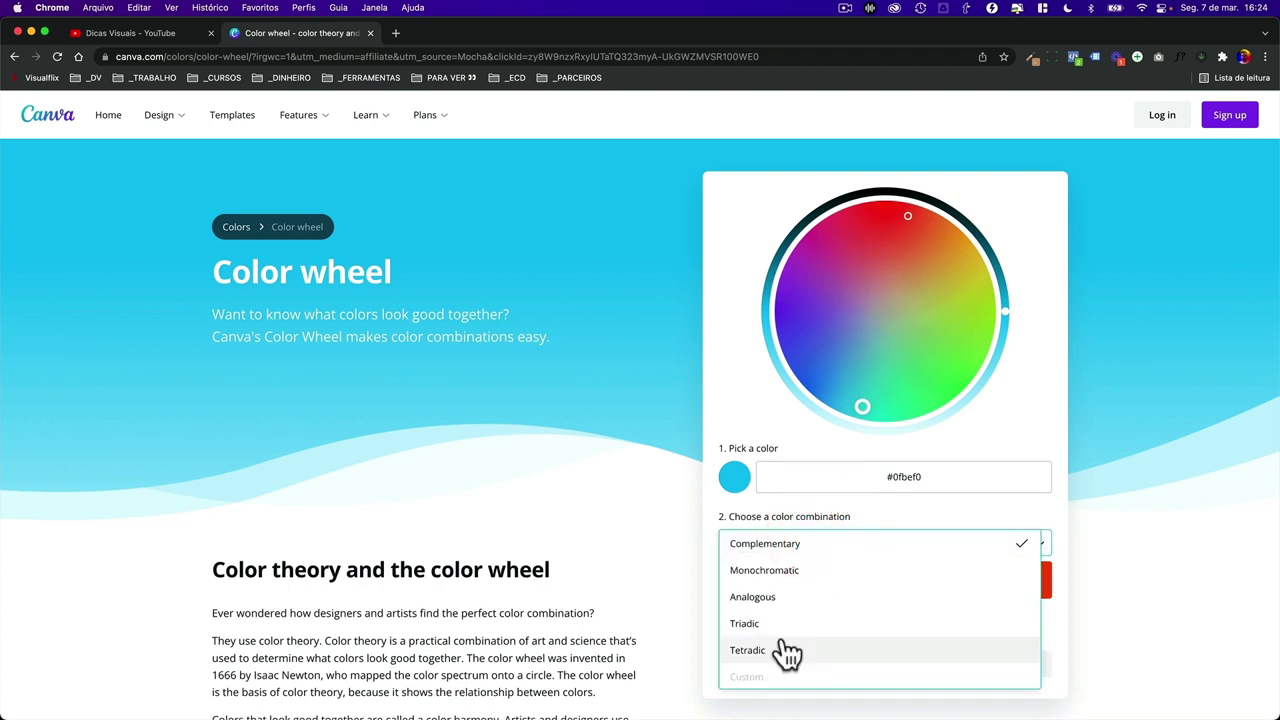
pyautogui.click(792, 573)
pyautogui.click(837, 541)
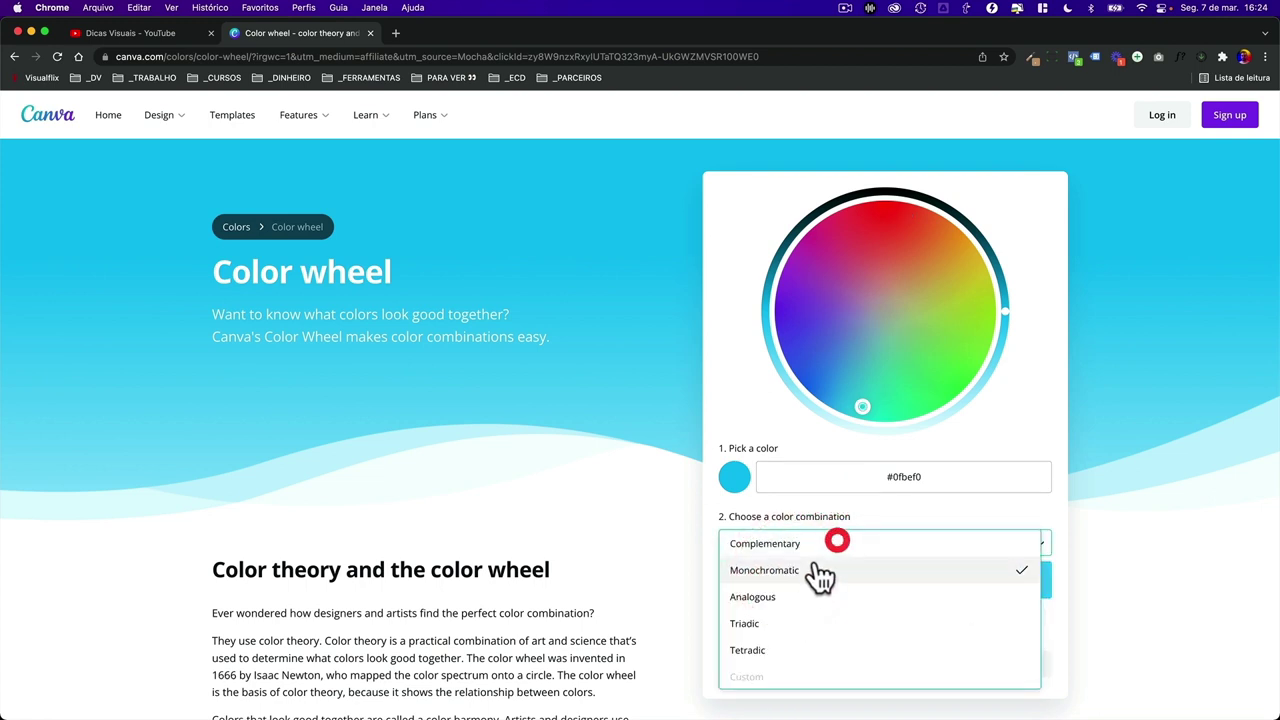
pyautogui.click(787, 622)
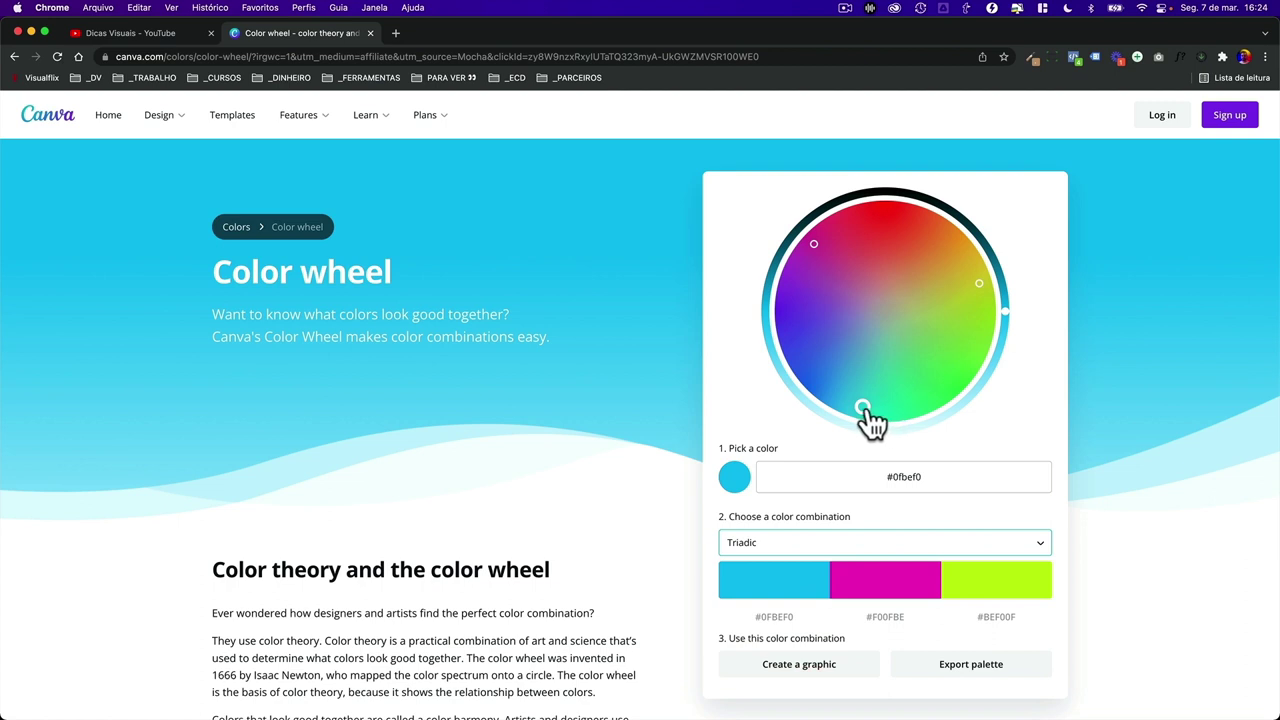
pyautogui.moveTo(866, 410); pyautogui.dragTo(862, 408)
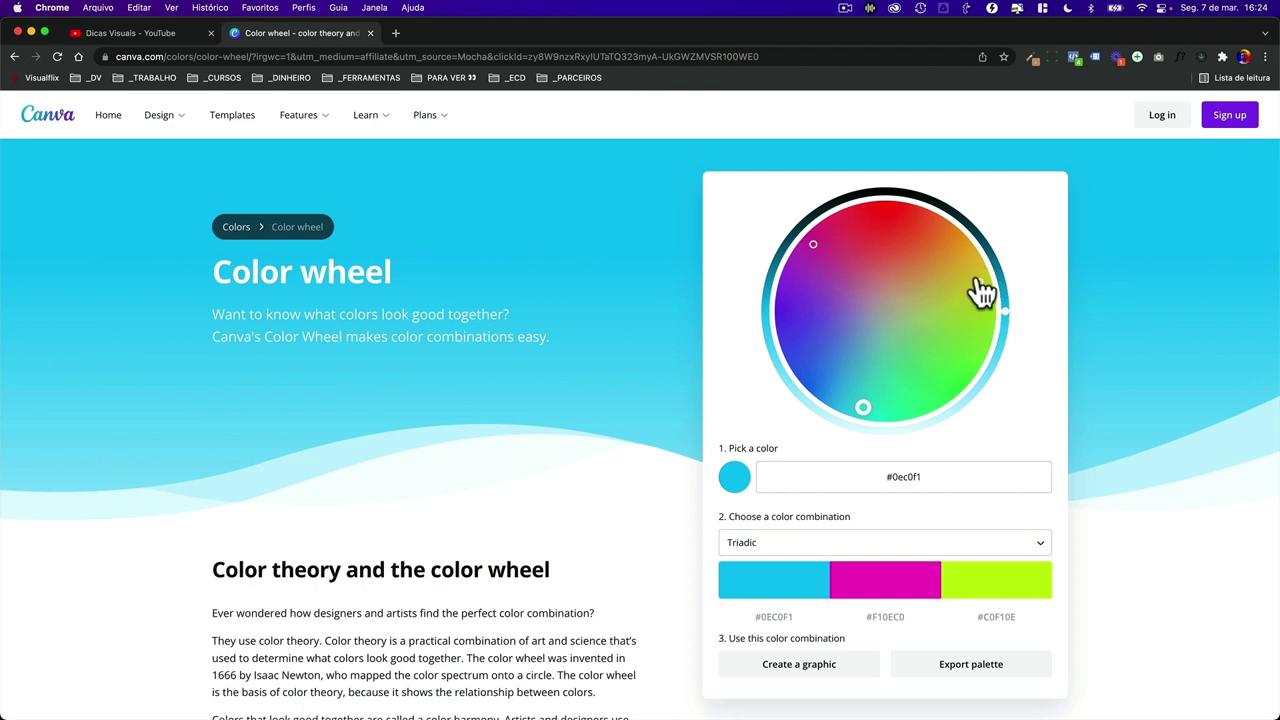
pyautogui.moveTo(983, 292); pyautogui.dragTo(981, 273)
pyautogui.moveTo(870, 414); pyautogui.dragTo(853, 410)
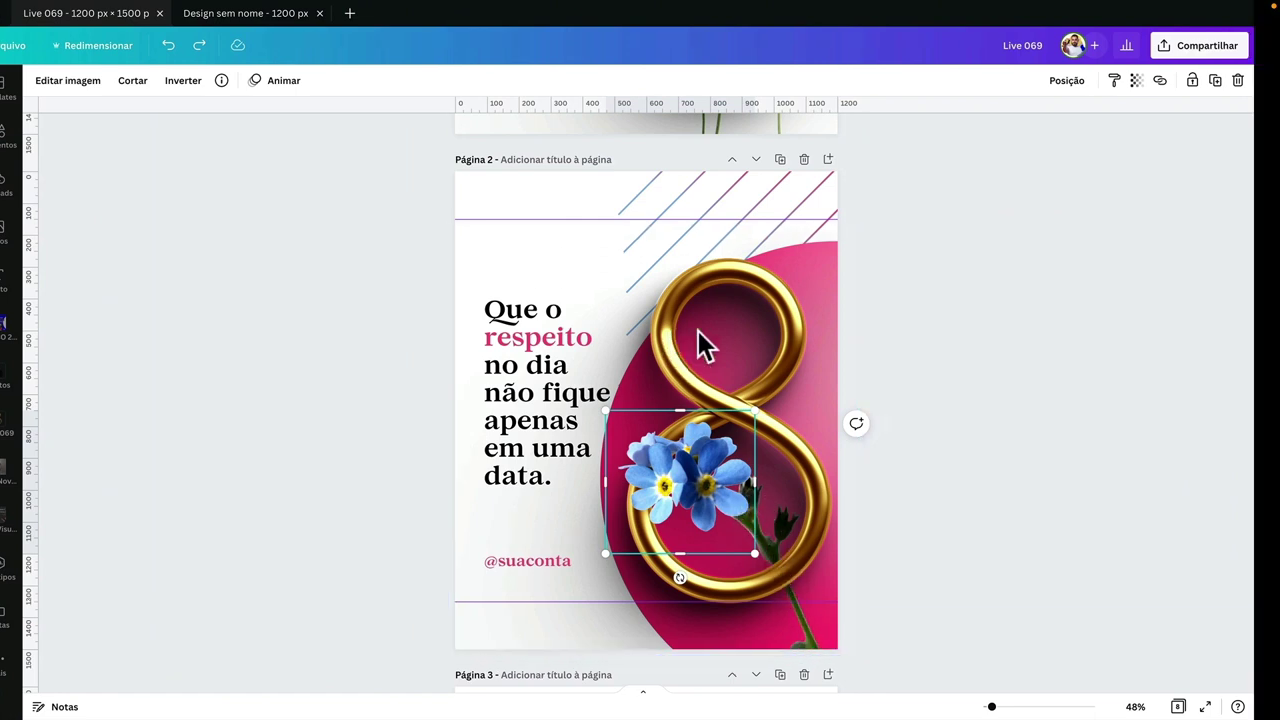
# - Switch to the Design sem nome design and select its gold 8
pyautogui.click(284, 16)
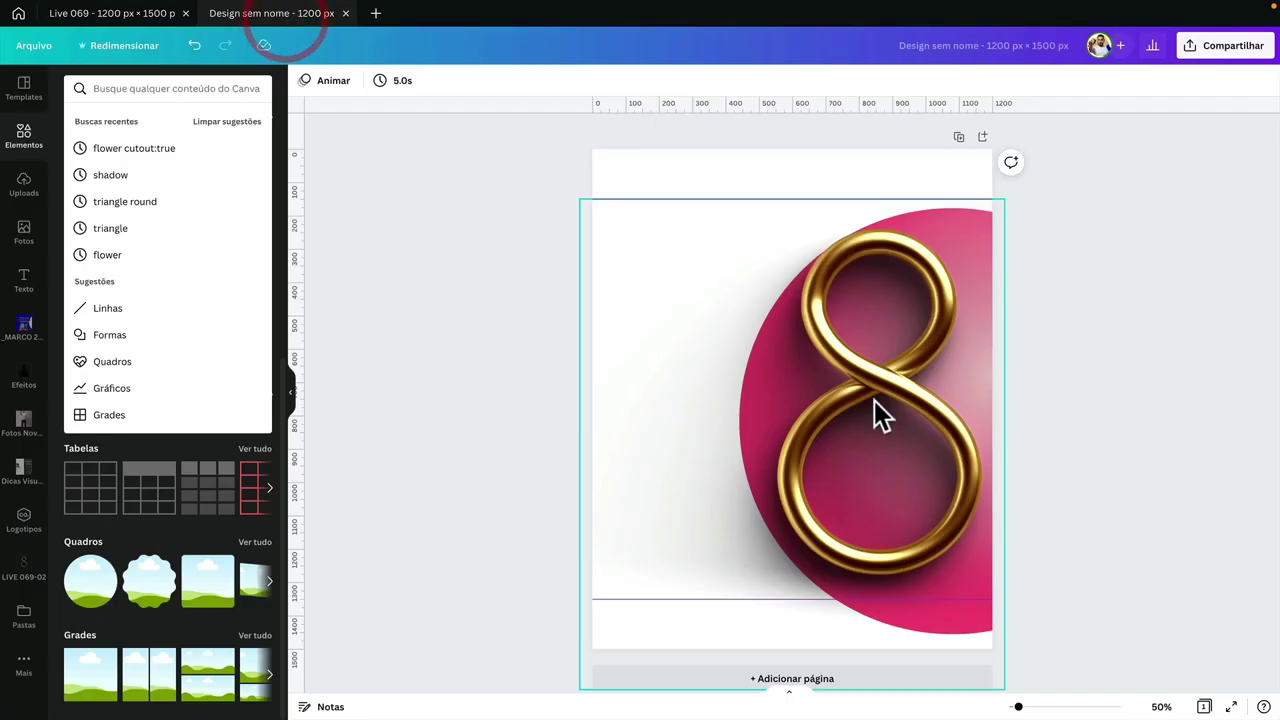
pyautogui.click(920, 390)
pyautogui.click(1088, 367)
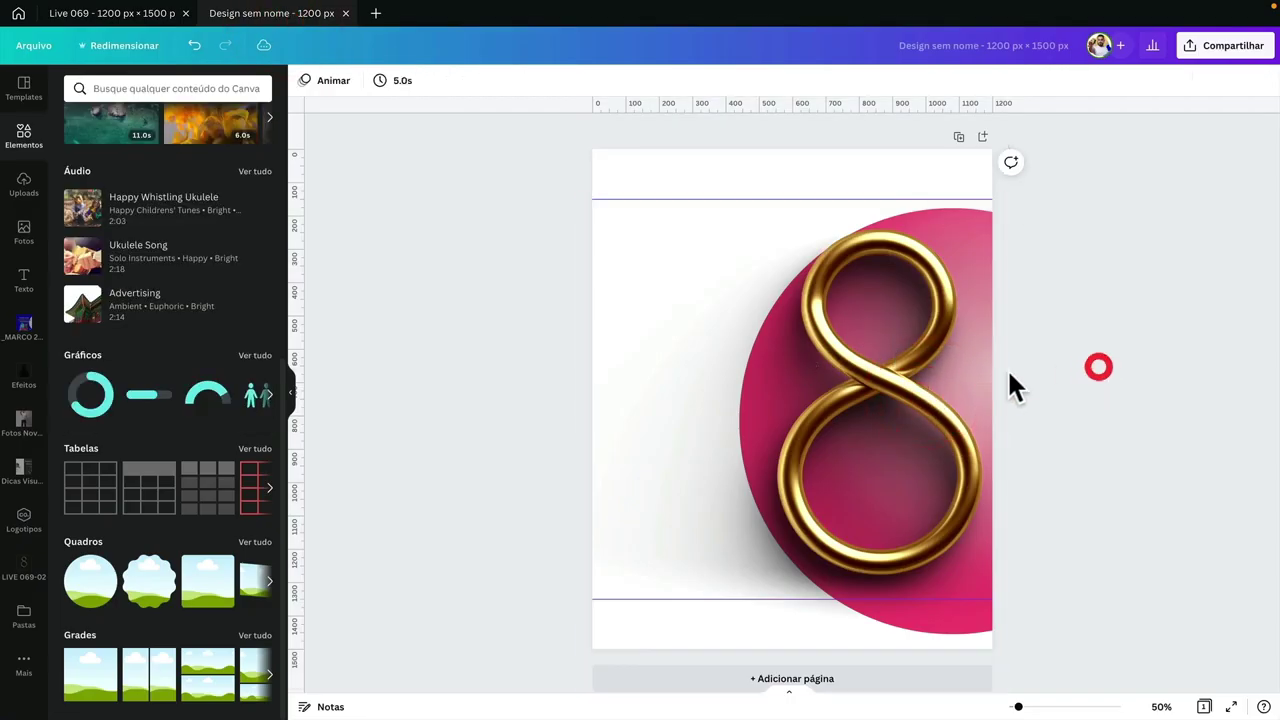
pyautogui.click(941, 369)
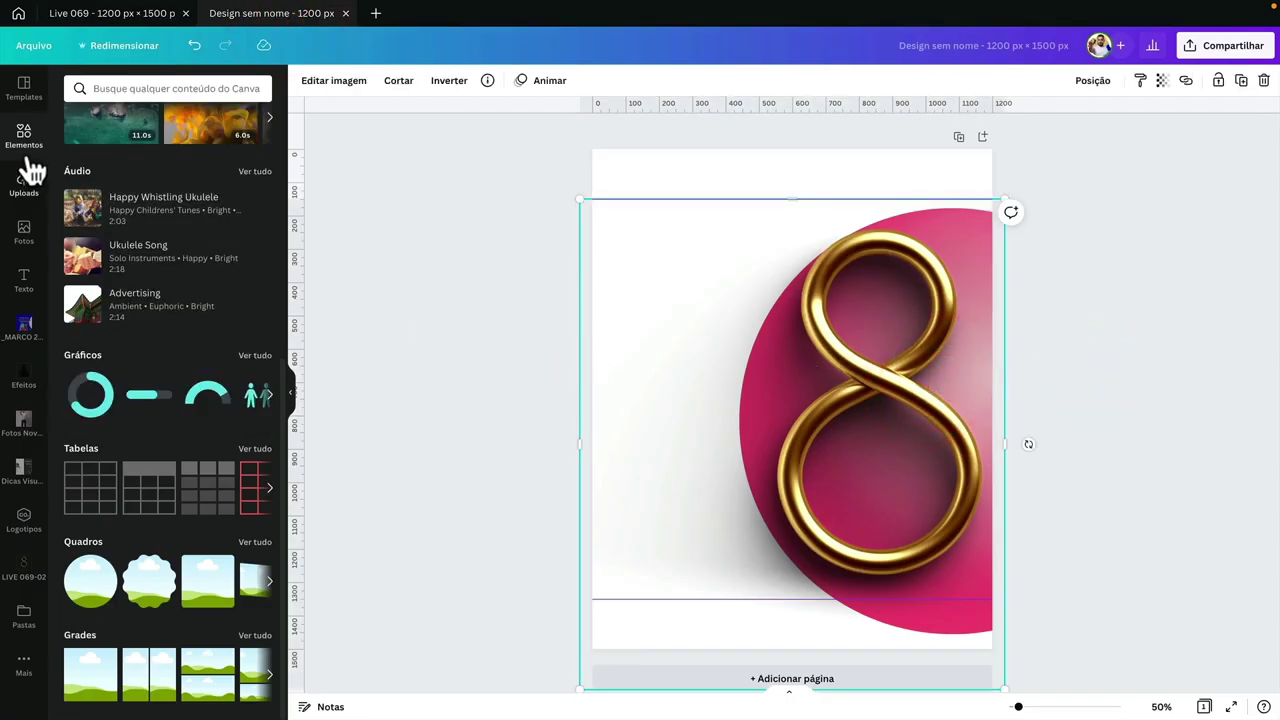
# - Search the elements library for 'flower blue'
pyautogui.click(24, 150)
pyautogui.click(118, 98)
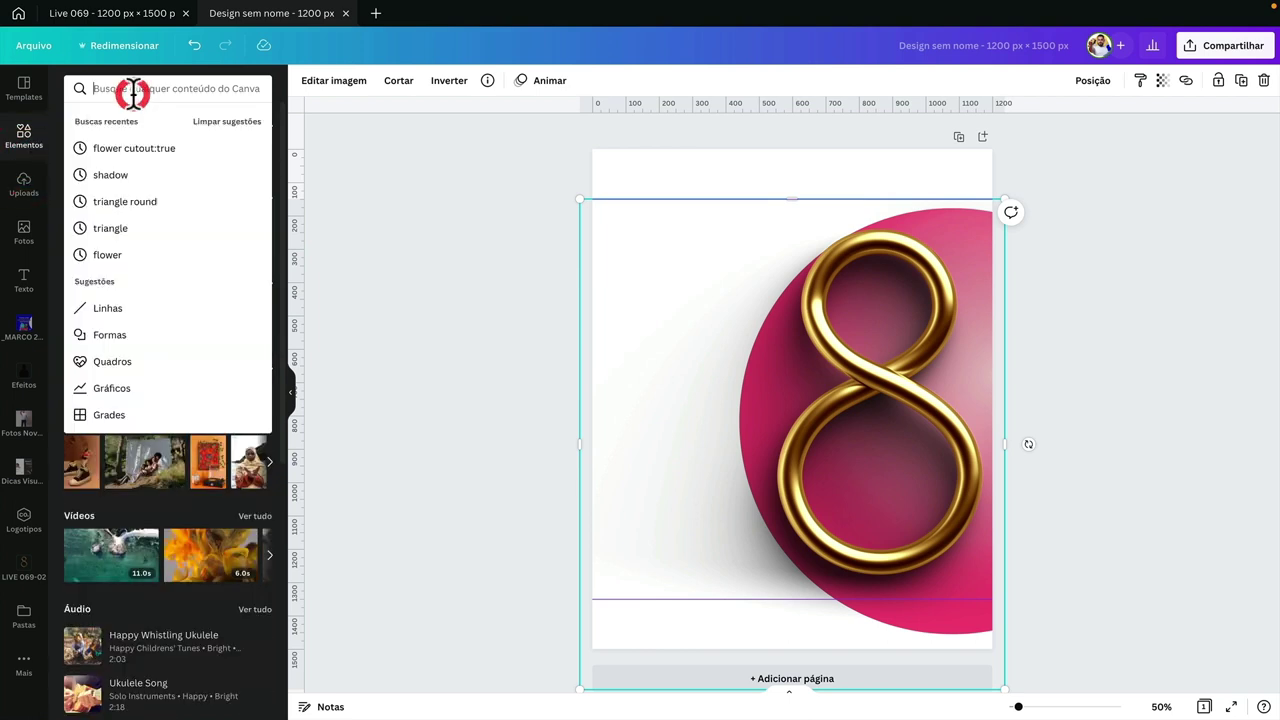
pyautogui.write('flowe')
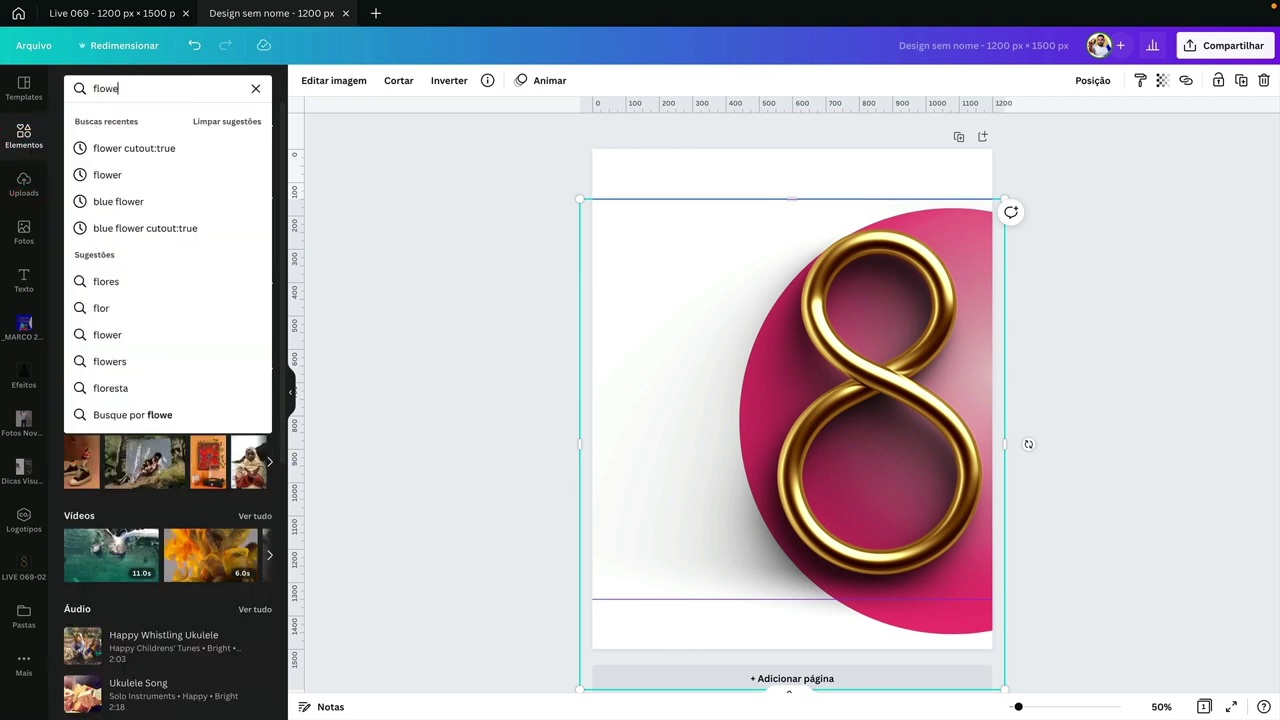
pyautogui.write('r ')
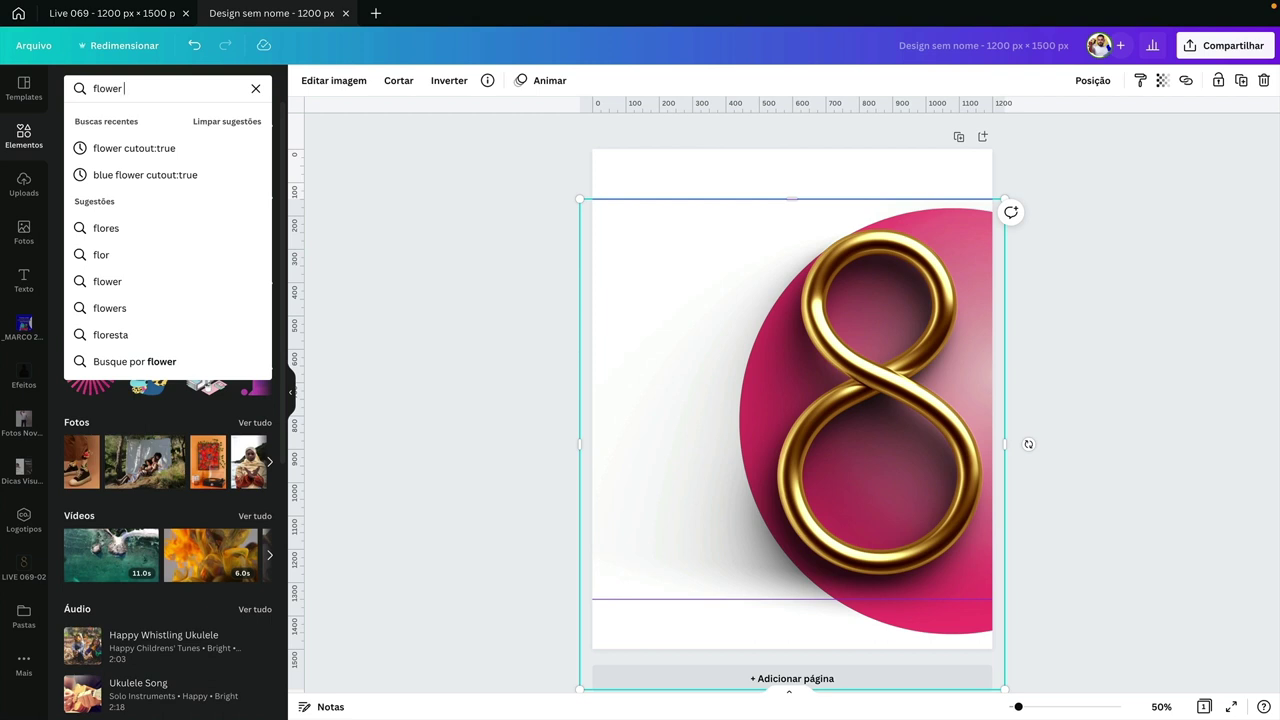
pyautogui.write('blue')
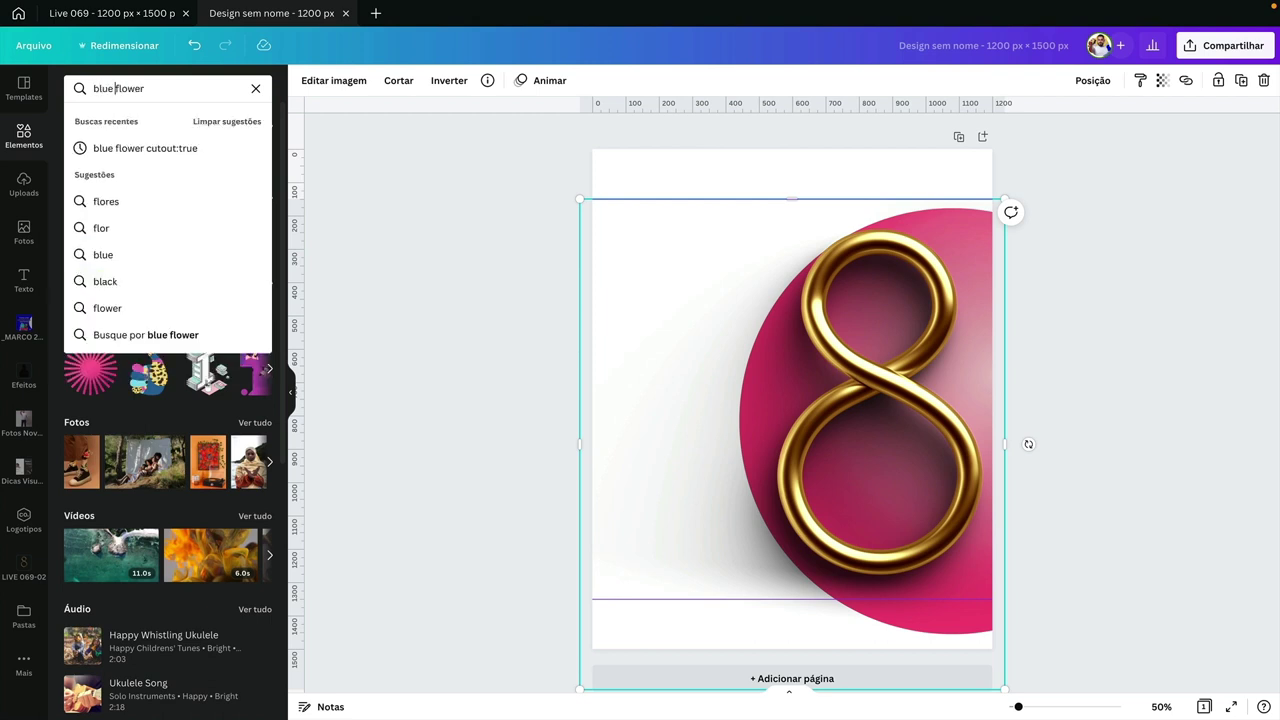
pyautogui.press('Return')
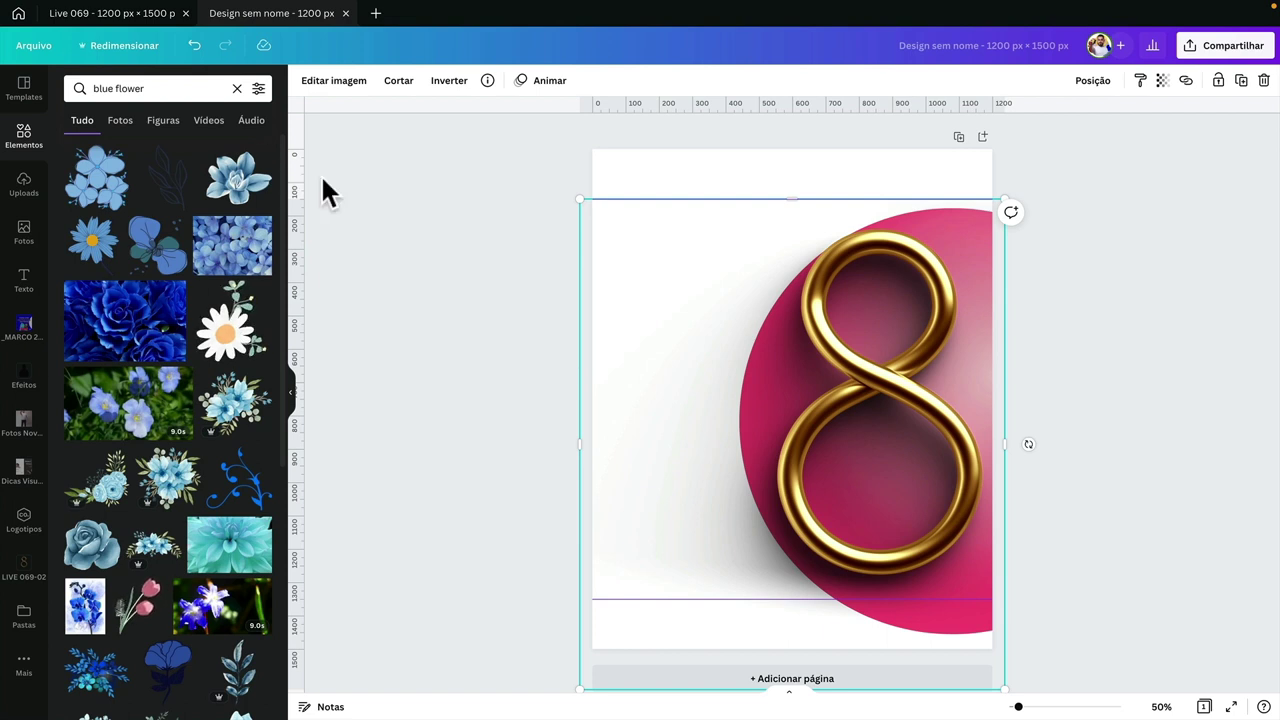
# - Filter the blue flower results to photos, trying then removing a 'cutout' query term
pyautogui.click(120, 130)
pyautogui.click(157, 132)
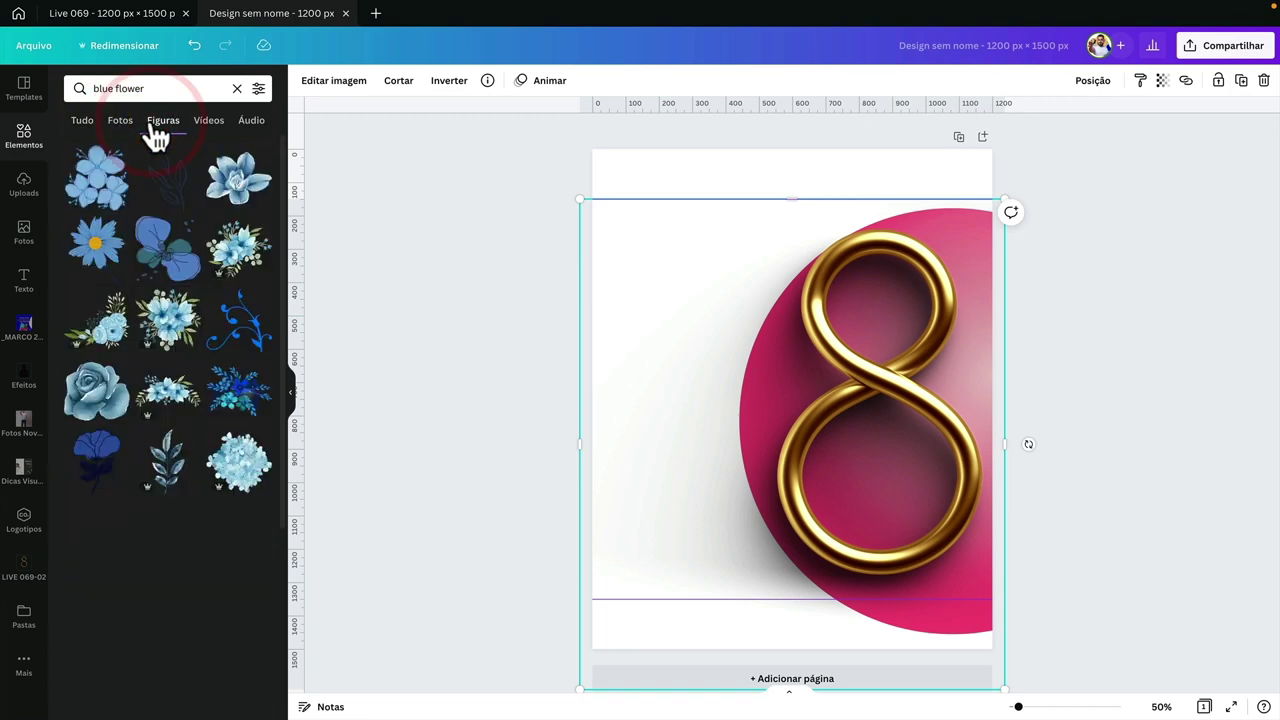
pyautogui.click(116, 129)
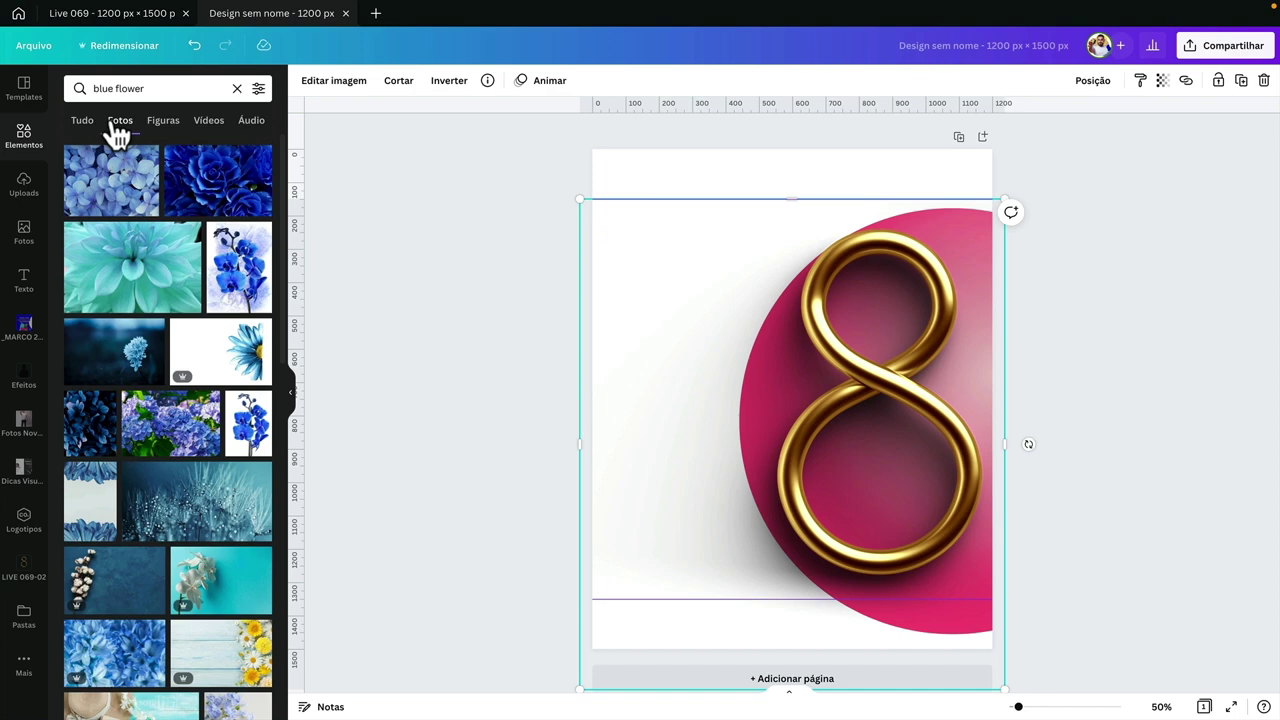
pyautogui.click(148, 90)
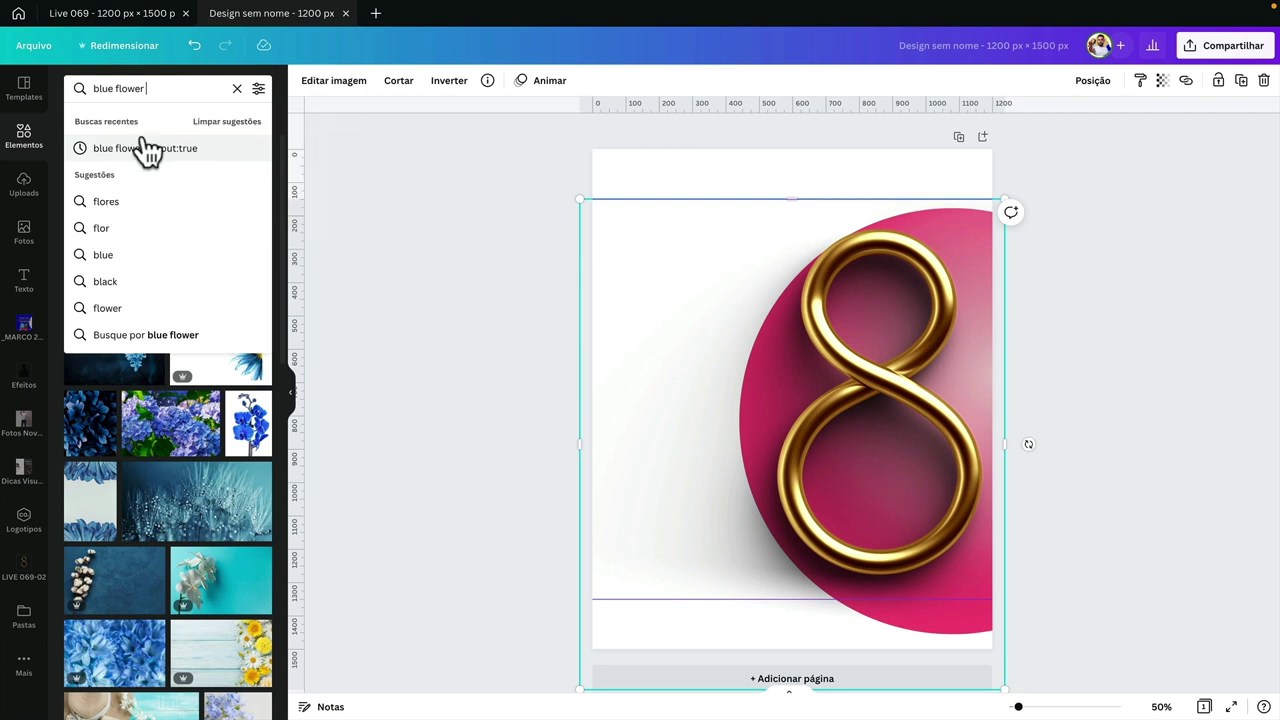
pyautogui.write('cutout:true')
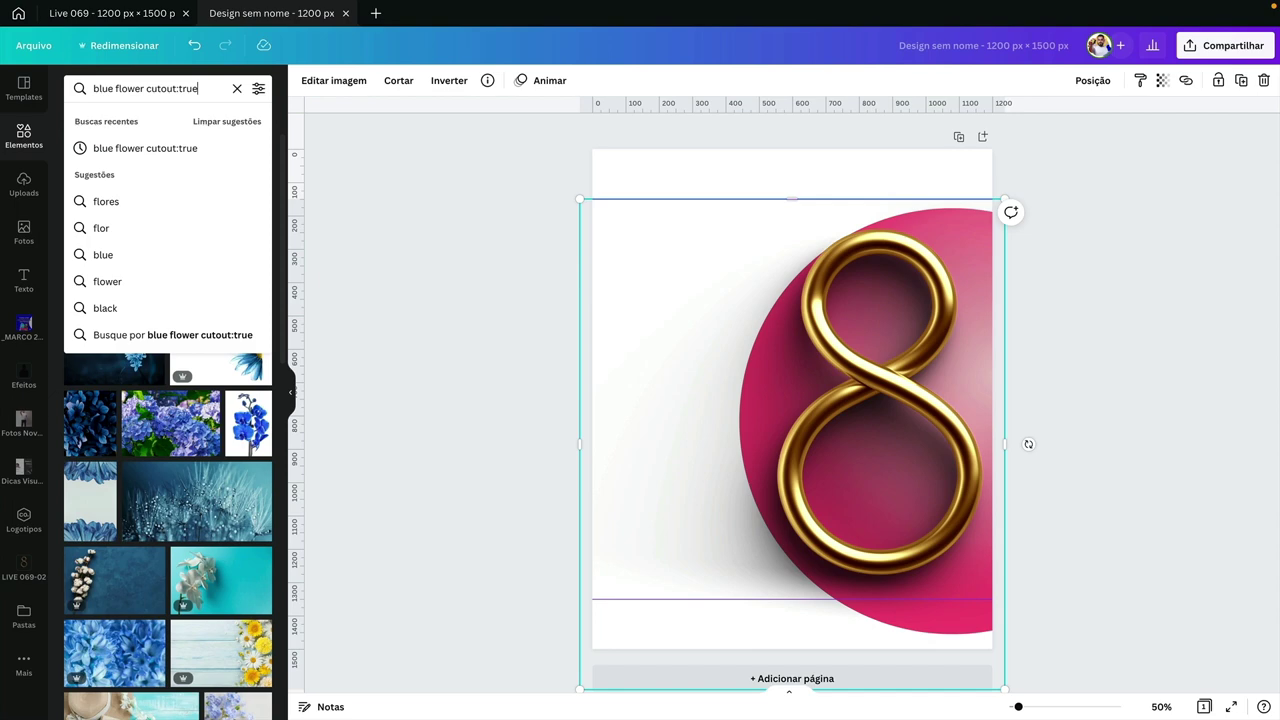
pyautogui.press('Return')
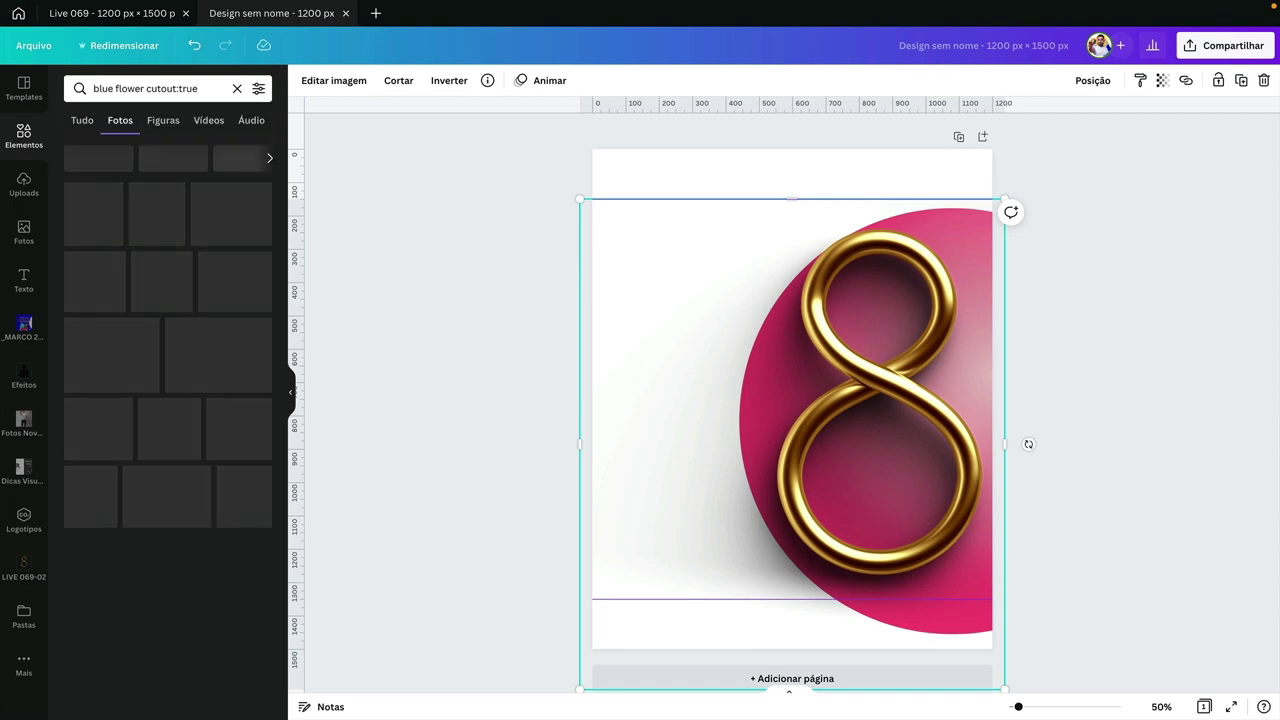
pyautogui.scroll(-10, 240, 297)
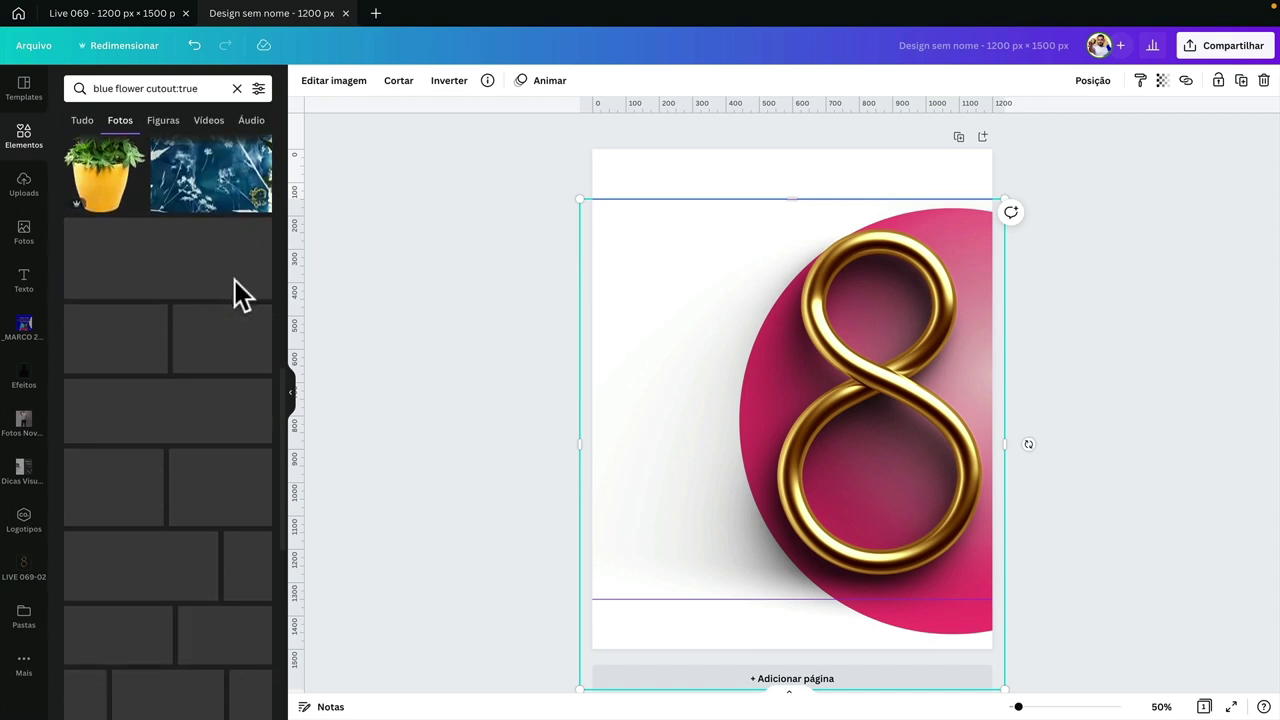
pyautogui.scroll(-10, 234, 287)
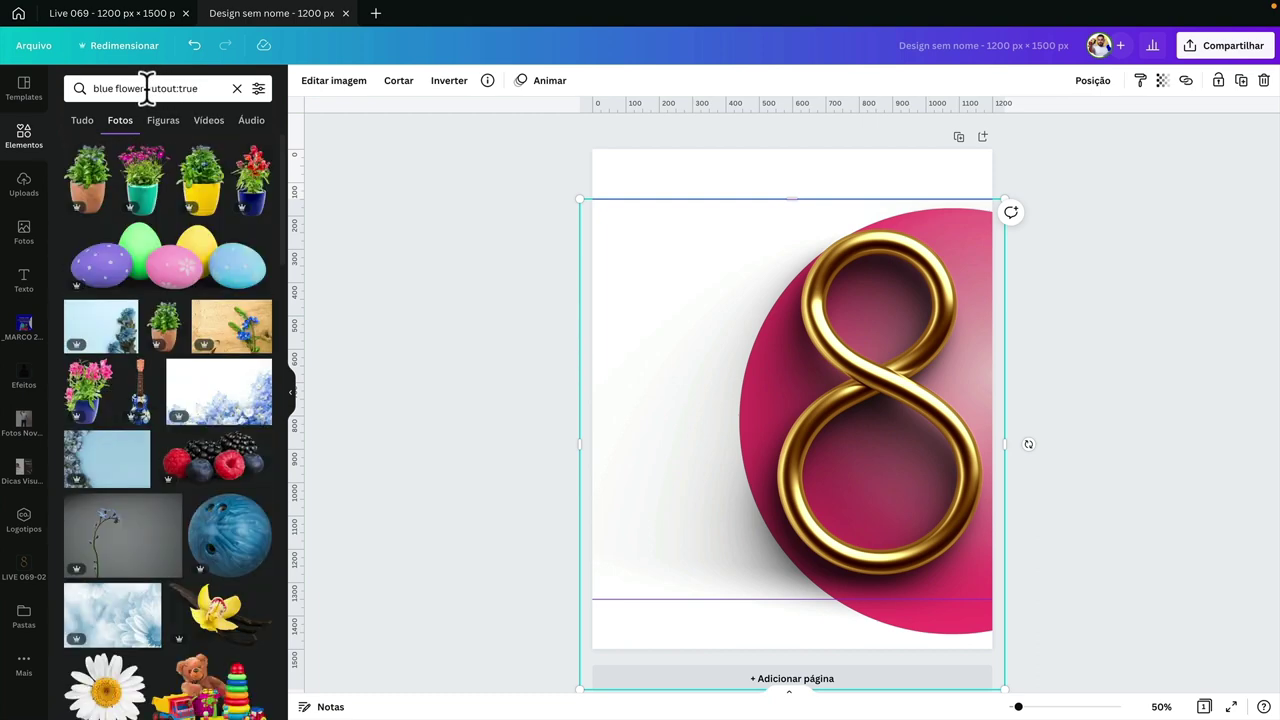
pyautogui.moveTo(146, 88); pyautogui.dragTo(236, 98)
pyautogui.press('BackSpace')
pyautogui.press('Return')
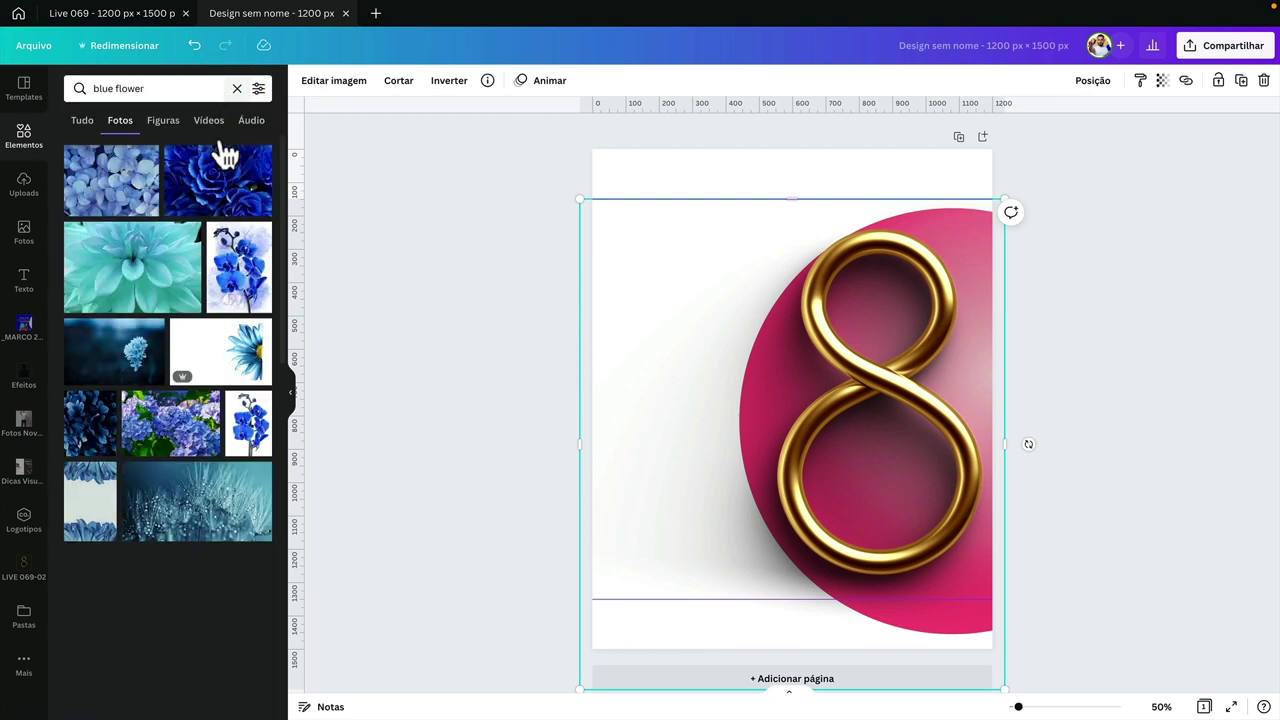
pyautogui.scroll(-3, 230, 362)
pyautogui.scroll(-10, 229, 350)
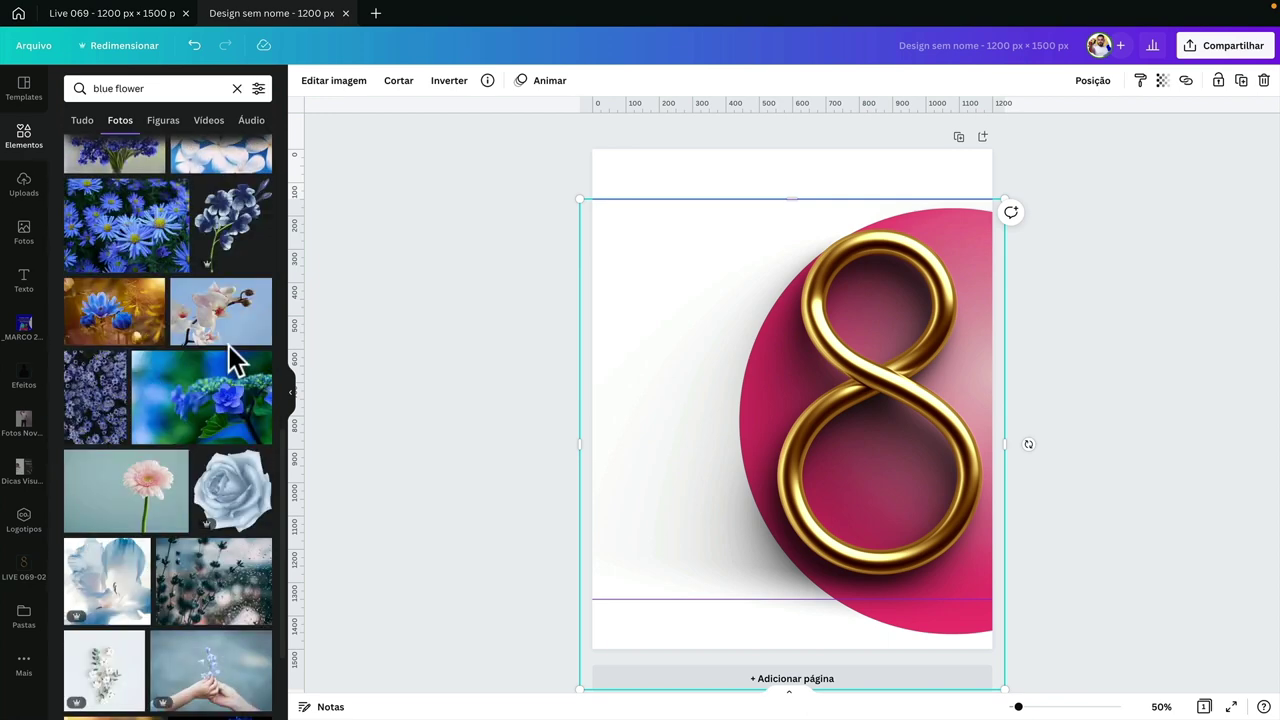
# - Try a dark blue and a single blue flower photo on the page, deleting each
pyautogui.click(238, 222)
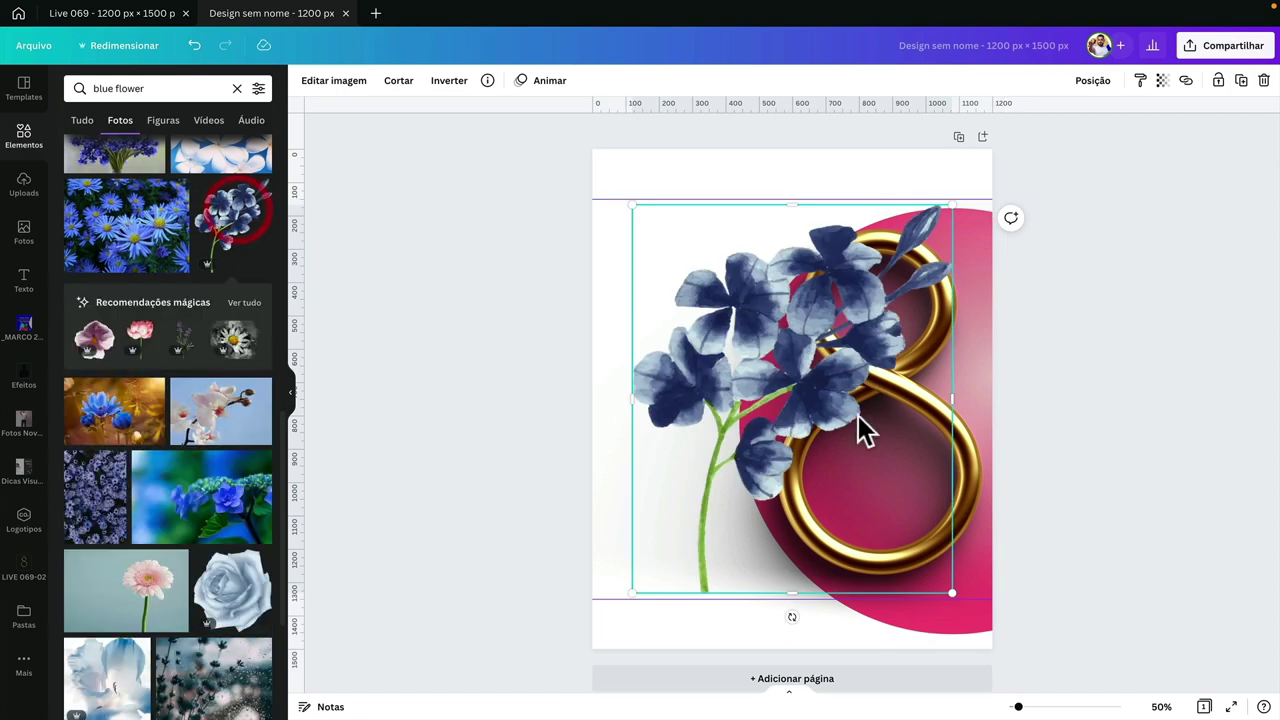
pyautogui.press('Delete')
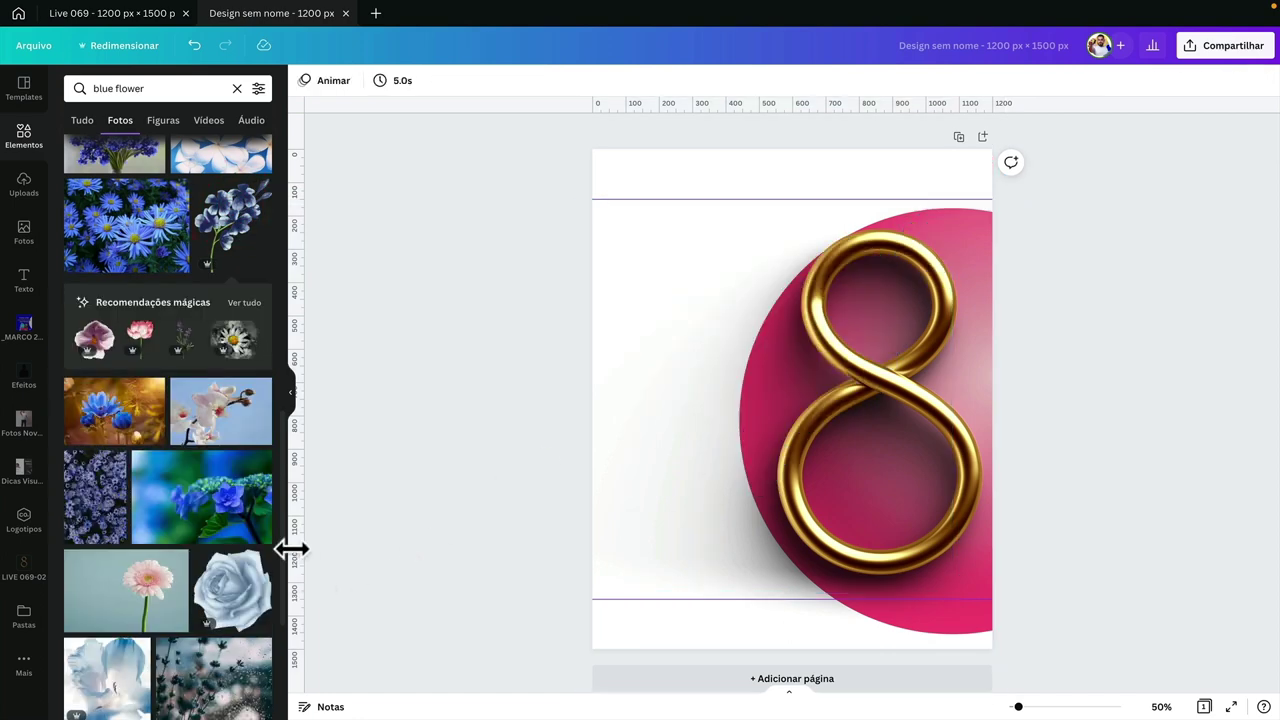
pyautogui.scroll(-5, 234, 530)
pyautogui.scroll(-2, 233, 521)
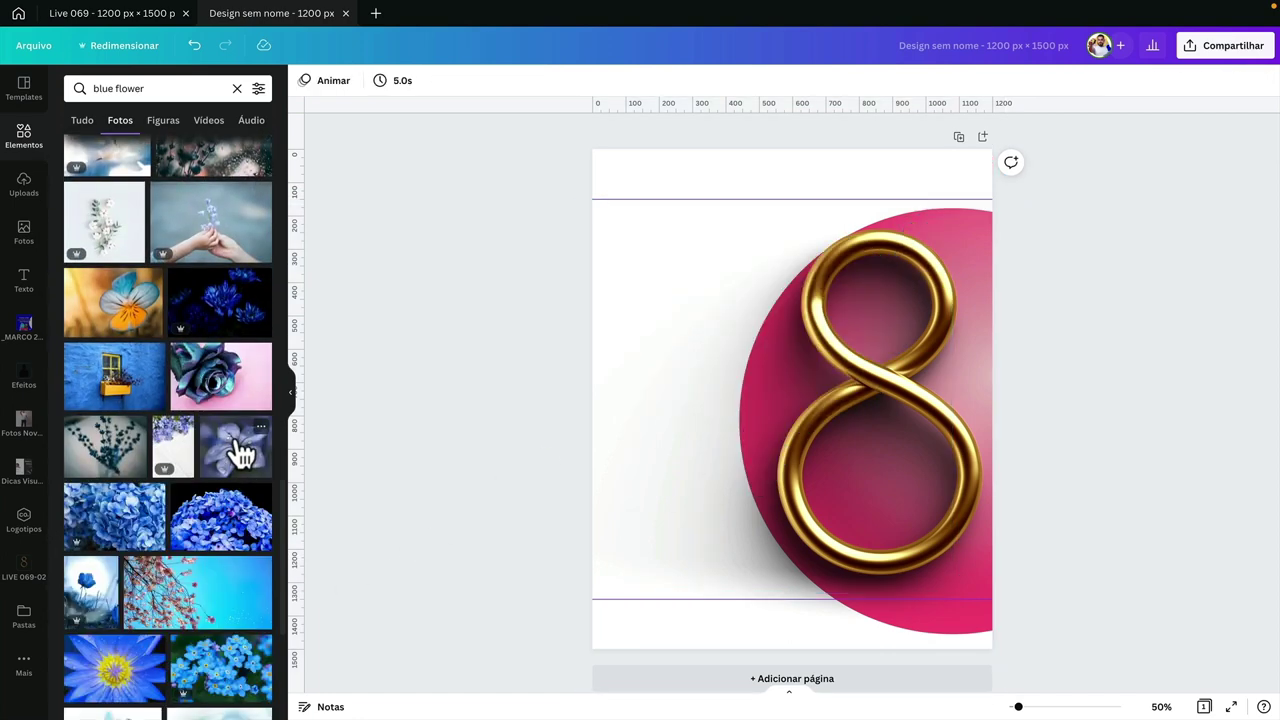
pyautogui.scroll(-3, 243, 451)
pyautogui.click(93, 410)
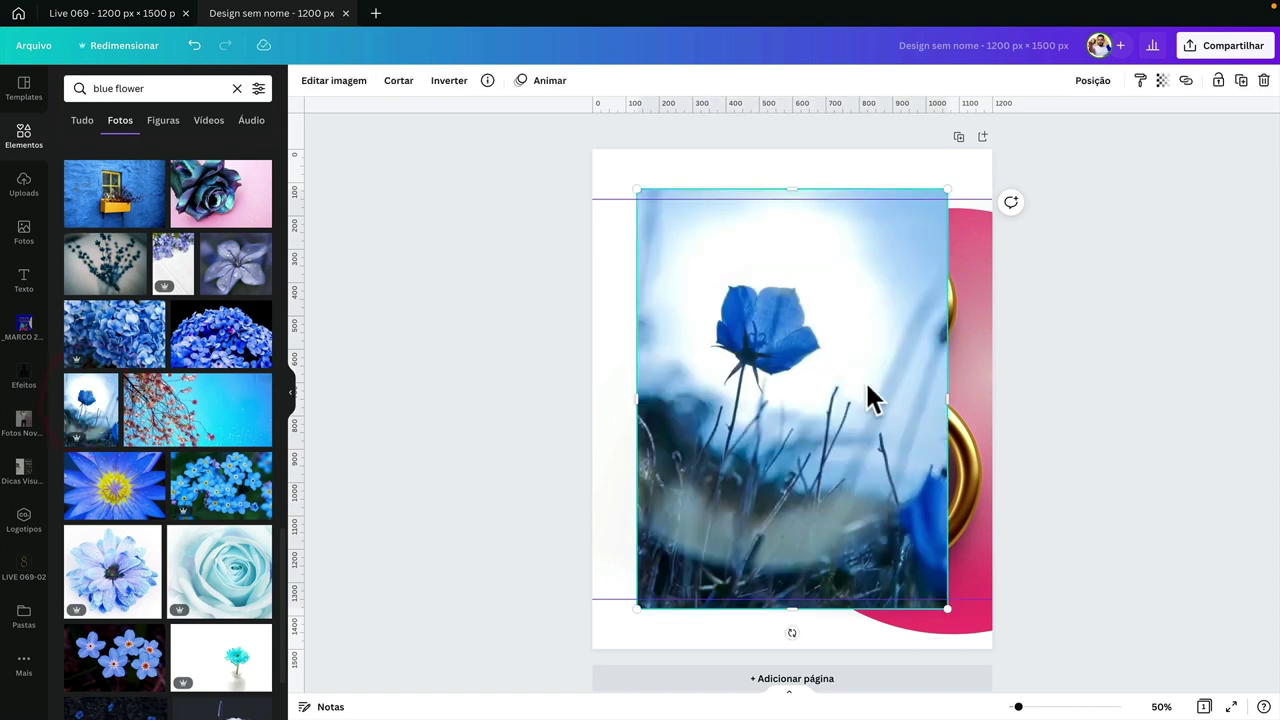
pyautogui.press('Delete')
pyautogui.scroll(-6, 194, 529)
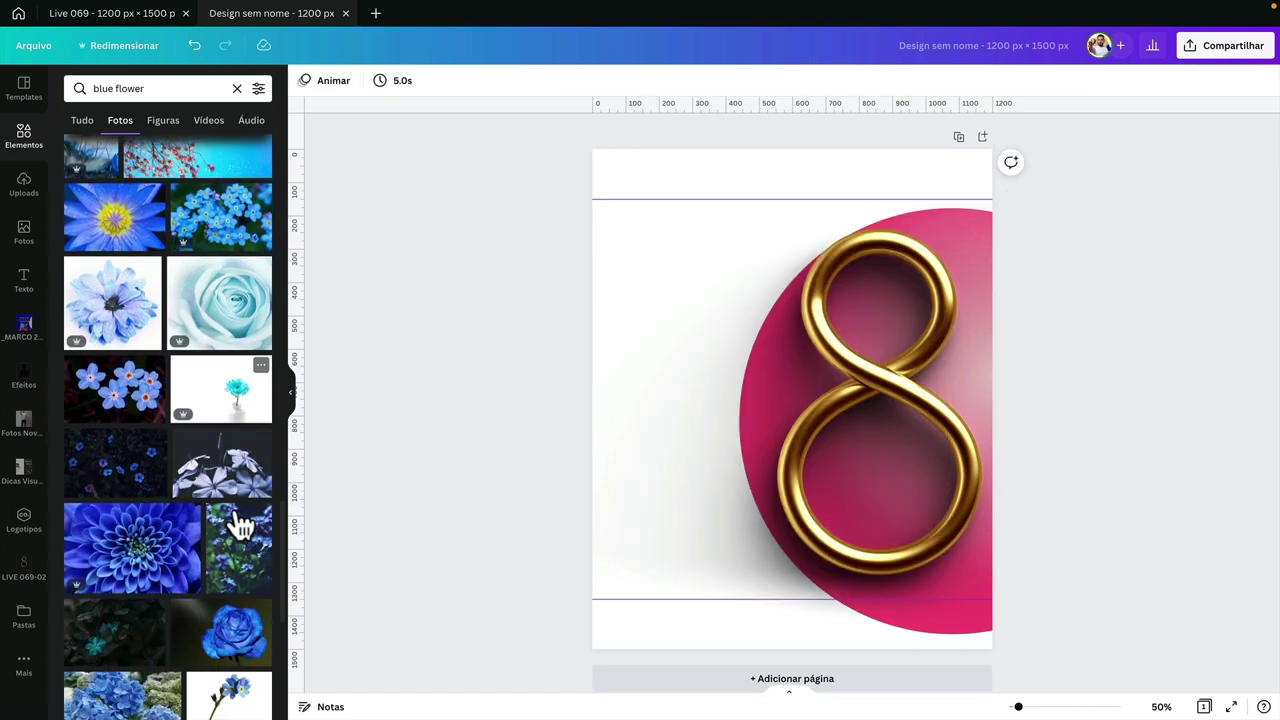
# - Add the forget-me-not photo and remove its background with Removedor de Fundo
pyautogui.click(237, 385)
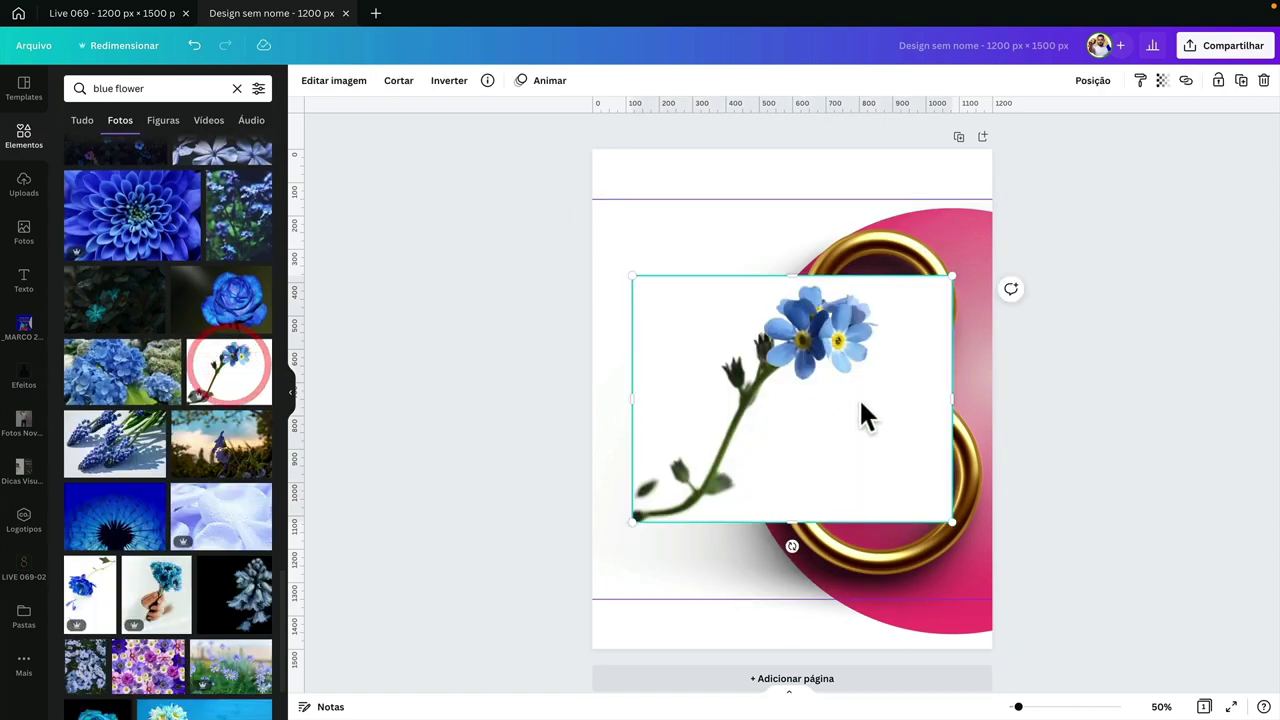
pyautogui.moveTo(780, 395); pyautogui.dragTo(739, 395)
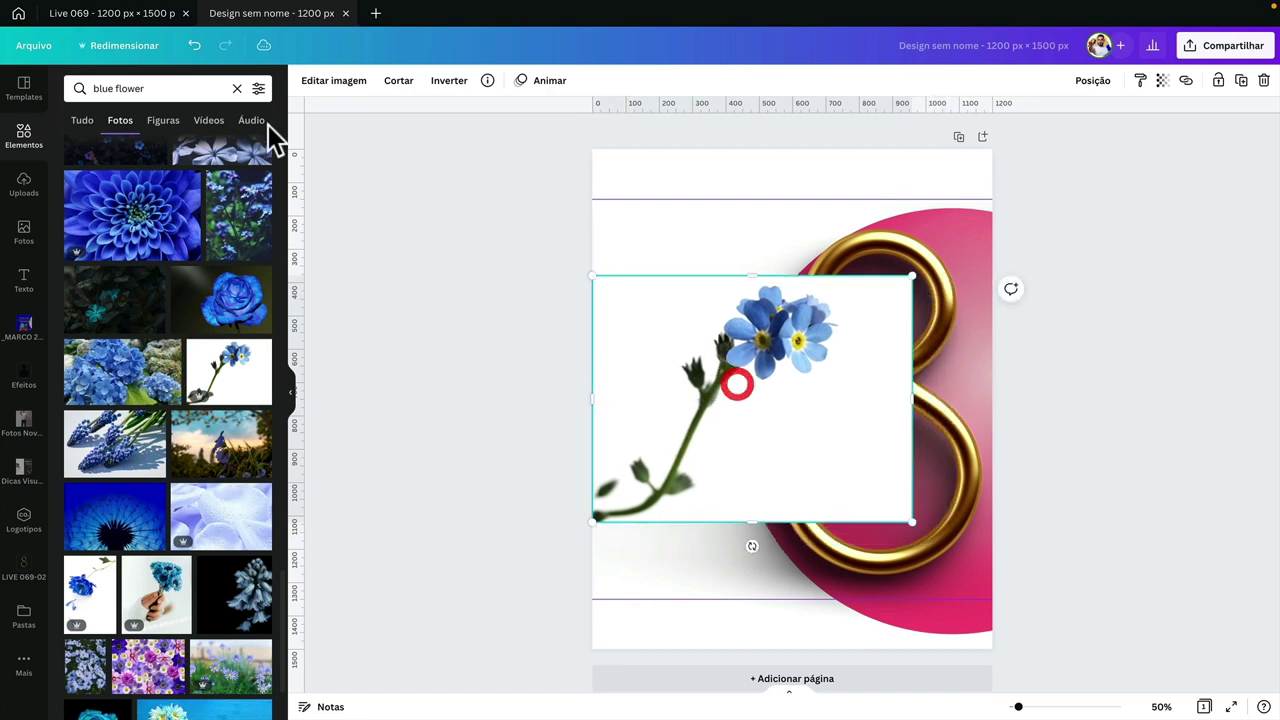
pyautogui.click(315, 92)
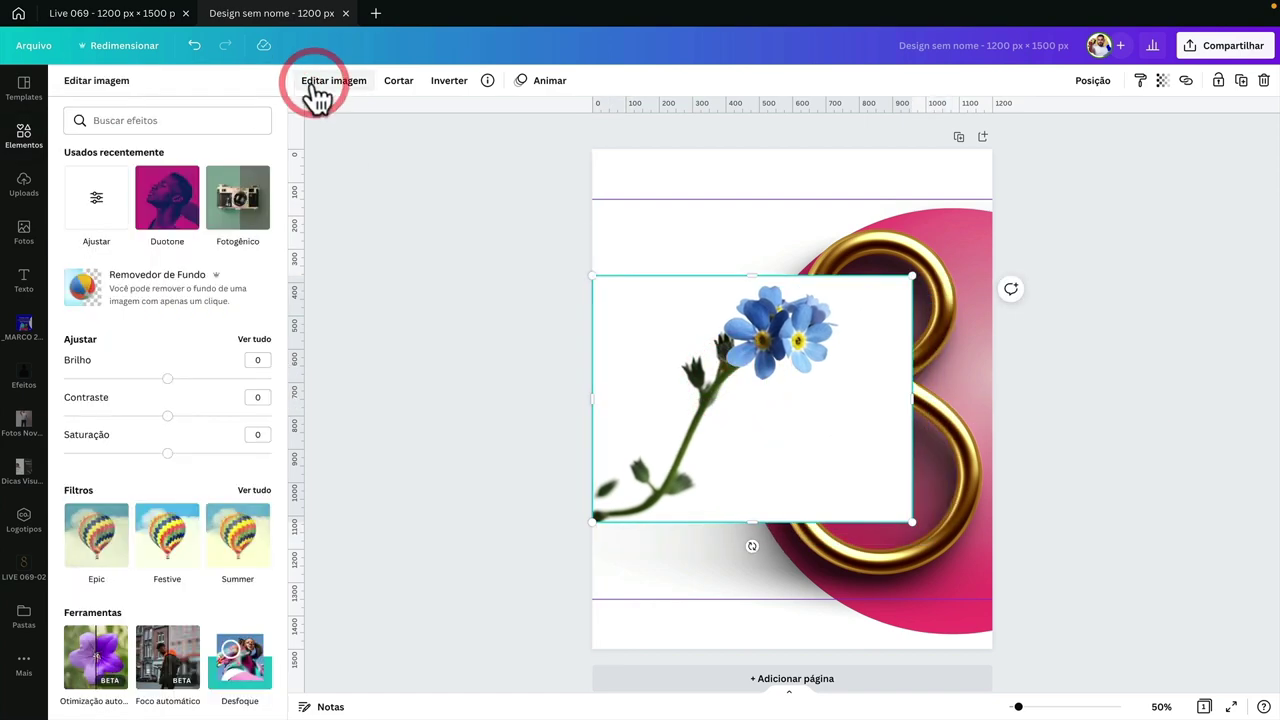
pyautogui.click(138, 278)
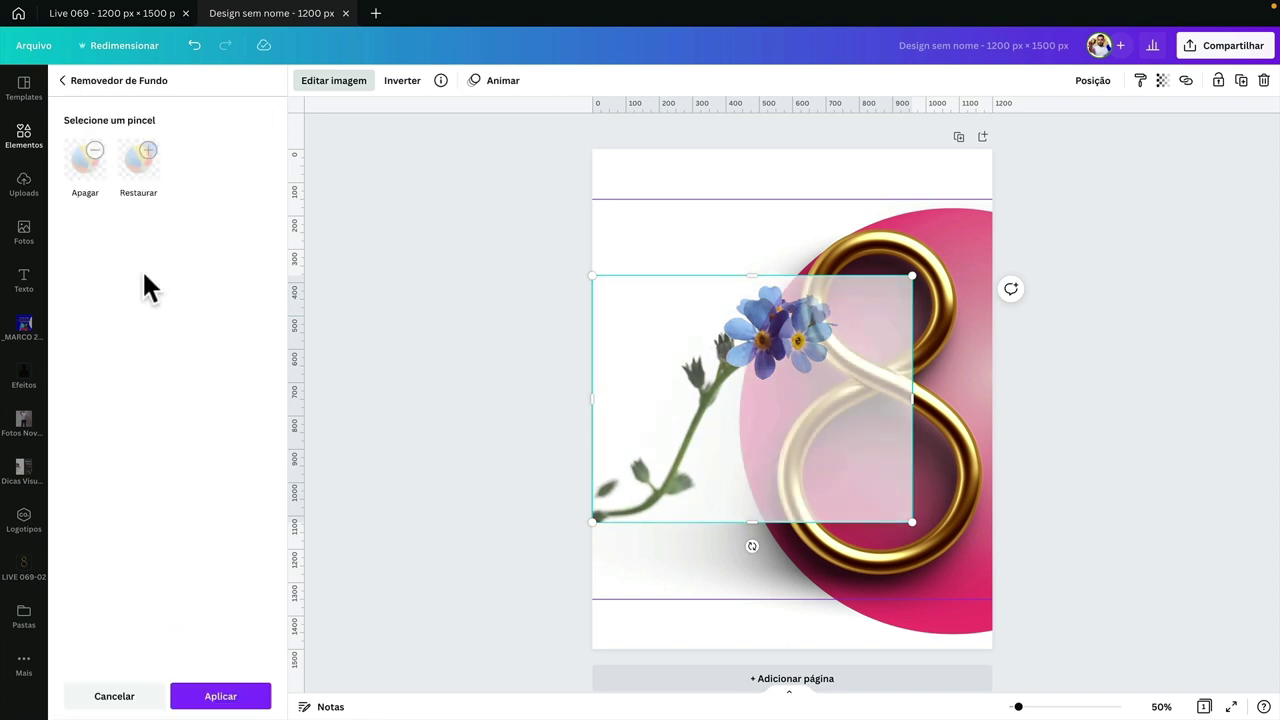
pyautogui.click(252, 696)
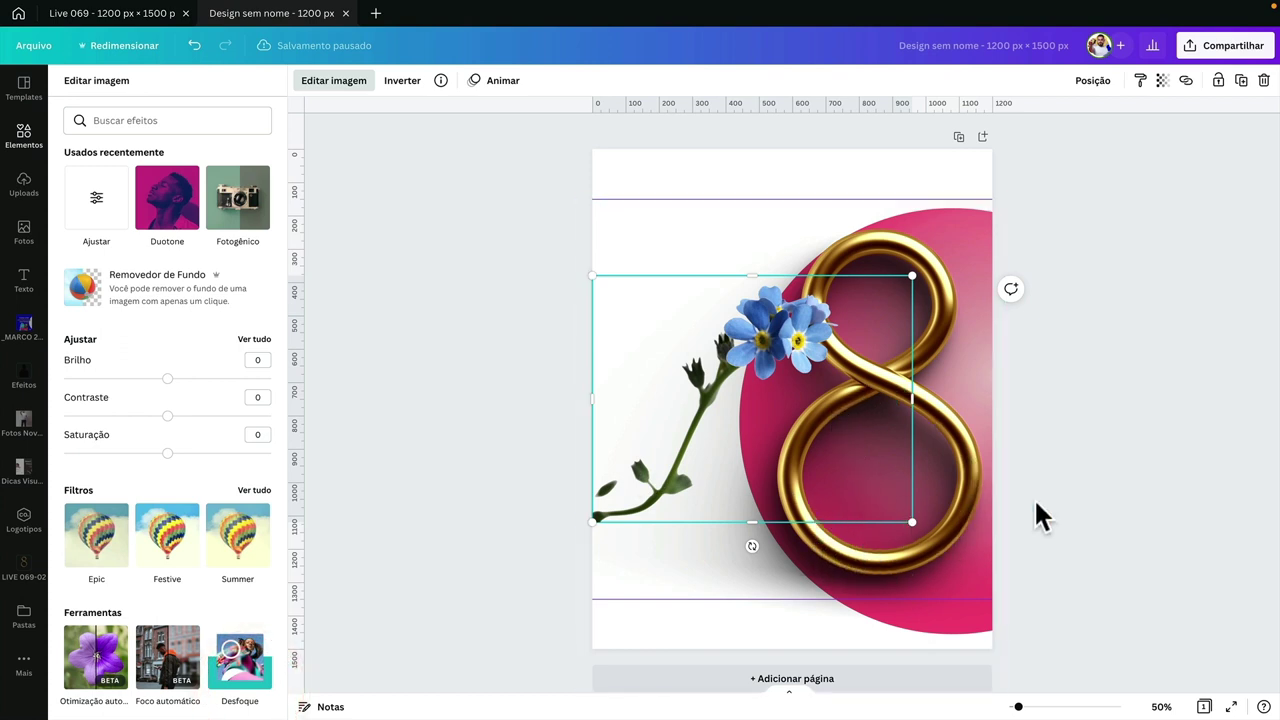
# - Move the cut-out flower onto the 8's lower loop and flip it horizontally
pyautogui.moveTo(749, 360); pyautogui.dragTo(906, 498)
pyautogui.click(452, 82)
pyautogui.click(461, 116)
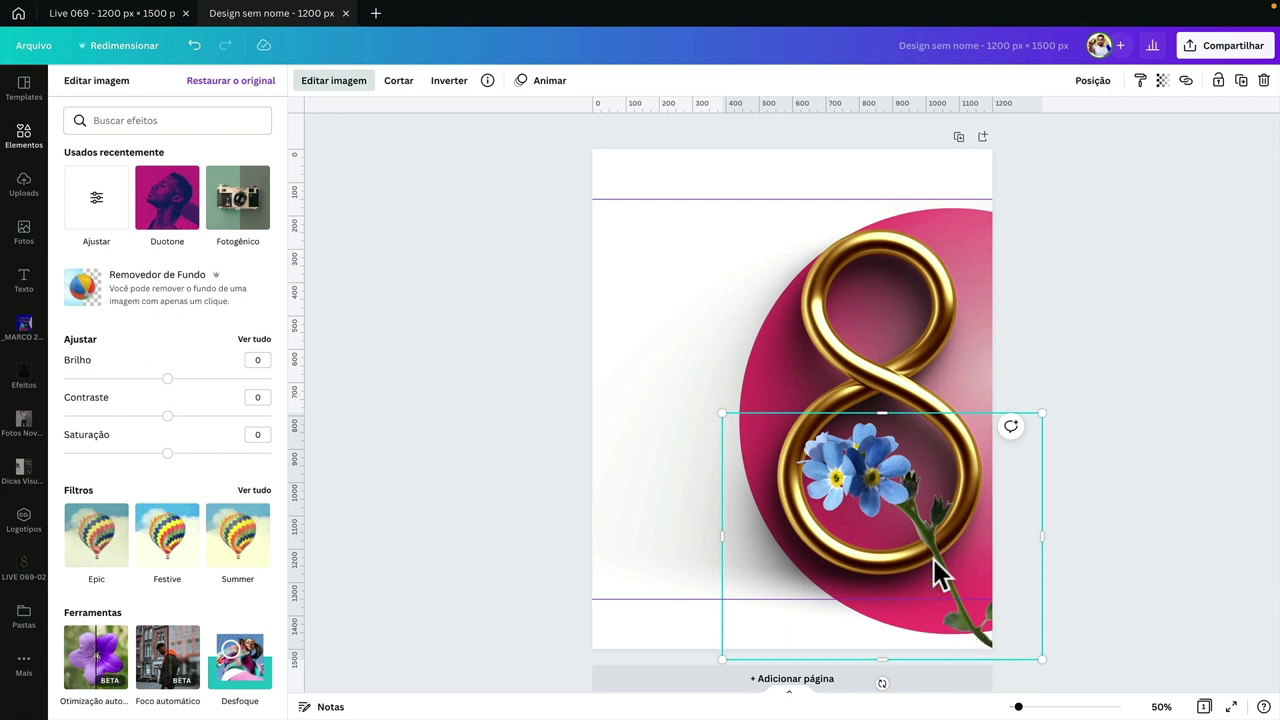
# - Enlarge the forget-me-not slightly and set contrast 34, brightness 8 and saturation 9
pyautogui.moveTo(722, 412); pyautogui.dragTo(700, 389)
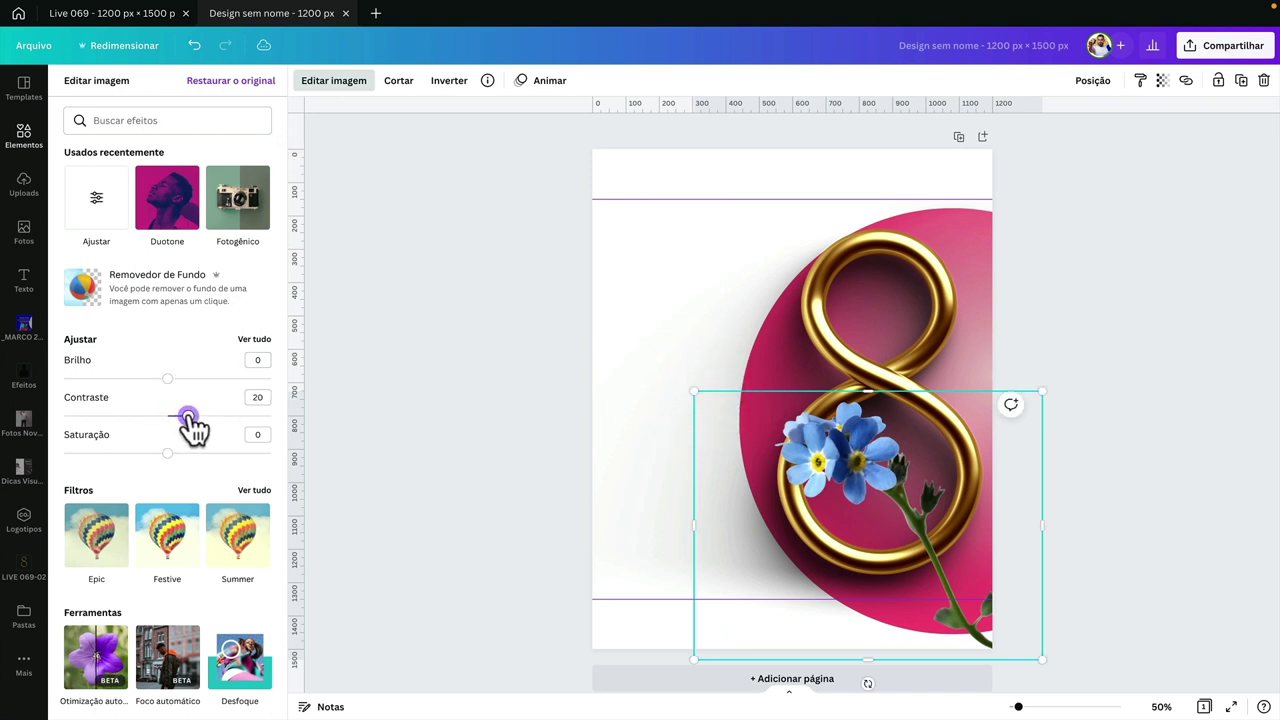
pyautogui.moveTo(198, 416); pyautogui.dragTo(219, 416)
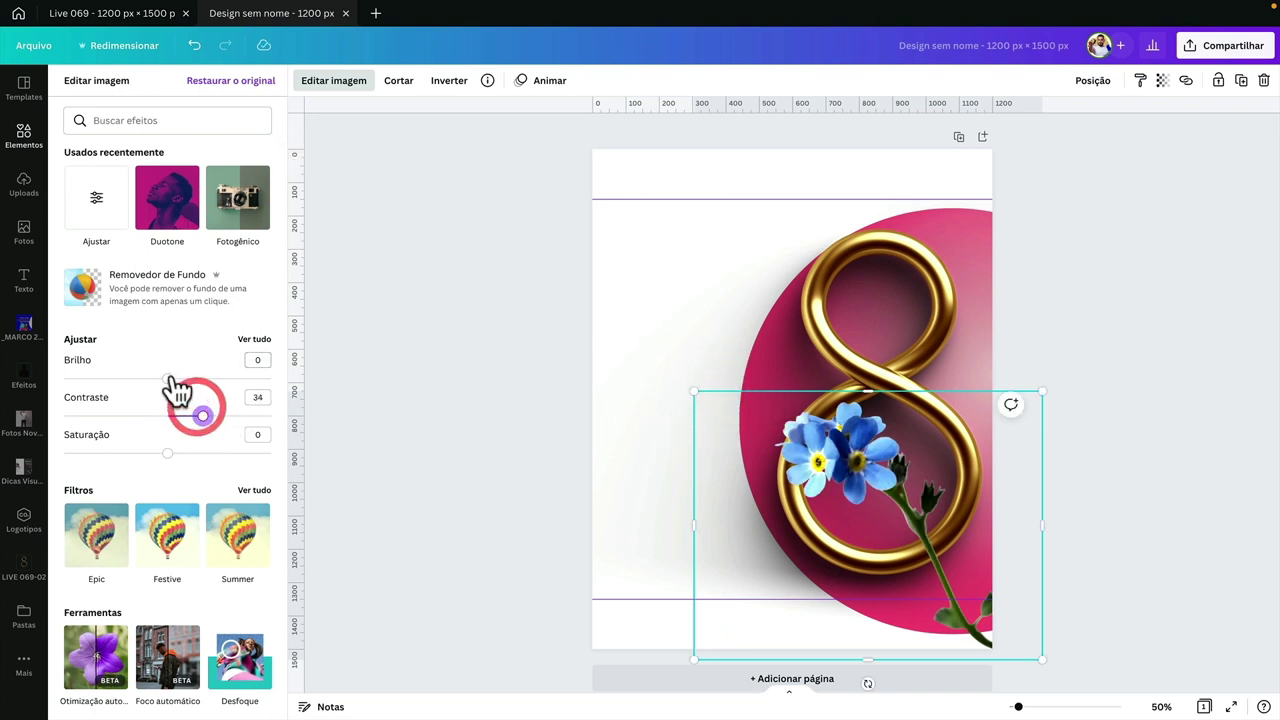
pyautogui.moveTo(170, 379); pyautogui.dragTo(177, 380)
pyautogui.moveTo(167, 453); pyautogui.dragTo(179, 454)
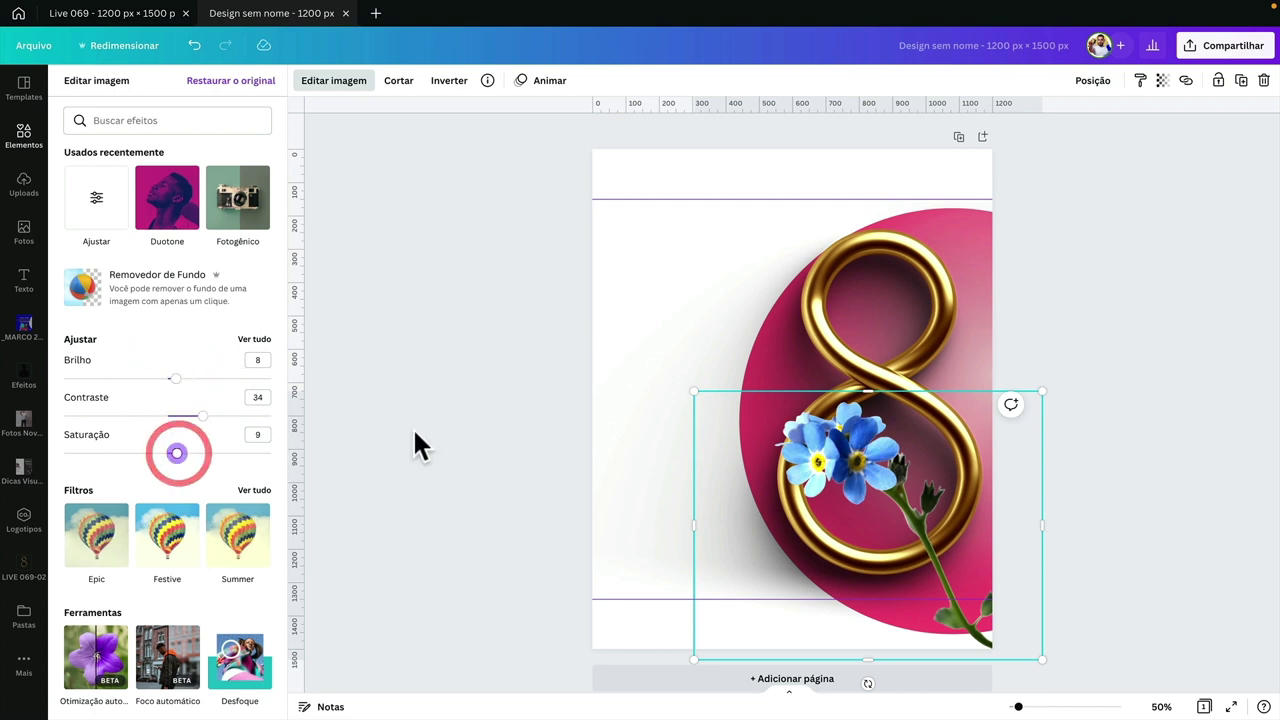
pyautogui.click(413, 427)
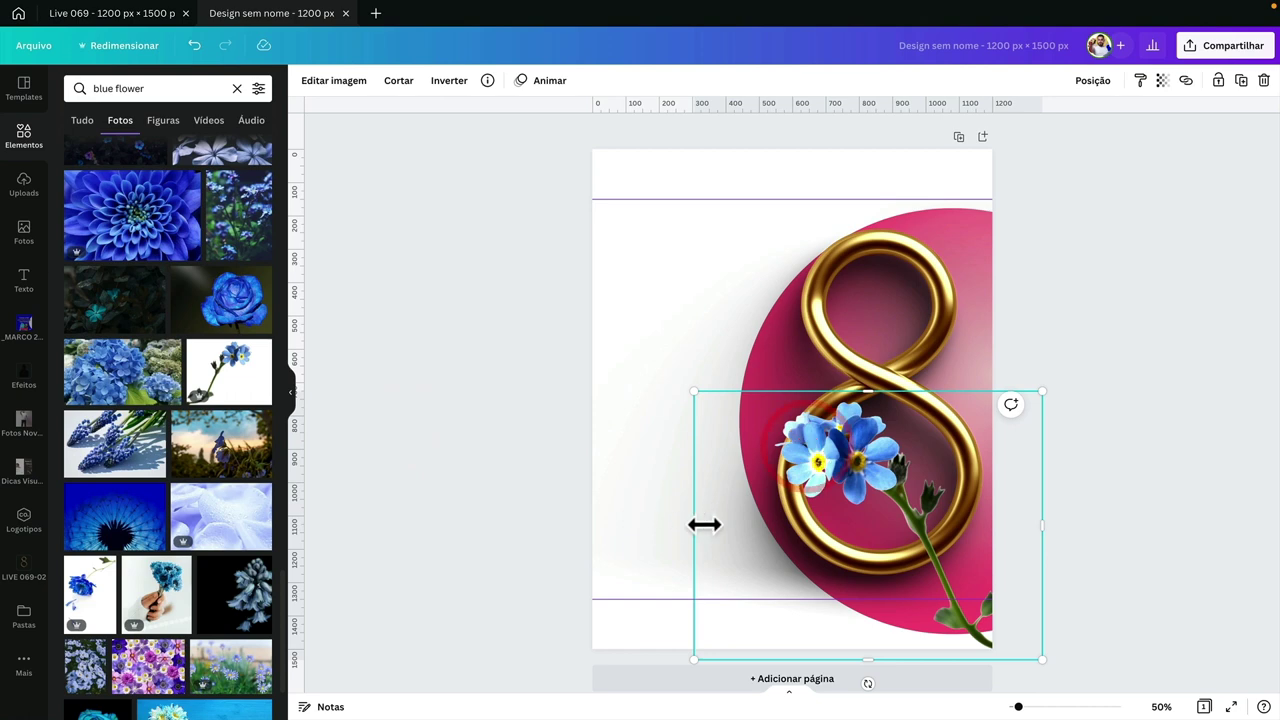
# - Narrow the forget-me-not from its left edge, undoing an accidental send-behind
pyautogui.moveTo(688, 508)
pyautogui.mouseDown()
pyautogui.moveTo(771, 511)
pyautogui.moveTo(758, 512)
pyautogui.mouseUp()
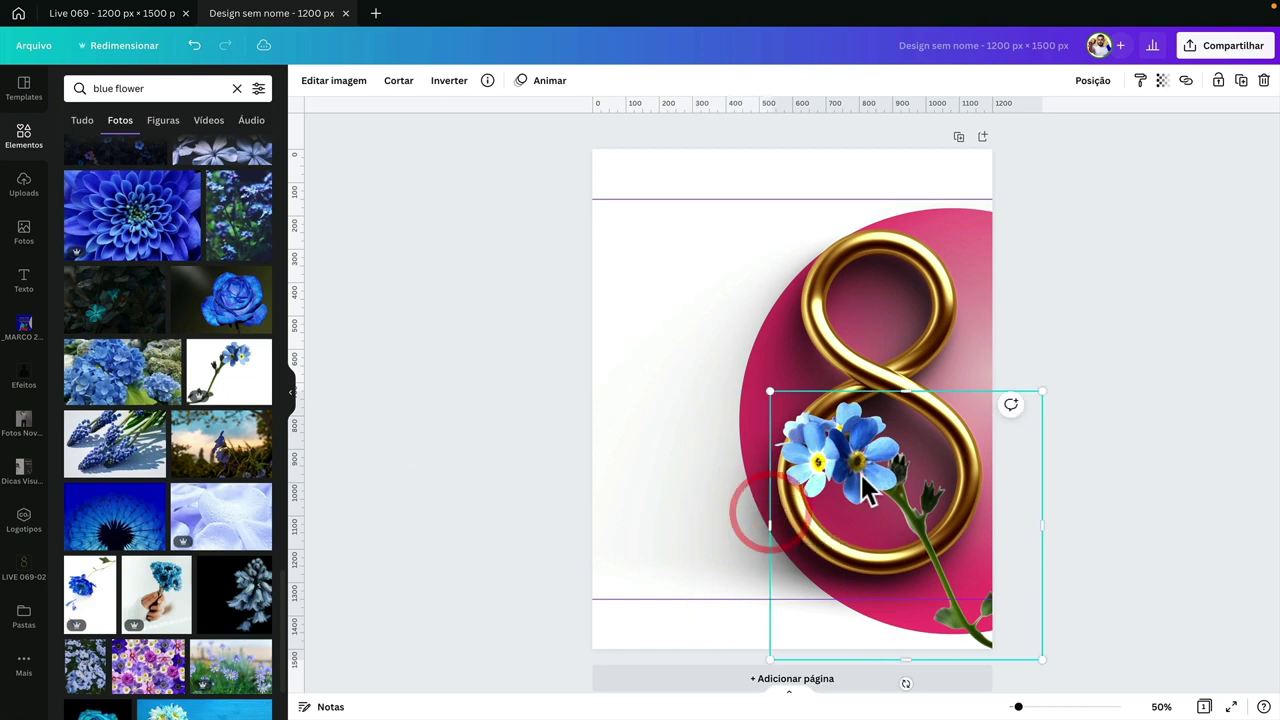
pyautogui.click(860, 475)
pyautogui.rightClick(868, 462)
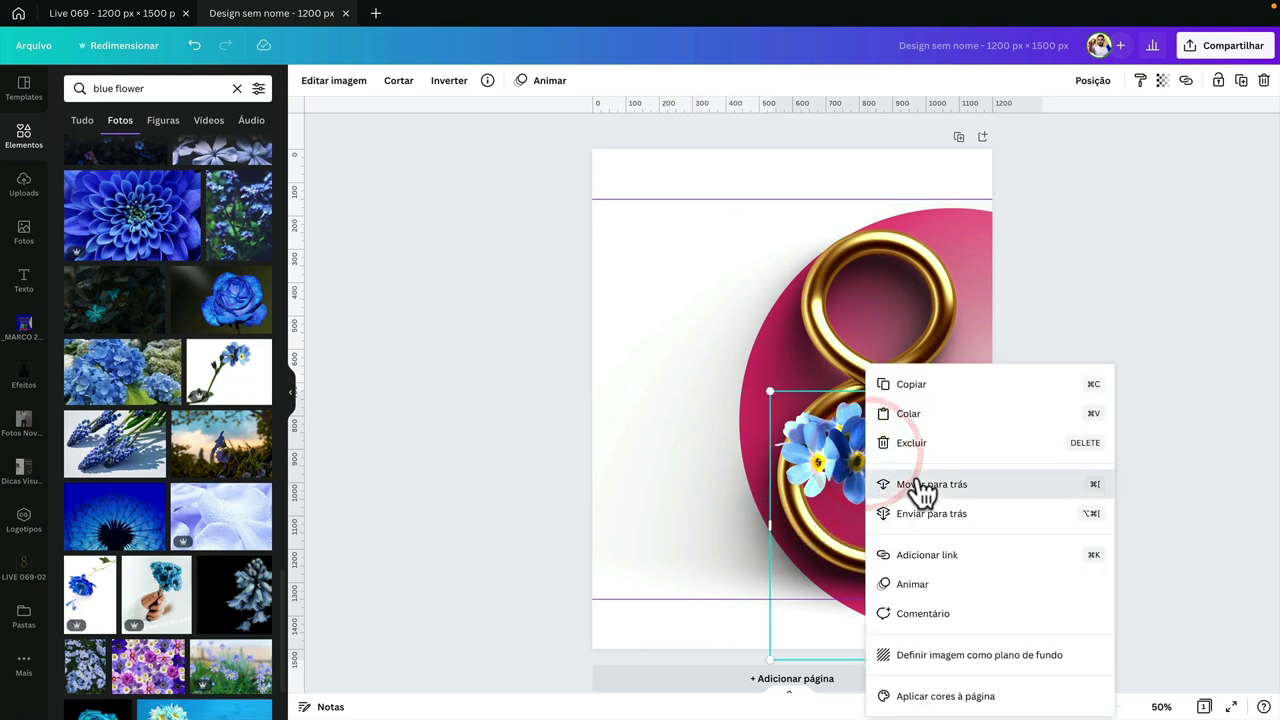
pyautogui.click(918, 486)
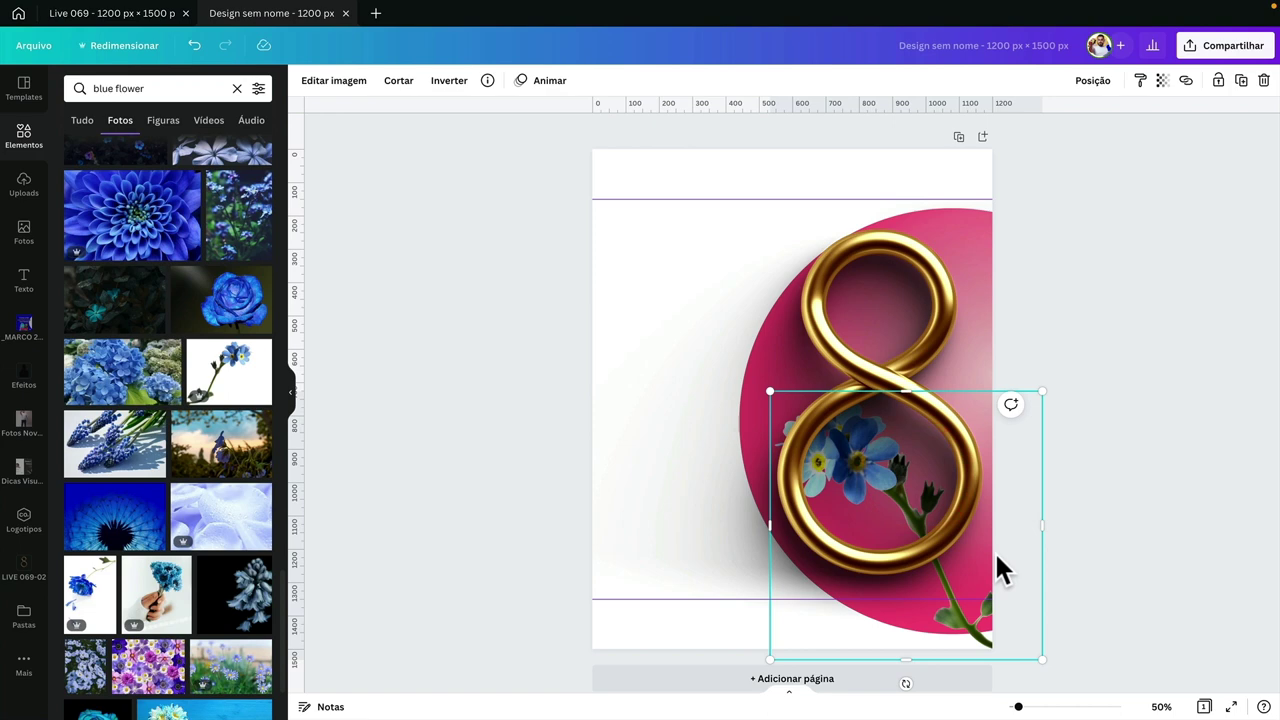
pyautogui.hotkey('ctrl', 'z')
# - Reposition the flower in the 8's lower loop and crop its right and bottom to 461×436
pyautogui.moveTo(928, 543); pyautogui.dragTo(921, 533)
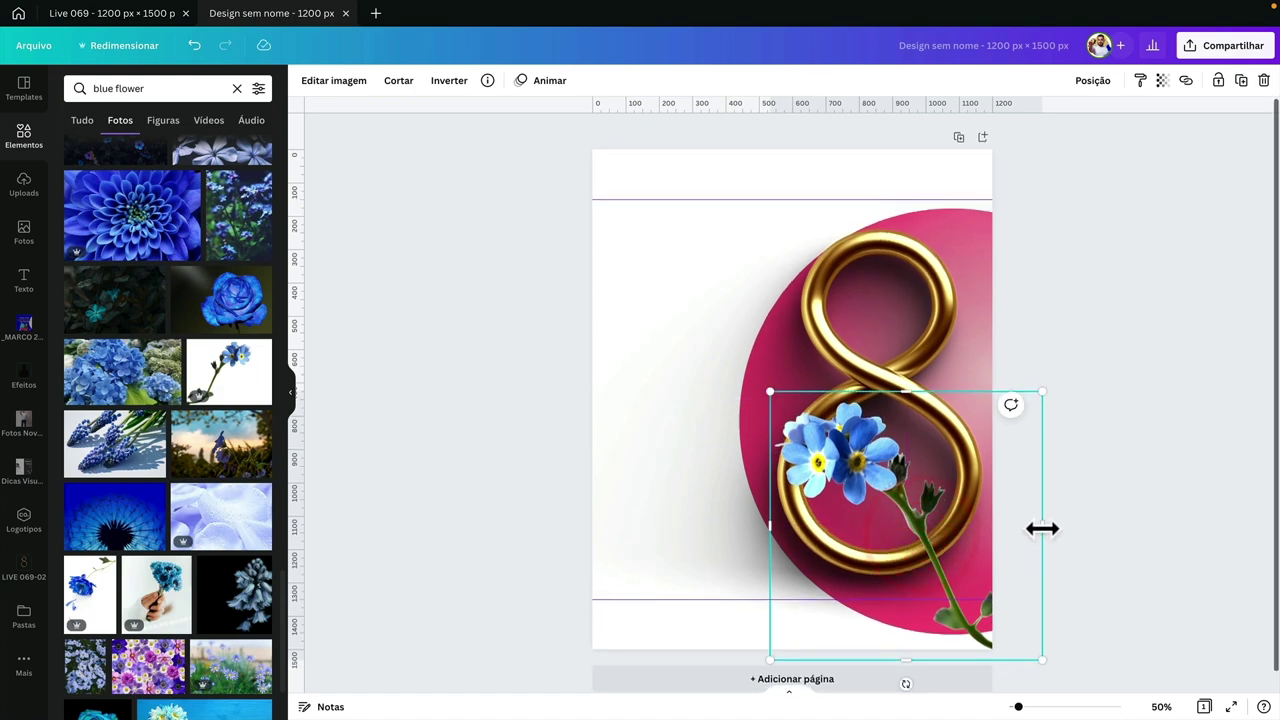
pyautogui.moveTo(1042, 528); pyautogui.dragTo(912, 533)
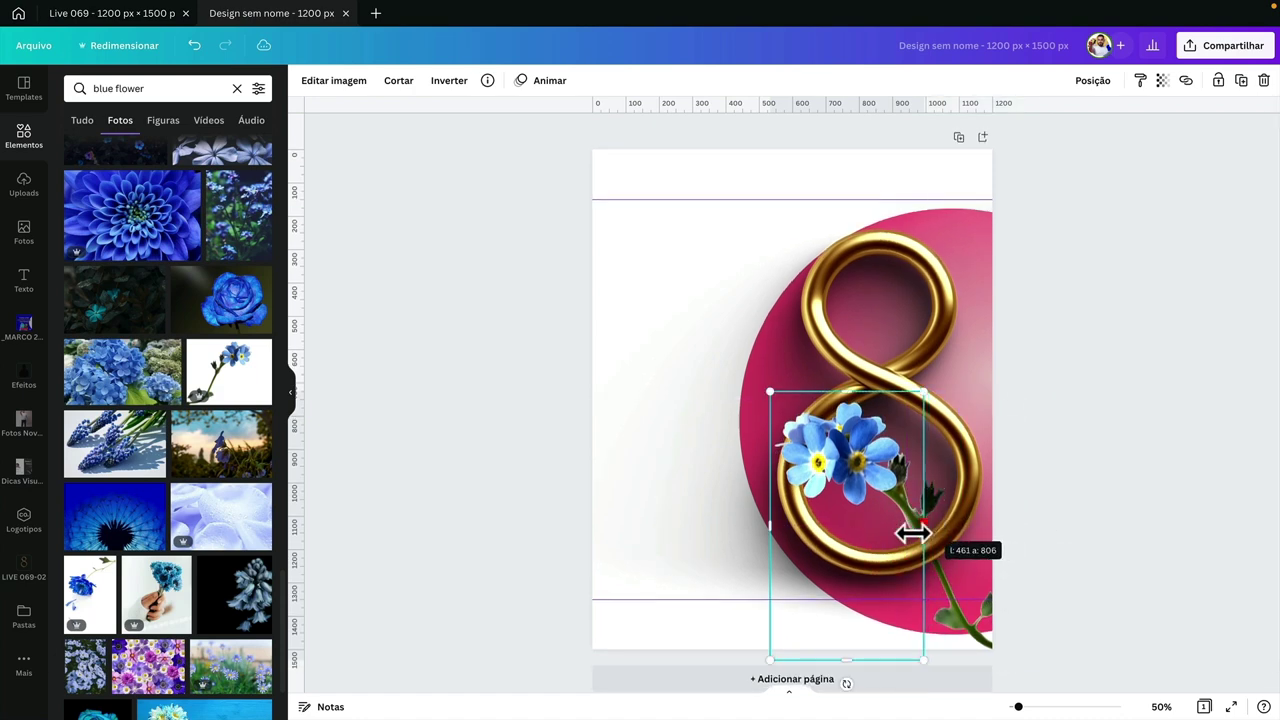
pyautogui.moveTo(857, 651); pyautogui.dragTo(922, 537)
pyautogui.click(1052, 525)
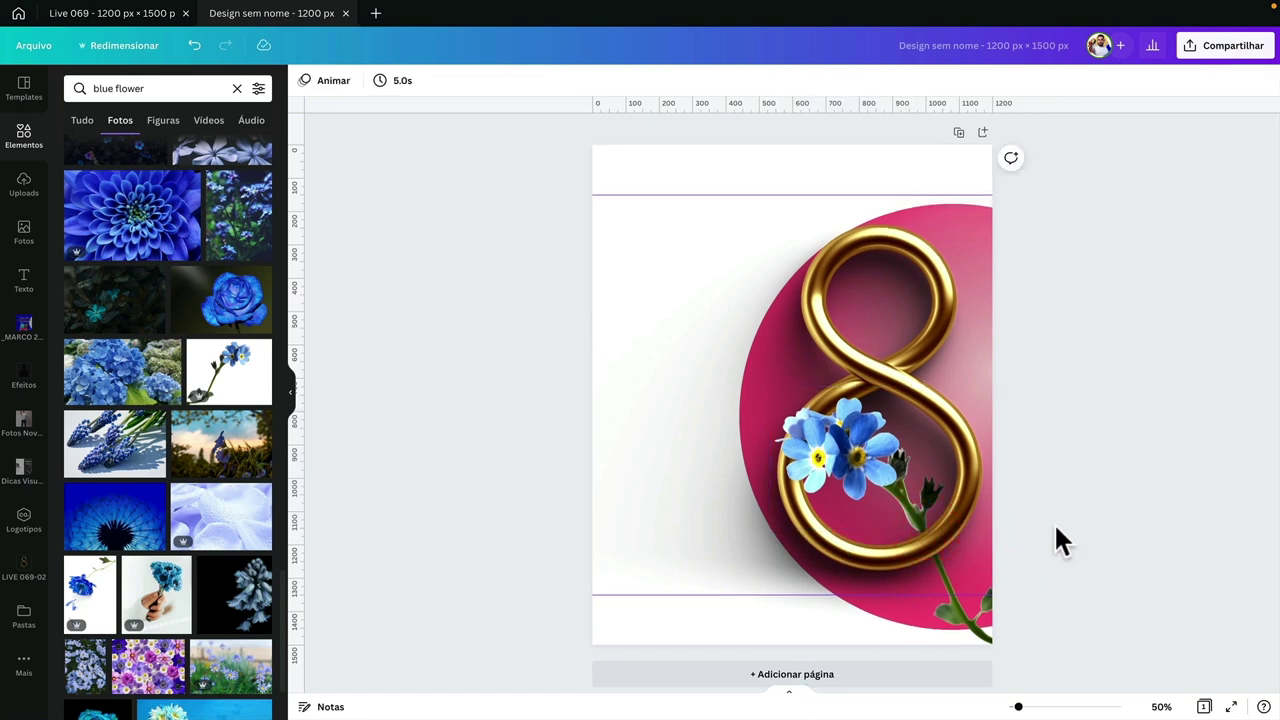
# - Tighten the flower's frame from the right and bottom, undoing the last bottom resize
pyautogui.scroll(5, 925, 540)
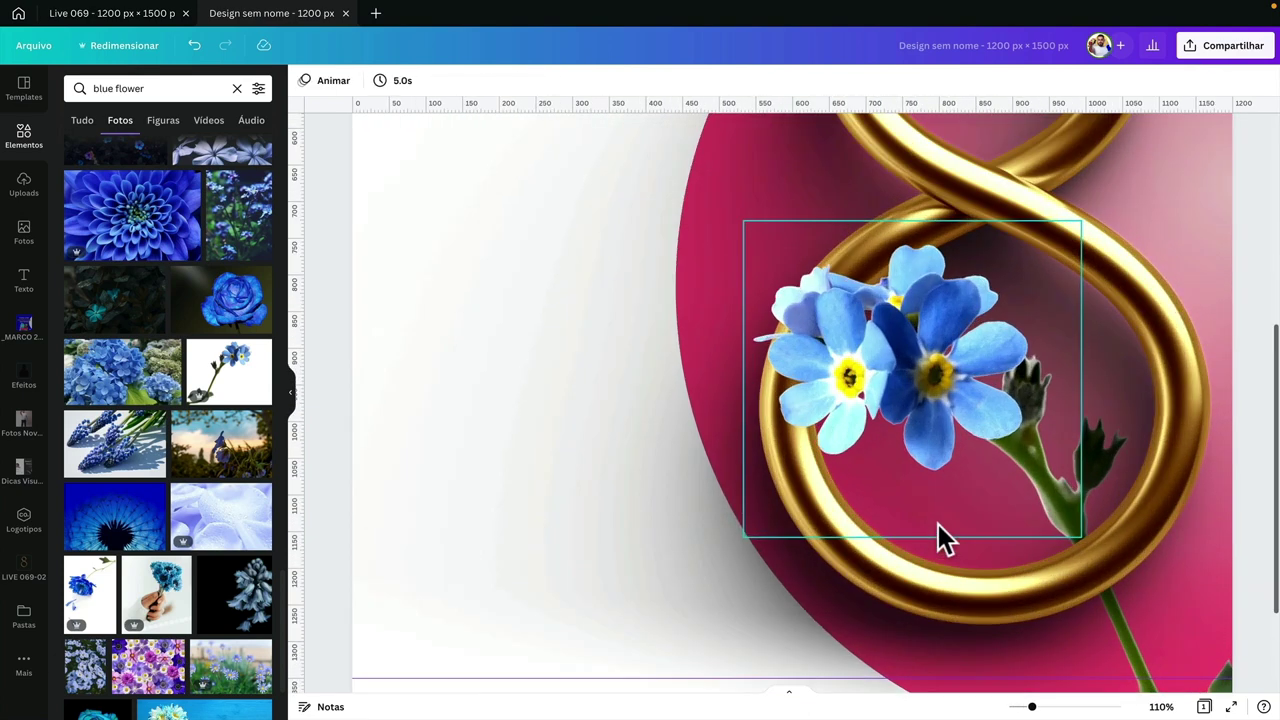
pyautogui.scroll(10, 968, 542)
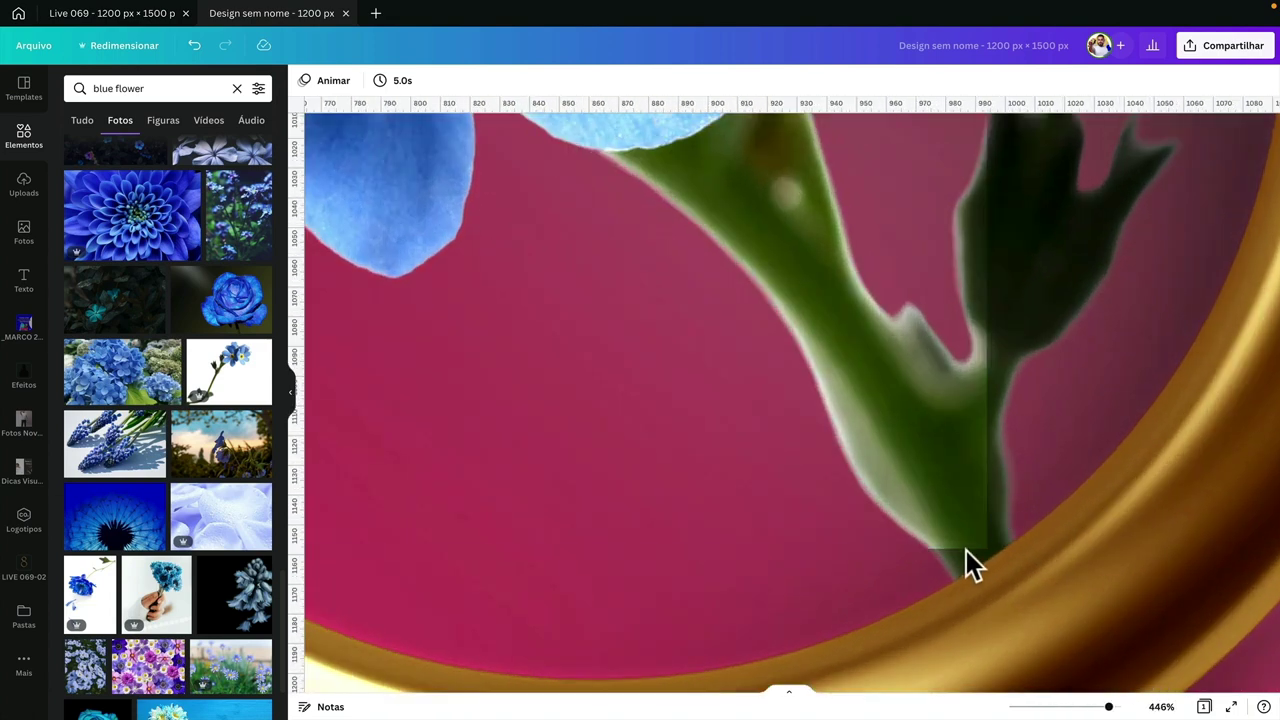
pyautogui.scroll(-8, 1002, 536)
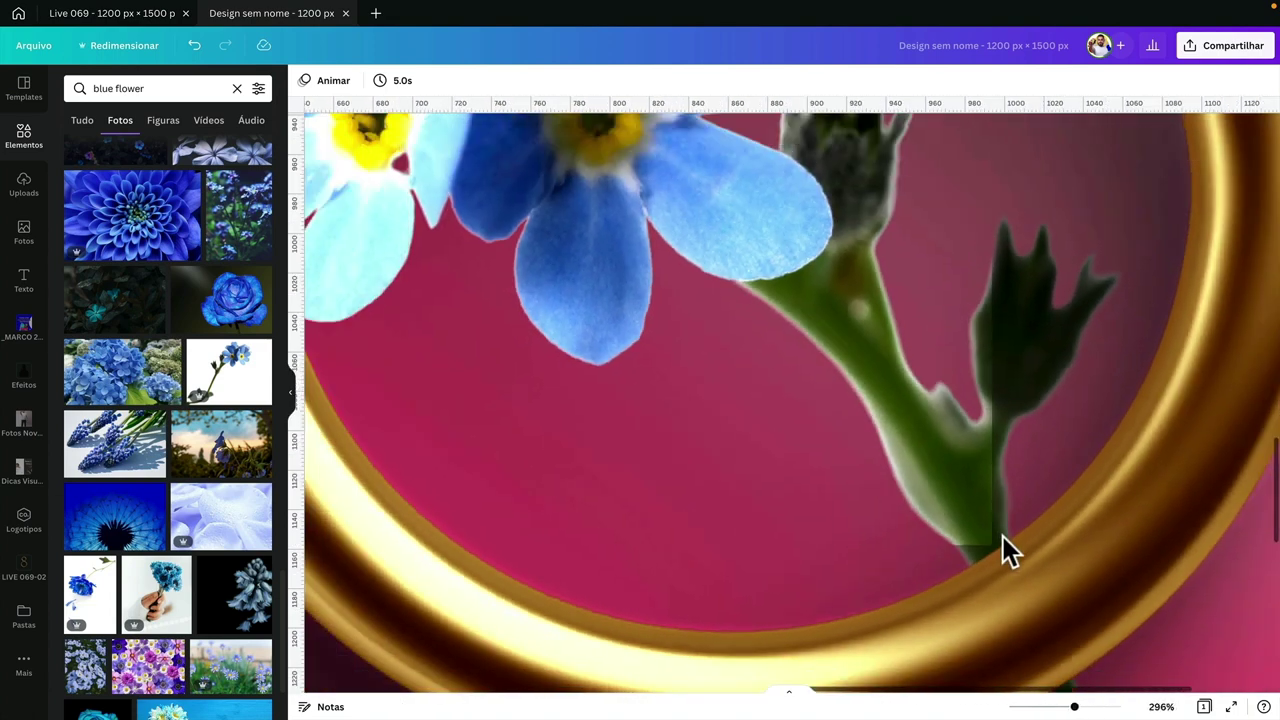
pyautogui.scroll(-4, 1002, 536)
pyautogui.scroll(-4, 1002, 536)
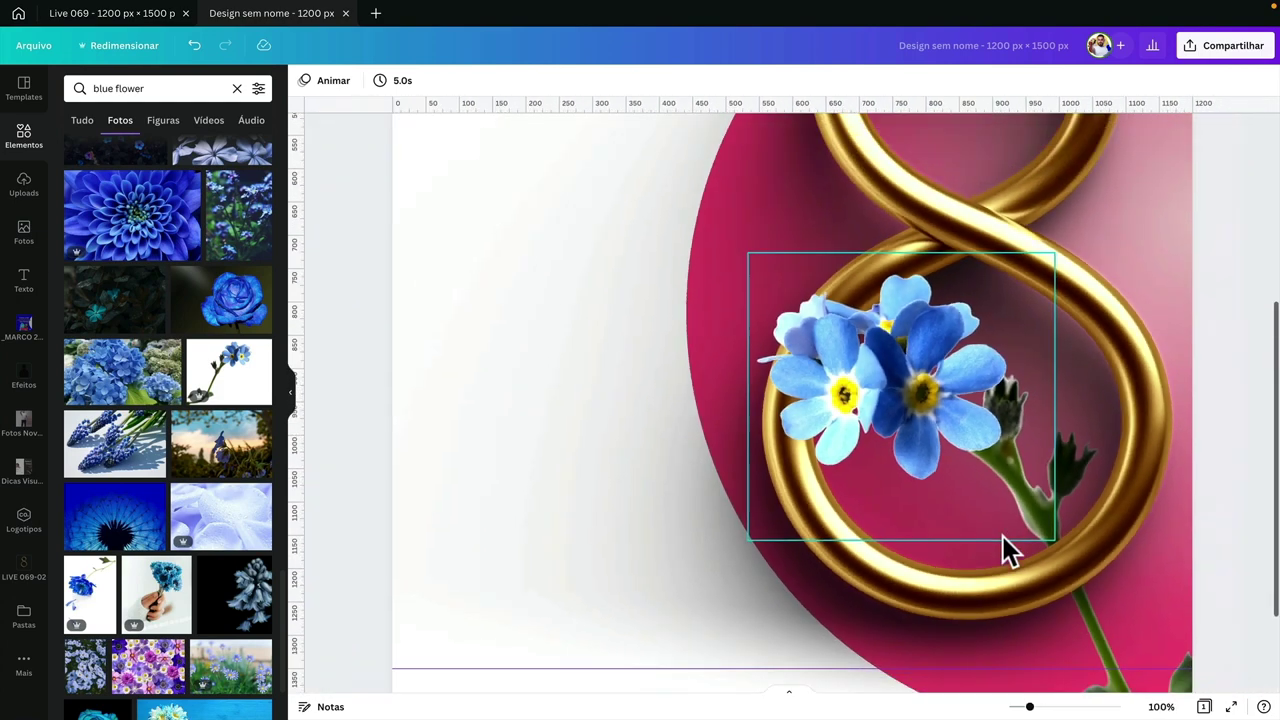
pyautogui.scroll(1, 1002, 536)
pyautogui.click(988, 516)
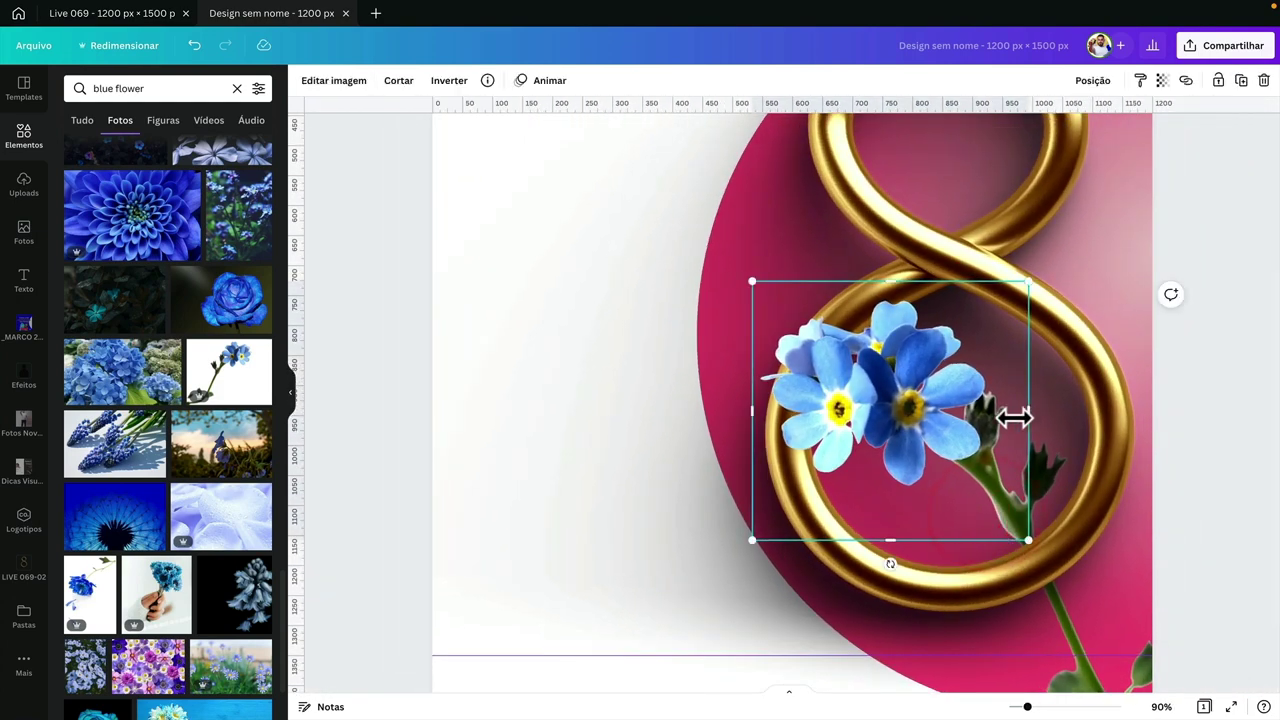
pyautogui.moveTo(1013, 418); pyautogui.dragTo(985, 415)
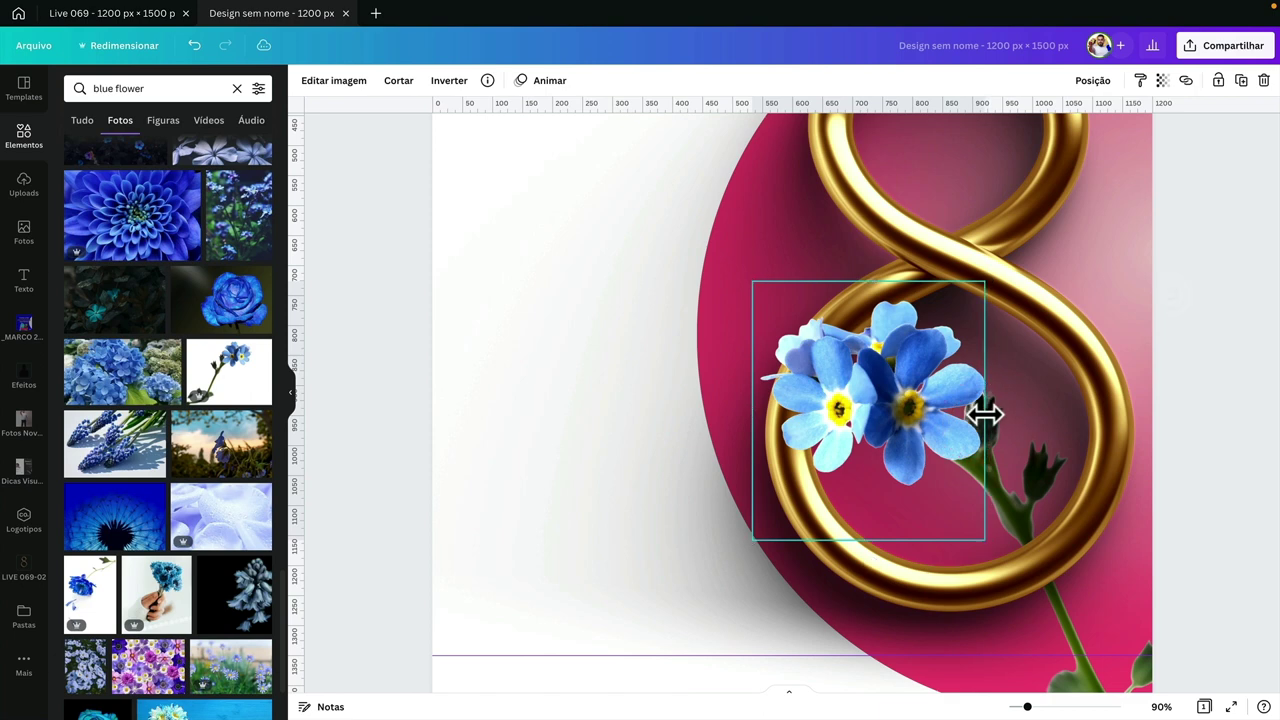
pyautogui.moveTo(872, 542); pyautogui.dragTo(849, 398)
pyautogui.hotkey('ctrl', 'z')
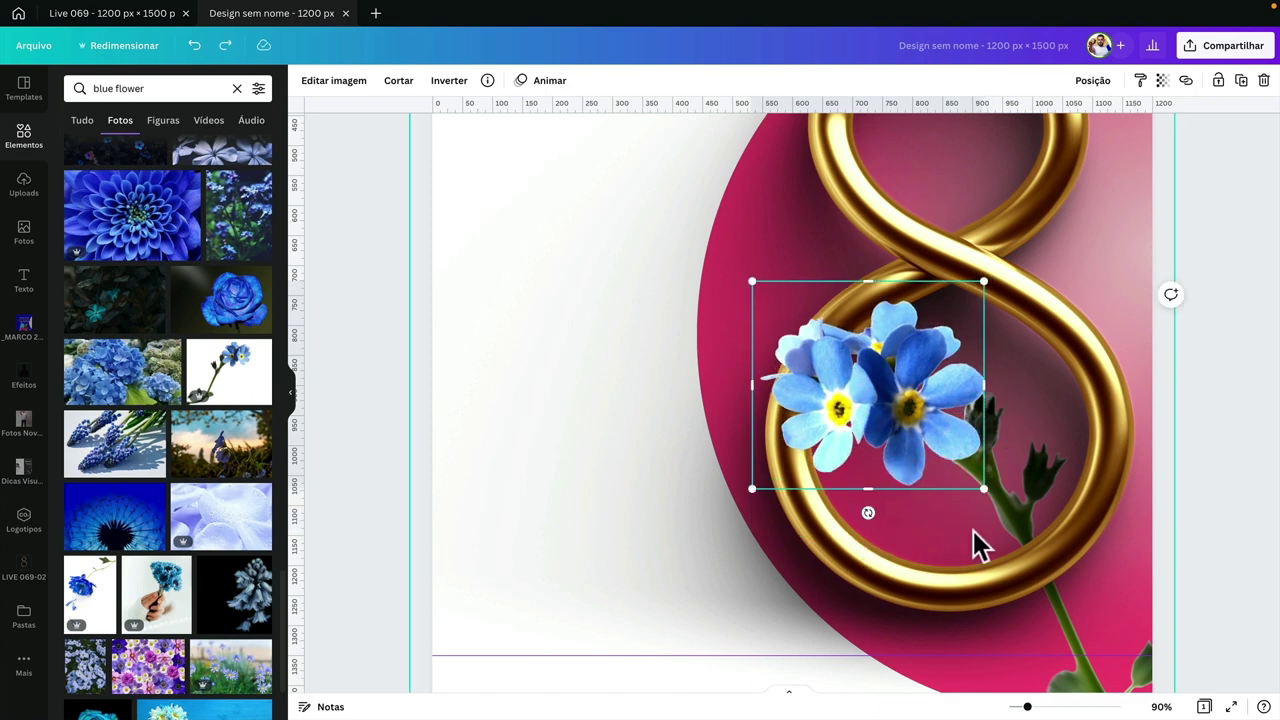
pyautogui.scroll(-5, 975, 535)
pyautogui.click(1086, 511)
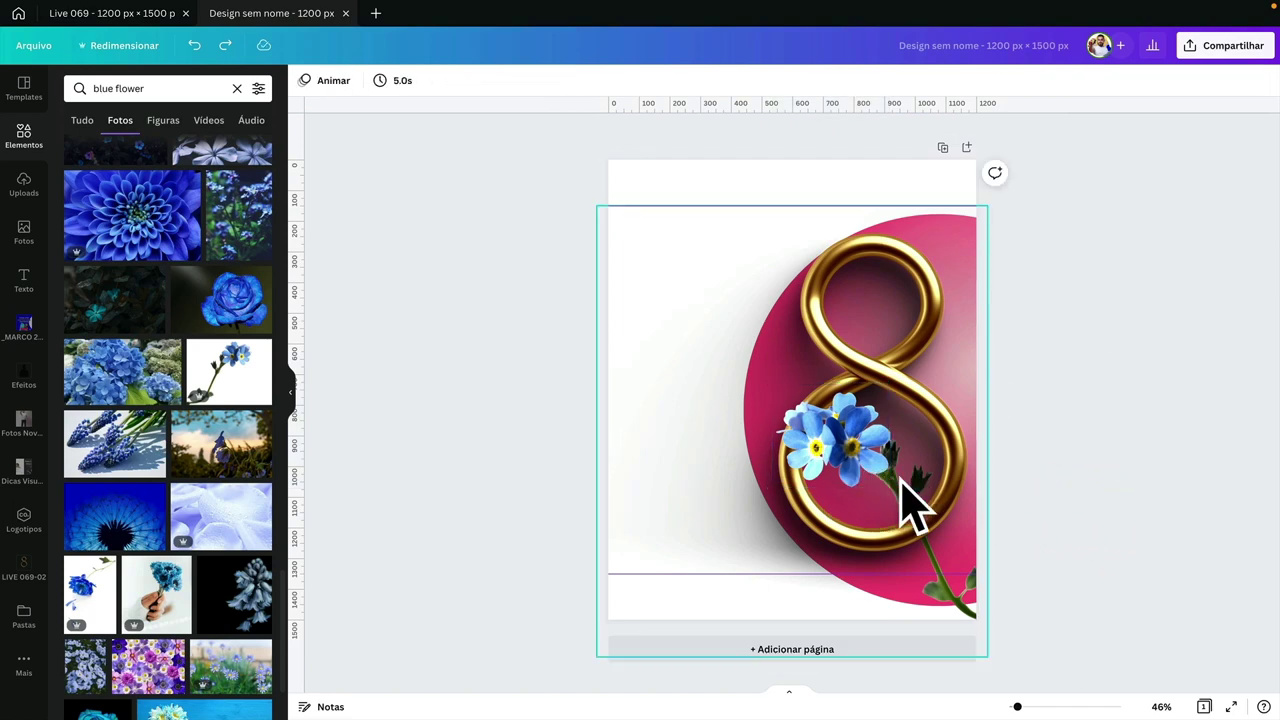
pyautogui.click(1040, 517)
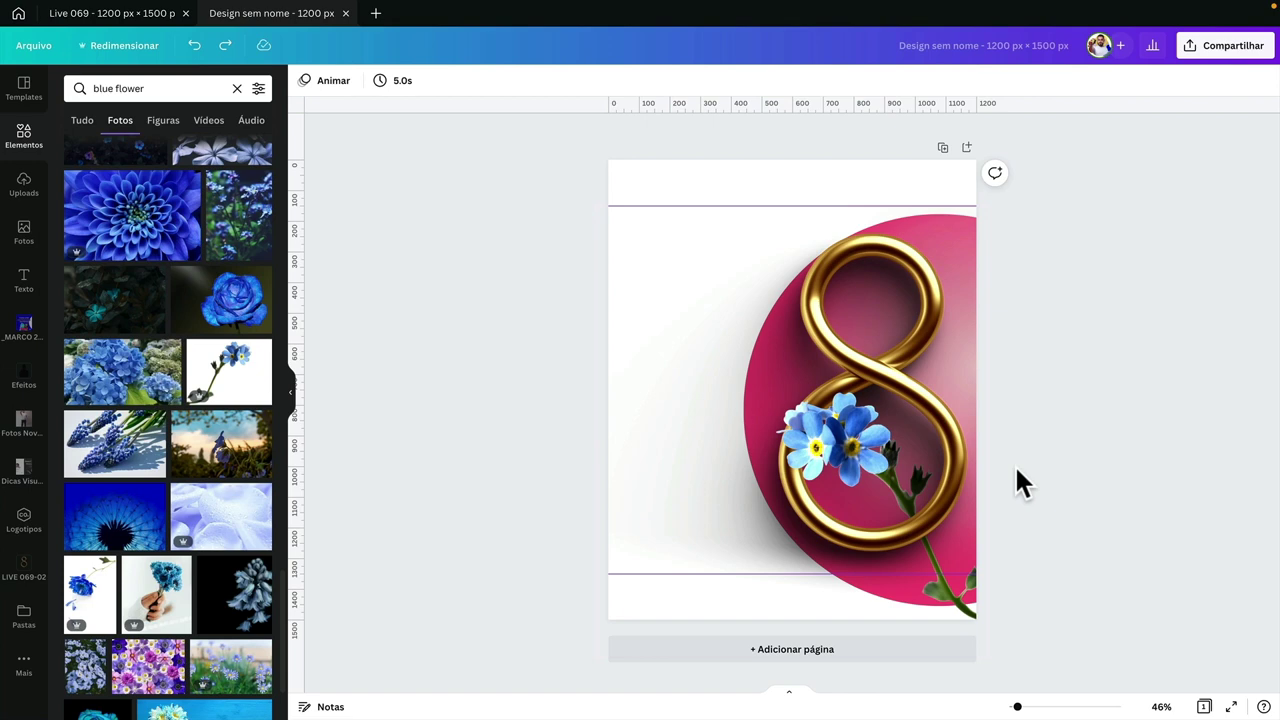
# - Select the gold 8 background image, then deselect it, leaving the composition finished
pyautogui.click(1096, 406)
pyautogui.click(928, 395)
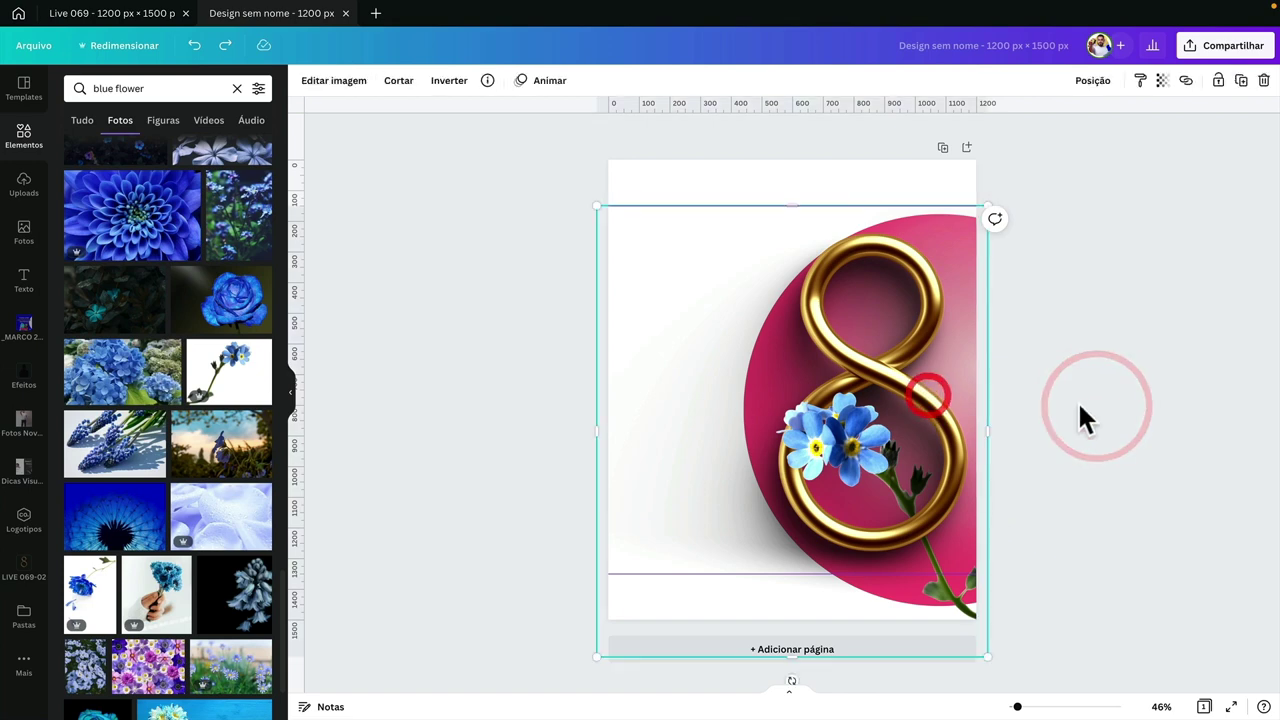
pyautogui.click(1085, 336)
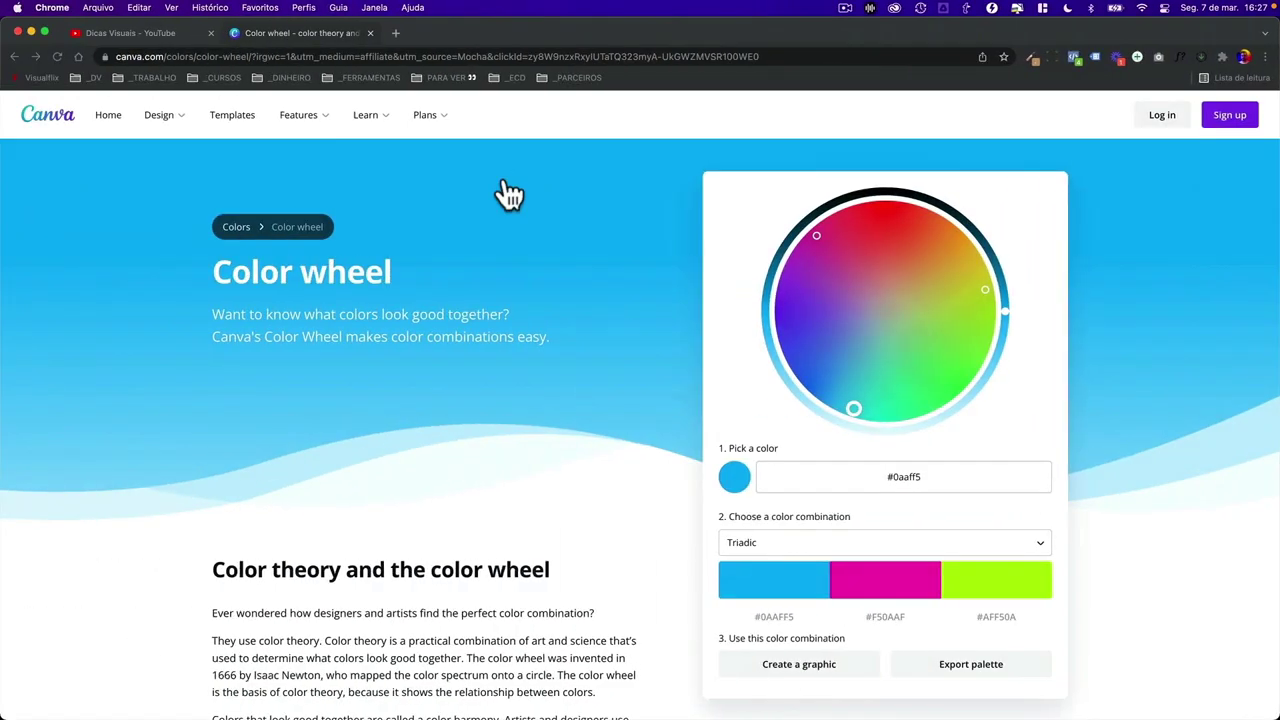
# - Load the Instagram profile in a new tab and open its most recent post
pyautogui.click(396, 36)
pyautogui.write('insta')
pyautogui.press('Down')
pyautogui.press('Down')
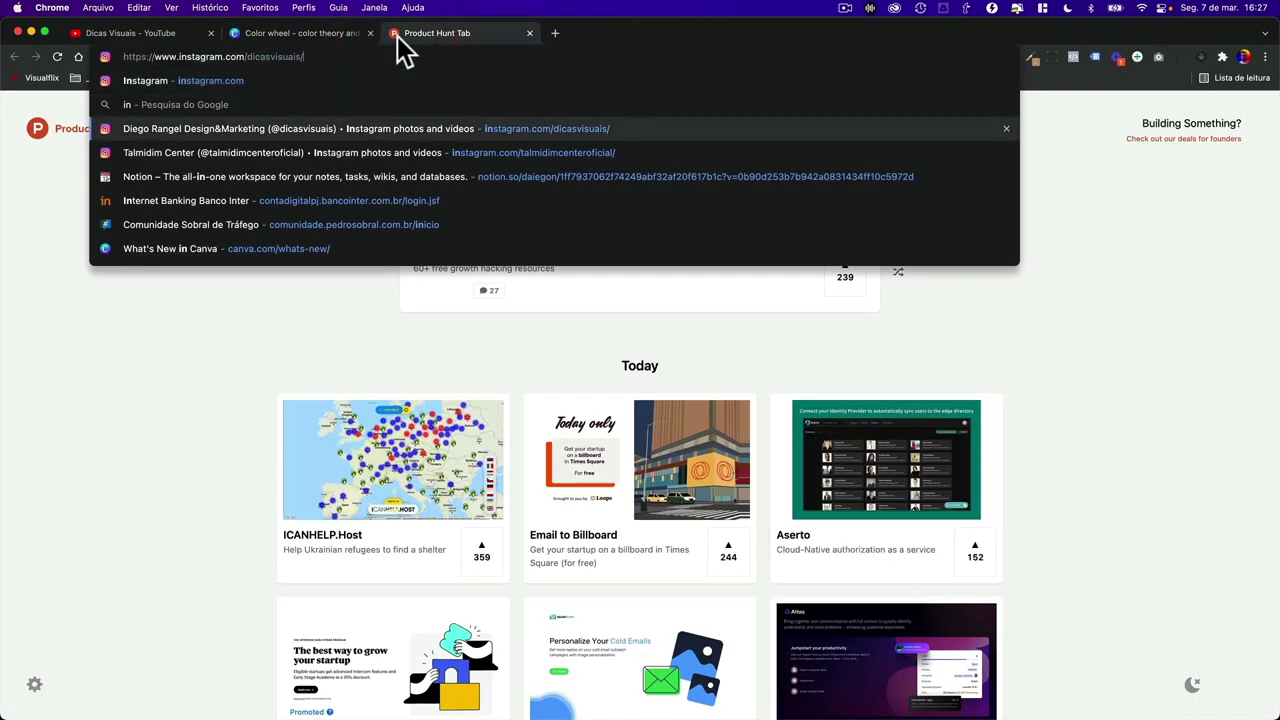
pyautogui.press('Return')
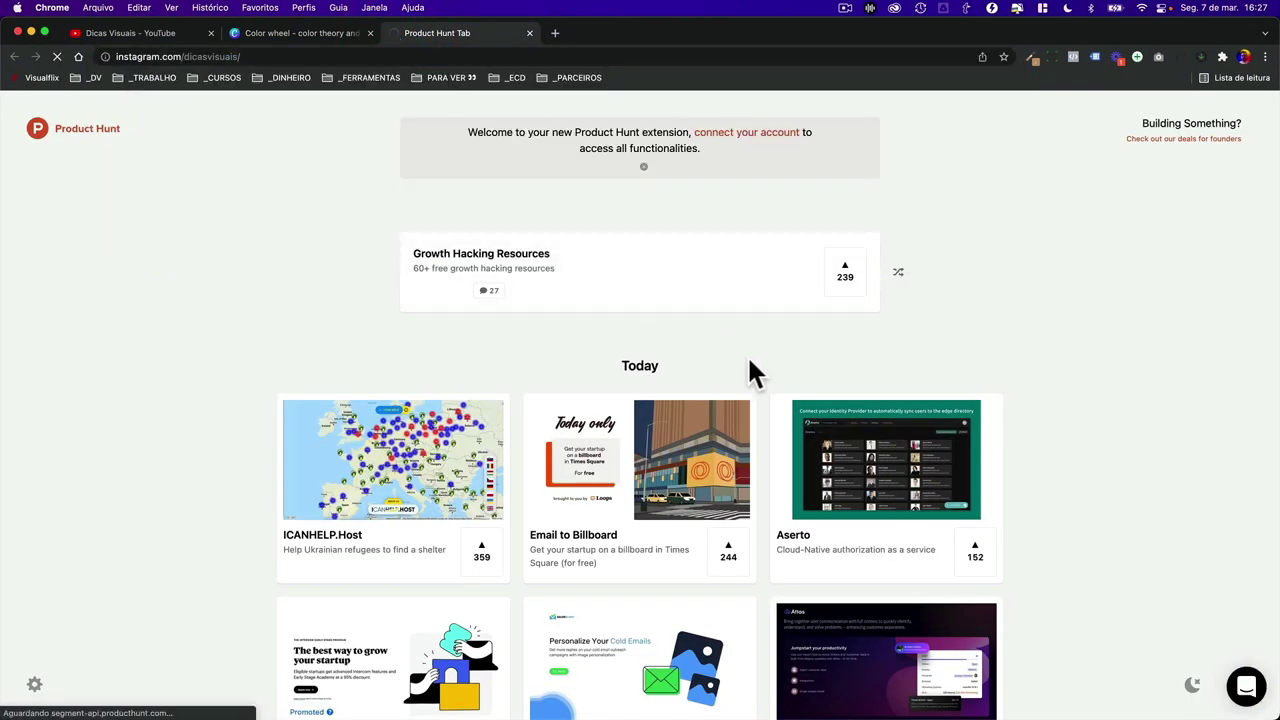
pyautogui.scroll(-2, 450, 525)
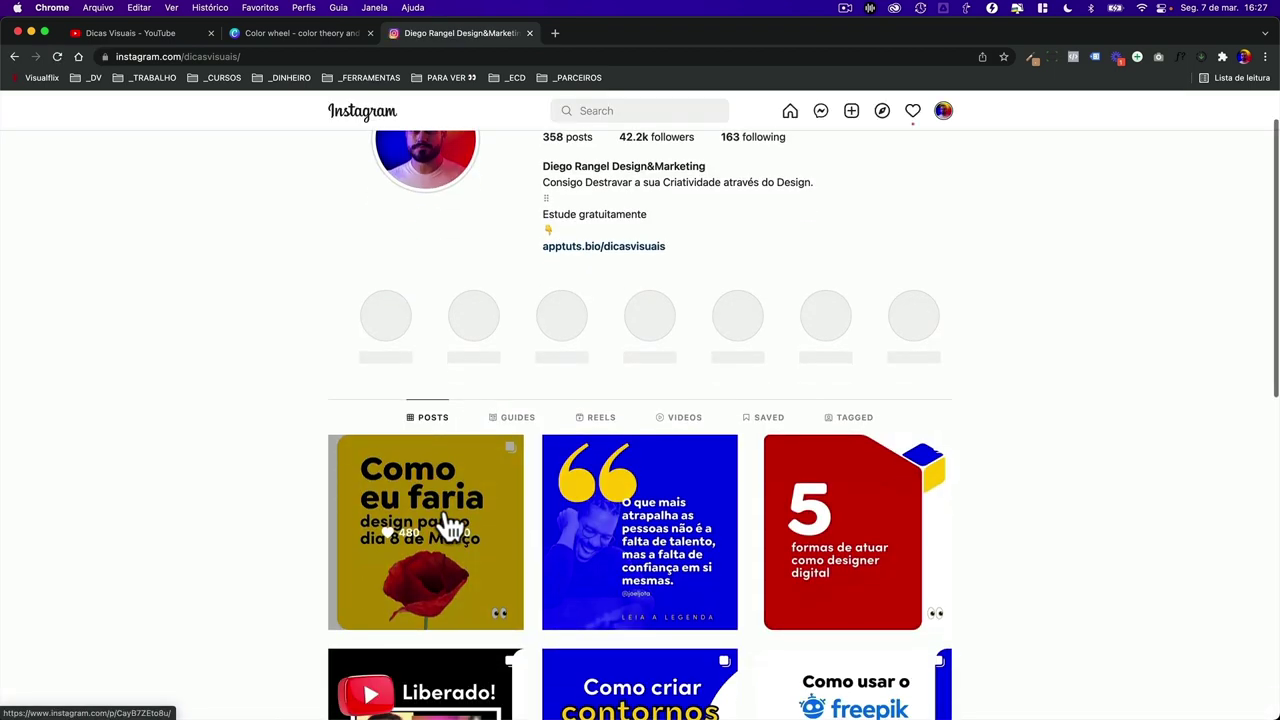
pyautogui.click(450, 525)
pyautogui.click(700, 403)
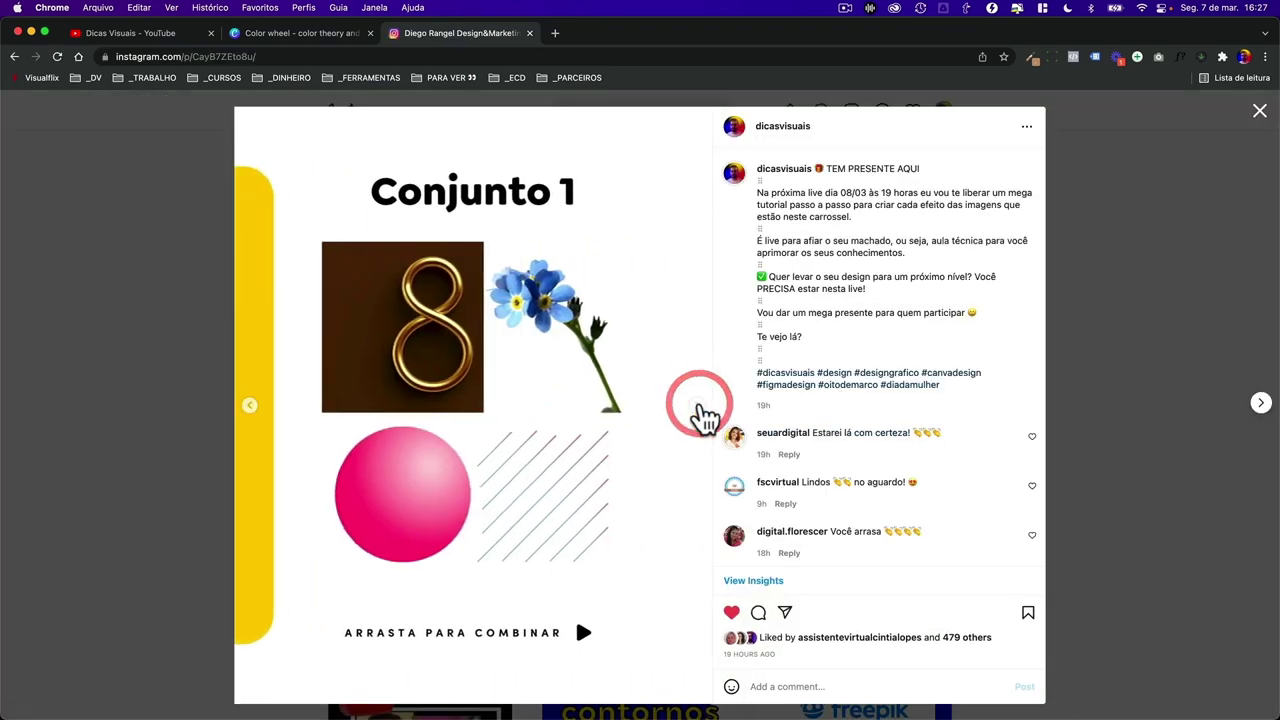
pyautogui.click(700, 404)
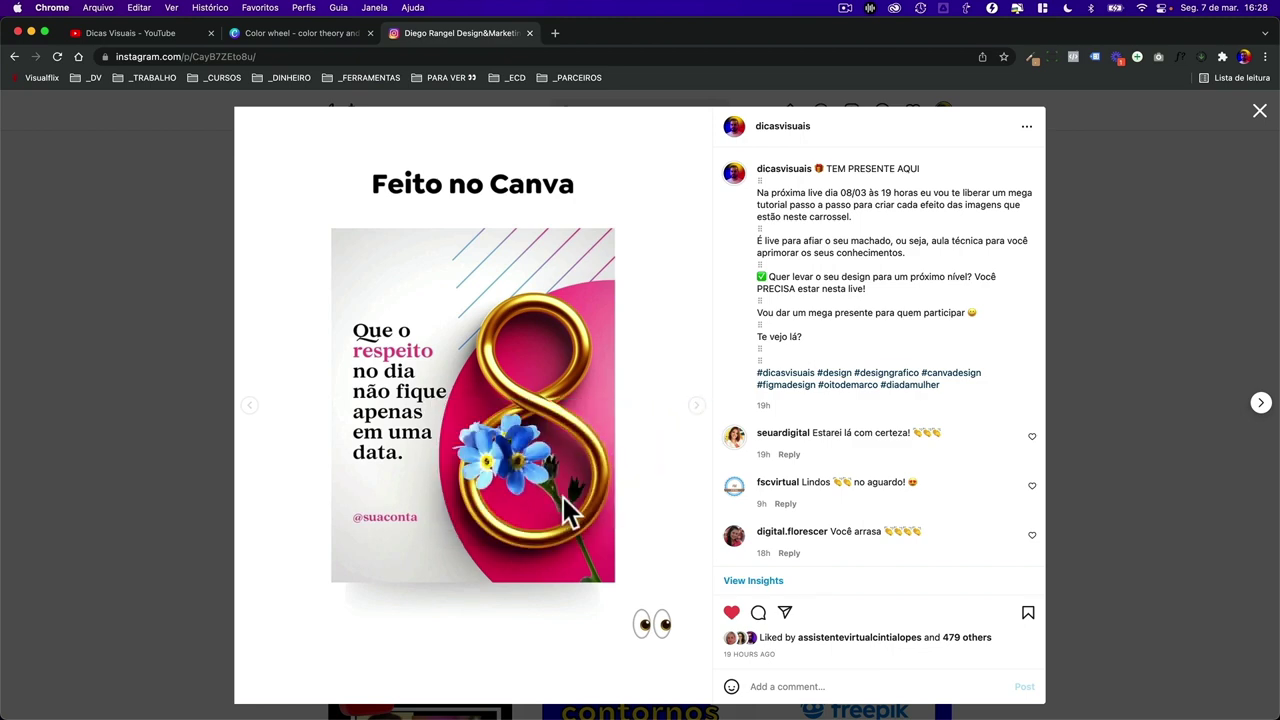
pyautogui.scroll(-10, 810, 477)
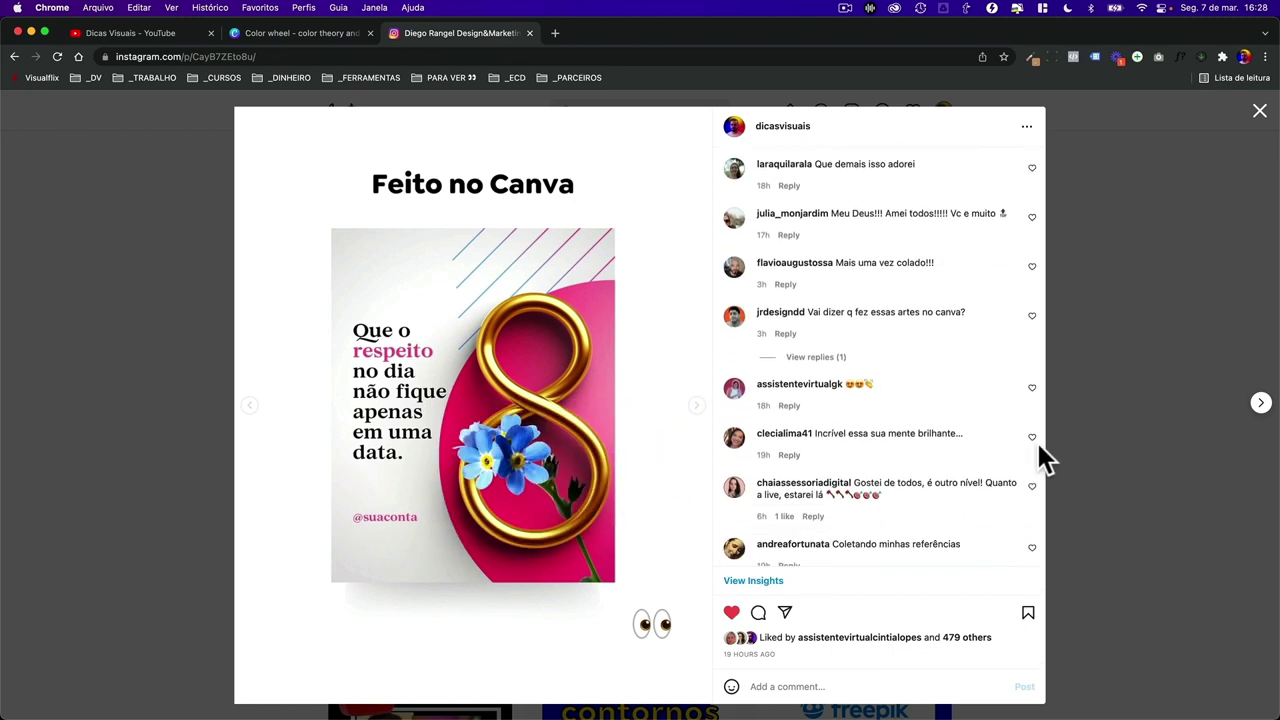
pyautogui.scroll(-3, 1038, 460)
pyautogui.click(1133, 453)
pyautogui.hotkey('ctrl', 'Right')
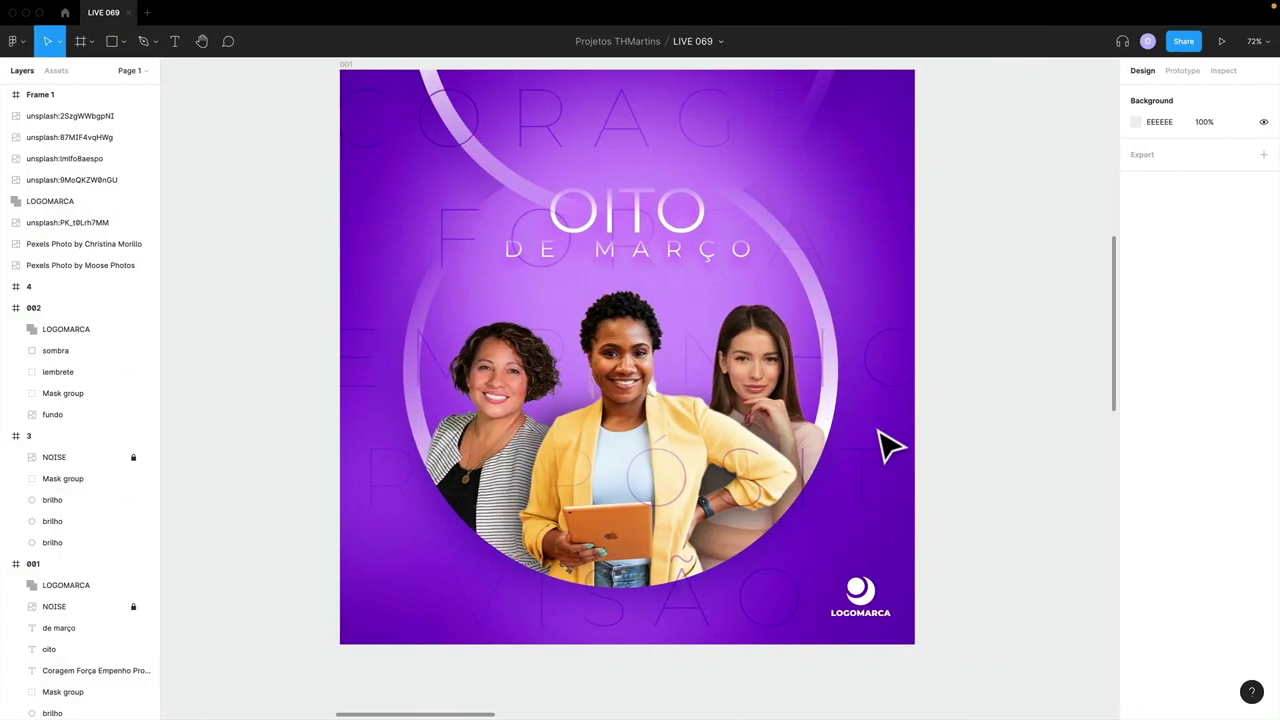
pyautogui.hotkey('ctrl', 'Left')
pyautogui.hotkey('ctrl', 'Right')
pyautogui.hotkey('ctrl', 'Right')
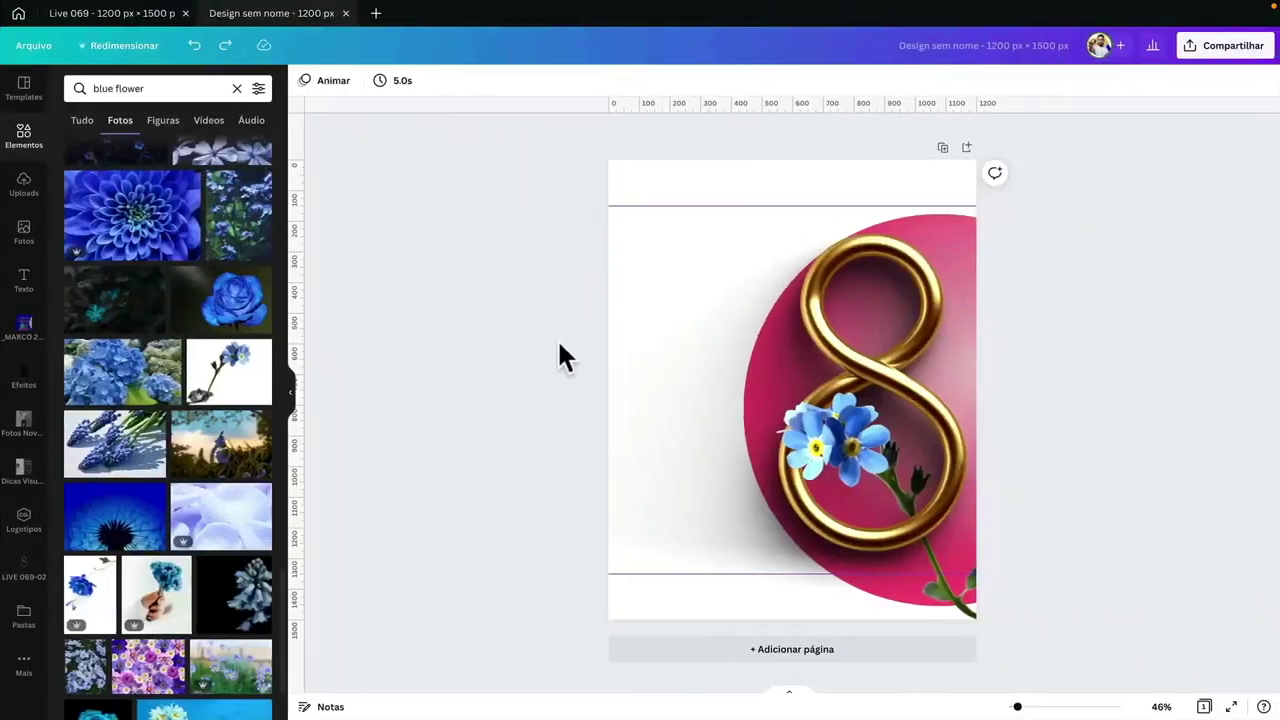
# - Select the locked gold 8 and pink sphere image and unlock it
pyautogui.click(466, 358)
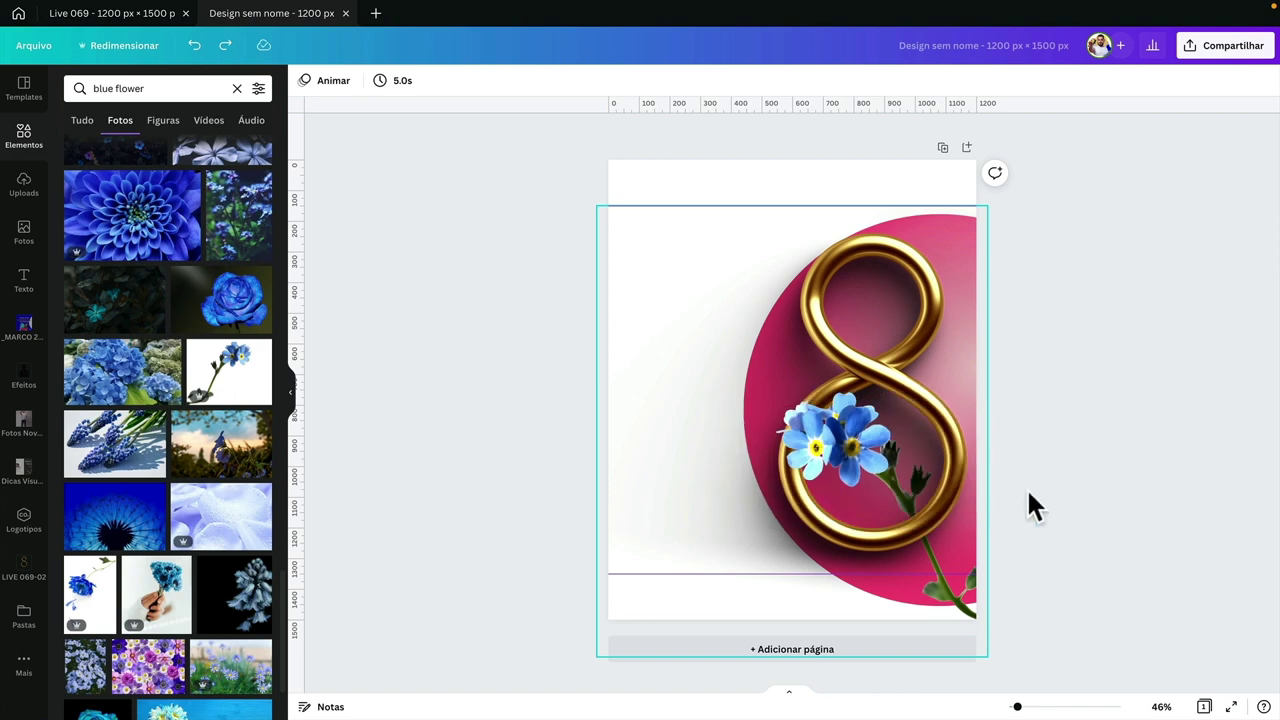
pyautogui.click(1119, 487)
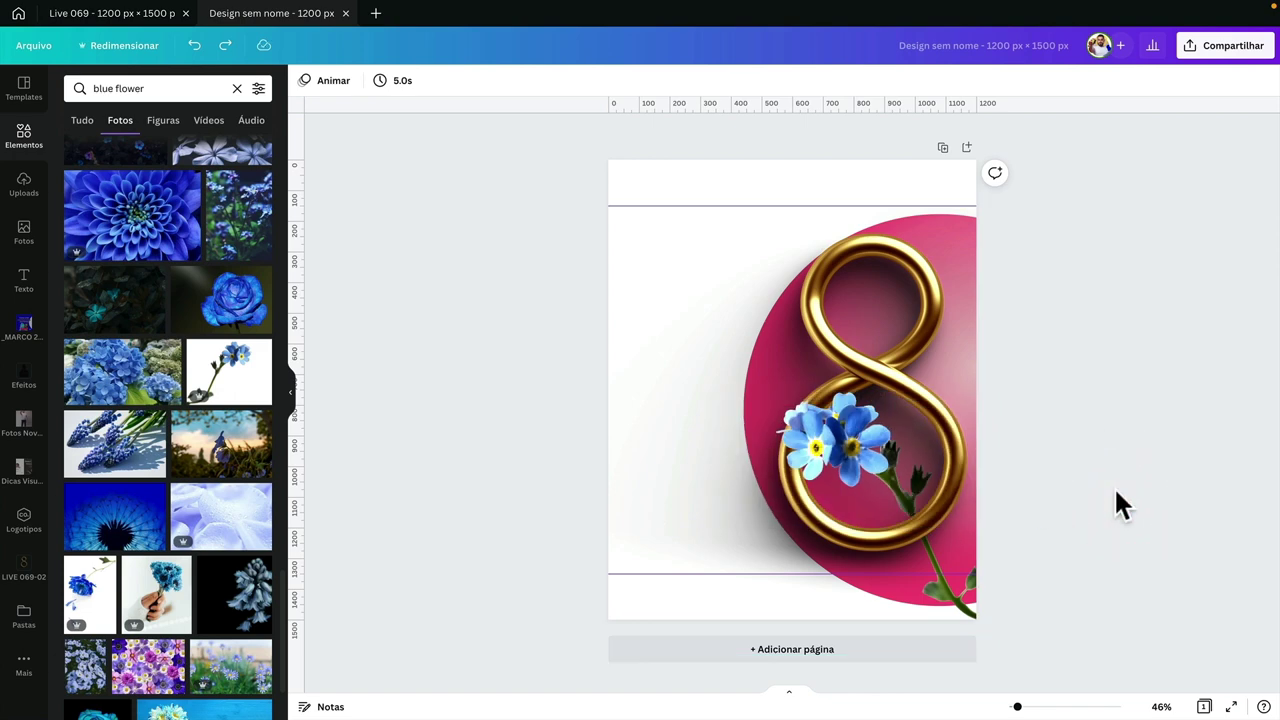
pyautogui.click(1117, 496)
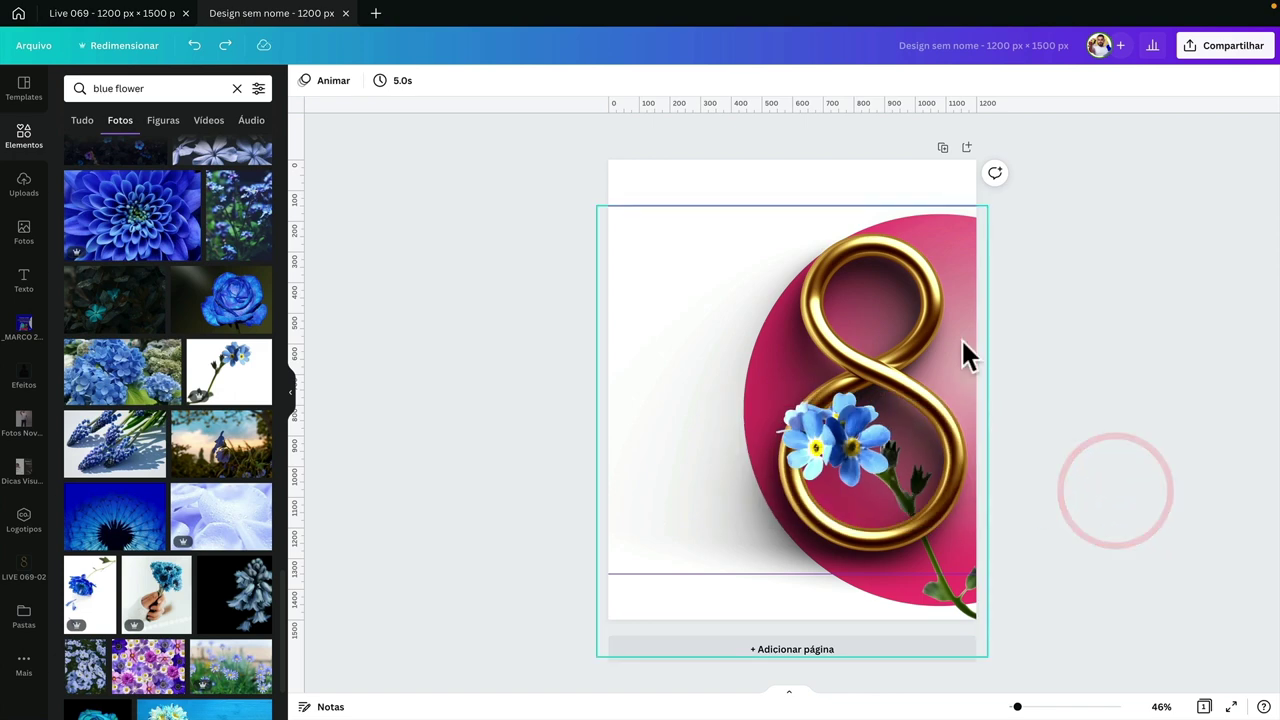
pyautogui.click(1040, 279)
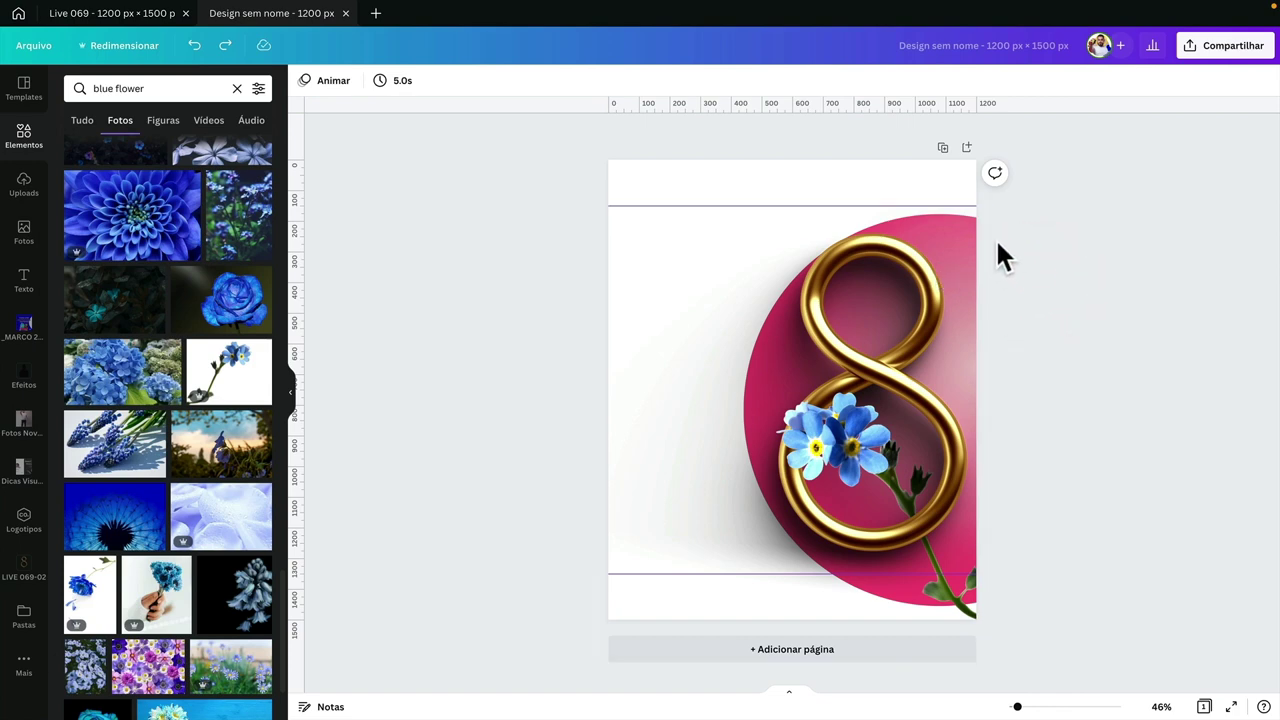
pyautogui.click(966, 224)
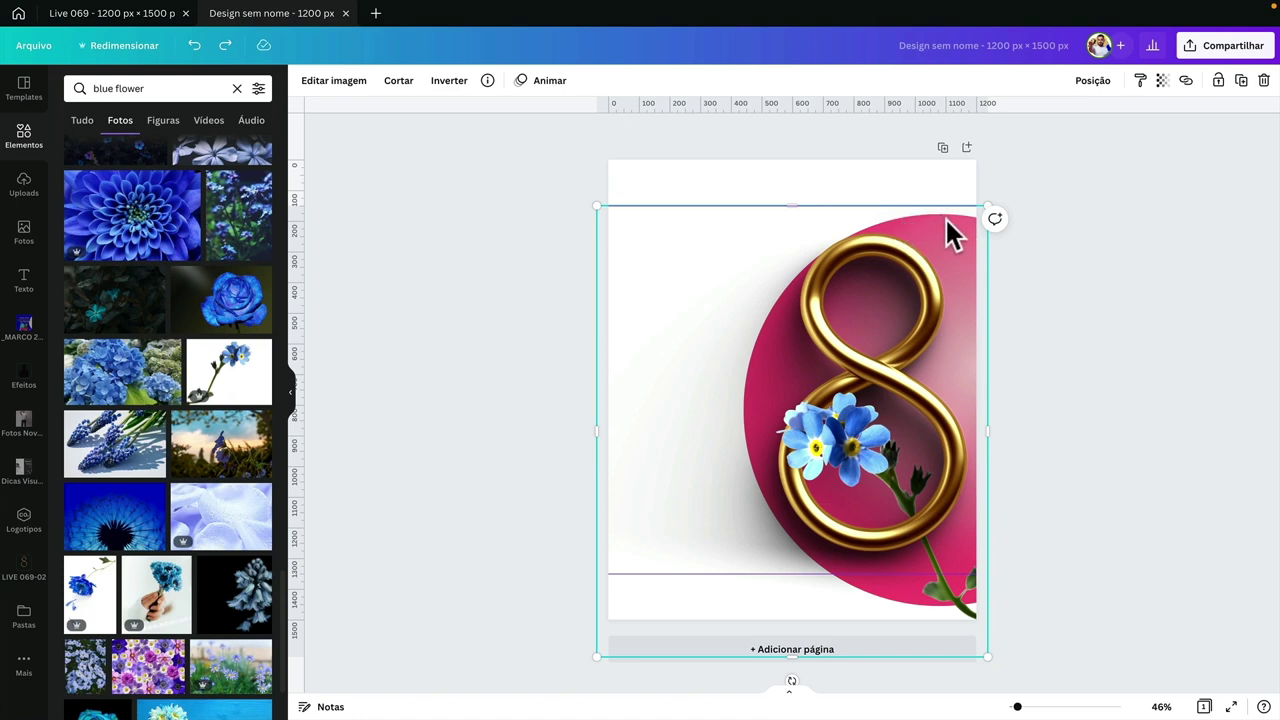
pyautogui.click(955, 235)
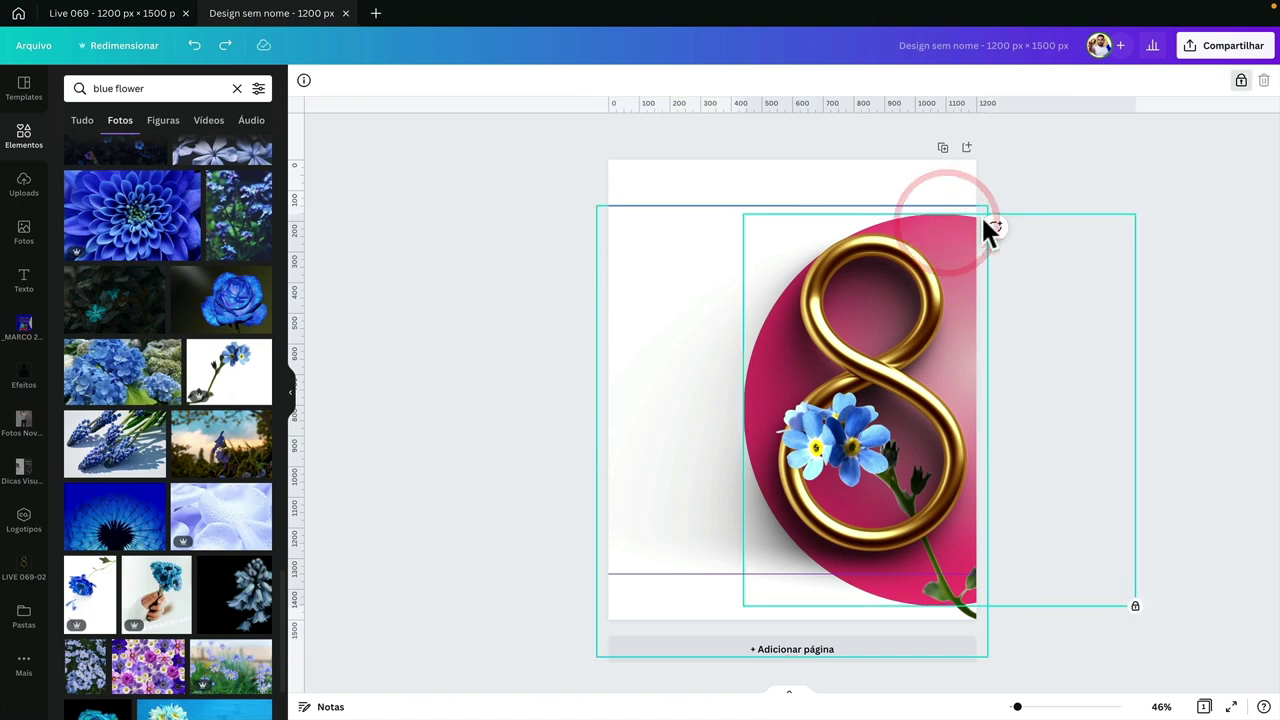
pyautogui.click(964, 236)
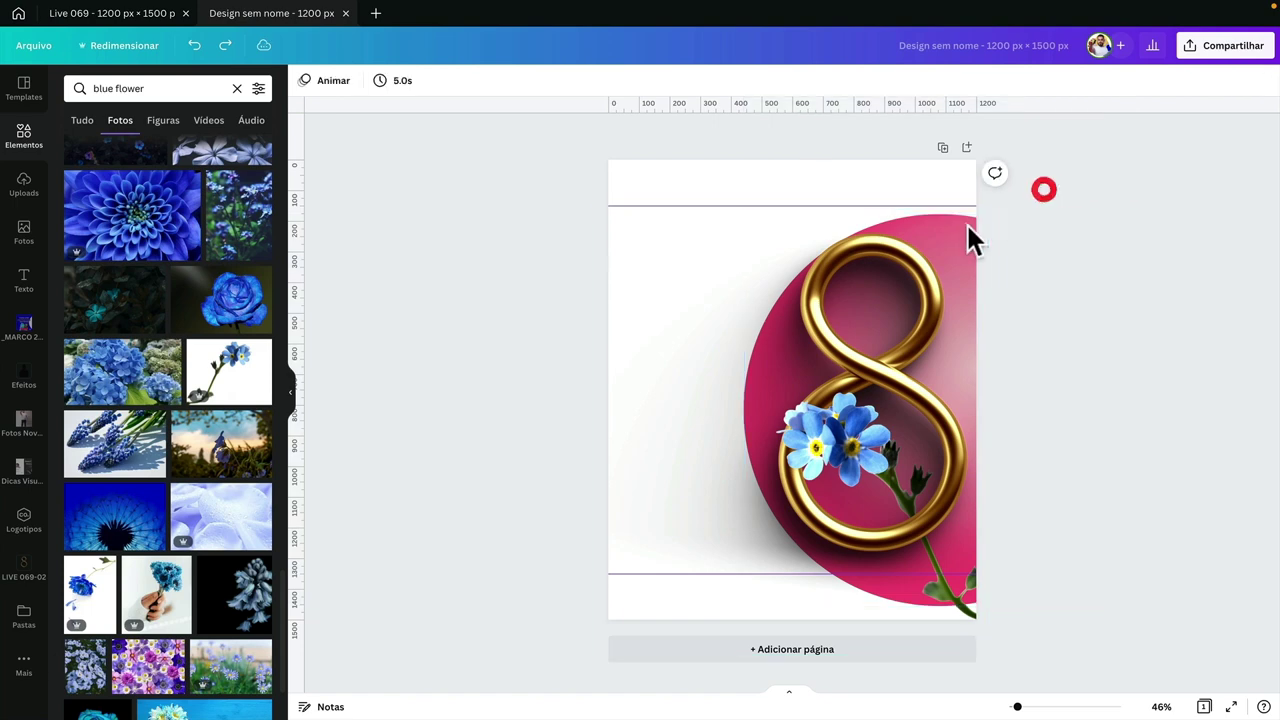
pyautogui.click(966, 228)
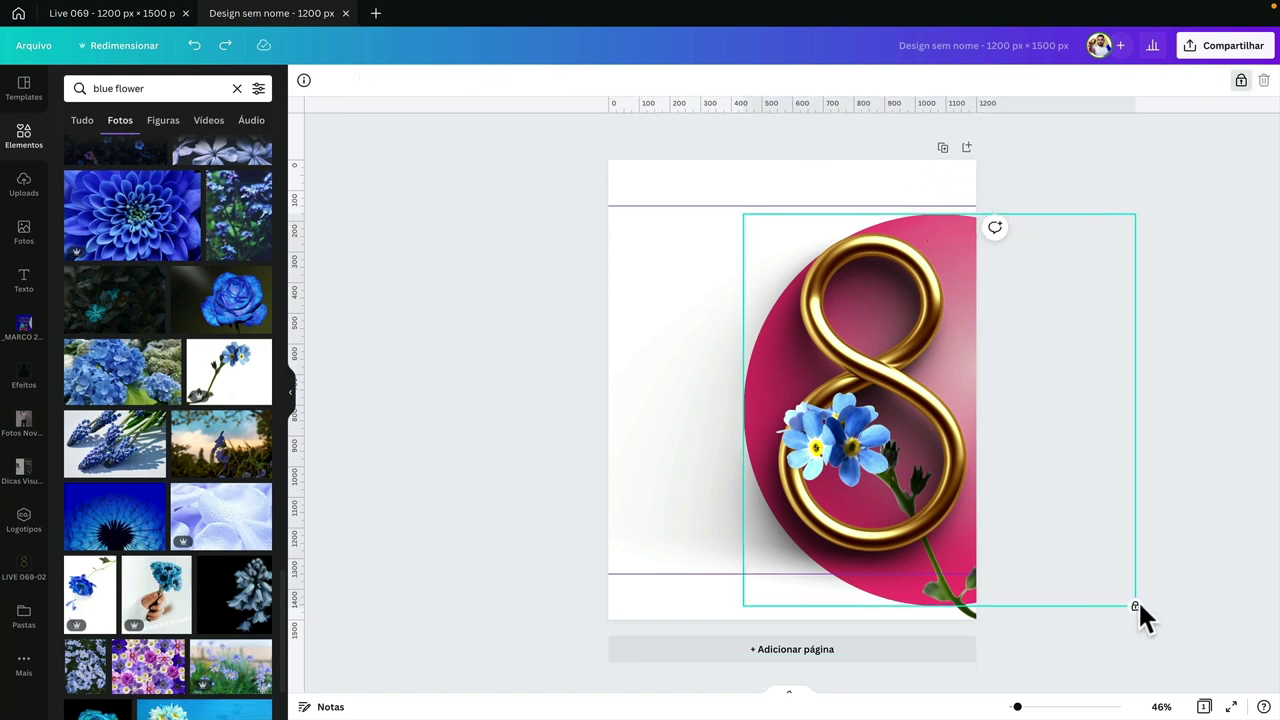
pyautogui.click(1240, 82)
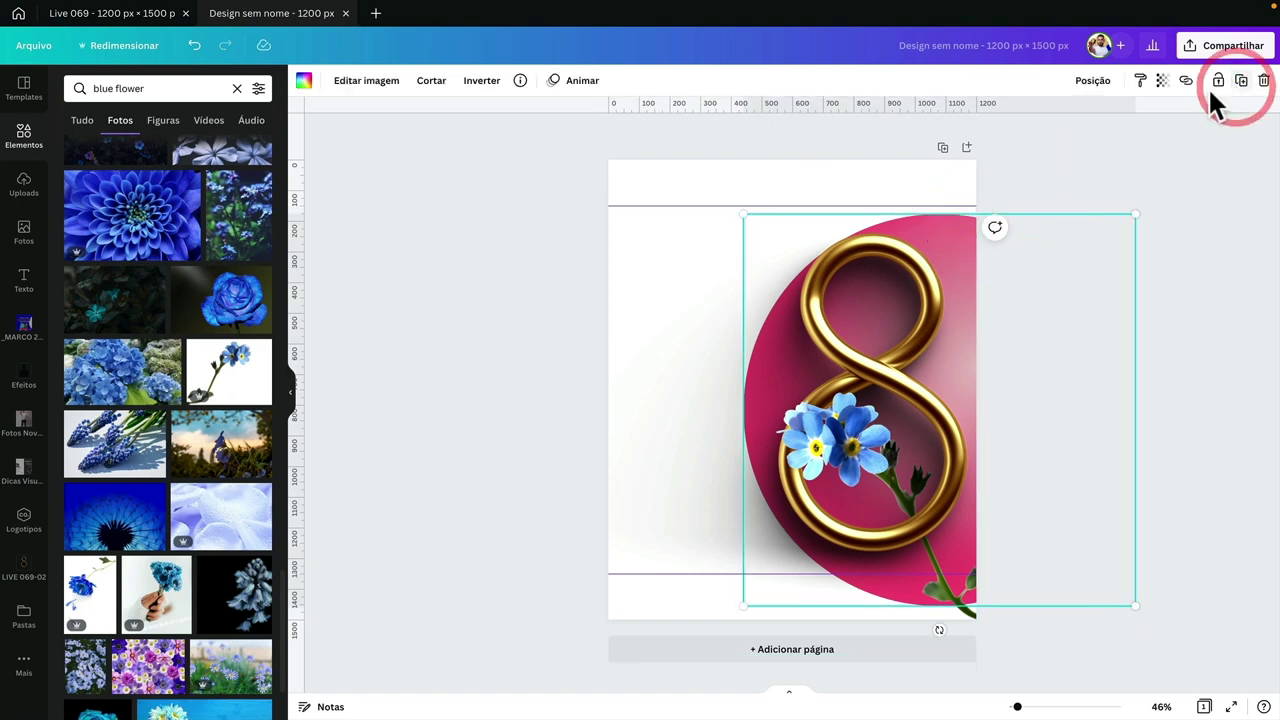
# - Raise the 8 and sphere image to contrast 30 and saturation 28, then relock it
pyautogui.click(367, 84)
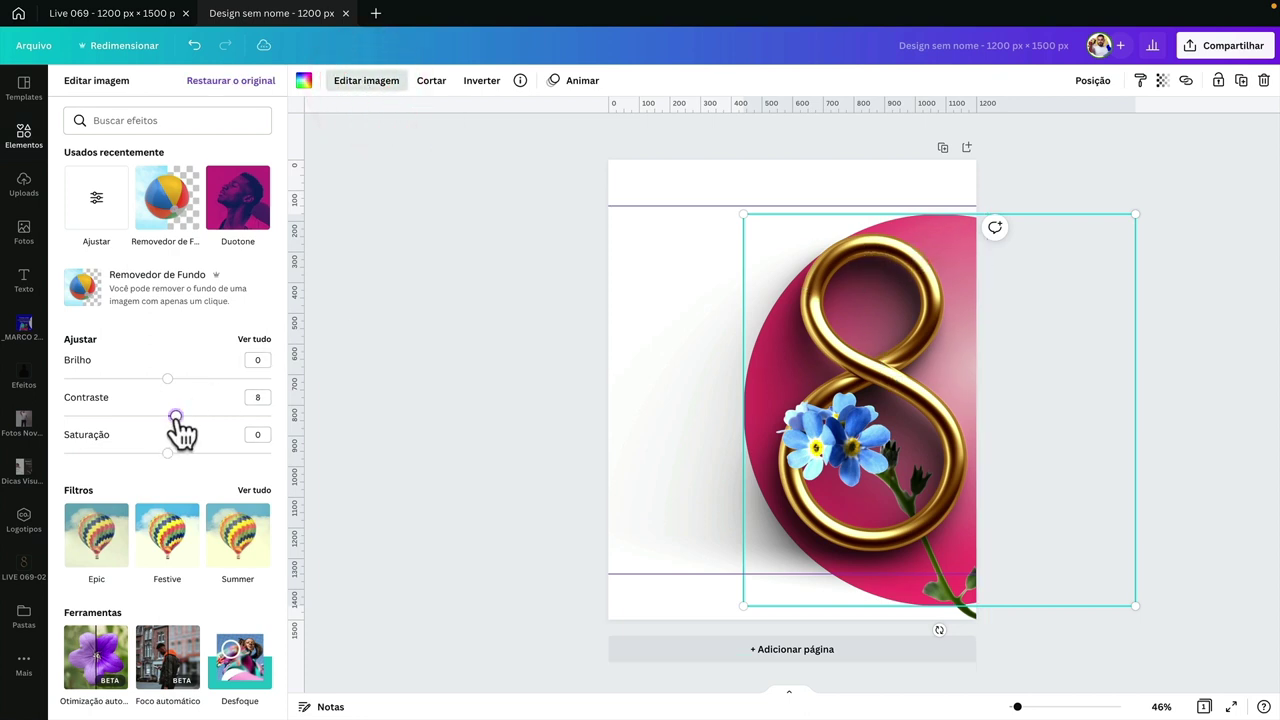
pyautogui.moveTo(187, 453); pyautogui.dragTo(208, 453)
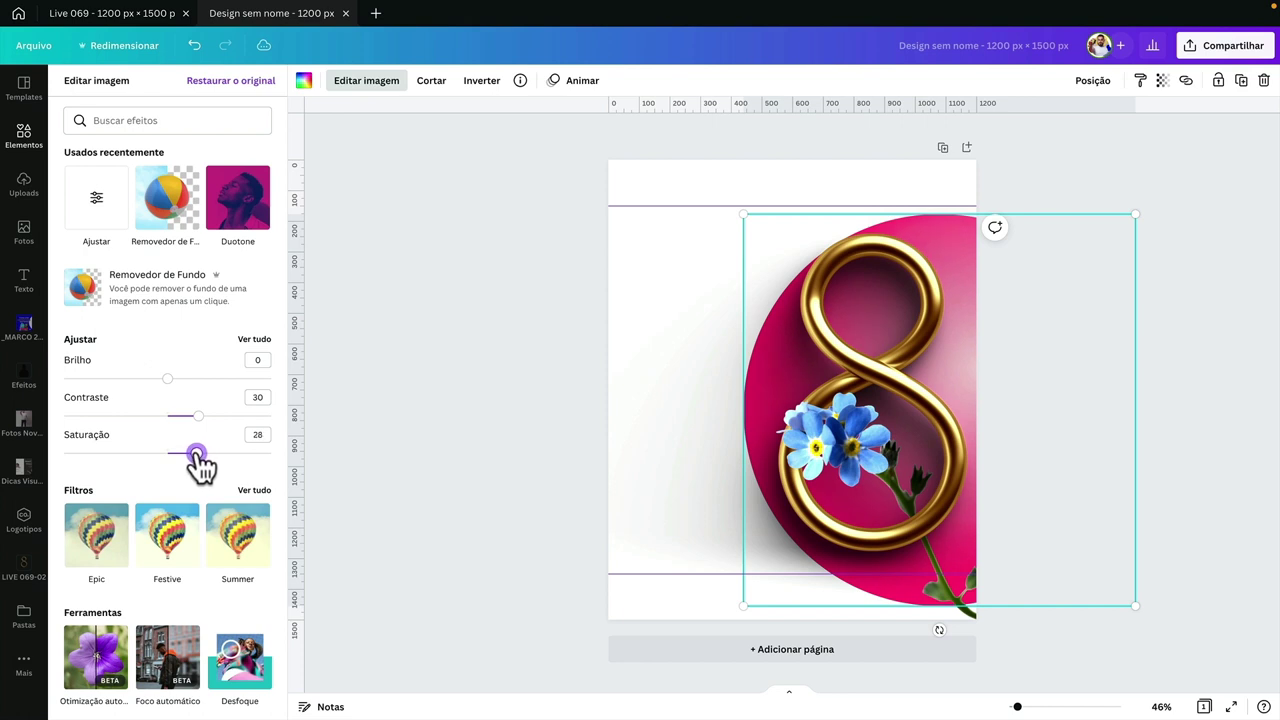
pyautogui.click(1219, 80)
pyautogui.click(1150, 185)
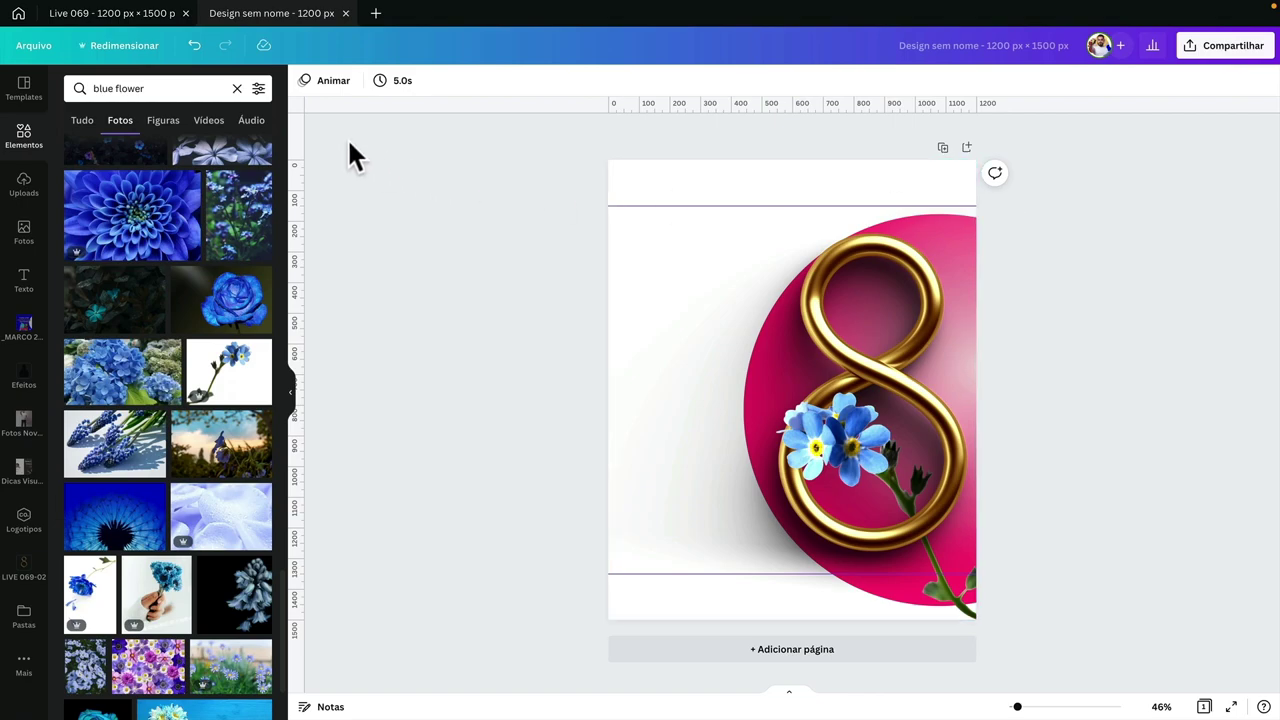
# - Copy the 'Que o respeito no dia…' headline from Live 069 and paste it here
pyautogui.click(145, 14)
pyautogui.click(569, 357)
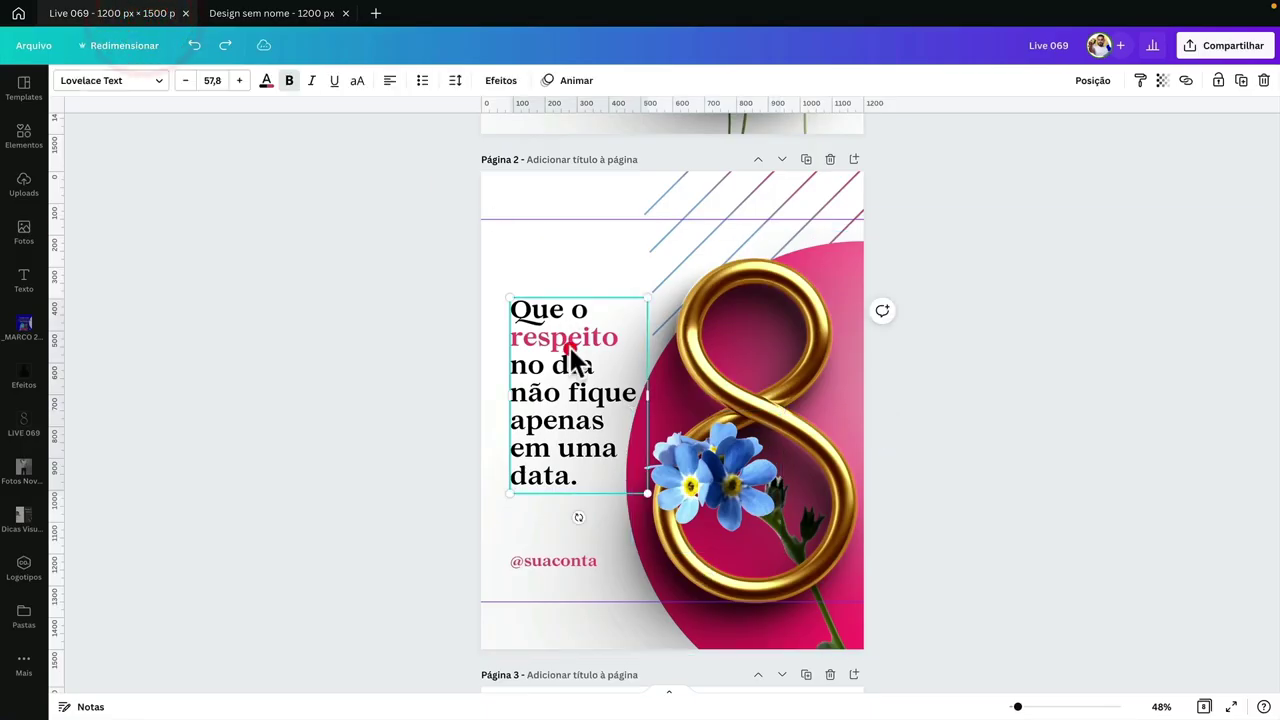
pyautogui.doubleClick(569, 345)
pyautogui.hotkey('ctrl', 'c')
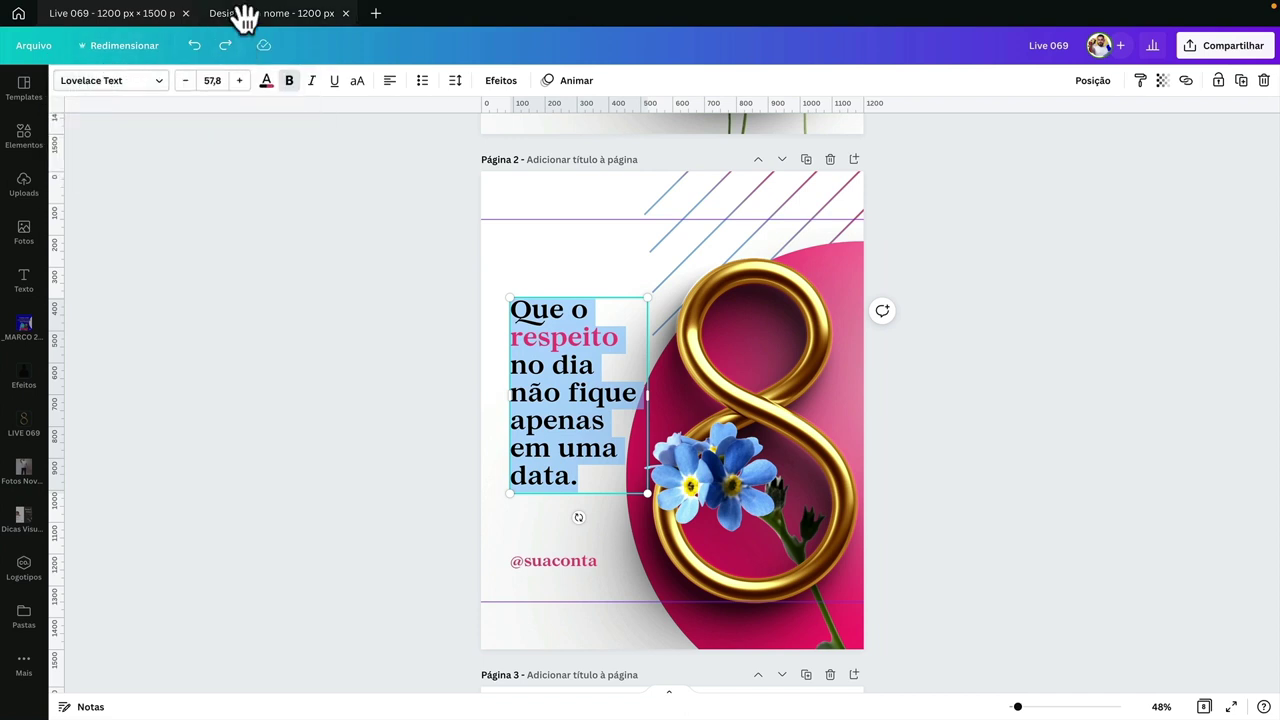
pyautogui.click(366, 291)
pyautogui.click(520, 363)
pyautogui.click(285, 14)
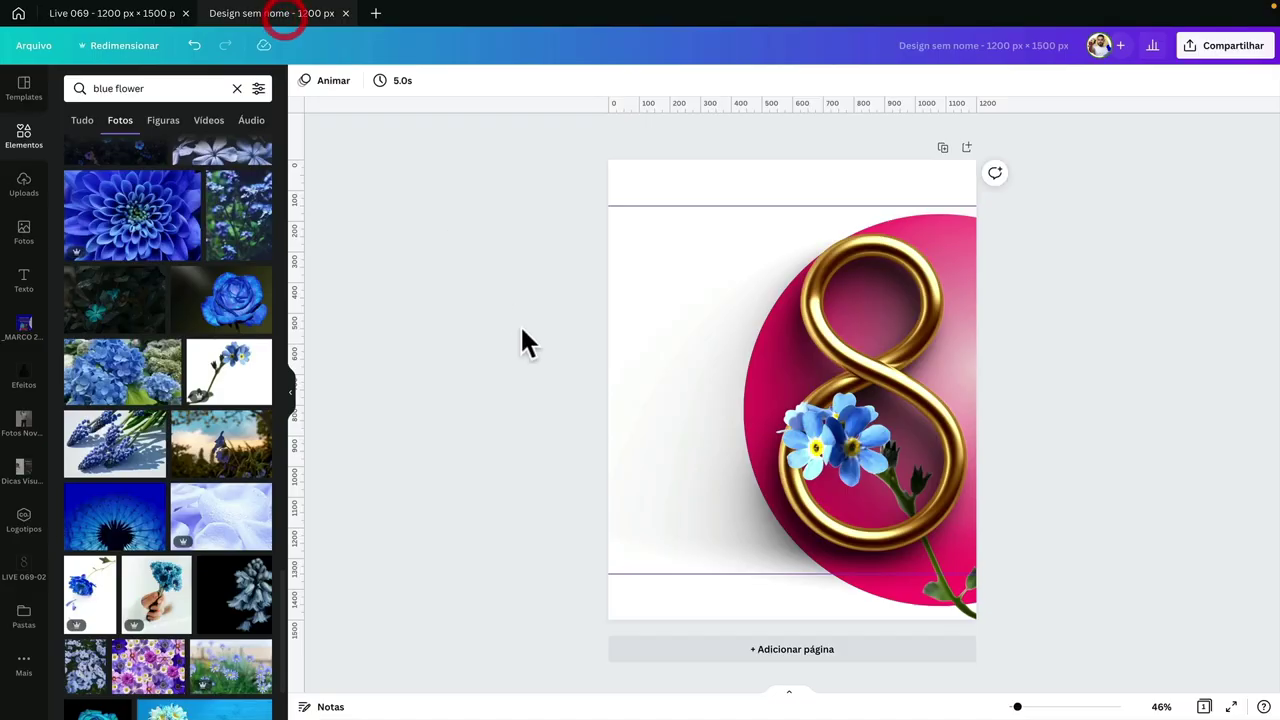
pyautogui.click(600, 353)
pyautogui.click(624, 357)
pyautogui.hotkey('ctrl', 'v')
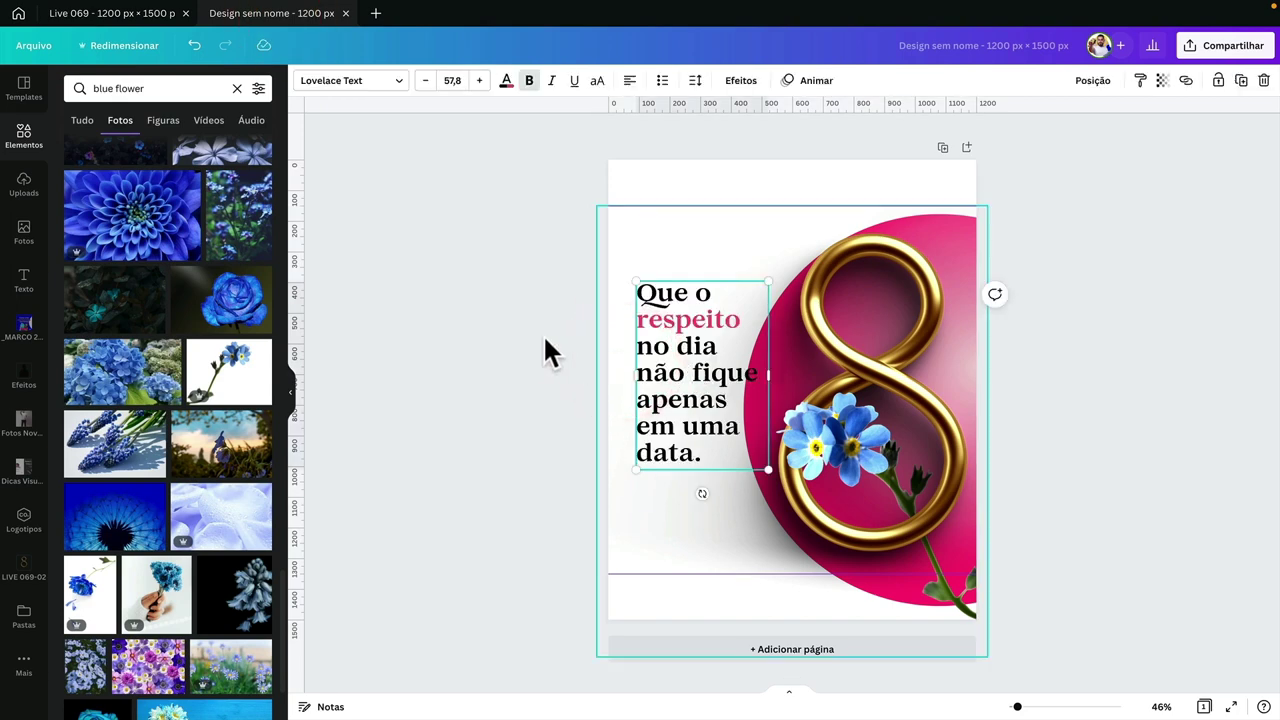
pyautogui.click(543, 338)
pyautogui.click(145, 14)
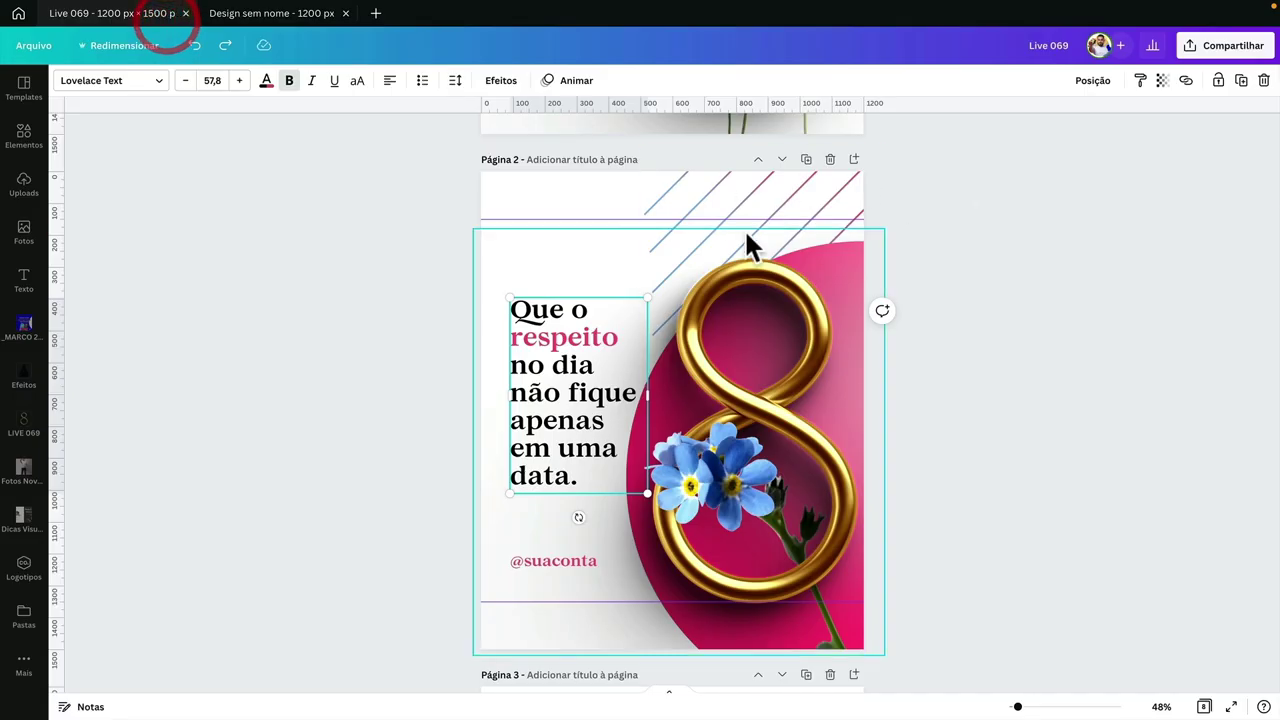
pyautogui.moveTo(744, 228); pyautogui.dragTo(745, 206)
pyautogui.click(229, 14)
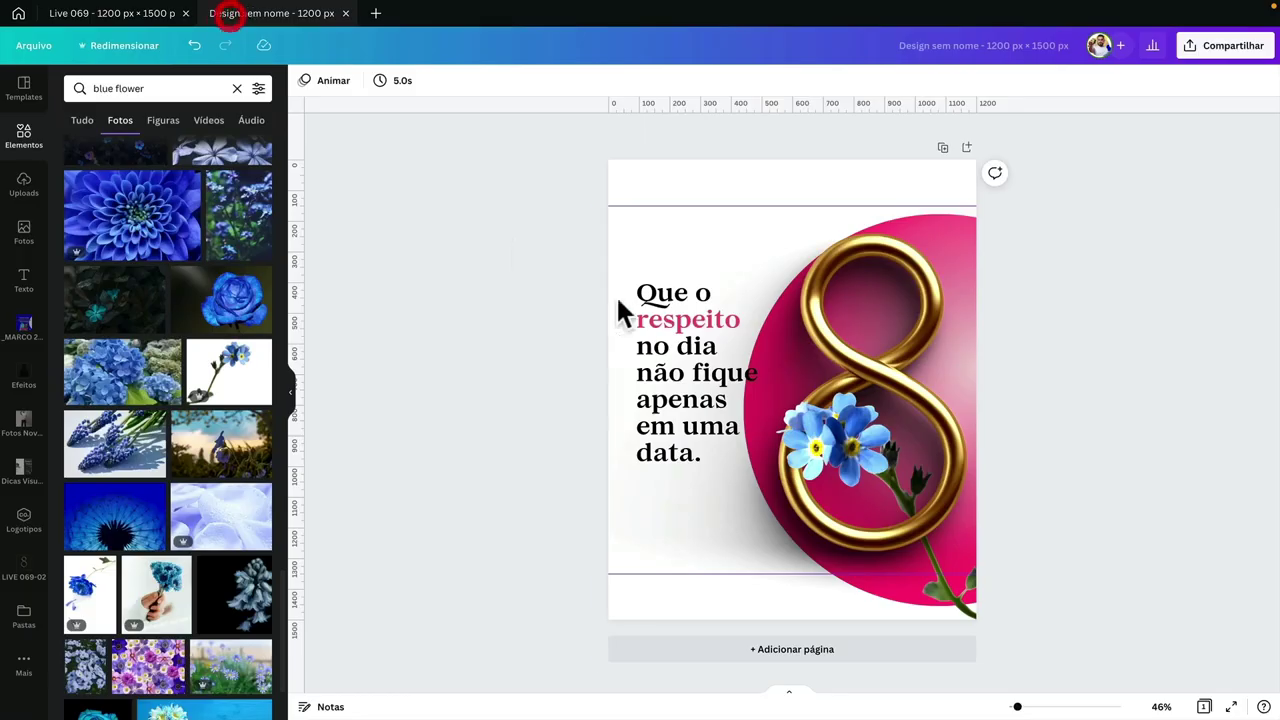
pyautogui.moveTo(703, 355); pyautogui.dragTo(706, 538)
pyautogui.doubleClick(688, 535)
pyautogui.write('@suaconta')
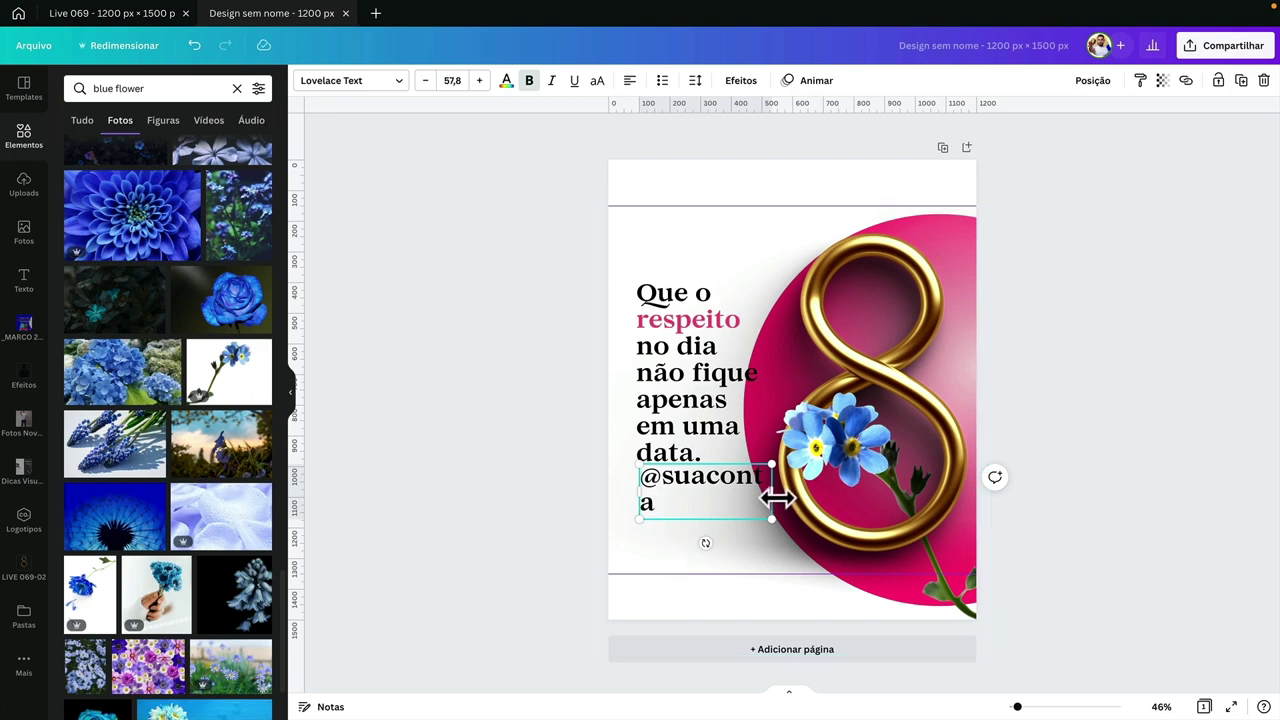
pyautogui.moveTo(773, 492); pyautogui.dragTo(672, 538)
pyautogui.click(597, 480)
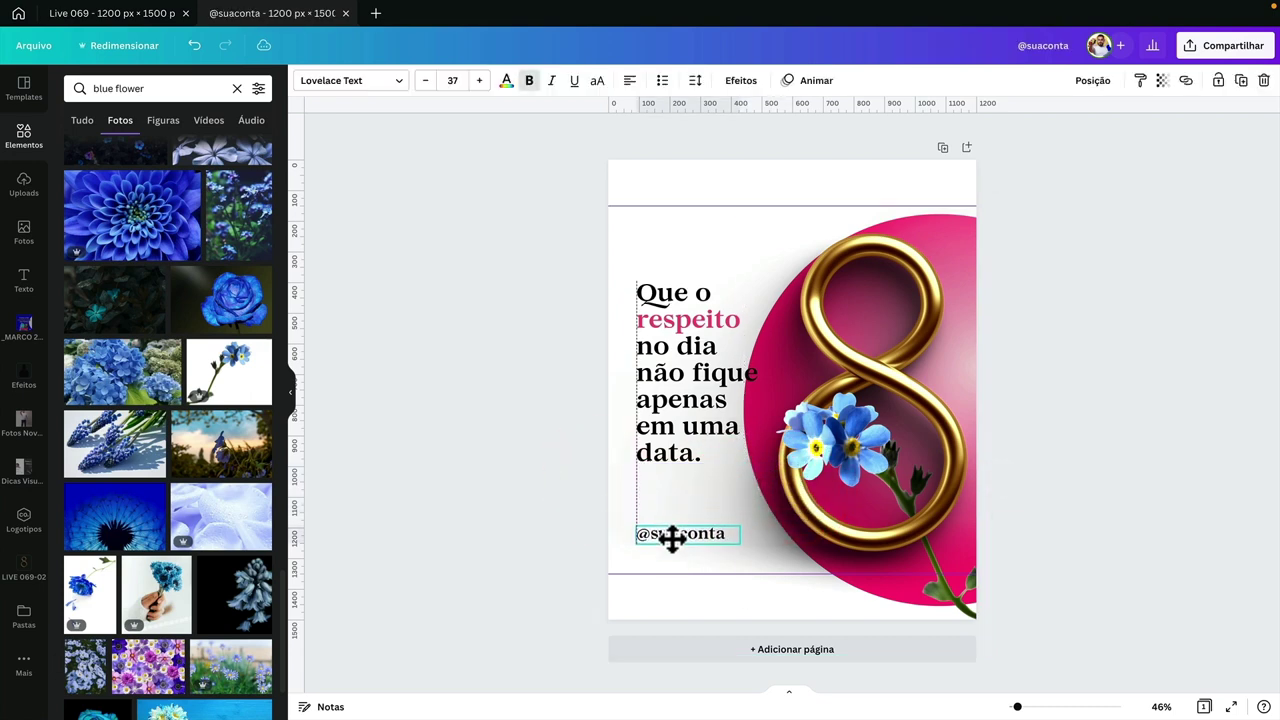
pyautogui.click(539, 515)
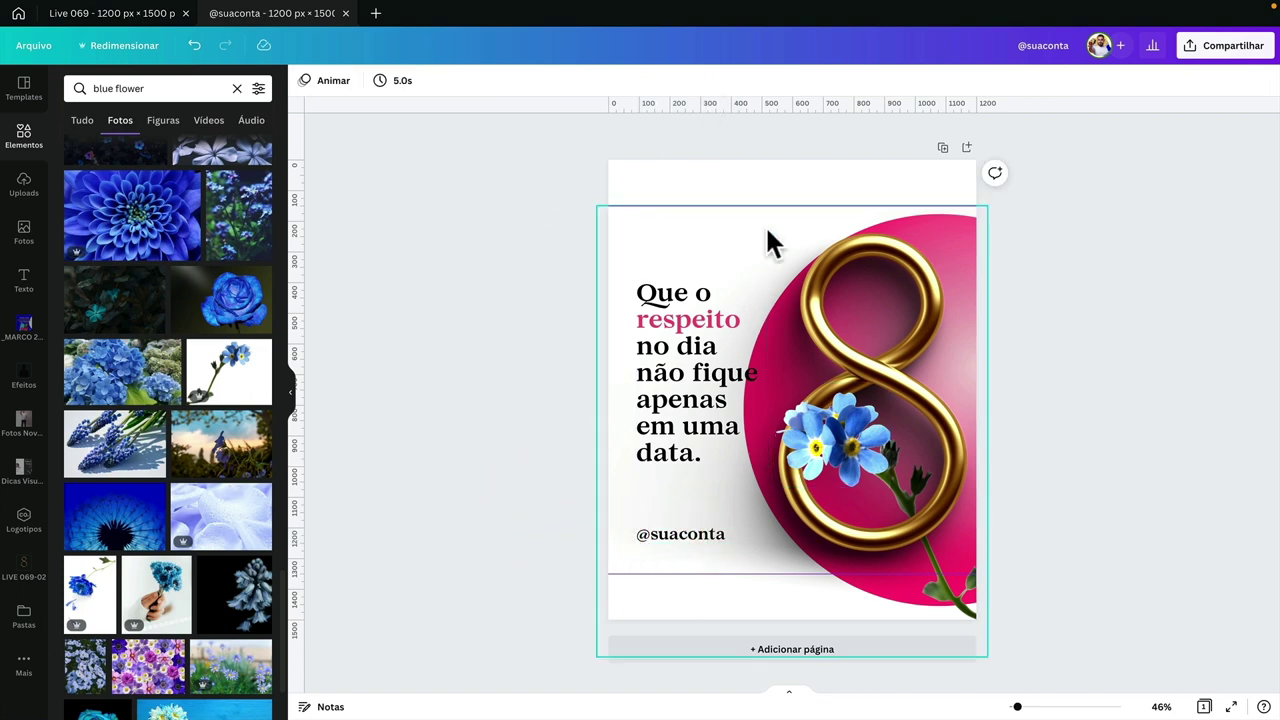
pyautogui.moveTo(658, 102); pyautogui.dragTo(866, 550)
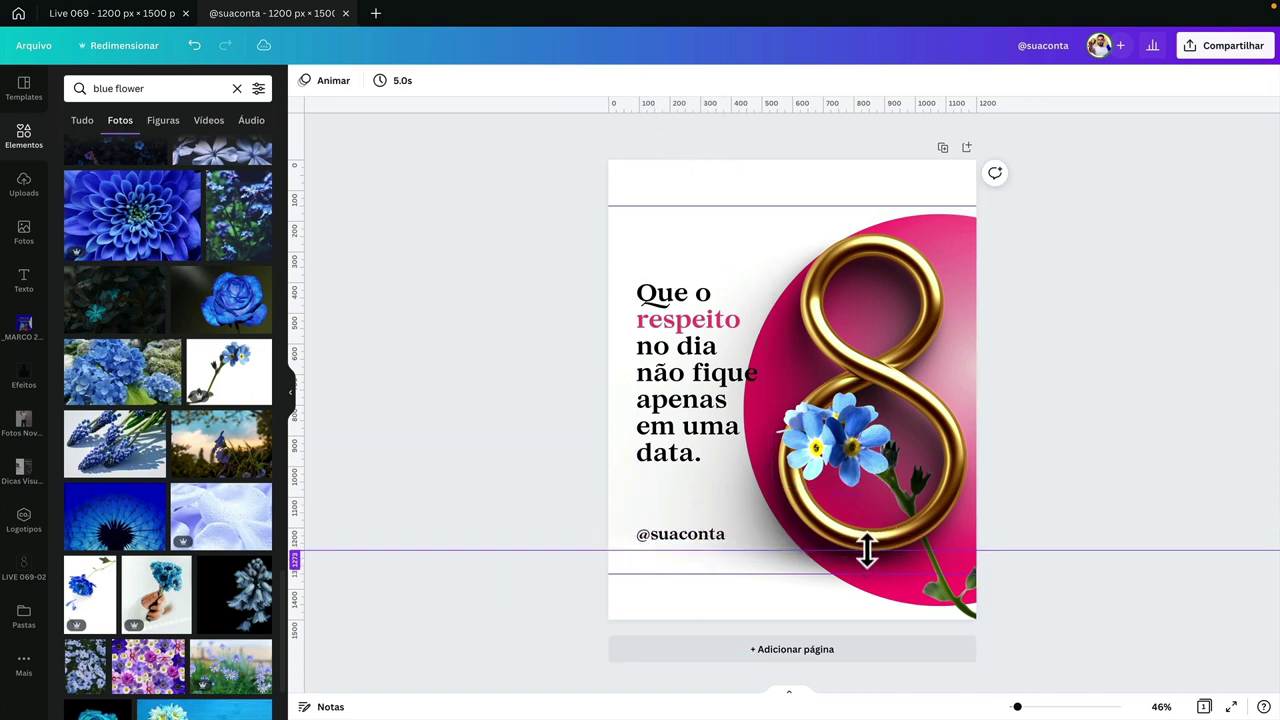
pyautogui.moveTo(679, 535); pyautogui.dragTo(684, 540)
pyautogui.moveTo(714, 106); pyautogui.dragTo(842, 234)
pyautogui.moveTo(714, 320); pyautogui.dragTo(708, 260)
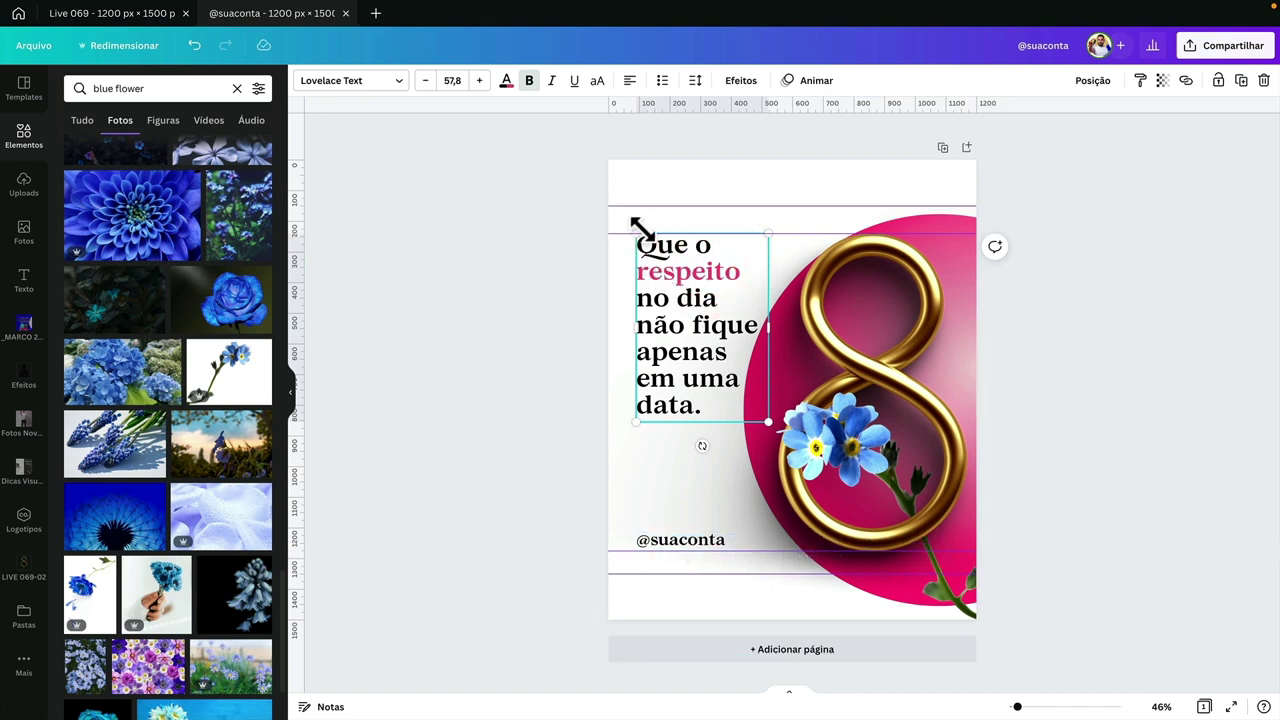
pyautogui.click(523, 331)
pyautogui.moveTo(680, 368); pyautogui.dragTo(677, 397)
pyautogui.hotkey('ctrl', 'z')
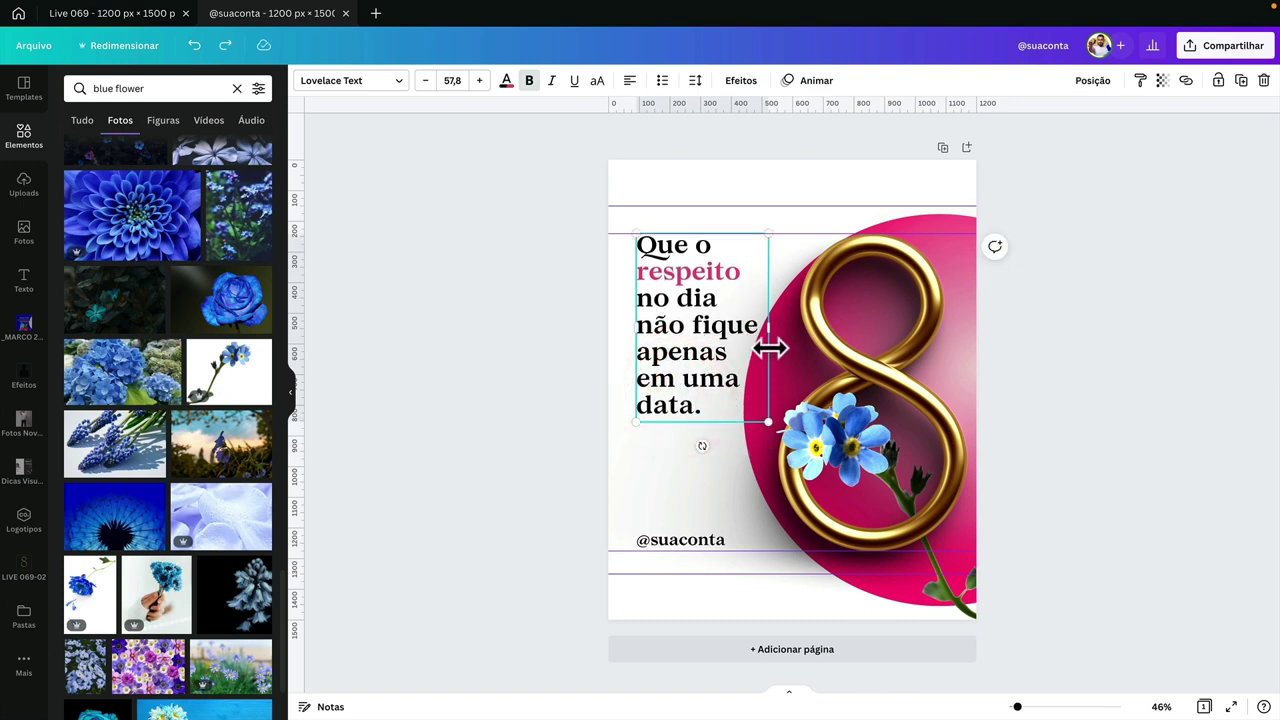
pyautogui.click(554, 396)
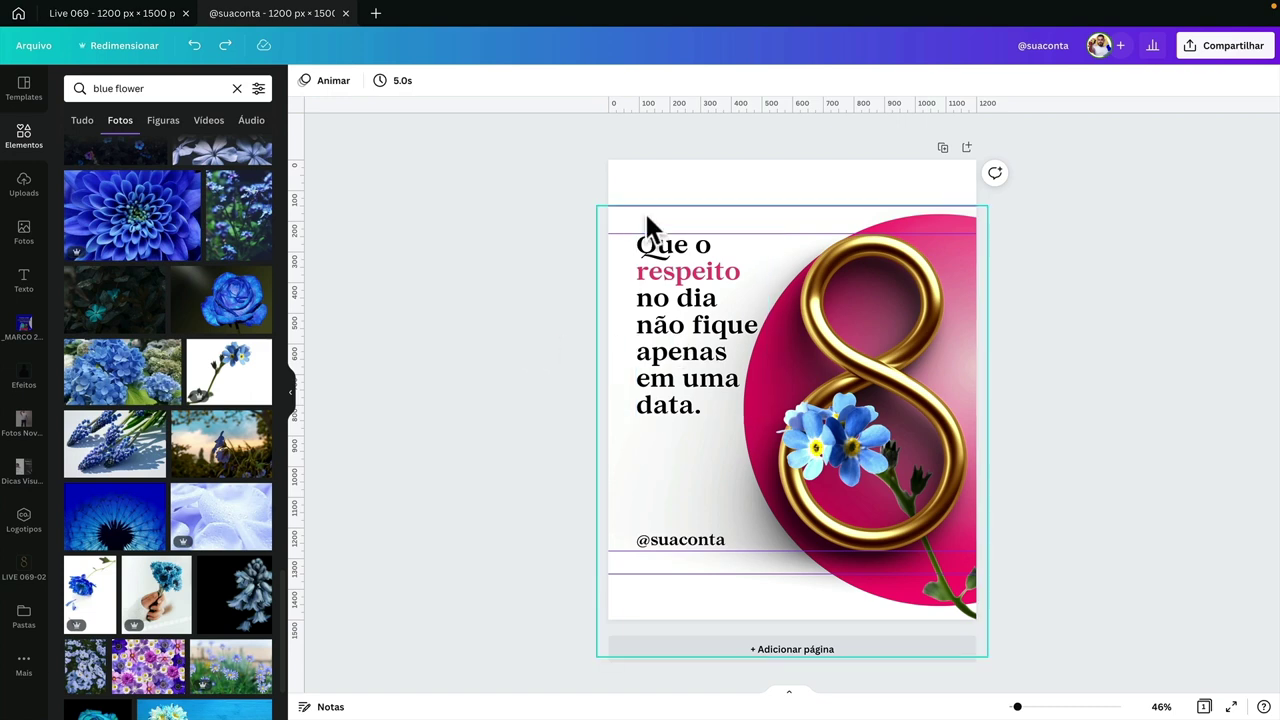
# - Drag both inner guide lines back onto the ruler to remove them
pyautogui.moveTo(644, 233); pyautogui.dragTo(640, 114)
pyautogui.moveTo(657, 551); pyautogui.dragTo(675, 12)
pyautogui.click(526, 358)
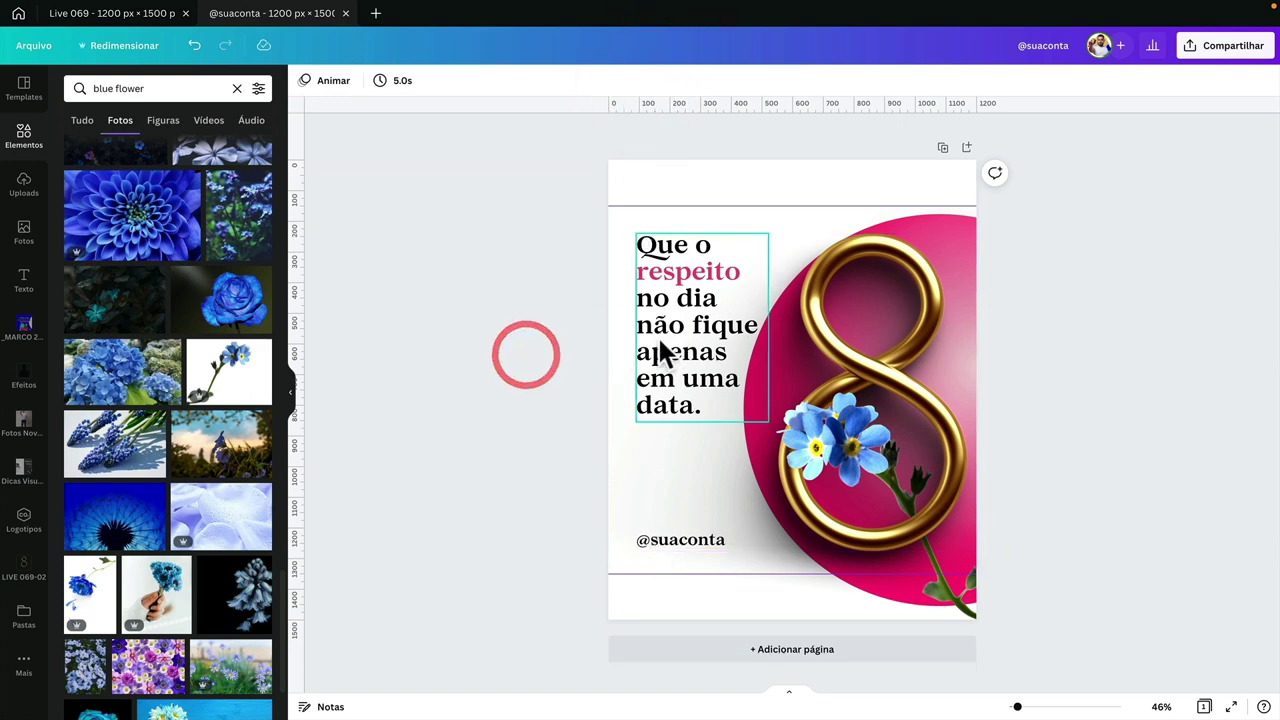
pyautogui.click(1088, 301)
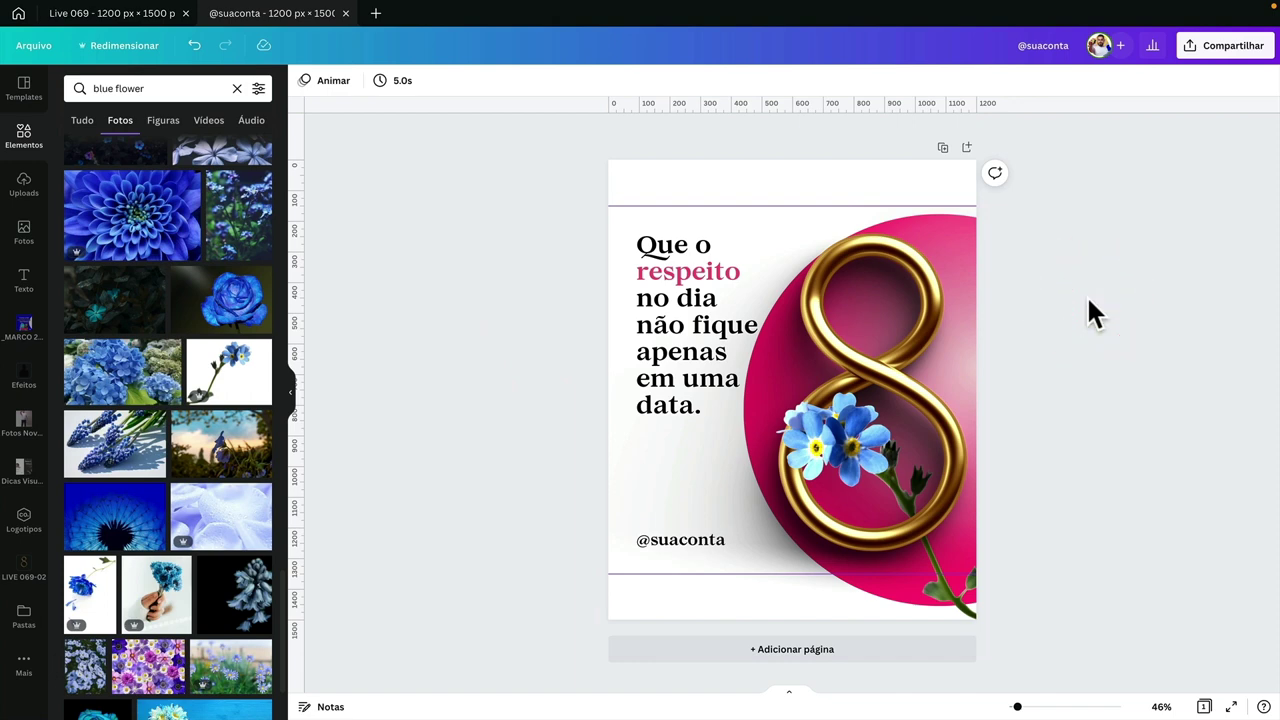
pyautogui.doubleClick(674, 271)
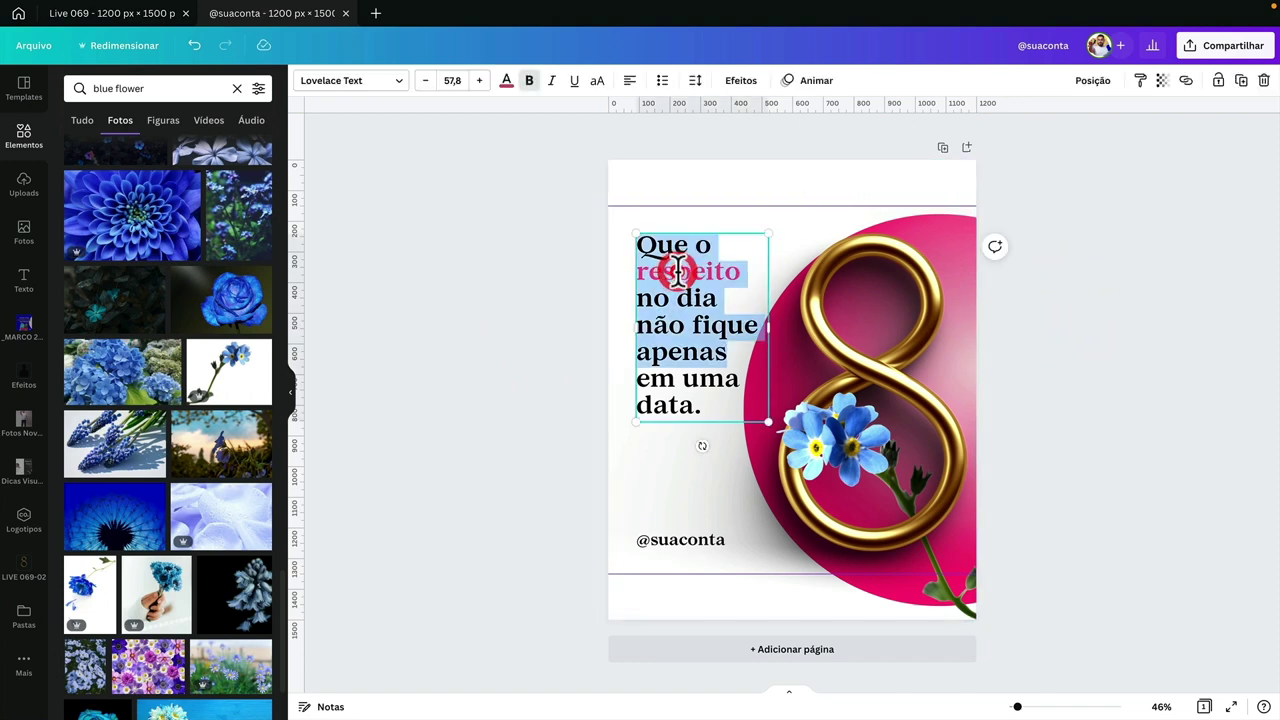
pyautogui.doubleClick(660, 274)
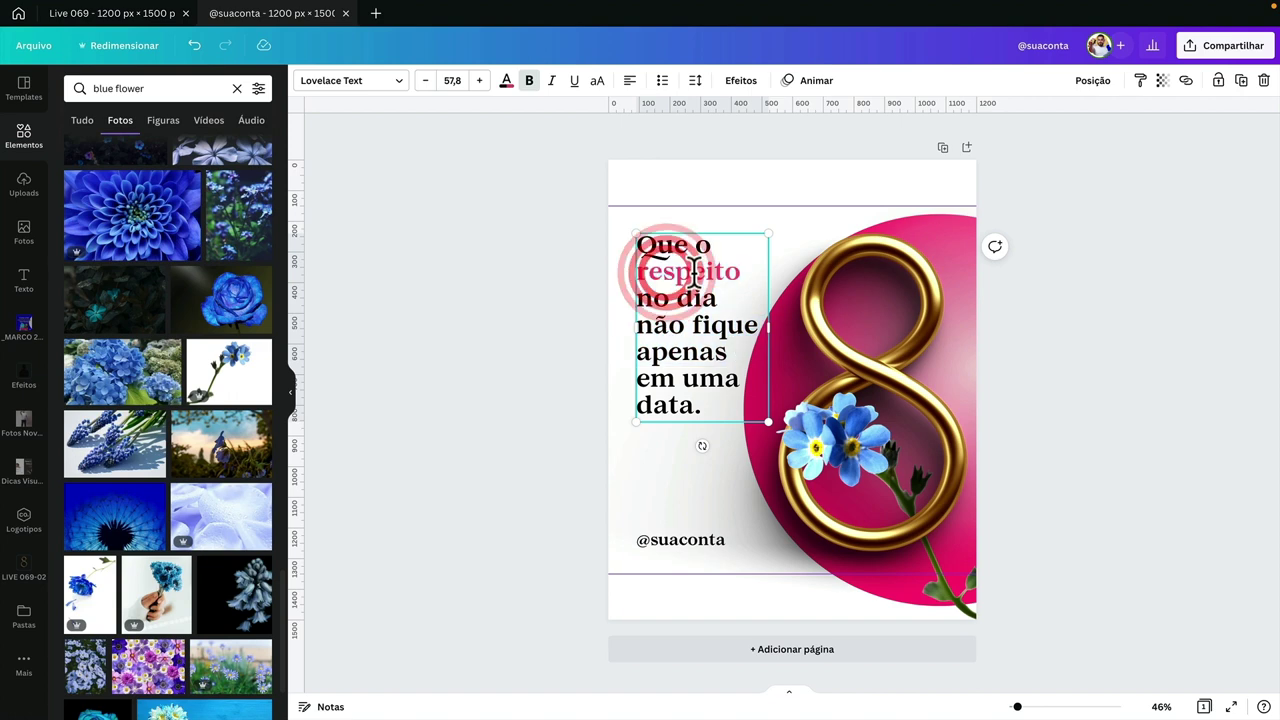
pyautogui.click(506, 82)
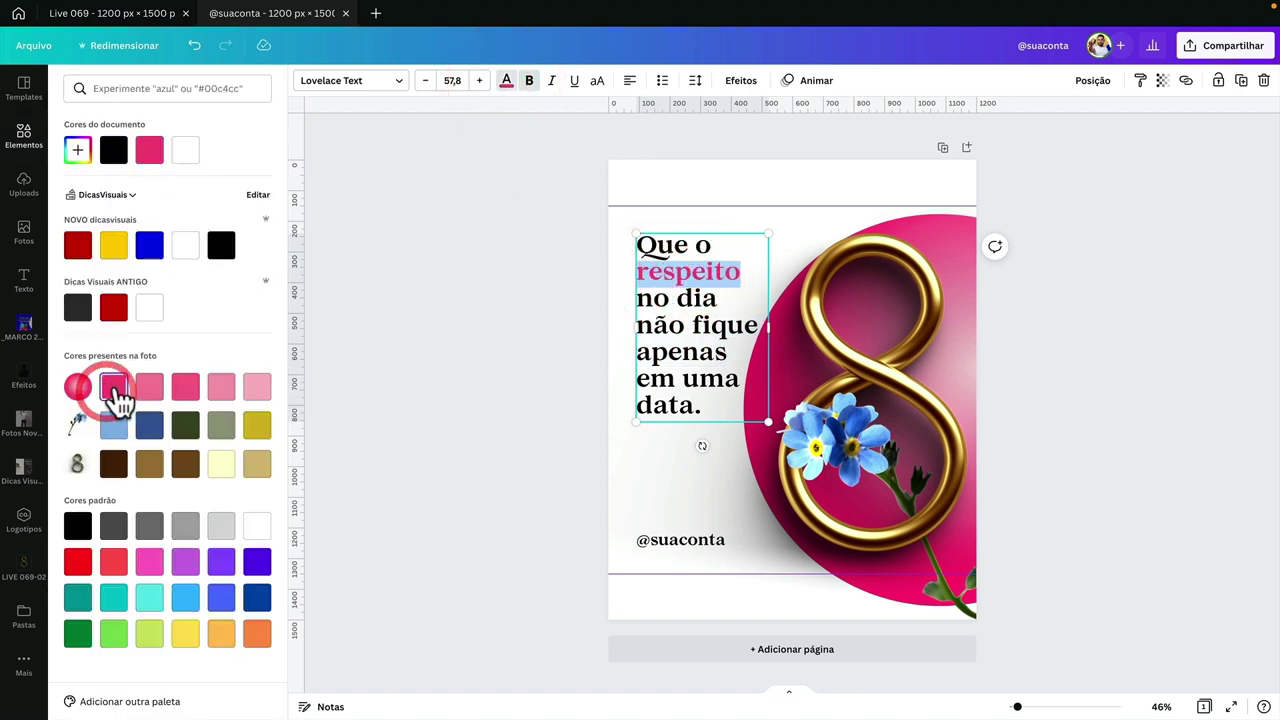
pyautogui.click(477, 437)
pyautogui.click(649, 544)
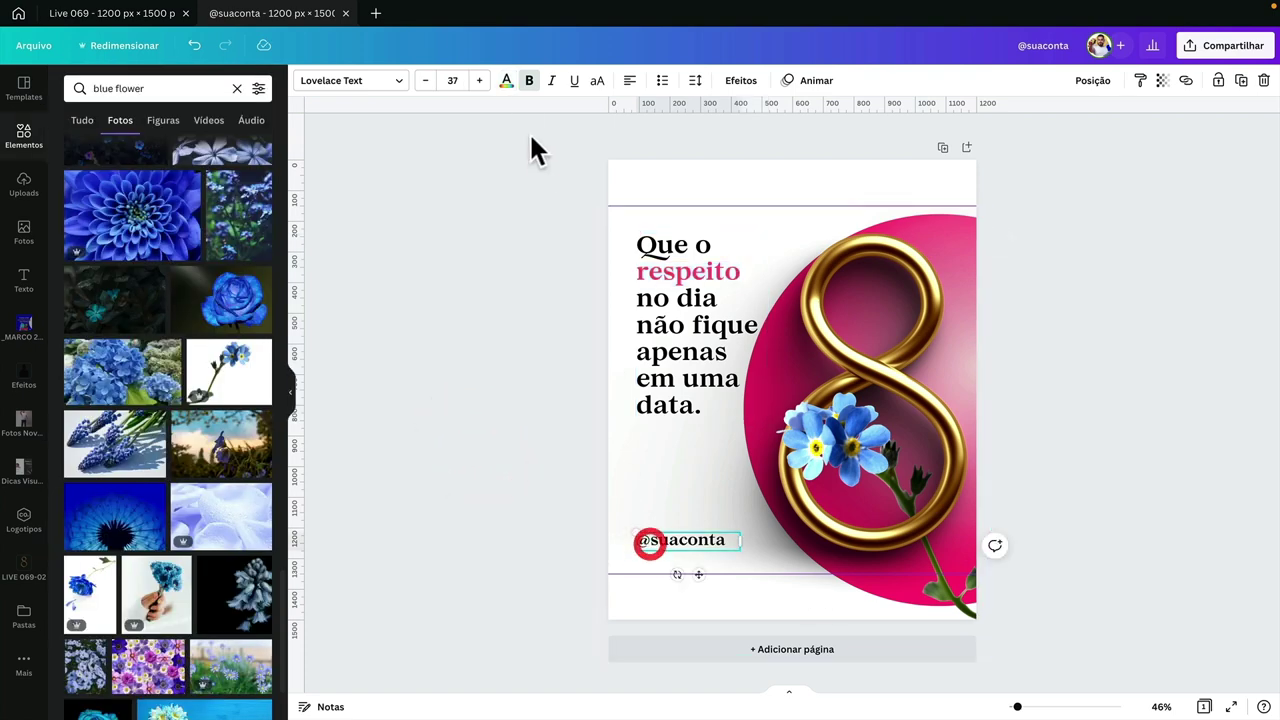
pyautogui.click(506, 82)
pyautogui.click(113, 397)
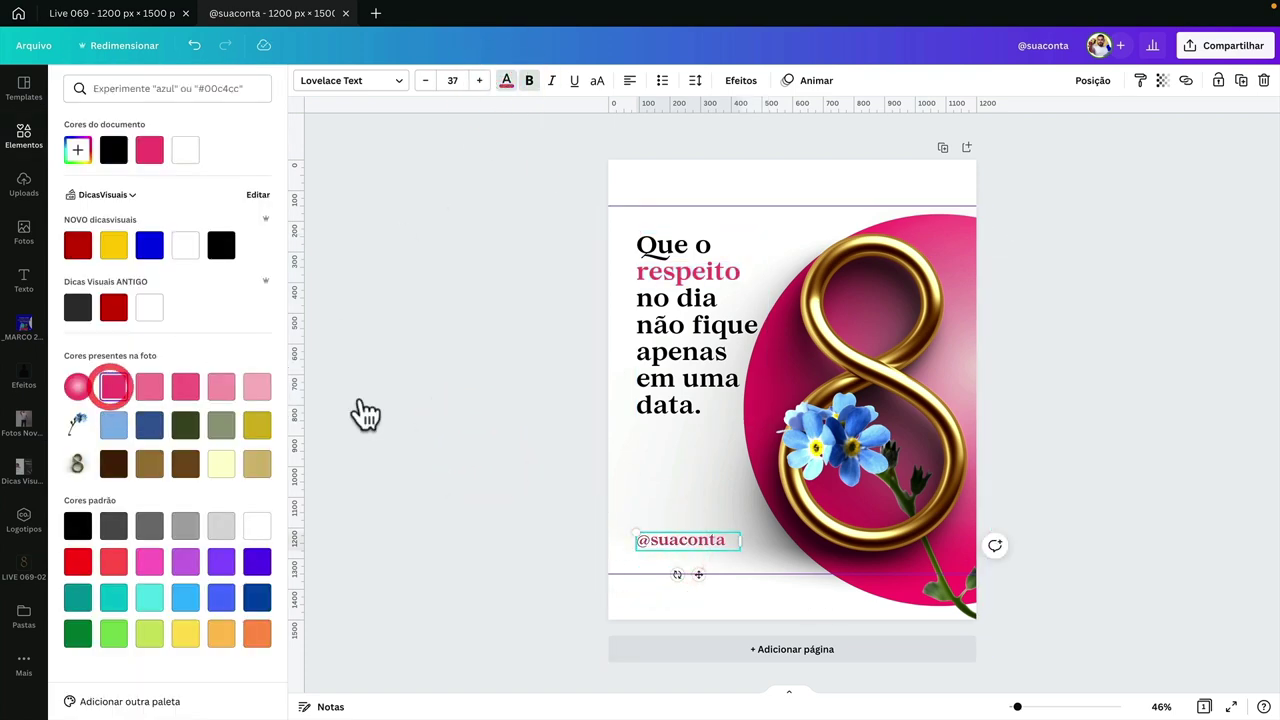
pyautogui.click(540, 449)
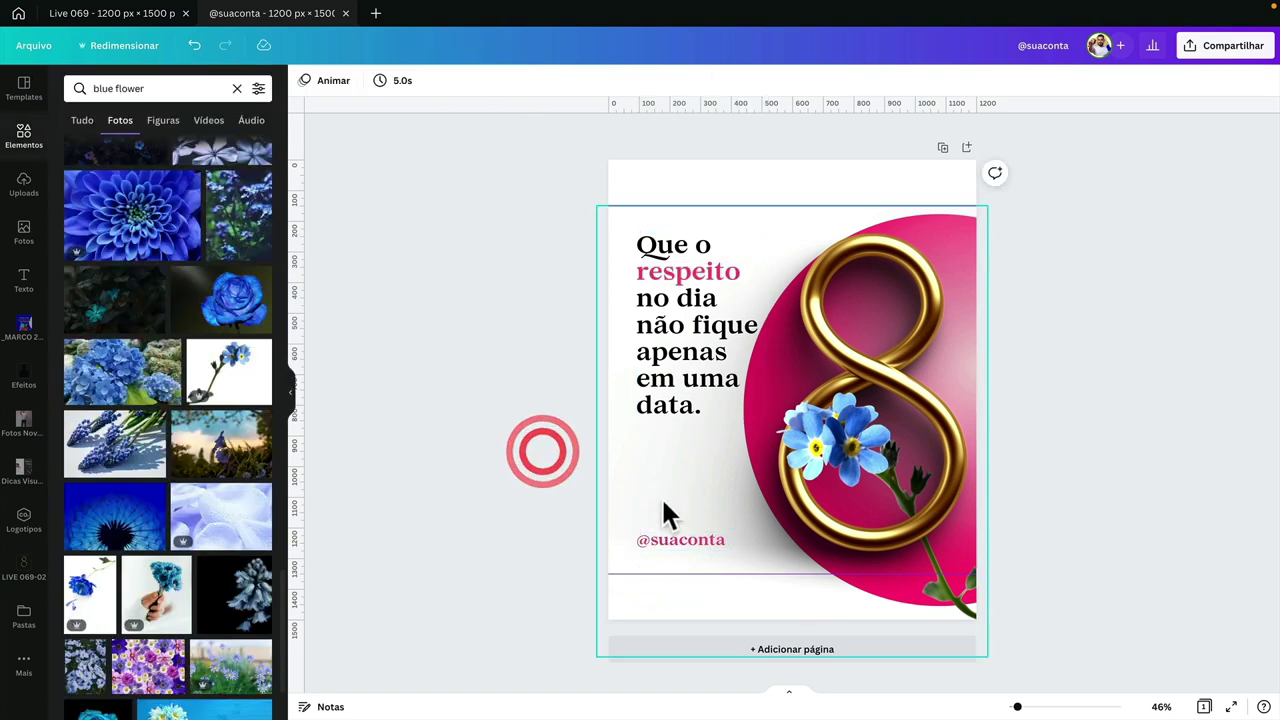
# - Inspect the quote text and the pink circle and gold 8 image, then deselect
pyautogui.click(718, 366)
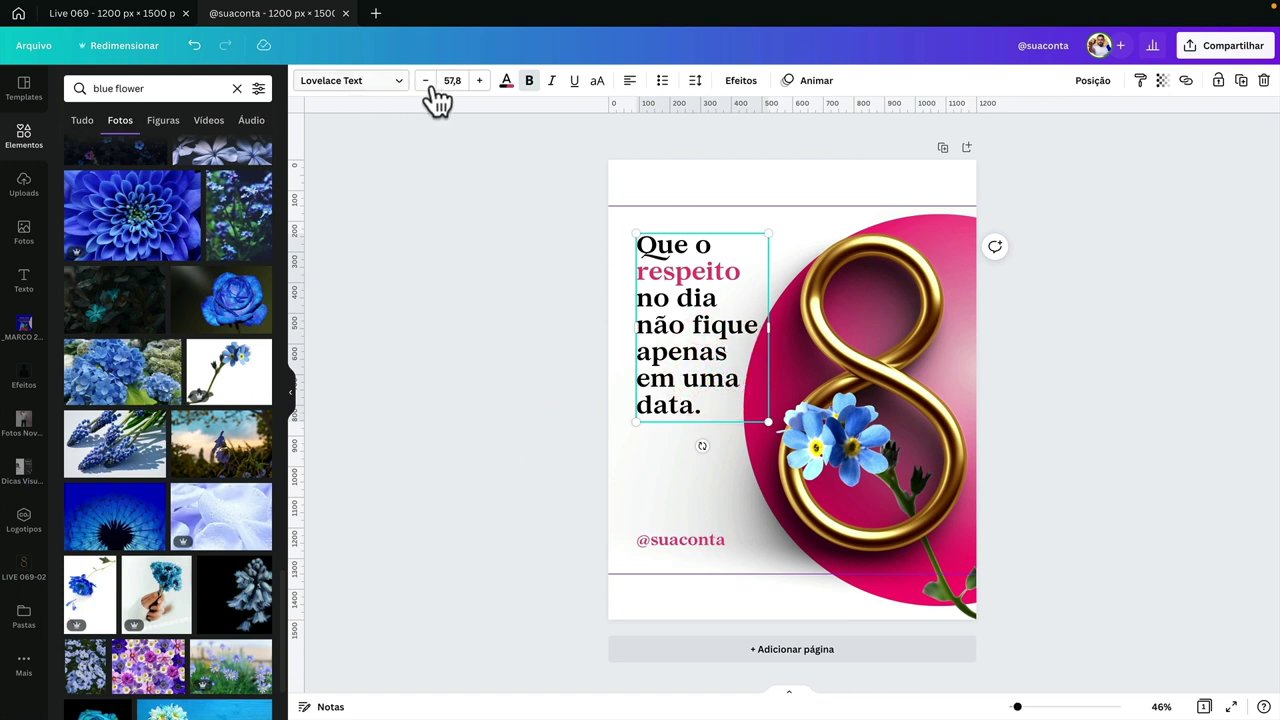
pyautogui.doubleClick(705, 285)
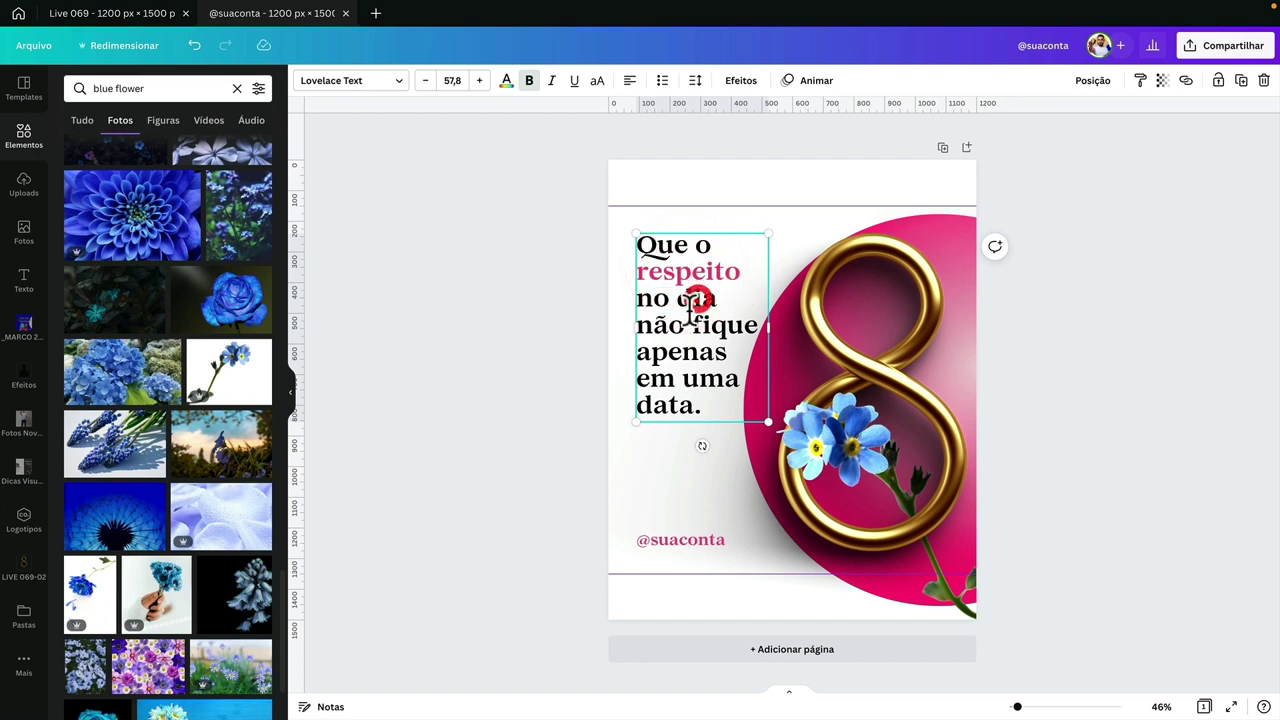
pyautogui.moveTo(666, 322); pyautogui.dragTo(728, 325)
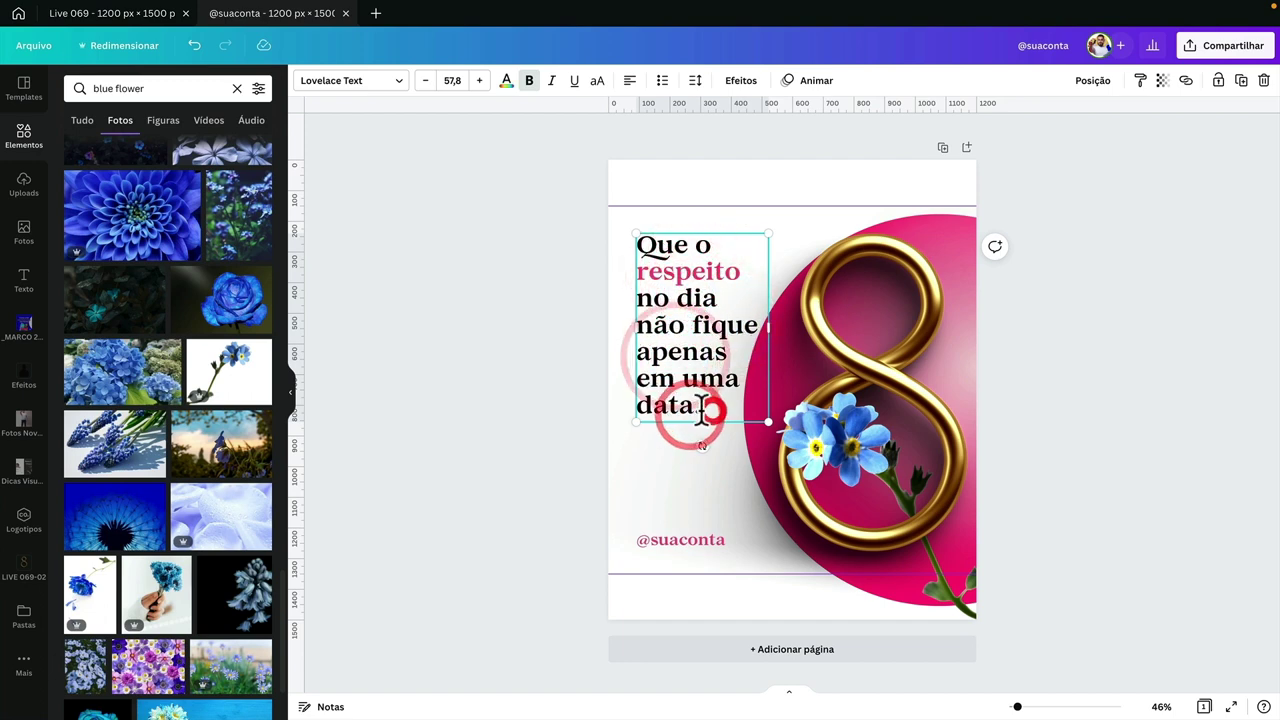
pyautogui.click(548, 402)
pyautogui.click(954, 224)
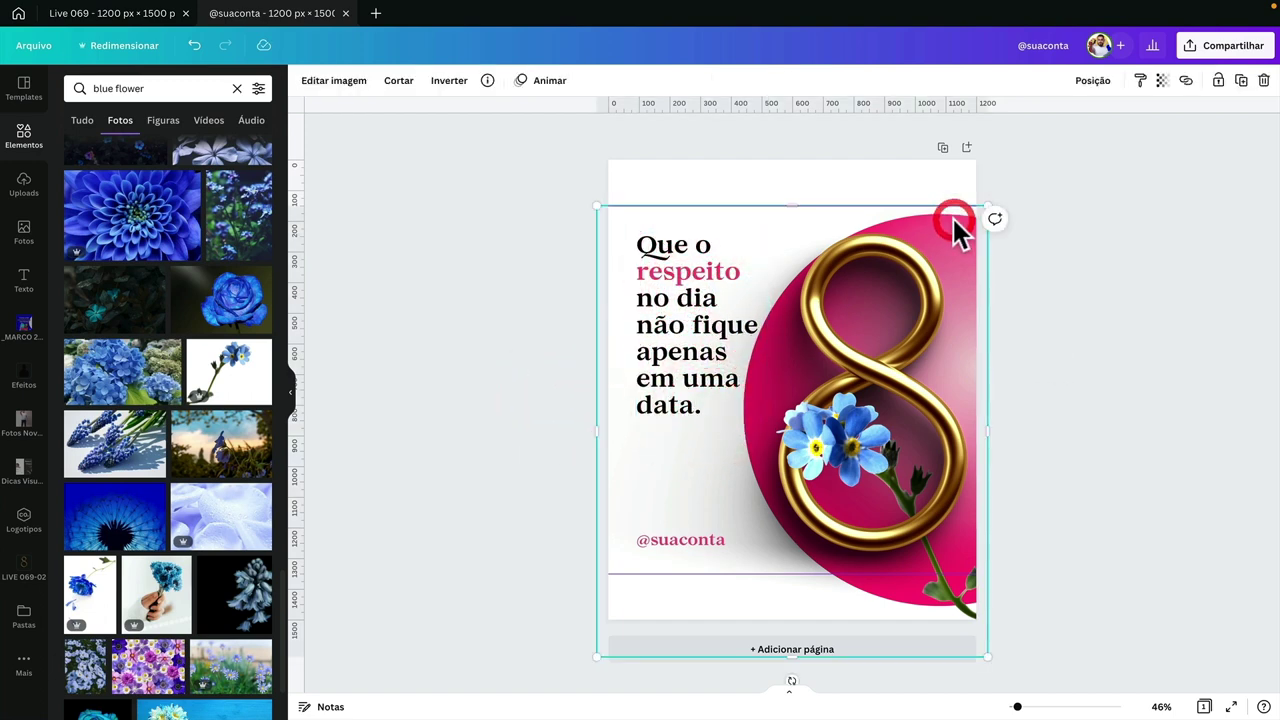
pyautogui.click(1022, 272)
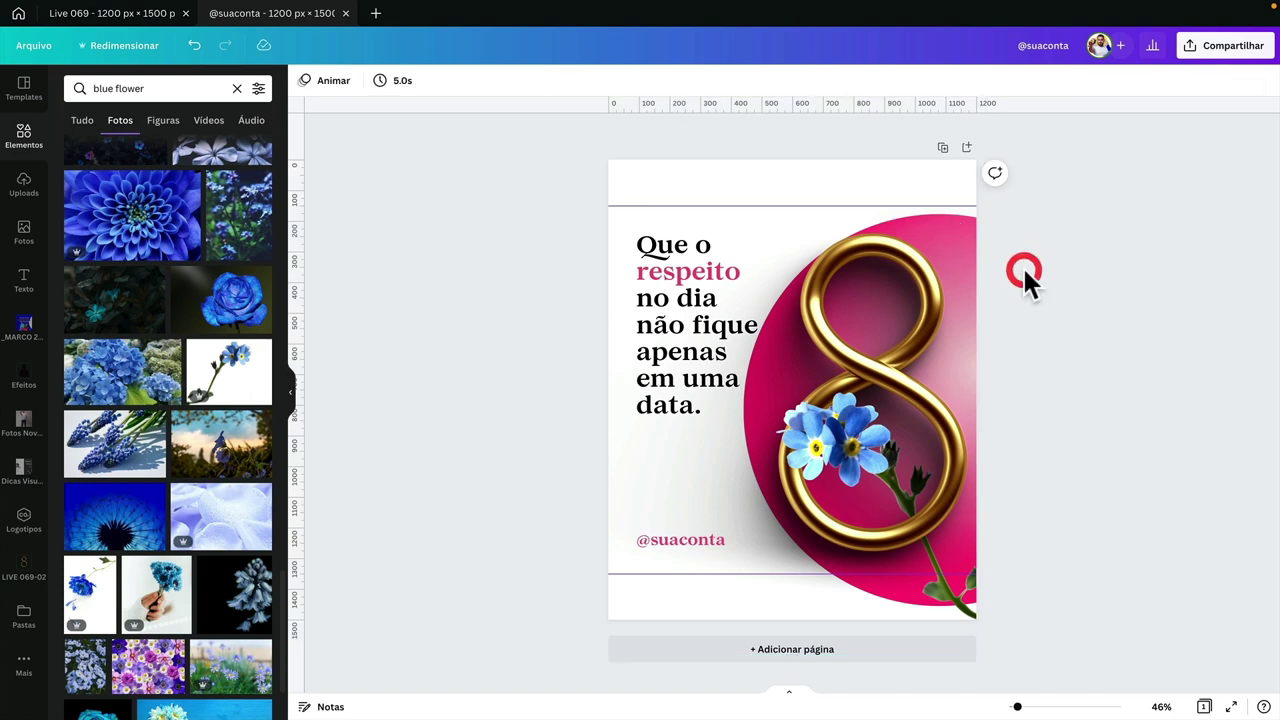
# - Look up the stripe pattern's name in the Live 069 design, then return here
pyautogui.click(134, 14)
pyautogui.click(324, 82)
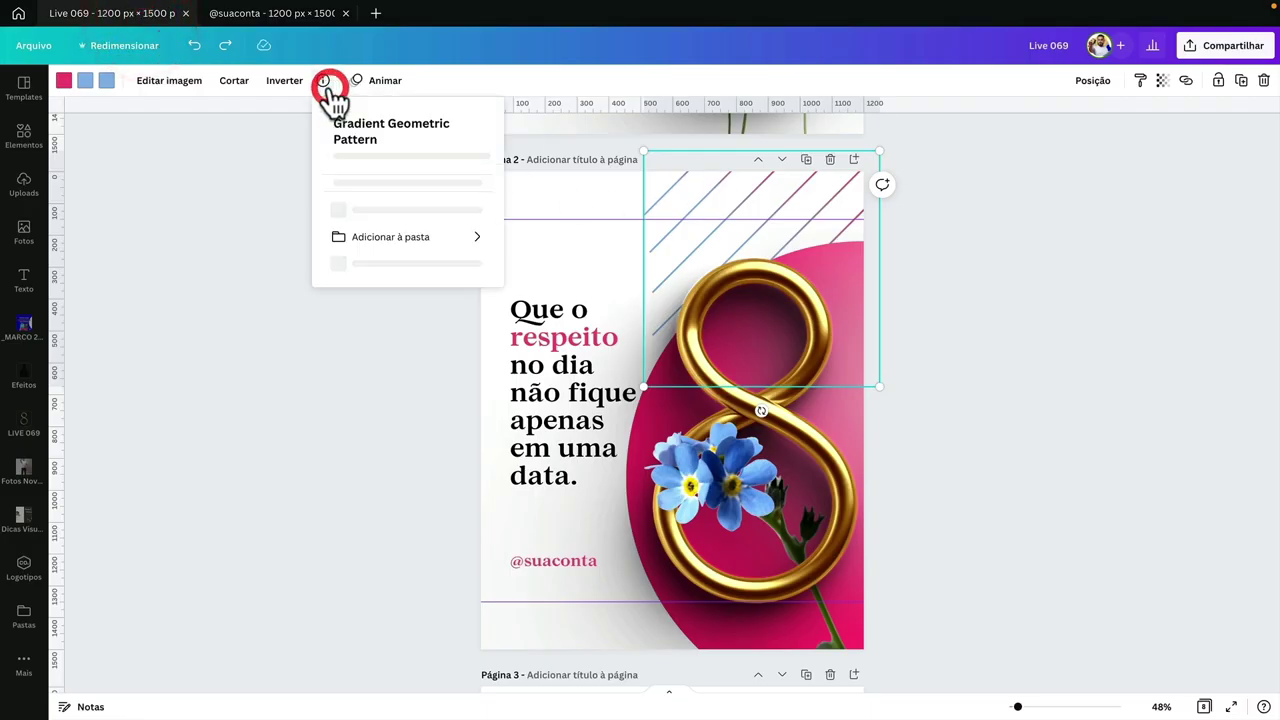
pyautogui.click(229, 190)
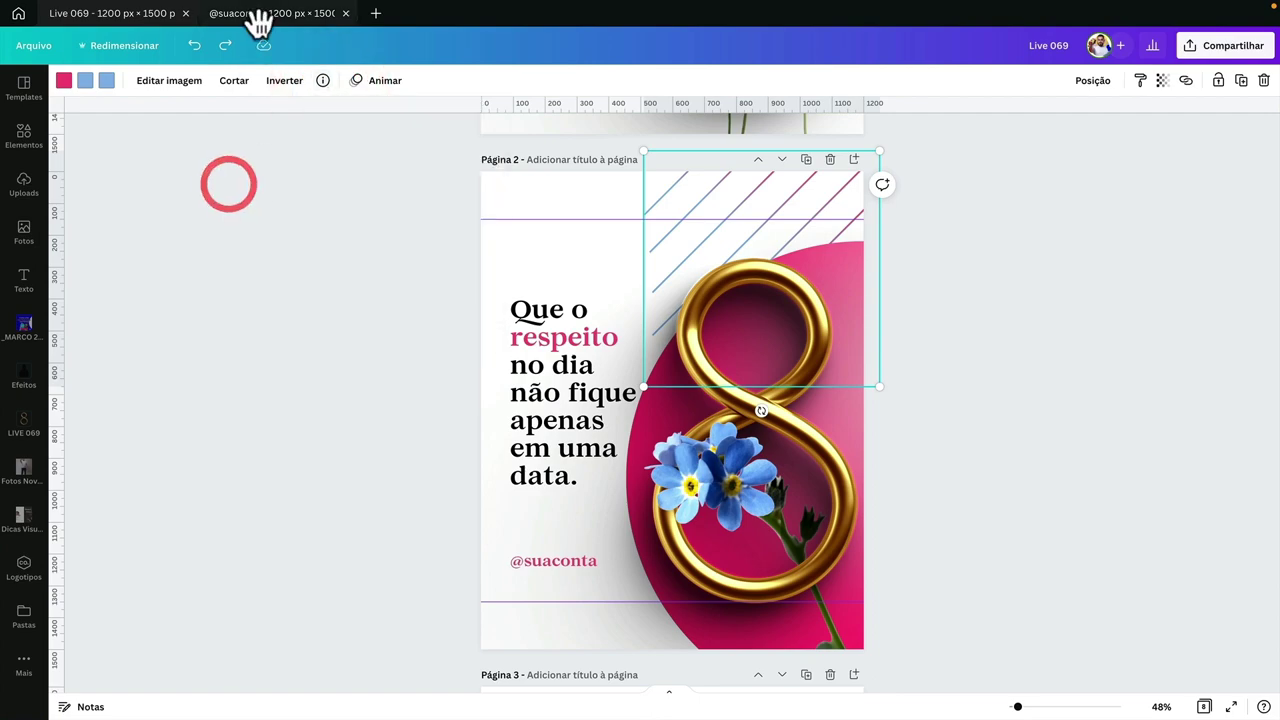
pyautogui.click(255, 14)
pyautogui.click(24, 135)
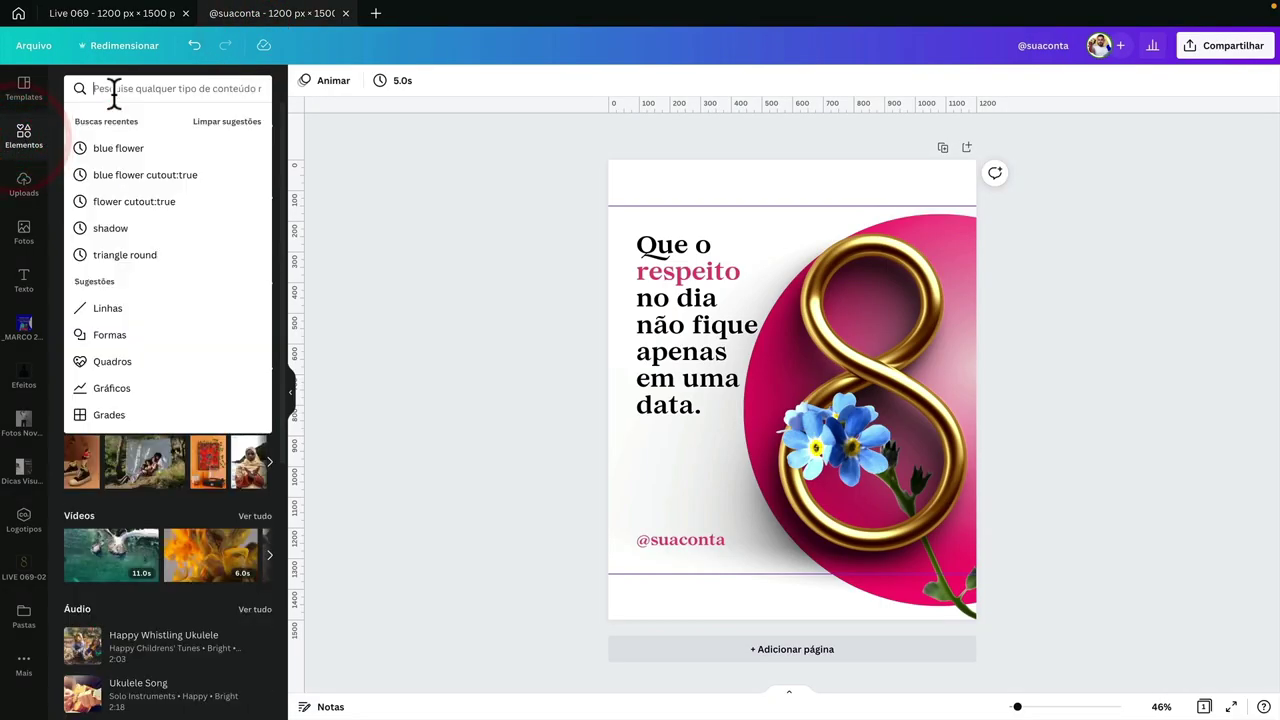
# - Search the Elements library for 'pattern'
pyautogui.click(106, 89)
pyautogui.write('patte')
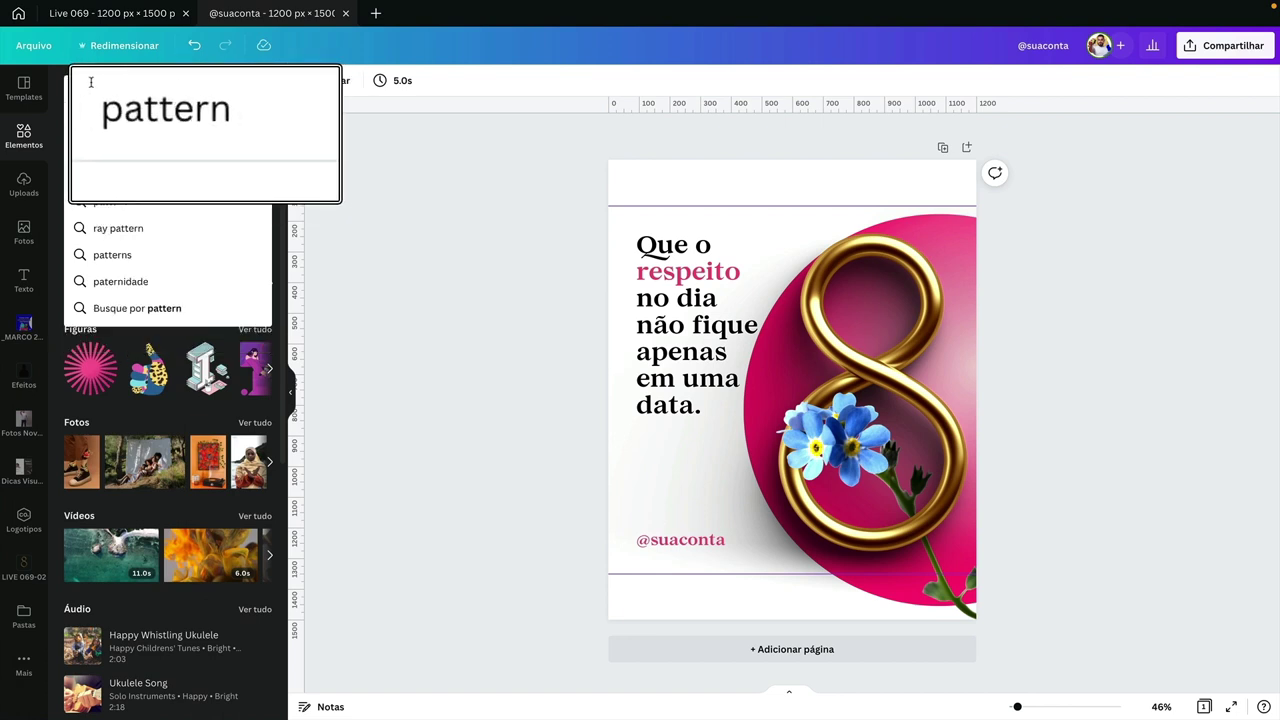
pyautogui.write('rn')
pyautogui.press('Return')
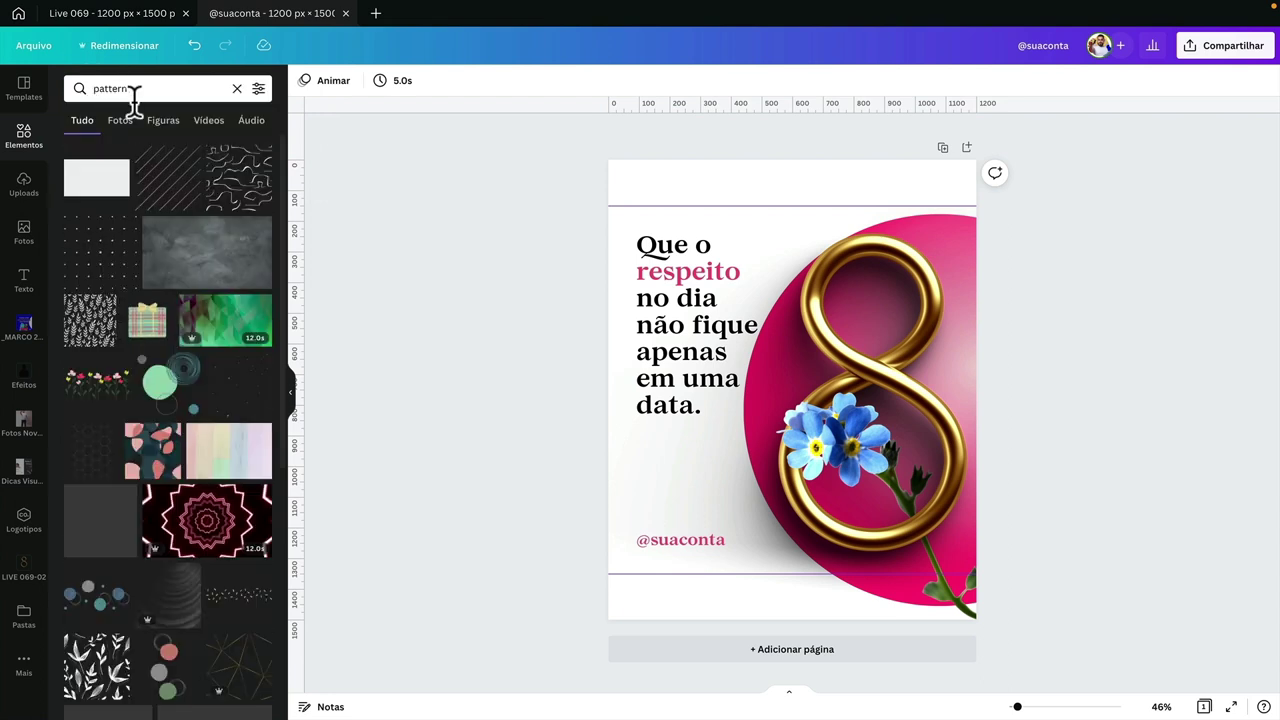
pyautogui.scroll(-4, 193, 308)
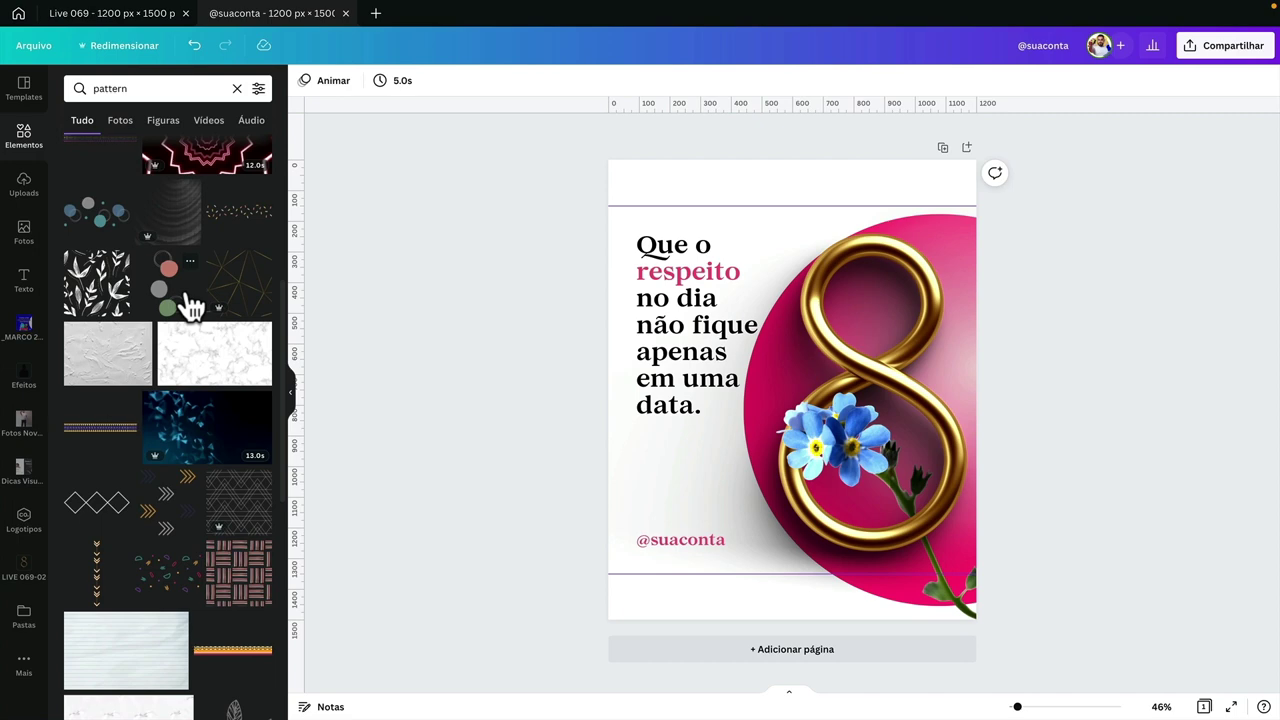
pyautogui.scroll(4, 193, 308)
# - Add the diagonal stripe pattern at 704×704 over the page's top-right corner
pyautogui.click(177, 198)
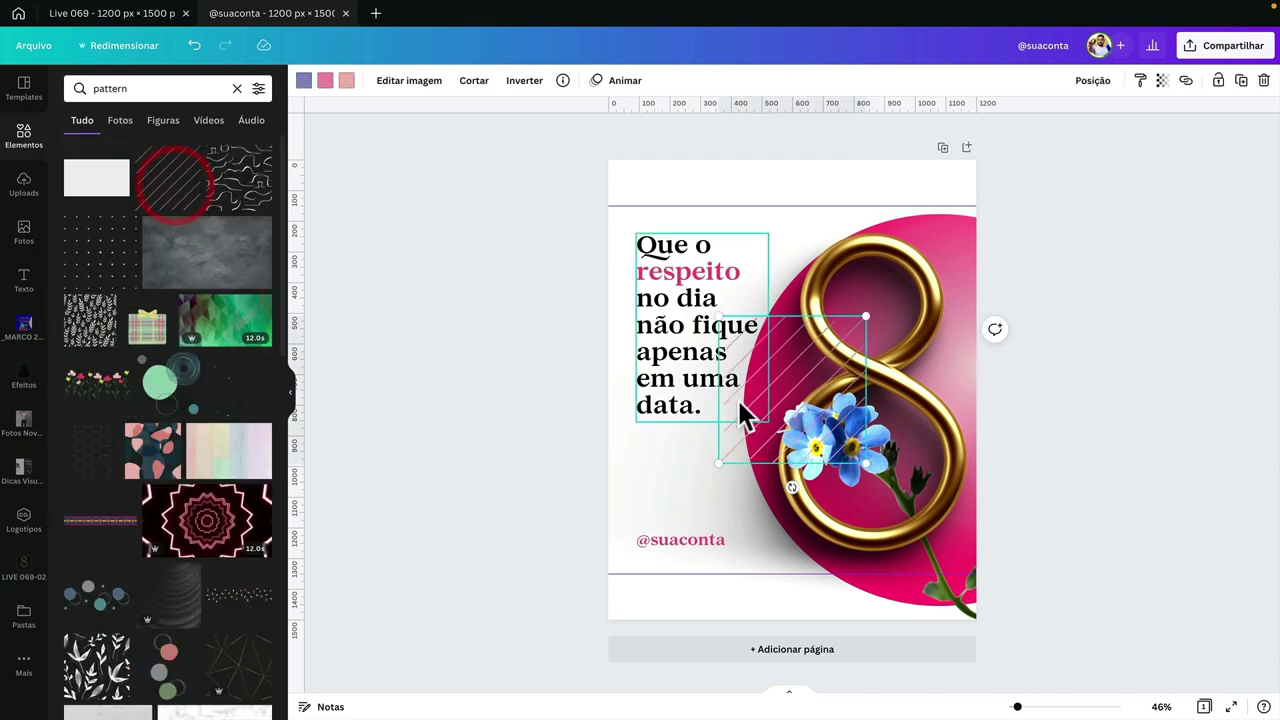
pyautogui.moveTo(780, 380)
pyautogui.mouseDown()
pyautogui.moveTo(783, 271)
pyautogui.moveTo(820, 229)
pyautogui.moveTo(900, 200)
pyautogui.mouseUp()
pyautogui.moveTo(846, 283); pyautogui.dragTo(777, 343)
pyautogui.moveTo(794, 276)
pyautogui.mouseDown()
pyautogui.moveTo(801, 236)
pyautogui.moveTo(792, 245)
pyautogui.mouseUp()
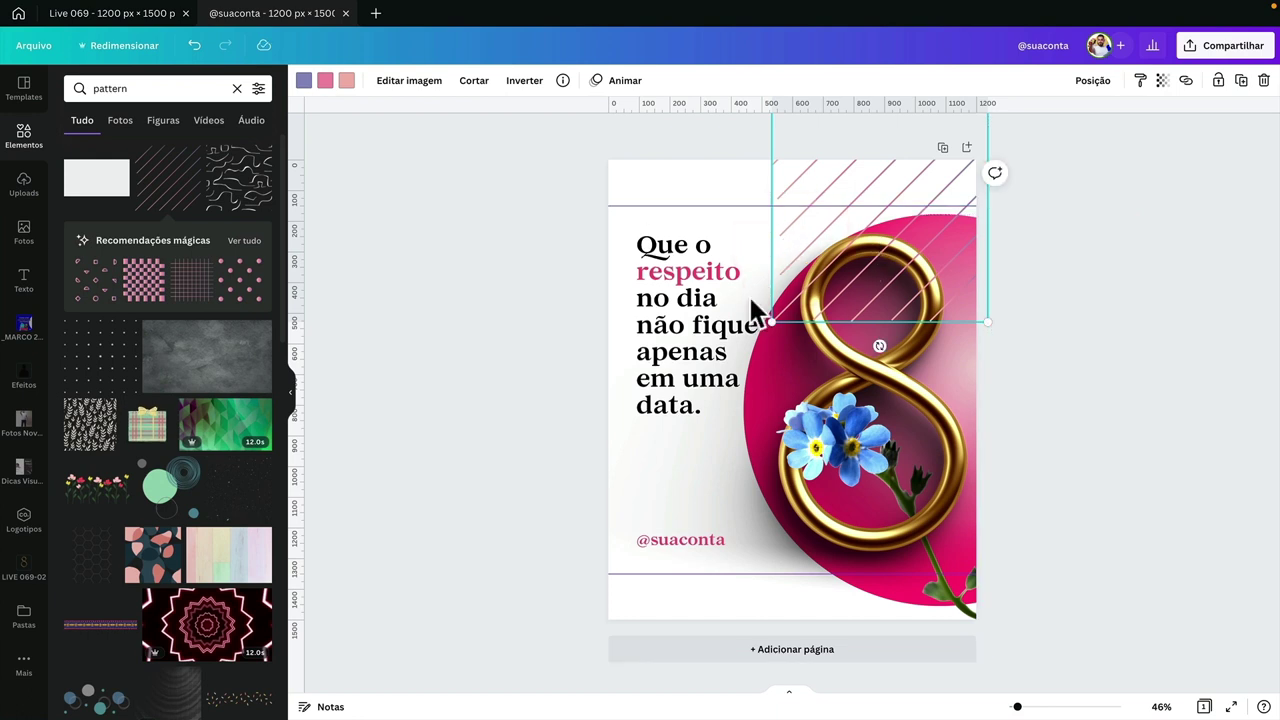
# - Recolour the stripes light pink, hot pink and light blue
pyautogui.click(346, 80)
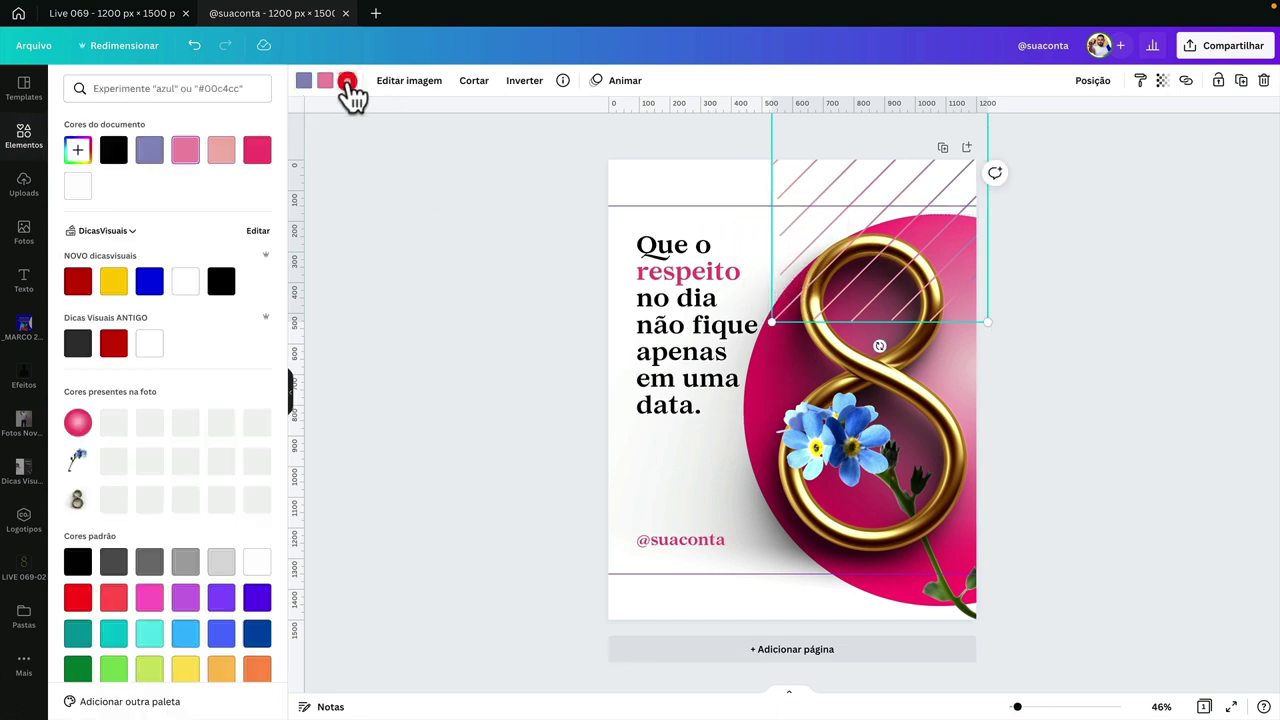
pyautogui.click(113, 460)
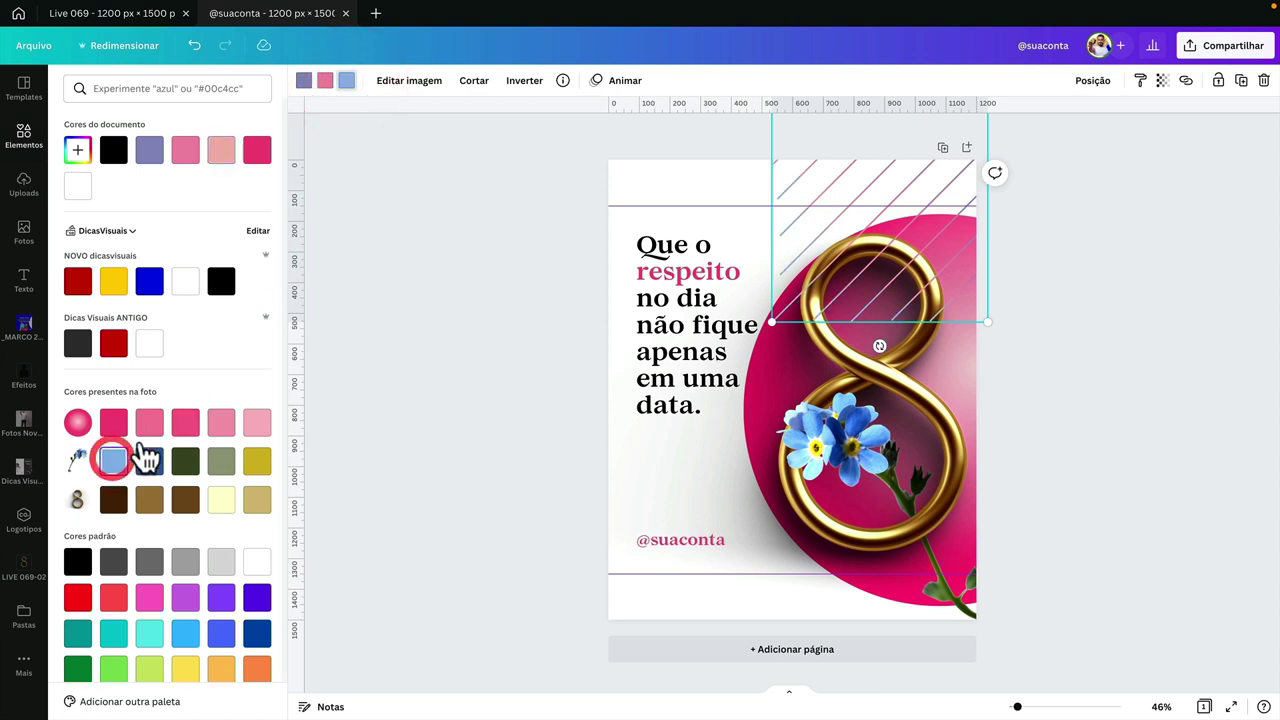
pyautogui.click(325, 80)
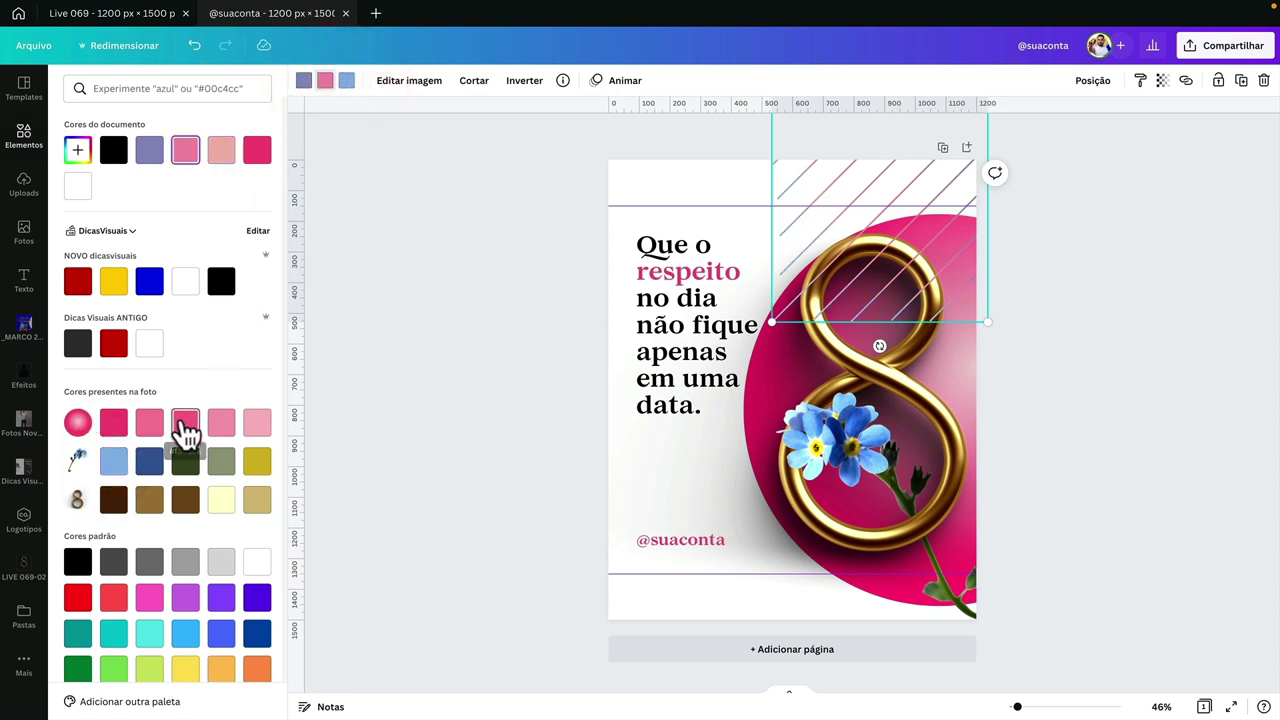
pyautogui.click(252, 432)
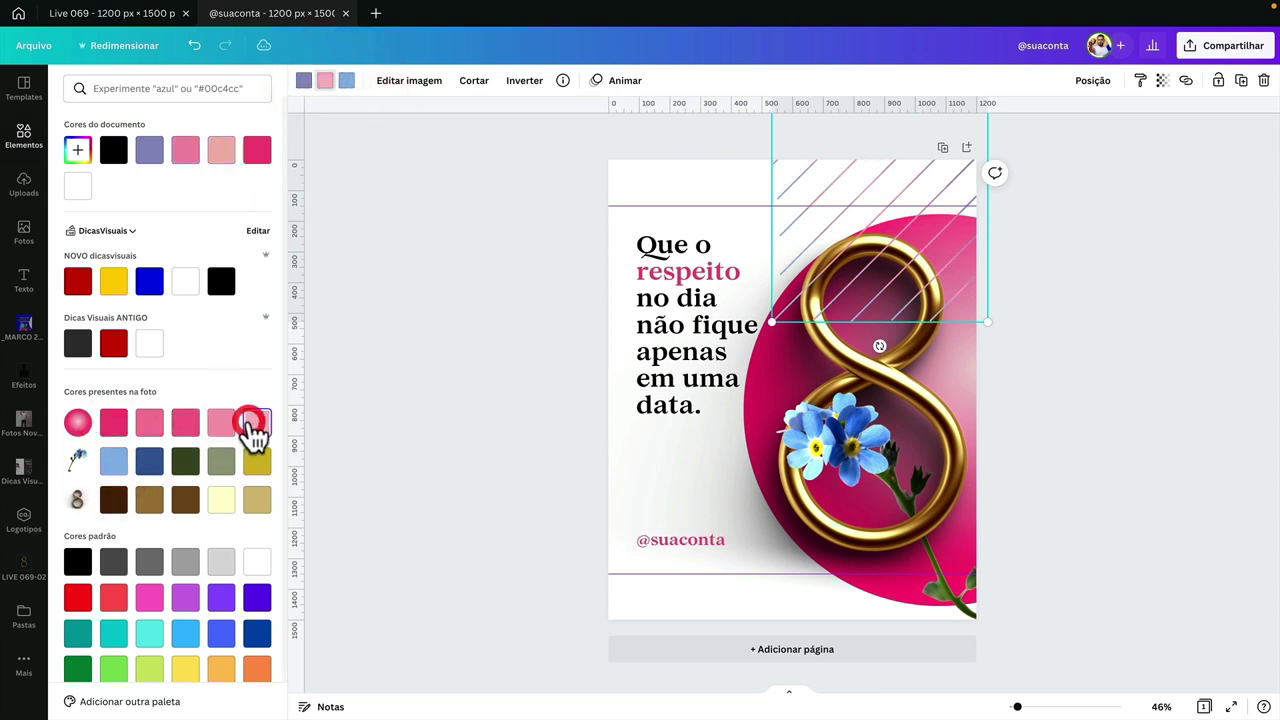
pyautogui.click(115, 425)
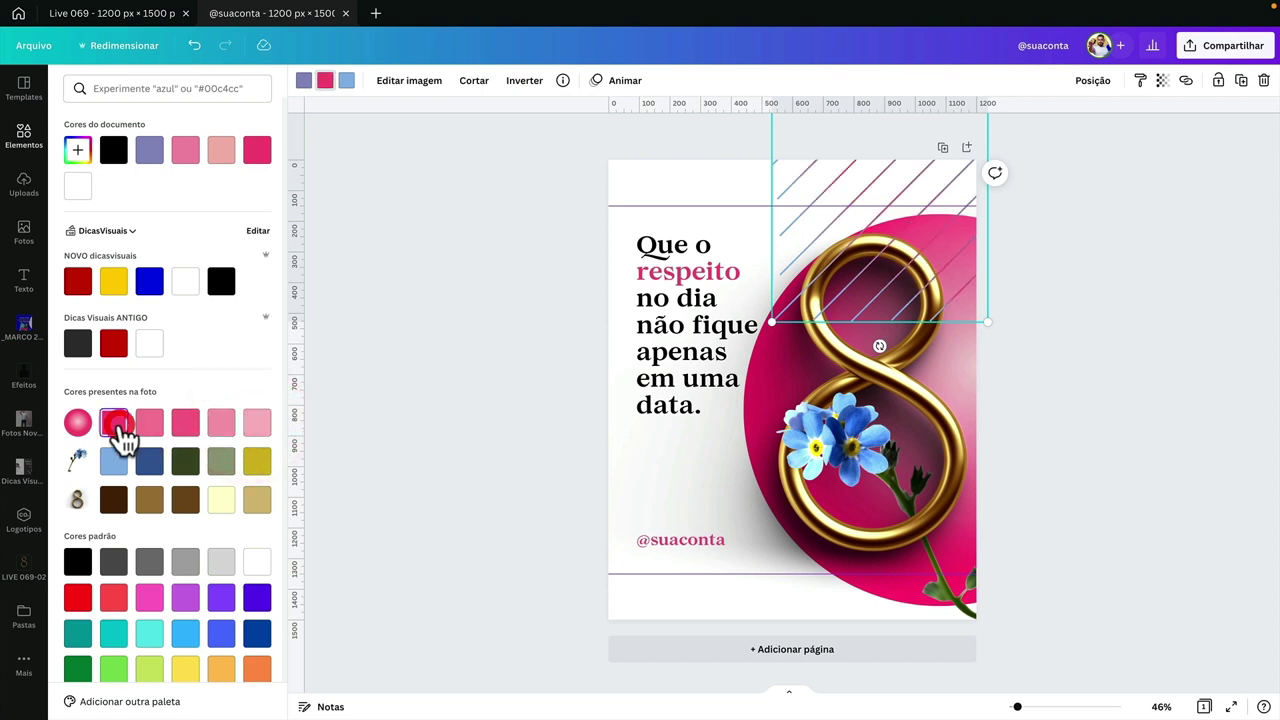
pyautogui.click(304, 80)
pyautogui.click(256, 423)
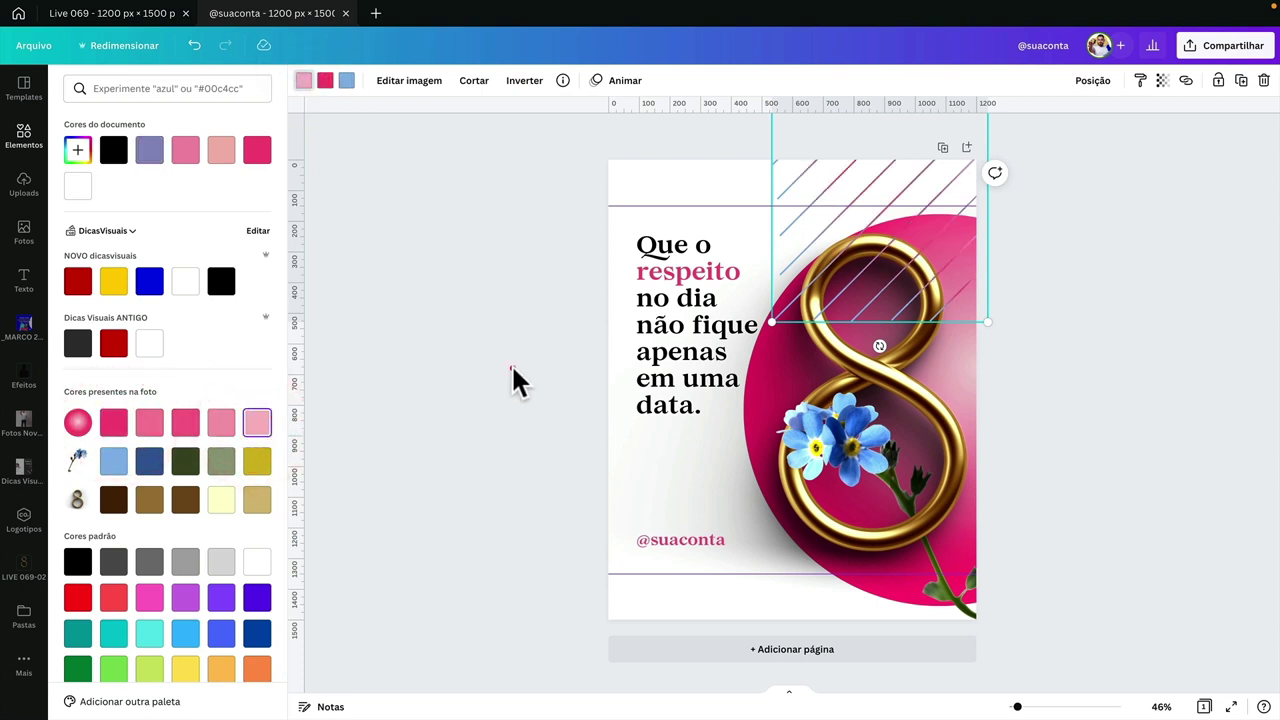
pyautogui.click(511, 363)
# - Send the stripes two layers back, behind the pink sphere and gold 8
pyautogui.rightClick(903, 175)
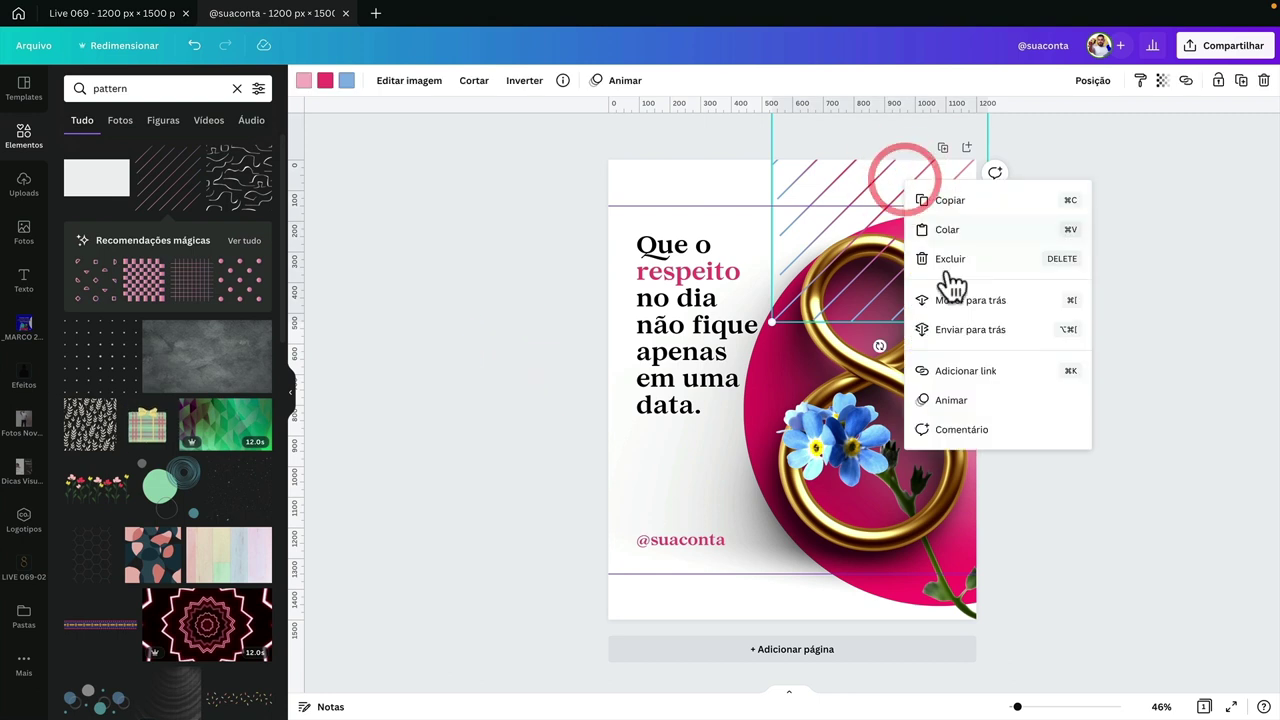
pyautogui.click(957, 302)
pyautogui.rightClick(869, 182)
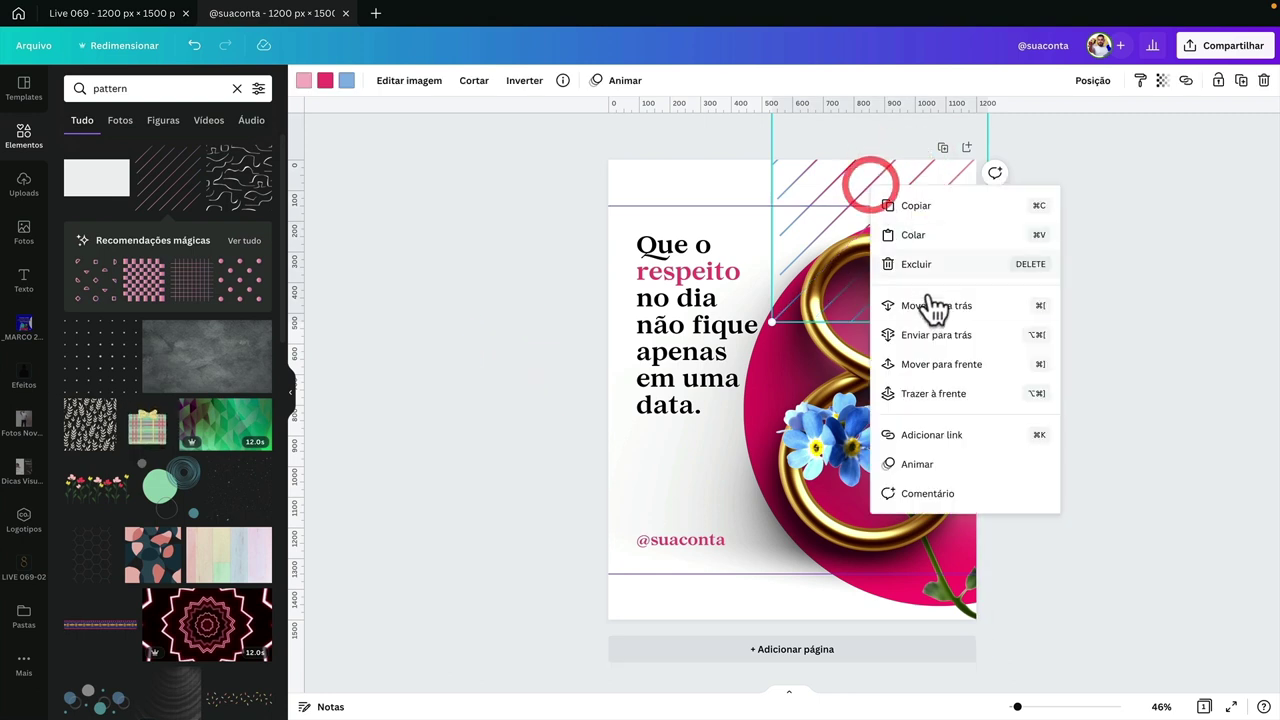
pyautogui.click(933, 305)
pyautogui.click(1043, 305)
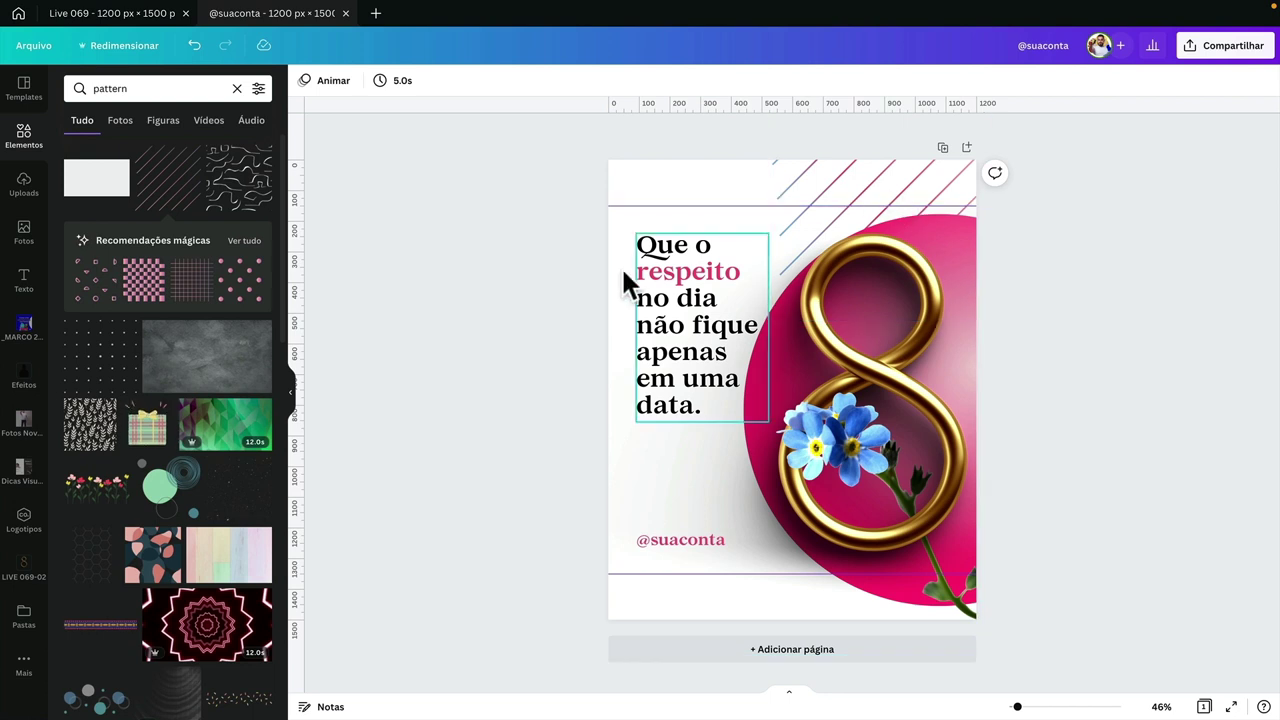
pyautogui.click(512, 345)
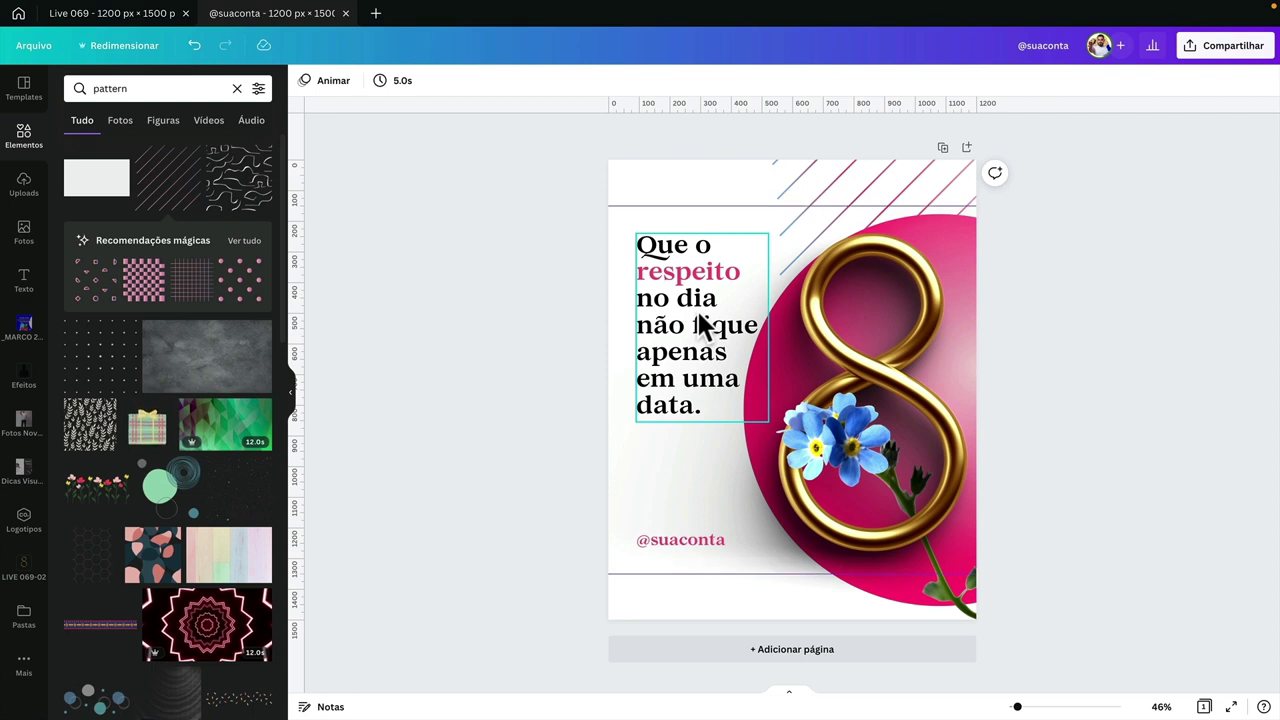
pyautogui.click(33, 45)
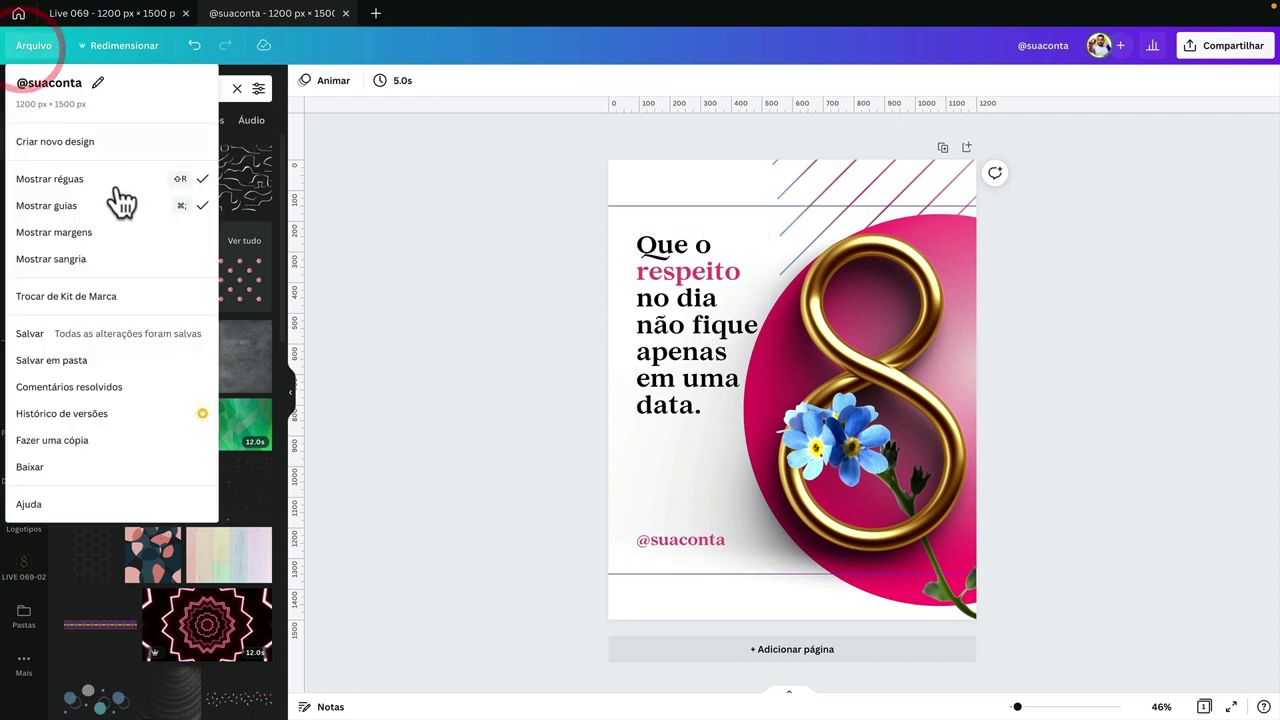
pyautogui.click(155, 212)
pyautogui.click(573, 282)
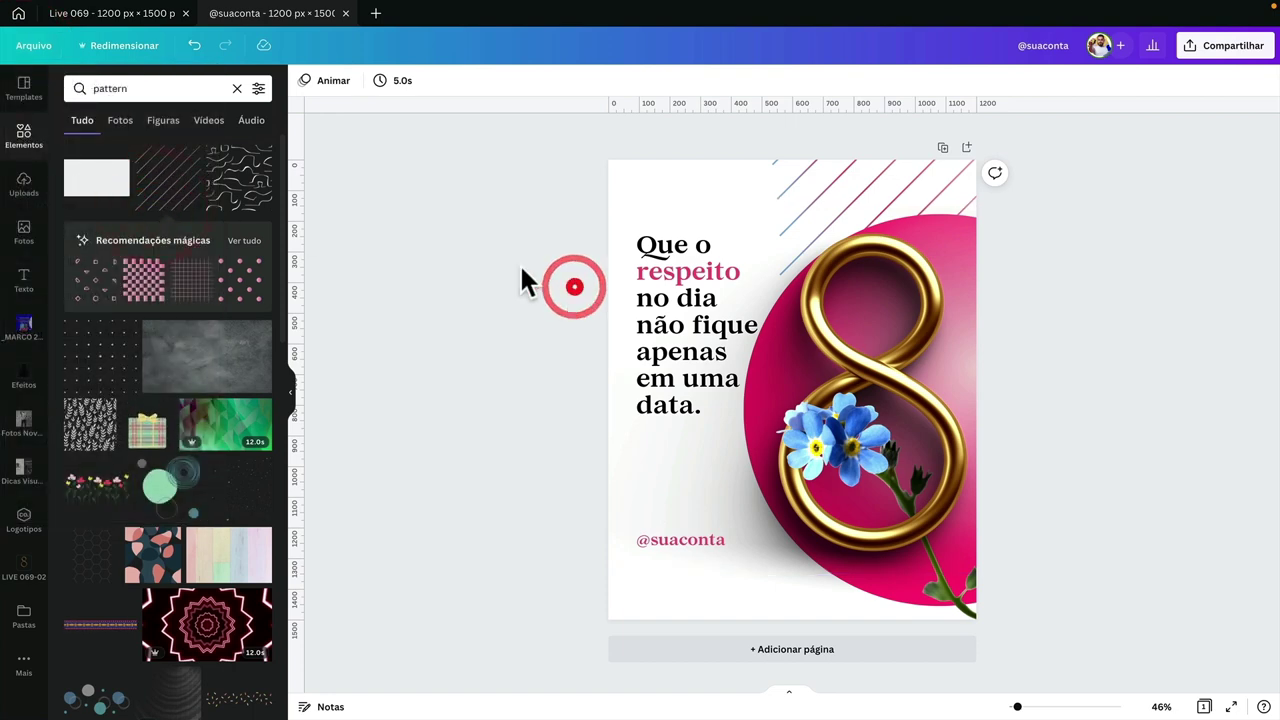
pyautogui.click(50, 47)
pyautogui.click(115, 208)
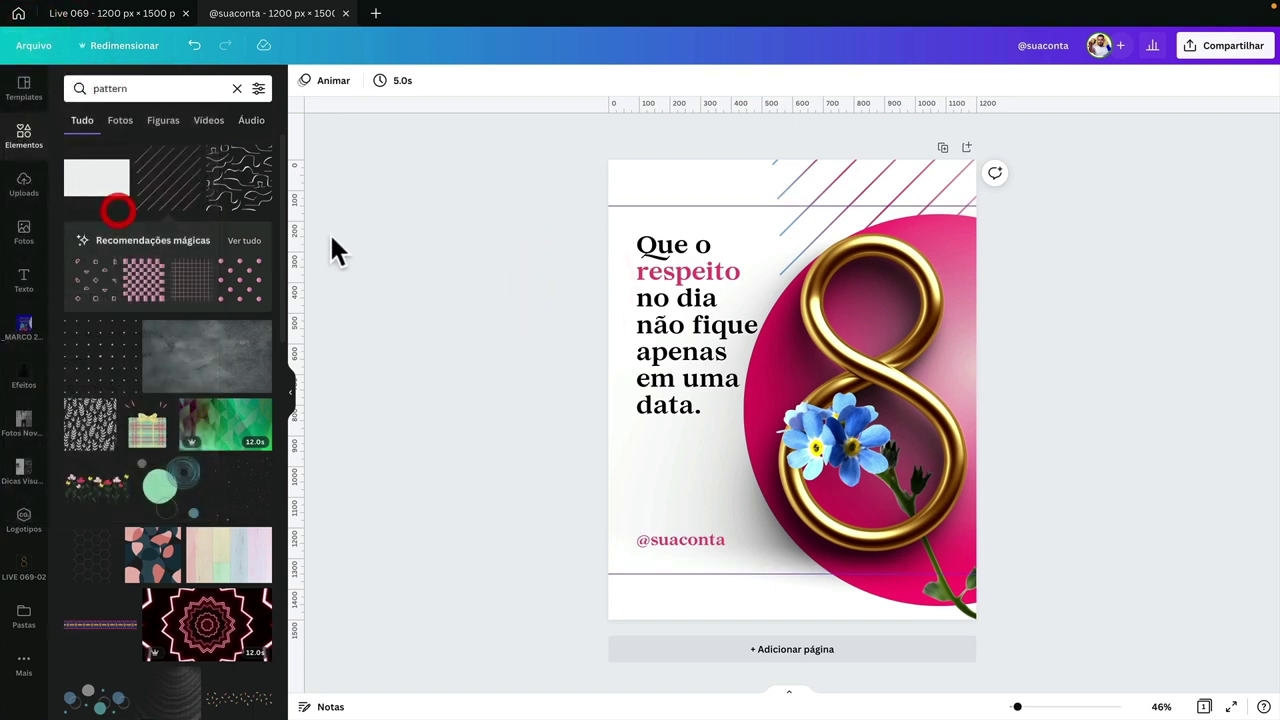
pyautogui.click(438, 233)
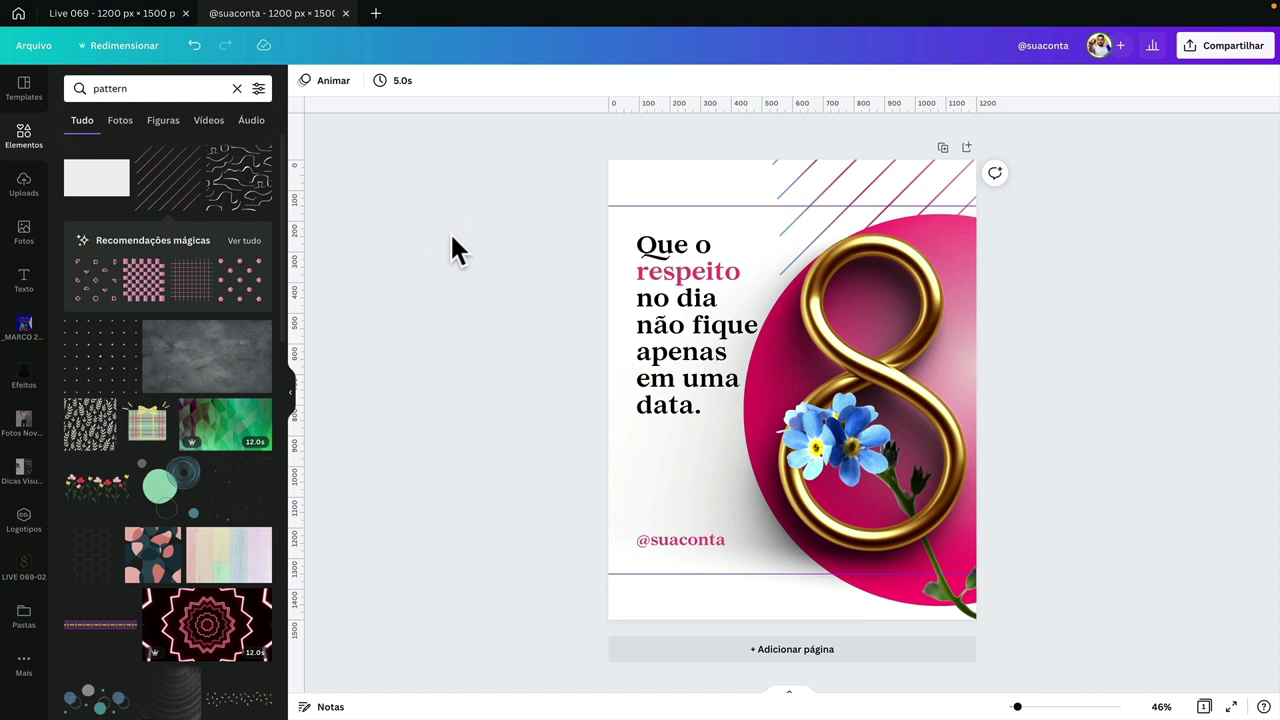
pyautogui.click(557, 245)
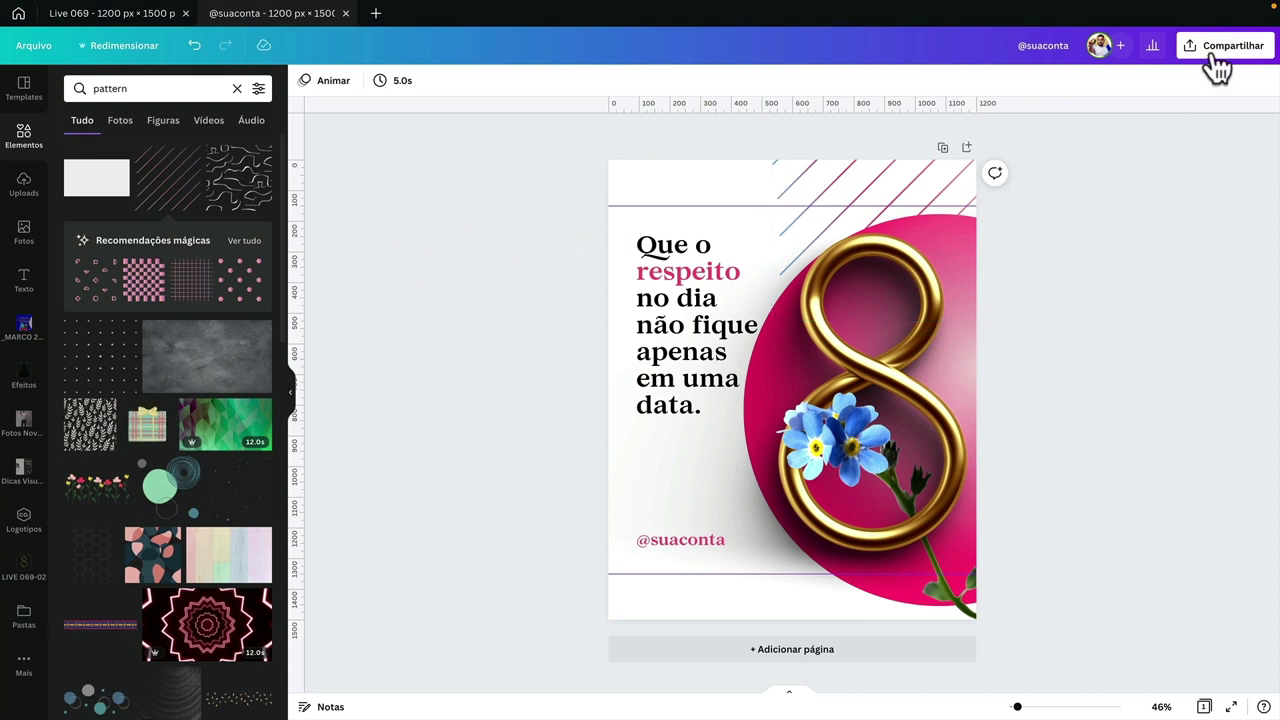
# - Download the Women's Day post from Compartilhar → Baixar as a 1200 × 1500 px PNG
pyautogui.click(1215, 52)
pyautogui.click(1113, 363)
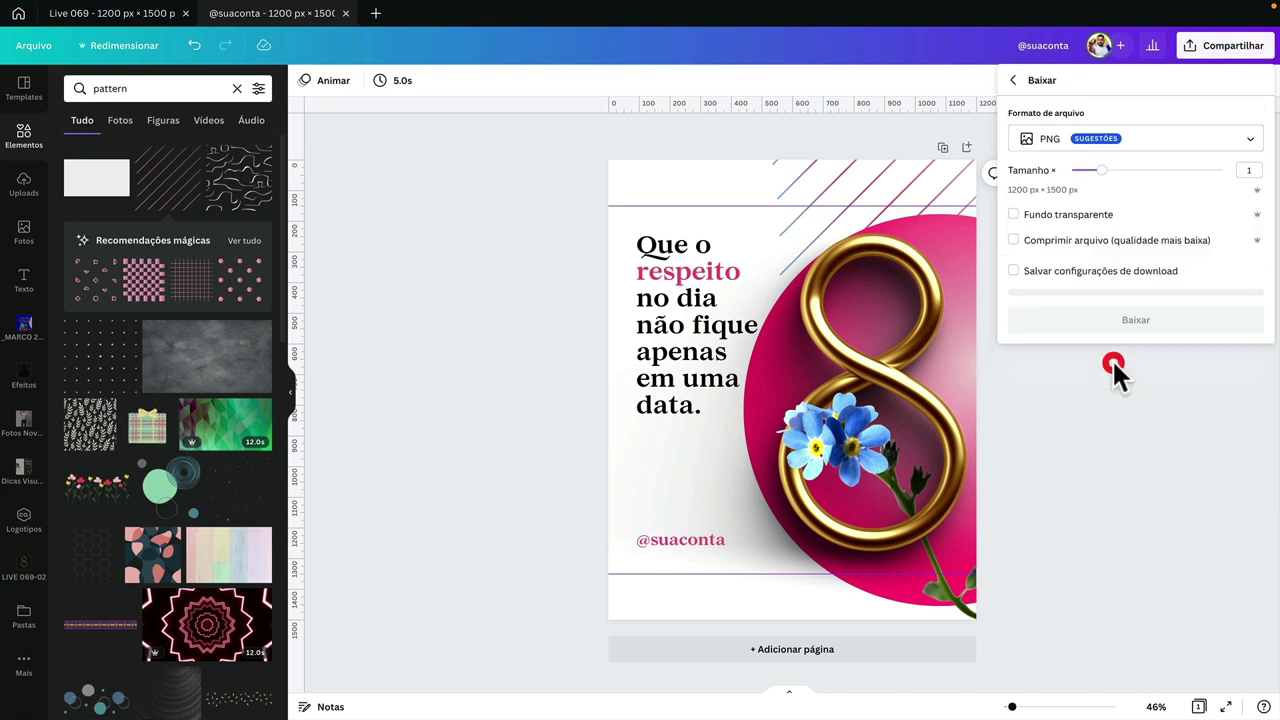
pyautogui.click(1124, 314)
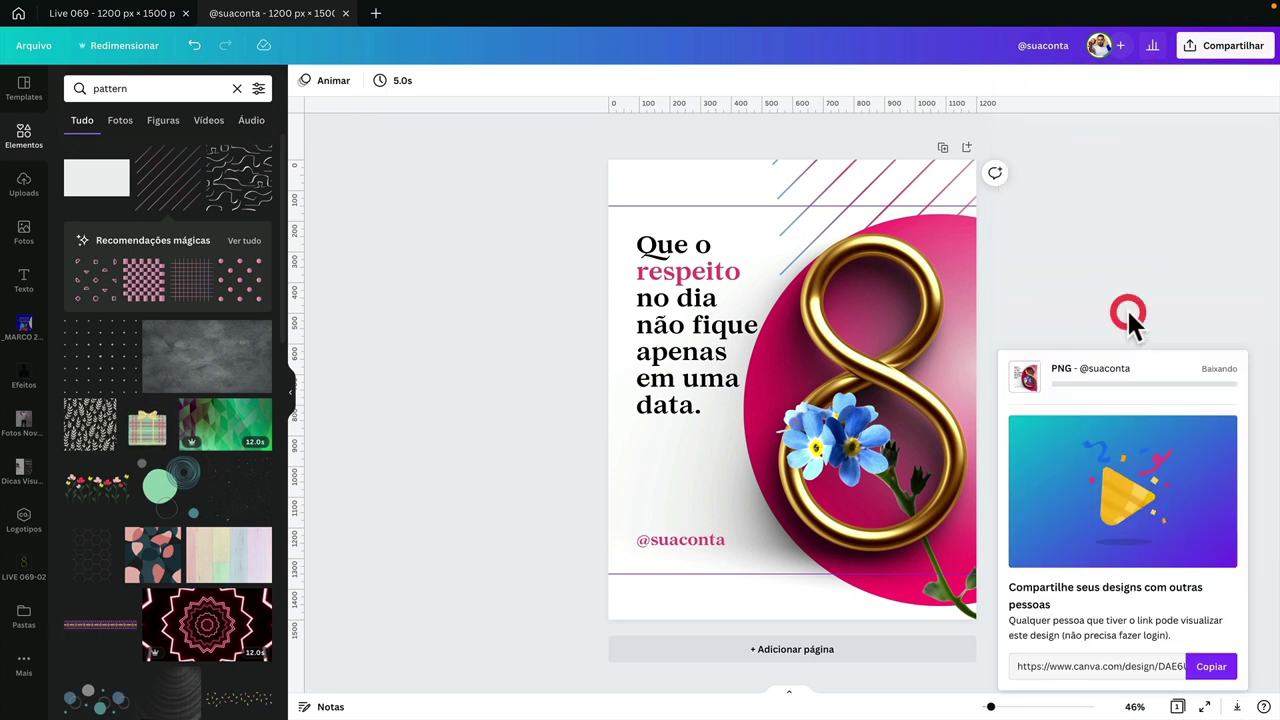
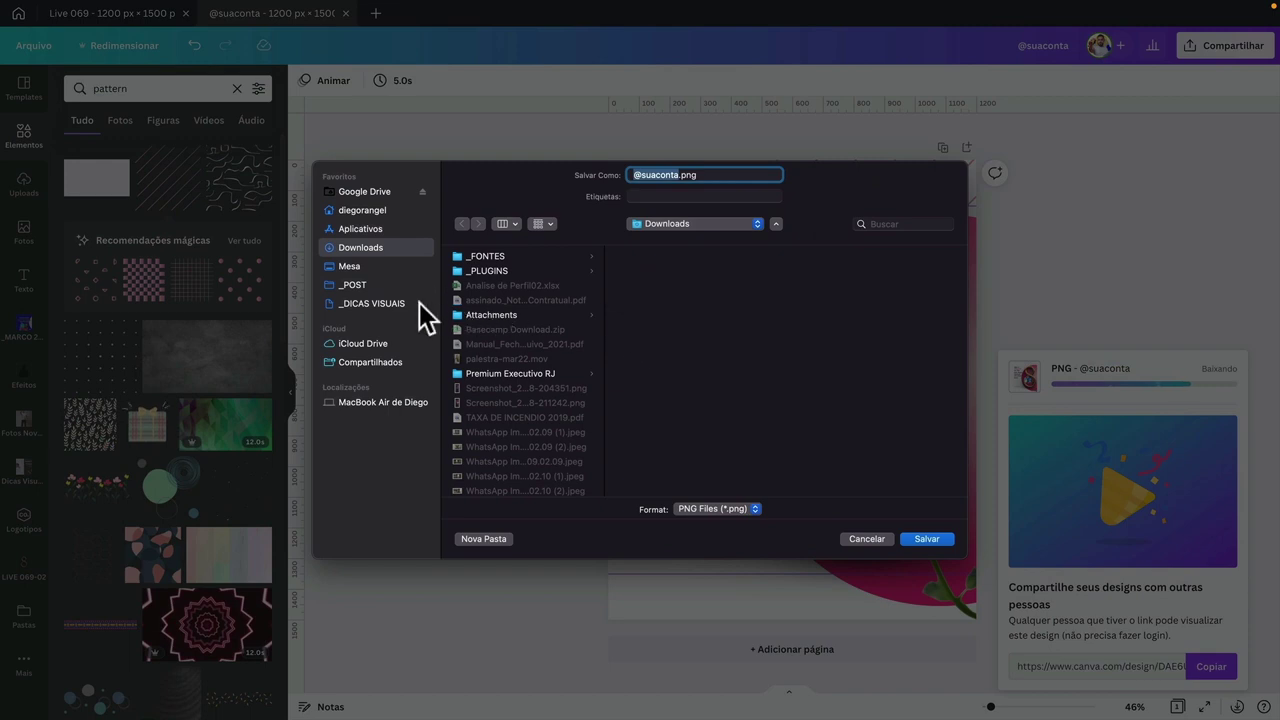
# - Create an _AULA folder inside _LIVES and save the exported PNG there as canva01
pyautogui.click(370, 266)
pyautogui.click(505, 341)
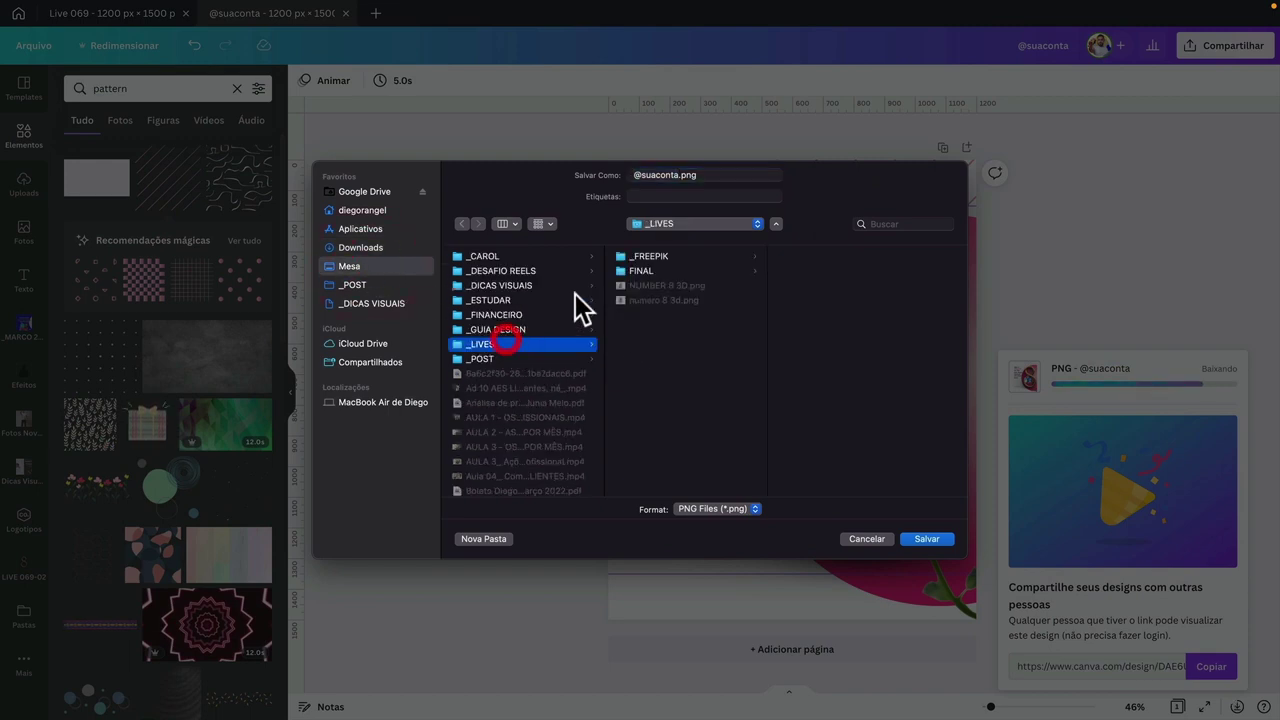
pyautogui.click(490, 538)
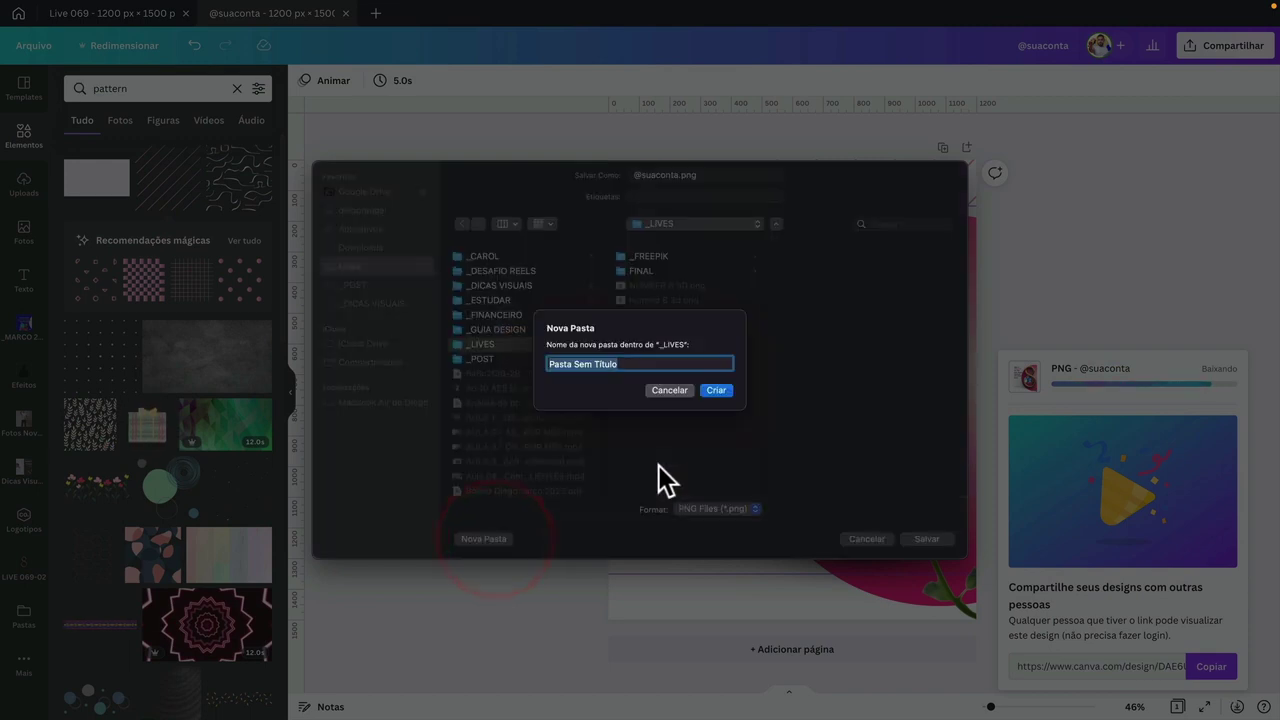
pyautogui.write('_AULA')
pyautogui.press('Return')
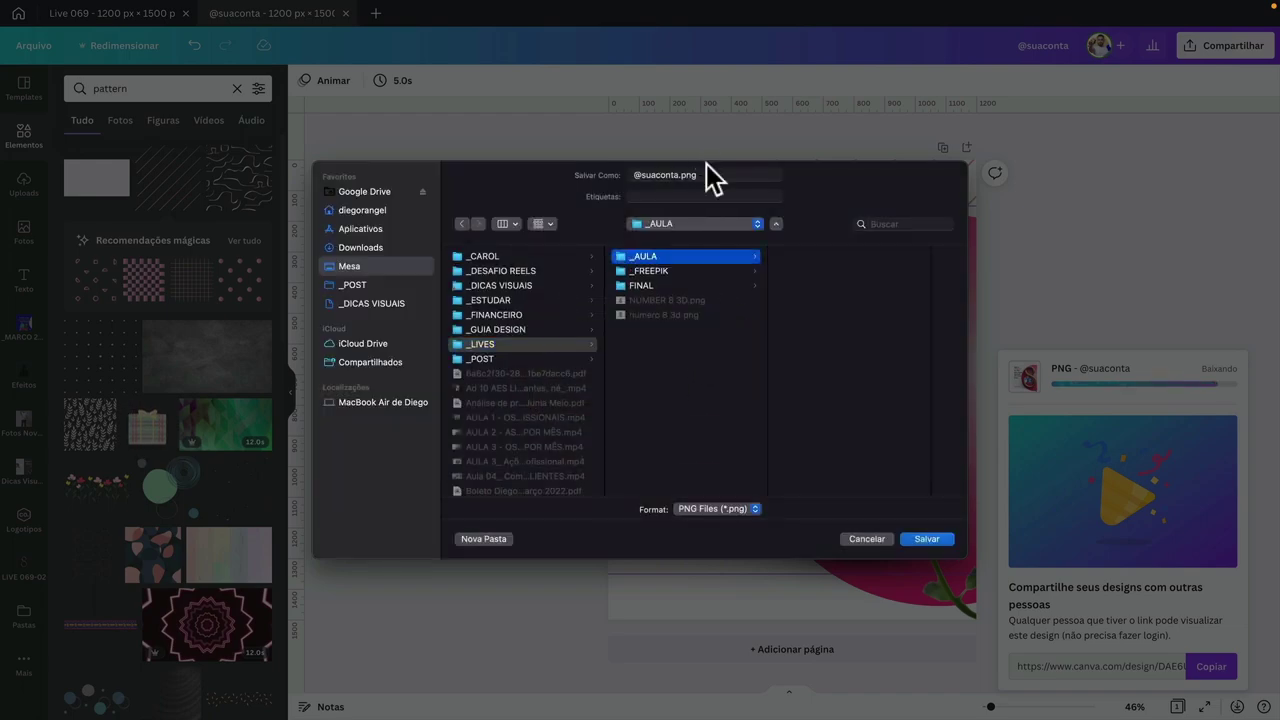
pyautogui.click(700, 175)
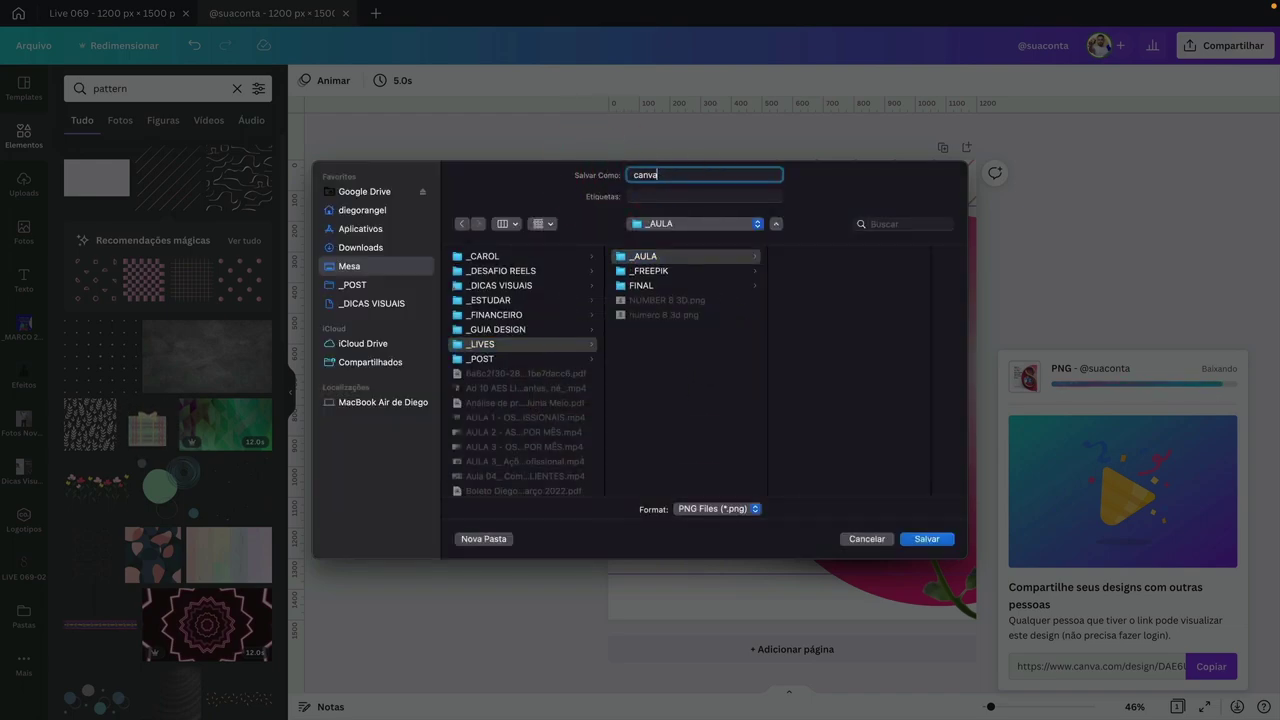
pyautogui.press('Return')
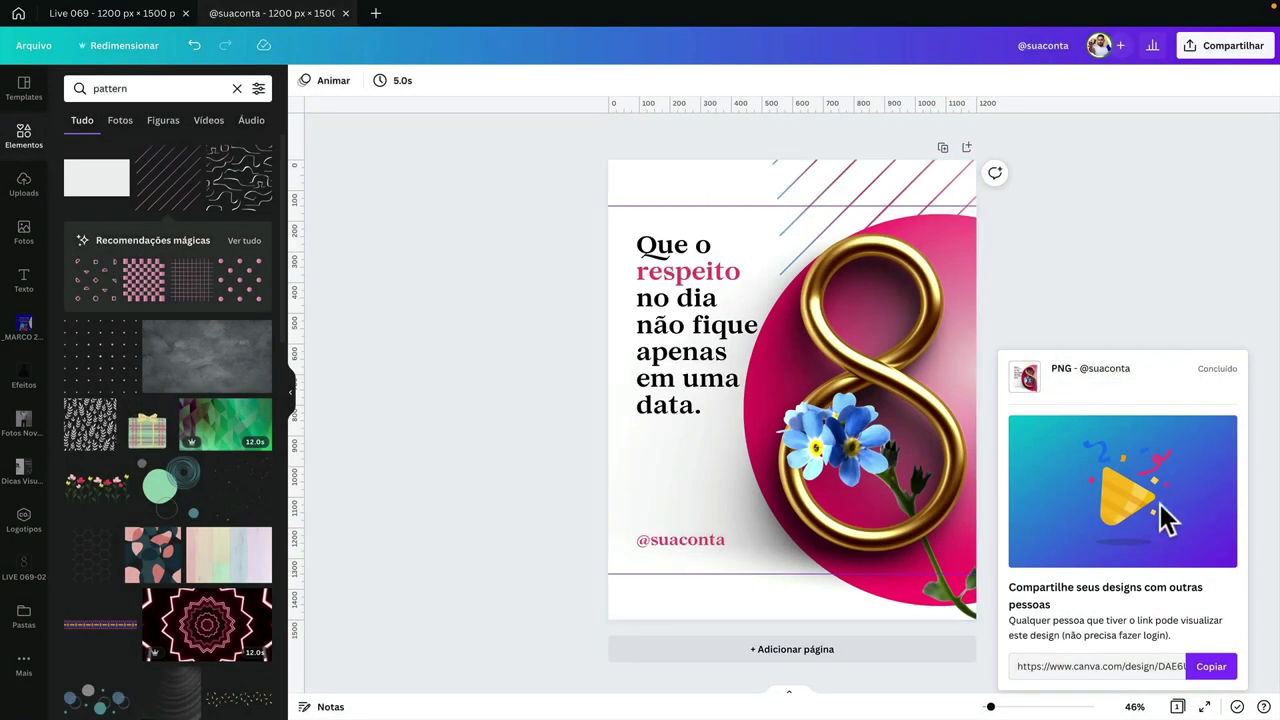
pyautogui.click(1211, 303)
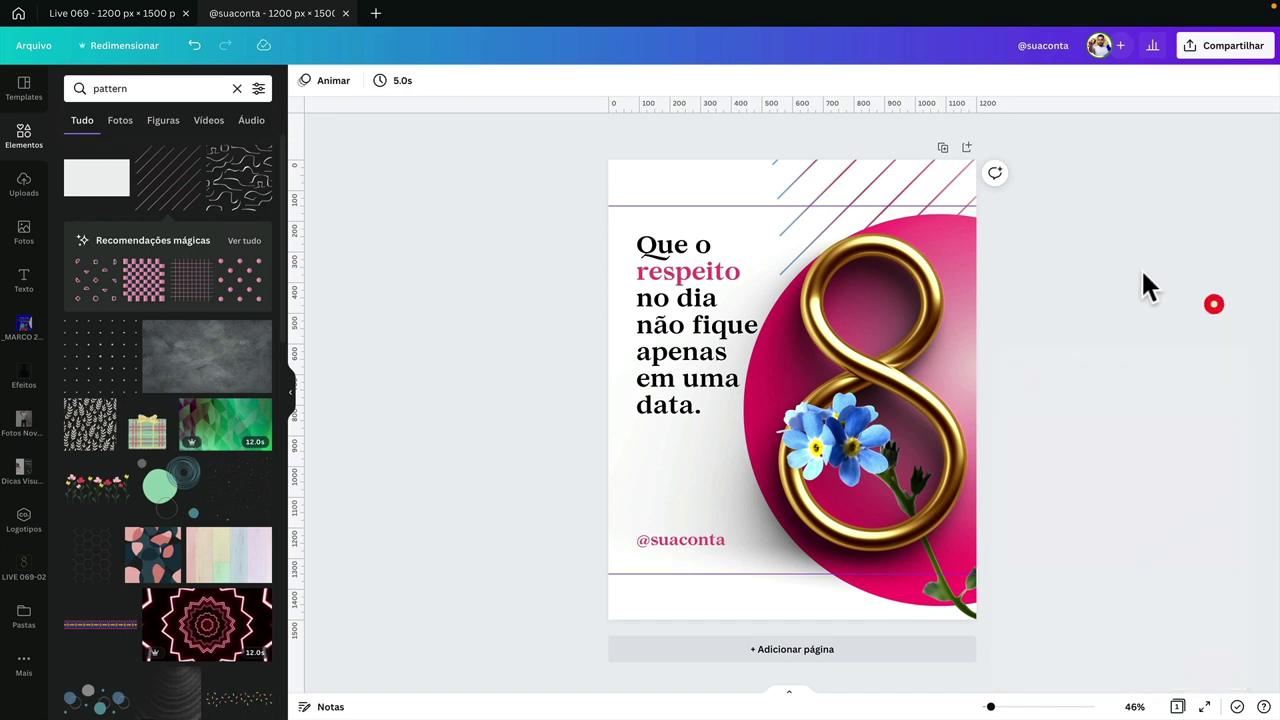
# - Add a blank page, upload canva01.png to the LIVE 069-02 folder, and place it on page 2
pyautogui.click(966, 148)
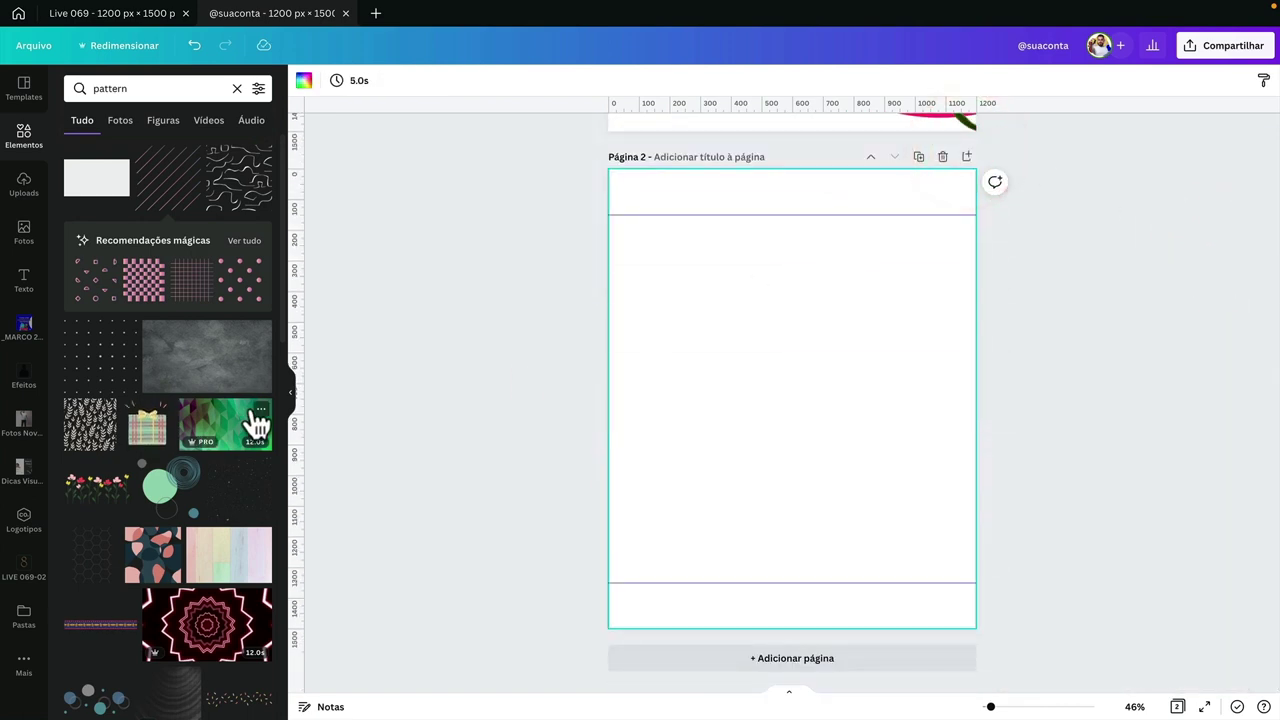
pyautogui.click(24, 567)
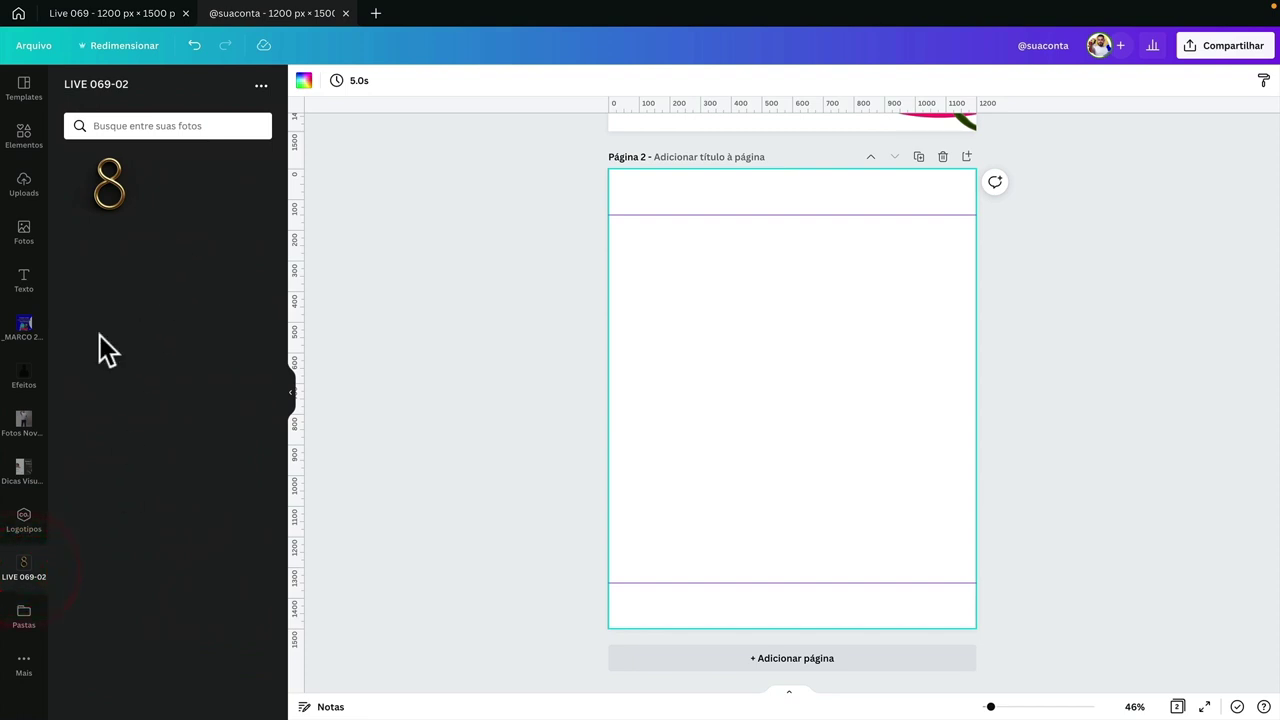
pyautogui.click(260, 87)
pyautogui.click(194, 122)
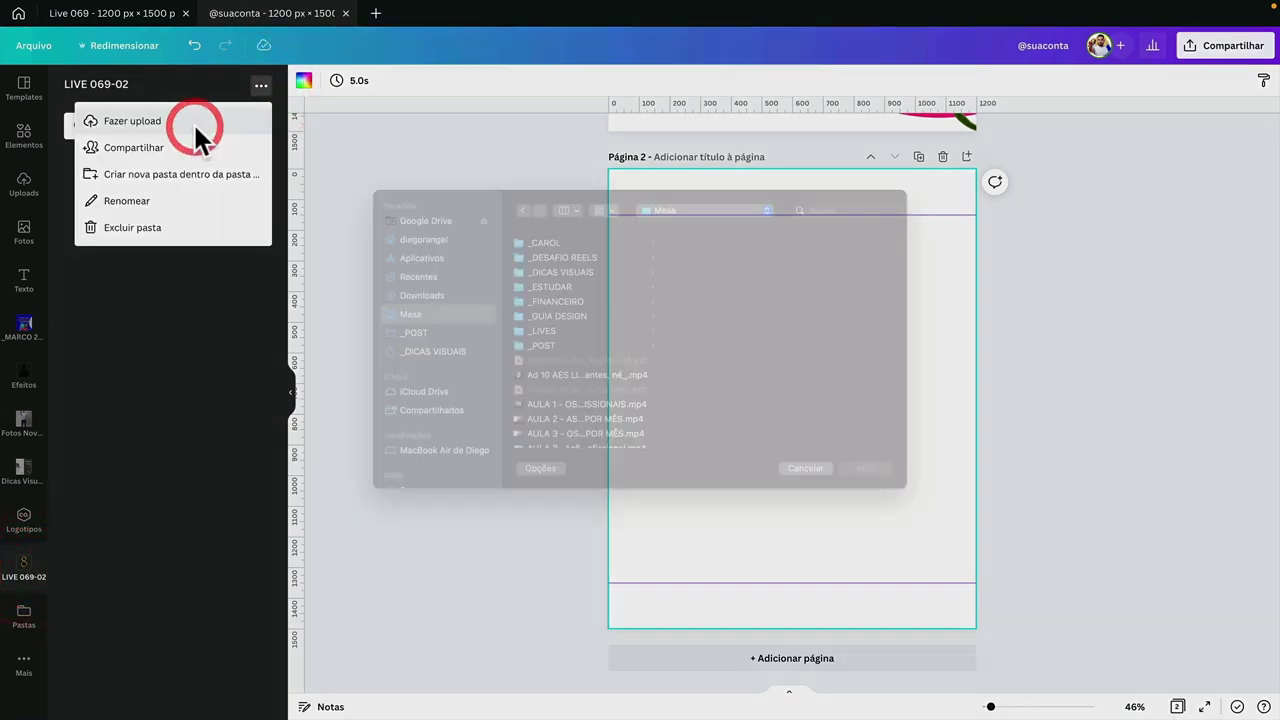
pyautogui.click(572, 351)
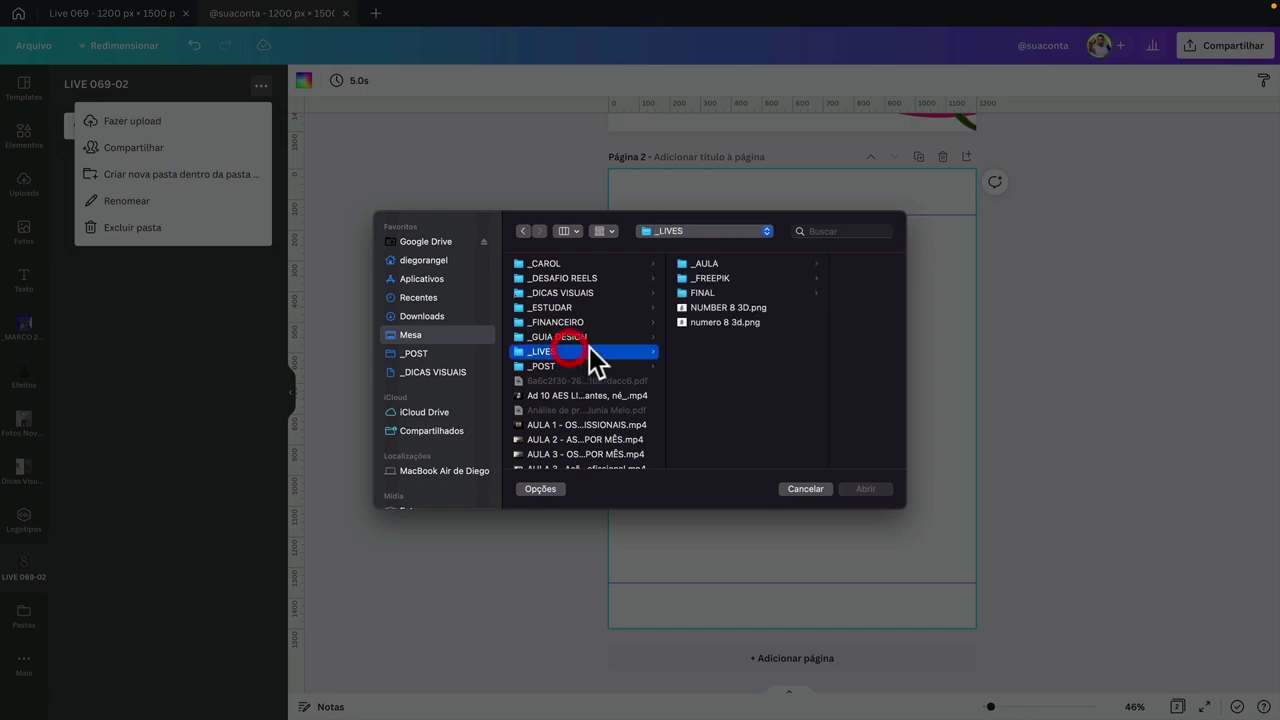
pyautogui.click(725, 264)
pyautogui.click(804, 258)
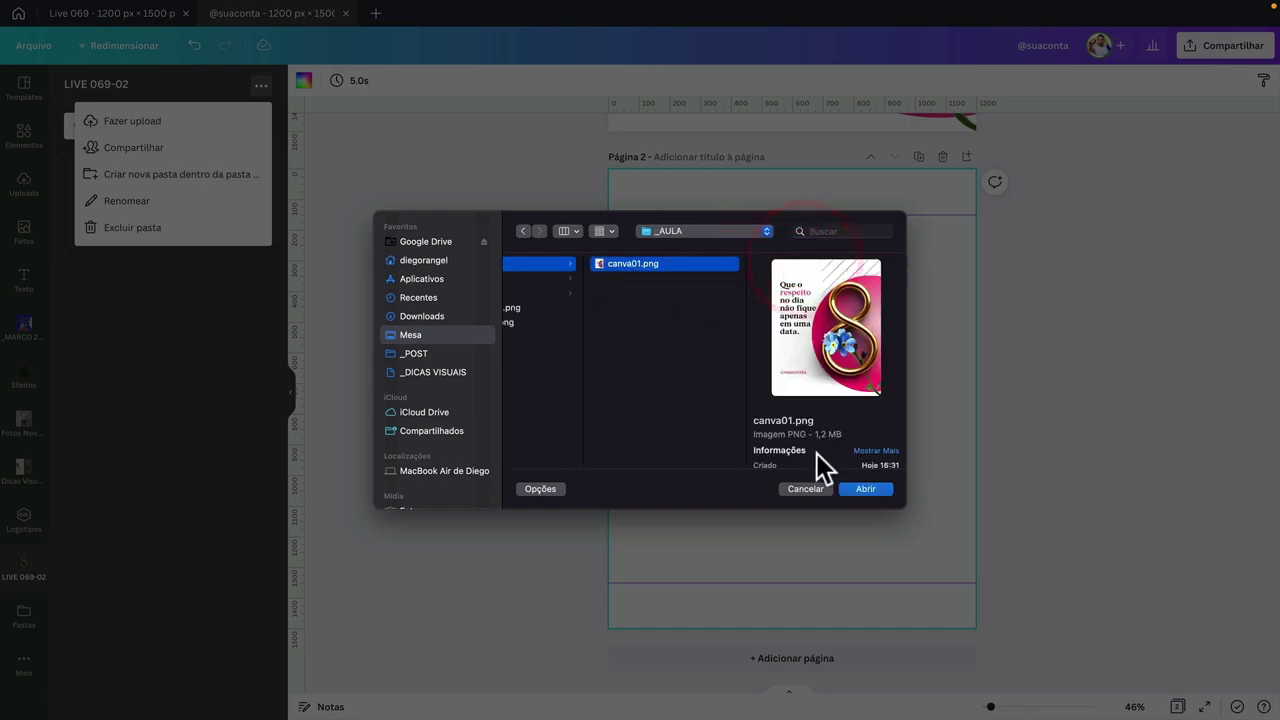
pyautogui.click(849, 489)
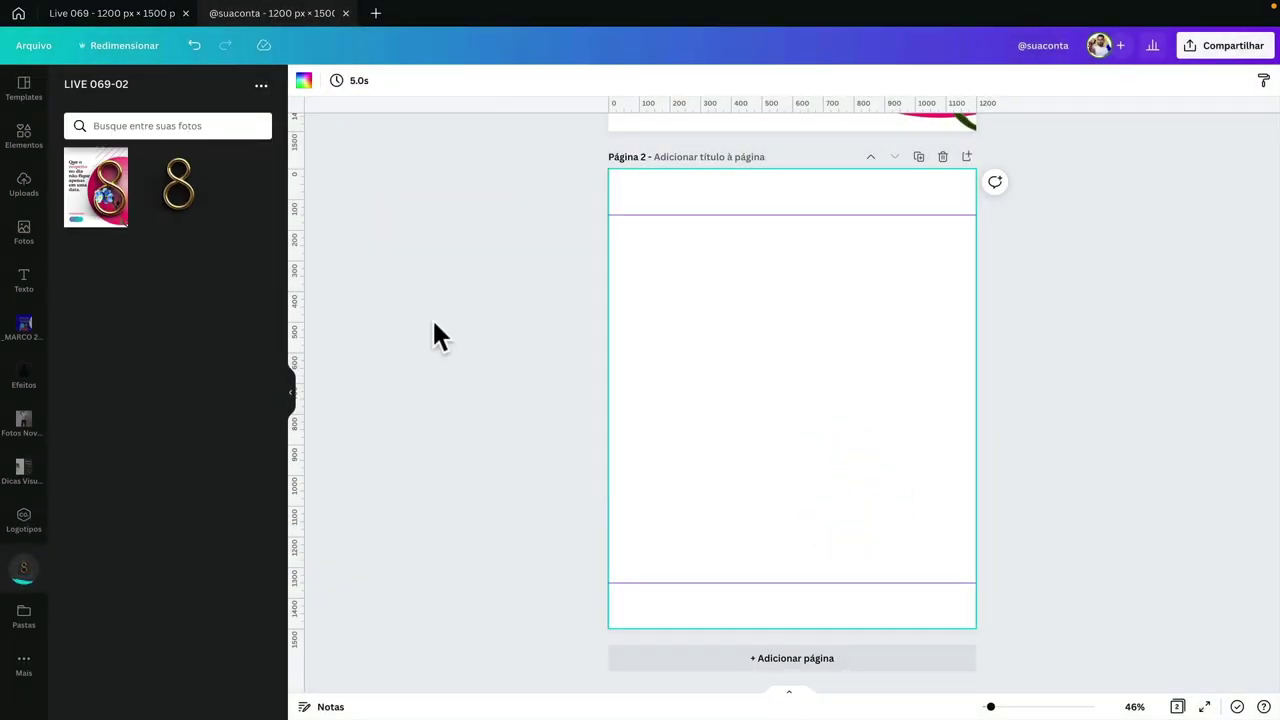
pyautogui.moveTo(95, 190); pyautogui.dragTo(629, 183)
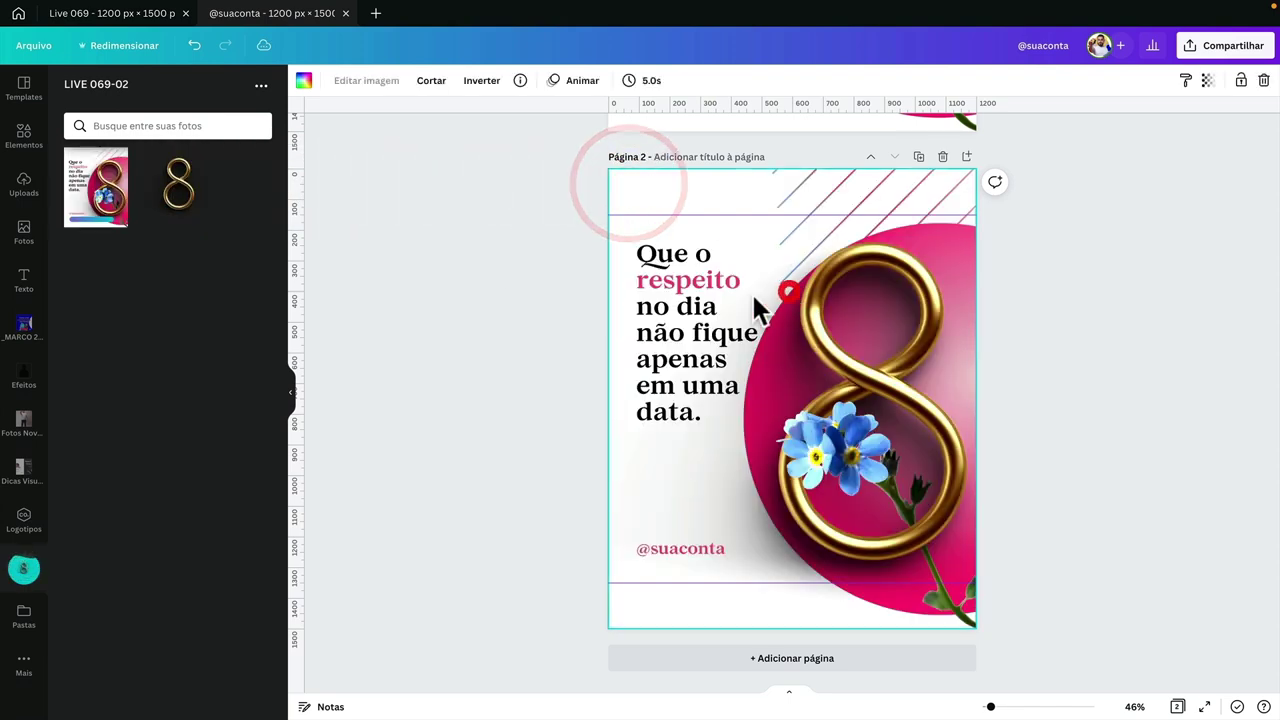
# - Select the uploaded image on page 2
pyautogui.click(789, 287)
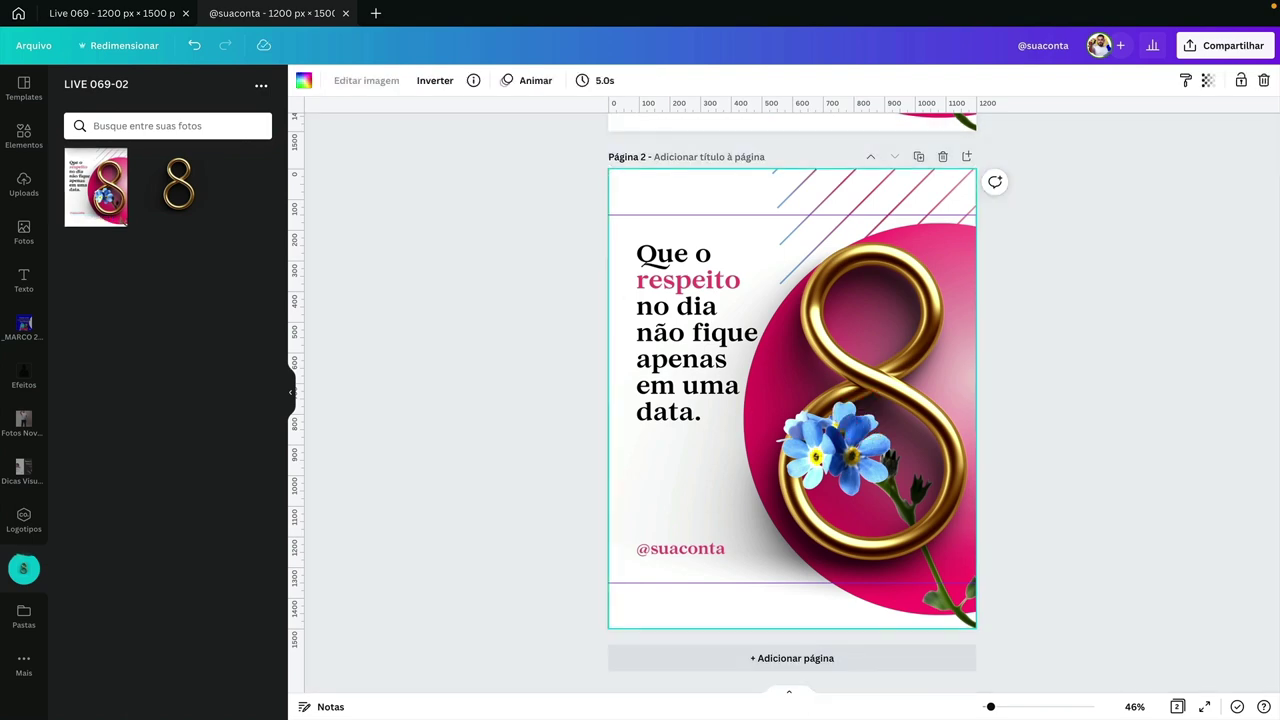
pyautogui.scroll(5, 714, 353)
pyautogui.moveTo(708, 296); pyautogui.dragTo(694, 322)
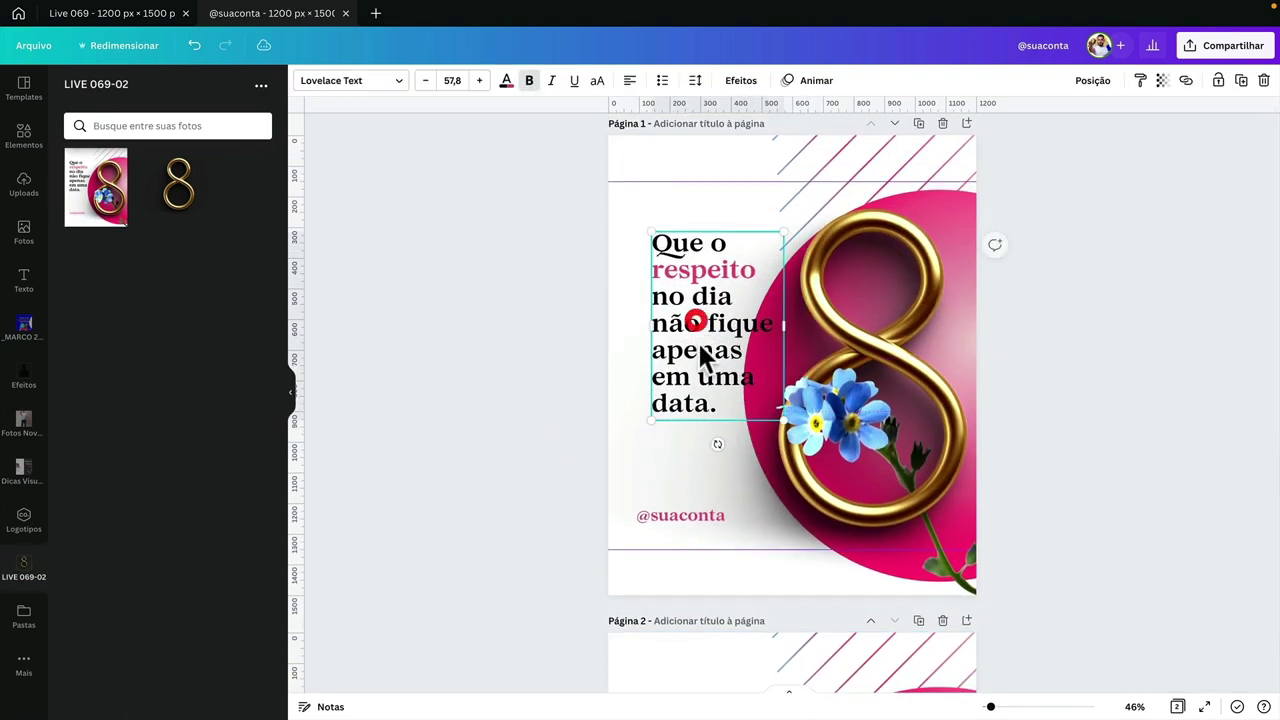
pyautogui.scroll(-5, 700, 375)
pyautogui.click(720, 408)
pyautogui.click(494, 388)
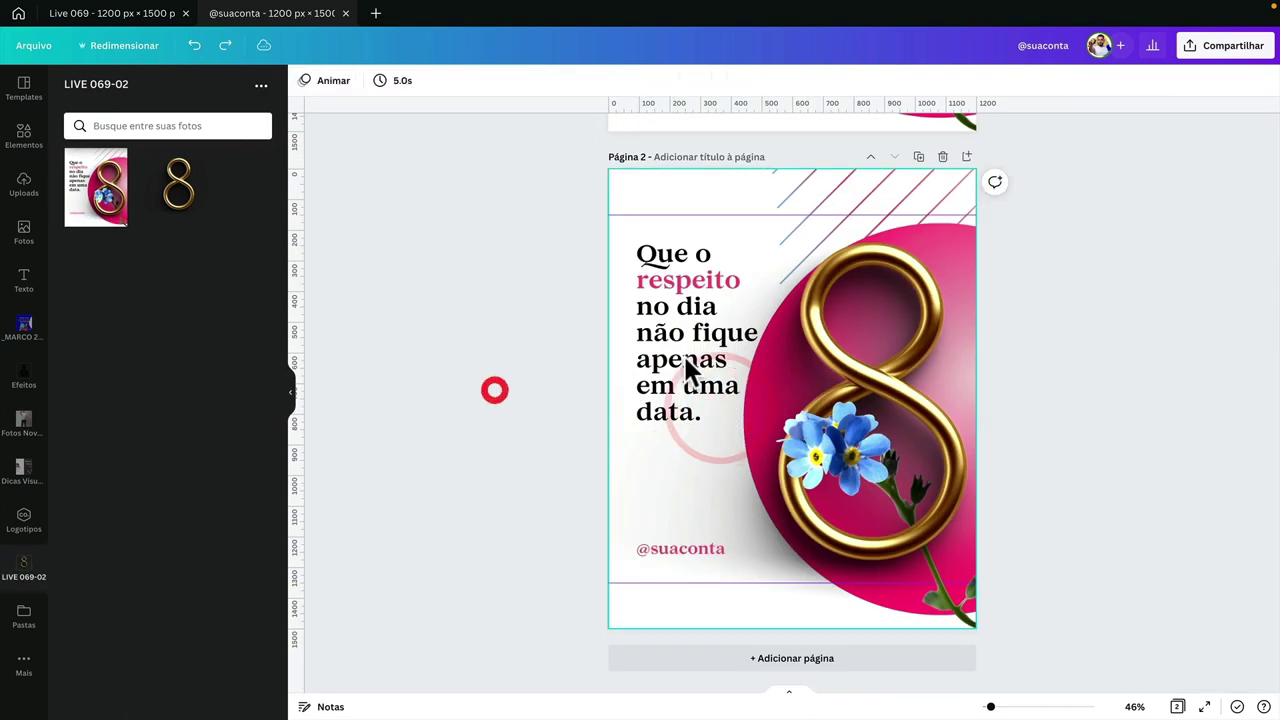
pyautogui.click(686, 364)
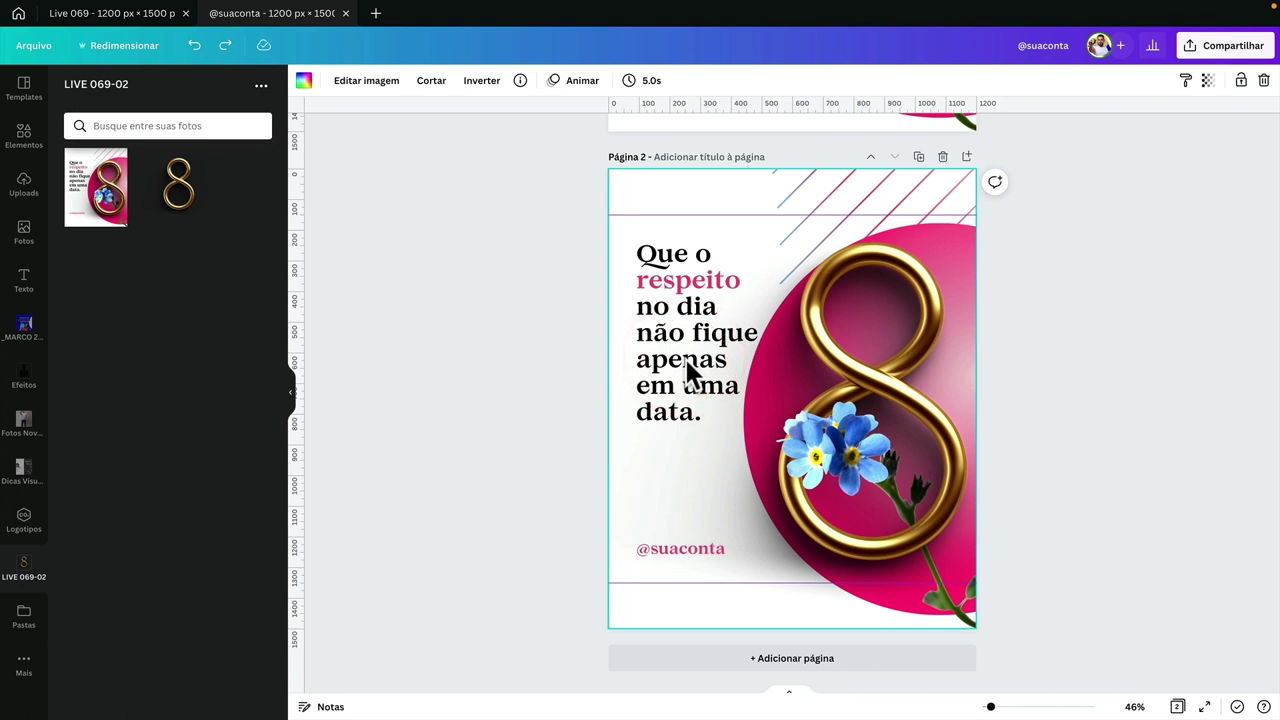
# - Open Editar imagem and view all the available photo filters
pyautogui.click(381, 88)
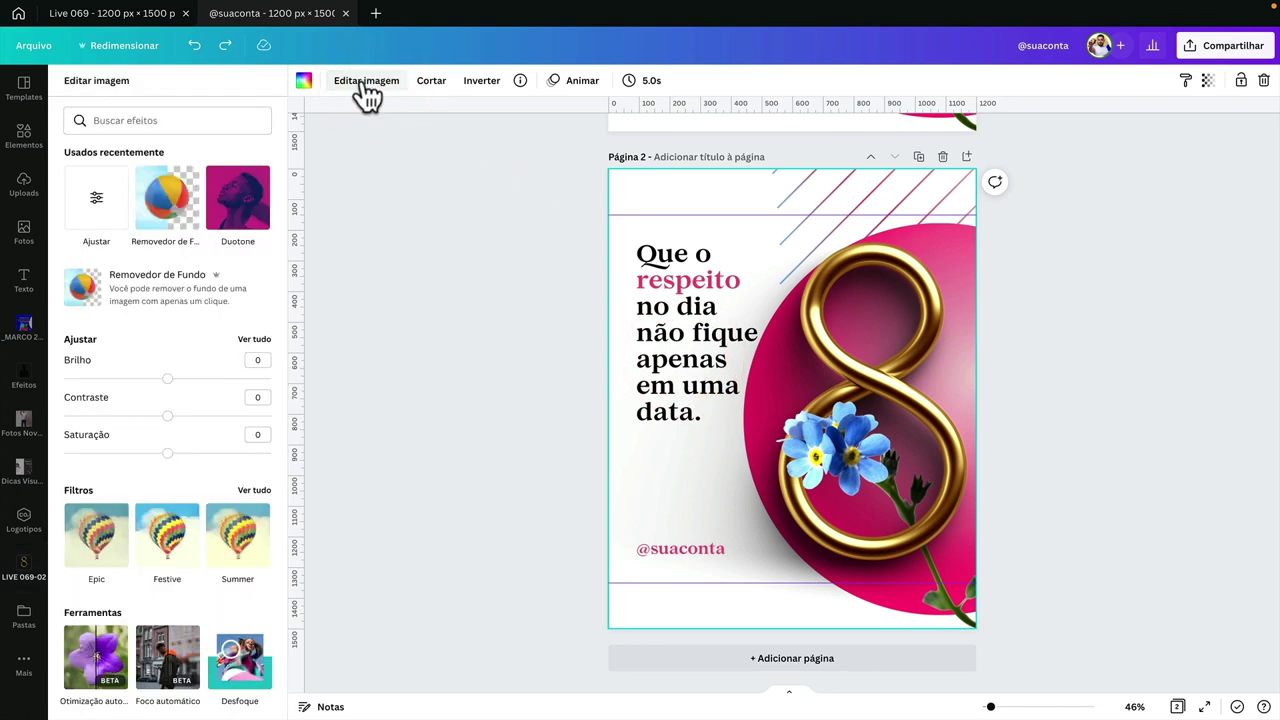
pyautogui.scroll(-3, 209, 321)
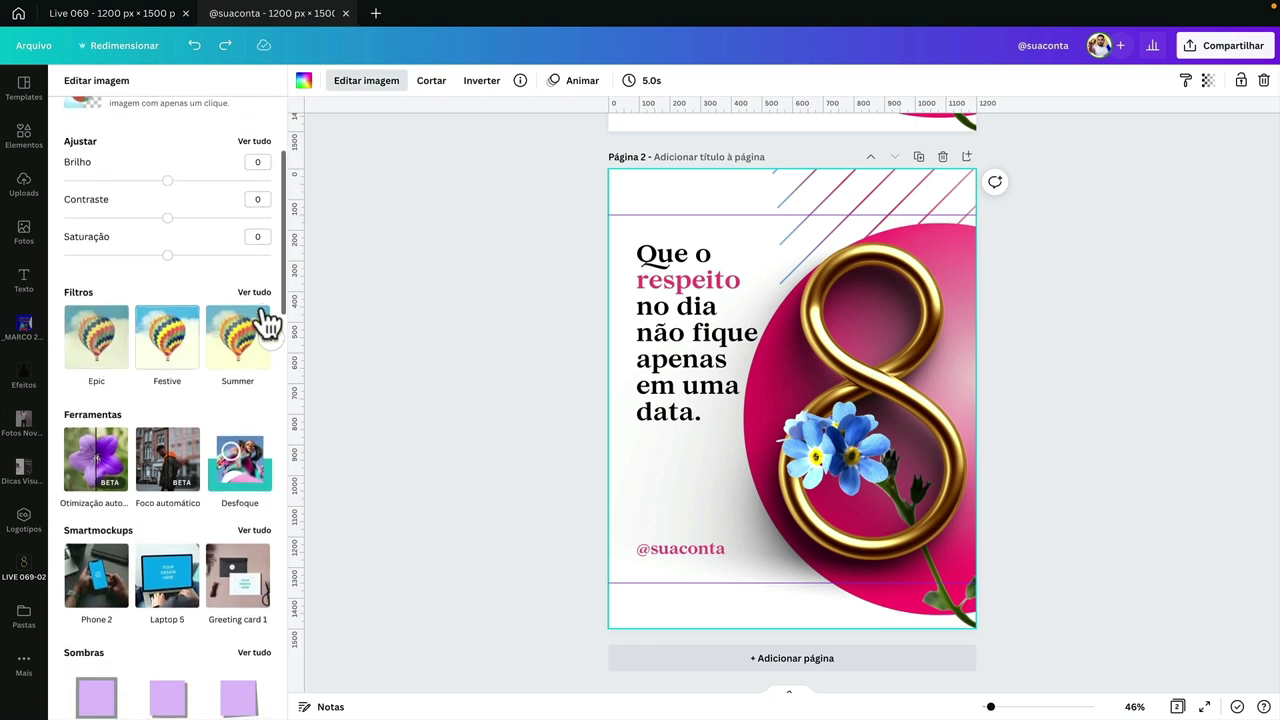
pyautogui.click(258, 291)
pyautogui.scroll(-1, 180, 410)
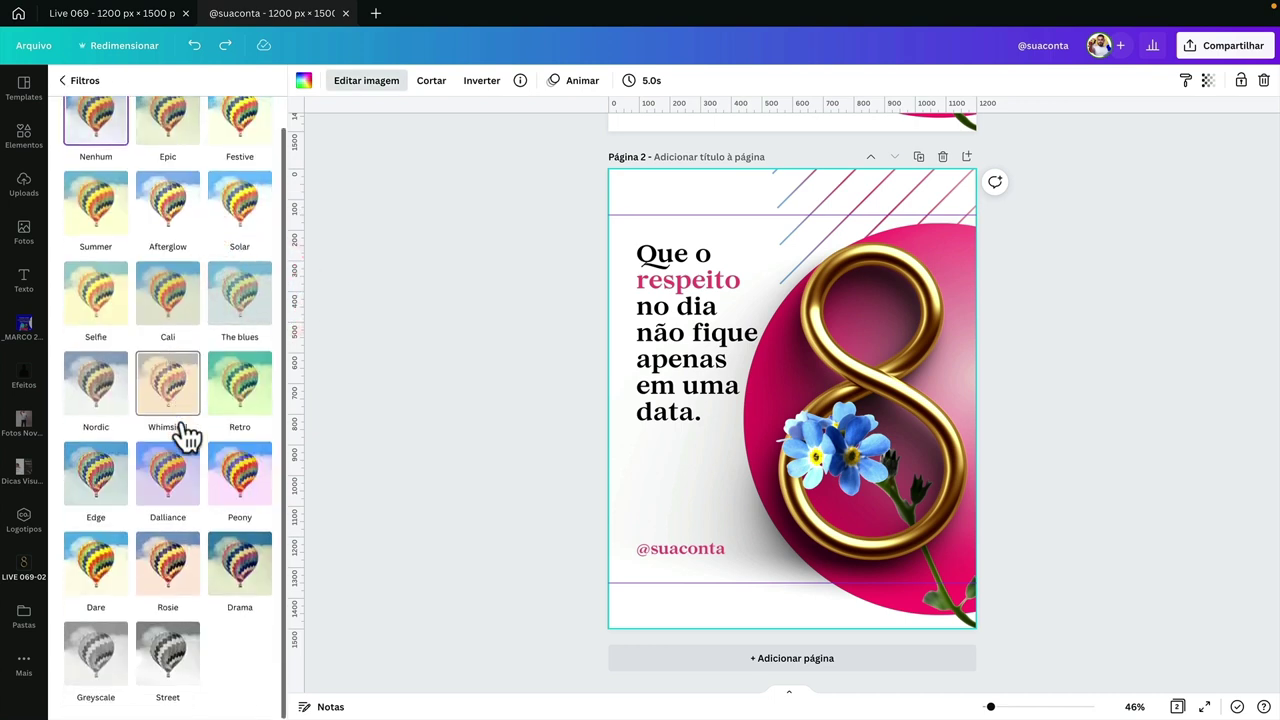
pyautogui.scroll(1, 184, 428)
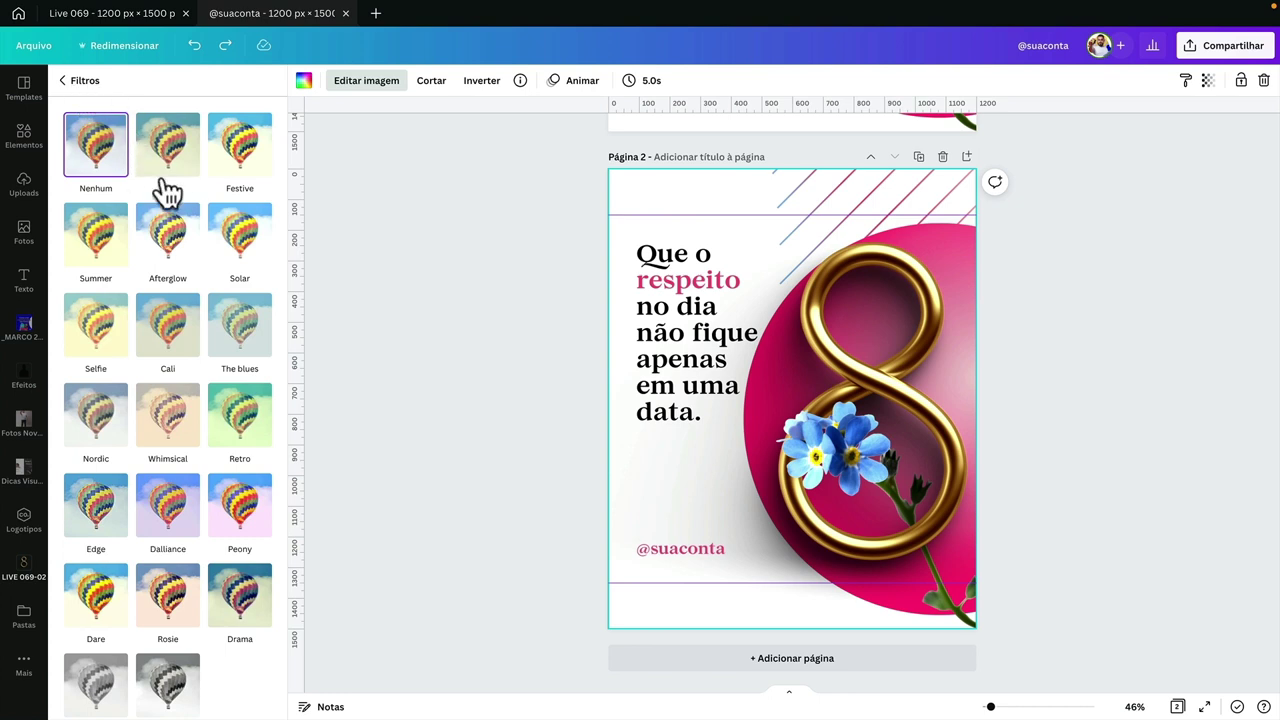
# - Browse the Fotogênico filters, then search the effects for 'foto'
pyautogui.click(98, 96)
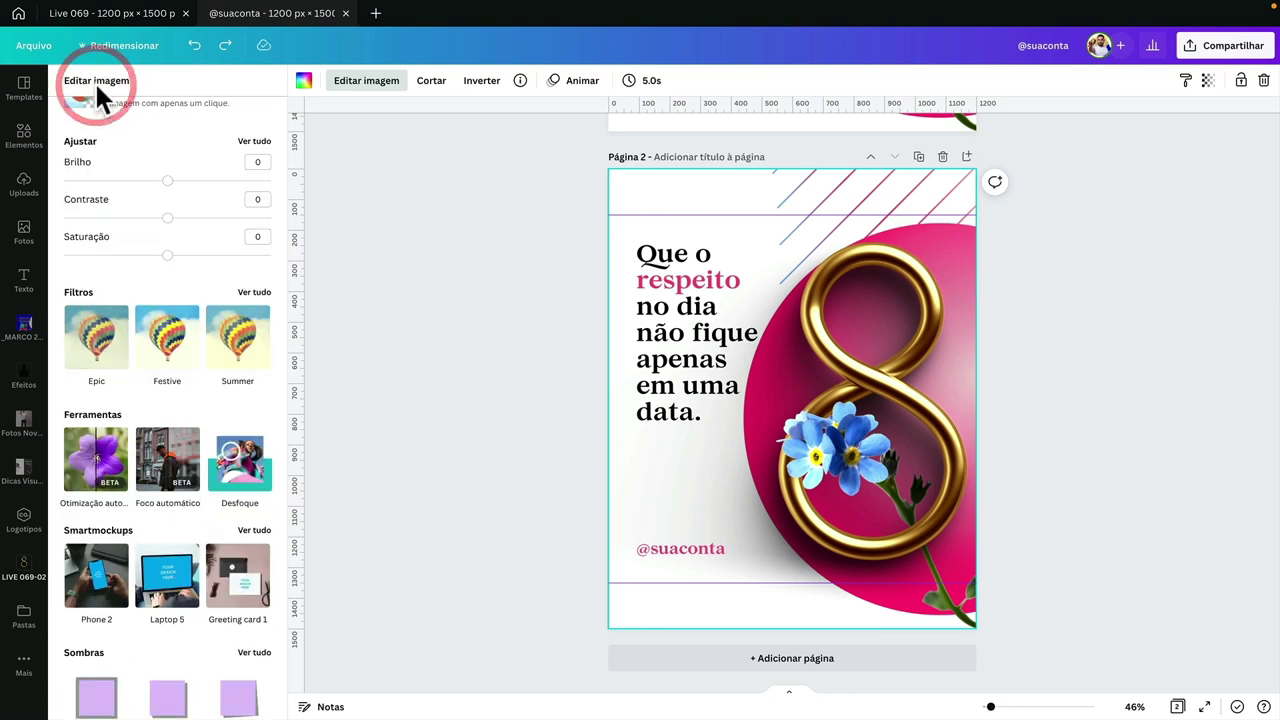
pyautogui.scroll(-7, 180, 330)
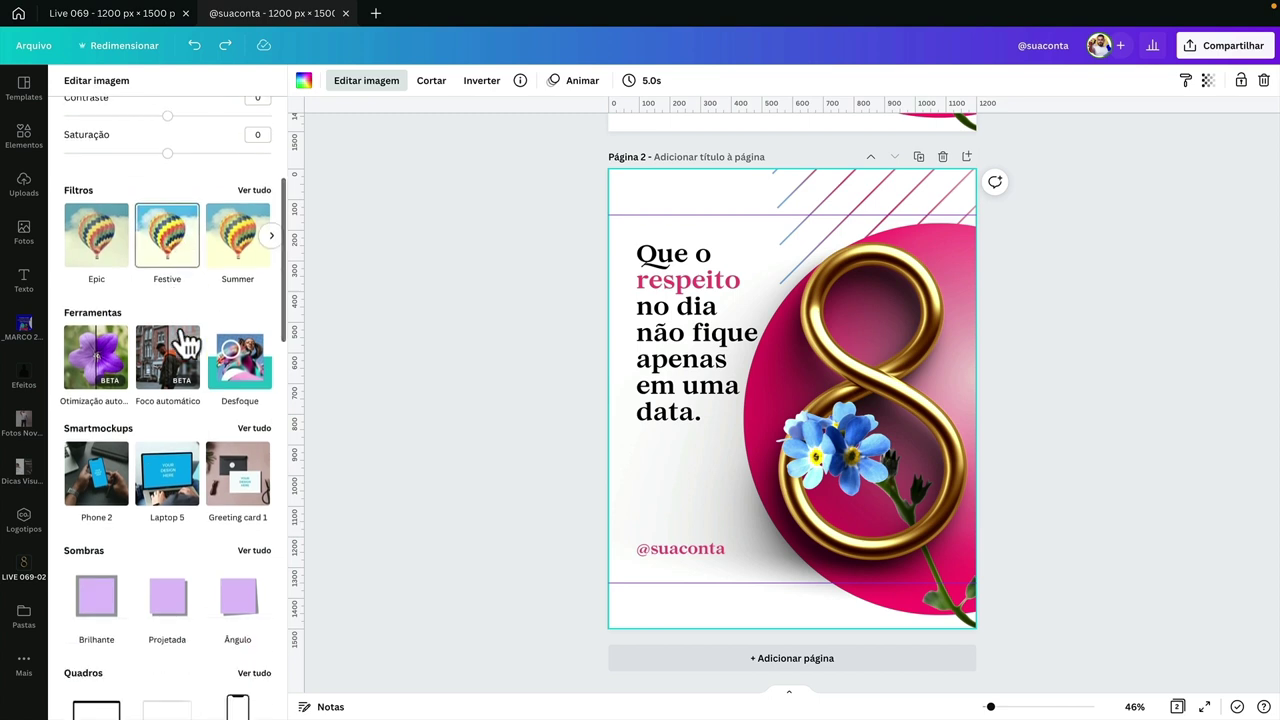
pyautogui.scroll(-1, 180, 323)
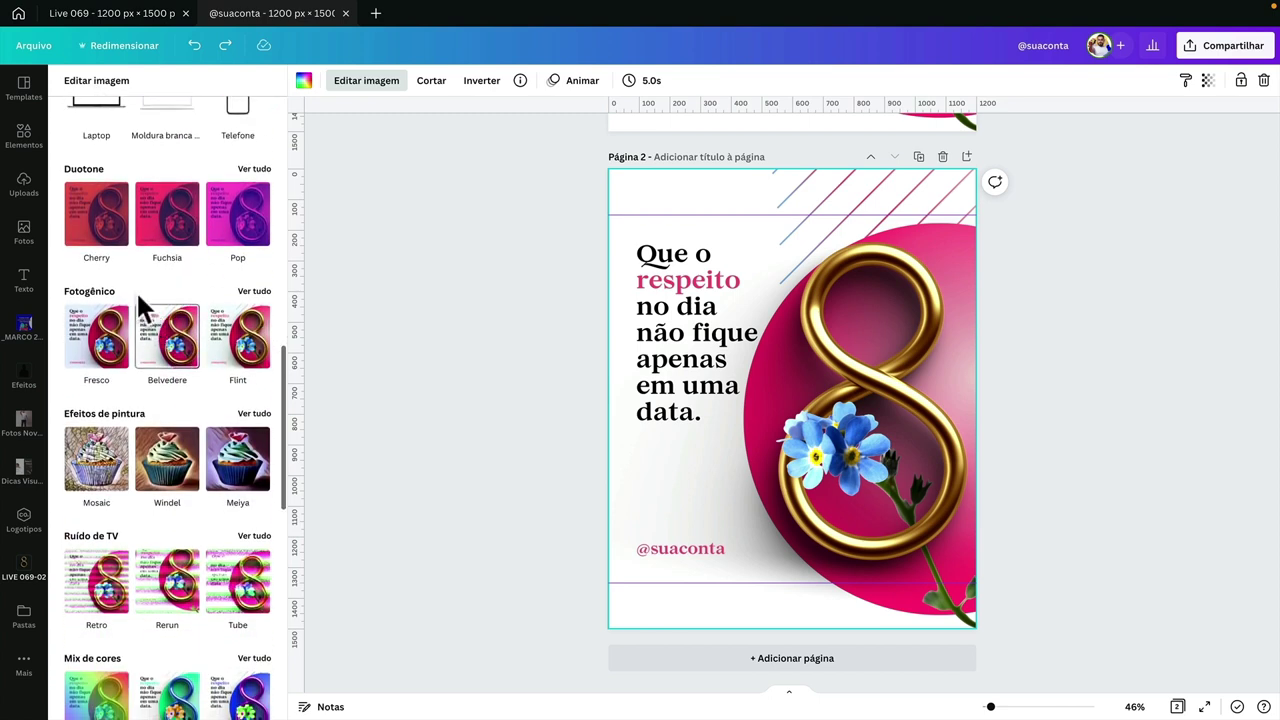
pyautogui.click(252, 292)
pyautogui.click(64, 82)
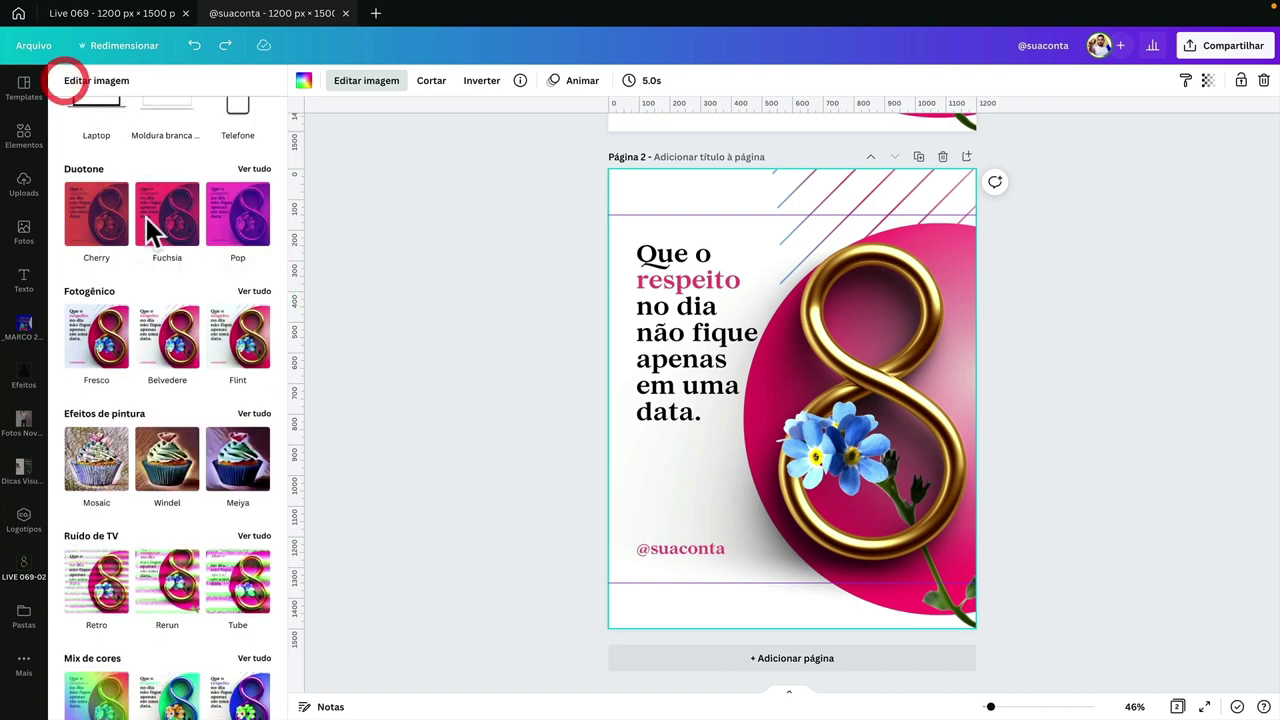
pyautogui.scroll(8, 146, 230)
pyautogui.click(106, 120)
pyautogui.write('foto')
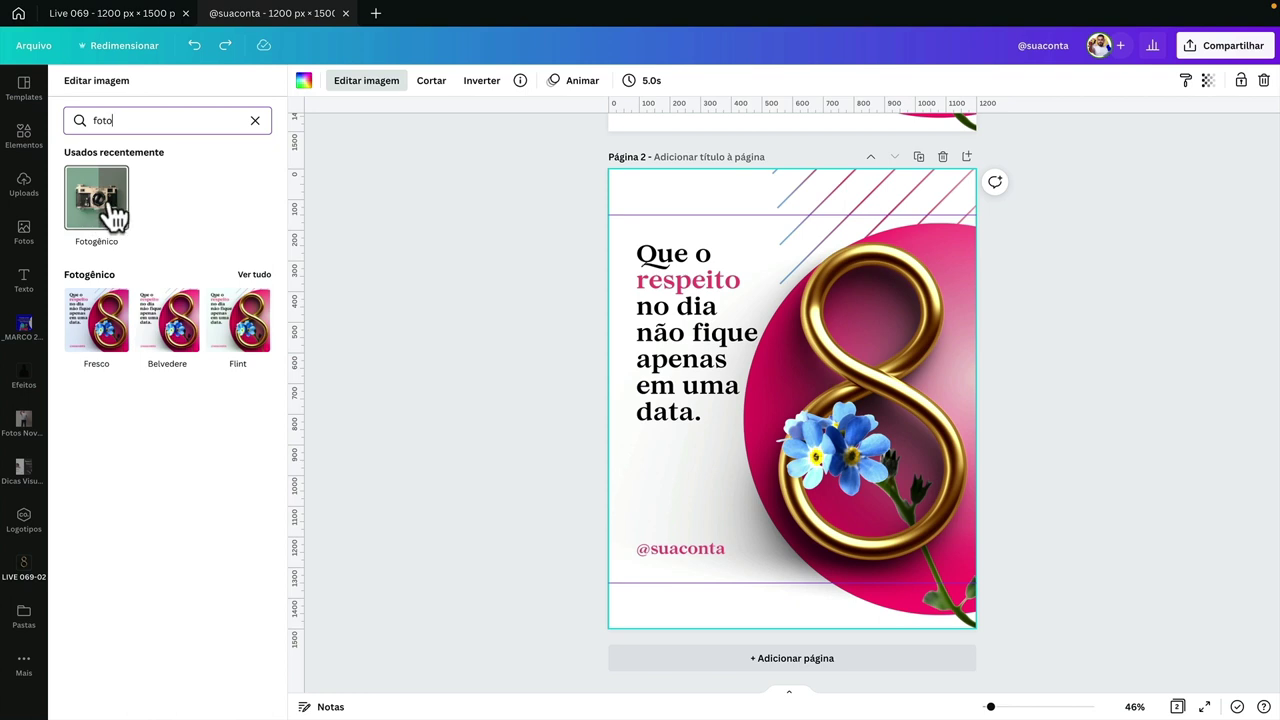
# - Preview the Fotogênico filters Flint, Belvedere, Aero, Myst, Latte and Capri on the image
pyautogui.click(252, 274)
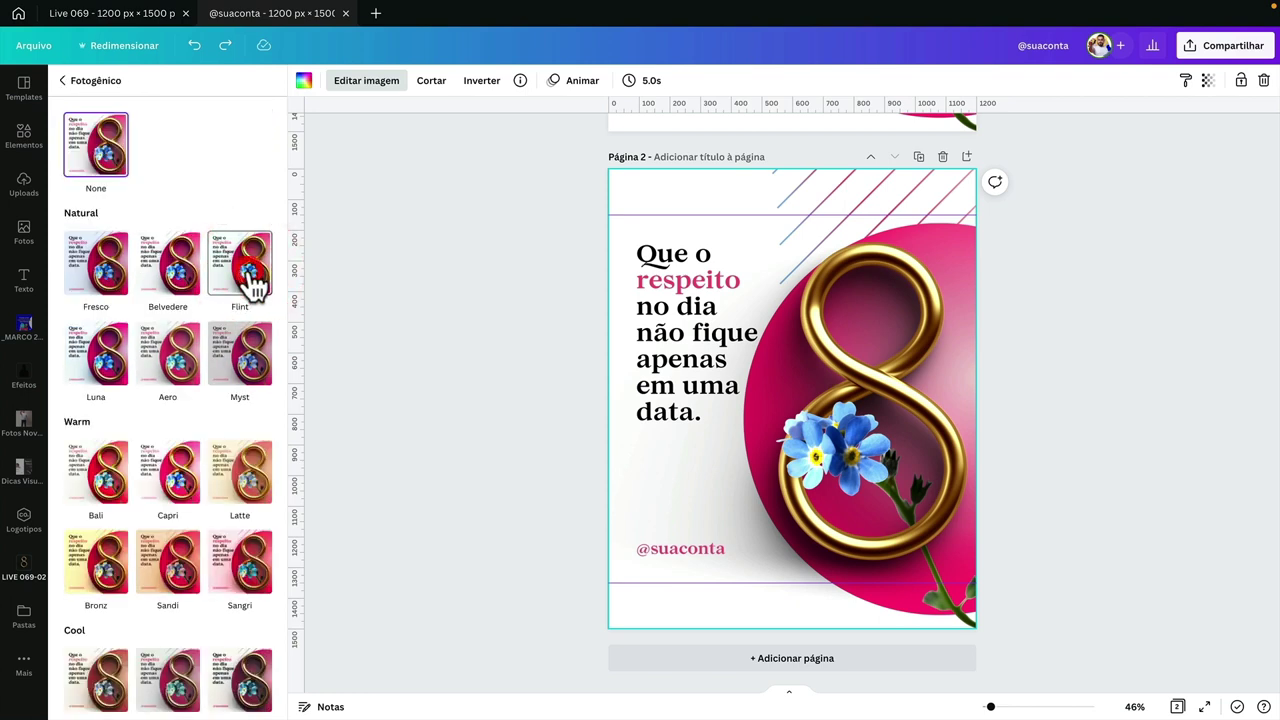
pyautogui.click(252, 284)
pyautogui.click(180, 287)
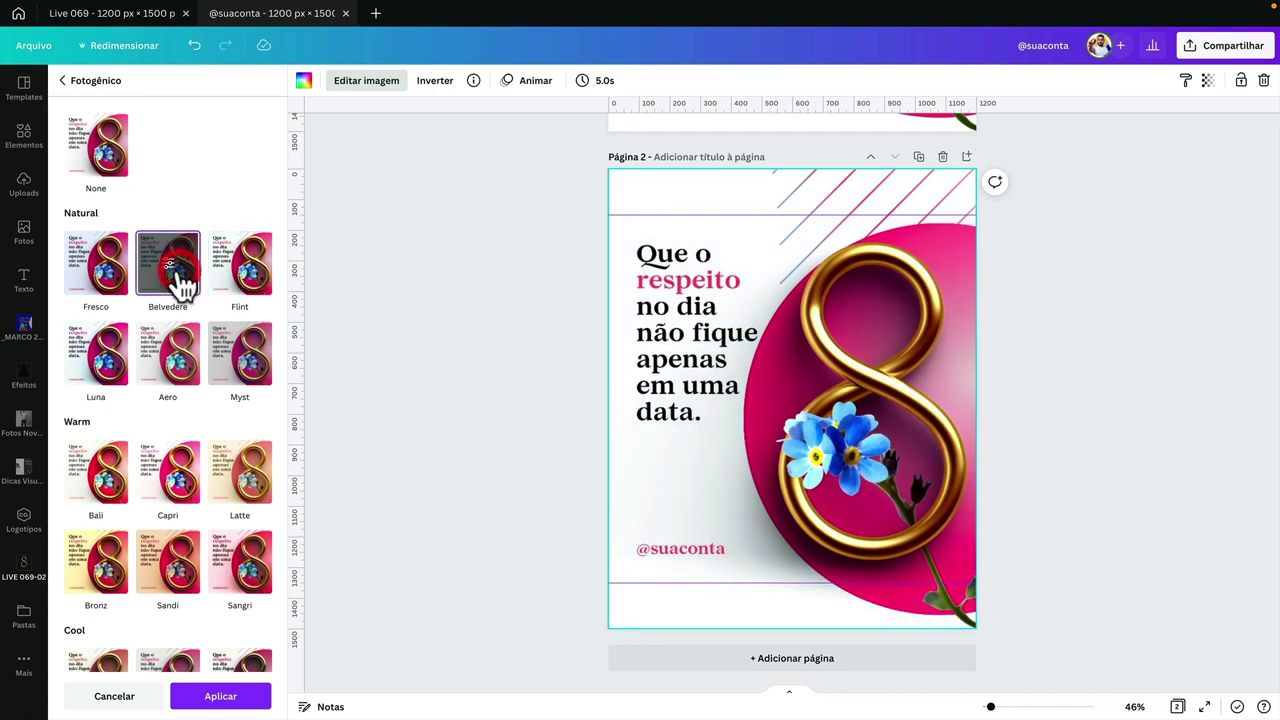
pyautogui.click(180, 367)
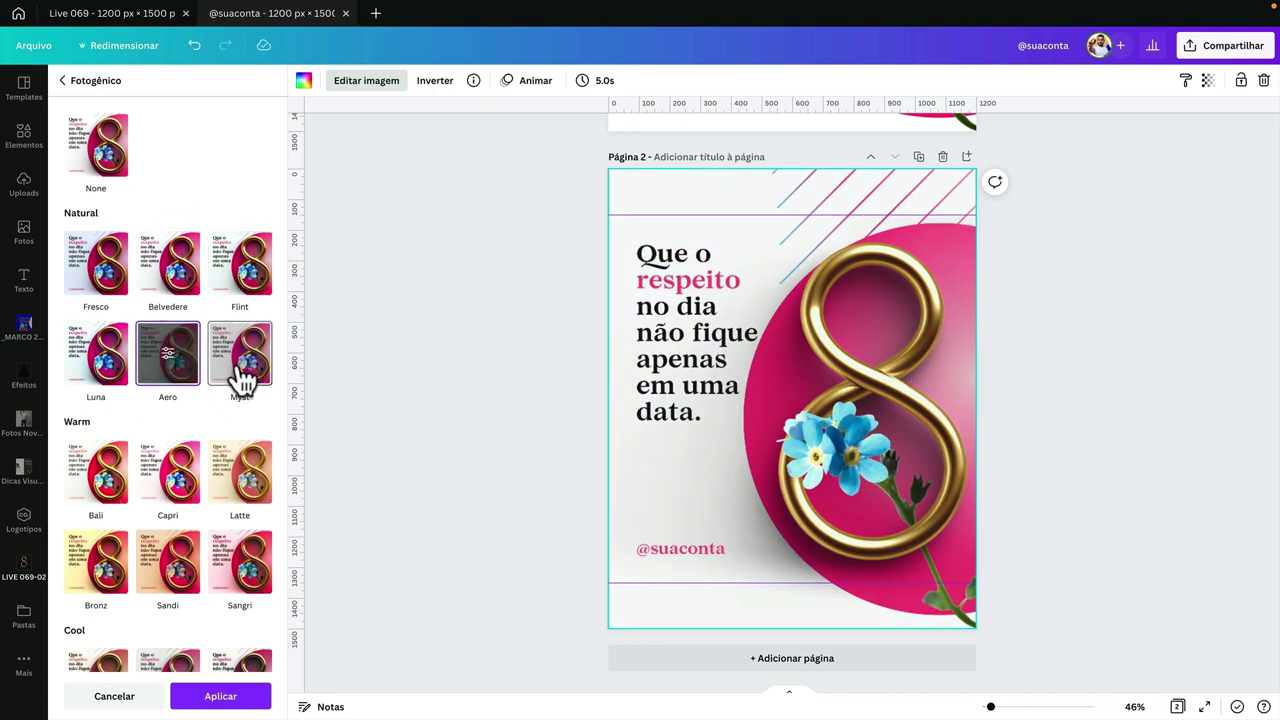
pyautogui.click(240, 372)
pyautogui.scroll(-2, 240, 377)
pyautogui.click(243, 410)
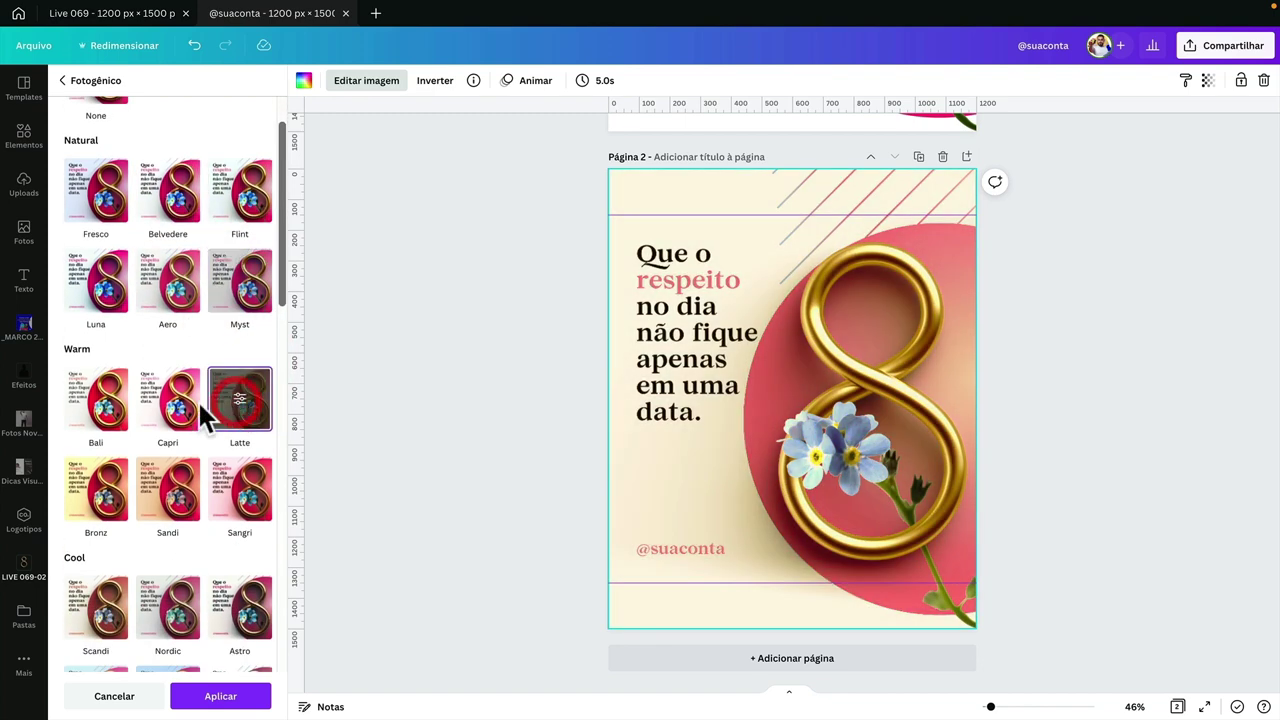
pyautogui.click(168, 412)
pyautogui.scroll(-2, 172, 414)
pyautogui.scroll(-3, 172, 410)
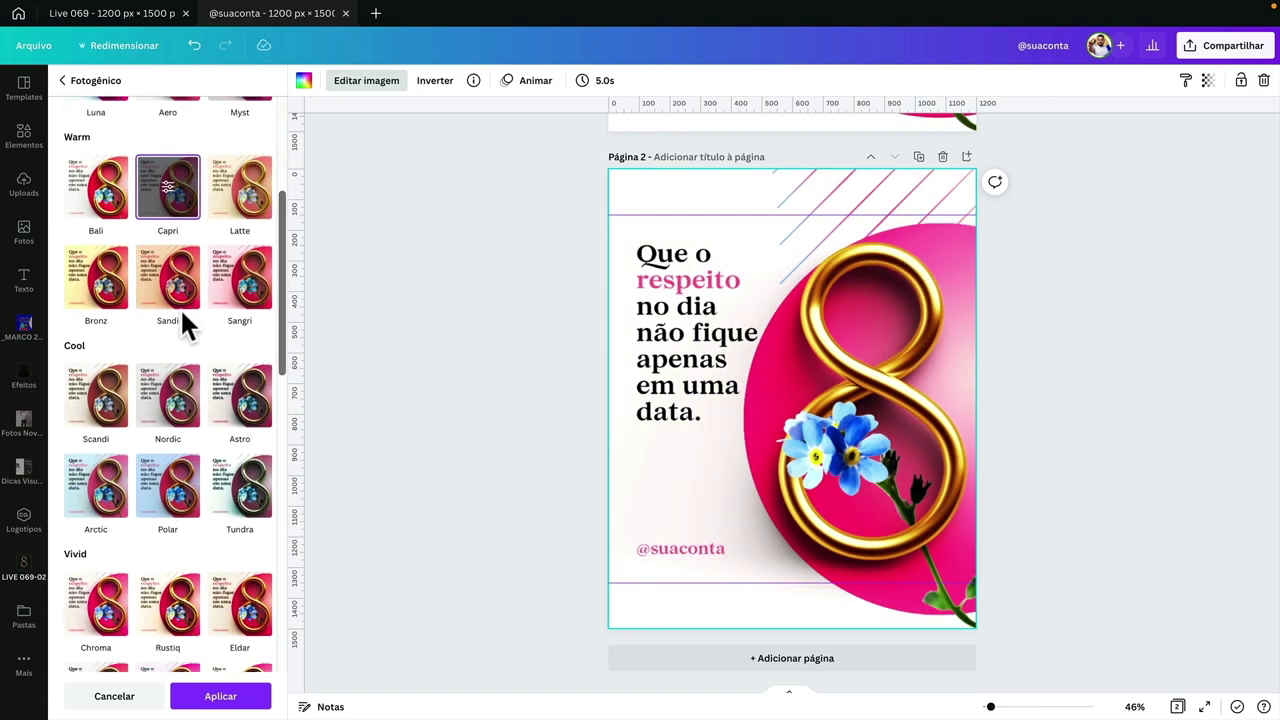
pyautogui.scroll(5, 813, 410)
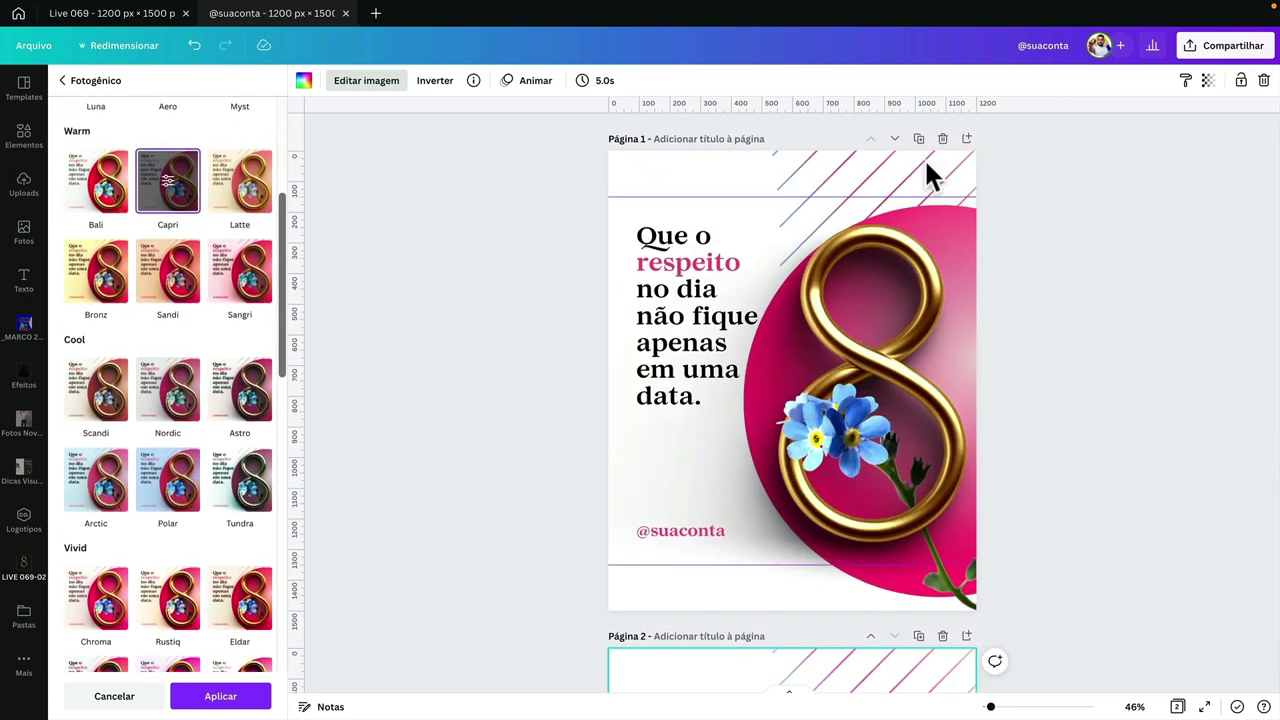
pyautogui.scroll(-5, 760, 415)
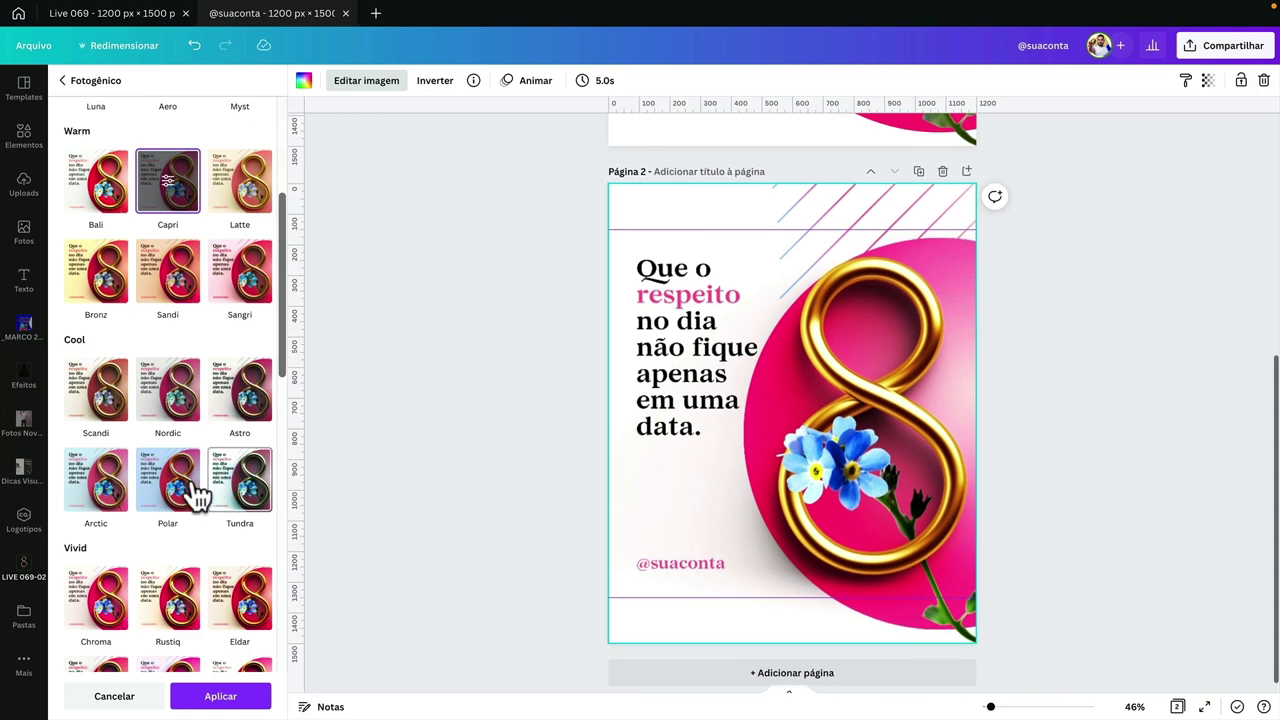
# - Try Tundra, Eldar, Stark and Rustiq, then choose Chroma and open its intensity setting
pyautogui.click(229, 500)
pyautogui.scroll(-4, 225, 500)
pyautogui.click(245, 437)
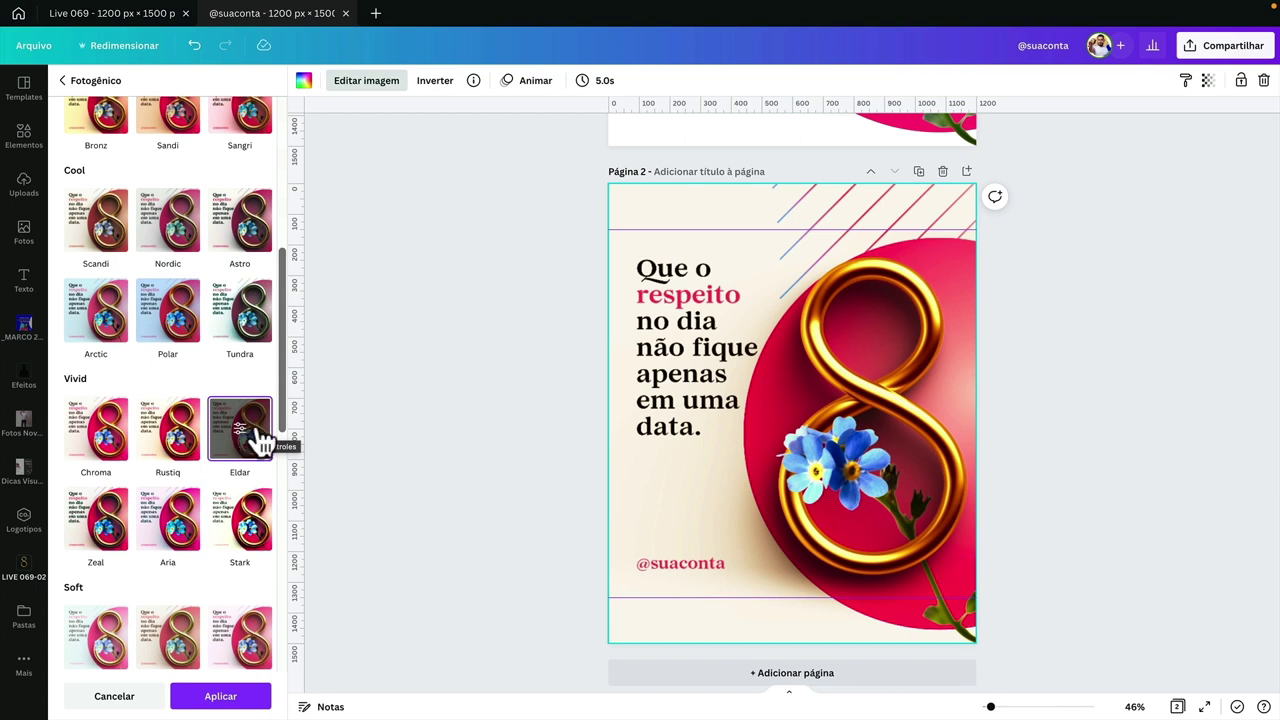
pyautogui.scroll(-3, 256, 442)
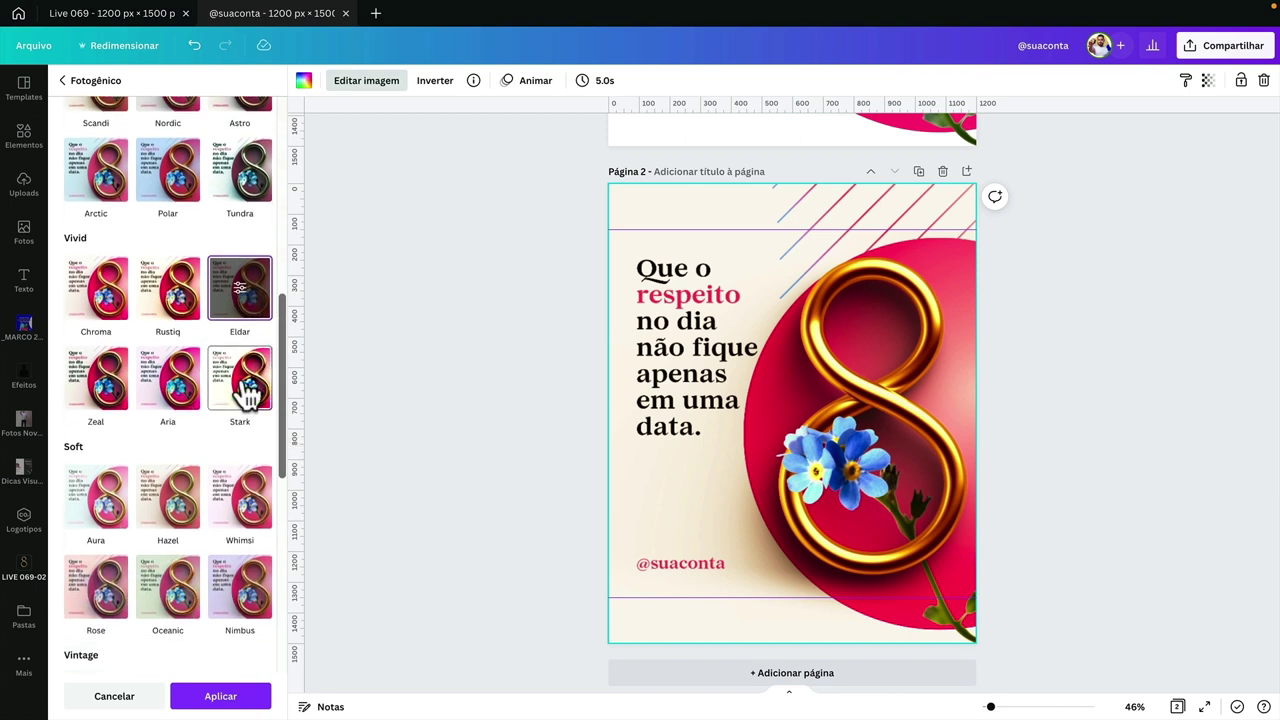
pyautogui.click(247, 395)
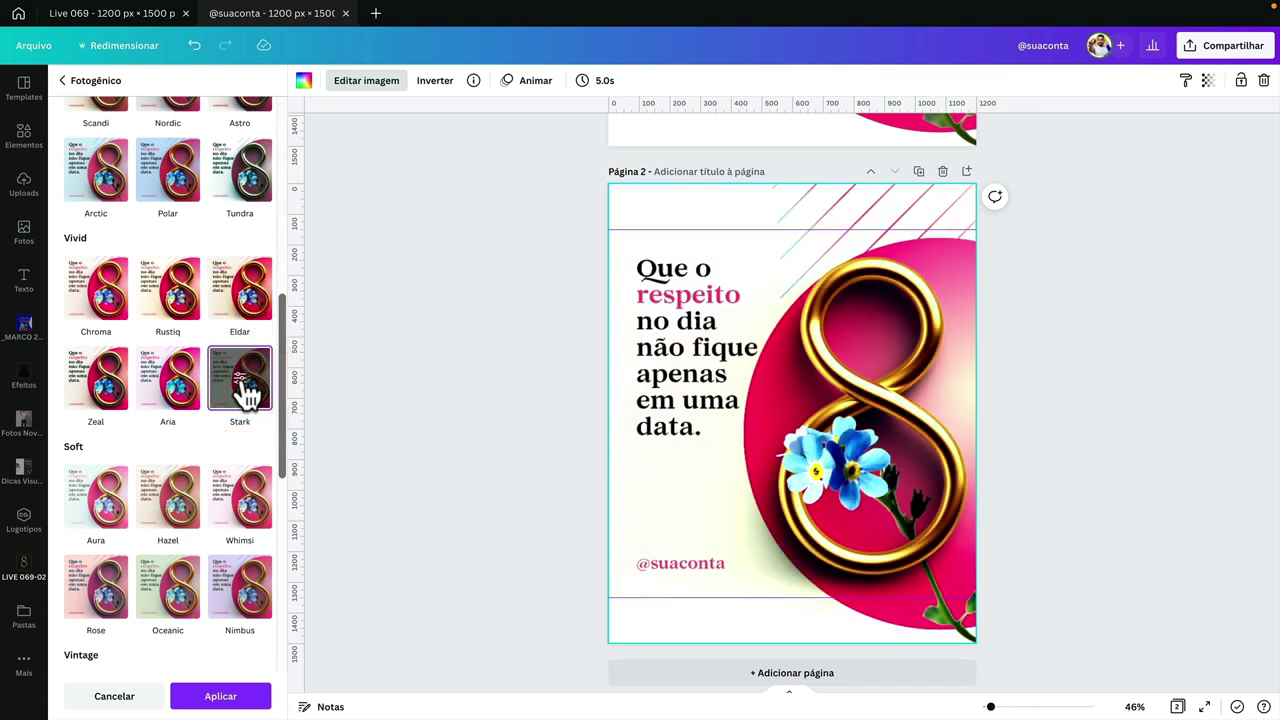
pyautogui.scroll(-9, 245, 393)
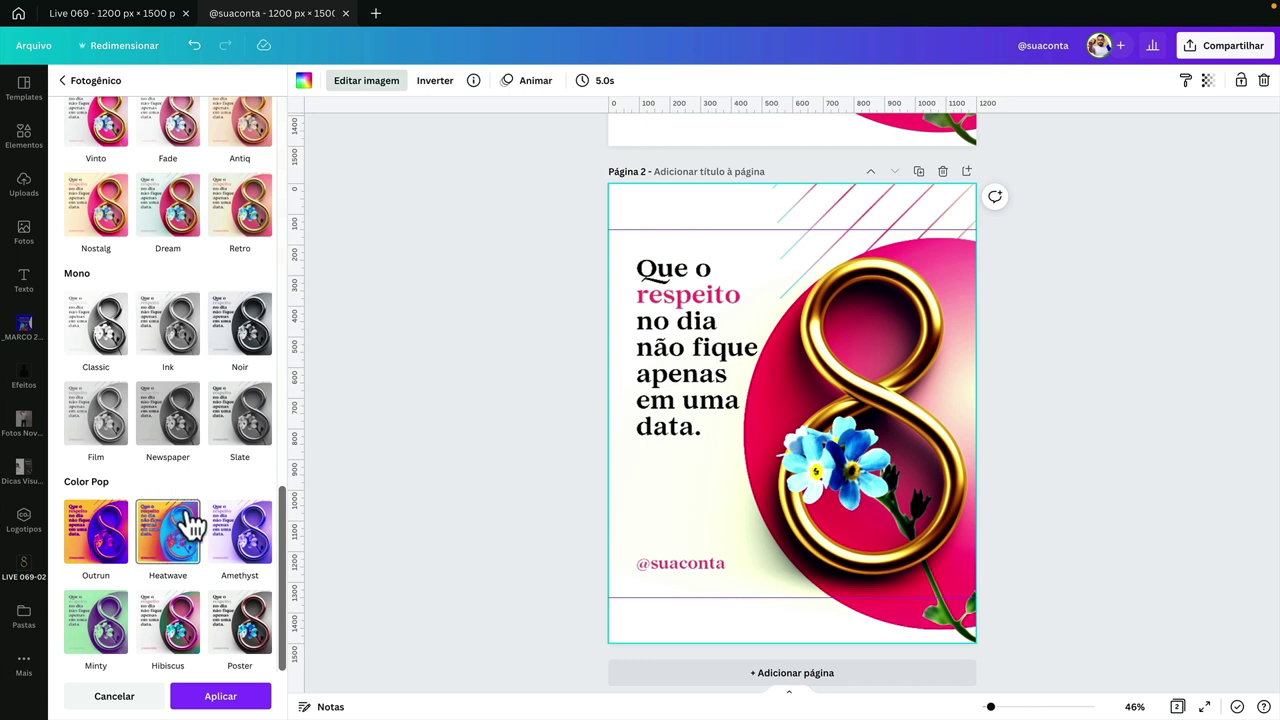
pyautogui.scroll(5, 188, 525)
pyautogui.scroll(3, 190, 520)
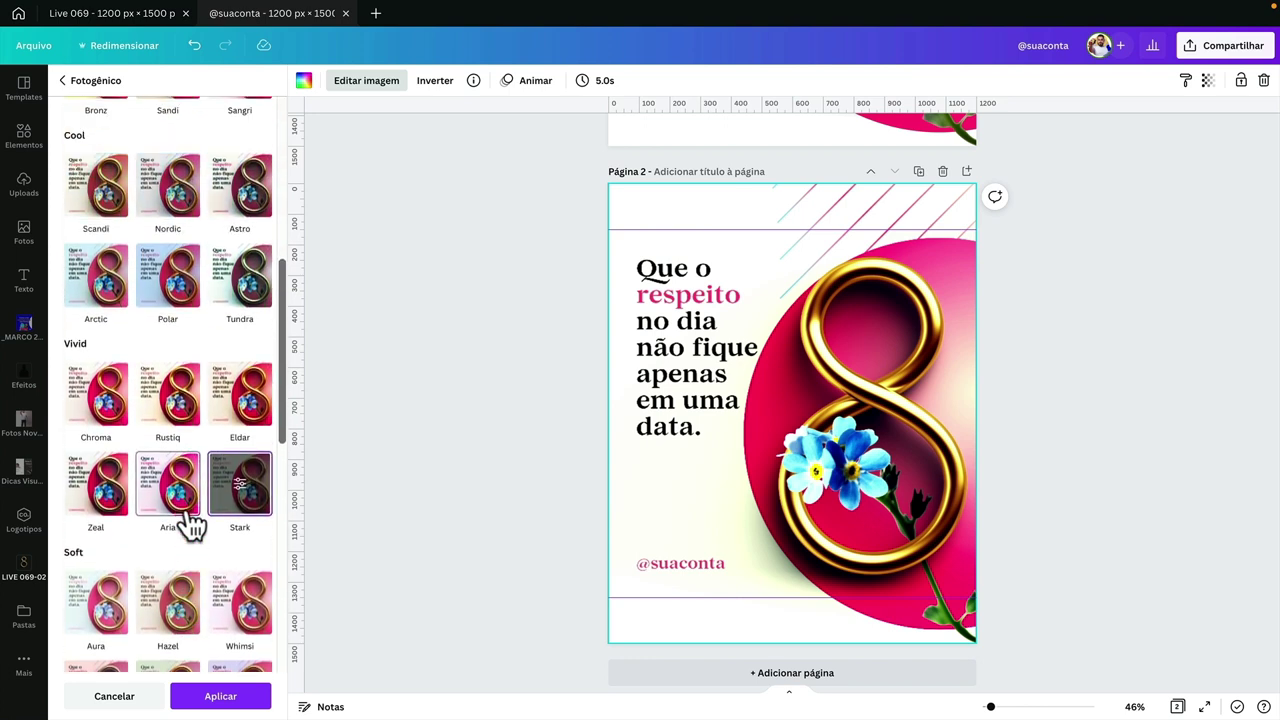
pyautogui.click(172, 398)
pyautogui.click(115, 405)
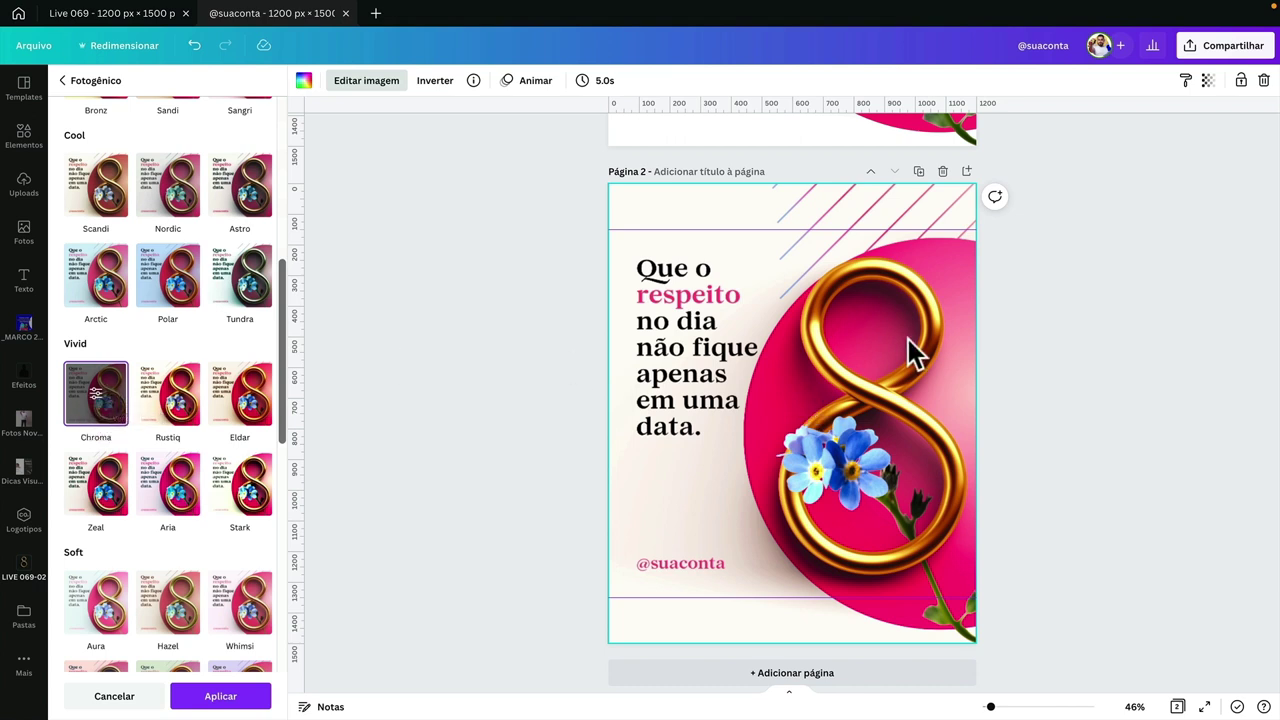
pyautogui.click(105, 402)
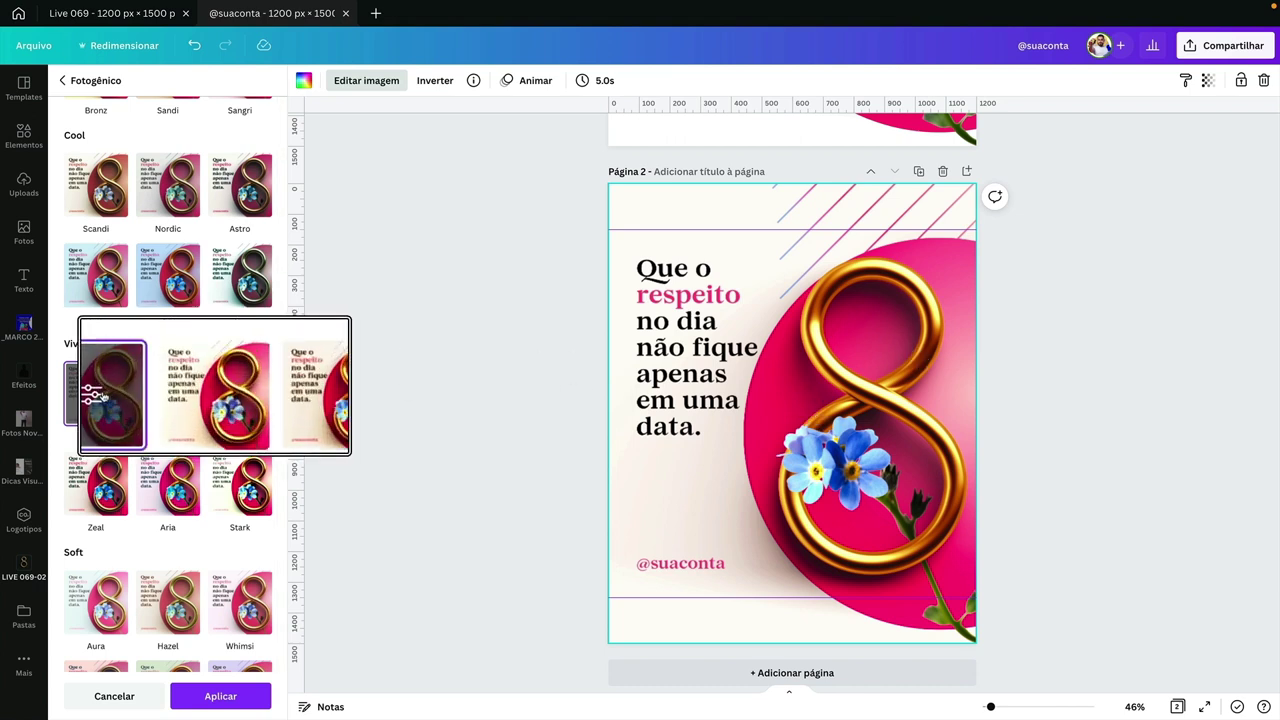
pyautogui.click(78, 396)
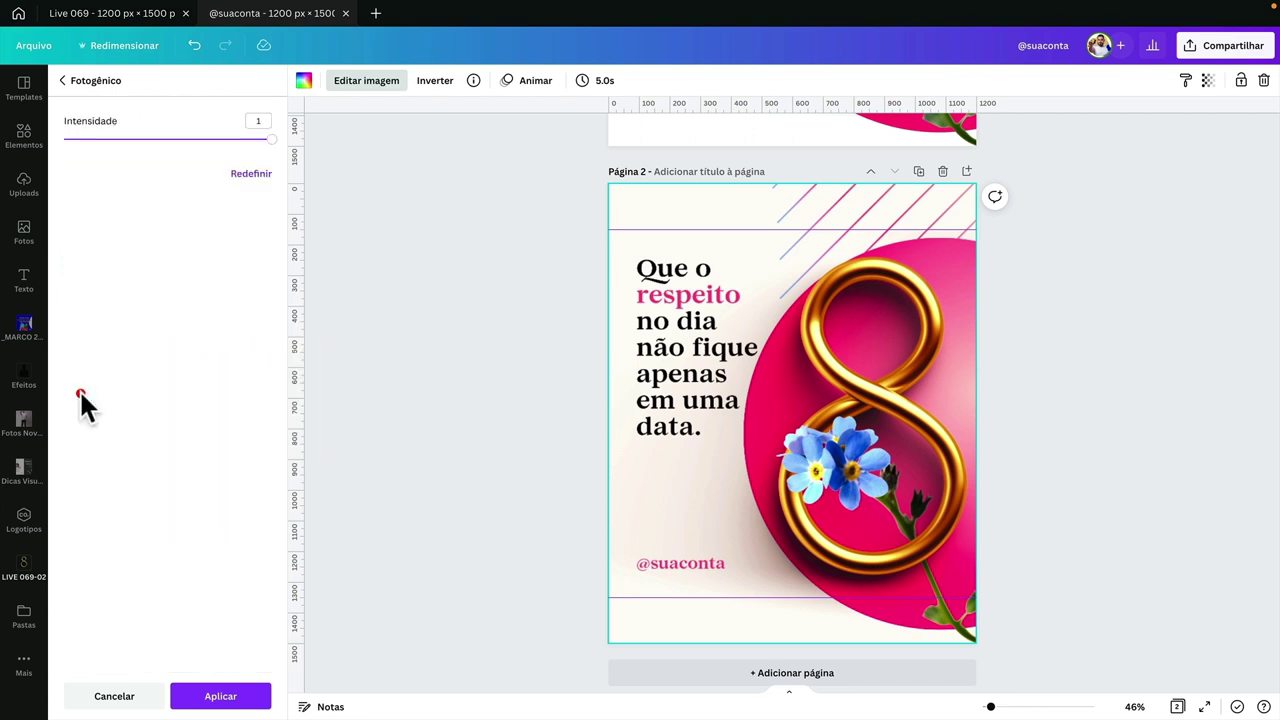
# - Set the Chroma intensity to 0.5, apply the filter, and clear the 'foto' effect search
pyautogui.moveTo(273, 142); pyautogui.dragTo(139, 160)
pyautogui.click(266, 120)
pyautogui.write('0.5')
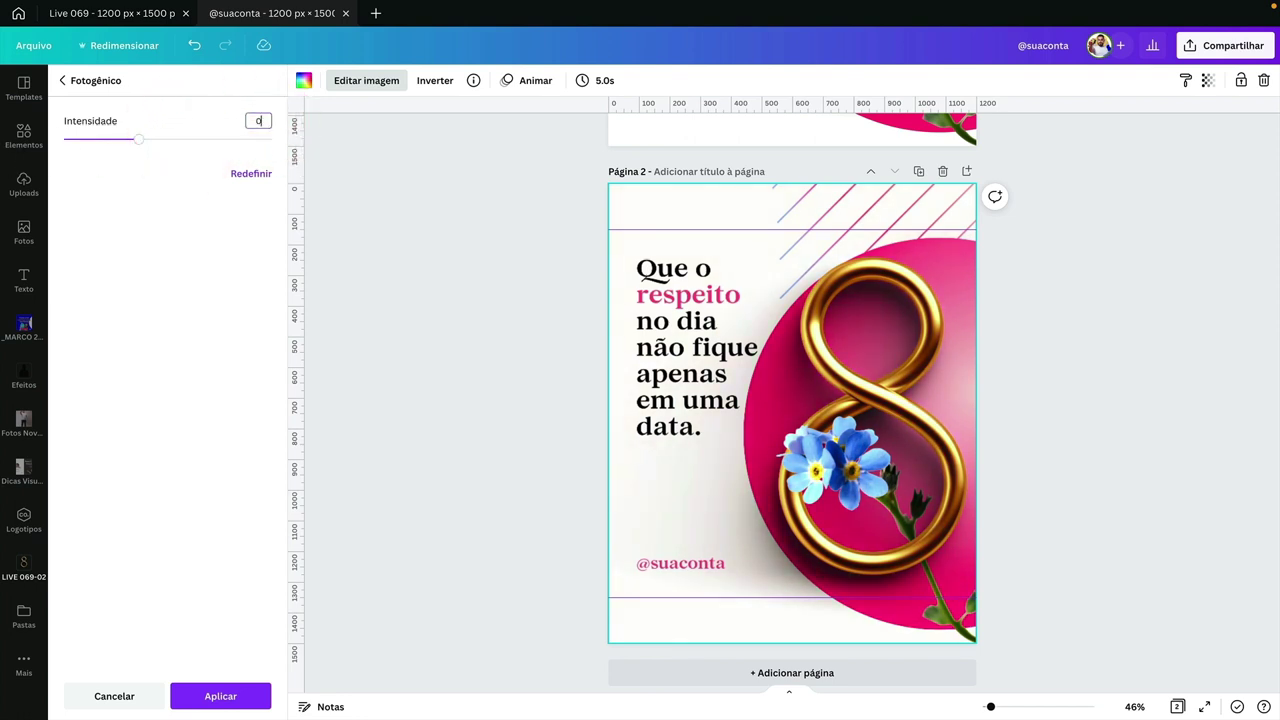
pyautogui.click(256, 206)
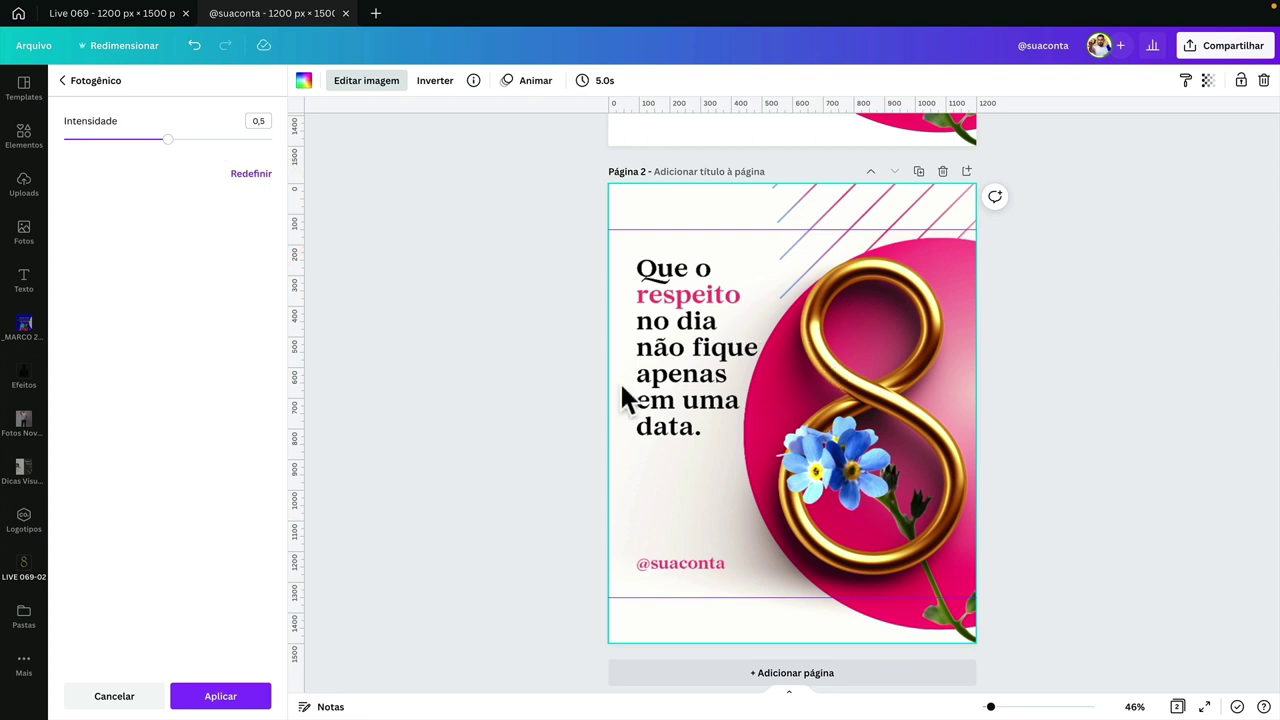
pyautogui.click(226, 695)
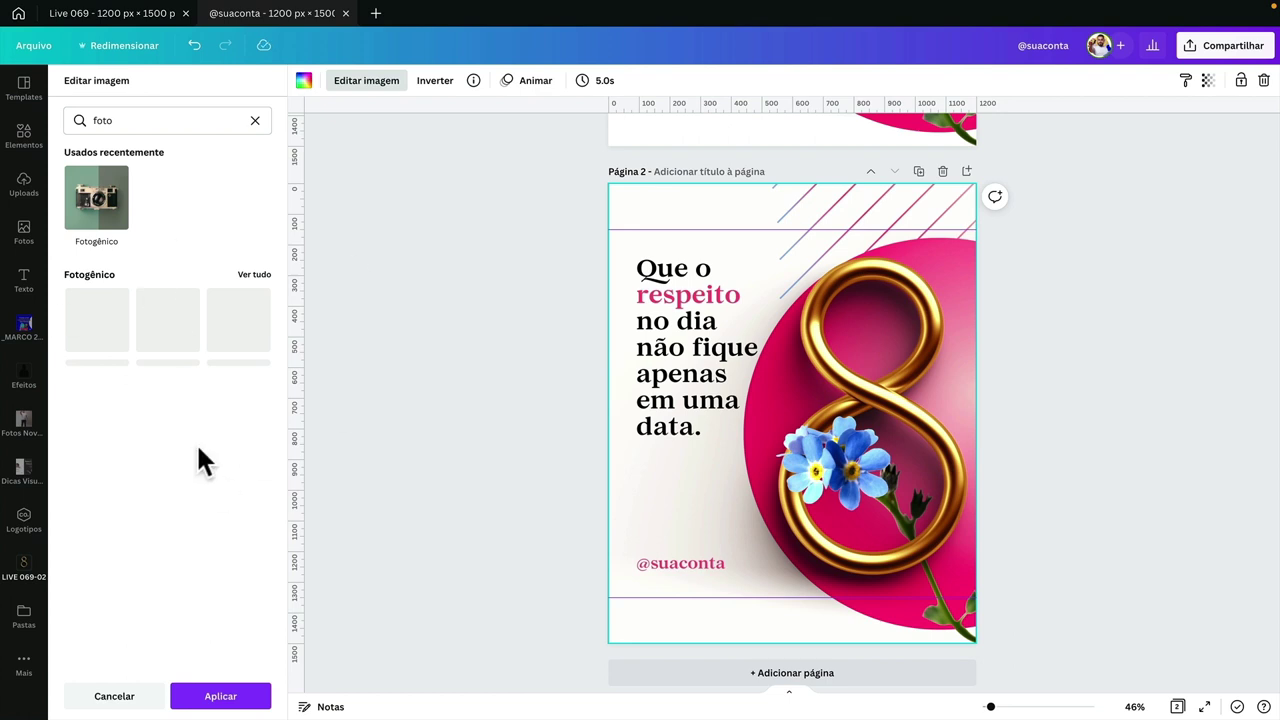
pyautogui.click(224, 696)
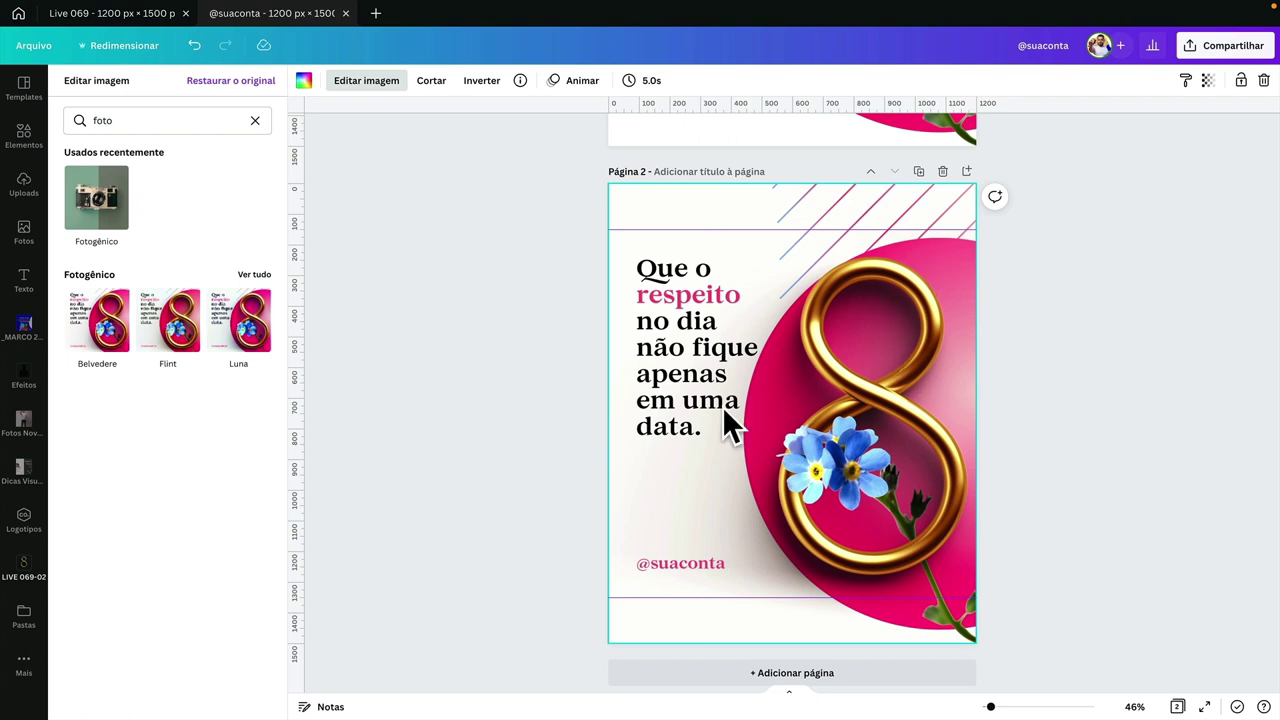
pyautogui.click(255, 120)
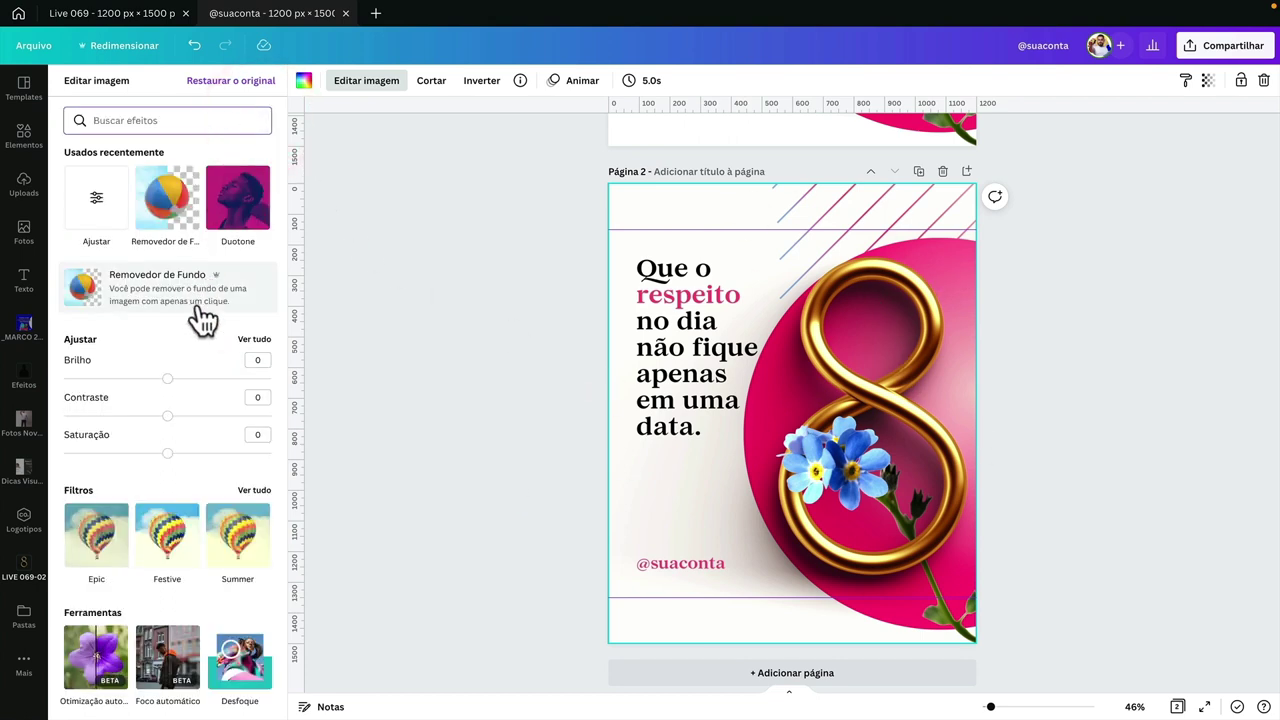
# - Adjust the image to contrast 9, saturation -2, blur -5 and vignette 38, then deselect it
pyautogui.click(254, 339)
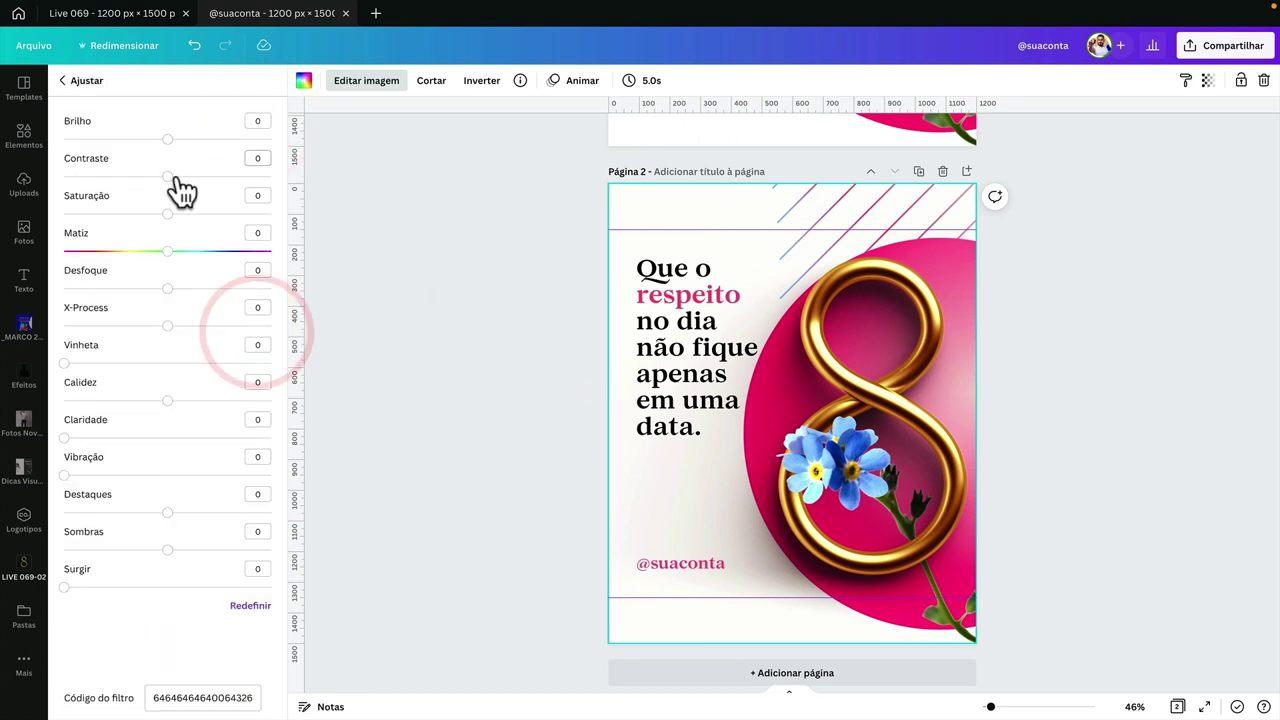
pyautogui.moveTo(176, 180); pyautogui.dragTo(165, 214)
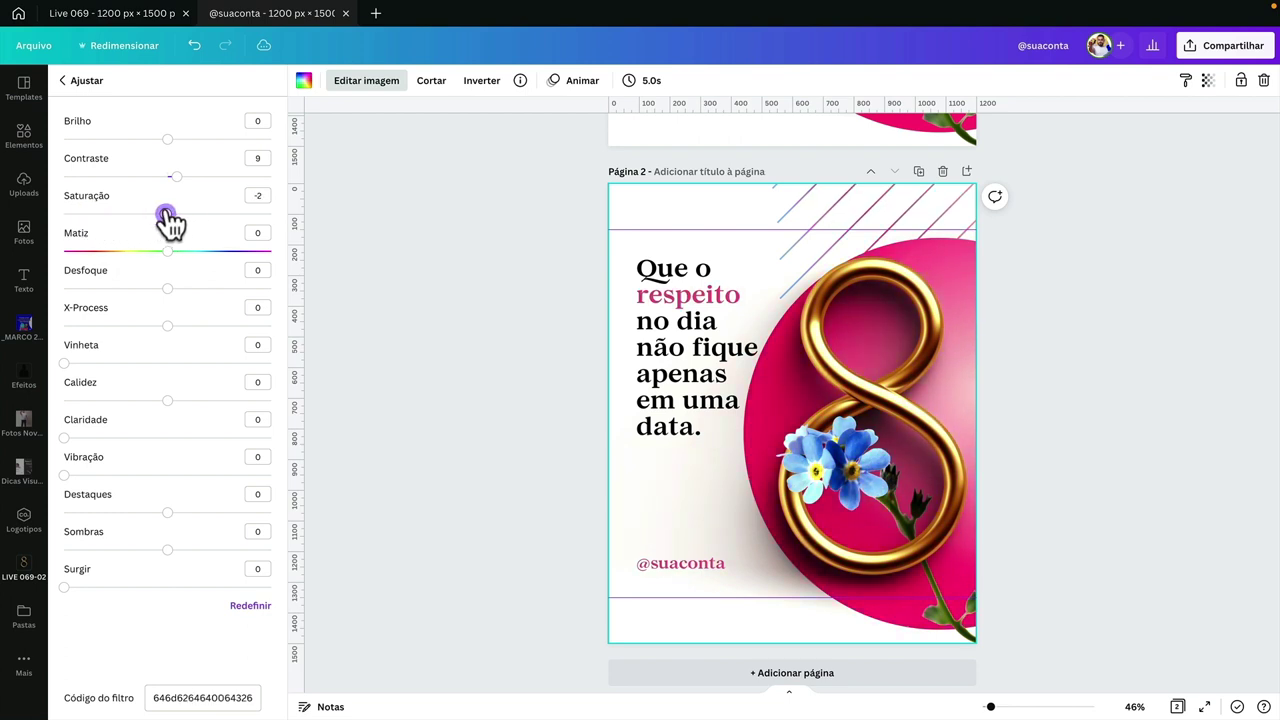
pyautogui.moveTo(167, 289); pyautogui.dragTo(148, 300)
pyautogui.click(257, 269)
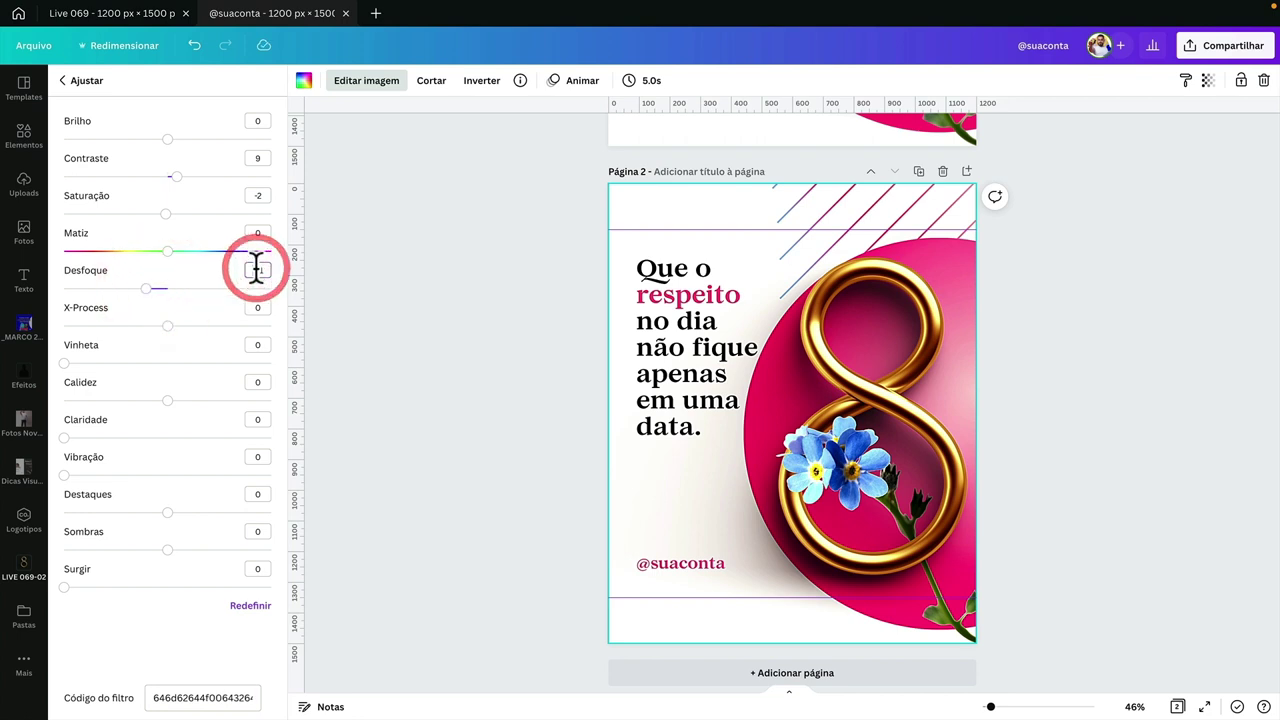
pyautogui.write('-5')
pyautogui.press('Return')
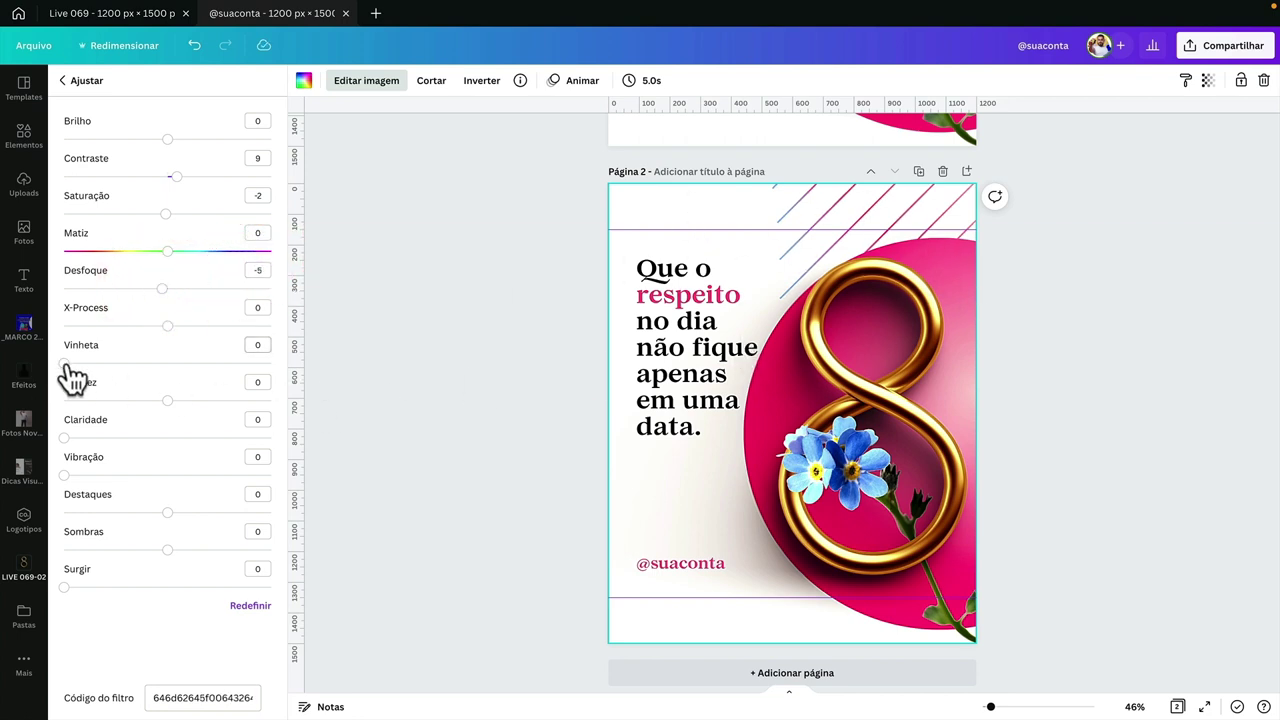
pyautogui.moveTo(66, 364); pyautogui.dragTo(145, 368)
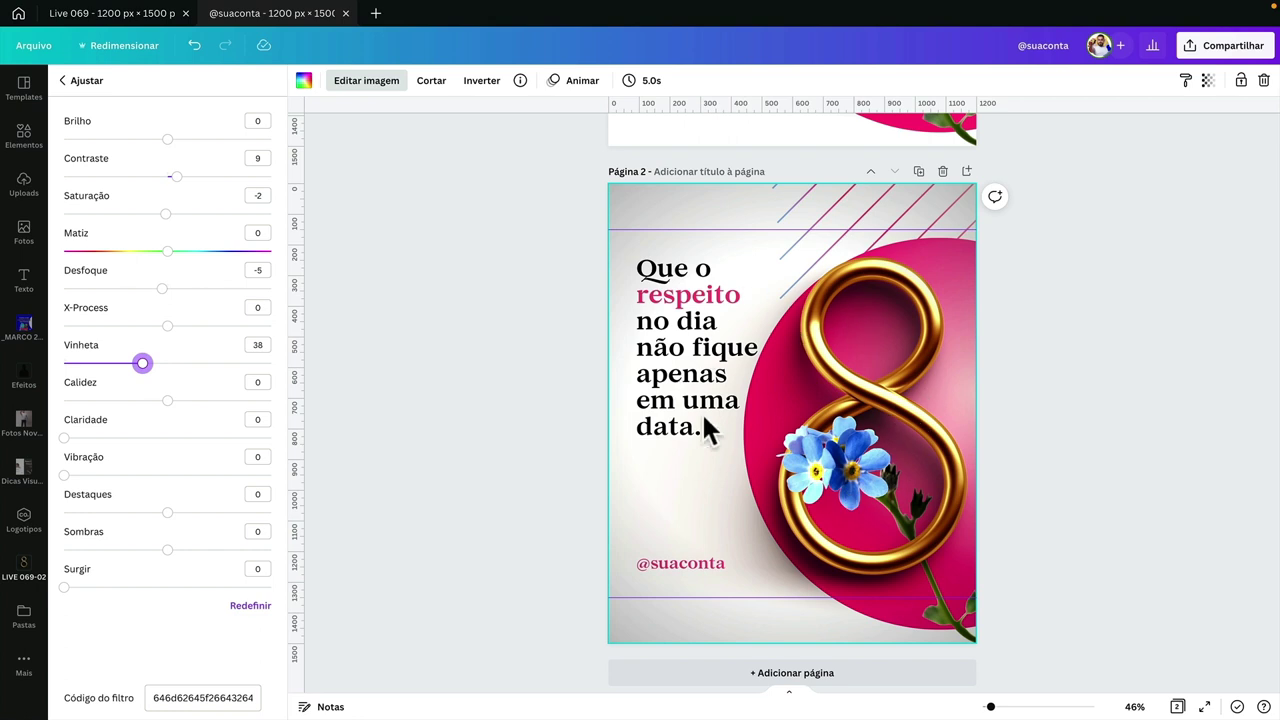
pyautogui.moveTo(168, 513); pyautogui.dragTo(170, 522)
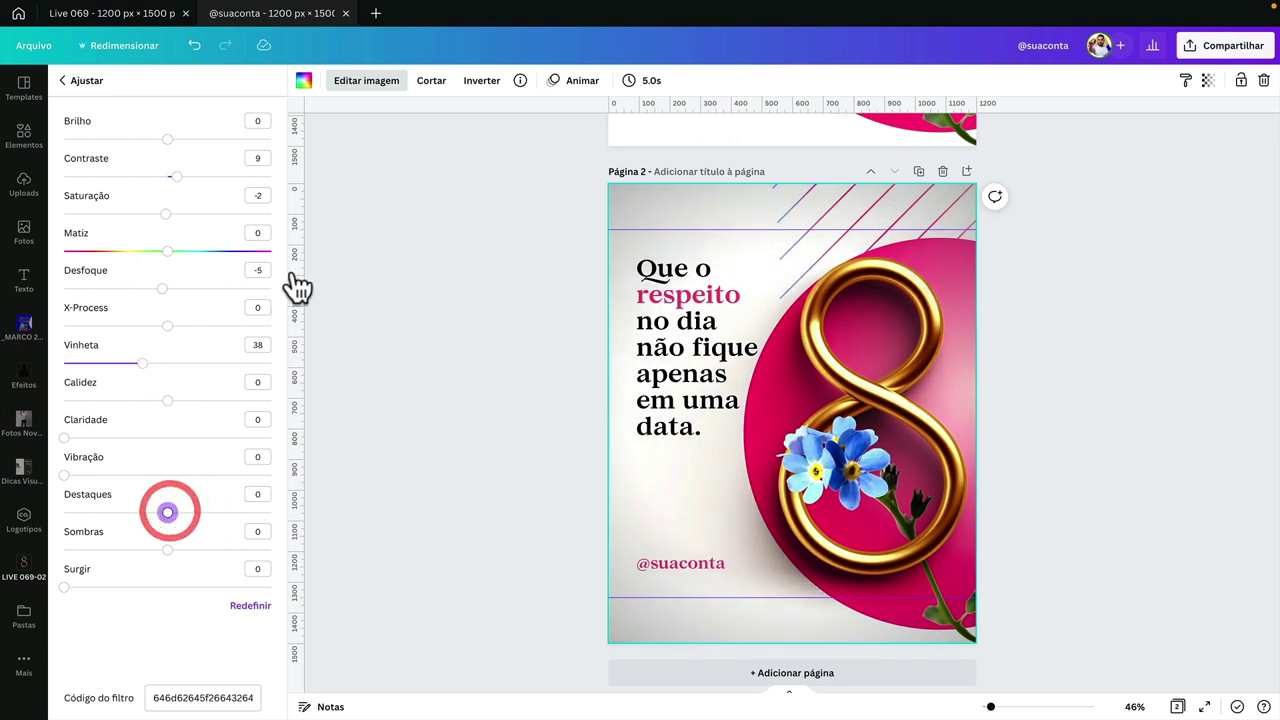
pyautogui.click(470, 259)
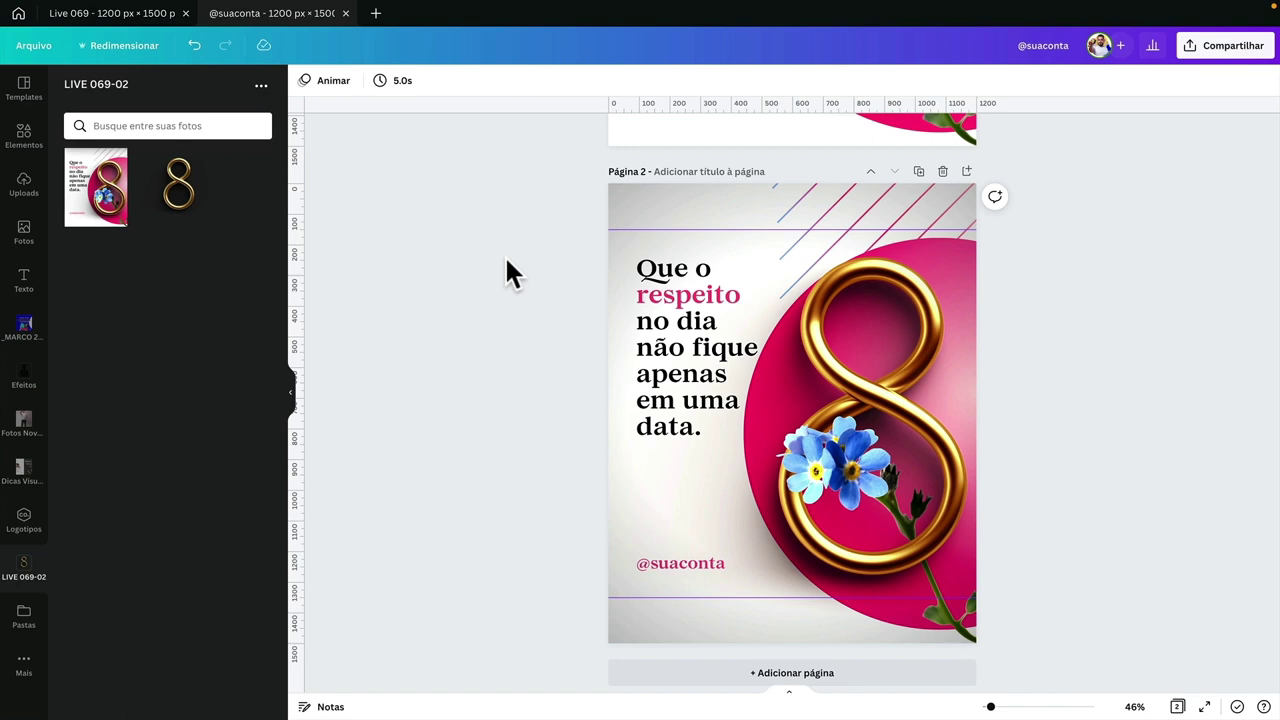
pyautogui.scroll(5, 504, 254)
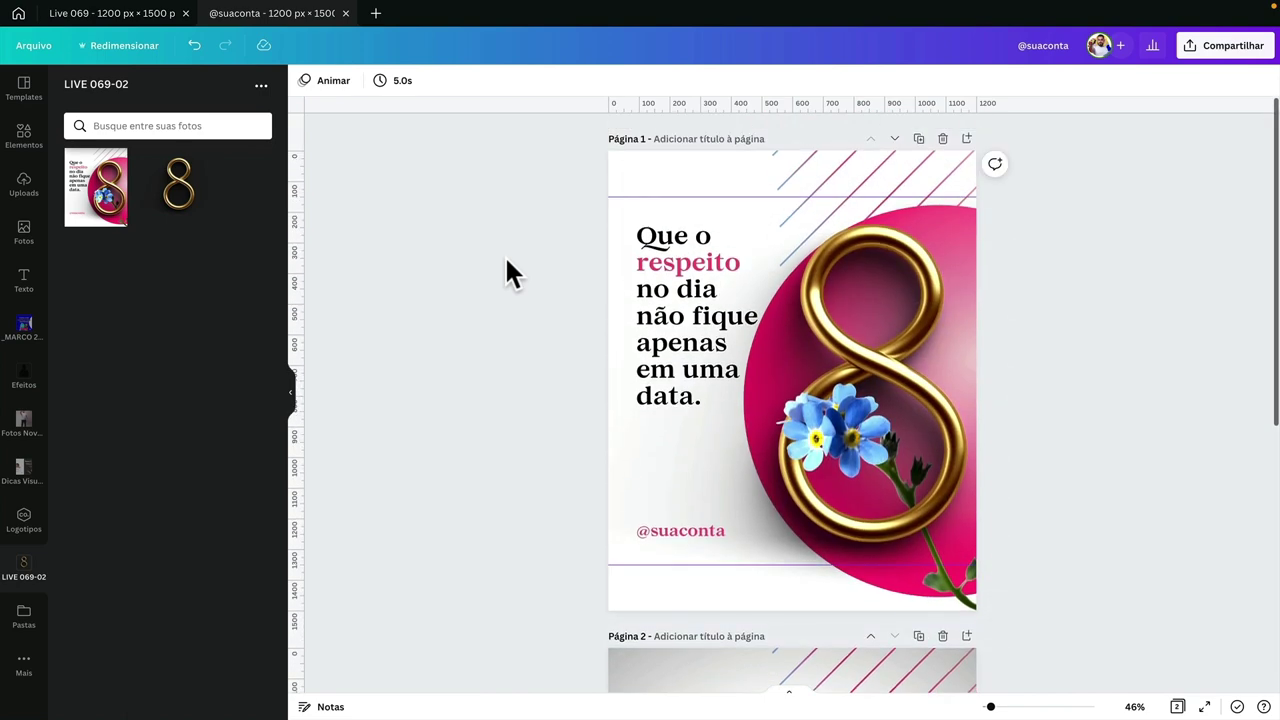
pyautogui.scroll(-5, 506, 262)
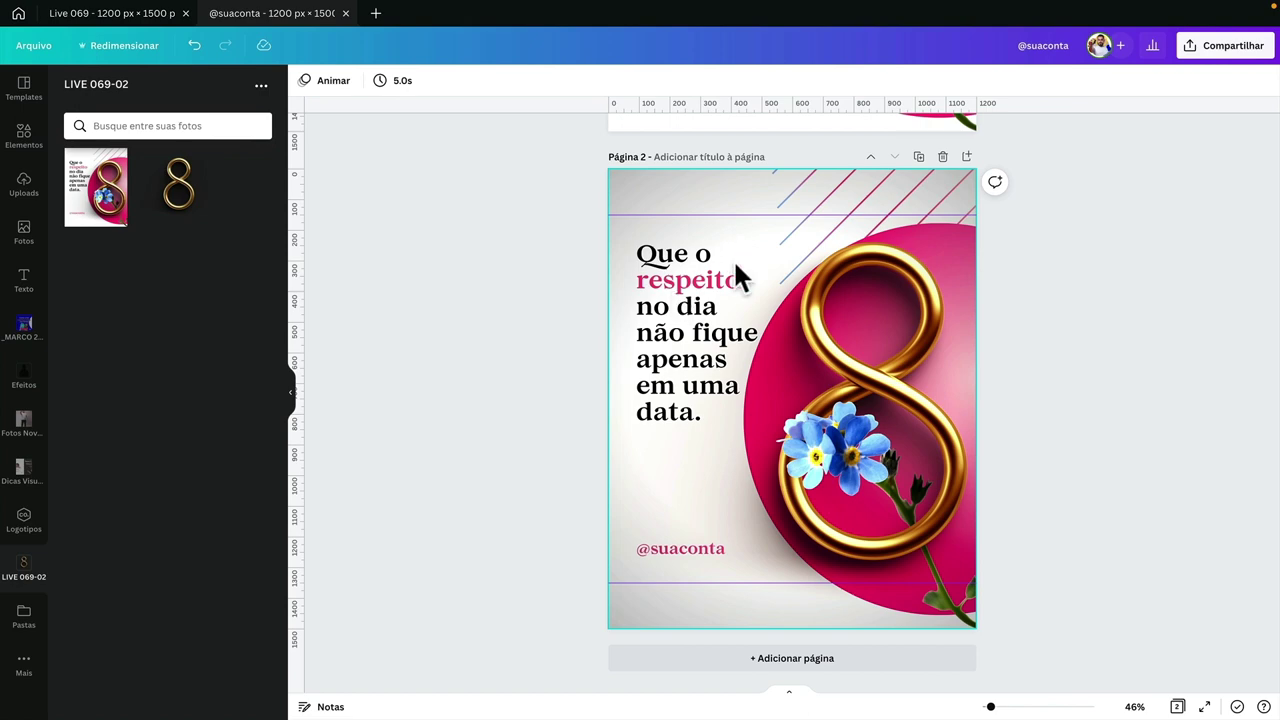
pyautogui.scroll(5, 733, 259)
pyautogui.click(854, 252)
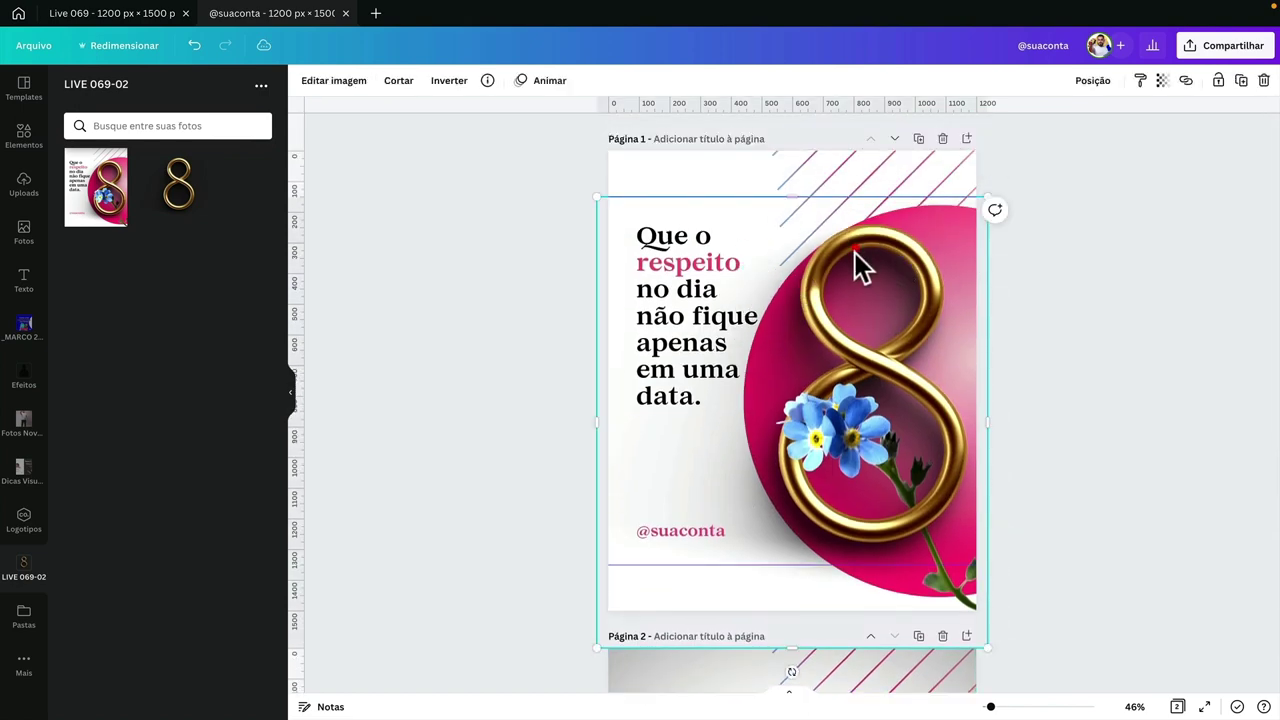
pyautogui.click(965, 212)
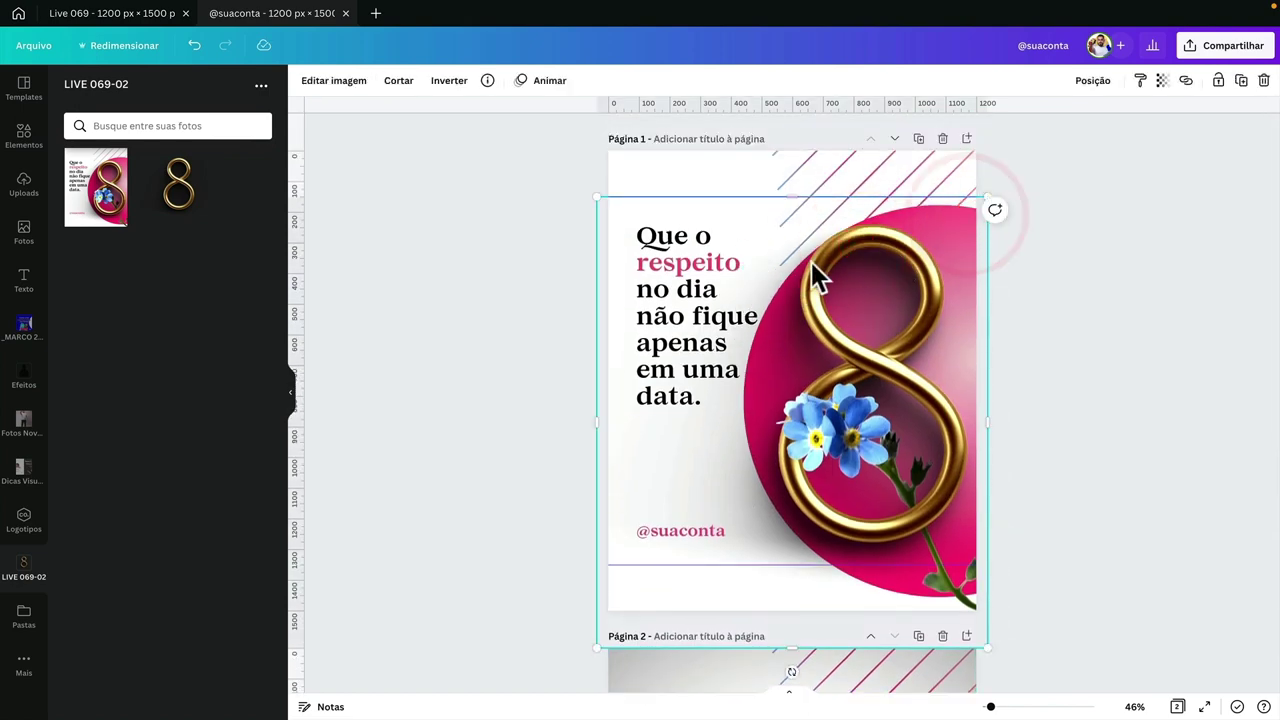
pyautogui.click(818, 432)
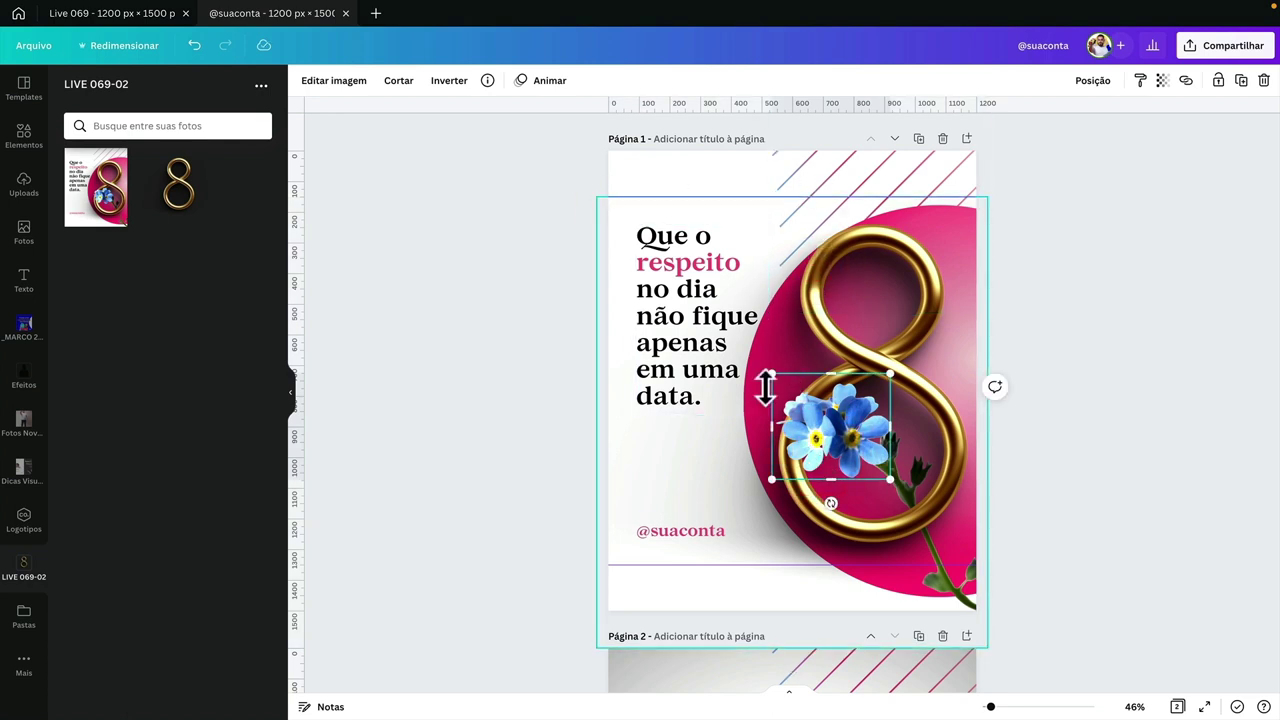
pyautogui.click(514, 420)
pyautogui.click(860, 174)
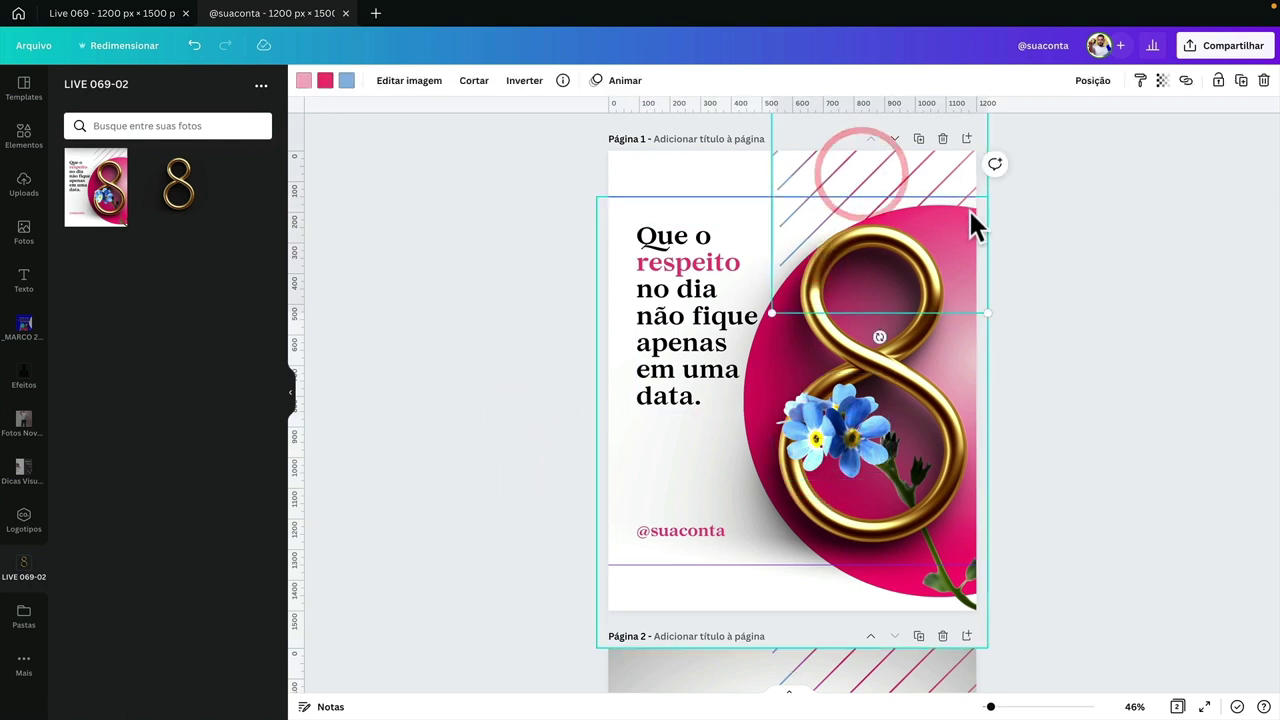
pyautogui.scroll(-5, 714, 357)
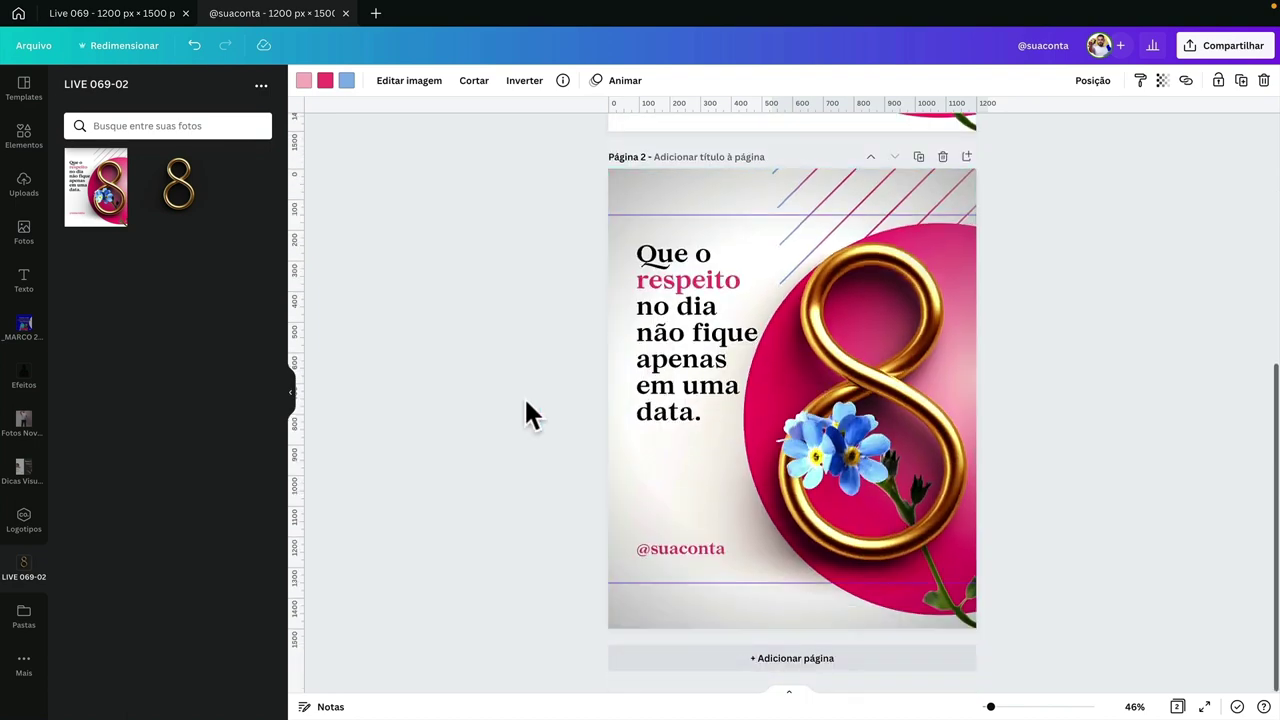
pyautogui.click(524, 397)
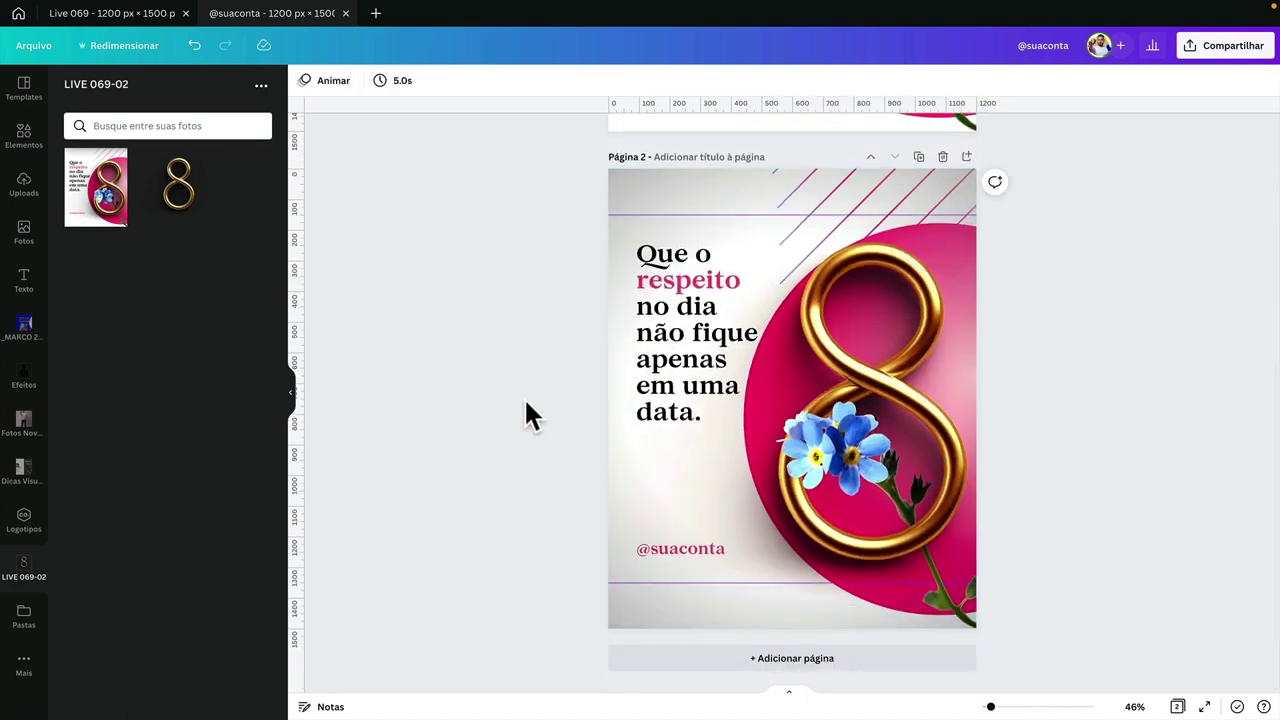
# - Back in Figma, delete the empty white Frame 1 from Page 1
pyautogui.hotkey('ctrl', 'Left')
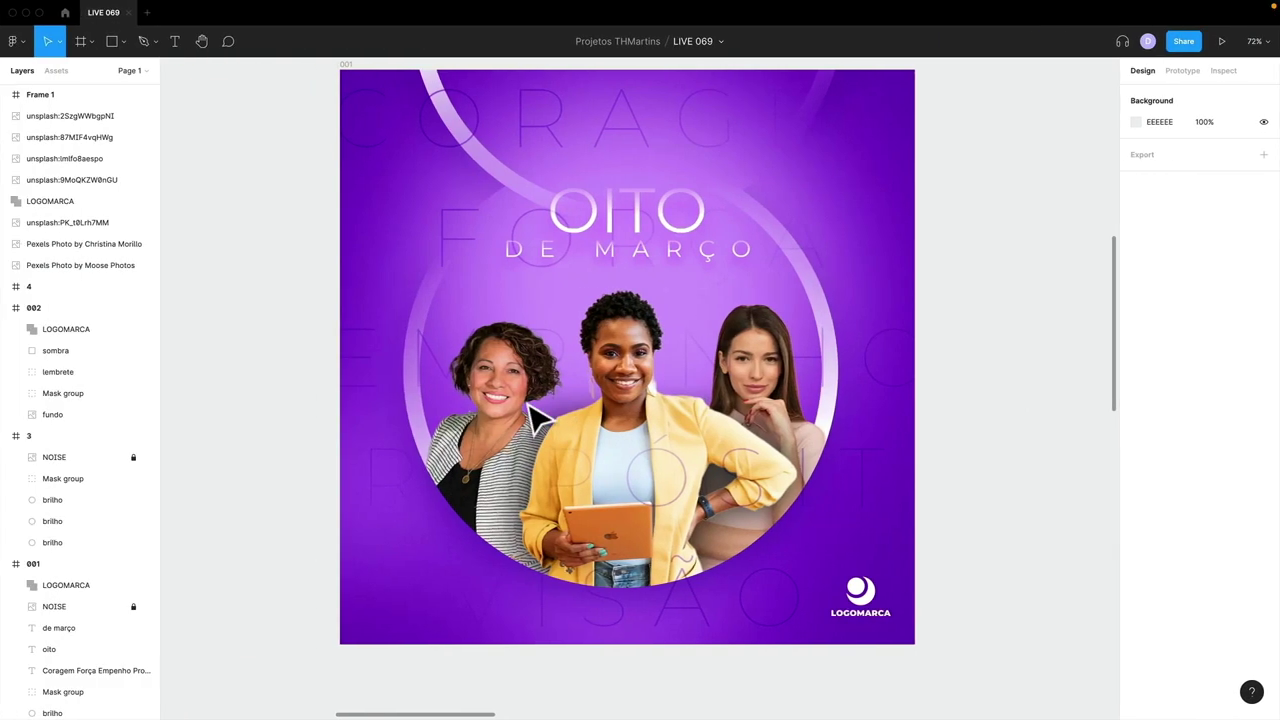
pyautogui.hotkey('shift', '1')
pyautogui.click(530, 418)
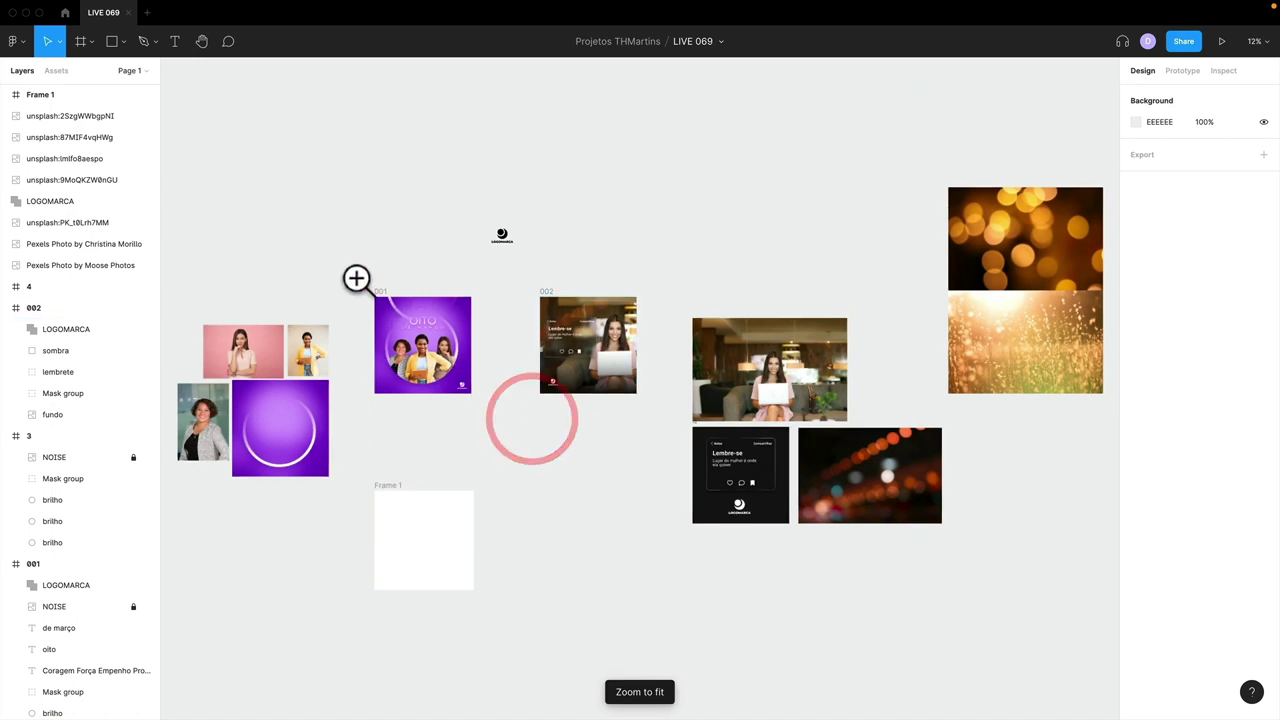
pyautogui.moveTo(356, 278); pyautogui.dragTo(514, 457)
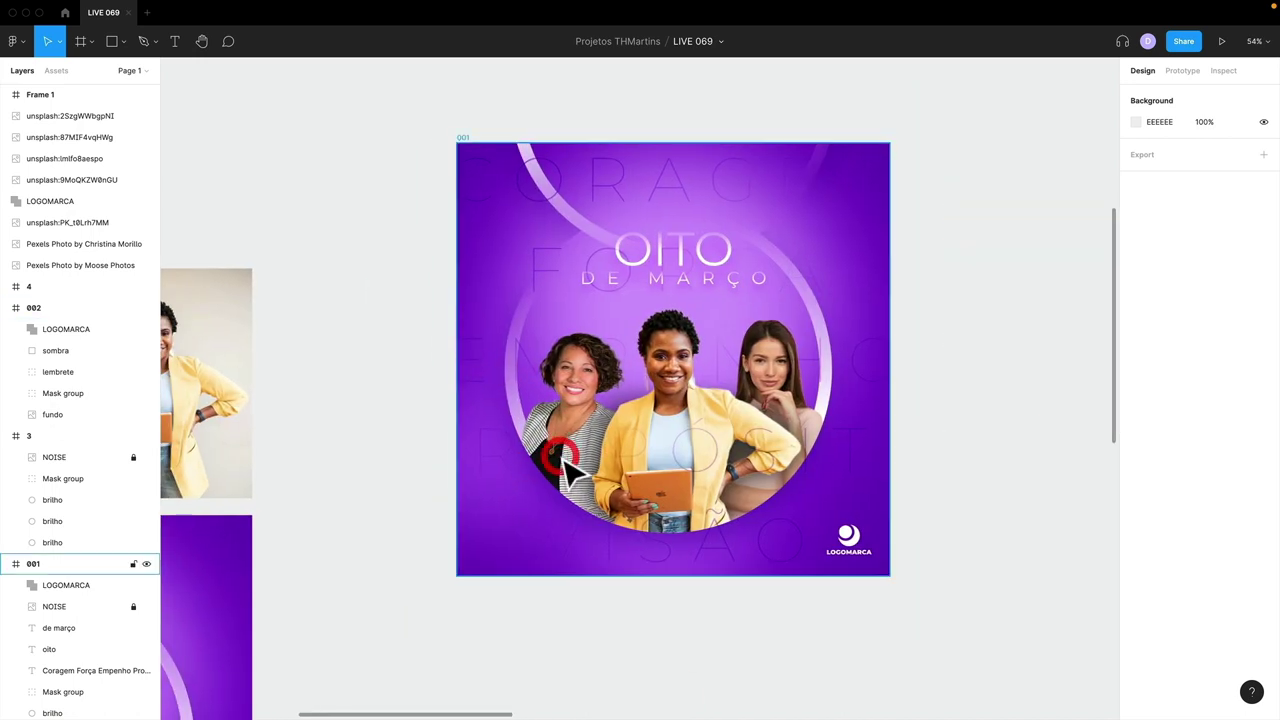
pyautogui.press('-')
pyautogui.press('-')
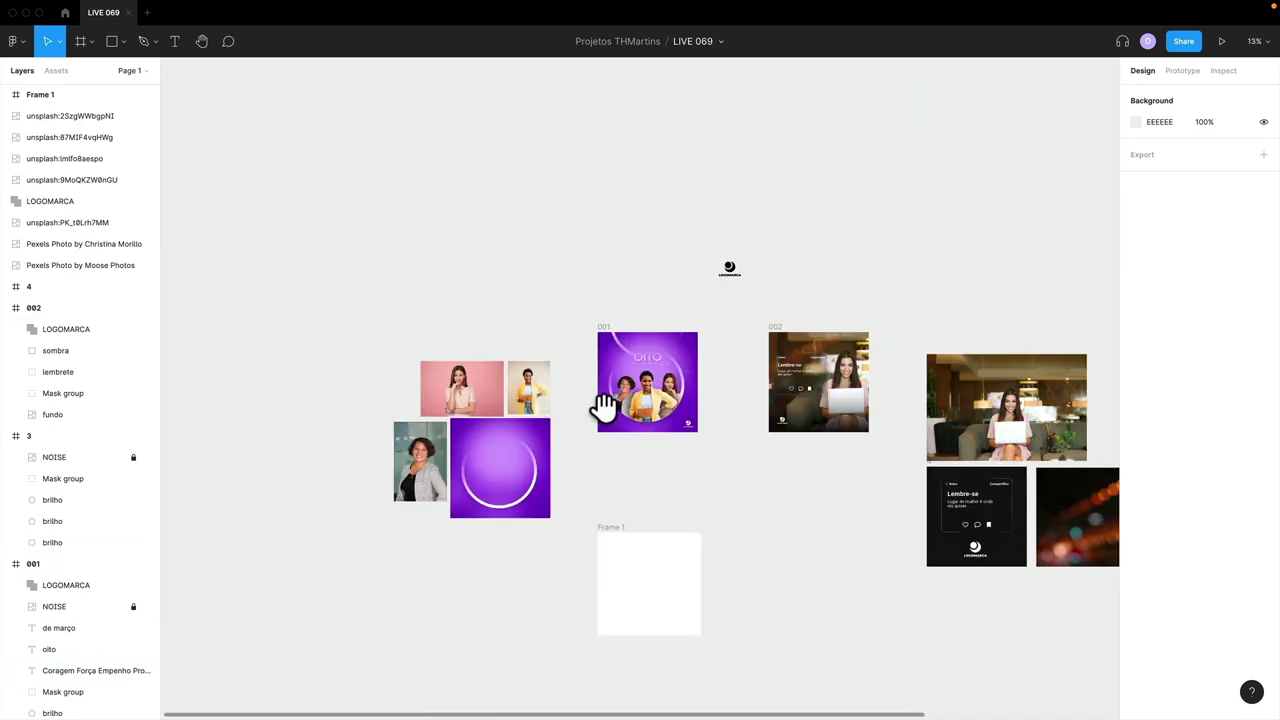
pyautogui.moveTo(603, 405); pyautogui.dragTo(543, 331)
pyautogui.click(545, 400)
pyautogui.press('Delete')
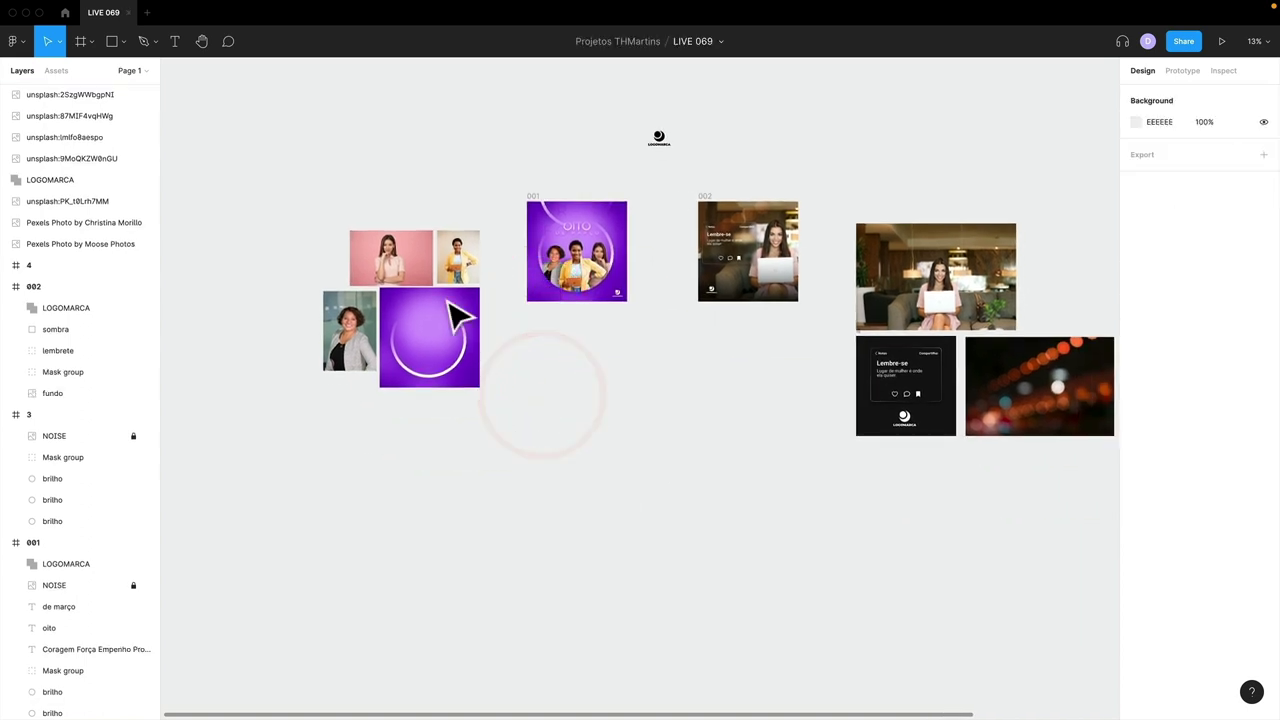
# - Show the page list and zoom in on frames 001 and 002
pyautogui.click(128, 70)
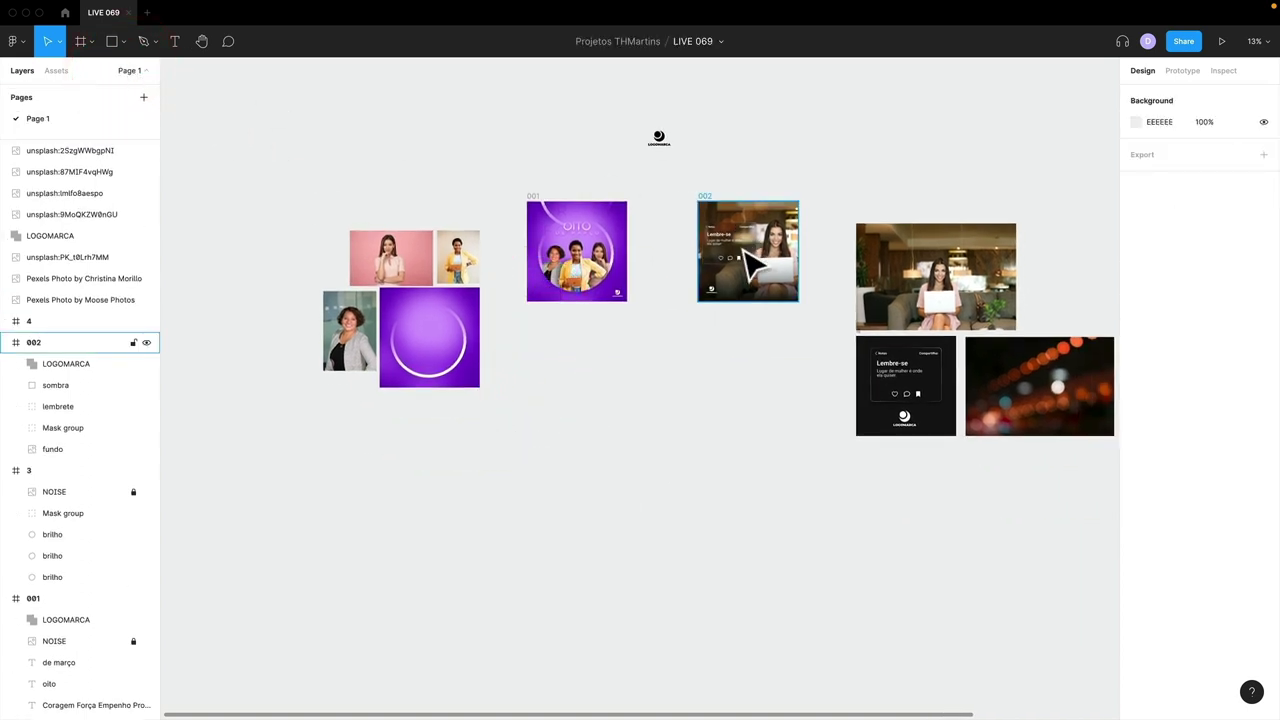
pyautogui.scroll(2, 634, 309)
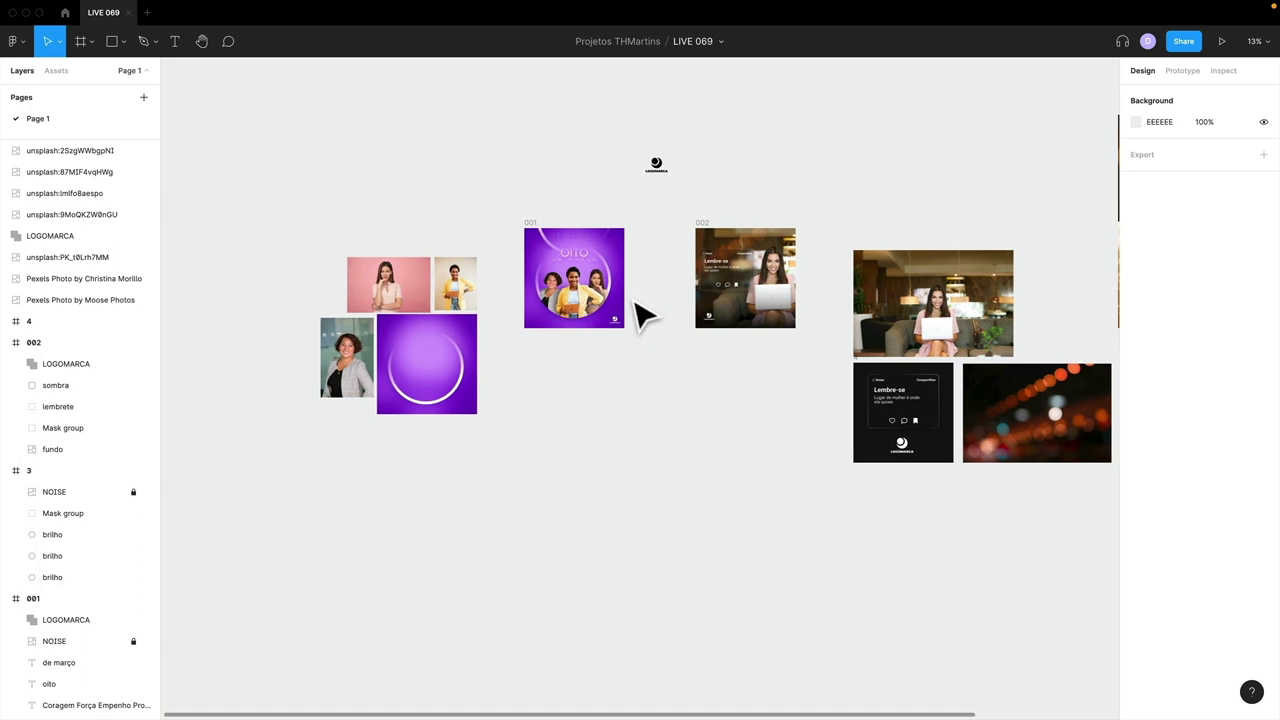
pyautogui.scroll(3, 634, 309)
pyautogui.moveTo(634, 309); pyautogui.dragTo(608, 434)
pyautogui.moveTo(366, 174); pyautogui.dragTo(980, 457)
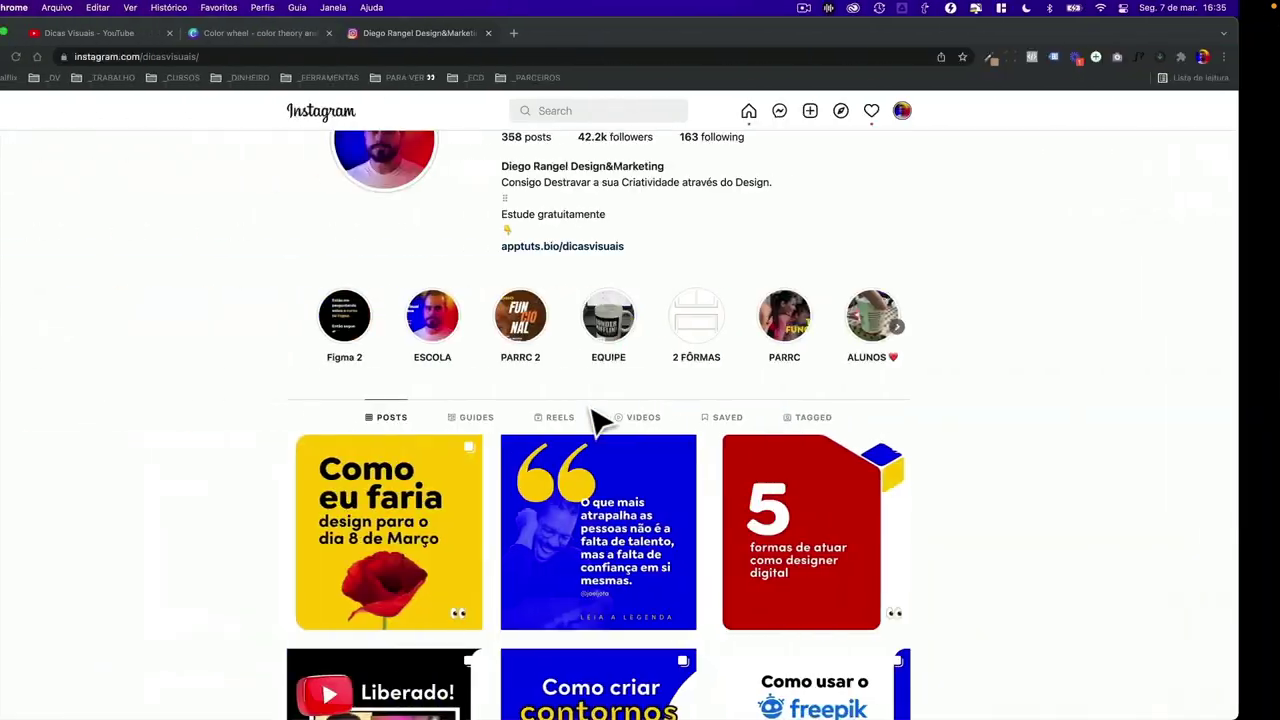
# - Go to the Dicas Visuais YouTube channel and page through its latest uploads
pyautogui.click(181, 40)
pyautogui.scroll(4, 790, 480)
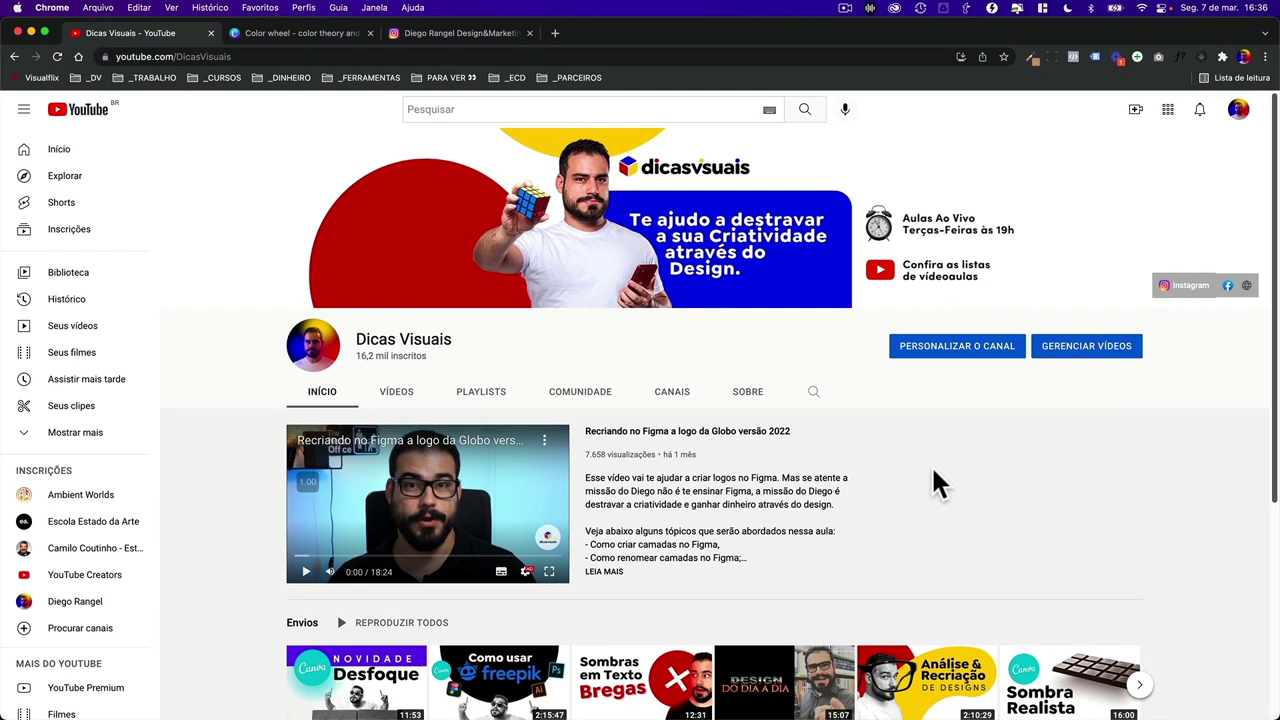
pyautogui.scroll(-2, 931, 465)
pyautogui.click(1148, 518)
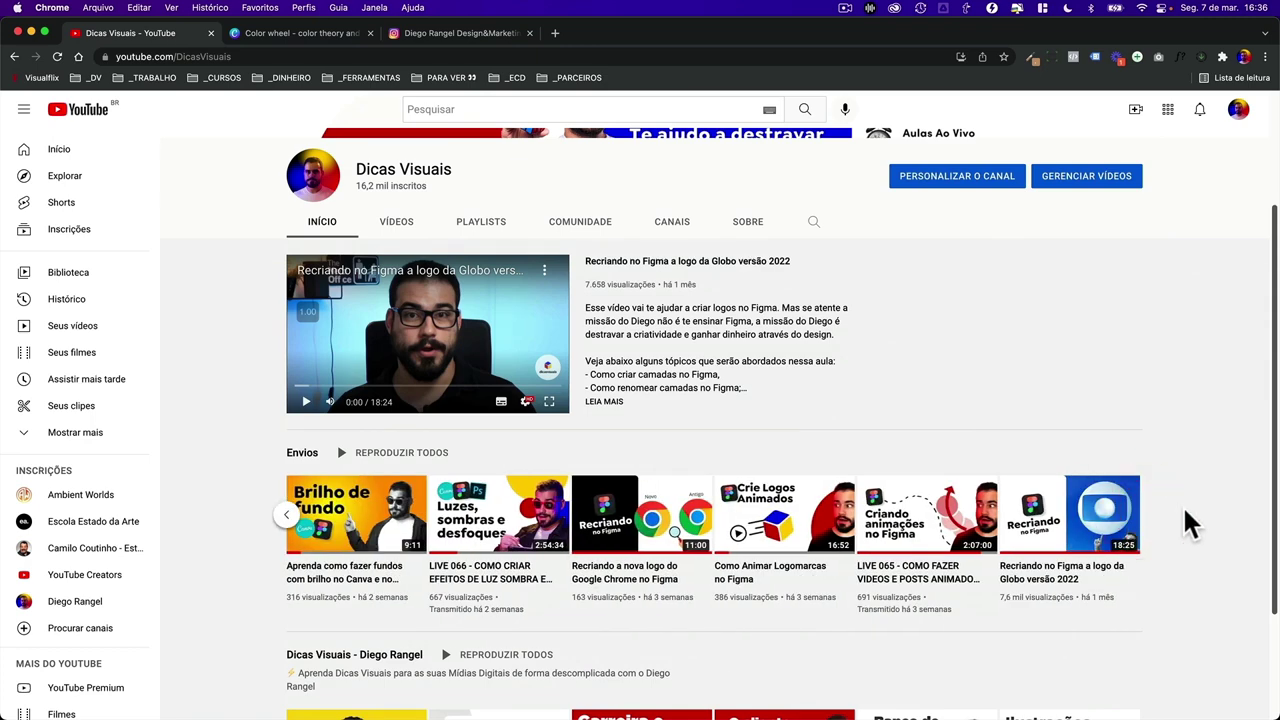
pyautogui.scroll(2, 1100, 512)
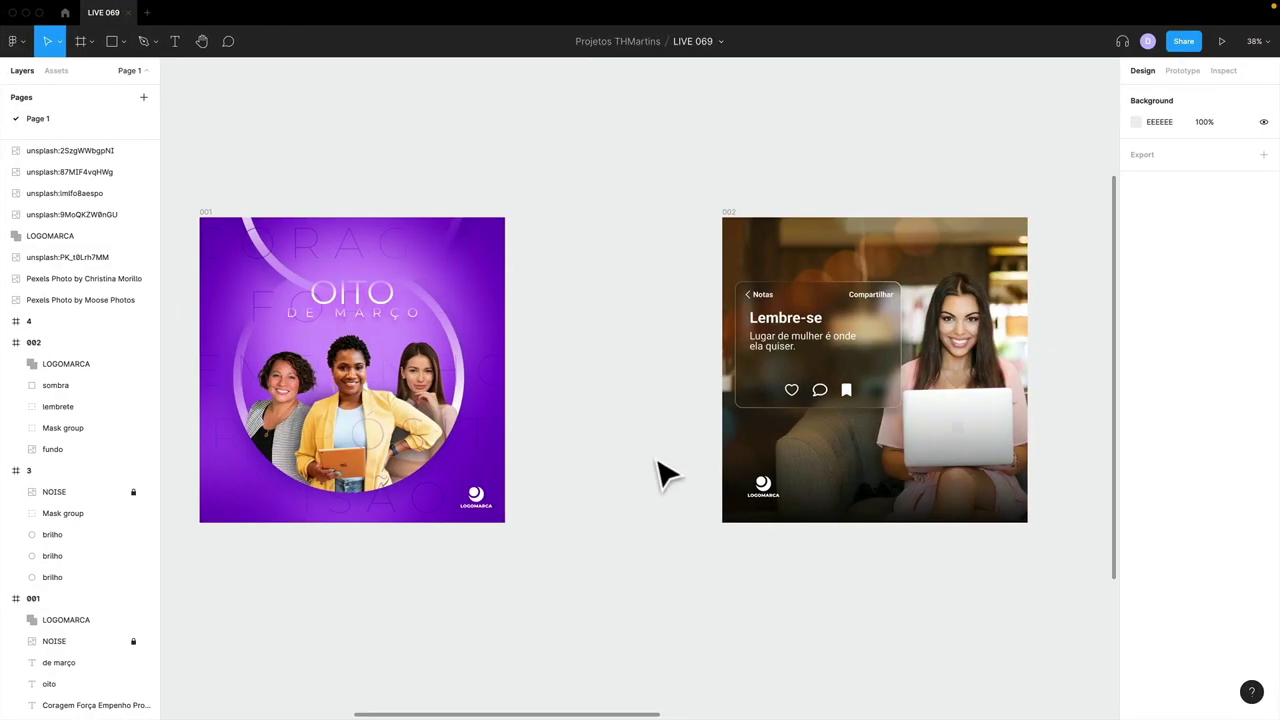
# - Collapse the 002, 3 and 001 layer groups in the Layers panel
pyautogui.click(745, 238)
pyautogui.click(697, 243)
pyautogui.hscroll(-2, 697, 243)
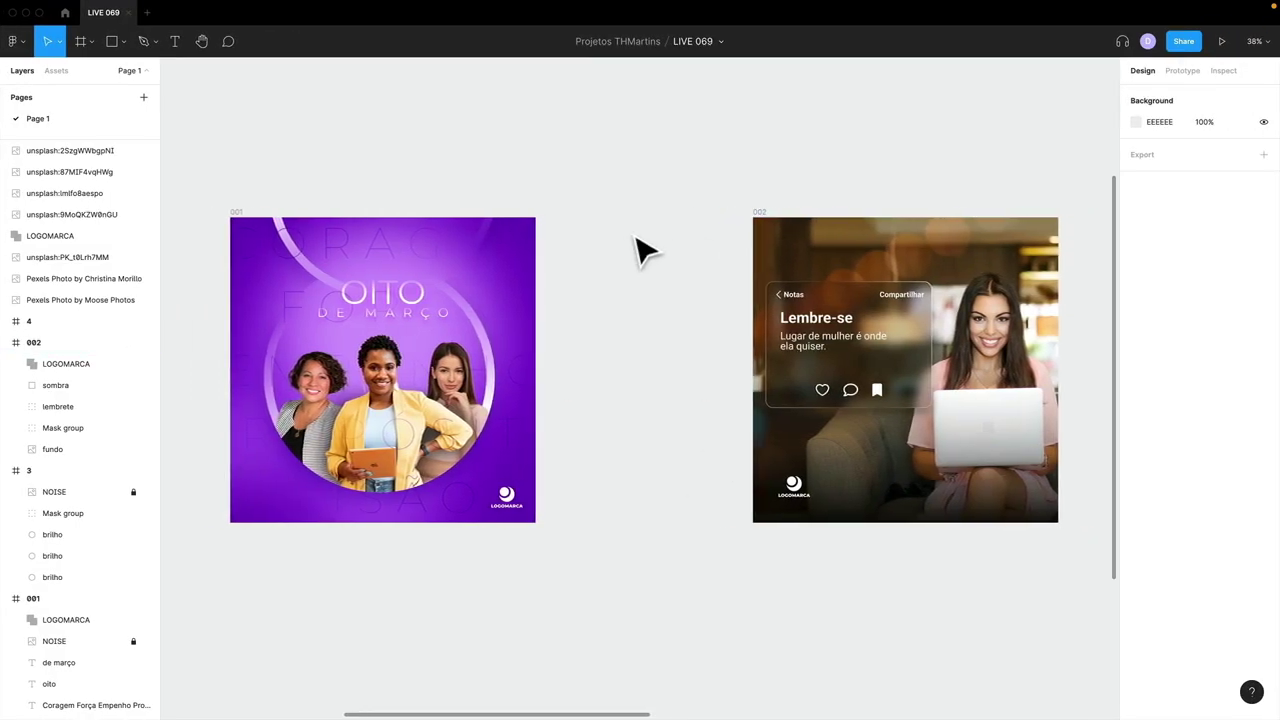
pyautogui.click(236, 211)
pyautogui.click(256, 191)
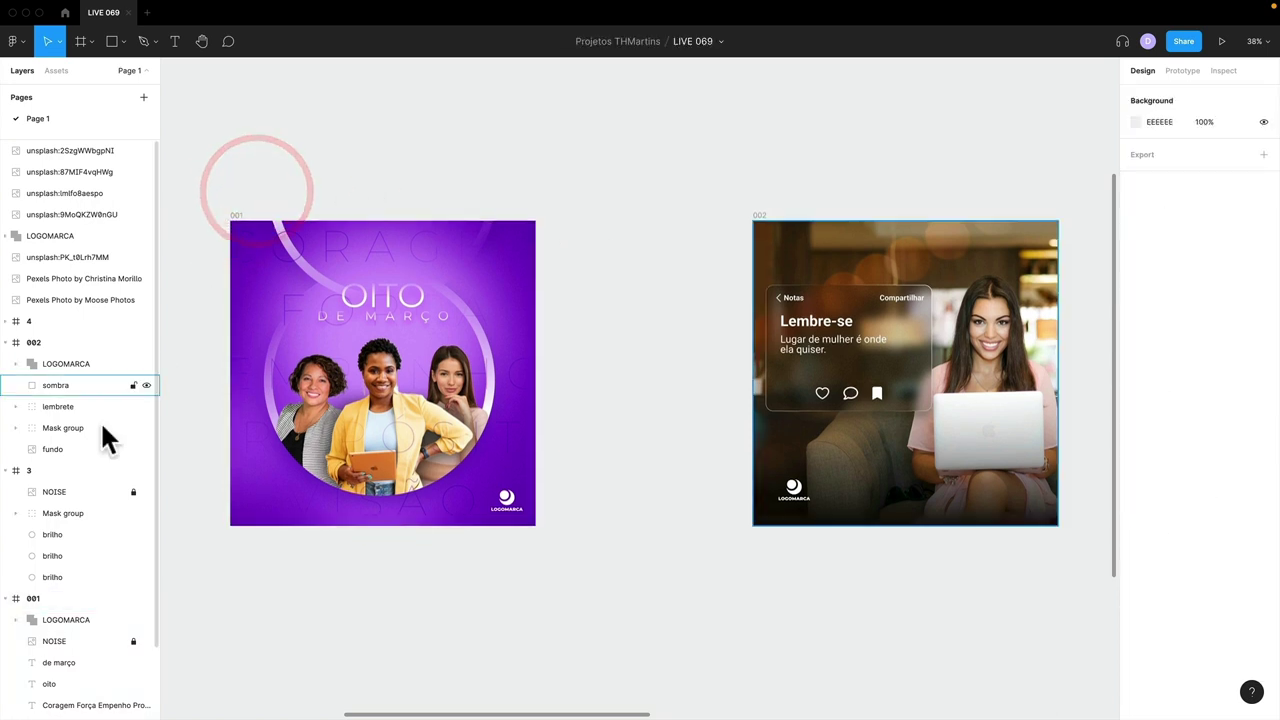
pyautogui.click(6, 342)
pyautogui.click(6, 363)
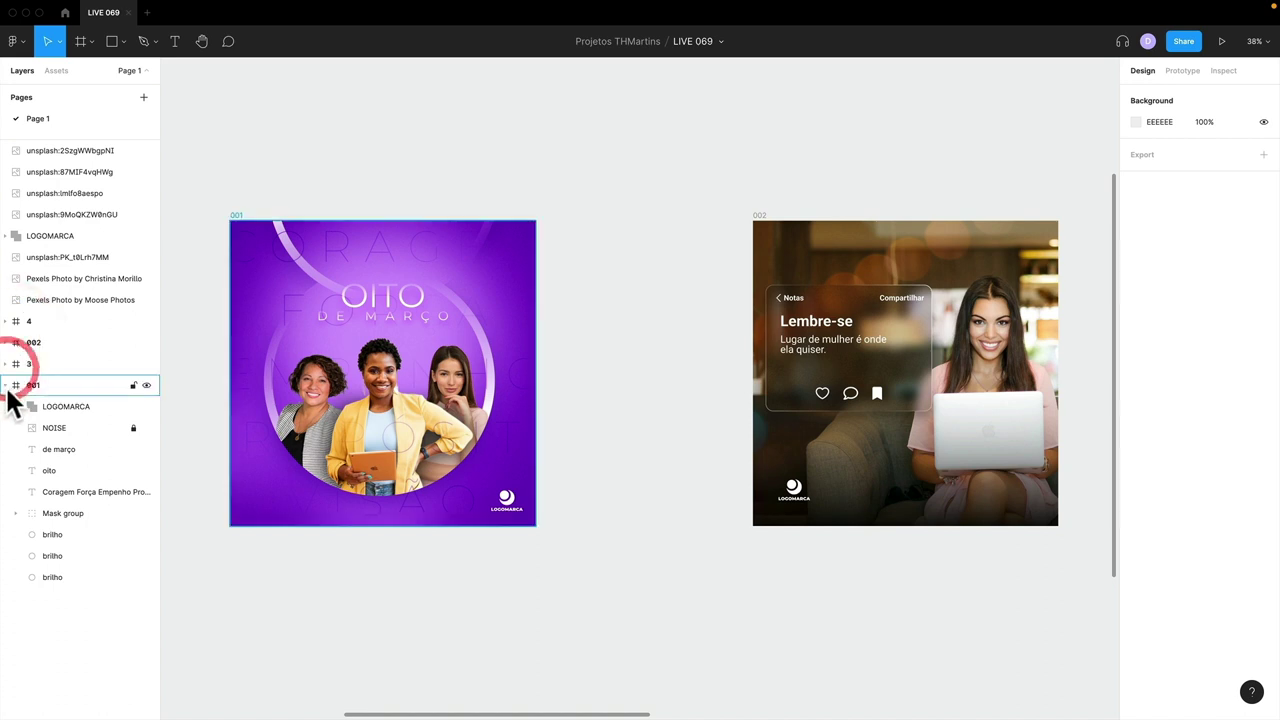
pyautogui.click(6, 384)
pyautogui.click(287, 193)
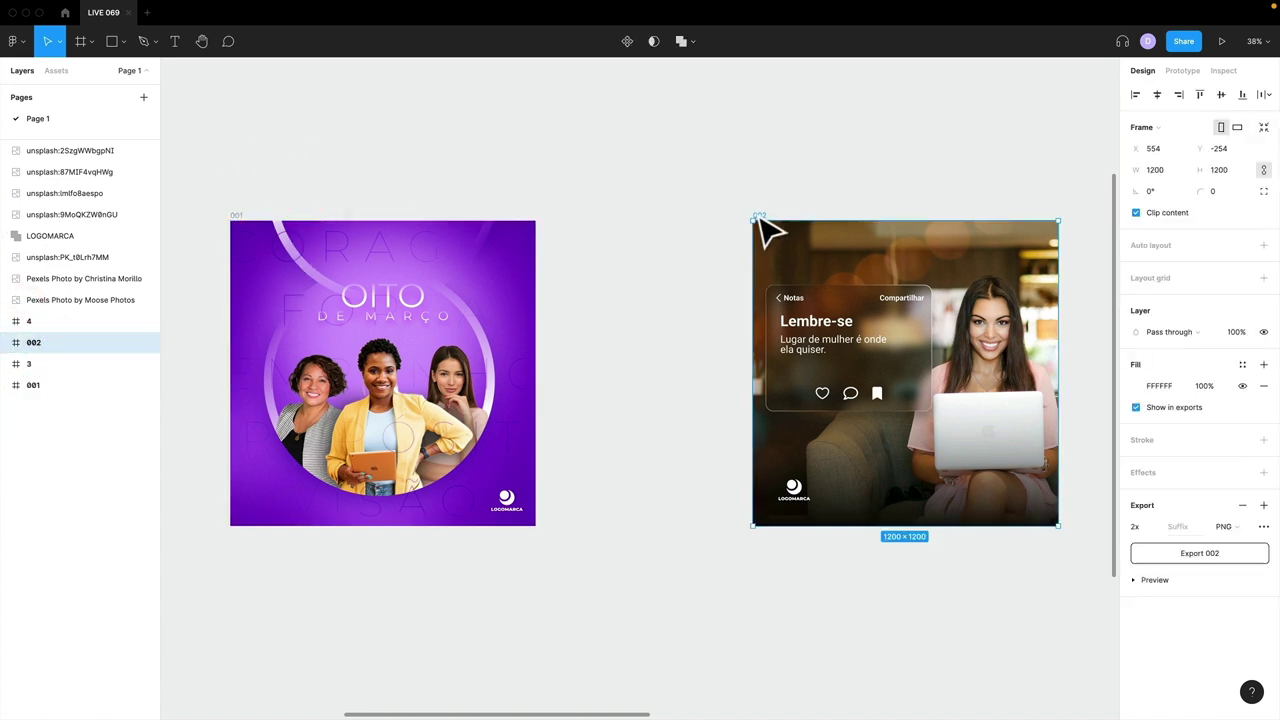
# - Nudge frame 002 slightly left toward frame 001, then return to the LIVE 069 file
pyautogui.moveTo(760, 222); pyautogui.dragTo(697, 203)
pyautogui.click(692, 200)
pyautogui.click(671, 195)
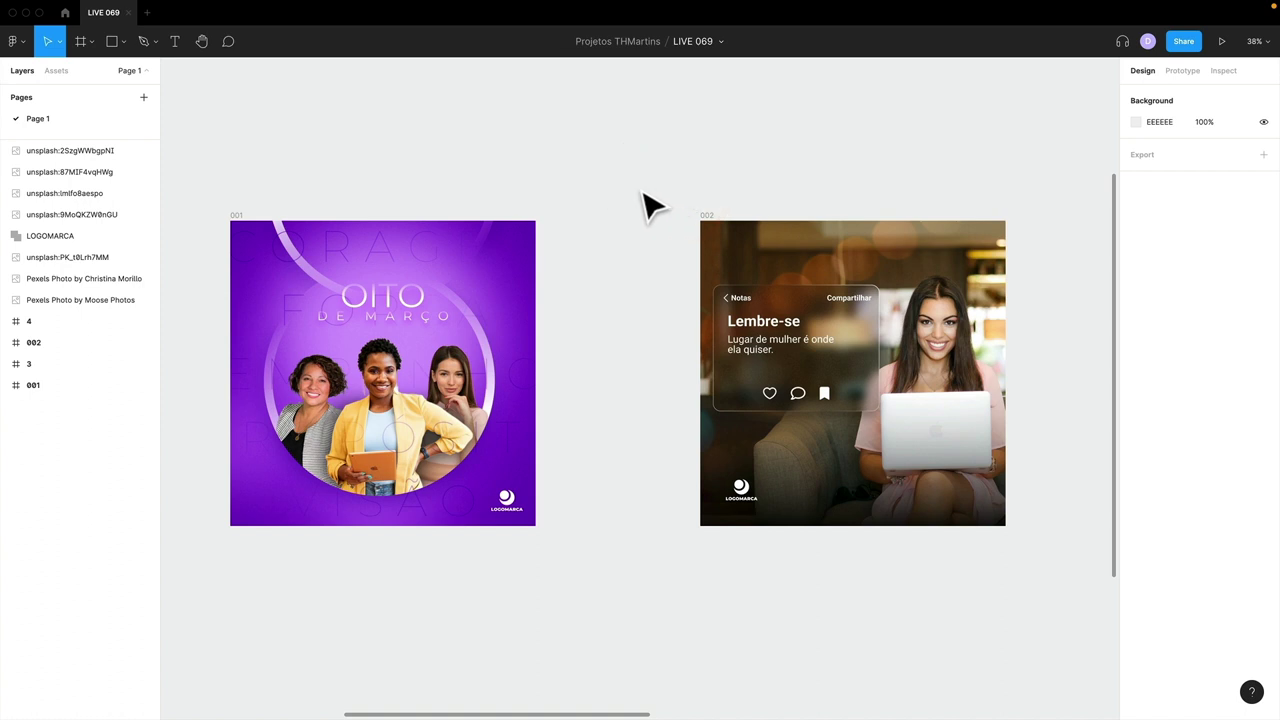
pyautogui.click(134, 72)
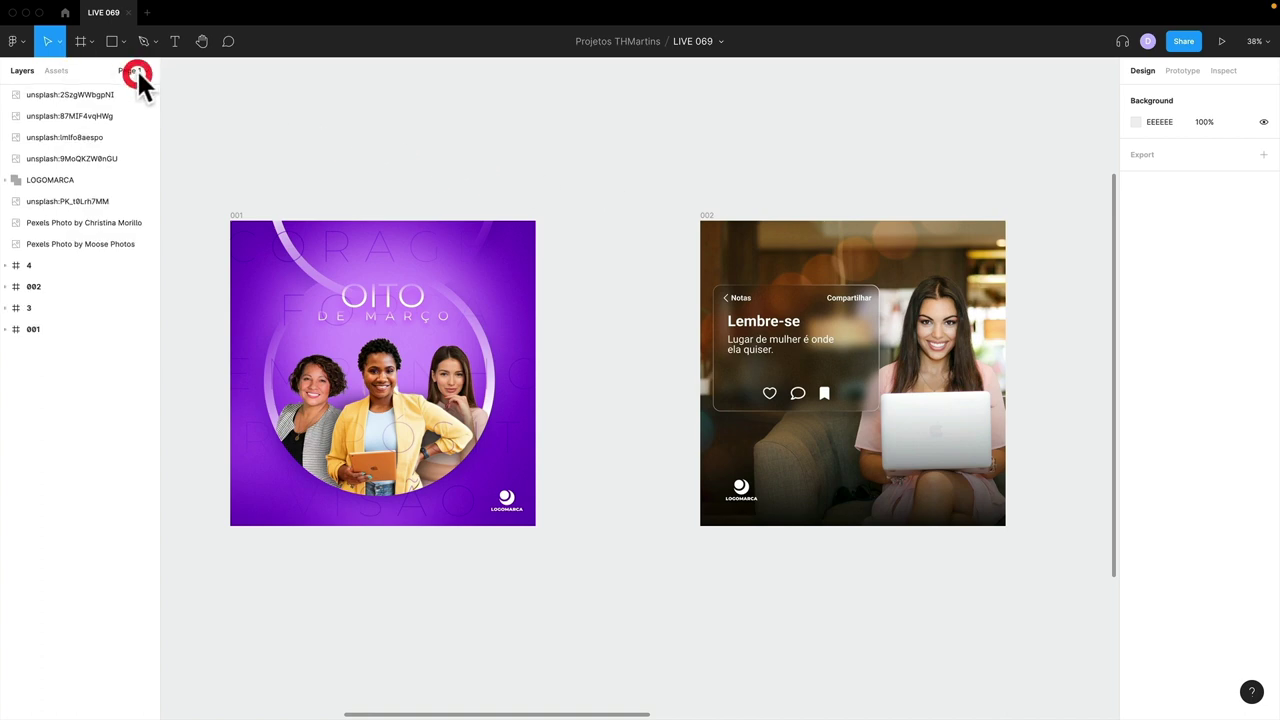
pyautogui.click(134, 72)
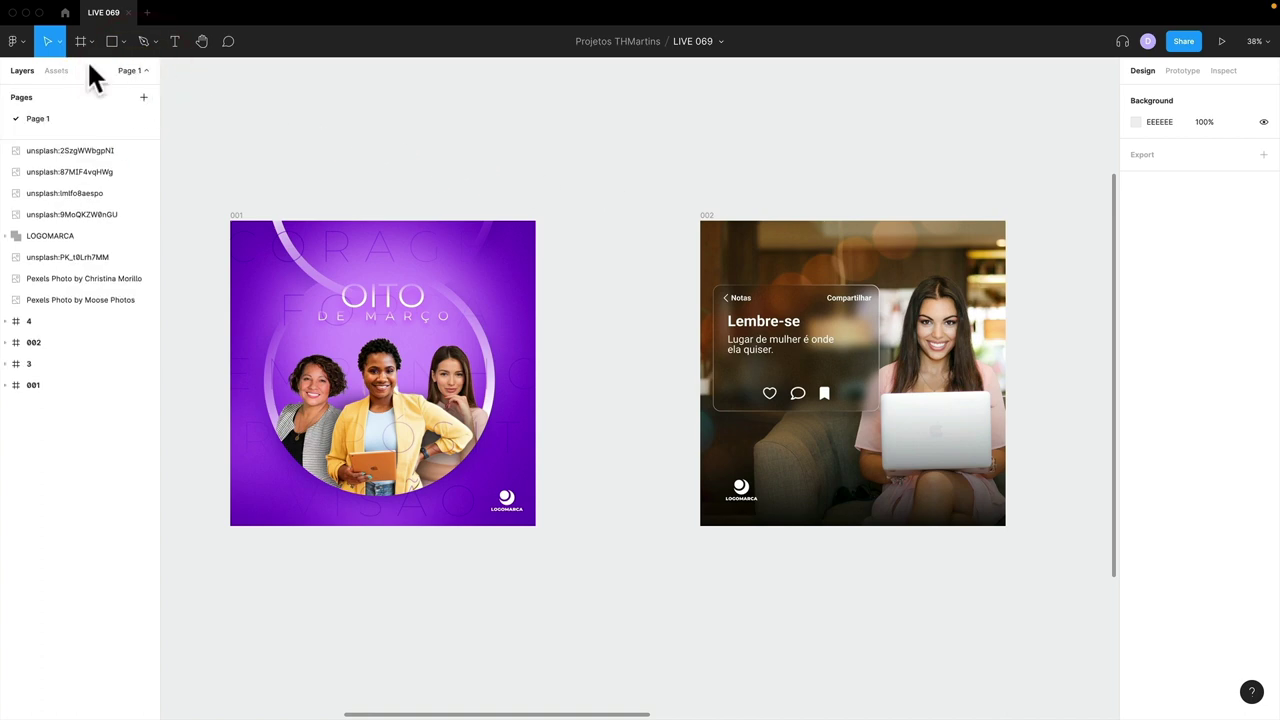
pyautogui.click(65, 12)
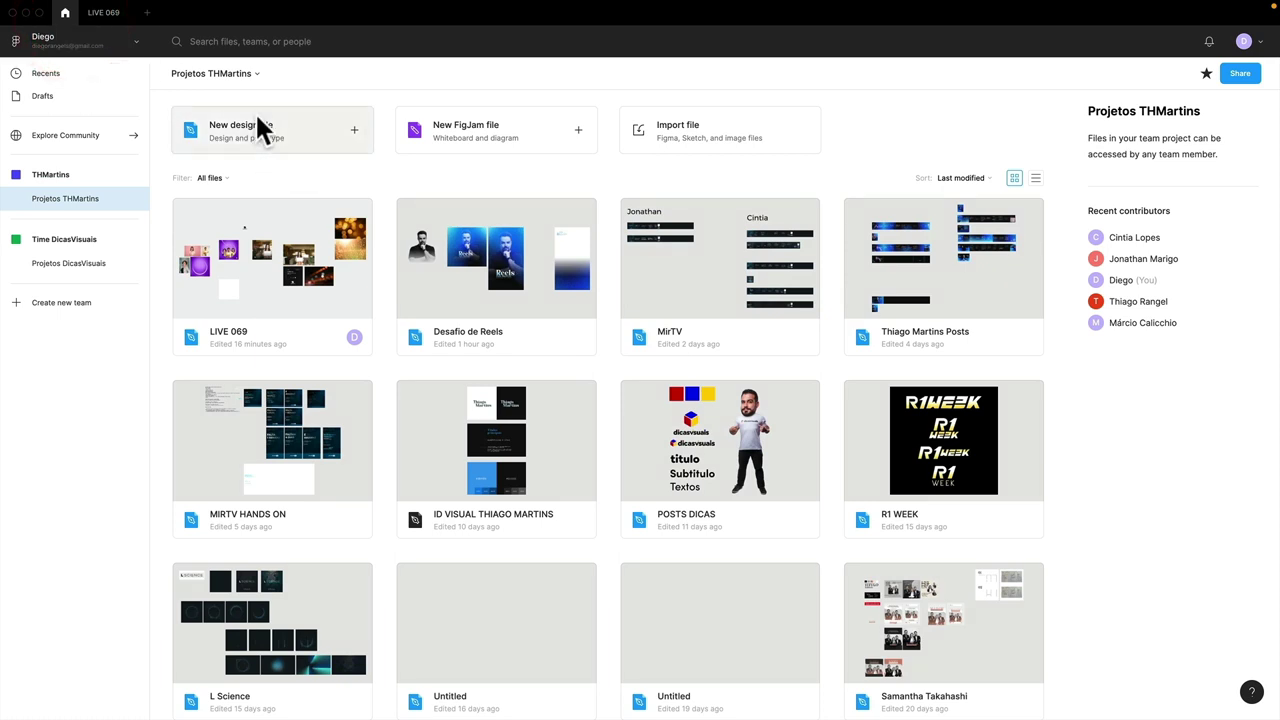
pyautogui.click(112, 12)
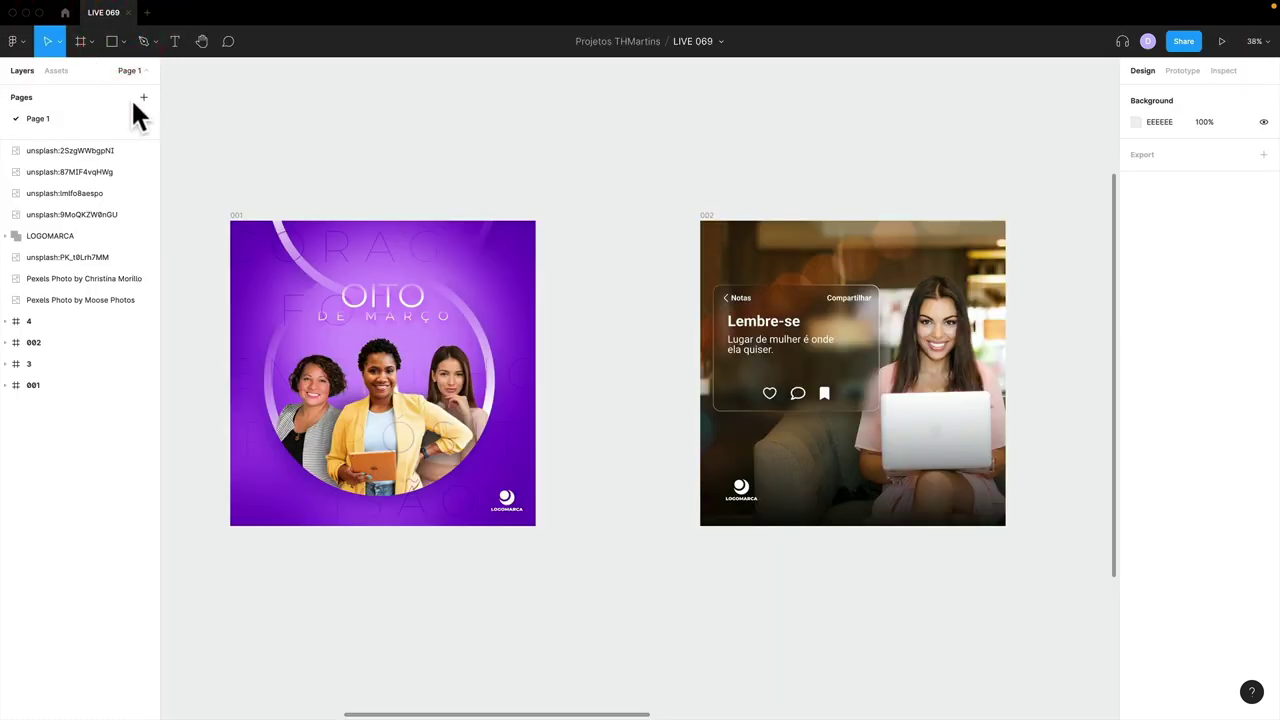
# - Add a new page named Aula and switch to it
pyautogui.click(141, 97)
pyautogui.write('Aula')
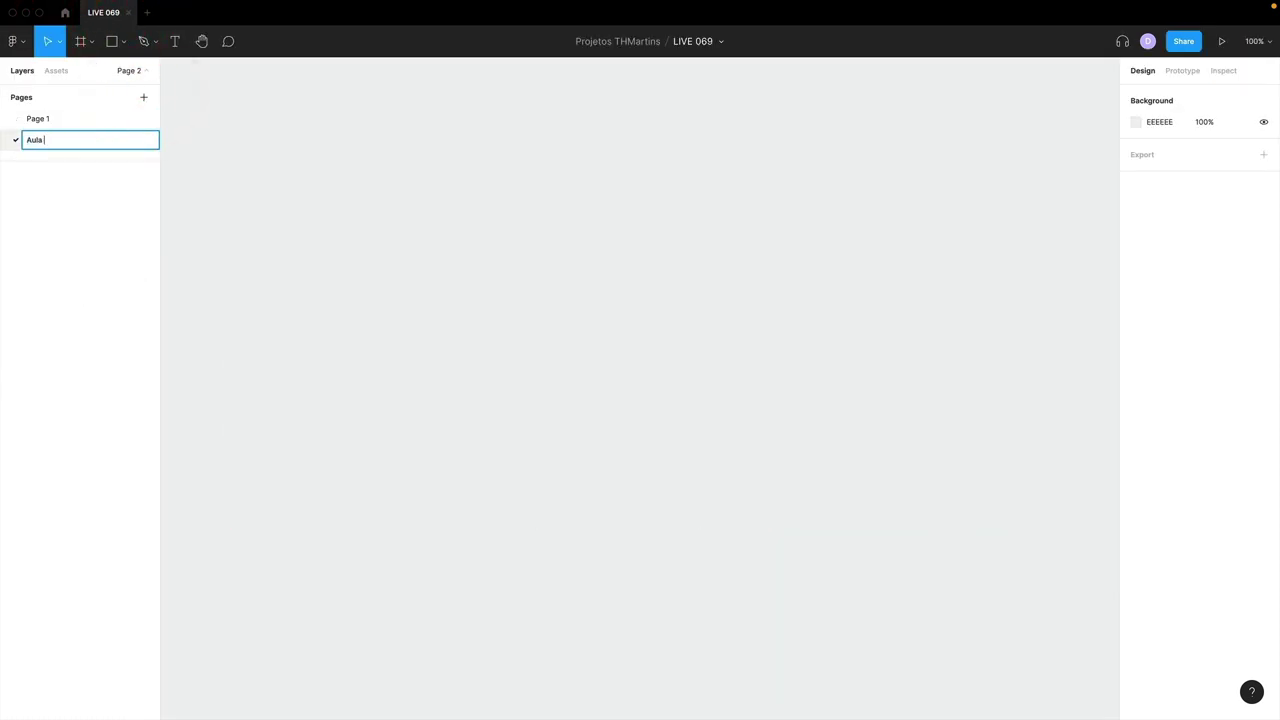
pyautogui.press('Return')
pyautogui.click(77, 117)
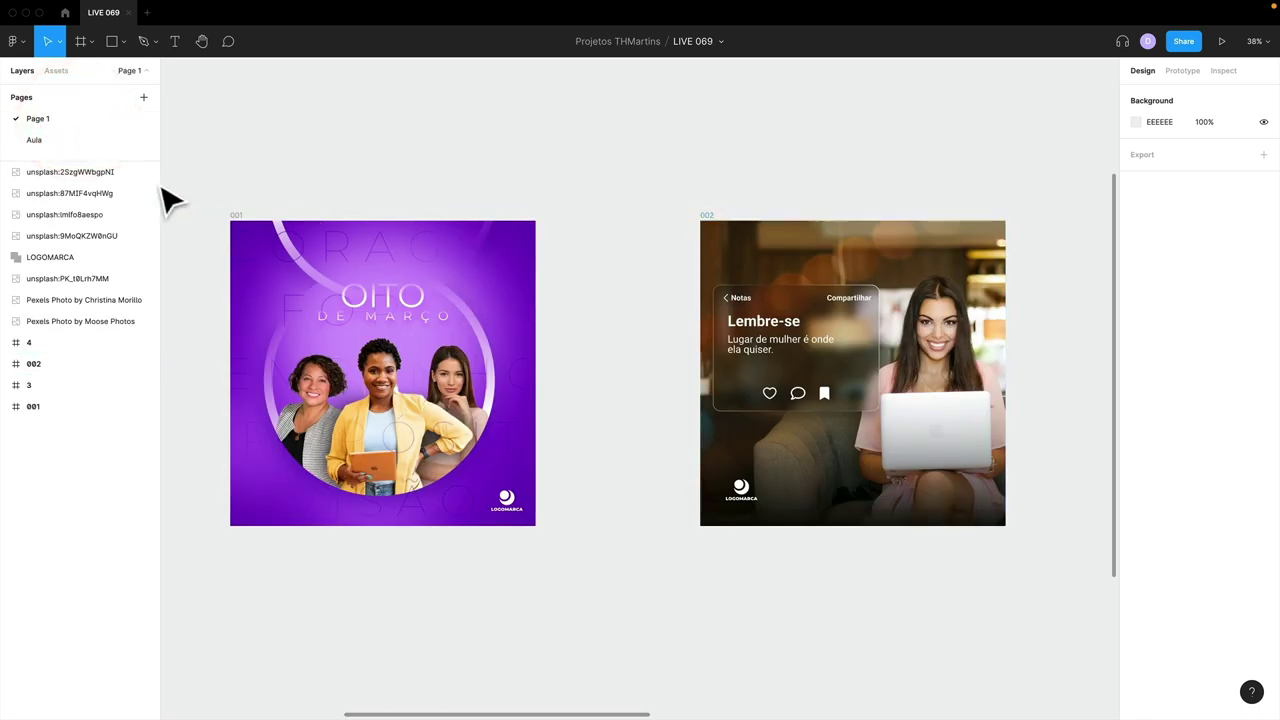
pyautogui.click(66, 140)
# - Draw a square frame on the Aula page and set its width to 1200
pyautogui.click(425, 201)
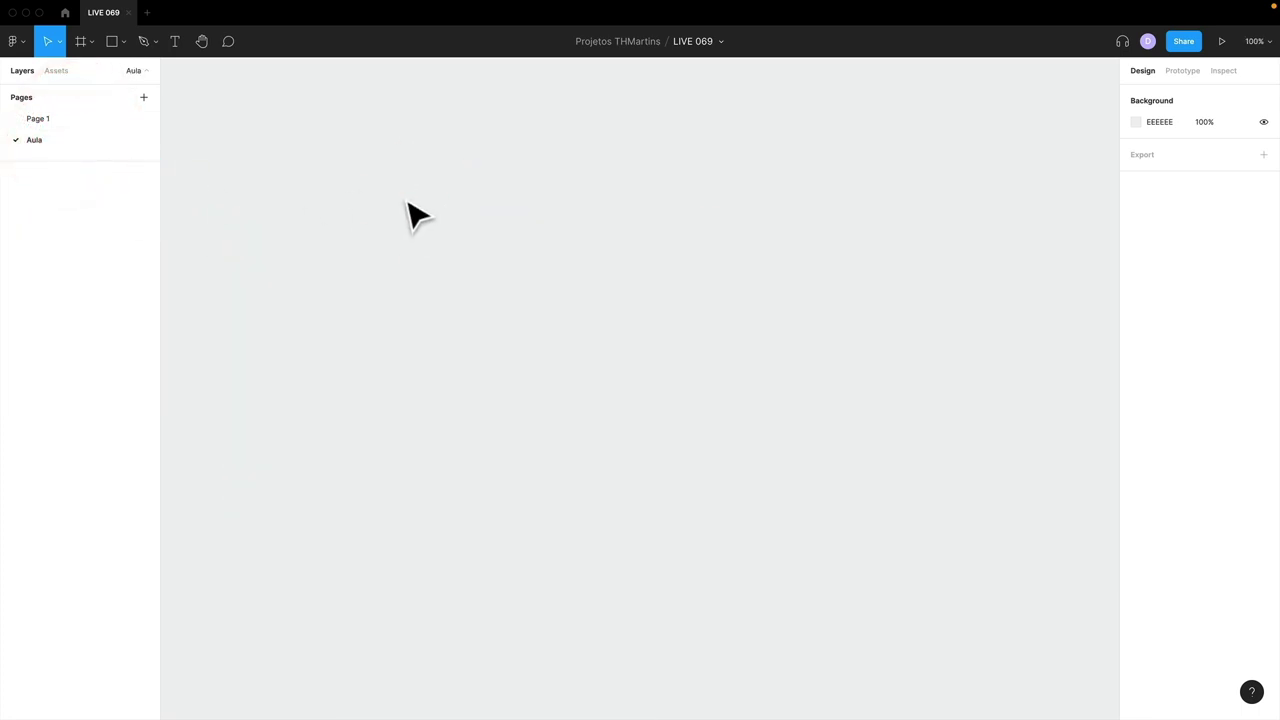
pyautogui.press('f')
pyautogui.moveTo(310, 156); pyautogui.dragTo(592, 438)
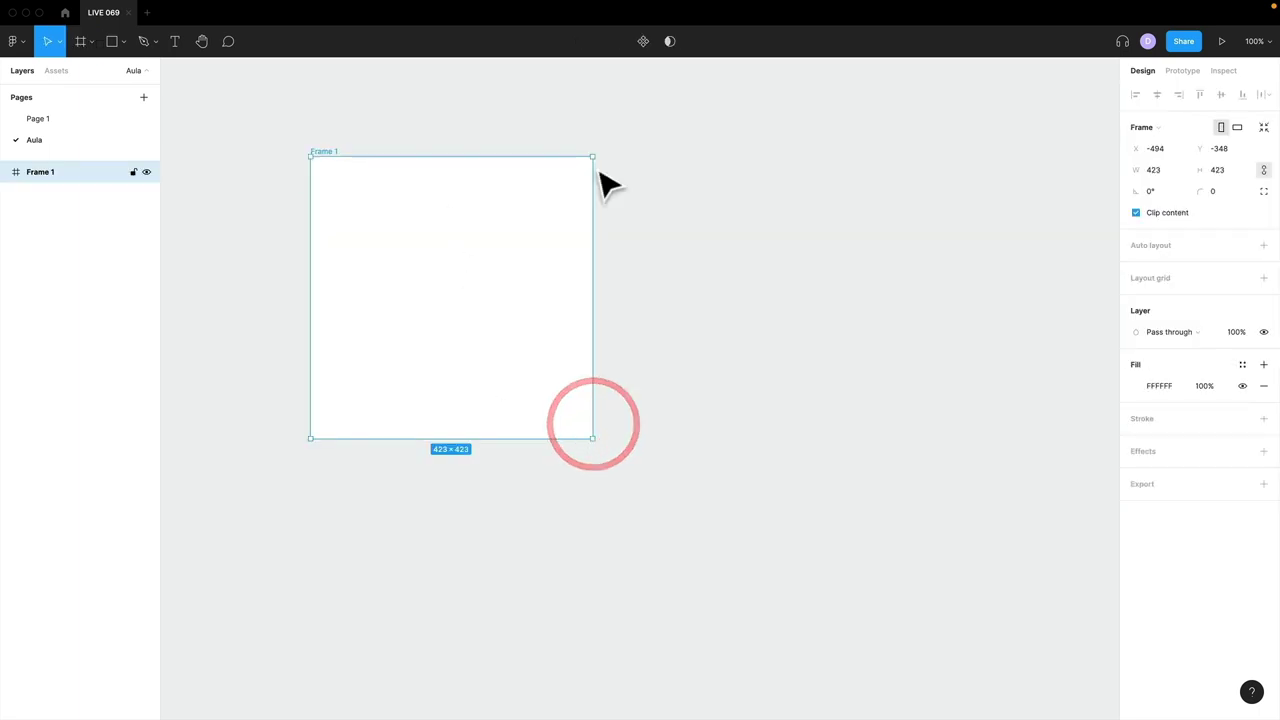
pyautogui.click(1168, 170)
pyautogui.write('1200')
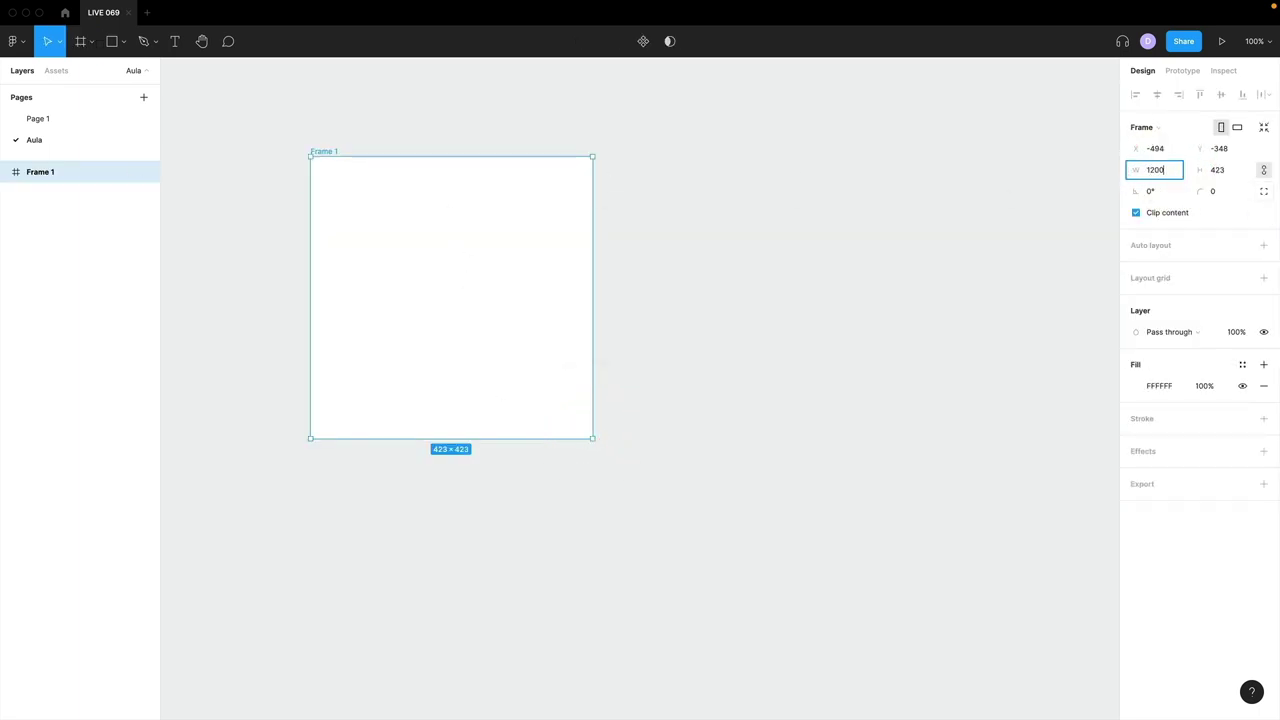
pyautogui.press('Return')
# - Rename the 1200×1200 frame to 001
pyautogui.hotkey('shift', '1')
pyautogui.press('-')
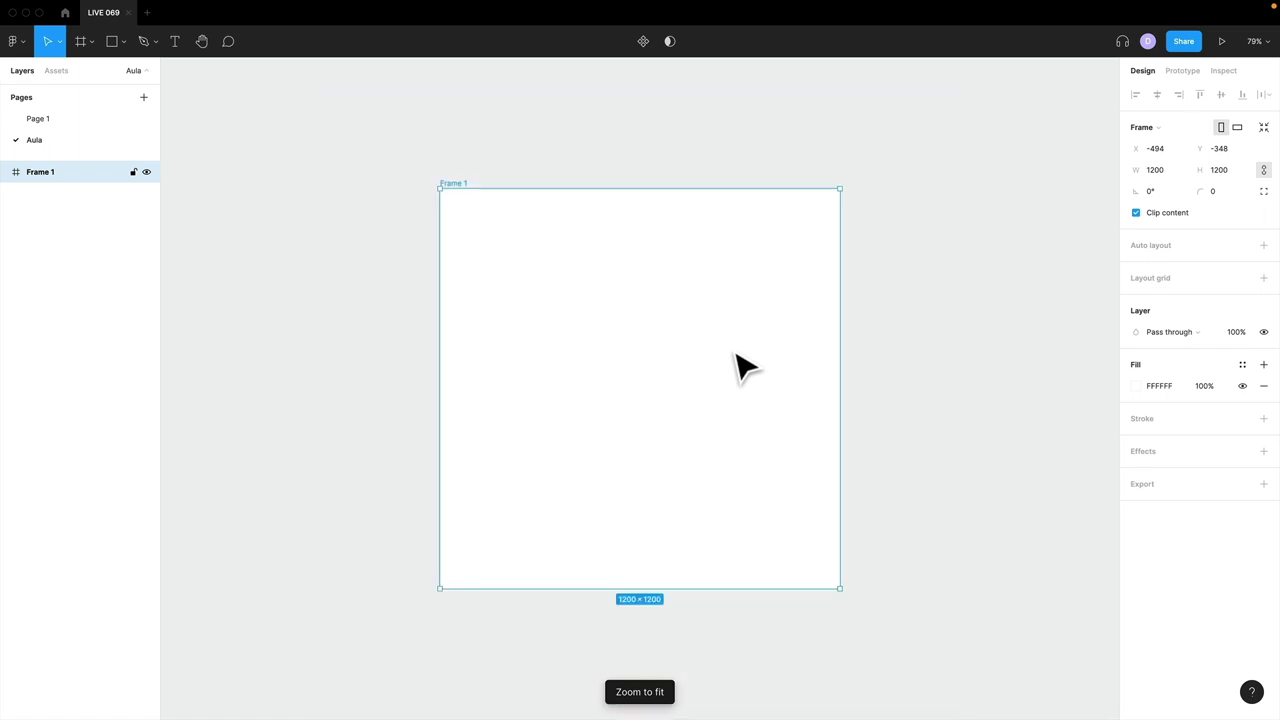
pyautogui.moveTo(415, 189); pyautogui.dragTo(392, 150)
pyautogui.moveTo(630, 435); pyautogui.dragTo(874, 671)
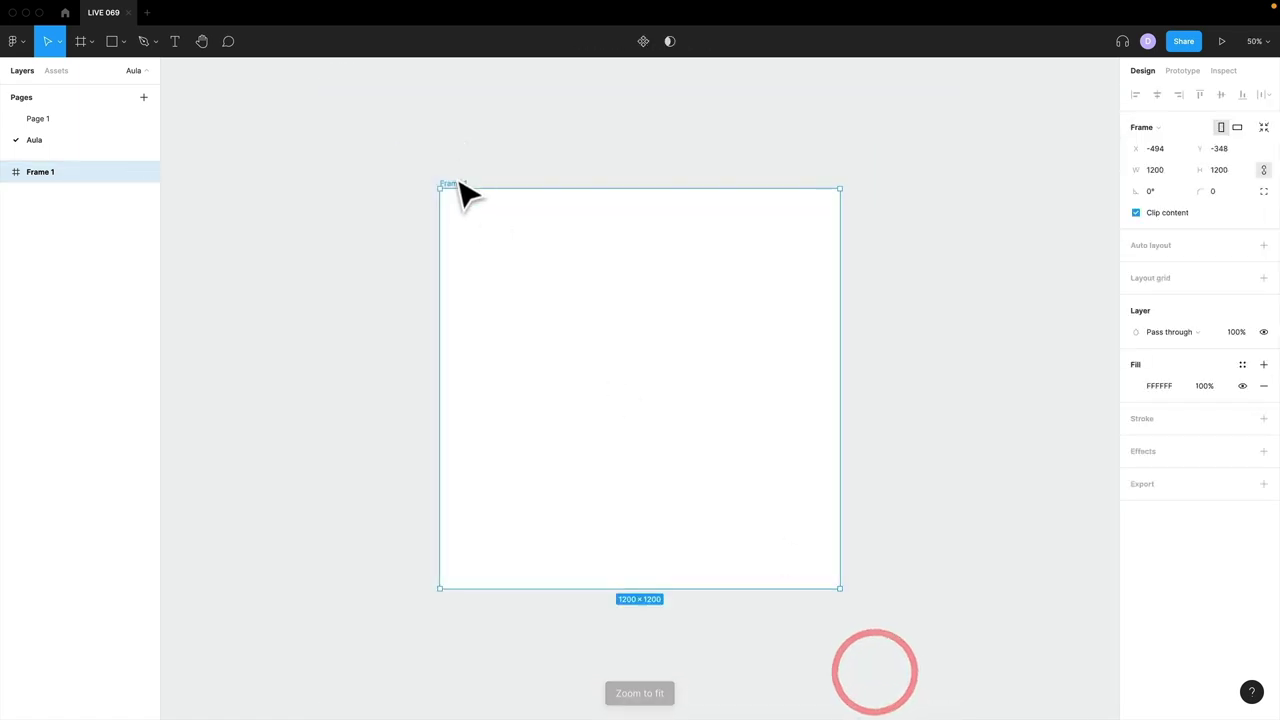
pyautogui.doubleClick(454, 183)
pyautogui.write('001')
pyautogui.press('Return')
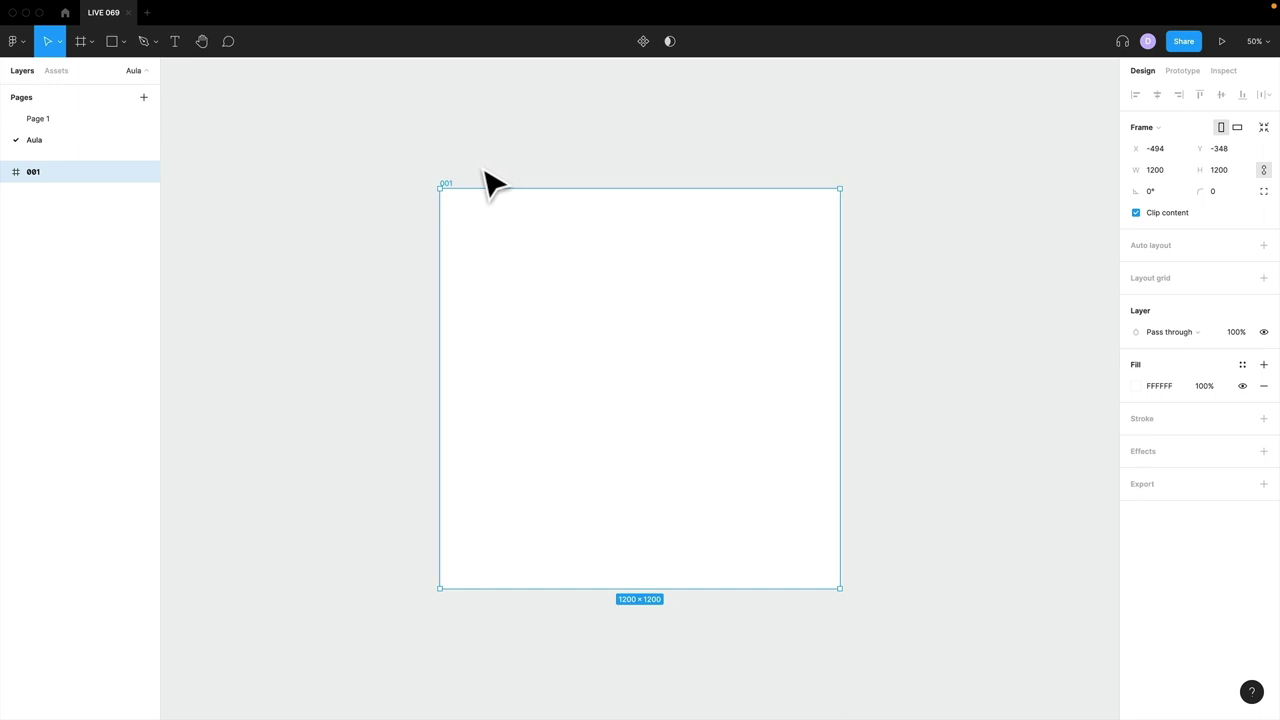
# - Inspect Page 1's frame 001: the oito and de março texts, LOGOMARCA logo and NOISE layer
pyautogui.click(70, 121)
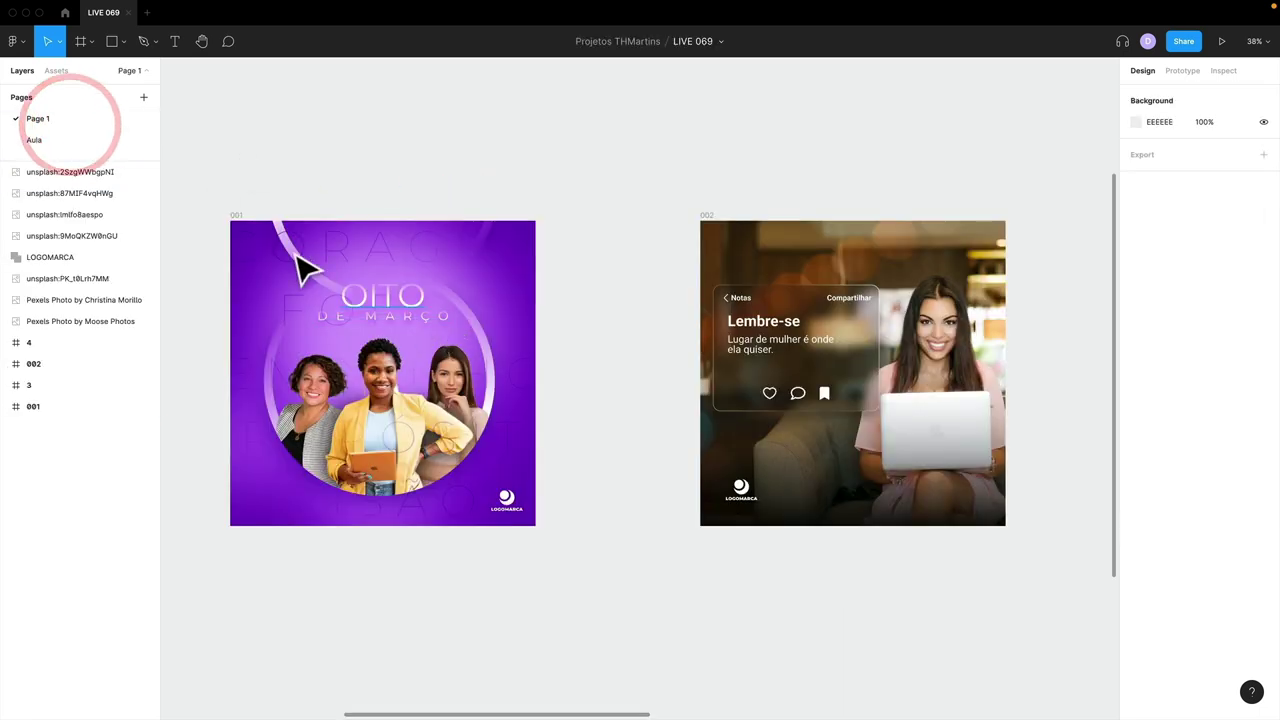
pyautogui.moveTo(588, 520); pyautogui.dragTo(571, 543)
pyautogui.click(614, 563)
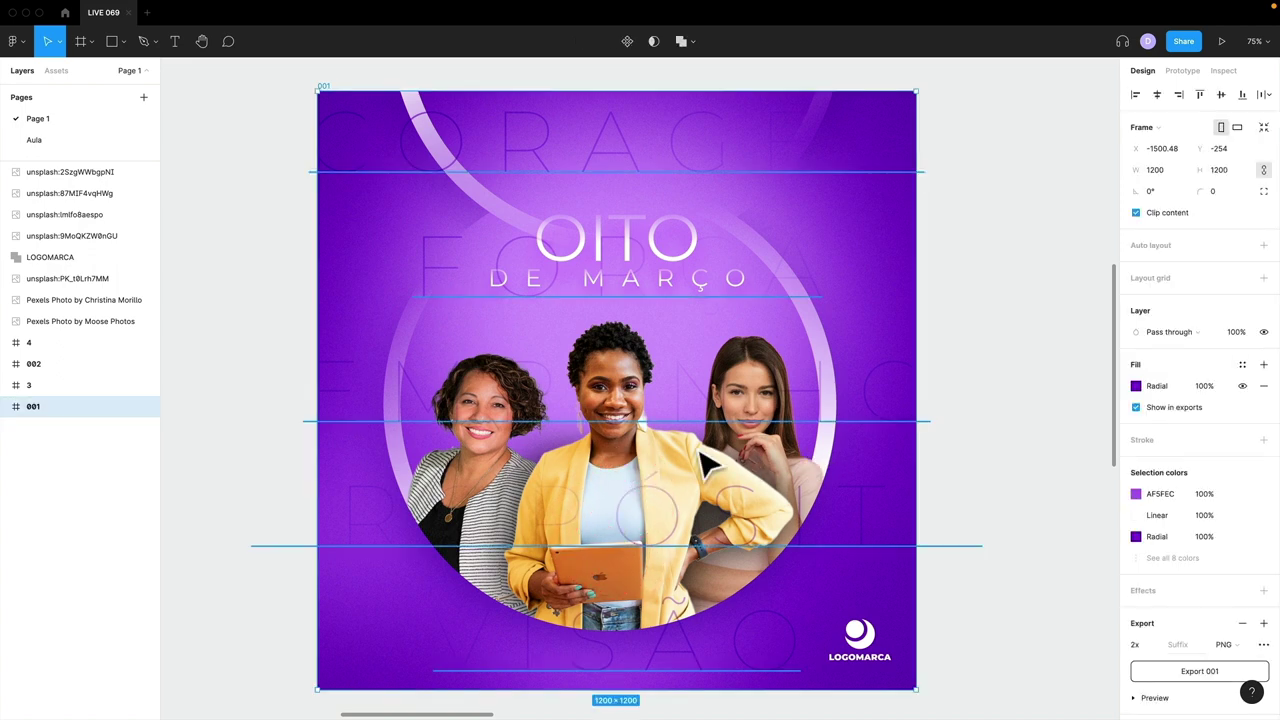
pyautogui.click(604, 250)
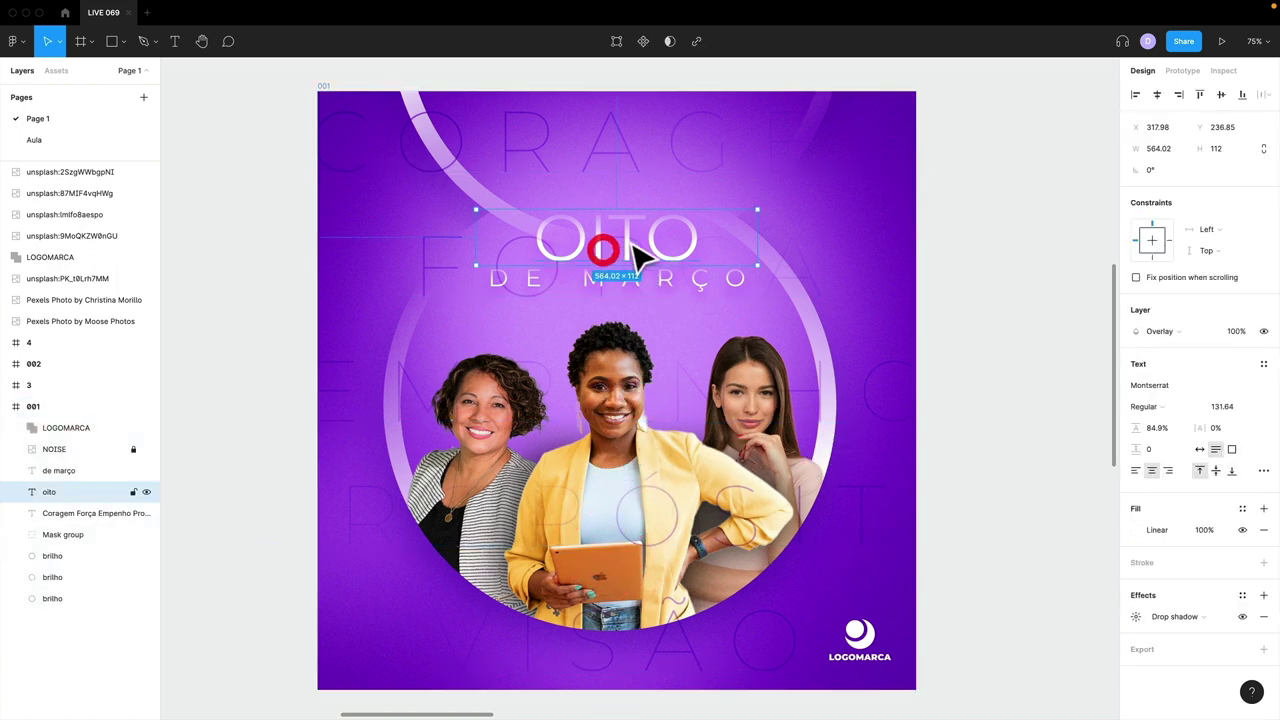
pyautogui.click(618, 280)
pyautogui.click(860, 640)
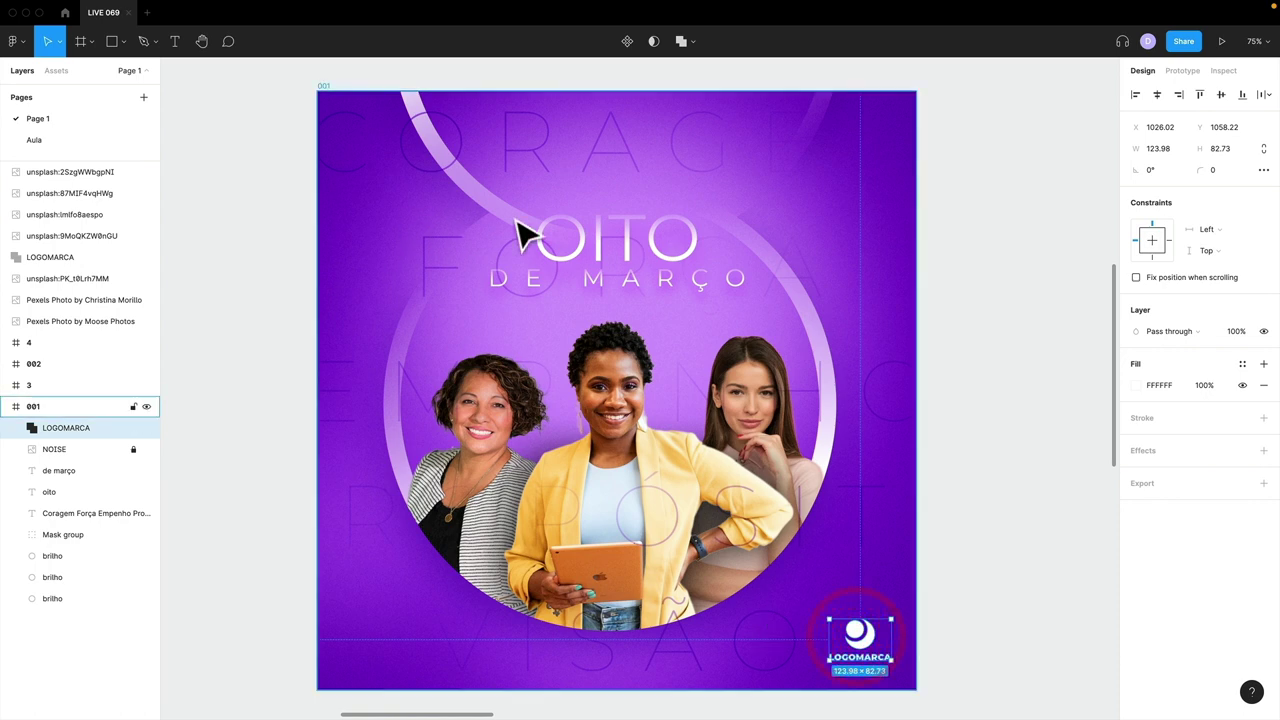
pyautogui.click(396, 146)
pyautogui.click(74, 449)
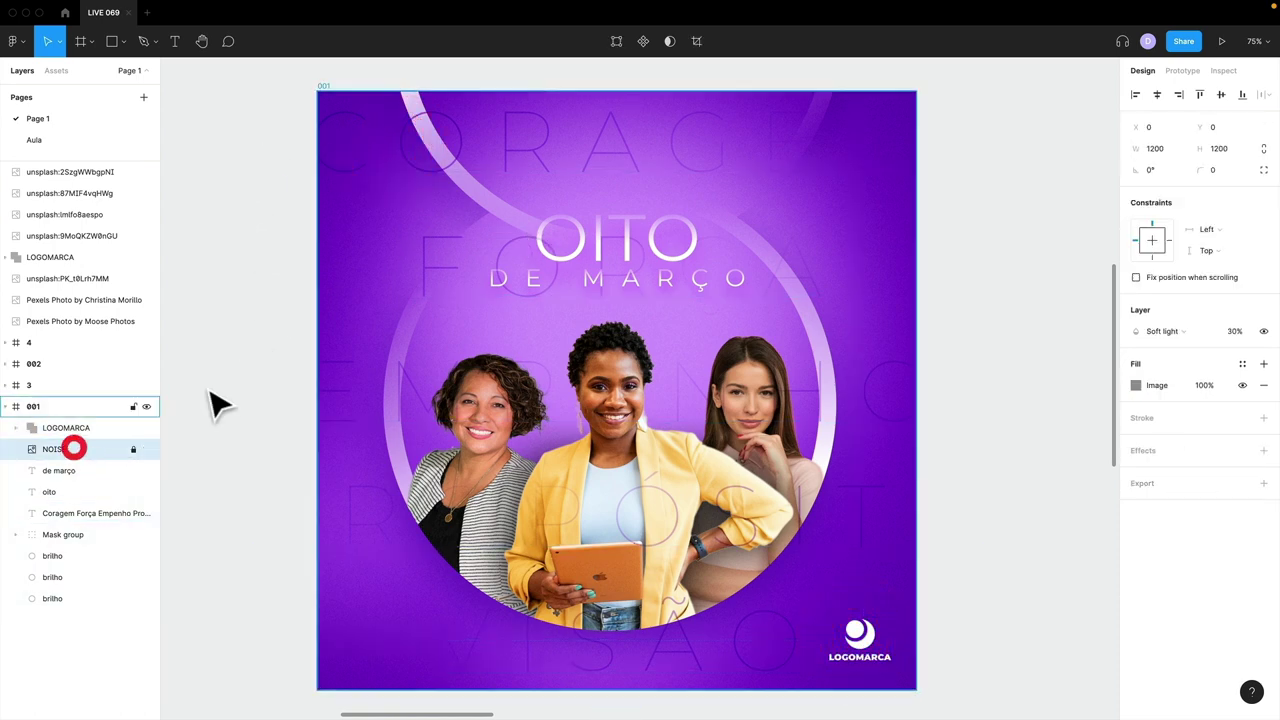
pyautogui.click(222, 380)
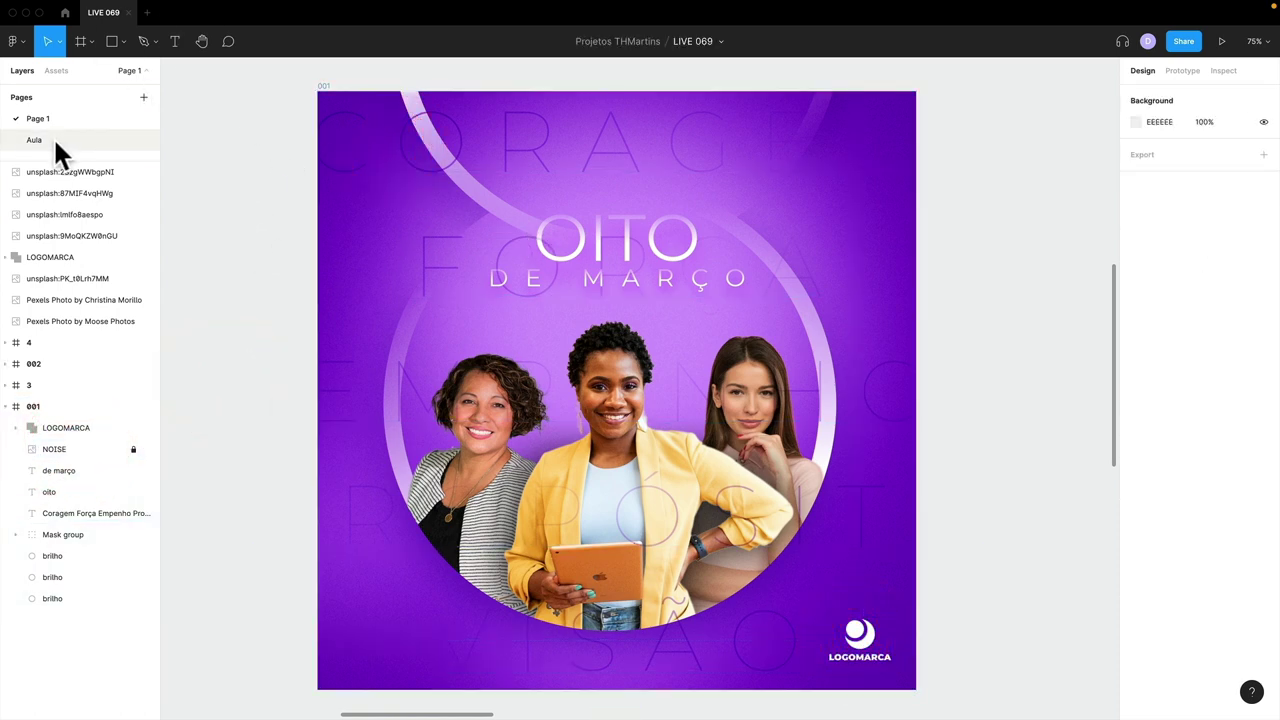
pyautogui.click(45, 140)
# - On Page 1, move the Christina Morillo photo beside the pink-background photo
pyautogui.press('-')
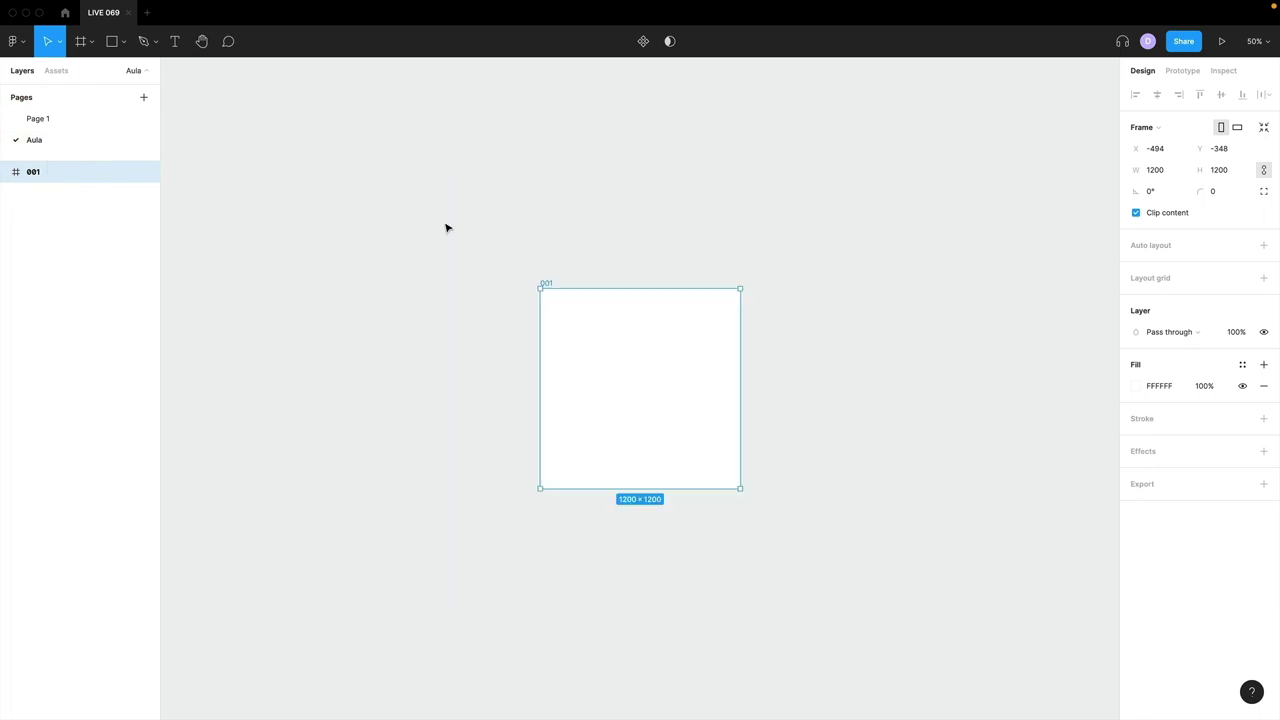
pyautogui.click(60, 118)
pyautogui.press('-')
pyautogui.press('-')
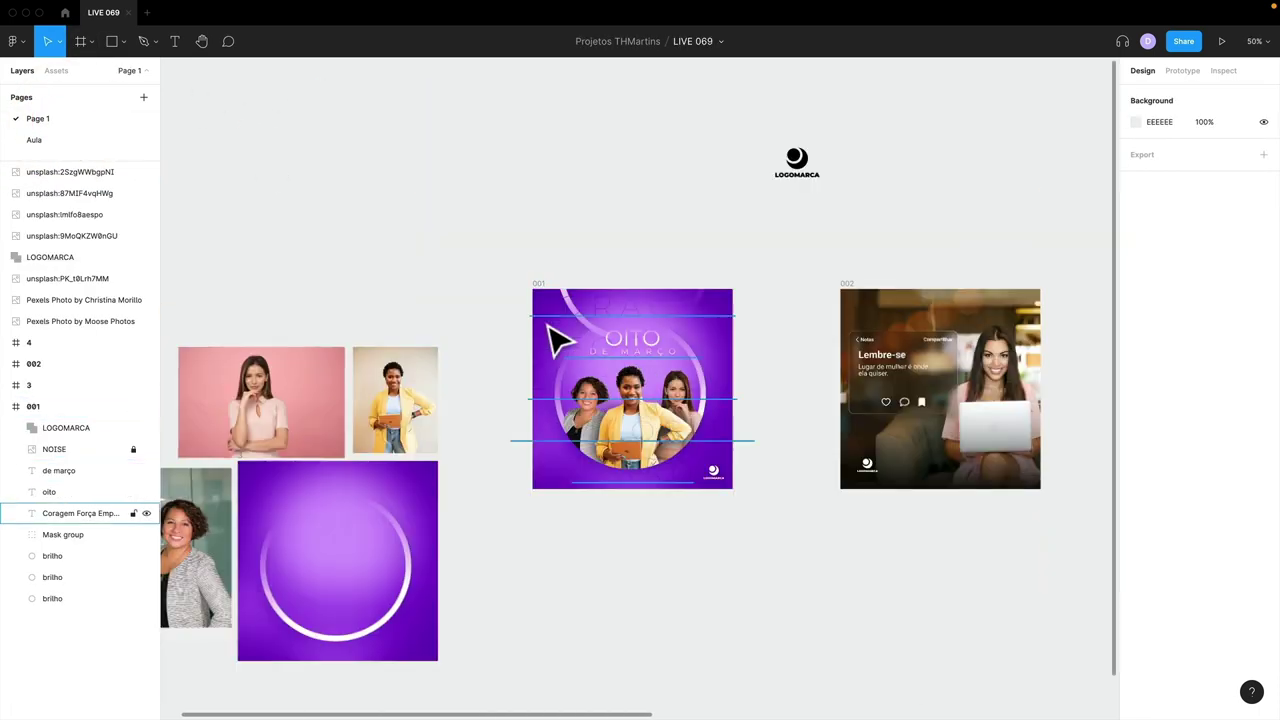
pyautogui.moveTo(491, 414); pyautogui.dragTo(746, 314)
pyautogui.scroll(3, 661, 543)
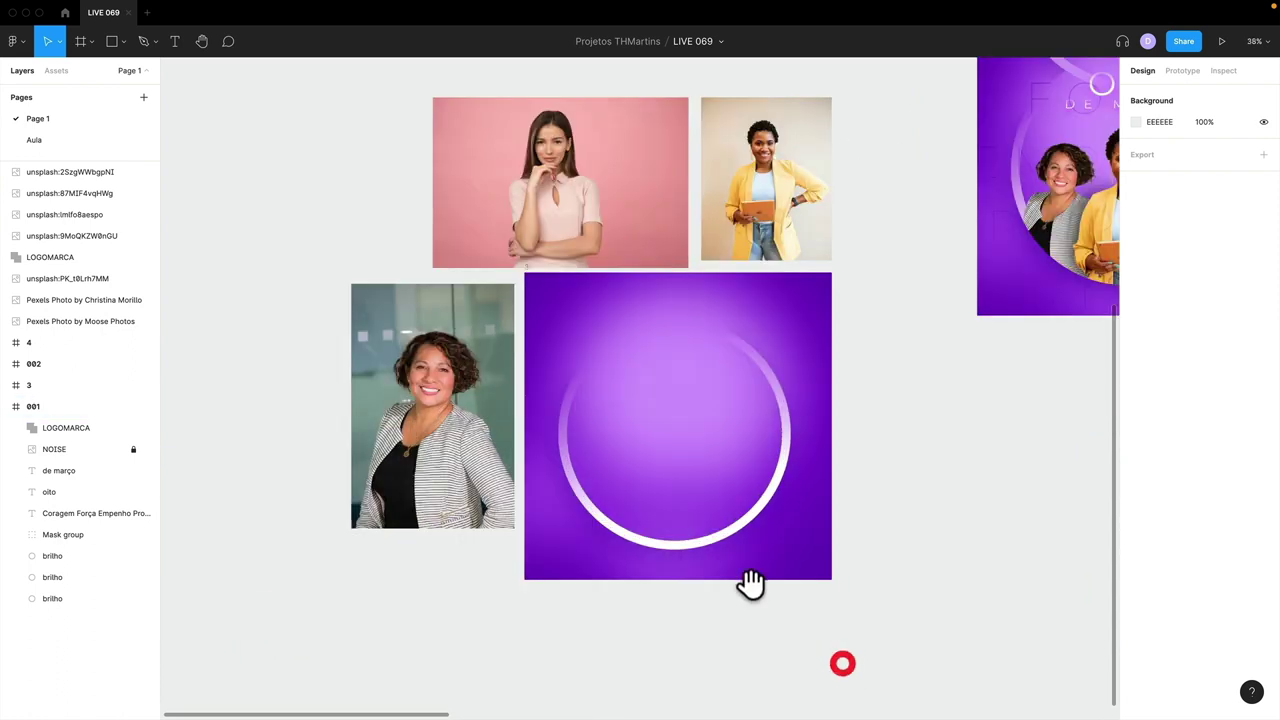
pyautogui.moveTo(517, 466); pyautogui.dragTo(398, 250)
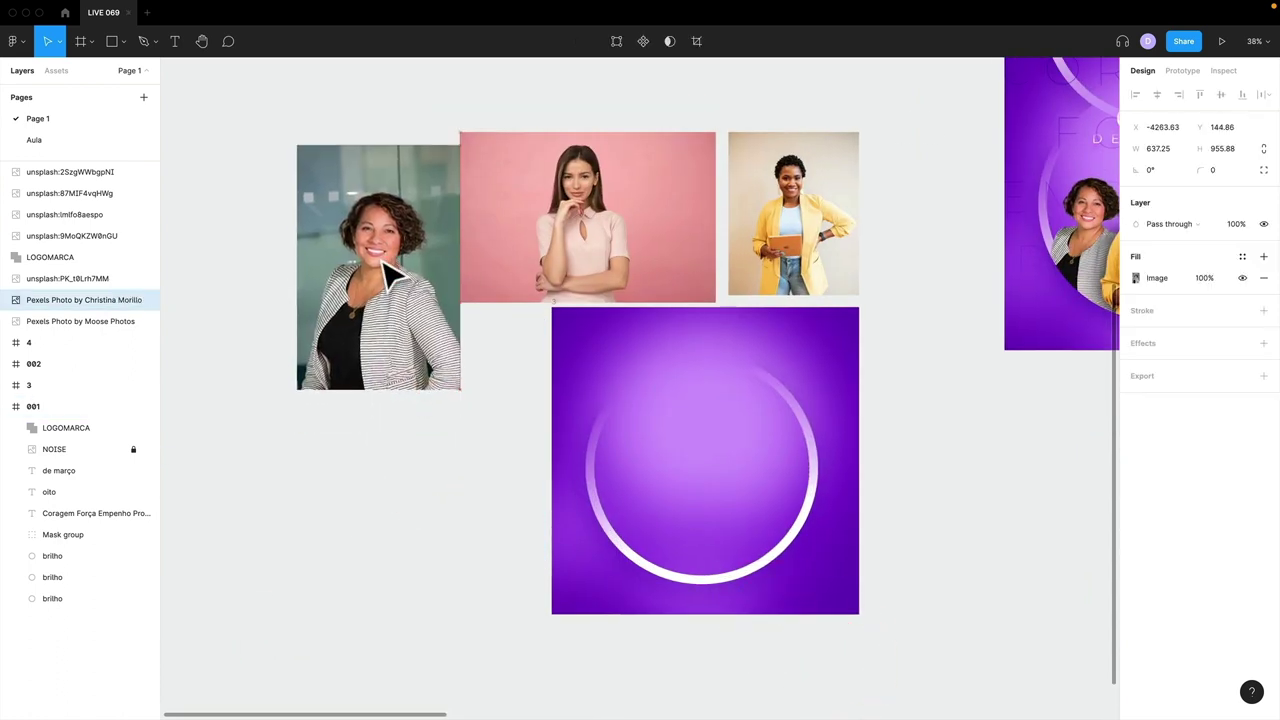
pyautogui.click(674, 214)
pyautogui.moveTo(643, 243); pyautogui.dragTo(515, 240)
# - Line up the Christina, pink and yellow-jacket photos in a tight, top-aligned row
pyautogui.click(366, 228)
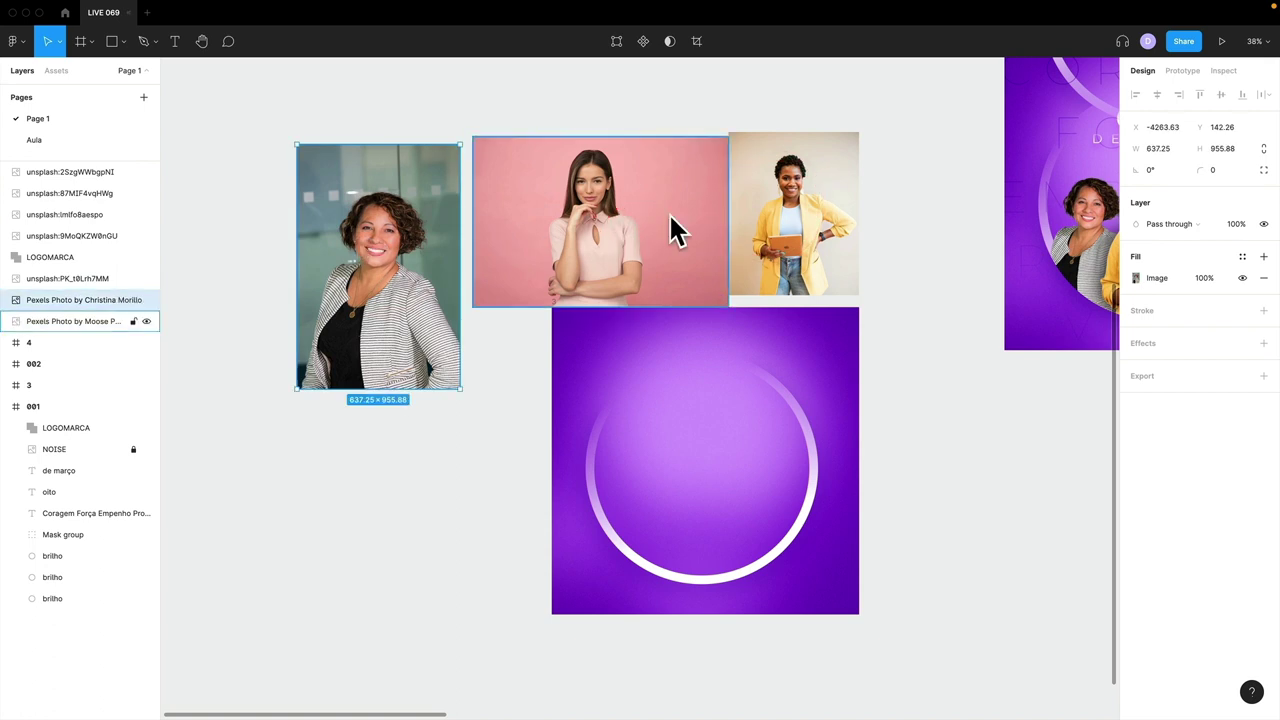
pyautogui.click(792, 224)
pyautogui.moveTo(792, 224); pyautogui.dragTo(804, 224)
pyautogui.moveTo(558, 208); pyautogui.dragTo(537, 206)
pyautogui.moveTo(400, 251); pyautogui.dragTo(357, 248)
pyautogui.moveTo(796, 207); pyautogui.dragTo(766, 207)
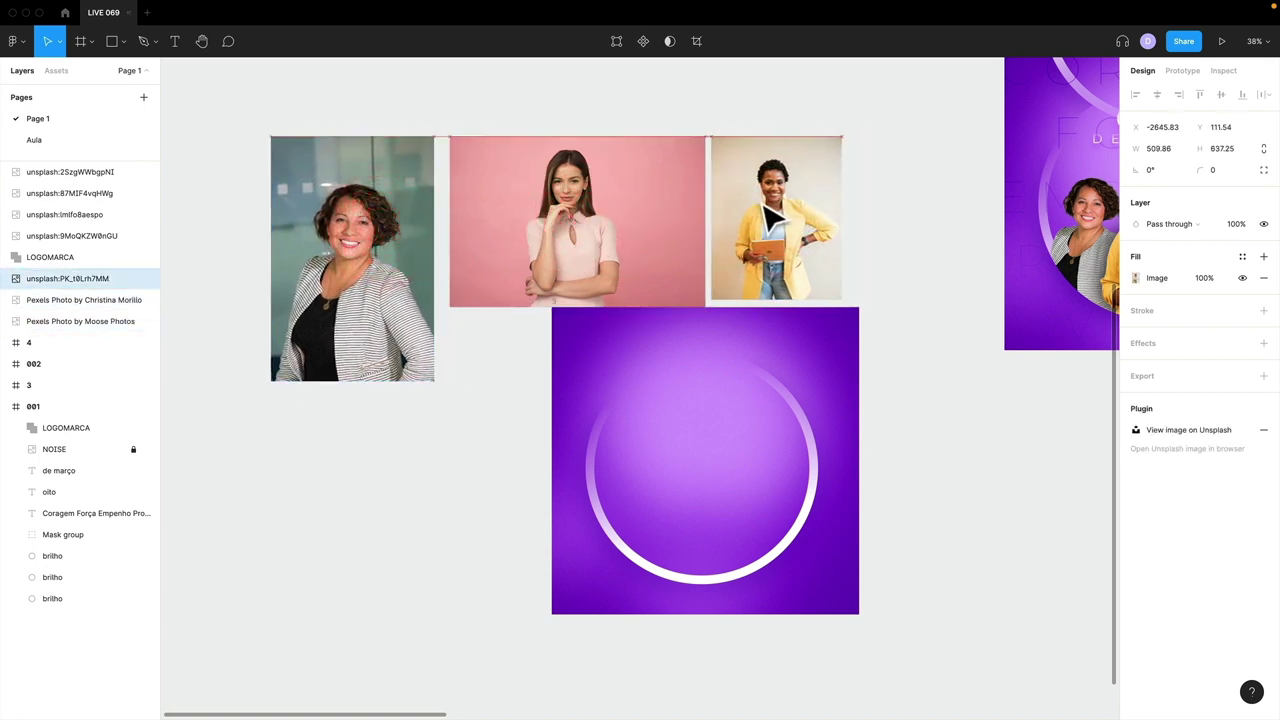
# - Clear the selection and return to the Aula page's empty frame 001
pyautogui.click(613, 322)
pyautogui.click(554, 297)
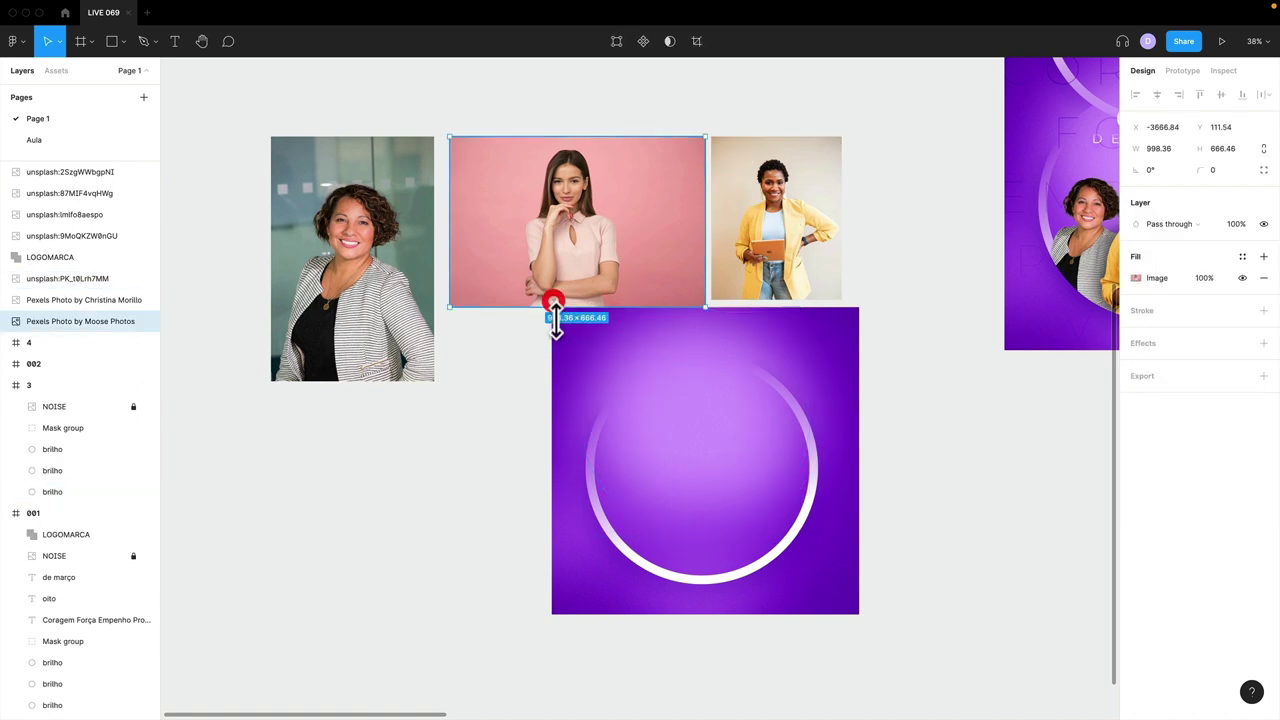
pyautogui.click(531, 344)
pyautogui.click(39, 139)
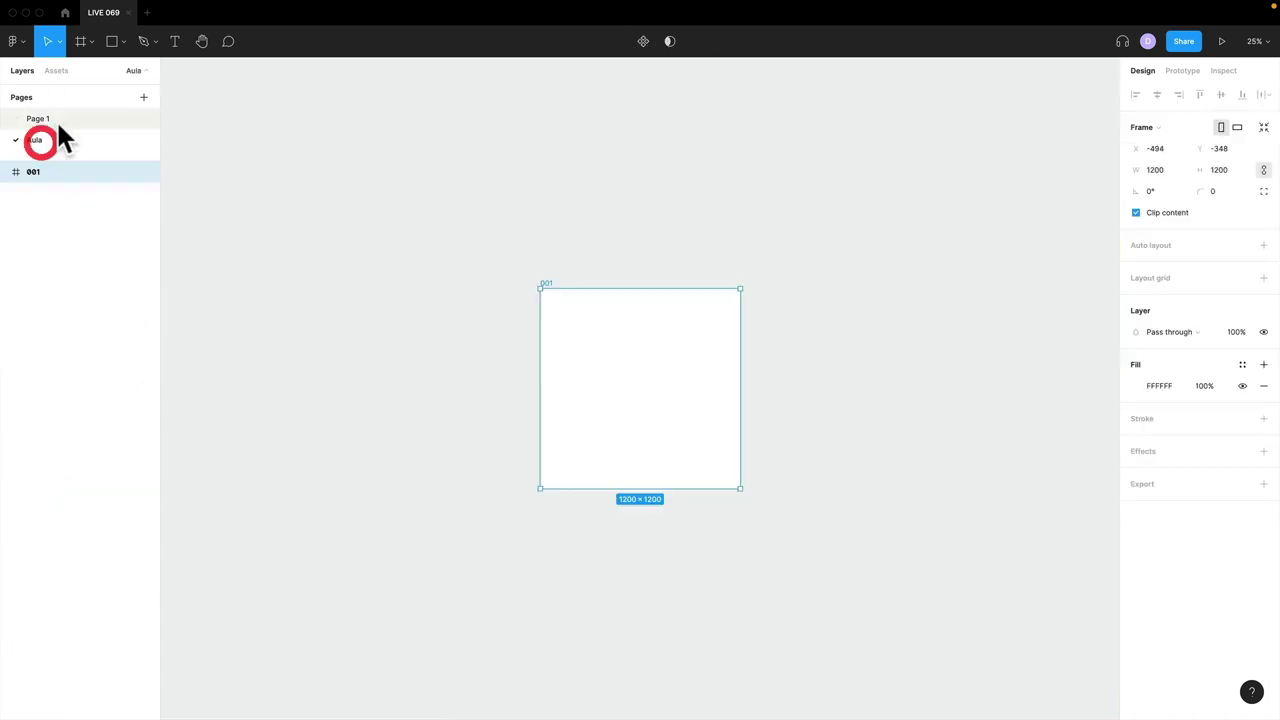
pyautogui.click(570, 244)
# - Choose Plugins > Browse plugins in Community from the canvas context menu
pyautogui.rightClick(806, 170)
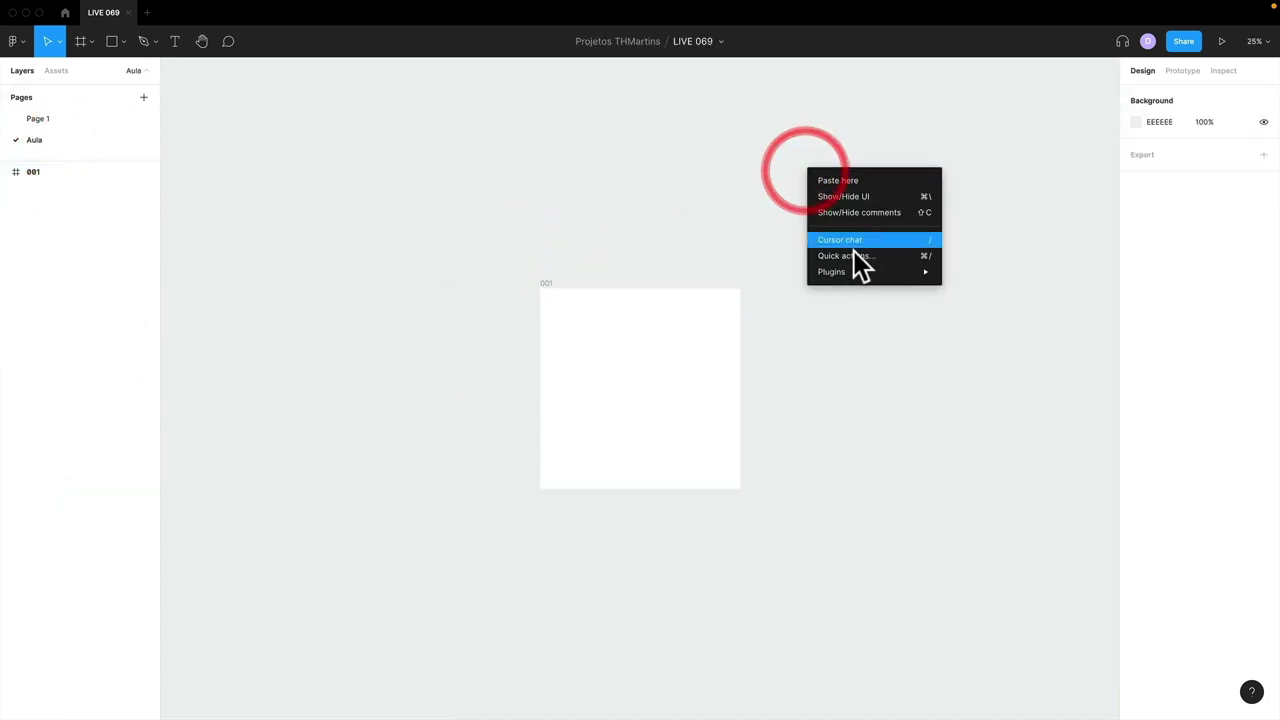
pyautogui.moveTo(866, 281)
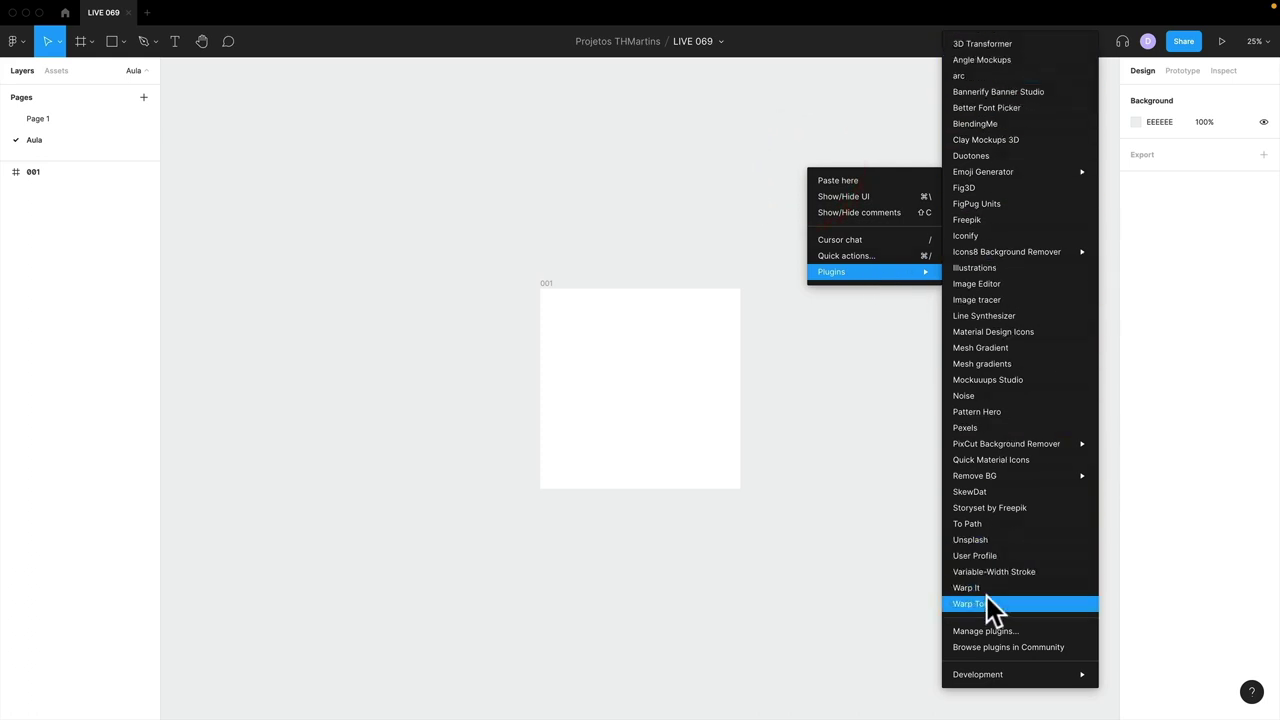
pyautogui.click(859, 409)
pyautogui.rightClick(805, 150)
pyautogui.moveTo(843, 249)
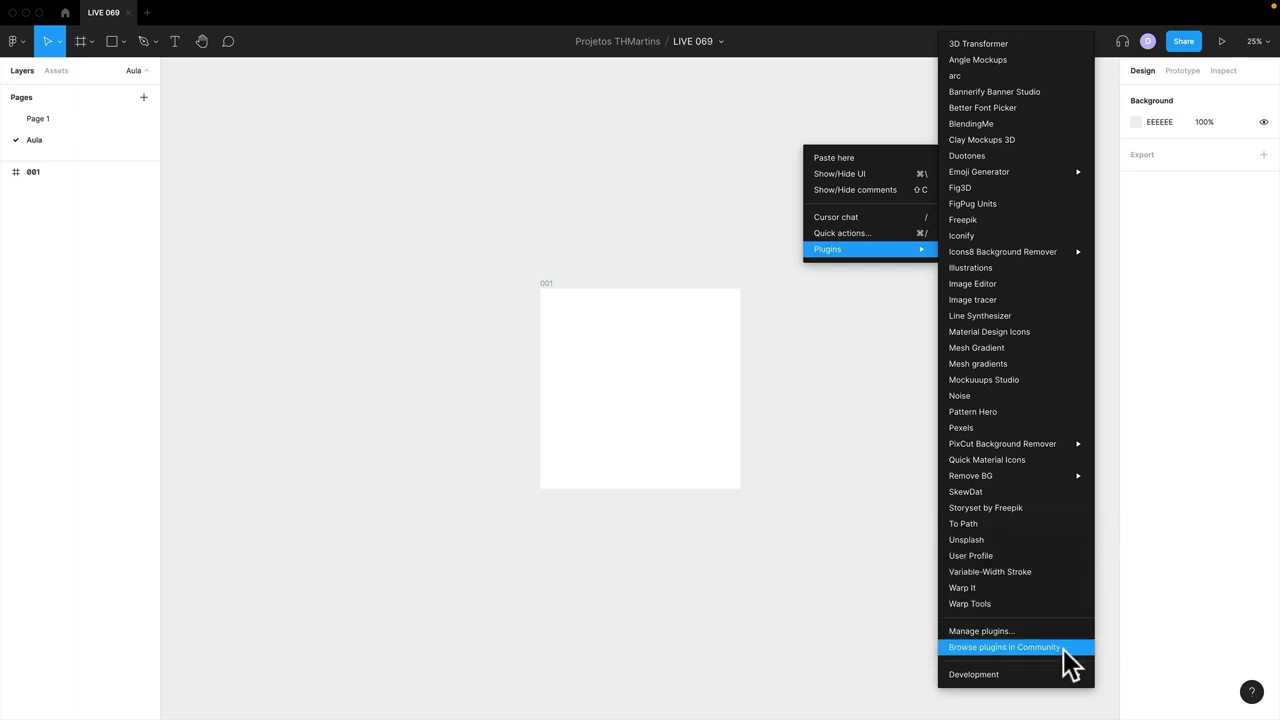
pyautogui.click(1063, 648)
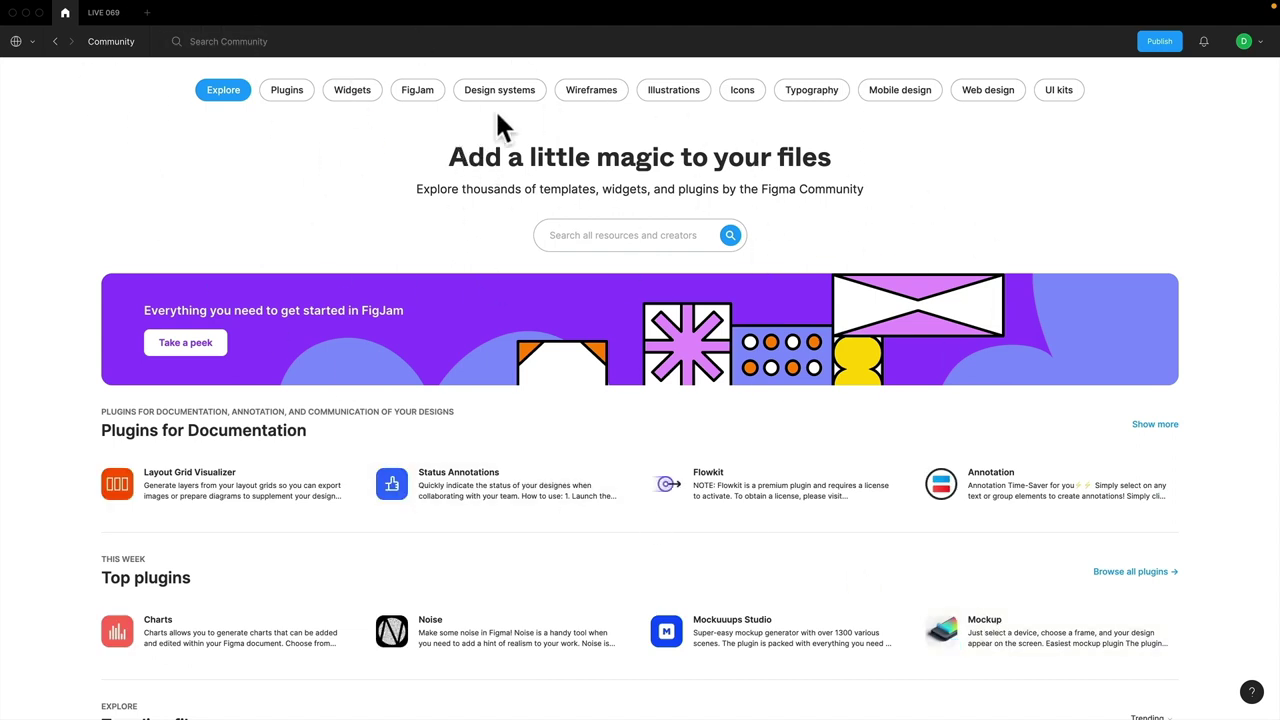
# - Filter the Community to Plugins, scroll the list, then switch to the Chrome desktop
pyautogui.click(291, 89)
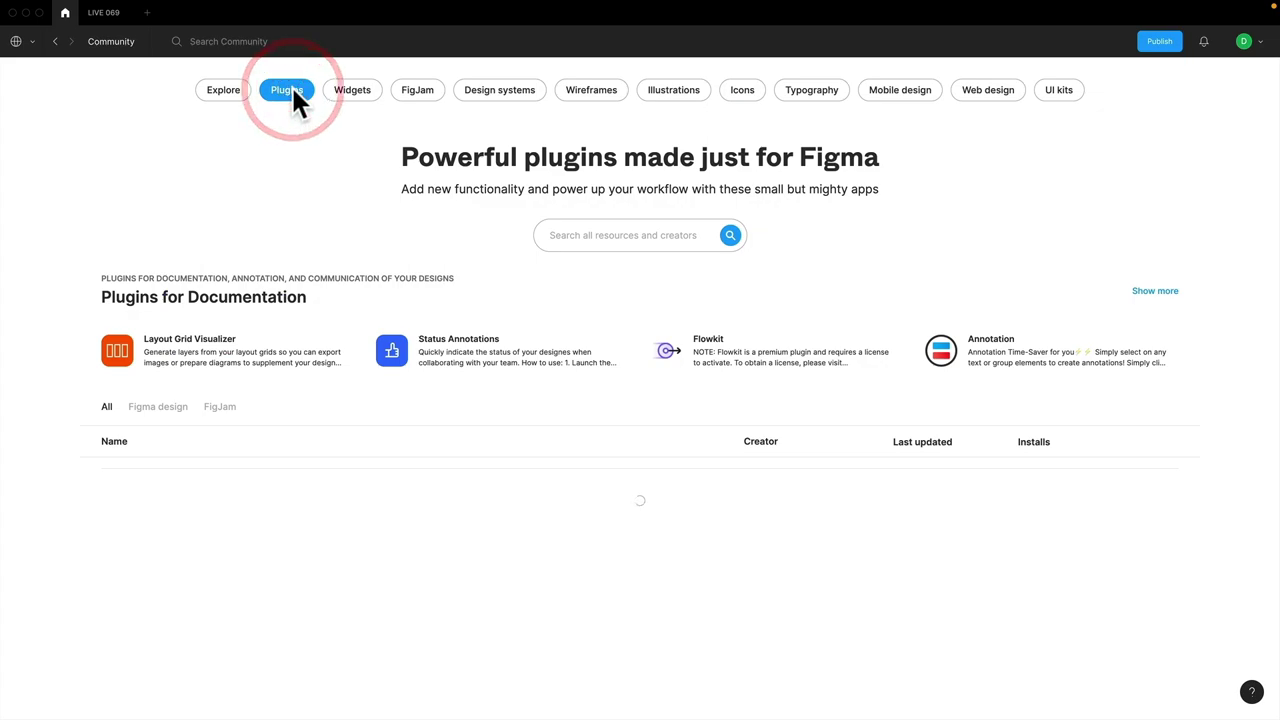
pyautogui.scroll(-8, 605, 360)
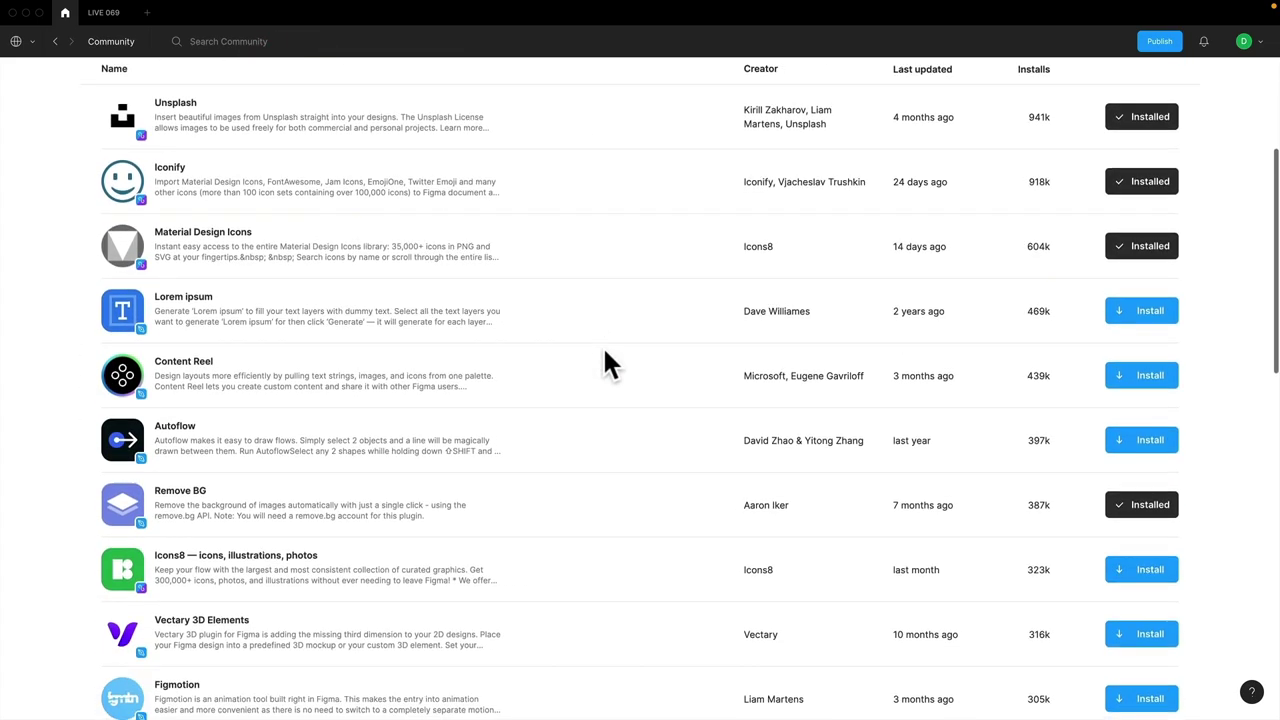
pyautogui.scroll(5, 606, 363)
pyautogui.scroll(3, 608, 365)
pyautogui.scroll(-2, 608, 365)
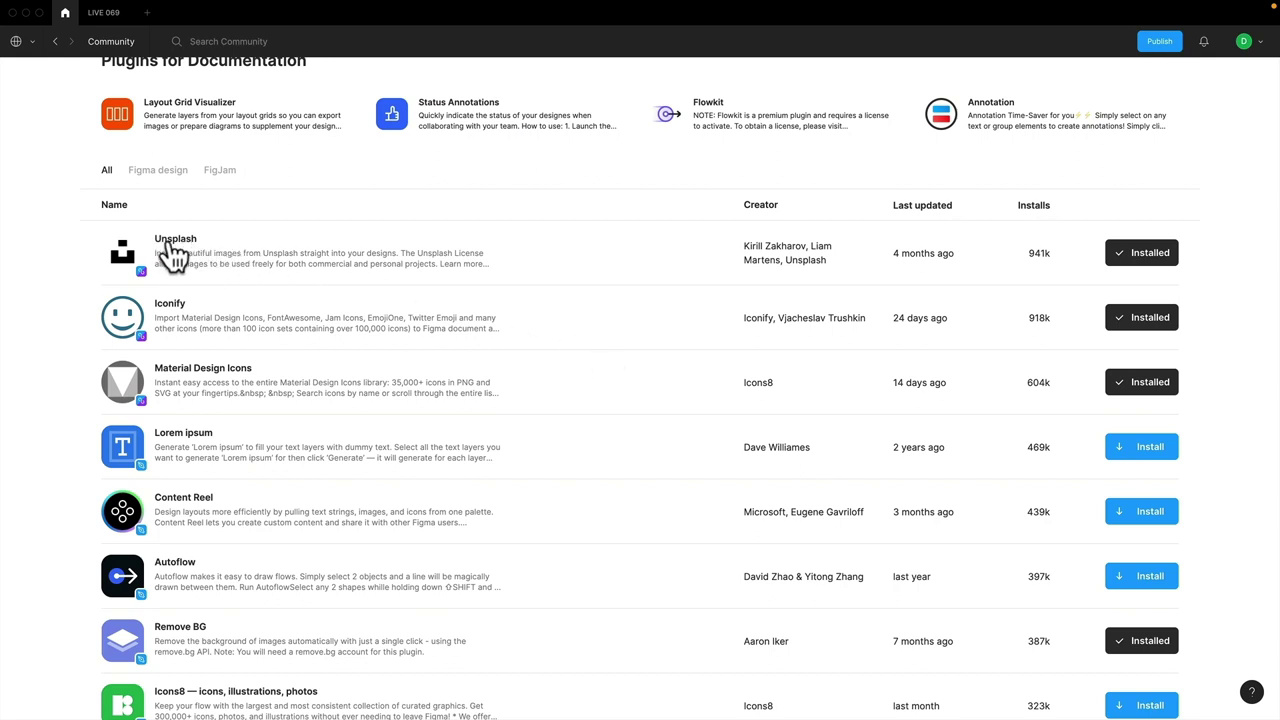
pyautogui.hotkey('ctrl', 'Left')
pyautogui.hotkey('ctrl', 'Right')
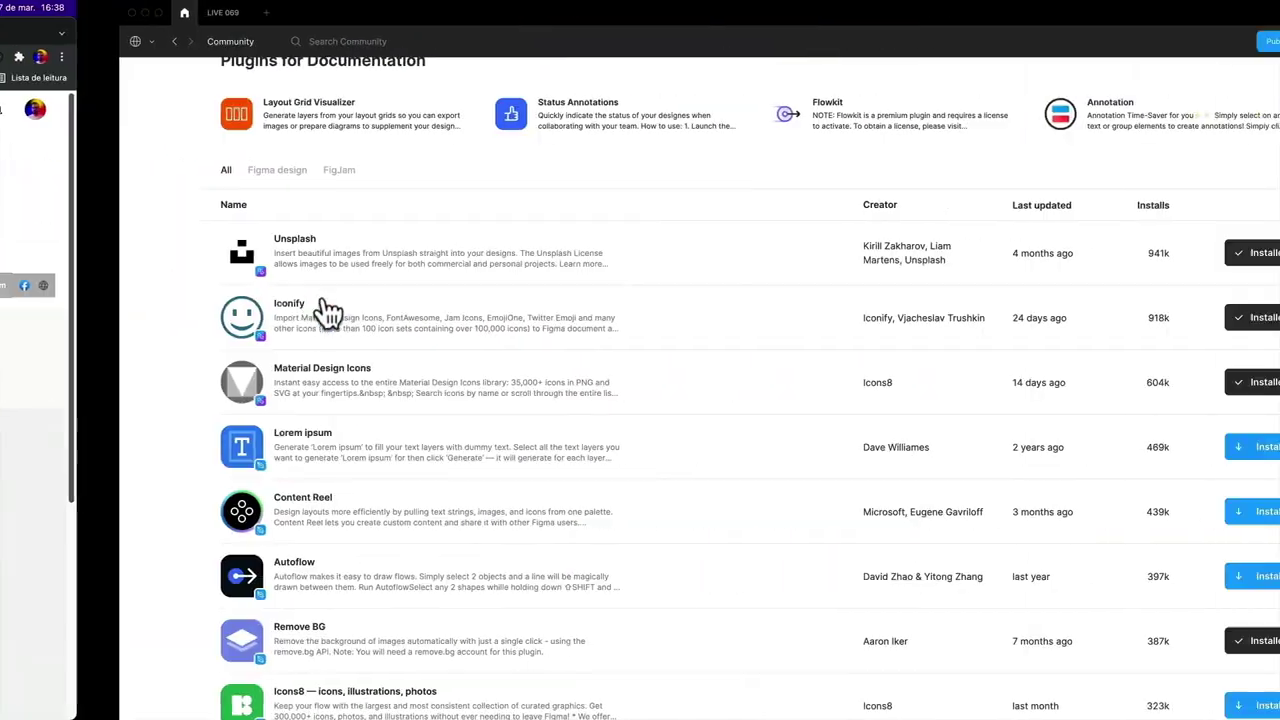
pyautogui.hotkey('ctrl', 'Left')
# - Google 'unsplash' in a new Chrome tab, open the Unsplash homepage, then return to Figma
pyautogui.click(560, 33)
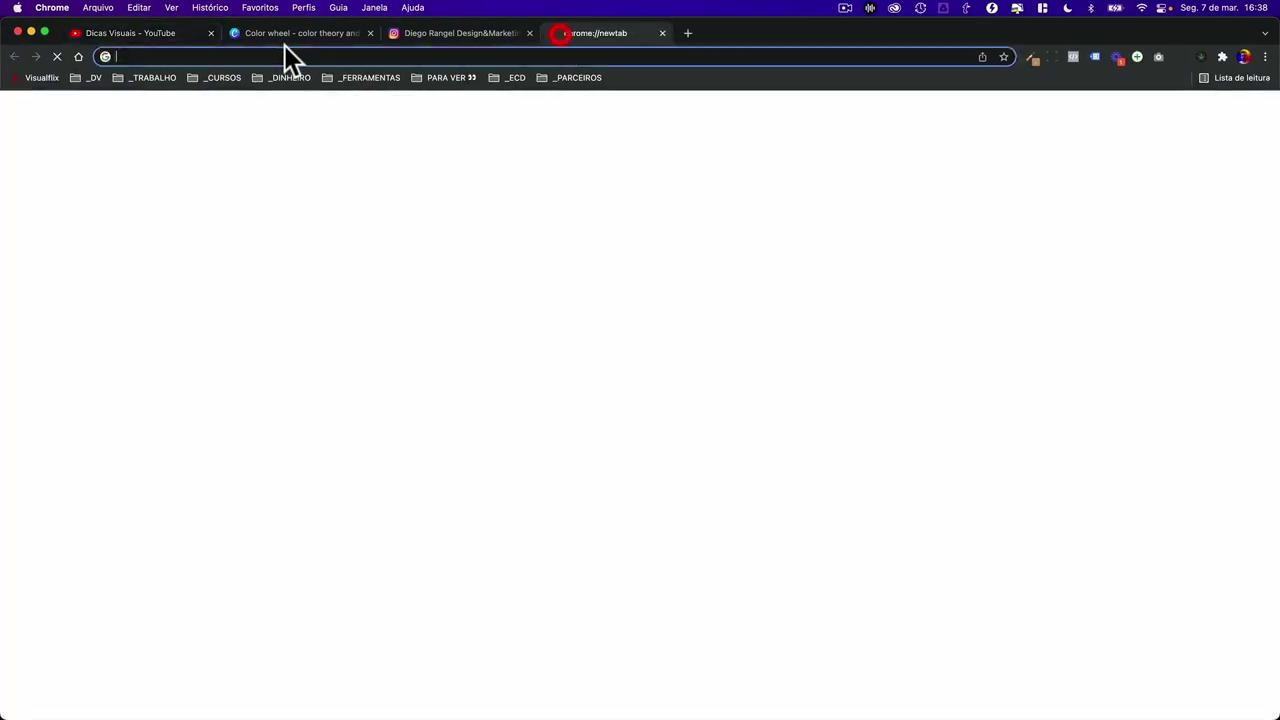
pyautogui.write('g')
pyautogui.press('Return')
pyautogui.write('unsp')
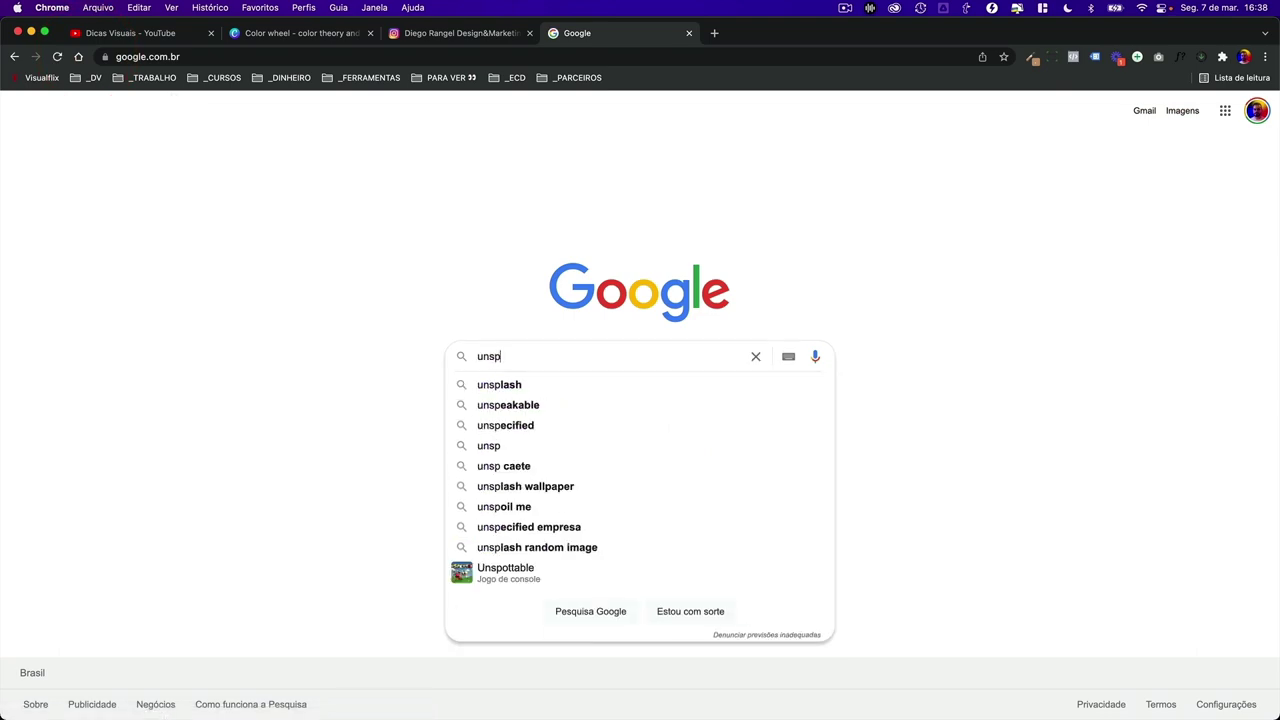
pyautogui.press('Down')
pyautogui.press('Return')
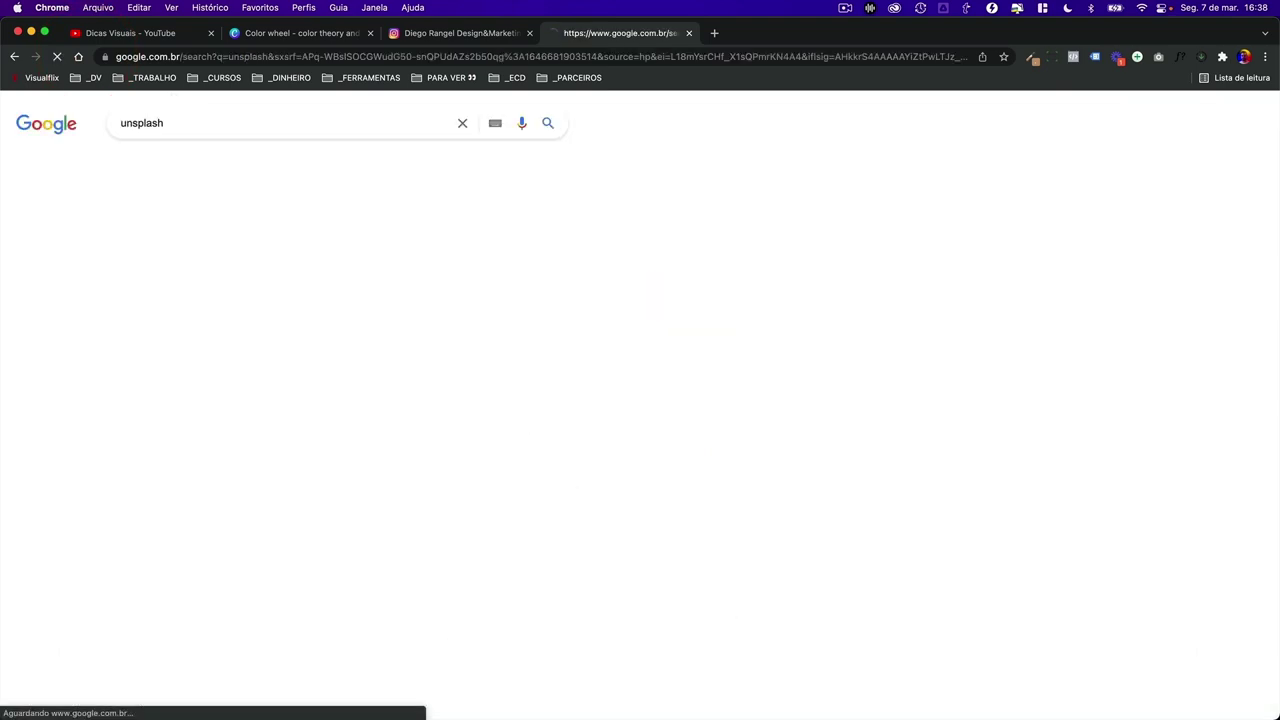
pyautogui.click(148, 240)
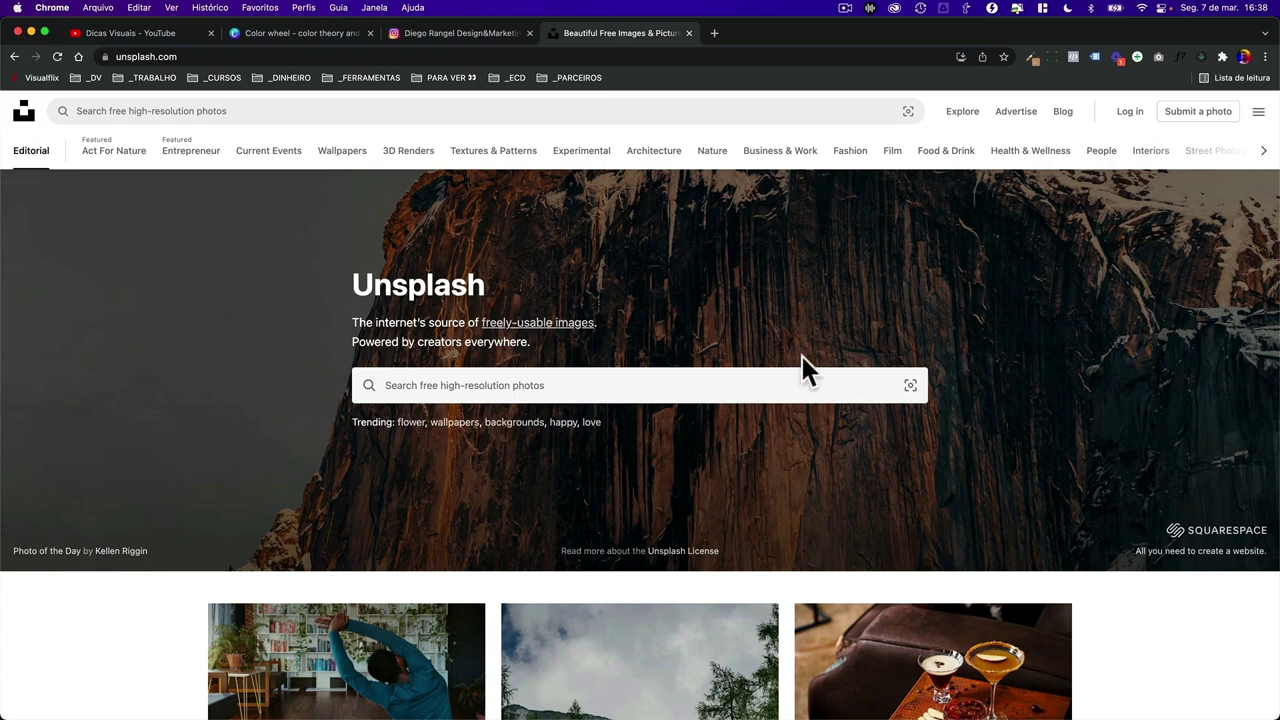
pyautogui.hotkey('ctrl', 'Right')
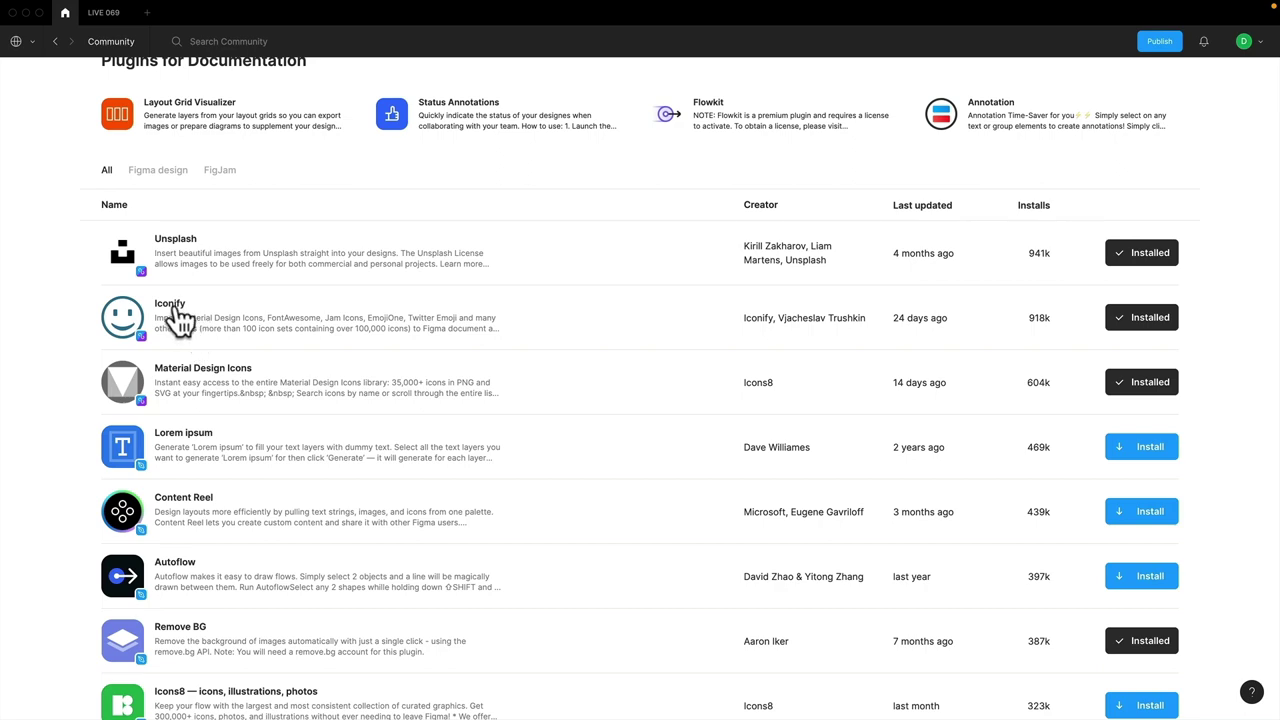
# - Search the Figma Community plugins for 'unsplash'
pyautogui.scroll(-2, 176, 312)
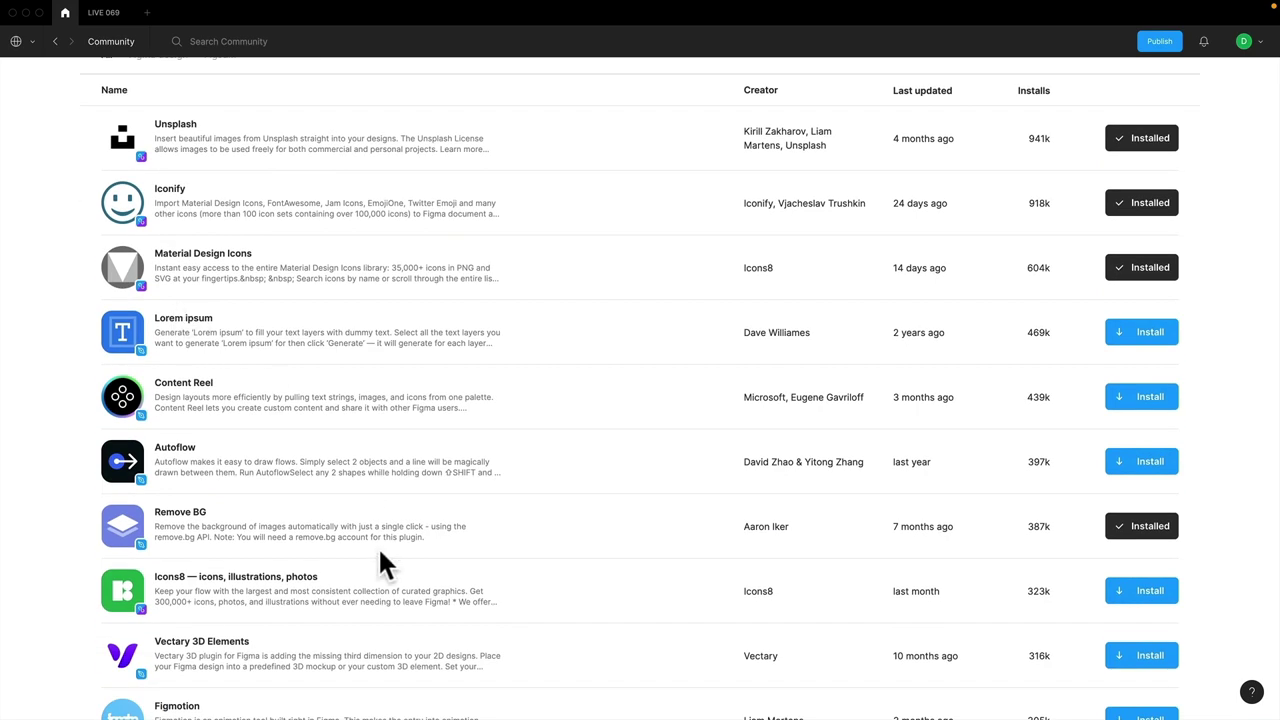
pyautogui.scroll(6, 380, 564)
pyautogui.click(595, 236)
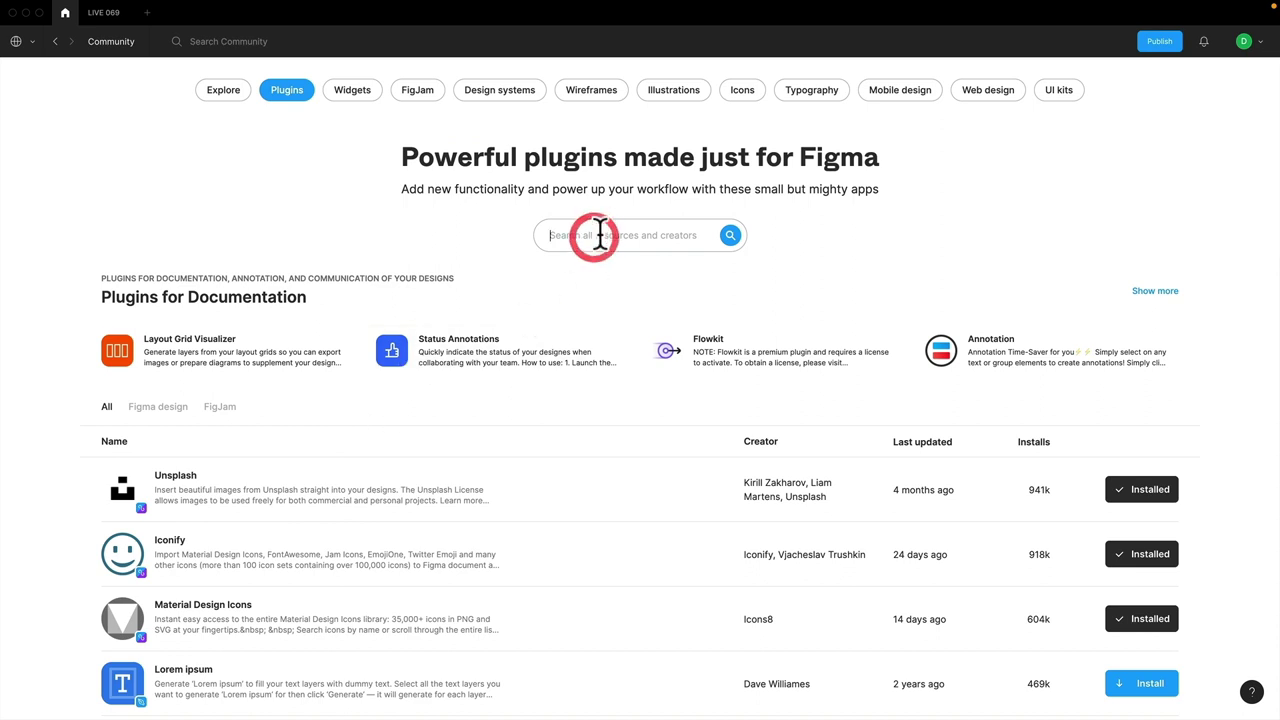
pyautogui.write('uns')
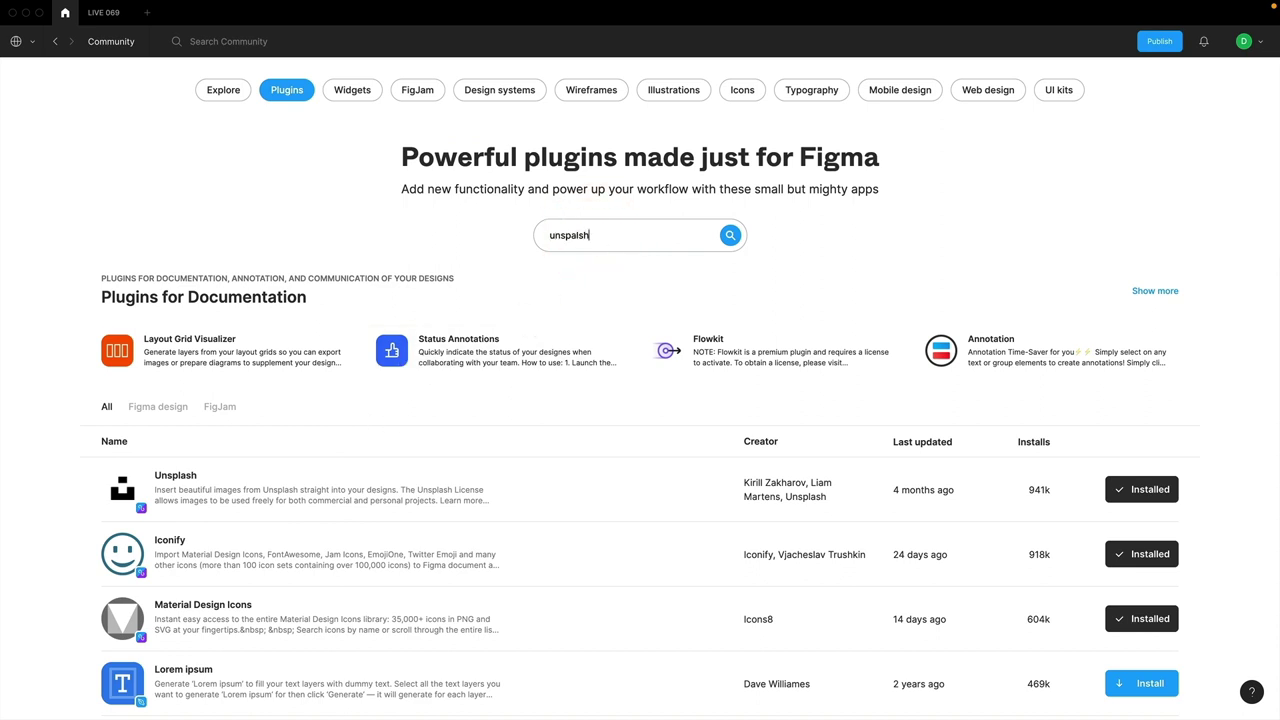
pyautogui.write('plash')
pyautogui.press('Return')
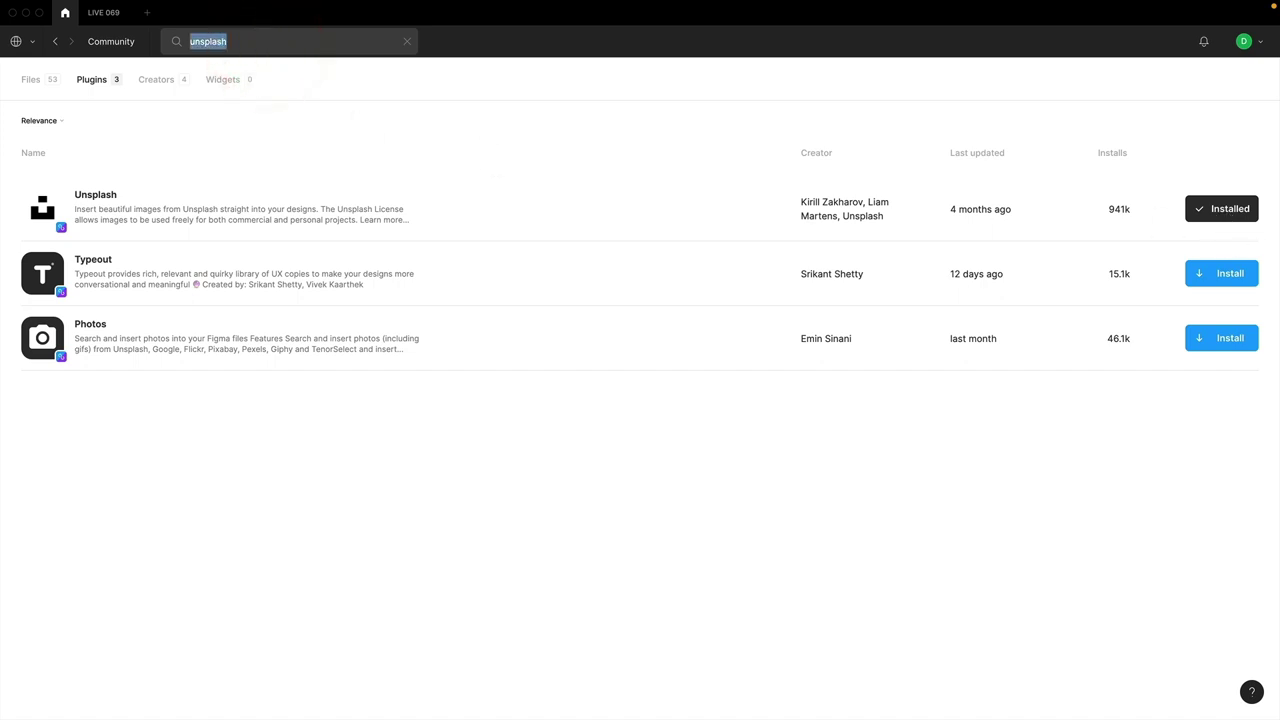
# - Install the Noise plugin, then search the Community for 'remove'
pyautogui.press('Return')
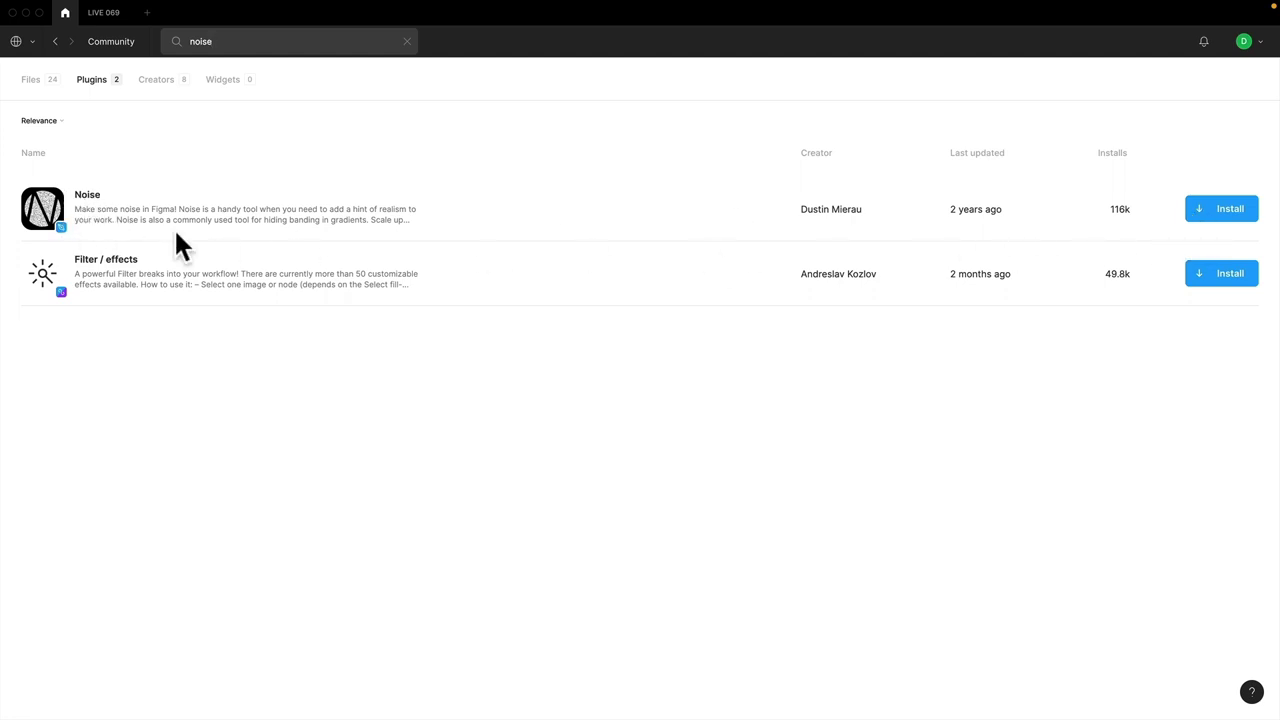
pyautogui.click(1235, 212)
pyautogui.click(251, 45)
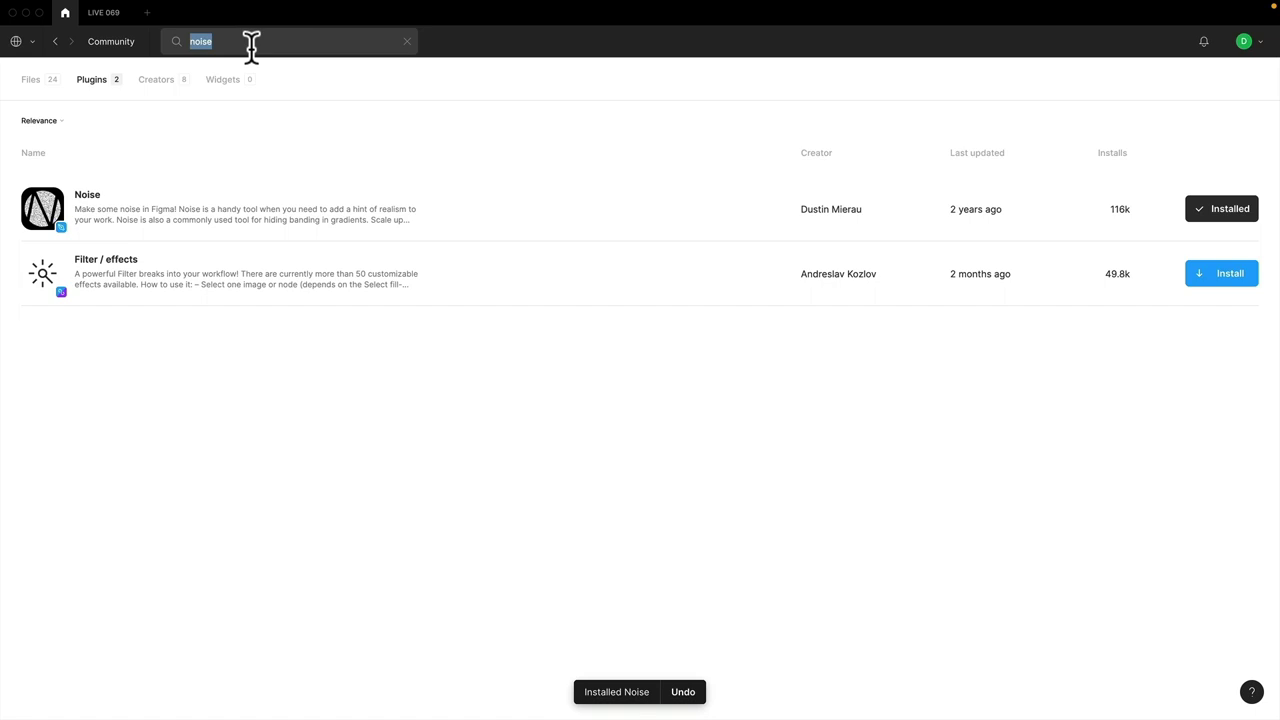
pyautogui.write('remove')
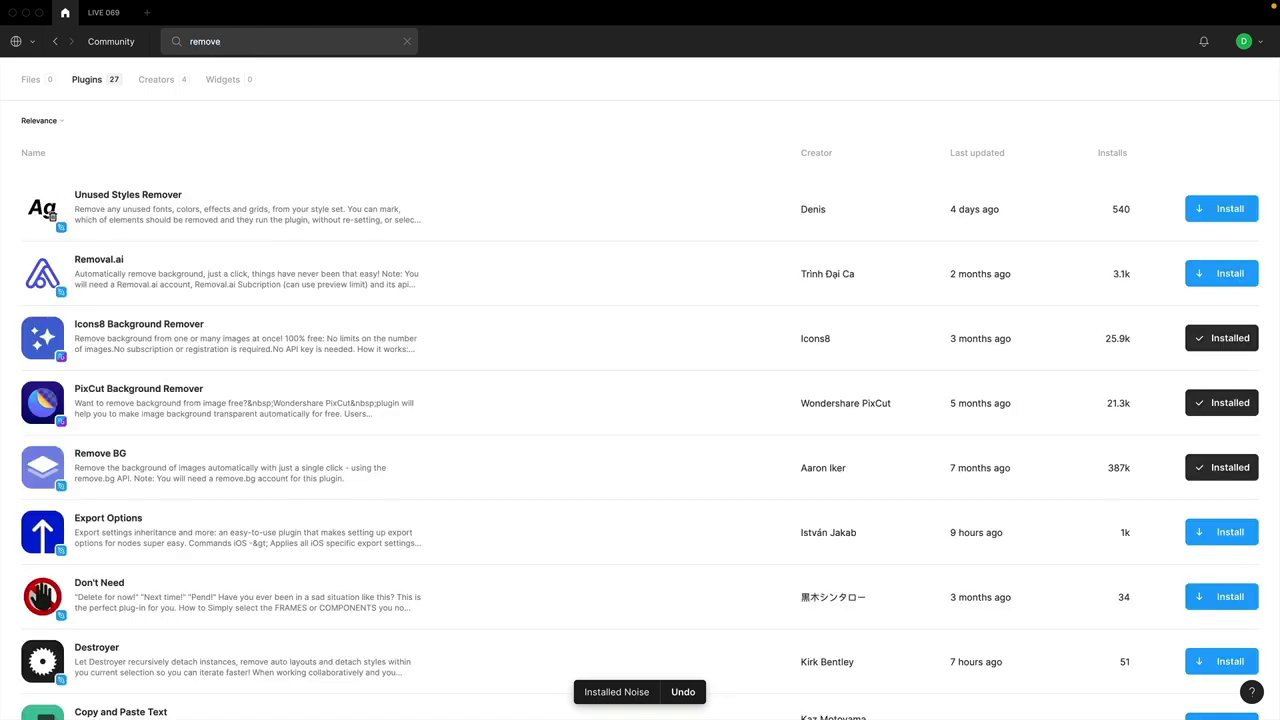
# - View the Icons8 Background Remover details, then select the 'remove' query to clear it
pyautogui.click(64, 339)
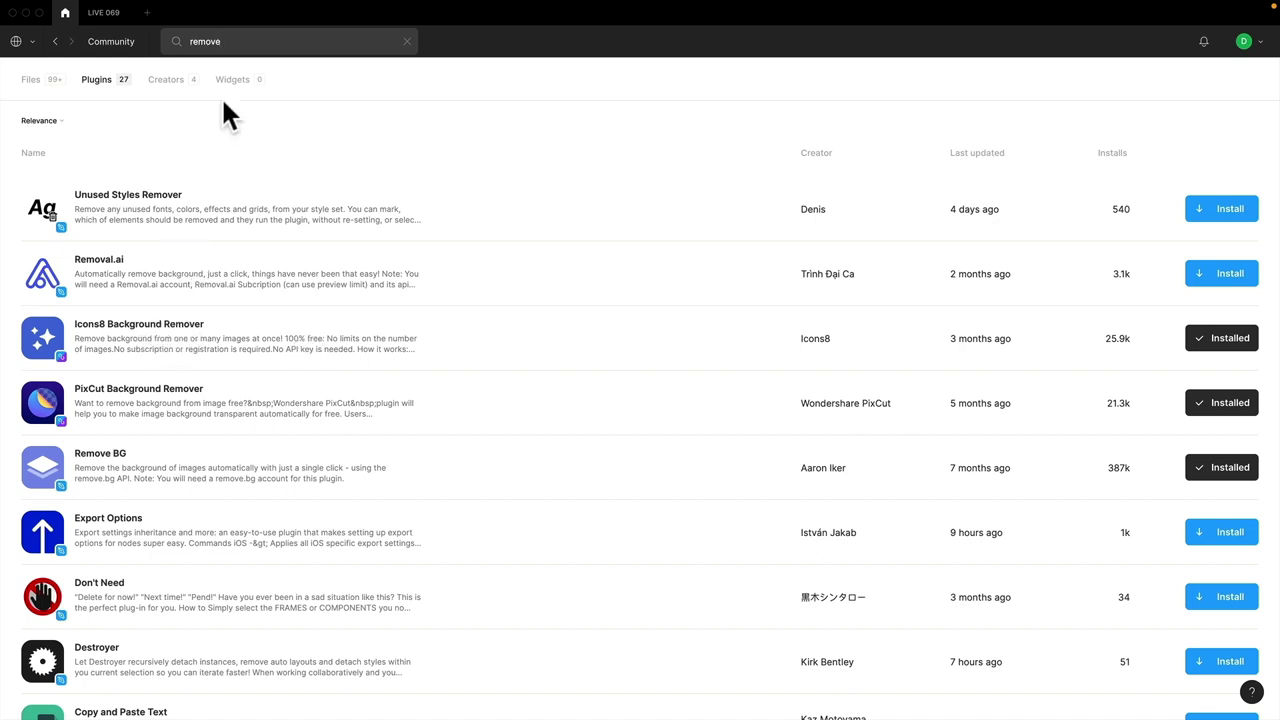
pyautogui.doubleClick(232, 41)
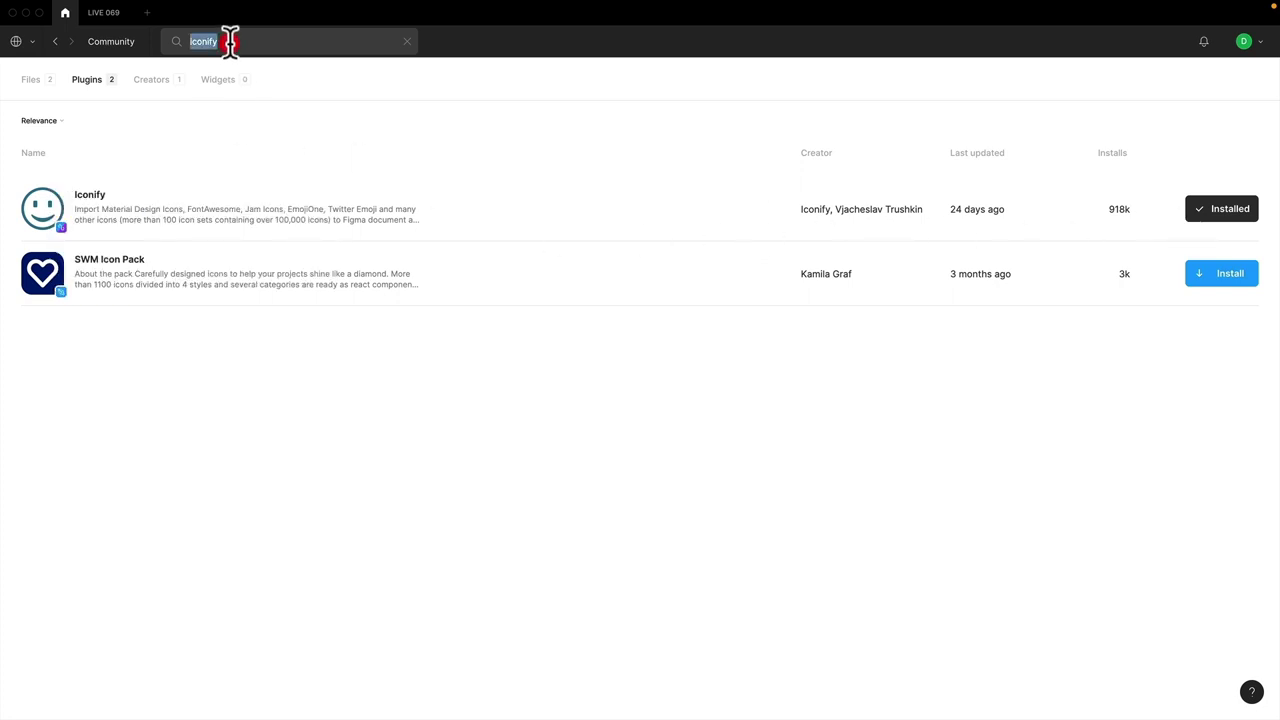
# - Leave the Community and look over the Christina Morillo photo on Page 1
pyautogui.click(103, 16)
pyautogui.click(38, 120)
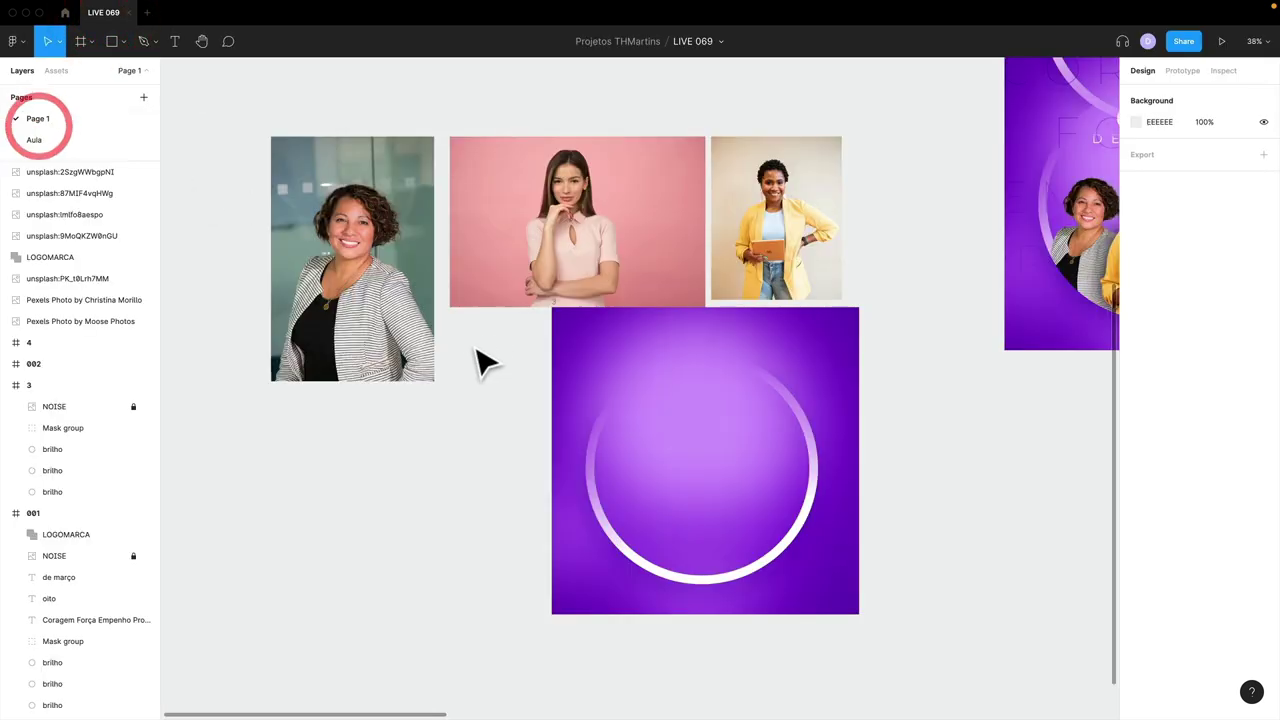
pyautogui.click(320, 280)
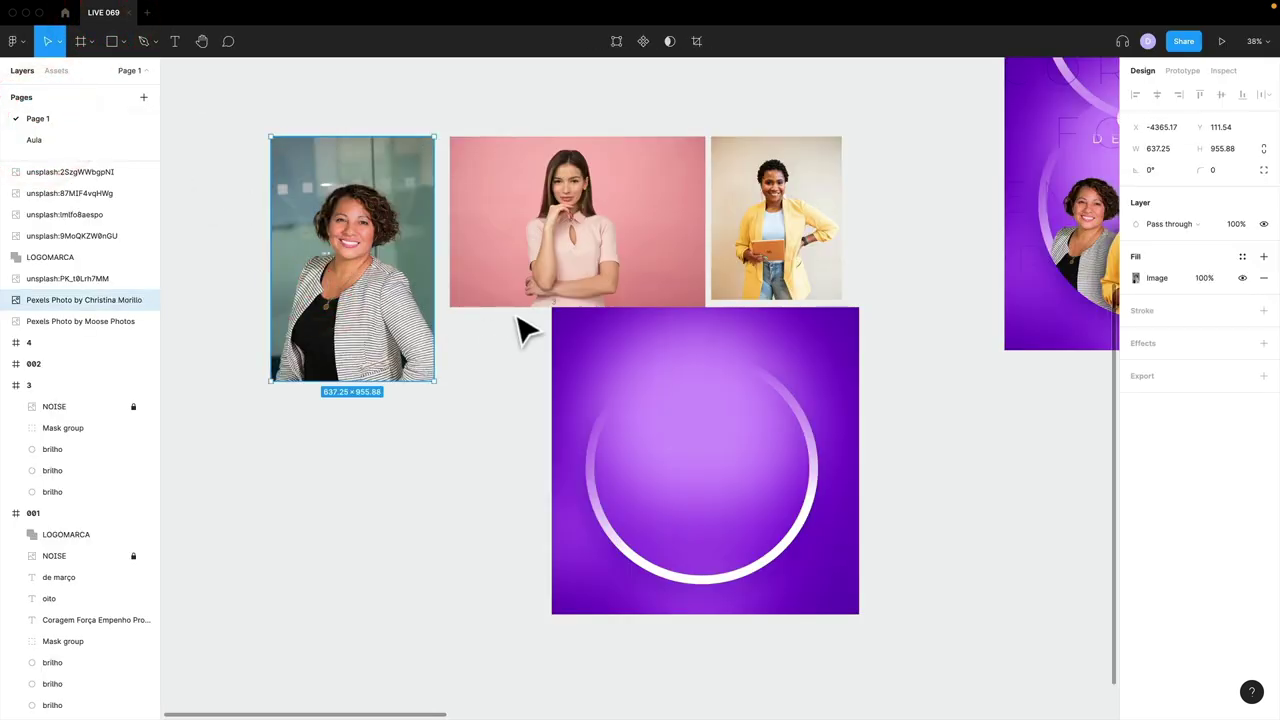
pyautogui.hscroll(6, 518, 323)
pyautogui.scroll(2, 518, 323)
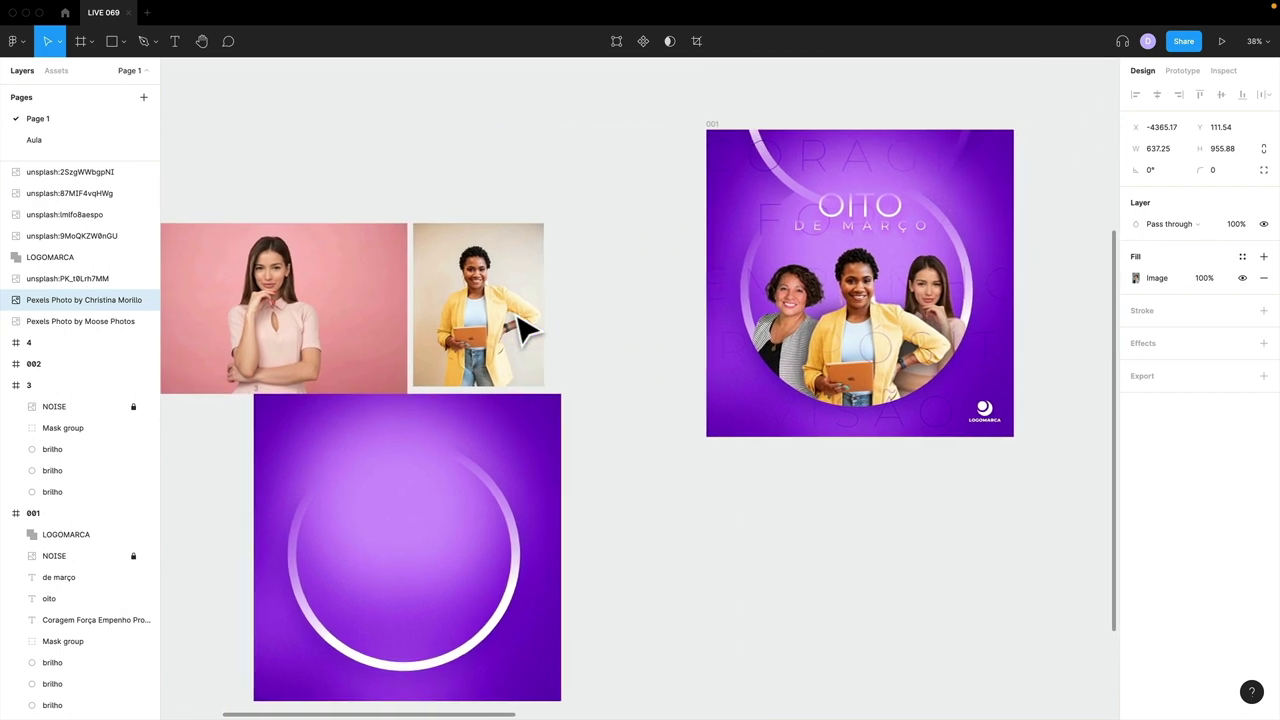
pyautogui.scroll(-3, 523, 329)
pyautogui.hscroll(-2, 523, 329)
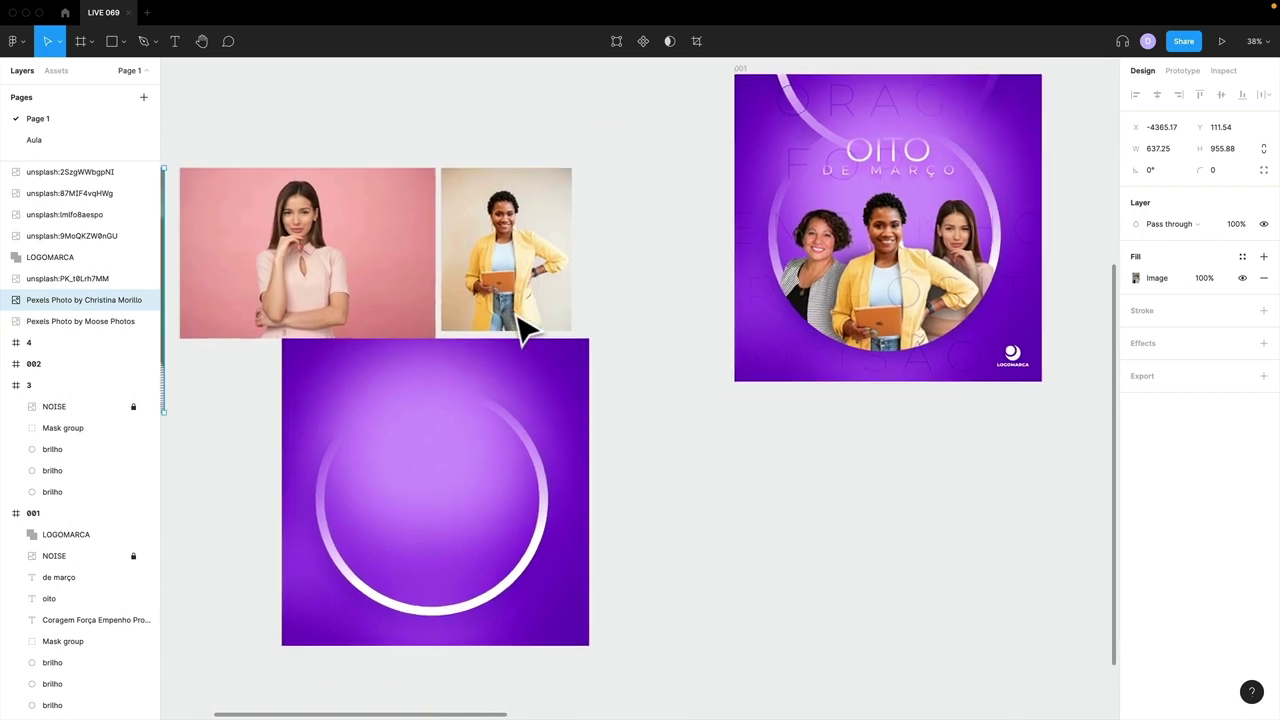
# - On the Aula page, launch the Unsplash plugin and move its panel right
pyautogui.click(34, 144)
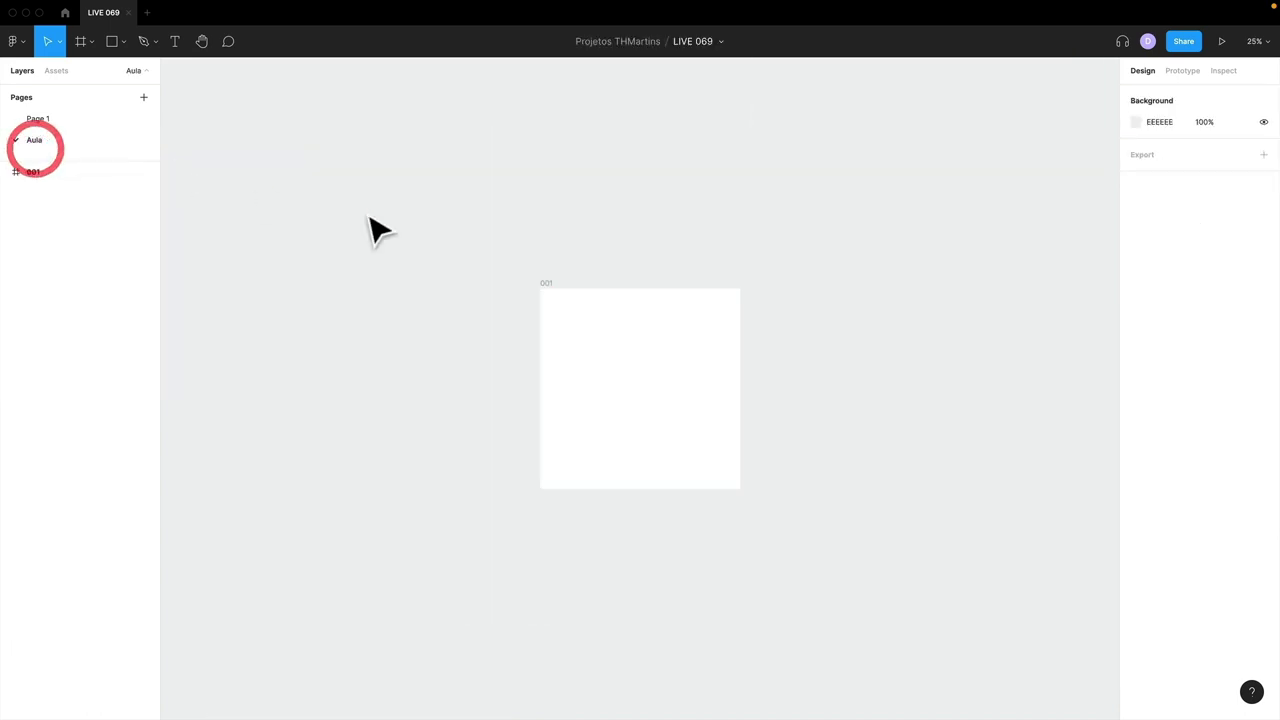
pyautogui.rightClick(612, 181)
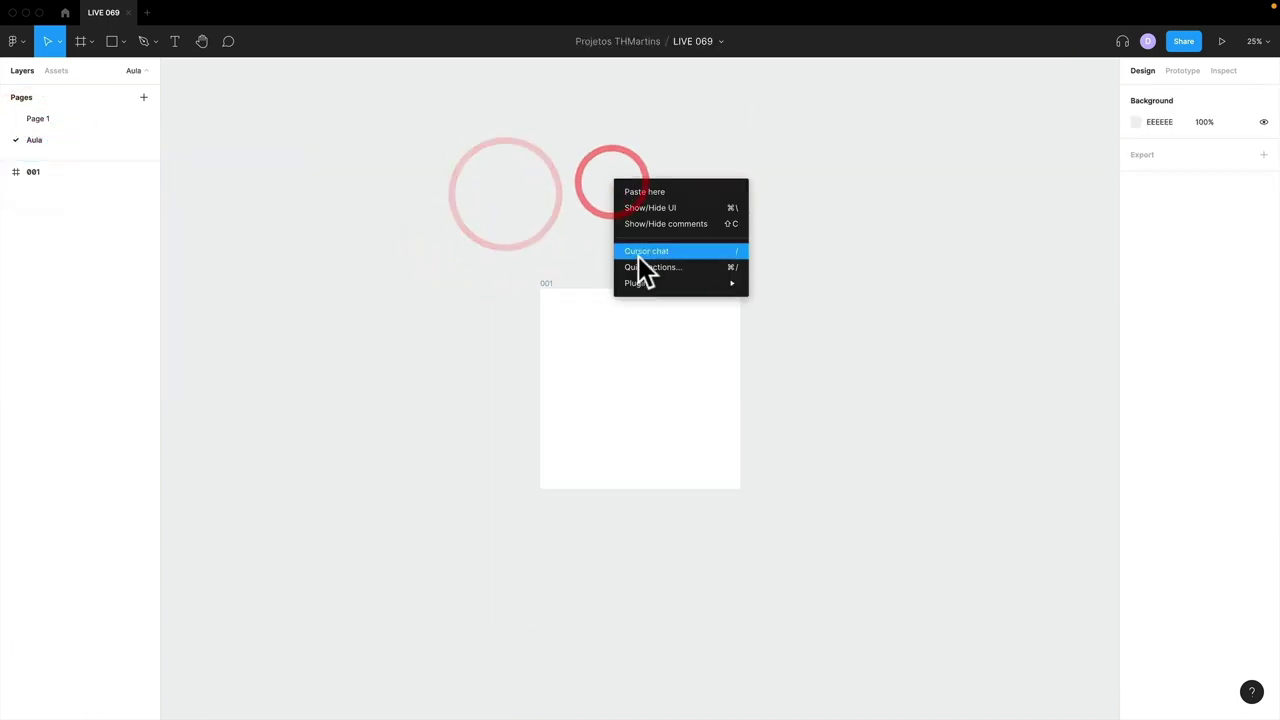
pyautogui.moveTo(647, 283)
pyautogui.click(863, 539)
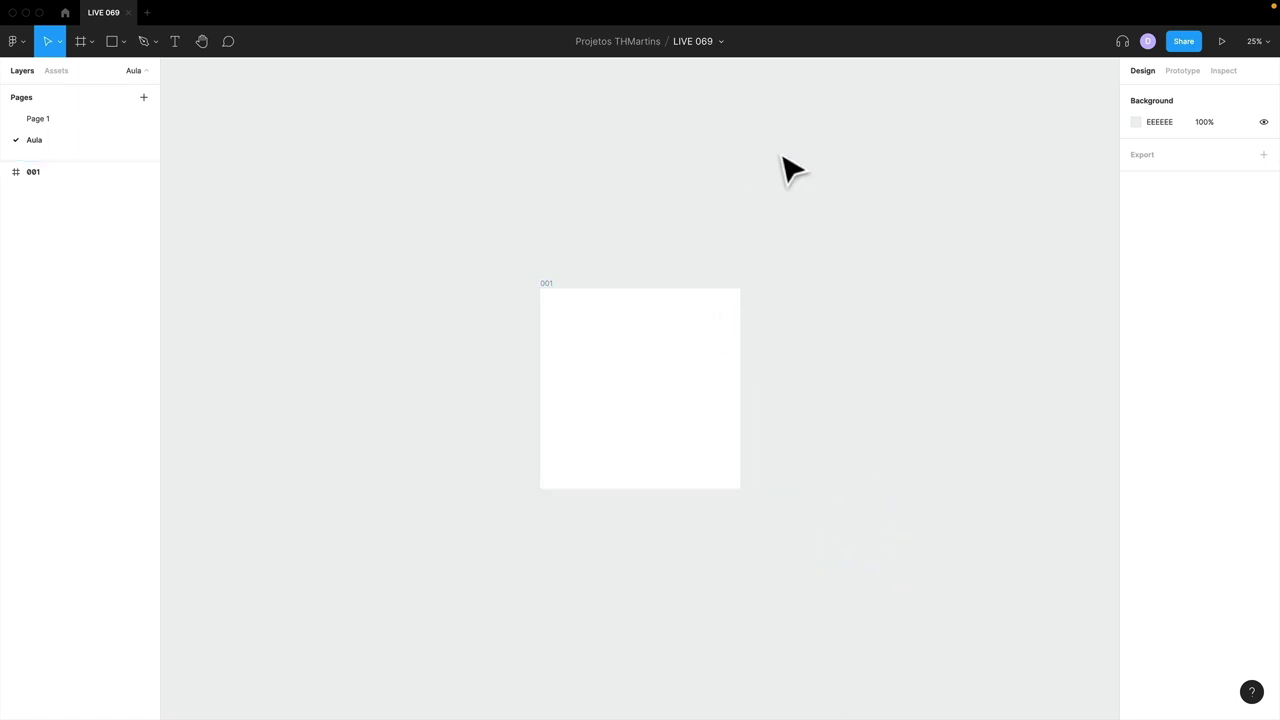
pyautogui.moveTo(614, 67); pyautogui.dragTo(822, 106)
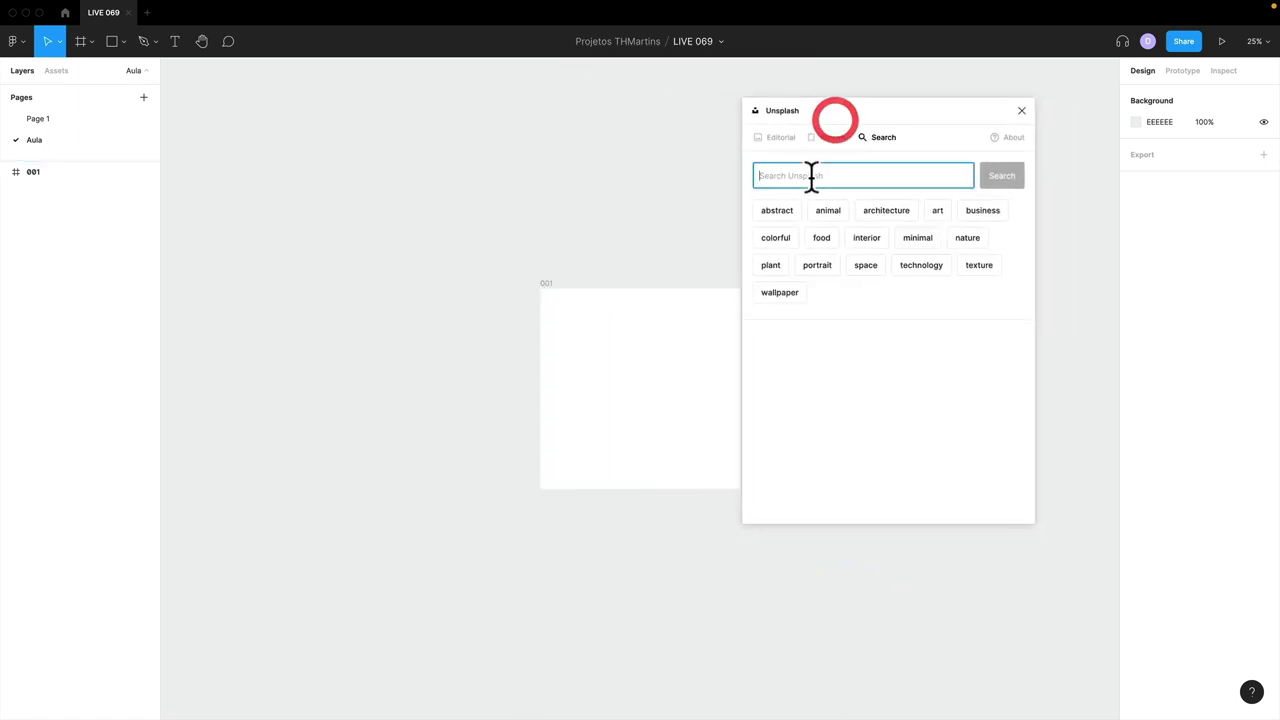
# - Search Unsplash for 'woman' and scroll through the photo results
pyautogui.click(811, 176)
pyautogui.write('wo')
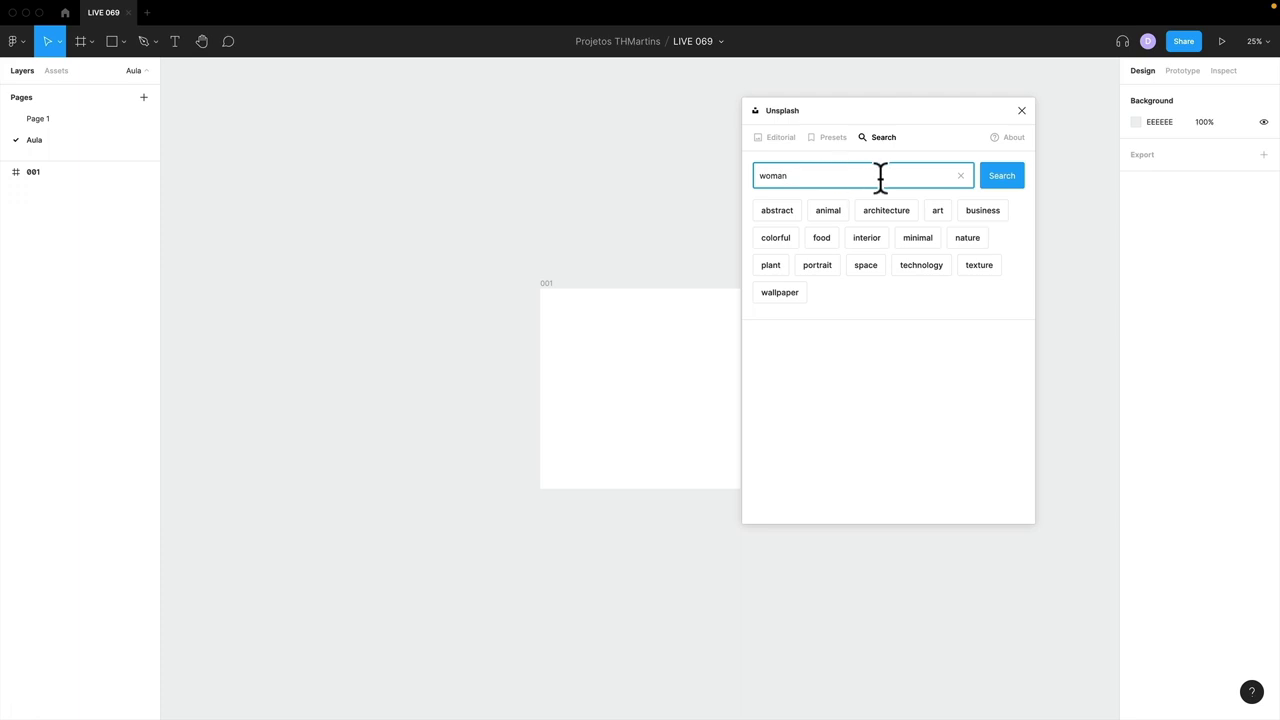
pyautogui.write('man')
pyautogui.click(1018, 179)
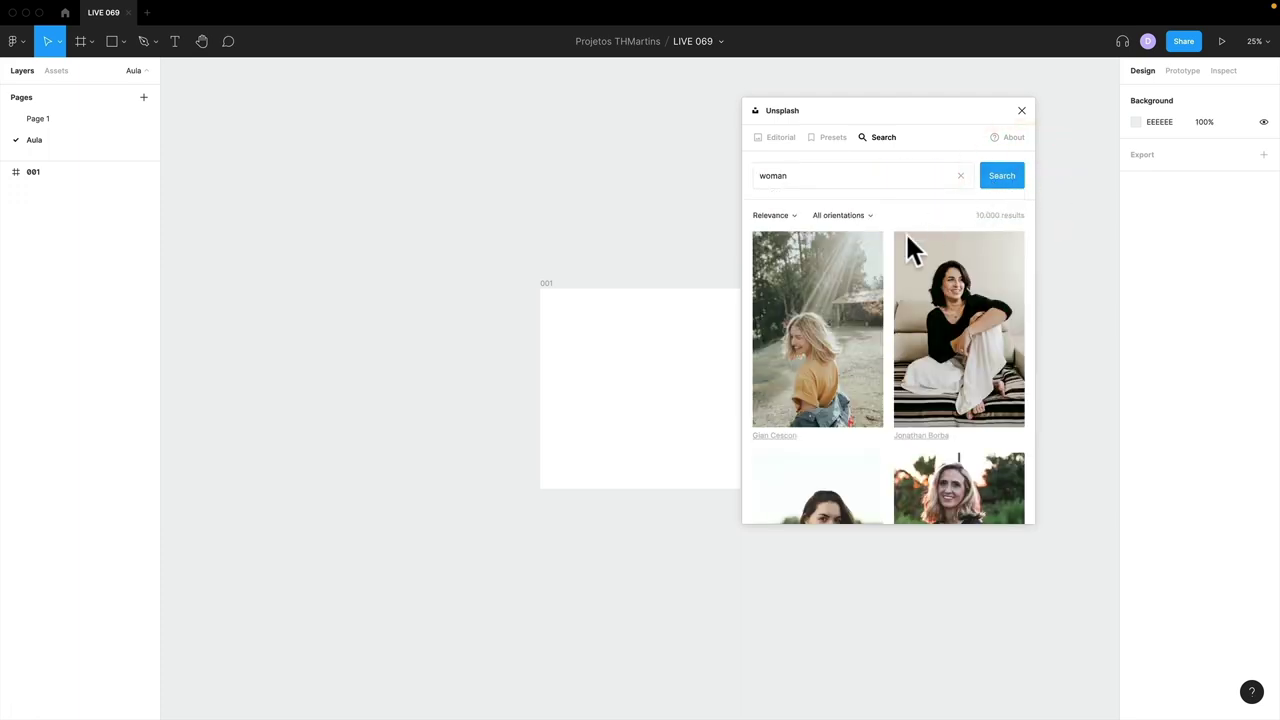
pyautogui.scroll(-5, 903, 255)
pyautogui.scroll(-10, 900, 255)
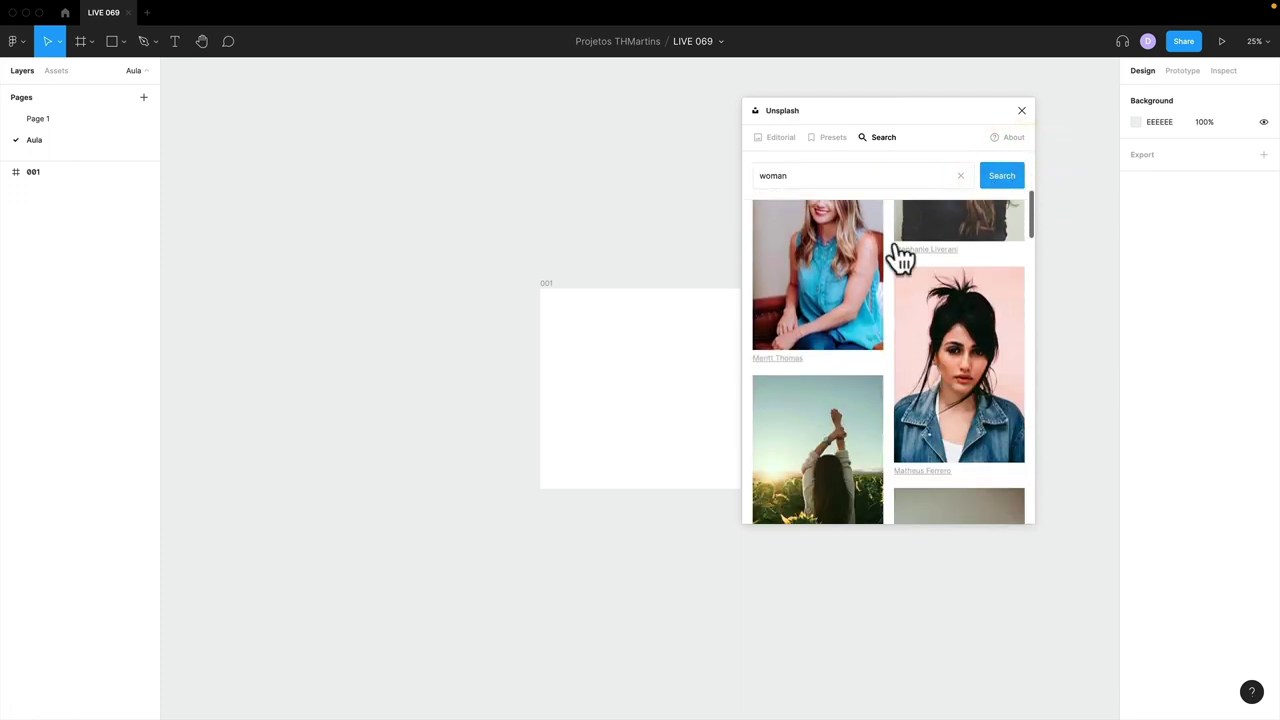
pyautogui.scroll(-10, 903, 255)
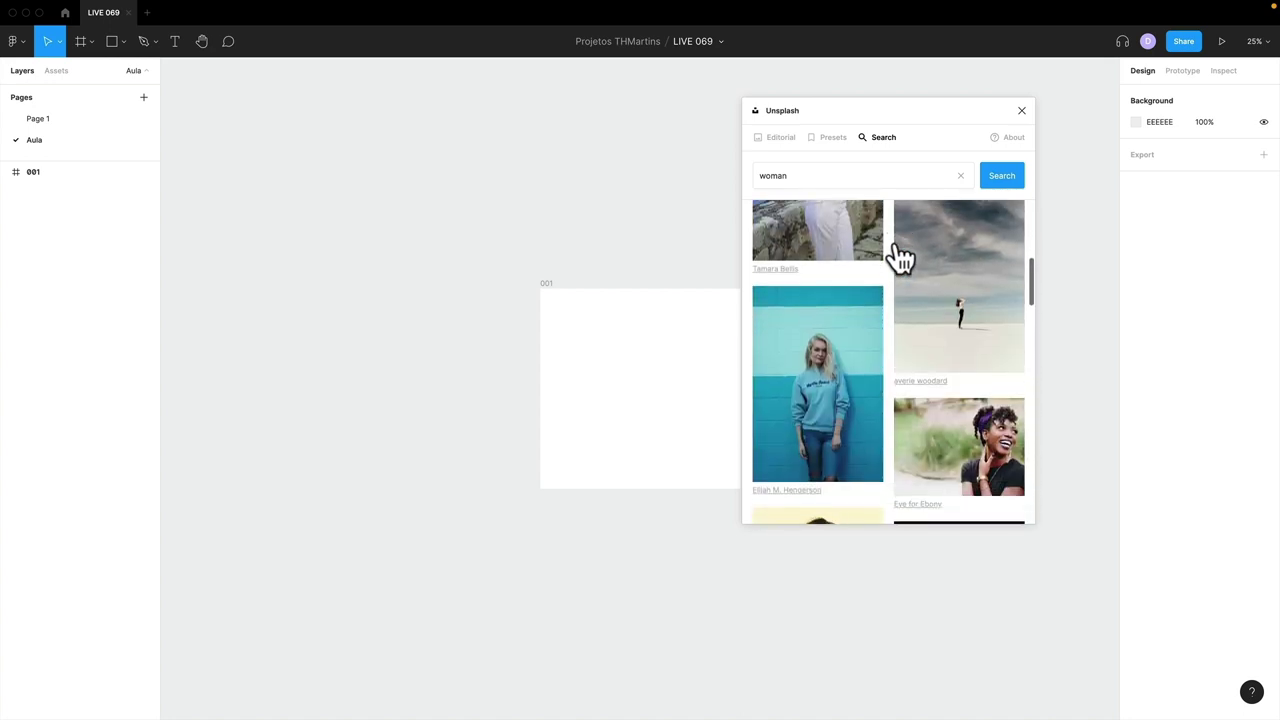
pyautogui.scroll(-1, 900, 257)
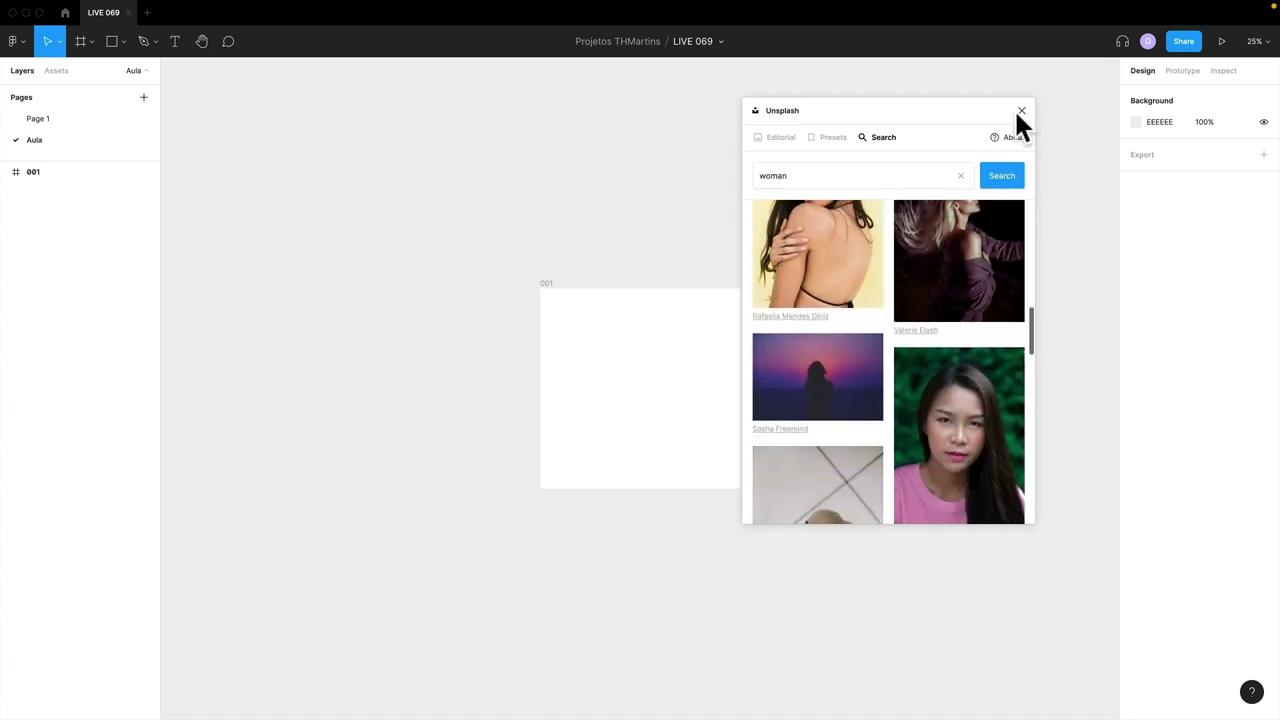
pyautogui.scroll(4, 931, 311)
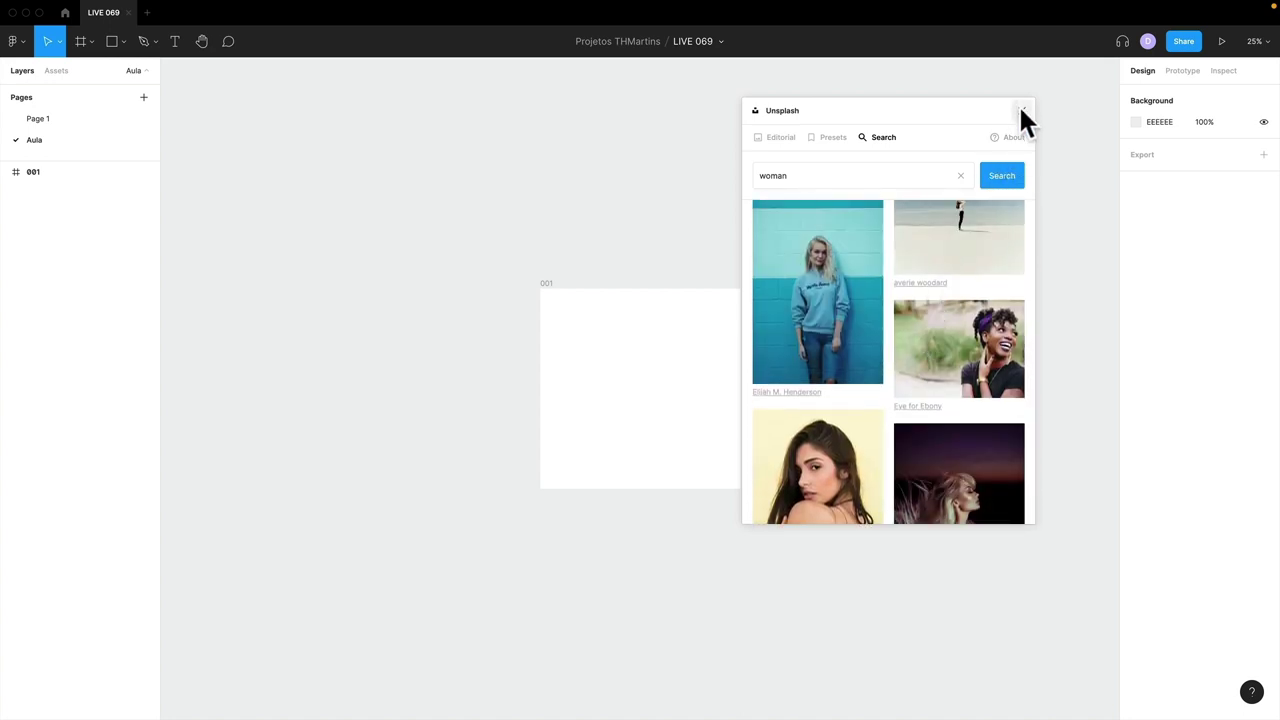
pyautogui.moveTo(955, 110); pyautogui.dragTo(993, 96)
pyautogui.click(568, 175)
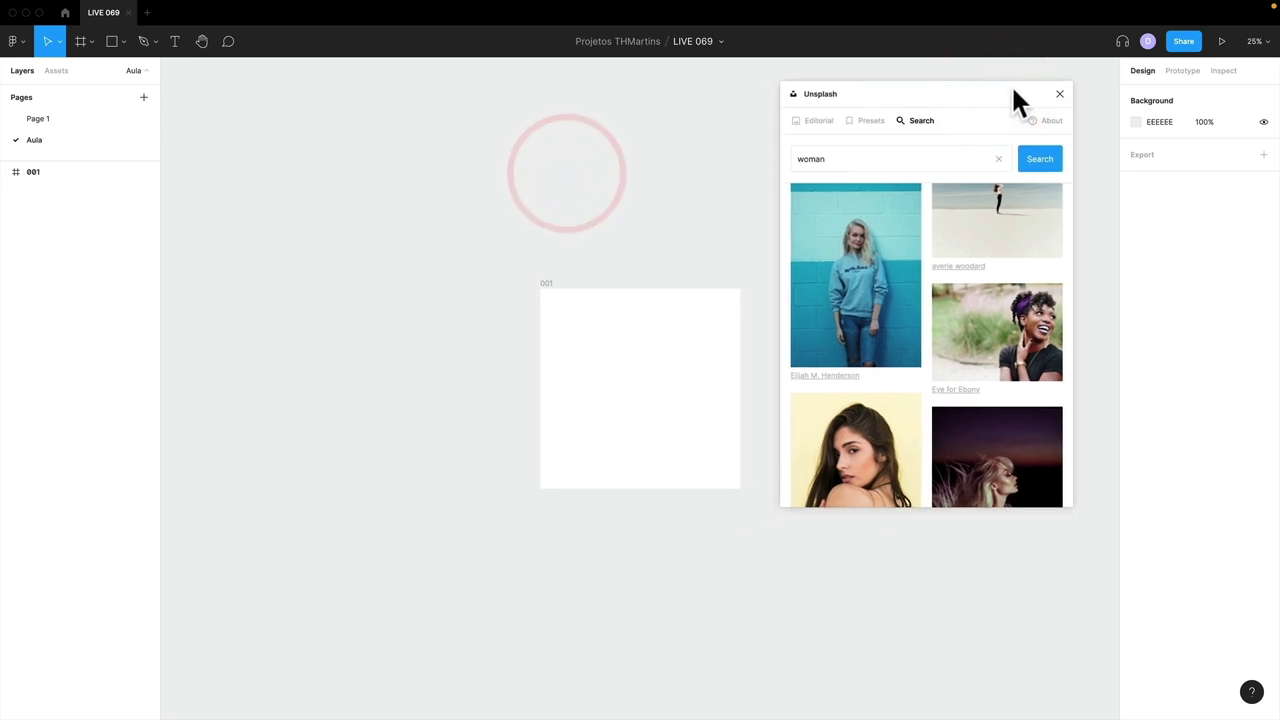
pyautogui.click(480, 139)
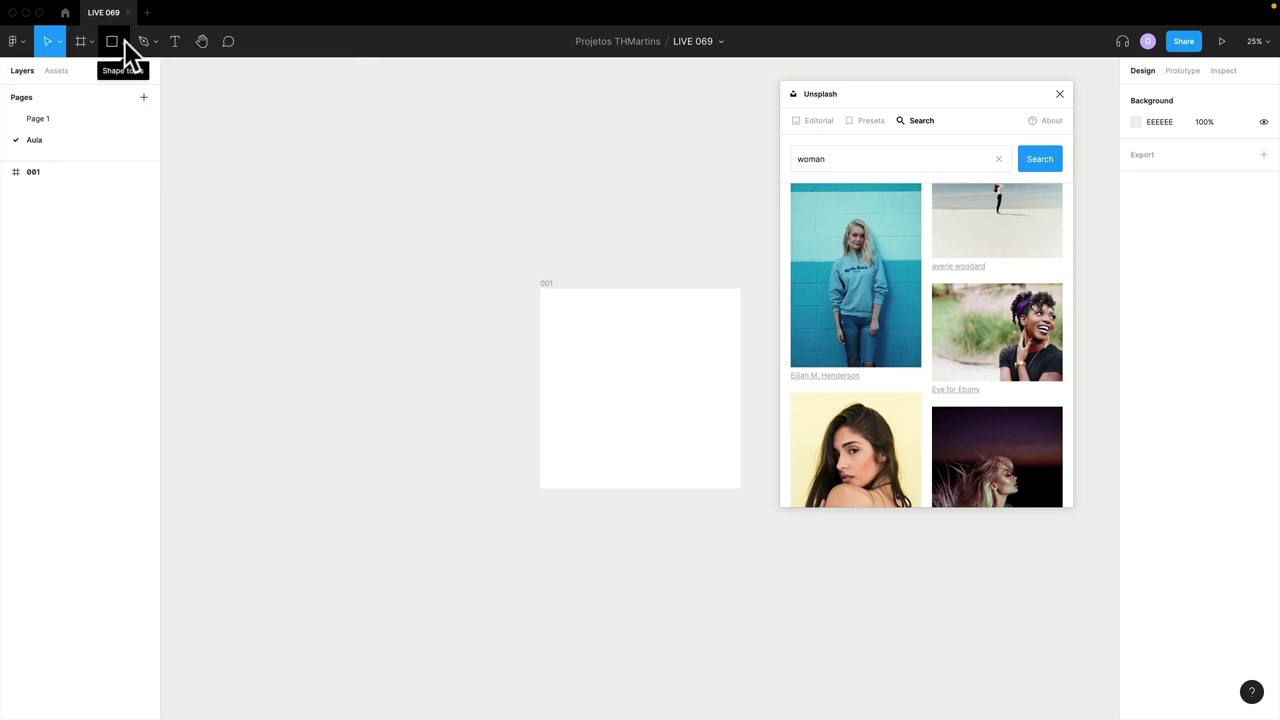
pyautogui.click(124, 41)
pyautogui.click(141, 168)
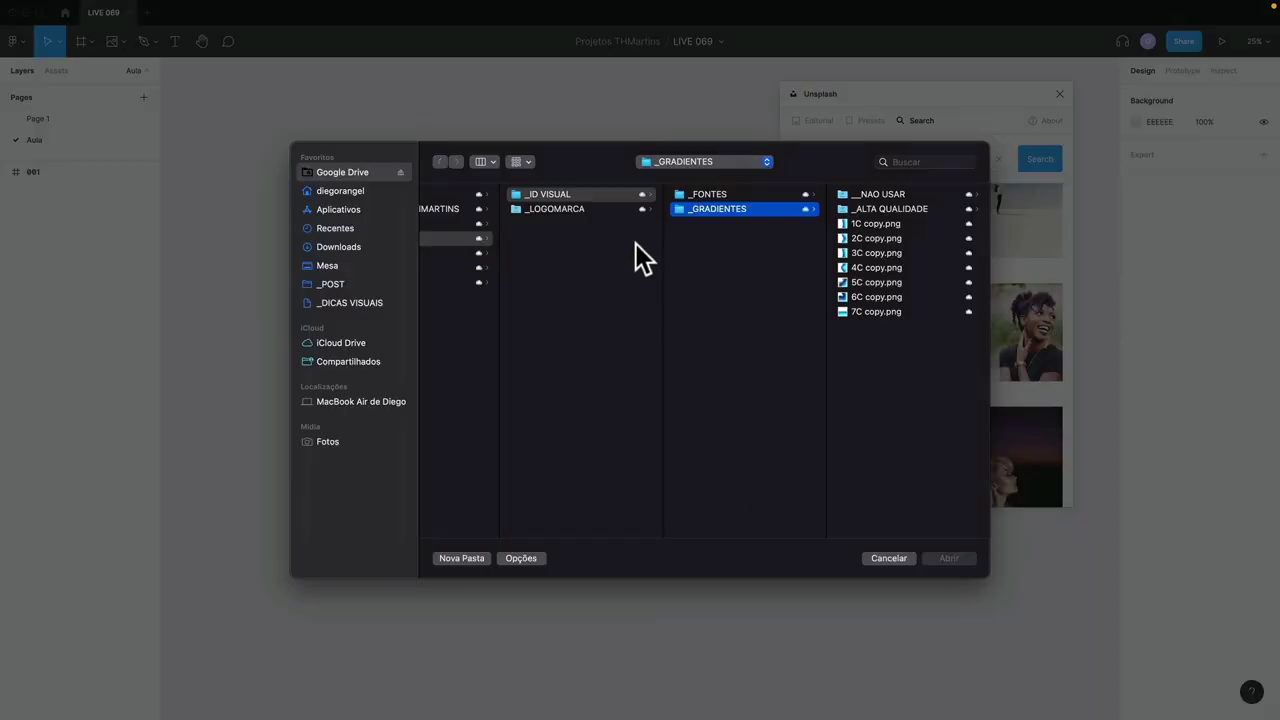
pyautogui.click(377, 265)
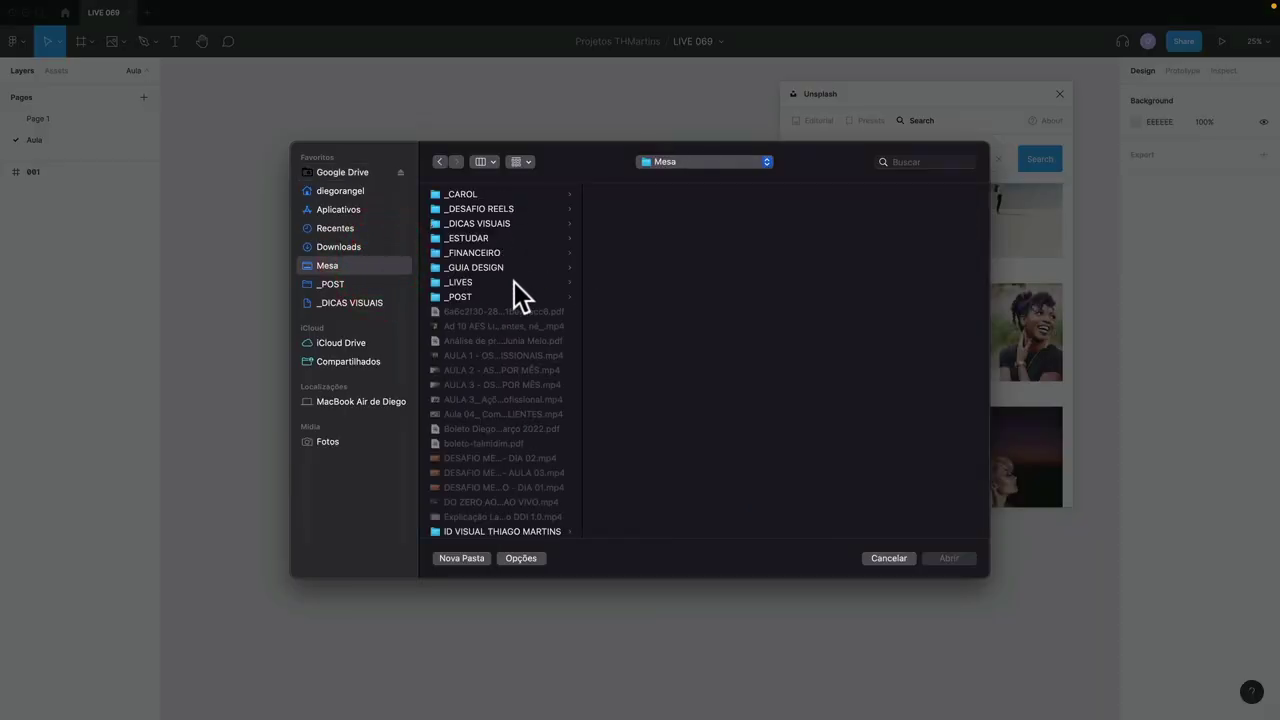
pyautogui.click(652, 252)
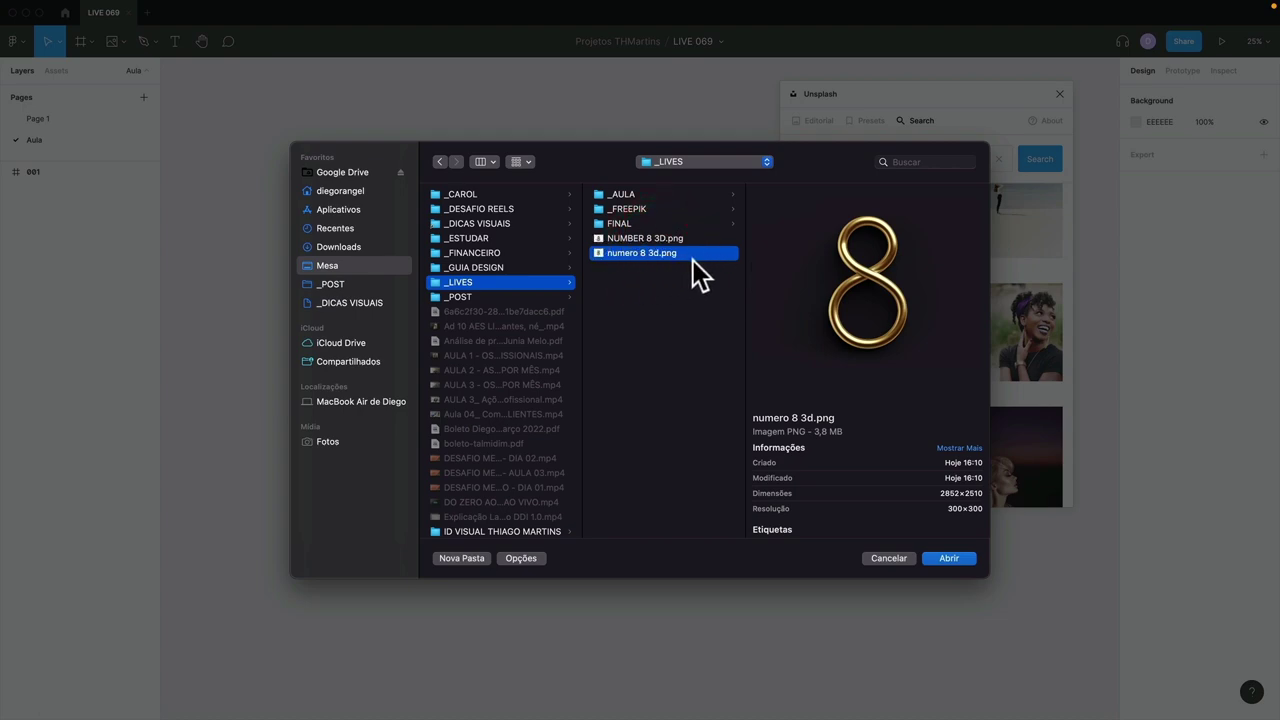
pyautogui.click(945, 557)
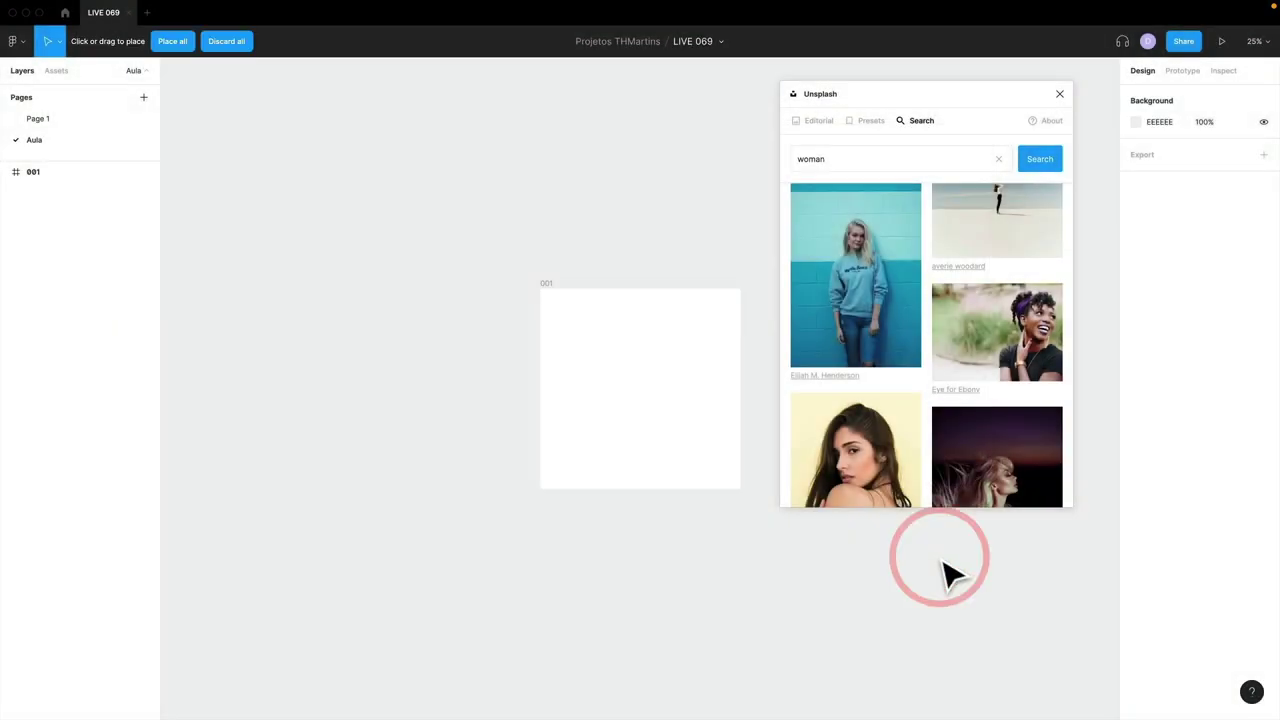
pyautogui.click(322, 148)
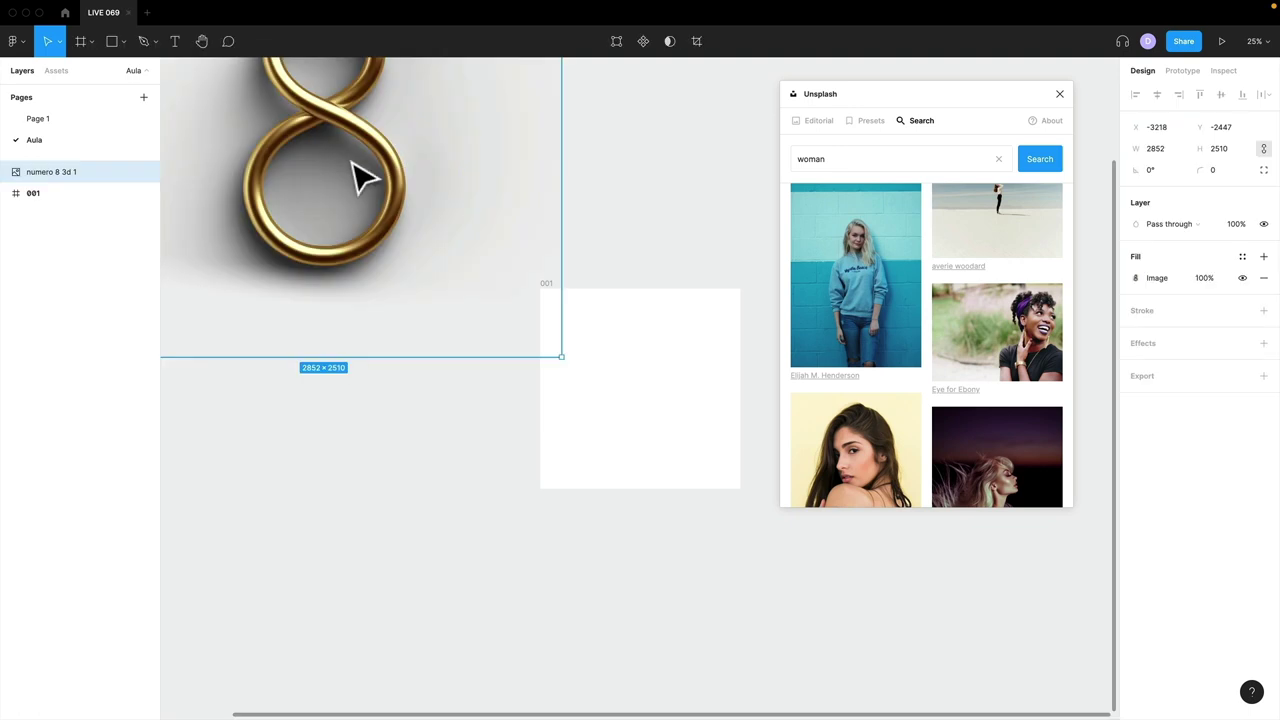
pyautogui.moveTo(357, 177); pyautogui.dragTo(507, 220)
pyautogui.press('Delete')
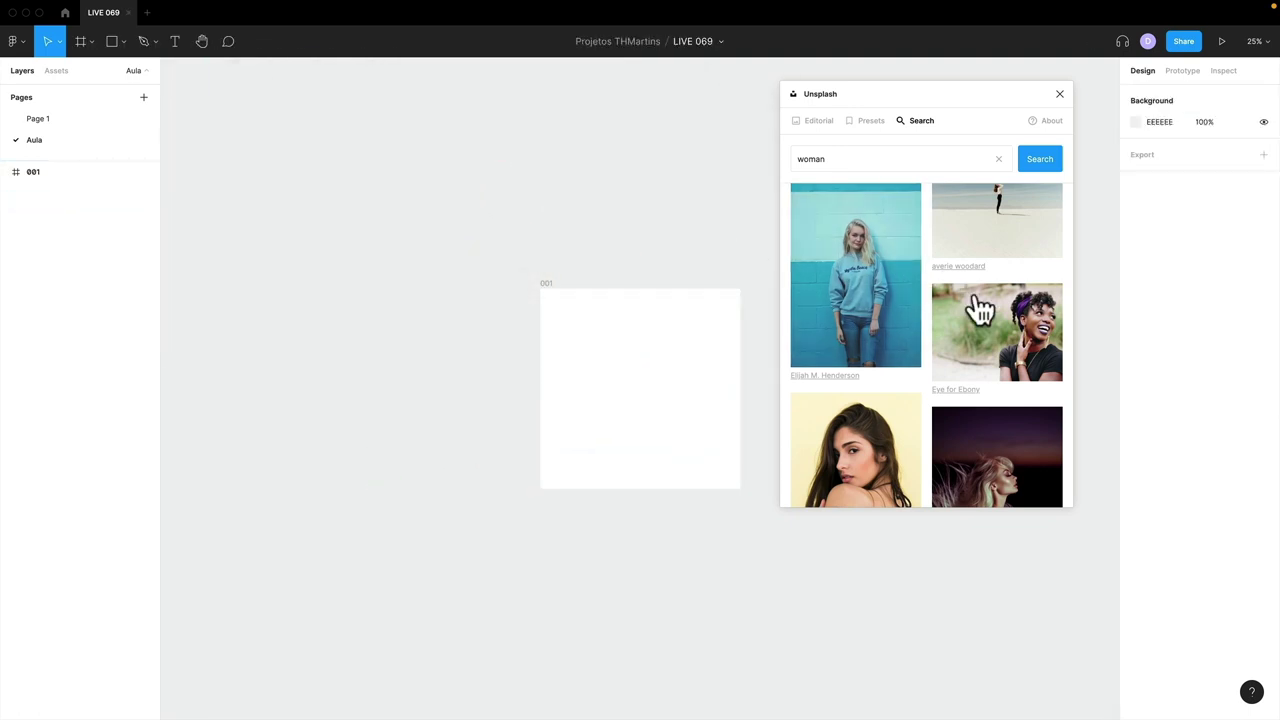
# - Insert the curly-haired woman photo from Unsplash, move it left, then delete it
pyautogui.scroll(-10, 977, 312)
pyautogui.scroll(-10, 980, 318)
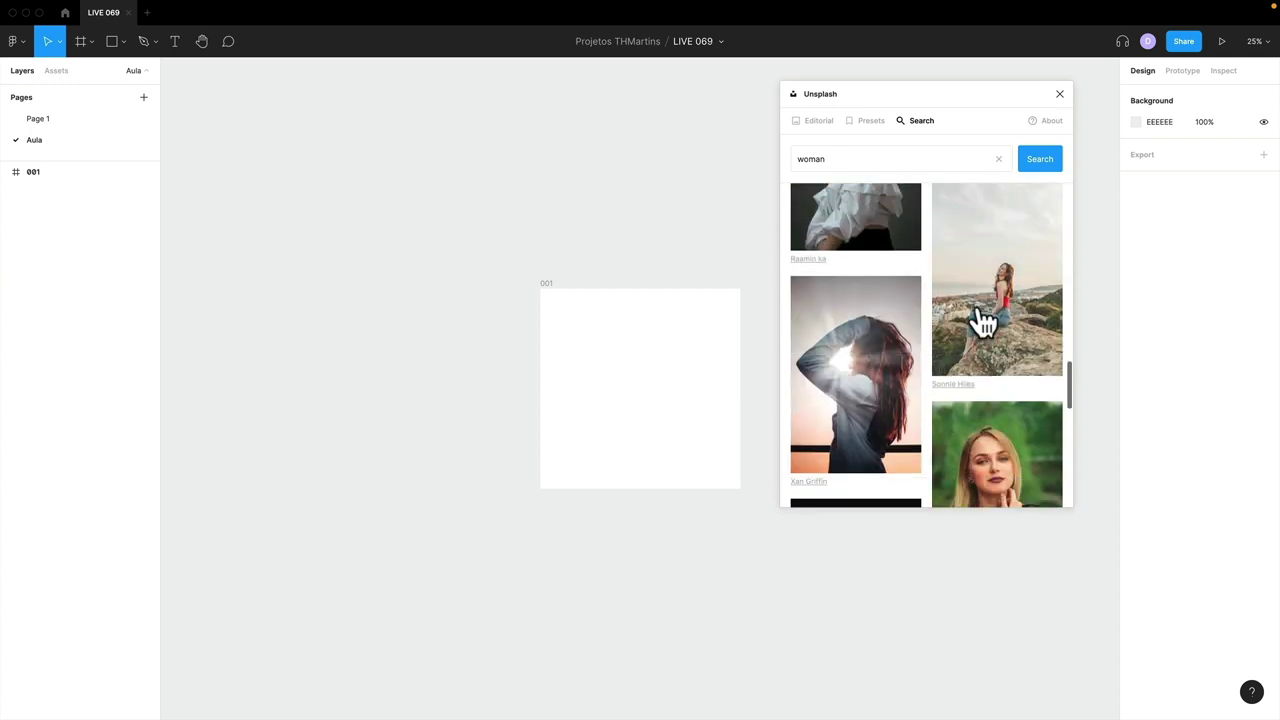
pyautogui.scroll(-5, 977, 318)
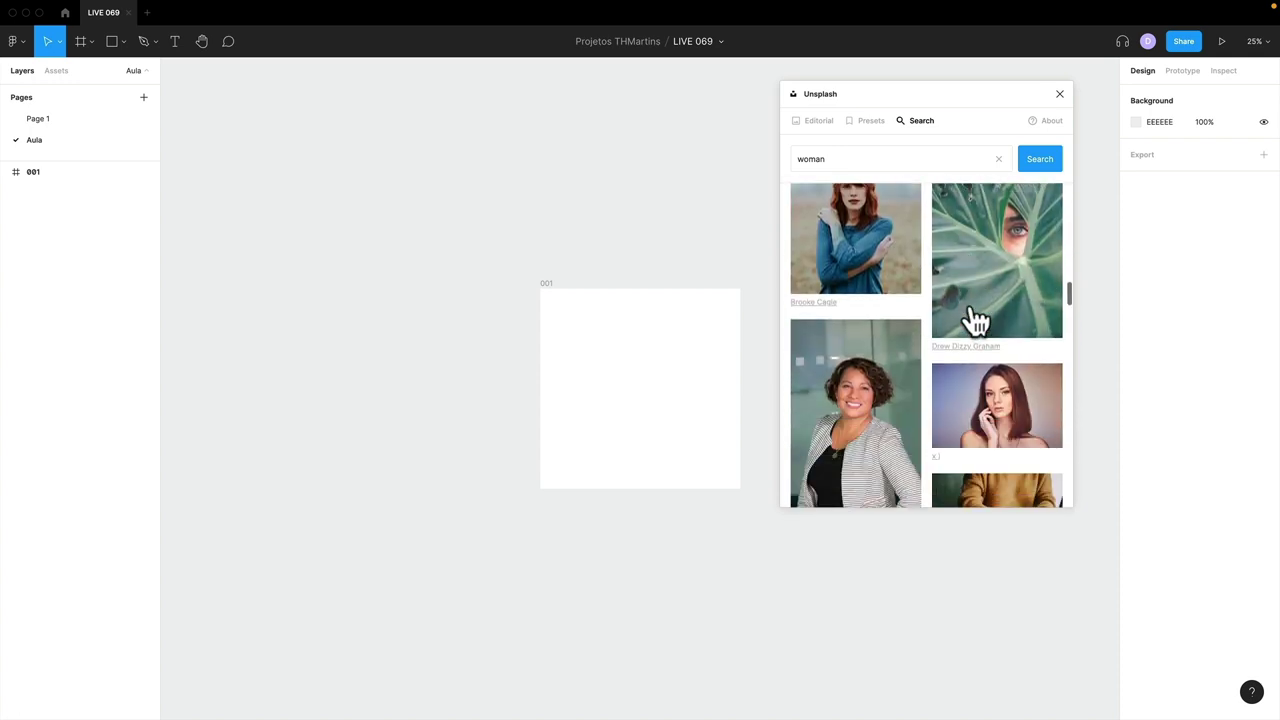
pyautogui.click(822, 350)
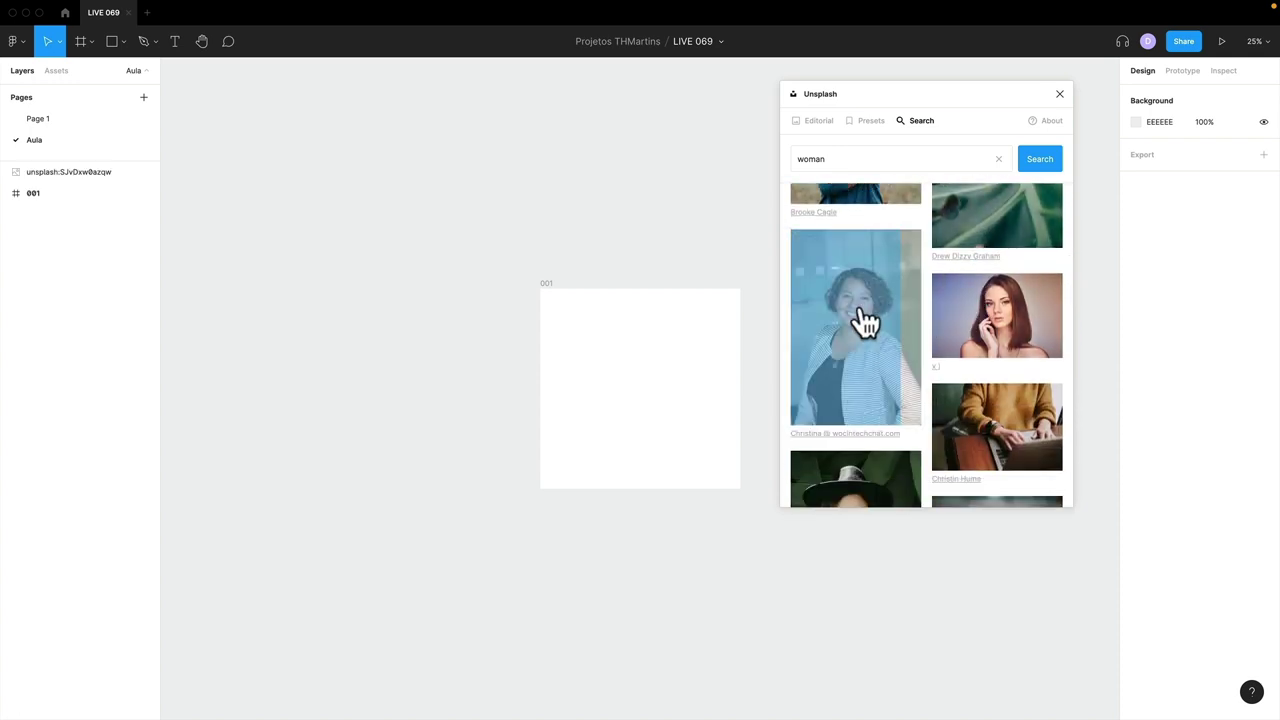
pyautogui.moveTo(657, 291); pyautogui.dragTo(426, 256)
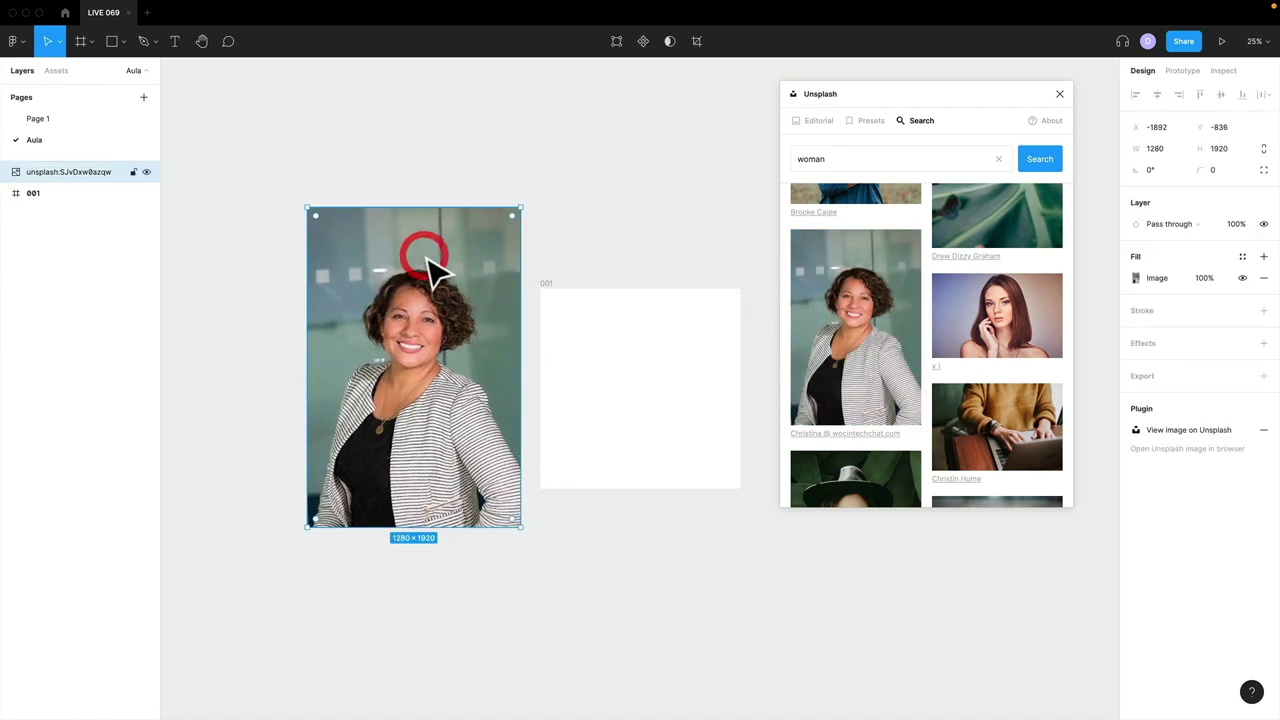
pyautogui.press('Delete')
# - Undo the striped-jacket photo fill on frame 001 and insert it as a separate image
pyautogui.click(544, 284)
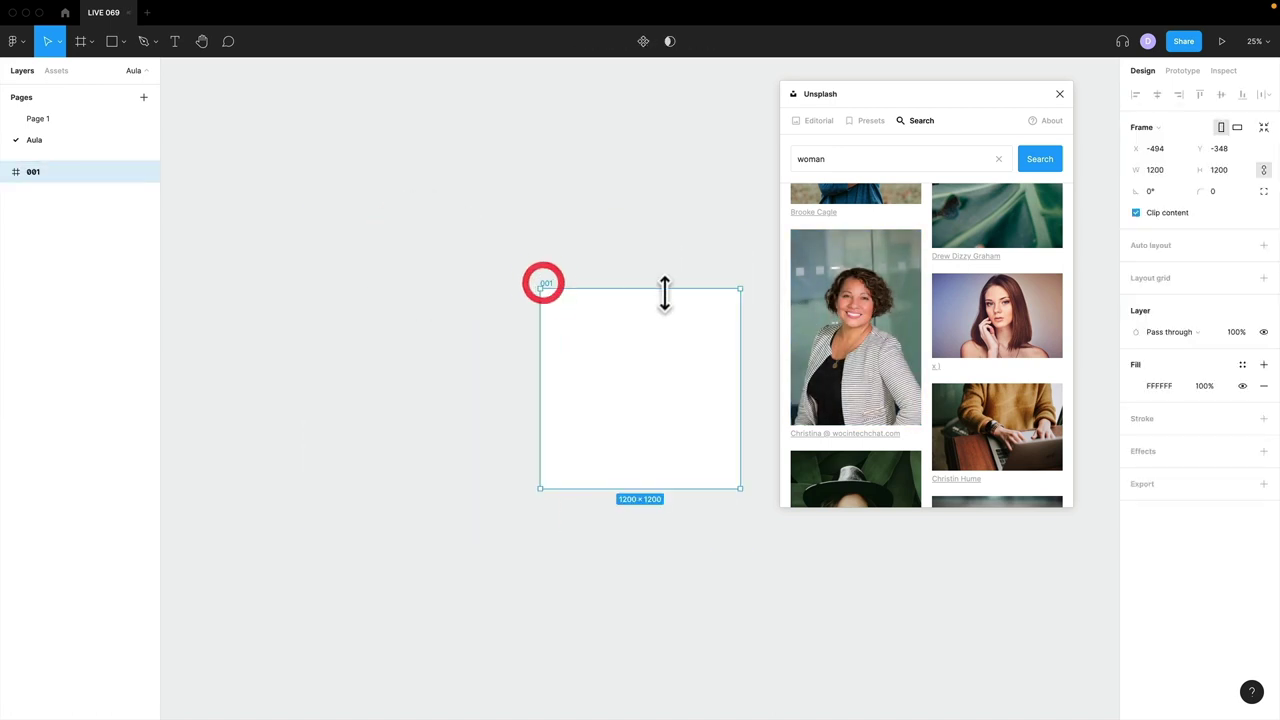
pyautogui.click(852, 312)
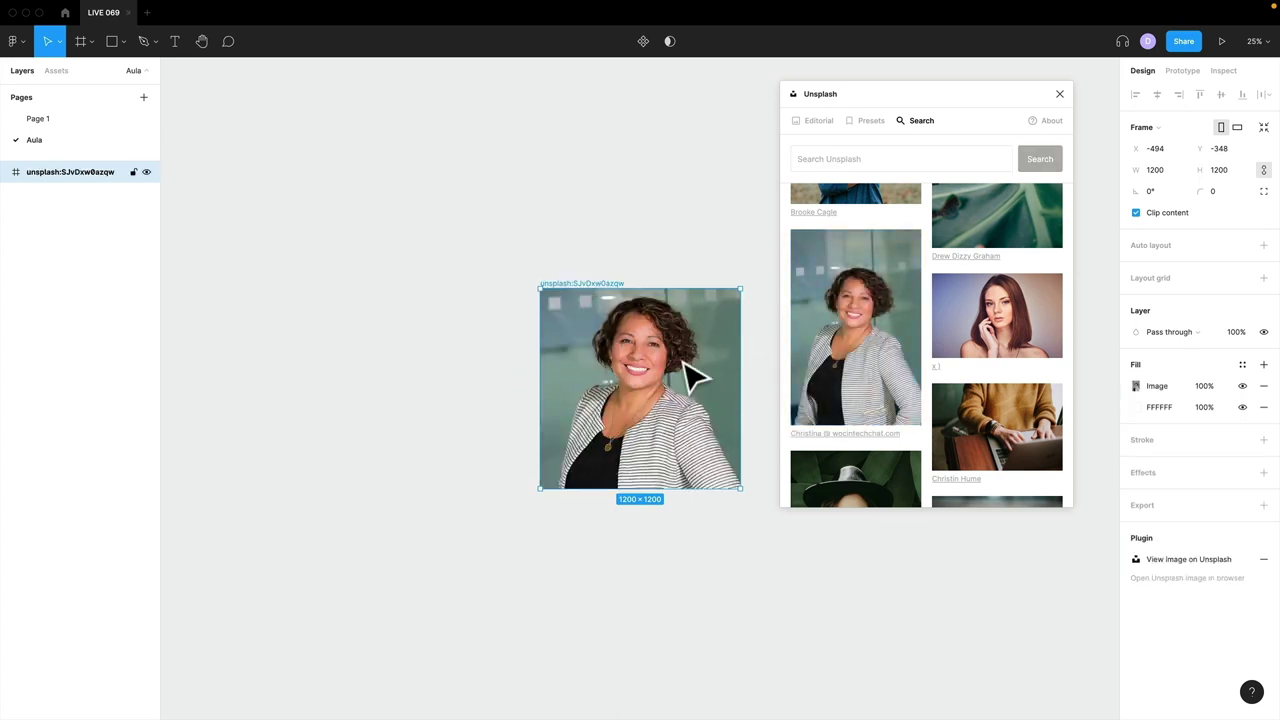
pyautogui.click(646, 240)
pyautogui.hotkey('ctrl', 'z')
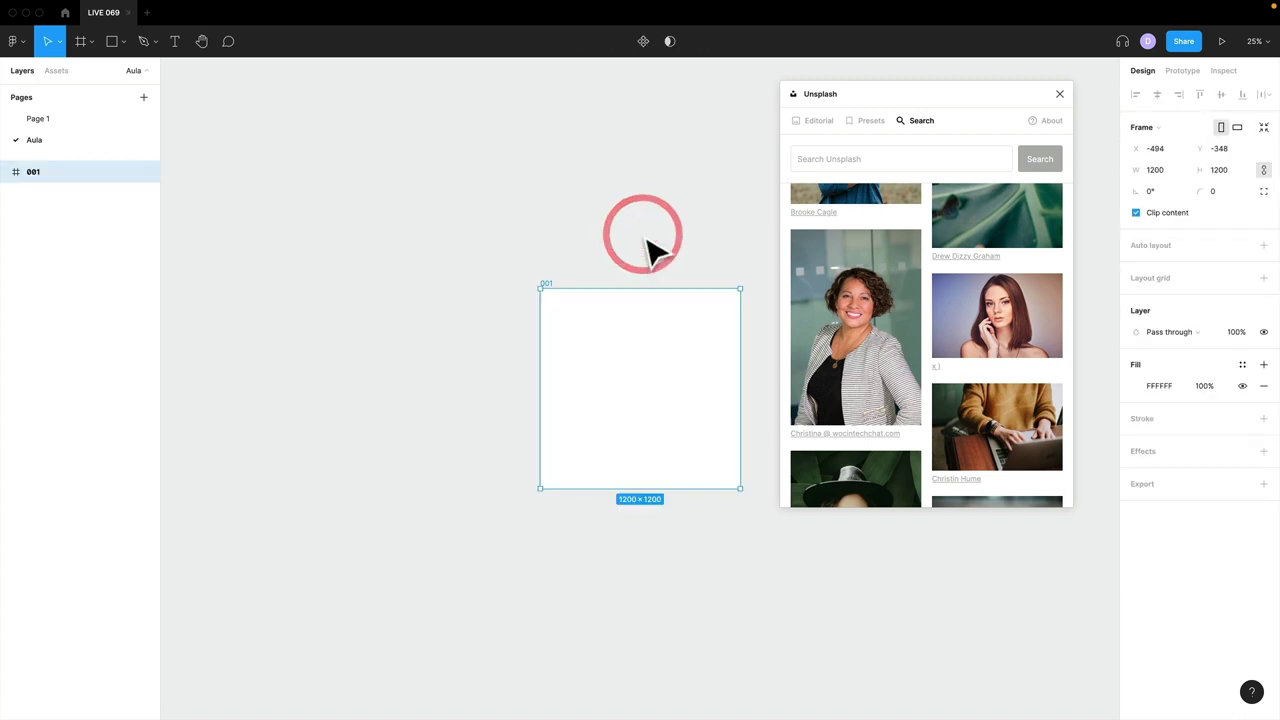
pyautogui.click(566, 259)
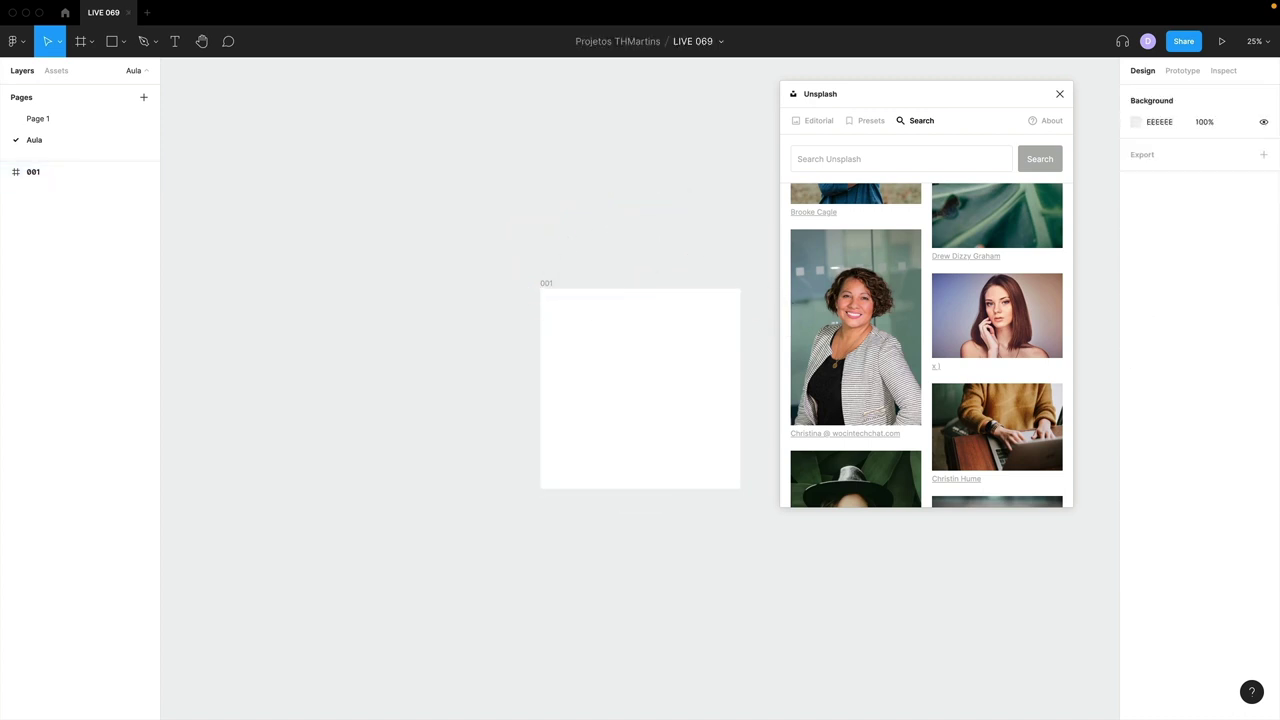
pyautogui.click(429, 176)
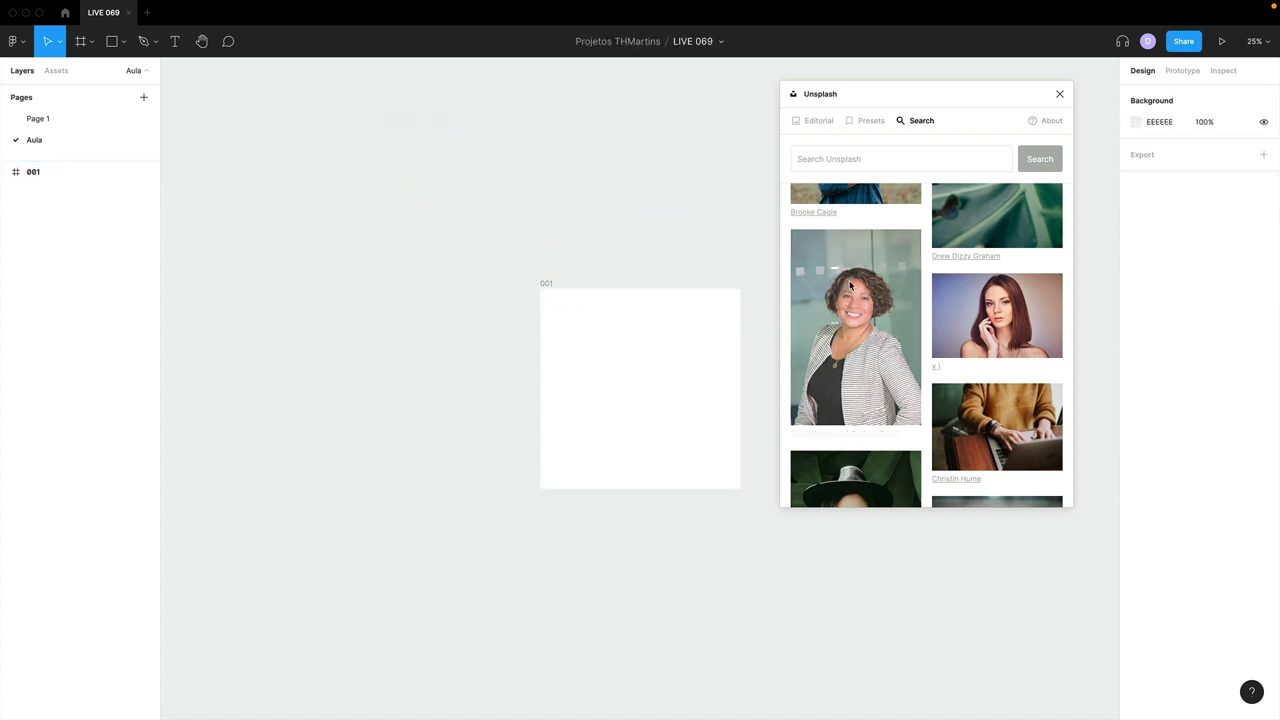
pyautogui.click(845, 280)
# - Move the striped-jacket photo to the upper left and search Unsplash for 'business woman'
pyautogui.moveTo(643, 343); pyautogui.dragTo(334, 212)
pyautogui.scroll(-10, 860, 328)
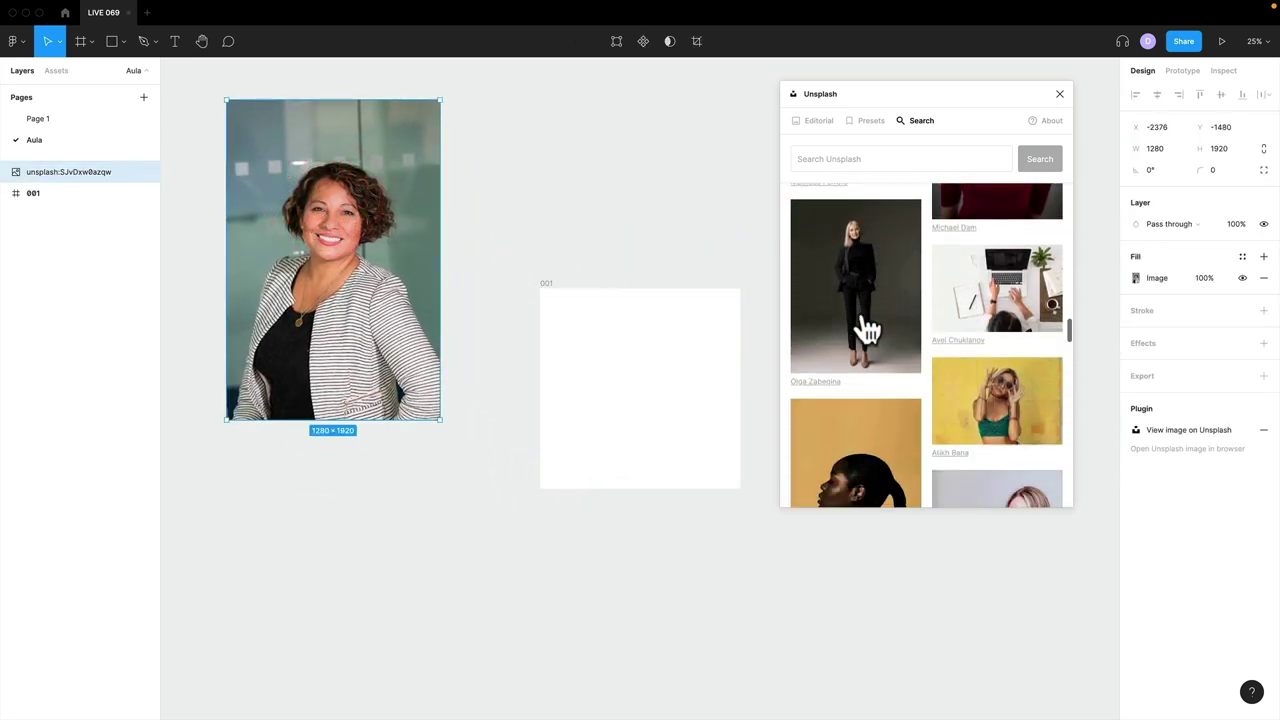
pyautogui.scroll(-10, 866, 328)
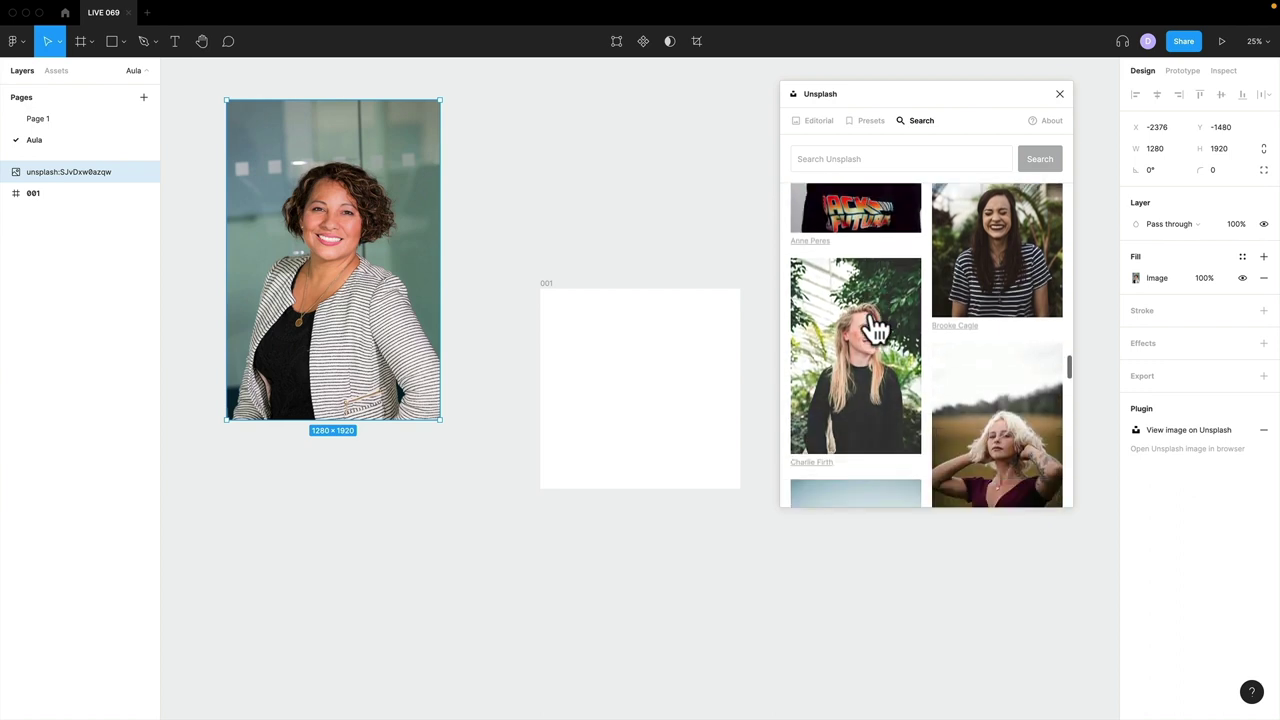
pyautogui.scroll(-10, 870, 322)
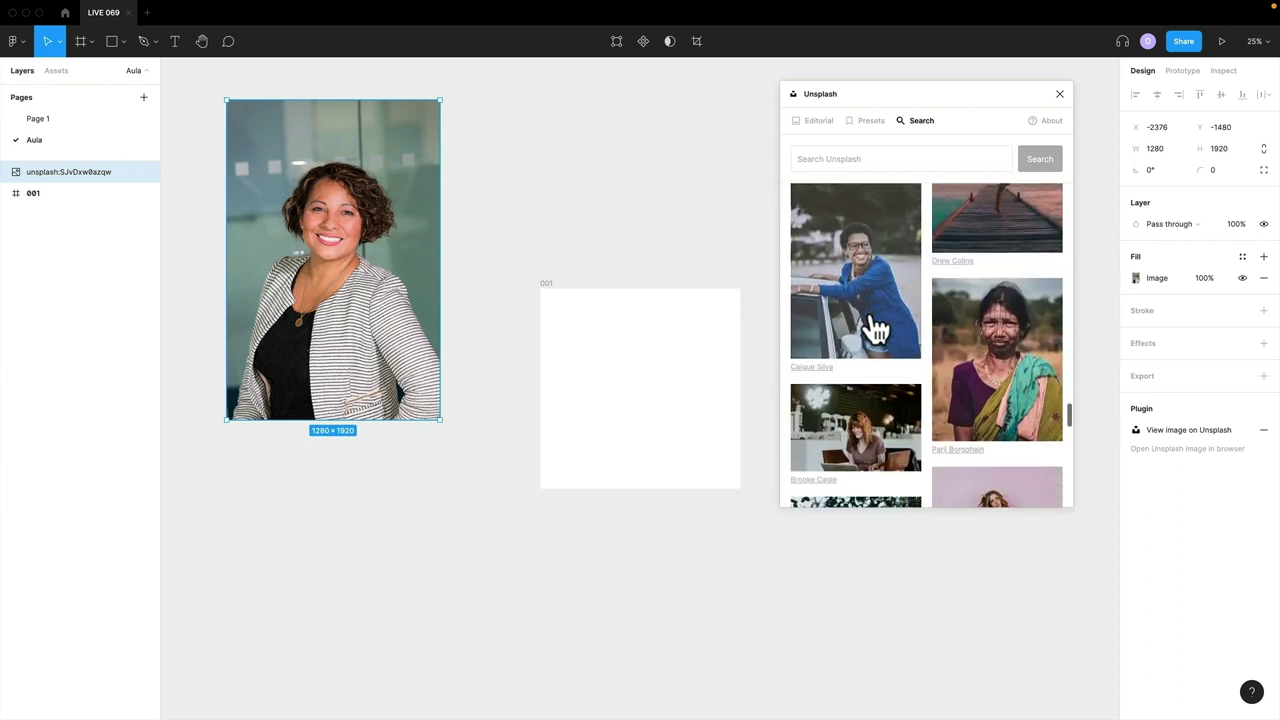
pyautogui.scroll(-5, 870, 320)
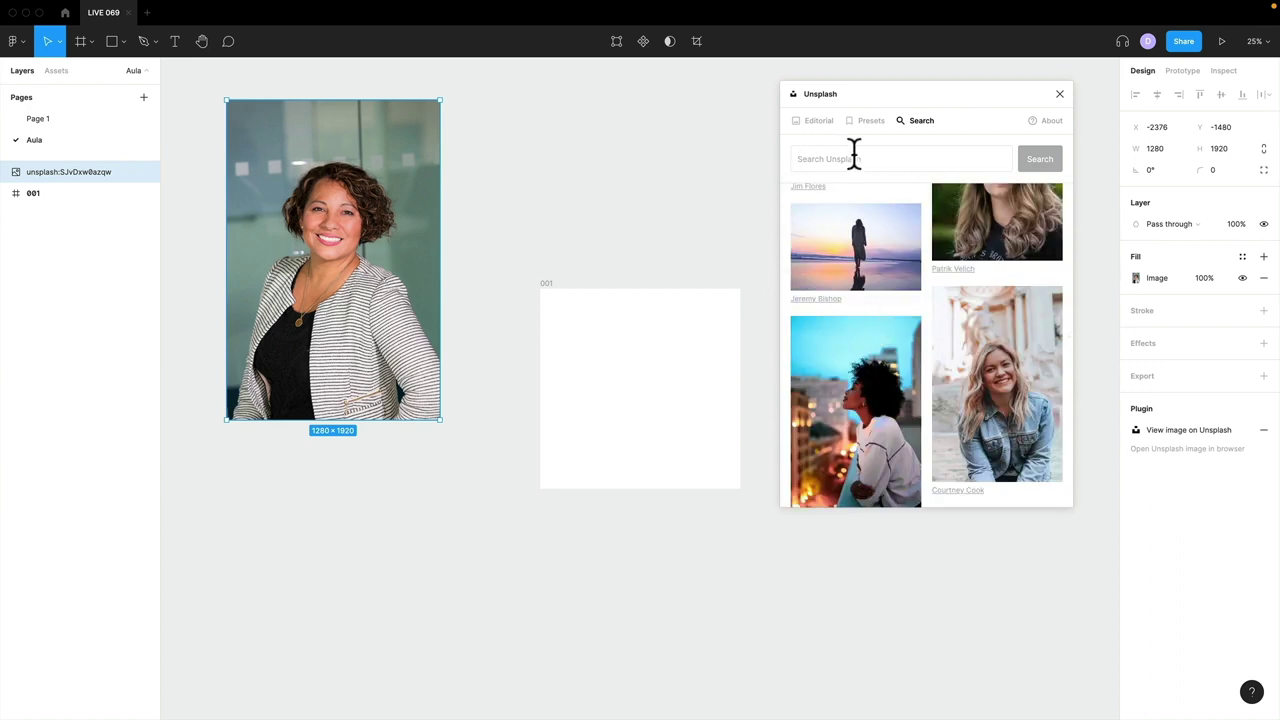
pyautogui.write('business woman')
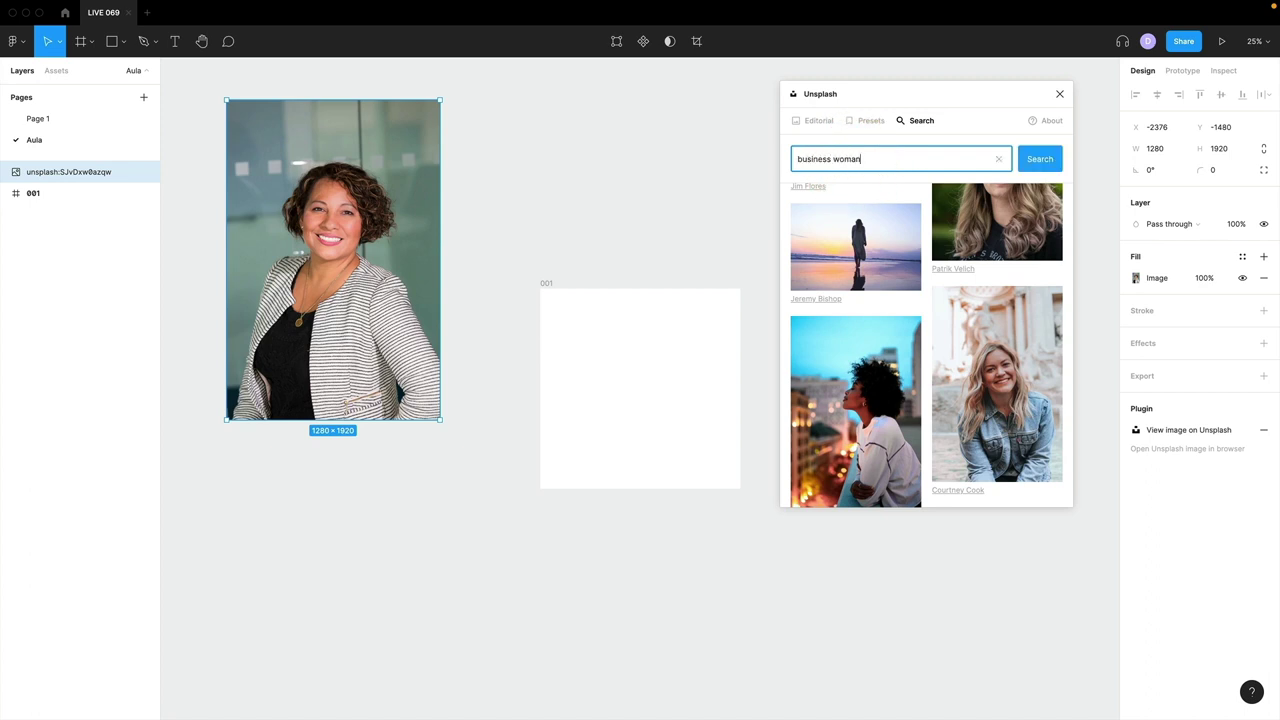
pyautogui.press('Return')
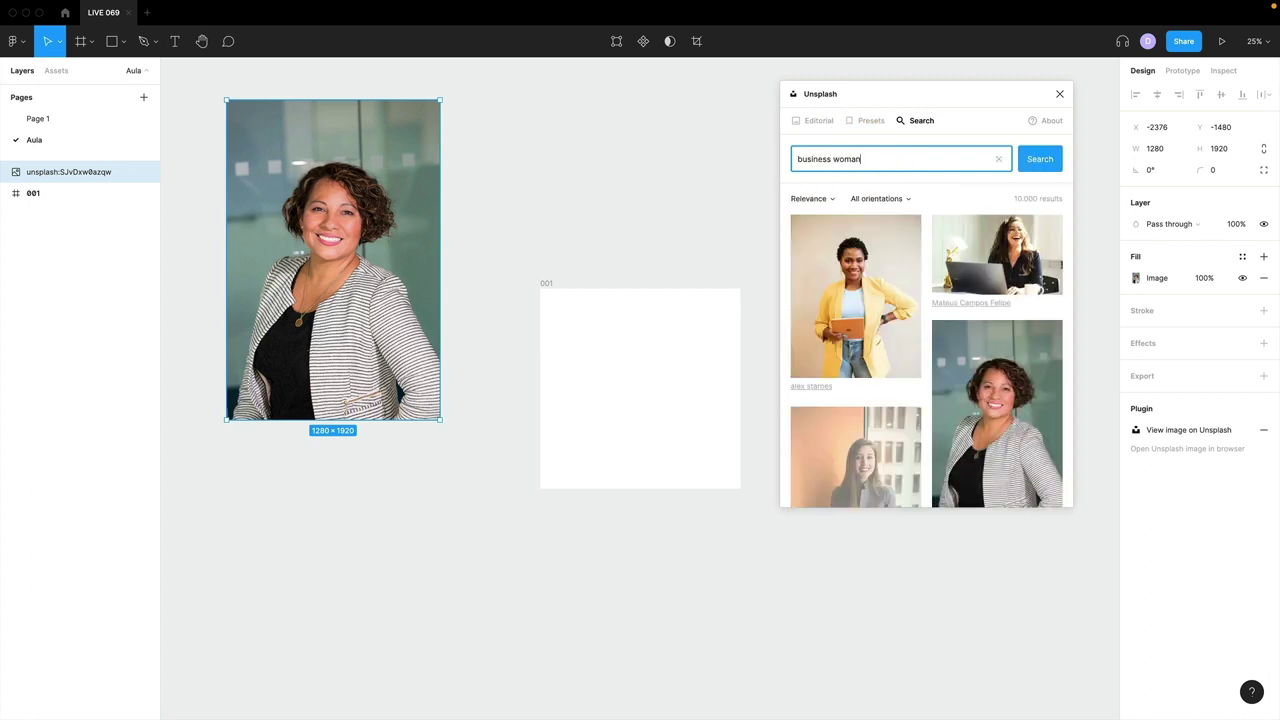
# - Restore the replaced striped-jacket image and add the yellow-jacket woman as a new image
pyautogui.click(860, 264)
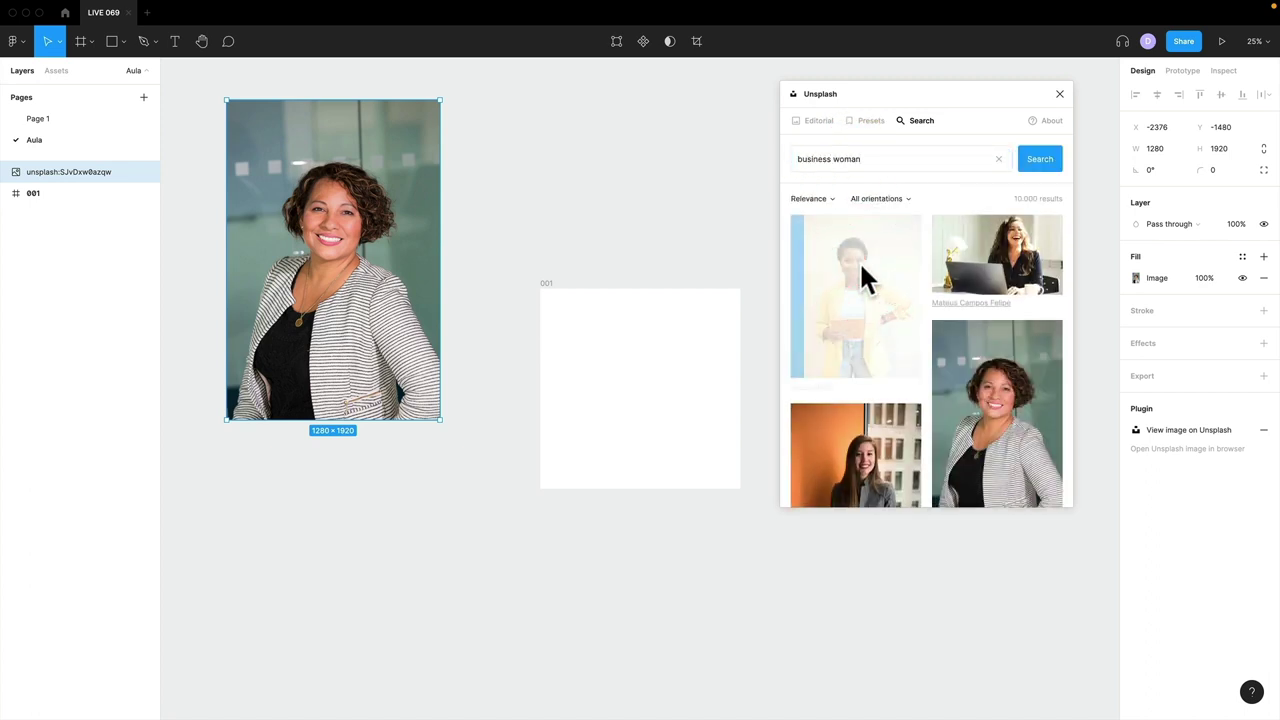
pyautogui.scroll(-3, 859, 261)
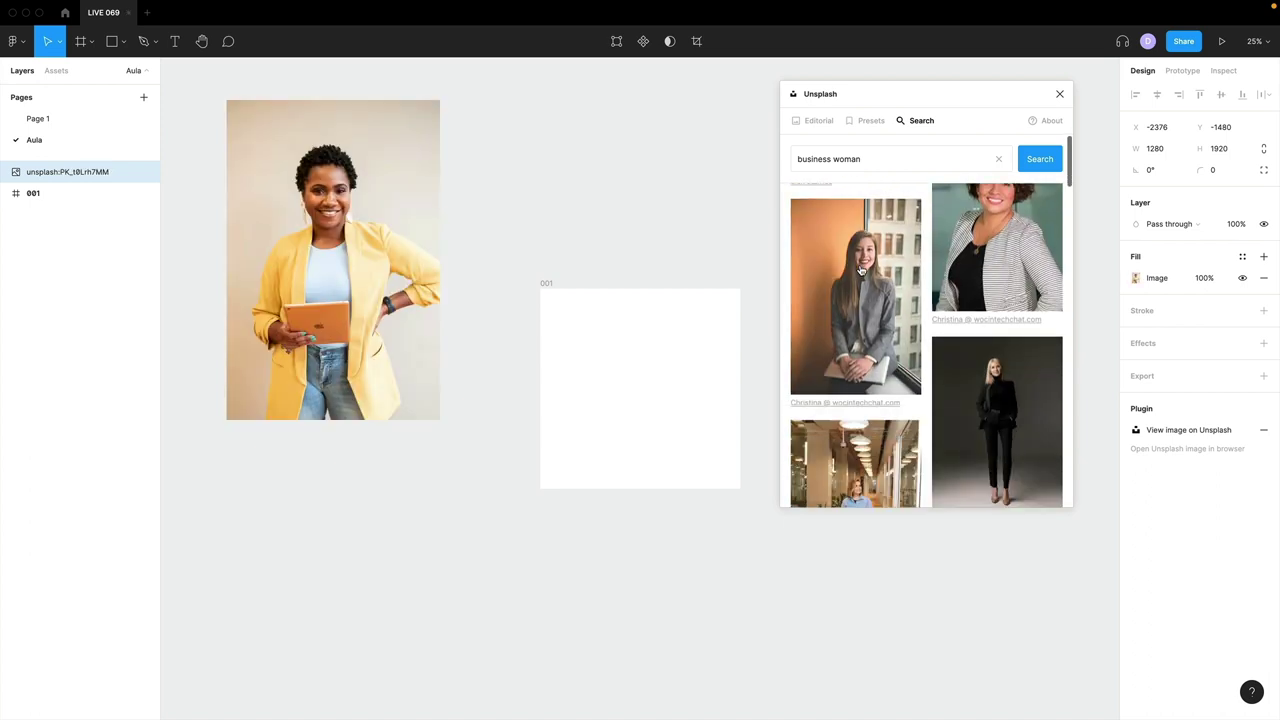
pyautogui.click(497, 224)
pyautogui.click(519, 213)
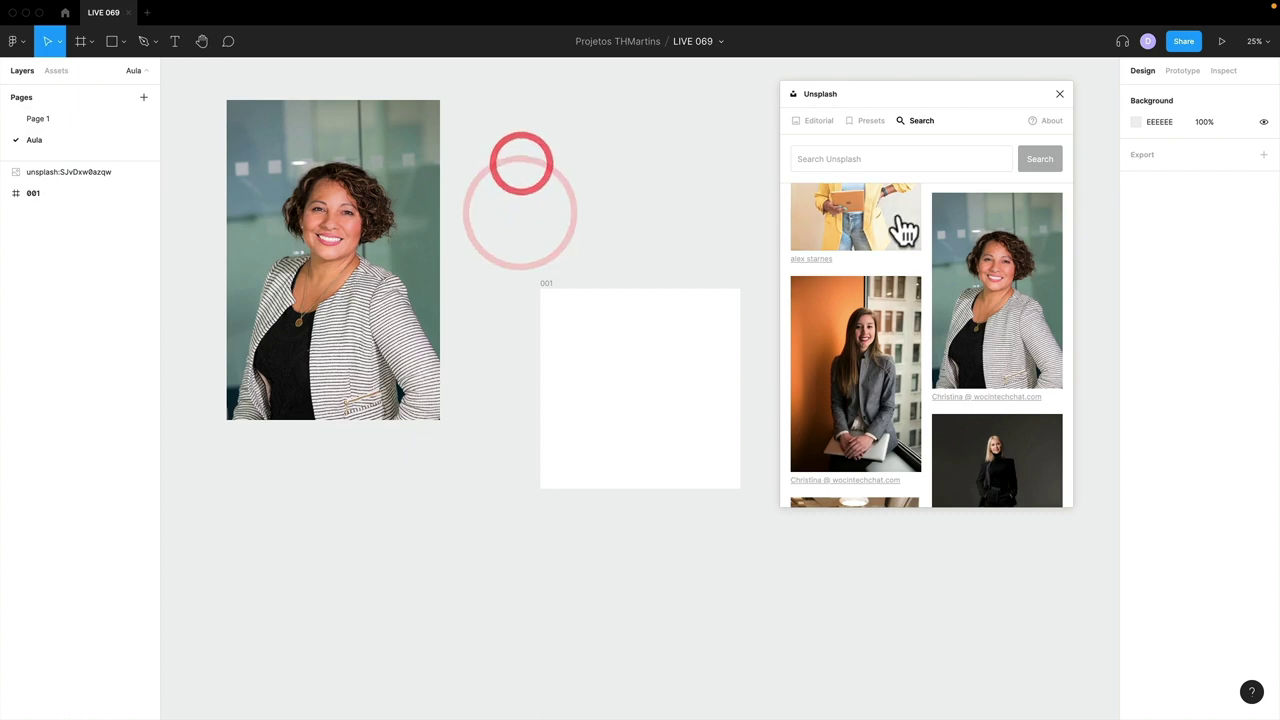
pyautogui.click(894, 212)
# - Move the yellow-jacket photo up beside the first photo and browse the Unsplash results
pyautogui.moveTo(650, 365); pyautogui.dragTo(546, 193)
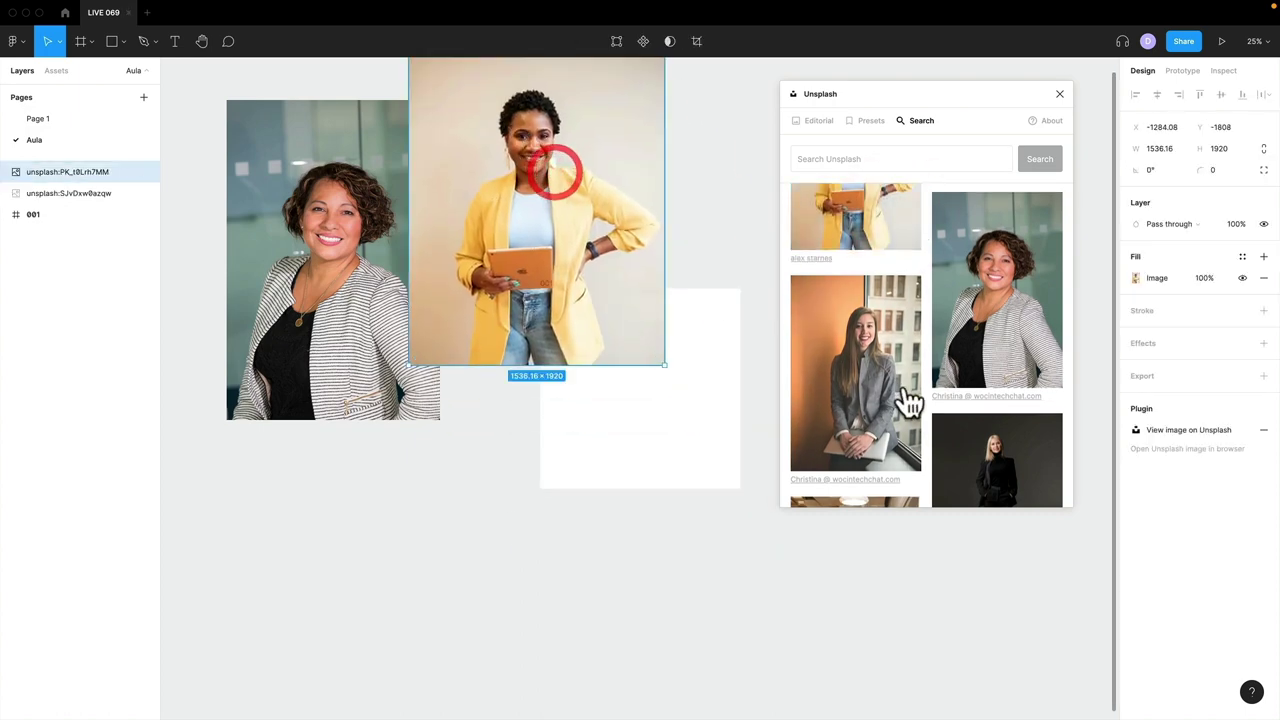
pyautogui.scroll(-5, 908, 400)
pyautogui.scroll(-10, 908, 400)
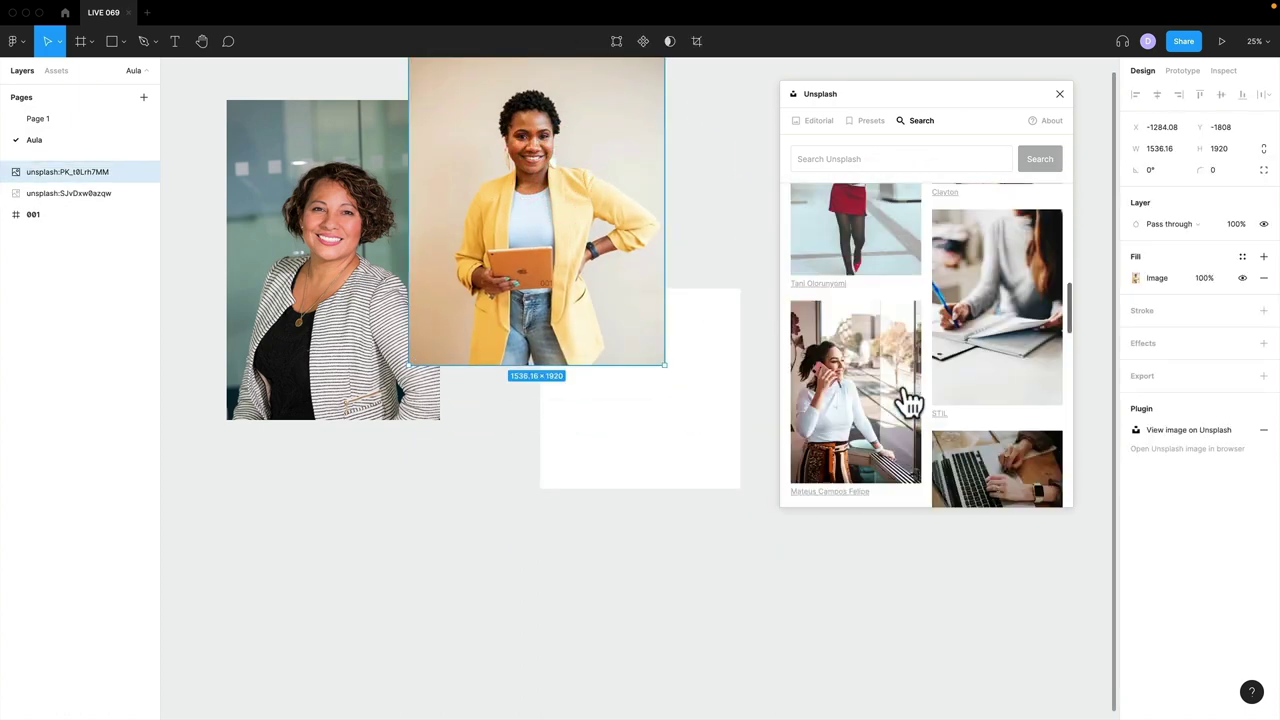
pyautogui.scroll(3, 908, 400)
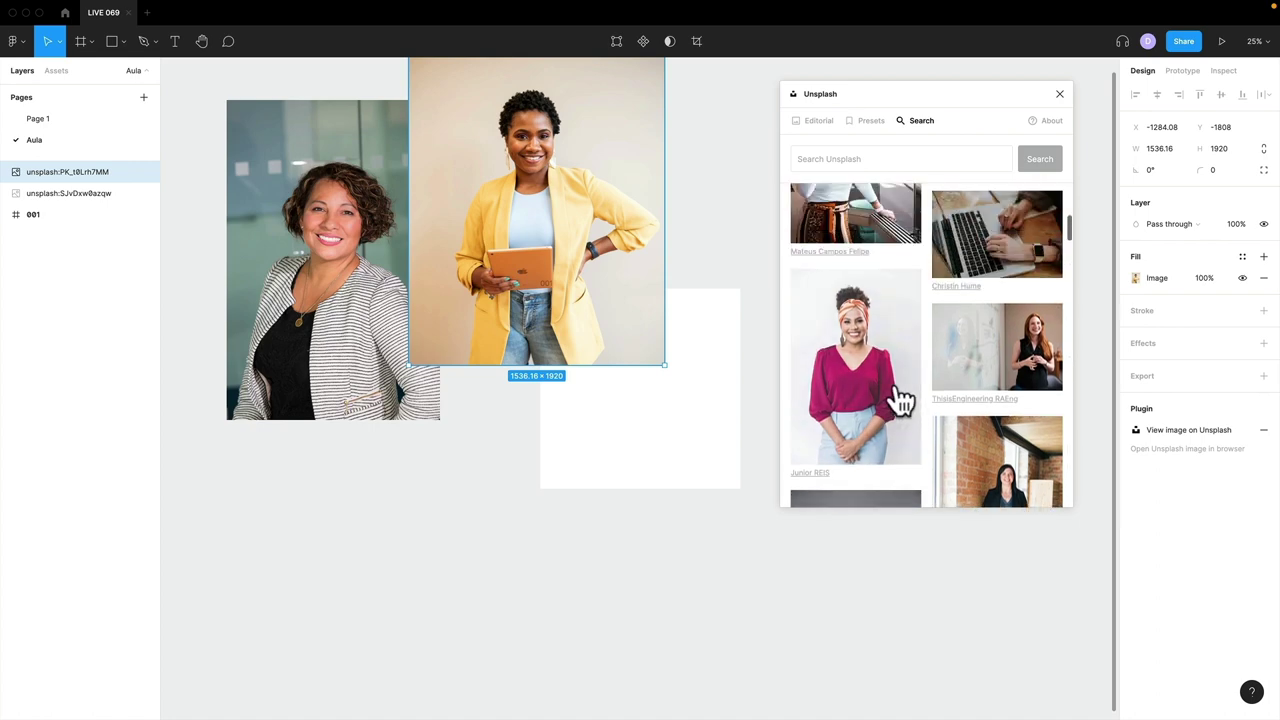
pyautogui.scroll(-5, 908, 400)
pyautogui.scroll(1, 901, 399)
pyautogui.scroll(-4, 901, 399)
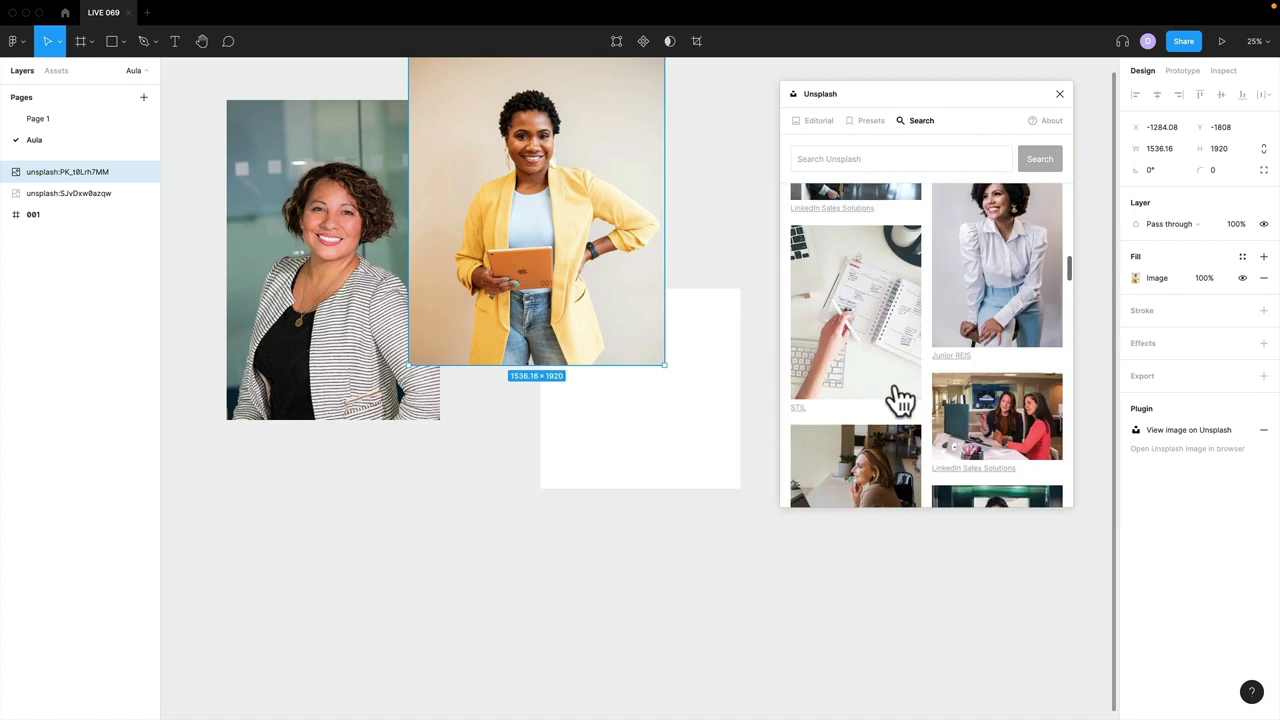
pyautogui.scroll(2, 898, 398)
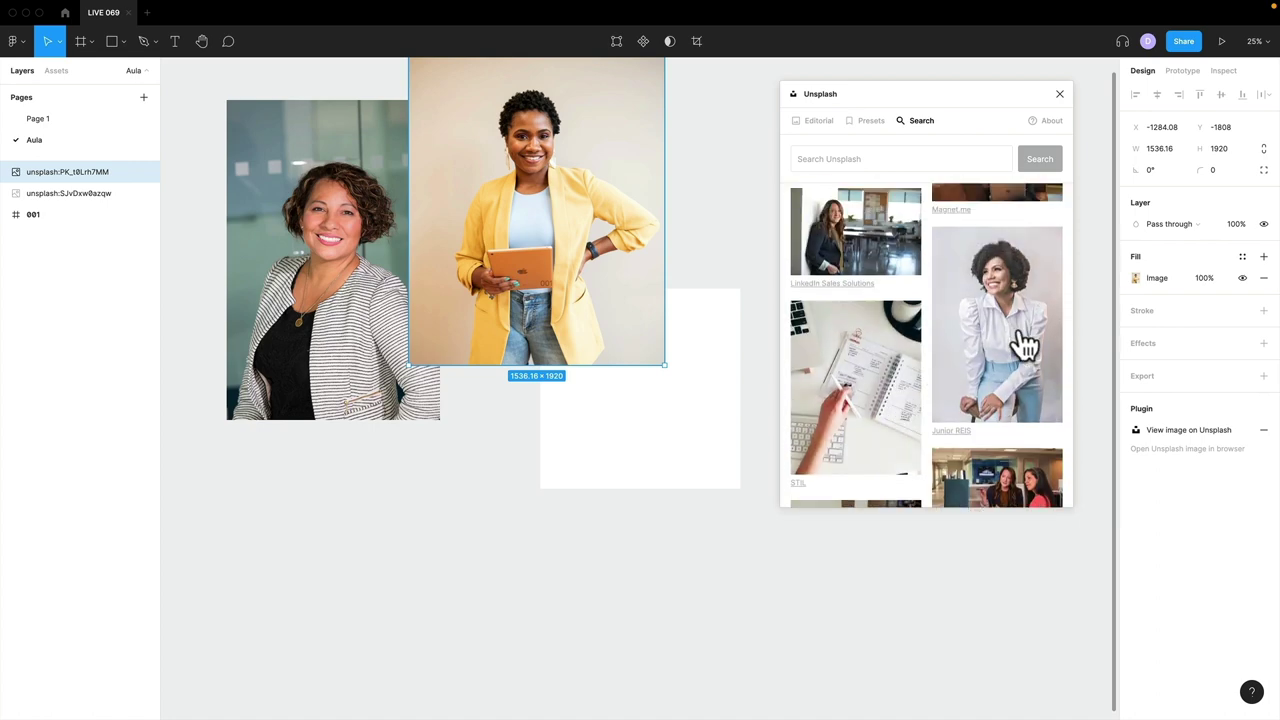
pyautogui.scroll(-10, 982, 362)
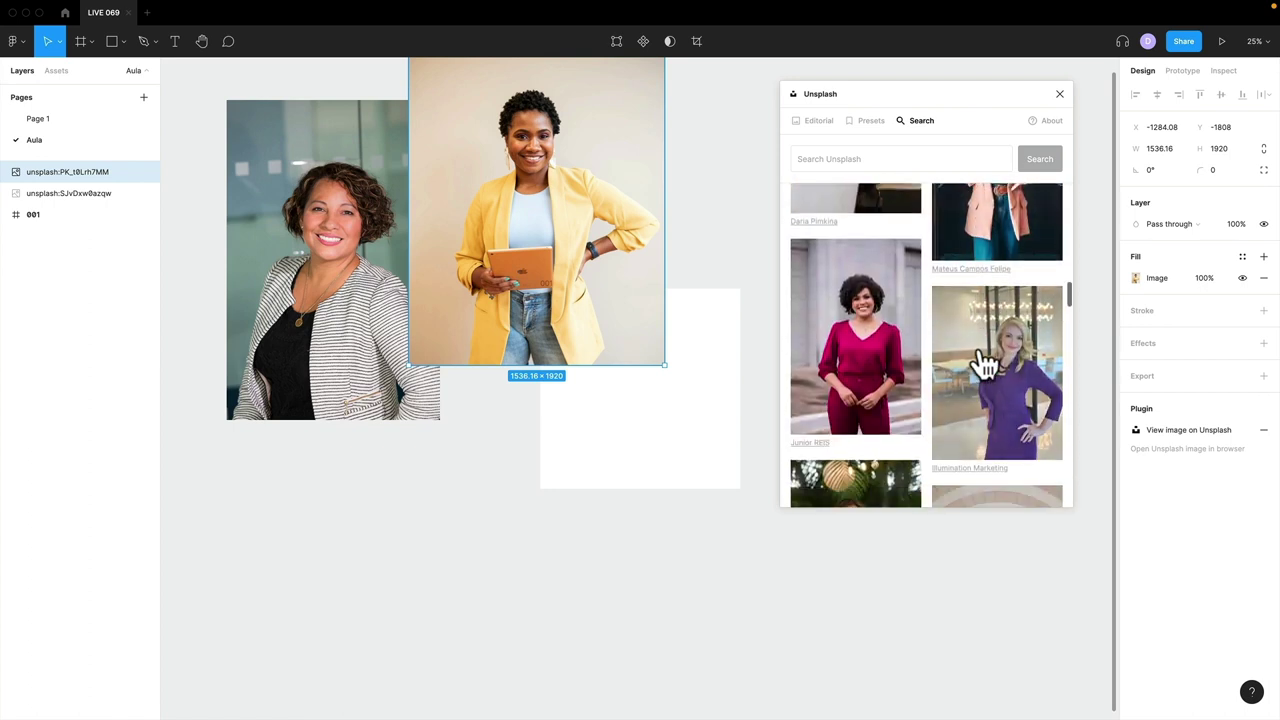
pyautogui.scroll(-5, 982, 362)
pyautogui.scroll(3, 995, 330)
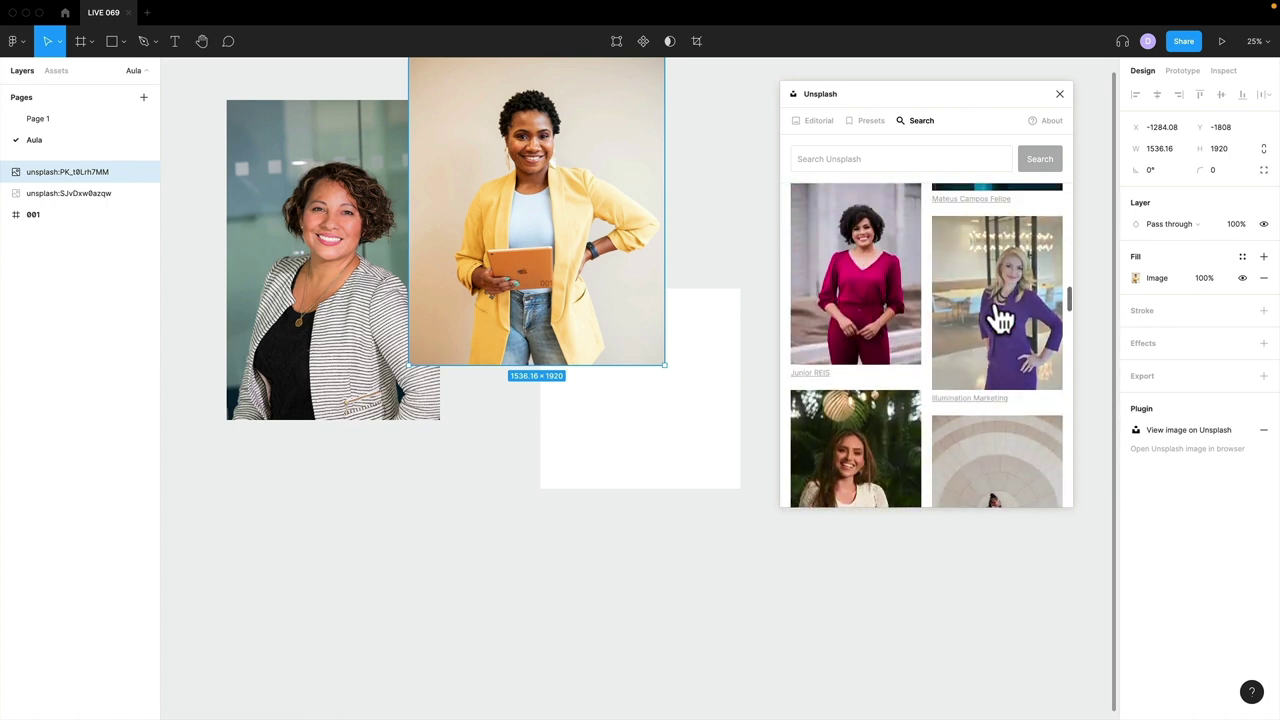
pyautogui.scroll(-10, 990, 340)
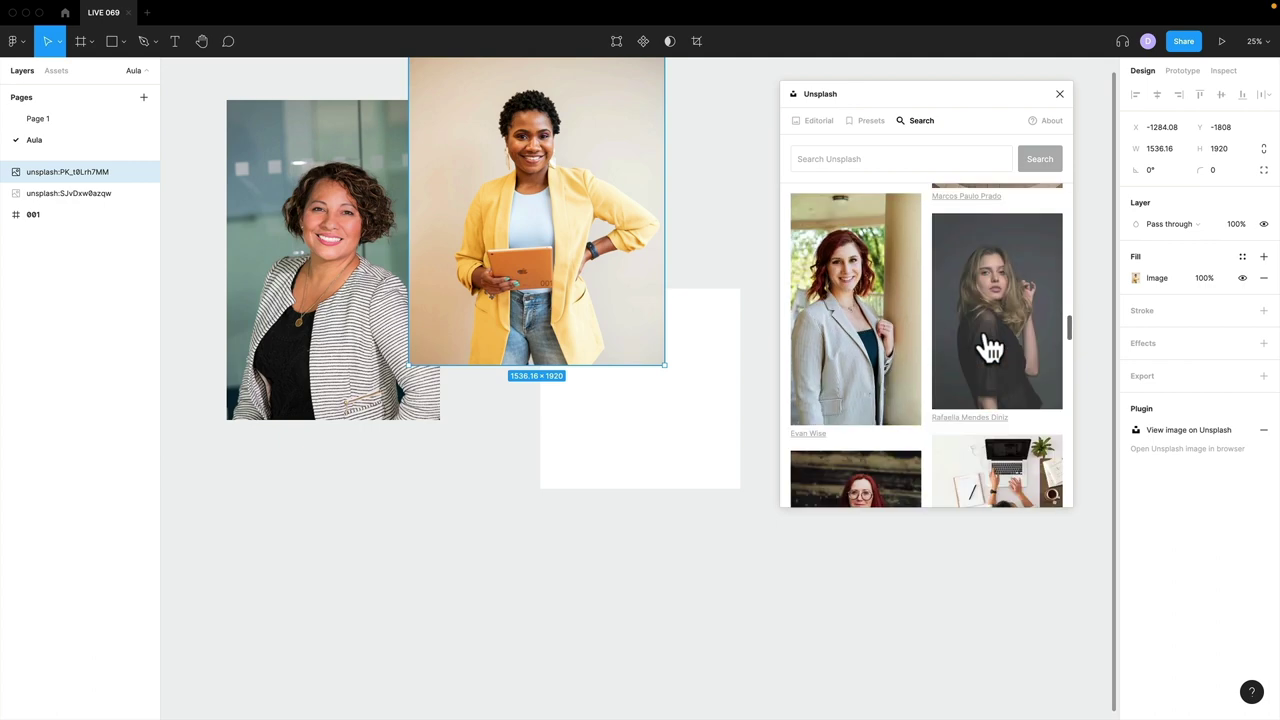
pyautogui.scroll(3, 990, 347)
pyautogui.scroll(-10, 990, 347)
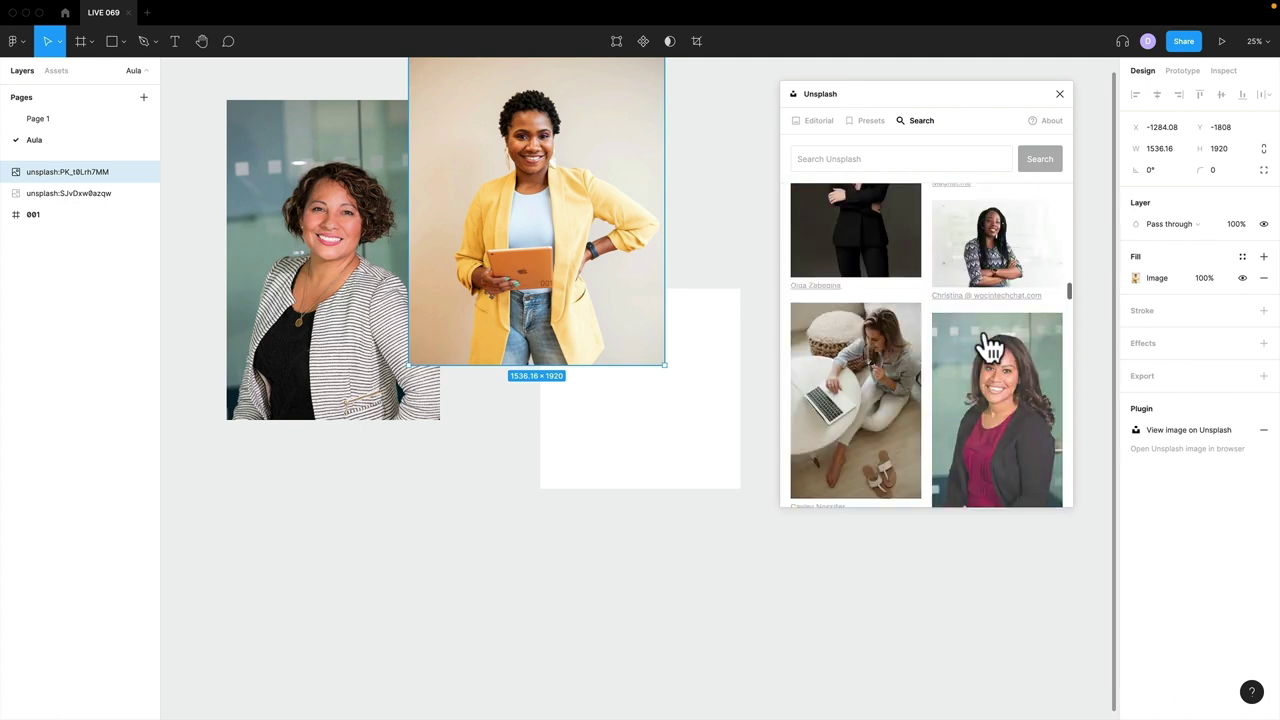
pyautogui.scroll(3, 990, 345)
pyautogui.scroll(-5, 990, 347)
pyautogui.scroll(3, 990, 347)
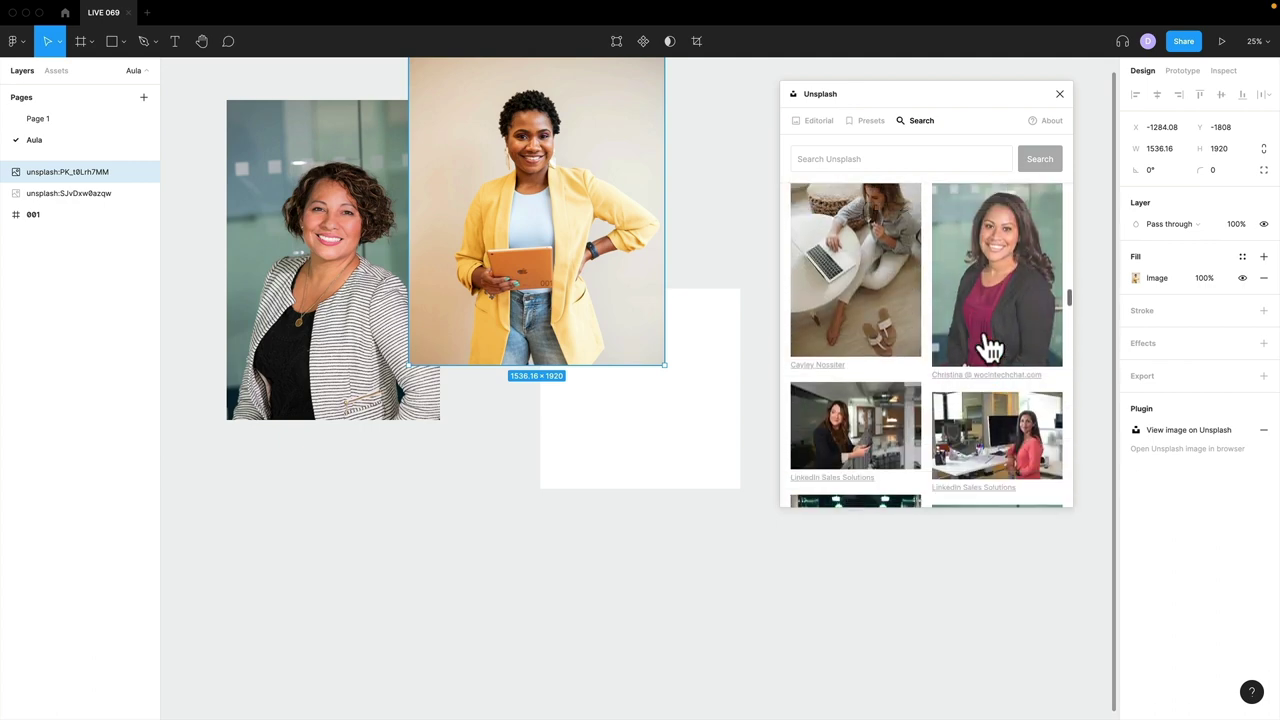
pyautogui.scroll(-4, 990, 347)
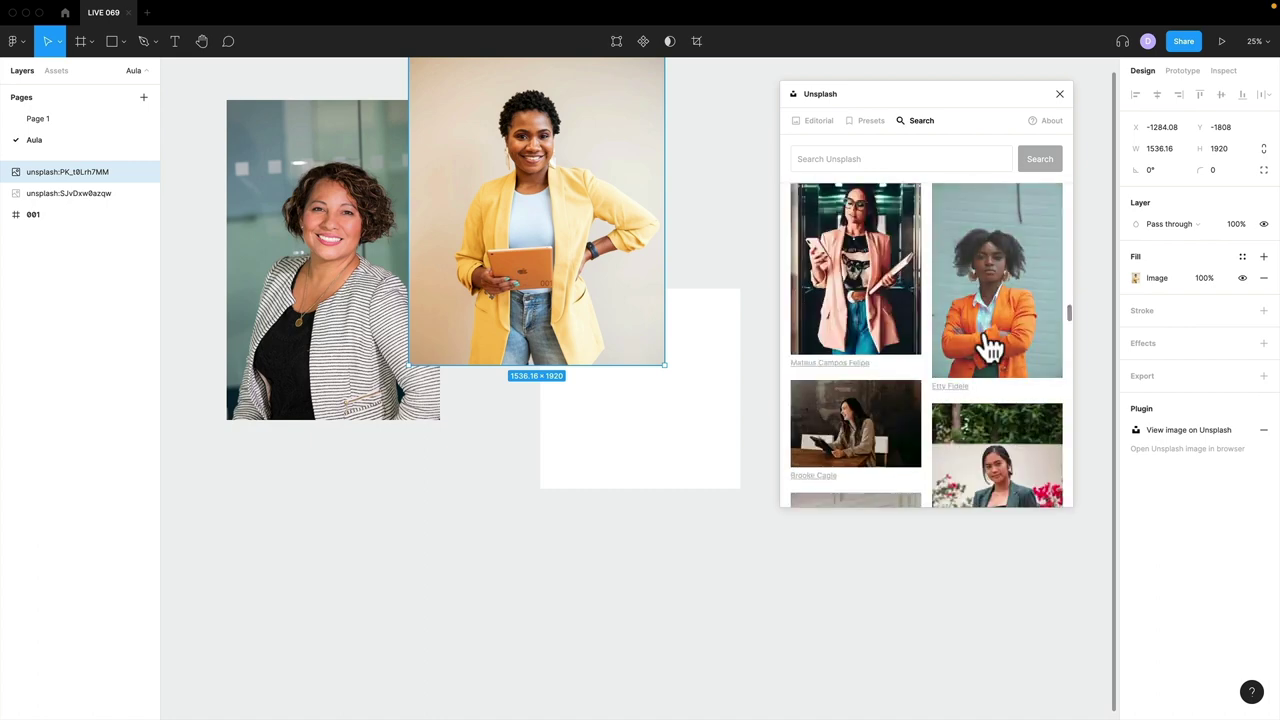
pyautogui.scroll(-5, 990, 347)
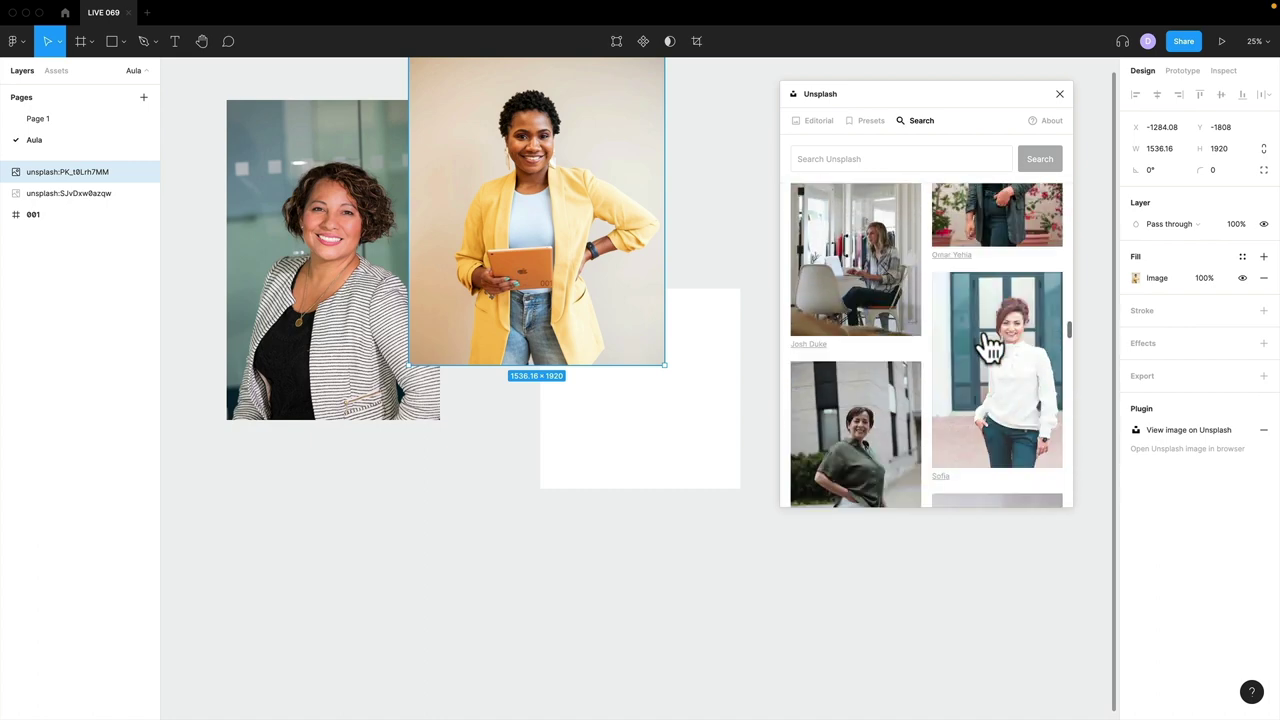
pyautogui.scroll(-2, 990, 347)
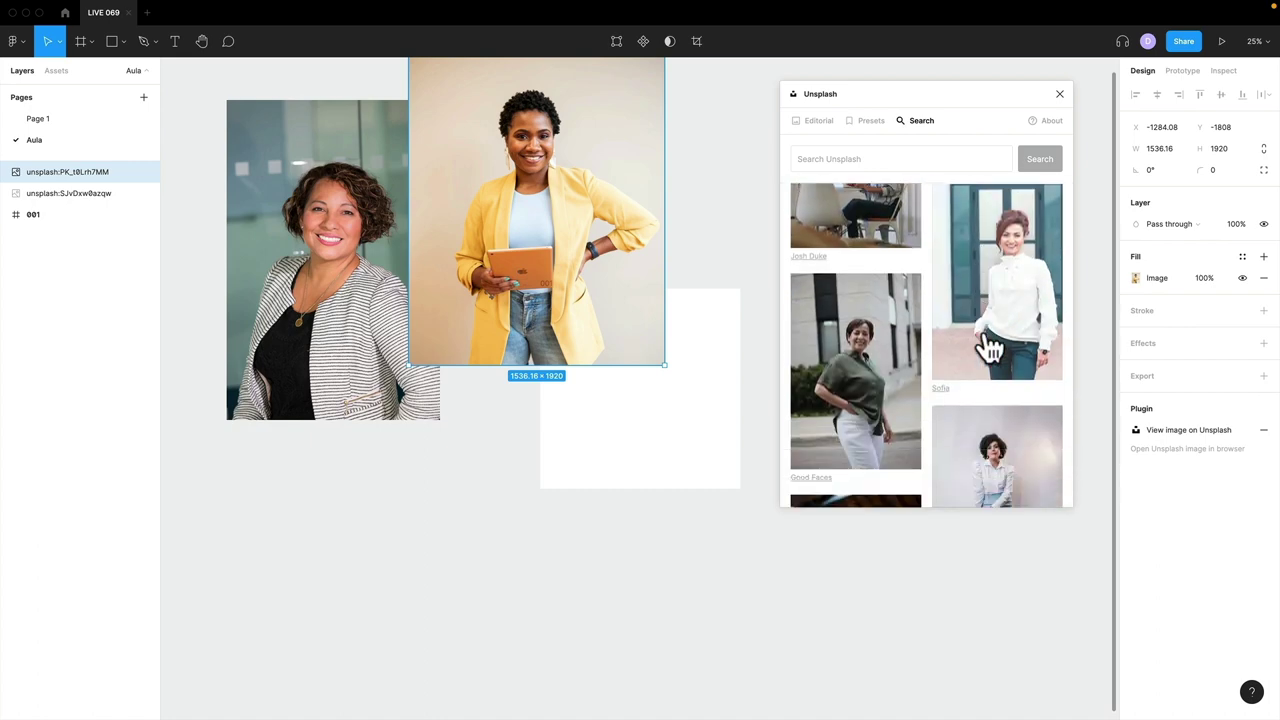
# - Undo the accidental replace, add the green-shirt woman as a new image, close Unsplash
pyautogui.click(897, 374)
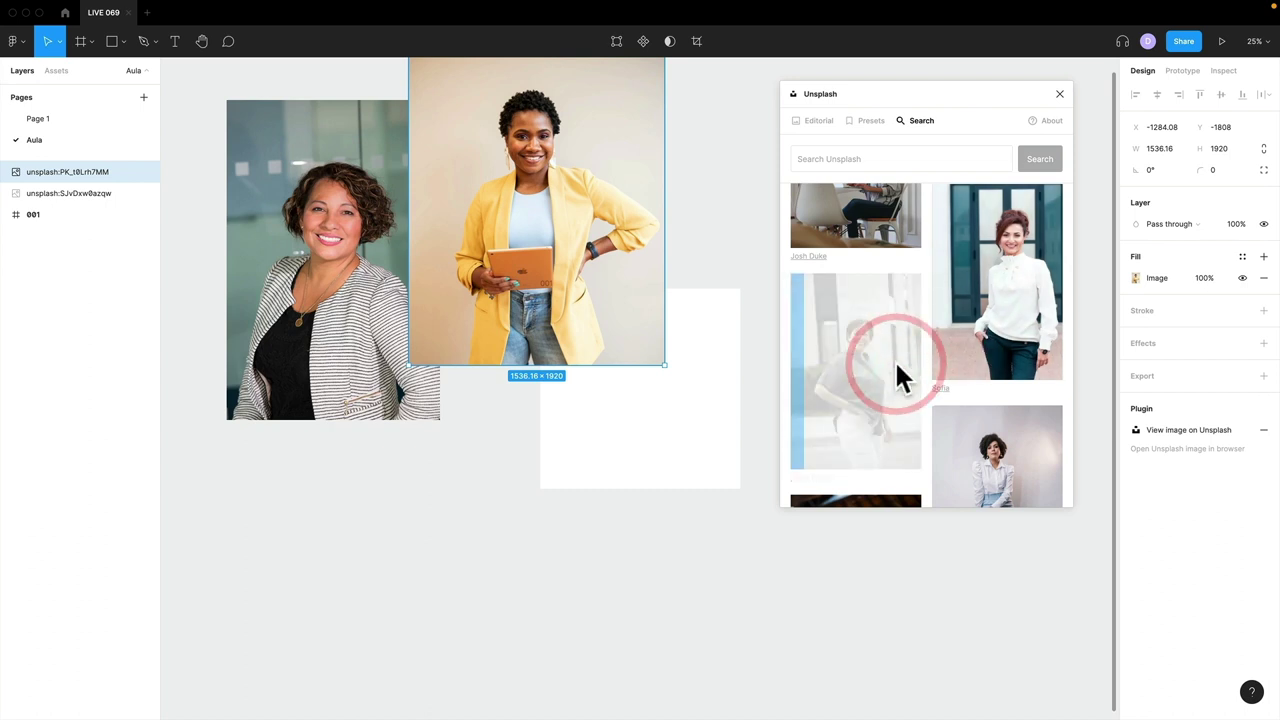
pyautogui.click(719, 252)
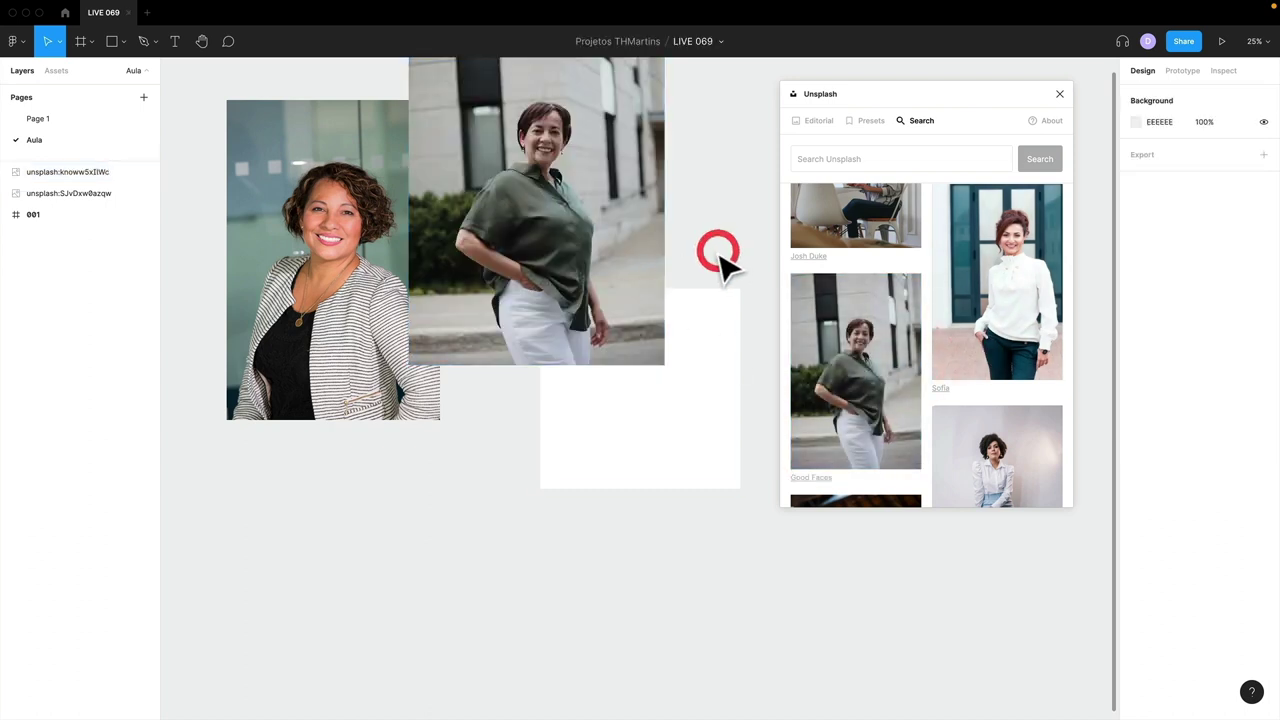
pyautogui.hotkey('ctrl', 'z')
pyautogui.click(723, 246)
pyautogui.click(847, 379)
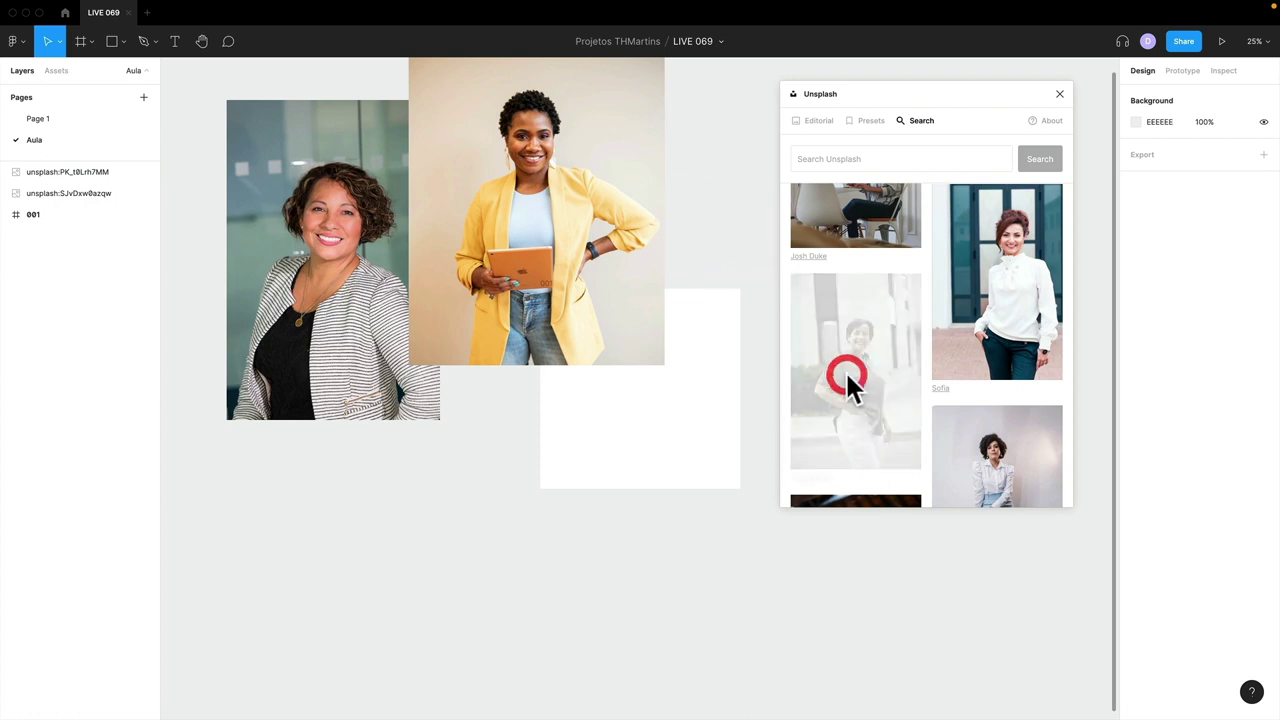
pyautogui.click(1060, 94)
pyautogui.moveTo(630, 340); pyautogui.dragTo(850, 198)
# - Shrink the yellow-jacket and green-shirt photos to 778.65×1167.98 and set them side by side
pyautogui.scroll(2, 748, 331)
pyautogui.moveTo(623, 300); pyautogui.dragTo(646, 288)
pyautogui.moveTo(700, 443); pyautogui.dragTo(600, 306)
pyautogui.moveTo(835, 300); pyautogui.dragTo(697, 258)
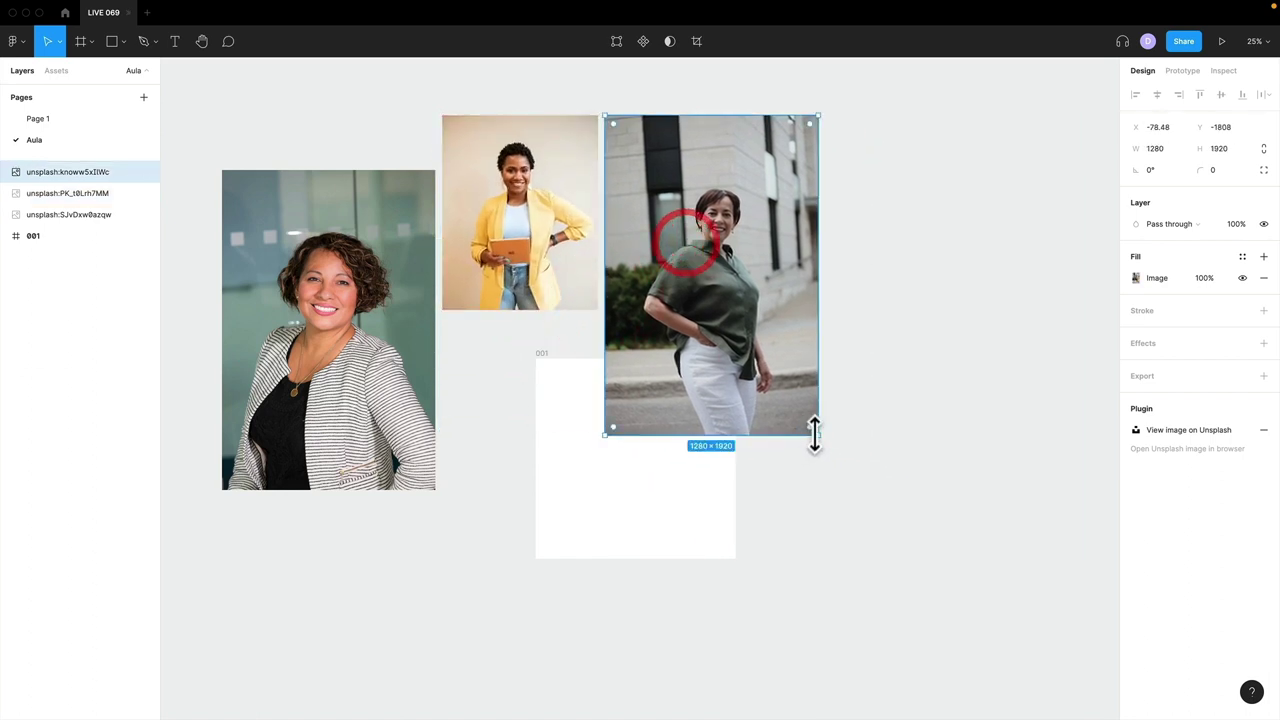
pyautogui.moveTo(816, 434); pyautogui.dragTo(671, 309)
# - Resize the striped-jacket photo to 1167.98 high and top-align it beside the yellow-jacket photo
pyautogui.click(363, 346)
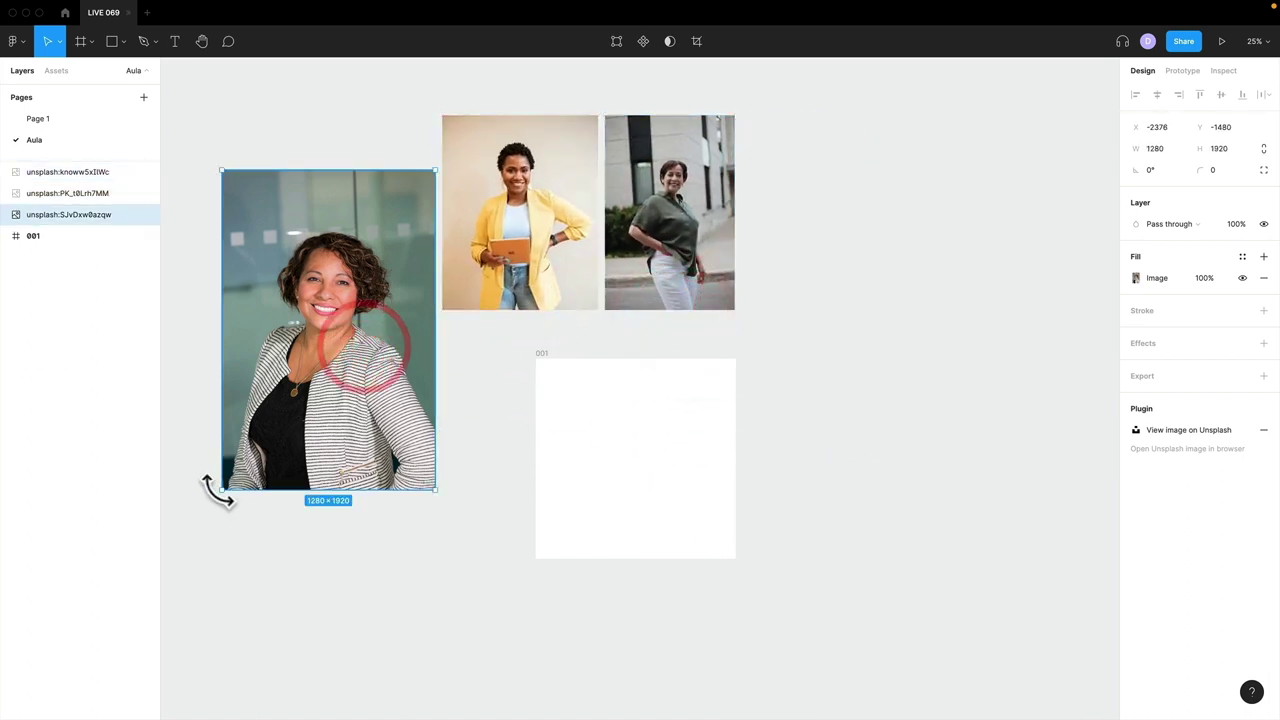
pyautogui.moveTo(222, 490); pyautogui.dragTo(306, 377)
pyautogui.moveTo(366, 340); pyautogui.dragTo(346, 289)
pyautogui.moveTo(293, 328); pyautogui.dragTo(306, 310)
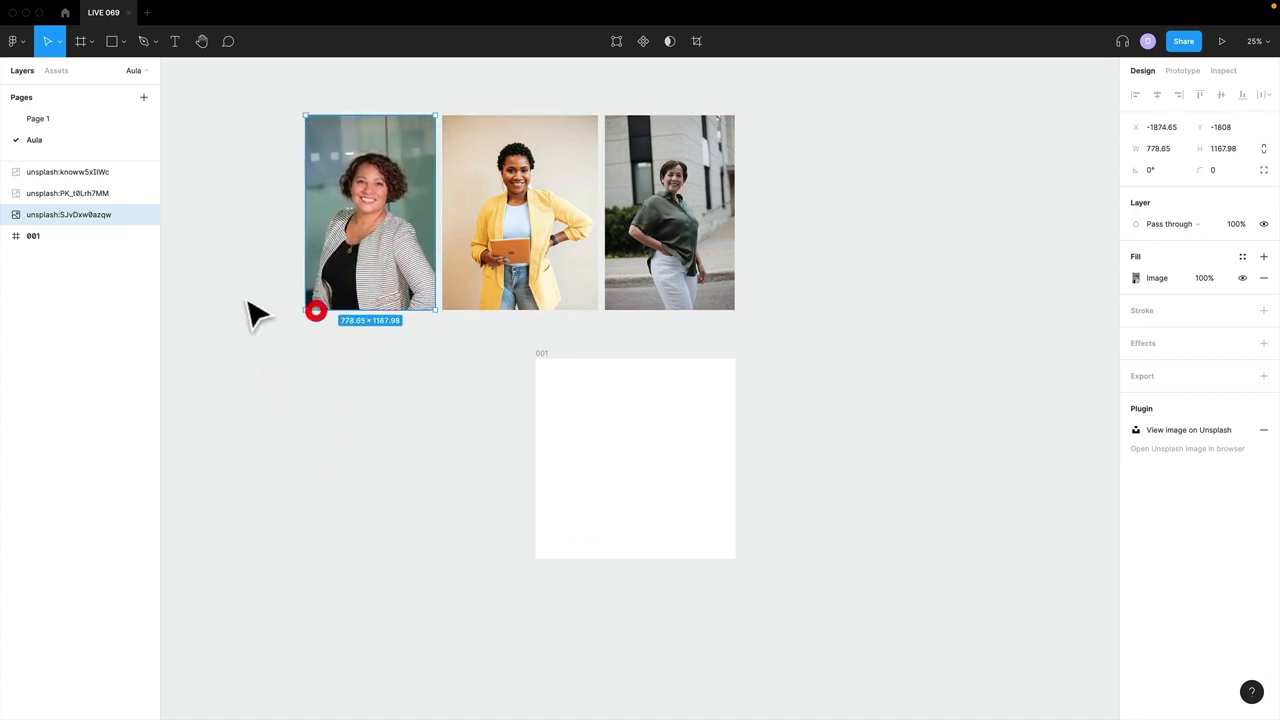
pyautogui.click(54, 122)
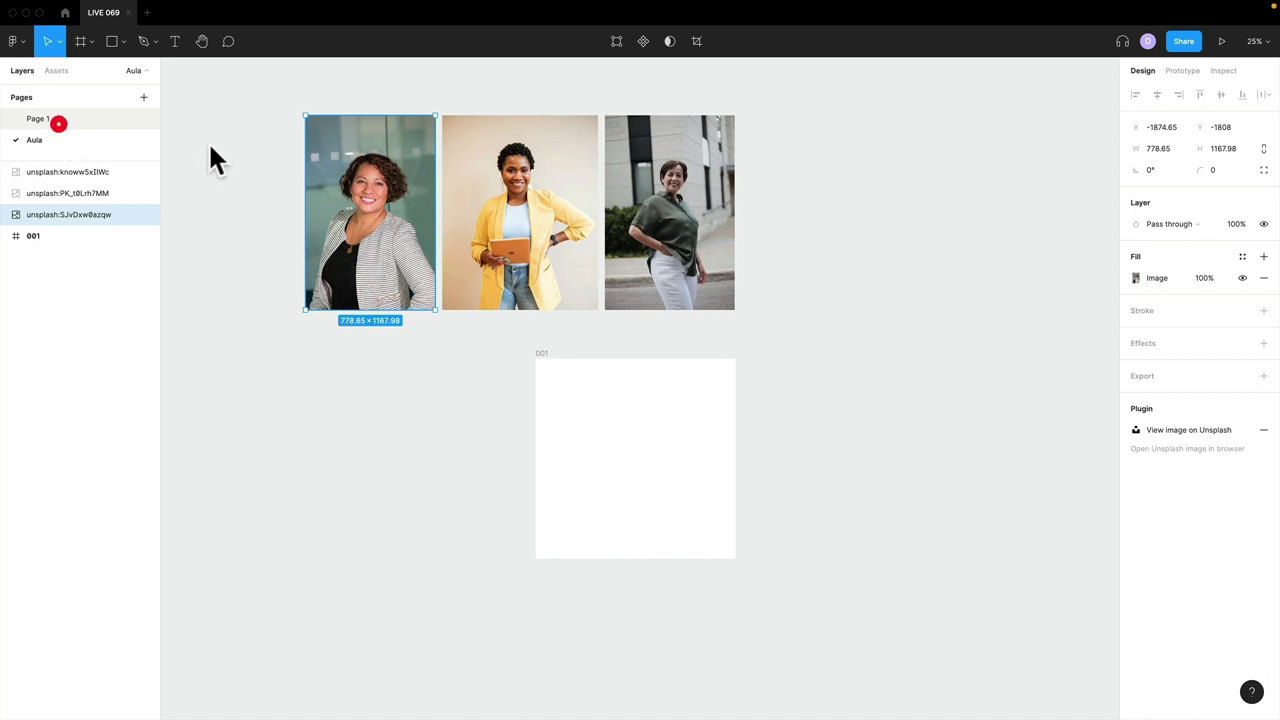
pyautogui.moveTo(683, 309); pyautogui.dragTo(590, 353)
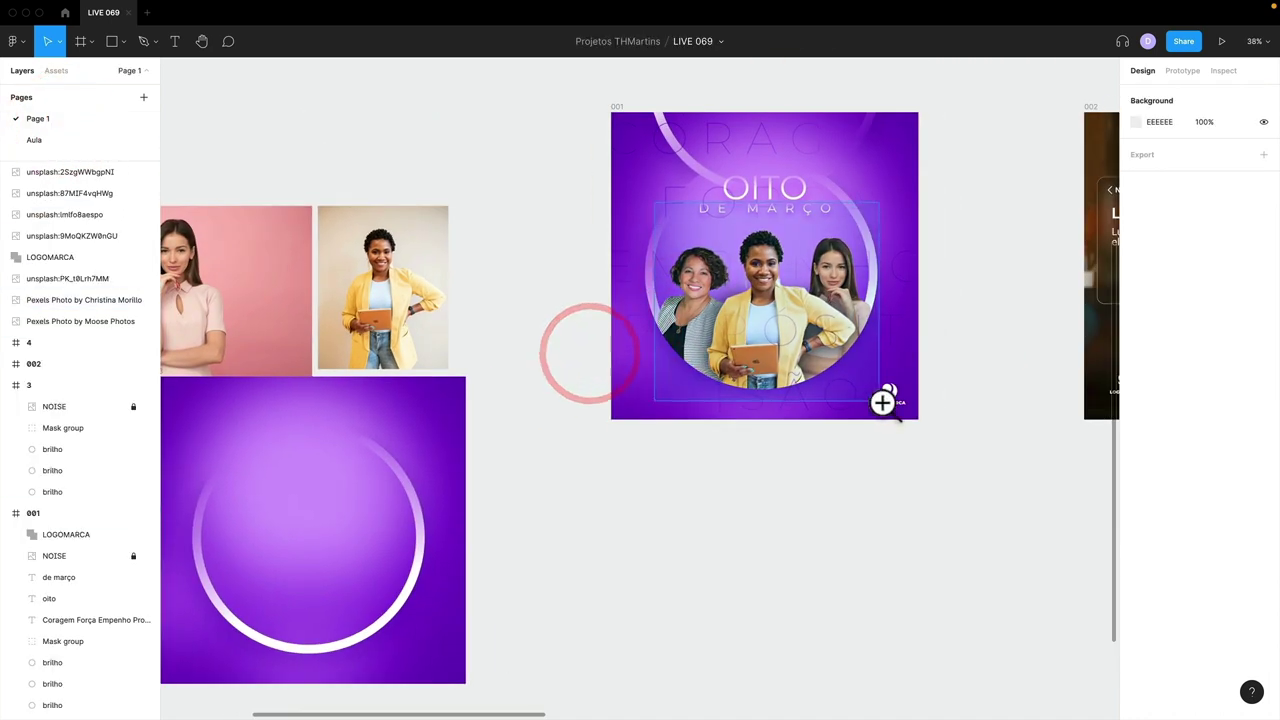
pyautogui.scroll(5, 700, 250)
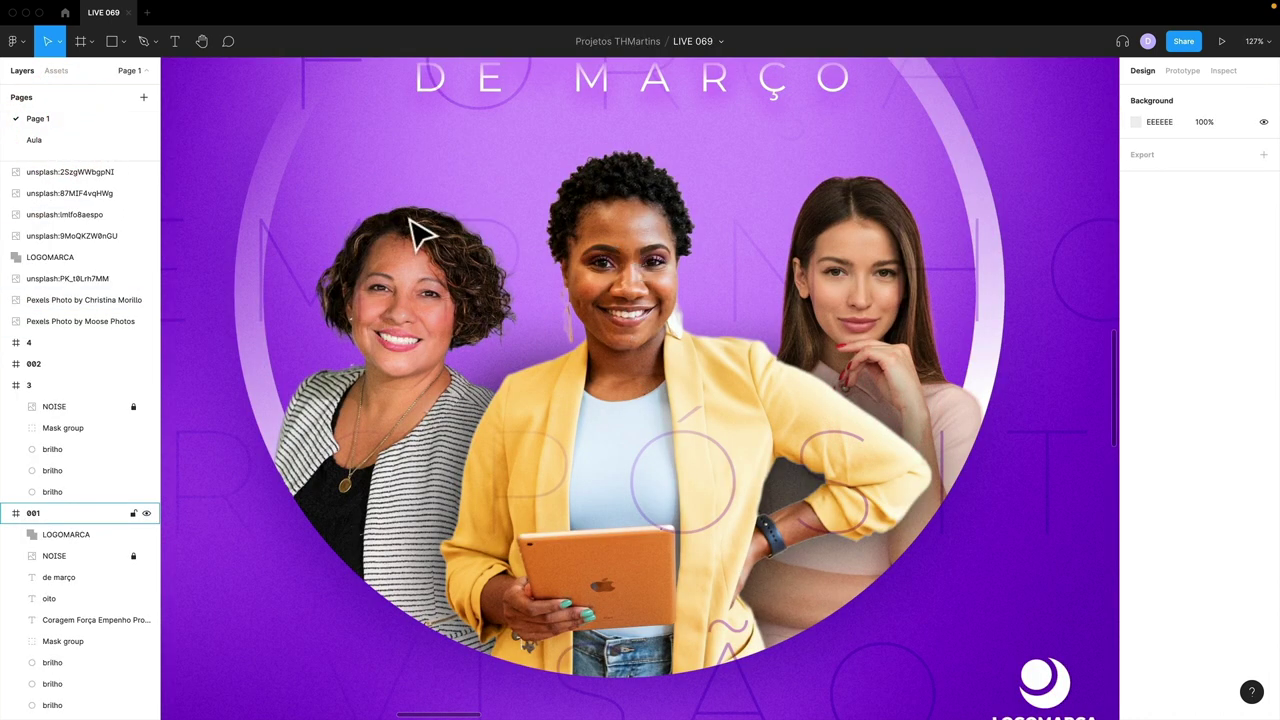
pyautogui.scroll(-5, 720, 290)
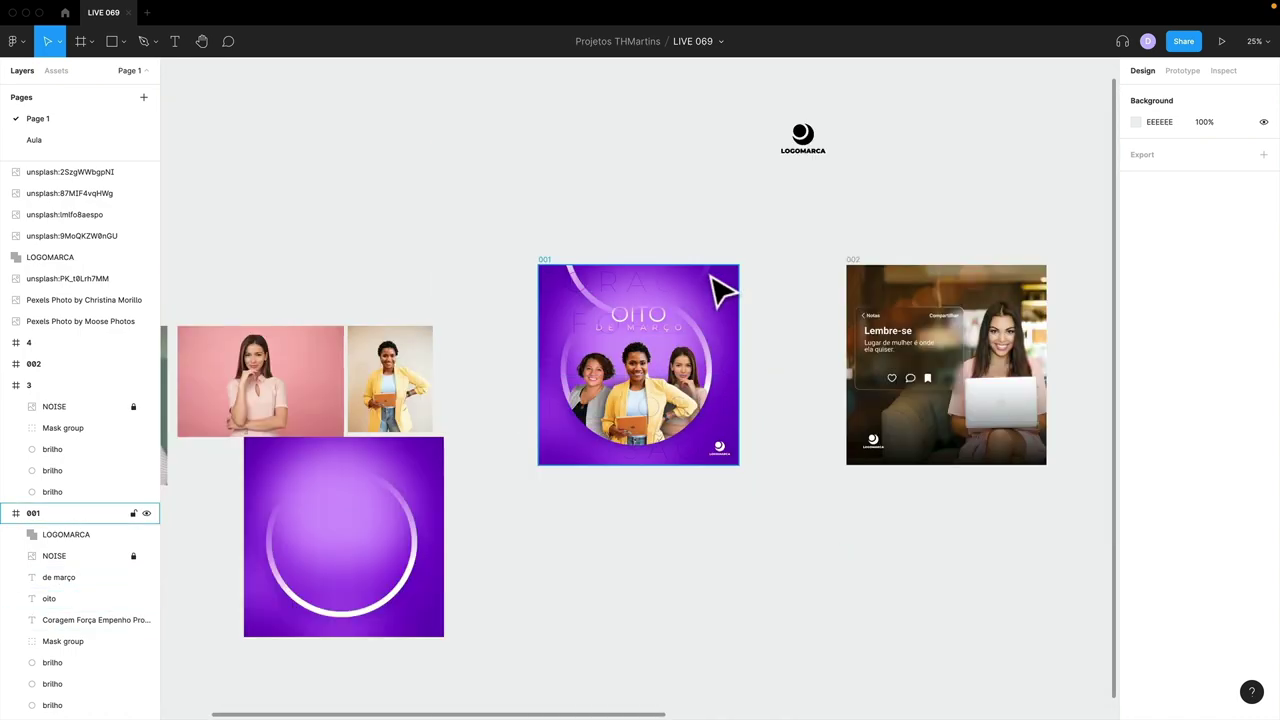
pyautogui.click(71, 140)
pyautogui.click(491, 292)
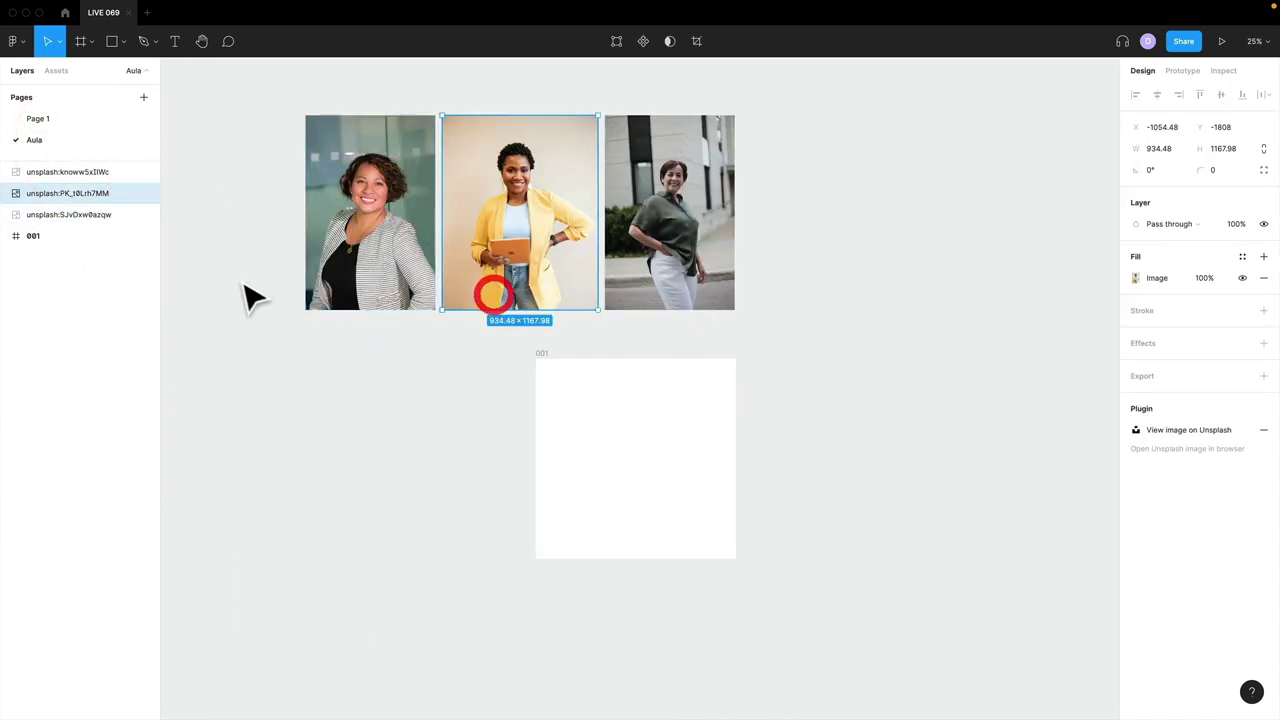
# - Select all three women photos together with a marquee
pyautogui.moveTo(318, 335); pyautogui.dragTo(516, 250)
pyautogui.keyDown('shift'); pyautogui.click(708, 208); pyautogui.keyUp('shift')
pyautogui.moveTo(803, 194); pyautogui.dragTo(887, 523)
pyautogui.click(240, 232)
# - Alt-drag a copy of the three photos into a second row below the originals
pyautogui.moveTo(883, 380); pyautogui.dragTo(614, 343)
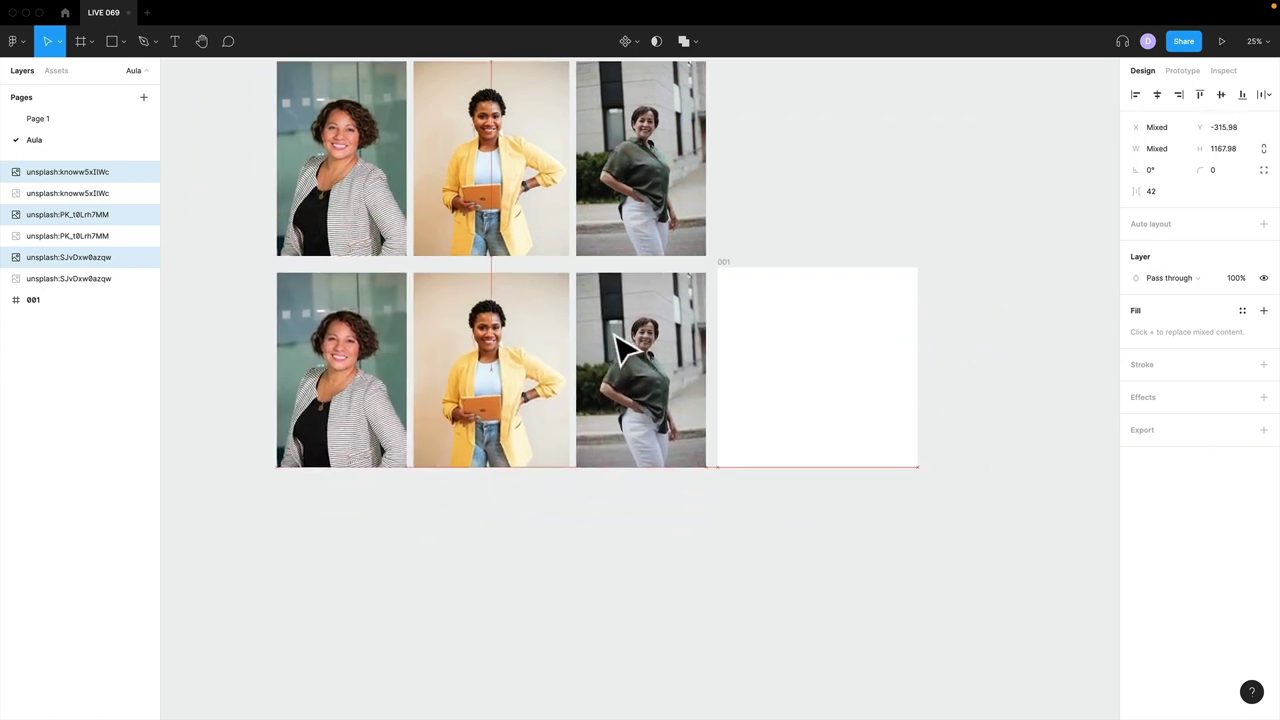
pyautogui.click(320, 410)
pyautogui.click(634, 414)
pyautogui.click(490, 420)
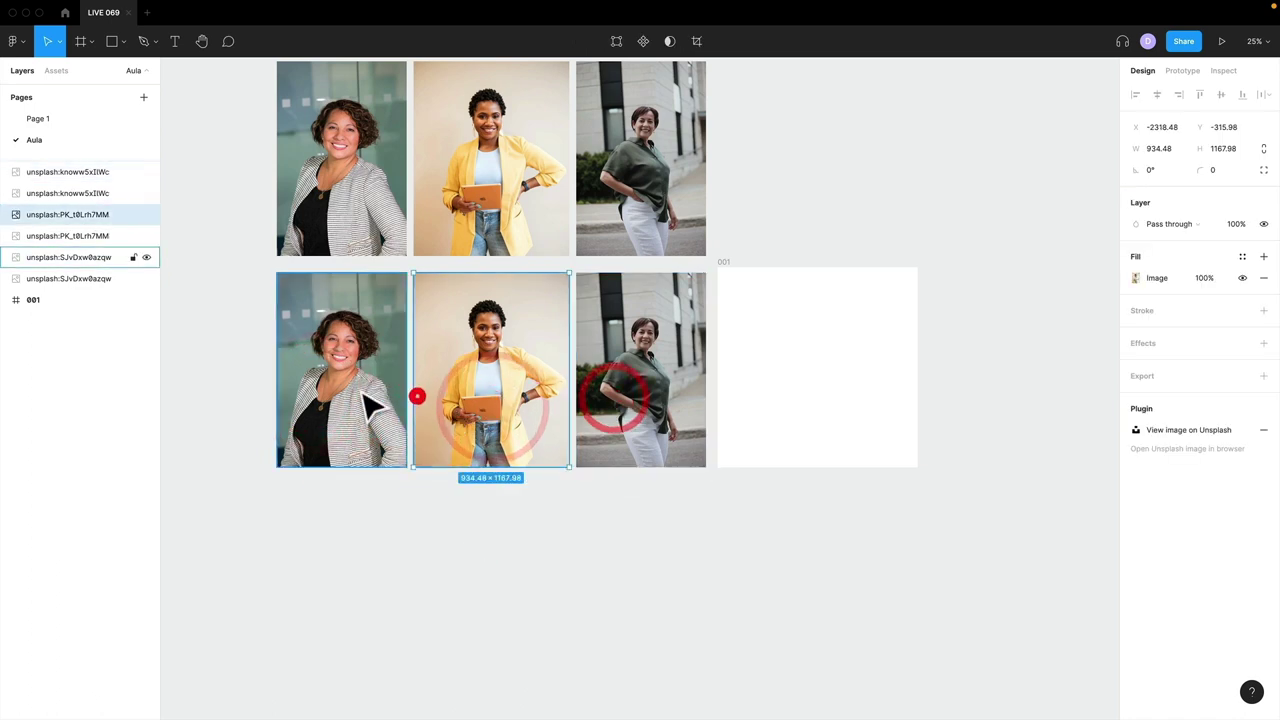
# - Remove the background from the striped-jacket copy with Icons8 Background Remover
pyautogui.click(365, 385)
pyautogui.rightClick(358, 316)
pyautogui.moveTo(466, 590)
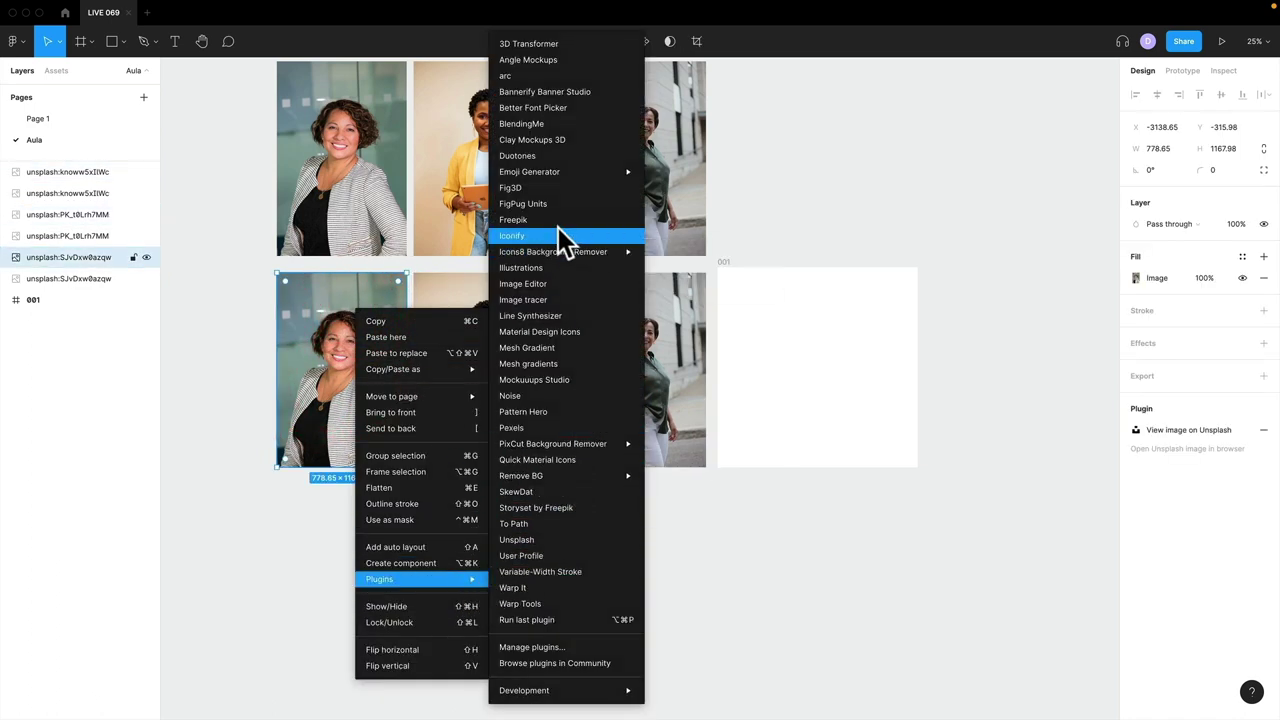
pyautogui.moveTo(553, 251)
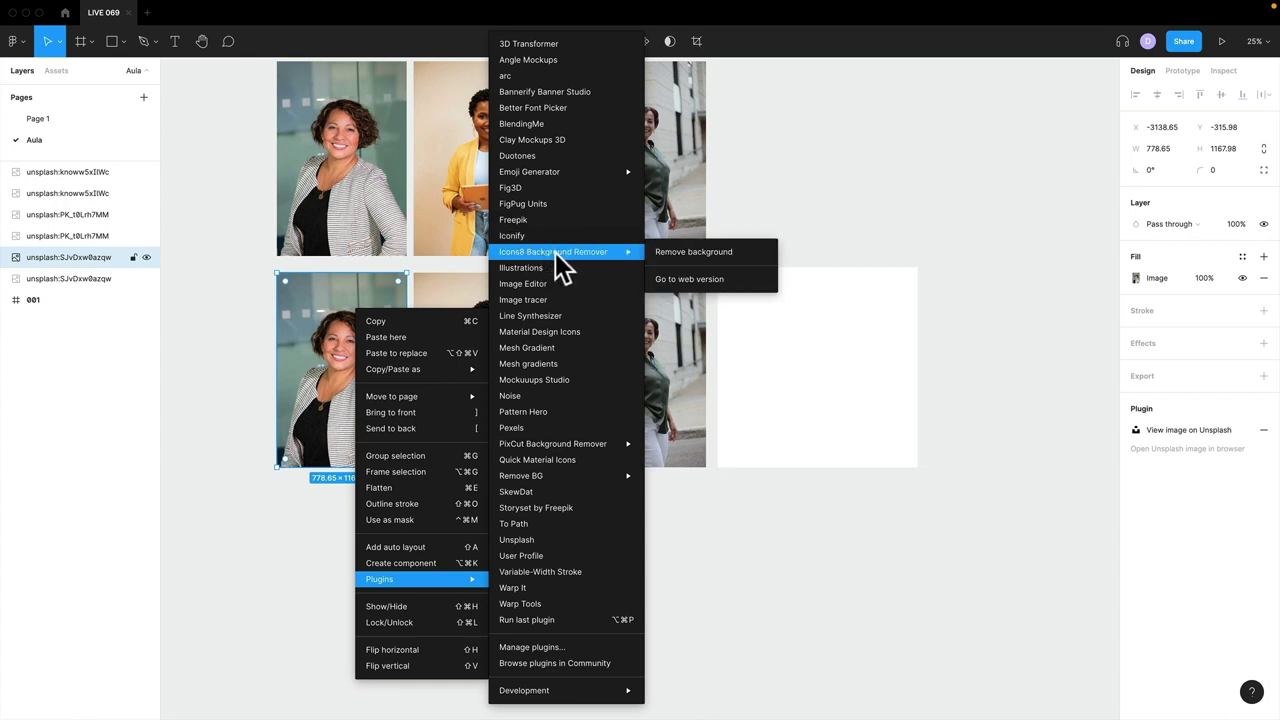
pyautogui.click(694, 253)
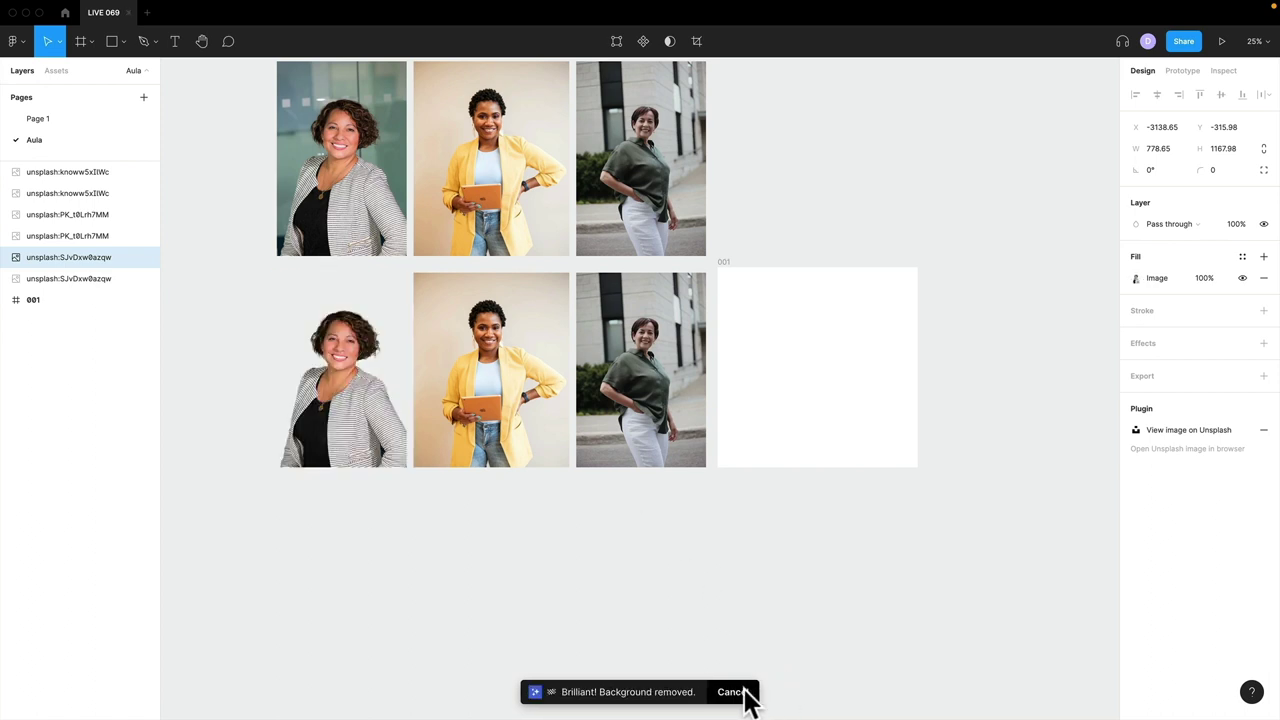
# - Remove the background from the yellow-jacket copy with Icons8 Background Remover
pyautogui.rightClick(474, 325)
pyautogui.moveTo(552, 592)
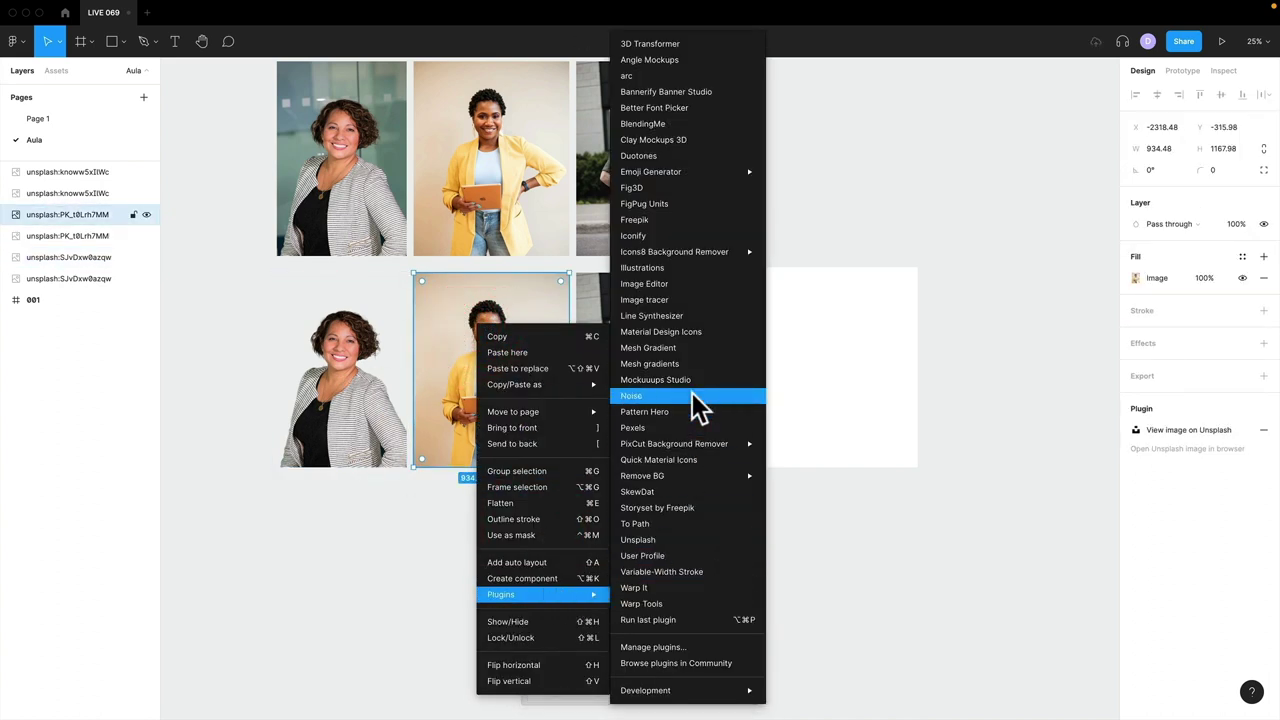
pyautogui.moveTo(686, 251)
pyautogui.click(795, 253)
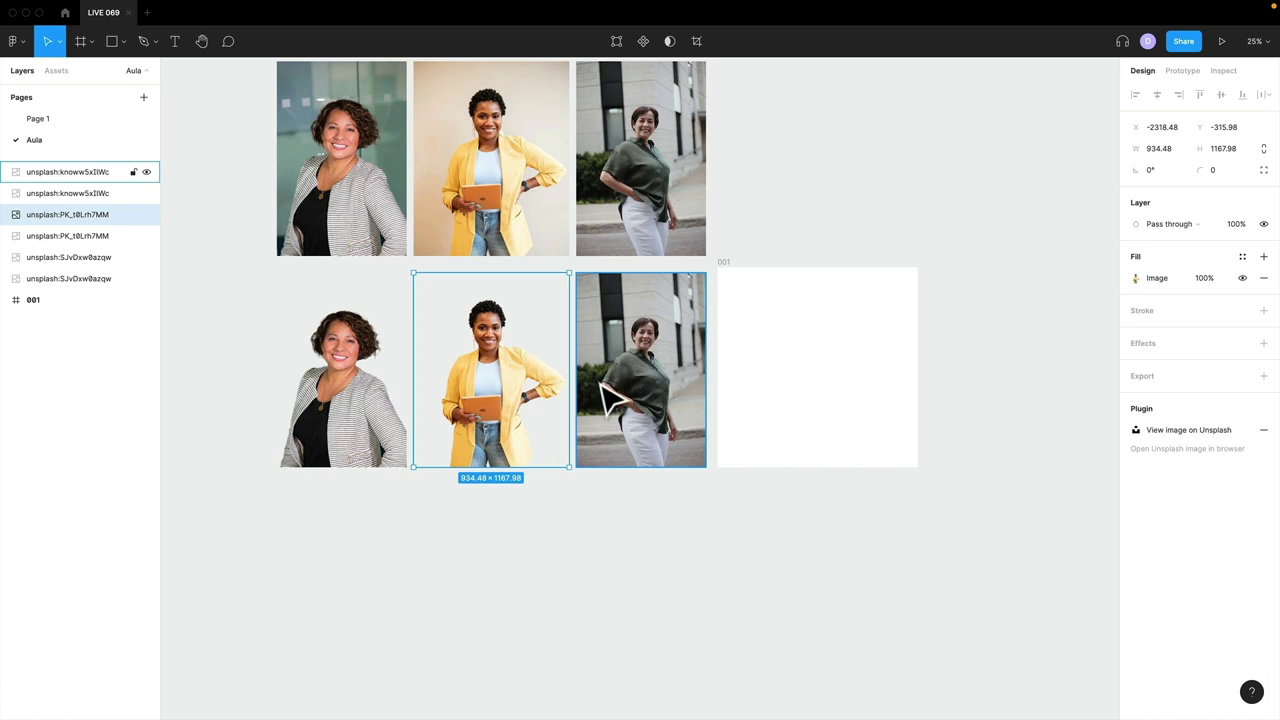
# - Run Icons8 Background Remover on the green-shirt copy to cut out the third woman
pyautogui.click(601, 384)
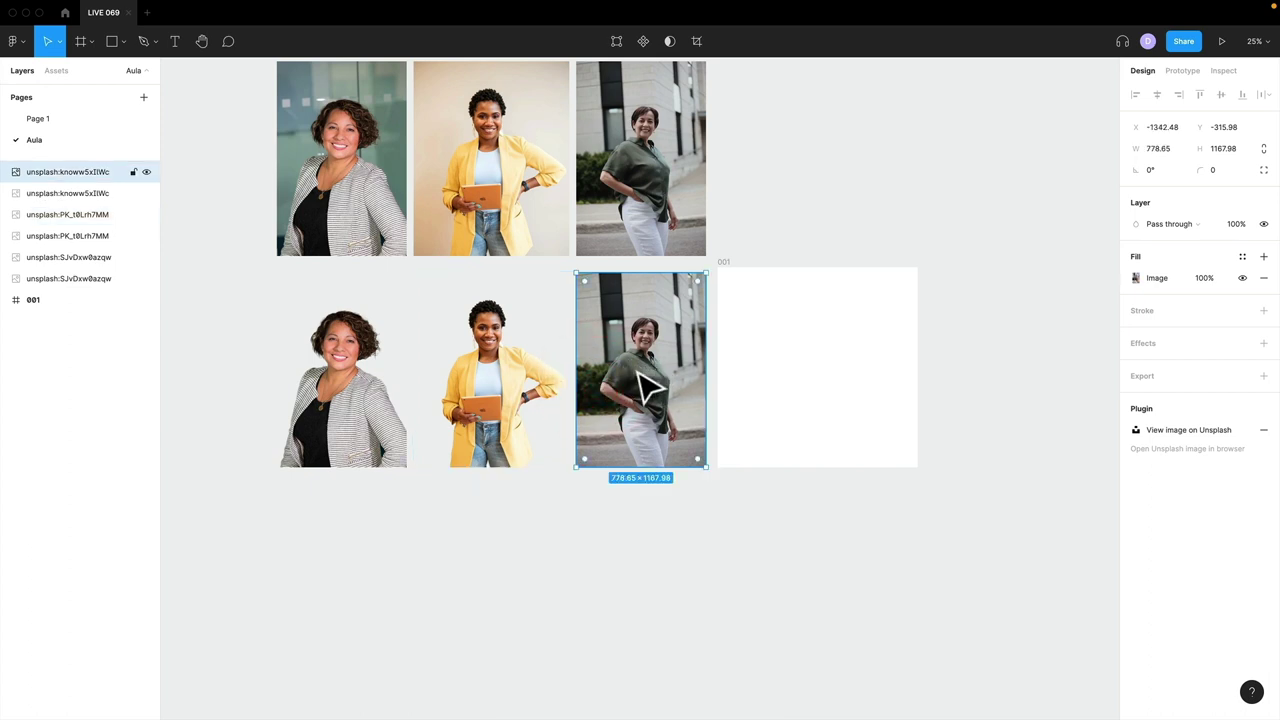
pyautogui.rightClick(644, 372)
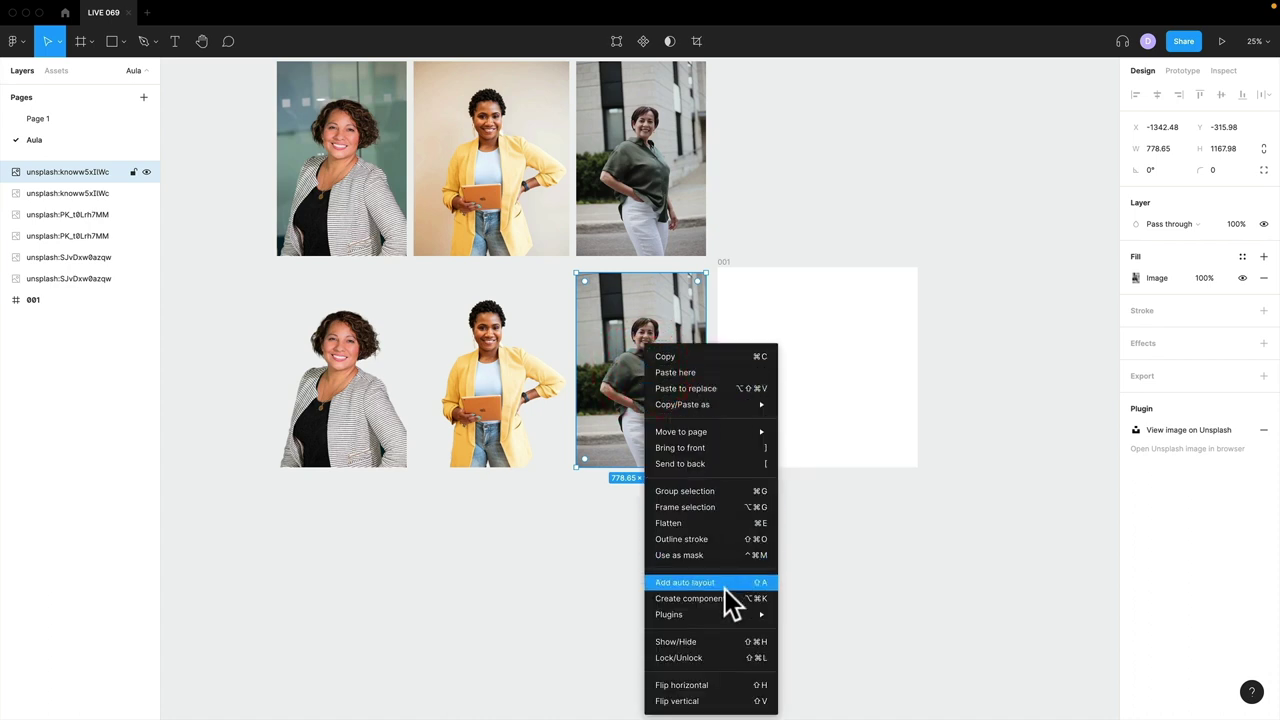
pyautogui.moveTo(760, 614)
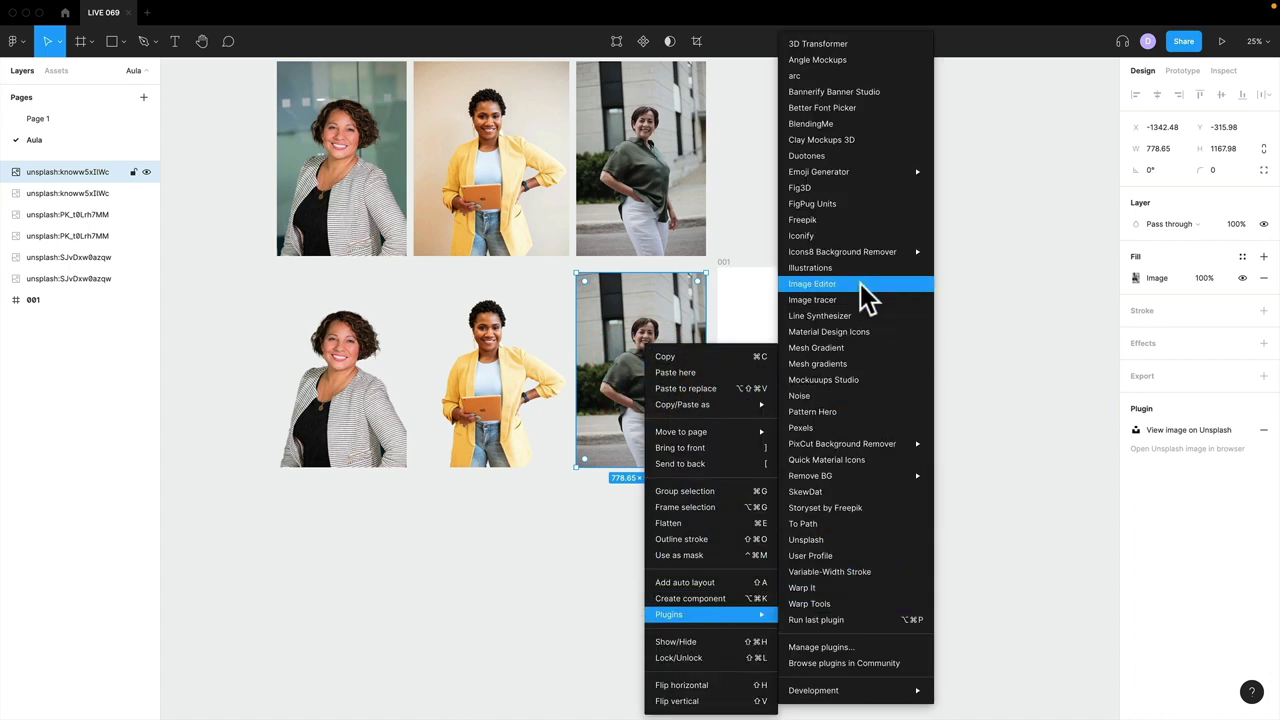
pyautogui.moveTo(865, 252)
pyautogui.click(963, 252)
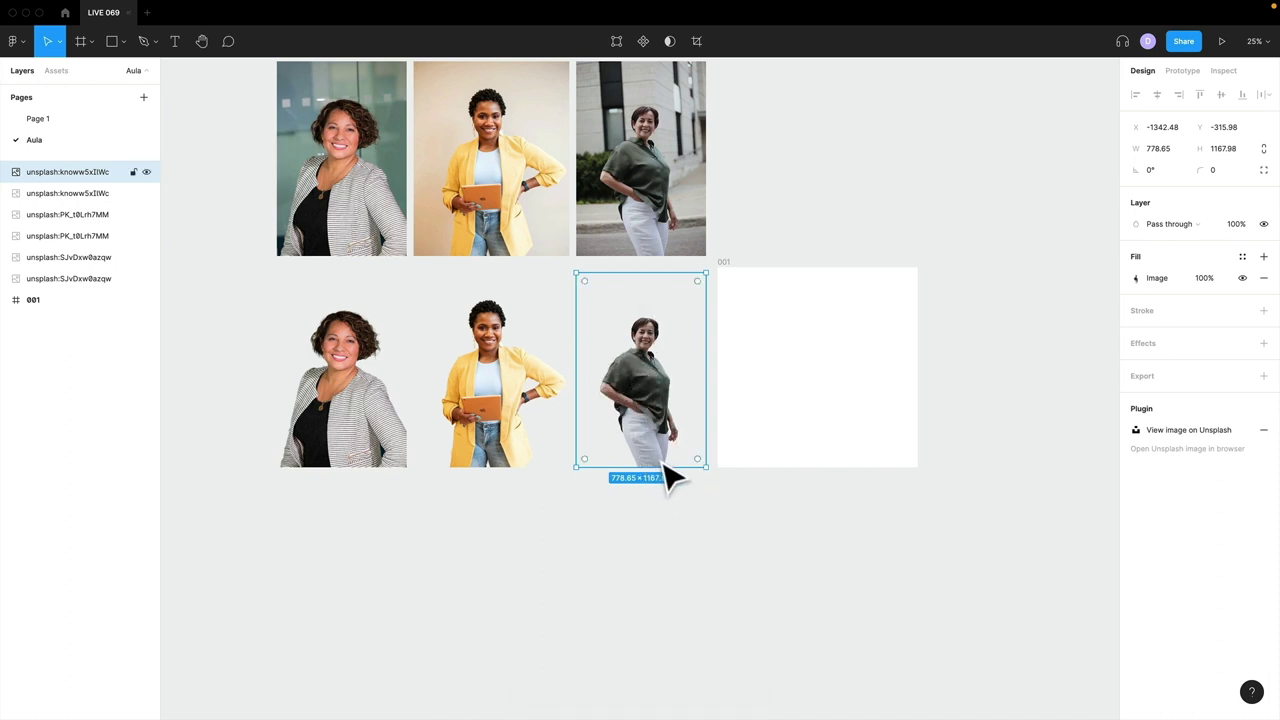
pyautogui.click(594, 509)
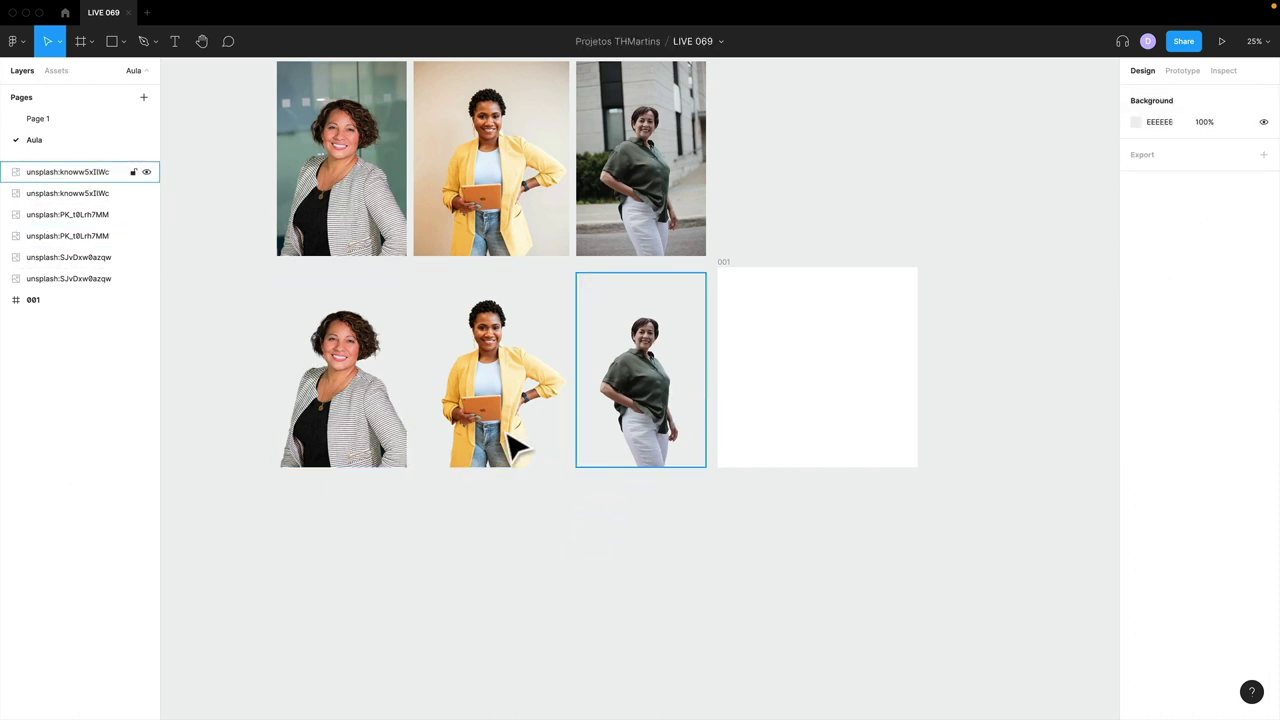
# - Drag the green-shirt, yellow-jacket and striped-jacket cutouts into frame 001, overlapping side by side
pyautogui.click(648, 362)
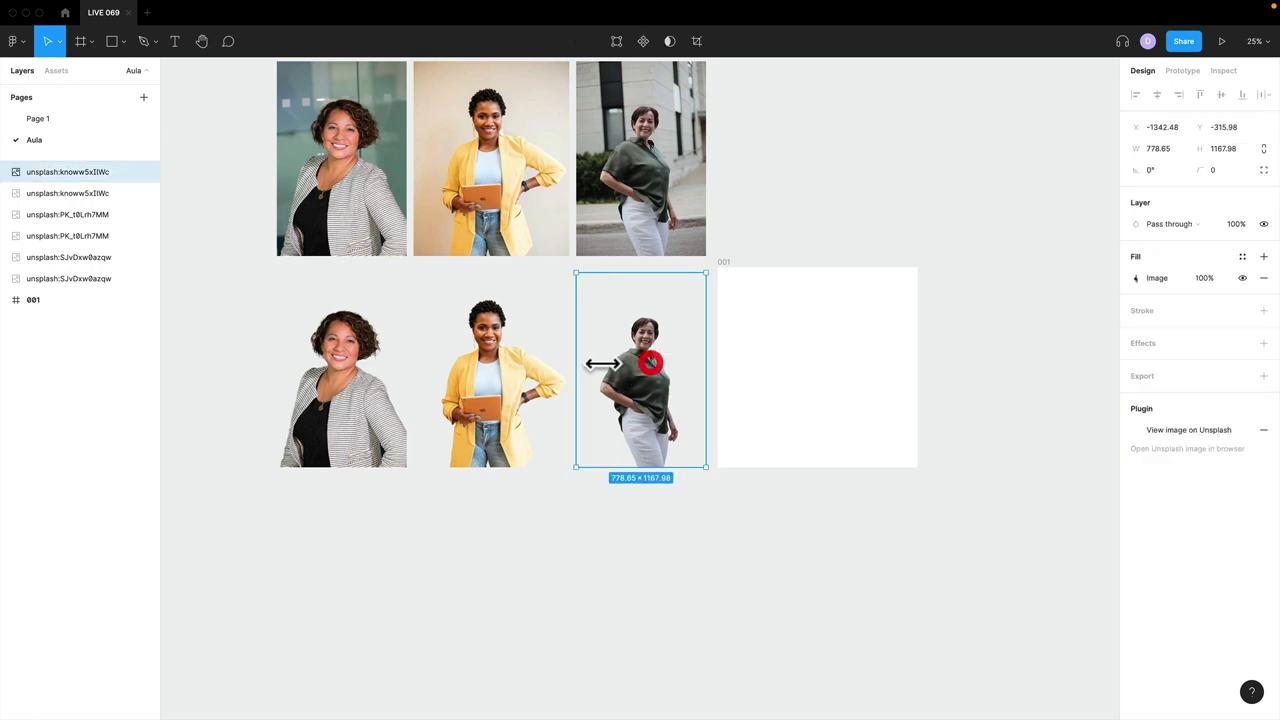
pyautogui.click(391, 351)
pyautogui.click(517, 357)
pyautogui.click(625, 358)
pyautogui.moveTo(618, 388); pyautogui.dragTo(844, 378)
pyautogui.moveTo(566, 405); pyautogui.dragTo(806, 388)
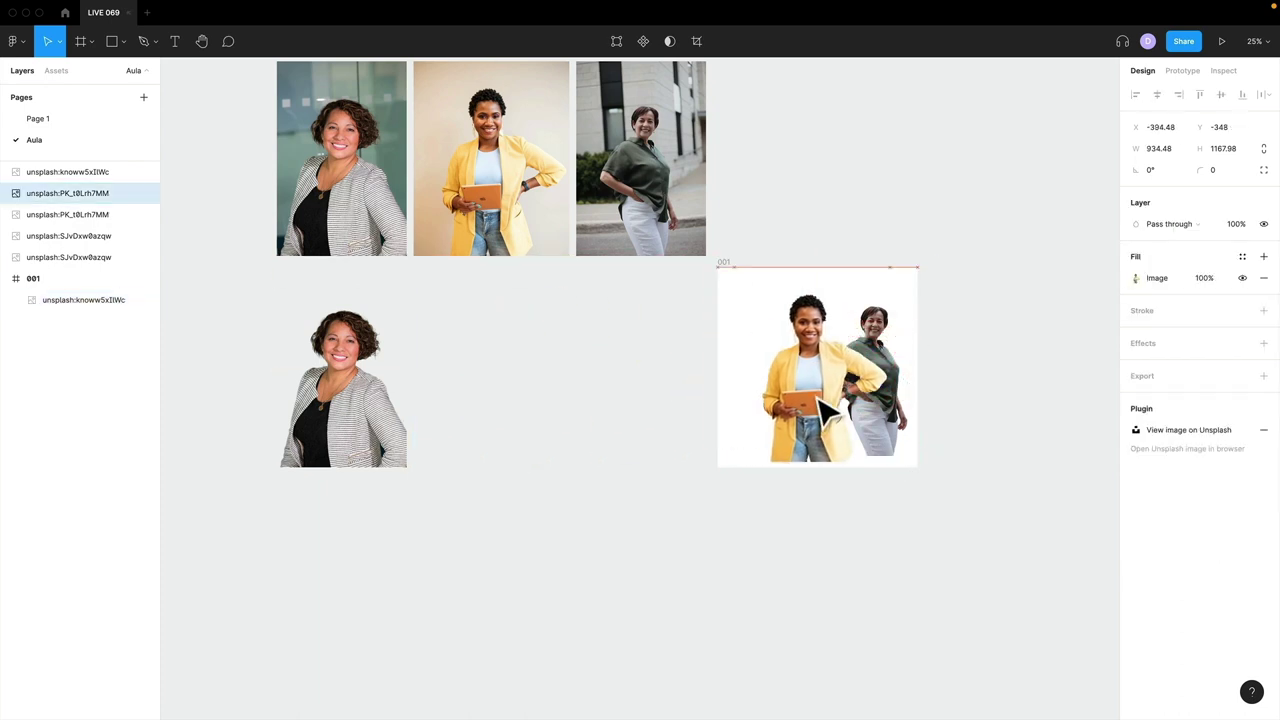
pyautogui.moveTo(363, 420); pyautogui.dragTo(743, 374)
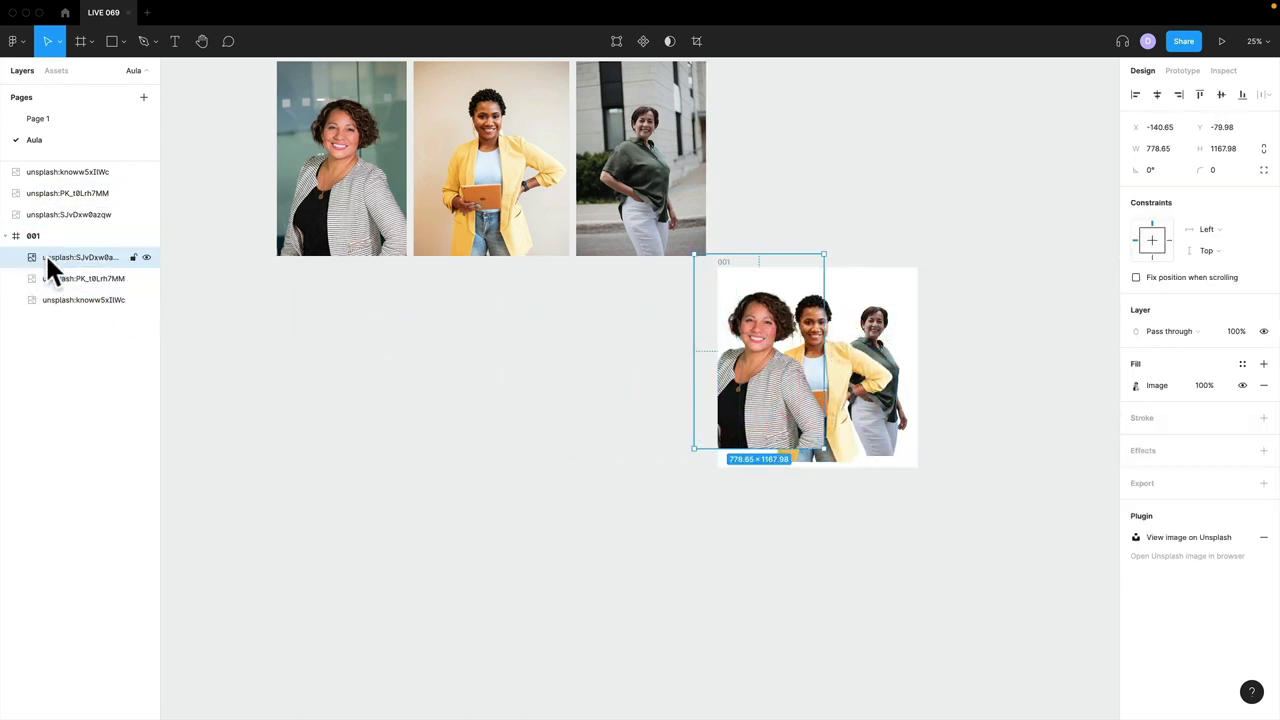
pyautogui.click(62, 299)
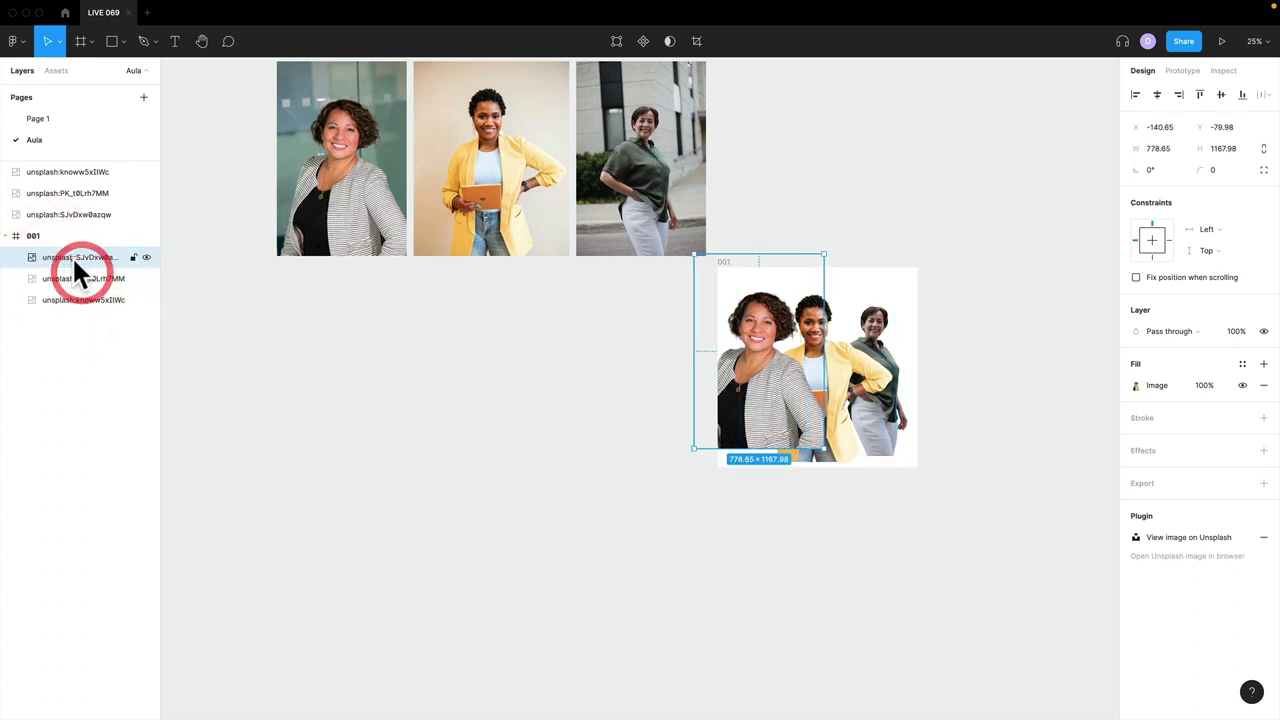
pyautogui.click(84, 299)
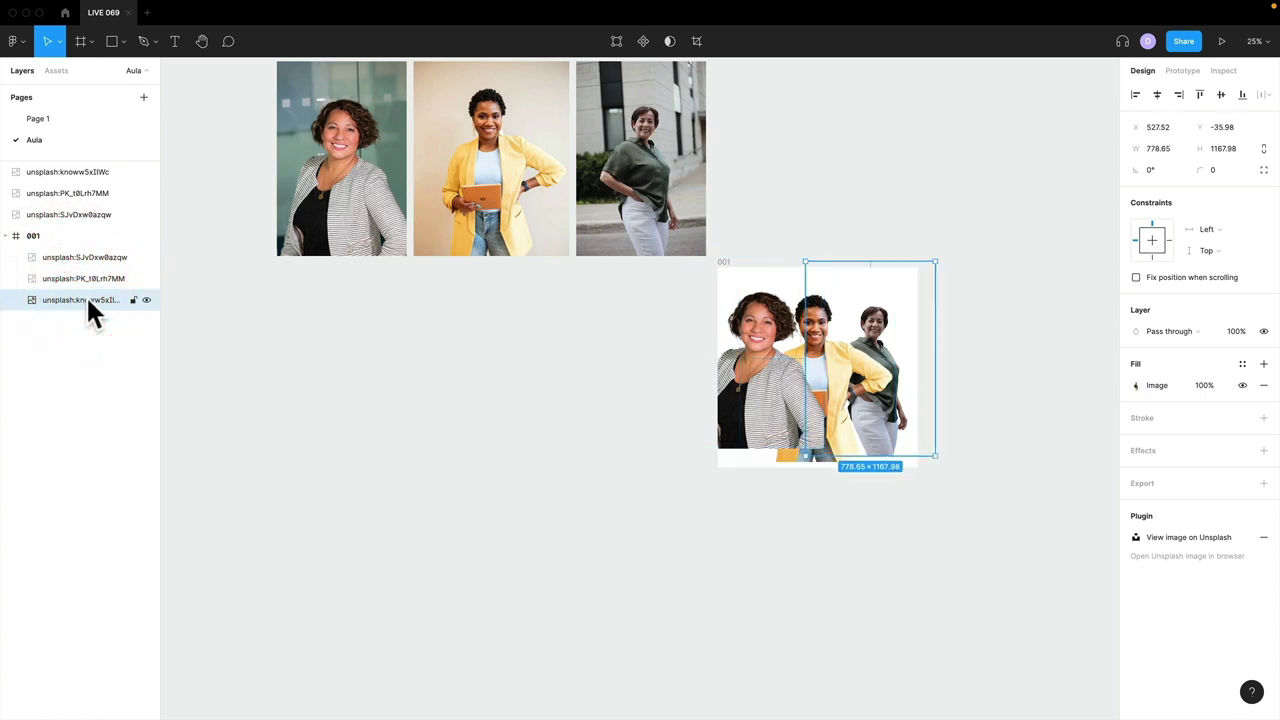
# - Rename the right, centre and left cutout layers to mulher direita, mulher centro and mulher esquerda
pyautogui.doubleClick(85, 295)
pyautogui.write('mulher direita')
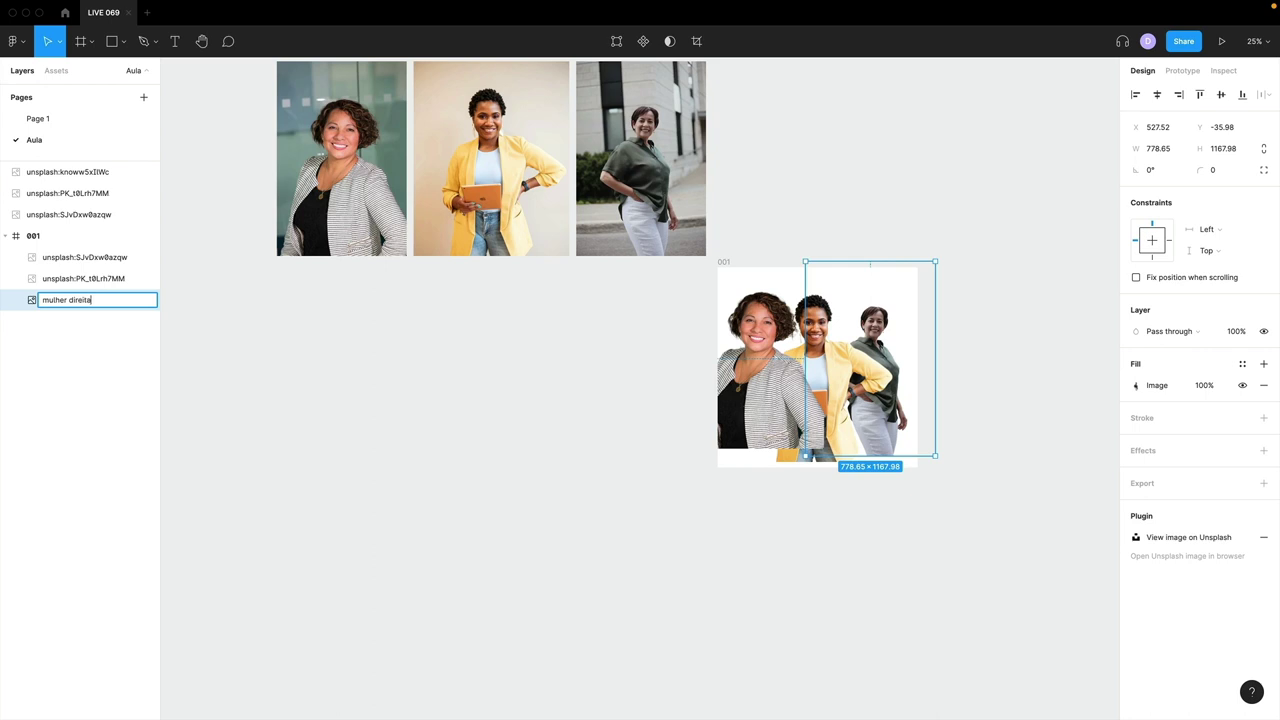
pyautogui.press('Return')
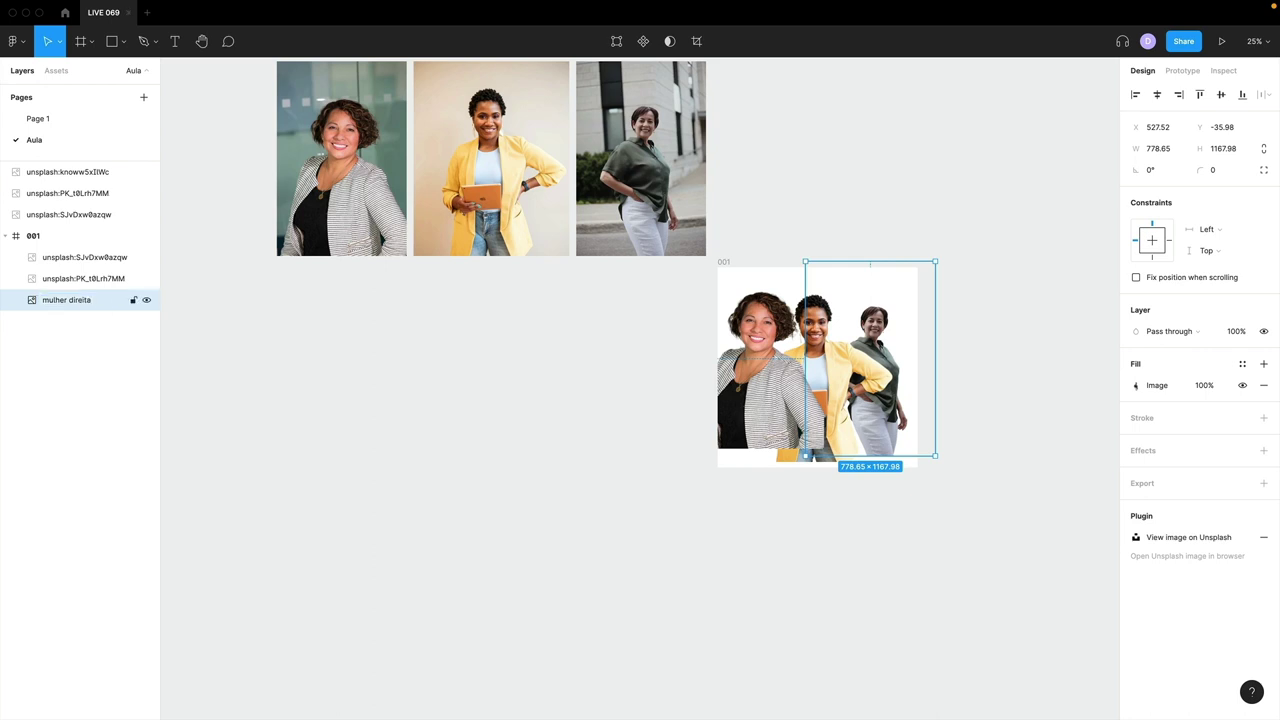
pyautogui.doubleClick(84, 278)
pyautogui.write('mu')
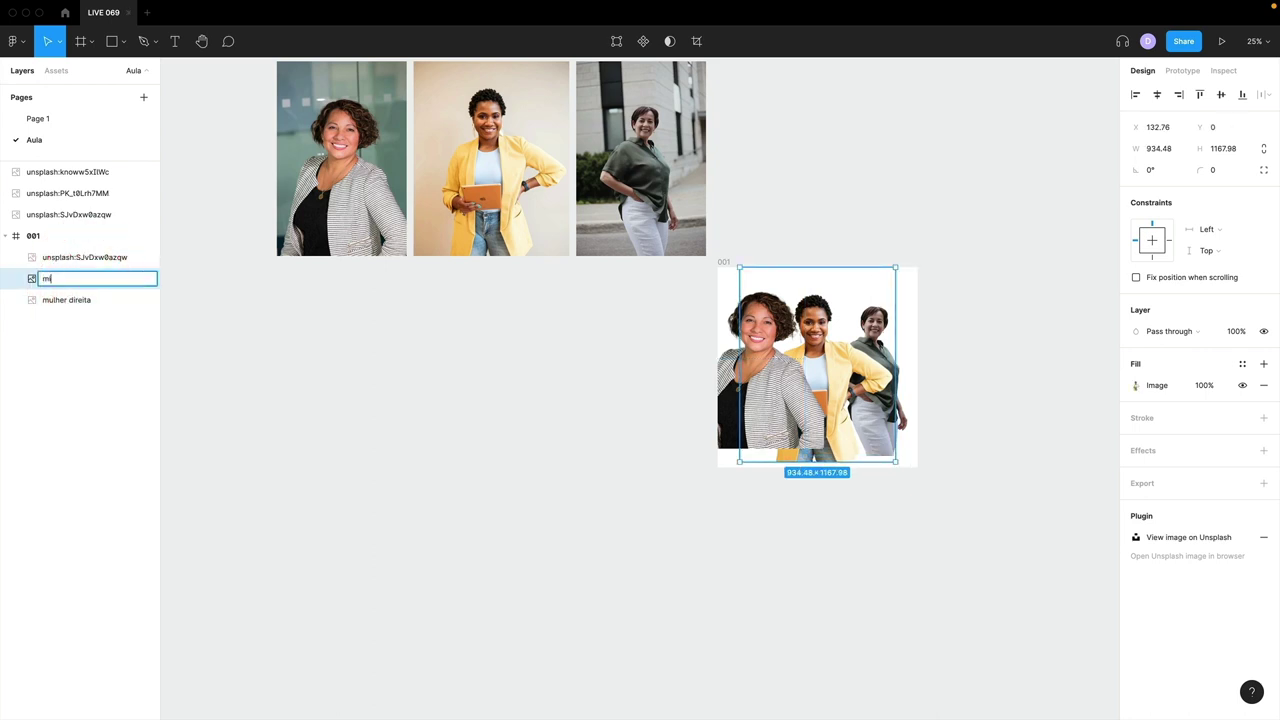
pyautogui.write('lher centro')
pyautogui.press('Return')
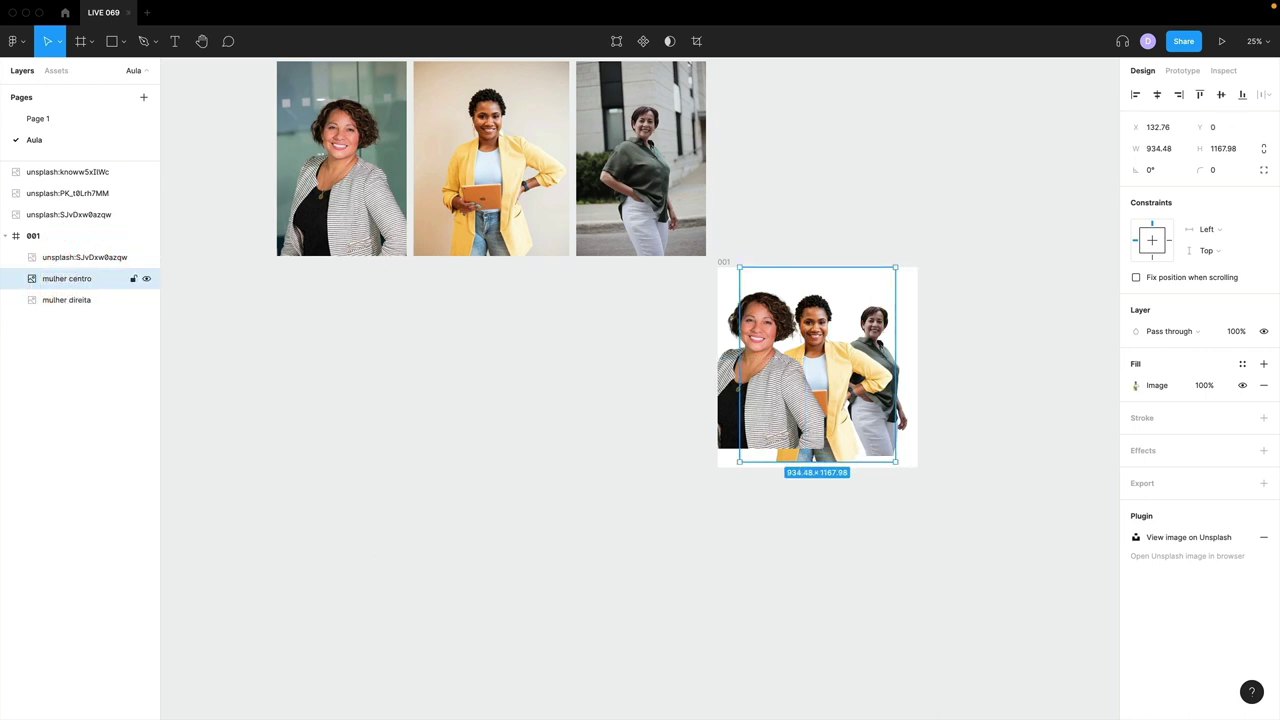
pyautogui.doubleClick(85, 259)
pyautogui.write('mulher esque')
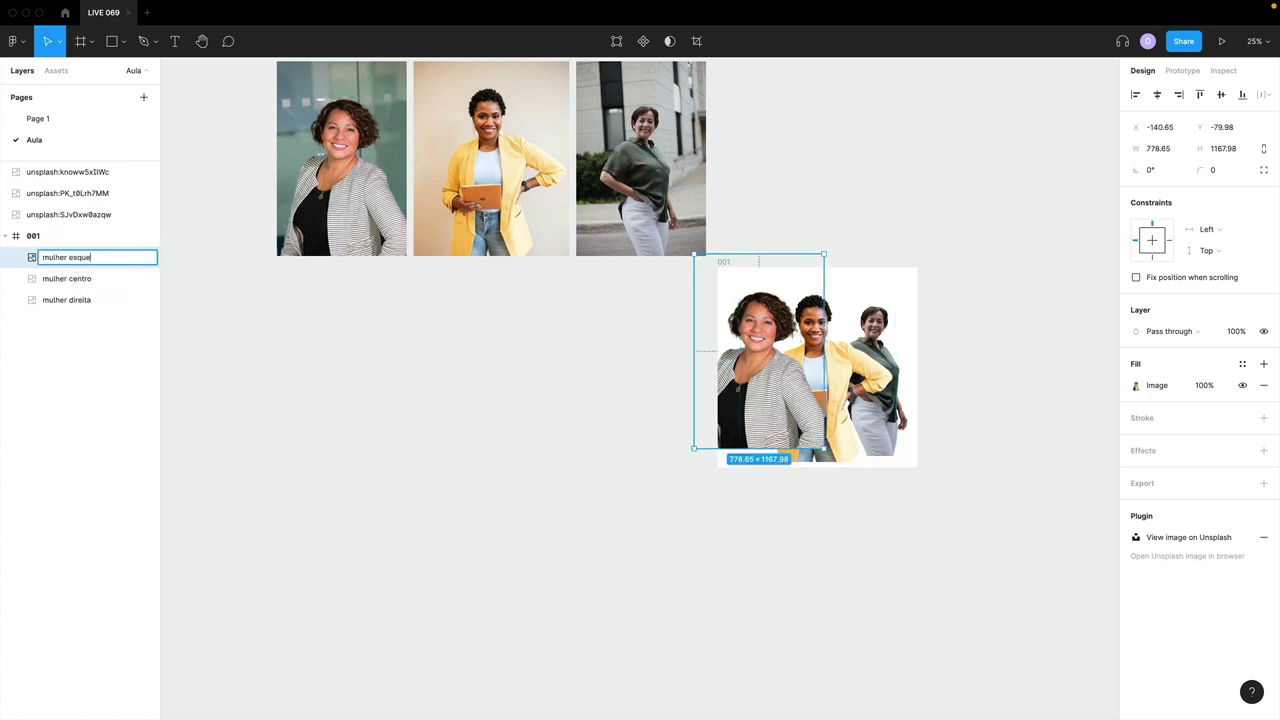
pyautogui.write('rda')
pyautogui.press('Return')
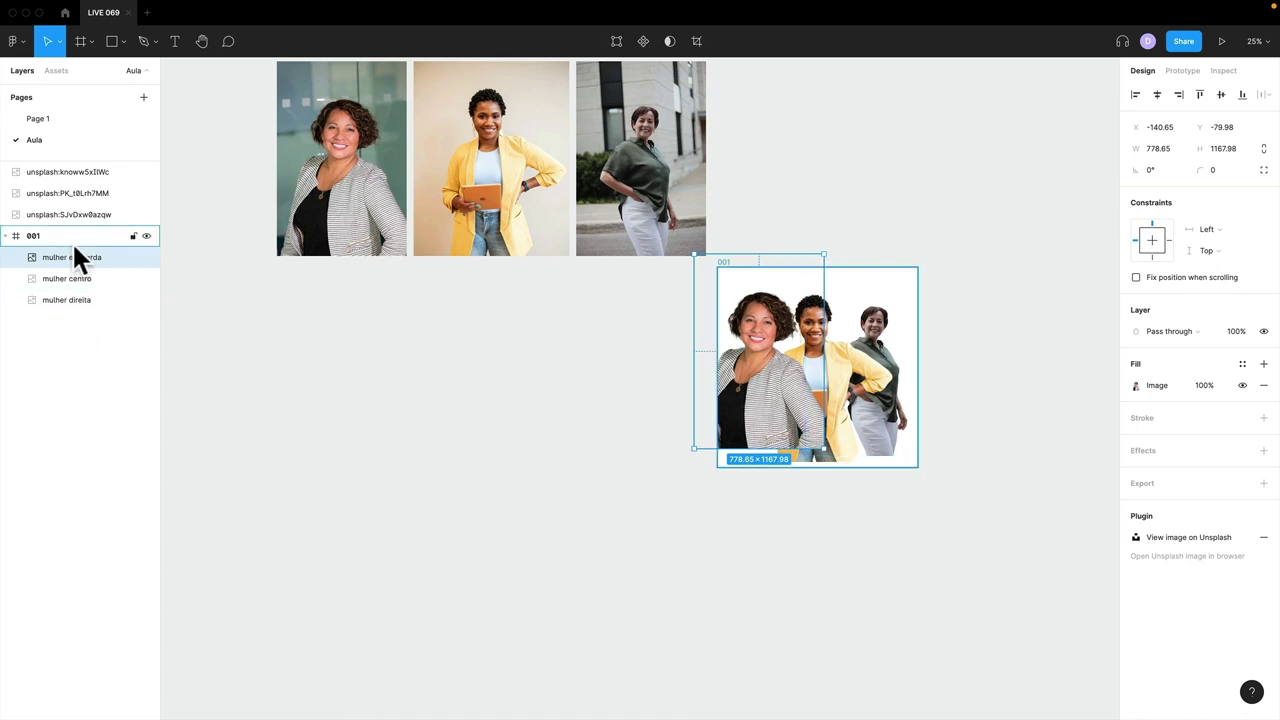
# - Hide the three original Unsplash photo layers
pyautogui.click(80, 193)
pyautogui.keyDown('shift'); pyautogui.click(77, 171); pyautogui.keyUp('shift')
pyautogui.keyDown('shift'); pyautogui.click(120, 212); pyautogui.keyUp('shift')
pyautogui.scroll(1, 600, 260)
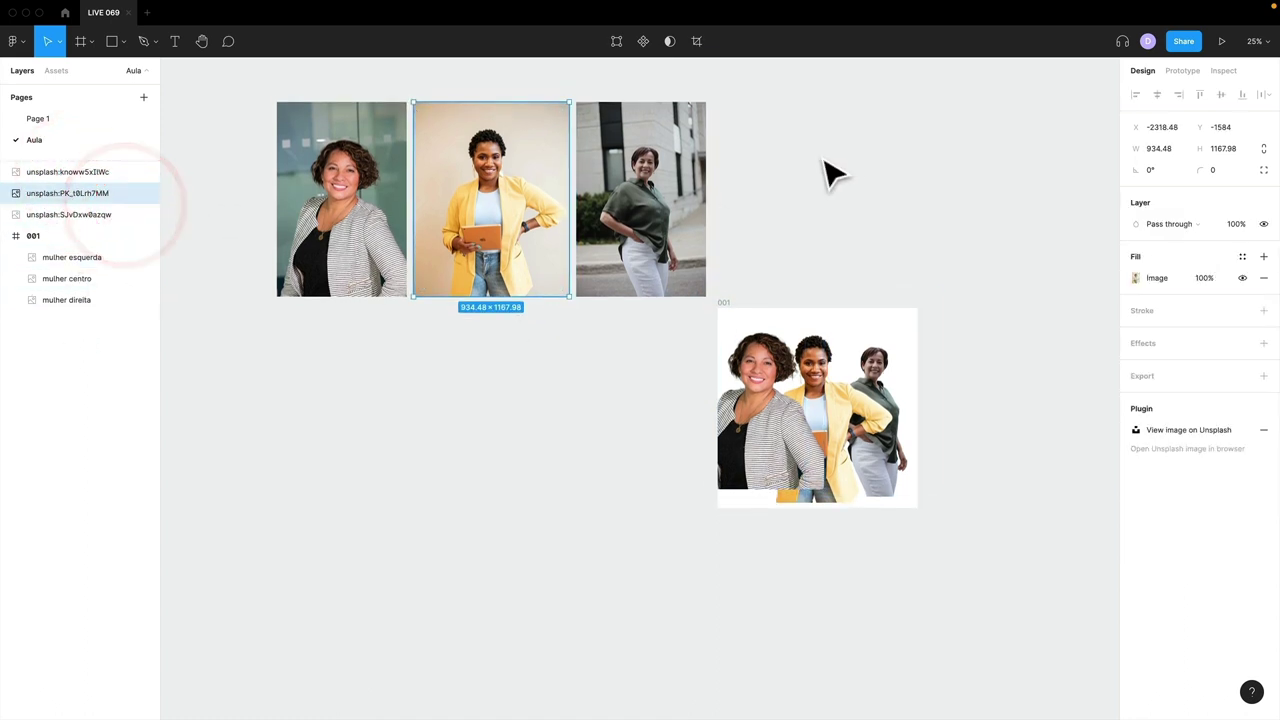
pyautogui.moveTo(146, 214); pyautogui.dragTo(146, 160)
pyautogui.hscroll(2, 590, 370)
# - Select mulher esquerda in frame 001 and zoom to fit it with Shift+2
pyautogui.click(569, 309)
pyautogui.click(648, 291)
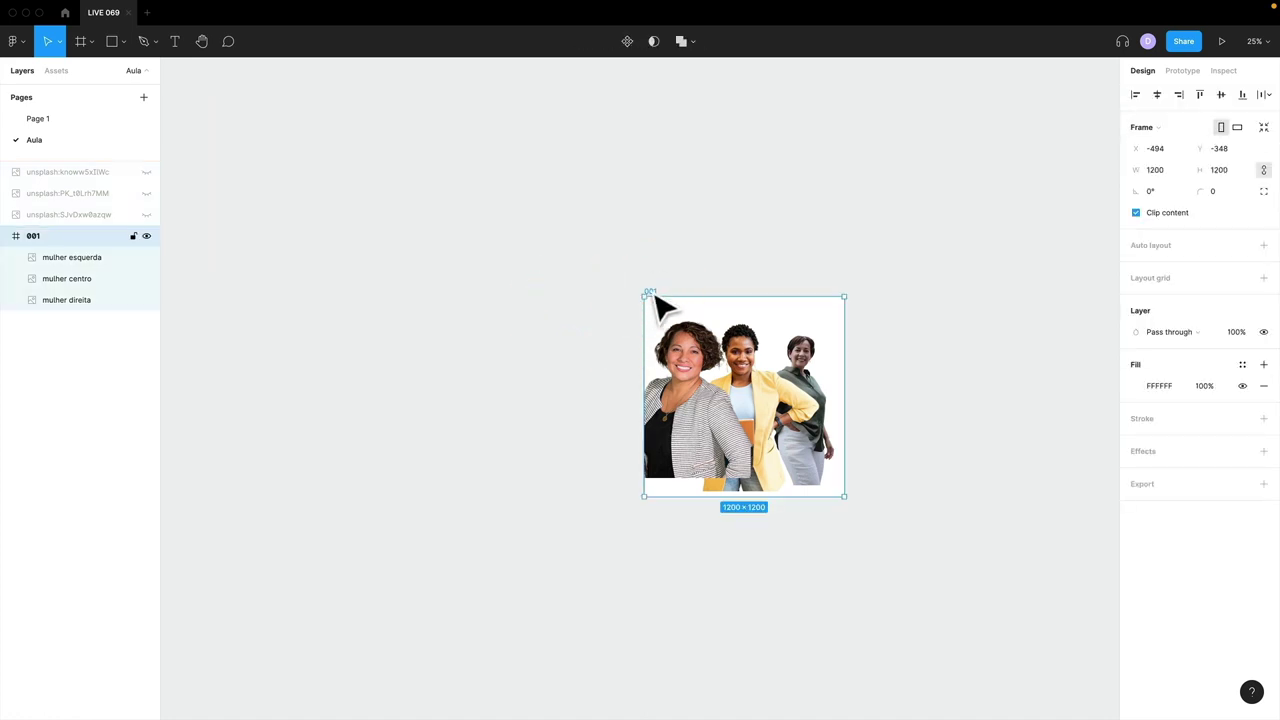
pyautogui.click(658, 306)
pyautogui.hotkey('shift', '2')
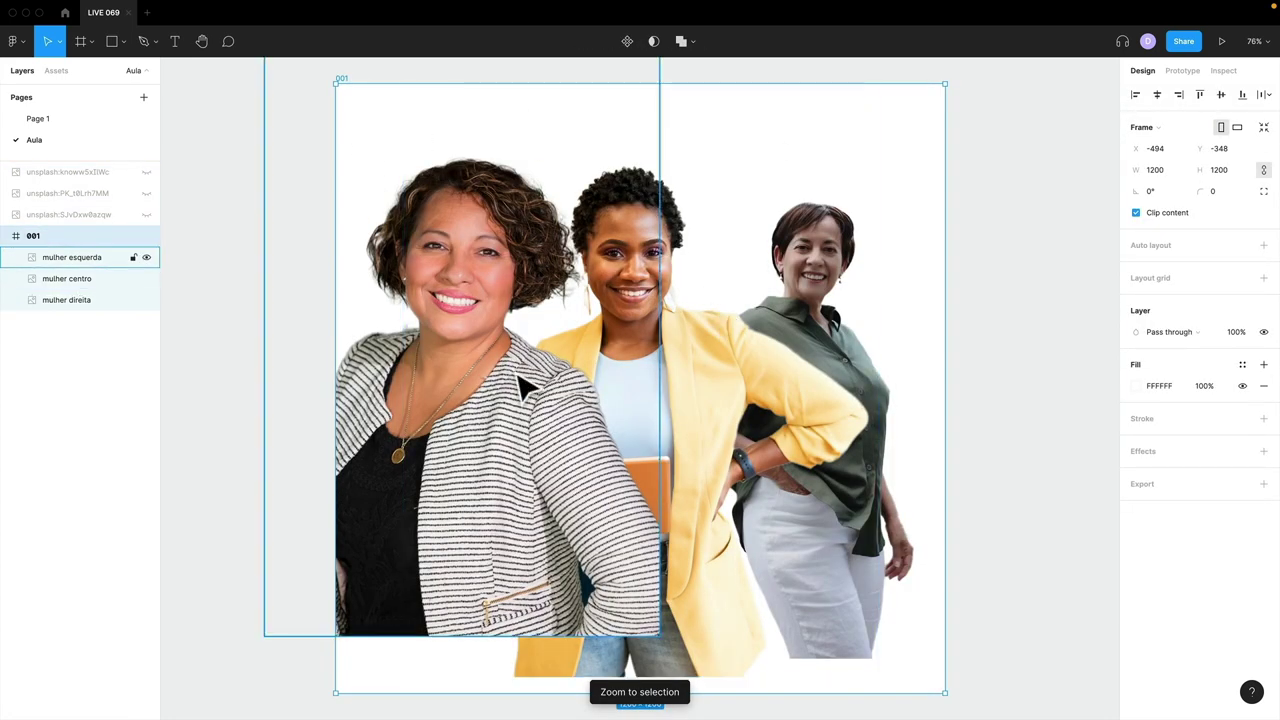
# - Shrink the left and centre women's cutouts with their corner handles
pyautogui.click(512, 370)
pyautogui.moveTo(659, 634); pyautogui.dragTo(583, 469)
pyautogui.click(543, 409)
pyautogui.click(706, 443)
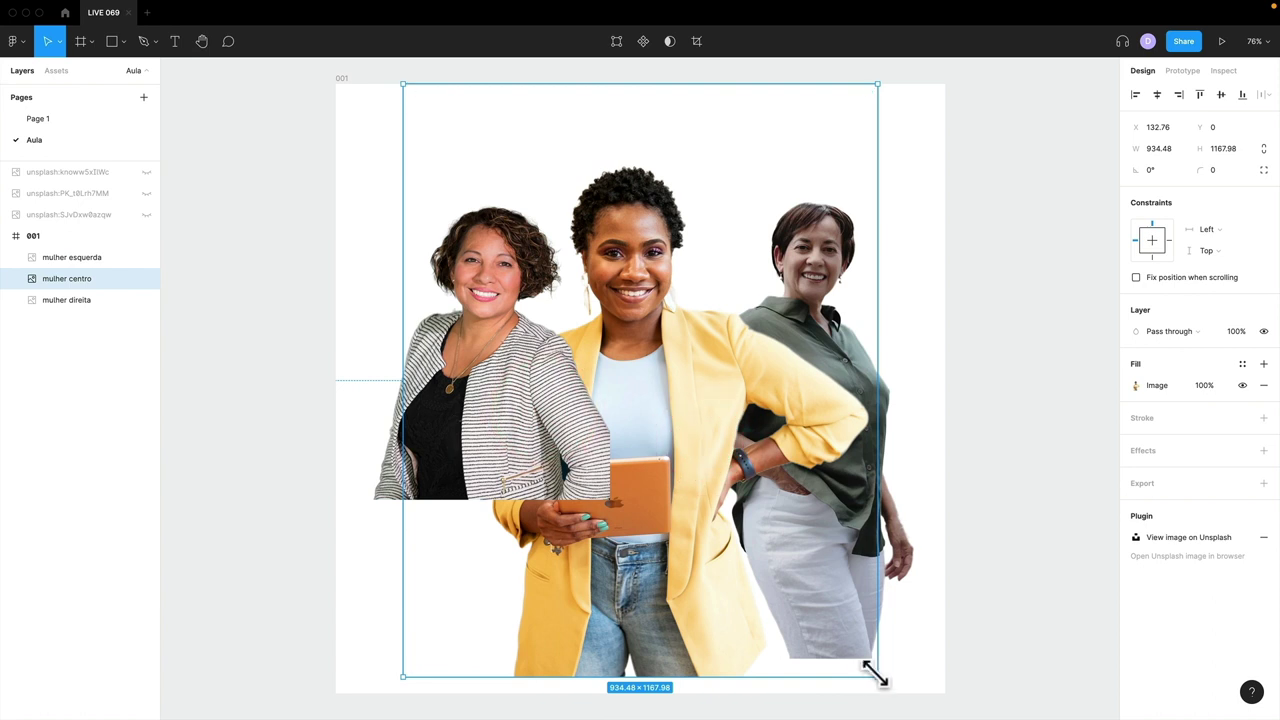
pyautogui.moveTo(874, 674); pyautogui.dragTo(838, 614)
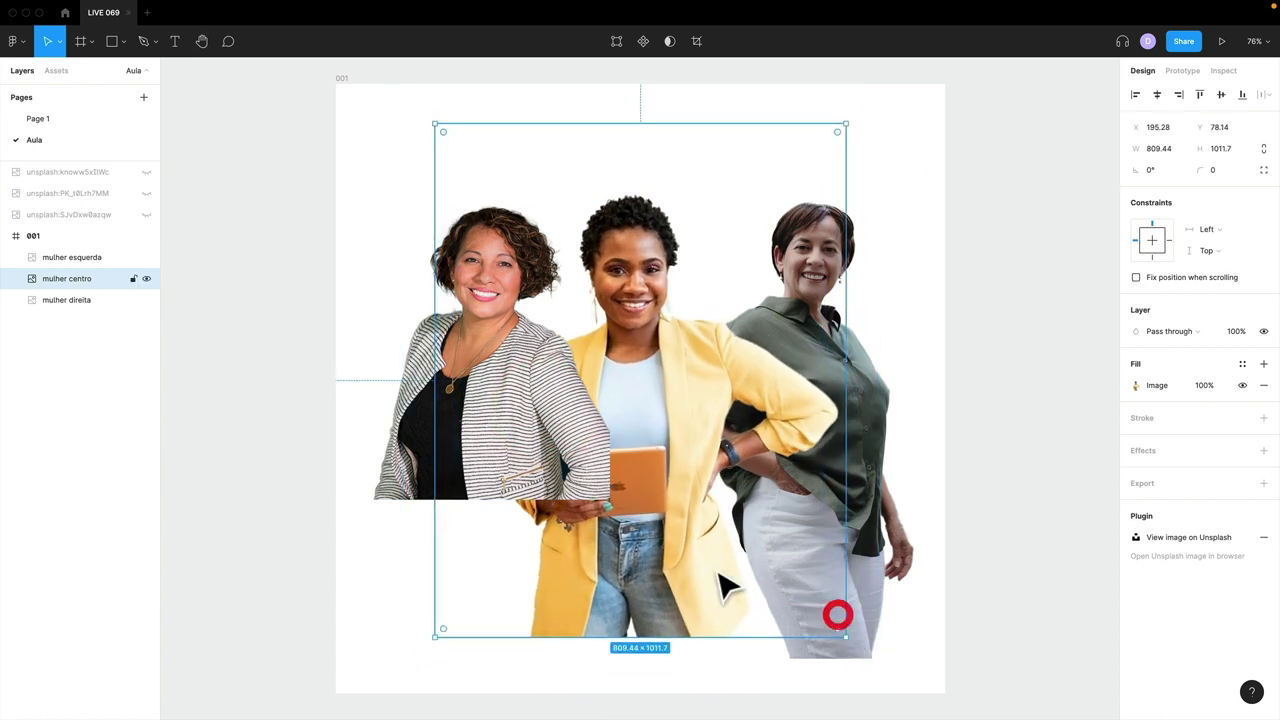
# - Bring mulher centro in front of mulher esquerda and nudge it slightly left
pyautogui.moveTo(728, 558); pyautogui.dragTo(716, 545)
pyautogui.moveTo(62, 272); pyautogui.dragTo(62, 245)
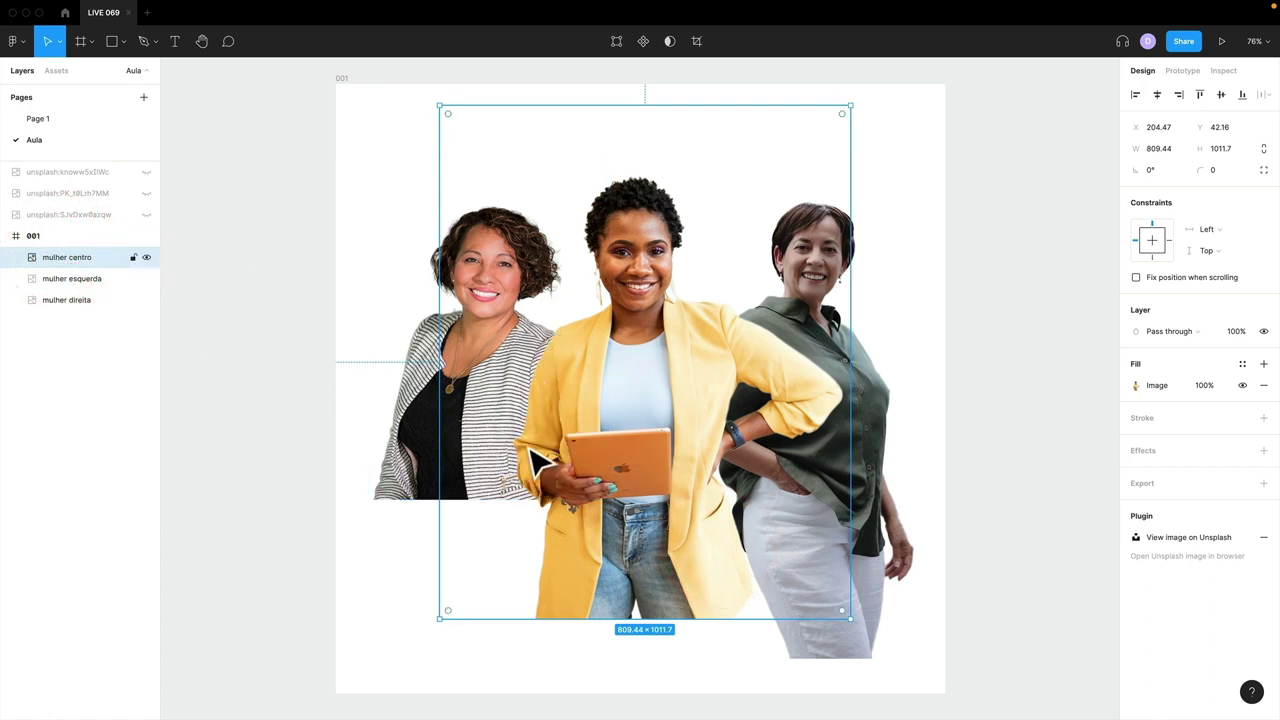
pyautogui.moveTo(623, 434); pyautogui.dragTo(583, 434)
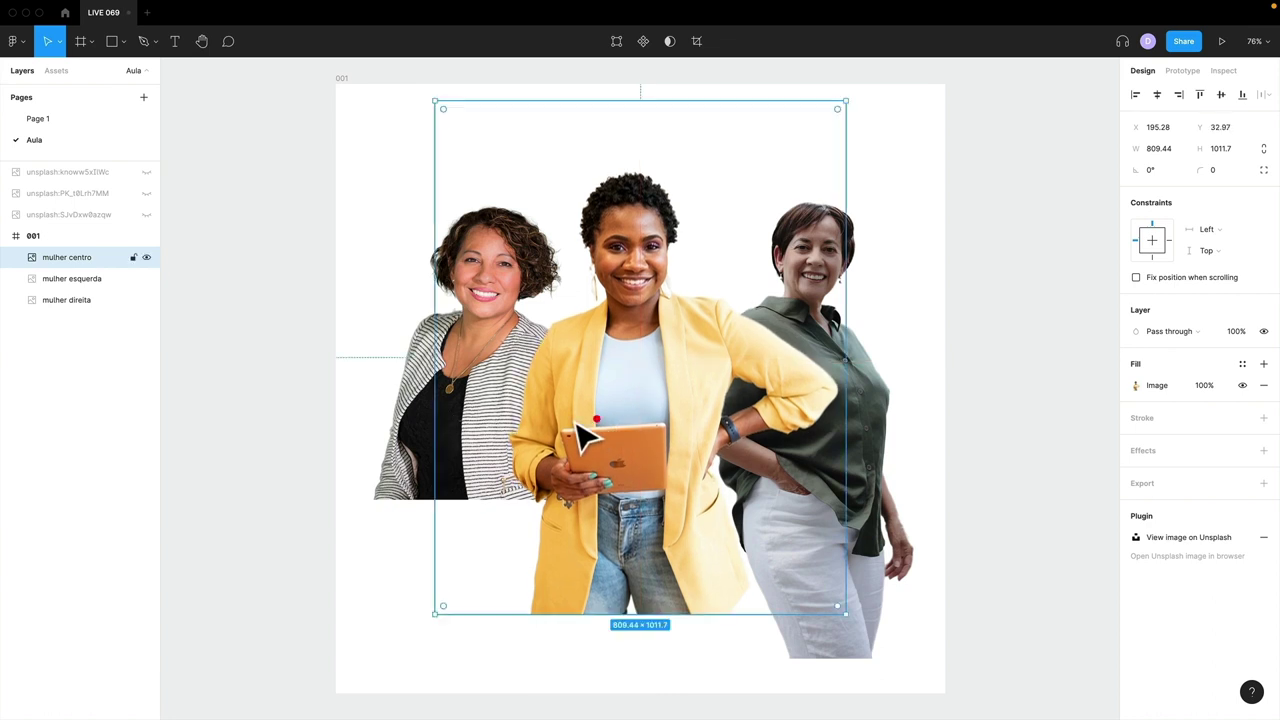
pyautogui.click(612, 382)
# - Move the mulher direita cutout to X 486.82, Y -33.35 inside frame 001
pyautogui.click(412, 352)
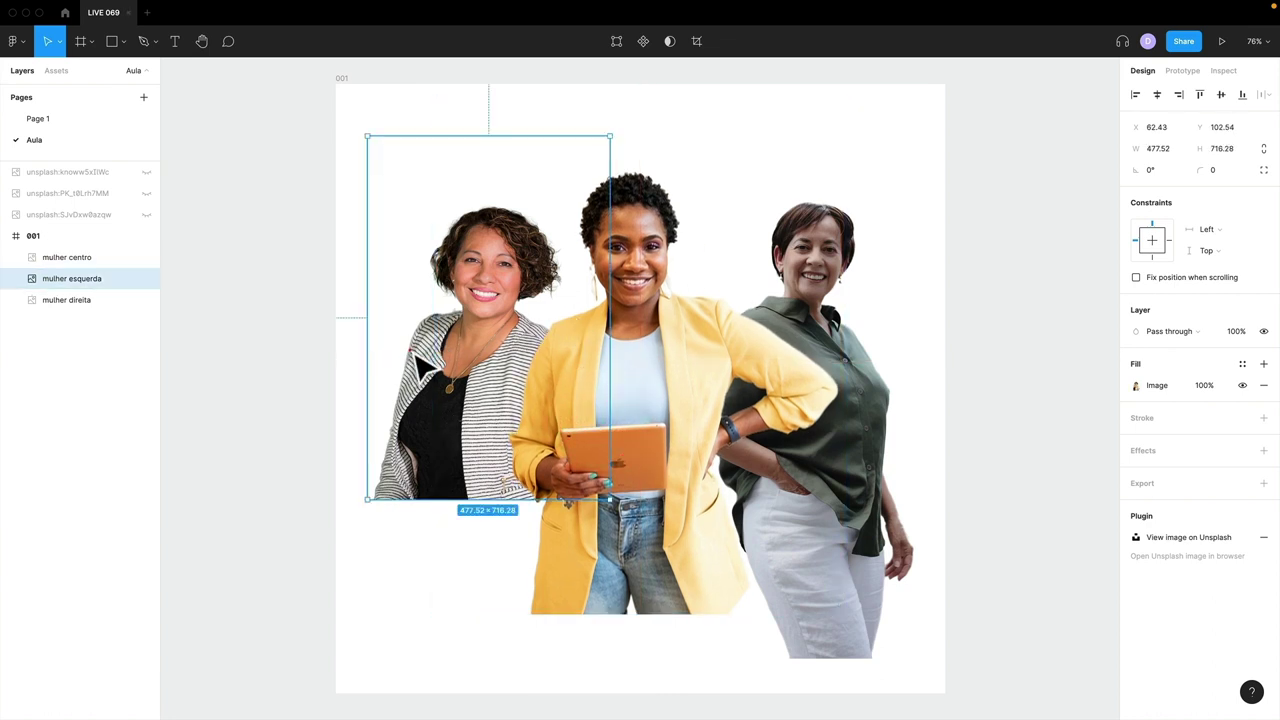
pyautogui.click(894, 325)
pyautogui.moveTo(900, 388); pyautogui.dragTo(848, 395)
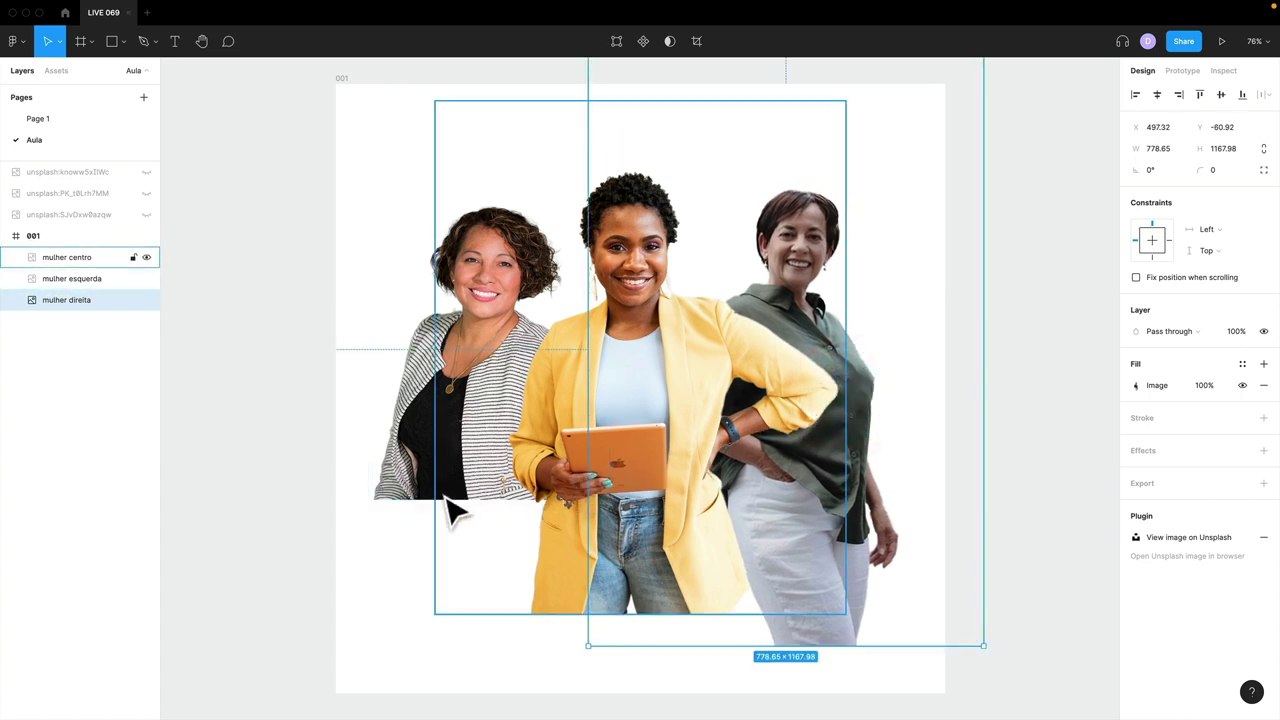
pyautogui.moveTo(886, 423); pyautogui.dragTo(820, 415)
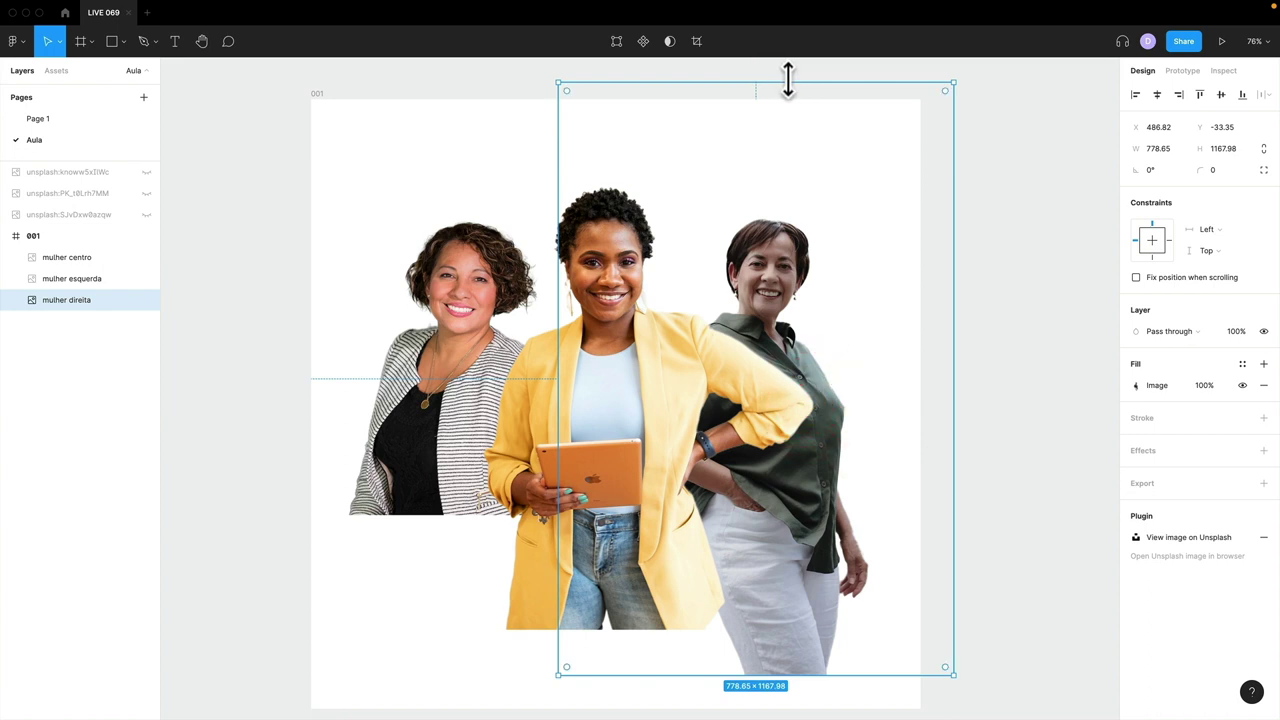
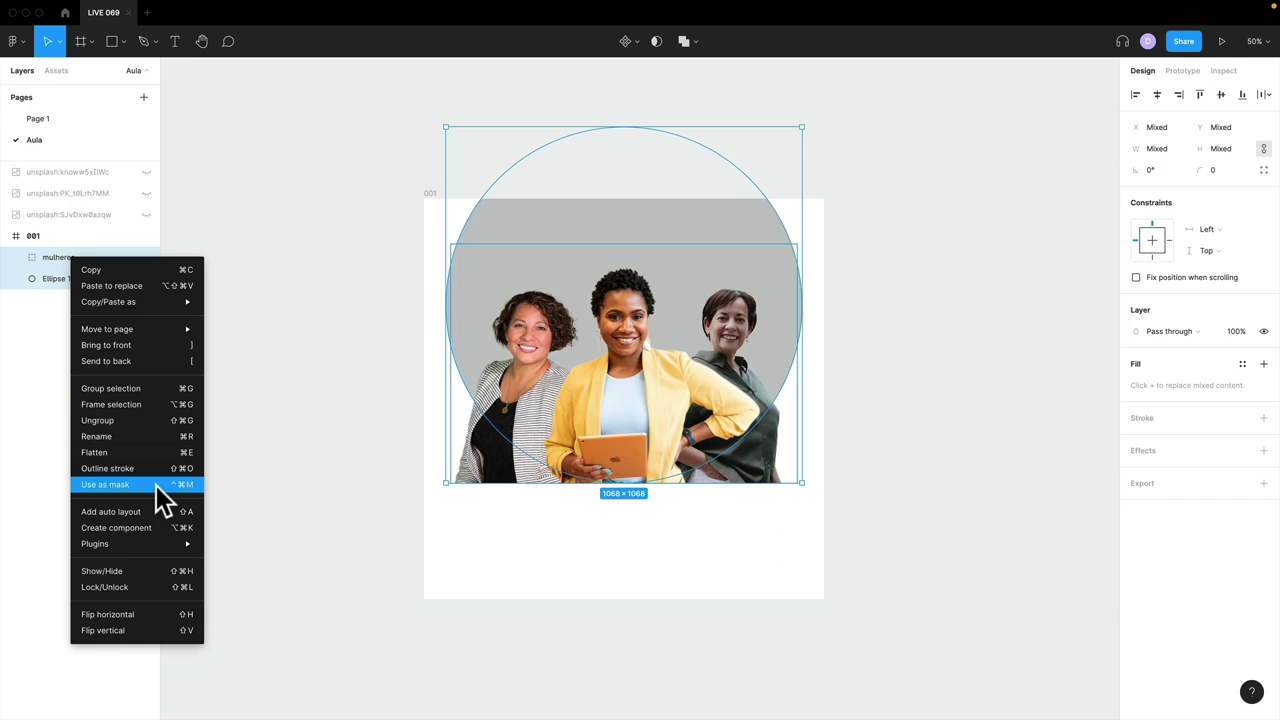
# - Use the circle as a mask over the women photos and adjust the circle and photo group
pyautogui.click(657, 43)
pyautogui.click(657, 42)
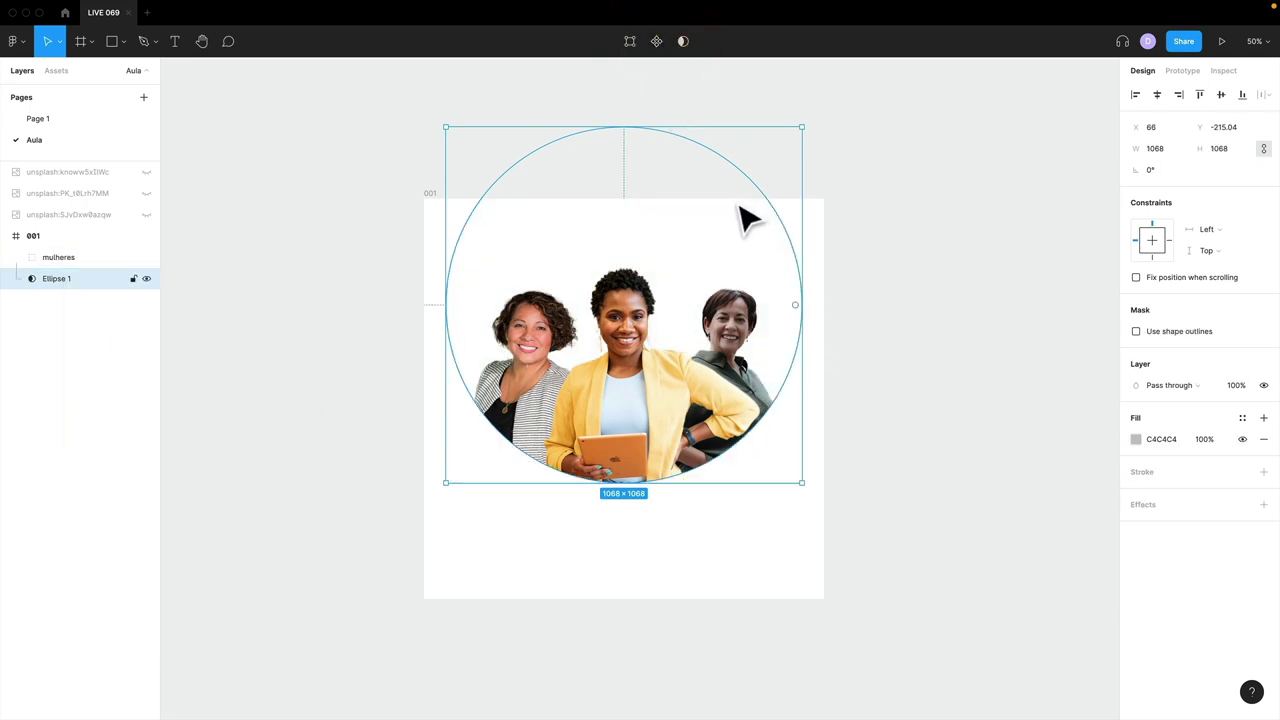
pyautogui.moveTo(734, 394); pyautogui.dragTo(724, 378)
pyautogui.click(631, 567)
pyautogui.click(69, 257)
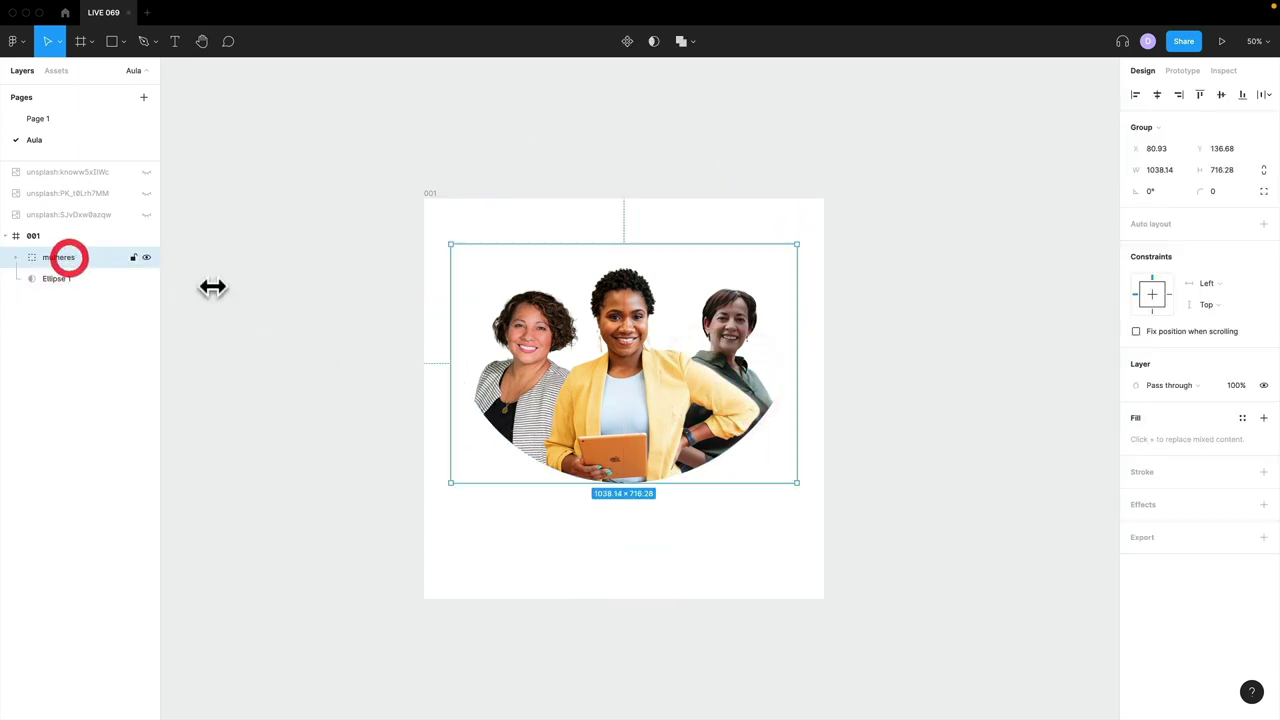
pyautogui.moveTo(550, 335); pyautogui.dragTo(543, 349)
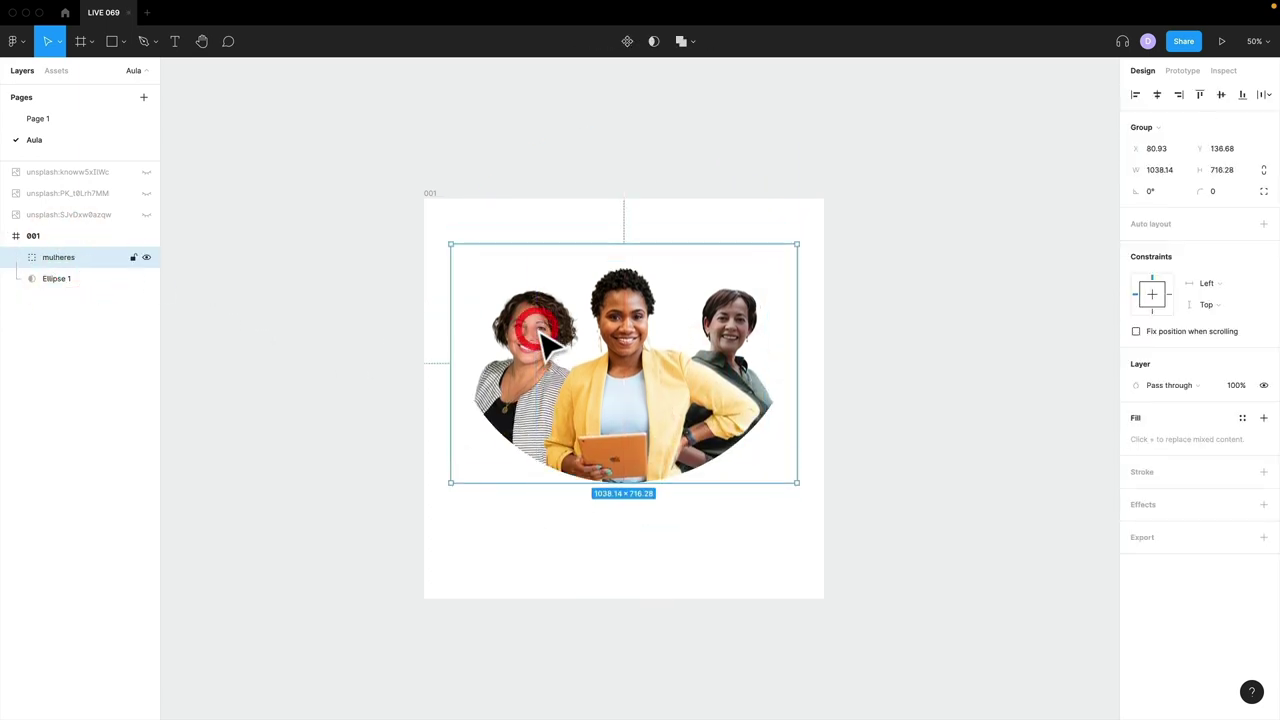
# - Shift the photos and circle together, then lower the circle mask over the photos
pyautogui.click(54, 276)
pyautogui.keyDown('shift'); pyautogui.click(57, 257); pyautogui.keyUp('shift')
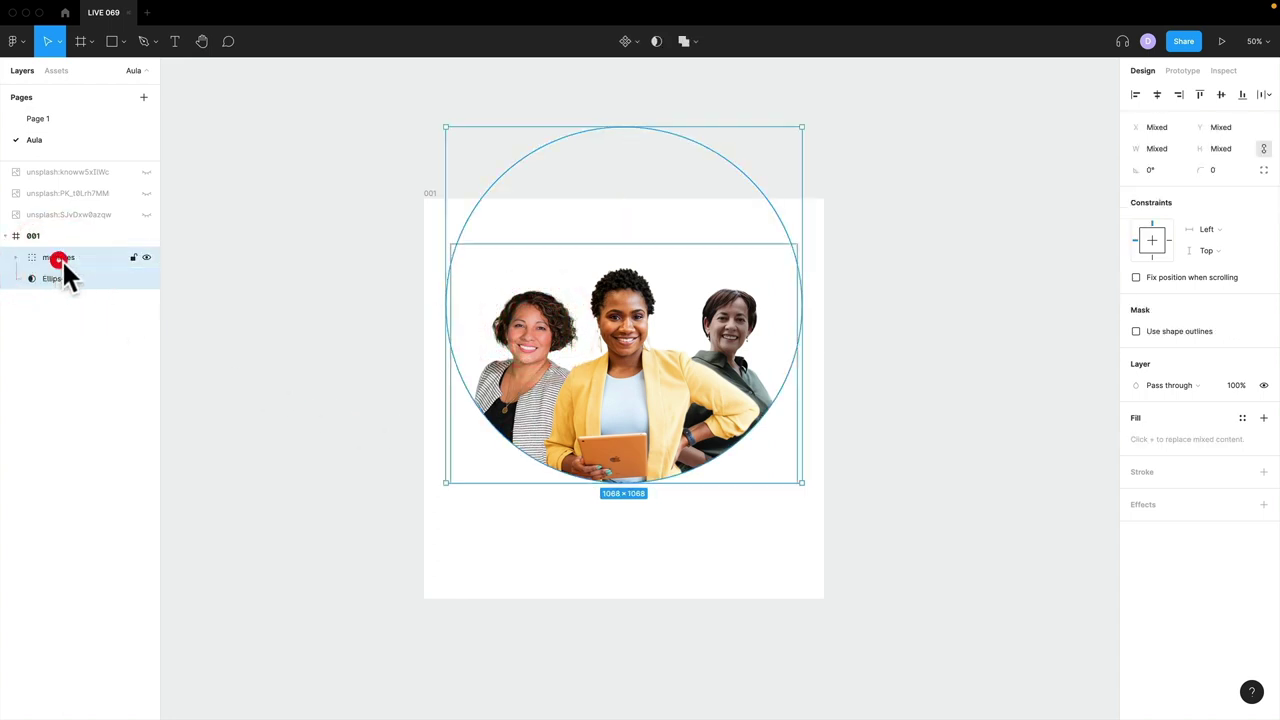
pyautogui.moveTo(525, 350); pyautogui.dragTo(500, 358)
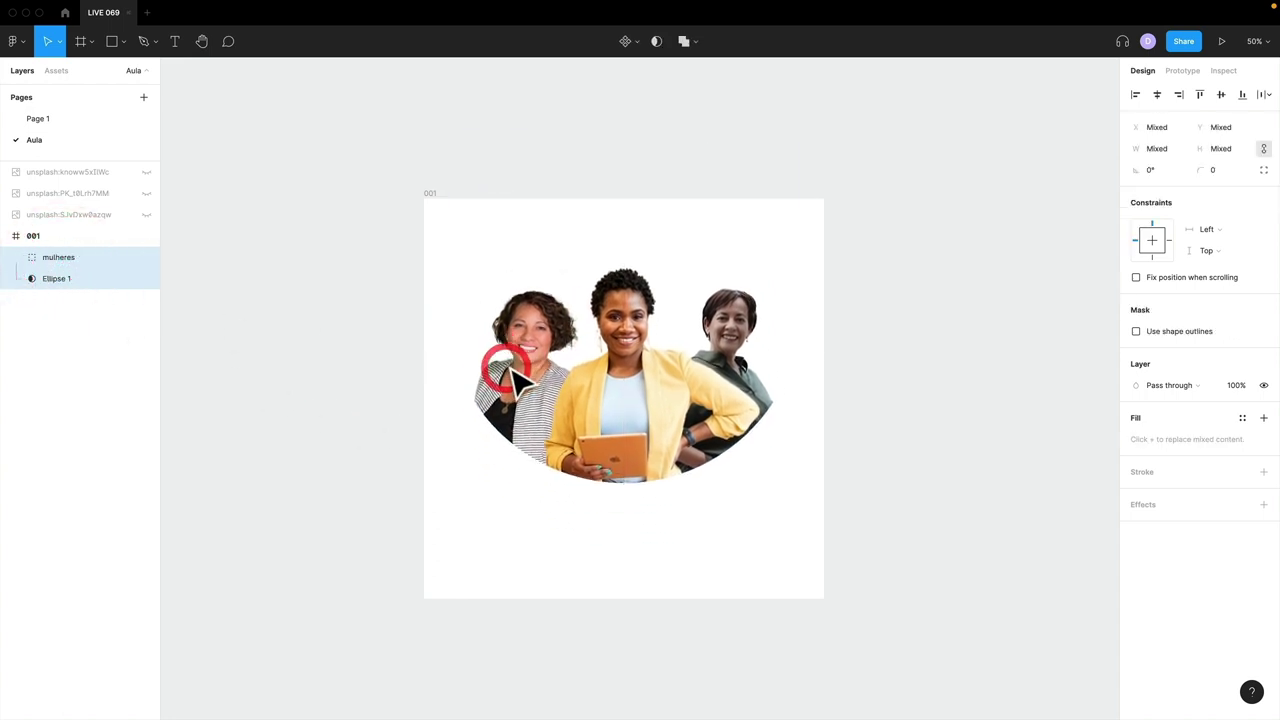
pyautogui.click(53, 278)
pyautogui.click(38, 257)
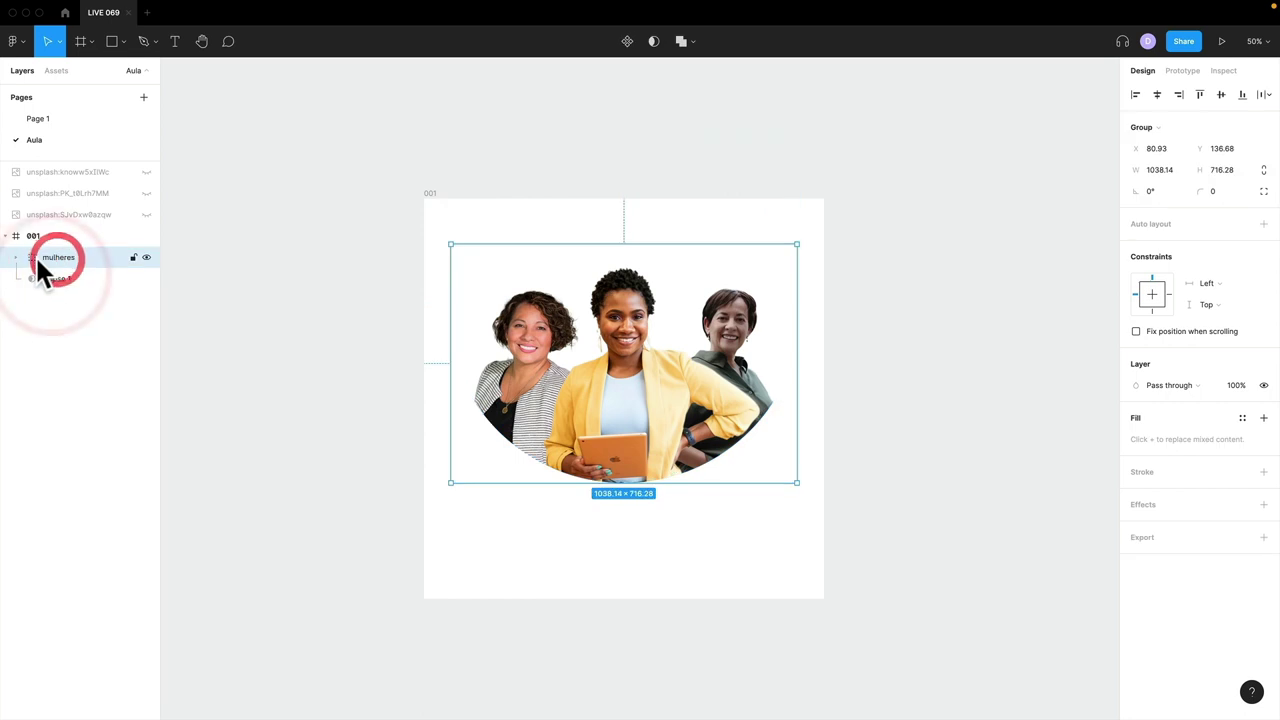
pyautogui.click(47, 277)
pyautogui.moveTo(562, 389); pyautogui.dragTo(560, 412)
pyautogui.click(54, 256)
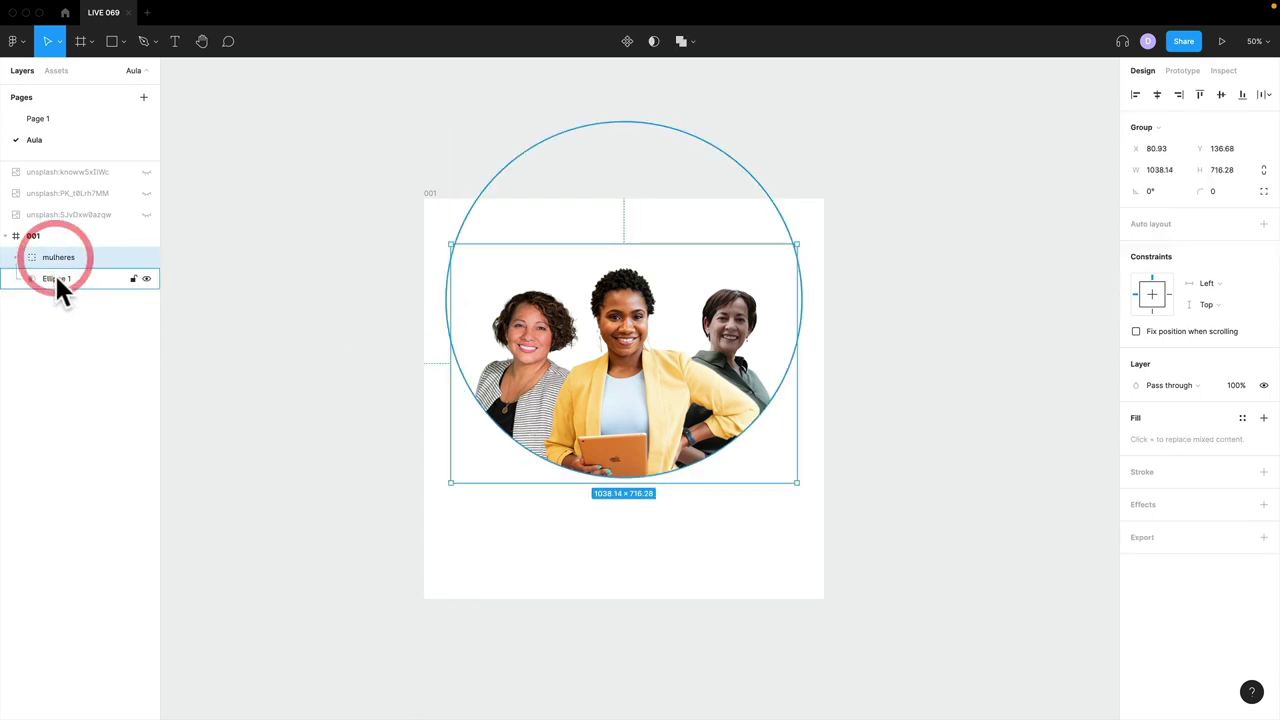
pyautogui.click(54, 274)
pyautogui.click(58, 258)
# - Move Ellipse 1 into the mulheres group and place the masked group in frame 001
pyautogui.click(16, 258)
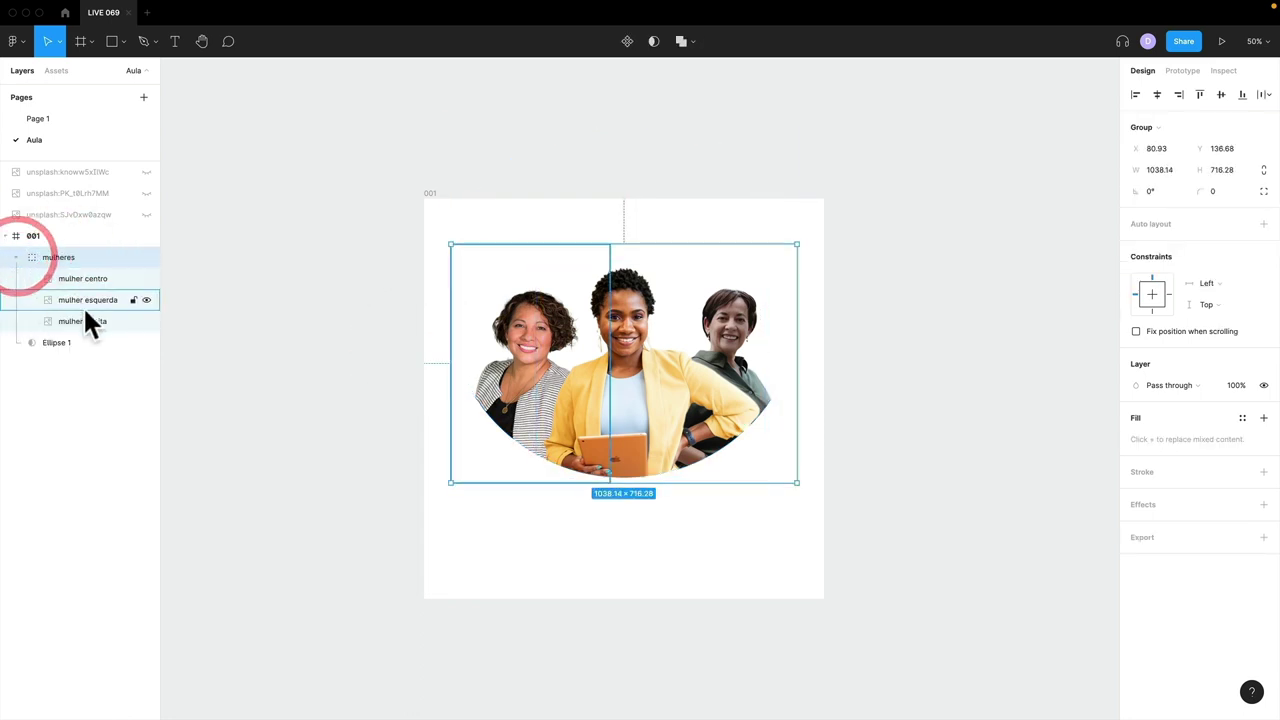
pyautogui.click(45, 343)
pyautogui.moveTo(45, 343); pyautogui.dragTo(66, 324)
pyautogui.click(53, 259)
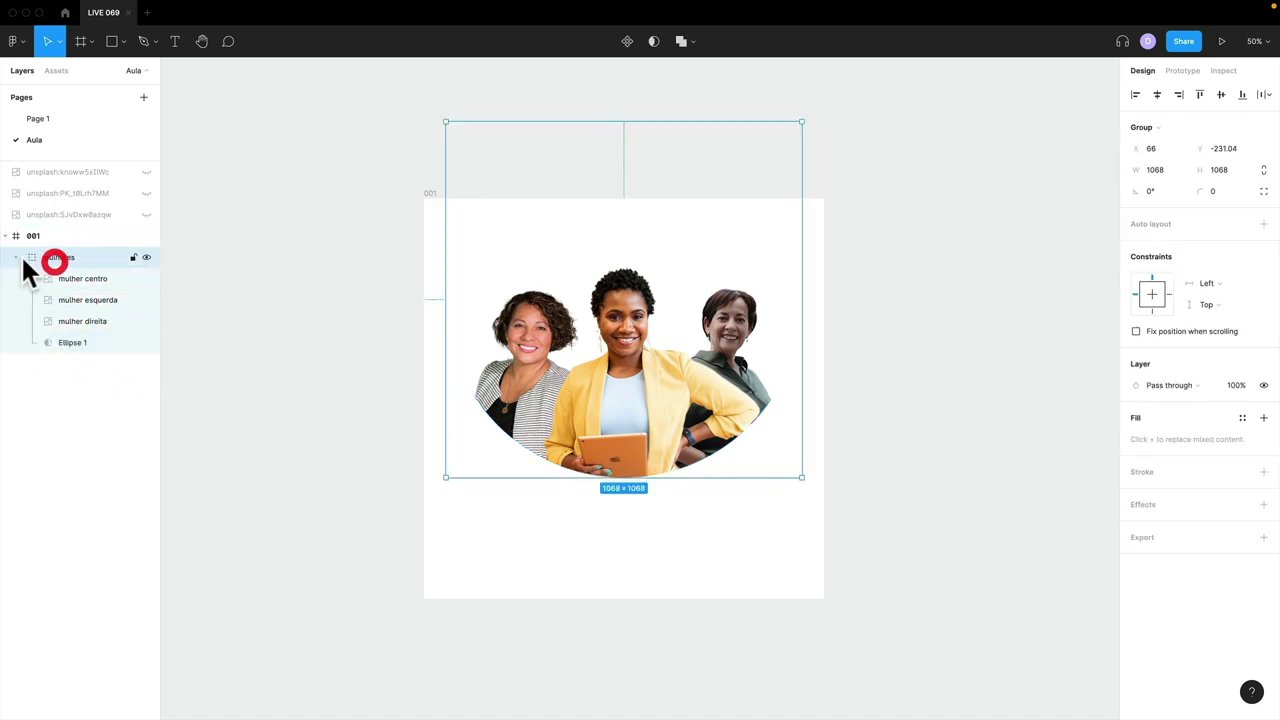
pyautogui.click(16, 257)
pyautogui.moveTo(614, 392); pyautogui.dragTo(642, 417)
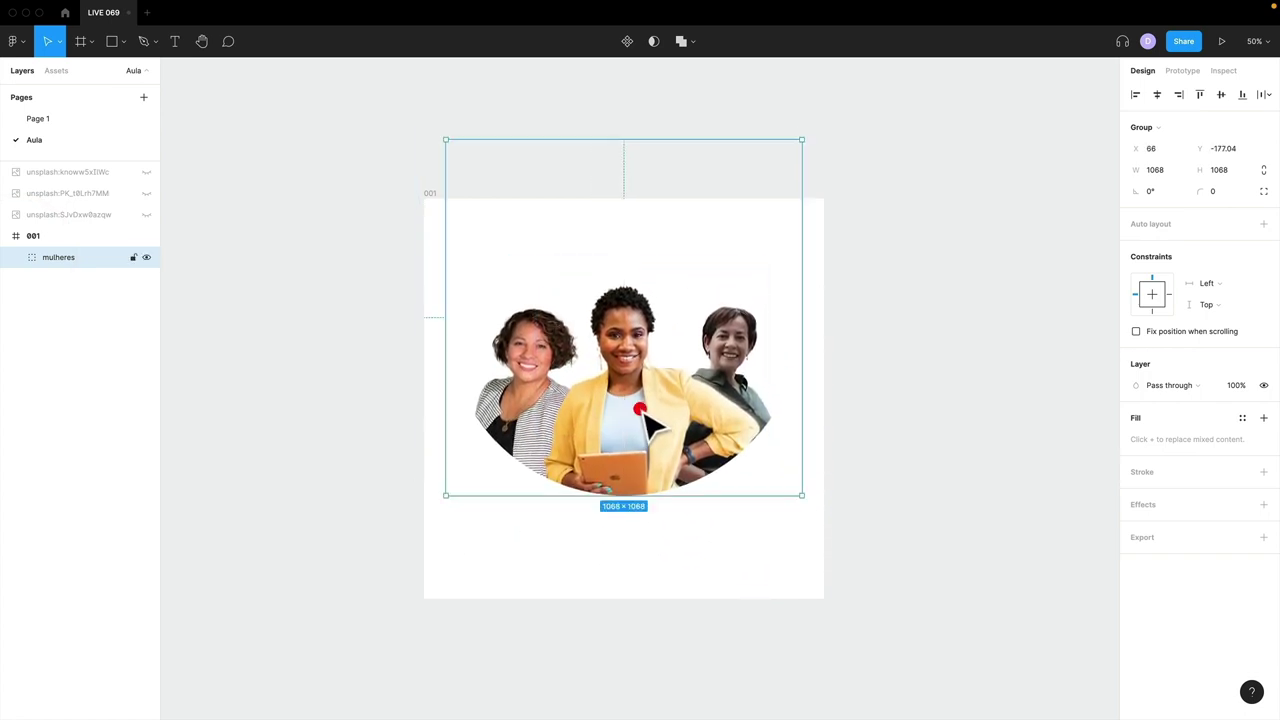
# - Hide the mulheres group and compare frame 001 with the Page 1 reference design
pyautogui.click(146, 257)
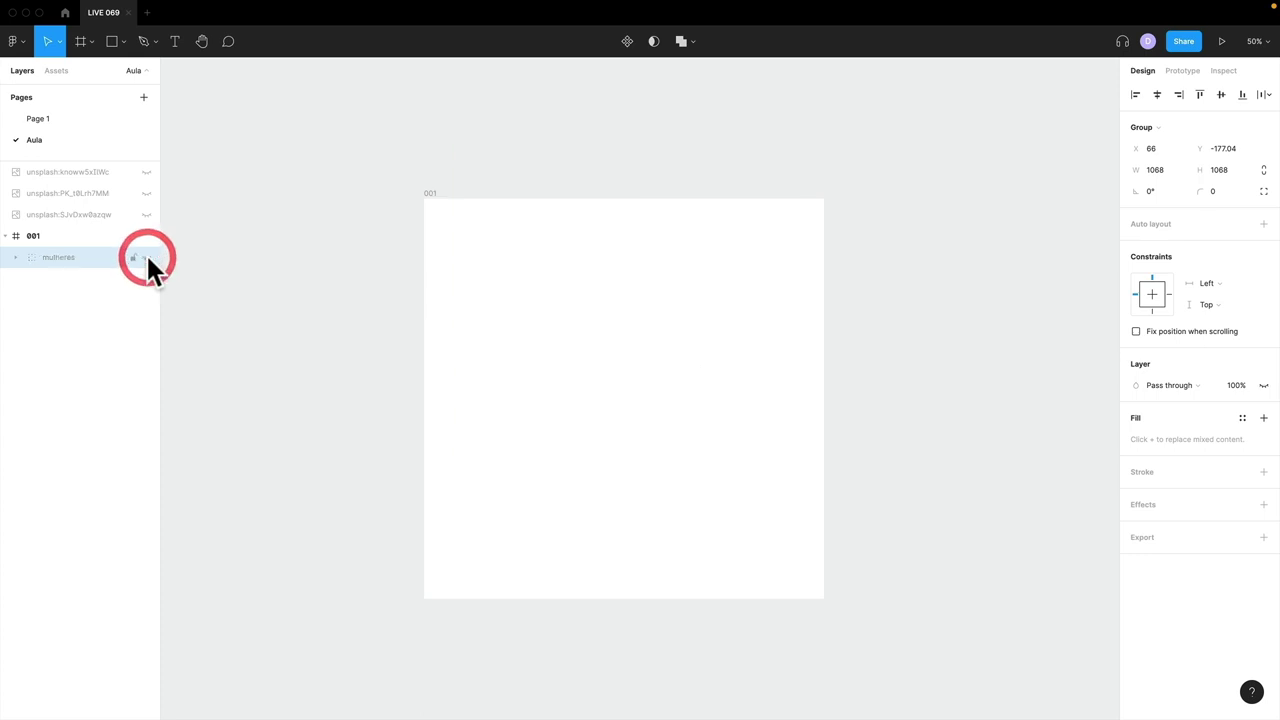
pyautogui.click(428, 379)
pyautogui.click(428, 193)
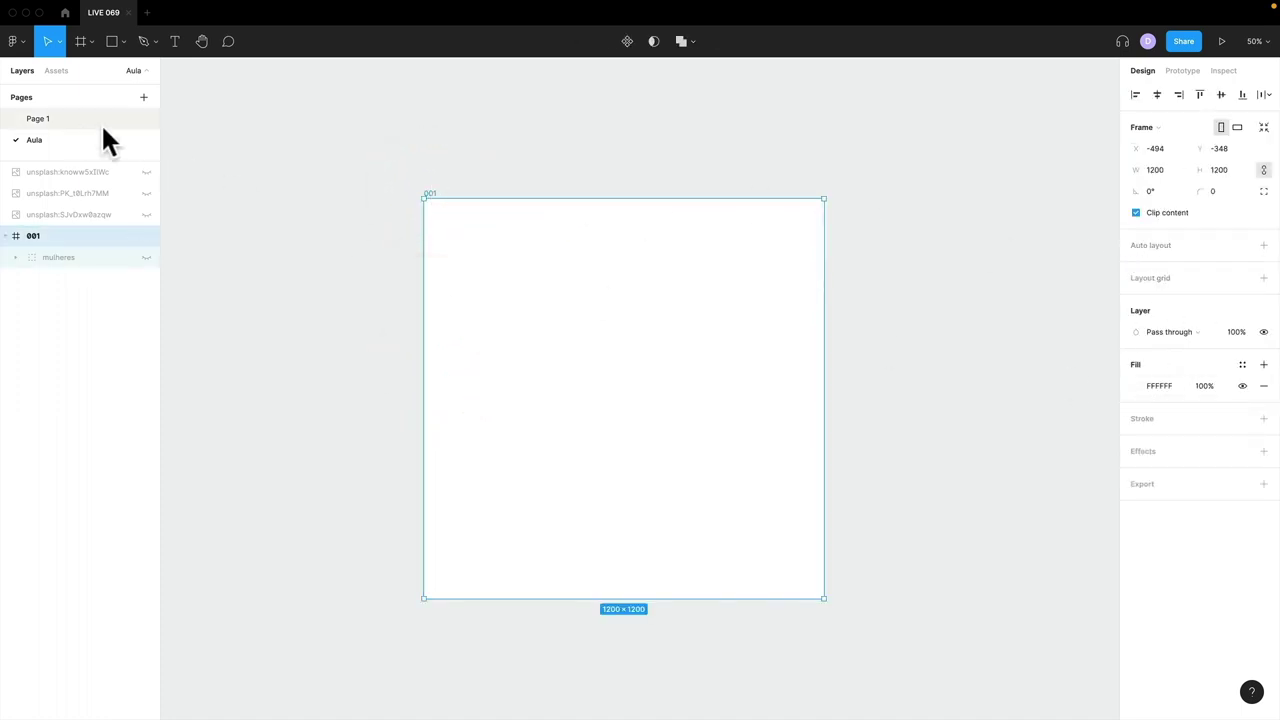
pyautogui.click(72, 119)
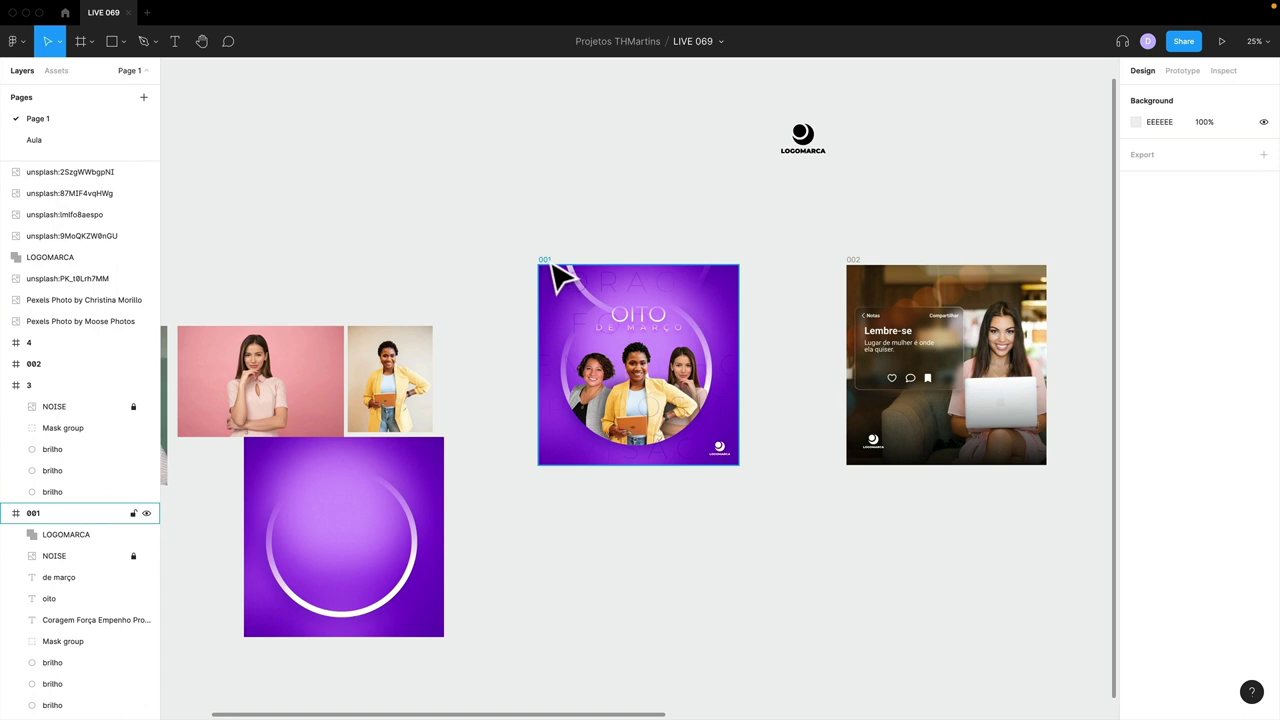
pyautogui.click(544, 259)
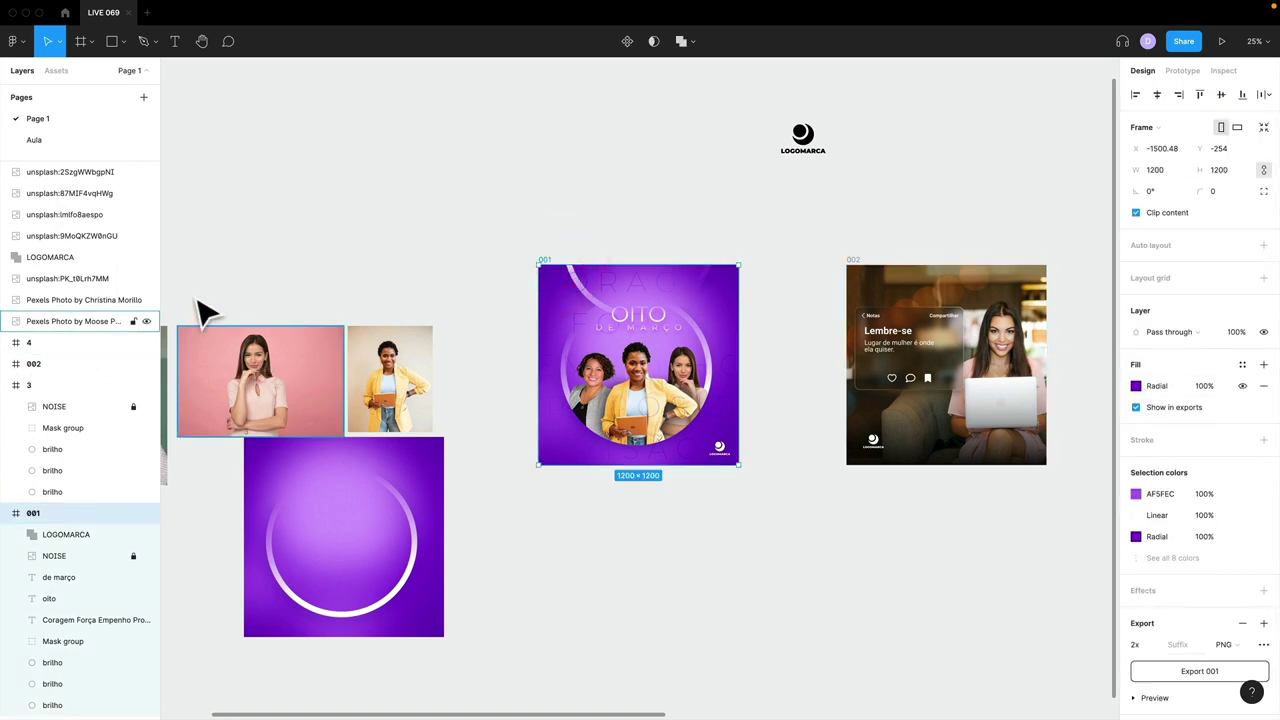
pyautogui.click(46, 137)
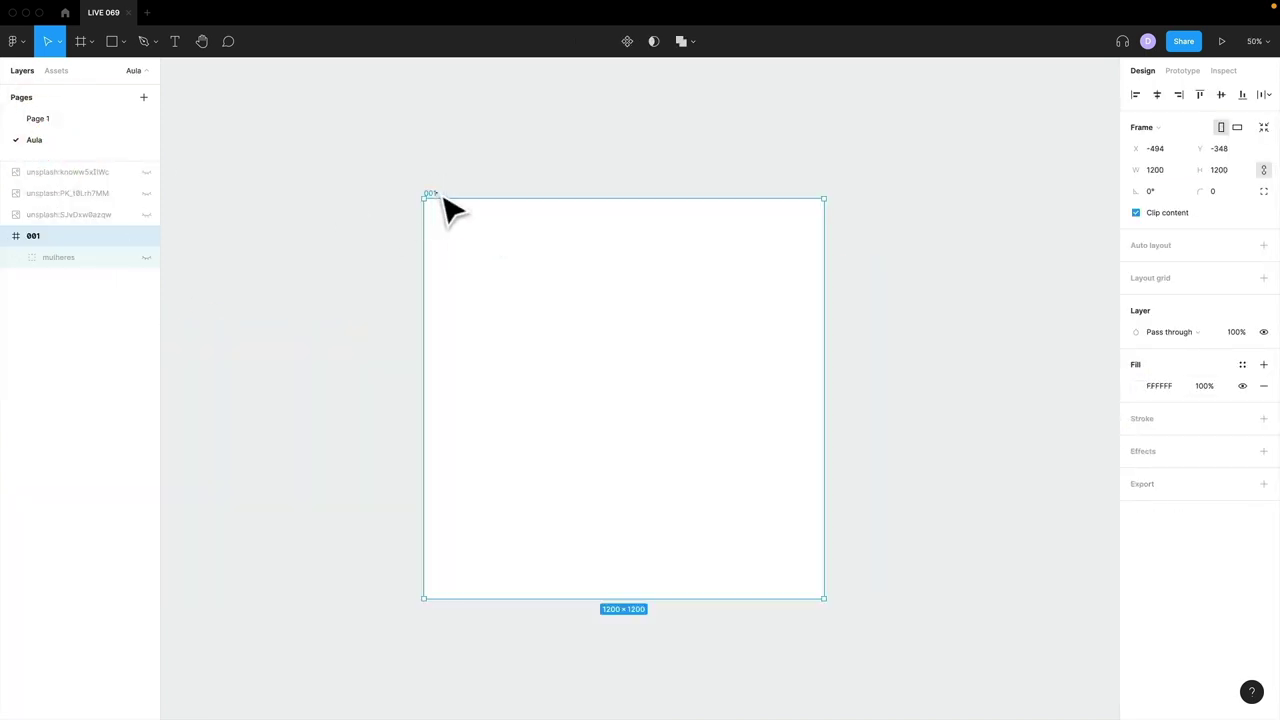
pyautogui.click(437, 195)
# - Change frame 001's fill to a radial gradient with a bright purple centre stop
pyautogui.click(1136, 386)
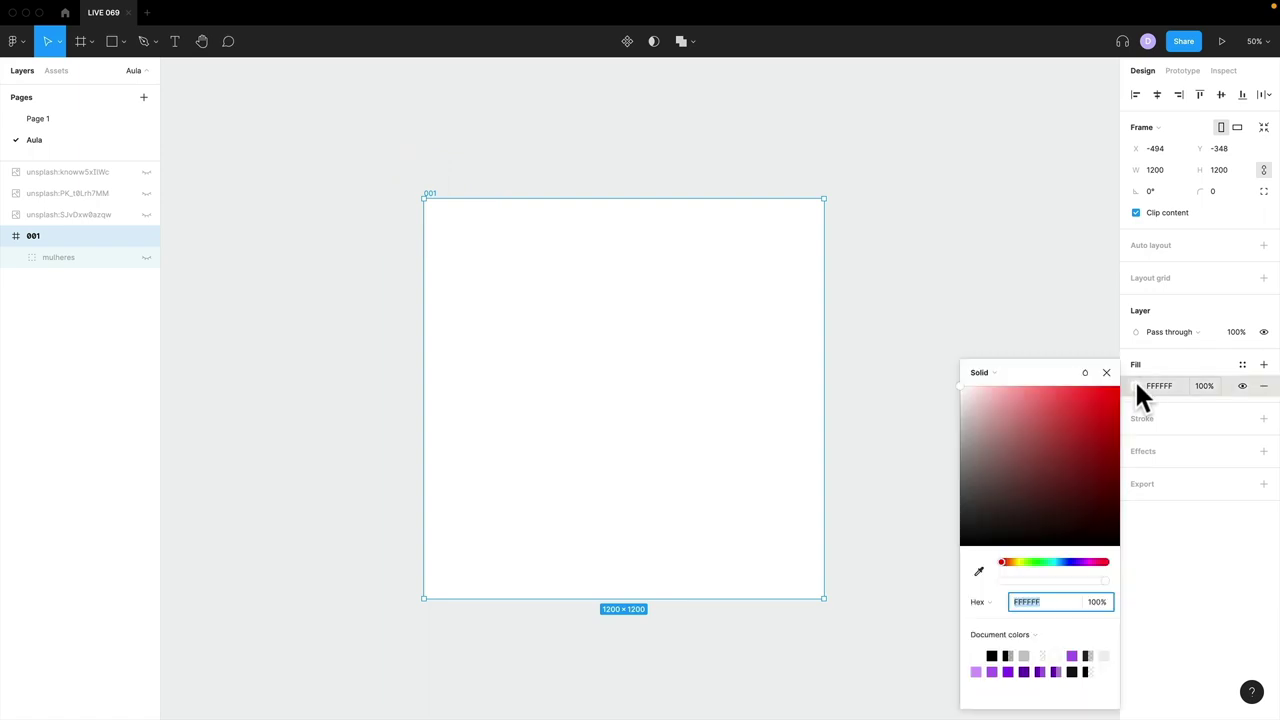
pyautogui.click(997, 372)
pyautogui.click(1002, 403)
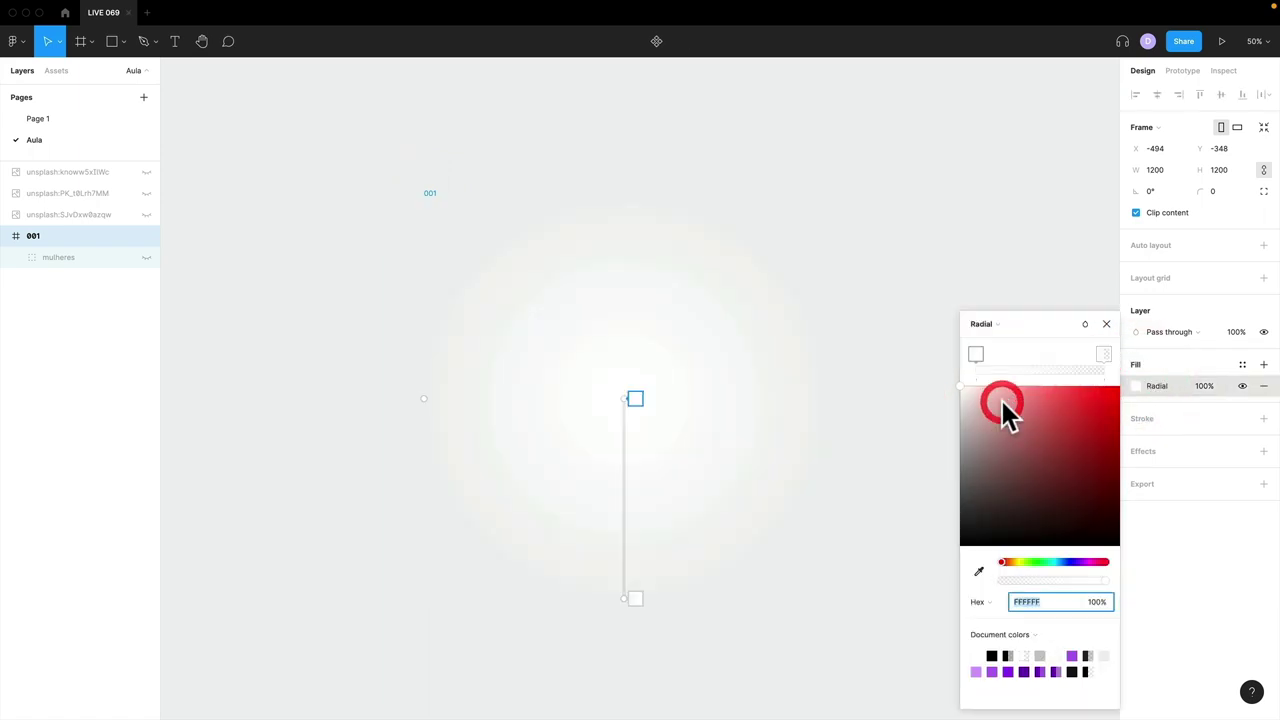
pyautogui.click(975, 355)
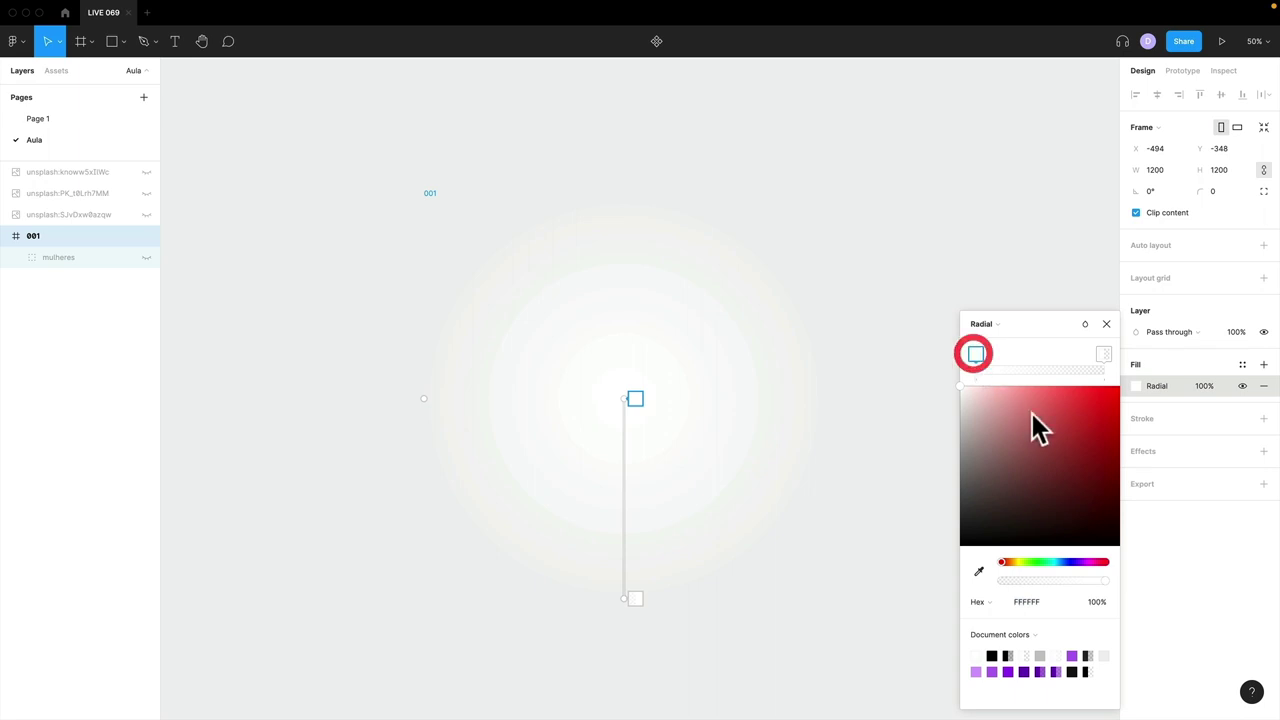
pyautogui.click(1080, 562)
pyautogui.click(1091, 403)
pyautogui.click(1080, 393)
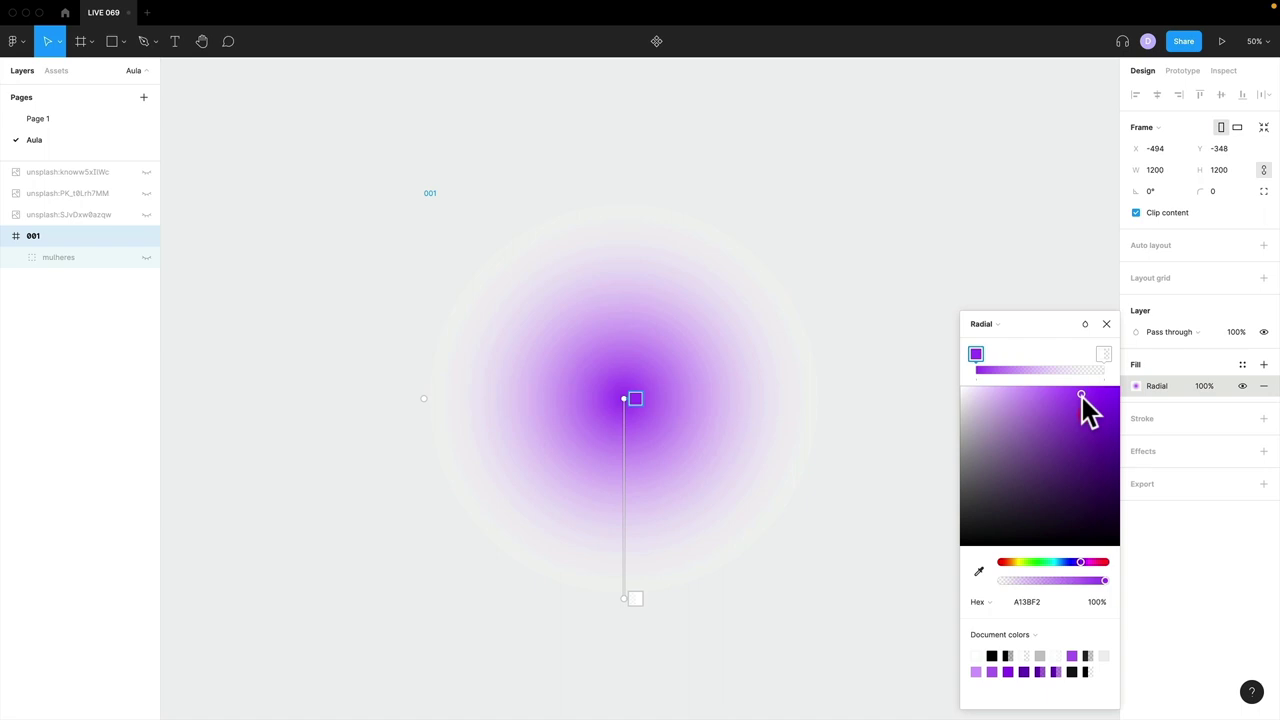
pyautogui.click(1082, 396)
# - Set the outer gradient stop to fully opaque dark purple 48087E, keeping the photos hidden
pyautogui.click(1103, 354)
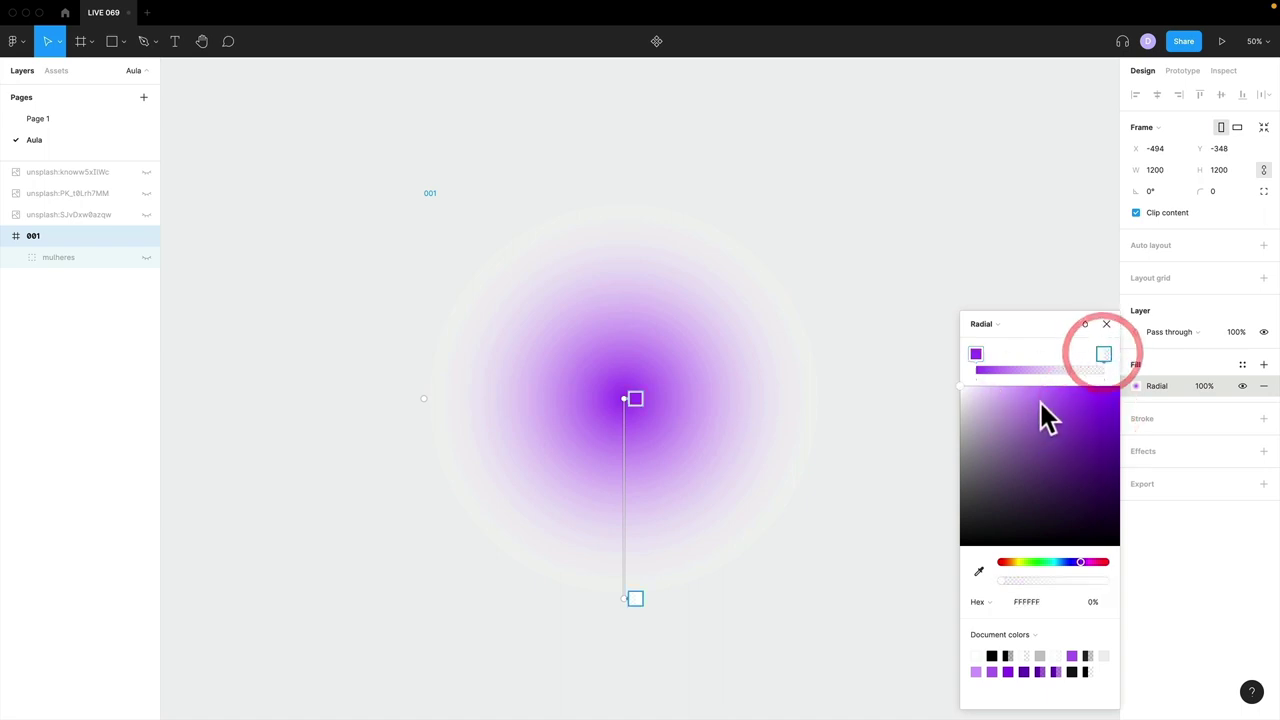
pyautogui.click(1108, 503)
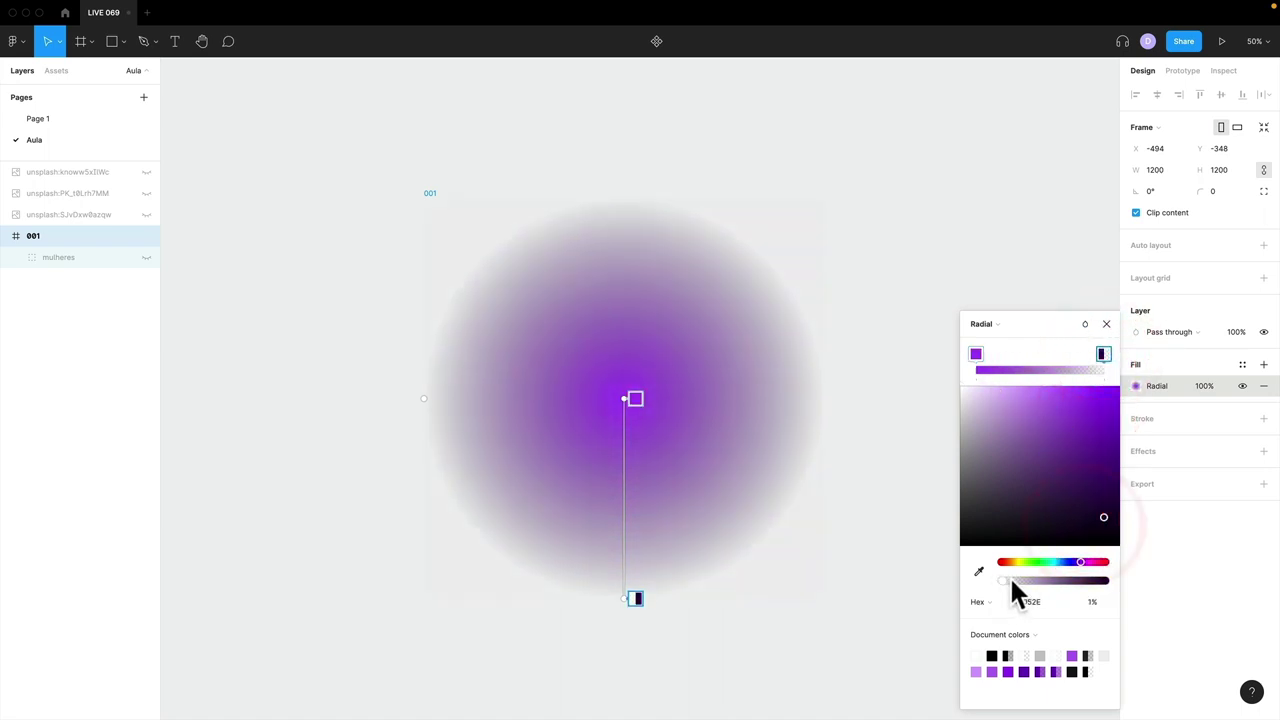
pyautogui.moveTo(1005, 580); pyautogui.dragTo(1103, 452)
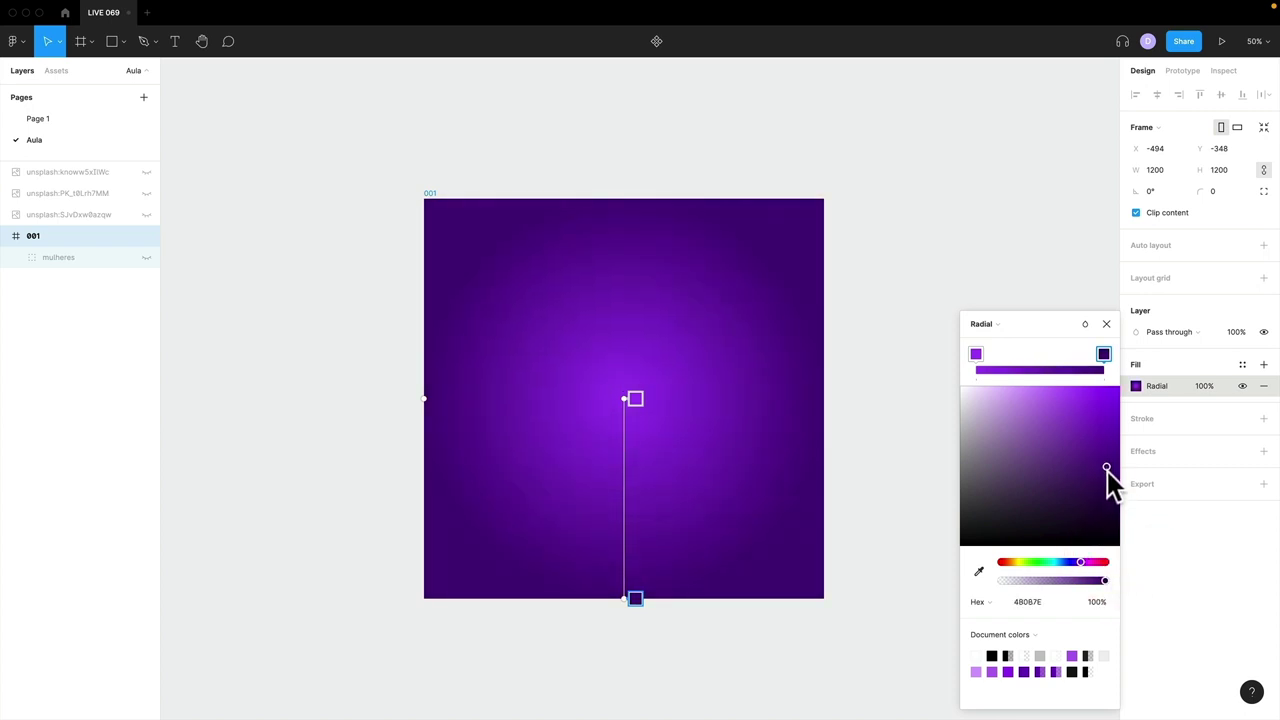
pyautogui.click(1107, 322)
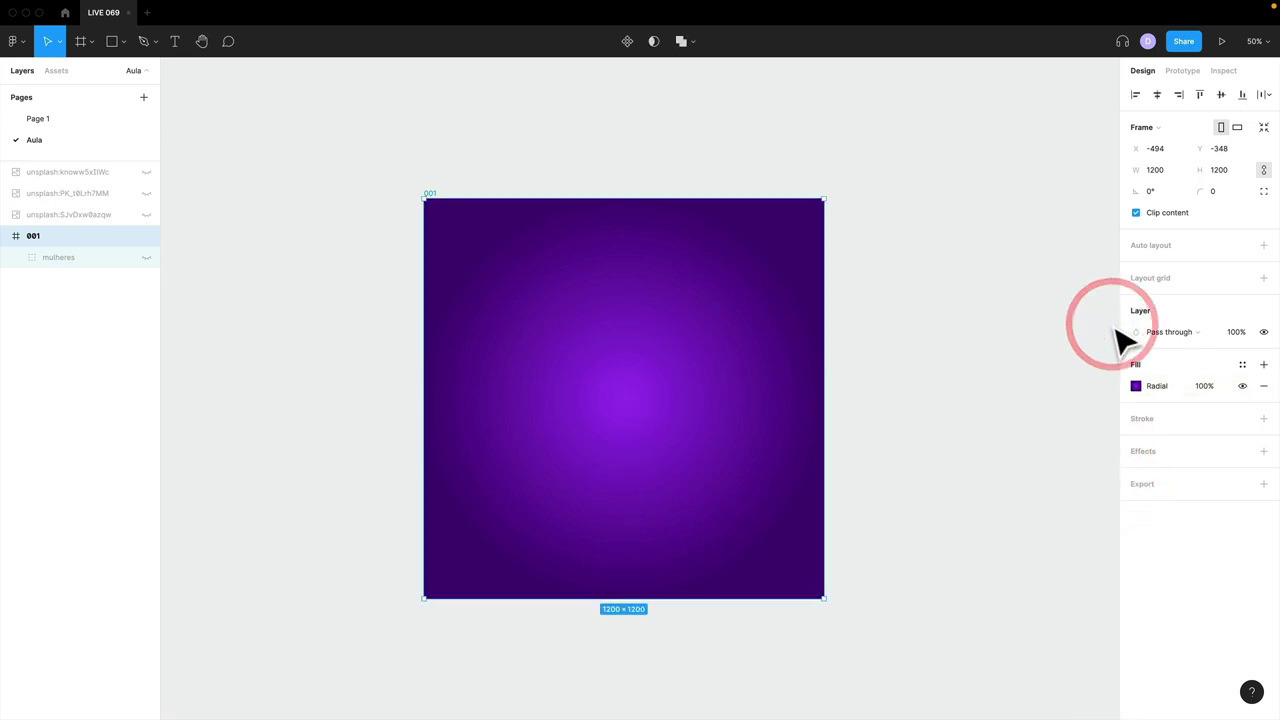
pyautogui.click(146, 257)
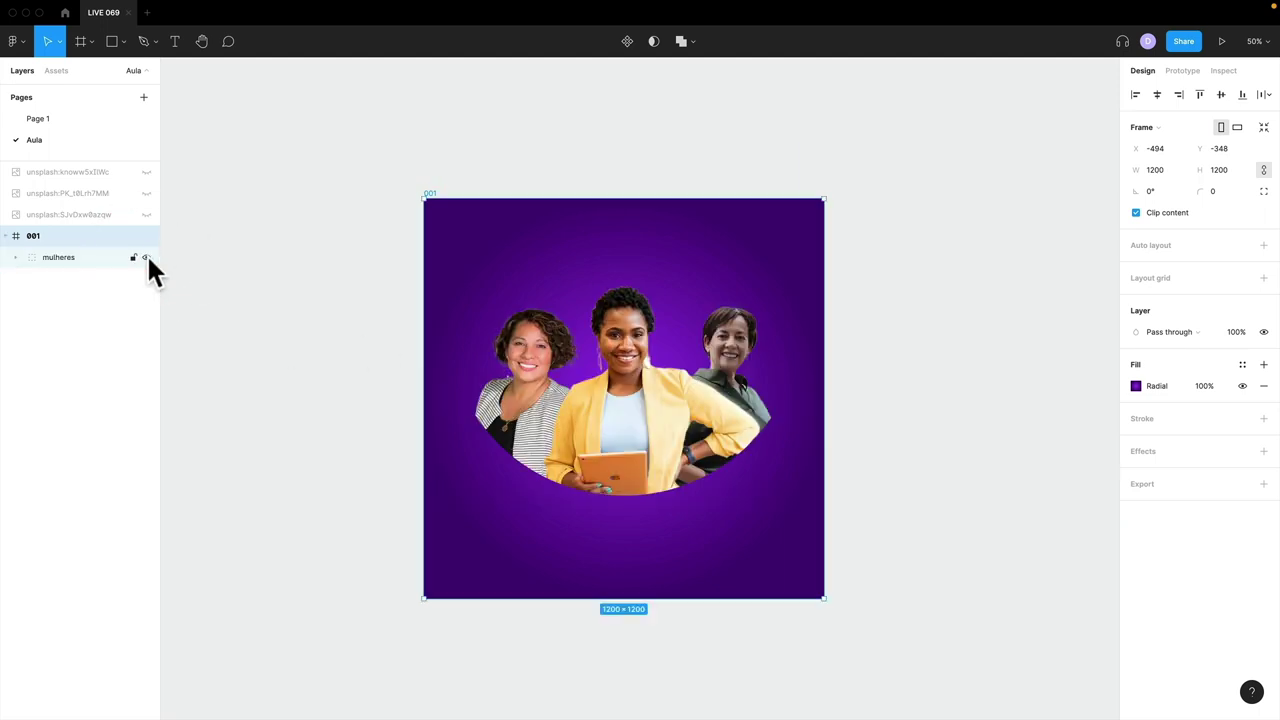
pyautogui.click(146, 257)
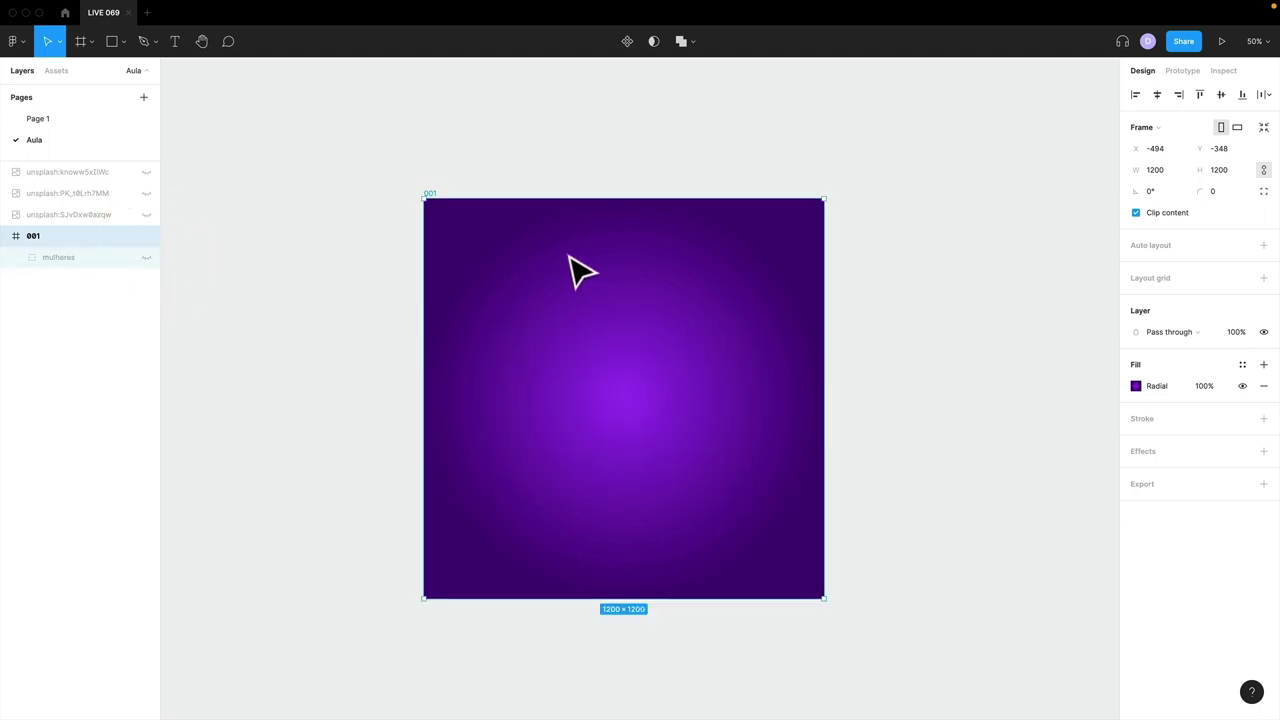
# - On Page 1, hide the logo, noise, title and masked photo layers to inspect the brilho glows
pyautogui.click(52, 117)
pyautogui.click(665, 386)
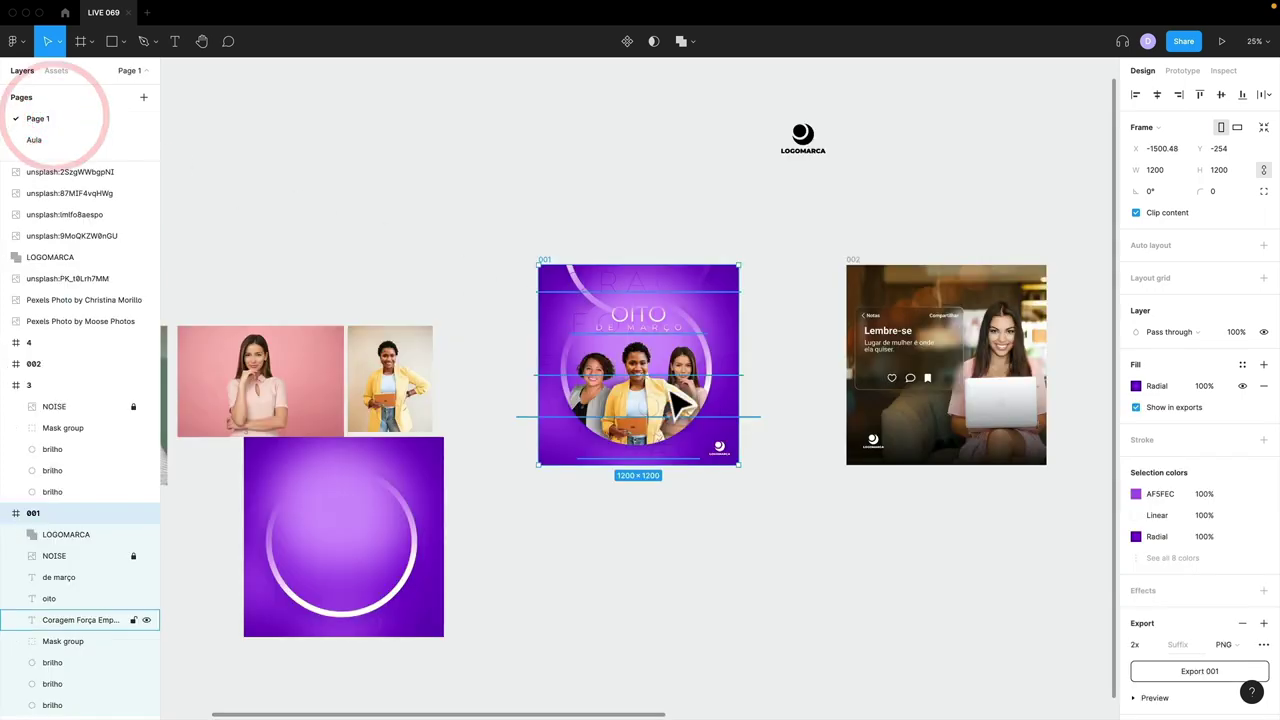
pyautogui.press('+')
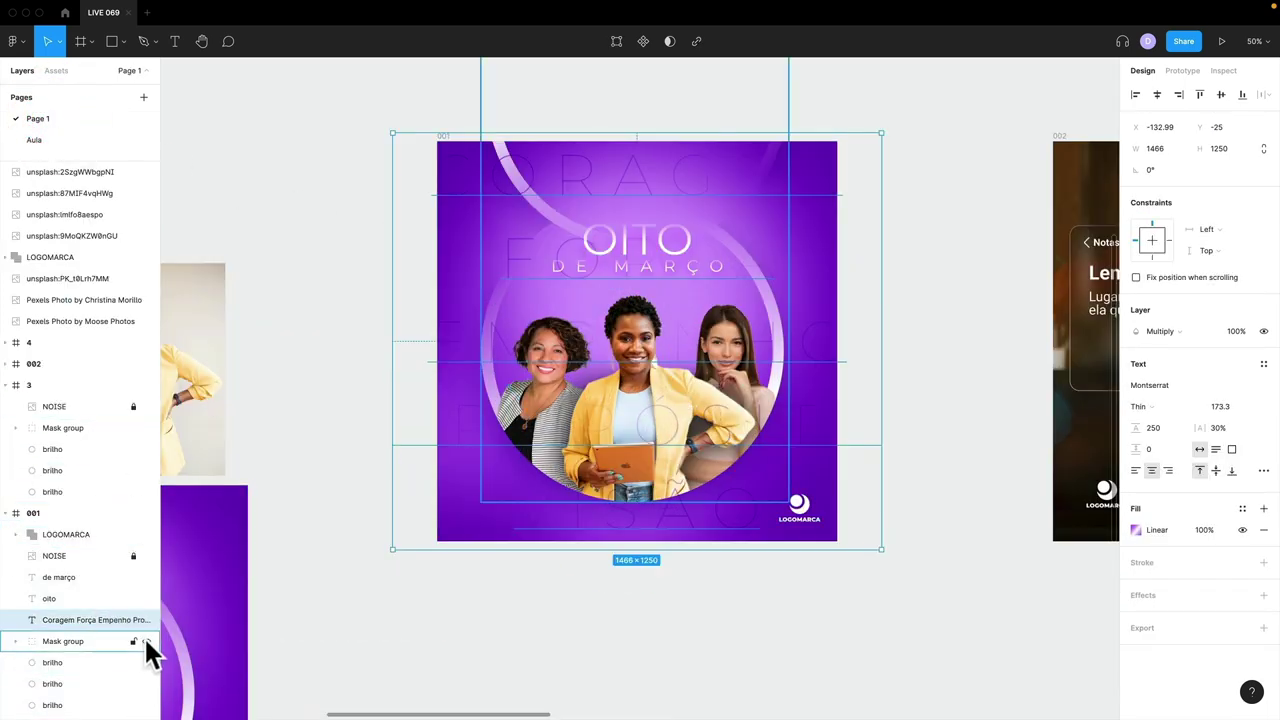
pyautogui.moveTo(145, 640); pyautogui.dragTo(146, 525)
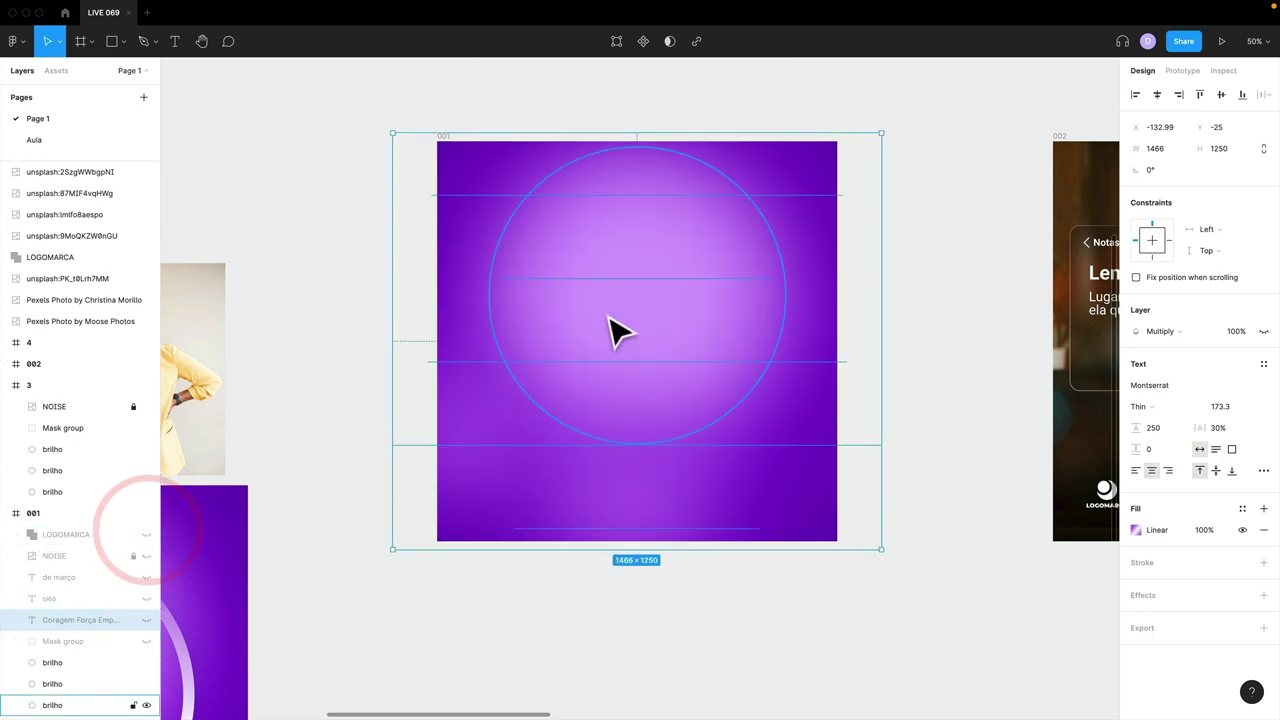
pyautogui.click(66, 664)
pyautogui.click(70, 684)
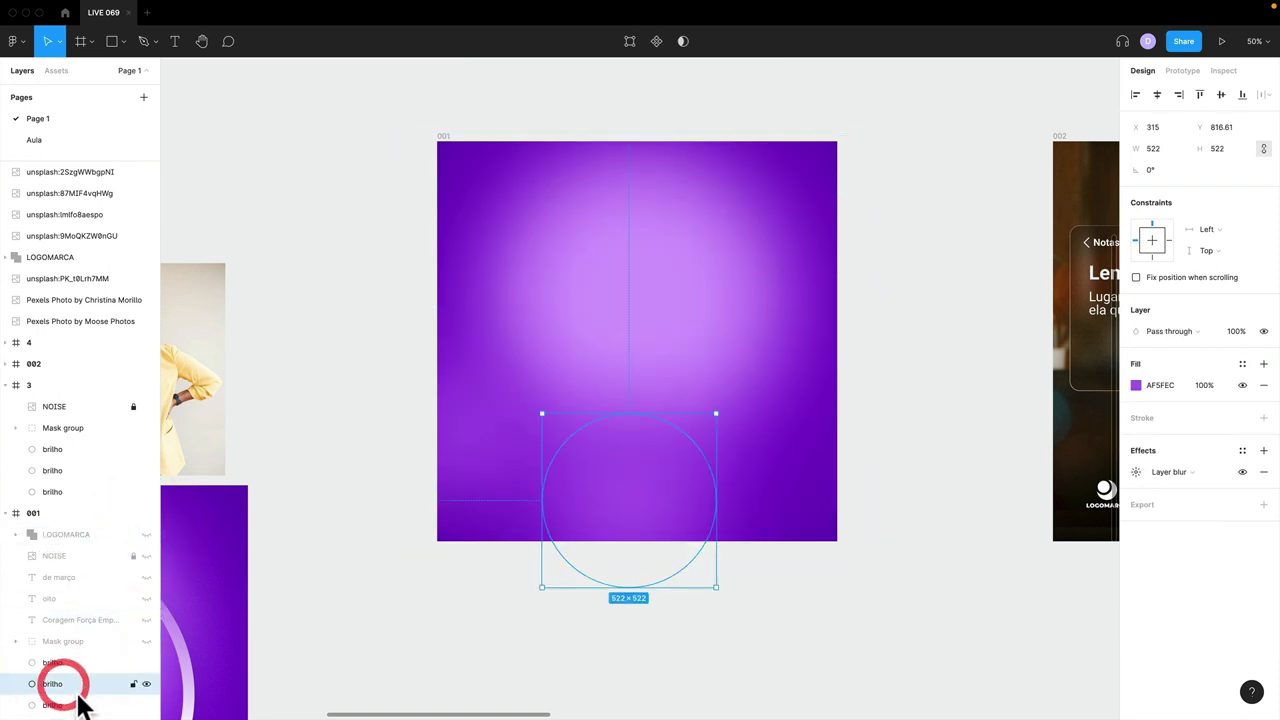
pyautogui.click(72, 705)
# - Hide all three brilho glow layers in frame 001
pyautogui.click(146, 705)
pyautogui.click(146, 704)
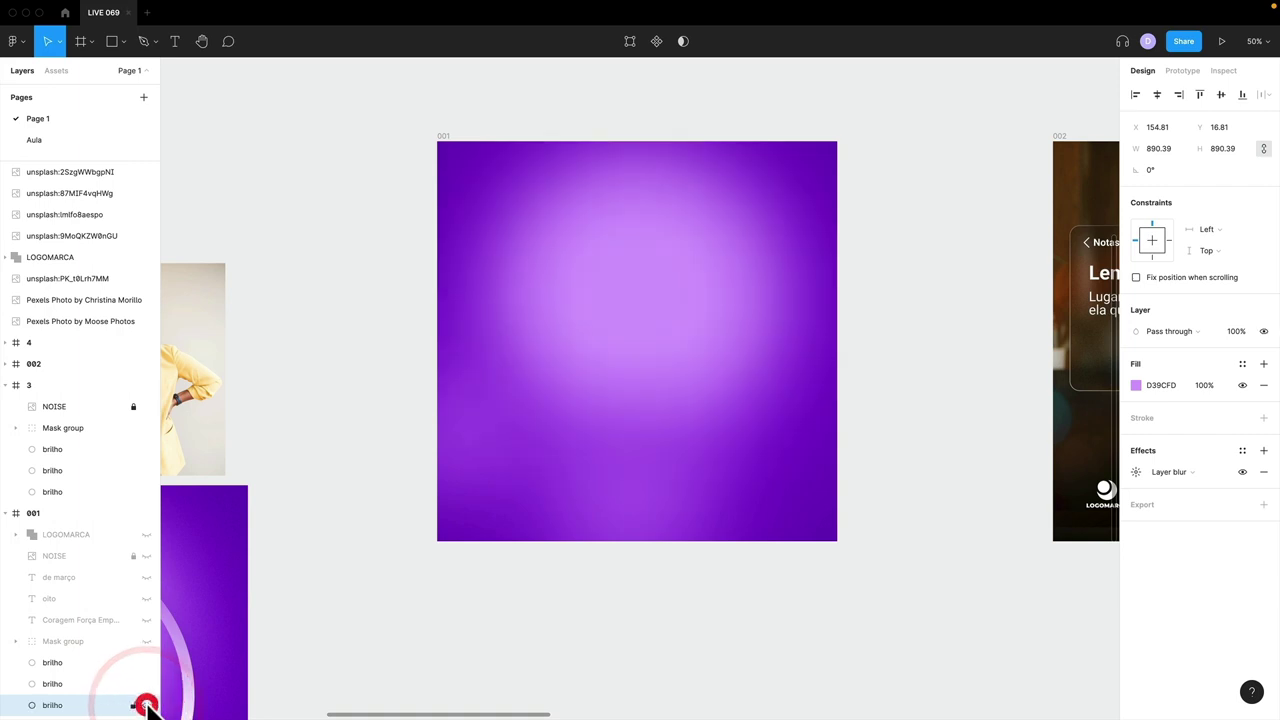
pyautogui.click(146, 685)
pyautogui.click(146, 685)
pyautogui.click(146, 663)
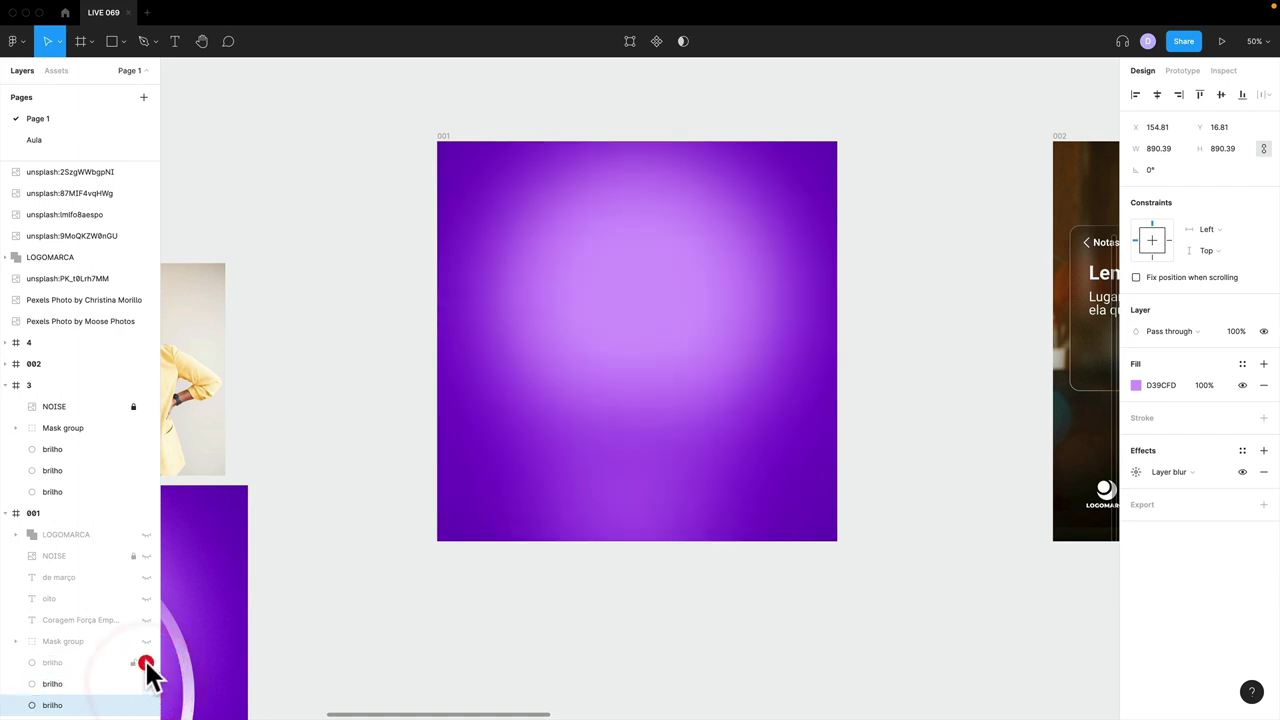
pyautogui.click(146, 663)
pyautogui.click(146, 705)
pyautogui.click(146, 684)
pyautogui.click(146, 663)
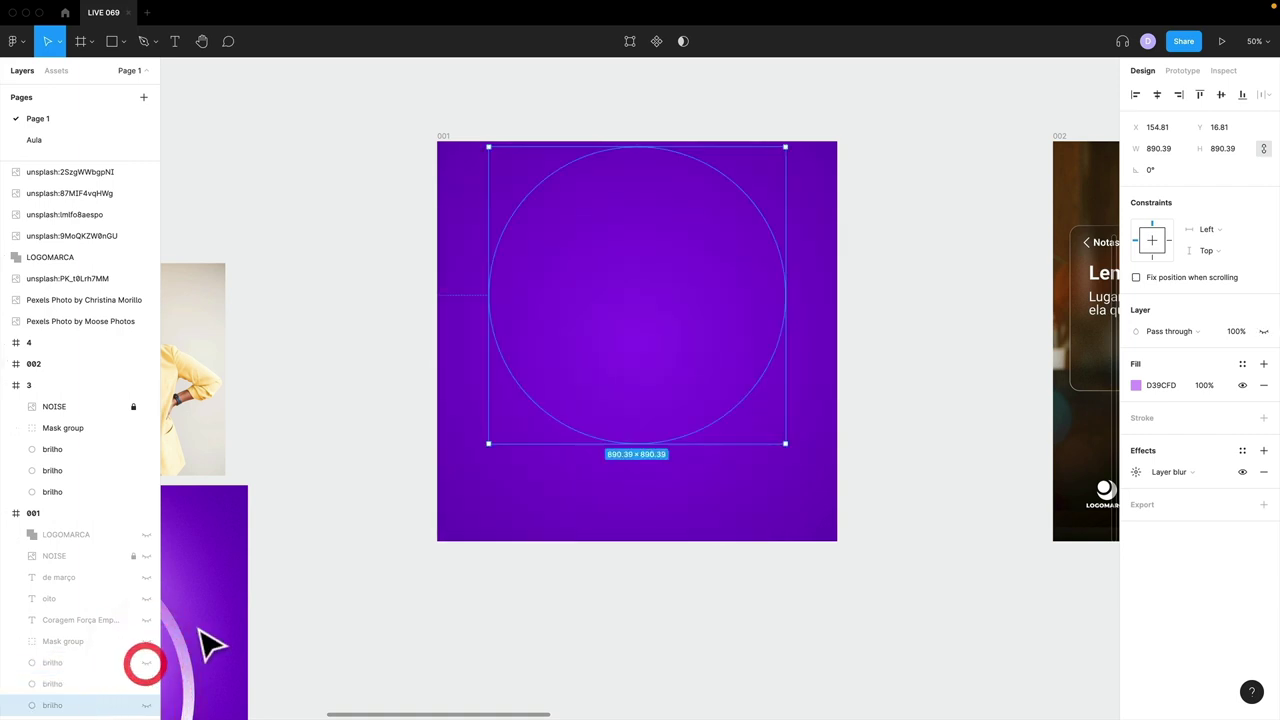
# - Raise the centre of frame 001's radial gradient glow and return to the Aula page
pyautogui.click(443, 135)
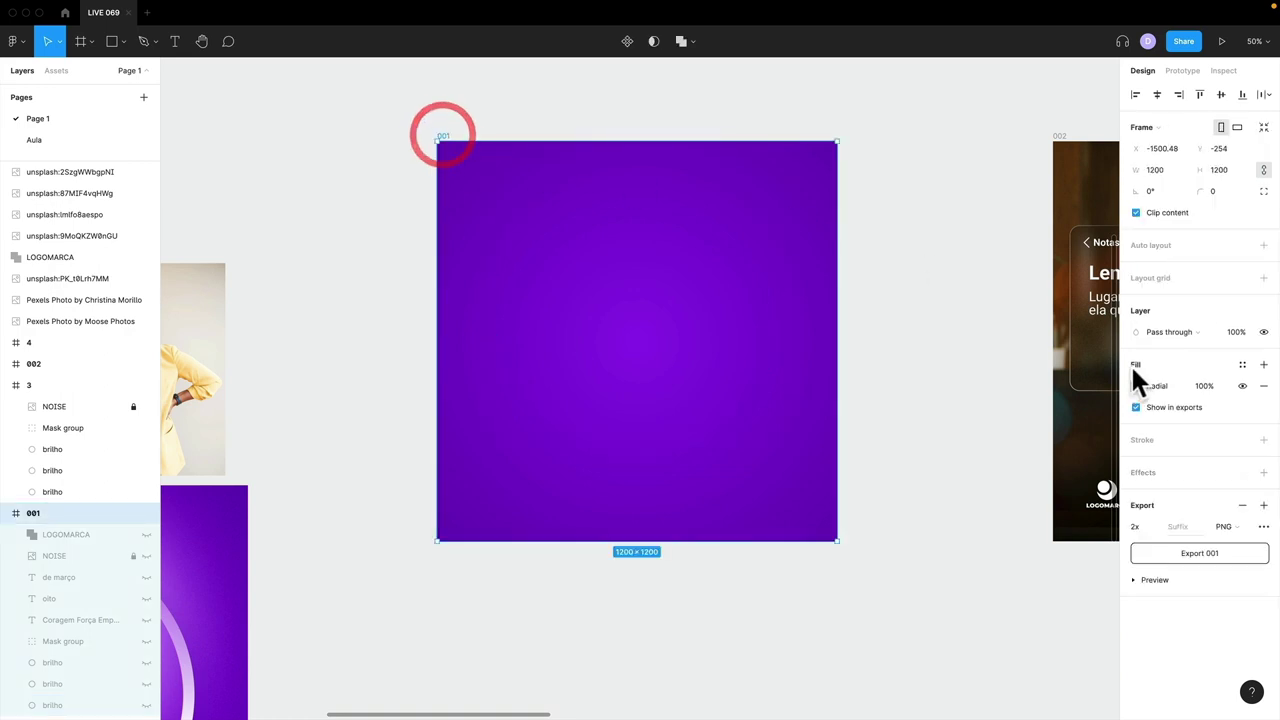
pyautogui.click(1136, 385)
pyautogui.moveTo(646, 350); pyautogui.dragTo(636, 285)
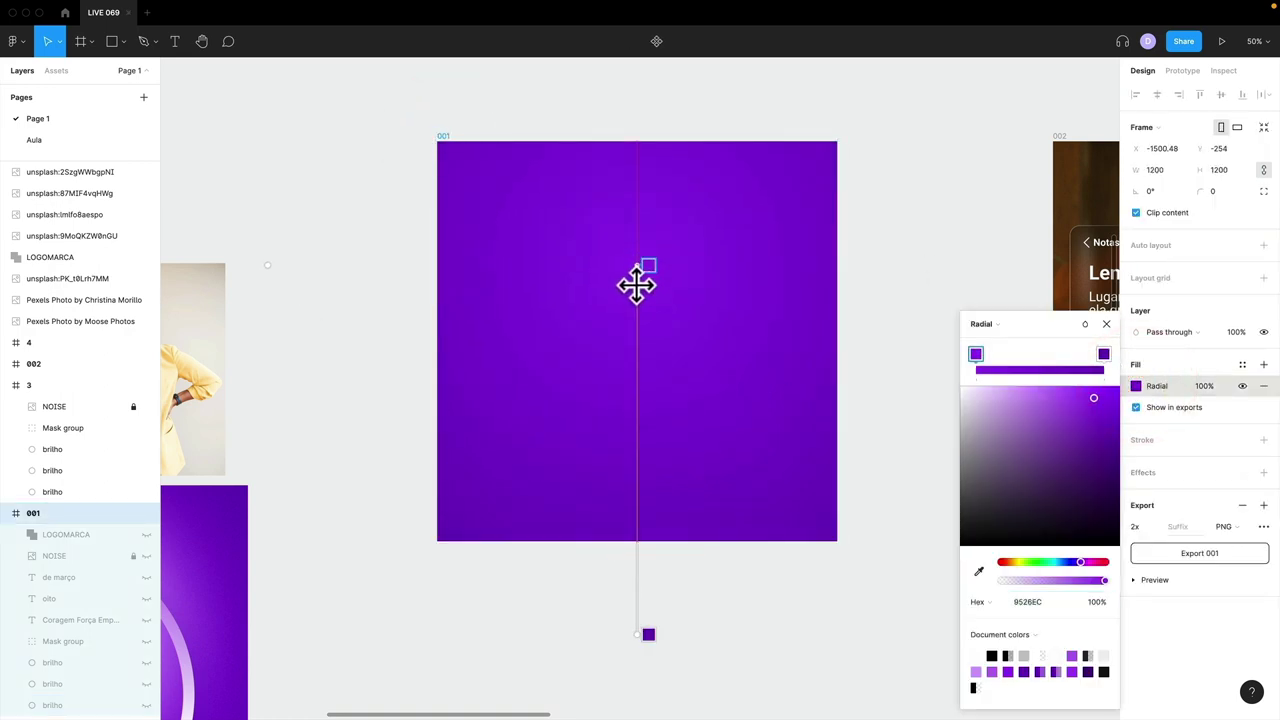
pyautogui.click(1106, 325)
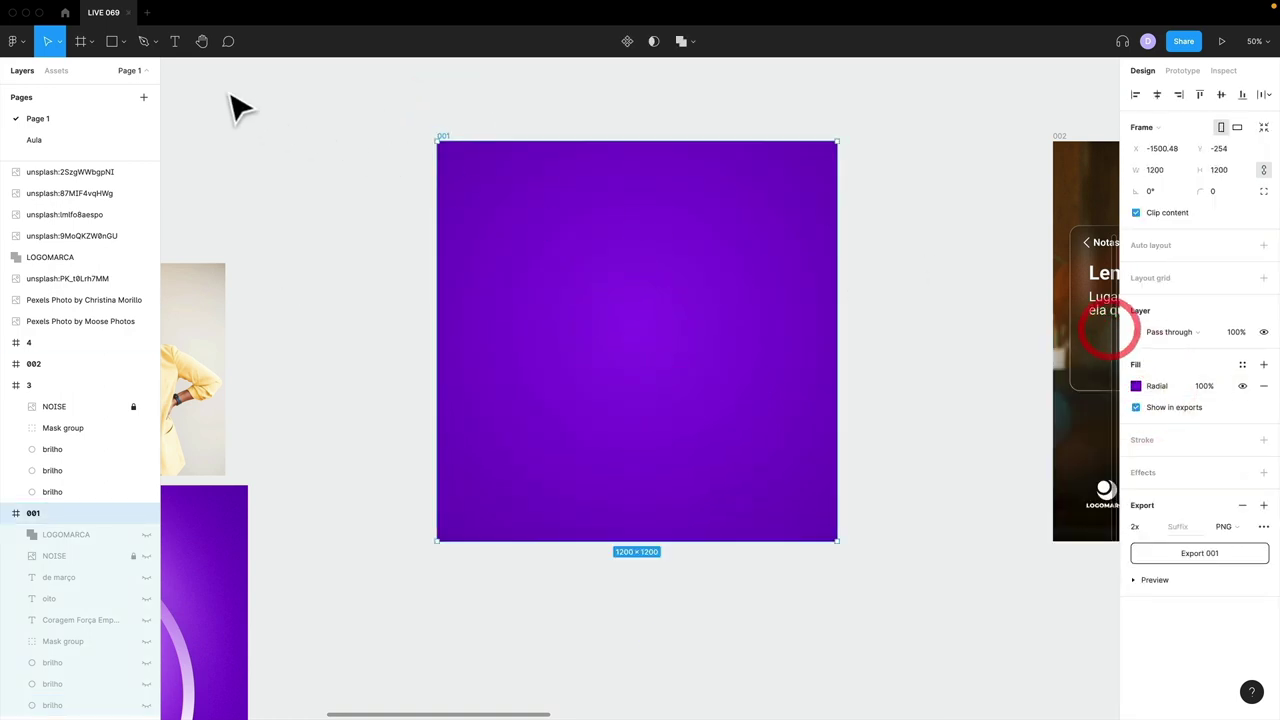
pyautogui.click(72, 139)
# - Move the Aula frame's radial glow higher, extend it downward, and darken the outer stop to 4A0A7B
pyautogui.click(574, 337)
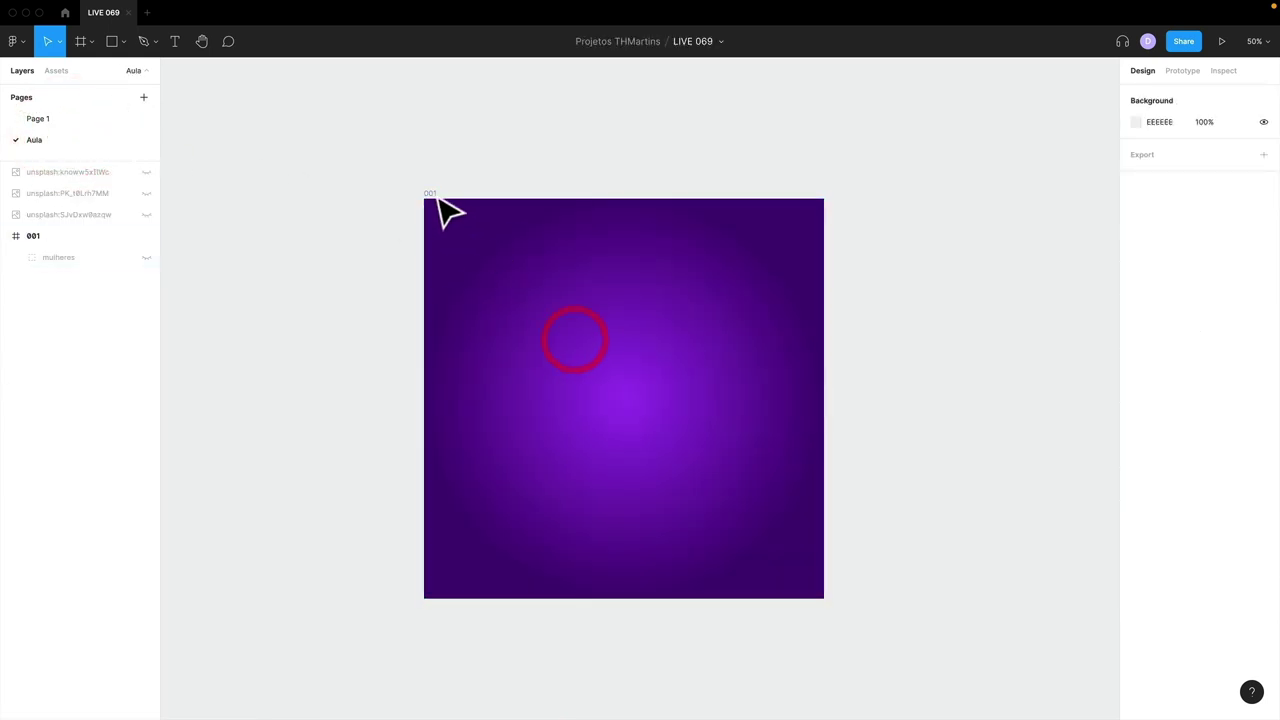
pyautogui.click(428, 190)
pyautogui.click(1135, 385)
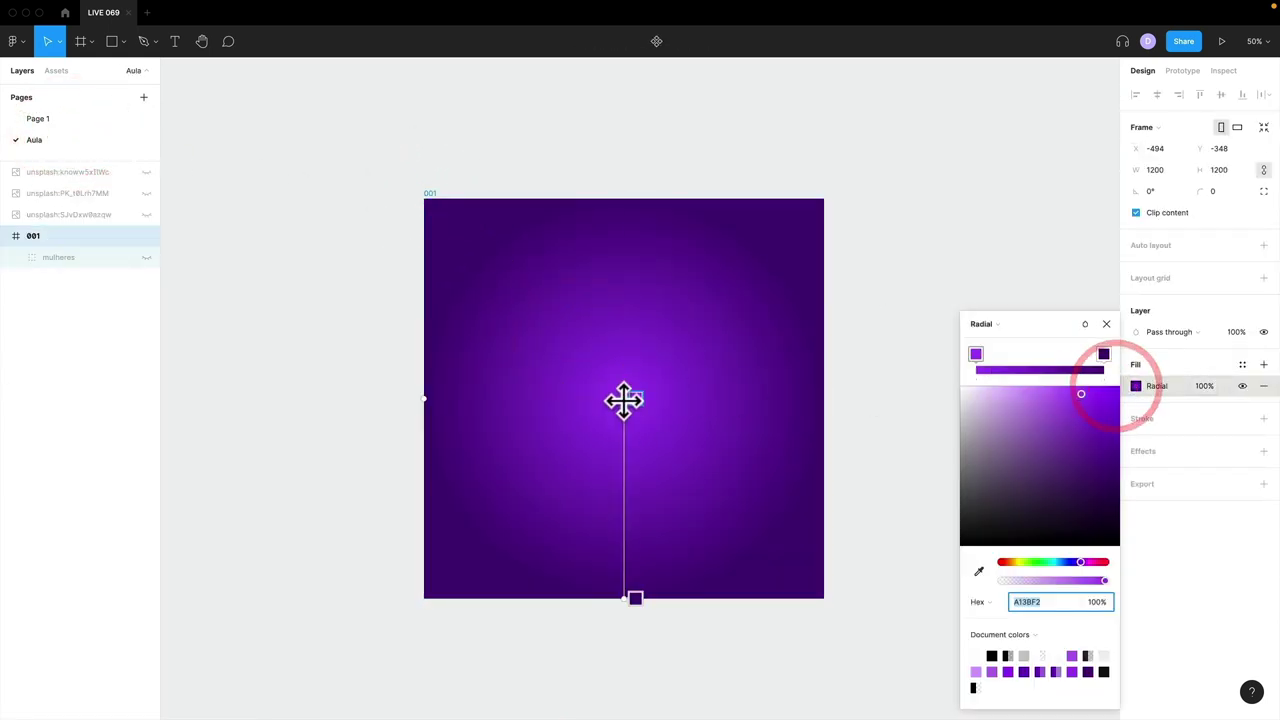
pyautogui.moveTo(623, 400); pyautogui.dragTo(628, 303)
pyautogui.moveTo(626, 601); pyautogui.dragTo(625, 619)
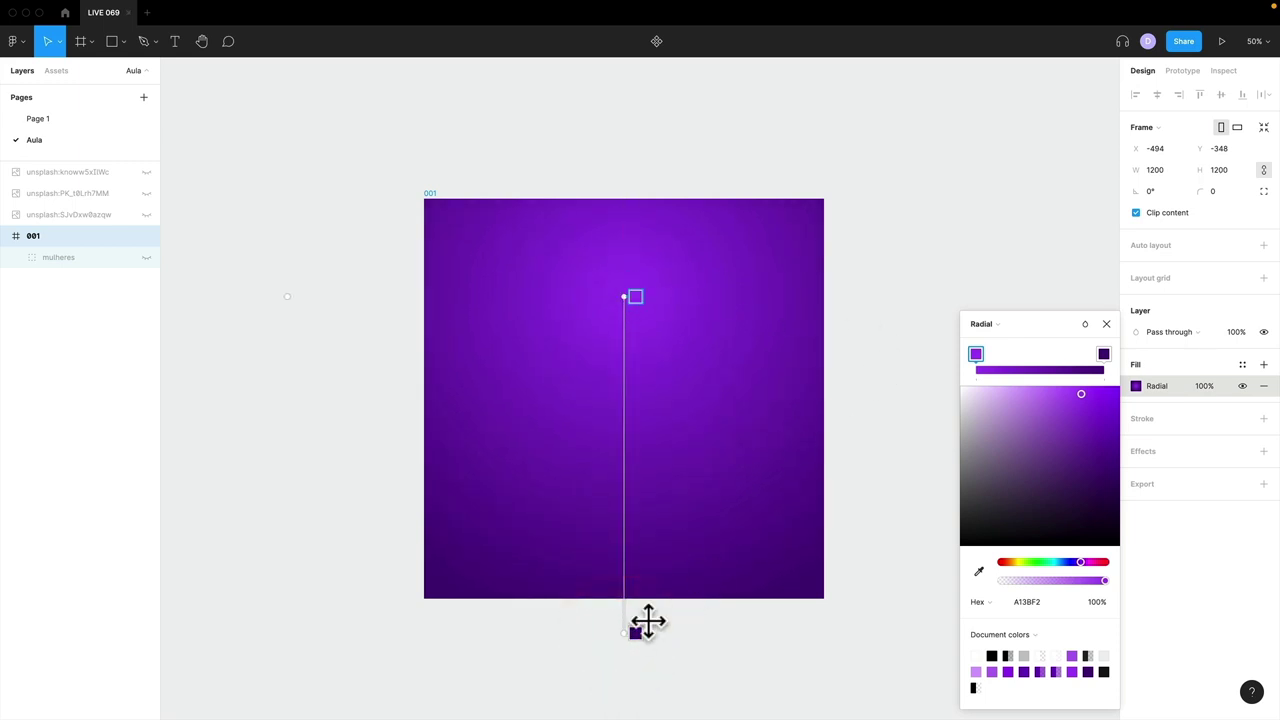
pyautogui.moveTo(1104, 354); pyautogui.dragTo(1060, 357)
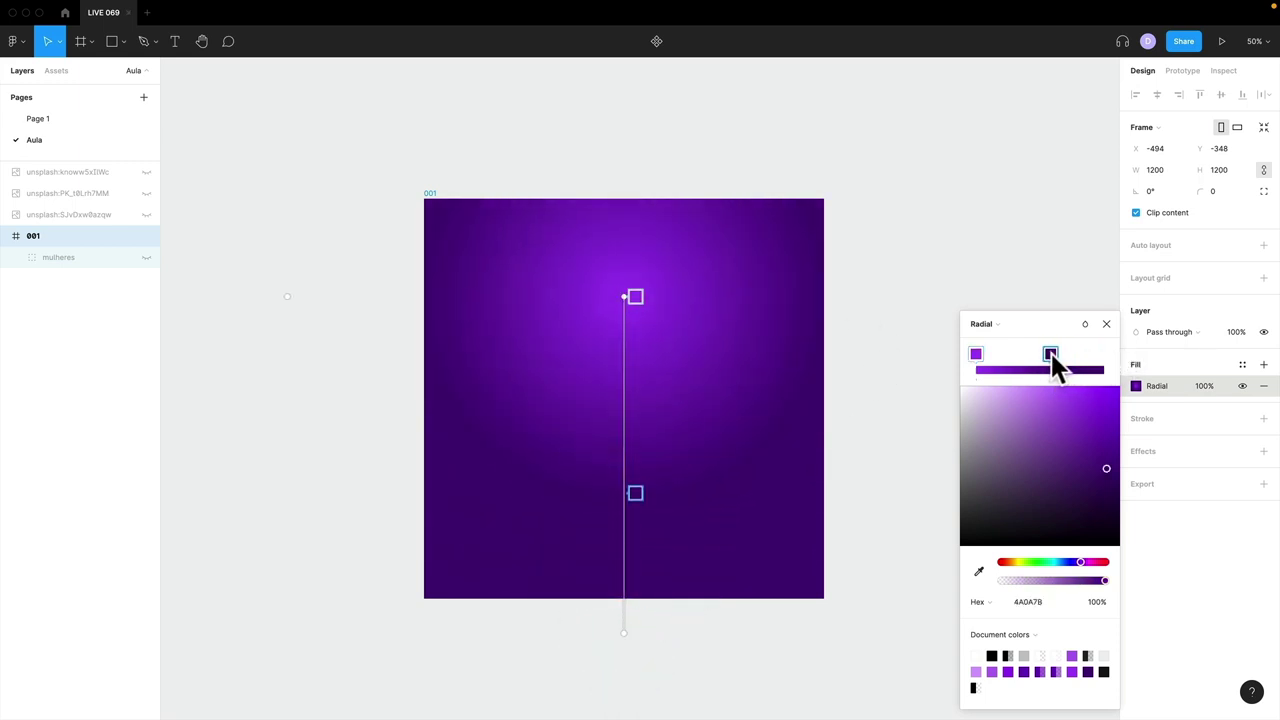
pyautogui.click(1106, 324)
# - Draw a grey circle near the centre of frame 001
pyautogui.click(980, 321)
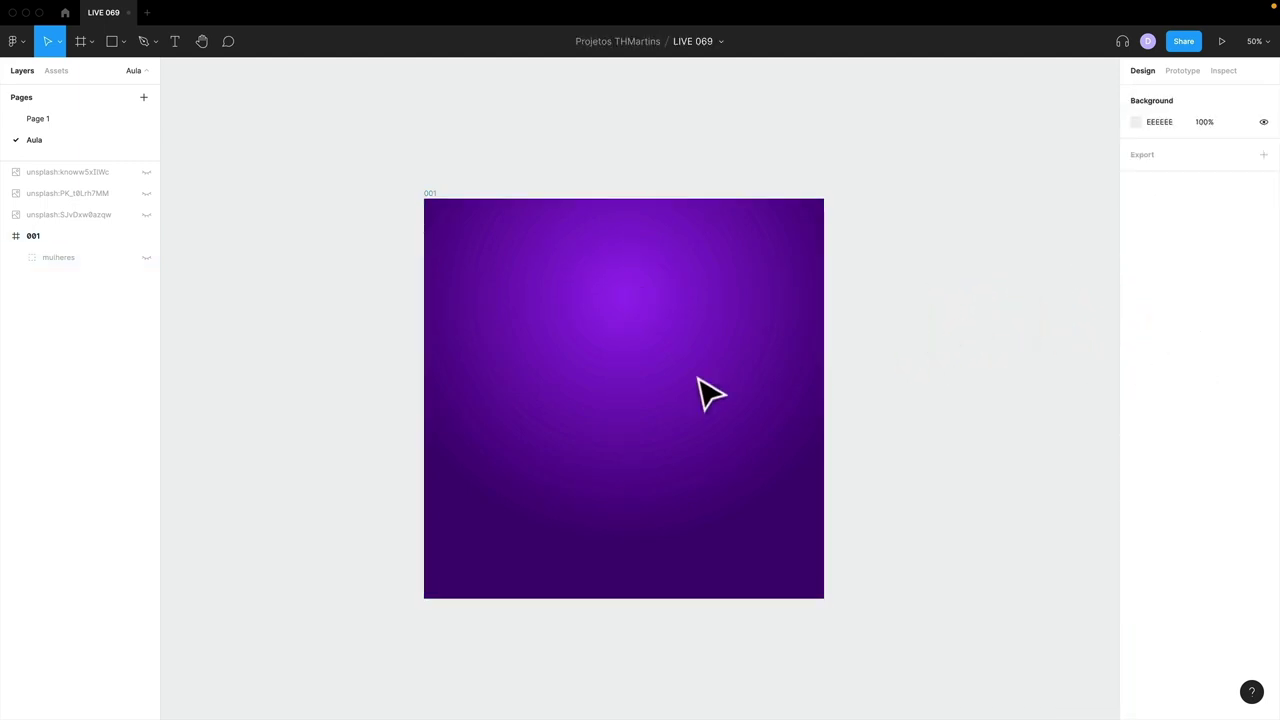
pyautogui.press('o')
pyautogui.moveTo(594, 329); pyautogui.dragTo(657, 400)
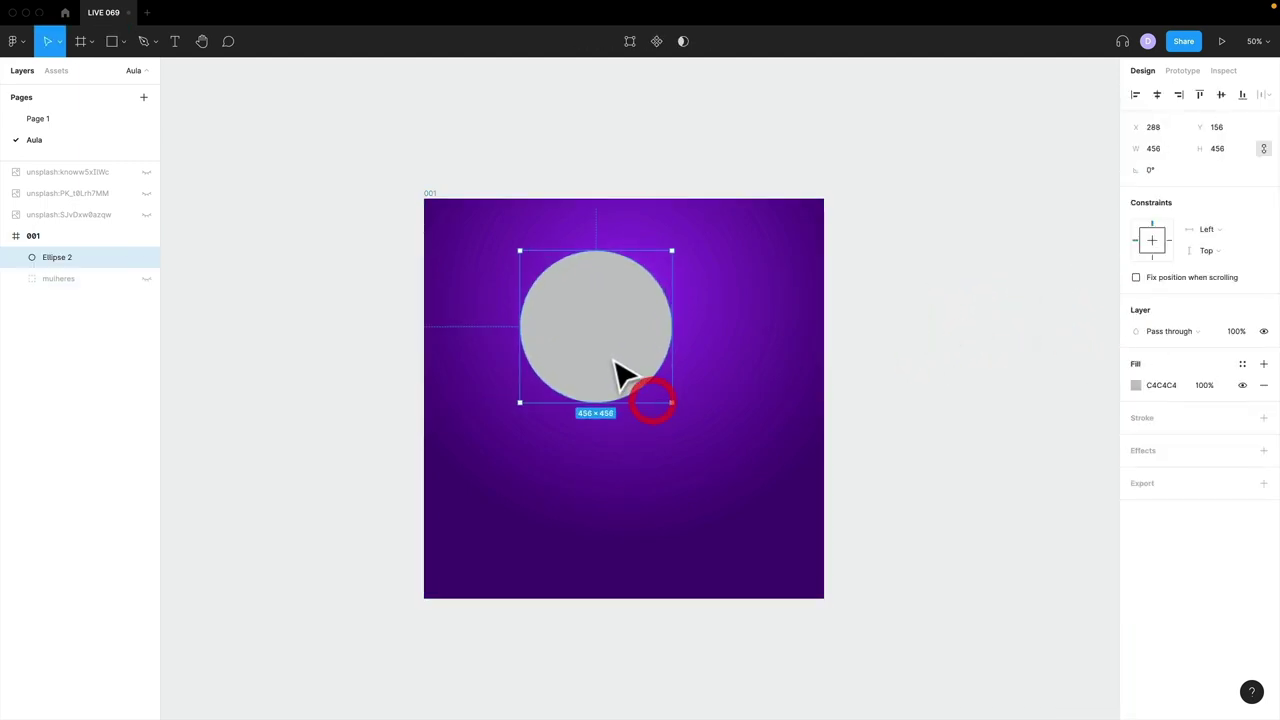
# - Centre the circle and fill it light purple C28DEC
pyautogui.moveTo(614, 360)
pyautogui.mouseDown()
pyautogui.moveTo(634, 377)
pyautogui.moveTo(678, 374)
pyautogui.mouseUp()
pyautogui.click(1134, 385)
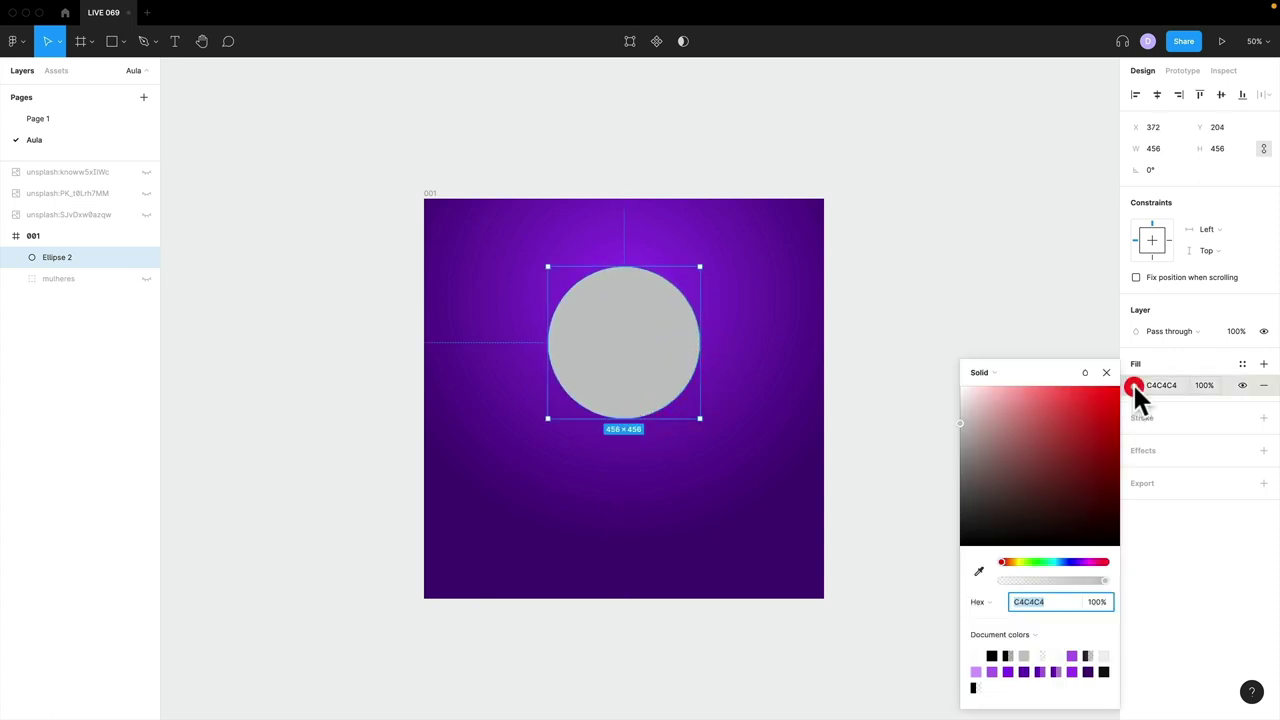
pyautogui.moveTo(1073, 561); pyautogui.dragTo(1080, 561)
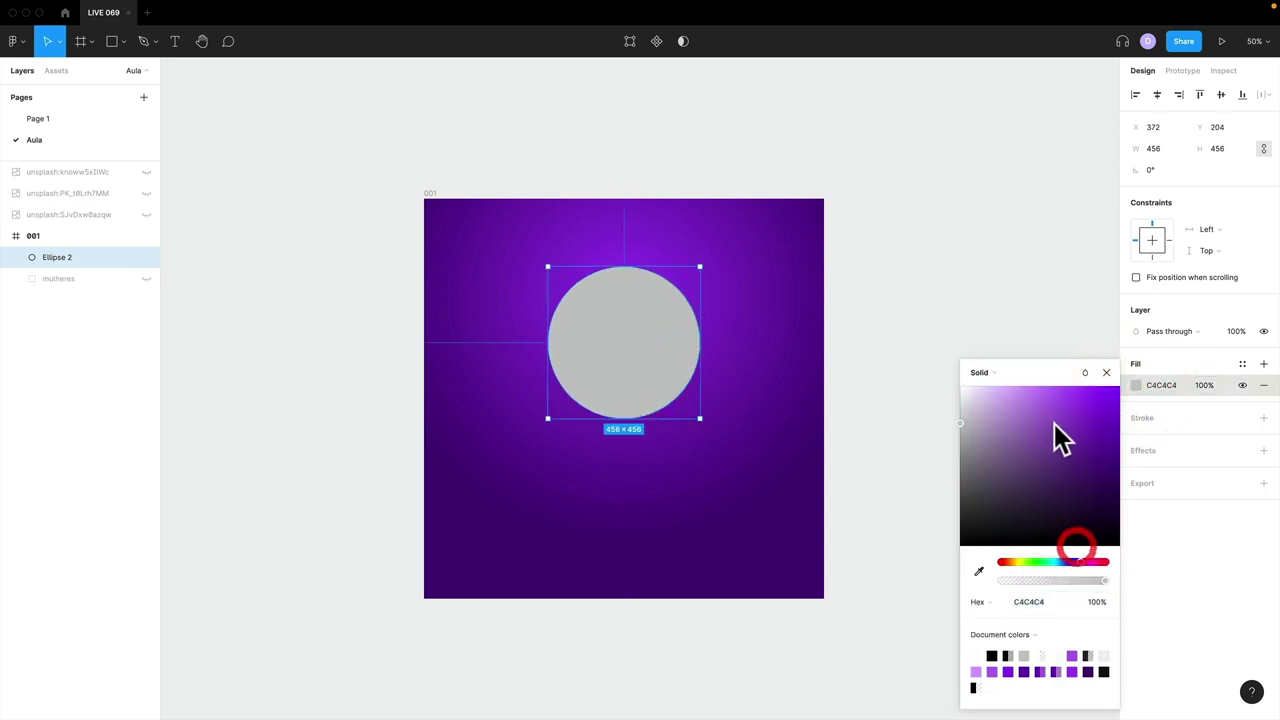
pyautogui.moveTo(1054, 428); pyautogui.dragTo(1025, 400)
pyautogui.click(1108, 373)
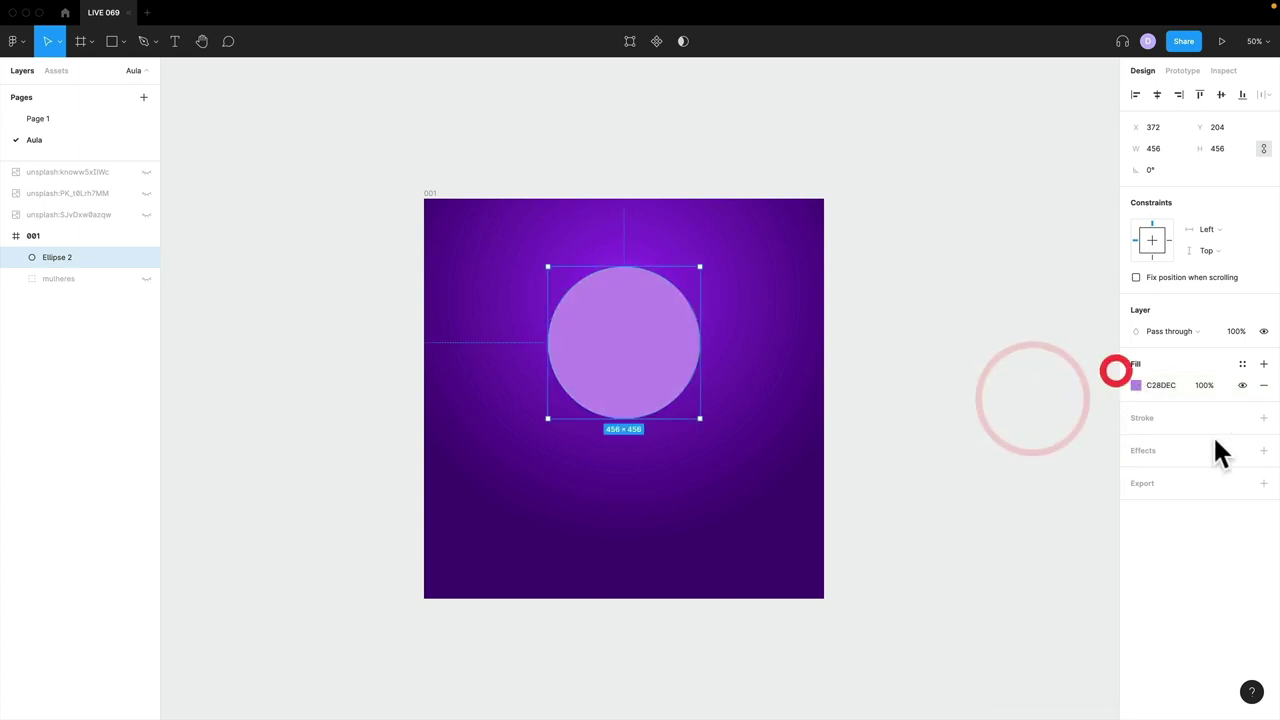
# - Add a Layer blur effect of 350 to the lilac circle
pyautogui.click(1264, 451)
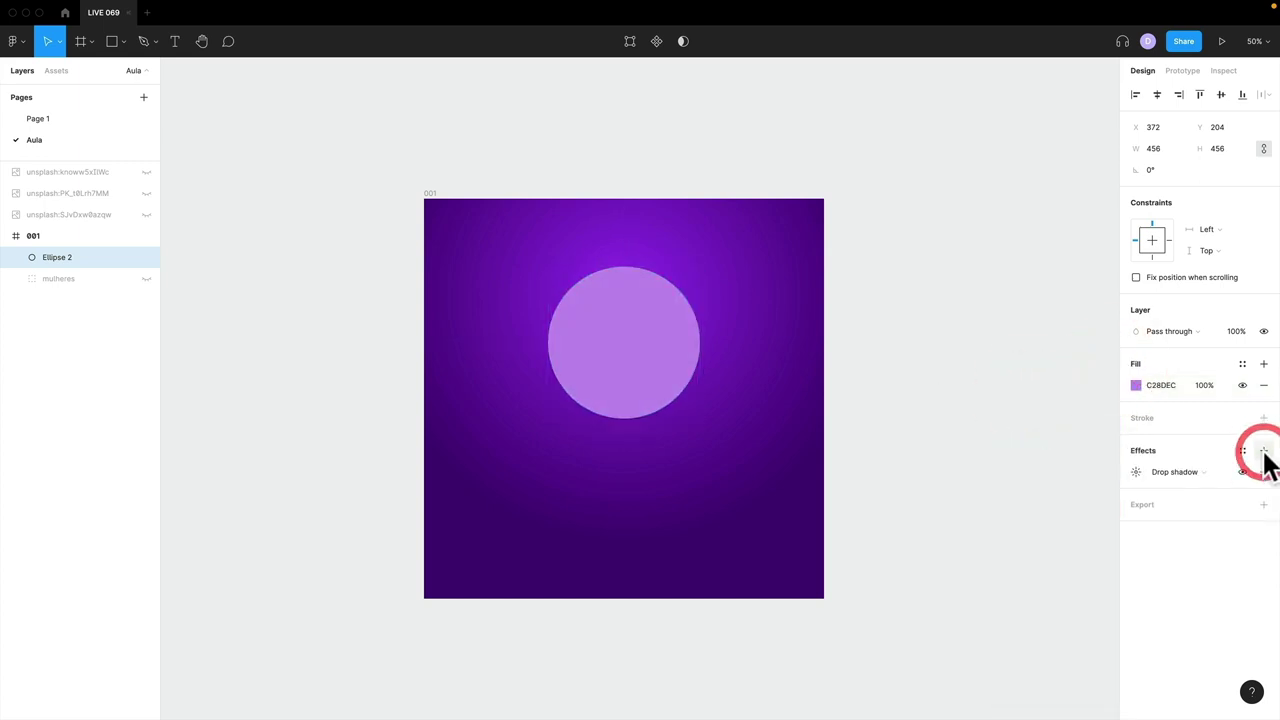
pyautogui.click(1182, 472)
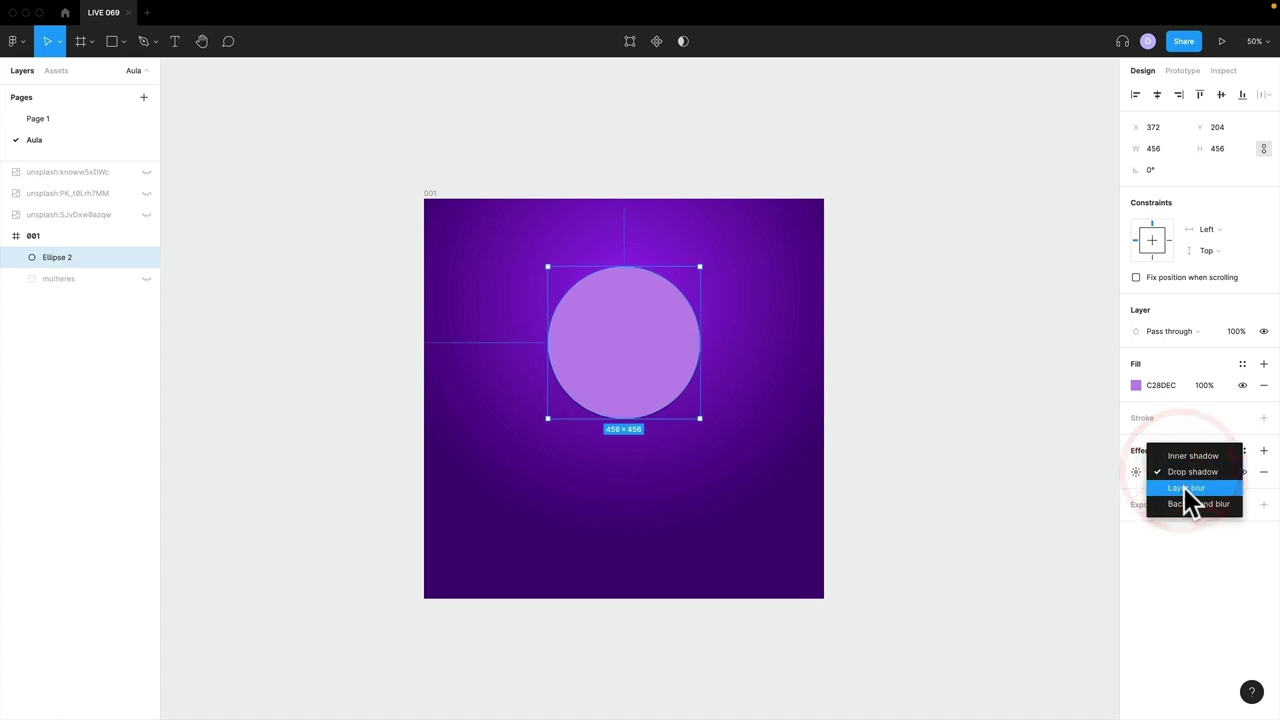
pyautogui.click(1185, 492)
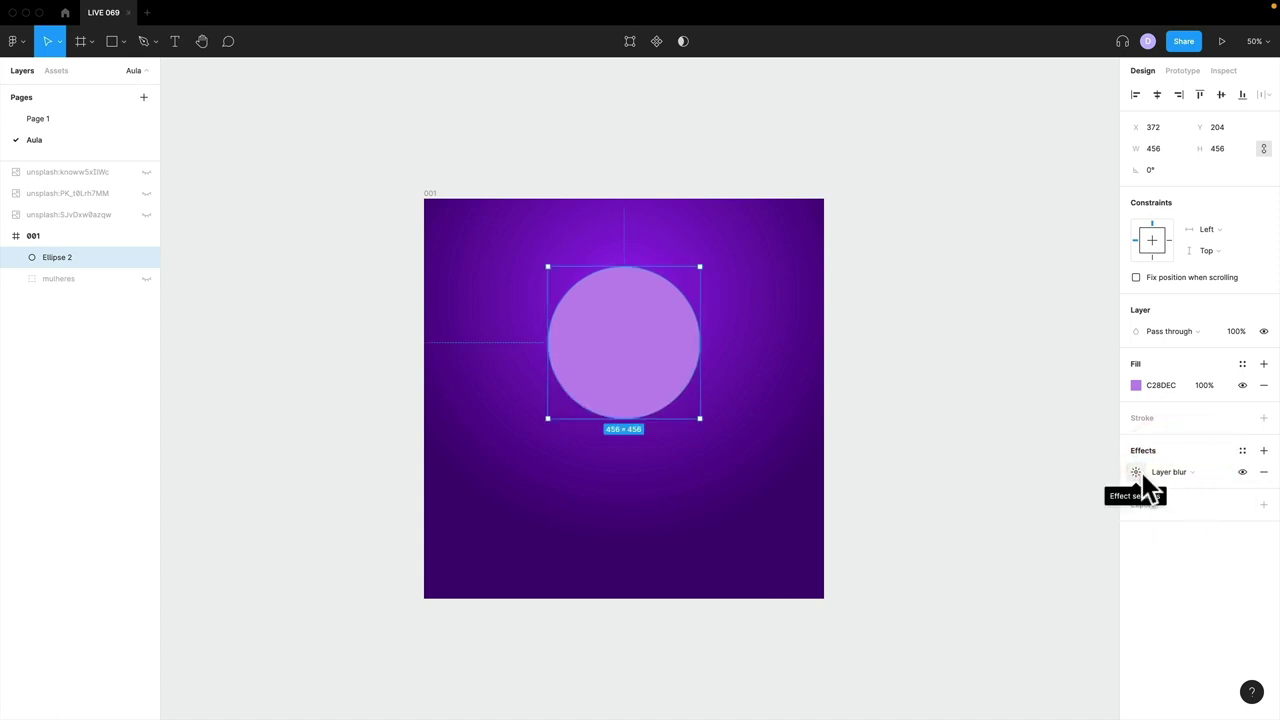
pyautogui.click(1140, 471)
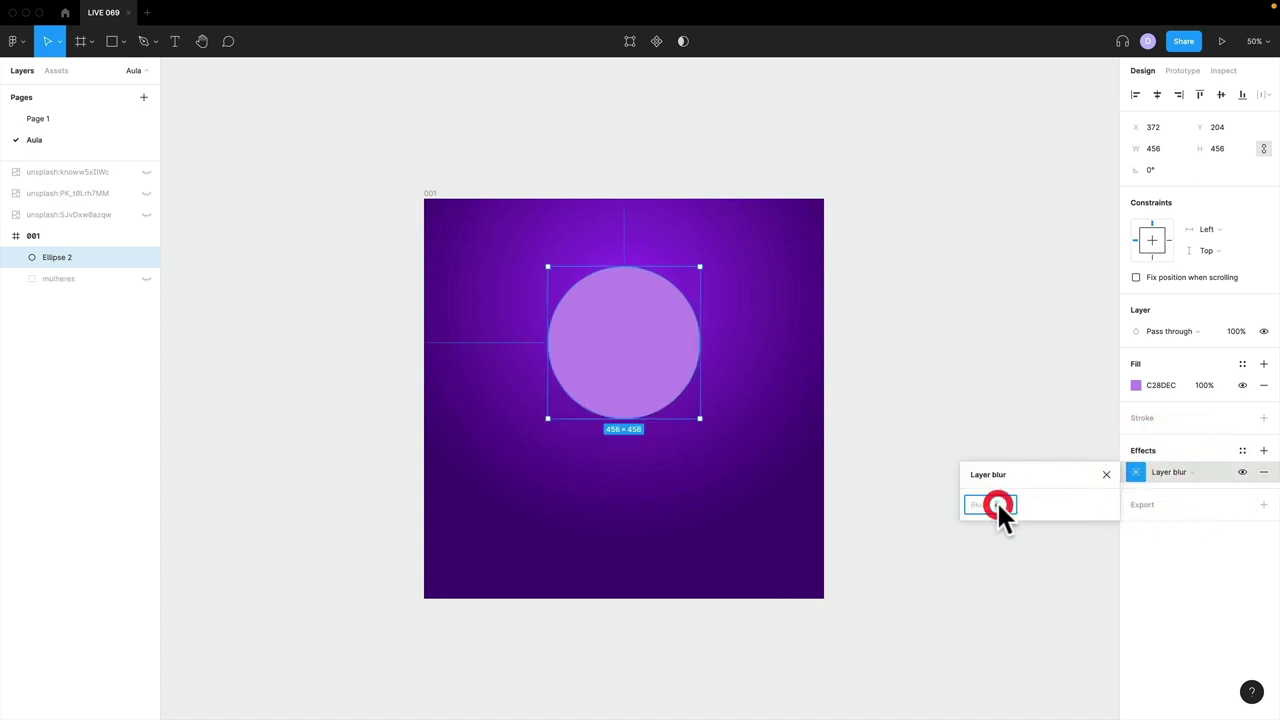
pyautogui.write('300')
pyautogui.press('Return')
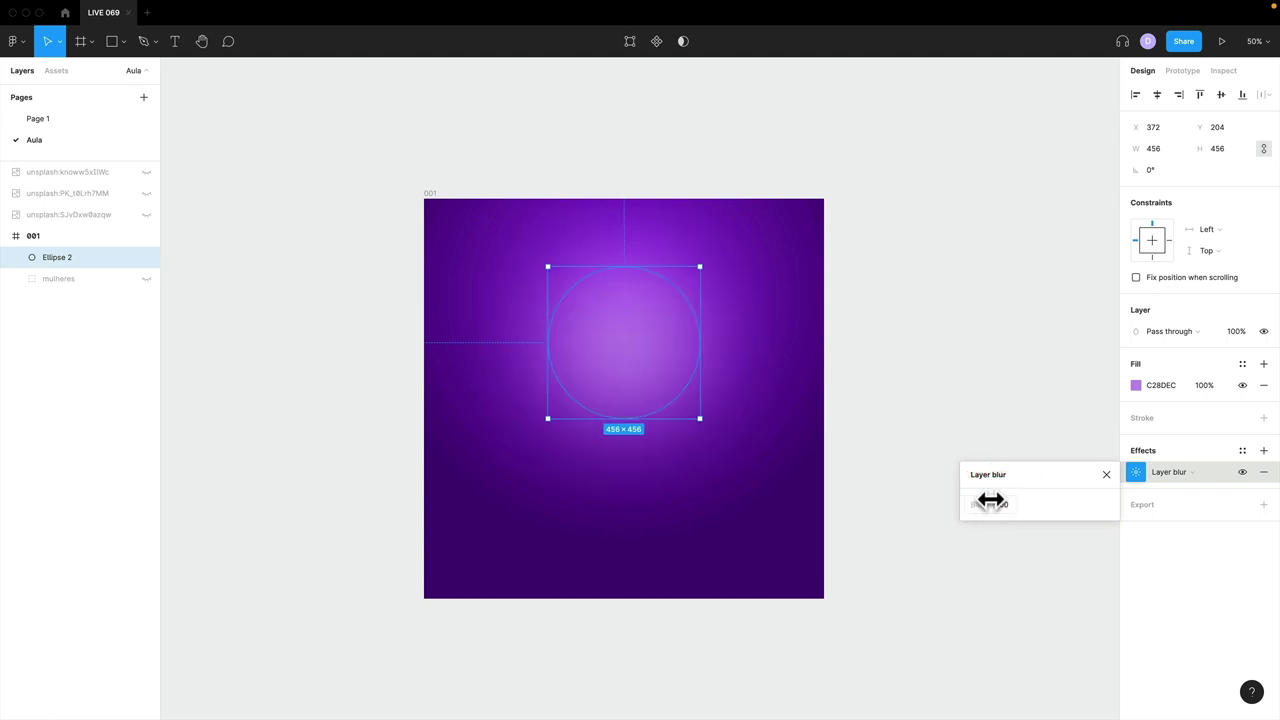
pyautogui.click(1007, 501)
pyautogui.write('350')
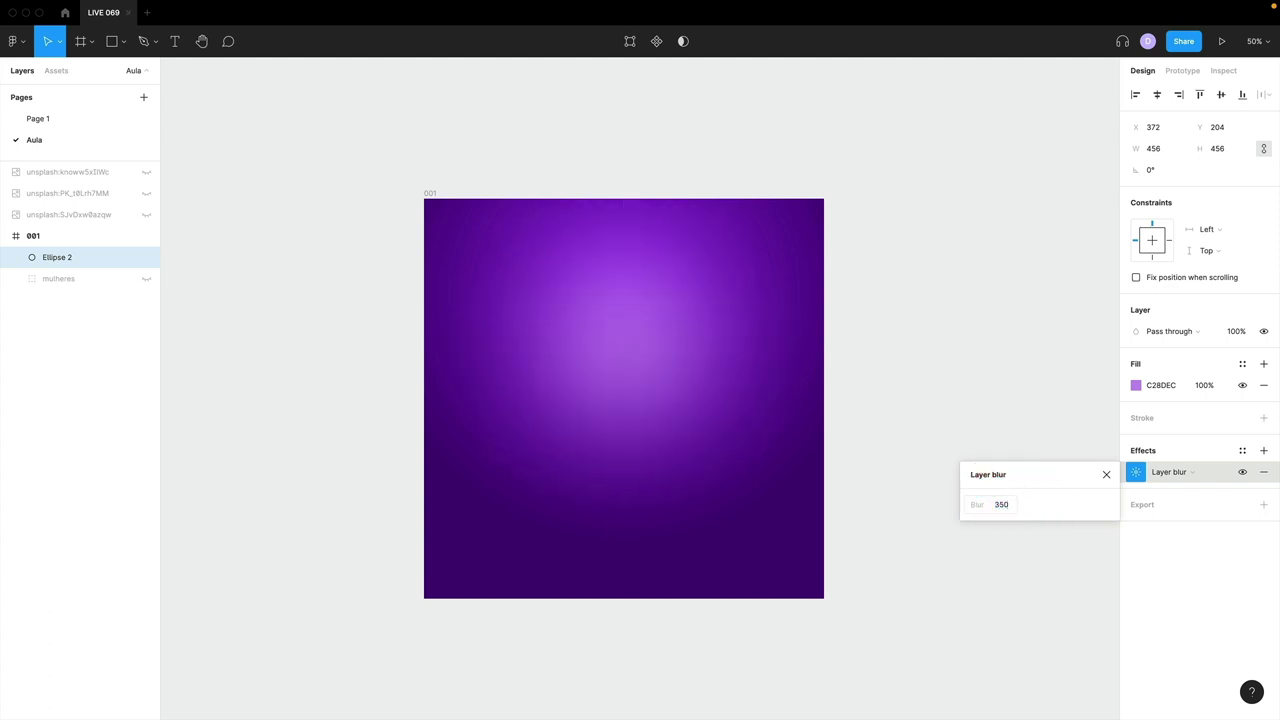
pyautogui.click(1060, 461)
pyautogui.click(503, 314)
# - Duplicate the glow, shrink it to 344 with a 250 blur, and place it lower right
pyautogui.moveTo(603, 317); pyautogui.dragTo(718, 424)
pyautogui.moveTo(646, 357); pyautogui.dragTo(751, 509)
pyautogui.hotkey('ctrl', 'd')
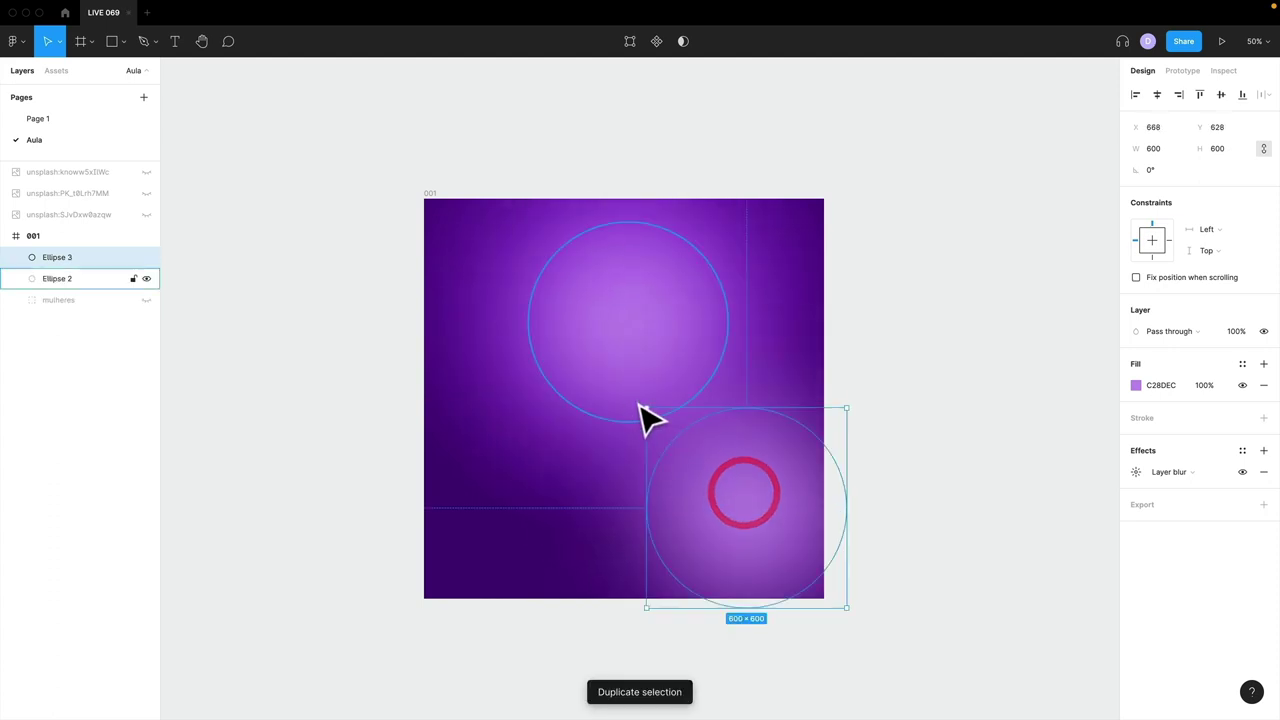
pyautogui.moveTo(645, 407); pyautogui.dragTo(689, 450)
pyautogui.moveTo(763, 517); pyautogui.dragTo(770, 519)
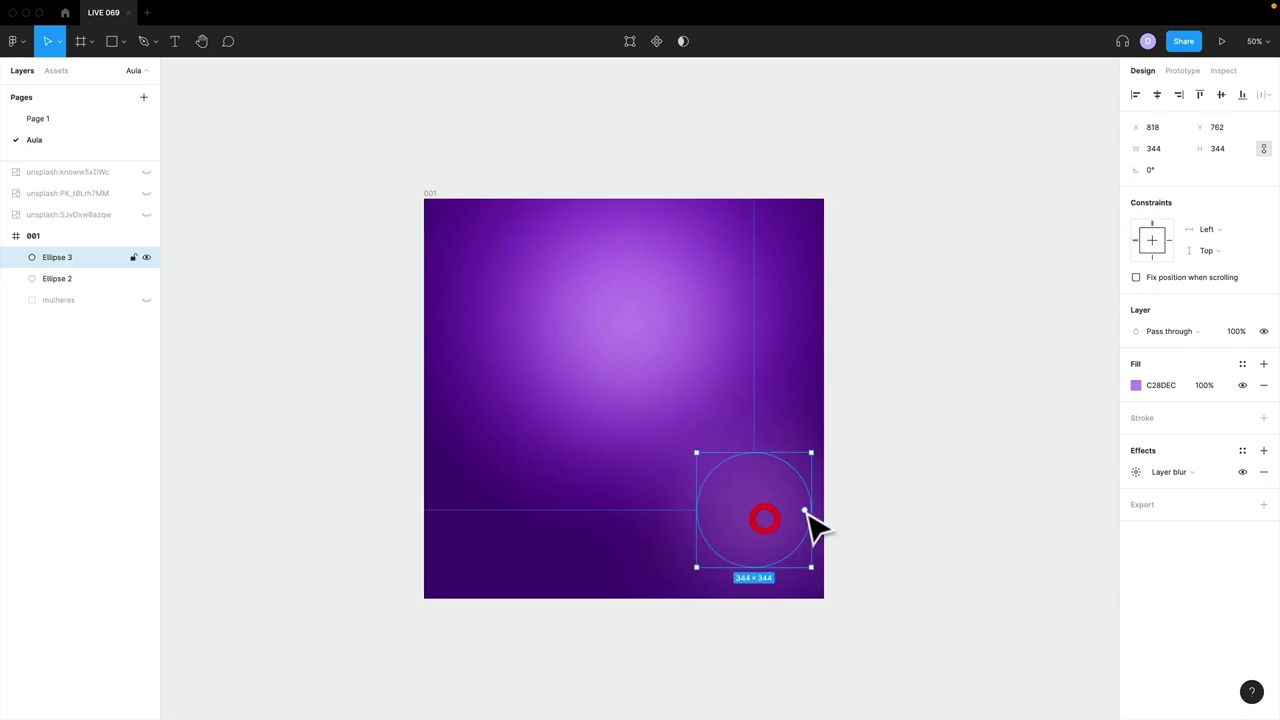
pyautogui.click(1136, 472)
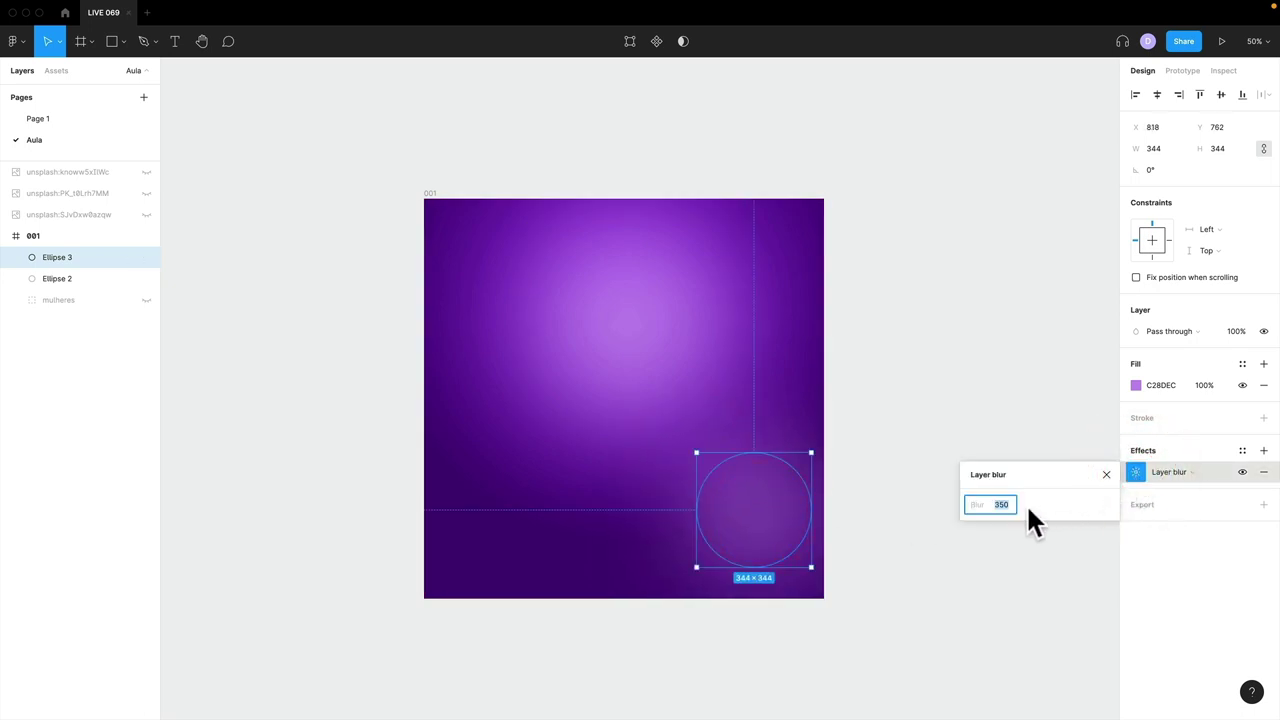
pyautogui.write('250')
pyautogui.press('Return')
pyautogui.click(1066, 478)
# - Duplicate the small glow, enlarge it to 400 at the lower left, and settle both glows
pyautogui.click(755, 514)
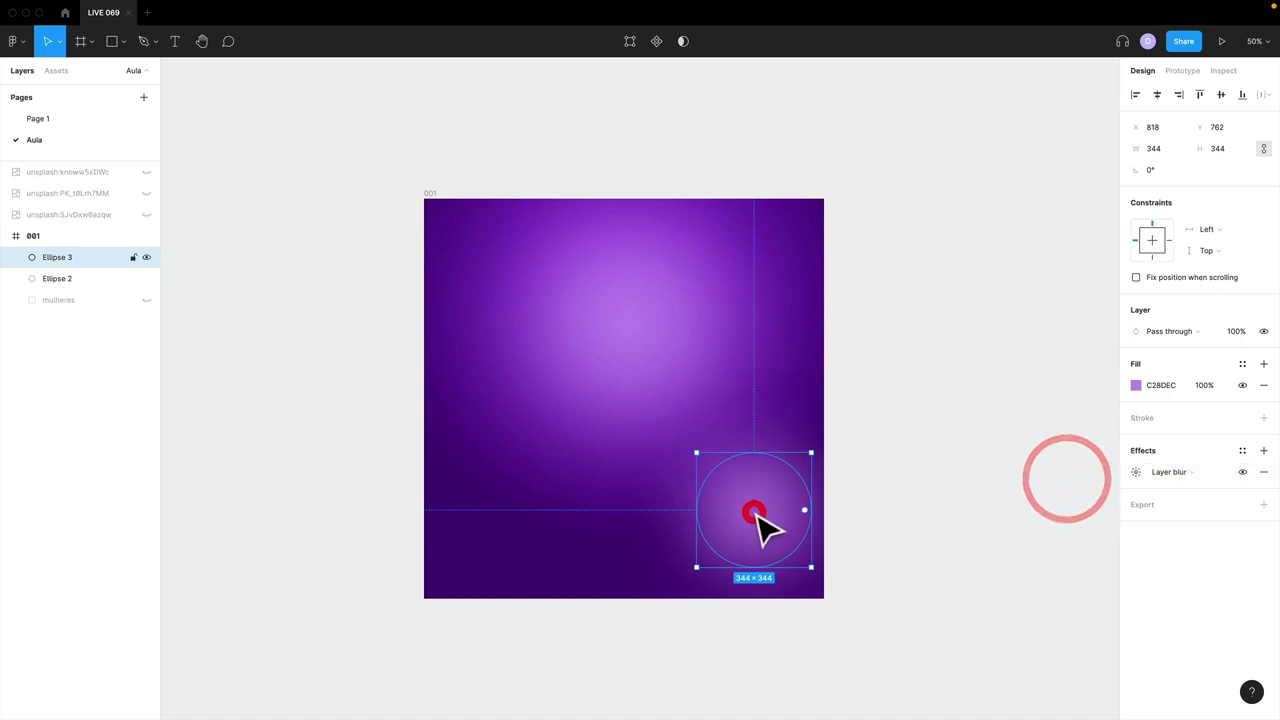
pyautogui.press('super+d')
pyautogui.scroll(-2, 766, 529)
pyautogui.moveTo(915, 625); pyautogui.dragTo(491, 414)
pyautogui.moveTo(541, 362); pyautogui.dragTo(737, 486)
pyautogui.click(571, 309)
pyautogui.moveTo(571, 309); pyautogui.dragTo(571, 314)
pyautogui.moveTo(486, 443); pyautogui.dragTo(465, 440)
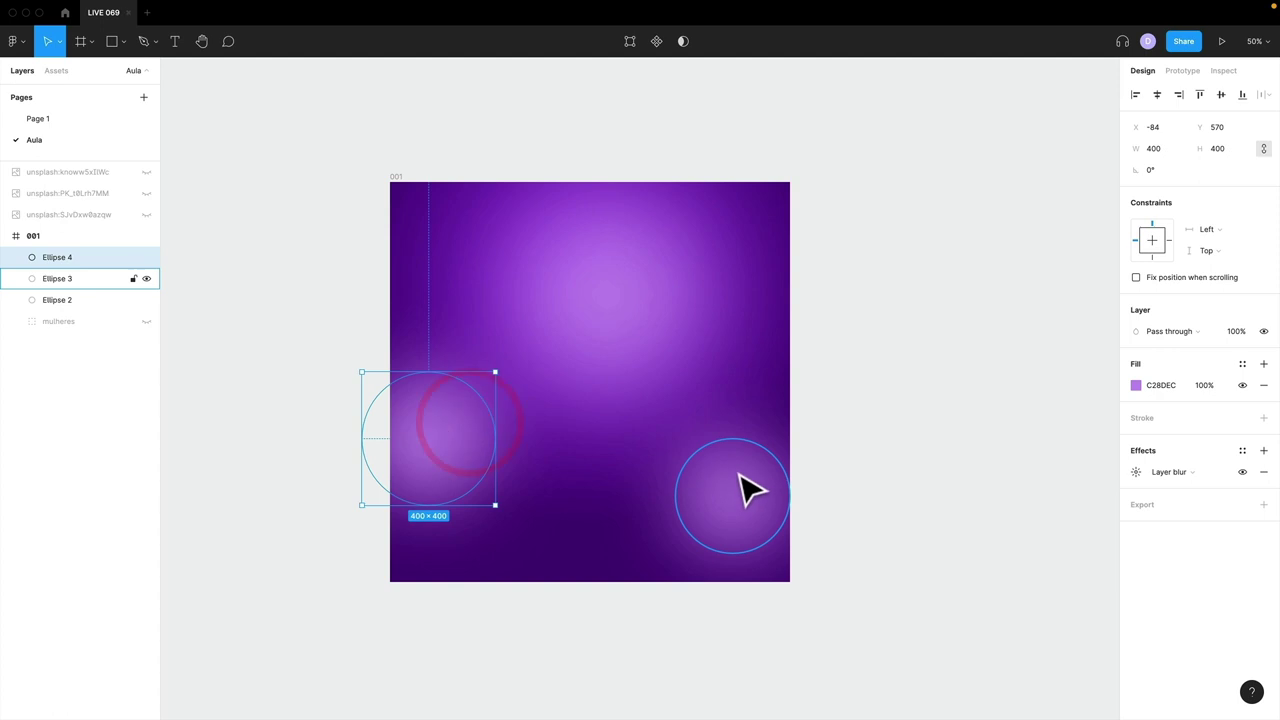
pyautogui.moveTo(749, 491); pyautogui.dragTo(741, 478)
# - Launch the Noise plugin from the canvas context menu
pyautogui.click(829, 443)
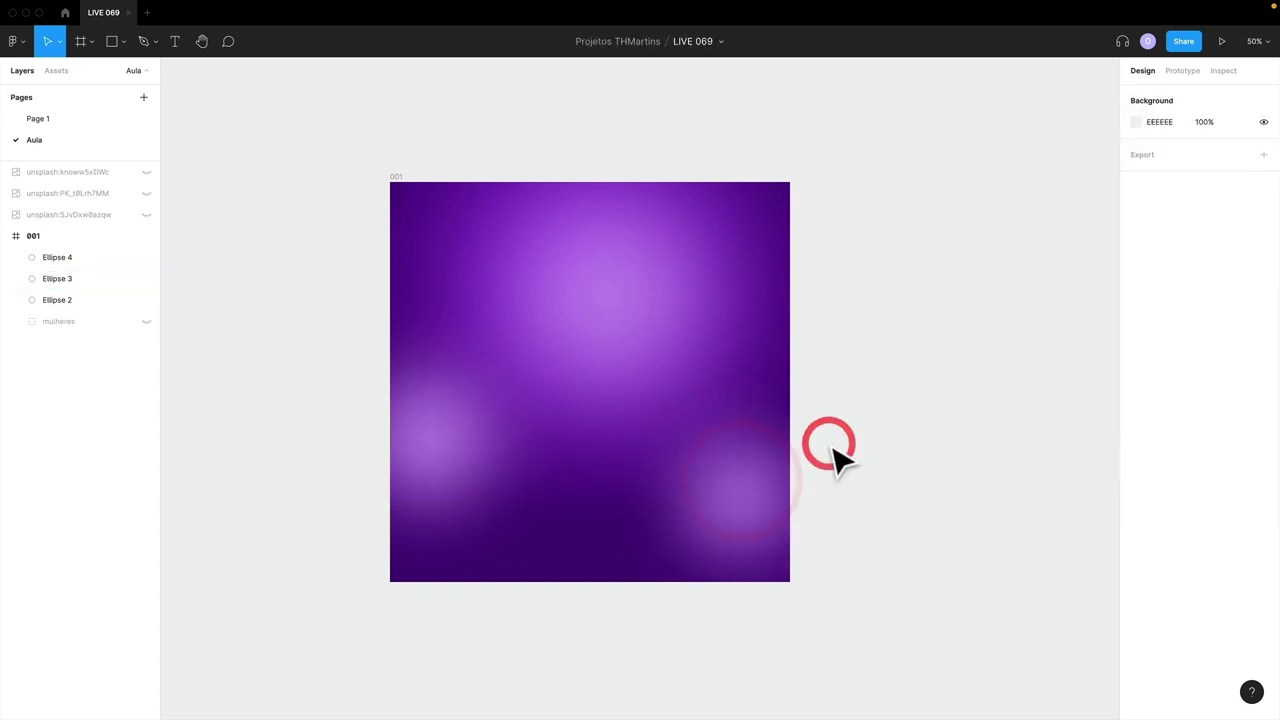
pyautogui.rightClick(826, 241)
pyautogui.moveTo(858, 342)
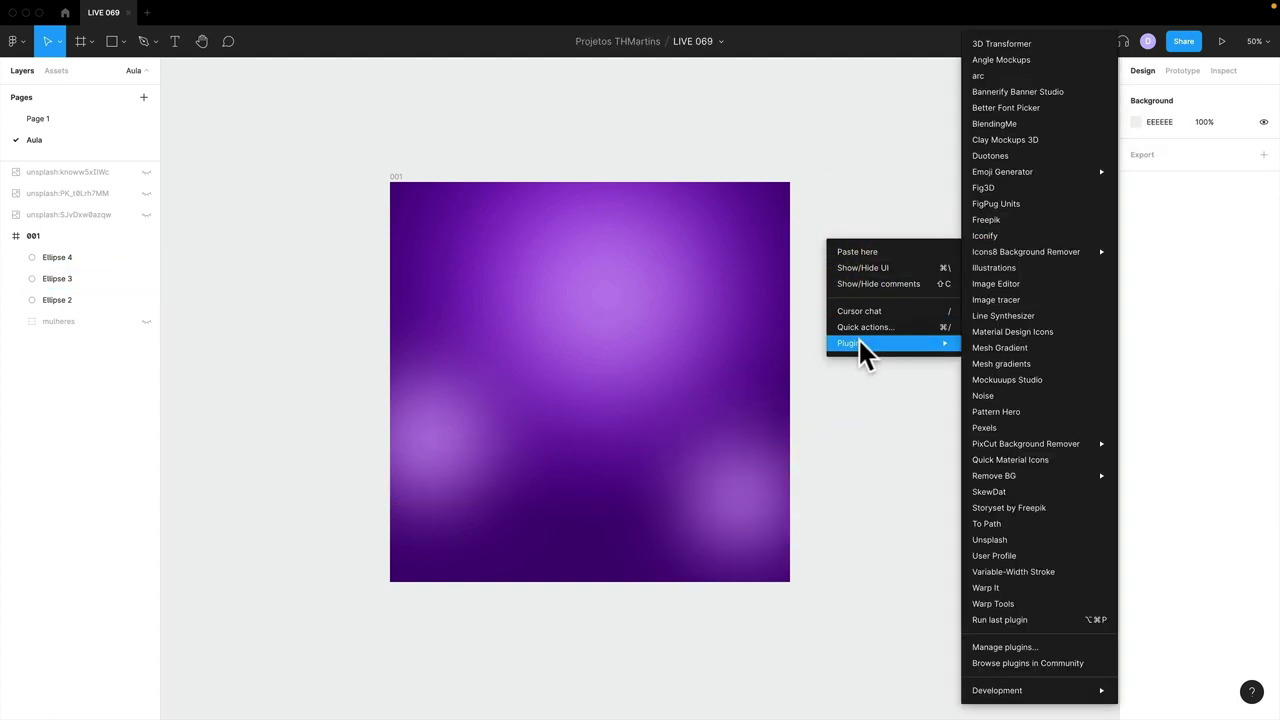
pyautogui.click(1002, 395)
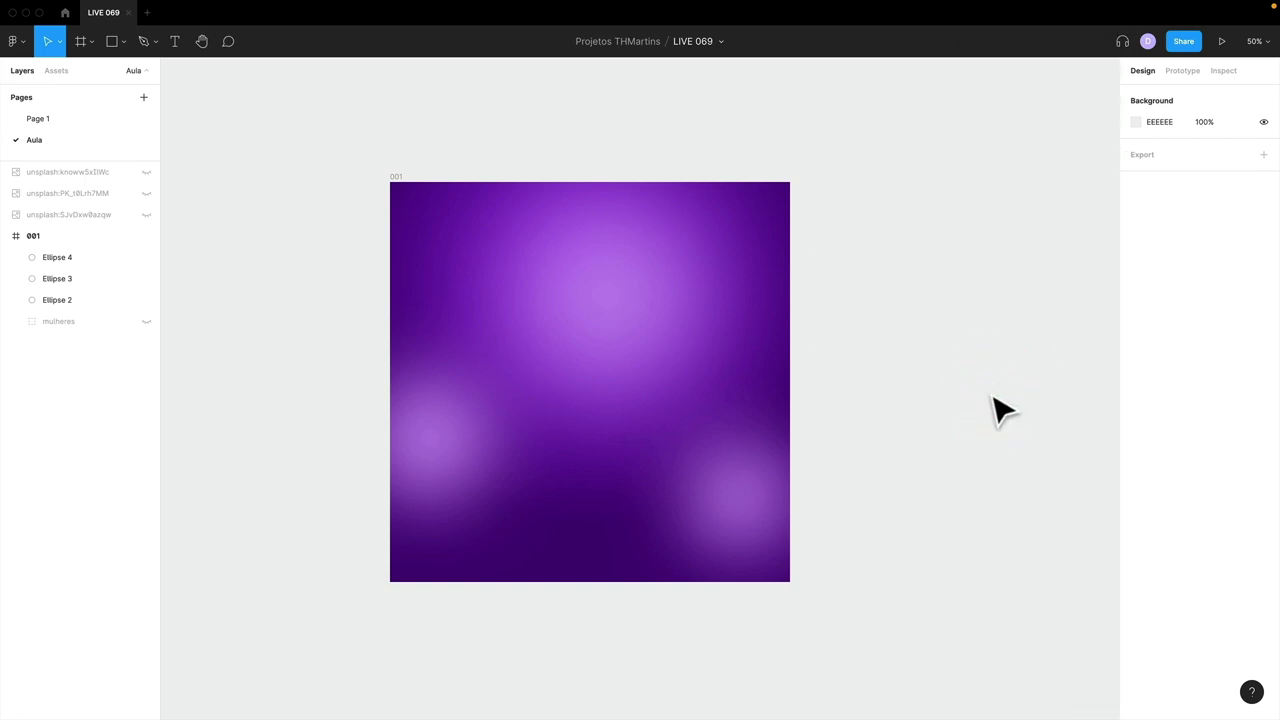
pyautogui.moveTo(586, 246); pyautogui.dragTo(663, 229)
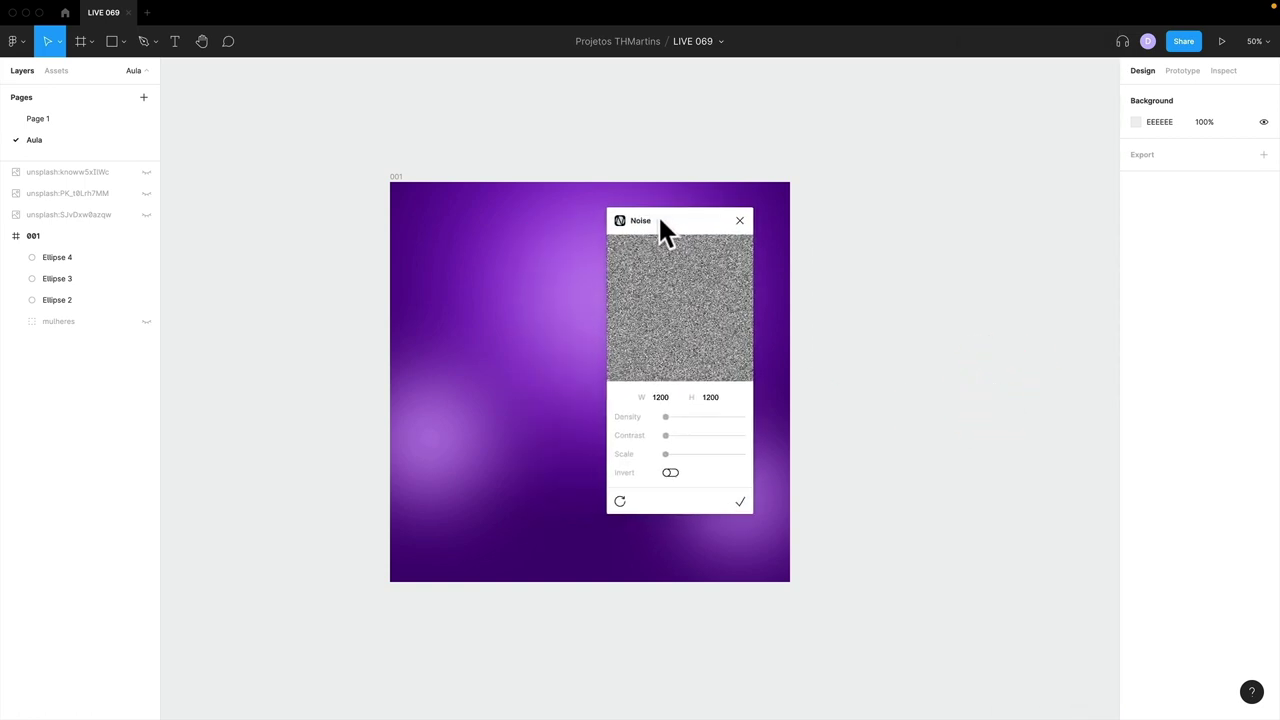
# - Generate a 1200×1200 noise texture and align the rectangle with frame 001
pyautogui.click(664, 396)
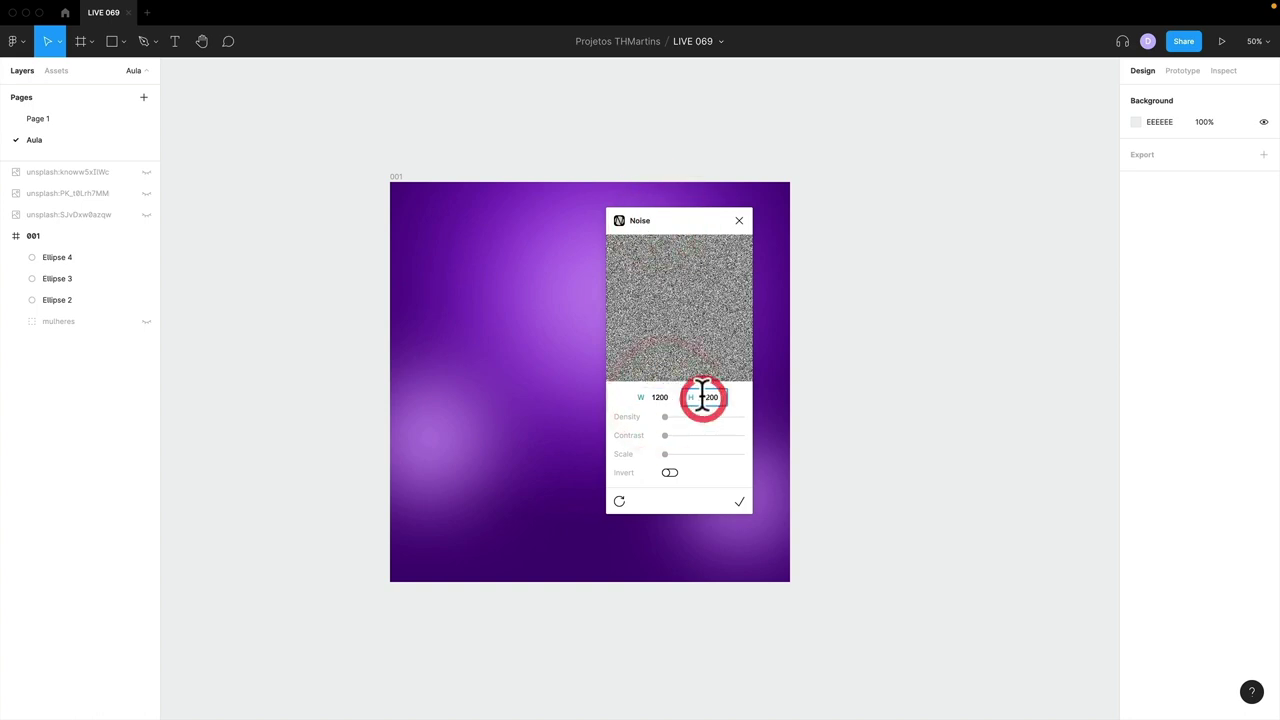
pyautogui.click(703, 397)
pyautogui.click(743, 501)
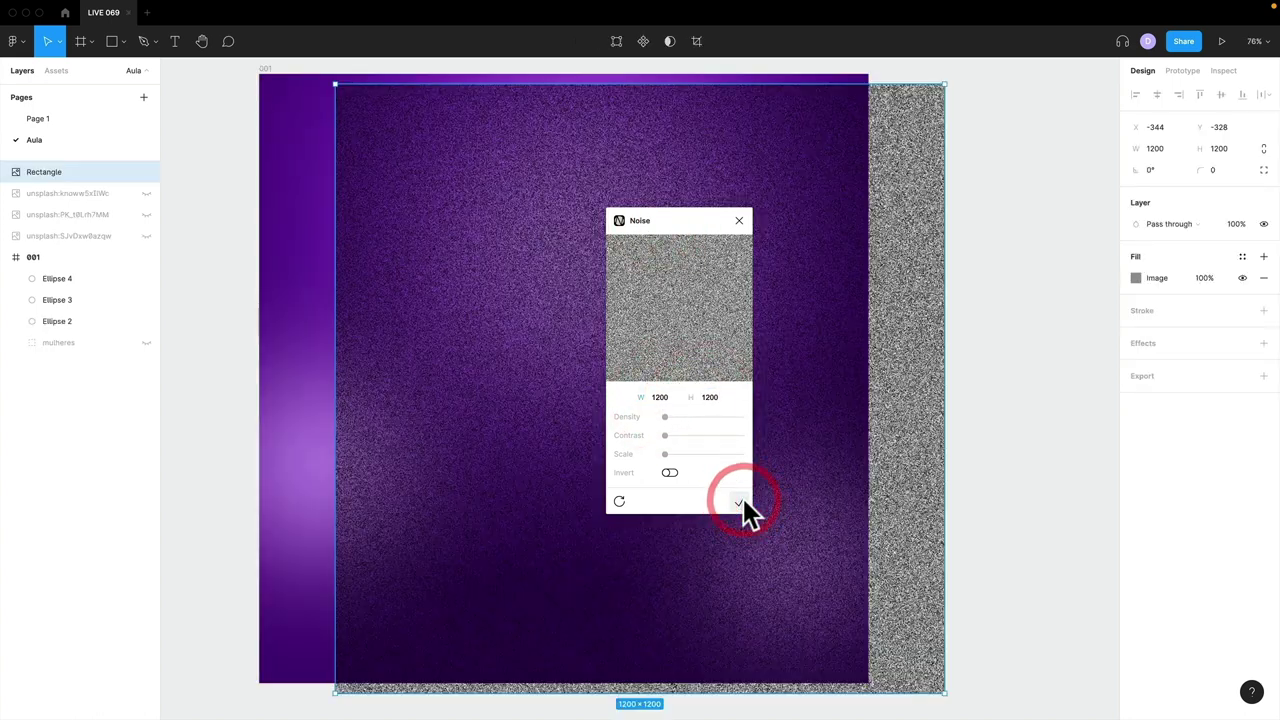
pyautogui.click(740, 219)
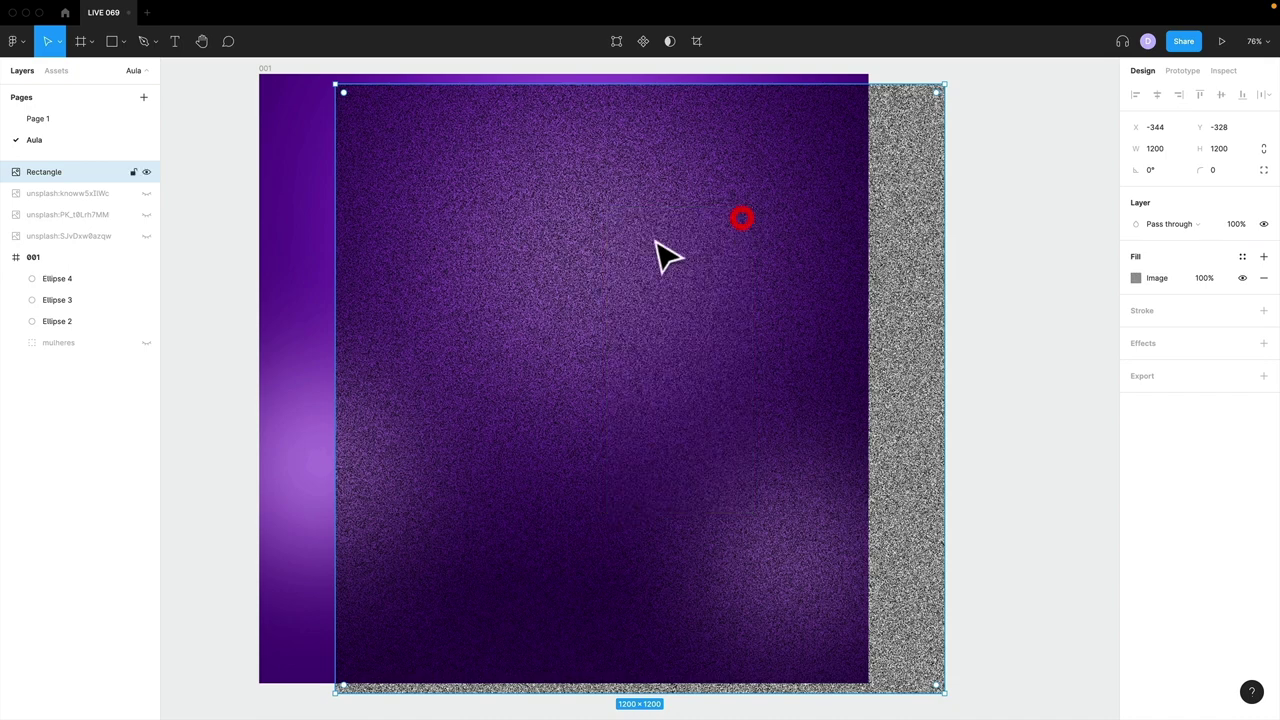
pyautogui.moveTo(544, 258); pyautogui.dragTo(464, 250)
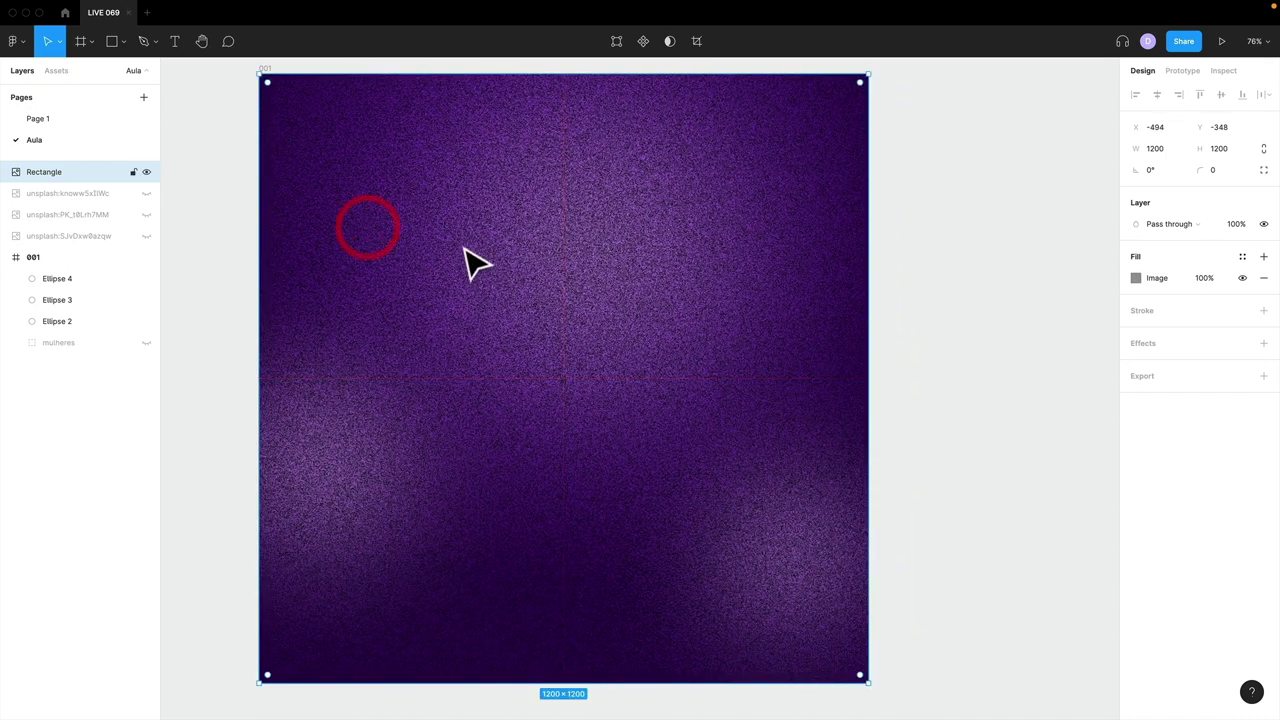
# - Rename the noise rectangle layer NOISE and move it into frame 001
pyautogui.doubleClick(45, 173)
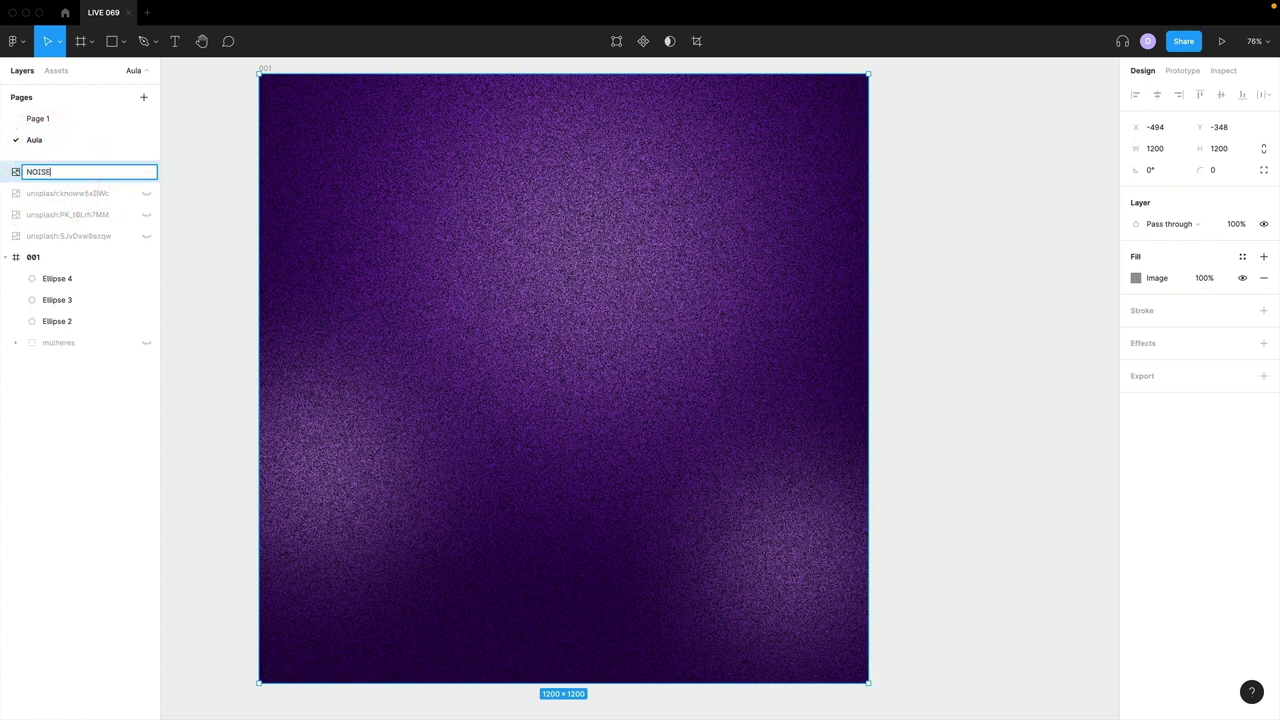
pyautogui.press('Return')
pyautogui.moveTo(48, 170); pyautogui.dragTo(57, 260)
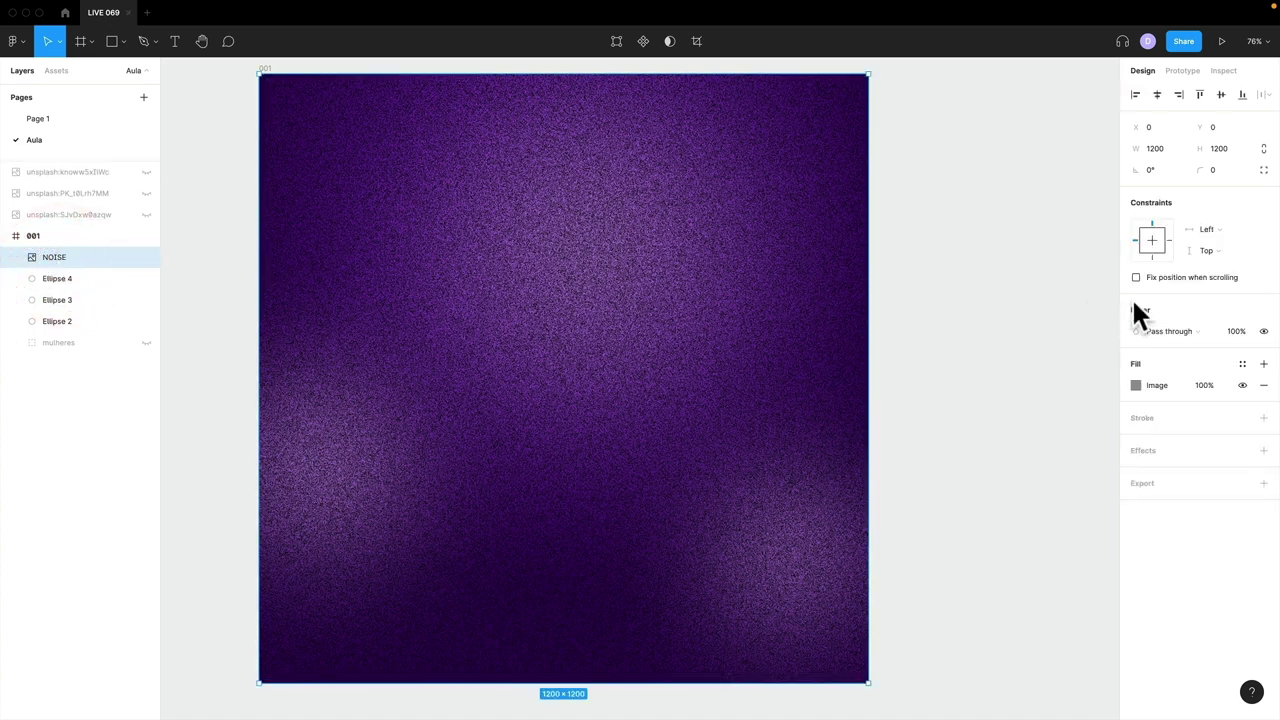
# - Set the NOISE layer to Soft light blending at 20% opacity
pyautogui.click(1178, 330)
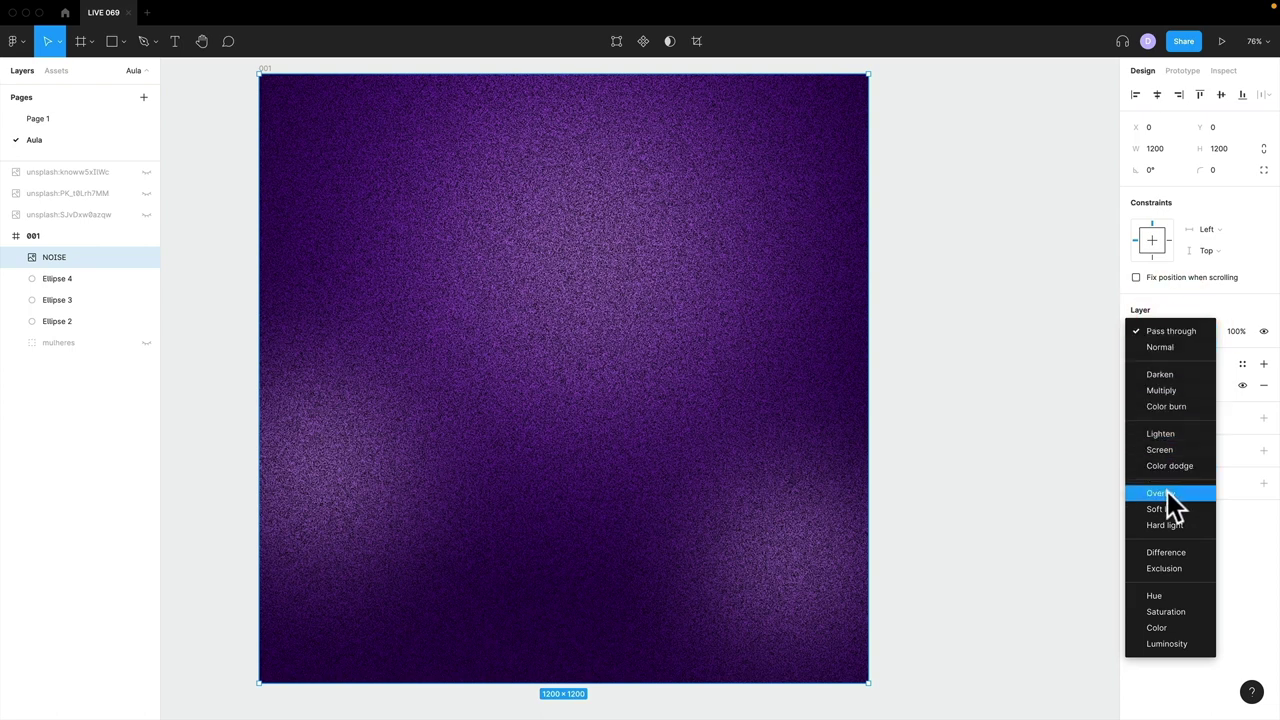
pyautogui.click(1167, 491)
pyautogui.click(1161, 330)
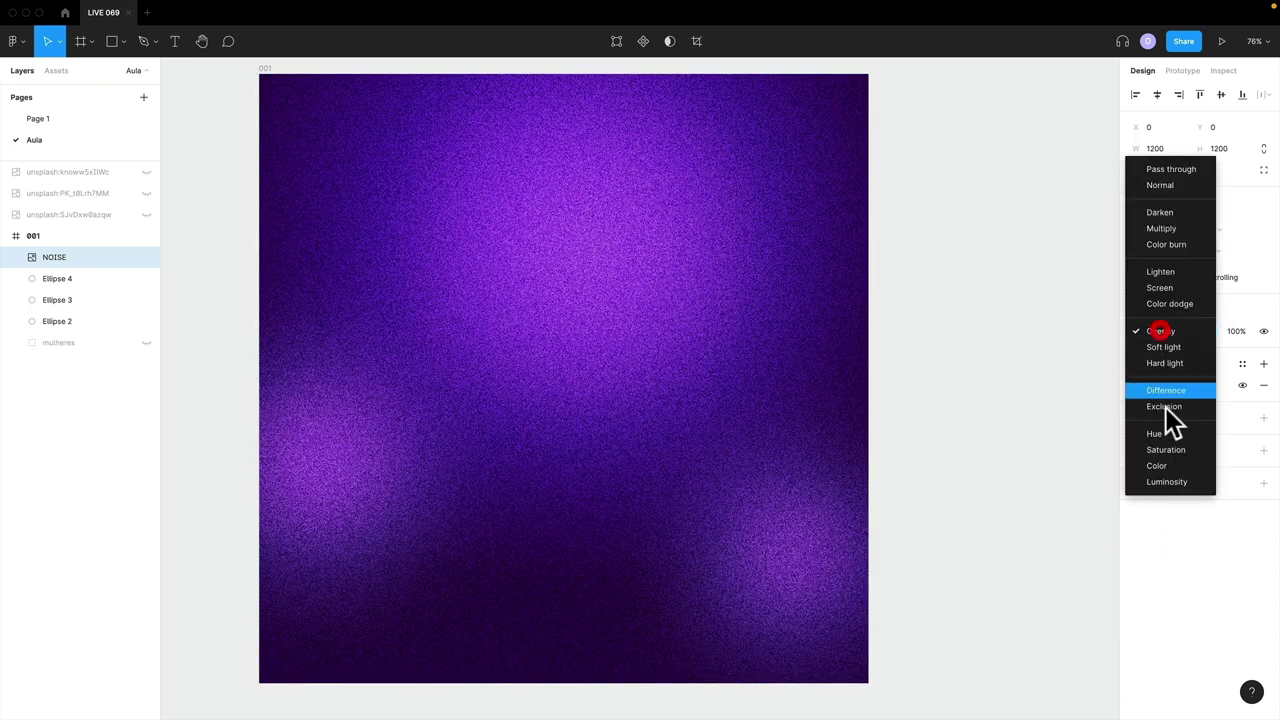
pyautogui.click(1164, 346)
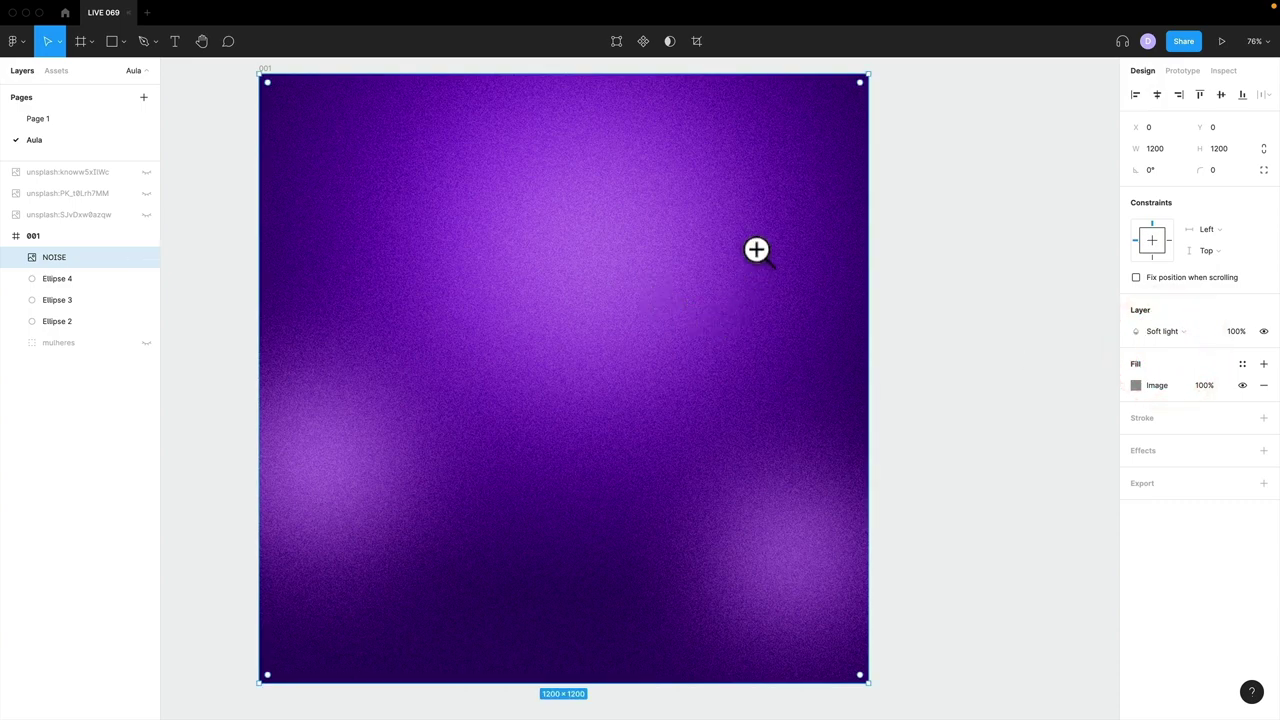
pyautogui.moveTo(756, 250); pyautogui.dragTo(673, 380)
pyautogui.hotkey('shift', '1')
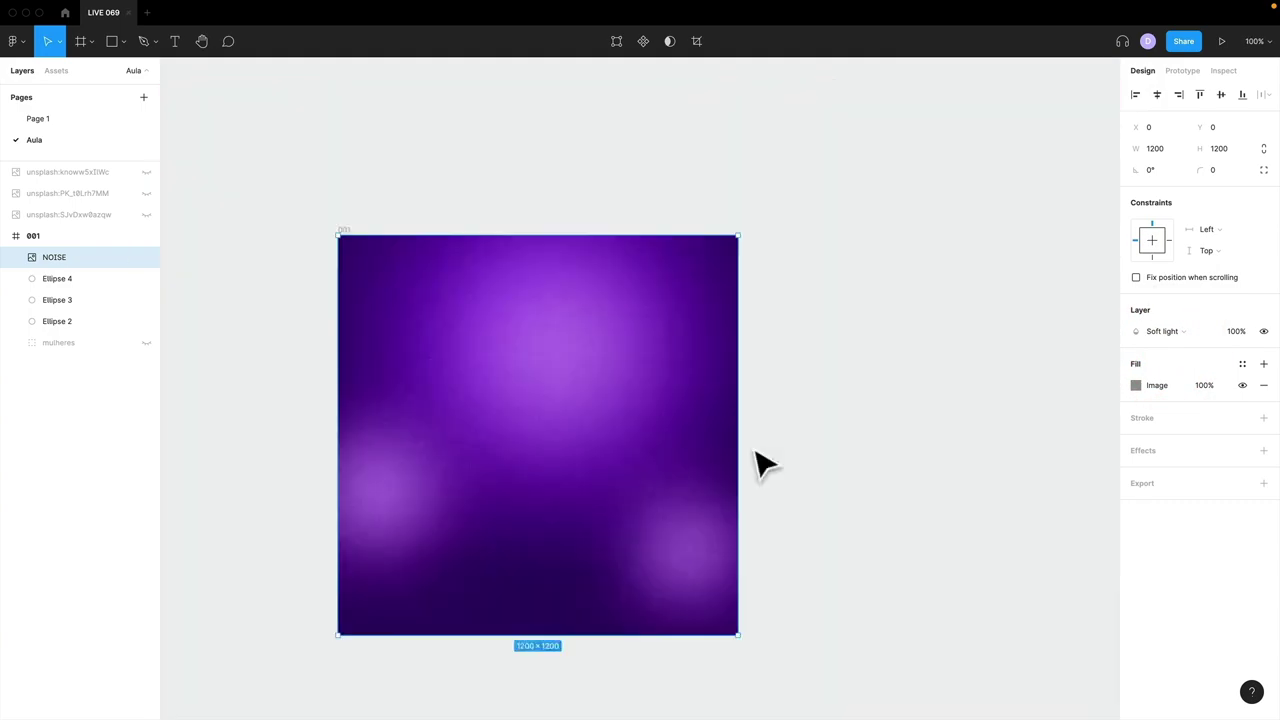
pyautogui.moveTo(752, 447); pyautogui.dragTo(874, 383)
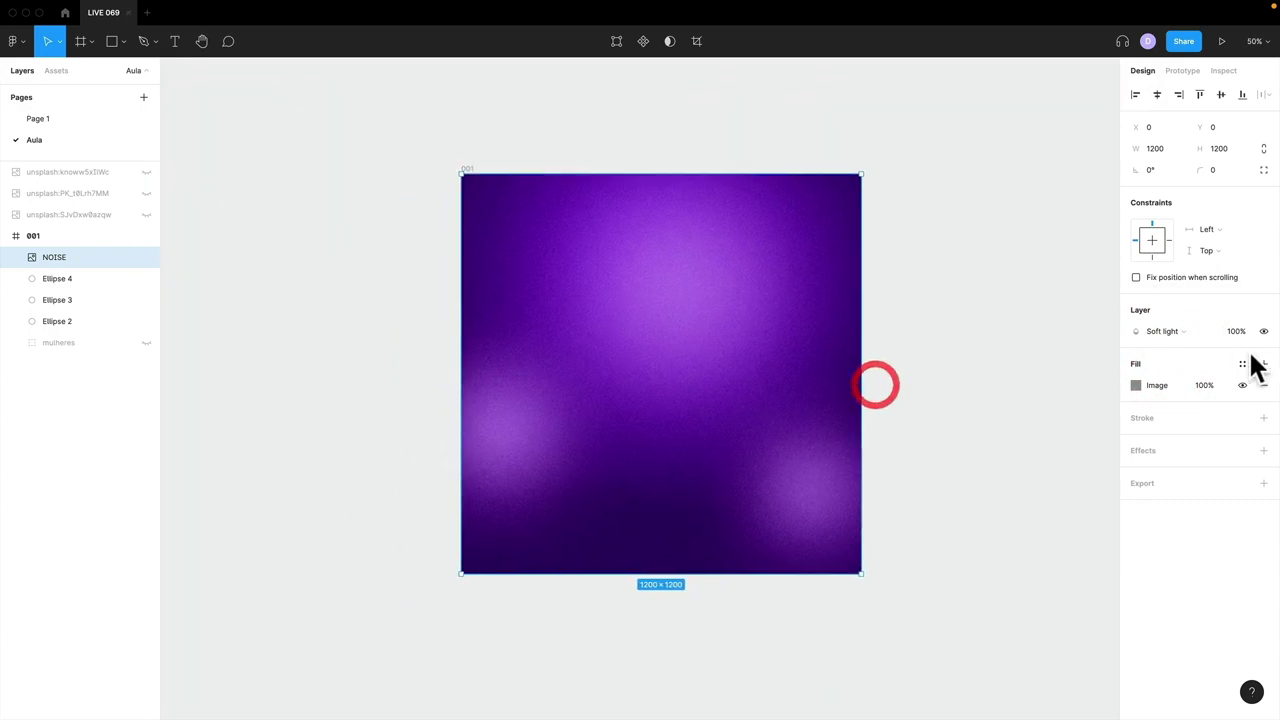
pyautogui.click(1238, 333)
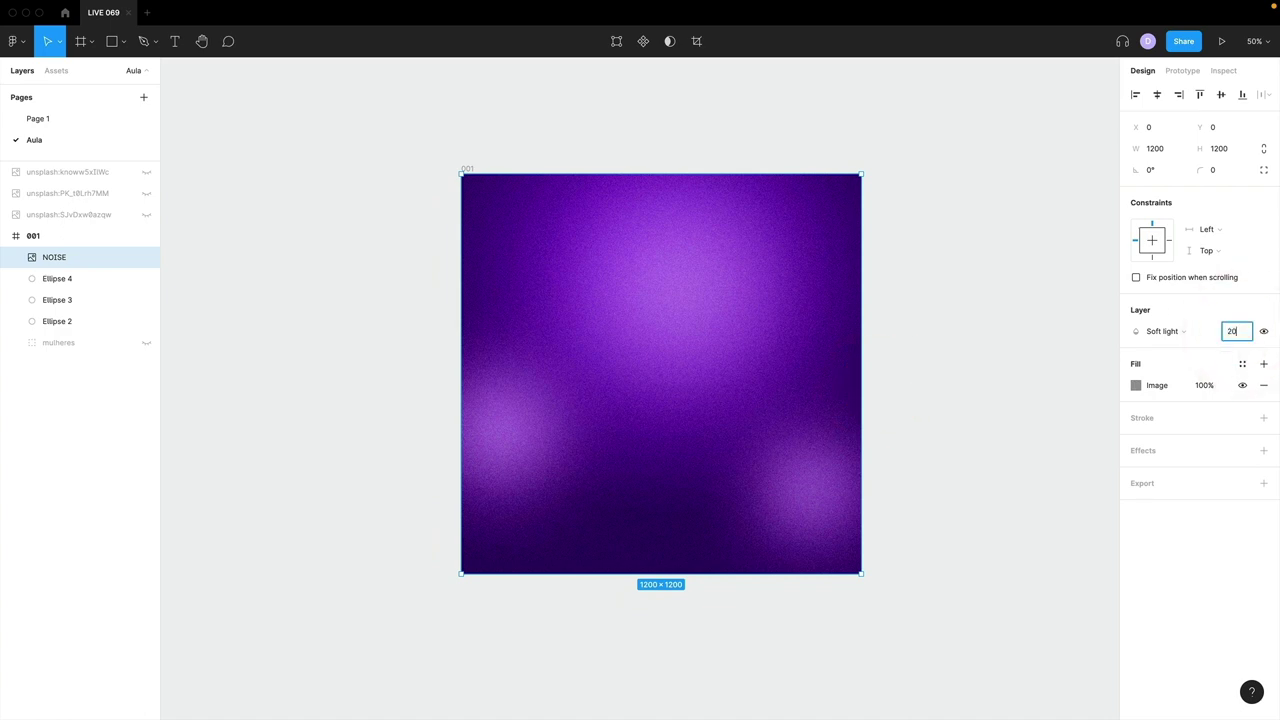
pyautogui.press('Return')
pyautogui.click(954, 354)
pyautogui.click(44, 255)
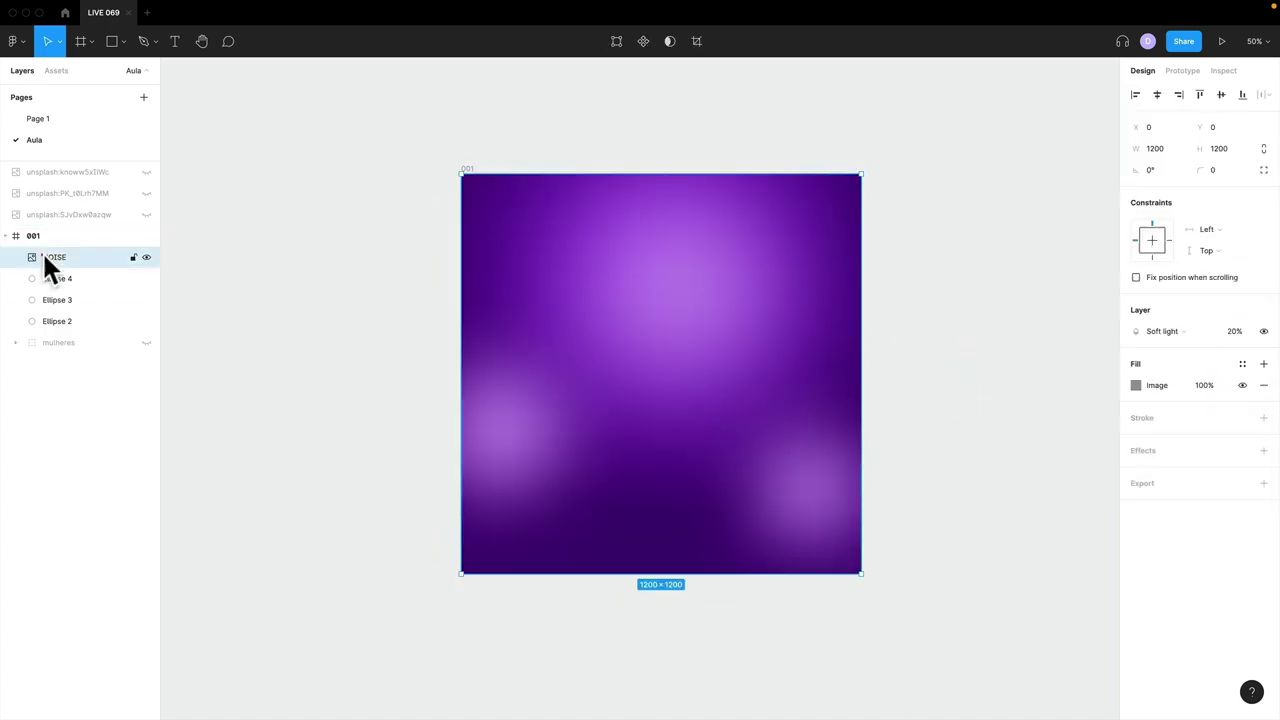
# - Unhide the mulheres photo group and move it just below NOISE, above the glow circles
pyautogui.click(145, 342)
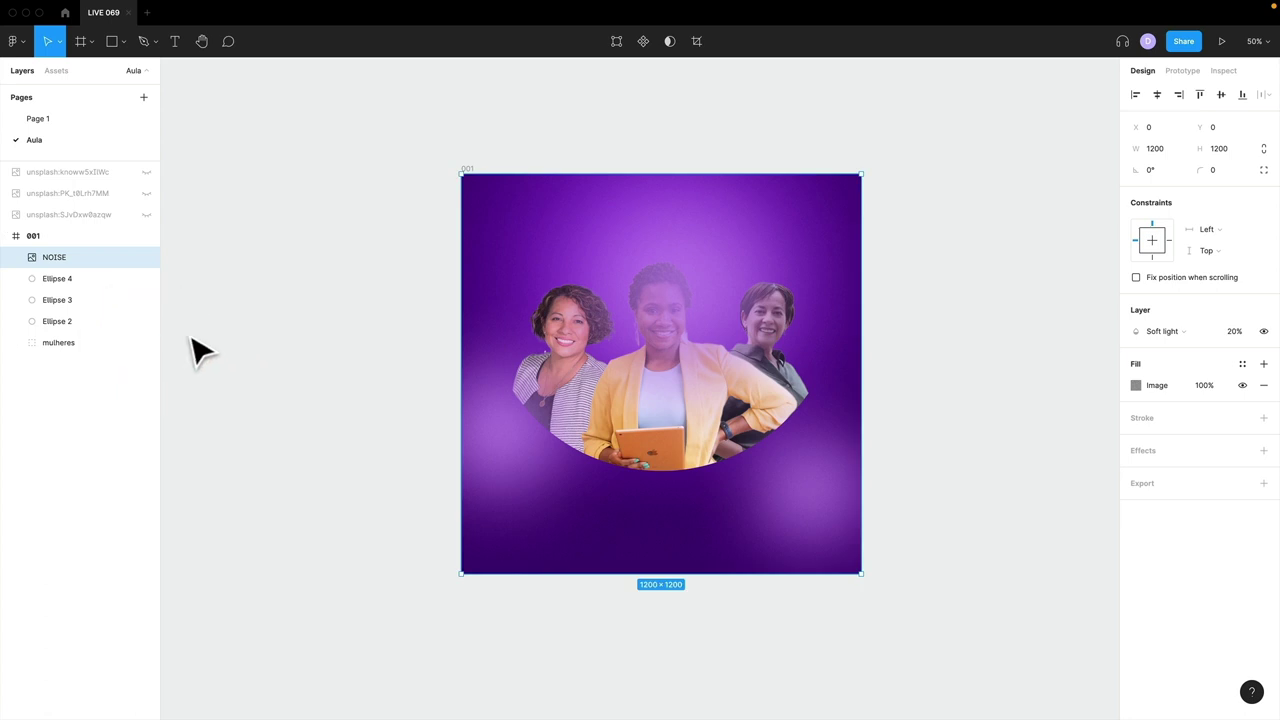
pyautogui.click(58, 340)
pyautogui.moveTo(57, 338); pyautogui.dragTo(52, 268)
# - Check the artwork up close, then lock the NOISE layer
pyautogui.click(948, 431)
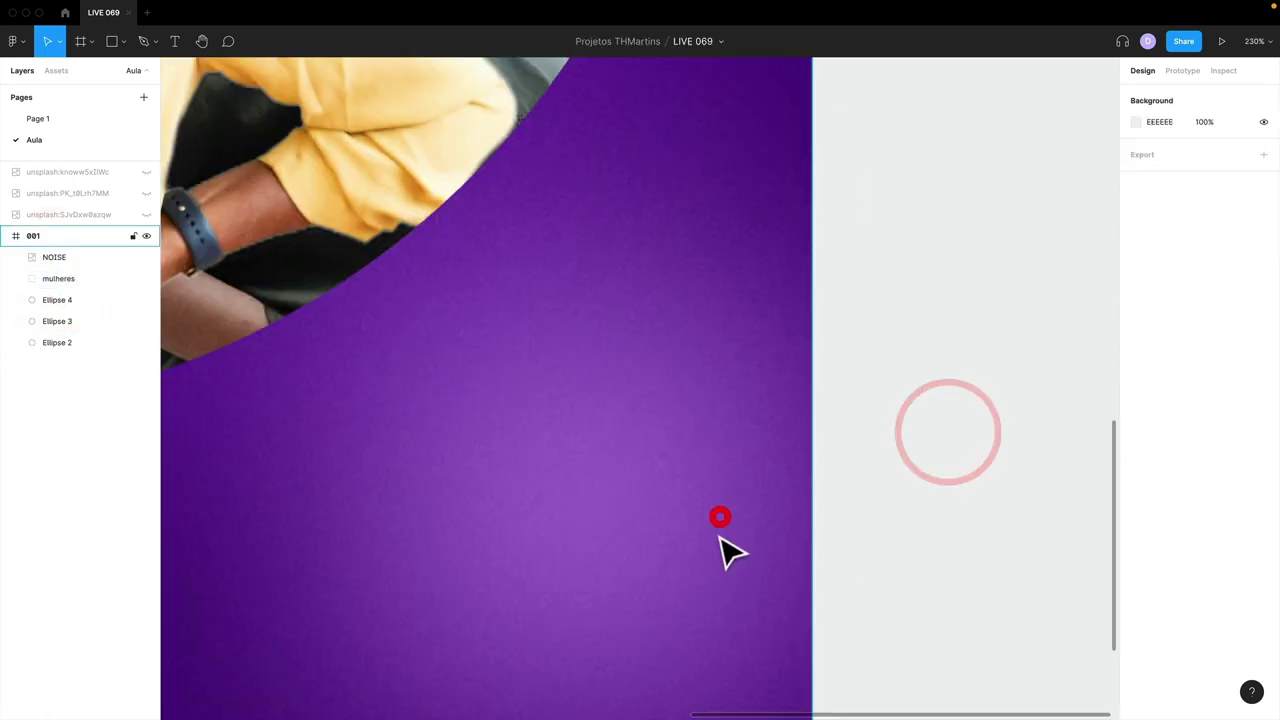
pyautogui.scroll(10, 721, 538)
pyautogui.hscroll(-3, 721, 538)
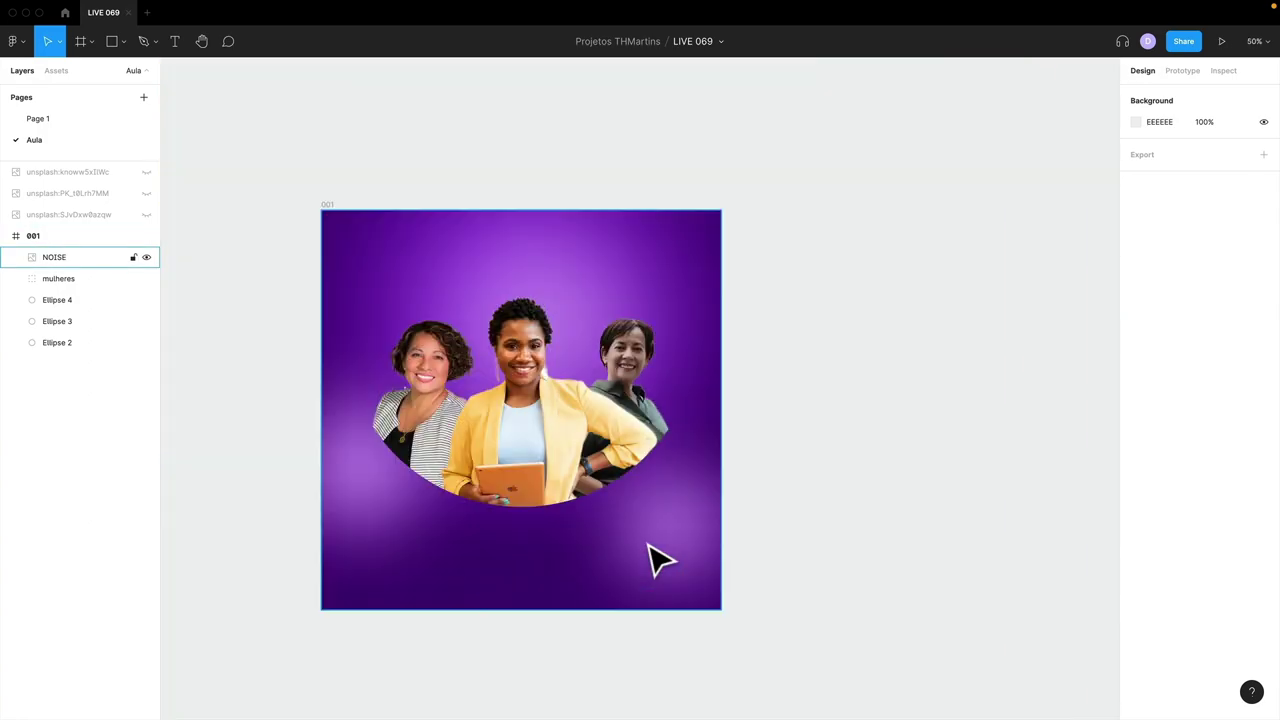
pyautogui.hotkey('shift', '1')
pyautogui.moveTo(646, 543); pyautogui.dragTo(765, 468)
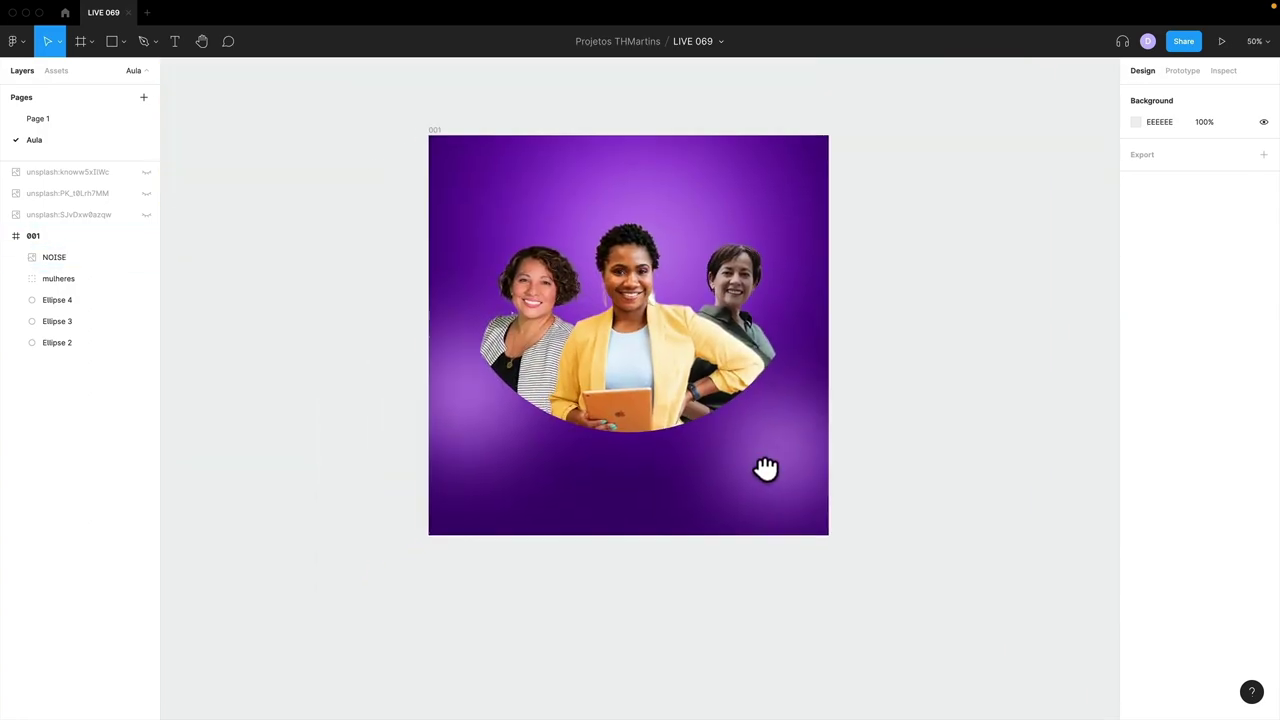
pyautogui.press('z')
pyautogui.moveTo(414, 354); pyautogui.dragTo(606, 514)
pyautogui.moveTo(657, 577); pyautogui.dragTo(642, 523)
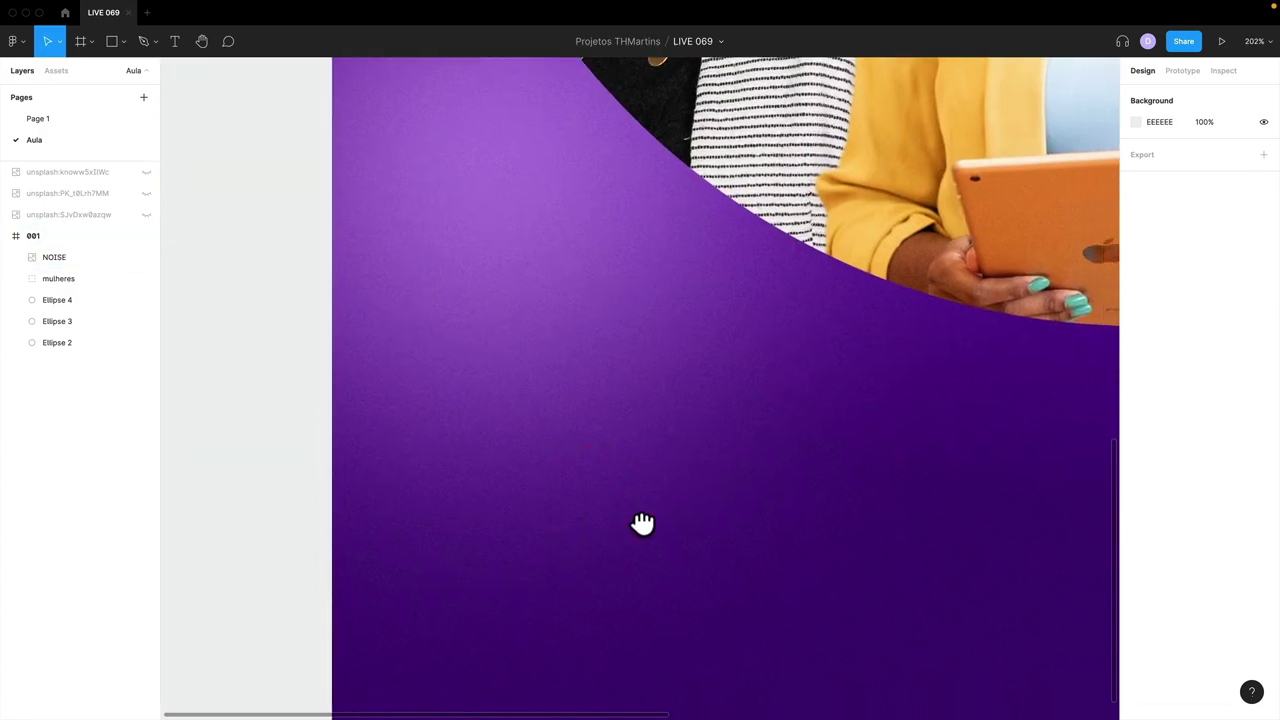
pyautogui.hotkey('shift', '1')
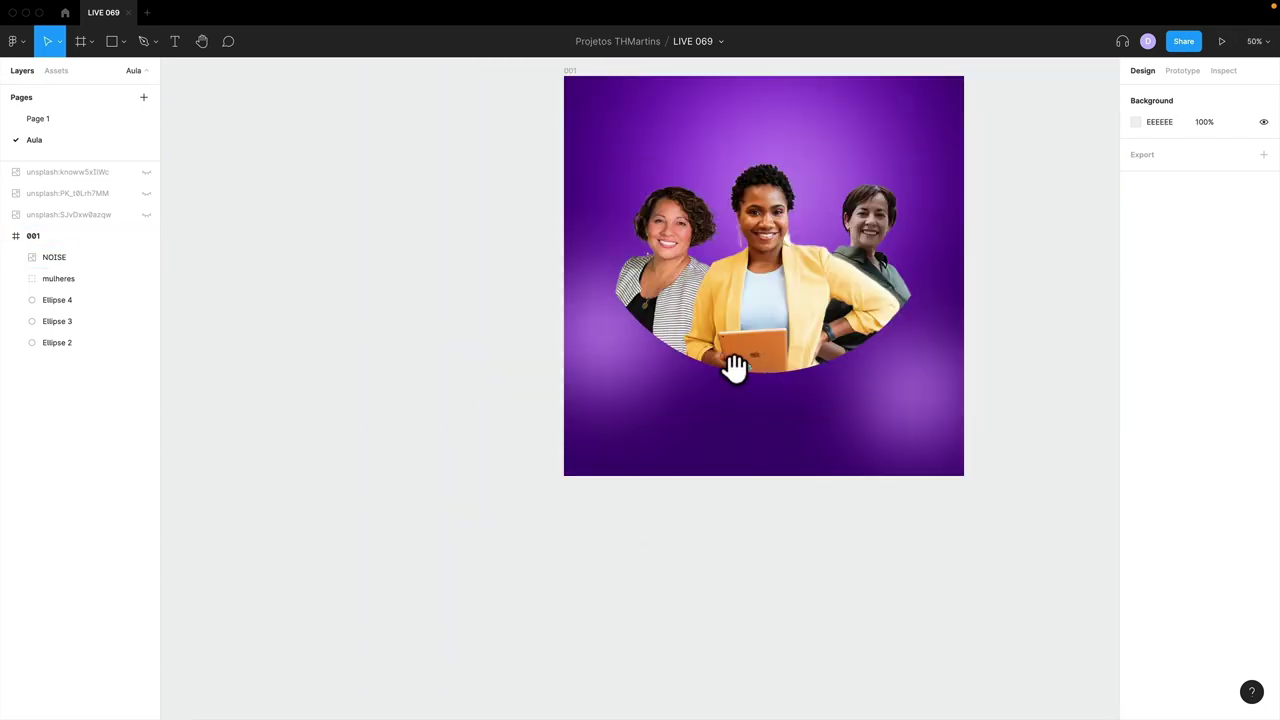
pyautogui.moveTo(735, 366); pyautogui.dragTo(651, 434)
pyautogui.click(89, 257)
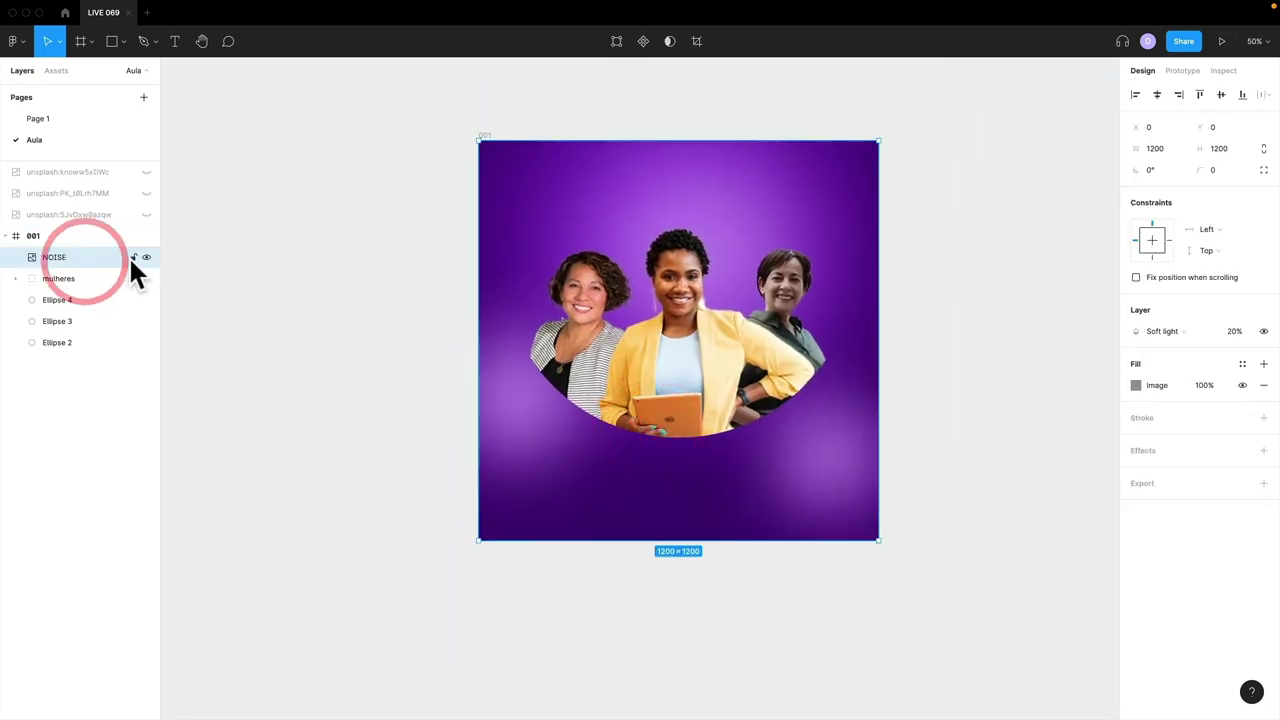
pyautogui.click(133, 257)
# - Rename Ellipse 2, 3 and 4 to brilho centro, brilho direita and brilho esquerda
pyautogui.click(68, 342)
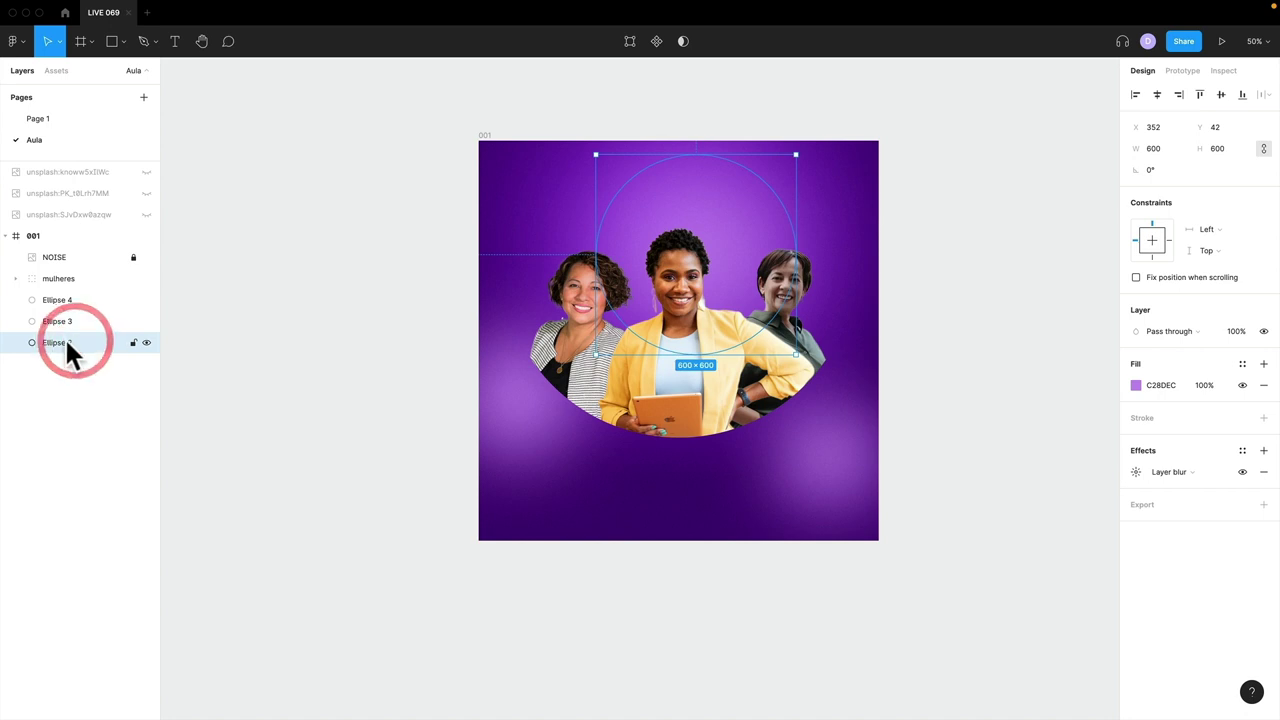
pyautogui.doubleClick(67, 341)
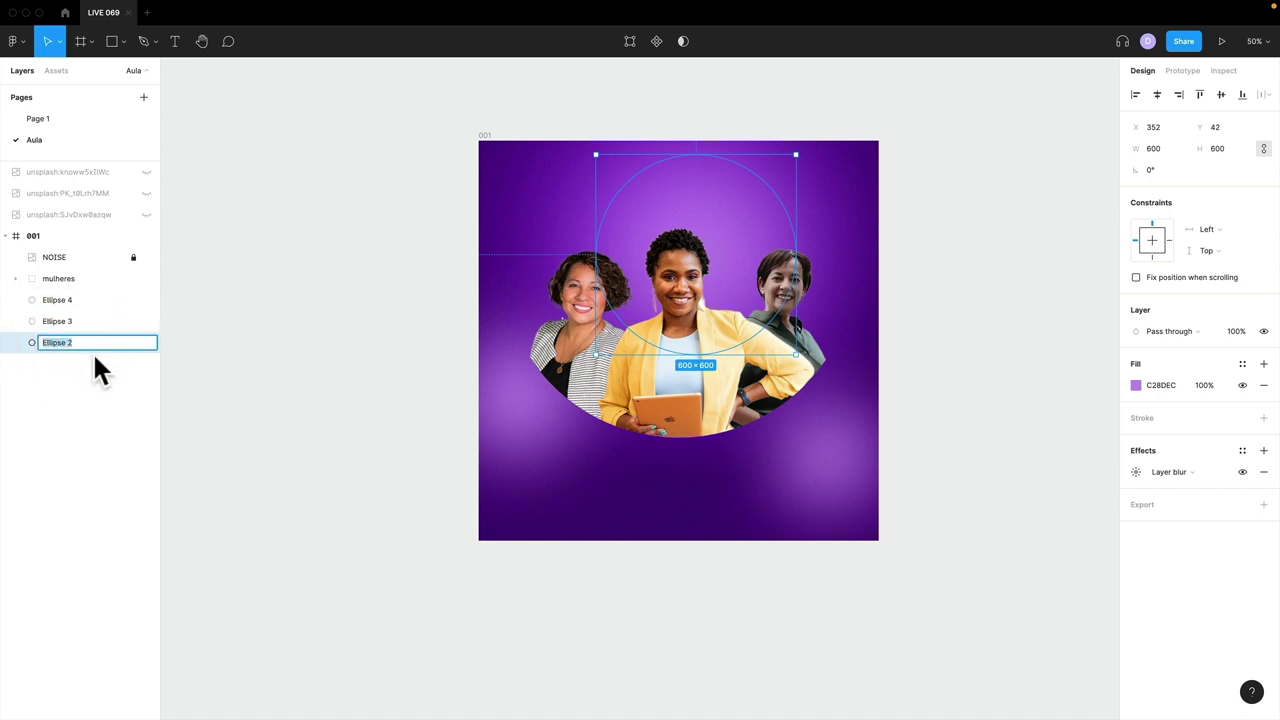
pyautogui.write('brilho cent')
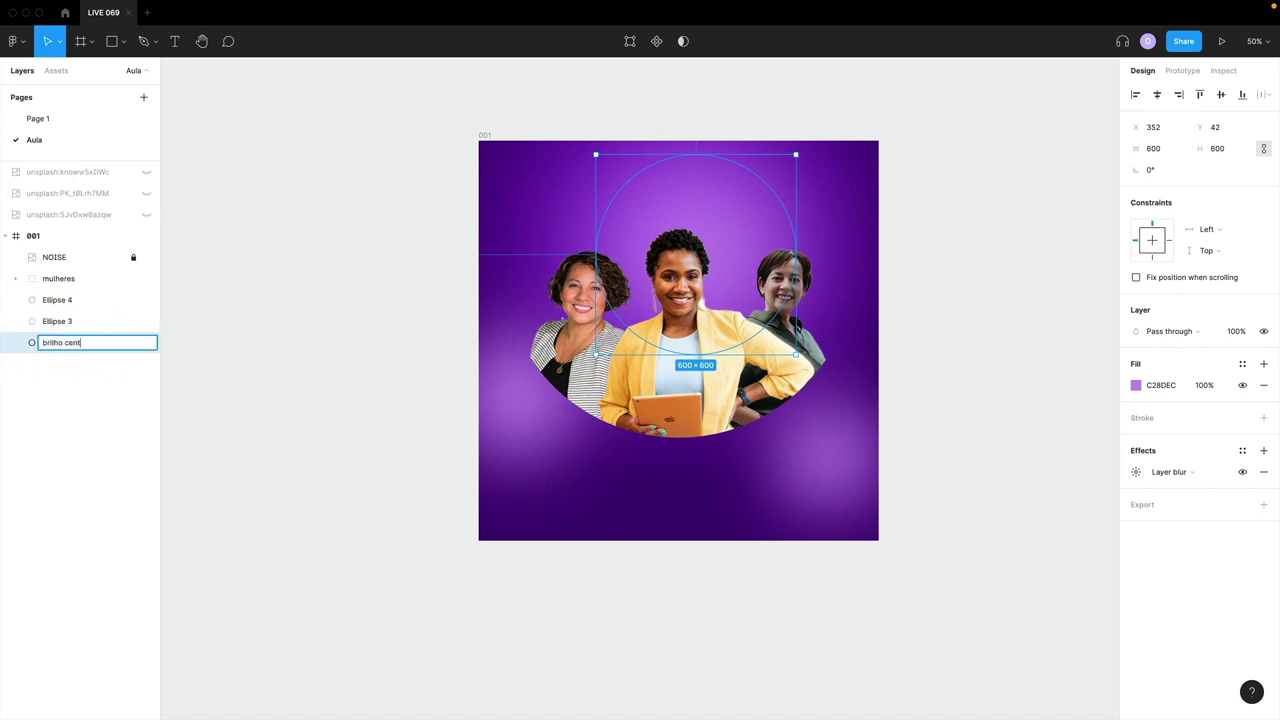
pyautogui.write('ro')
pyautogui.press('Return')
pyautogui.click(70, 321)
pyautogui.doubleClick(70, 321)
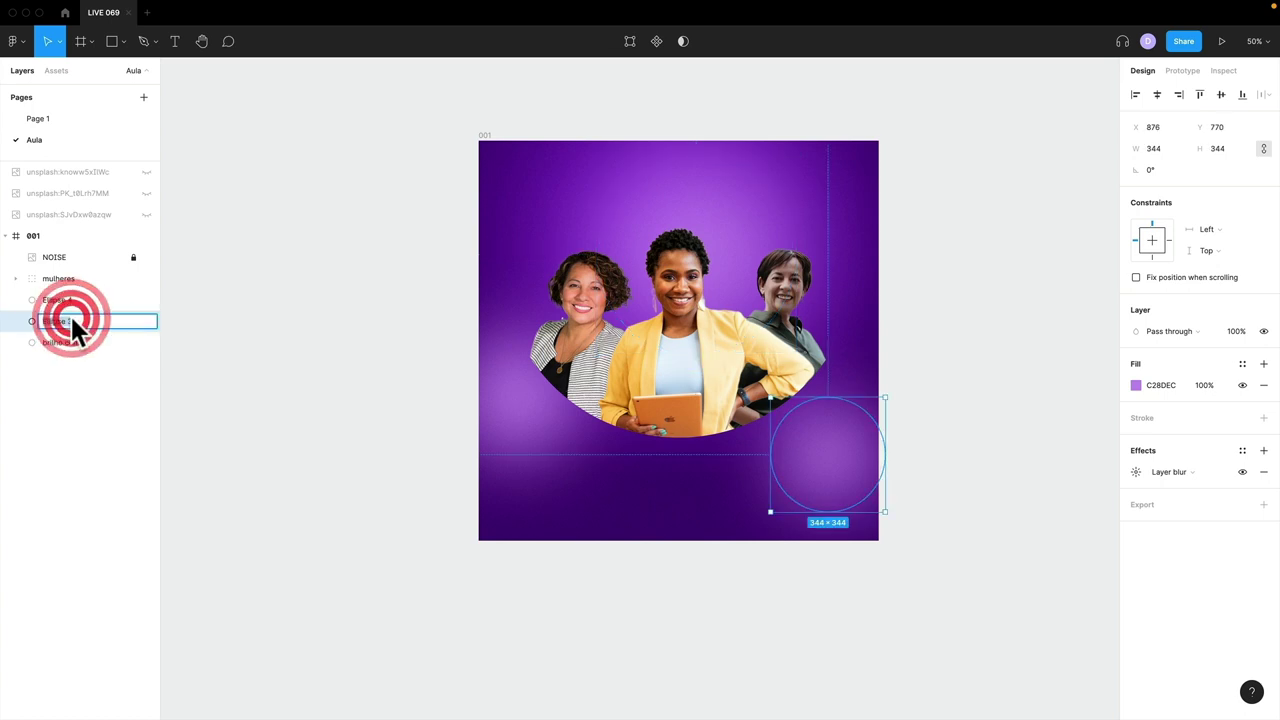
pyautogui.write('brilho')
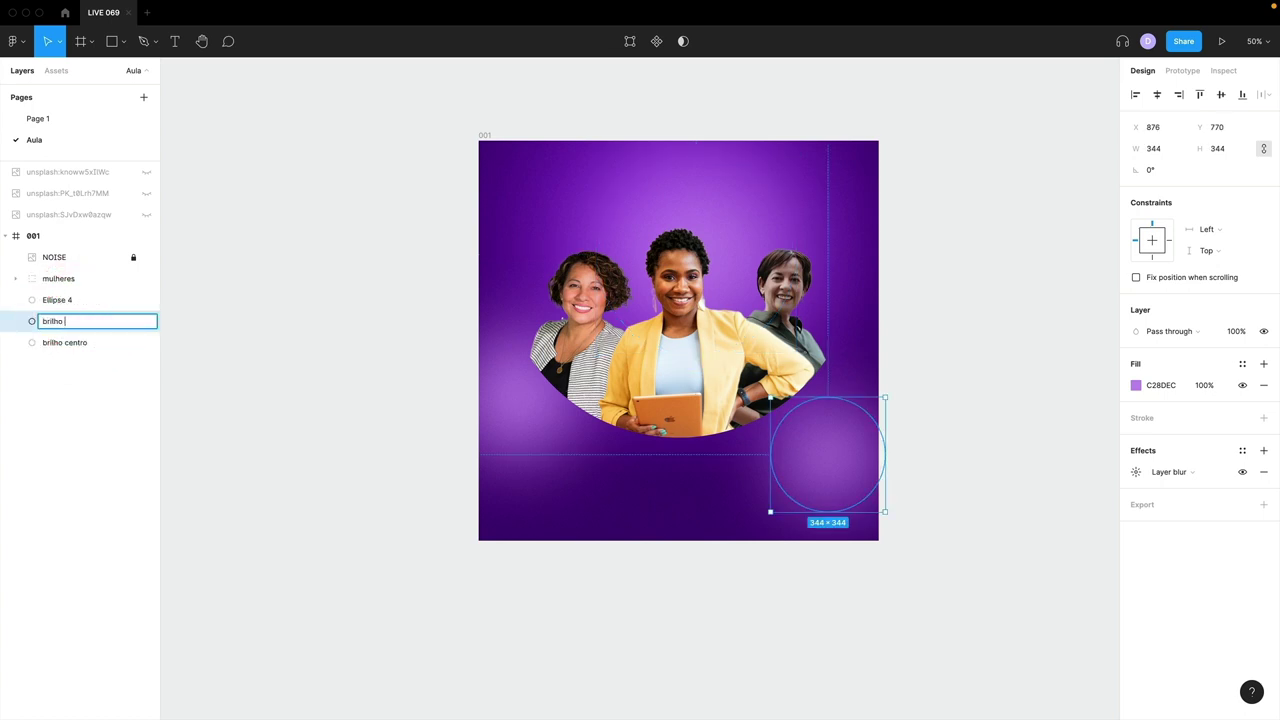
pyautogui.write(' direita')
pyautogui.press('Return')
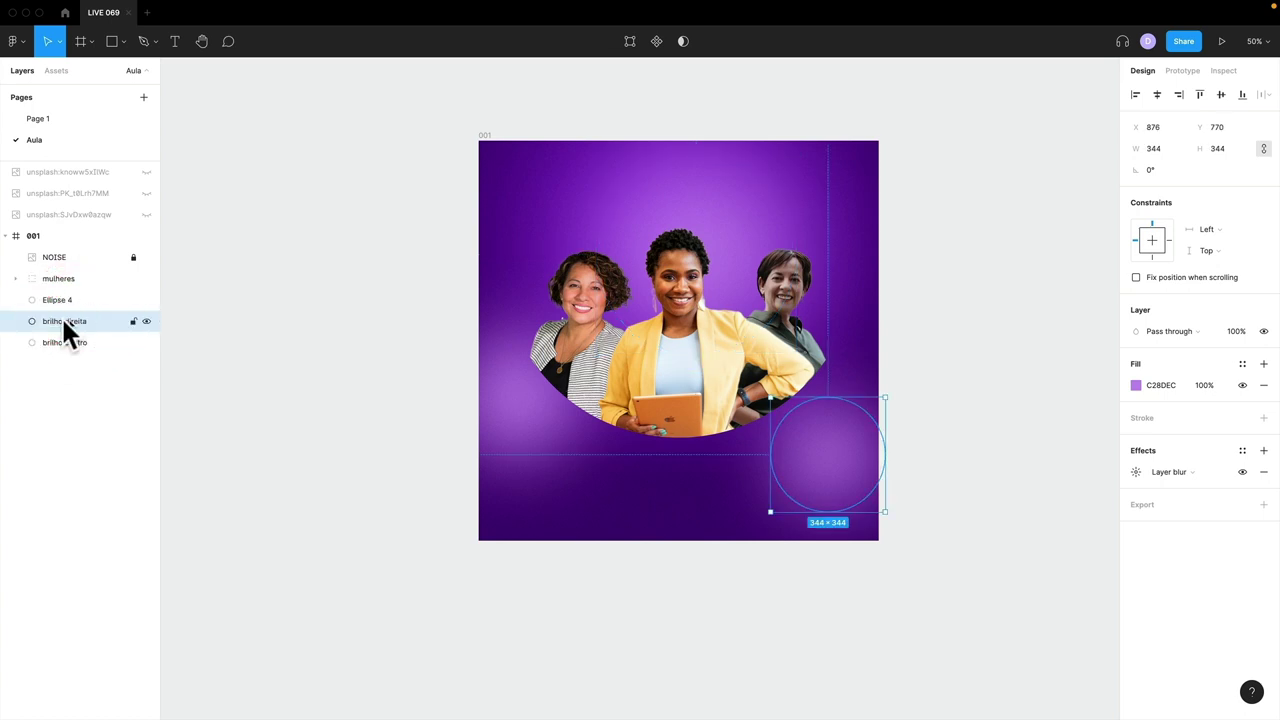
pyautogui.click(62, 298)
pyautogui.doubleClick(62, 298)
pyautogui.write('brilho esquerda')
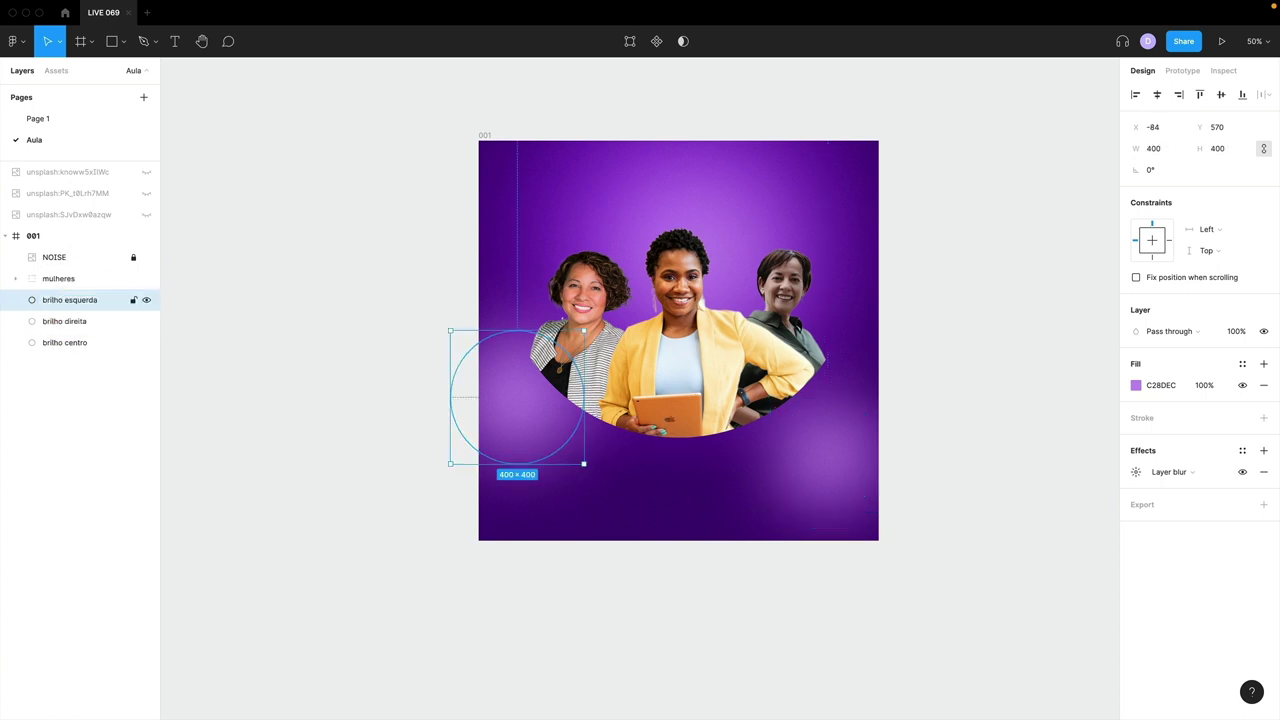
pyautogui.click(363, 366)
# - Nudge the mulheres group slightly down and duplicate its masking circle Ellipse 1
pyautogui.click(657, 364)
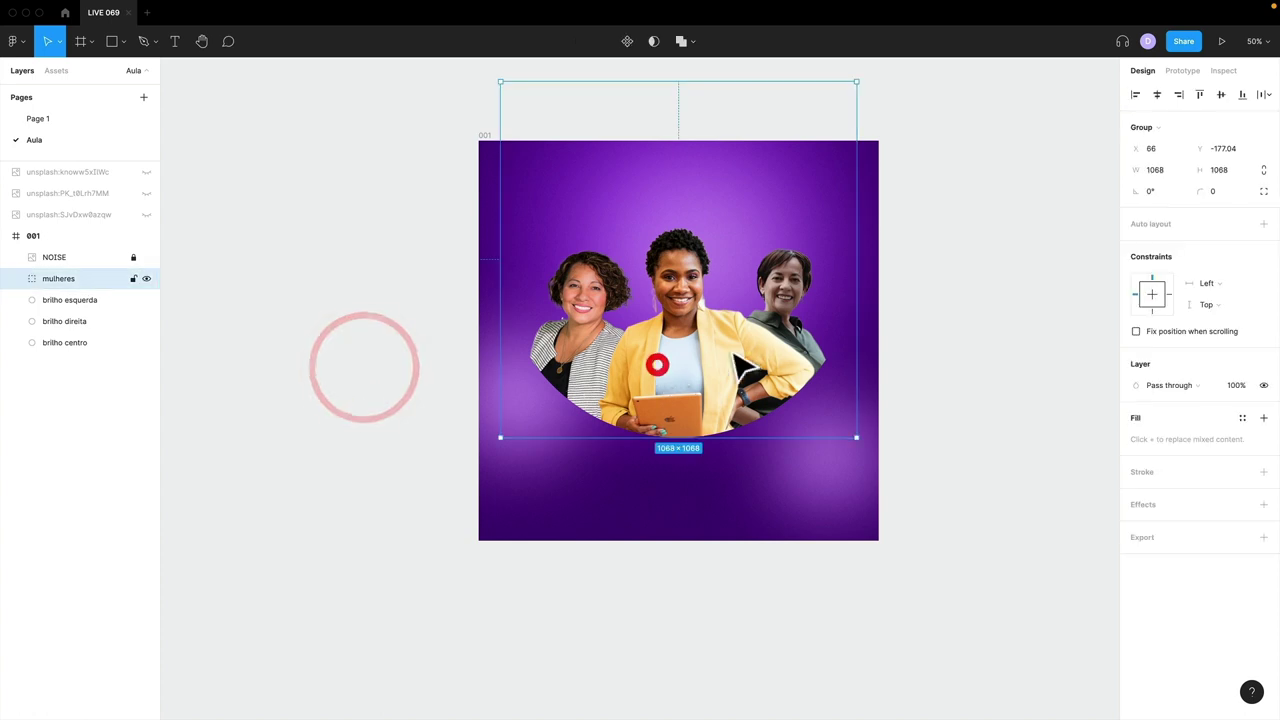
pyautogui.moveTo(718, 360); pyautogui.dragTo(718, 369)
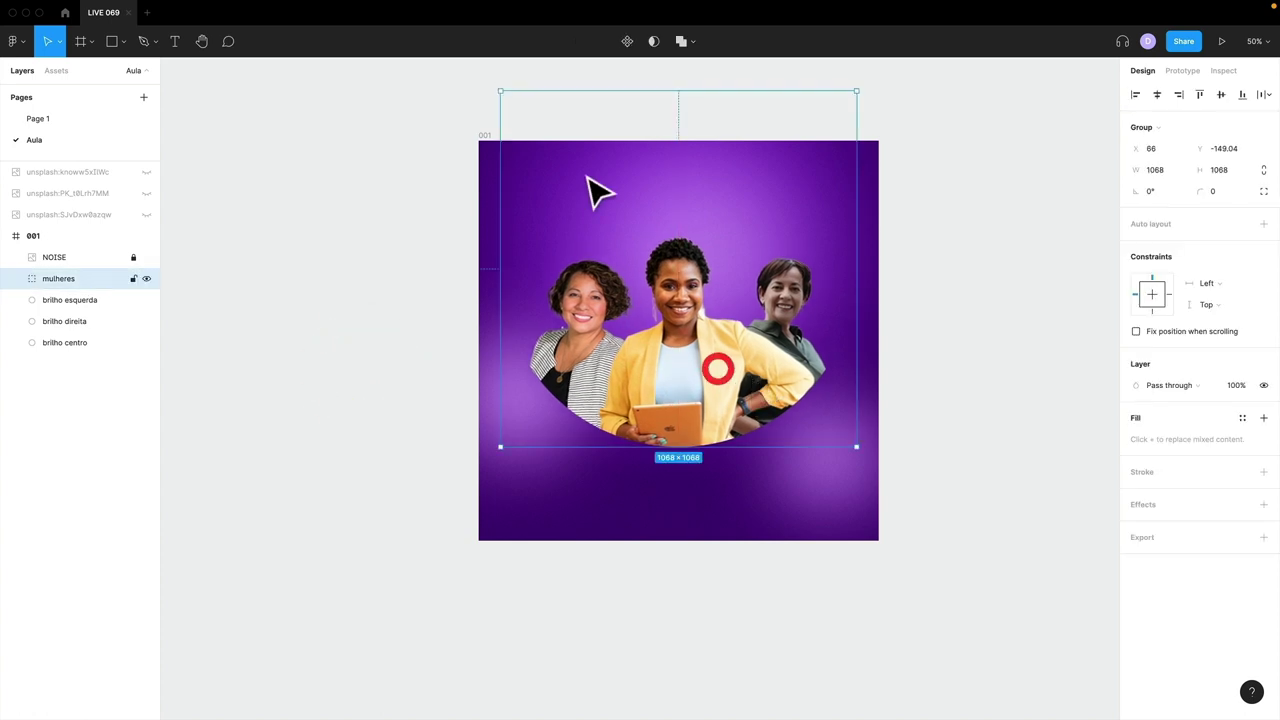
pyautogui.click(17, 279)
pyautogui.click(80, 363)
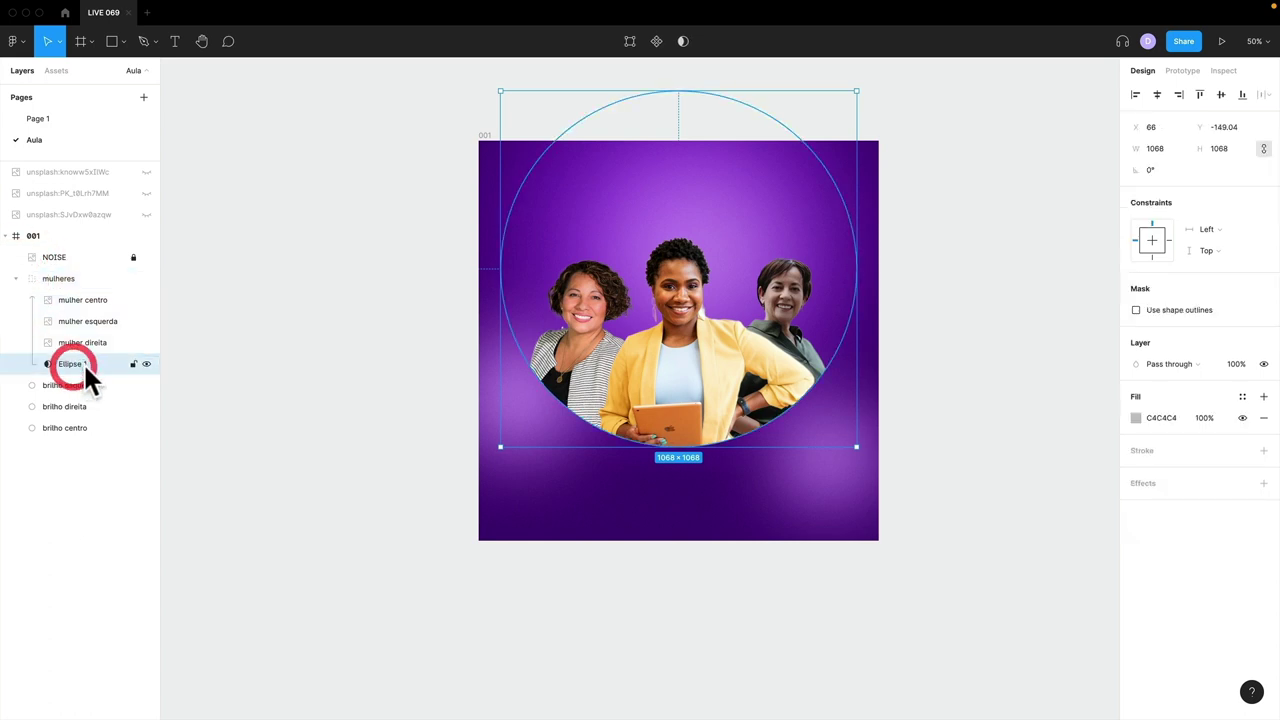
pyautogui.press('super+d')
# - Rename the original mask circle contorno and turn off its mask, leaving a grey disc
pyautogui.click(81, 372)
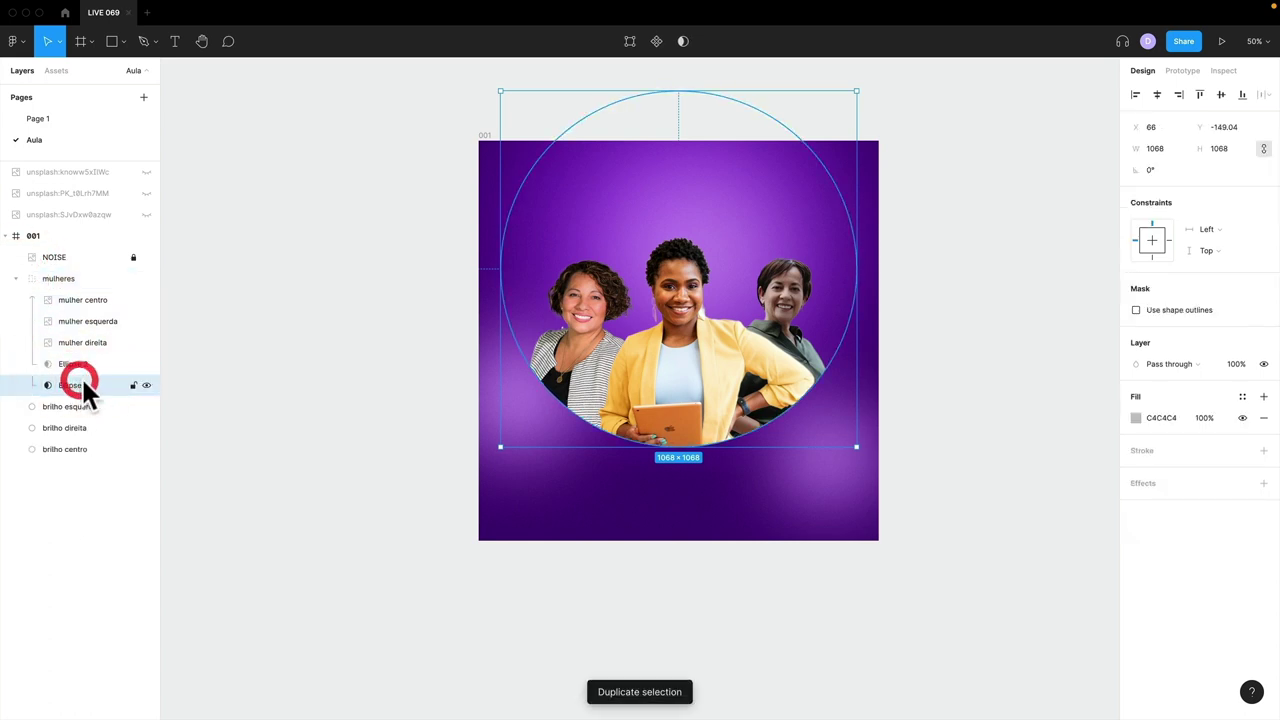
pyautogui.click(78, 381)
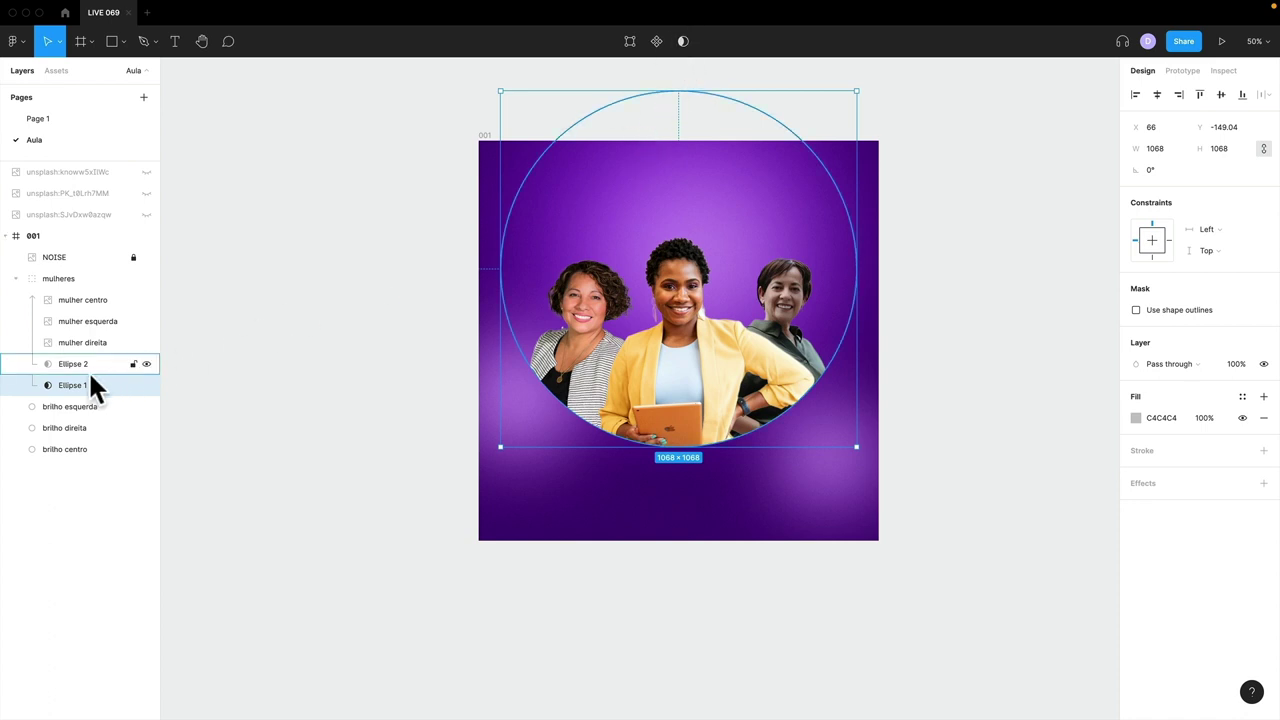
pyautogui.doubleClick(72, 384)
pyautogui.write('contorno')
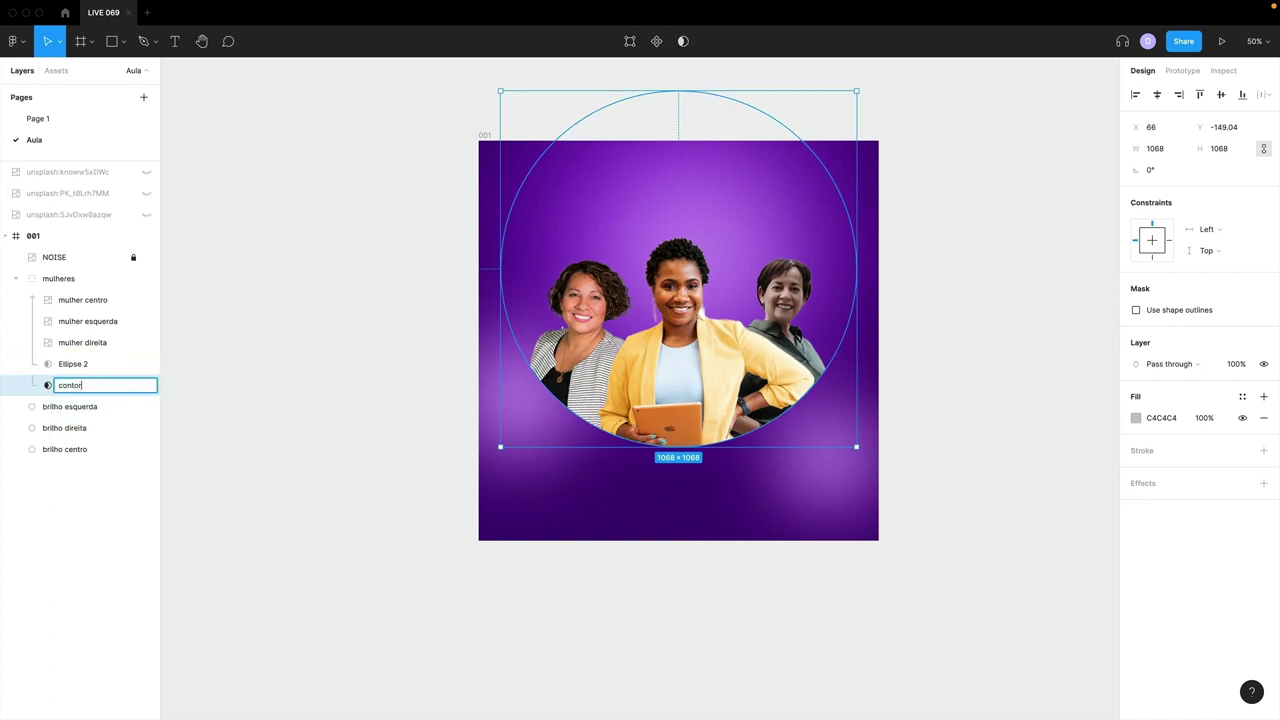
pyautogui.click(683, 41)
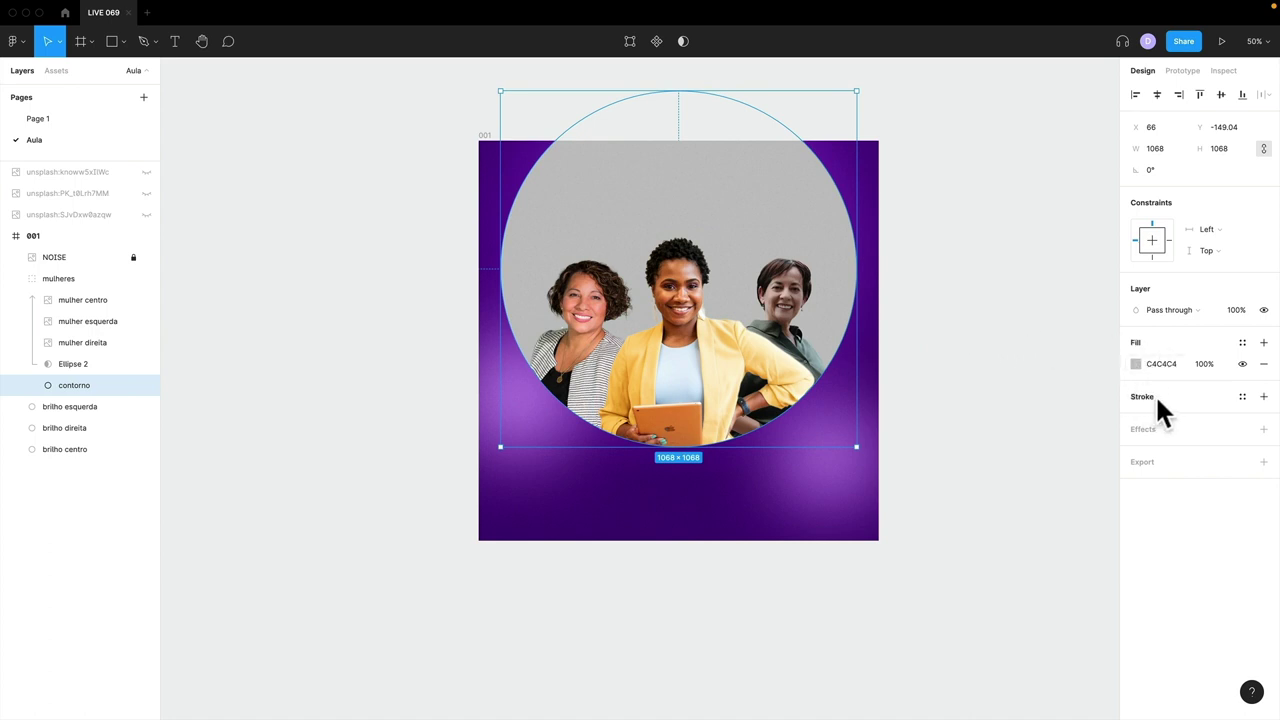
# - Swap contorno's grey fill to a stroke, set its weight to 30, and make it white
pyautogui.hotkey('shift', 'x')
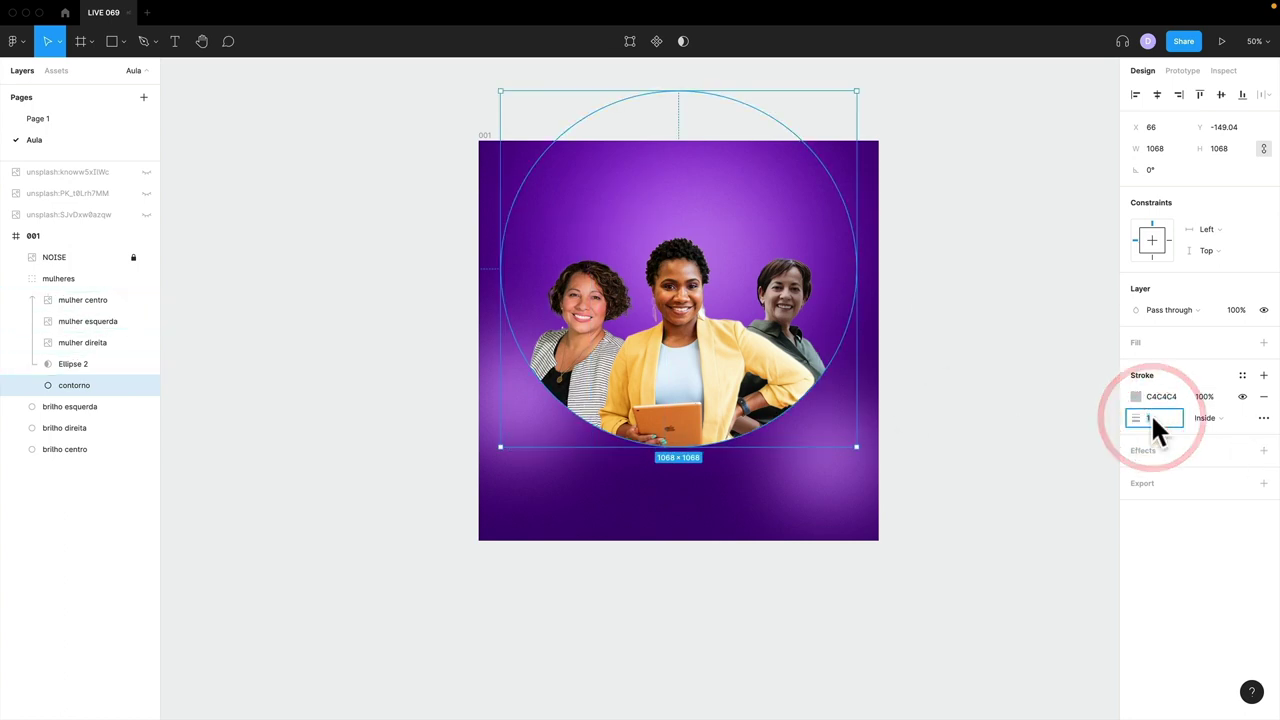
pyautogui.write('20')
pyautogui.press('Return')
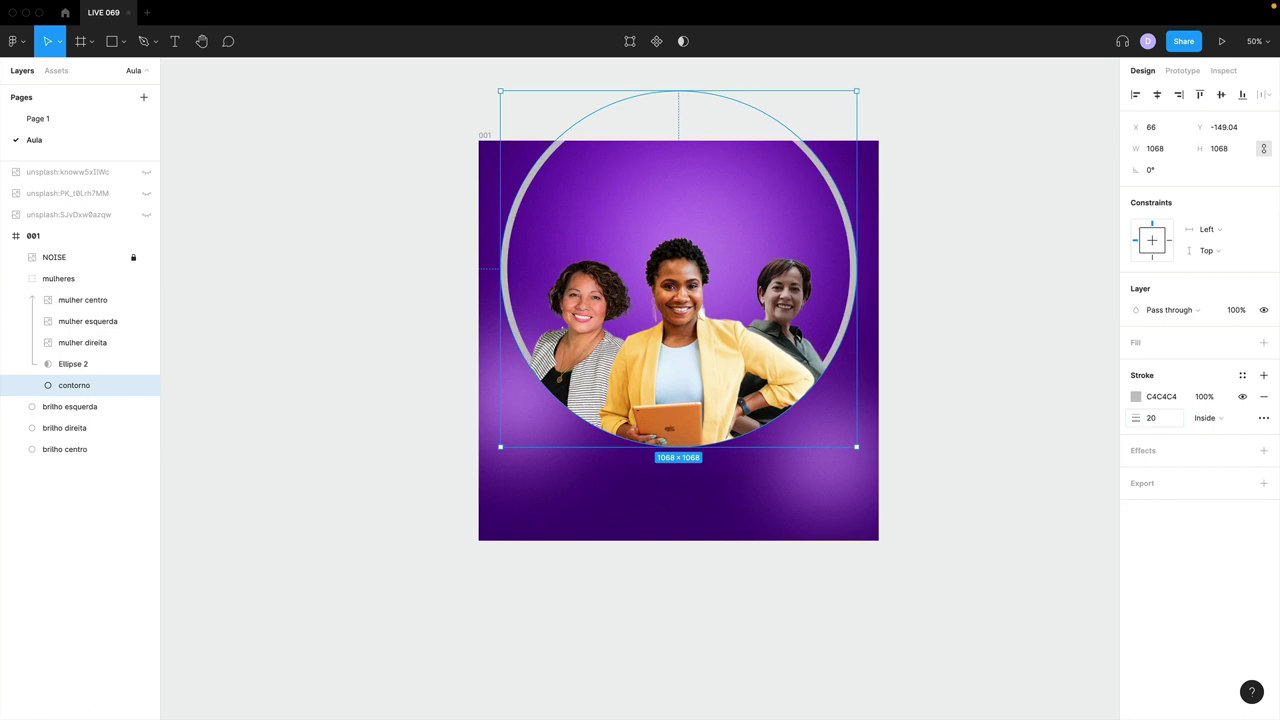
pyautogui.press('Return')
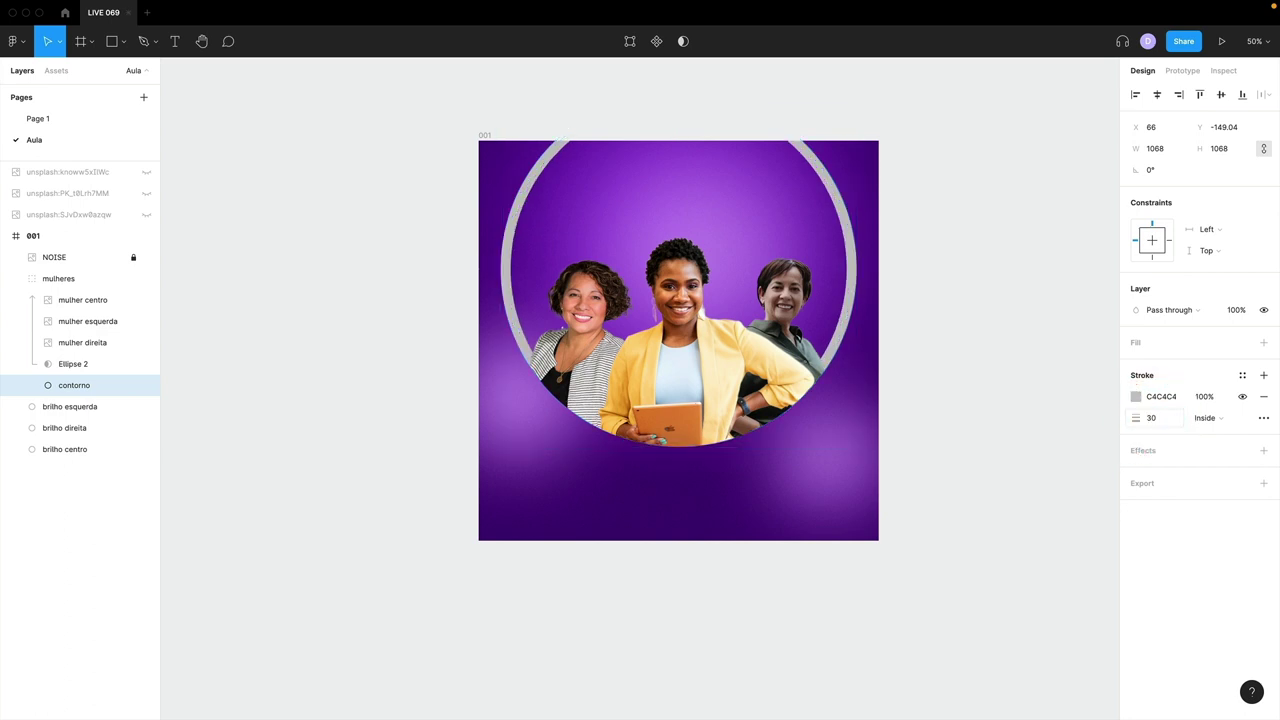
pyautogui.click(1136, 396)
pyautogui.moveTo(1043, 423)
pyautogui.mouseDown()
pyautogui.moveTo(951, 391)
pyautogui.moveTo(976, 378)
pyautogui.mouseUp()
# - Make contorno's stroke a white linear gradient angled diagonally and fading toward the upper left
pyautogui.click(982, 368)
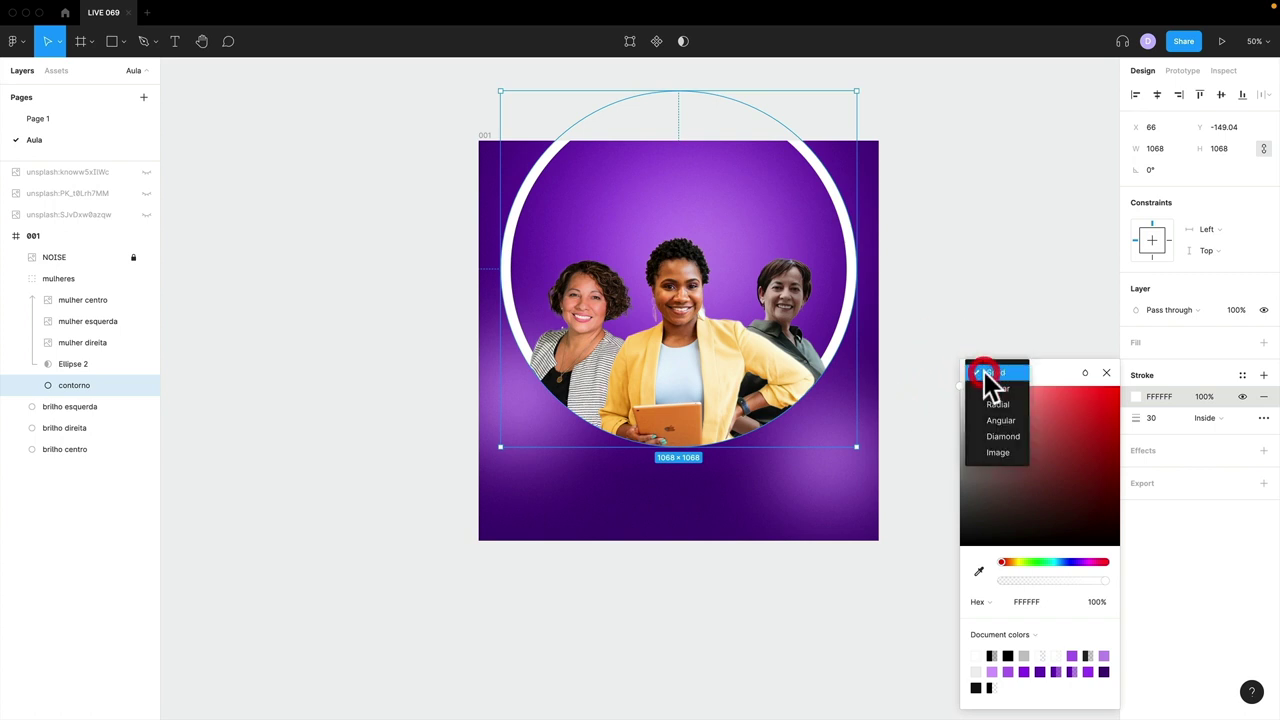
pyautogui.click(989, 385)
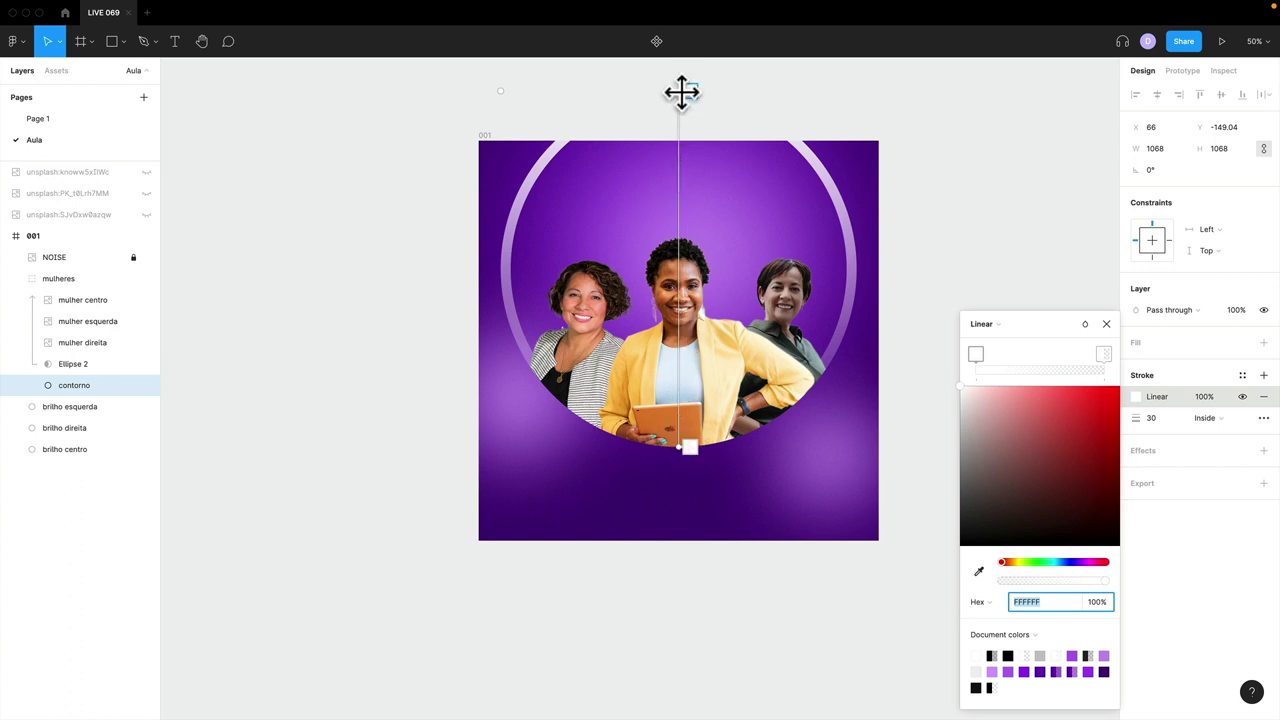
pyautogui.moveTo(980, 358); pyautogui.dragTo(958, 364)
pyautogui.moveTo(1035, 356); pyautogui.dragTo(1091, 356)
pyautogui.moveTo(680, 91); pyautogui.dragTo(681, 145)
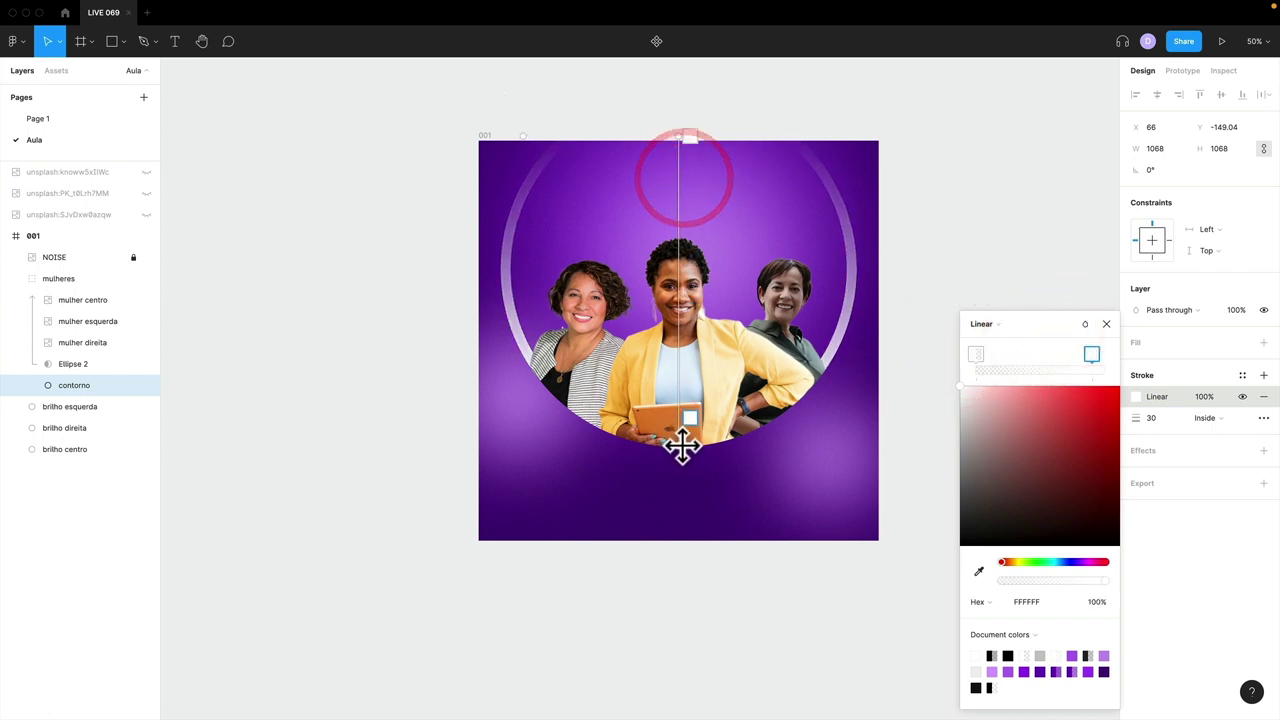
pyautogui.moveTo(679, 444); pyautogui.dragTo(770, 432)
pyautogui.moveTo(686, 132); pyautogui.dragTo(622, 121)
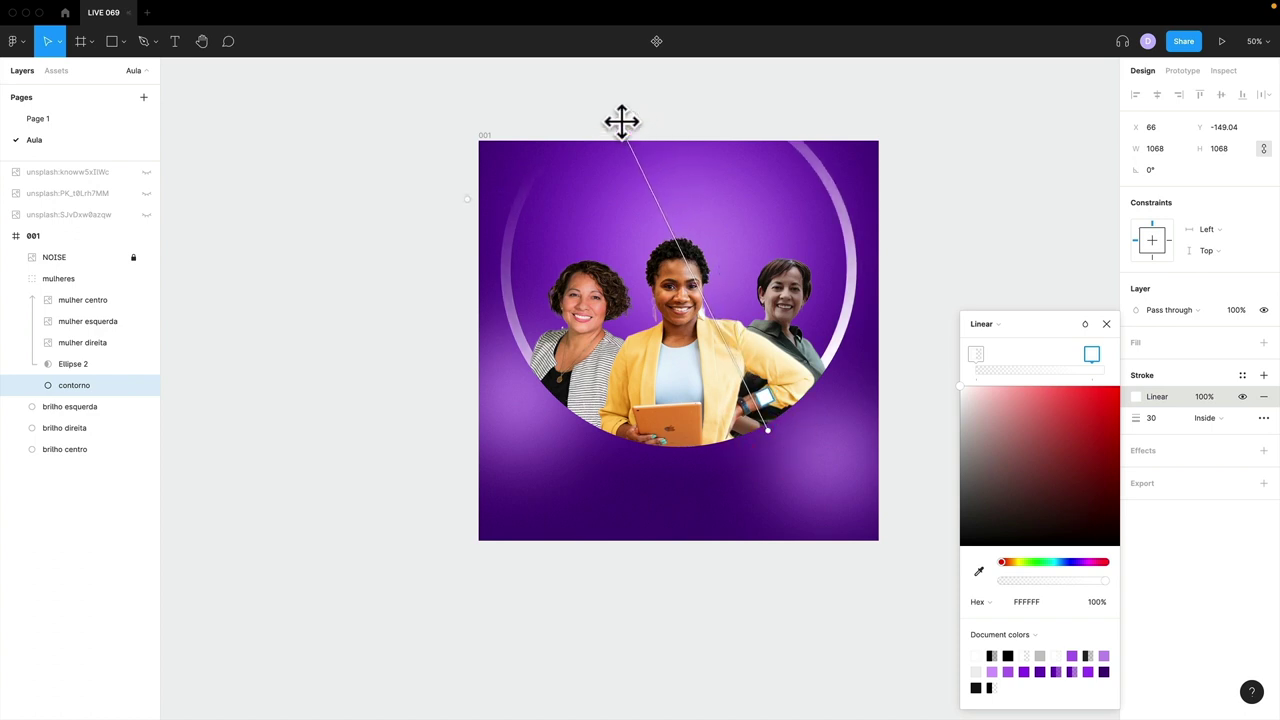
pyautogui.click(626, 131)
pyautogui.moveTo(767, 430); pyautogui.dragTo(691, 368)
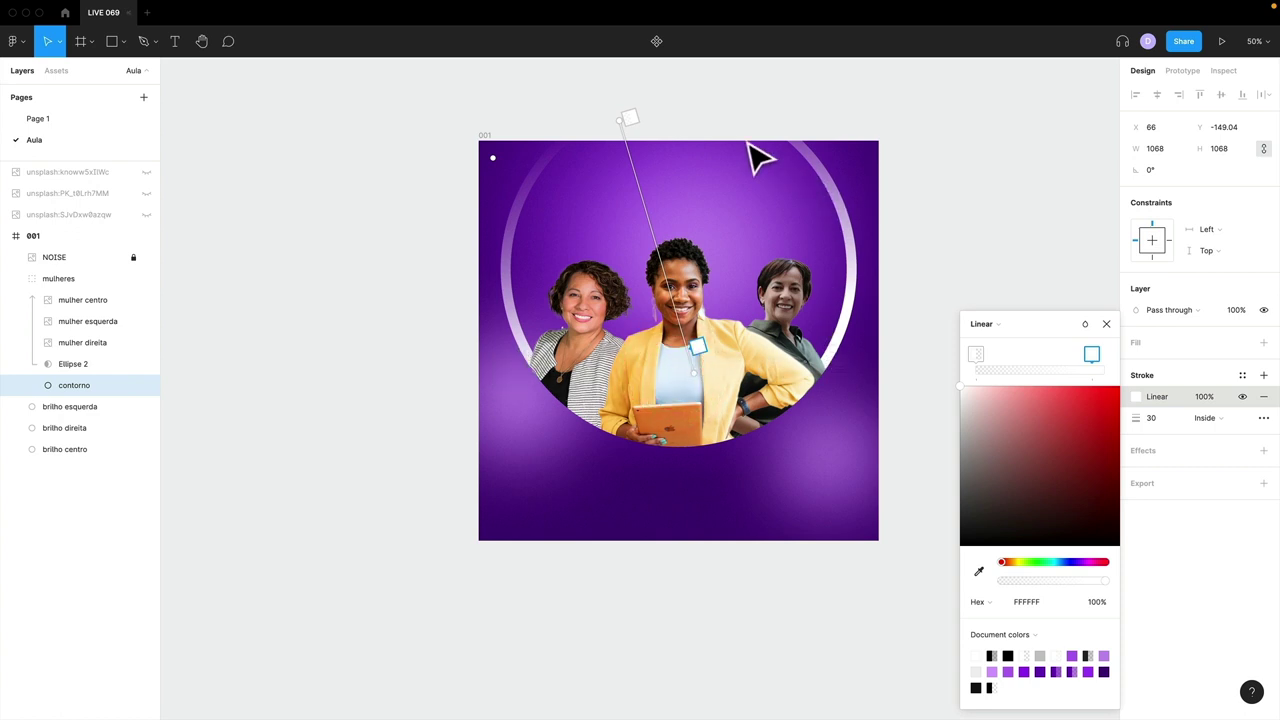
pyautogui.click(1106, 324)
pyautogui.click(1040, 323)
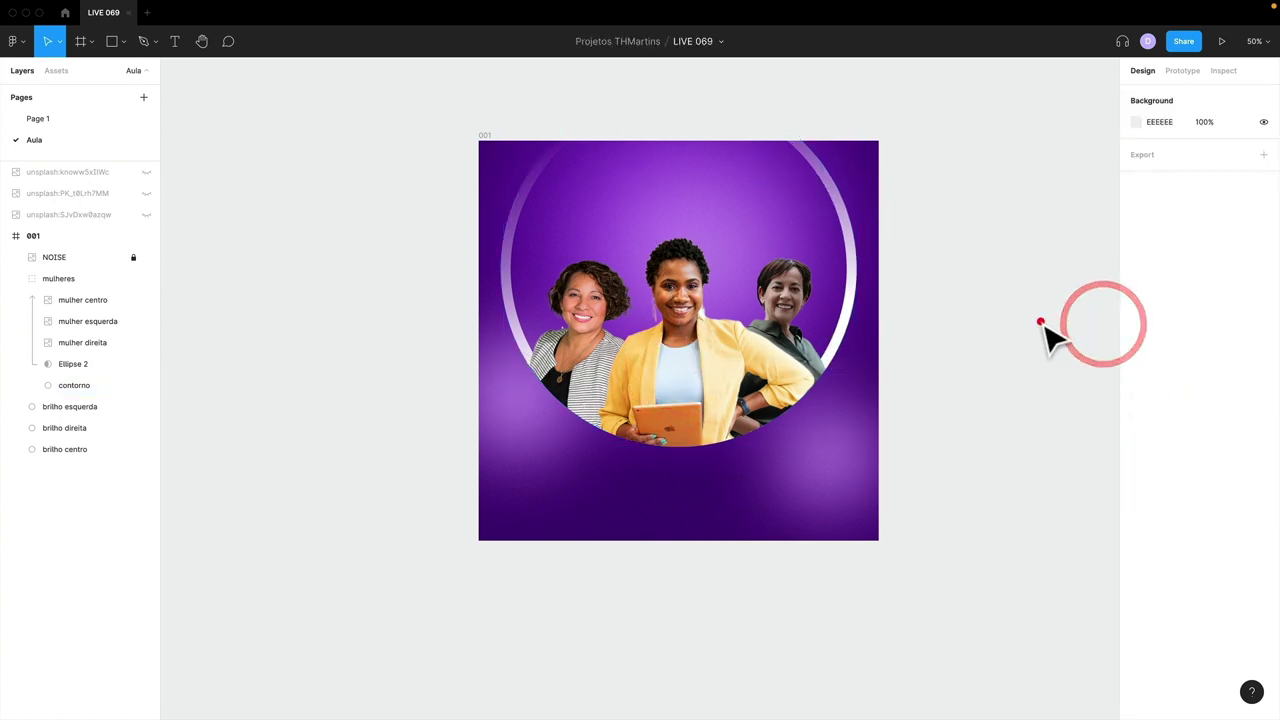
# - Lower the mulheres group slightly and rename its Ellipse 2 mask to mascara
pyautogui.click(28, 278)
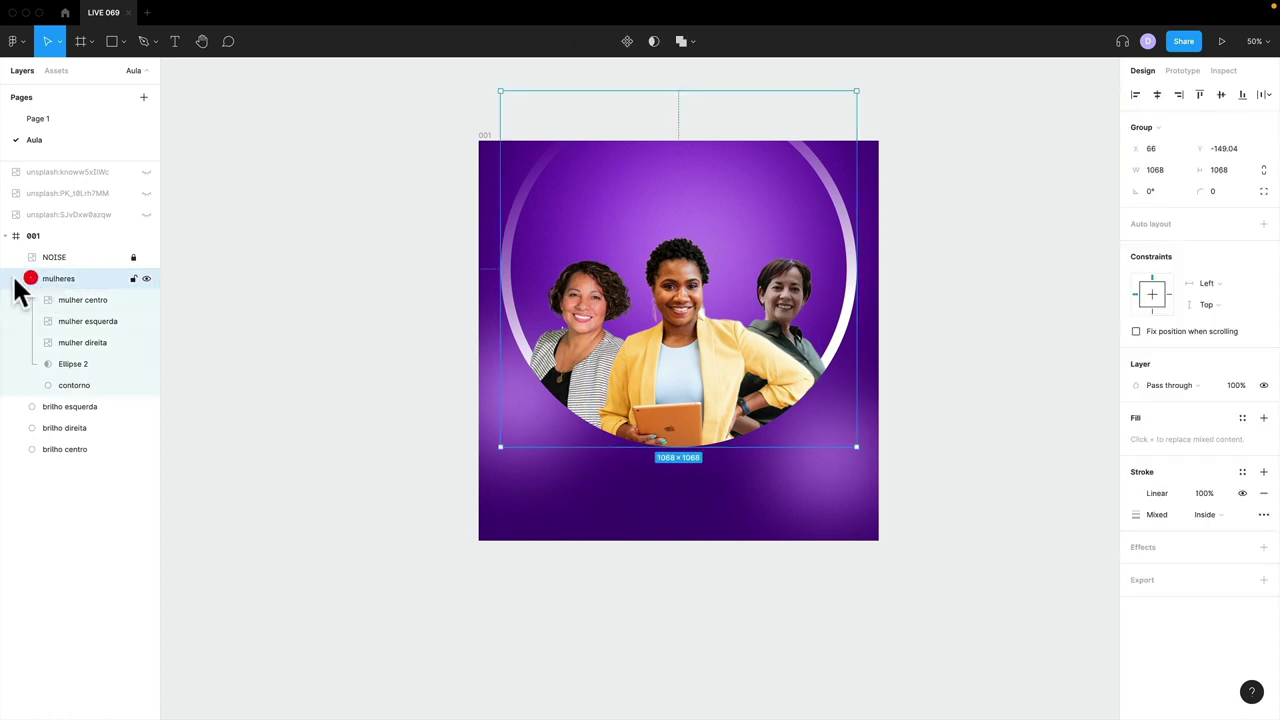
pyautogui.moveTo(615, 315); pyautogui.dragTo(620, 342)
pyautogui.click(67, 377)
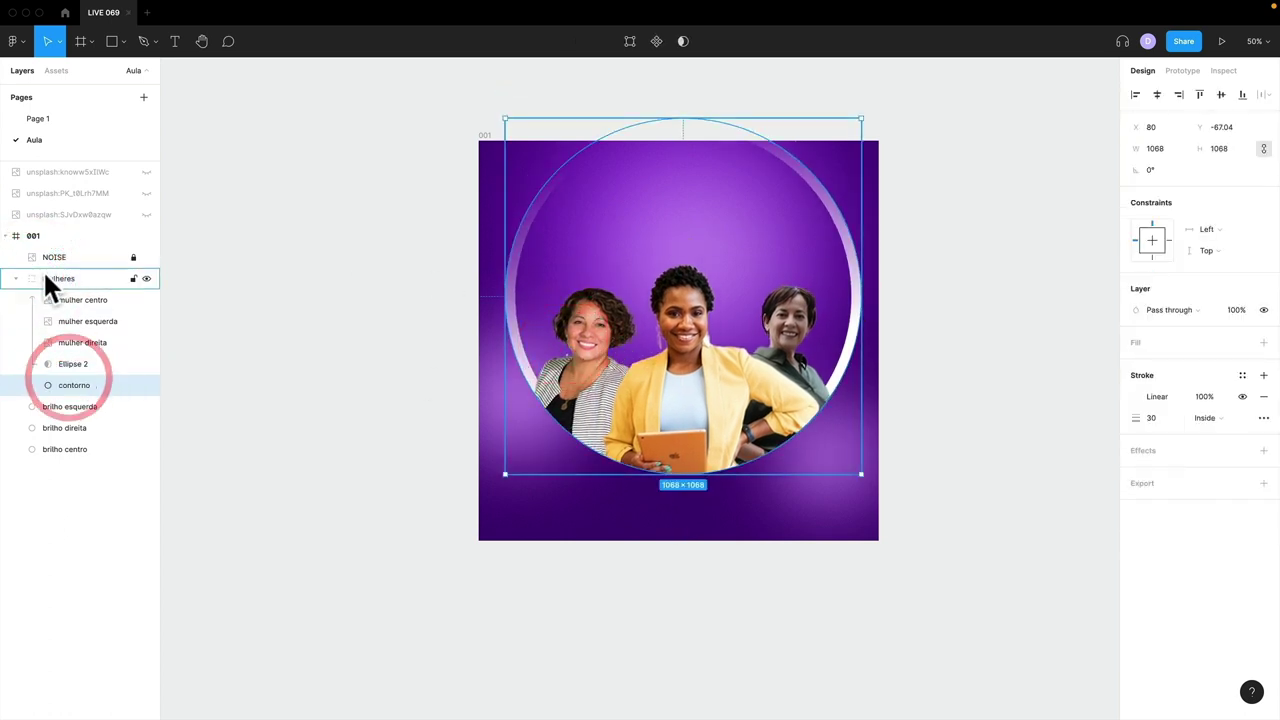
pyautogui.click(43, 270)
pyautogui.click(69, 366)
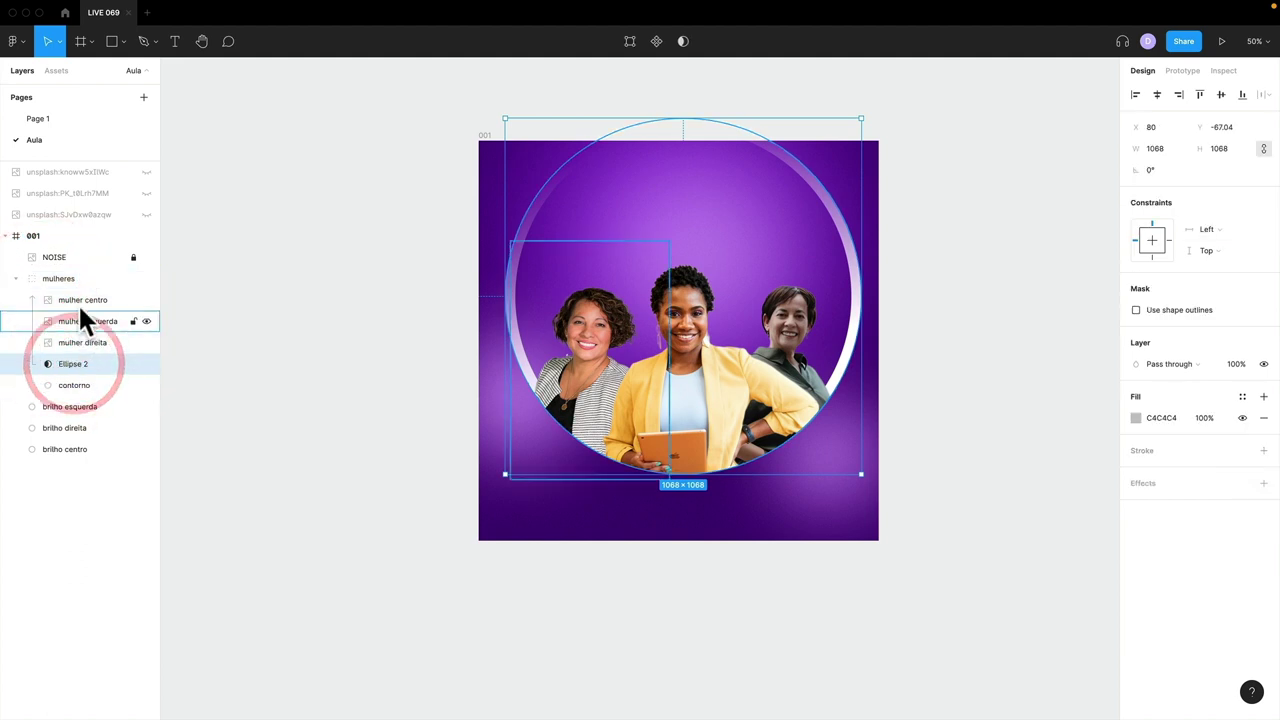
pyautogui.keyDown('shift'); pyautogui.click(77, 299); pyautogui.keyUp('shift')
pyautogui.click(70, 364)
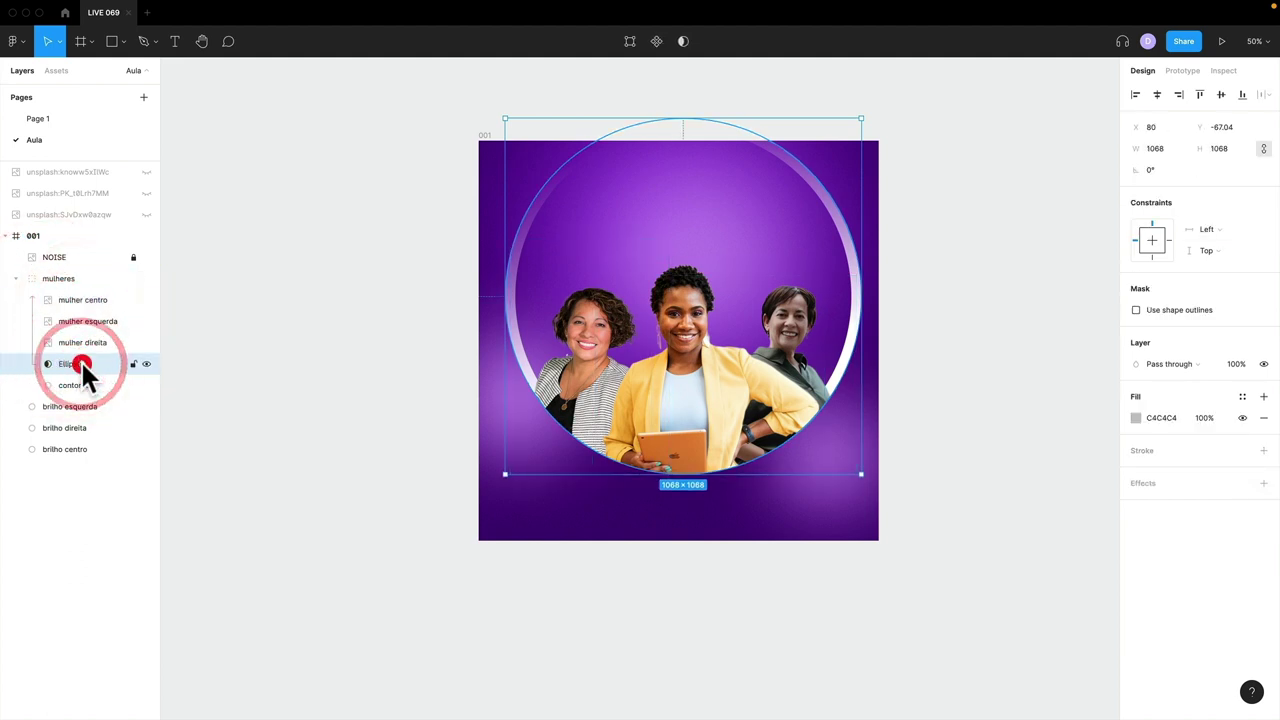
pyautogui.doubleClick(81, 363)
pyautogui.write('mascara')
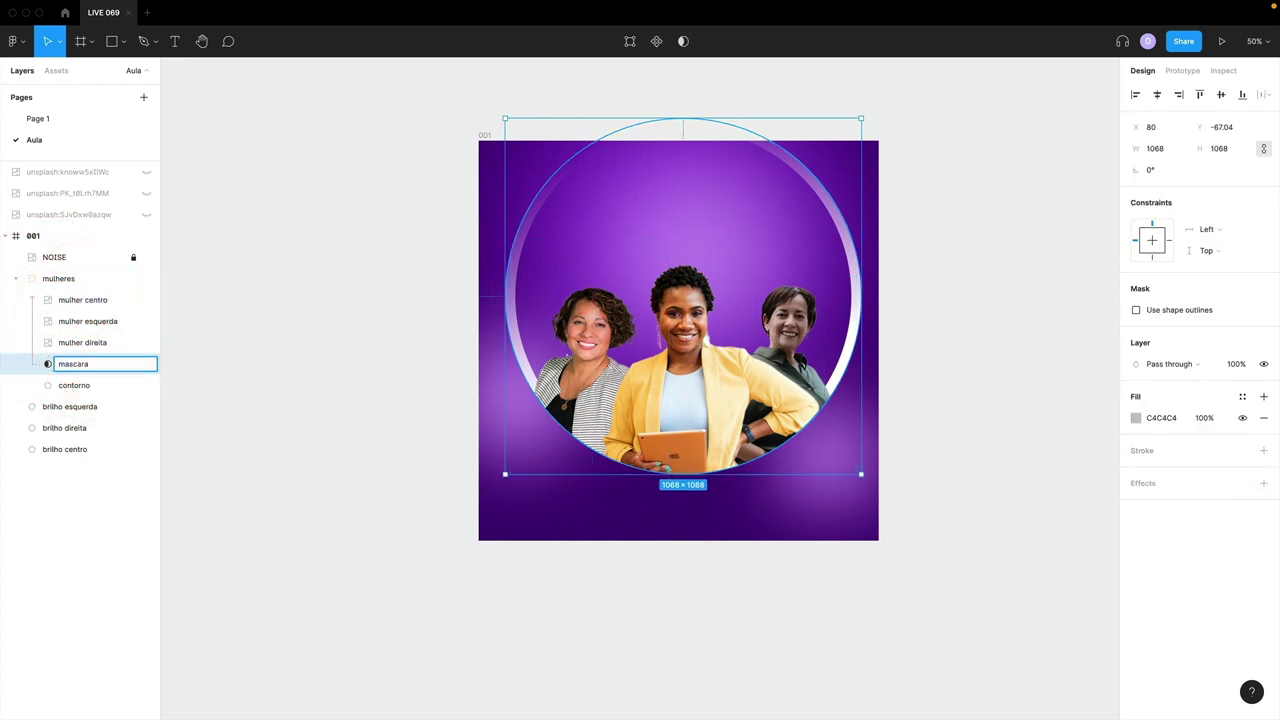
# - Rename the ring contorno baixo, duplicate it, and name the copy contorno cima
pyautogui.click(40, 384)
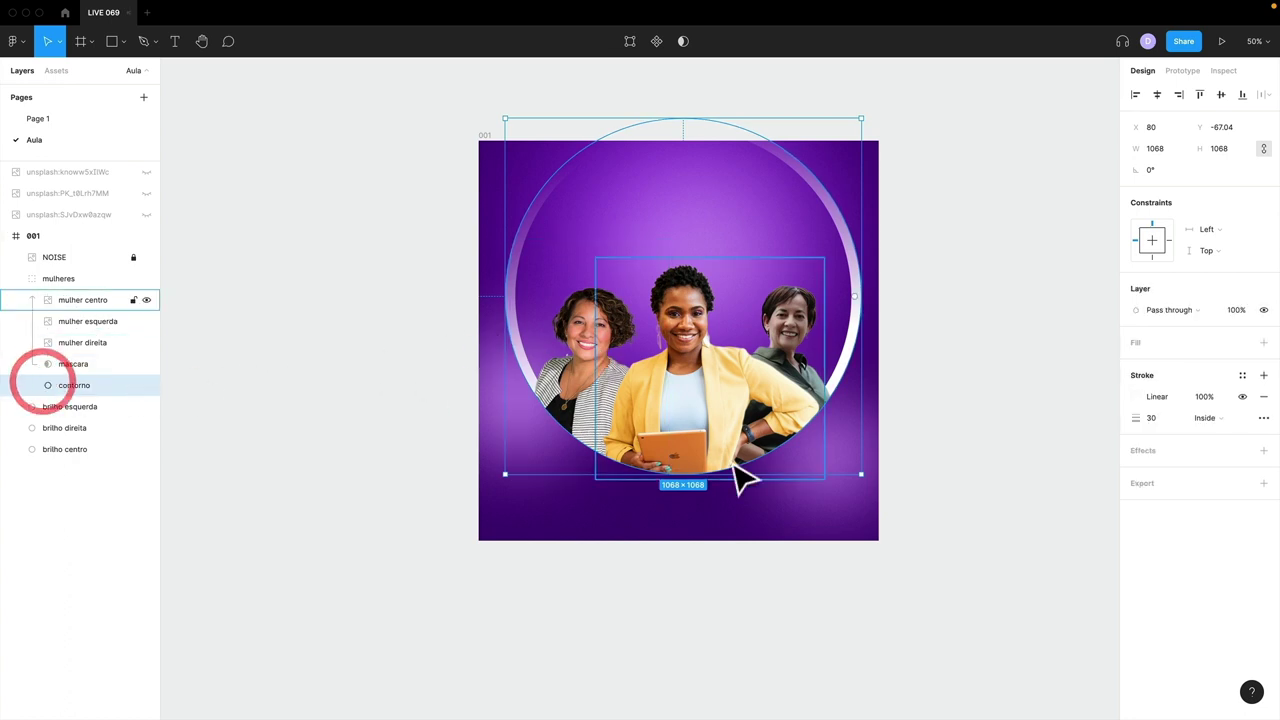
pyautogui.click(400, 403)
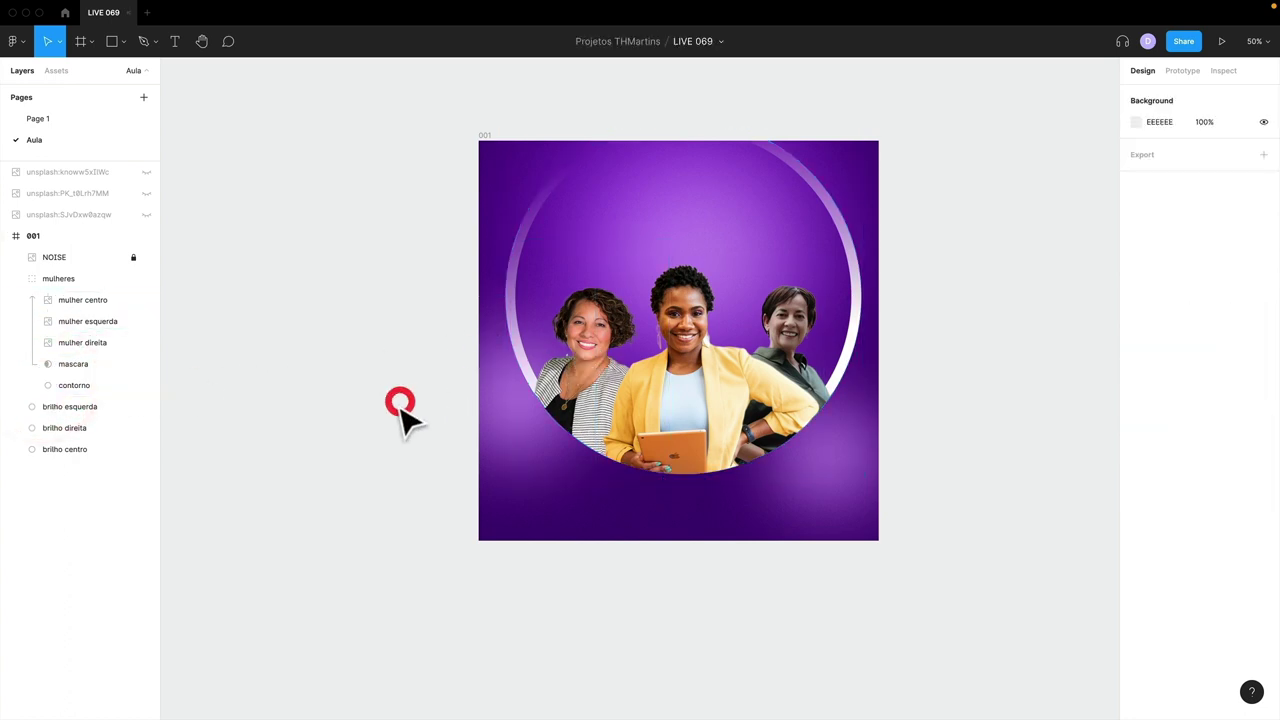
pyautogui.click(74, 385)
pyautogui.doubleClick(80, 385)
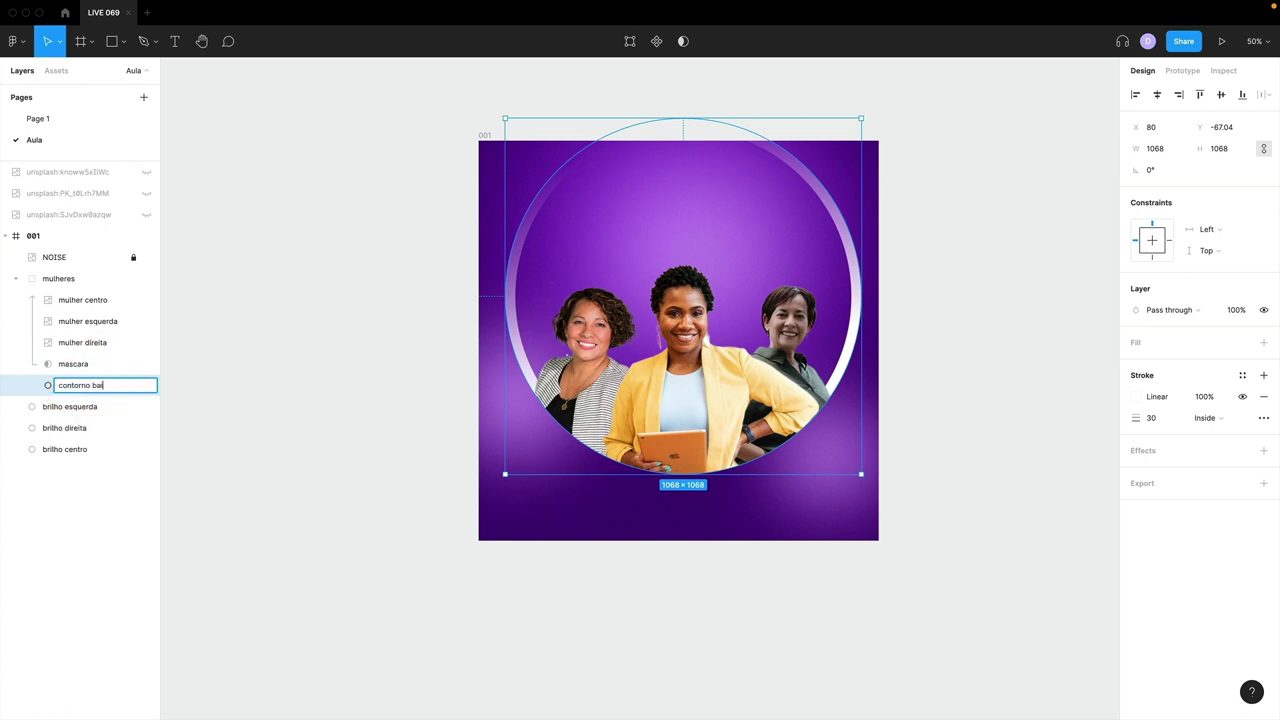
pyautogui.press('super+d')
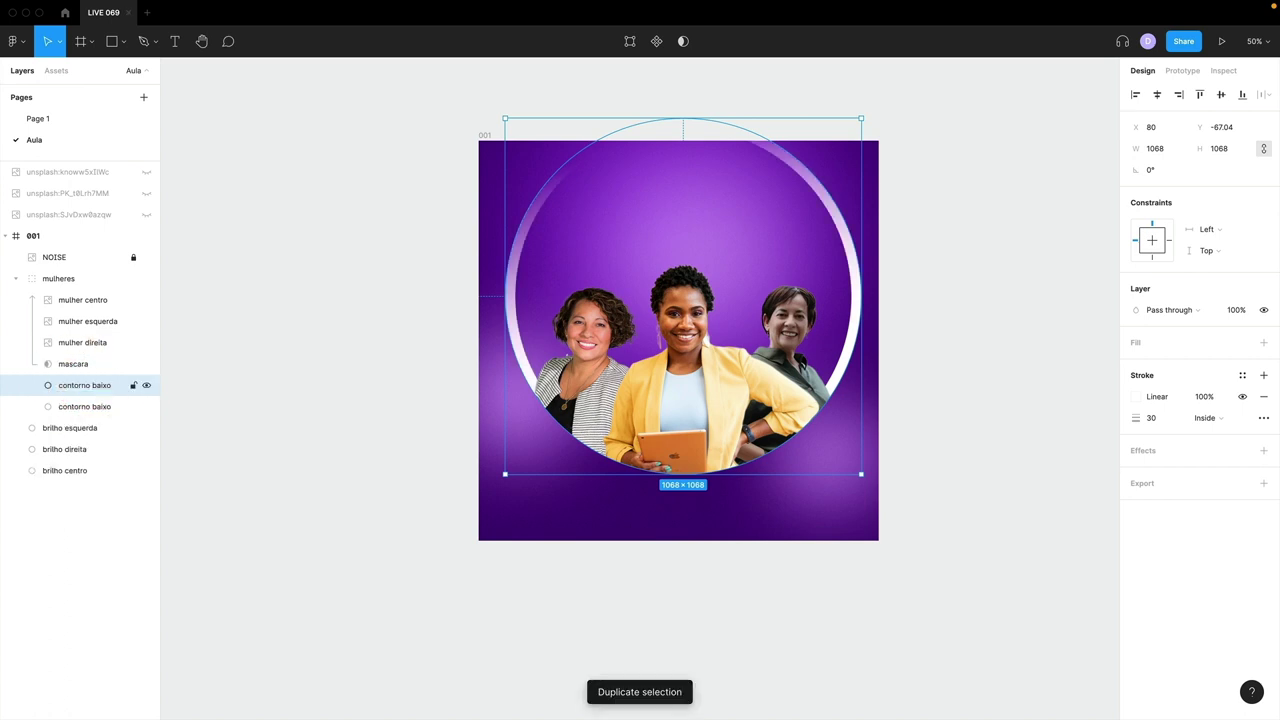
pyautogui.doubleClick(103, 381)
pyautogui.doubleClick(110, 380)
pyautogui.write('cima')
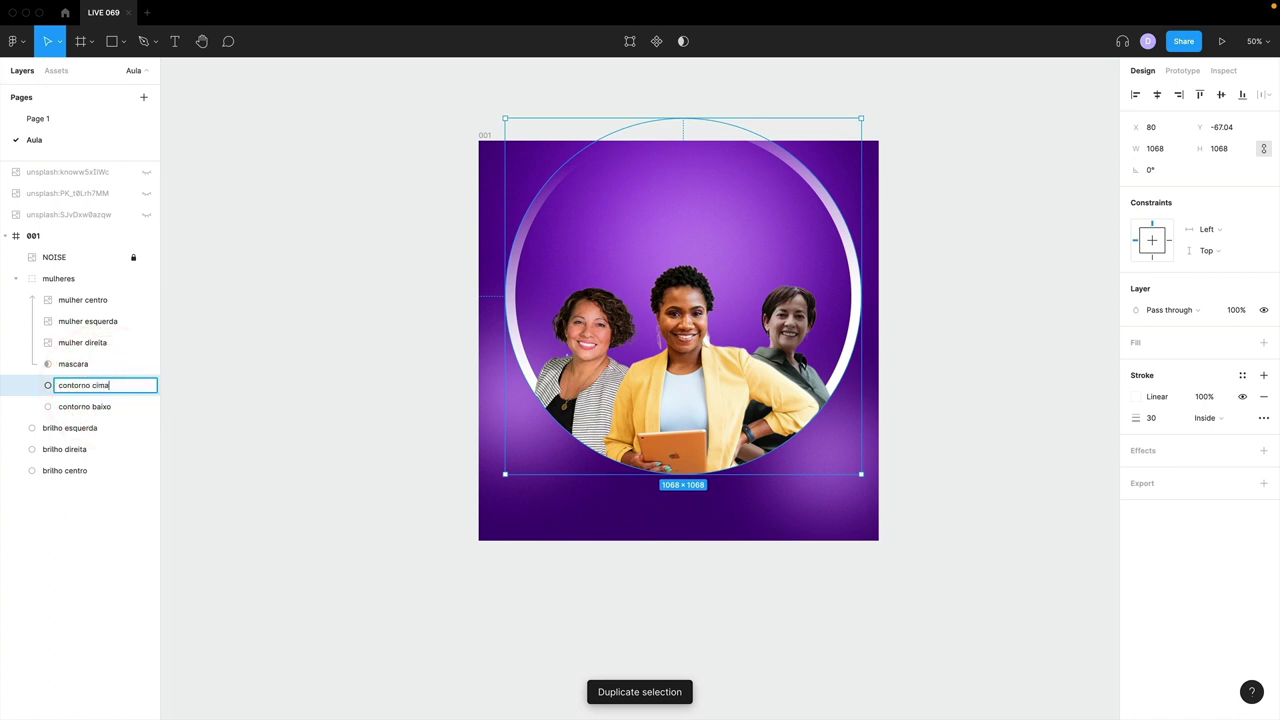
pyautogui.press('Return')
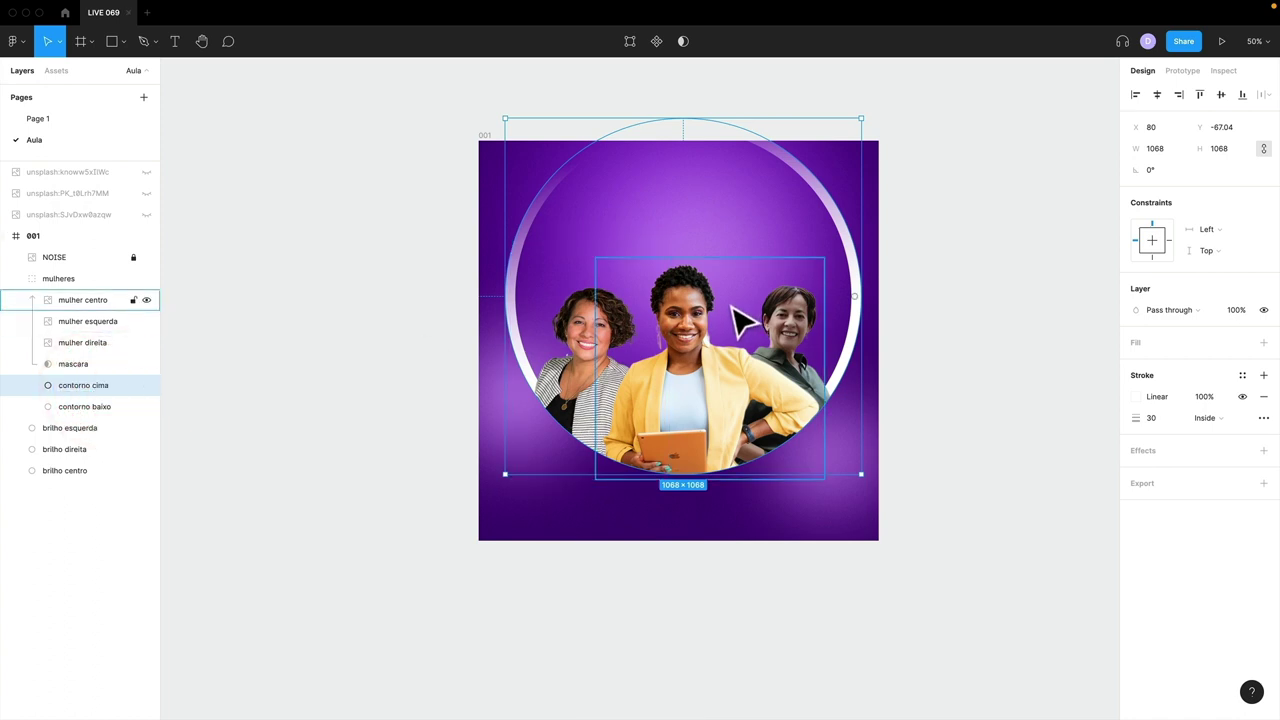
# - Flip contorno cima vertically, raise it toward the frame top, and shrink it to about 818 px
pyautogui.hotkey('shift', 'v')
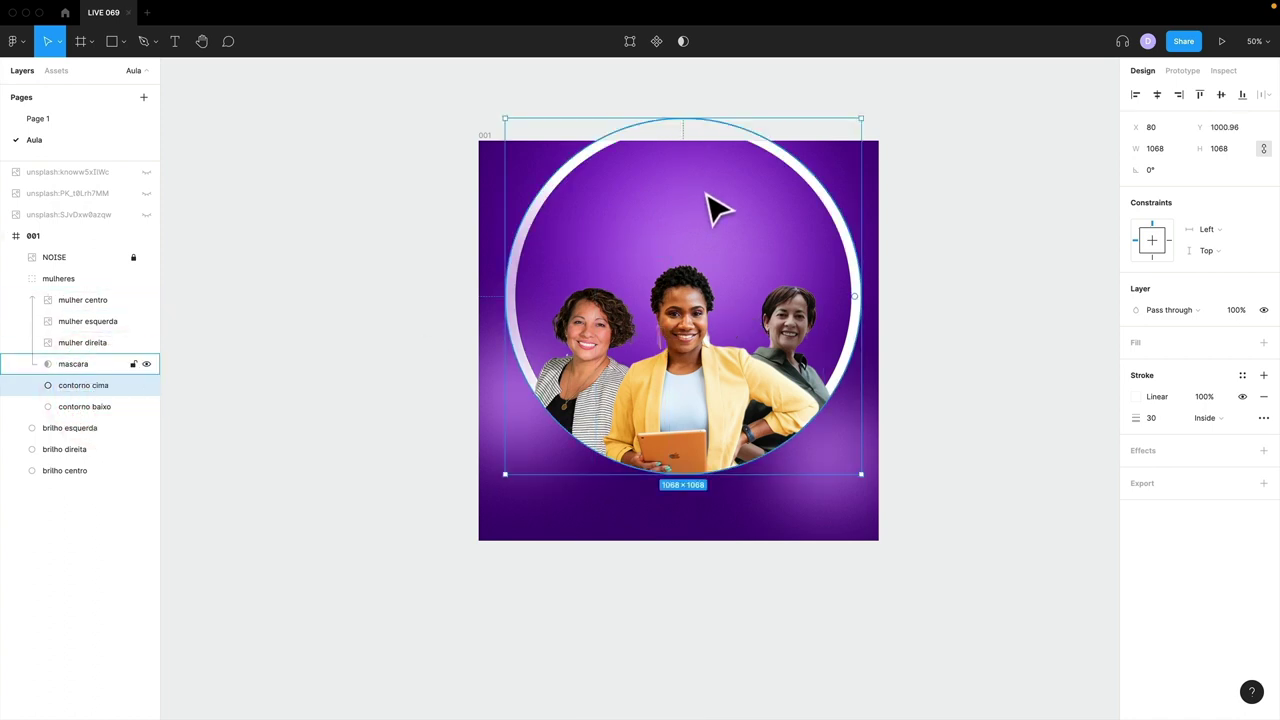
pyautogui.moveTo(675, 245); pyautogui.dragTo(143, 362)
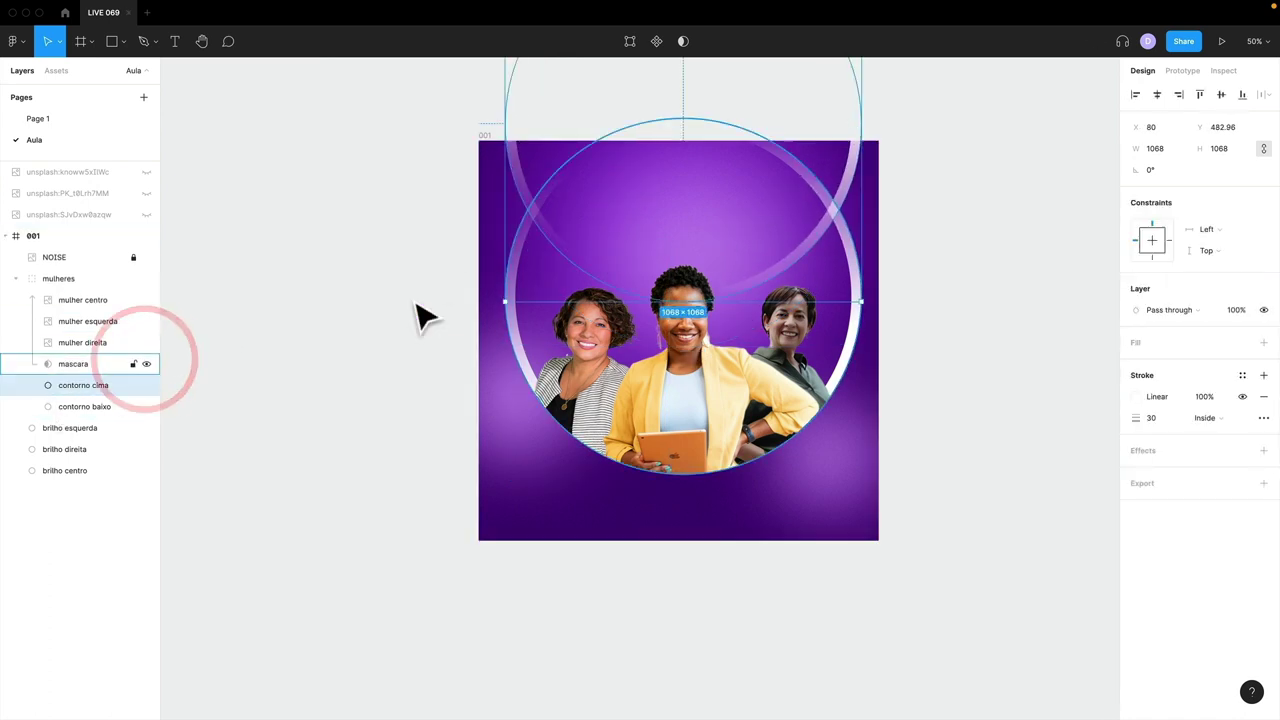
pyautogui.moveTo(611, 229); pyautogui.dragTo(610, 210)
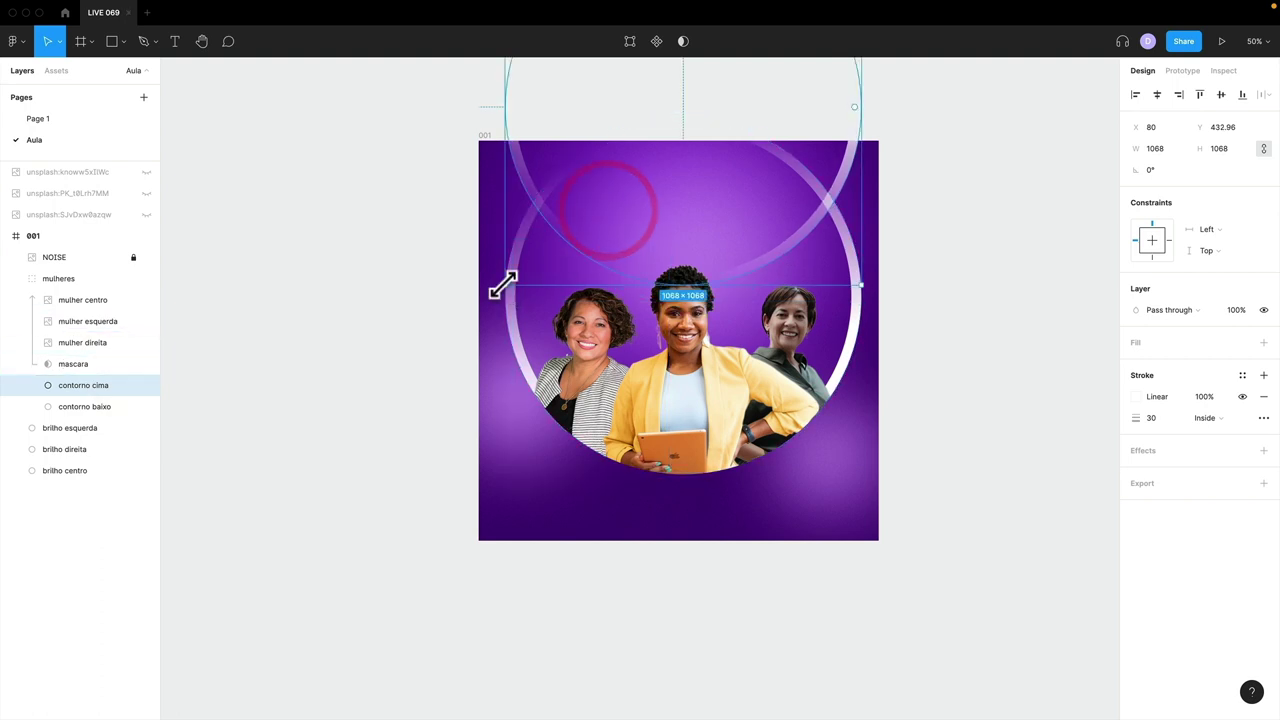
pyautogui.moveTo(503, 285); pyautogui.dragTo(554, 240)
pyautogui.click(387, 259)
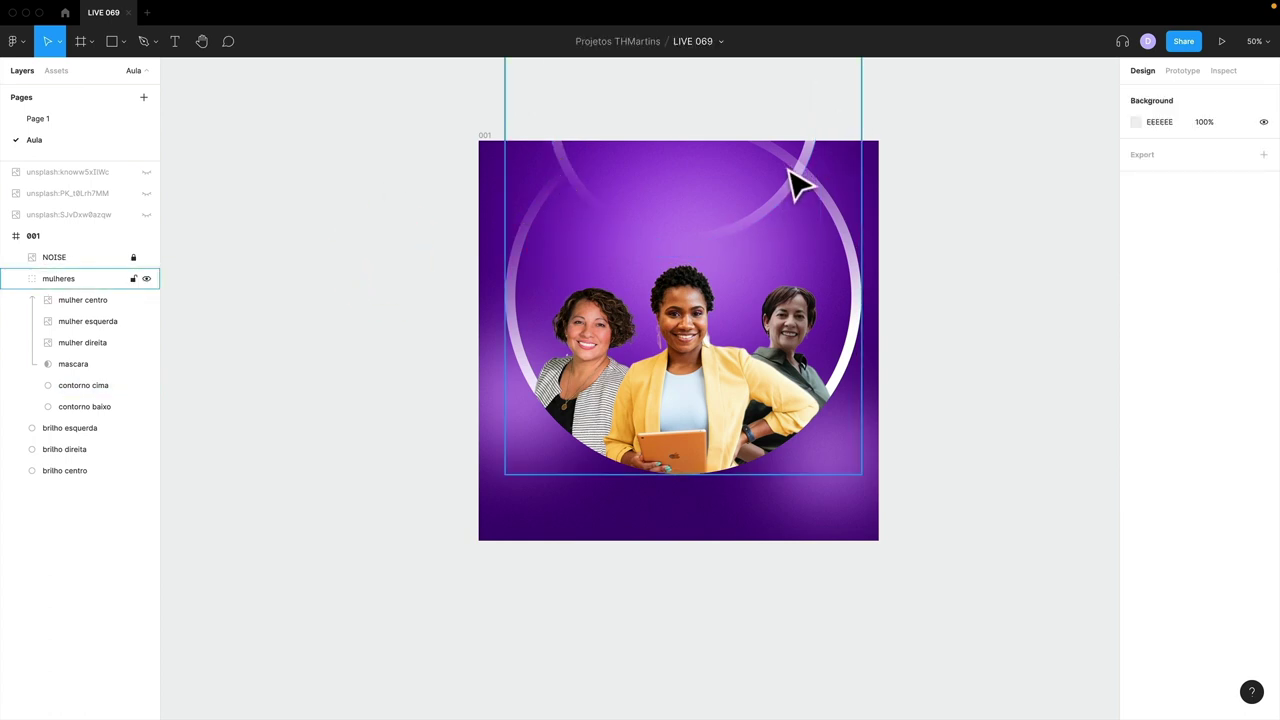
# - Mirror the contorno cima ring horizontally
pyautogui.click(761, 218)
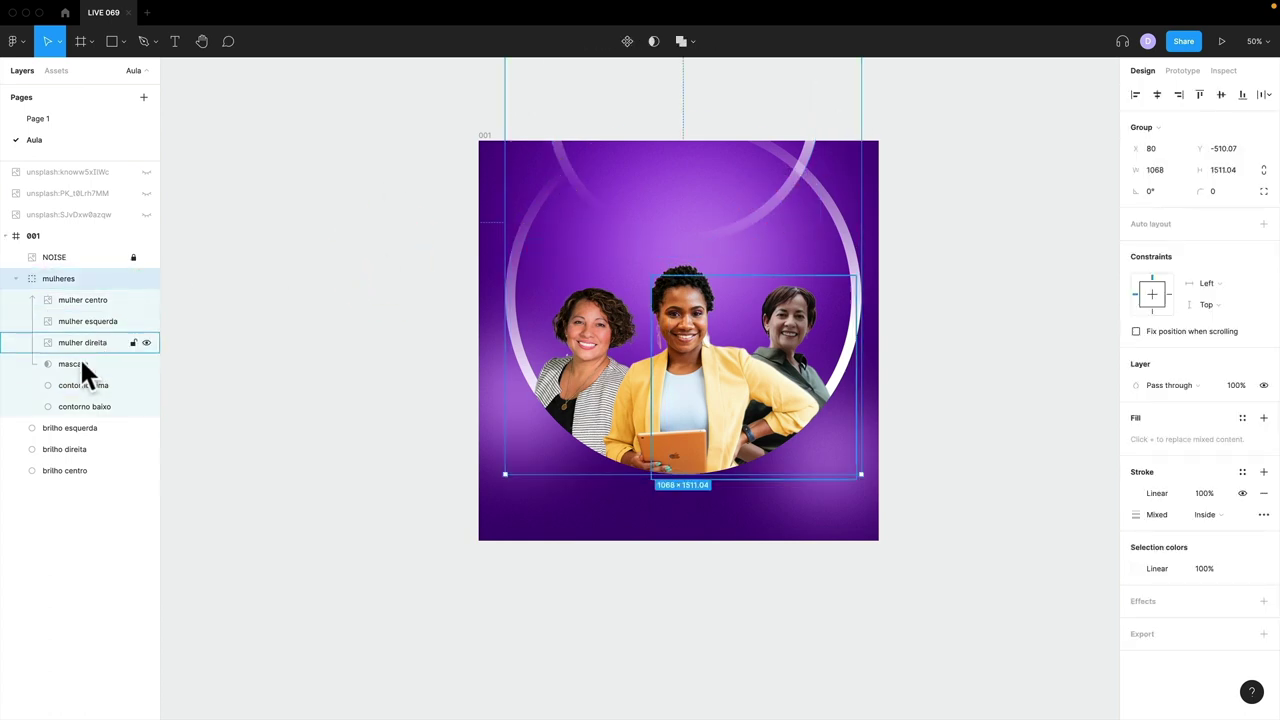
pyautogui.click(81, 385)
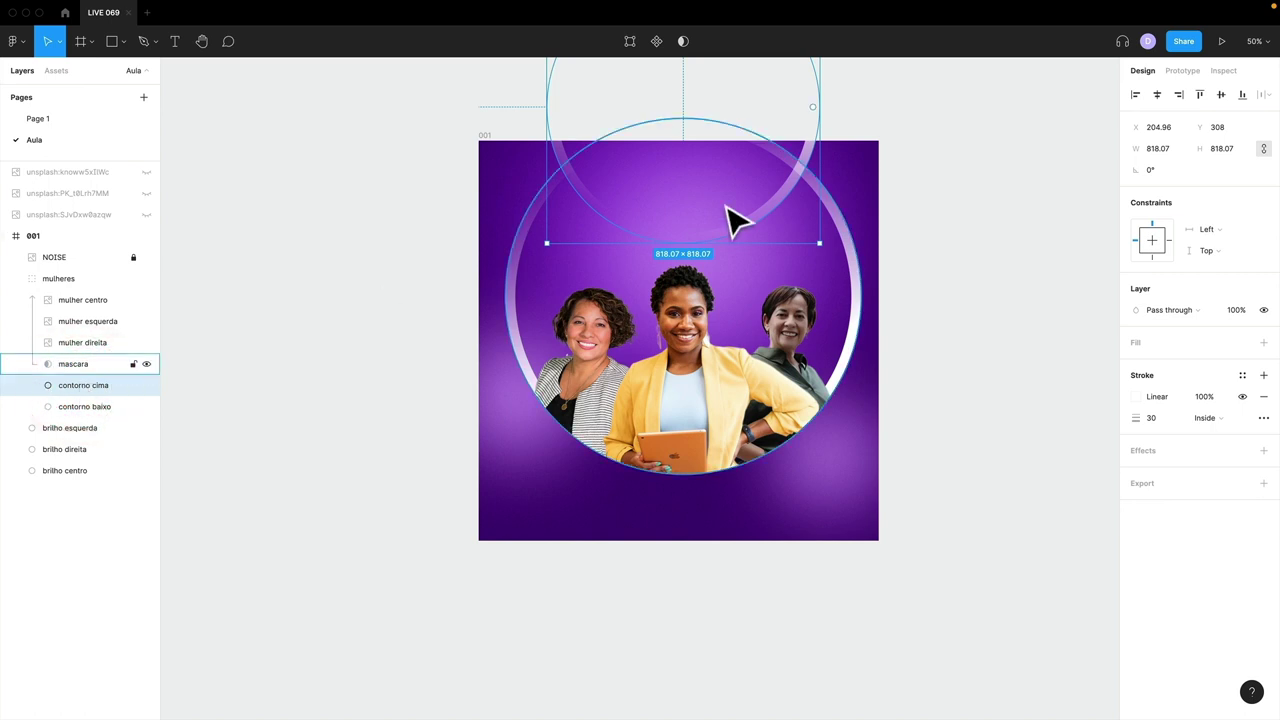
pyautogui.hotkey('shift', 'h')
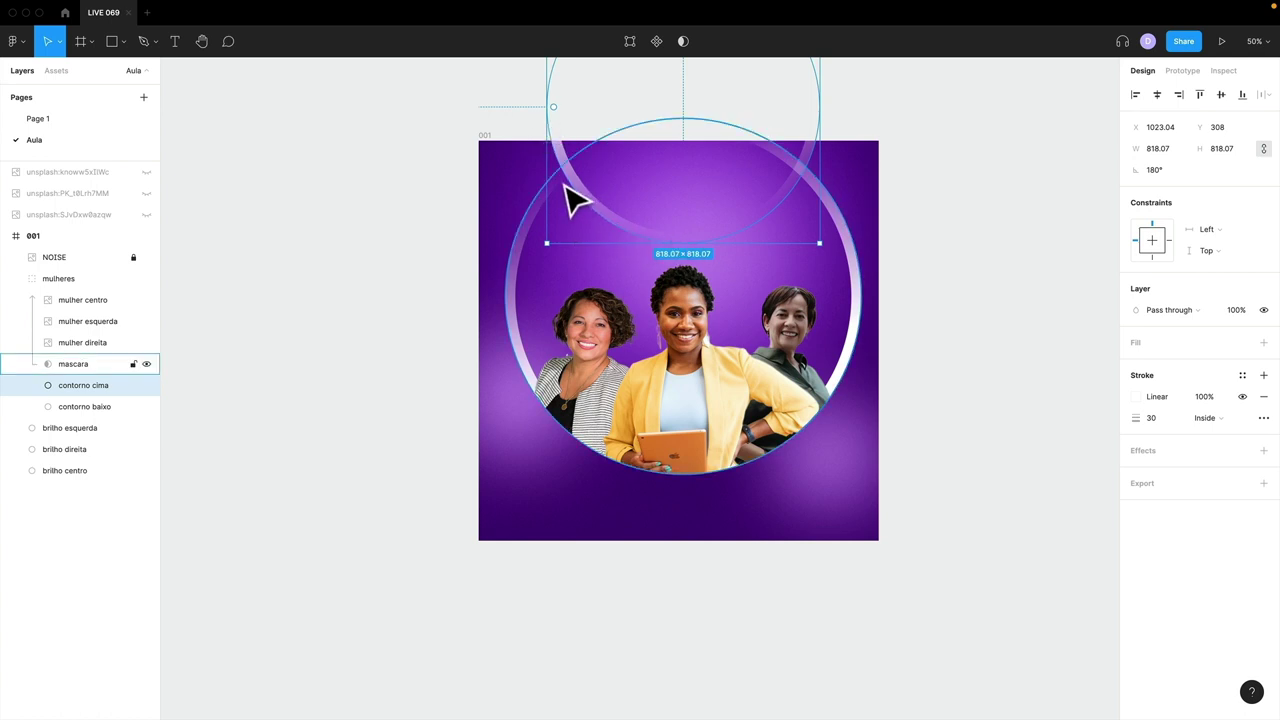
pyautogui.click(454, 317)
pyautogui.click(320, 305)
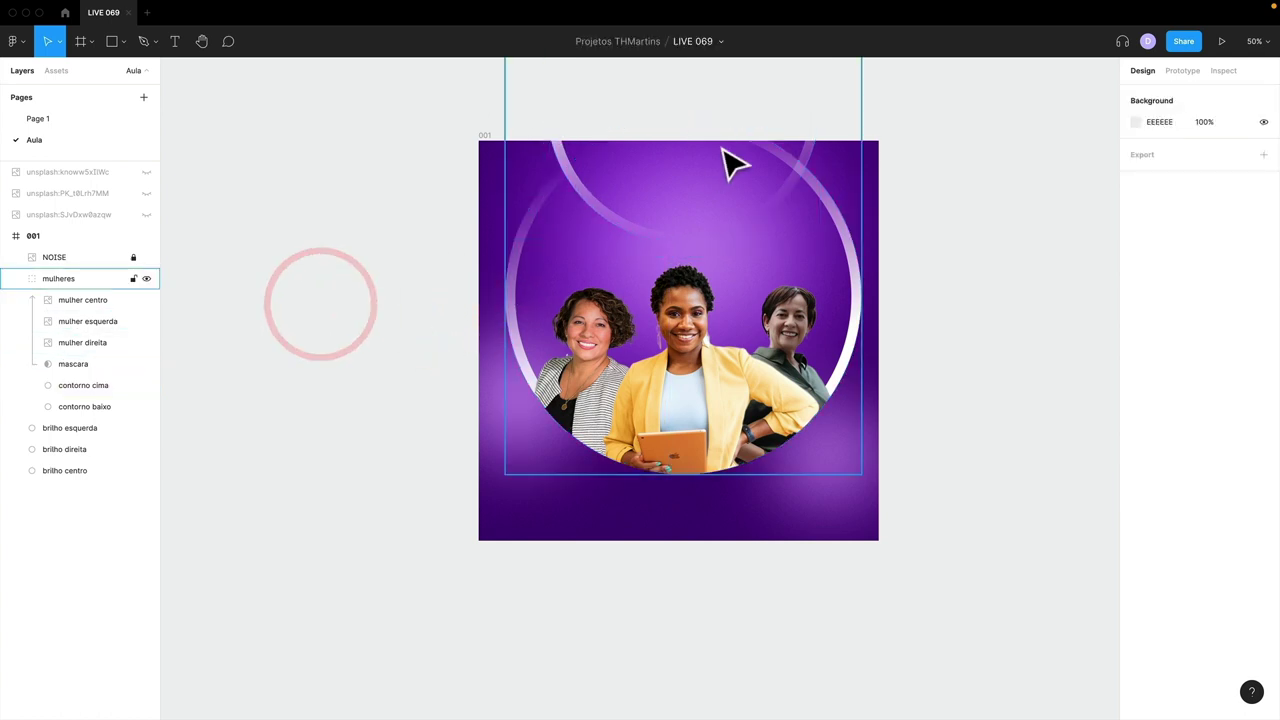
pyautogui.click(849, 318)
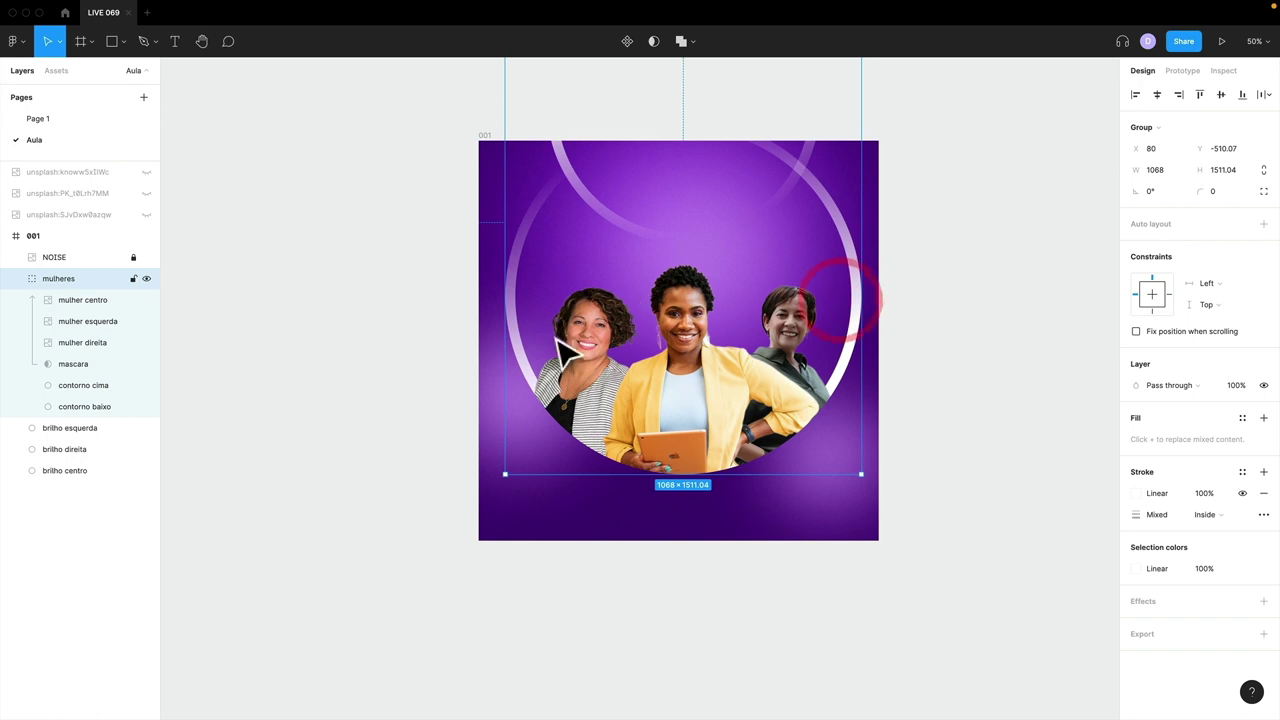
# - Select the mulheres group and add a default Drop shadow from the Effects section
pyautogui.click(984, 404)
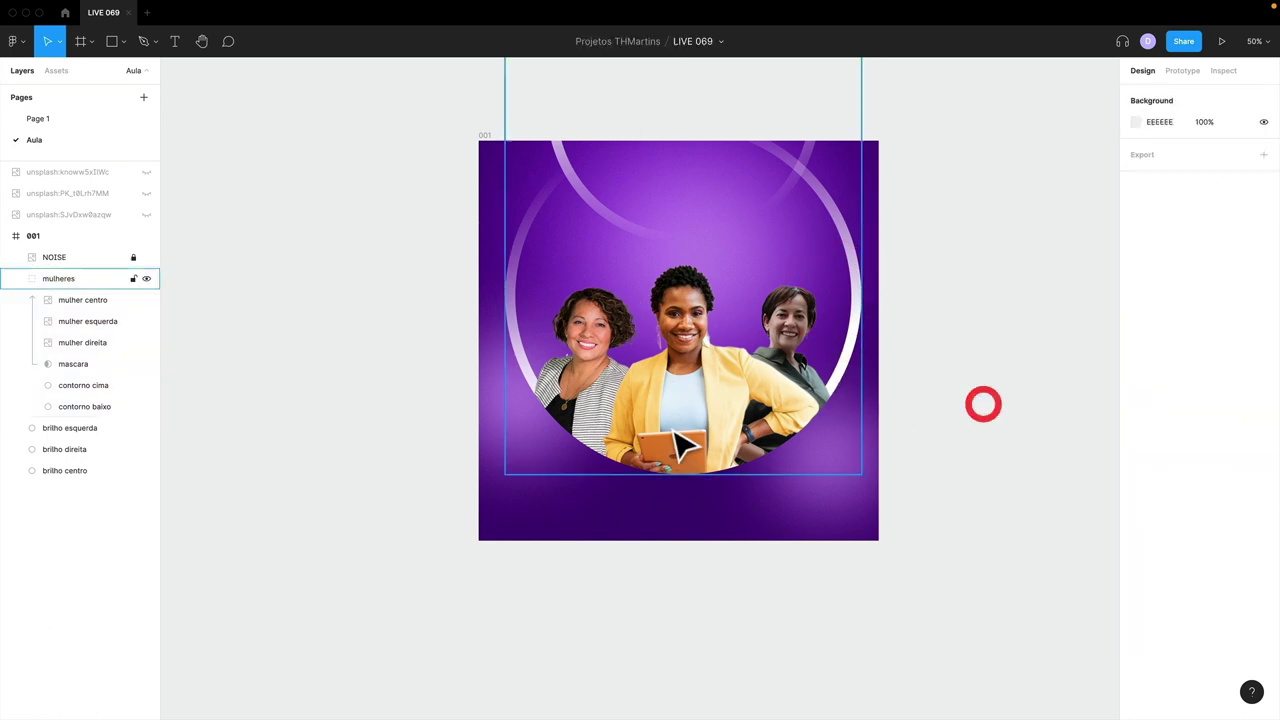
pyautogui.click(663, 429)
pyautogui.click(63, 280)
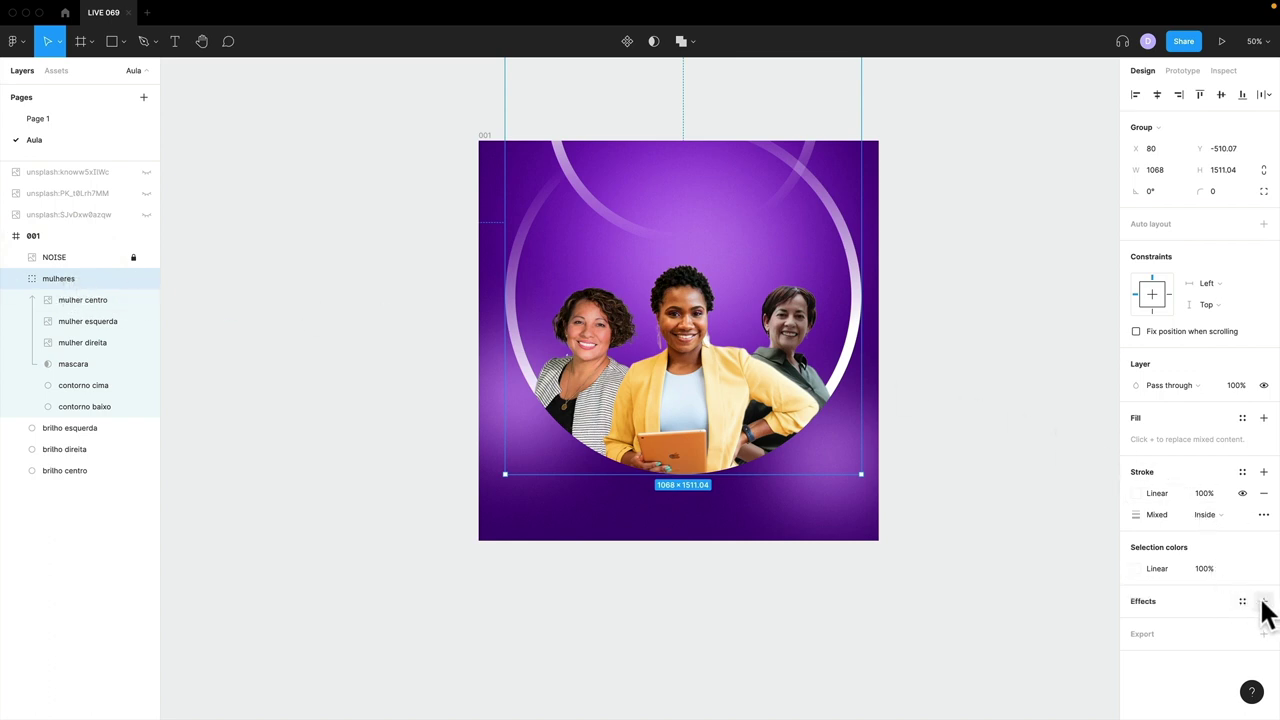
pyautogui.click(19, 280)
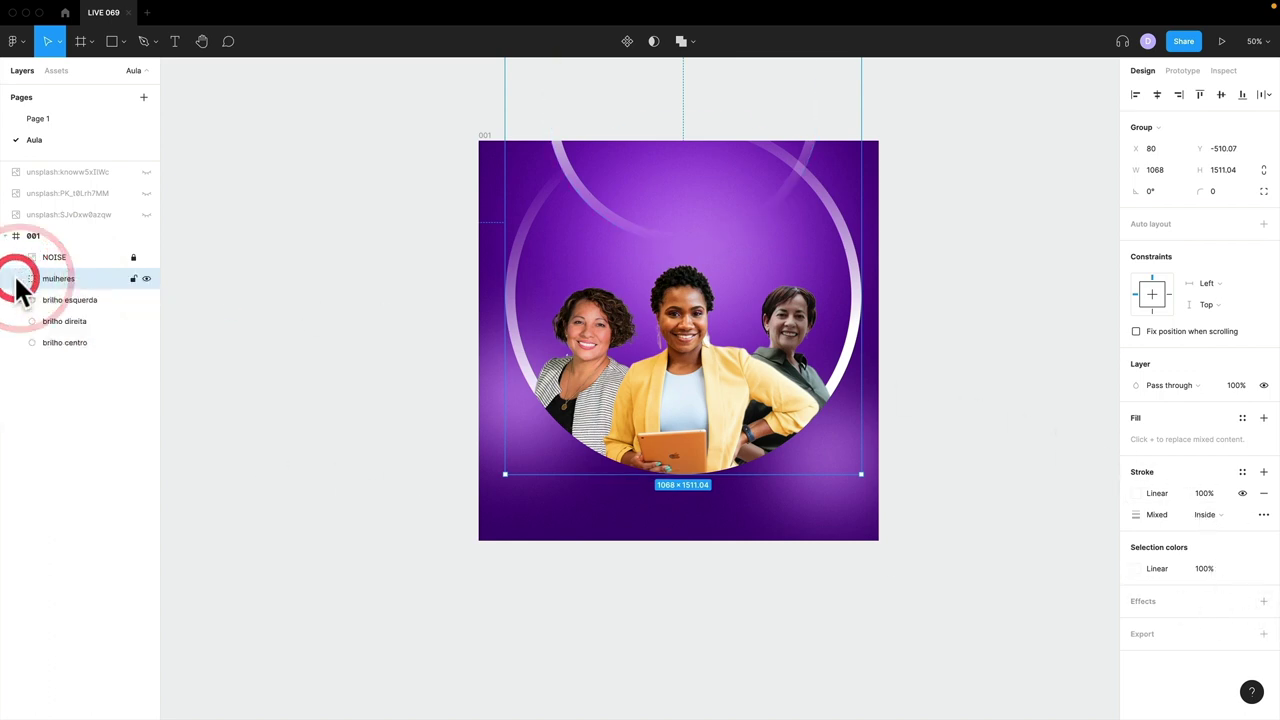
pyautogui.click(19, 281)
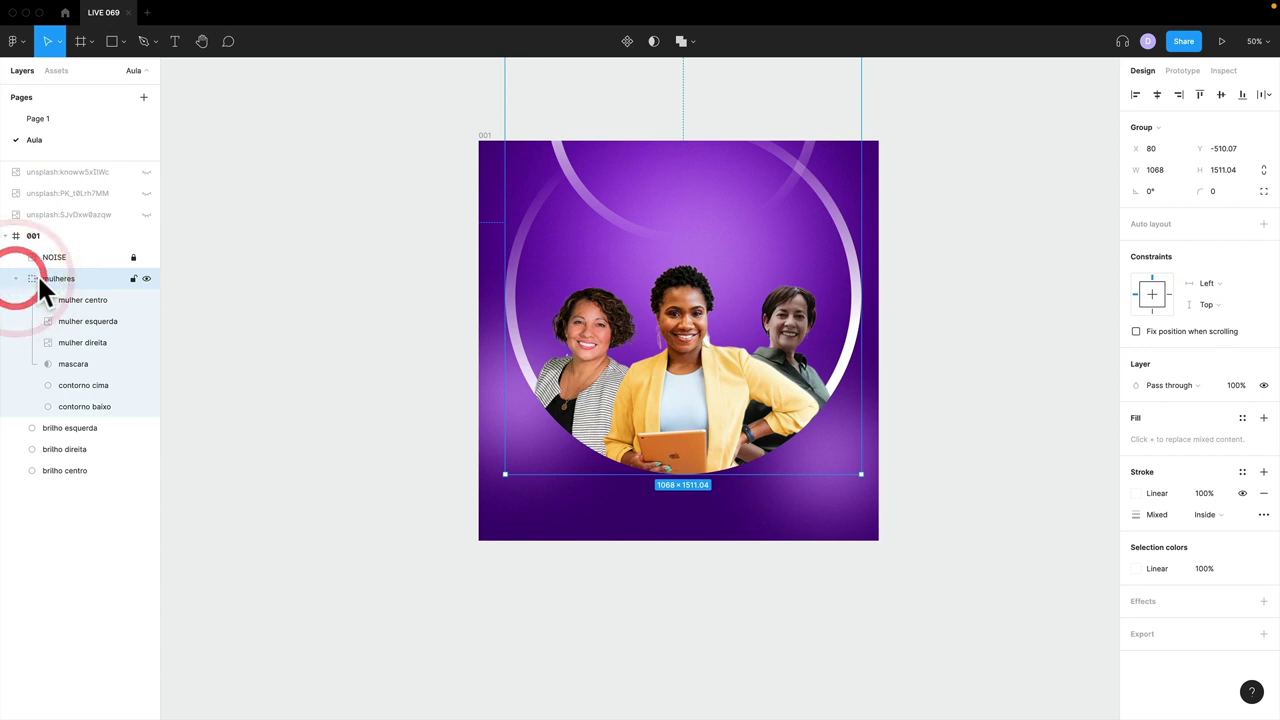
pyautogui.click(1263, 601)
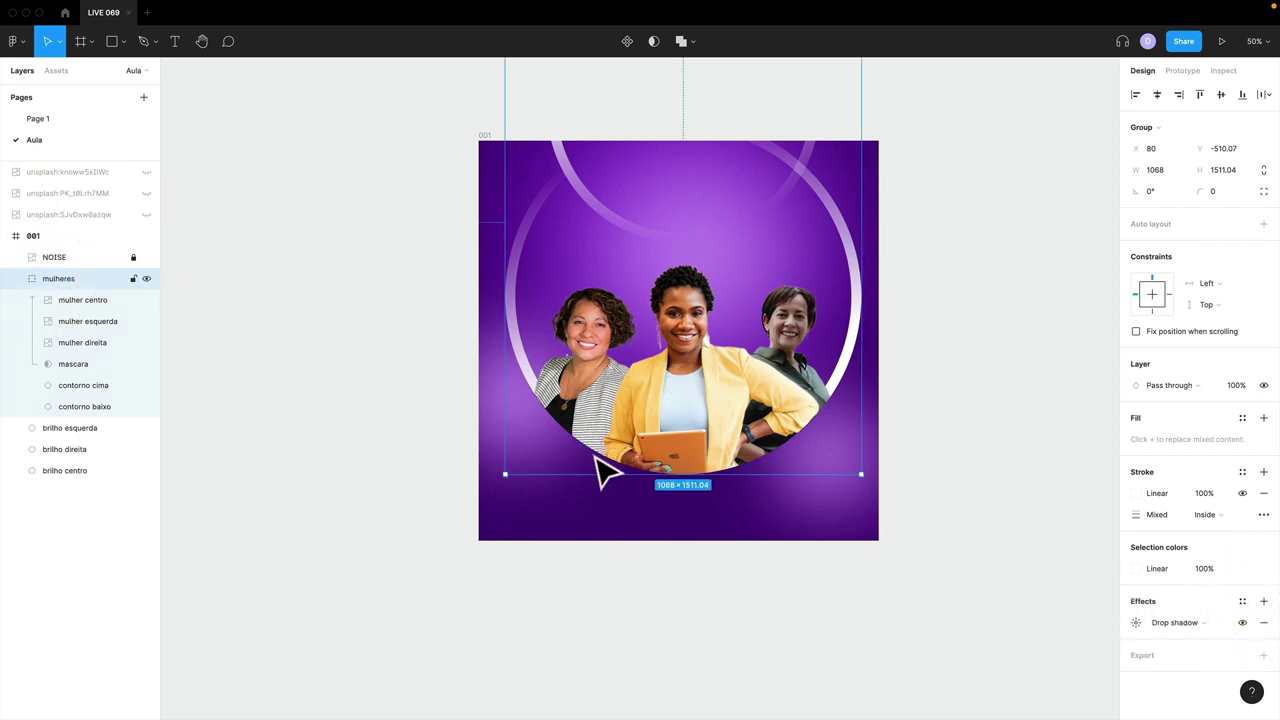
pyautogui.scroll(10, 625, 482)
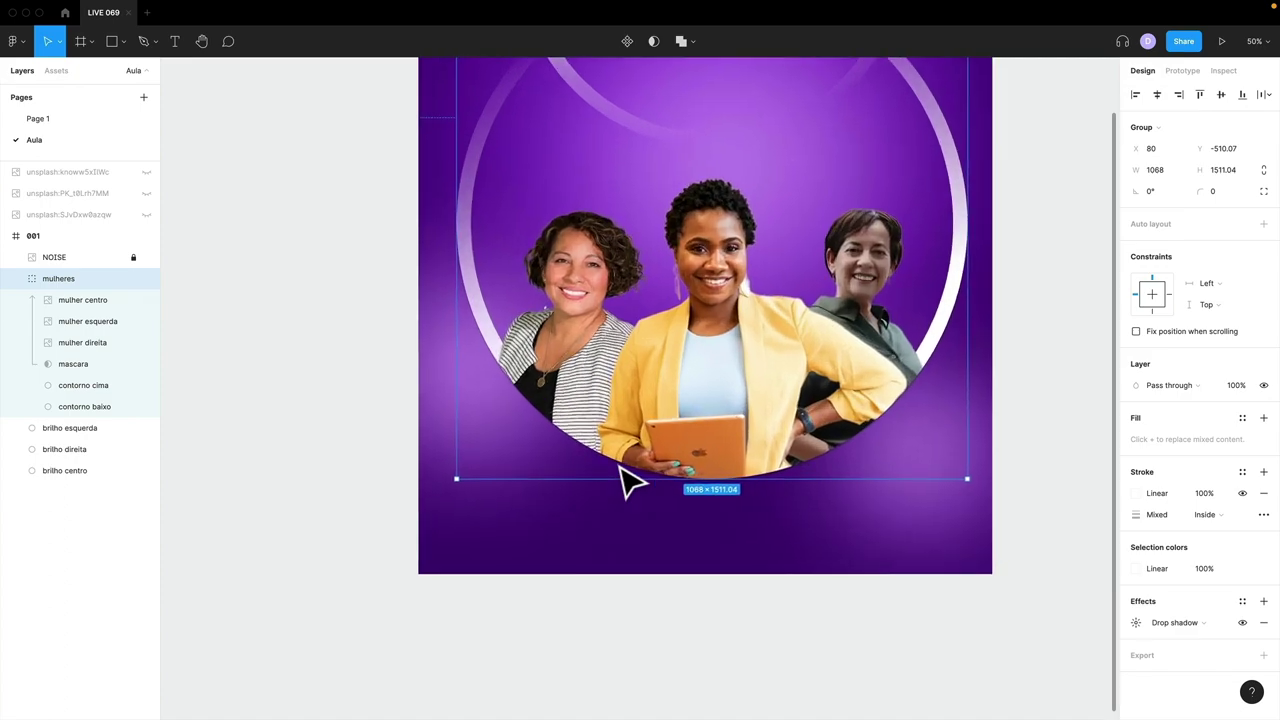
pyautogui.scroll(-5, 625, 482)
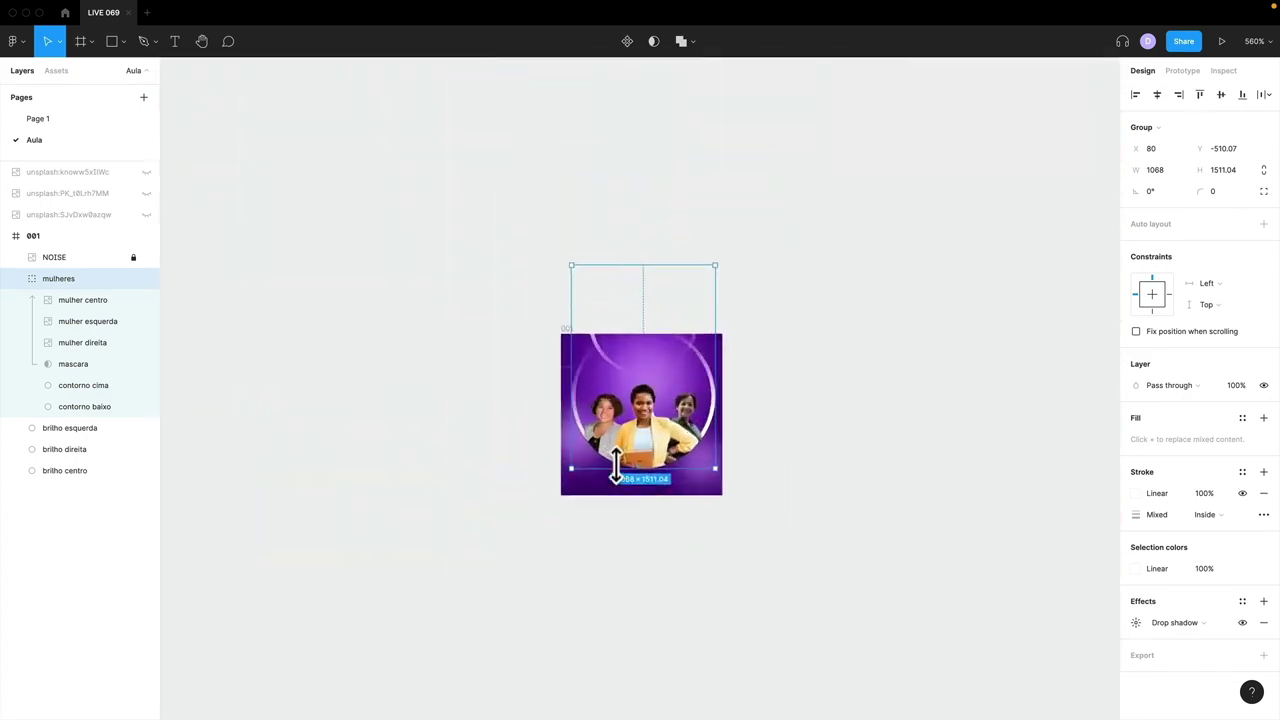
pyautogui.scroll(4, 626, 477)
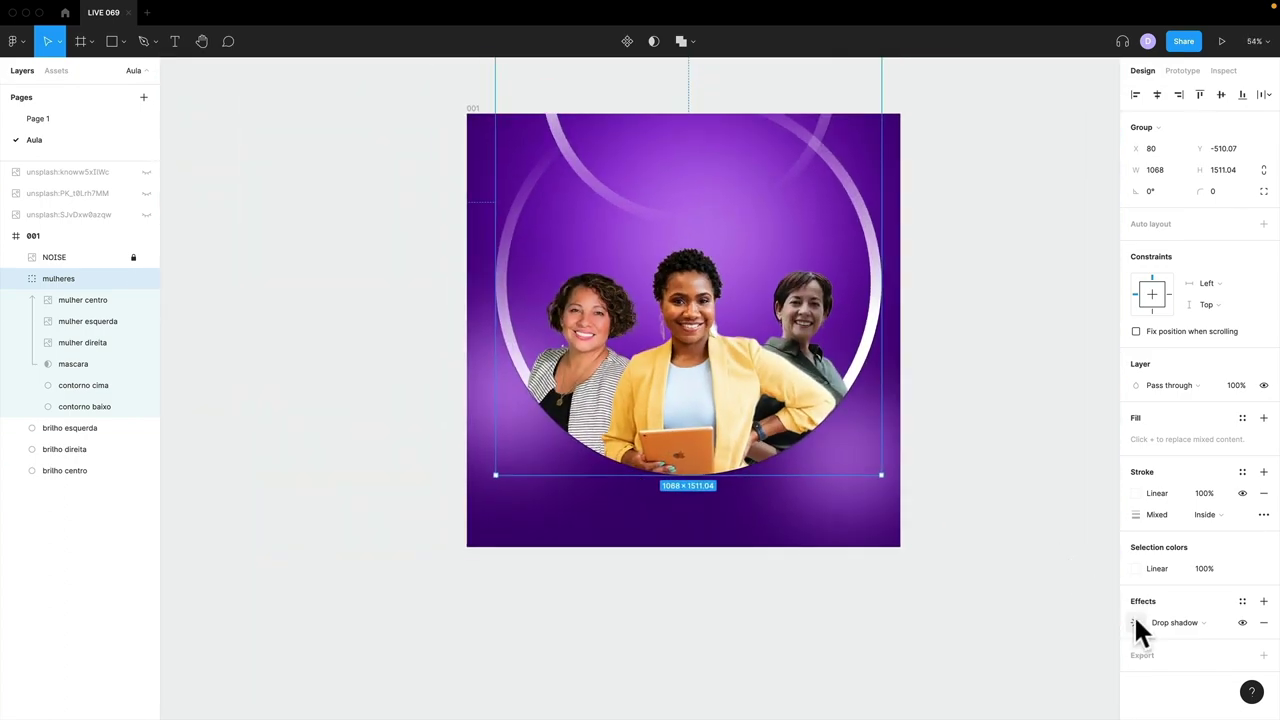
# - Set the drop shadow's blur to 80 and its Y offset to 46
pyautogui.click(1136, 622)
pyautogui.moveTo(1023, 594); pyautogui.dragTo(985, 310)
pyautogui.click(1046, 347)
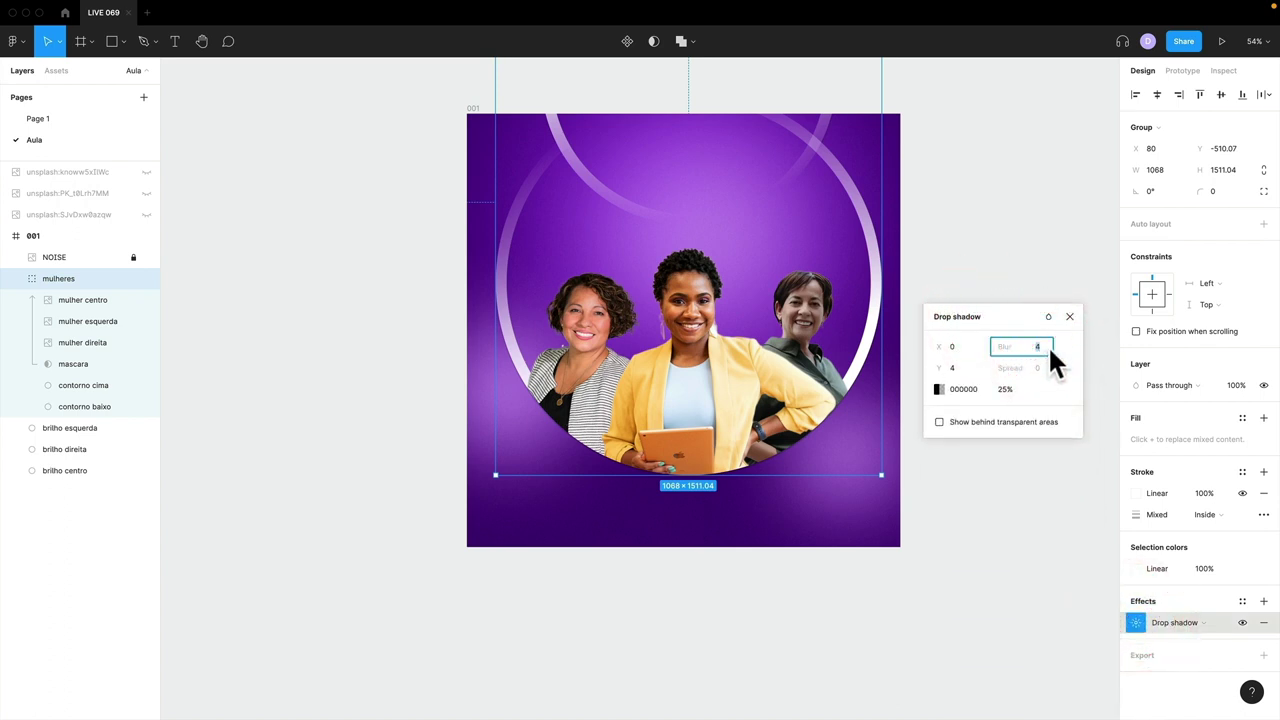
pyautogui.write('80')
pyautogui.press('Return')
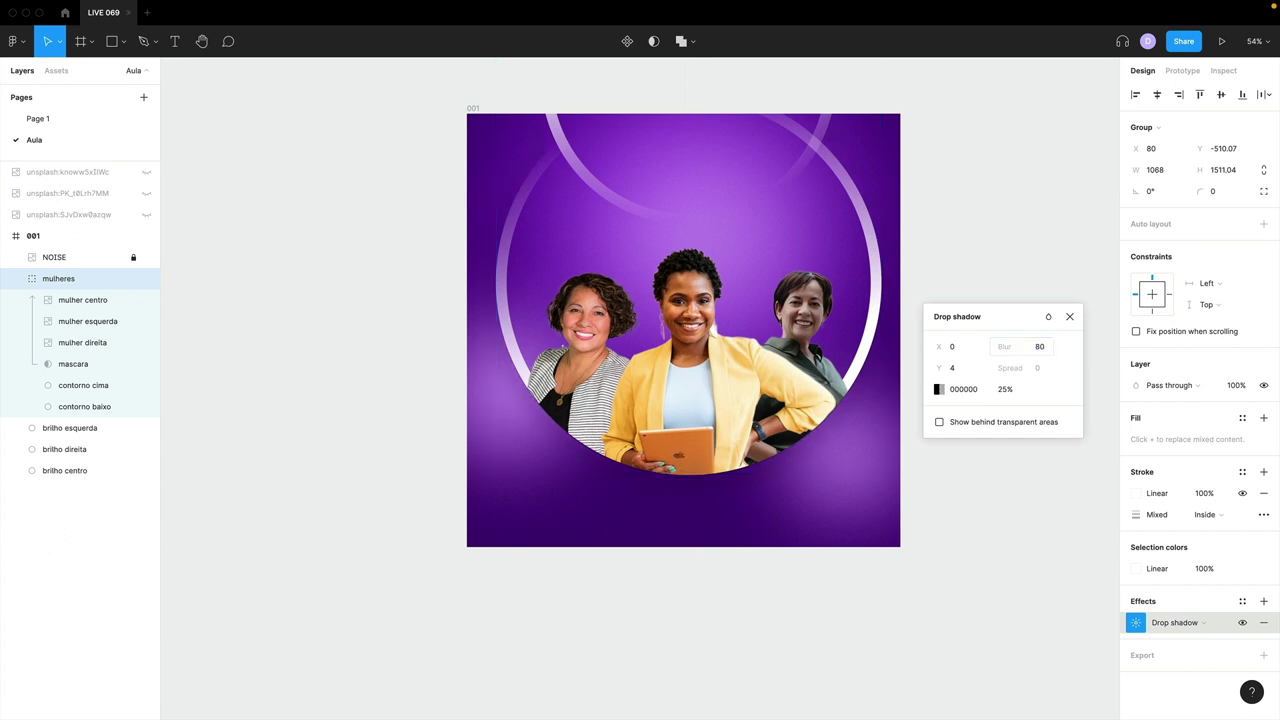
pyautogui.moveTo(943, 370); pyautogui.dragTo(995, 365)
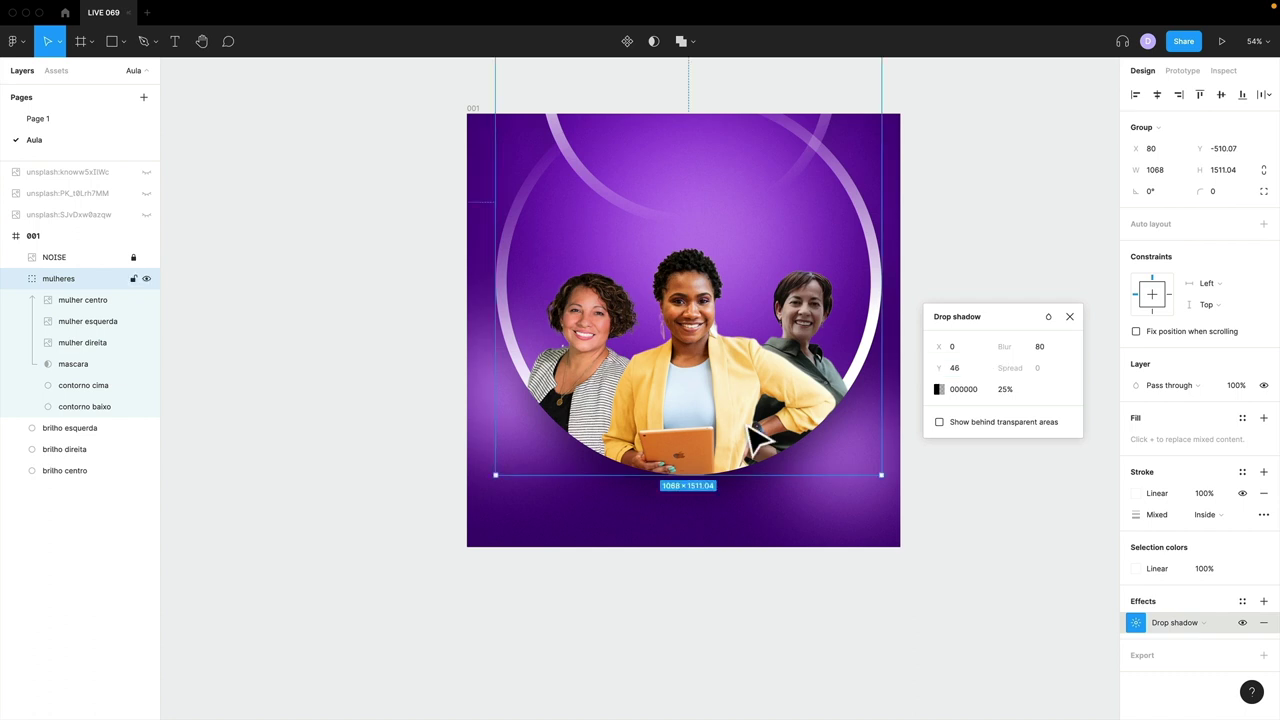
# - Colour the shadow deep purple 41127C at 40% opacity and choose a blend mode
pyautogui.click(938, 389)
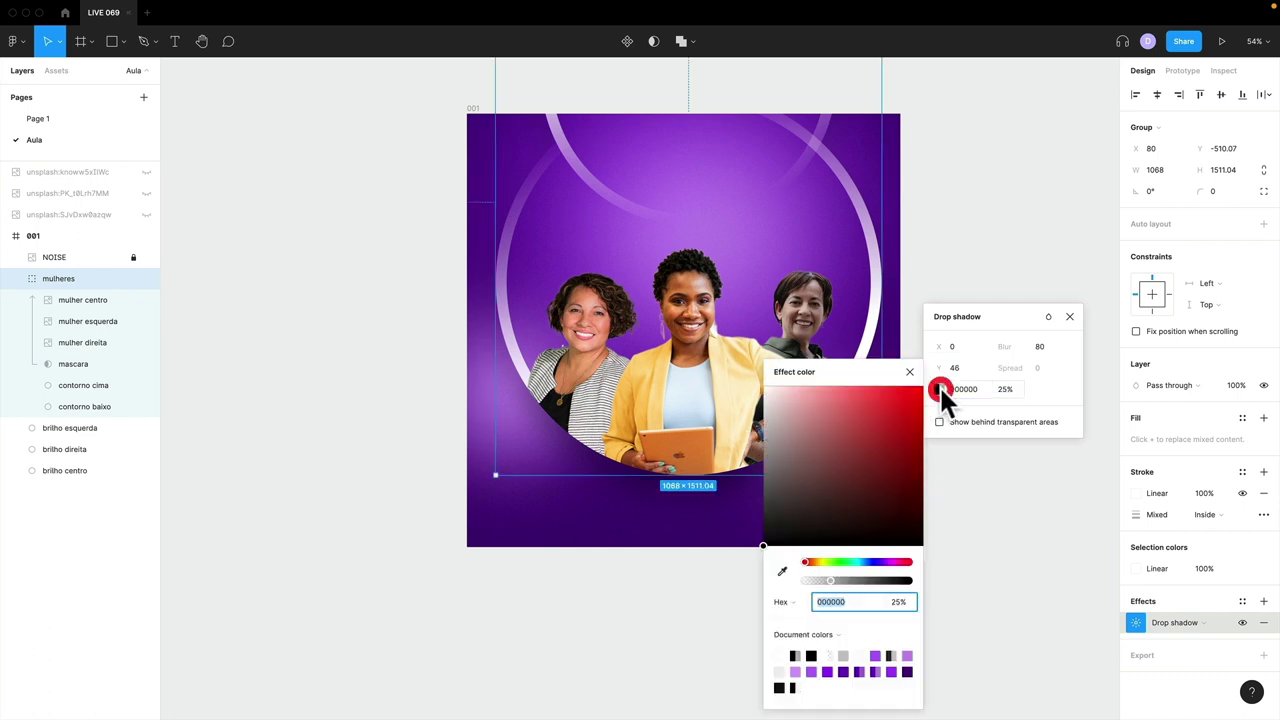
pyautogui.click(884, 562)
pyautogui.click(883, 562)
pyautogui.moveTo(892, 465); pyautogui.dragTo(902, 471)
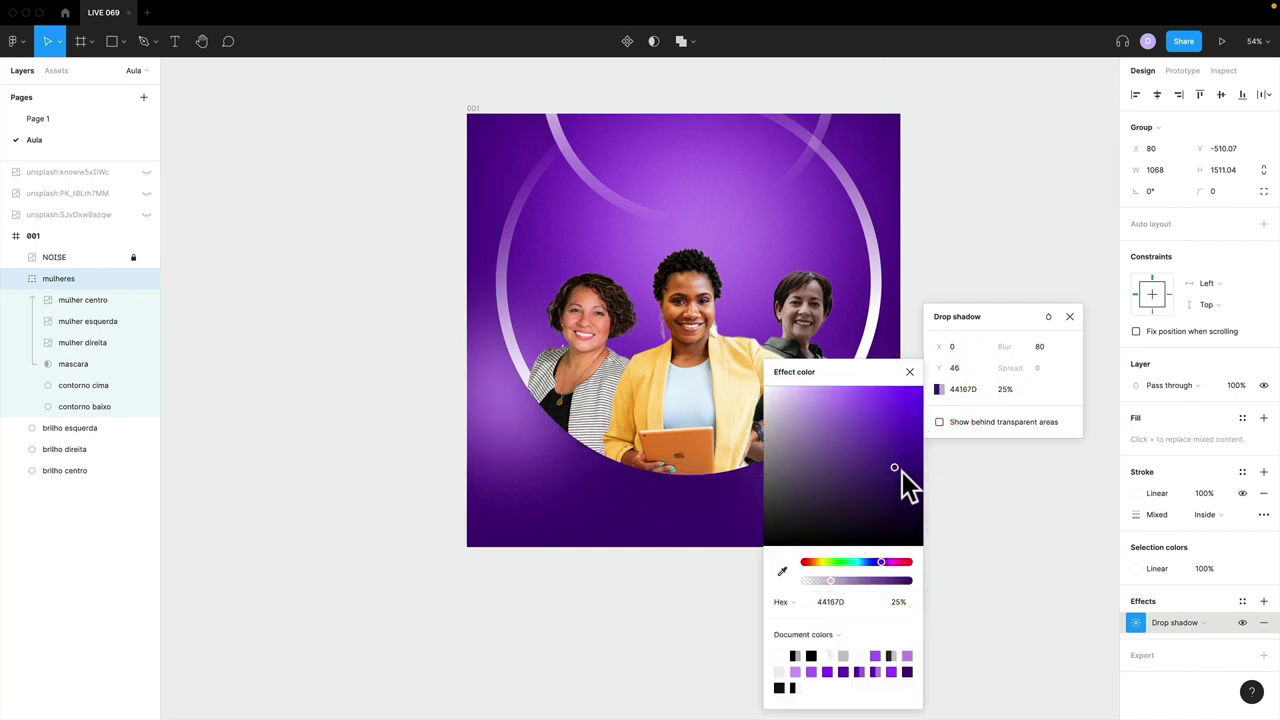
pyautogui.click(900, 468)
pyautogui.click(1014, 389)
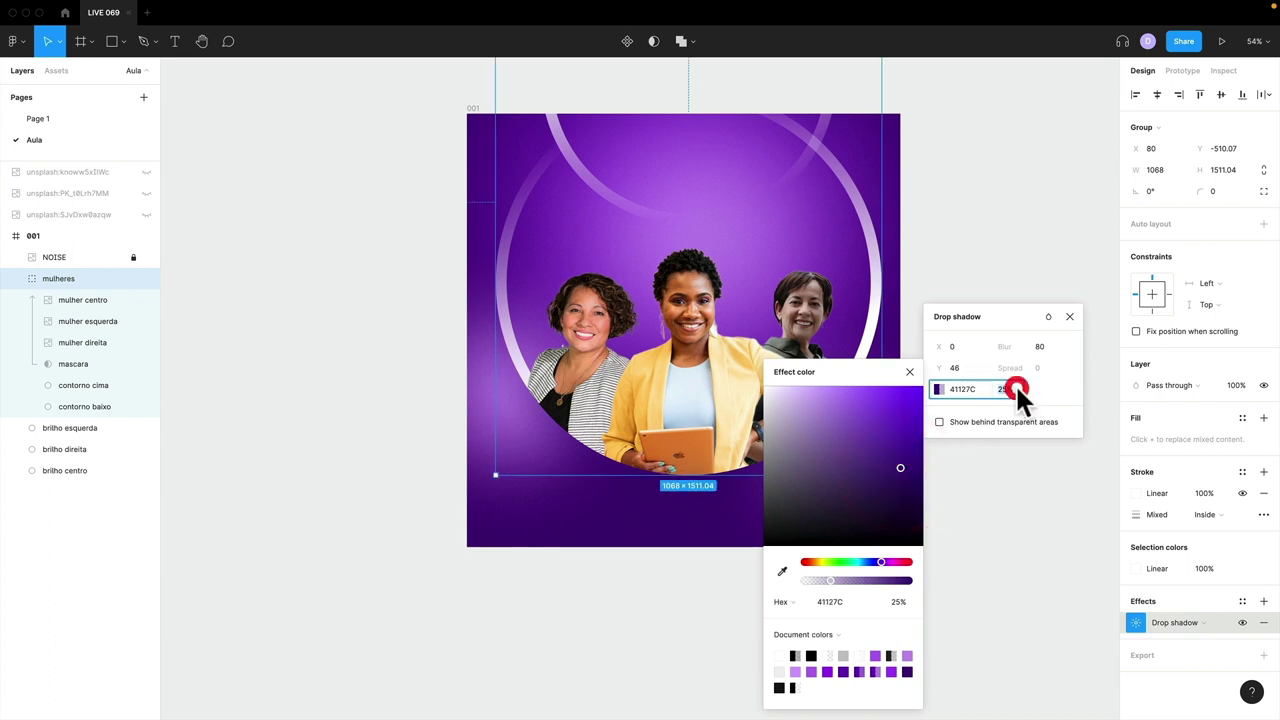
pyautogui.write('40')
pyautogui.press('Return')
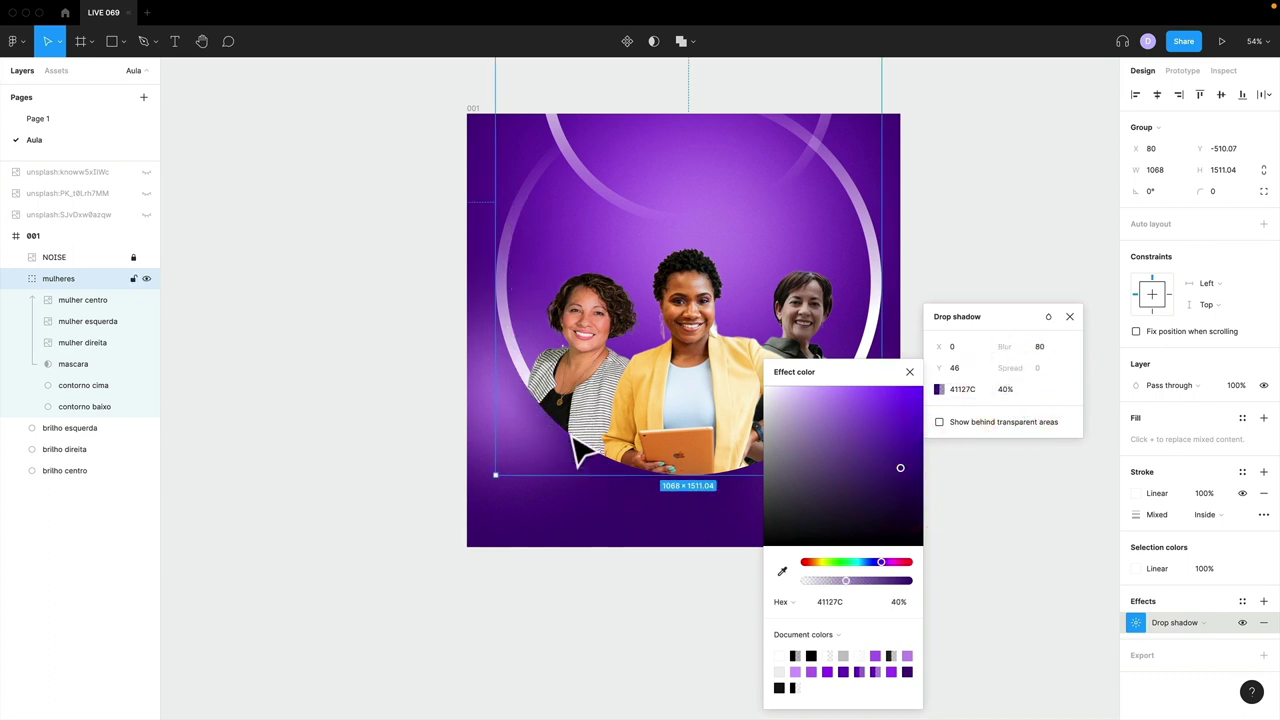
pyautogui.click(909, 372)
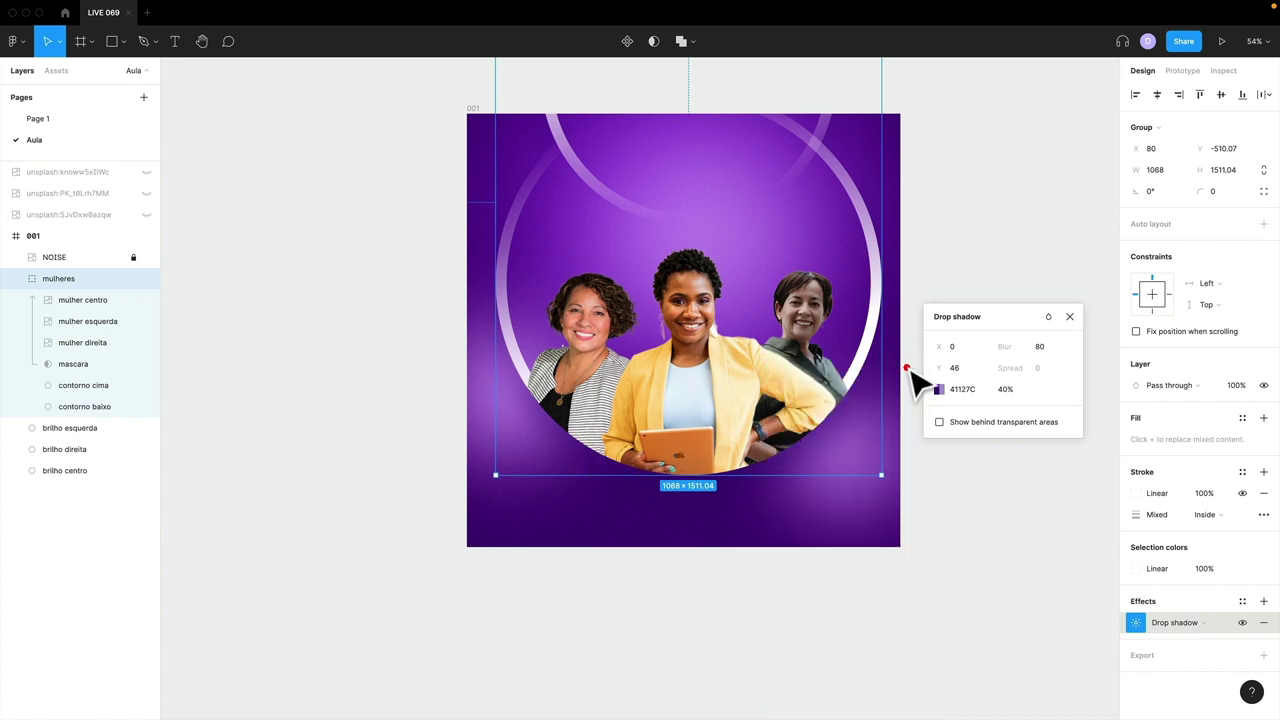
pyautogui.click(1050, 318)
pyautogui.click(1084, 356)
pyautogui.click(1069, 316)
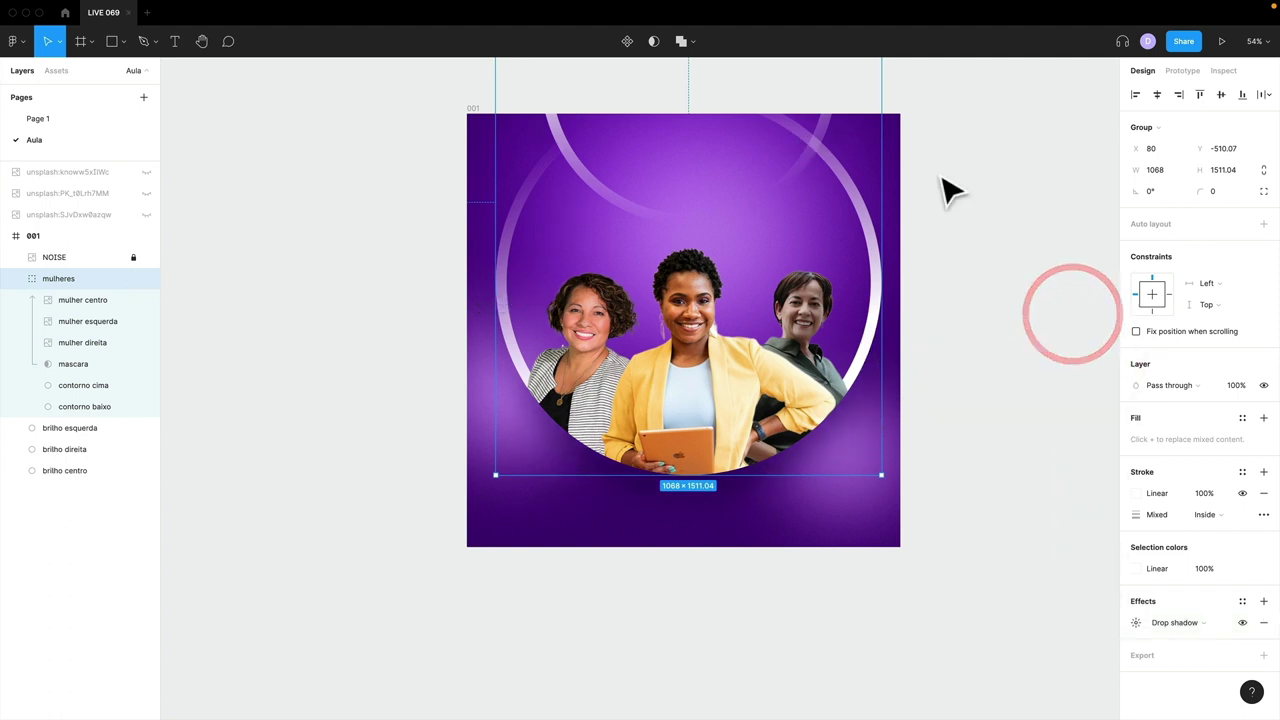
# - Toggle the drop shadow off and on to compare the women group with and without it
pyautogui.click(993, 231)
pyautogui.click(835, 355)
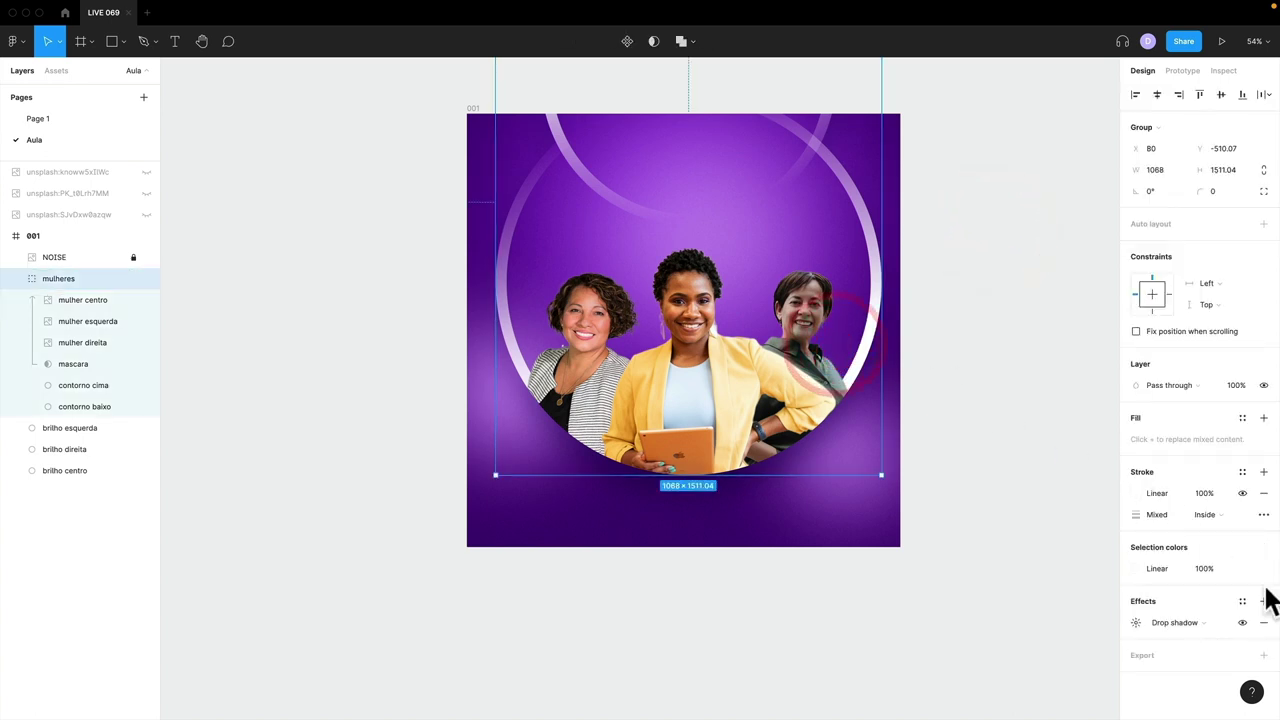
pyautogui.click(1243, 622)
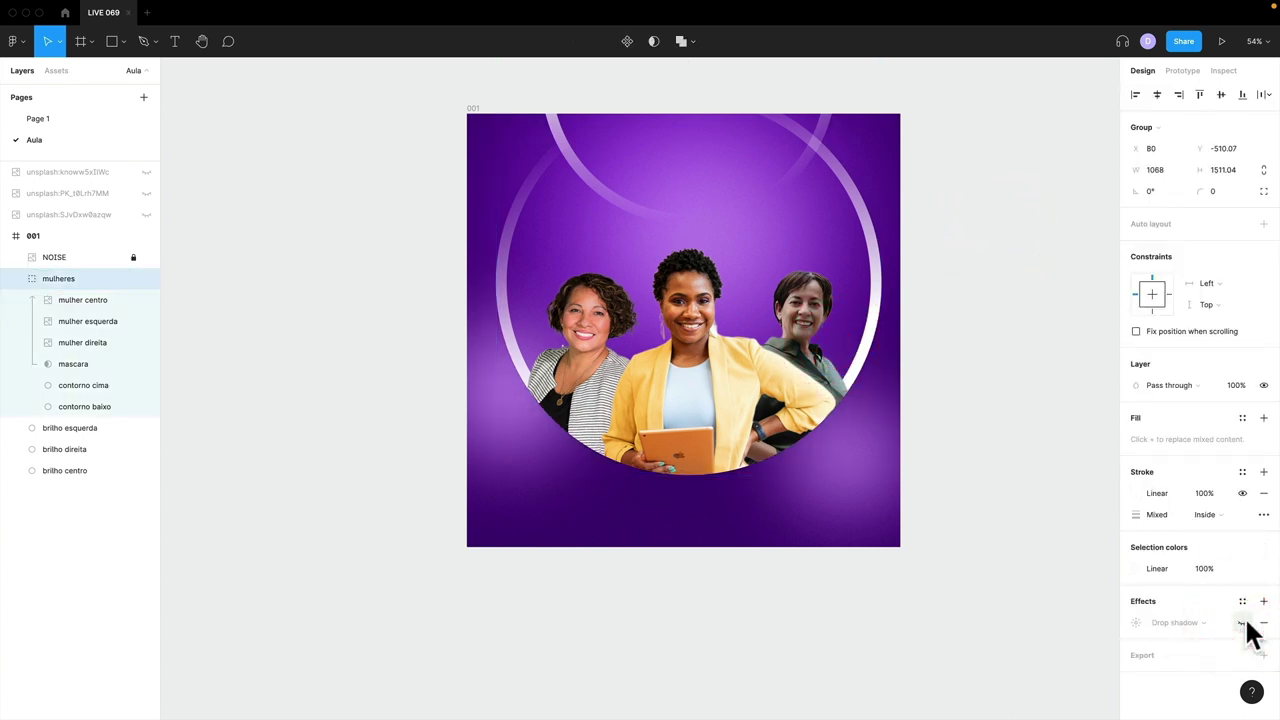
pyautogui.click(1243, 622)
pyautogui.click(1243, 622)
pyautogui.click(1243, 622)
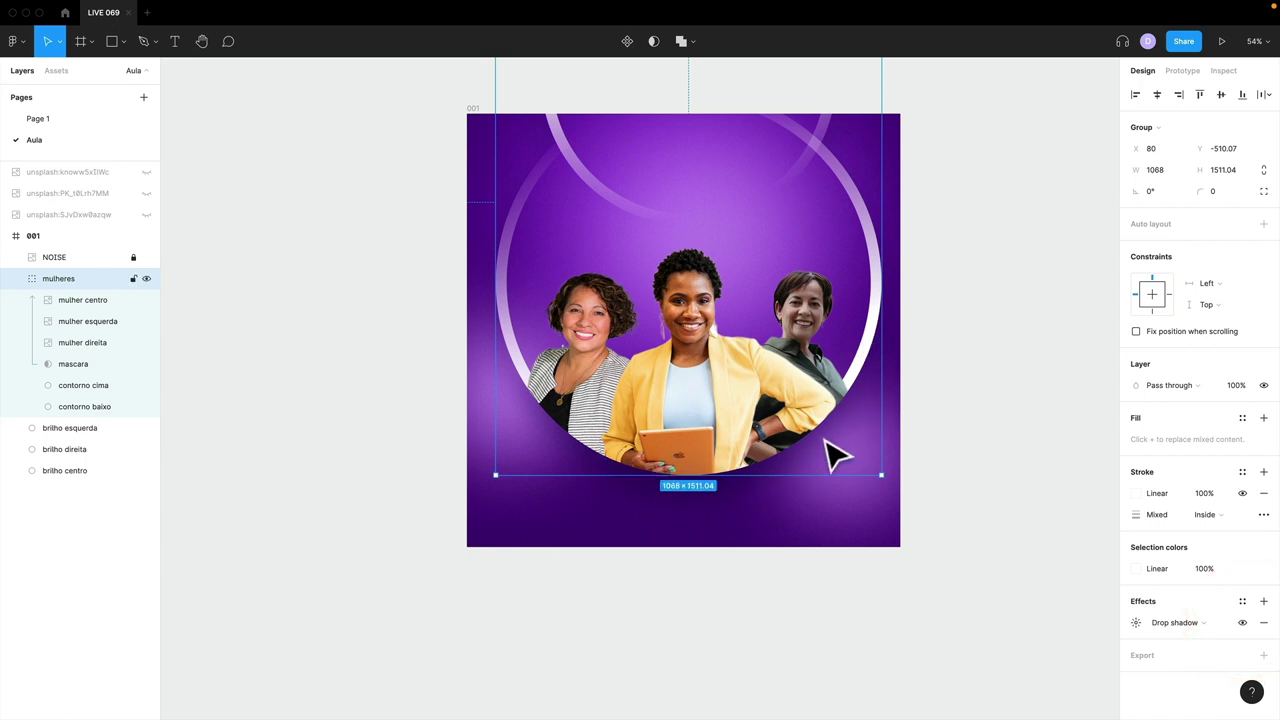
pyautogui.click(952, 447)
pyautogui.click(45, 275)
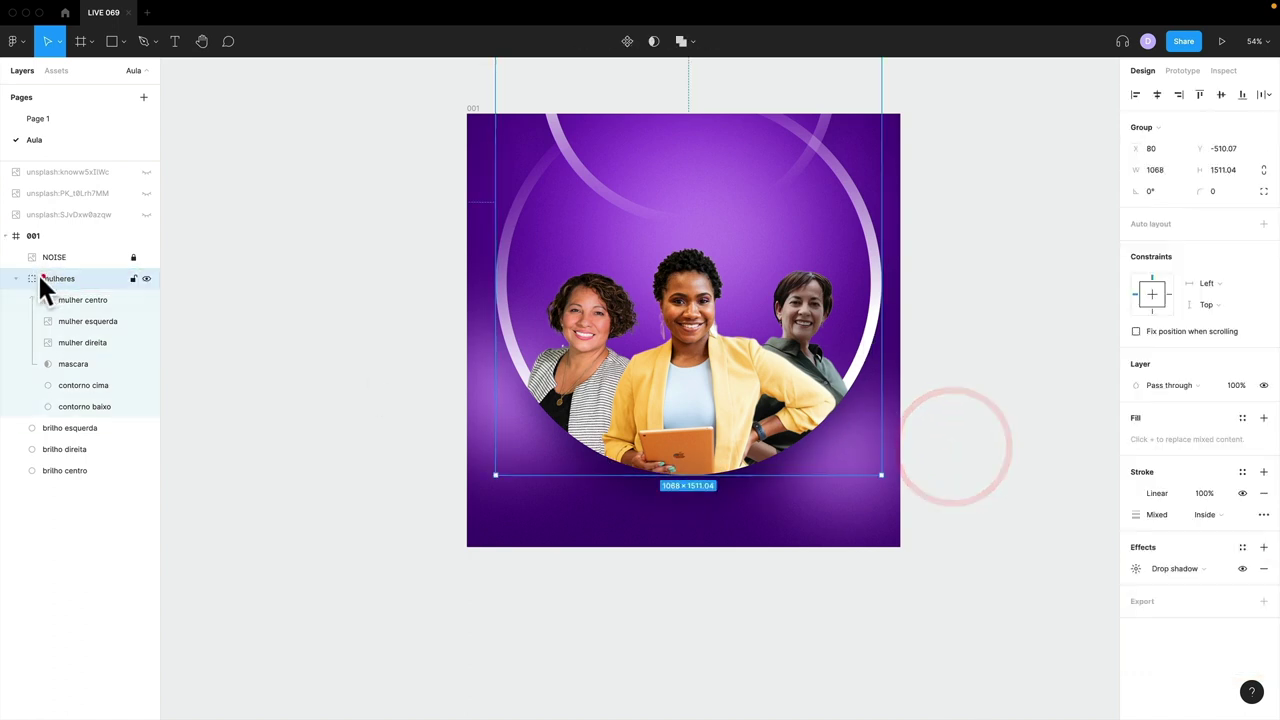
pyautogui.click(18, 278)
pyautogui.click(318, 308)
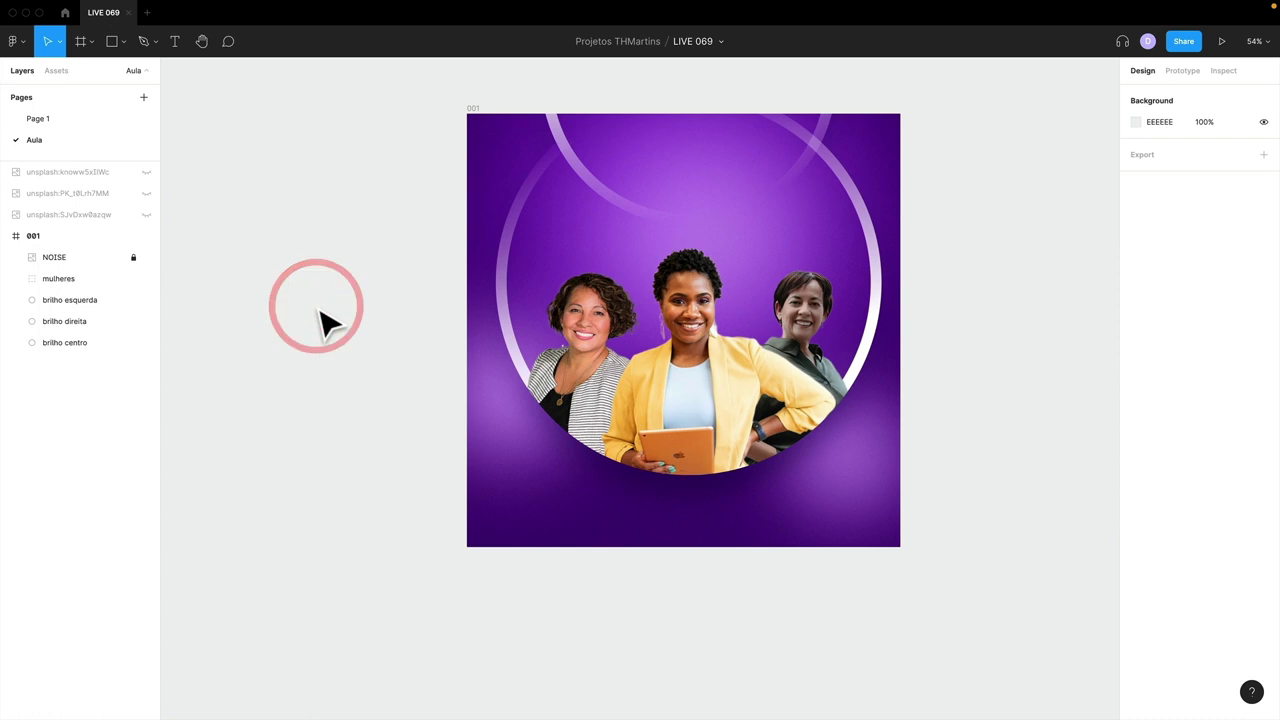
# - Add a Montserrat Thin text box reading 'CORAGEM' near the top of the frame
pyautogui.press('t')
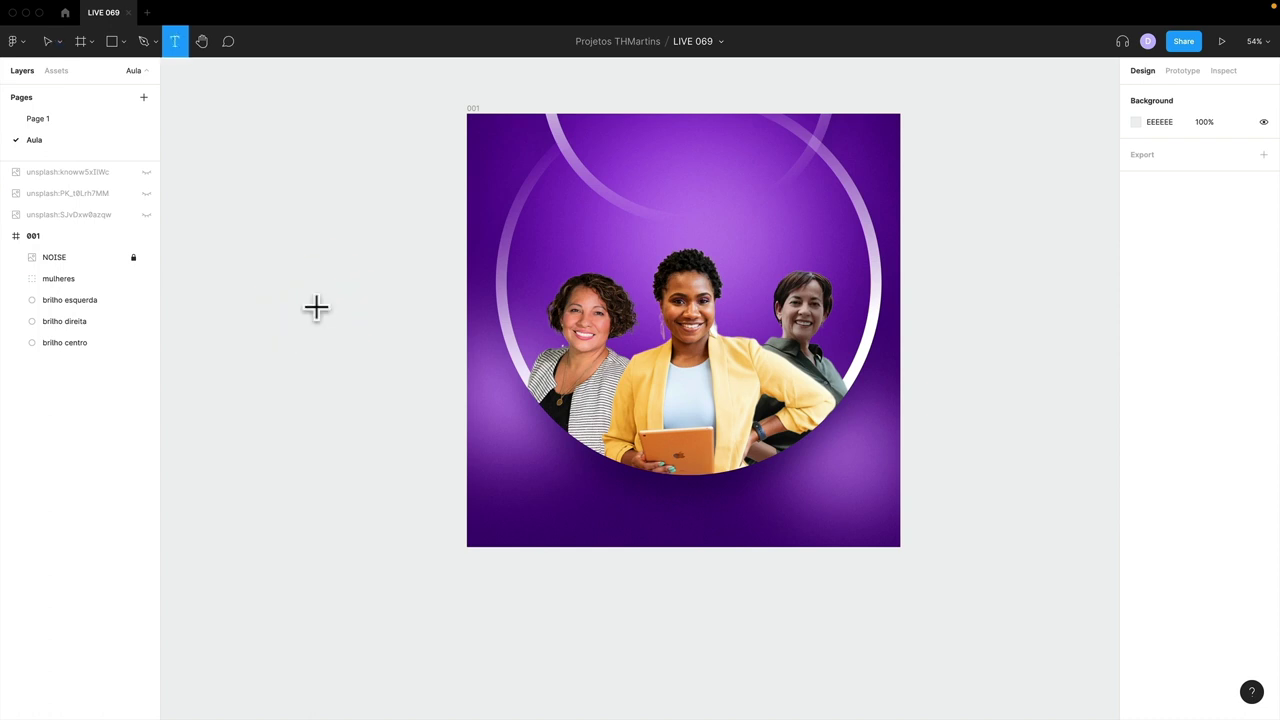
pyautogui.click(655, 143)
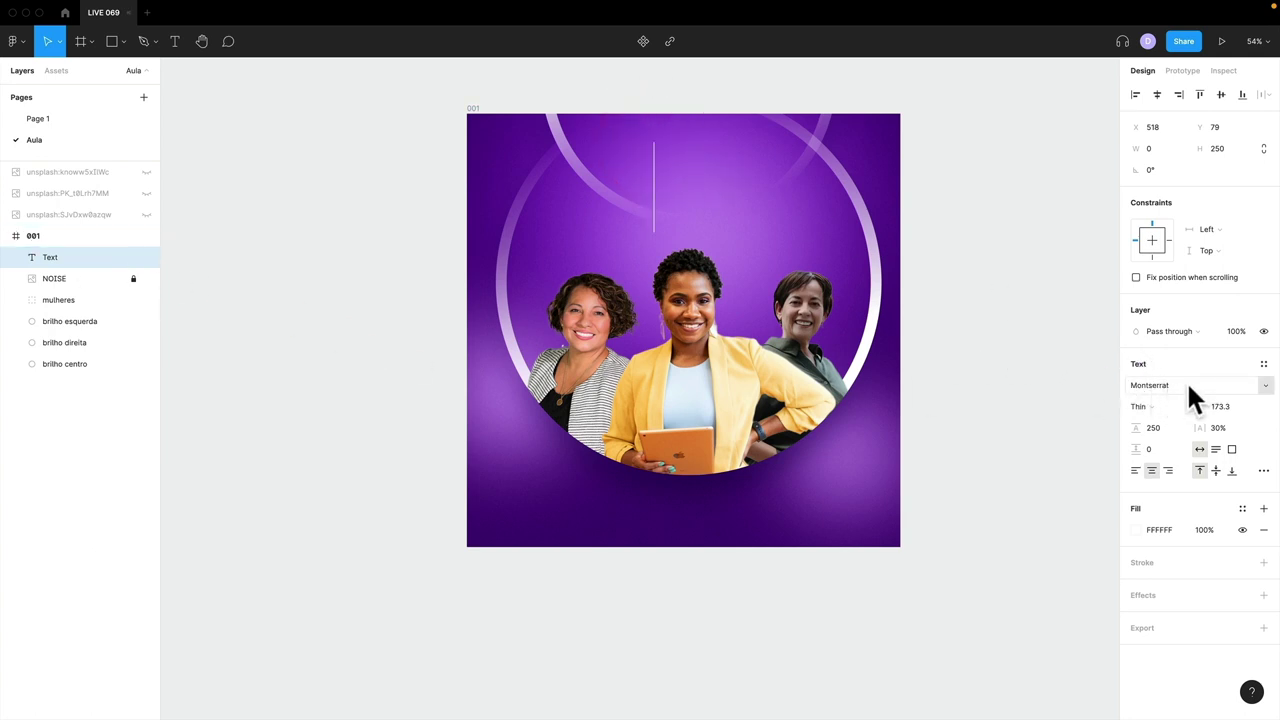
pyautogui.click(1150, 406)
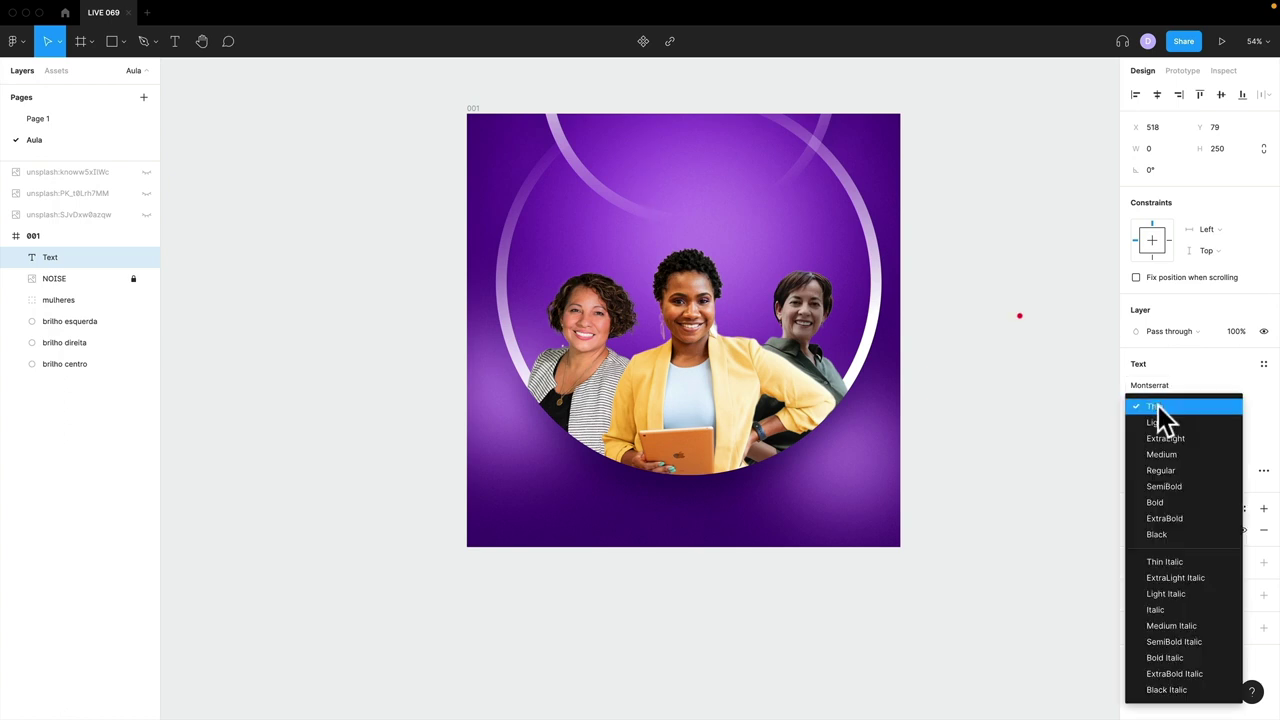
pyautogui.click(660, 150)
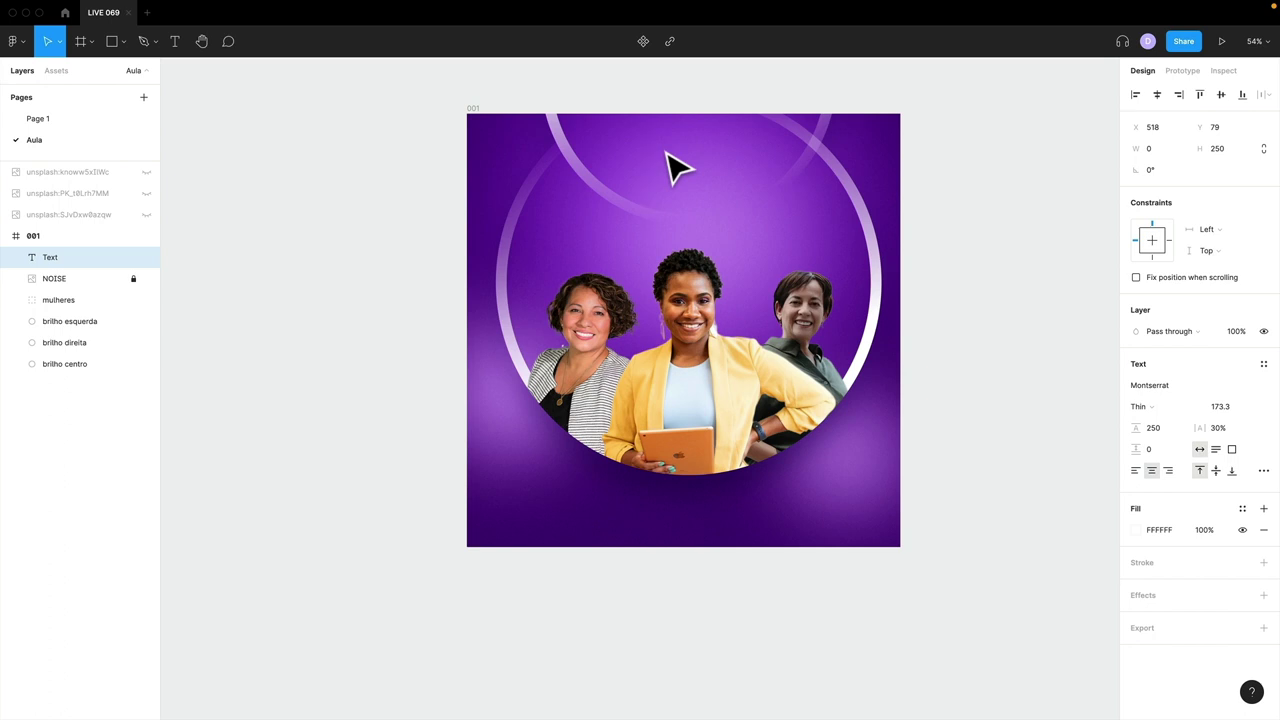
pyautogui.write('CORAGEM')
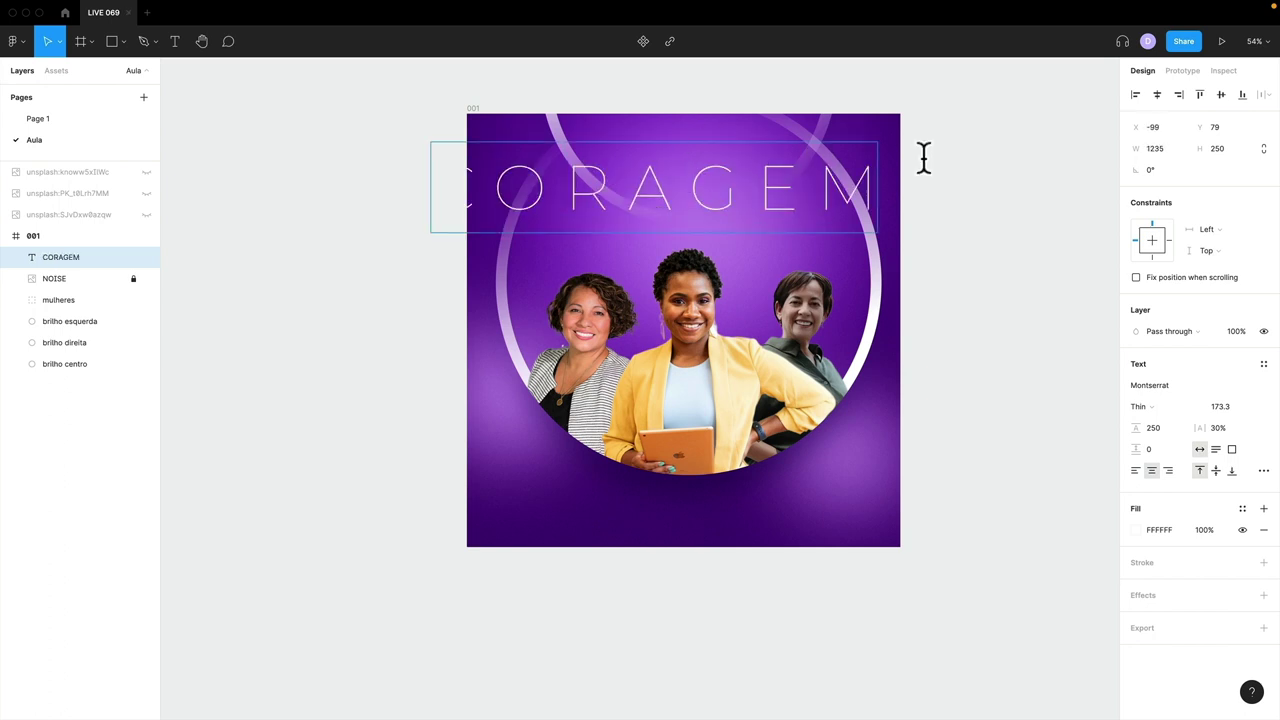
pyautogui.click(969, 160)
# - Move CORAGEM to the top edge, set 30% letter spacing and font size 160
pyautogui.moveTo(857, 184); pyautogui.dragTo(872, 148)
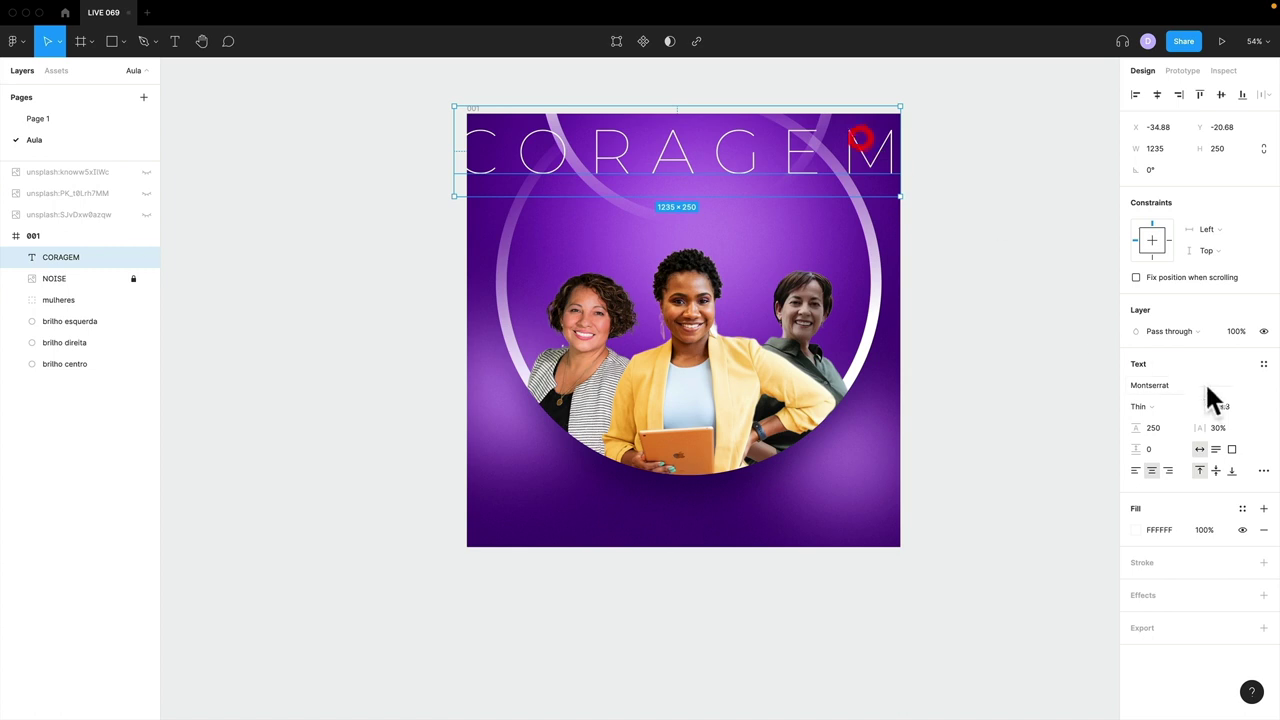
pyautogui.click(1163, 427)
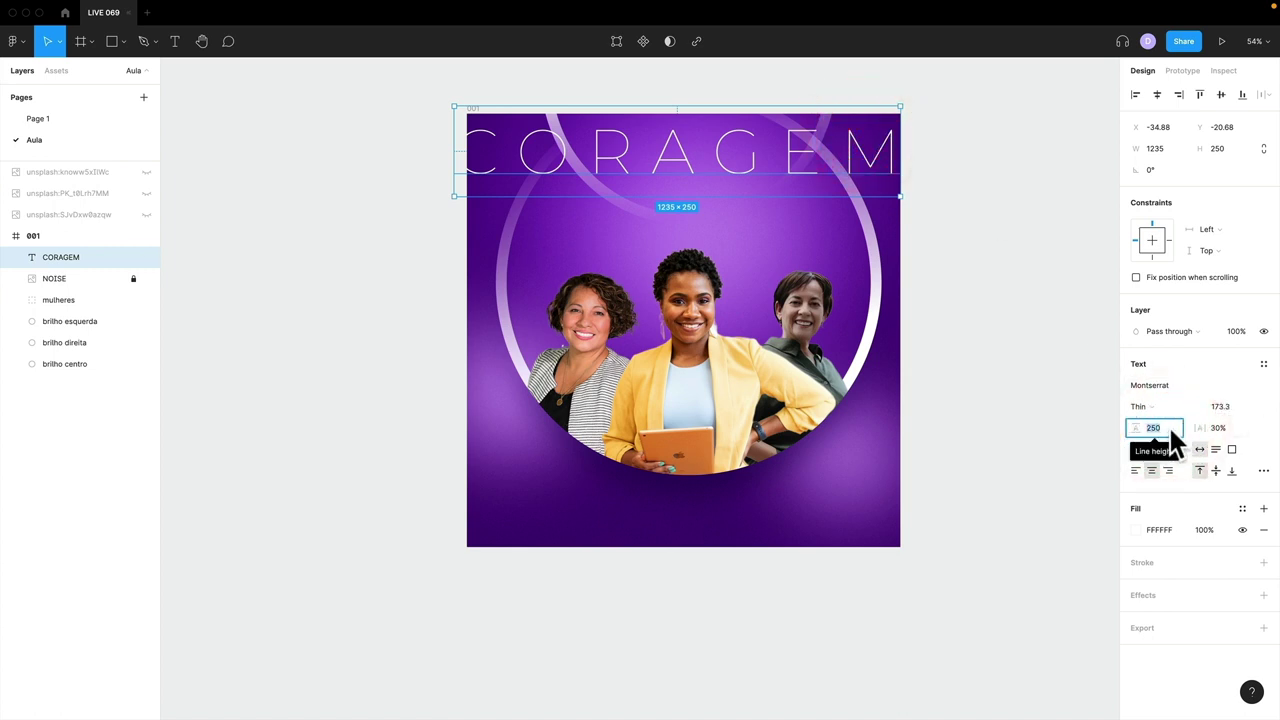
pyautogui.moveTo(1203, 430); pyautogui.dragTo(1234, 443)
pyautogui.click(1230, 406)
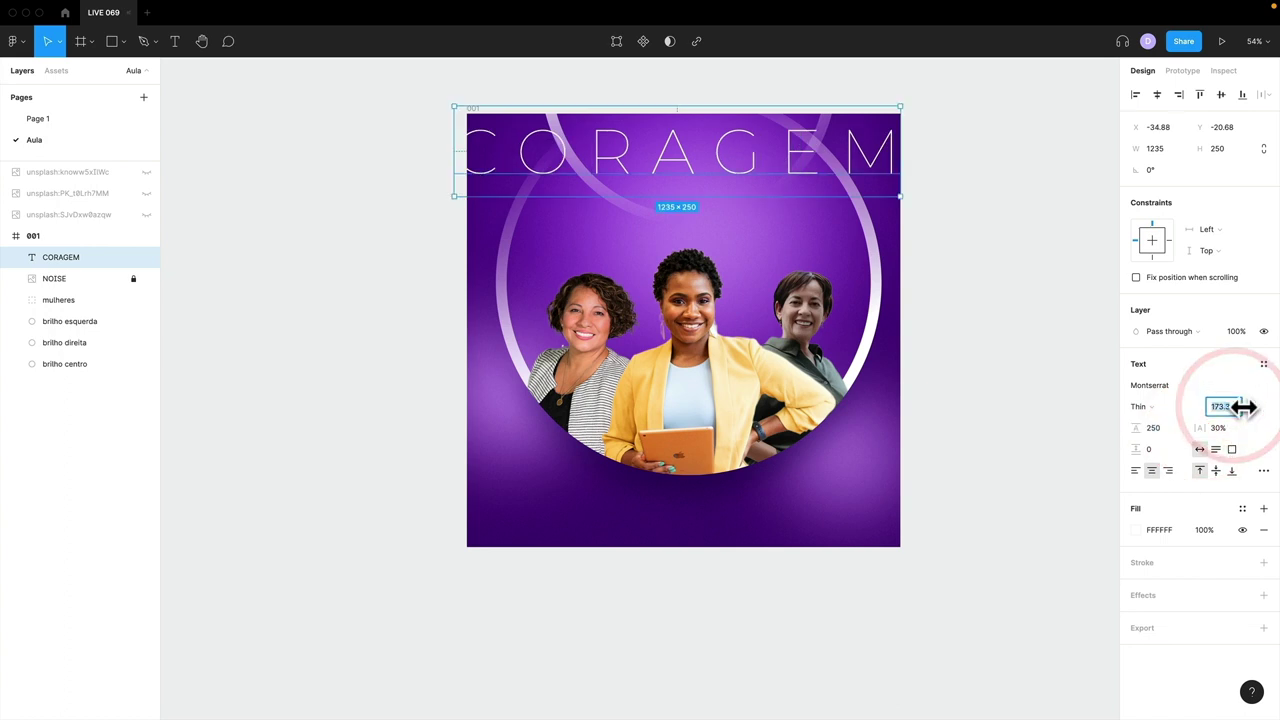
# - Set the CORAGEM text to size 160 and centre it on the frame
pyautogui.write('160')
pyautogui.press('Return')
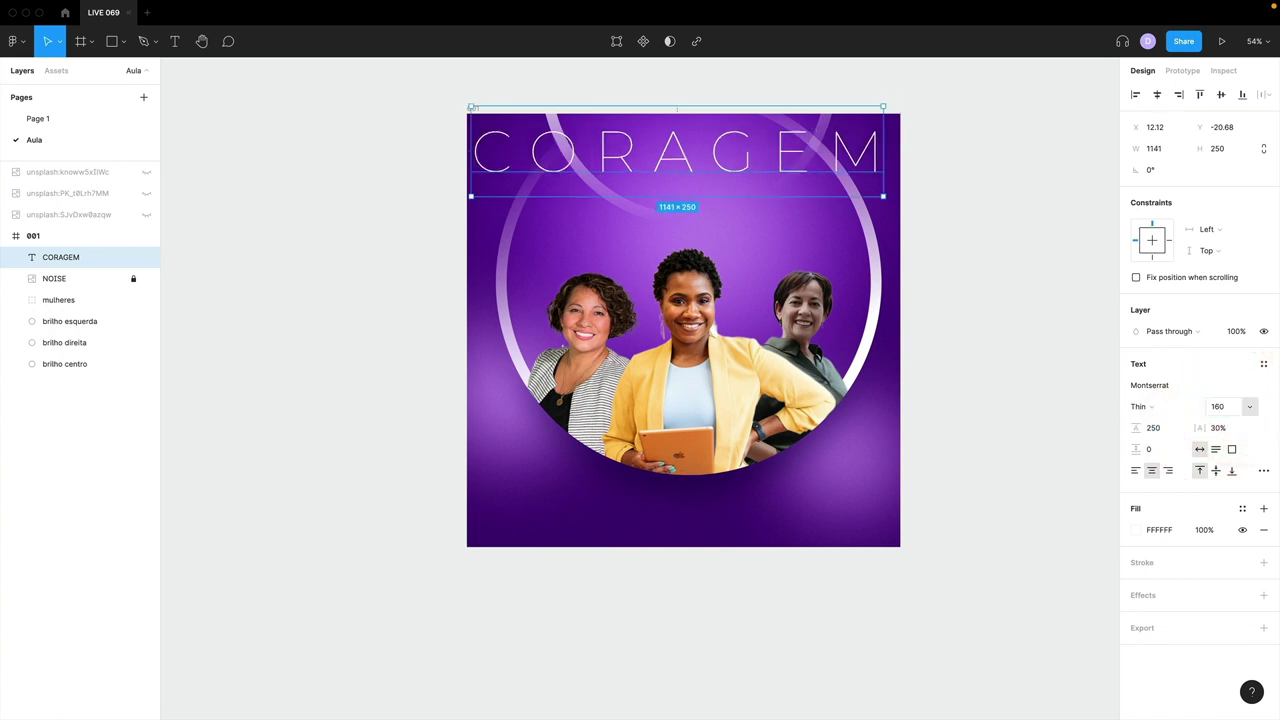
pyautogui.moveTo(851, 166); pyautogui.dragTo(857, 170)
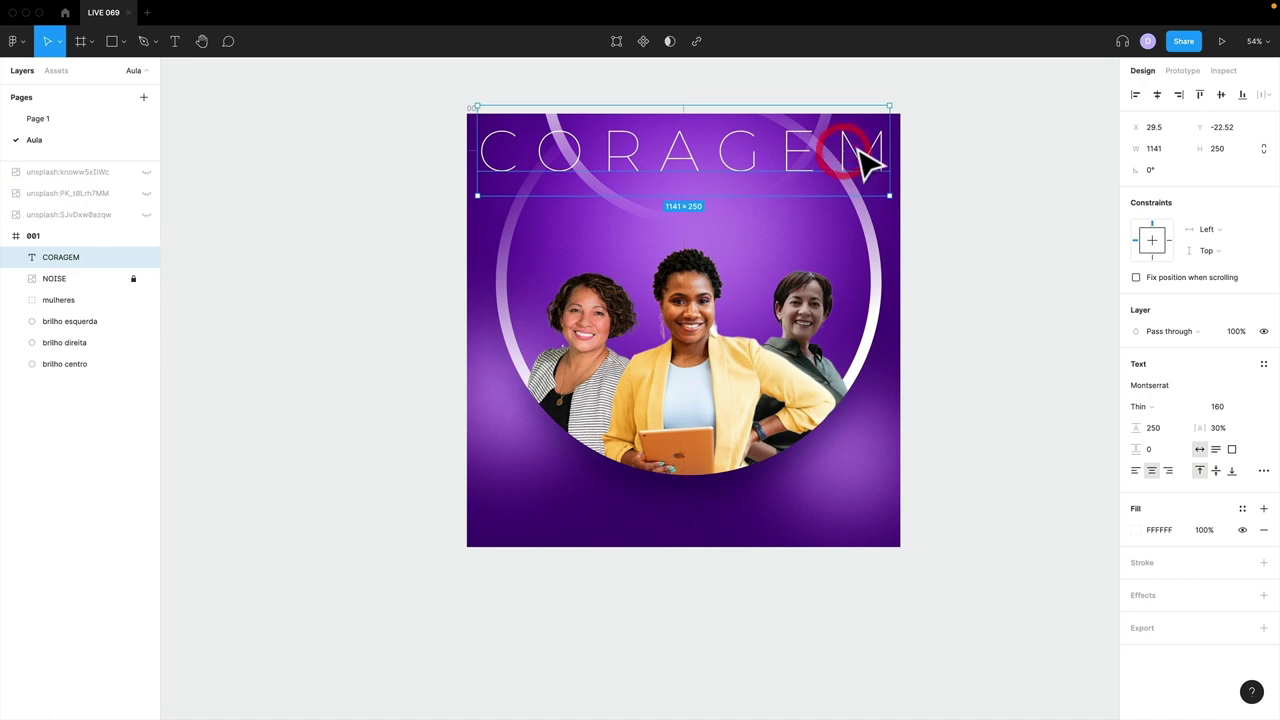
# - Add FORÇA, UNIÃO and BELEZA as new lines below CORAGEM
pyautogui.doubleClick(866, 150)
pyautogui.click(866, 147)
pyautogui.press('Return')
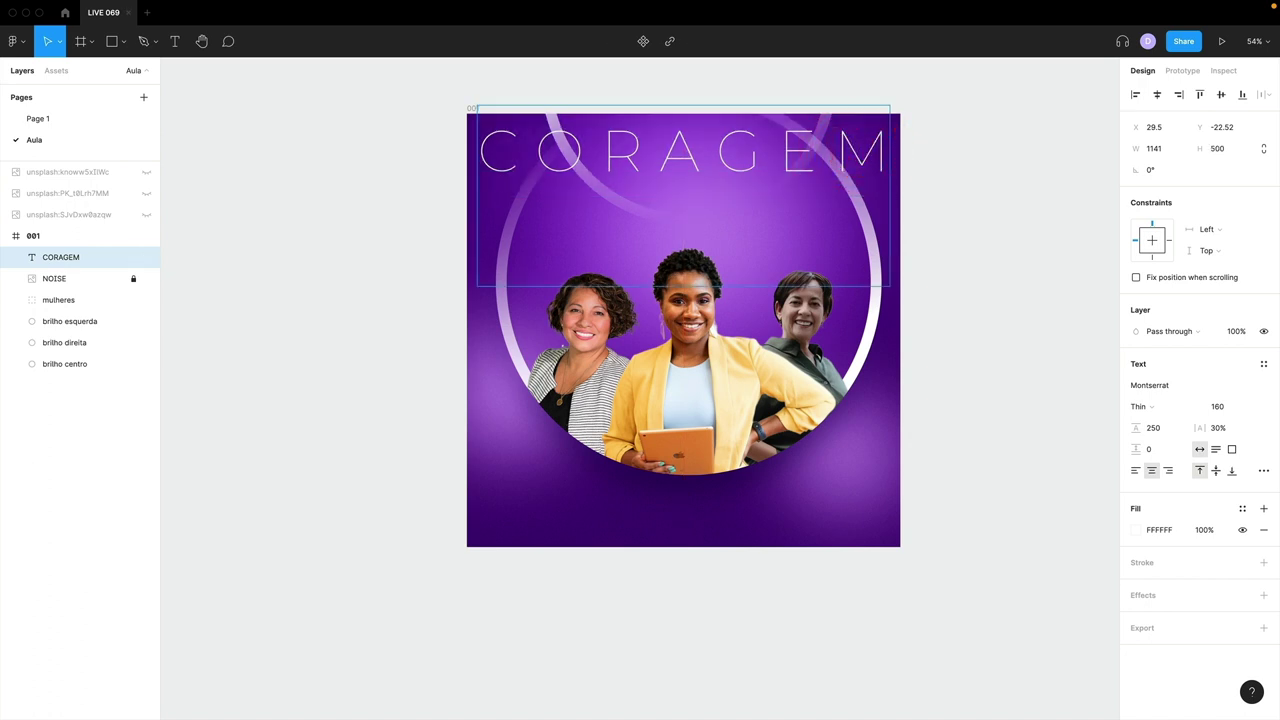
pyautogui.write('força')
pyautogui.press('Return')
pyautogui.write('uni')
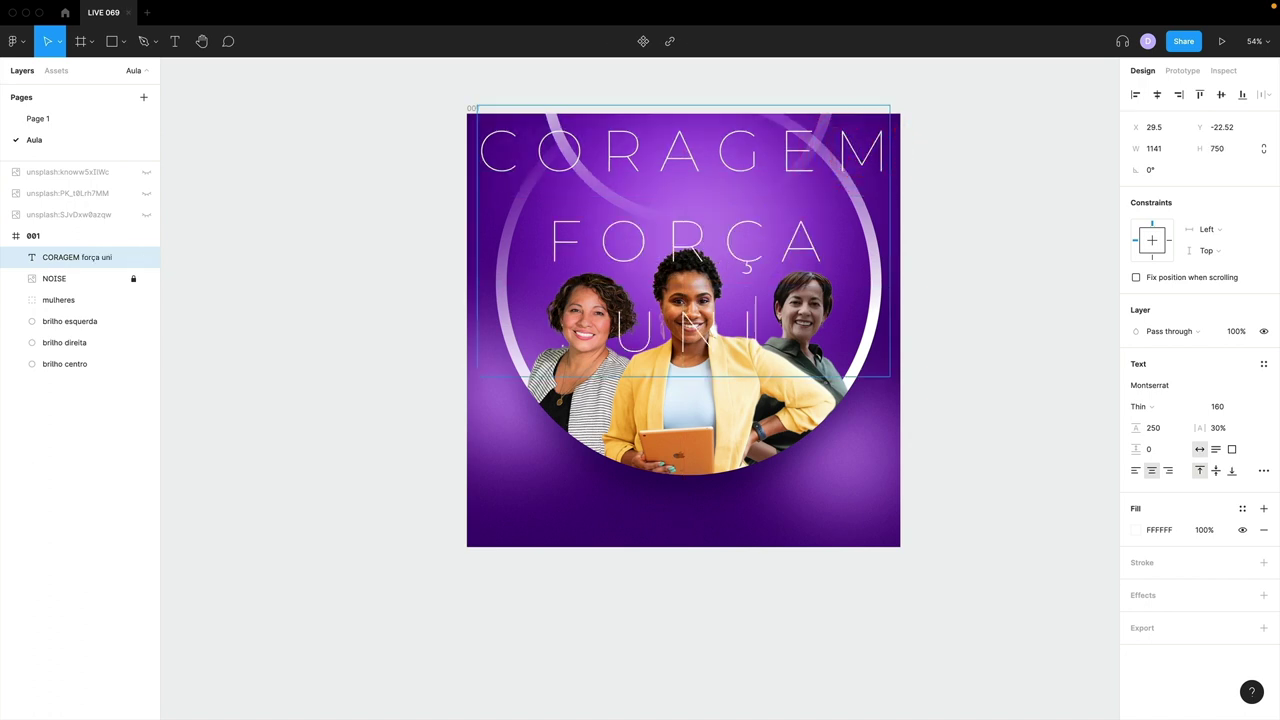
pyautogui.write('ão')
pyautogui.press('Return')
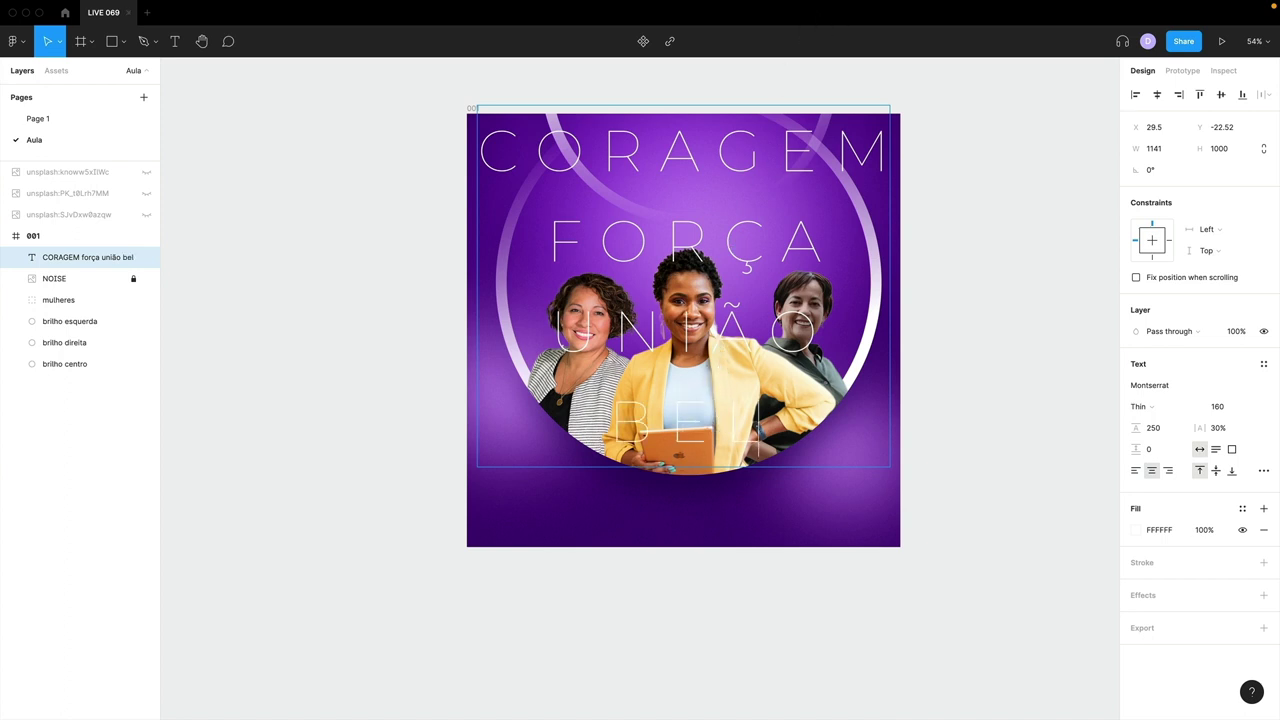
pyautogui.write('eza')
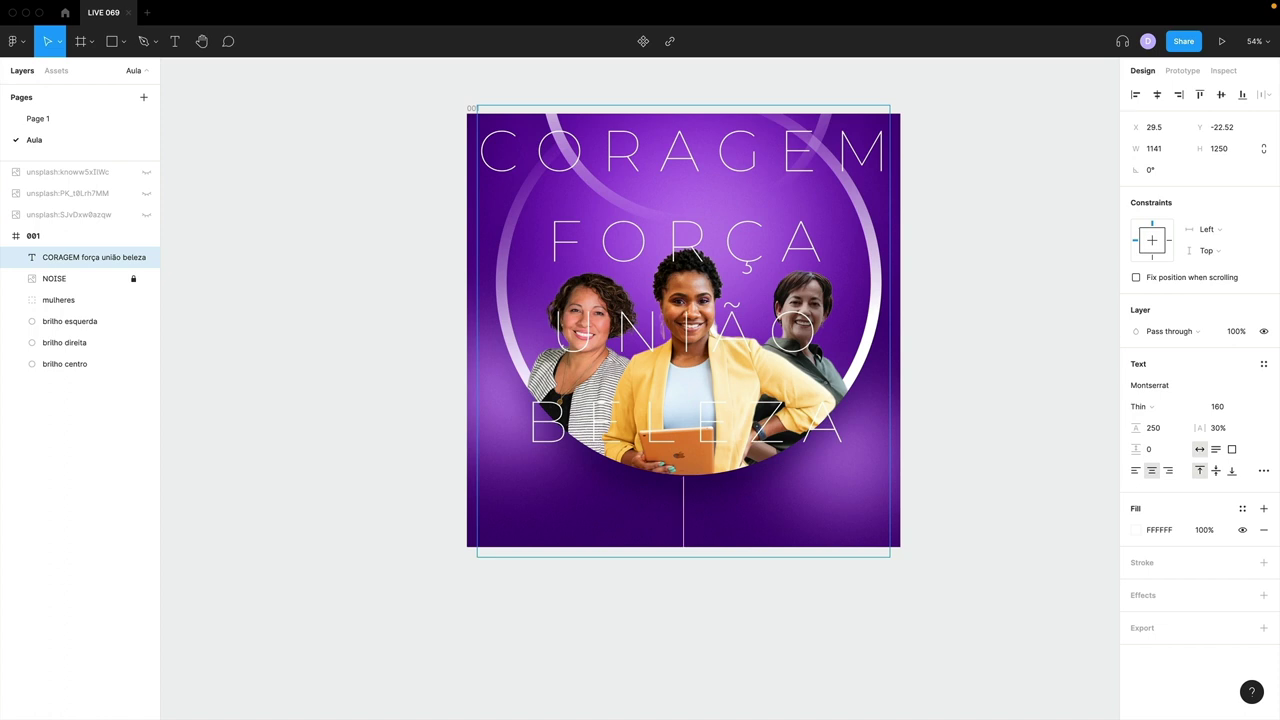
# - Unhide the reference word-list layer on Page 1, then return to the Aula page
pyautogui.click(40, 117)
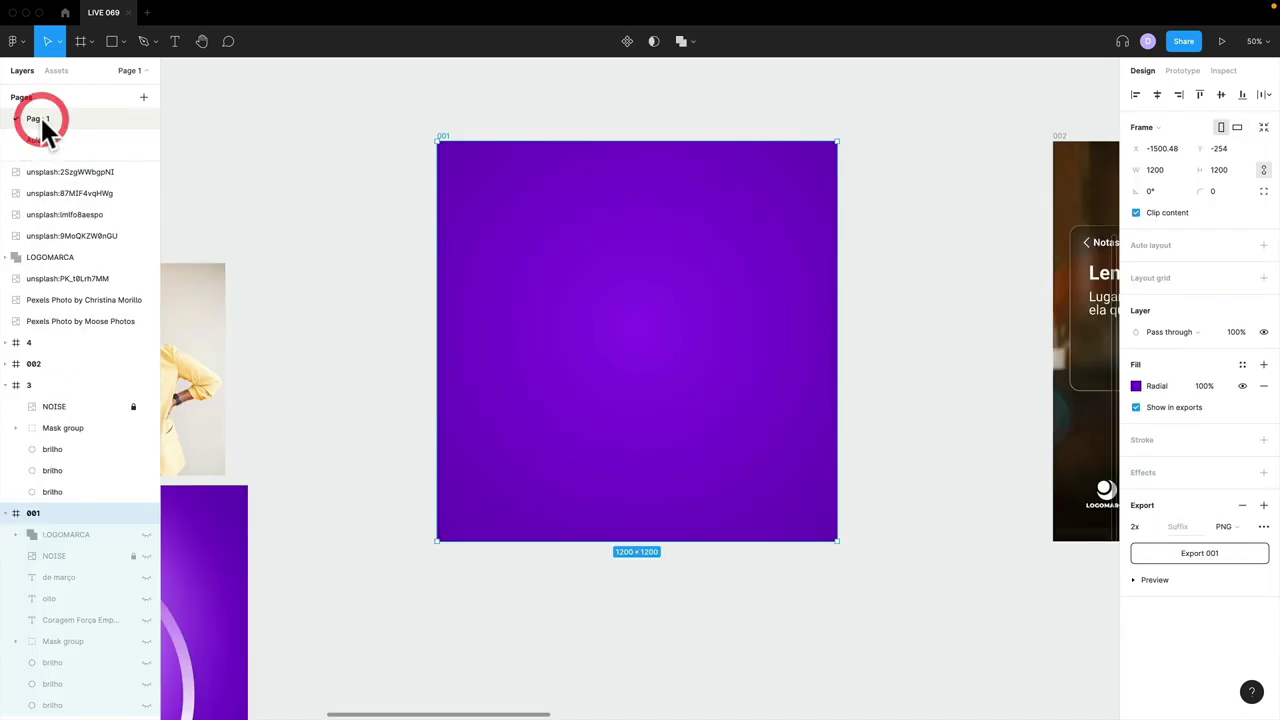
pyautogui.click(146, 620)
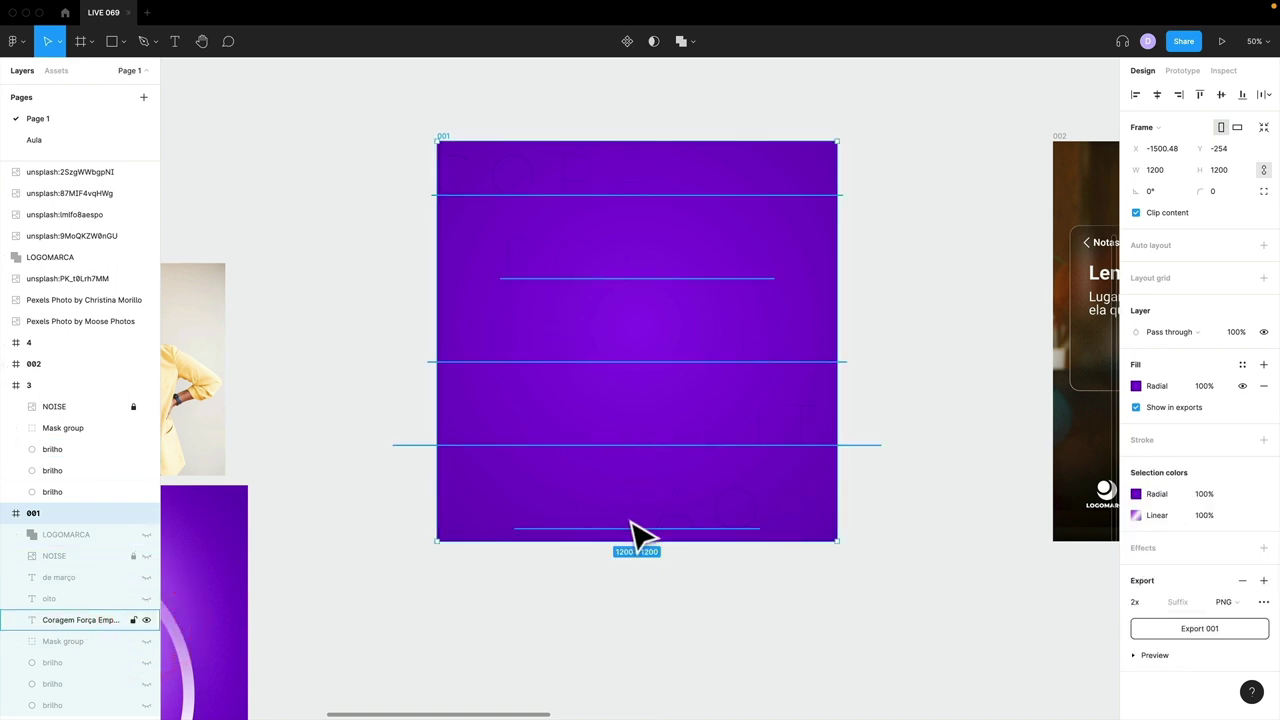
pyautogui.click(50, 140)
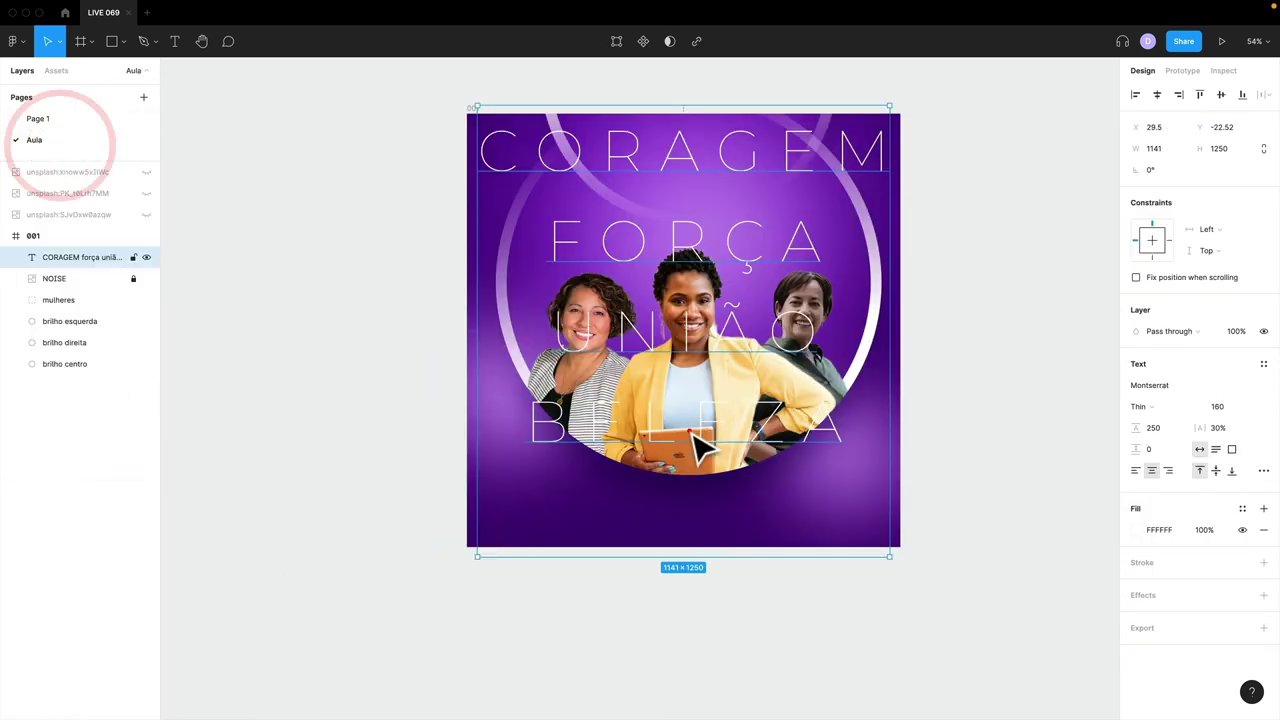
# - Add VISÃO on a new line after BELEZA in the stacked word text
pyautogui.click(692, 432)
pyautogui.click(732, 430)
pyautogui.press('End')
pyautogui.press('Return')
pyautogui.write('VISÃO')
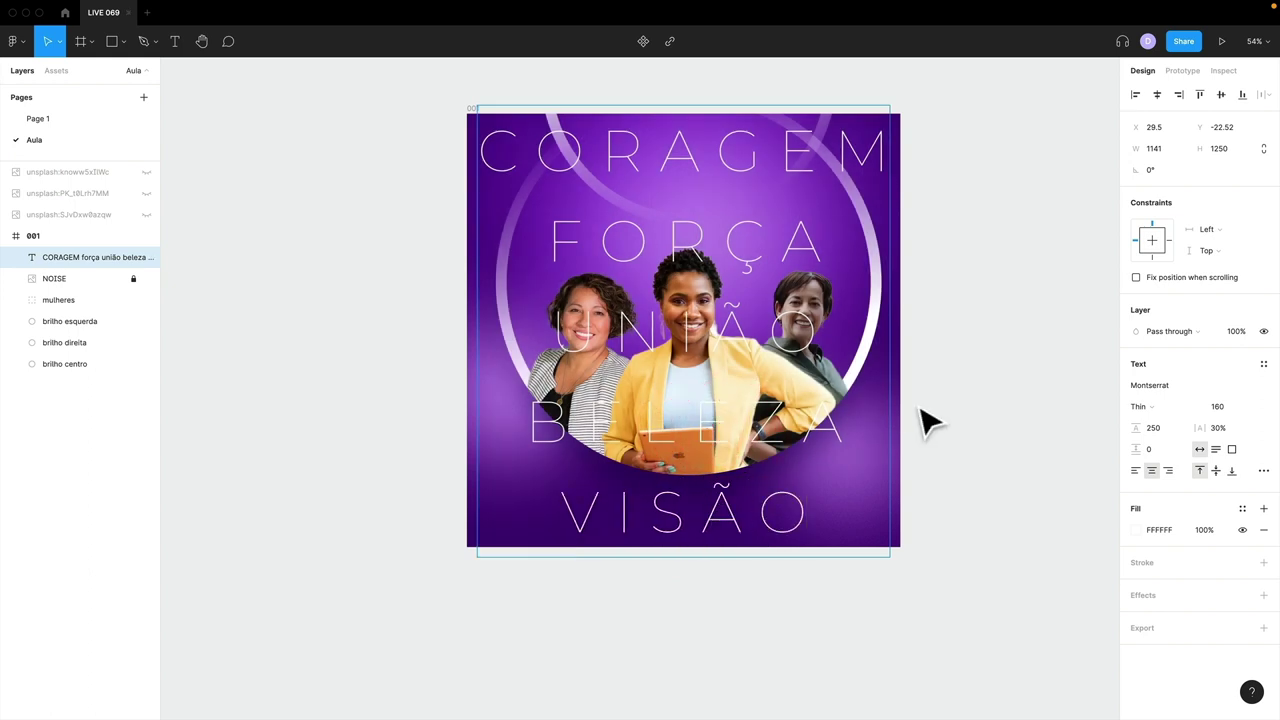
pyautogui.click(922, 406)
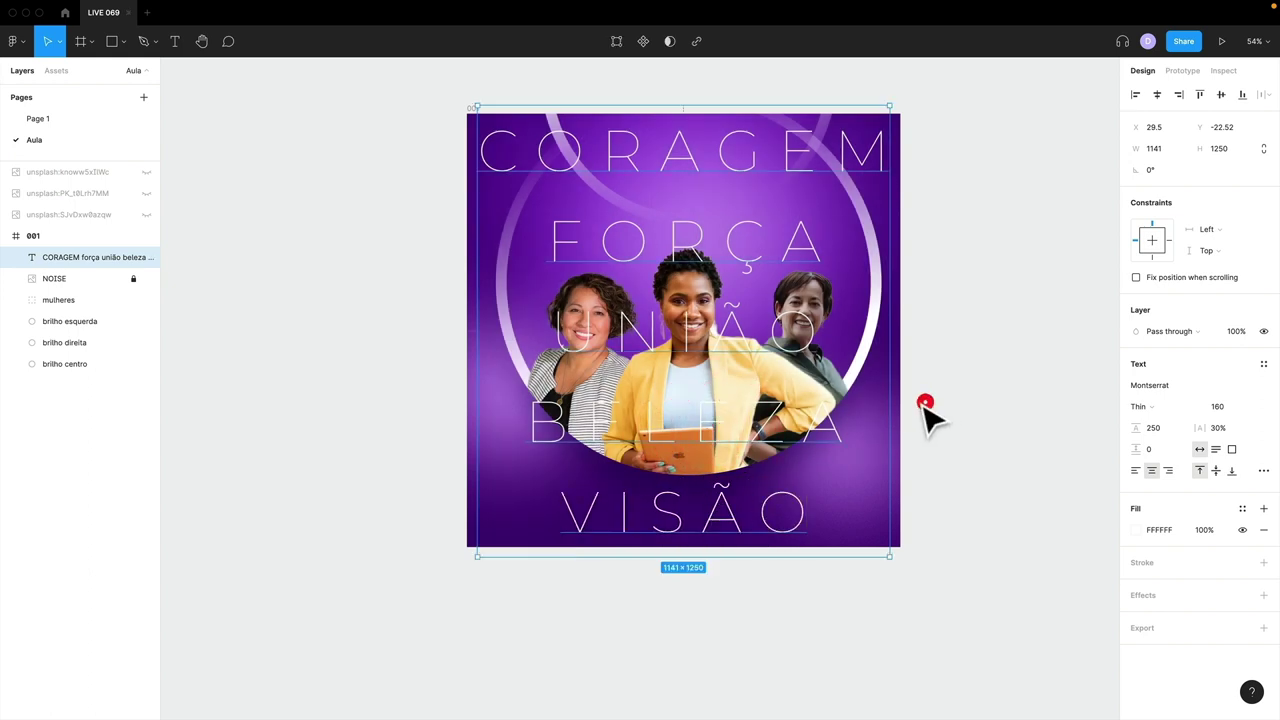
# - Try Black weight on the stacked word text, then revert it to Thin
pyautogui.click(1001, 204)
pyautogui.click(668, 160)
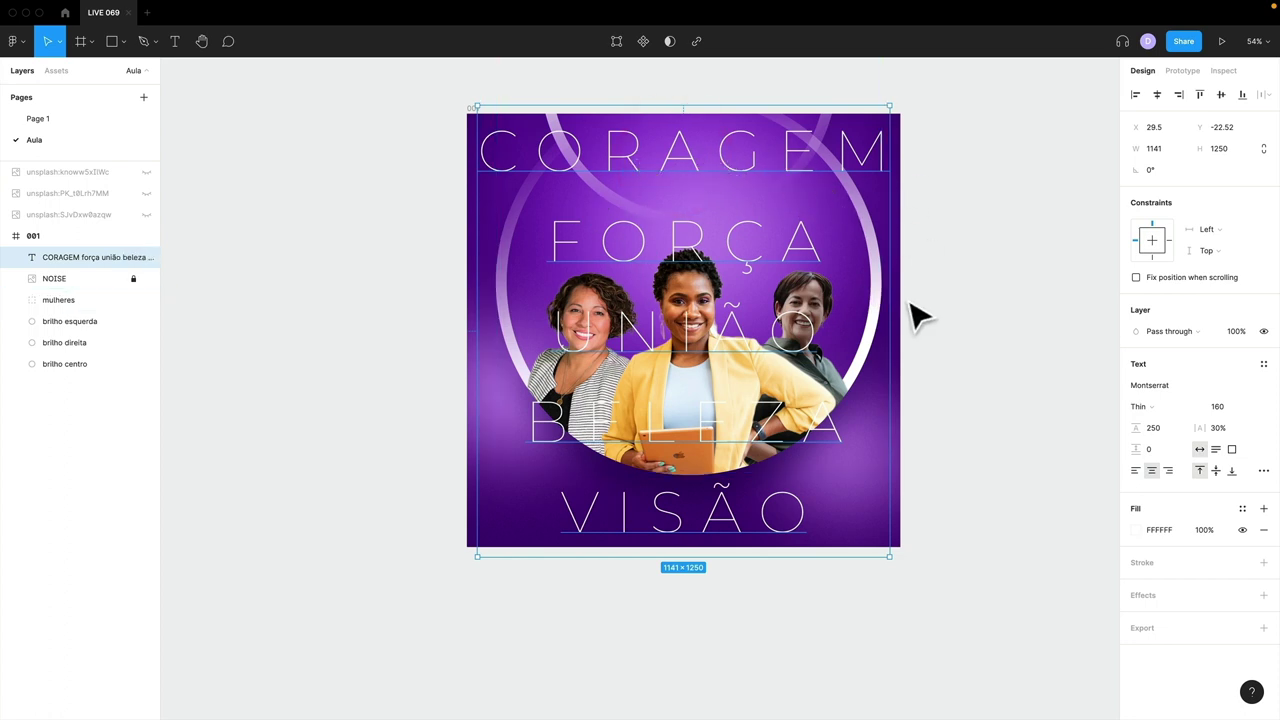
pyautogui.click(1154, 405)
pyautogui.click(1166, 533)
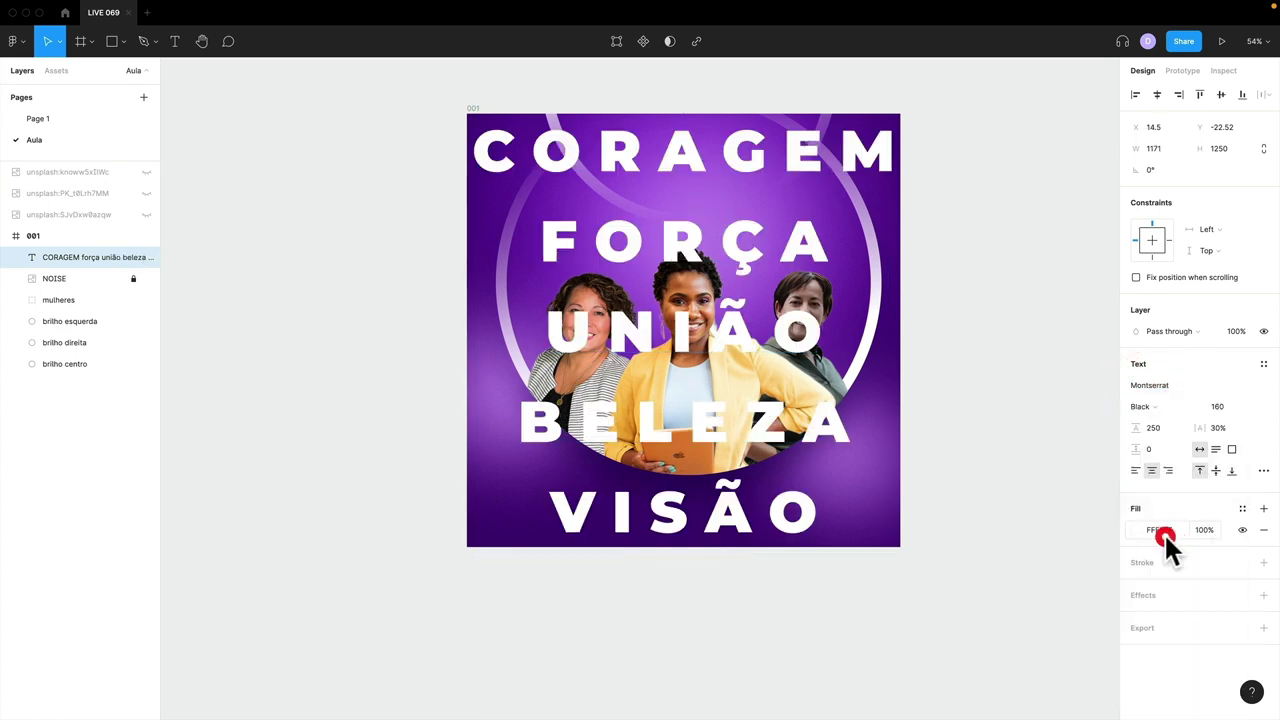
pyautogui.click(1160, 406)
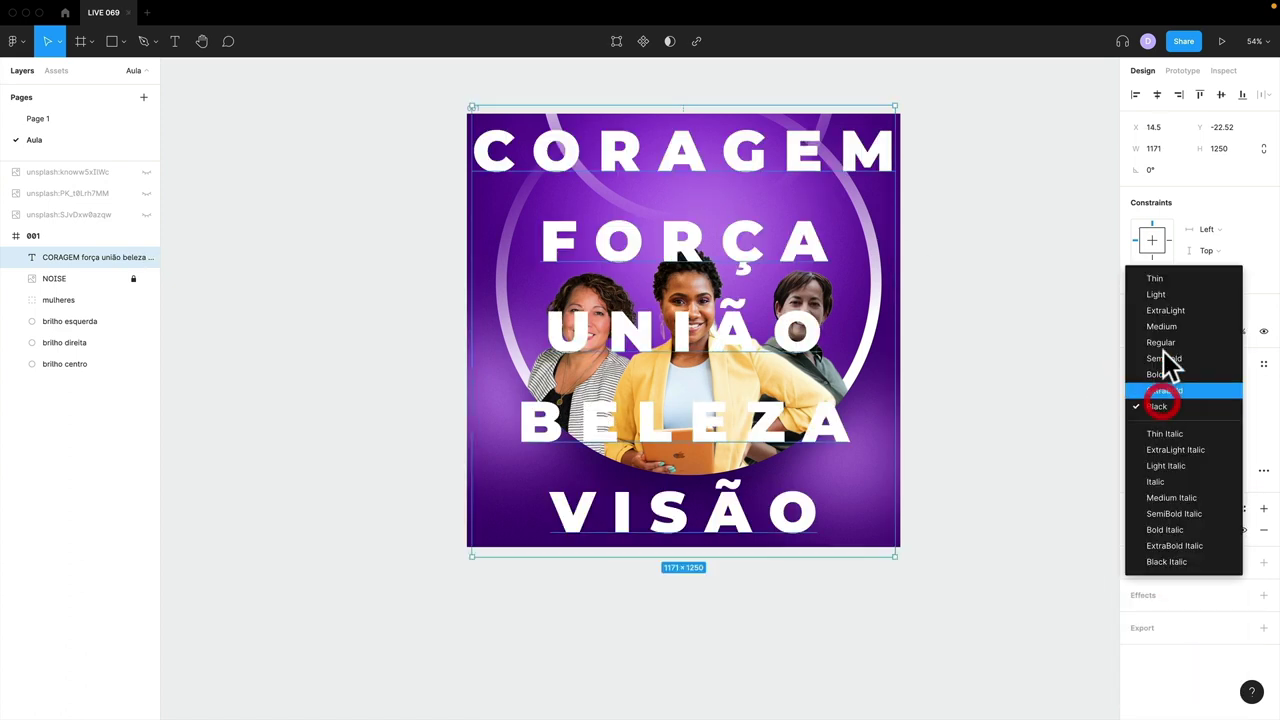
pyautogui.click(1166, 282)
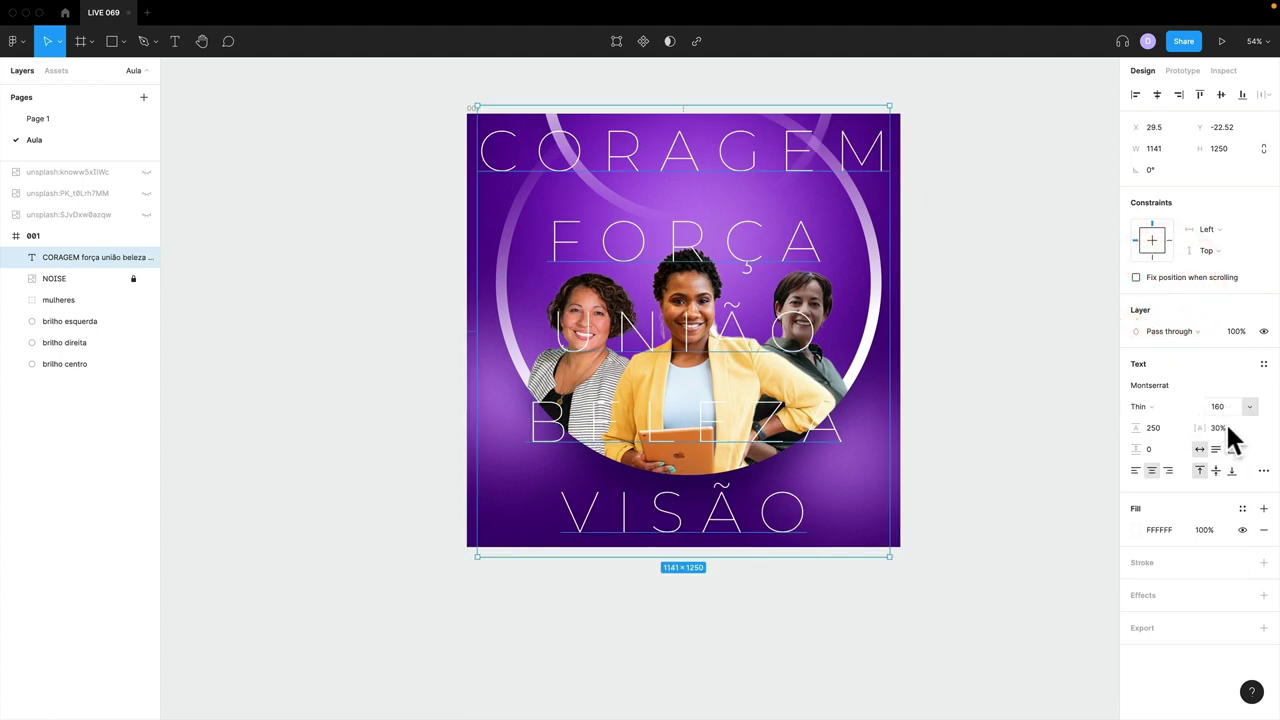
# - Blend the word text as Soft light and fill it with light purple D59EFF
pyautogui.click(1176, 330)
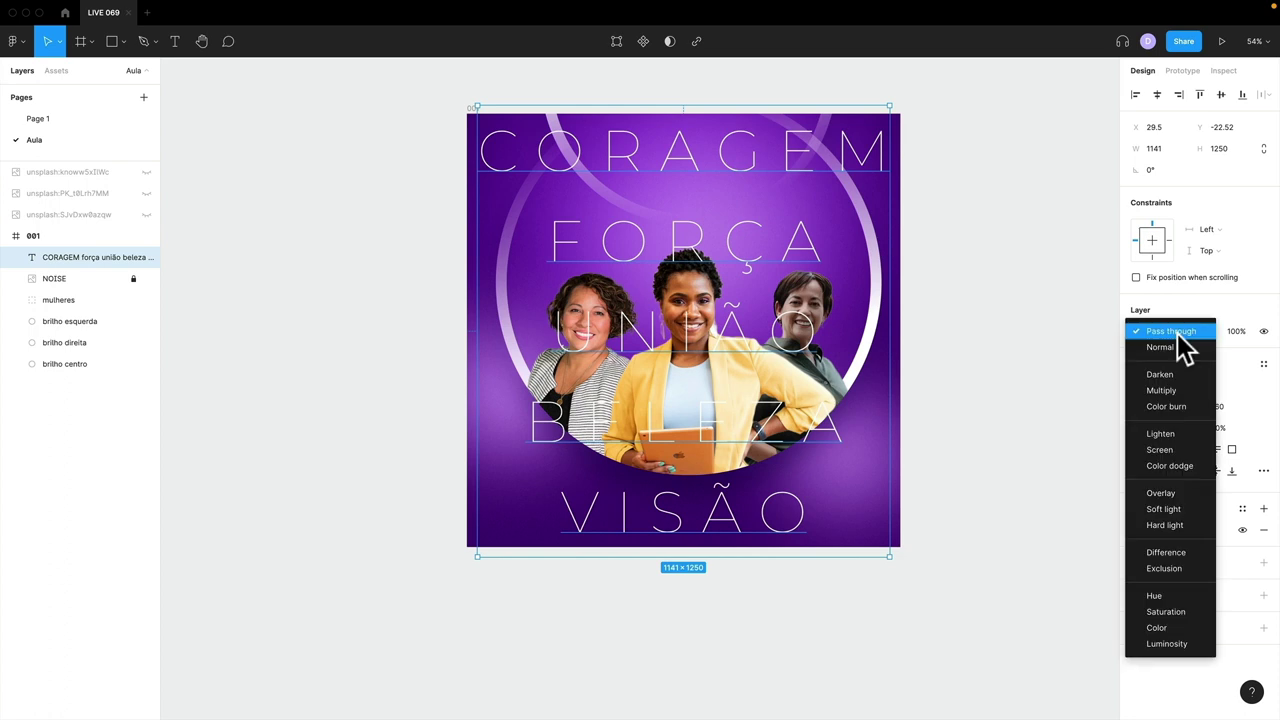
pyautogui.click(1163, 509)
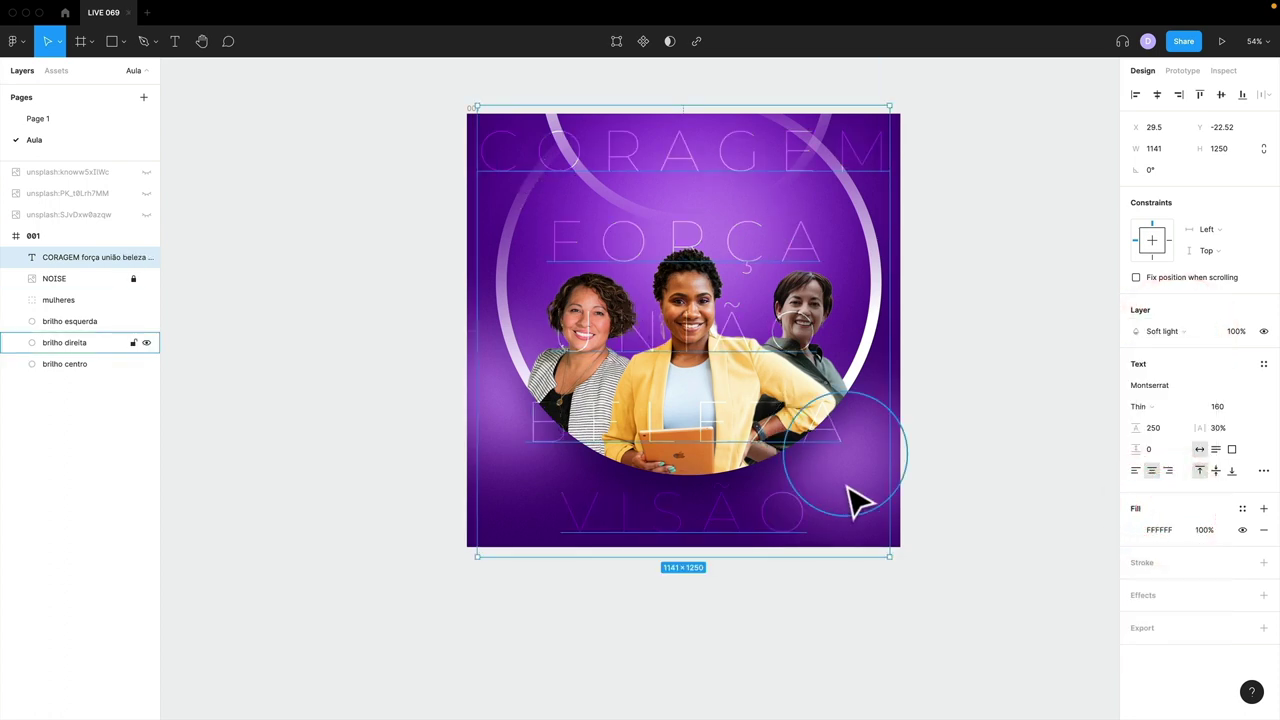
pyautogui.click(1137, 530)
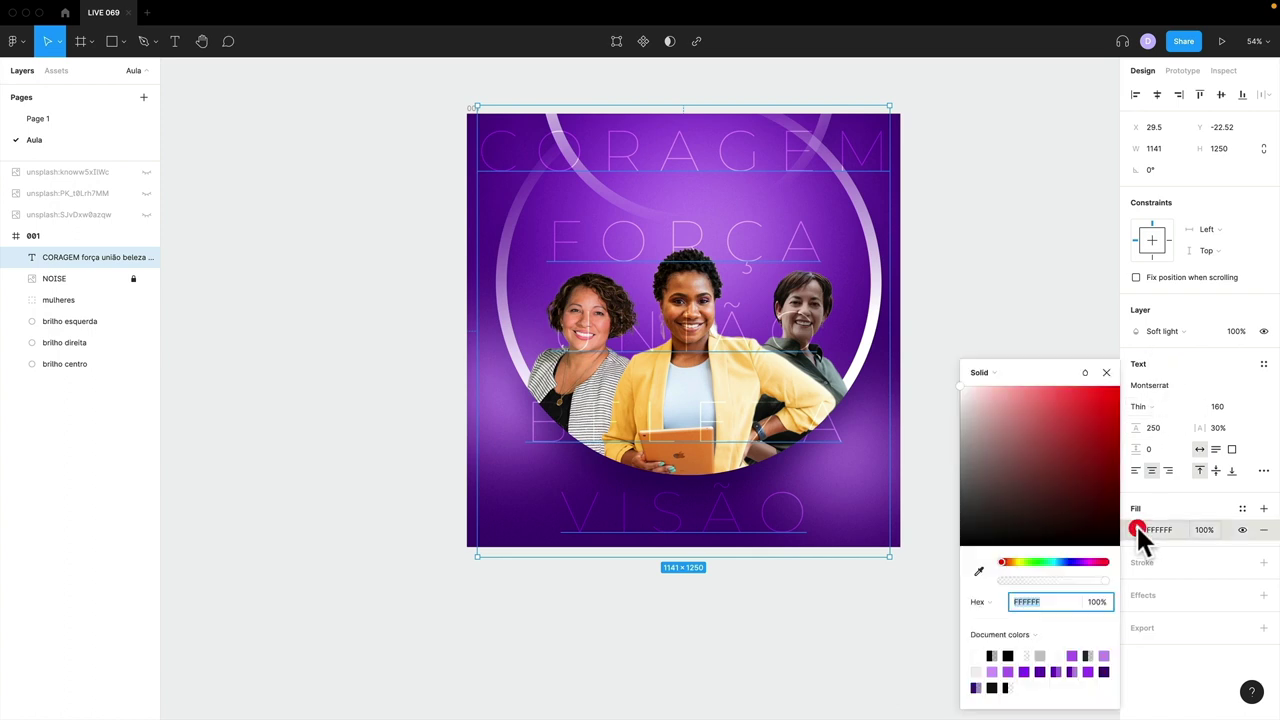
pyautogui.click(991, 669)
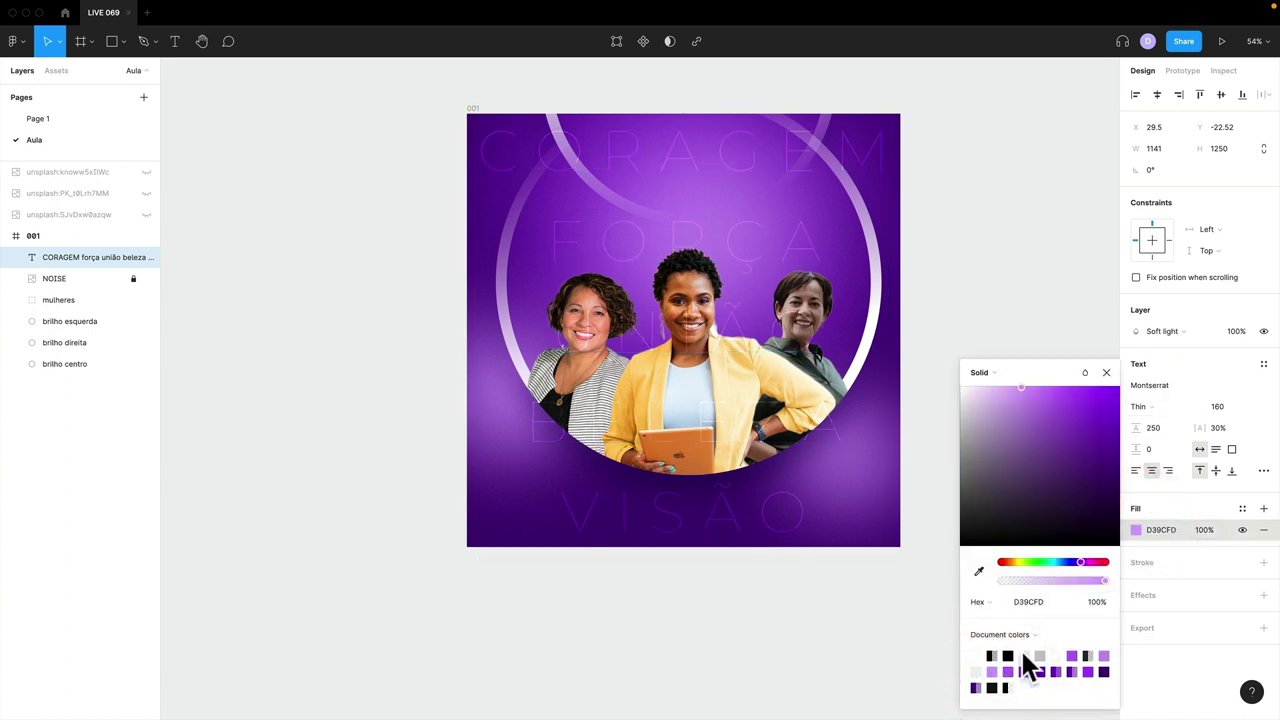
pyautogui.click(1021, 387)
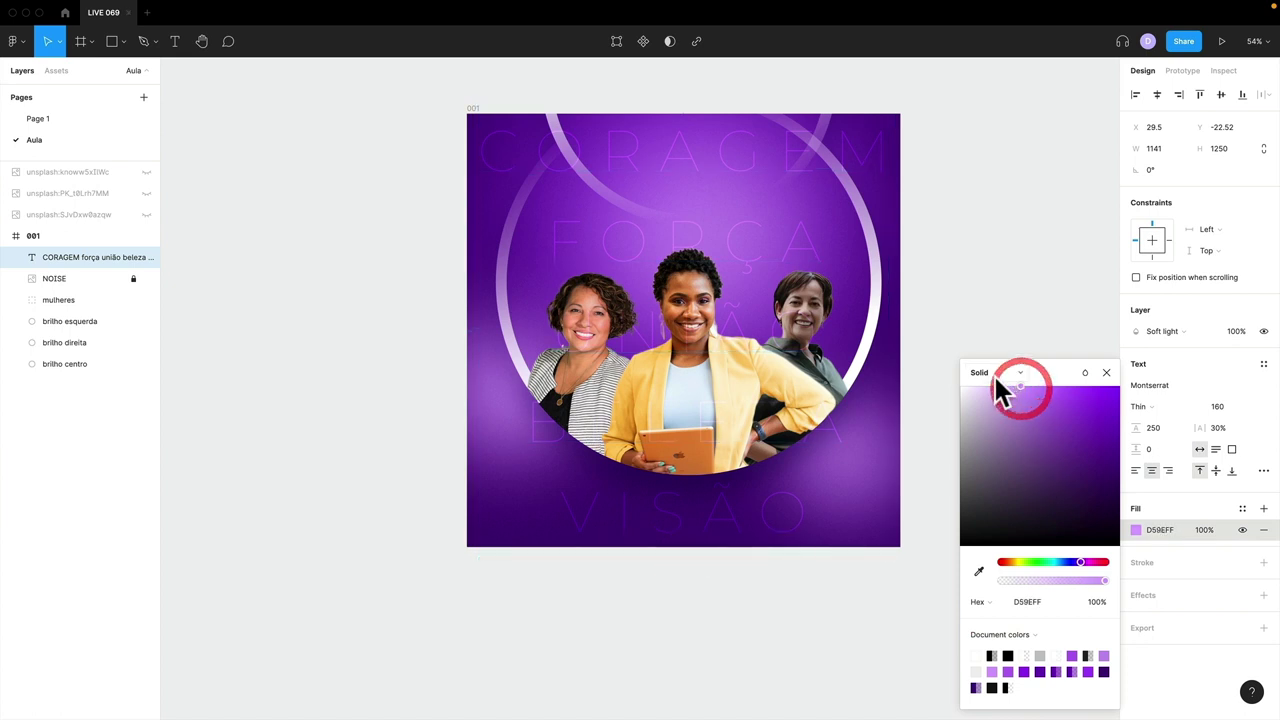
pyautogui.click(993, 373)
# - Turn the fill into a linear gradient and rearrange its stops in the colour picker
pyautogui.click(996, 388)
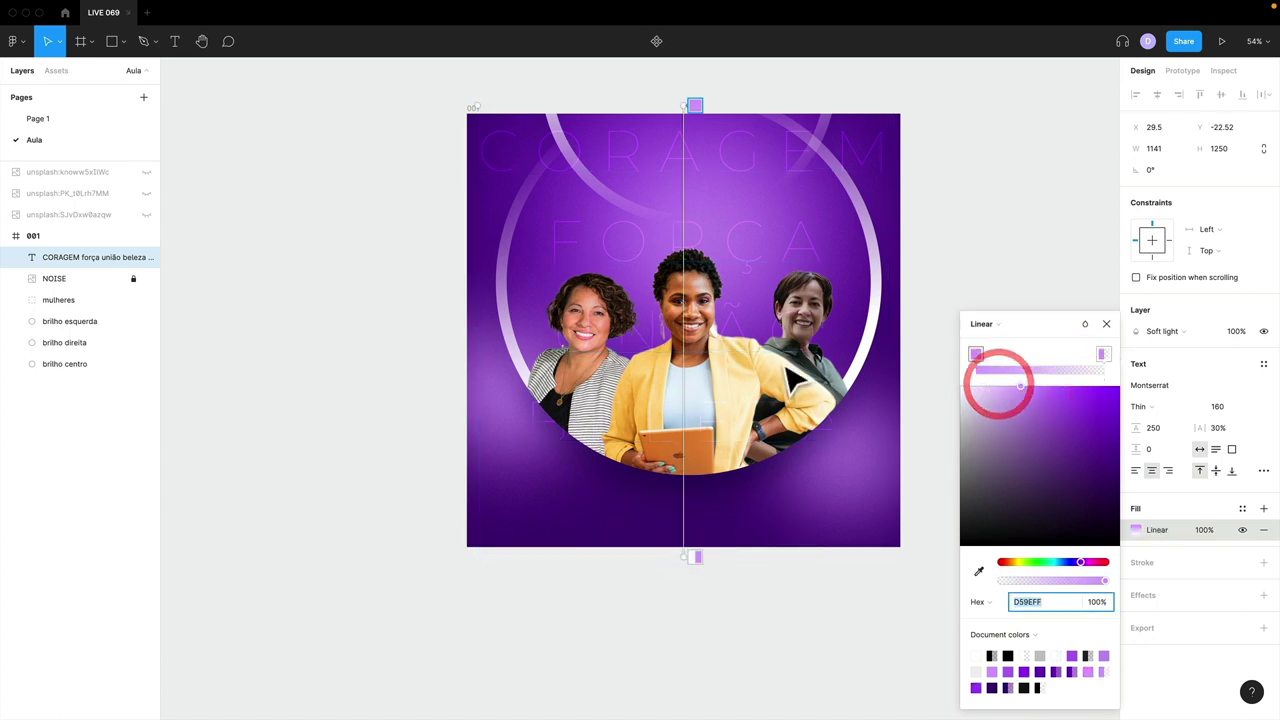
pyautogui.moveTo(684, 534); pyautogui.dragTo(684, 557)
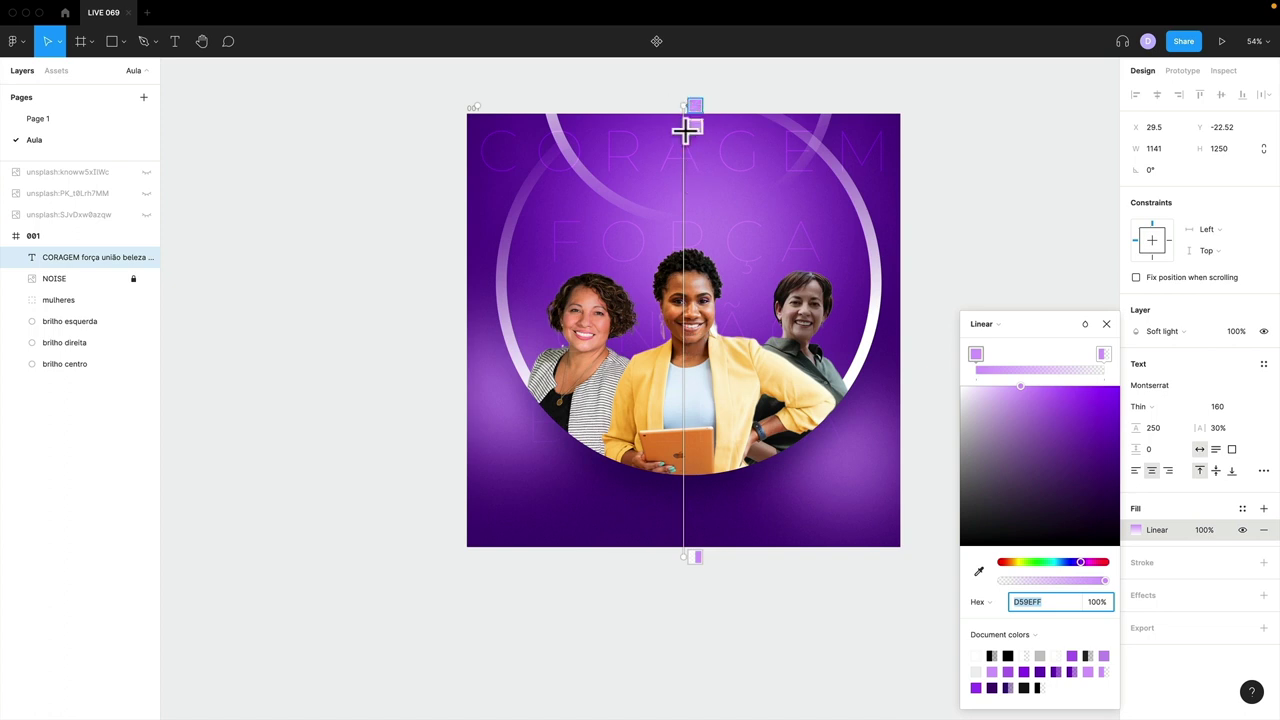
pyautogui.moveTo(1106, 354); pyautogui.dragTo(1088, 354)
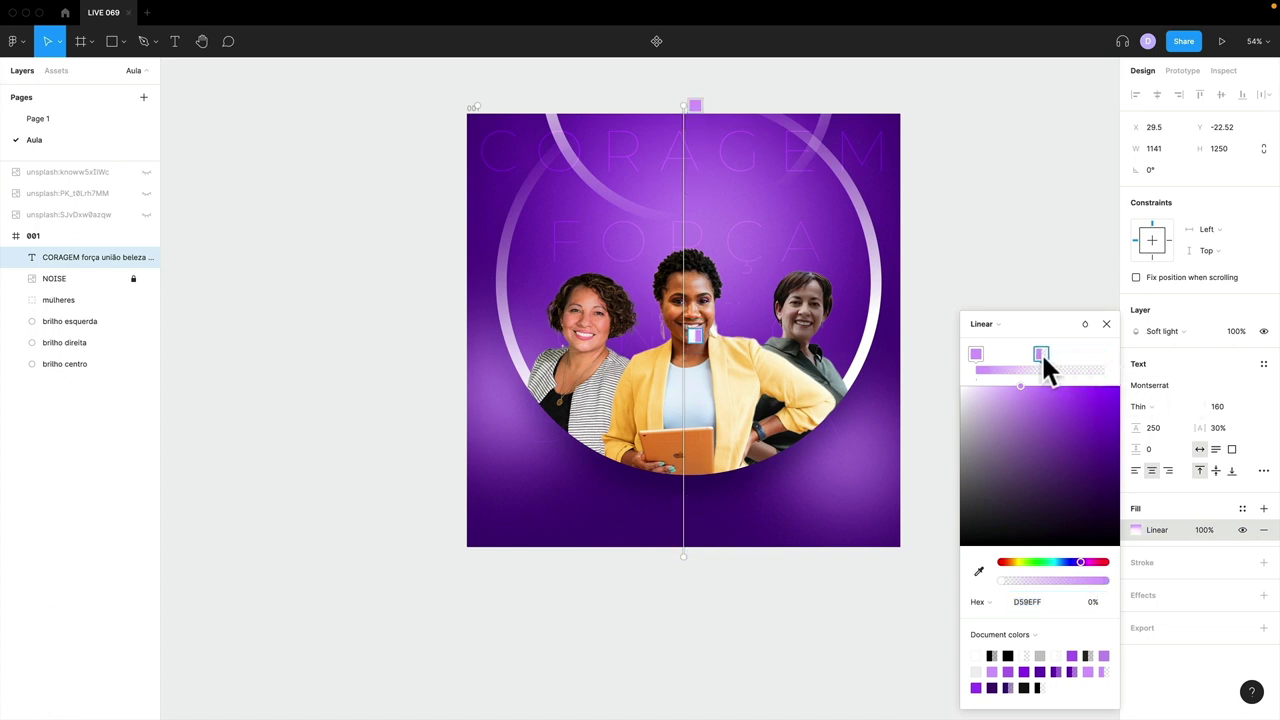
pyautogui.click(1041, 353)
pyautogui.click(976, 353)
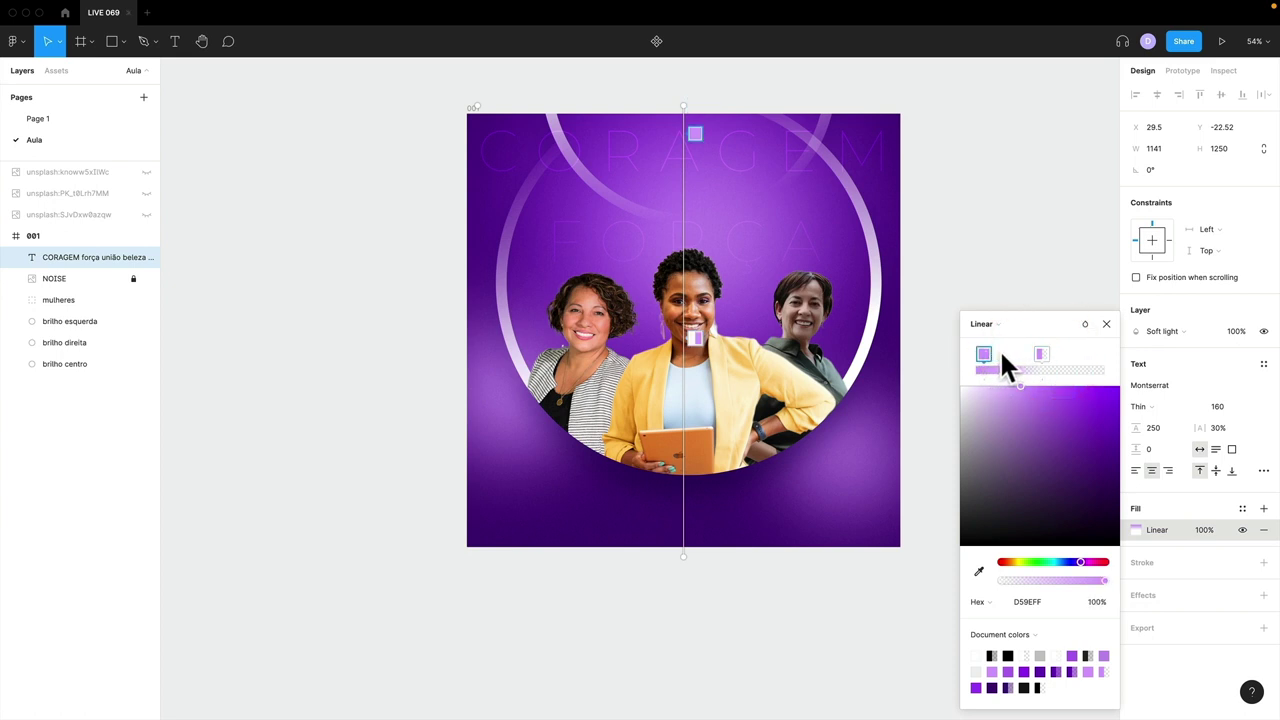
pyautogui.click(1002, 353)
pyautogui.moveTo(976, 353); pyautogui.dragTo(1085, 350)
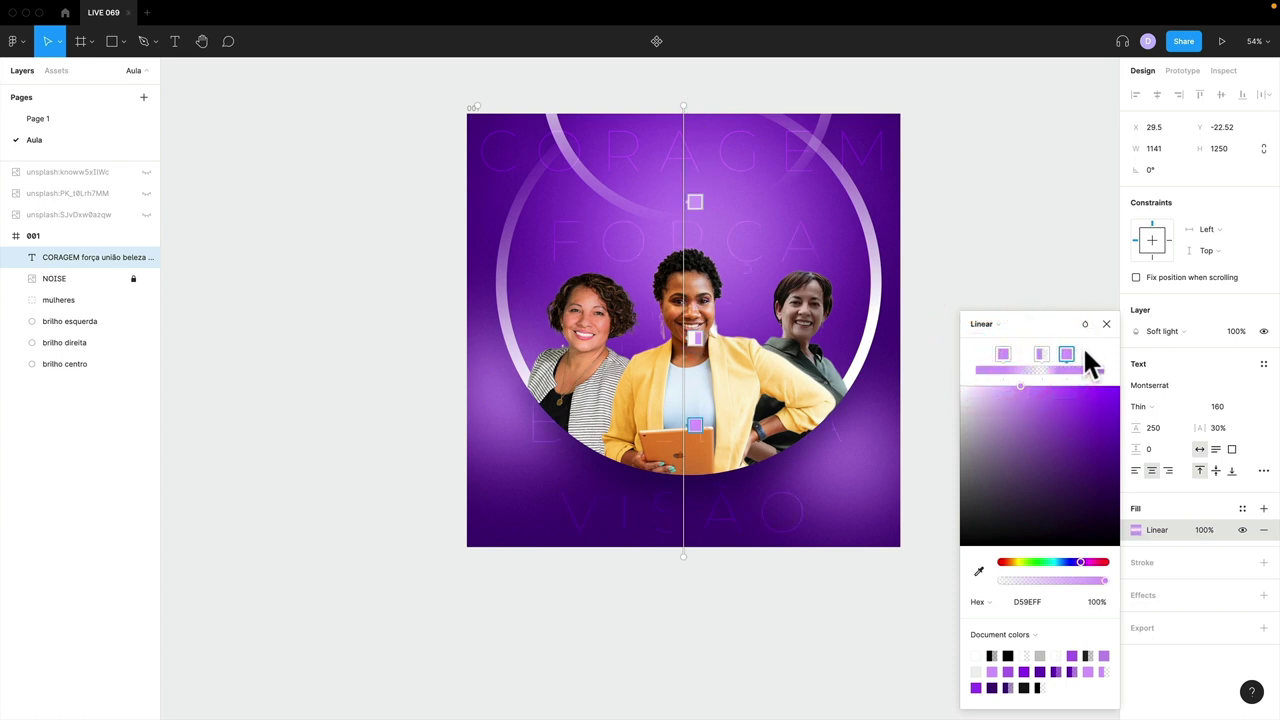
pyautogui.moveTo(1003, 353); pyautogui.dragTo(970, 354)
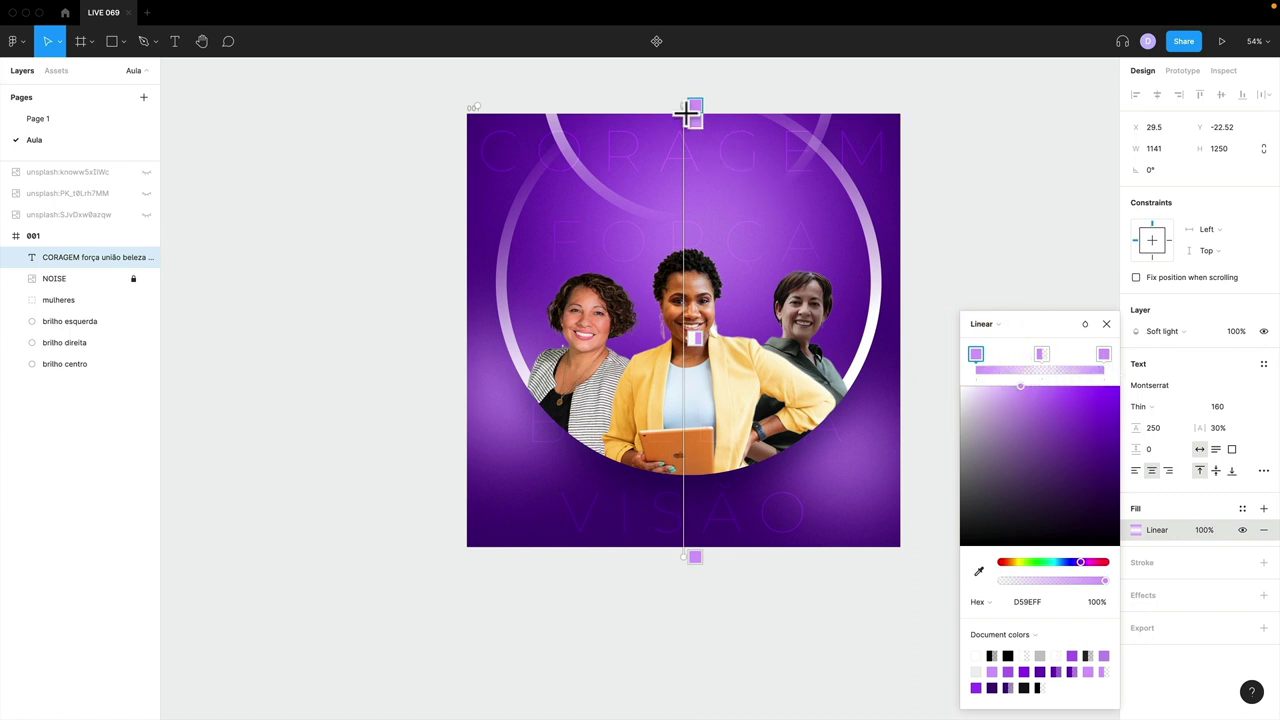
# - Run the gradient from the frame's top-left to bottom-right corner, deleting the transparent middle stop
pyautogui.moveTo(680, 107); pyautogui.dragTo(456, 121)
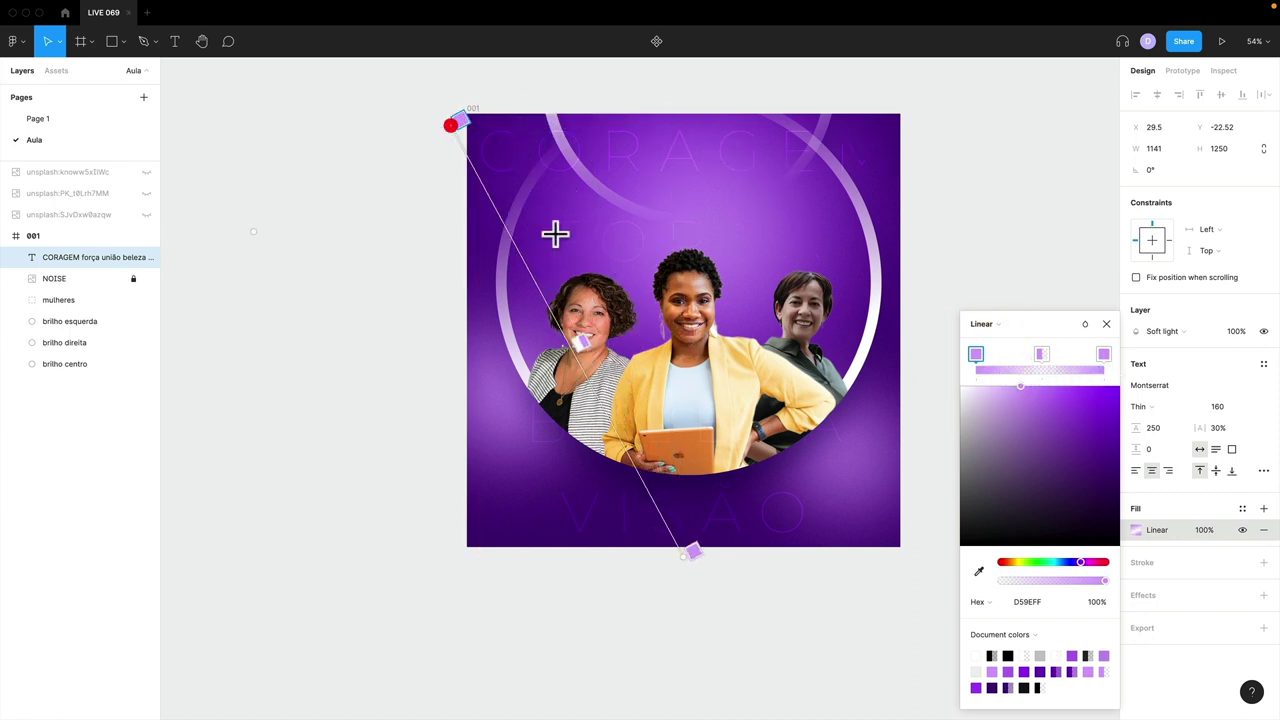
pyautogui.moveTo(694, 548); pyautogui.dragTo(895, 515)
pyautogui.moveTo(685, 321); pyautogui.dragTo(667, 303)
pyautogui.moveTo(721, 336)
pyautogui.mouseDown()
pyautogui.moveTo(777, 380)
pyautogui.moveTo(660, 303)
pyautogui.mouseUp()
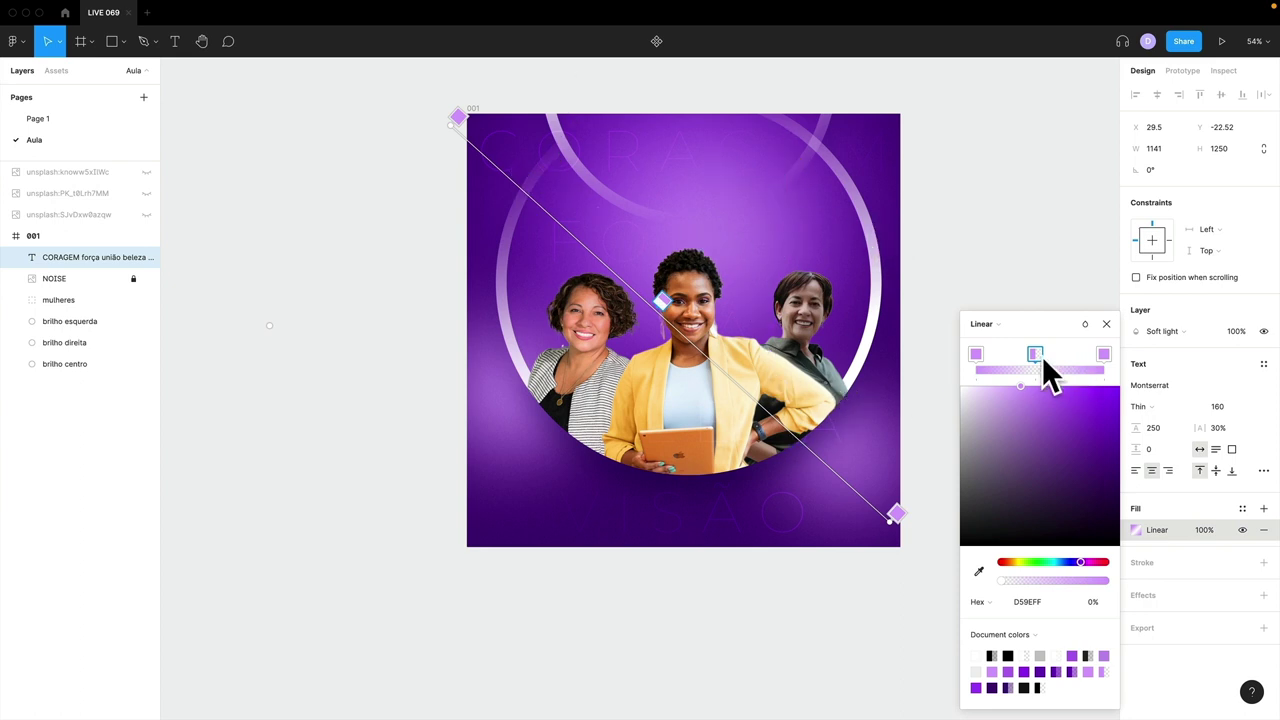
pyautogui.press('Delete')
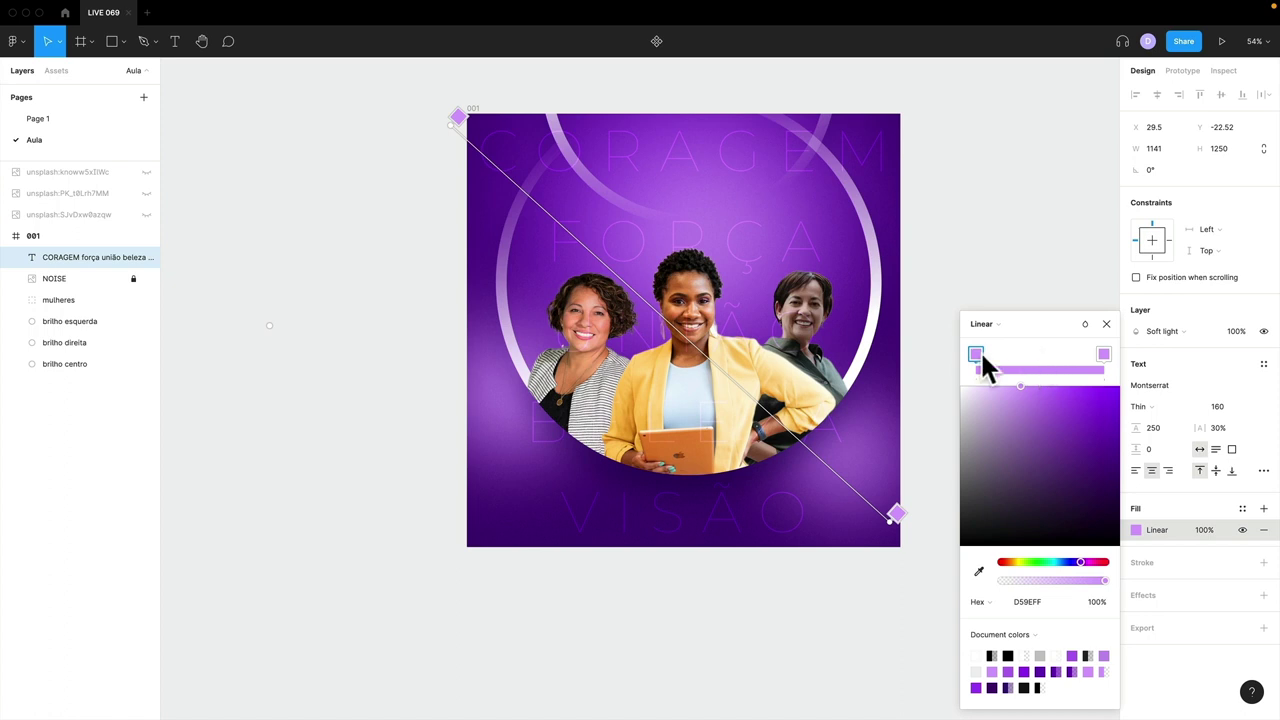
pyautogui.click(971, 353)
pyautogui.click(1106, 324)
# - Set the word text layer's opacity to 5 and move it below NOISE
pyautogui.click(1237, 331)
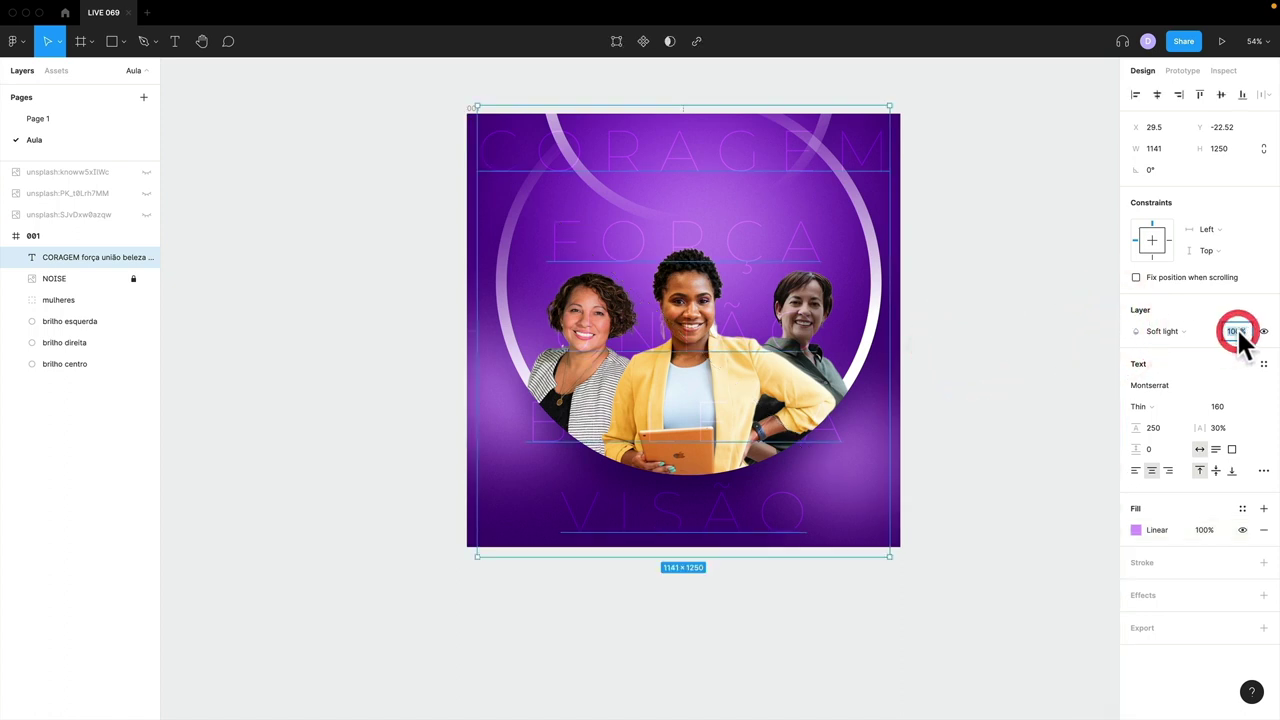
pyautogui.write('5')
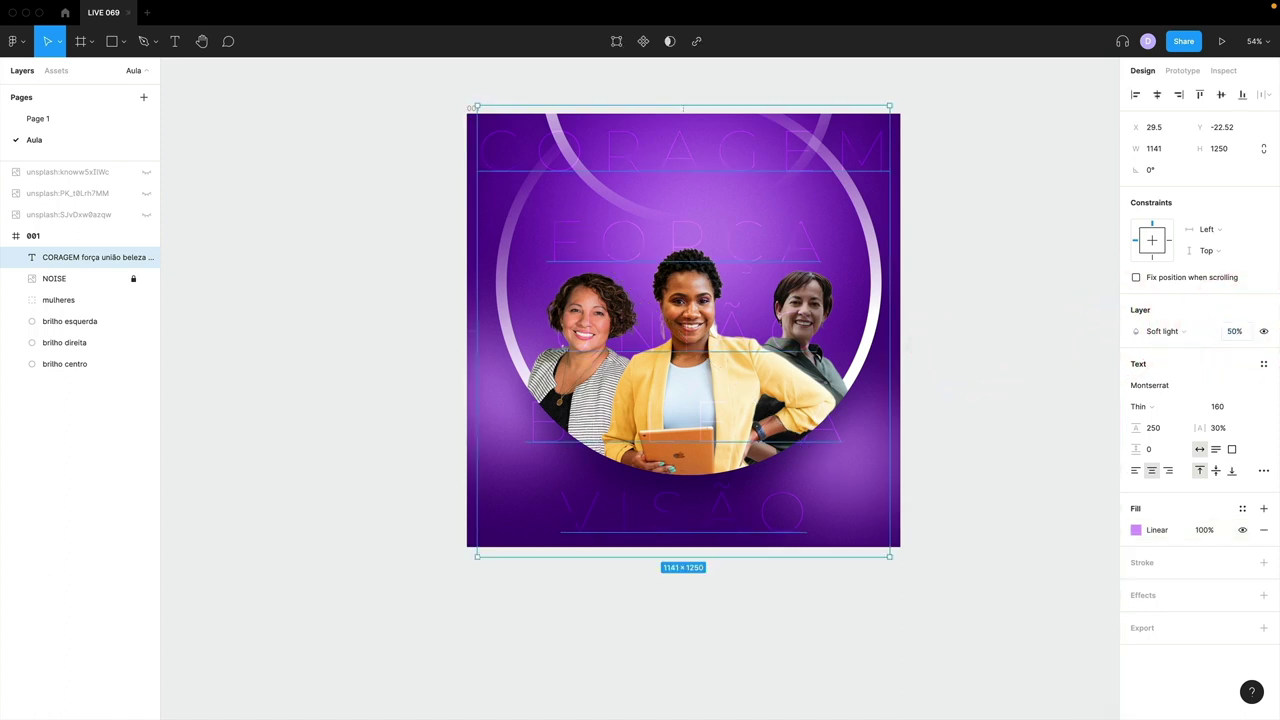
pyautogui.click(940, 332)
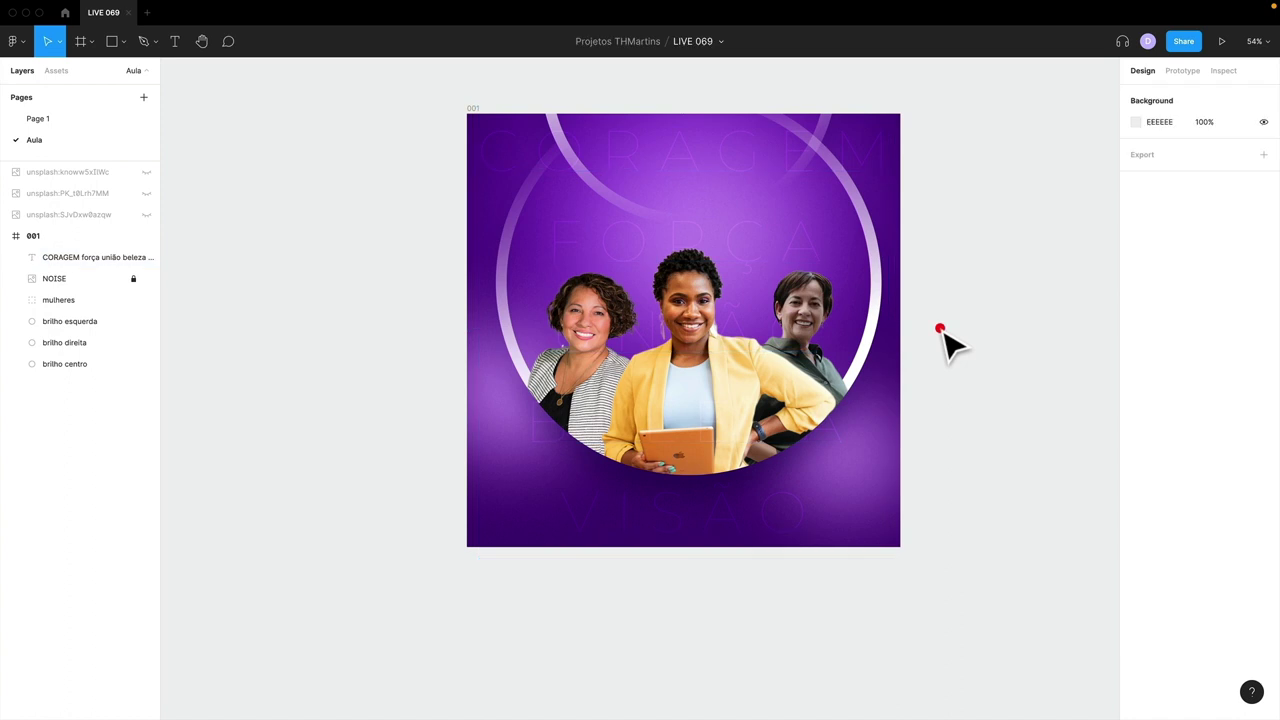
pyautogui.click(52, 258)
pyautogui.moveTo(59, 253); pyautogui.dragTo(58, 295)
# - Place the CORAGEM text layer beneath the mulheres photo layer
pyautogui.click(1065, 331)
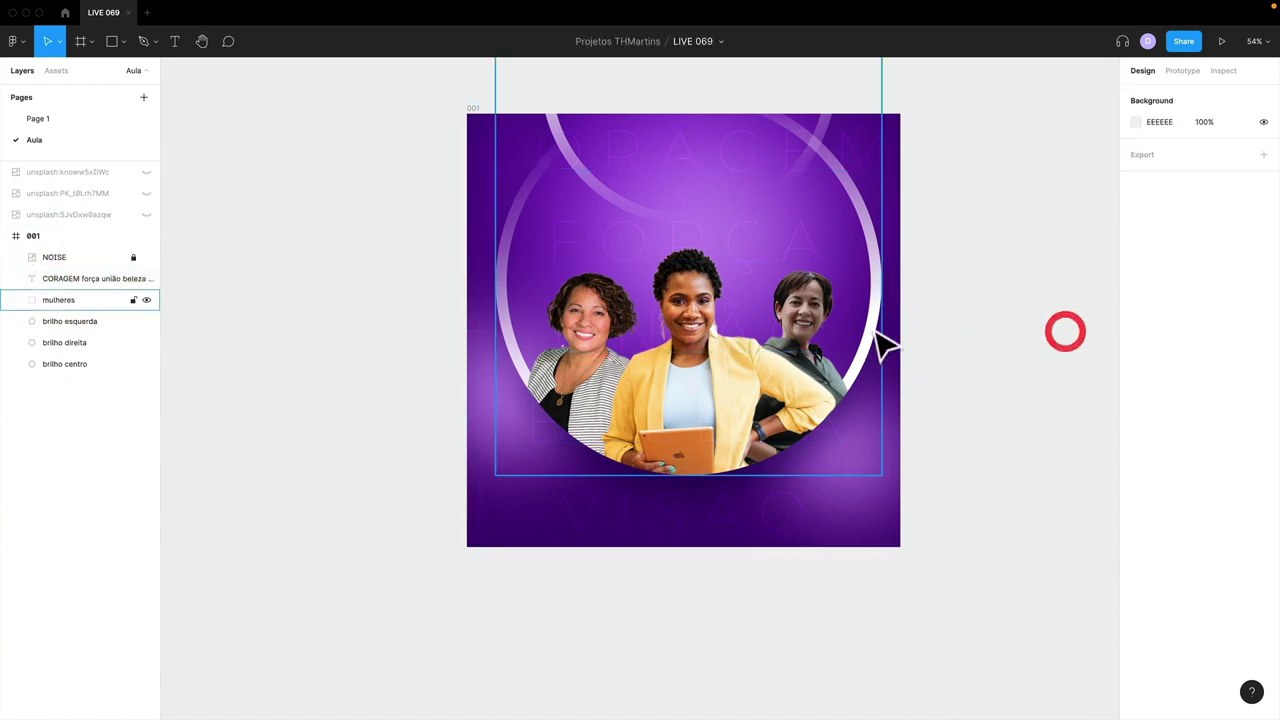
pyautogui.moveTo(840, 280); pyautogui.dragTo(640, 380)
pyautogui.click(640, 380)
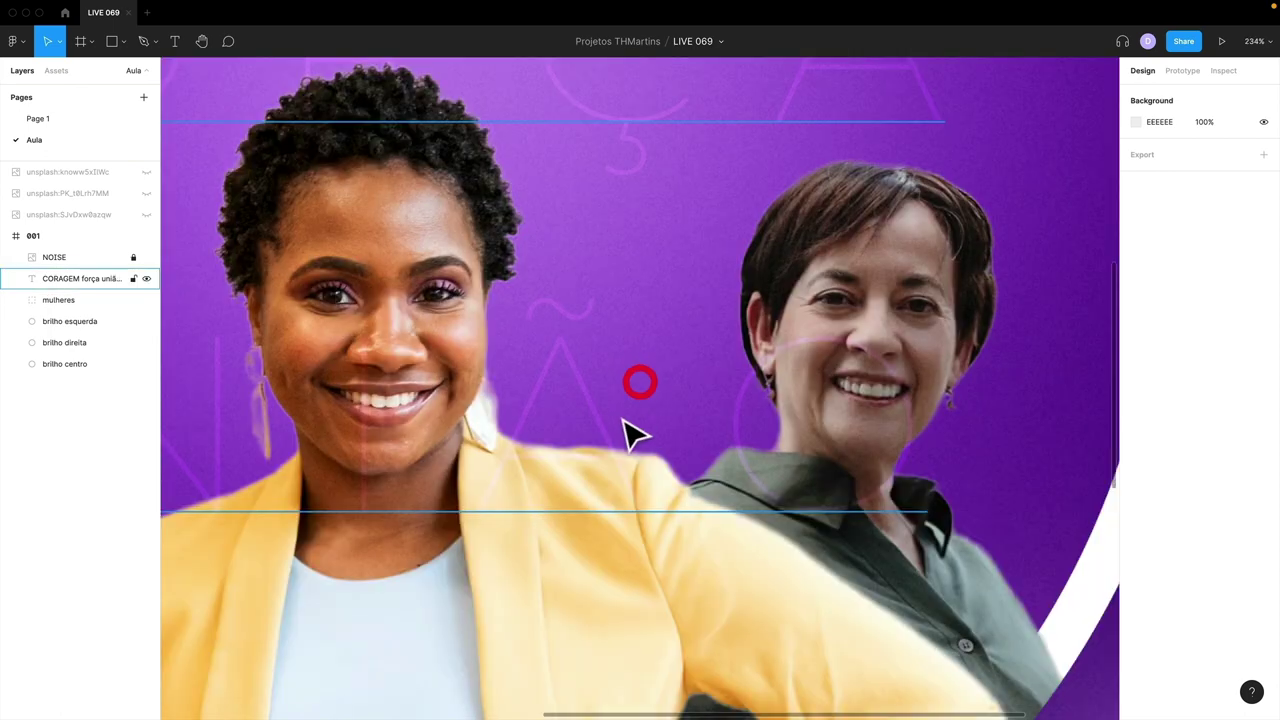
pyautogui.hotkey('shift', '1')
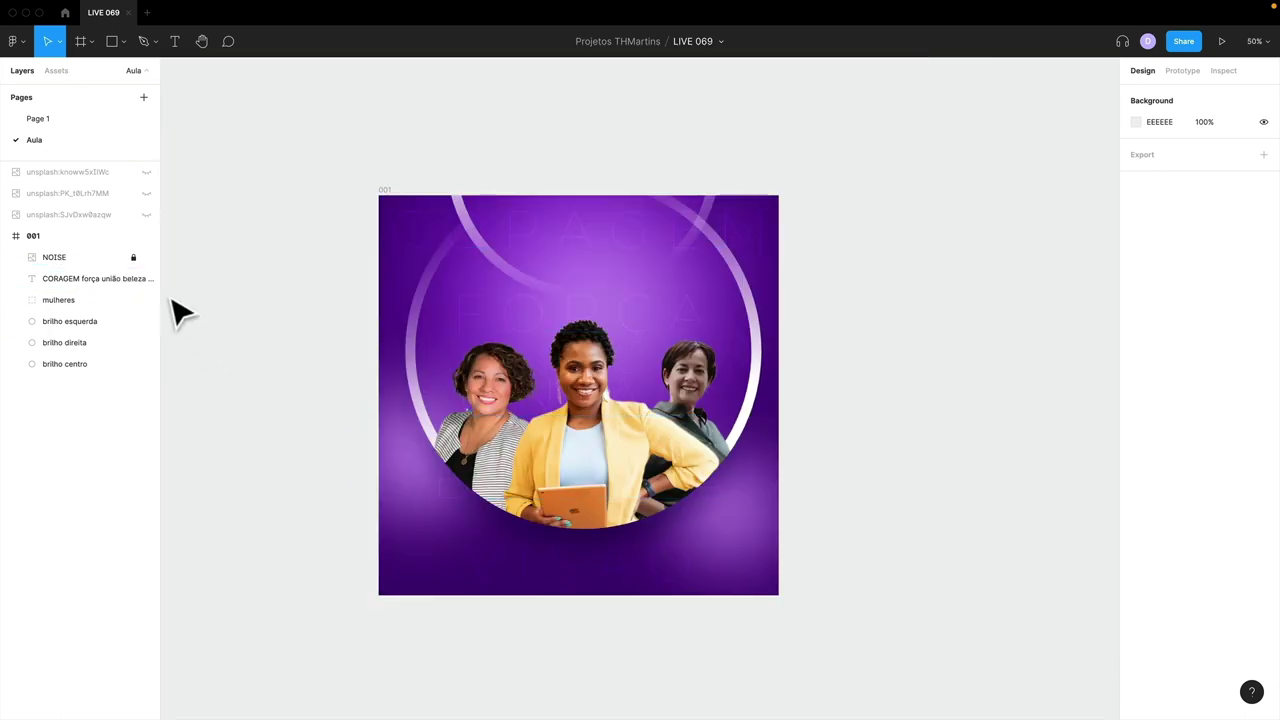
pyautogui.moveTo(78, 279); pyautogui.dragTo(60, 310)
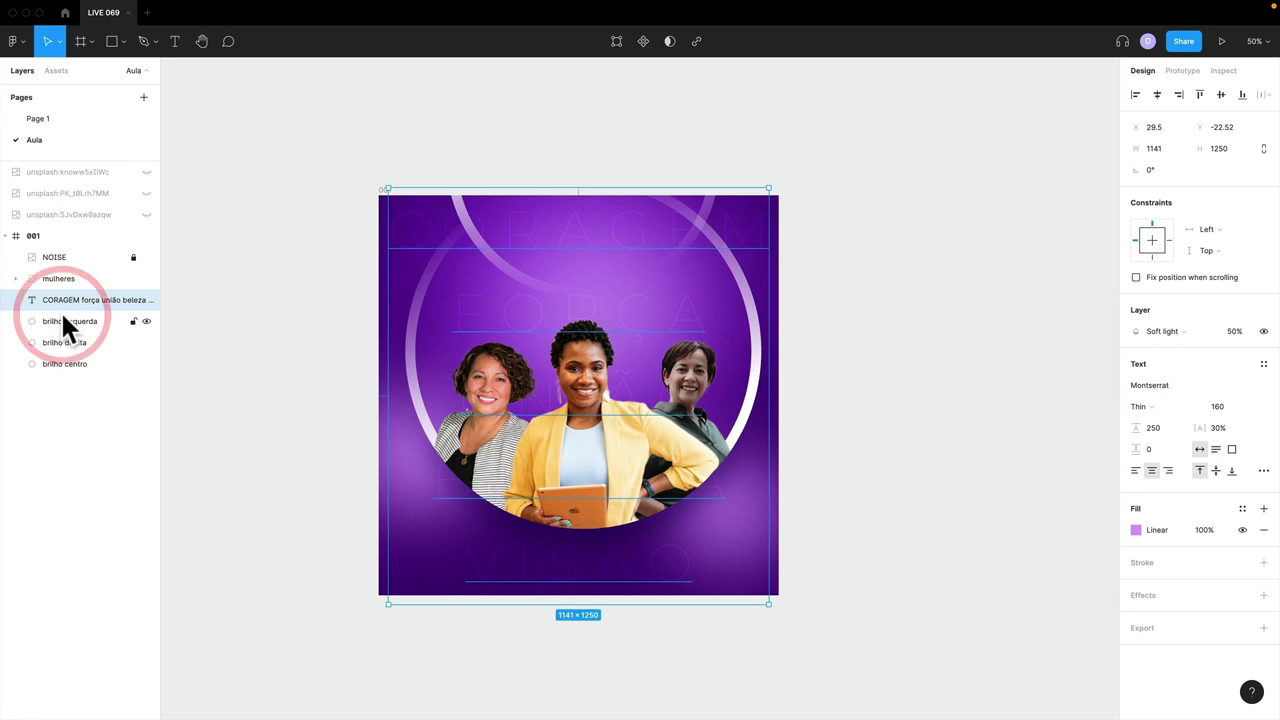
pyautogui.moveTo(846, 413); pyautogui.dragTo(928, 409)
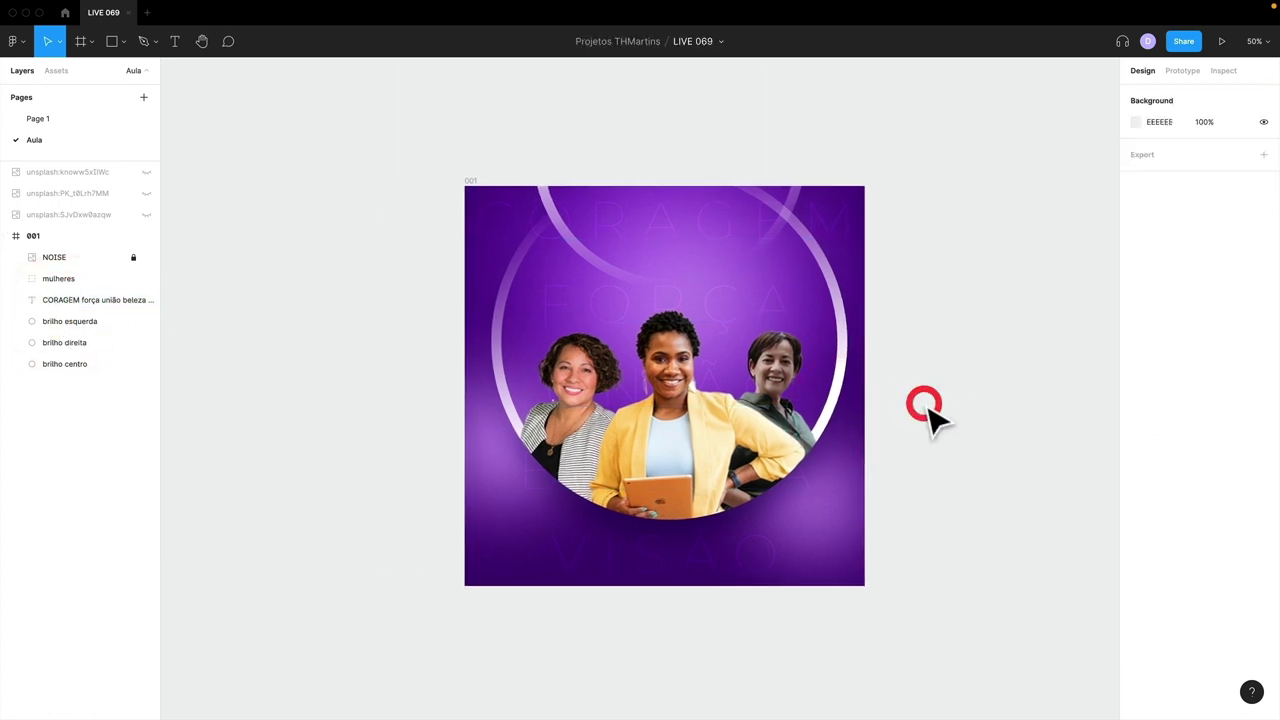
pyautogui.hotkey('shift', '0')
pyautogui.moveTo(785, 371); pyautogui.dragTo(777, 437)
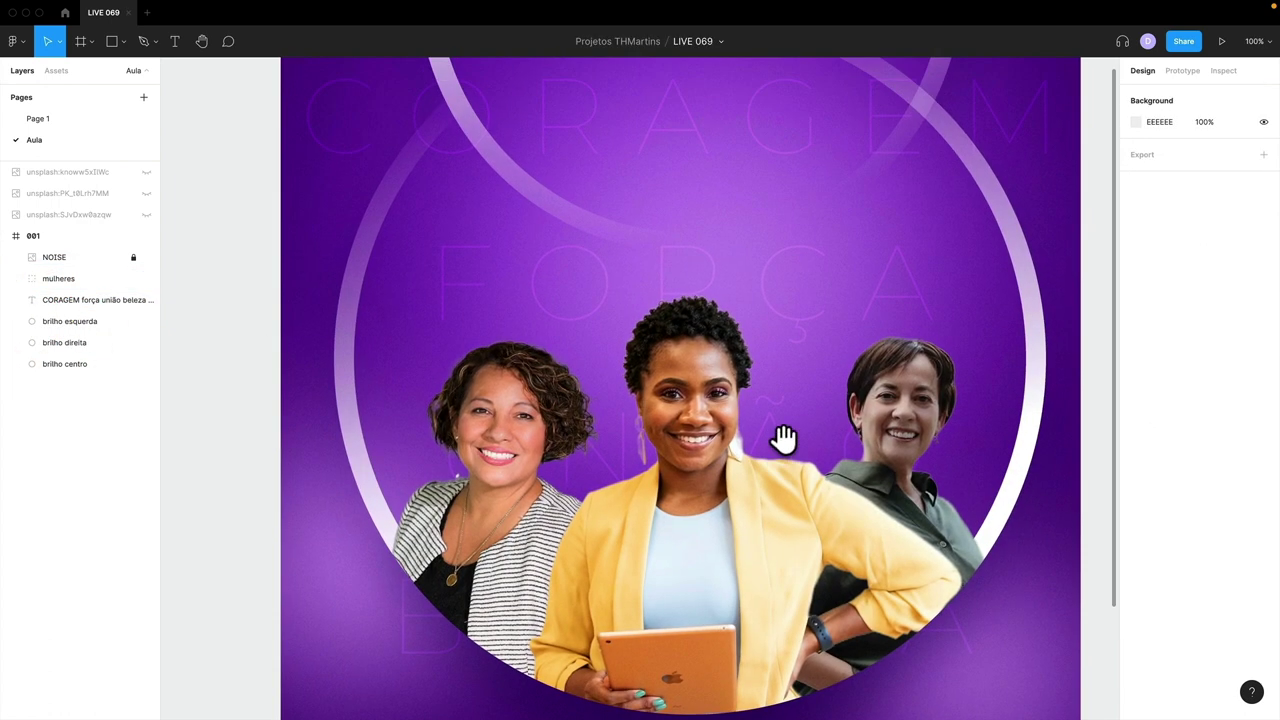
# - Lock the CORAGEM text layer and start a new text box above the women
pyautogui.press('t')
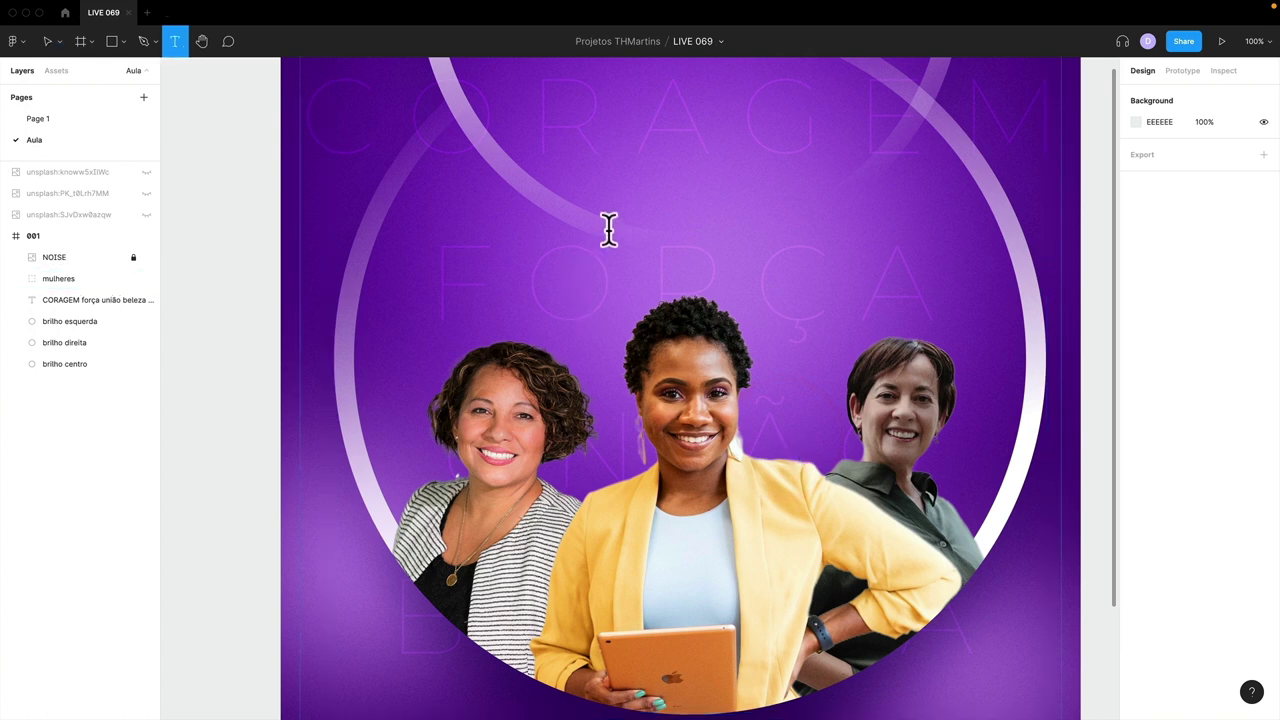
pyautogui.click(229, 234)
pyautogui.press('Escape')
pyautogui.click(95, 300)
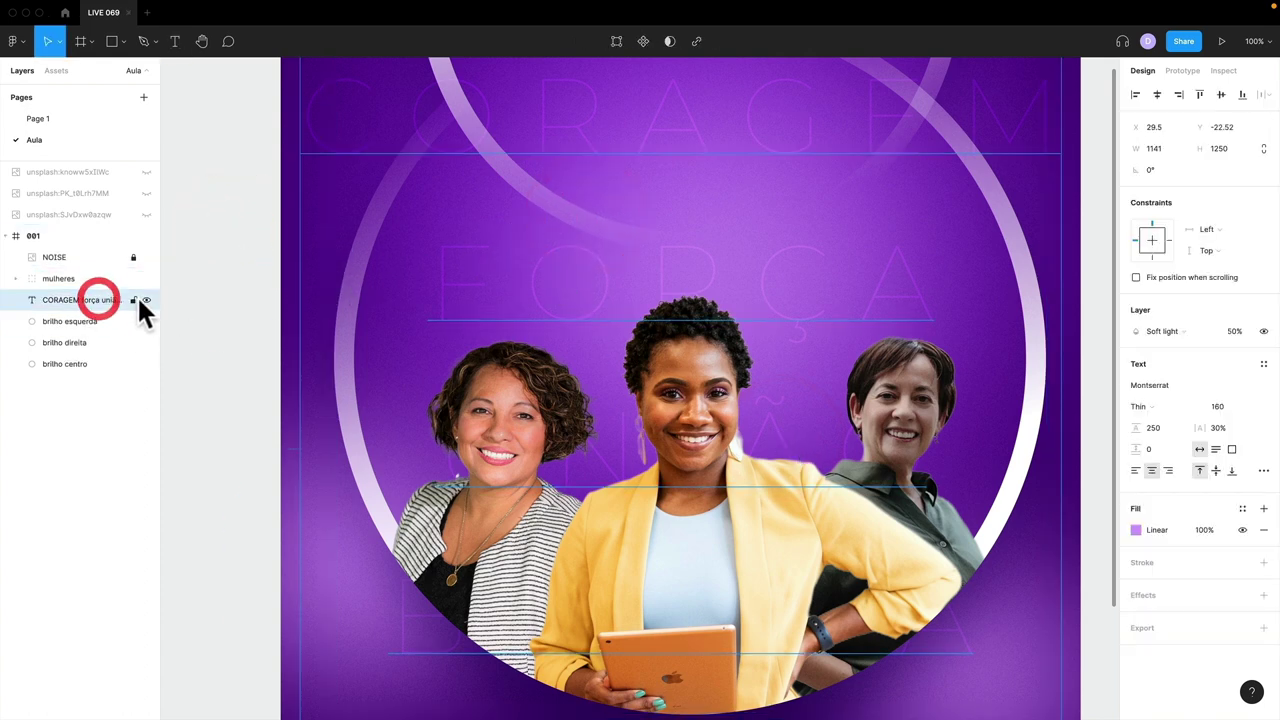
pyautogui.click(133, 300)
pyautogui.click(213, 309)
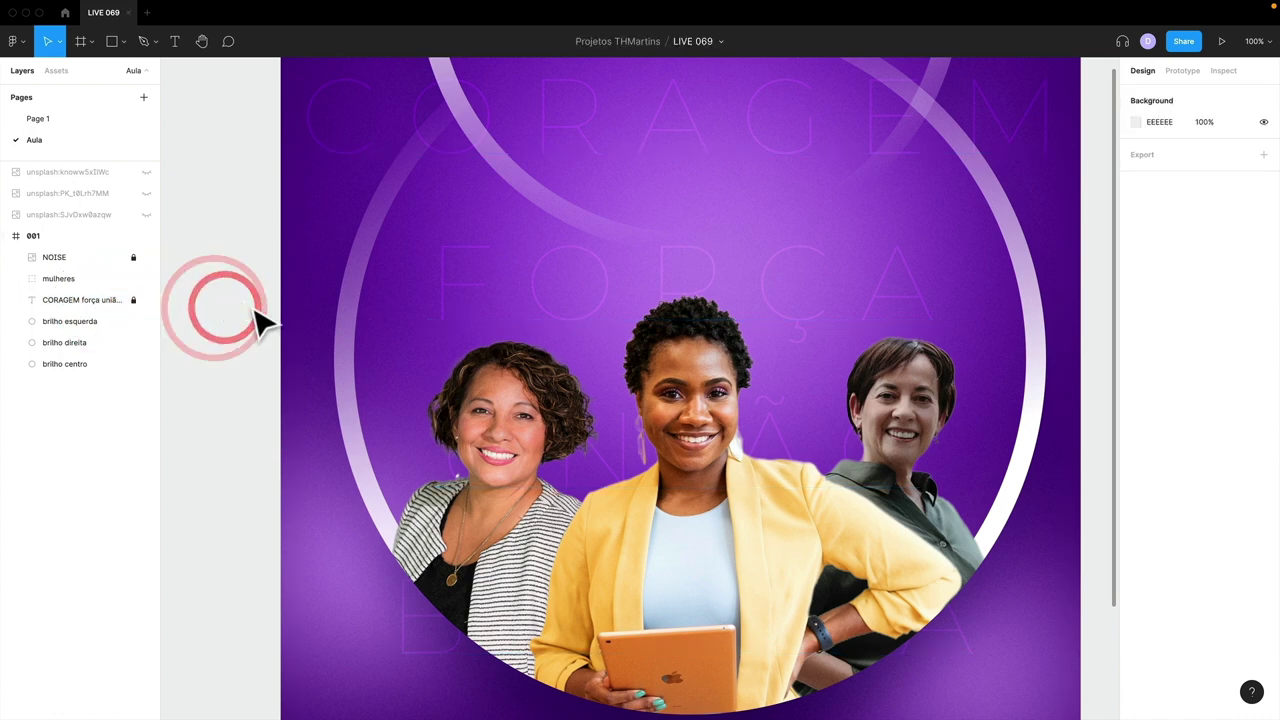
pyautogui.press('t')
pyautogui.click(642, 192)
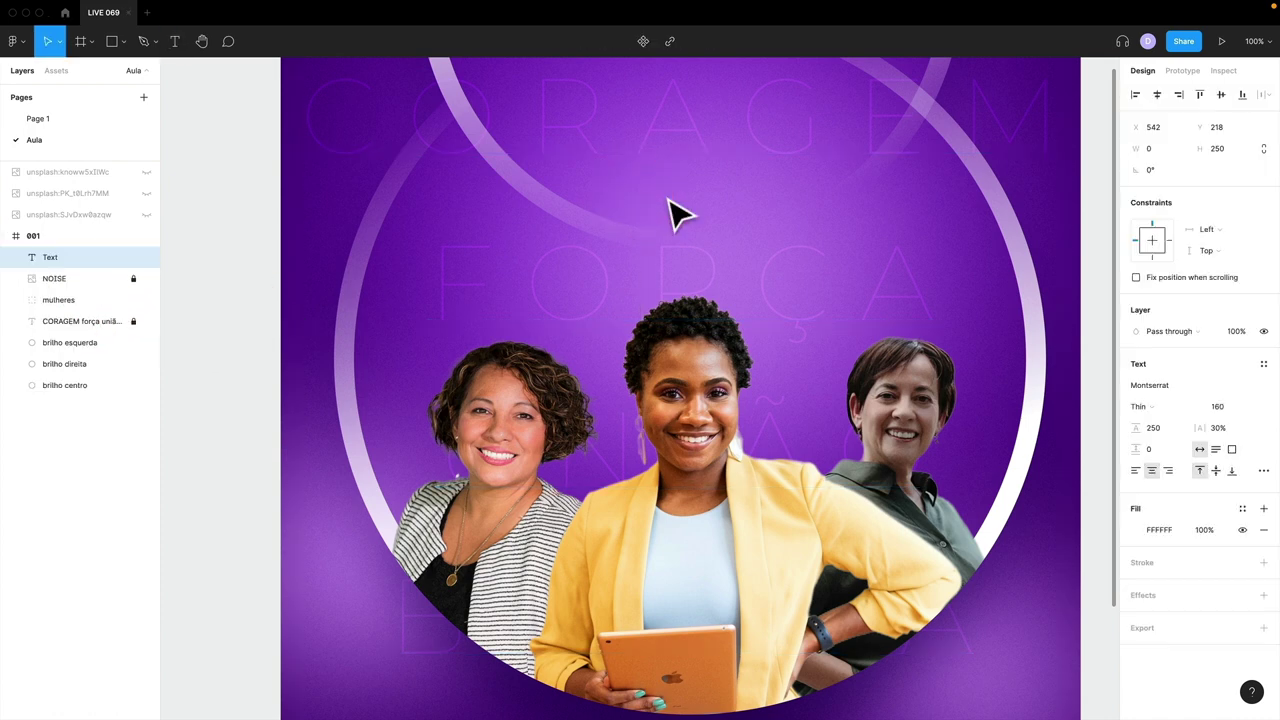
# - Add OITO near the circle's top, Bold with 10% letter spacing, scaled down
pyautogui.write('oito')
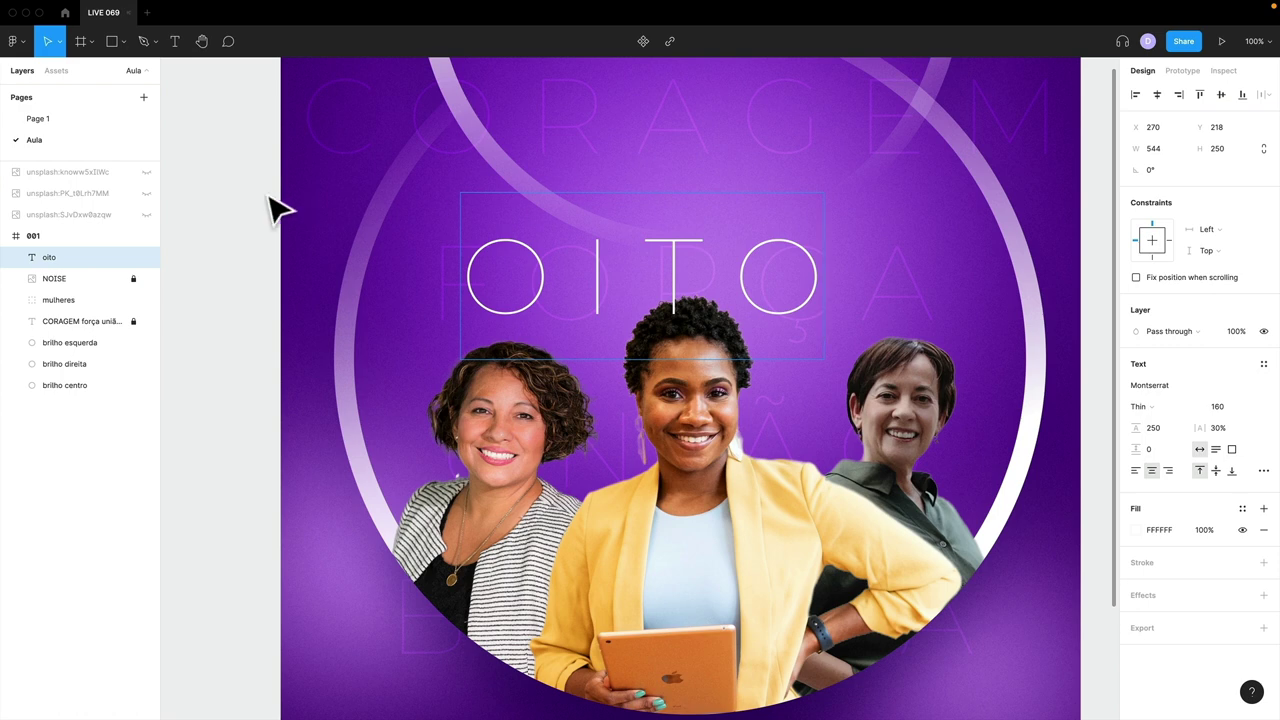
pyautogui.click(256, 208)
pyautogui.moveTo(604, 270); pyautogui.dragTo(644, 188)
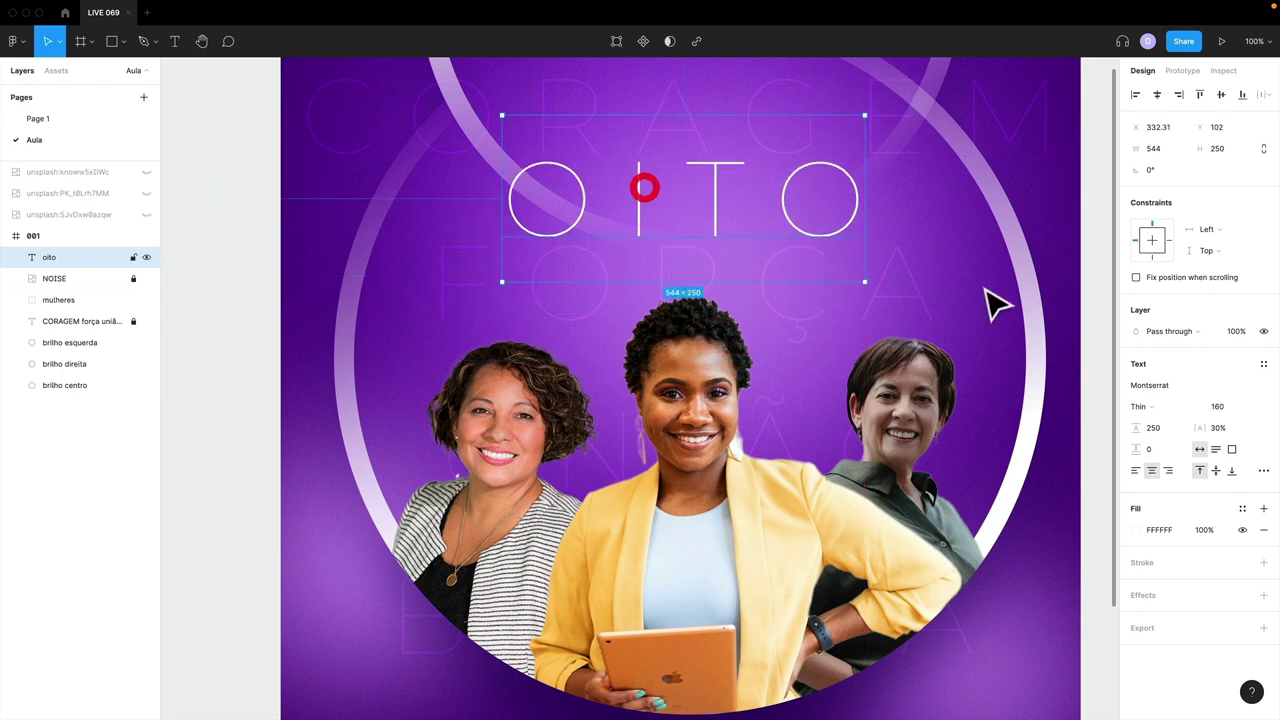
pyautogui.click(1148, 406)
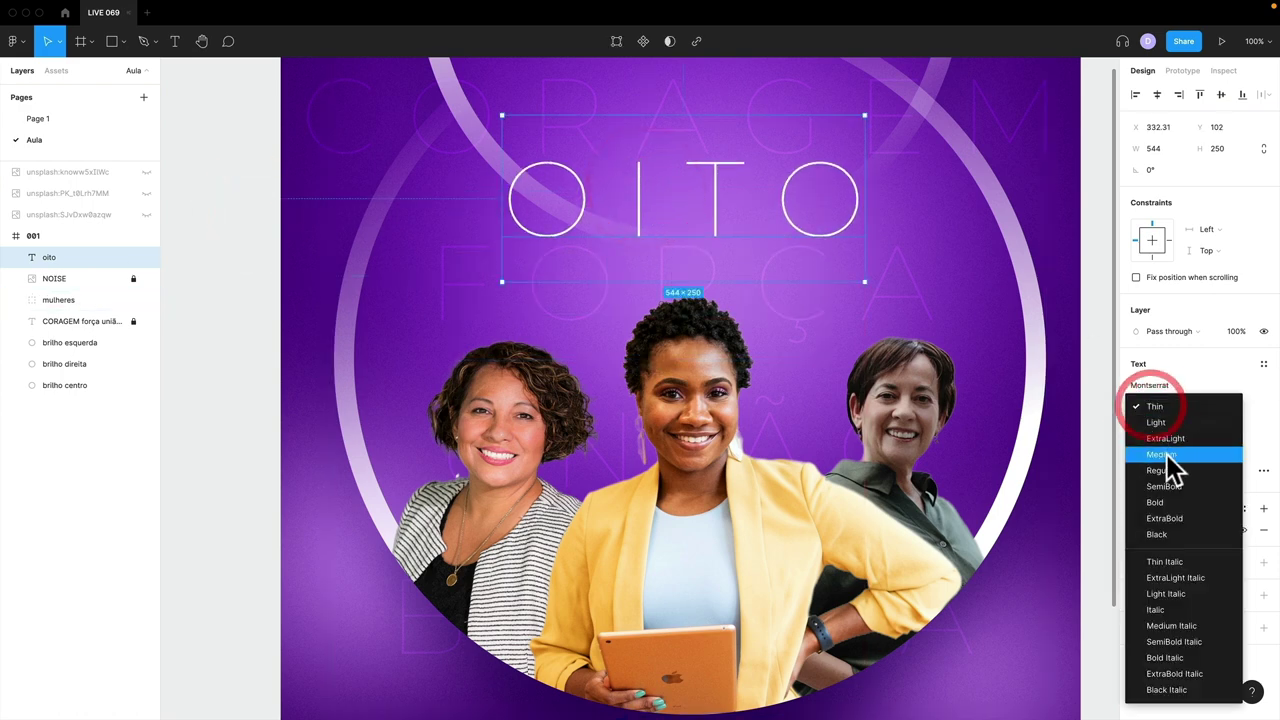
pyautogui.click(1166, 468)
pyautogui.click(1160, 408)
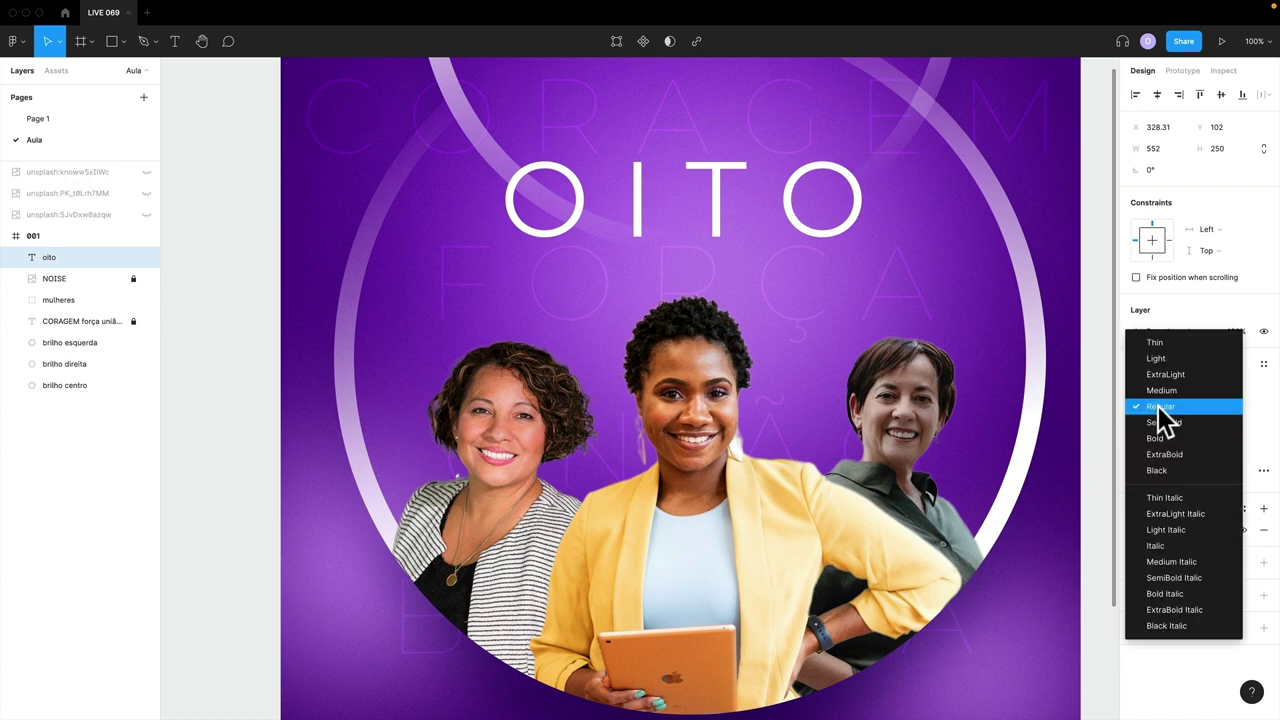
pyautogui.click(1158, 440)
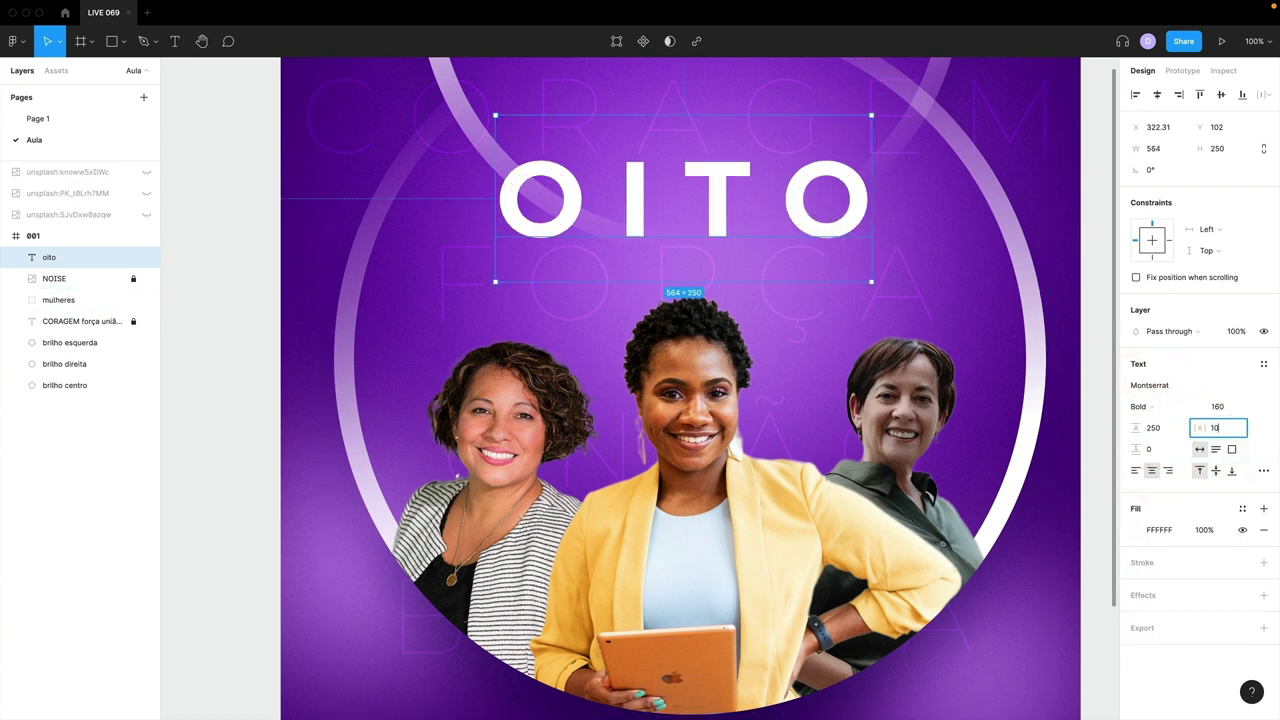
pyautogui.press('Return')
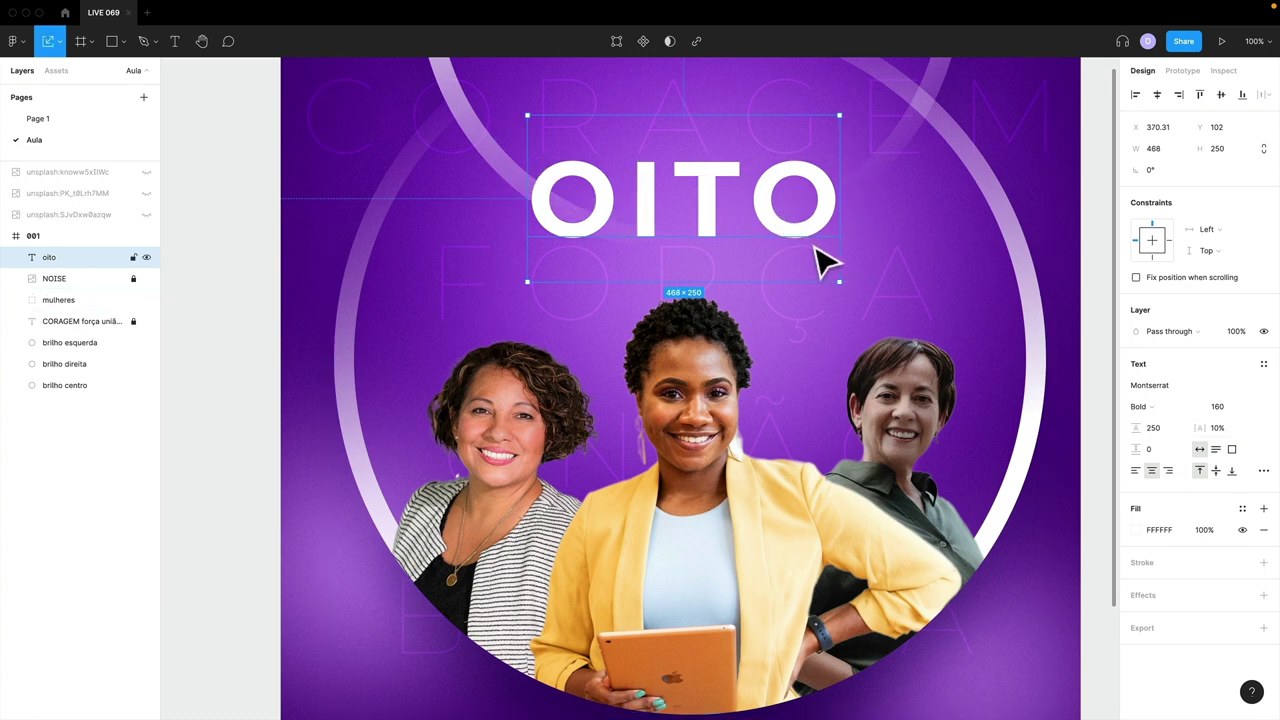
pyautogui.moveTo(840, 282); pyautogui.dragTo(705, 270)
# - Change the duplicated text to DE MARÇO and shrink it proportionally
pyautogui.doubleClick(698, 251)
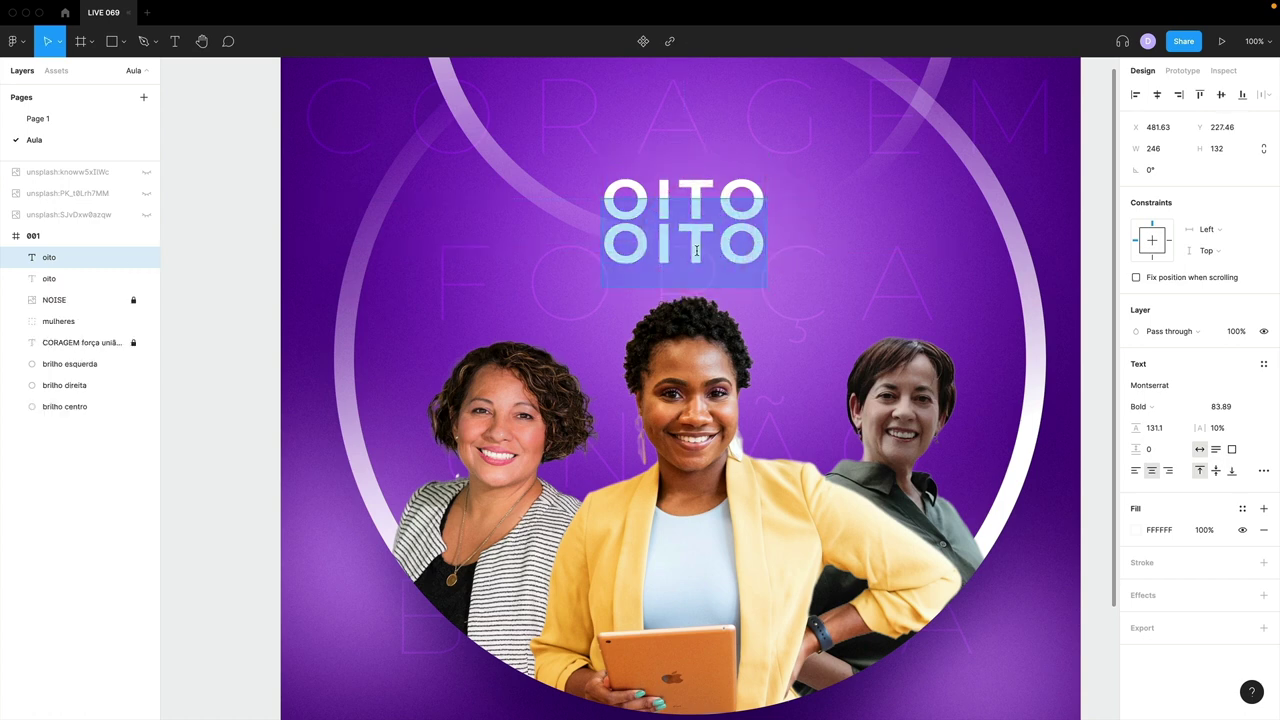
pyautogui.write('de março')
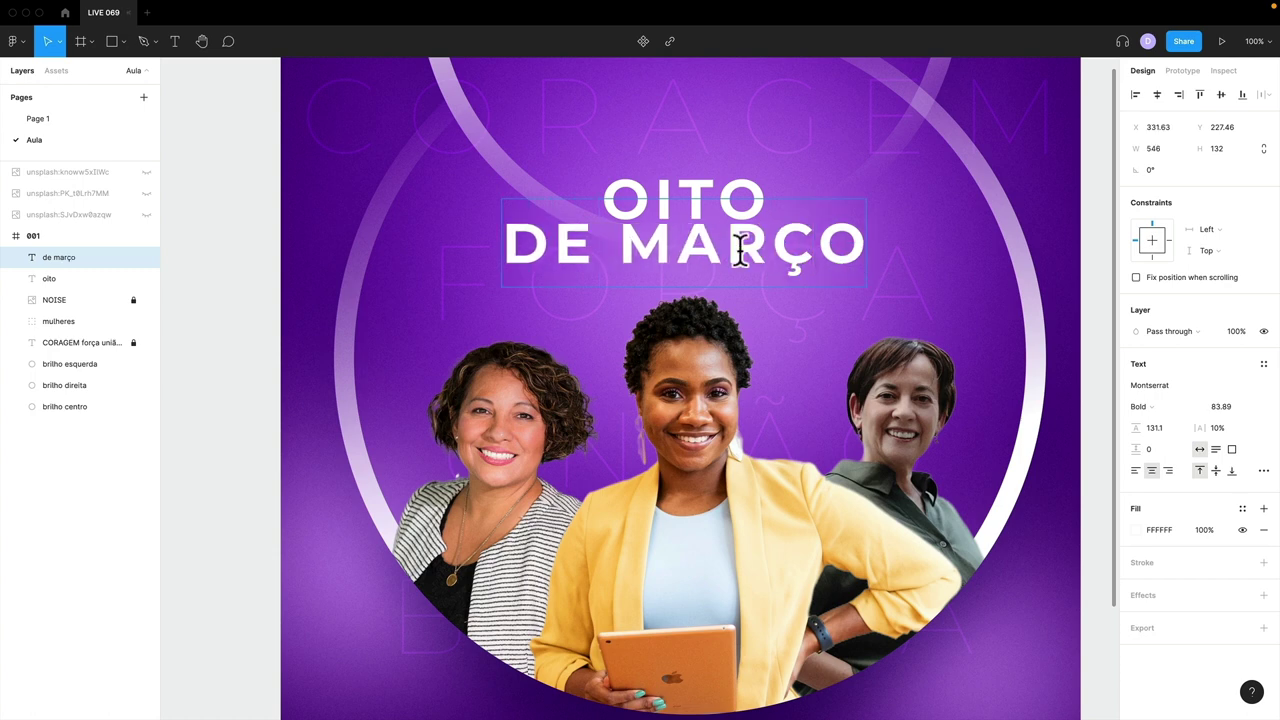
pyautogui.press('Escape')
pyautogui.press('k')
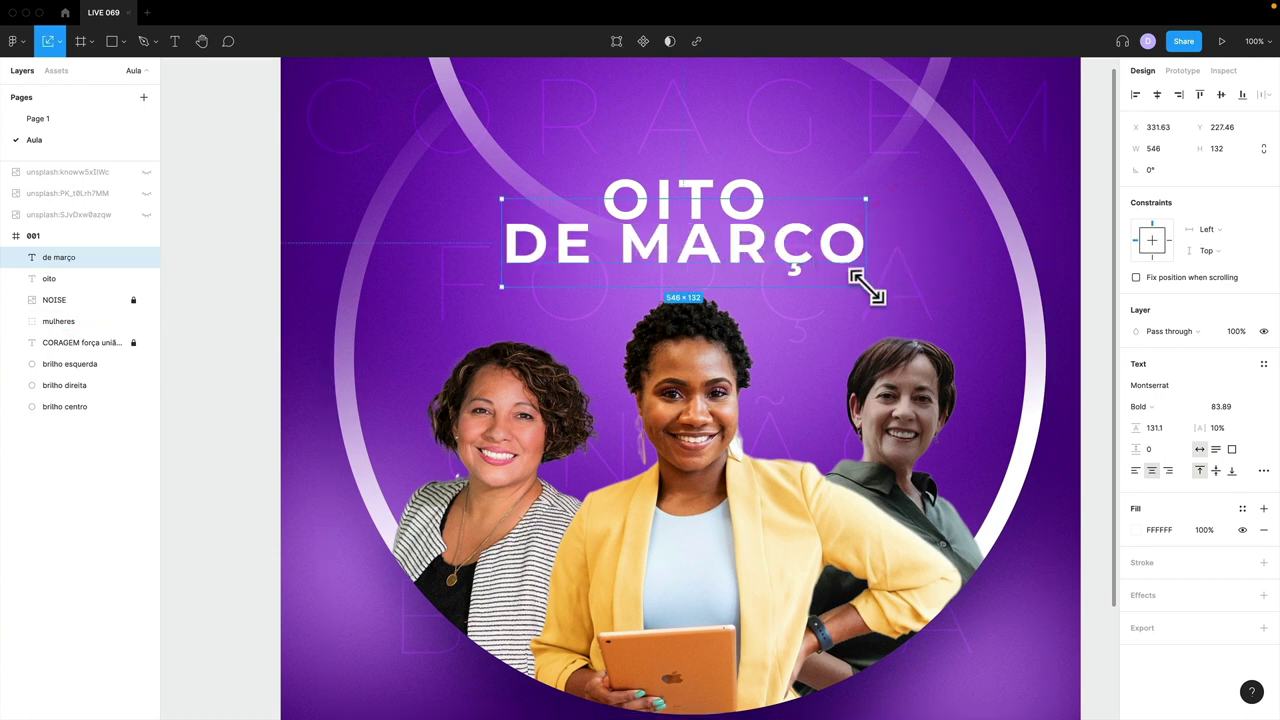
pyautogui.moveTo(864, 286); pyautogui.dragTo(741, 245)
# - Set DE MARÇO's letter spacing to 40% and nudge it closer to OITO
pyautogui.click(1218, 428)
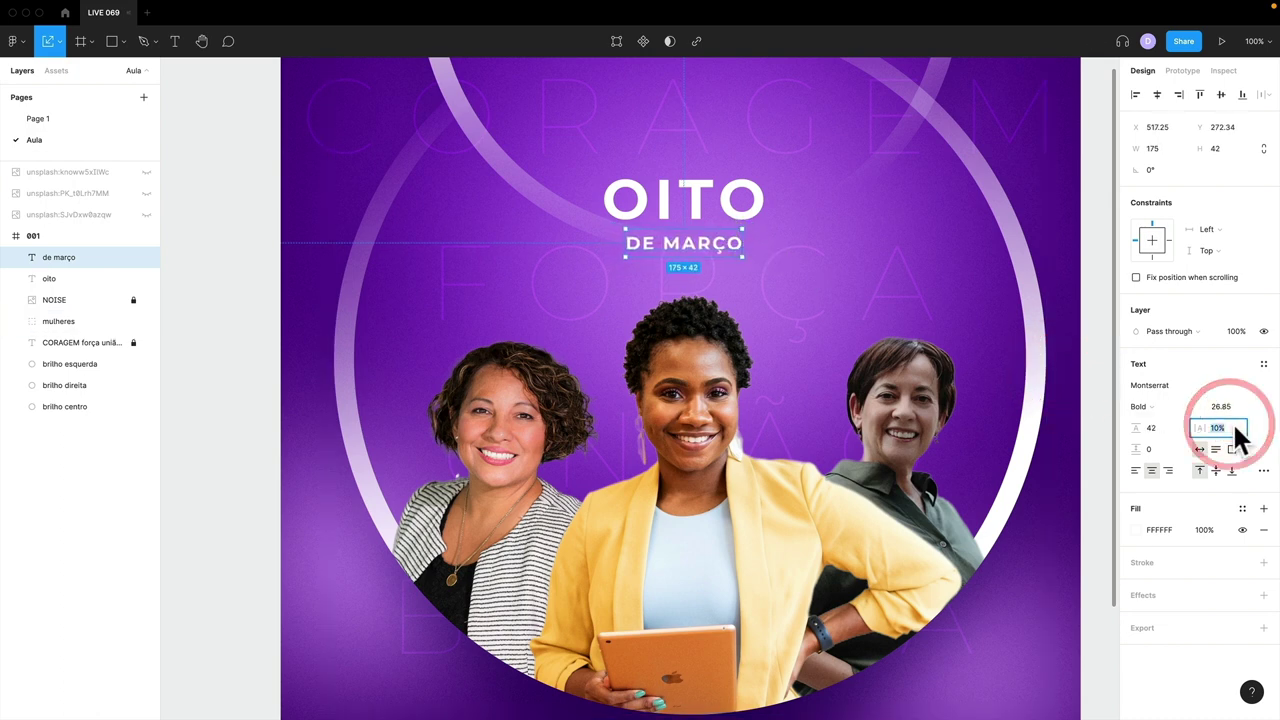
pyautogui.write('30')
pyautogui.press('Return')
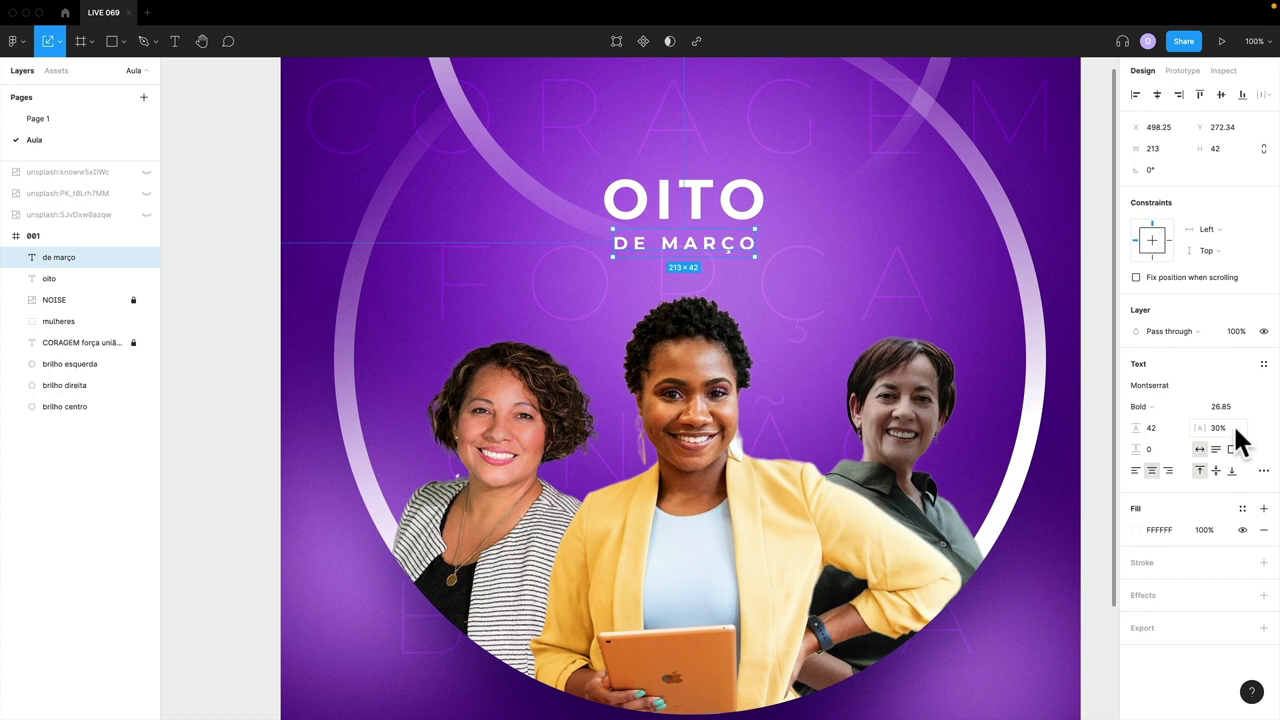
pyautogui.write('35')
pyautogui.press('Return')
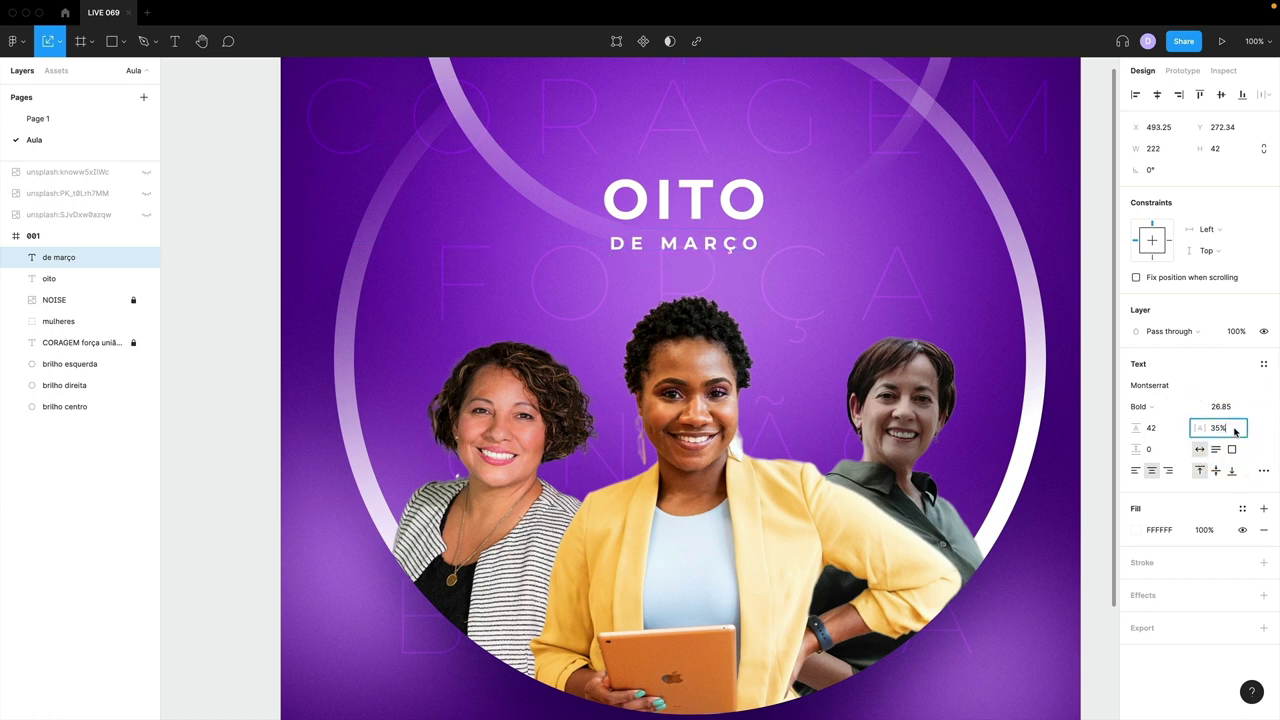
pyautogui.write('40')
pyautogui.press('Return')
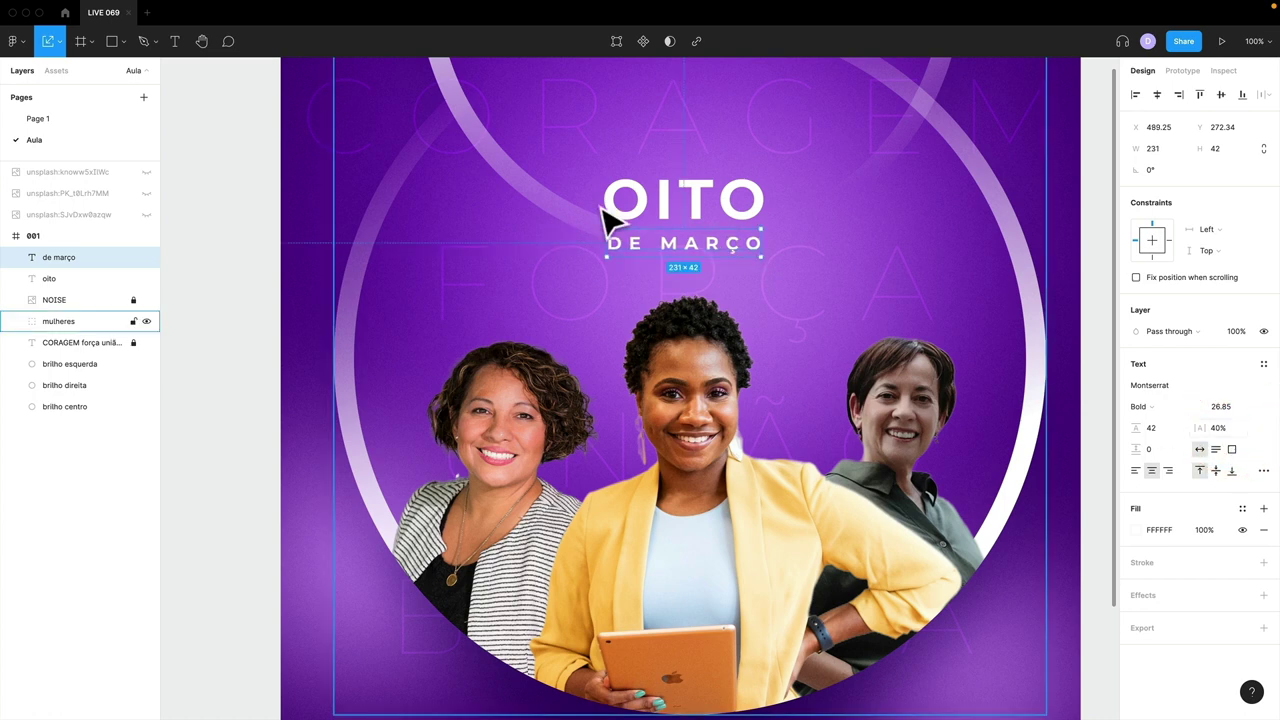
pyautogui.moveTo(704, 234); pyautogui.dragTo(704, 228)
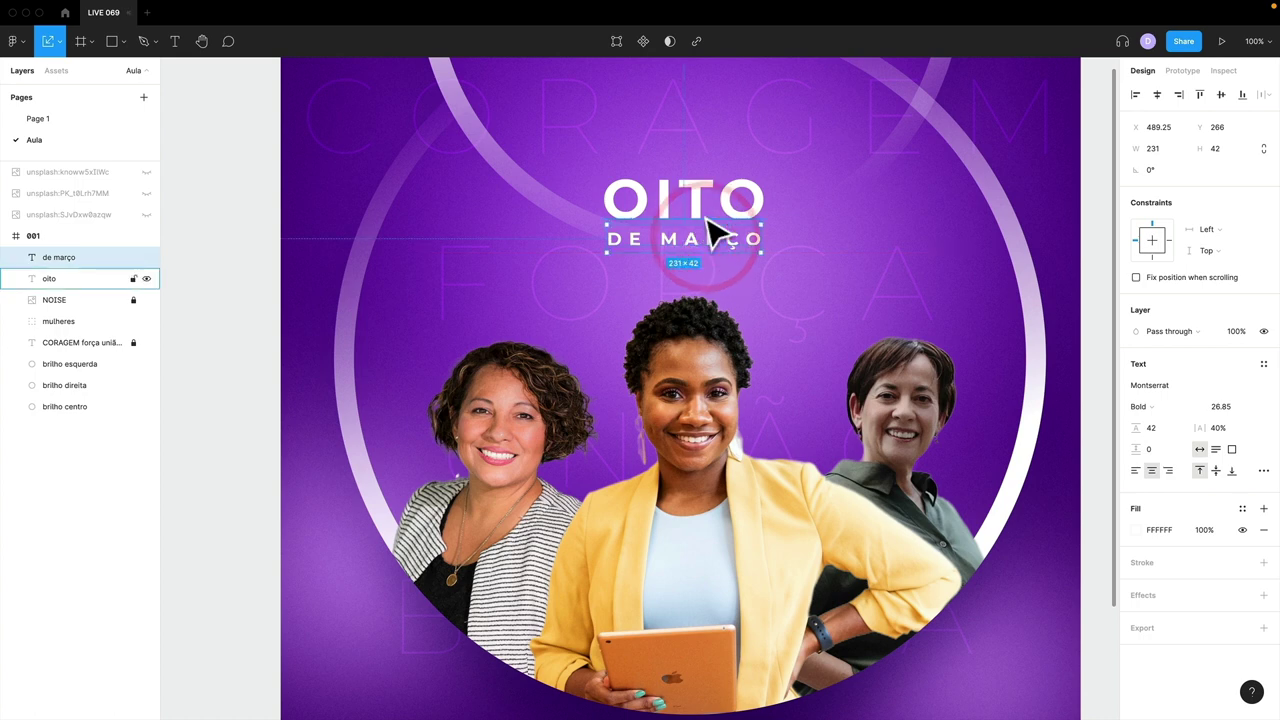
pyautogui.click(694, 211)
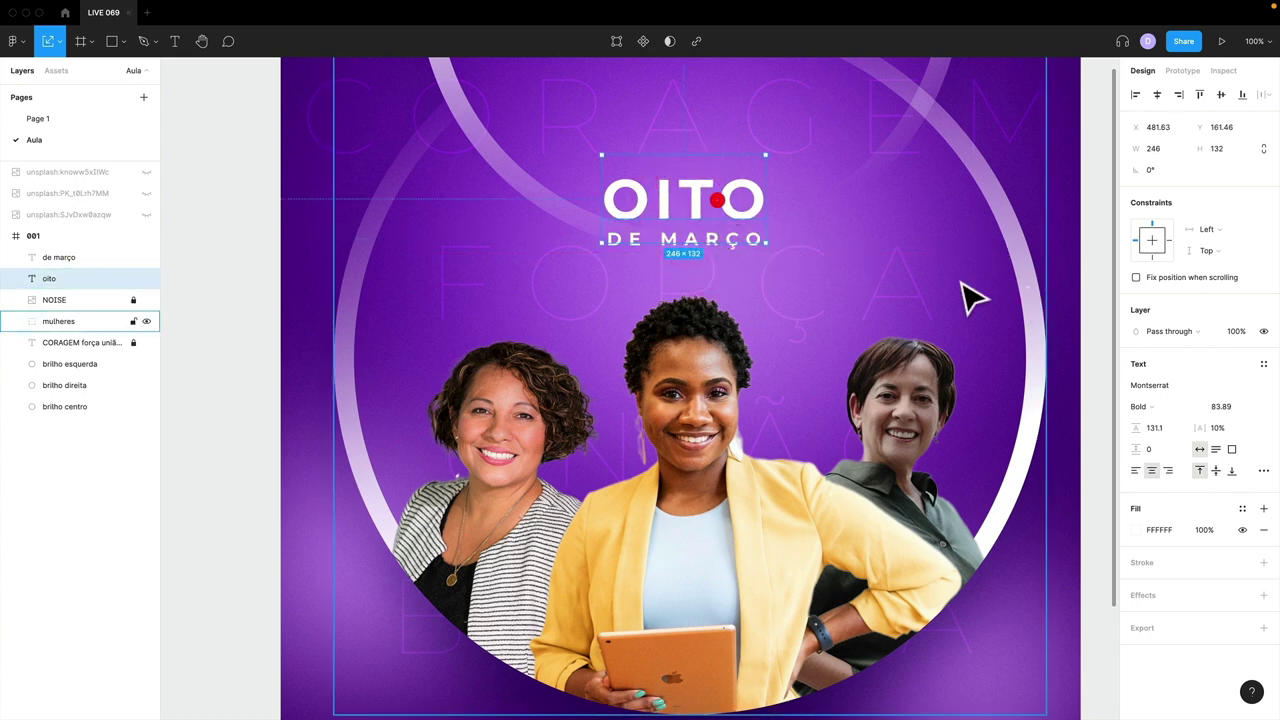
# - Change OITO's font weight to Medium
pyautogui.click(1155, 405)
pyautogui.click(1164, 342)
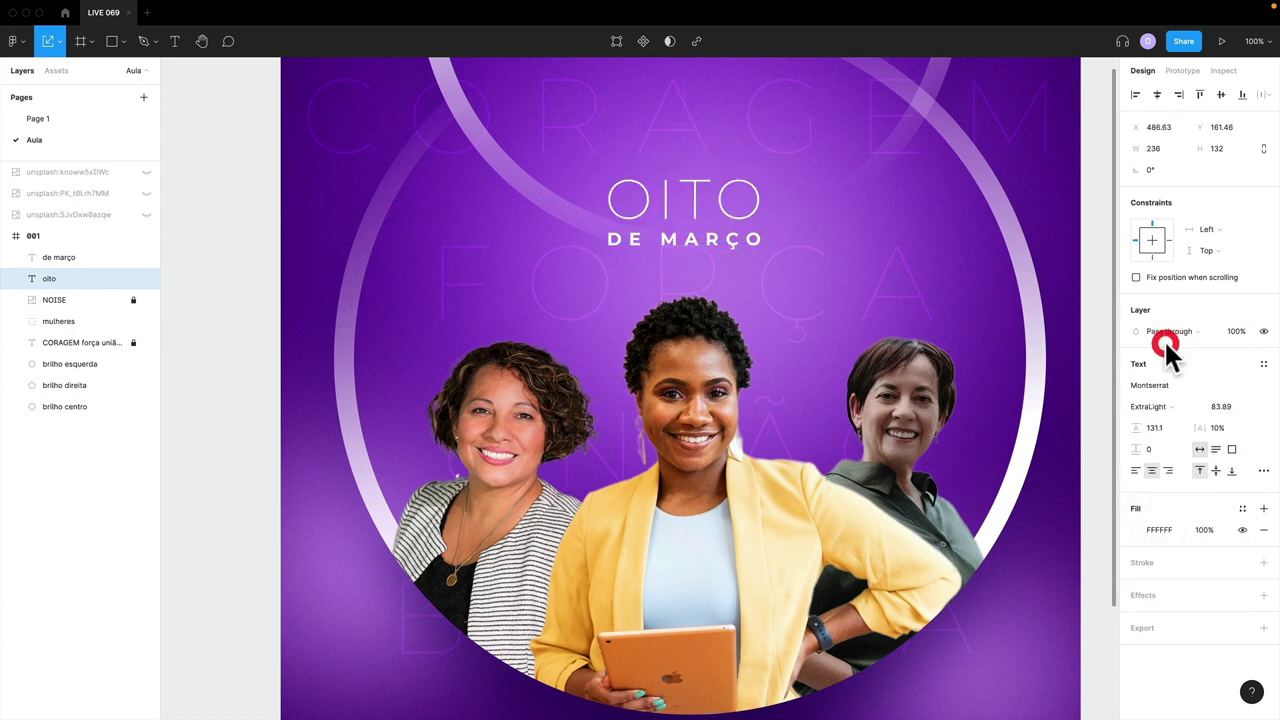
pyautogui.click(1150, 405)
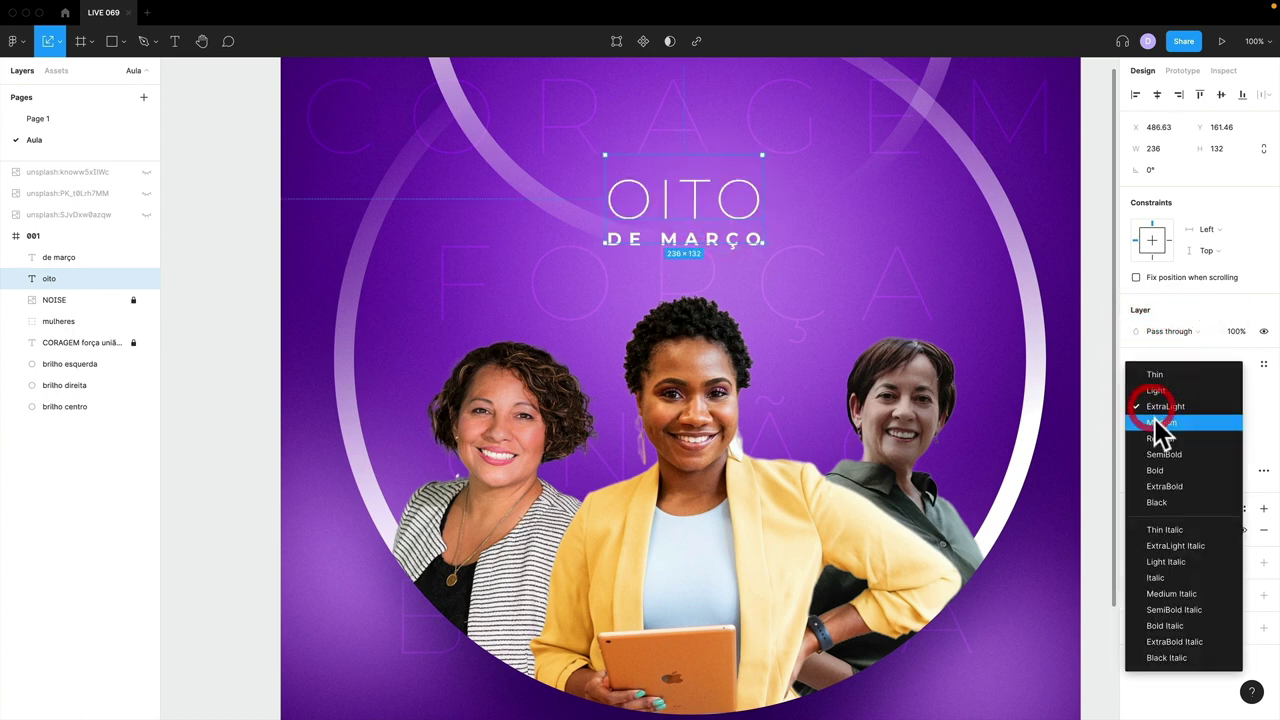
pyautogui.click(1154, 418)
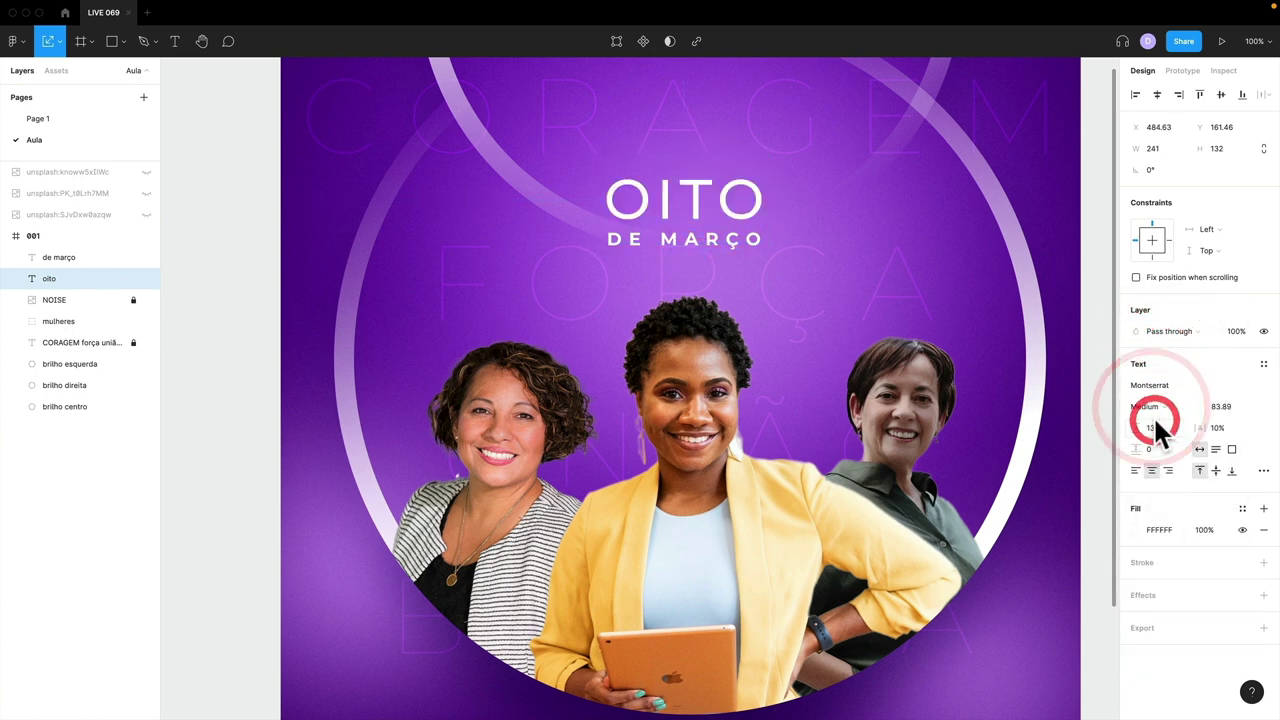
# - Fill OITO with a white linear gradient fading to transparent and add a drop shadow
pyautogui.click(1137, 530)
pyautogui.click(985, 370)
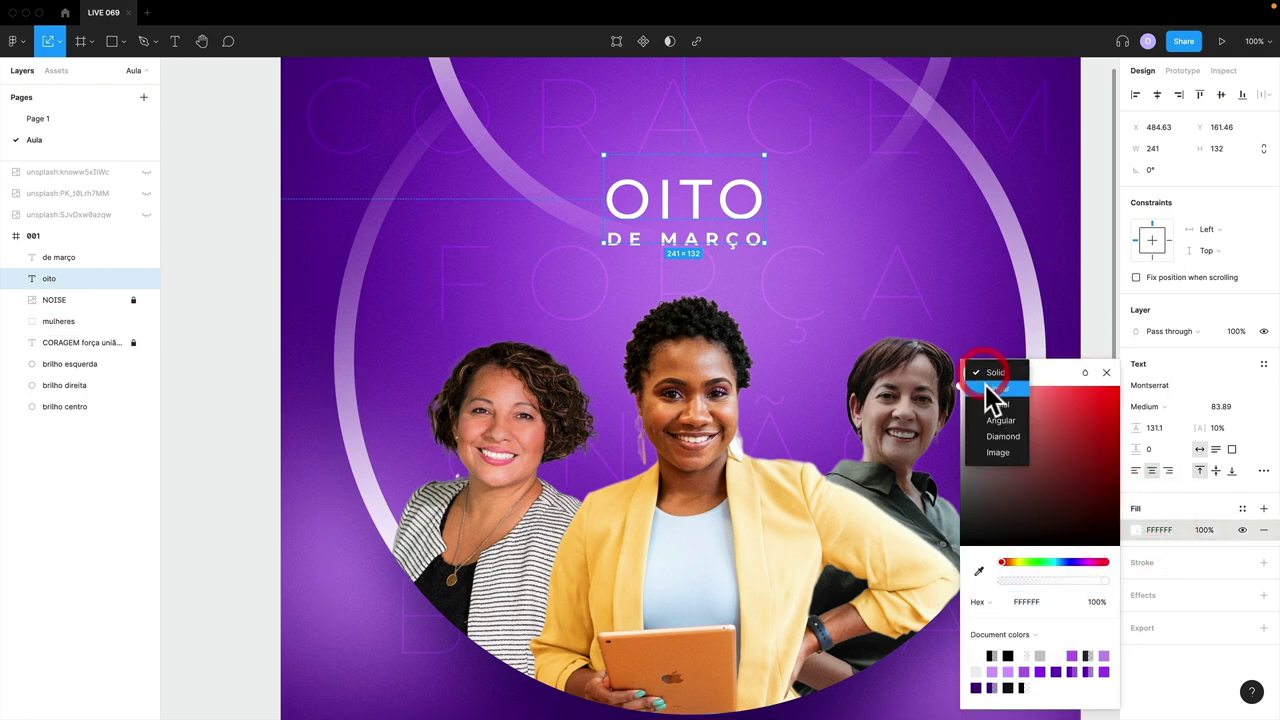
pyautogui.click(988, 388)
pyautogui.moveTo(686, 163); pyautogui.dragTo(686, 172)
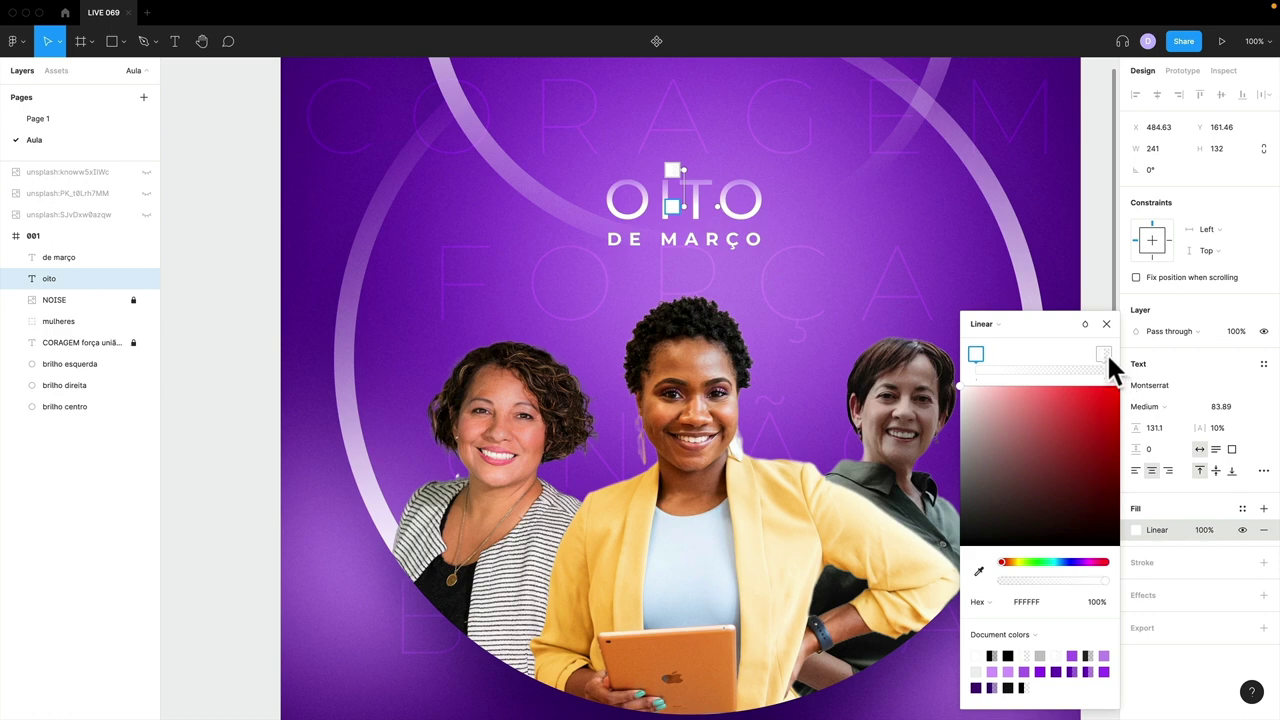
pyautogui.moveTo(1104, 354); pyautogui.dragTo(1030, 354)
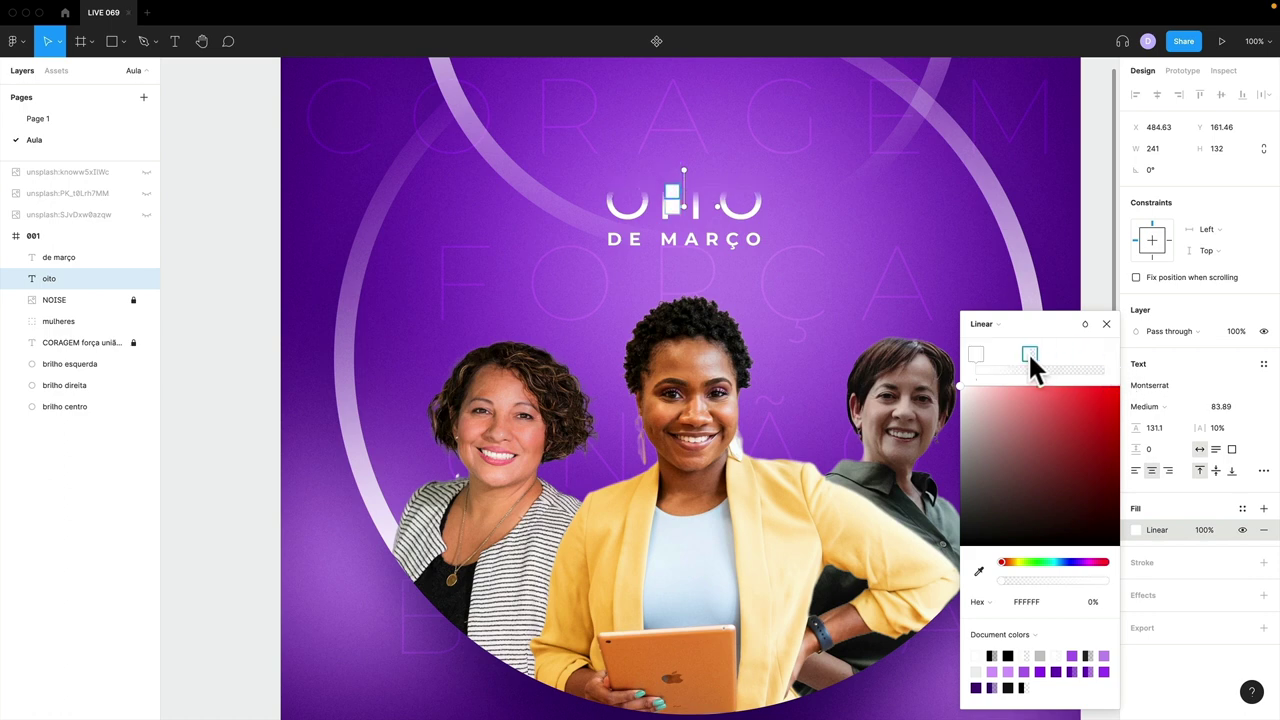
pyautogui.click(1106, 323)
pyautogui.click(1263, 595)
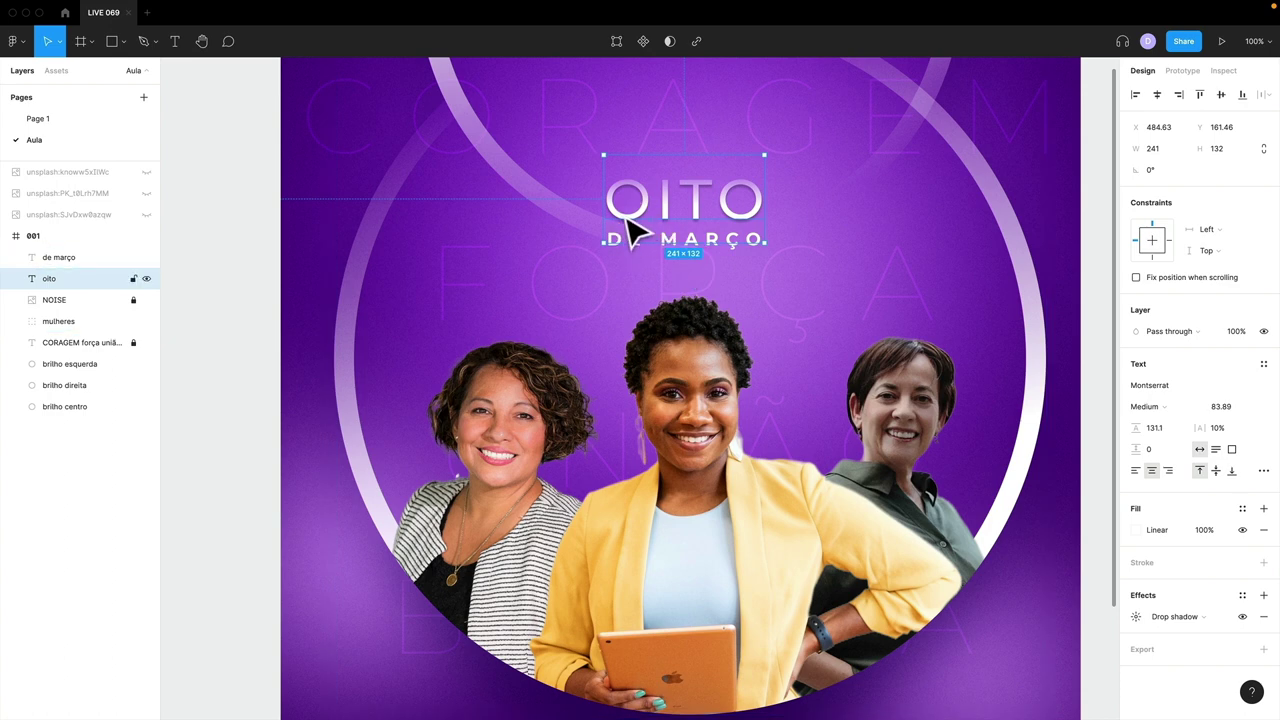
# - Give OITO's shadow blur 10, the document purple 6C0CB7 and a blend mode
pyautogui.click(1135, 616)
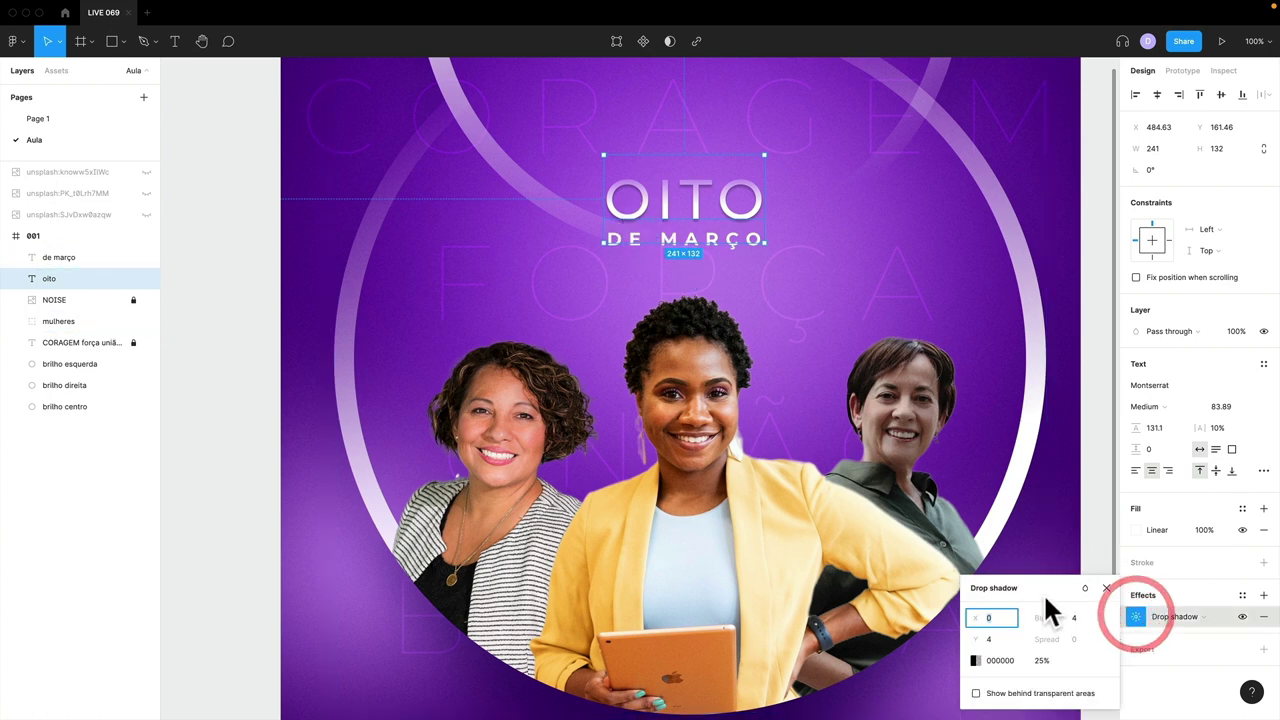
pyautogui.moveTo(1045, 592); pyautogui.dragTo(1036, 354)
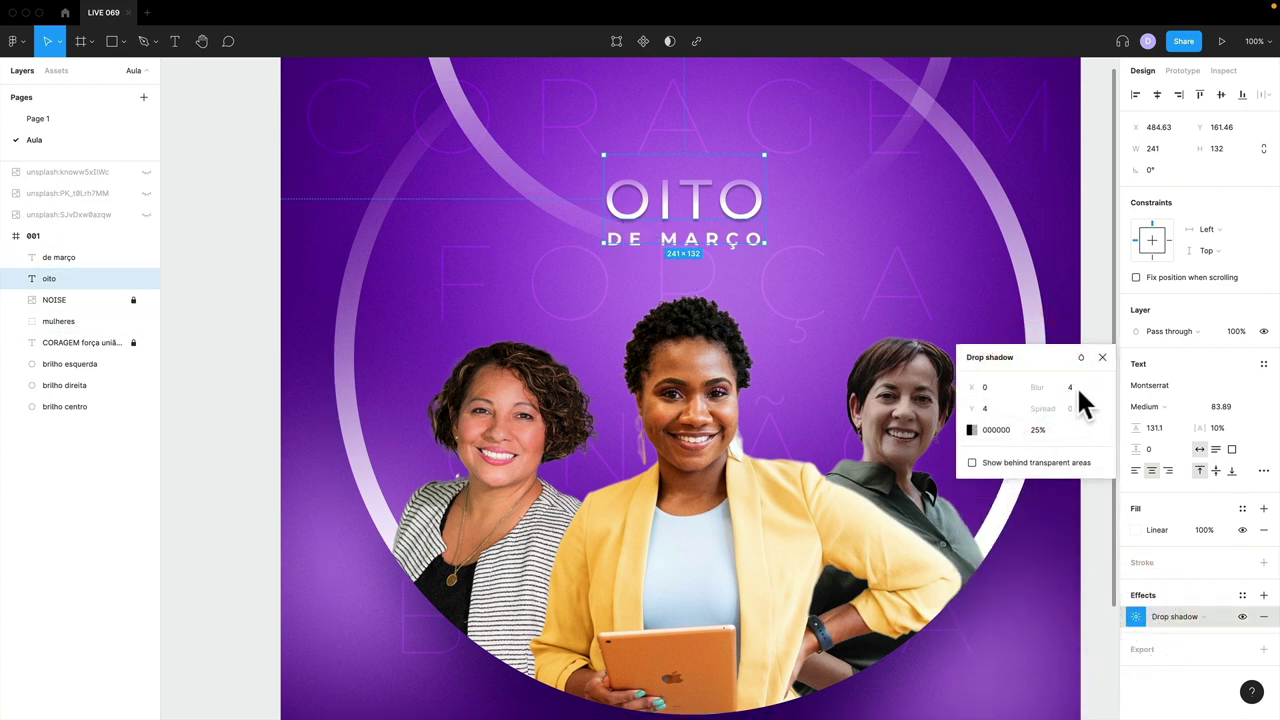
pyautogui.write('10')
pyautogui.press('Return')
pyautogui.click(973, 429)
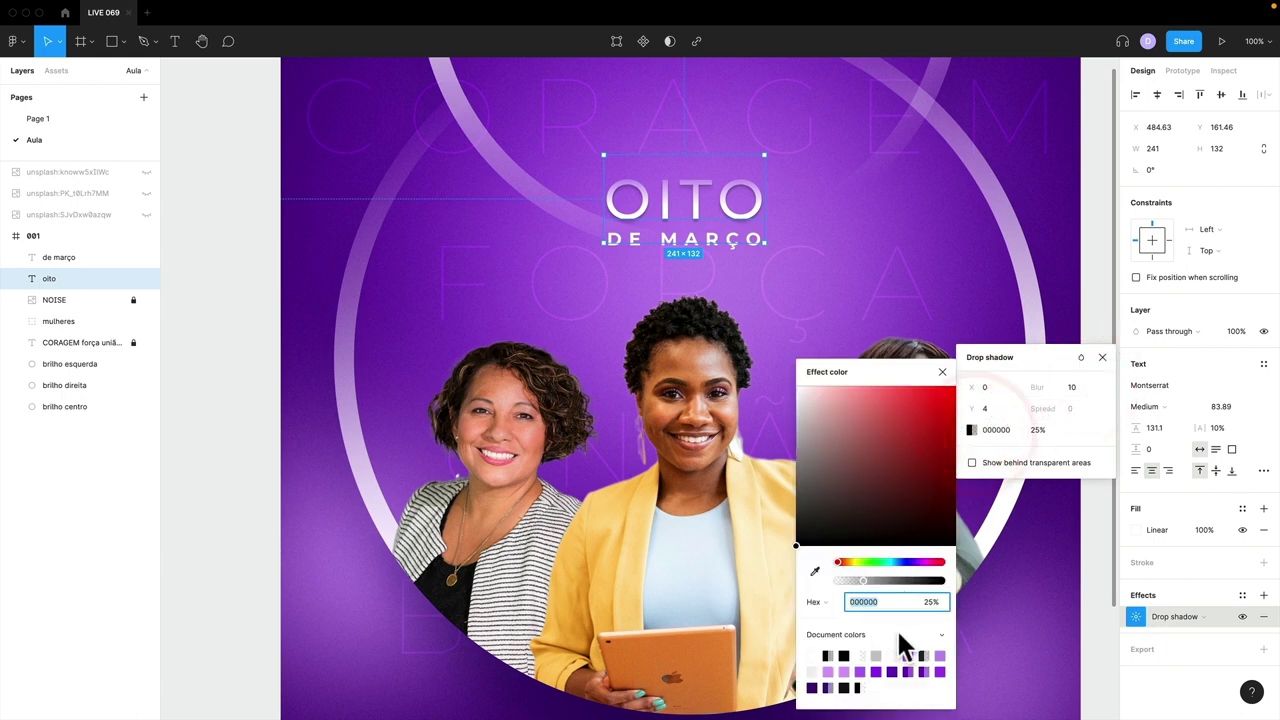
pyautogui.click(939, 656)
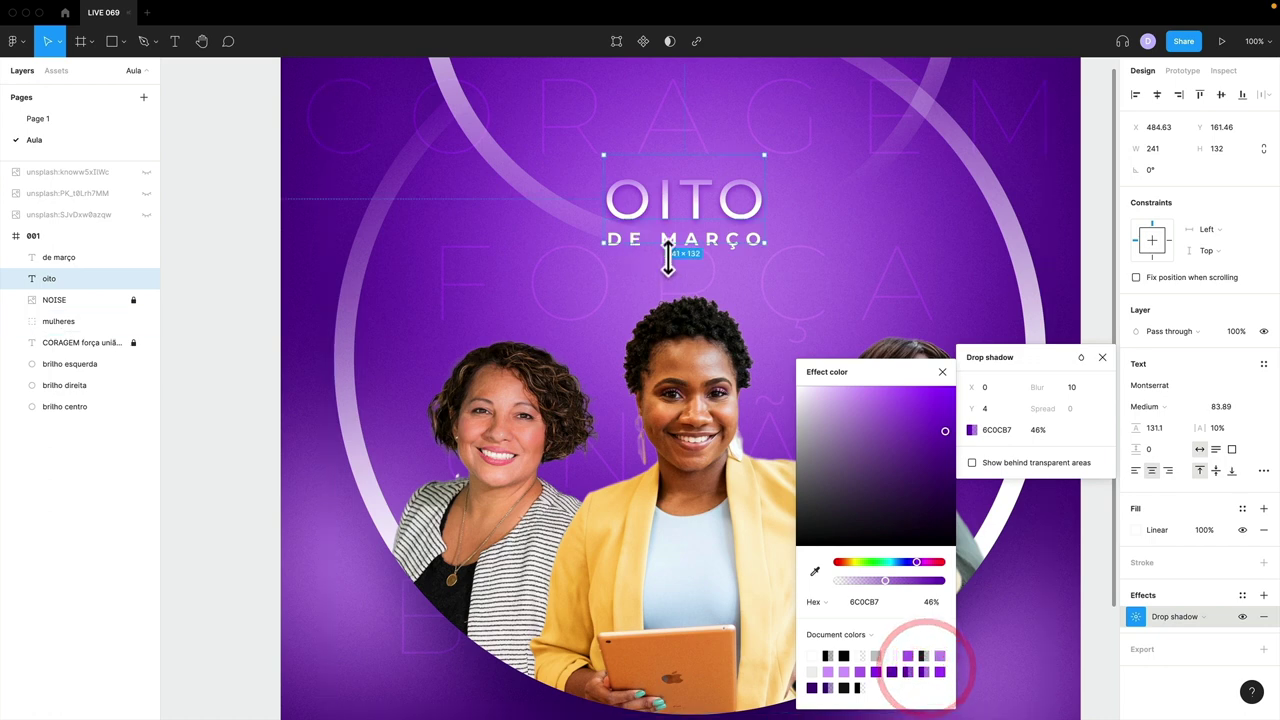
pyautogui.click(1080, 357)
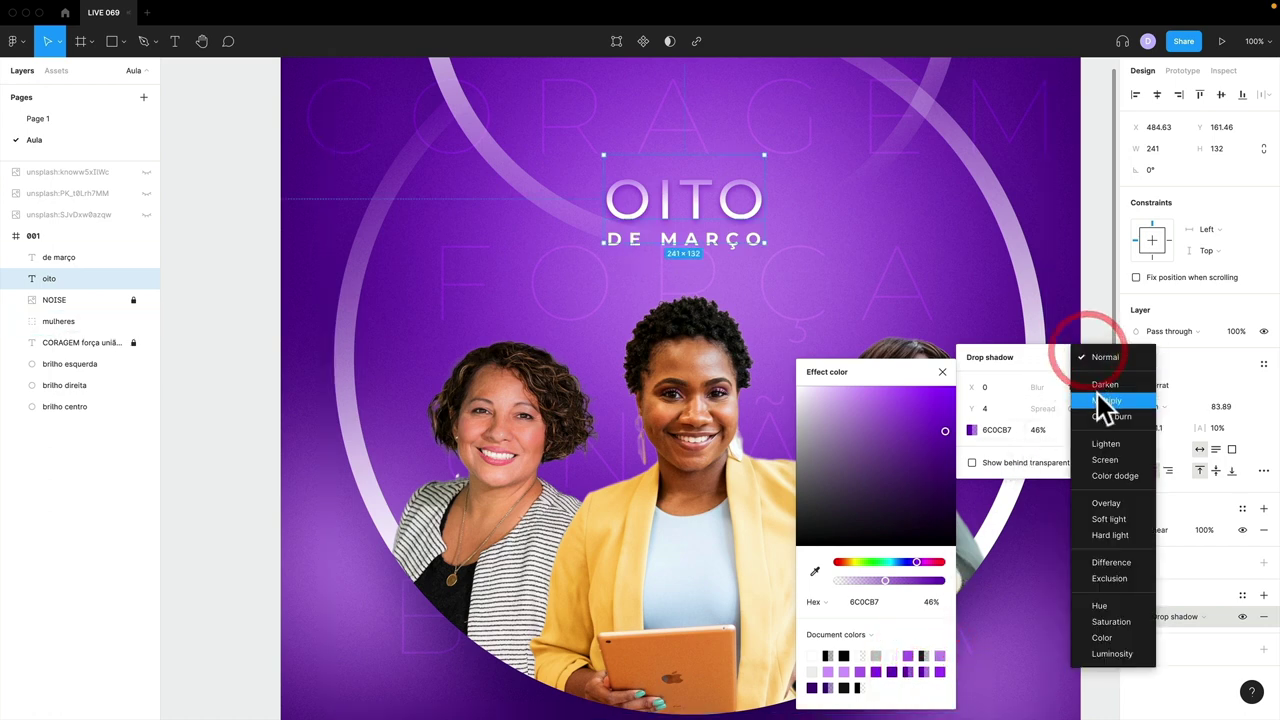
pyautogui.click(1096, 391)
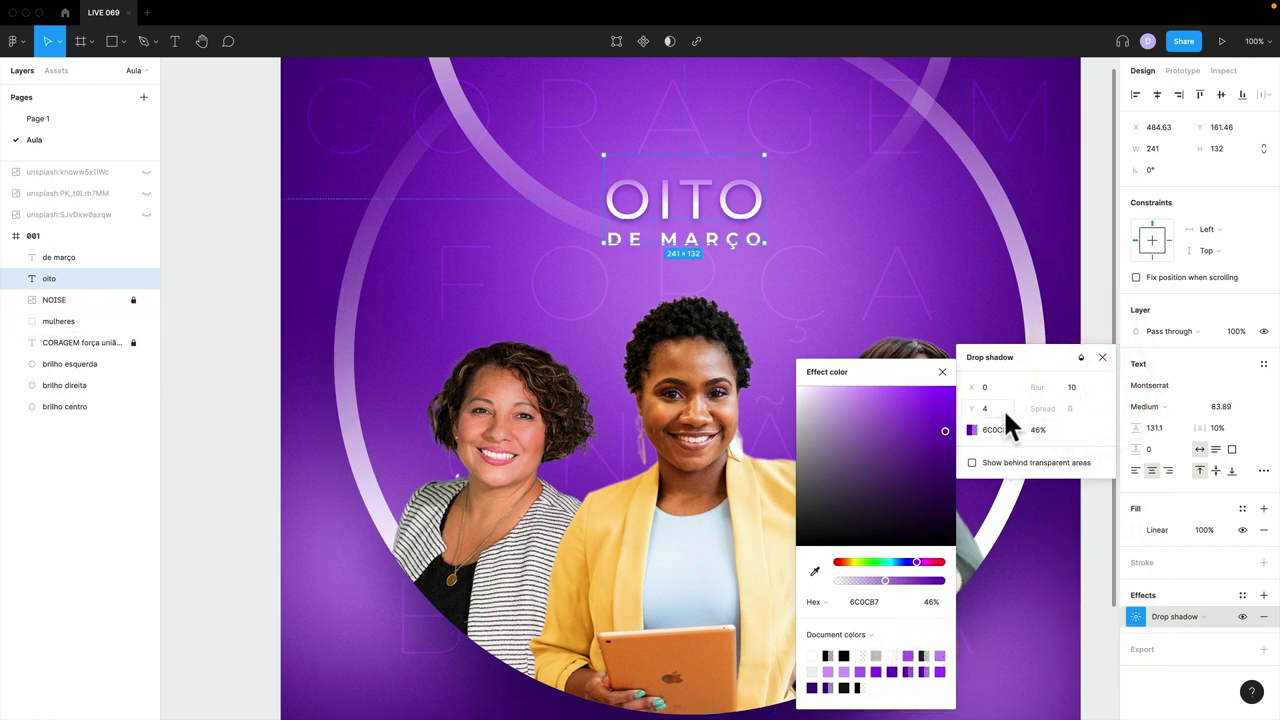
# - Set the shadow's opacity to 30% and its blur to 15
pyautogui.click(1037, 428)
pyautogui.write('30')
pyautogui.press('Return')
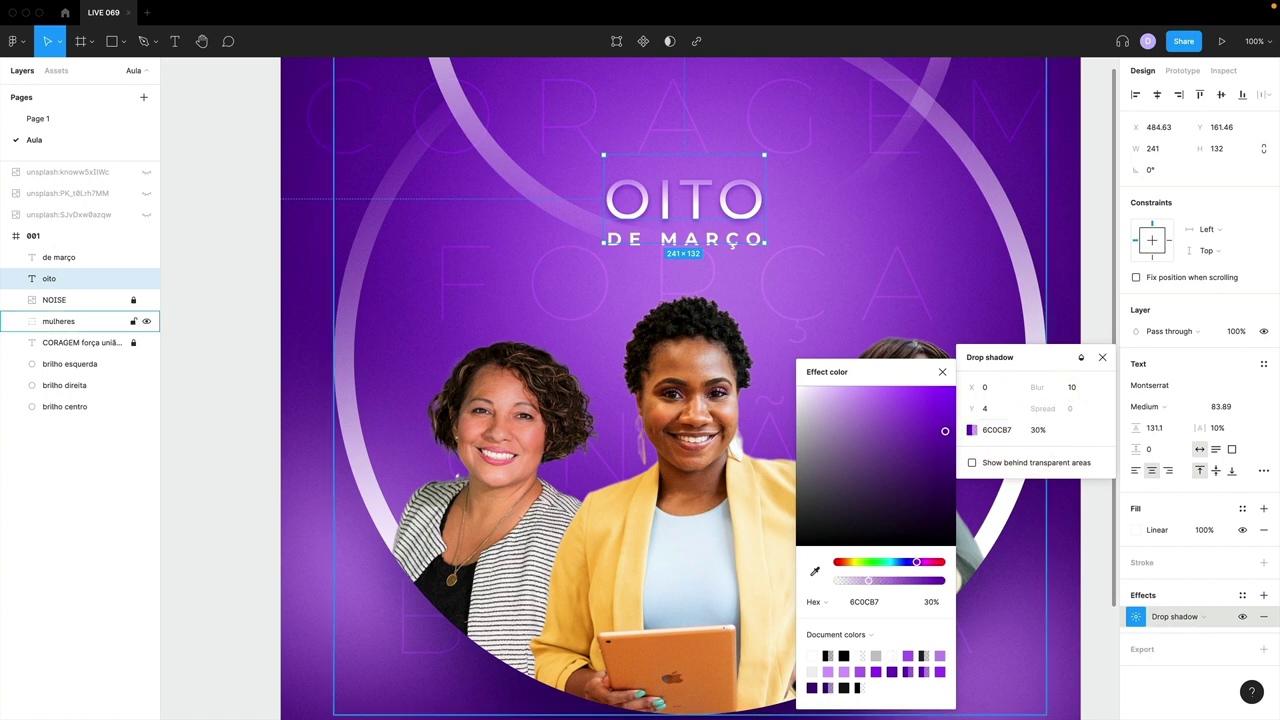
pyautogui.click(1080, 386)
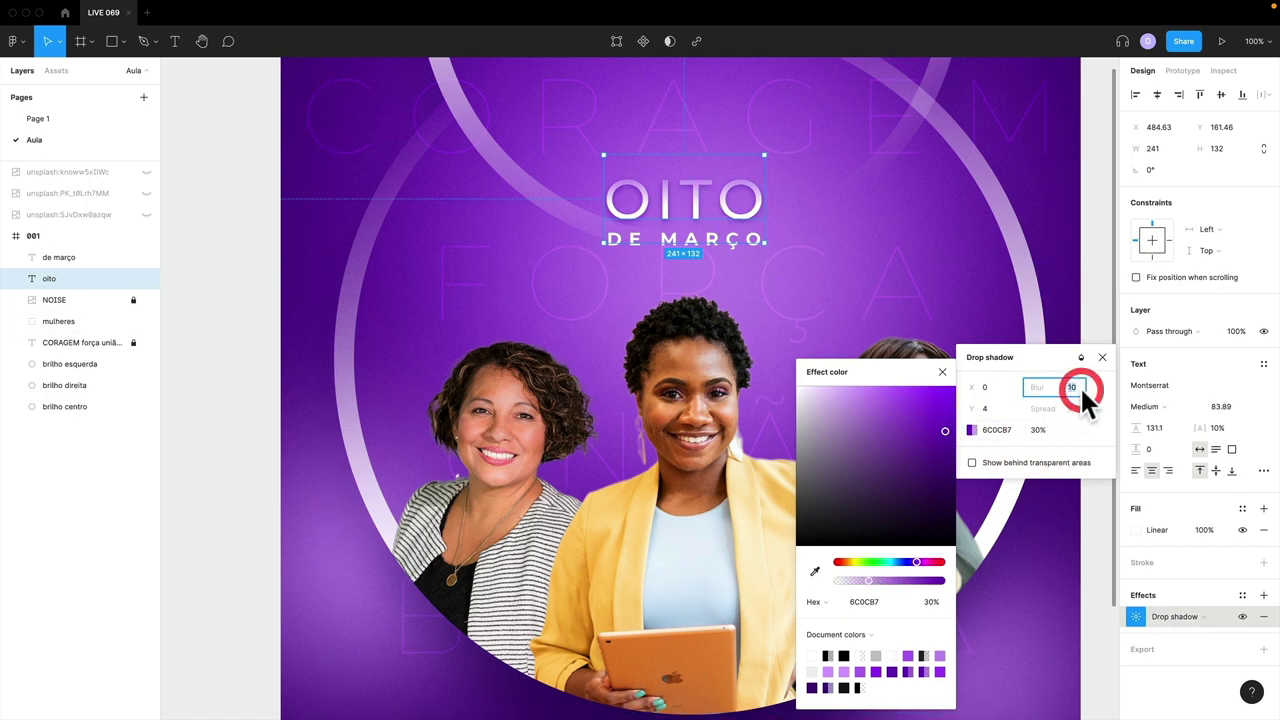
pyautogui.write('15')
pyautogui.press('Return')
pyautogui.click(1101, 357)
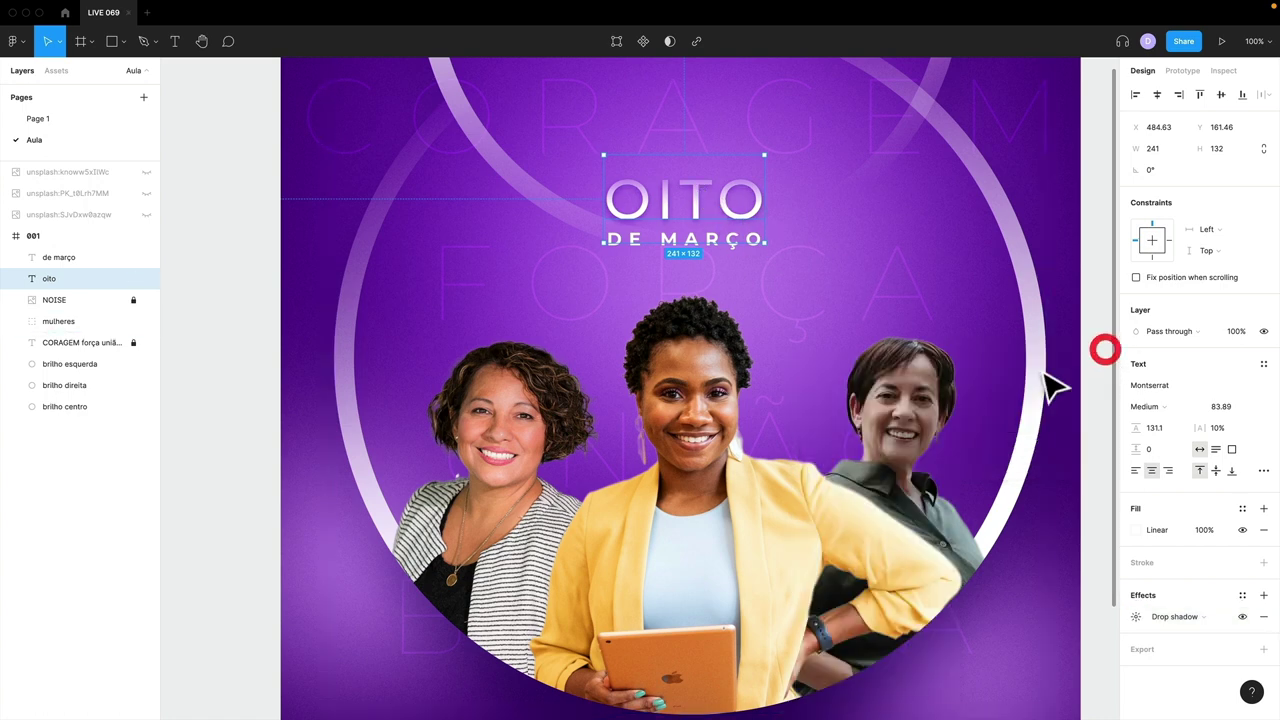
pyautogui.click(1082, 203)
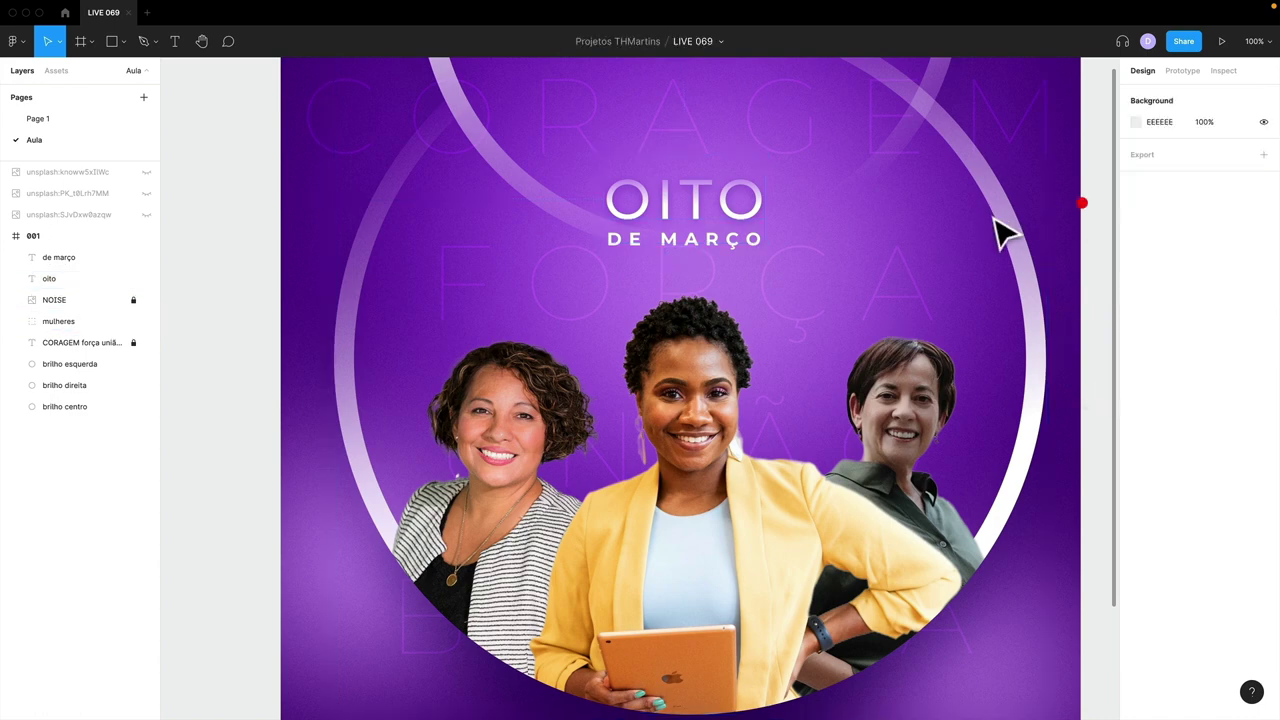
# - Paste OITO's gradient and shadow style onto the DE MARÇO text
pyautogui.click(700, 240)
pyautogui.hotkey('shift', '0')
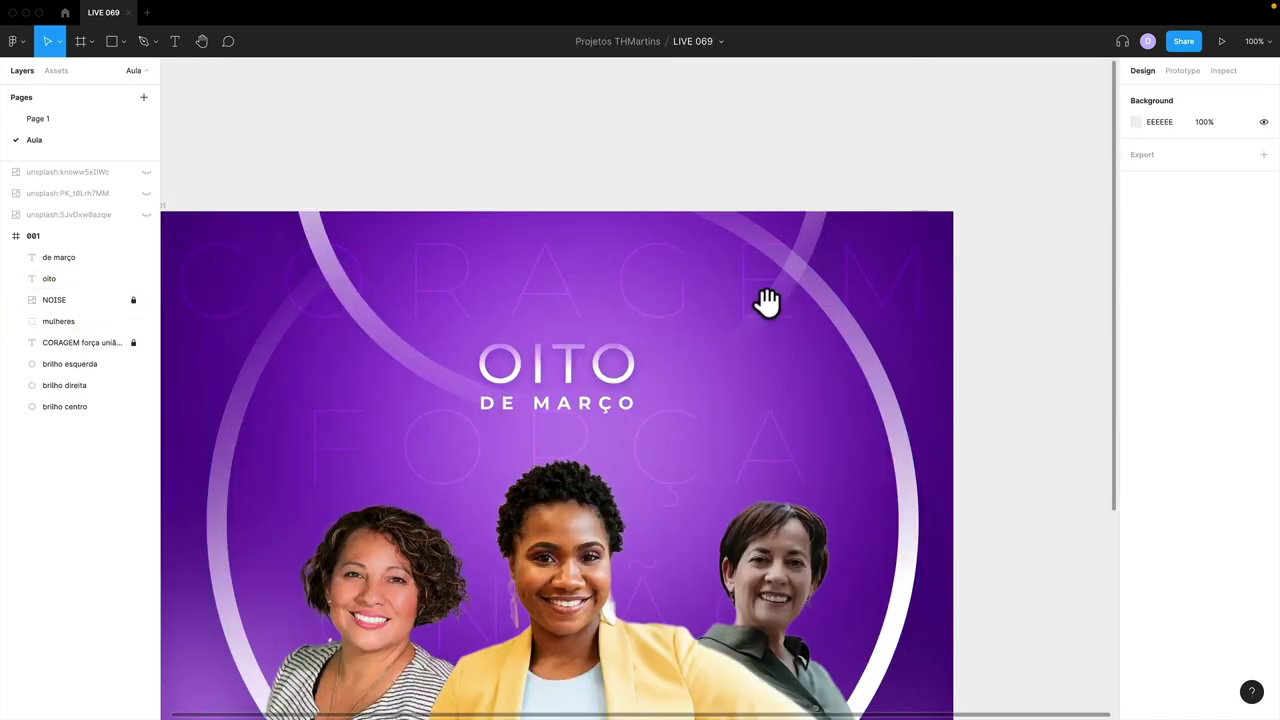
pyautogui.scroll(-5, 800, 305)
pyautogui.hscroll(-5, 800, 305)
pyautogui.click(834, 309)
pyautogui.click(697, 256)
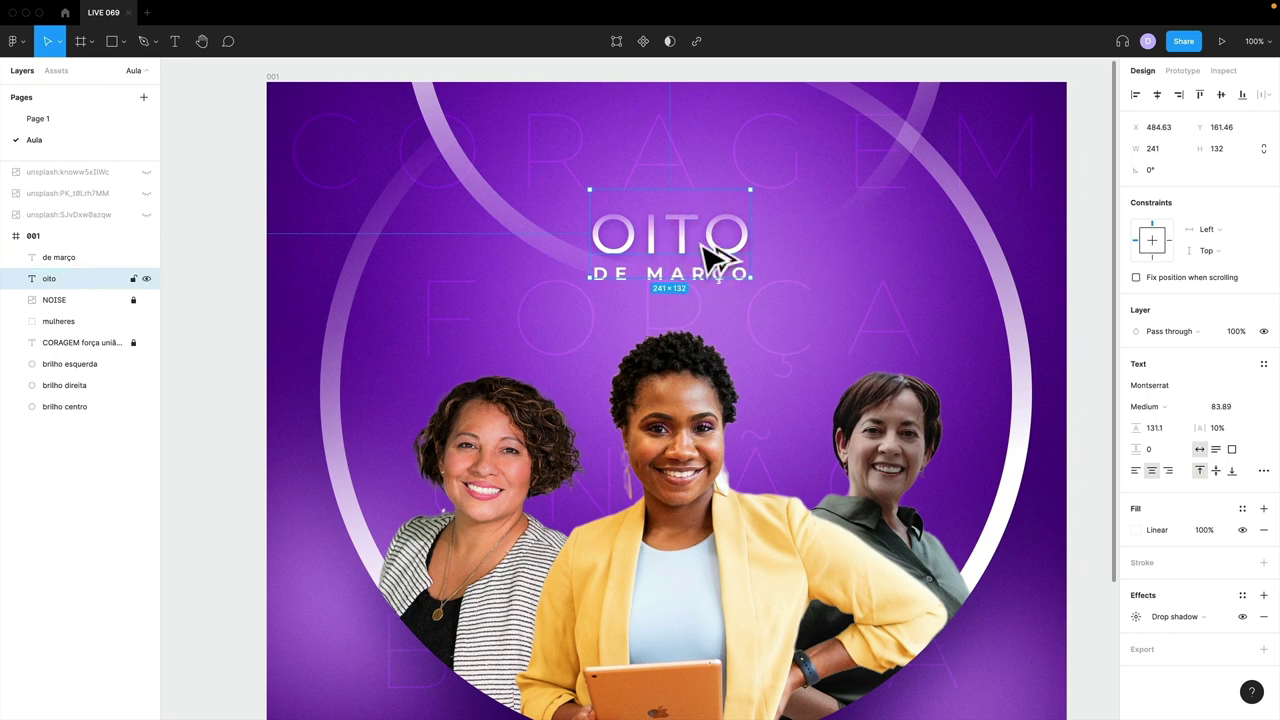
pyautogui.click(707, 279)
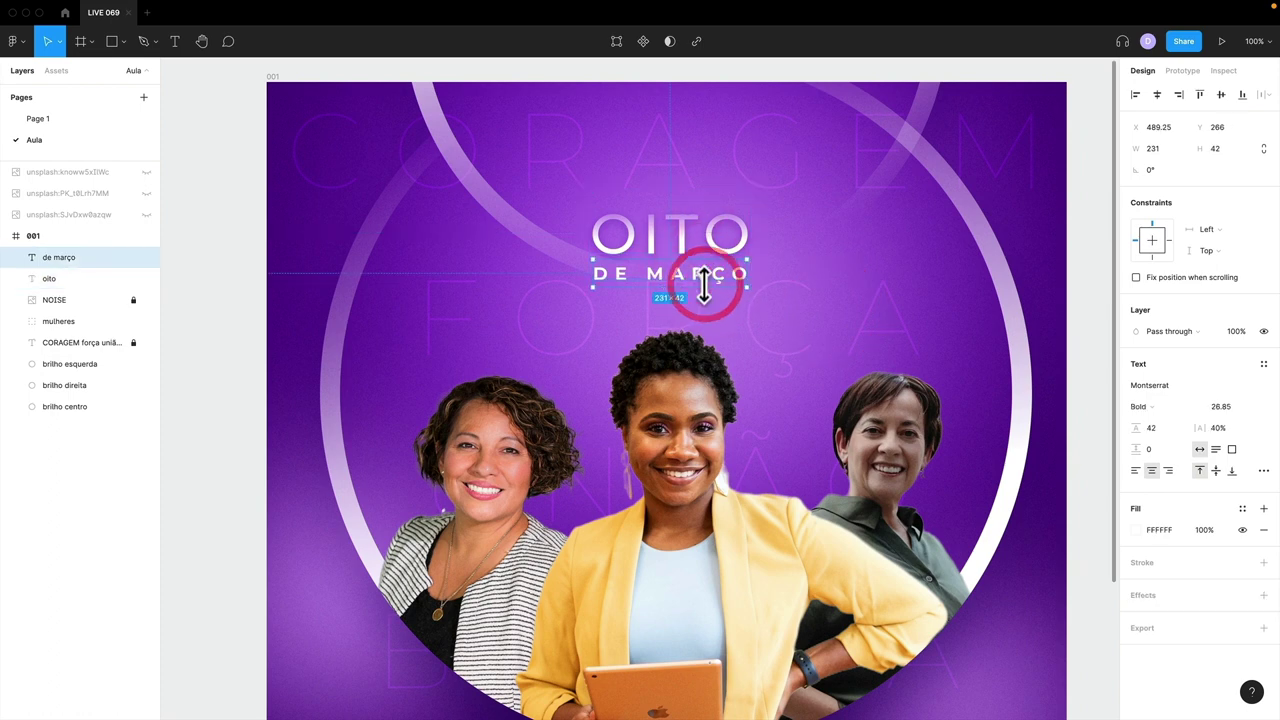
pyautogui.hotkey('ctrl', 'alt', 'v')
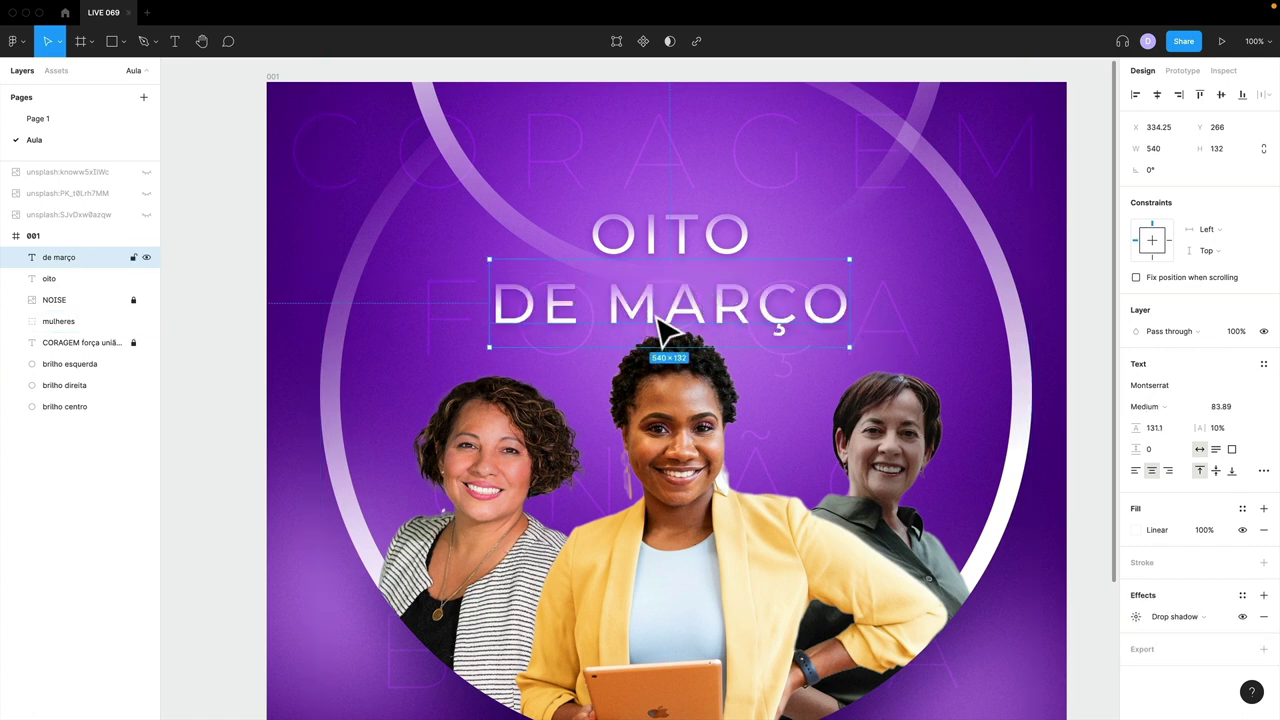
# - Shrink DE MARÇO to about 216×53, make it Bold with 20% spacing, under OITO
pyautogui.press('k')
pyautogui.moveTo(849, 347); pyautogui.dragTo(734, 291)
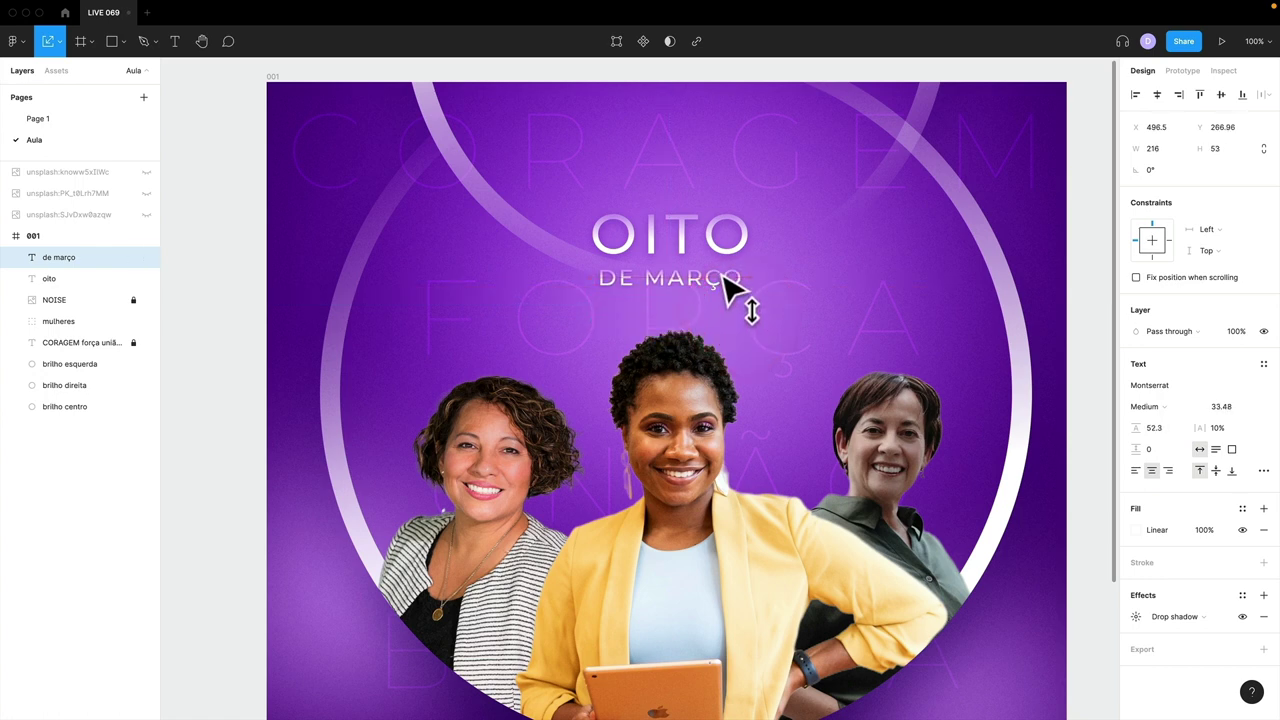
pyautogui.click(1150, 405)
pyautogui.click(1162, 458)
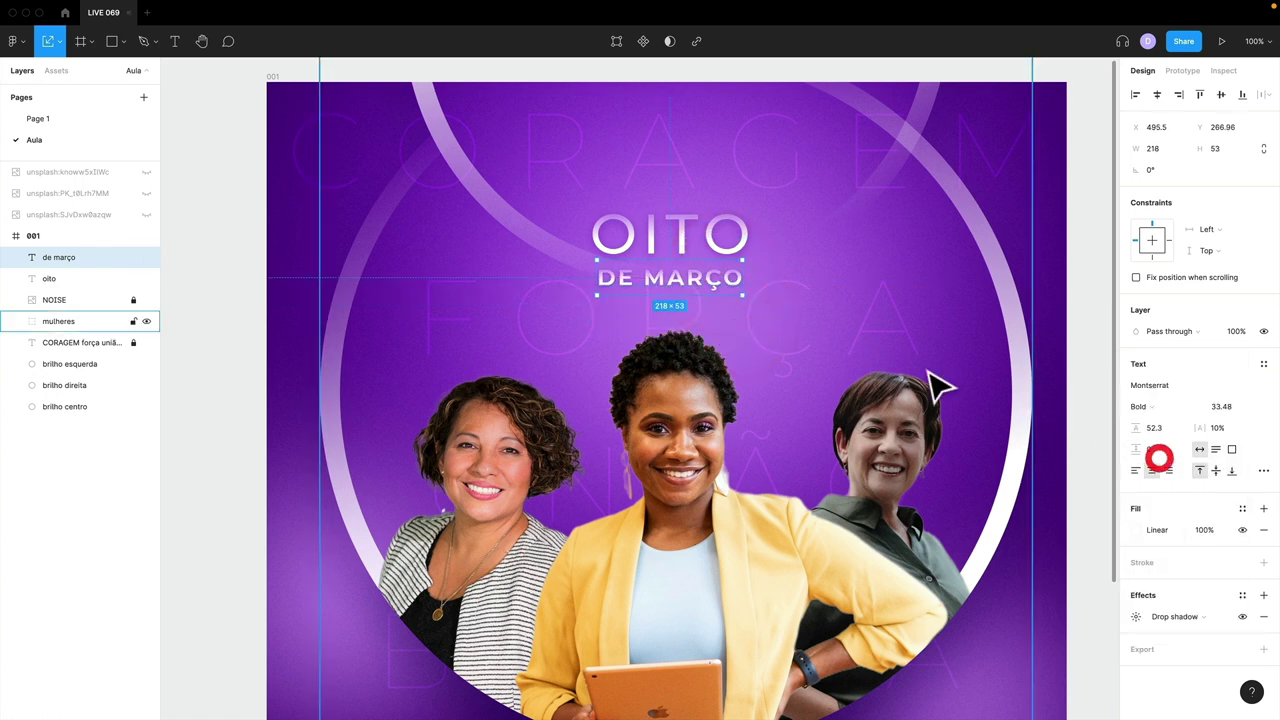
pyautogui.moveTo(740, 288); pyautogui.dragTo(734, 292)
pyautogui.click(1237, 428)
pyautogui.write('20')
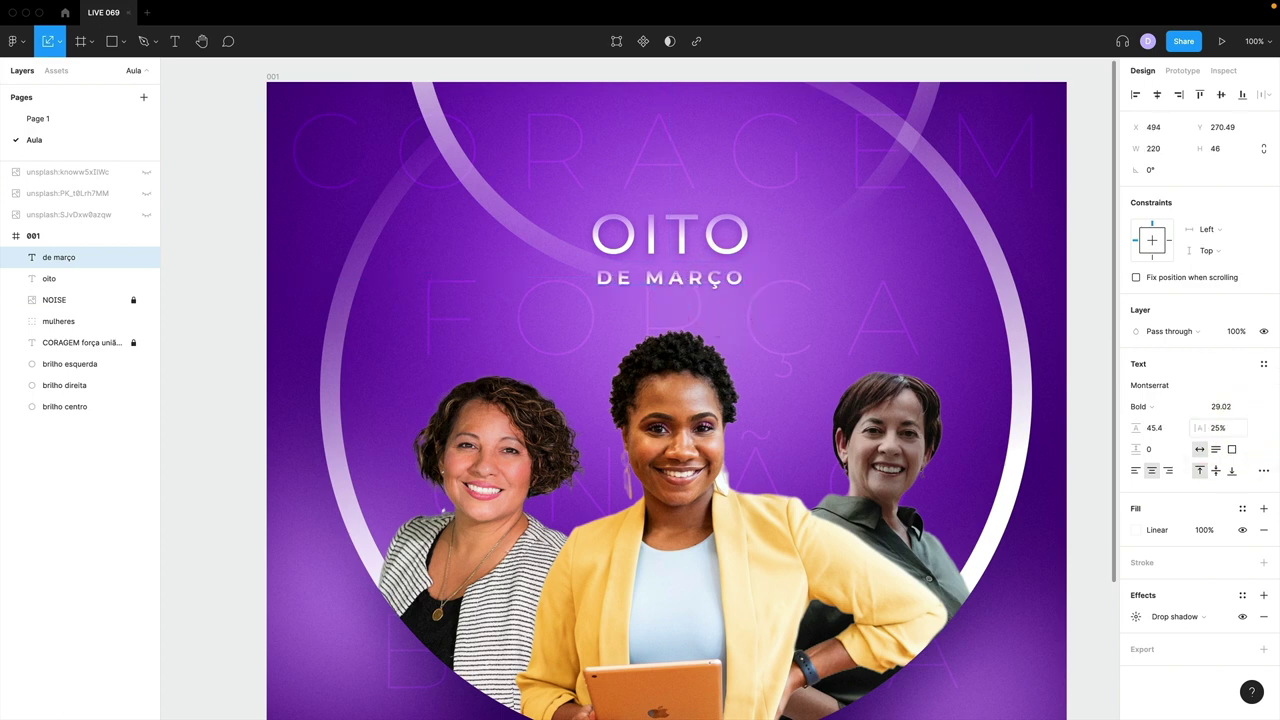
pyautogui.moveTo(723, 290); pyautogui.dragTo(714, 272)
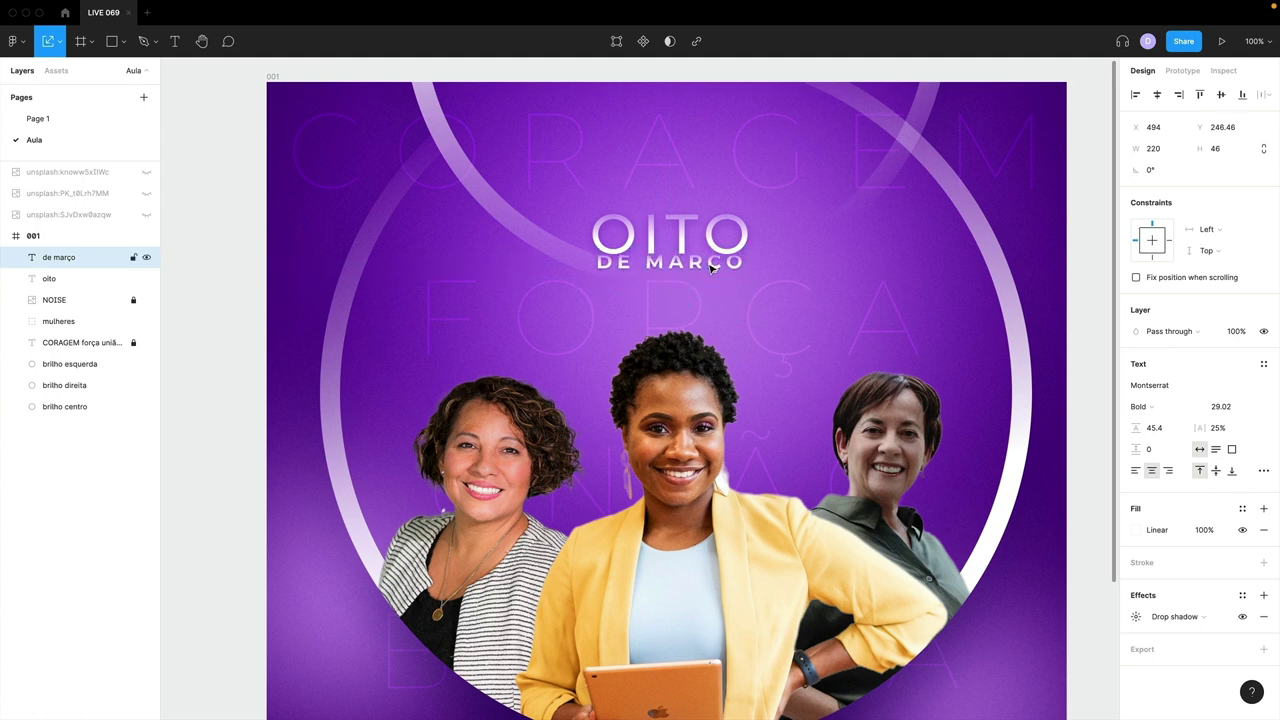
# - Enlarge both titles together to about 355×194, centre them, and move them below NOISE
pyautogui.moveTo(704, 241); pyautogui.dragTo(598, 283)
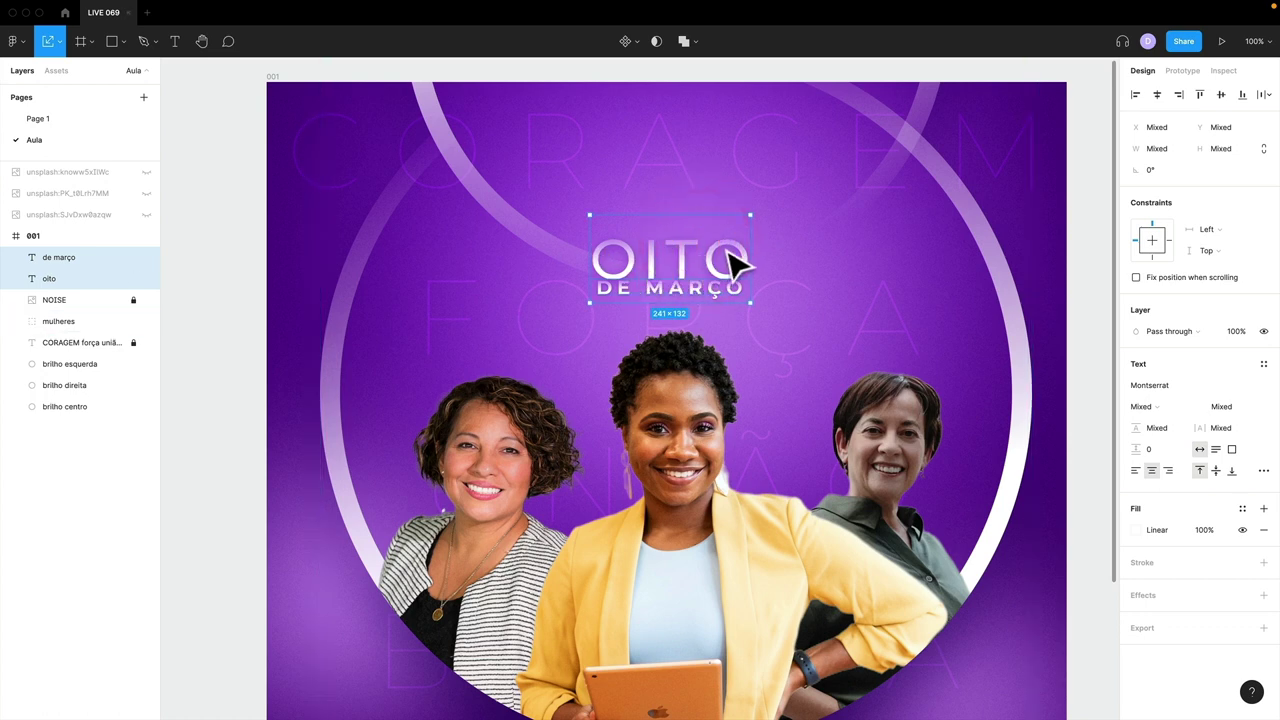
pyautogui.moveTo(754, 214); pyautogui.dragTo(787, 199)
pyautogui.moveTo(763, 257); pyautogui.dragTo(757, 249)
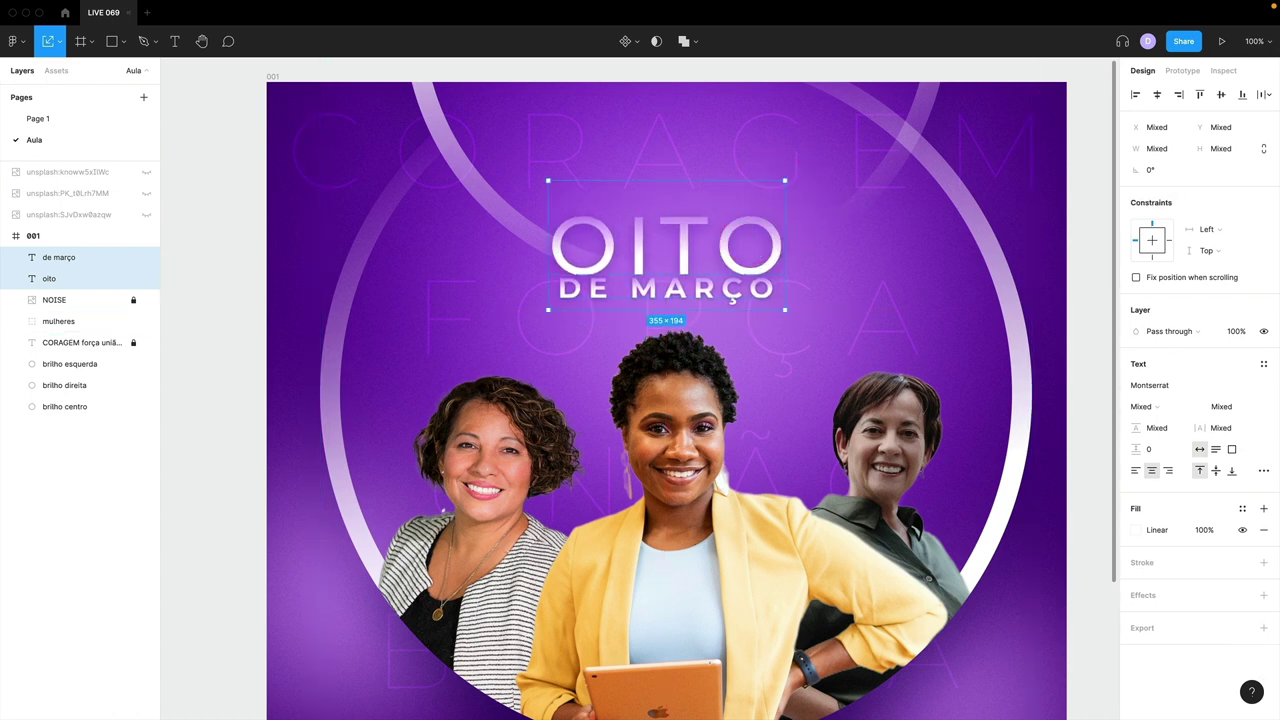
pyautogui.moveTo(51, 274); pyautogui.dragTo(68, 305)
pyautogui.click(220, 312)
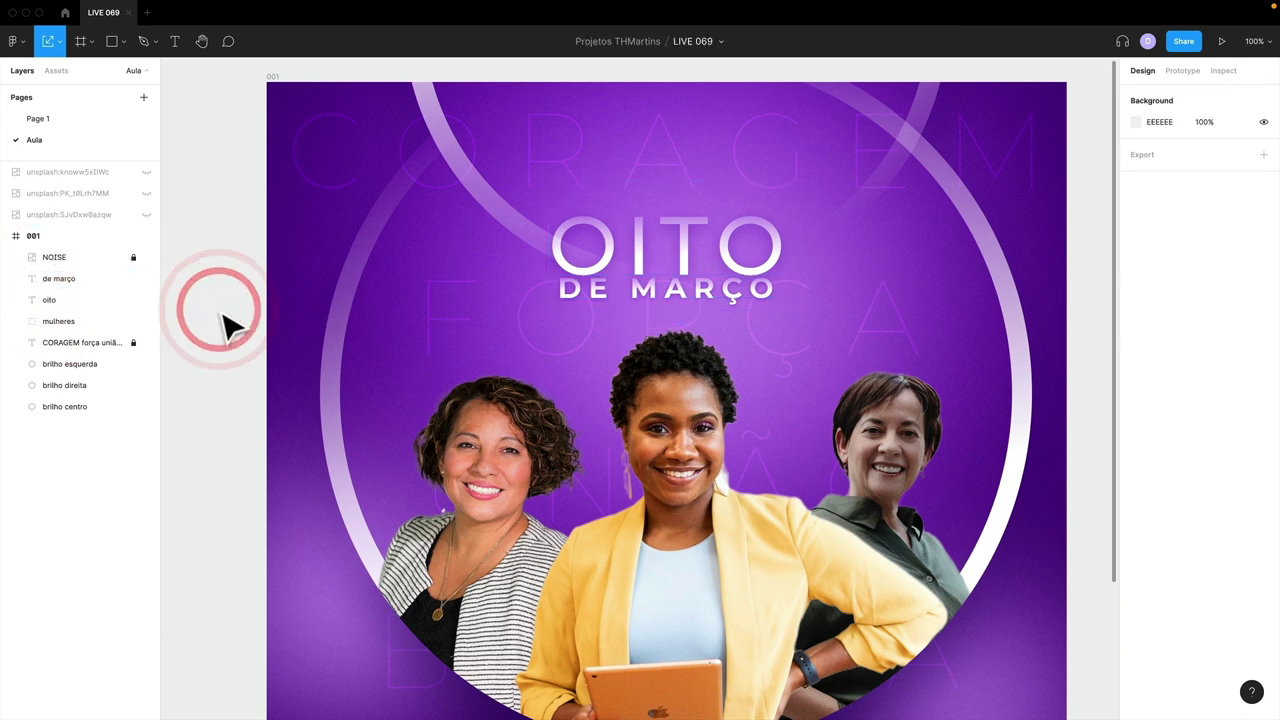
pyautogui.press('-')
pyautogui.moveTo(465, 397); pyautogui.dragTo(471, 337)
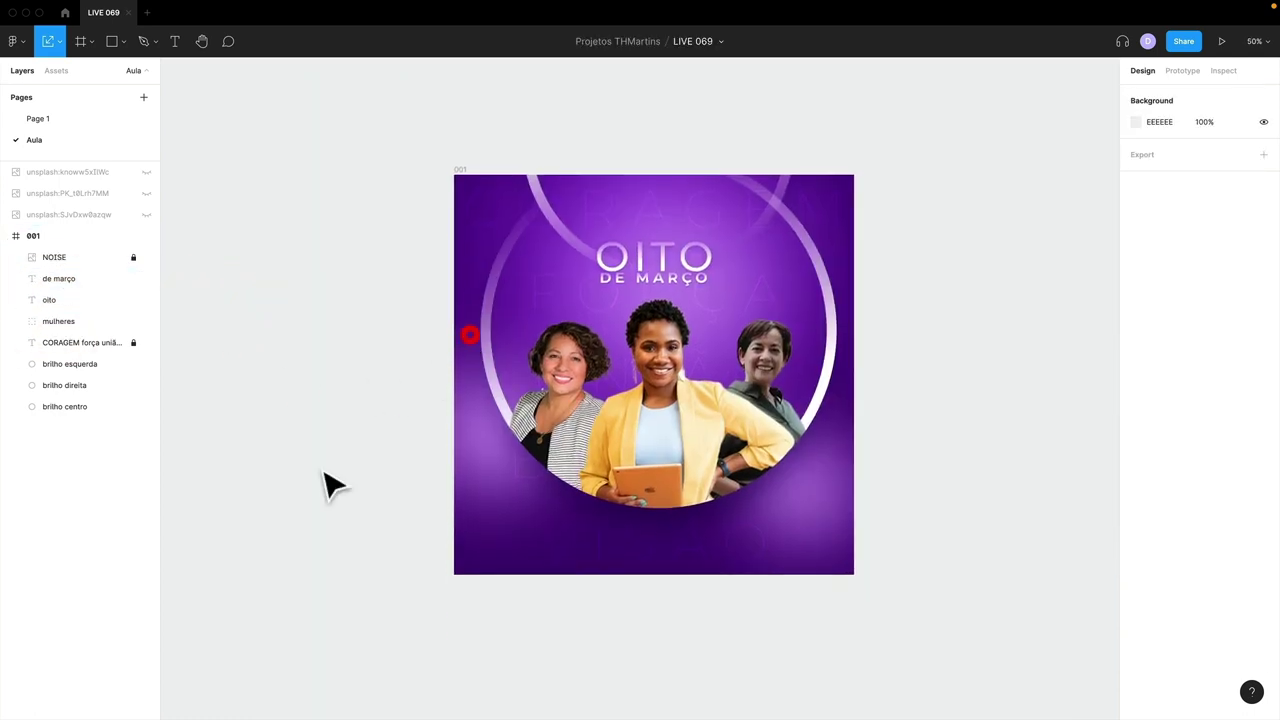
pyautogui.click(63, 114)
pyautogui.moveTo(700, 254); pyautogui.dragTo(586, 467)
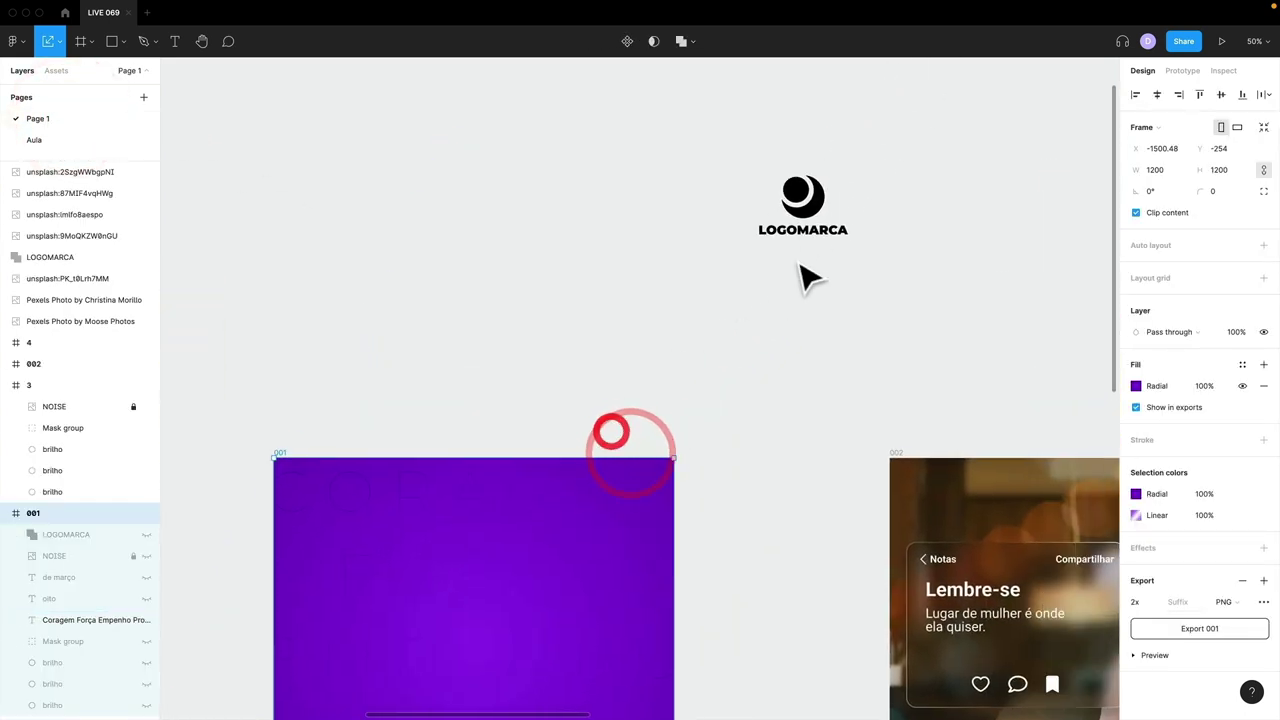
pyautogui.click(805, 208)
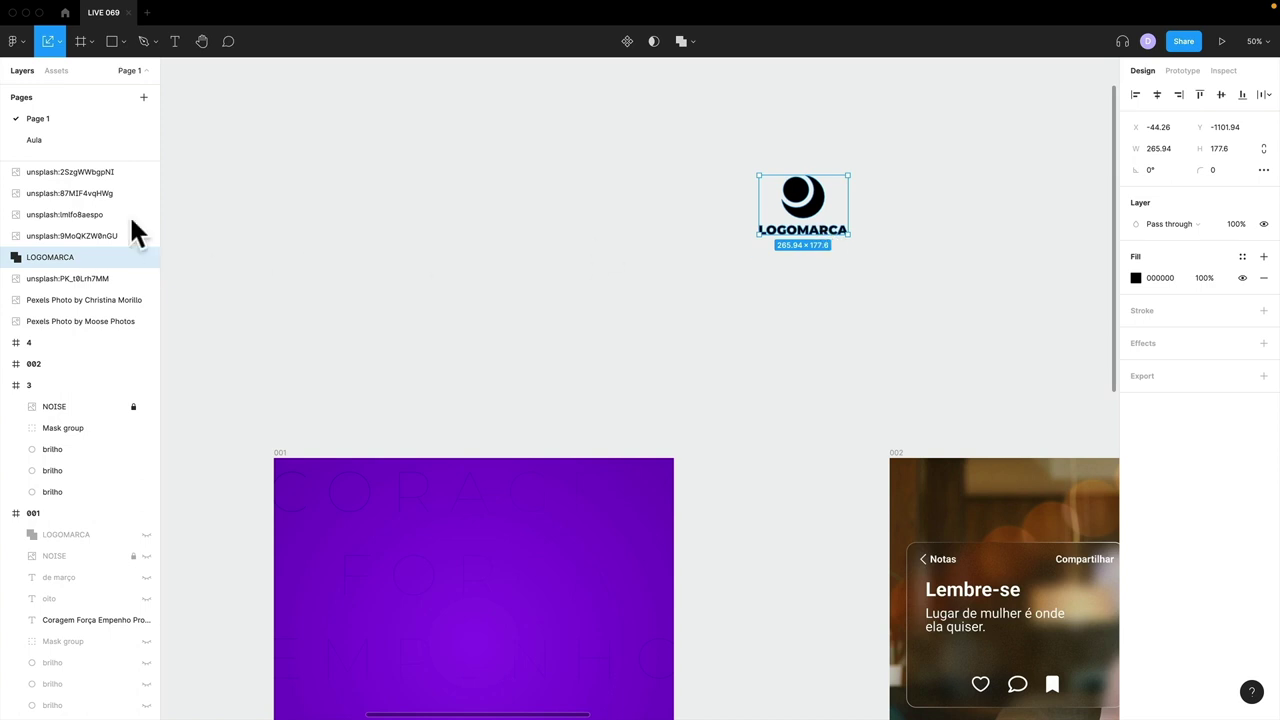
pyautogui.click(50, 142)
pyautogui.click(893, 490)
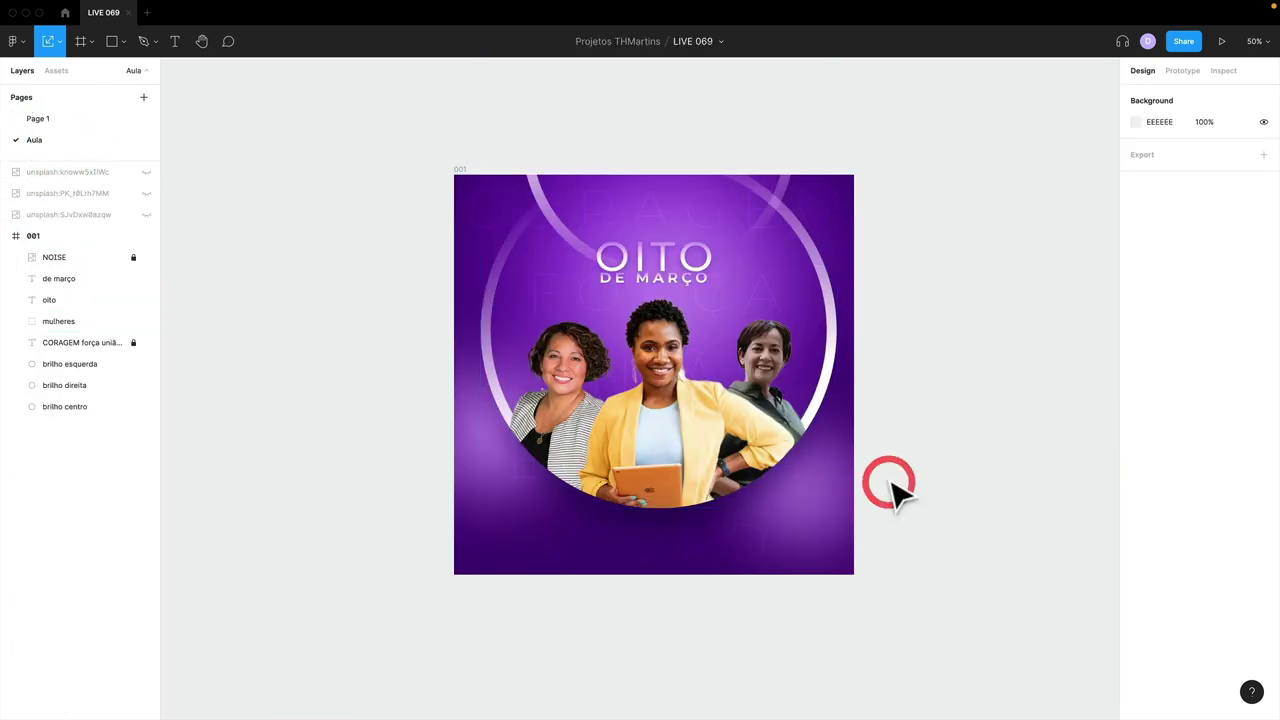
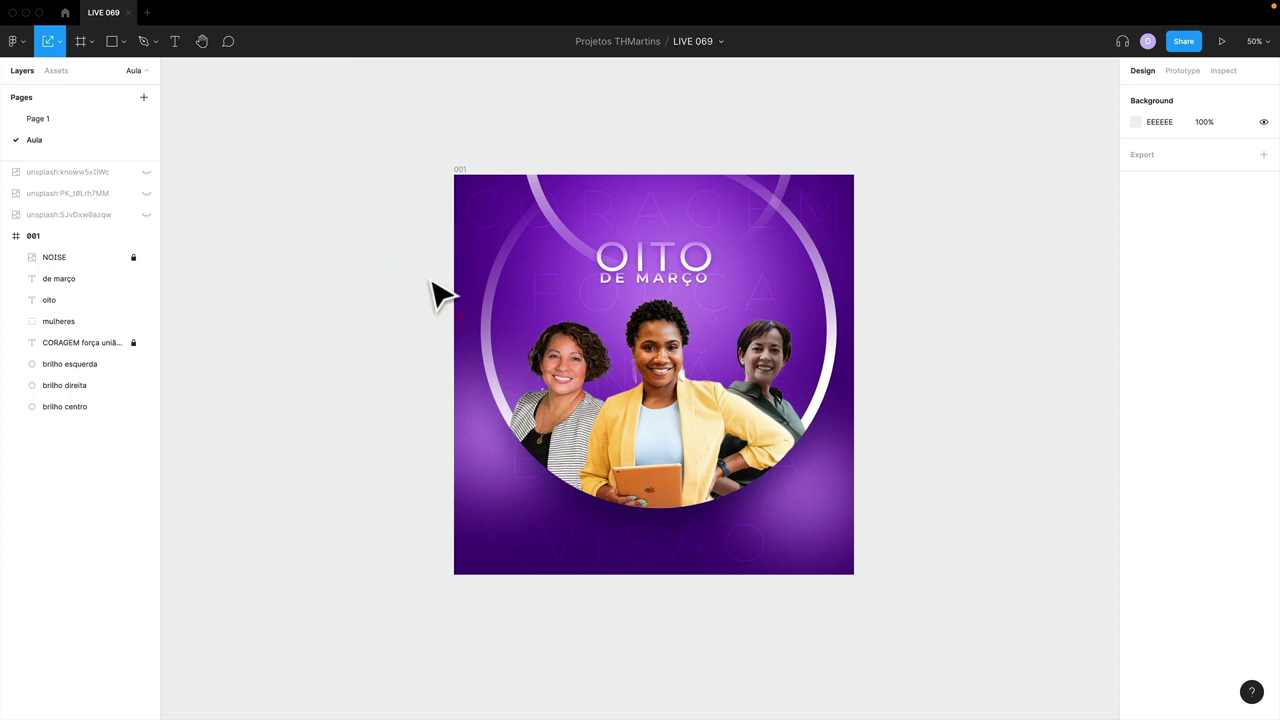
# - Show the rulers, pull a vertical guide onto frame 001, and select the frame
pyautogui.hotkey('shift', 'r')
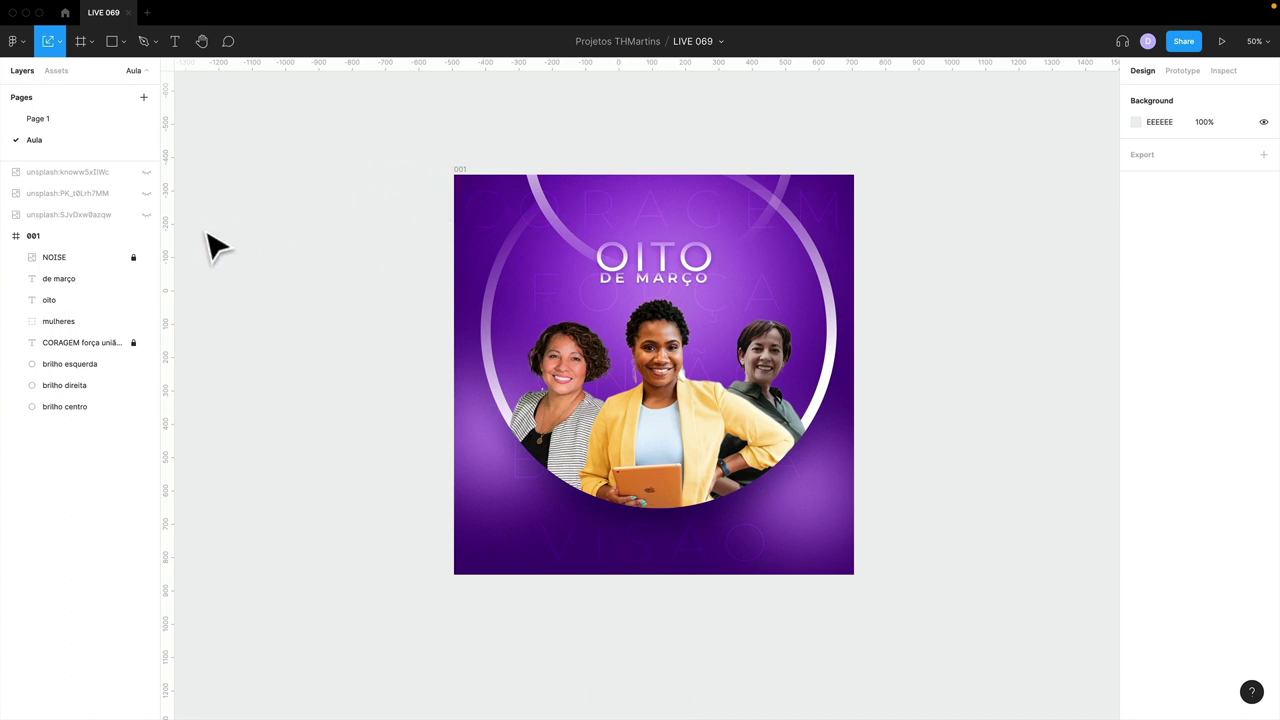
pyautogui.moveTo(171, 231); pyautogui.dragTo(480, 224)
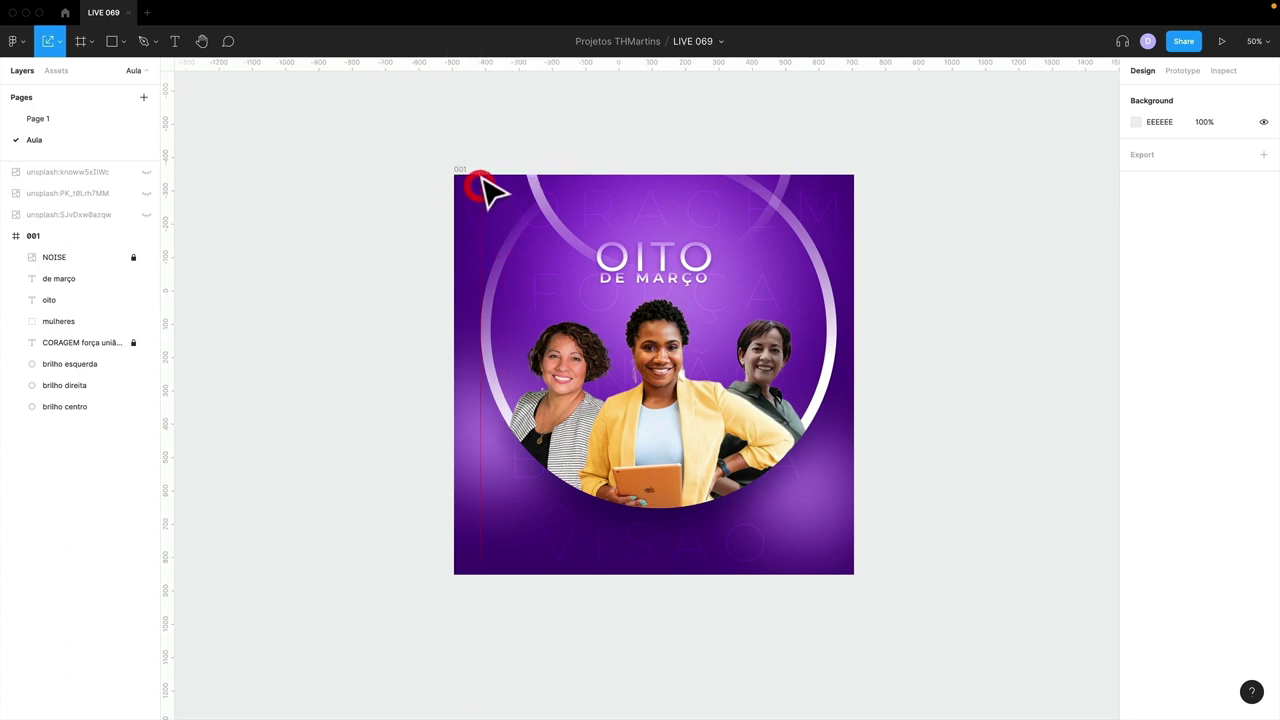
pyautogui.click(460, 172)
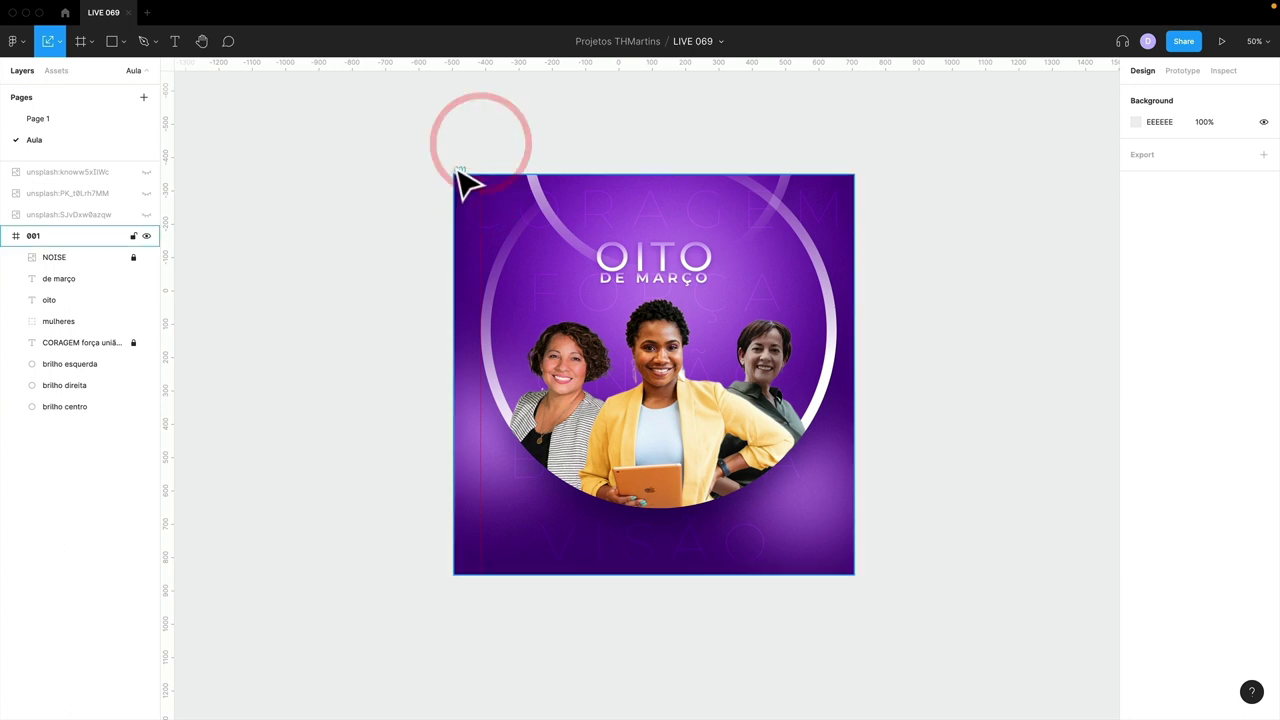
pyautogui.click(462, 170)
pyautogui.click(471, 183)
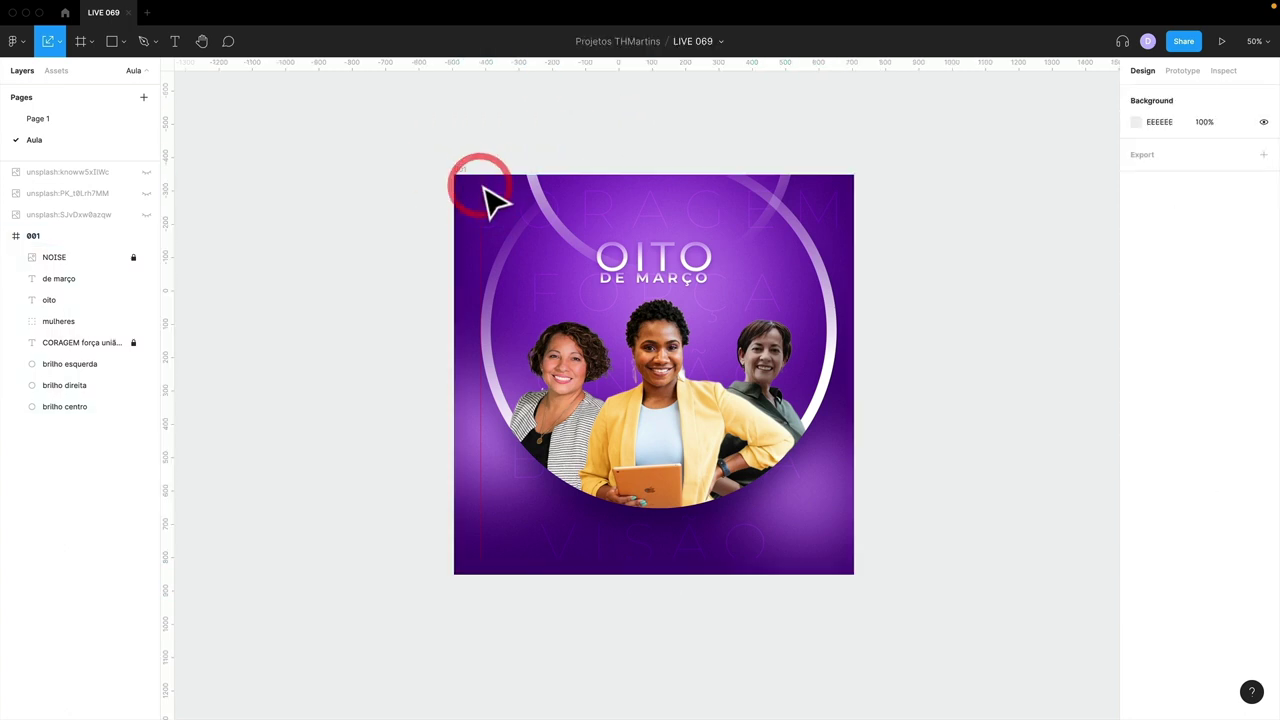
pyautogui.click(351, 198)
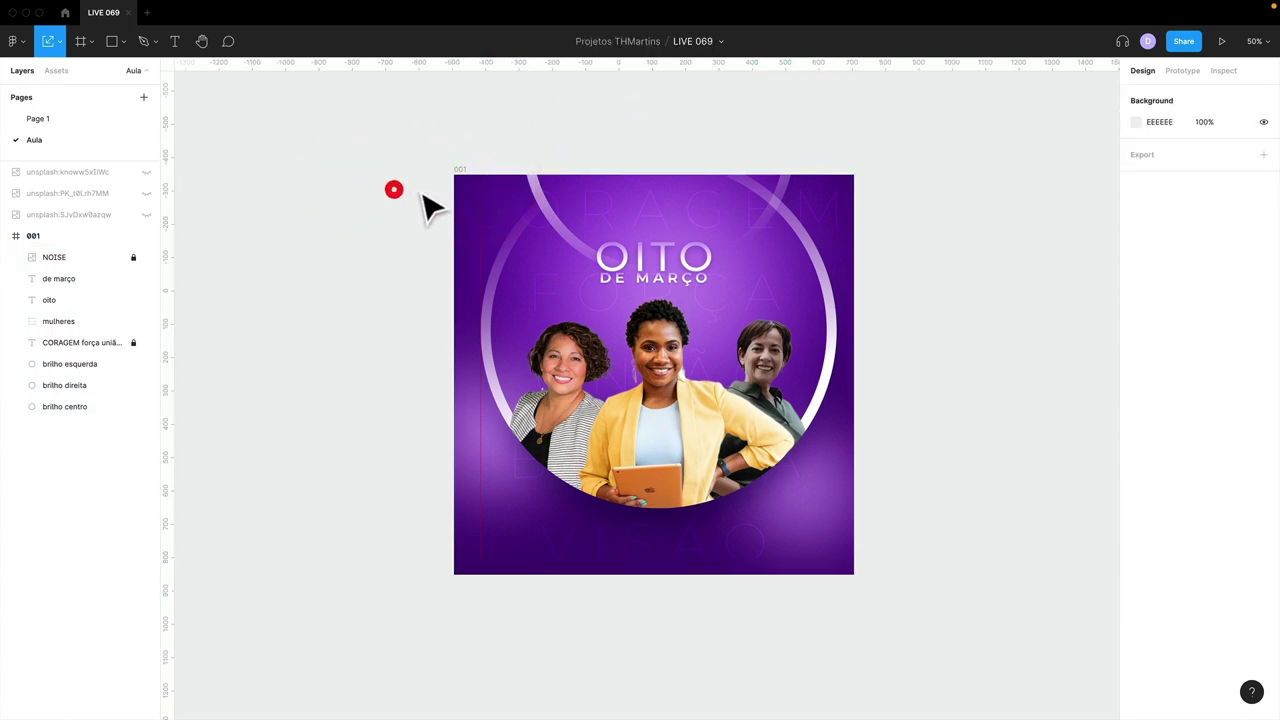
pyautogui.click(428, 188)
pyautogui.click(309, 206)
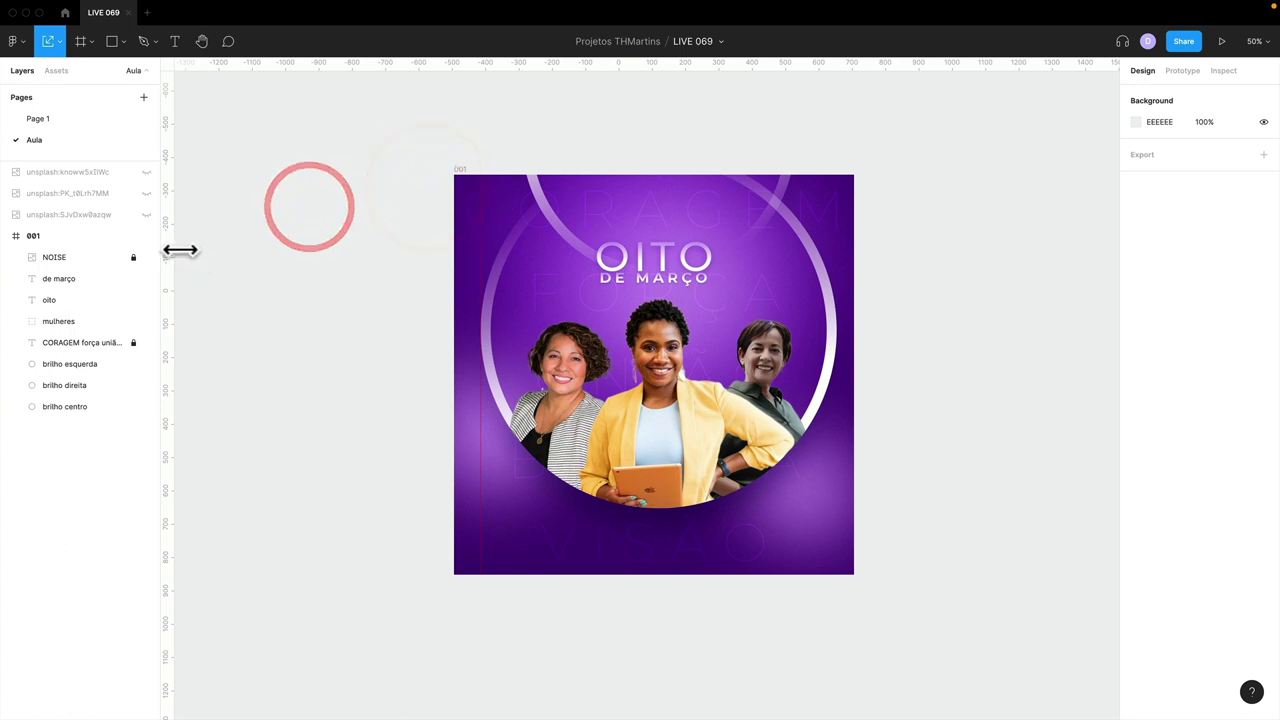
pyautogui.click(484, 238)
pyautogui.click(397, 237)
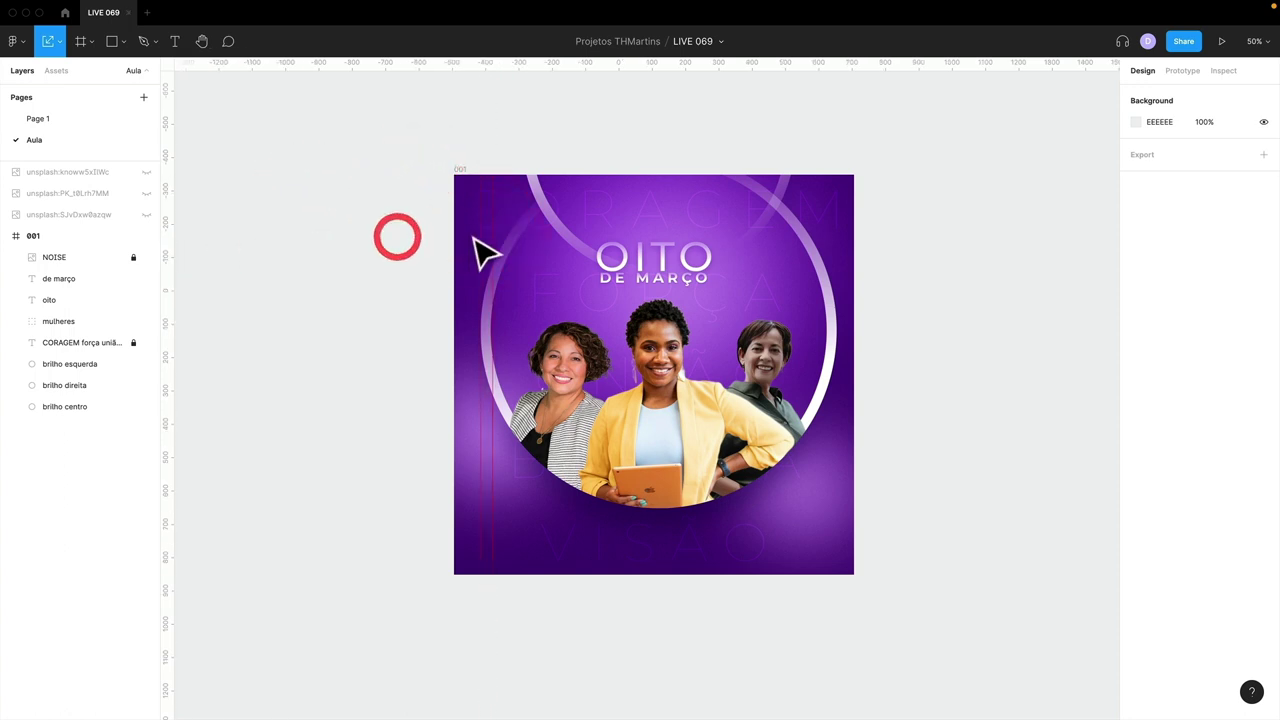
pyautogui.click(438, 237)
# - Search the command menu for 'rules' and zoom the view to 100%
pyautogui.press('super+slash')
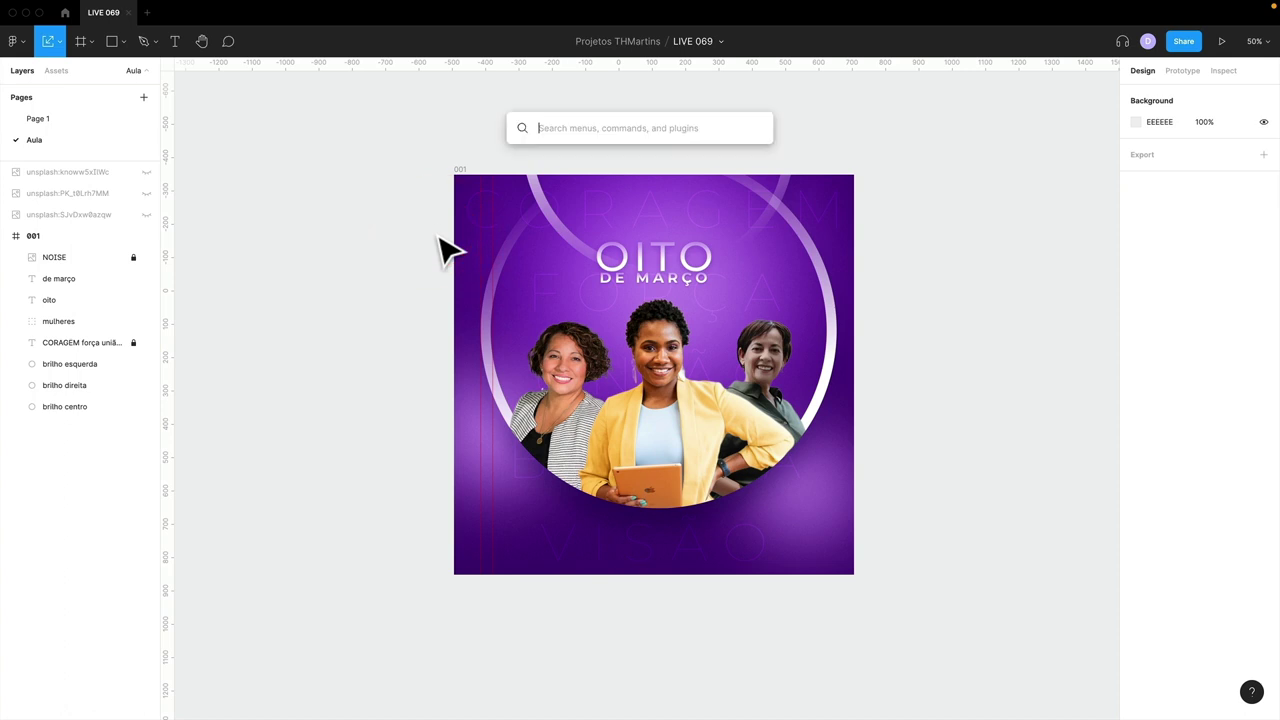
pyautogui.write('rules')
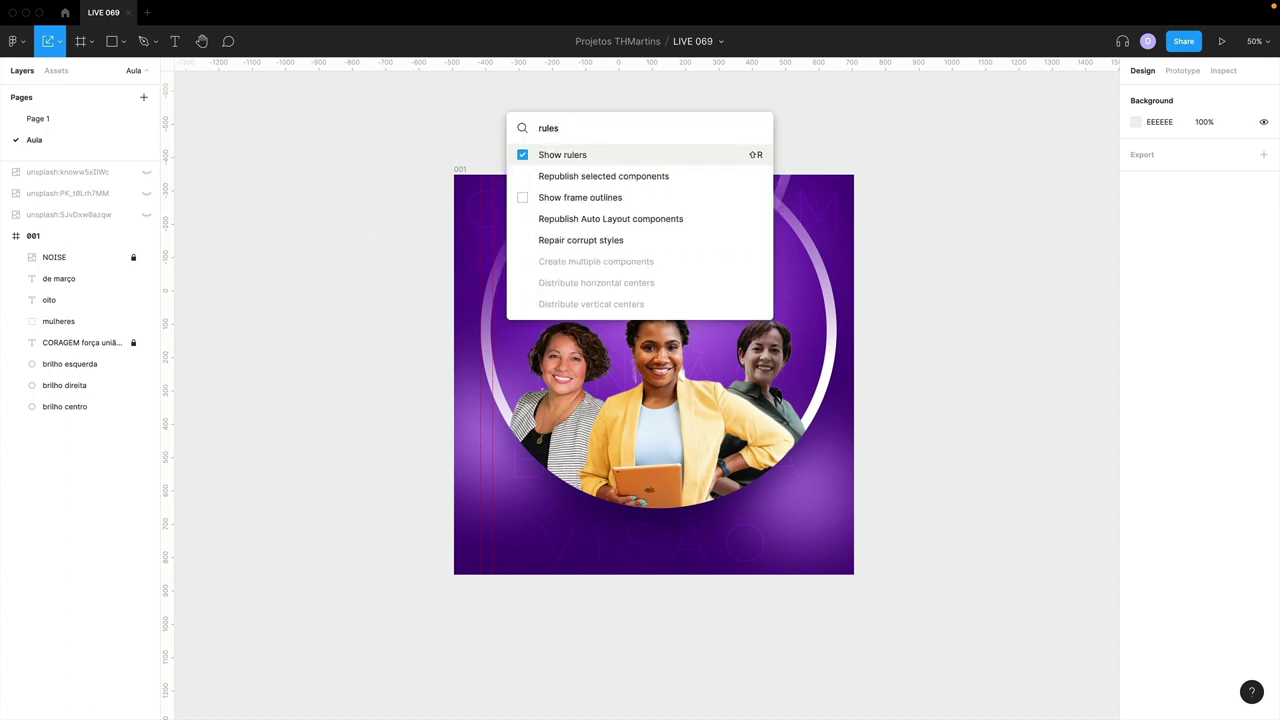
pyautogui.click(363, 200)
pyautogui.click(481, 192)
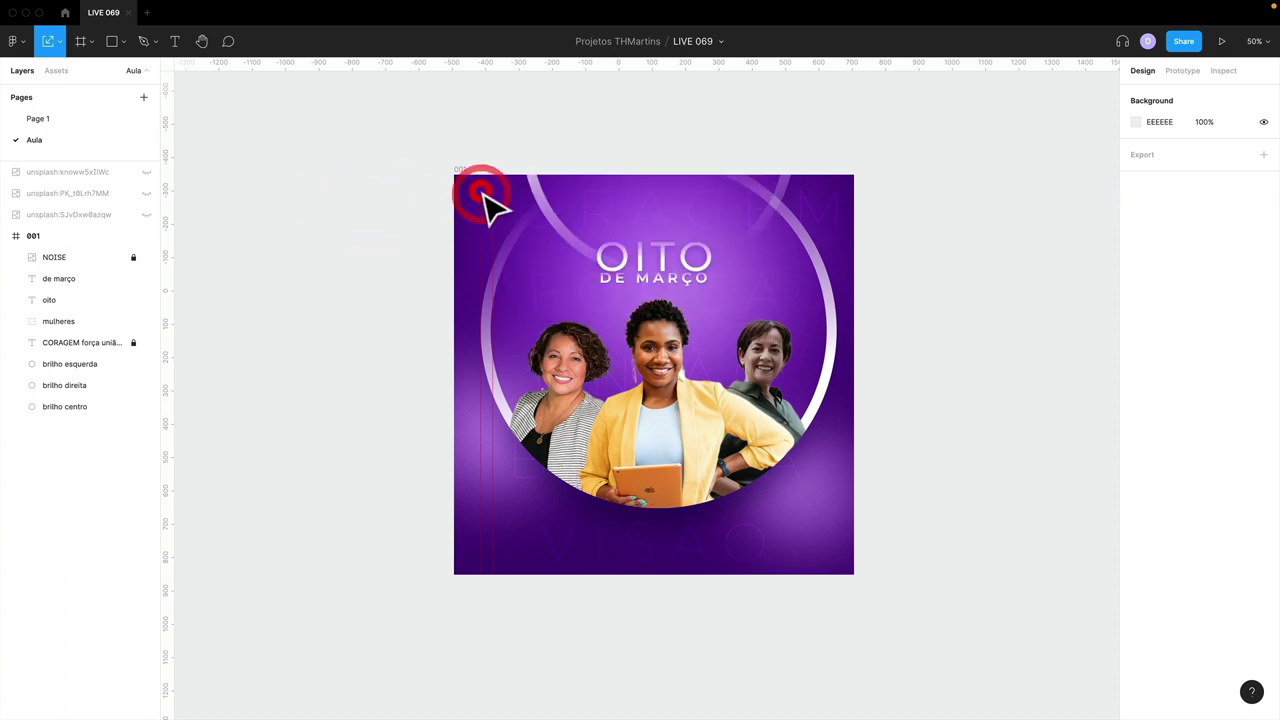
pyautogui.hotkey('shift', '0')
# - Lock the mulheres, three brilho, de março and oito layers at 50% zoom
pyautogui.click(54, 257)
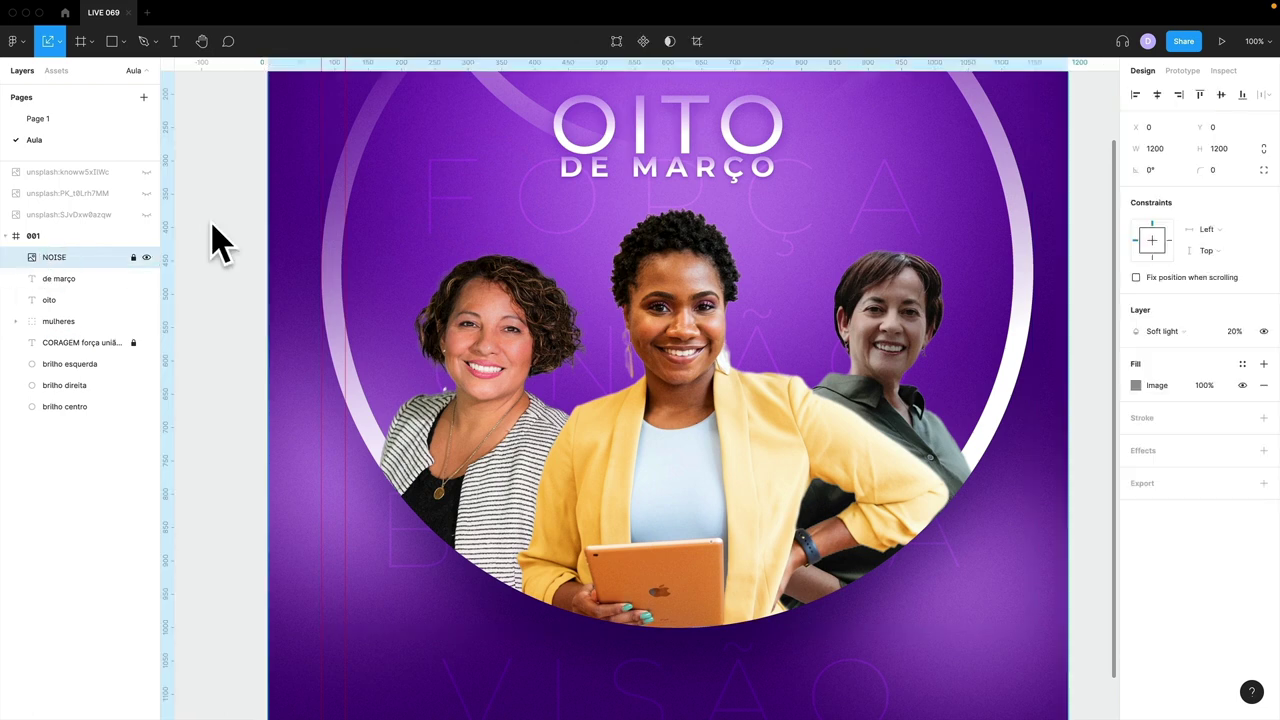
pyautogui.click(343, 218)
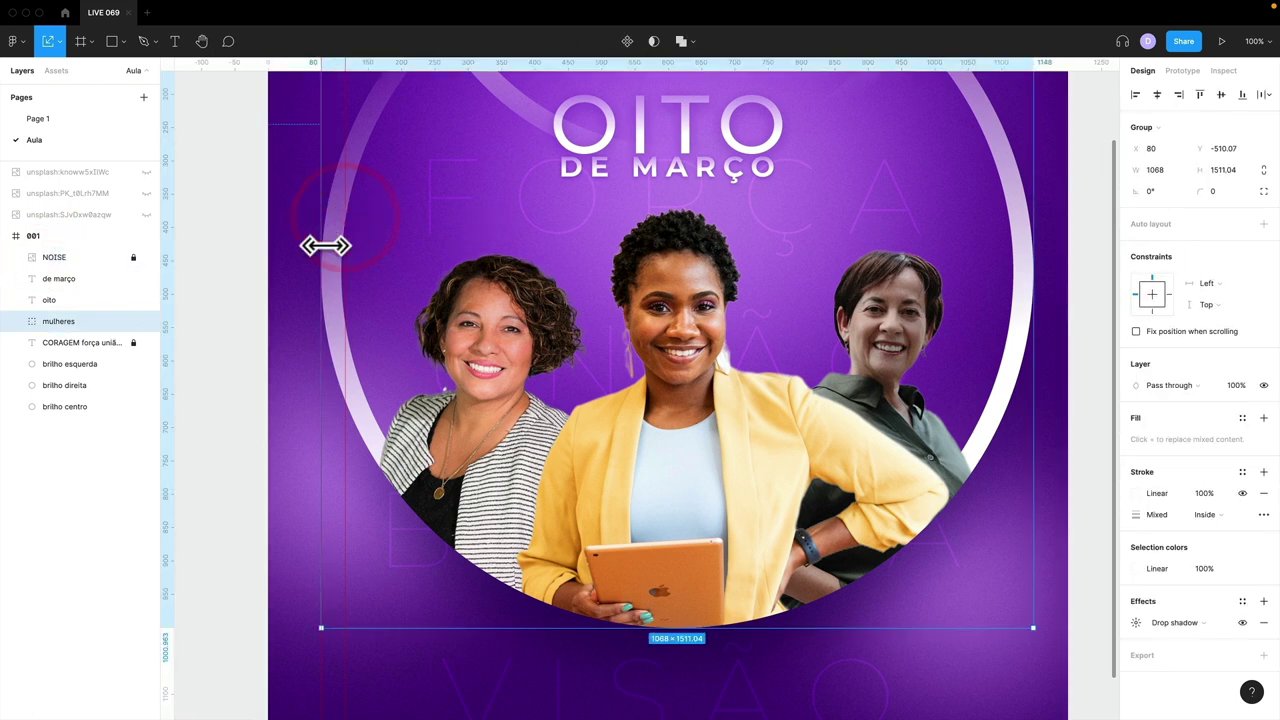
pyautogui.press('-')
pyautogui.moveTo(133, 406); pyautogui.dragTo(133, 278)
pyautogui.click(455, 241)
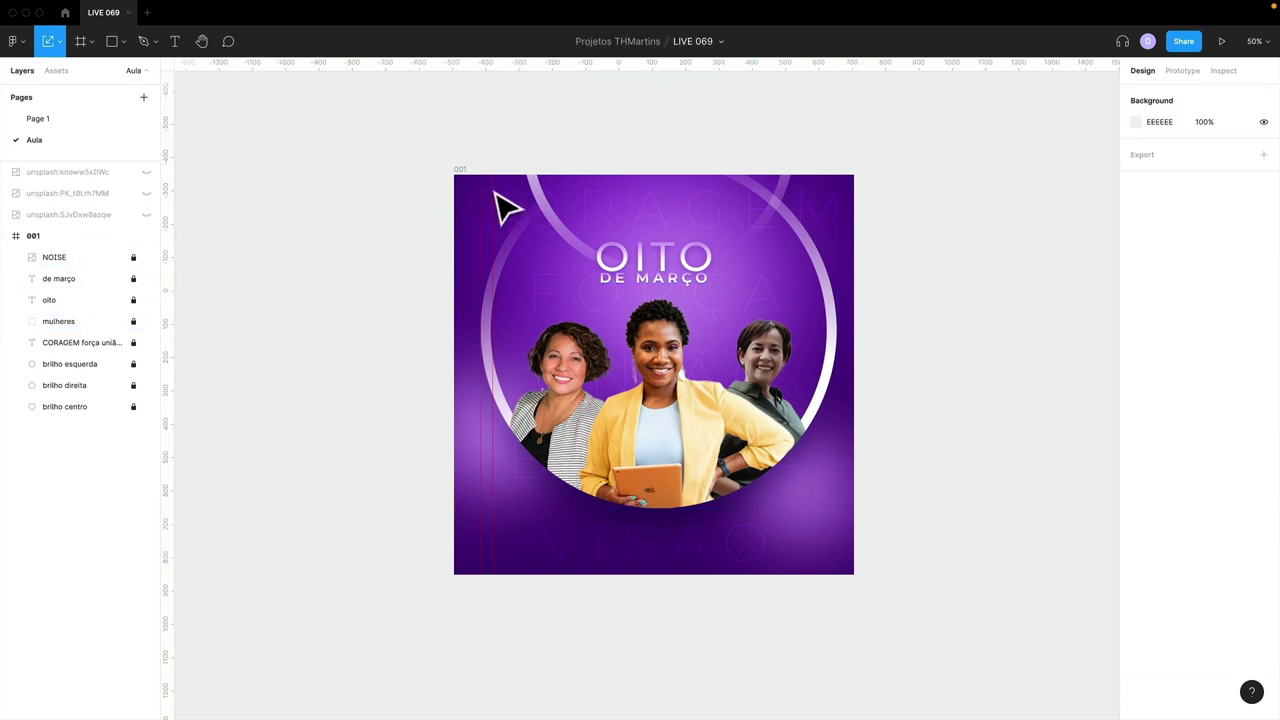
# - Select frame 001, hop to Page 1 and back to Aula, and toggle the rulers
pyautogui.click(420, 192)
pyautogui.click(458, 169)
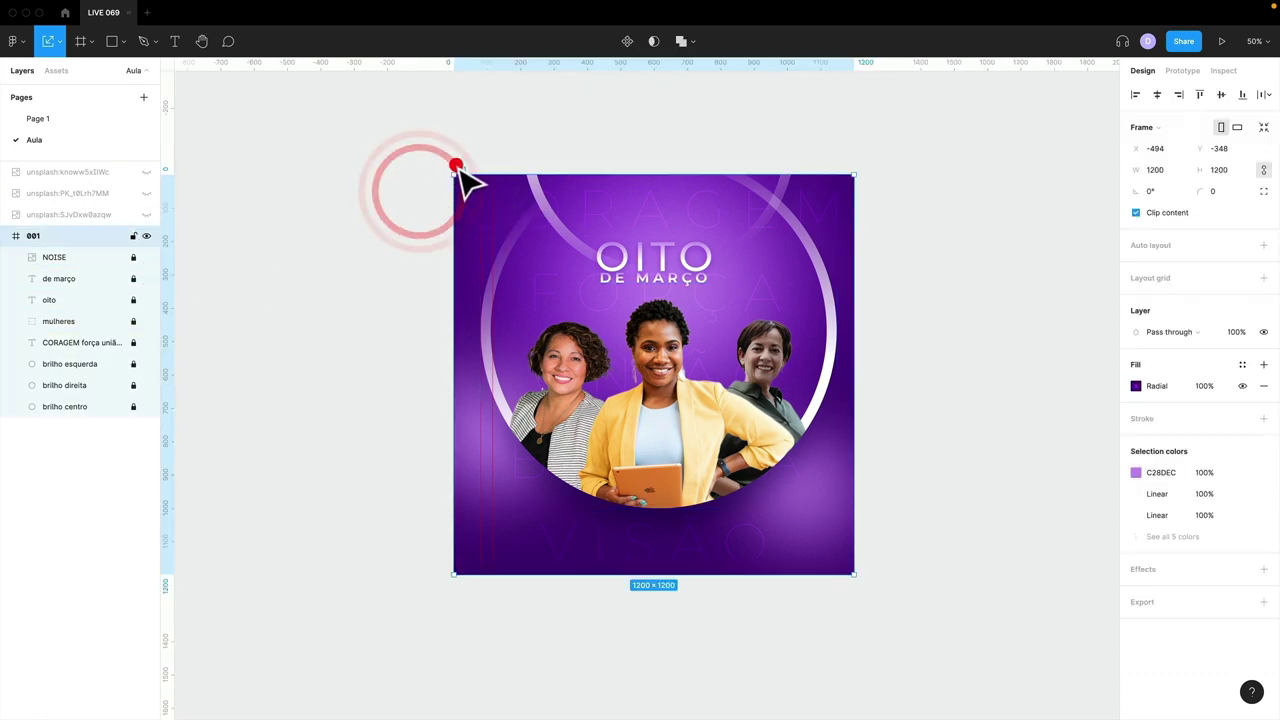
pyautogui.click(38, 118)
pyautogui.click(41, 139)
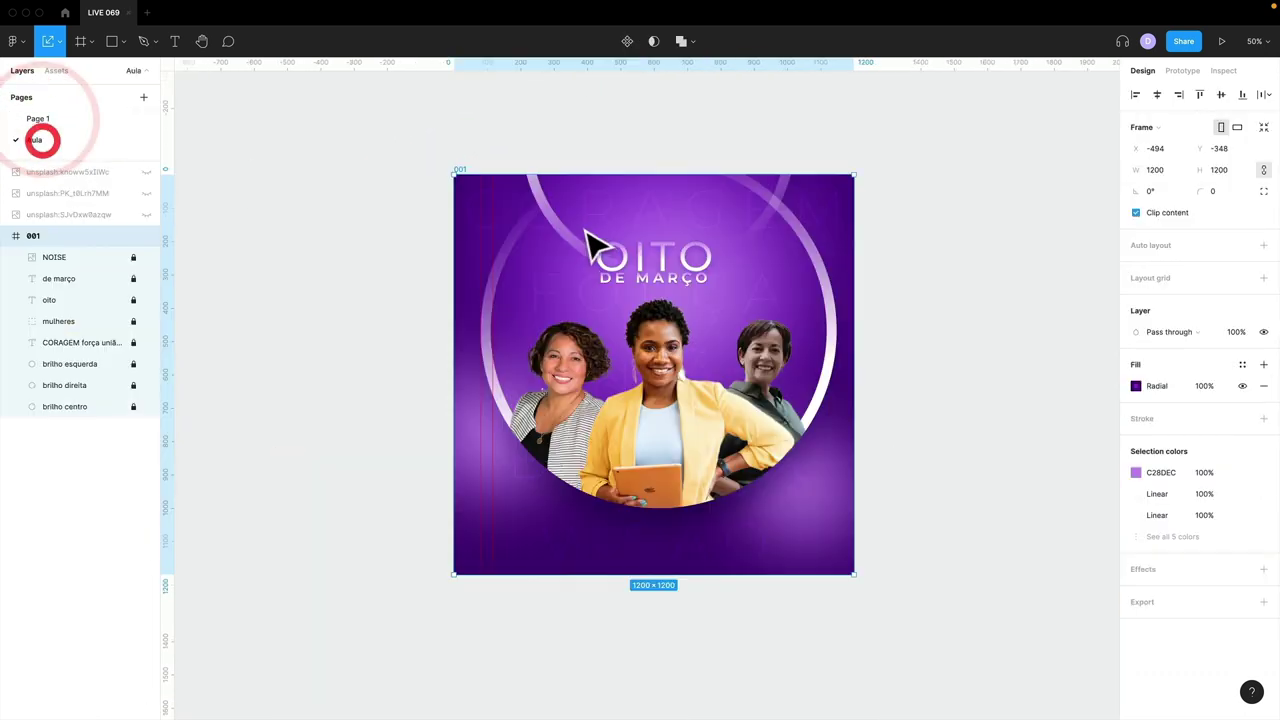
pyautogui.click(480, 243)
pyautogui.click(467, 234)
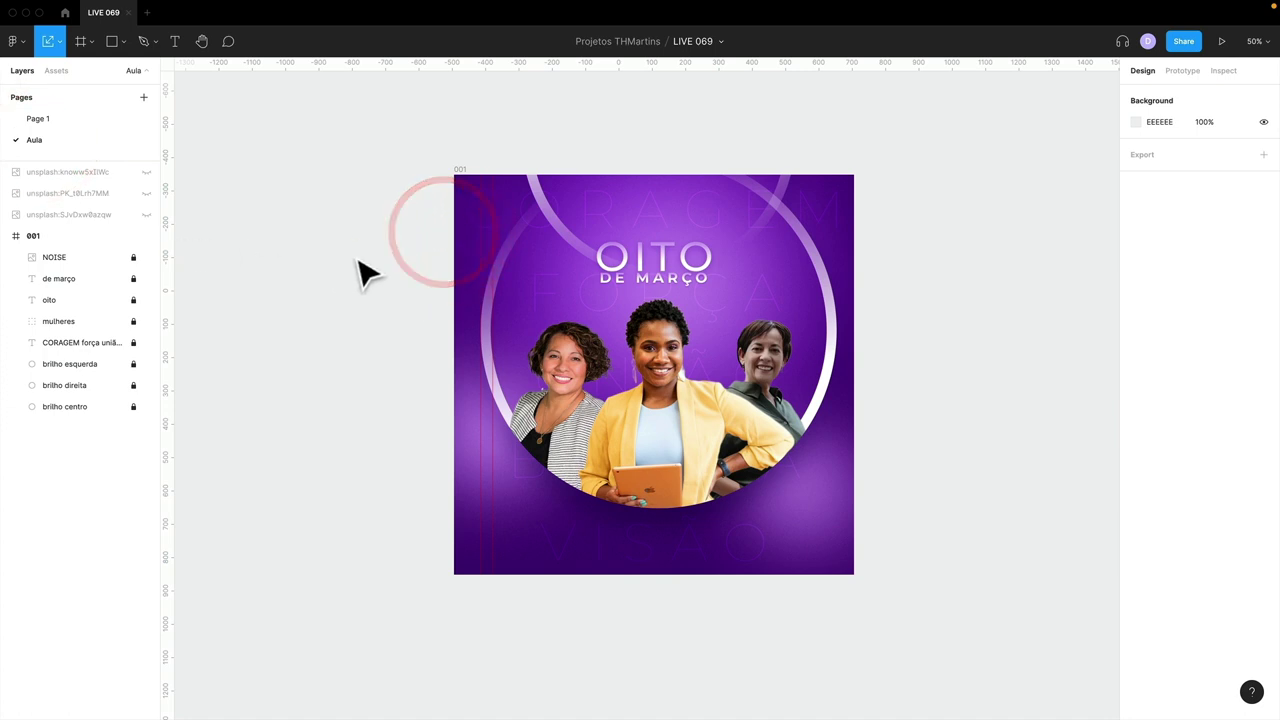
pyautogui.hotkey('shift', 'r')
pyautogui.hotkey('shift', 'r')
pyautogui.click(485, 226)
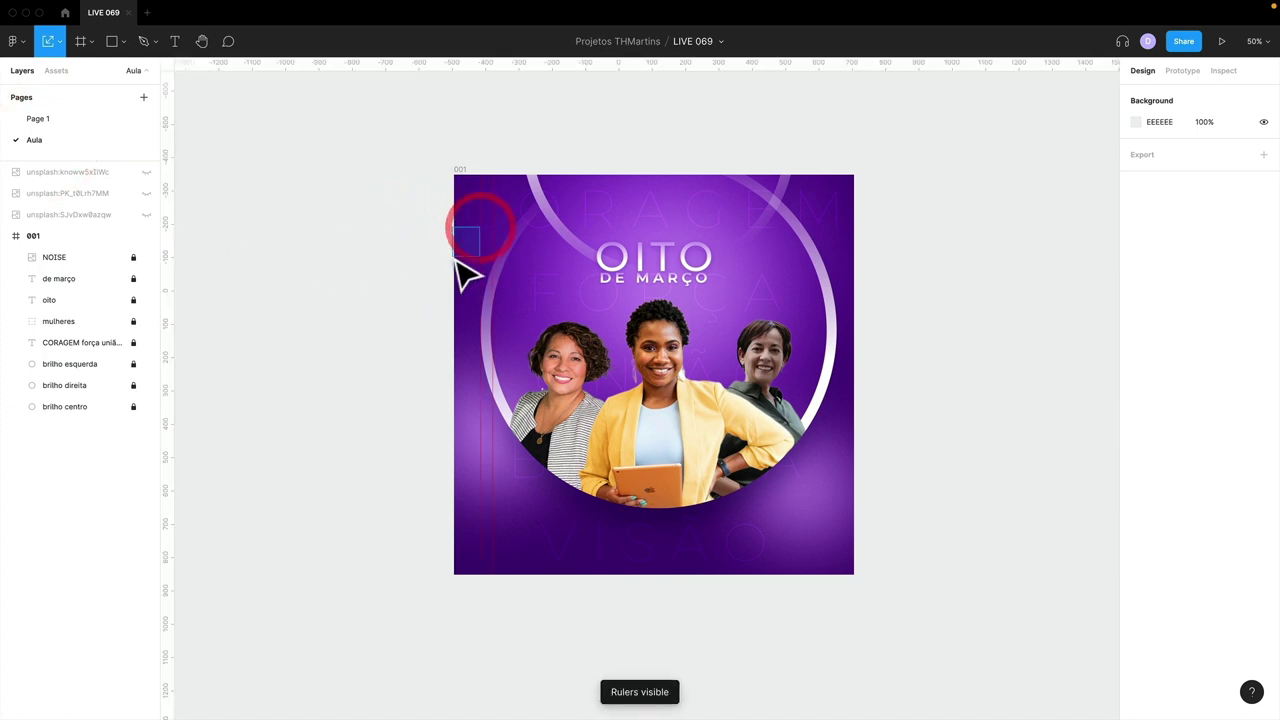
pyautogui.click(457, 257)
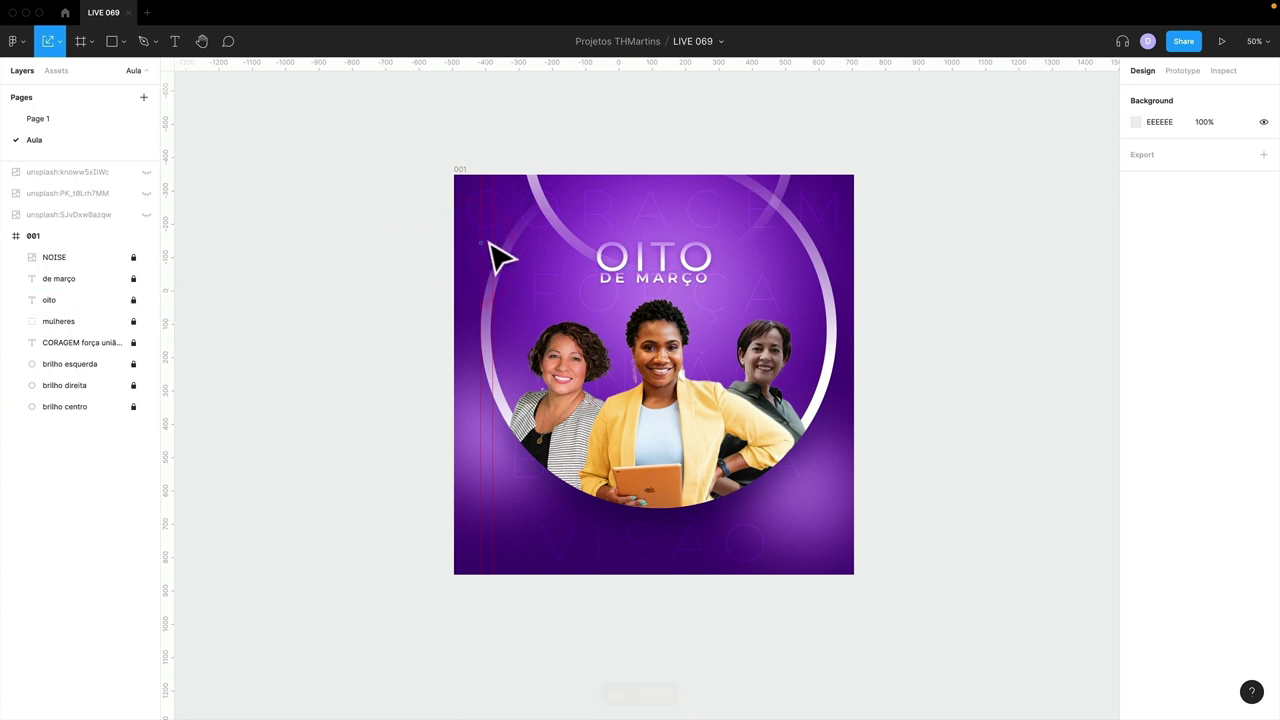
# - Hide the rulers via the 'guidesrules' command search, then show them again with Shift+R
pyautogui.press('super+slash')
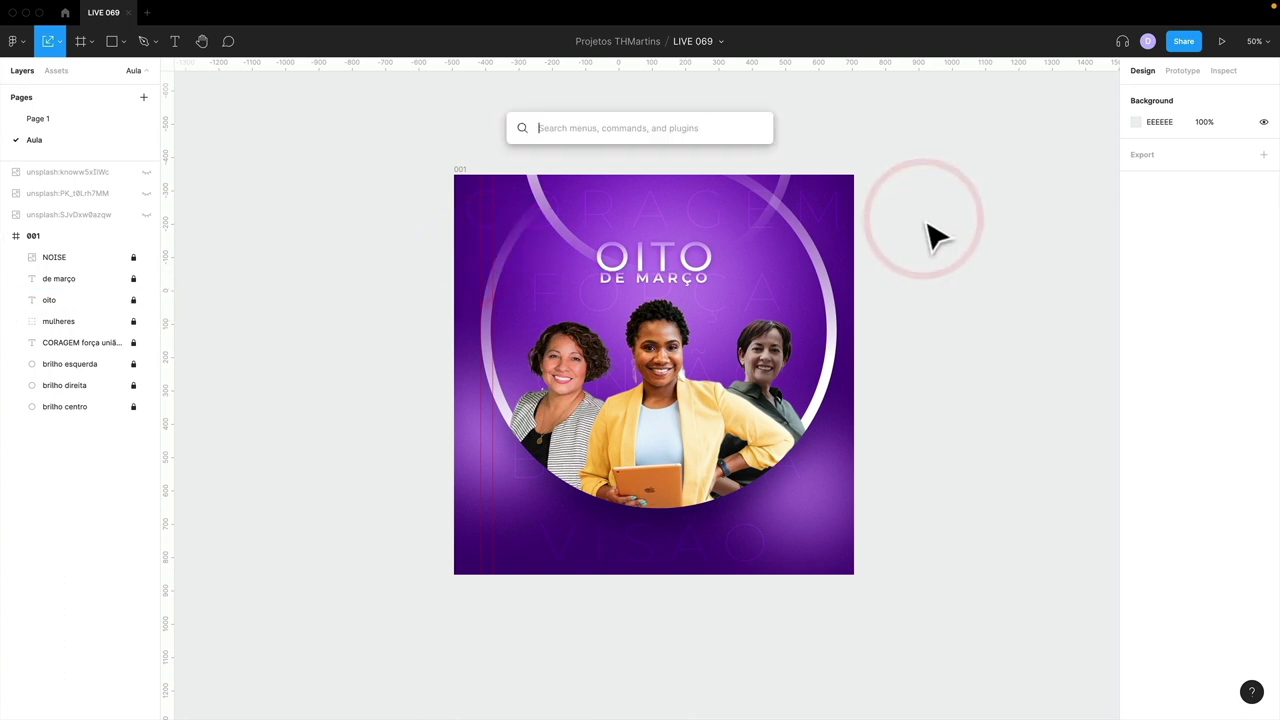
pyautogui.write('guides')
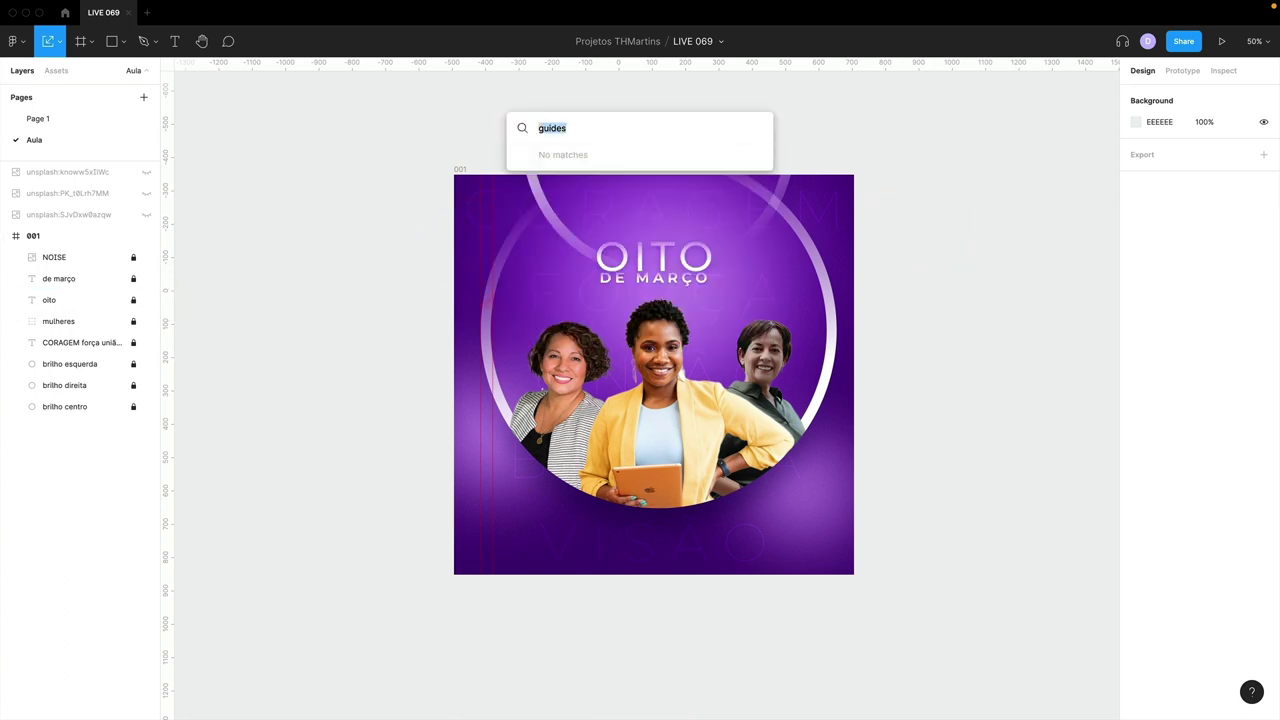
pyautogui.write('rules')
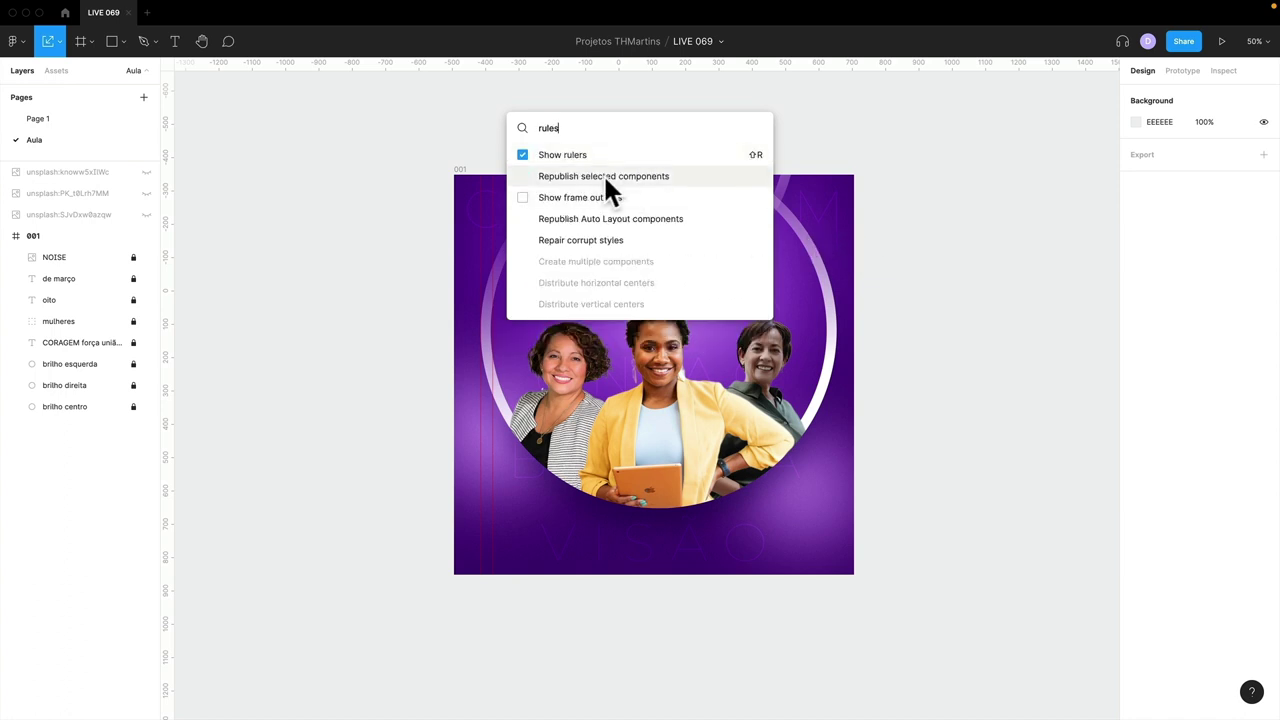
pyautogui.click(523, 153)
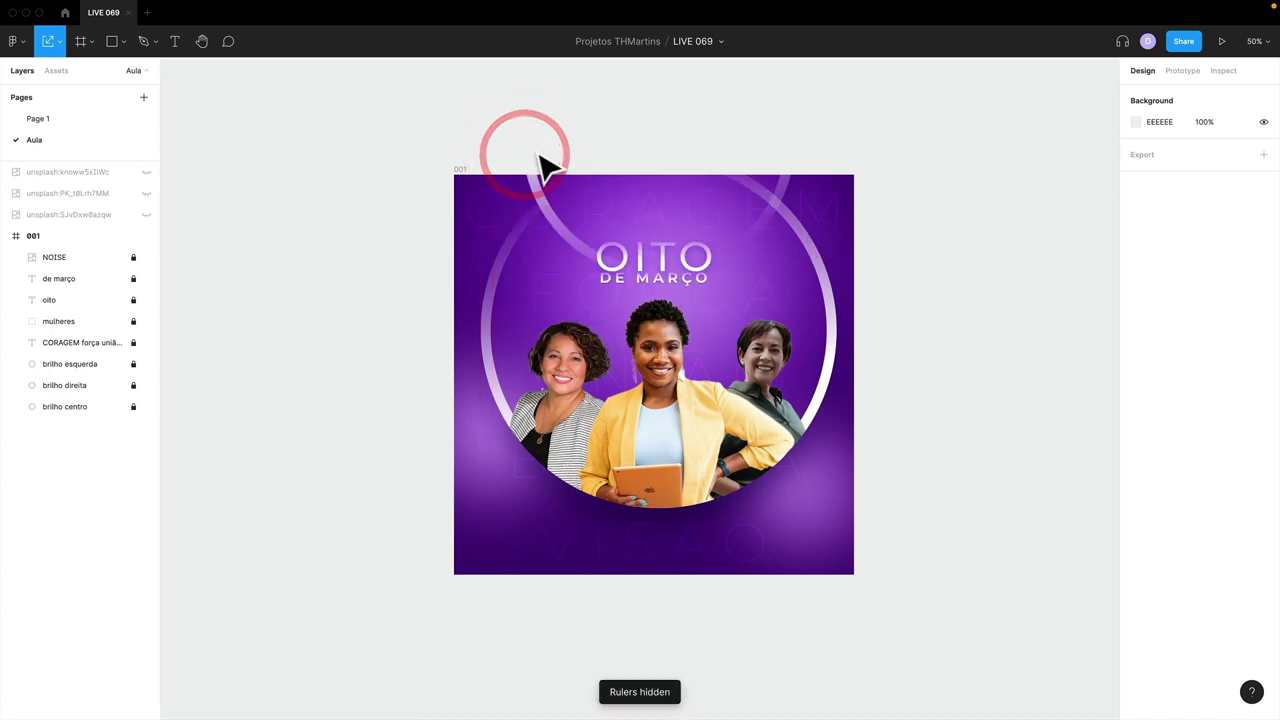
pyautogui.hotkey('shift', 'r')
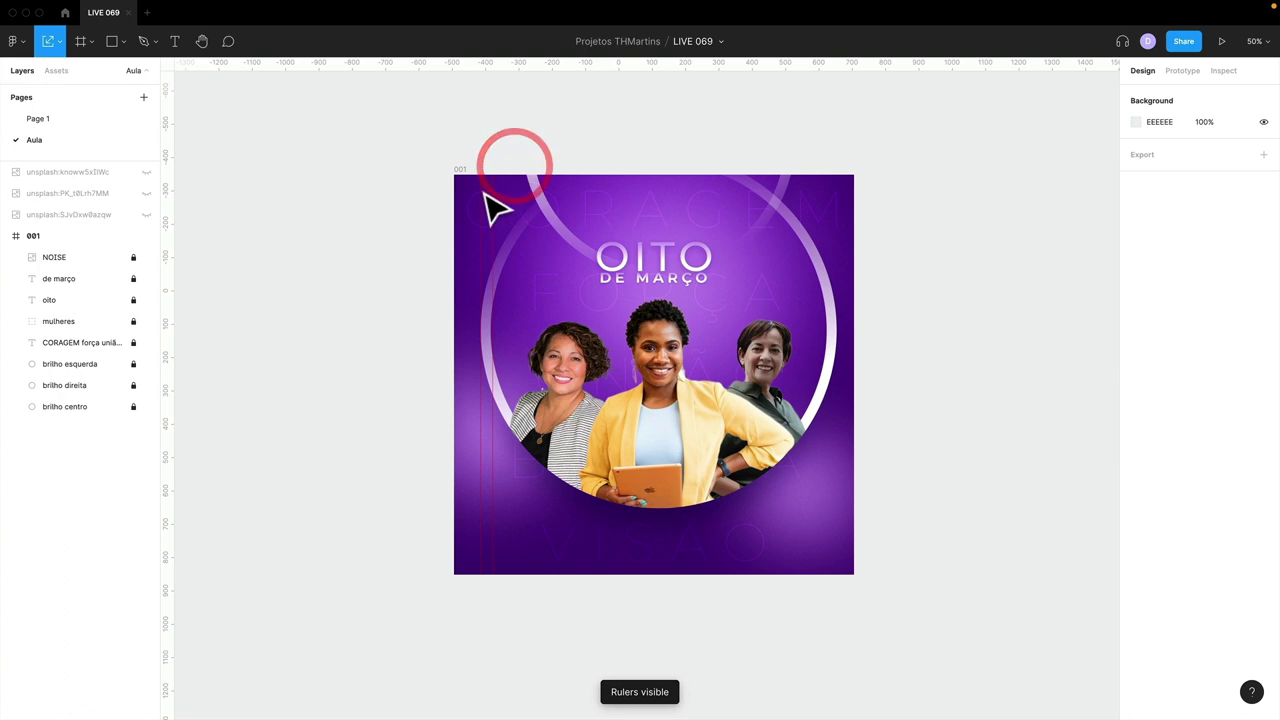
# - Nudge frame 001 slightly left and clear the selection
pyautogui.click(70, 236)
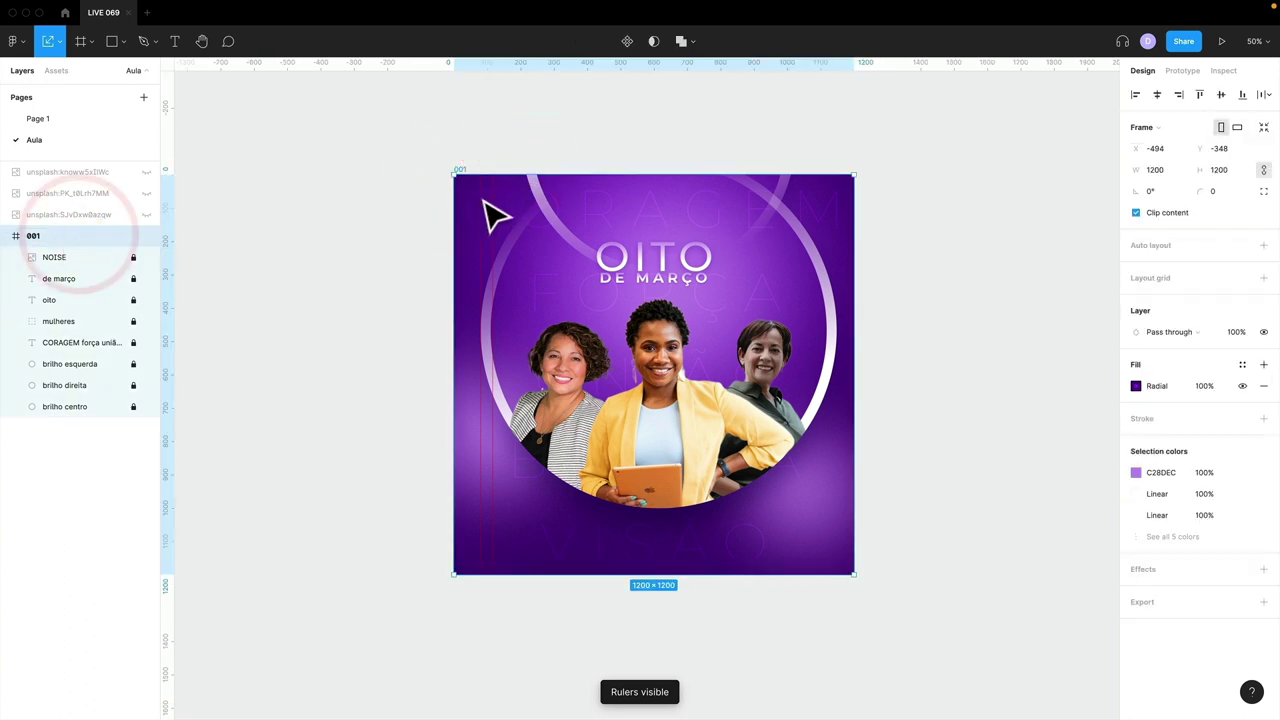
pyautogui.moveTo(486, 200); pyautogui.dragTo(497, 203)
pyautogui.click(420, 200)
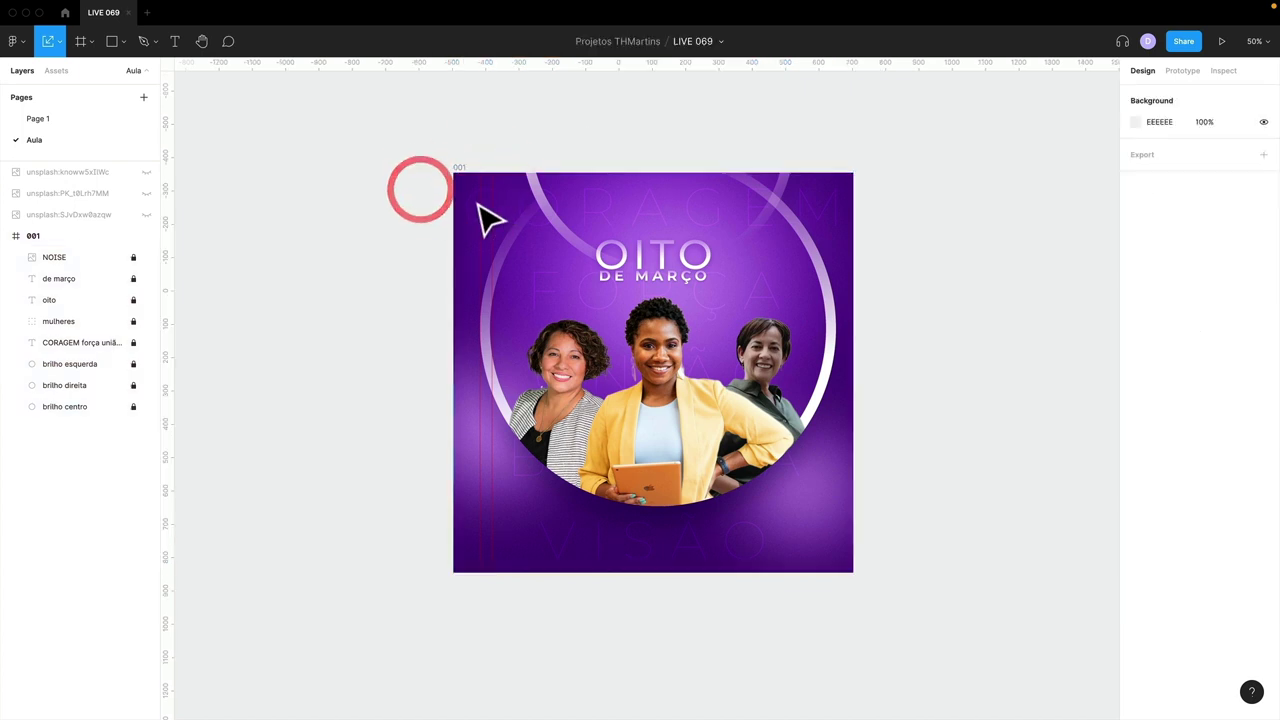
# - Draw a proportion-locked rectangle over frame 001 and drag the old guides off
pyautogui.press('r')
pyautogui.moveTo(452, 173); pyautogui.dragTo(521, 240)
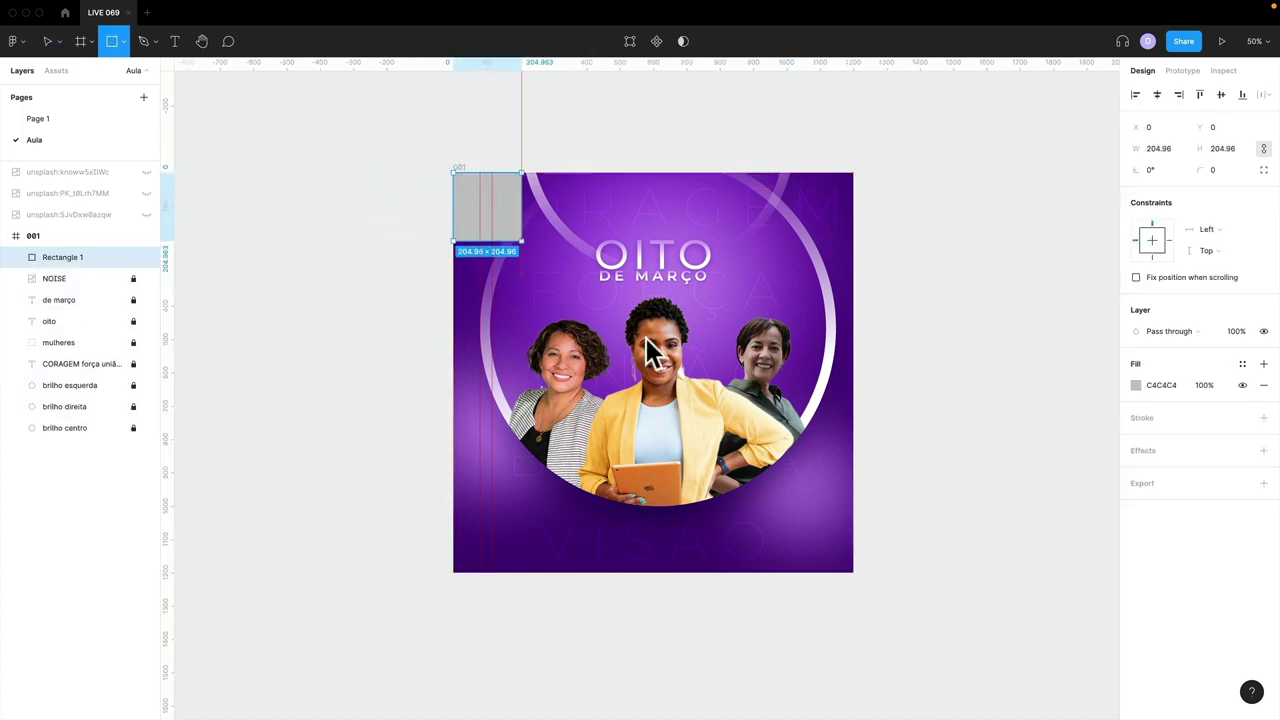
pyautogui.moveTo(648, 350)
pyautogui.mouseDown()
pyautogui.moveTo(886, 551)
pyautogui.moveTo(851, 571)
pyautogui.mouseUp()
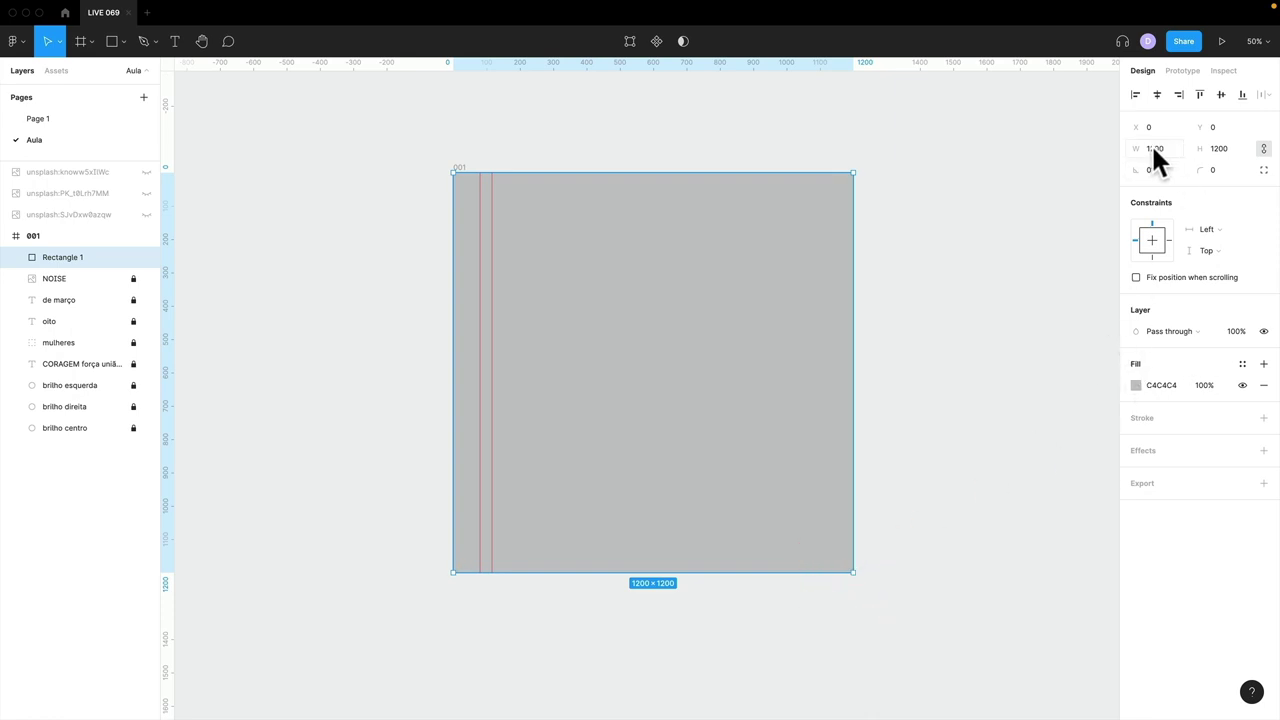
pyautogui.click(1262, 149)
pyautogui.moveTo(481, 218); pyautogui.dragTo(151, 229)
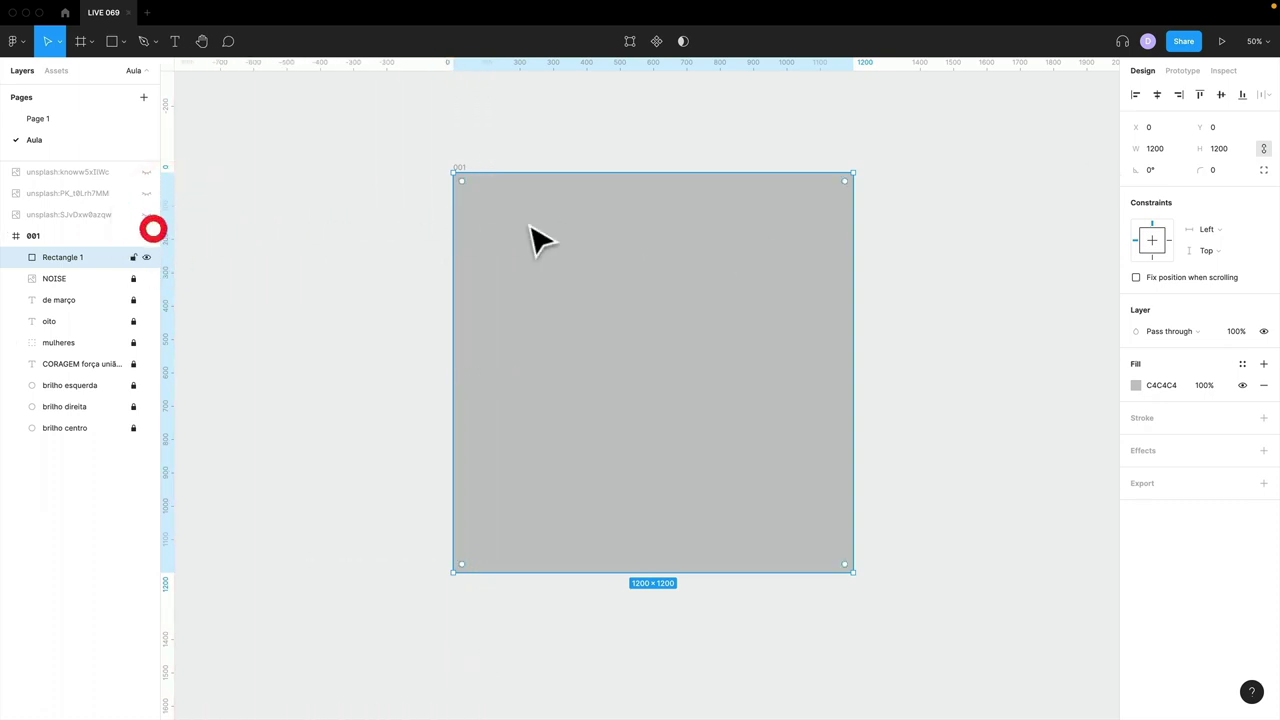
# - Shrink the rectangle by 100 px to 1100×1100 and center it in the frame
pyautogui.click(1171, 150)
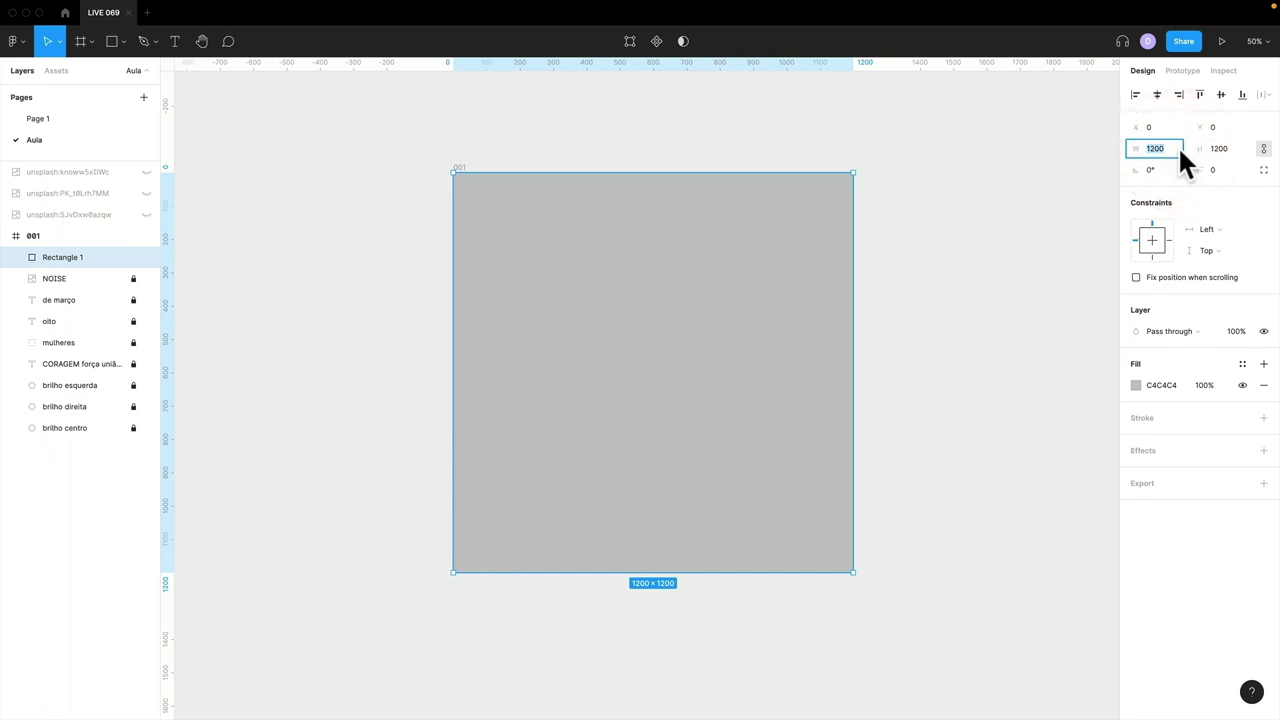
pyautogui.click(1182, 146)
pyautogui.write('-')
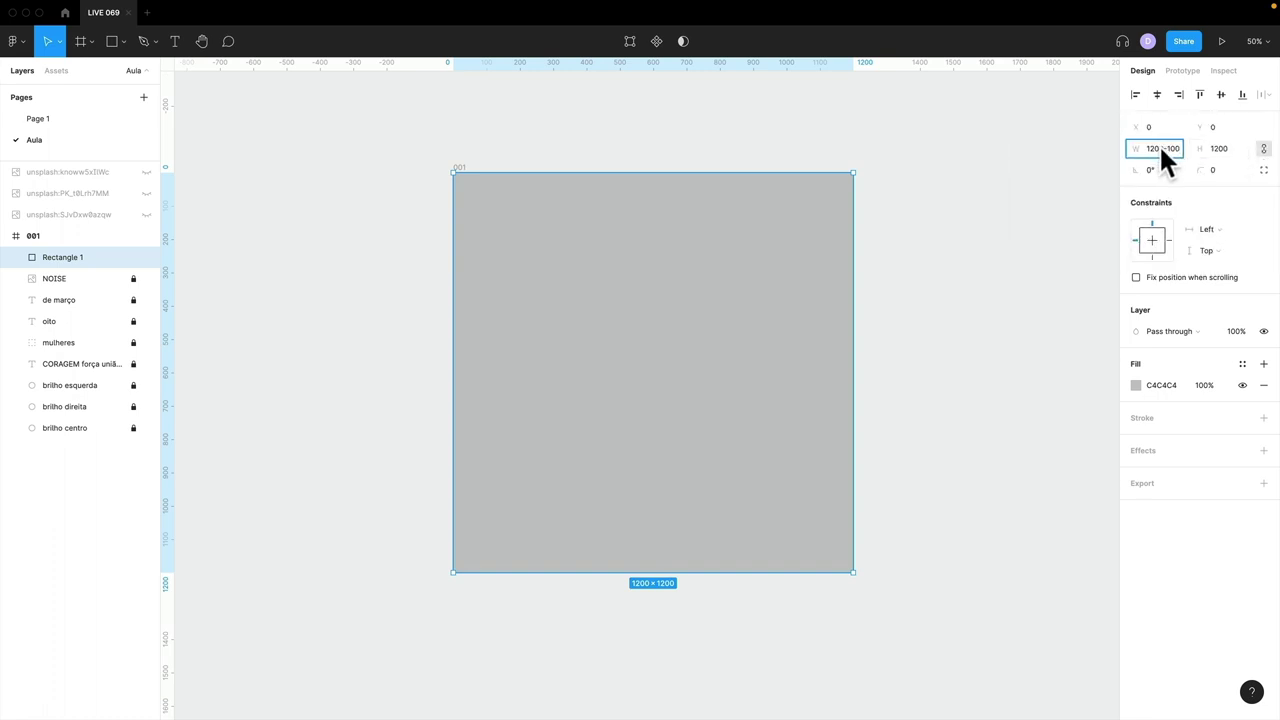
pyautogui.write('100')
pyautogui.press('Return')
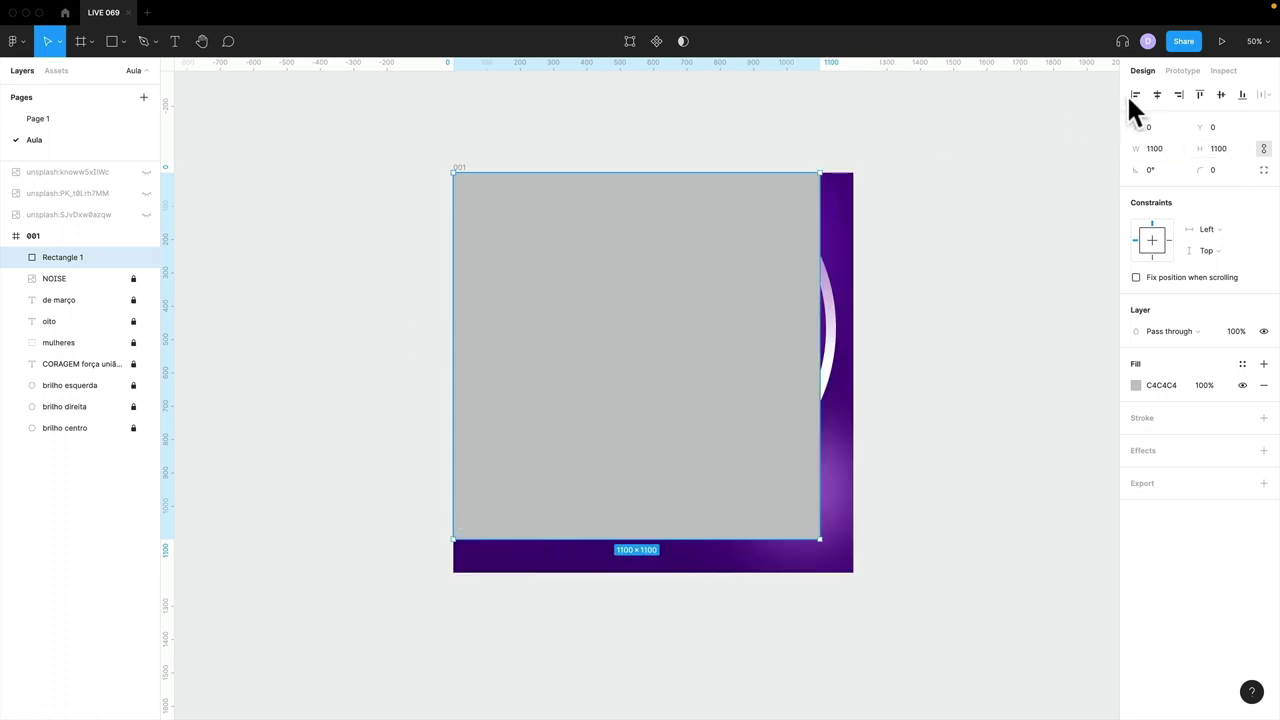
pyautogui.click(1157, 94)
pyautogui.click(1220, 94)
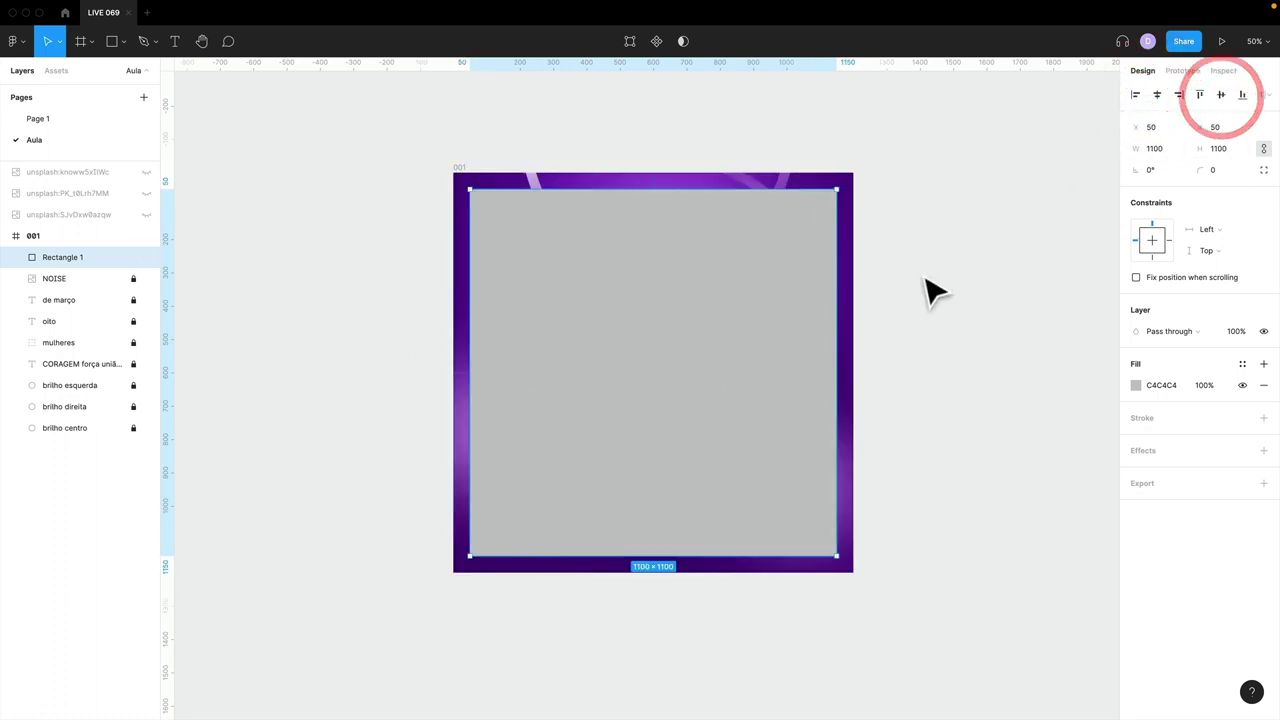
# - Add guides along the square's left, top and right edges, then delete the square
pyautogui.moveTo(172, 270); pyautogui.dragTo(472, 257)
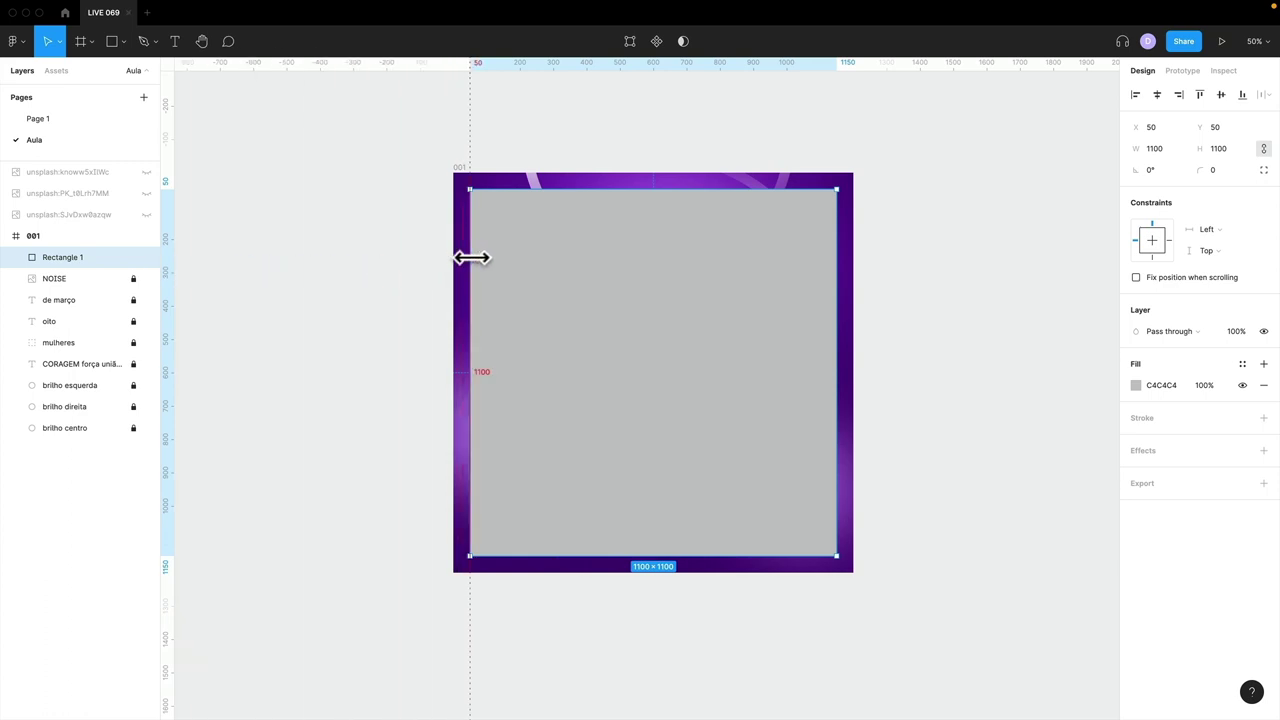
pyautogui.moveTo(515, 68); pyautogui.dragTo(482, 188)
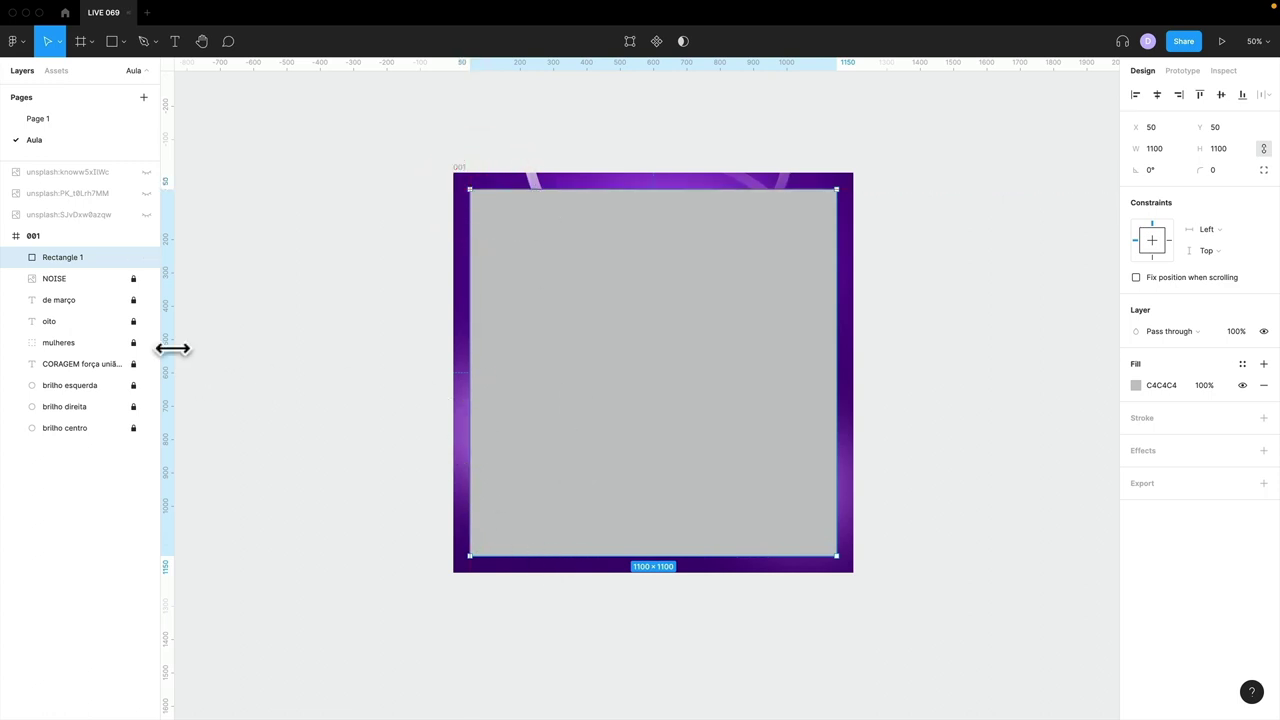
pyautogui.moveTo(172, 348); pyautogui.dragTo(846, 337)
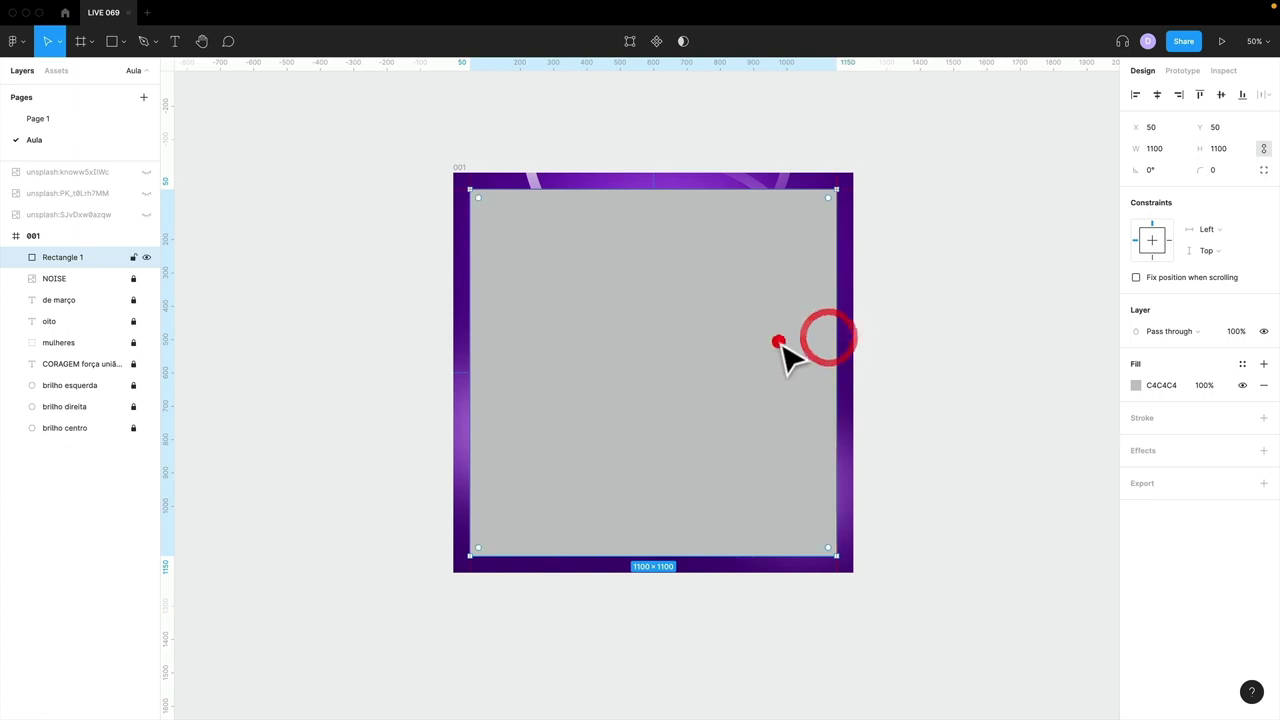
pyautogui.press('Delete')
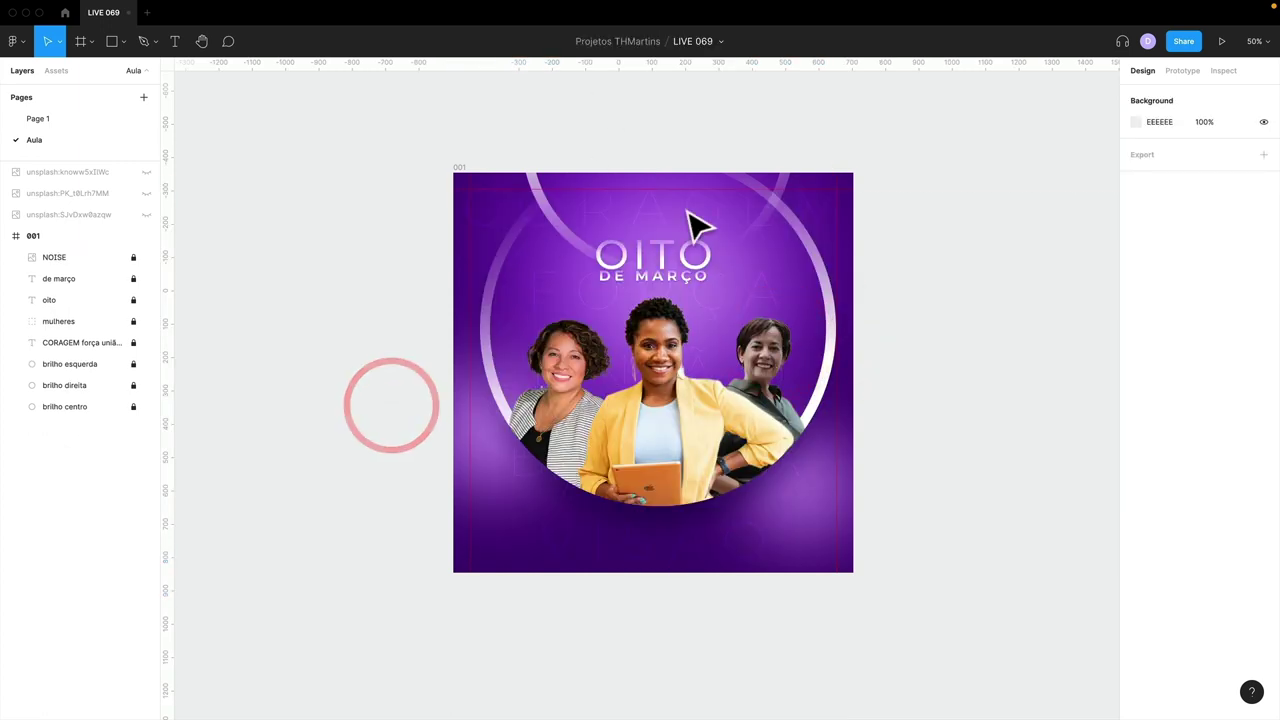
# - Restore the placeholder square, add a guide at its bottom edge, and delete it again
pyautogui.hotkey('ctrl', 'z')
pyautogui.moveTo(575, 66); pyautogui.dragTo(552, 557)
pyautogui.press('Delete')
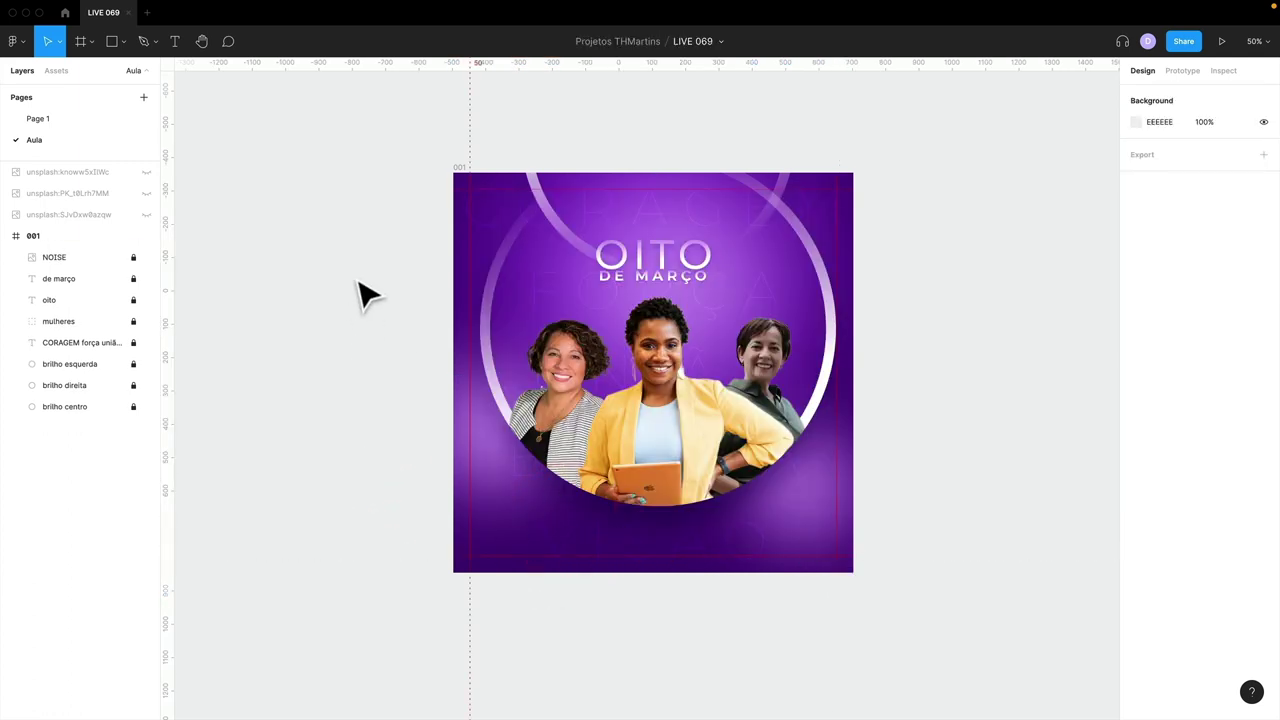
# - Paste the LOGOMARCA logo and move it toward the post's bottom-right
pyautogui.hotkey('ctrl', 'v')
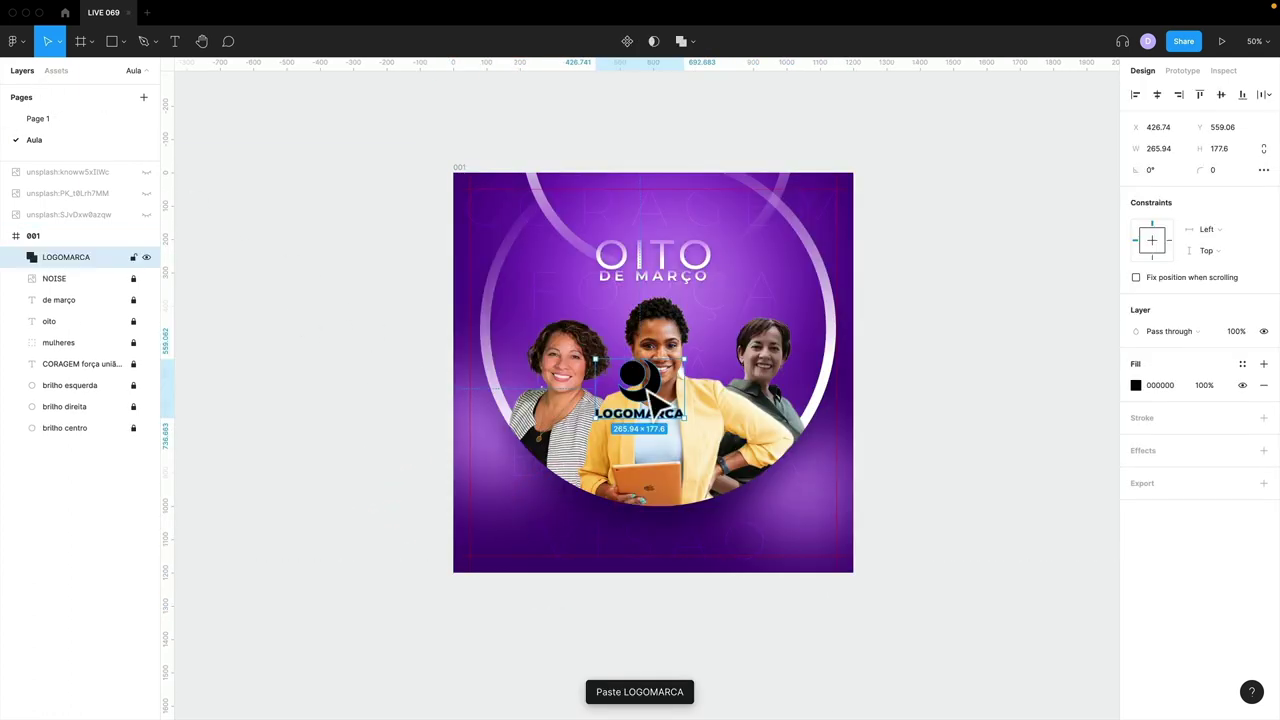
pyautogui.moveTo(648, 392); pyautogui.dragTo(821, 545)
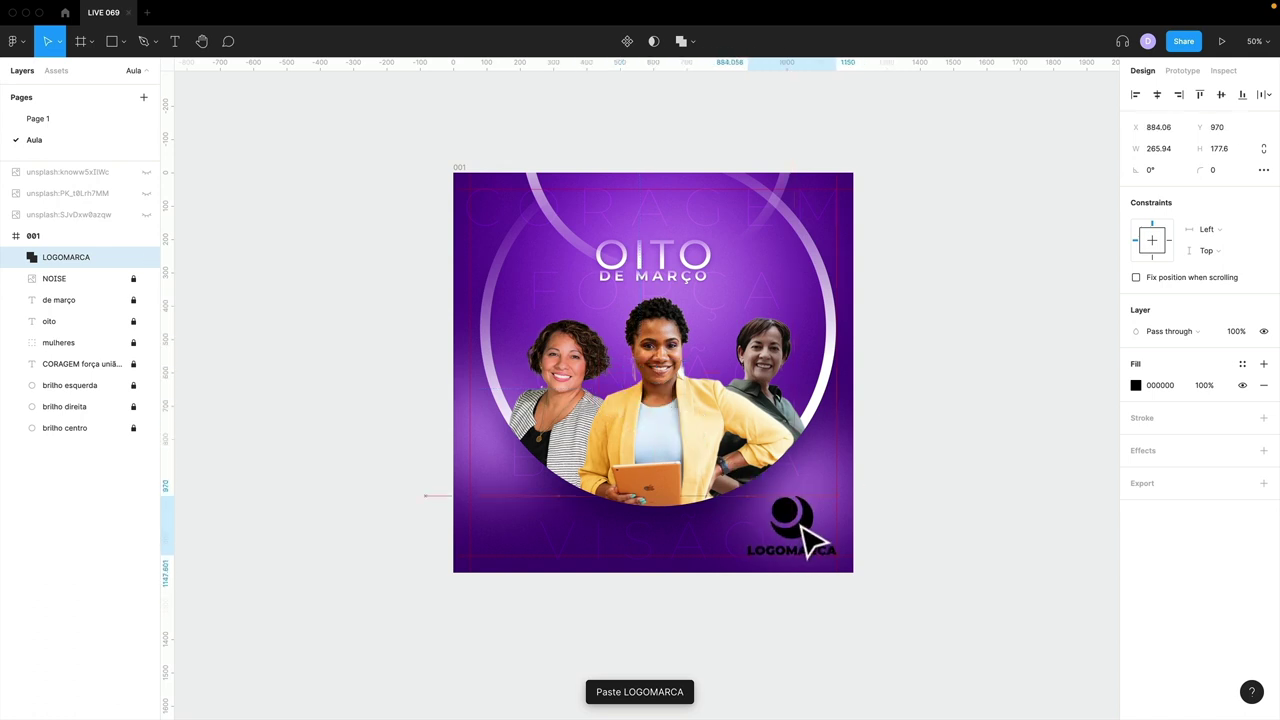
pyautogui.moveTo(745, 495); pyautogui.dragTo(796, 528)
pyautogui.hotkey('ctrl', 'z')
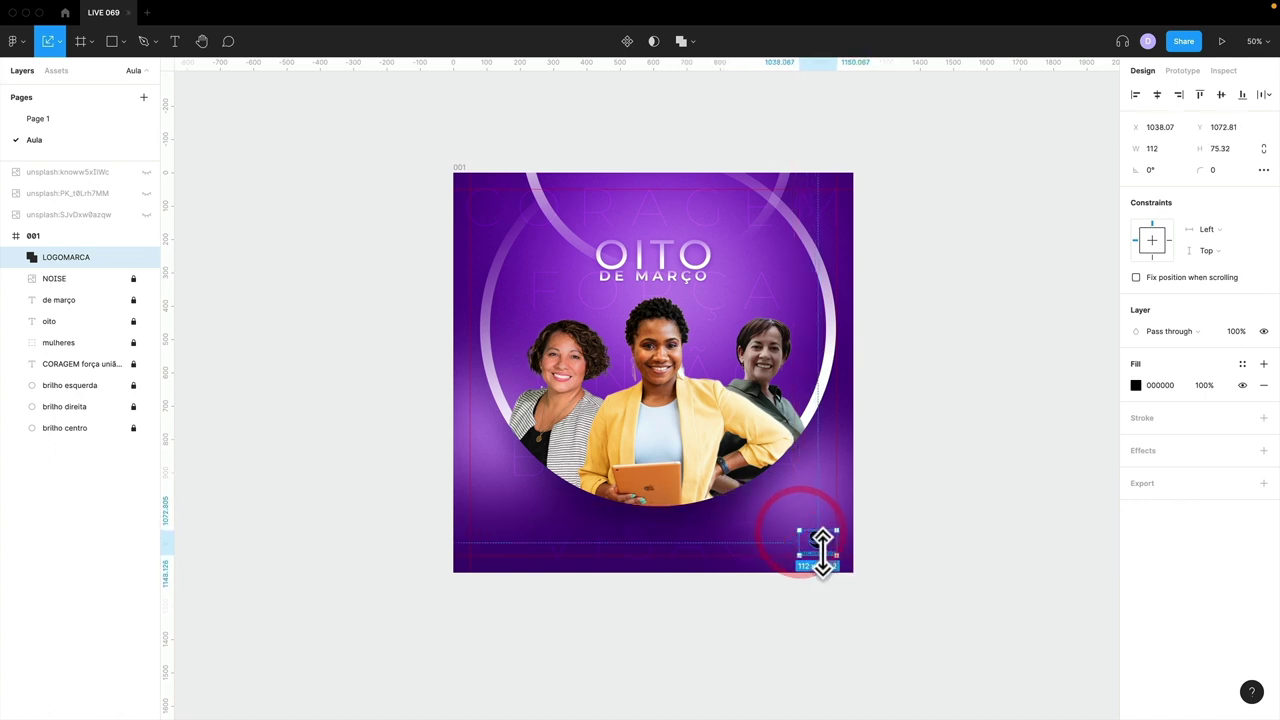
# - Fill the logo white (FFFFFF) and fit it into the bottom-right corner within the margins
pyautogui.click(1136, 385)
pyautogui.write('FFFFFF')
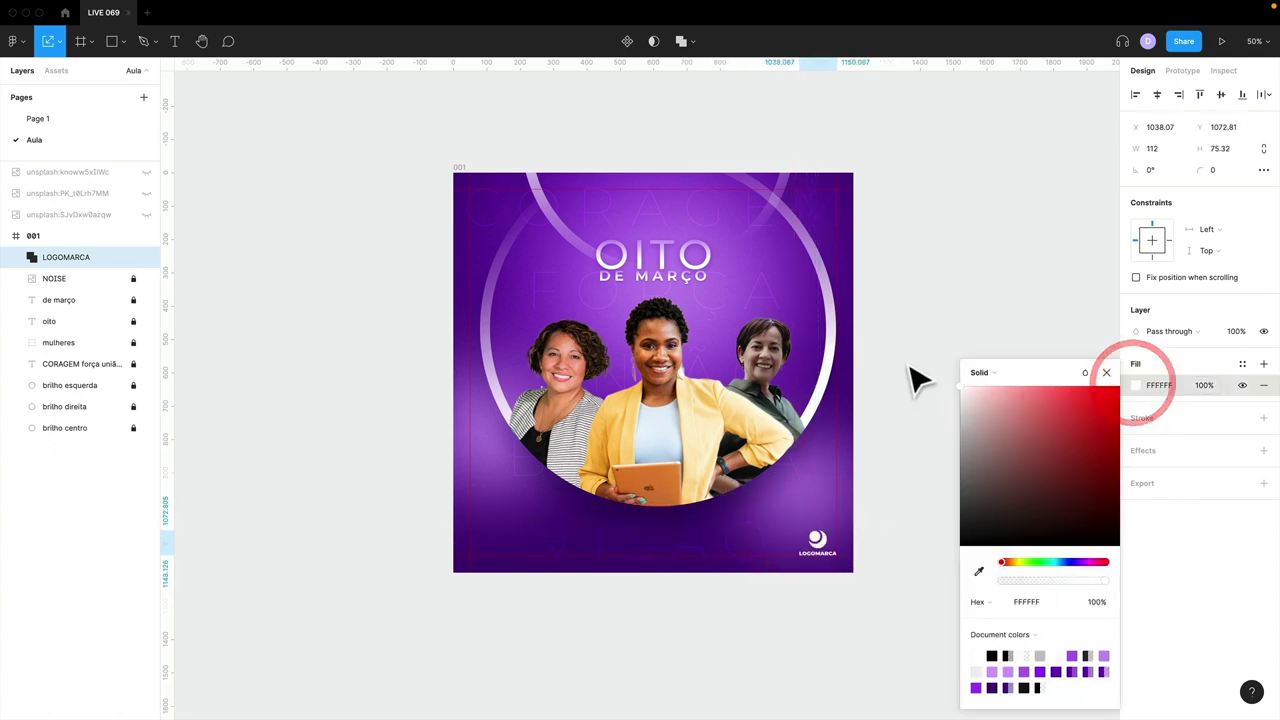
pyautogui.click(937, 362)
pyautogui.click(1077, 380)
pyautogui.click(962, 460)
pyautogui.moveTo(829, 551); pyautogui.dragTo(840, 566)
pyautogui.click(926, 560)
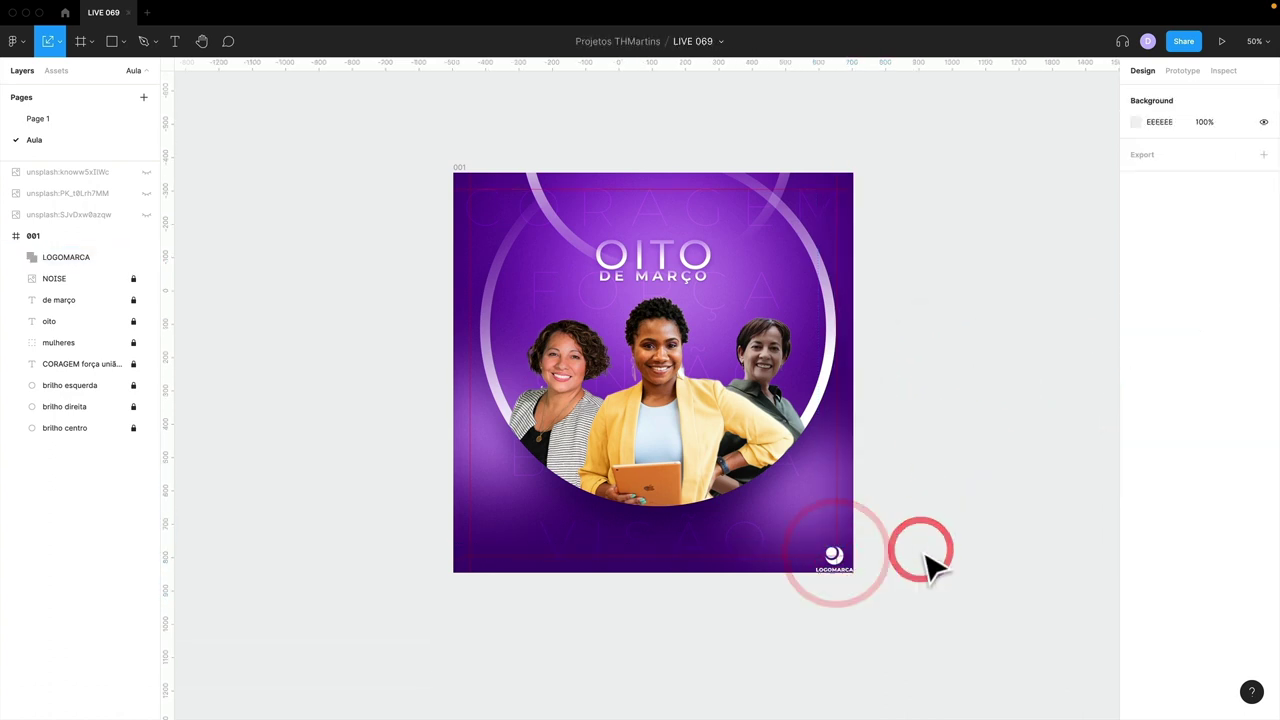
pyautogui.hotkey('ctrl', 'z')
pyautogui.click(926, 560)
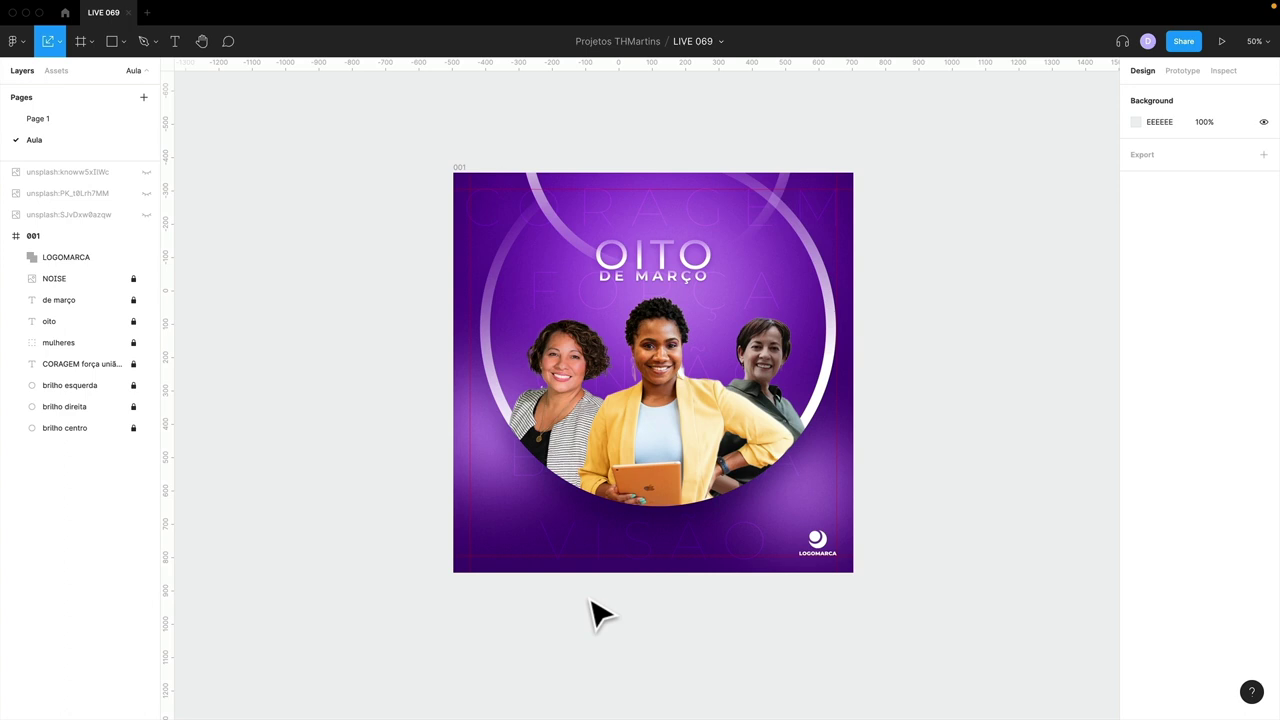
# - Switch to Page 1, look around, and move over to the Canva window
pyautogui.click(84, 122)
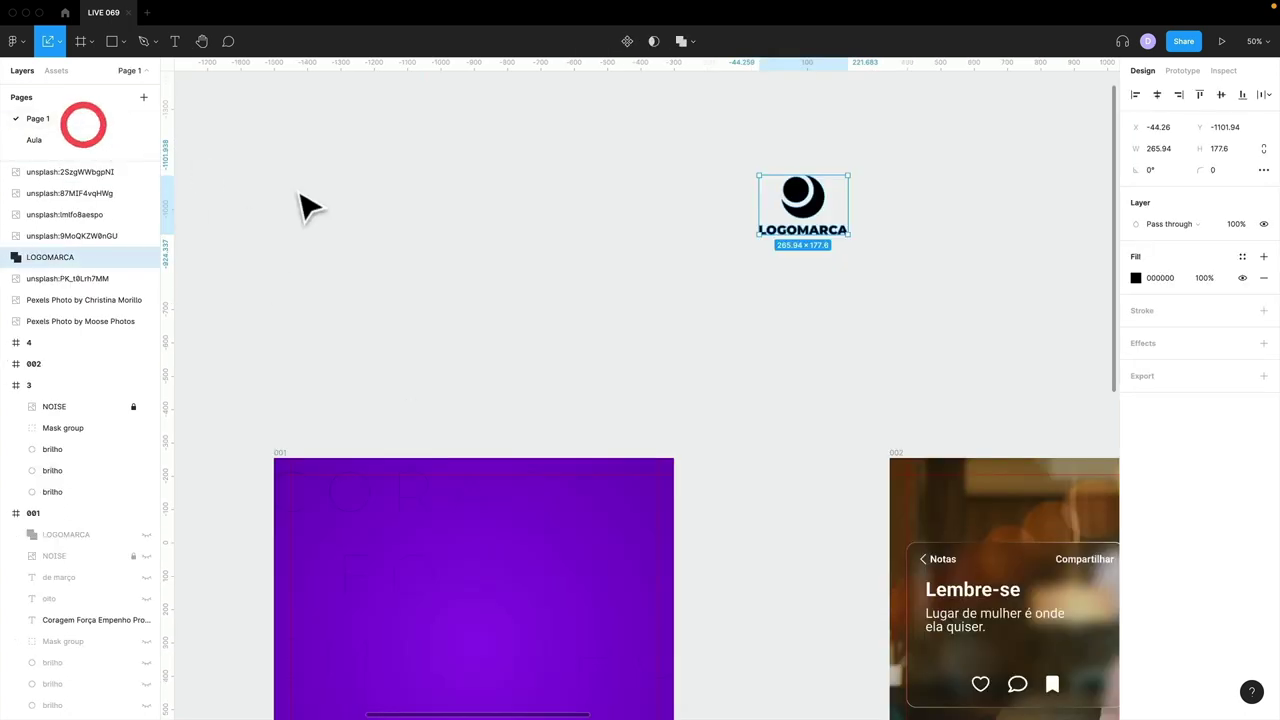
pyautogui.hscroll(5, 629, 363)
pyautogui.scroll(-3, 623, 363)
pyautogui.hscroll(-5, 623, 363)
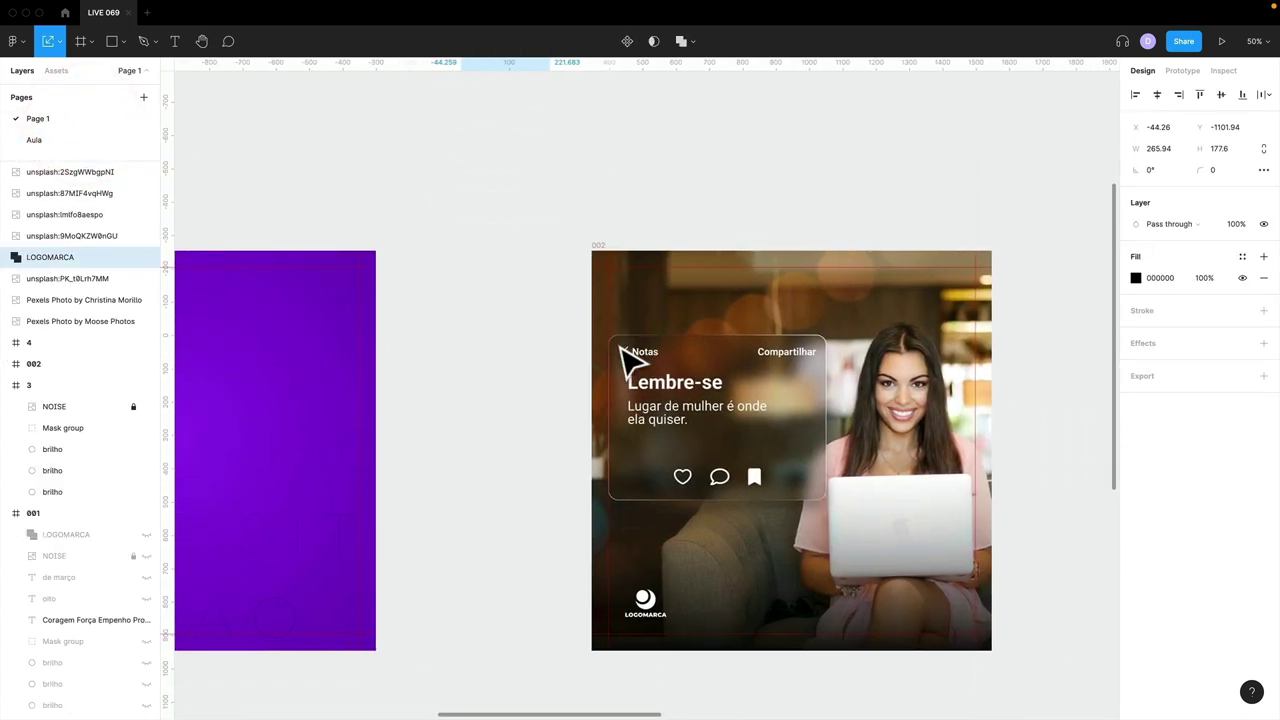
pyautogui.hscroll(3, 623, 363)
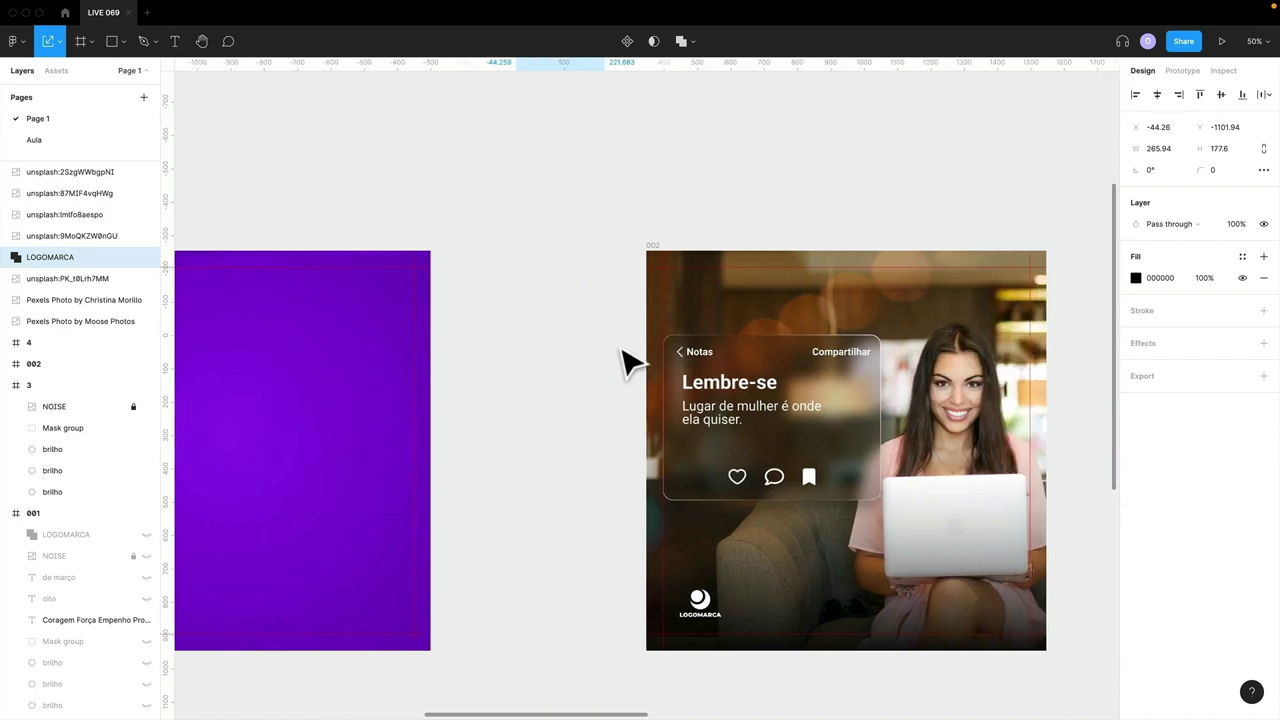
pyautogui.hotkey('ctrl', 'Right')
# - Bring up the Live 069 design and scroll down to page 7's images
pyautogui.click(137, 15)
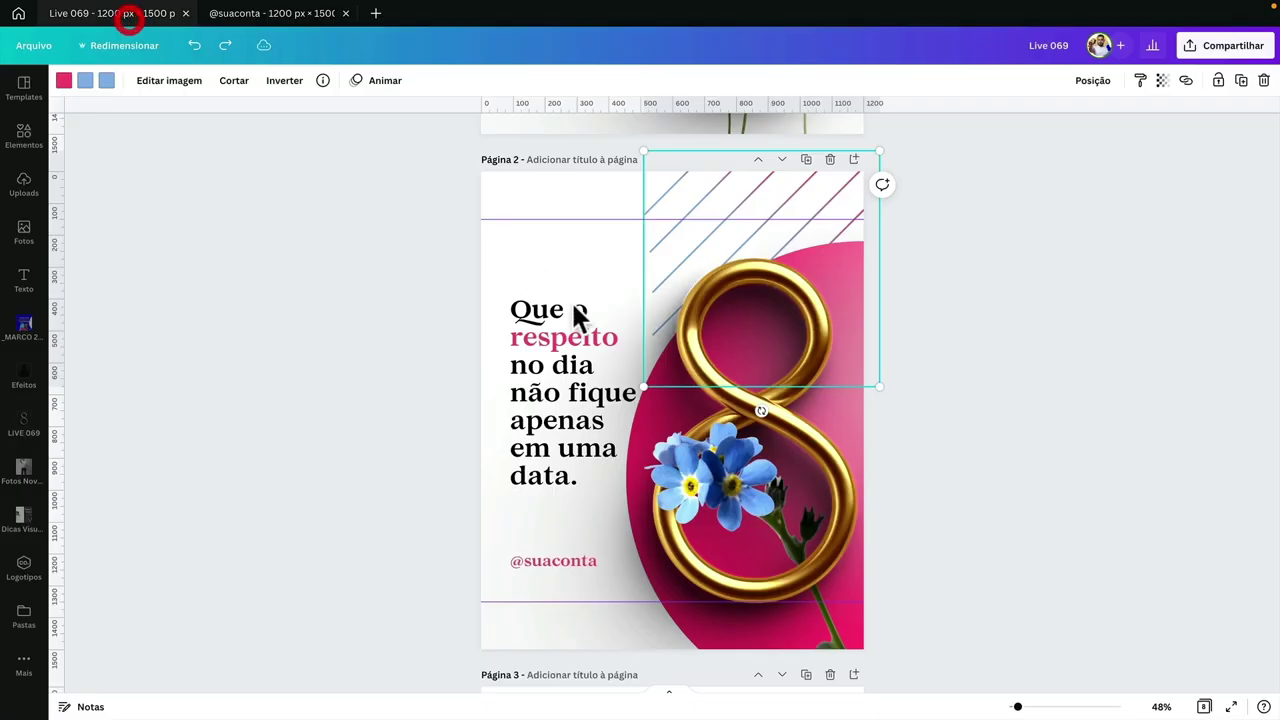
pyautogui.scroll(-10, 610, 392)
pyautogui.scroll(-7, 610, 392)
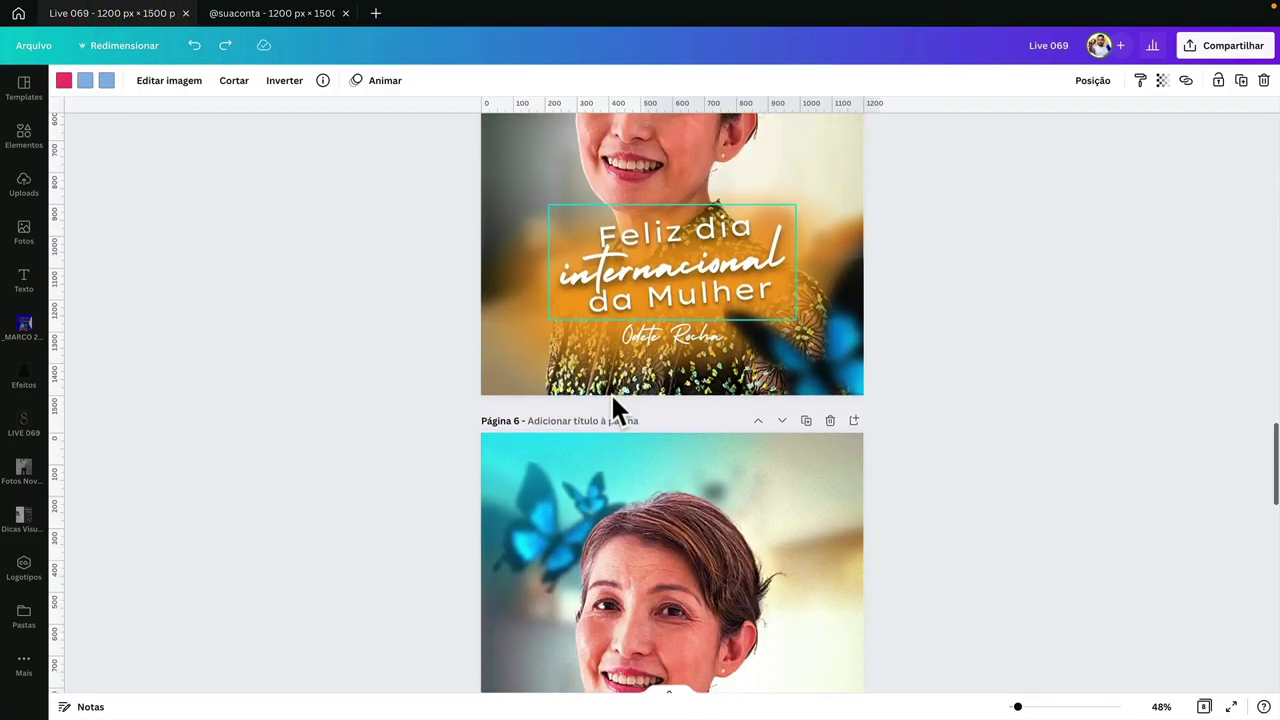
pyautogui.scroll(2, 610, 392)
pyautogui.scroll(-9, 424, 384)
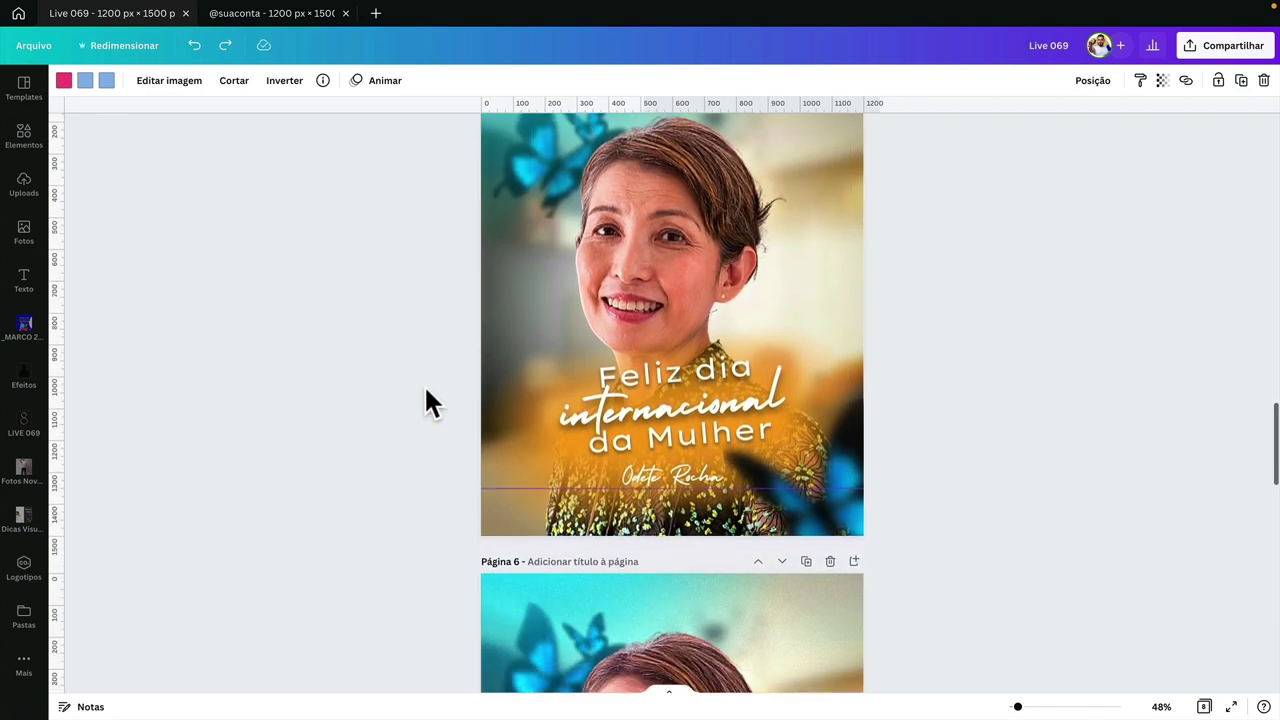
pyautogui.moveTo(424, 384); pyautogui.dragTo(848, 594)
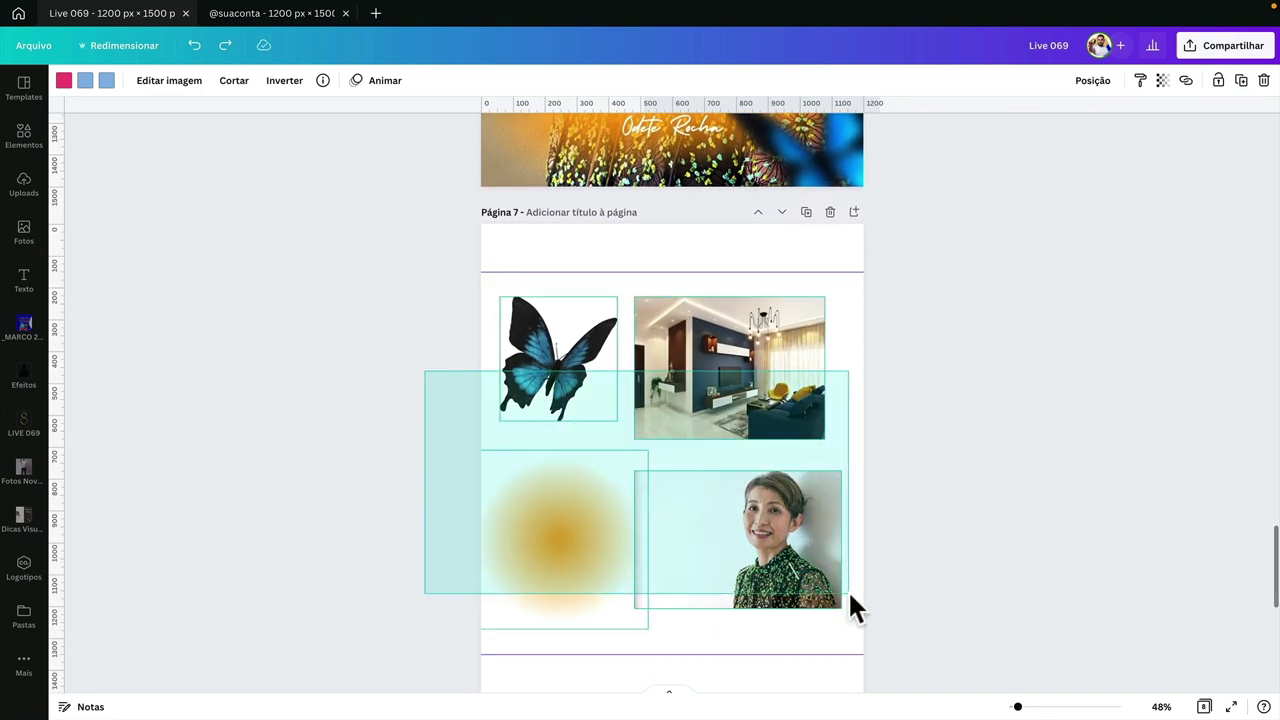
pyautogui.click(891, 591)
# - Marquee-select the butterfly, room photo, orange gradient and portrait on page 7
pyautogui.scroll(-1, 880, 590)
pyautogui.scroll(-3, 832, 481)
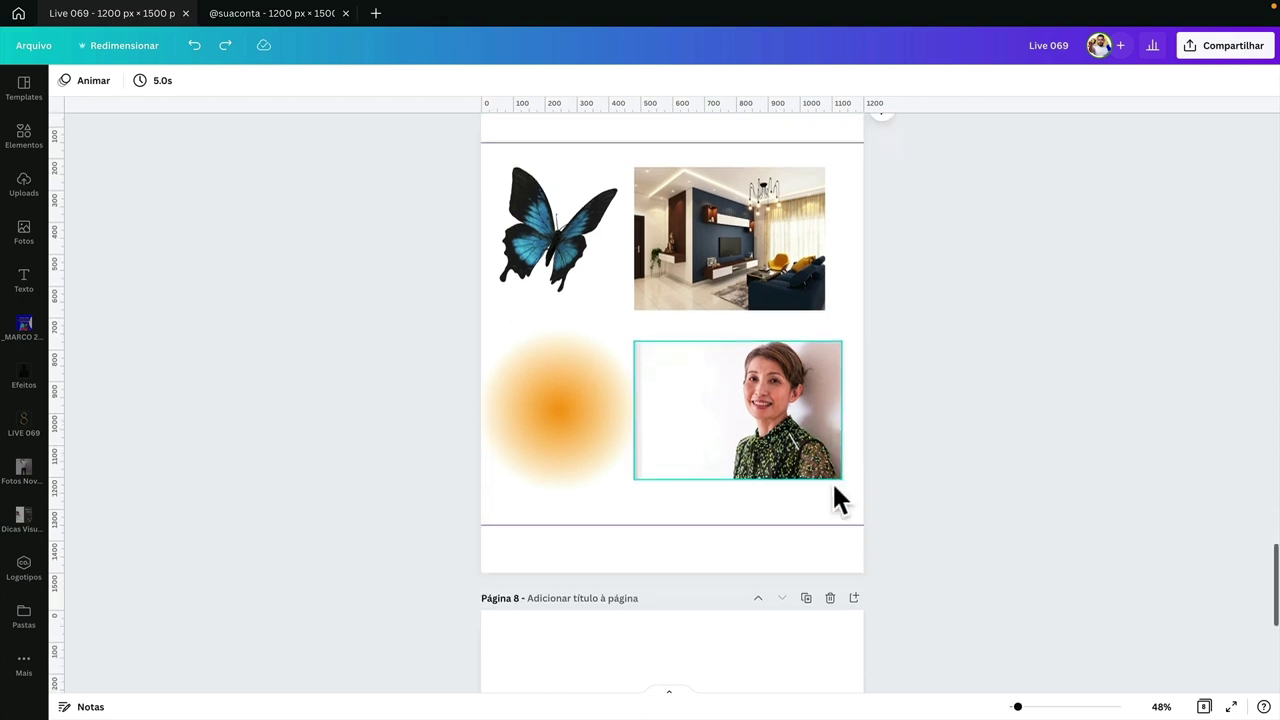
pyautogui.scroll(2, 832, 481)
pyautogui.click(578, 402)
pyautogui.click(666, 251)
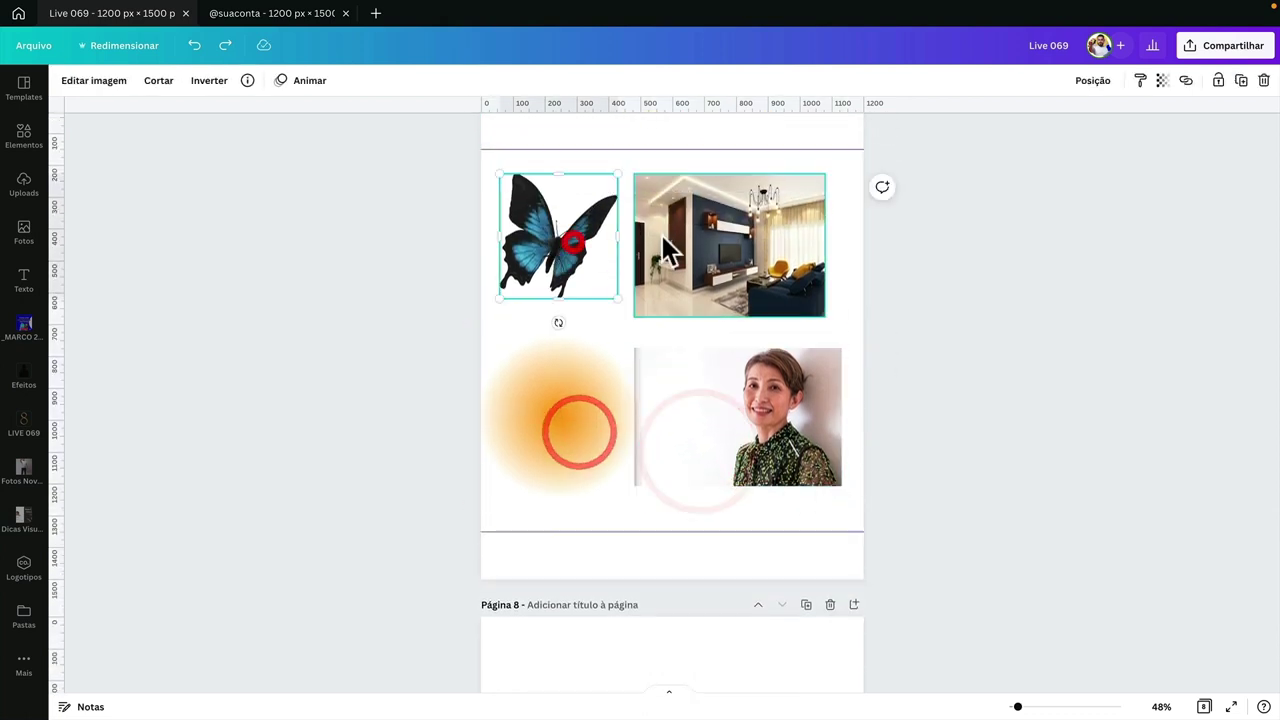
pyautogui.scroll(1, 494, 285)
pyautogui.click(453, 289)
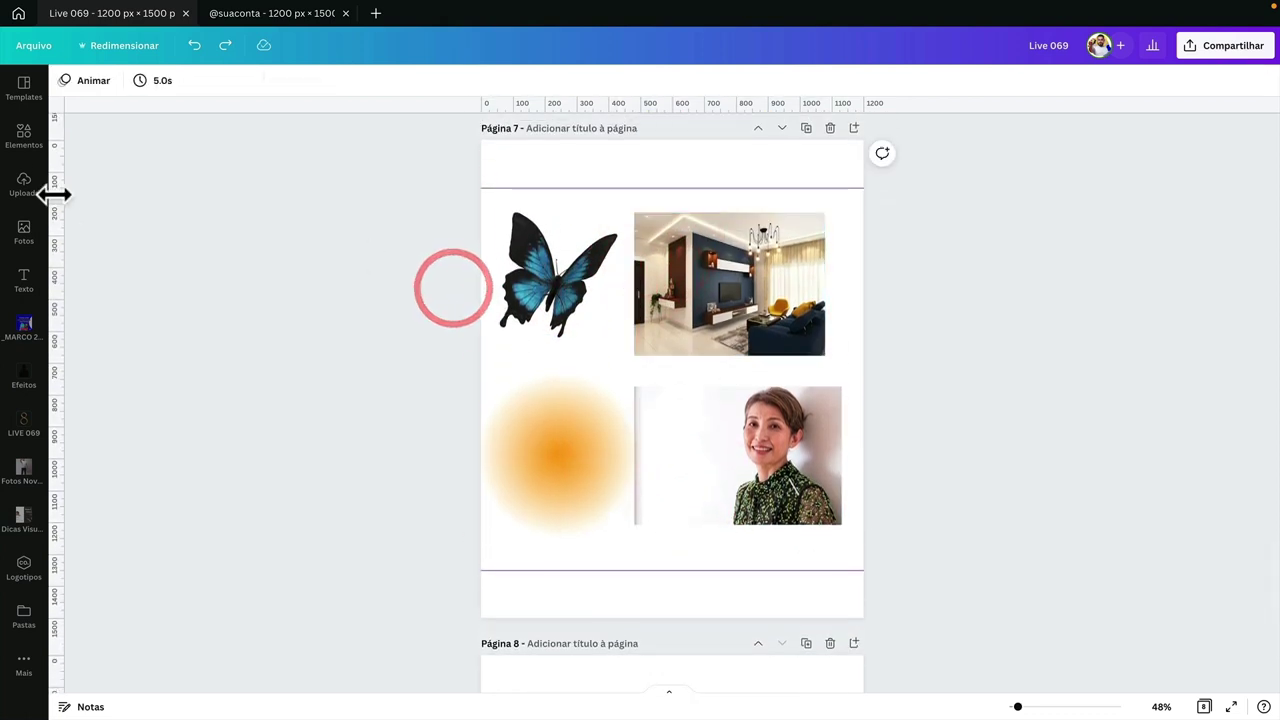
pyautogui.moveTo(356, 216); pyautogui.dragTo(964, 556)
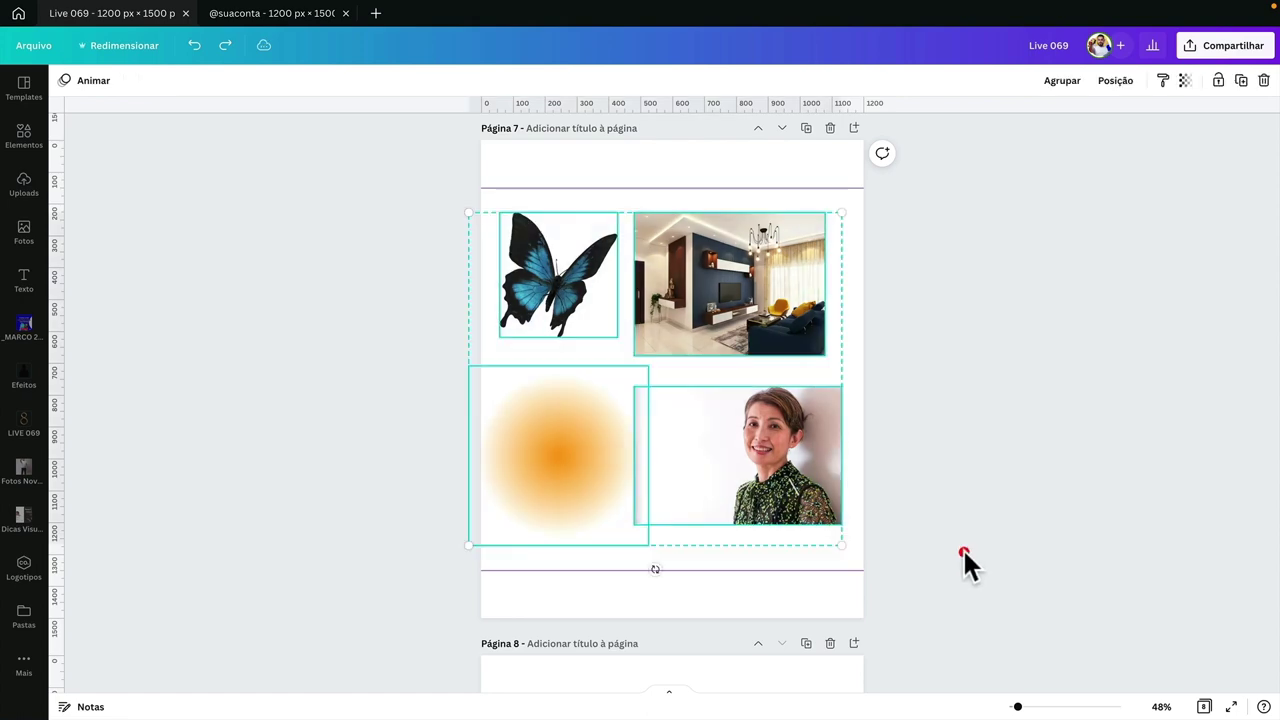
# - Add a blank page 3 to the second design and paste the four page-7 images onto it
pyautogui.click(306, 18)
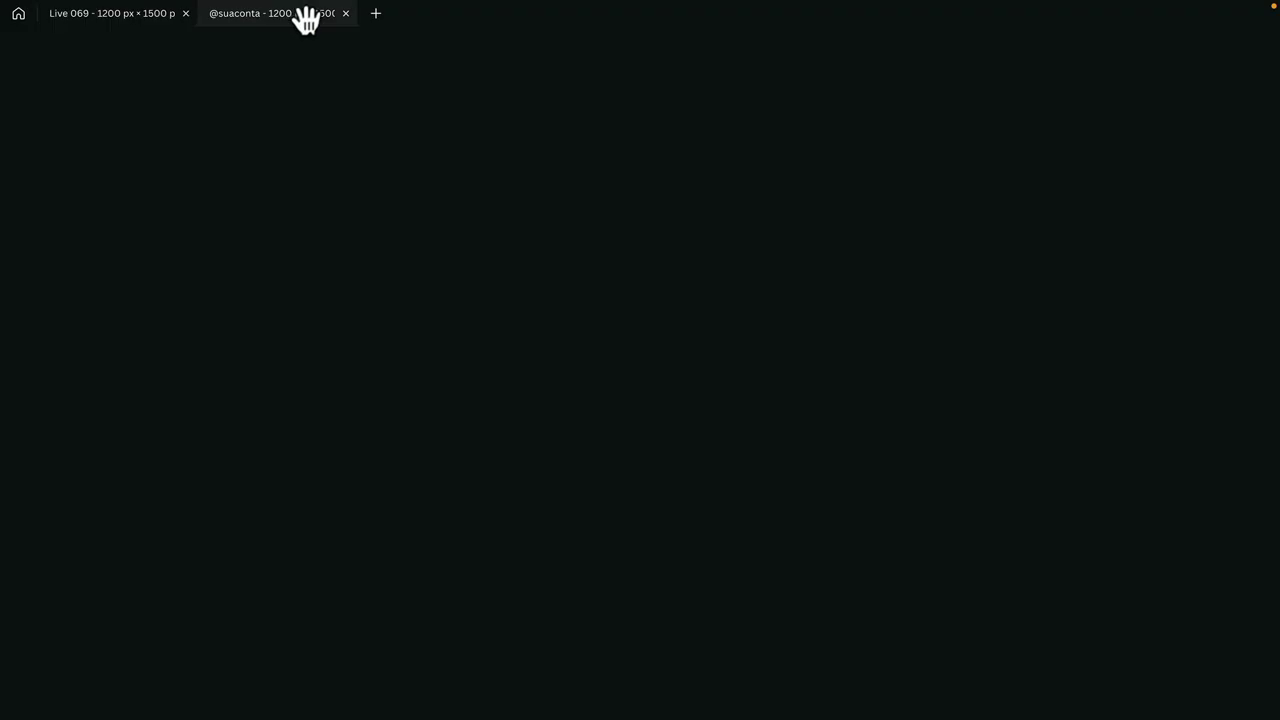
pyautogui.click(966, 160)
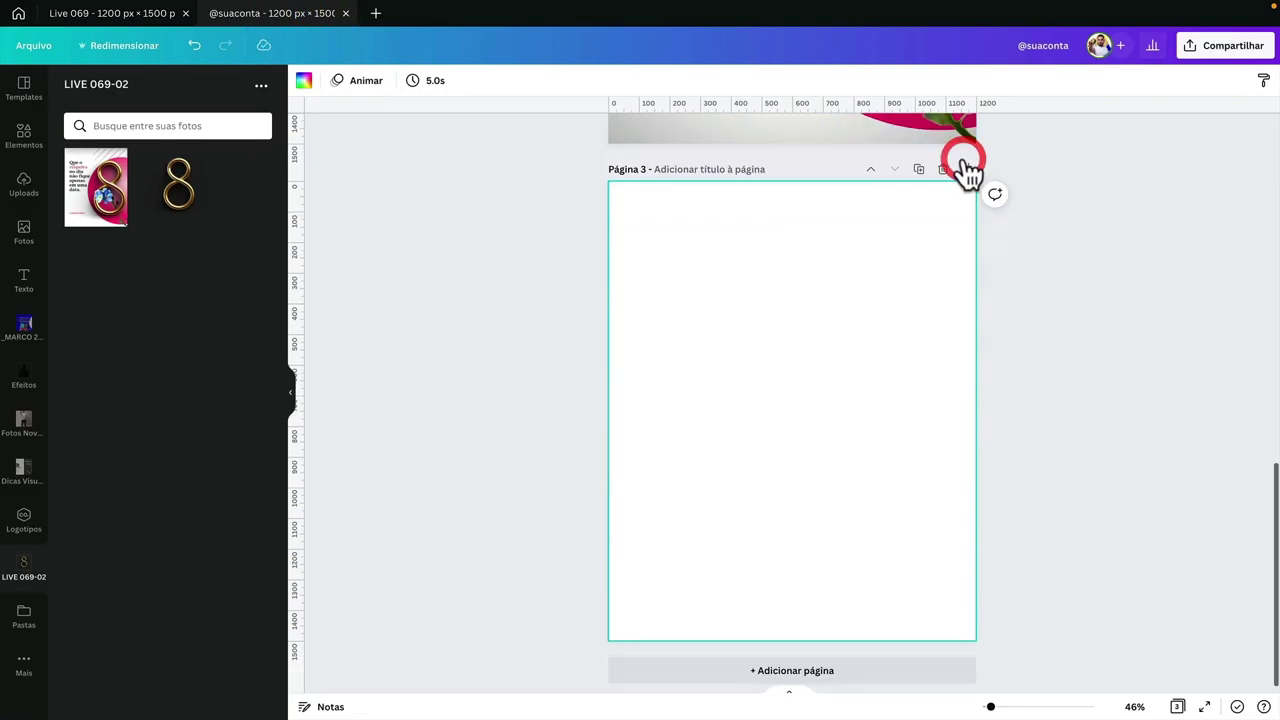
pyautogui.click(133, 16)
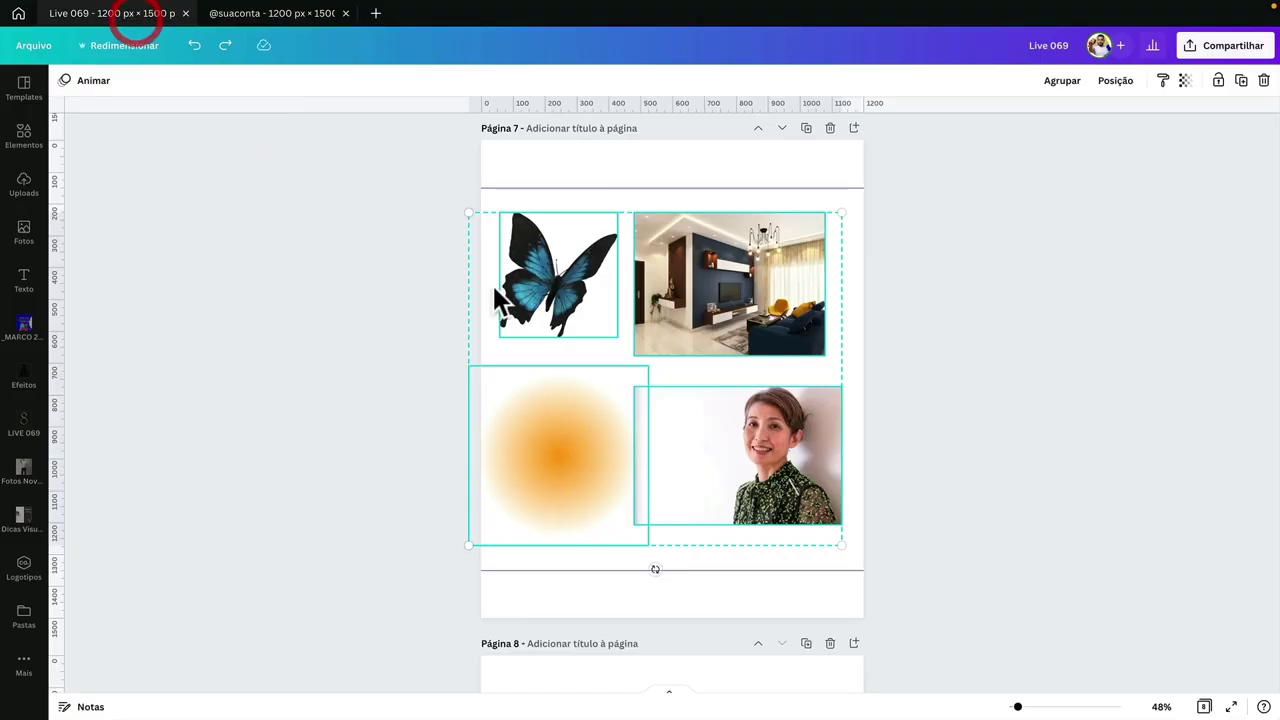
pyautogui.moveTo(409, 226); pyautogui.dragTo(795, 495)
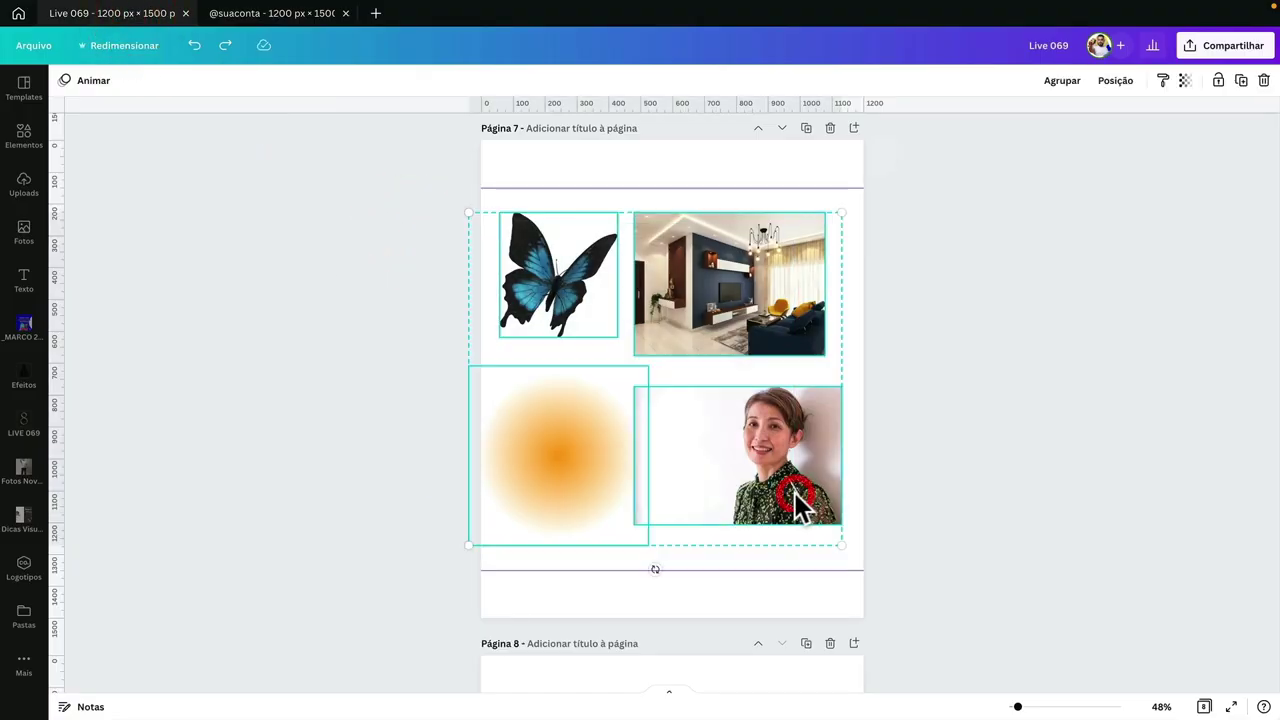
pyautogui.click(270, 15)
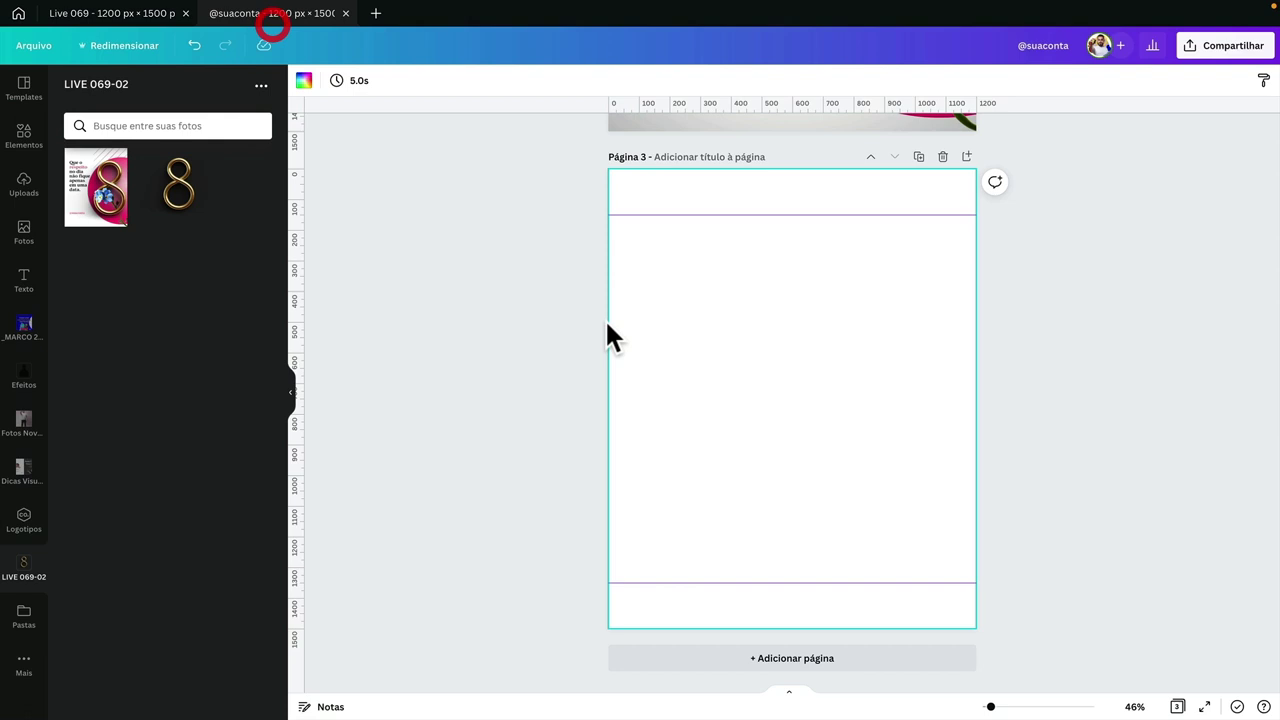
pyautogui.click(670, 341)
pyautogui.hotkey('ctrl', 'v')
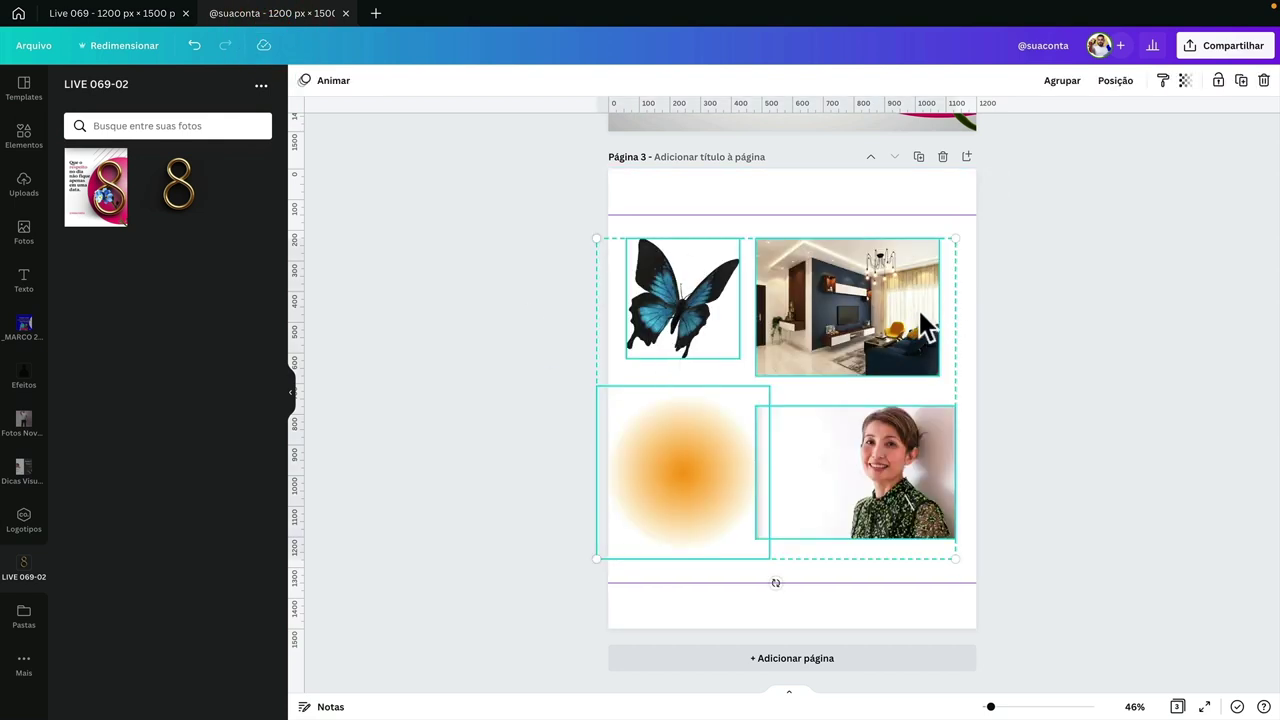
# - Add a blank page 4 and paste a copy of the room photo onto it
pyautogui.click(840, 658)
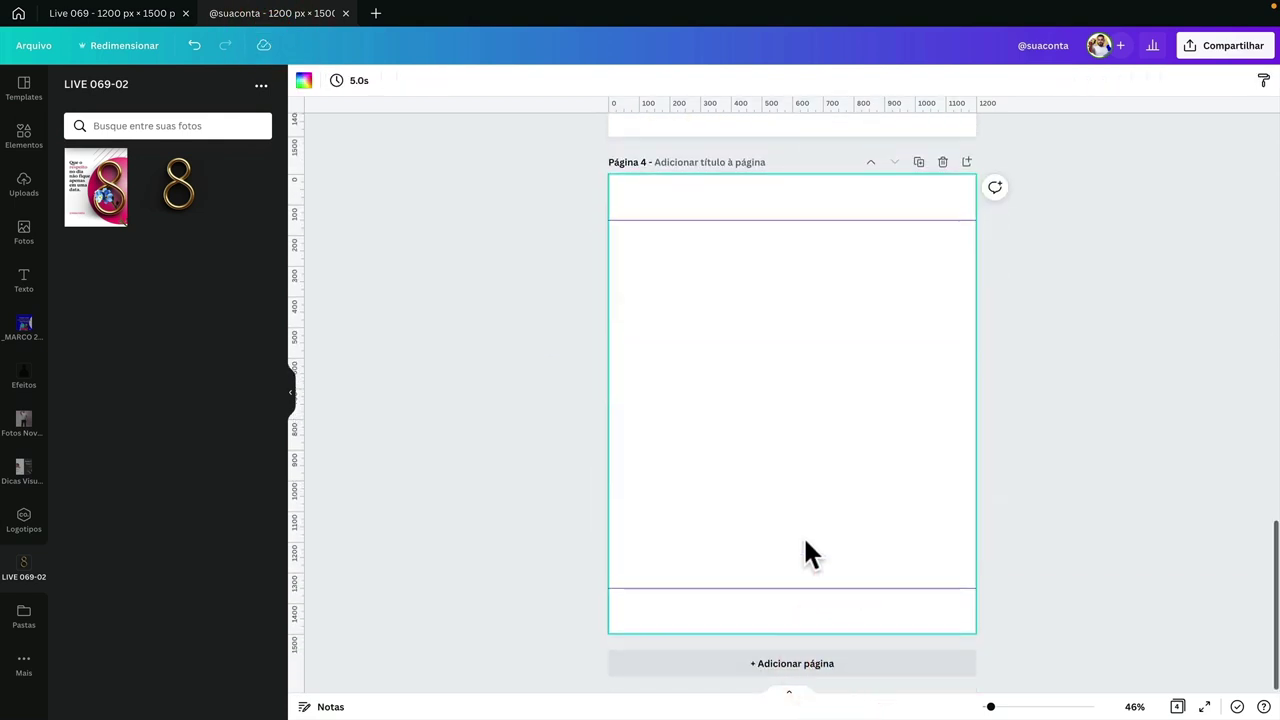
pyautogui.scroll(3, 804, 535)
pyautogui.click(848, 248)
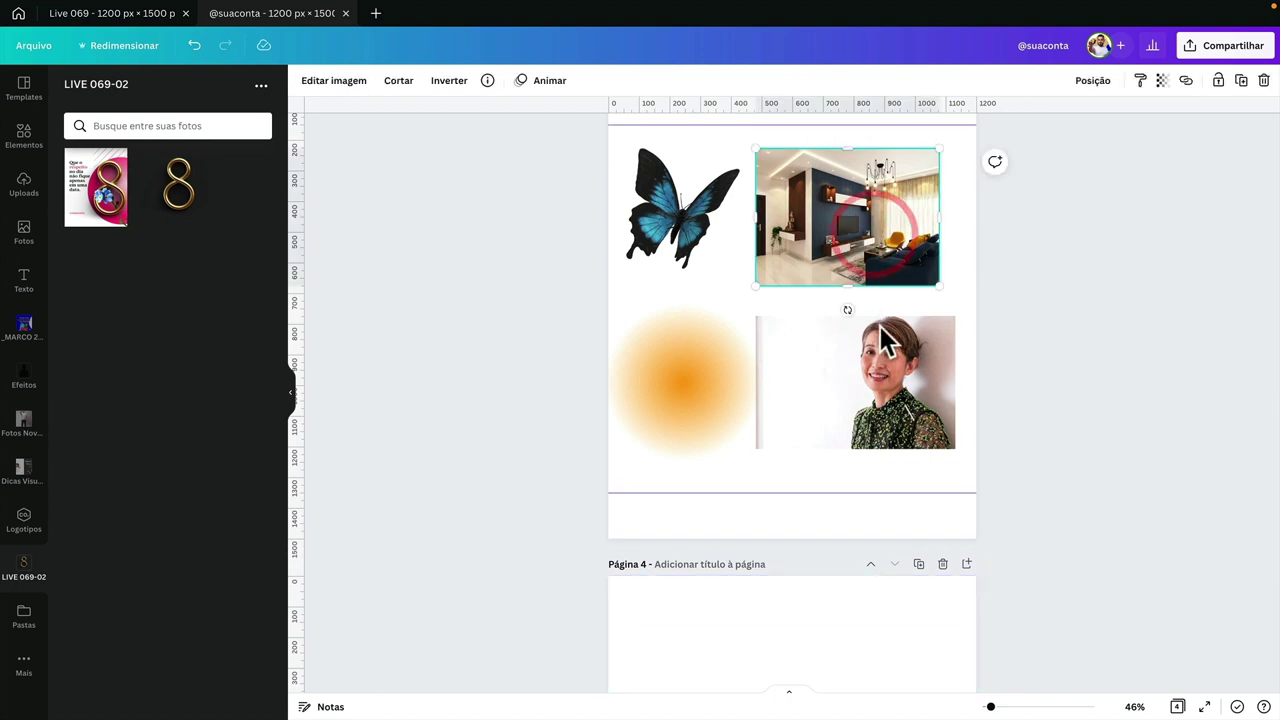
pyautogui.hotkey('ctrl', 'c')
pyautogui.scroll(-4, 878, 376)
pyautogui.click(809, 481)
pyautogui.hotkey('ctrl', 'v')
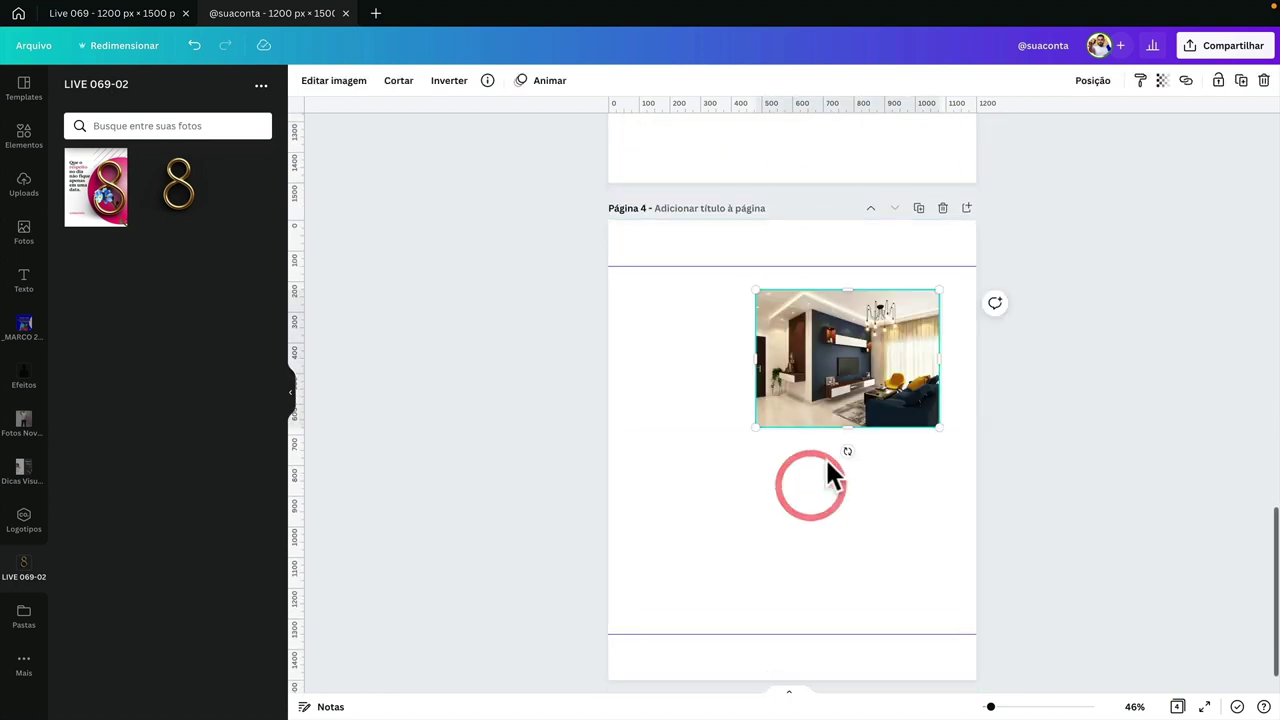
# - Enlarge and shift the room photo until it covers all of page 4
pyautogui.moveTo(734, 423); pyautogui.dragTo(483, 610)
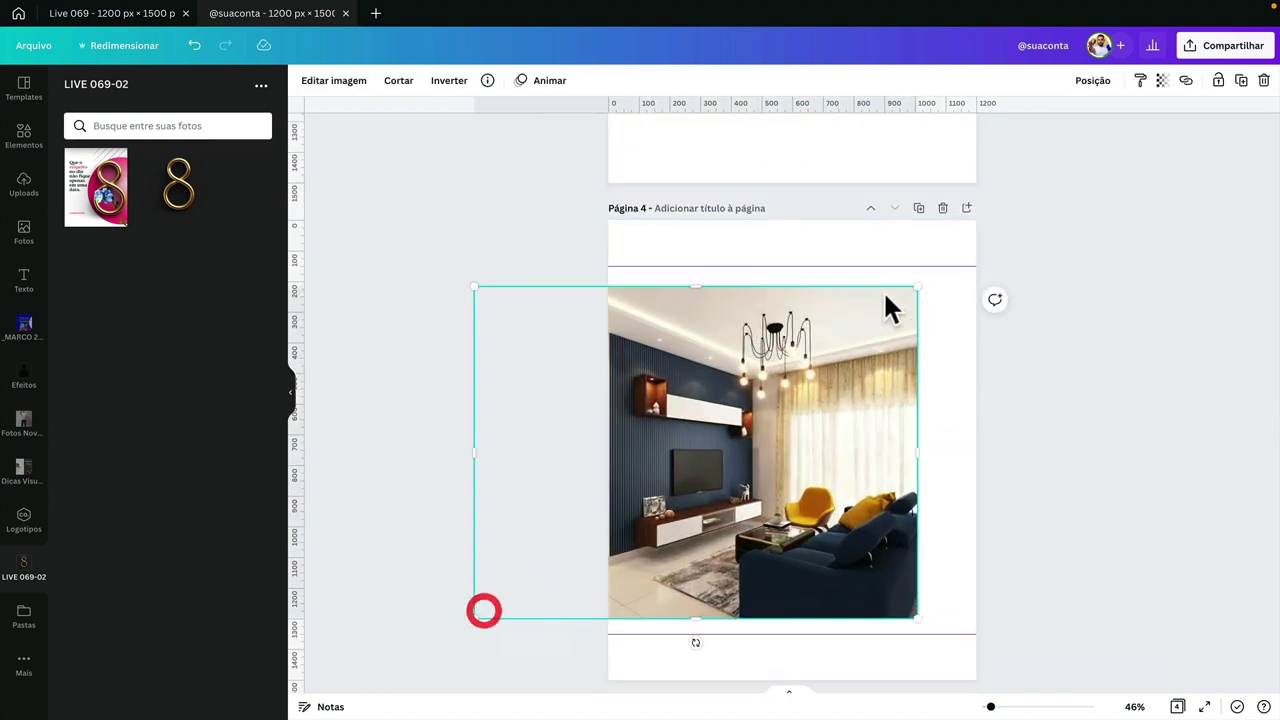
pyautogui.moveTo(917, 289); pyautogui.dragTo(1046, 211)
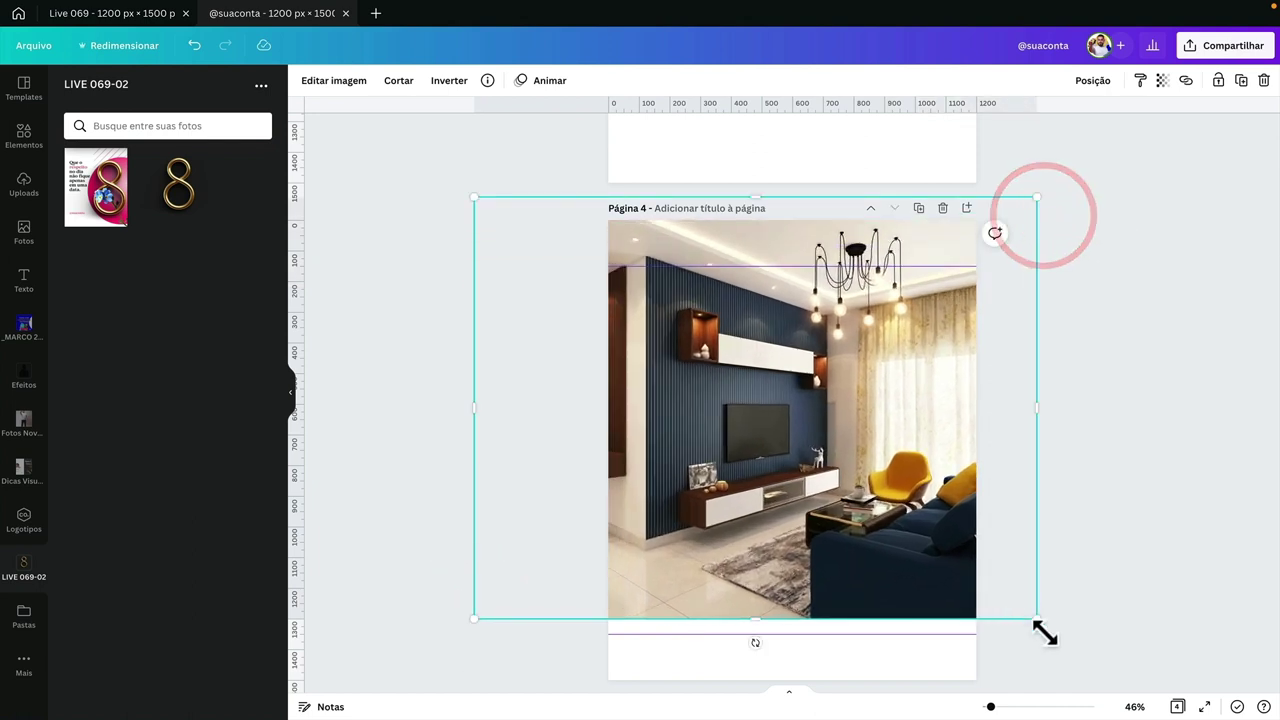
pyautogui.moveTo(1040, 628); pyautogui.dragTo(1116, 680)
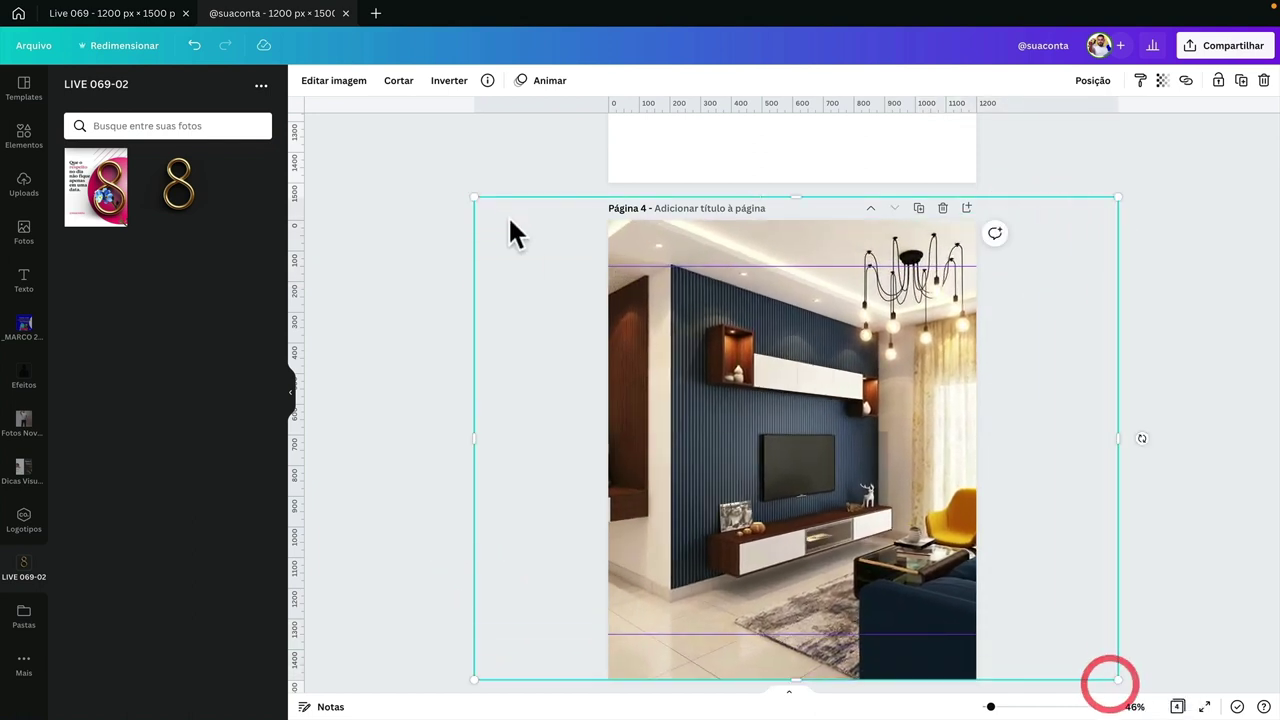
pyautogui.moveTo(476, 196); pyautogui.dragTo(520, 220)
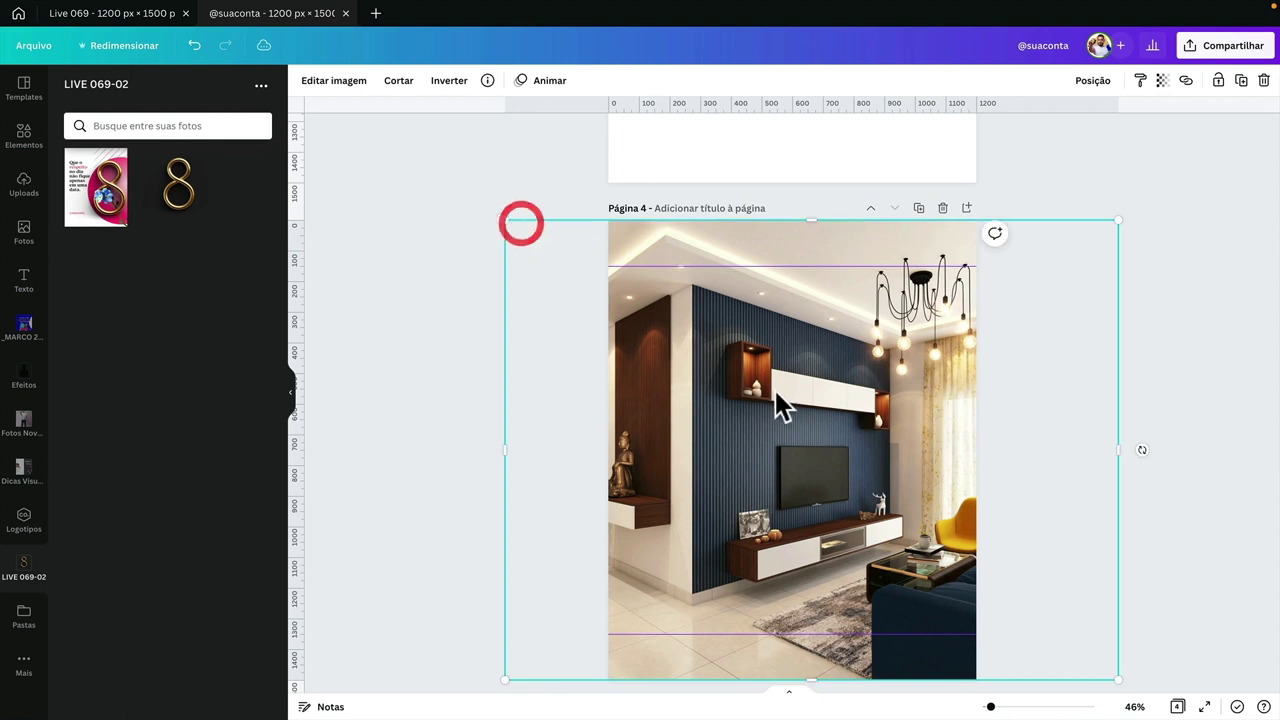
pyautogui.moveTo(777, 409); pyautogui.dragTo(795, 395)
# - Search the elements library for 'room' photos and try one on the page
pyautogui.click(23, 137)
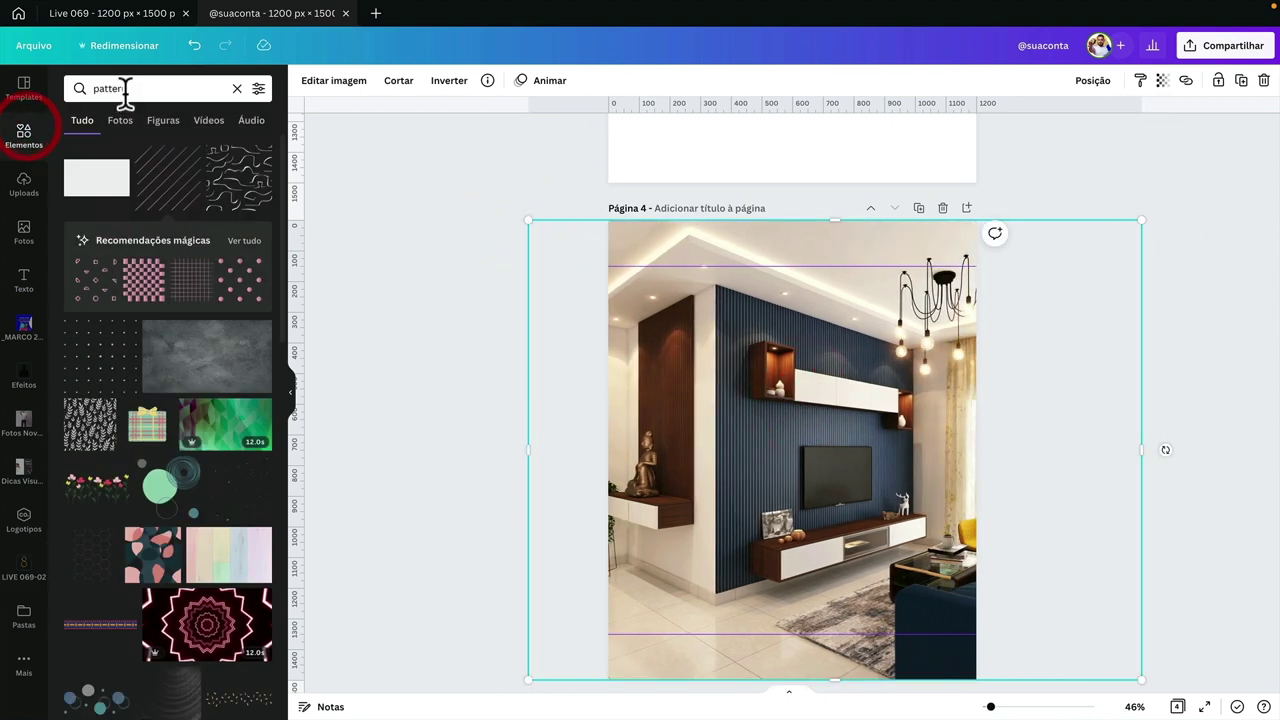
pyautogui.click(128, 89)
pyautogui.write('room')
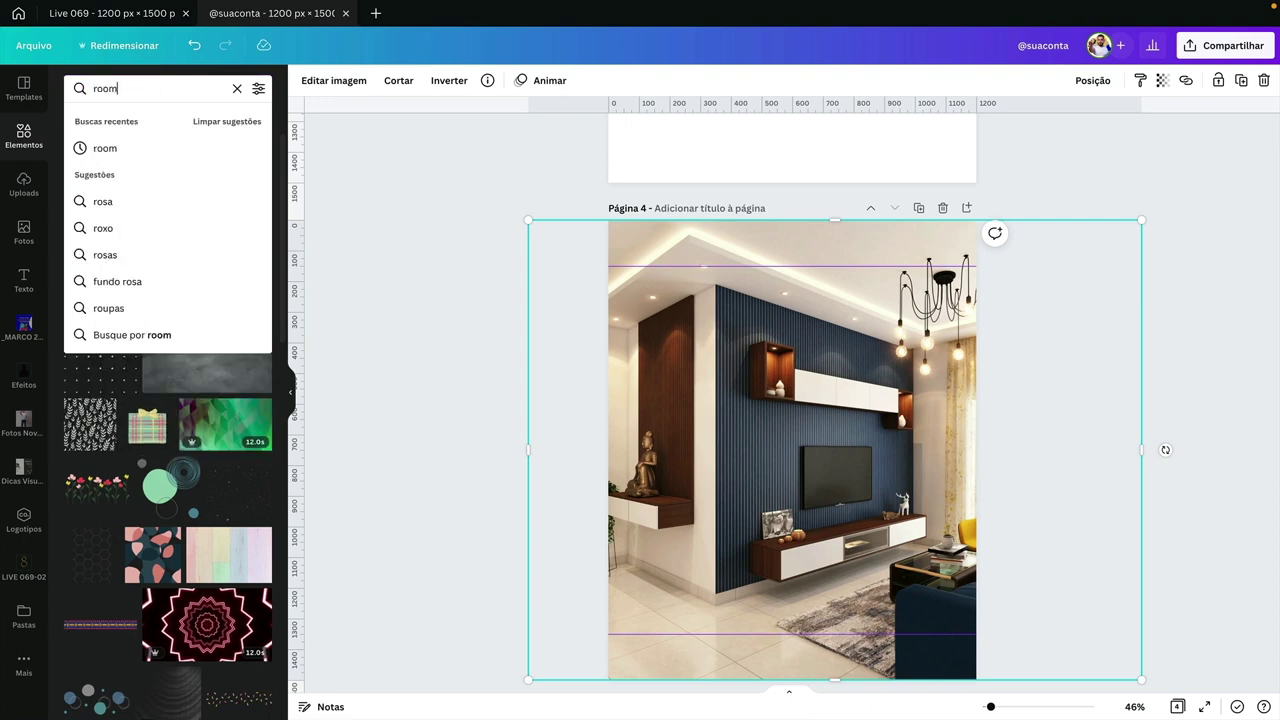
pyautogui.press('Return')
pyautogui.click(120, 120)
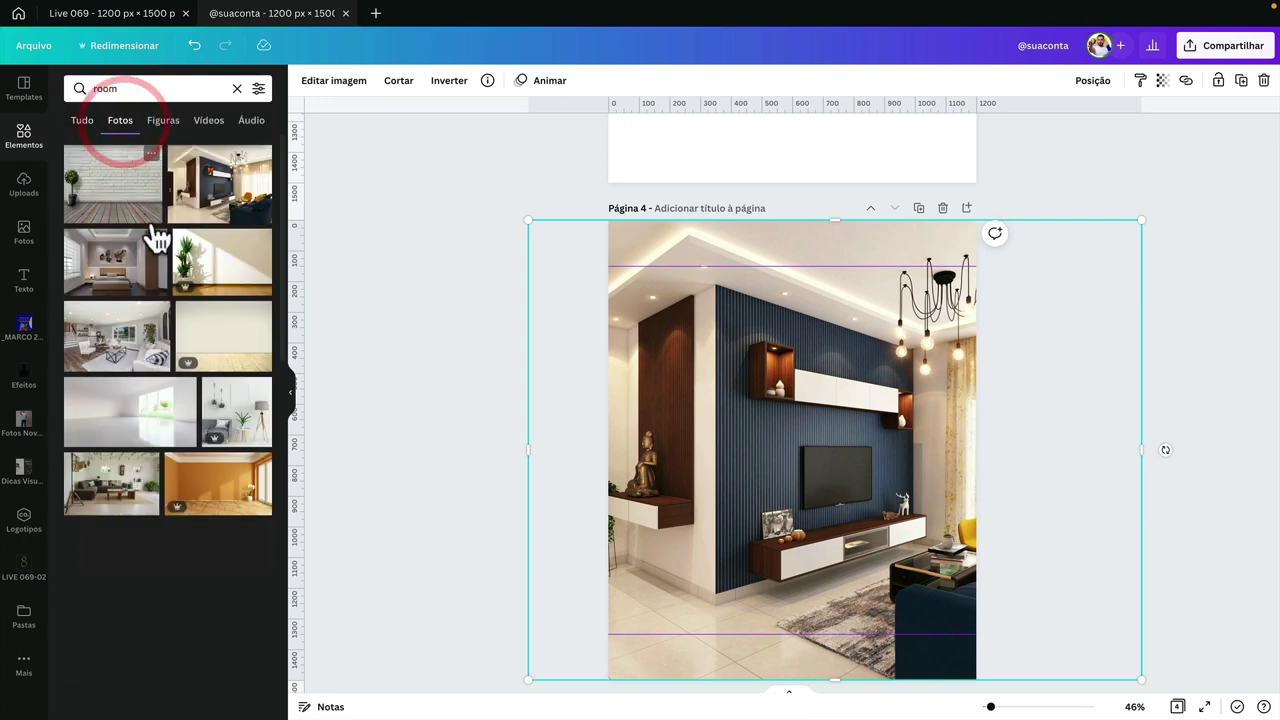
pyautogui.moveTo(213, 180); pyautogui.dragTo(287, 235)
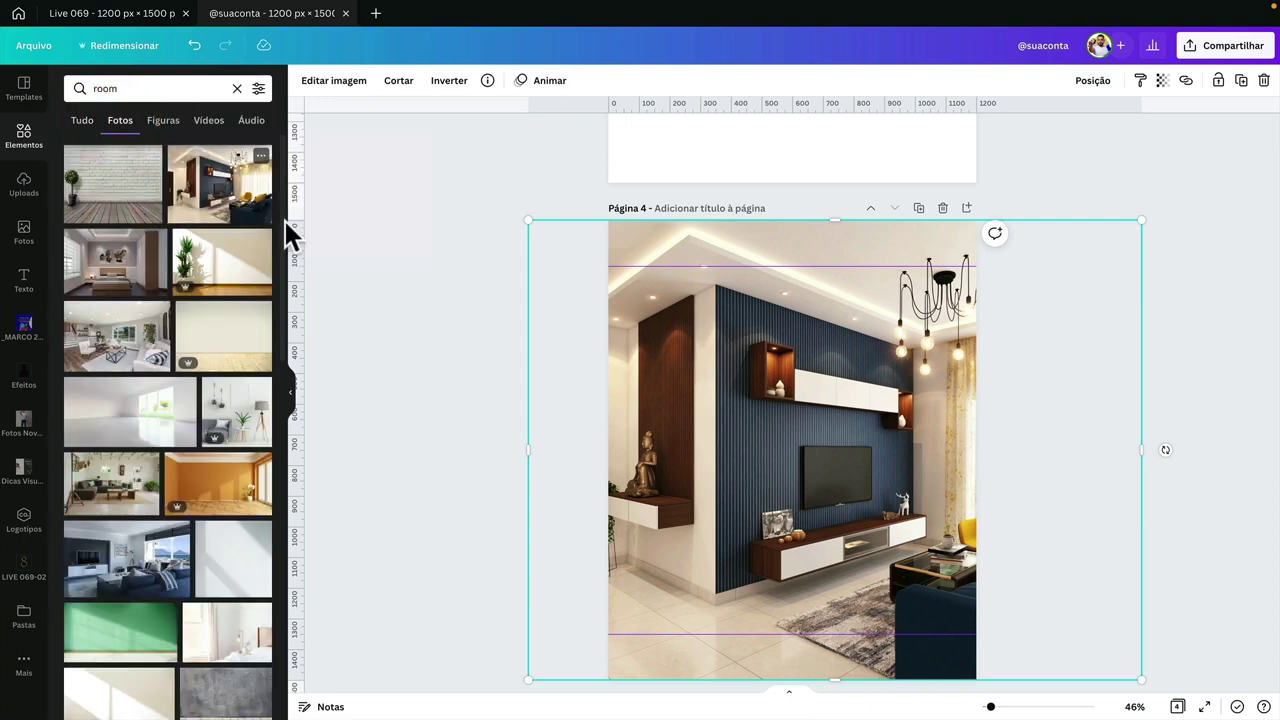
pyautogui.click(418, 294)
# - Crop the page 4 room photo, repositioning and enlarging it inside the frame
pyautogui.click(802, 392)
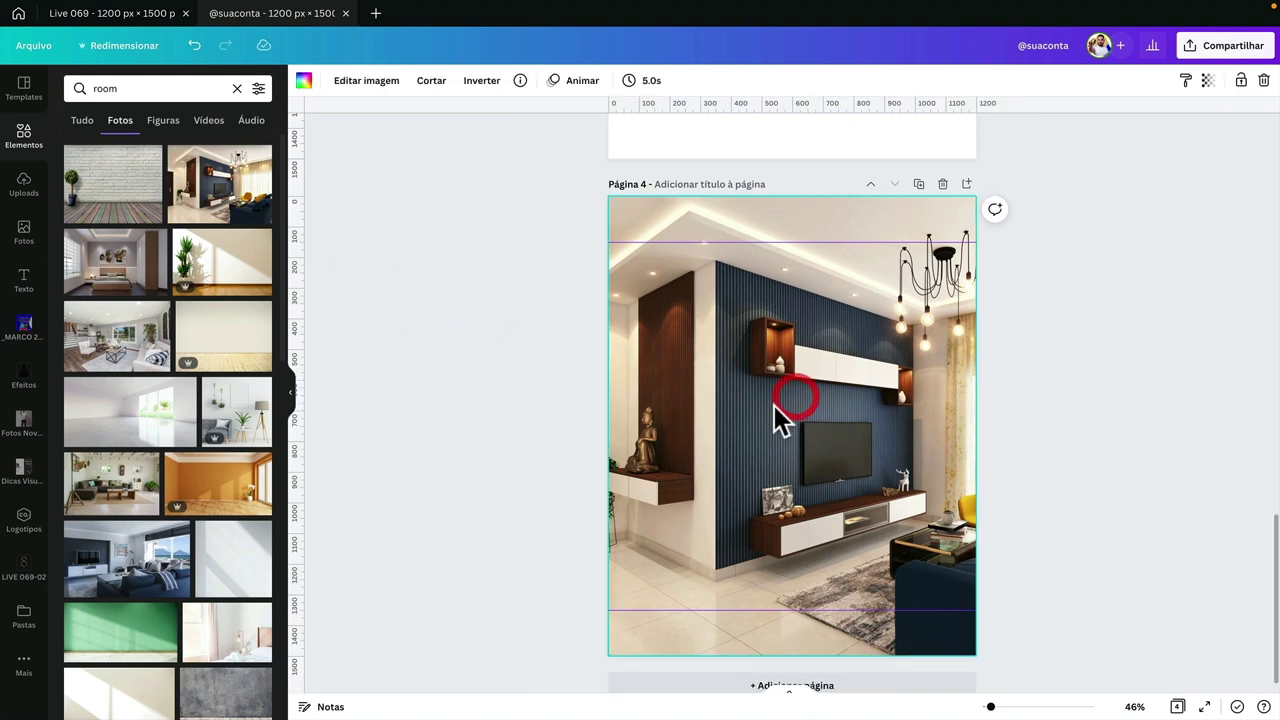
pyautogui.click(774, 405)
pyautogui.doubleClick(730, 403)
pyautogui.moveTo(703, 400); pyautogui.dragTo(638, 372)
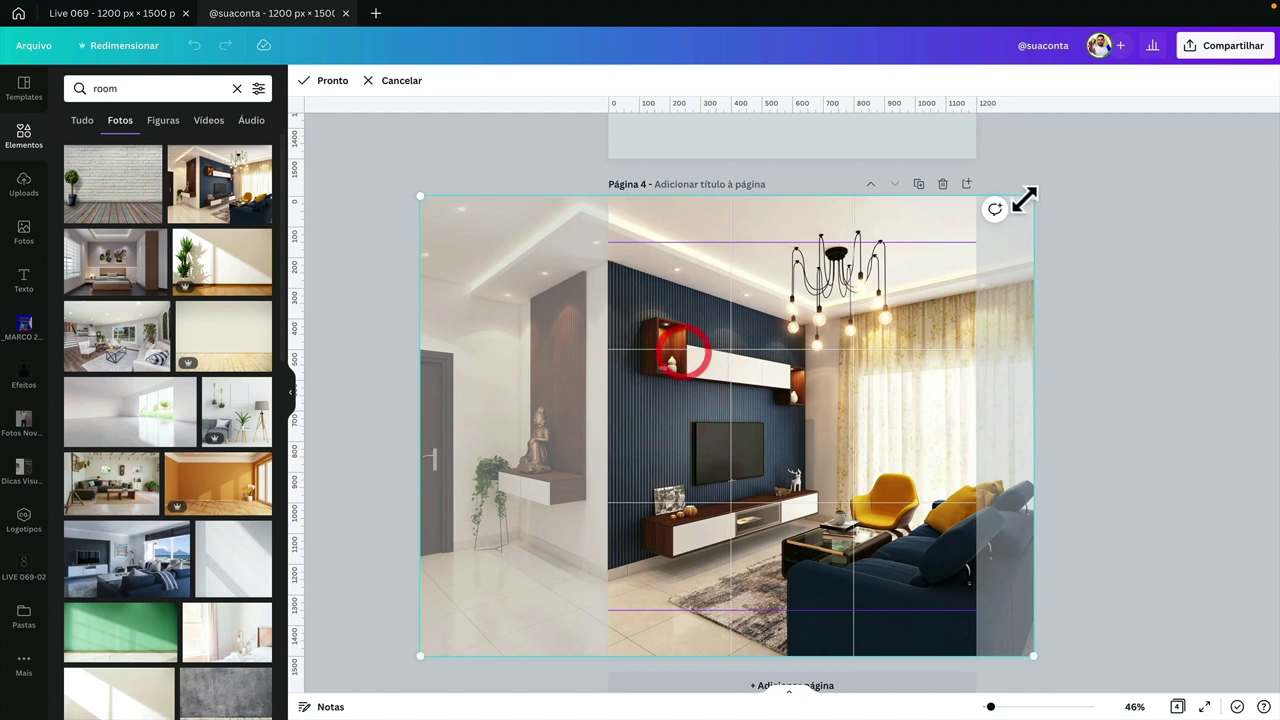
pyautogui.moveTo(1024, 200); pyautogui.dragTo(1054, 186)
pyautogui.click(1126, 240)
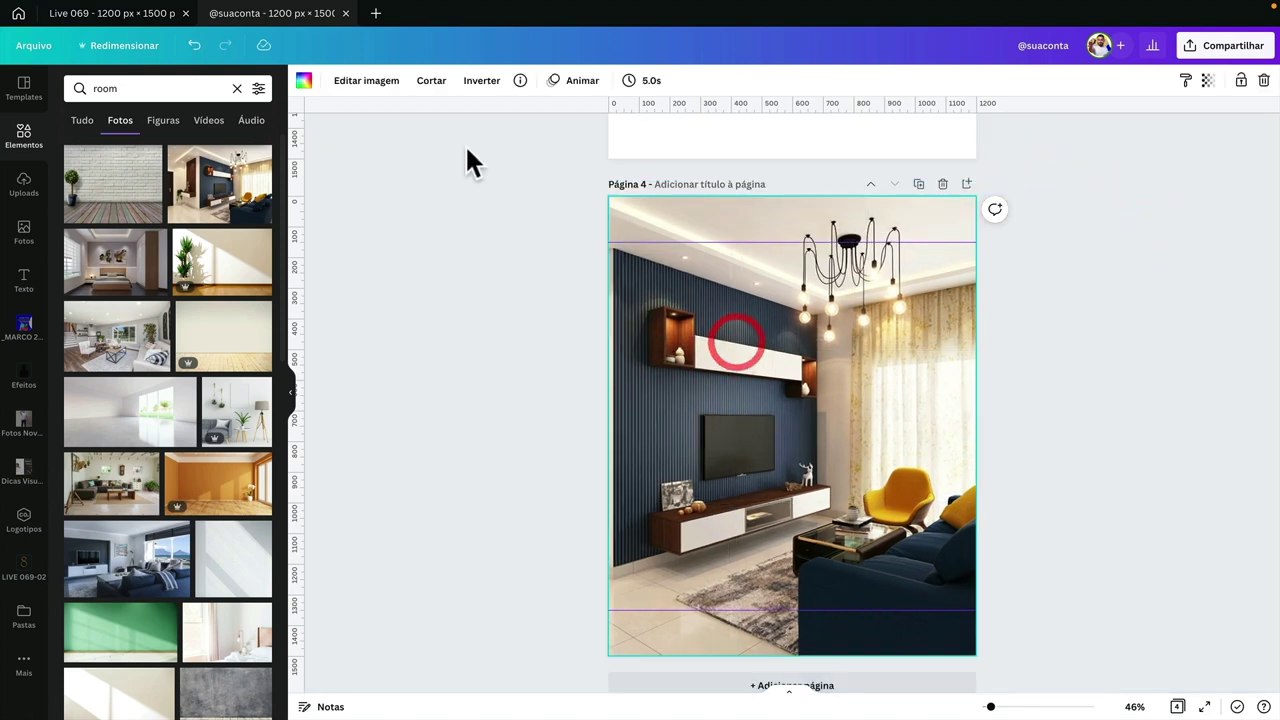
# - Set the room photo's Desfoque to 40 under Editar imagem > Ajustar
pyautogui.click(362, 86)
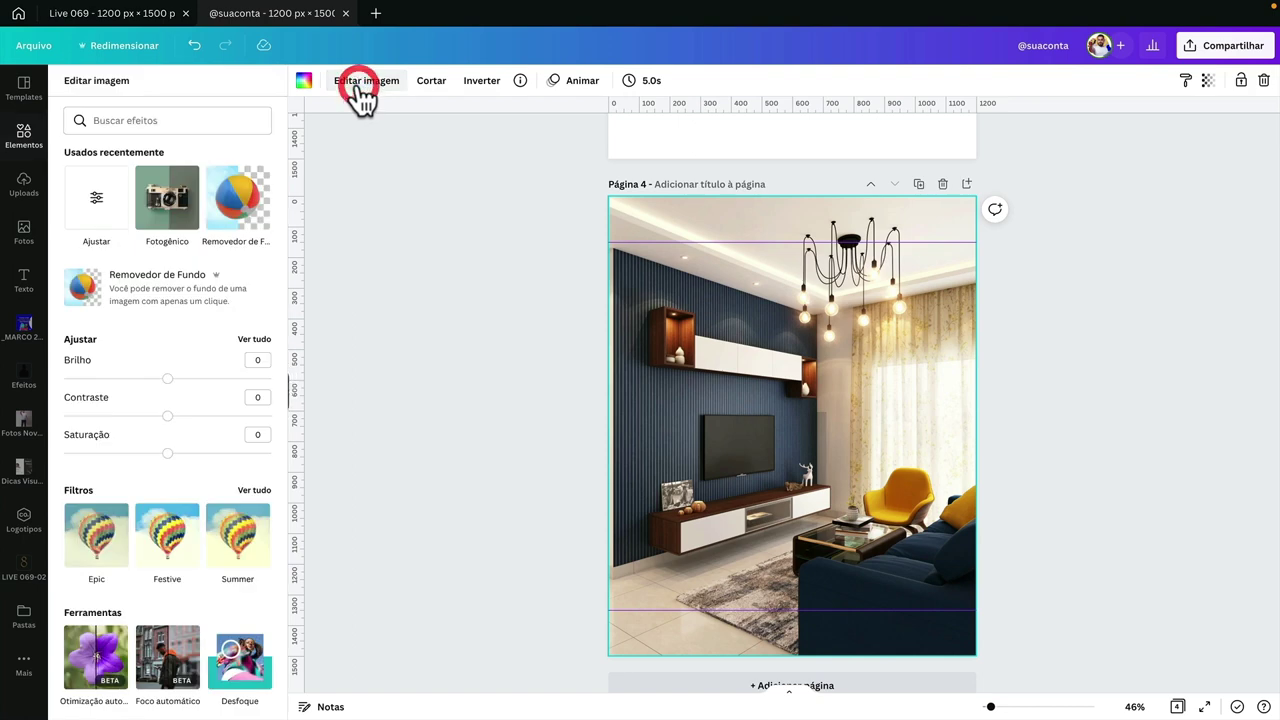
pyautogui.click(241, 336)
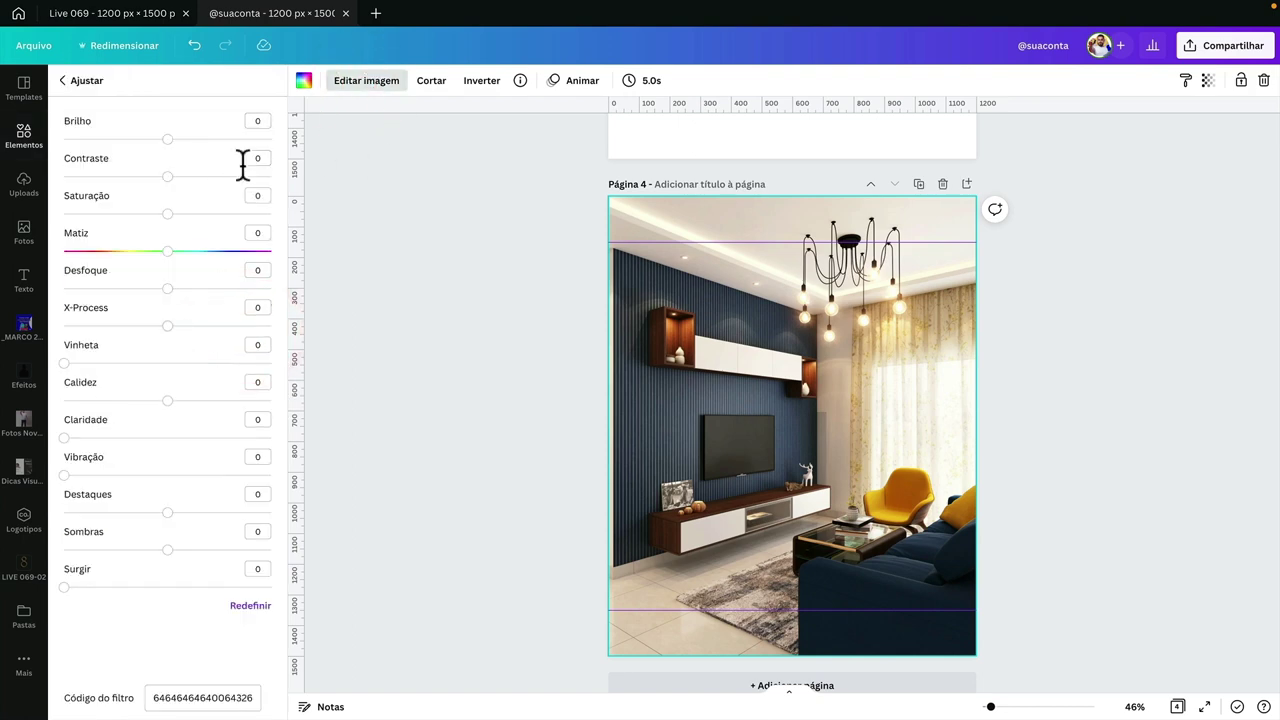
pyautogui.moveTo(182, 290); pyautogui.dragTo(208, 289)
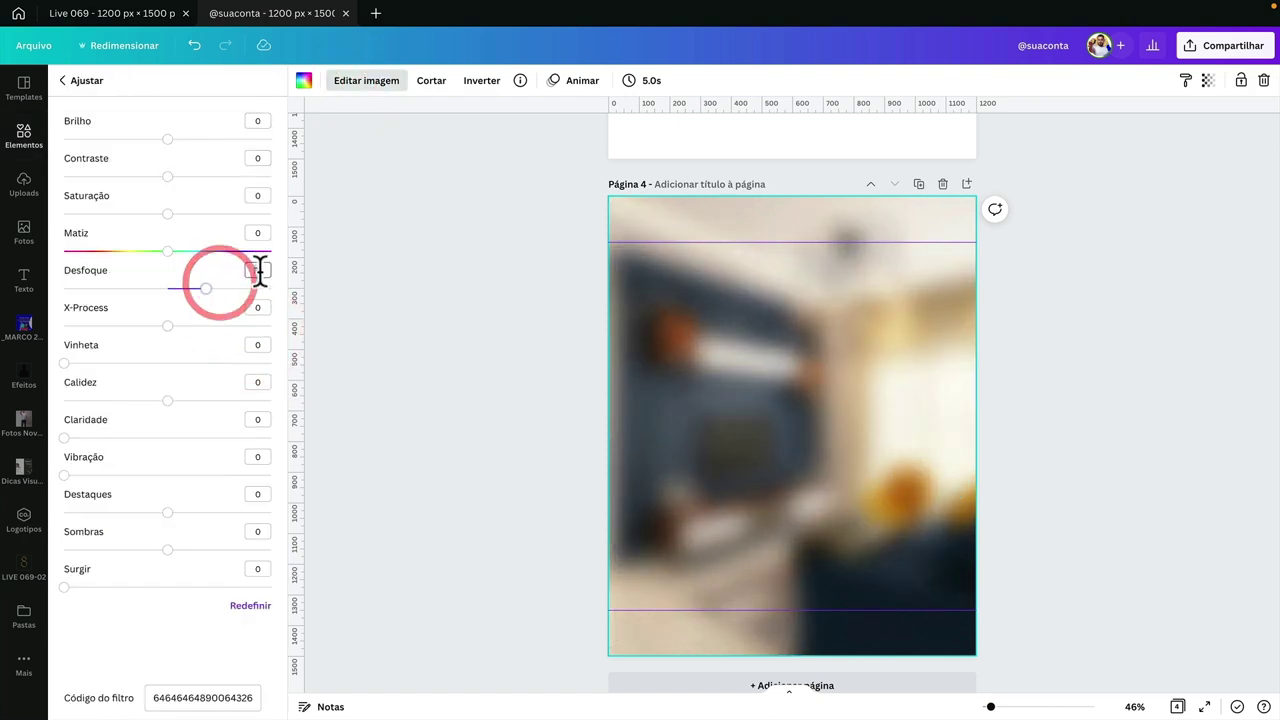
pyautogui.click(258, 270)
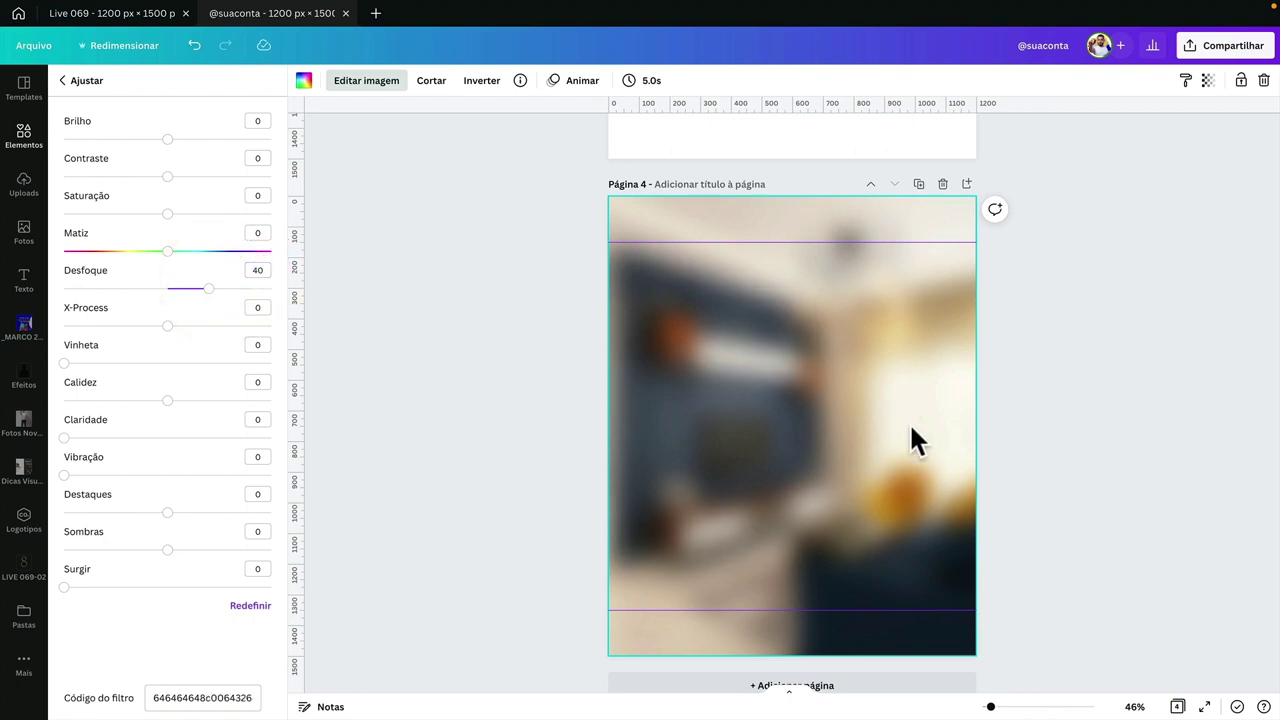
pyautogui.click(566, 378)
pyautogui.scroll(5, 566, 378)
pyautogui.click(895, 458)
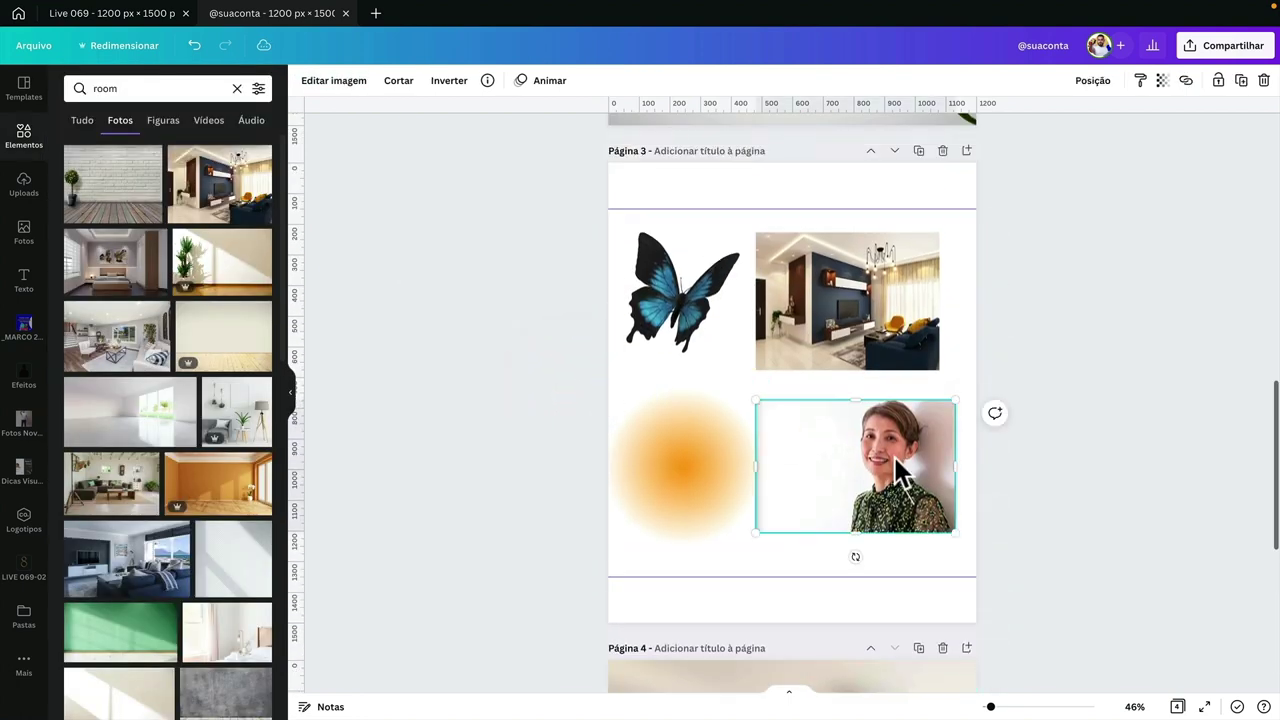
pyautogui.scroll(-1, 868, 450)
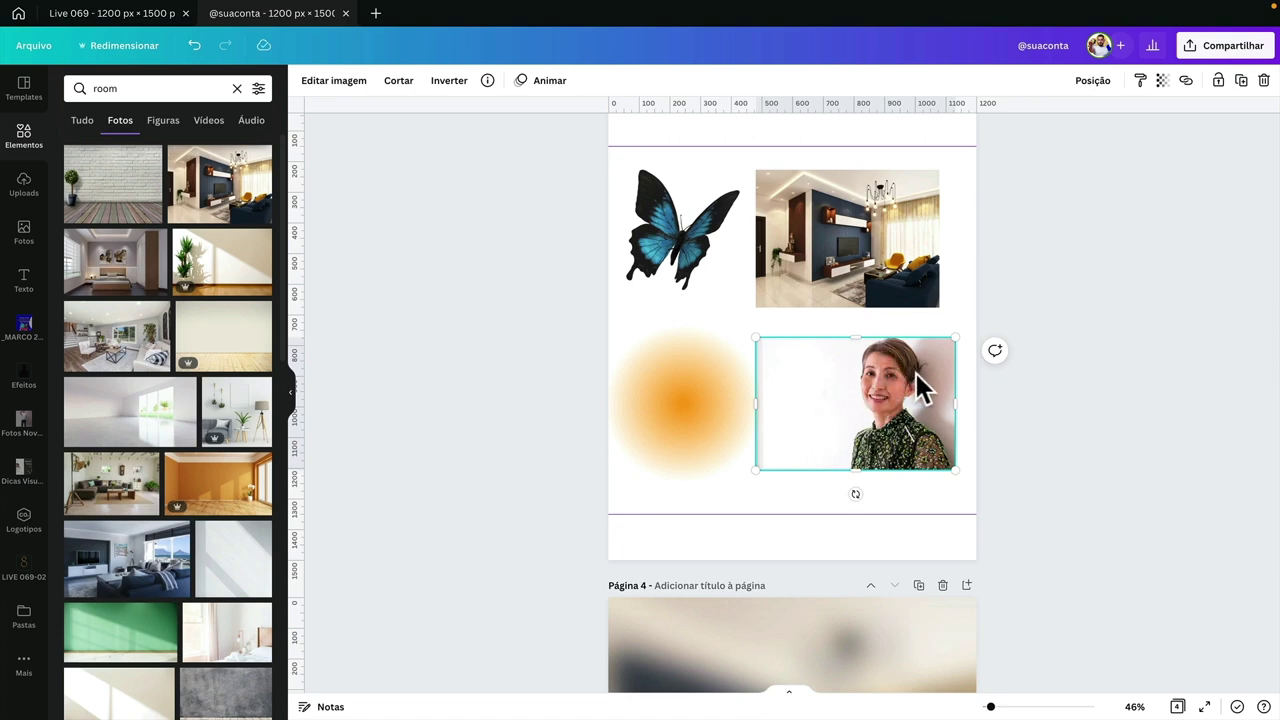
pyautogui.scroll(1, 700, 250)
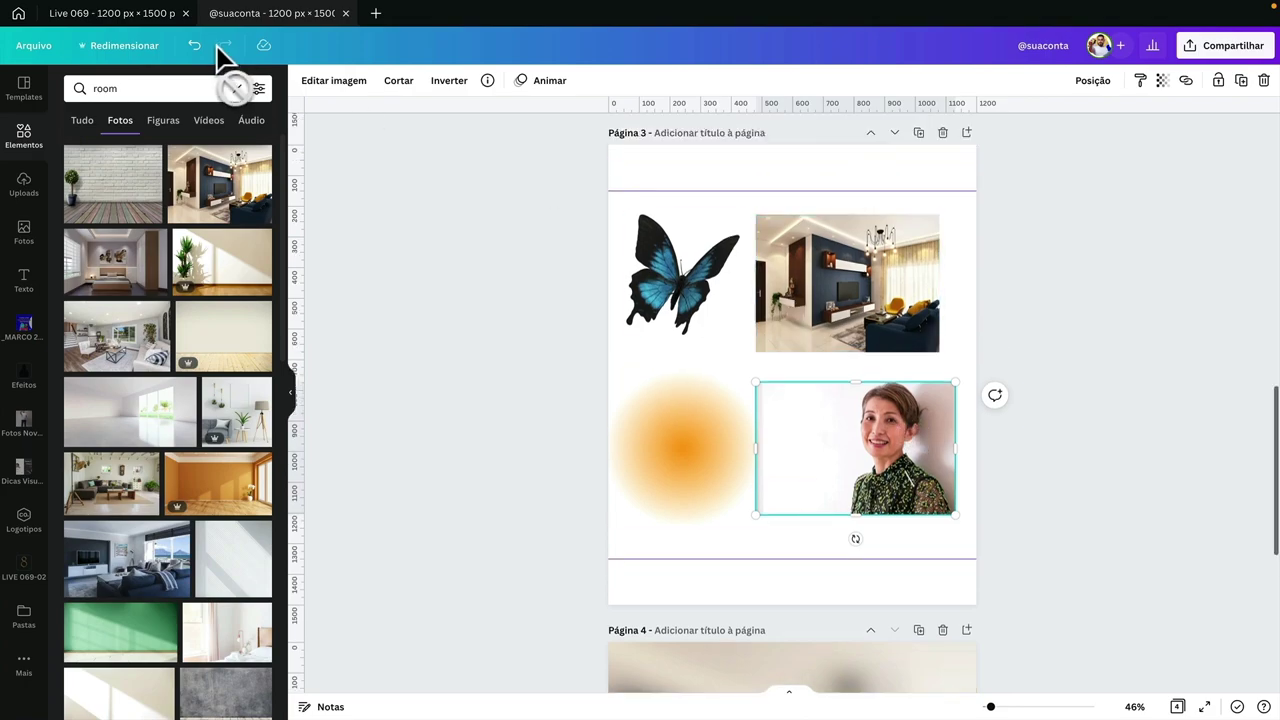
pyautogui.click(140, 12)
pyautogui.scroll(-6, 690, 410)
pyautogui.scroll(14, 690, 410)
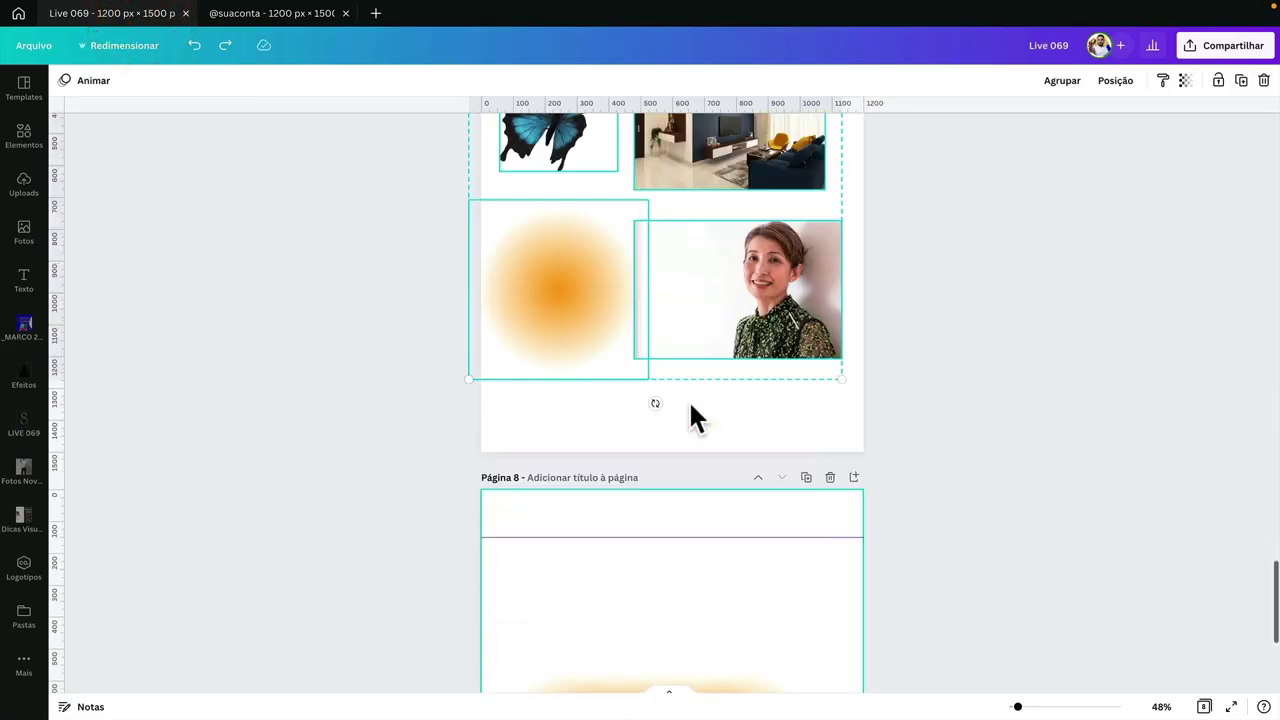
pyautogui.click(975, 367)
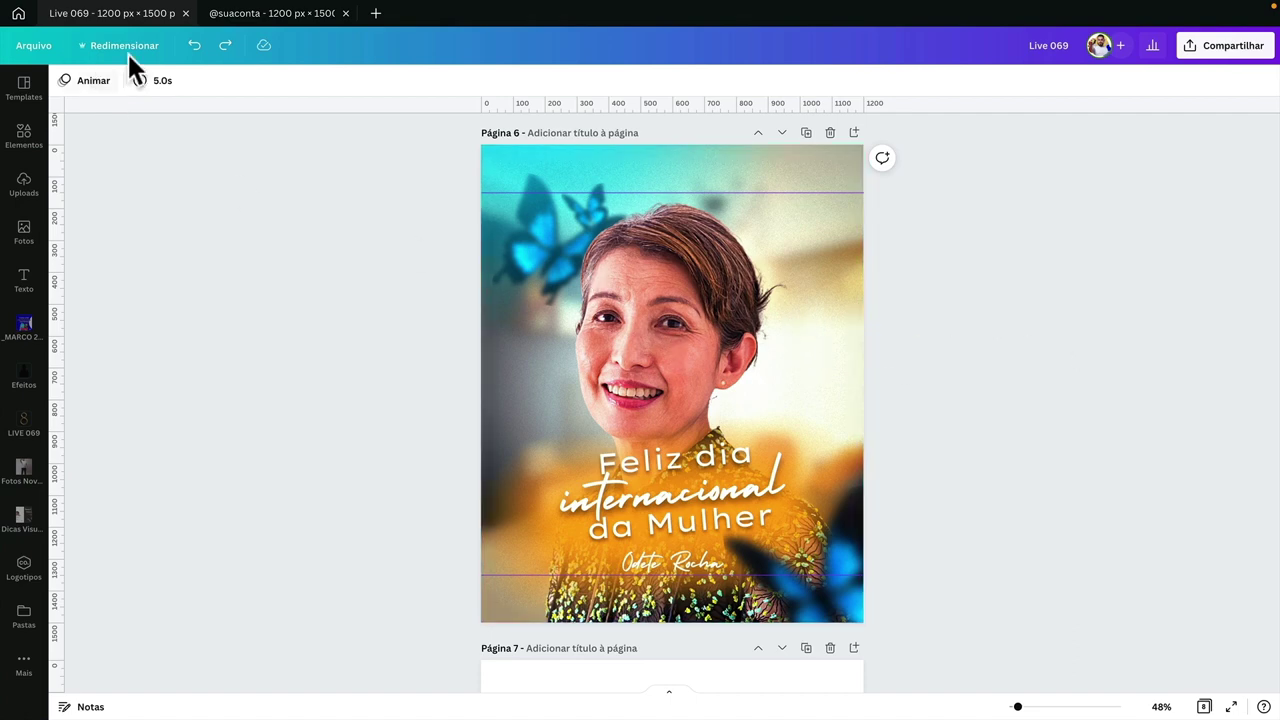
pyautogui.click(283, 13)
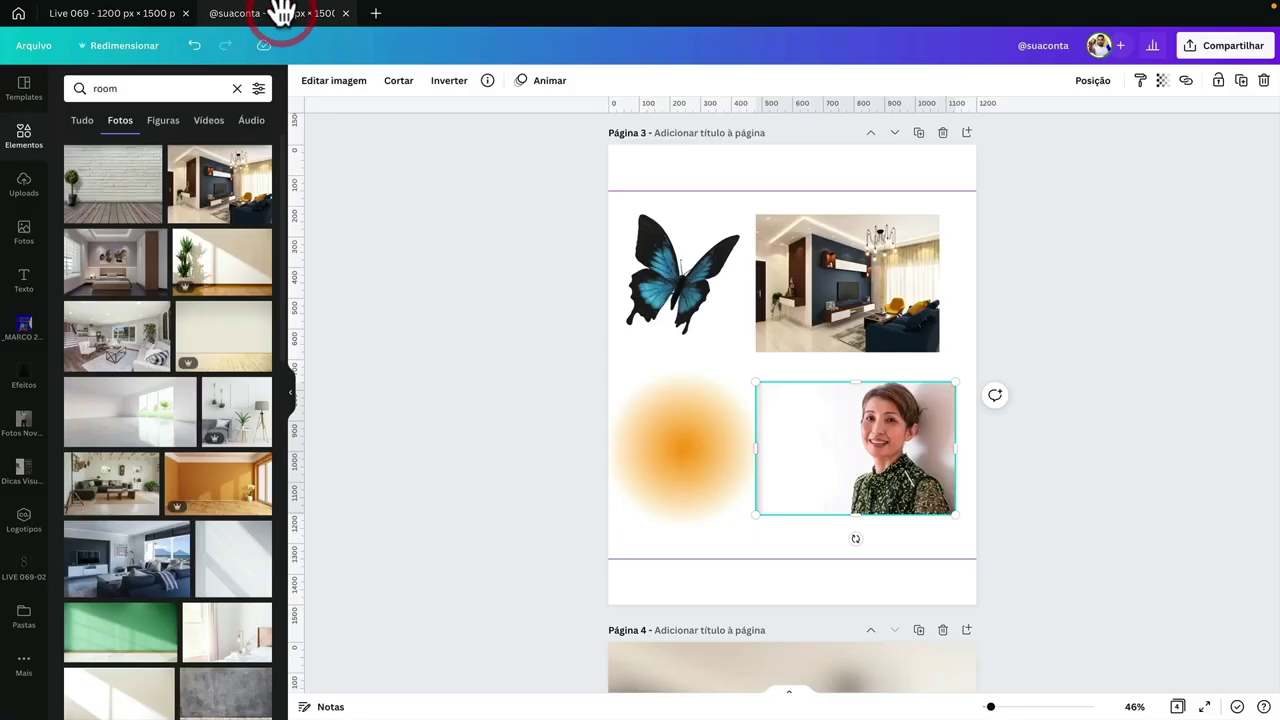
# - Paste the woman's photo from page 3 onto page 4, then enlarge and position it
pyautogui.scroll(-5, 528, 395)
pyautogui.click(526, 391)
pyautogui.scroll(2, 906, 250)
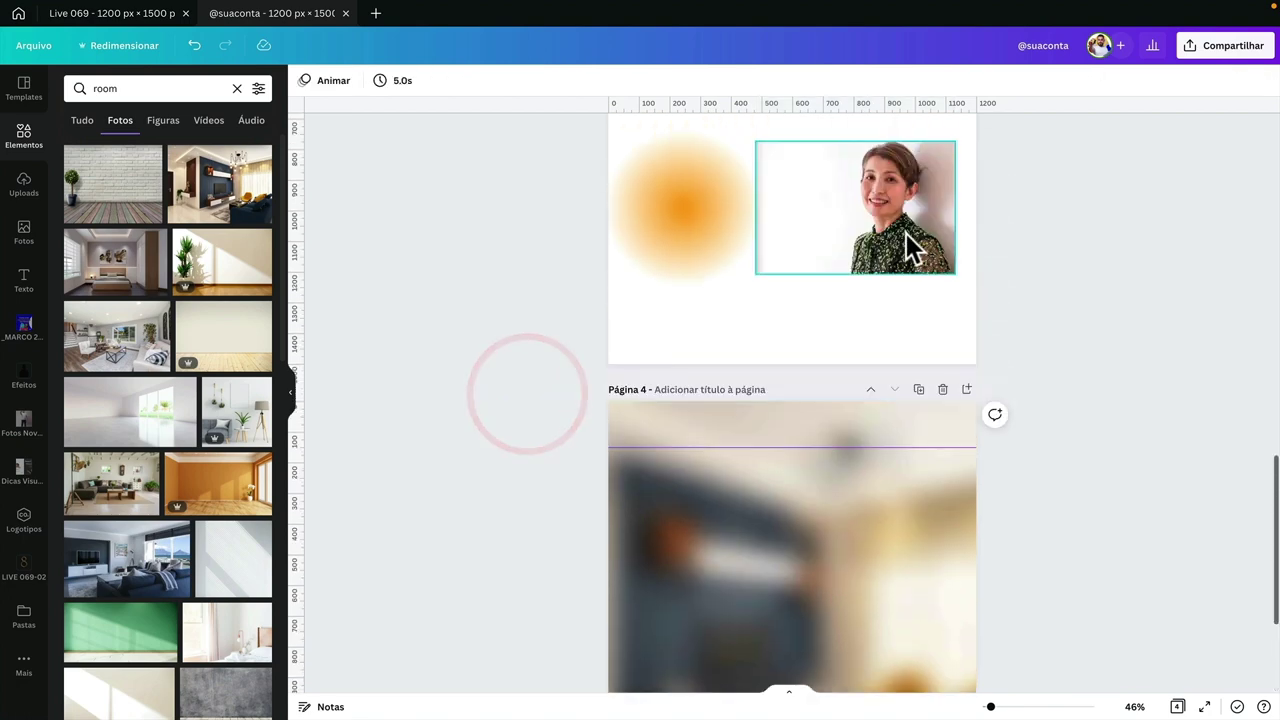
pyautogui.click(906, 233)
pyautogui.scroll(-3, 860, 349)
pyautogui.click(796, 438)
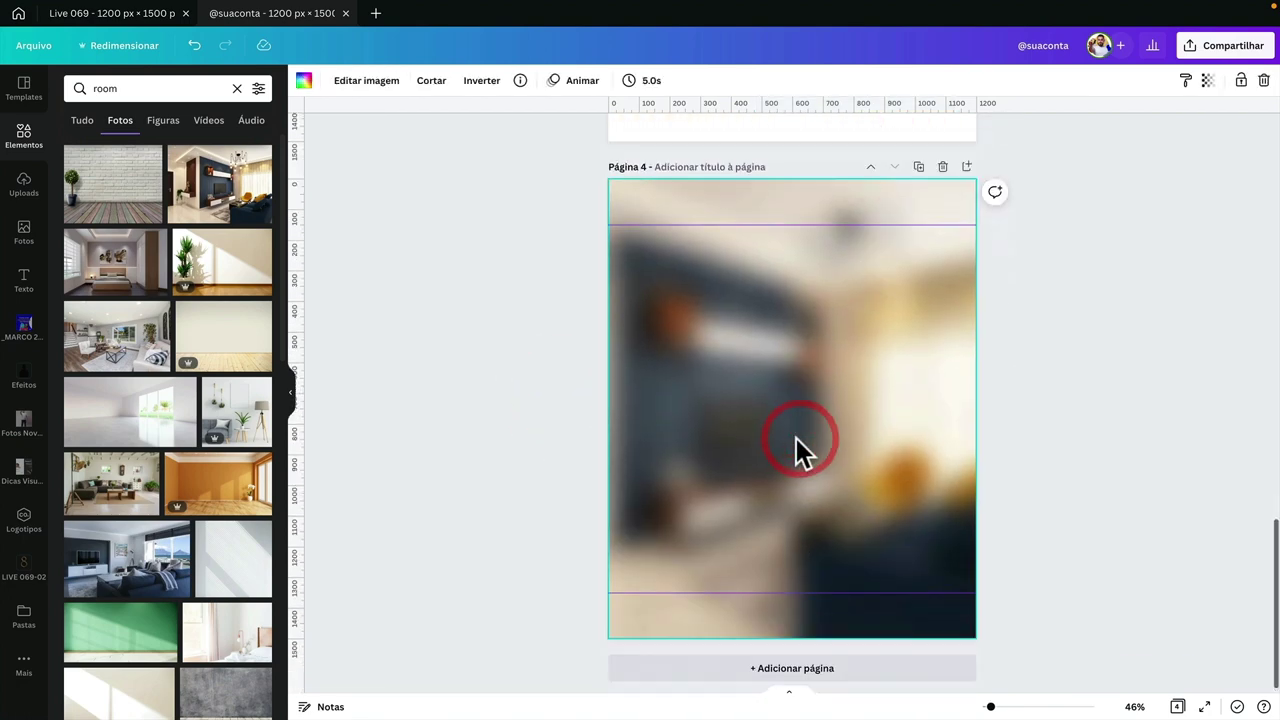
pyautogui.hotkey('ctrl', 'v')
pyautogui.moveTo(811, 443); pyautogui.dragTo(740, 345)
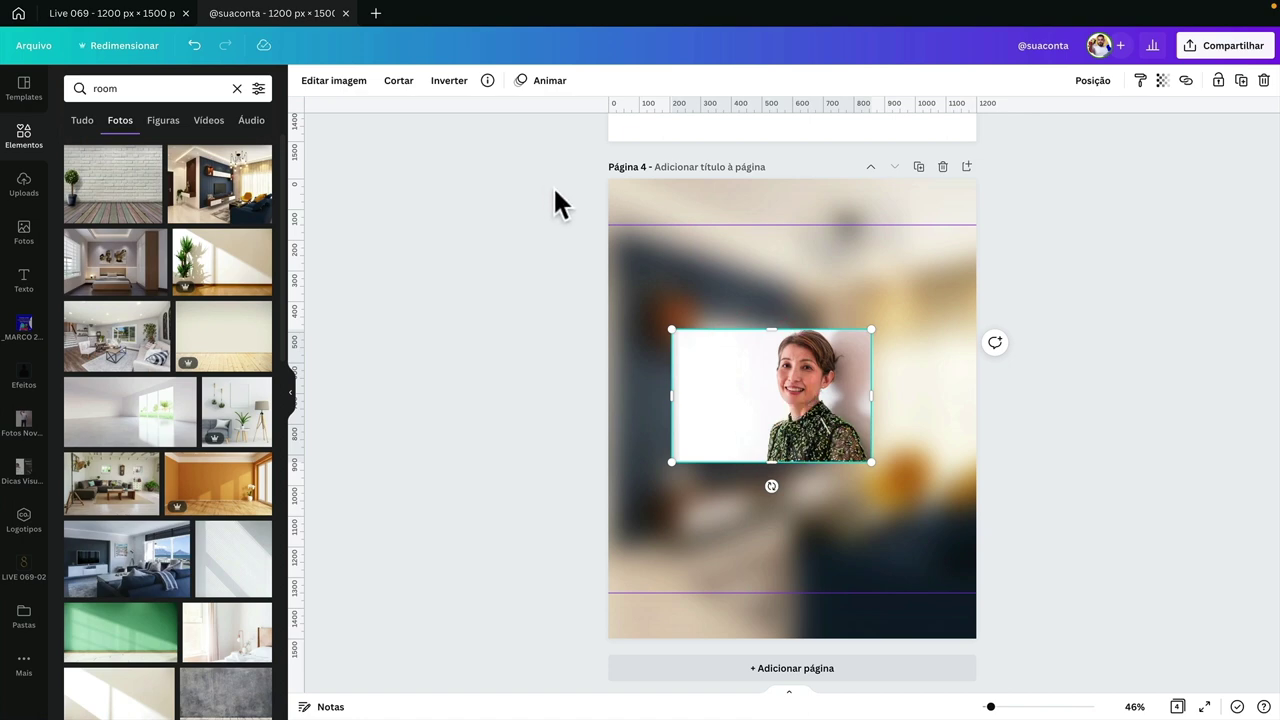
pyautogui.moveTo(672, 330); pyautogui.dragTo(406, 163)
pyautogui.moveTo(689, 360); pyautogui.dragTo(762, 454)
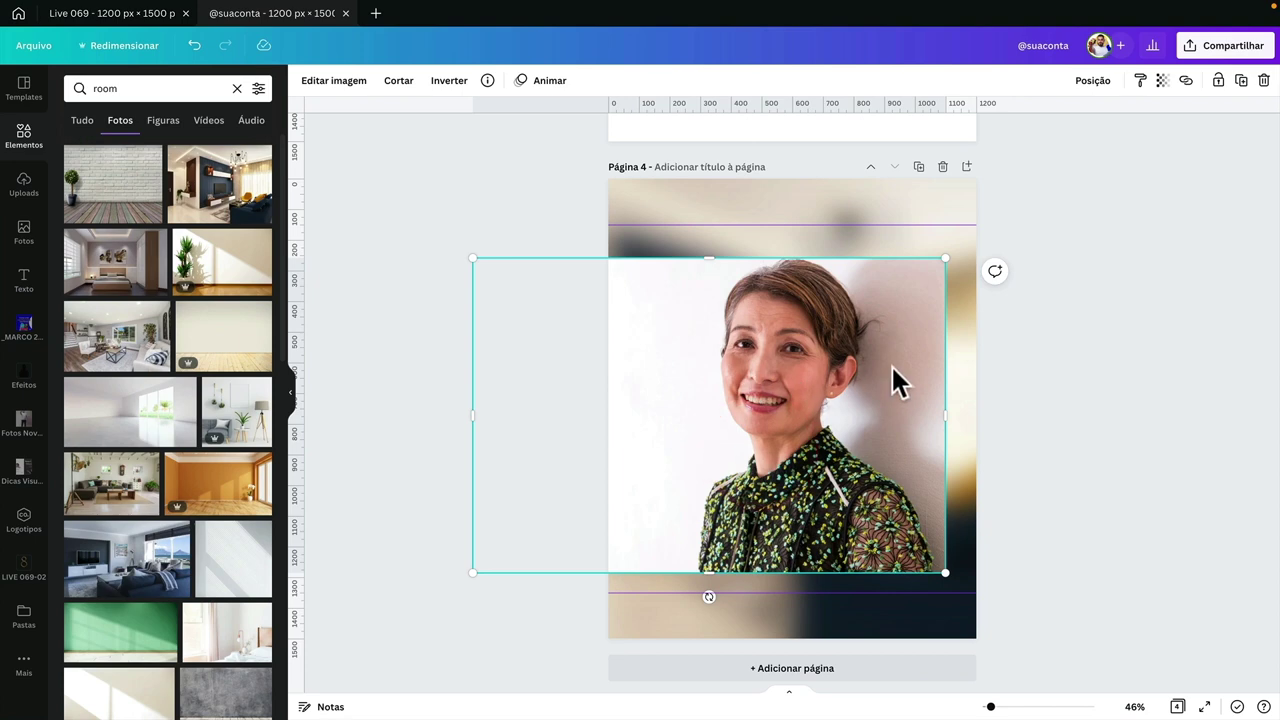
pyautogui.moveTo(893, 367); pyautogui.dragTo(909, 352)
# - Remove the photo's white background, then trim, enlarge and lower the cut-out woman
pyautogui.click(336, 80)
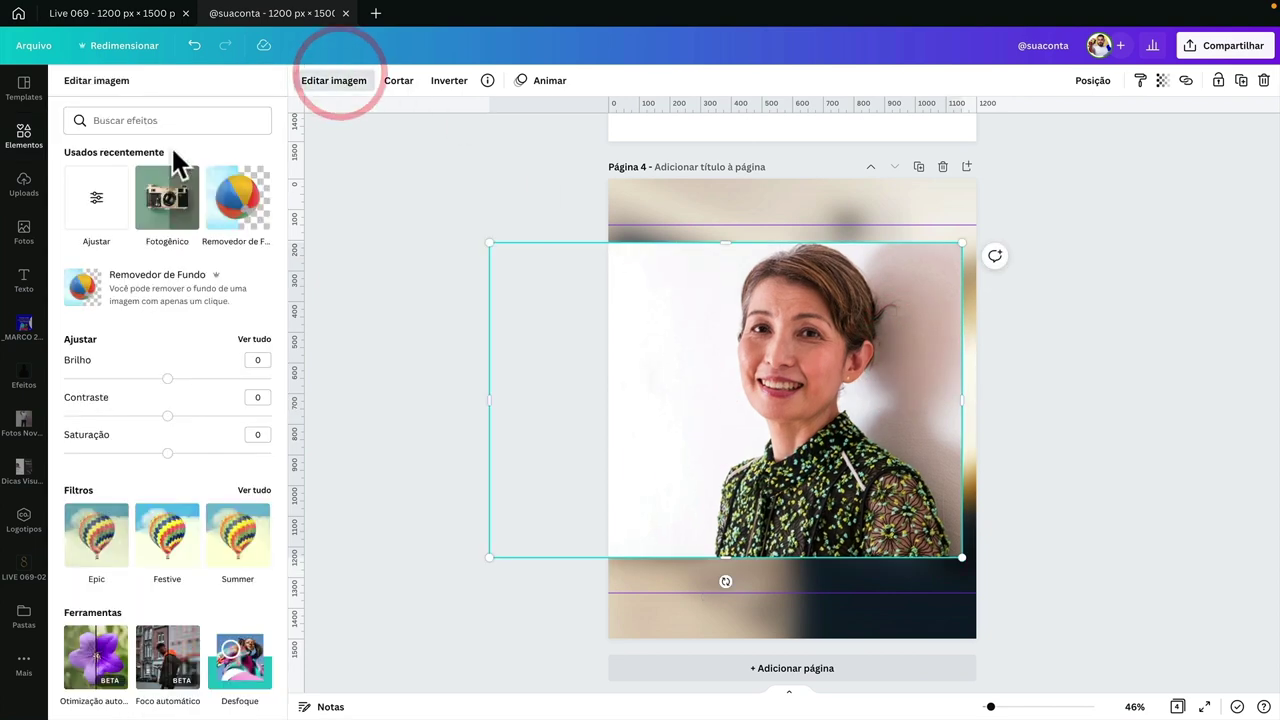
pyautogui.click(221, 208)
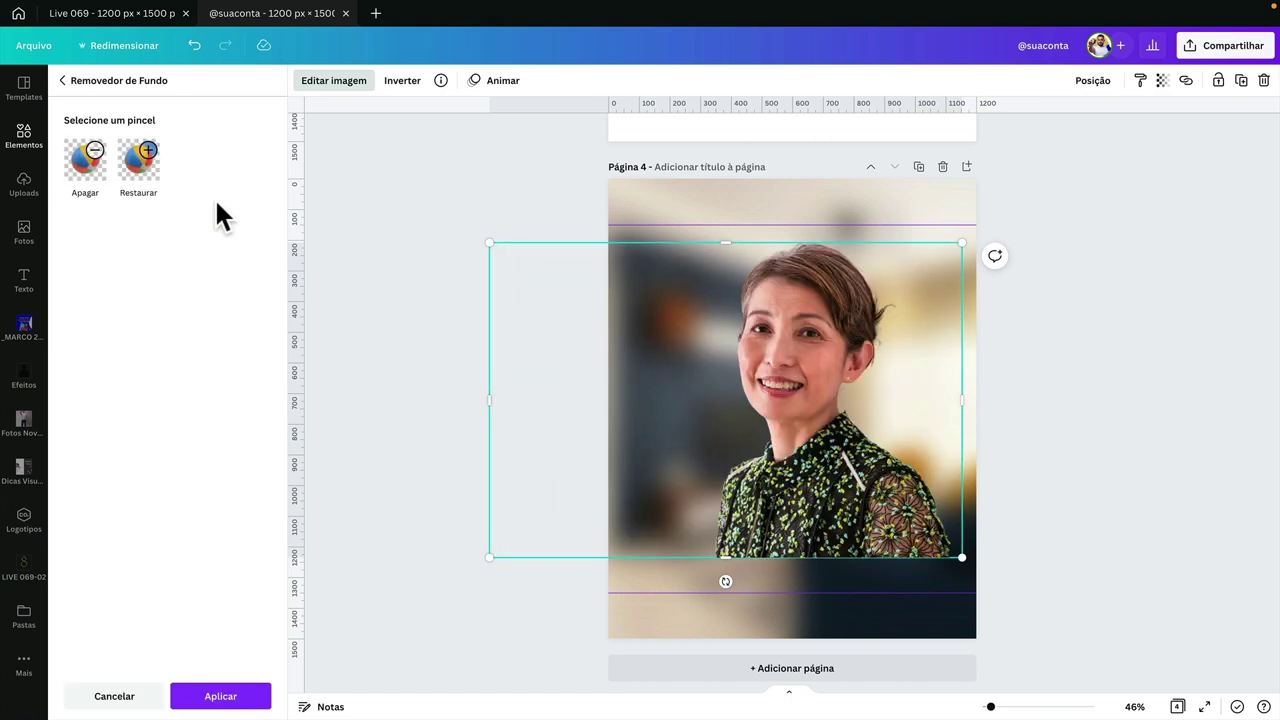
pyautogui.click(243, 695)
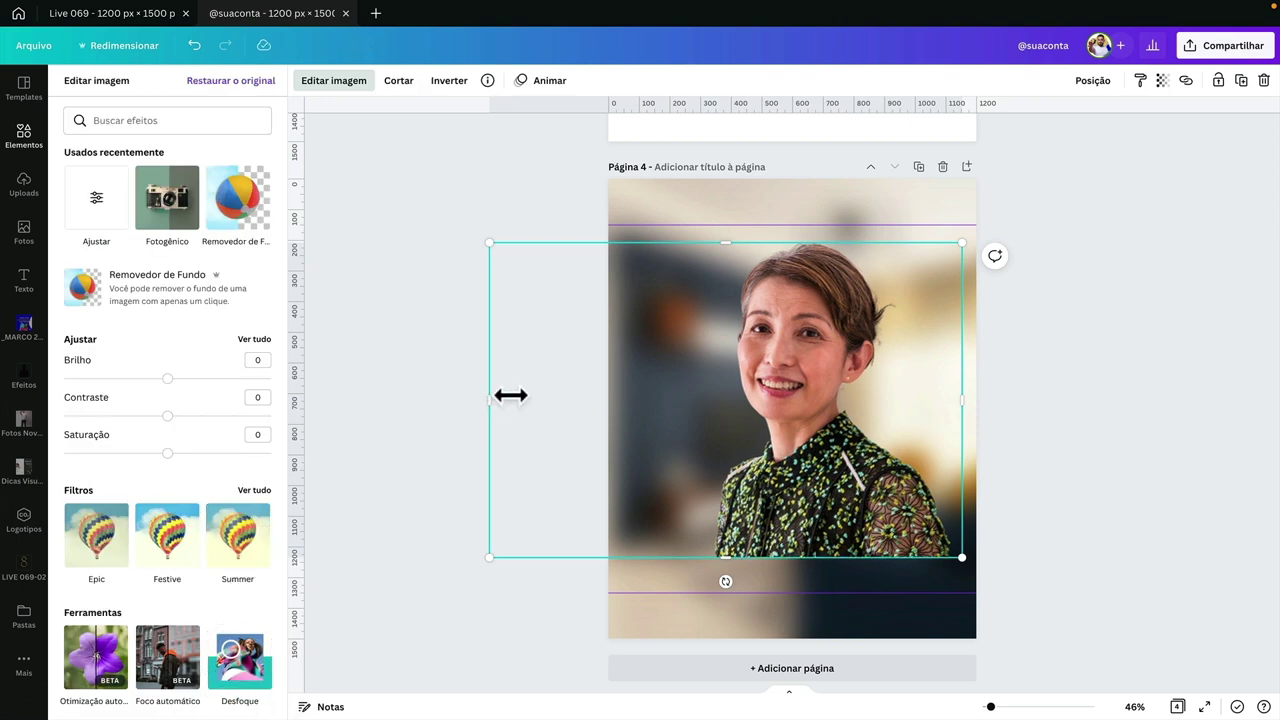
pyautogui.moveTo(510, 395); pyautogui.dragTo(708, 384)
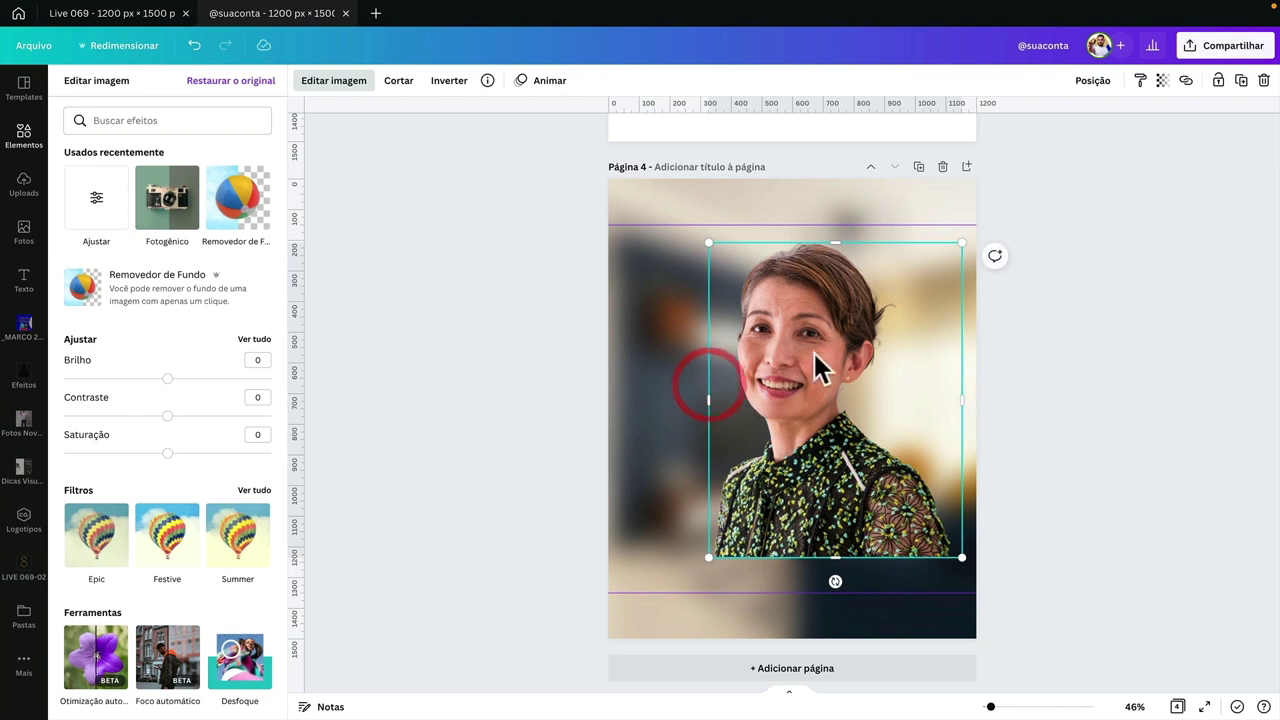
pyautogui.moveTo(815, 354); pyautogui.dragTo(774, 464)
pyautogui.moveTo(925, 322); pyautogui.dragTo(985, 246)
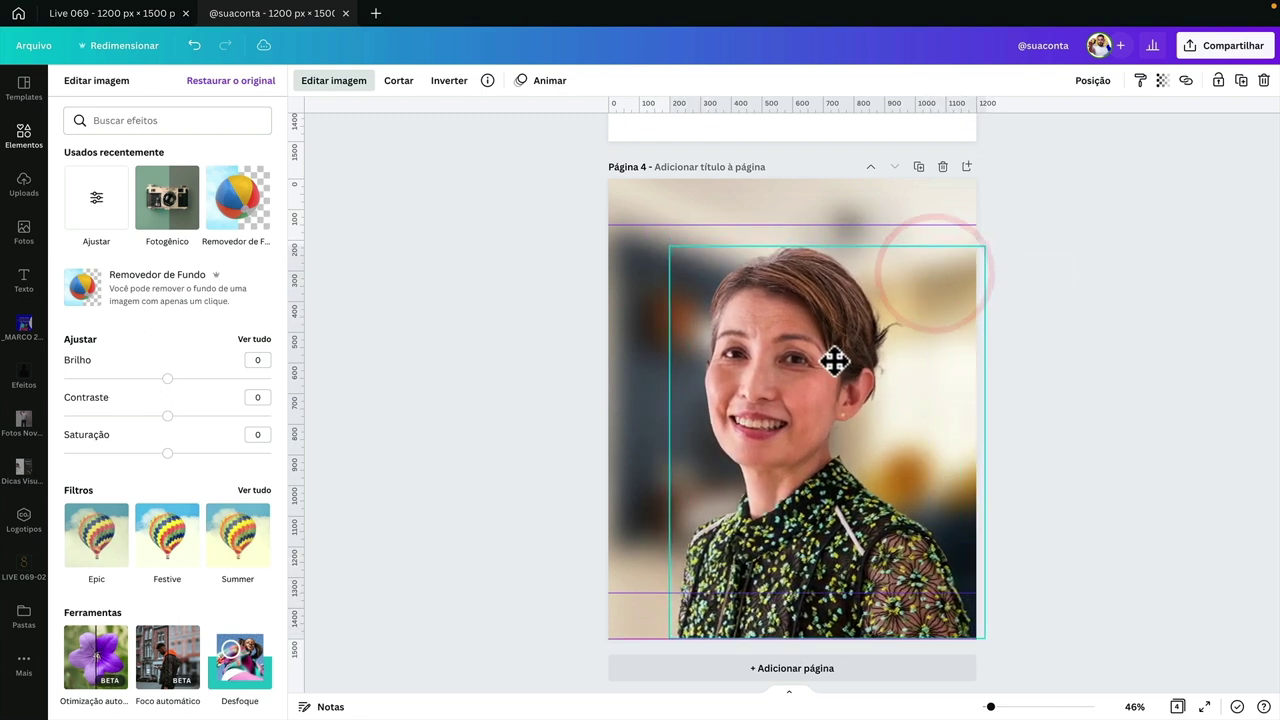
pyautogui.click(808, 300)
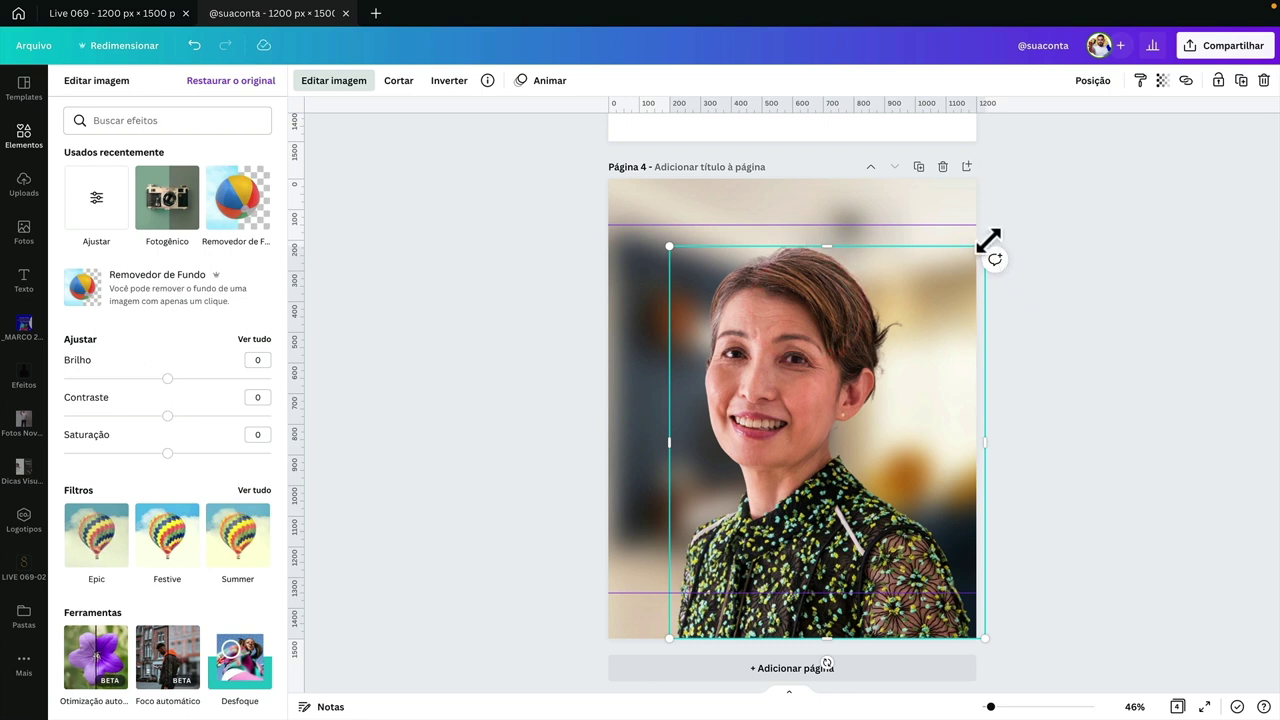
pyautogui.moveTo(988, 240); pyautogui.dragTo(992, 242)
pyautogui.moveTo(838, 331); pyautogui.dragTo(849, 353)
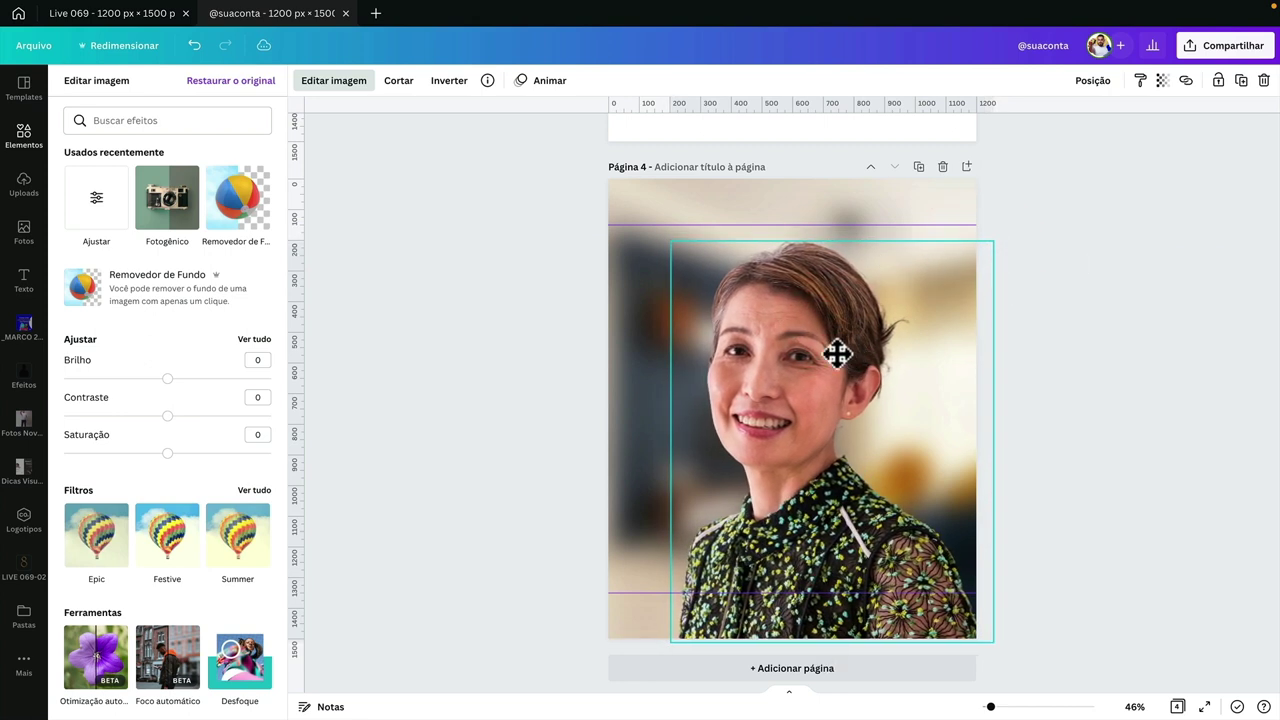
pyautogui.click(543, 363)
# - Add a vertical guide at the page centre and shift the photo slightly right
pyautogui.moveTo(299, 355); pyautogui.dragTo(781, 324)
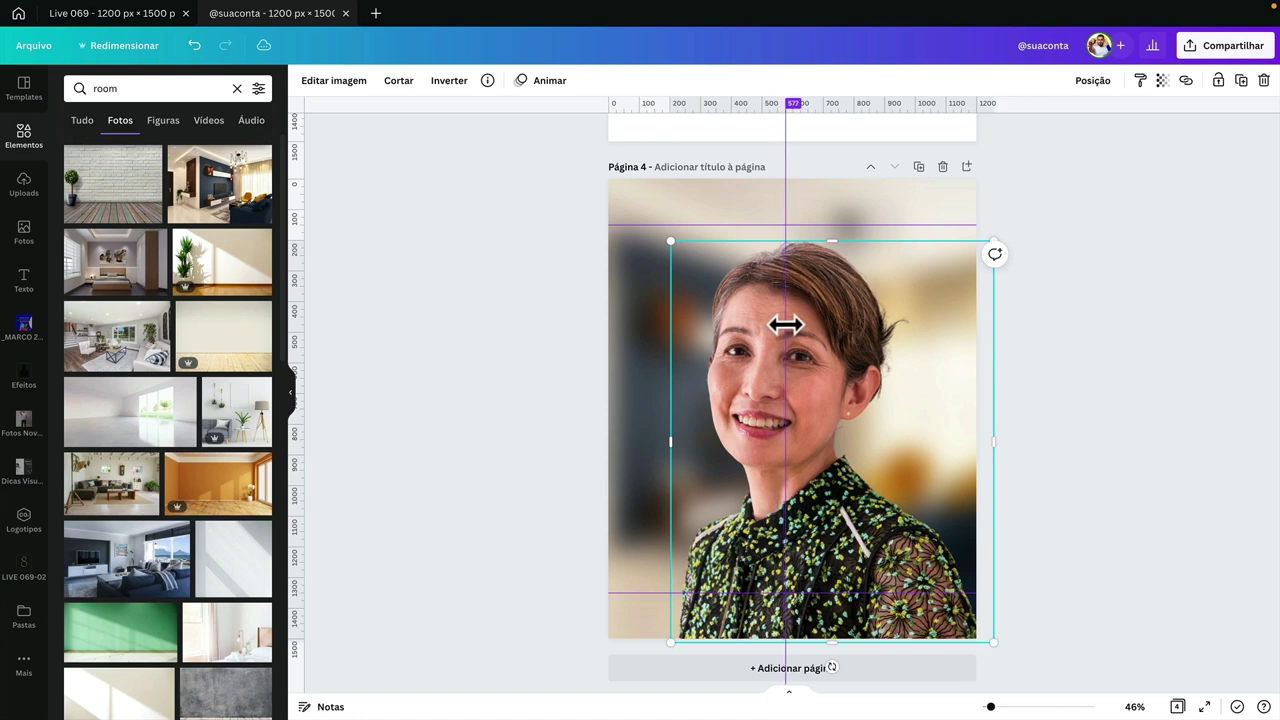
pyautogui.moveTo(766, 340); pyautogui.dragTo(774, 346)
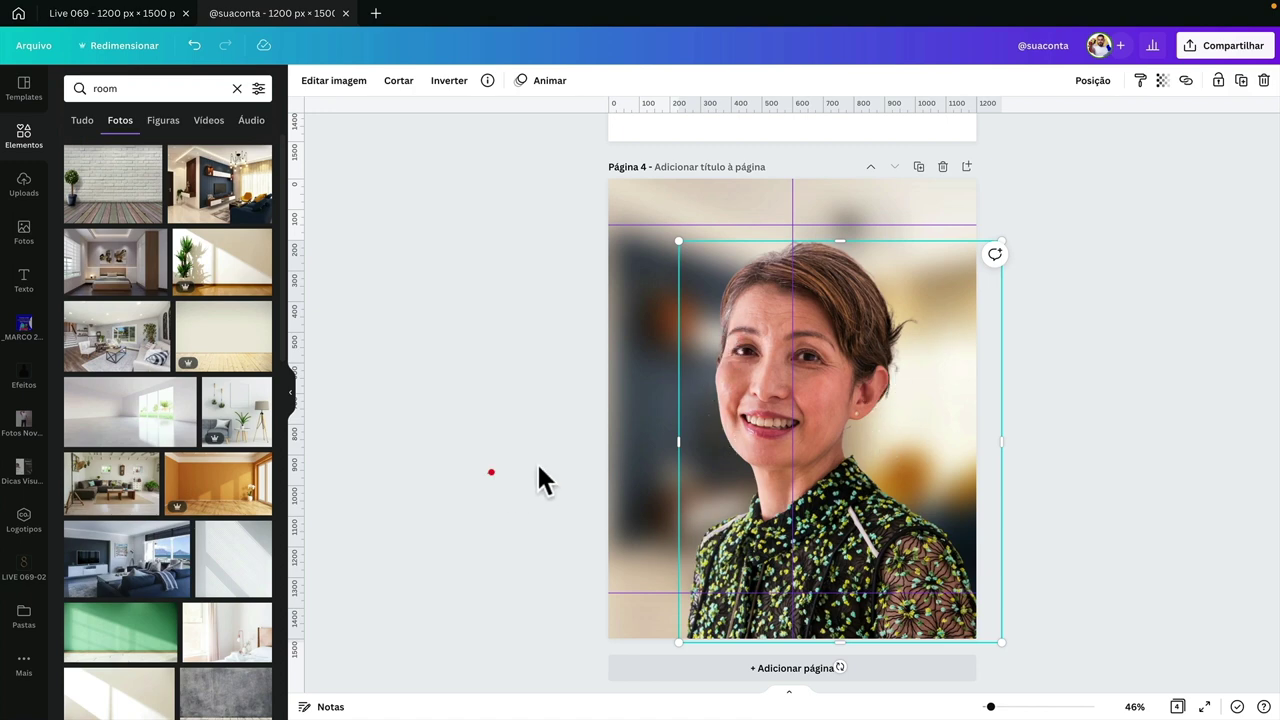
pyautogui.click(491, 472)
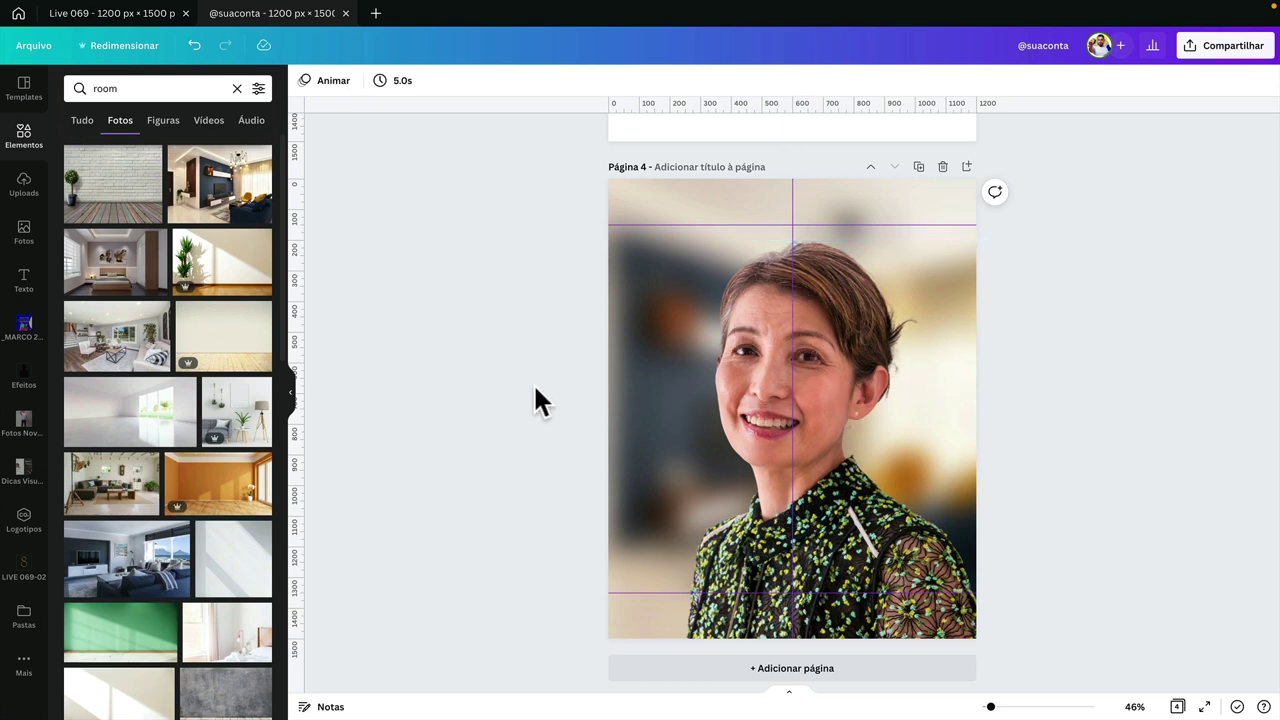
pyautogui.scroll(3, 535, 400)
pyautogui.scroll(-3, 535, 400)
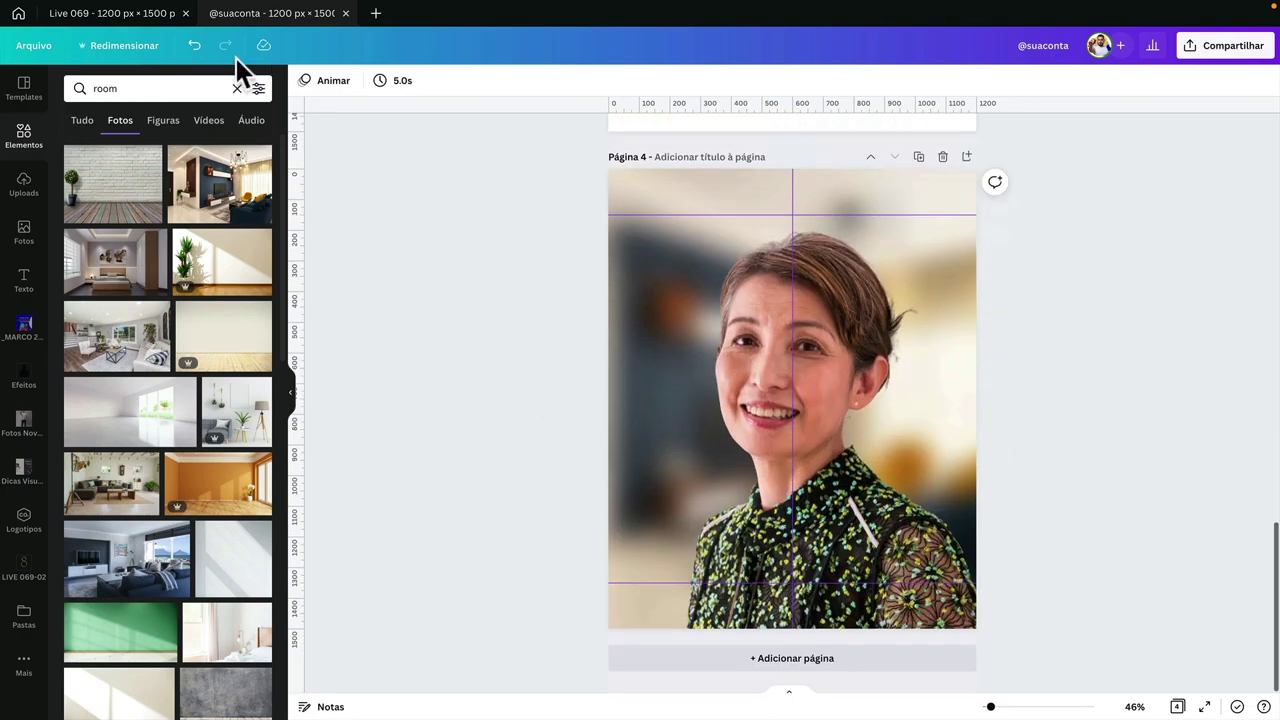
pyautogui.click(142, 13)
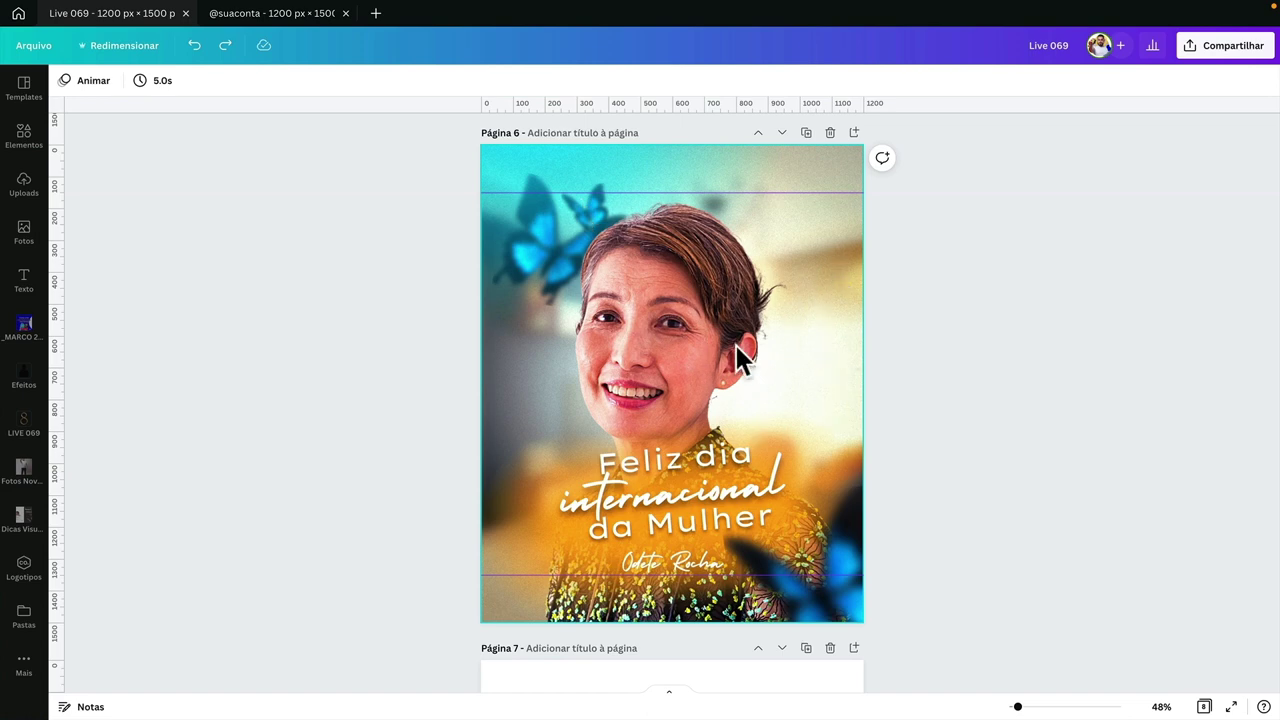
pyautogui.scroll(3, 740, 358)
pyautogui.scroll(-3, 740, 358)
pyautogui.scroll(1, 740, 358)
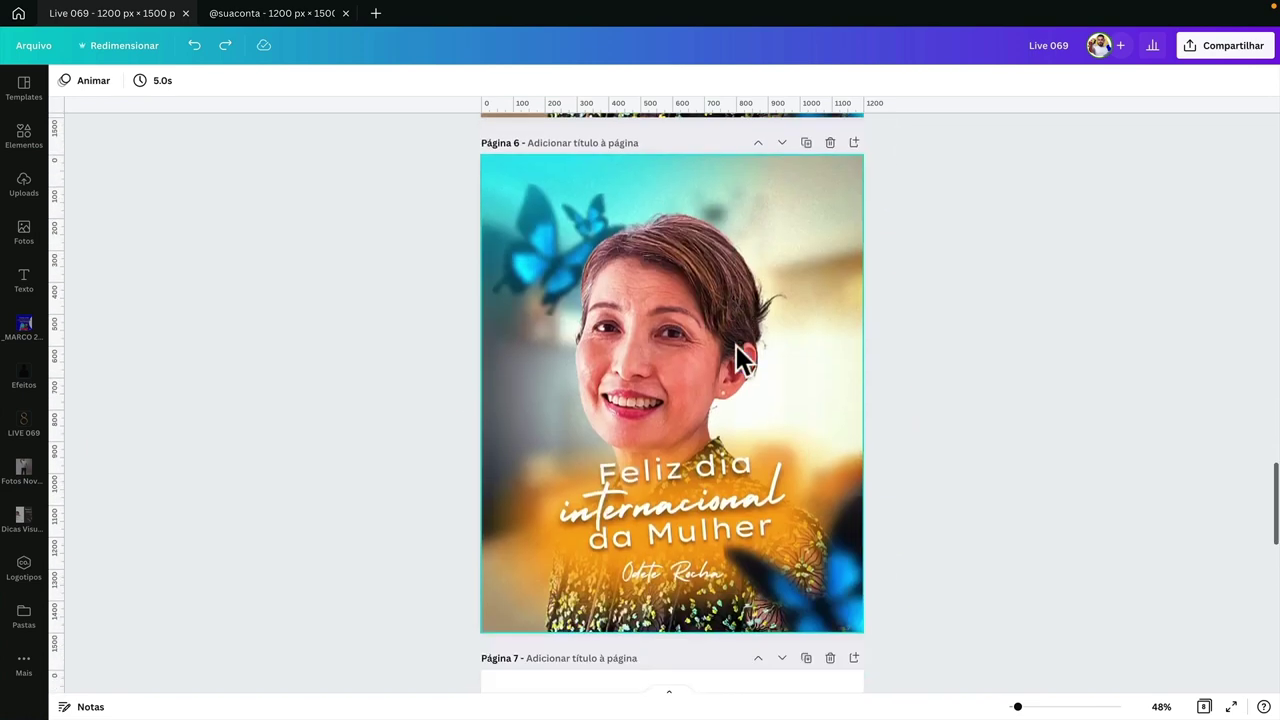
pyautogui.scroll(-4, 740, 358)
pyautogui.scroll(-2, 740, 358)
pyautogui.click(526, 351)
pyautogui.scroll(1, 534, 294)
pyautogui.click(537, 228)
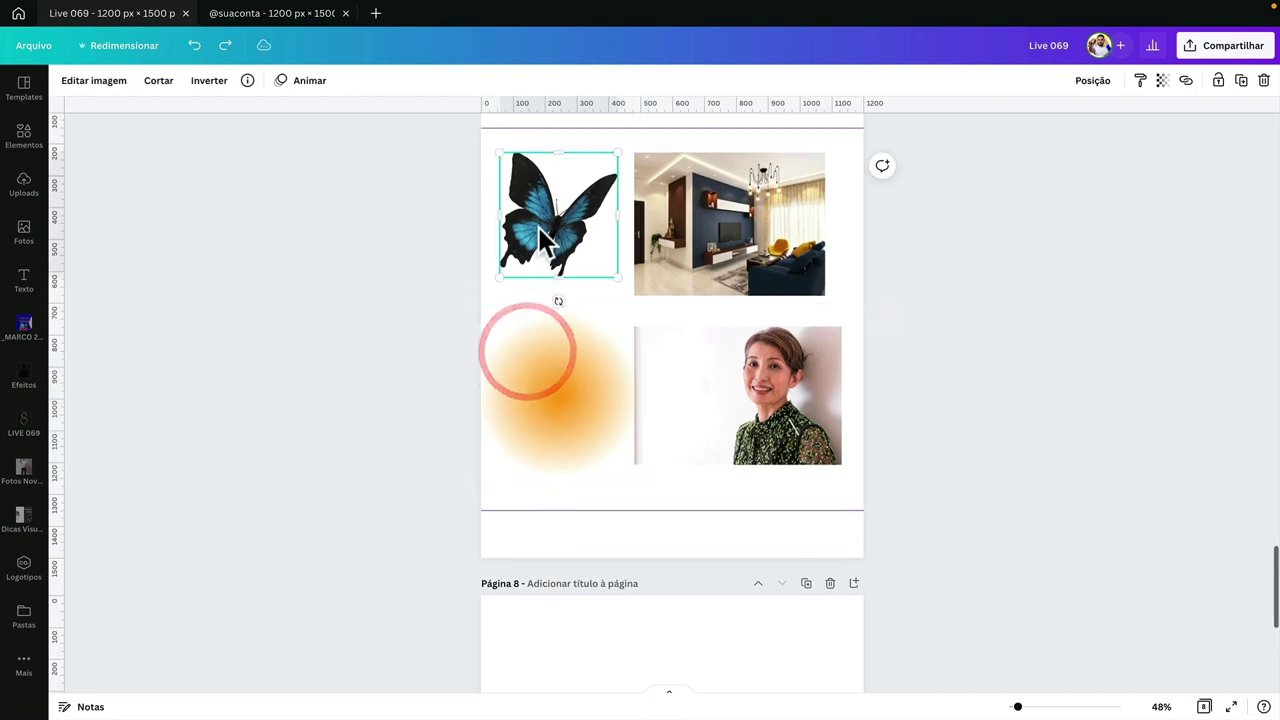
pyautogui.click(270, 16)
# - Search elements for 'blur' and add an orange blur enlarged over the woman's upper body
pyautogui.click(757, 387)
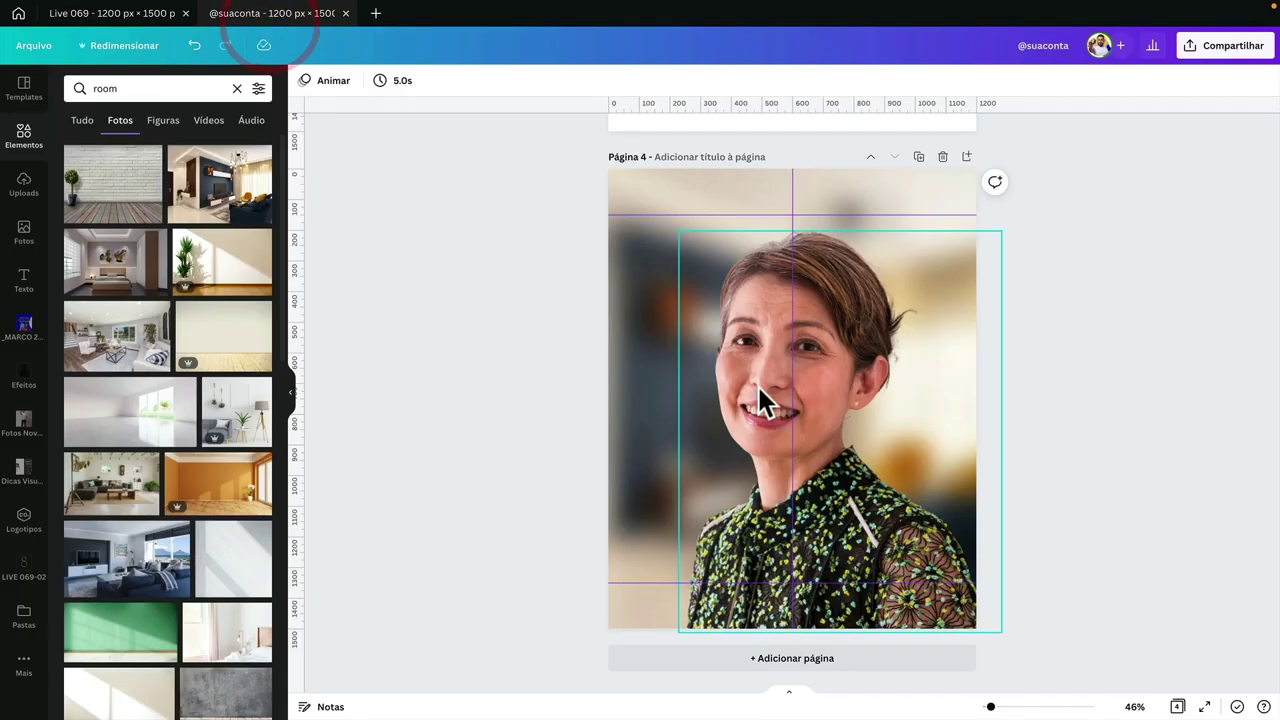
pyautogui.click(517, 362)
pyautogui.click(30, 136)
pyautogui.click(137, 88)
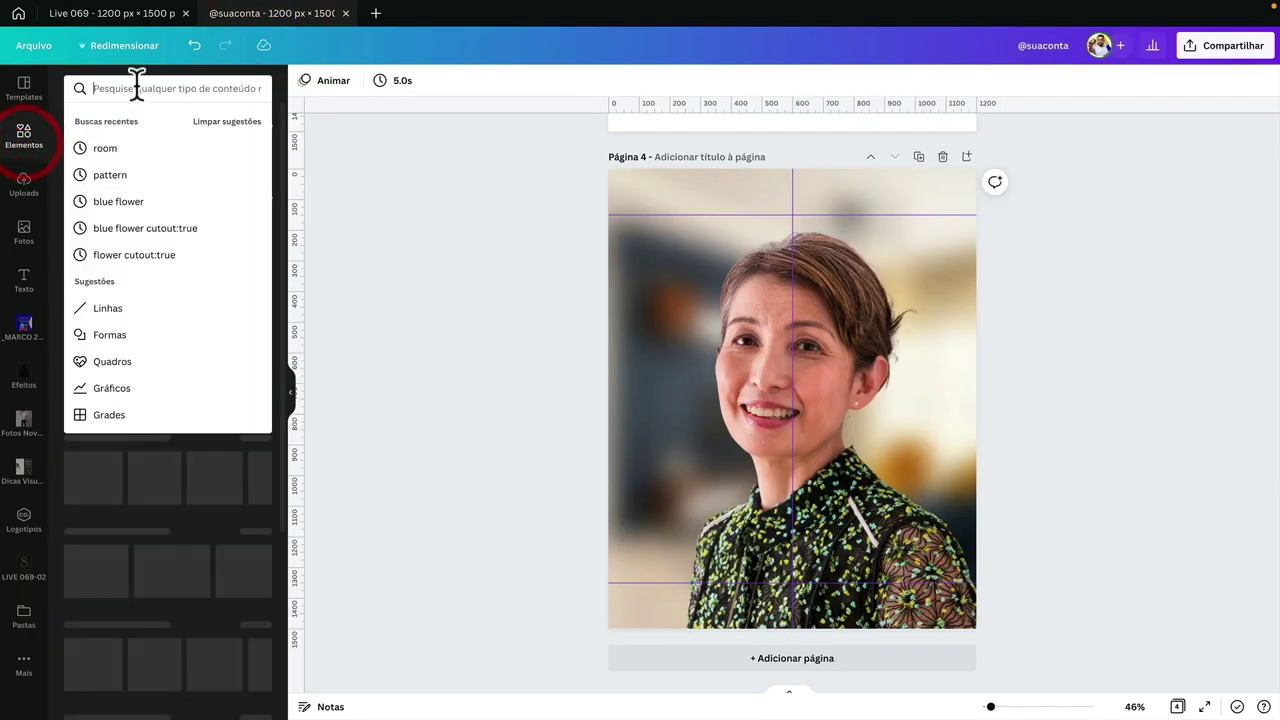
pyautogui.write('blur')
pyautogui.press('Return')
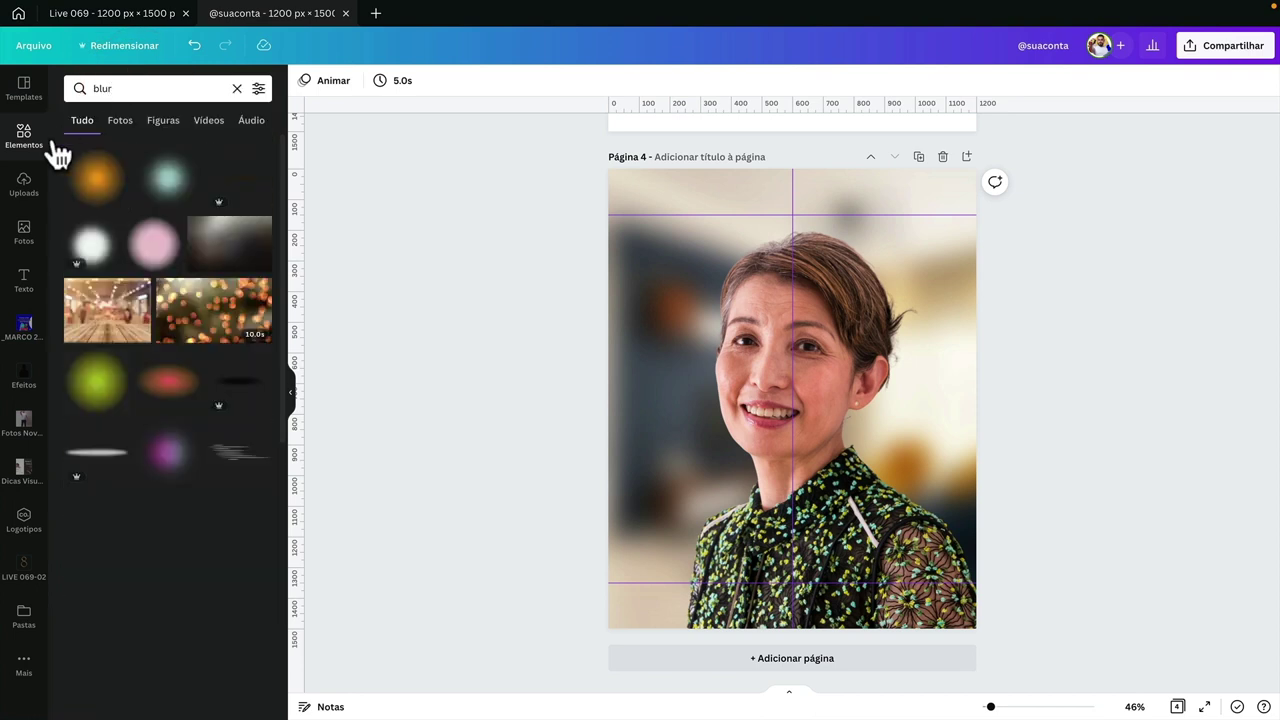
pyautogui.click(95, 187)
pyautogui.click(823, 380)
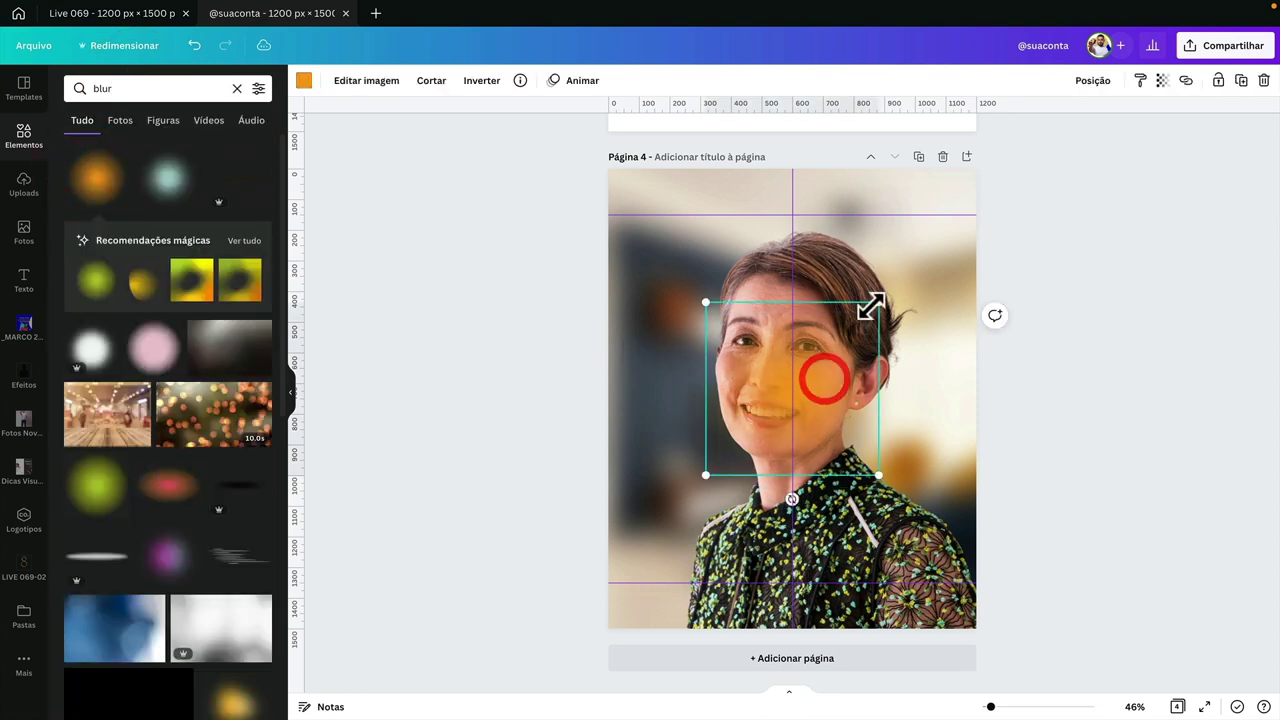
pyautogui.moveTo(871, 307); pyautogui.dragTo(836, 345)
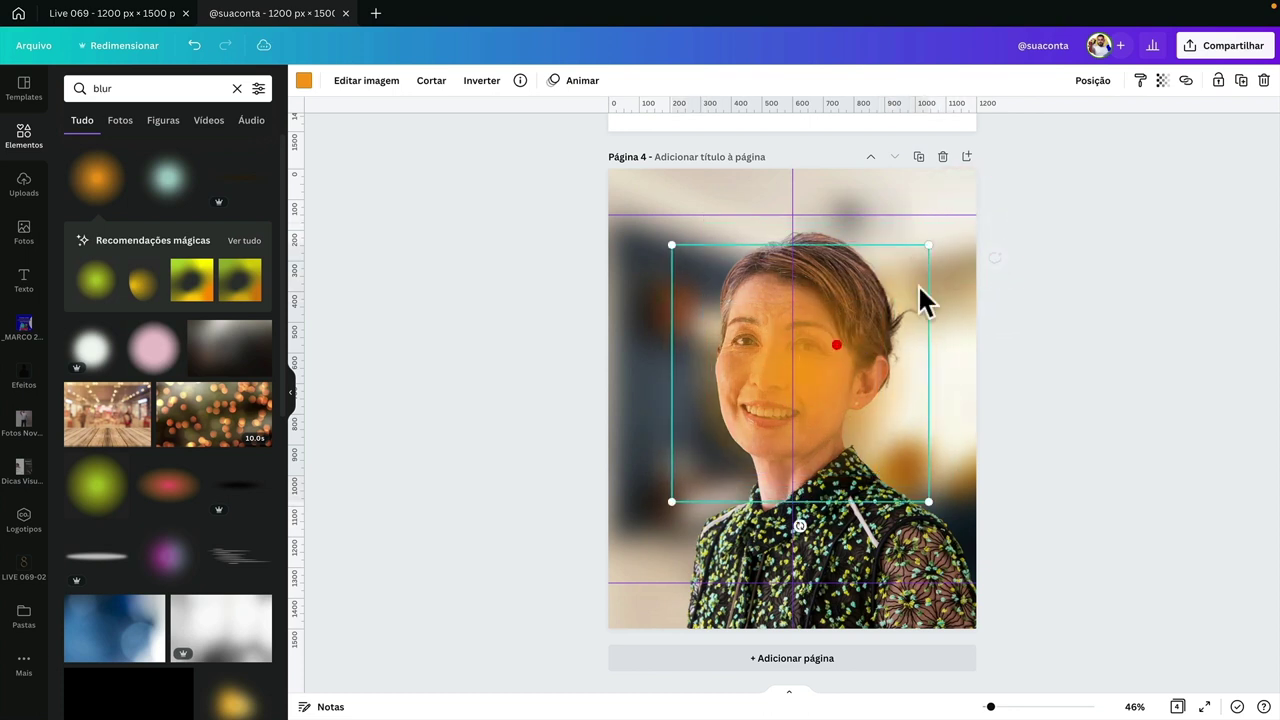
pyautogui.moveTo(934, 246); pyautogui.dragTo(963, 217)
pyautogui.moveTo(894, 309); pyautogui.dragTo(865, 326)
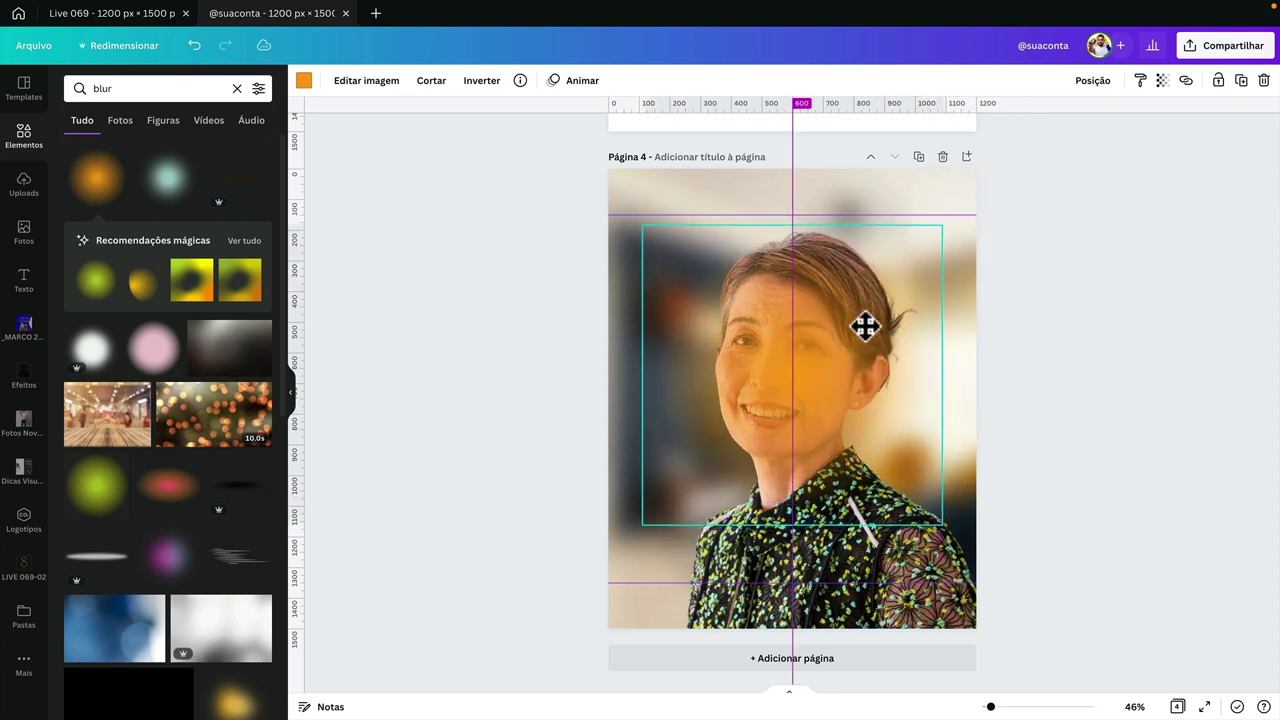
pyautogui.moveTo(943, 223); pyautogui.dragTo(986, 191)
pyautogui.moveTo(875, 333); pyautogui.dragTo(858, 333)
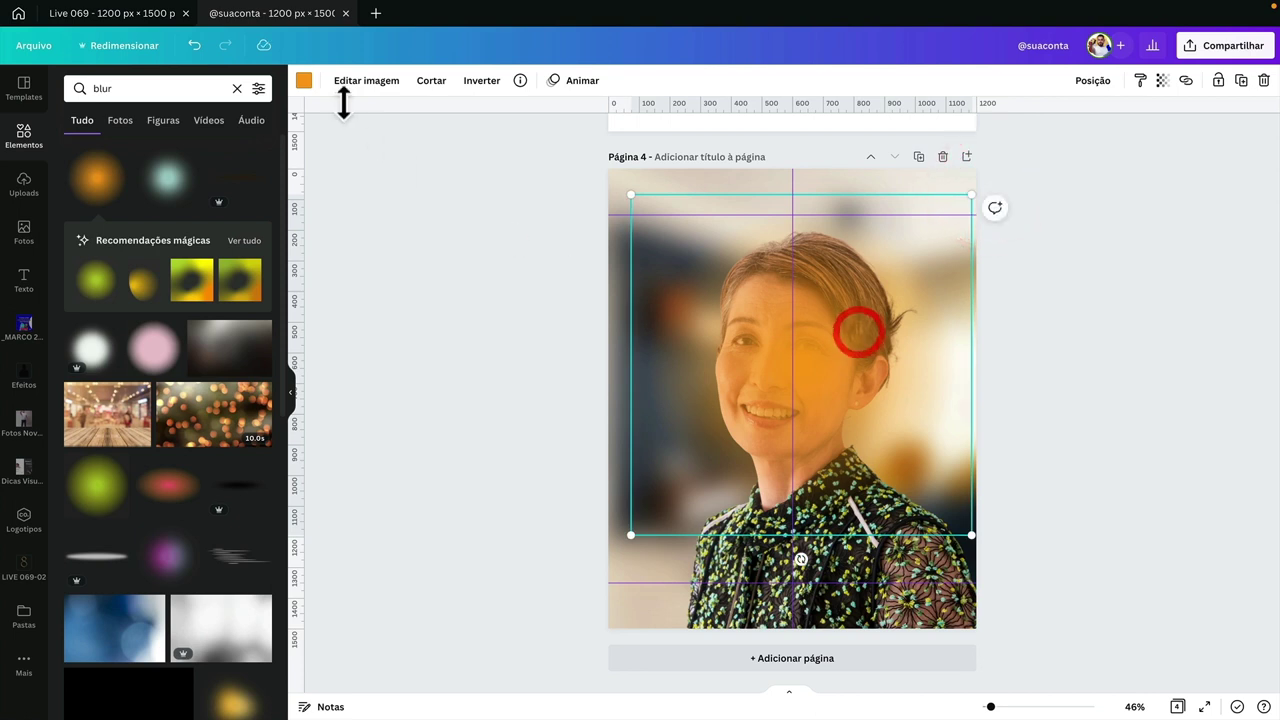
# - Turn the blur white, send it behind the photo, enlarge and lock it, then add an orange blur
pyautogui.click(304, 80)
pyautogui.click(77, 185)
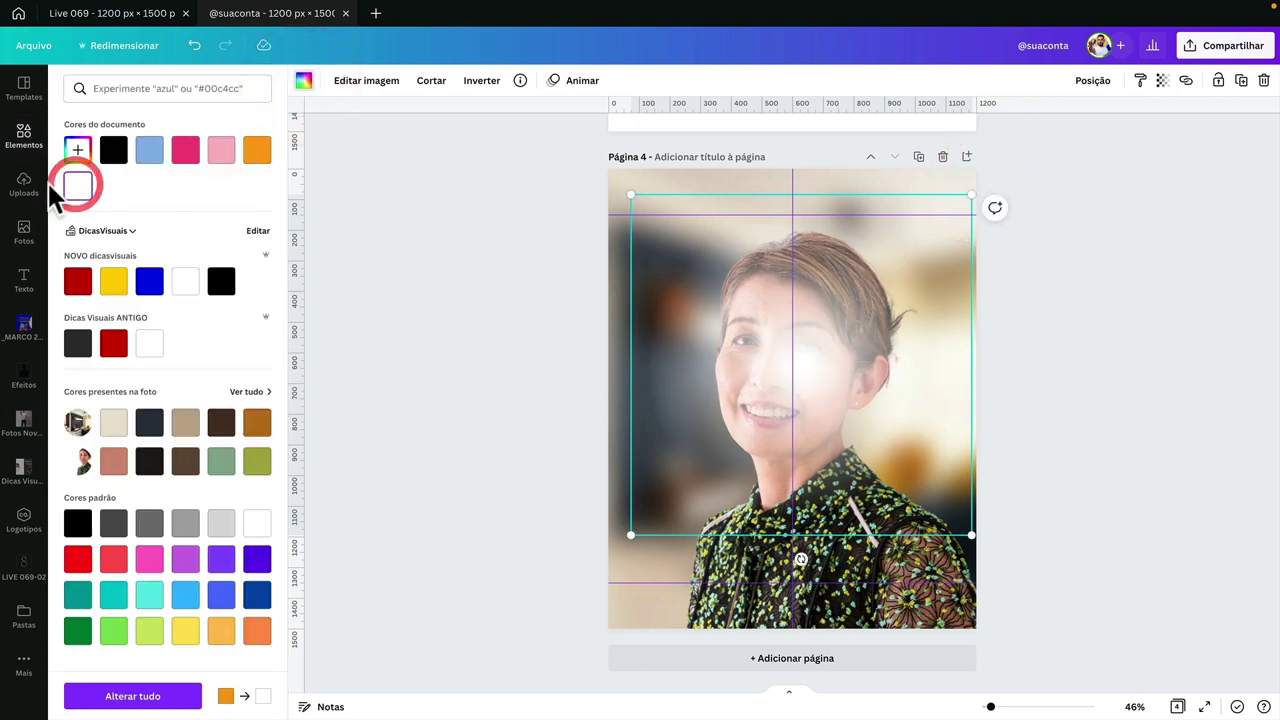
pyautogui.rightClick(840, 318)
pyautogui.click(889, 428)
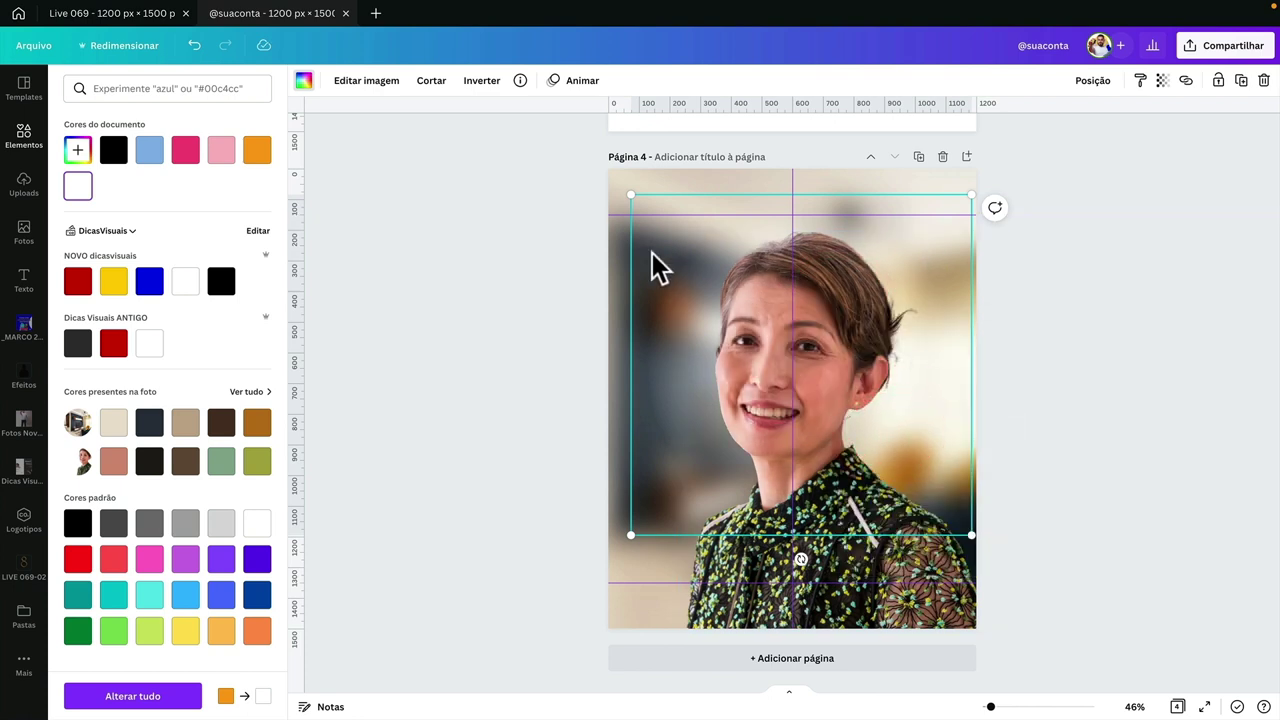
pyautogui.moveTo(651, 252); pyautogui.dragTo(664, 250)
pyautogui.moveTo(645, 198); pyautogui.dragTo(576, 141)
pyautogui.moveTo(643, 314); pyautogui.dragTo(667, 332)
pyautogui.click(1218, 80)
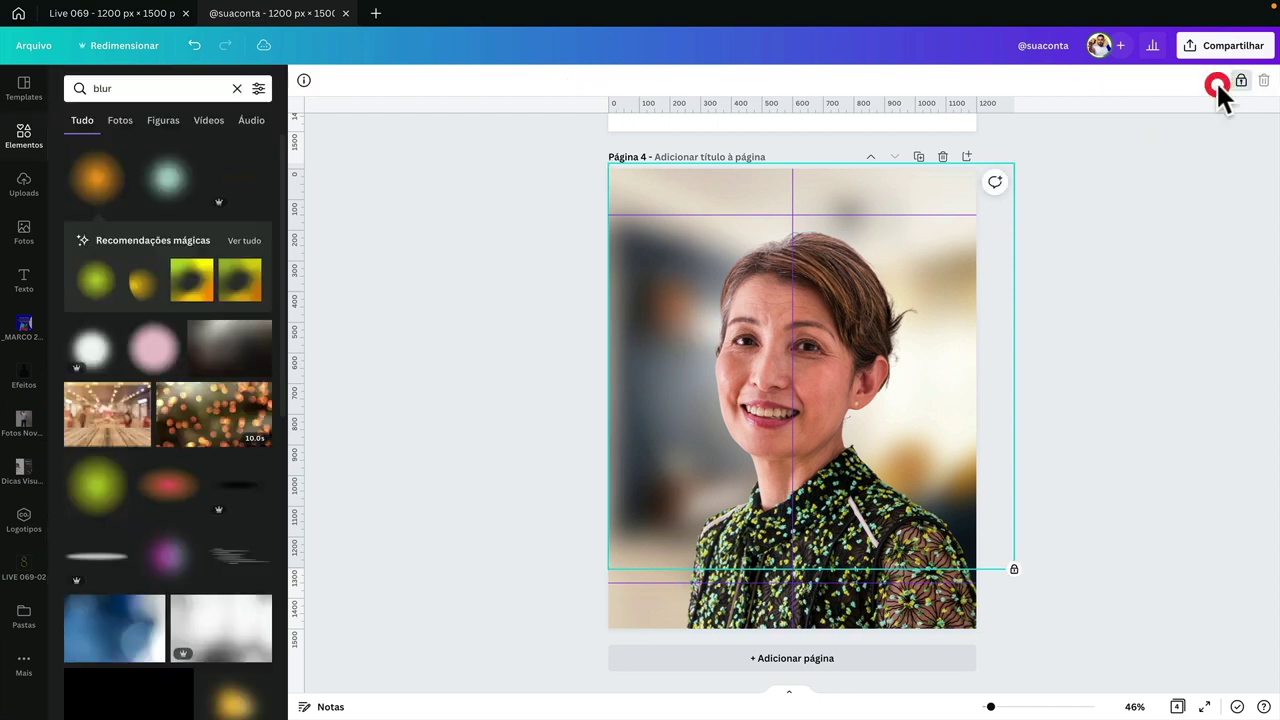
pyautogui.click(1187, 210)
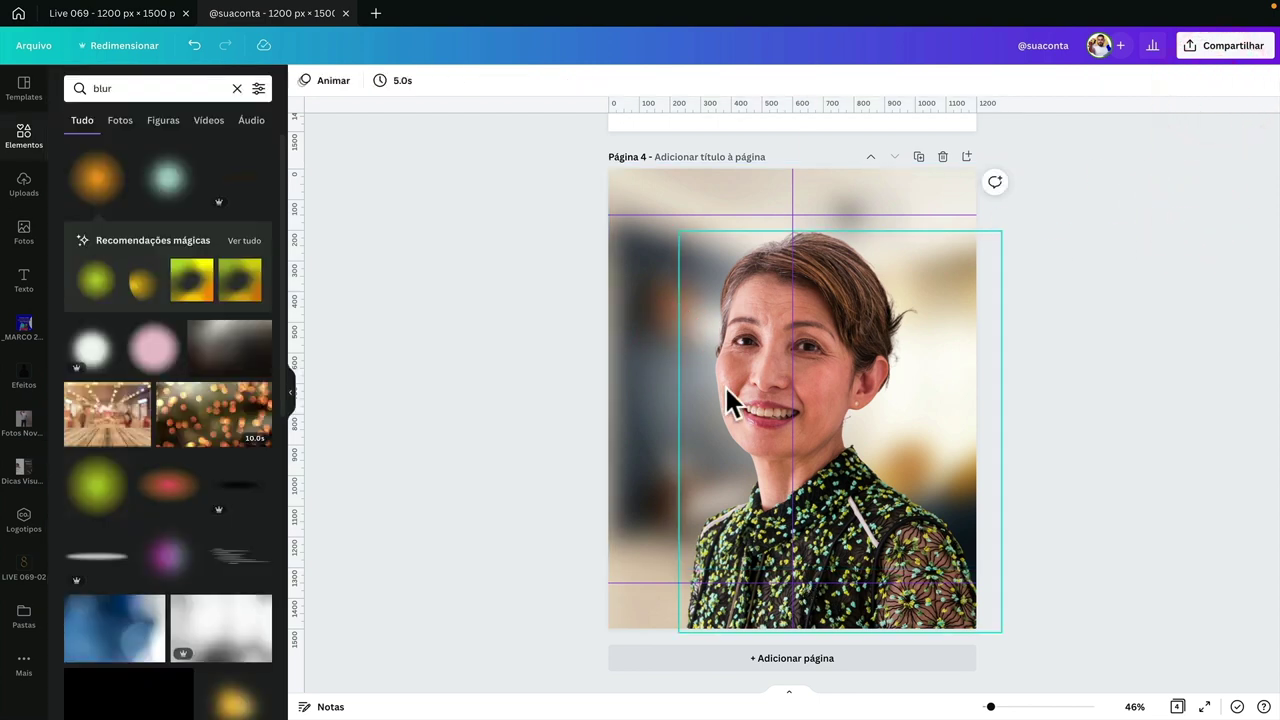
pyautogui.click(820, 380)
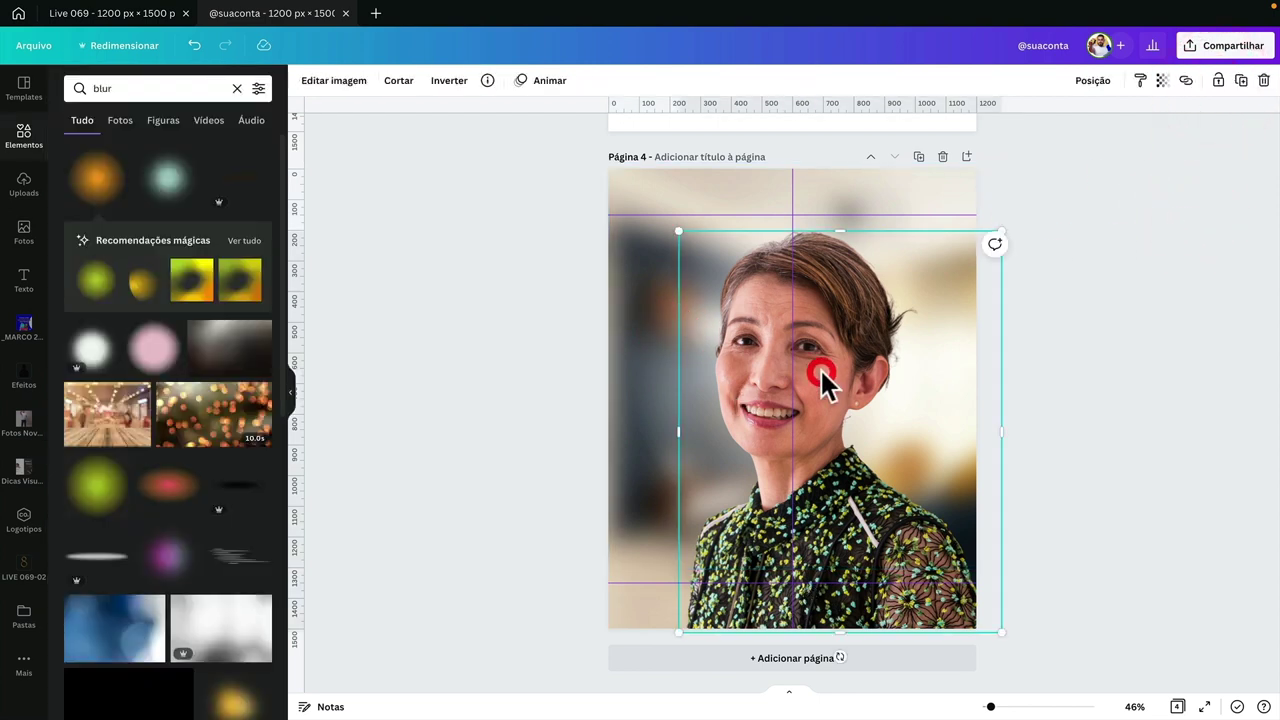
pyautogui.click(89, 188)
# - Add a blank page 5 with a small orange blur placed left of centre
pyautogui.click(966, 157)
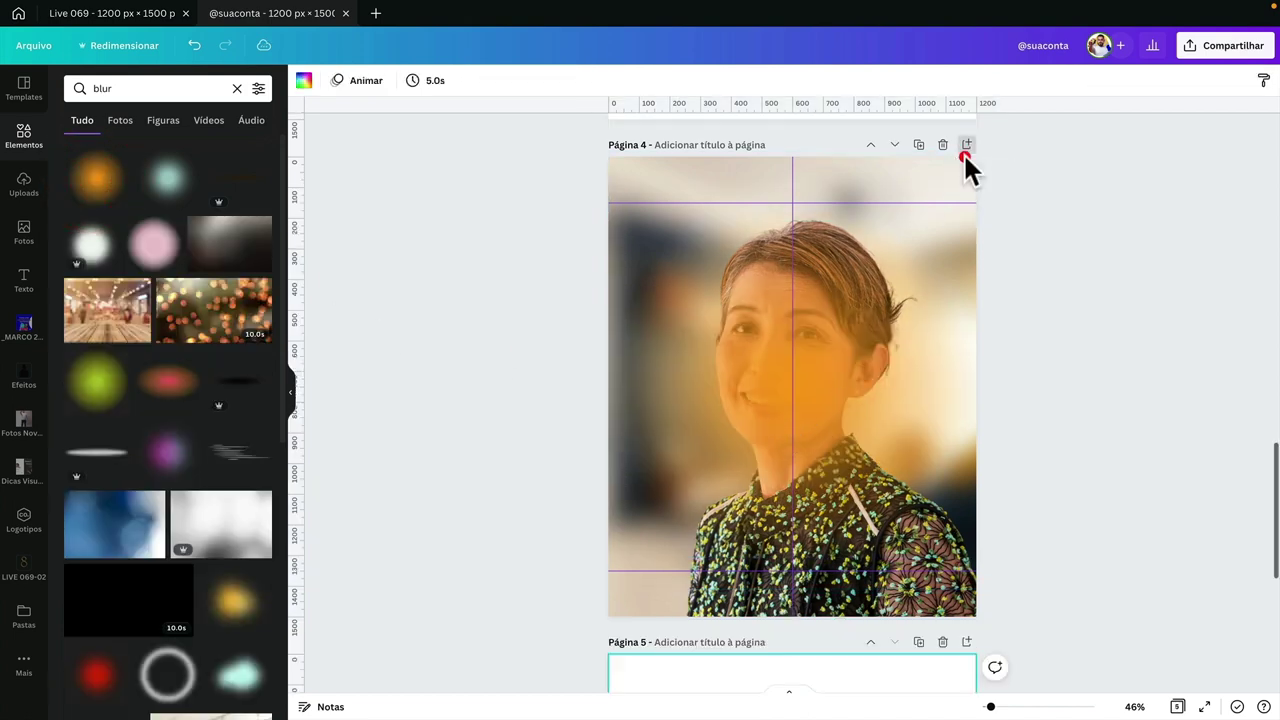
pyautogui.click(100, 192)
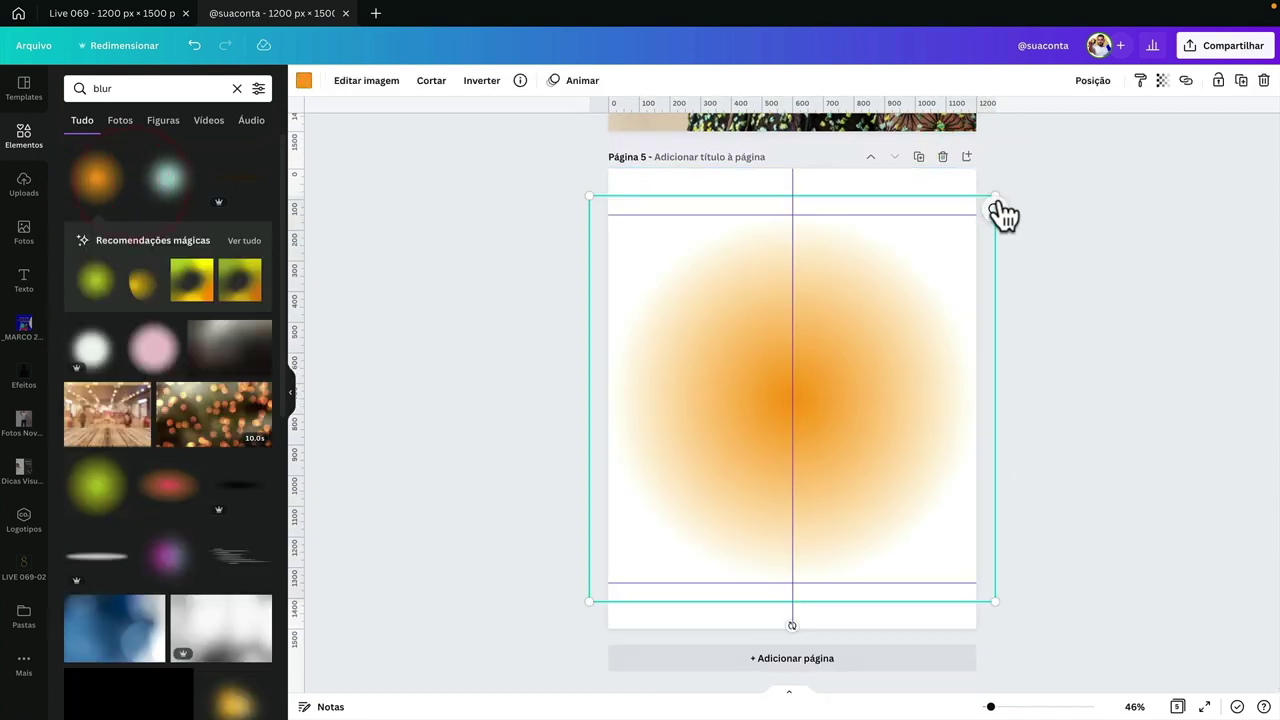
pyautogui.moveTo(985, 203); pyautogui.dragTo(720, 400)
pyautogui.moveTo(680, 477); pyautogui.dragTo(886, 417)
# - Select the page 5 blurs together and lock them, then unlock the group again
pyautogui.moveTo(664, 314); pyautogui.dragTo(906, 489)
pyautogui.moveTo(911, 397); pyautogui.dragTo(883, 429)
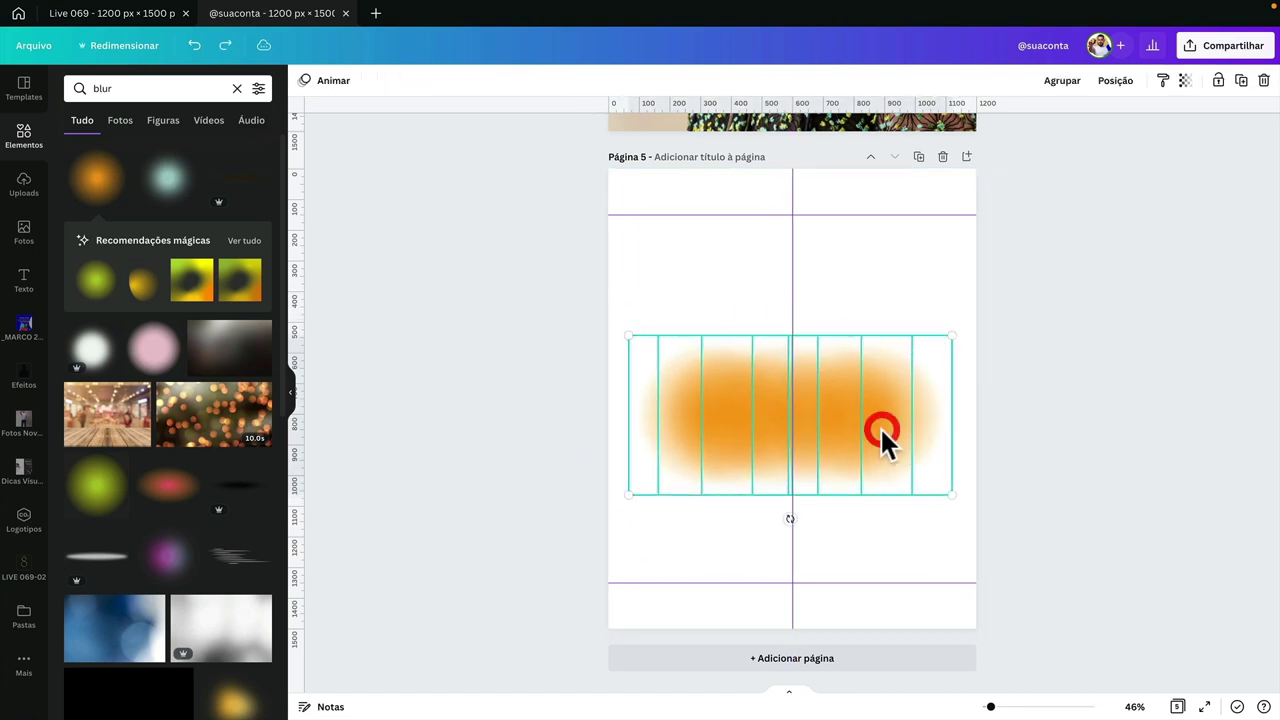
pyautogui.click(1218, 82)
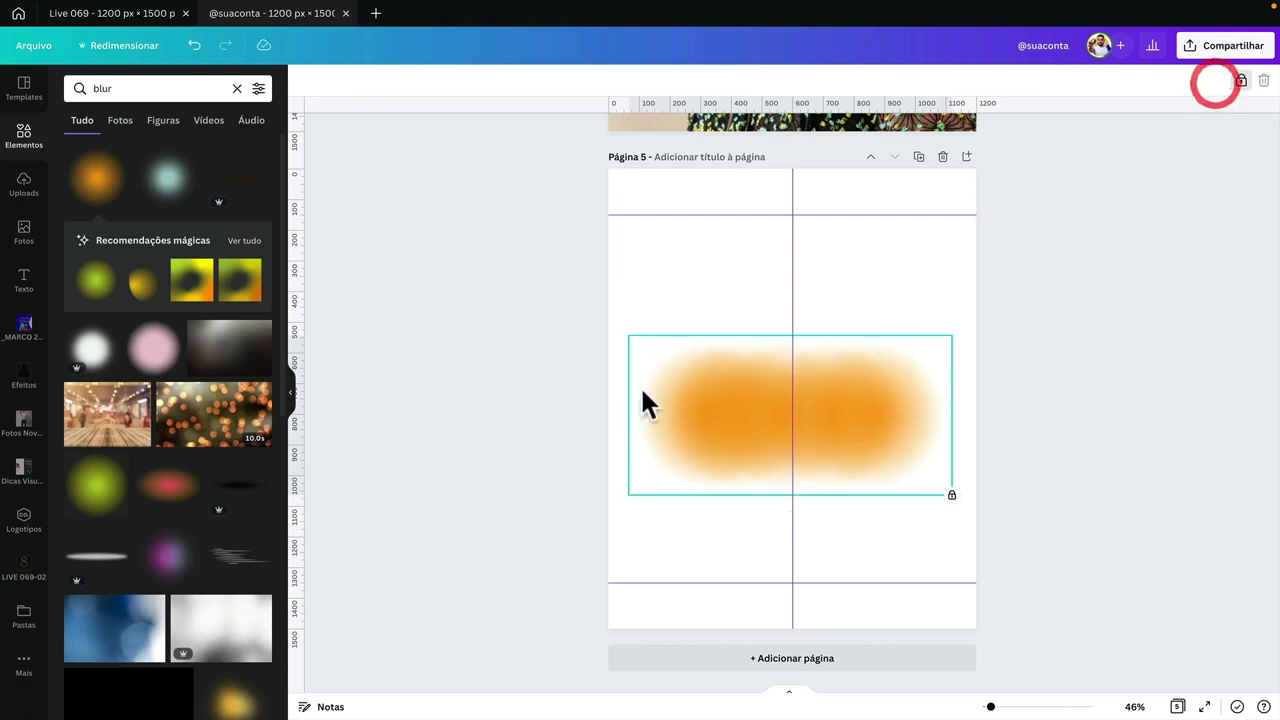
pyautogui.scroll(5, 978, 412)
pyautogui.click(785, 408)
pyautogui.click(778, 400)
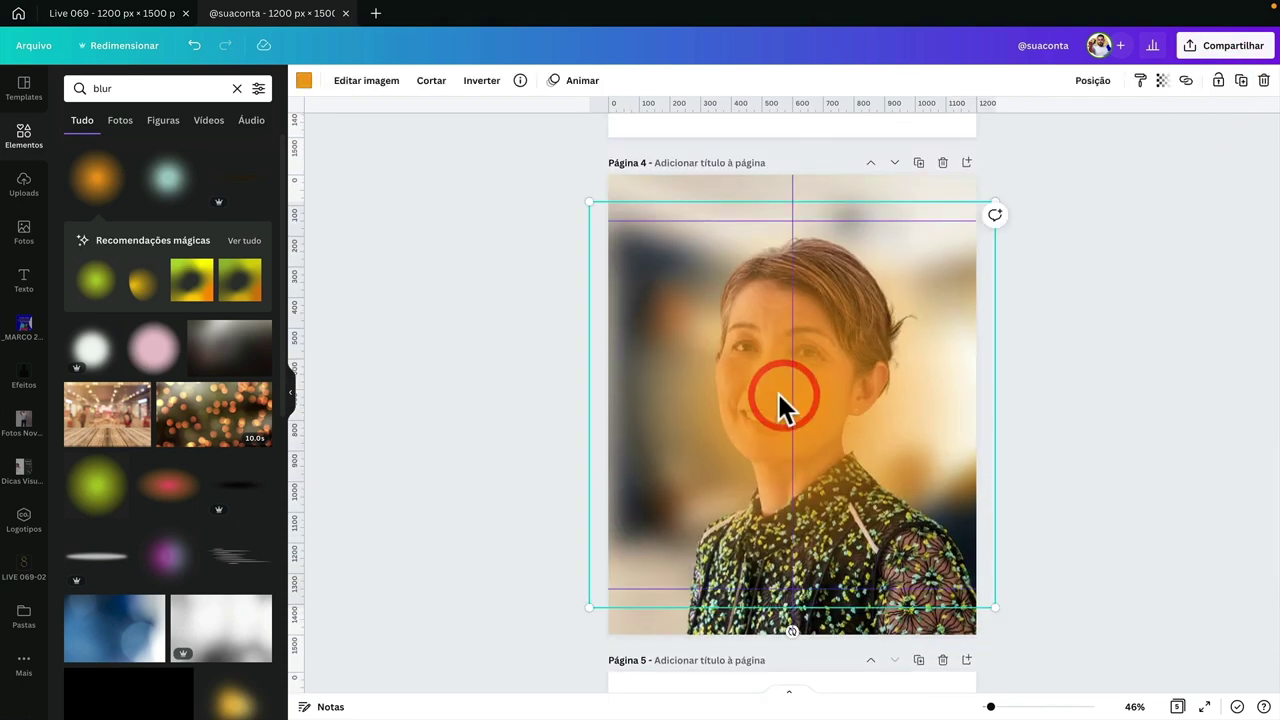
pyautogui.scroll(-5, 770, 400)
pyautogui.scroll(5, 765, 430)
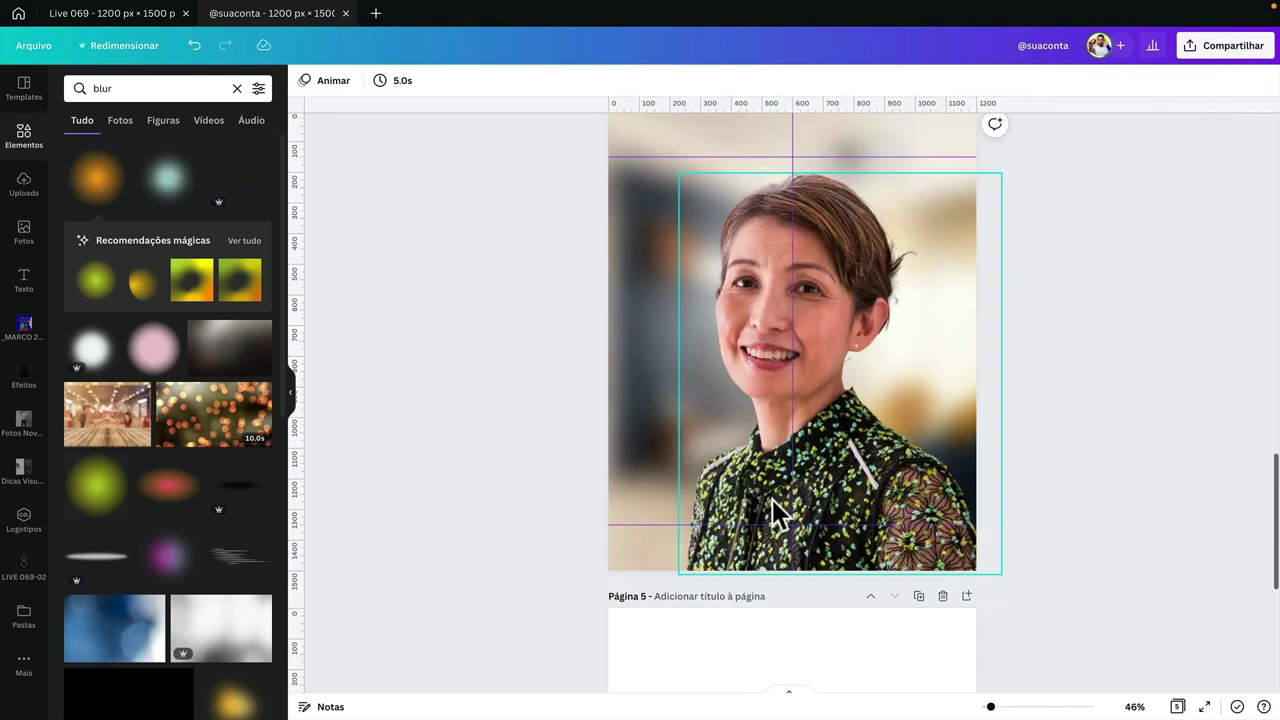
pyautogui.click(738, 451)
pyautogui.scroll(-4, 738, 455)
pyautogui.click(745, 555)
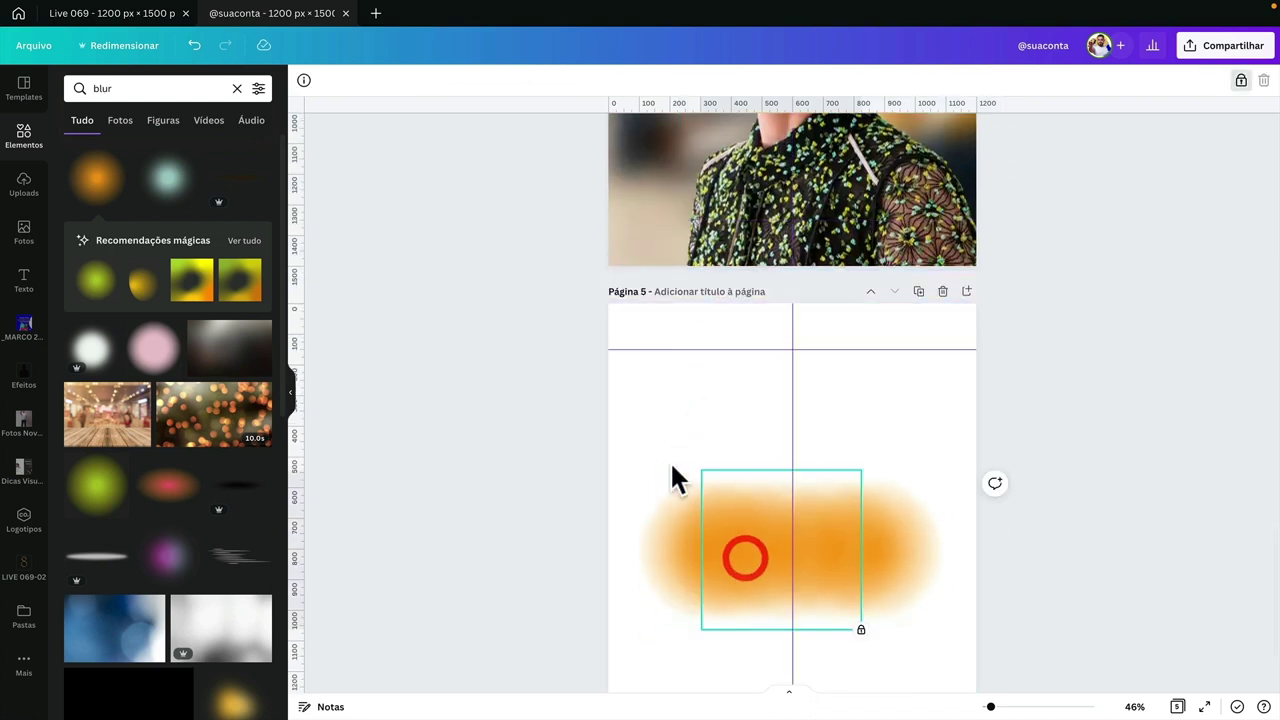
pyautogui.click(1241, 80)
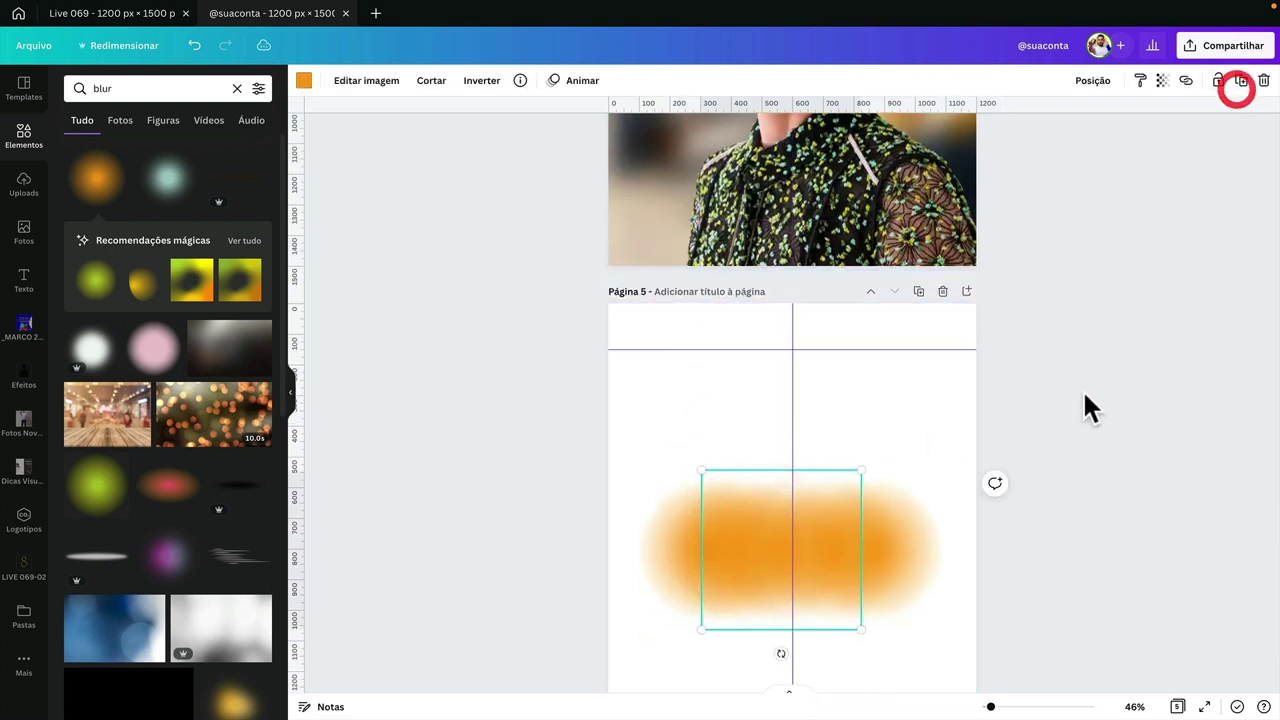
# - Unlock the orange blur and move it about 40 px left
pyautogui.scroll(-1, 850, 410)
pyautogui.click(557, 382)
pyautogui.moveTo(553, 373); pyautogui.dragTo(1020, 530)
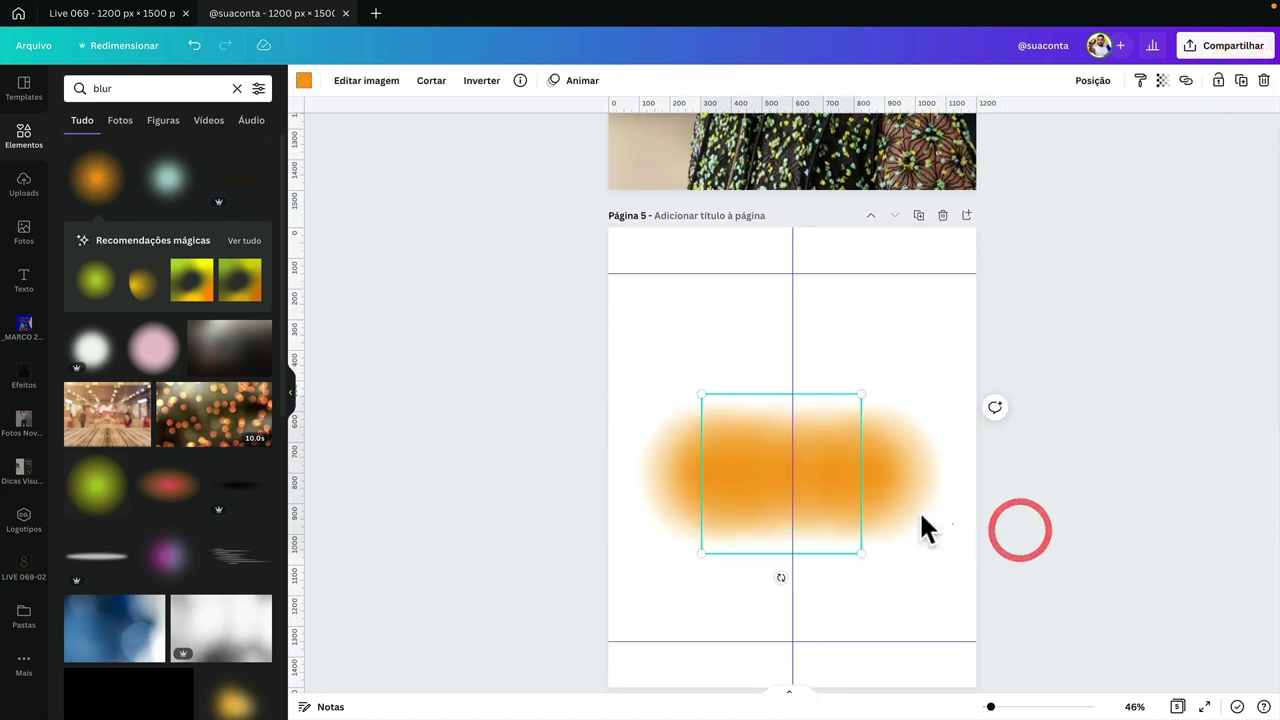
pyautogui.click(883, 503)
pyautogui.click(1241, 80)
pyautogui.moveTo(786, 509); pyautogui.dragTo(746, 509)
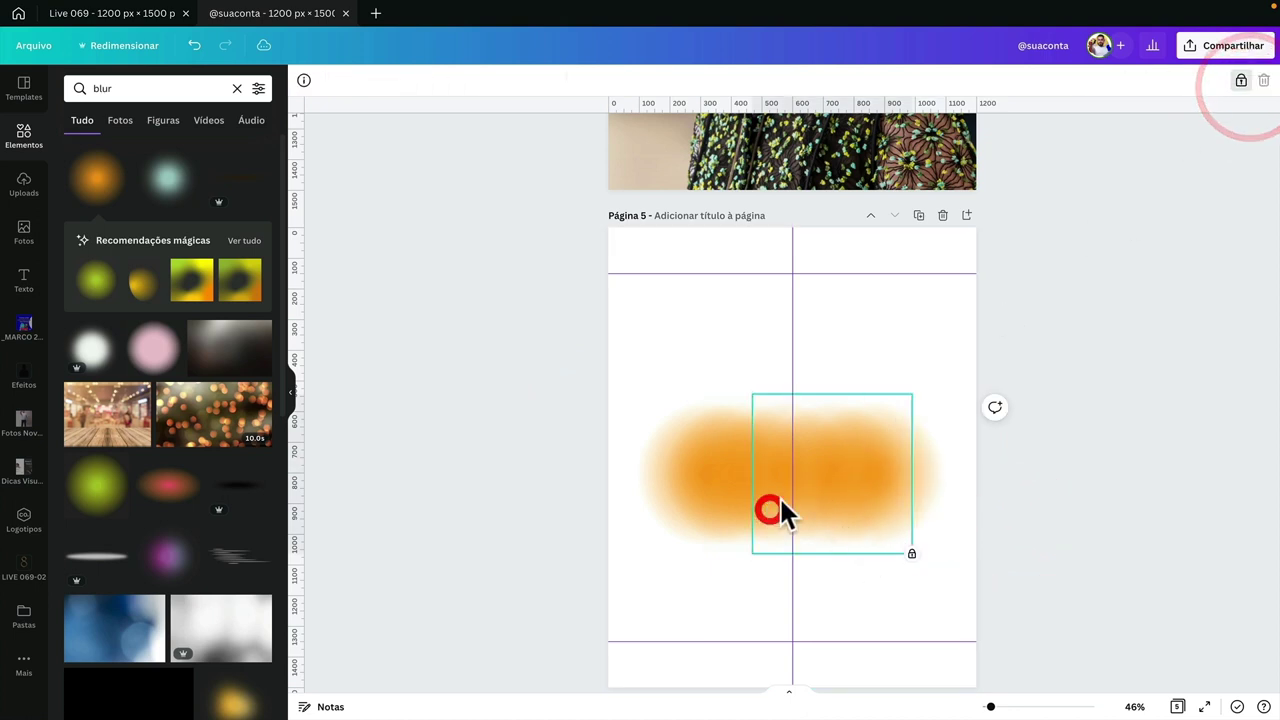
# - Unlock the left blur and group both orange blurs, undoing a trial move
pyautogui.click(691, 471)
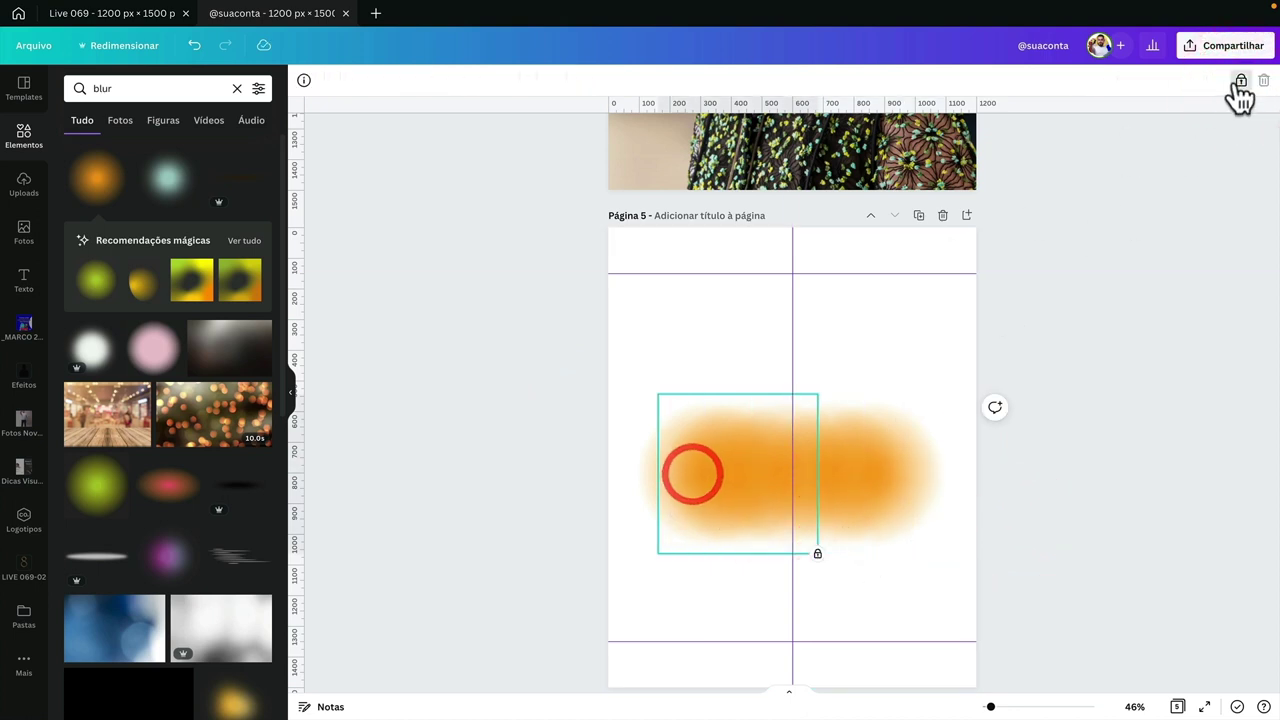
pyautogui.click(1203, 148)
pyautogui.click(1078, 363)
pyautogui.click(653, 447)
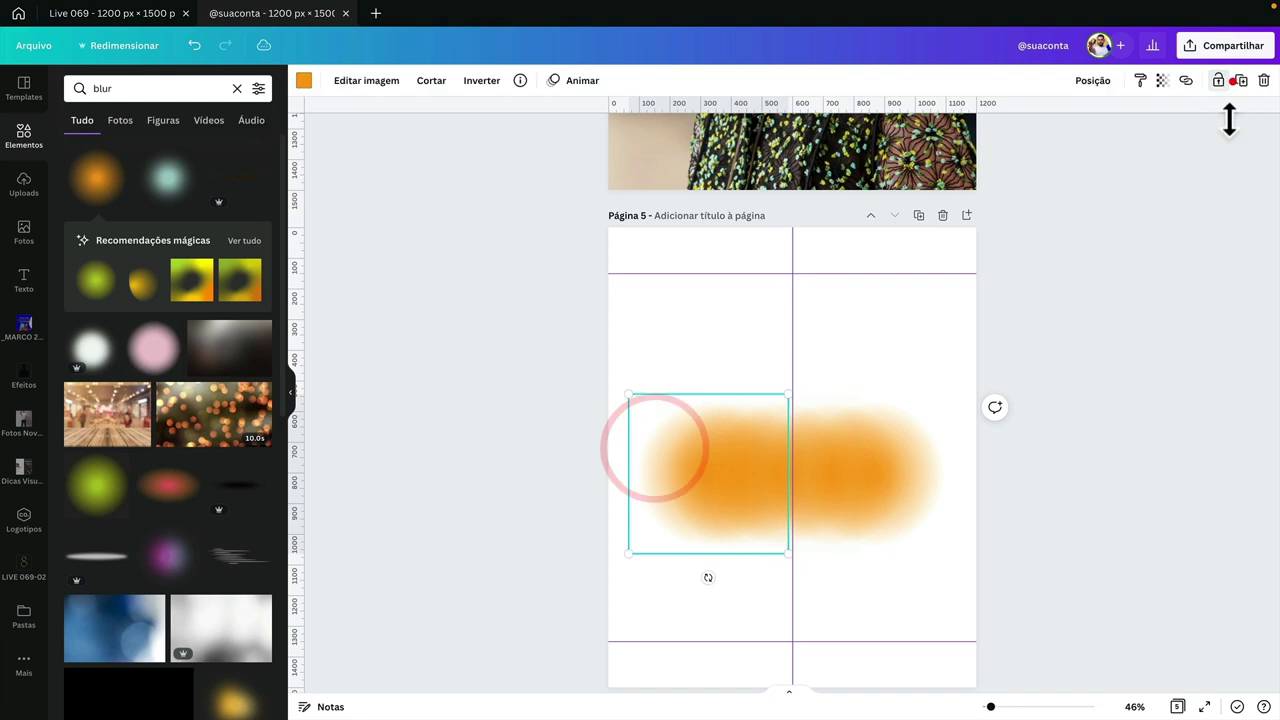
pyautogui.click(1231, 80)
pyautogui.moveTo(1091, 334); pyautogui.dragTo(624, 466)
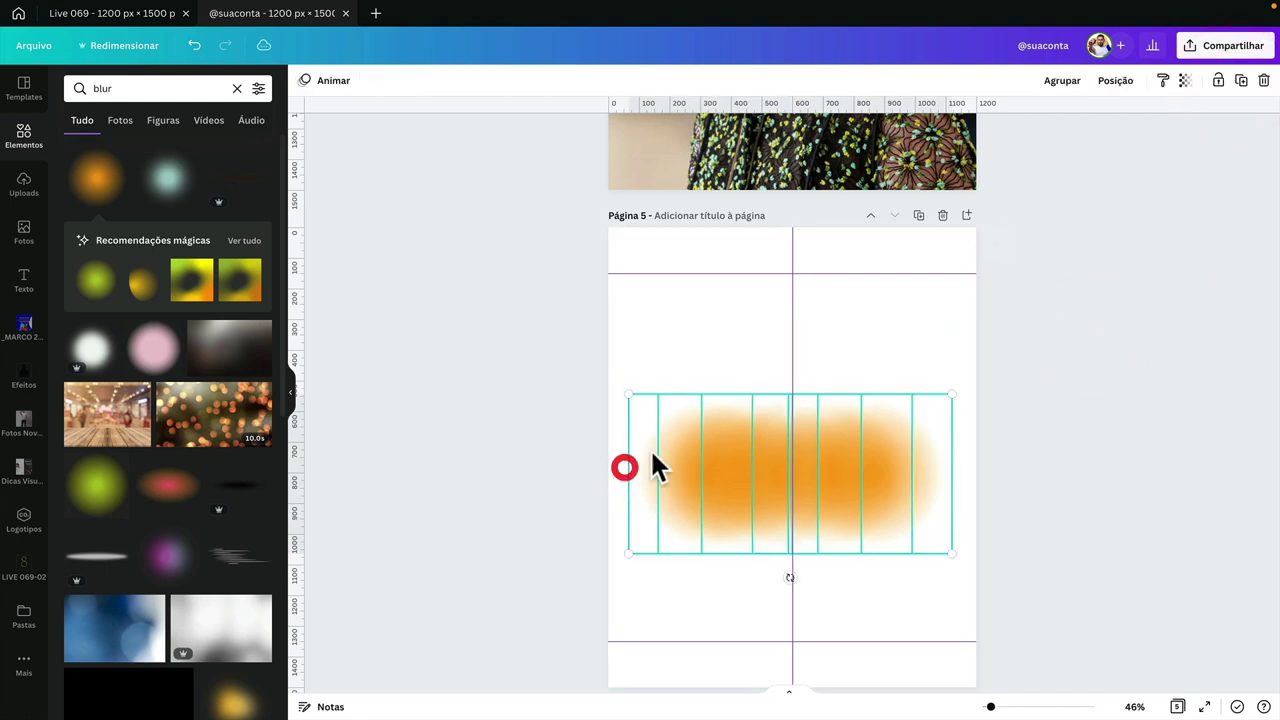
pyautogui.click(1070, 80)
pyautogui.moveTo(829, 457); pyautogui.dragTo(855, 523)
pyautogui.hotkey('ctrl', 'z')
pyautogui.scroll(5, 909, 349)
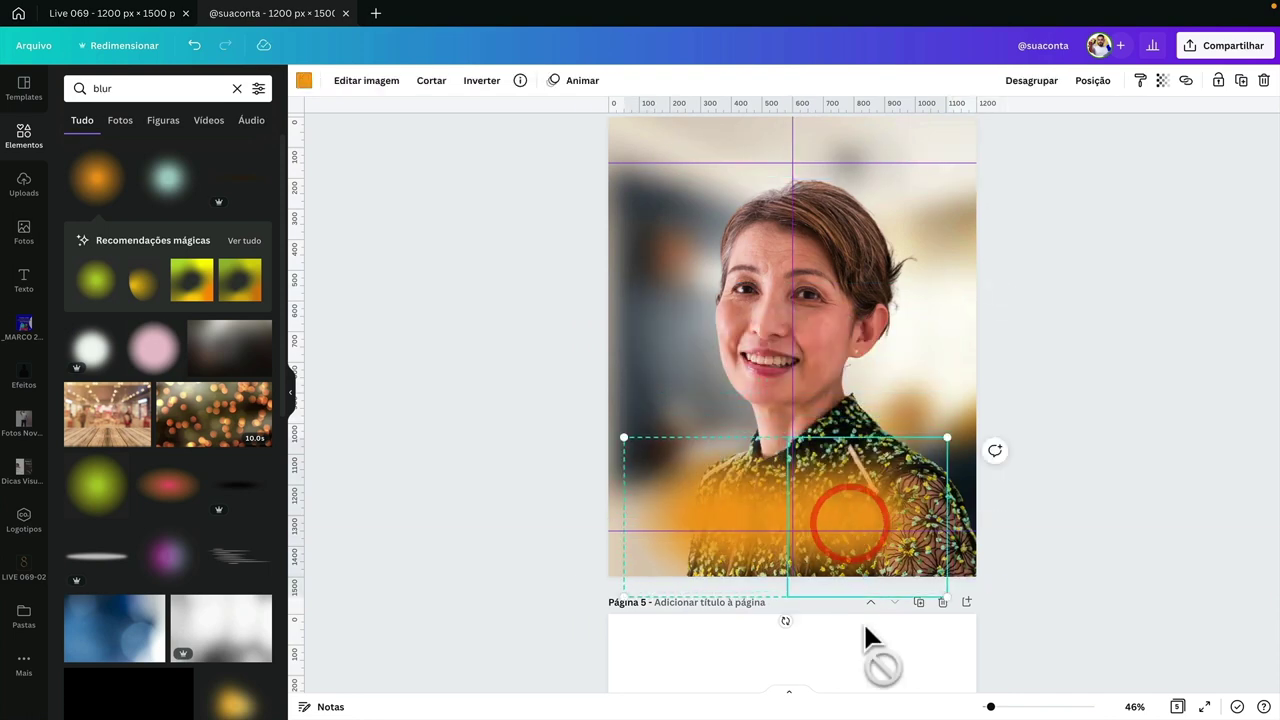
# - Bring the finished title group from the Live 069 design onto the portrait page
pyautogui.click(420, 382)
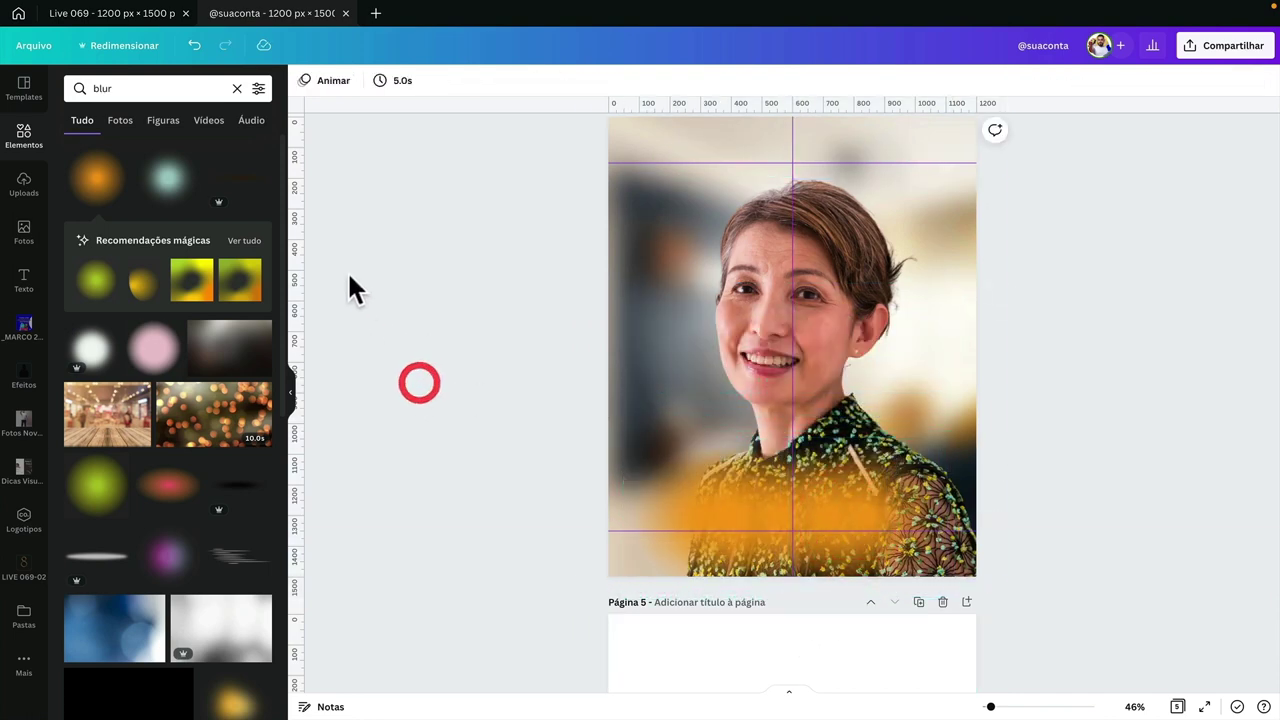
pyautogui.click(22, 284)
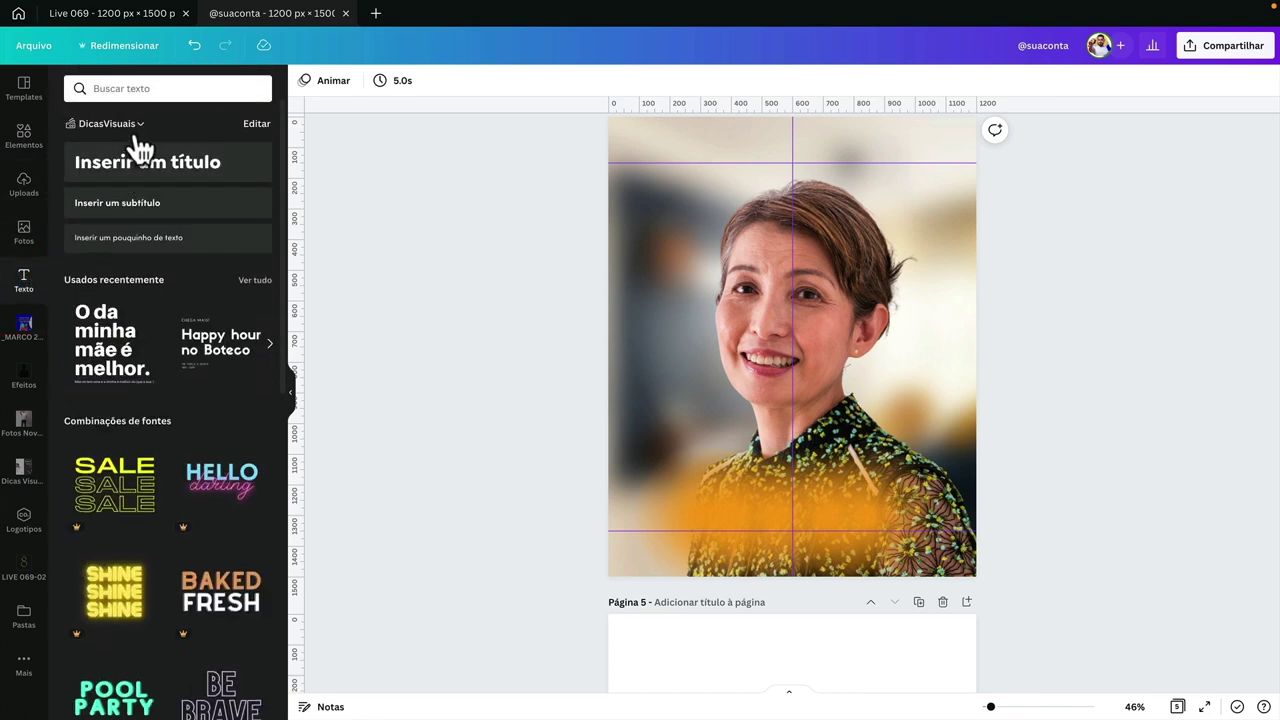
pyautogui.click(128, 14)
pyautogui.scroll(5, 616, 442)
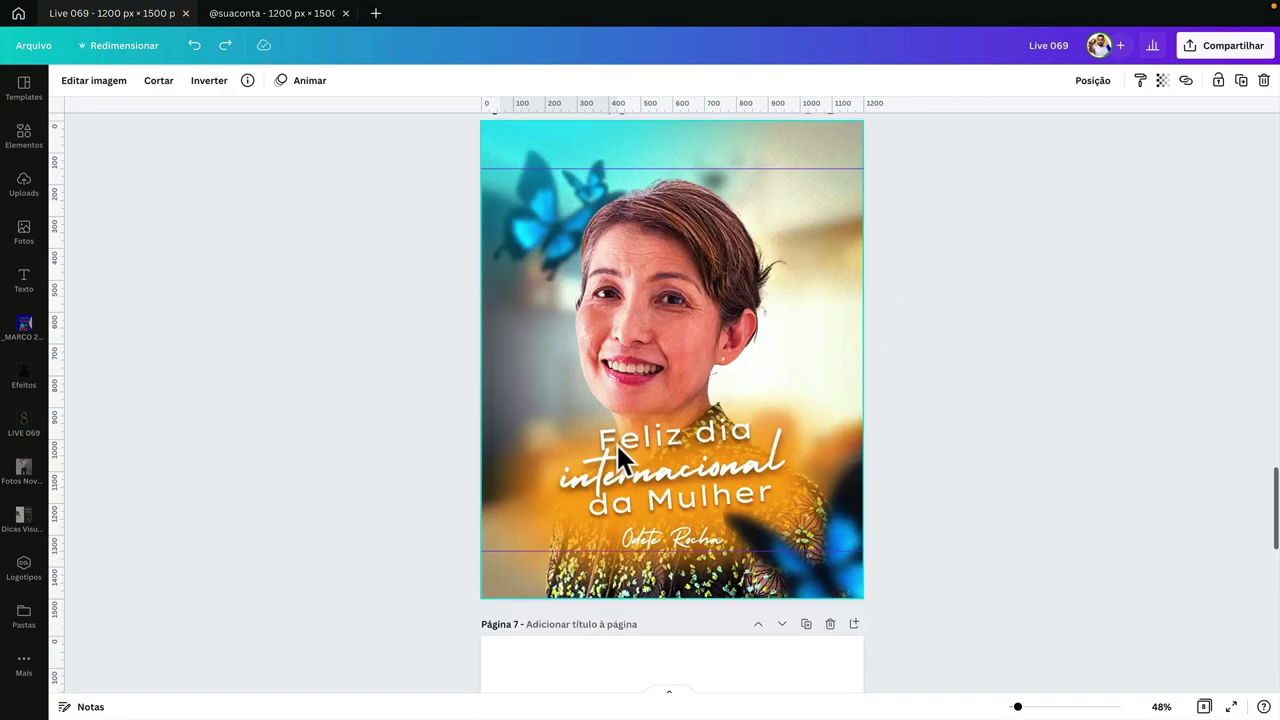
pyautogui.scroll(-1, 640, 369)
pyautogui.click(641, 372)
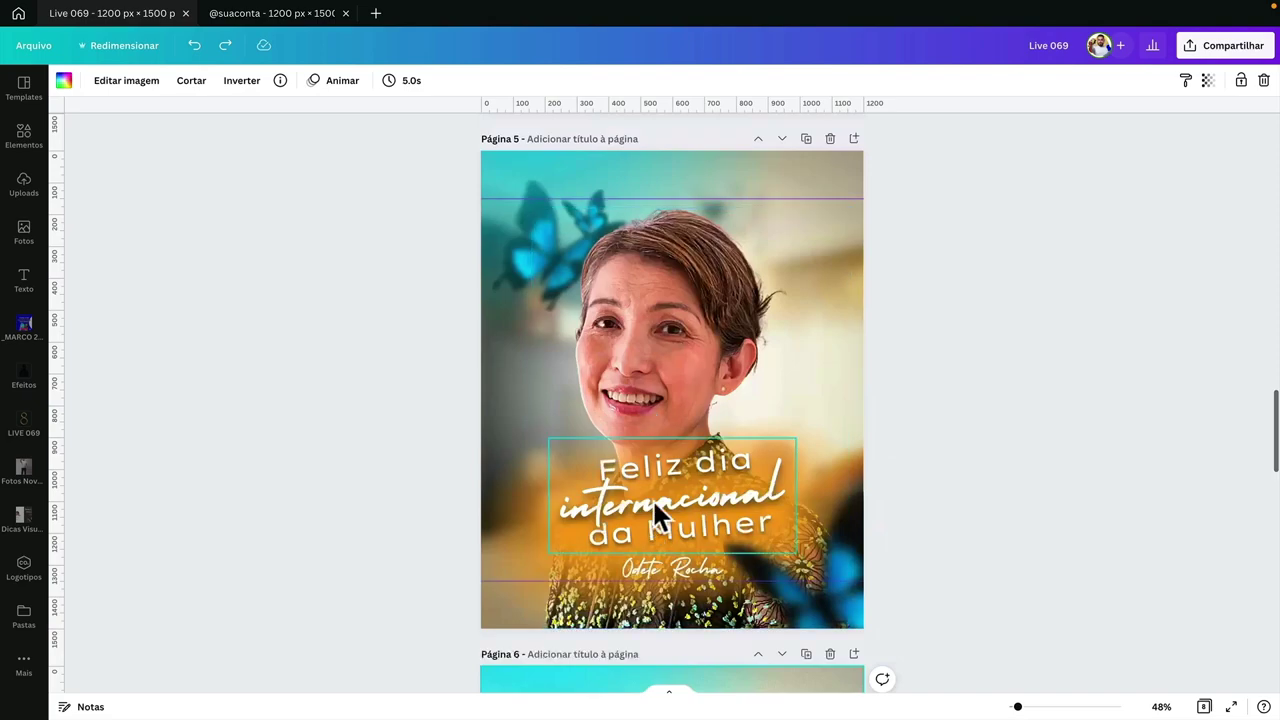
pyautogui.moveTo(652, 498); pyautogui.dragTo(610, 412)
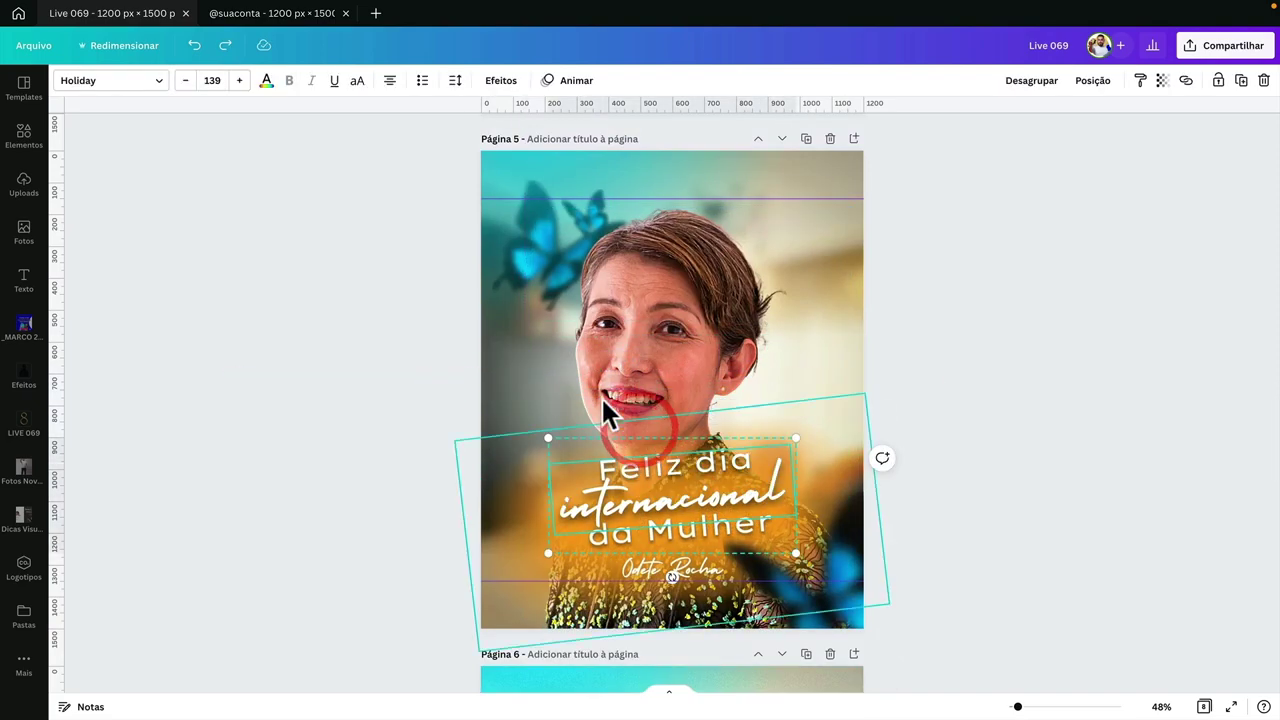
pyautogui.click(289, 14)
pyautogui.hotkey('ctrl', 'v')
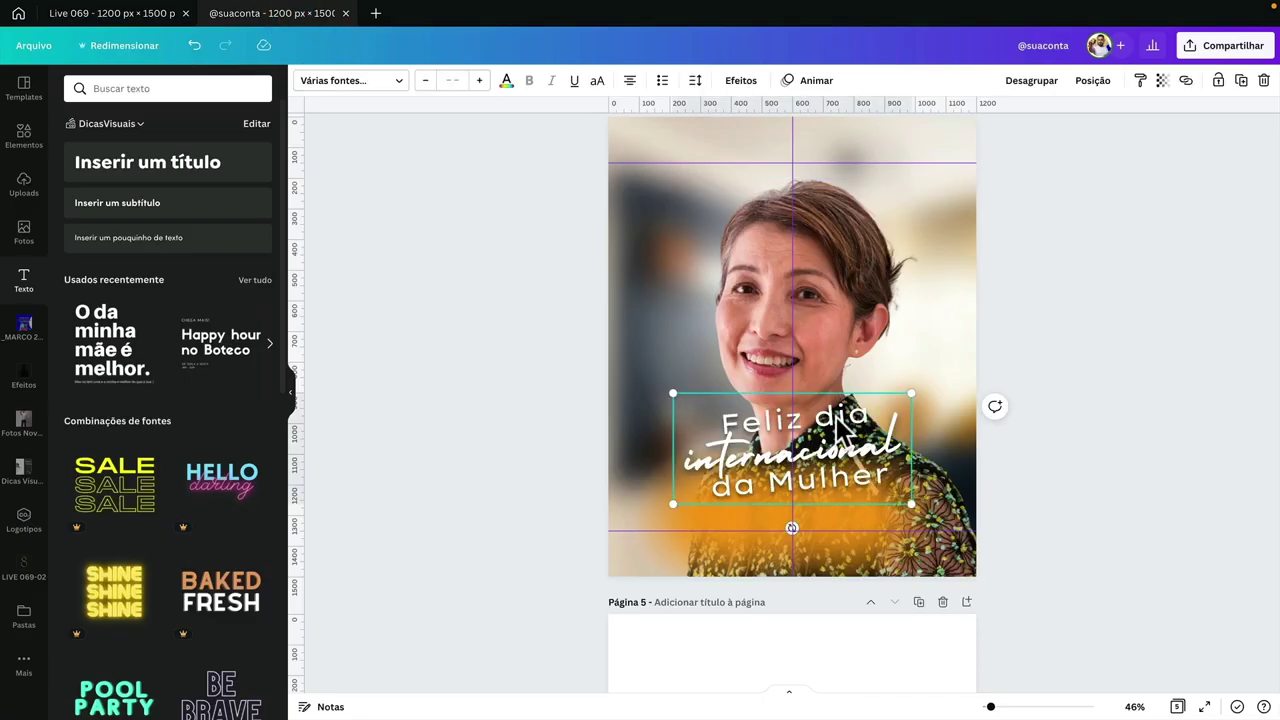
# - Ungroup the title and move the script 'internacional' line up above the face
pyautogui.click(838, 430)
pyautogui.scroll(-2, 846, 434)
pyautogui.scroll(1, 829, 363)
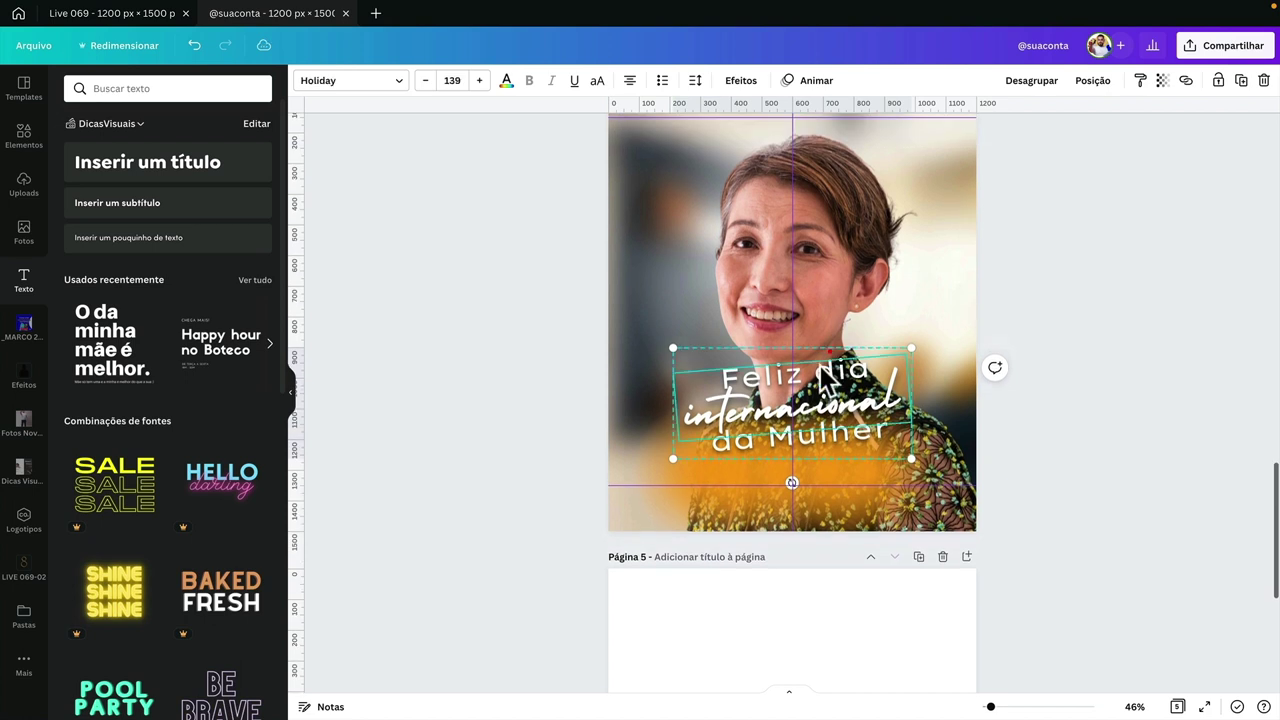
pyautogui.moveTo(842, 383); pyautogui.dragTo(842, 370)
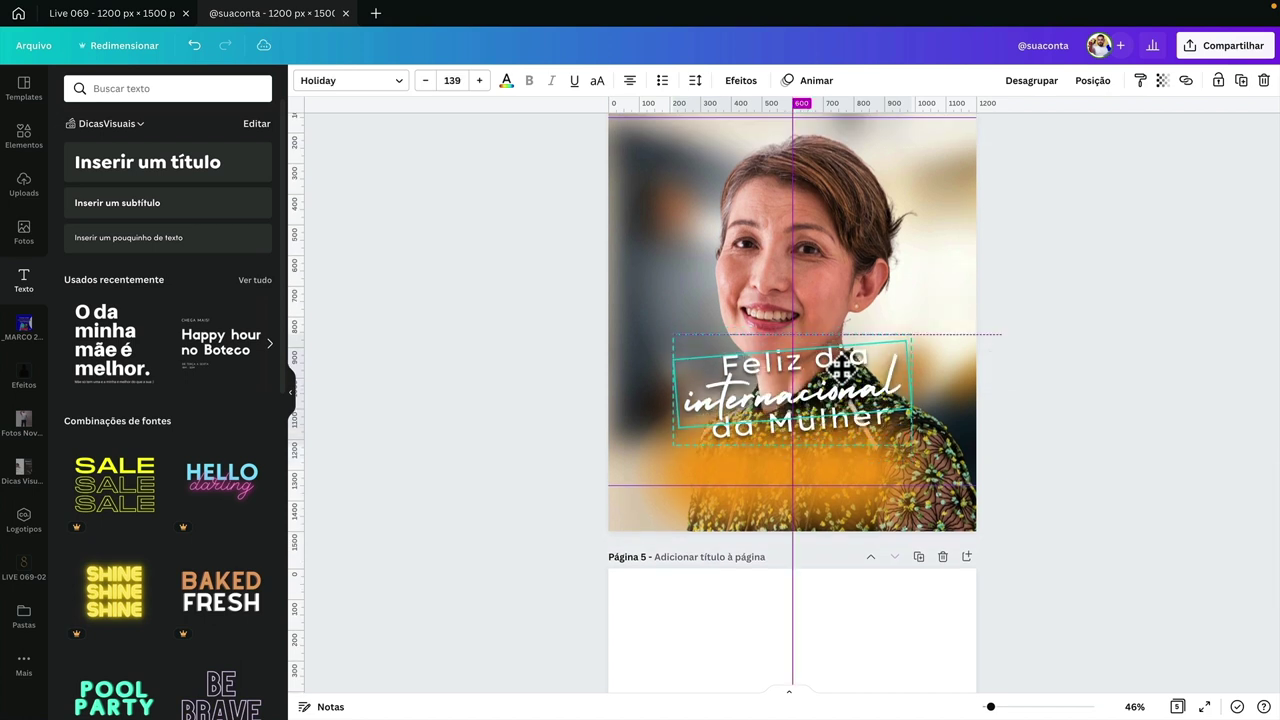
pyautogui.doubleClick(835, 349)
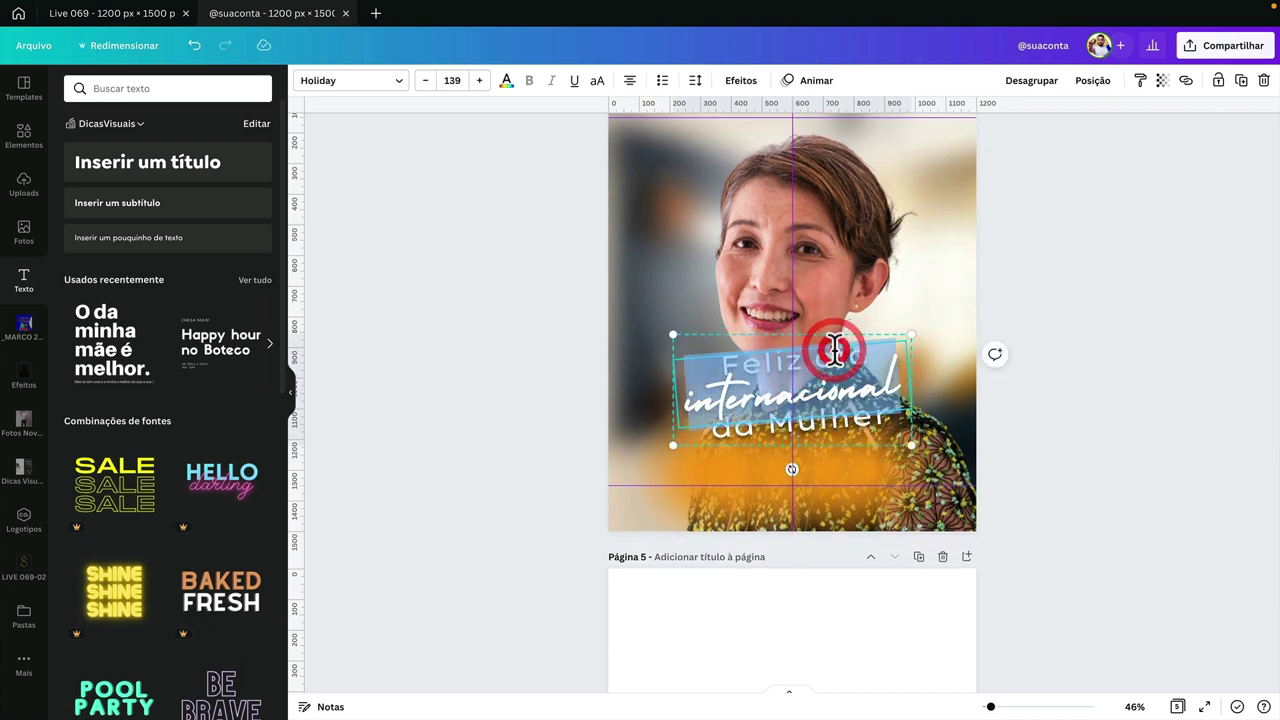
pyautogui.click(1031, 84)
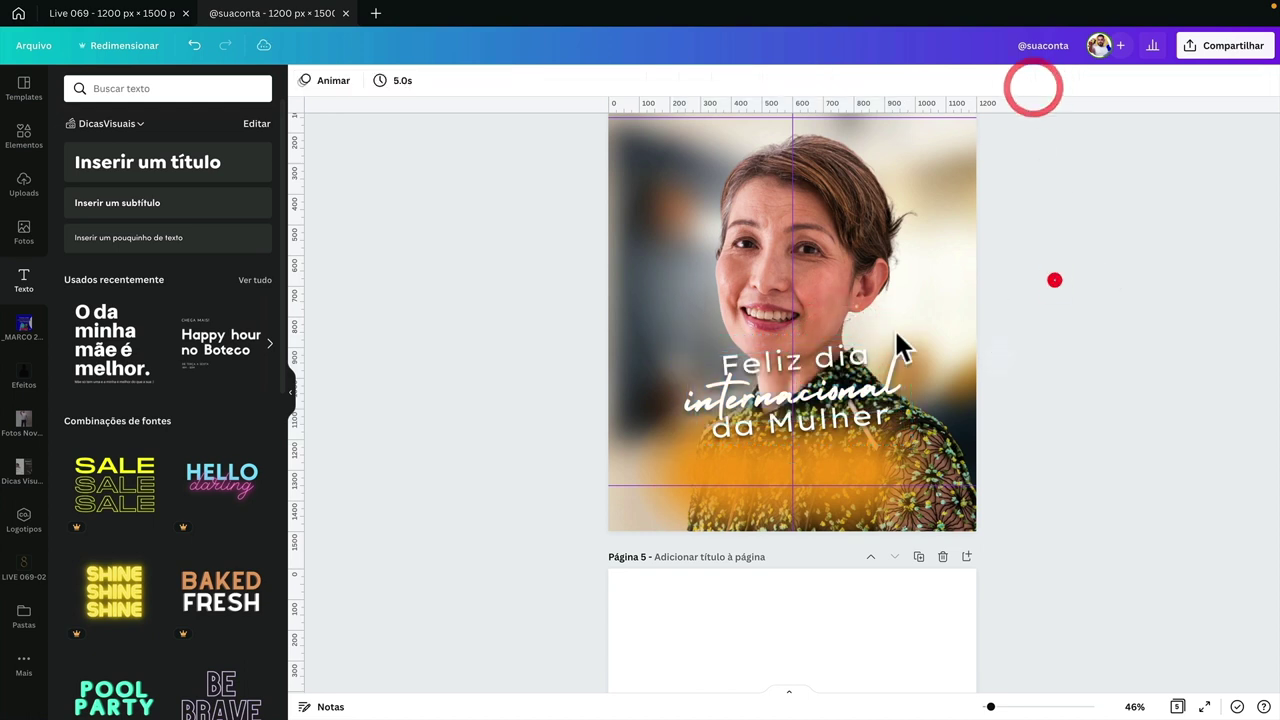
pyautogui.click(1054, 277)
pyautogui.moveTo(835, 388); pyautogui.dragTo(835, 237)
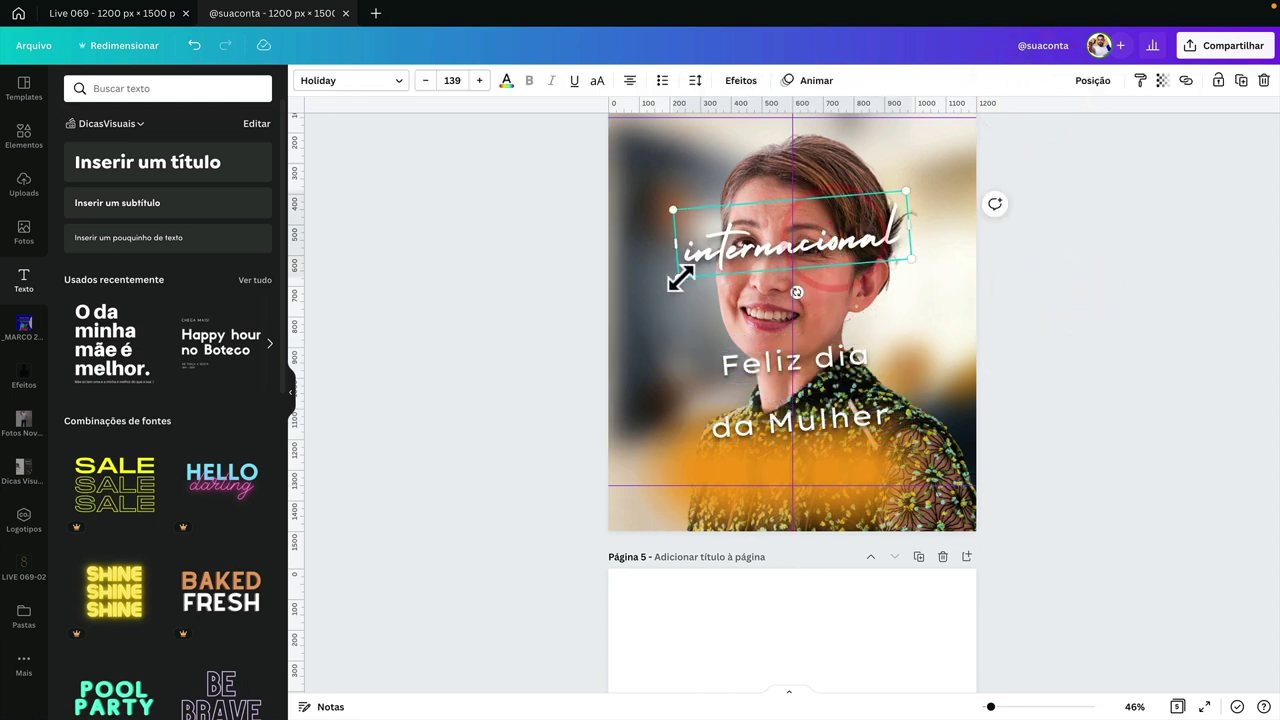
pyautogui.moveTo(677, 277); pyautogui.dragTo(668, 283)
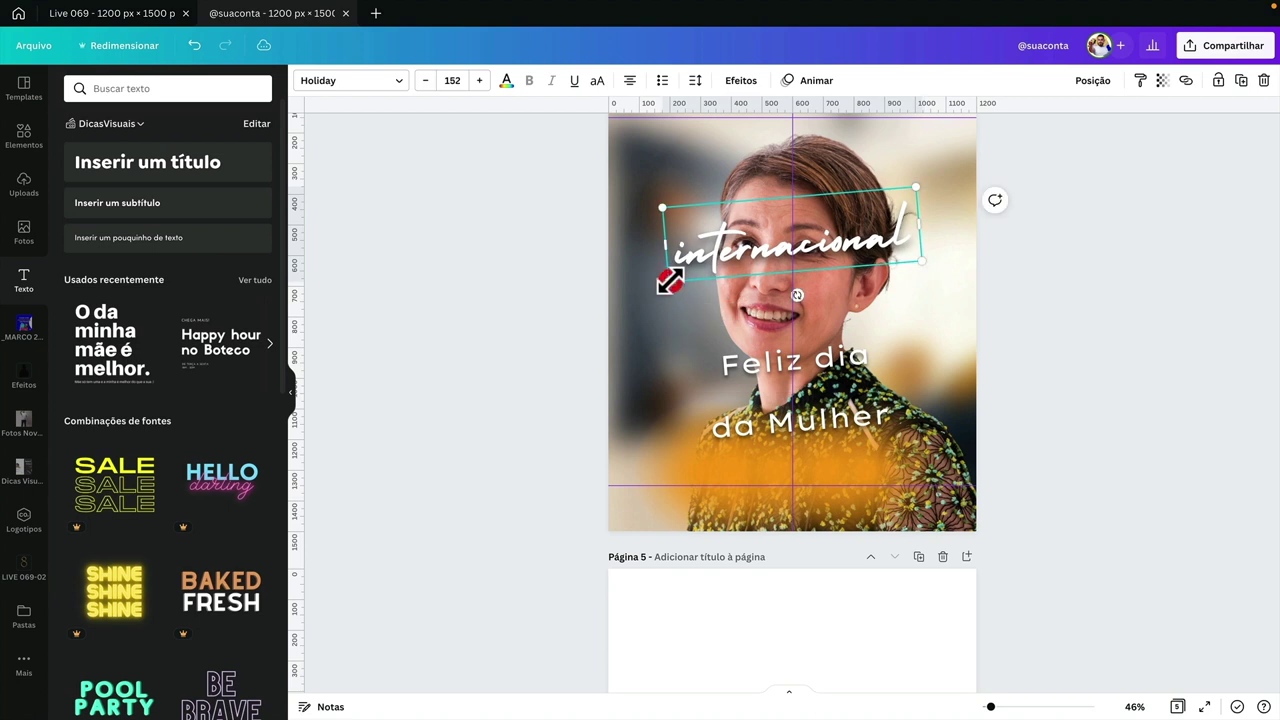
pyautogui.hotkey('ctrl', 'z')
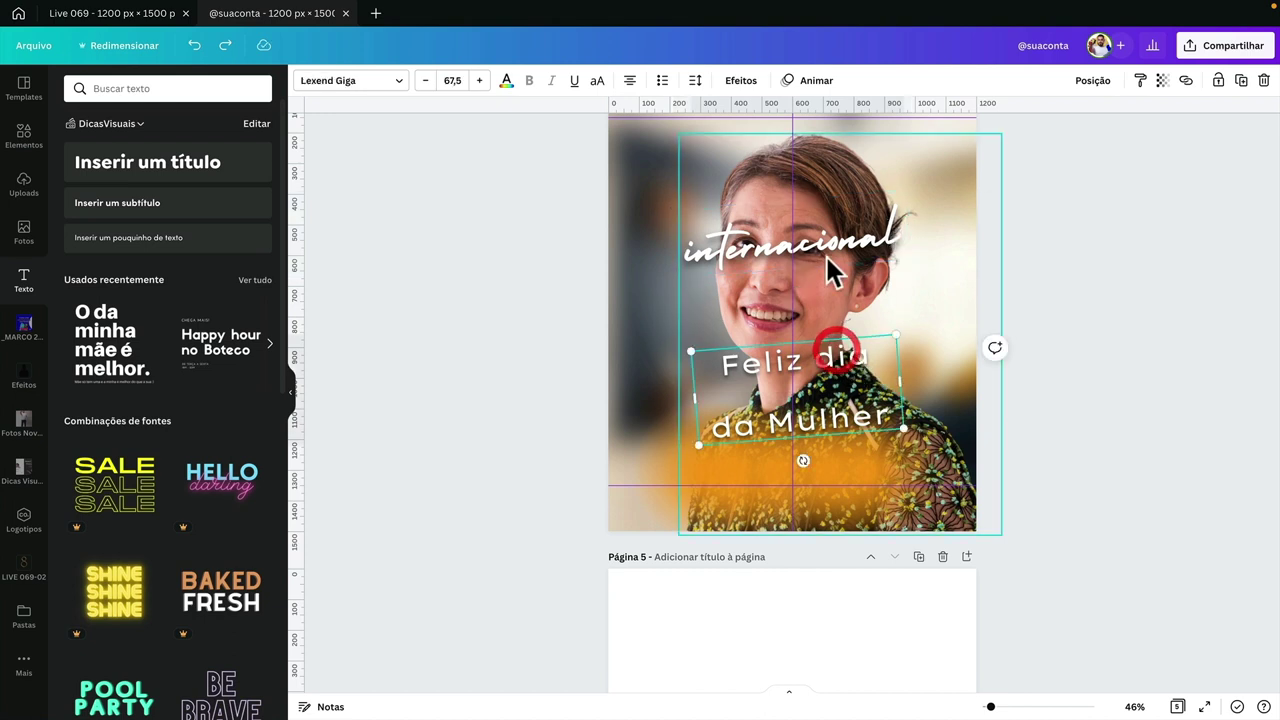
# - Rewrite the upper text as 'Feliz dia internacional da', deleting the 'da Mulher' line
pyautogui.click(848, 398)
pyautogui.hotkey('alt', 'Down')
pyautogui.hotkey('alt', 'Down')
pyautogui.hotkey('alt', 'Down')
pyautogui.hotkey('alt', 'Down')
pyautogui.hotkey('alt', 'Down')
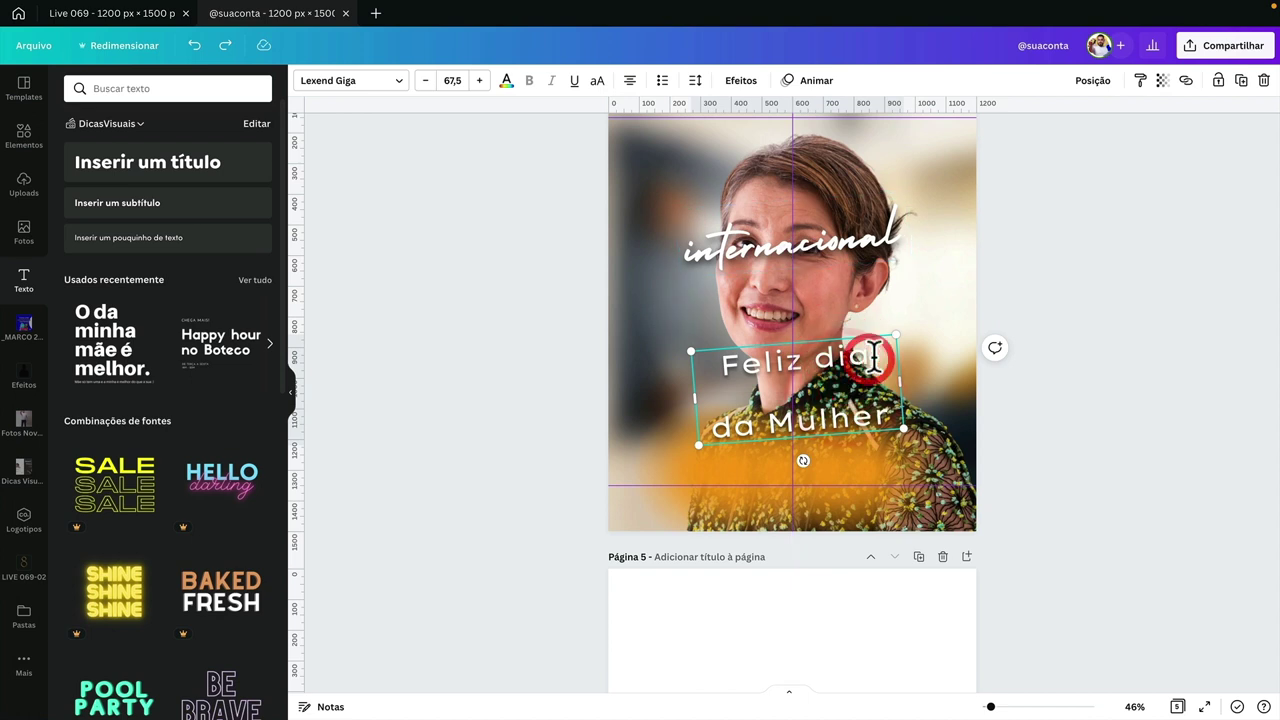
pyautogui.write('internacional')
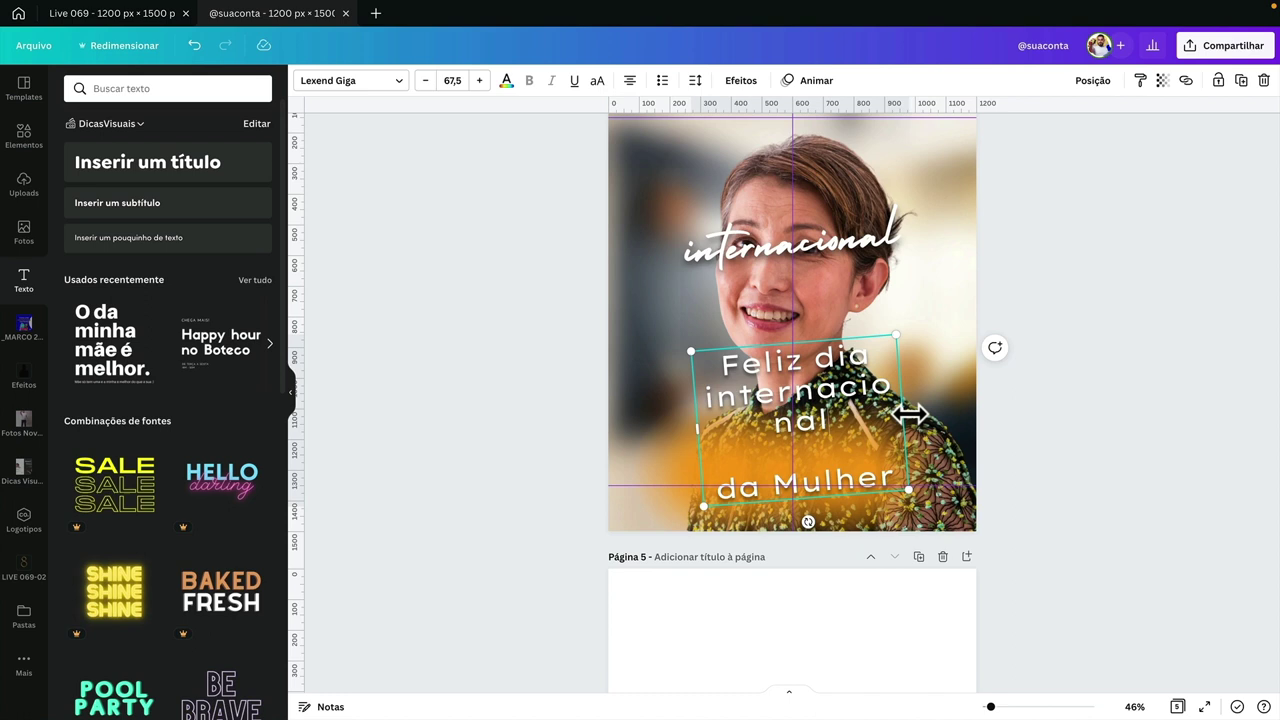
pyautogui.moveTo(910, 413); pyautogui.dragTo(960, 403)
pyautogui.write('da')
pyautogui.tripleClick(866, 447)
pyautogui.press('BackSpace')
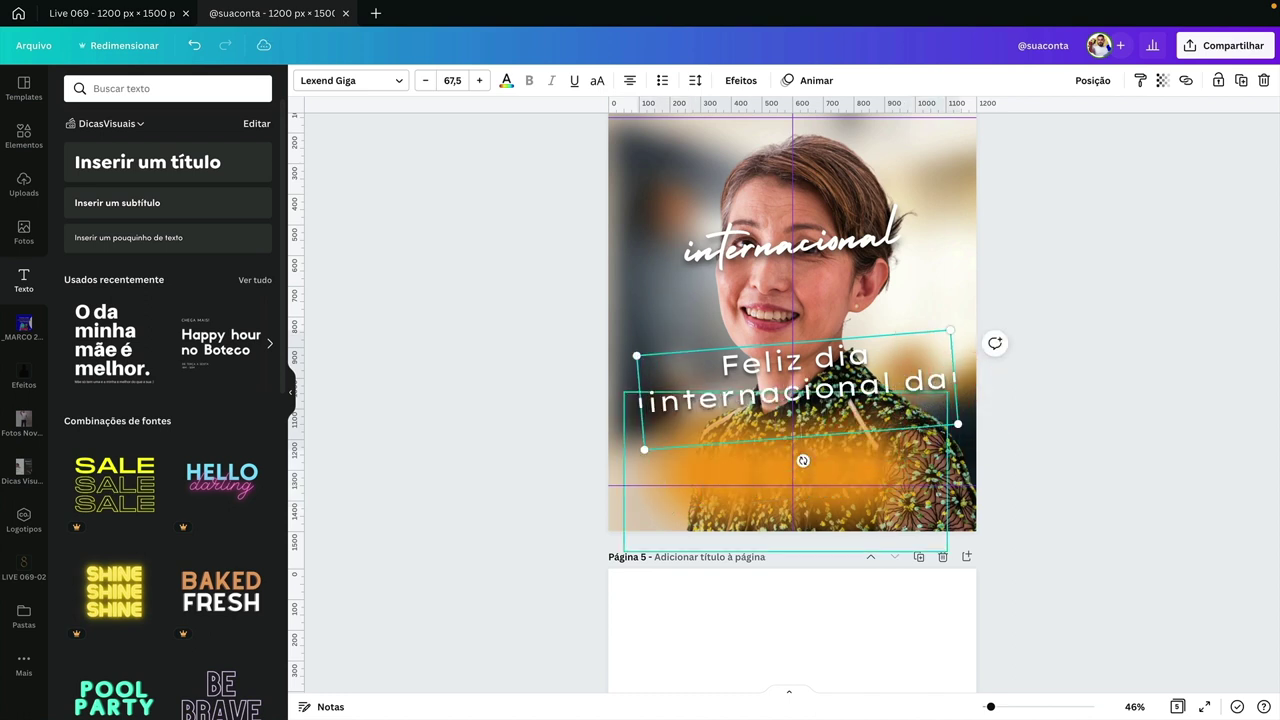
# - Change the script word to 'Mulher' and move it below the upper text
pyautogui.click(1062, 420)
pyautogui.click(822, 277)
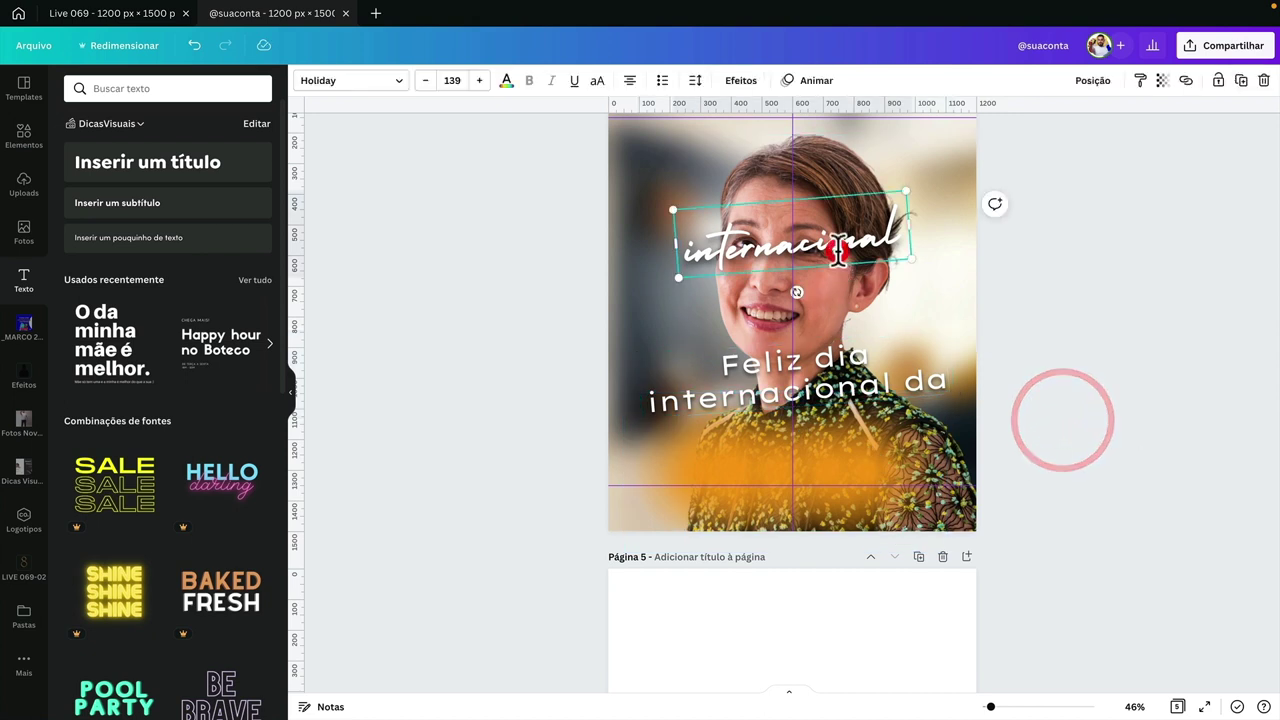
pyautogui.doubleClick(728, 222)
pyautogui.write('mulher')
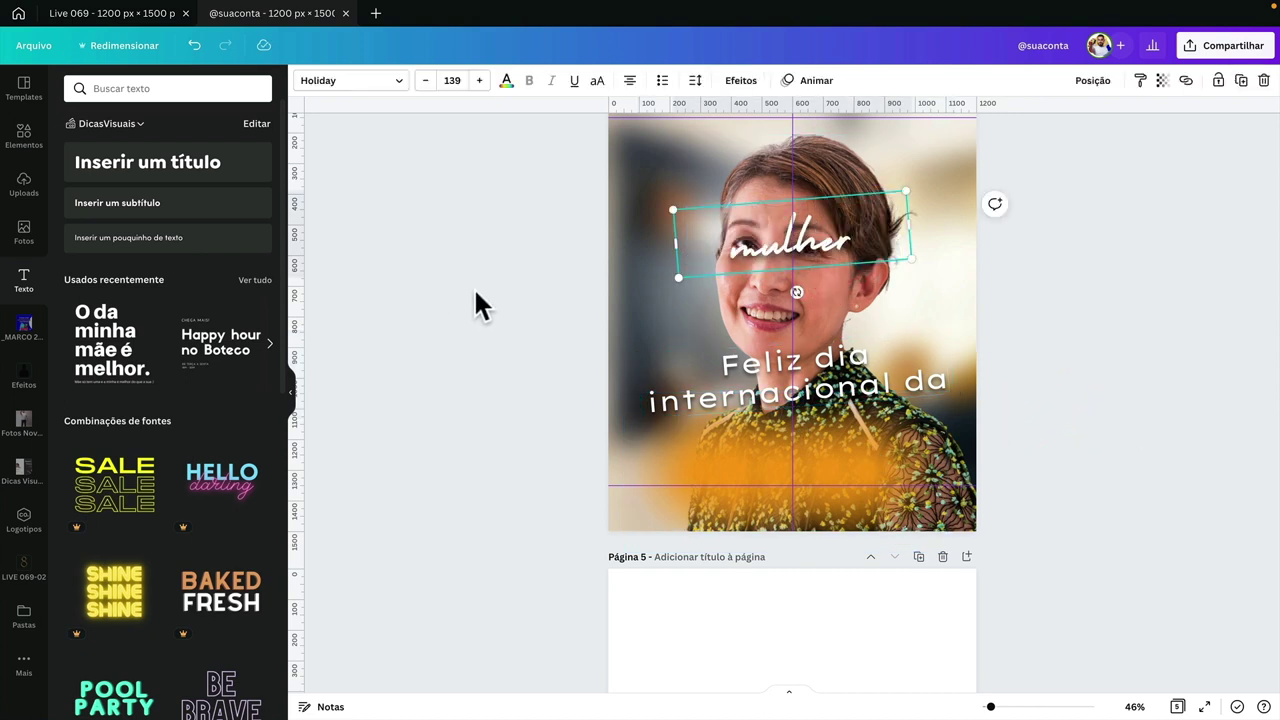
pyautogui.click(758, 245)
pyautogui.press('BackSpace')
pyautogui.write('M')
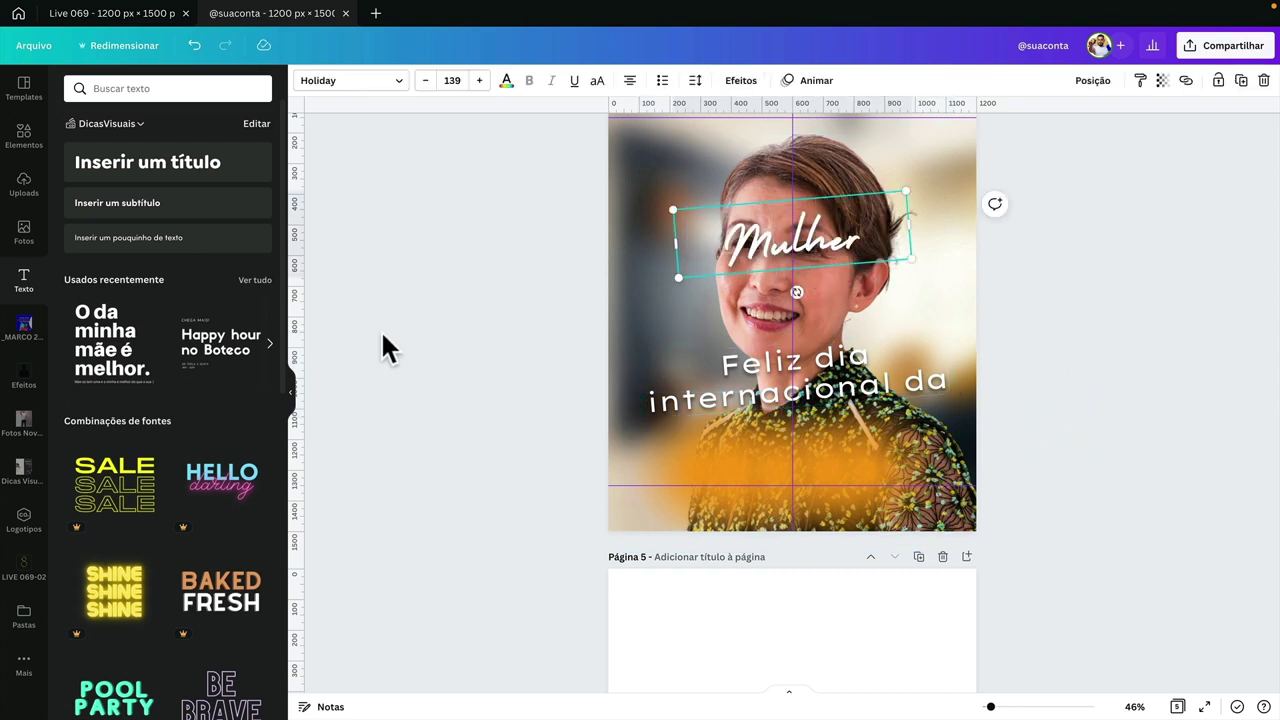
pyautogui.moveTo(826, 270); pyautogui.dragTo(824, 510)
# - Tilt 'Mulher' to about -12 degrees, then rotate both title texts together
pyautogui.click(1080, 419)
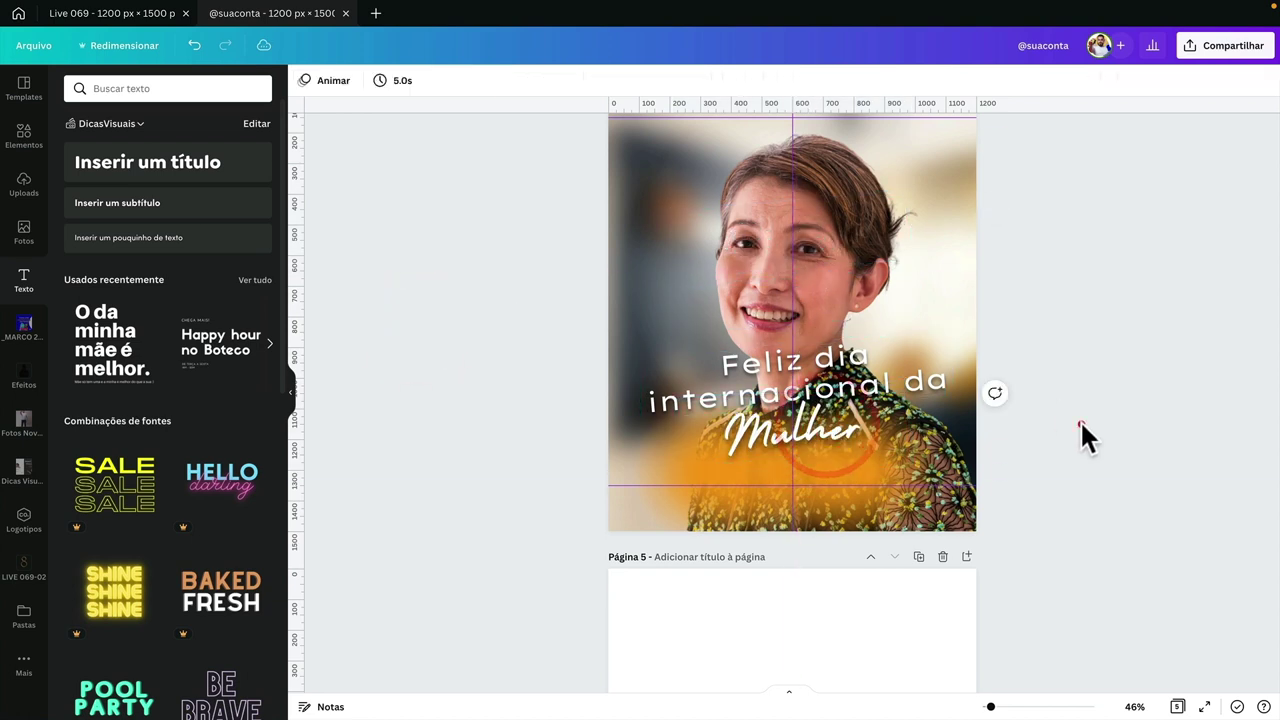
pyautogui.click(854, 424)
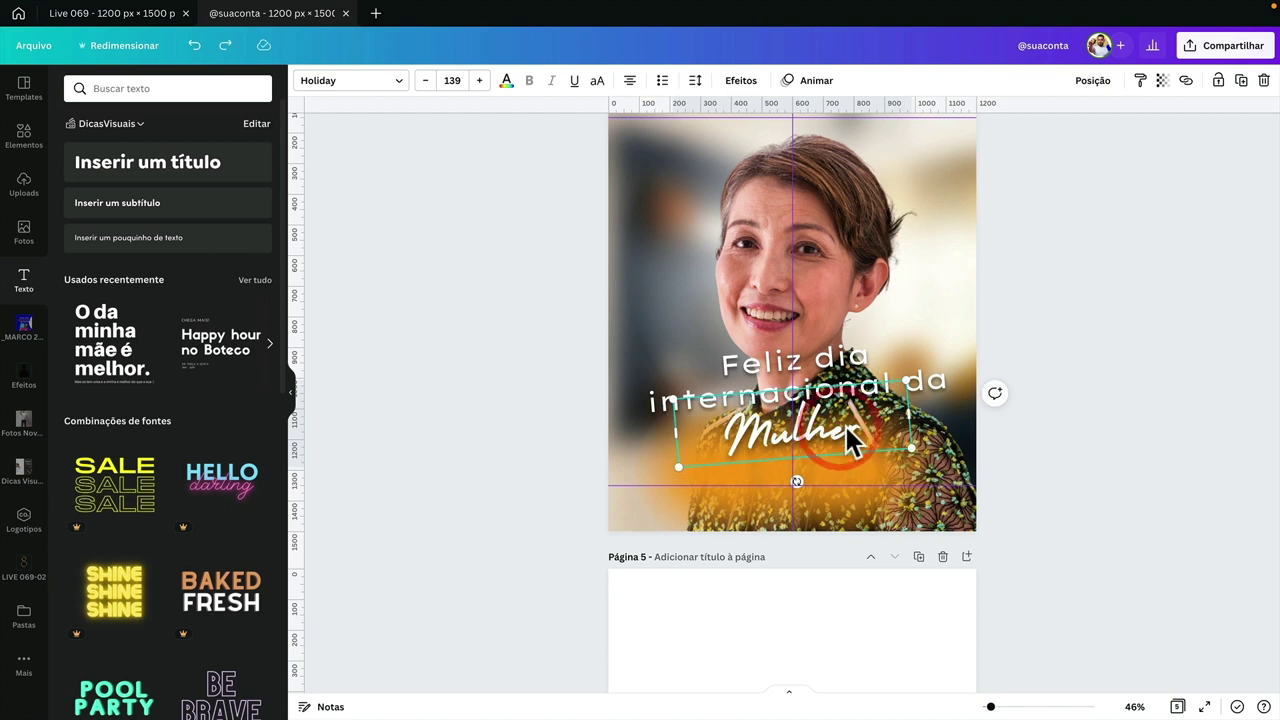
pyautogui.moveTo(796, 481); pyautogui.dragTo(813, 480)
pyautogui.click(798, 361)
pyautogui.keyDown('shift'); pyautogui.click(826, 442); pyautogui.keyUp('shift')
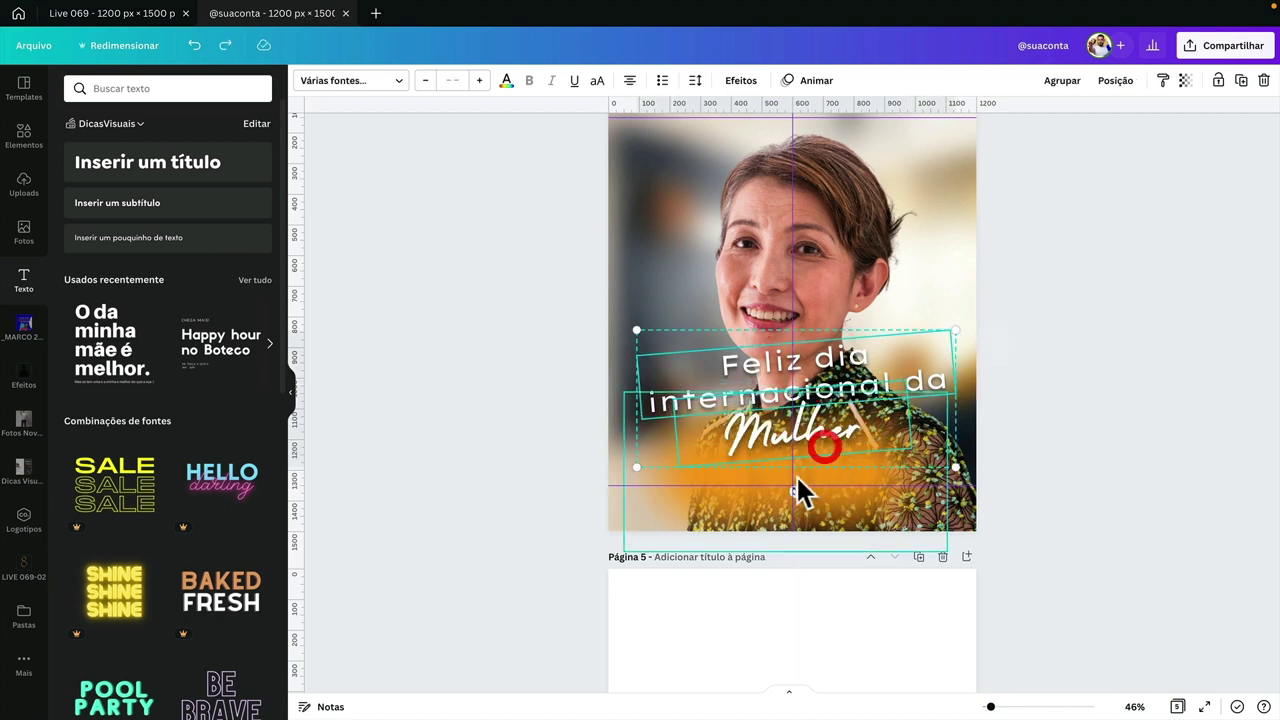
pyautogui.moveTo(794, 497); pyautogui.dragTo(796, 491)
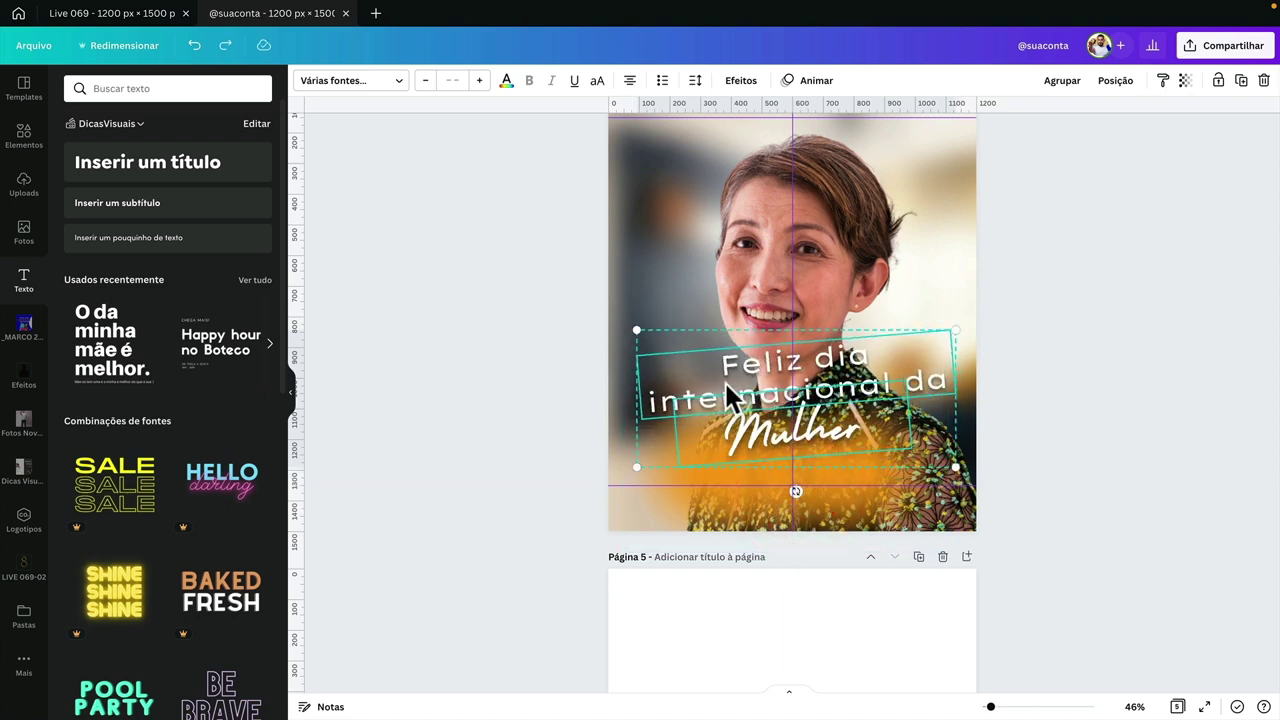
pyautogui.click(615, 380)
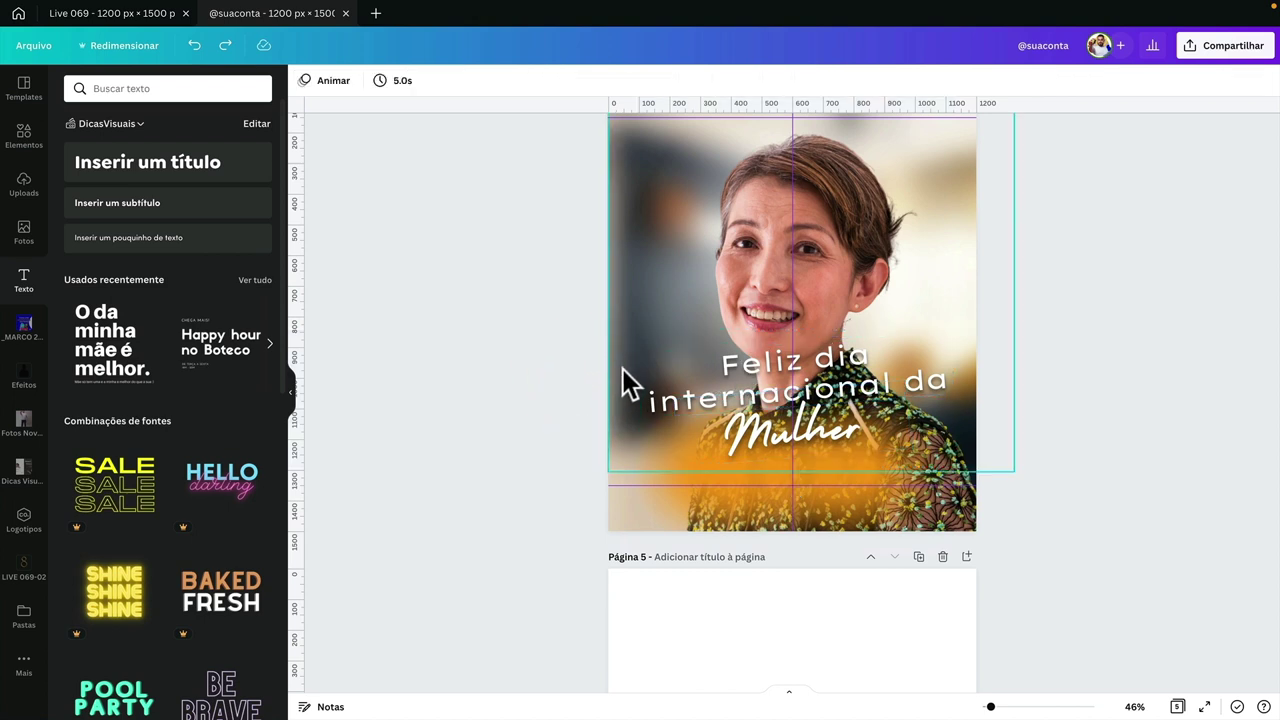
# - Move the two title texts up over the face, then back down the page
pyautogui.click(887, 427)
pyautogui.keyDown('shift'); pyautogui.click(850, 375); pyautogui.keyUp('shift')
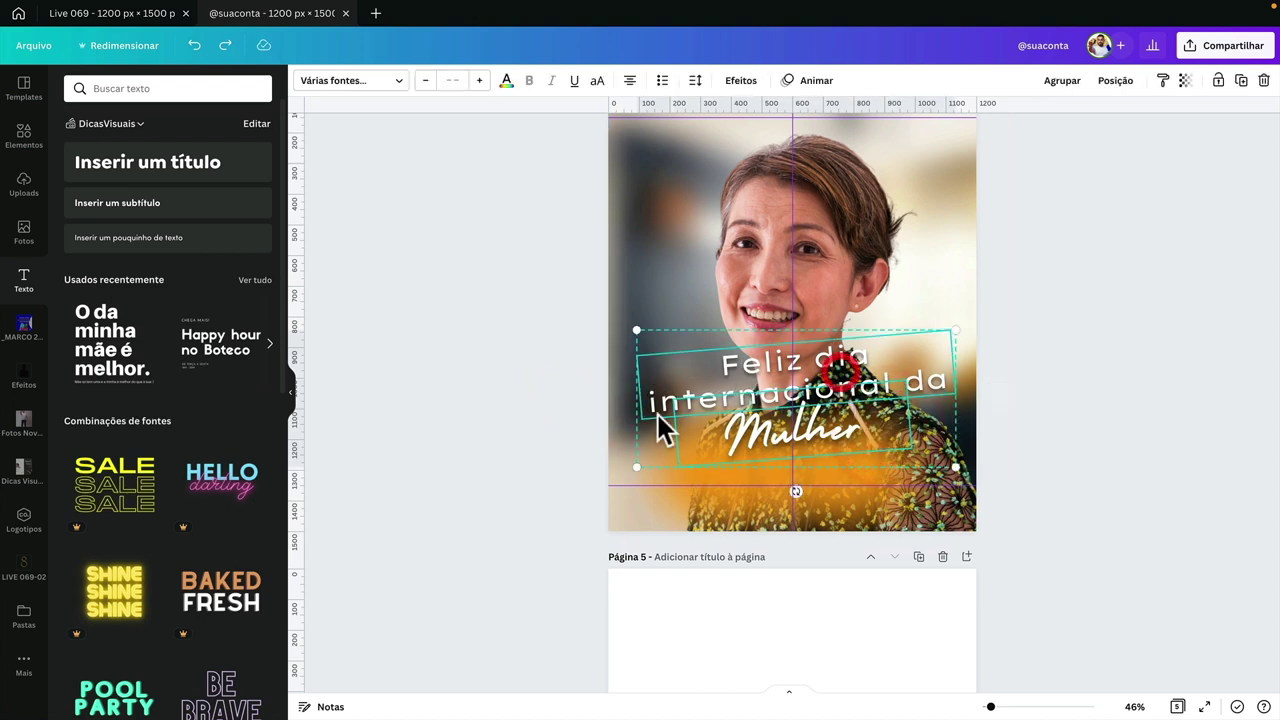
pyautogui.moveTo(893, 405); pyautogui.dragTo(880, 255)
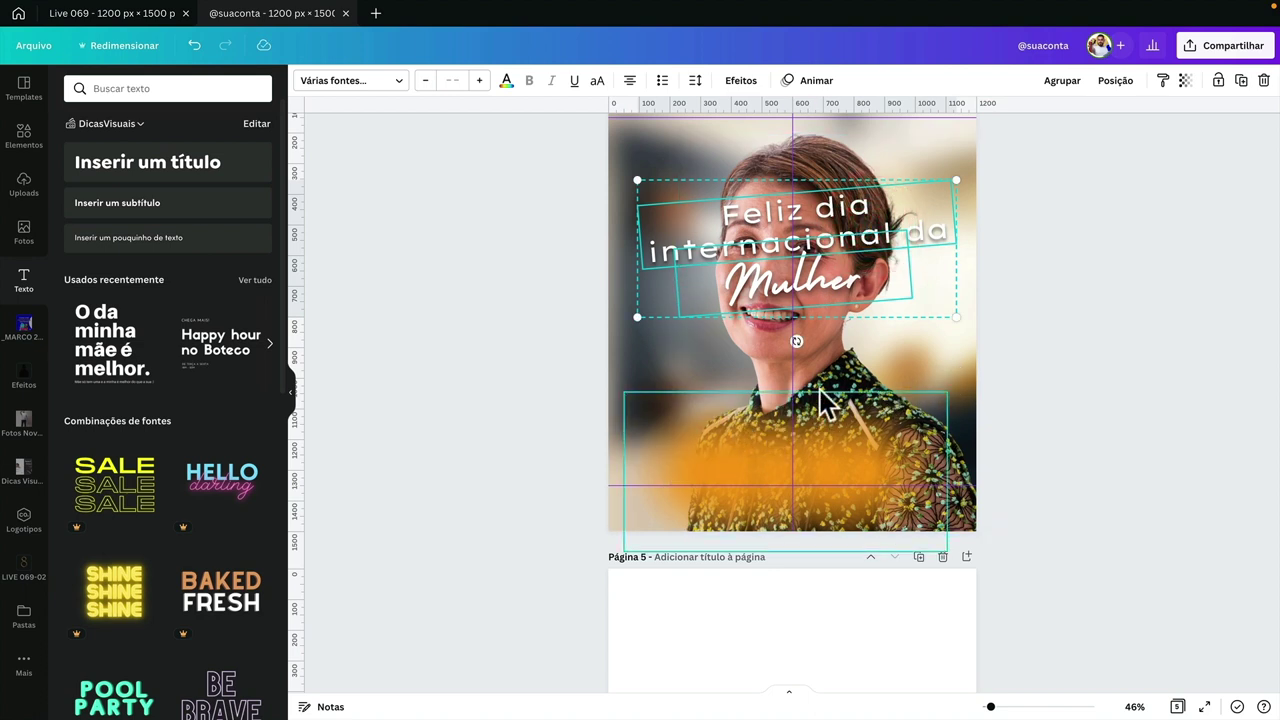
pyautogui.click(840, 366)
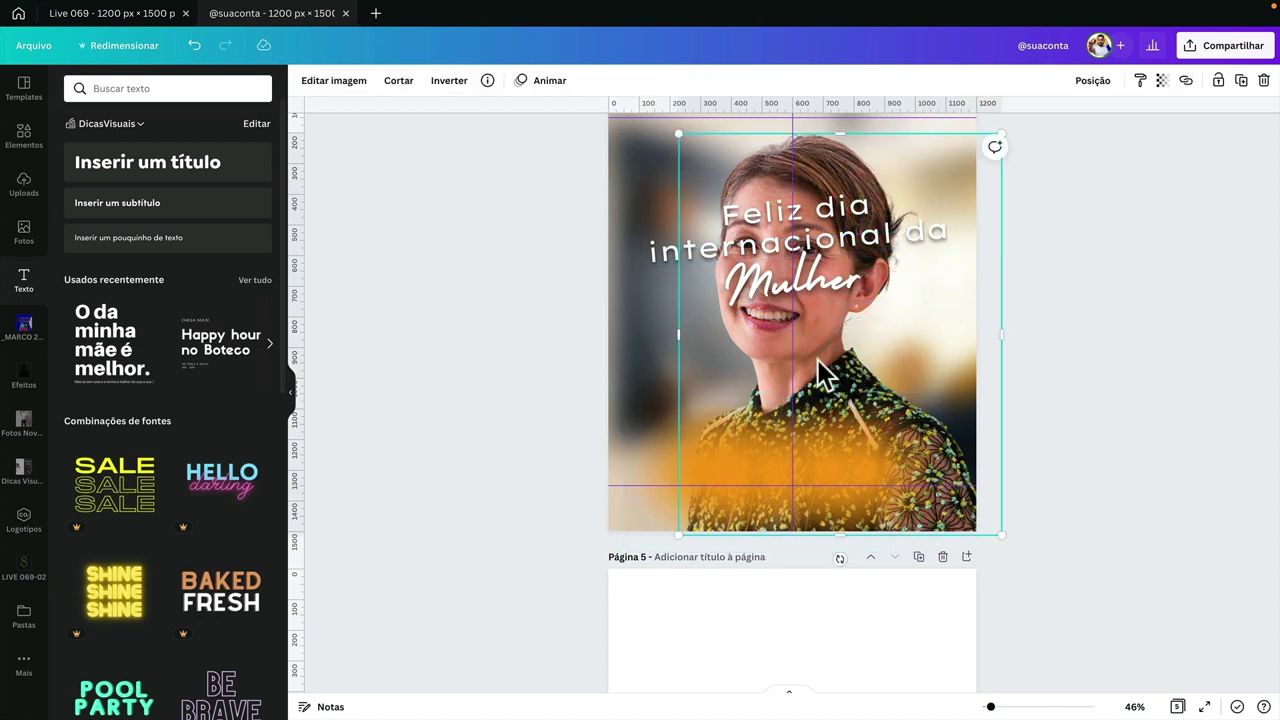
pyautogui.click(759, 333)
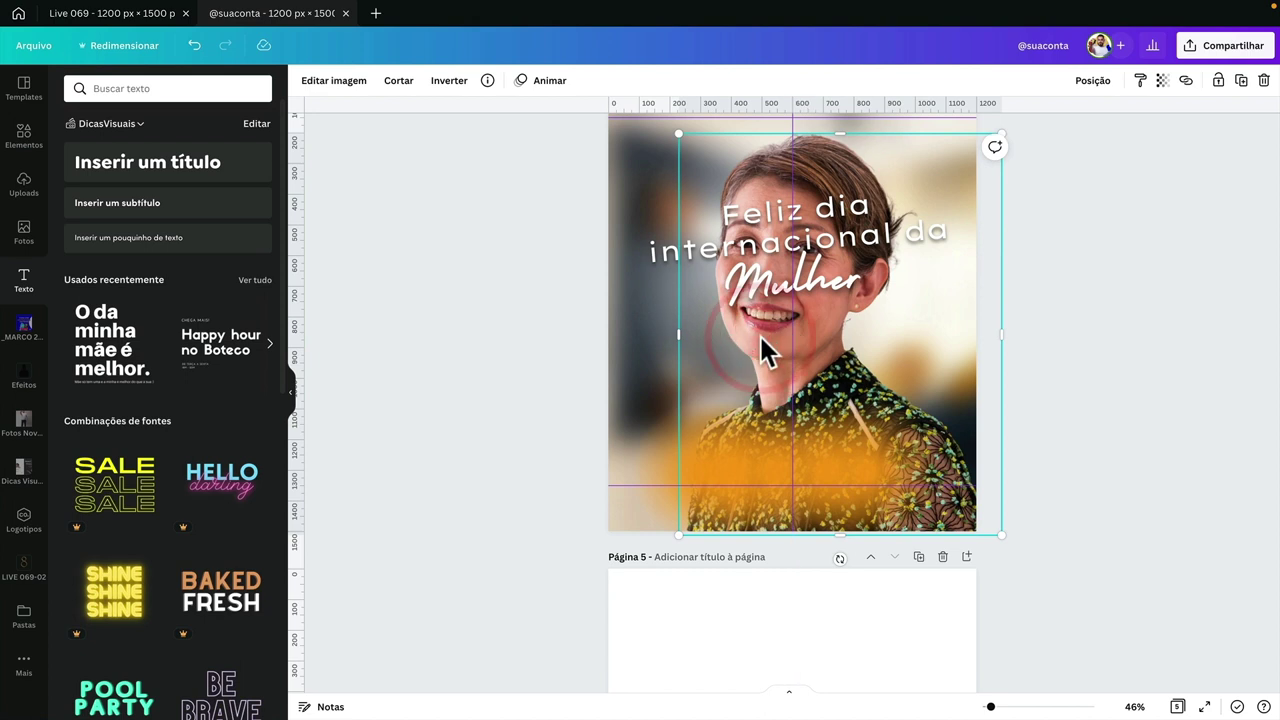
pyautogui.click(772, 286)
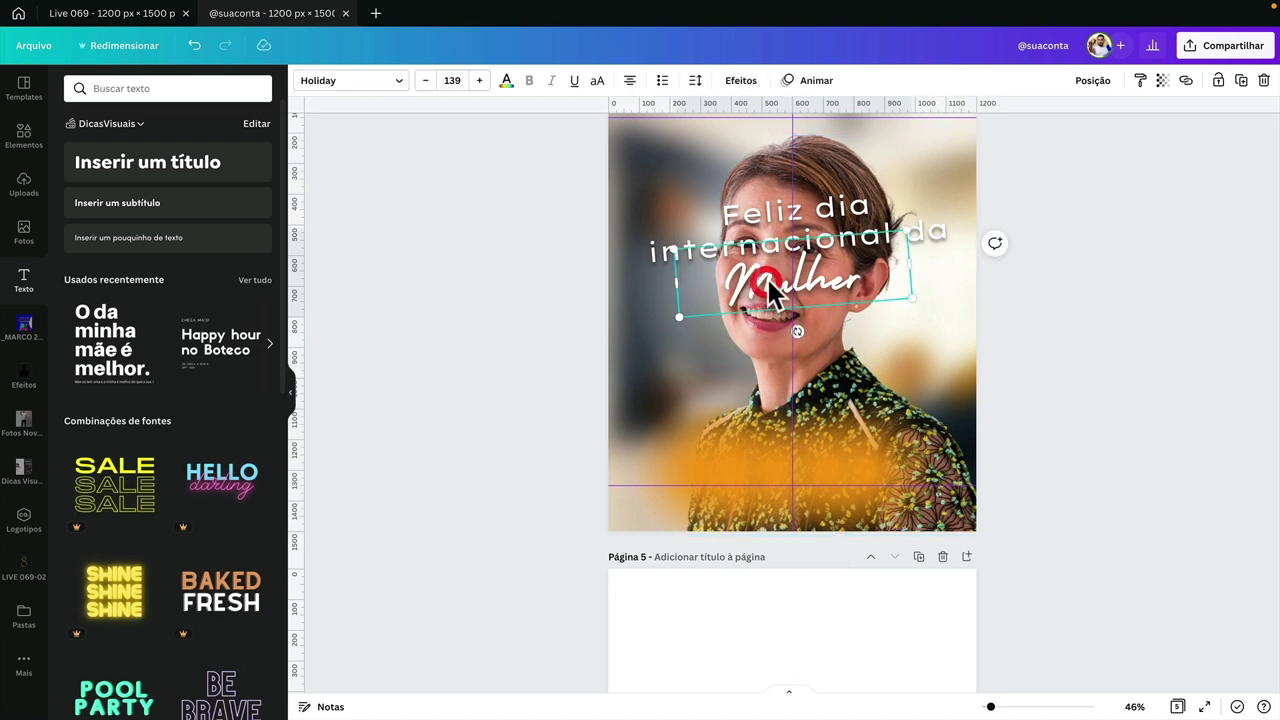
pyautogui.keyDown('shift'); pyautogui.click(818, 228); pyautogui.keyUp('shift')
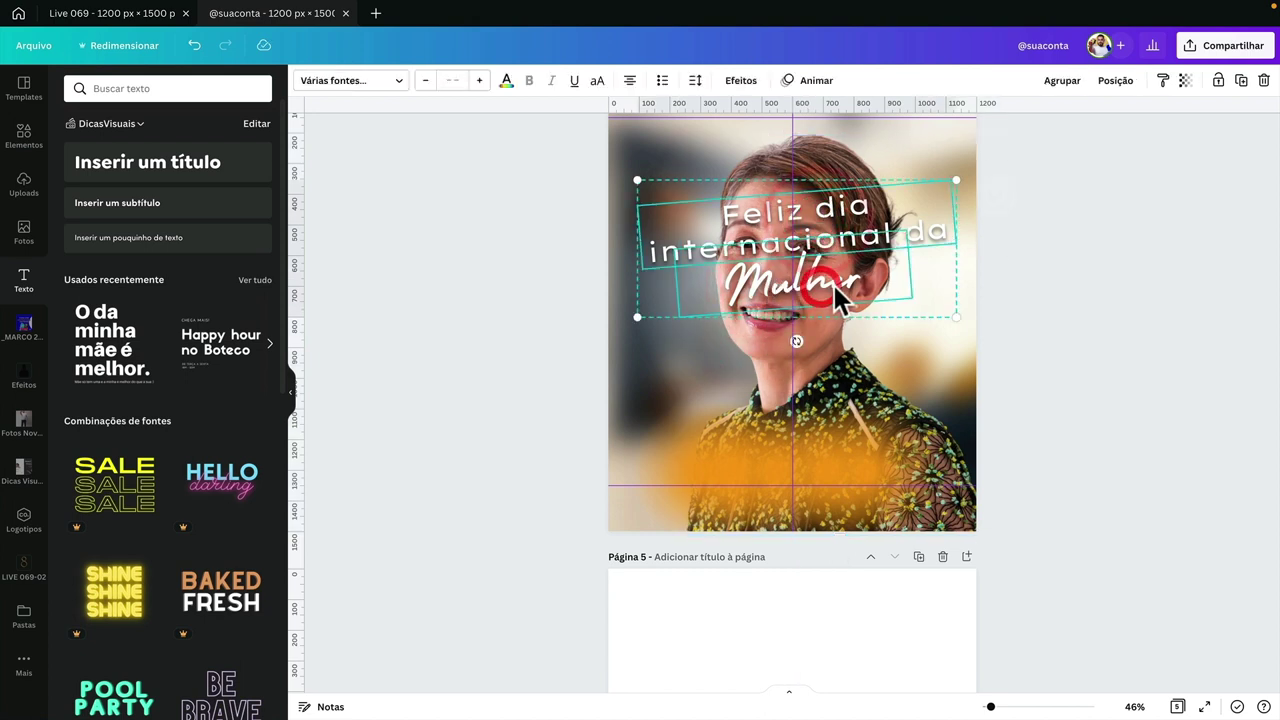
pyautogui.moveTo(818, 228); pyautogui.dragTo(838, 400)
# - Rotate the title group on page 4 to about 5 degrees
pyautogui.scroll(5, 834, 389)
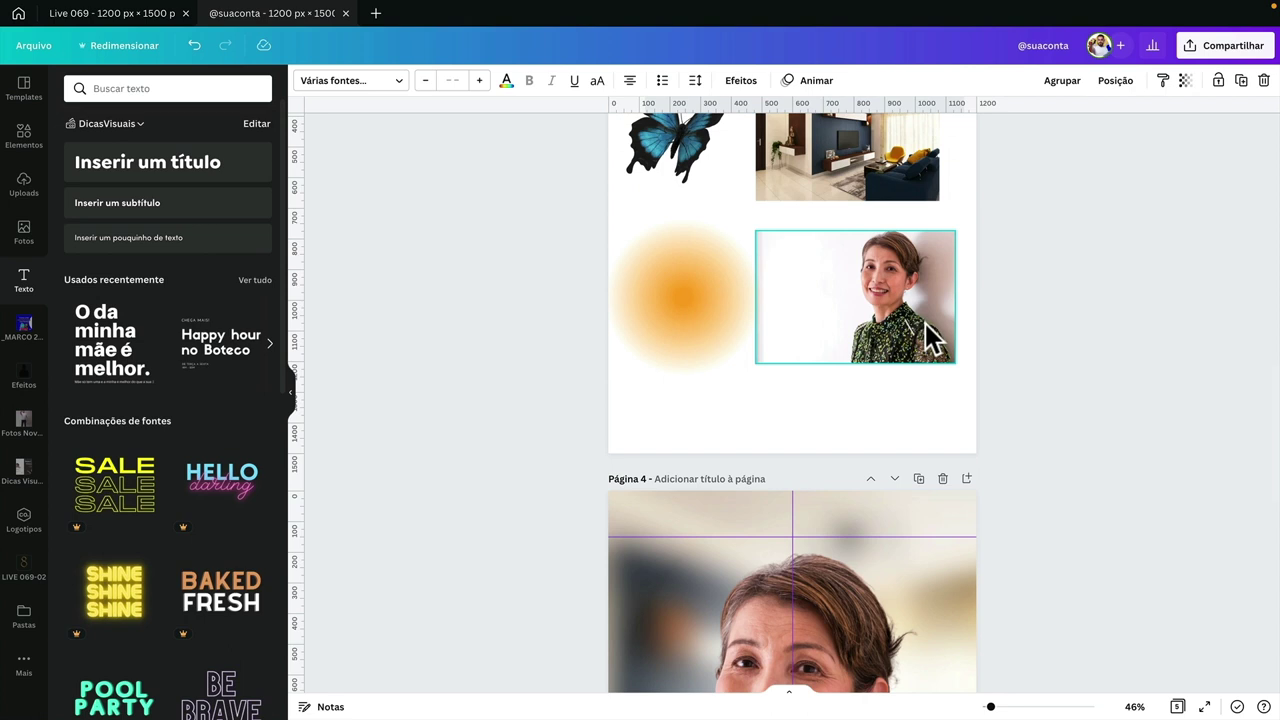
pyautogui.scroll(-4, 917, 357)
pyautogui.click(903, 372)
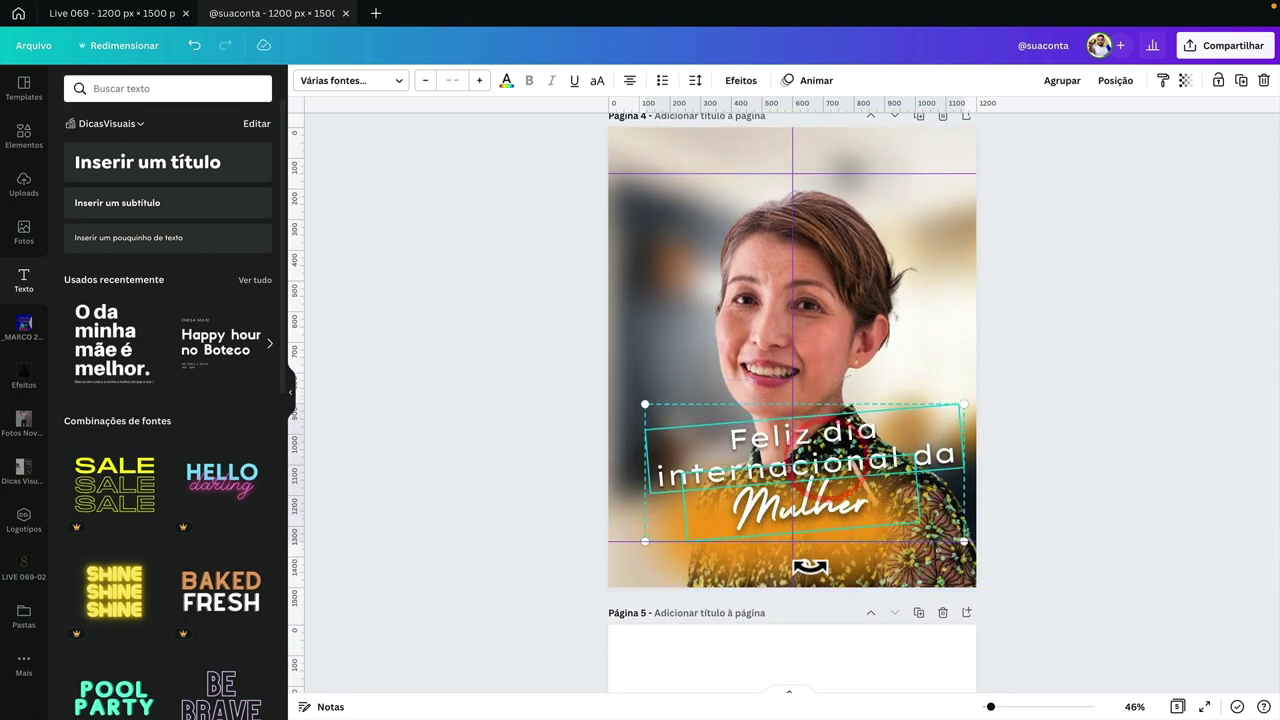
pyautogui.moveTo(804, 541); pyautogui.dragTo(806, 551)
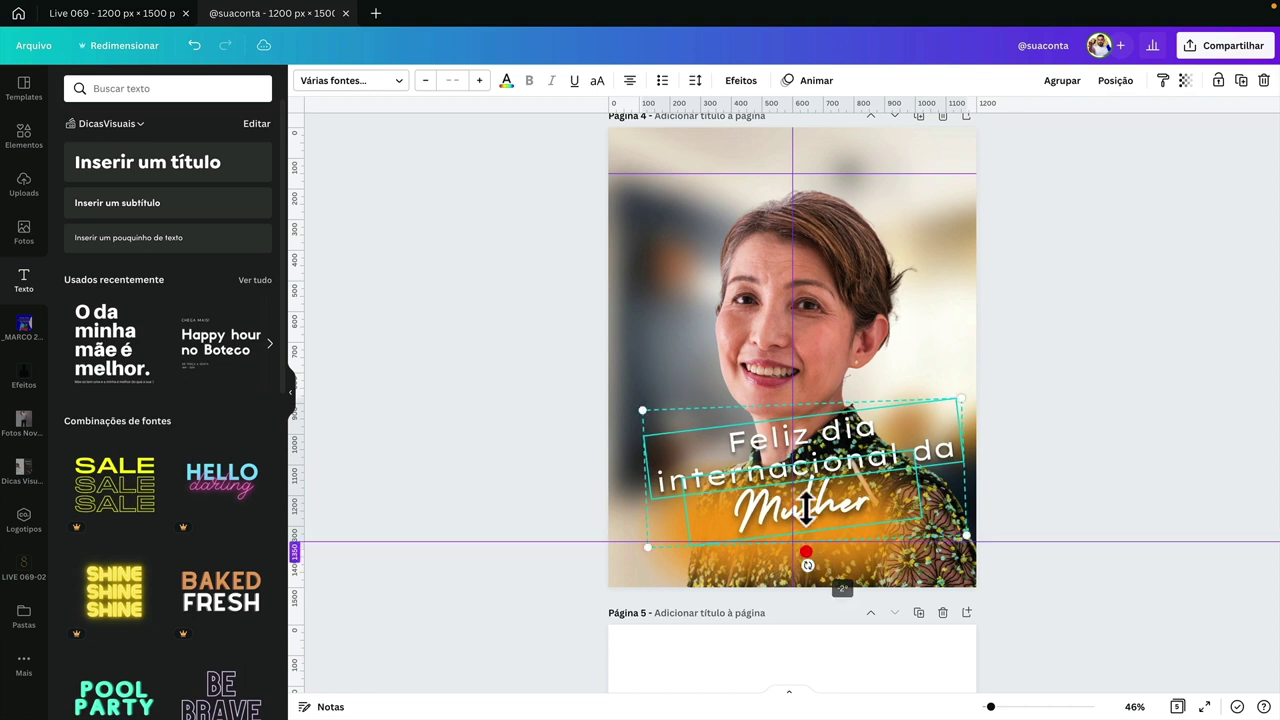
pyautogui.click(1085, 497)
pyautogui.click(865, 495)
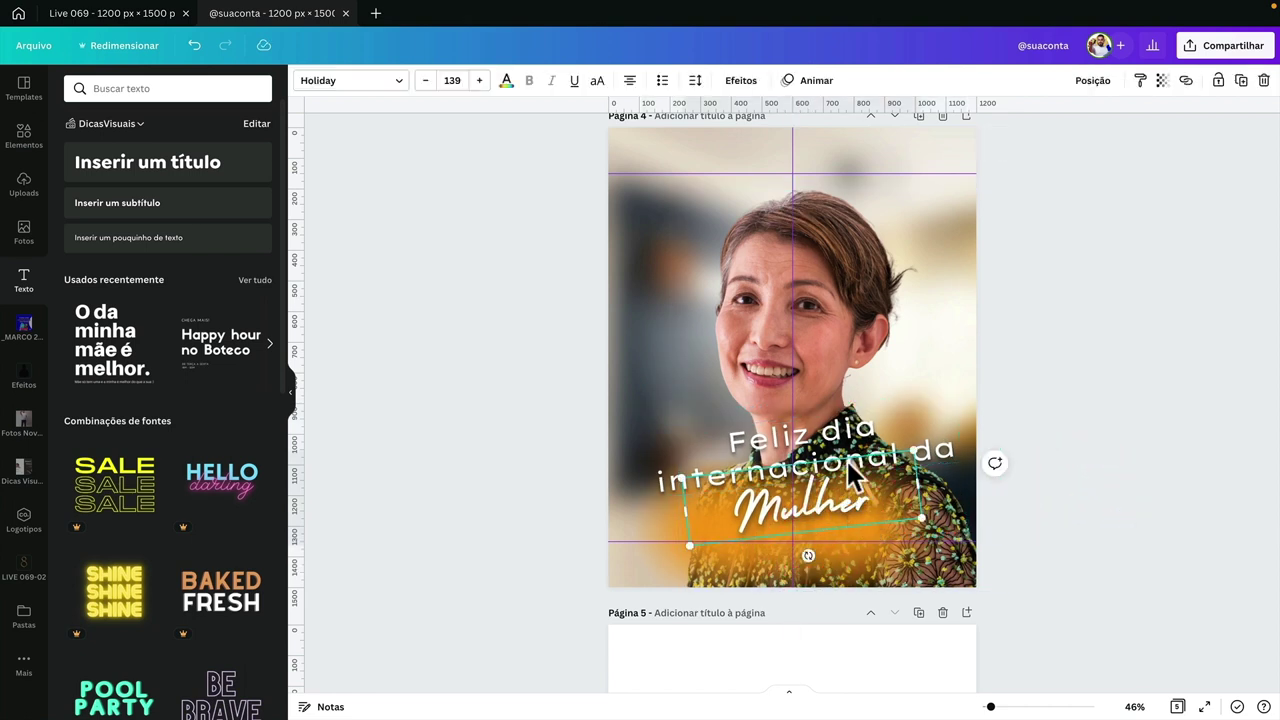
# - Try the word Mulher with no effect, then restore its drop shadow
pyautogui.click(741, 81)
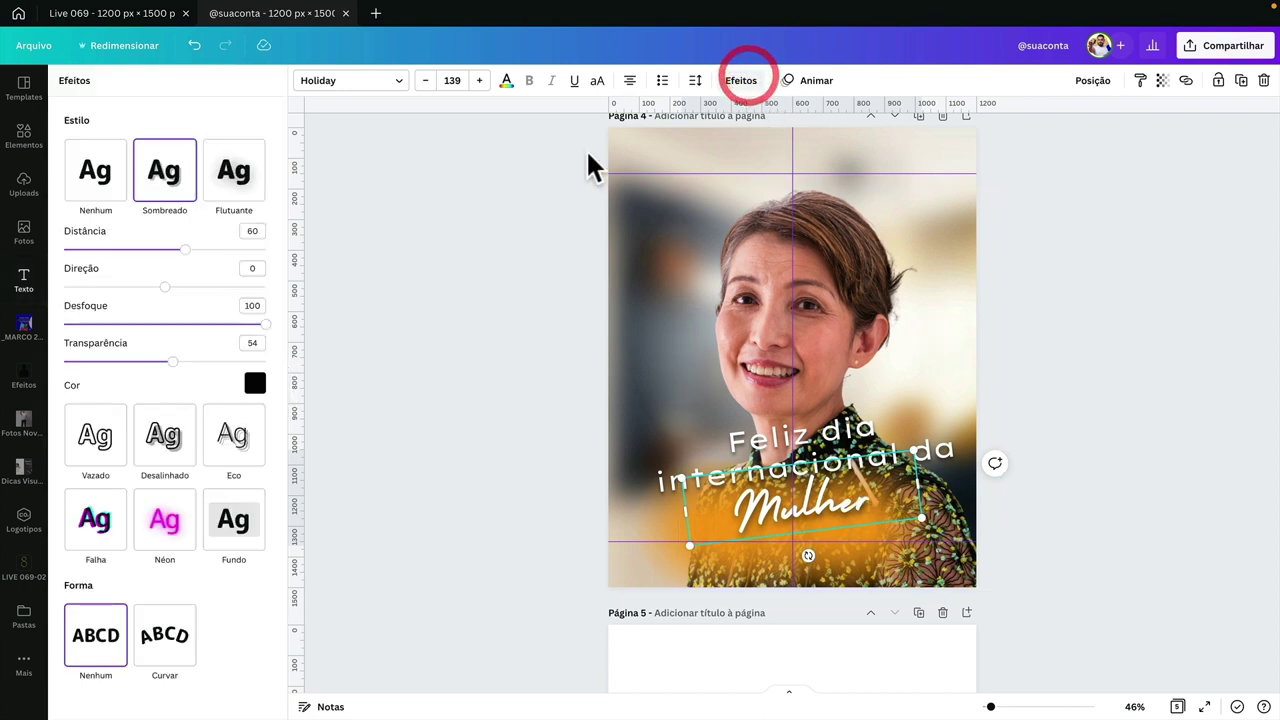
pyautogui.click(492, 240)
pyautogui.click(791, 81)
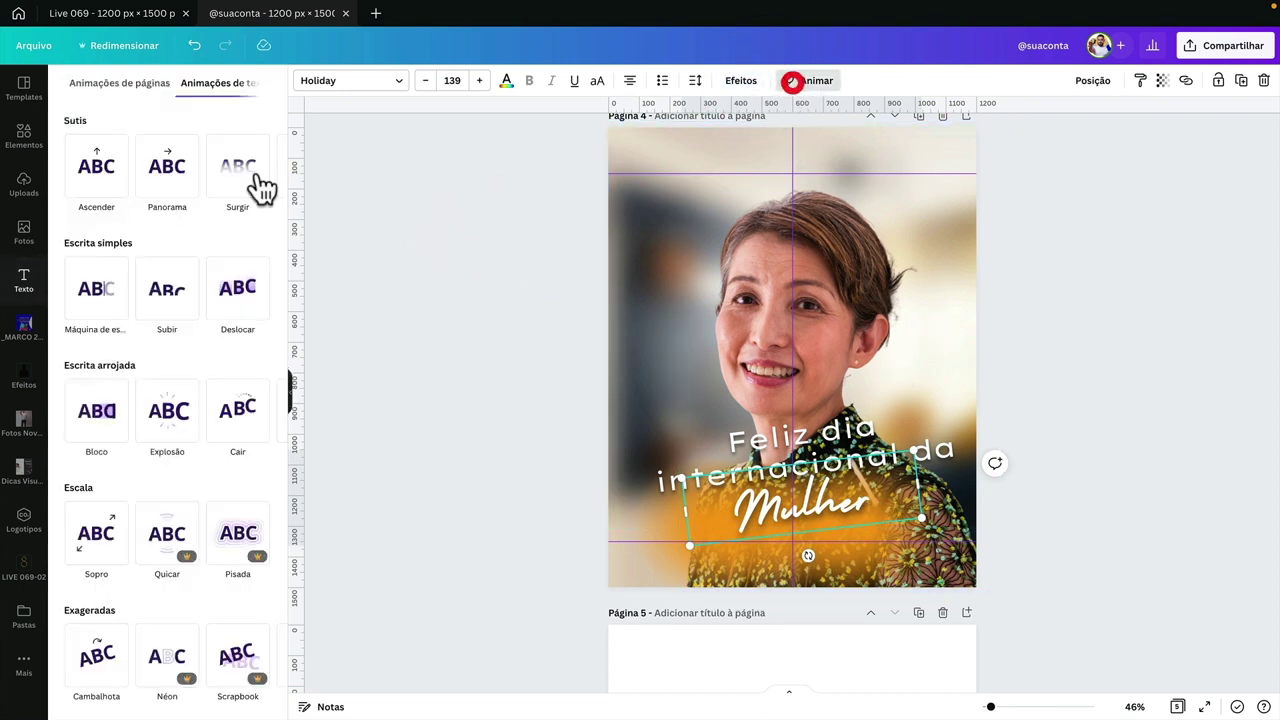
pyautogui.click(739, 81)
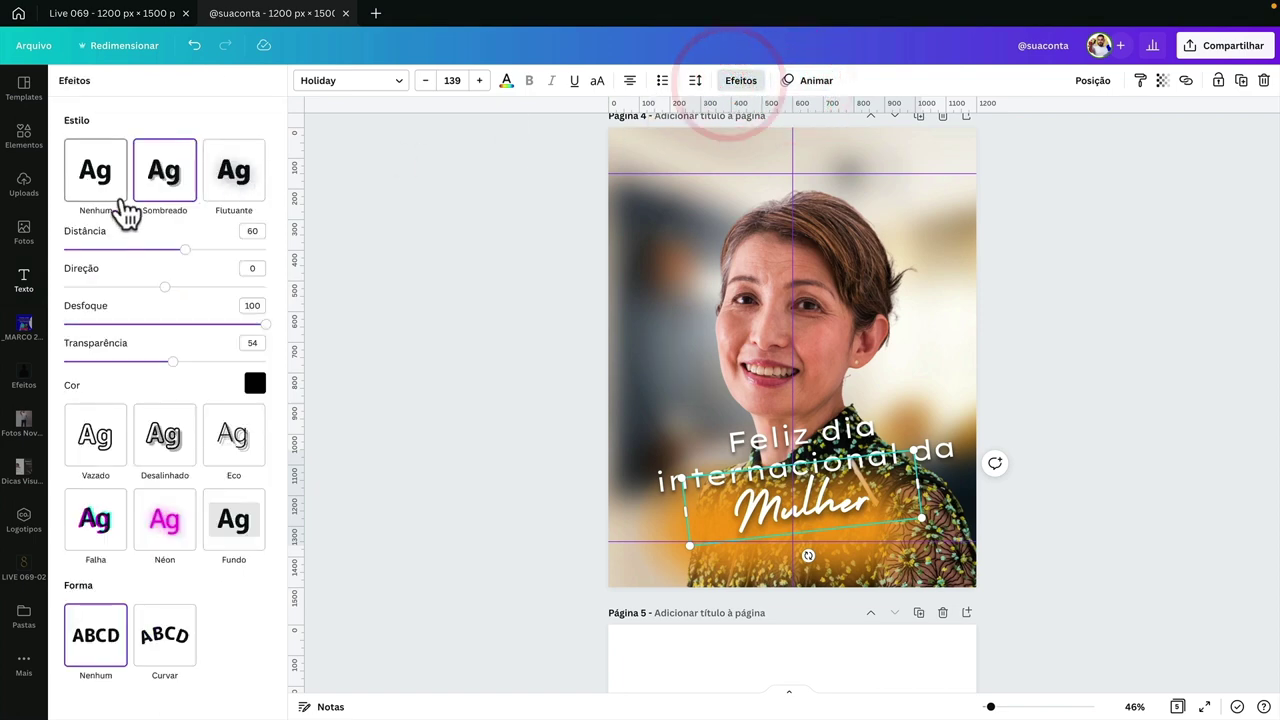
pyautogui.click(96, 172)
pyautogui.click(164, 172)
pyautogui.click(429, 357)
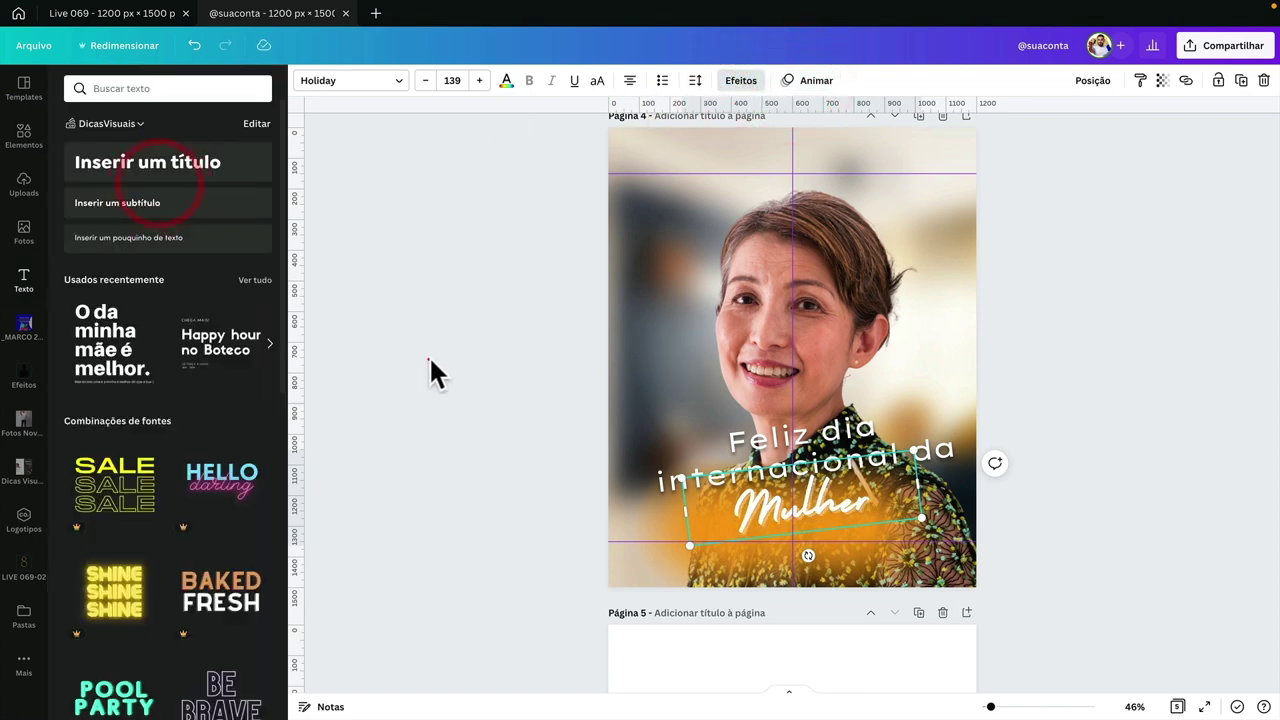
pyautogui.click(530, 440)
# - Zoom in on the design and switch to the Figma workspace
pyautogui.scroll(5, 811, 507)
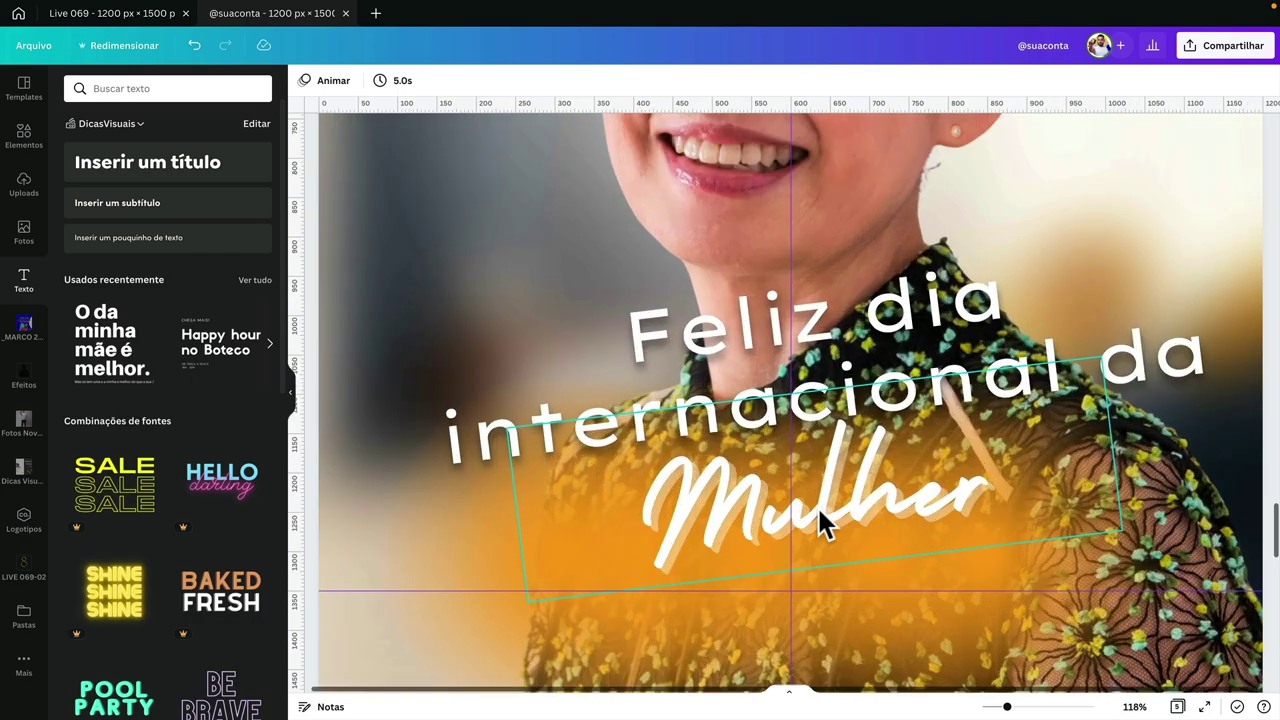
pyautogui.scroll(2, 820, 522)
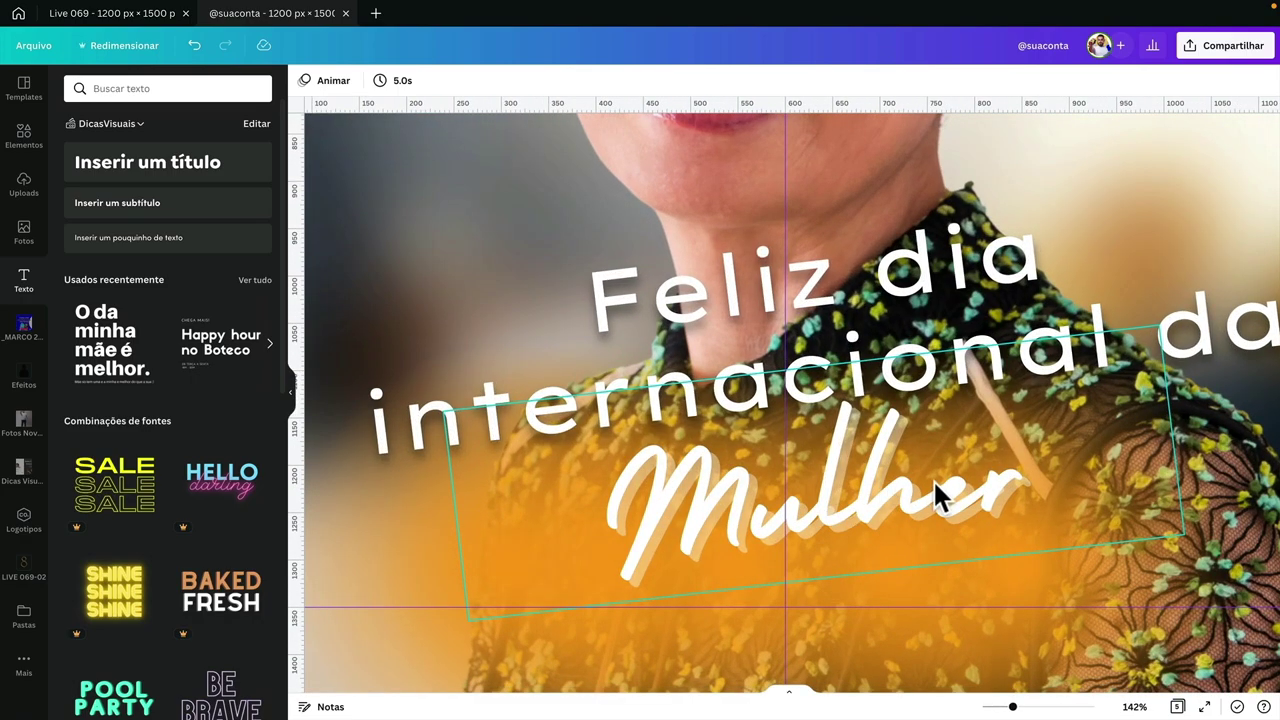
pyautogui.hotkey('ctrl', 'Left')
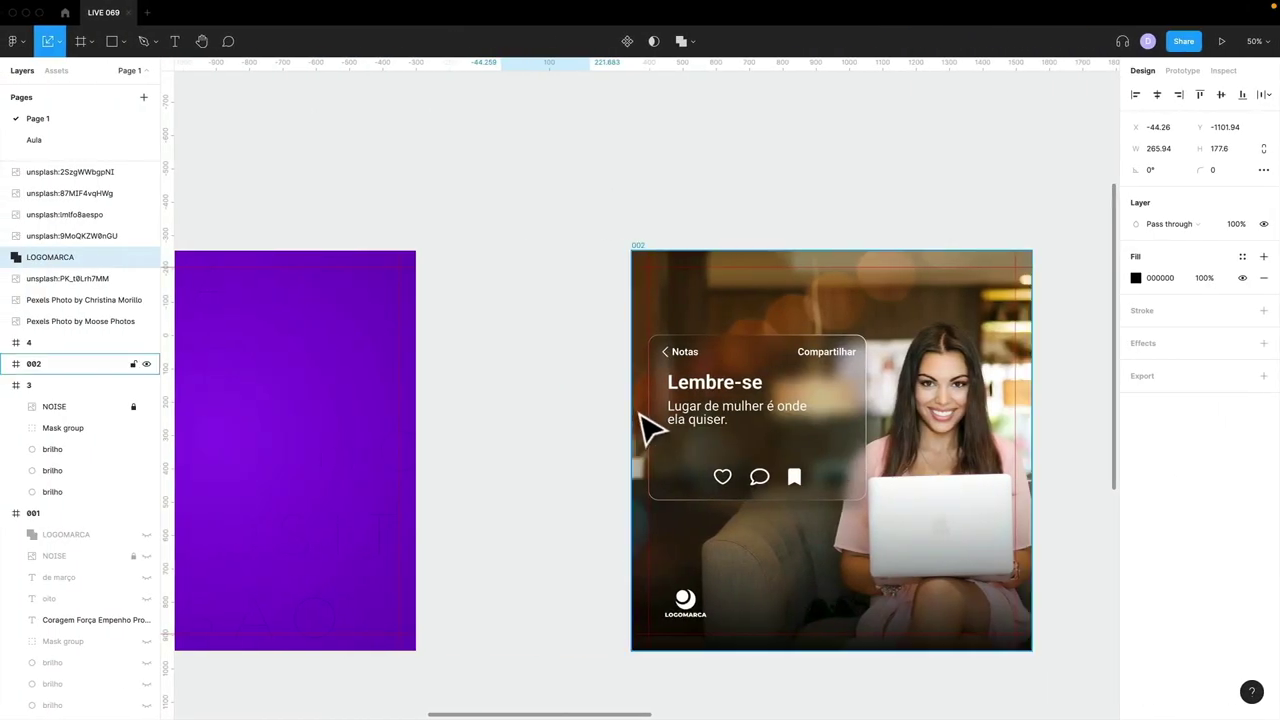
# - Browse the Dicas Visuais YouTube channel for its text-shadow video, then return to Canva
pyautogui.hotkey('ctrl', 'Right')
pyautogui.click(176, 38)
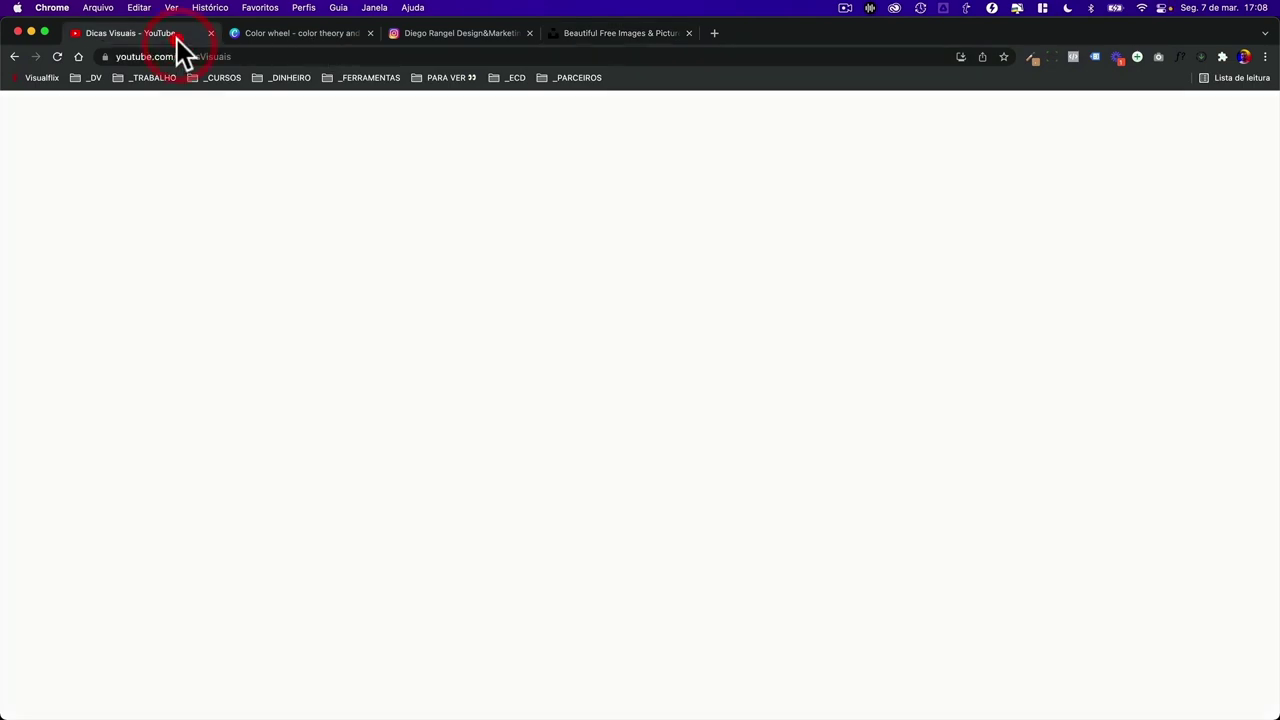
pyautogui.scroll(-5, 497, 363)
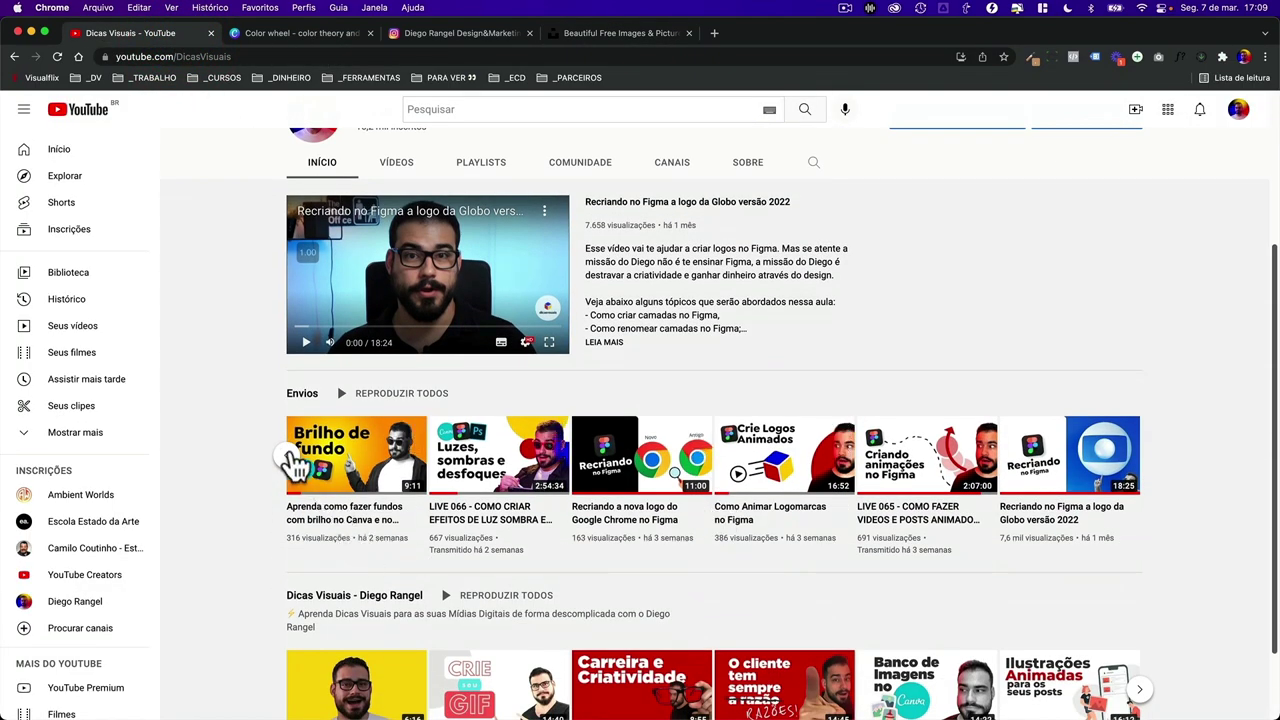
pyautogui.click(294, 460)
pyautogui.scroll(5, 640, 470)
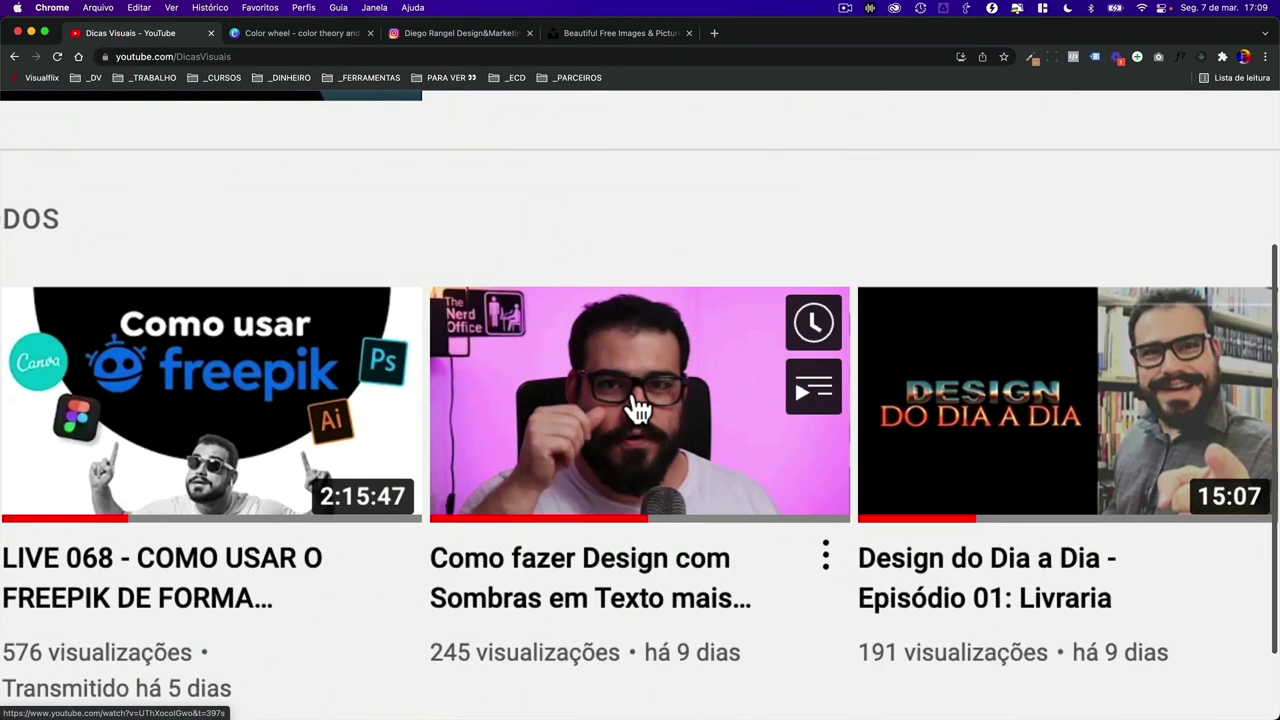
pyautogui.scroll(-2, 623, 219)
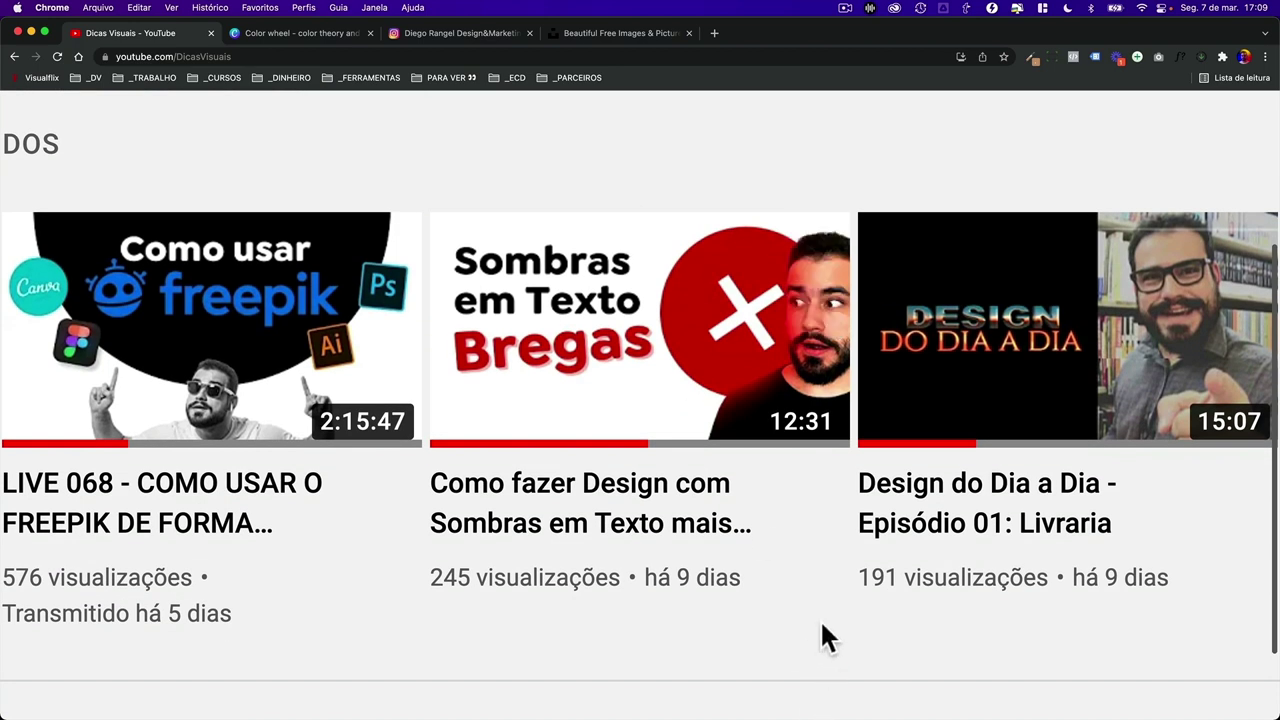
pyautogui.scroll(-1, 822, 624)
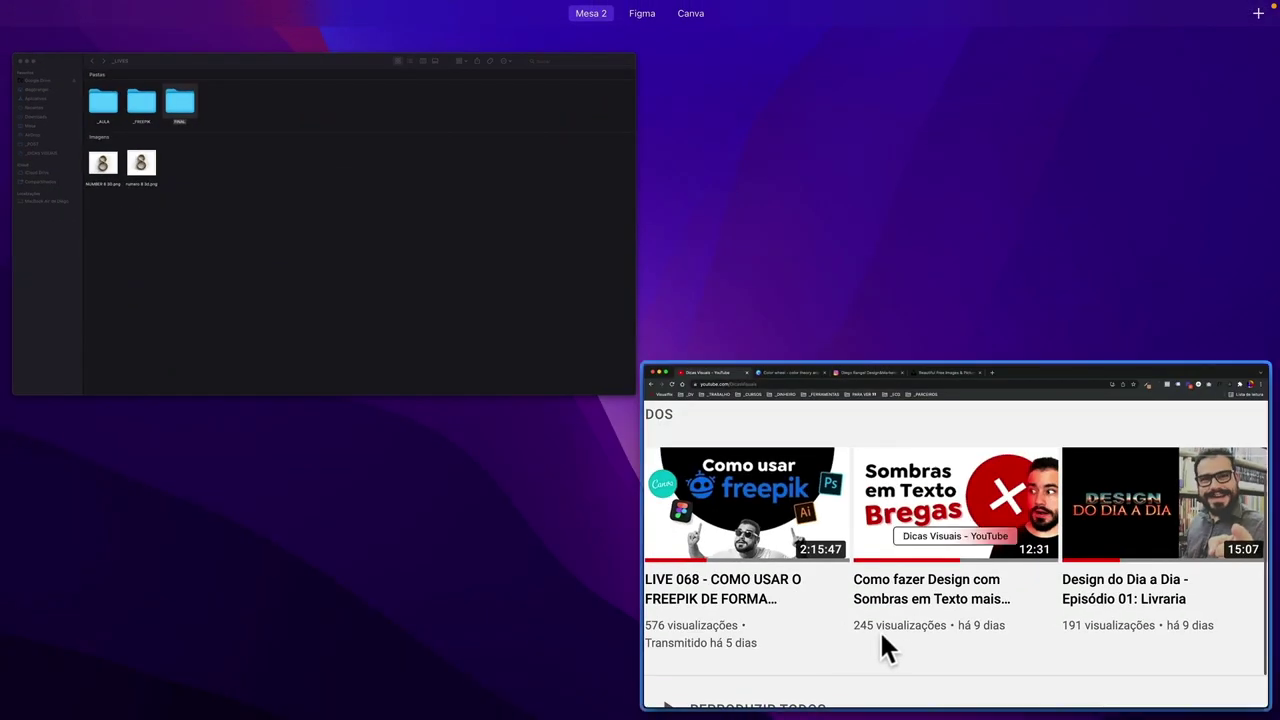
pyautogui.click(877, 634)
pyautogui.hotkey('ctrl', 'Right')
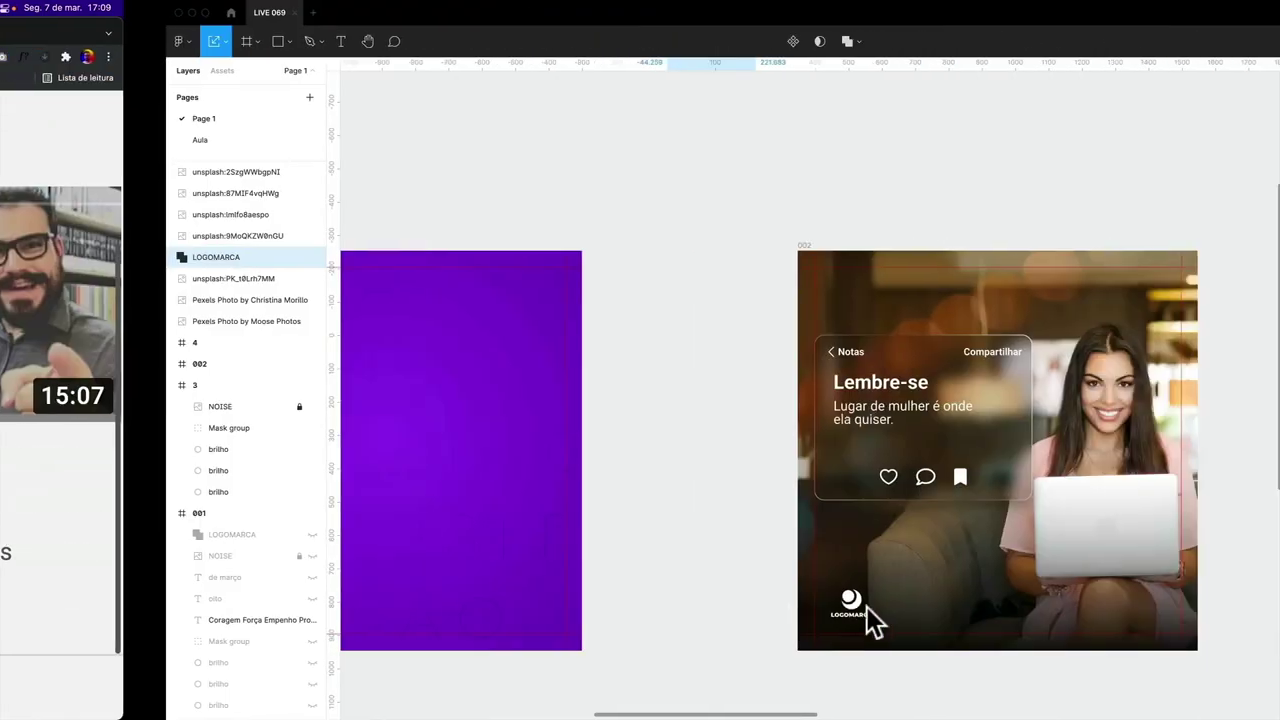
pyautogui.hotkey('ctrl', 'Right')
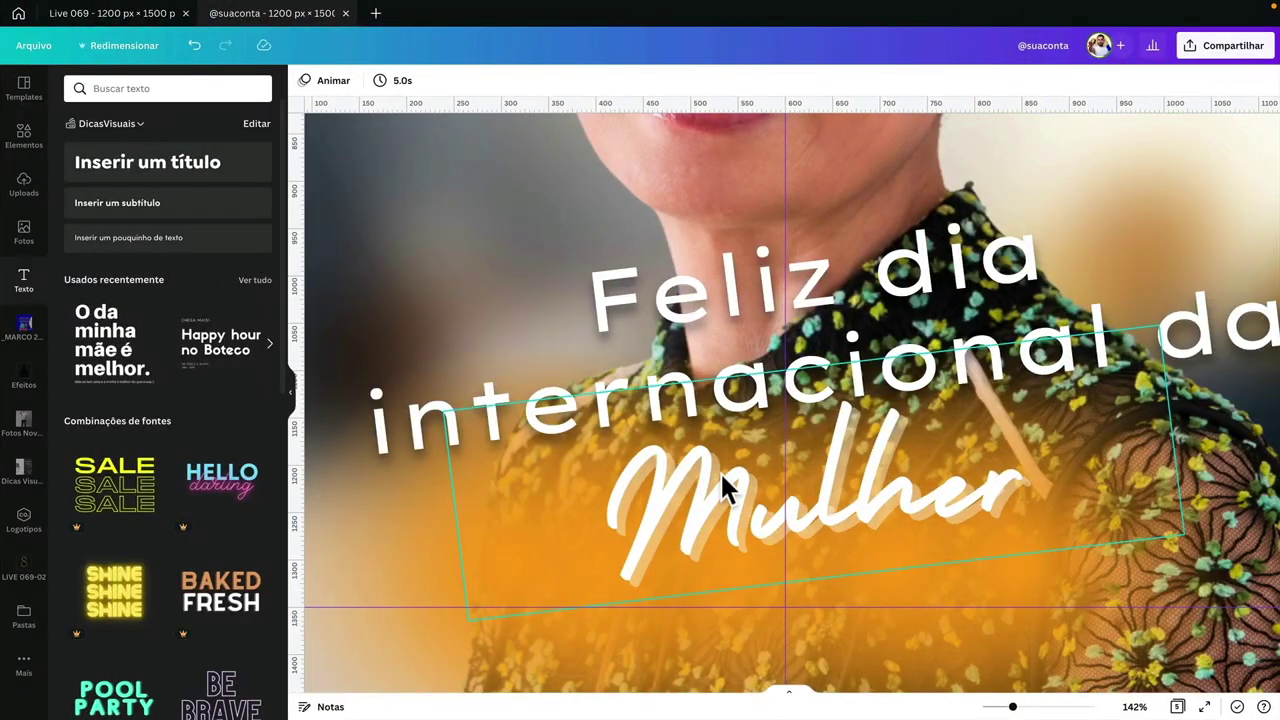
# - Reduce the line spacing of 'Feliz dia internacional da' and shrink that text box
pyautogui.click(722, 473)
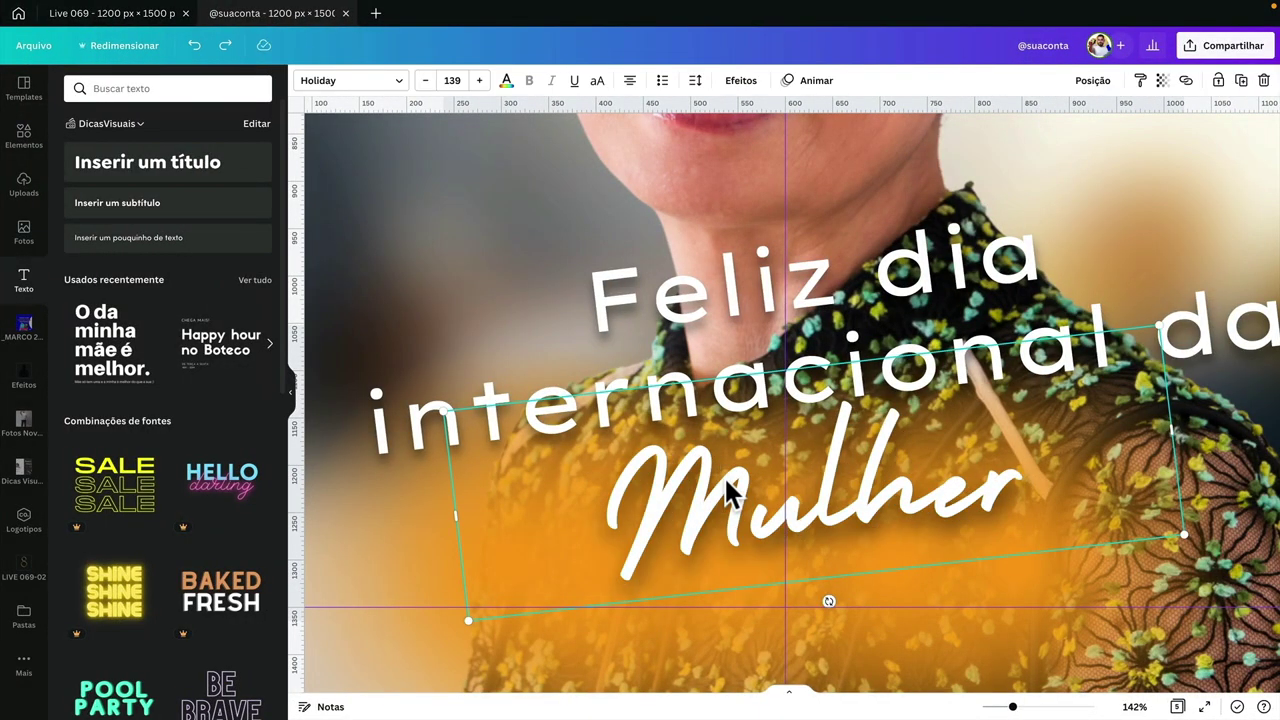
pyautogui.scroll(-6, 724, 484)
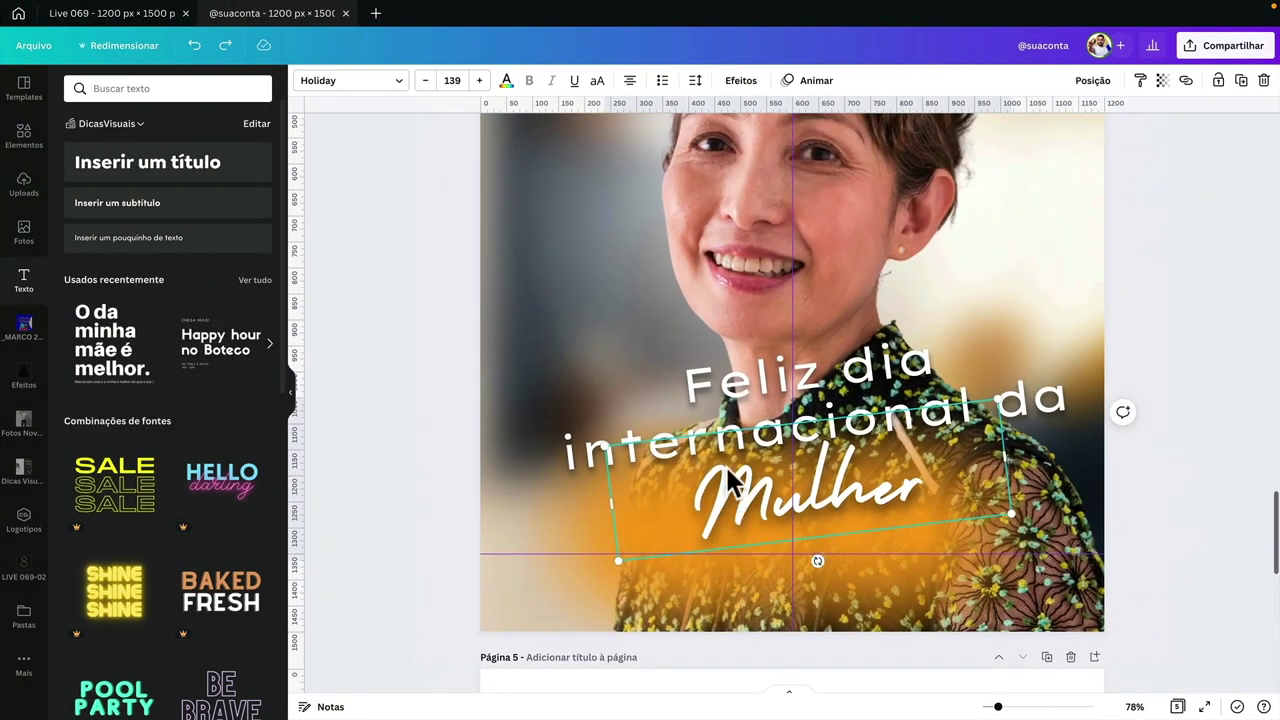
pyautogui.click(738, 398)
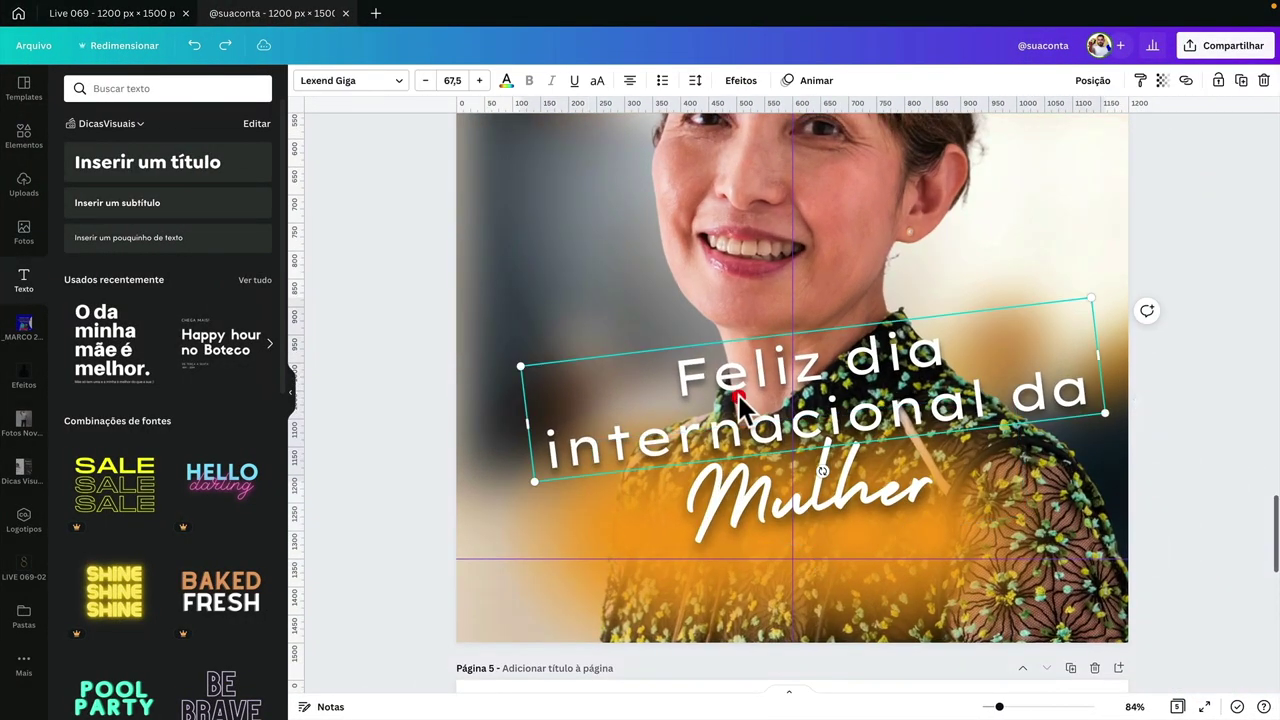
pyautogui.click(695, 80)
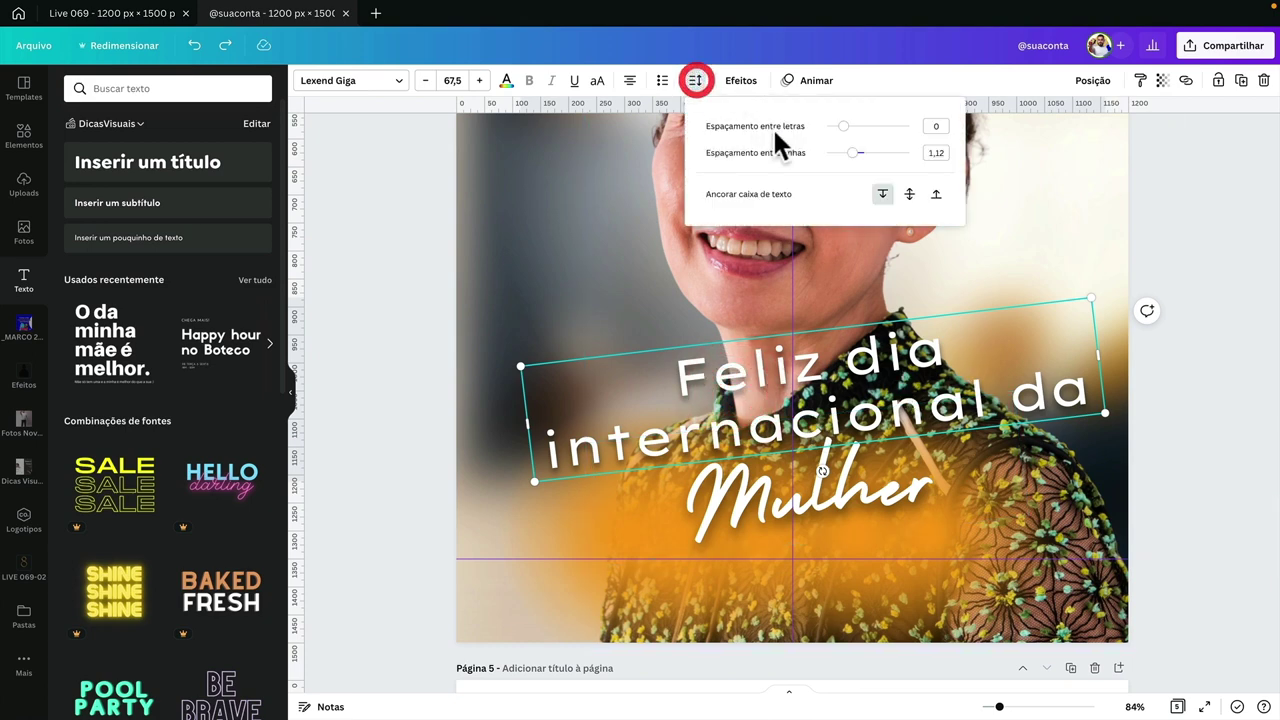
pyautogui.moveTo(852, 153); pyautogui.dragTo(847, 156)
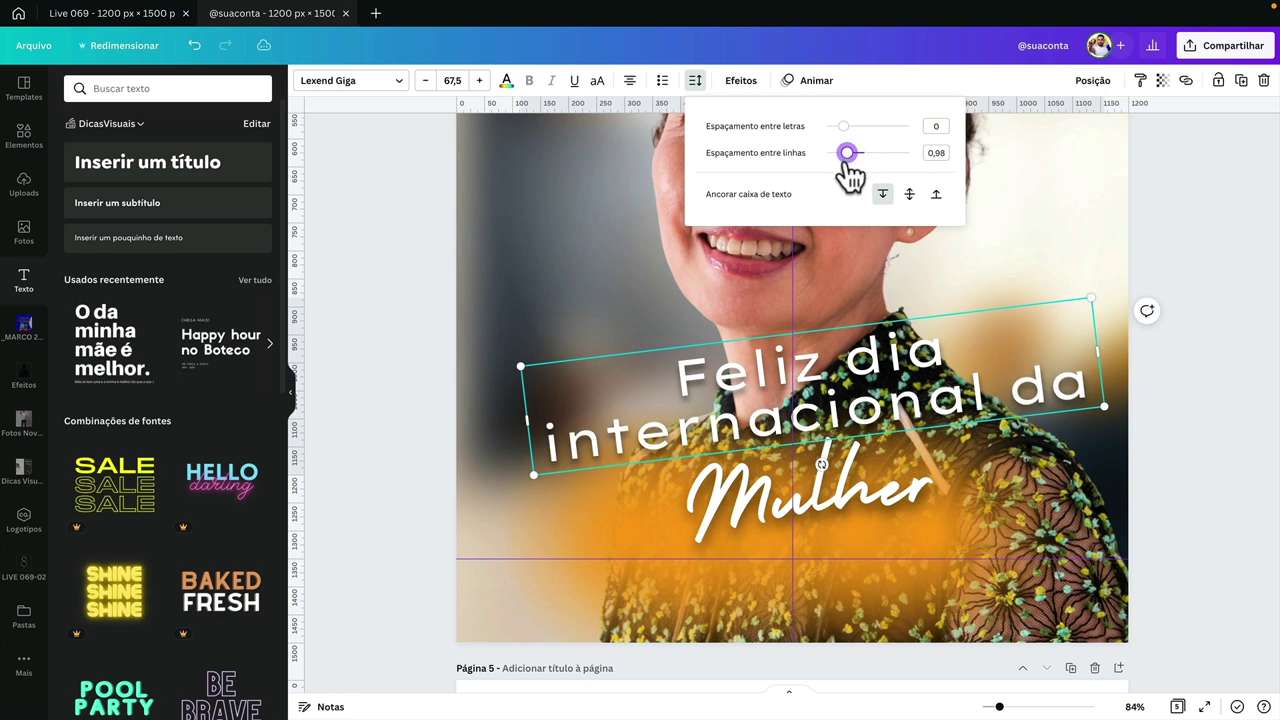
pyautogui.click(929, 227)
pyautogui.moveTo(1090, 300); pyautogui.dragTo(1011, 337)
# - Reposition Mulher under the upper title lines and move the orange glow up behind the title
pyautogui.click(886, 486)
pyautogui.moveTo(886, 486); pyautogui.dragTo(864, 503)
pyautogui.click(836, 399)
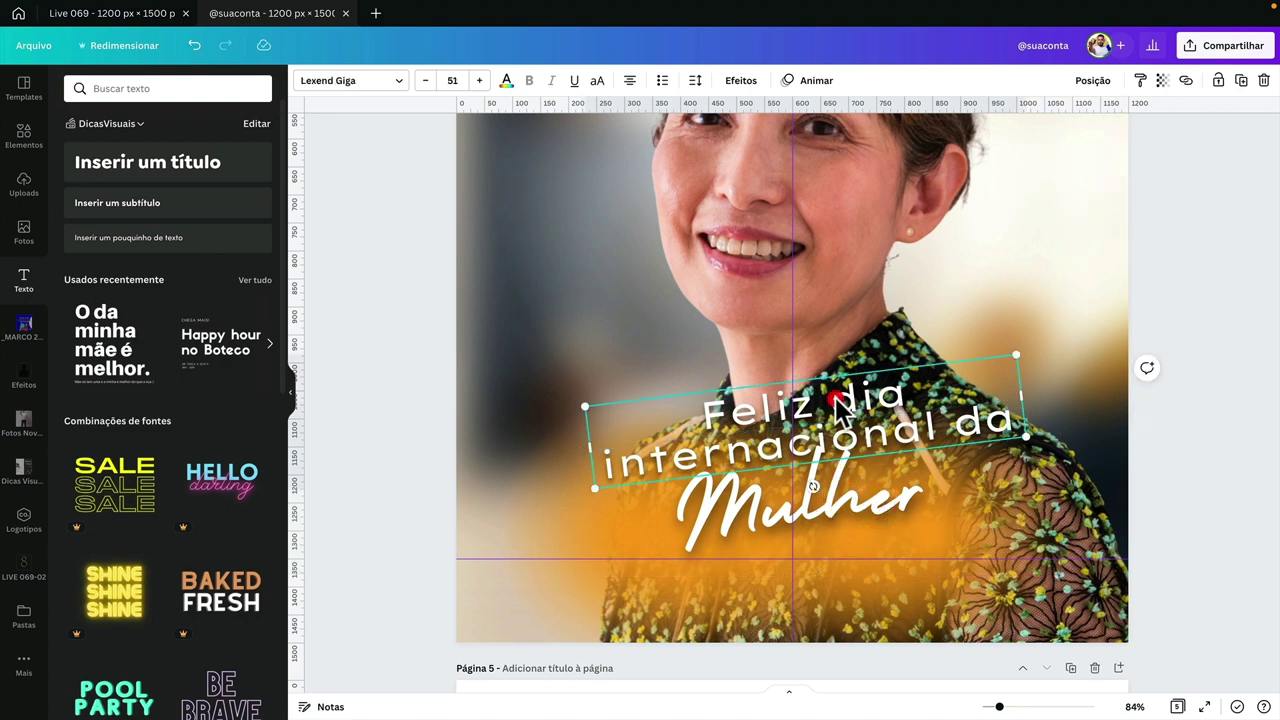
pyautogui.scroll(-4, 840, 405)
pyautogui.scroll(1, 840, 405)
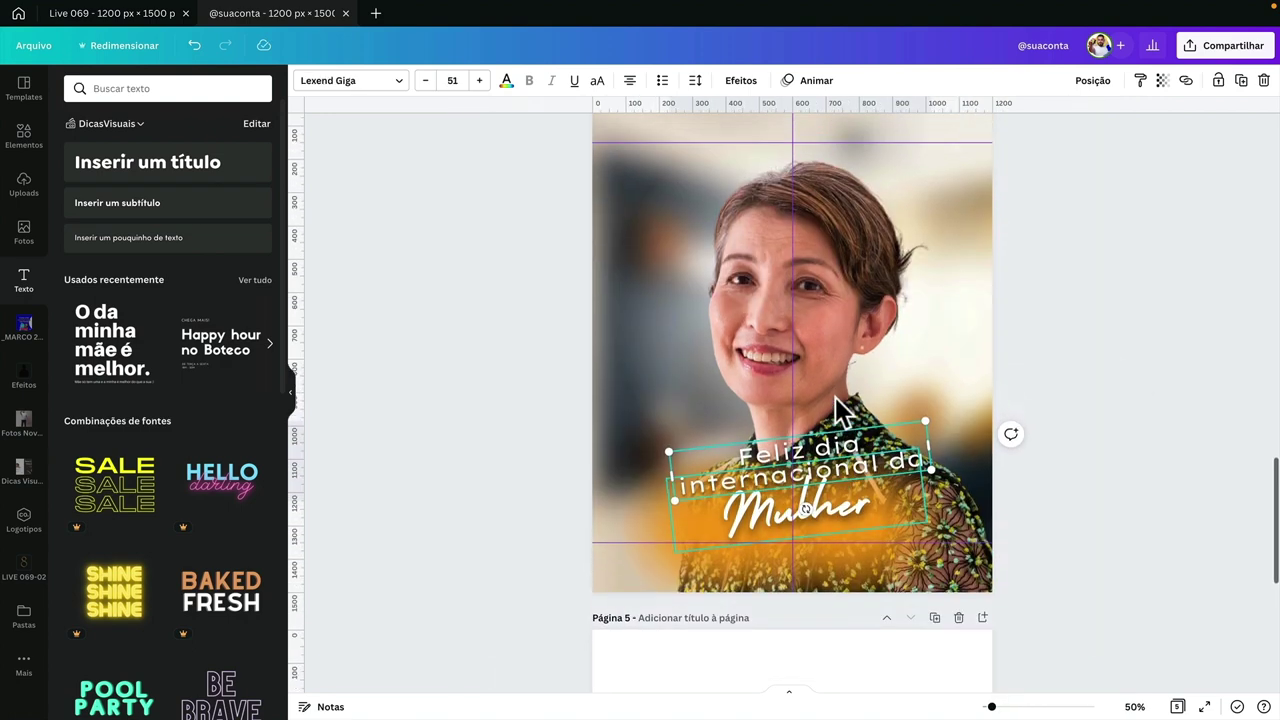
pyautogui.click(828, 515)
pyautogui.moveTo(866, 521); pyautogui.dragTo(866, 510)
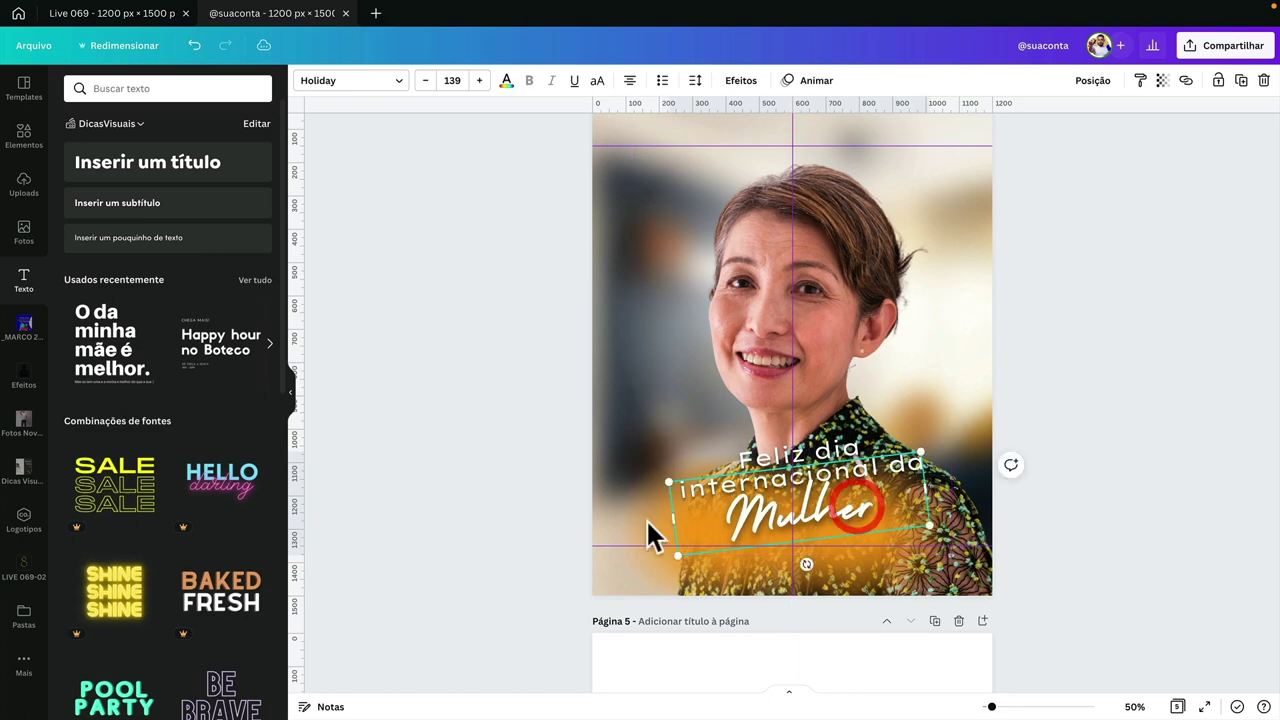
pyautogui.moveTo(651, 530); pyautogui.dragTo(660, 497)
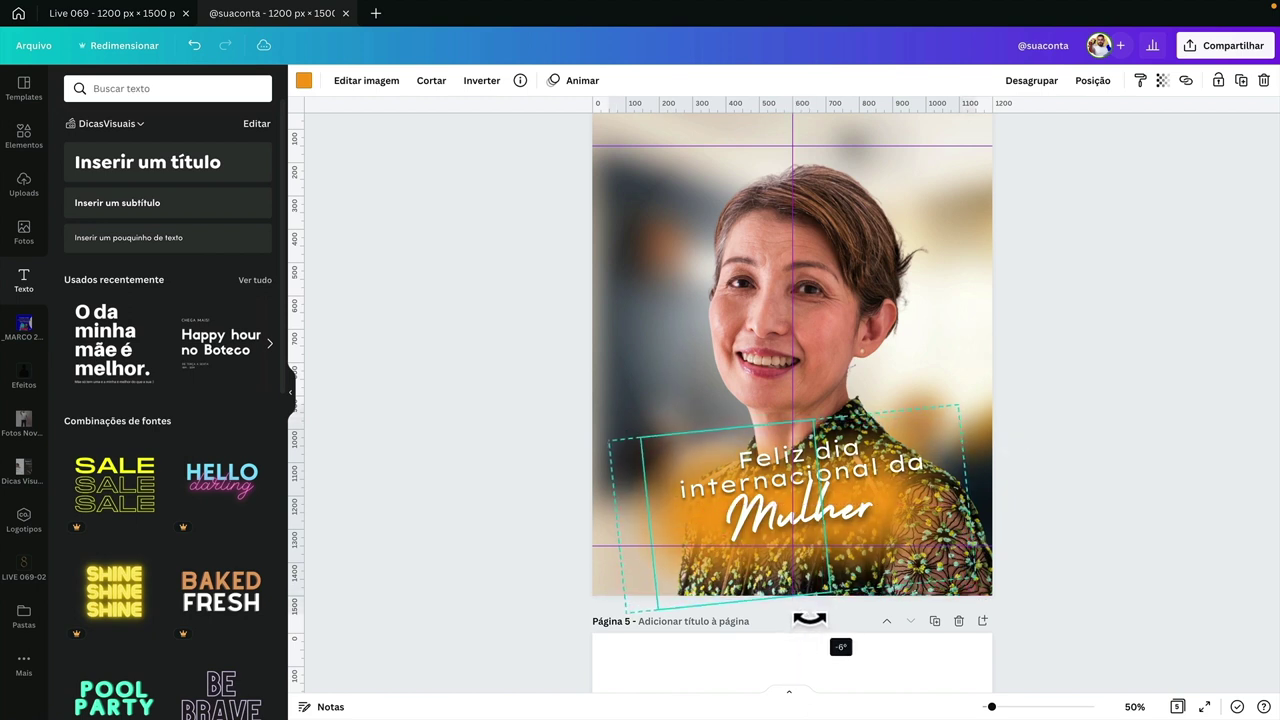
# - Try rotating the title group level, undo it, and leave Canva for Figma
pyautogui.moveTo(802, 620); pyautogui.dragTo(614, 486)
pyautogui.hotkey('ctrl', 'z')
pyautogui.click(534, 458)
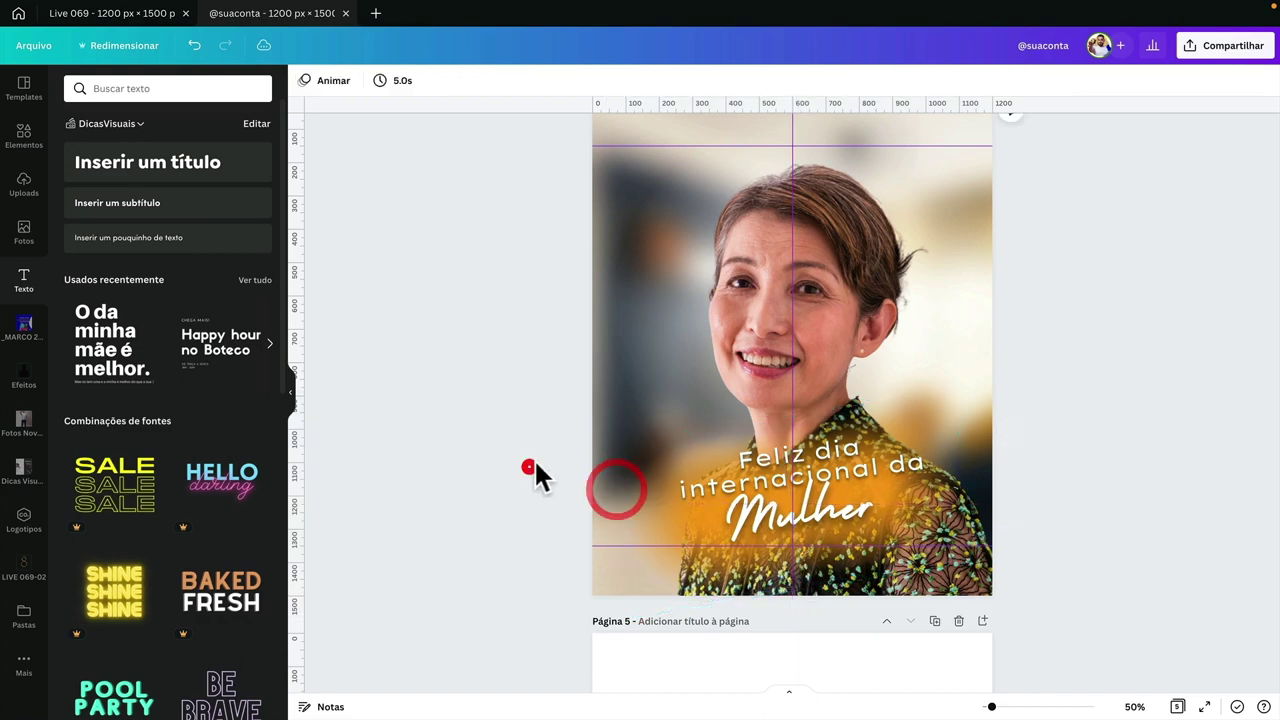
pyautogui.scroll(1, 534, 458)
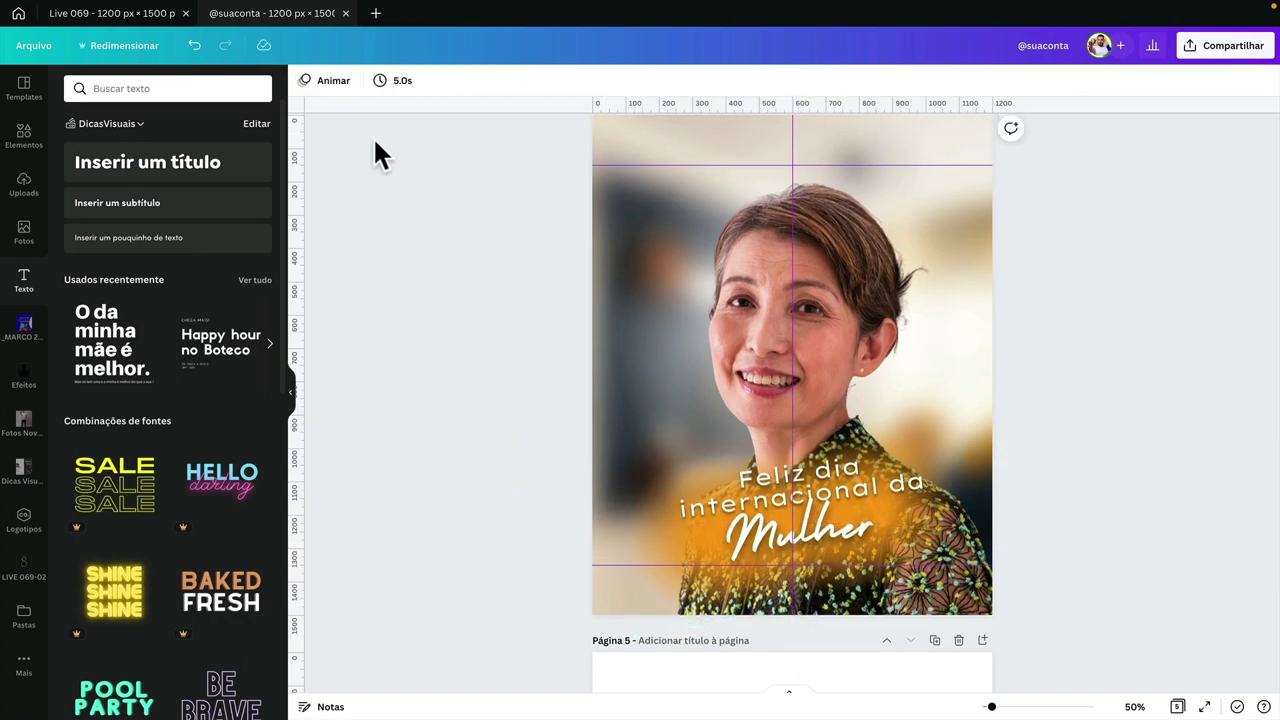
pyautogui.hotkey('ctrl', 'Left')
pyautogui.hotkey('ctrl', 'Left')
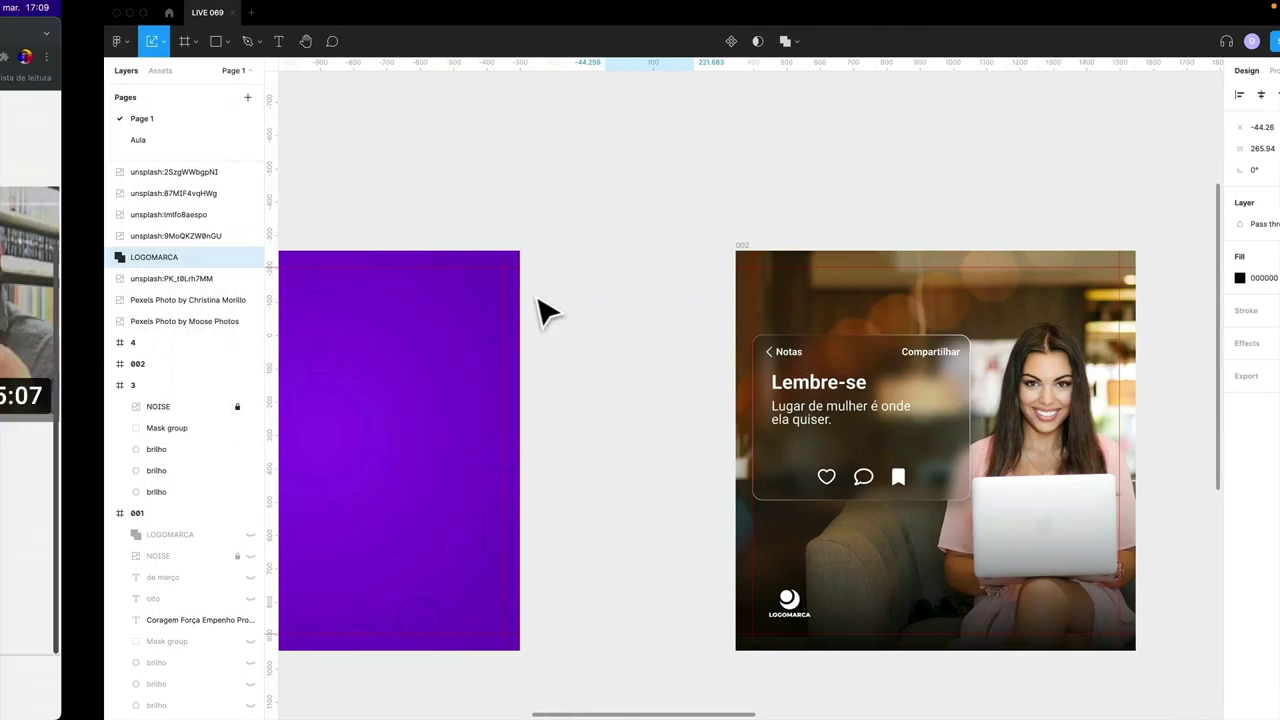
# - Pair amber #FFBA00 with complementary blue #0045FF on the Complementary color wheel
pyautogui.click(312, 39)
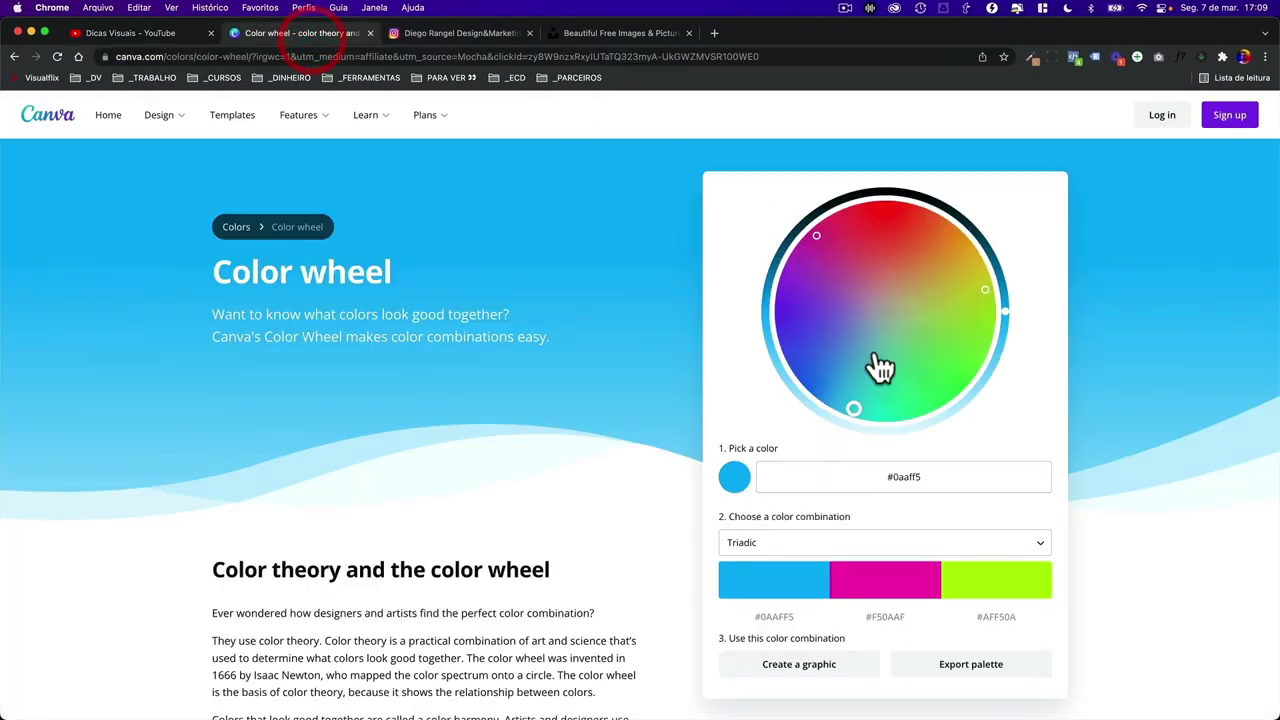
pyautogui.click(828, 542)
pyautogui.click(790, 545)
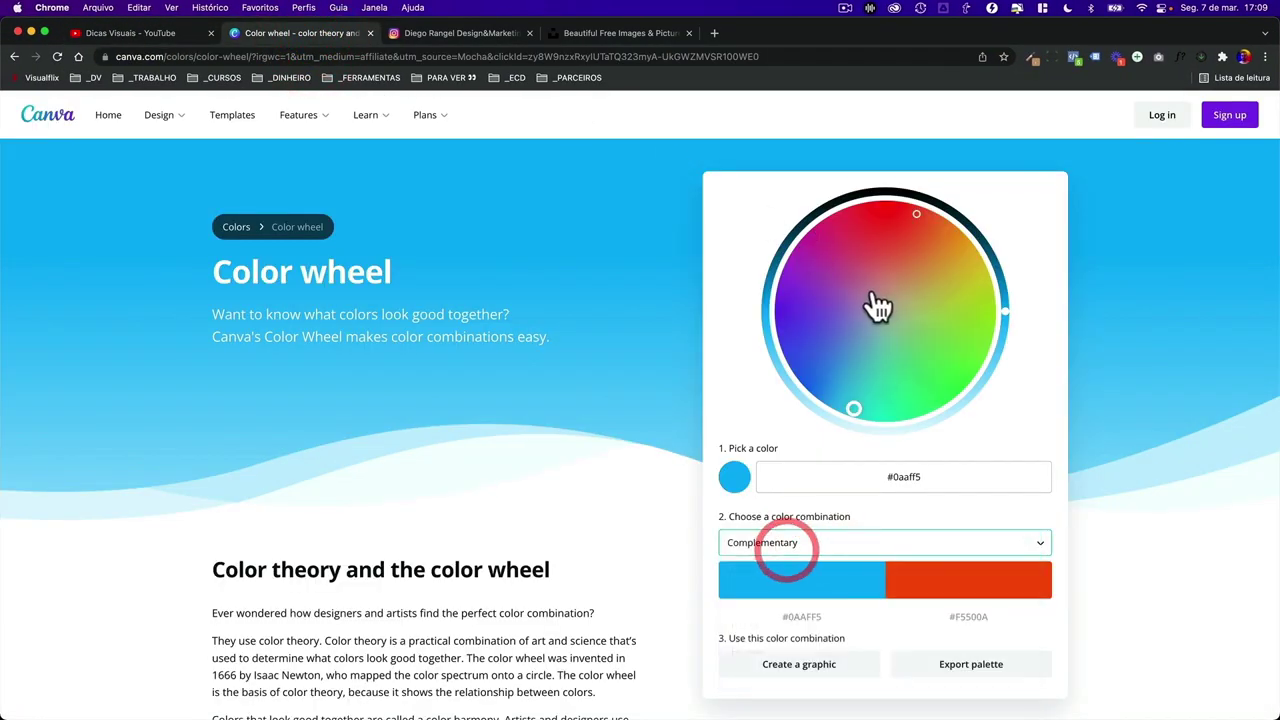
pyautogui.moveTo(918, 226); pyautogui.dragTo(960, 229)
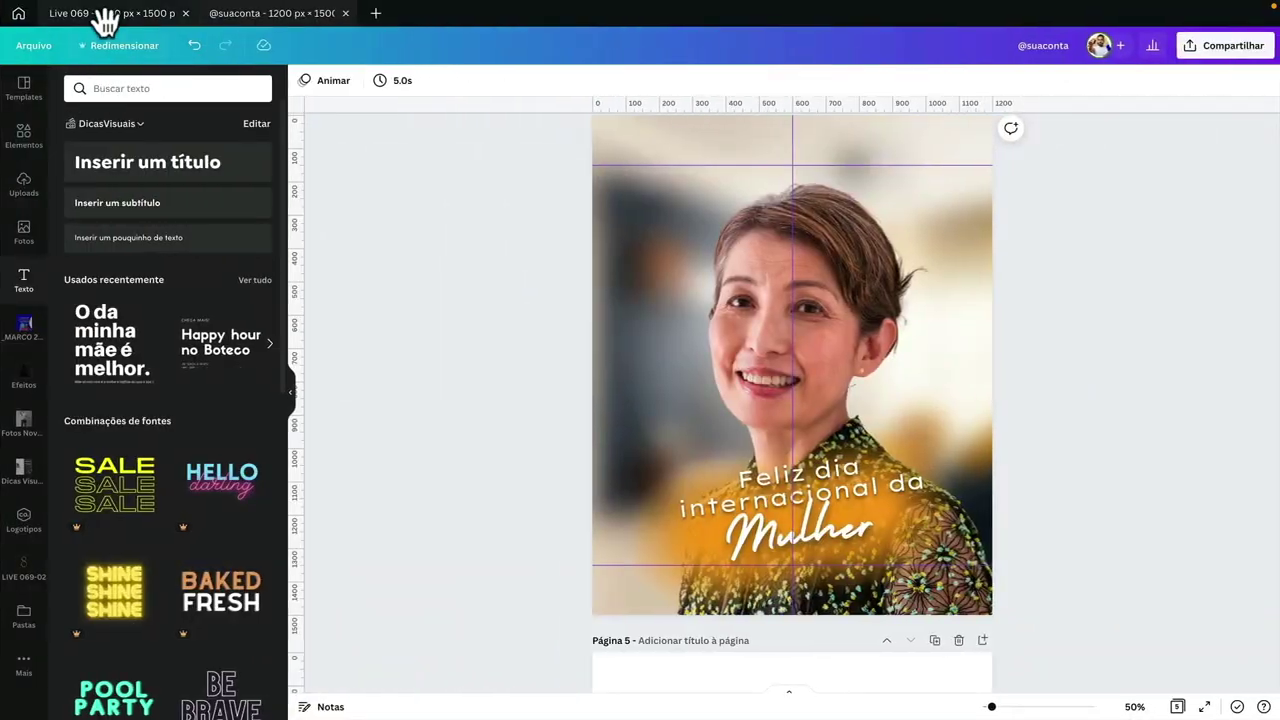
# - Look over the finished Live 069 design, then return to page 4 of the working design
pyautogui.click(105, 18)
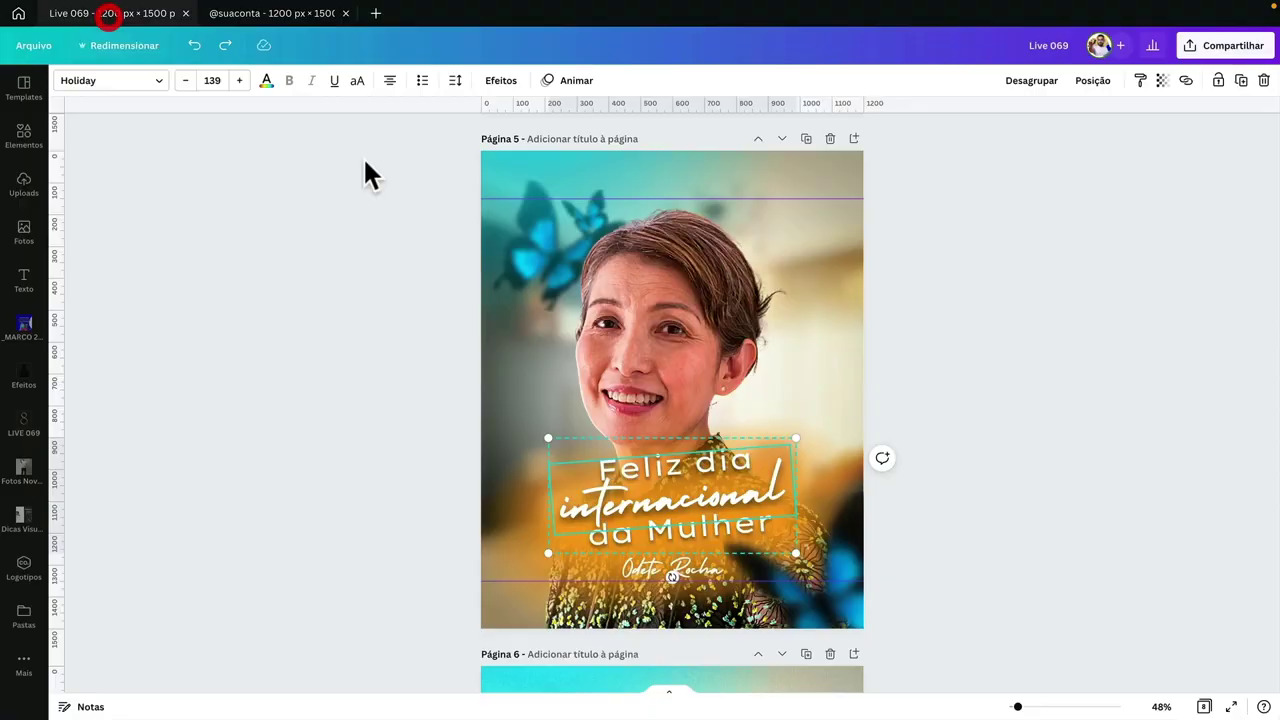
pyautogui.click(452, 360)
pyautogui.scroll(-5, 441, 360)
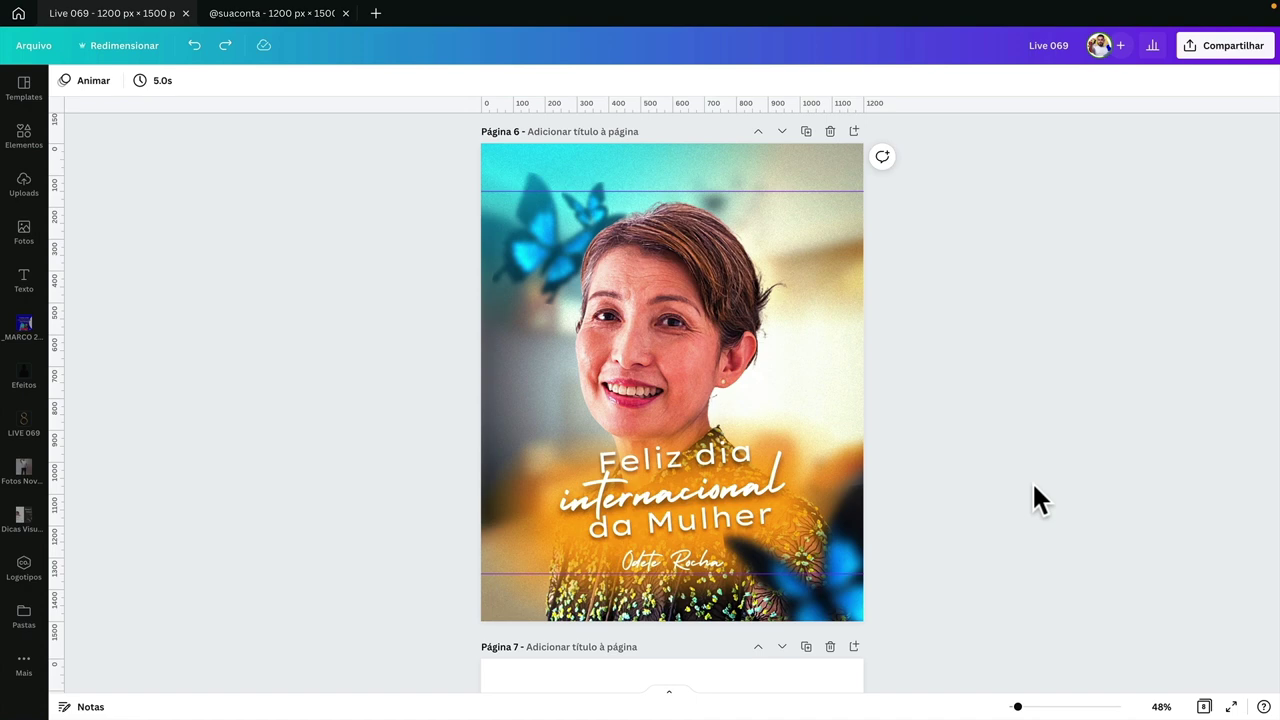
pyautogui.click(277, 20)
pyautogui.scroll(1, 582, 323)
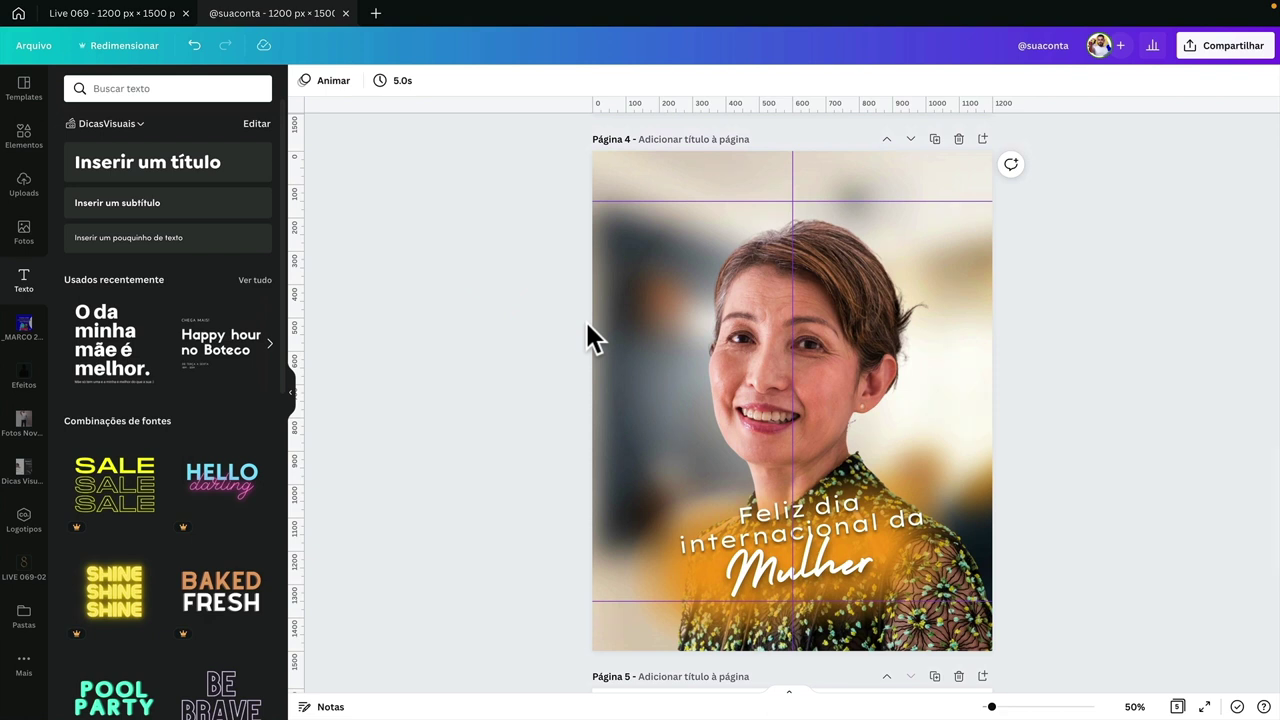
# - Compare against the Live 069 reference and reselect the 'Feliz dia internacional da' text
pyautogui.click(859, 545)
pyautogui.click(1112, 450)
pyautogui.click(166, 12)
pyautogui.click(258, 14)
pyautogui.click(815, 508)
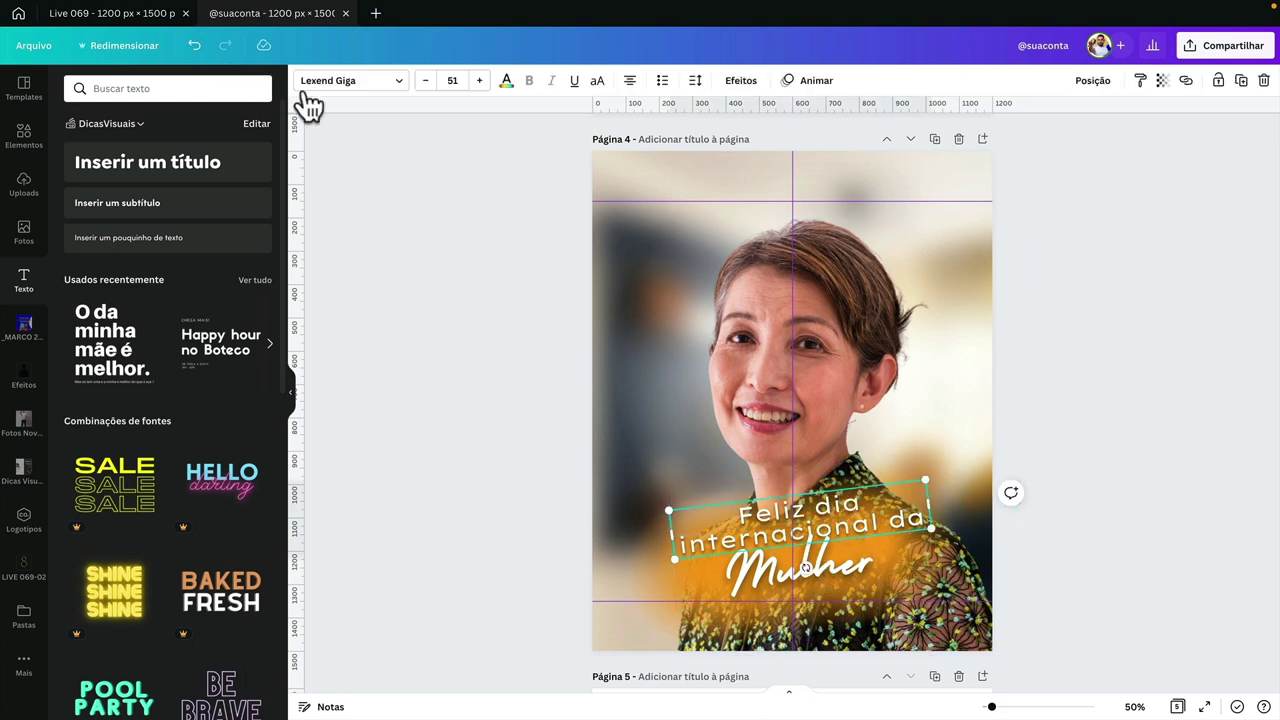
pyautogui.click(338, 88)
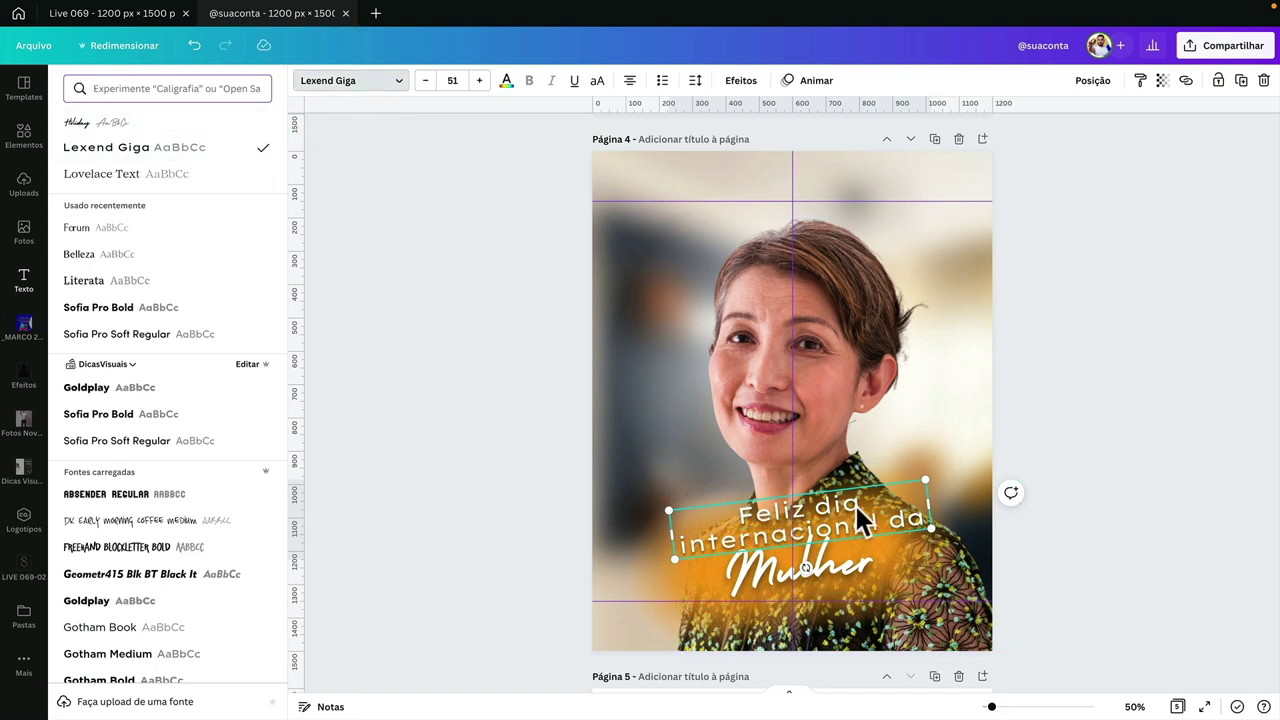
pyautogui.scroll(5, 855, 503)
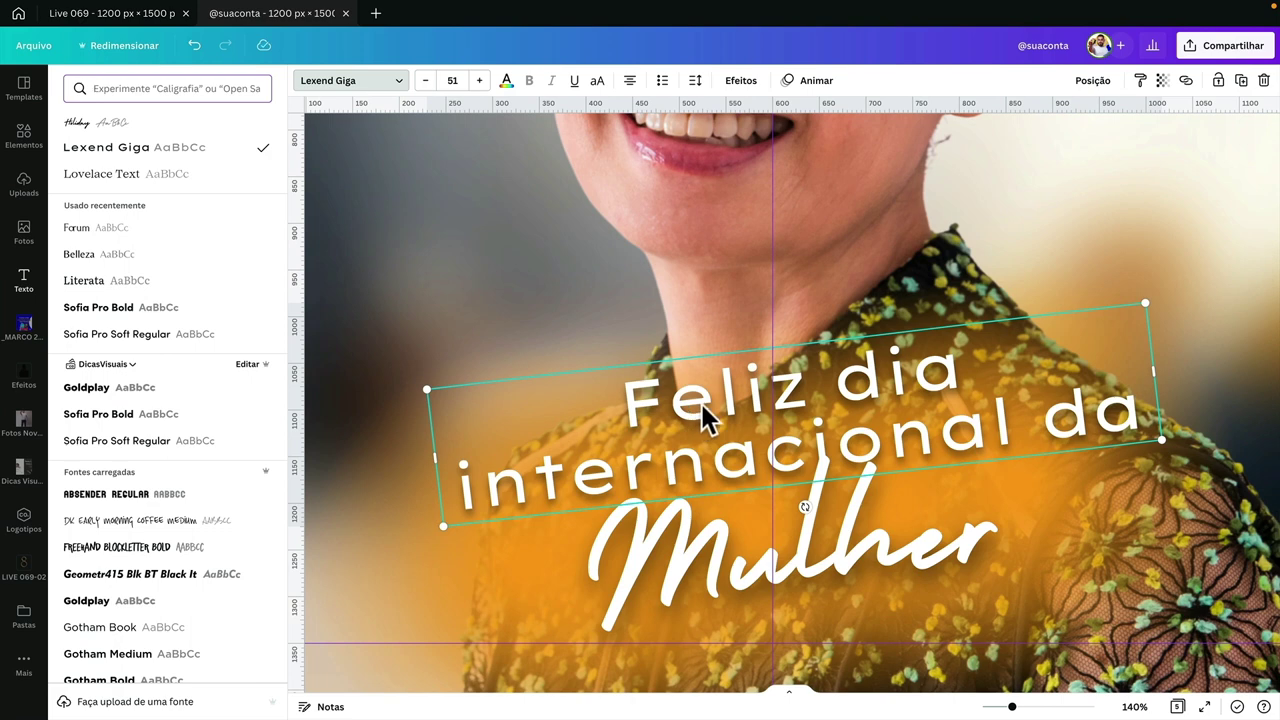
# - Set the letter spacing of 'Feliz dia internacional da' to -130
pyautogui.click(694, 84)
pyautogui.moveTo(848, 128); pyautogui.dragTo(830, 127)
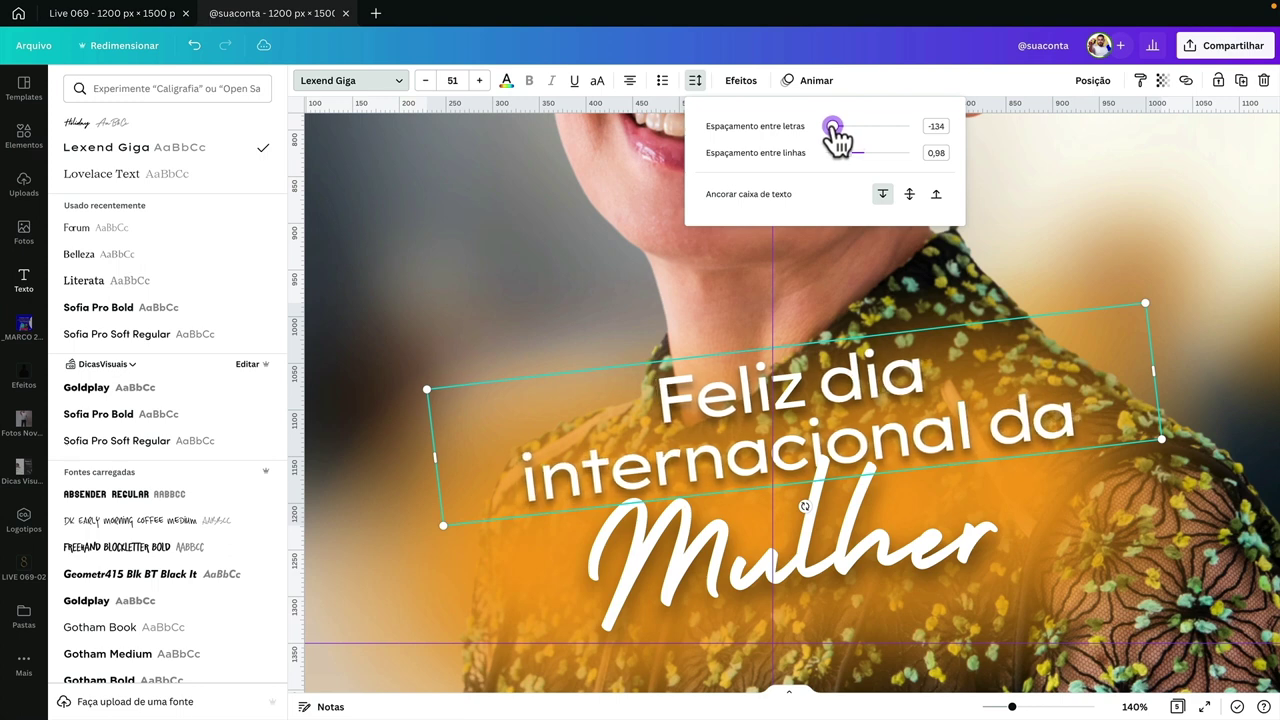
pyautogui.click(935, 126)
pyautogui.press('BackSpace')
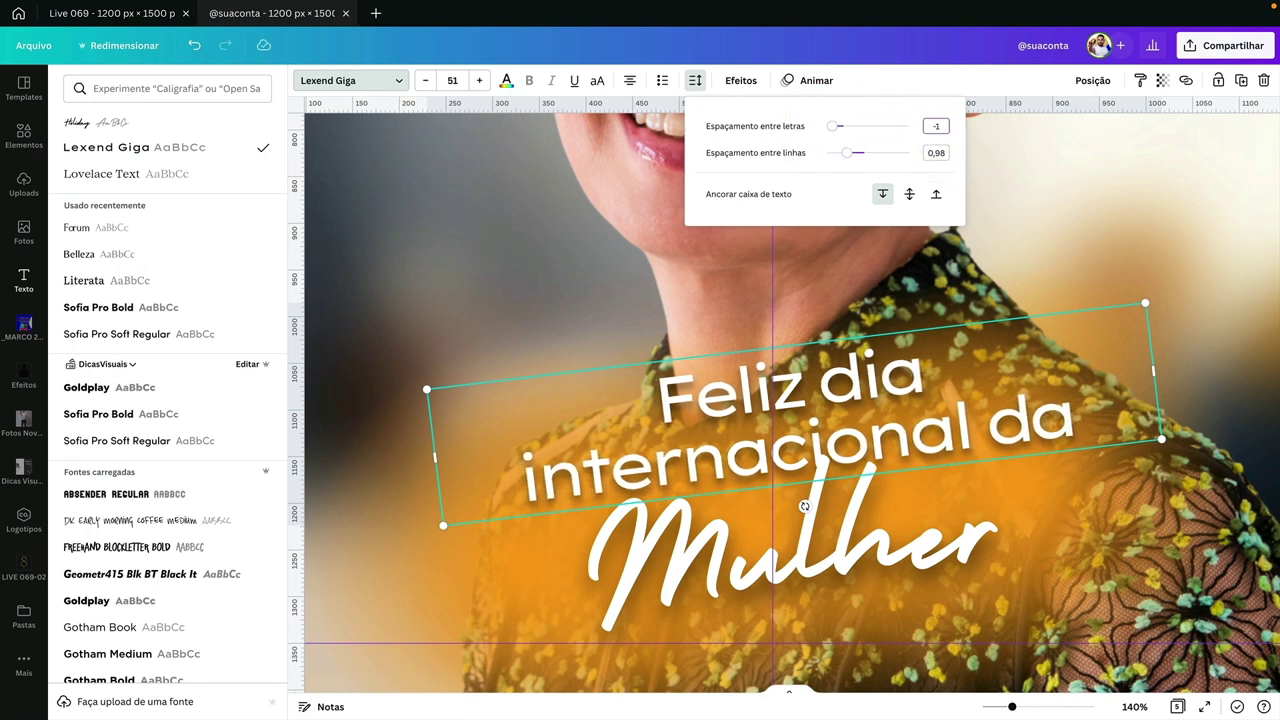
pyautogui.press('Return')
pyautogui.click(855, 555)
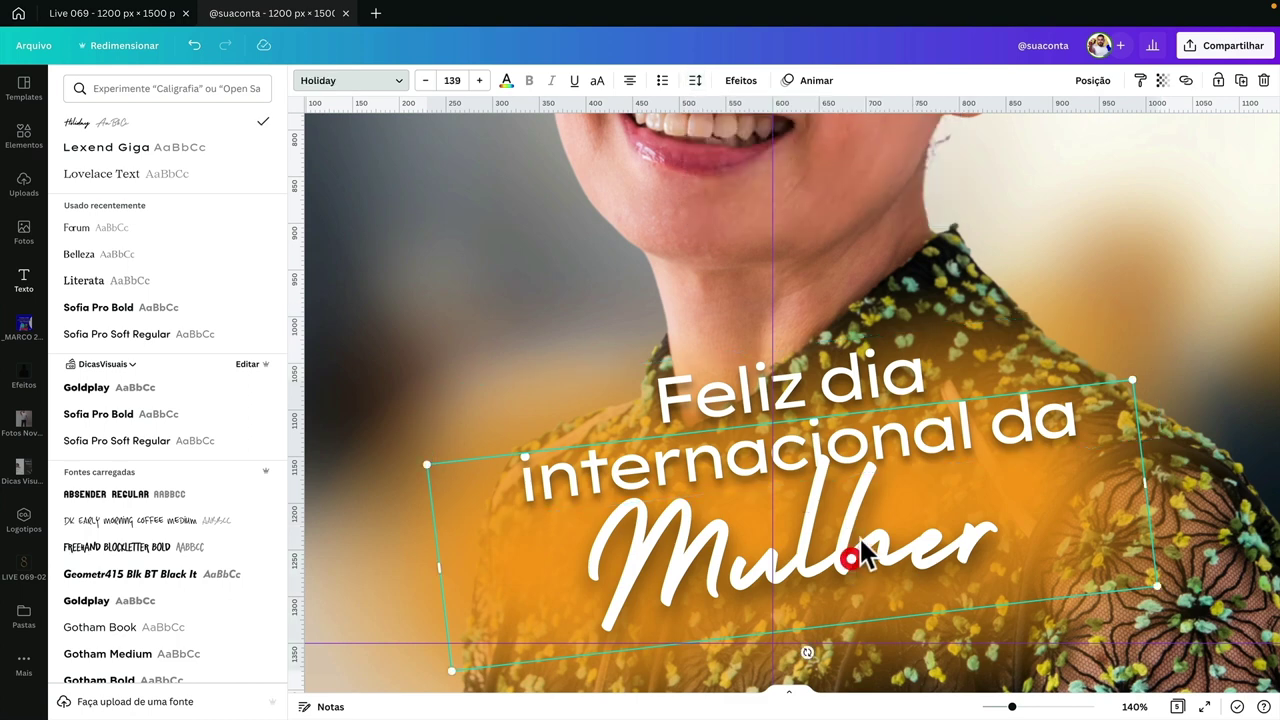
pyautogui.scroll(-1, 863, 517)
pyautogui.scroll(-3, 863, 515)
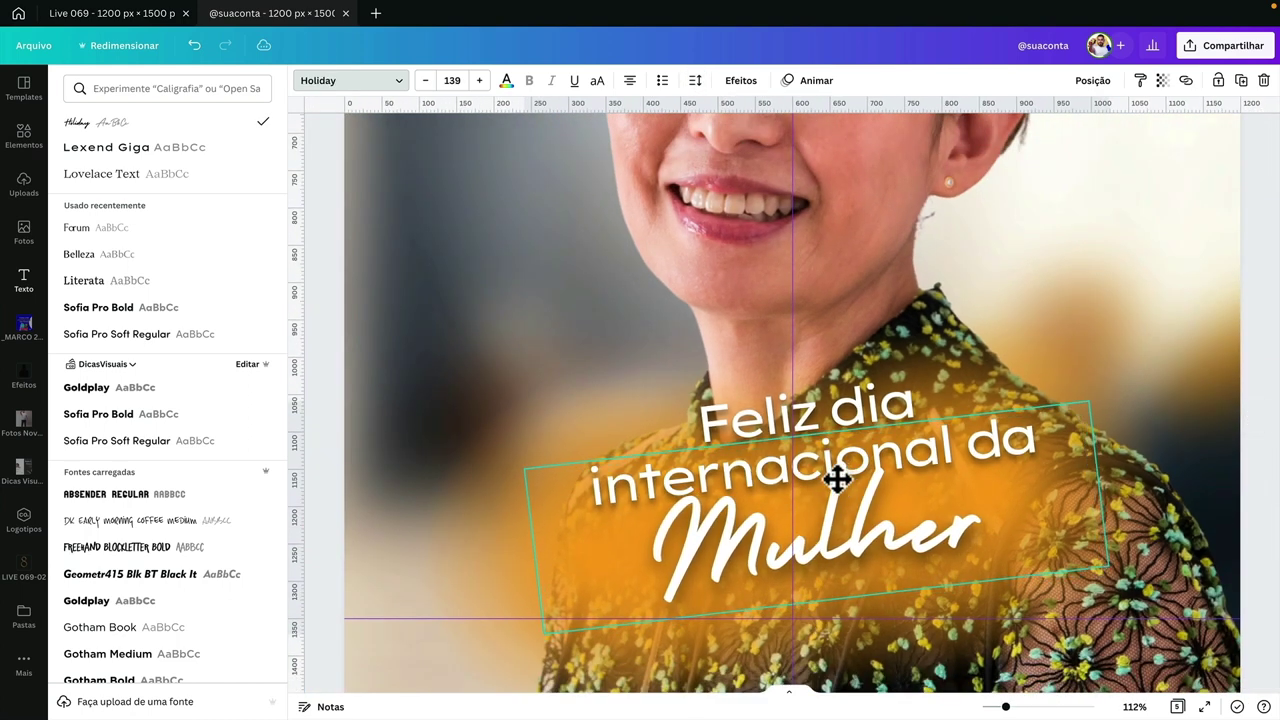
pyautogui.scroll(-2, 864, 483)
pyautogui.scroll(-5, 864, 483)
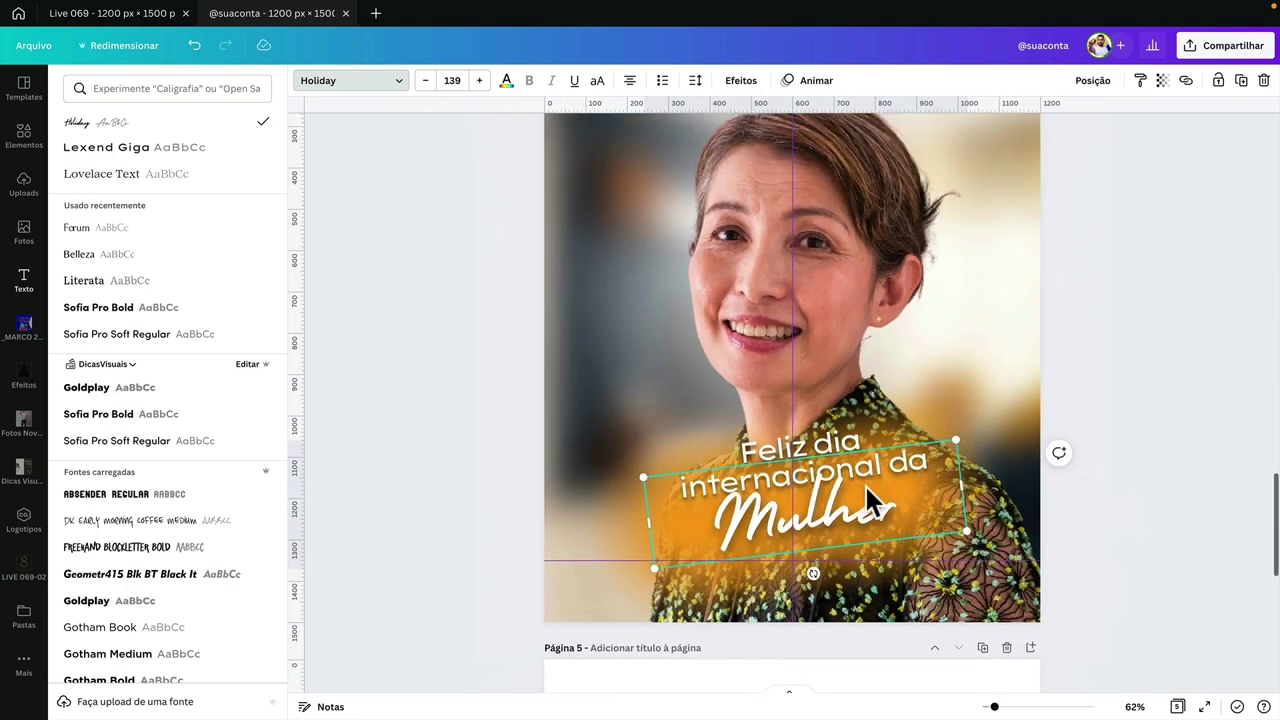
pyautogui.click(494, 423)
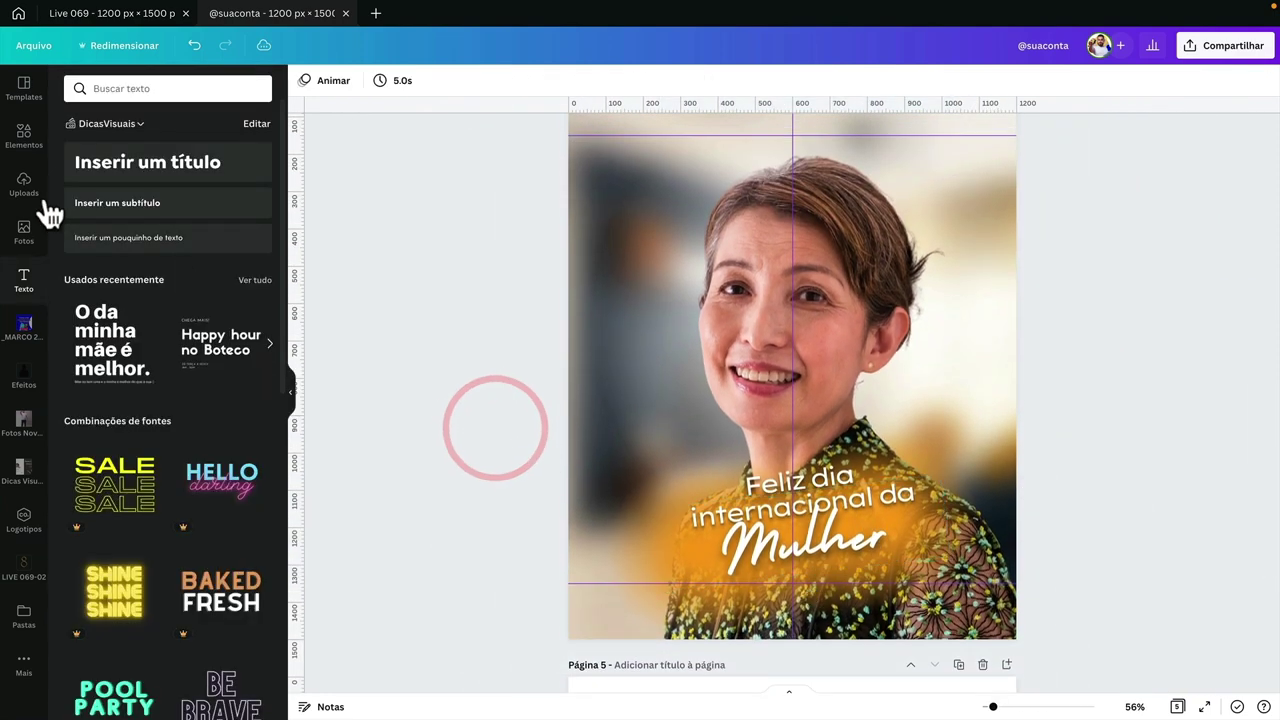
# - Search Elements for 'butterfly' and show only photo results
pyautogui.click(22, 140)
pyautogui.doubleClick(120, 95)
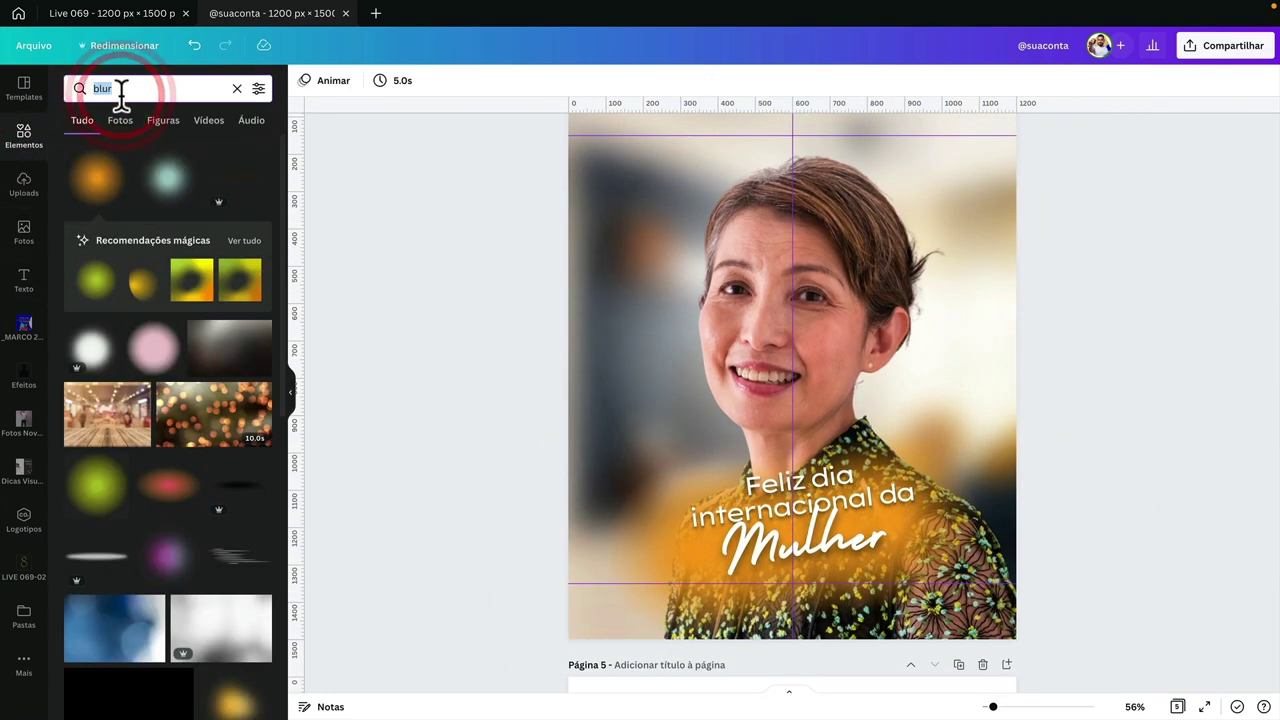
pyautogui.write('buter')
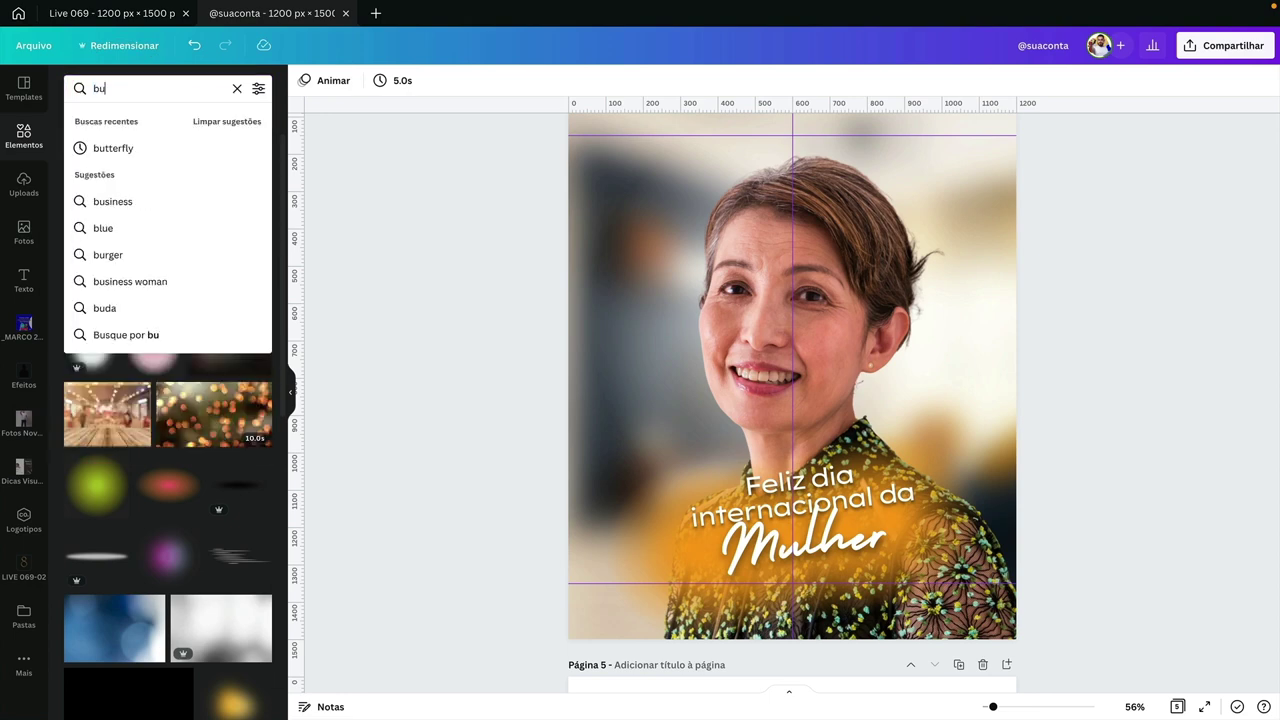
pyautogui.press('BackSpace')
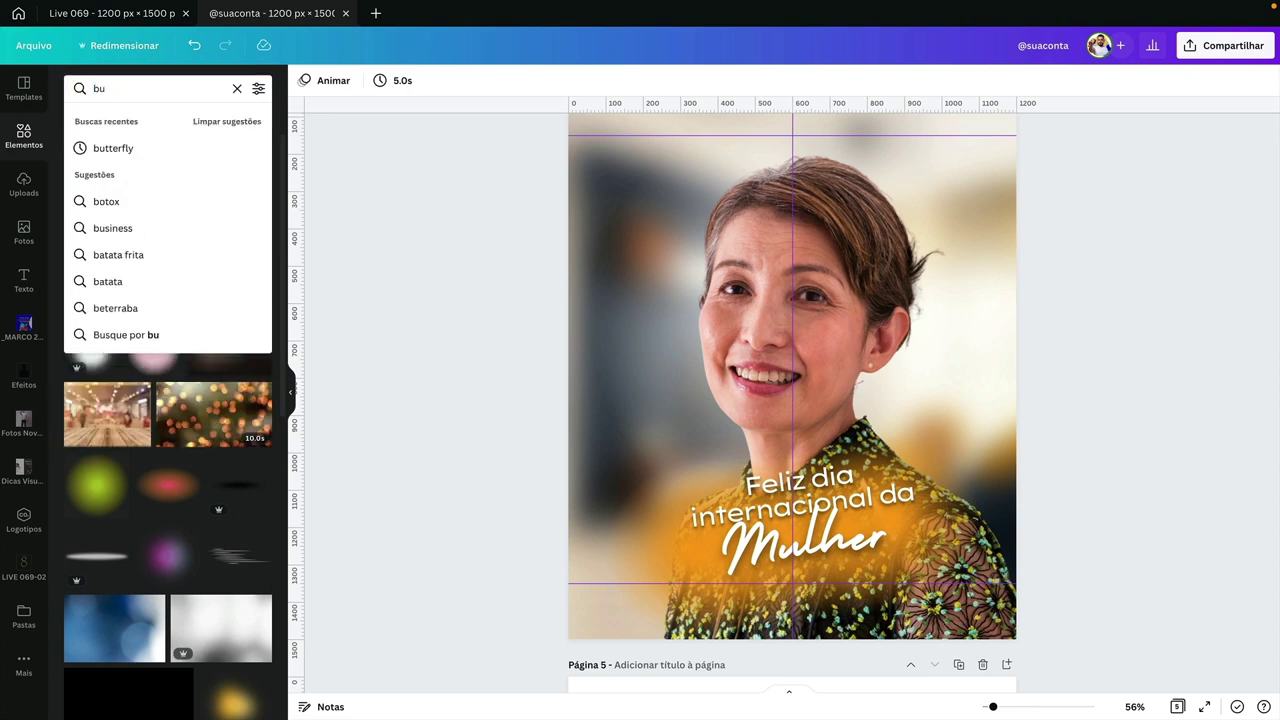
pyautogui.write('tterfly')
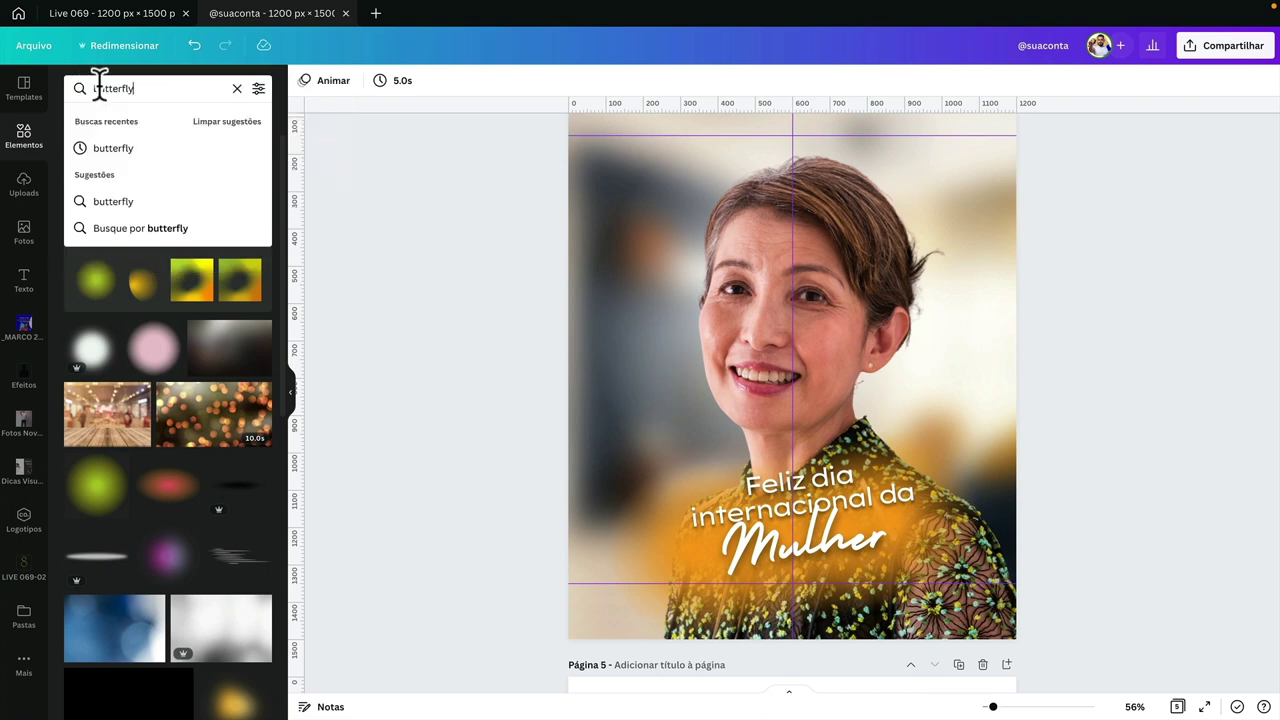
pyautogui.press('Return')
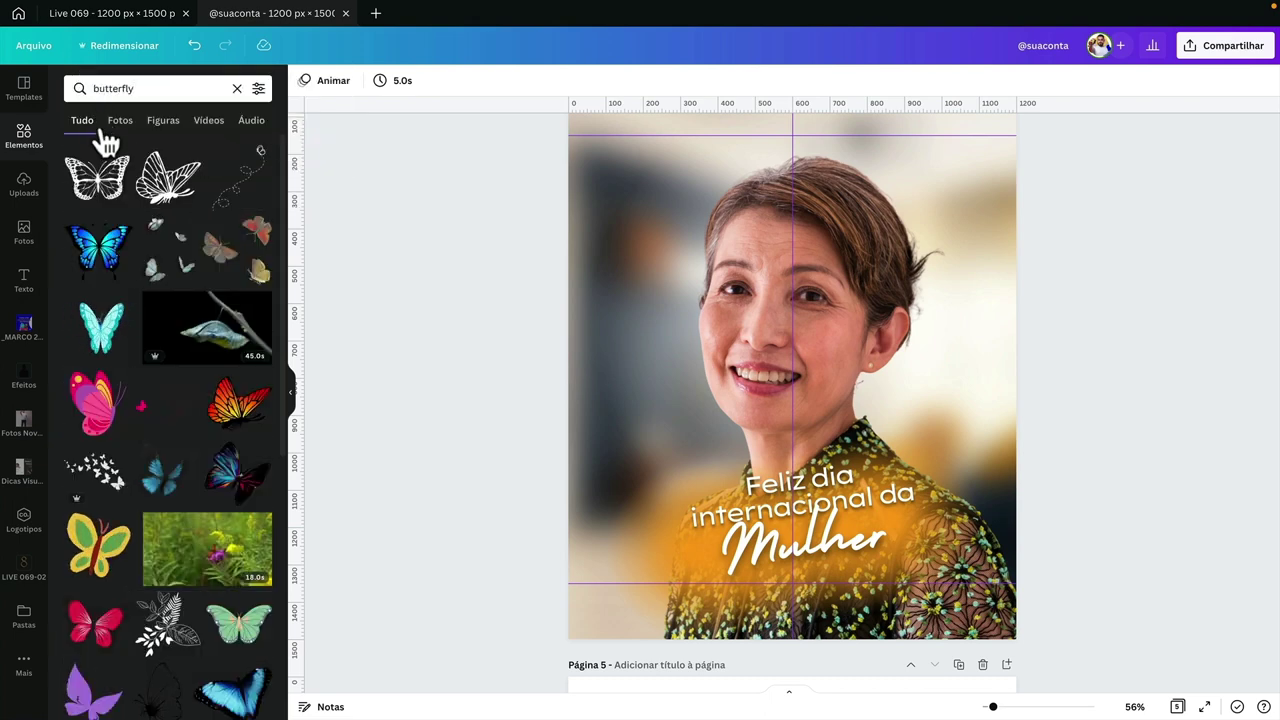
pyautogui.click(119, 122)
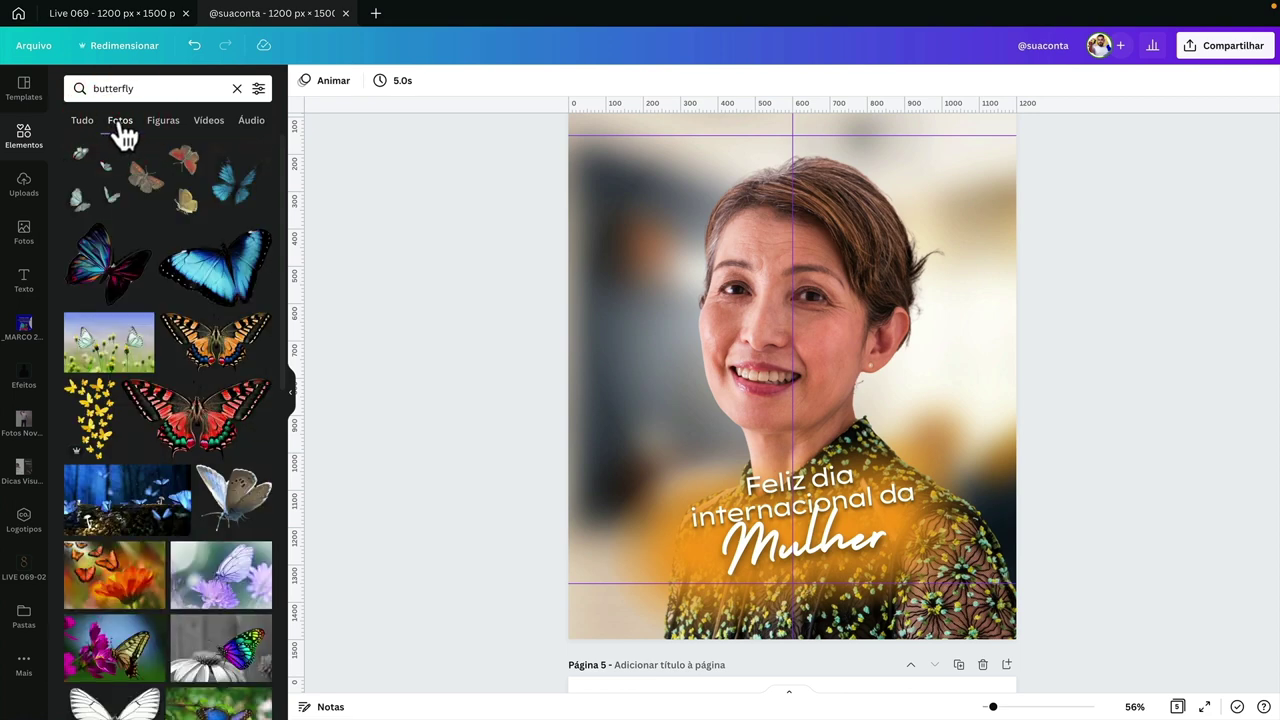
# - Add a small blue butterfly beside her face and a large blue morpho at top right
pyautogui.click(240, 185)
pyautogui.moveTo(771, 386); pyautogui.dragTo(660, 343)
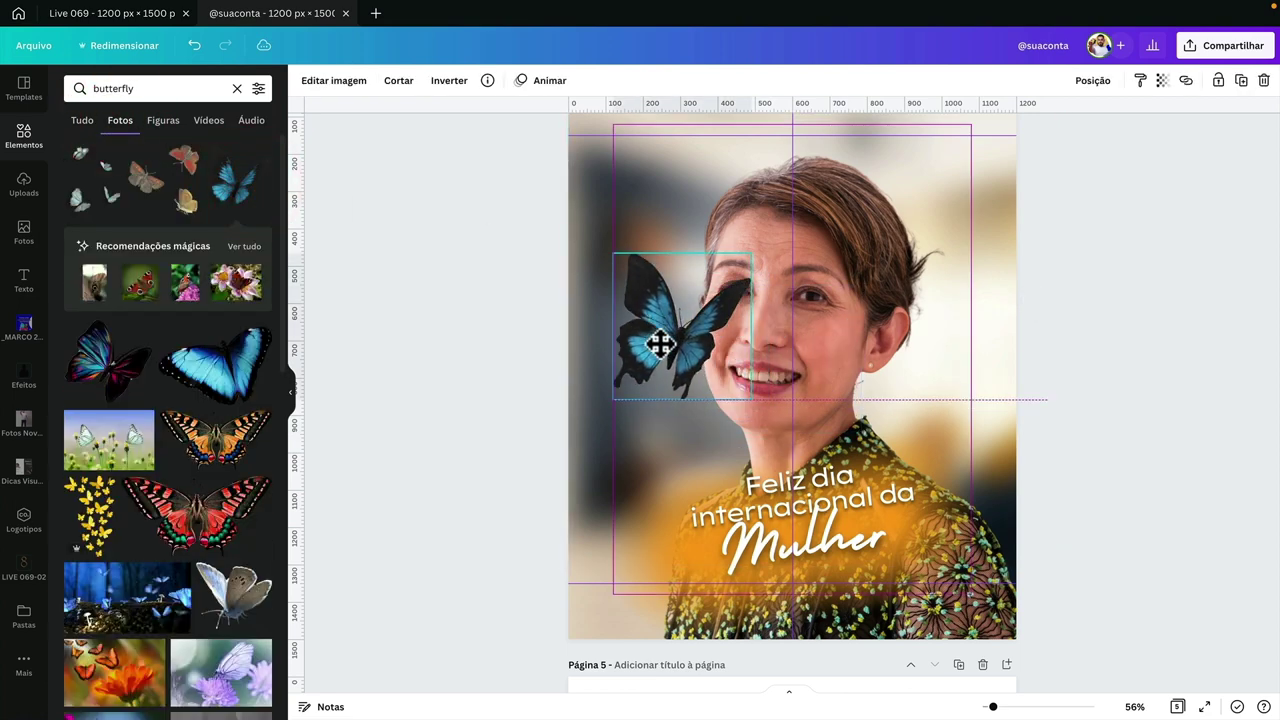
pyautogui.click(240, 372)
pyautogui.moveTo(891, 390); pyautogui.dragTo(929, 263)
pyautogui.keyDown('ctrl'); pyautogui.scroll(-3, 929, 263); pyautogui.keyUp('ctrl')
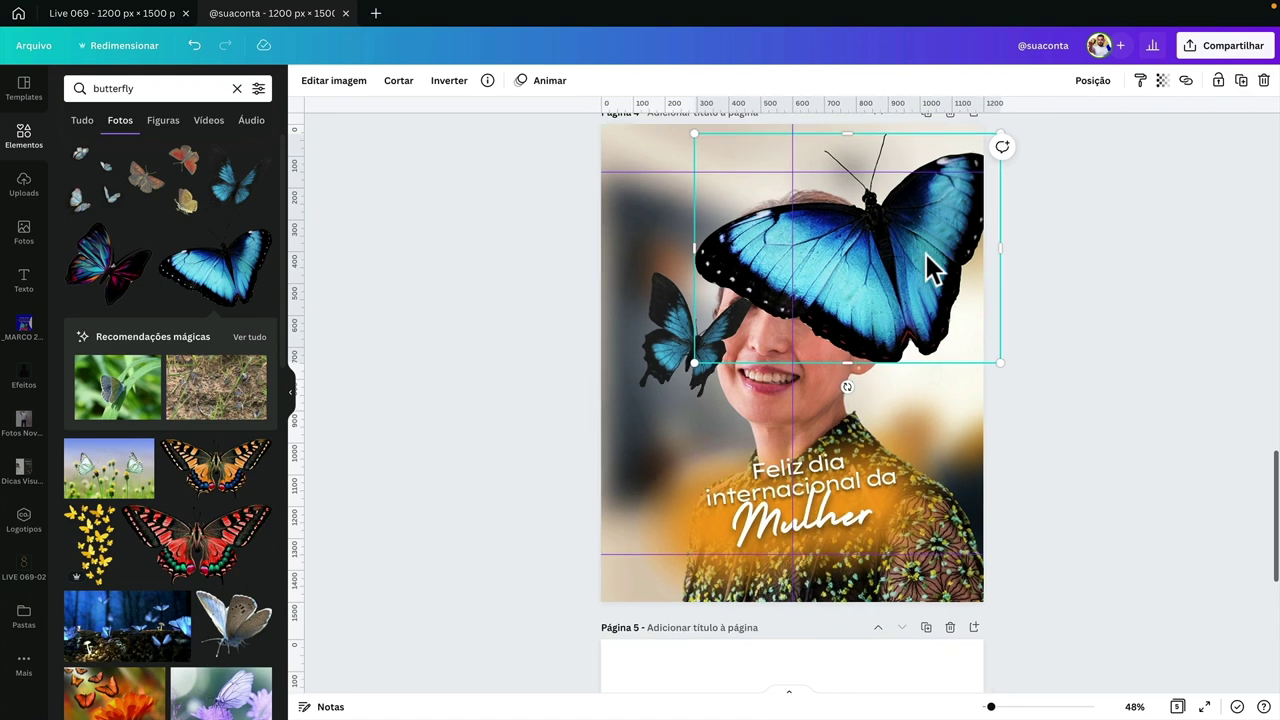
pyautogui.moveTo(672, 338); pyautogui.dragTo(642, 365)
pyautogui.click(868, 265)
# - Increase the contrast of the small butterfly on the left
pyautogui.click(615, 310)
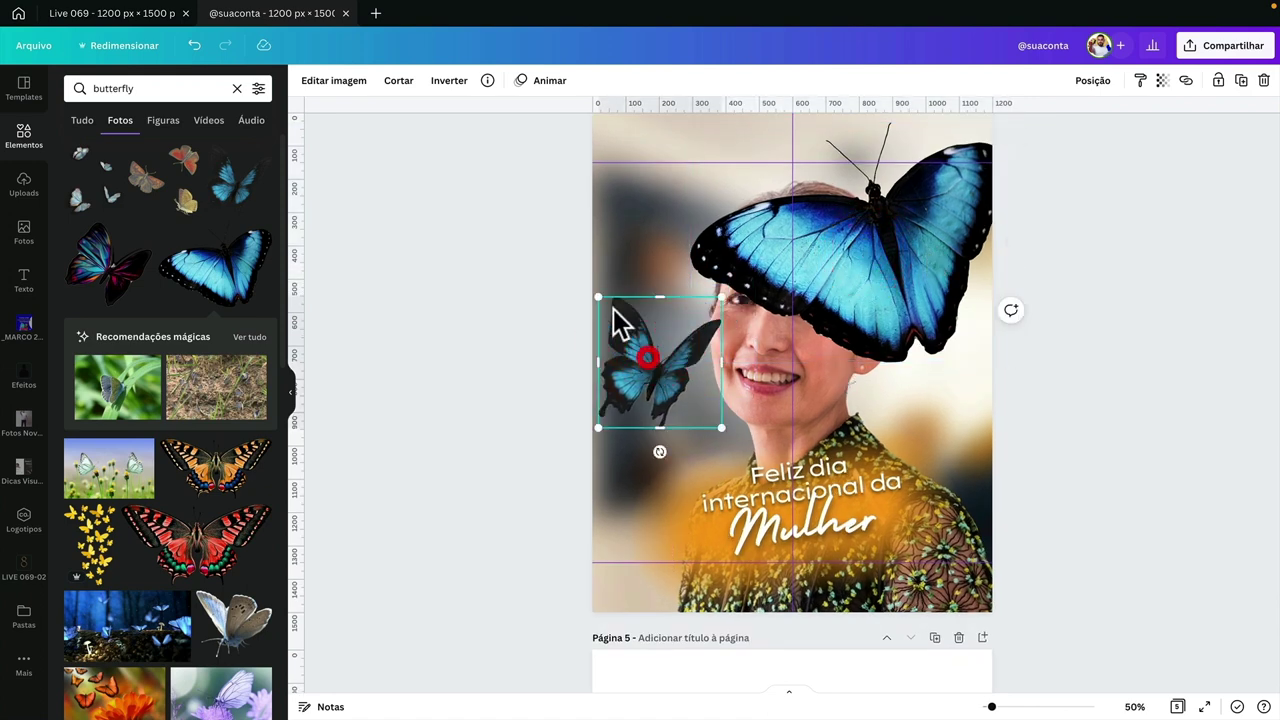
pyautogui.click(334, 81)
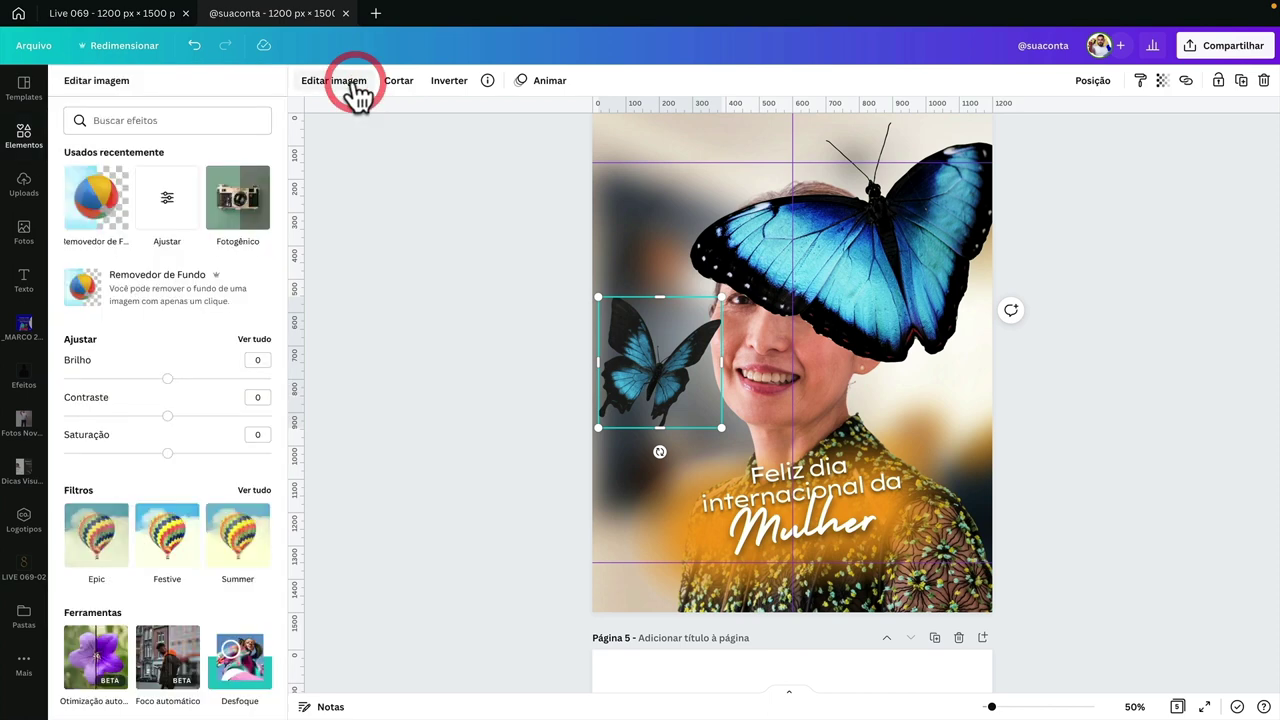
pyautogui.moveTo(200, 425); pyautogui.dragTo(210, 453)
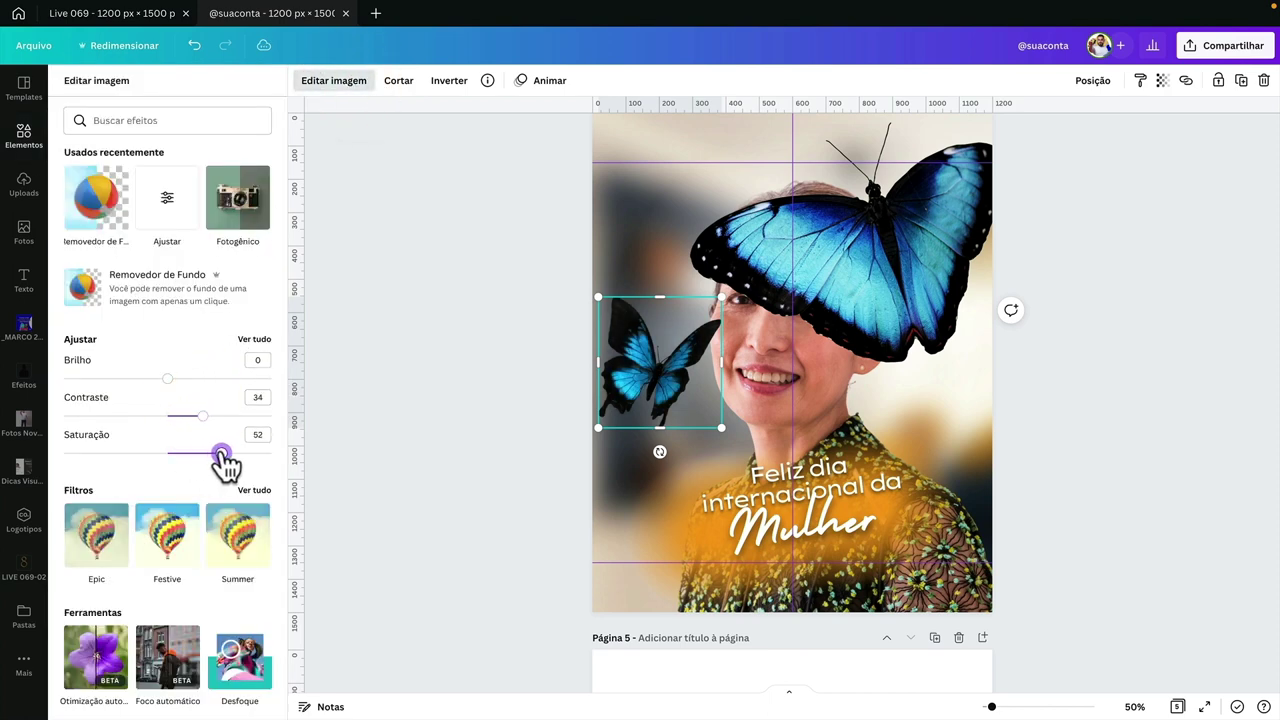
# - Shrink the large butterfly and settle it, slightly tilted, in the bottom-right corner
pyautogui.click(934, 220)
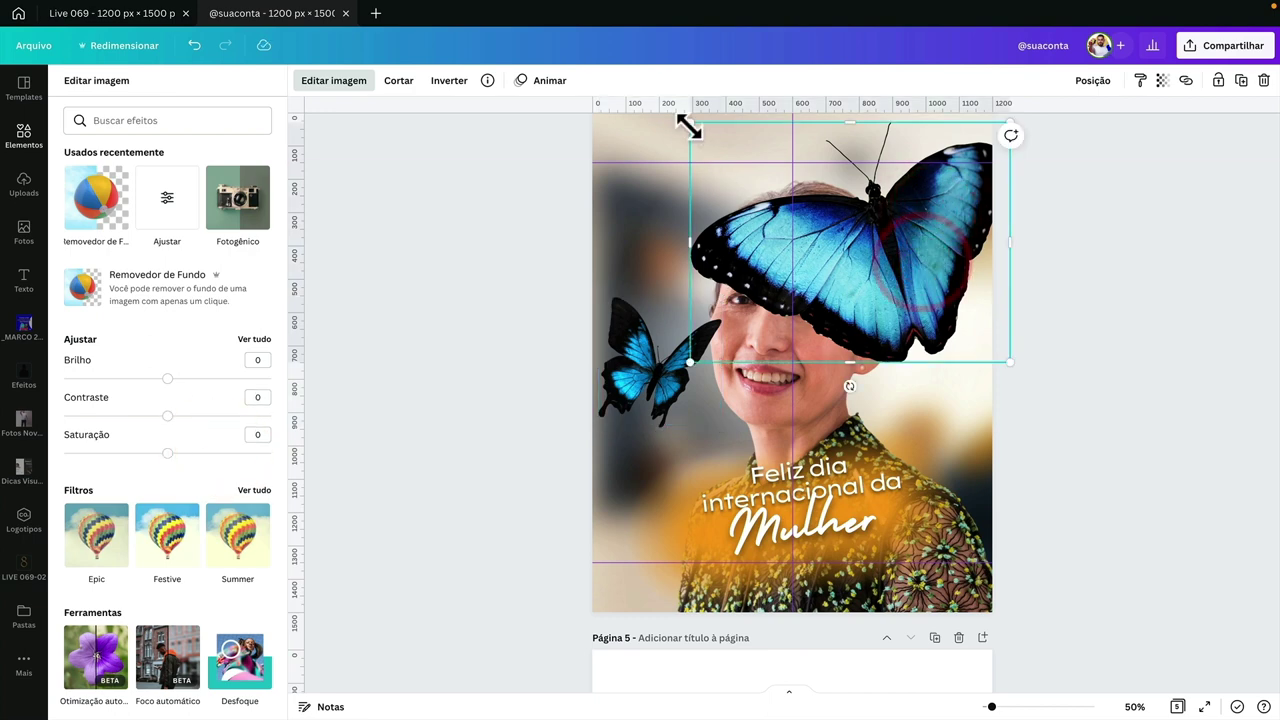
pyautogui.moveTo(688, 122); pyautogui.dragTo(830, 229)
pyautogui.moveTo(914, 329); pyautogui.dragTo(914, 563)
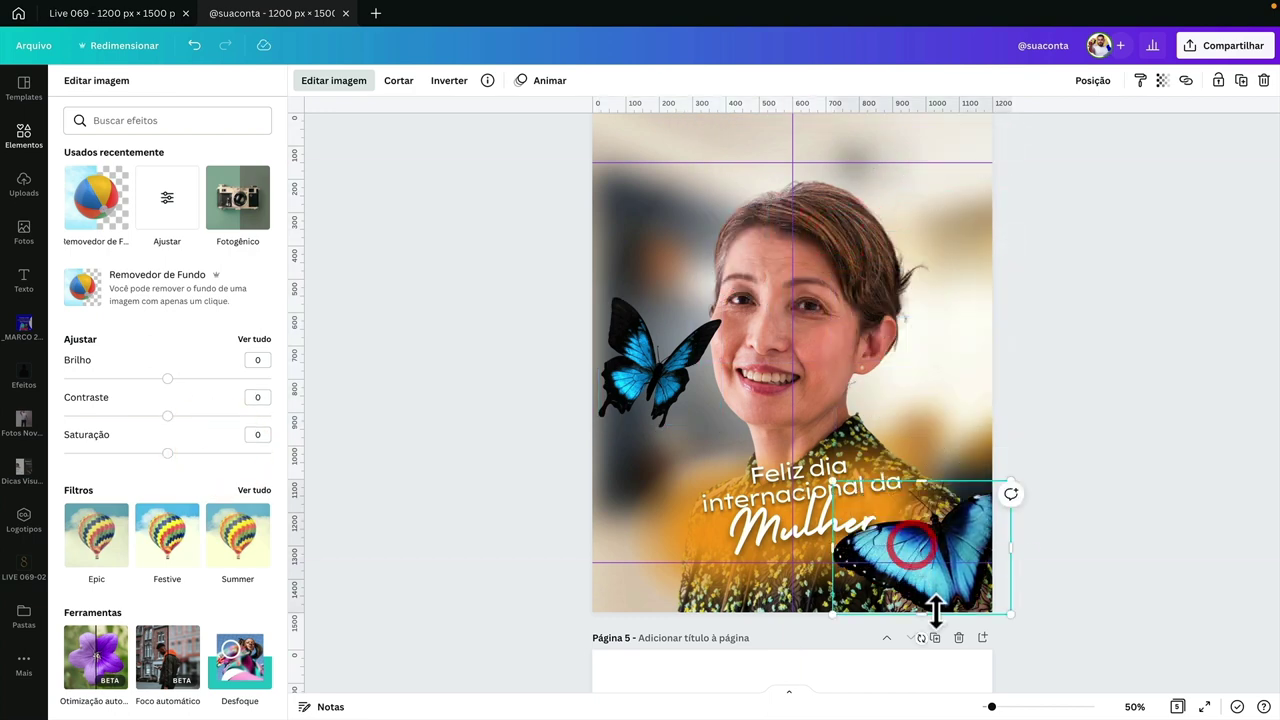
pyautogui.moveTo(921, 637); pyautogui.dragTo(960, 638)
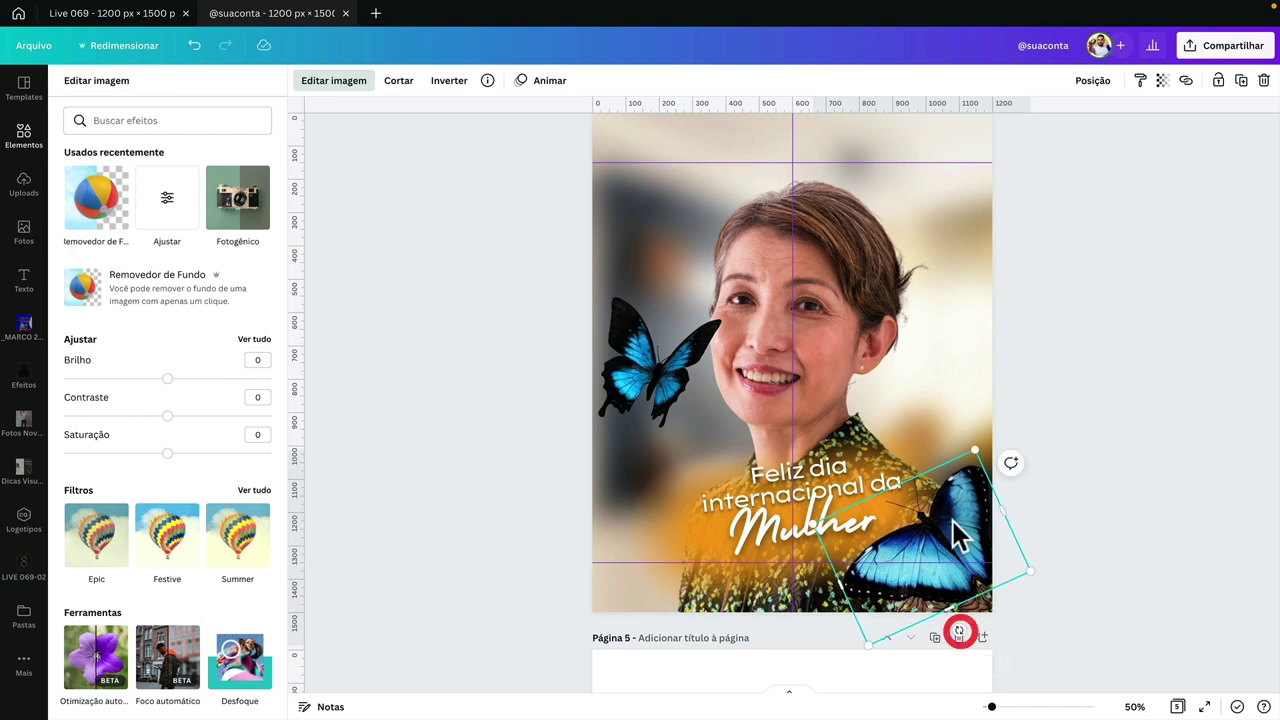
pyautogui.moveTo(967, 556); pyautogui.dragTo(946, 520)
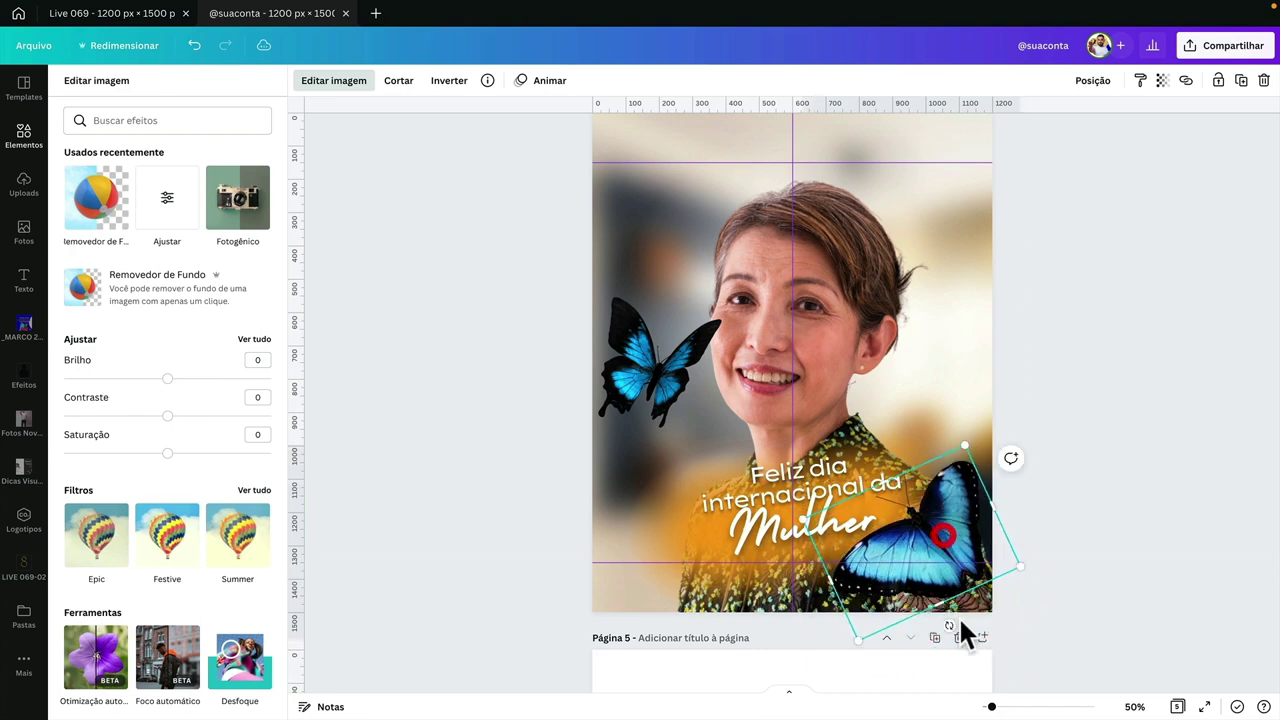
pyautogui.moveTo(953, 626); pyautogui.dragTo(920, 634)
pyautogui.moveTo(943, 523); pyautogui.dragTo(958, 530)
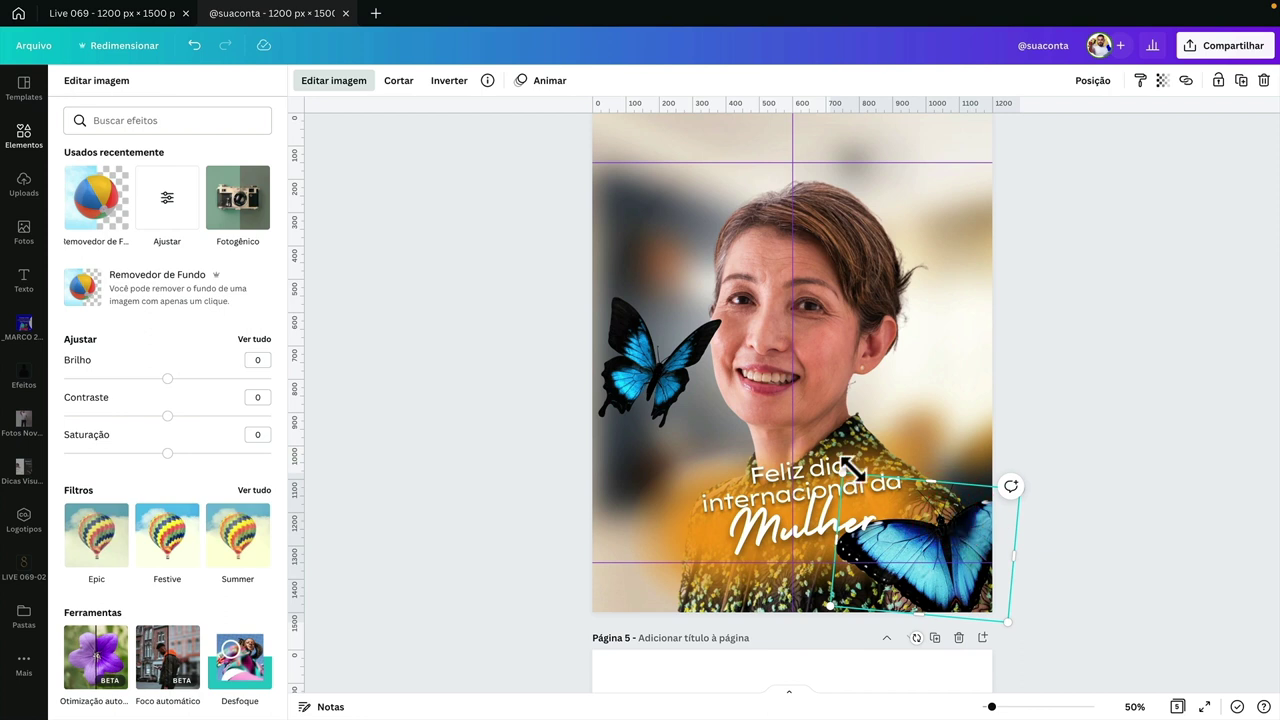
pyautogui.moveTo(858, 557); pyautogui.dragTo(860, 543)
# - Blur the bottom-right butterfly to 30
pyautogui.click(858, 543)
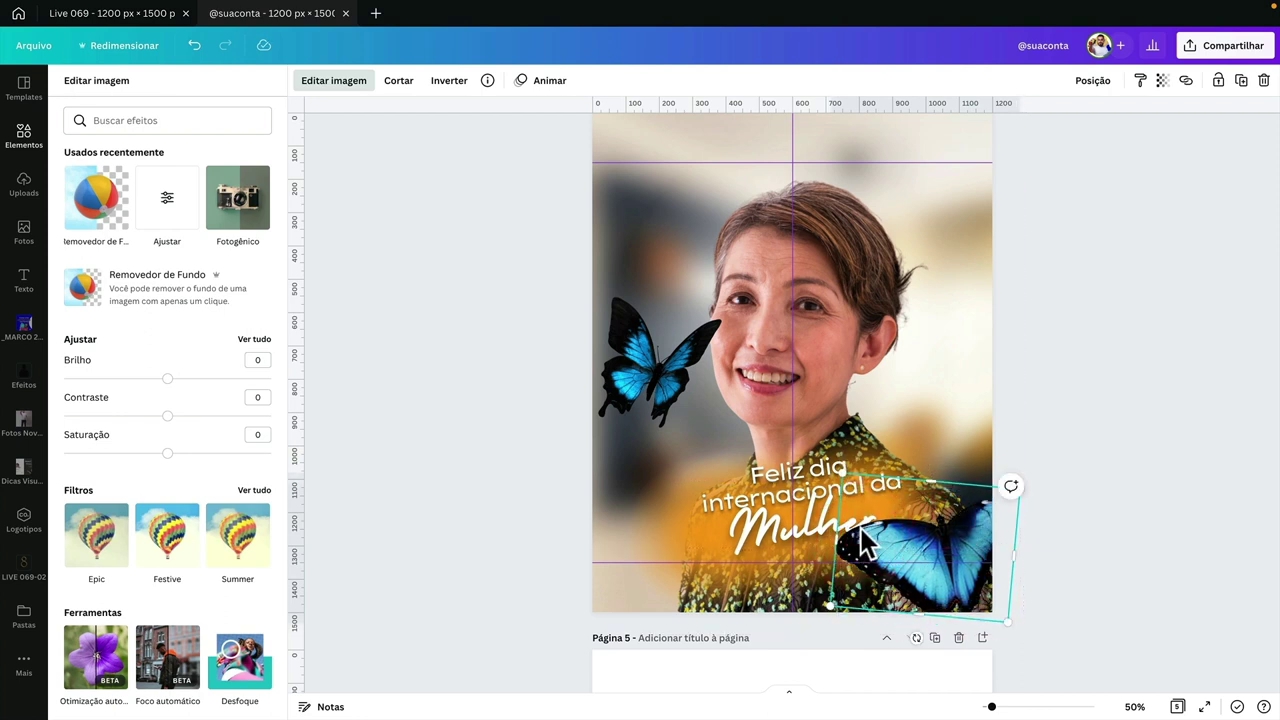
pyautogui.click(247, 341)
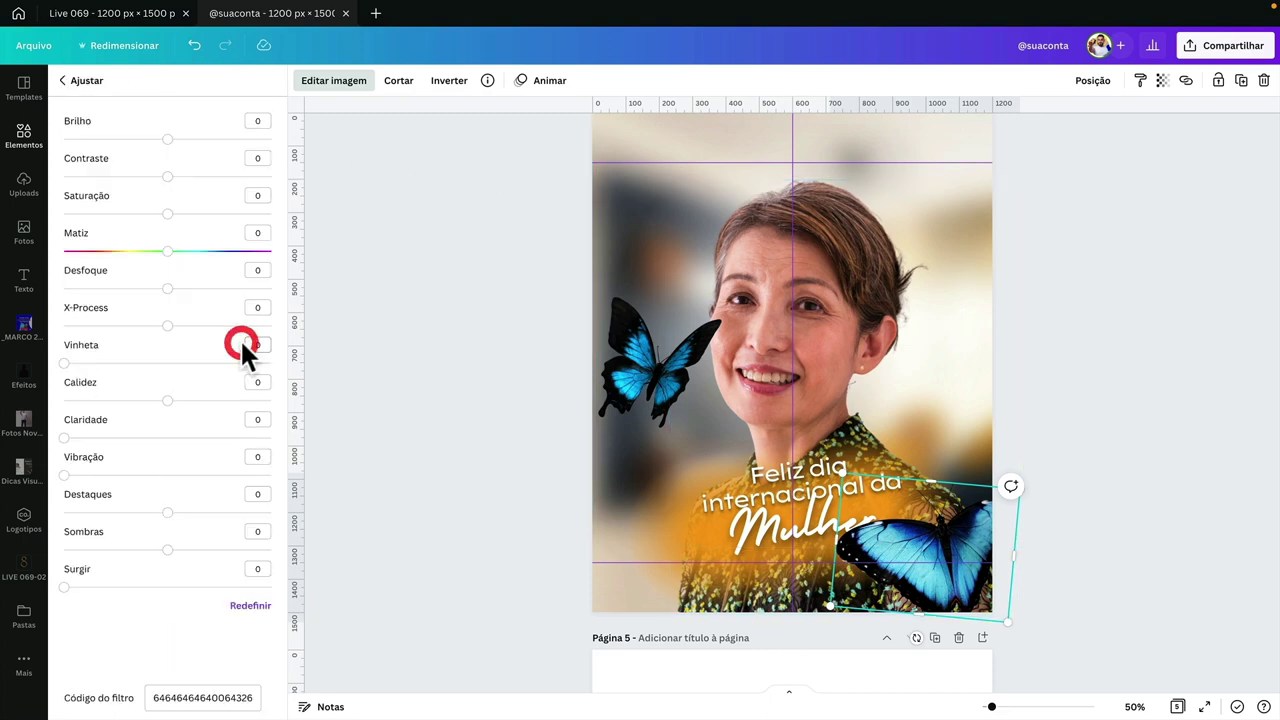
pyautogui.moveTo(167, 289); pyautogui.dragTo(190, 290)
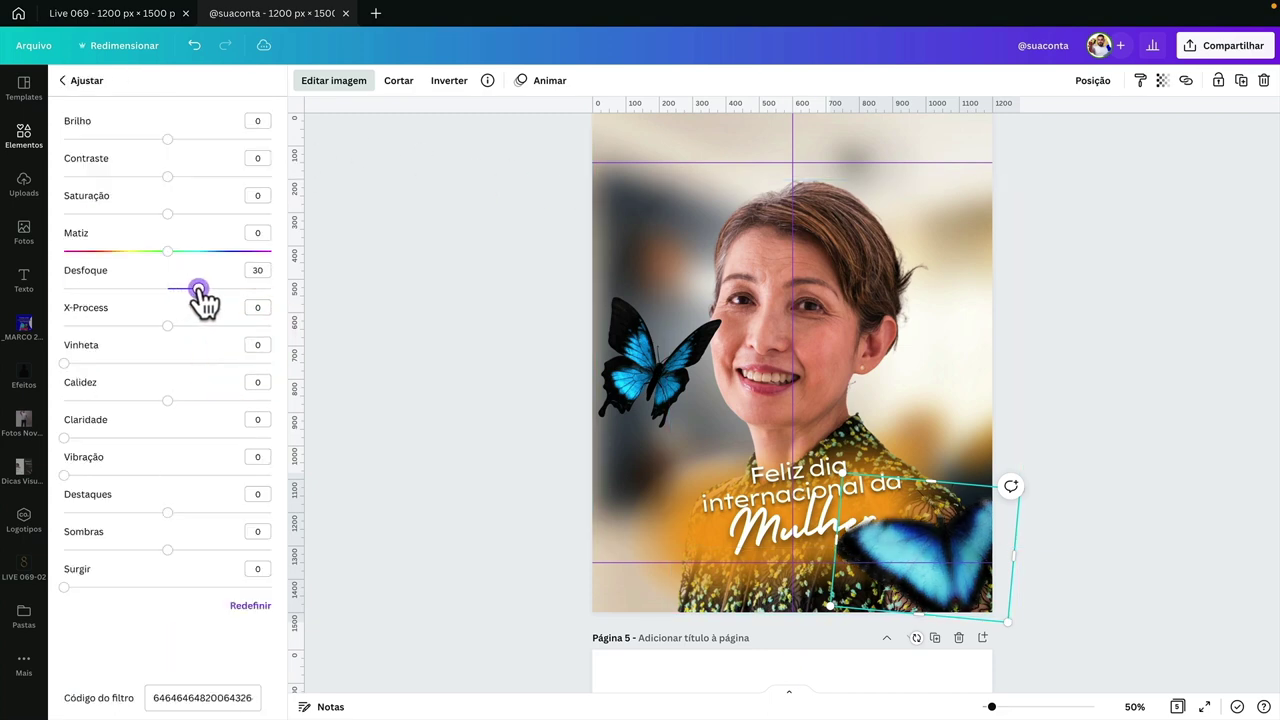
pyautogui.click(521, 413)
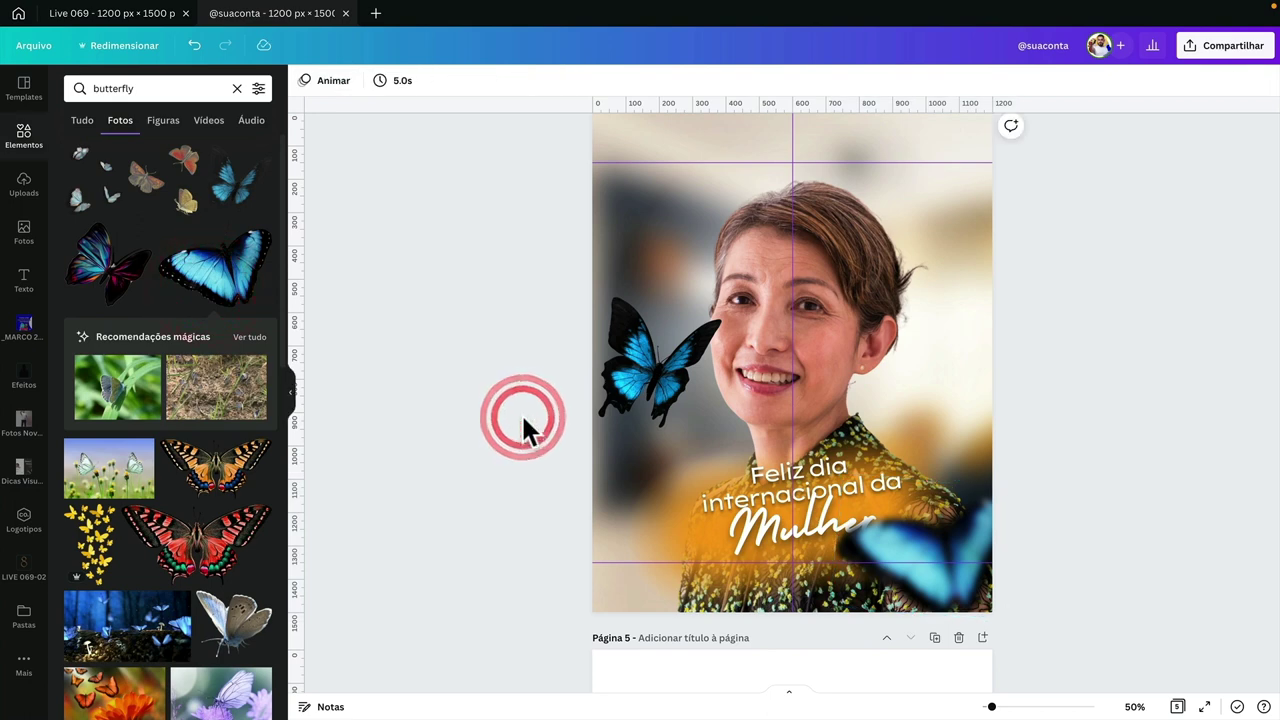
# - Move the left butterfly into the top-left corner, tilt it and blur it
pyautogui.moveTo(683, 374); pyautogui.dragTo(646, 206)
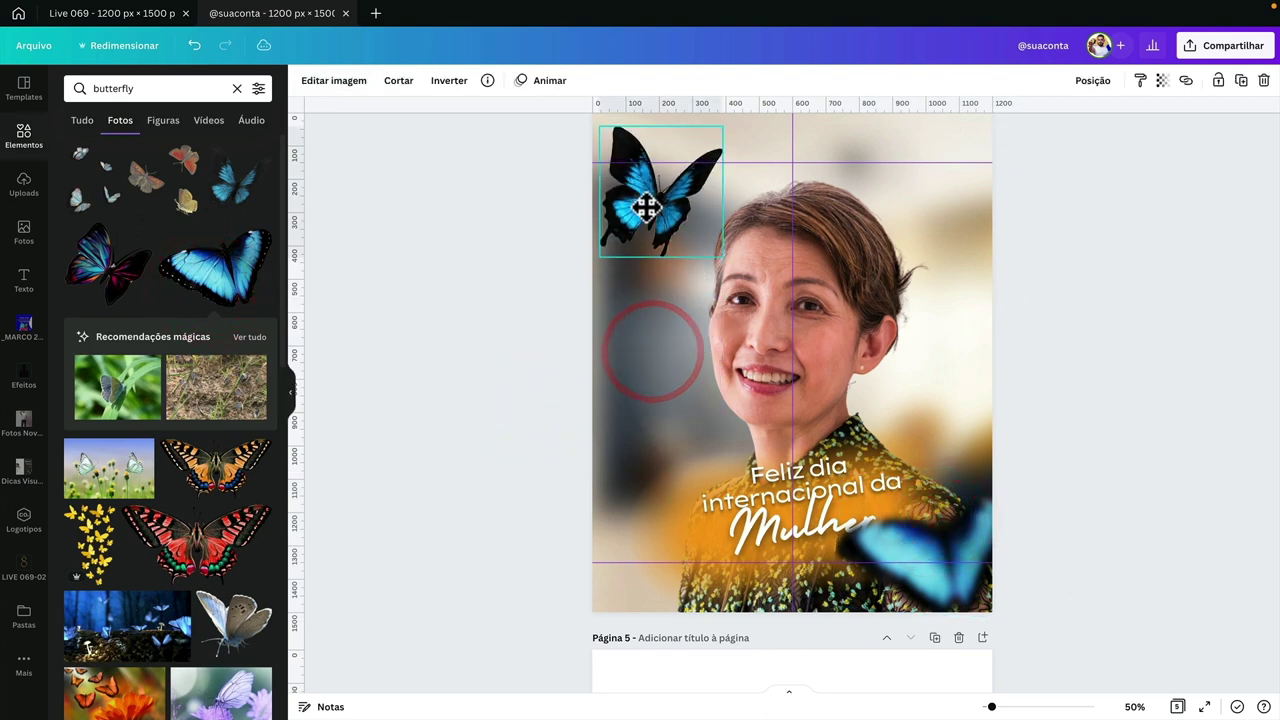
pyautogui.moveTo(657, 277); pyautogui.dragTo(636, 288)
pyautogui.click(334, 82)
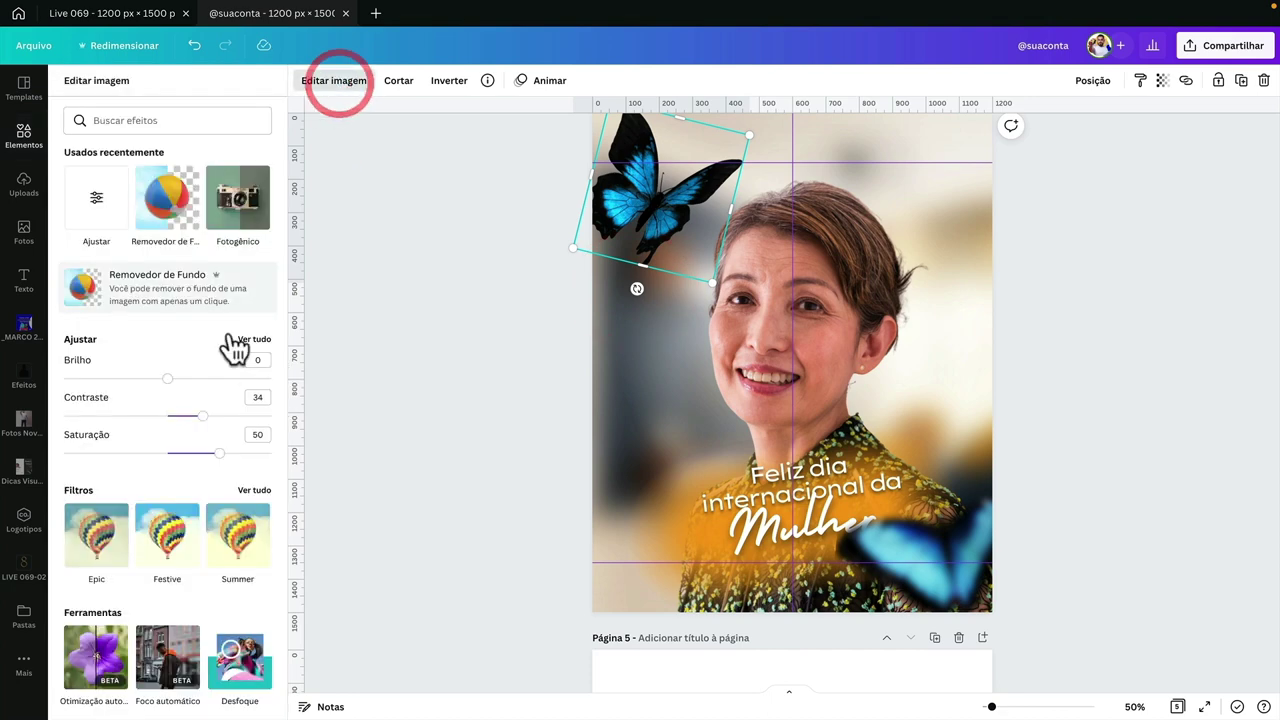
pyautogui.click(251, 340)
pyautogui.moveTo(168, 289); pyautogui.dragTo(203, 289)
pyautogui.click(440, 290)
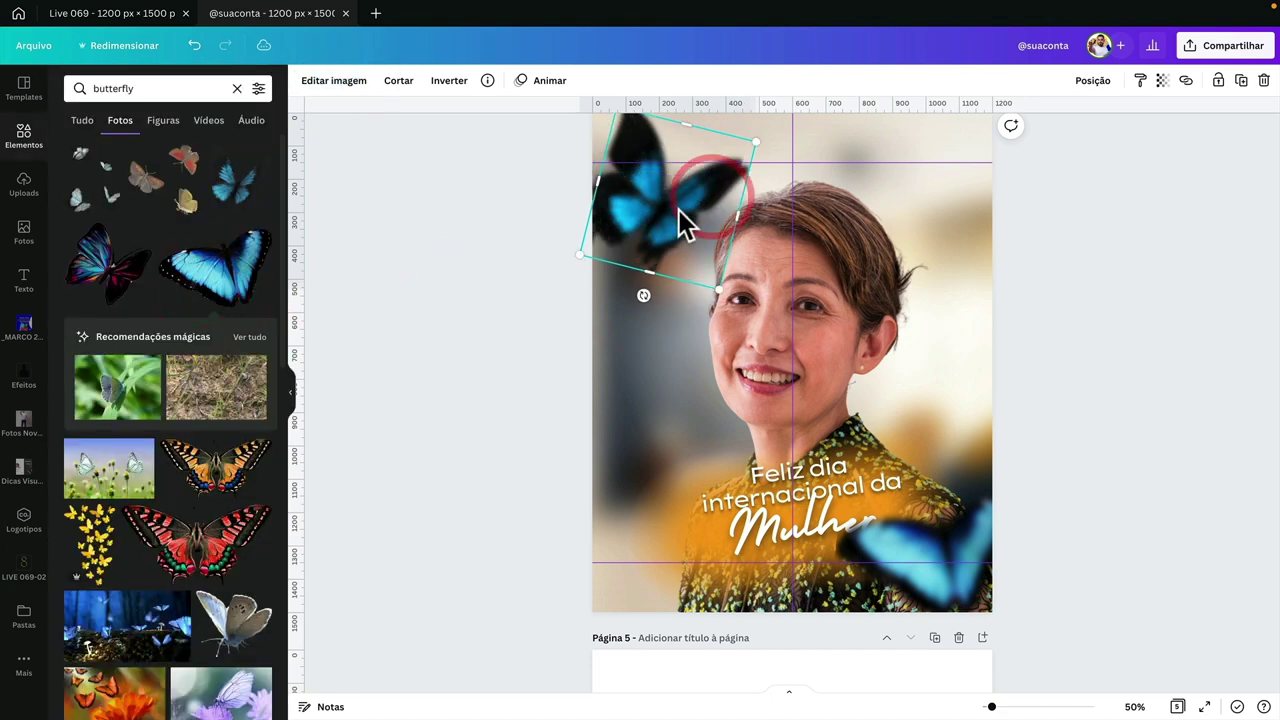
pyautogui.moveTo(640, 290); pyautogui.dragTo(726, 231)
# - Blur the small butterfly near her hair to 65 and nudge it right
pyautogui.click(337, 84)
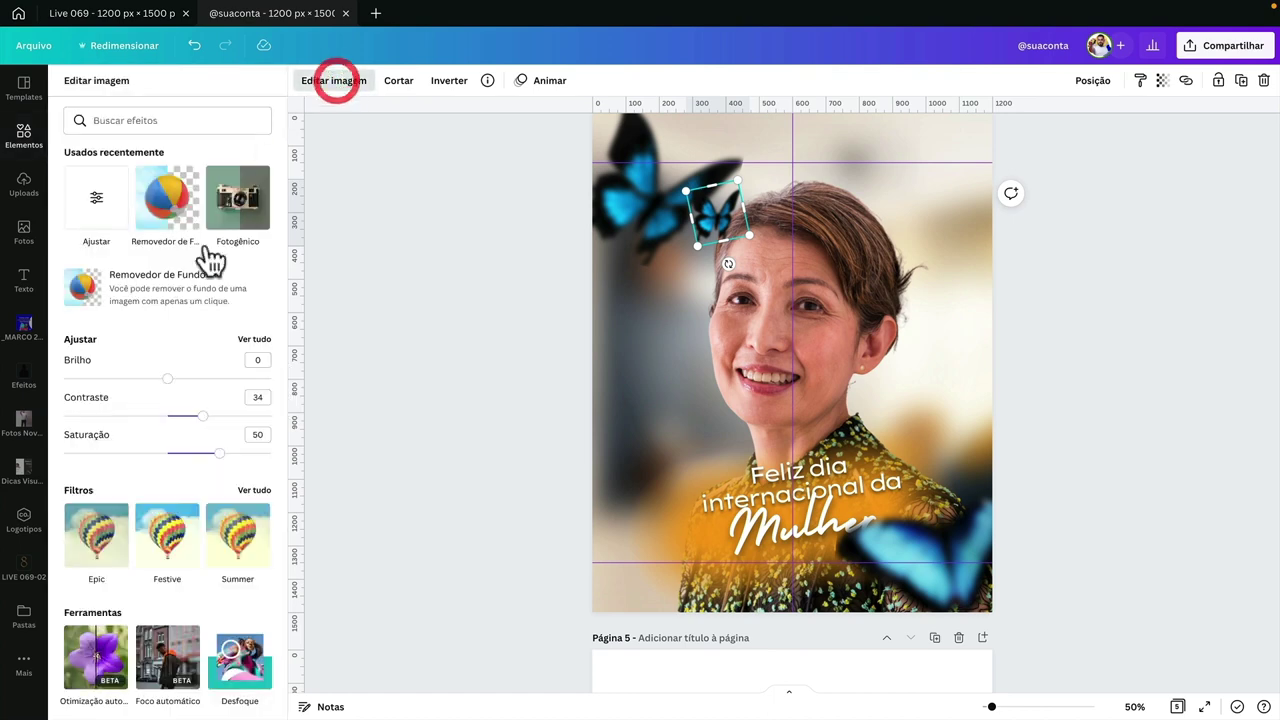
pyautogui.click(249, 338)
pyautogui.moveTo(206, 289); pyautogui.dragTo(236, 290)
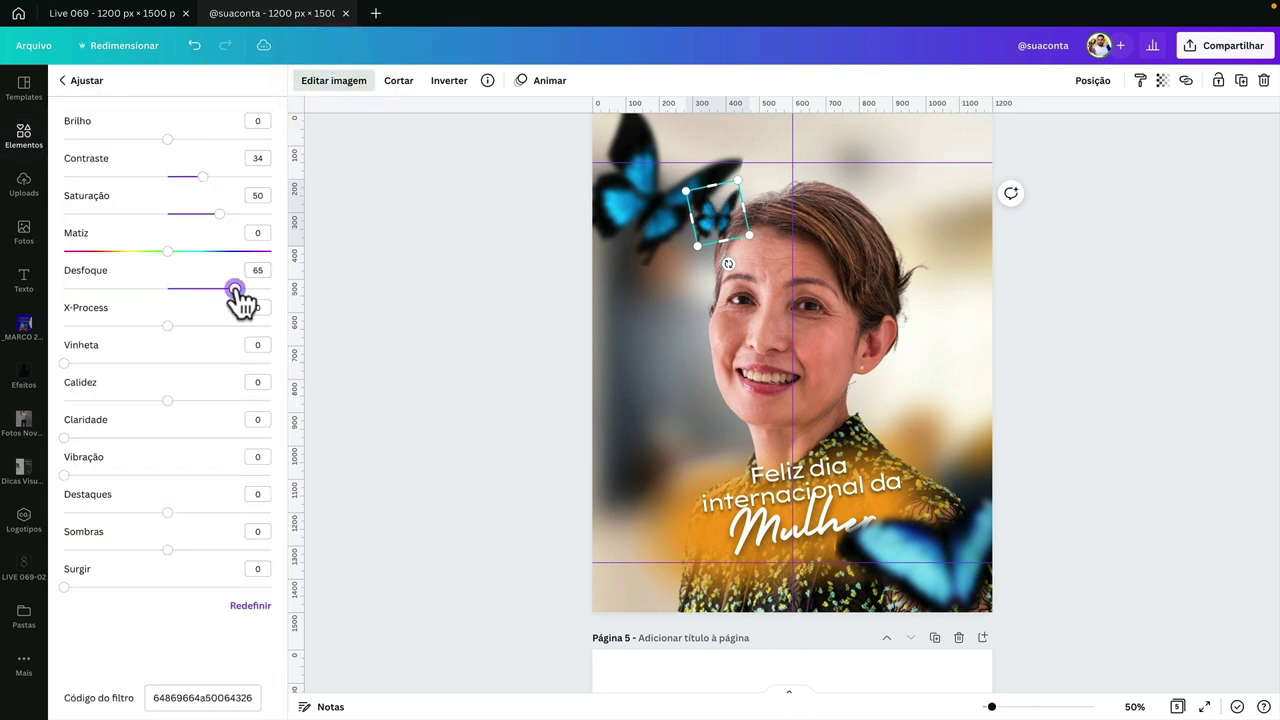
pyautogui.moveTo(731, 217); pyautogui.dragTo(740, 224)
pyautogui.click(543, 280)
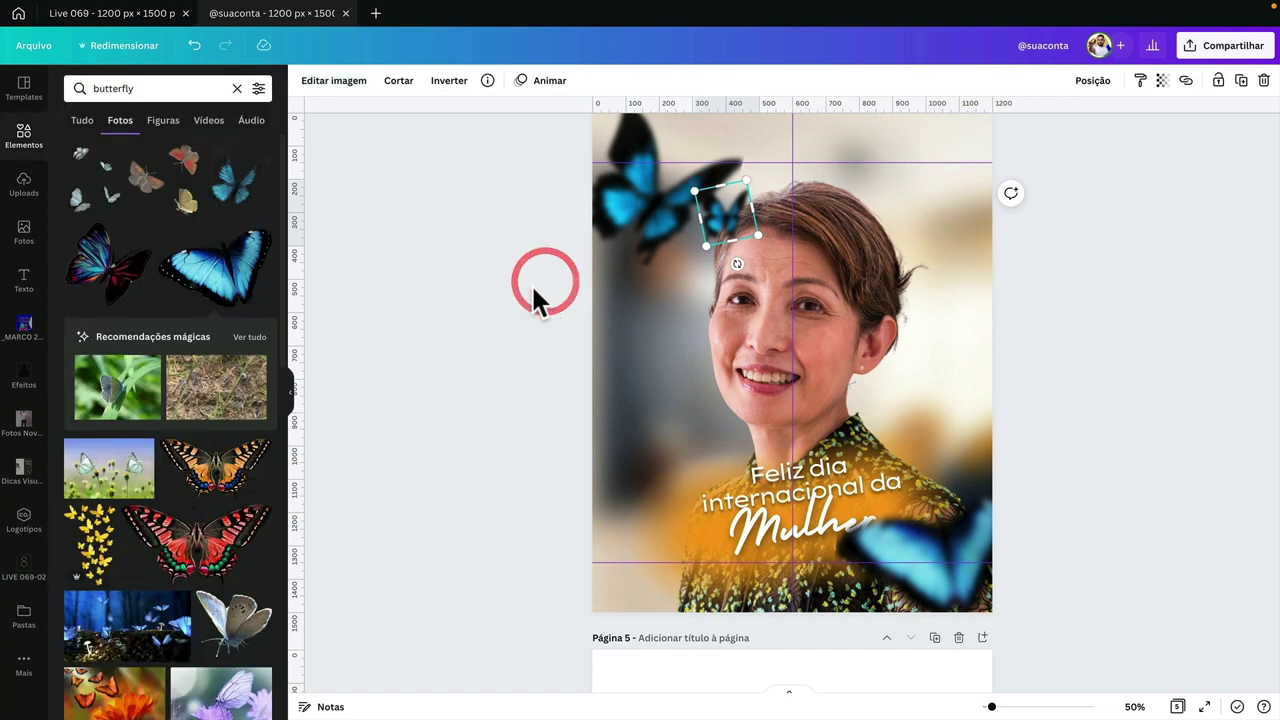
pyautogui.scroll(-4, 708, 400)
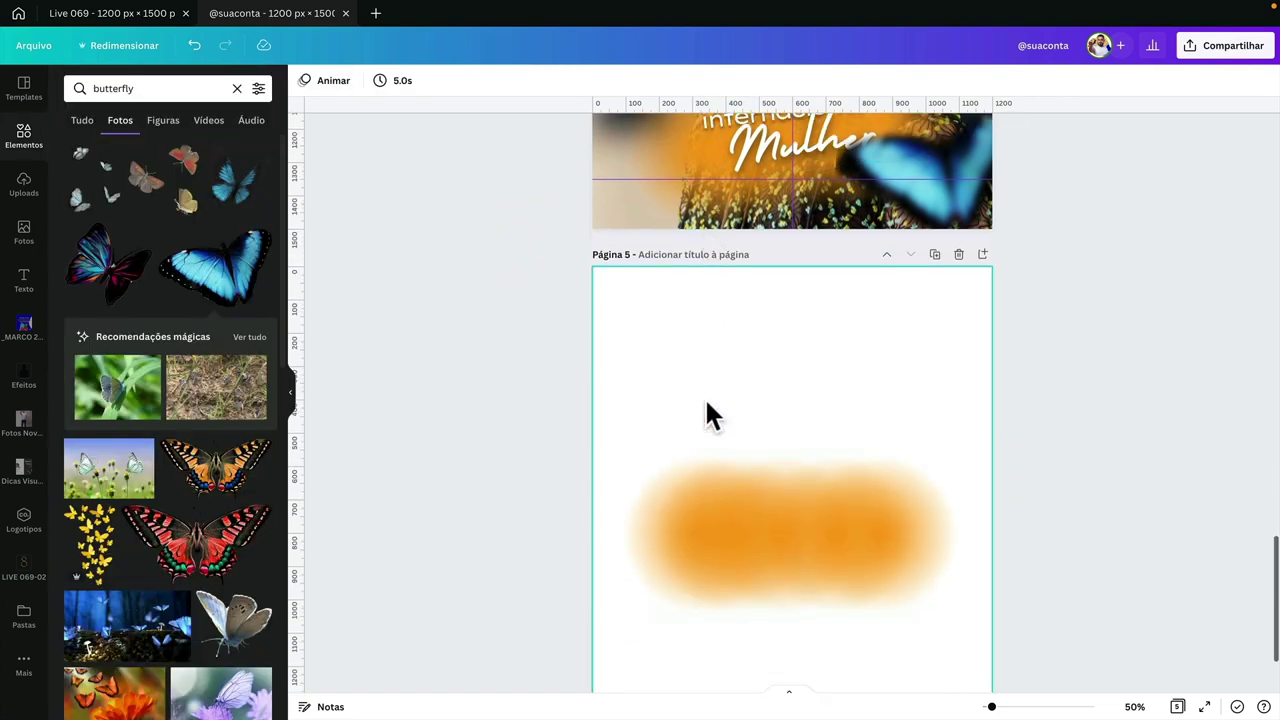
# - Search Elements for 'blur' and add the orange blur element over her face
pyautogui.scroll(7, 708, 405)
pyautogui.scroll(-1, 708, 415)
pyautogui.click(663, 194)
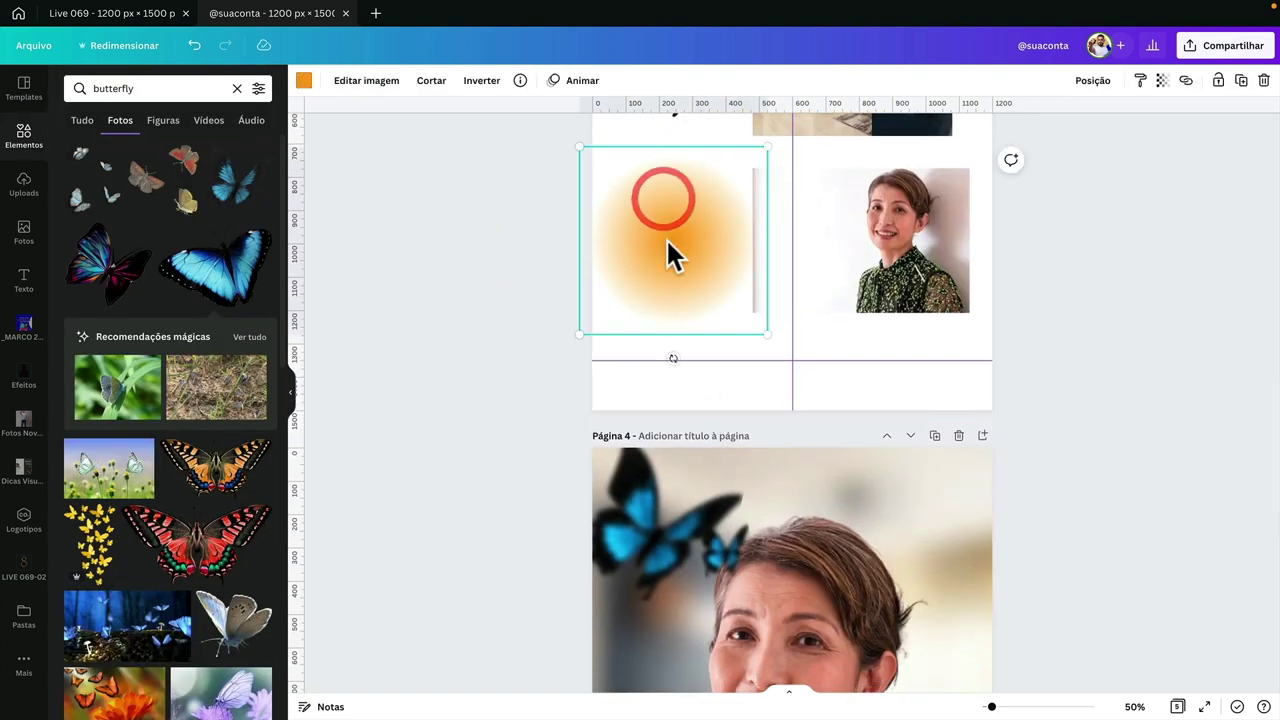
pyautogui.doubleClick(121, 88)
pyautogui.write('blur')
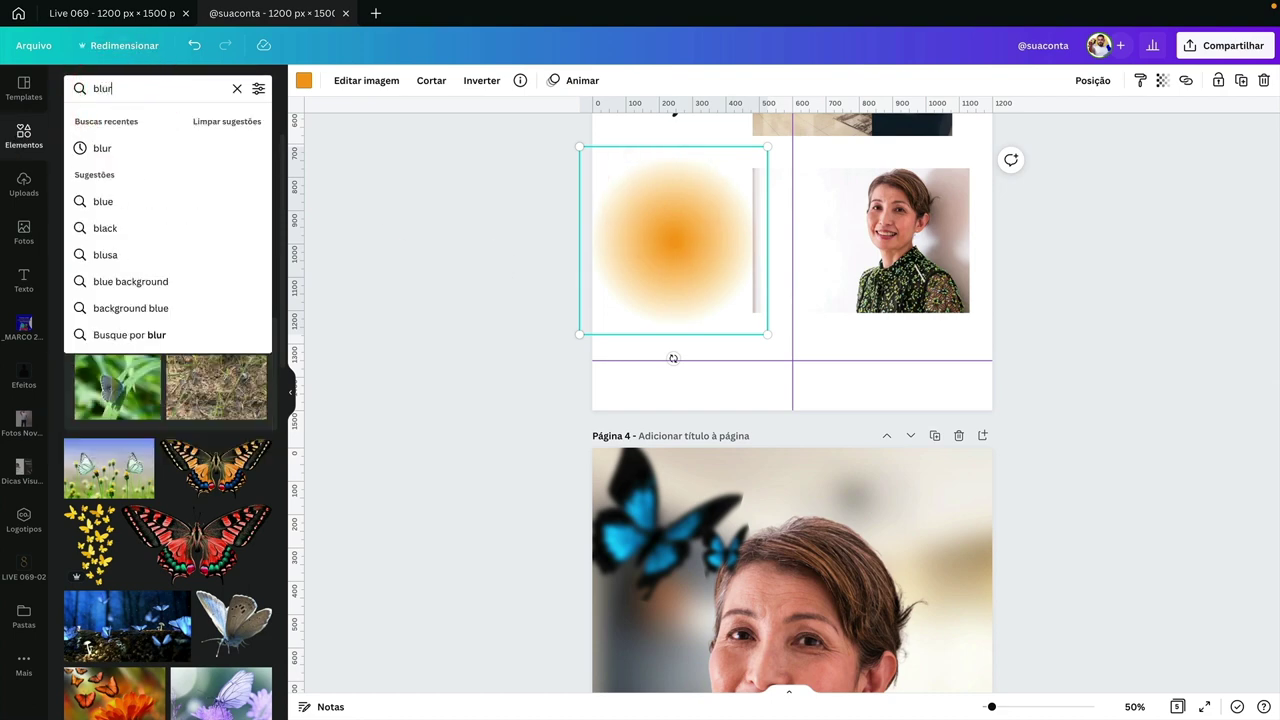
pyautogui.press('Return')
pyautogui.scroll(-5, 529, 375)
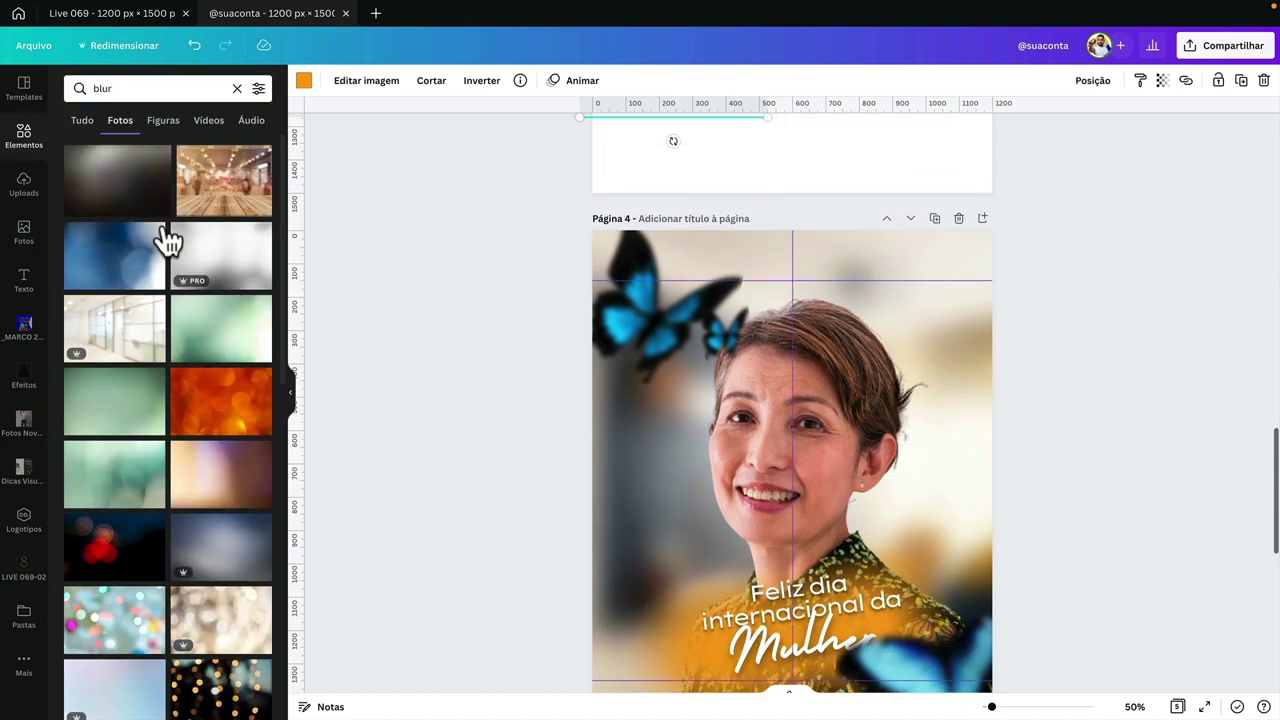
pyautogui.click(90, 125)
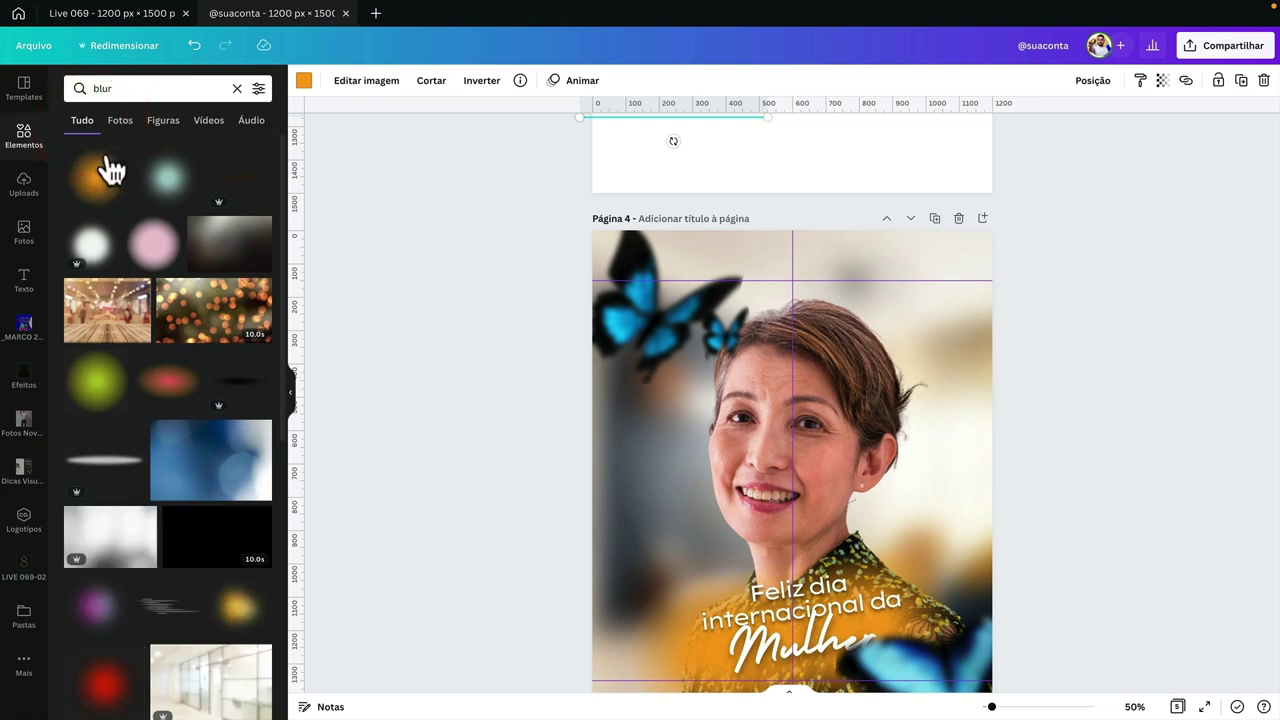
pyautogui.click(100, 170)
pyautogui.moveTo(848, 485); pyautogui.dragTo(851, 426)
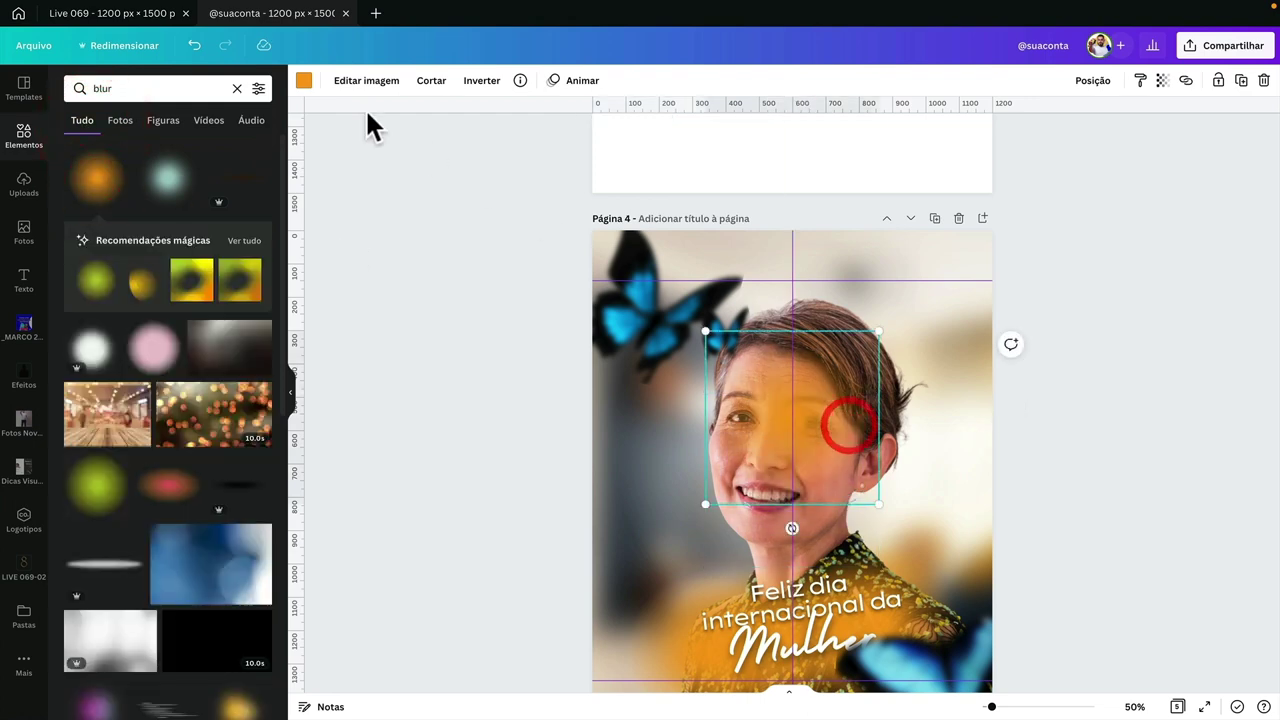
# - Recolour the blur element light blue, matching the butterflies
pyautogui.click(304, 82)
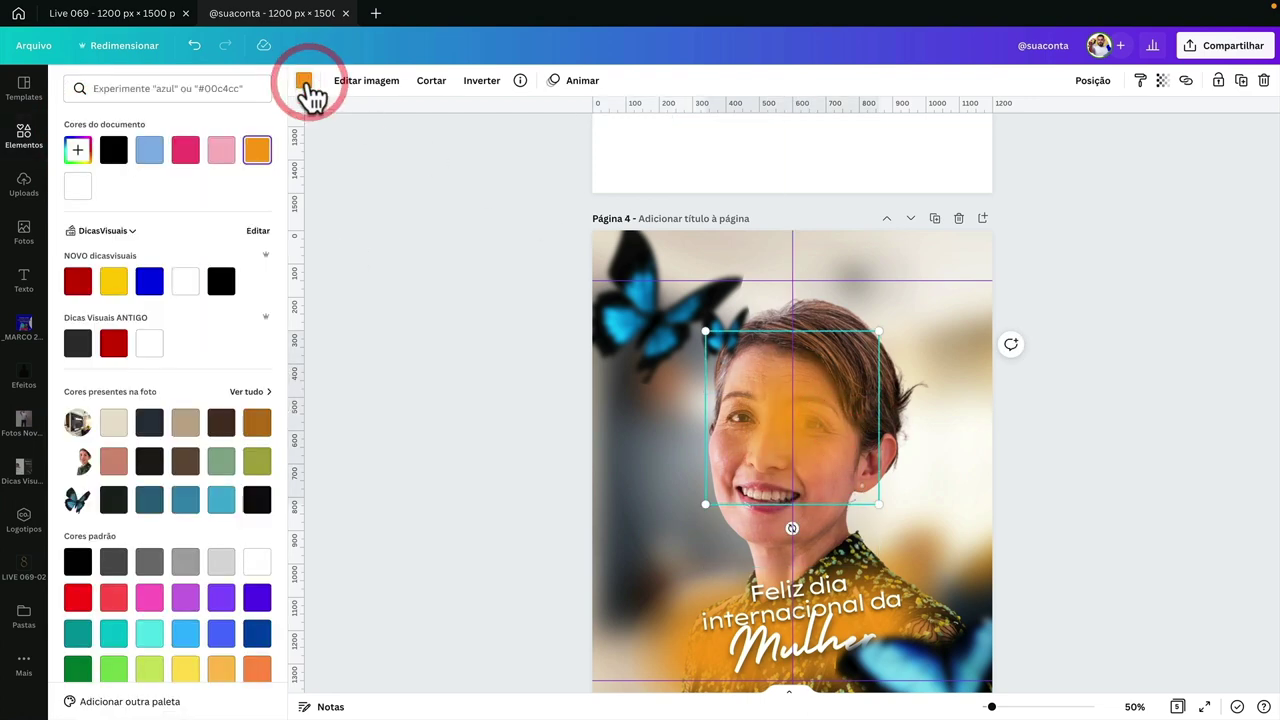
pyautogui.click(219, 498)
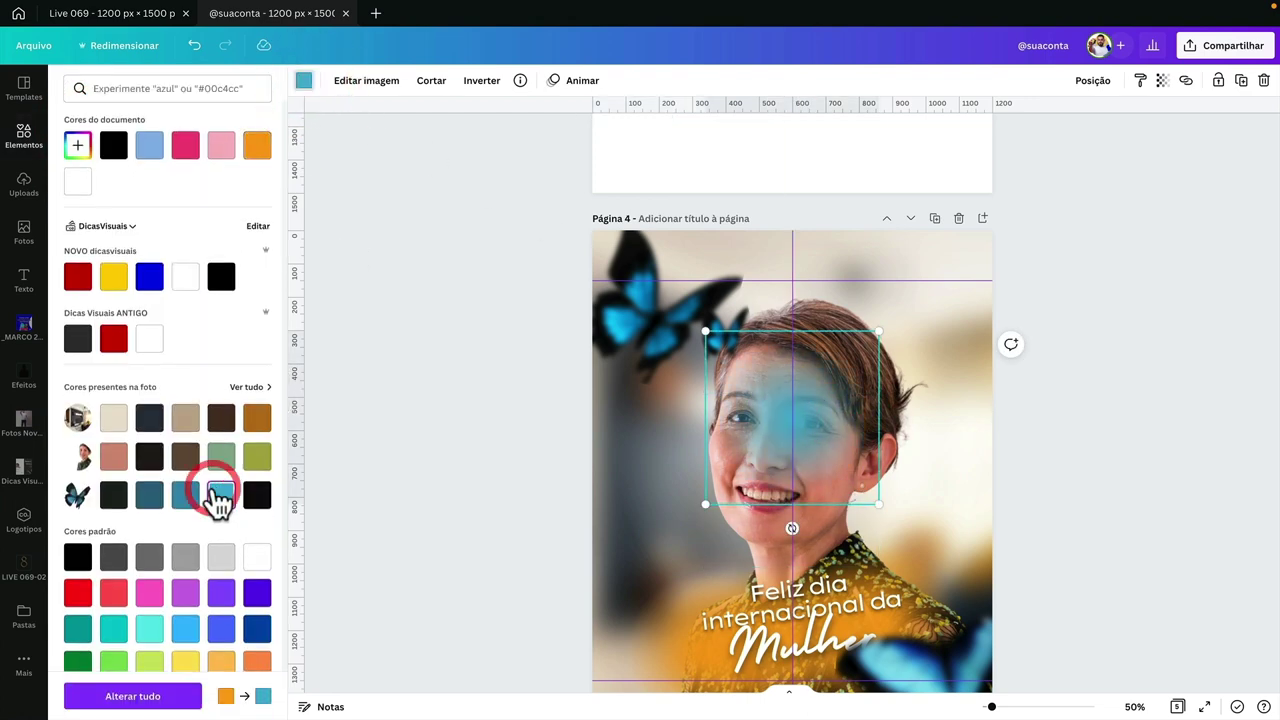
pyautogui.click(149, 628)
pyautogui.moveTo(809, 401); pyautogui.dragTo(708, 264)
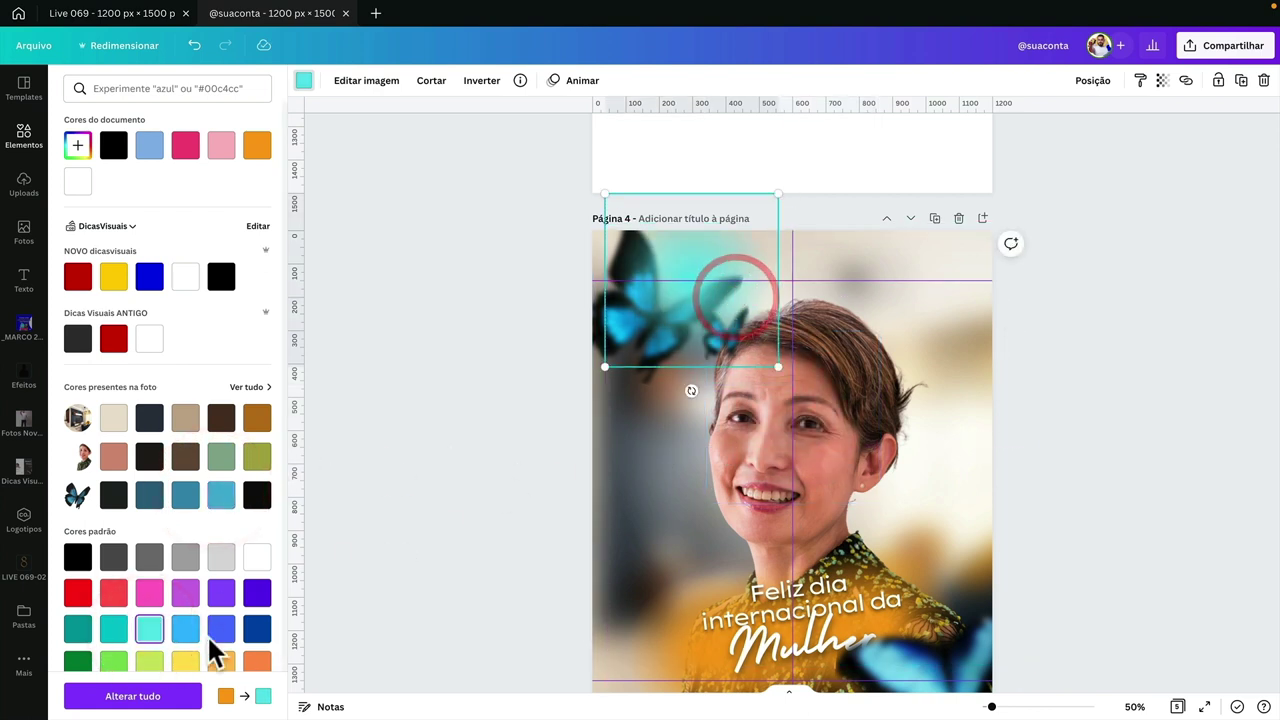
pyautogui.click(221, 497)
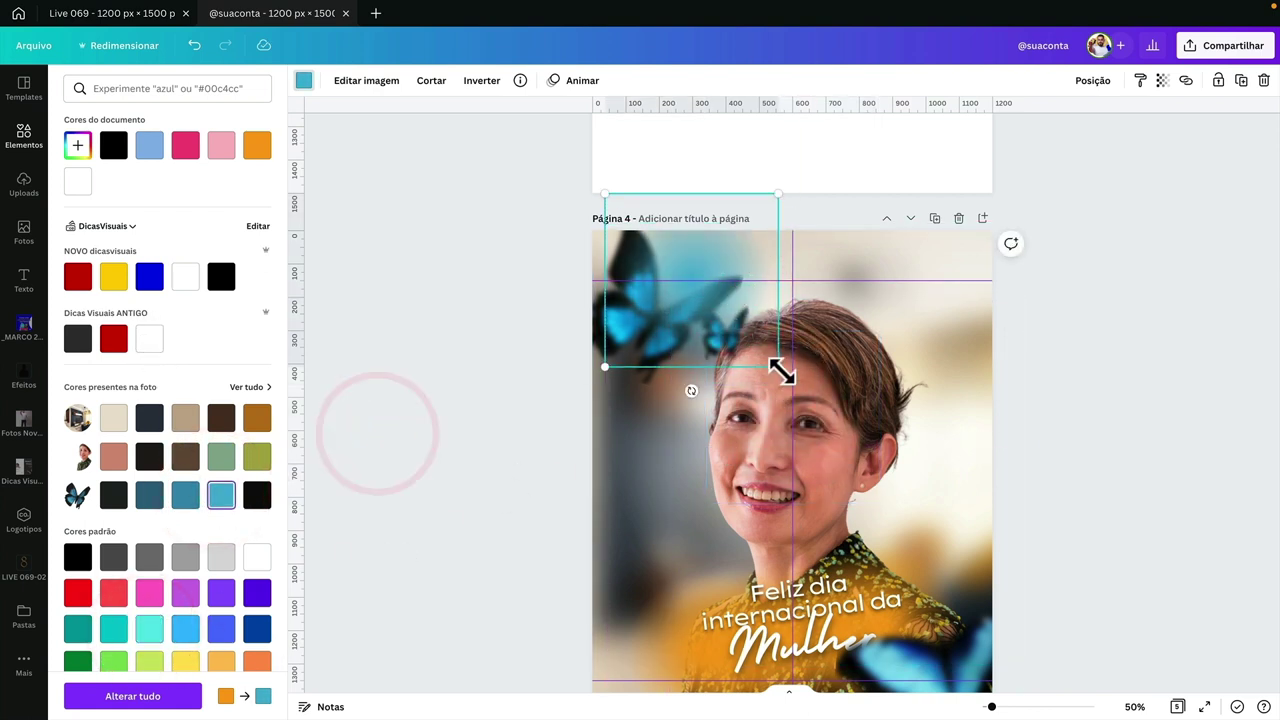
# - Enlarge the blue glow and position it over the photo's top-left area
pyautogui.moveTo(778, 367); pyautogui.dragTo(924, 513)
pyautogui.moveTo(870, 420); pyautogui.dragTo(795, 358)
pyautogui.moveTo(849, 468); pyautogui.dragTo(957, 551)
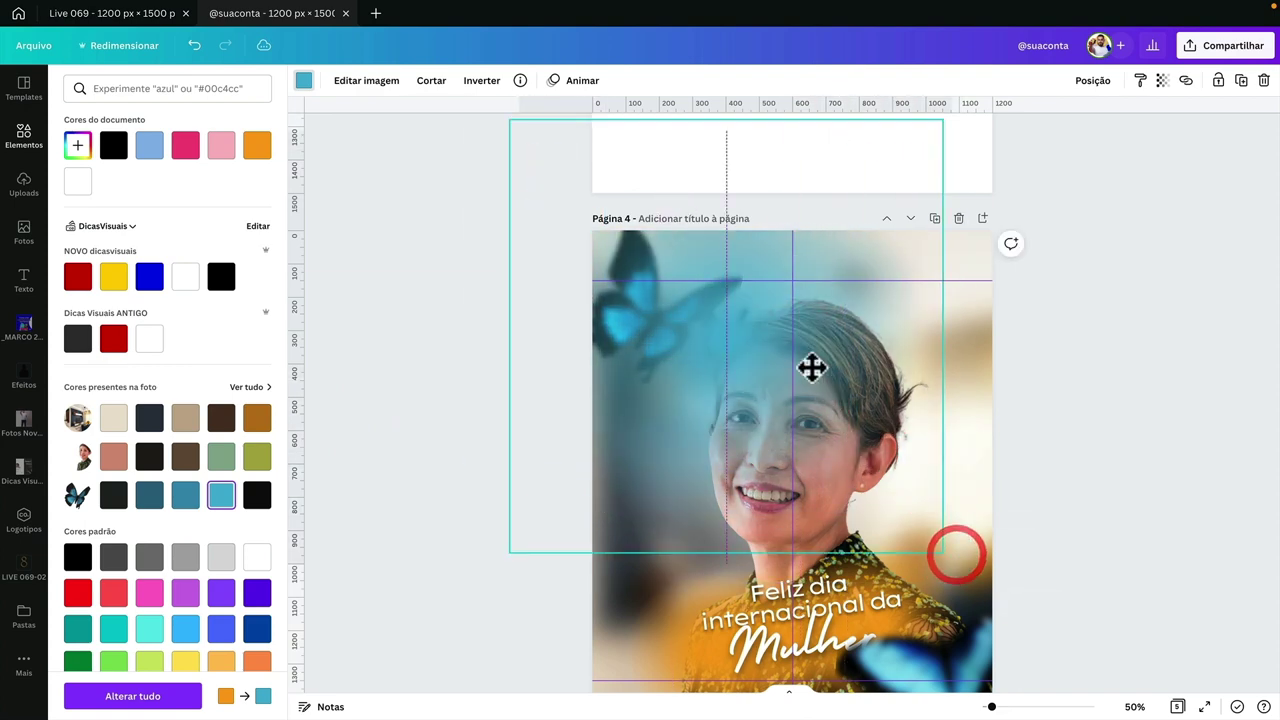
pyautogui.moveTo(811, 366); pyautogui.dragTo(770, 316)
pyautogui.scroll(-1, 625, 216)
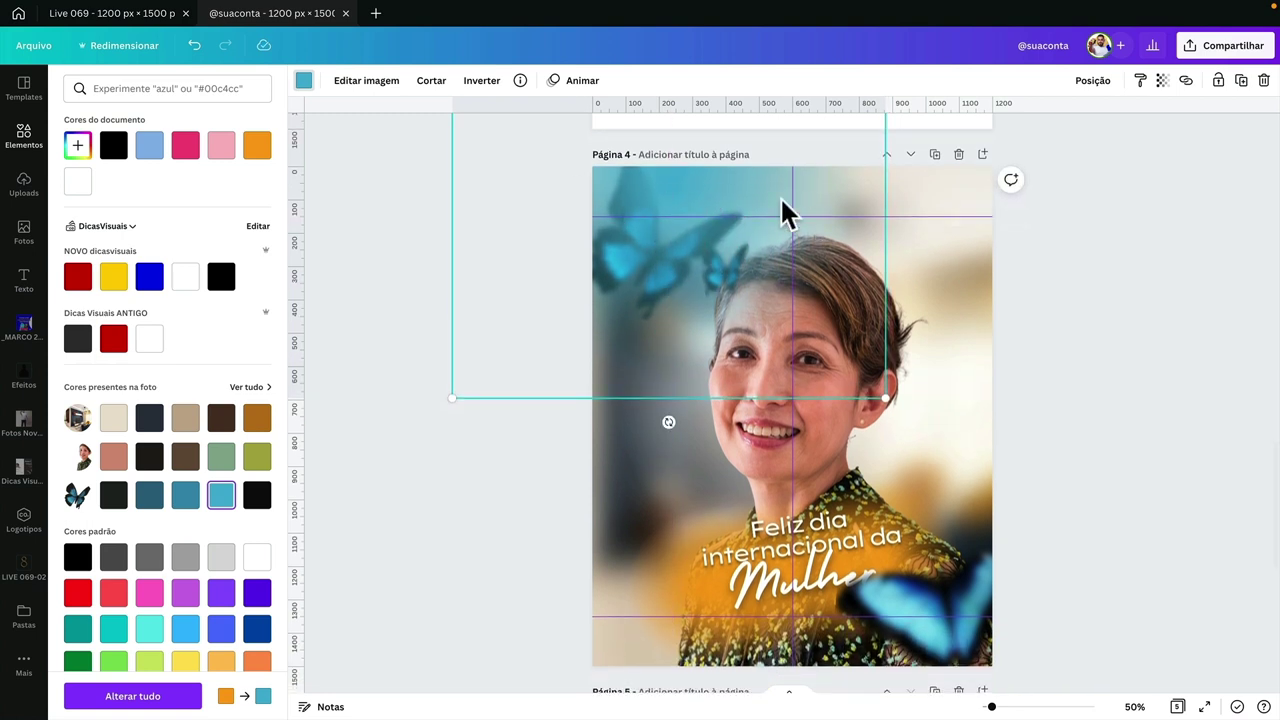
pyautogui.scroll(-1, 750, 320)
pyautogui.scroll(2, 764, 366)
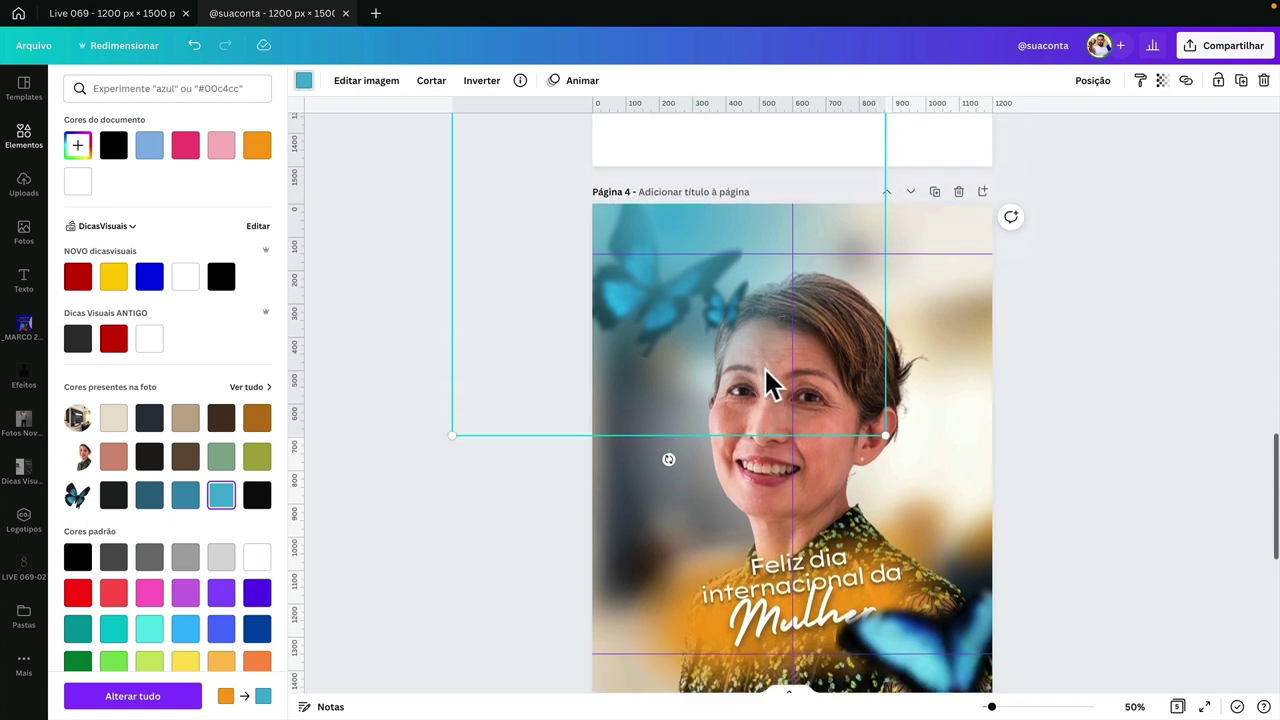
pyautogui.scroll(-1, 764, 366)
pyautogui.click(760, 446)
pyautogui.click(666, 260)
pyautogui.click(771, 298)
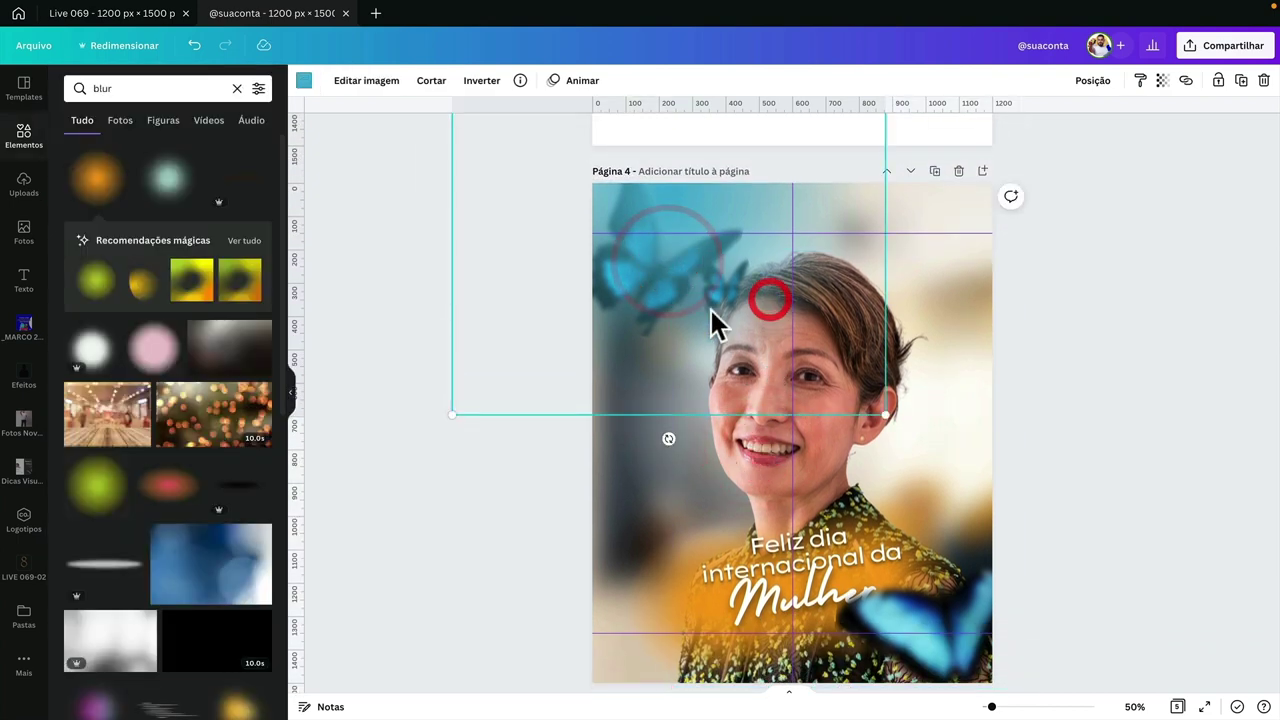
pyautogui.scroll(-1, 790, 290)
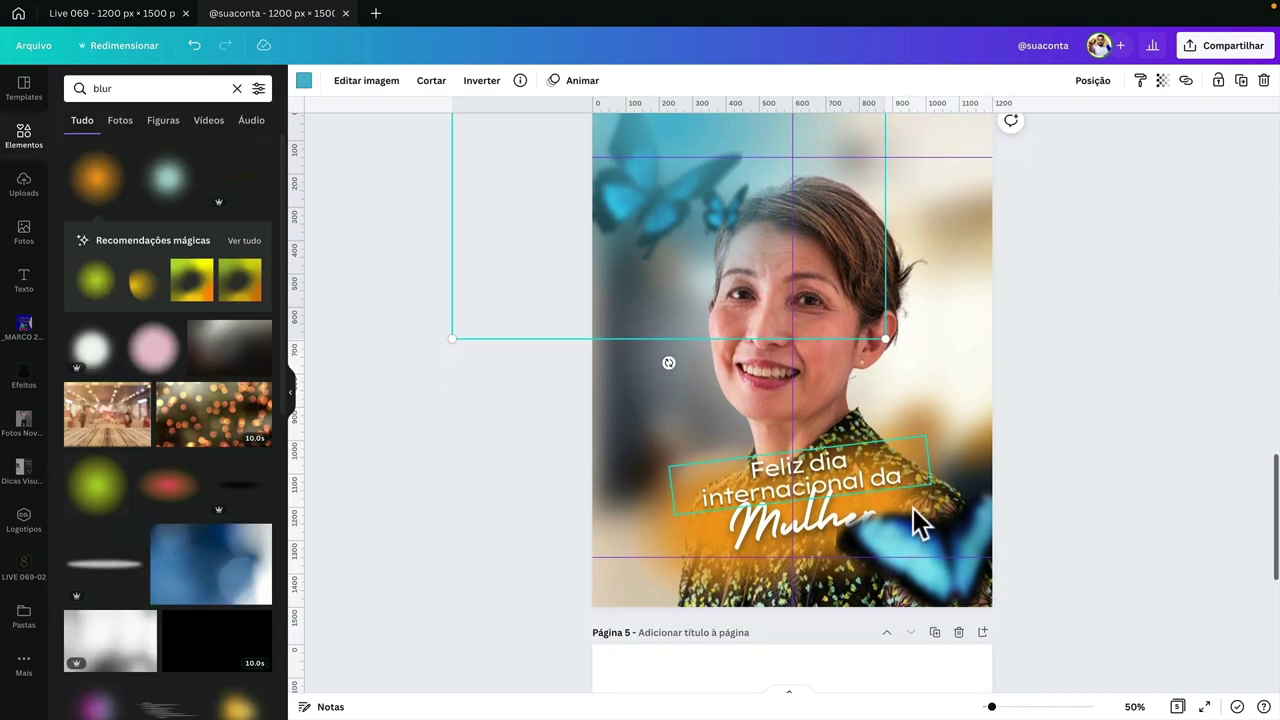
# - Mirror the bottom-right blurred butterfly horizontally and nudge it slightly down and right
pyautogui.click(971, 483)
pyautogui.click(449, 80)
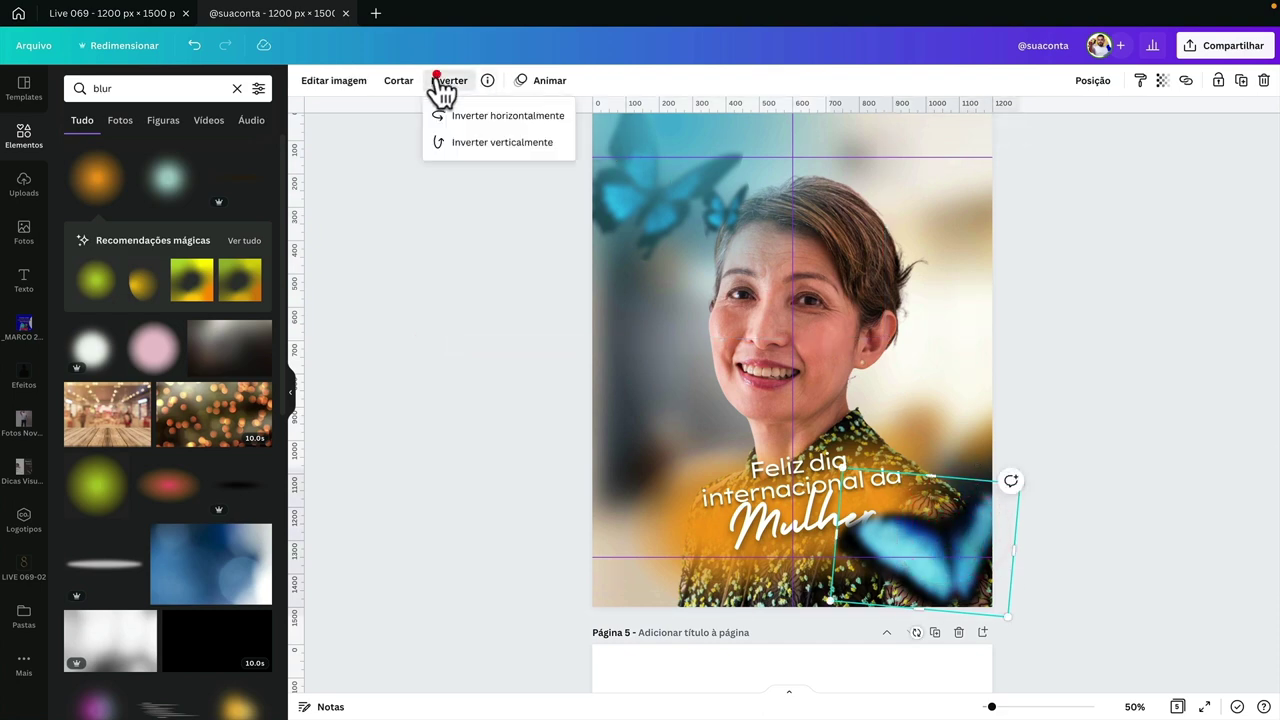
pyautogui.click(455, 116)
pyautogui.moveTo(916, 525); pyautogui.dragTo(931, 565)
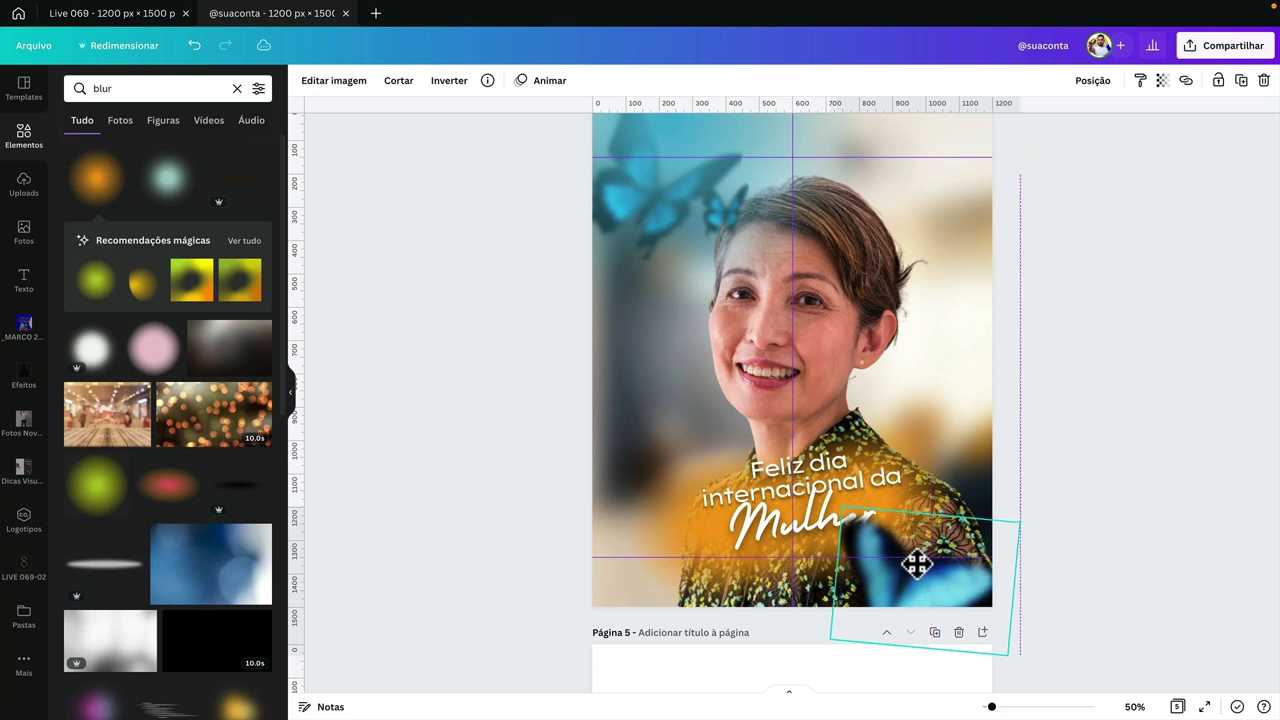
pyautogui.click(1087, 444)
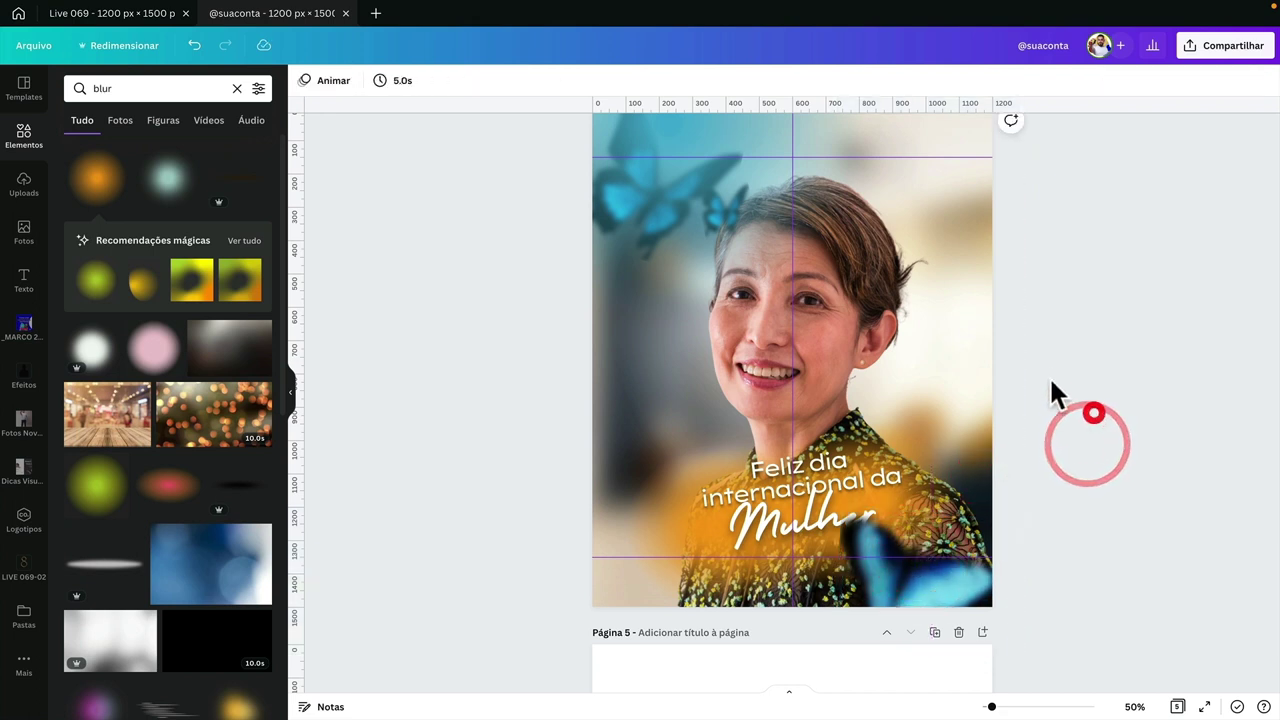
# - Select the woman's photo underneath the locked overlay elements on page 4
pyautogui.scroll(-1, 1047, 357)
pyautogui.scroll(2, 1047, 357)
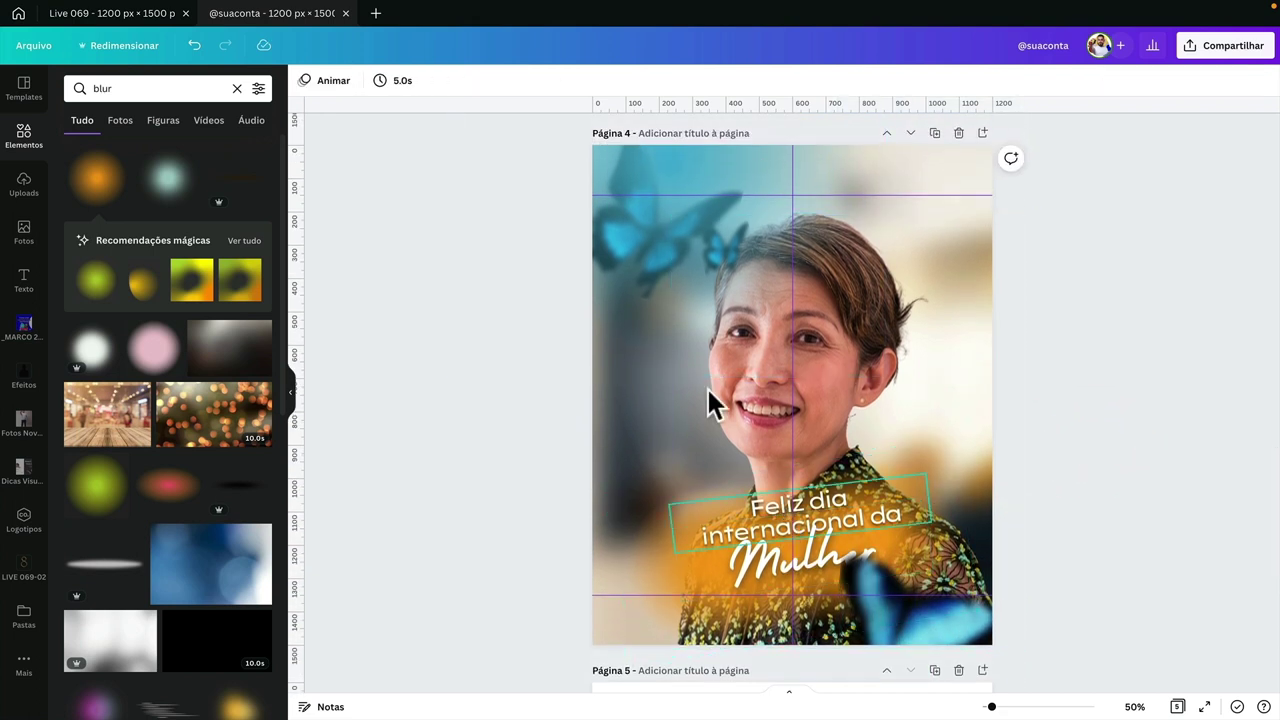
pyautogui.click(617, 432)
pyautogui.click(607, 625)
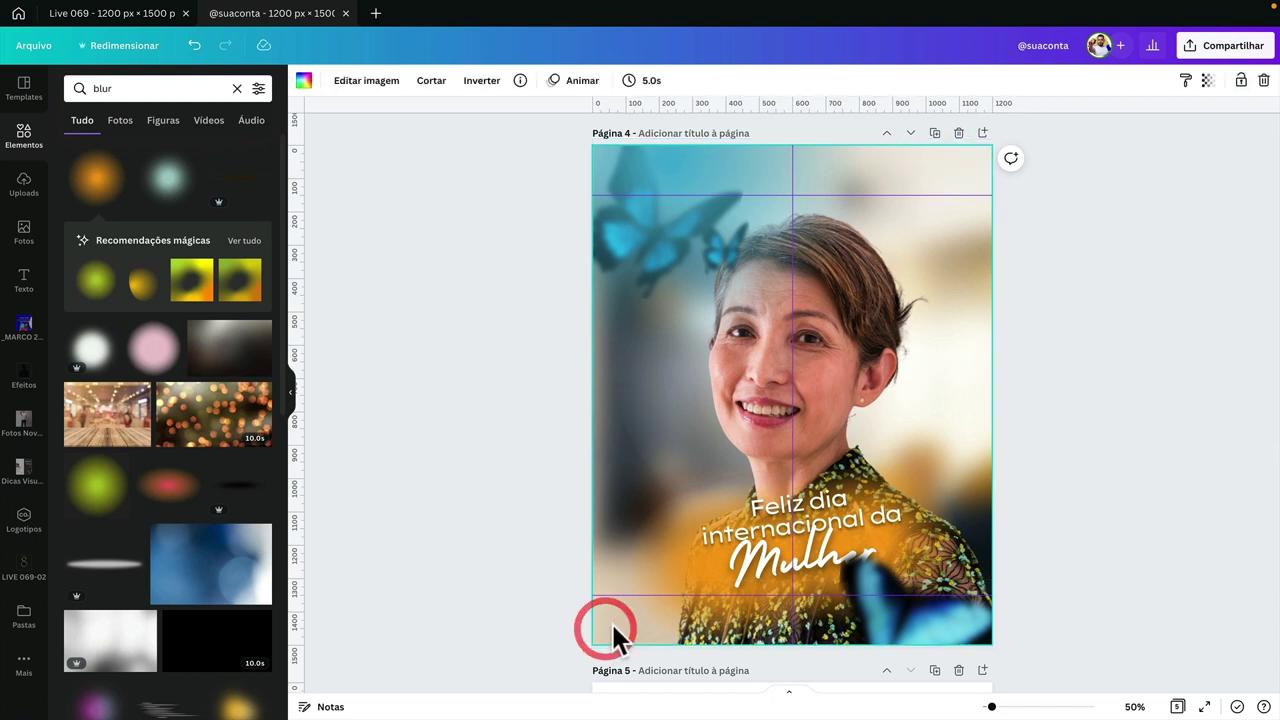
pyautogui.scroll(-1, 605, 621)
pyautogui.click(609, 586)
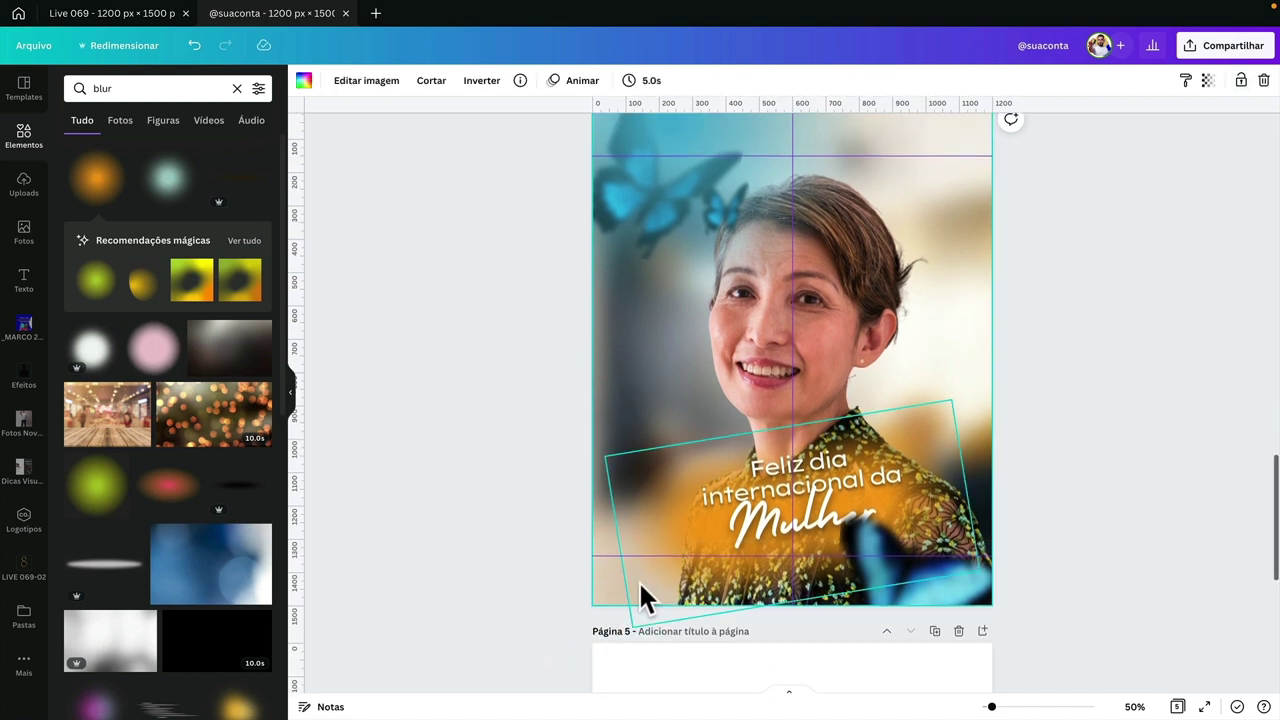
pyautogui.click(614, 582)
pyautogui.click(523, 469)
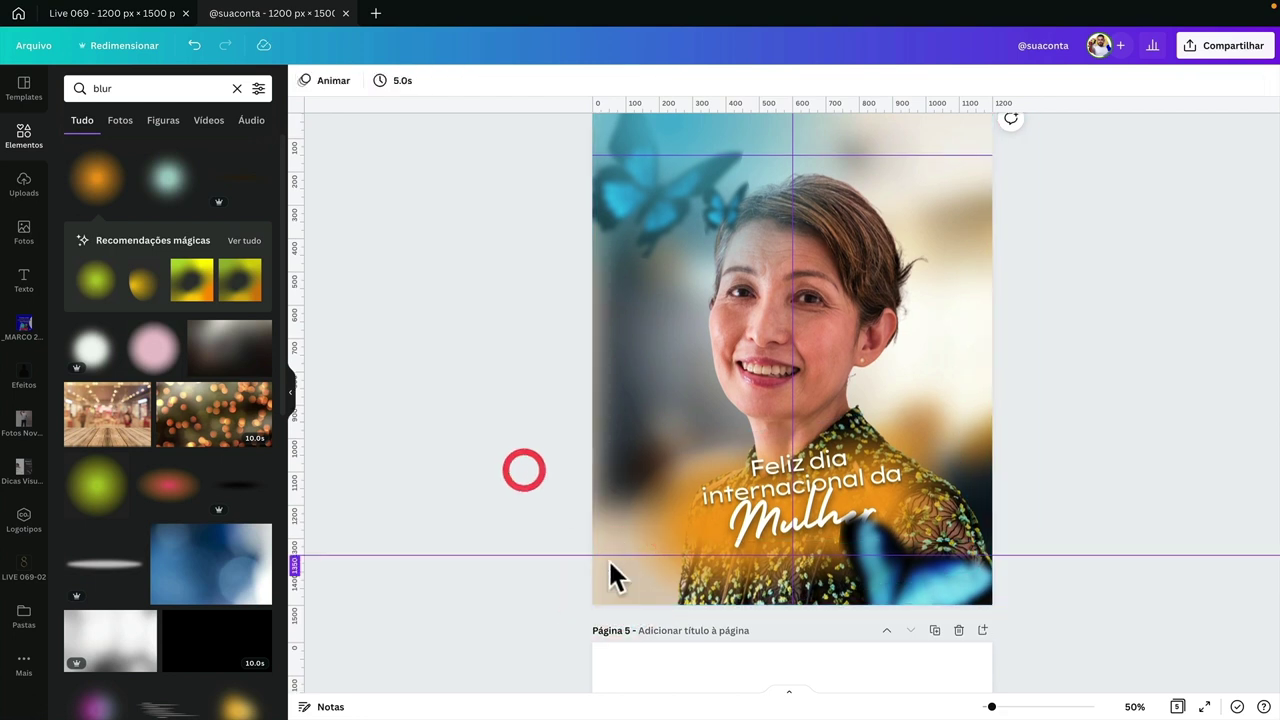
pyautogui.click(608, 580)
pyautogui.click(634, 423)
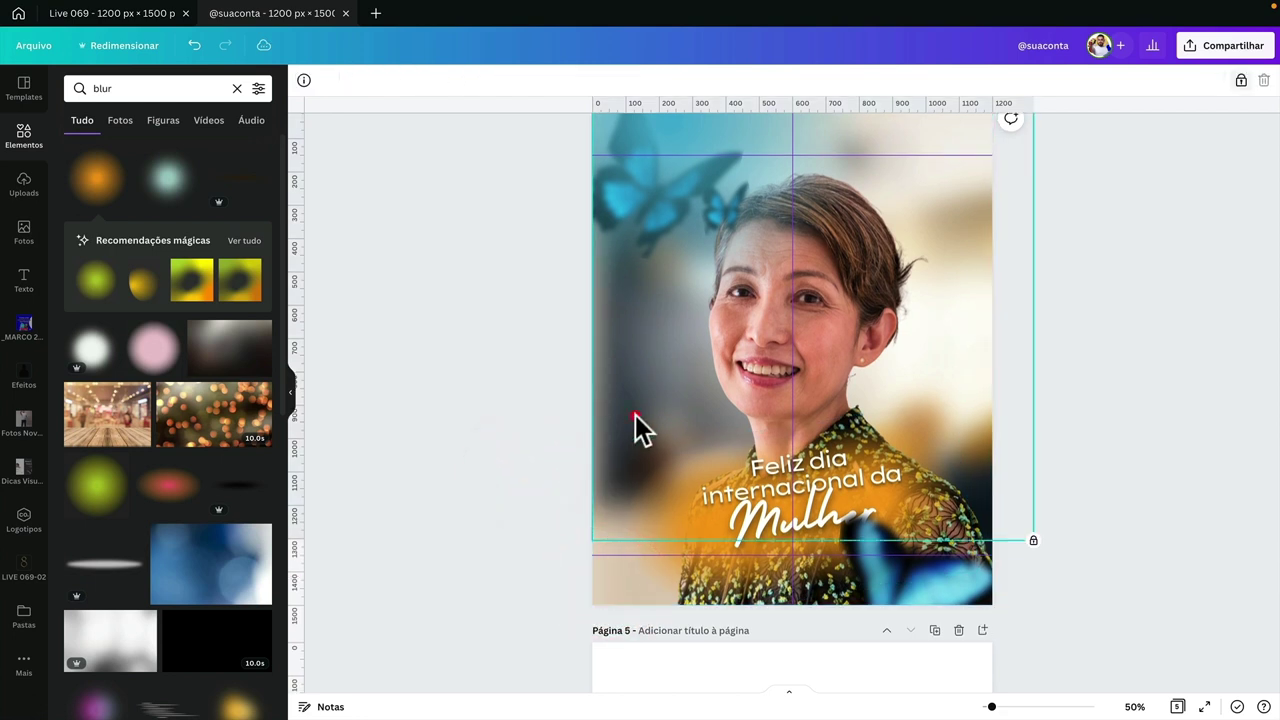
pyautogui.click(626, 416)
pyautogui.click(624, 410)
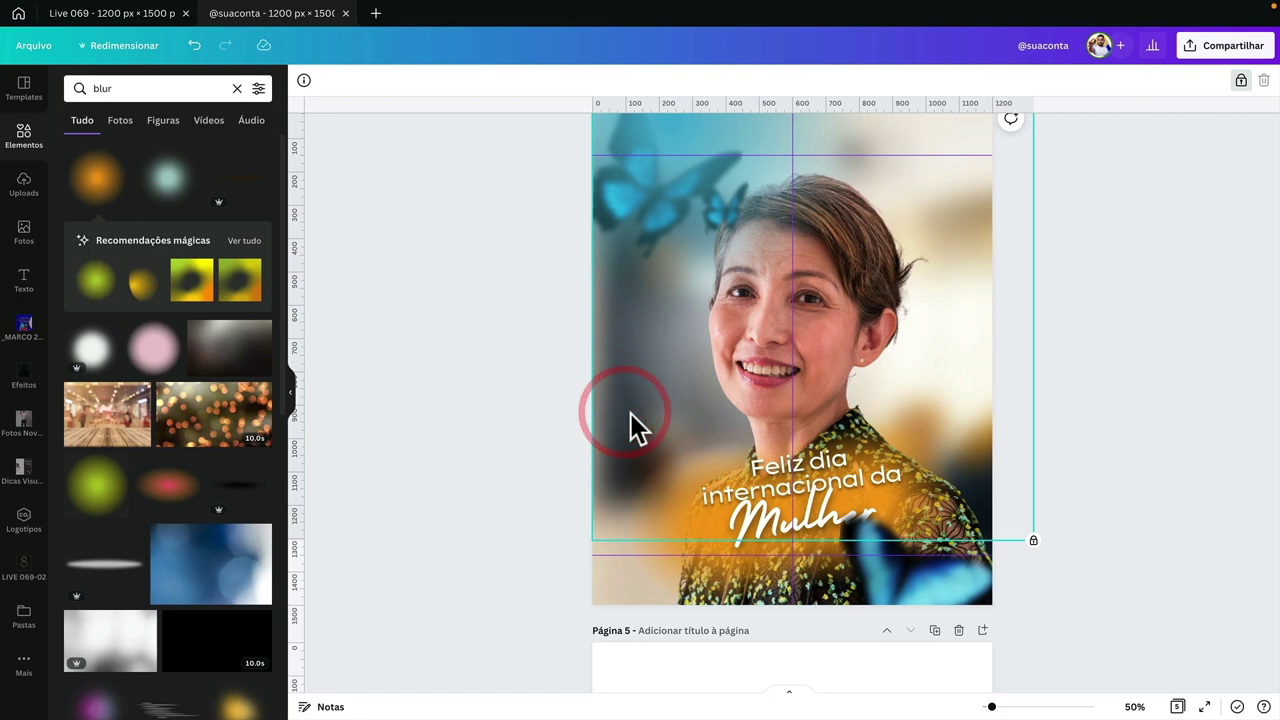
pyautogui.click(630, 413)
pyautogui.click(631, 424)
pyautogui.click(631, 424)
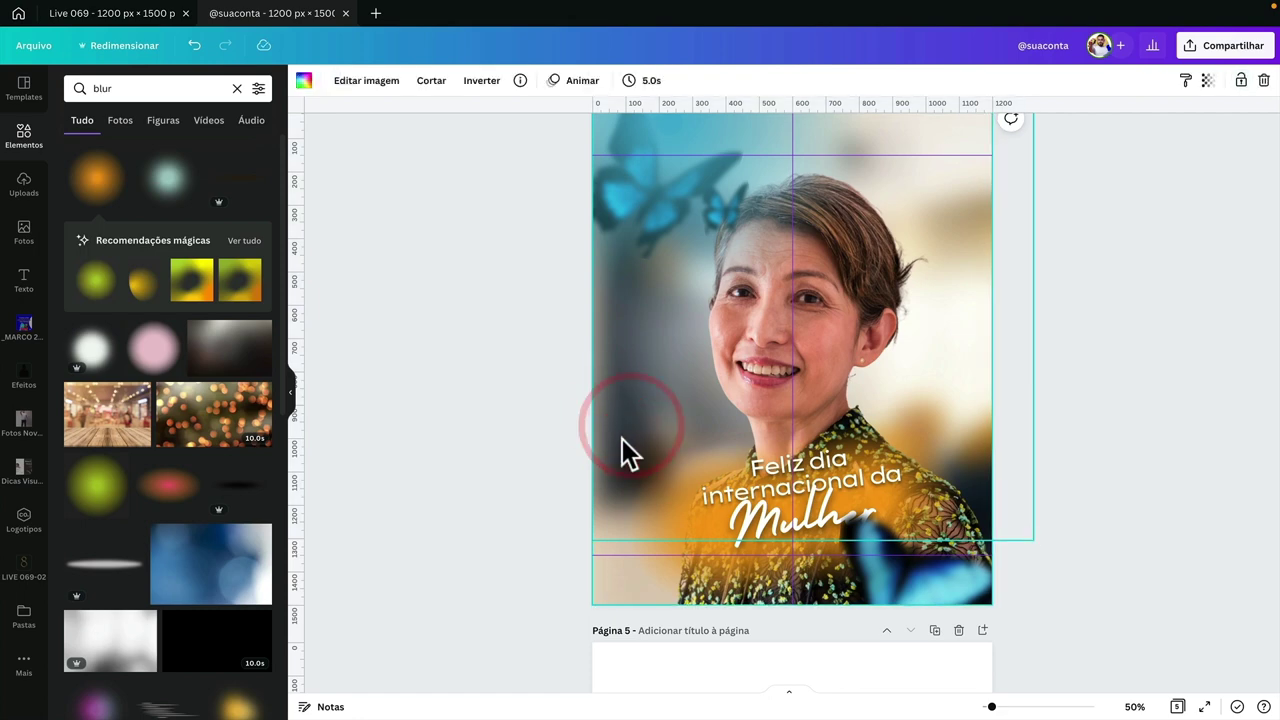
# - Adjust the photo to contrast 26, saturation 29, hue -39 and brightness -10
pyautogui.click(370, 82)
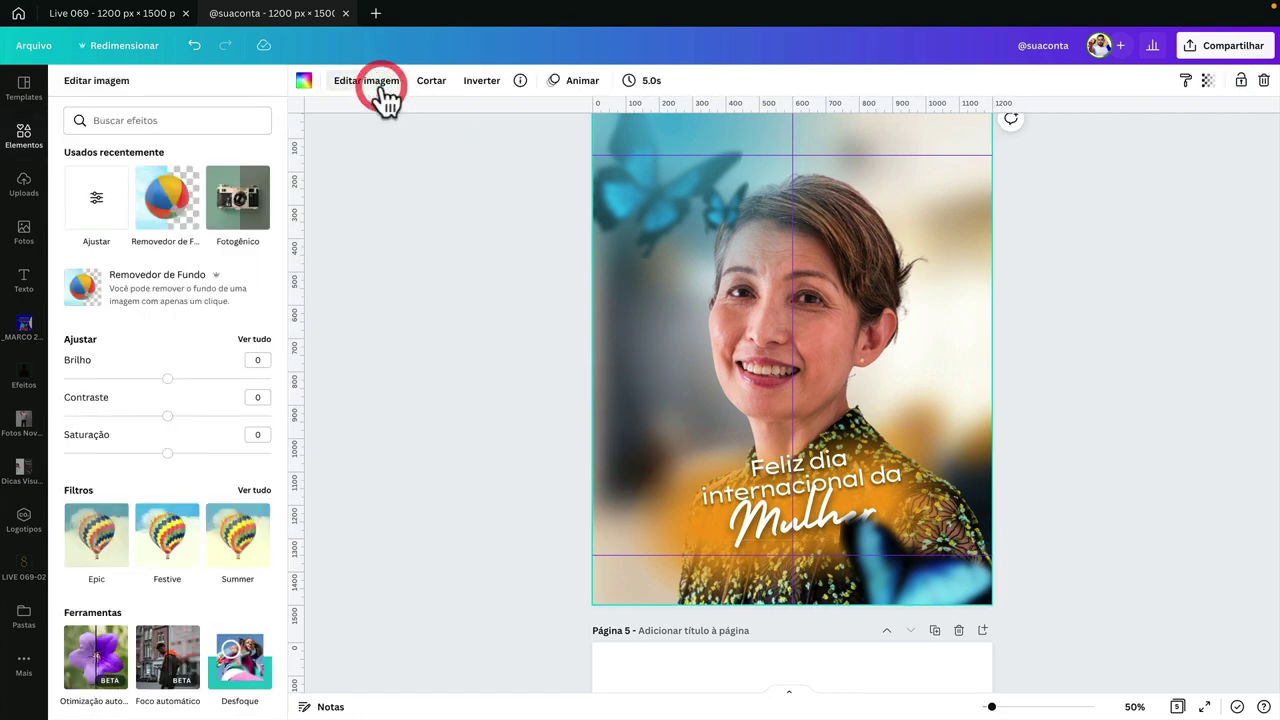
pyautogui.click(244, 340)
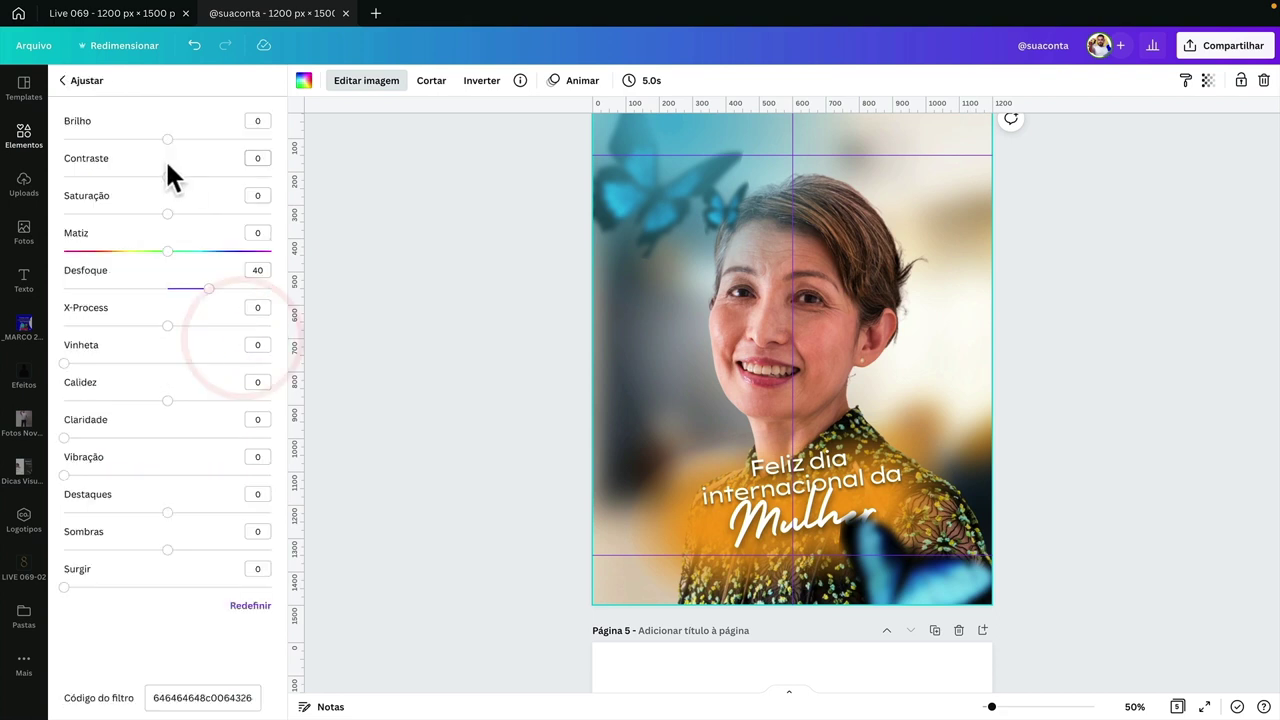
pyautogui.moveTo(167, 177); pyautogui.dragTo(126, 252)
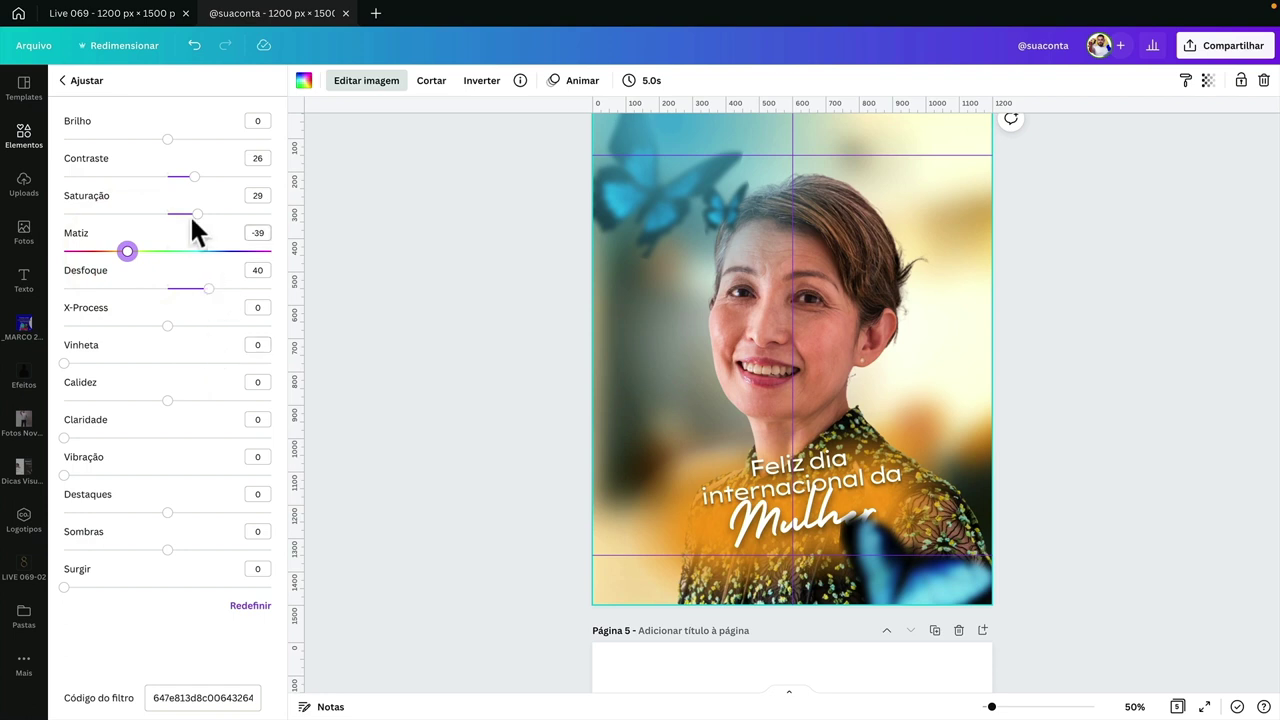
pyautogui.moveTo(168, 140); pyautogui.dragTo(151, 140)
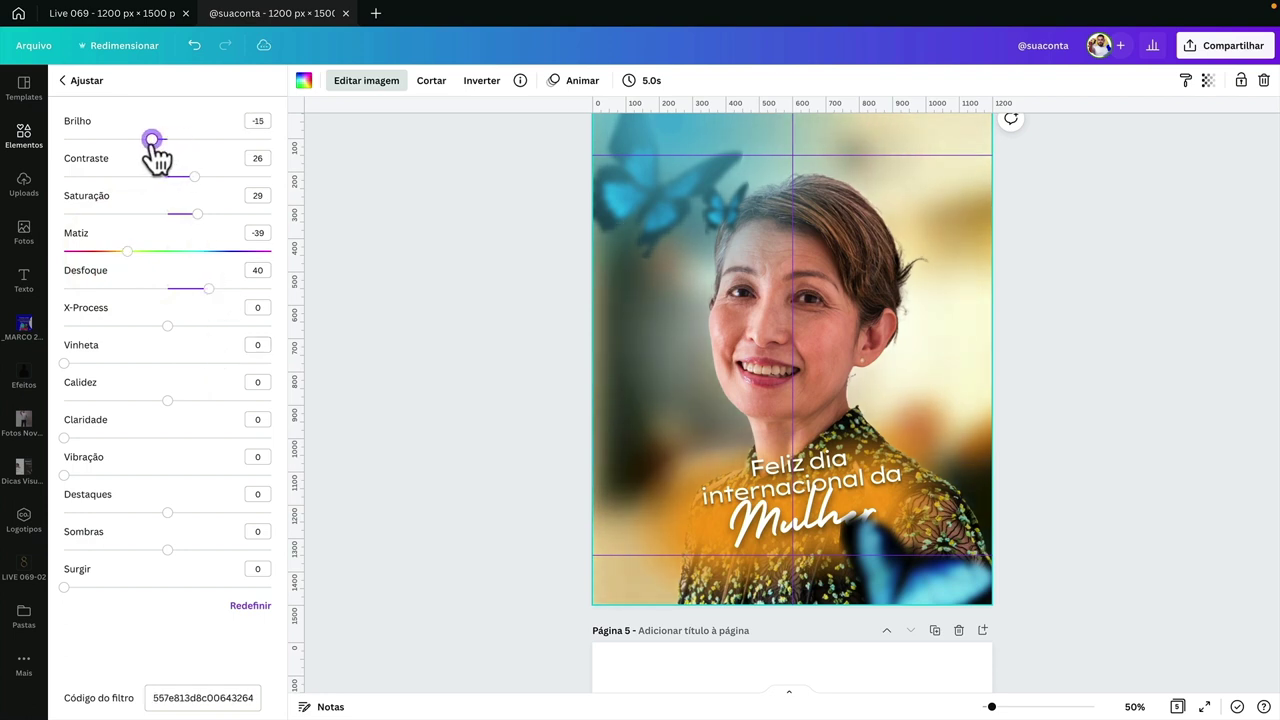
pyautogui.click(257, 120)
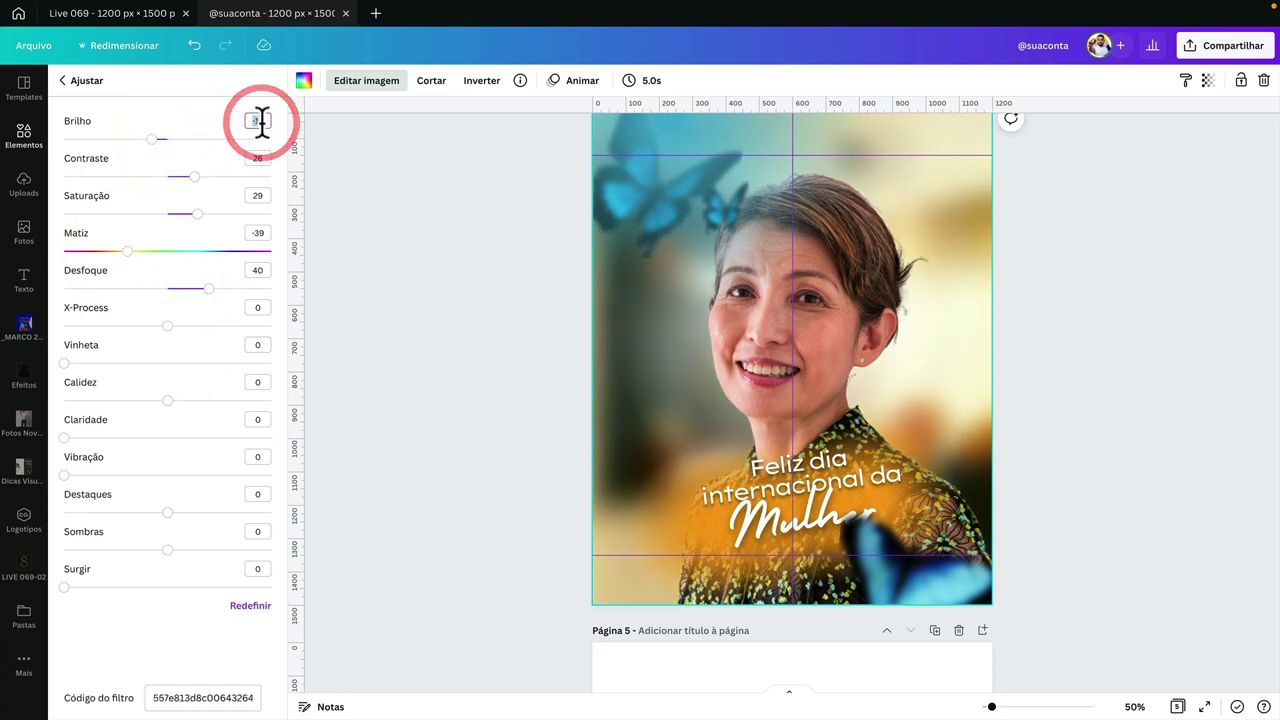
pyautogui.write('-10')
pyautogui.press('Return')
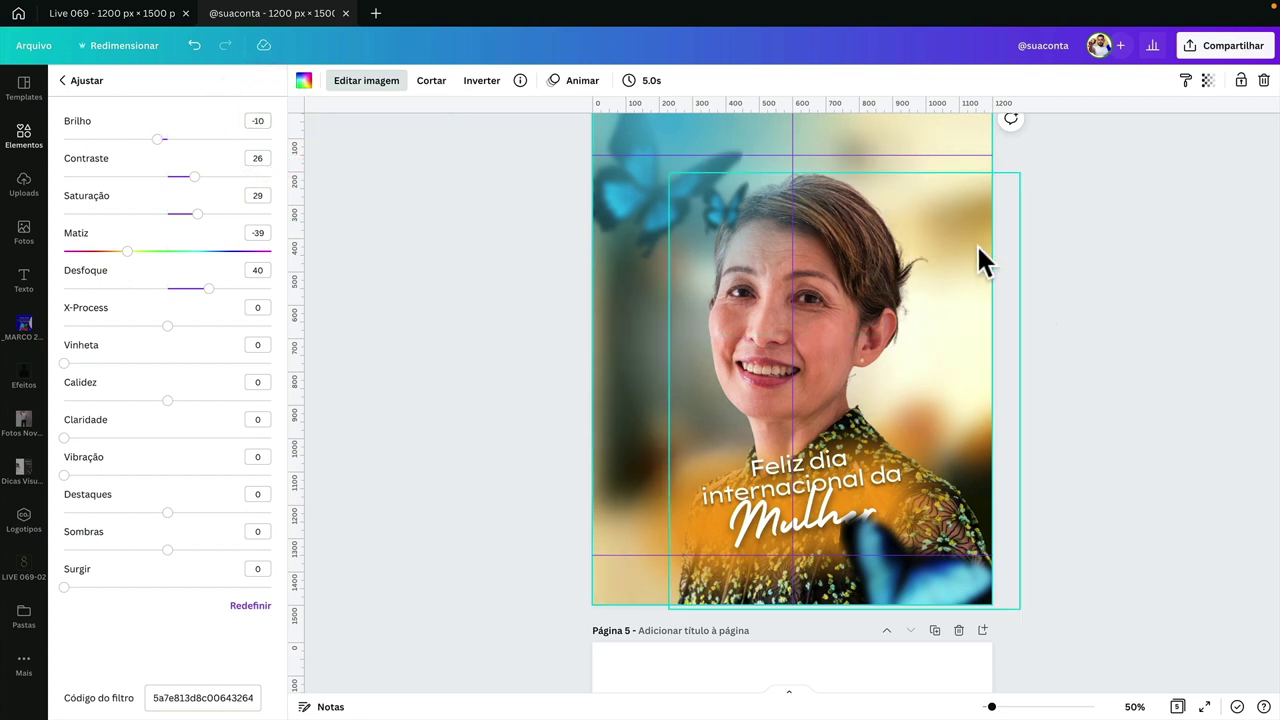
pyautogui.scroll(2, 977, 245)
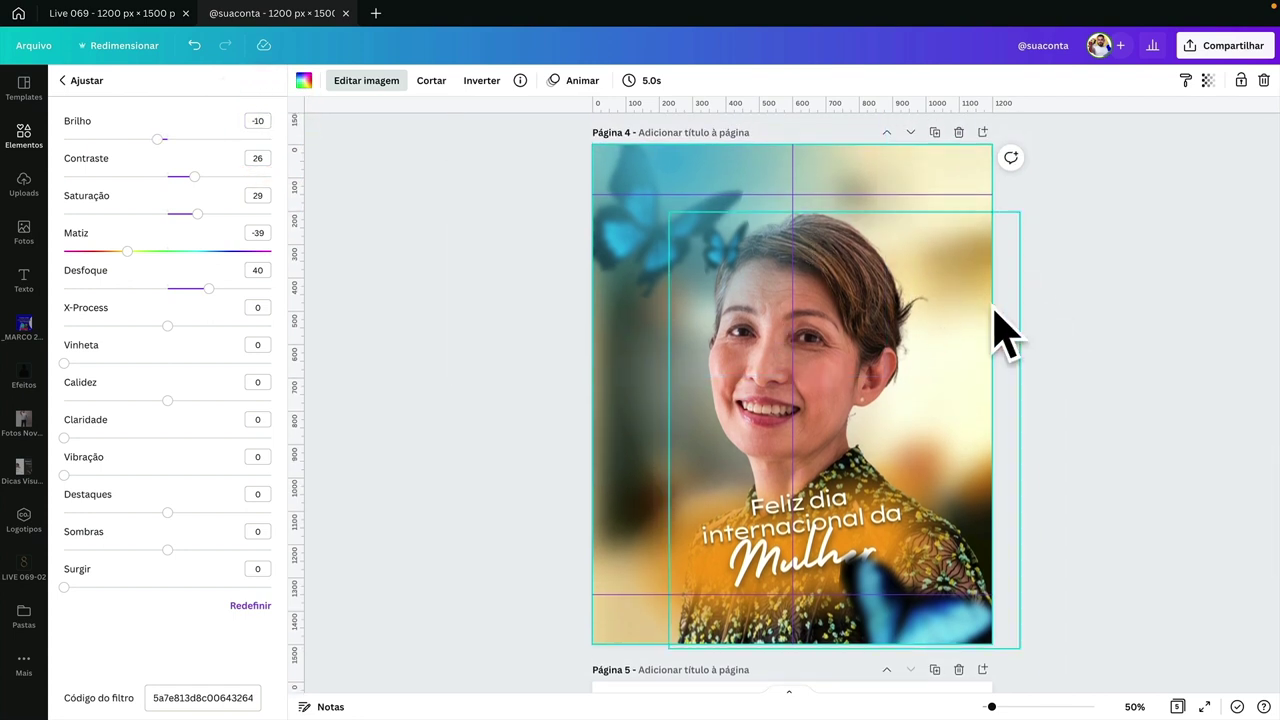
pyautogui.click(1029, 314)
# - Realign the 'Feliz dia internacional da' and 'Mulher' title texts
pyautogui.click(769, 502)
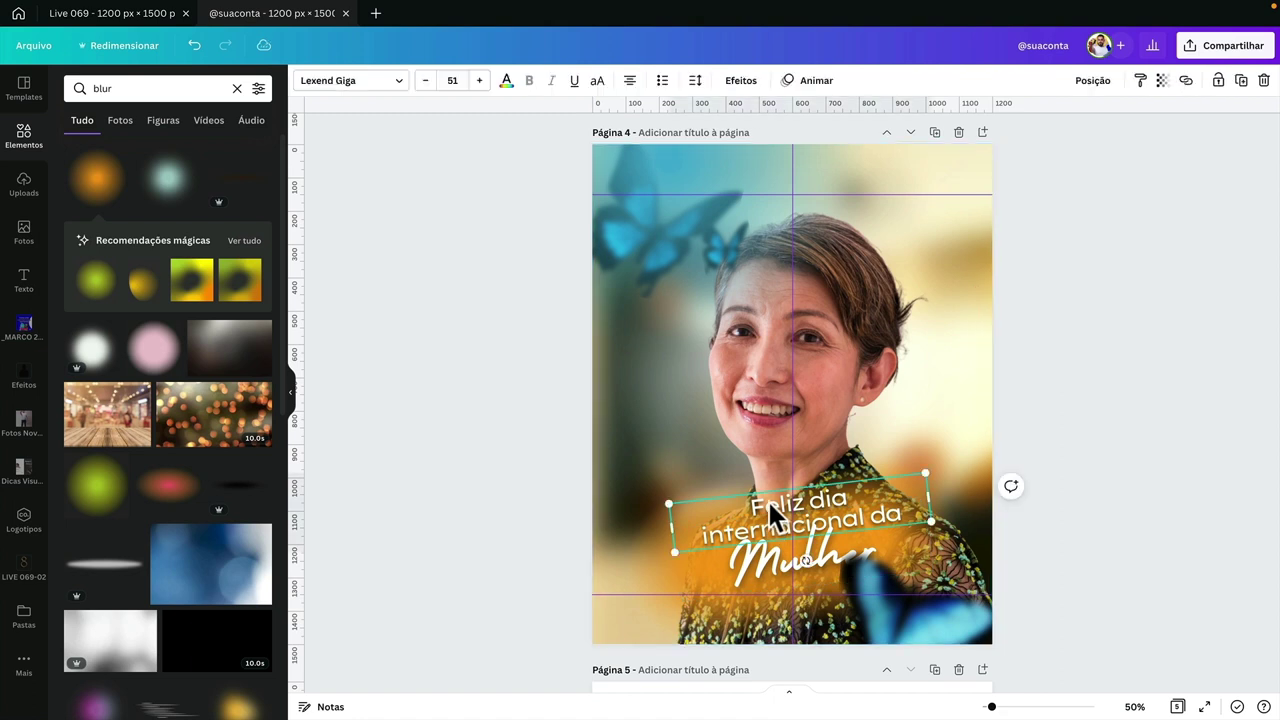
pyautogui.moveTo(769, 502); pyautogui.dragTo(752, 503)
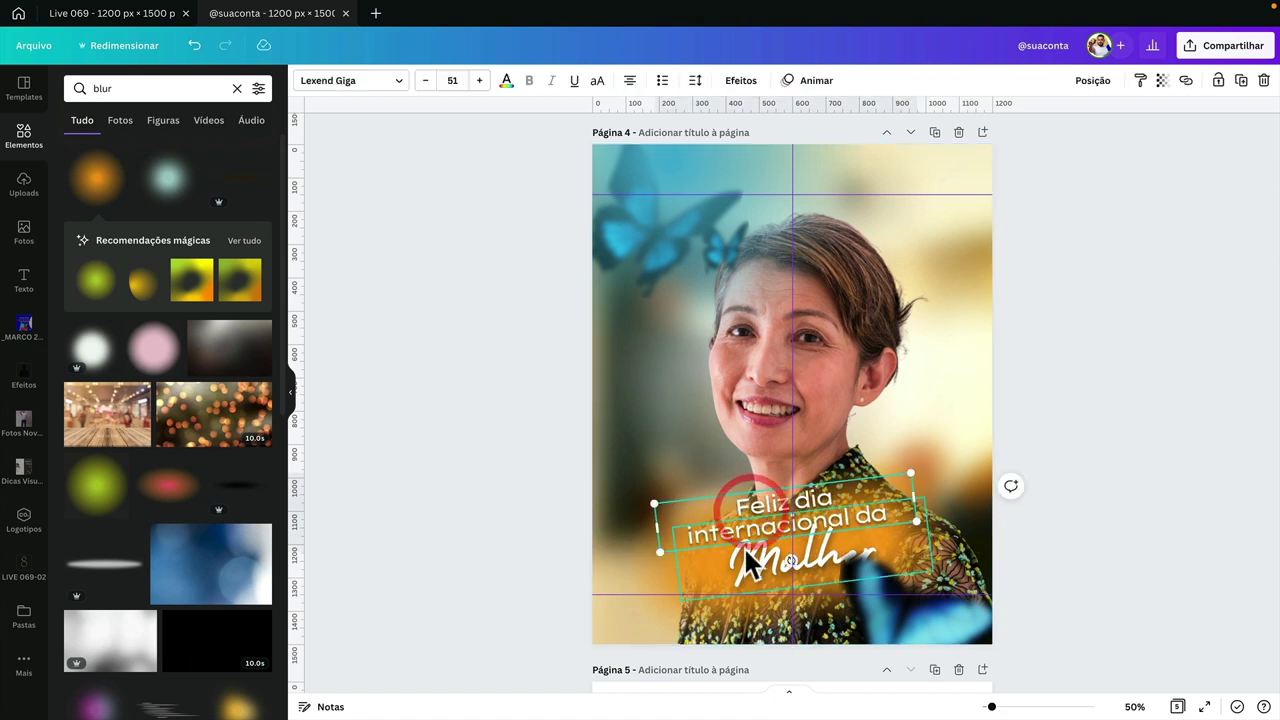
pyautogui.moveTo(746, 557); pyautogui.dragTo(751, 558)
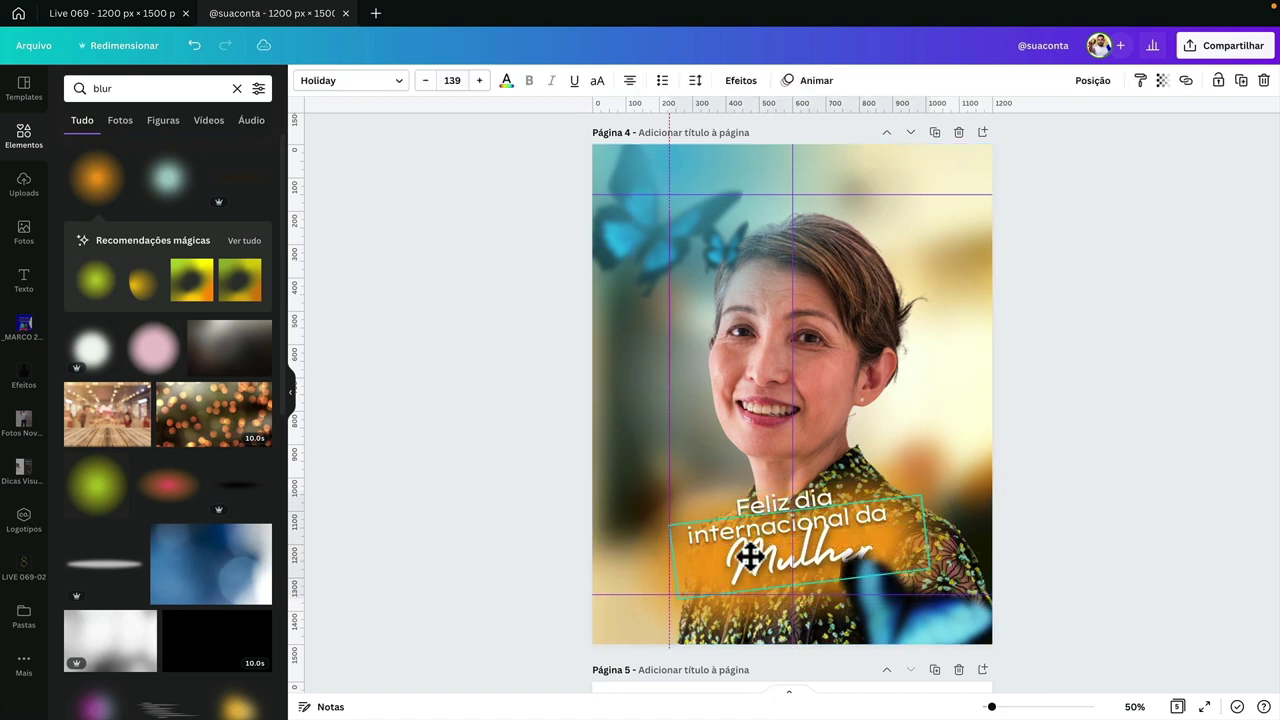
pyautogui.click(747, 558)
pyautogui.moveTo(752, 495); pyautogui.dragTo(762, 494)
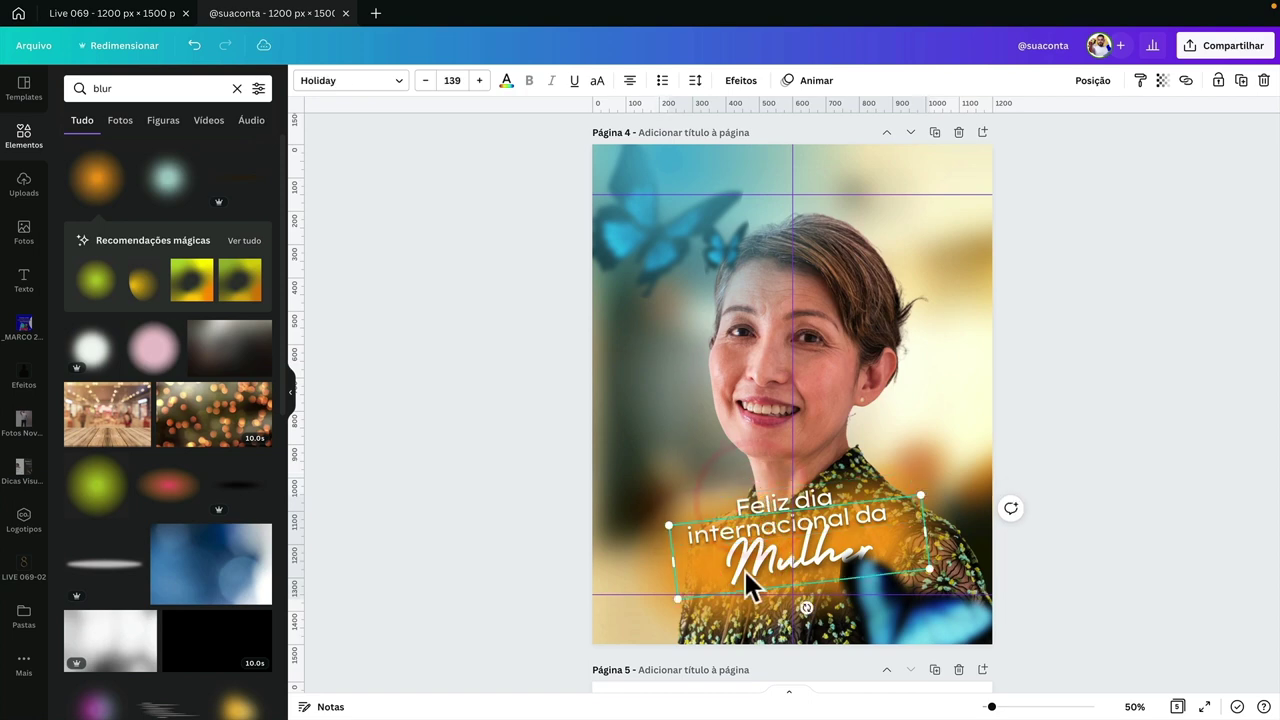
# - Turn a copy of 'Mulher' into a small, level caption of the woman's name under the title
pyautogui.moveTo(751, 559); pyautogui.dragTo(737, 423)
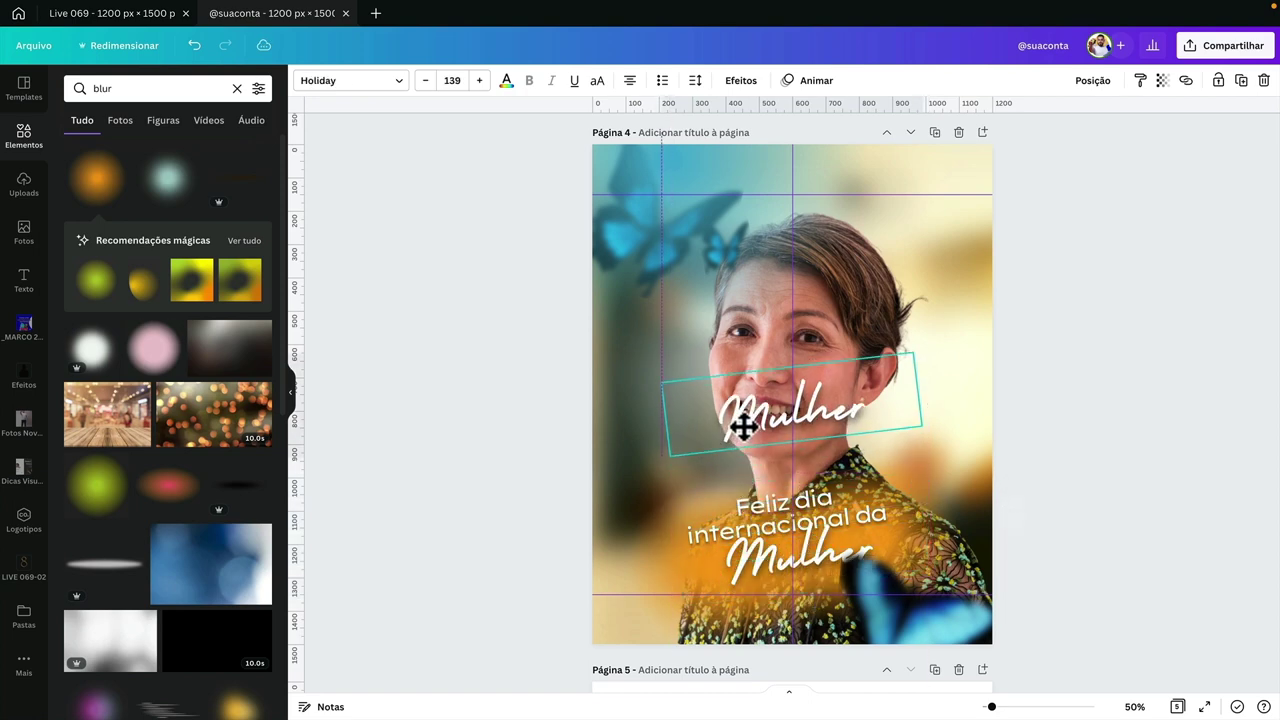
pyautogui.doubleClick(741, 420)
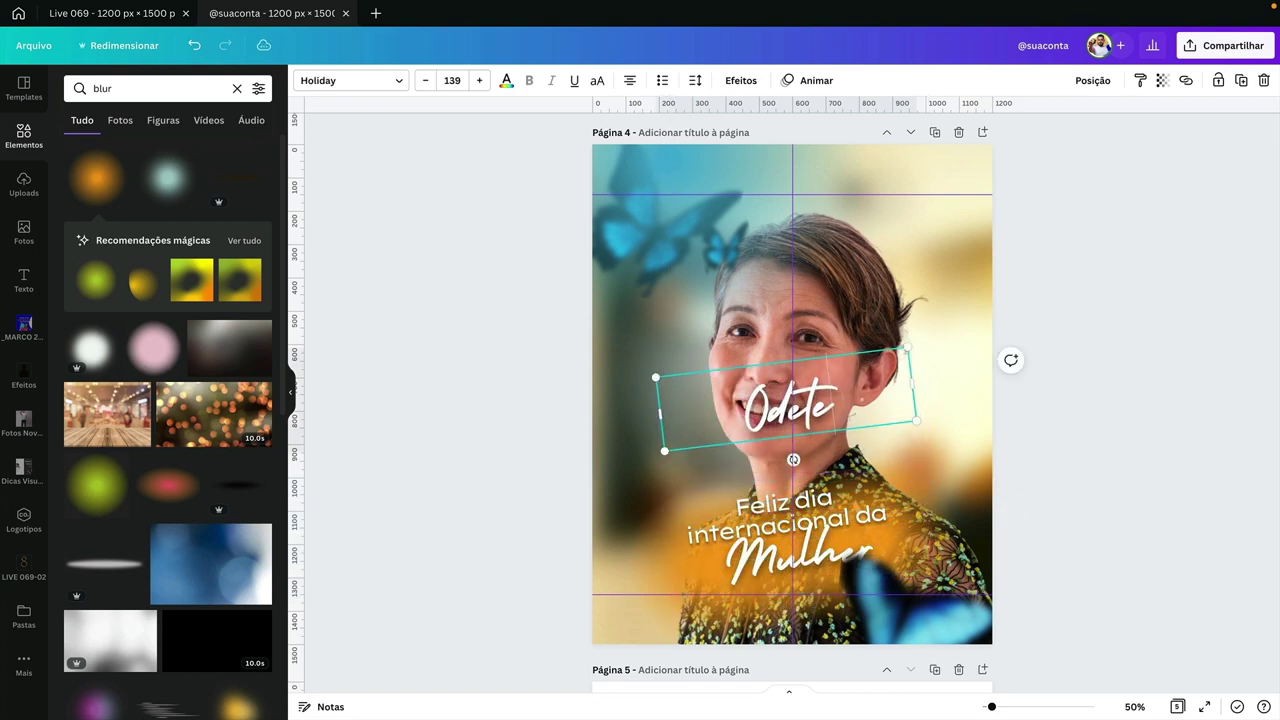
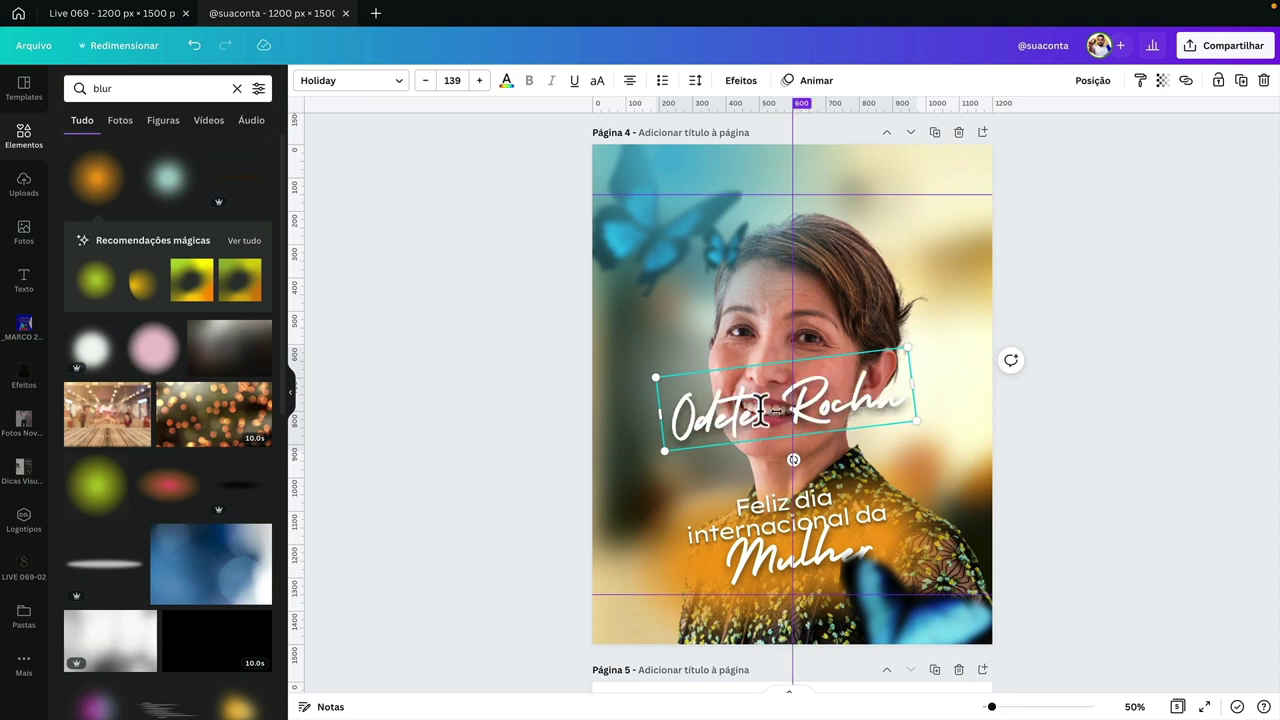
pyautogui.moveTo(655, 377); pyautogui.dragTo(809, 617)
pyautogui.click(538, 413)
pyautogui.hotkey('ctrl', 'z')
pyautogui.click(1097, 480)
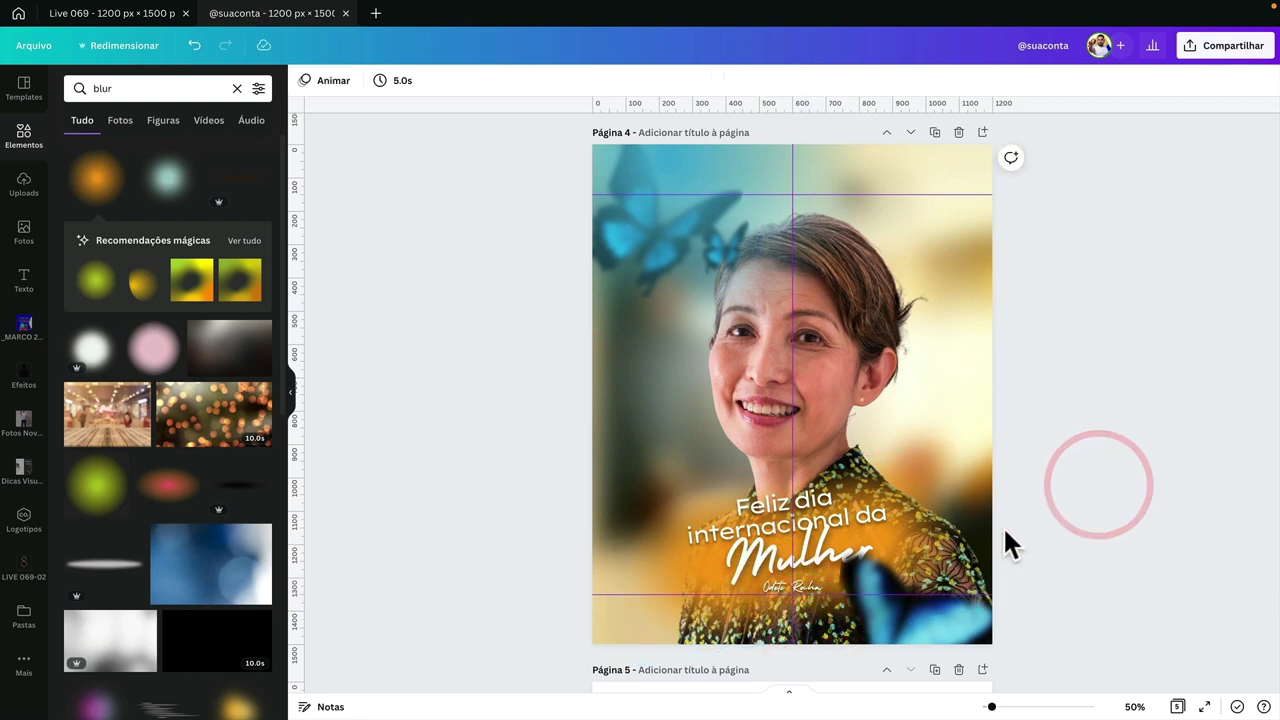
# - Give the right-hand photo of the woman blur -5 and contrast 11
pyautogui.click(906, 633)
pyautogui.click(467, 373)
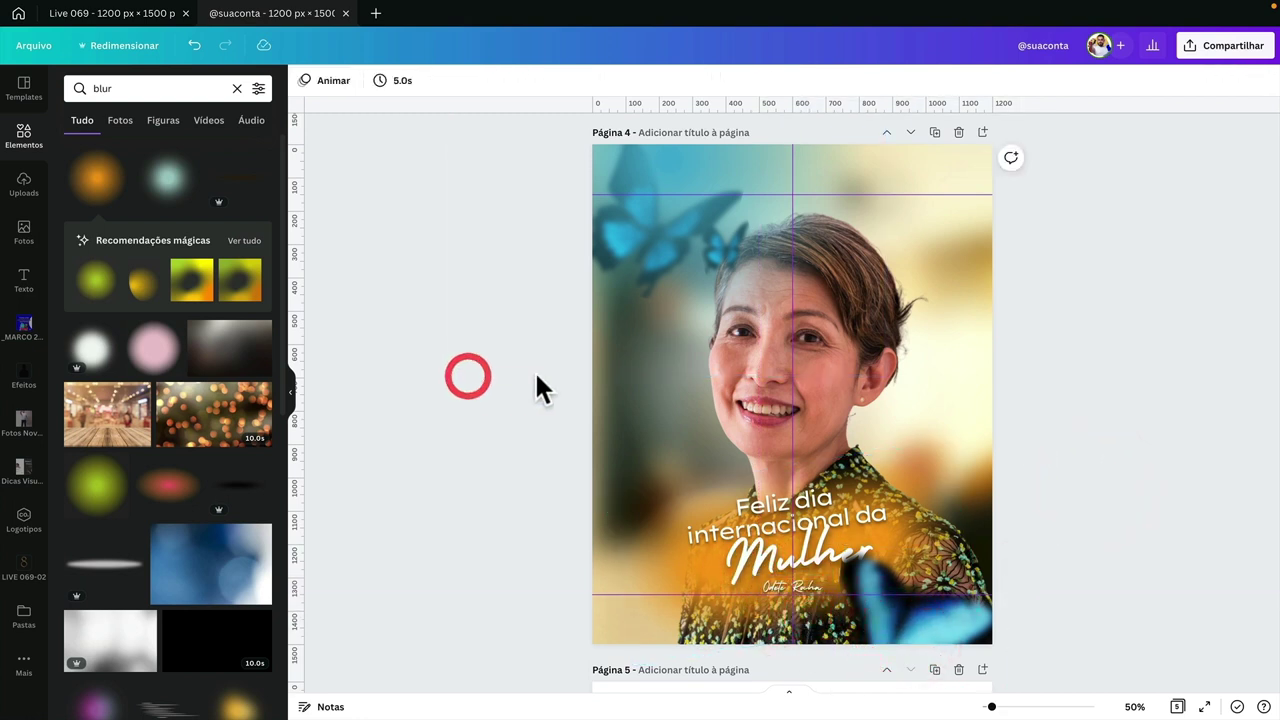
pyautogui.click(750, 405)
pyautogui.click(352, 87)
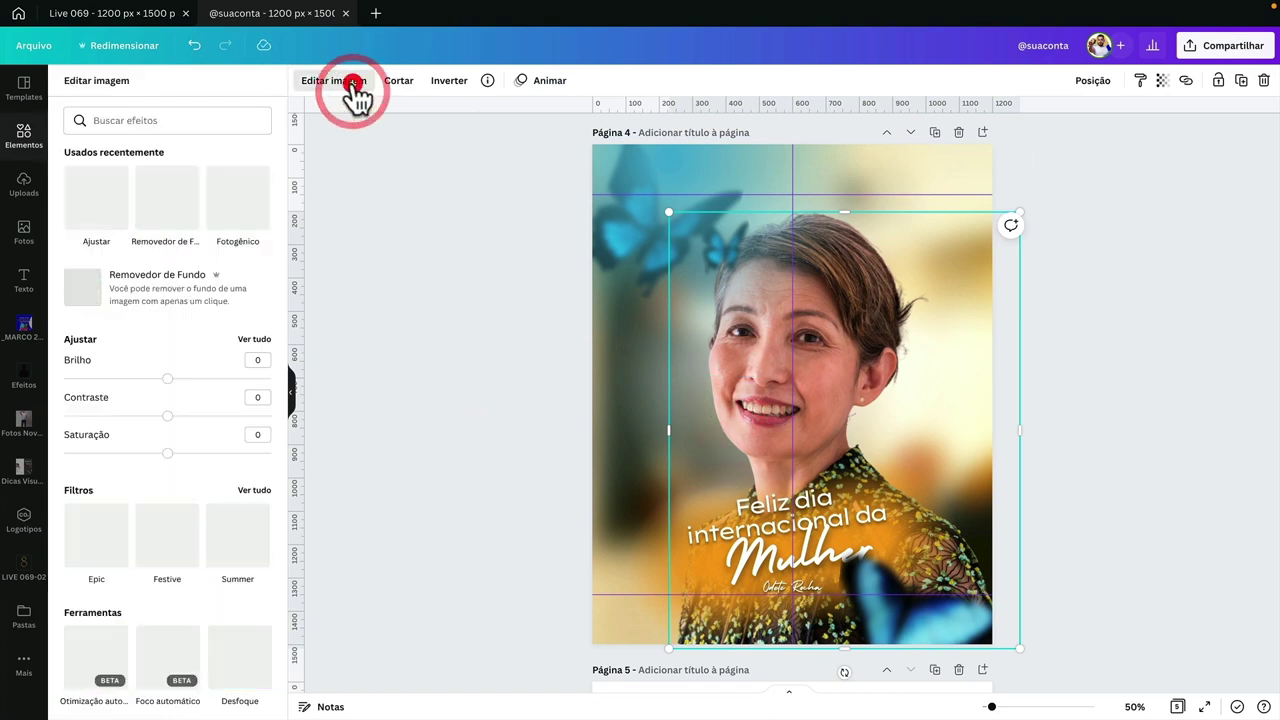
pyautogui.click(250, 340)
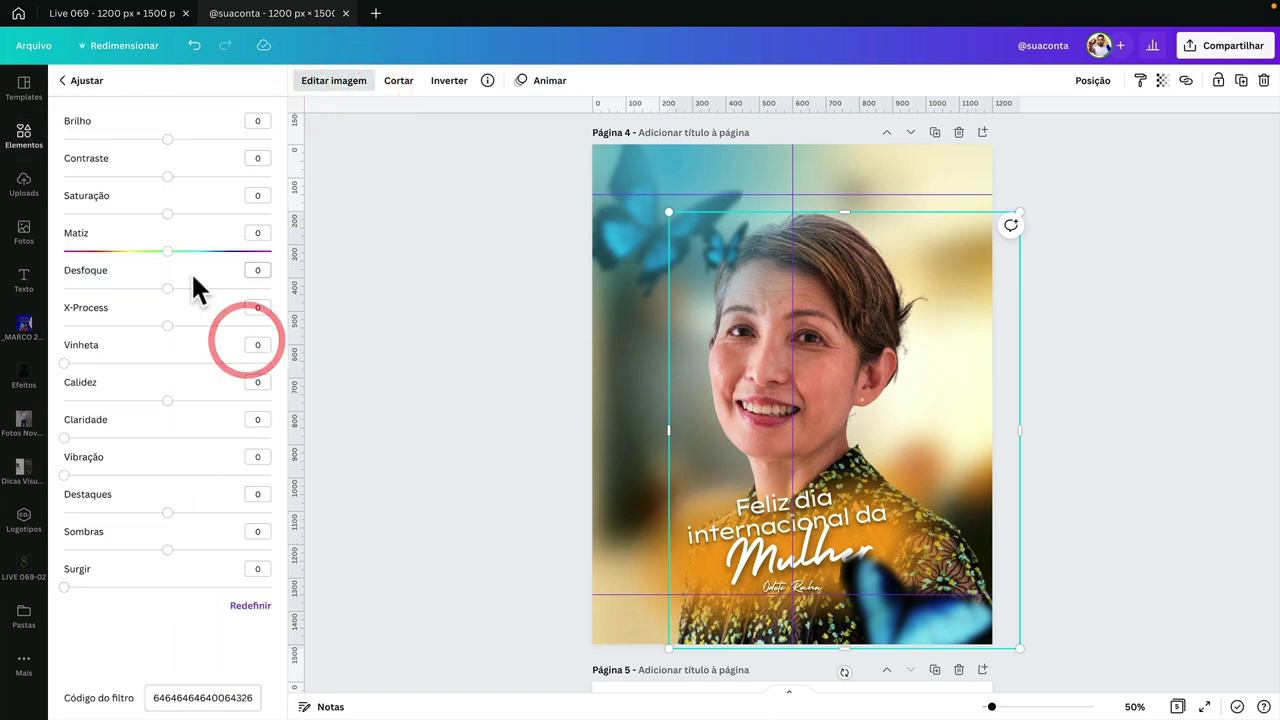
pyautogui.click(260, 269)
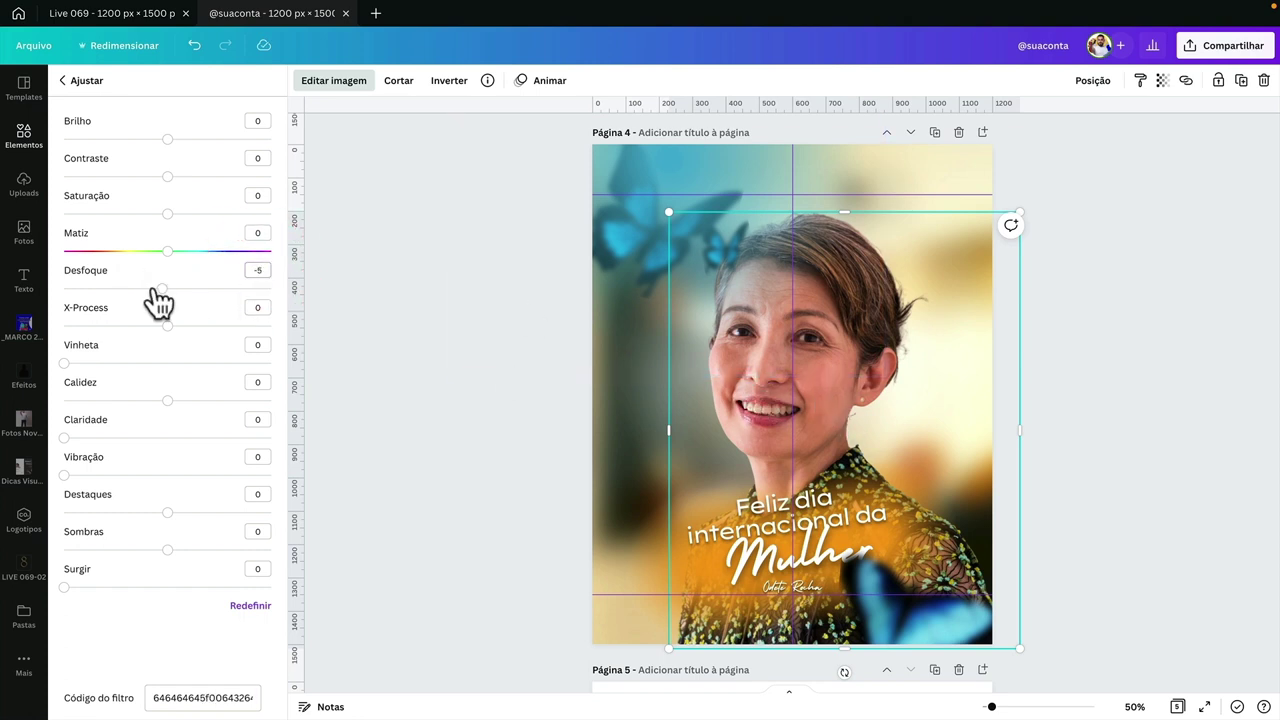
pyautogui.moveTo(168, 177); pyautogui.dragTo(174, 214)
pyautogui.click(459, 345)
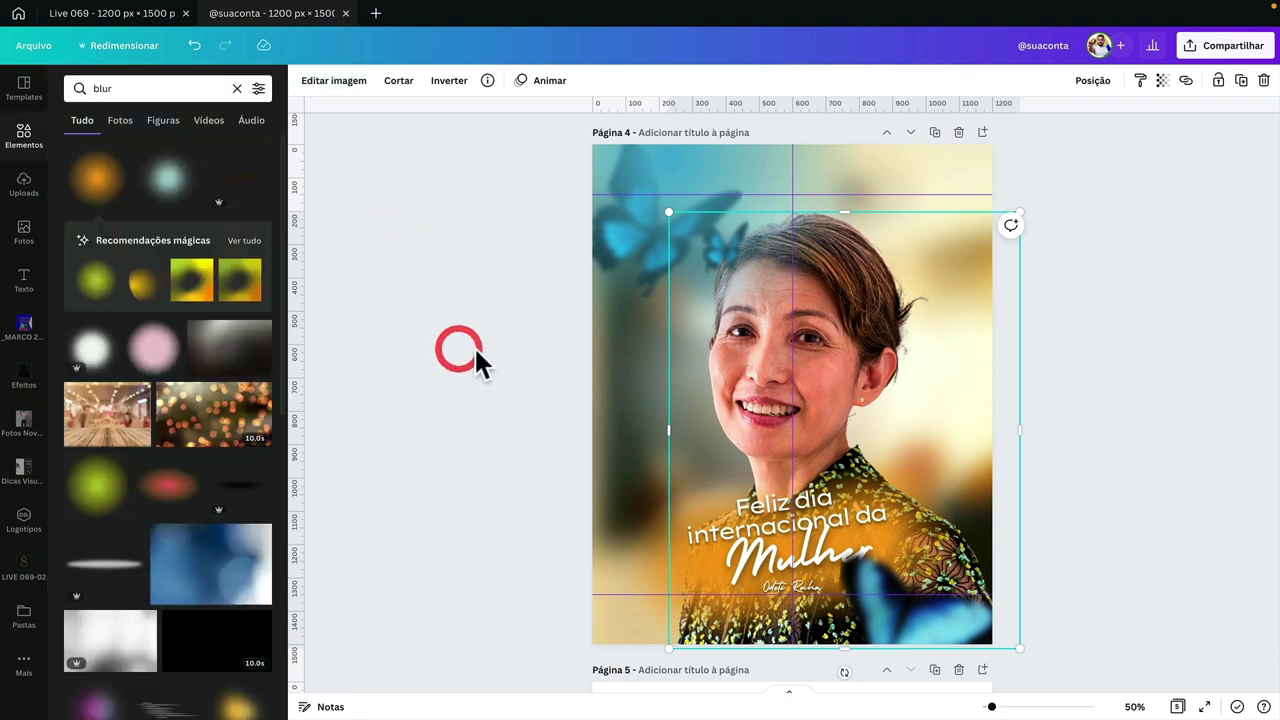
pyautogui.moveTo(452, 376); pyautogui.dragTo(858, 300)
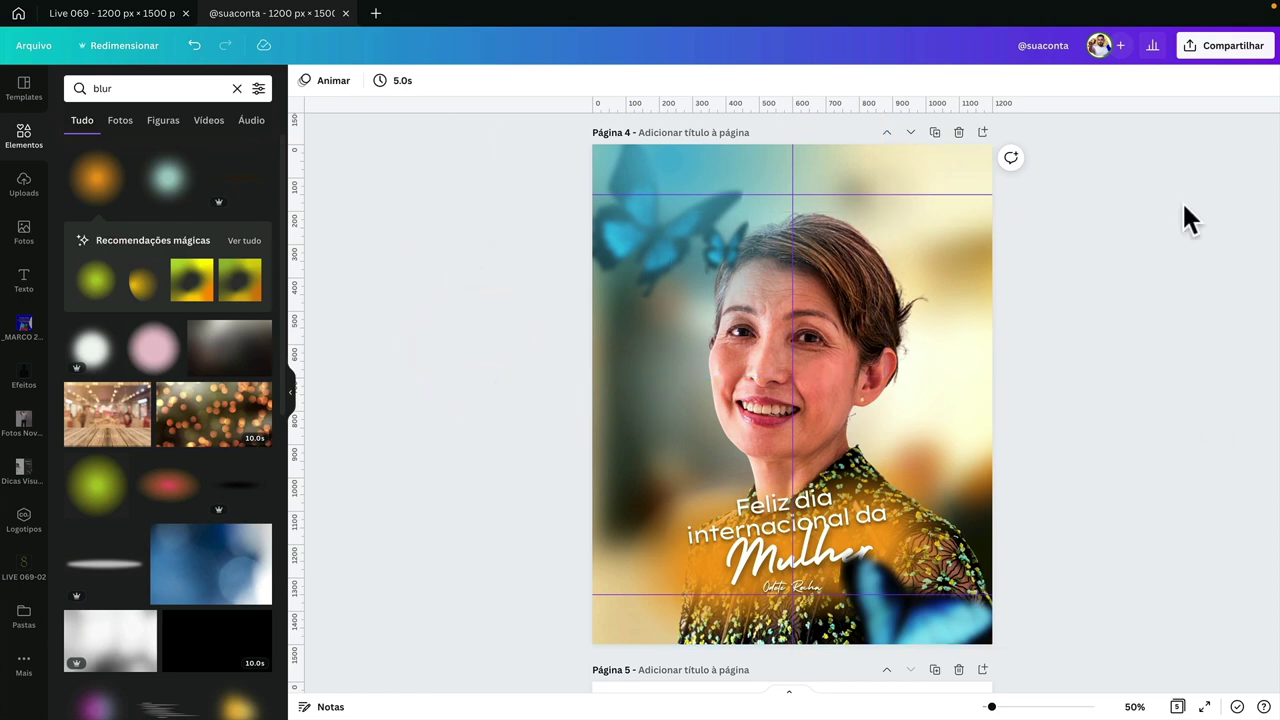
# - Download page 4 alone as a 1200×1500 px PNG
pyautogui.click(1205, 52)
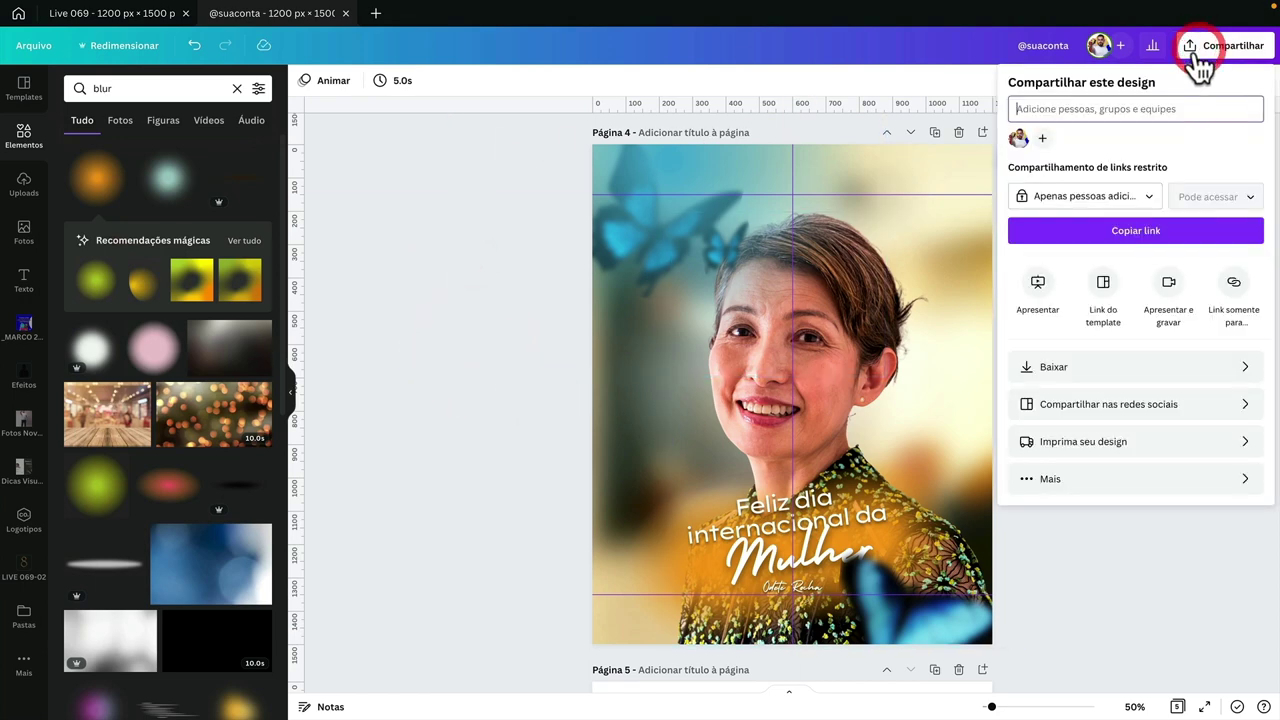
pyautogui.click(1048, 366)
pyautogui.click(1035, 289)
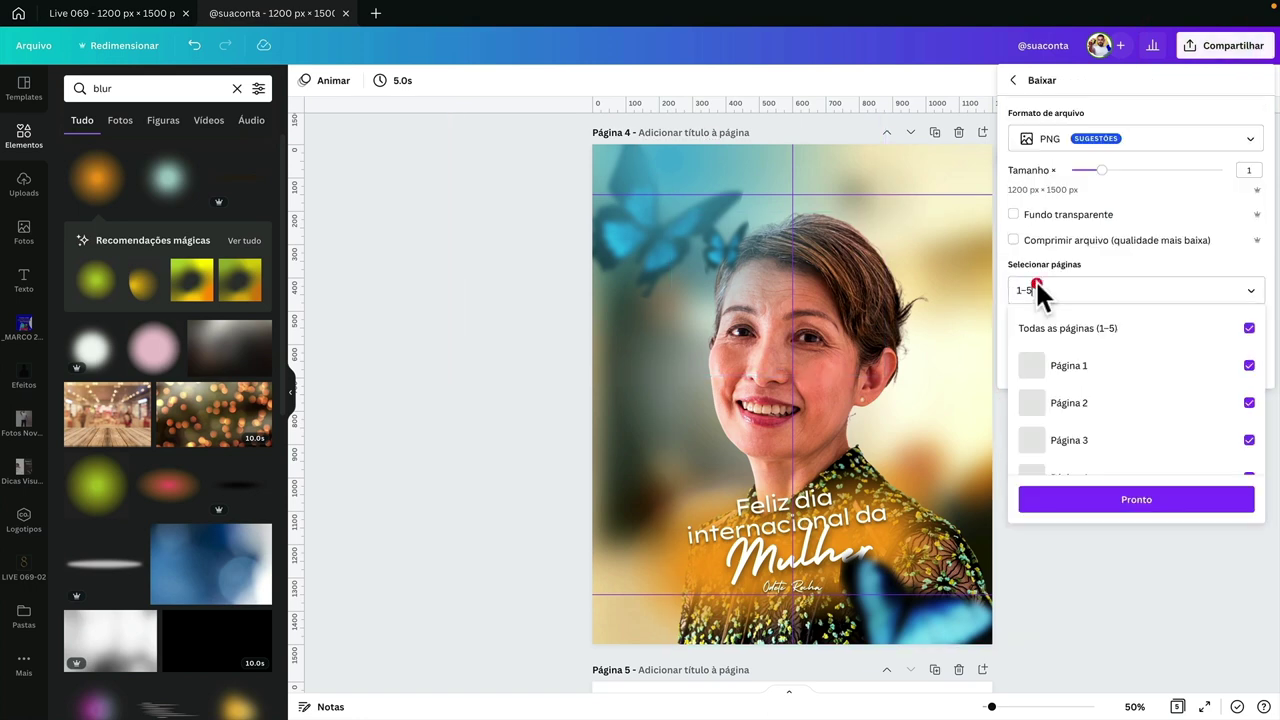
pyautogui.click(1062, 327)
pyautogui.scroll(-2, 1080, 410)
pyautogui.click(1077, 410)
pyautogui.click(1097, 494)
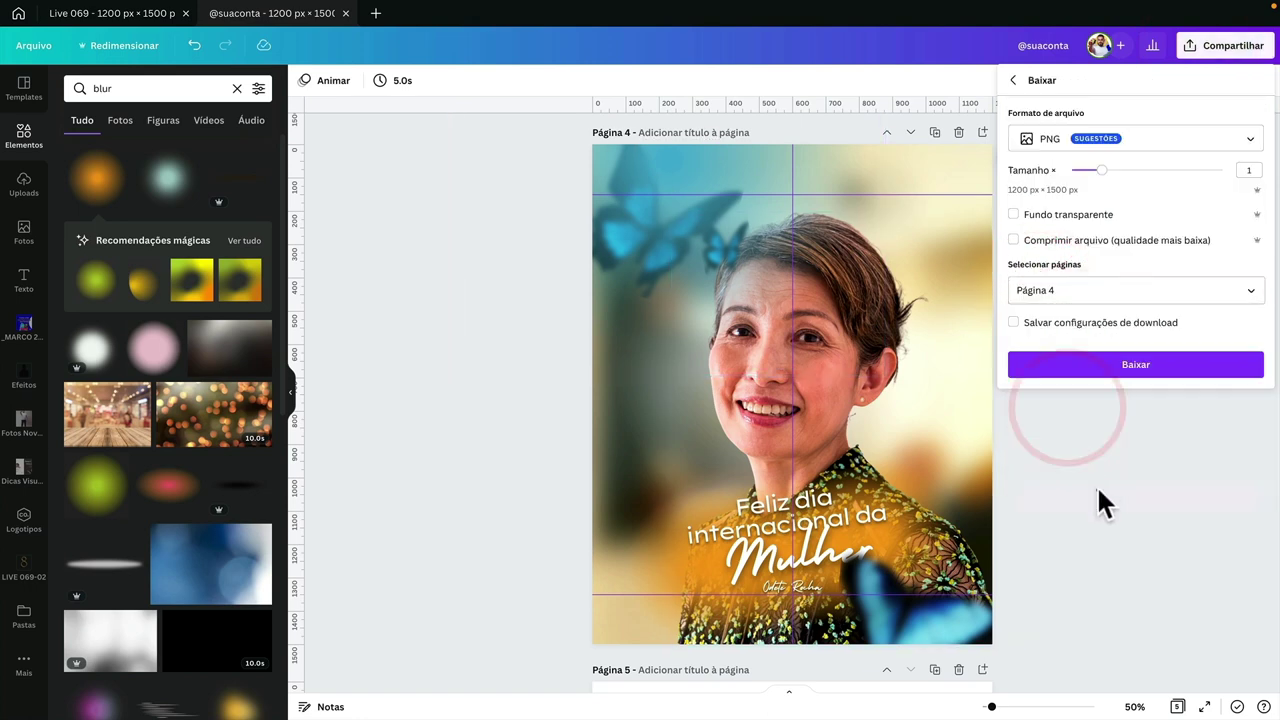
pyautogui.click(1116, 371)
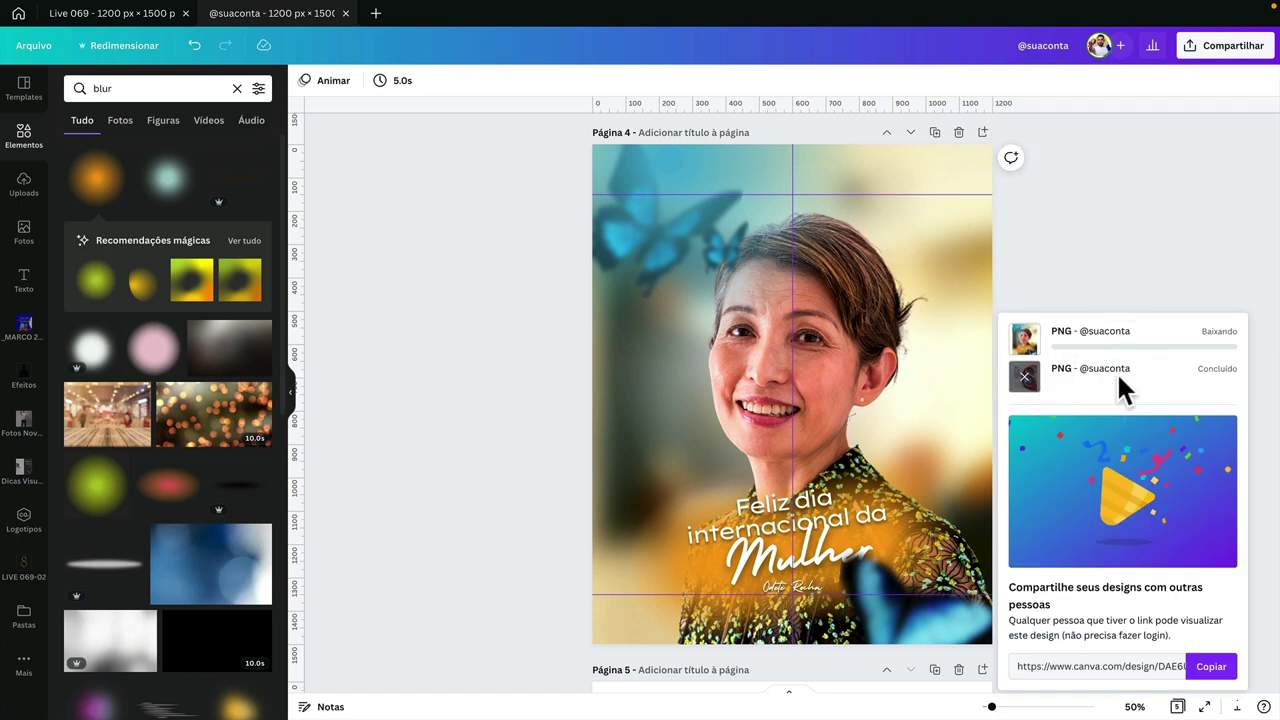
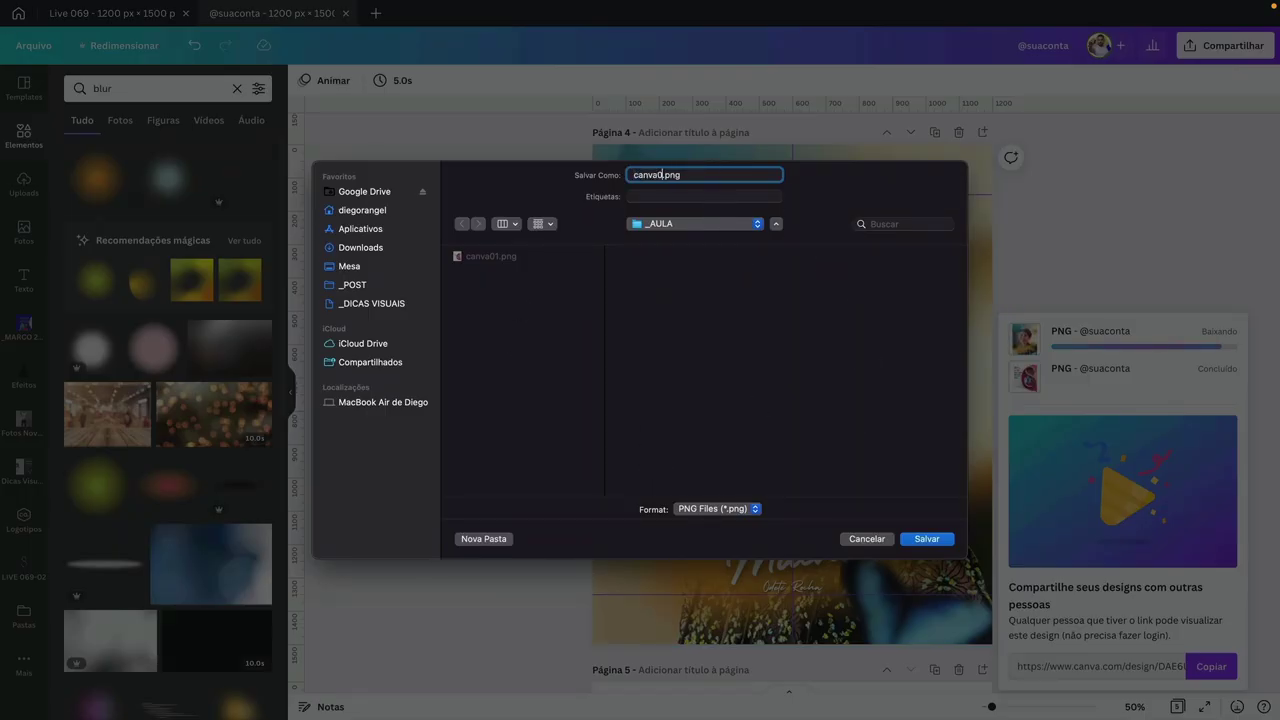
# - Save the exported PNG and add a blank fifth page to the design
pyautogui.press('Return')
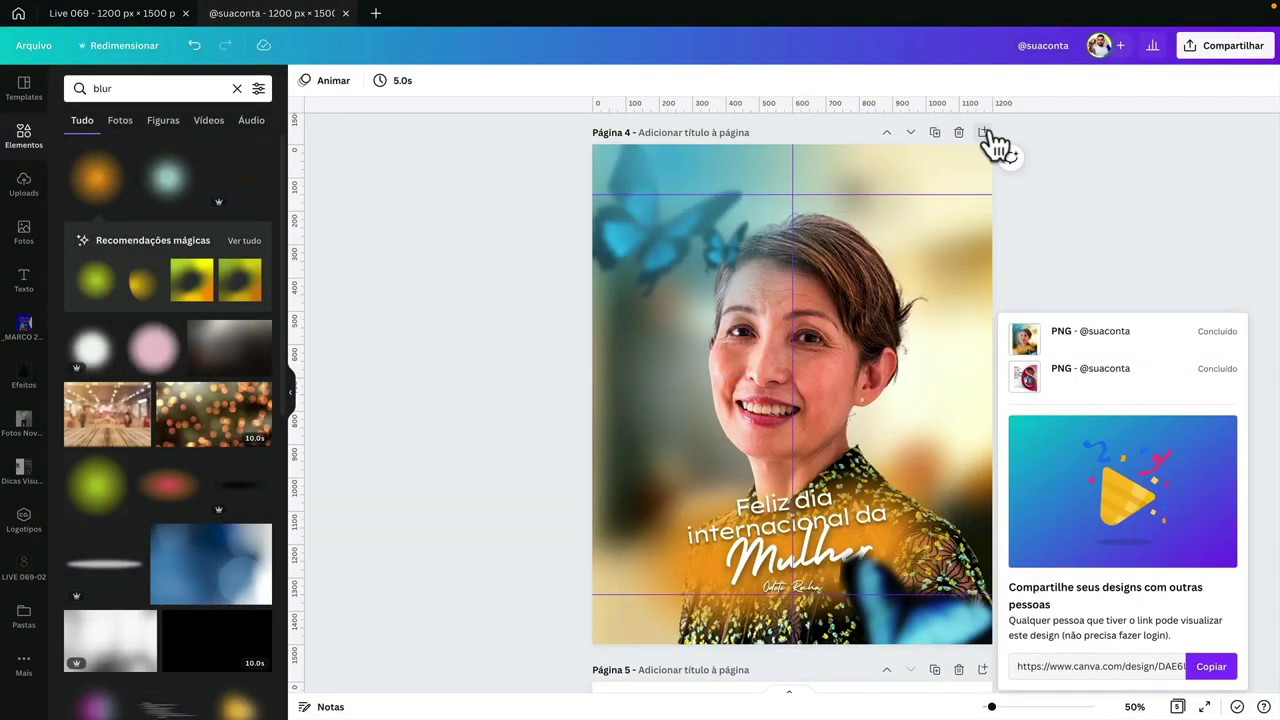
pyautogui.click(984, 133)
pyautogui.click(768, 331)
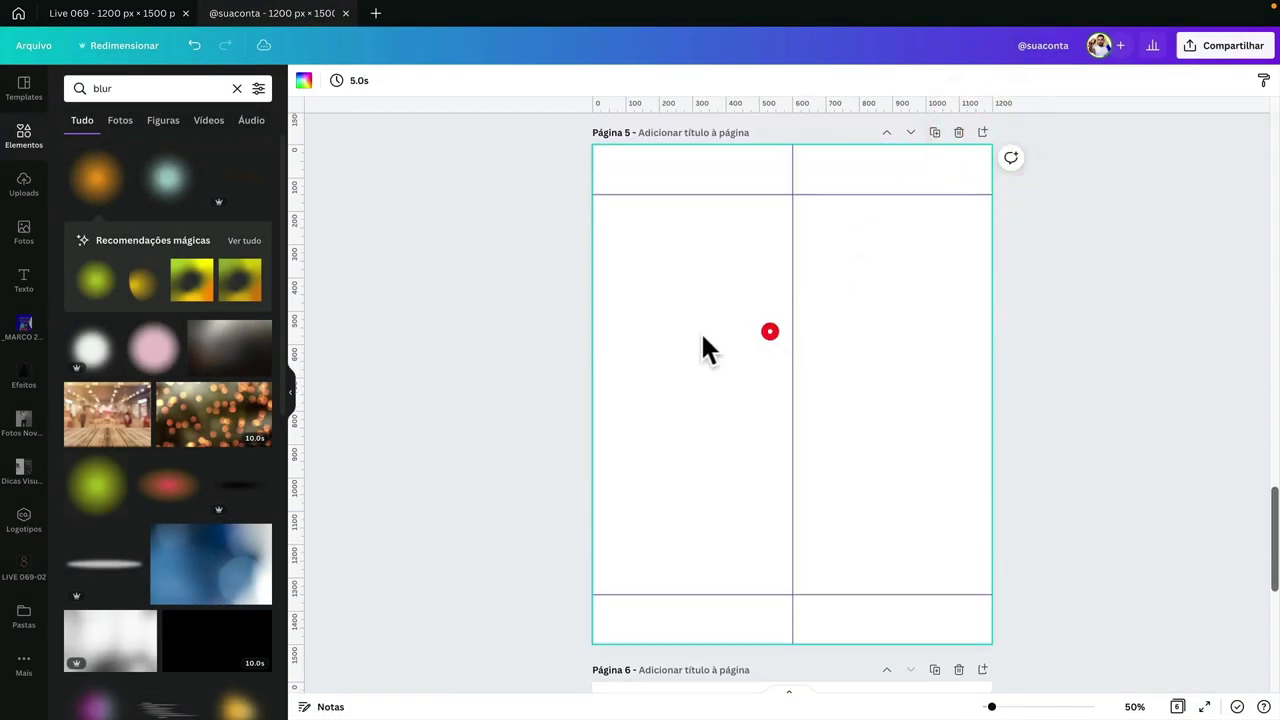
# - Upload _LIVES/_AULA/canva02.png into the LIVE 069-02 folder
pyautogui.click(22, 572)
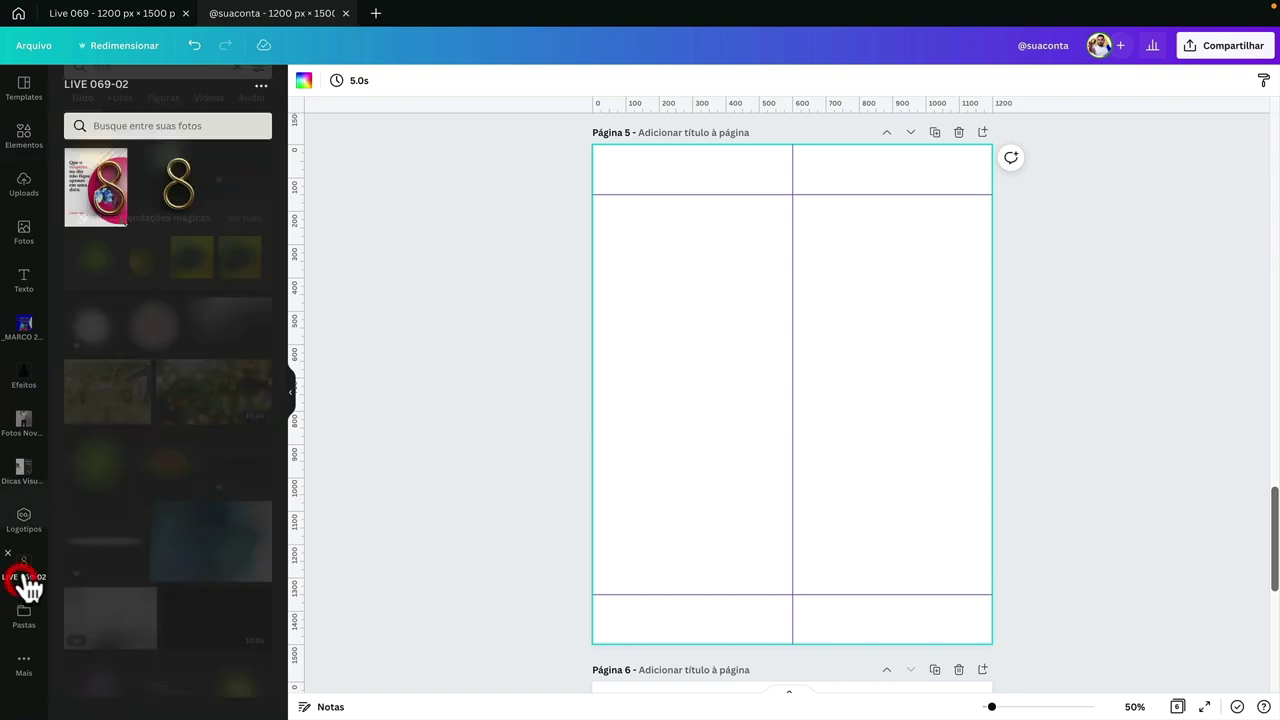
pyautogui.click(262, 87)
pyautogui.click(228, 120)
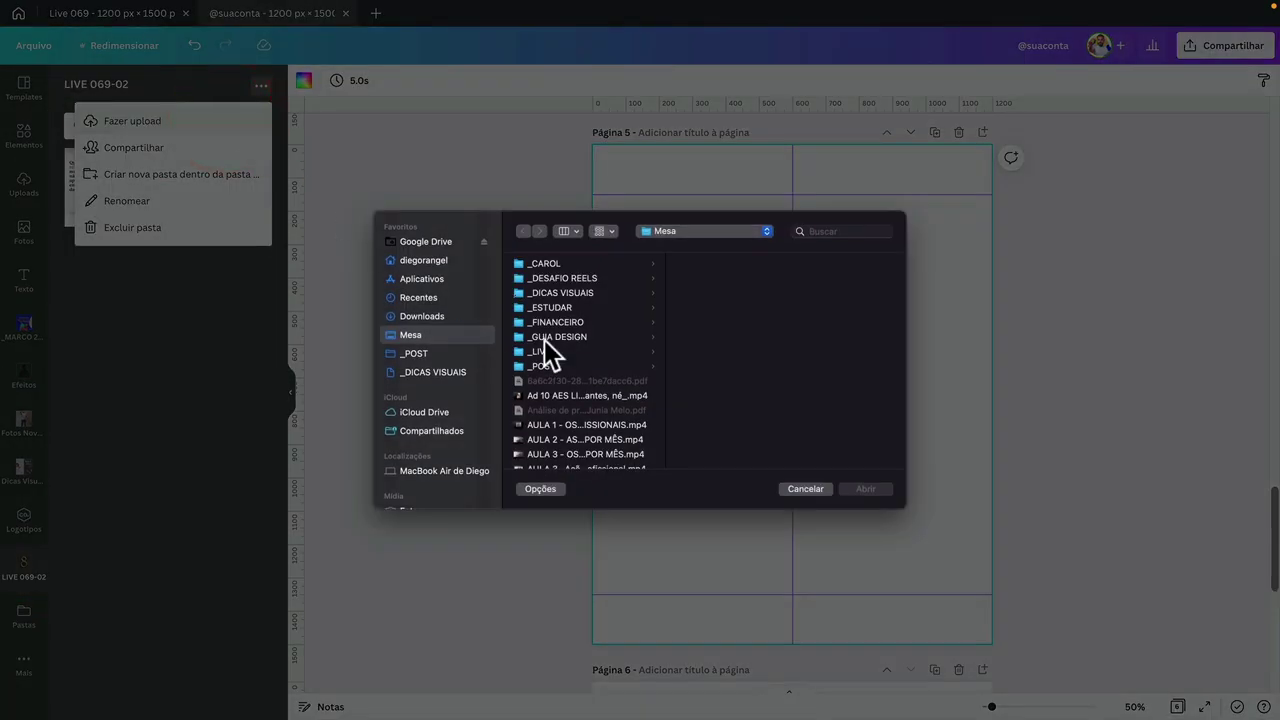
pyautogui.click(583, 351)
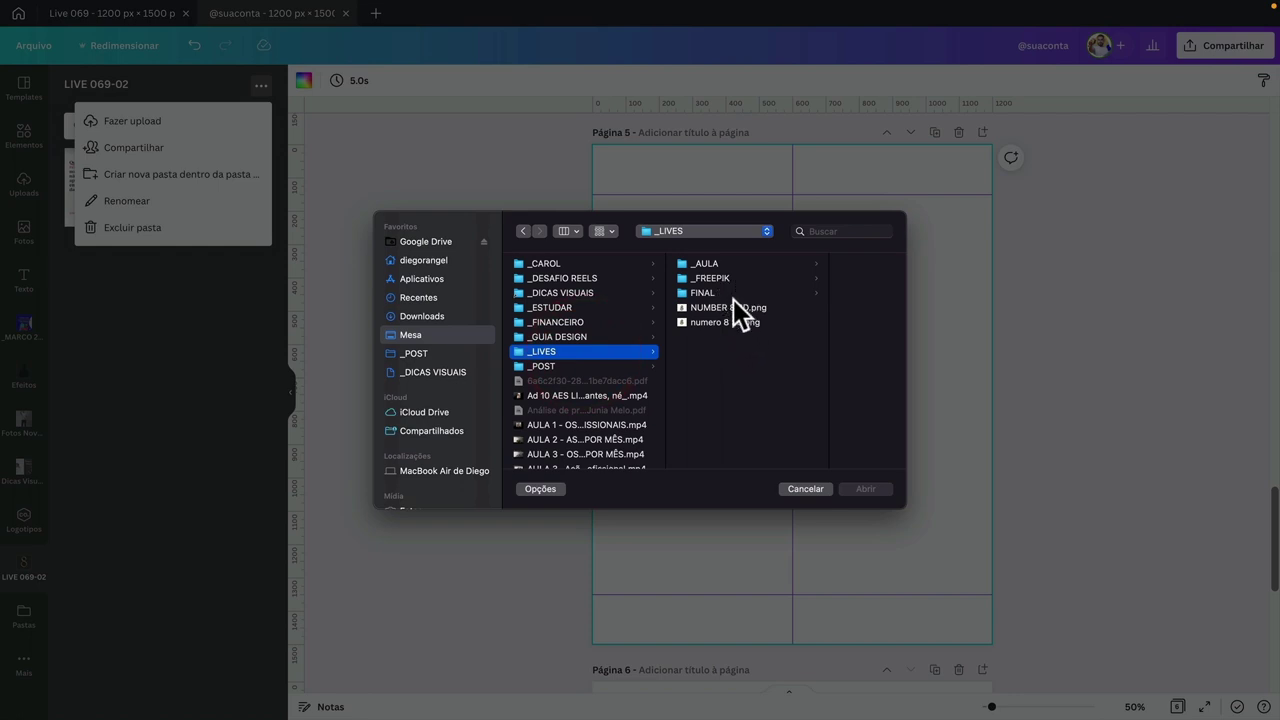
pyautogui.click(714, 264)
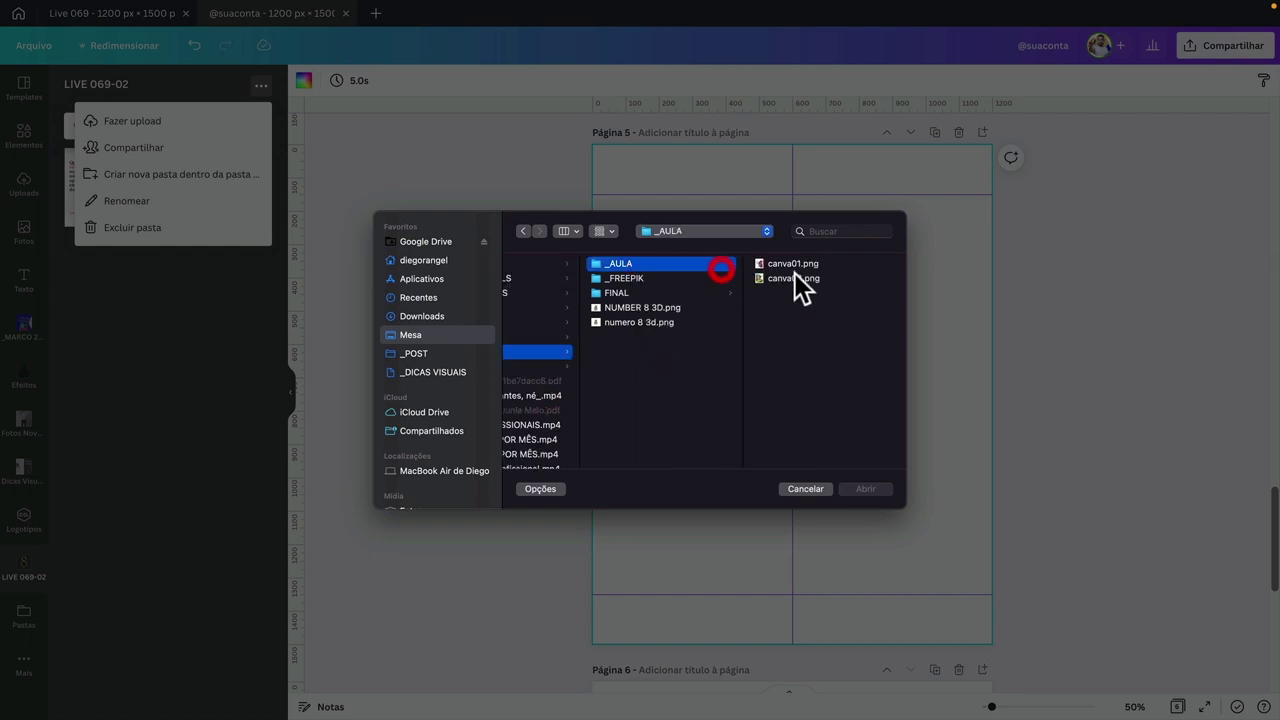
pyautogui.click(795, 280)
pyautogui.click(866, 488)
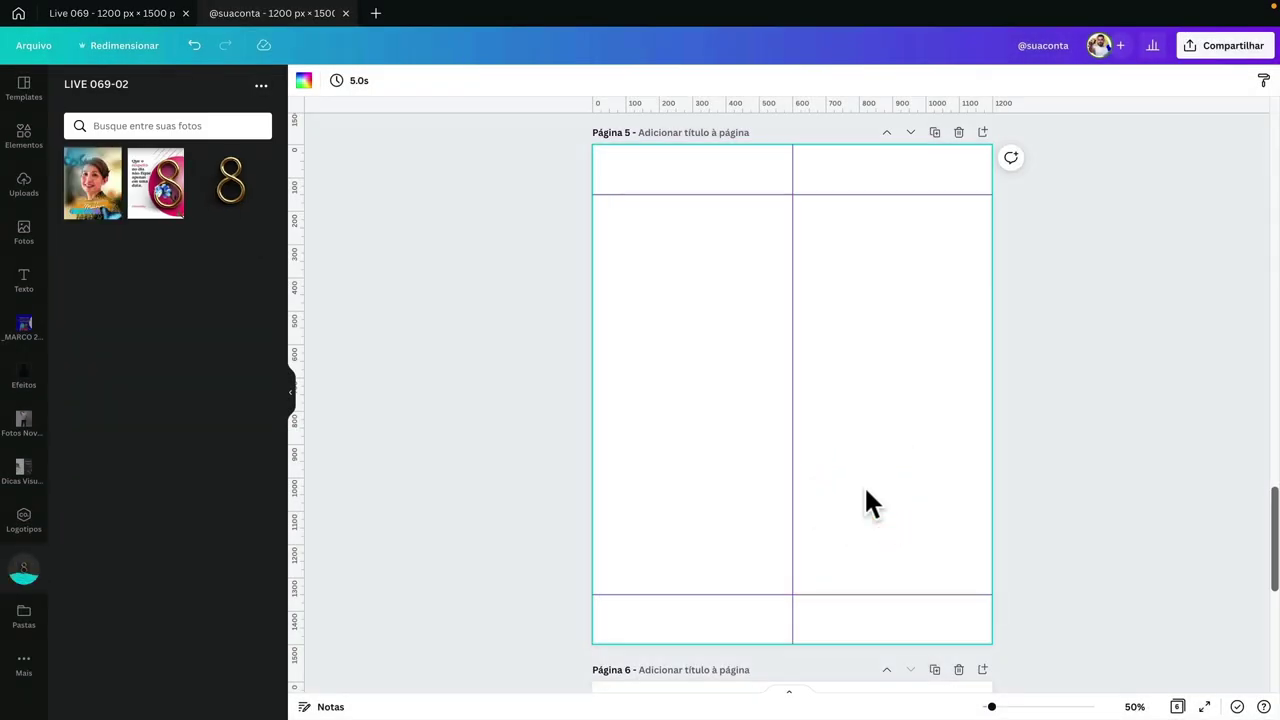
# - Fill page 5 with the uploaded portrait and preview the Ruído de TV Retro effect on it
pyautogui.moveTo(100, 200); pyautogui.dragTo(616, 212)
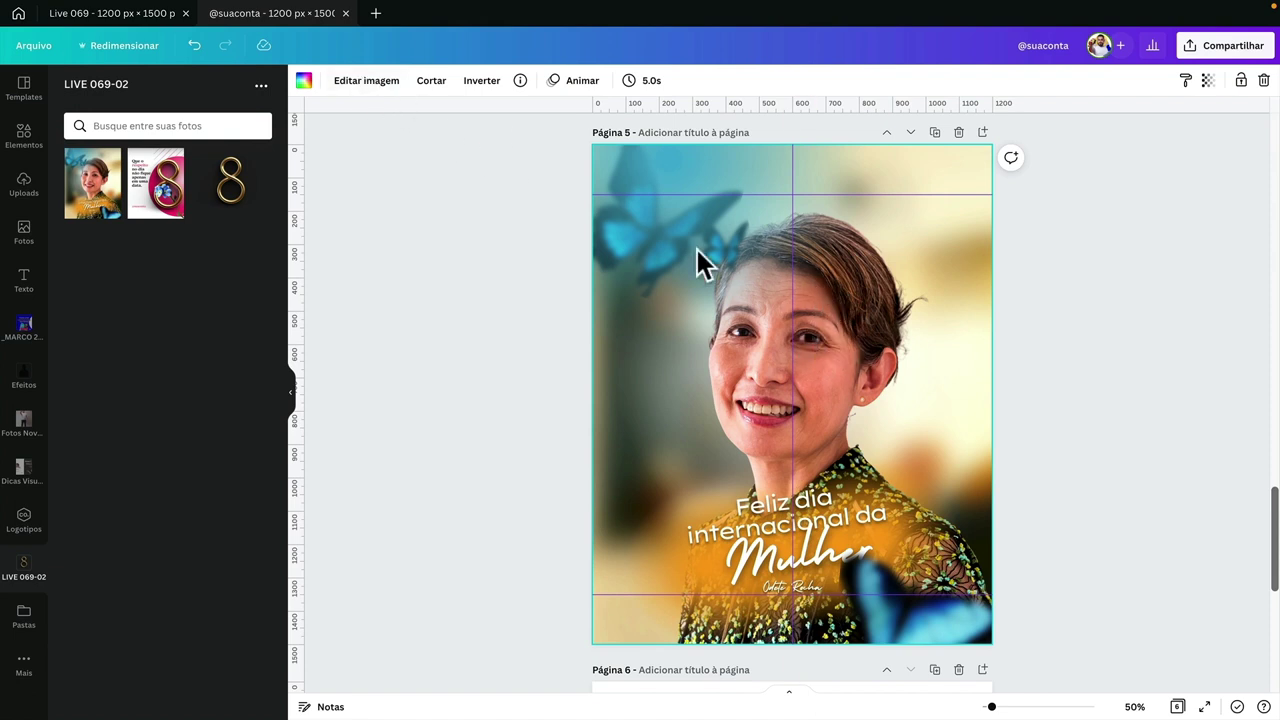
pyautogui.click(364, 84)
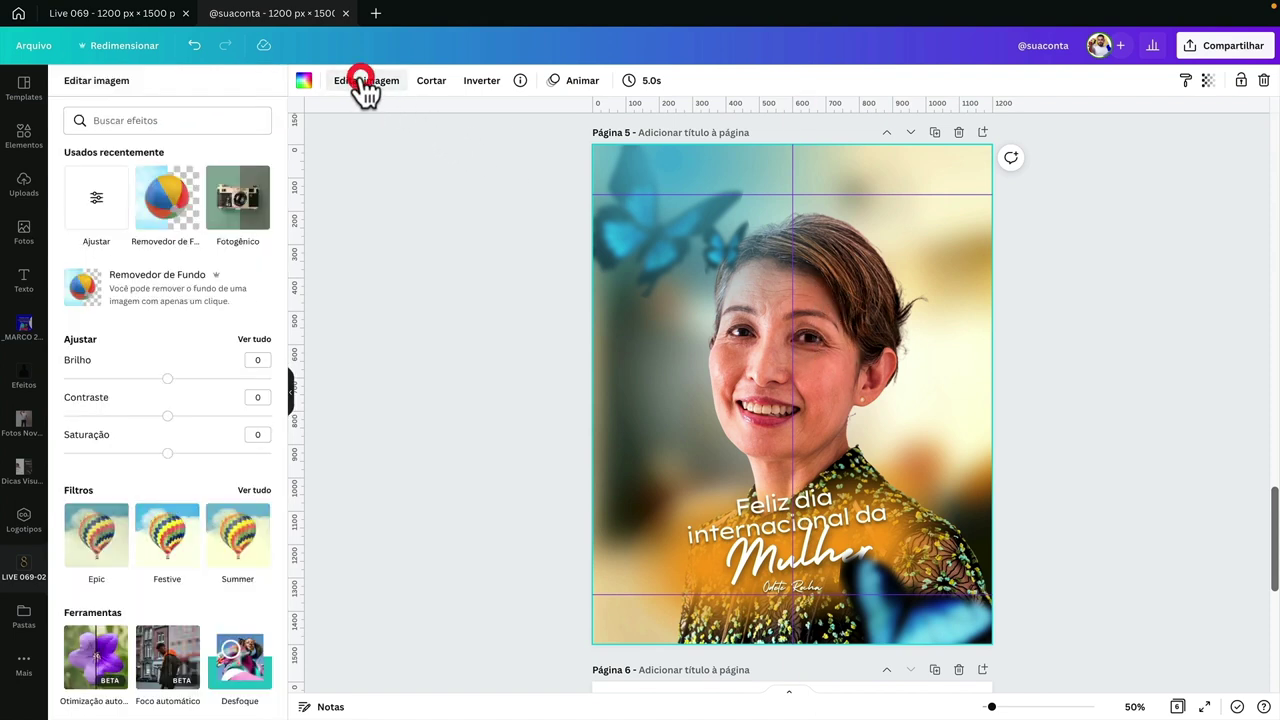
pyautogui.scroll(-1, 215, 388)
pyautogui.scroll(-10, 216, 382)
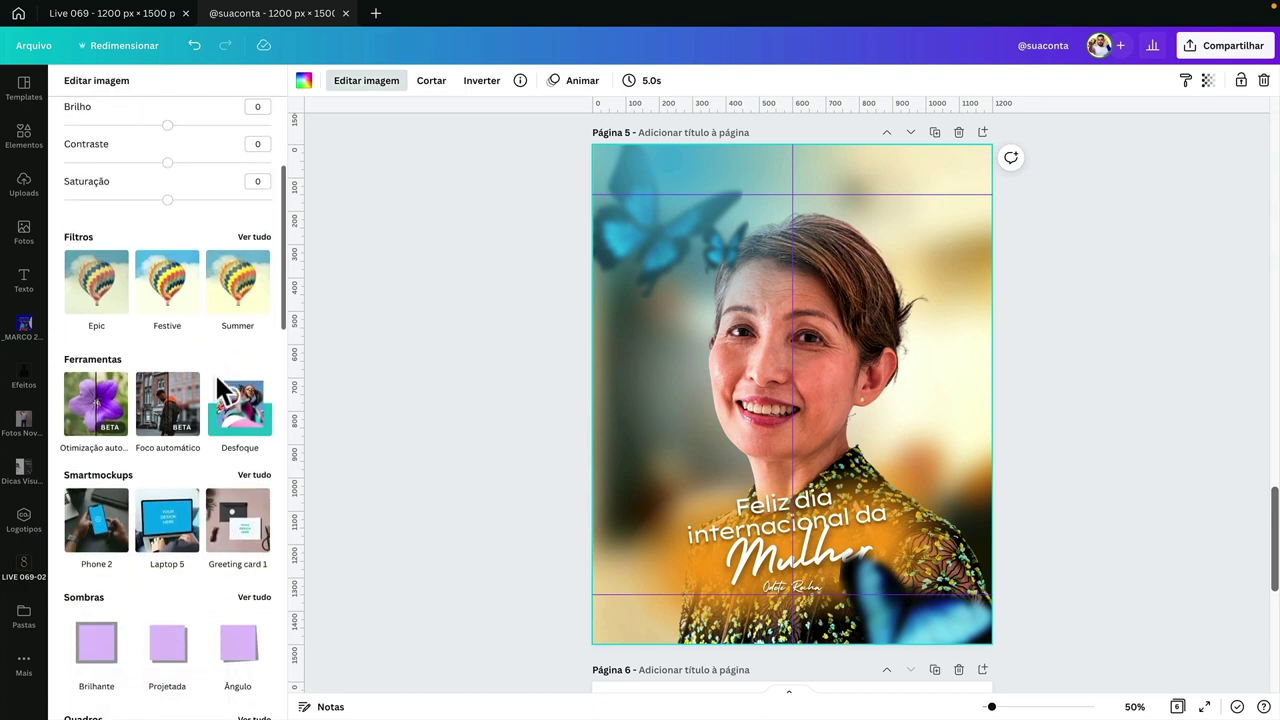
pyautogui.scroll(-5, 218, 382)
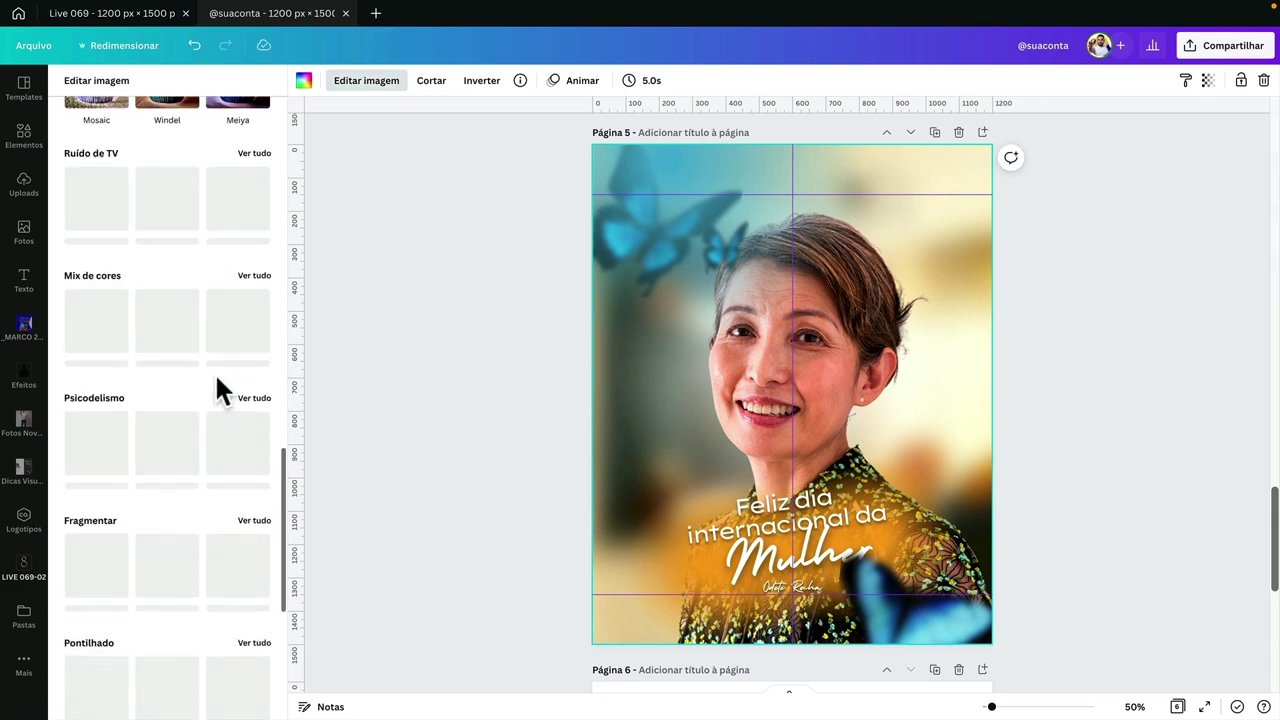
pyautogui.scroll(5, 217, 381)
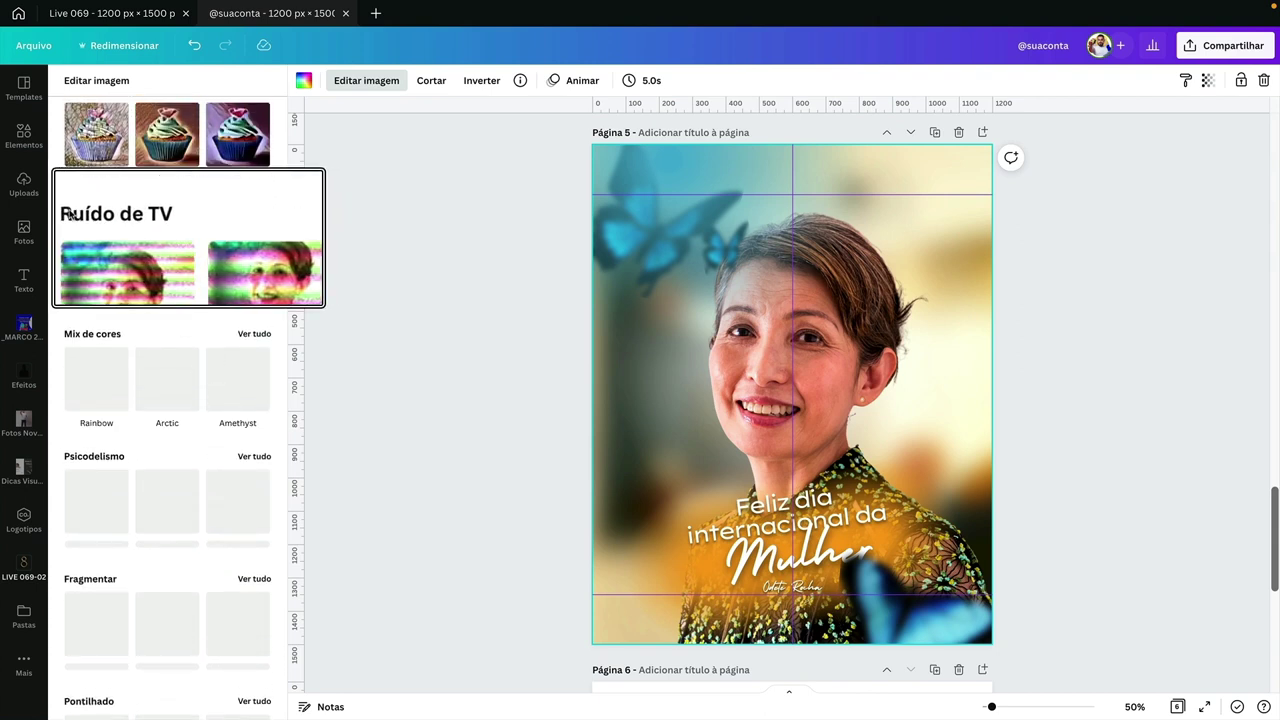
pyautogui.scroll(-5, 160, 337)
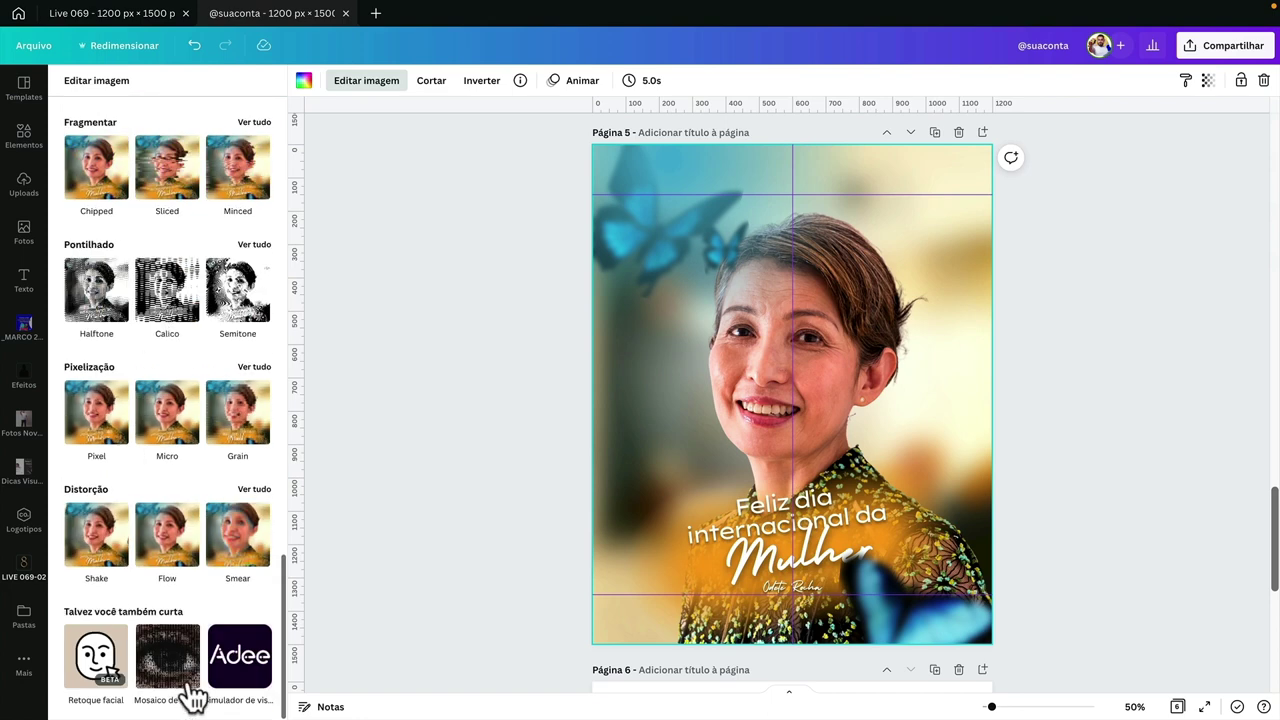
pyautogui.scroll(5, 153, 433)
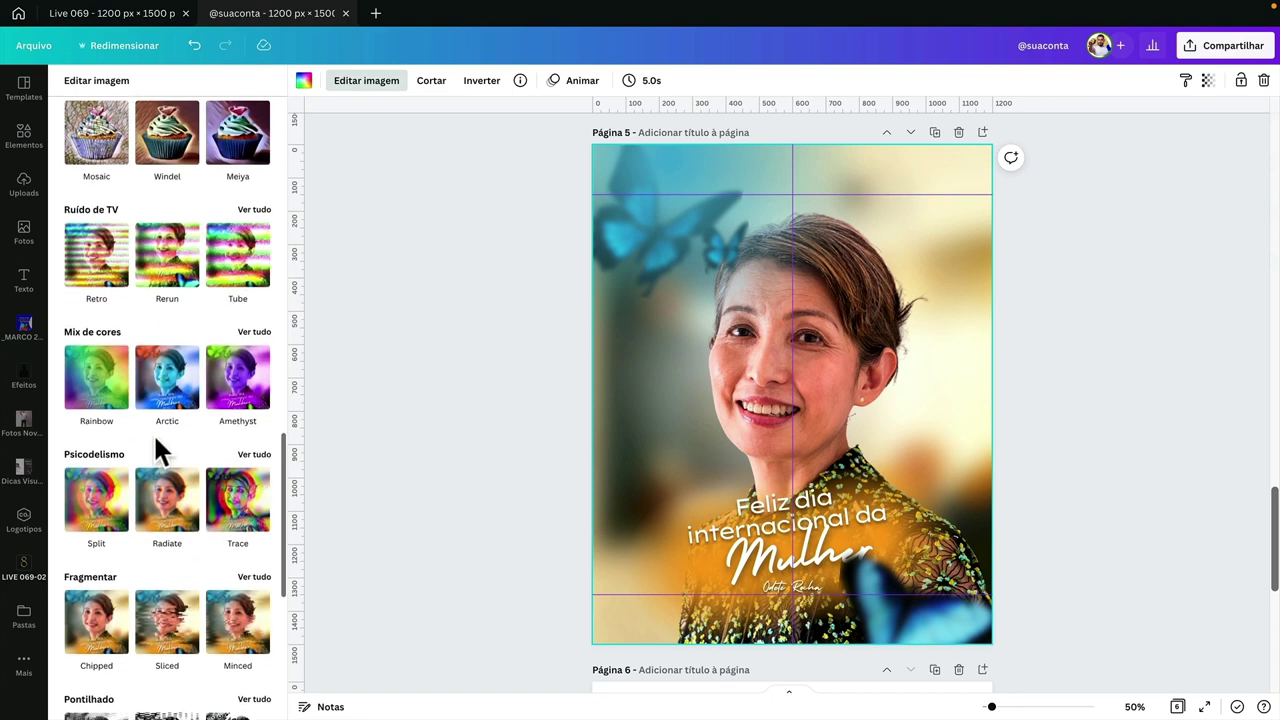
pyautogui.click(100, 258)
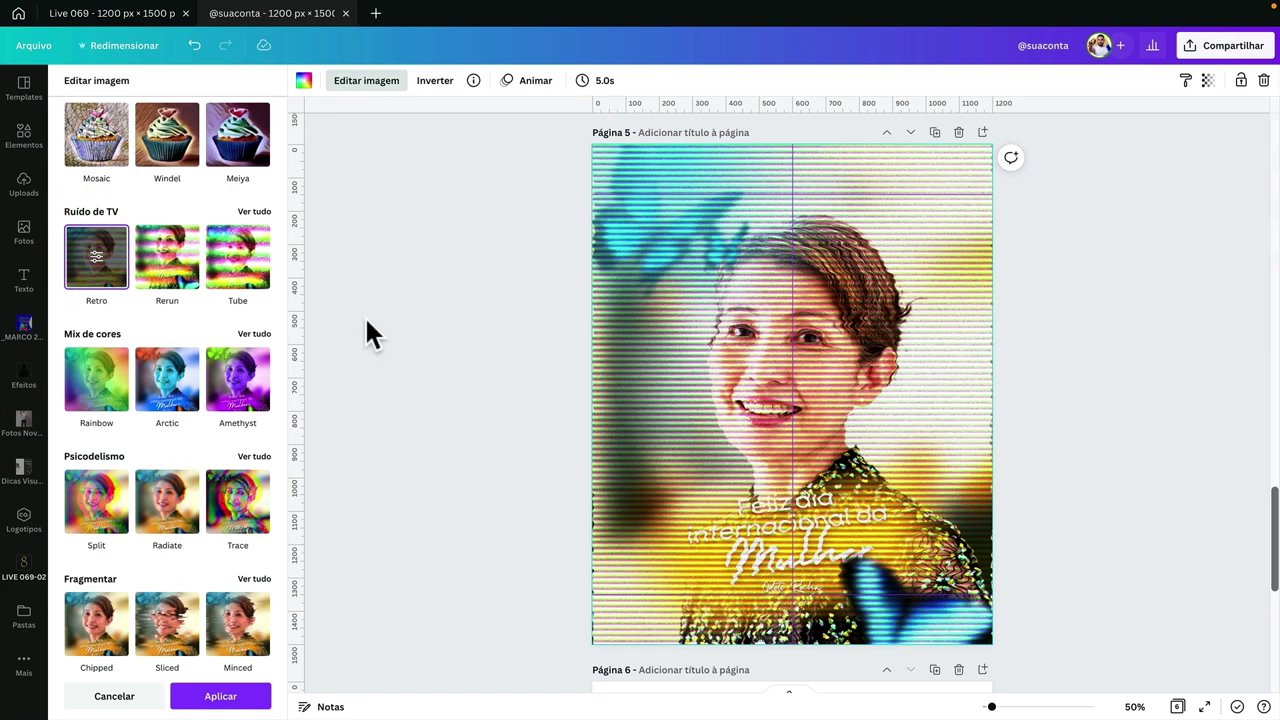
# - Set Retro's coarse and fine distortion to 0,1 and remove the scan lines (both counts 0)
pyautogui.click(74, 258)
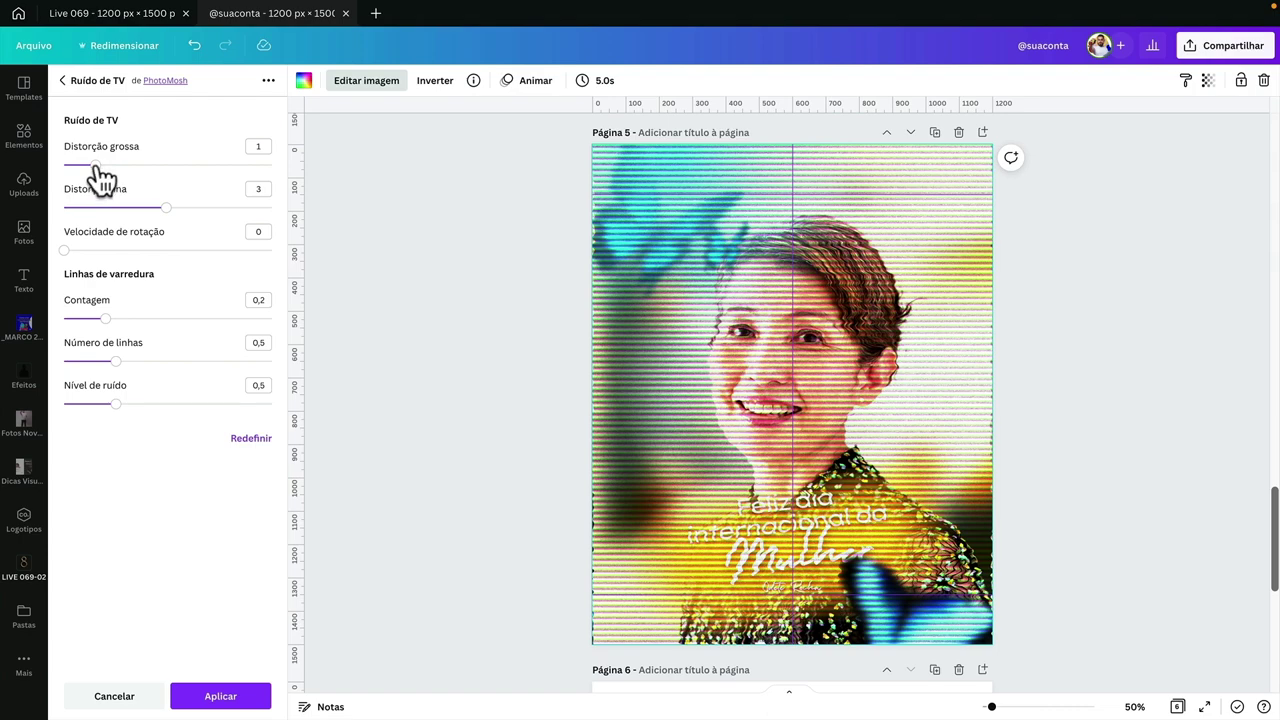
pyautogui.moveTo(95, 165); pyautogui.dragTo(64, 165)
pyautogui.moveTo(166, 207); pyautogui.dragTo(63, 207)
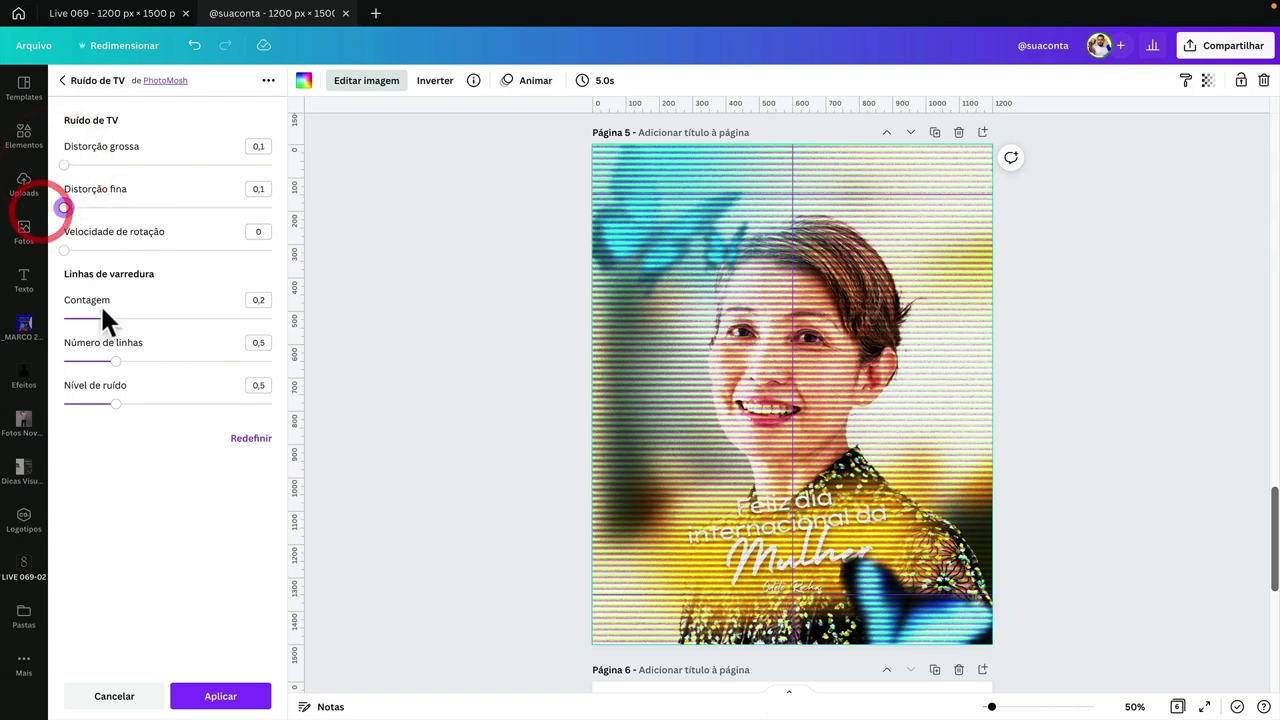
pyautogui.moveTo(104, 318); pyautogui.dragTo(64, 318)
pyautogui.moveTo(117, 361); pyautogui.dragTo(64, 361)
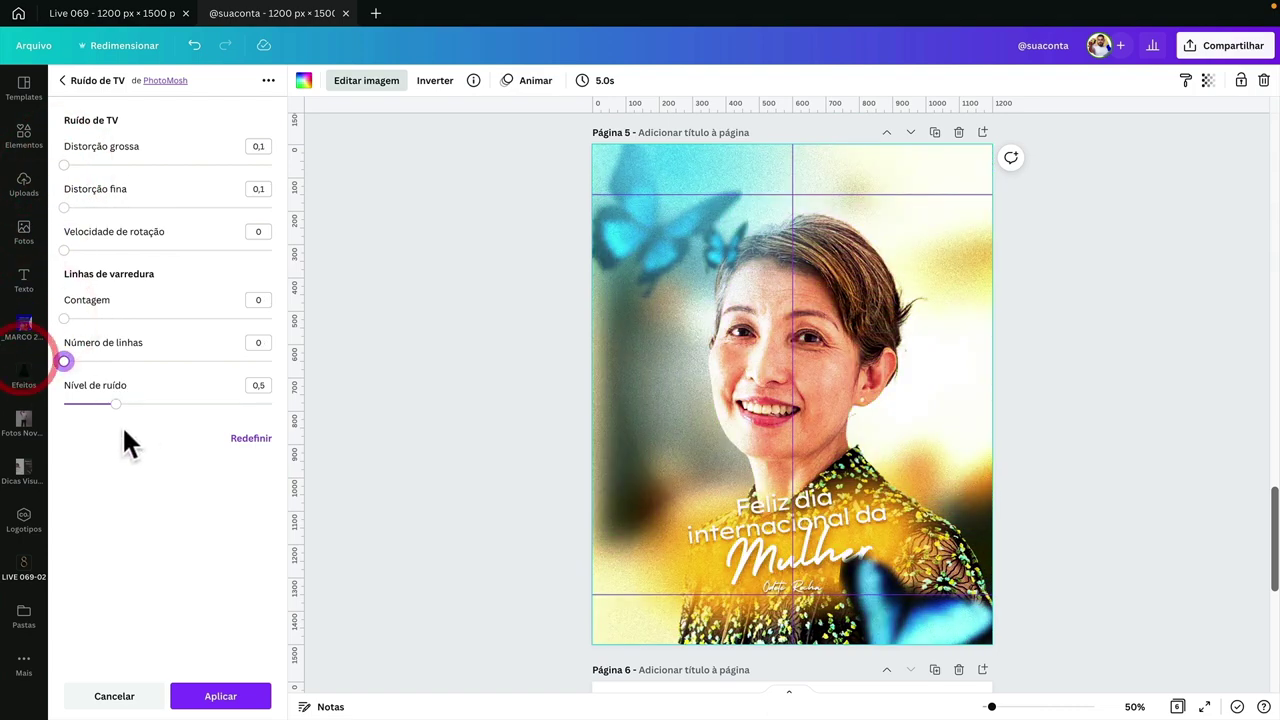
# - Set the Retro noise level to 0,2 and apply the effect
pyautogui.moveTo(116, 403); pyautogui.dragTo(64, 404)
pyautogui.click(258, 384)
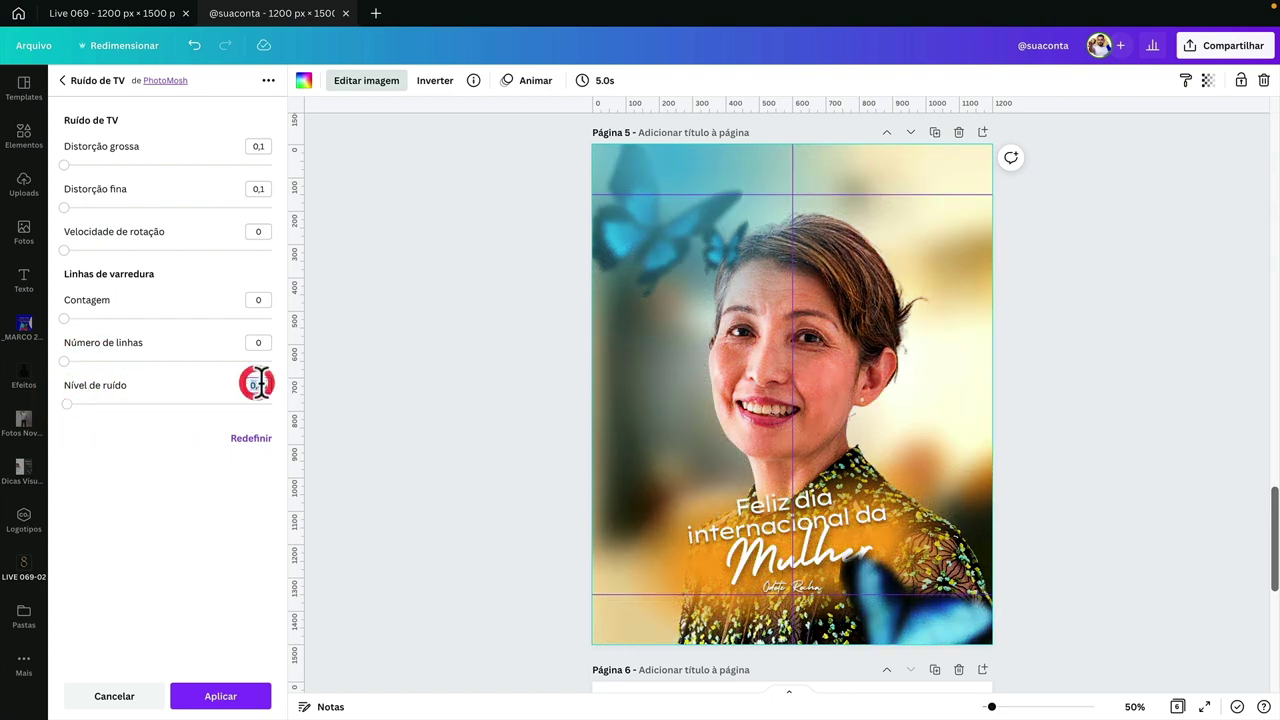
pyautogui.write('0,1')
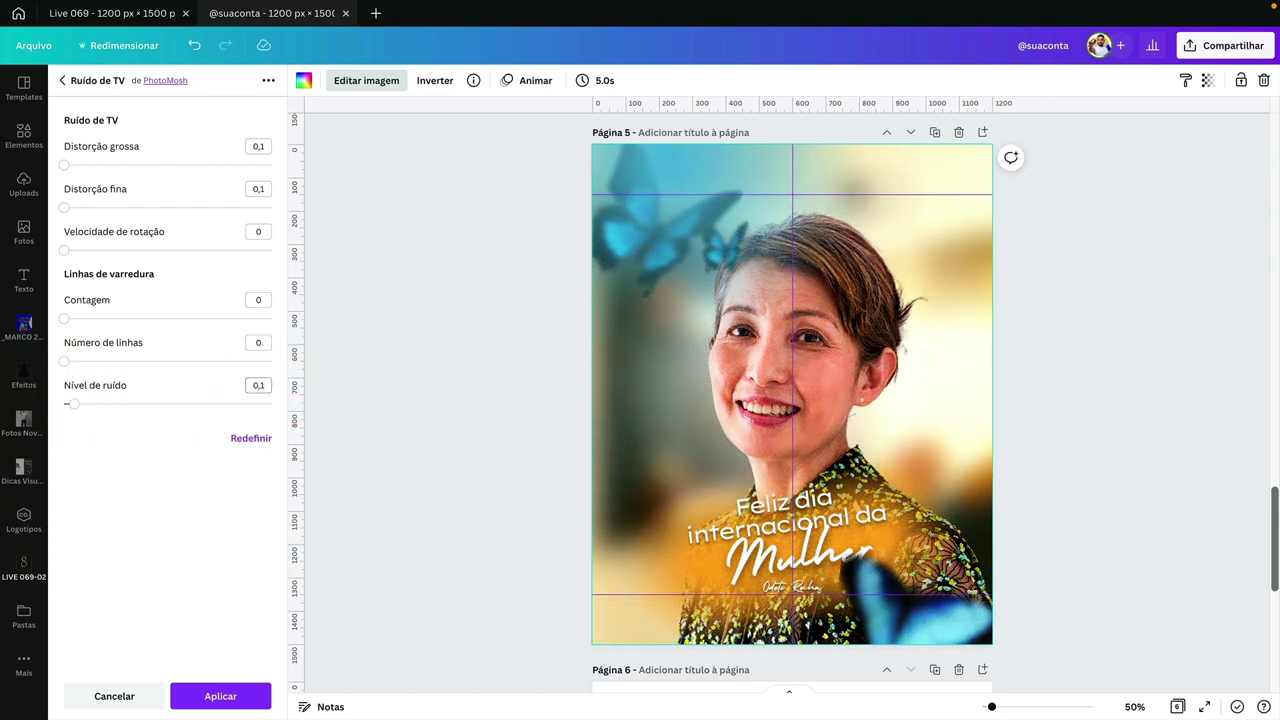
pyautogui.click(262, 385)
pyautogui.write('0,2')
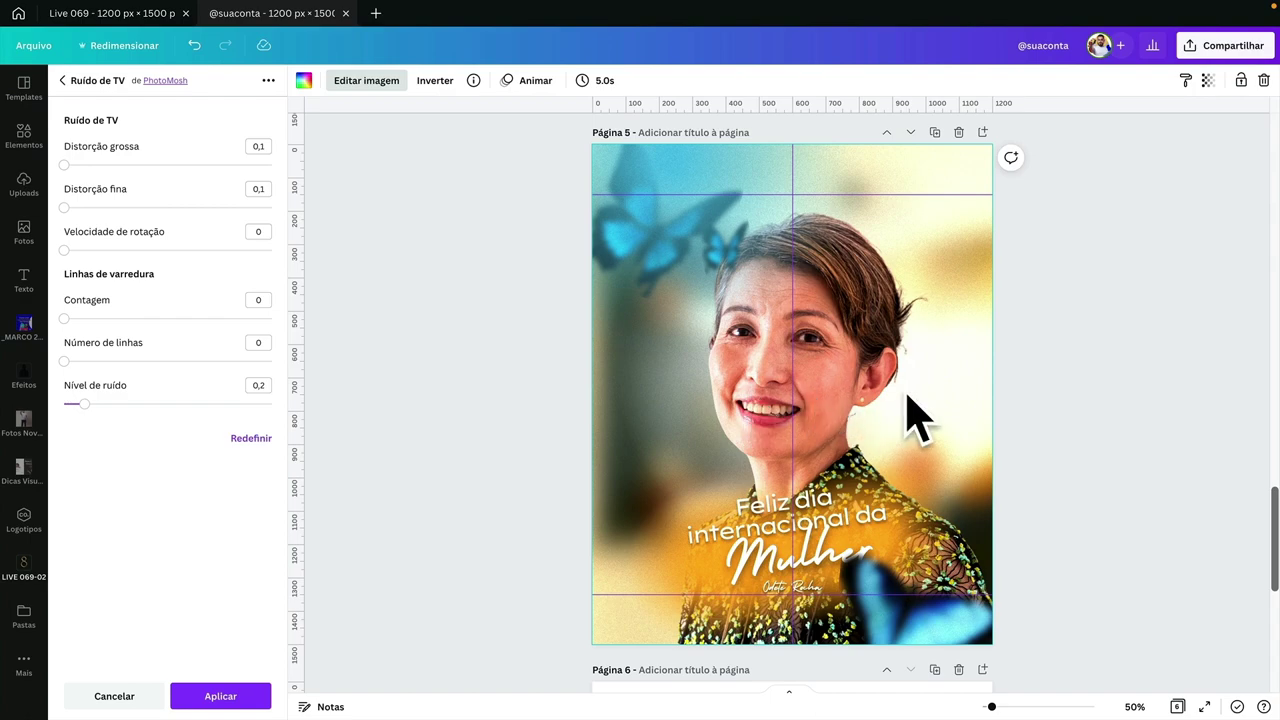
pyautogui.keyDown('ctrl'); pyautogui.scroll(5, 754, 361); pyautogui.keyUp('ctrl')
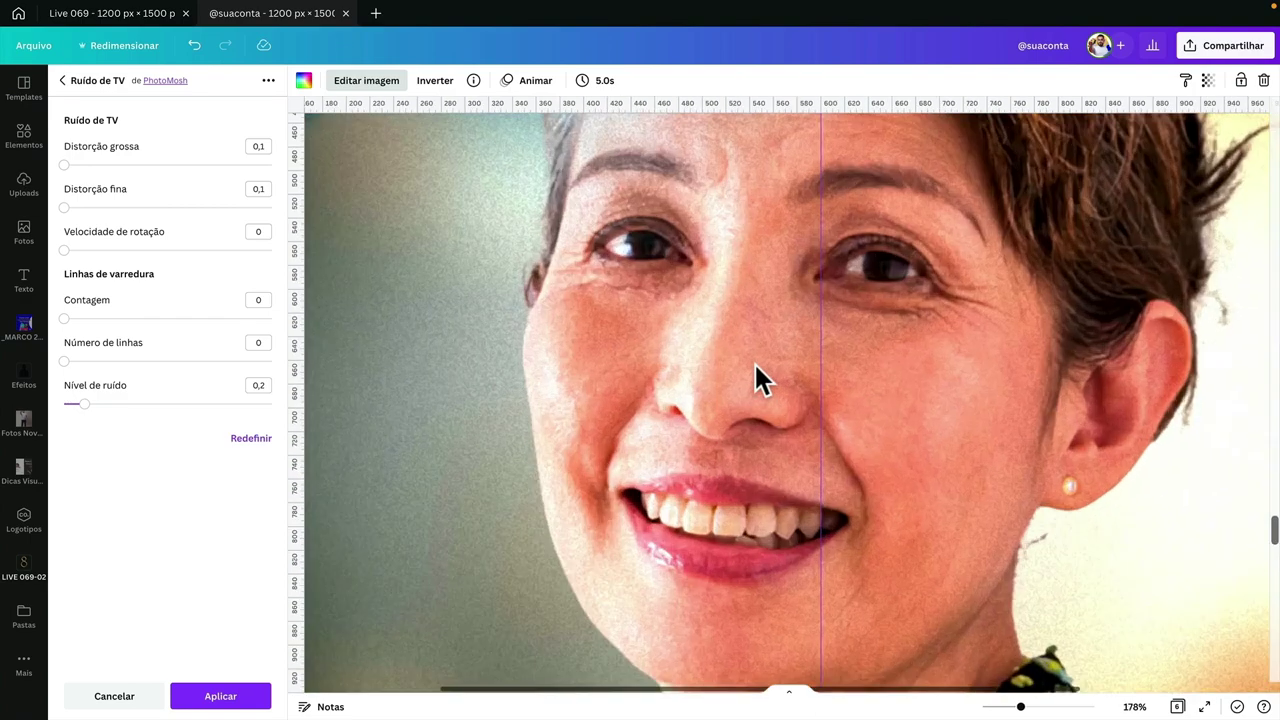
pyautogui.keyDown('ctrl'); pyautogui.scroll(-5, 755, 375); pyautogui.keyUp('ctrl')
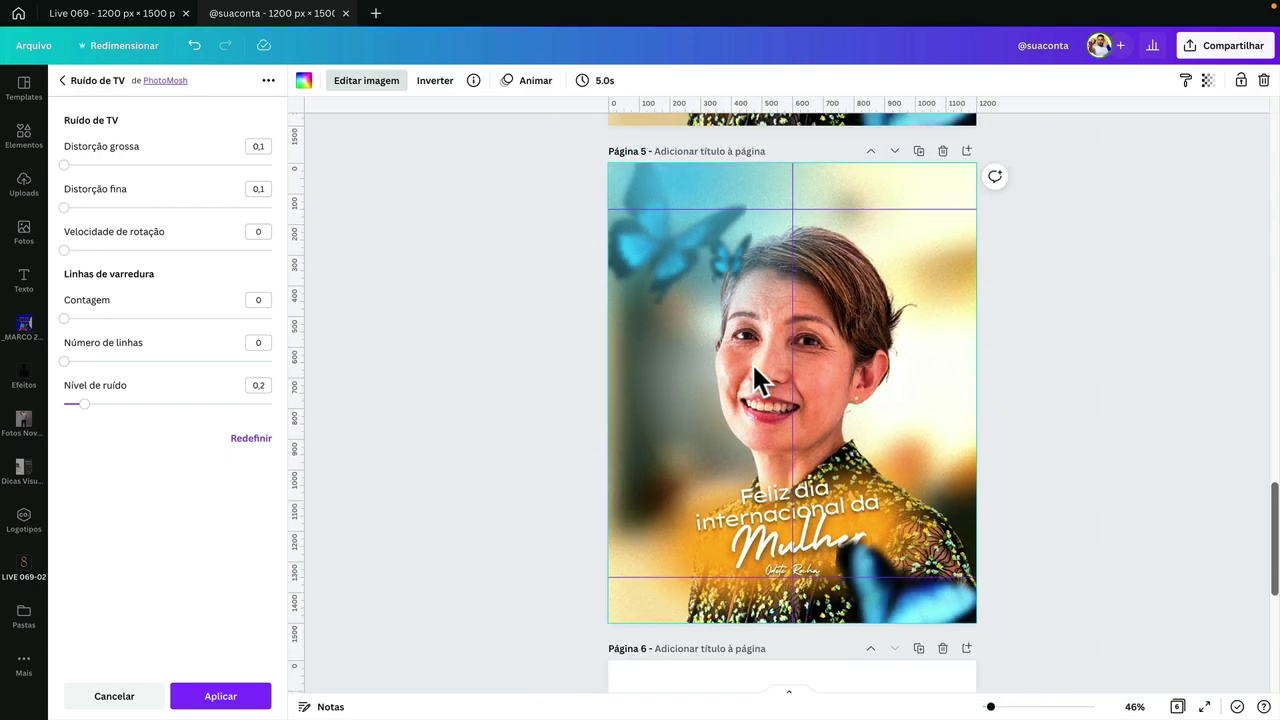
pyautogui.keyDown('ctrl'); pyautogui.scroll(2, 753, 366); pyautogui.keyUp('ctrl')
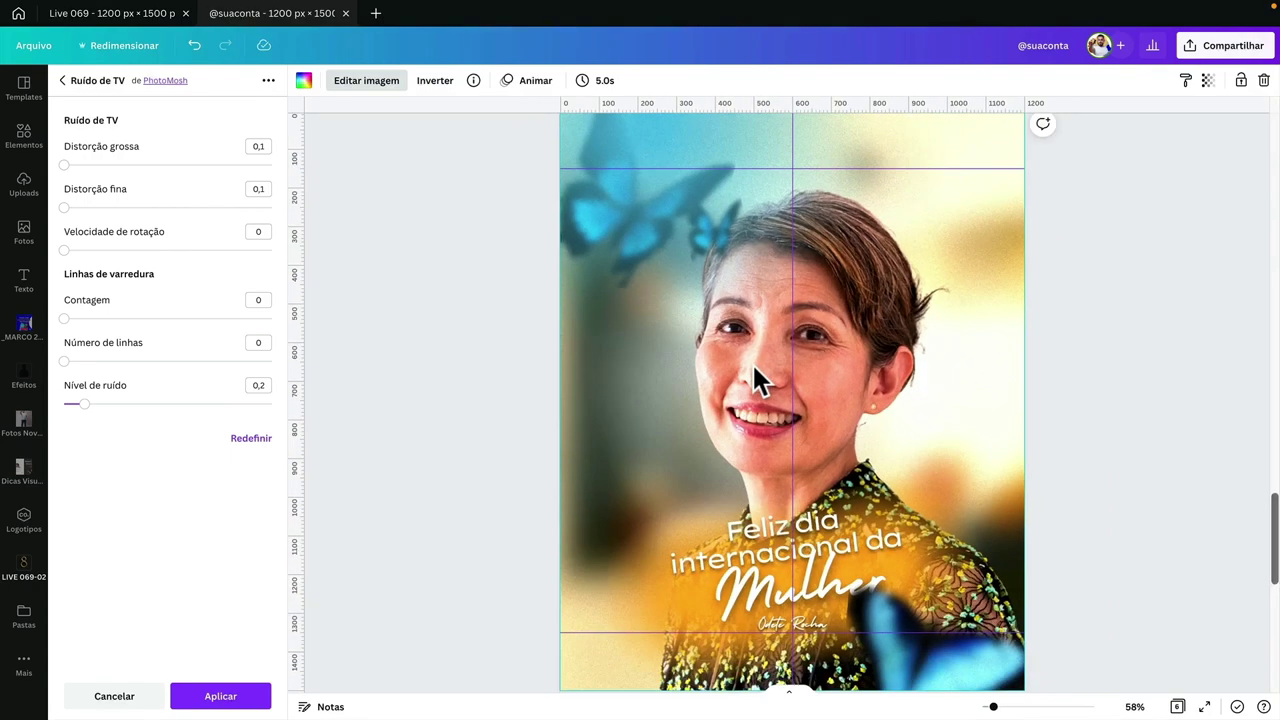
pyautogui.scroll(-1, 755, 378)
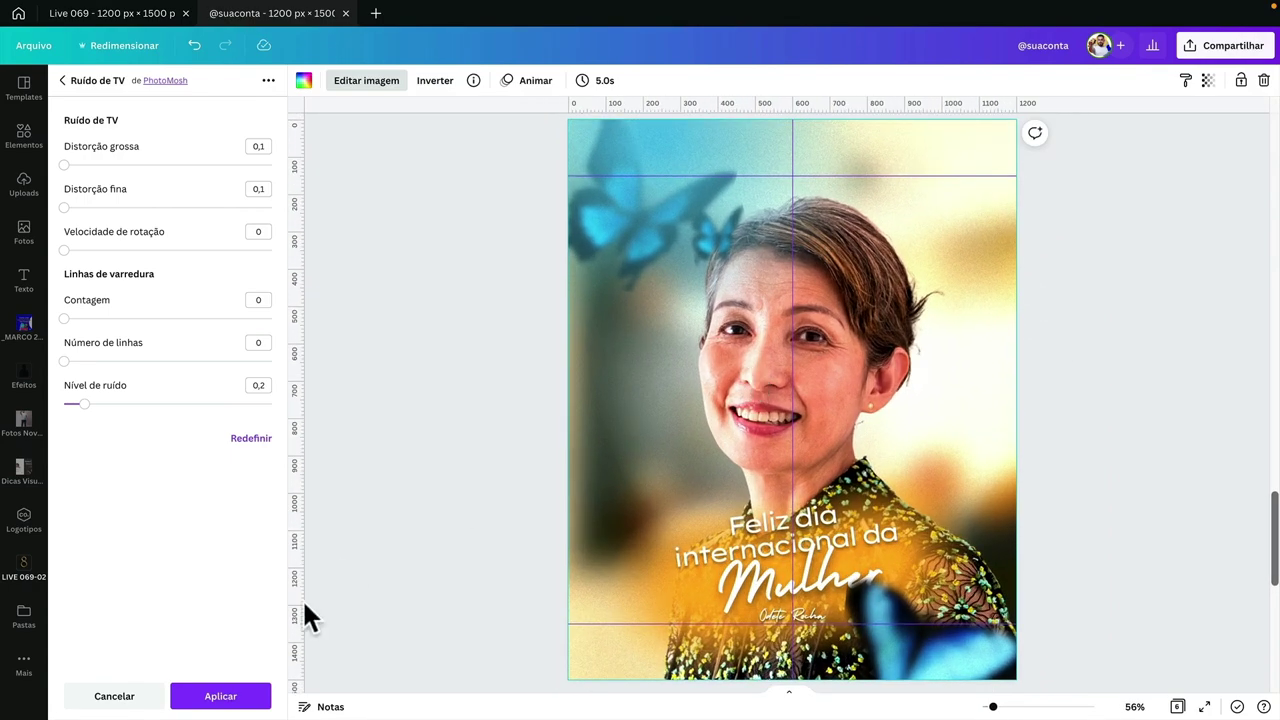
pyautogui.click(248, 698)
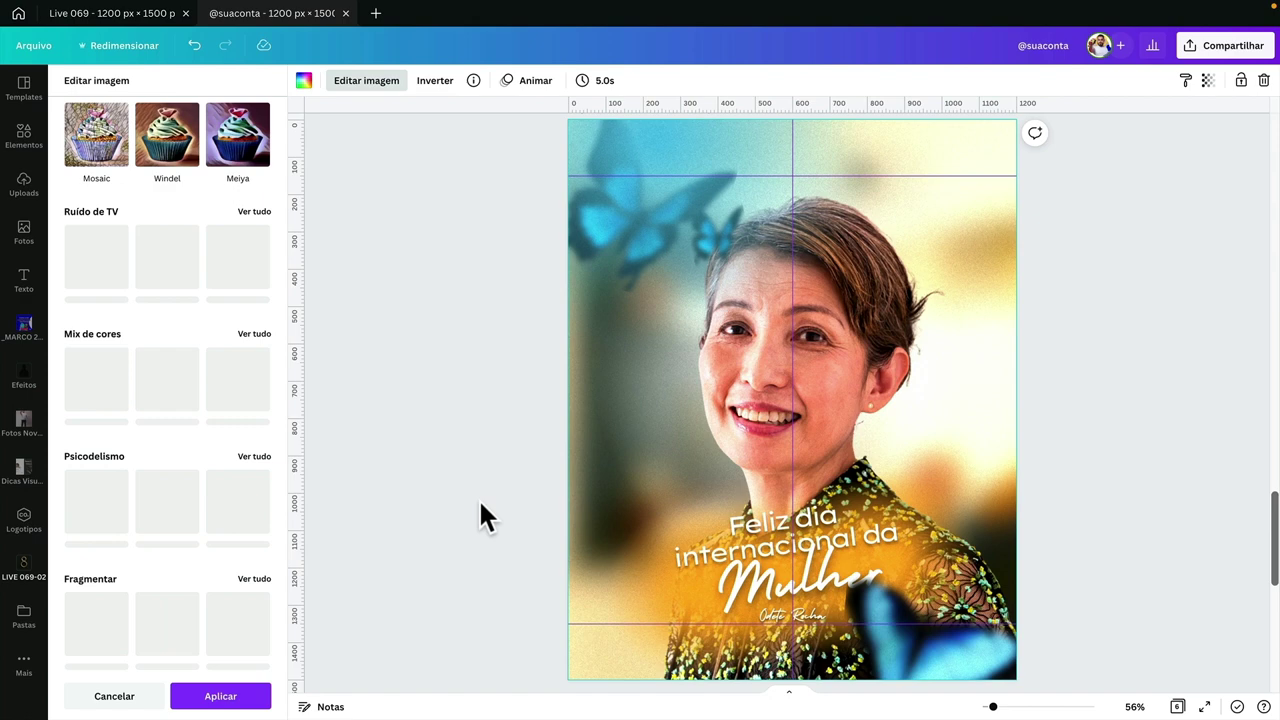
# - Keep the Retro effect and open the full Fotogênico filter list, trying Flint
pyautogui.click(252, 696)
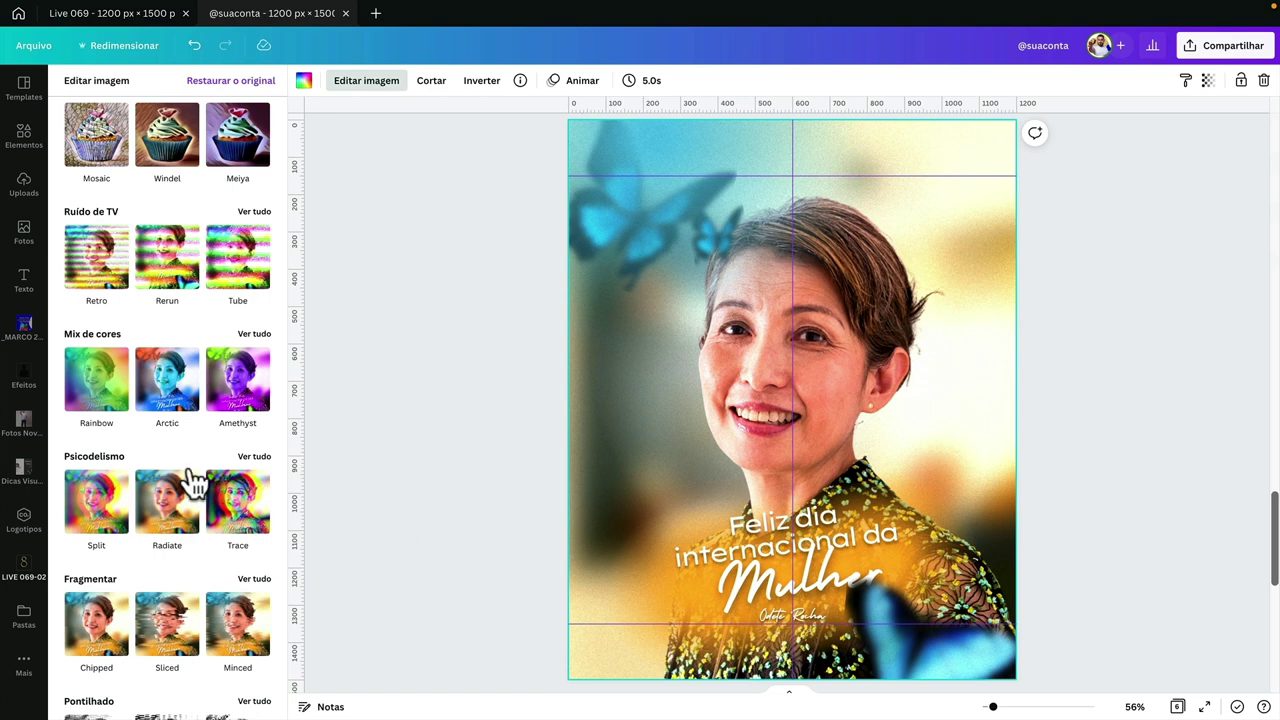
pyautogui.scroll(5, 200, 423)
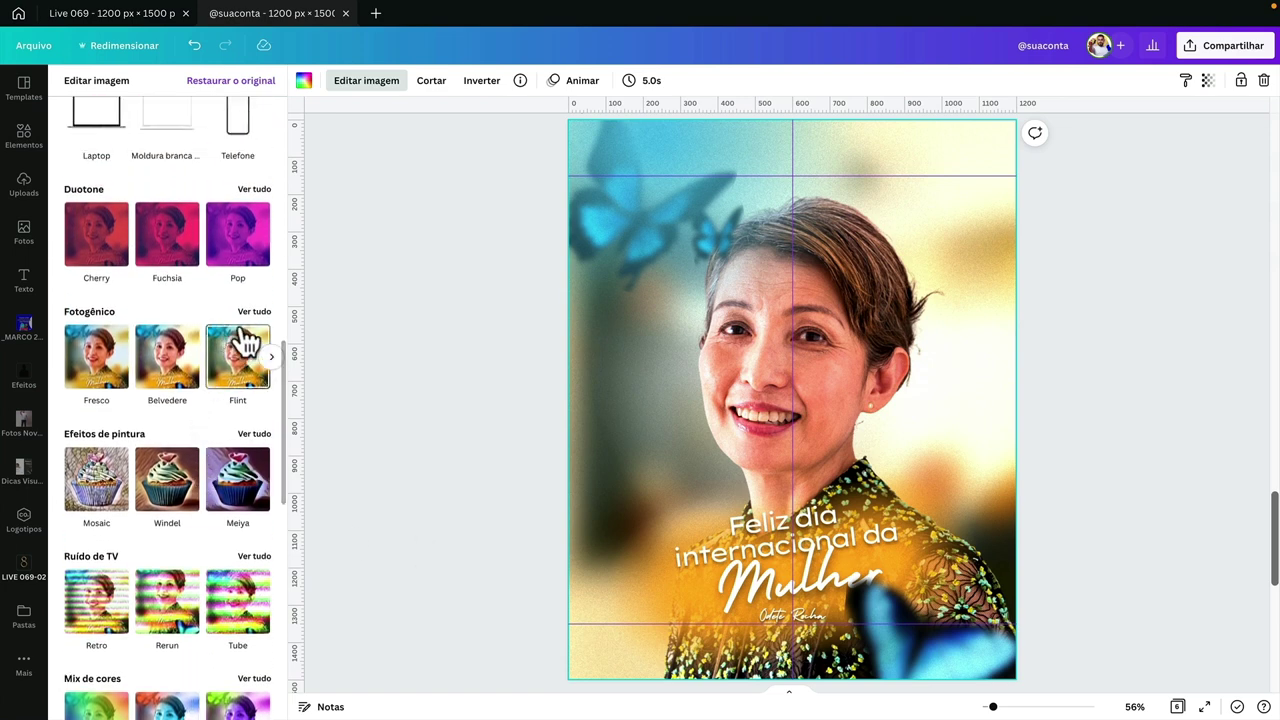
pyautogui.click(254, 312)
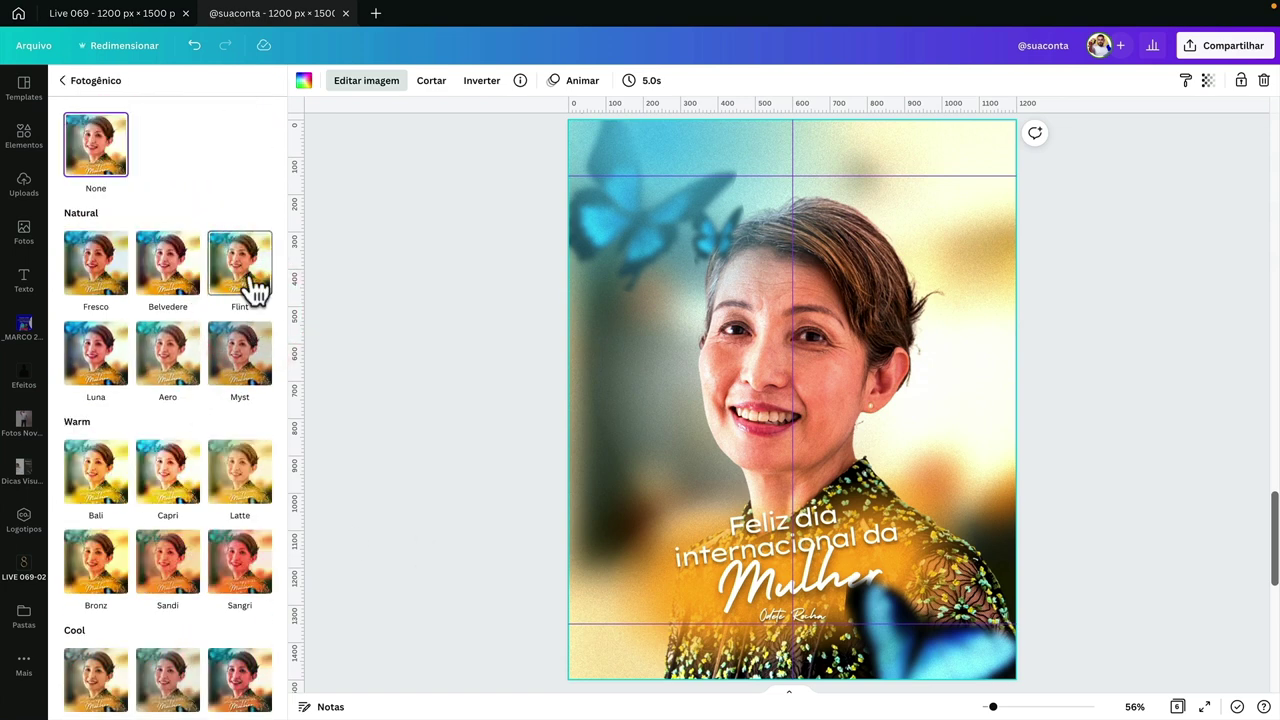
pyautogui.click(250, 280)
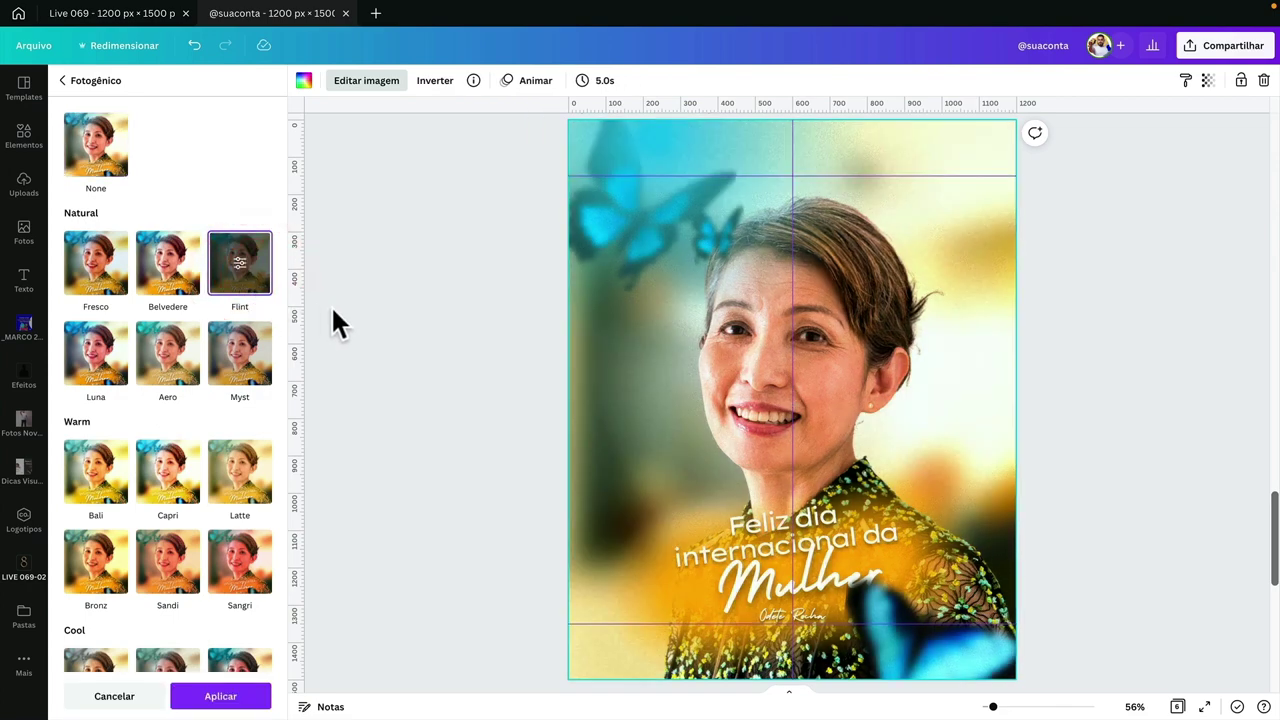
pyautogui.hotkey('ctrl', '-')
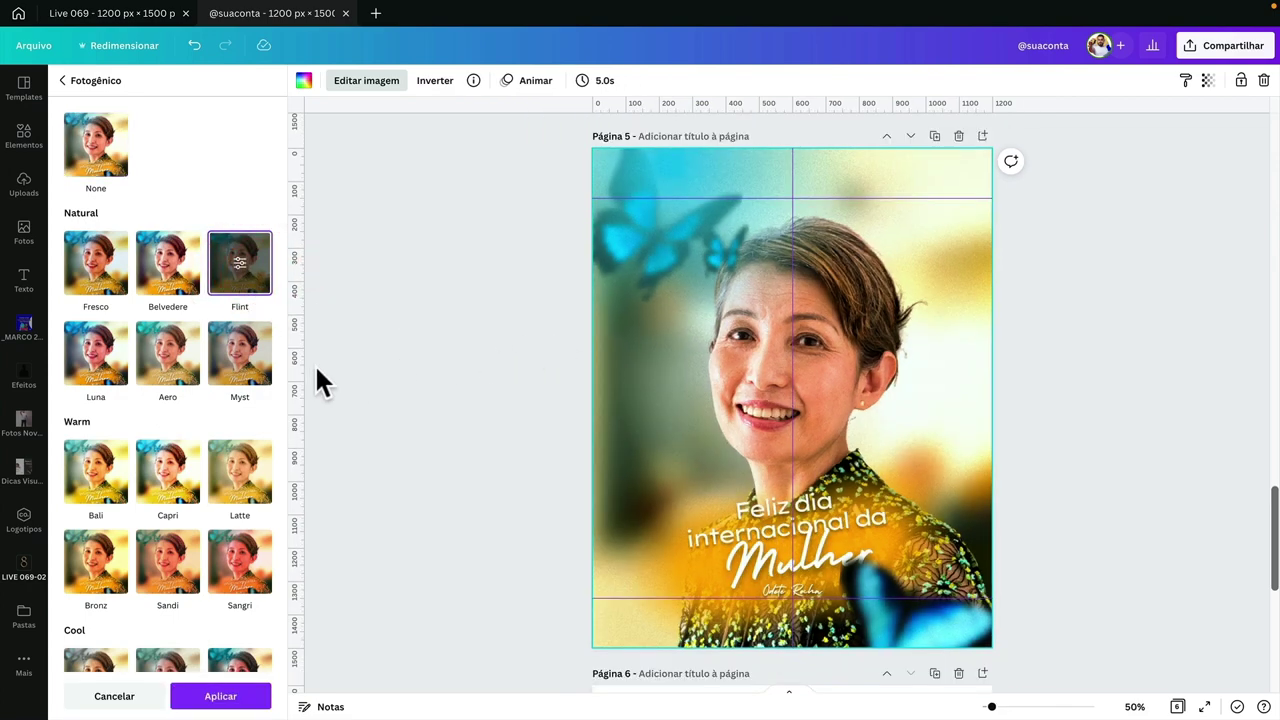
# - Compare Belvedere, Fresco, Capri, Astro, Eldar, Rustiq, Nimbus, Dream, Fade and Amethyst filters on the photo
pyautogui.click(168, 278)
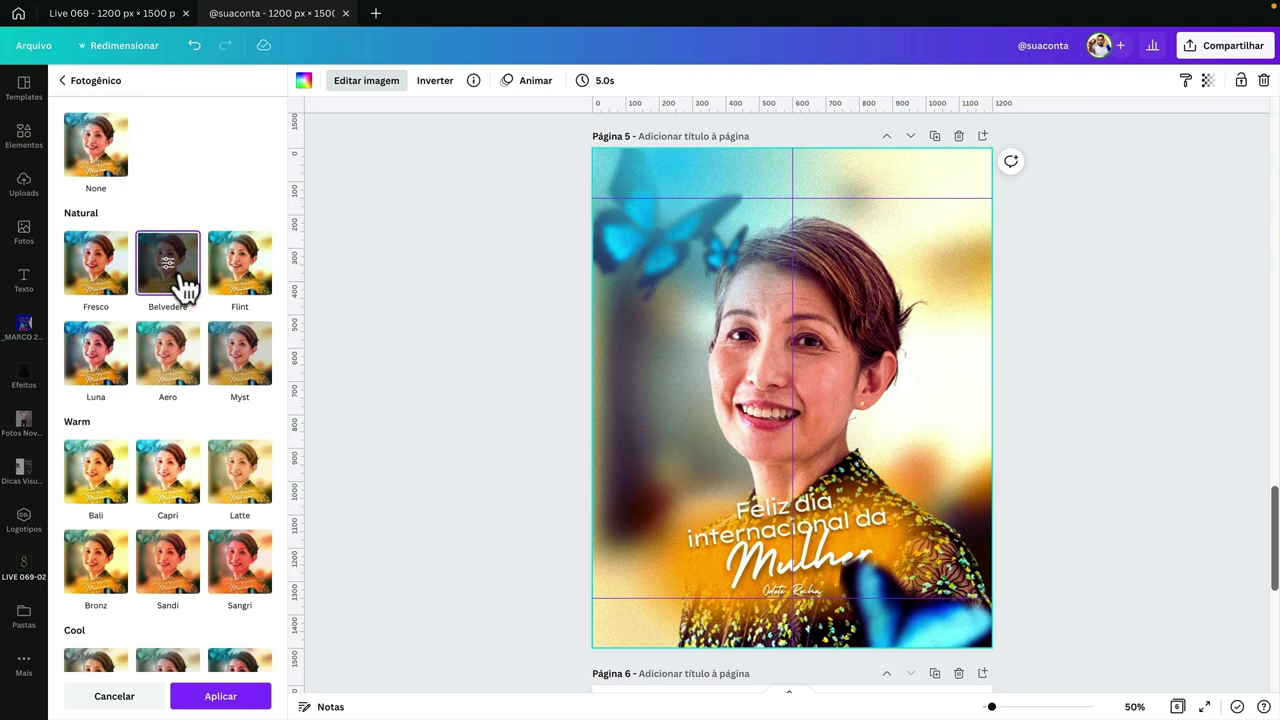
pyautogui.click(118, 284)
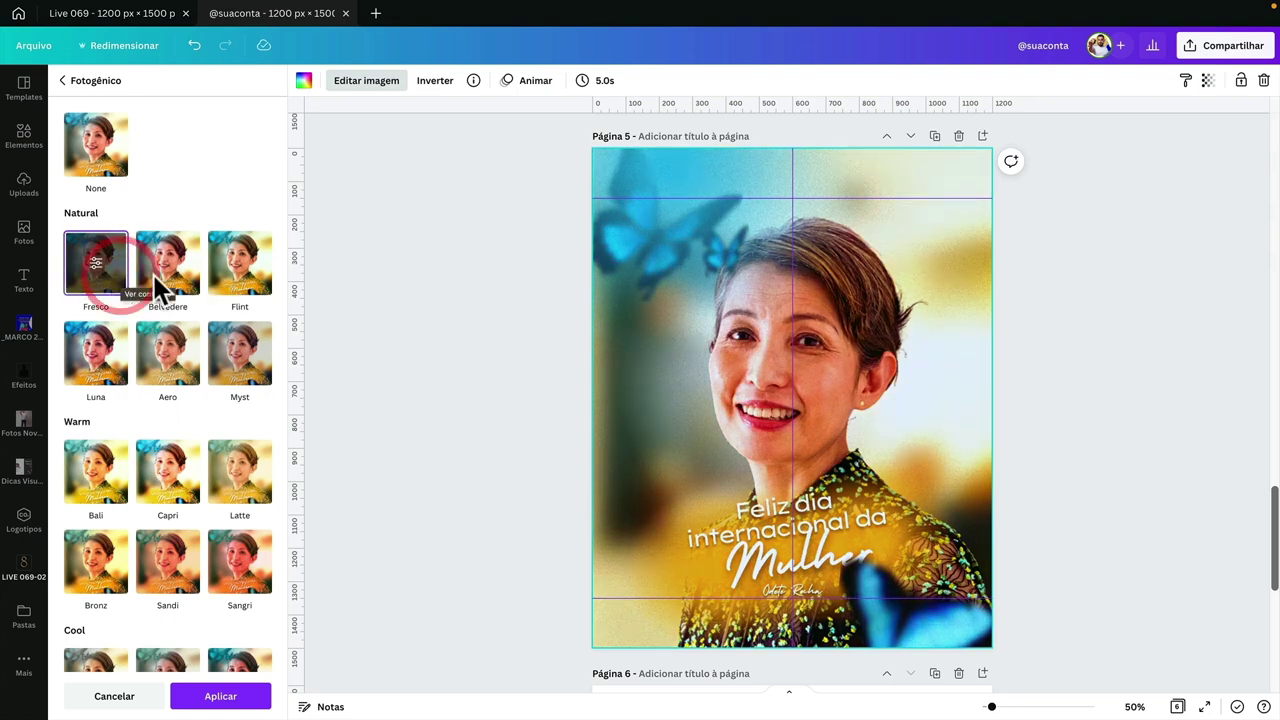
pyautogui.click(193, 484)
pyautogui.scroll(-3, 186, 467)
pyautogui.click(234, 528)
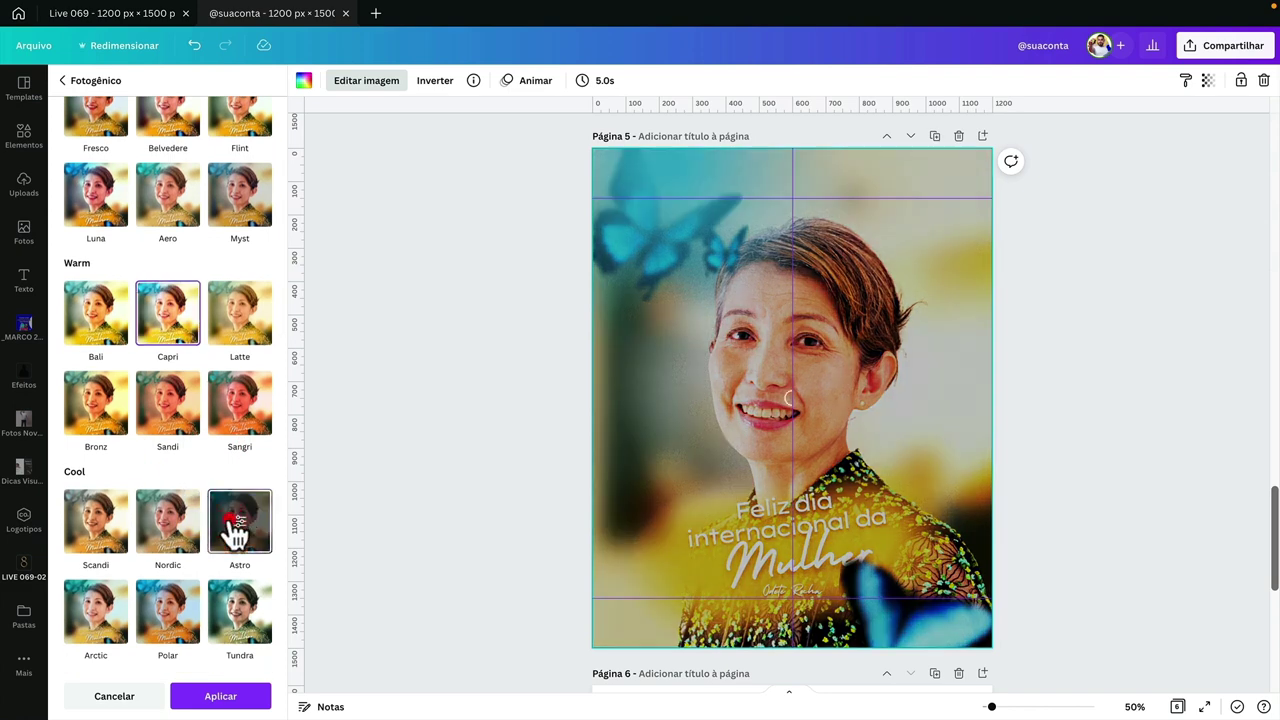
pyautogui.scroll(-3, 237, 525)
pyautogui.click(248, 462)
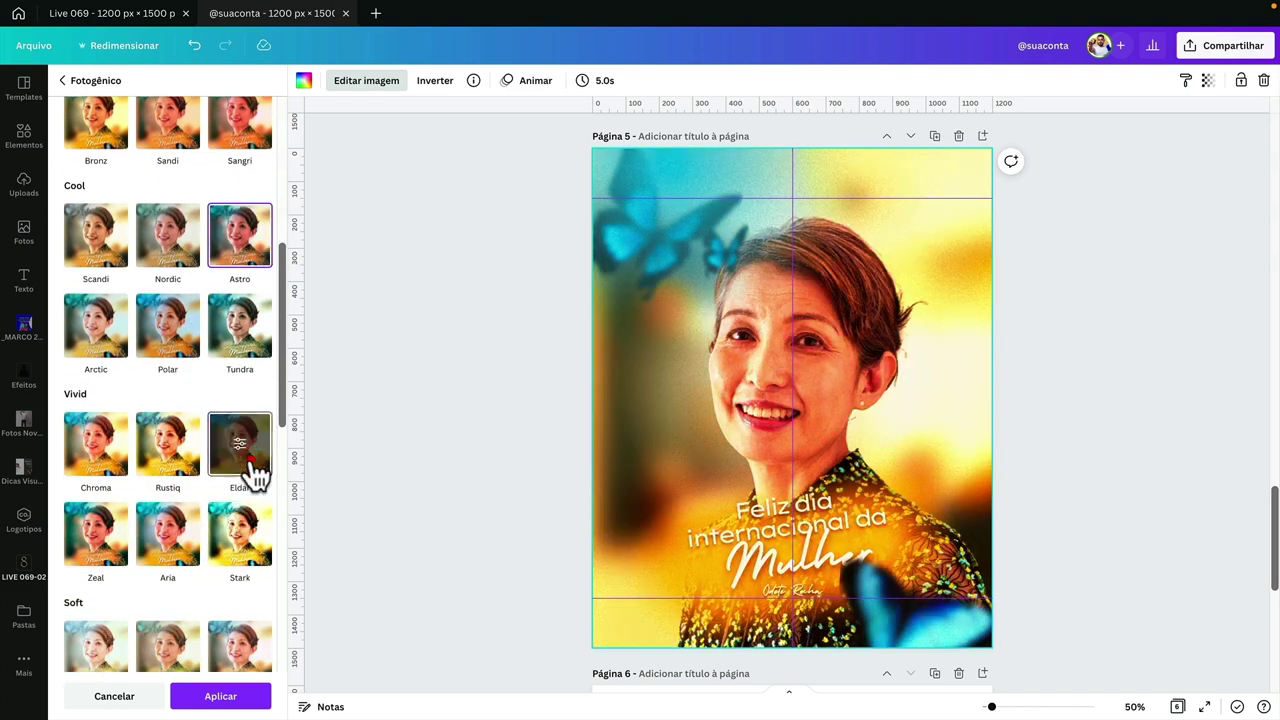
pyautogui.click(180, 463)
pyautogui.scroll(-4, 237, 466)
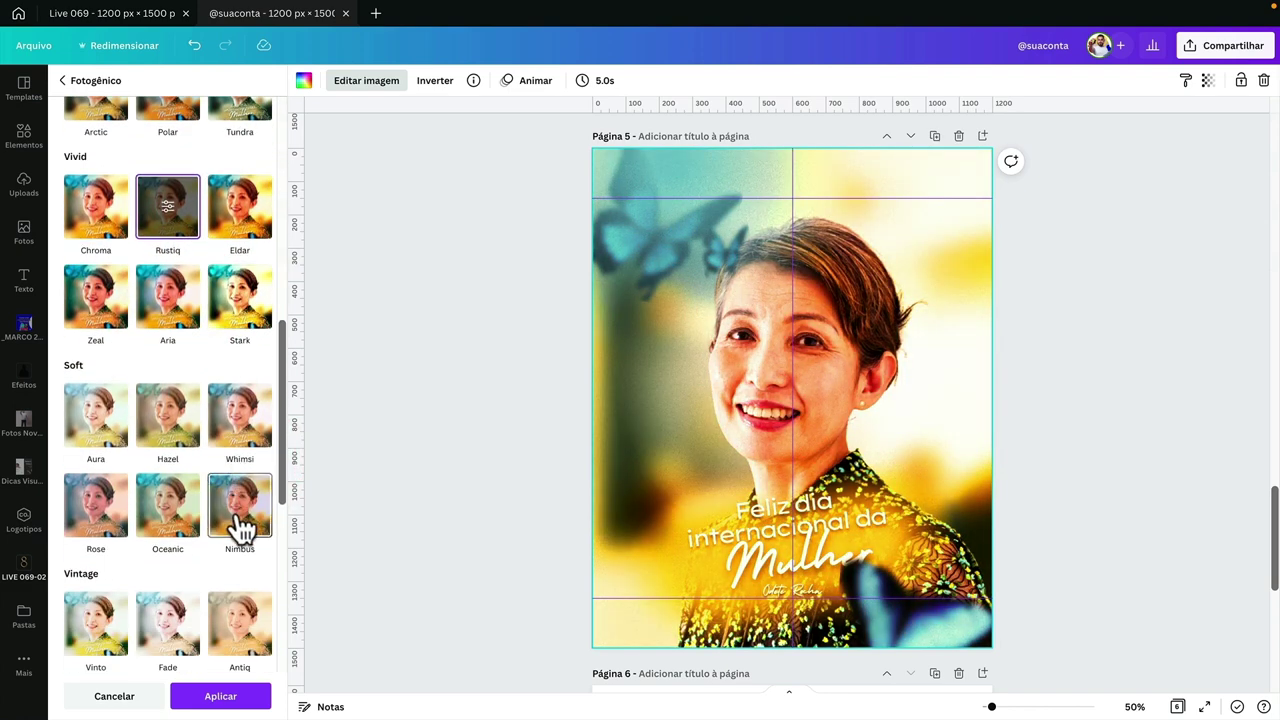
pyautogui.click(240, 527)
pyautogui.scroll(-5, 234, 523)
pyautogui.click(172, 432)
pyautogui.click(170, 348)
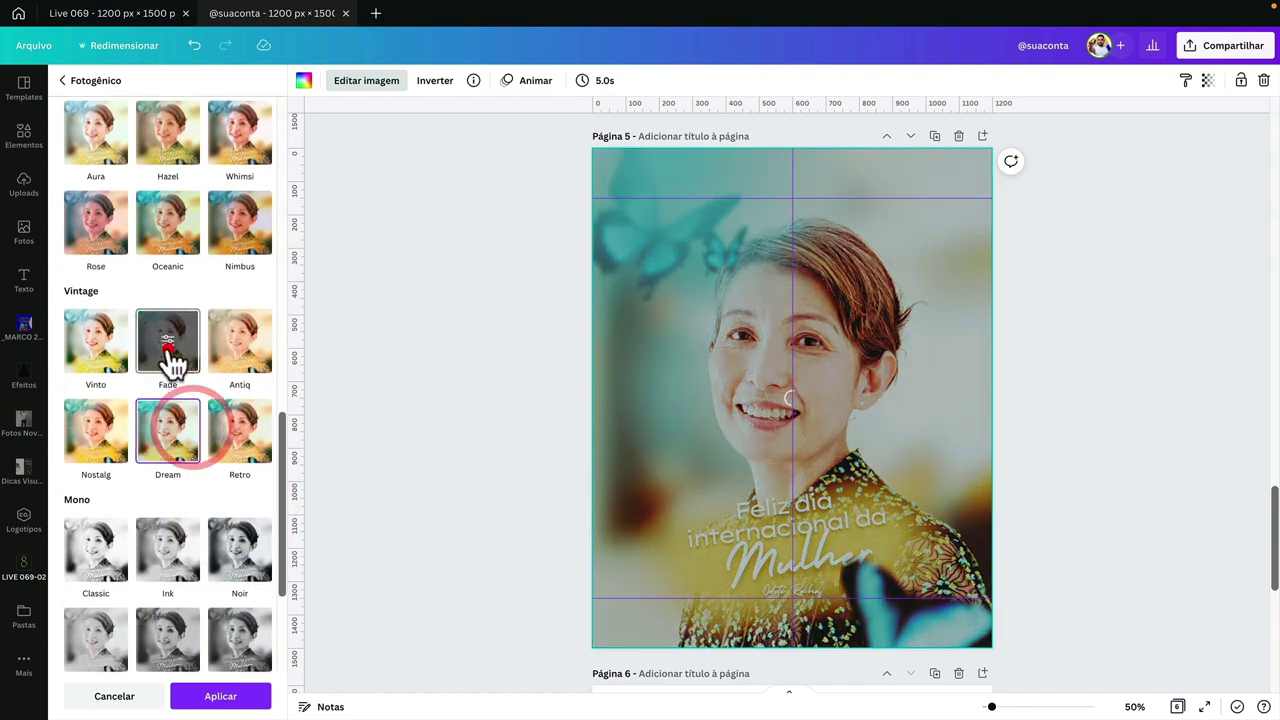
pyautogui.scroll(-5, 180, 420)
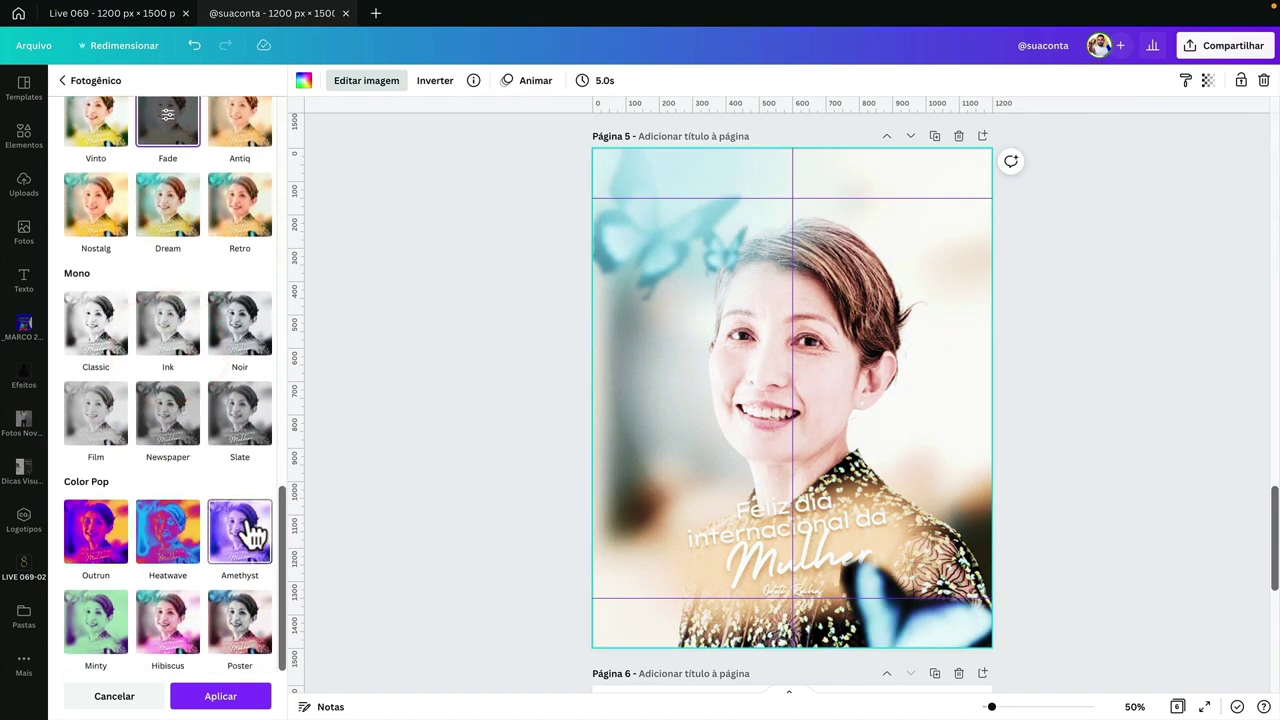
pyautogui.click(250, 530)
pyautogui.scroll(15, 245, 514)
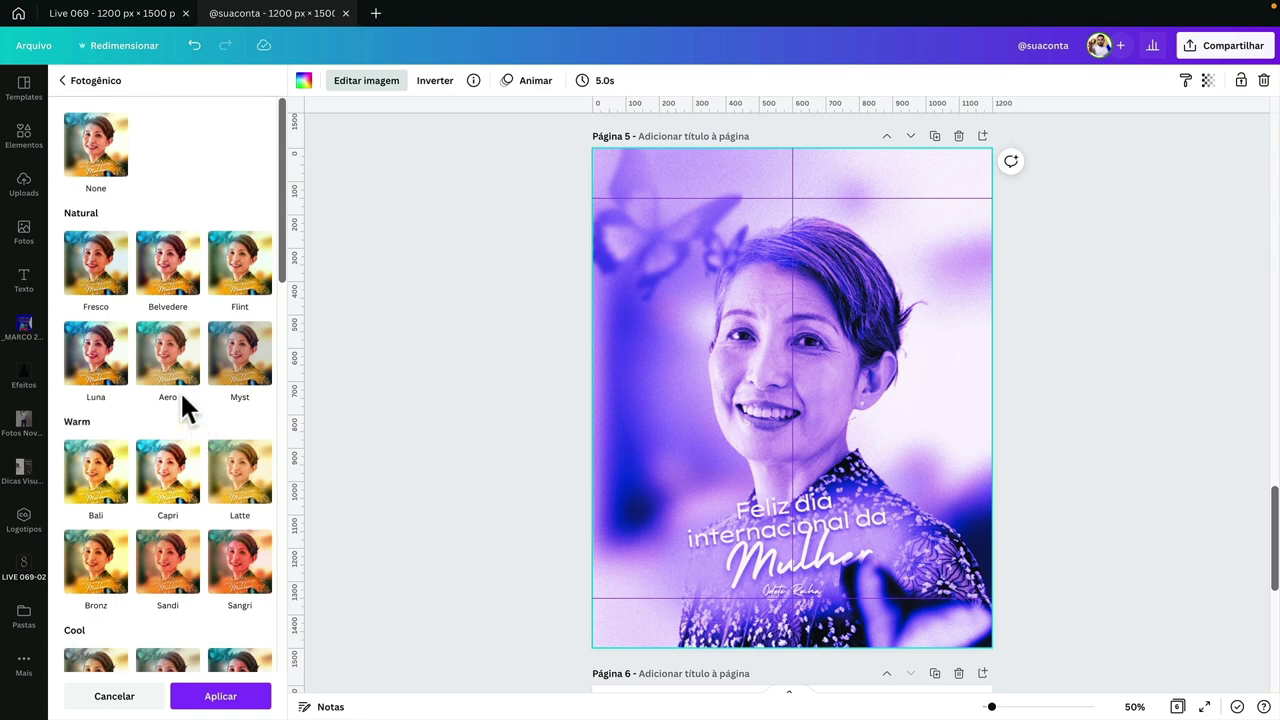
pyautogui.click(108, 298)
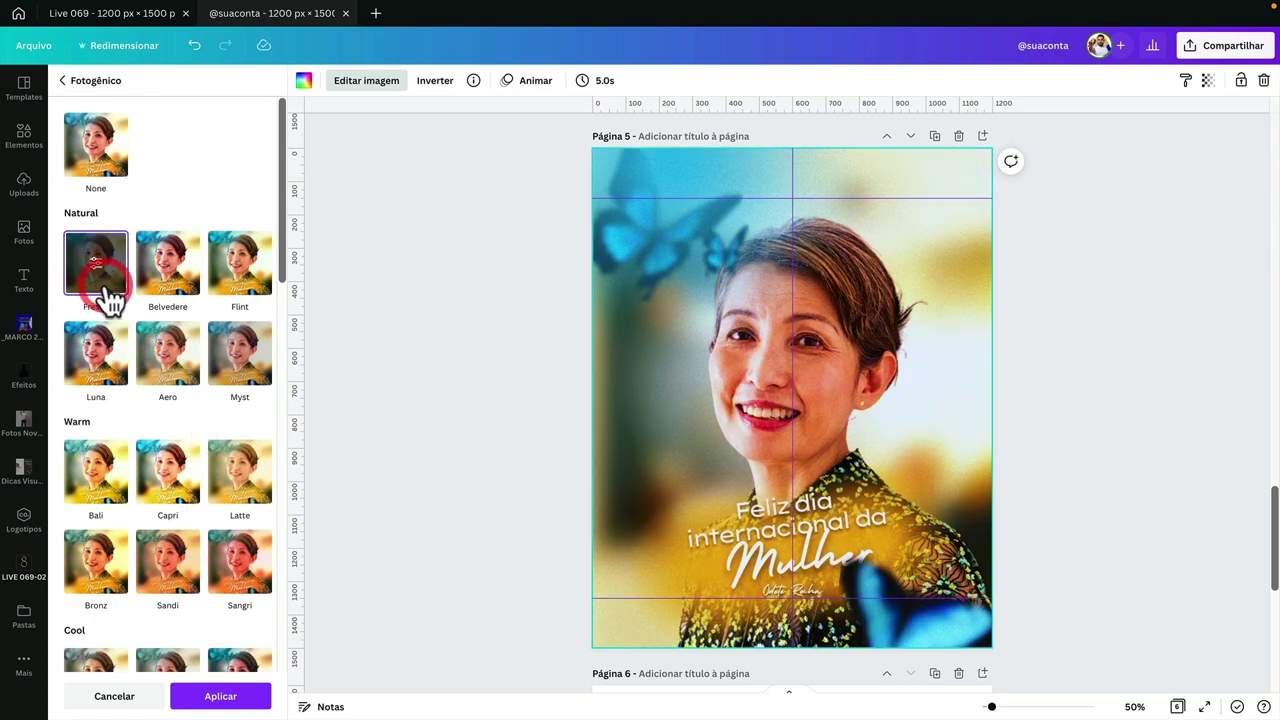
# - Apply the Belvedere filter at about 0,6 intensity and close the image editor
pyautogui.click(170, 290)
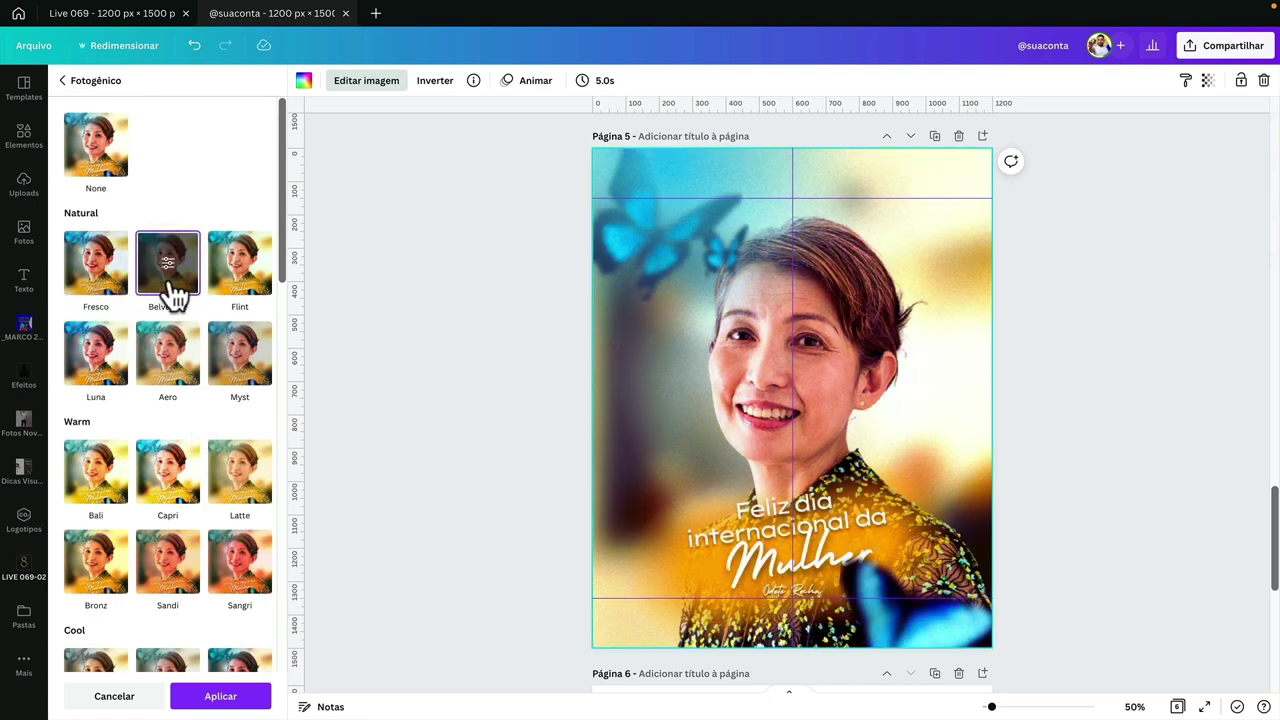
pyautogui.click(170, 288)
pyautogui.click(261, 118)
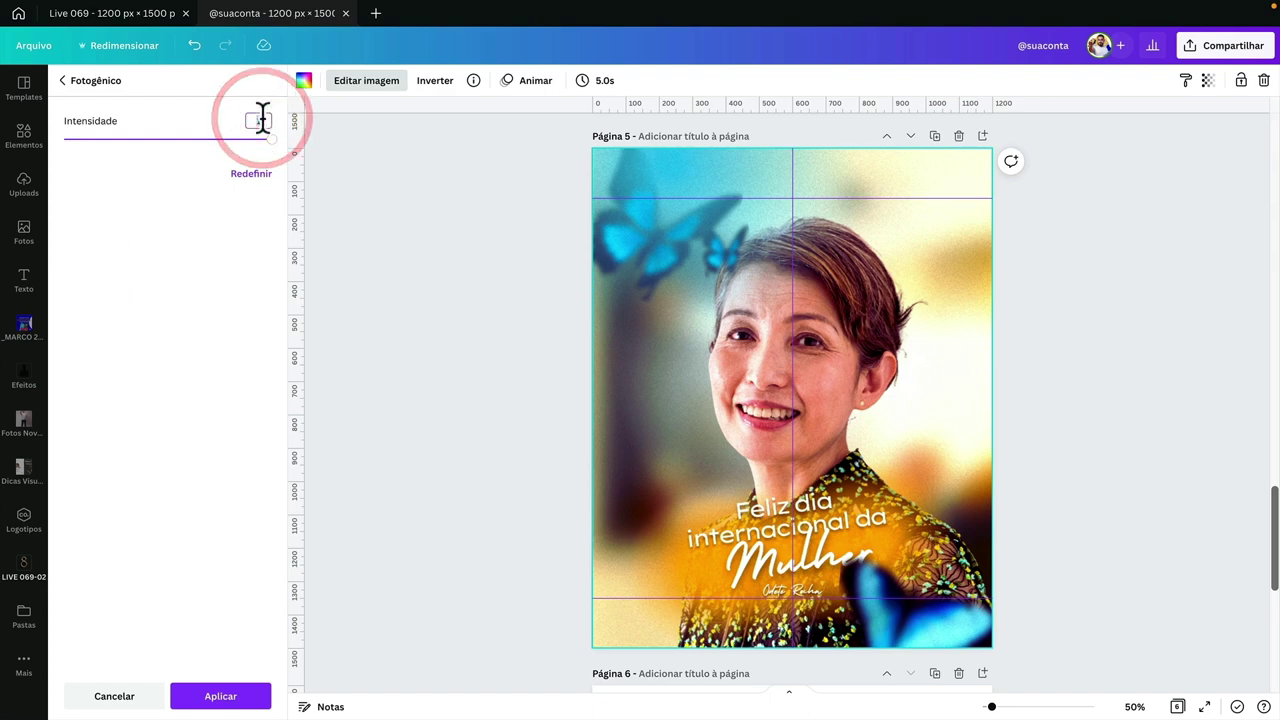
pyautogui.write('0,5')
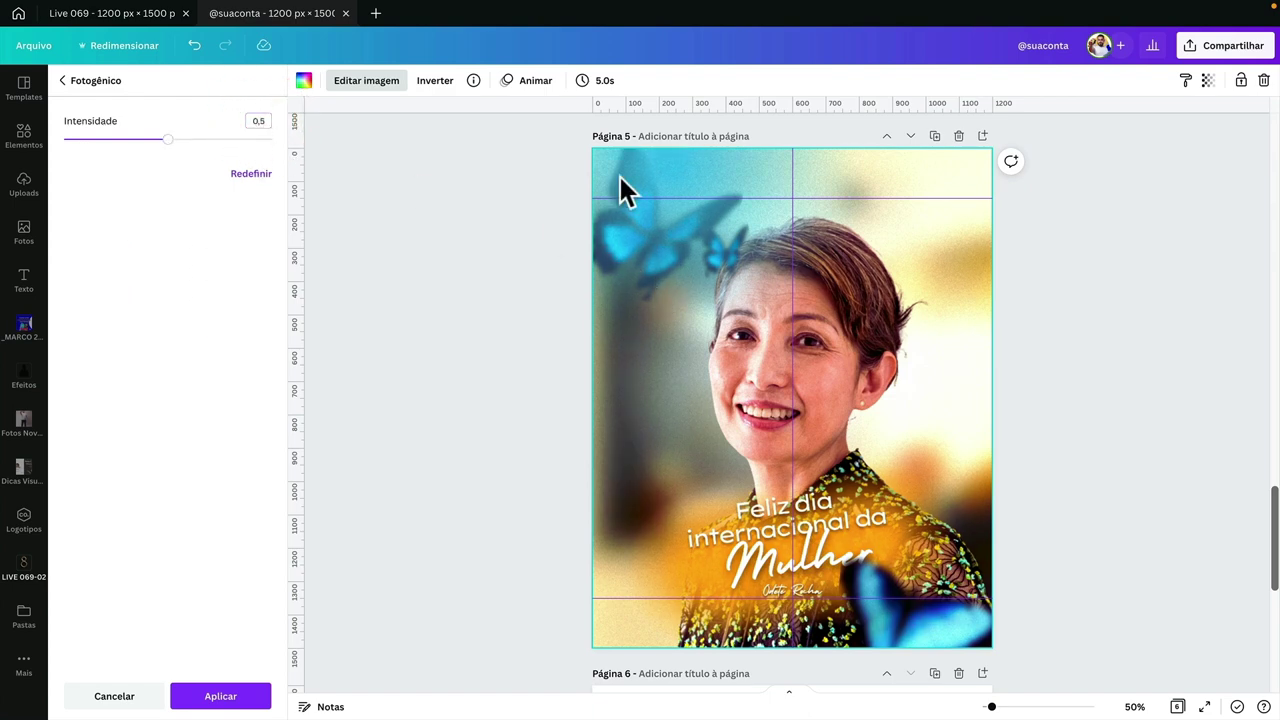
pyautogui.moveTo(170, 141); pyautogui.dragTo(180, 155)
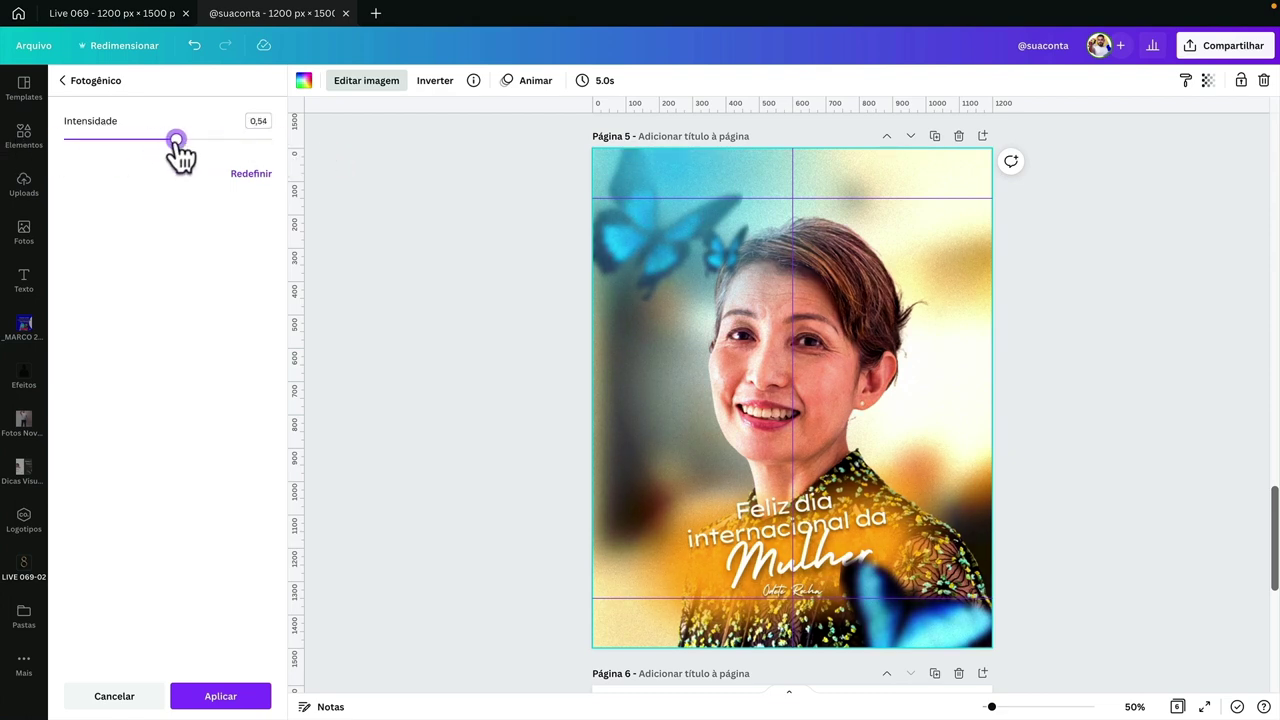
pyautogui.click(259, 121)
pyautogui.click(228, 695)
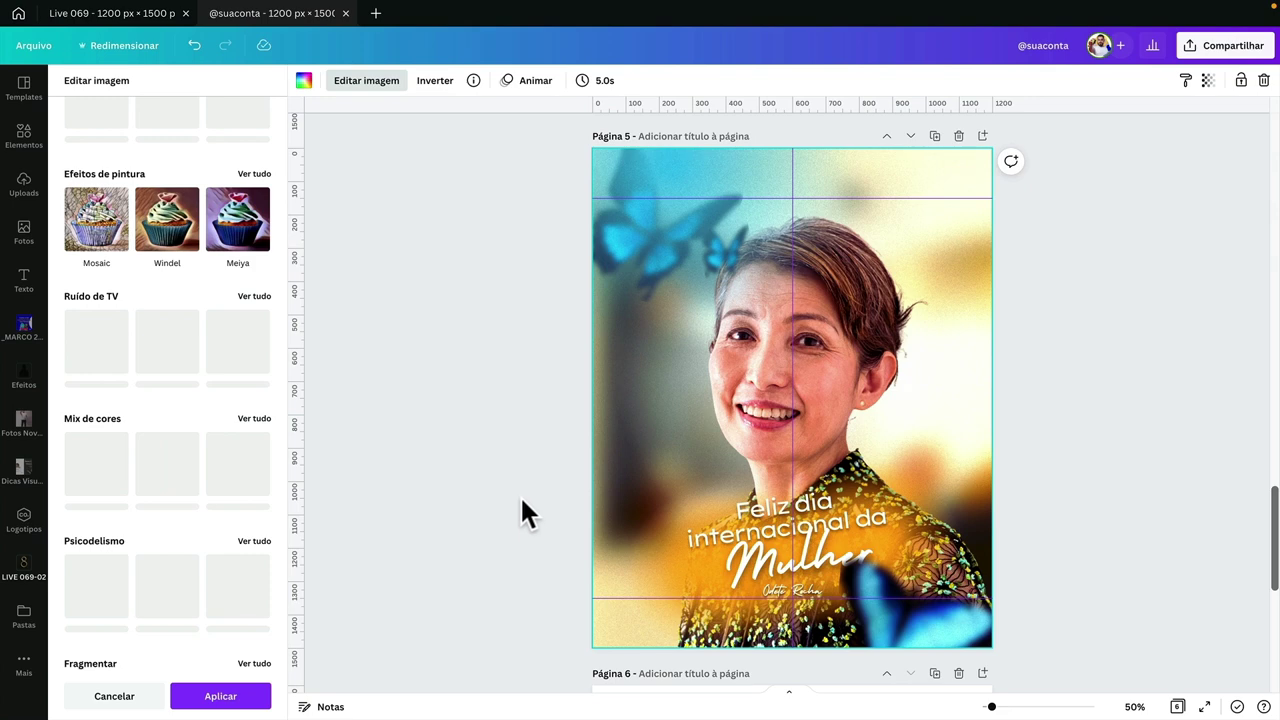
pyautogui.click(262, 697)
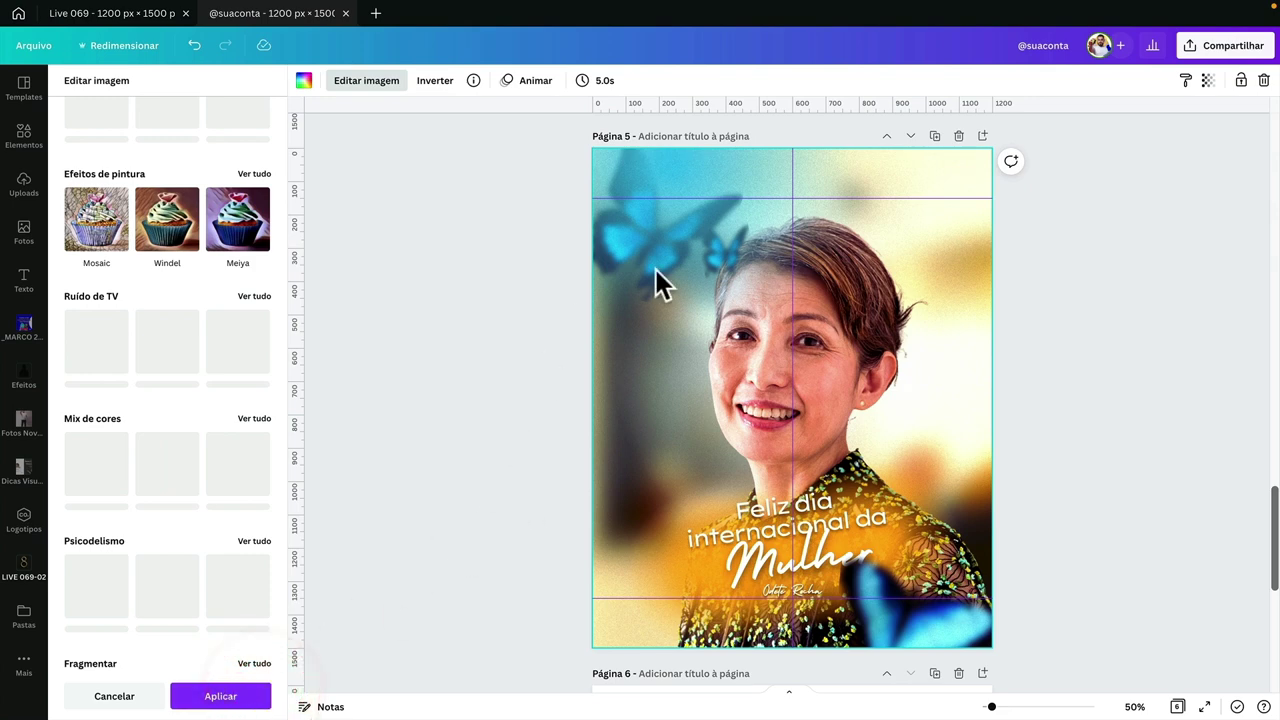
pyautogui.click(1141, 395)
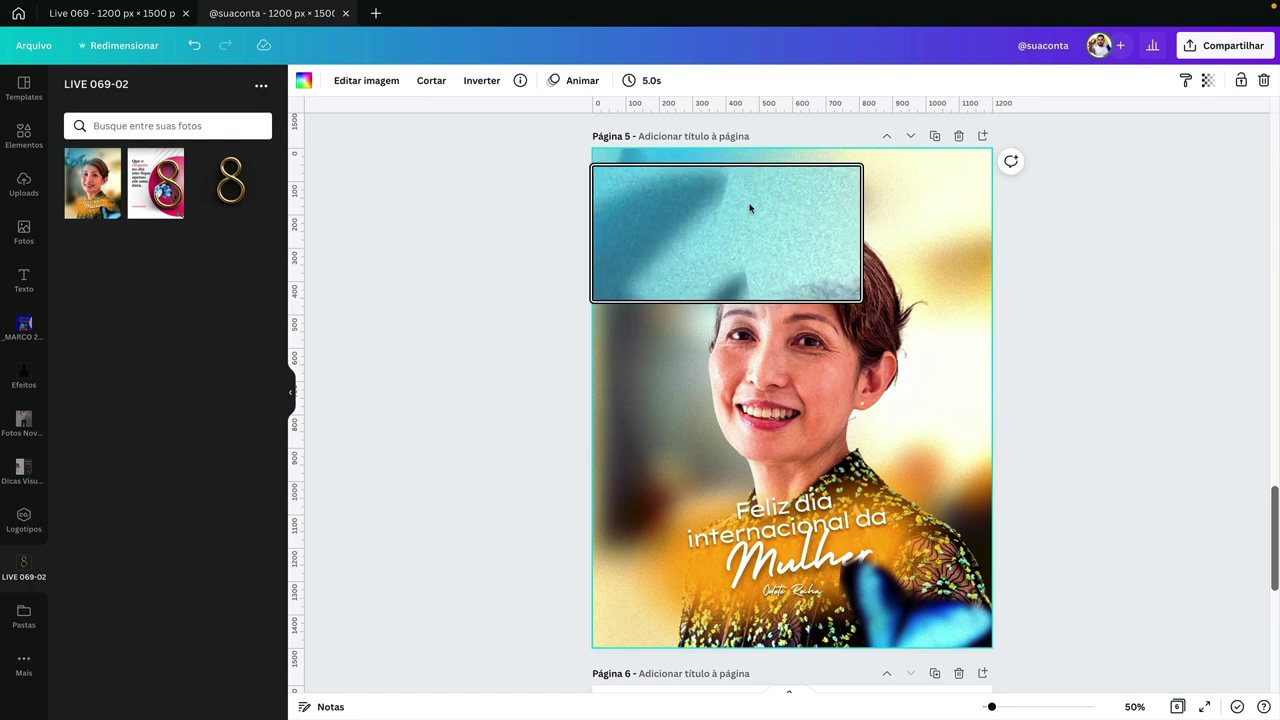
# - Select the bottom-right butterfly on the butterfly portrait poster and duplicate that page
pyautogui.moveTo(748, 198); pyautogui.dragTo(755, 228)
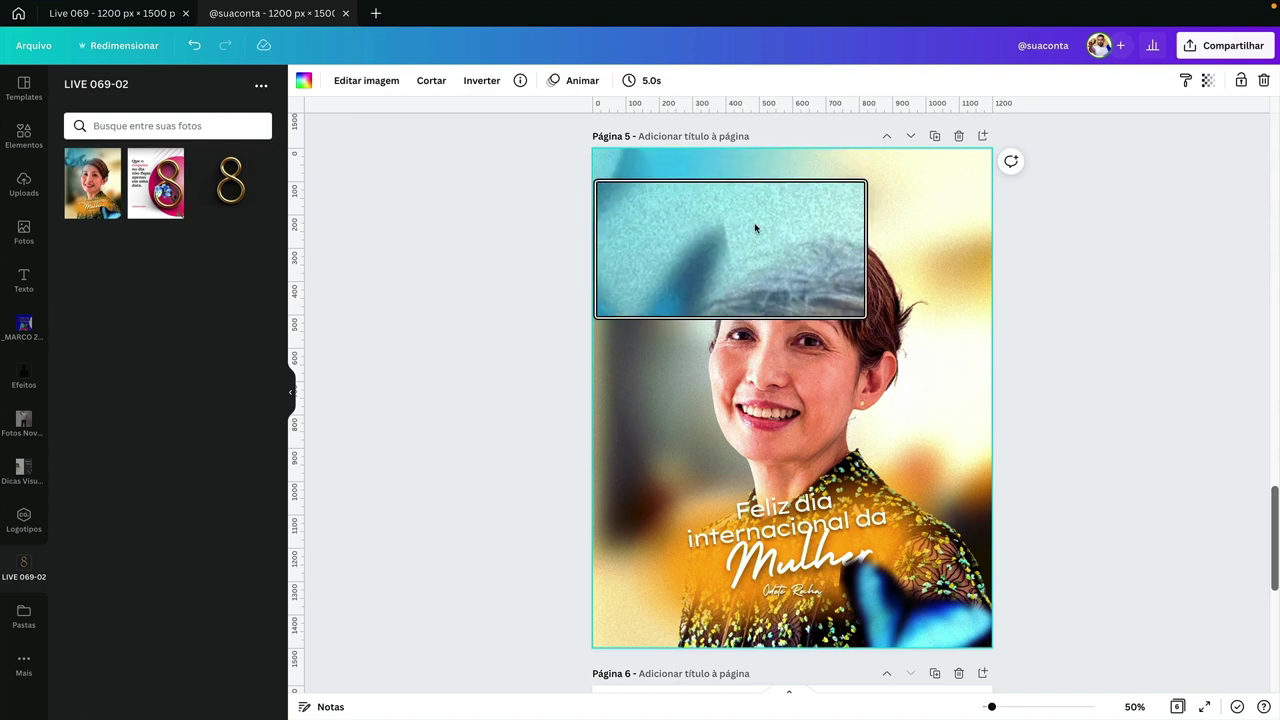
pyautogui.moveTo(755, 228); pyautogui.dragTo(748, 198)
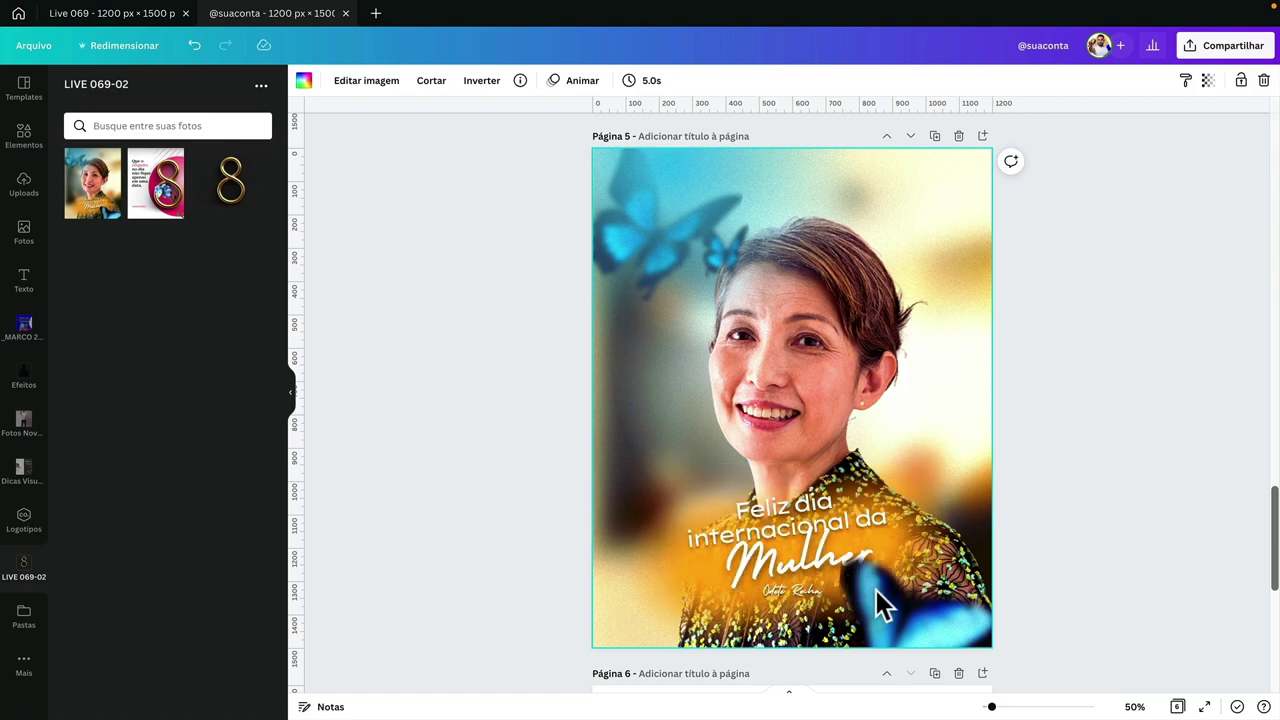
pyautogui.scroll(5, 770, 440)
pyautogui.scroll(2, 805, 430)
pyautogui.scroll(-2, 900, 591)
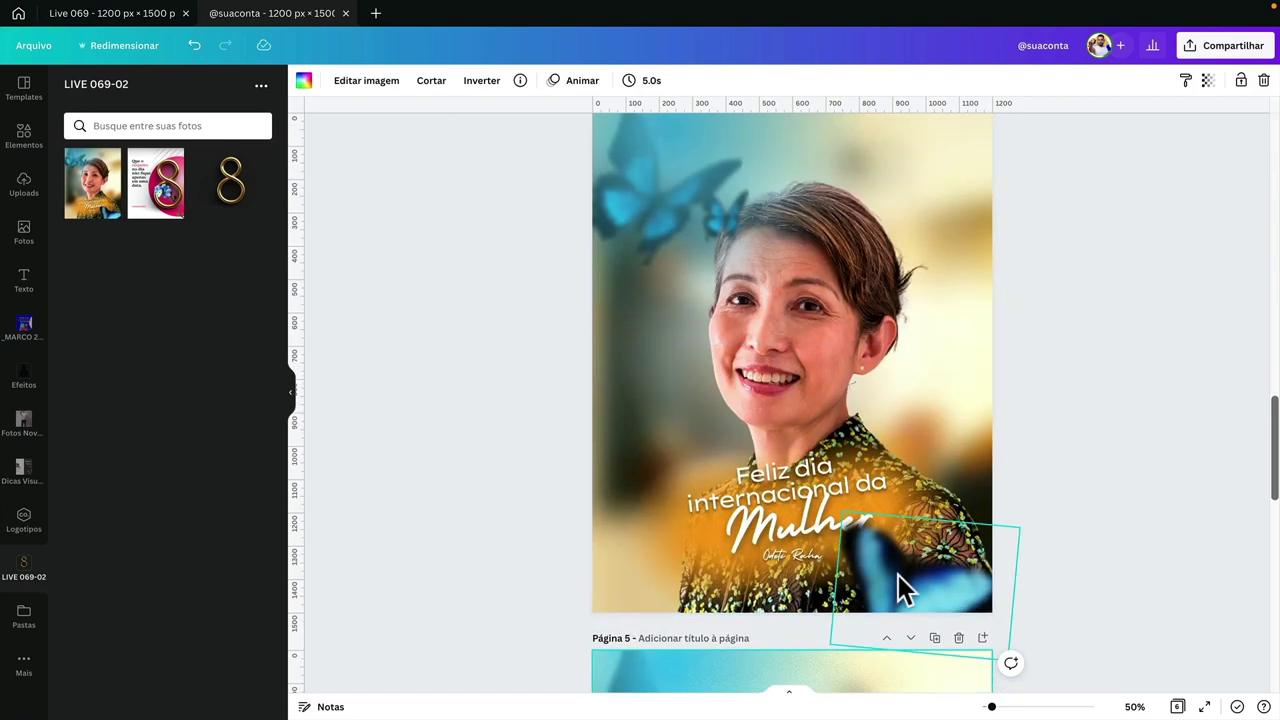
pyautogui.click(900, 591)
pyautogui.scroll(1, 900, 591)
pyautogui.click(934, 160)
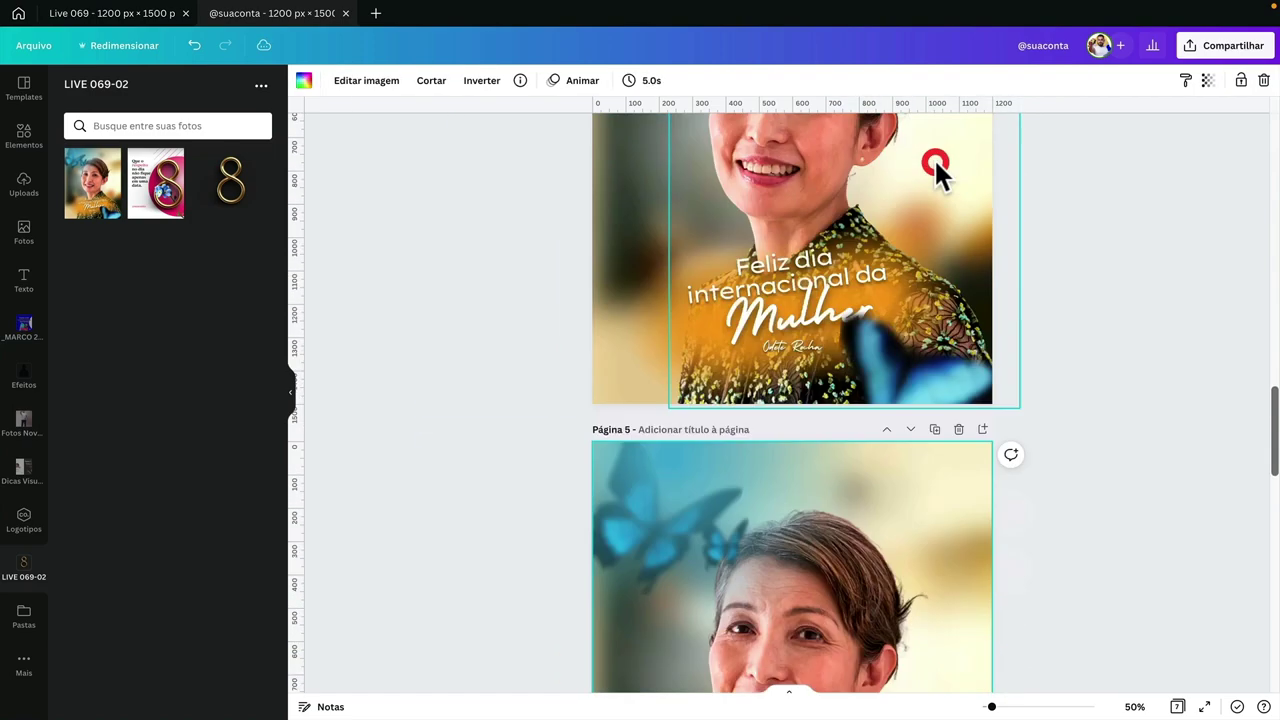
# - Delete the photo, extra butterflies, unlocked background, greeting, Mulher text and signature from the copy
pyautogui.moveTo(518, 438); pyautogui.dragTo(878, 312)
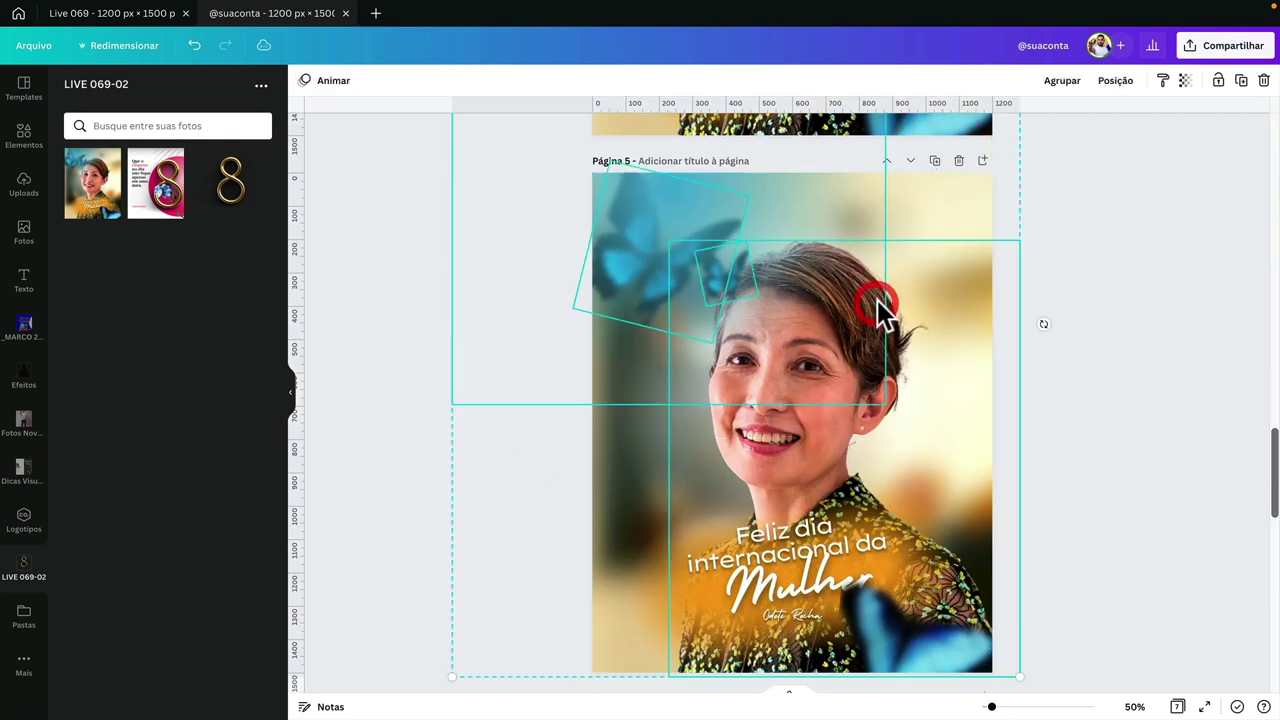
pyautogui.press('Delete')
pyautogui.click(754, 341)
pyautogui.click(849, 362)
pyautogui.click(1241, 80)
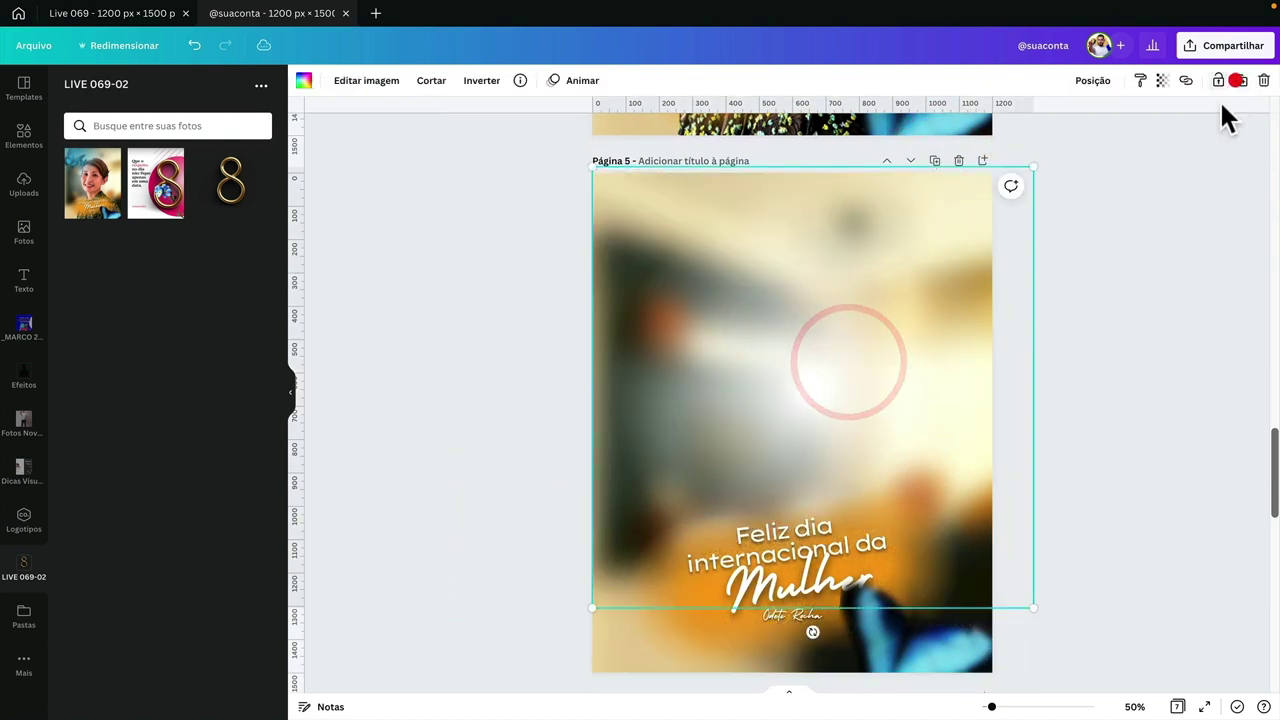
pyautogui.press('Delete')
pyautogui.click(812, 347)
pyautogui.click(759, 523)
pyautogui.press('Delete')
pyautogui.click(749, 643)
pyautogui.press('Delete')
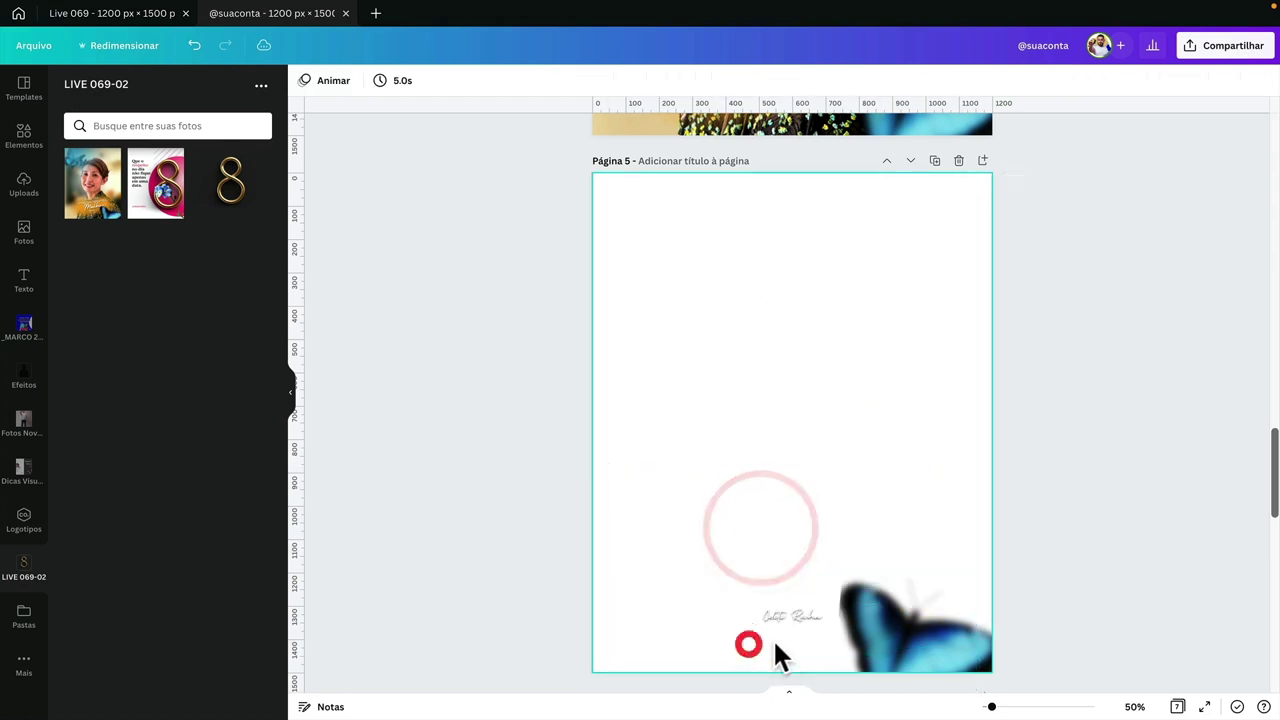
pyautogui.click(793, 623)
pyautogui.press('Delete')
# - Move the remaining butterfly to the page centre and set its Desfoque near 0
pyautogui.moveTo(878, 636); pyautogui.dragTo(772, 390)
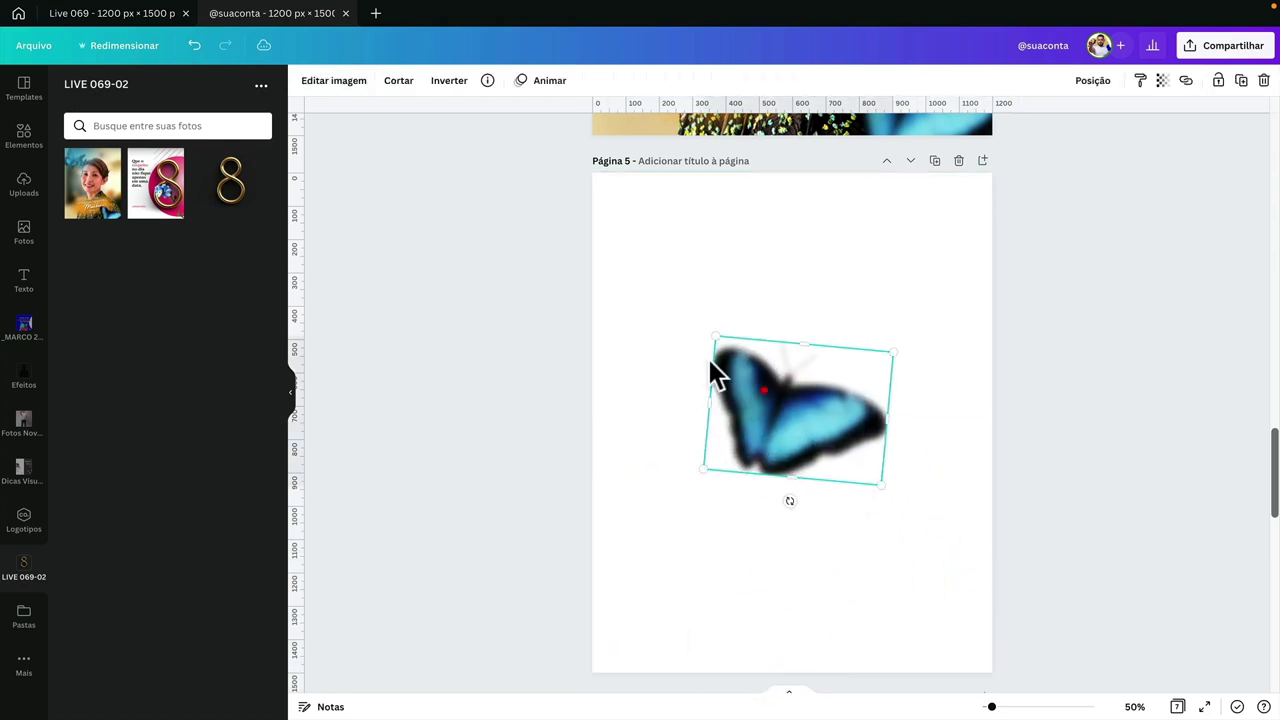
pyautogui.click(331, 82)
pyautogui.click(254, 339)
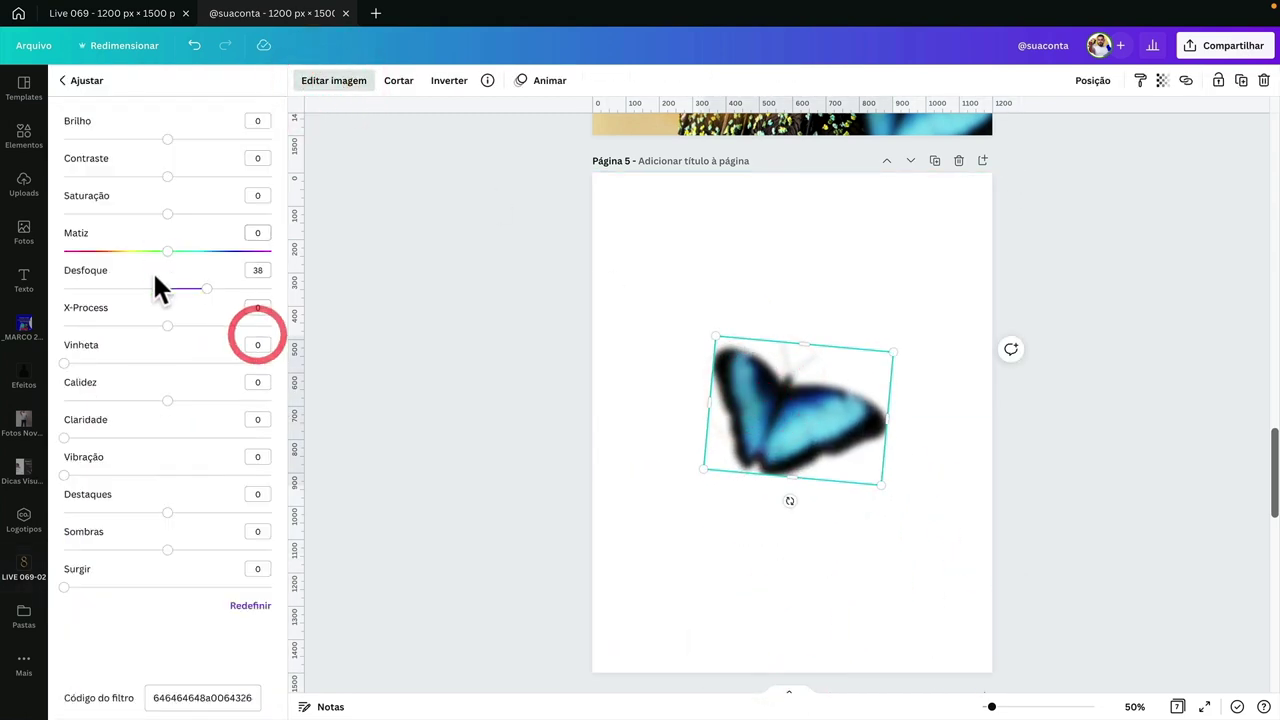
pyautogui.click(169, 288)
pyautogui.click(636, 390)
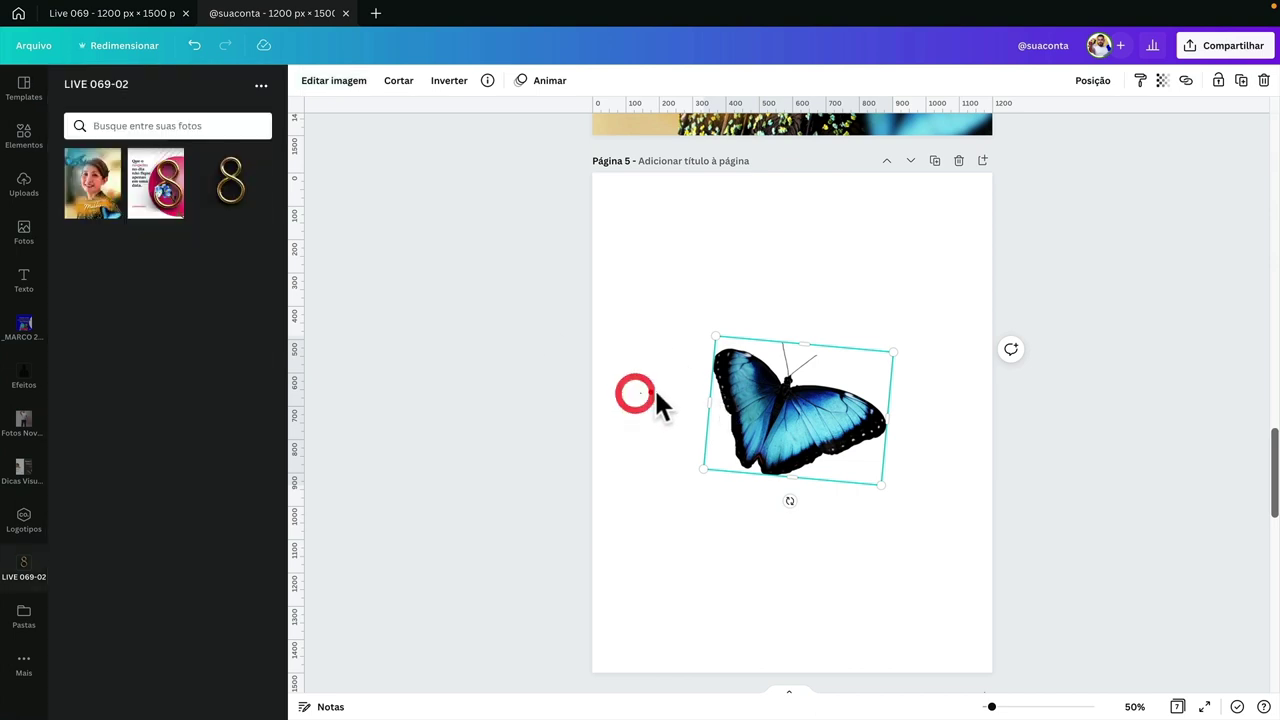
# - Download only Página 5 as a transparent-background PNG named borboleta.png in _AULA
pyautogui.click(1195, 46)
pyautogui.click(1048, 364)
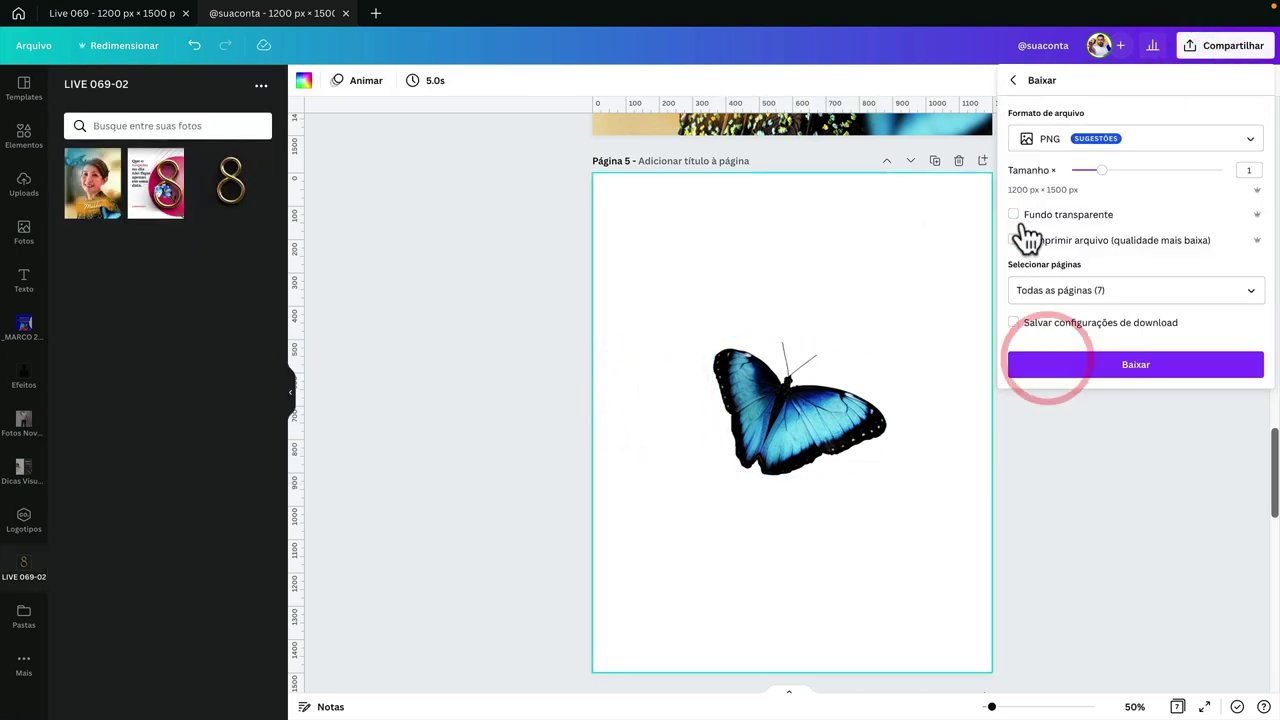
pyautogui.click(1061, 288)
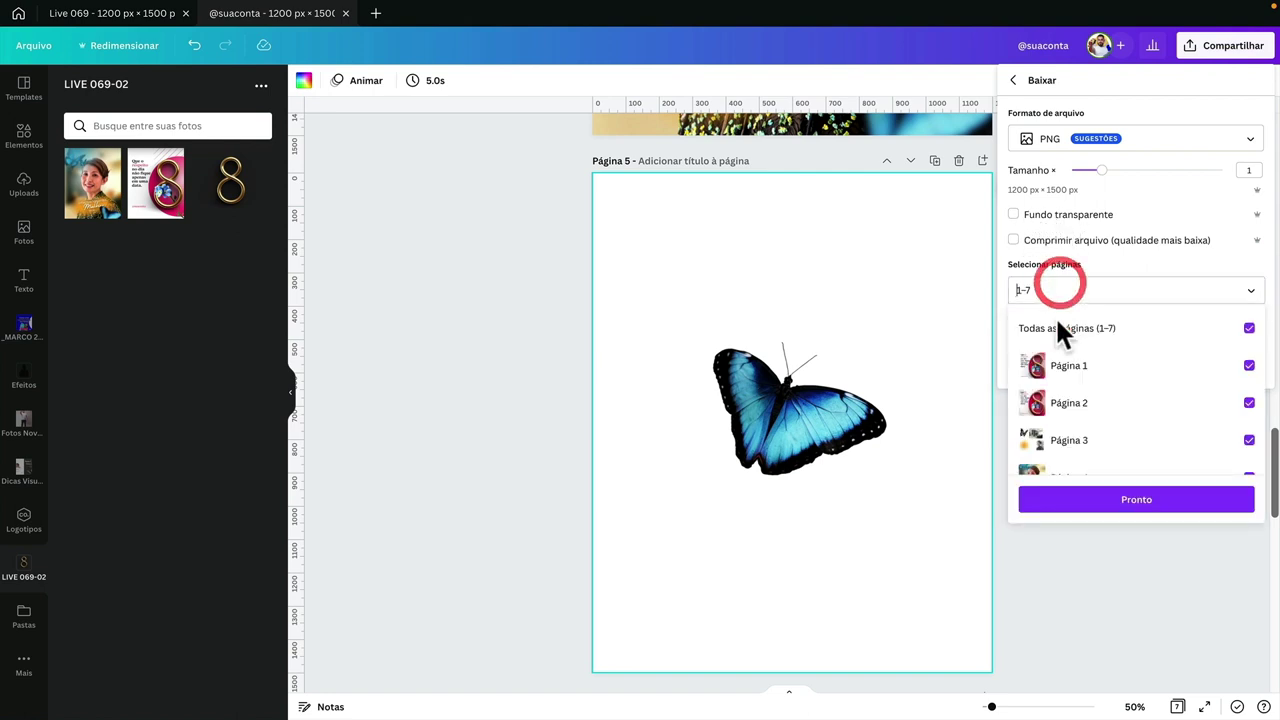
pyautogui.click(1058, 330)
pyautogui.scroll(-3, 1090, 420)
pyautogui.click(1050, 376)
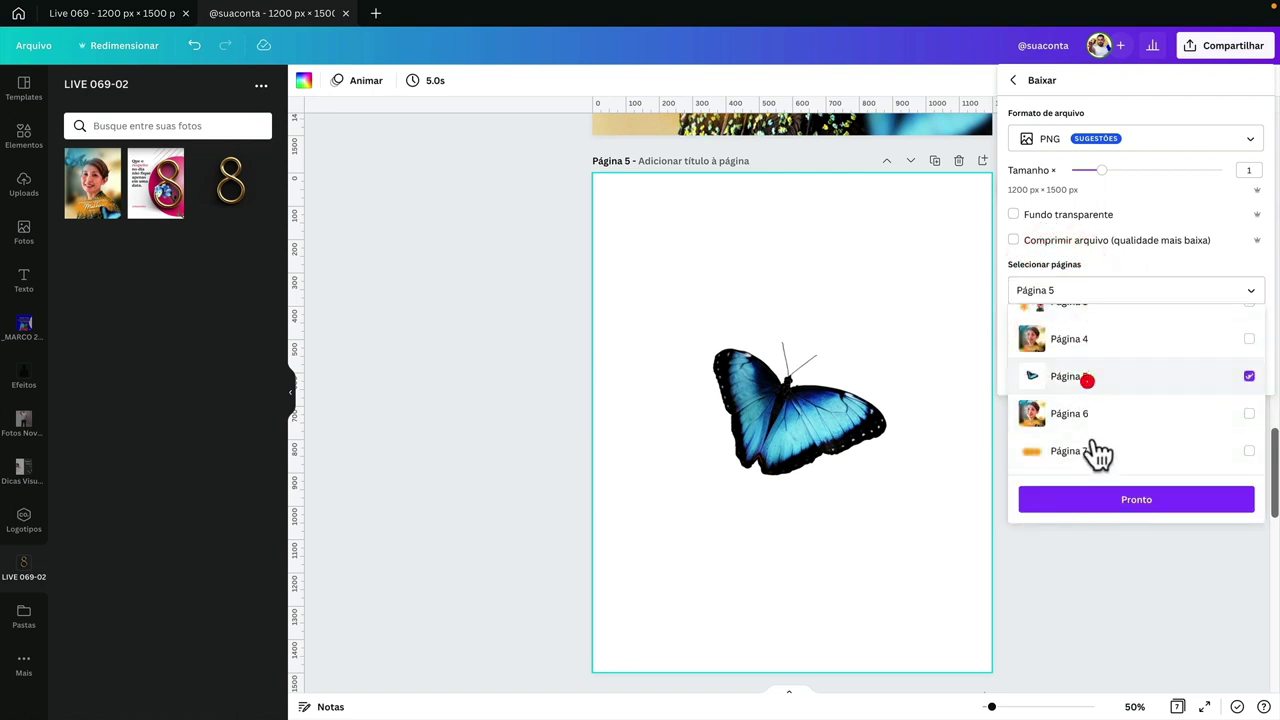
pyautogui.click(1094, 497)
pyautogui.click(1048, 215)
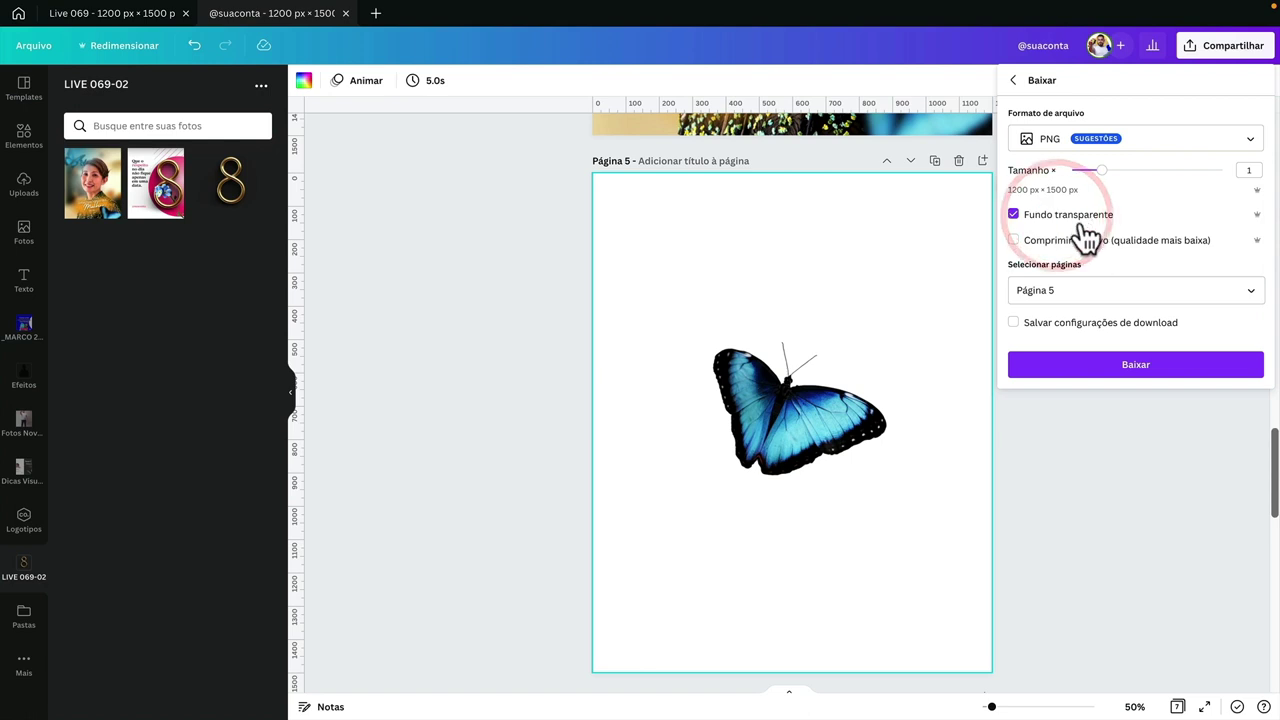
pyautogui.click(1099, 364)
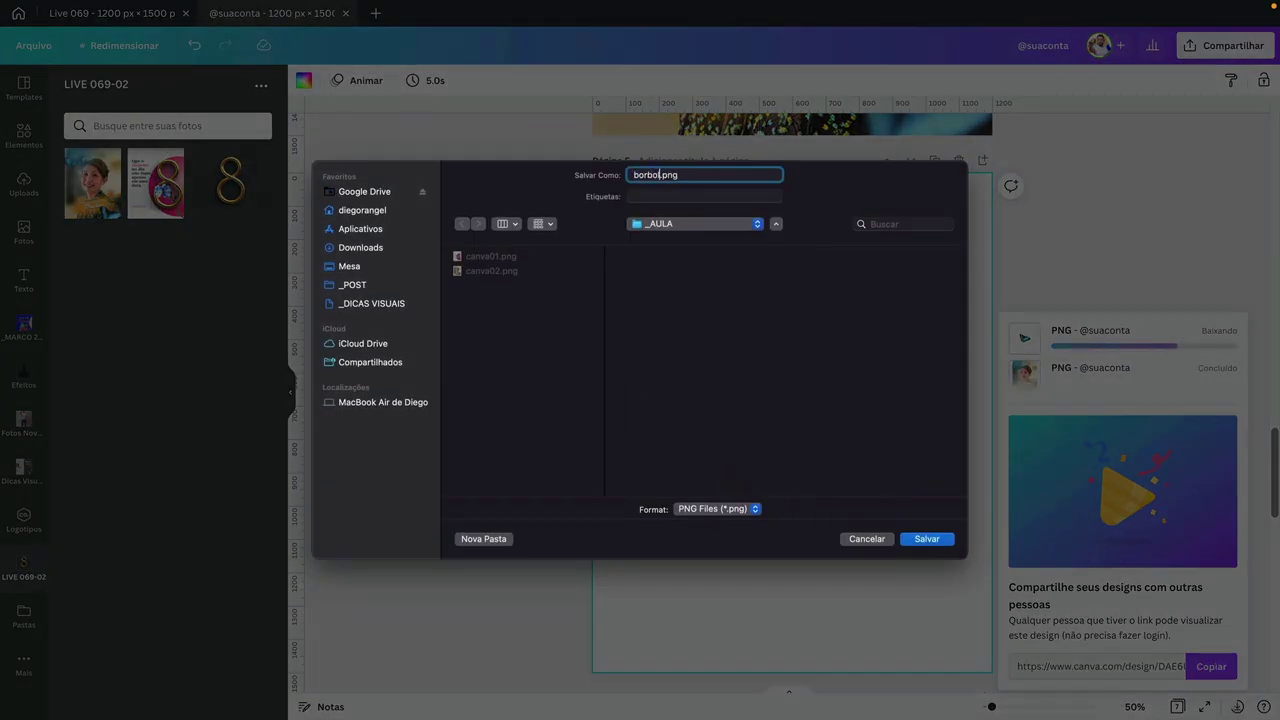
pyautogui.write('eta')
pyautogui.press('Return')
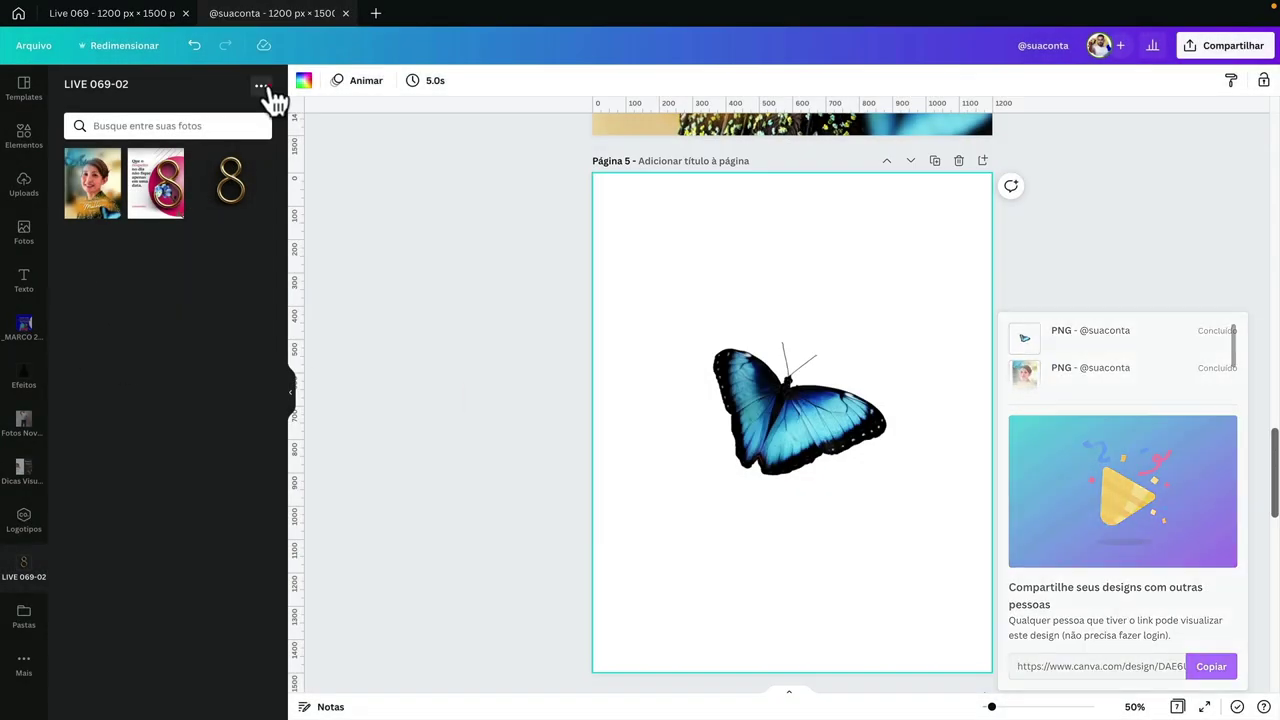
pyautogui.click(261, 86)
# - Upload _LIVES/_AULA/borboleta.png and drop the butterfly near page 4's bottom-right corner
pyautogui.click(201, 118)
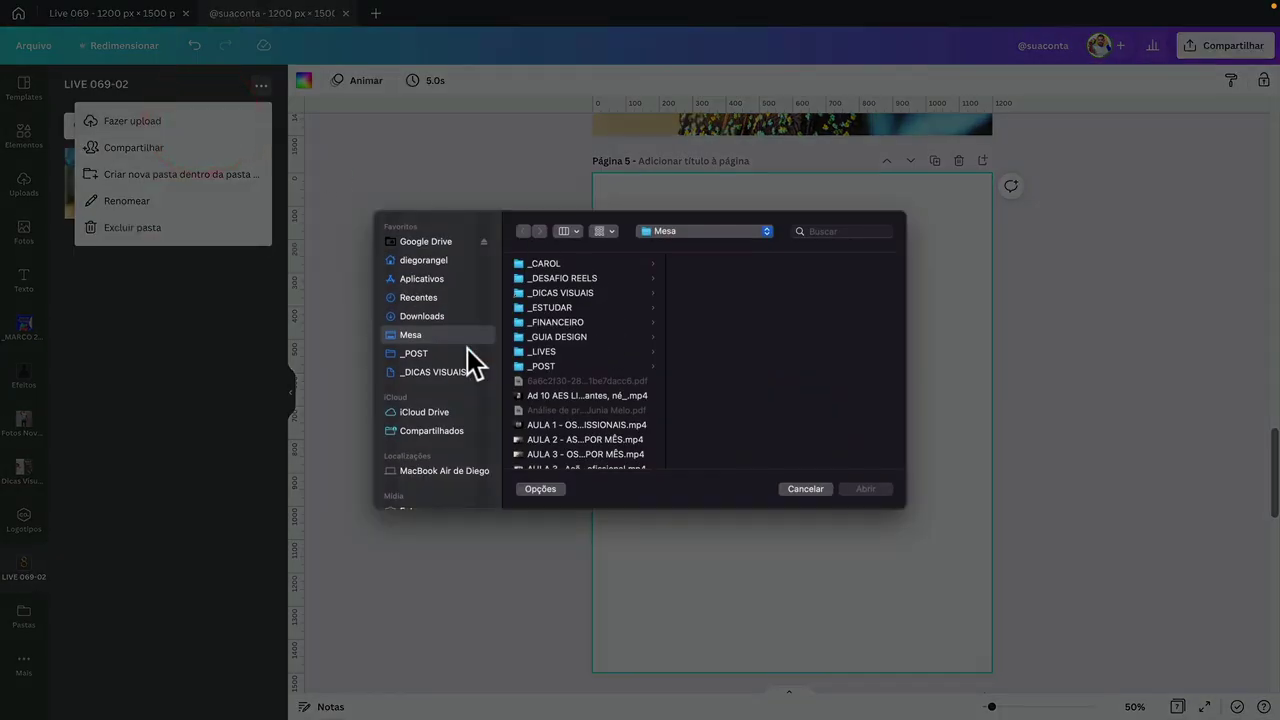
pyautogui.click(535, 351)
pyautogui.click(712, 262)
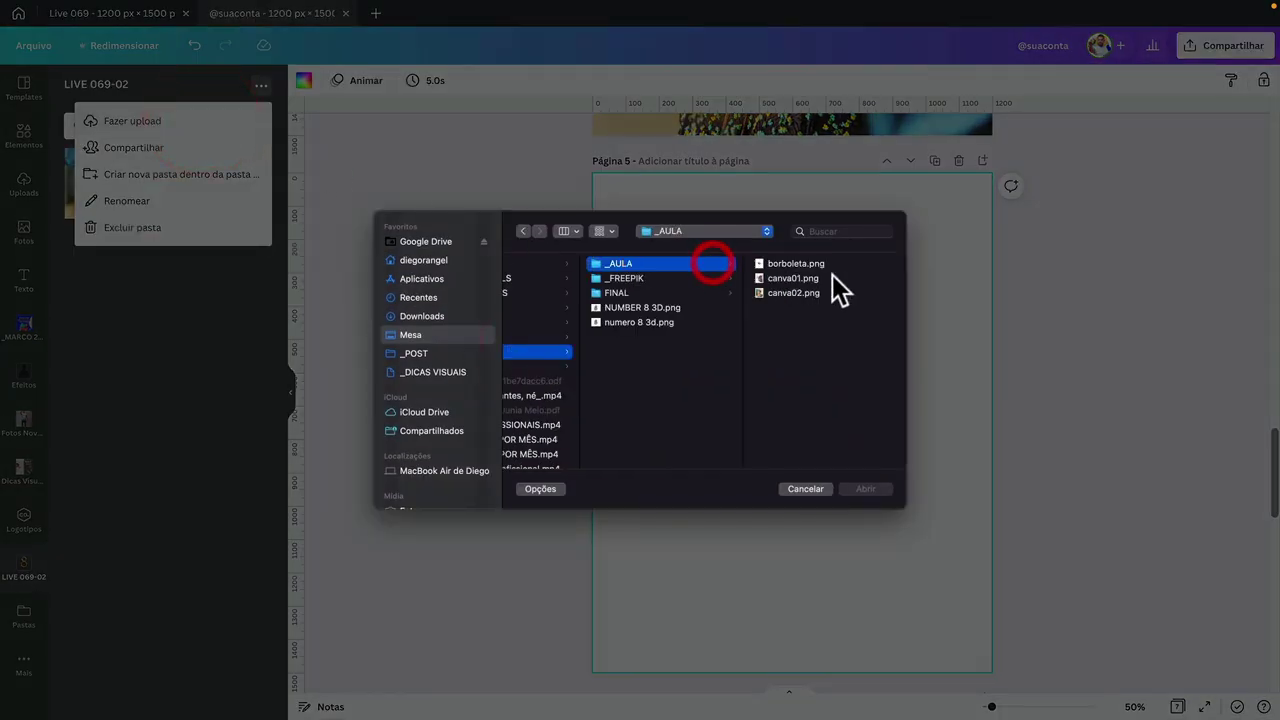
pyautogui.doubleClick(789, 263)
pyautogui.scroll(5, 790, 280)
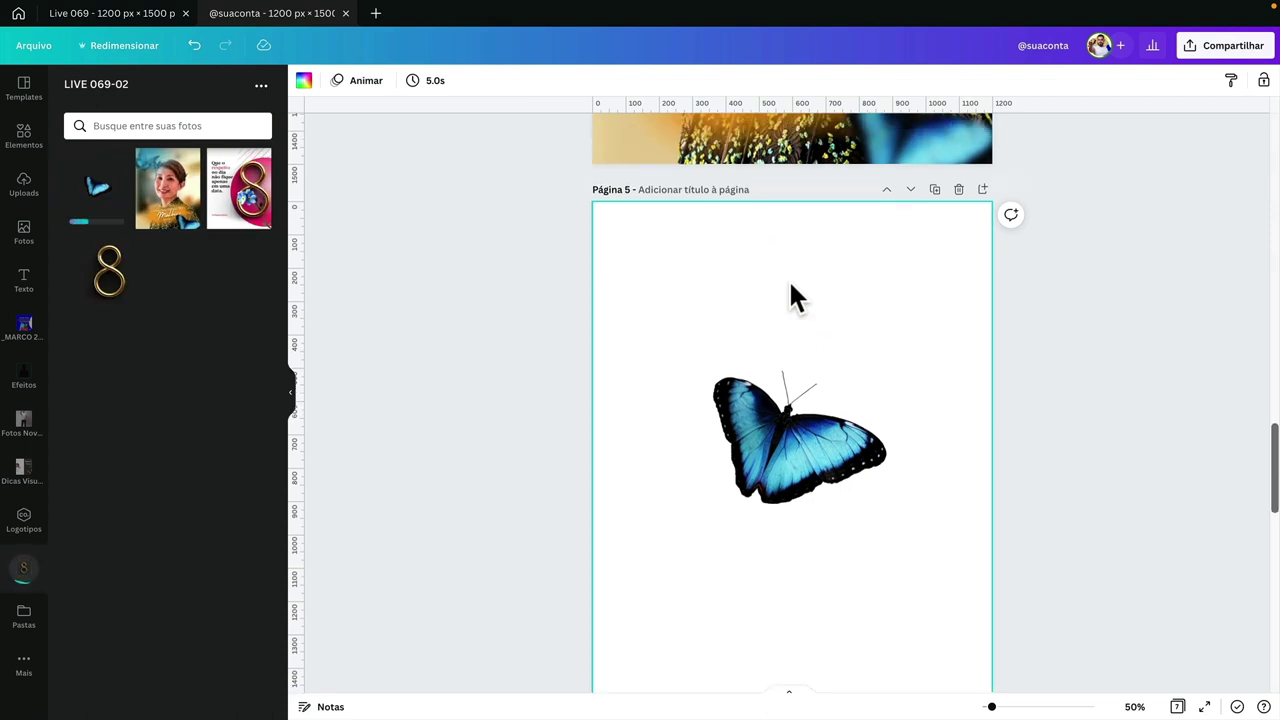
pyautogui.scroll(1, 790, 282)
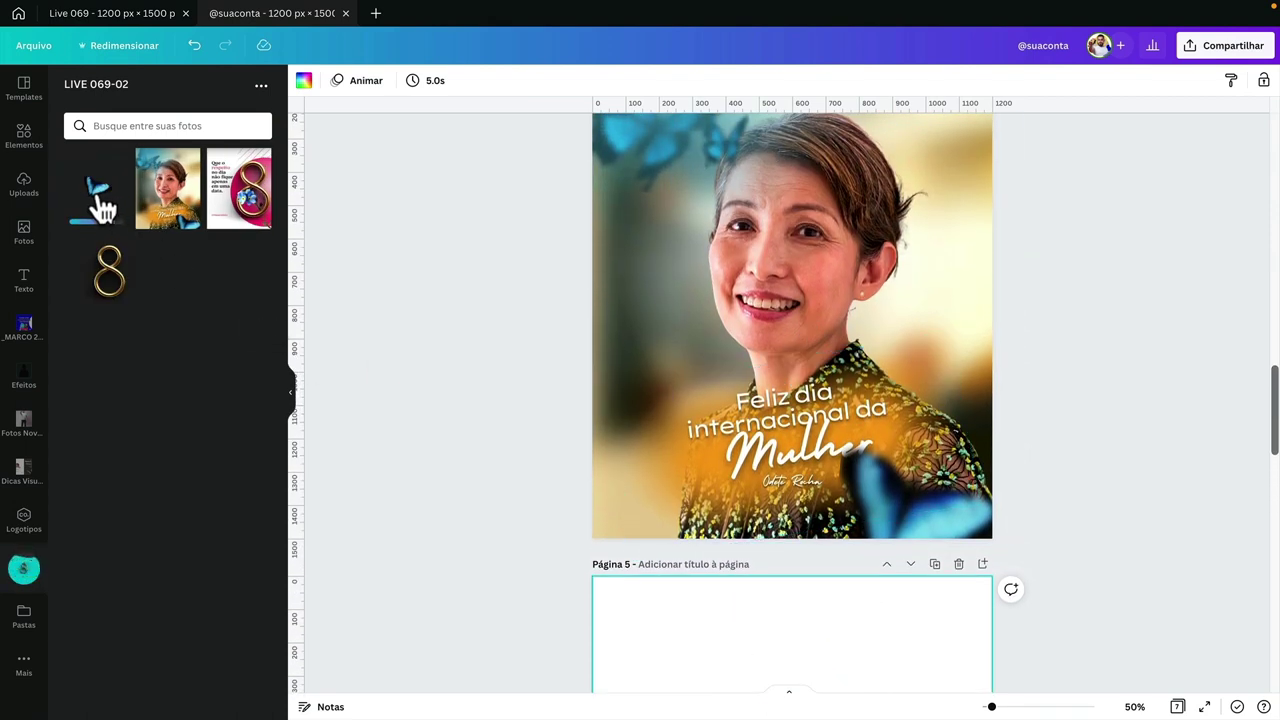
pyautogui.moveTo(100, 205); pyautogui.dragTo(918, 502)
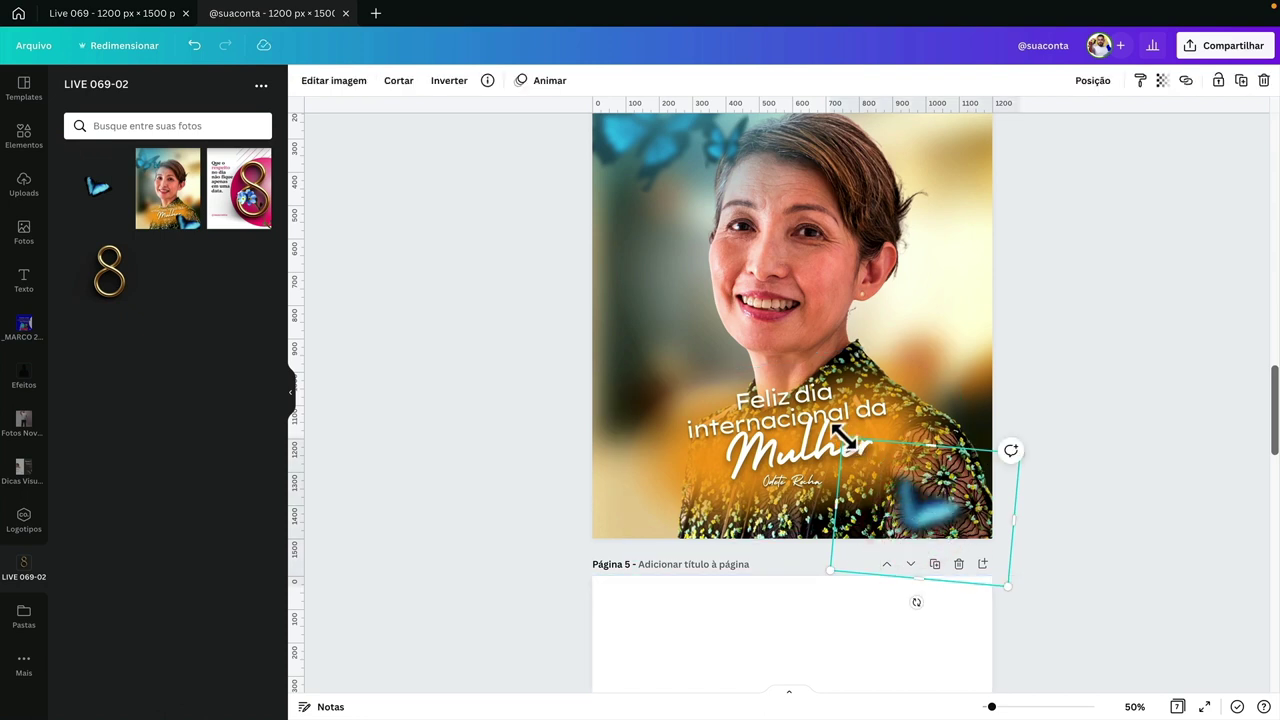
# - Enlarge the butterfly on the portrait, set its Desfoque to 31 and nudge it into place
pyautogui.moveTo(843, 437); pyautogui.dragTo(764, 348)
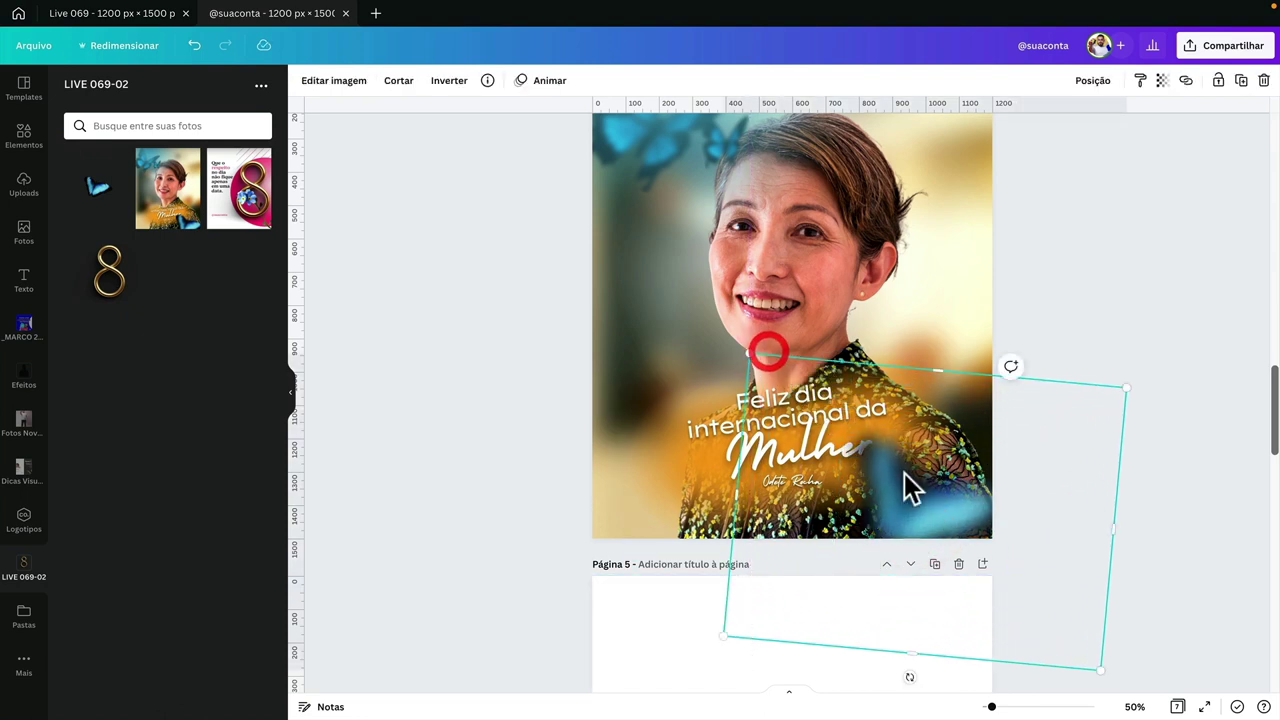
pyautogui.click(336, 82)
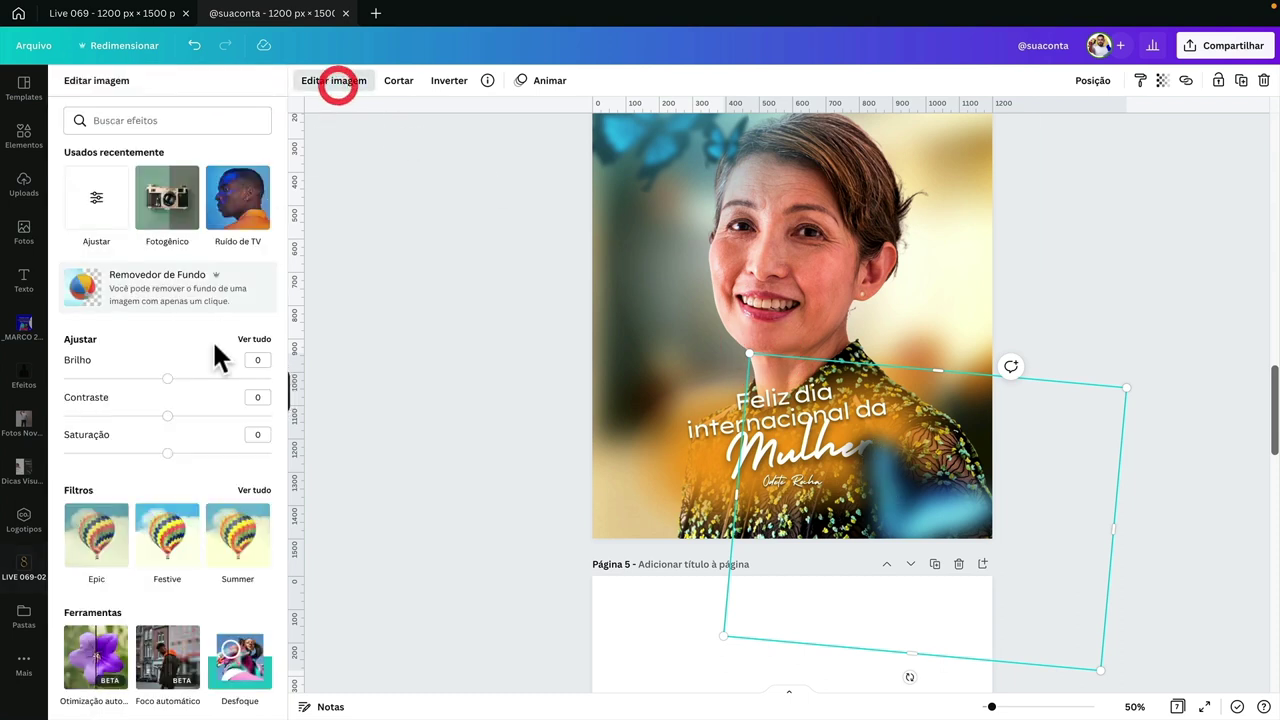
pyautogui.click(246, 338)
pyautogui.moveTo(210, 291); pyautogui.dragTo(209, 292)
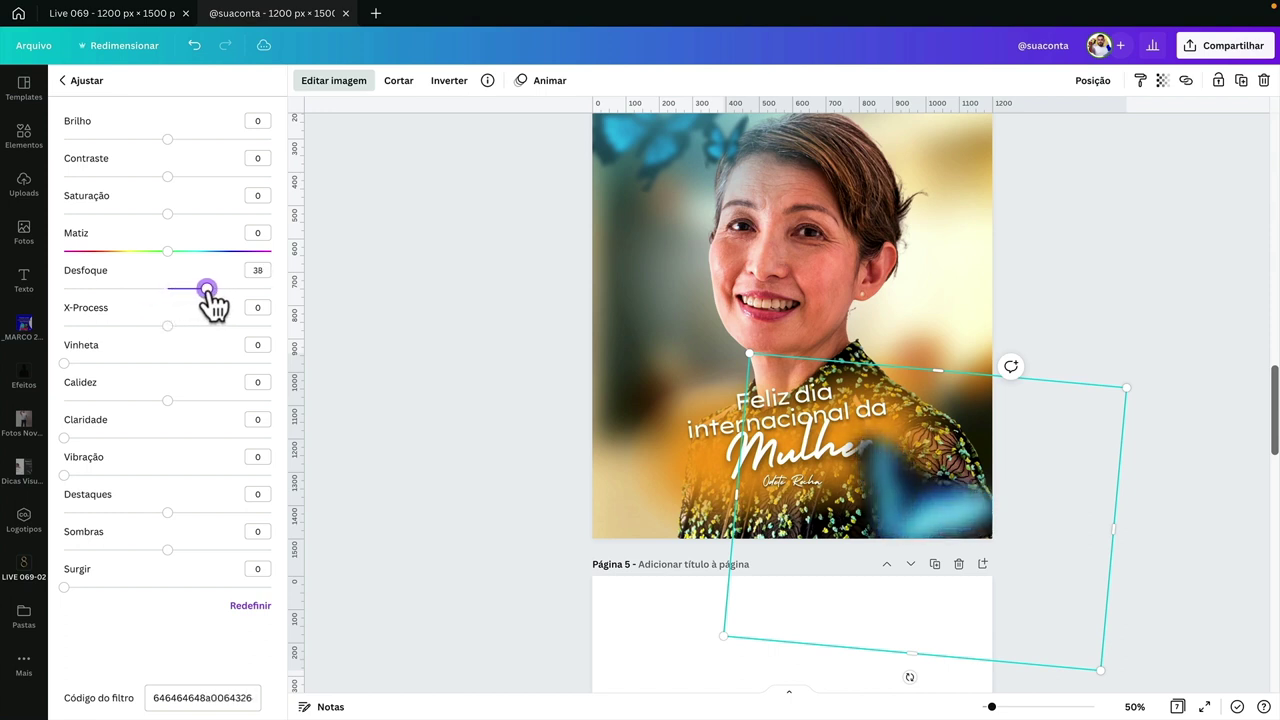
pyautogui.moveTo(737, 494); pyautogui.dragTo(826, 492)
pyautogui.moveTo(903, 494); pyautogui.dragTo(889, 490)
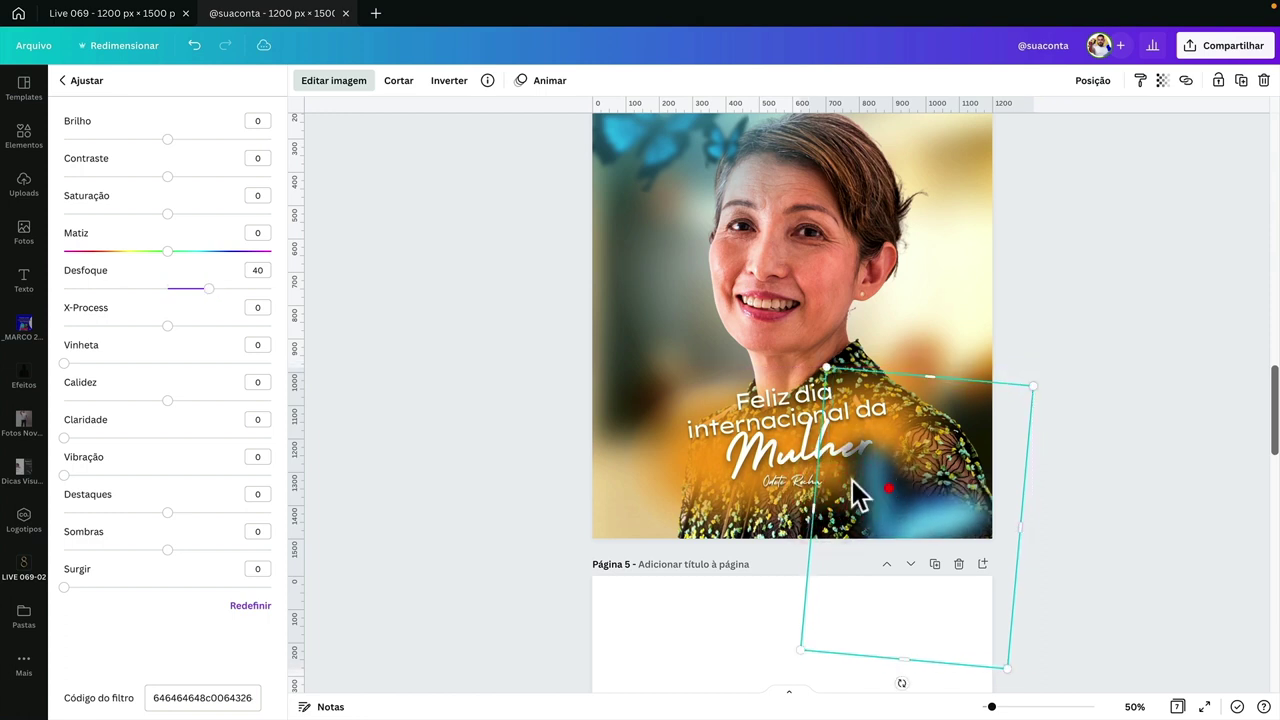
pyautogui.moveTo(201, 291); pyautogui.dragTo(195, 293)
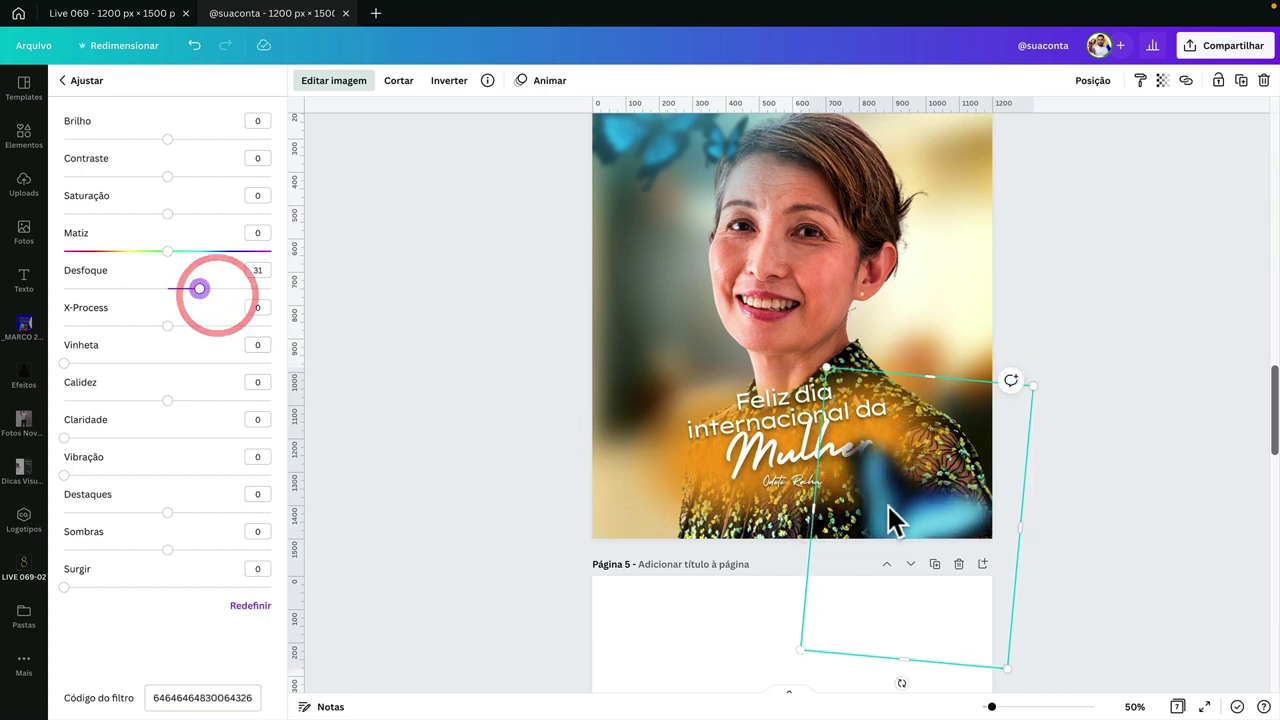
pyautogui.moveTo(888, 506); pyautogui.dragTo(890, 512)
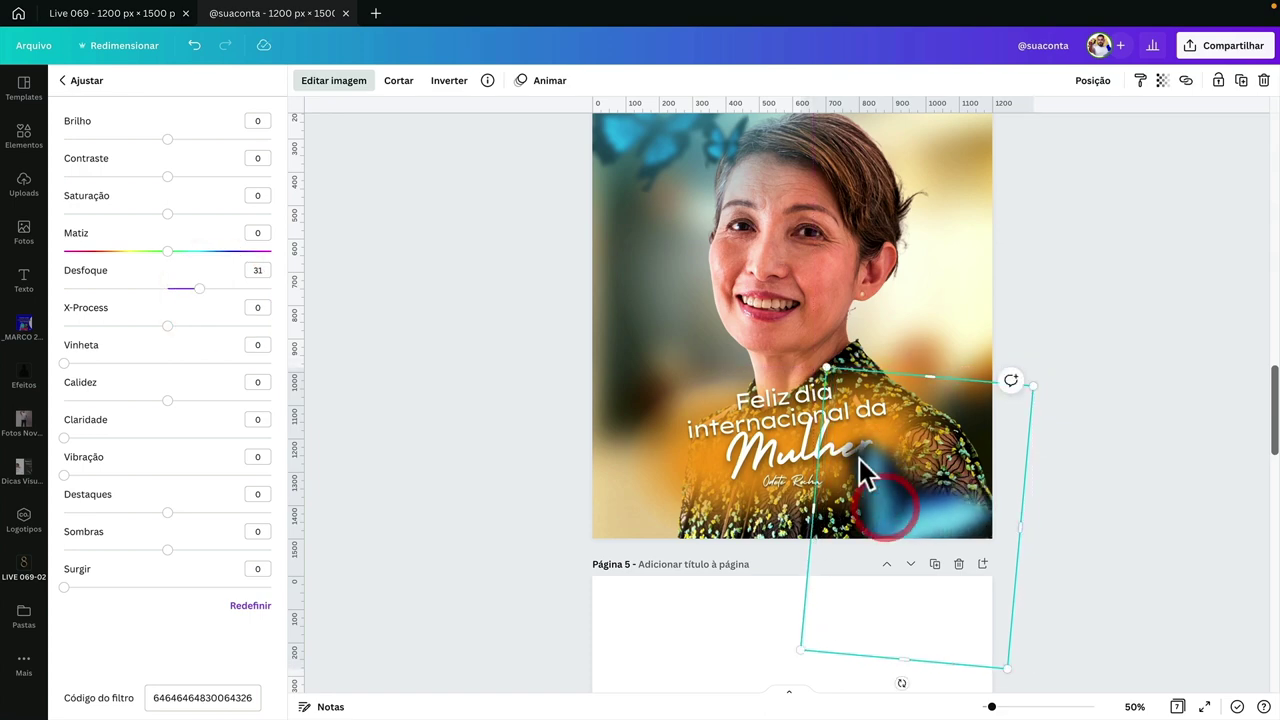
pyautogui.scroll(2, 474, 363)
pyautogui.click(508, 329)
# - Review the butterfly pages, deselect the page 6 image, and switch to the Figma LIVE 069 file
pyautogui.scroll(6, 762, 184)
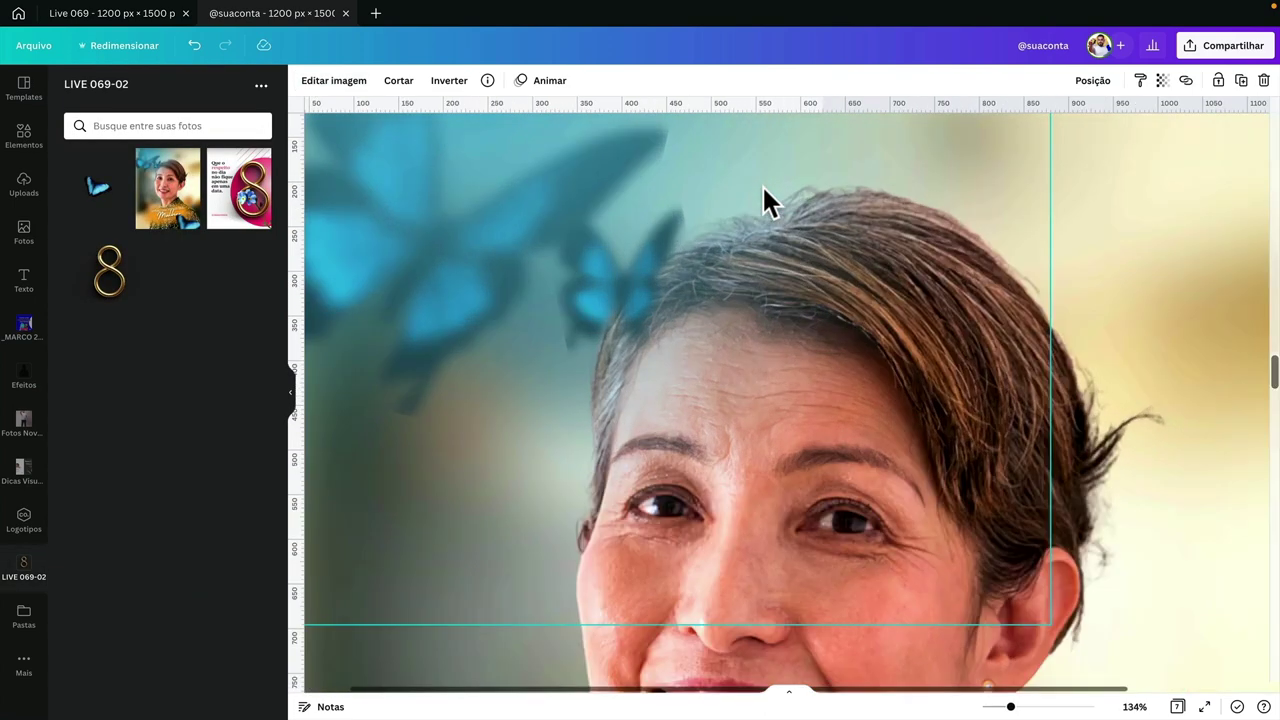
pyautogui.scroll(-5, 762, 184)
pyautogui.scroll(-5, 762, 184)
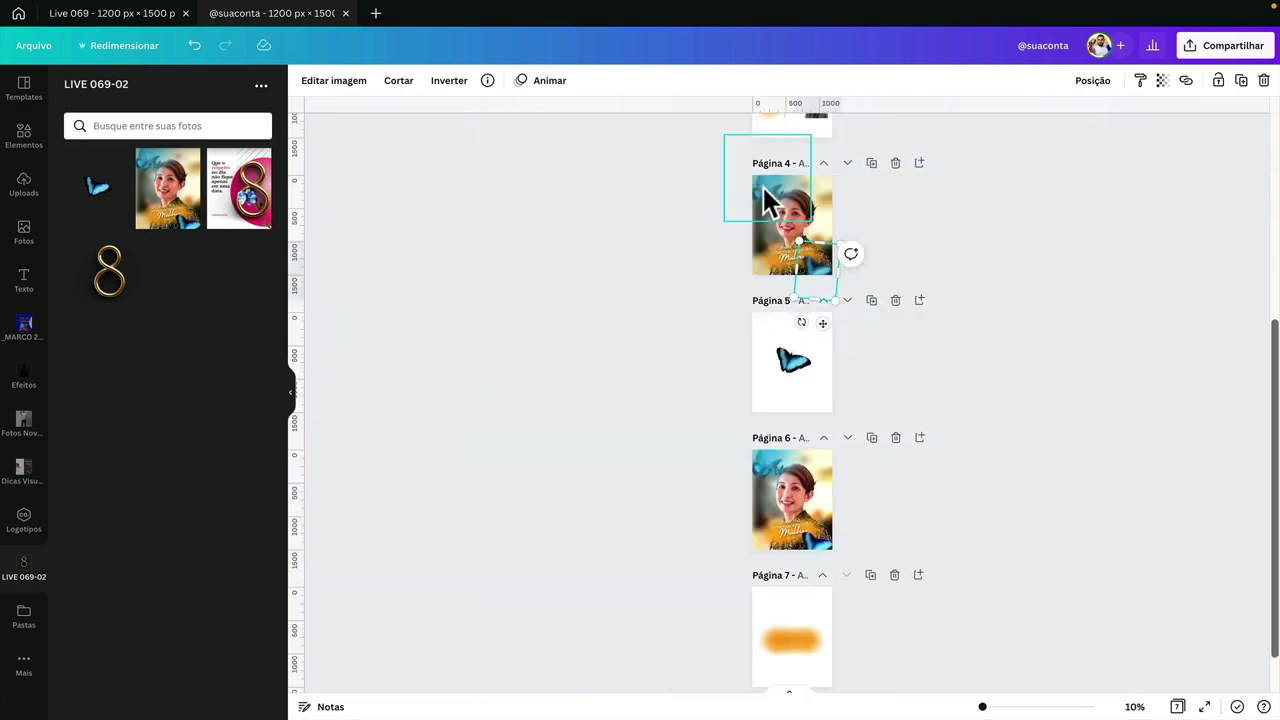
pyautogui.scroll(5, 763, 187)
pyautogui.scroll(-2, 746, 266)
pyautogui.scroll(-9, 746, 260)
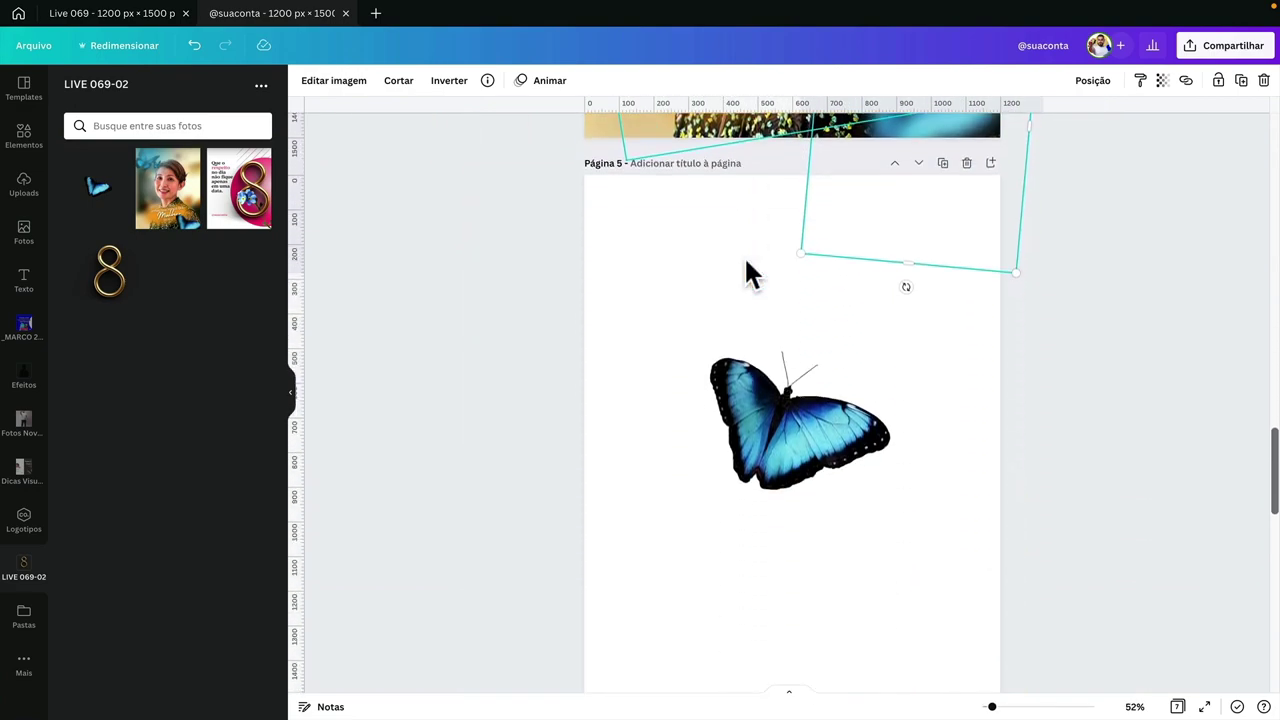
pyautogui.scroll(1, 744, 256)
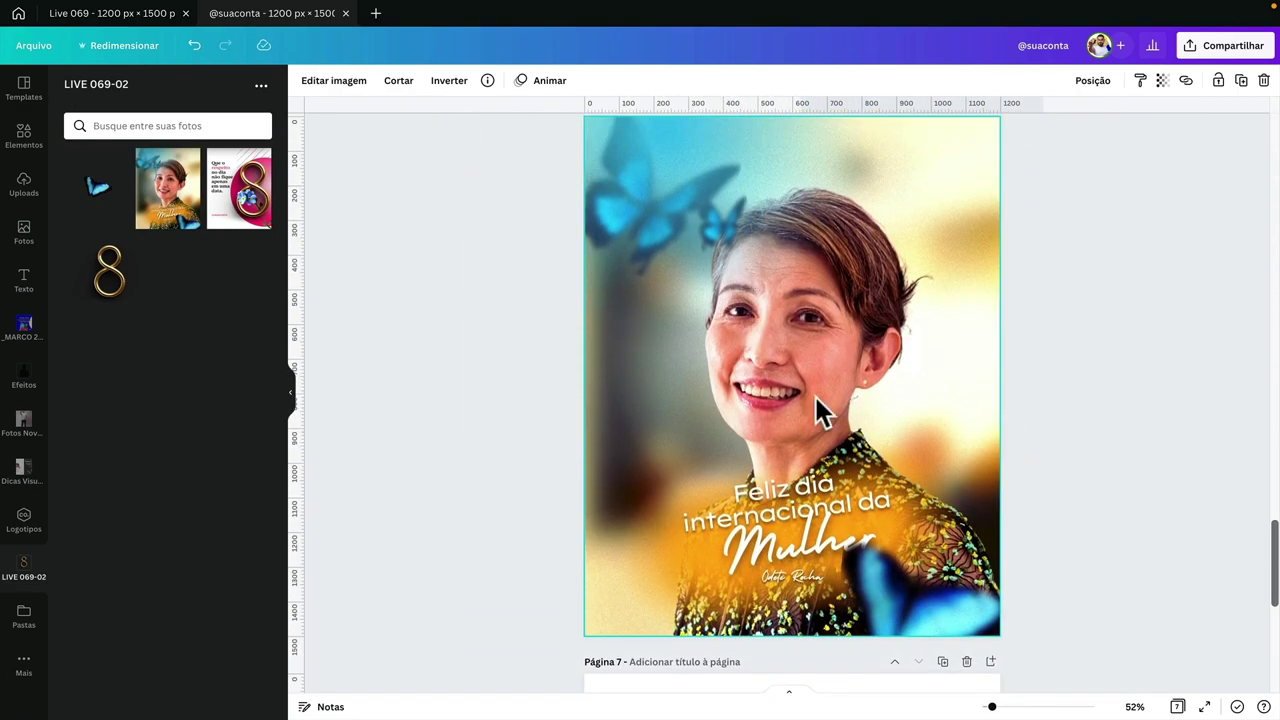
pyautogui.scroll(5, 846, 562)
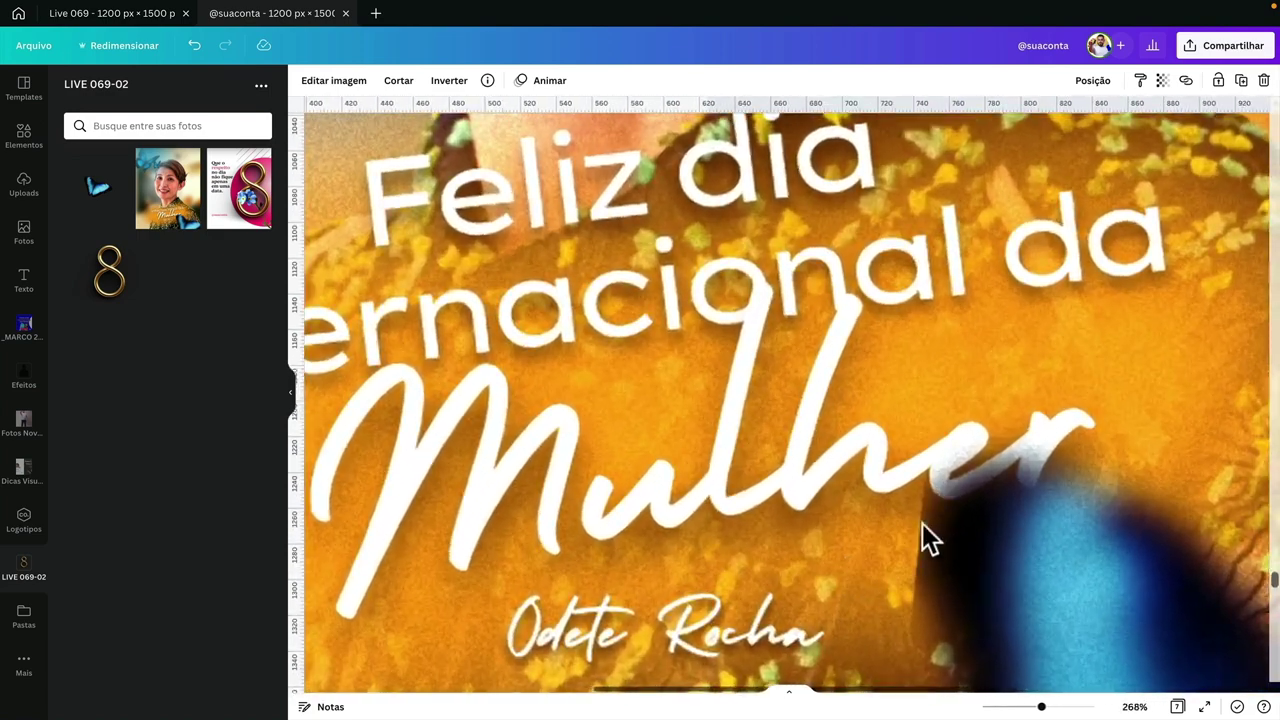
pyautogui.scroll(-6, 926, 600)
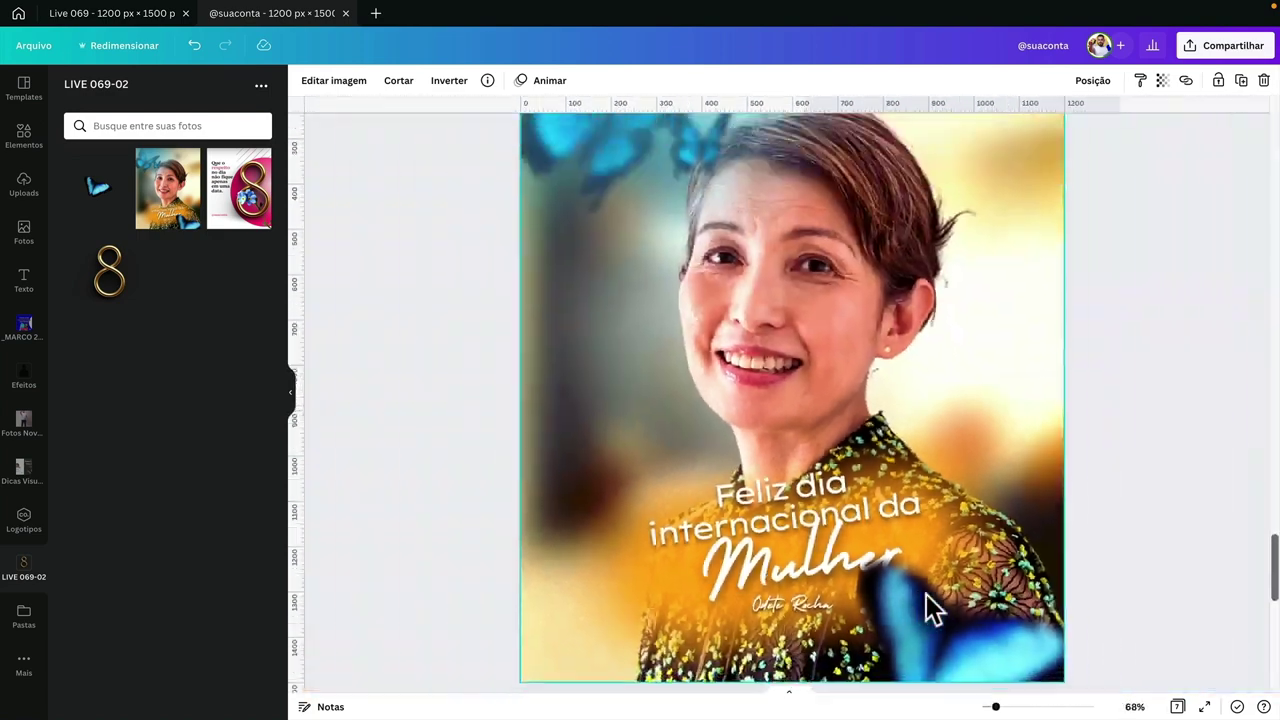
pyautogui.scroll(1, 926, 594)
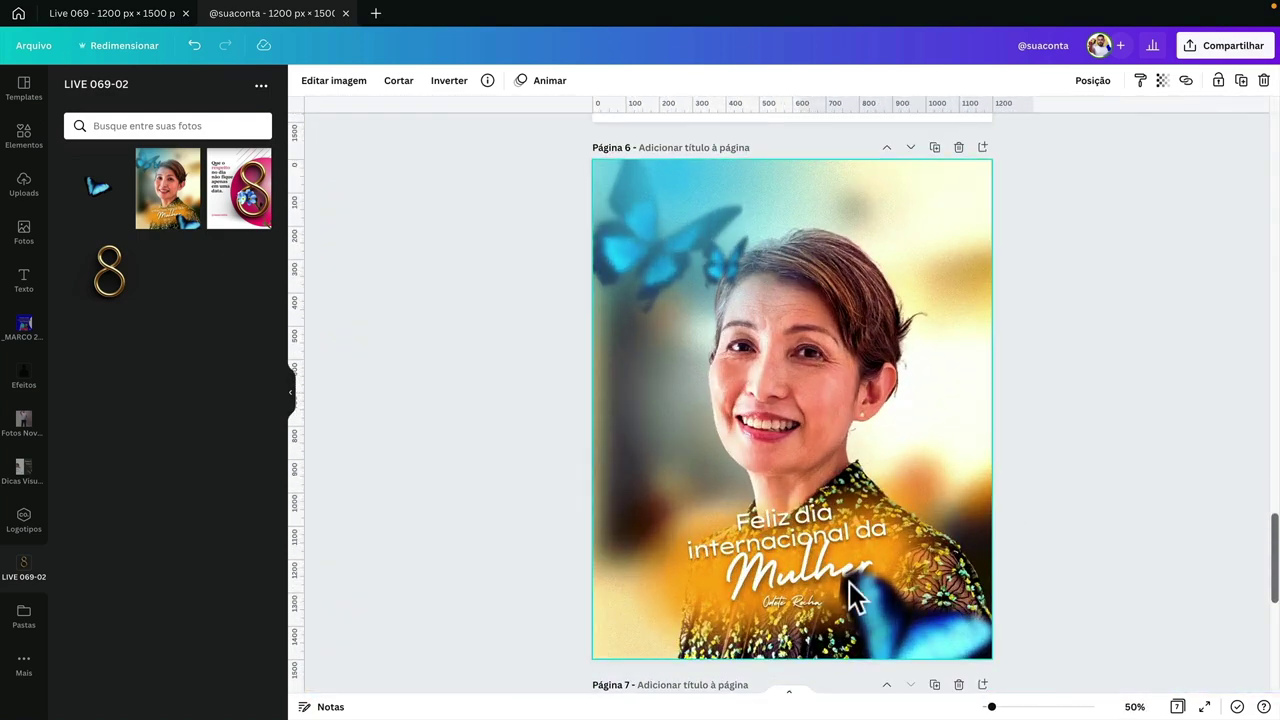
pyautogui.click(1058, 550)
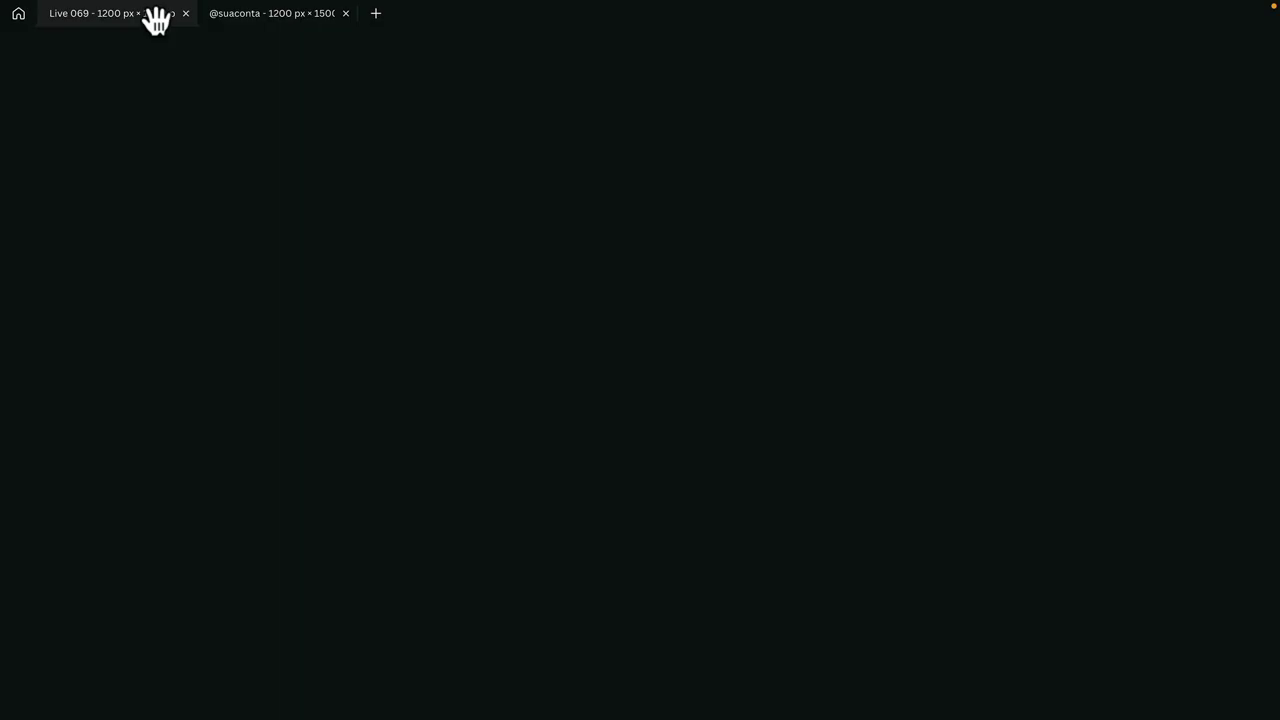
pyautogui.click(266, 14)
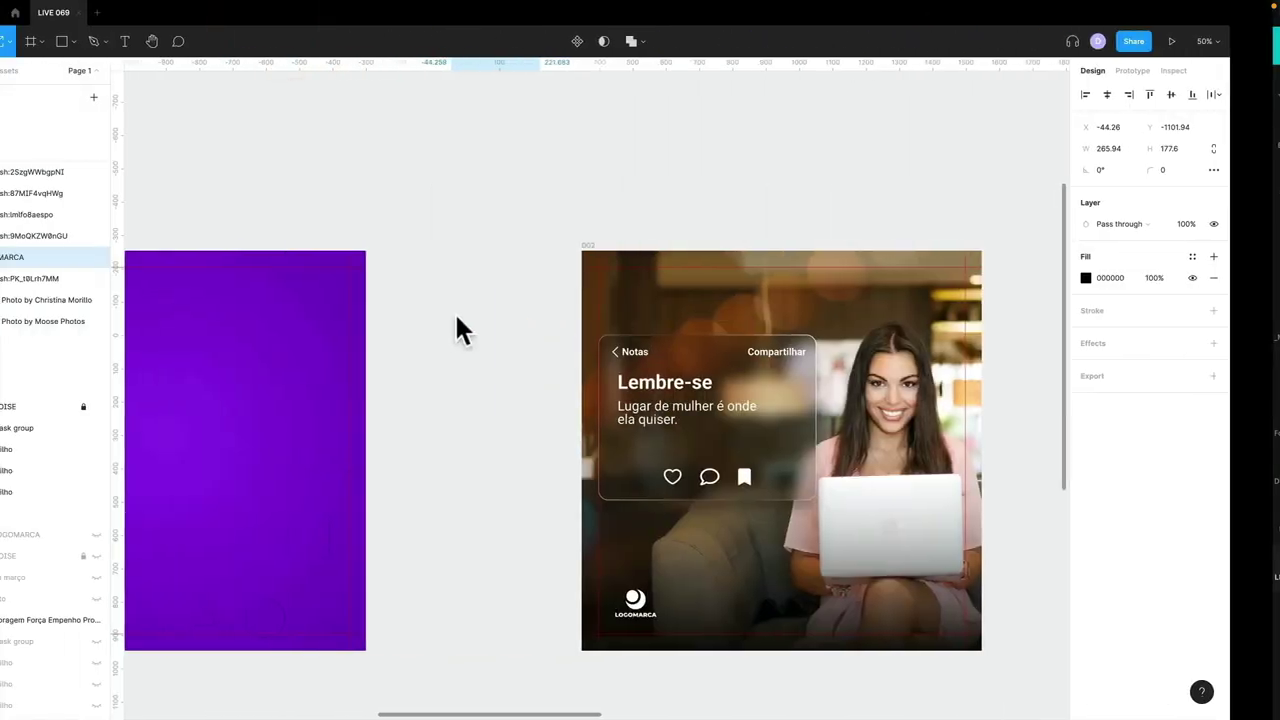
# - Pan across Page 1 and select the bokeh photo
pyautogui.scroll(-2, 555, 386)
pyautogui.hscroll(3, 555, 386)
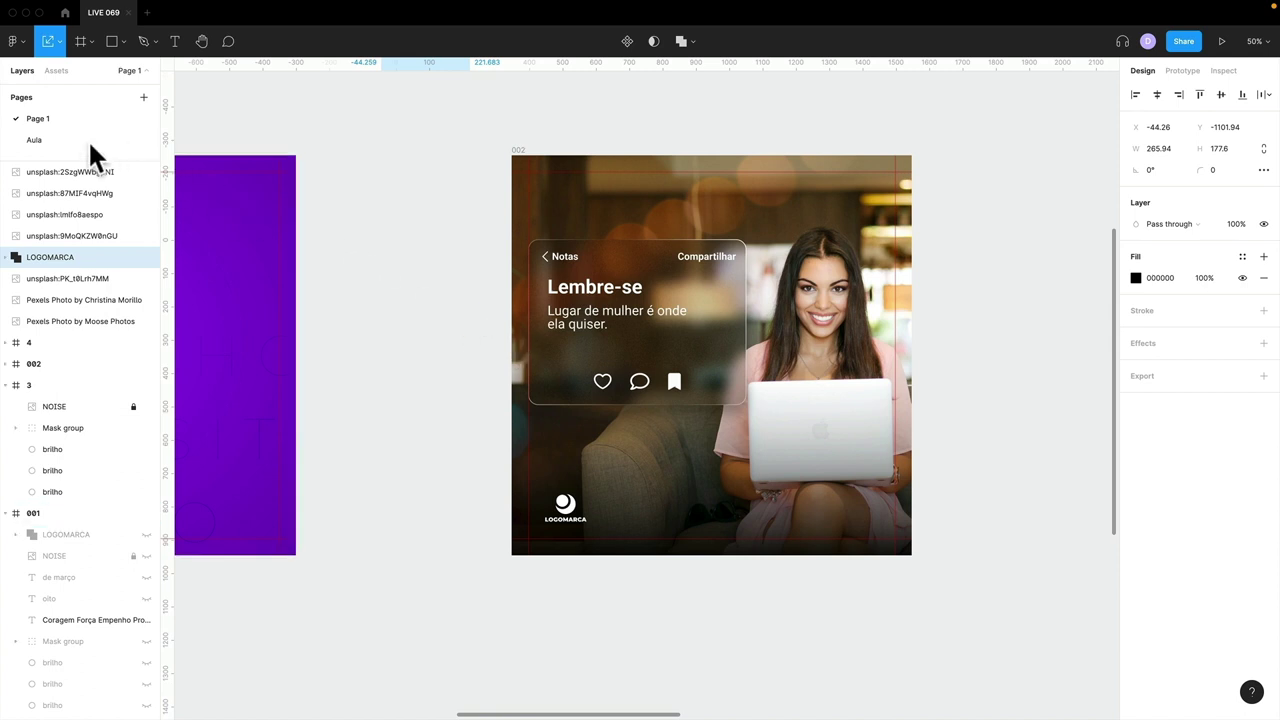
pyautogui.hscroll(5, 443, 277)
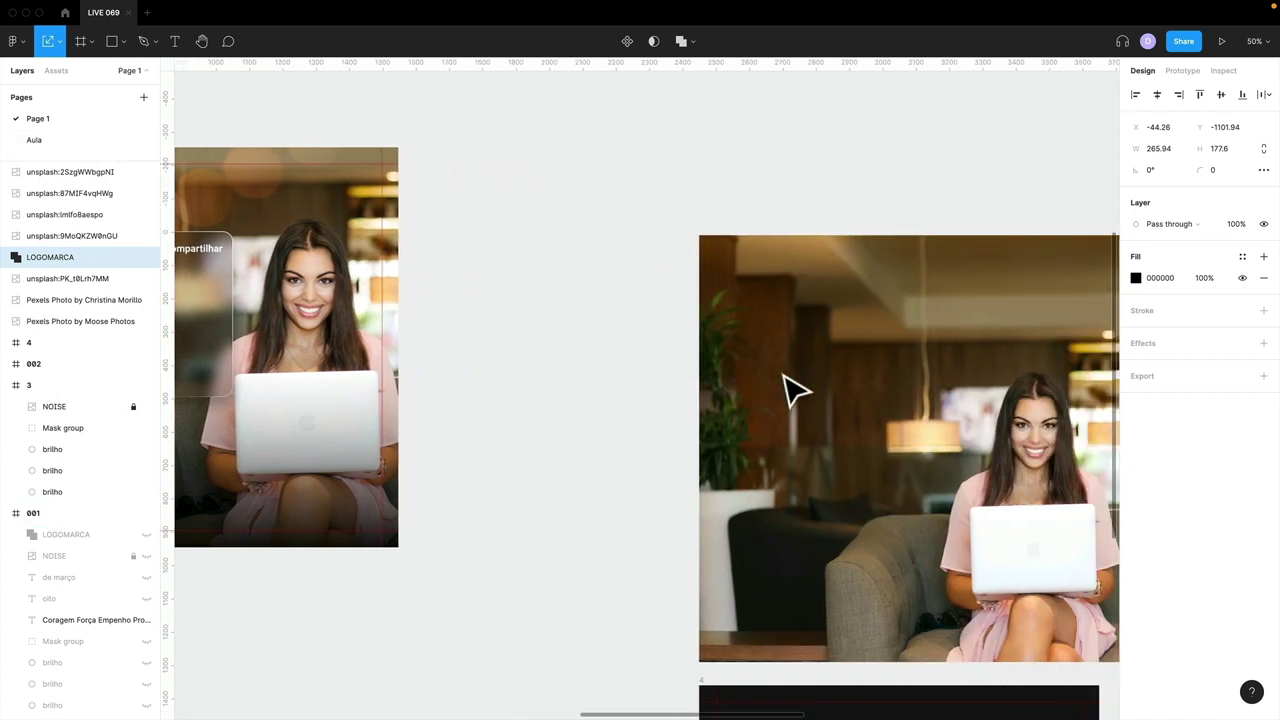
pyautogui.scroll(-3, 785, 380)
pyautogui.hscroll(5, 785, 380)
pyautogui.moveTo(748, 380); pyautogui.dragTo(800, 423)
pyautogui.scroll(-4, 800, 425)
pyautogui.hscroll(5, 800, 423)
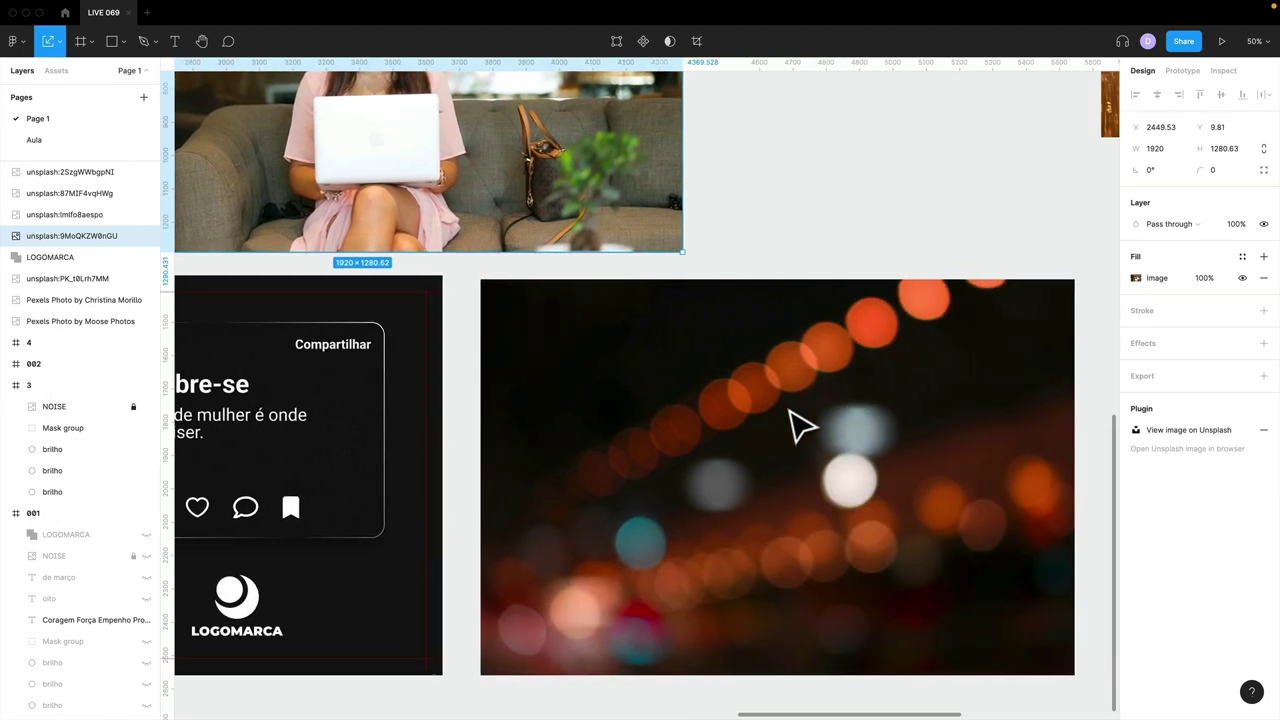
pyautogui.click(790, 405)
# - Select the Lembre-se notes card, then switch to the Aula page
pyautogui.scroll(-1, 765, 410)
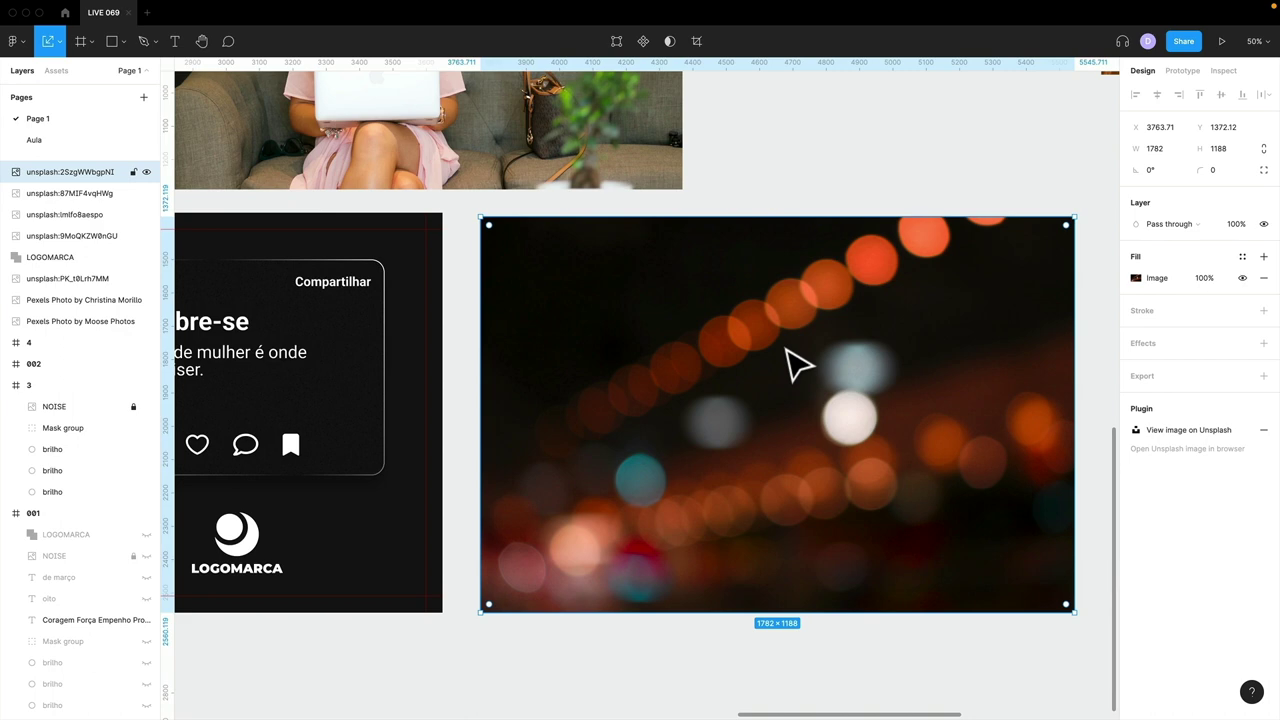
pyautogui.hscroll(-5, 761, 401)
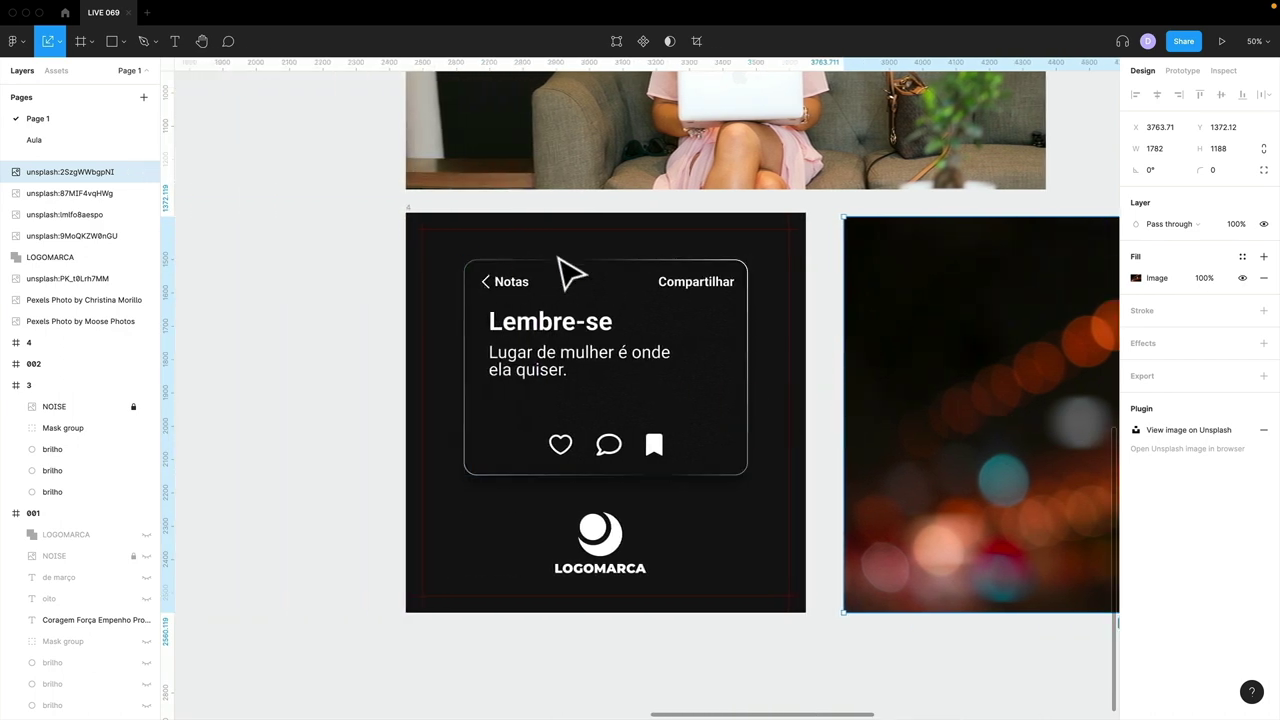
pyautogui.click(567, 452)
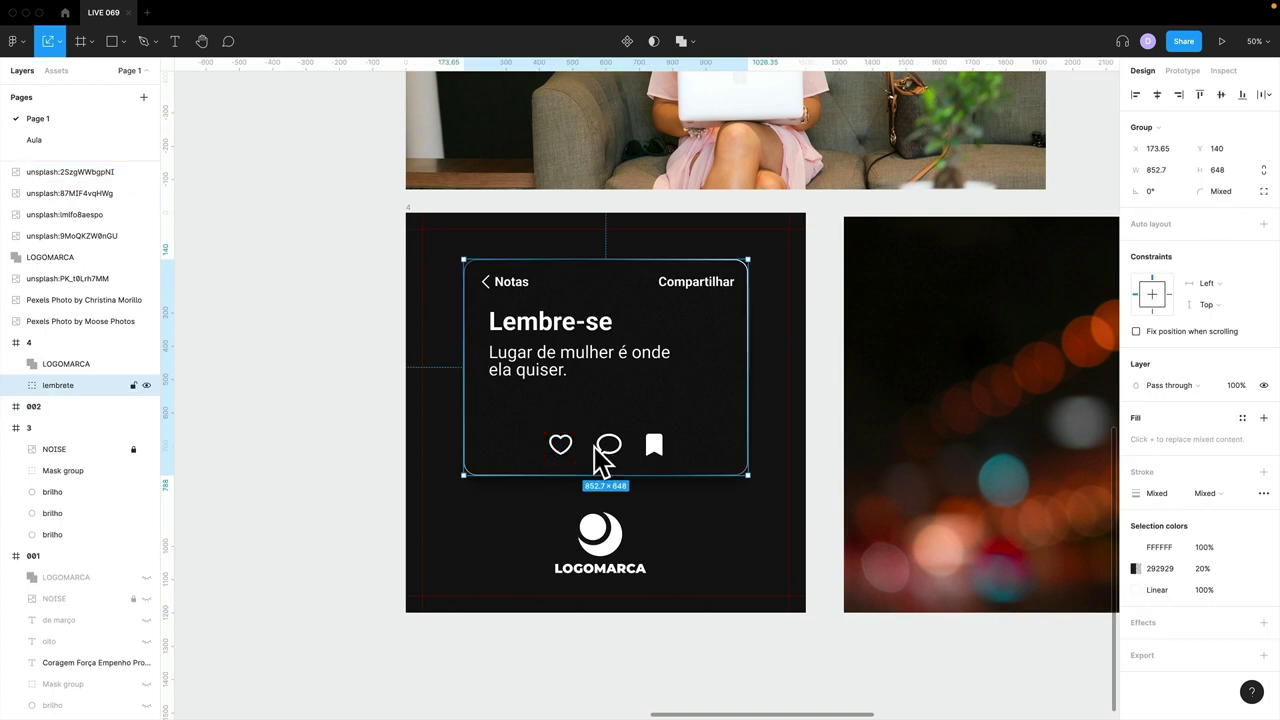
pyautogui.click(72, 138)
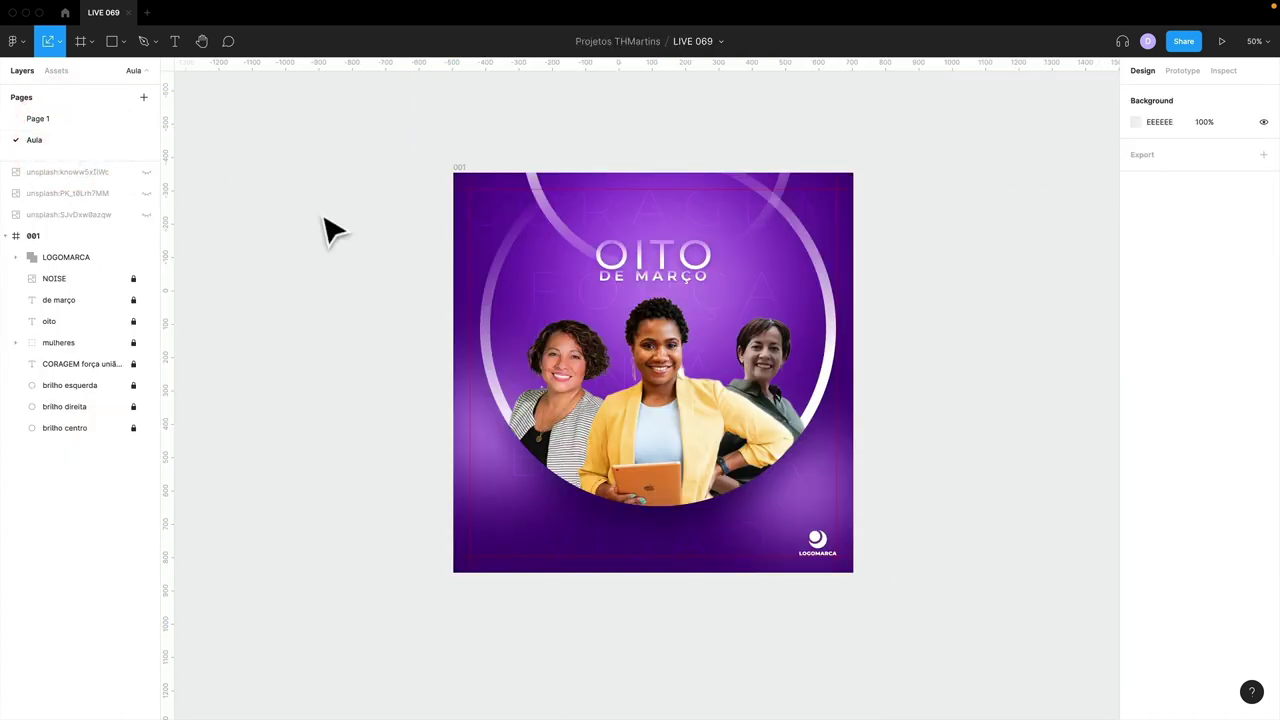
# - Draw a trial 1200×1200 Frame 1, then delete it
pyautogui.hscroll(4, 763, 343)
pyautogui.press('f')
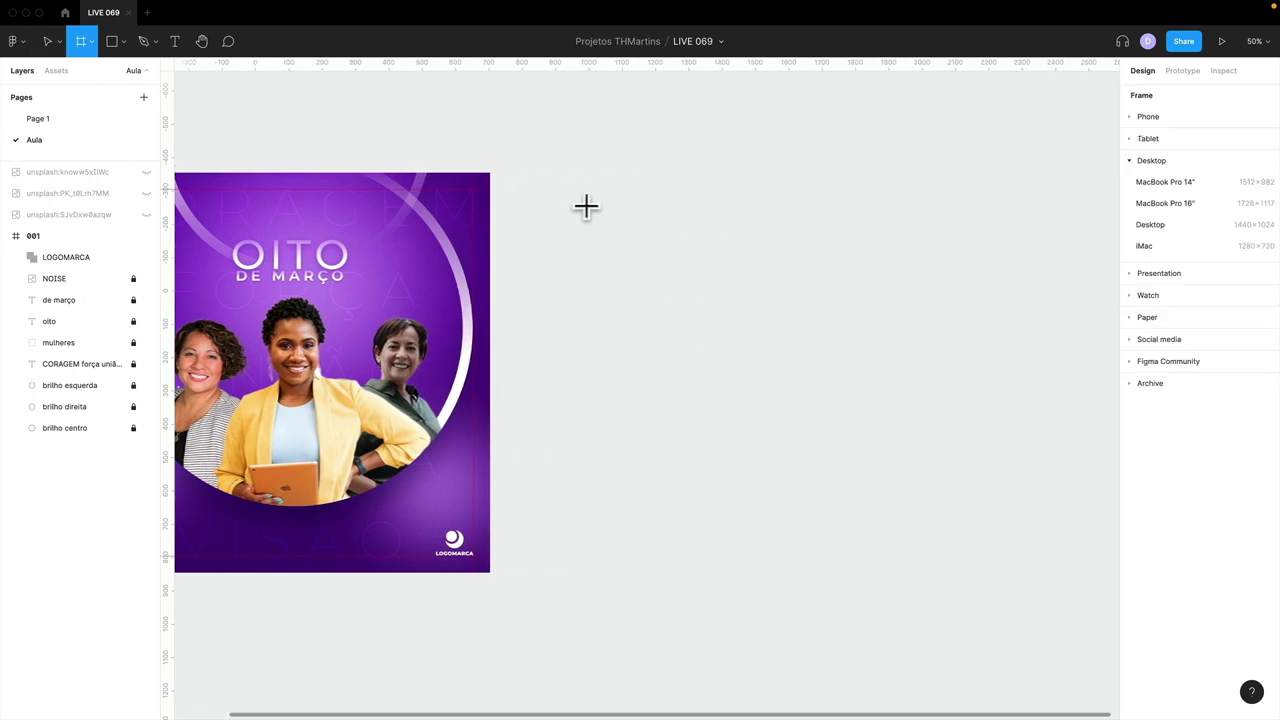
pyautogui.moveTo(587, 168); pyautogui.dragTo(986, 566)
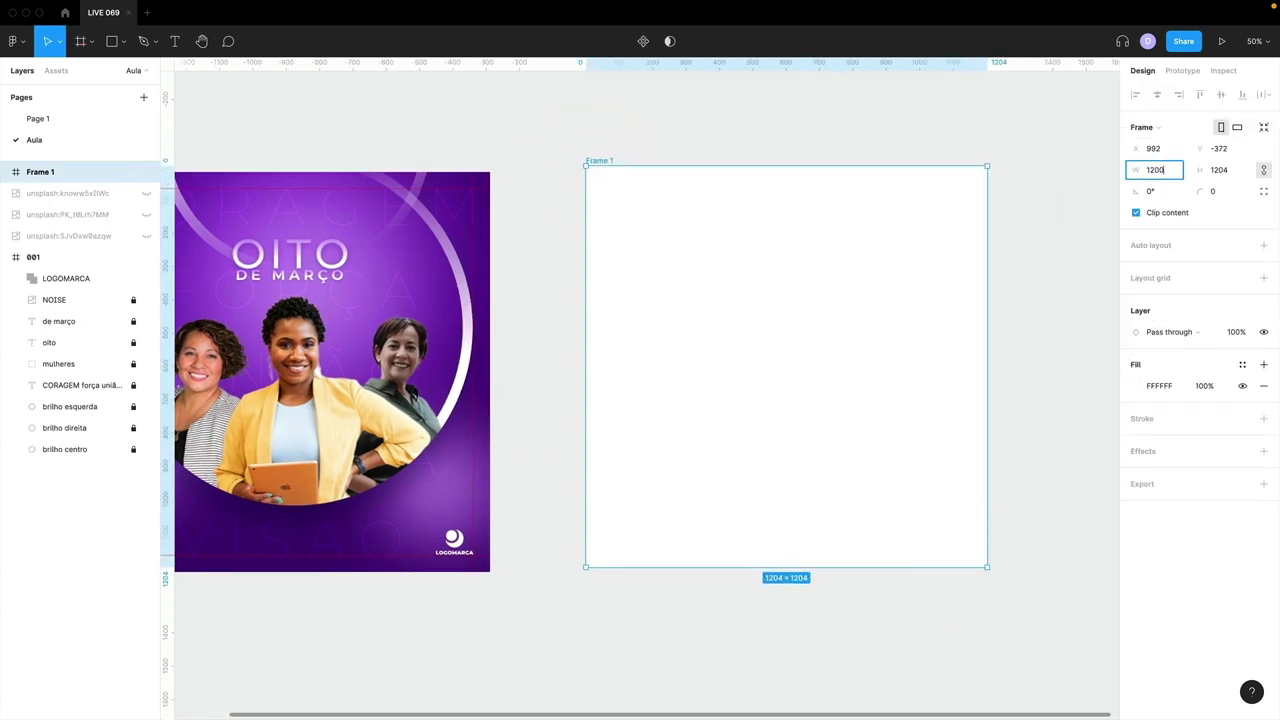
pyautogui.press('Return')
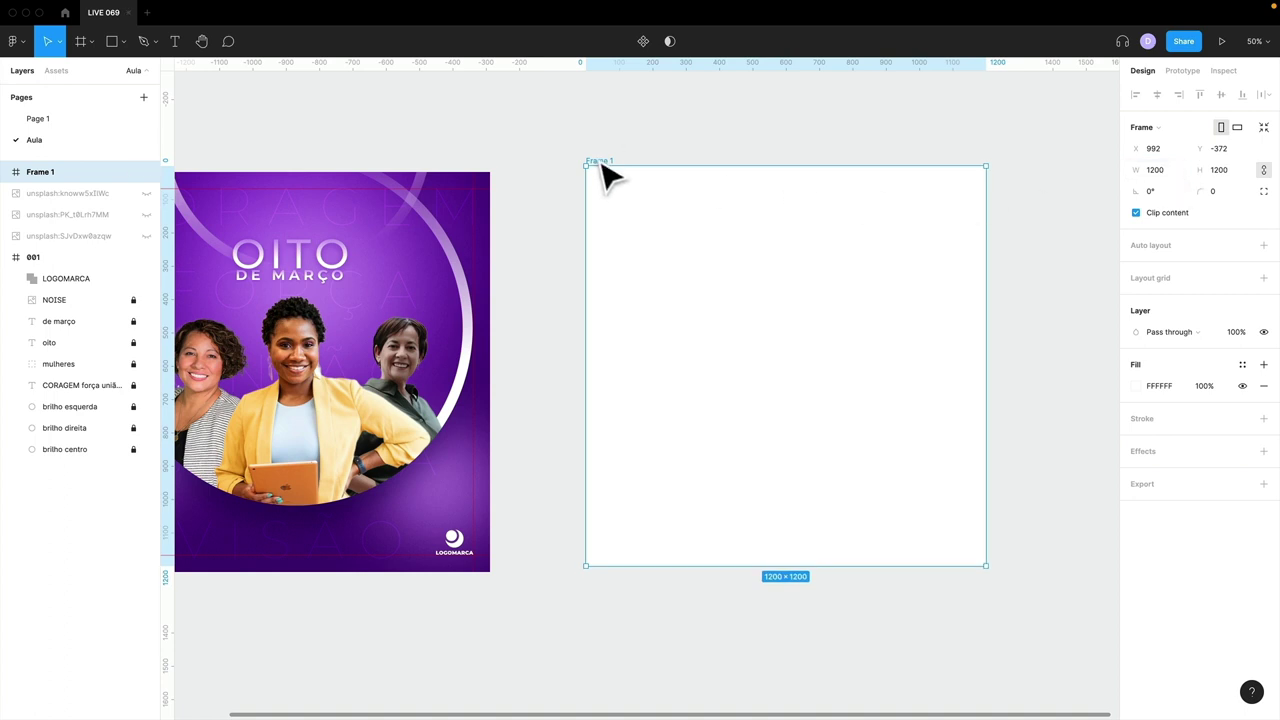
pyautogui.moveTo(605, 175); pyautogui.dragTo(608, 177)
pyautogui.doubleClick(600, 166)
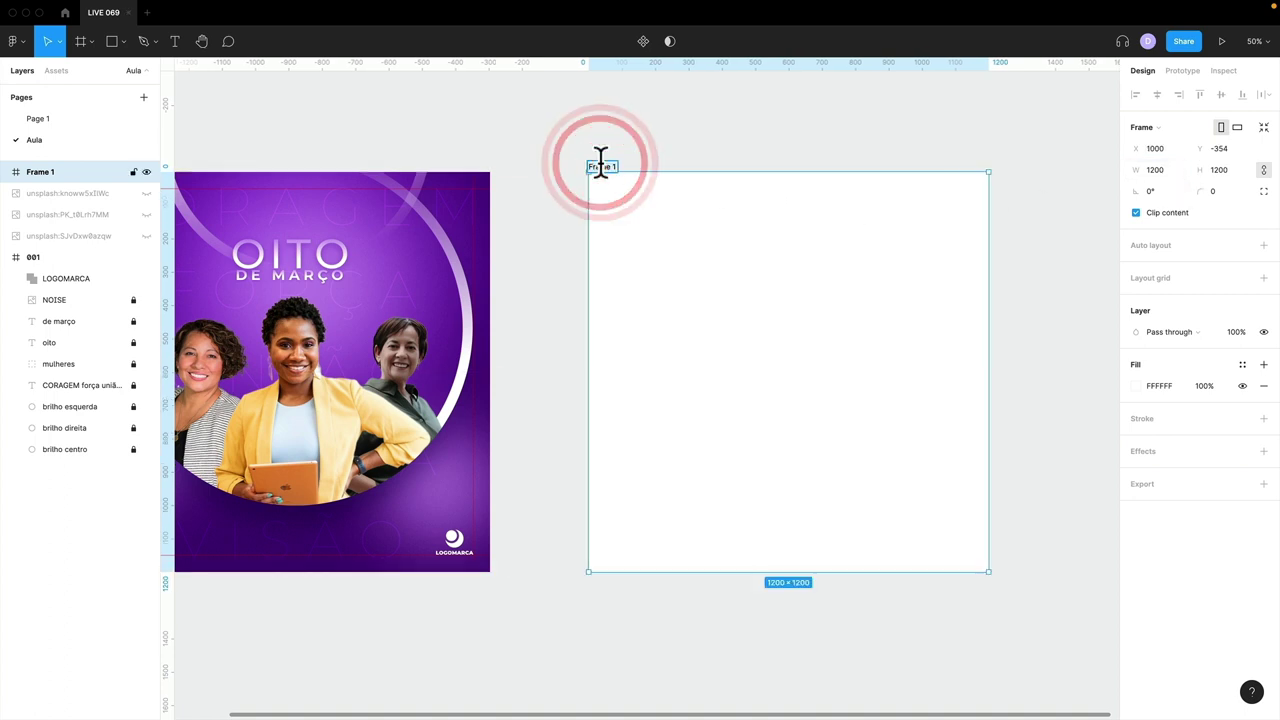
pyautogui.click(620, 143)
pyautogui.click(606, 165)
pyautogui.press('Delete')
# - Duplicate frame 001, move the copy to its right and name it 002
pyautogui.hscroll(-3, 628, 183)
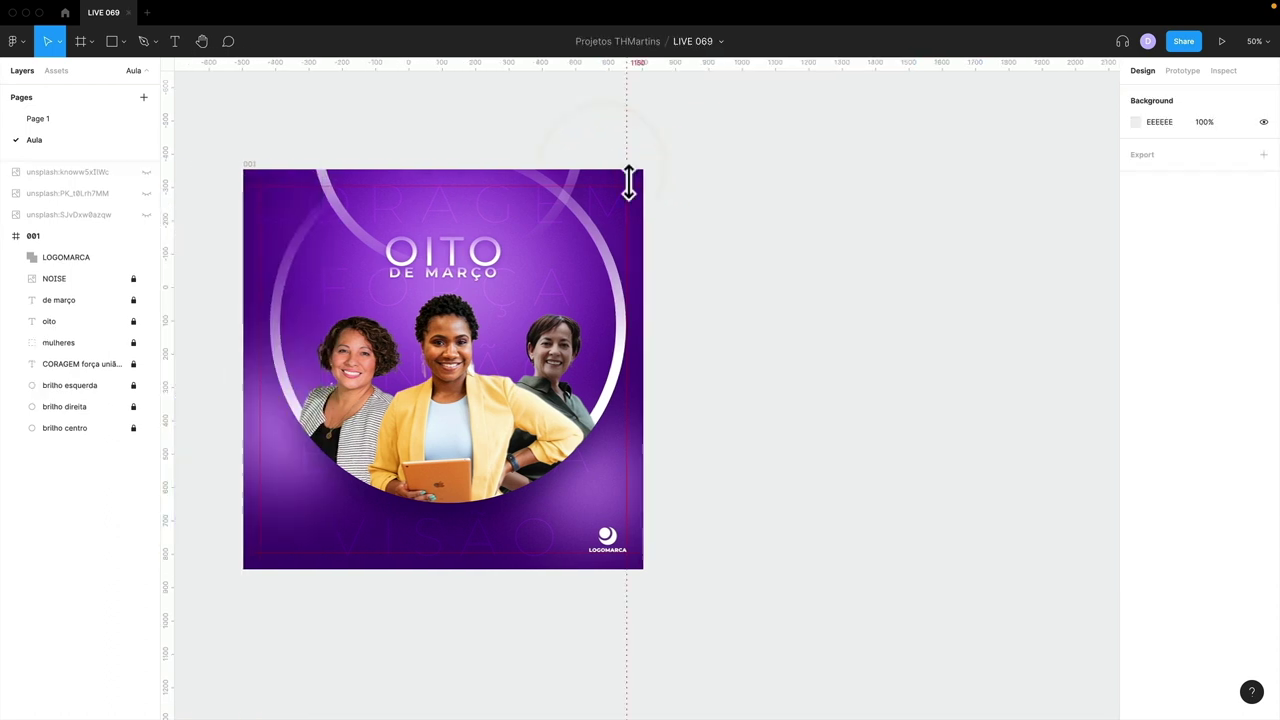
pyautogui.hscroll(-3, 628, 183)
pyautogui.click(454, 163)
pyautogui.hotkey('ctrl', 'd')
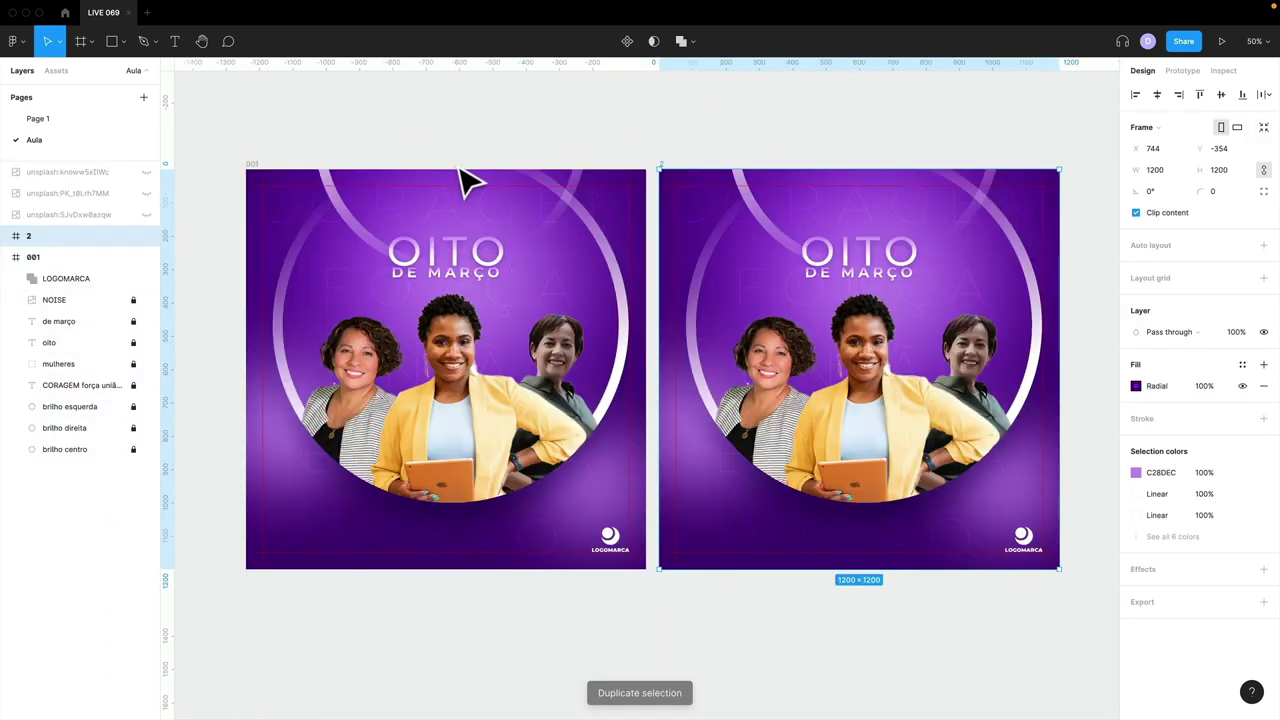
pyautogui.moveTo(735, 240); pyautogui.dragTo(854, 251)
pyautogui.hscroll(3, 857, 252)
pyautogui.hscroll(2, 857, 252)
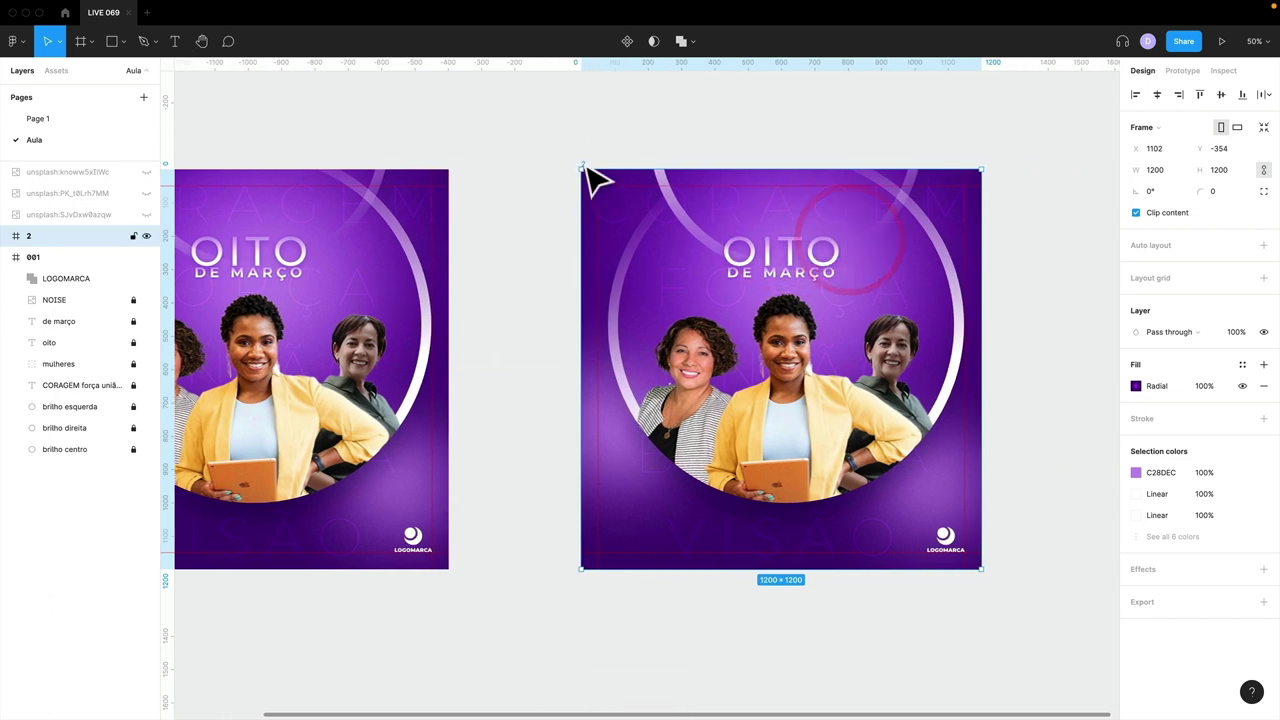
pyautogui.doubleClick(582, 162)
pyautogui.write('002')
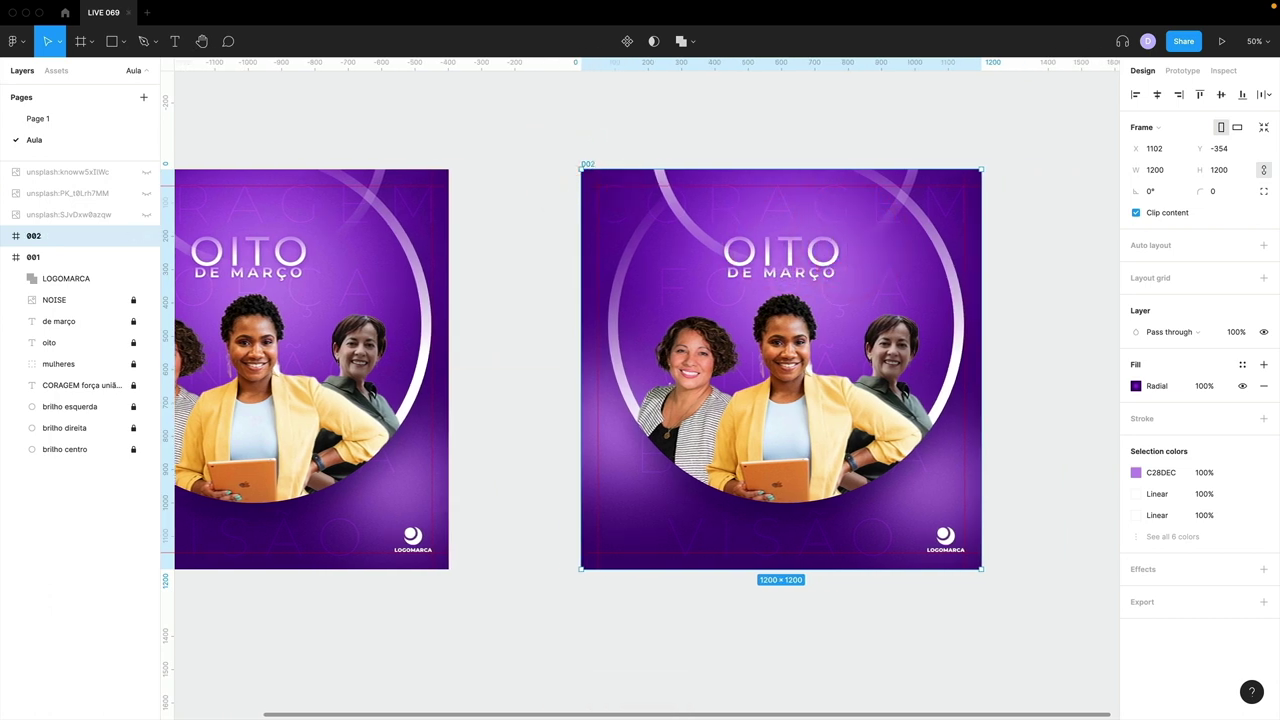
# - Delete all layers inside frame 002, from LOGOMARCA down
pyautogui.click(8, 257)
pyautogui.click(9, 235)
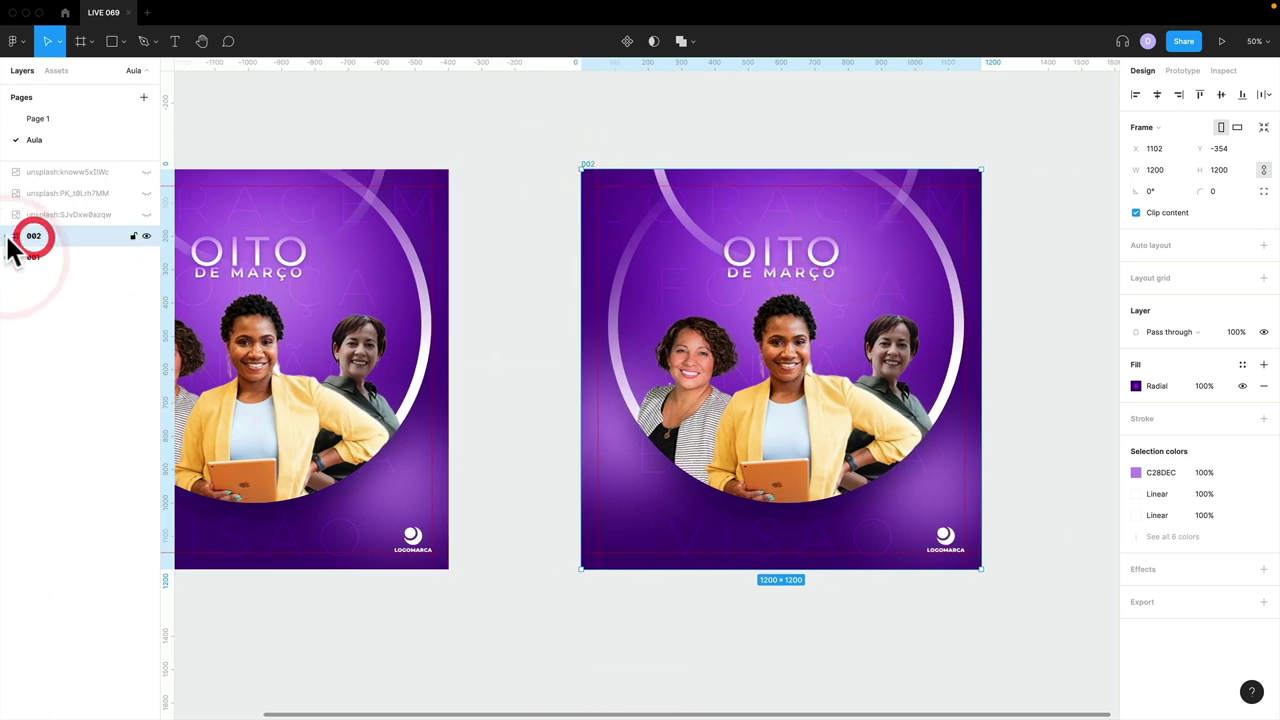
pyautogui.click(48, 257)
pyautogui.keyDown('shift'); pyautogui.click(72, 427); pyautogui.keyUp('shift')
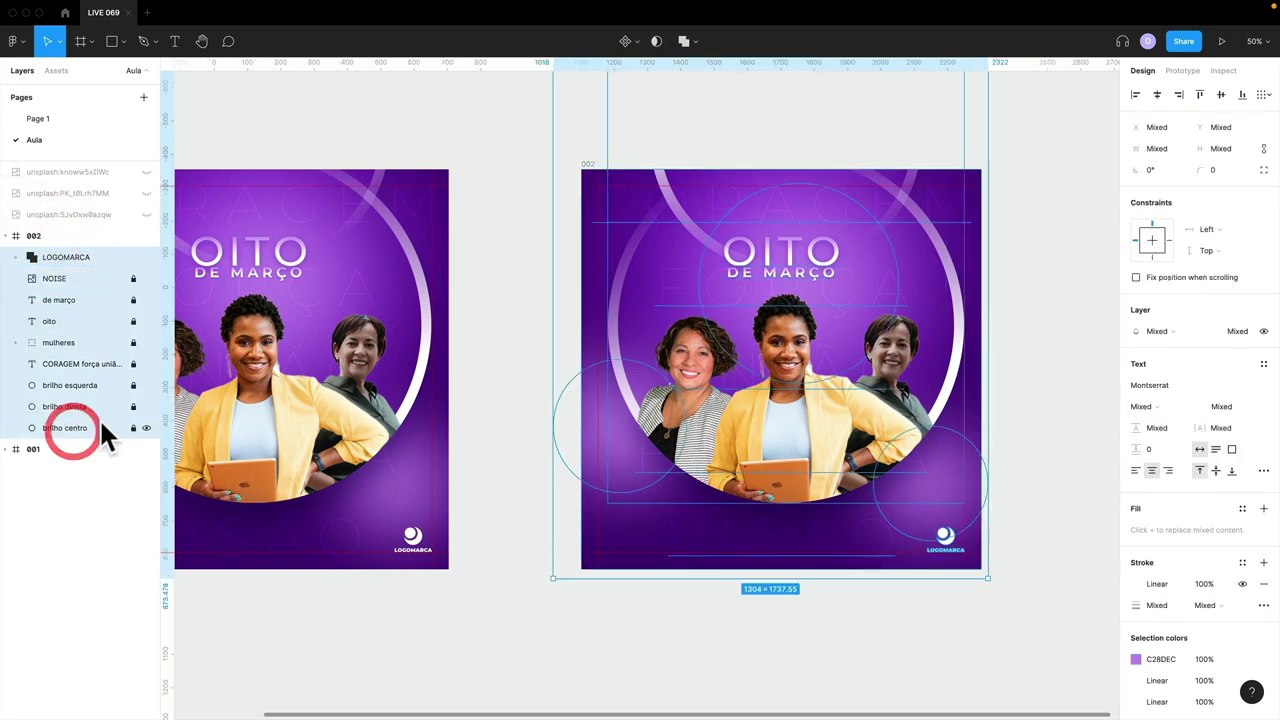
pyautogui.press('Delete')
# - Set frame 002's fill to solid white
pyautogui.click(49, 237)
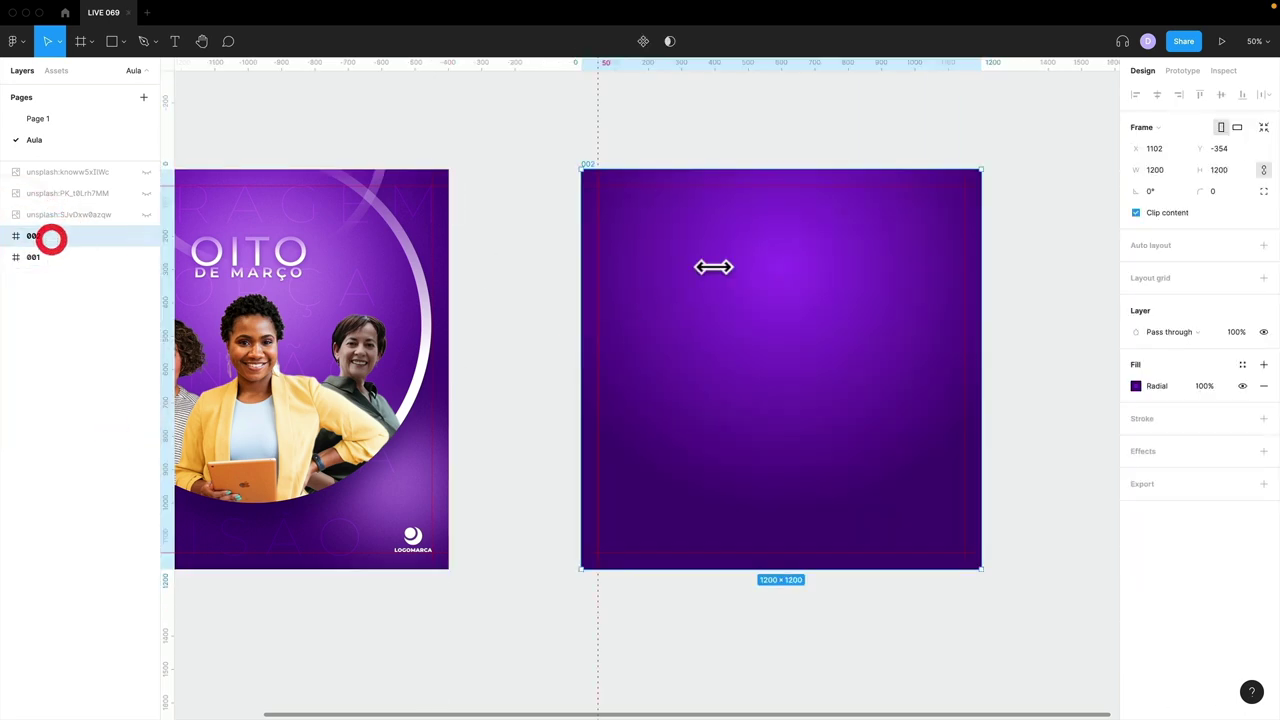
pyautogui.click(1134, 387)
pyautogui.click(983, 324)
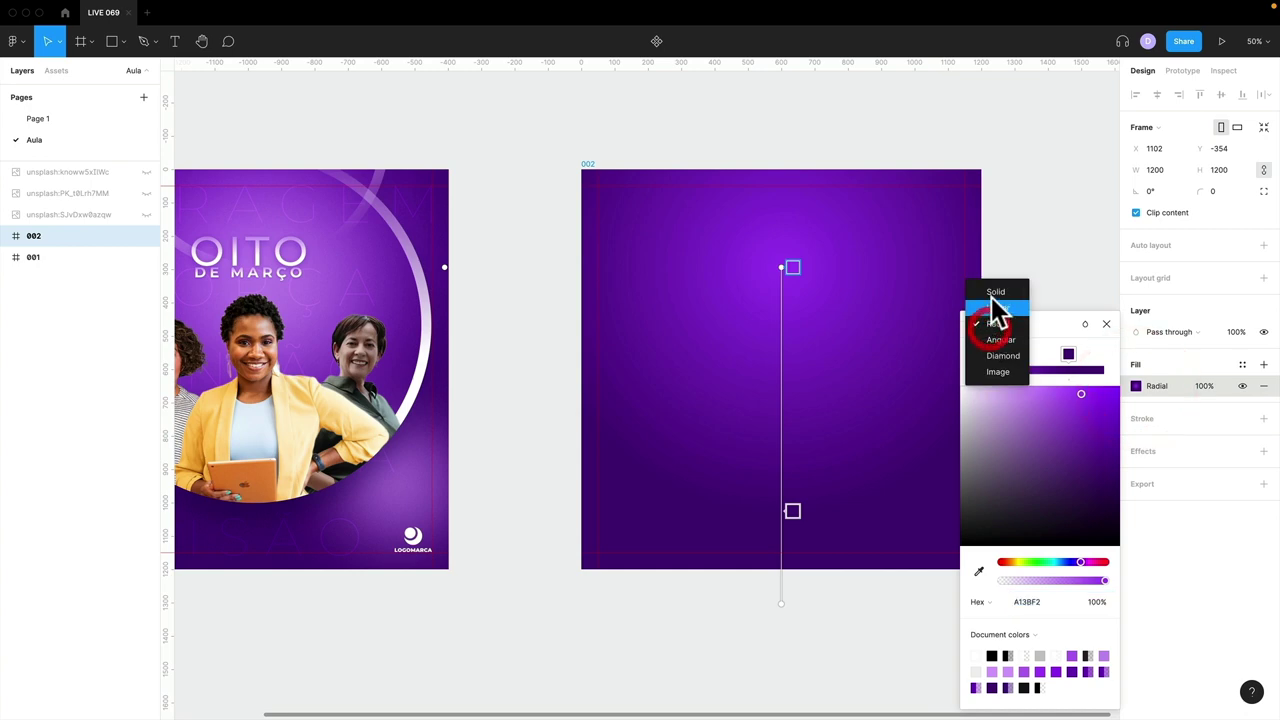
pyautogui.click(990, 292)
pyautogui.click(1074, 294)
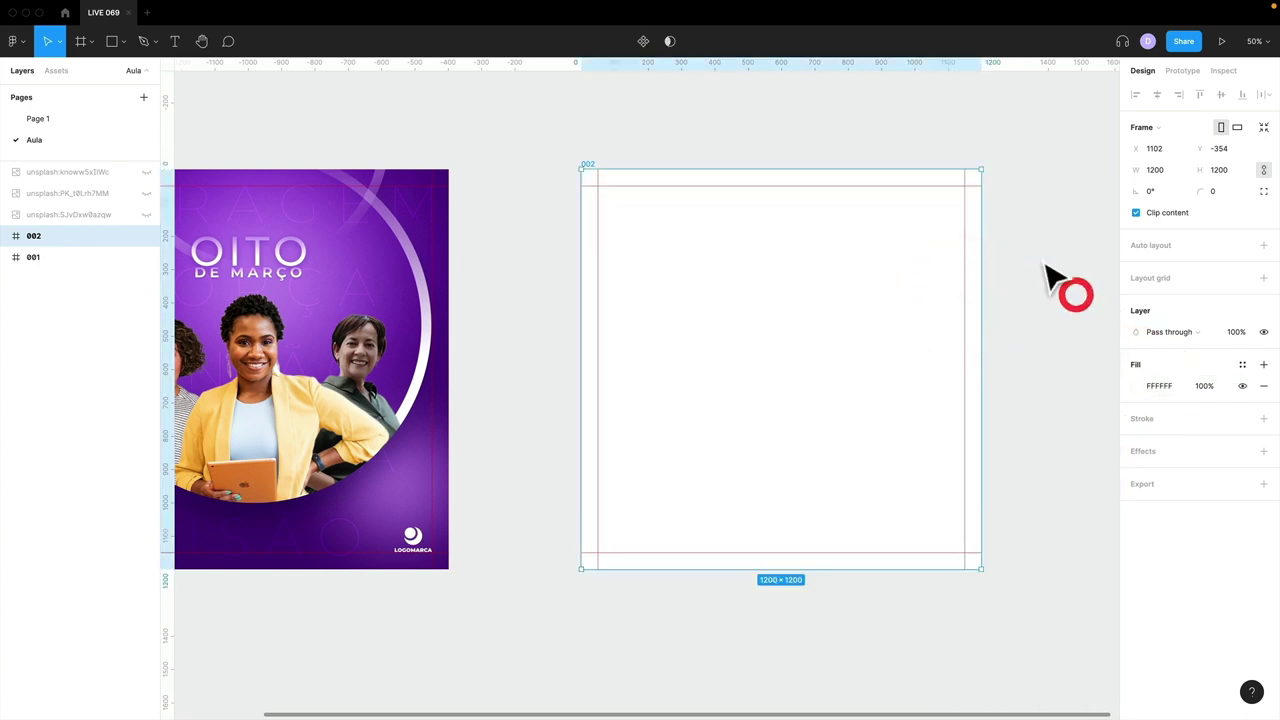
pyautogui.click(1040, 262)
pyautogui.hscroll(5, 1045, 265)
# - Search the Unsplash plugin for 'business woman', then close it
pyautogui.press('super+minus')
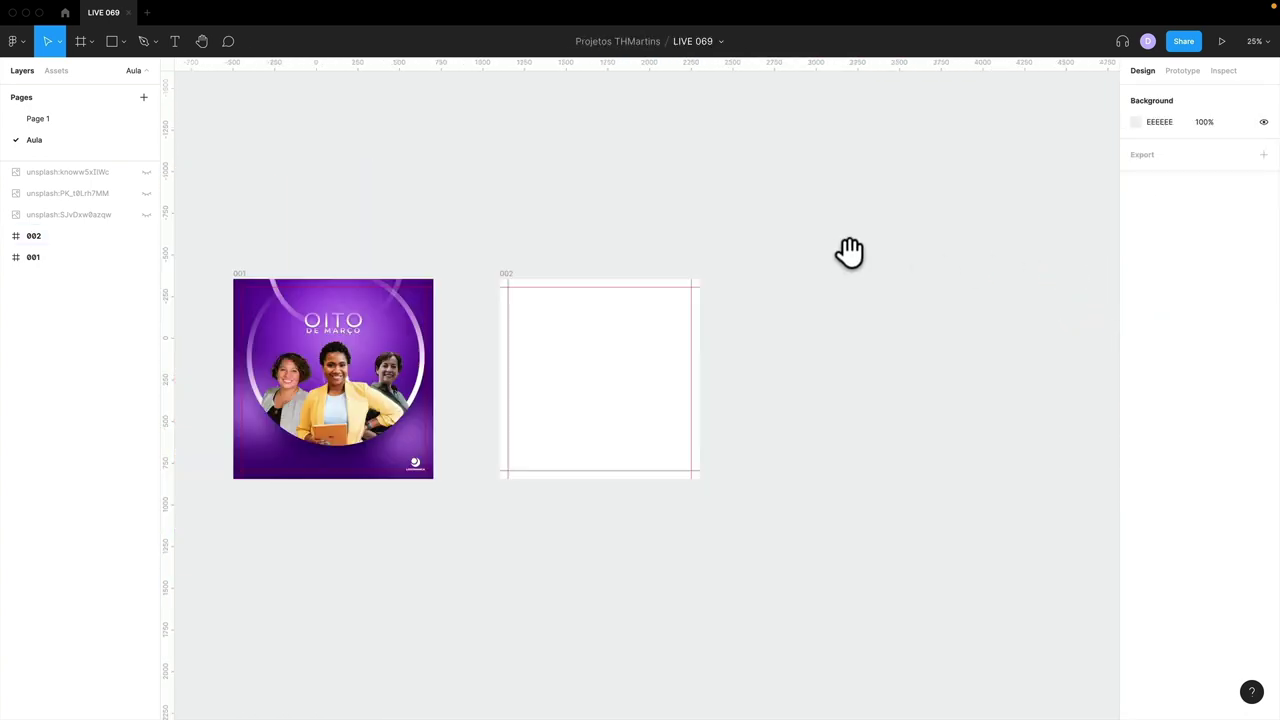
pyautogui.moveTo(837, 250); pyautogui.dragTo(768, 246)
pyautogui.rightClick(690, 148)
pyautogui.moveTo(761, 246)
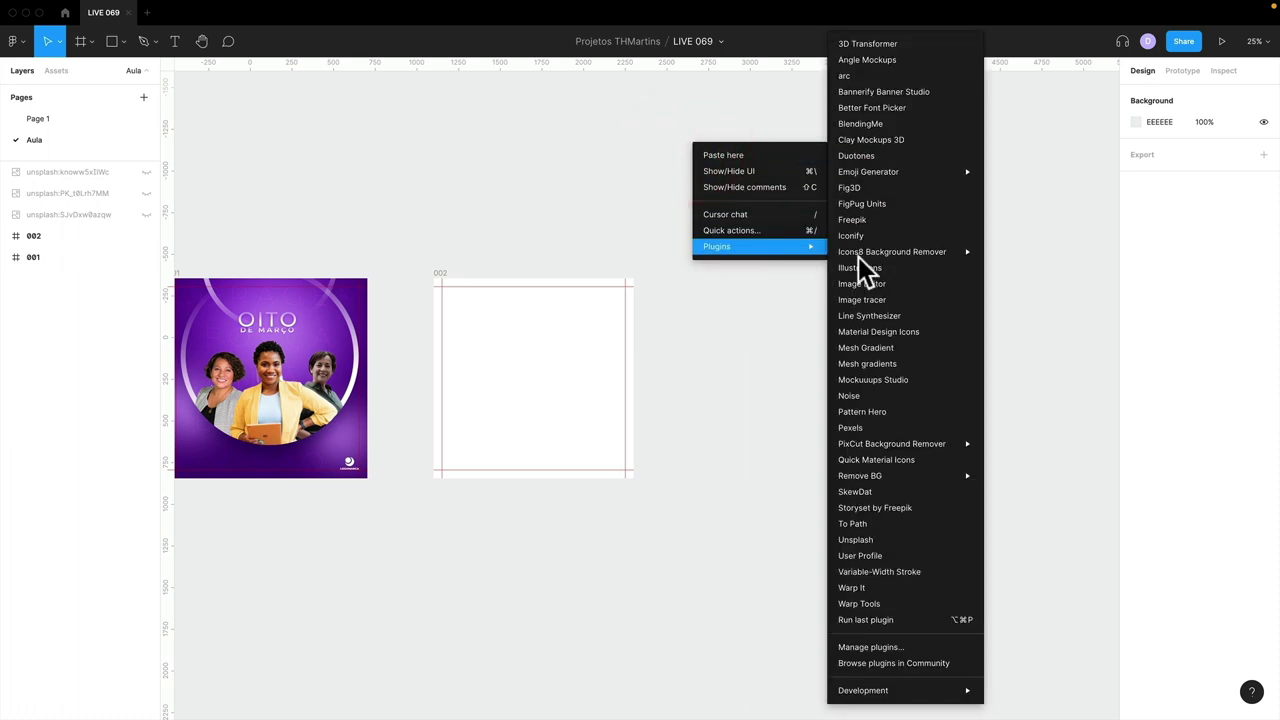
pyautogui.click(898, 540)
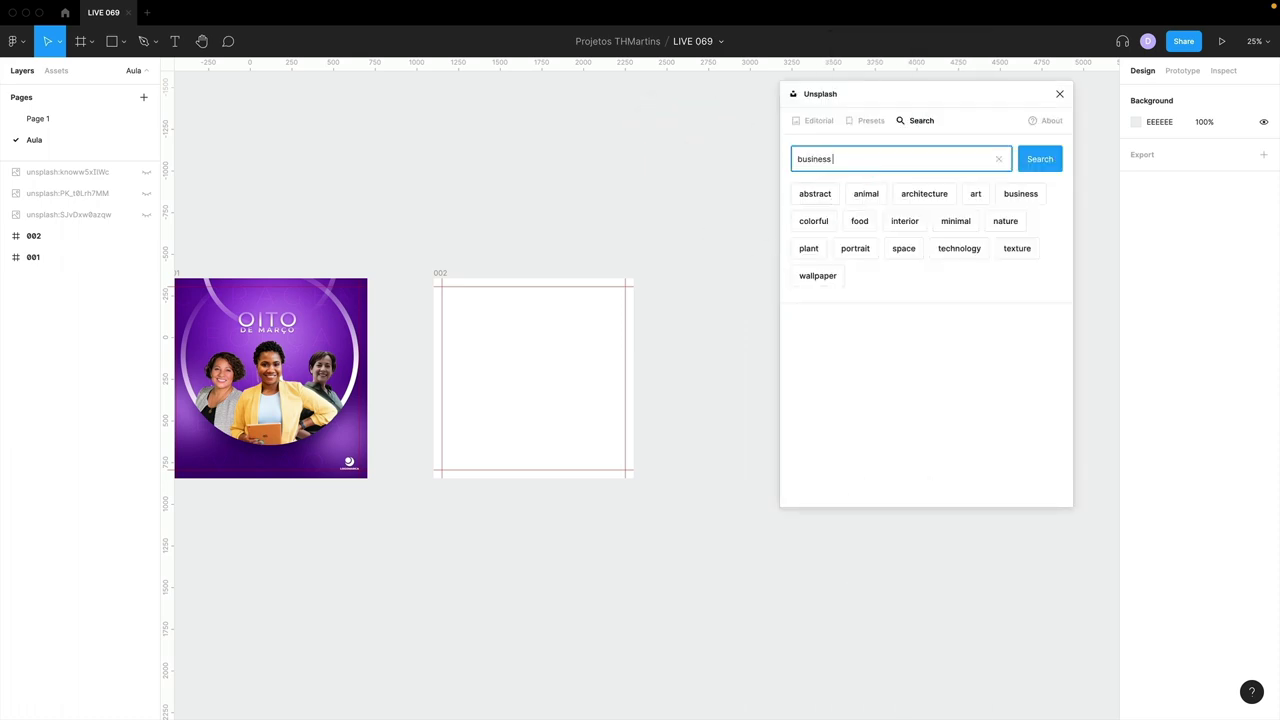
pyautogui.write('business woman')
pyautogui.press('Return')
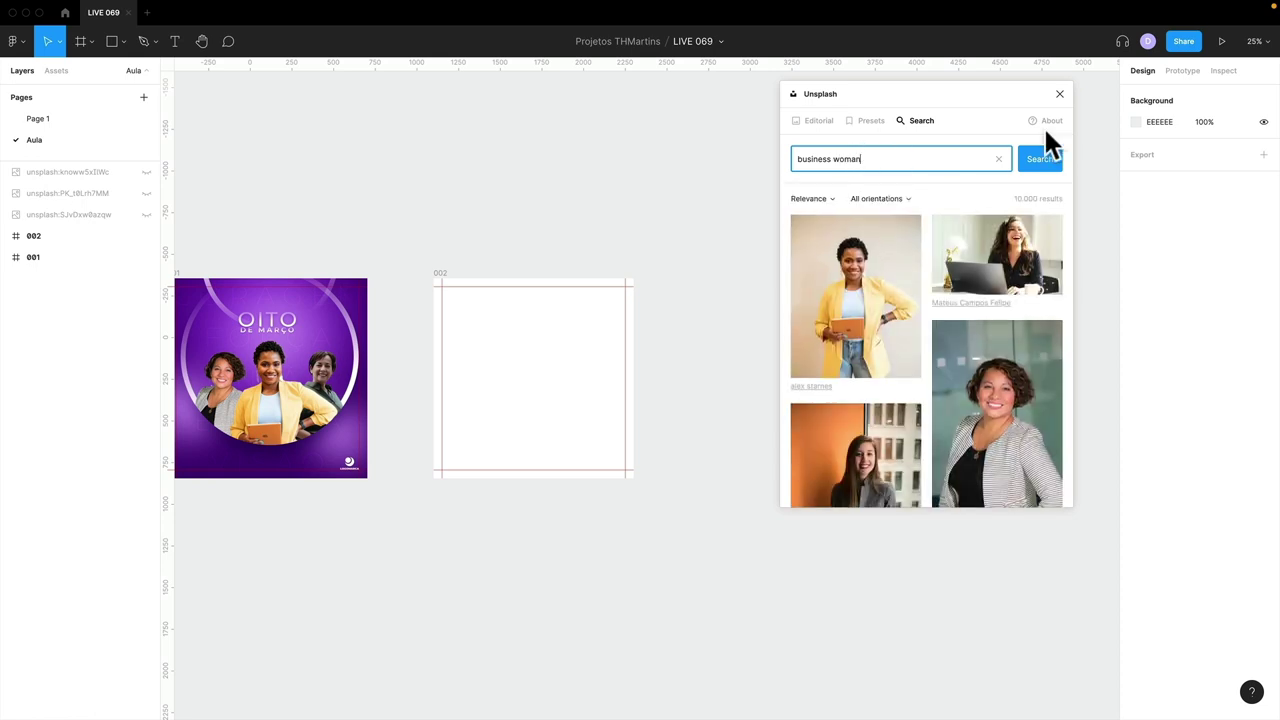
pyautogui.click(1059, 94)
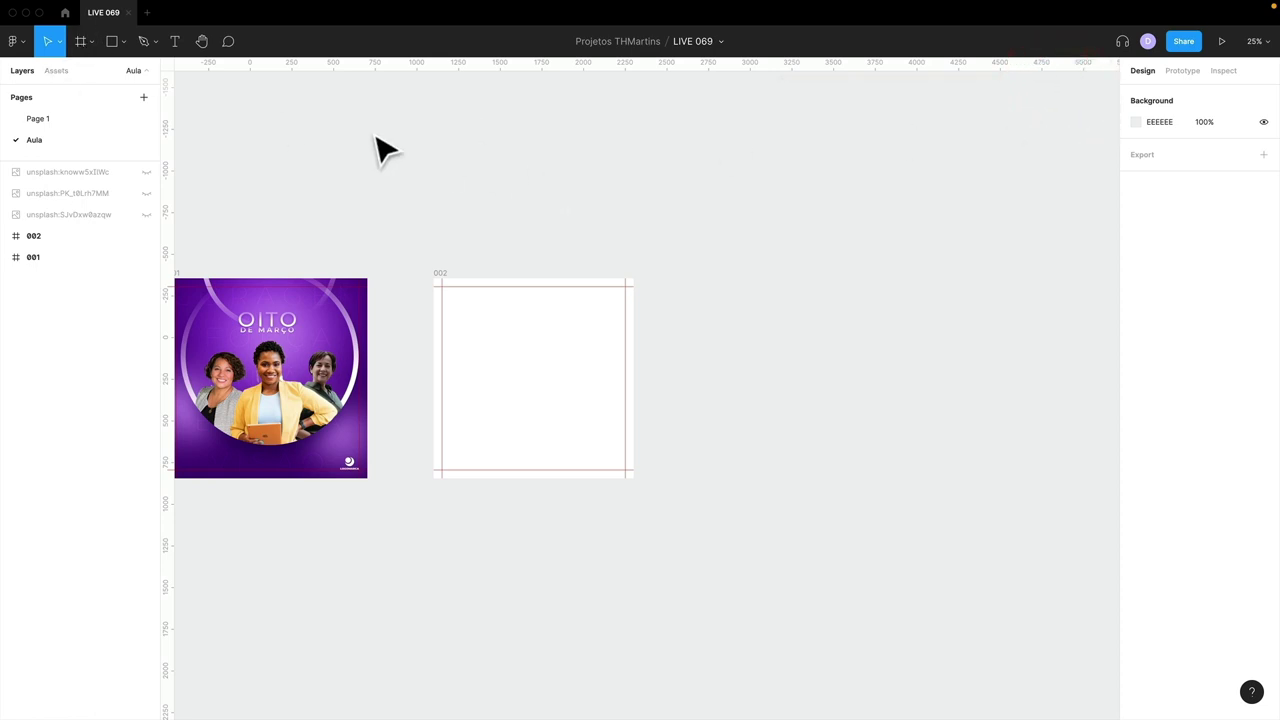
# - Open Figma Community filtered to plugins, then switch to the web browser
pyautogui.click(65, 13)
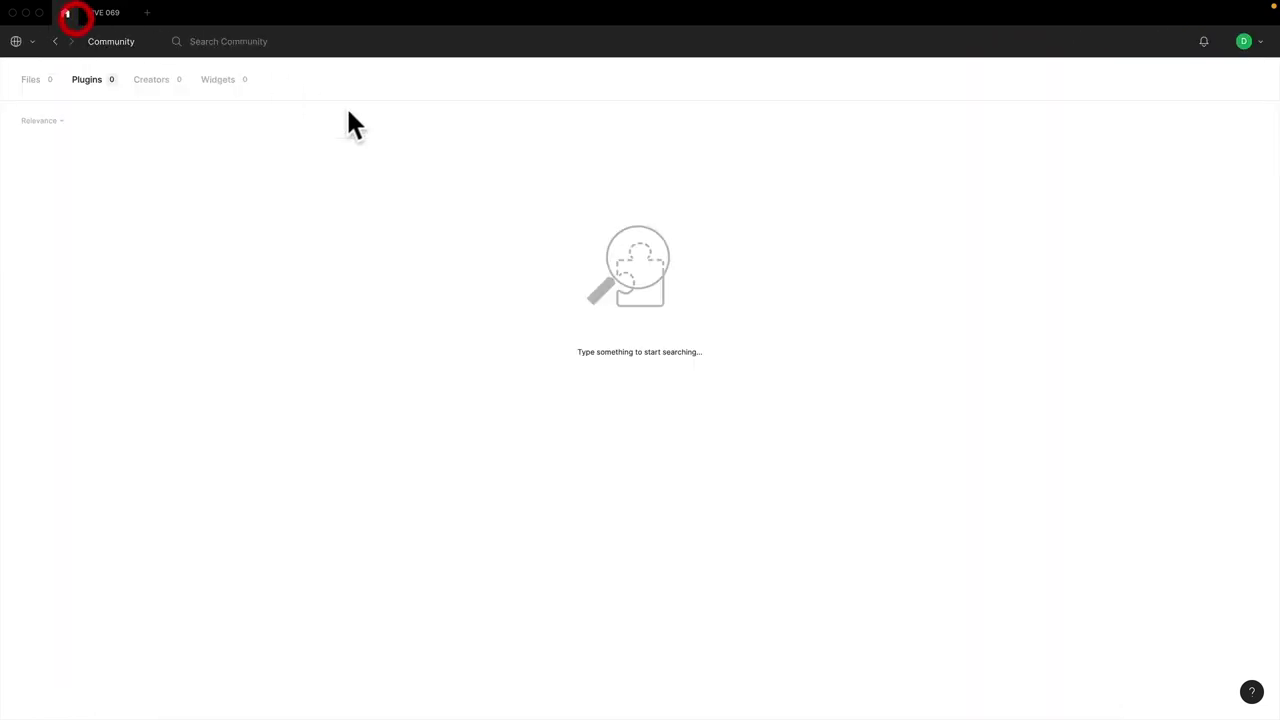
pyautogui.click(107, 79)
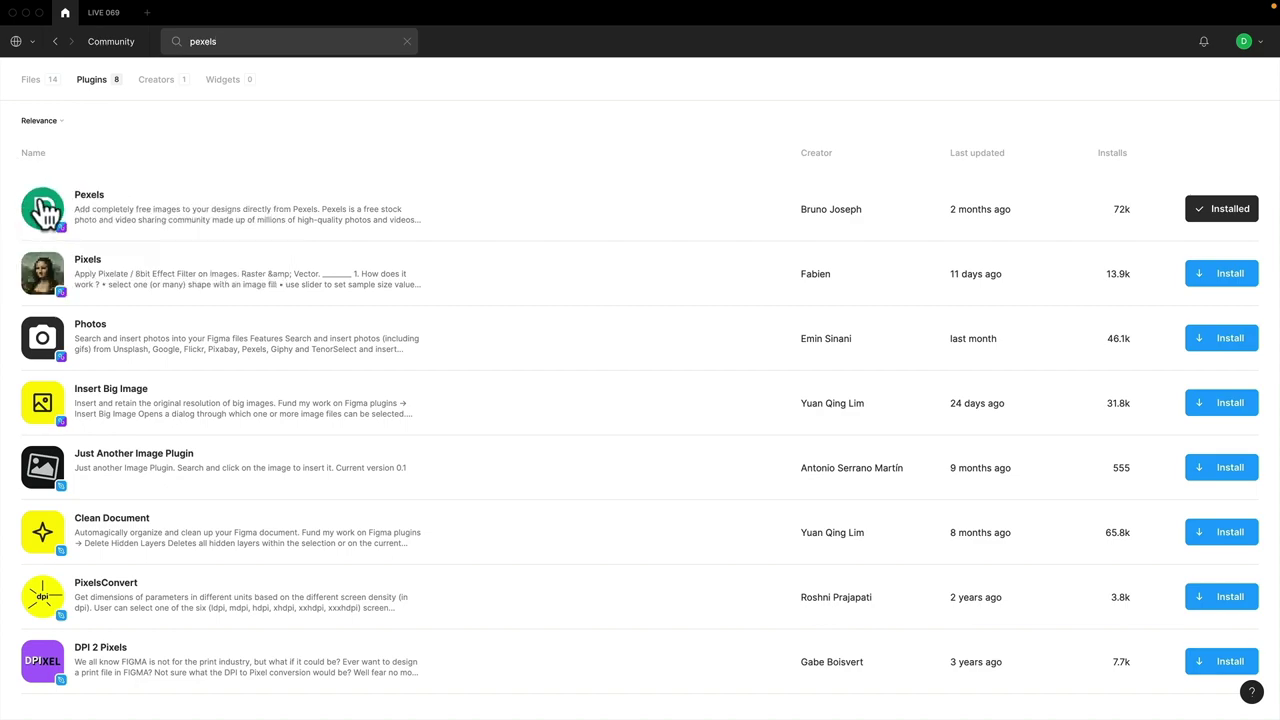
pyautogui.press('super+Tab')
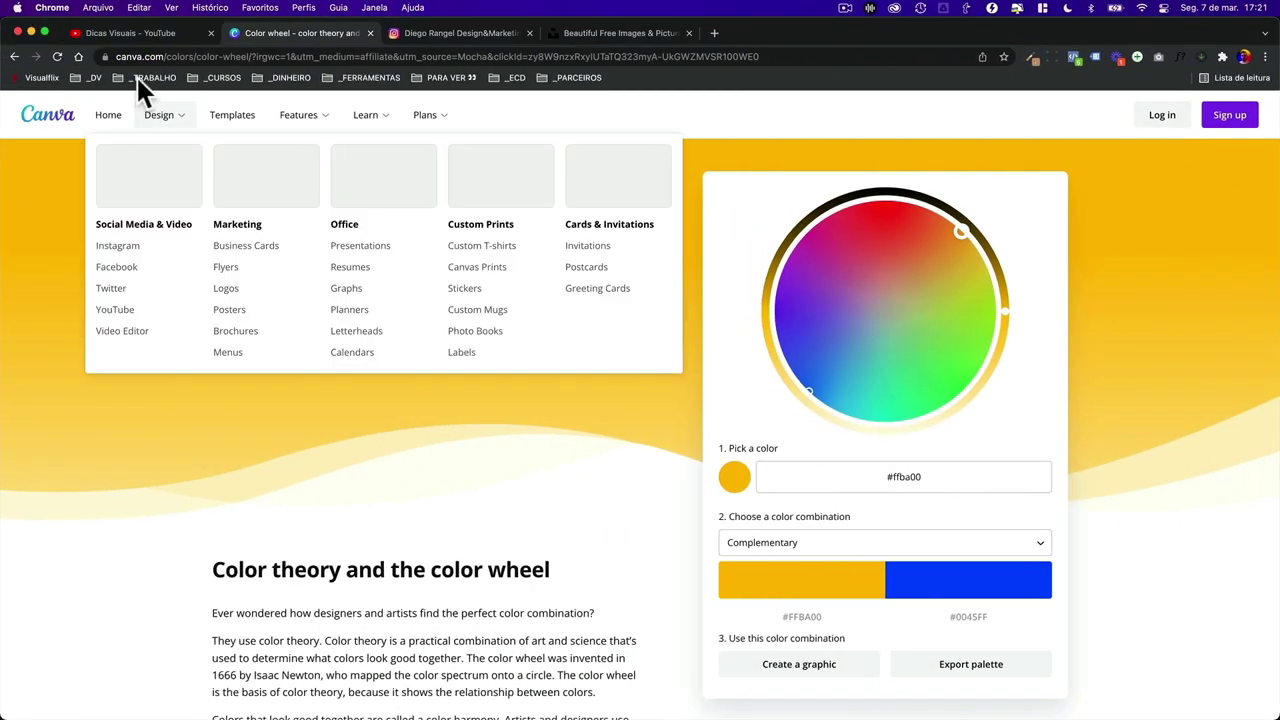
# - Search the YouTube channel for 'live 035' to find the LIVE 035 broadcast
pyautogui.click(137, 33)
pyautogui.press('super+0')
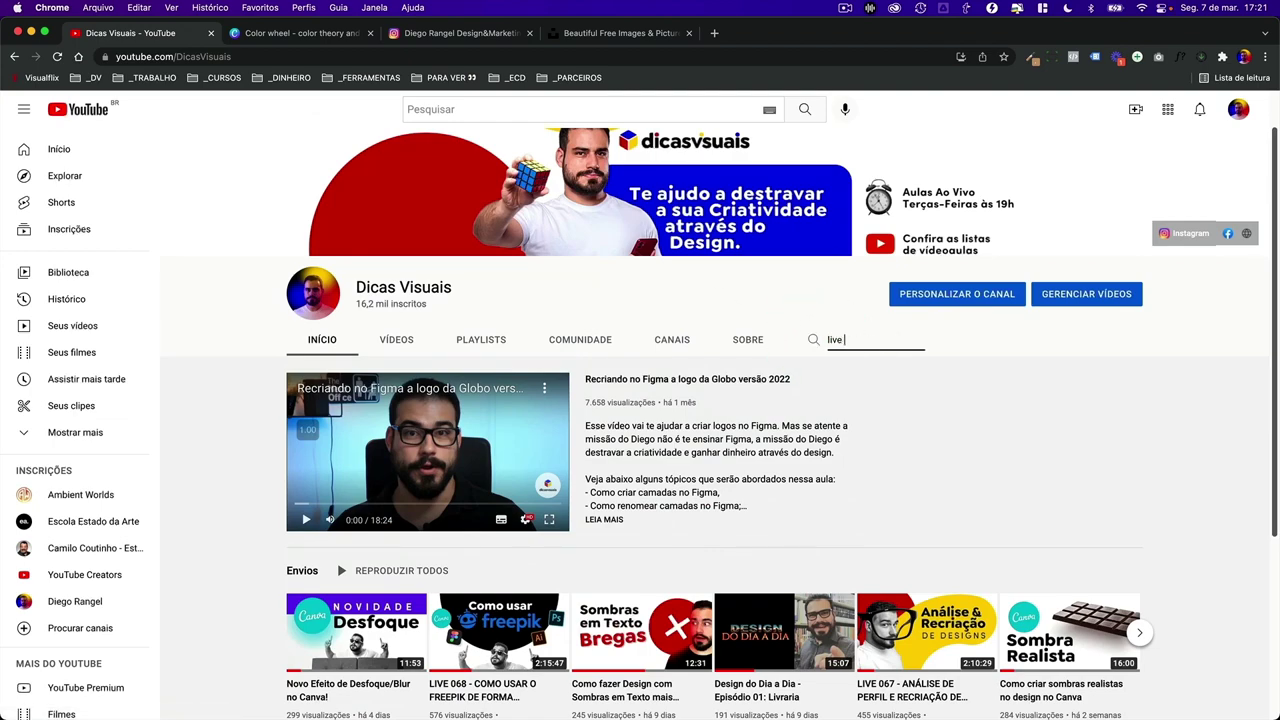
pyautogui.write('live 035')
pyautogui.press('Return')
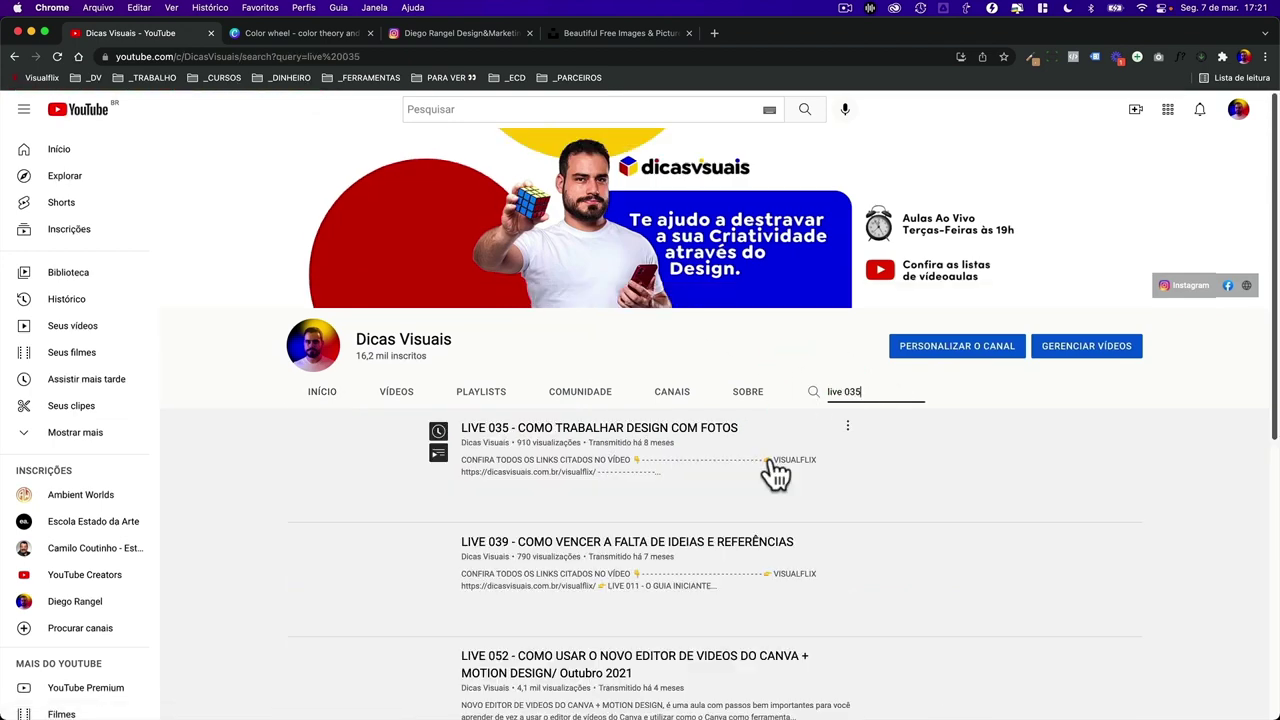
pyautogui.scroll(5, 369, 374)
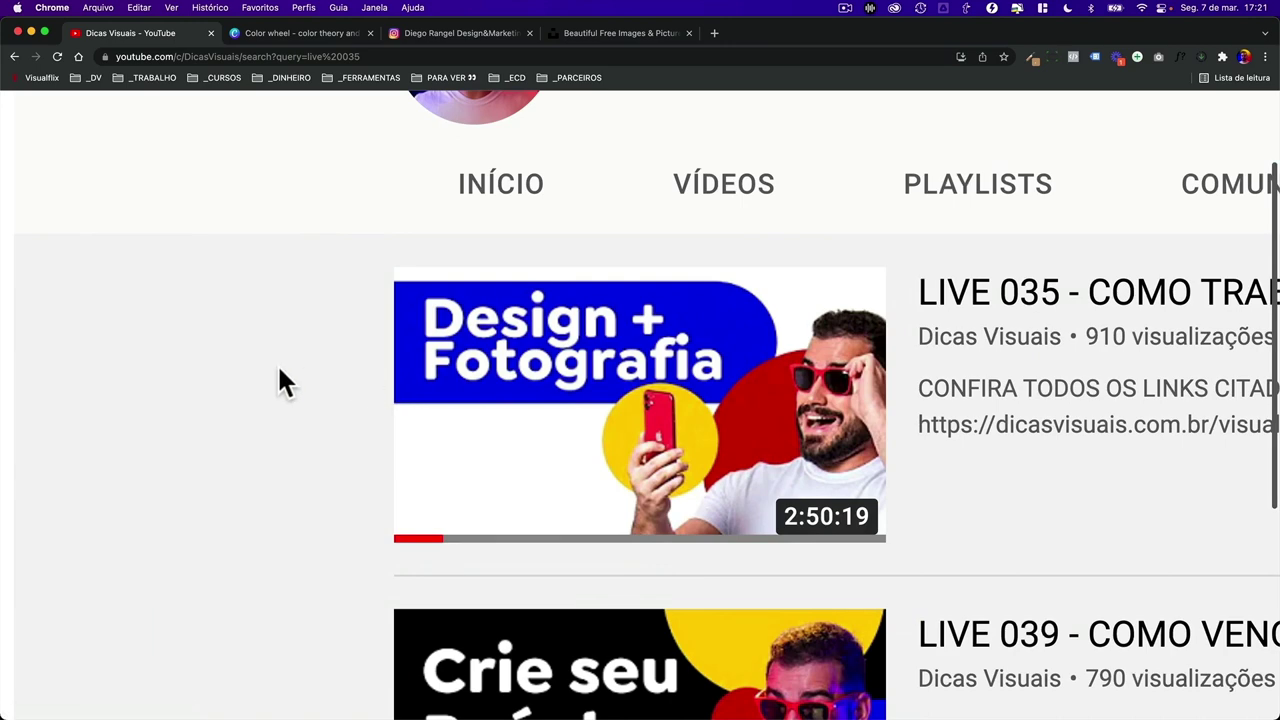
pyautogui.hscroll(5, 279, 369)
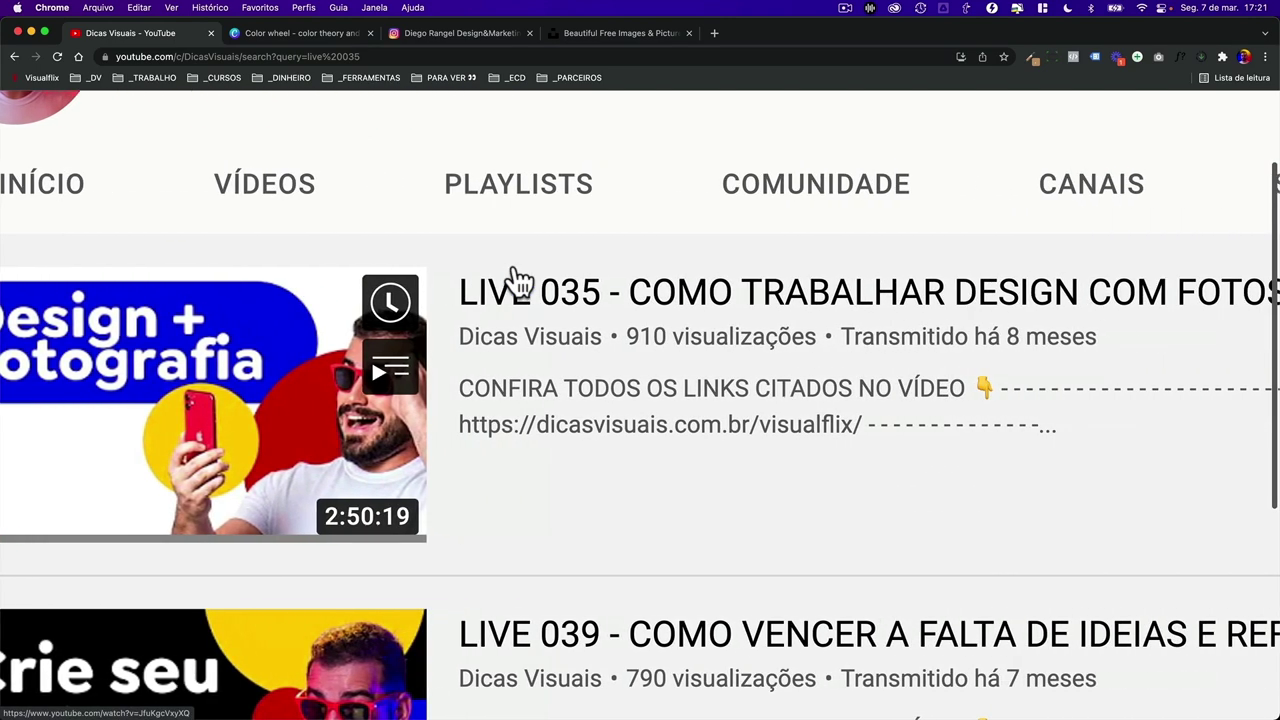
pyautogui.hscroll(3, 519, 283)
pyautogui.scroll(-5, 663, 285)
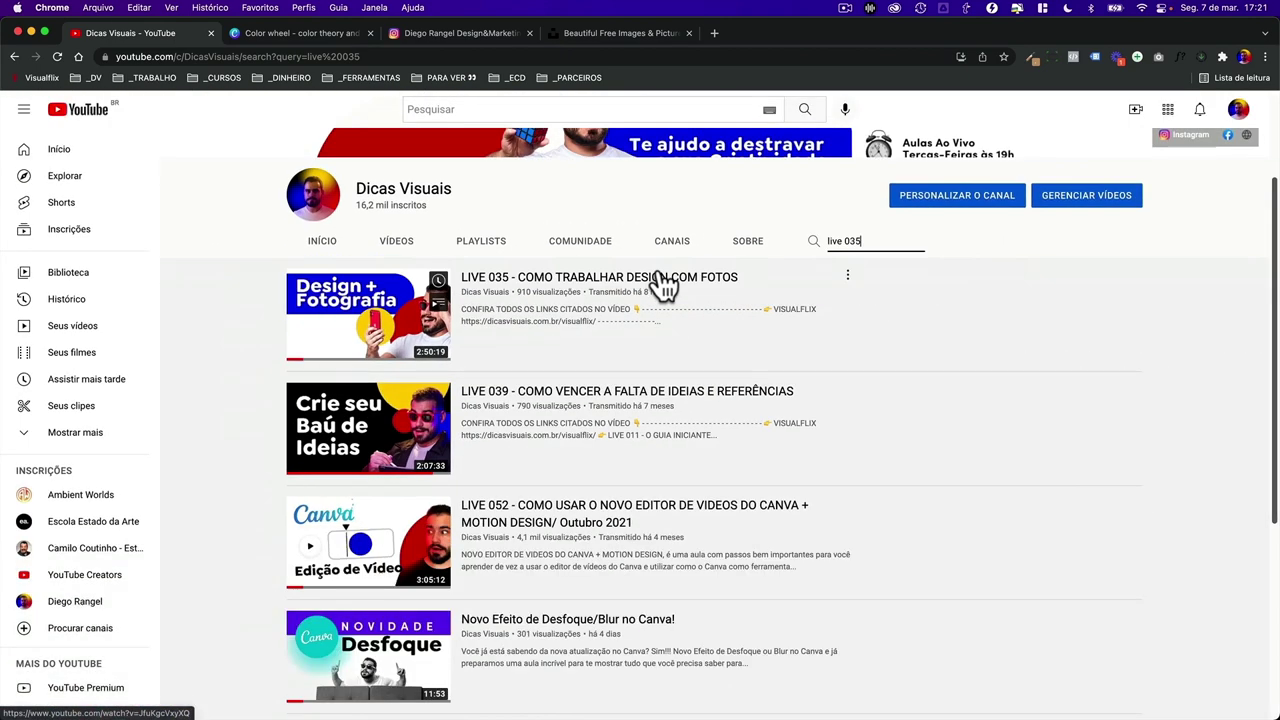
pyautogui.press('super+Tab')
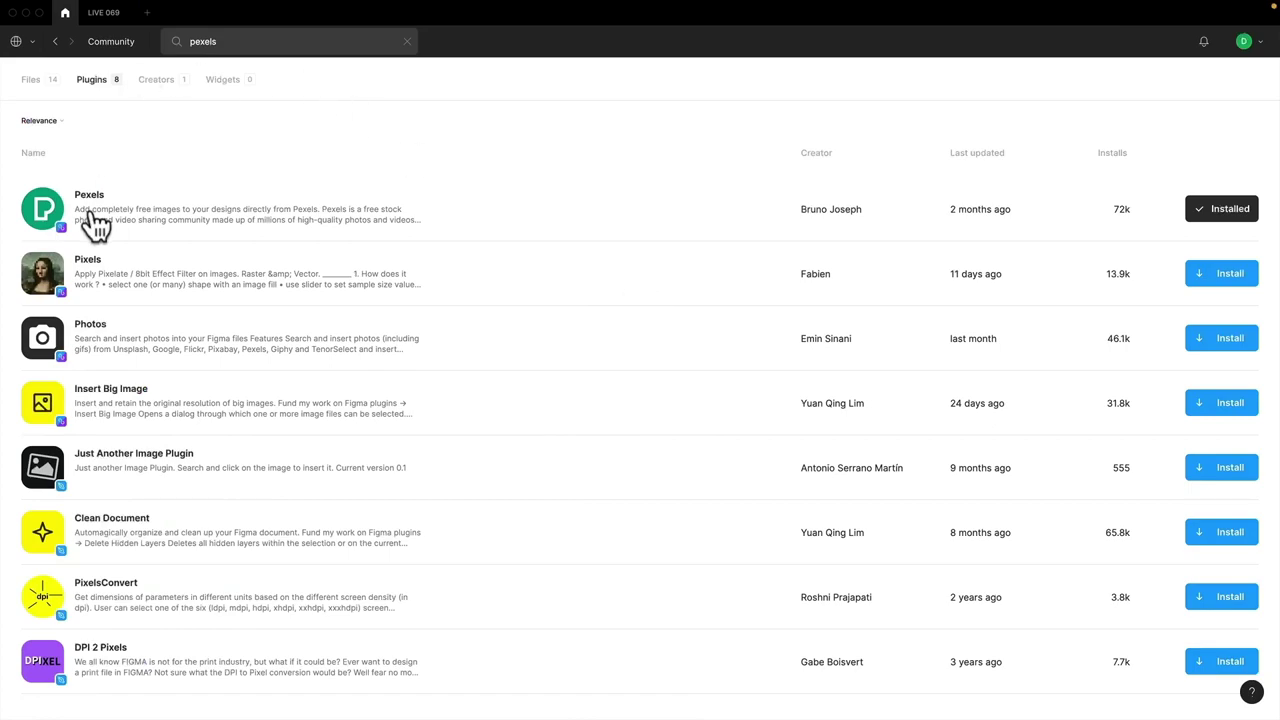
# - Run the Pexels plugin from the canvas context menu and search for 'man'
pyautogui.click(104, 13)
pyautogui.rightClick(700, 207)
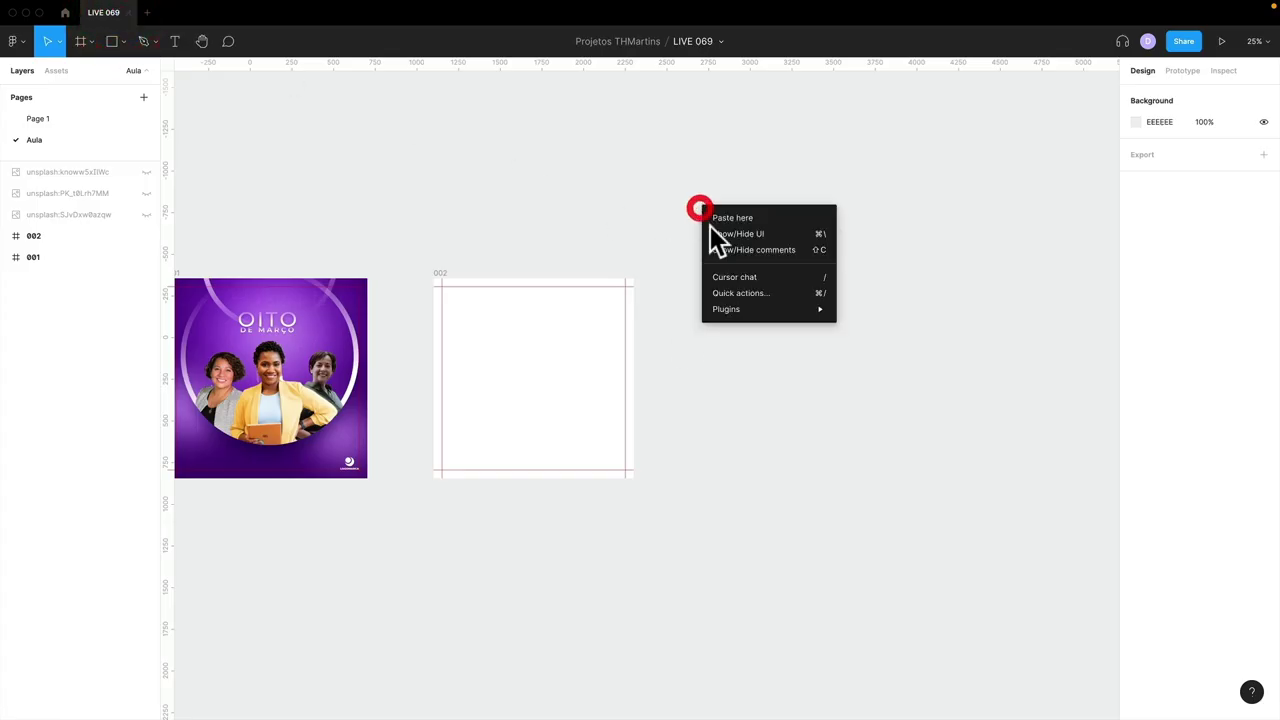
pyautogui.press('Escape')
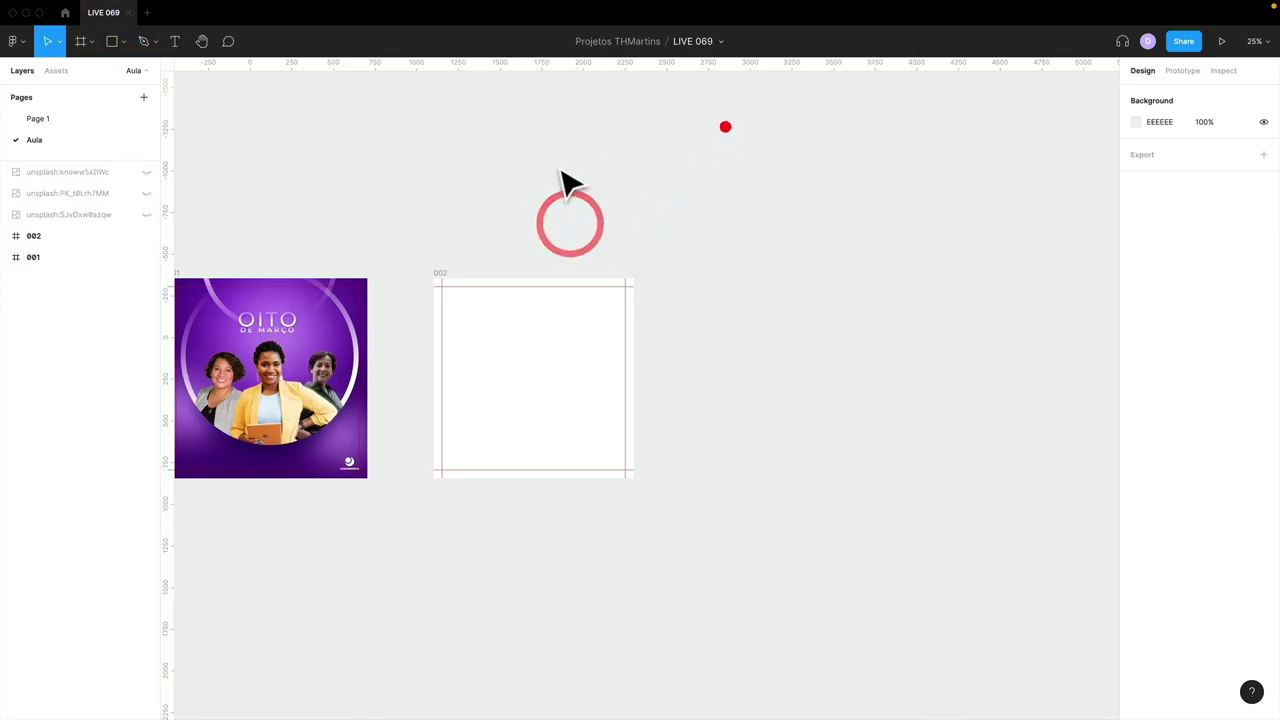
pyautogui.rightClick(707, 152)
pyautogui.moveTo(775, 252)
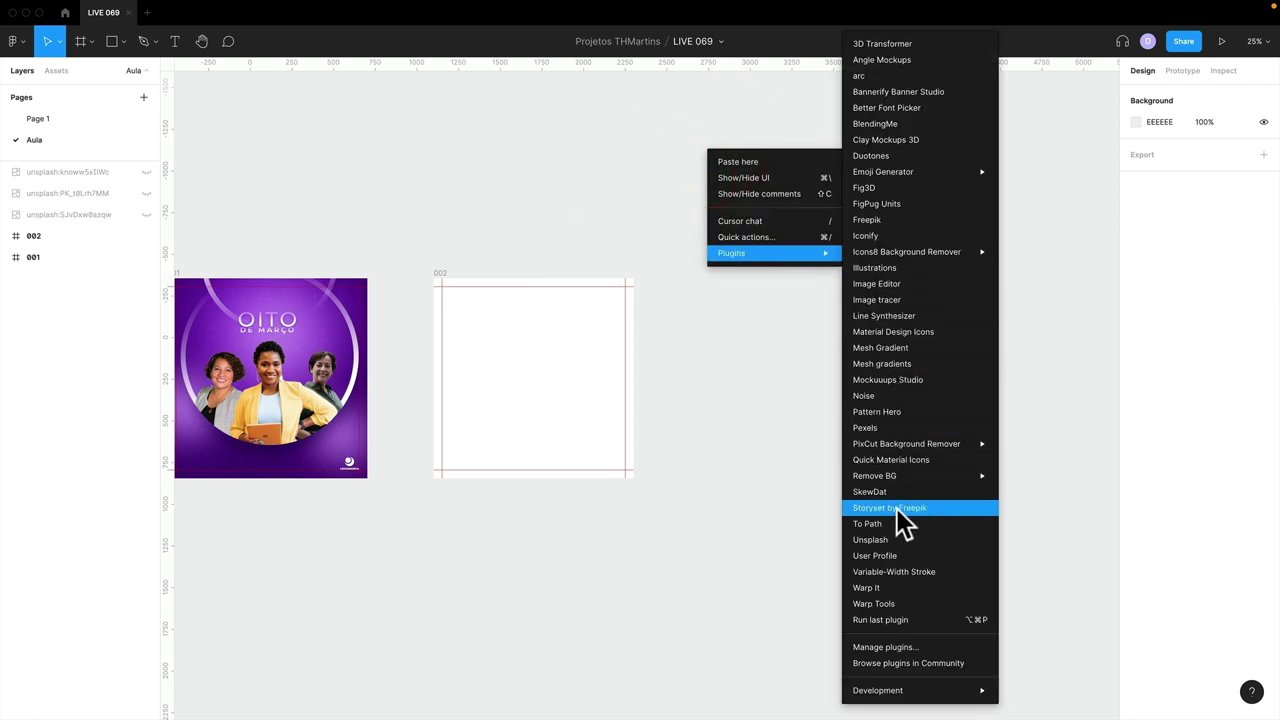
pyautogui.click(890, 428)
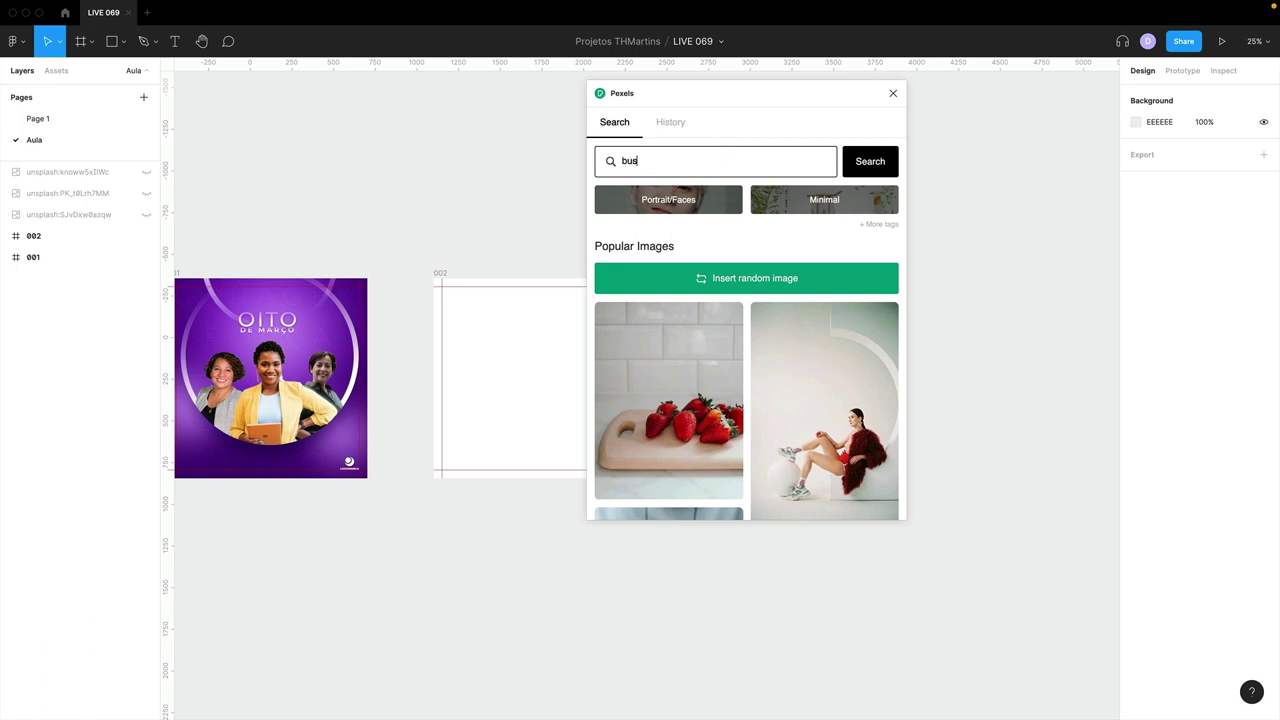
pyautogui.write('man')
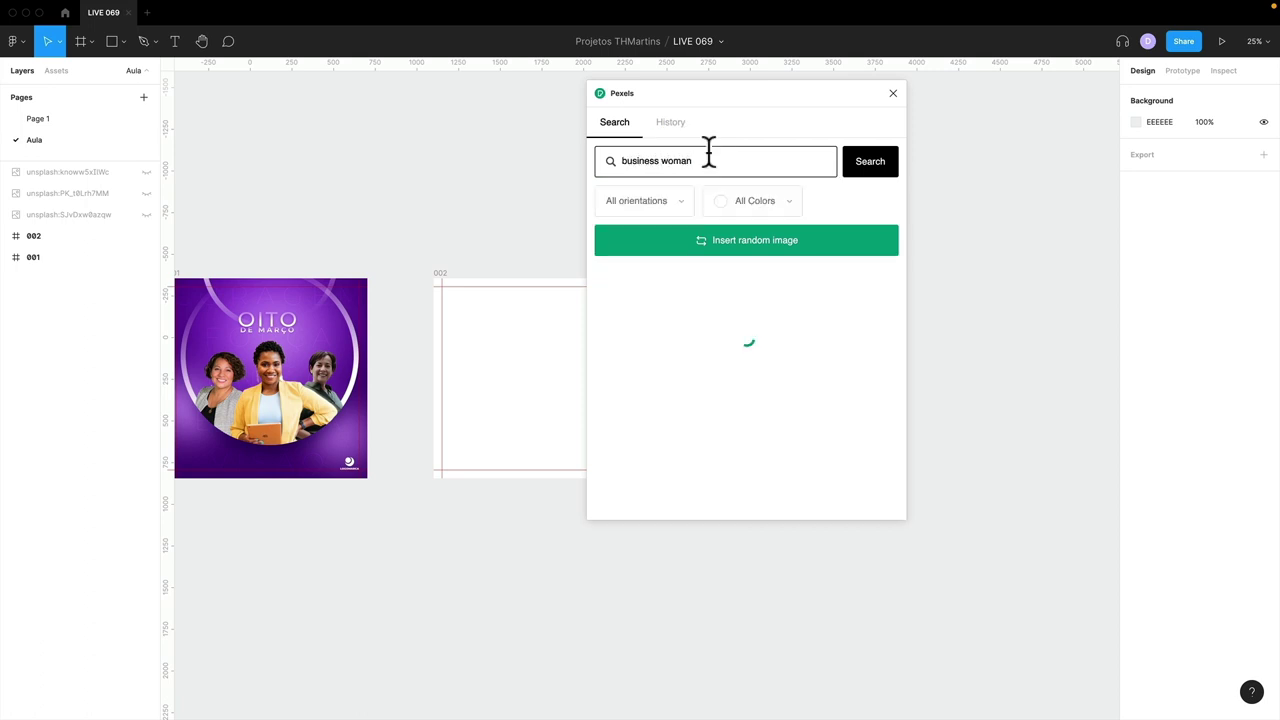
# - Scroll through the Pexels results showing people working at laptops
pyautogui.scroll(-10, 789, 296)
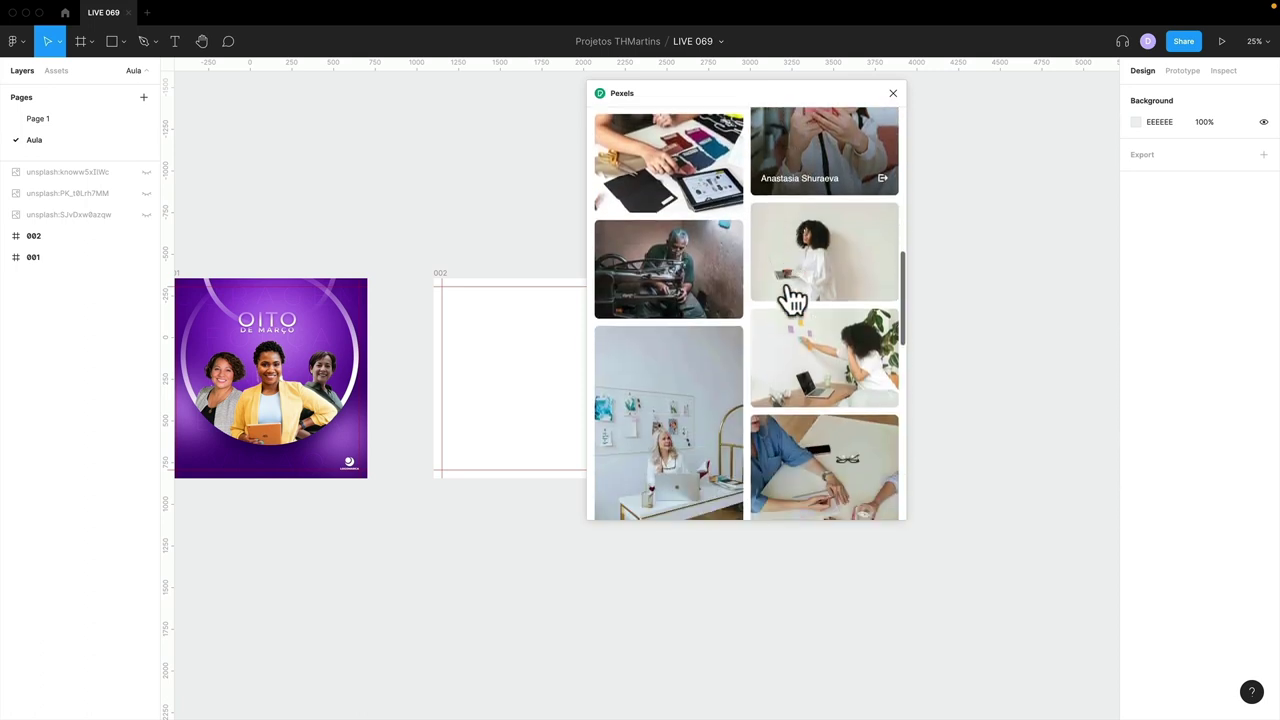
pyautogui.scroll(-10, 789, 296)
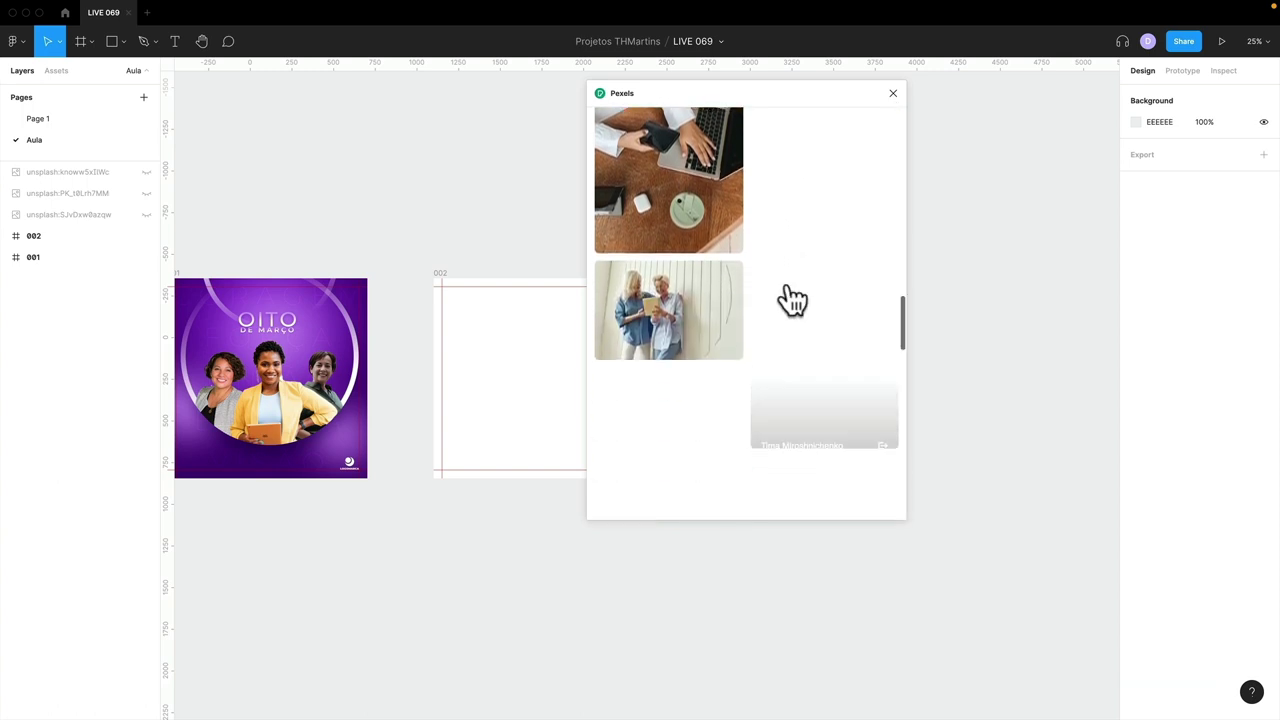
pyautogui.scroll(-10, 791, 298)
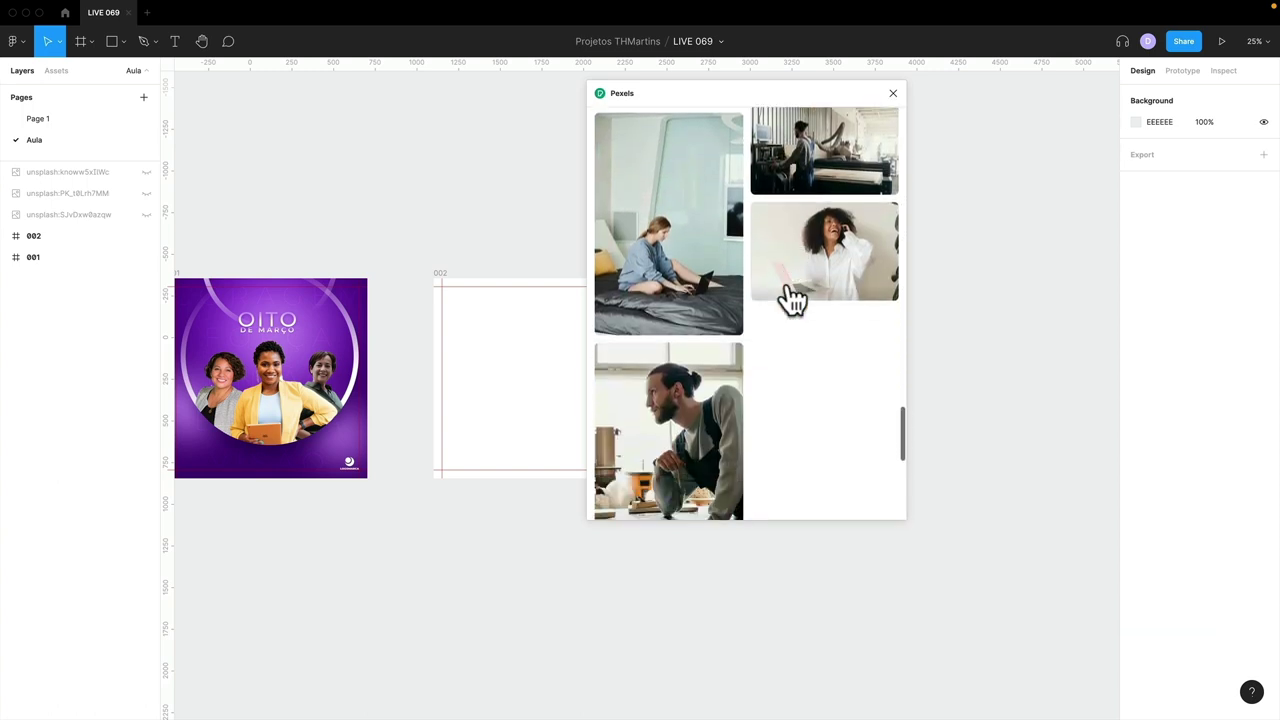
pyautogui.scroll(-10, 791, 298)
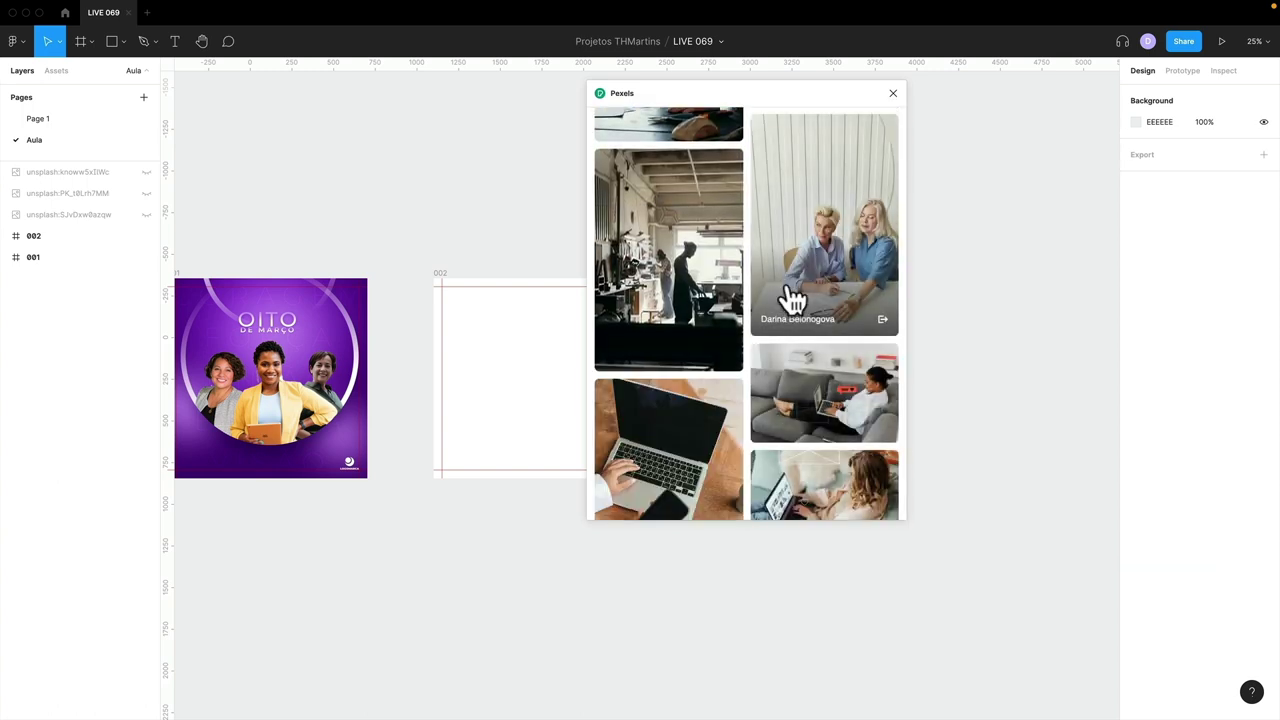
pyautogui.scroll(-10, 789, 298)
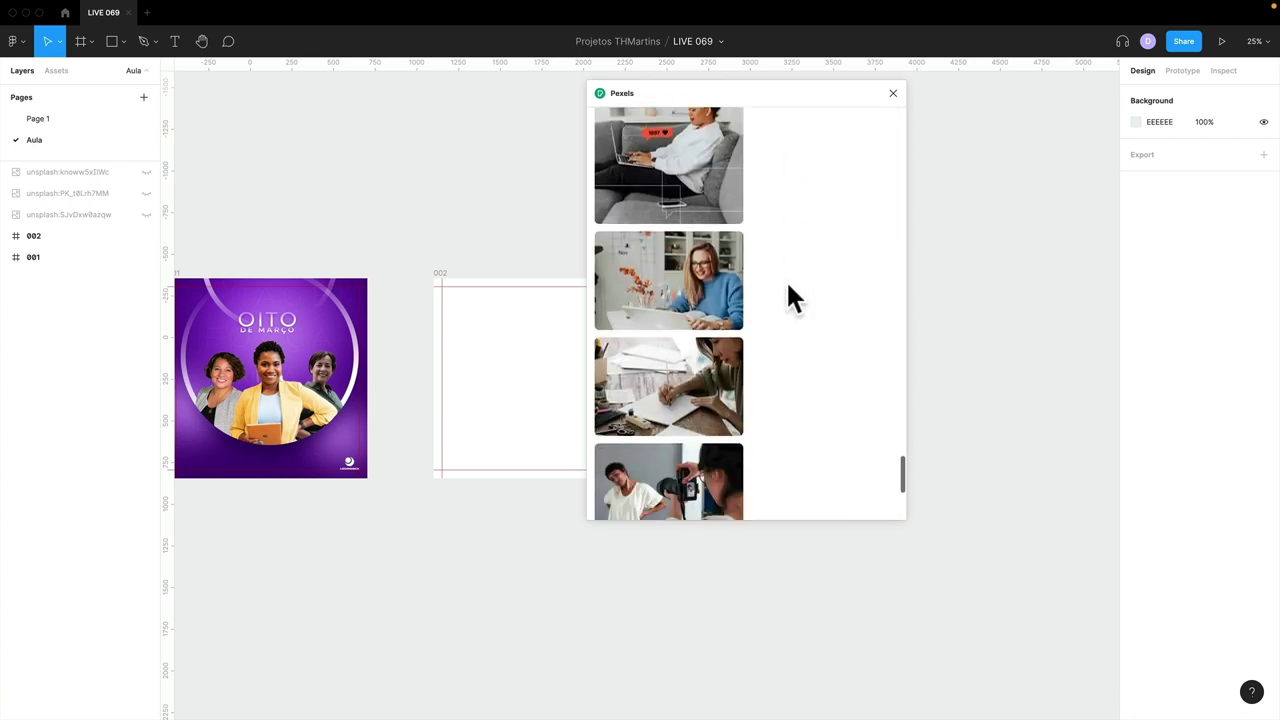
pyautogui.scroll(-5, 789, 298)
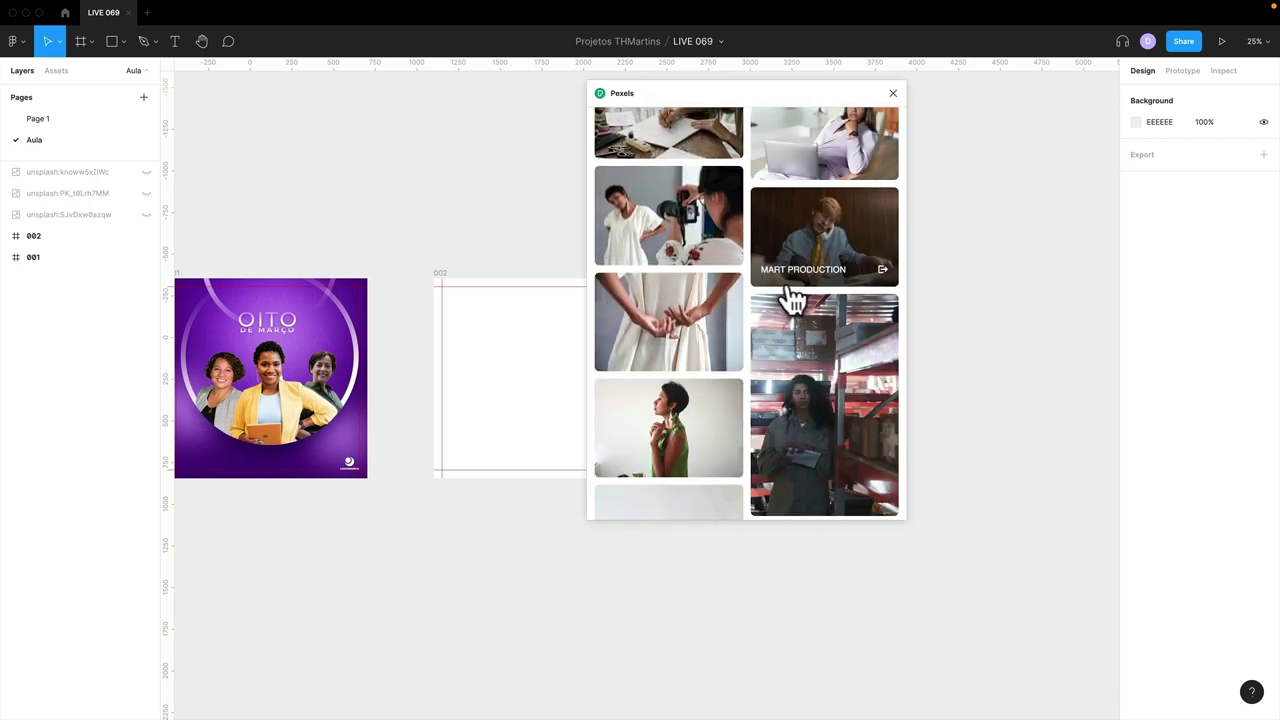
pyautogui.scroll(-10, 789, 298)
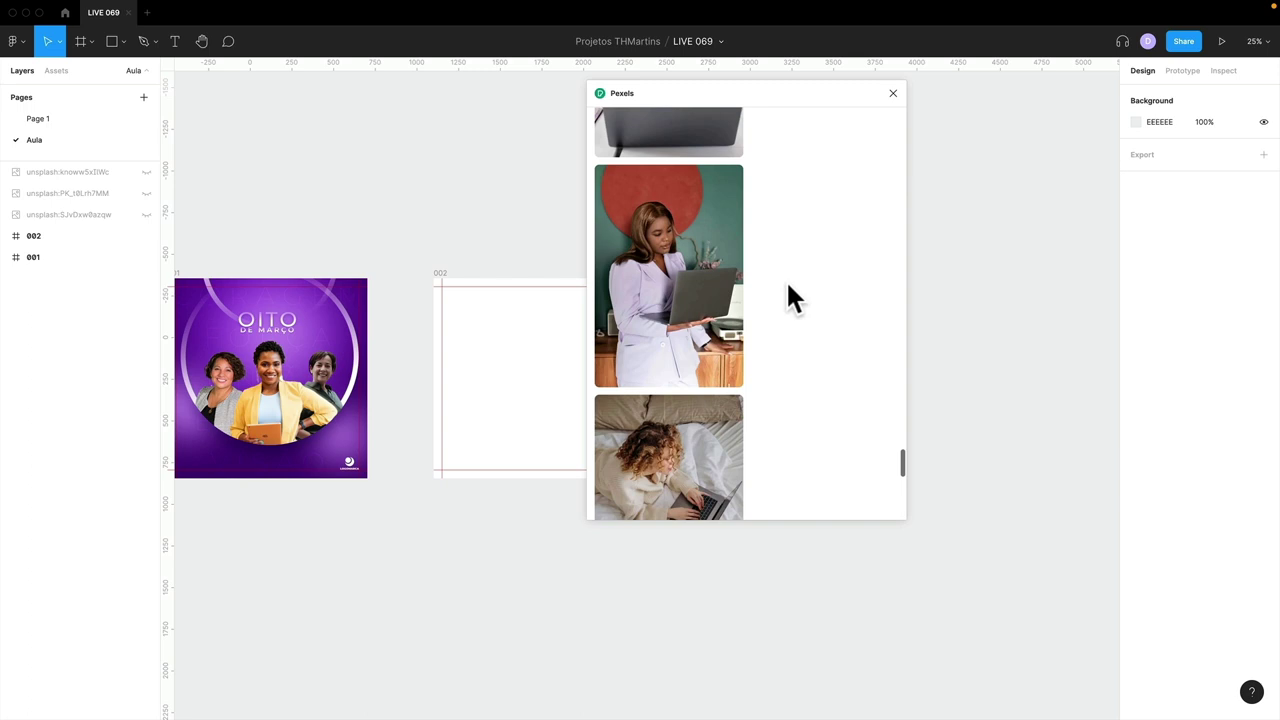
pyautogui.scroll(-5, 788, 290)
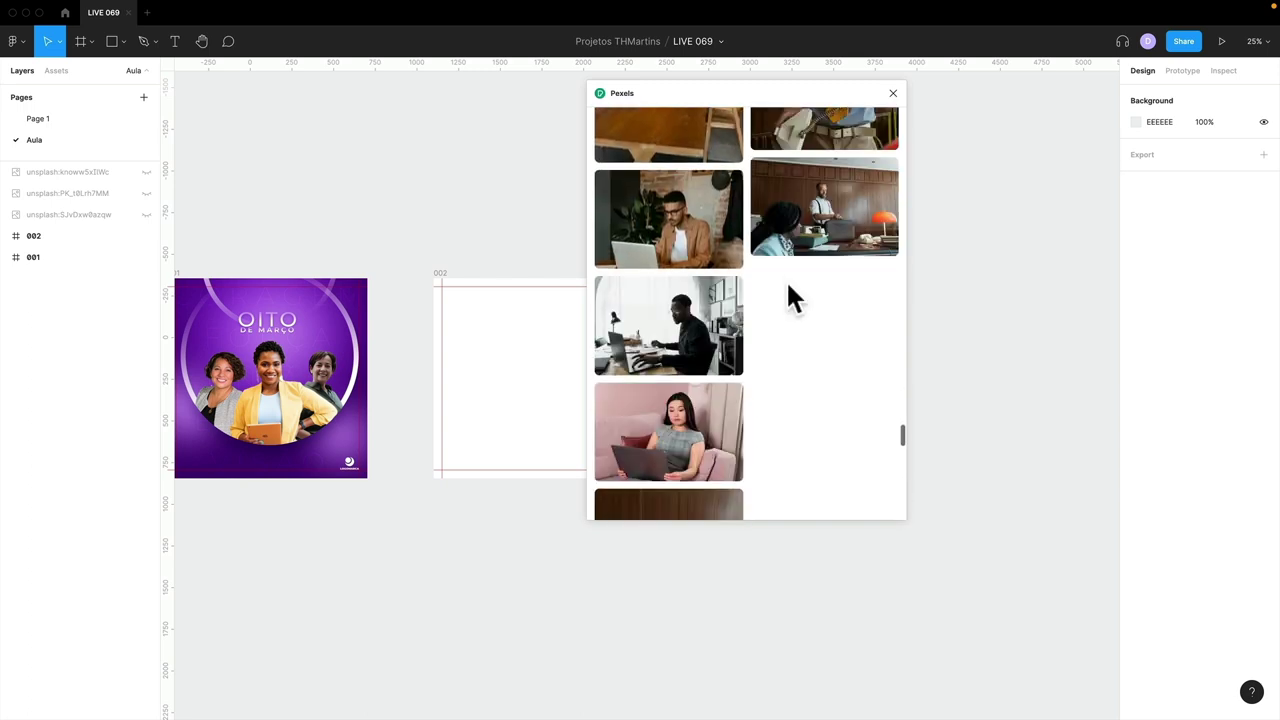
pyautogui.scroll(-10, 789, 296)
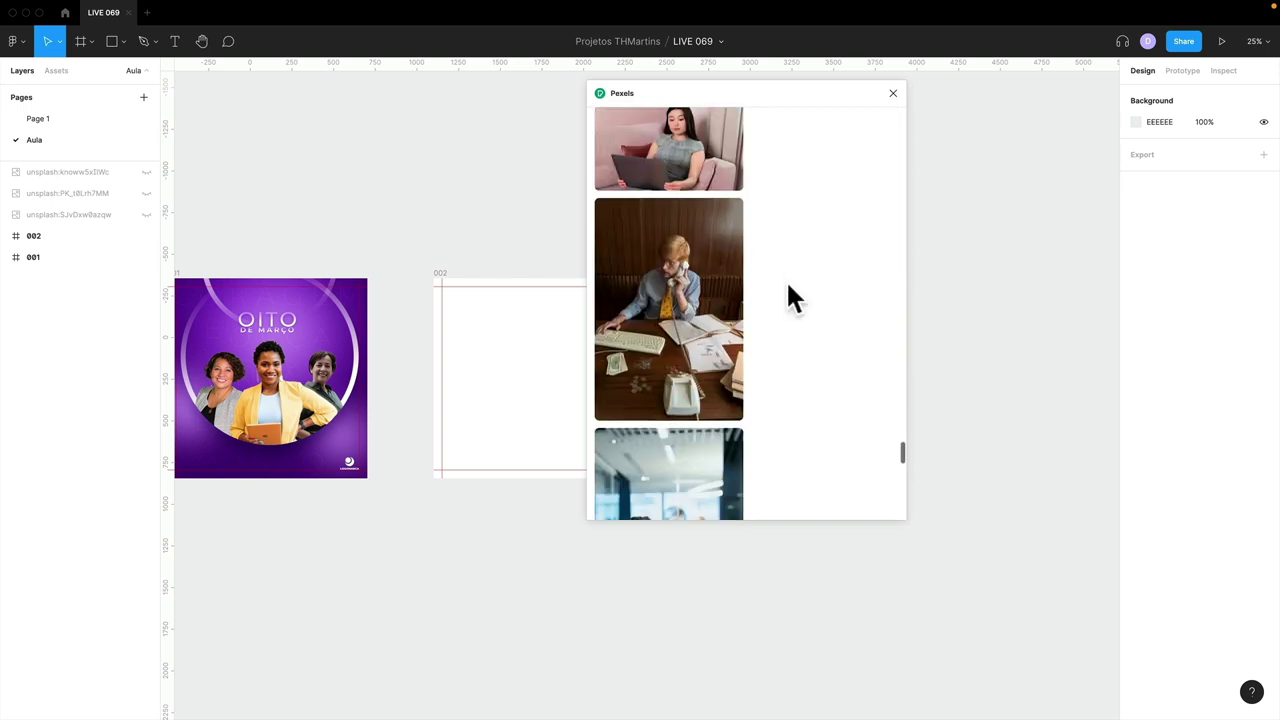
# - Close the Pexels panel, go to Page 1 and zoom to fit all frames
pyautogui.click(894, 93)
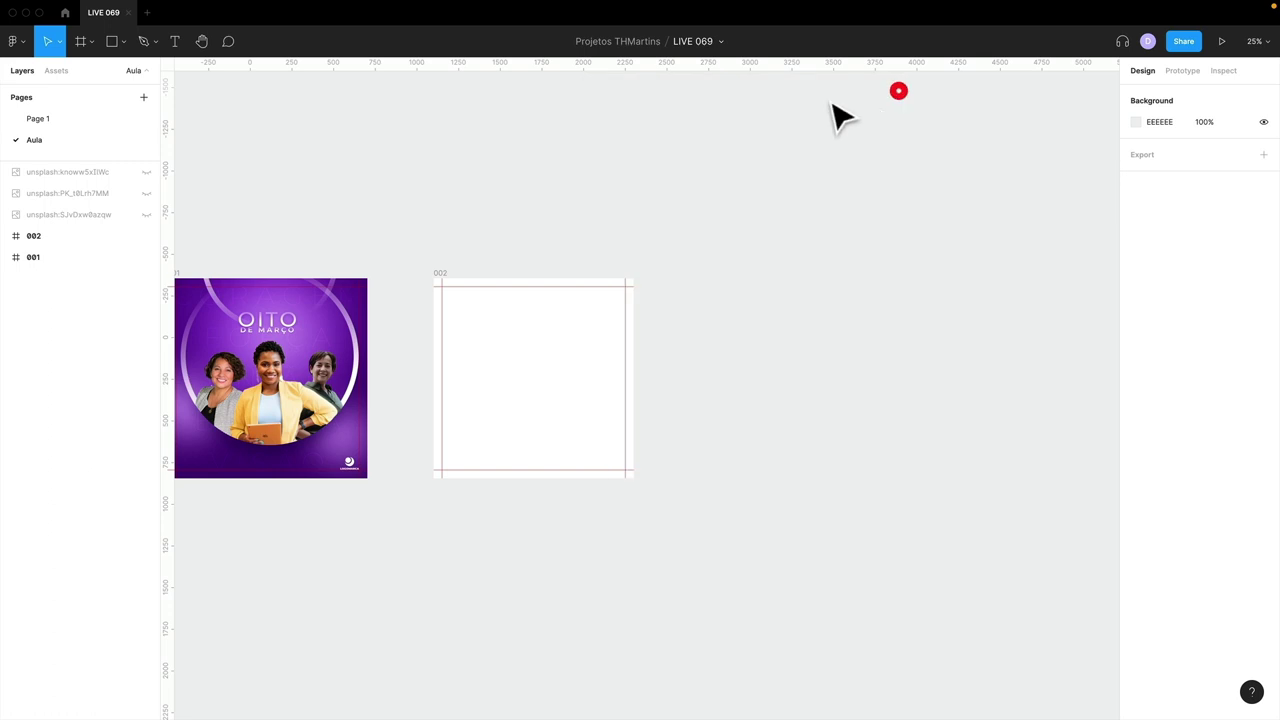
pyautogui.click(80, 119)
pyautogui.scroll(10, 423, 320)
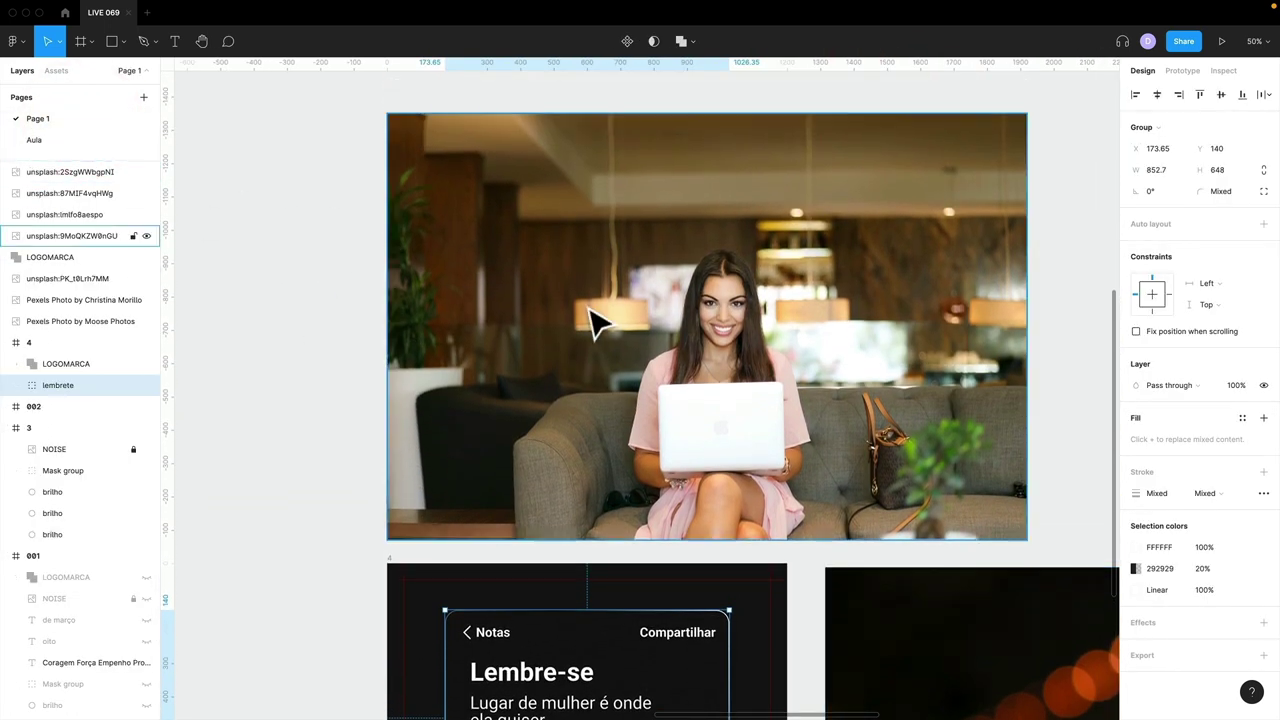
pyautogui.click(592, 310)
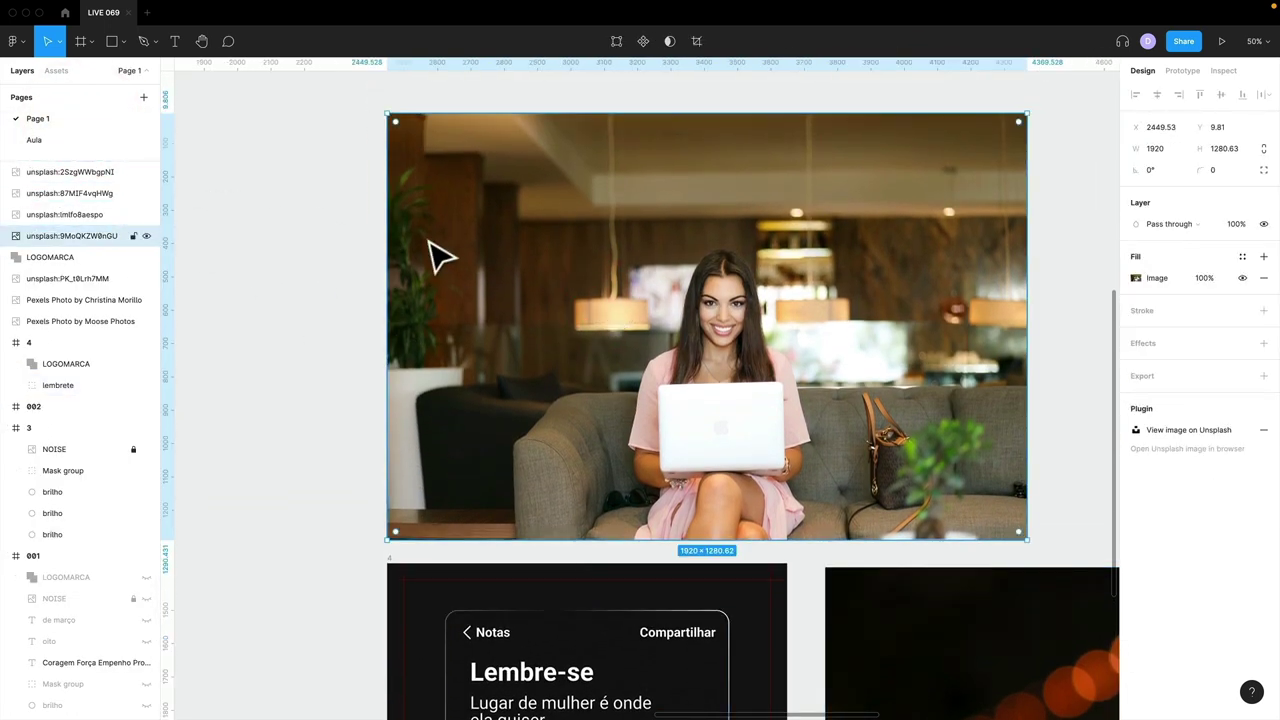
pyautogui.hotkey('shift', '1')
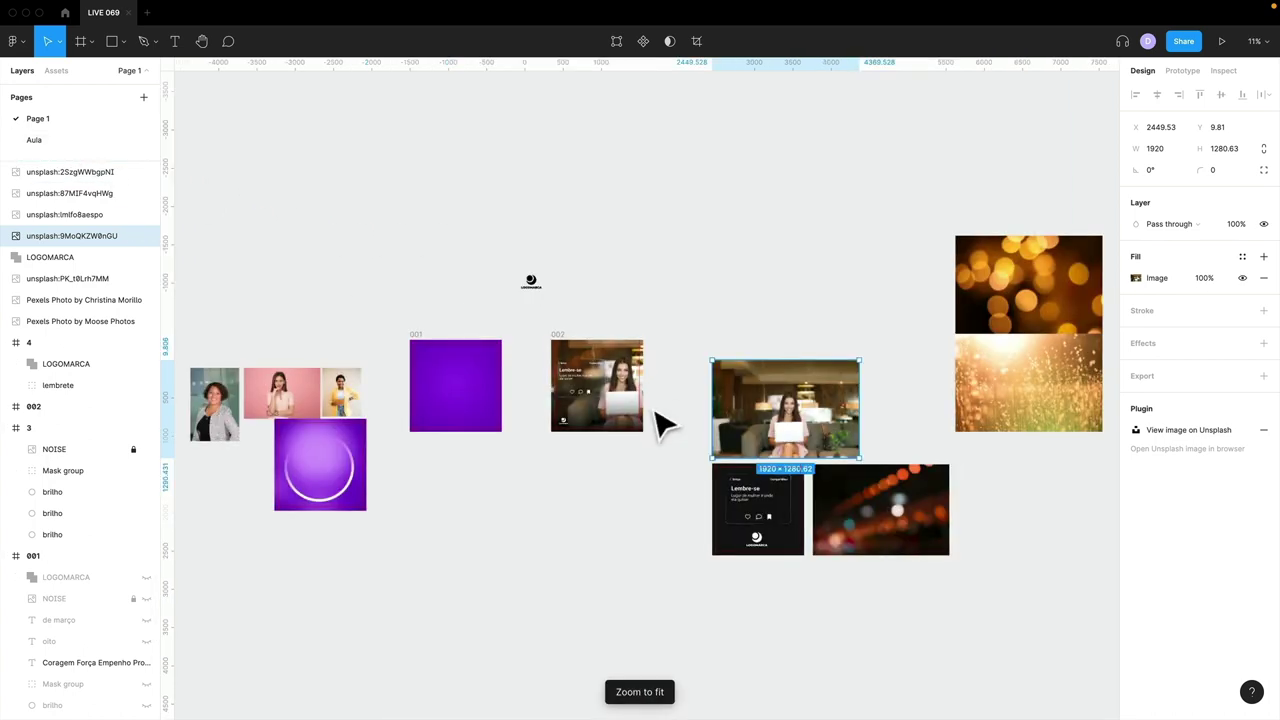
pyautogui.click(709, 276)
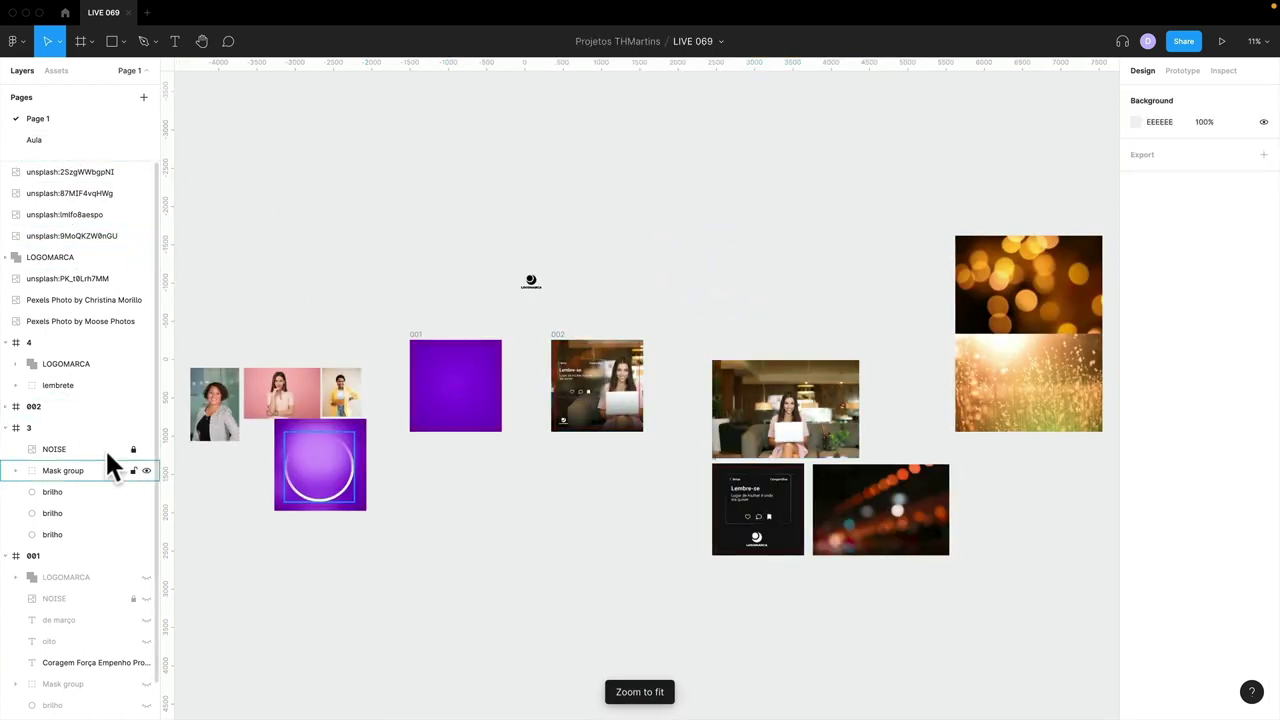
# - Unhide frame 001's hidden layers, including the last brilho layer
pyautogui.moveTo(146, 577); pyautogui.dragTo(146, 705)
pyautogui.scroll(-1, 108, 617)
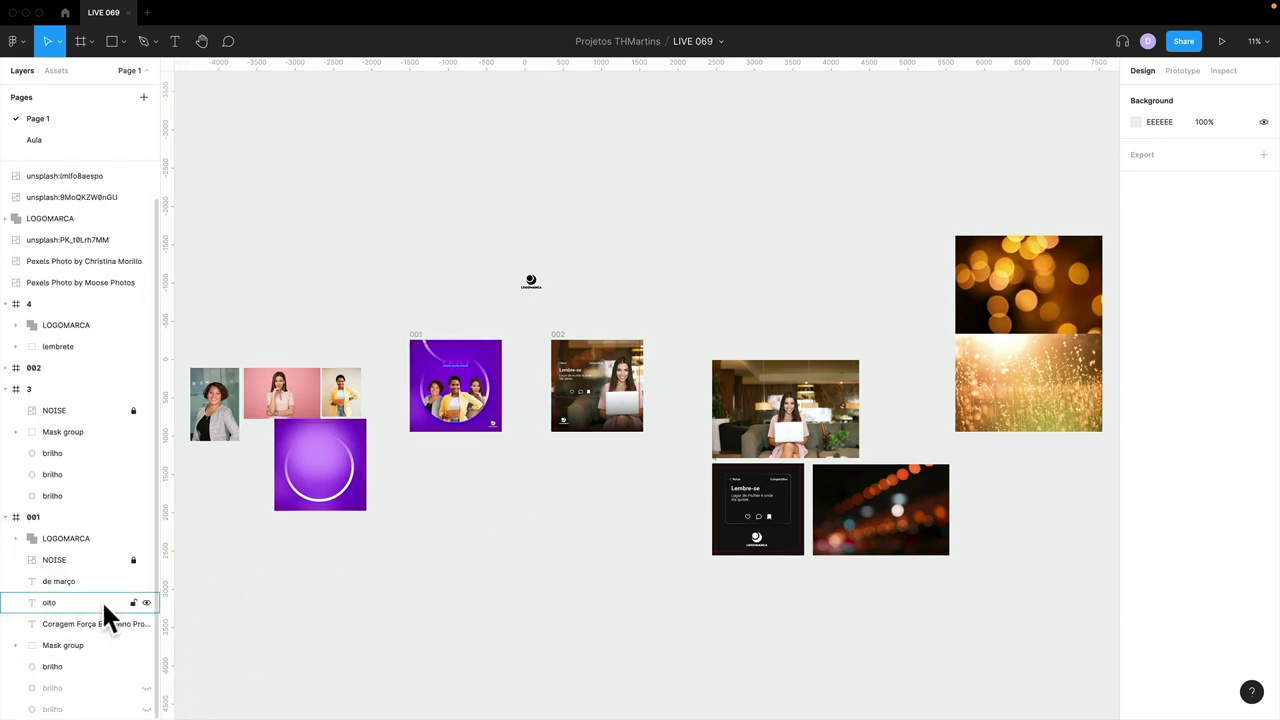
pyautogui.click(146, 708)
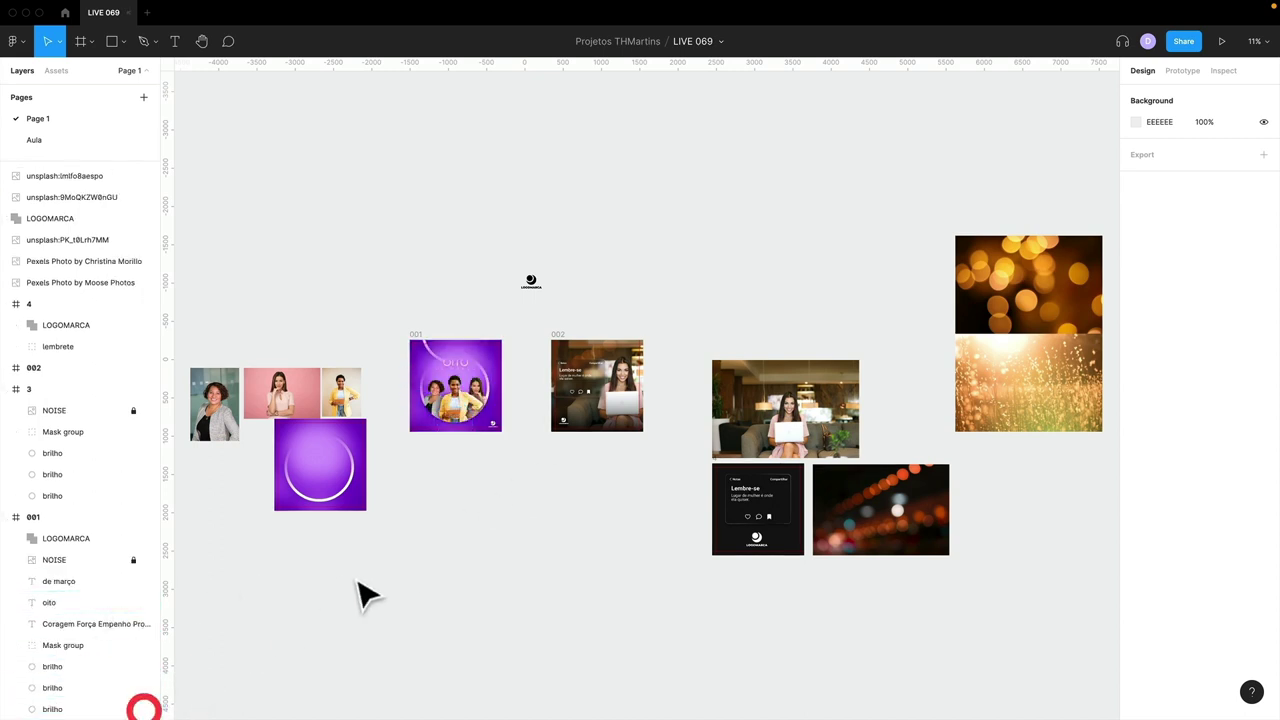
pyautogui.click(544, 535)
pyautogui.scroll(-1, 603, 514)
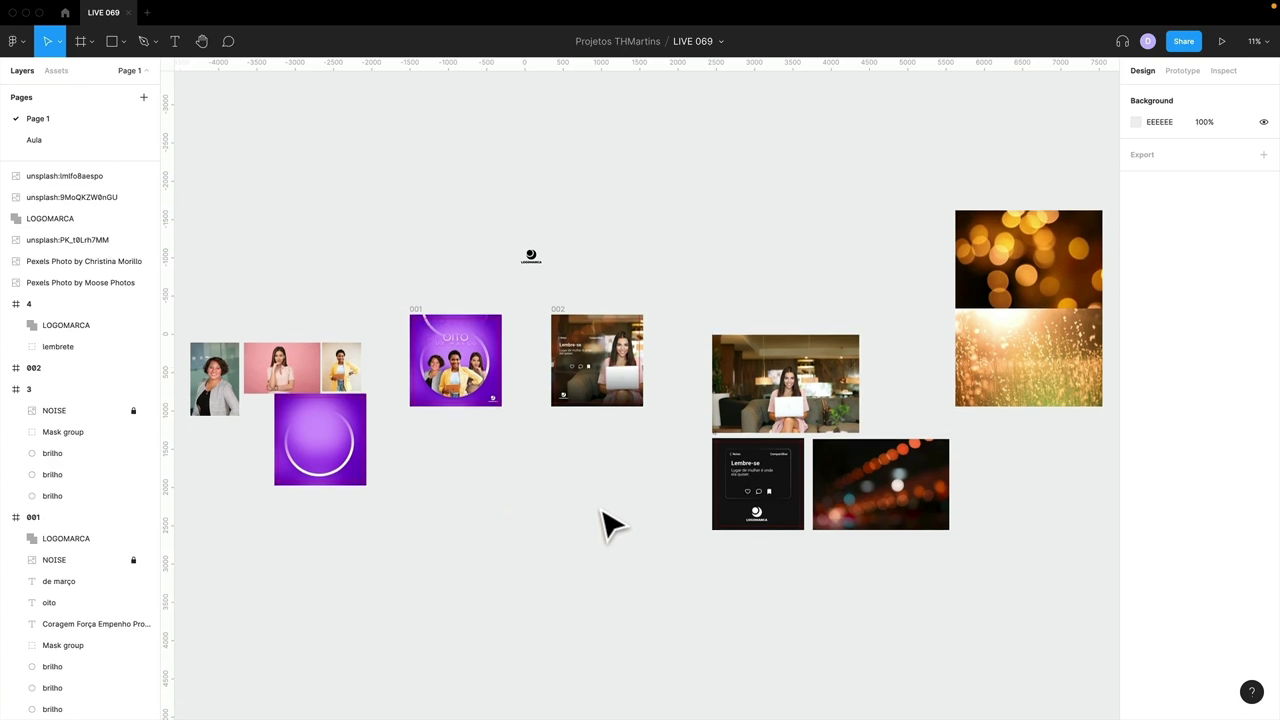
pyautogui.scroll(1, 576, 433)
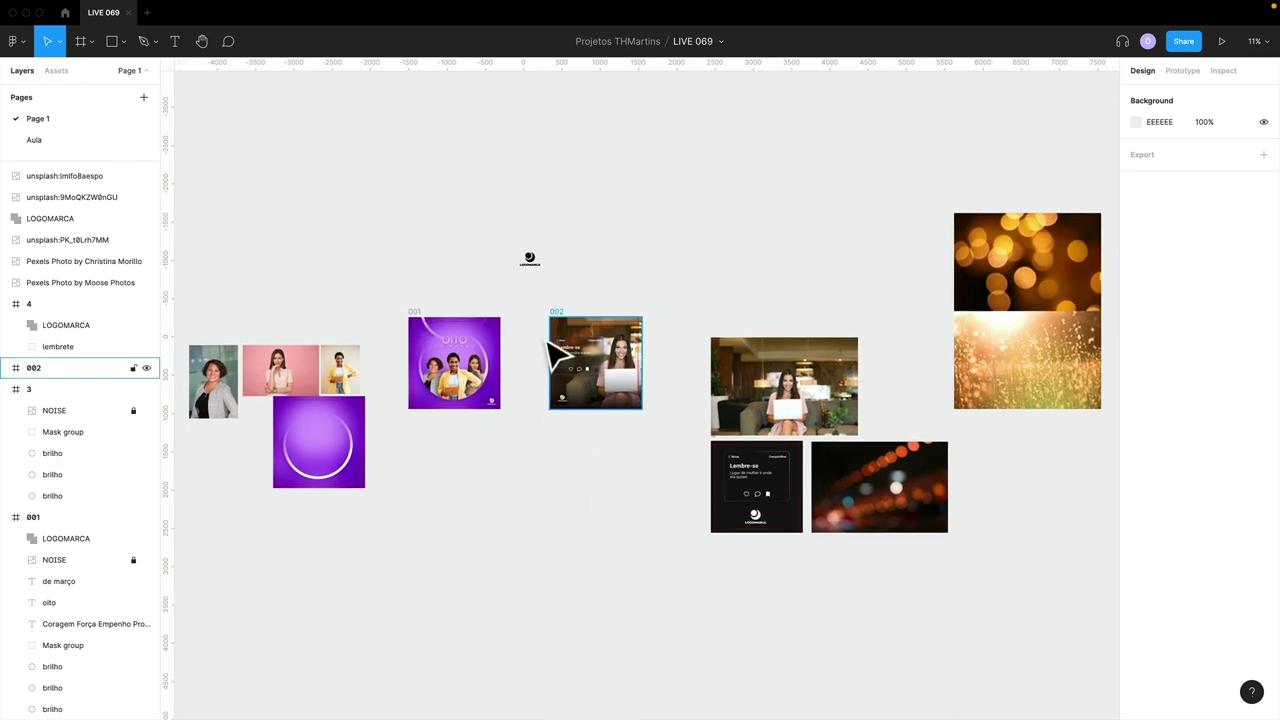
pyautogui.press('Escape')
# - Glance over the Canva window, then return to Figma
pyautogui.hotkey('ctrl', 'Right')
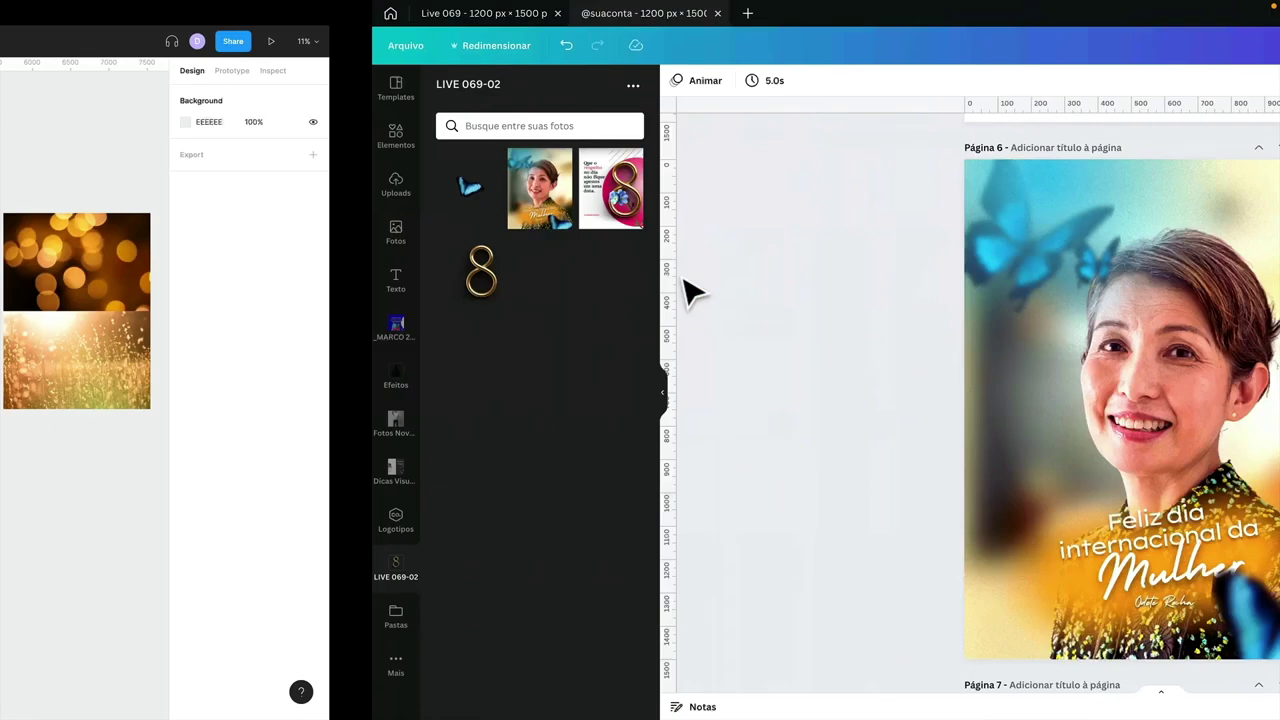
pyautogui.scroll(10, 655, 300)
pyautogui.scroll(10, 655, 295)
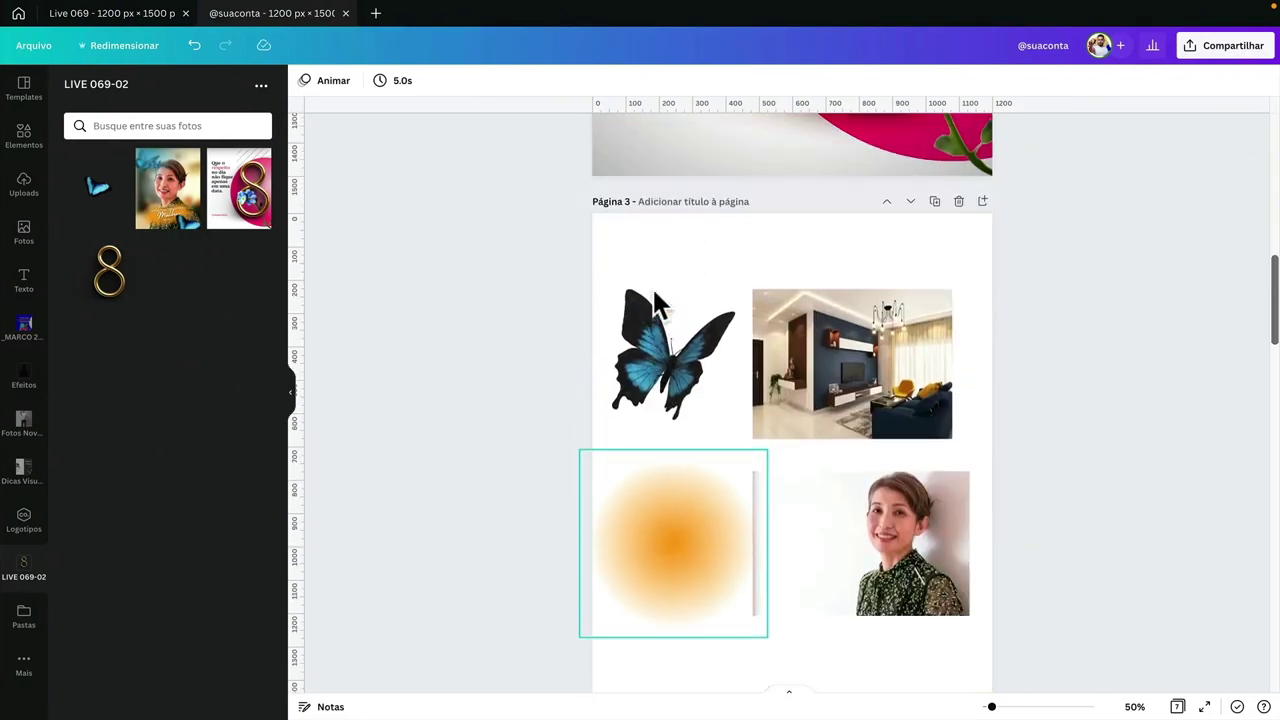
pyautogui.scroll(-10, 681, 302)
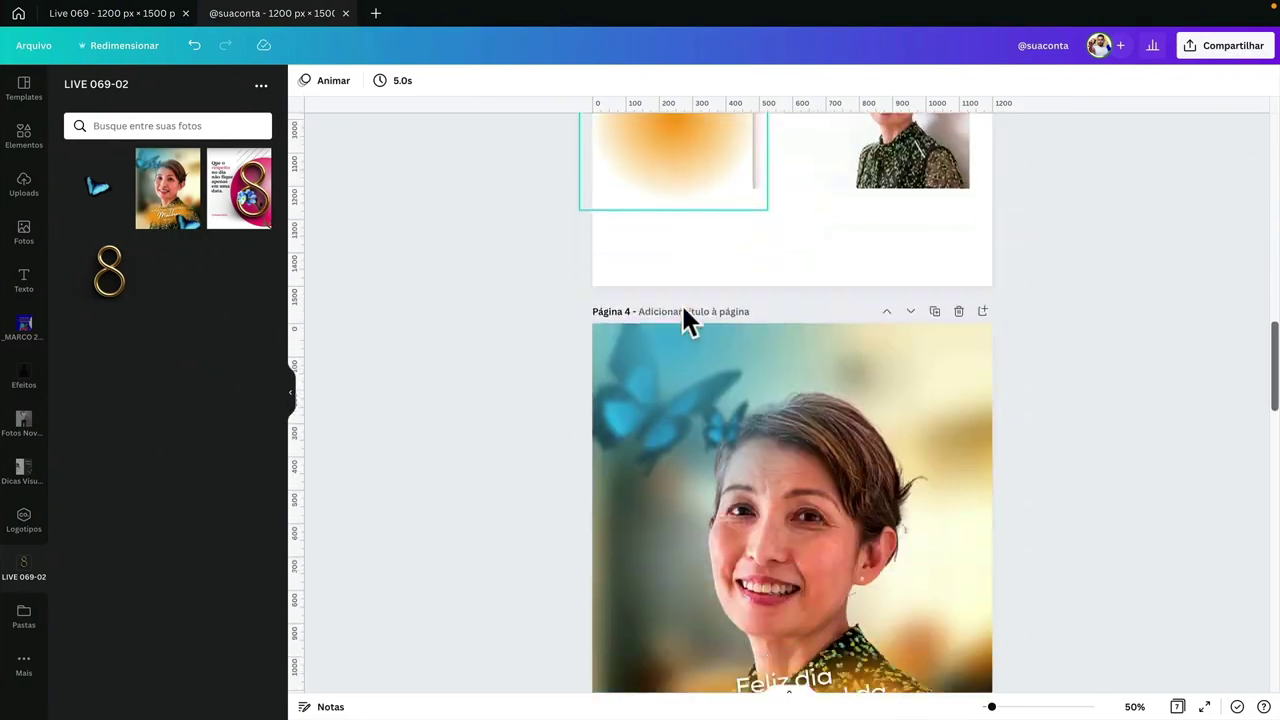
pyautogui.hotkey('ctrl', 'Left')
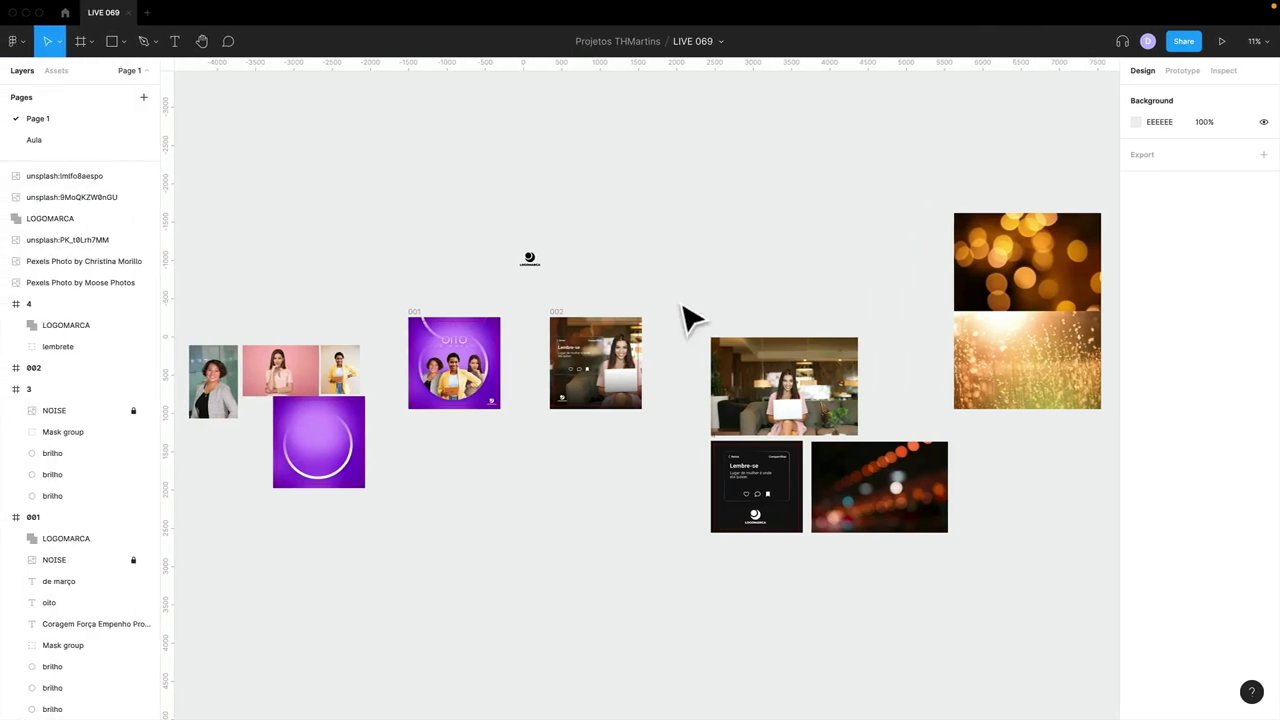
# - Switch to the Aula page and start a new text layer on the canvas
pyautogui.click(688, 287)
pyautogui.click(75, 135)
pyautogui.click(631, 223)
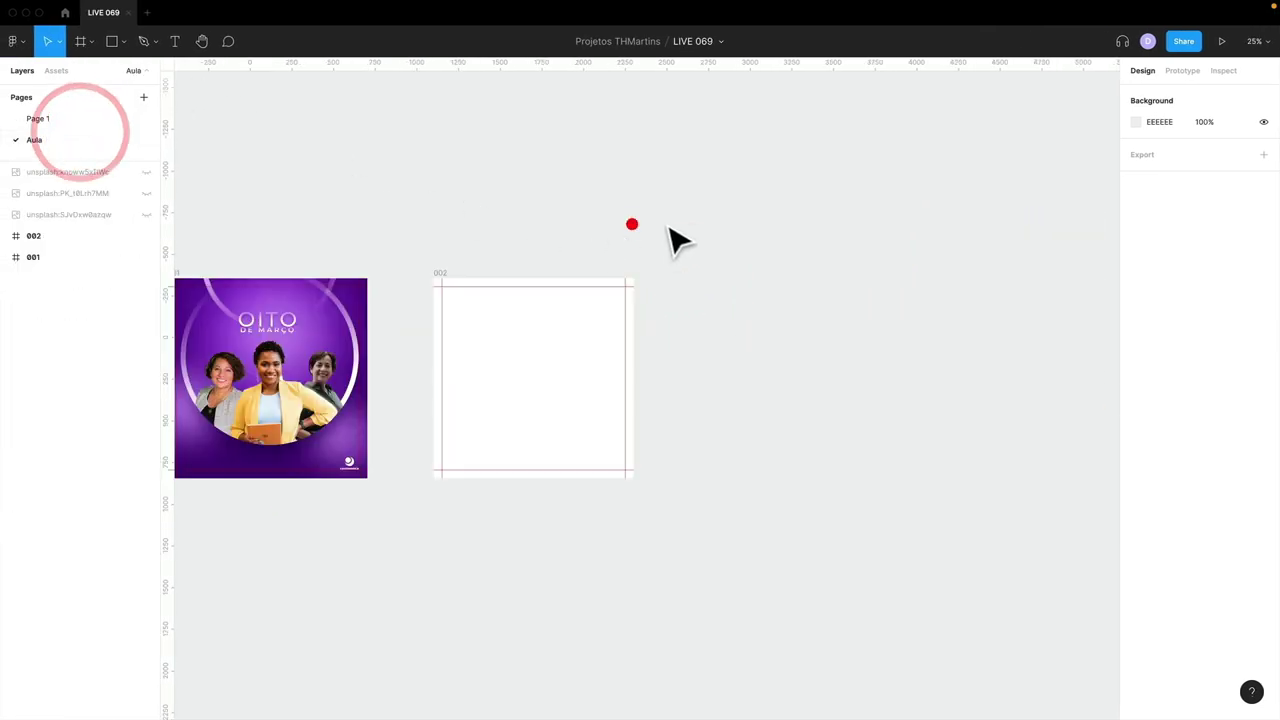
pyautogui.click(666, 220)
pyautogui.press('t')
pyautogui.click(786, 214)
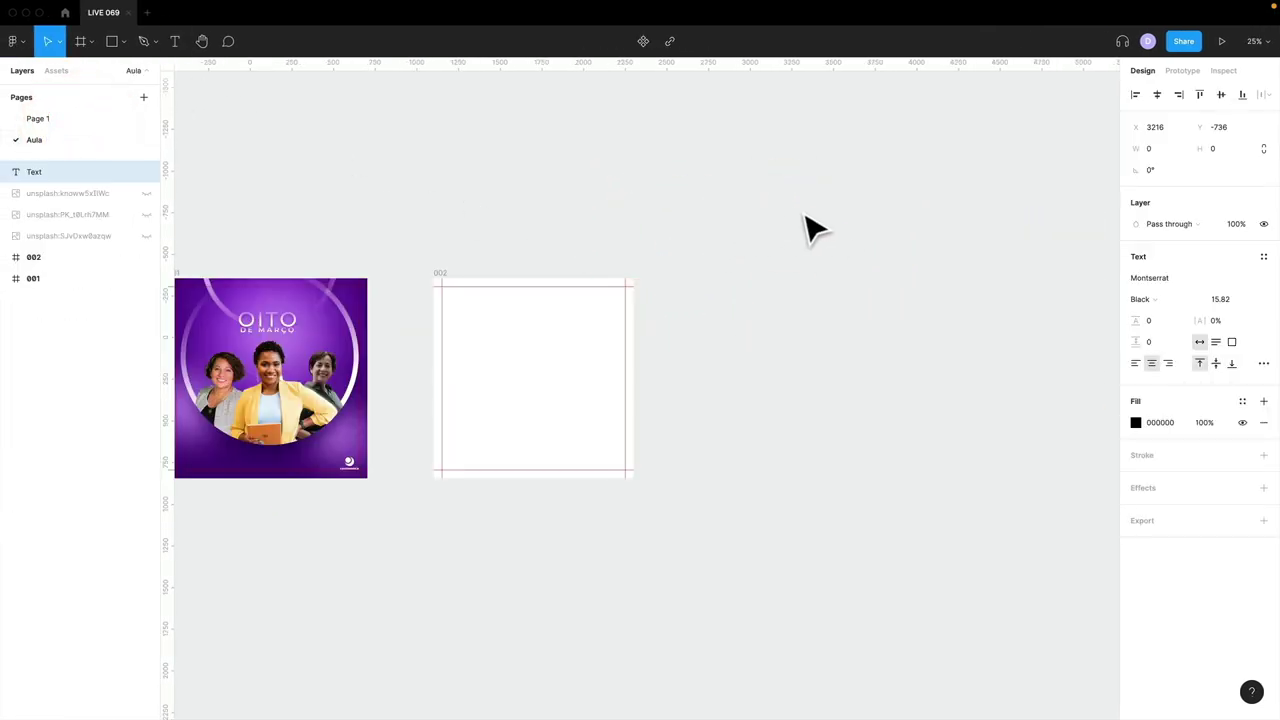
# - Zoom in close on the SUPORTE text line and enter its text editing
pyautogui.hotkey('shift', '0')
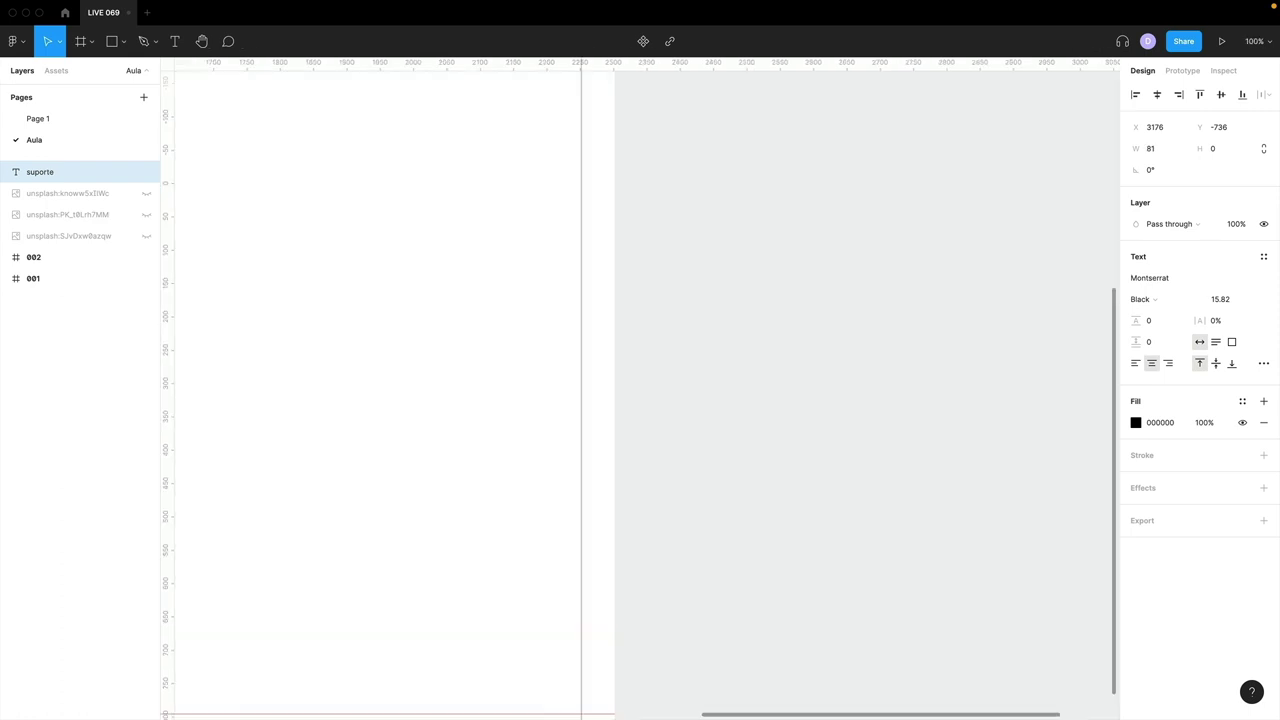
pyautogui.hscroll(8, 846, 243)
pyautogui.scroll(7, 846, 243)
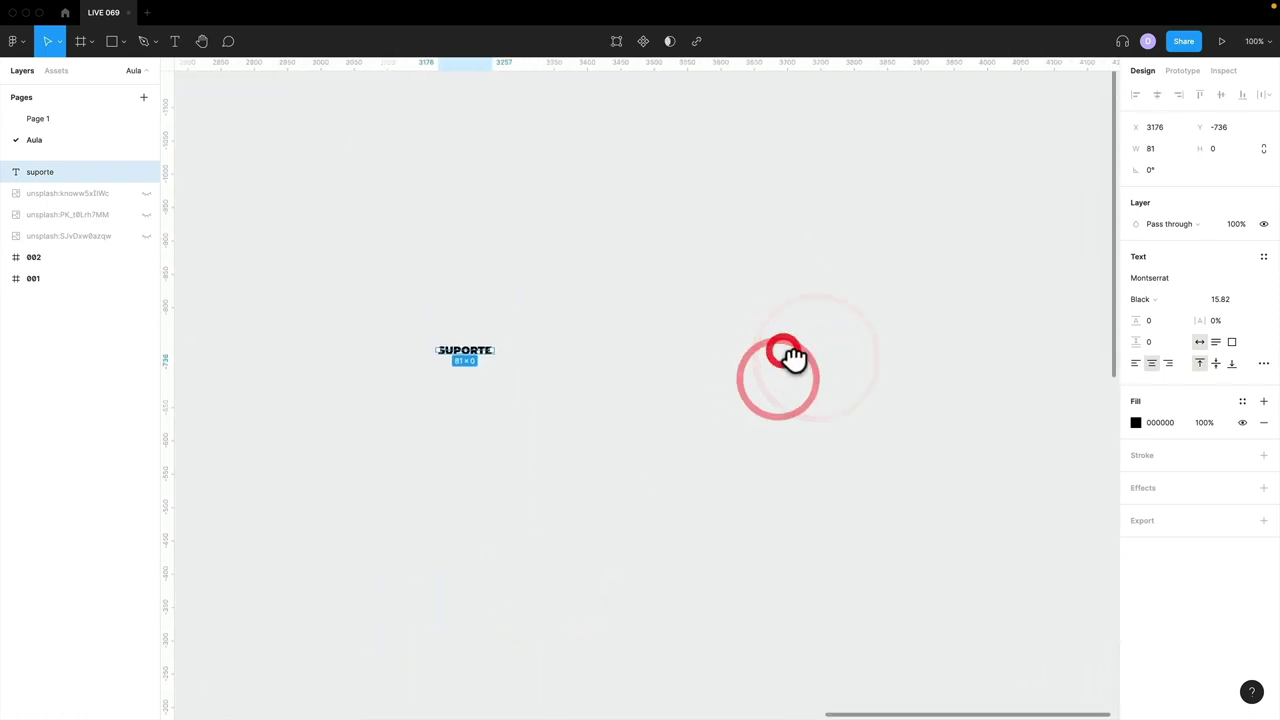
pyautogui.hotkey('shift', '2')
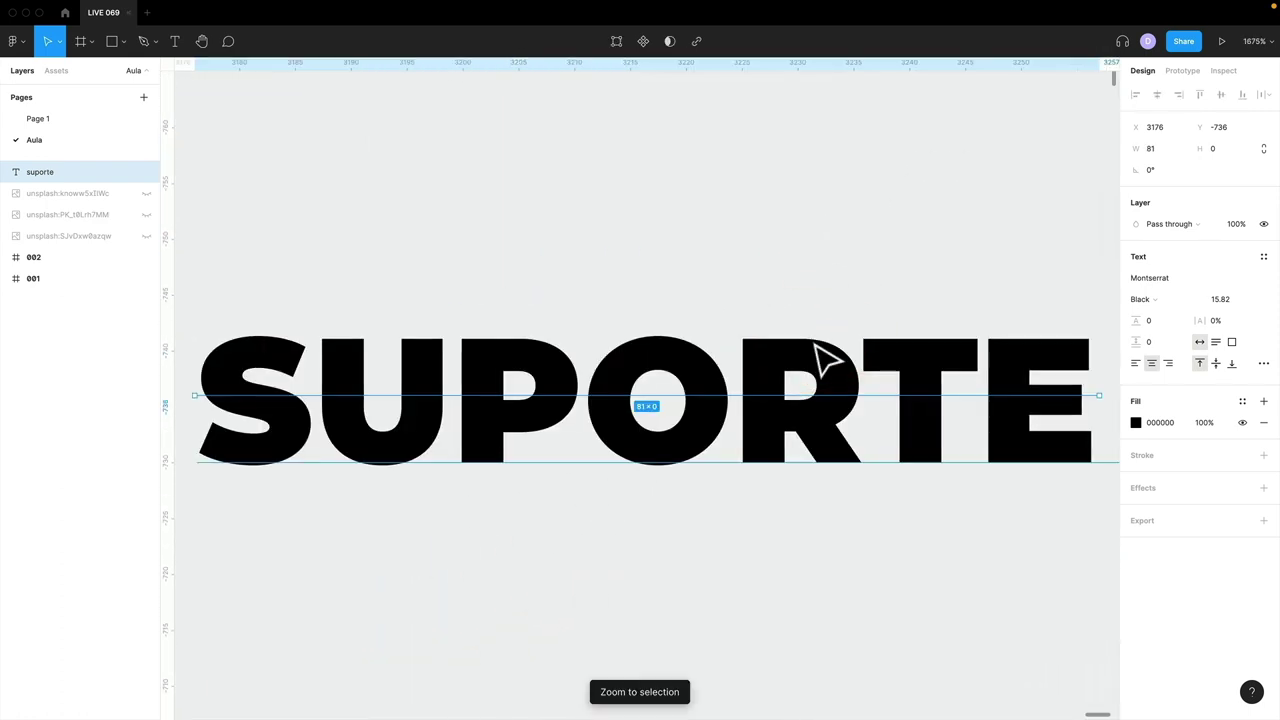
pyautogui.click(811, 340)
pyautogui.hscroll(4, 903, 423)
pyautogui.doubleClick(891, 406)
pyautogui.click(933, 407)
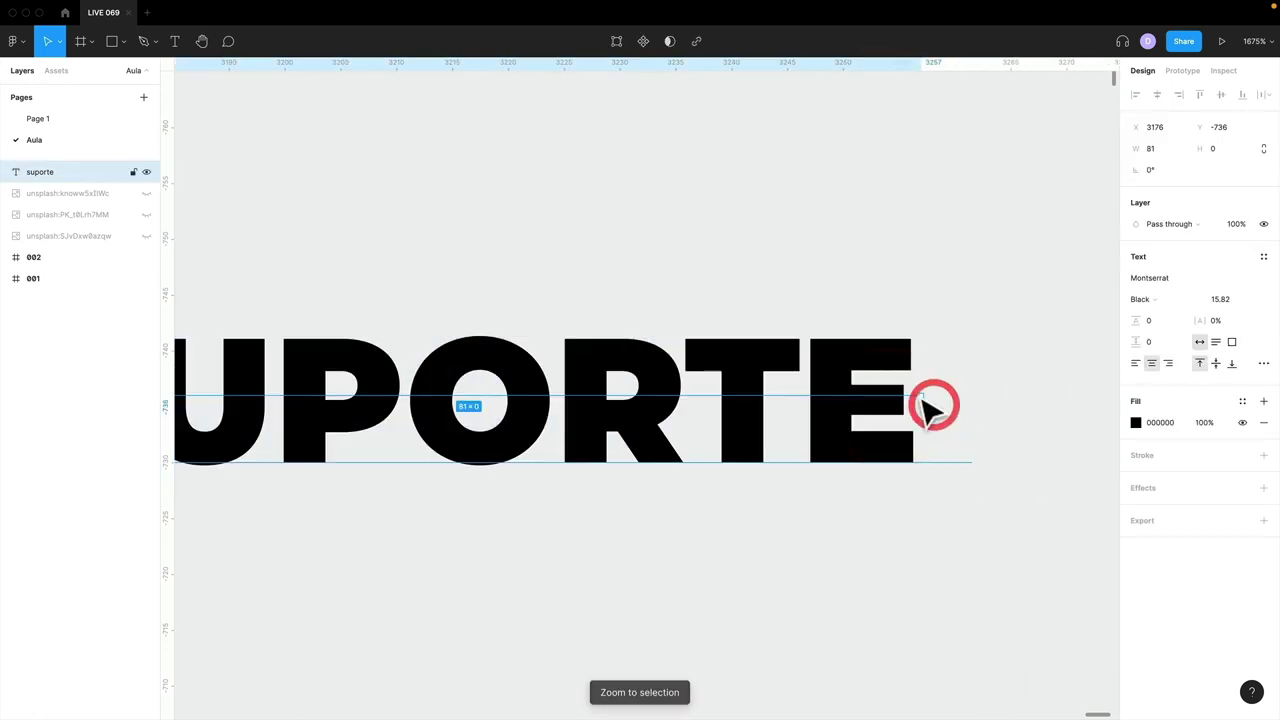
pyautogui.click(856, 378)
pyautogui.press('-')
pyautogui.press('-')
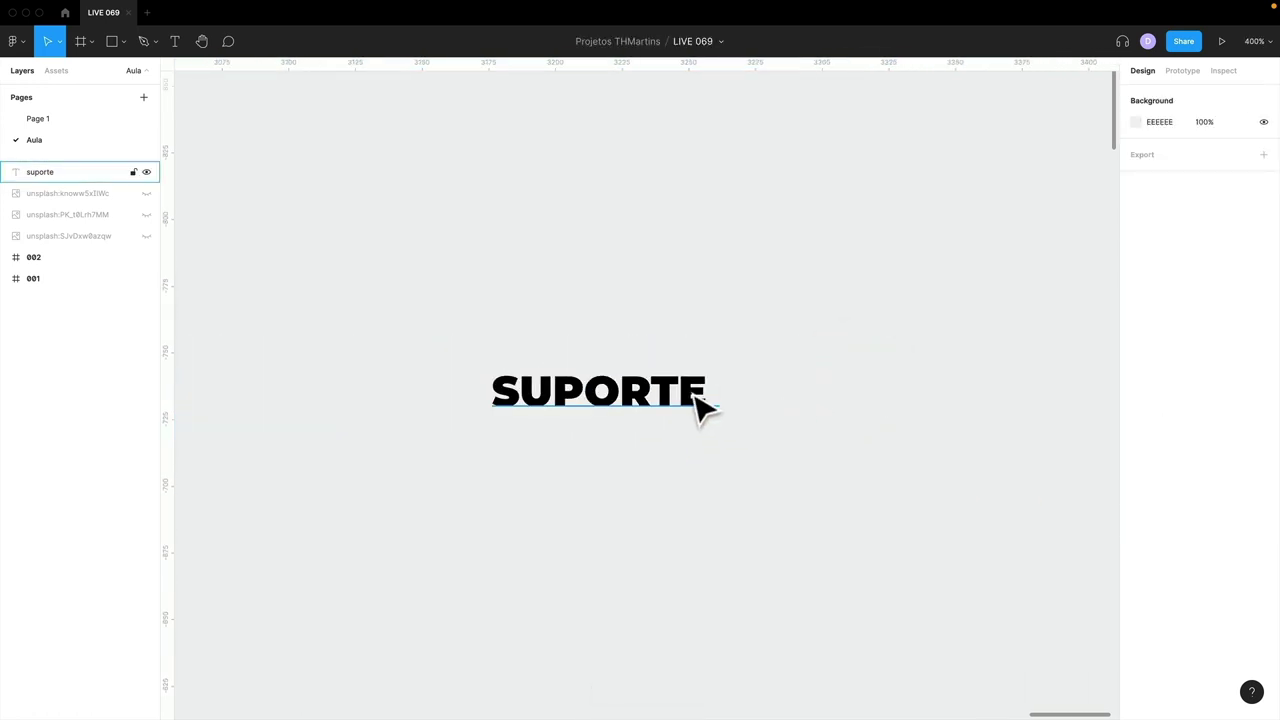
pyautogui.doubleClick(697, 393)
pyautogui.click(712, 392)
pyautogui.write('@DI')
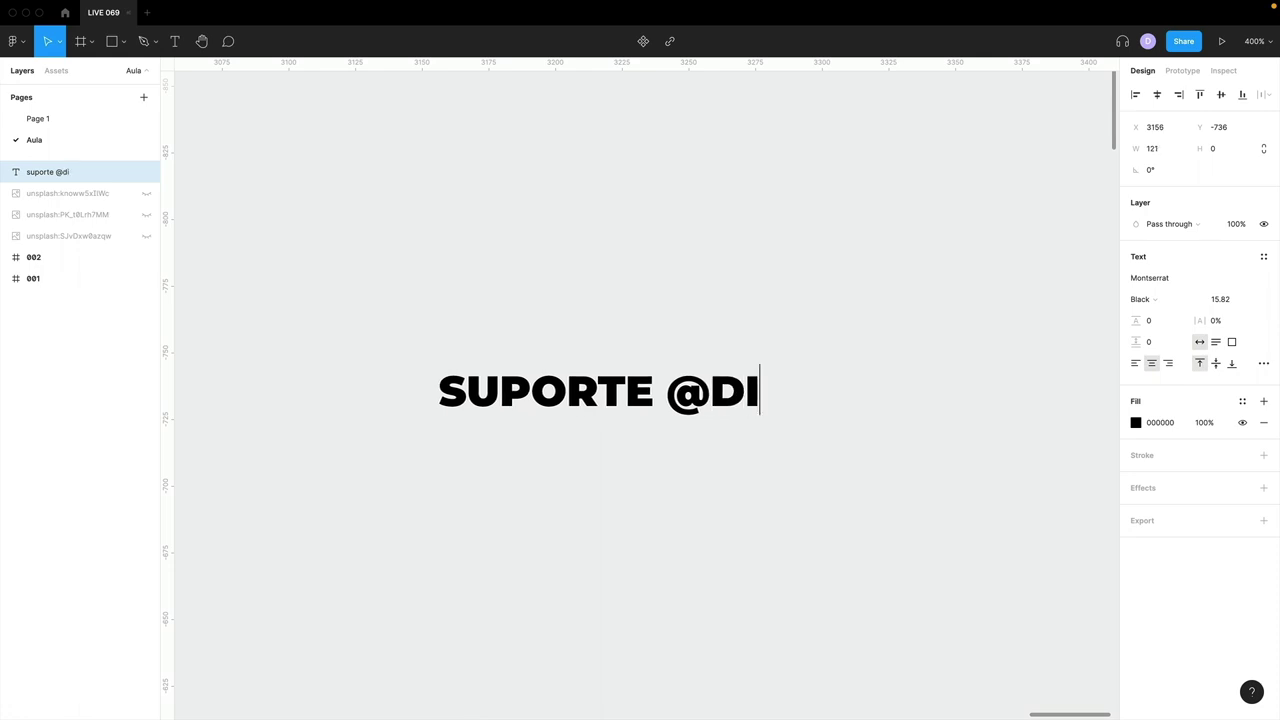
pyautogui.write('casvisuais.combr')
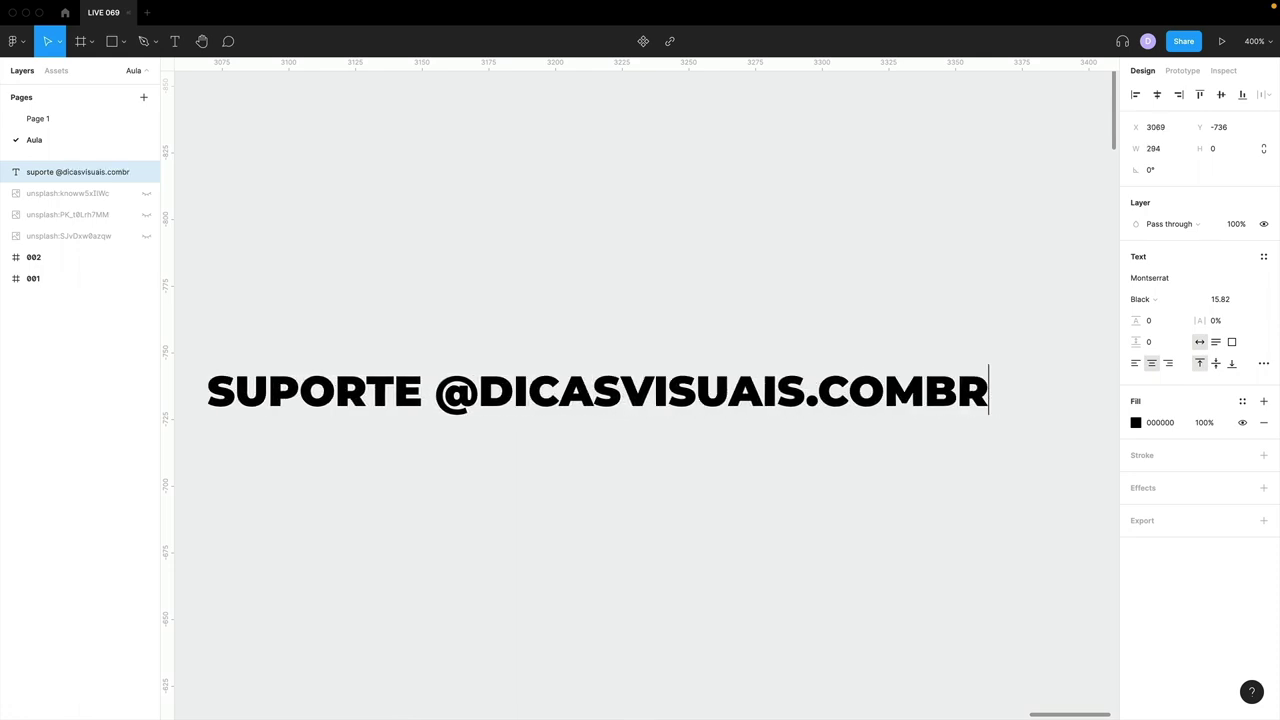
pyautogui.press('BackSpace')
pyautogui.press('BackSpace')
pyautogui.write('.br')
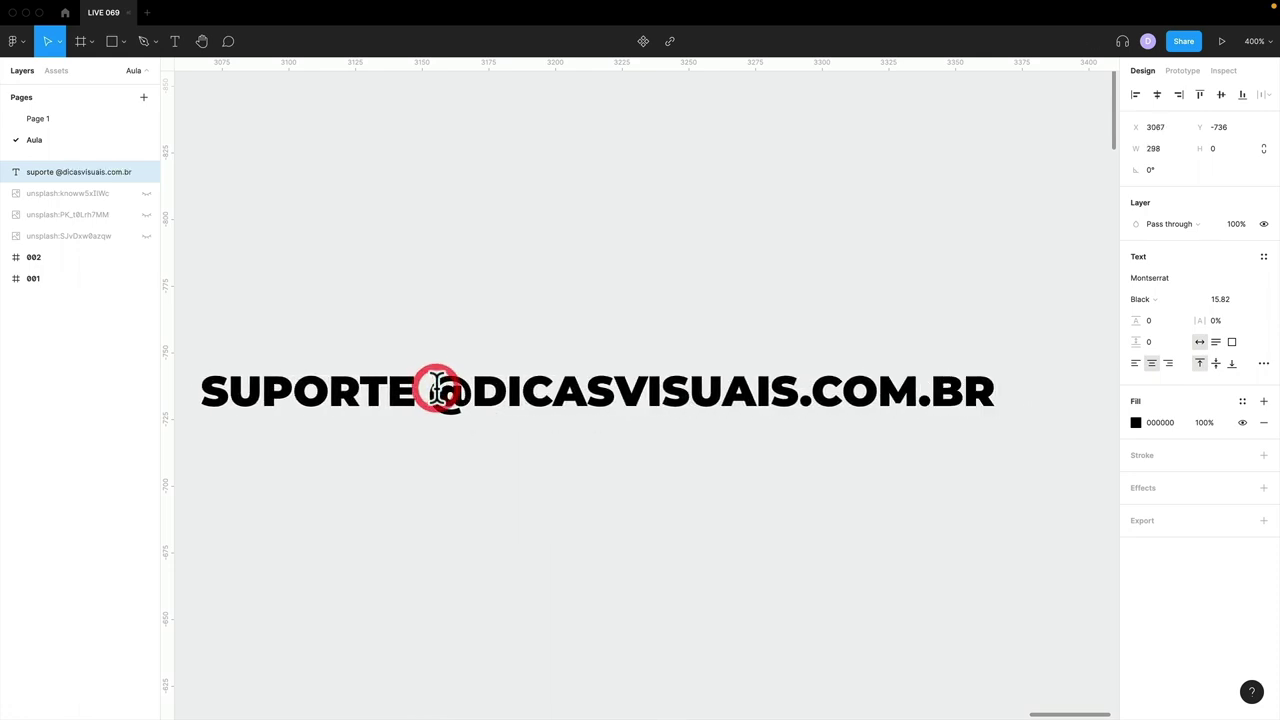
pyautogui.press('BackSpace')
pyautogui.click(423, 388)
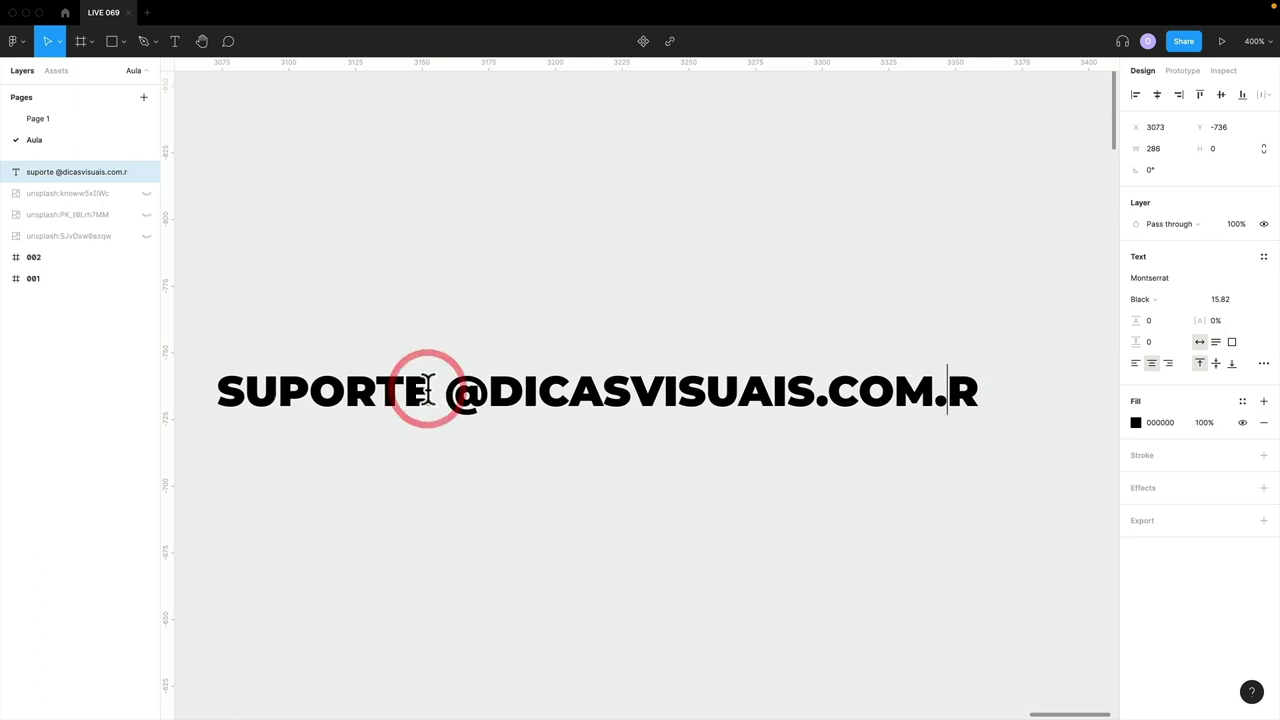
pyautogui.hotkey('ctrl', 'z')
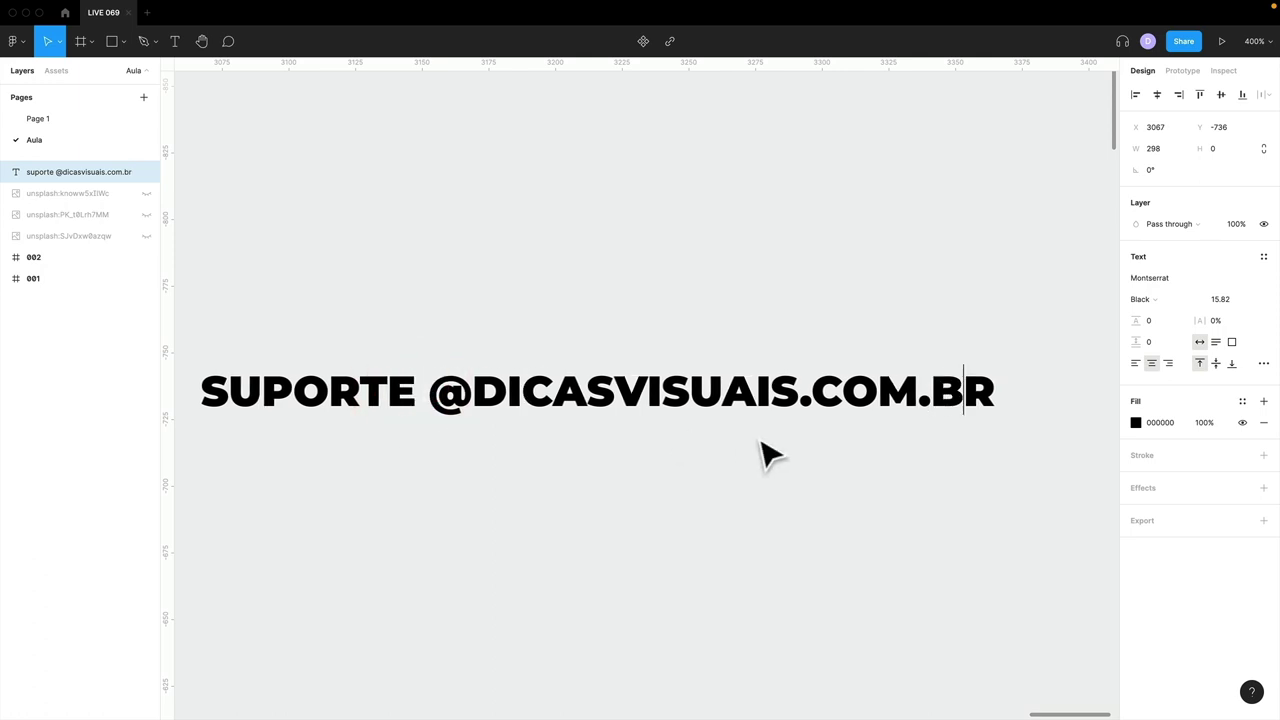
# - Alt-drag a copy of the SUPORTE line just below the original and open it for editing
pyautogui.moveTo(694, 414); pyautogui.dragTo(655, 495)
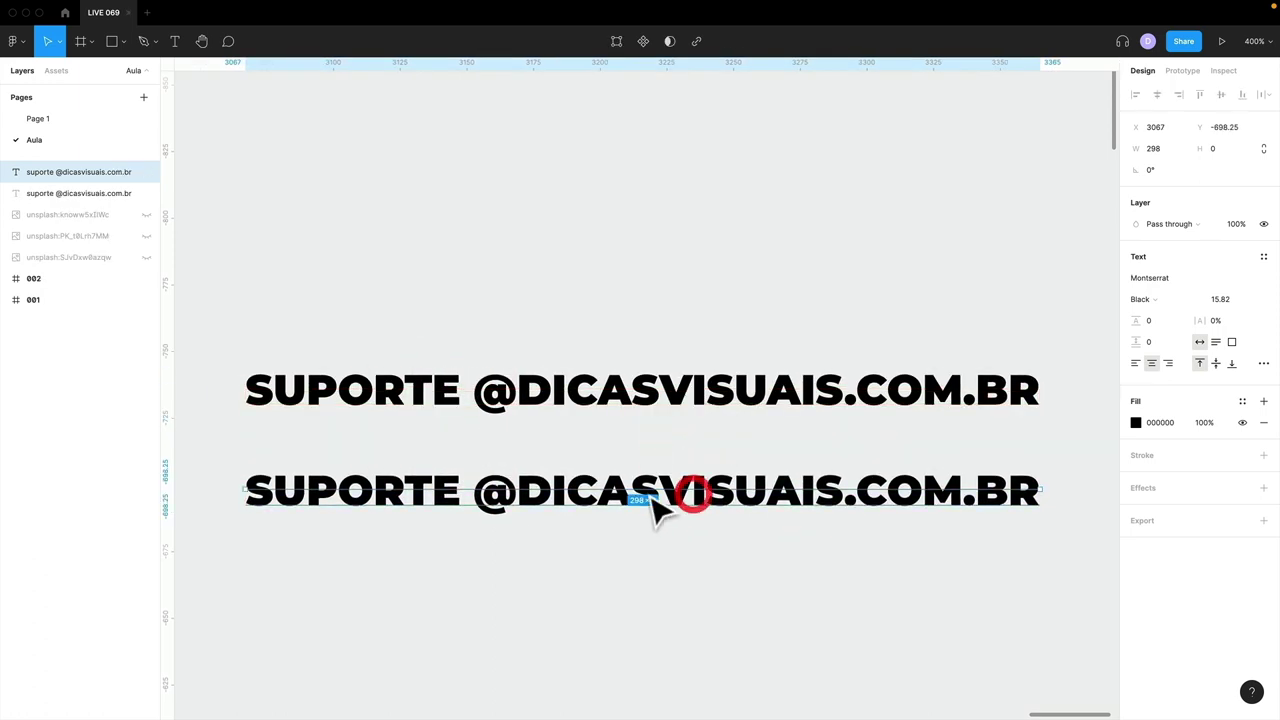
pyautogui.doubleClick(655, 495)
pyautogui.click(449, 486)
pyautogui.click(475, 487)
pyautogui.click(487, 496)
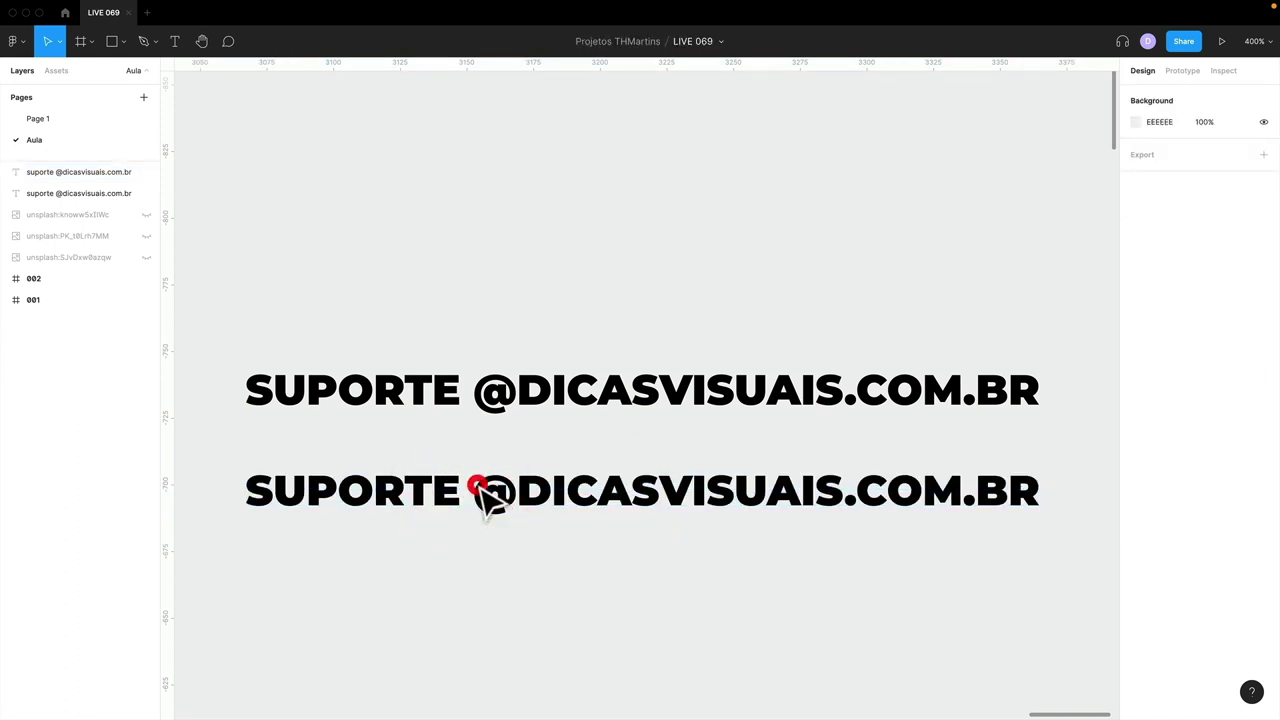
pyautogui.click(485, 491)
pyautogui.doubleClick(482, 490)
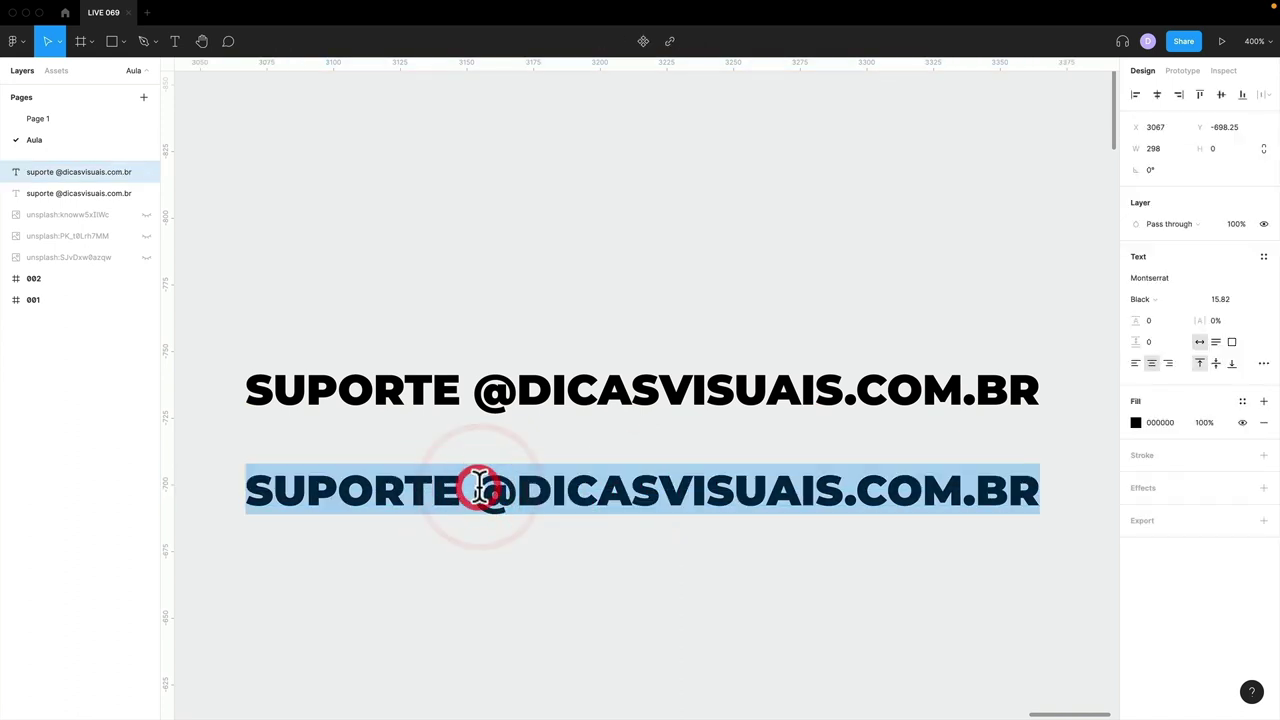
pyautogui.press('Left')
pyautogui.hotkey('alt', 'shift', 'Right')
pyautogui.press('BackSpace')
pyautogui.press('Delete')
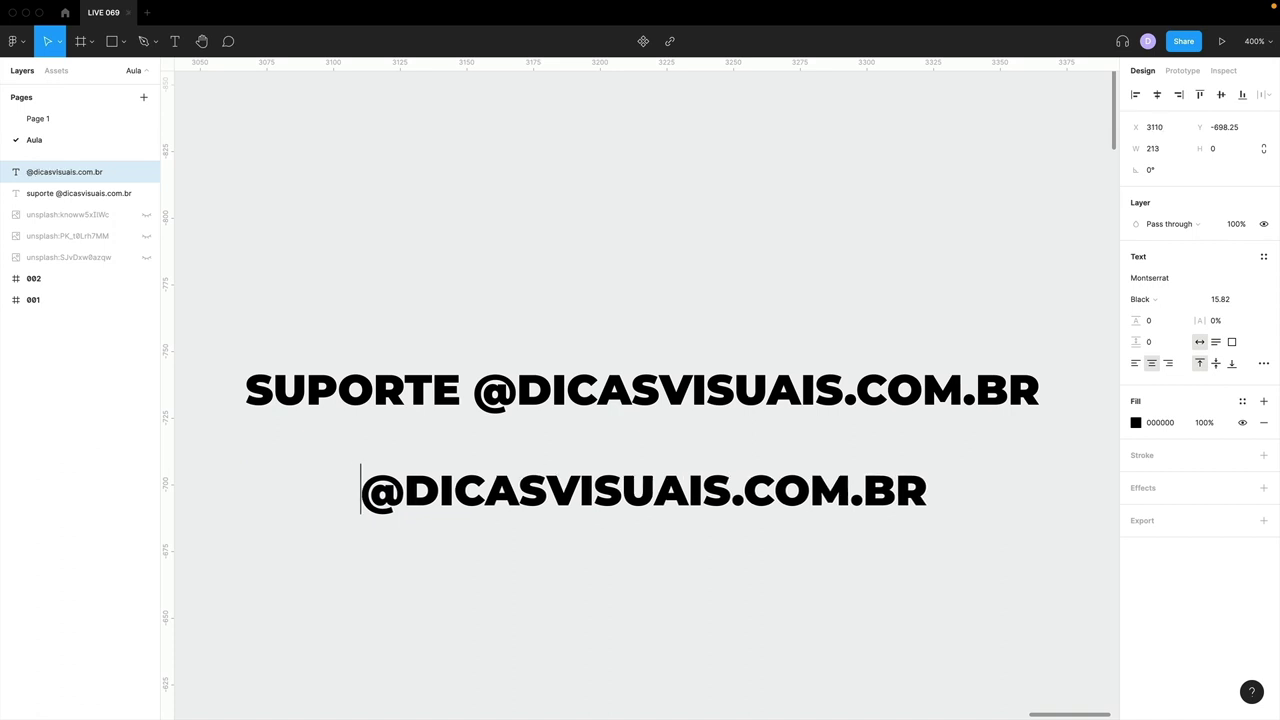
pyautogui.hotkey('alt', 'shift', 'Left')
pyautogui.hotkey('alt', 'shift', 'Left')
pyautogui.hotkey('alt', 'shift', 'Left')
pyautogui.hotkey('alt', 'shift', 'Right')
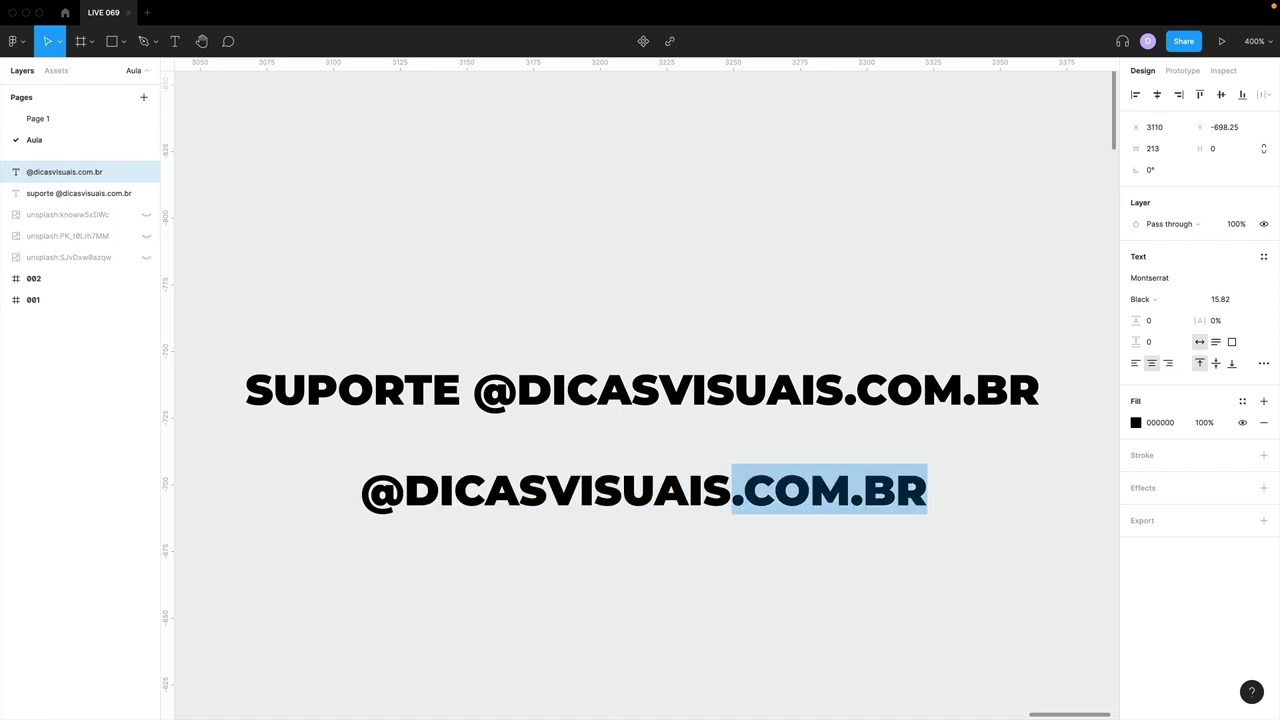
pyautogui.press('BackSpace')
pyautogui.click(558, 586)
# - Deselect the text, zoom to fit both frames, and switch over to the Canva design
pyautogui.scroll(-3, 560, 588)
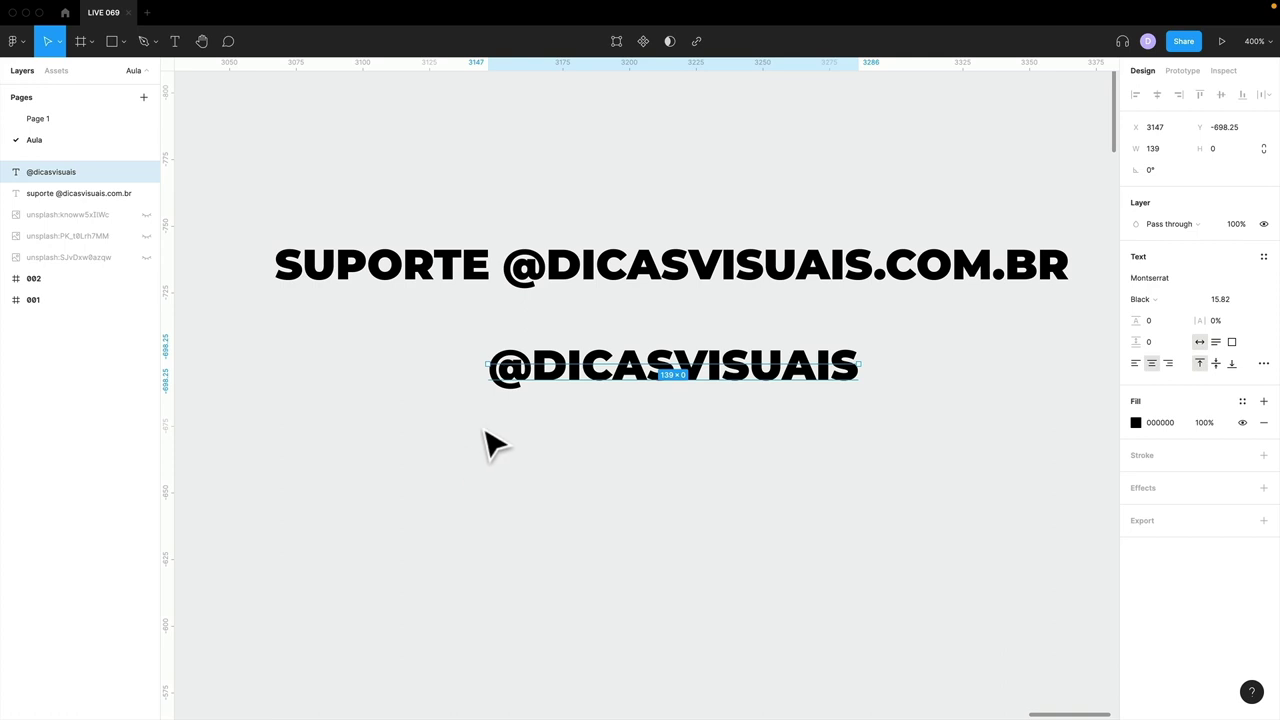
pyautogui.click(655, 452)
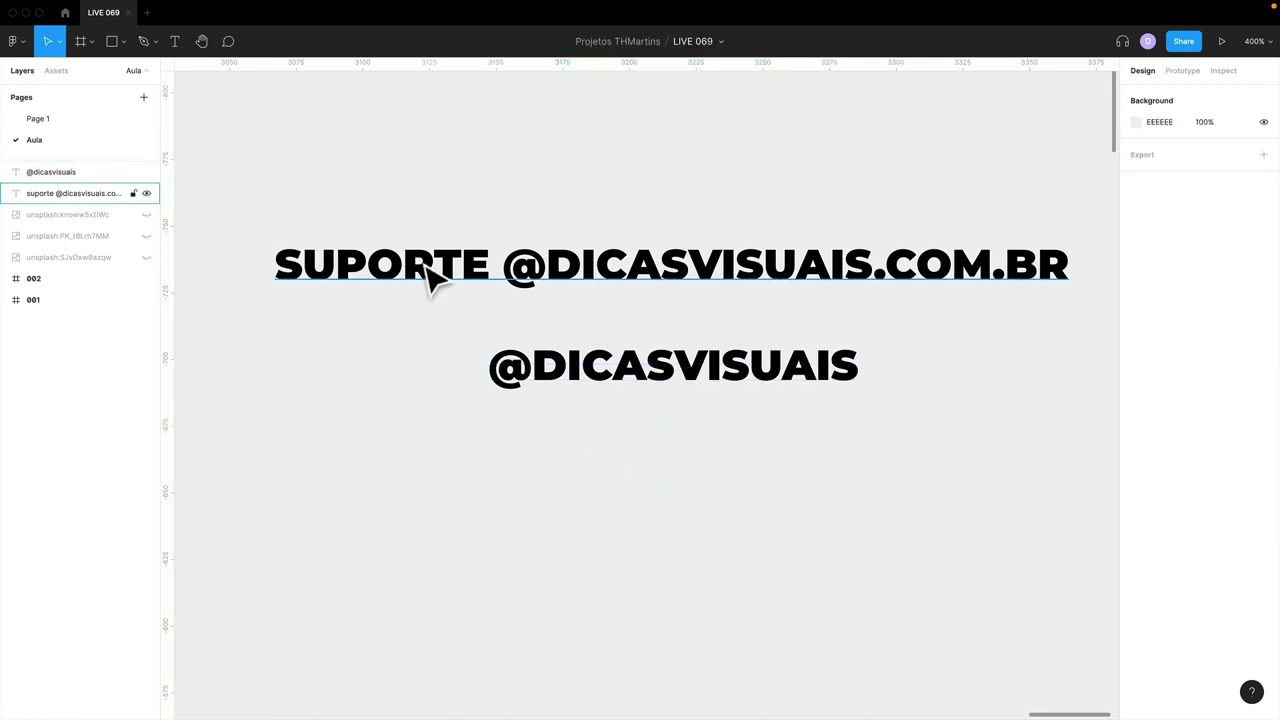
pyautogui.hotkey('shift', '1')
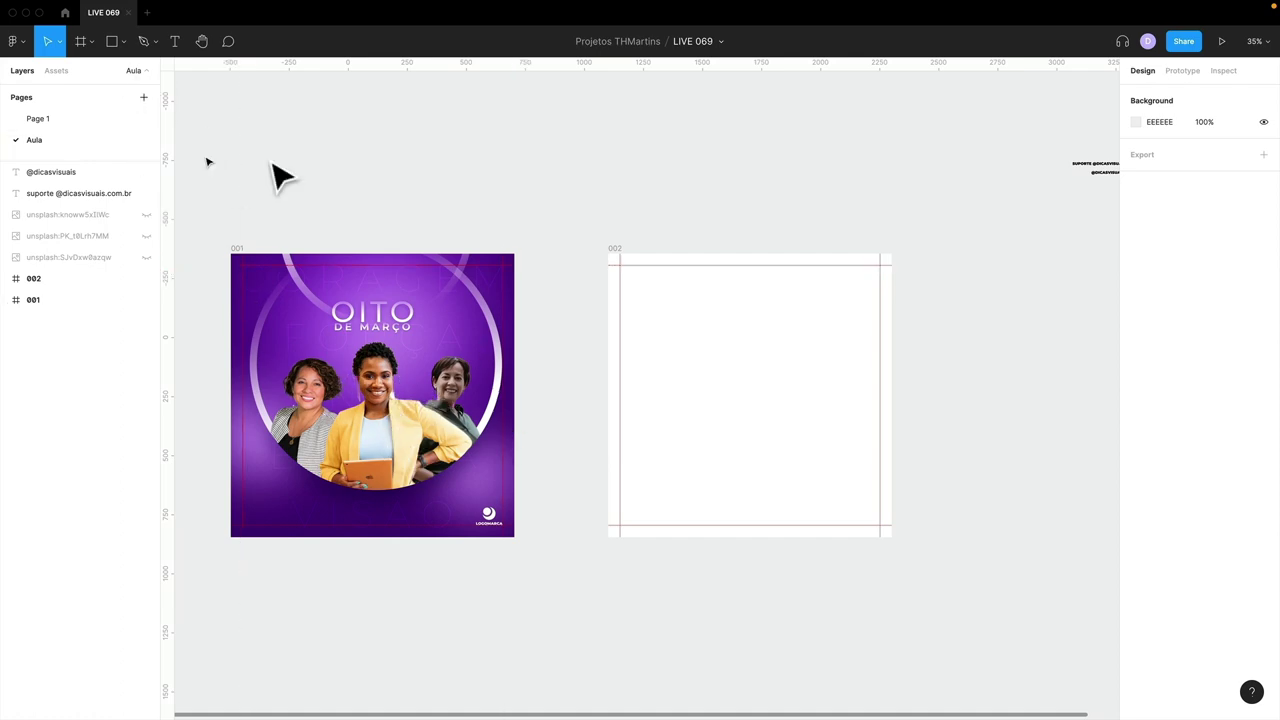
pyautogui.hotkey('ctrl', 'Right')
pyautogui.scroll(-5, 601, 314)
# - Scroll through the Canva Women's Day pages and back up, then return to Figma
pyautogui.scroll(10, 601, 314)
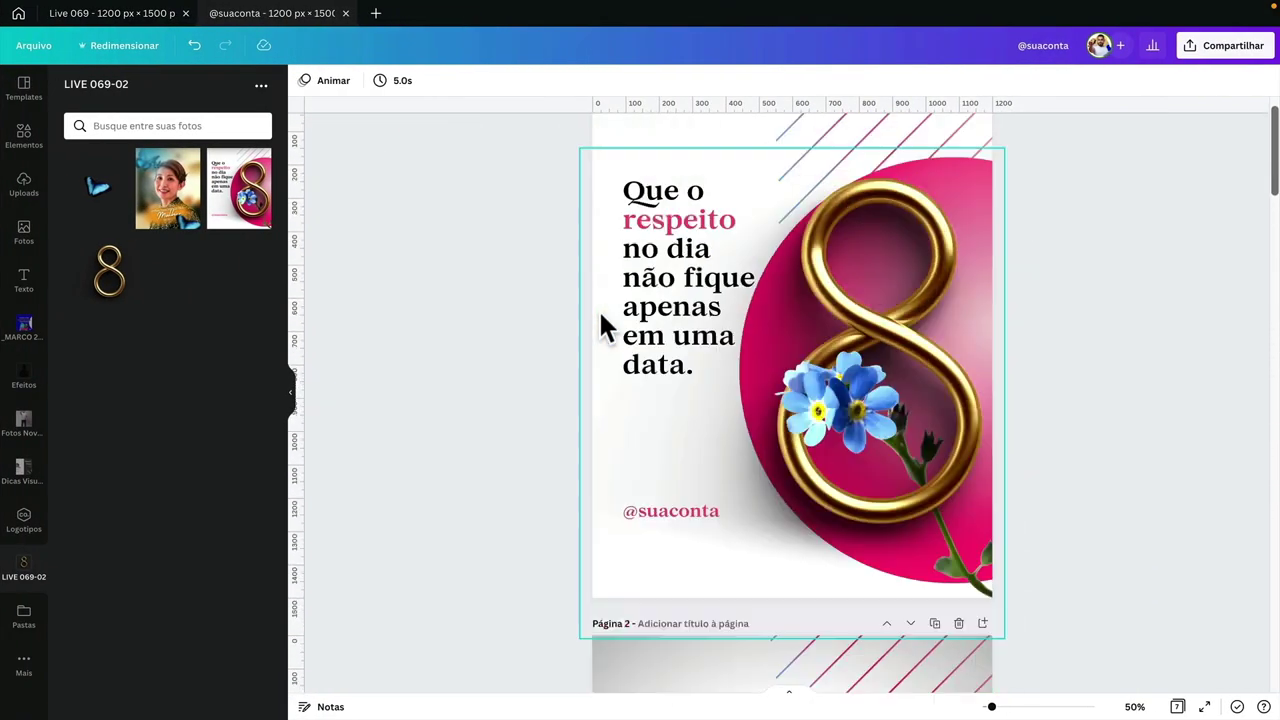
pyautogui.scroll(-9, 601, 318)
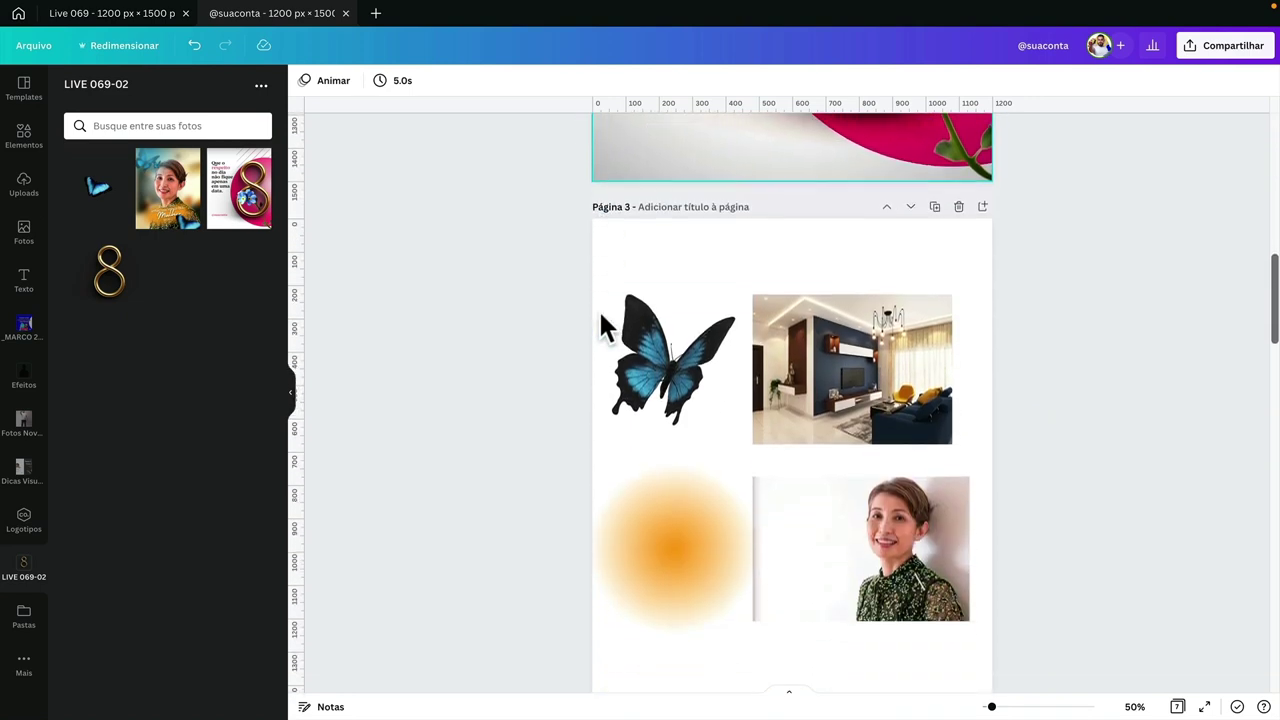
pyautogui.scroll(-5, 600, 314)
pyautogui.scroll(12, 600, 312)
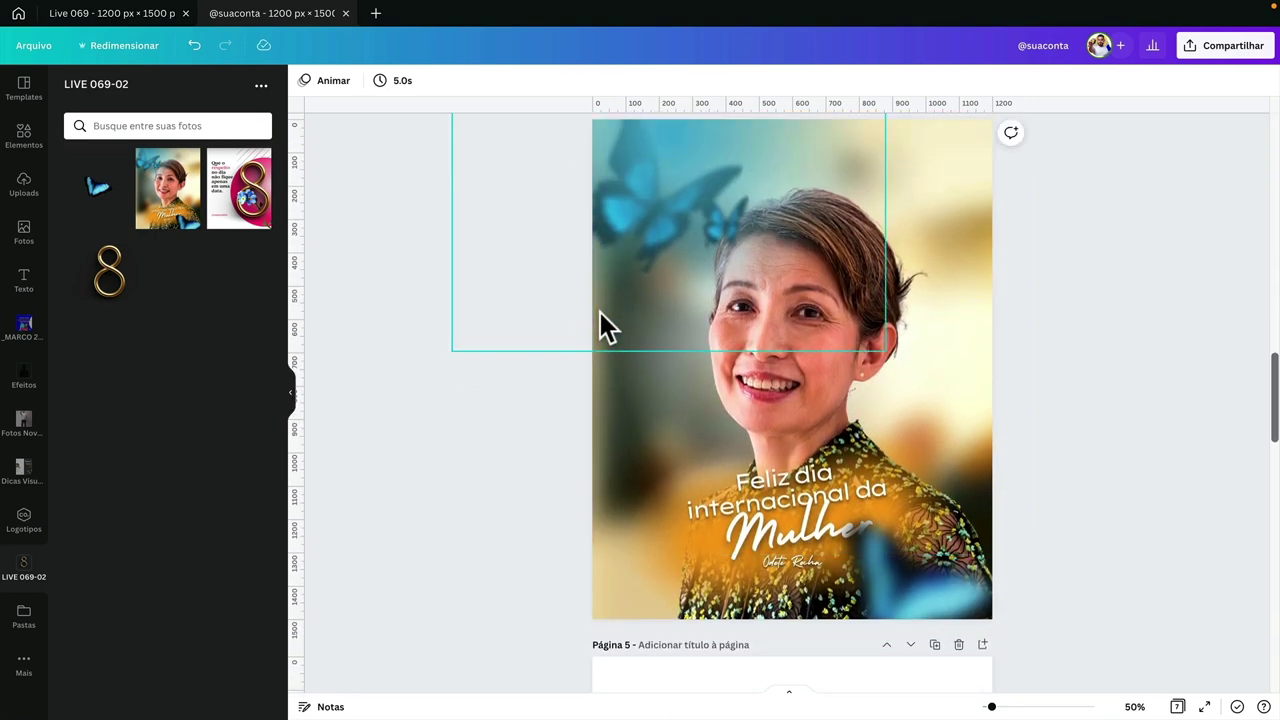
pyautogui.scroll(15, 650, 212)
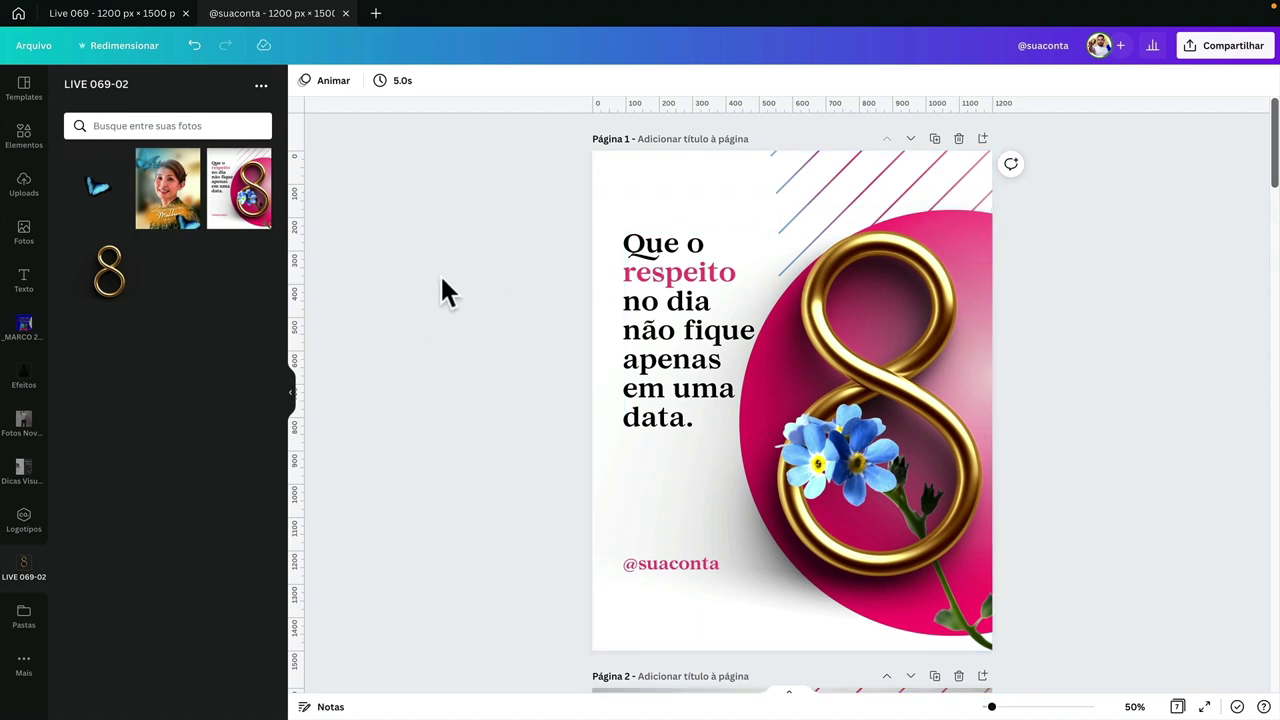
pyautogui.hotkey('ctrl', 'Left')
pyautogui.hscroll(6, 520, 343)
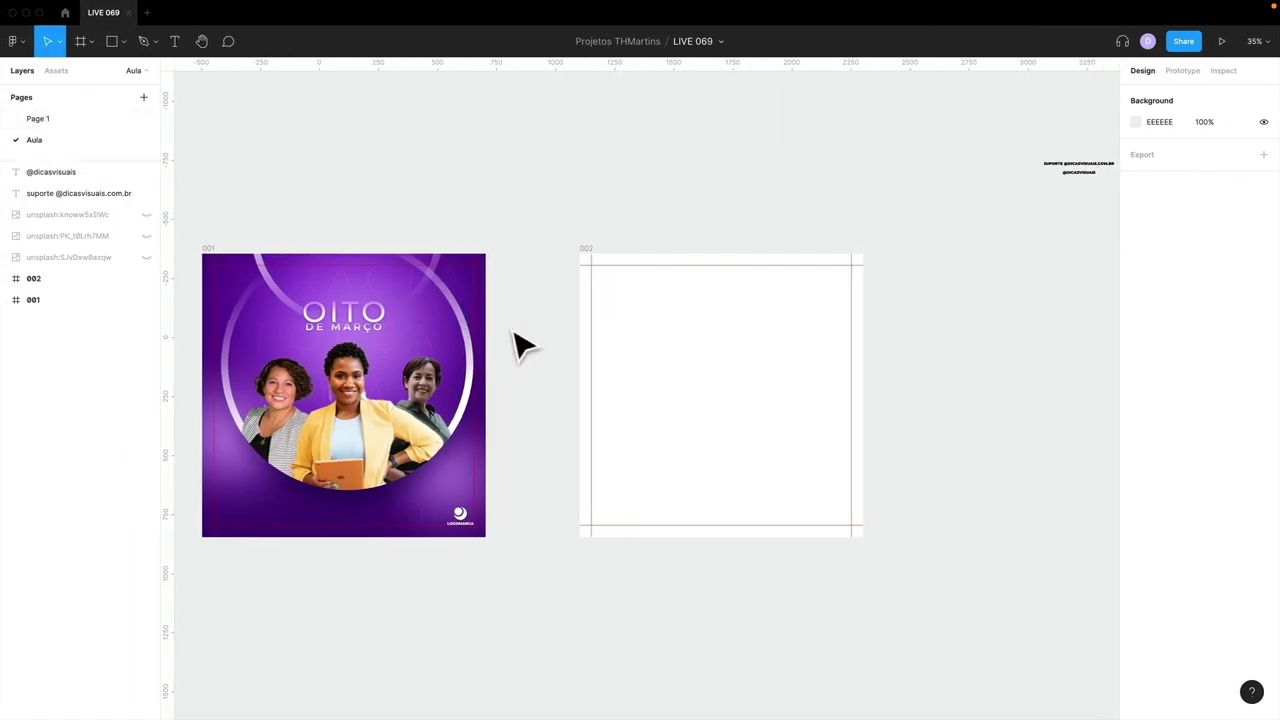
pyautogui.moveTo(918, 152); pyautogui.dragTo(932, 215)
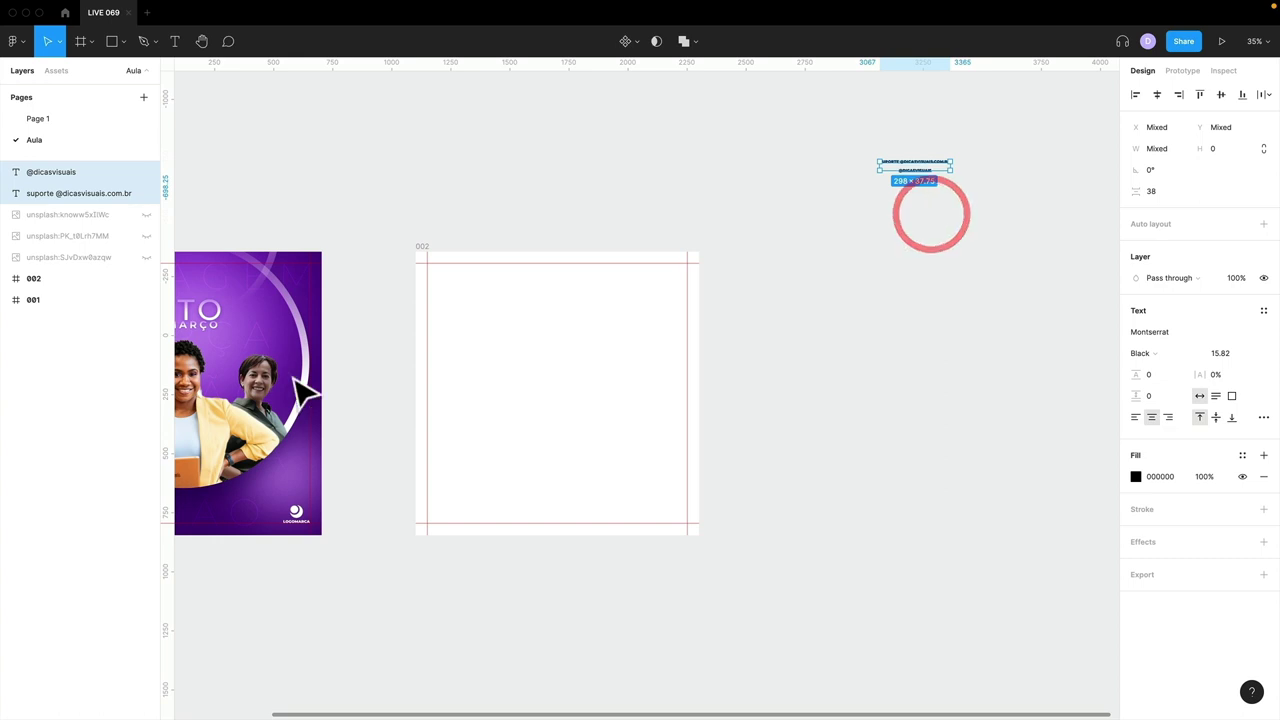
pyautogui.hscroll(-6, 296, 382)
pyautogui.click(590, 370)
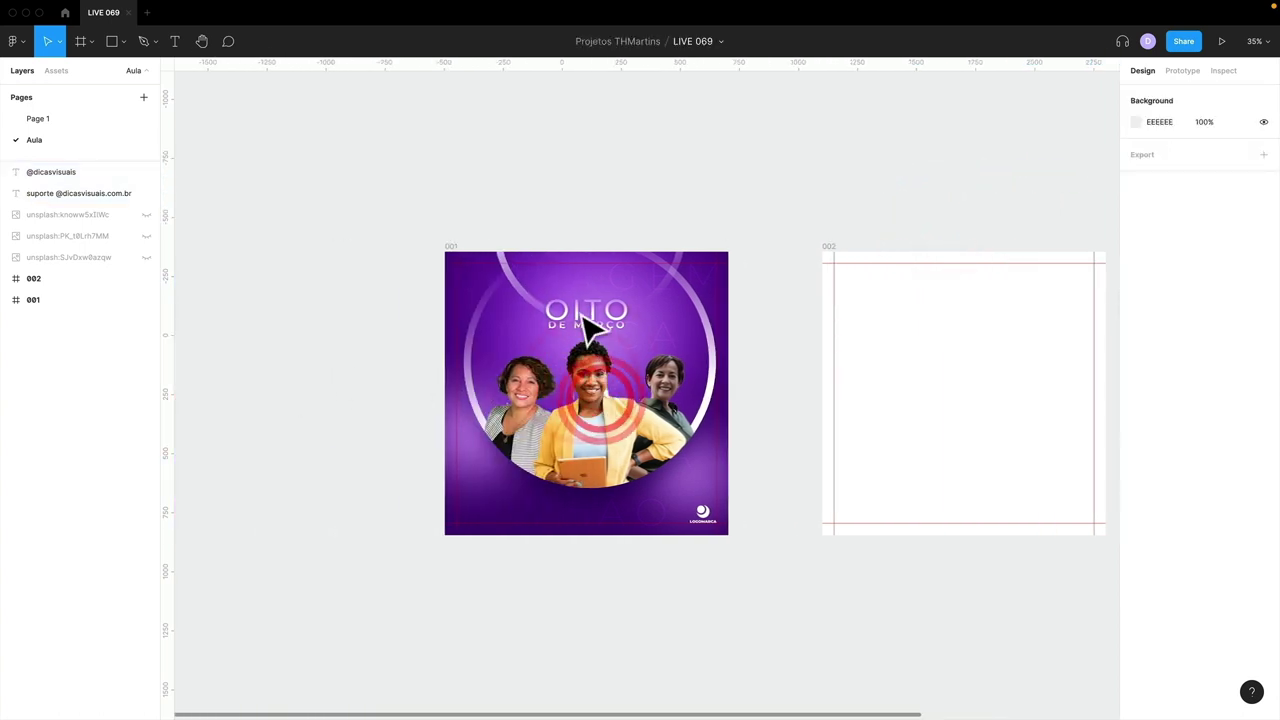
pyautogui.hscroll(6, 680, 360)
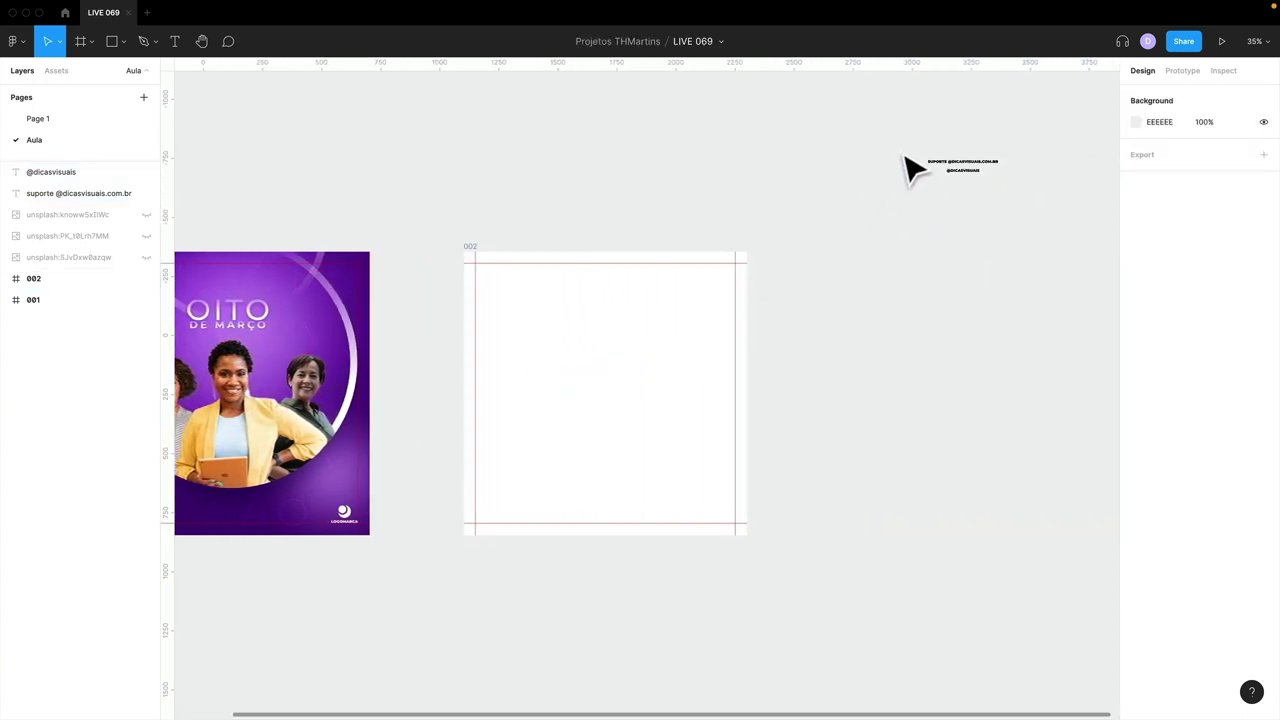
pyautogui.moveTo(976, 182); pyautogui.dragTo(1043, 208)
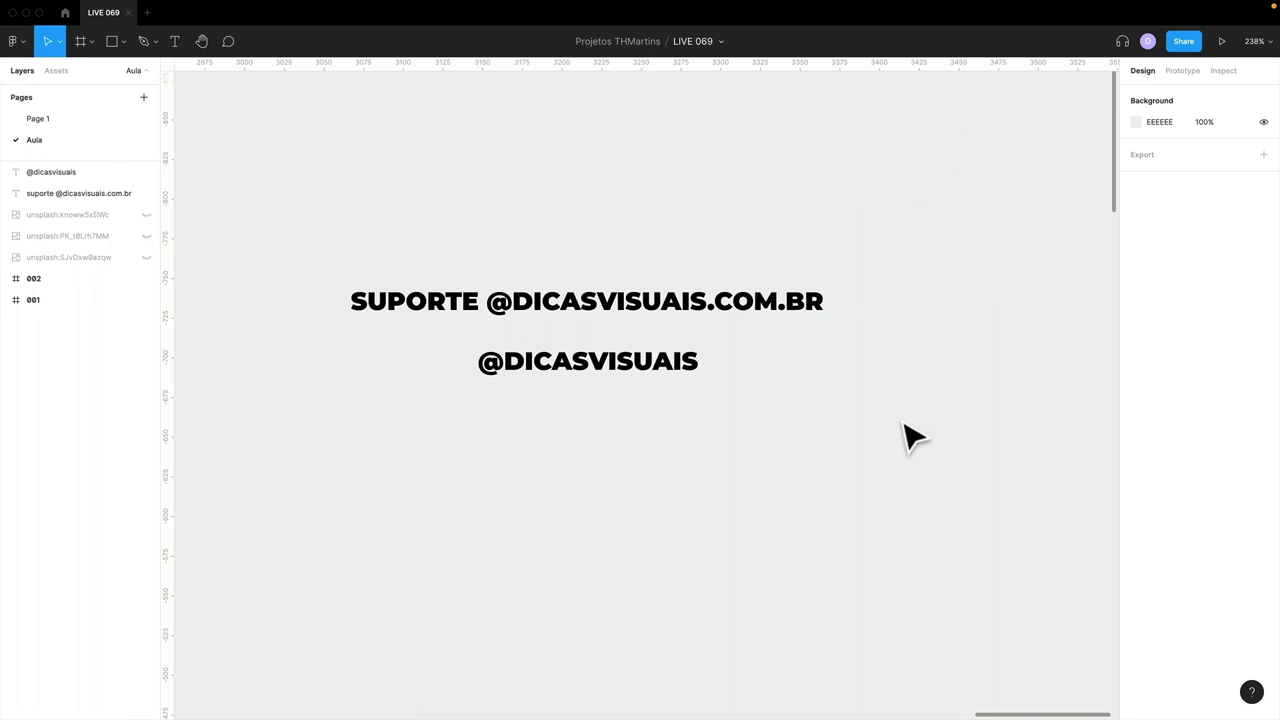
pyautogui.scroll(-10, 762, 420)
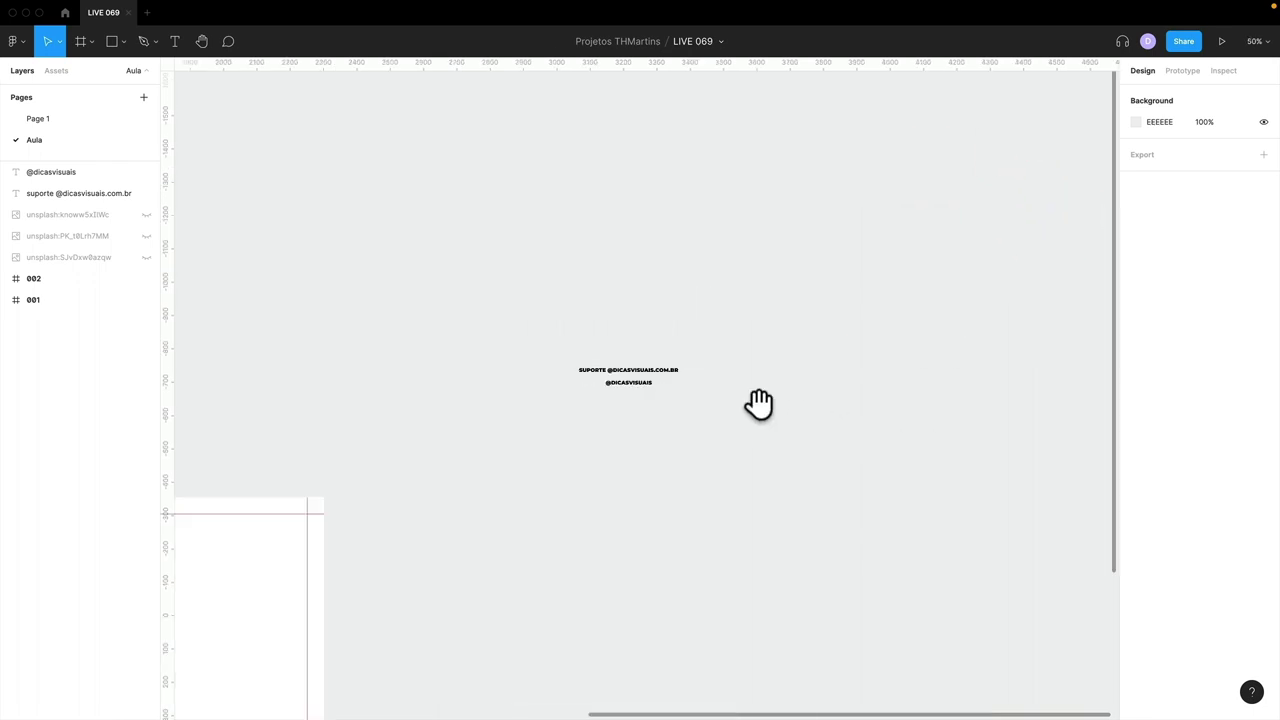
pyautogui.moveTo(757, 403); pyautogui.dragTo(963, 157)
pyautogui.moveTo(797, 185); pyautogui.dragTo(766, 188)
pyautogui.moveTo(770, 305); pyautogui.dragTo(1005, 185)
pyautogui.click(387, 128)
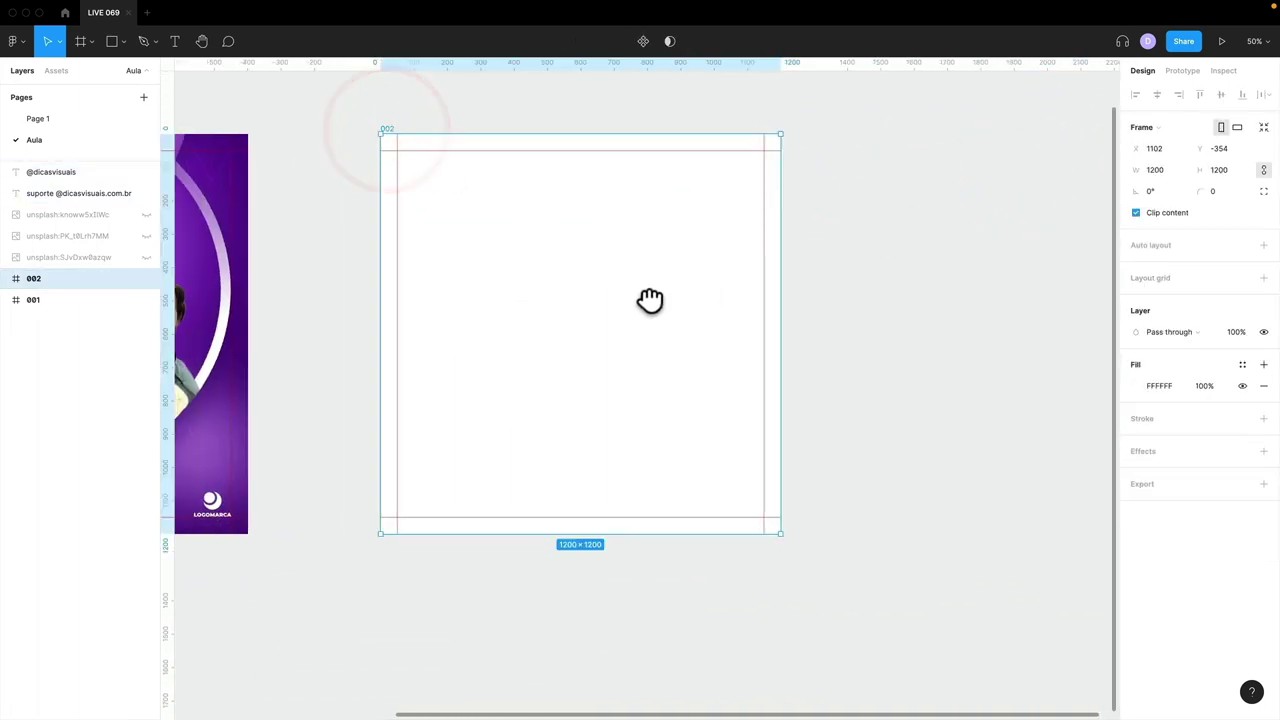
pyautogui.moveTo(703, 287); pyautogui.dragTo(503, 311)
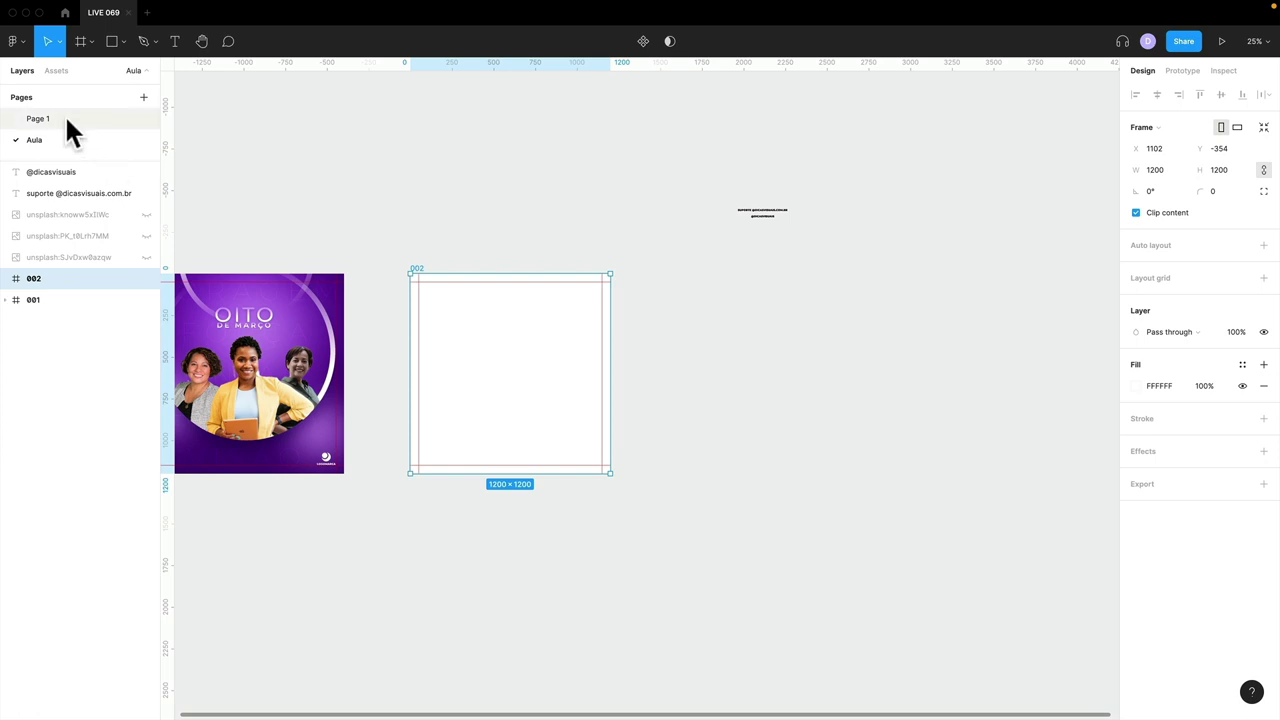
# - Copy the woman-with-laptop photo from Page 1 and paste a spare copy beside frame 002
pyautogui.click(60, 118)
pyautogui.click(795, 400)
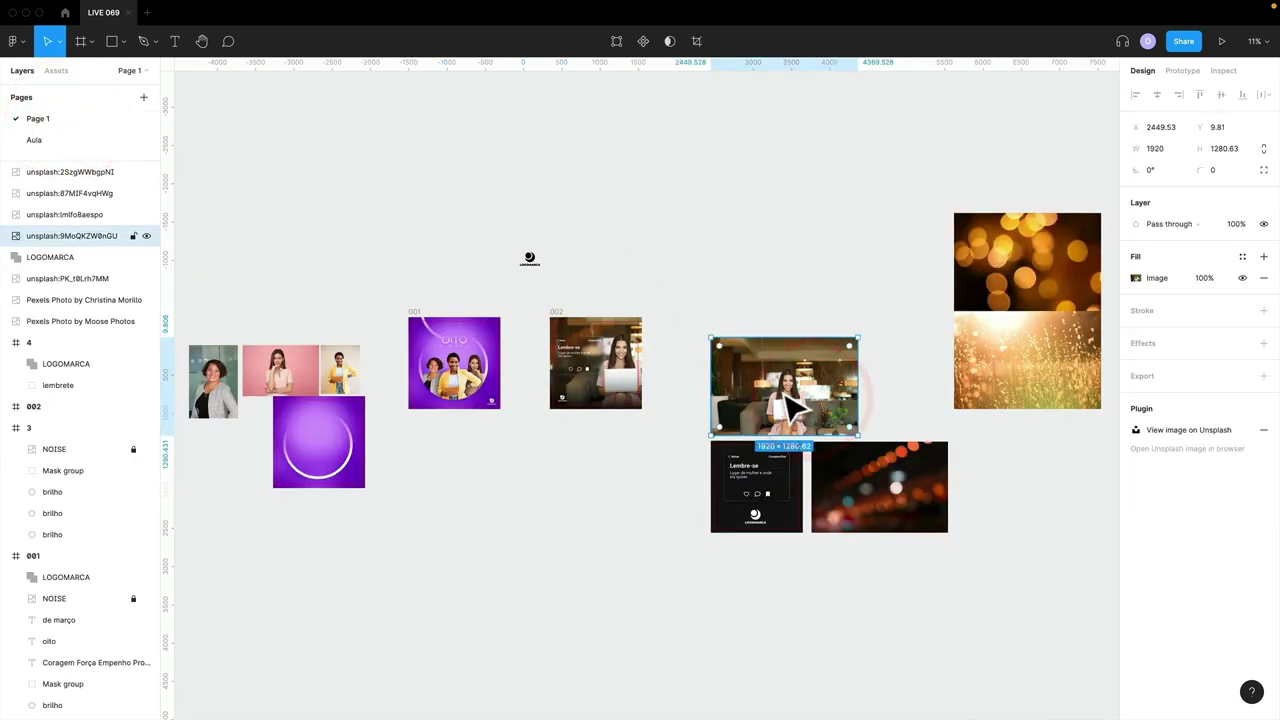
pyautogui.click(52, 137)
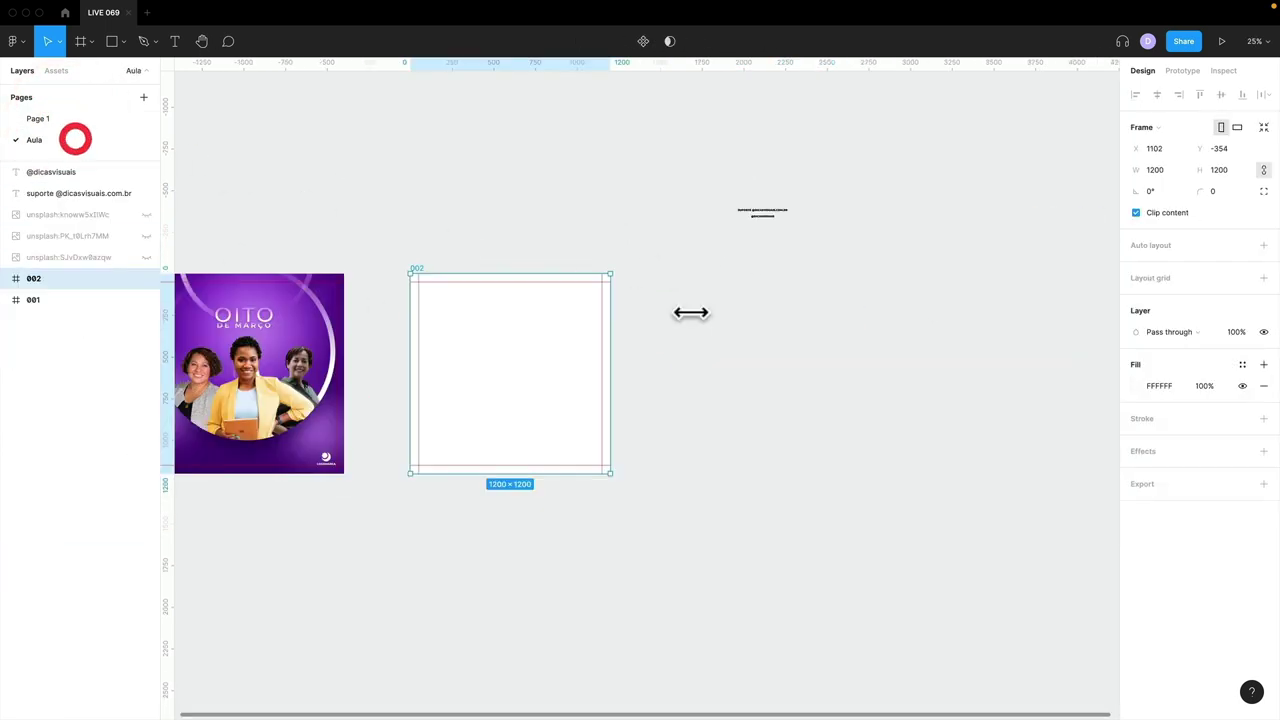
pyautogui.press('super+v')
pyautogui.moveTo(726, 354); pyautogui.dragTo(845, 365)
# - Paste the laptop photo inside frame 002 and slide it left into position
pyautogui.click(449, 349)
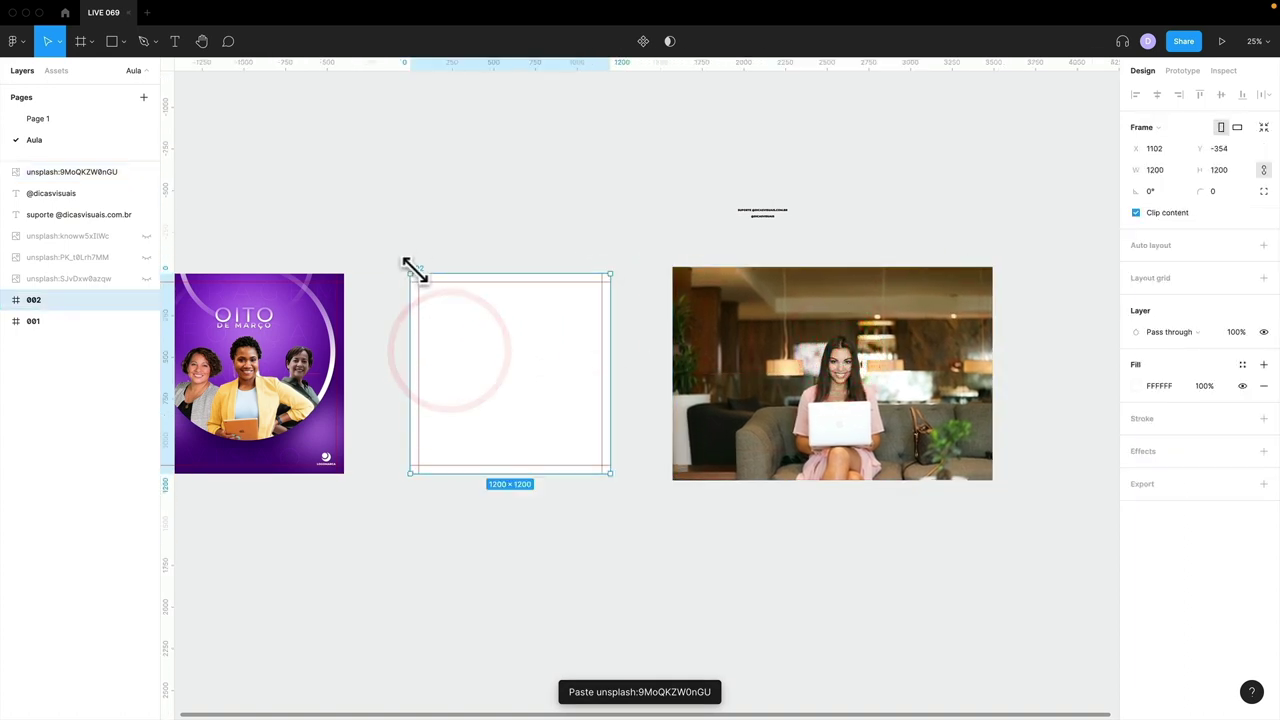
pyautogui.press('super+v')
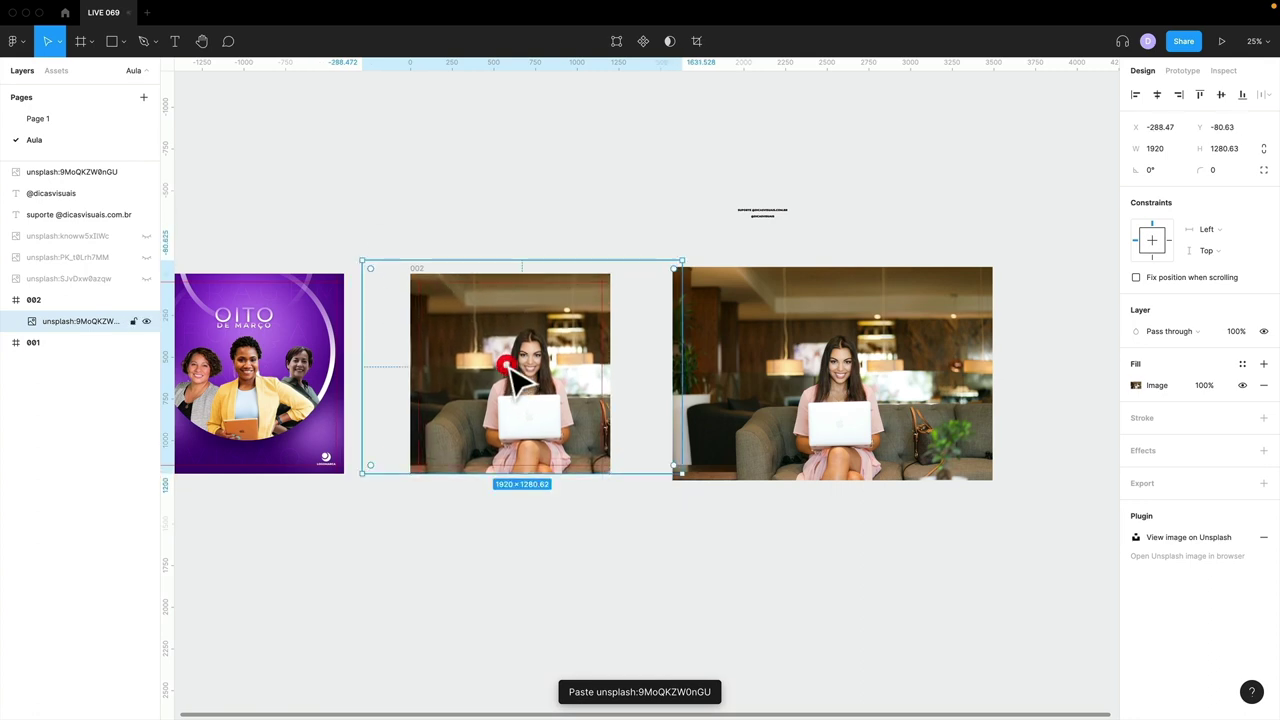
pyautogui.press('super+equal')
pyautogui.hscroll(-5, 595, 375)
pyautogui.moveTo(751, 389); pyautogui.dragTo(690, 386)
pyautogui.hscroll(10, 443, 371)
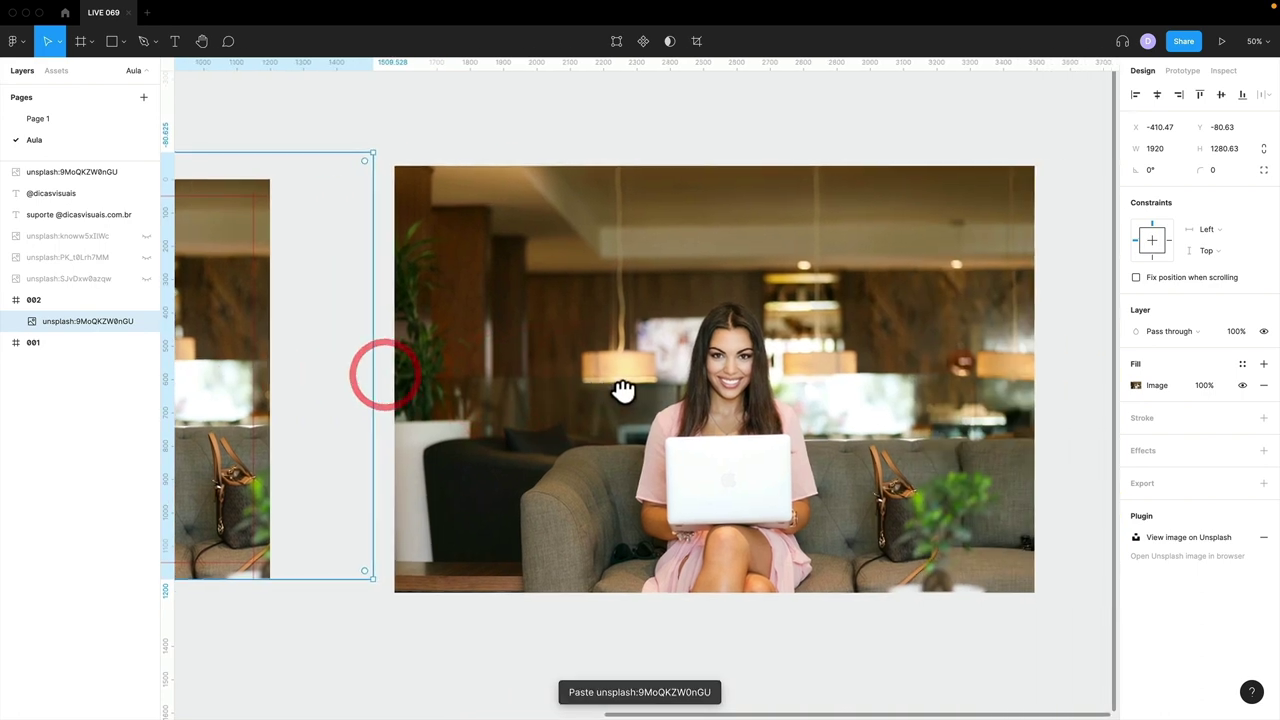
pyautogui.click(640, 388)
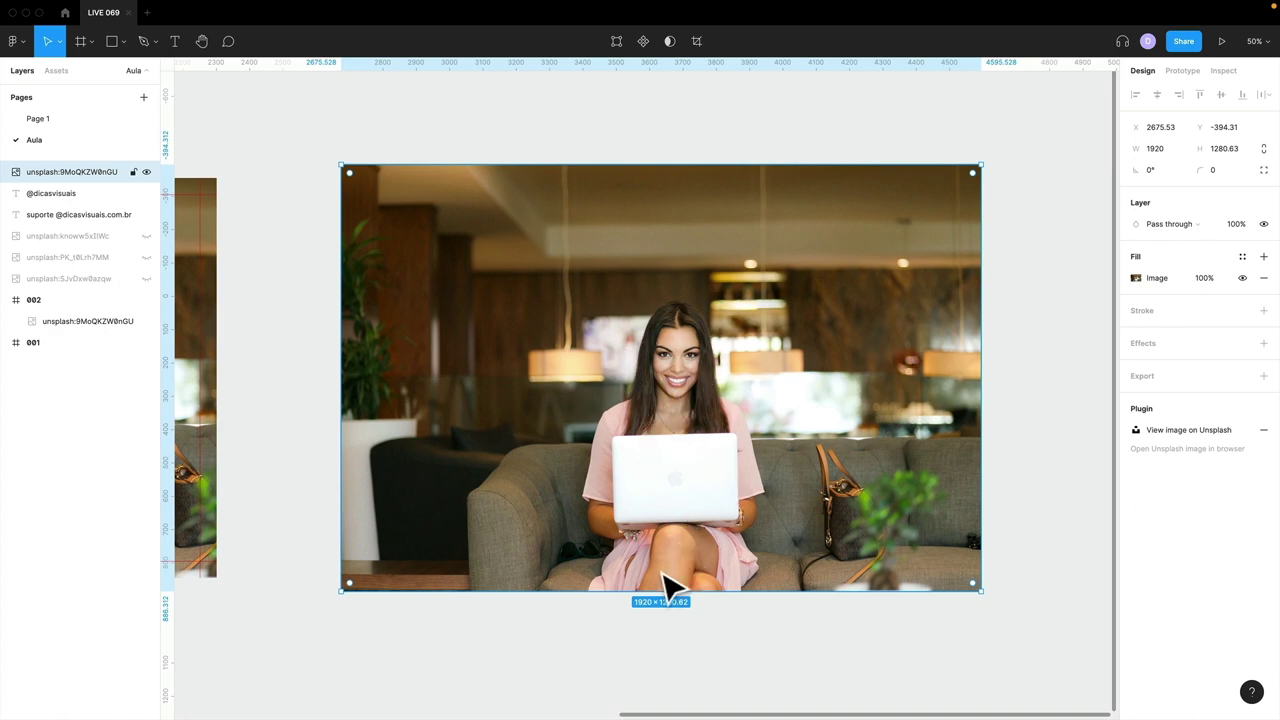
# - Delete the stray grey rectangle left over the photo
pyautogui.moveTo(577, 591)
pyautogui.mouseDown()
pyautogui.moveTo(657, 494)
pyautogui.moveTo(751, 320)
pyautogui.mouseUp()
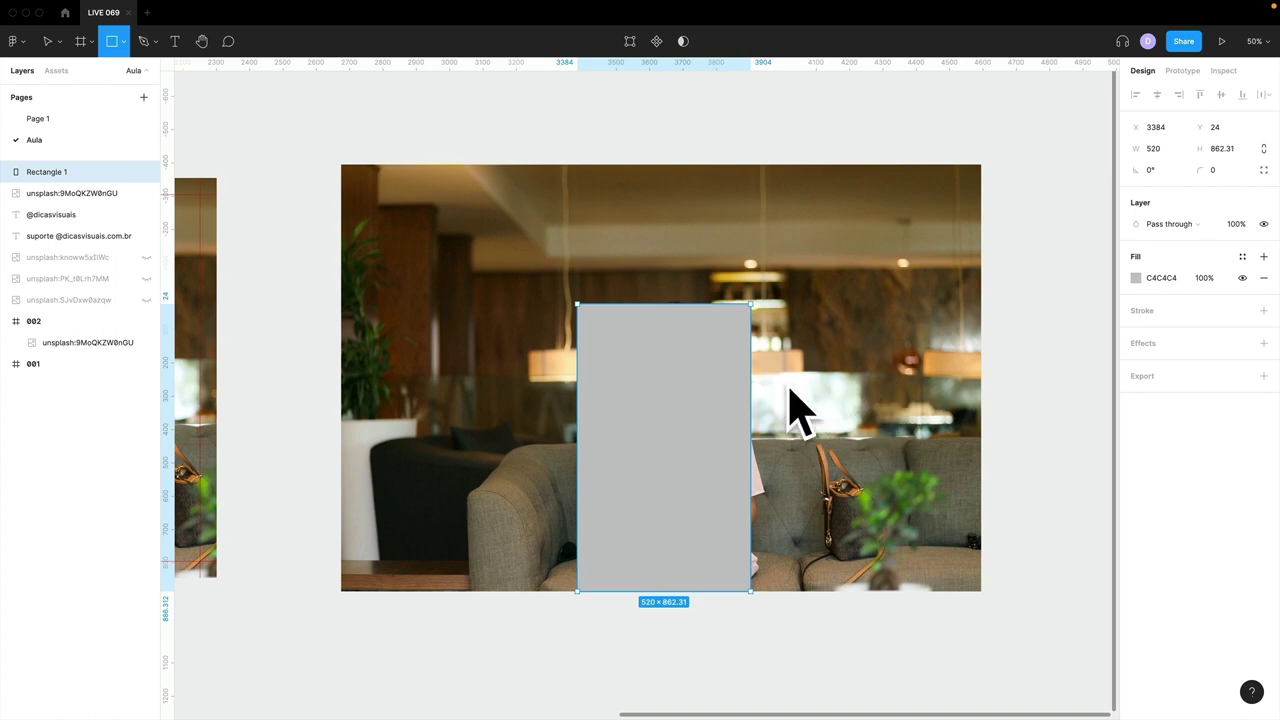
pyautogui.click(664, 422)
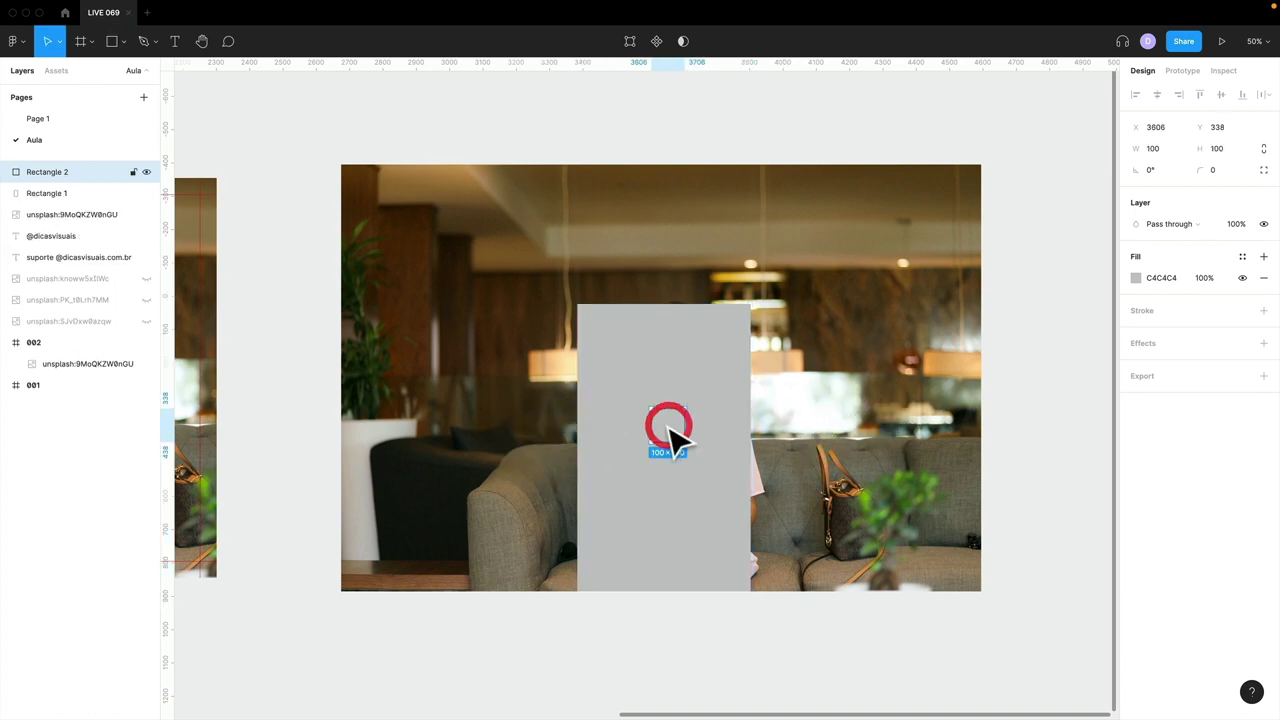
pyautogui.hscroll(-10, 675, 430)
pyautogui.press('Delete')
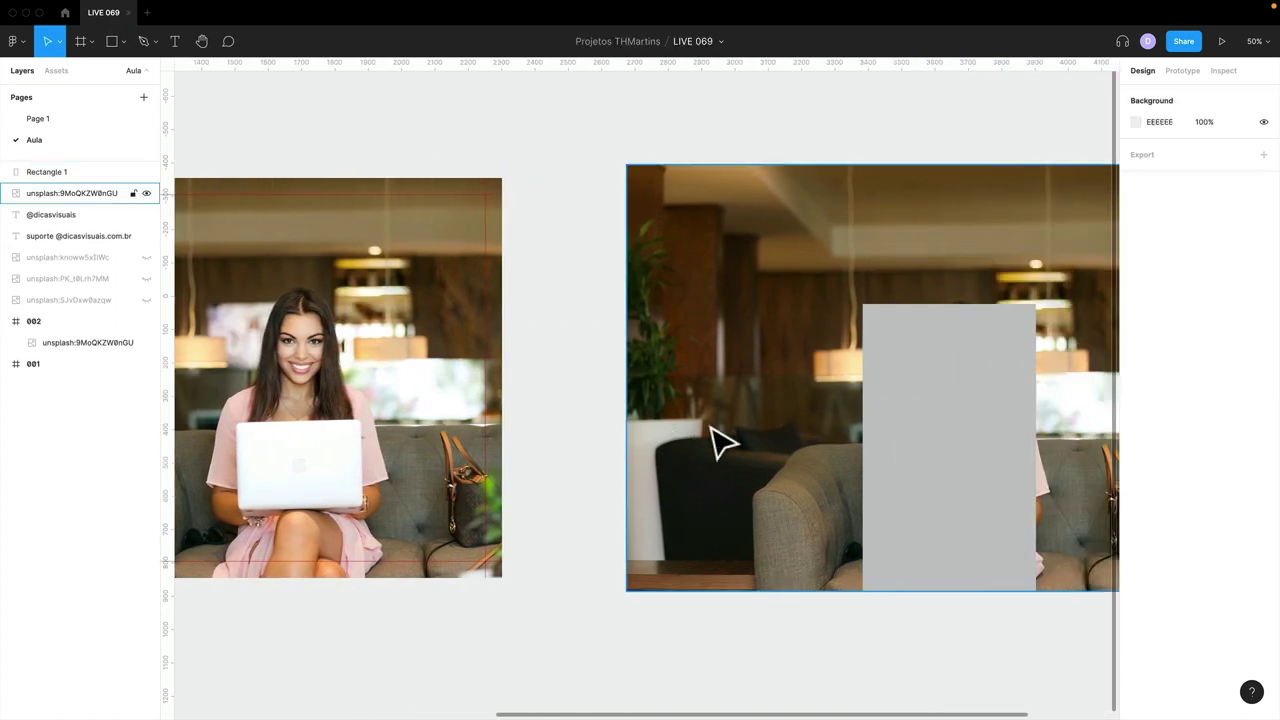
pyautogui.hscroll(-10, 720, 443)
# - Enlarge the photo inside frame 002 and position it, trimming its top to the frame edge
pyautogui.click(654, 414)
pyautogui.click(648, 372)
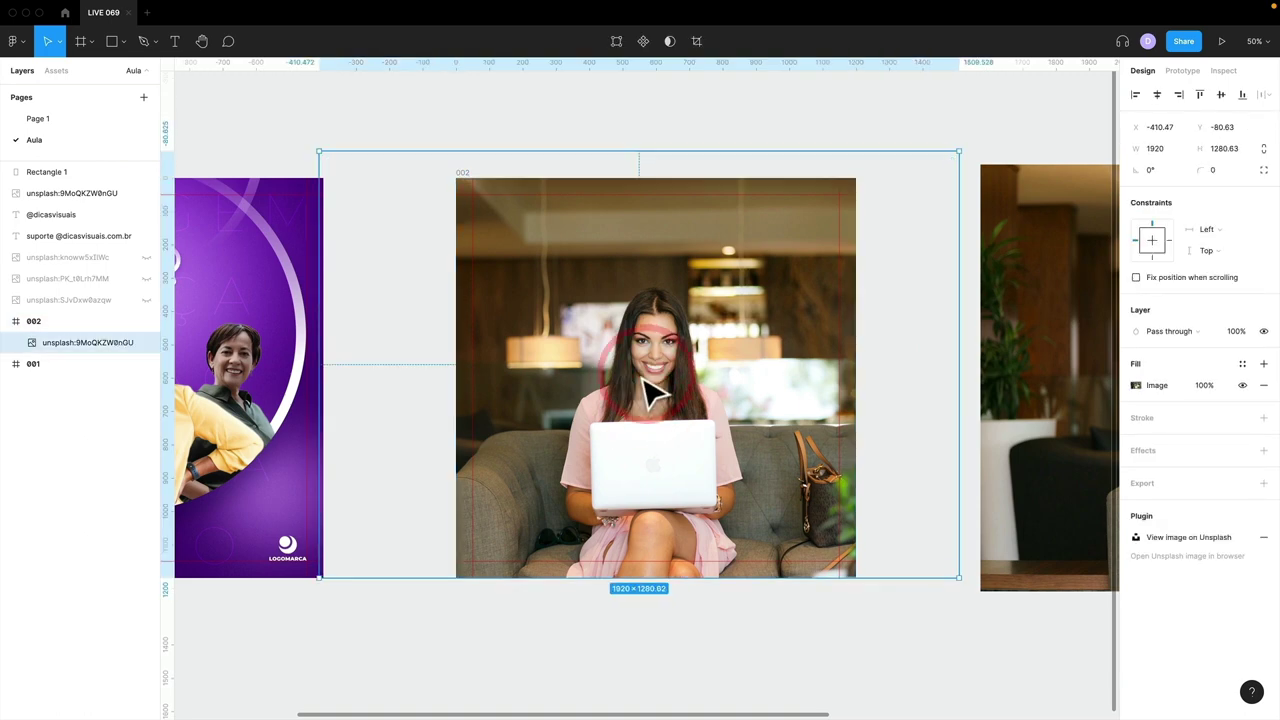
pyautogui.moveTo(643, 378)
pyautogui.mouseDown()
pyautogui.moveTo(800, 378)
pyautogui.moveTo(734, 377)
pyautogui.mouseUp()
pyautogui.moveTo(430, 152); pyautogui.dragTo(317, 71)
pyautogui.moveTo(610, 367); pyautogui.dragTo(621, 367)
pyautogui.scroll(2, 660, 150)
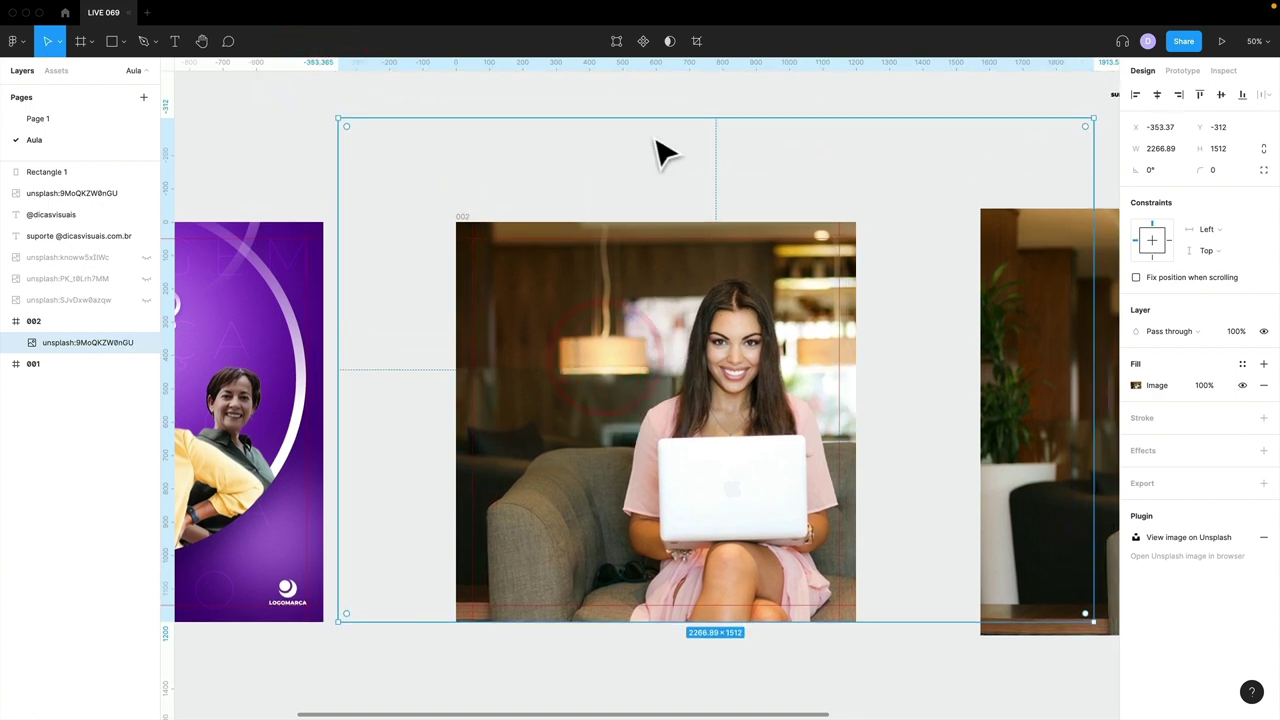
pyautogui.moveTo(660, 113); pyautogui.dragTo(661, 216)
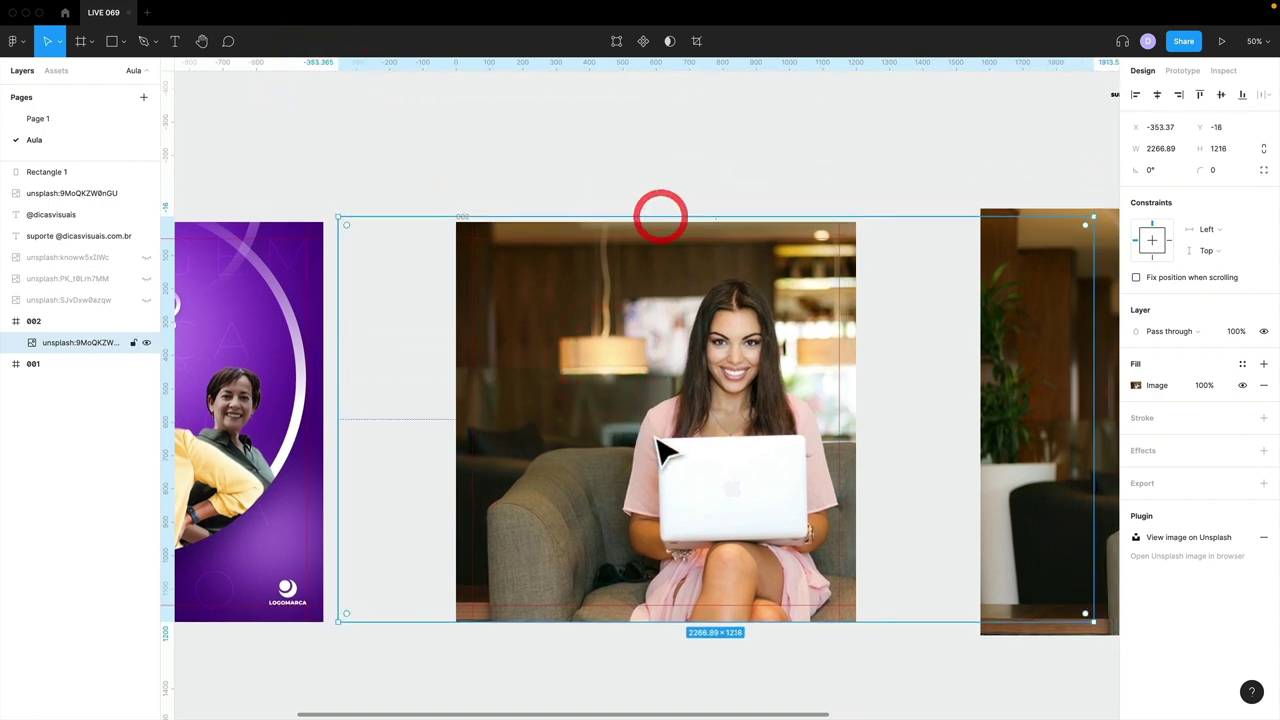
pyautogui.moveTo(657, 441); pyautogui.dragTo(728, 457)
pyautogui.moveTo(829, 509); pyautogui.dragTo(823, 487)
pyautogui.scroll(-1, 790, 548)
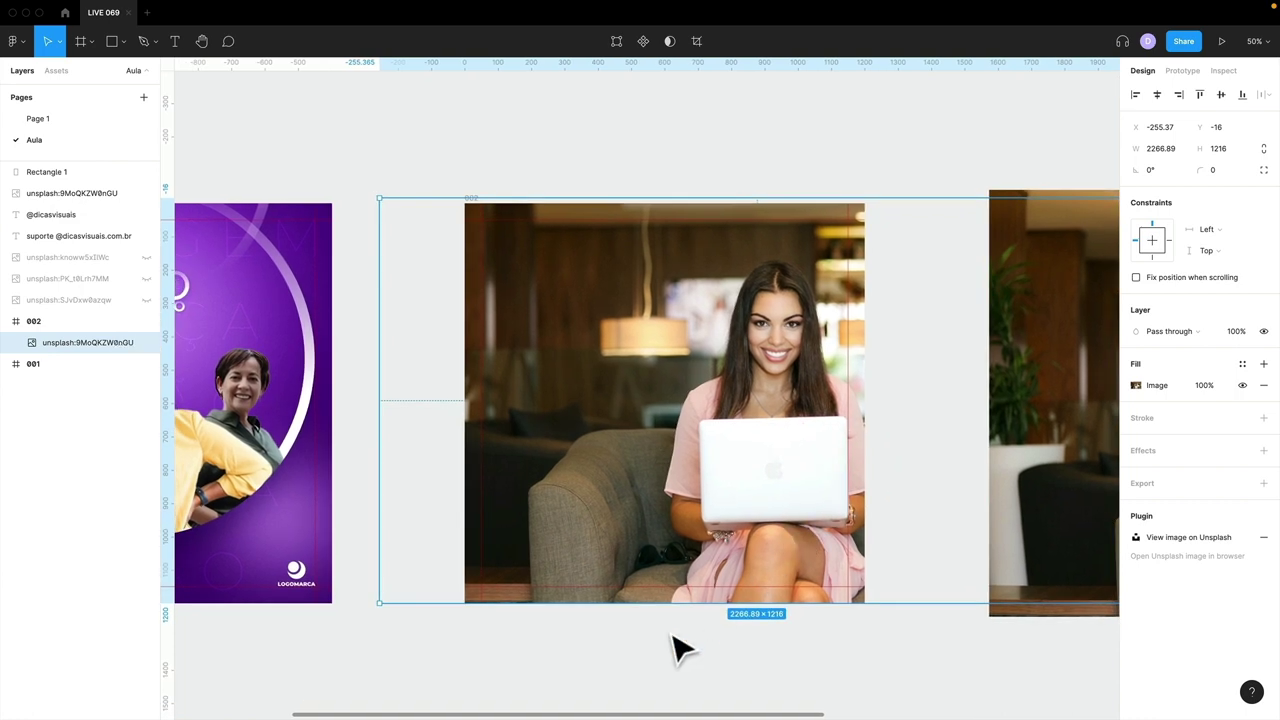
pyautogui.click(657, 640)
# - Rename the photo layer inside frame 002 to 'fundo'
pyautogui.click(571, 520)
pyautogui.click(529, 543)
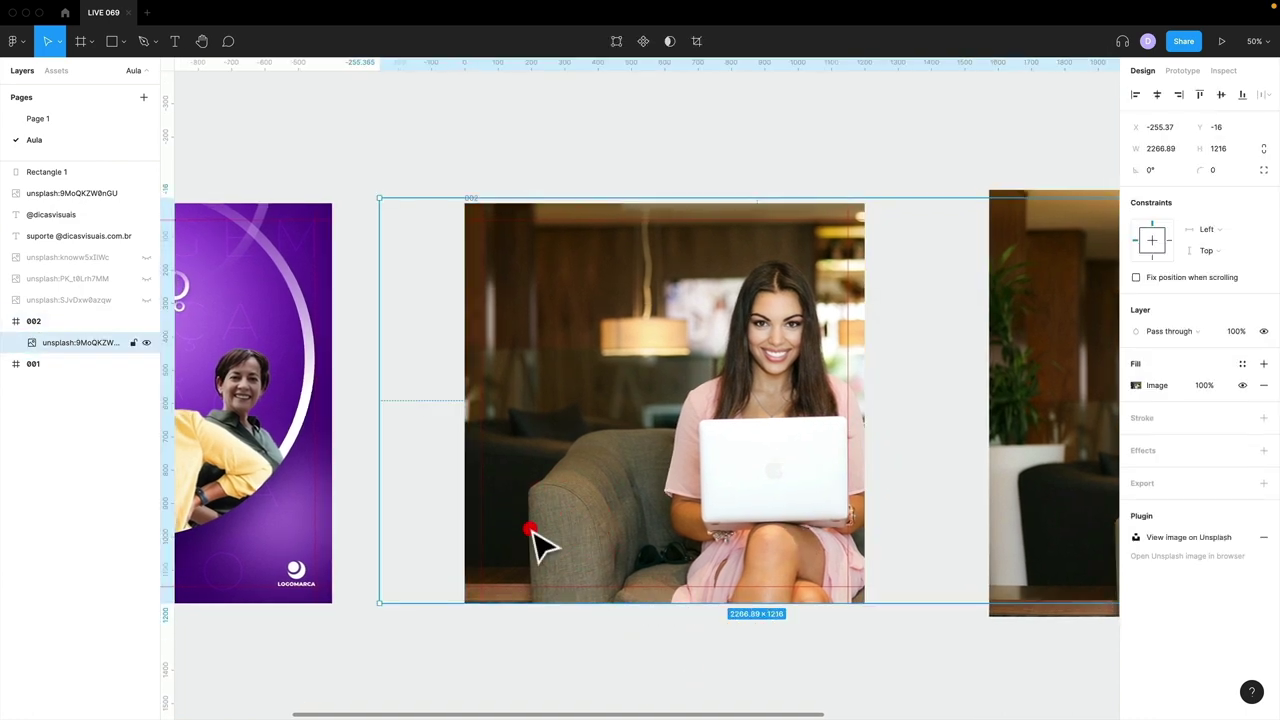
pyautogui.doubleClick(529, 530)
pyautogui.click(466, 634)
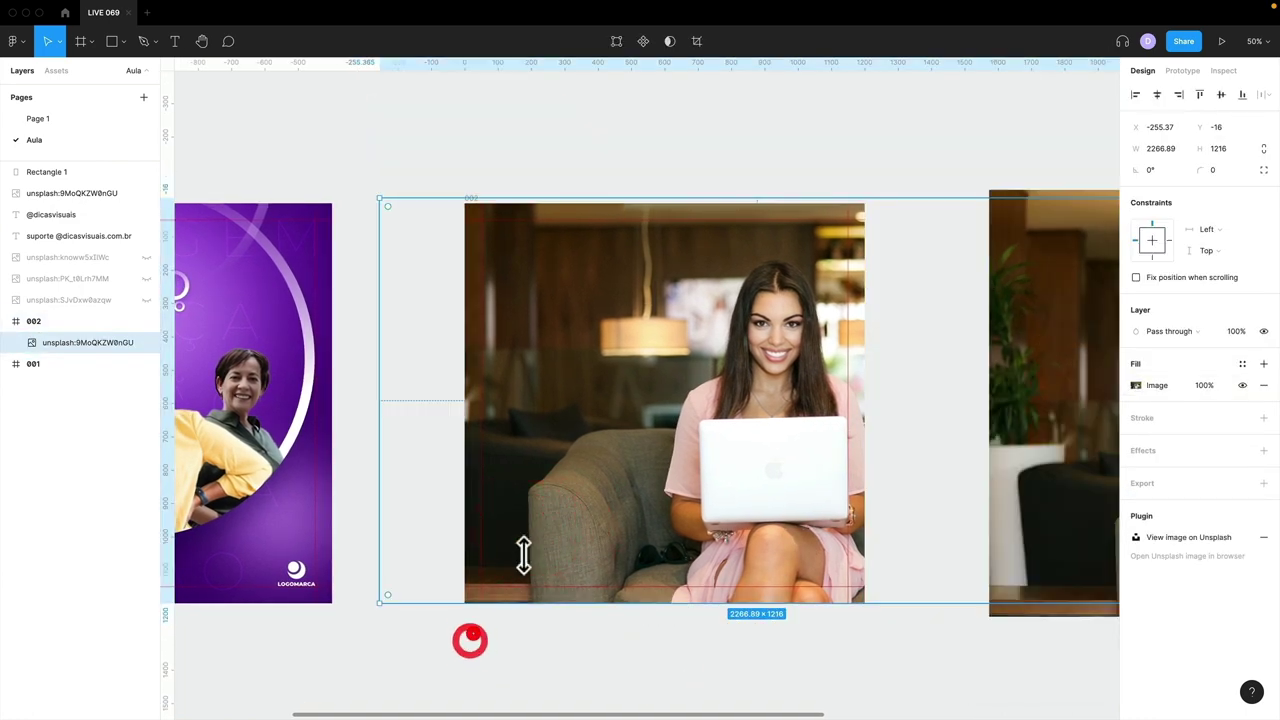
pyautogui.doubleClick(72, 342)
pyautogui.write('fundo')
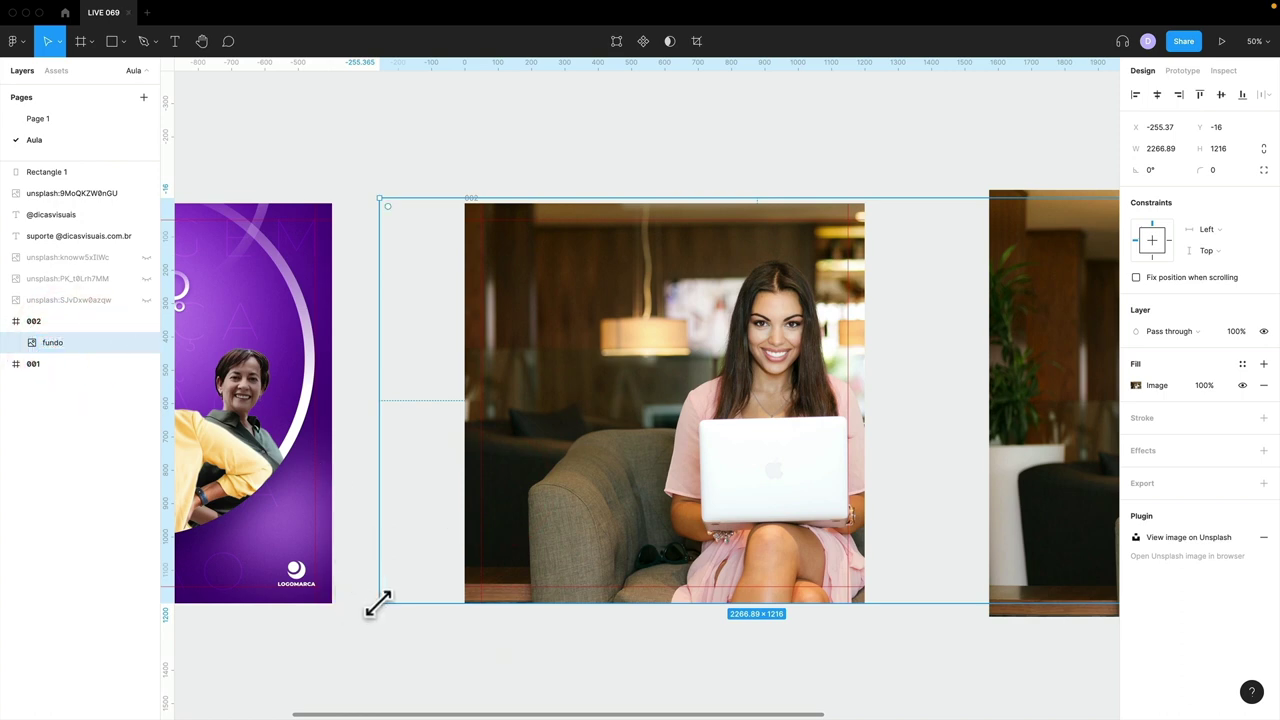
# - Scale the fundo photo up to about 2397×1286 so it fills the whole frame
pyautogui.moveTo(378, 603); pyautogui.dragTo(378, 603)
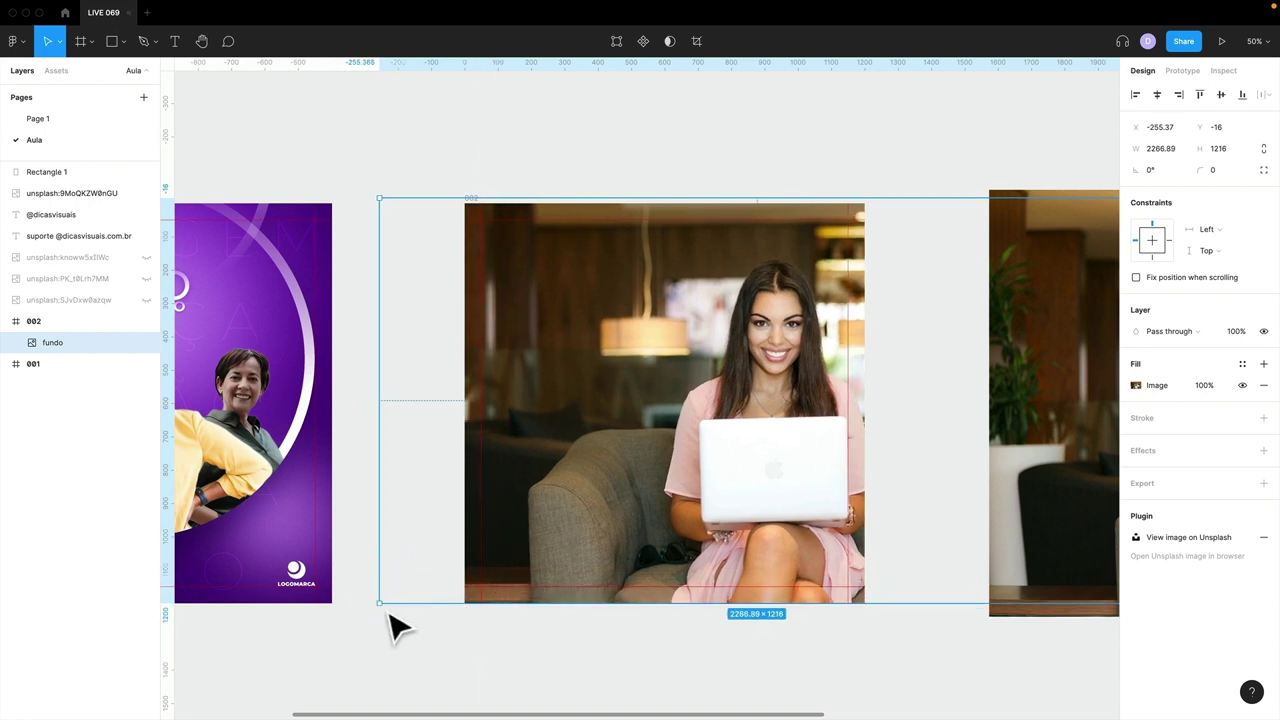
pyautogui.moveTo(379, 608); pyautogui.dragTo(351, 626)
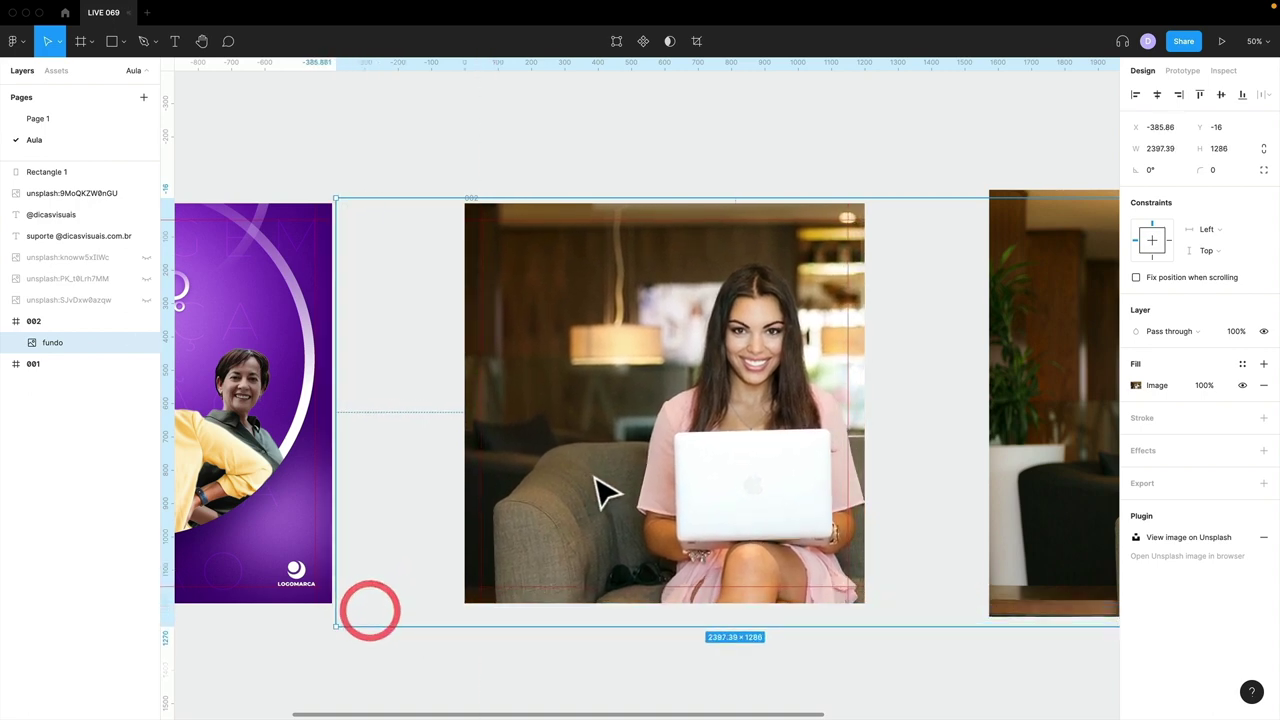
pyautogui.moveTo(594, 477); pyautogui.dragTo(607, 477)
pyautogui.click(563, 637)
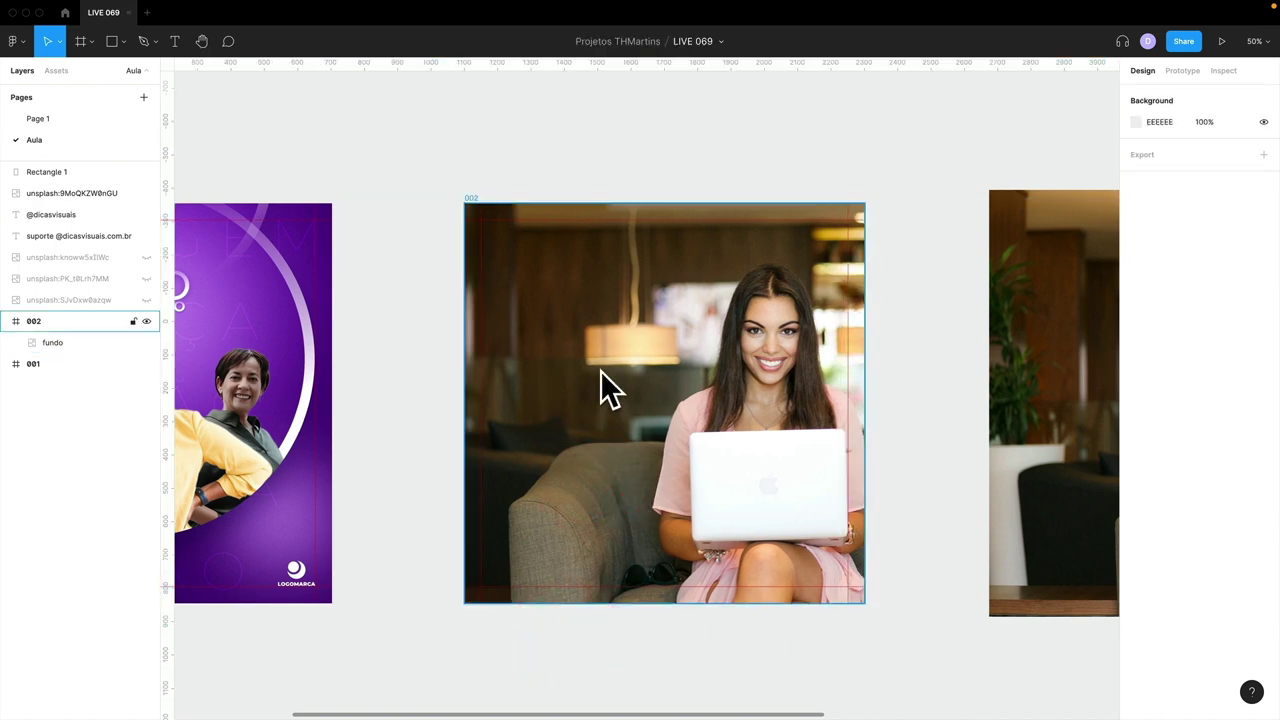
# - Select the grey placeholder rectangle over the right-hand photo
pyautogui.scroll(-5, 645, 395)
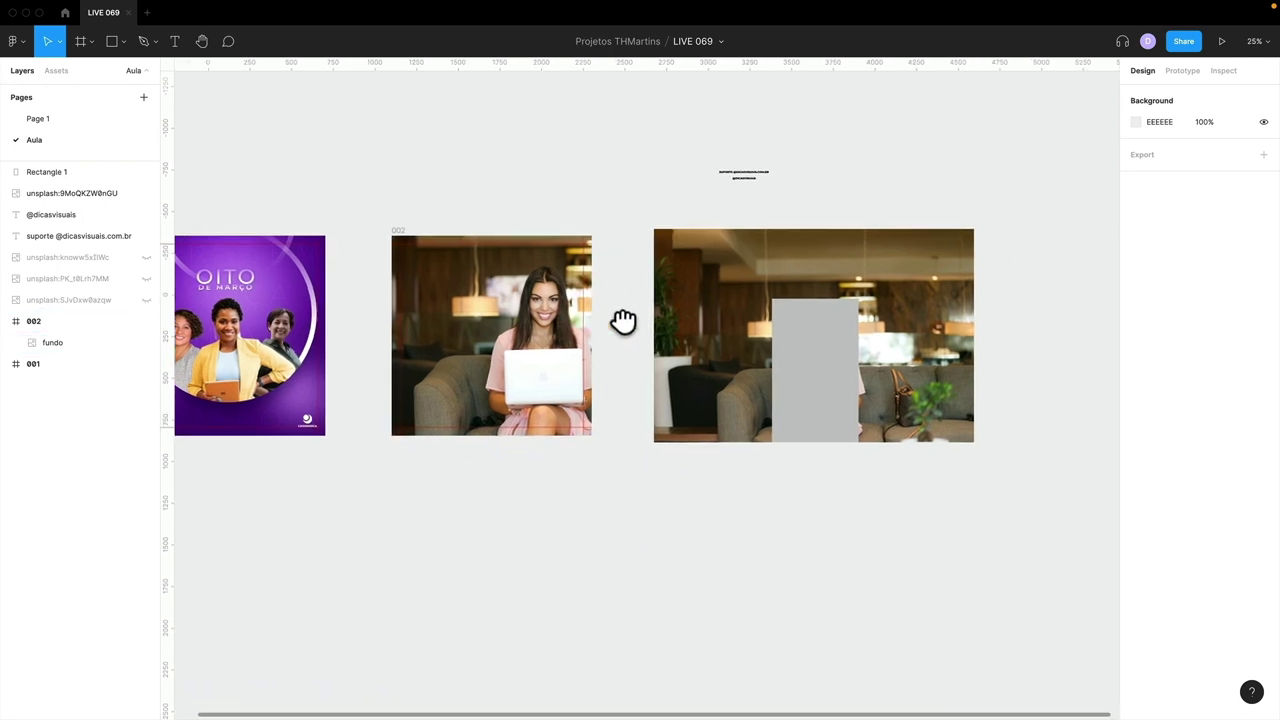
pyautogui.moveTo(623, 320); pyautogui.dragTo(820, 363)
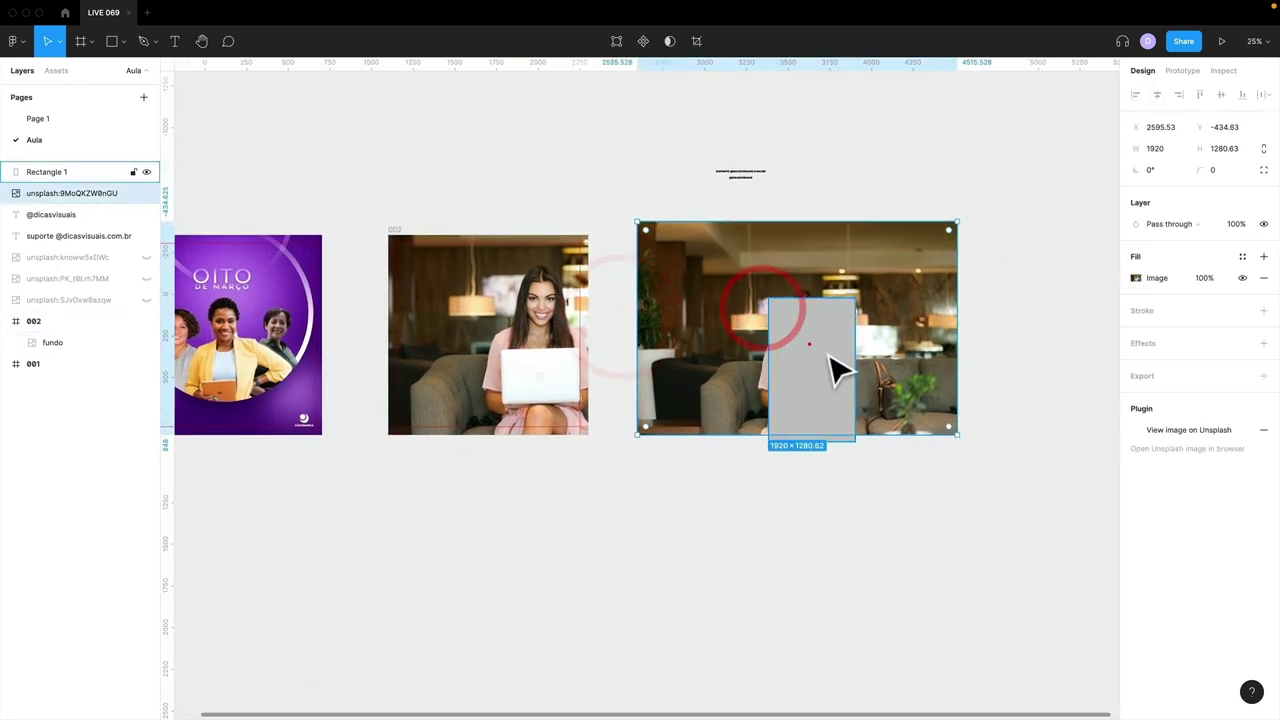
pyautogui.click(884, 476)
pyautogui.click(832, 418)
# - Delete the grey rectangle and run an Unsplash plugin search for 'bokeh'
pyautogui.press('Delete')
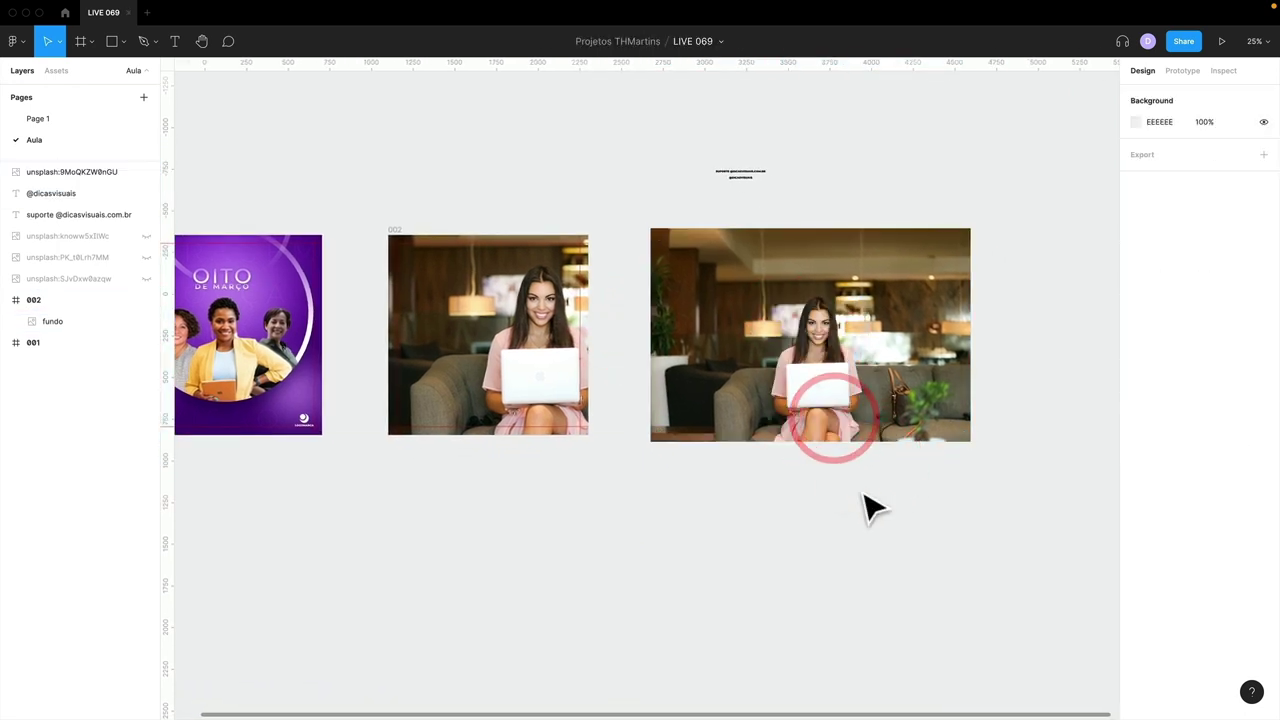
pyautogui.moveTo(835, 490); pyautogui.dragTo(608, 323)
pyautogui.rightClick(576, 311)
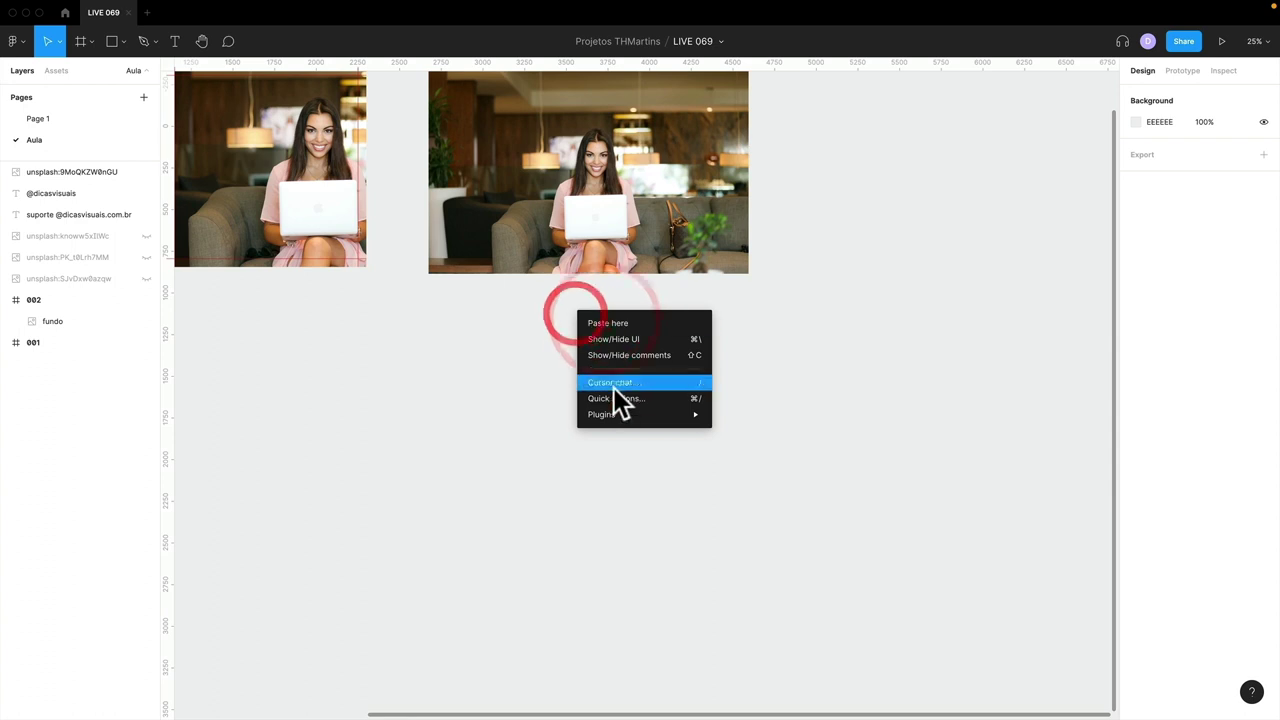
pyautogui.moveTo(620, 420)
pyautogui.click(786, 542)
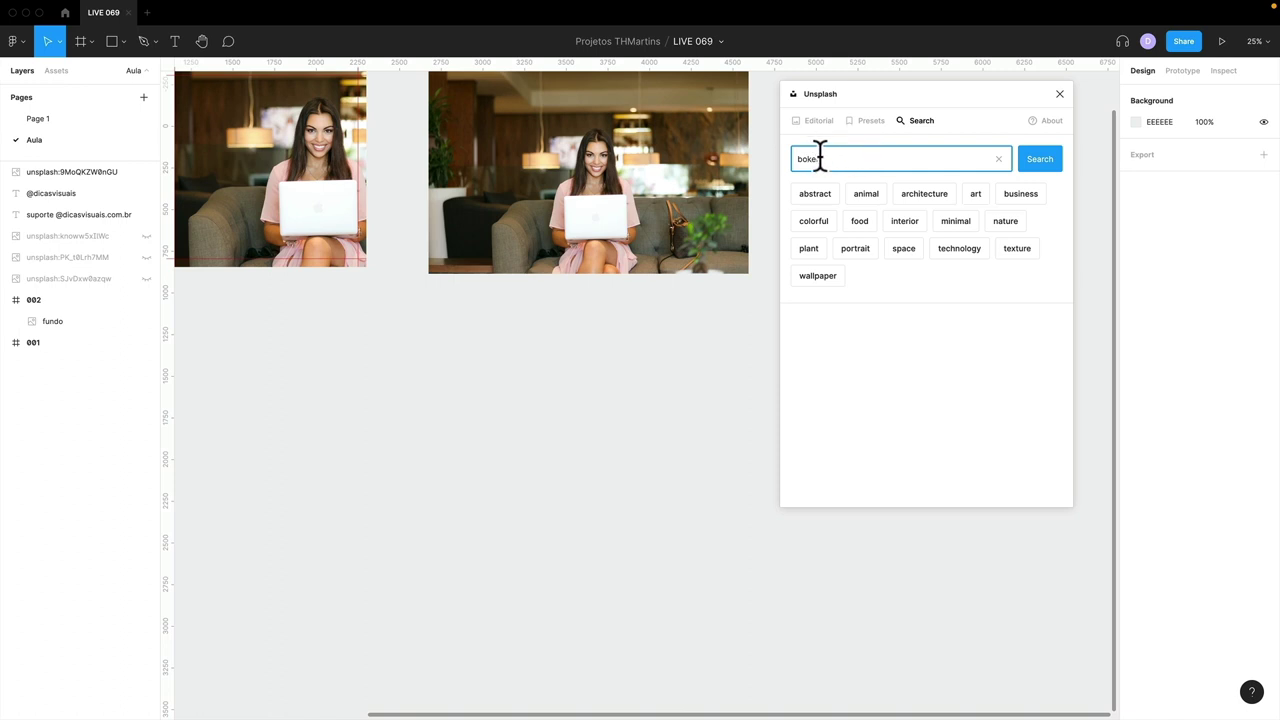
pyautogui.click(1058, 176)
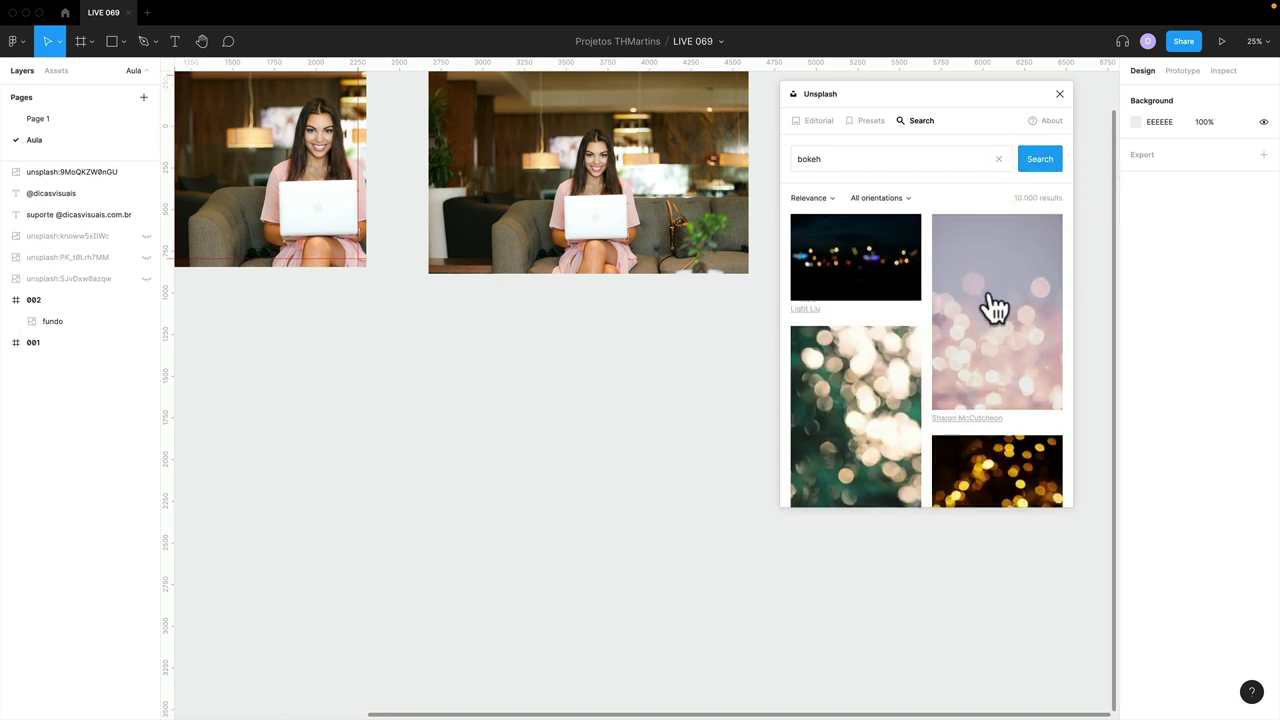
# - Scroll through the bokeh search results of blurred-light photos
pyautogui.scroll(-5, 992, 306)
pyautogui.scroll(-5, 1015, 330)
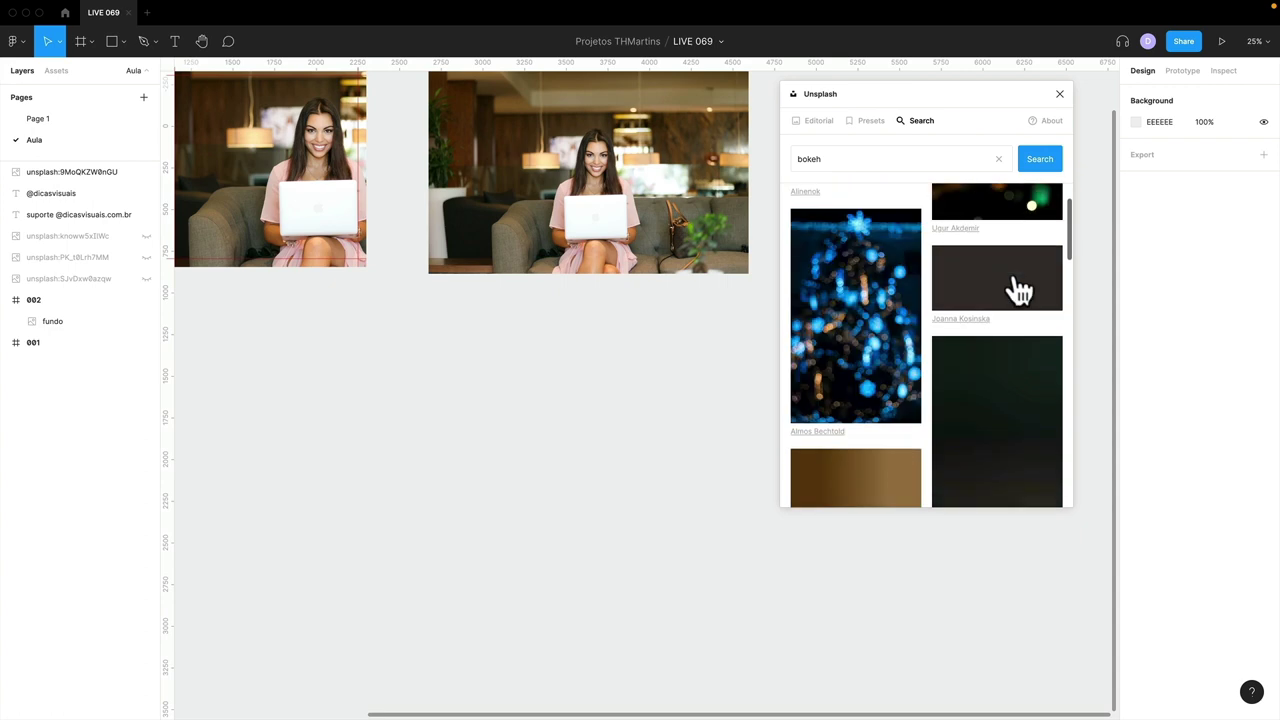
pyautogui.scroll(-5, 900, 290)
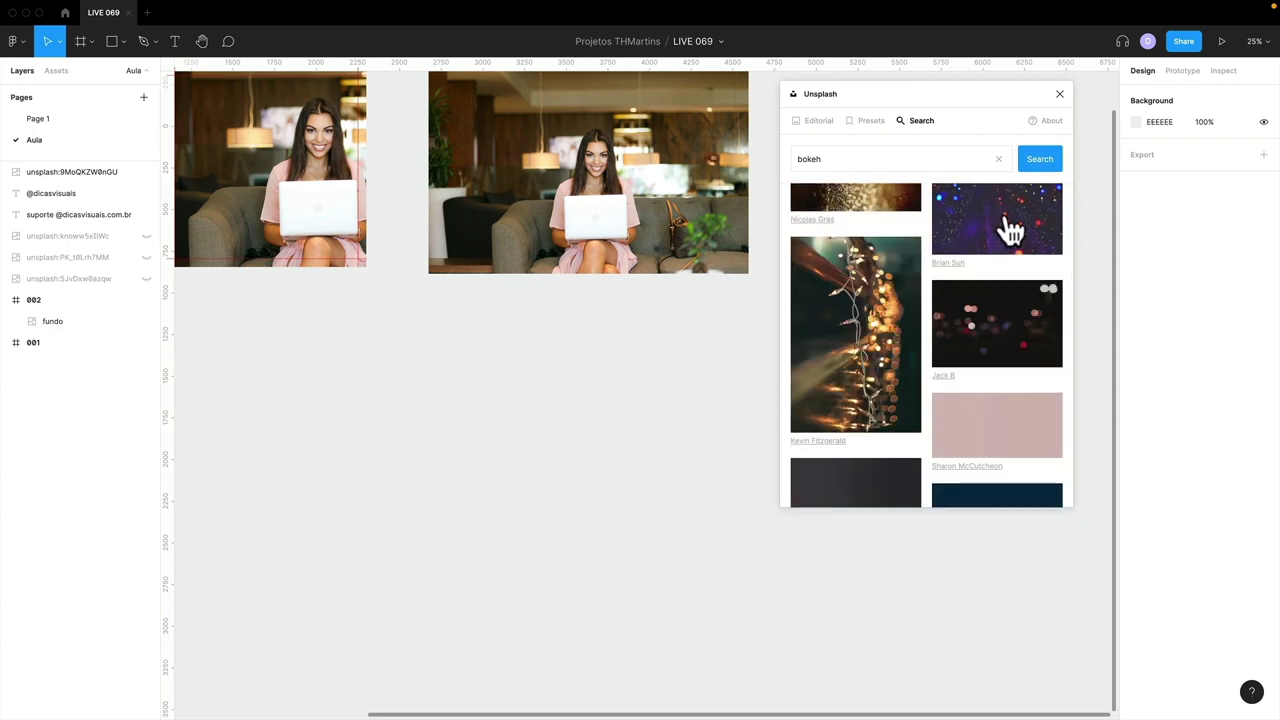
pyautogui.scroll(-2, 1010, 230)
pyautogui.scroll(-5, 1012, 230)
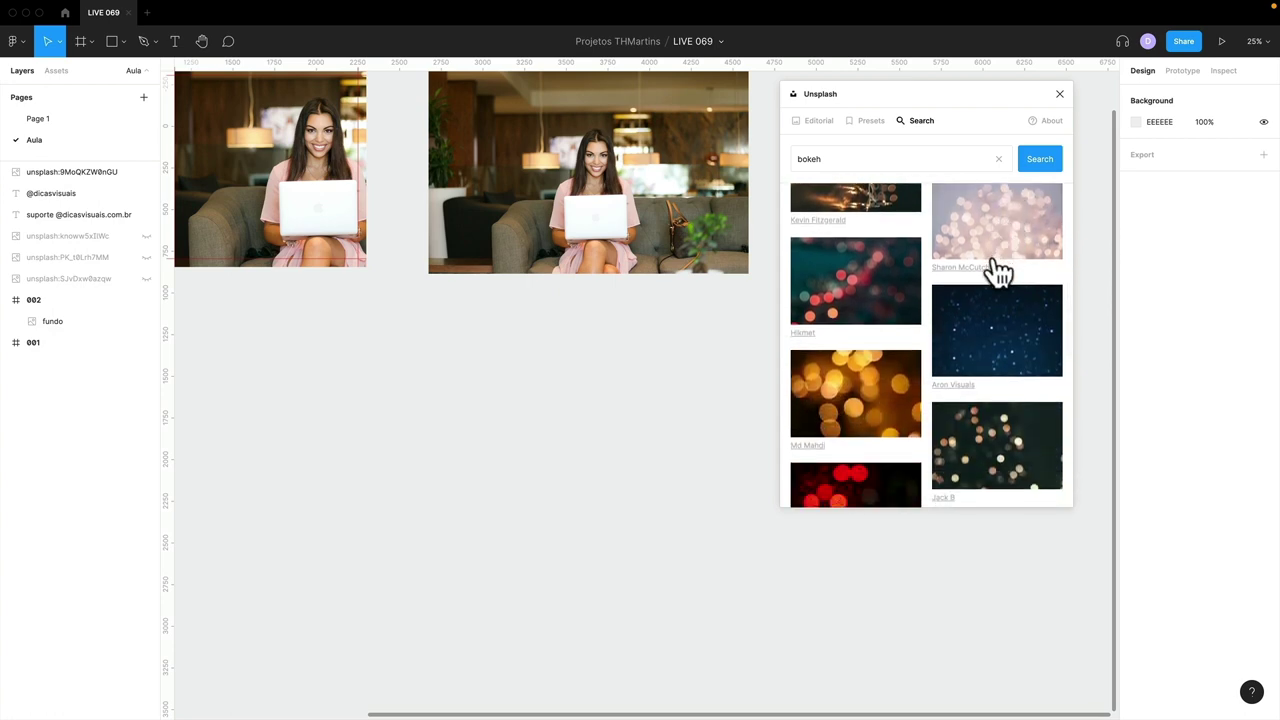
pyautogui.scroll(-15, 997, 270)
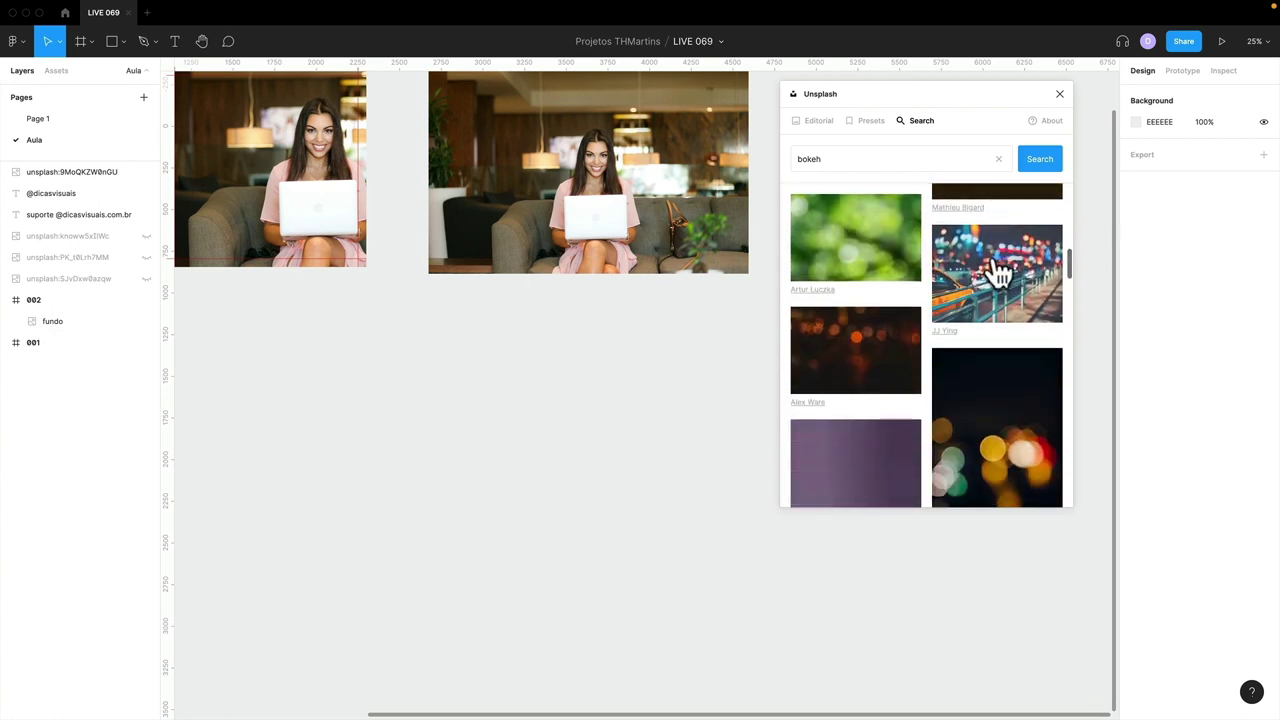
pyautogui.scroll(-5, 994, 271)
pyautogui.scroll(2, 980, 230)
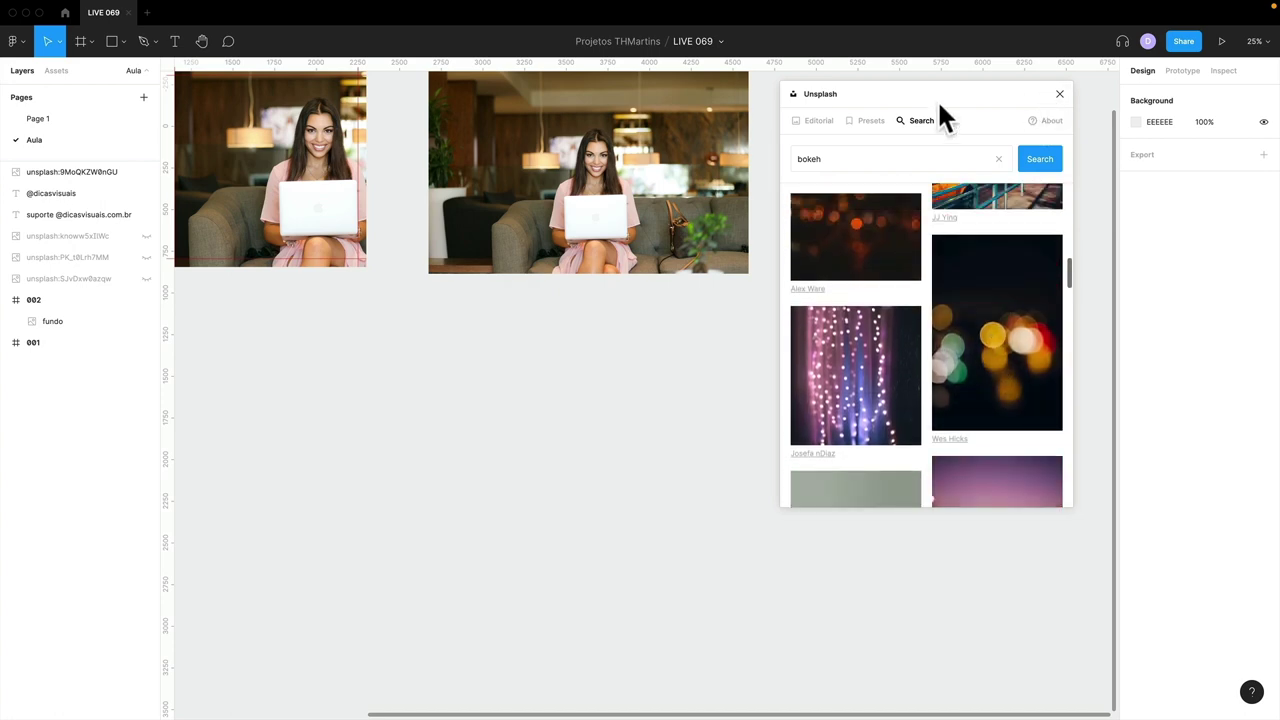
# - Copy the lower bokeh photo from Page 1 and paste it onto the Aula page
pyautogui.click(42, 119)
pyautogui.moveTo(935, 93); pyautogui.dragTo(494, 111)
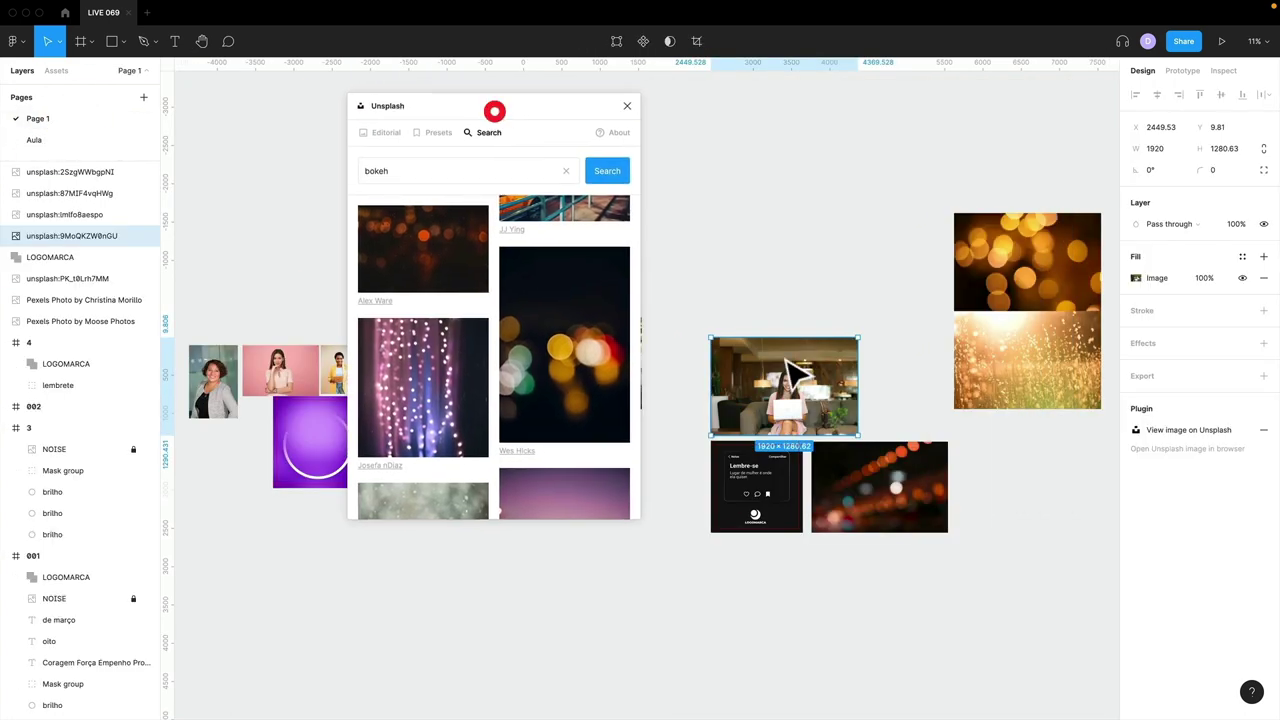
pyautogui.moveTo(894, 491); pyautogui.dragTo(893, 490)
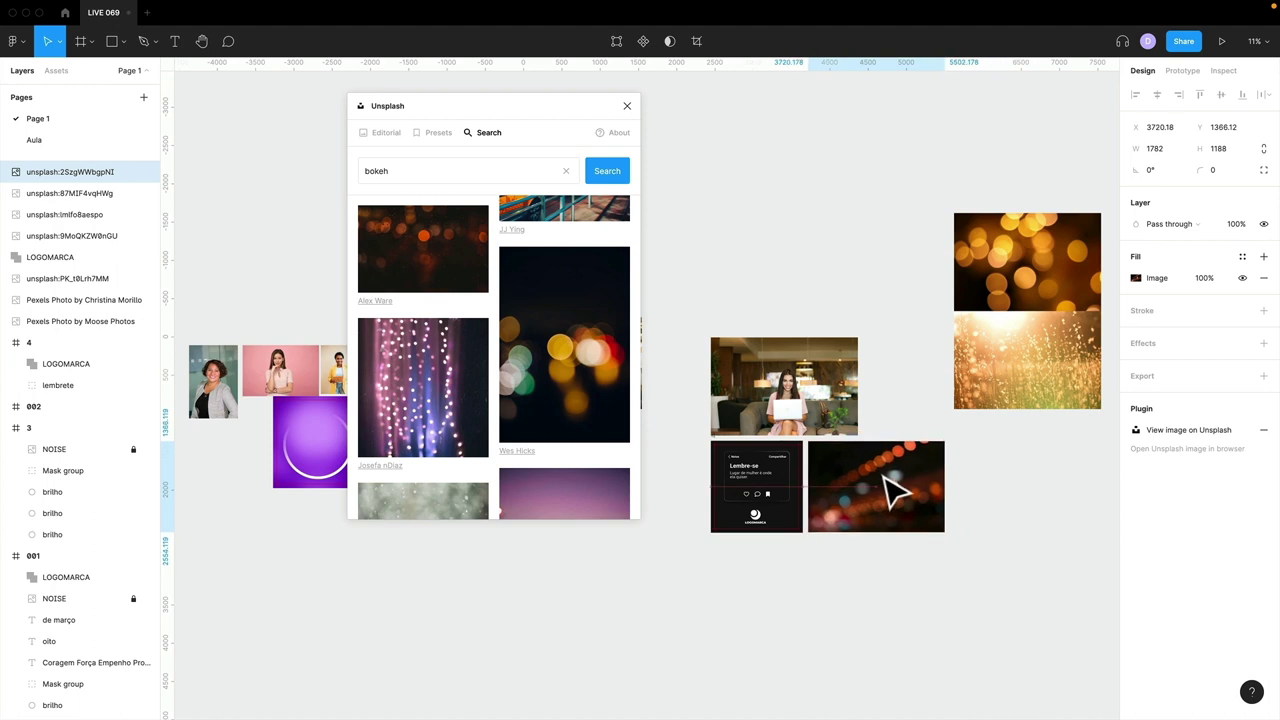
pyautogui.hscroll(3, 886, 474)
pyautogui.moveTo(803, 257); pyautogui.dragTo(973, 393)
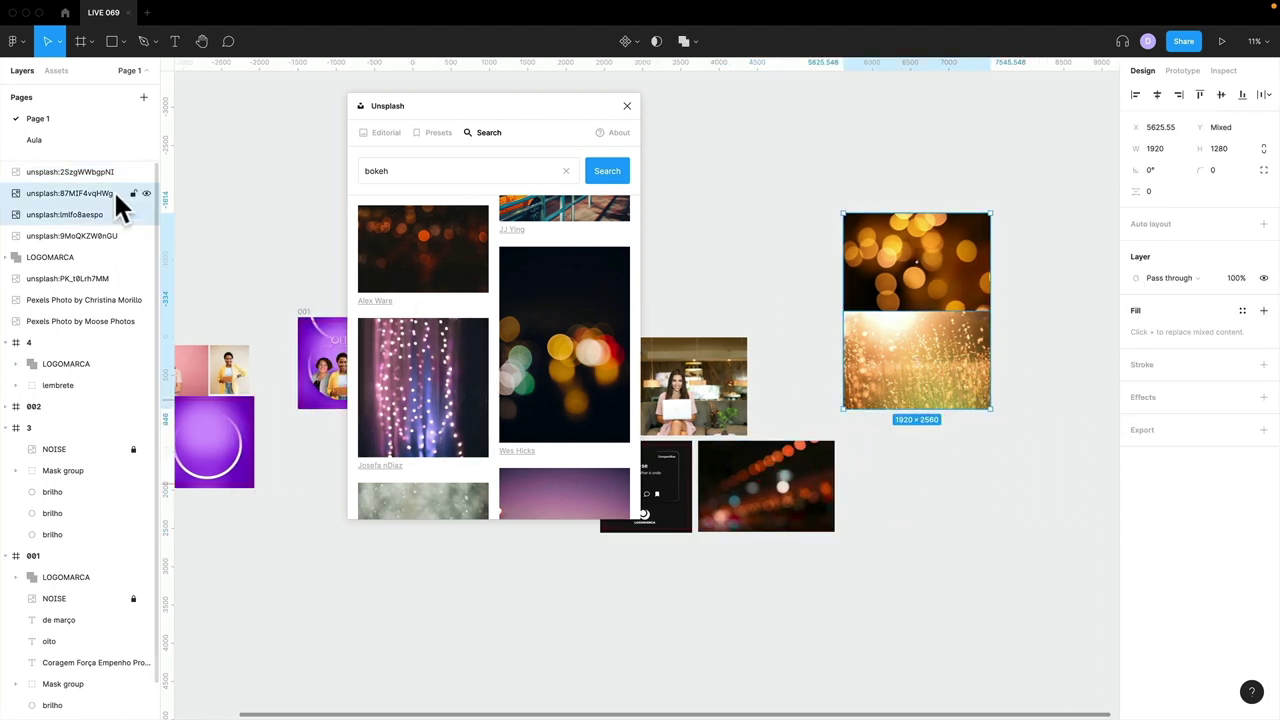
pyautogui.click(795, 515)
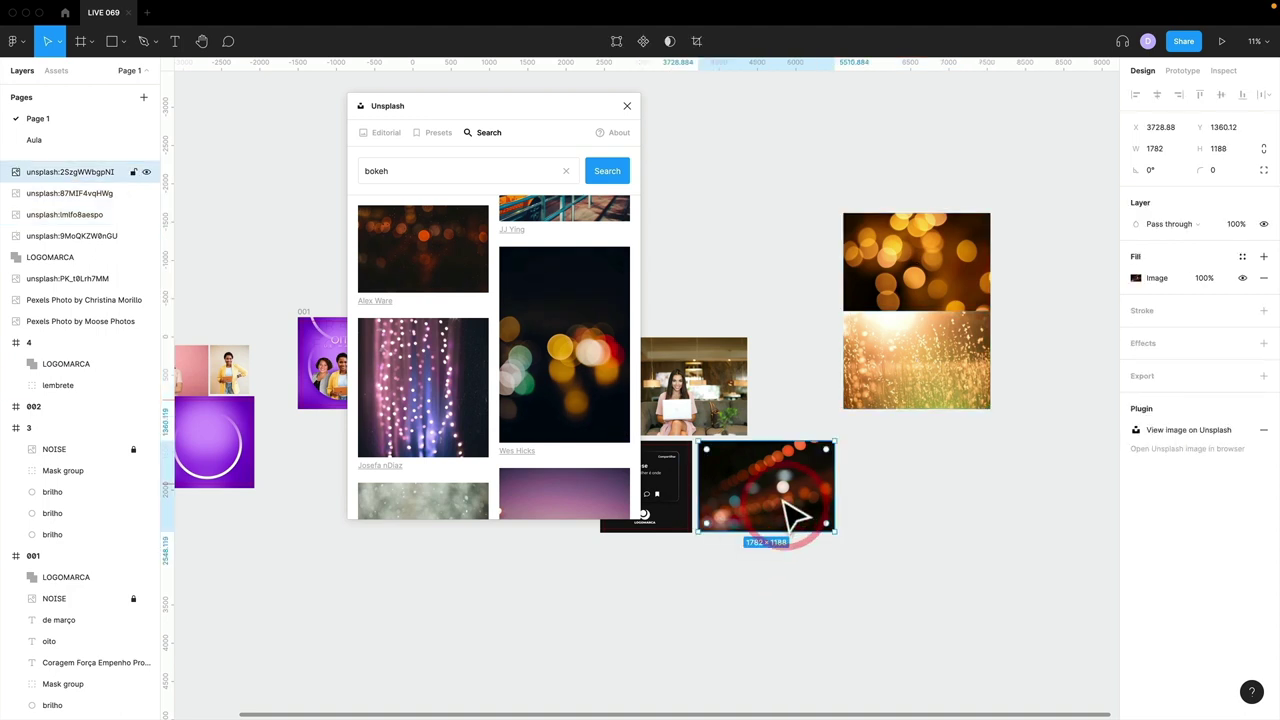
pyautogui.click(37, 139)
pyautogui.hotkey('ctrl', 'v')
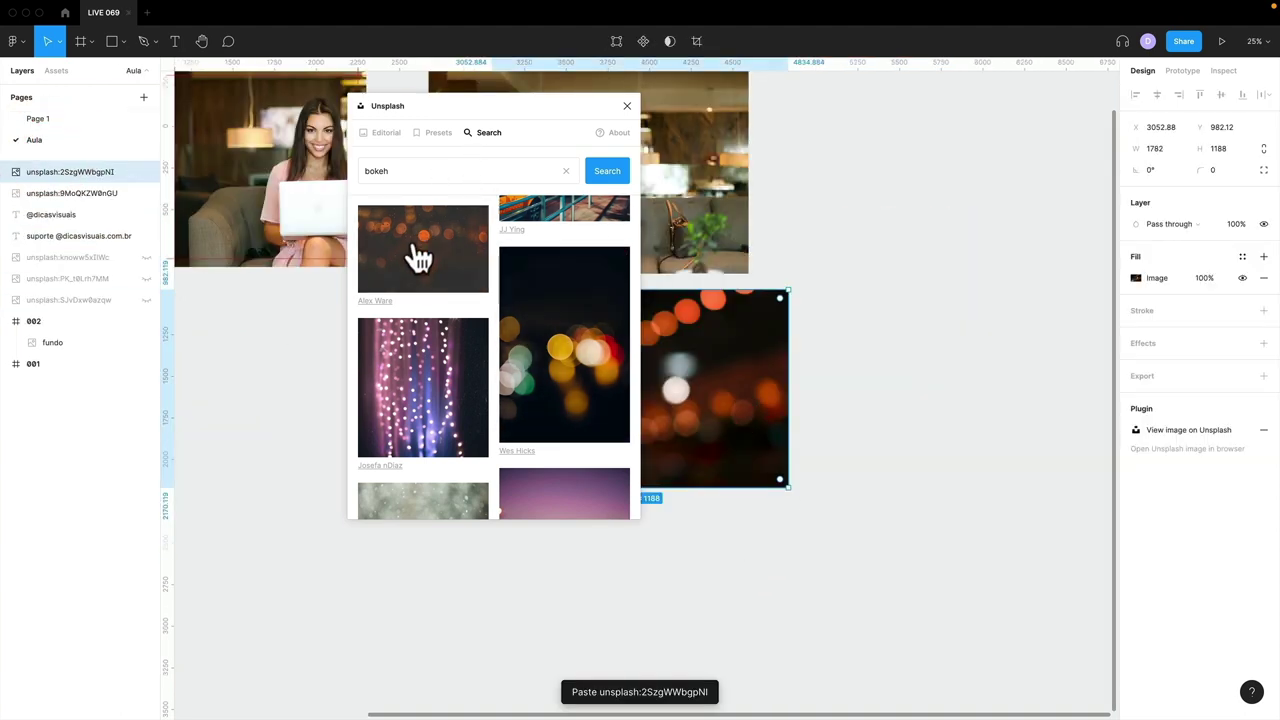
# - Insert the dark orange and purple bokeh images from Unsplash, then close the plugin
pyautogui.click(915, 275)
pyautogui.click(425, 250)
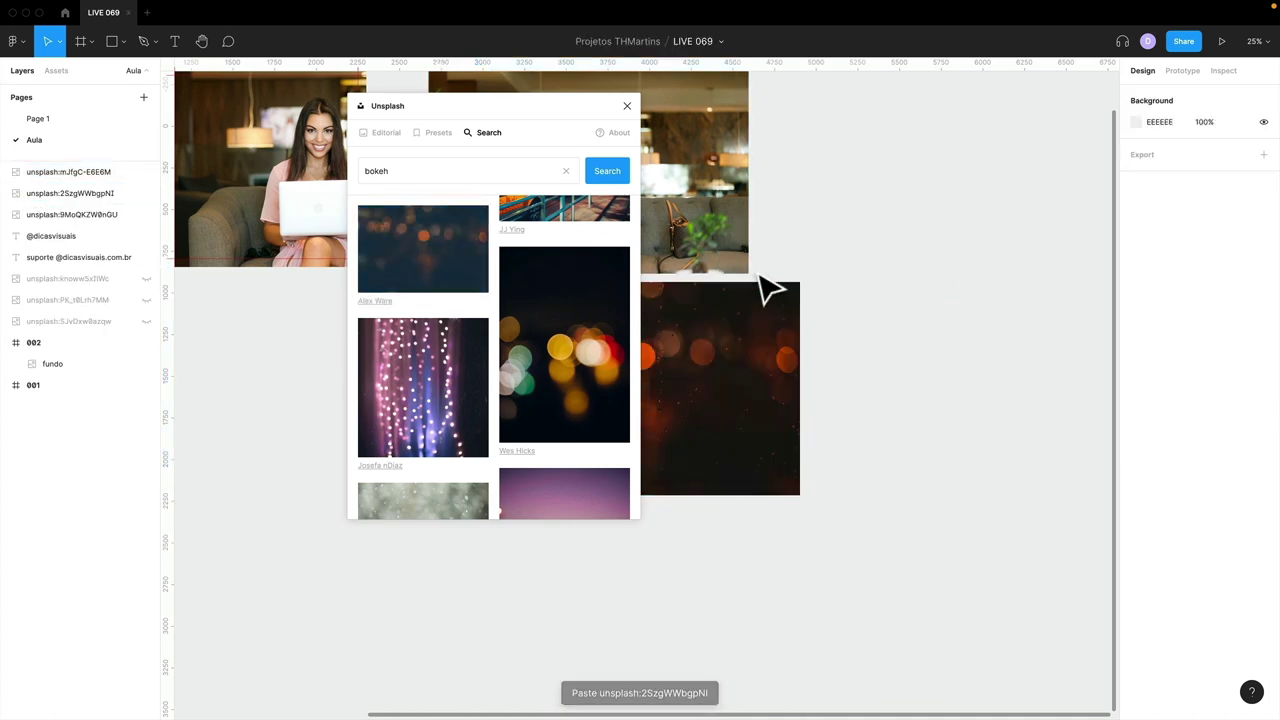
pyautogui.scroll(-5, 570, 380)
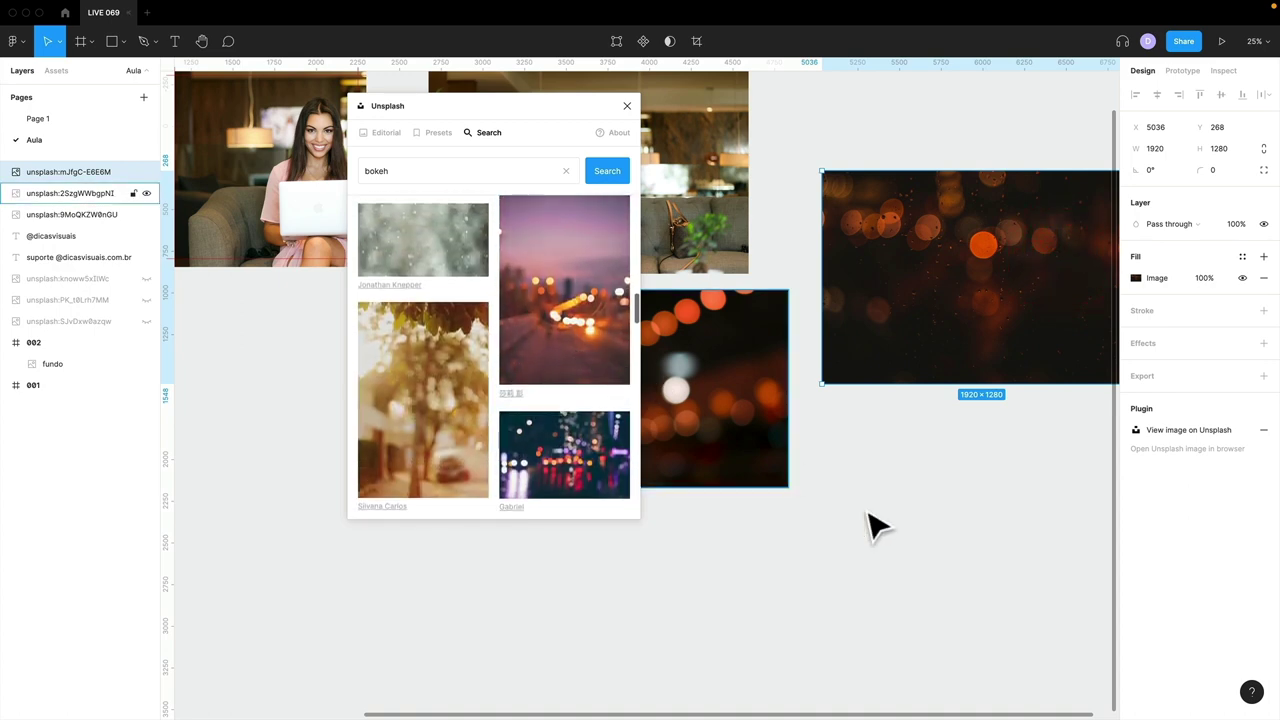
pyautogui.click(971, 537)
pyautogui.click(547, 331)
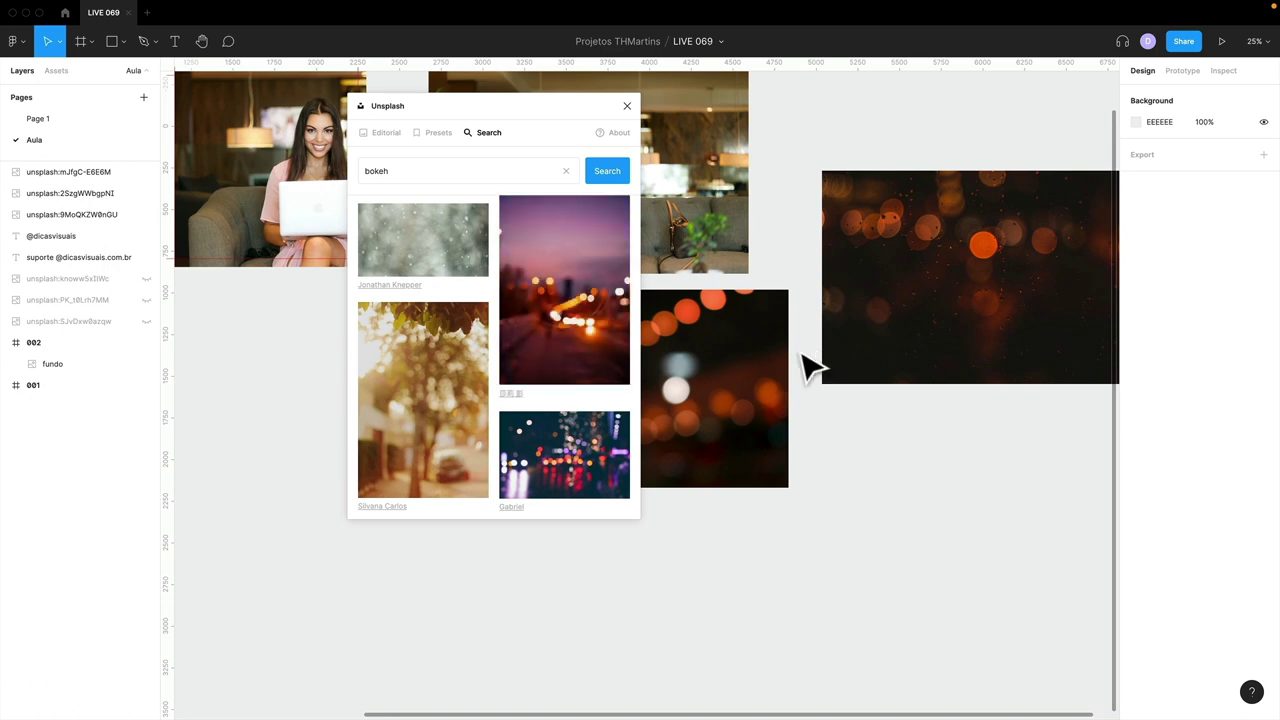
pyautogui.click(627, 105)
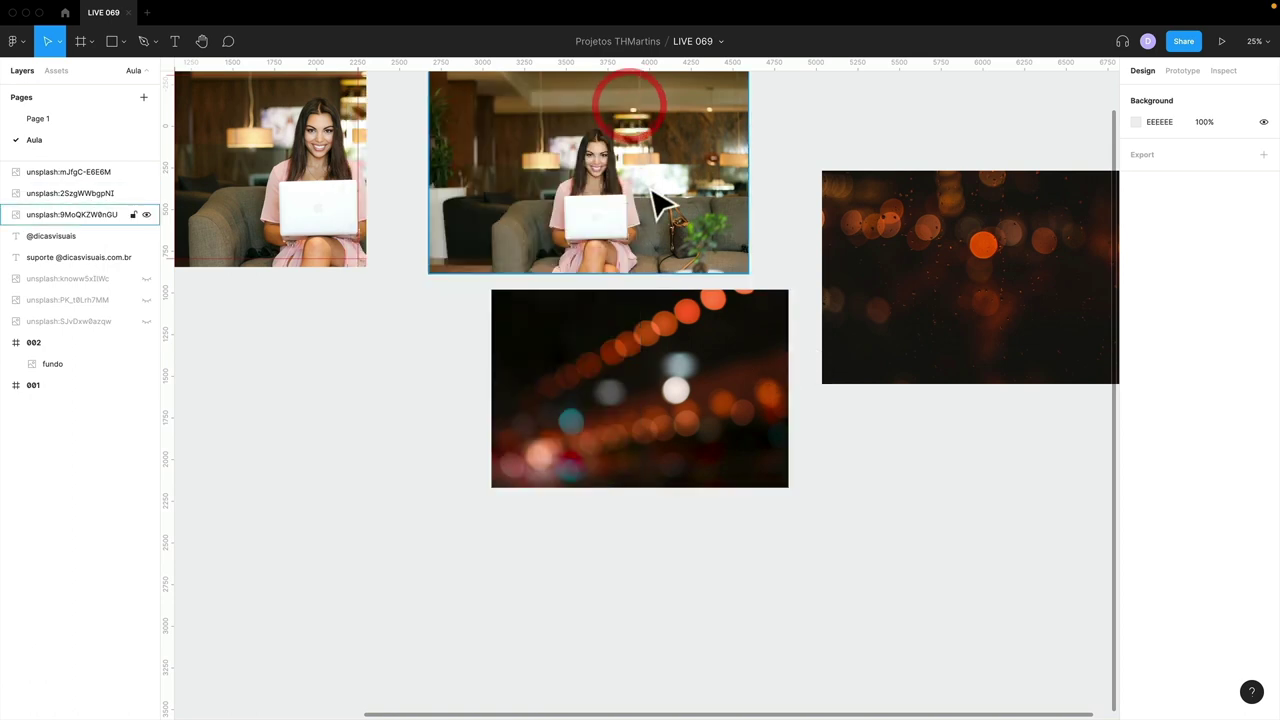
# - Place one bokeh image beneath the wide photo and move the other up to the right
pyautogui.press('-')
pyautogui.press('-')
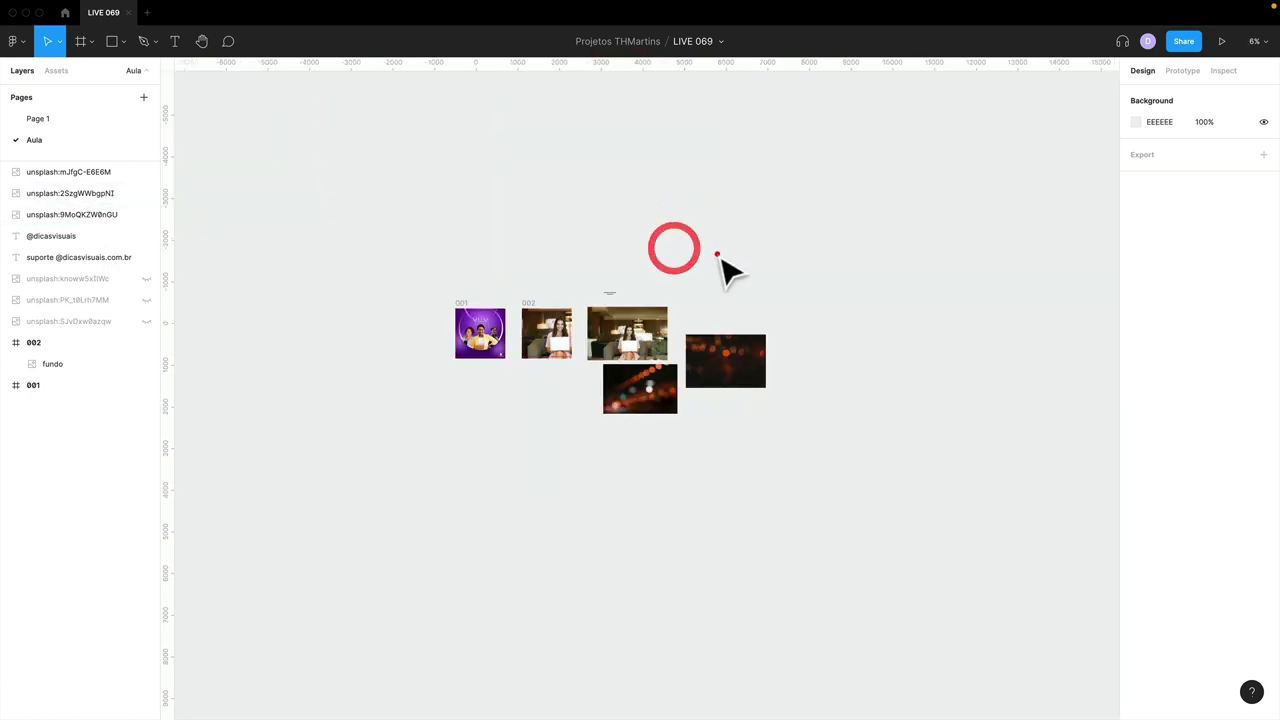
pyautogui.press('+')
pyautogui.moveTo(663, 354); pyautogui.dragTo(636, 364)
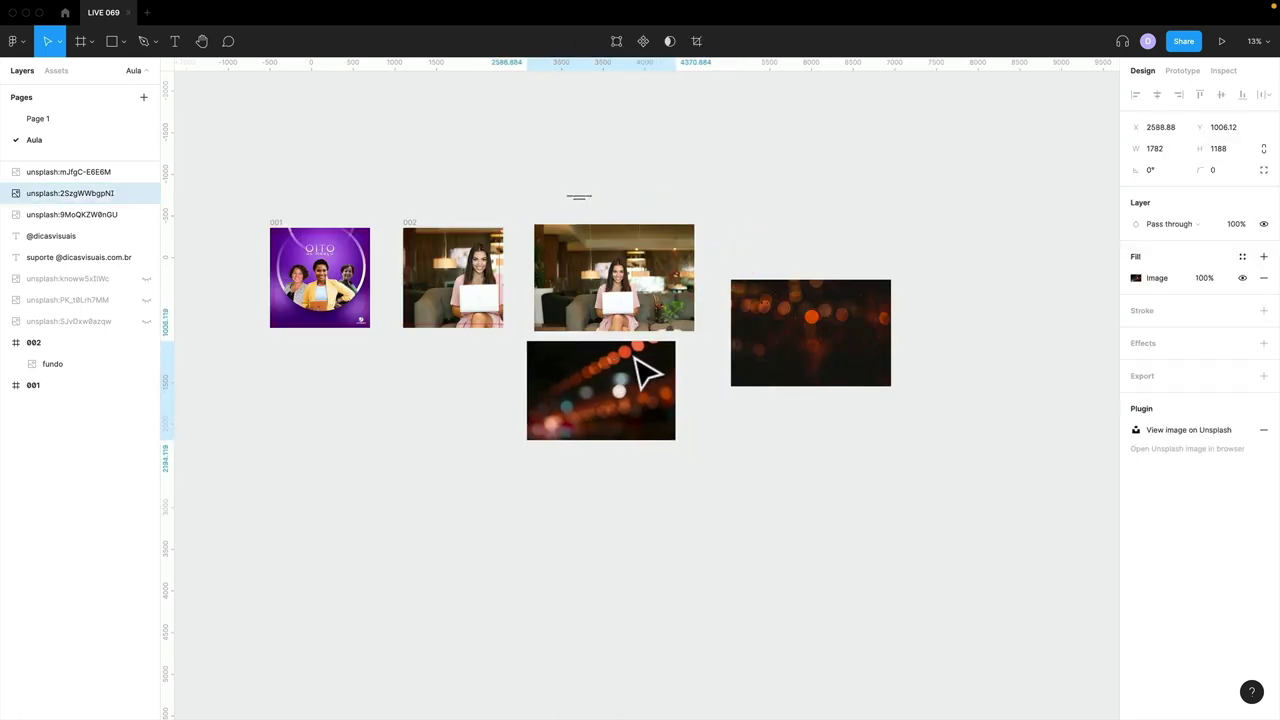
pyautogui.moveTo(781, 343); pyautogui.dragTo(924, 250)
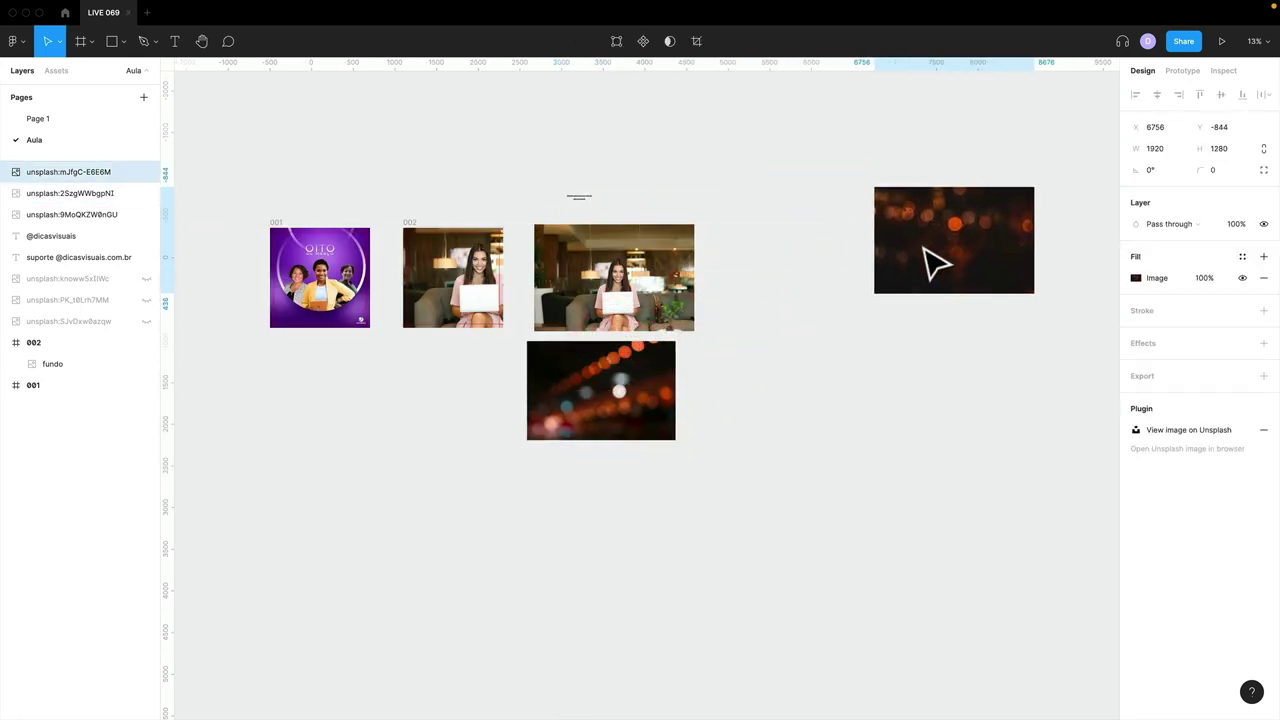
pyautogui.click(805, 318)
# - Search the Unsplash plugin for 'bokeh' and place the pale pink bokeh photo on the canvas
pyautogui.rightClick(789, 232)
pyautogui.moveTo(821, 332)
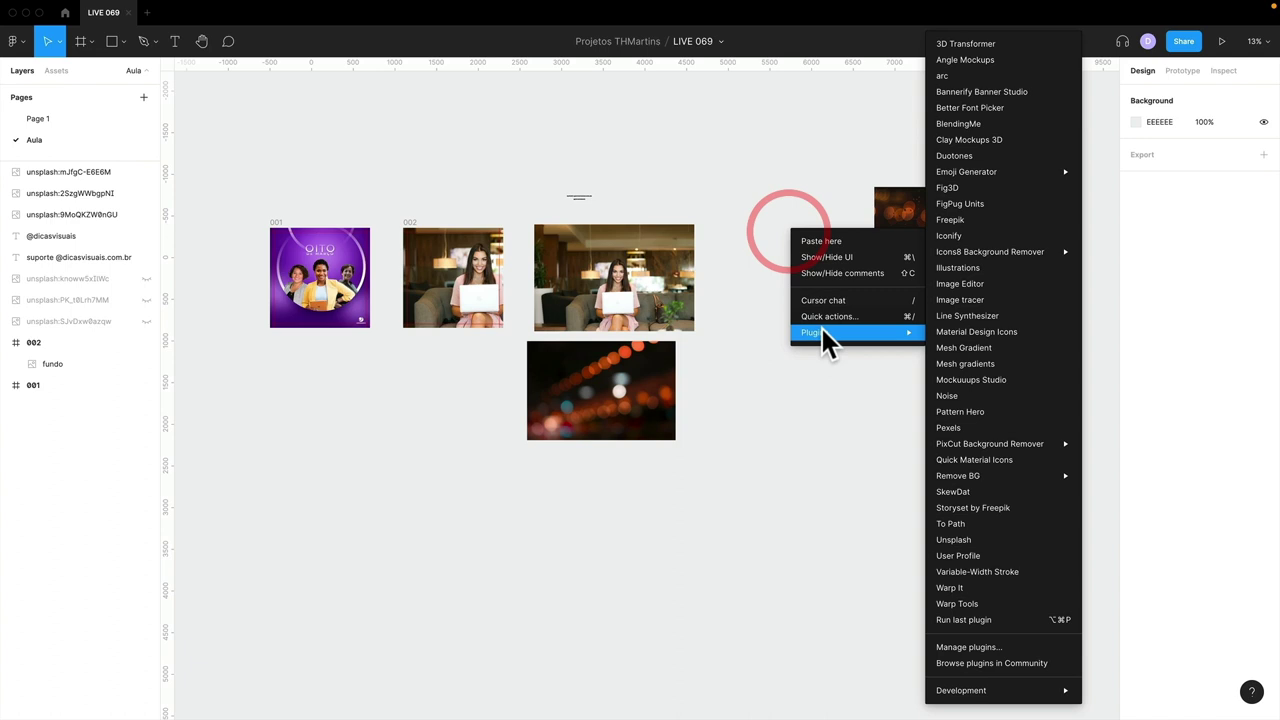
pyautogui.click(985, 537)
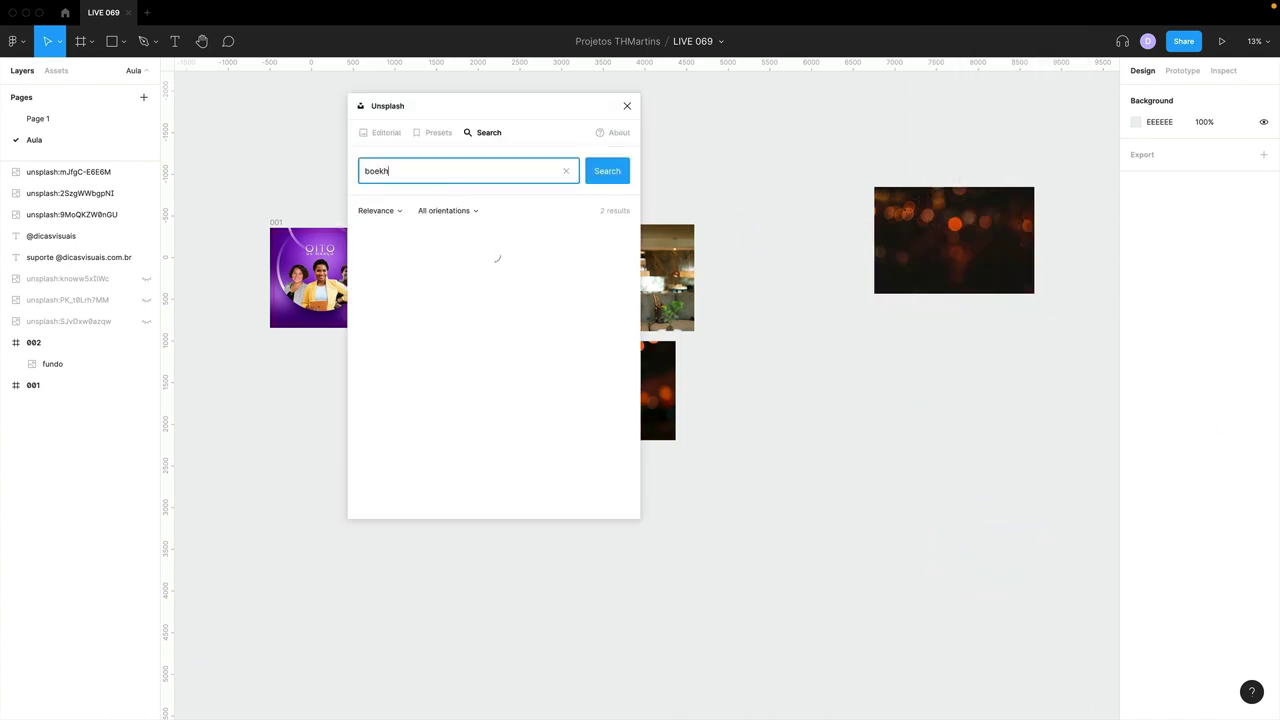
pyautogui.doubleClick(407, 178)
pyautogui.write('bo')
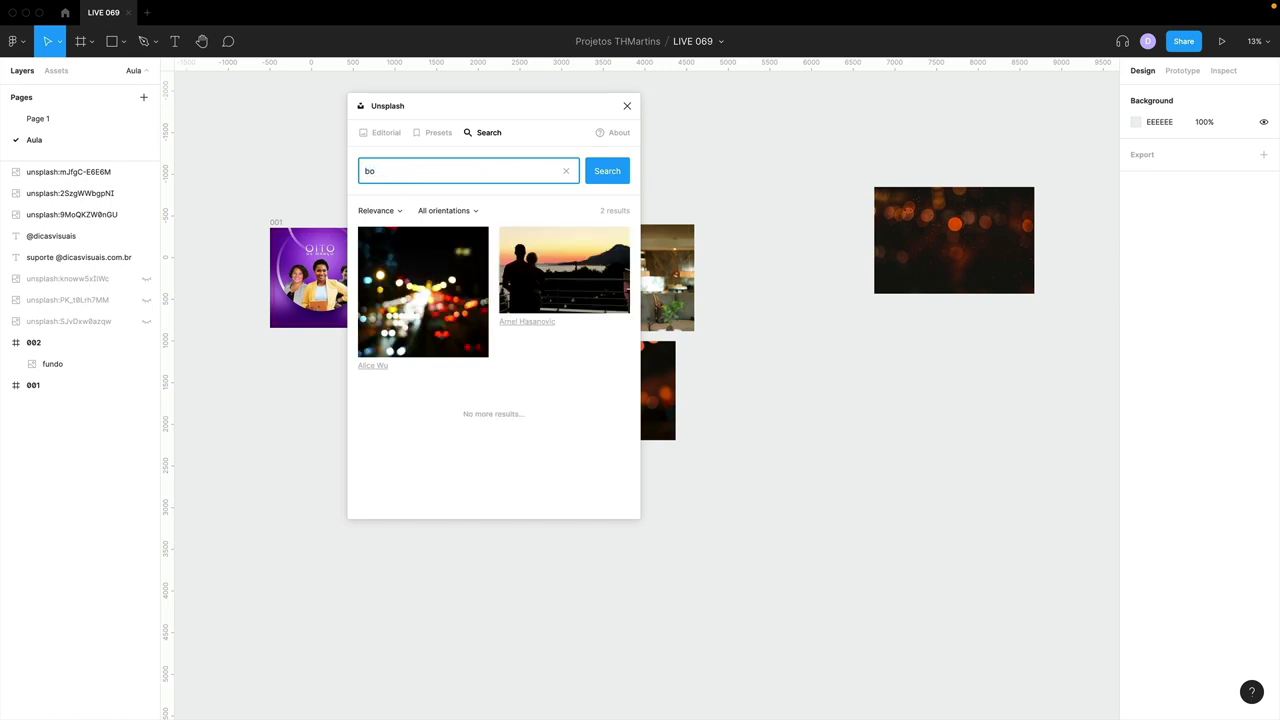
pyautogui.write('keh')
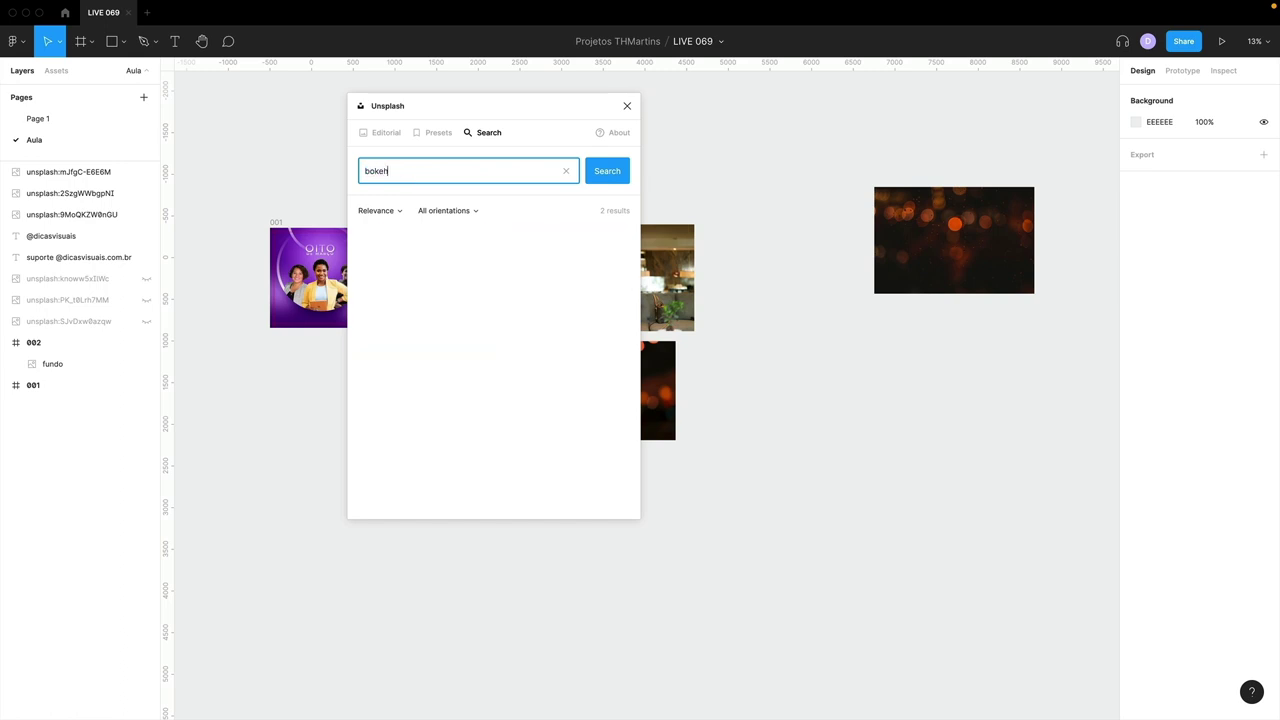
pyautogui.moveTo(541, 318); pyautogui.dragTo(965, 408)
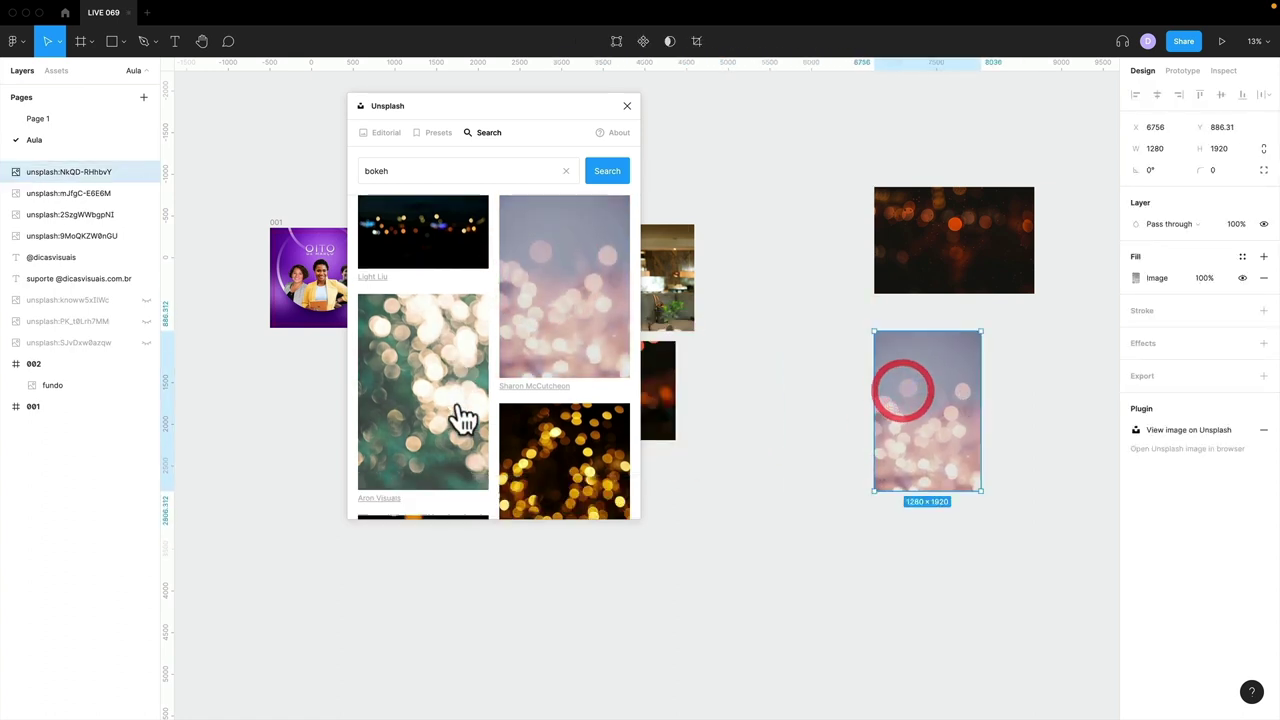
# - Insert a colourful city-lights bokeh photo and move it below the pink one
pyautogui.scroll(-4, 460, 420)
pyautogui.scroll(-10, 463, 403)
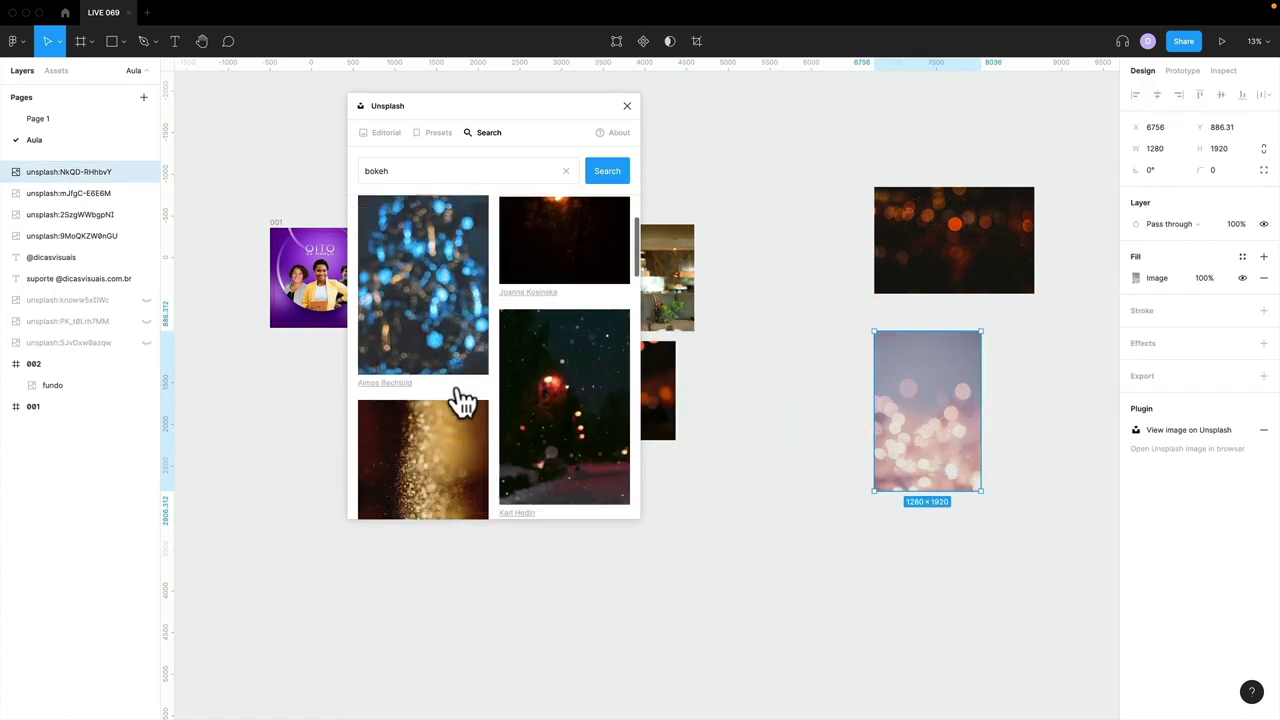
pyautogui.scroll(-5, 438, 385)
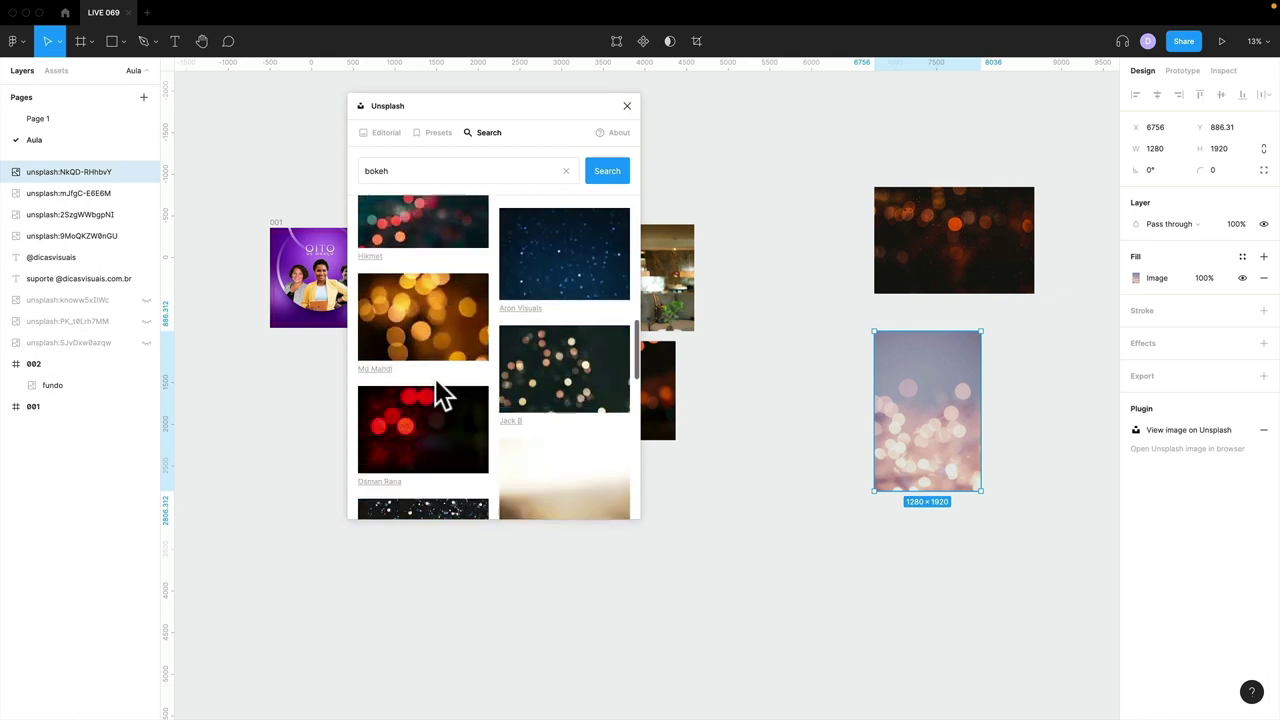
pyautogui.click(792, 466)
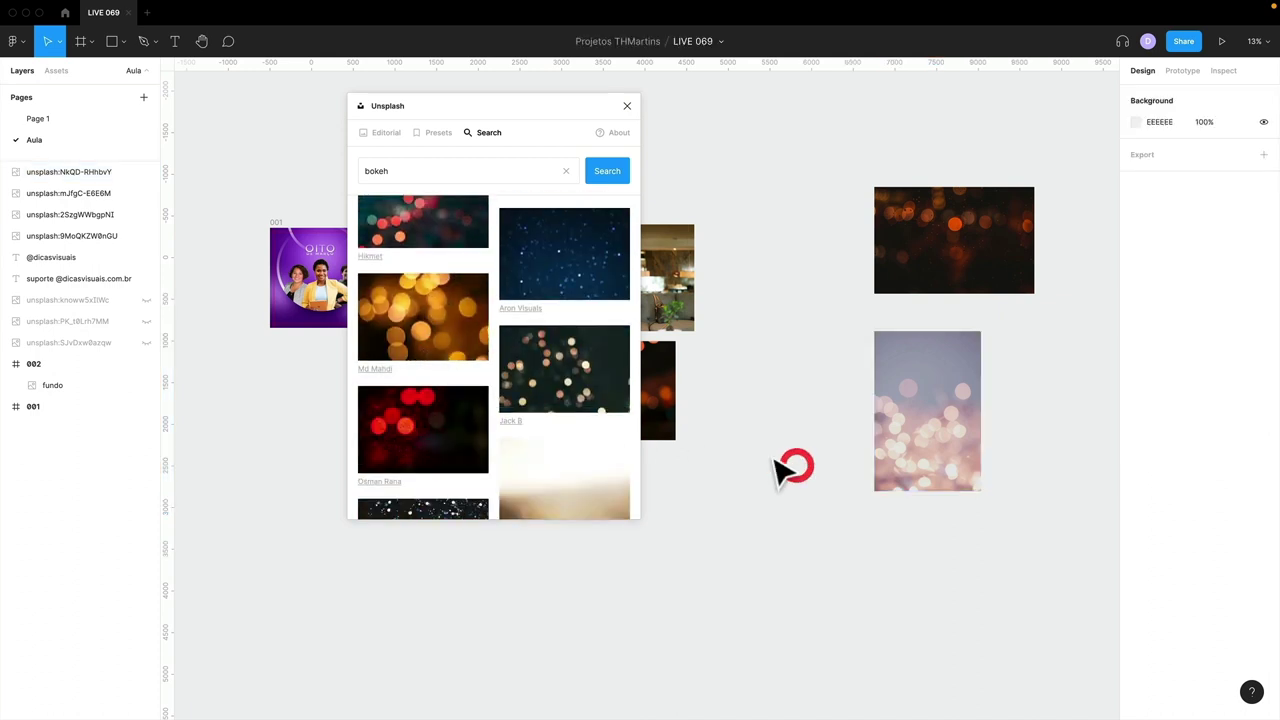
pyautogui.scroll(-4, 518, 440)
pyautogui.scroll(-10, 512, 437)
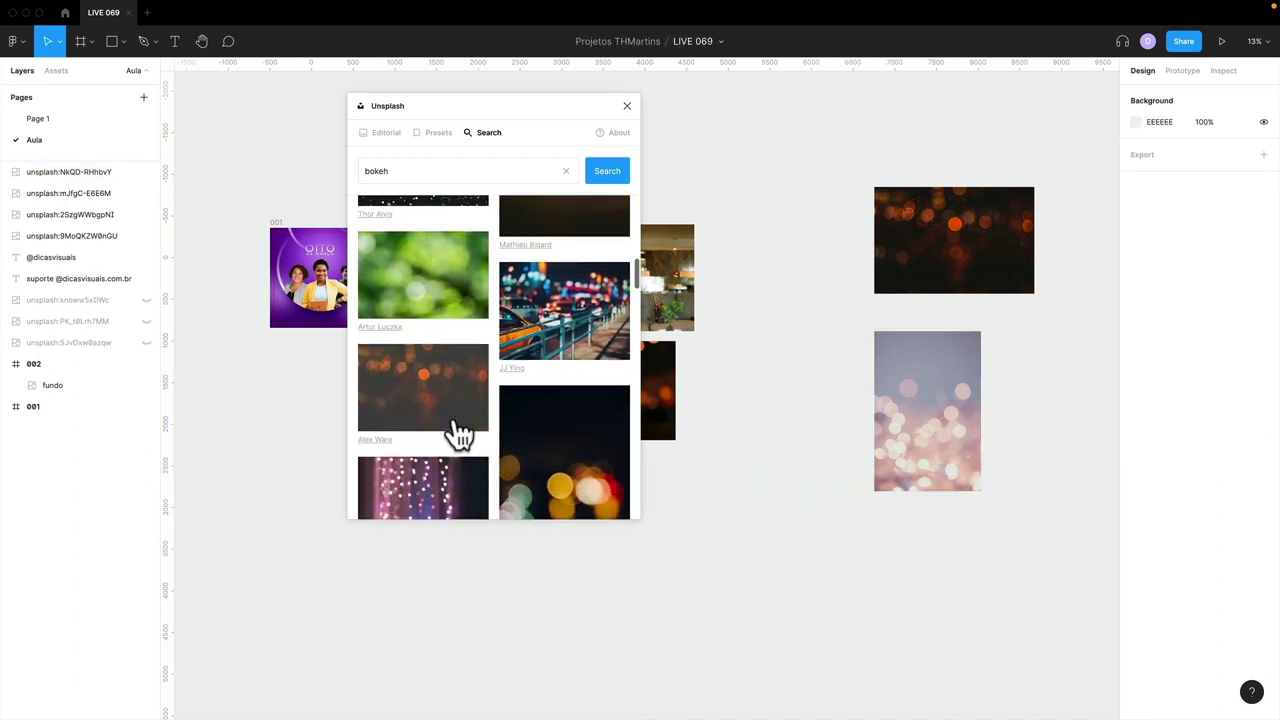
pyautogui.scroll(-12, 457, 430)
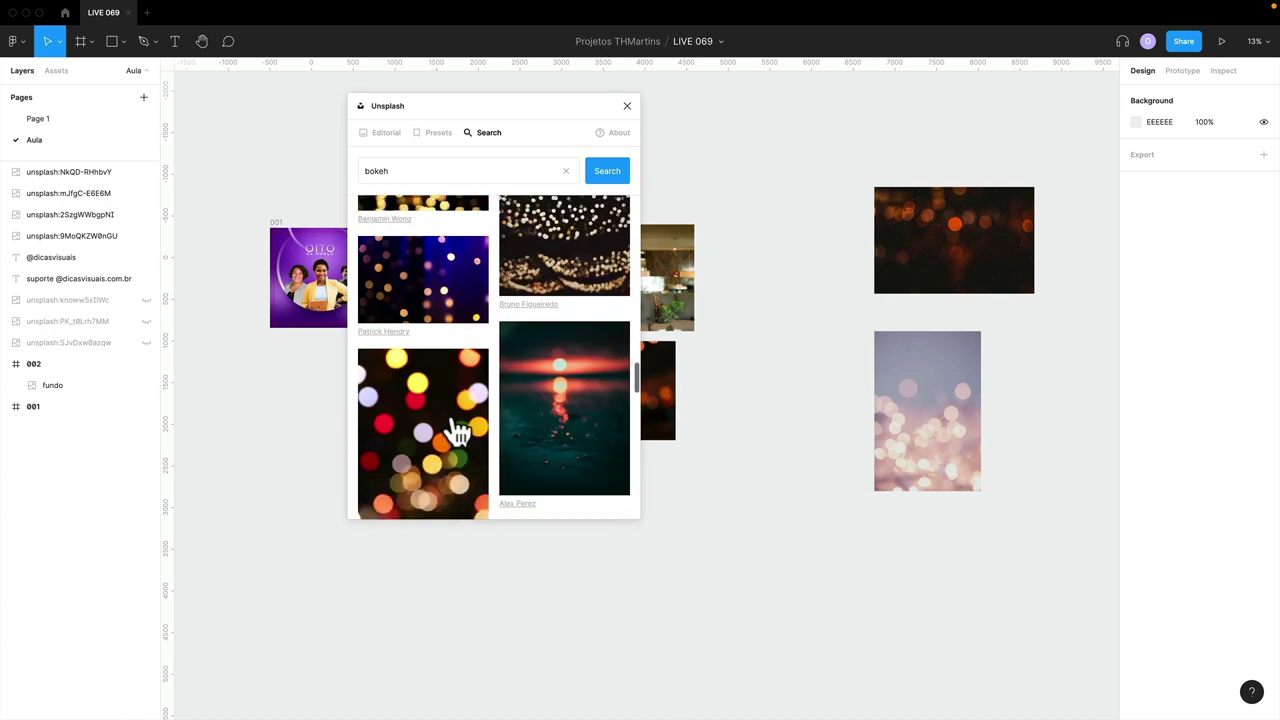
pyautogui.scroll(-5, 457, 430)
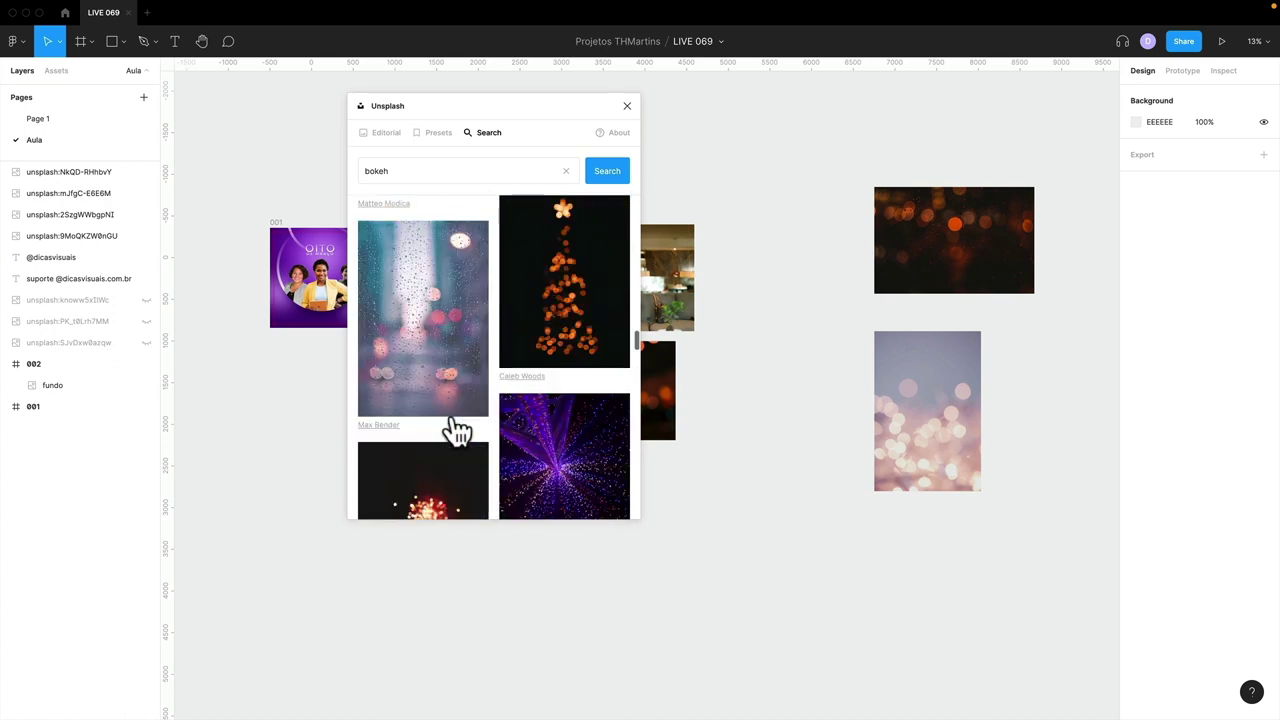
pyautogui.scroll(-5, 457, 430)
pyautogui.scroll(3, 457, 430)
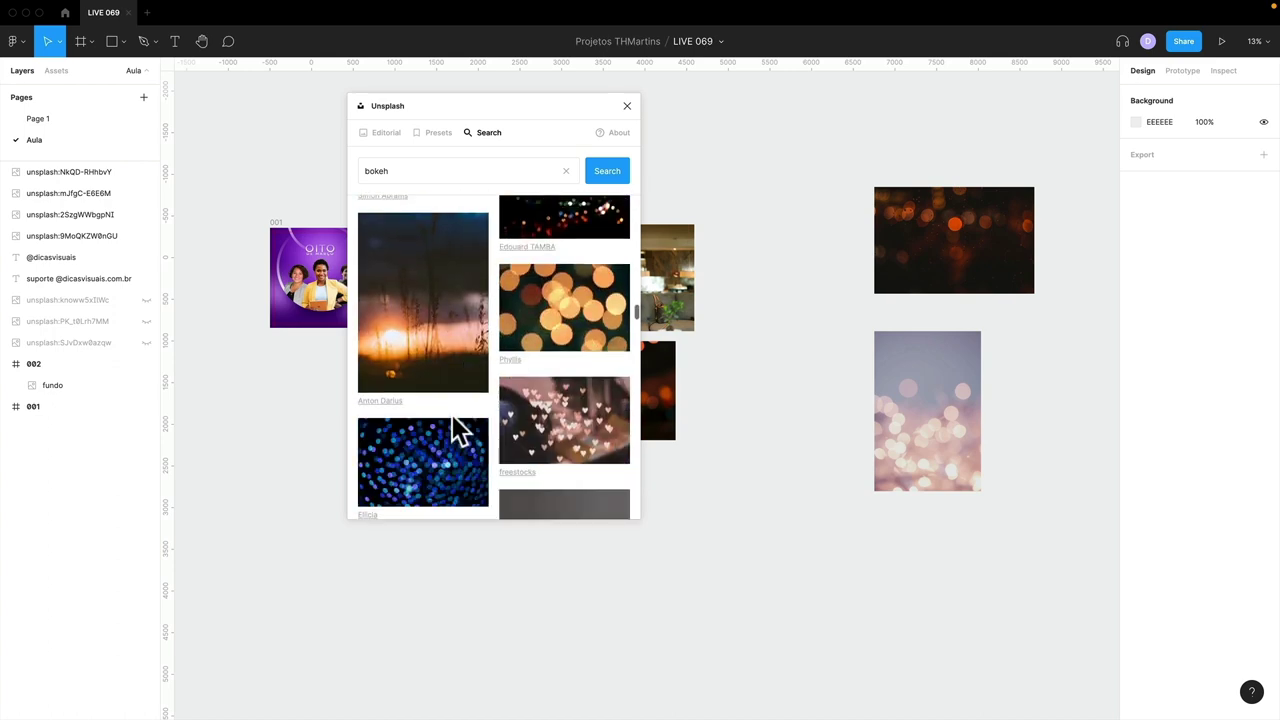
pyautogui.scroll(-3, 457, 430)
pyautogui.click(446, 392)
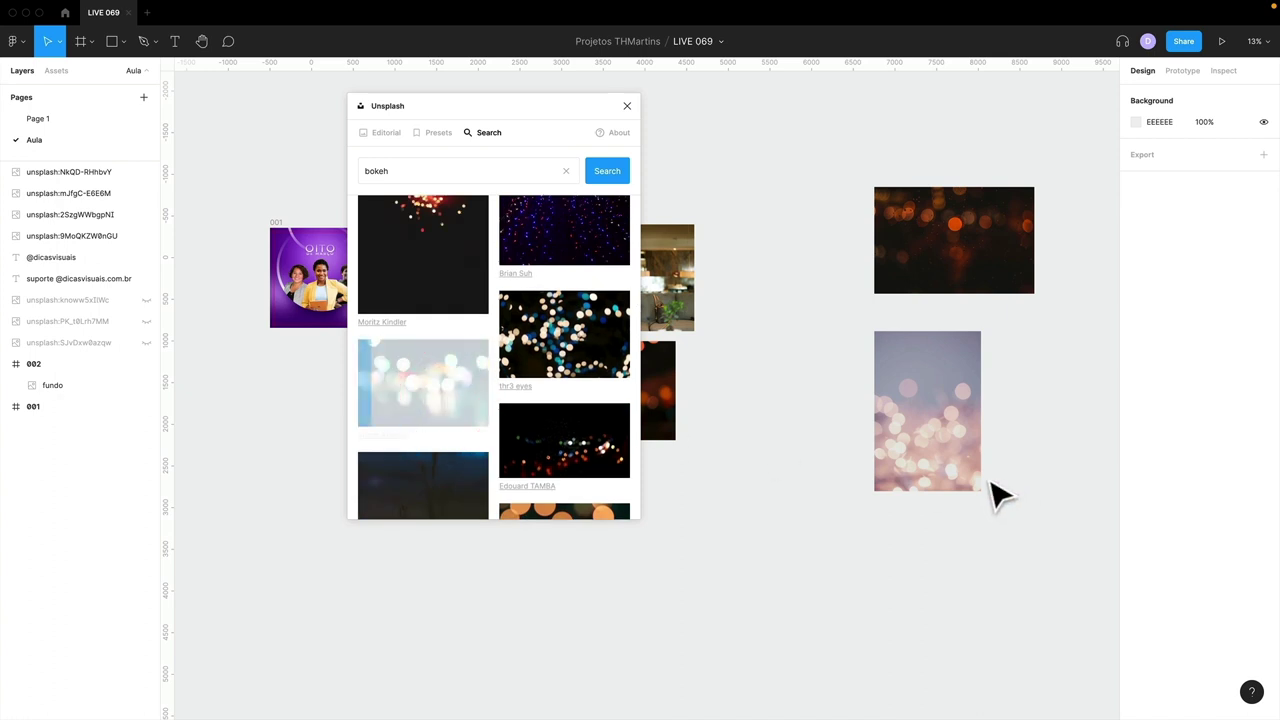
pyautogui.moveTo(700, 415); pyautogui.dragTo(996, 589)
# - Move the dark orange bokeh image over frame 002 and enlarge it to 1914×1276 to cover it
pyautogui.click(774, 314)
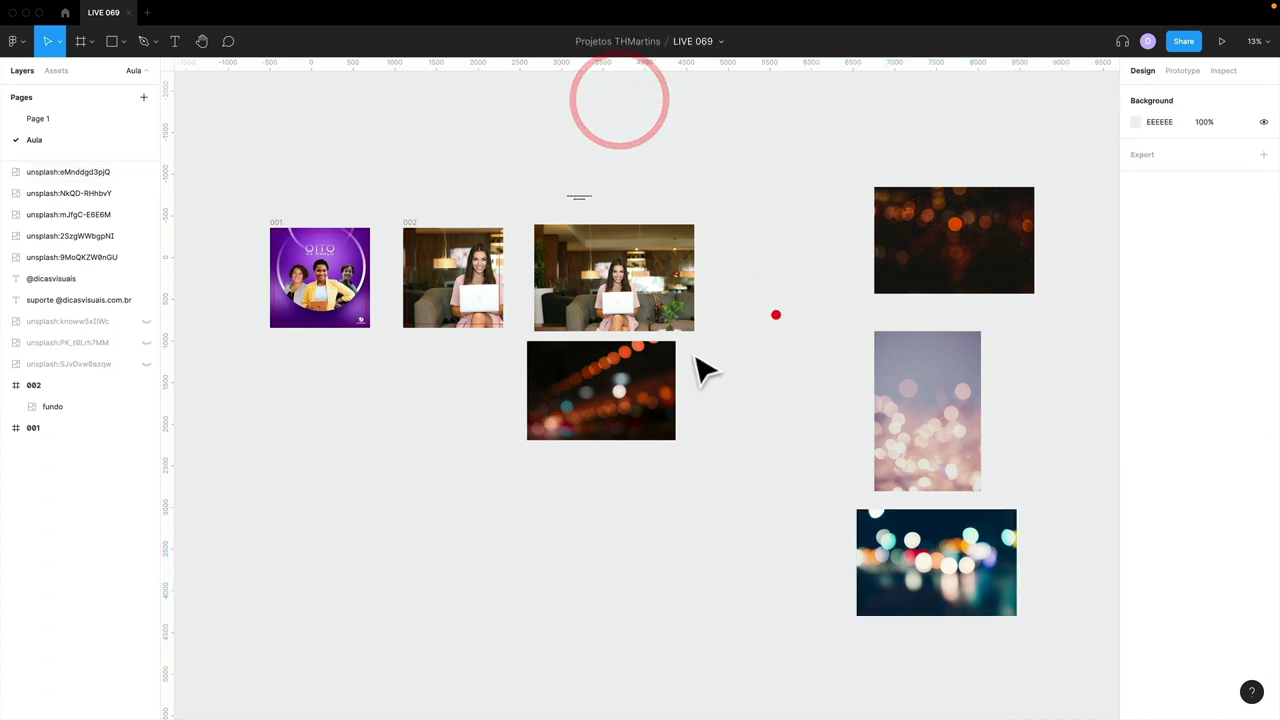
pyautogui.click(446, 285)
pyautogui.moveTo(514, 365); pyautogui.dragTo(563, 385)
pyautogui.scroll(3, 565, 385)
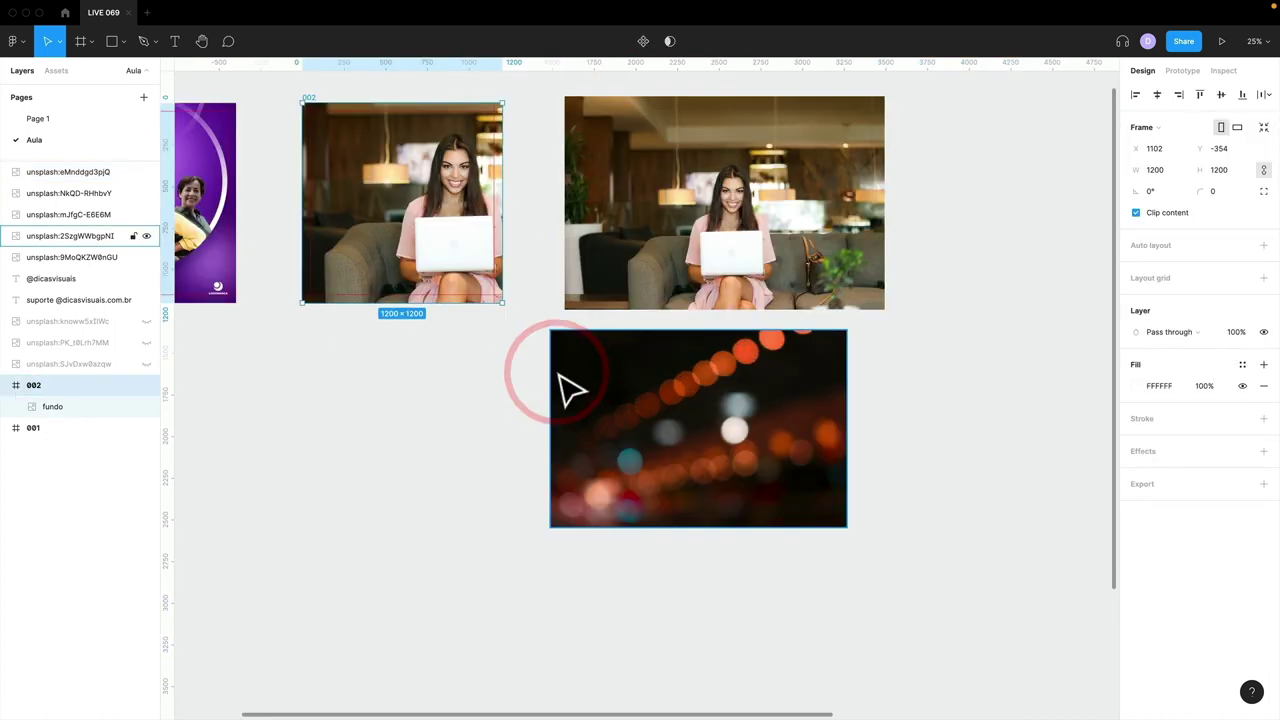
pyautogui.hscroll(-3, 700, 480)
pyautogui.scroll(2, 700, 480)
pyautogui.click(697, 447)
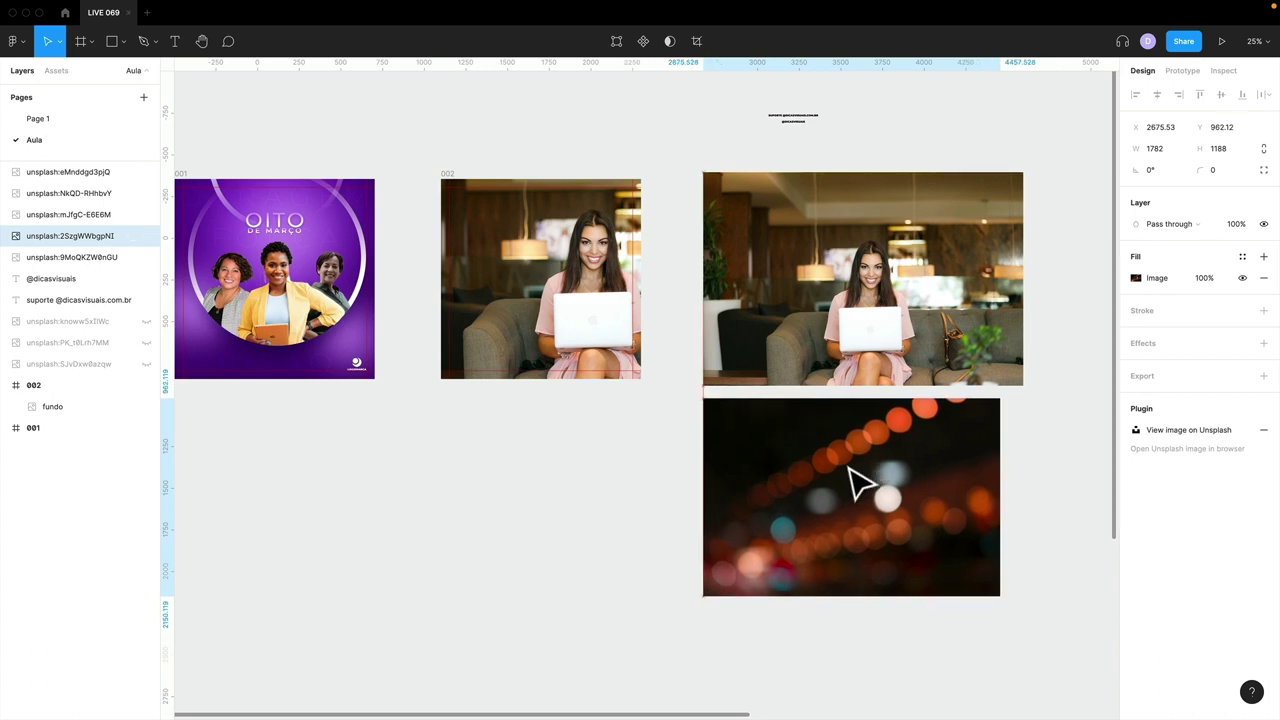
pyautogui.moveTo(858, 486); pyautogui.dragTo(526, 268)
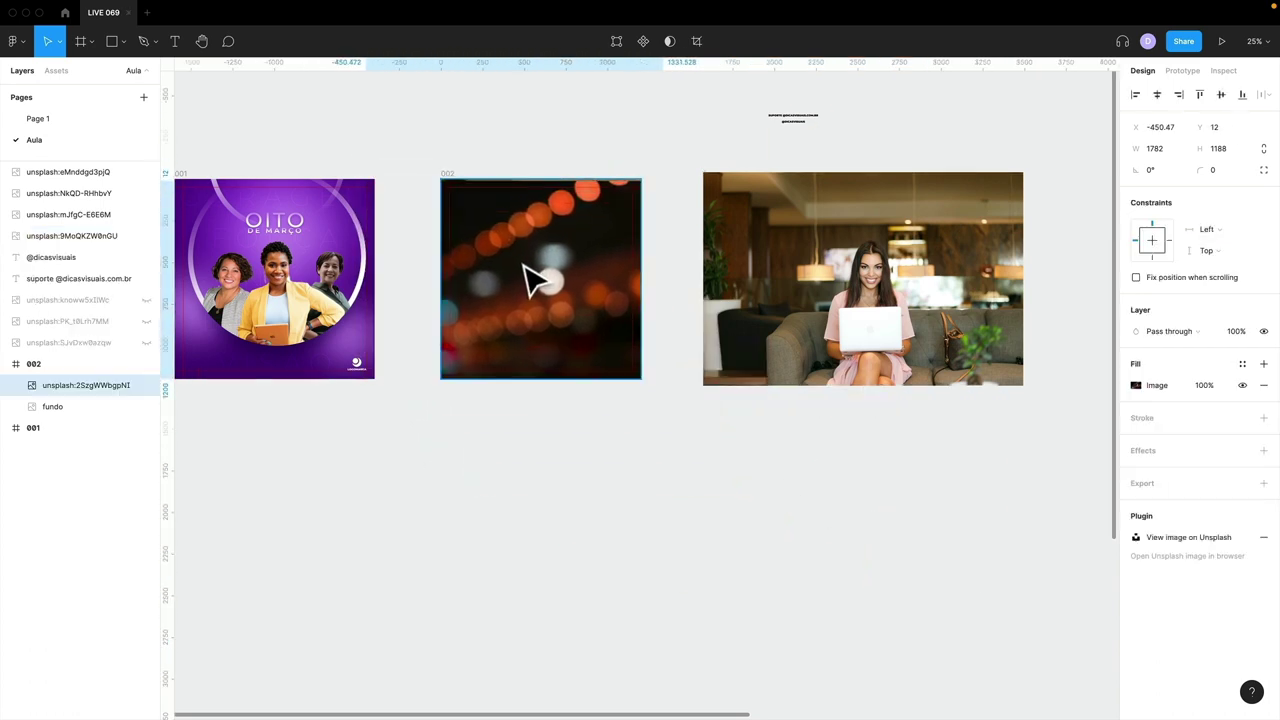
pyautogui.moveTo(668, 178); pyautogui.dragTo(683, 165)
pyautogui.scroll(3, 591, 271)
pyautogui.click(591, 271)
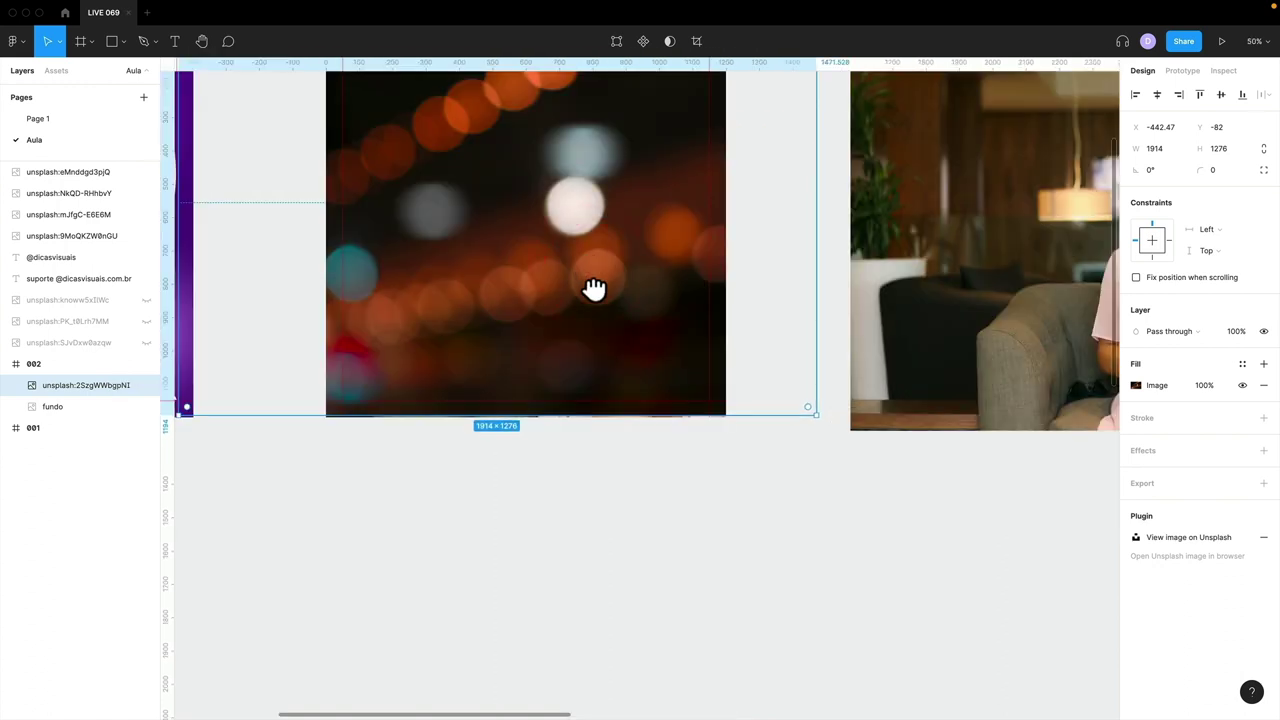
pyautogui.moveTo(594, 289); pyautogui.dragTo(596, 382)
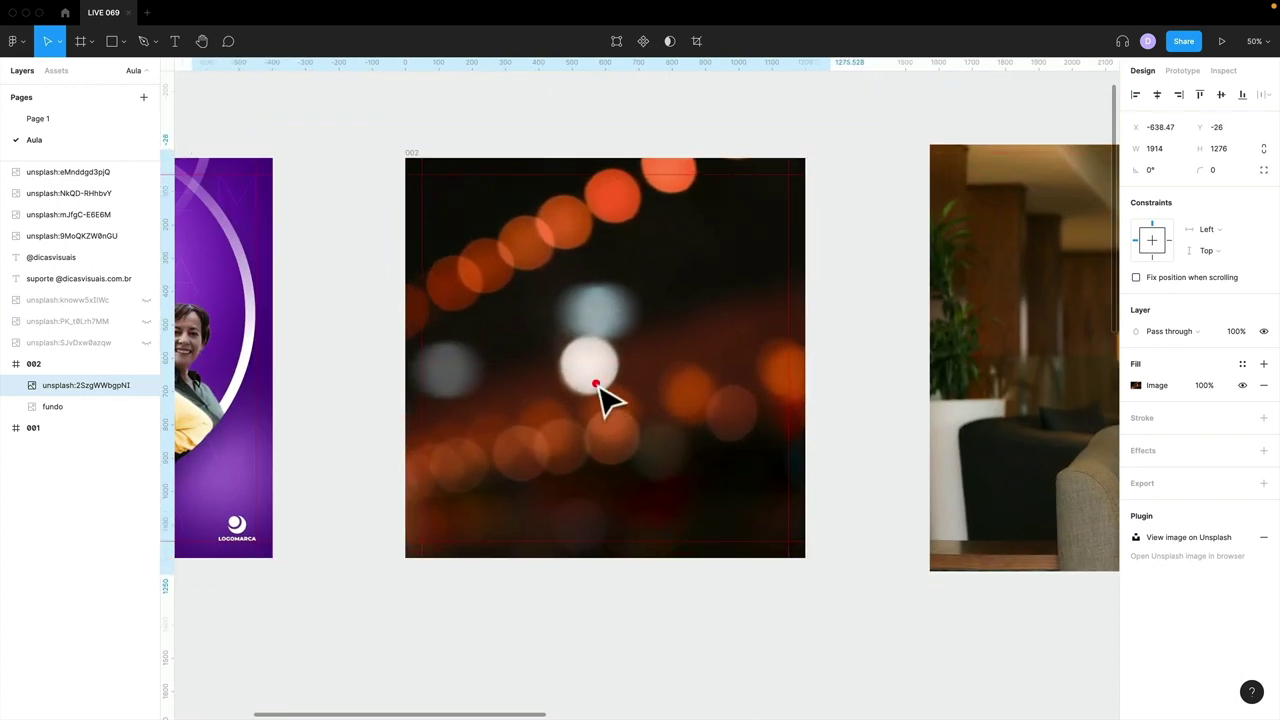
# - Try Darken, Multiply, Color burn and Lighten blends on the bokeh image, then settle on Screen
pyautogui.click(1173, 336)
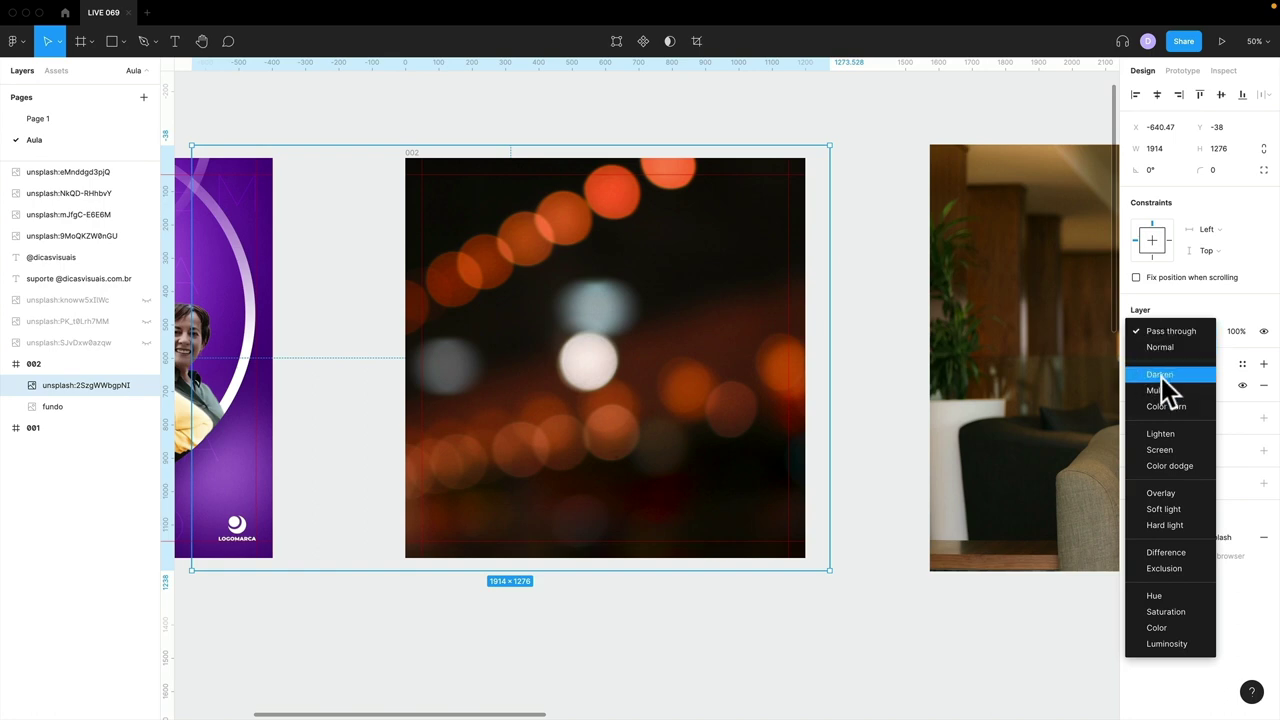
pyautogui.click(1165, 372)
pyautogui.click(1158, 328)
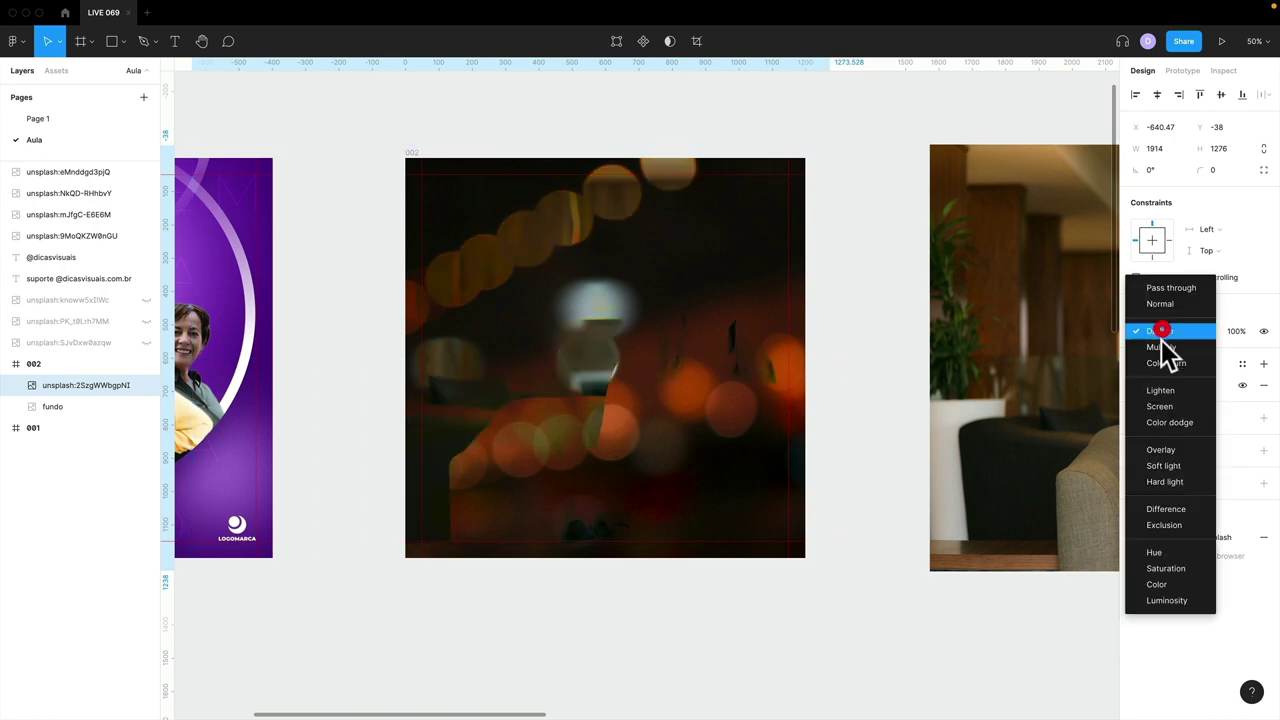
pyautogui.click(1160, 350)
pyautogui.click(1164, 326)
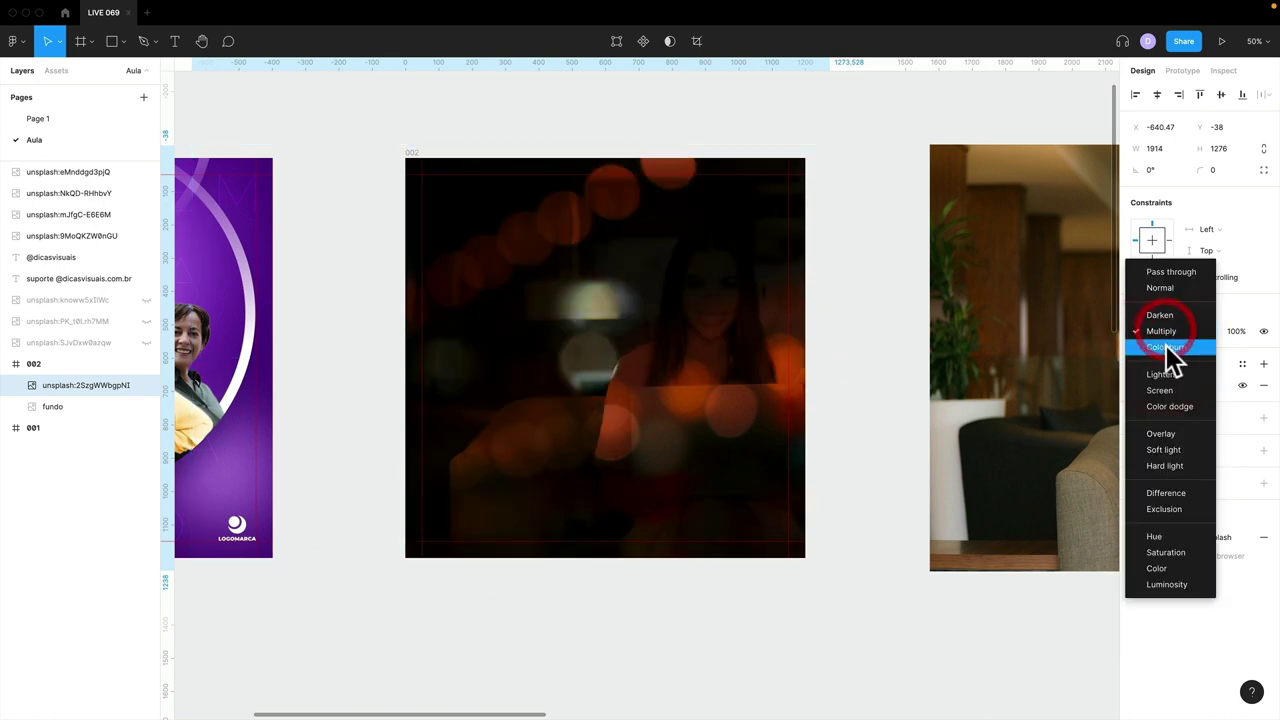
pyautogui.click(1165, 344)
pyautogui.click(1165, 340)
pyautogui.click(1168, 355)
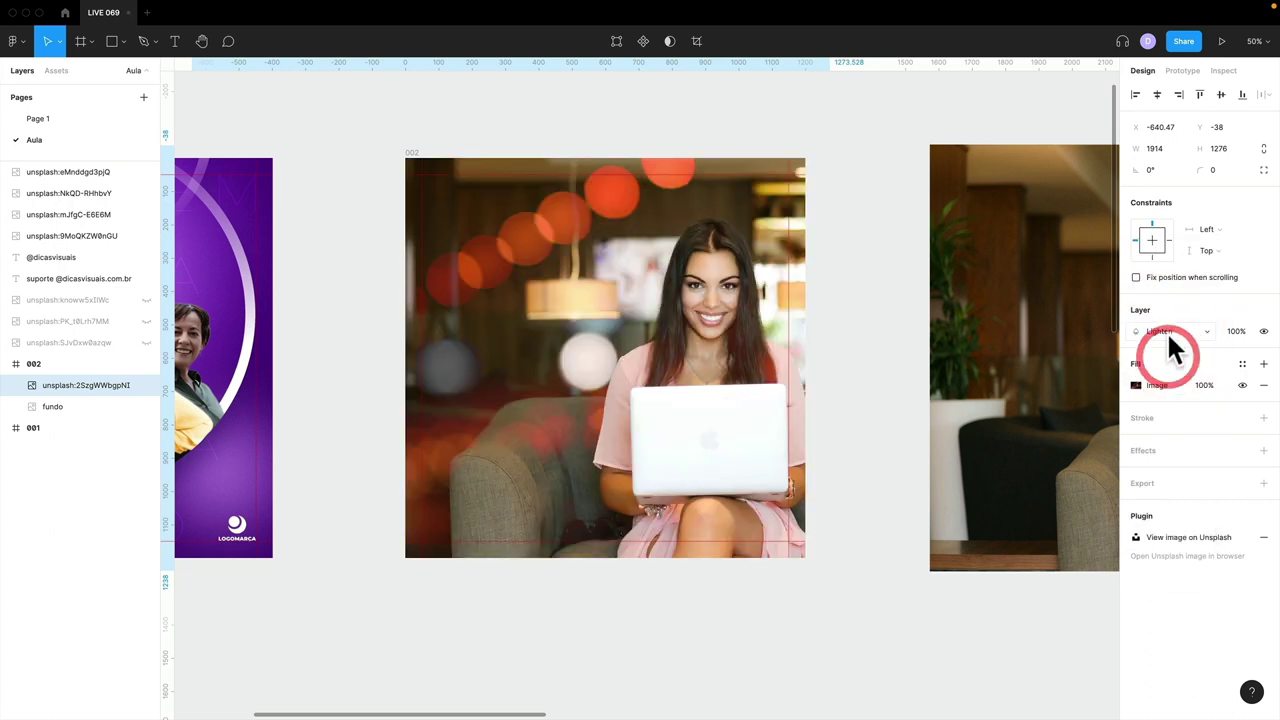
pyautogui.click(1172, 342)
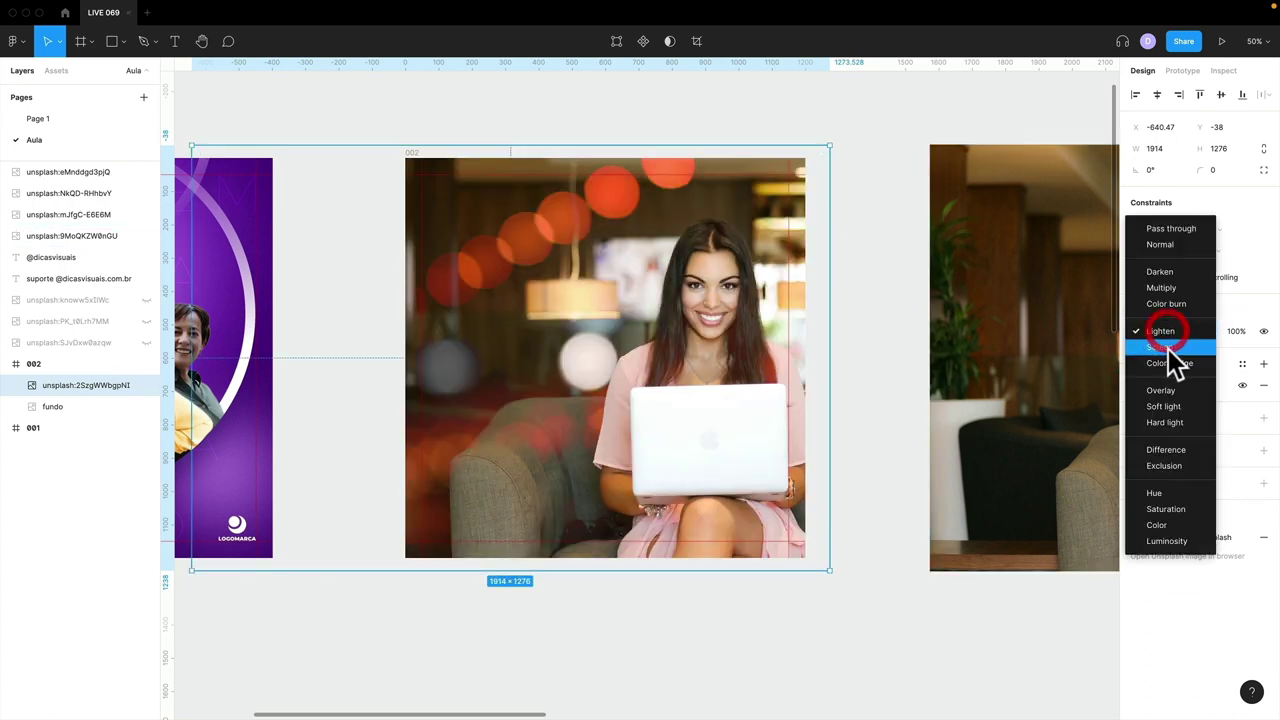
pyautogui.click(1167, 355)
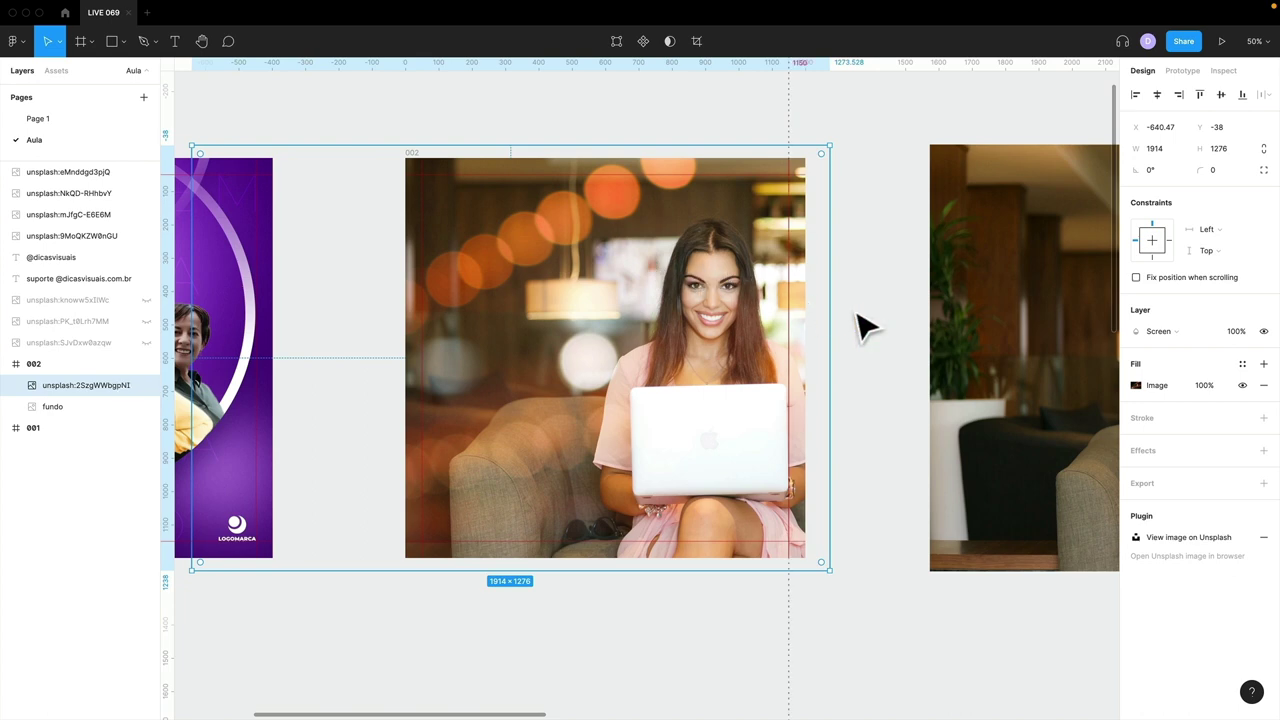
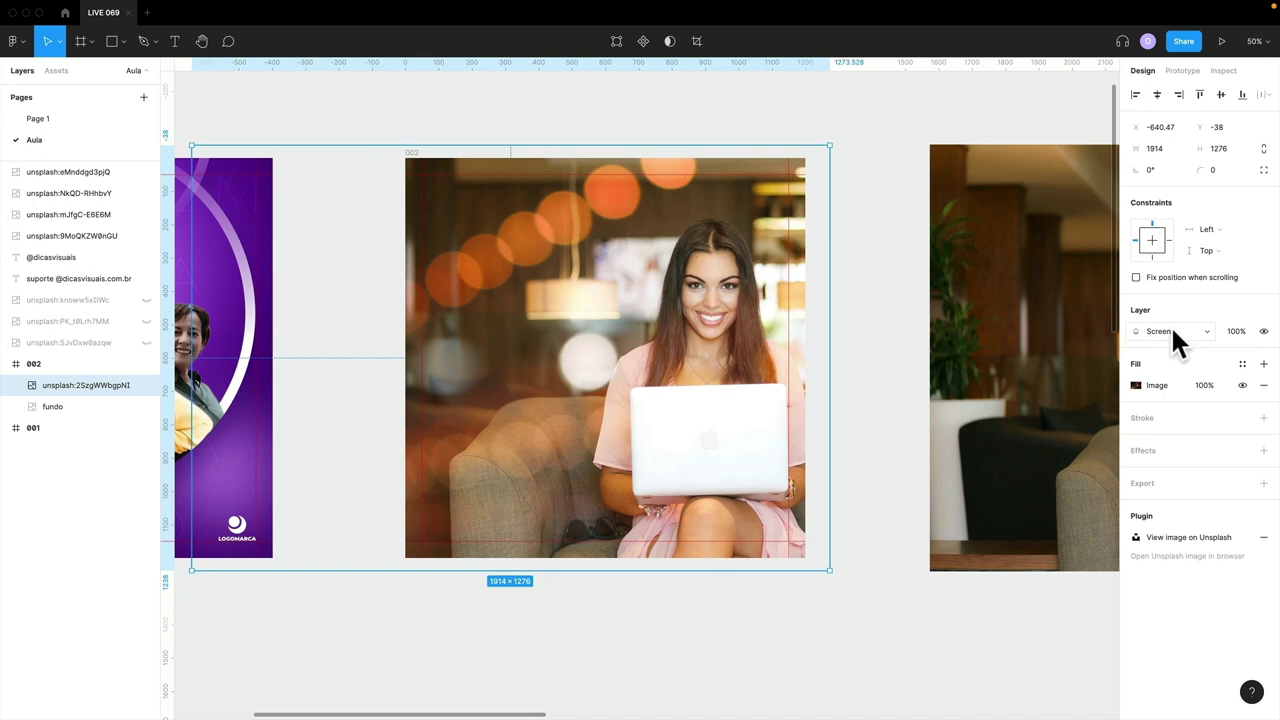
# - Blend the bokeh photo with Screen after trying Multiply, and shift it over the woman
pyautogui.click(1172, 333)
pyautogui.click(1169, 273)
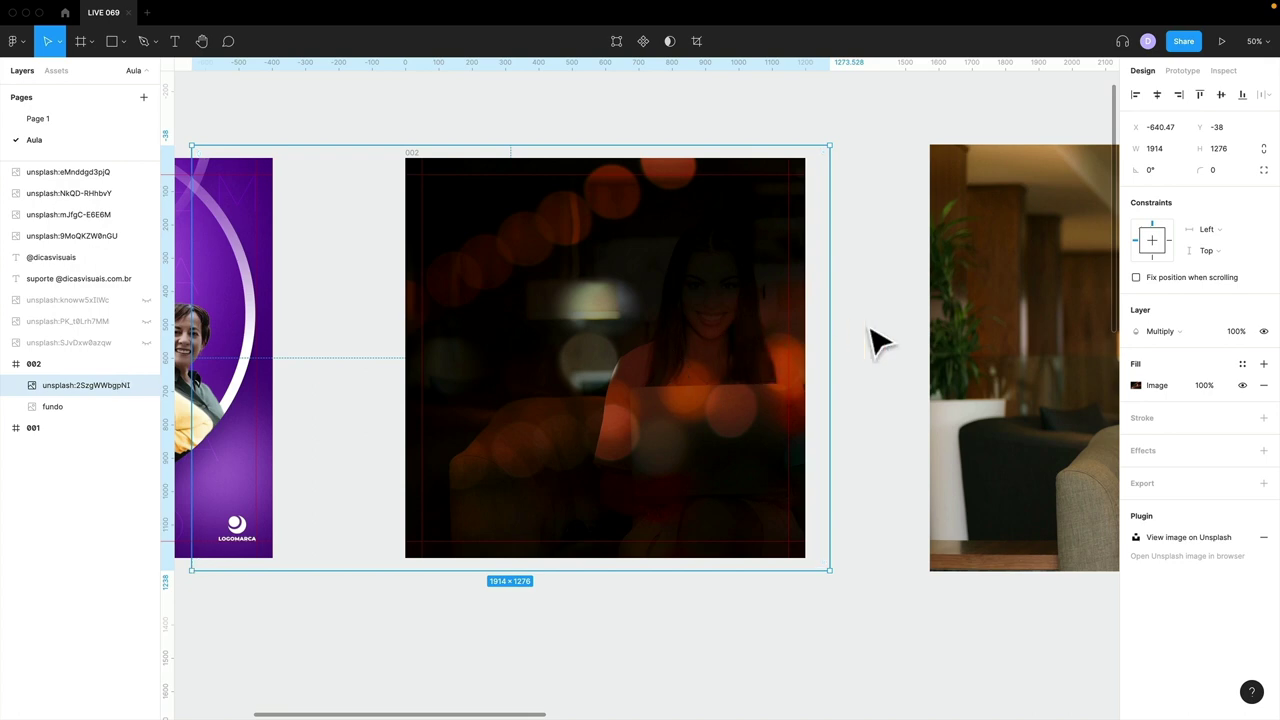
pyautogui.click(1152, 331)
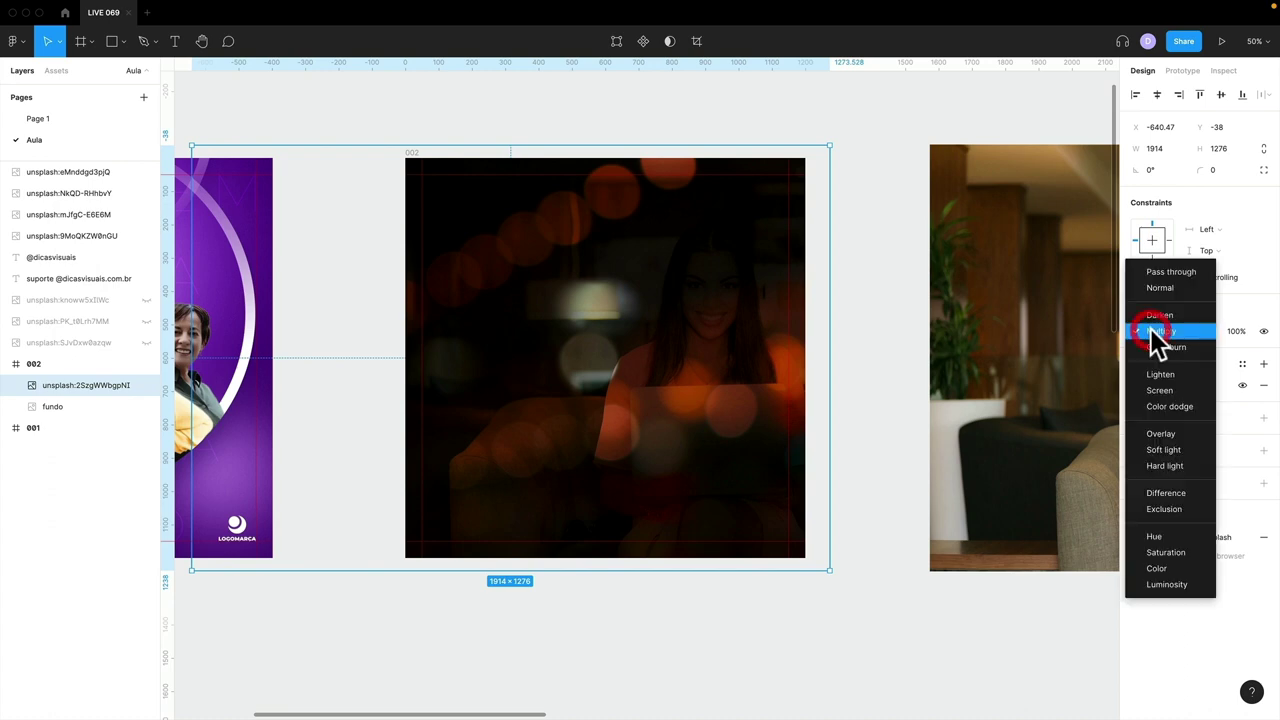
pyautogui.click(1160, 390)
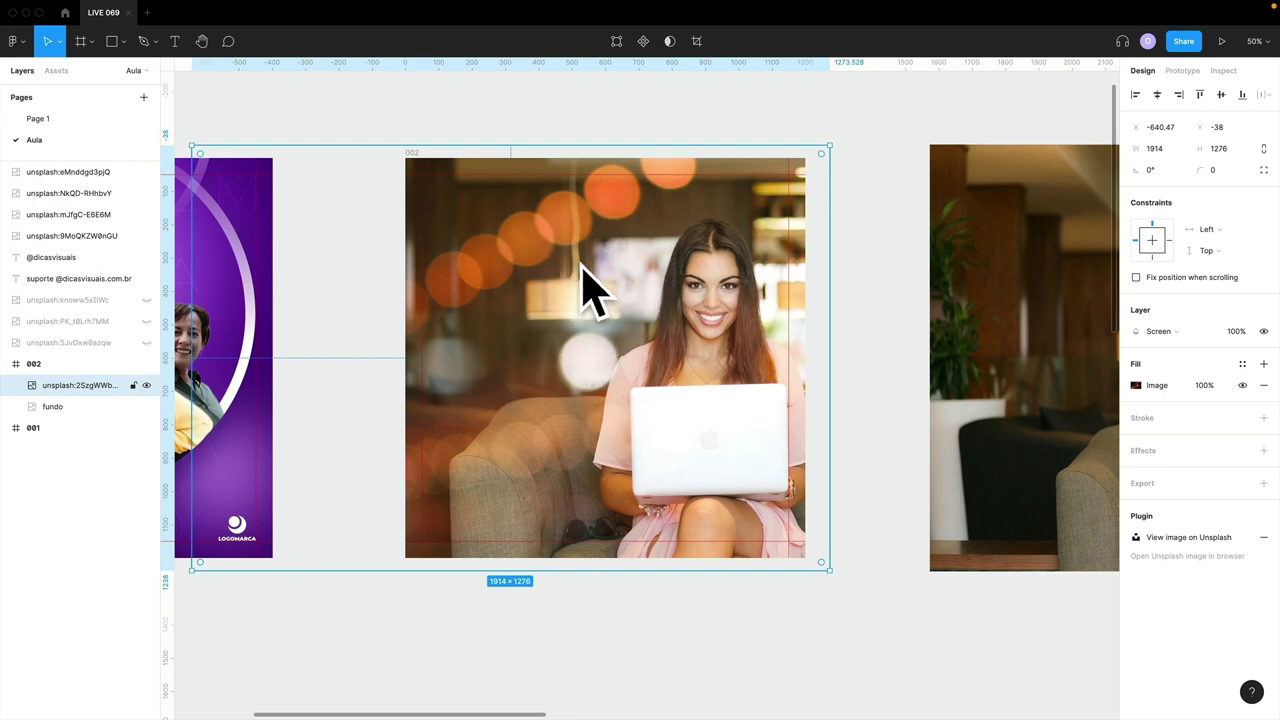
pyautogui.moveTo(580, 240); pyautogui.dragTo(586, 223)
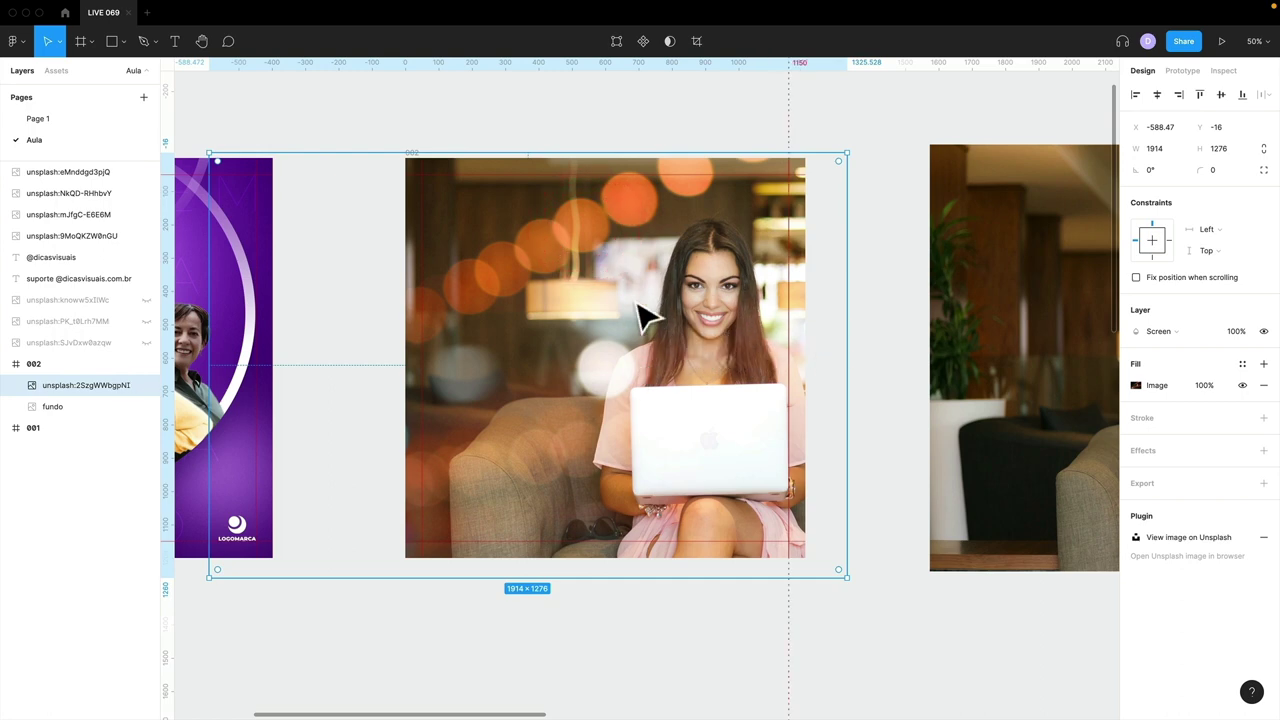
# - Rename the photo's layer to 'bokeh' and hide it
pyautogui.doubleClick(78, 385)
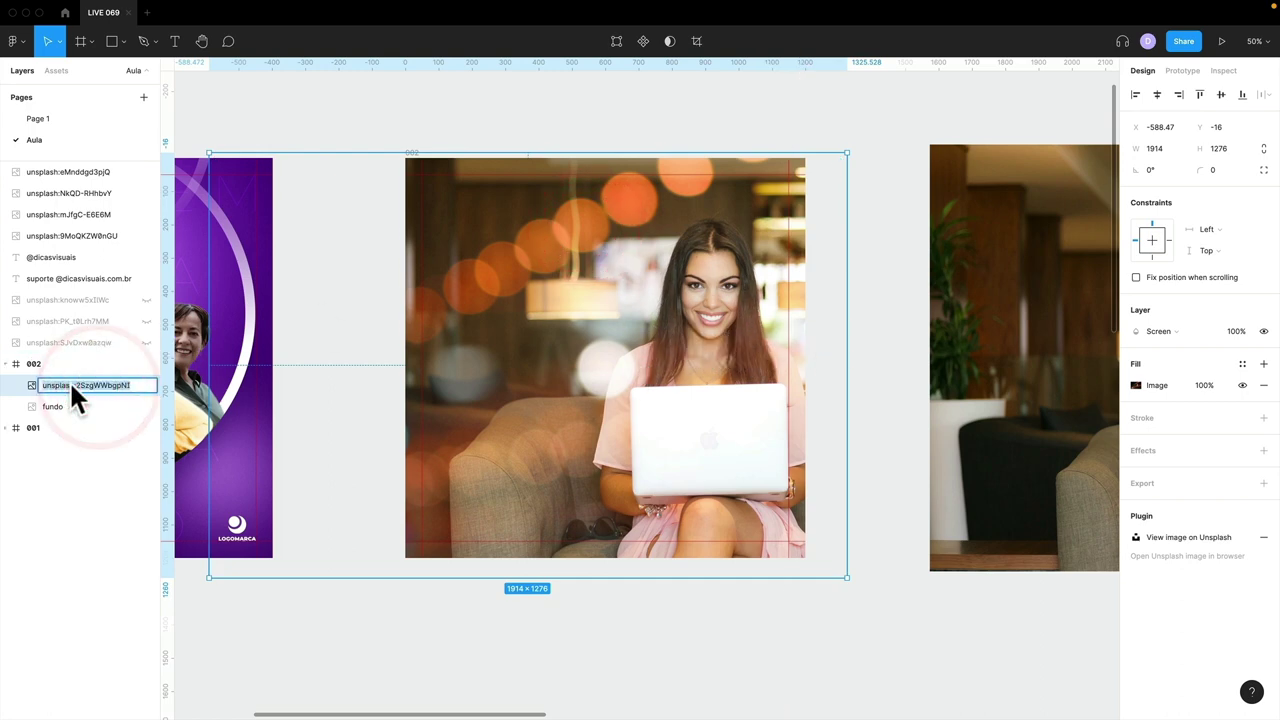
pyautogui.write('bokeh')
pyautogui.press('Return')
pyautogui.click(146, 385)
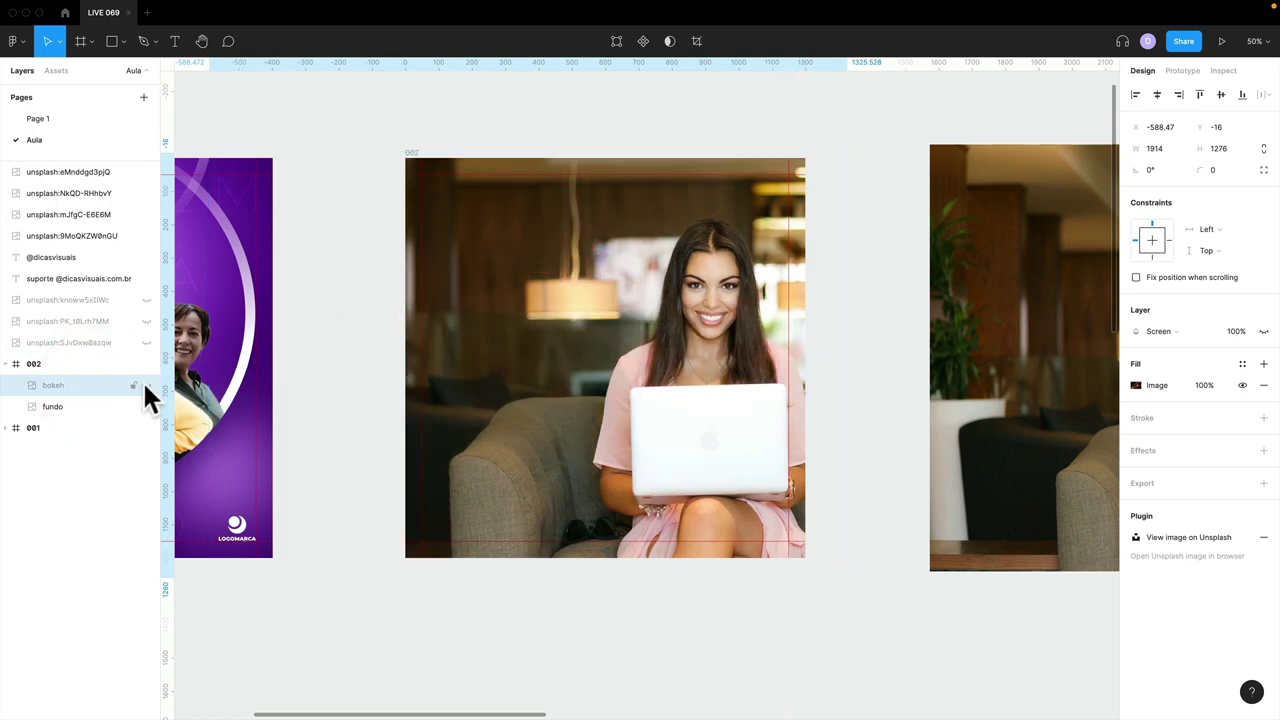
pyautogui.click(655, 580)
pyautogui.hscroll(5, 683, 594)
# - Drag the dark orange bokeh photo into frame 002, test a Screen blend, then delete it
pyautogui.click(740, 610)
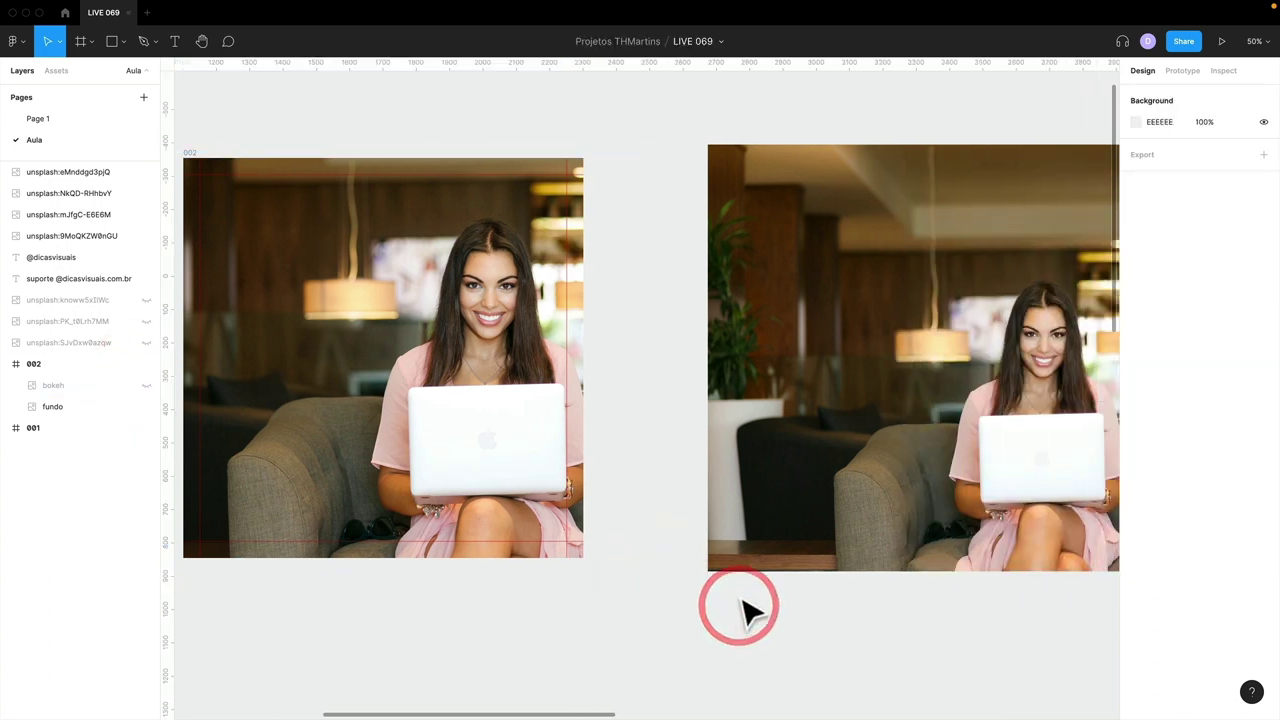
pyautogui.scroll(-5, 745, 605)
pyautogui.hscroll(10, 752, 602)
pyautogui.click(1000, 363)
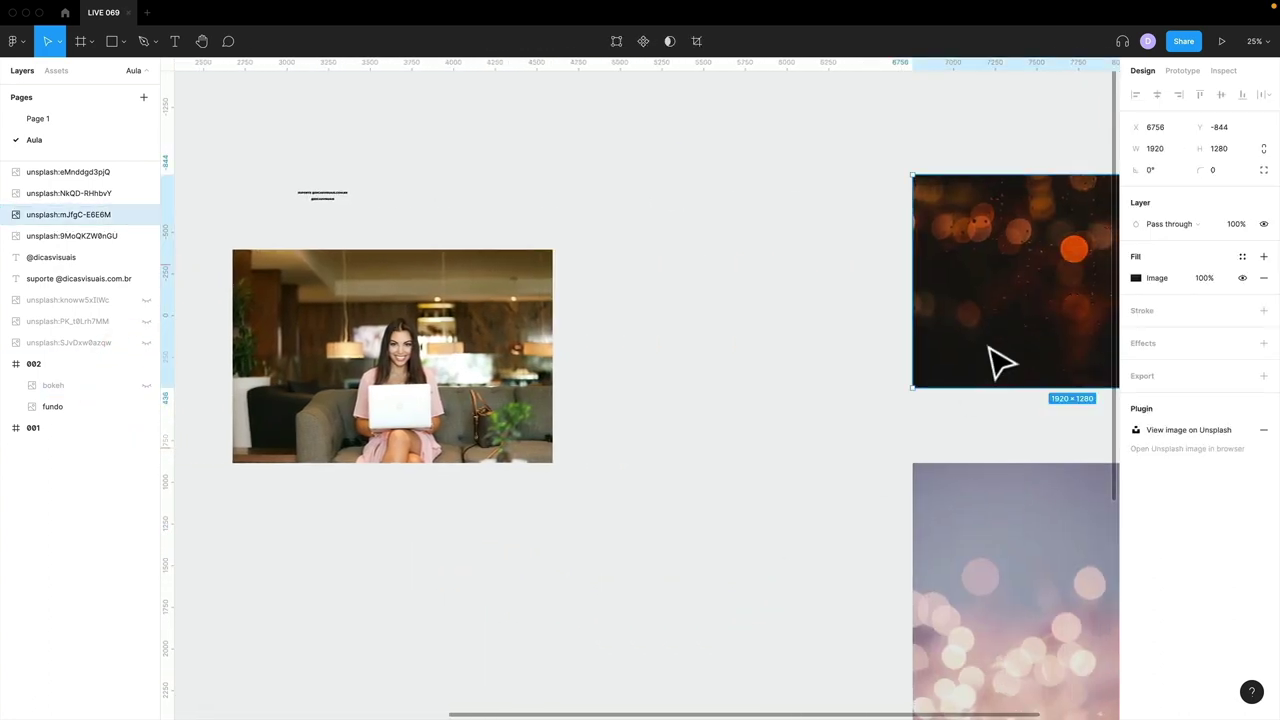
pyautogui.moveTo(1000, 360); pyautogui.dragTo(388, 508)
pyautogui.moveTo(620, 500); pyautogui.dragTo(720, 489)
pyautogui.press('+')
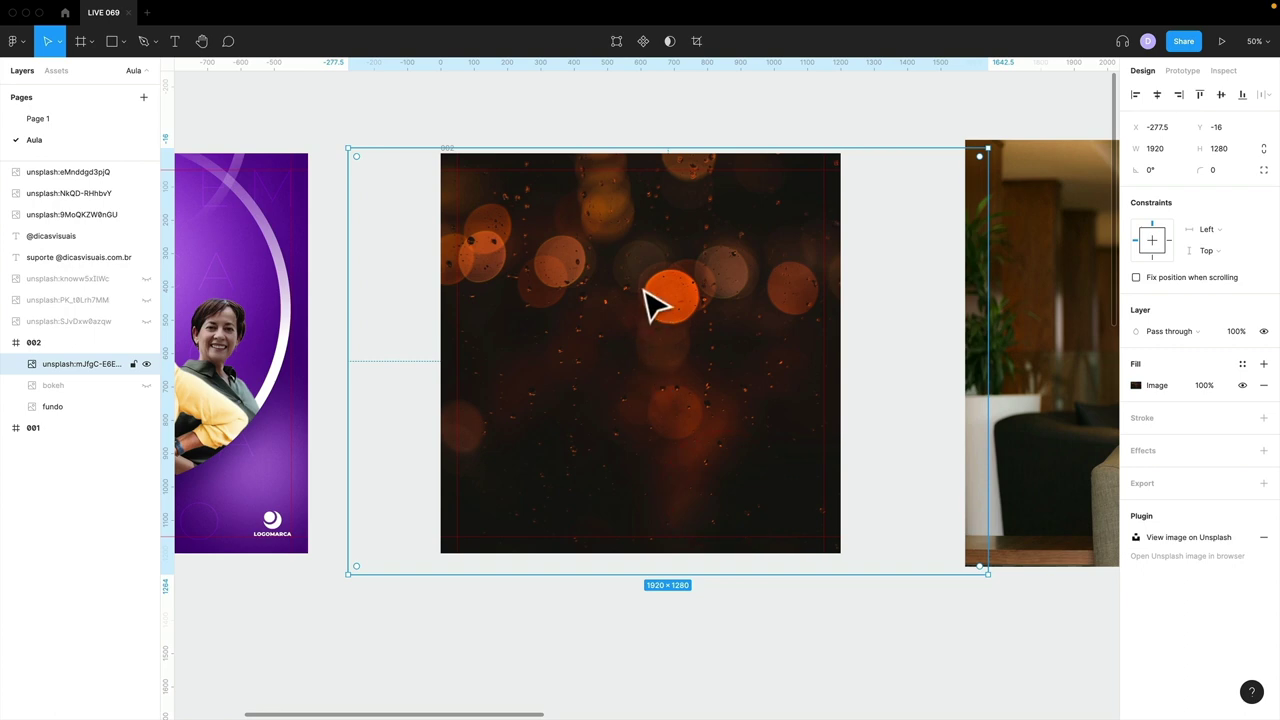
pyautogui.click(1178, 336)
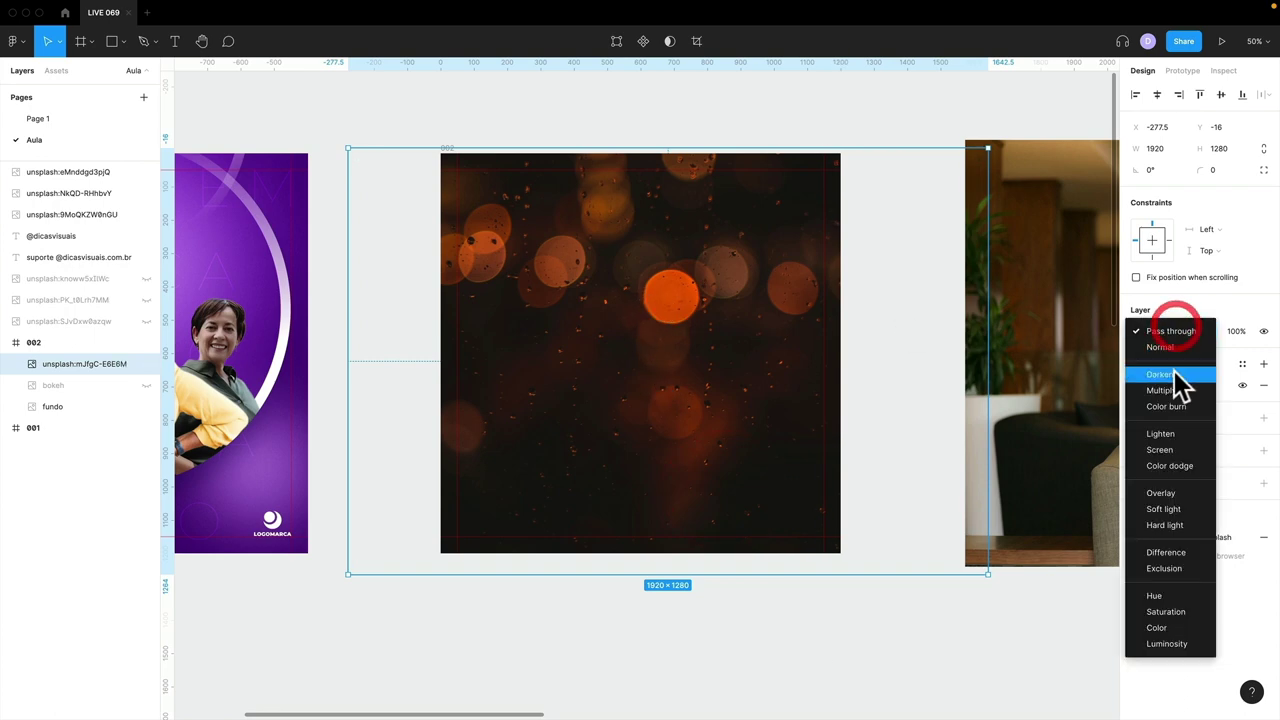
pyautogui.click(1154, 451)
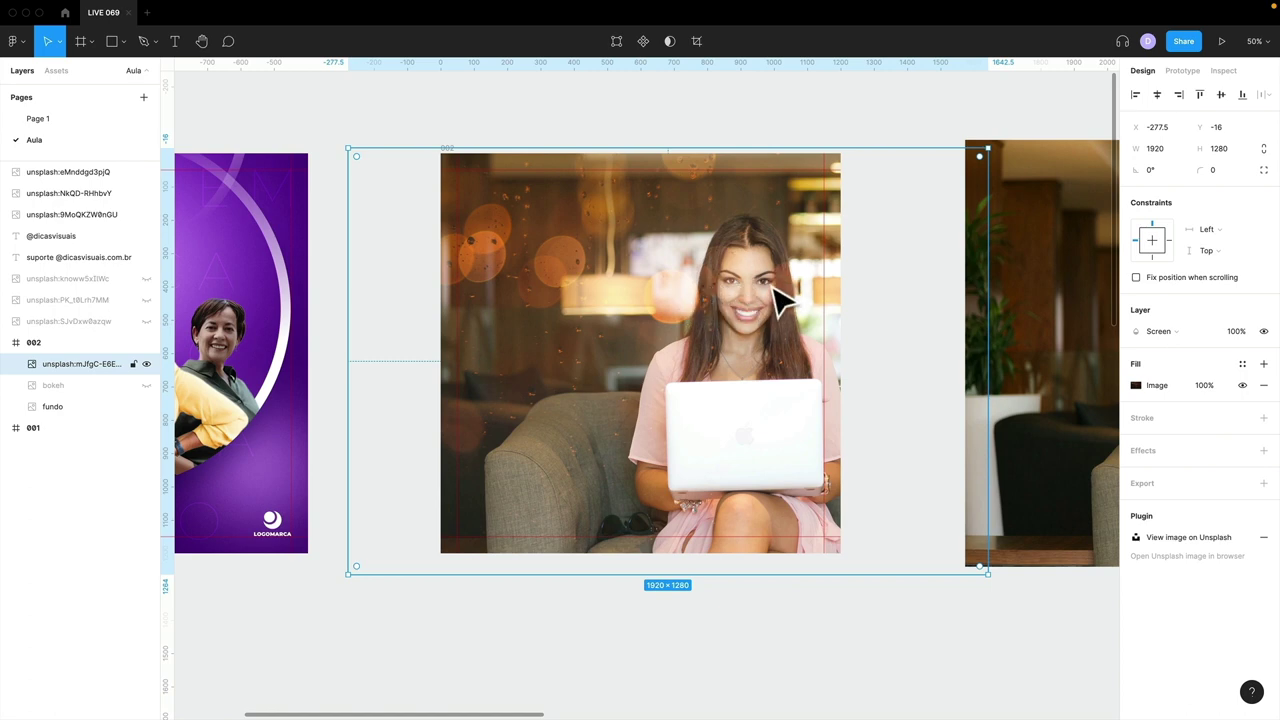
pyautogui.moveTo(780, 300); pyautogui.dragTo(660, 462)
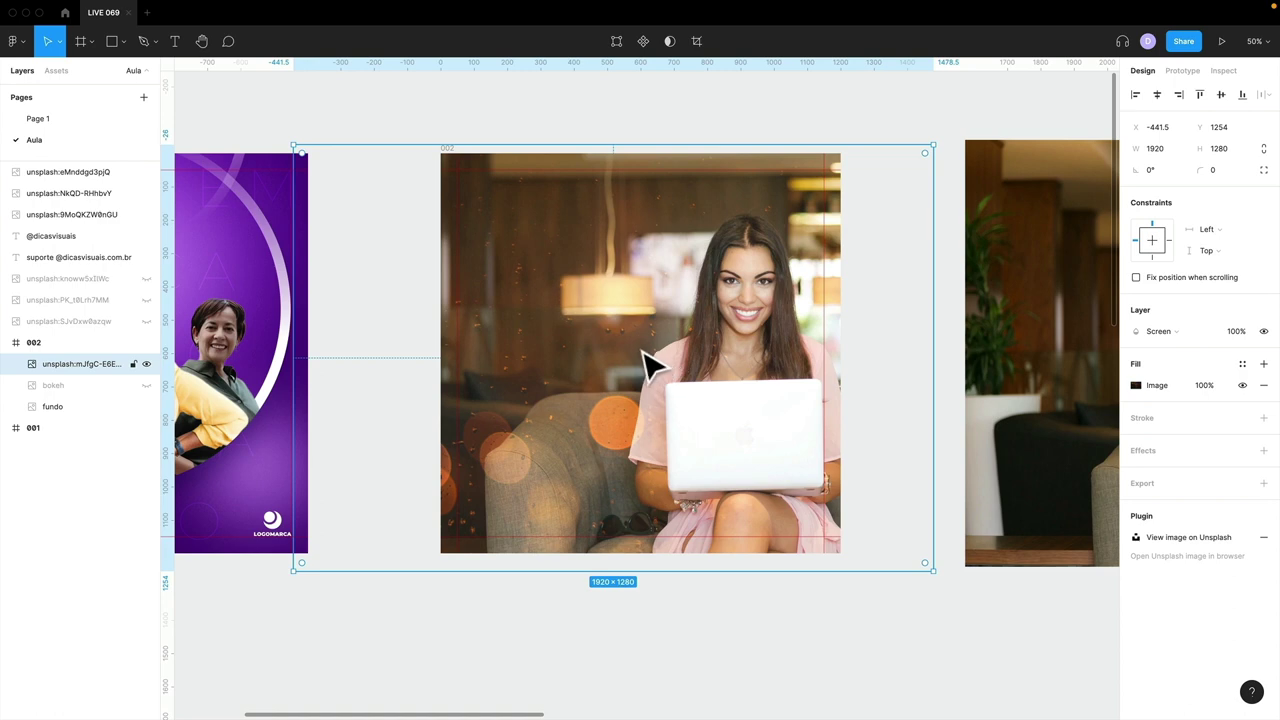
pyautogui.press('Delete')
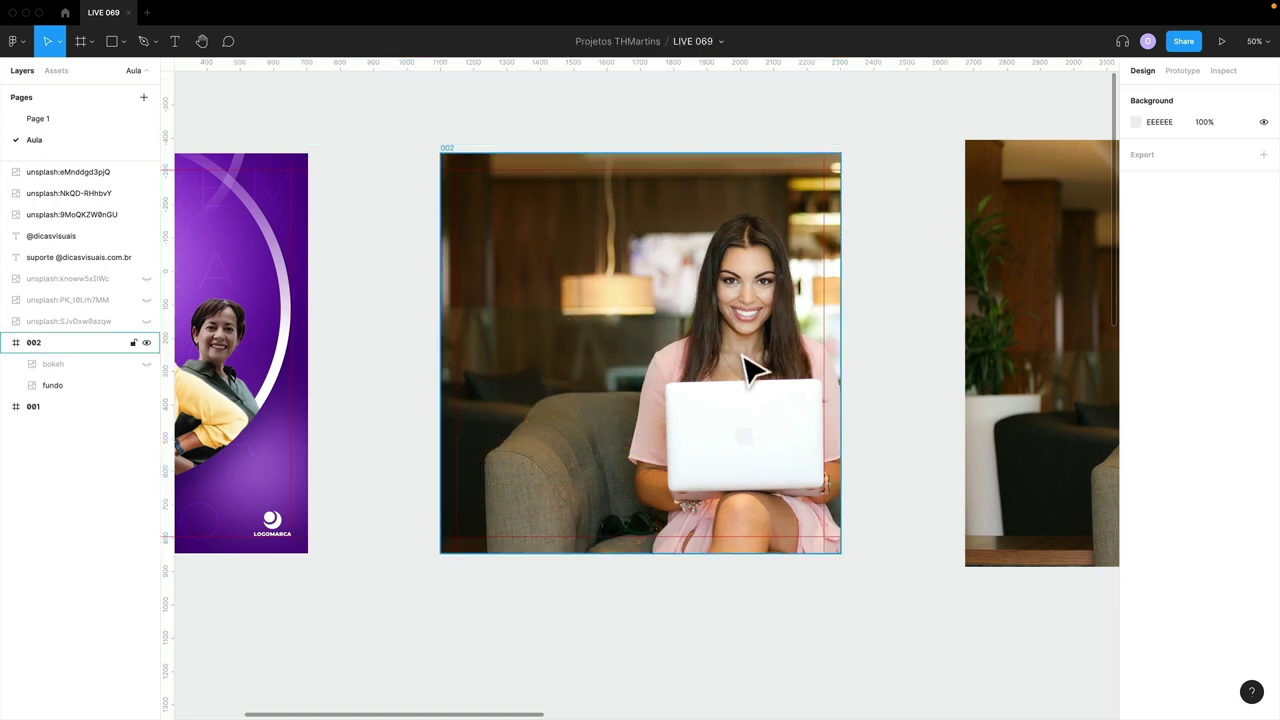
# - Move the pink bokeh photo into frame 002 and blend it with Screen
pyautogui.press('-')
pyautogui.moveTo(800, 405); pyautogui.dragTo(628, 363)
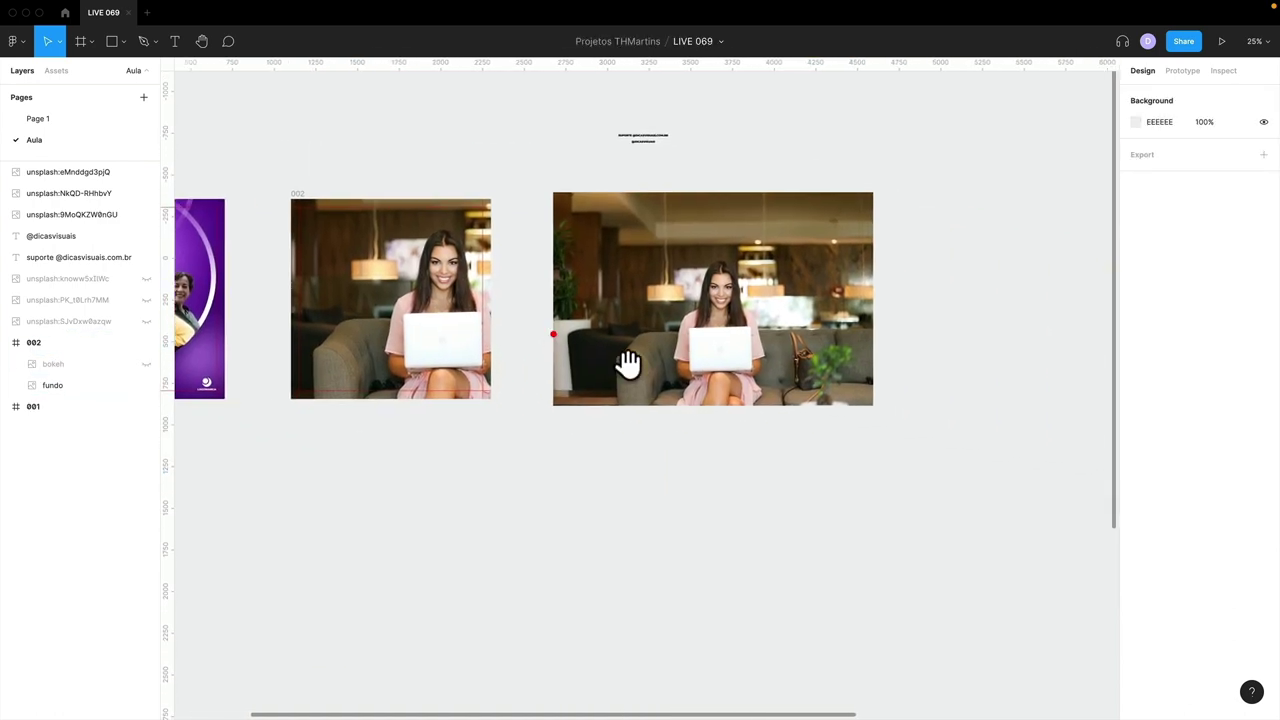
pyautogui.hscroll(5, 700, 380)
pyautogui.moveTo(1045, 468); pyautogui.dragTo(530, 280)
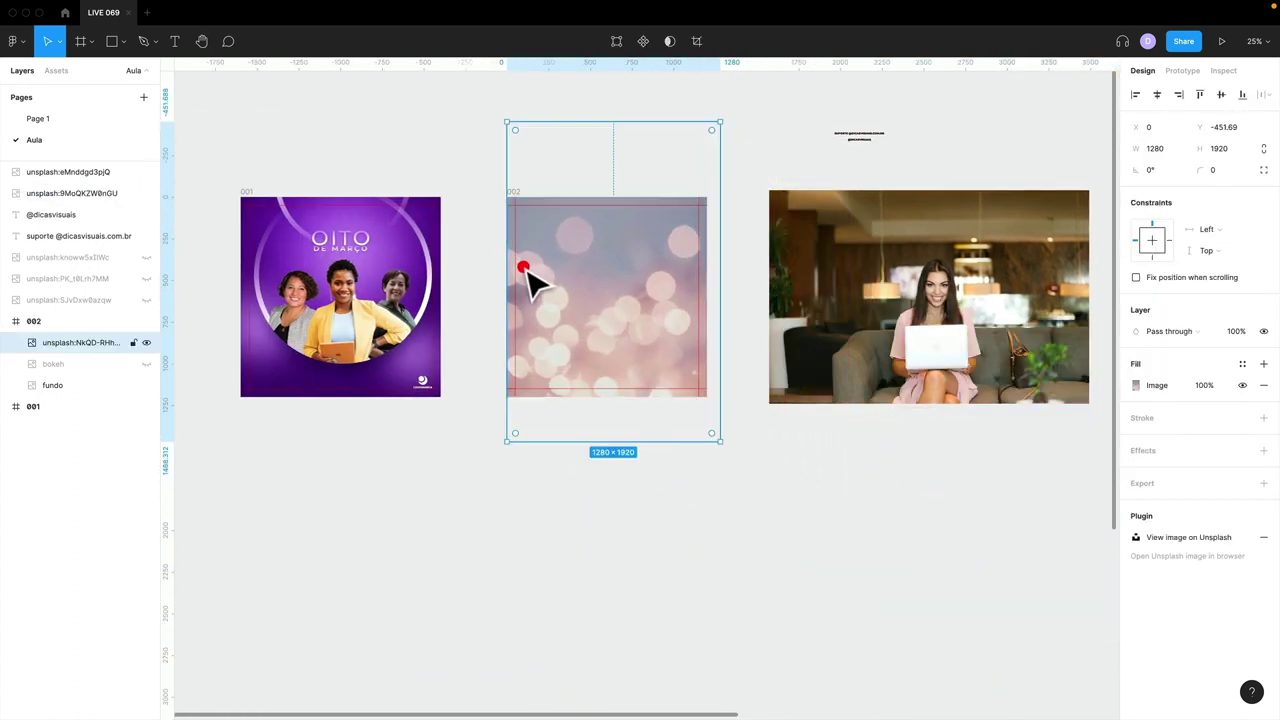
pyautogui.click(1167, 329)
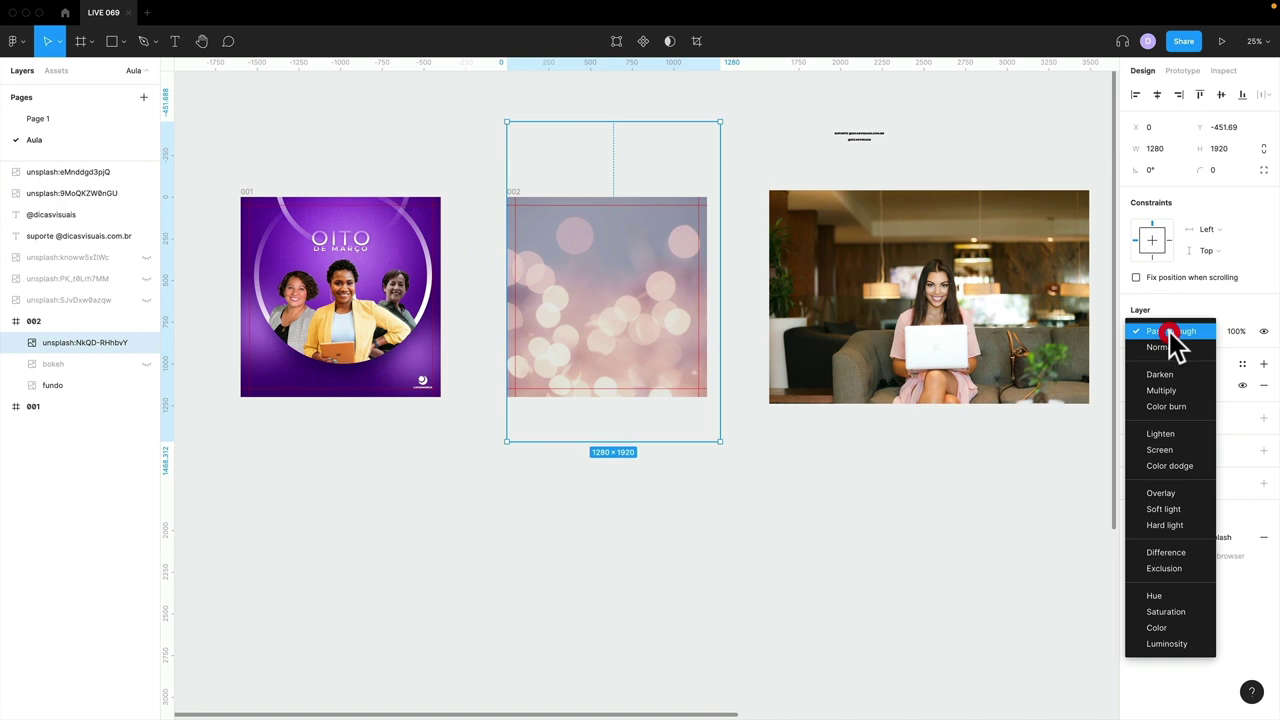
pyautogui.click(1163, 449)
pyautogui.press('+')
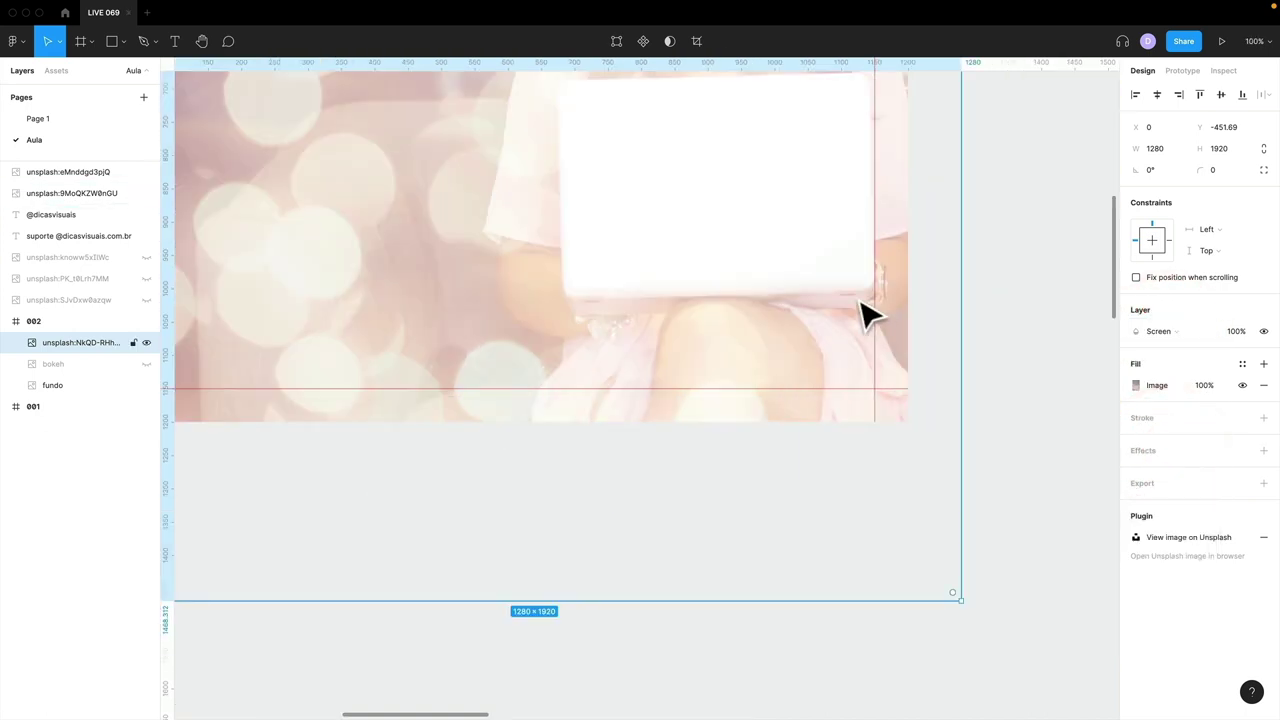
pyautogui.press('-')
pyautogui.moveTo(775, 261); pyautogui.dragTo(786, 420)
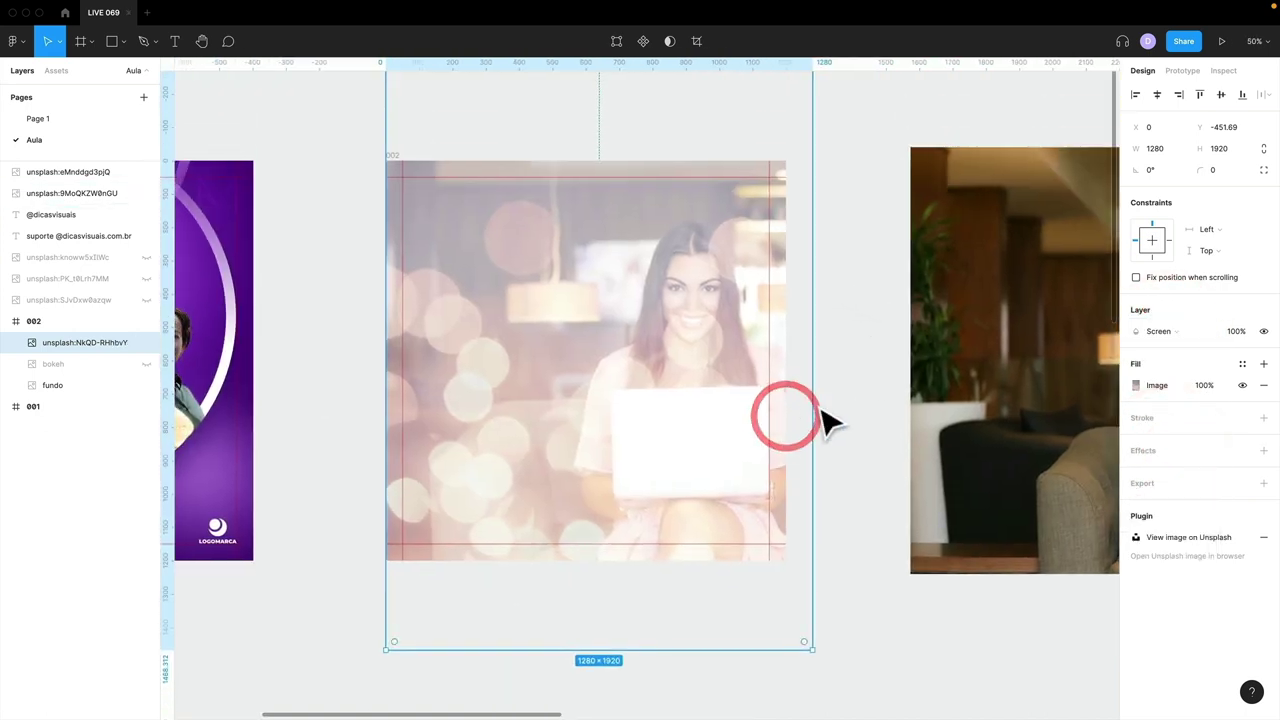
# - Try Multiply, Overlay and Soft light on the pink bokeh, then delete it
pyautogui.click(1160, 331)
pyautogui.click(1174, 272)
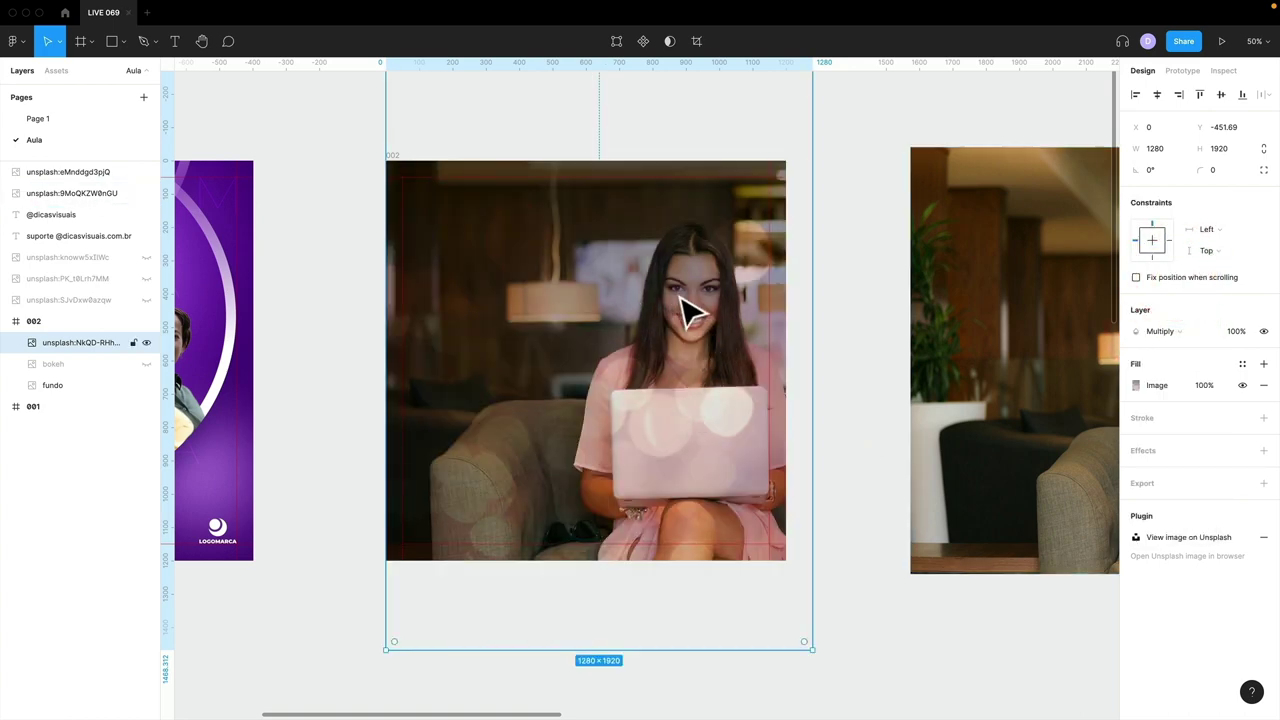
pyautogui.moveTo(727, 388); pyautogui.dragTo(677, 378)
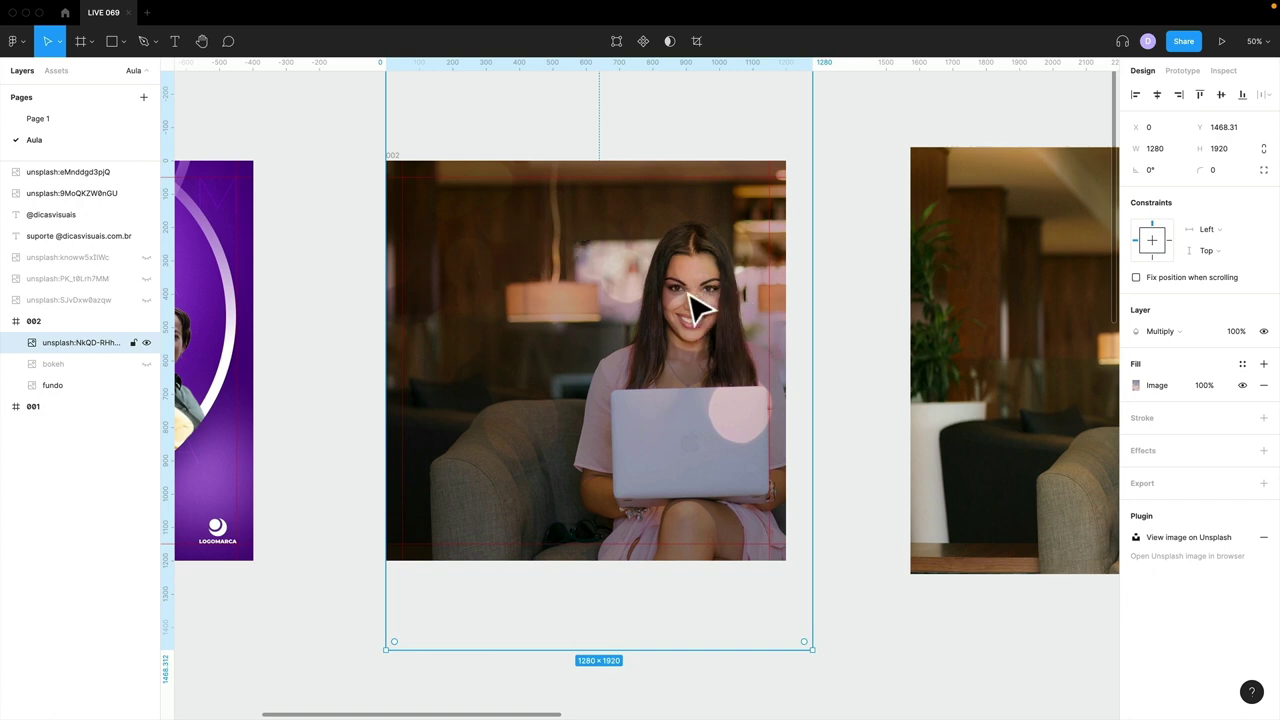
pyautogui.click(1190, 333)
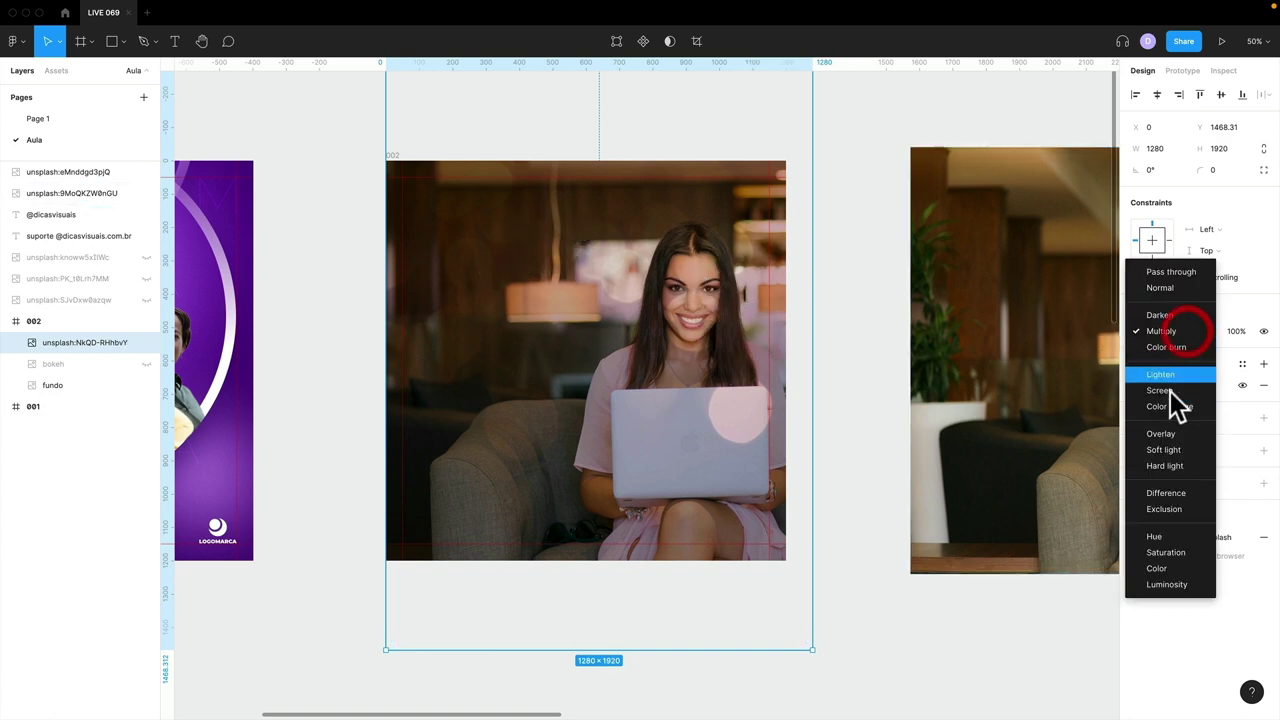
pyautogui.click(1165, 433)
pyautogui.click(1165, 333)
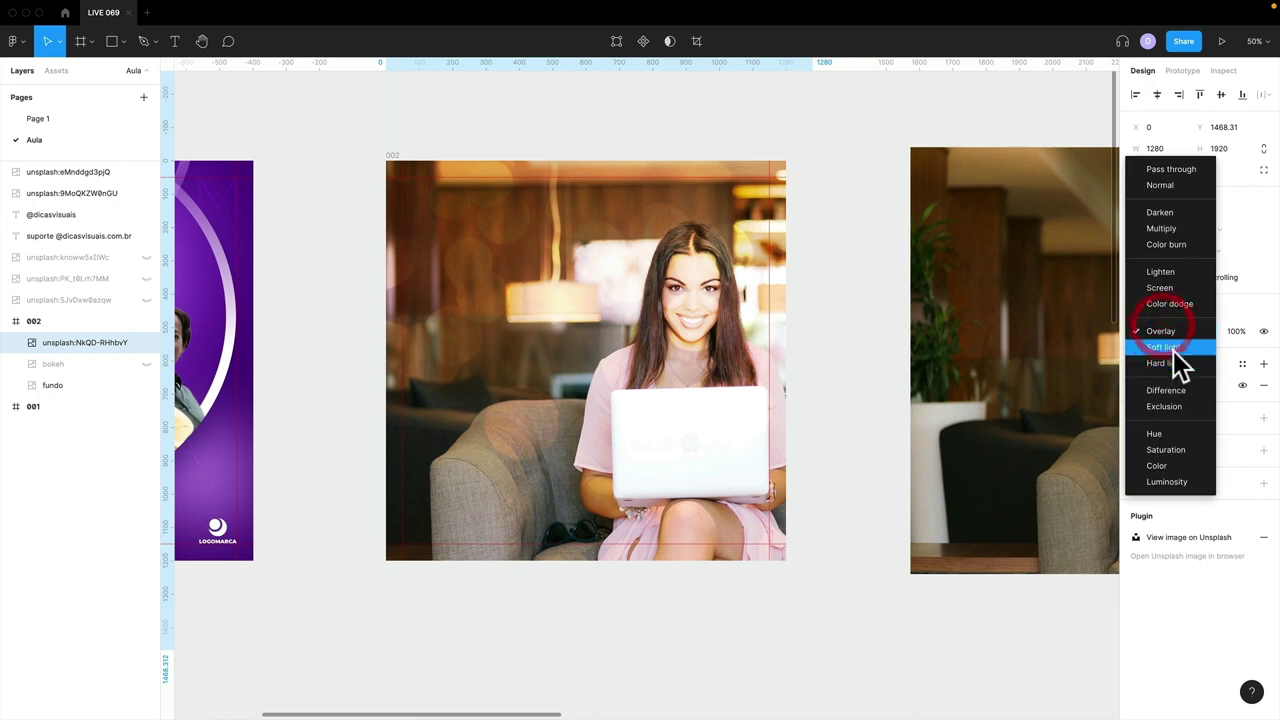
pyautogui.click(1173, 350)
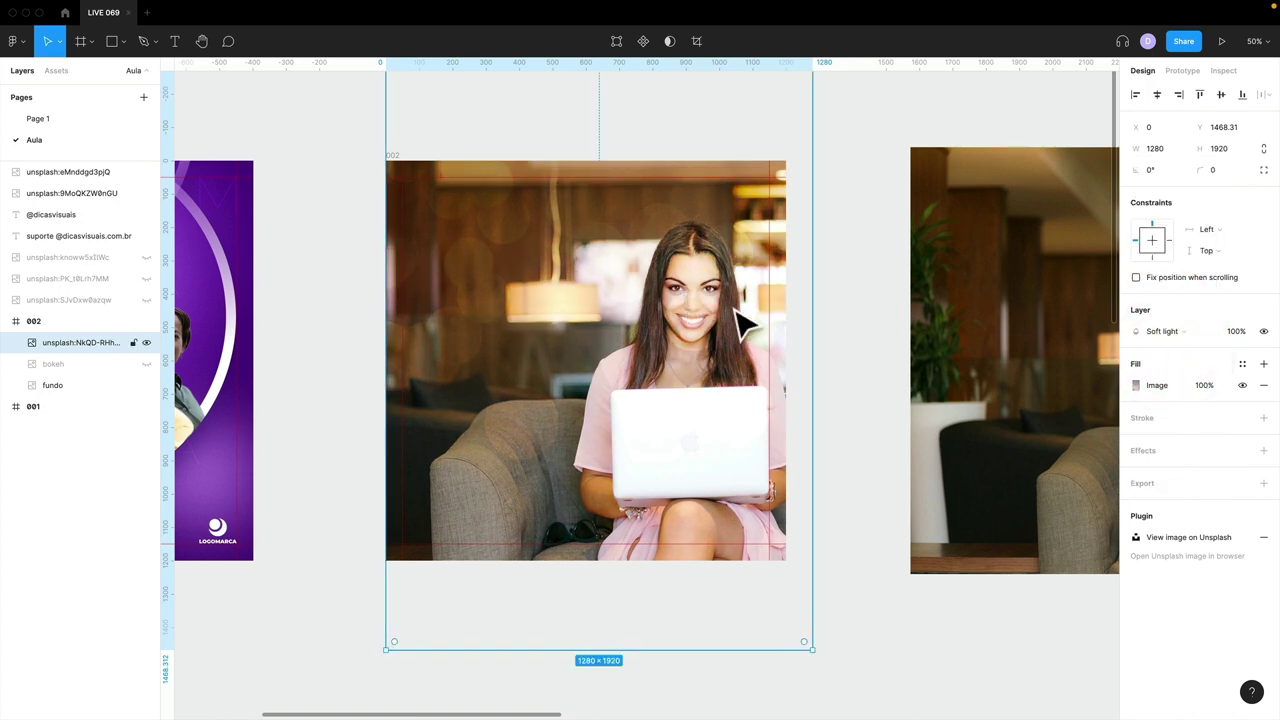
pyautogui.press('Delete')
pyautogui.press('-')
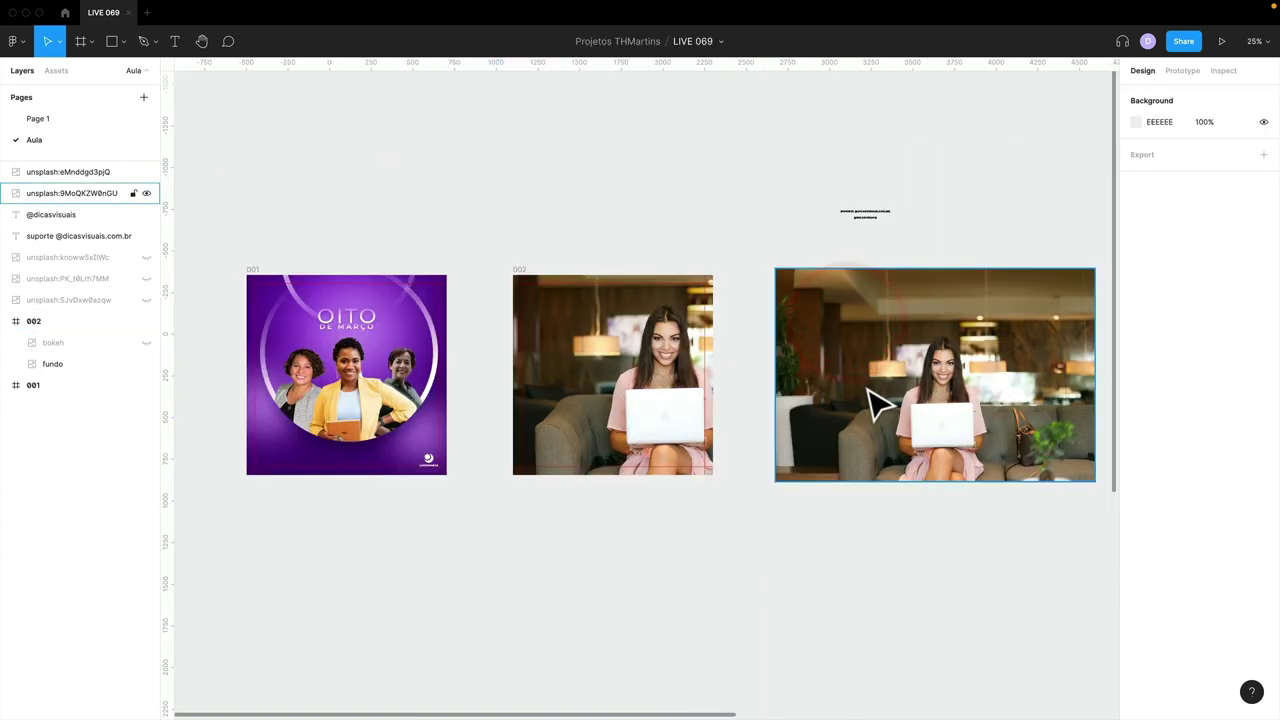
pyautogui.moveTo(871, 400); pyautogui.dragTo(520, 229)
# - Move the blue bokeh photo into frame 002 and blend it with Screen
pyautogui.click(1057, 643)
pyautogui.moveTo(987, 642); pyautogui.dragTo(424, 285)
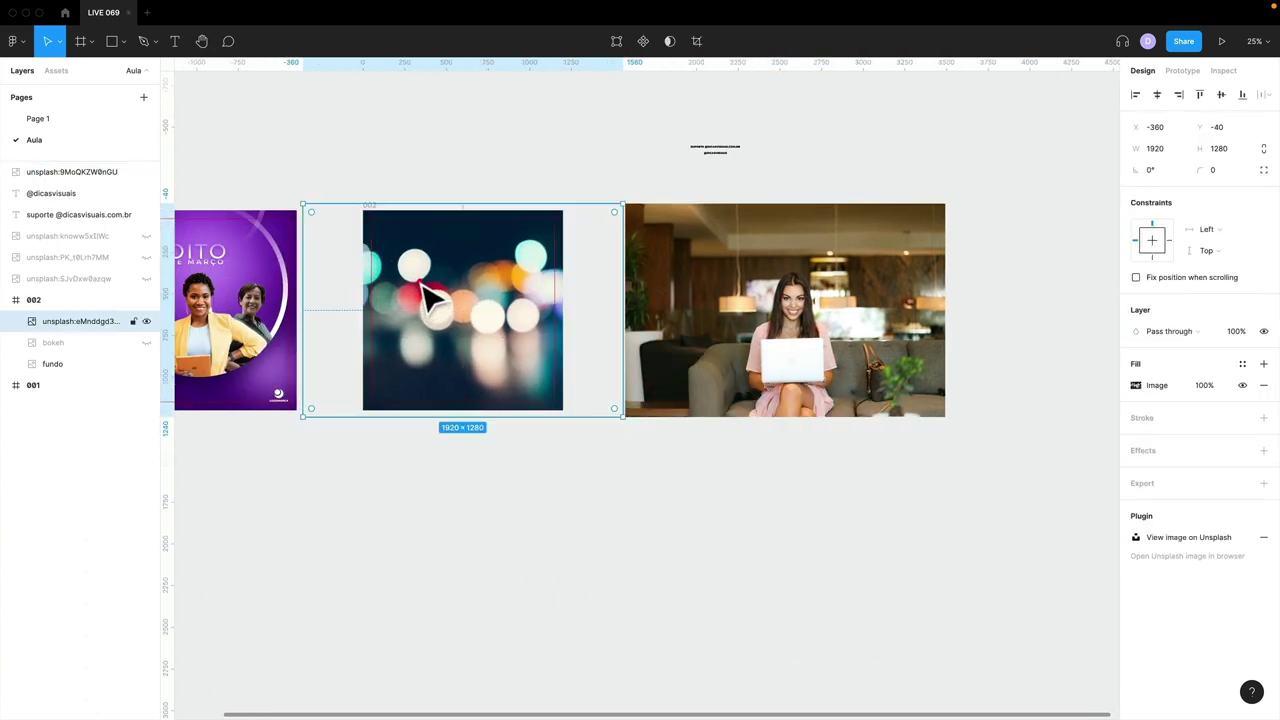
pyautogui.press('+')
pyautogui.hscroll(-5, 434, 297)
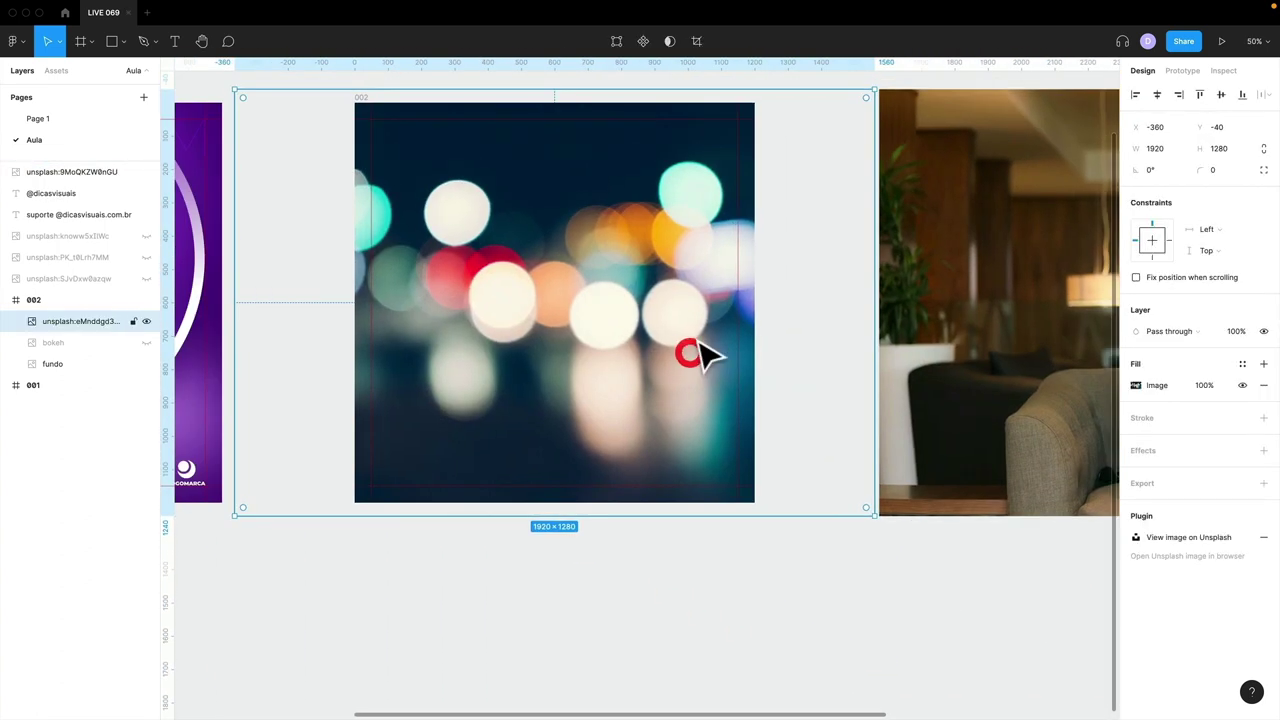
pyautogui.click(1166, 331)
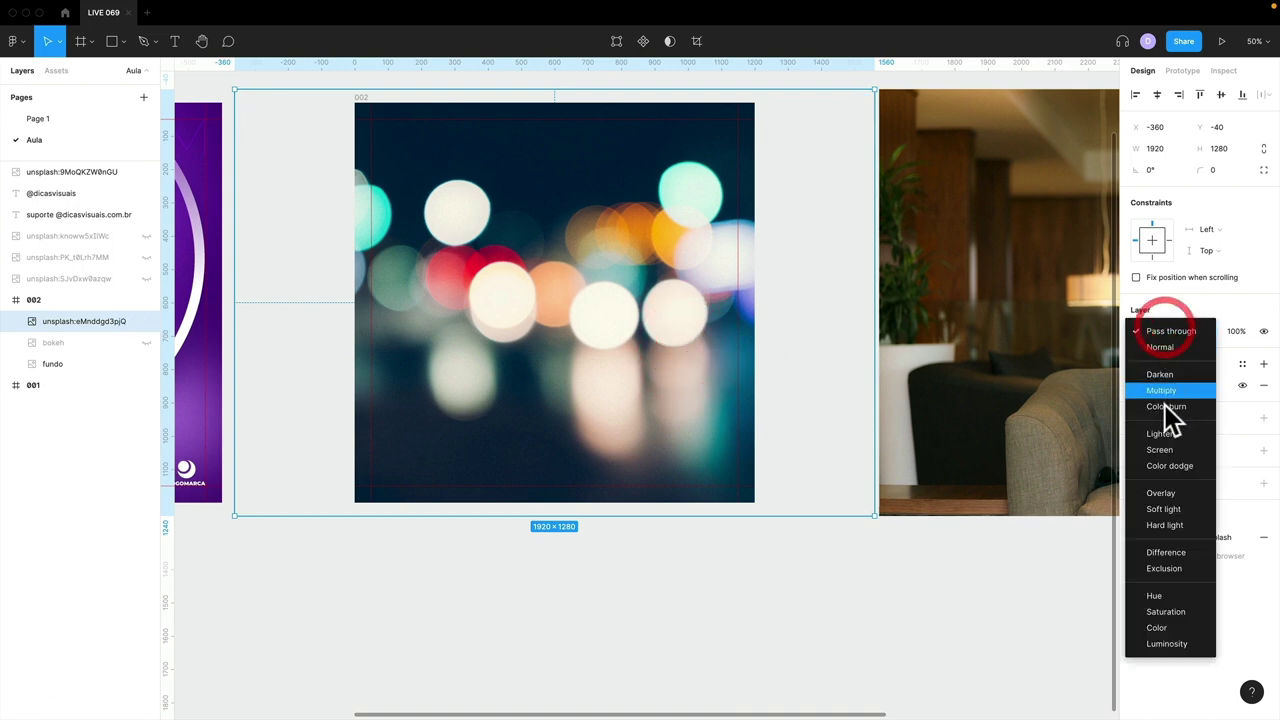
pyautogui.click(1163, 449)
pyautogui.moveTo(657, 266); pyautogui.dragTo(705, 268)
# - Compare Soft light, Screen and Darken blends on the blue bokeh while repositioning it
pyautogui.click(1163, 331)
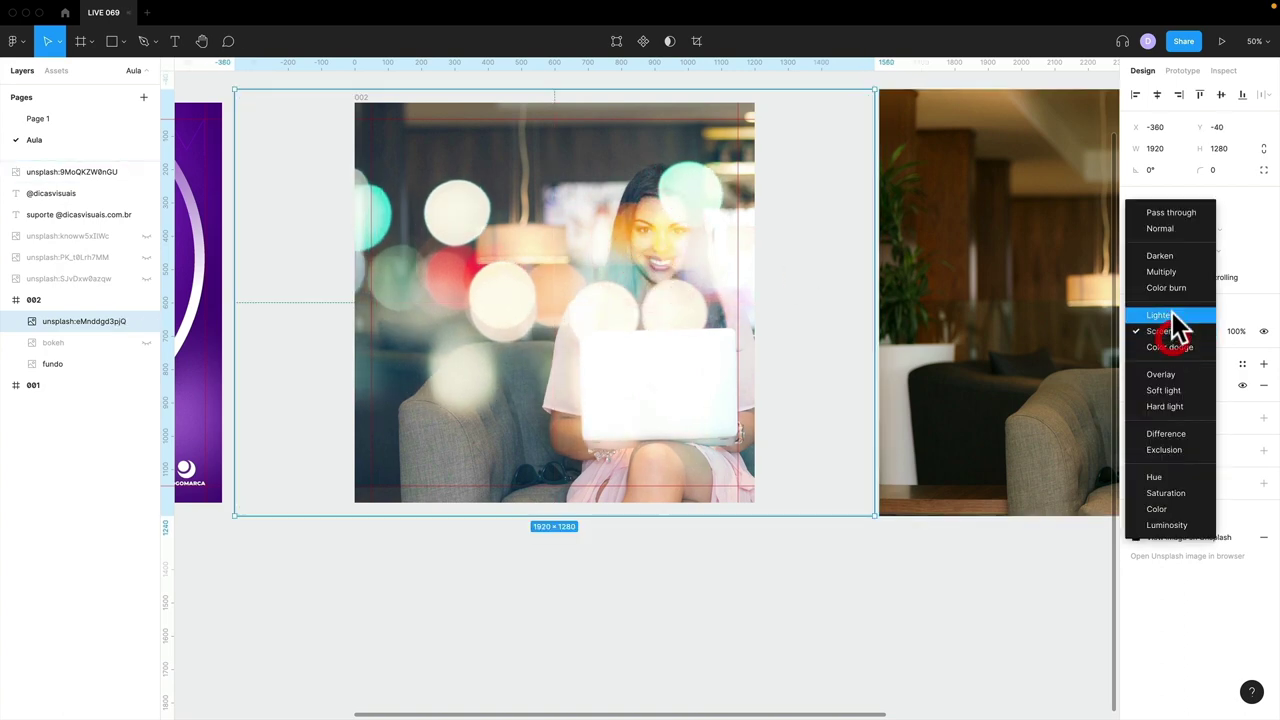
pyautogui.click(1166, 389)
pyautogui.moveTo(657, 330); pyautogui.dragTo(626, 316)
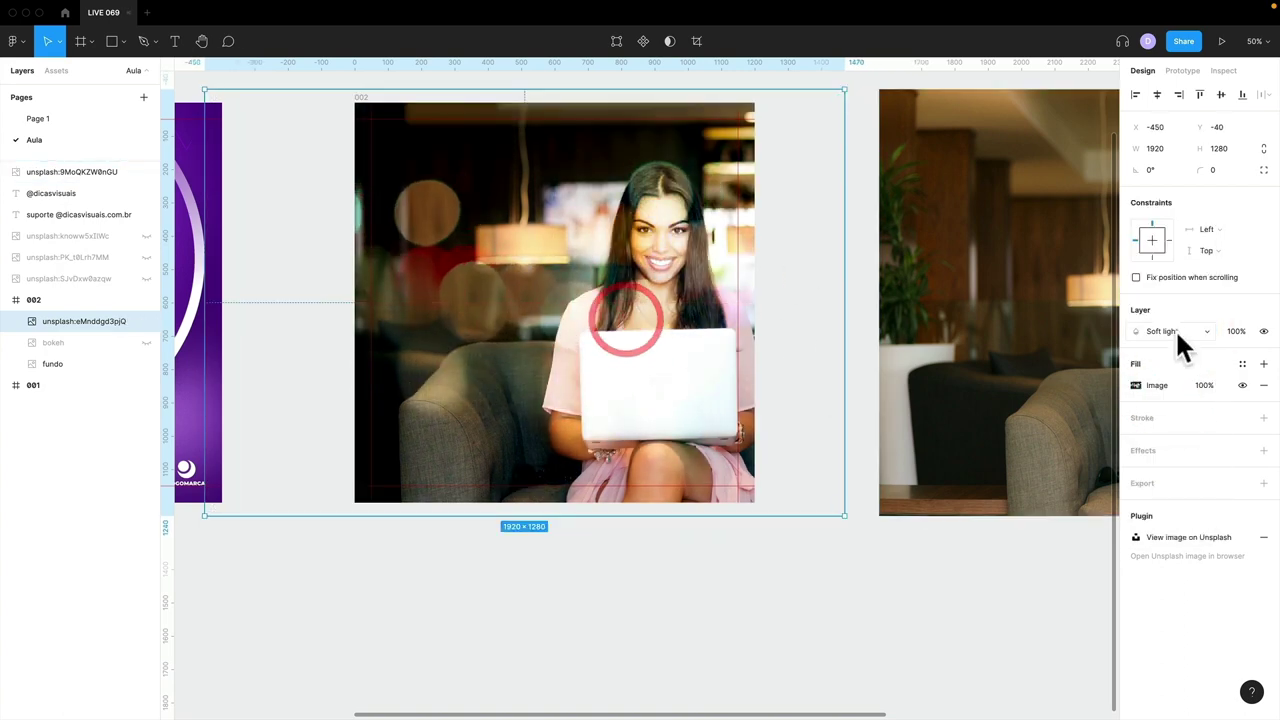
pyautogui.click(1172, 333)
pyautogui.click(1168, 270)
pyautogui.moveTo(609, 271); pyautogui.dragTo(637, 259)
pyautogui.click(1160, 331)
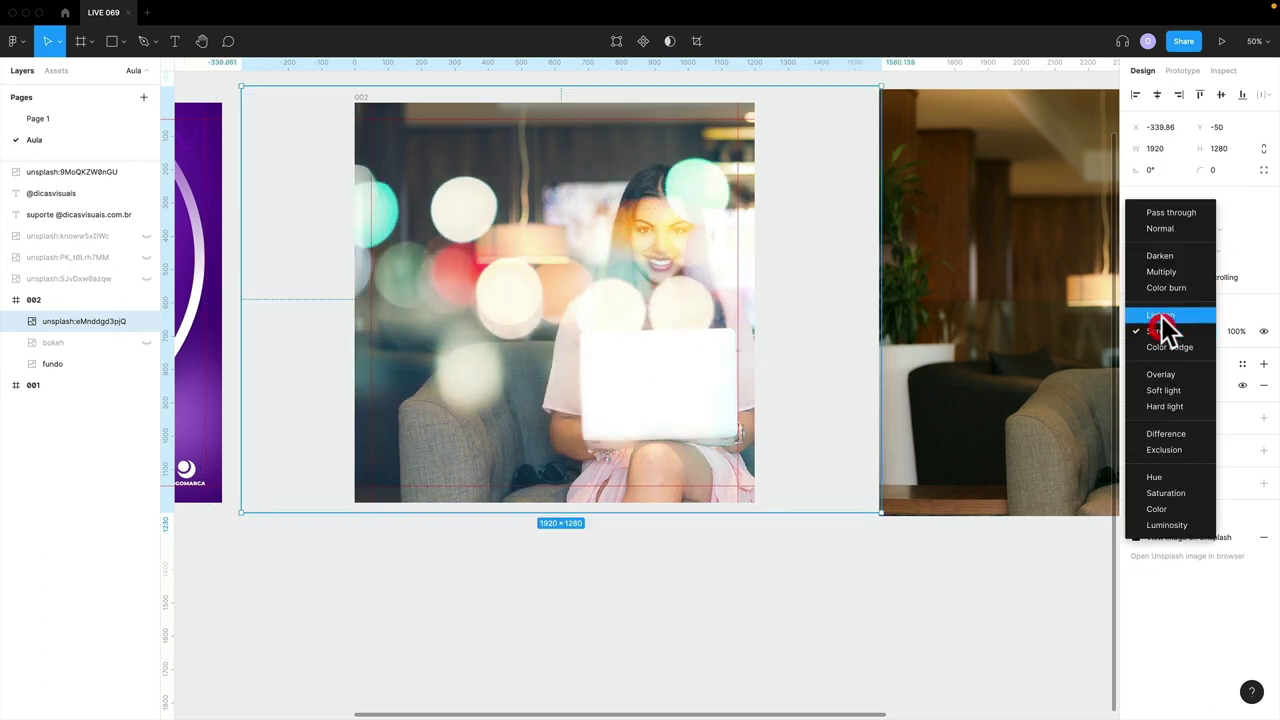
pyautogui.click(1169, 256)
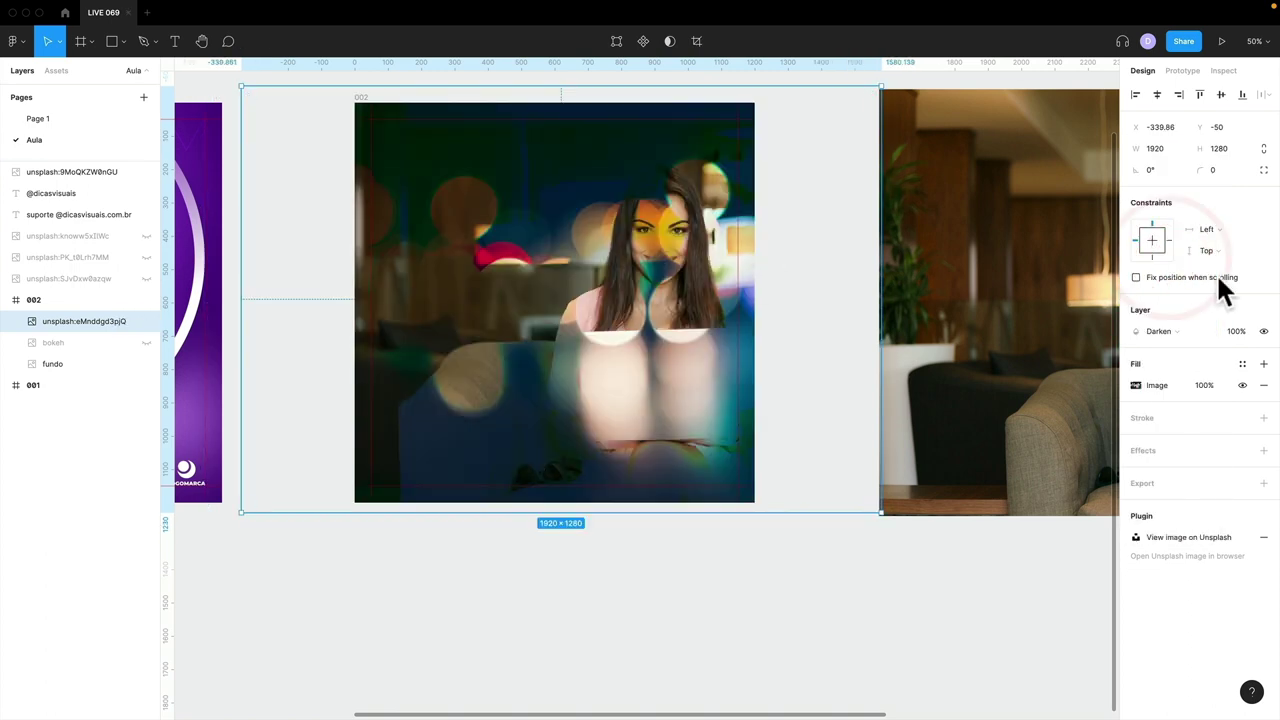
# - Set the teal bokeh back to Screen, then delete the image
pyautogui.click(1152, 334)
pyautogui.click(1149, 400)
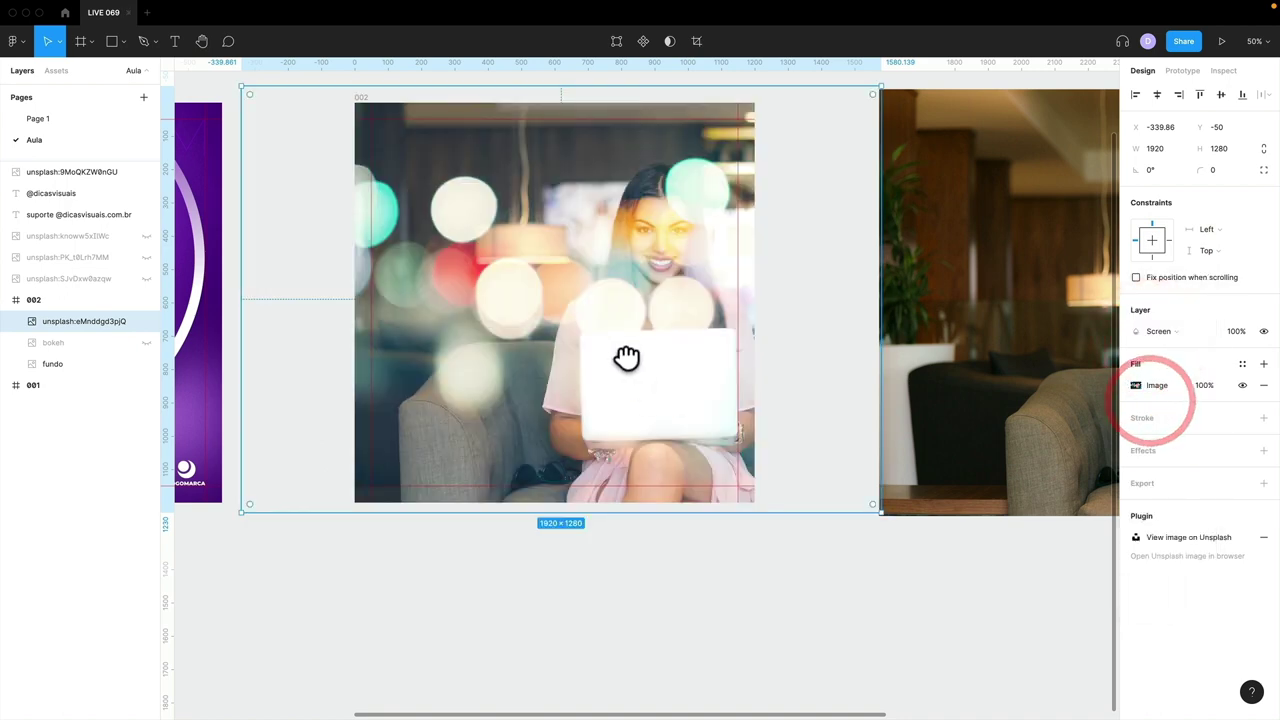
pyautogui.moveTo(626, 357); pyautogui.dragTo(706, 358)
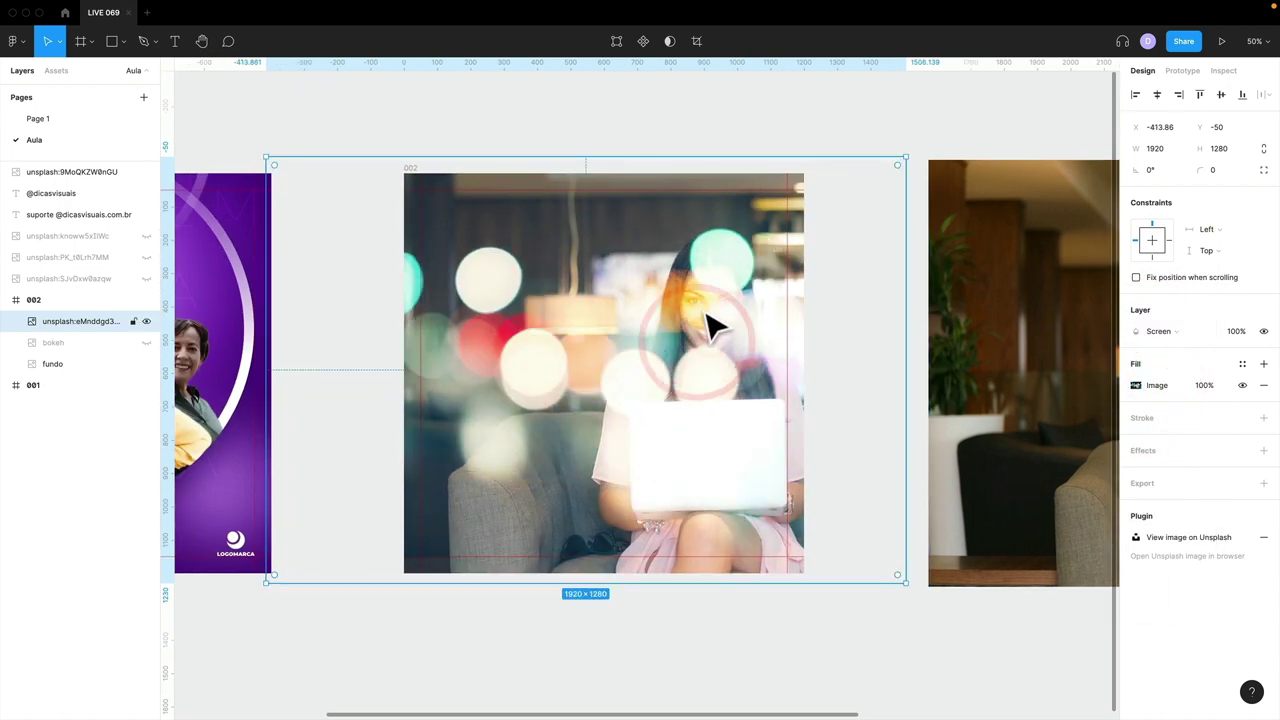
pyautogui.press('Delete')
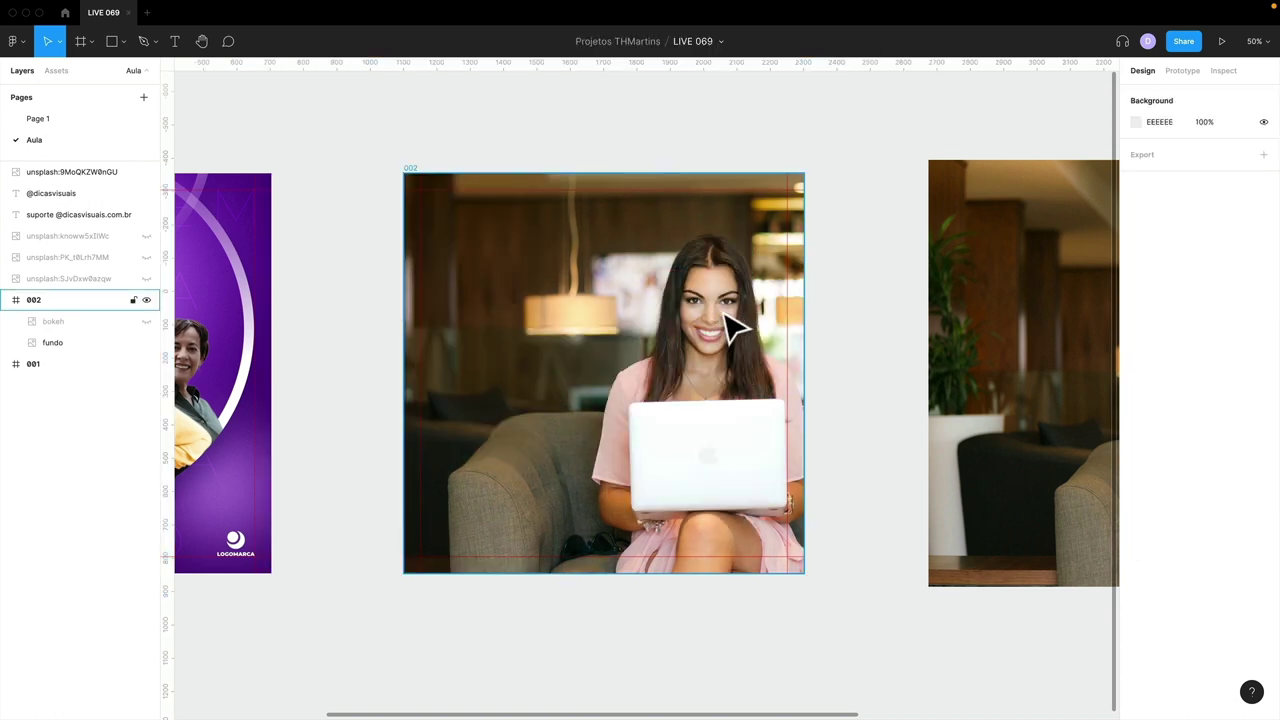
# - Unhide the bokeh layer, flip it horizontally with Shift+H and slide it right
pyautogui.click(146, 321)
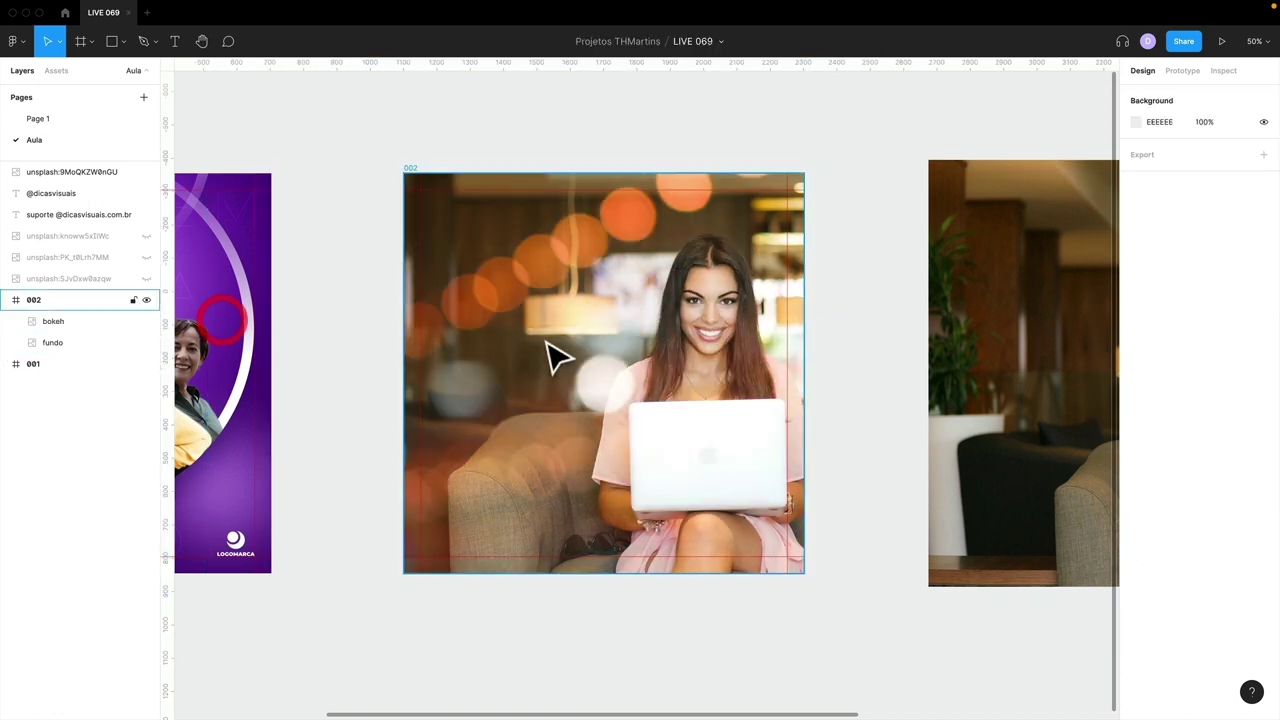
pyautogui.click(544, 339)
pyautogui.moveTo(512, 322); pyautogui.dragTo(526, 323)
pyautogui.click(509, 306)
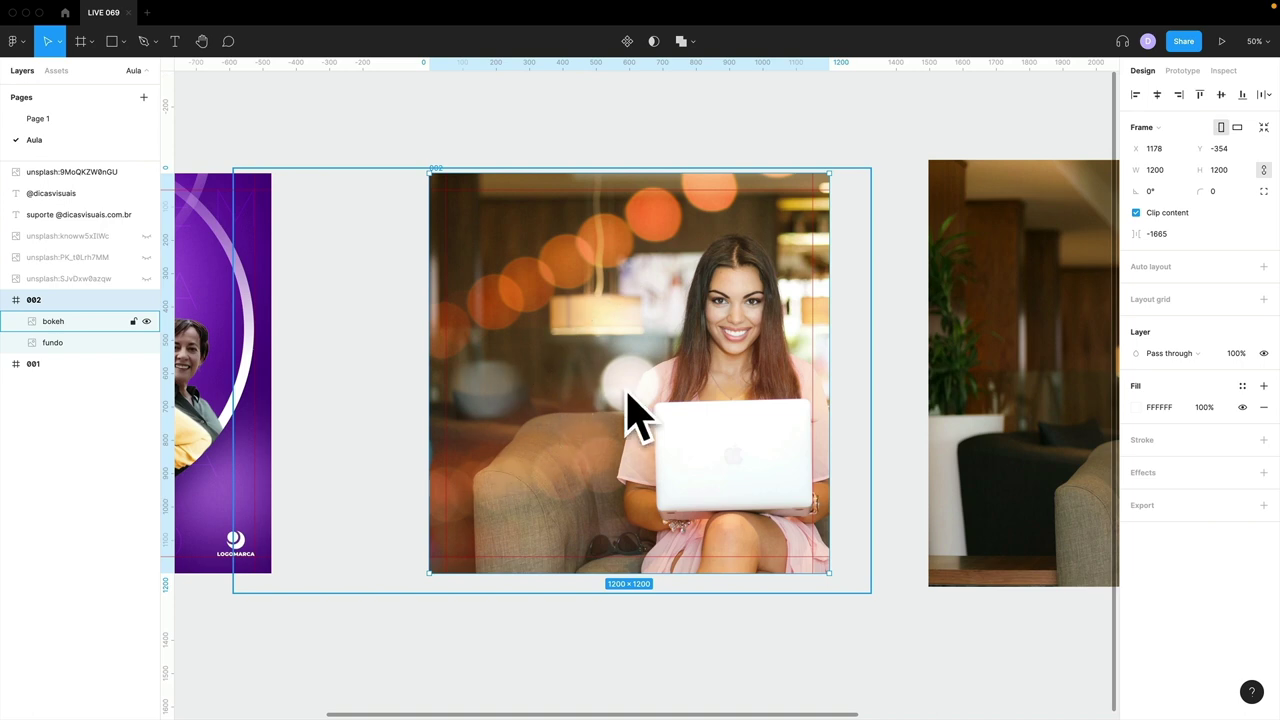
pyautogui.click(100, 321)
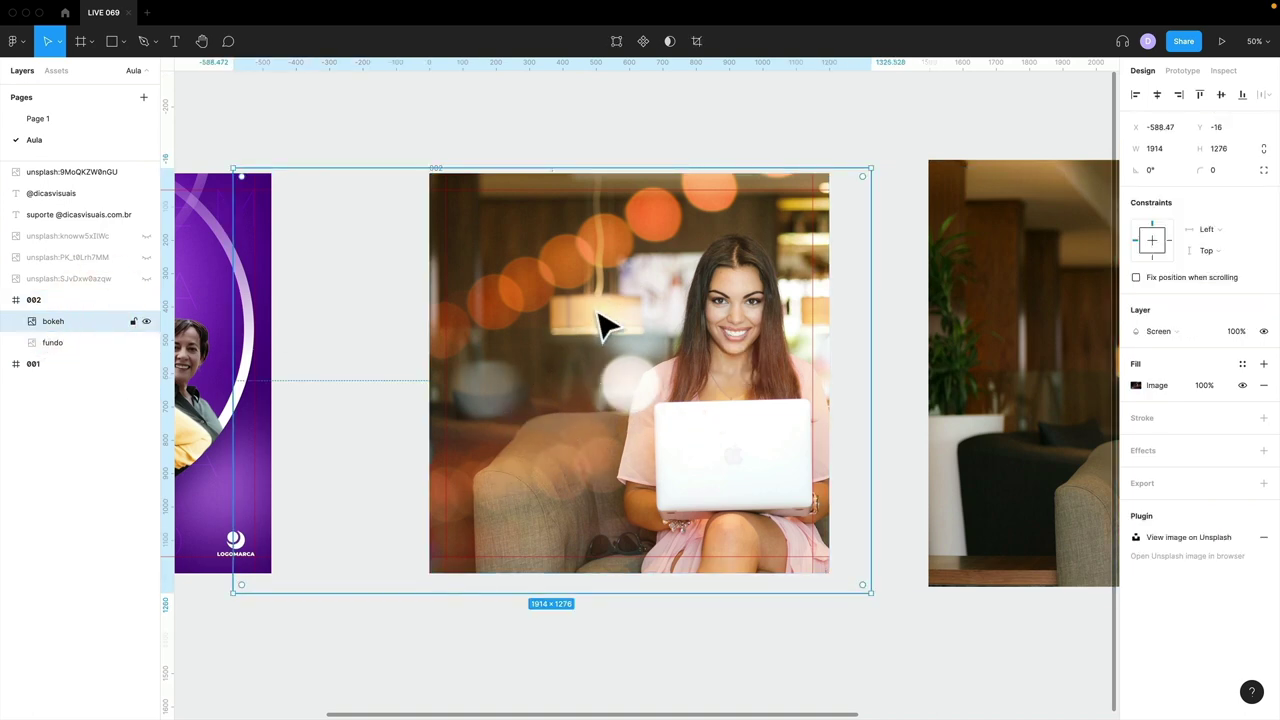
pyautogui.hotkey('shift', 'h')
pyautogui.moveTo(591, 349); pyautogui.dragTo(745, 355)
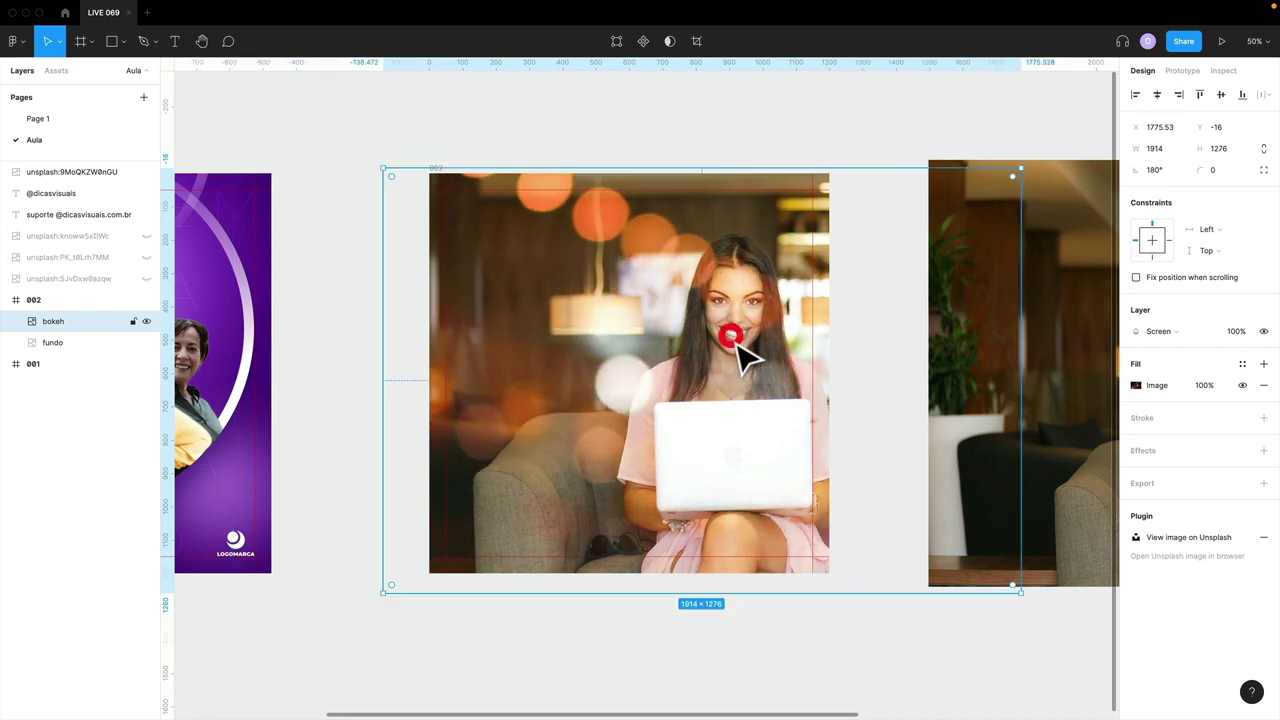
pyautogui.click(738, 343)
# - Flip the bokeh image back and move it left so its lights sit upper-left
pyautogui.rightClick(726, 290)
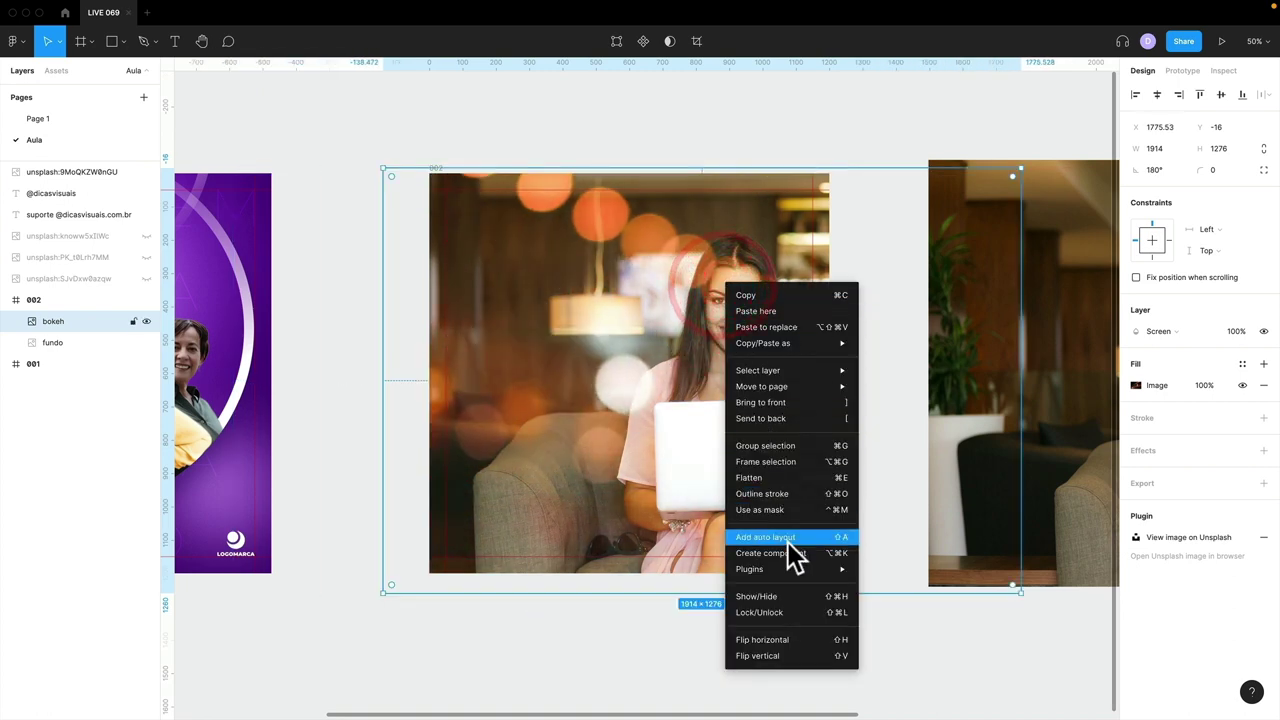
pyautogui.click(794, 637)
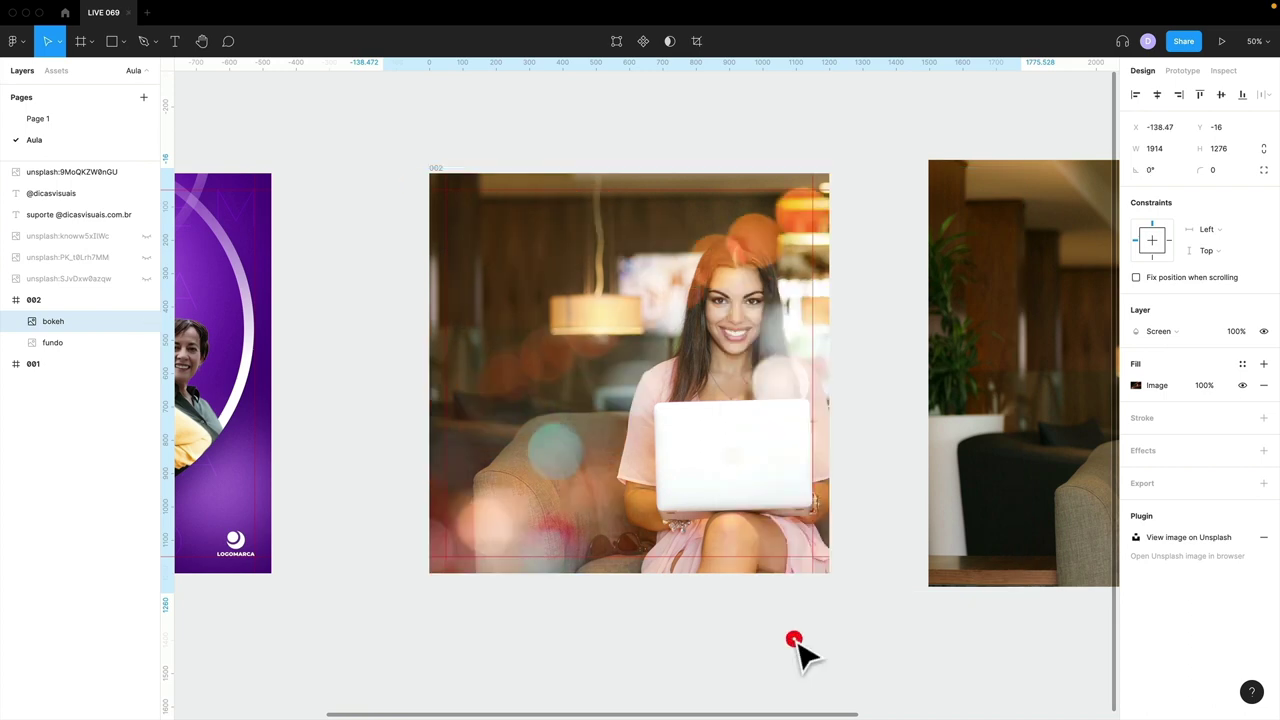
pyautogui.moveTo(743, 334); pyautogui.dragTo(590, 318)
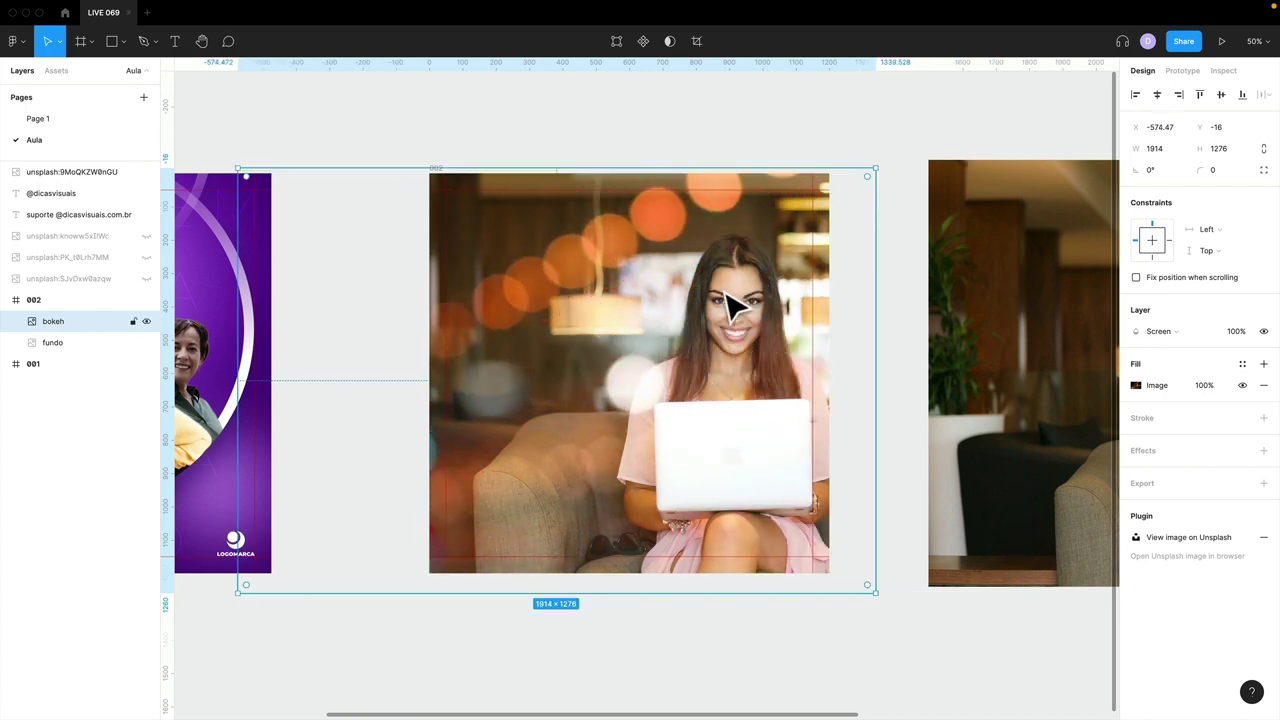
pyautogui.click(893, 310)
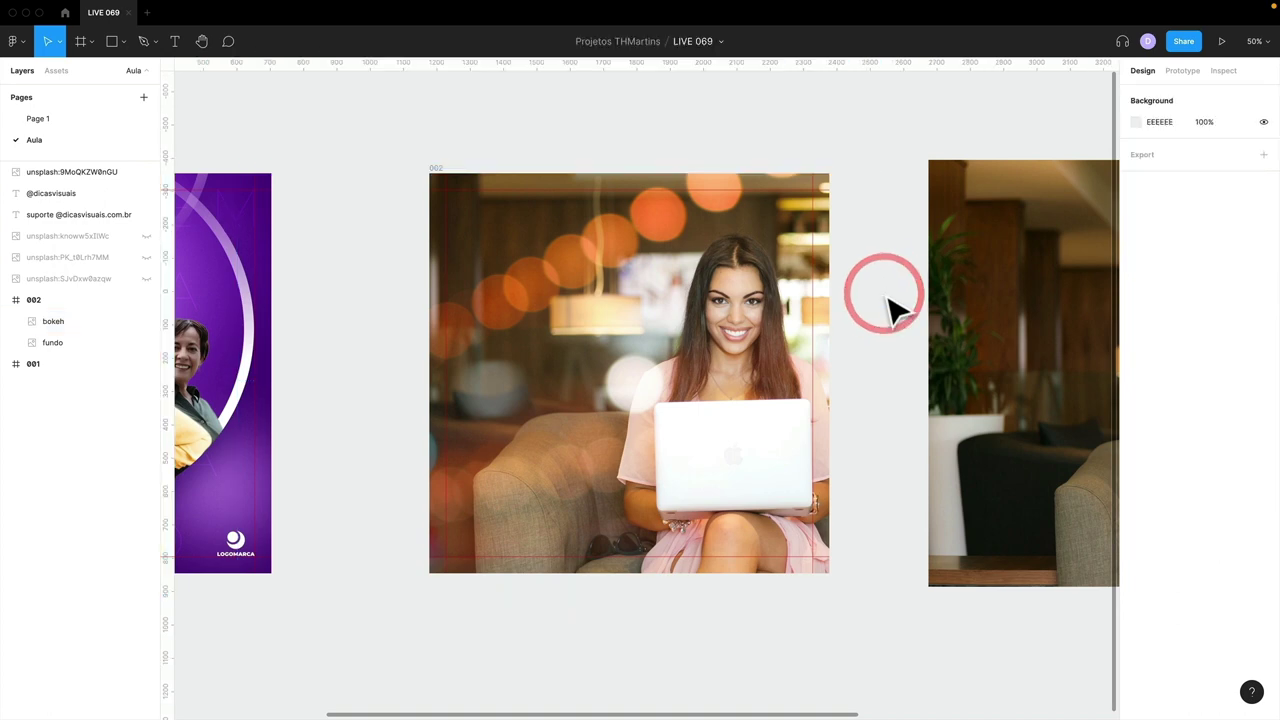
# - Lock the bokeh and fundo layers
pyautogui.click(55, 321)
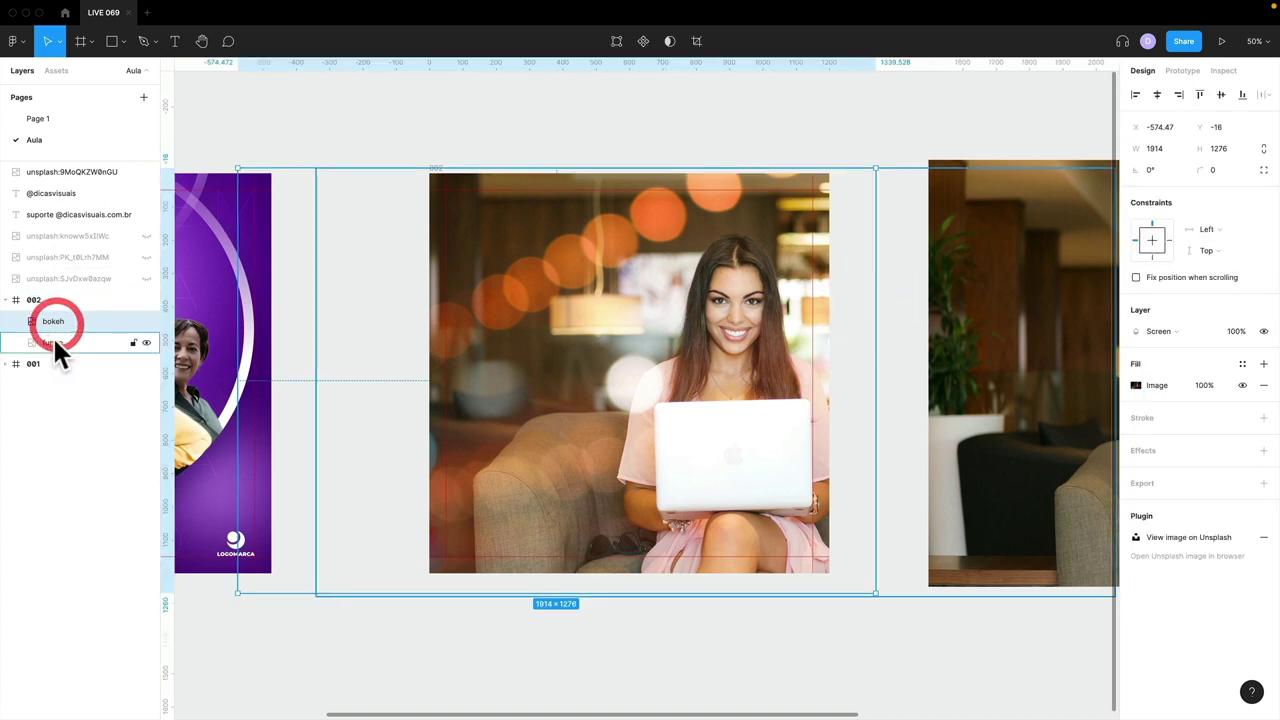
pyautogui.click(133, 321)
pyautogui.click(133, 342)
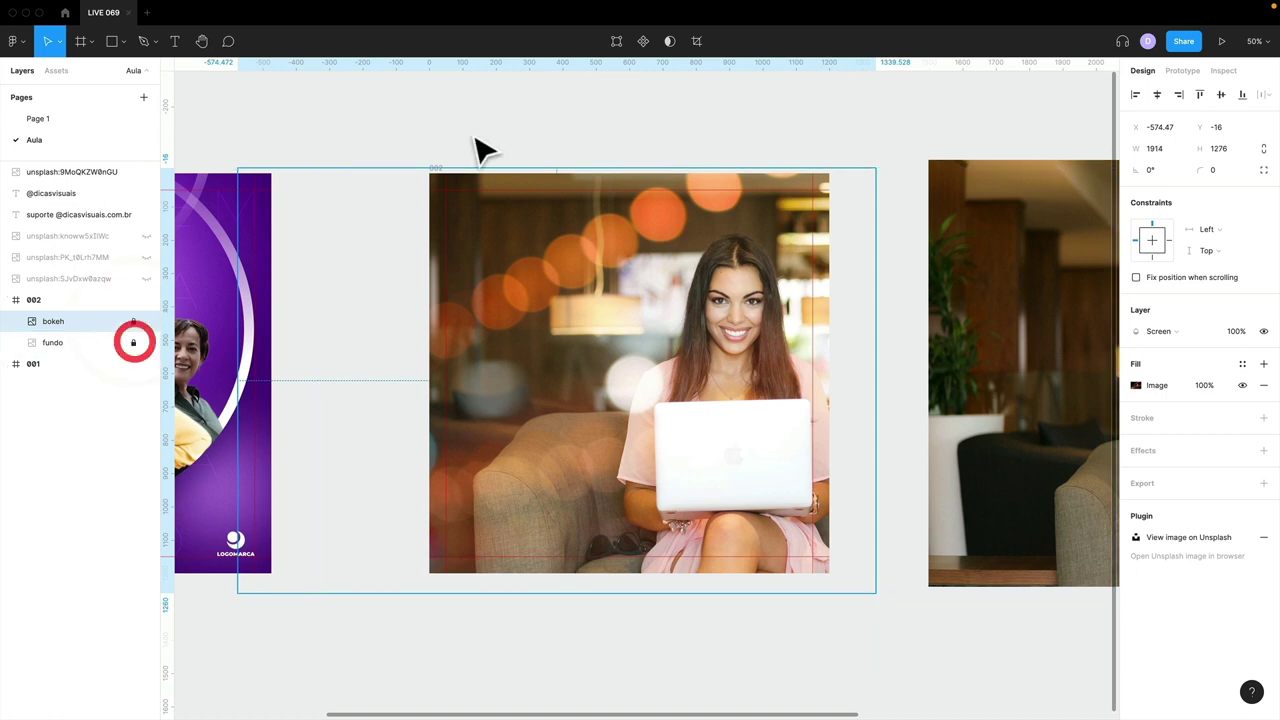
pyautogui.click(497, 117)
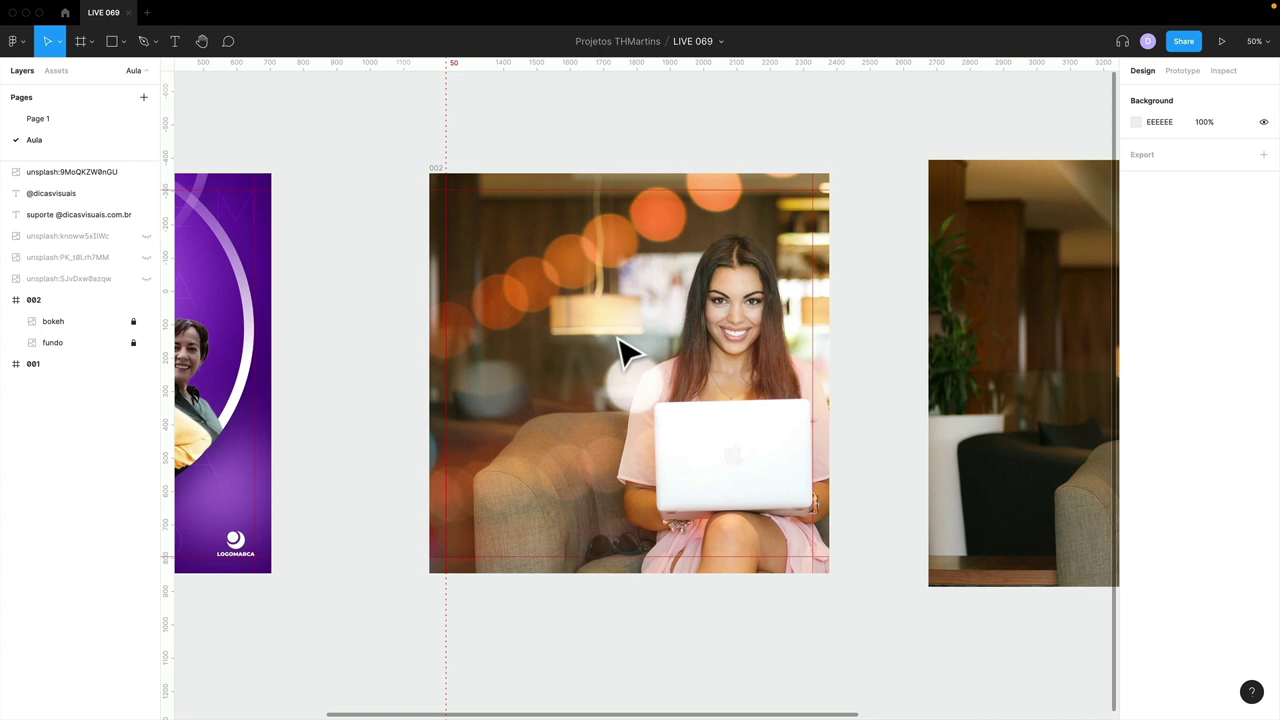
# - Draw a rectangle on the left of the photo and set its corner radius to 30
pyautogui.press('r')
pyautogui.moveTo(472, 270)
pyautogui.mouseDown()
pyautogui.moveTo(624, 404)
pyautogui.moveTo(660, 412)
pyautogui.mouseUp()
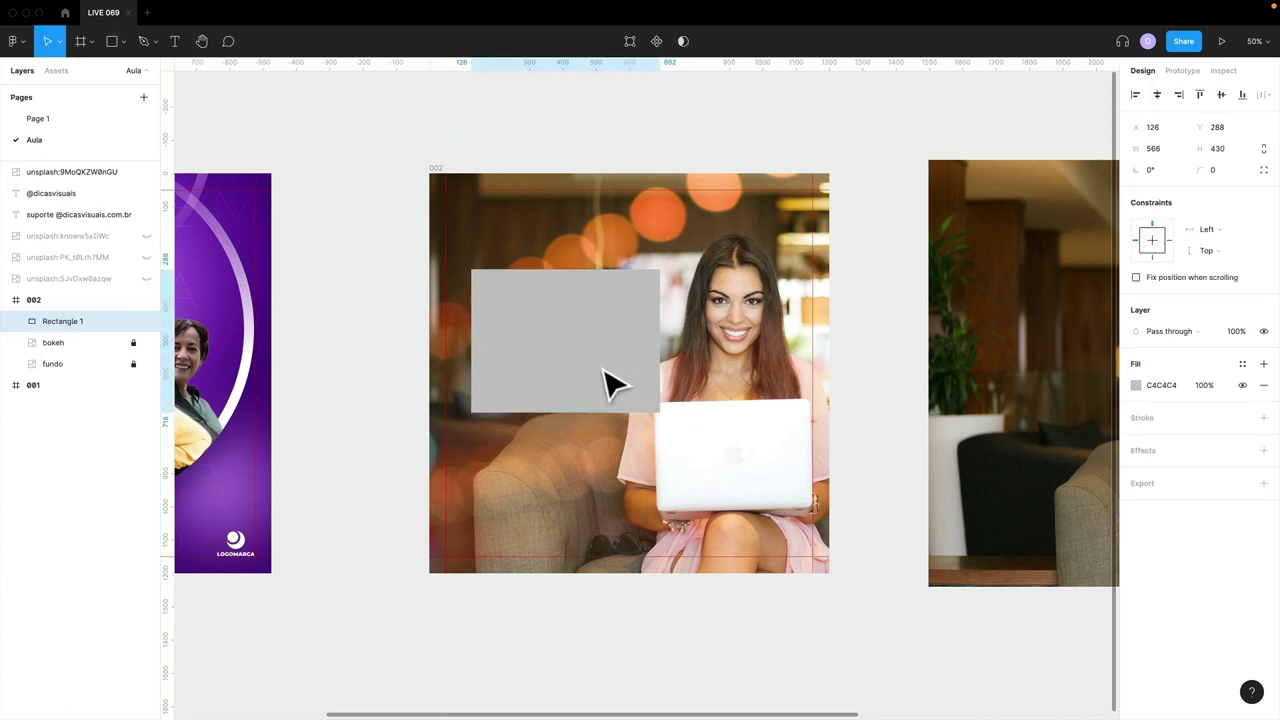
pyautogui.moveTo(604, 370); pyautogui.dragTo(600, 366)
pyautogui.click(1212, 170)
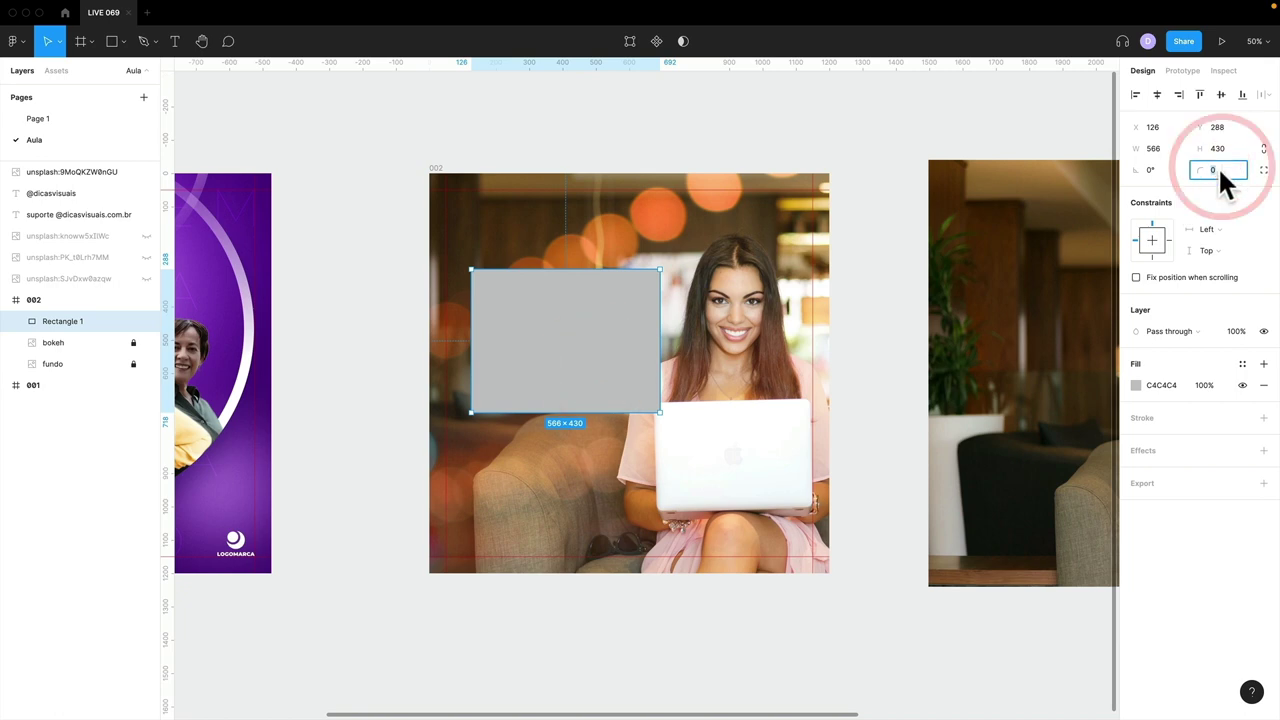
pyautogui.press('Return')
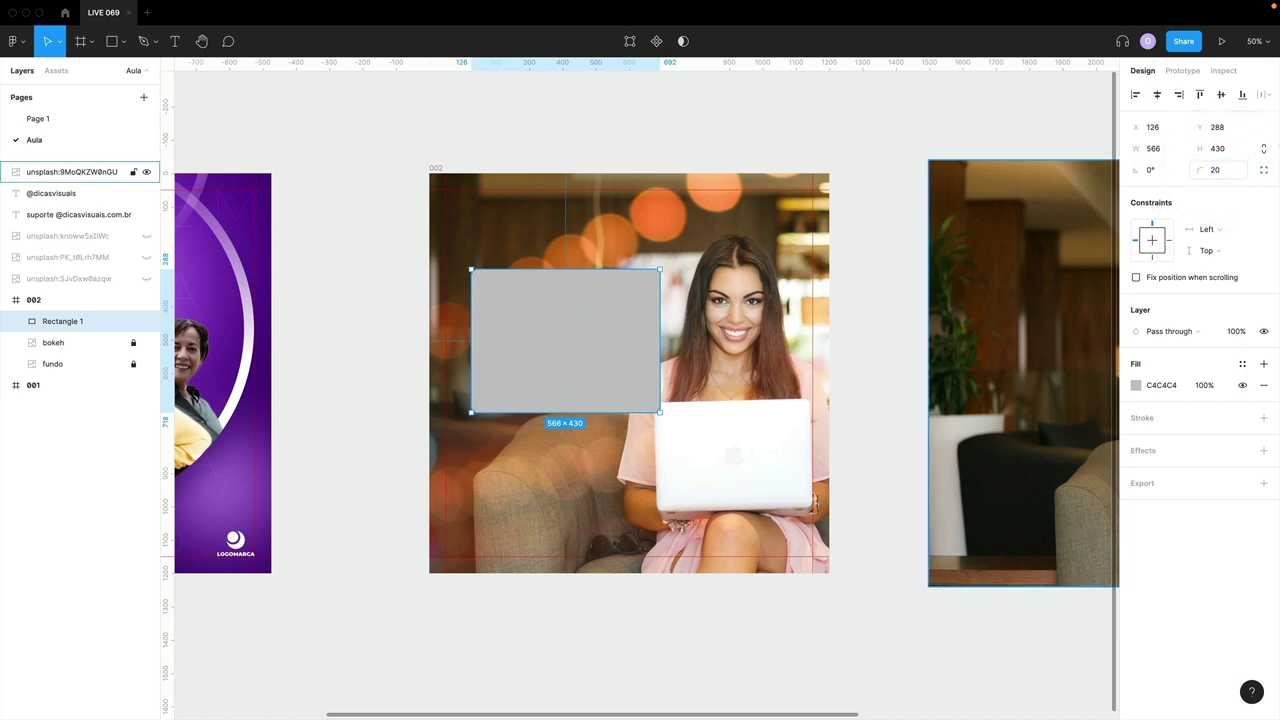
pyautogui.moveTo(392, 228); pyautogui.dragTo(575, 366)
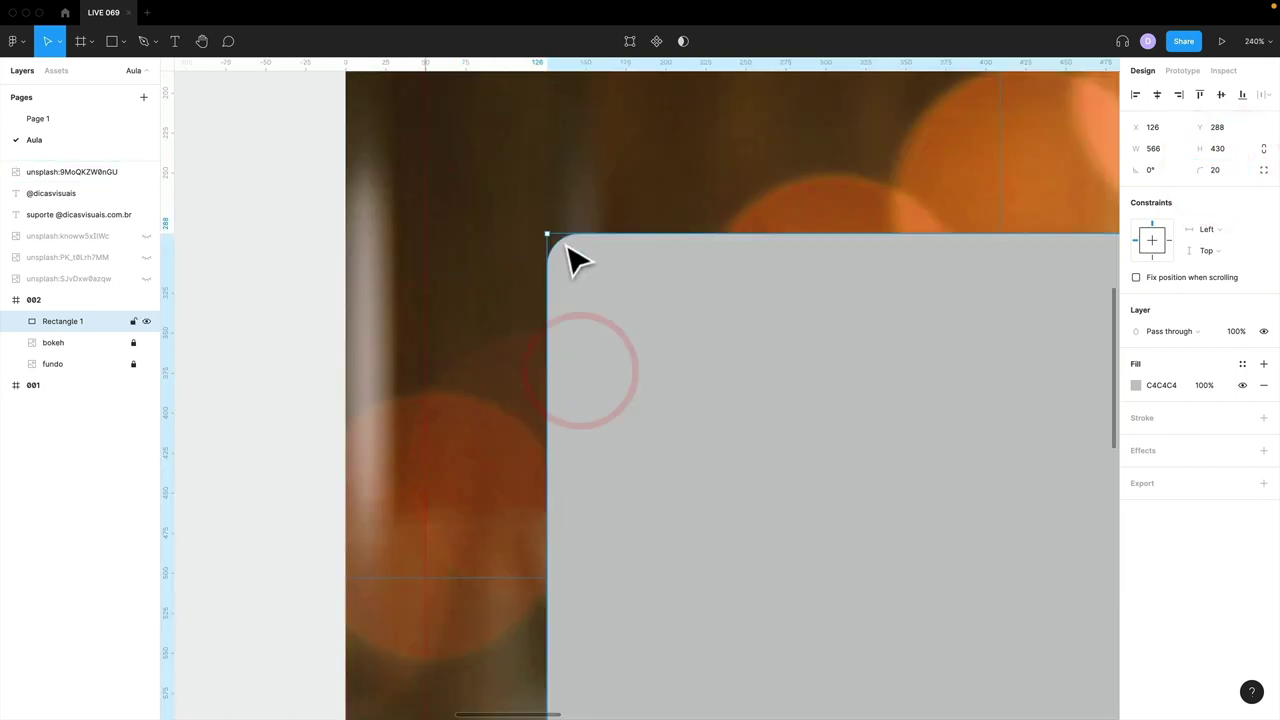
pyautogui.write('30')
pyautogui.press('Return')
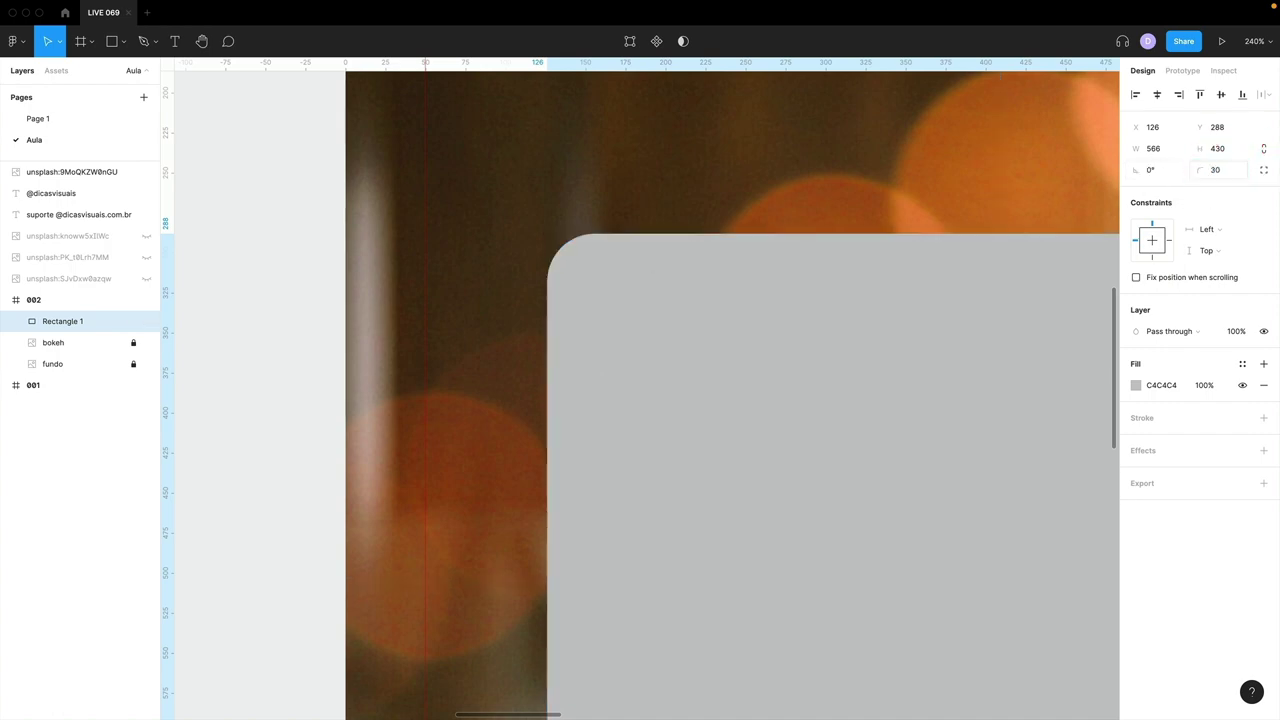
# - Make the rectangle's fill white (FFFFFF)
pyautogui.hotkey('ctrl', '-')
pyautogui.moveTo(900, 355); pyautogui.dragTo(846, 334)
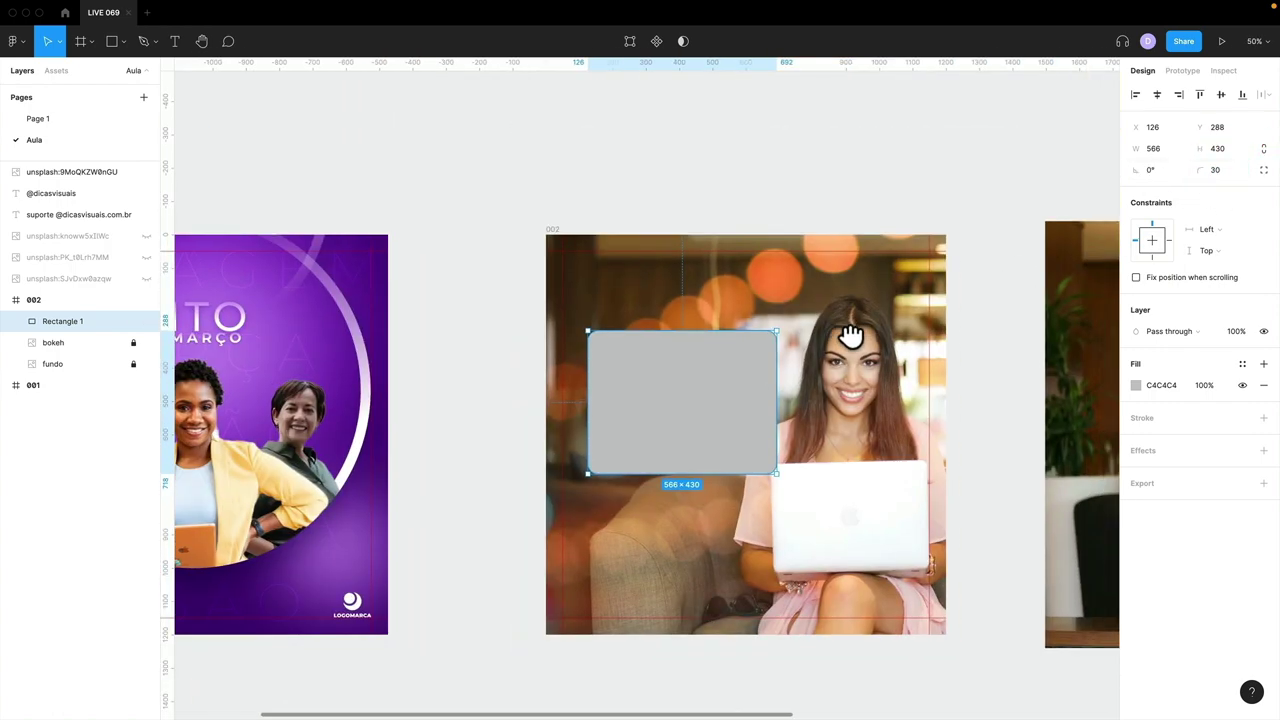
pyautogui.hotkey('shift', '0')
pyautogui.moveTo(846, 400); pyautogui.dragTo(675, 333)
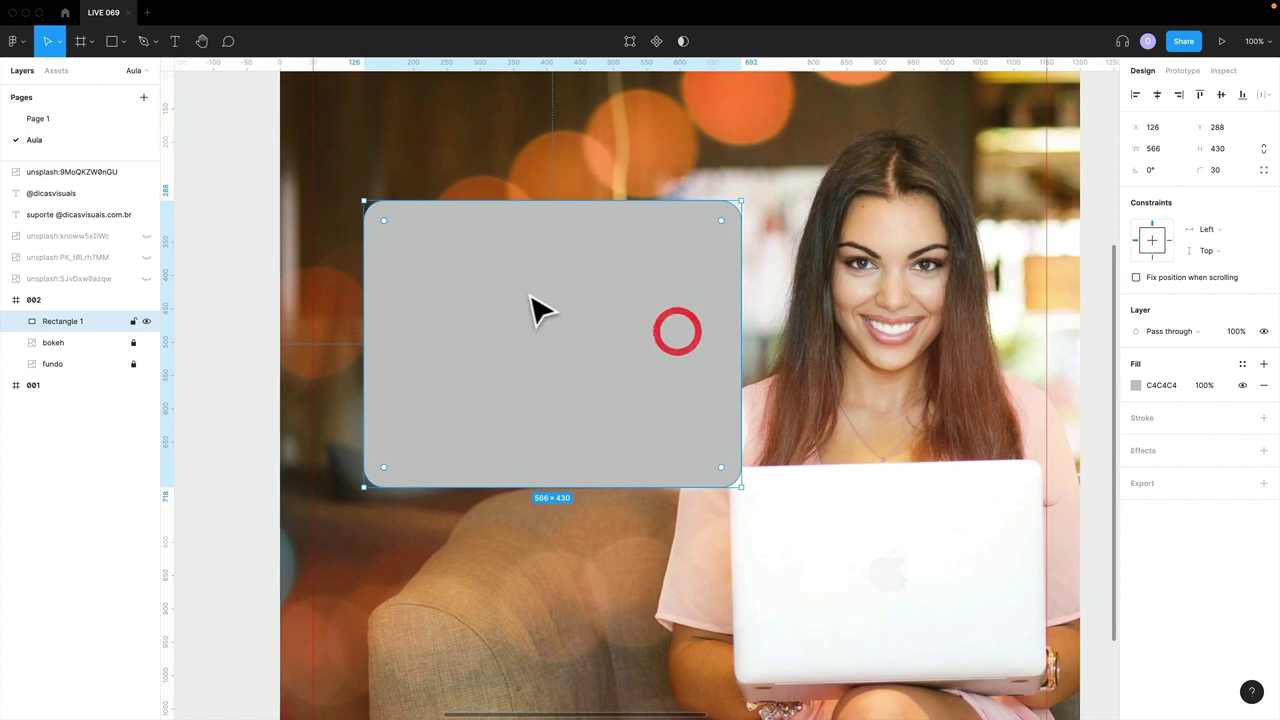
pyautogui.click(1136, 385)
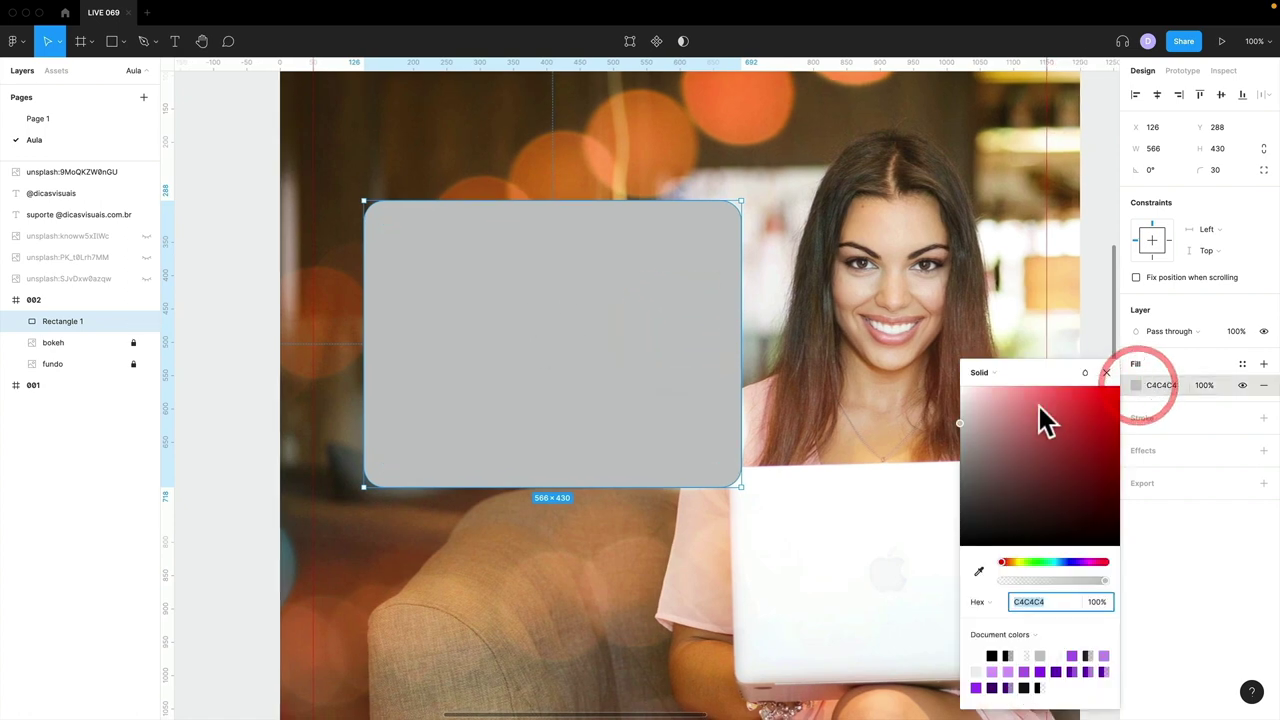
pyautogui.moveTo(1037, 420); pyautogui.dragTo(900, 371)
pyautogui.click(1103, 370)
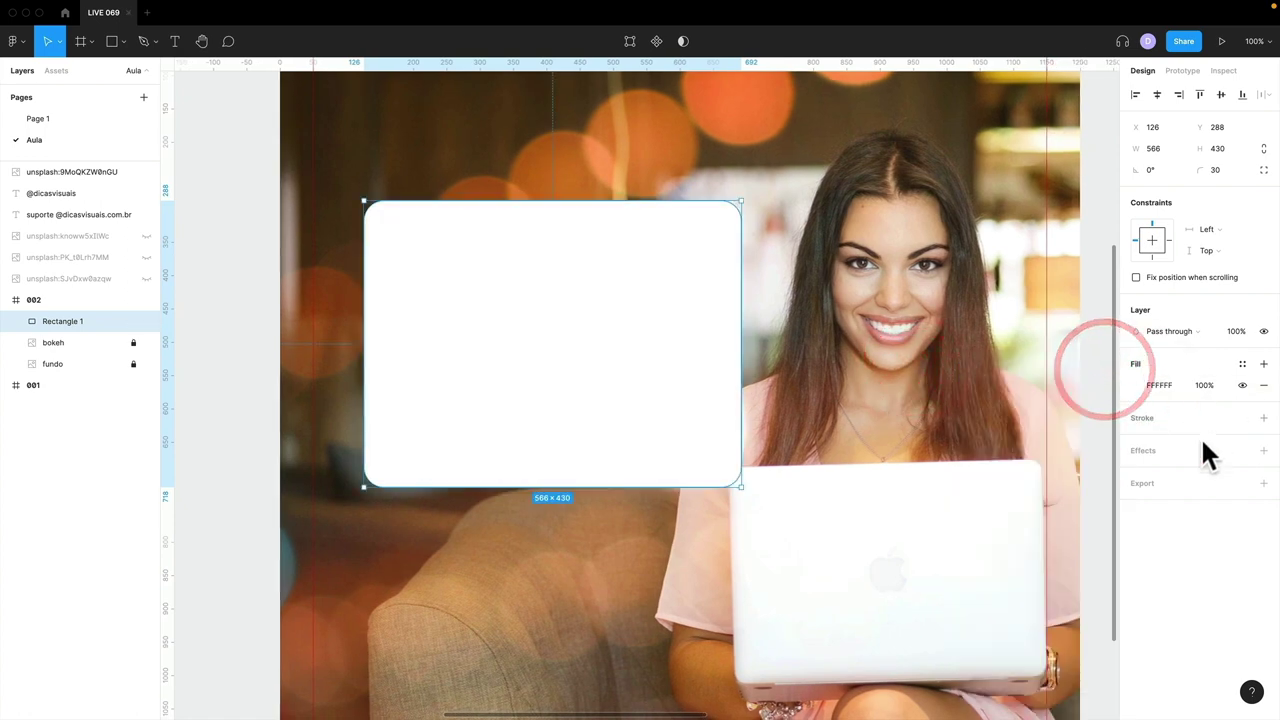
# - Add an effect to the rectangle and try it as a Layer blur
pyautogui.click(1264, 450)
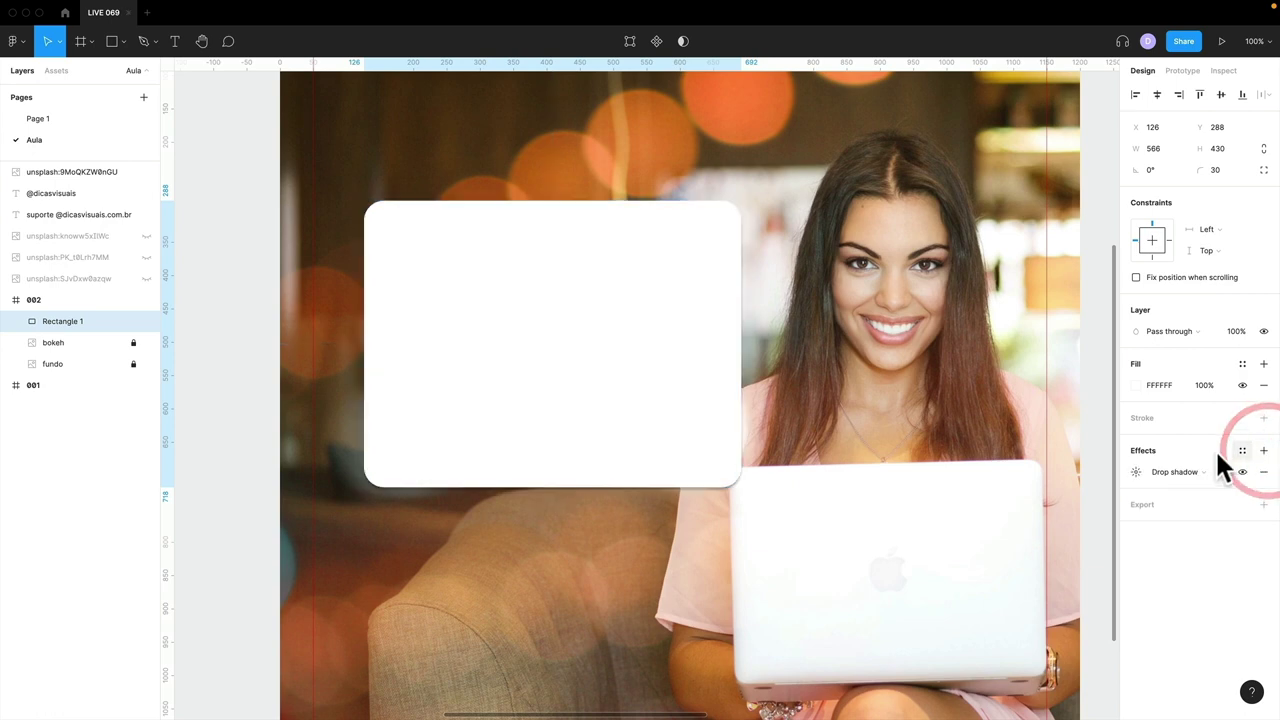
pyautogui.click(1182, 474)
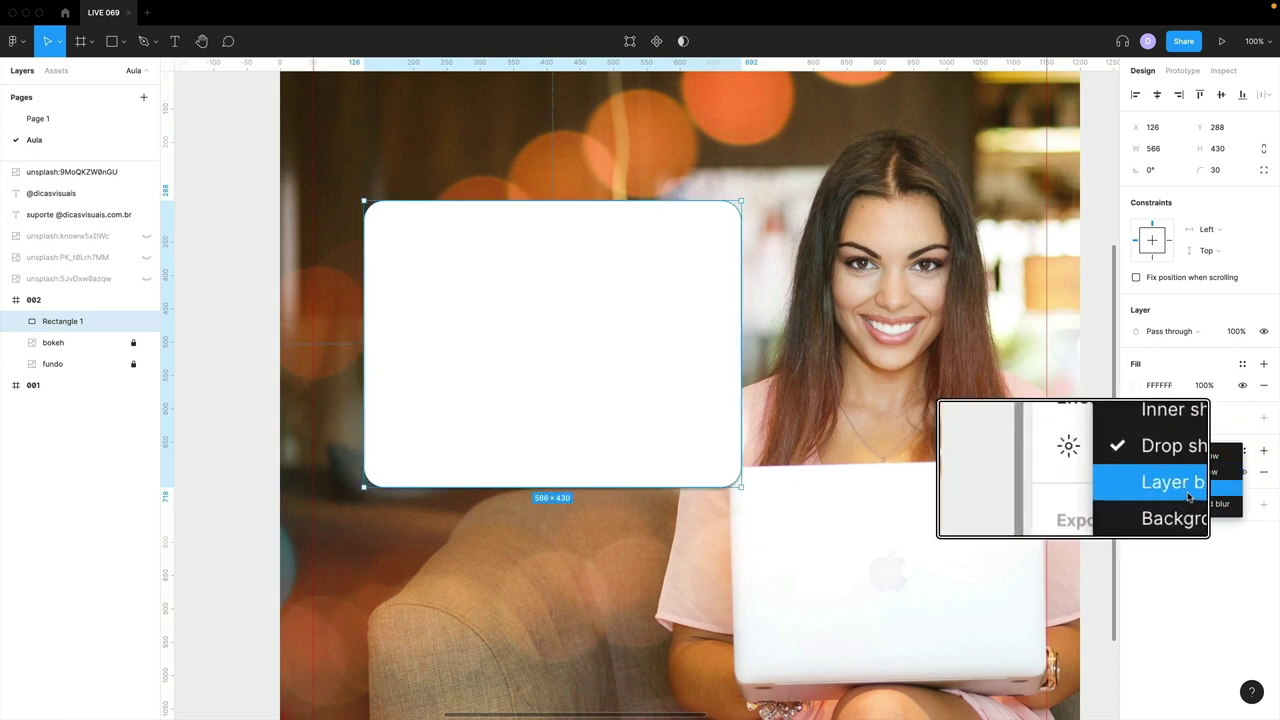
pyautogui.click(1187, 481)
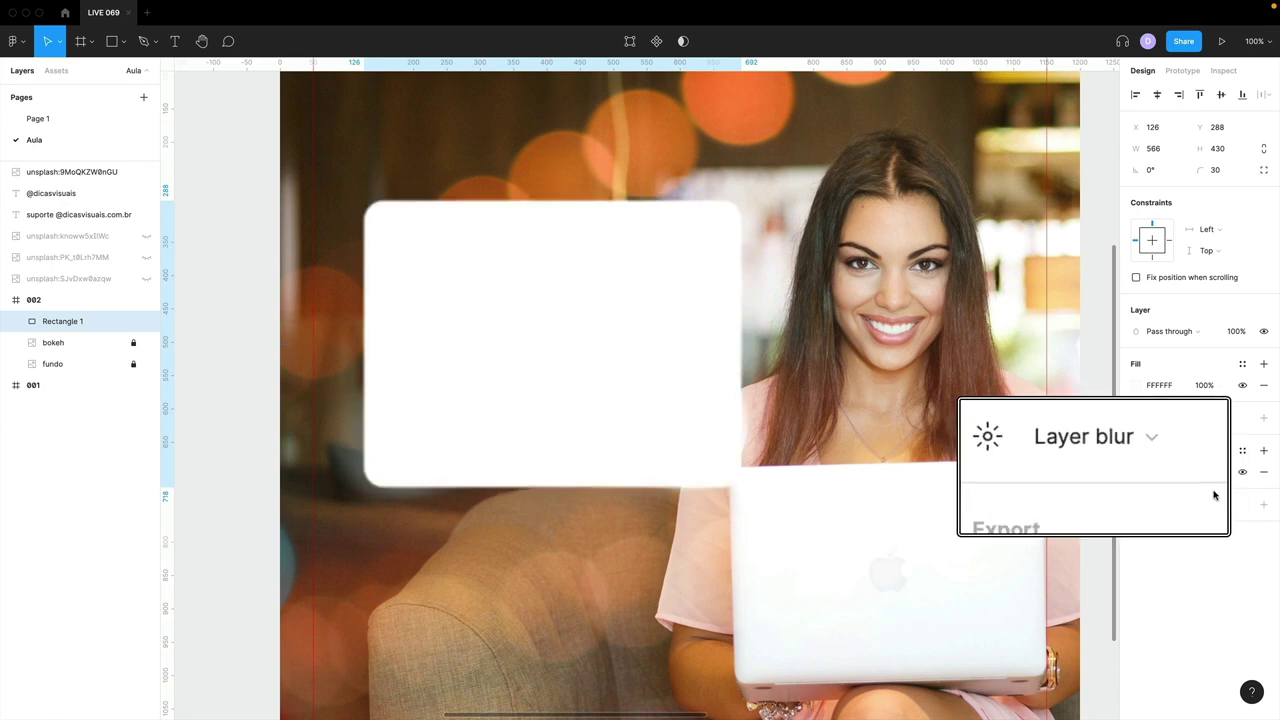
pyautogui.click(1135, 472)
pyautogui.moveTo(963, 500); pyautogui.dragTo(945, 512)
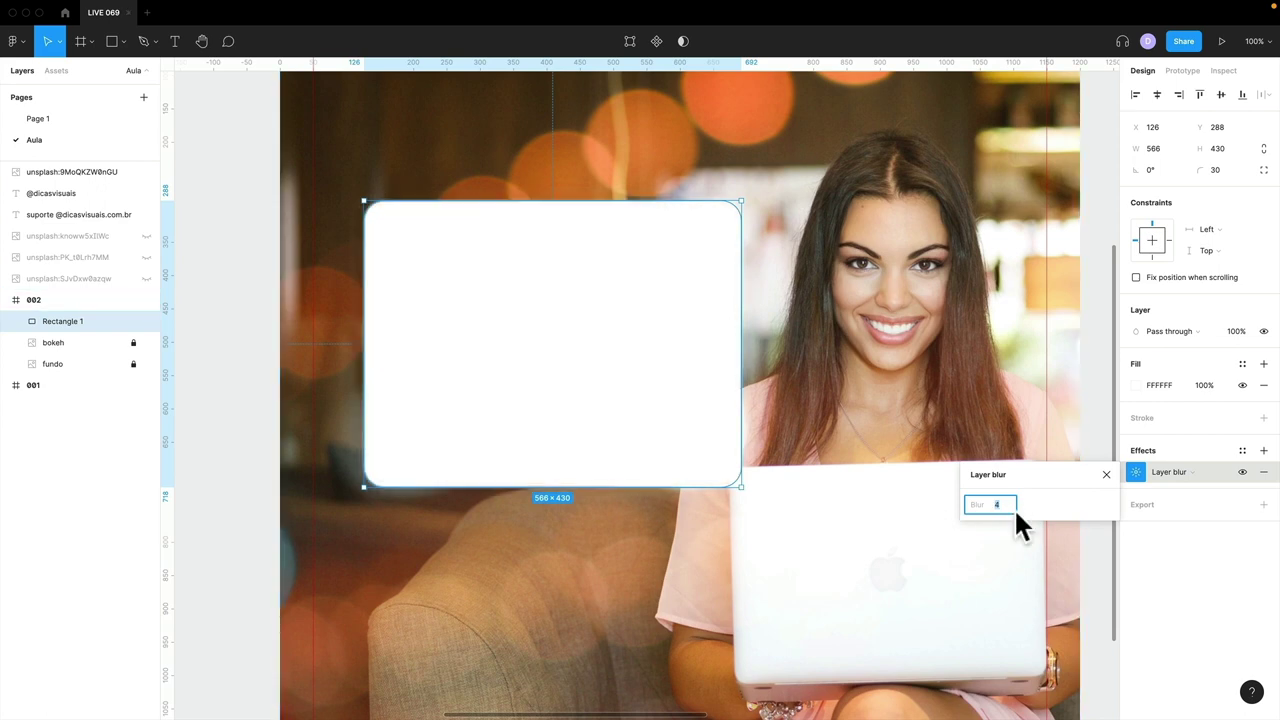
pyautogui.press('Return')
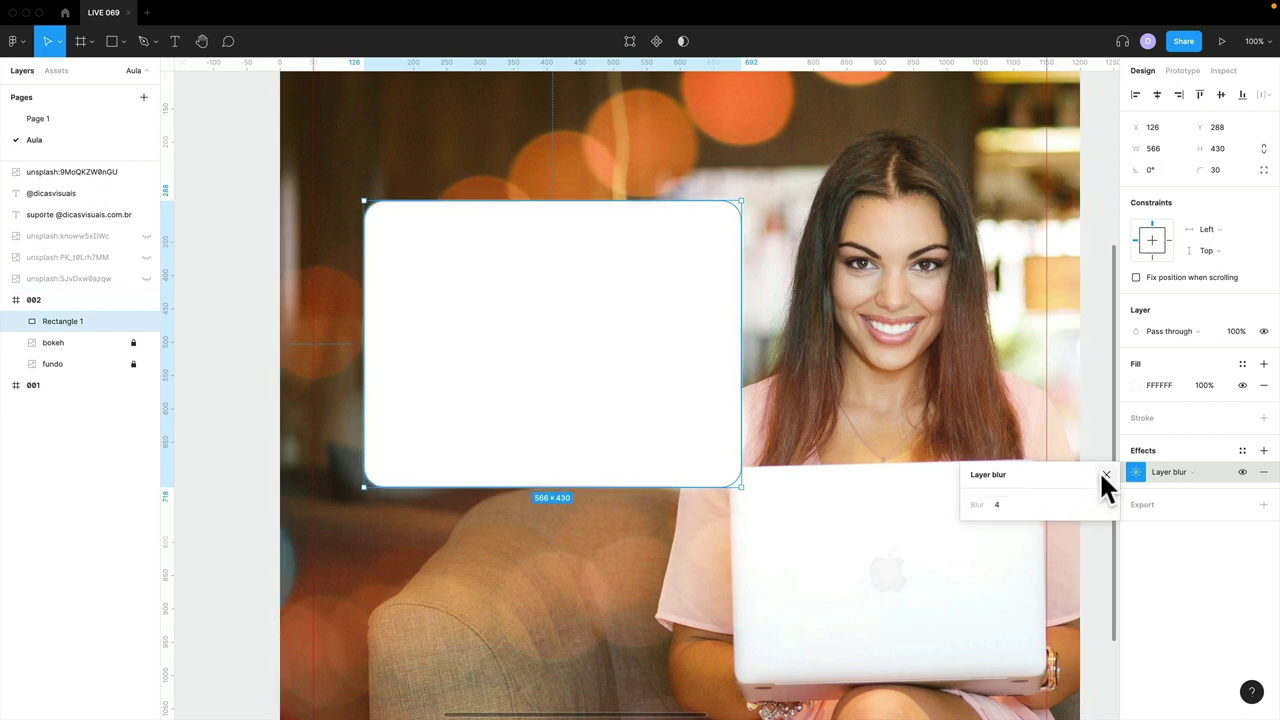
pyautogui.click(1106, 474)
# - Switch the effect to Background blur with a blur of 40
pyautogui.click(1136, 472)
pyautogui.click(1167, 472)
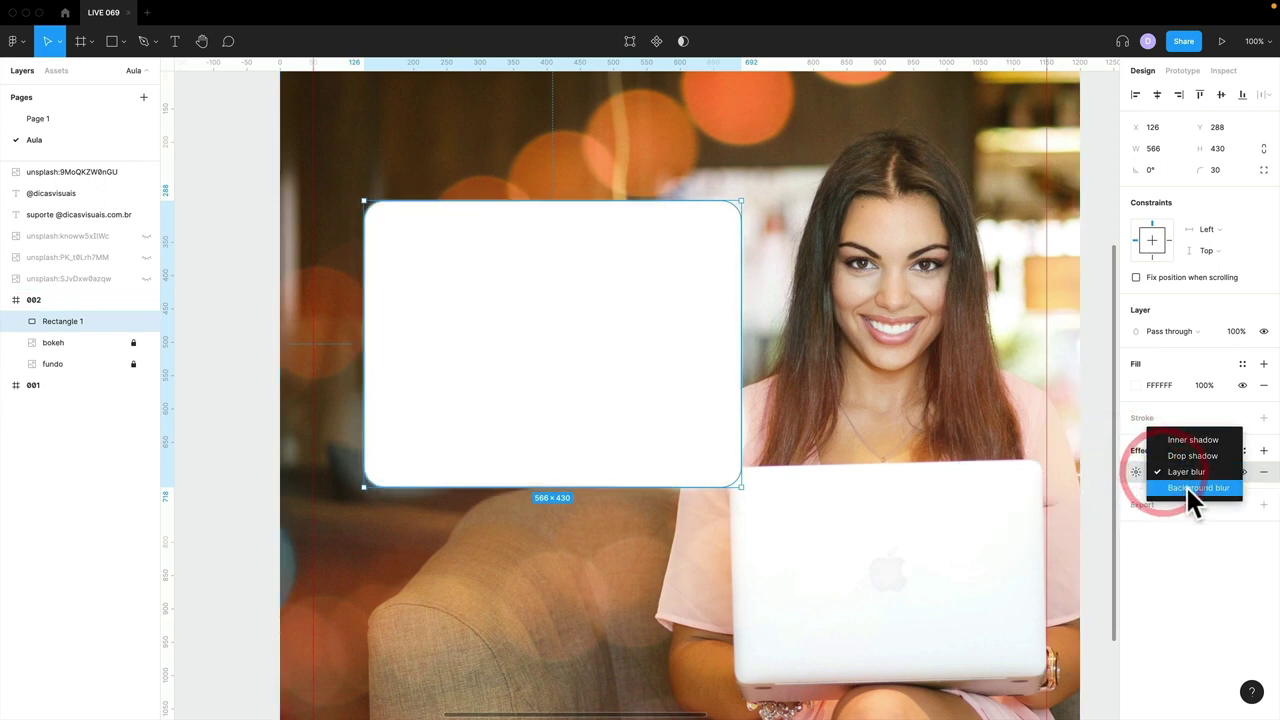
pyautogui.click(1200, 488)
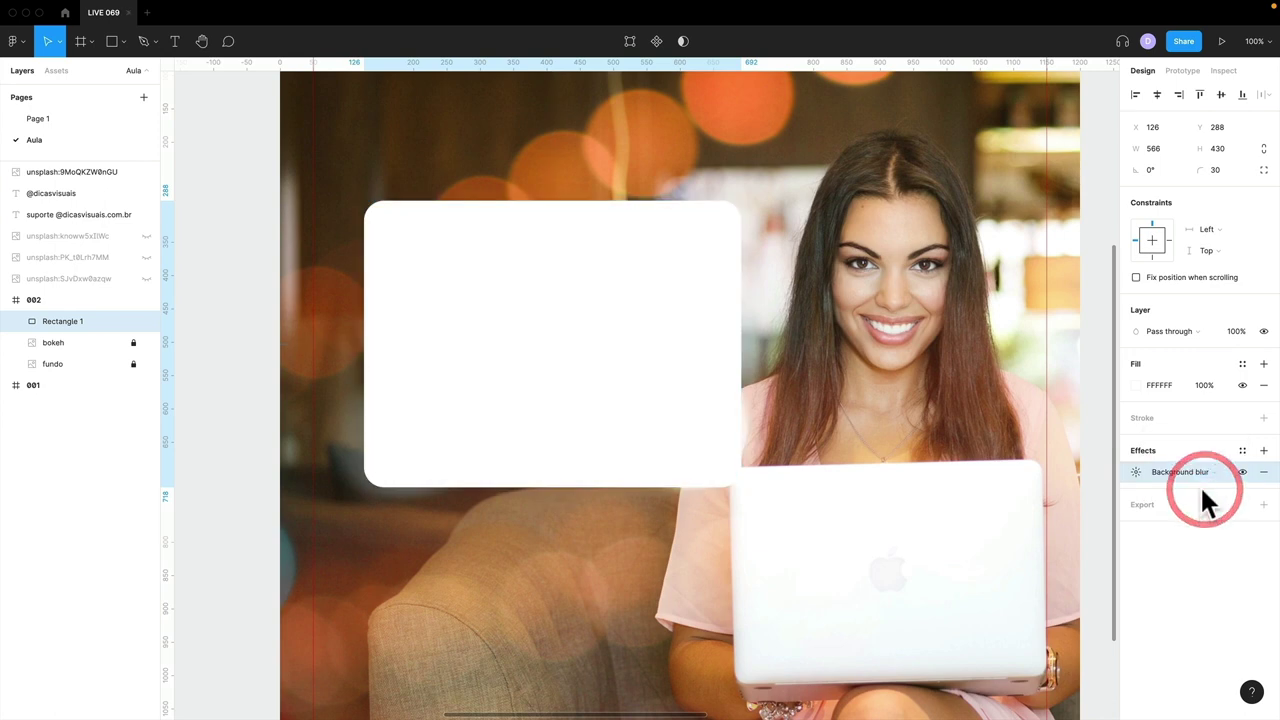
pyautogui.click(1136, 472)
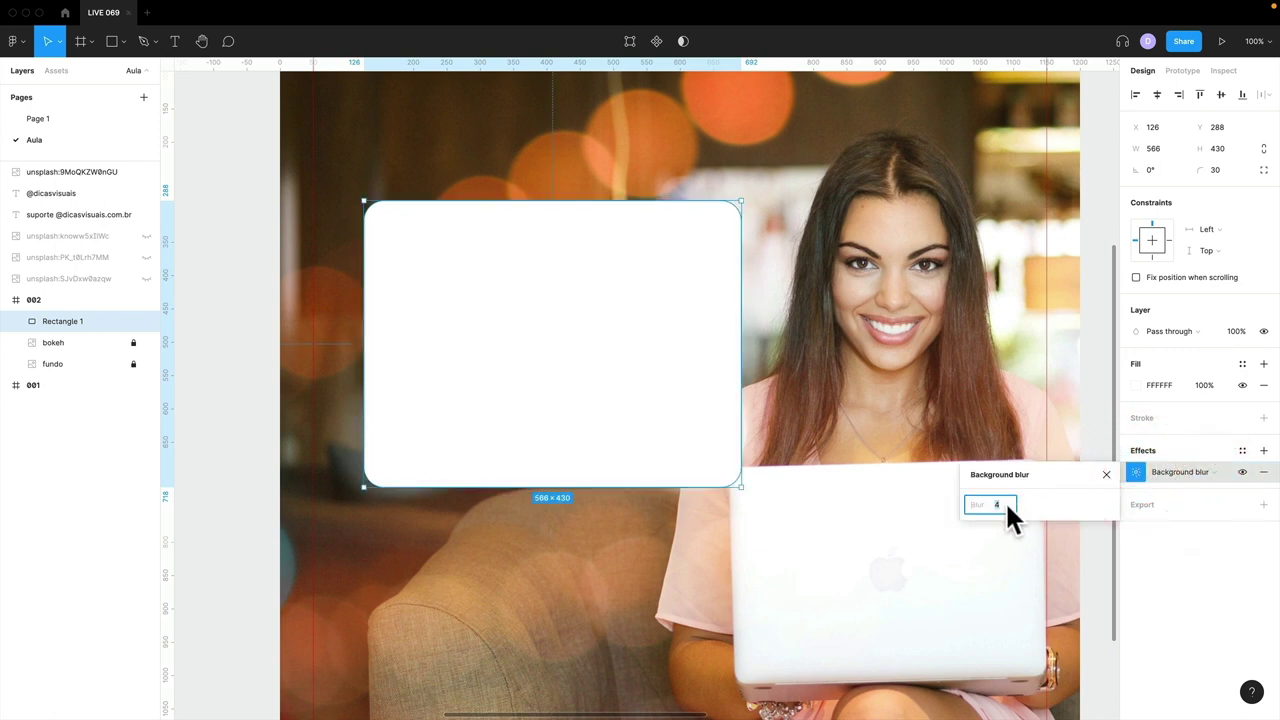
pyautogui.write('40')
pyautogui.press('Return')
pyautogui.click(1105, 474)
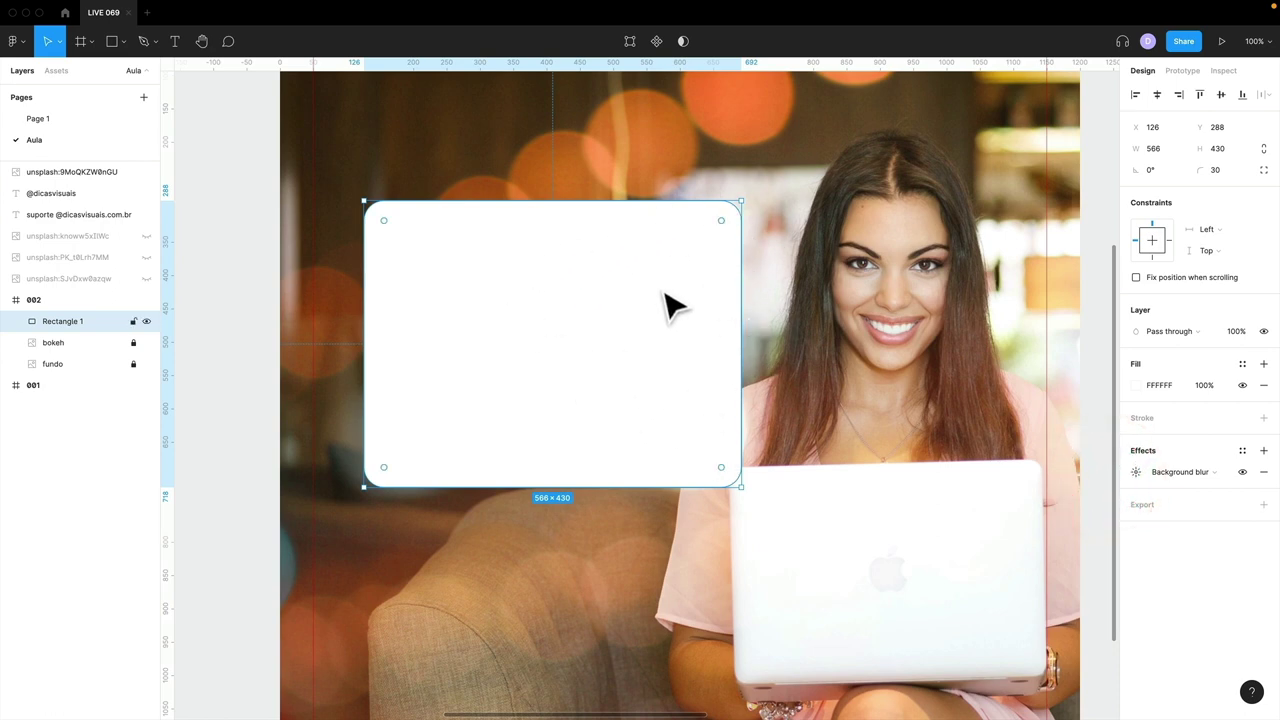
# - Set the rectangle's white fill opacity to 20% and nudge the panel into place
pyautogui.click(1137, 384)
pyautogui.click(1100, 602)
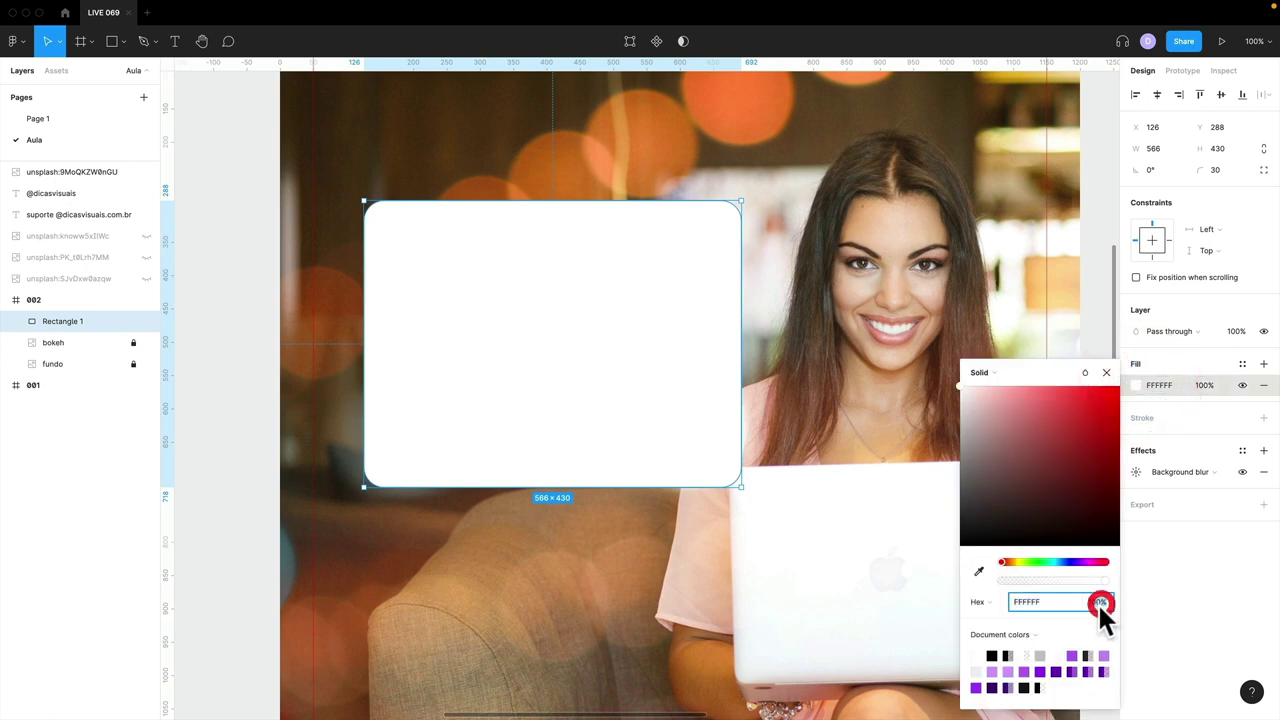
pyautogui.write('1')
pyautogui.press('Return')
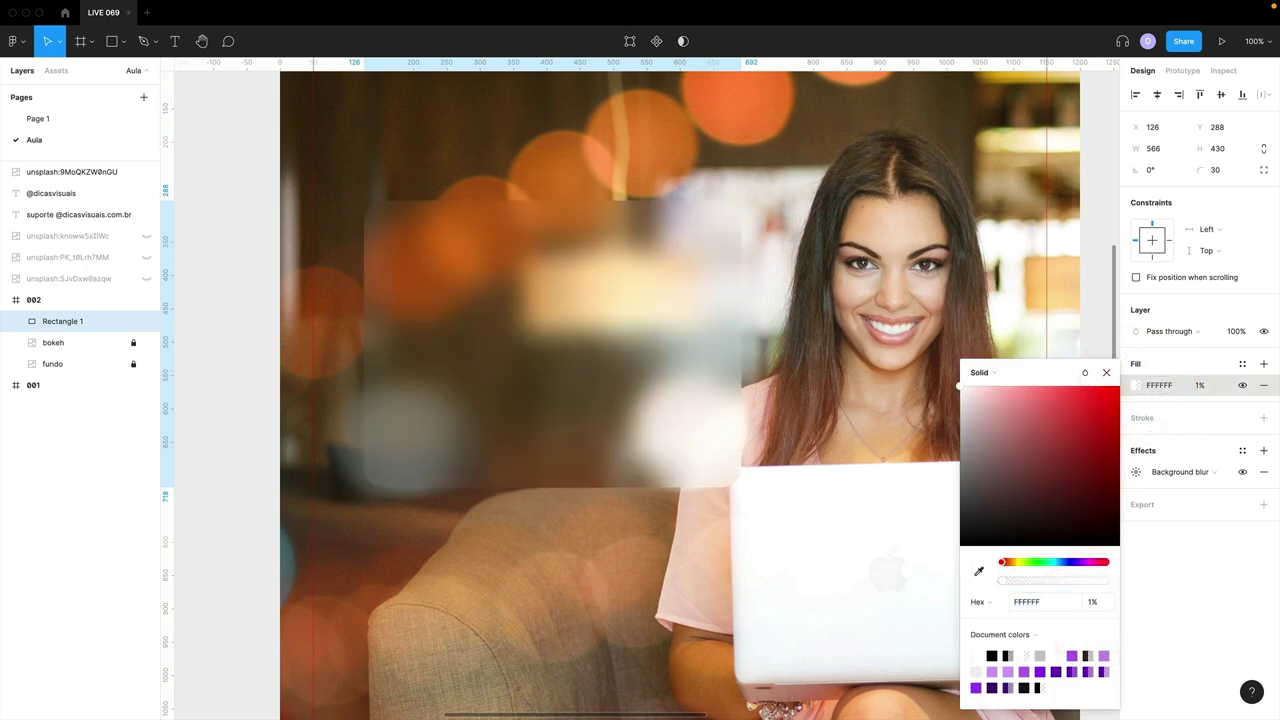
pyautogui.moveTo(617, 326); pyautogui.dragTo(600, 329)
pyautogui.moveTo(491, 291); pyautogui.dragTo(494, 258)
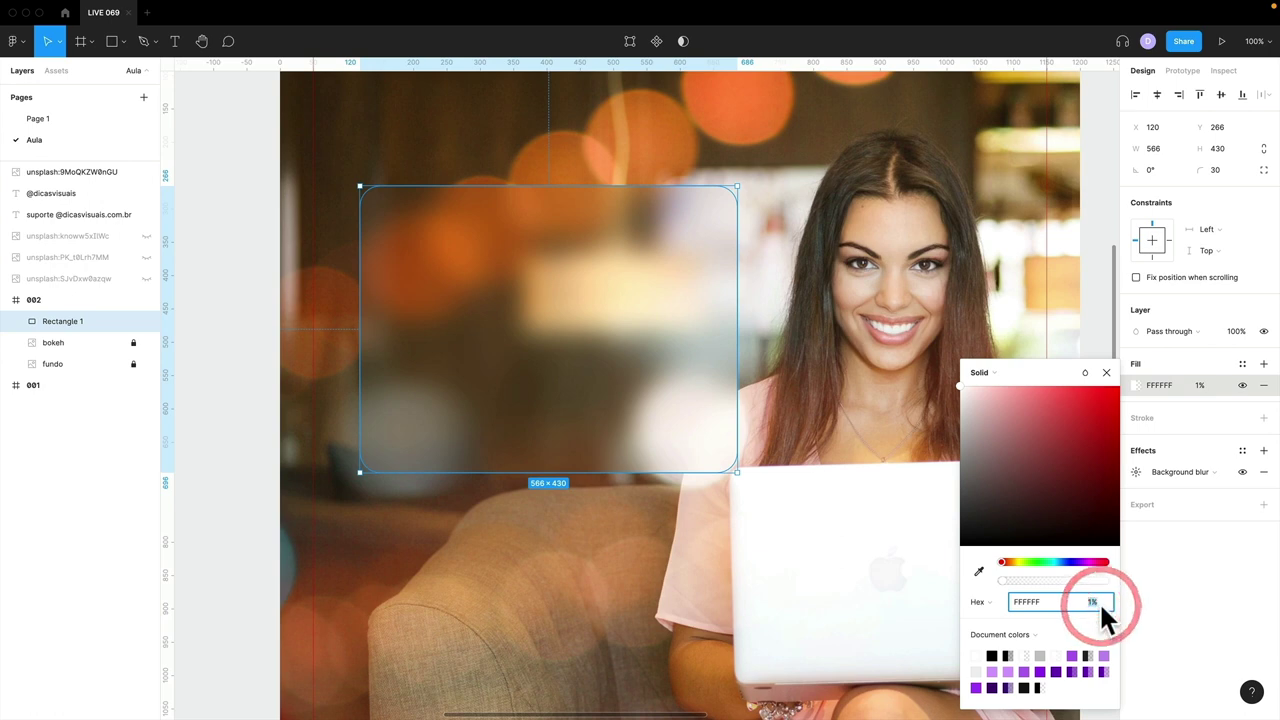
pyautogui.write('20')
pyautogui.press('Return')
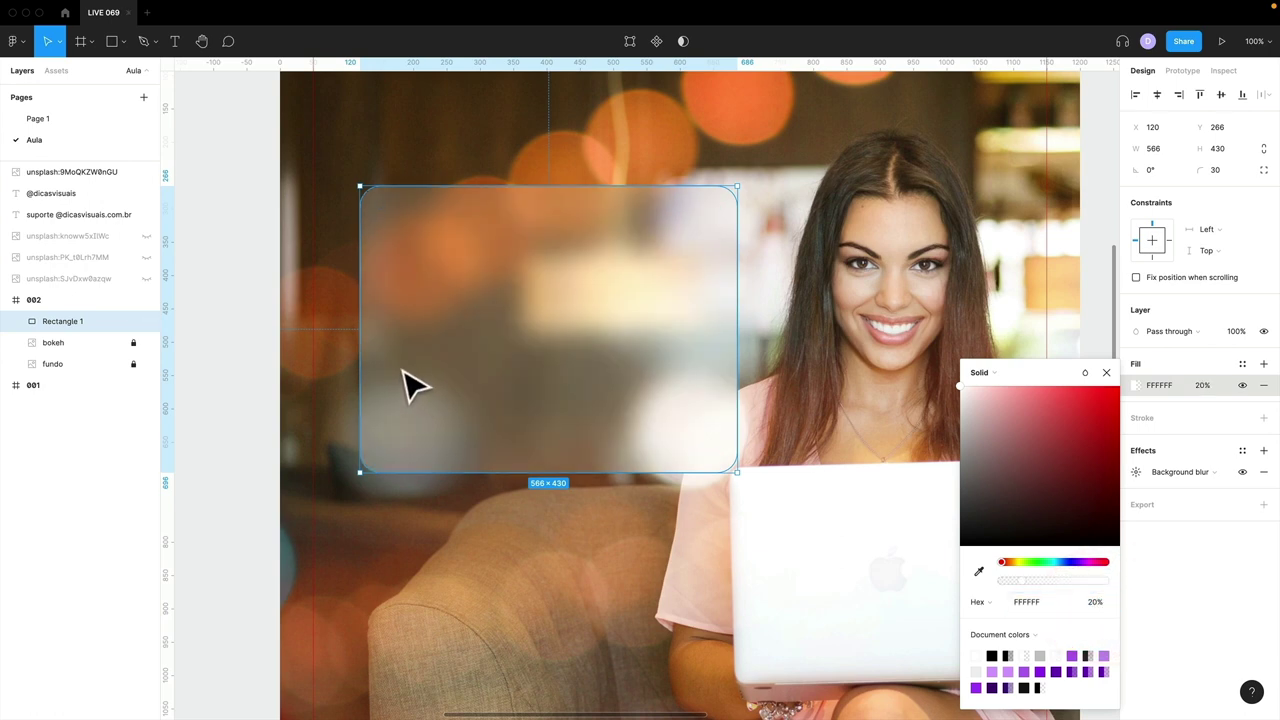
pyautogui.moveTo(401, 368); pyautogui.dragTo(398, 367)
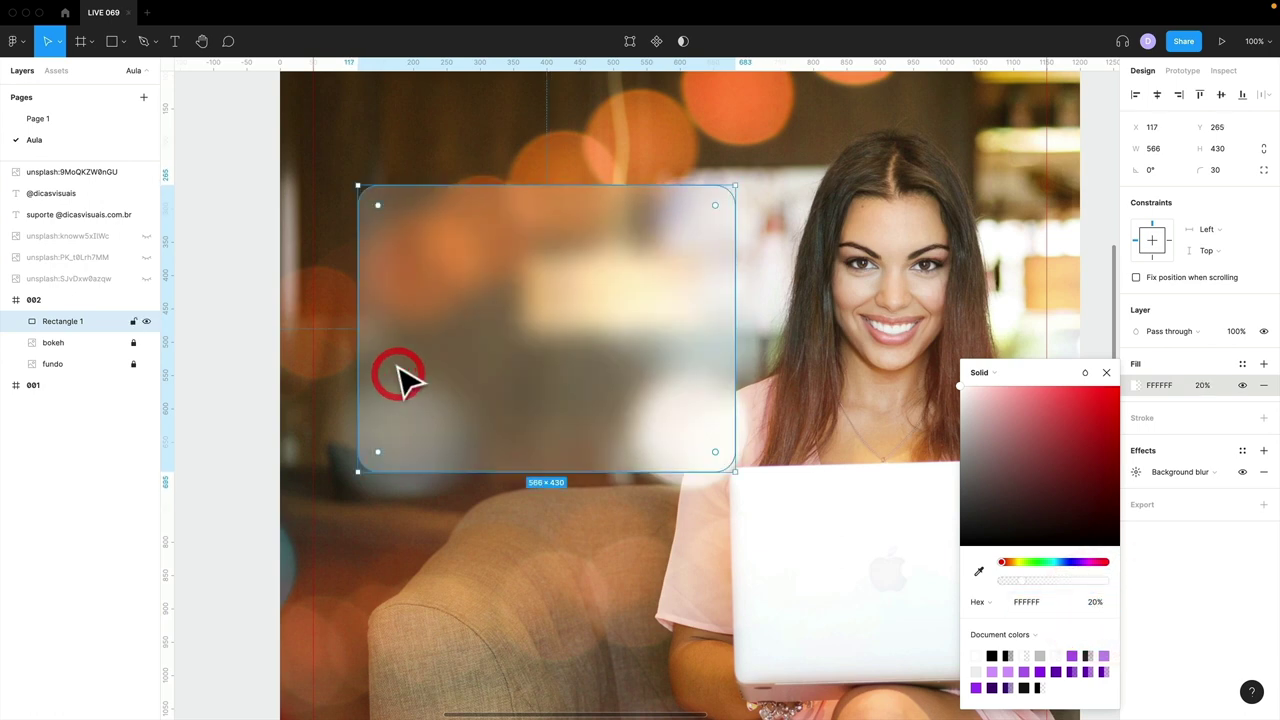
# - Rename the rectangle layer 'vidro' and add a drop shadow
pyautogui.doubleClick(60, 321)
pyautogui.write('vidro')
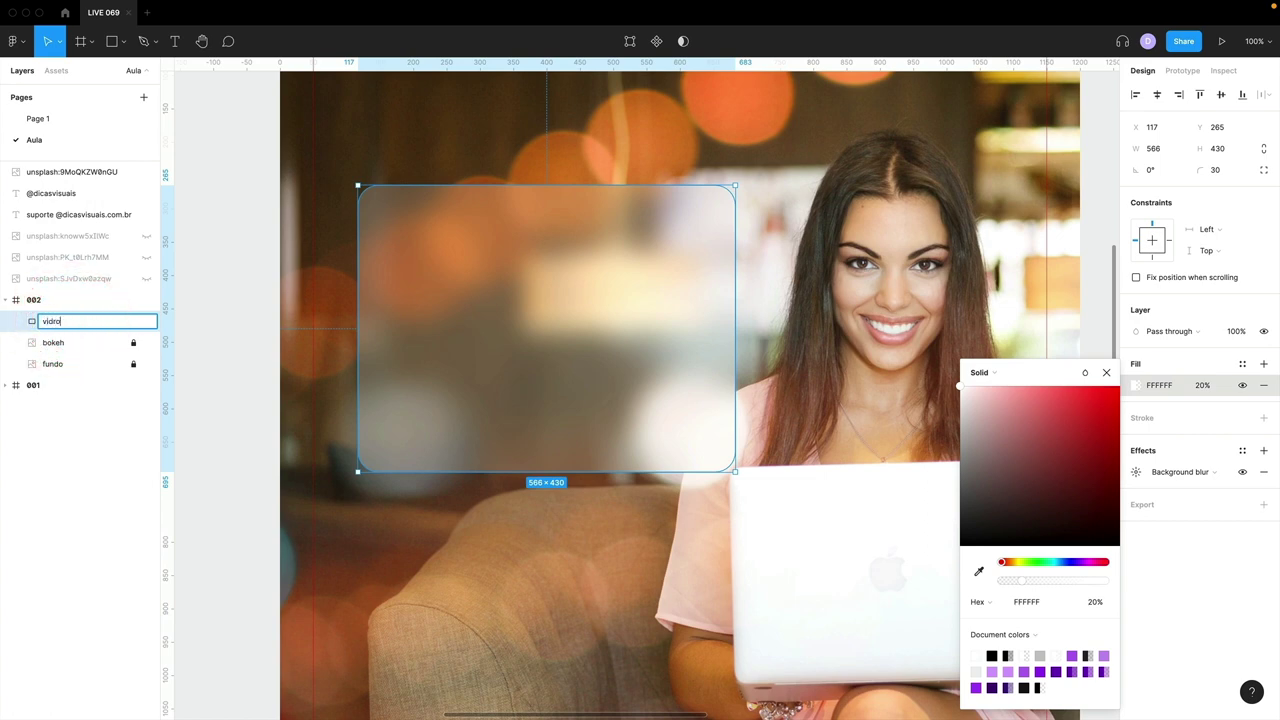
pyautogui.press('Return')
pyautogui.click(1105, 372)
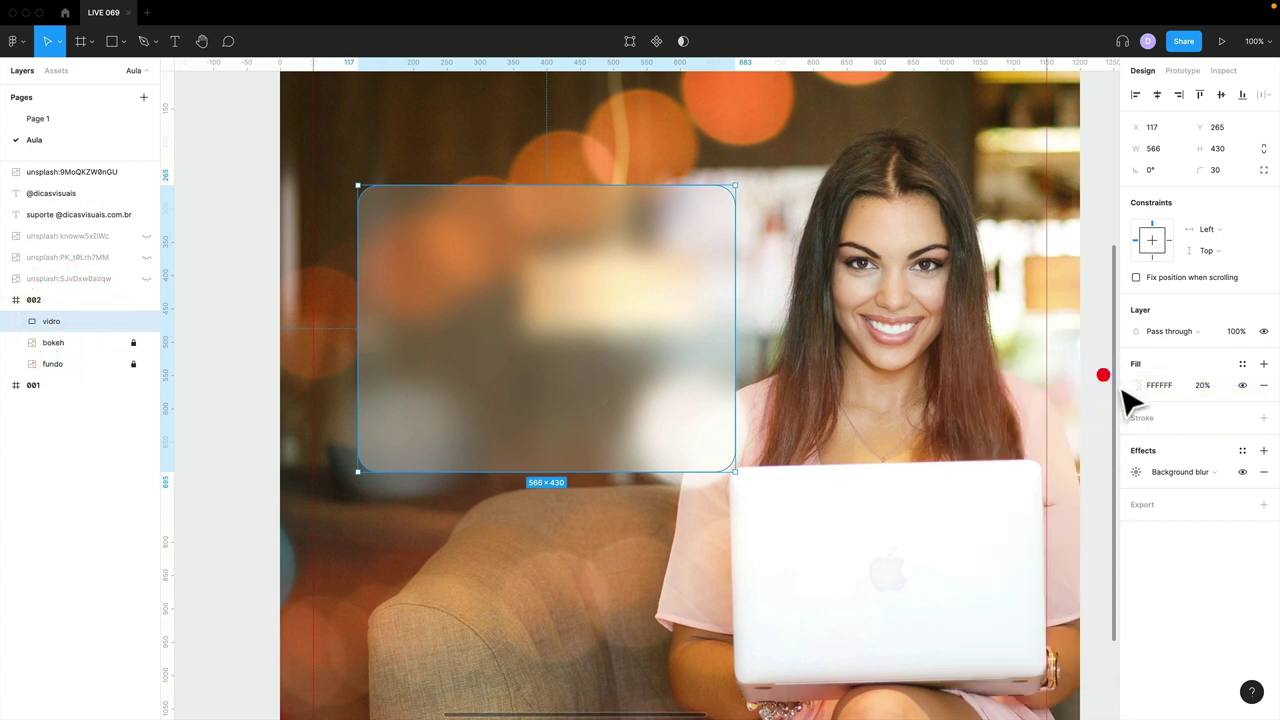
pyautogui.click(1263, 451)
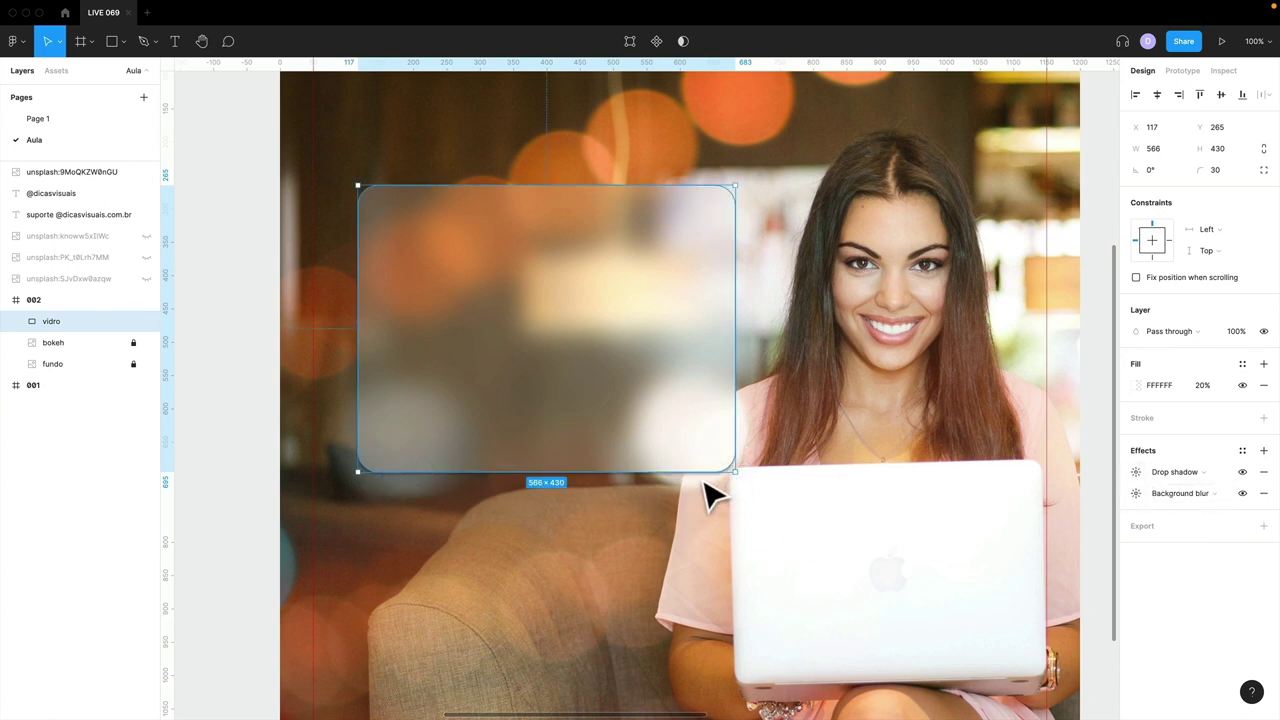
# - Set the drop shadow to blur 30, Y offset 32 and 35% opacity
pyautogui.click(1135, 469)
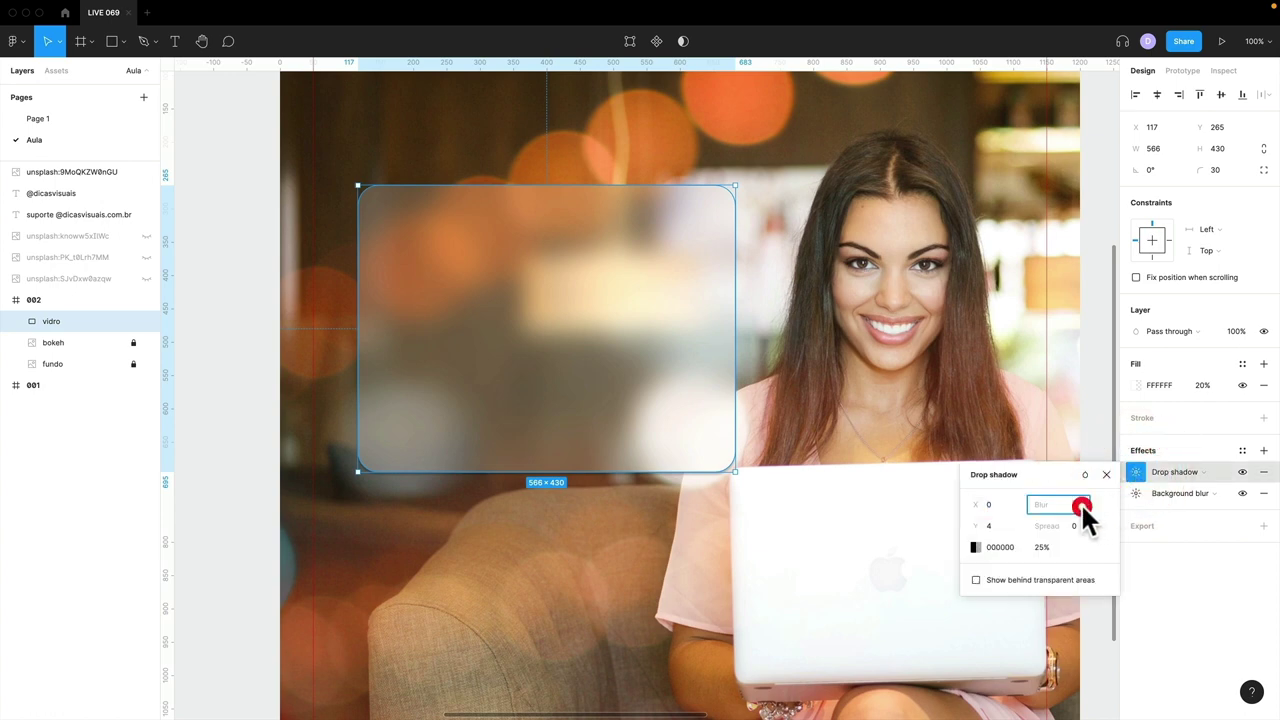
pyautogui.write('30')
pyautogui.press('Return')
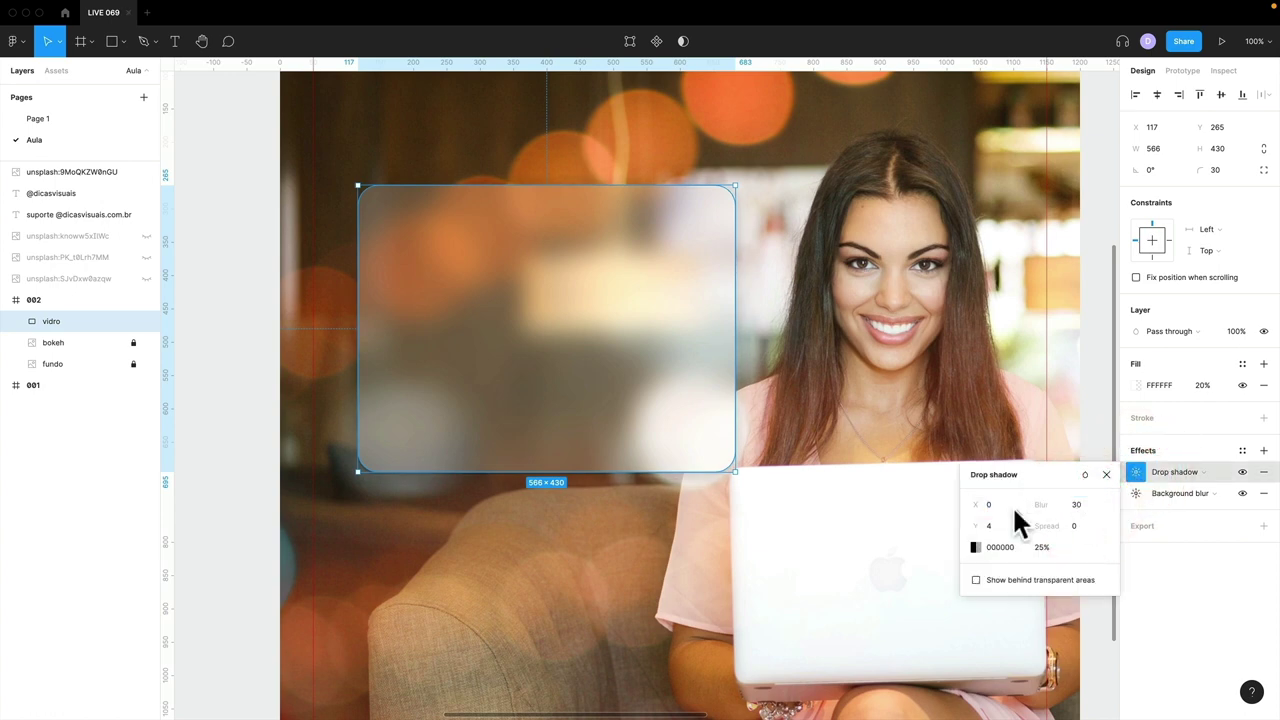
pyautogui.moveTo(978, 524); pyautogui.dragTo(1013, 523)
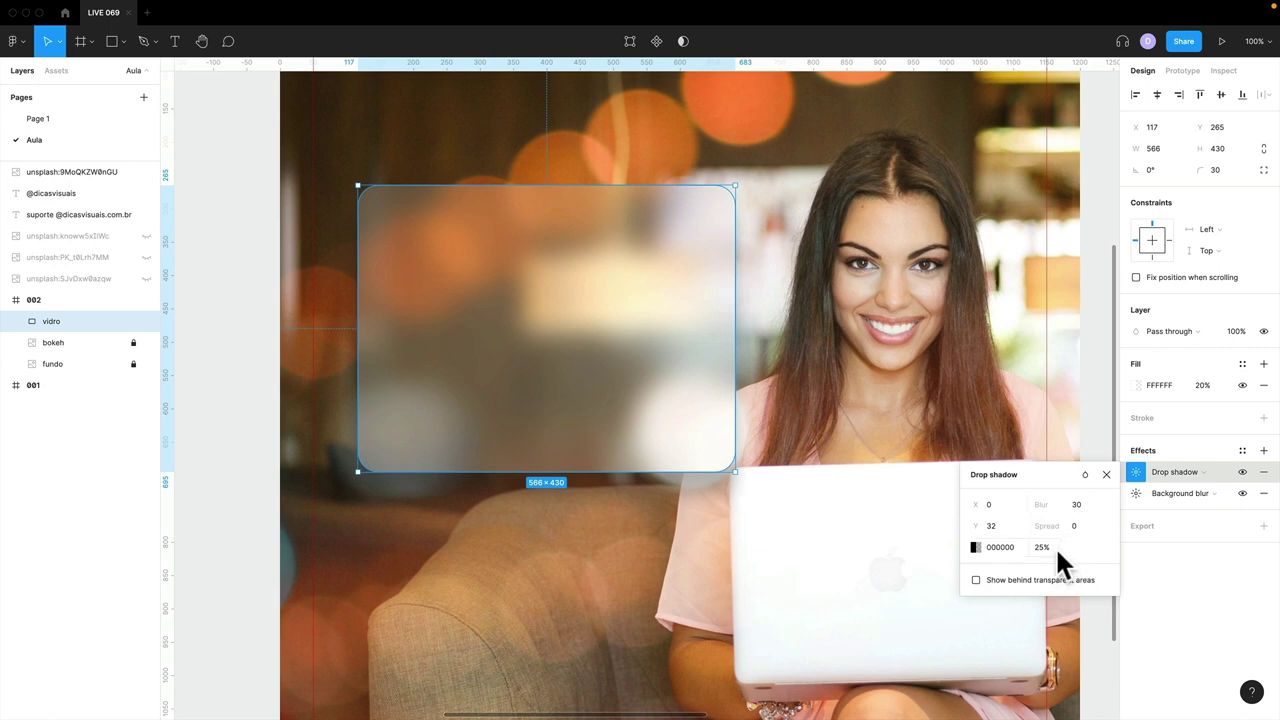
pyautogui.click(1055, 546)
pyautogui.write('35')
pyautogui.press('Return')
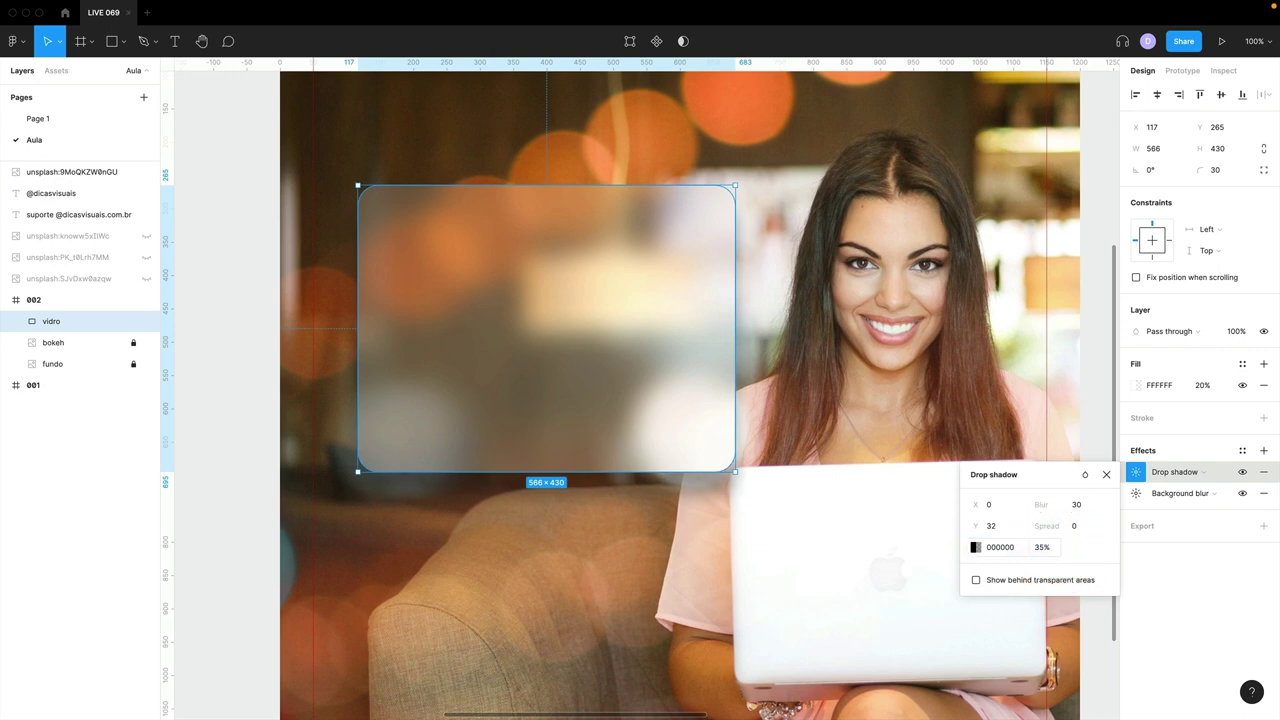
pyautogui.click(1104, 474)
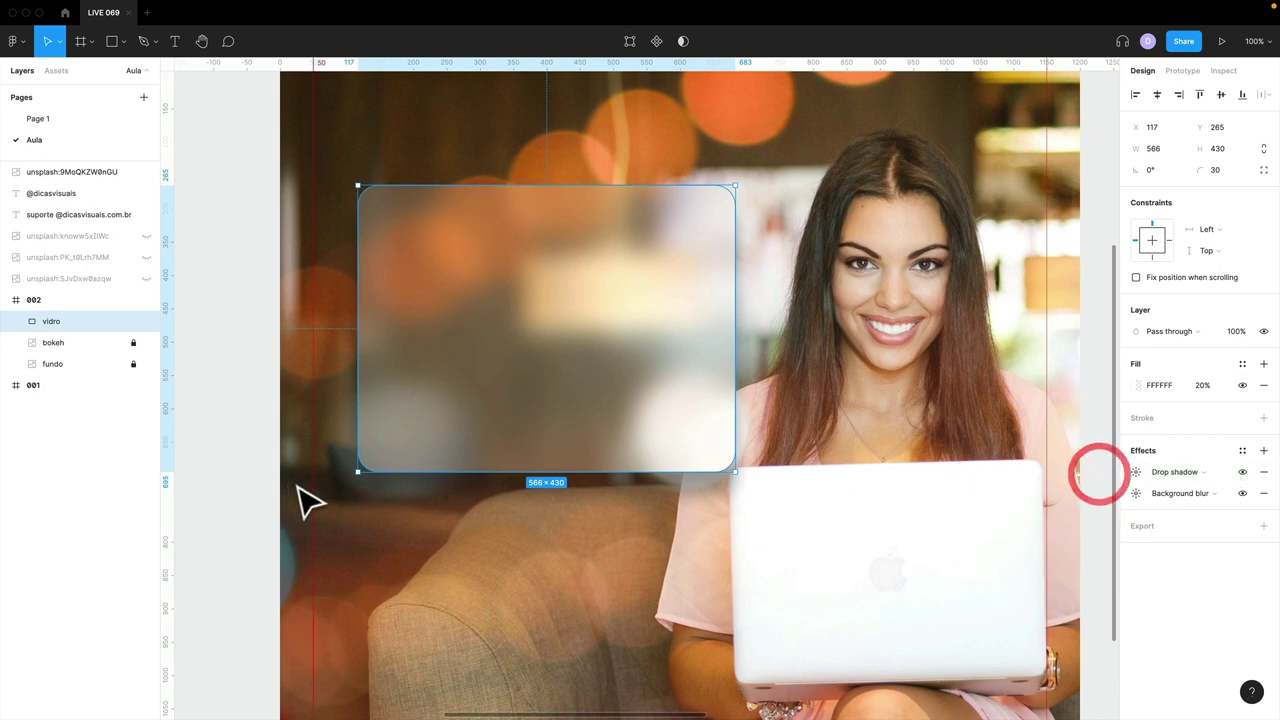
# - Undo an accidental move of the glass panel and reselect it
pyautogui.click(249, 489)
pyautogui.moveTo(700, 412); pyautogui.dragTo(790, 352)
pyautogui.hotkey('ctrl', 'z')
pyautogui.hotkey('ctrl', 'z')
pyautogui.click(670, 383)
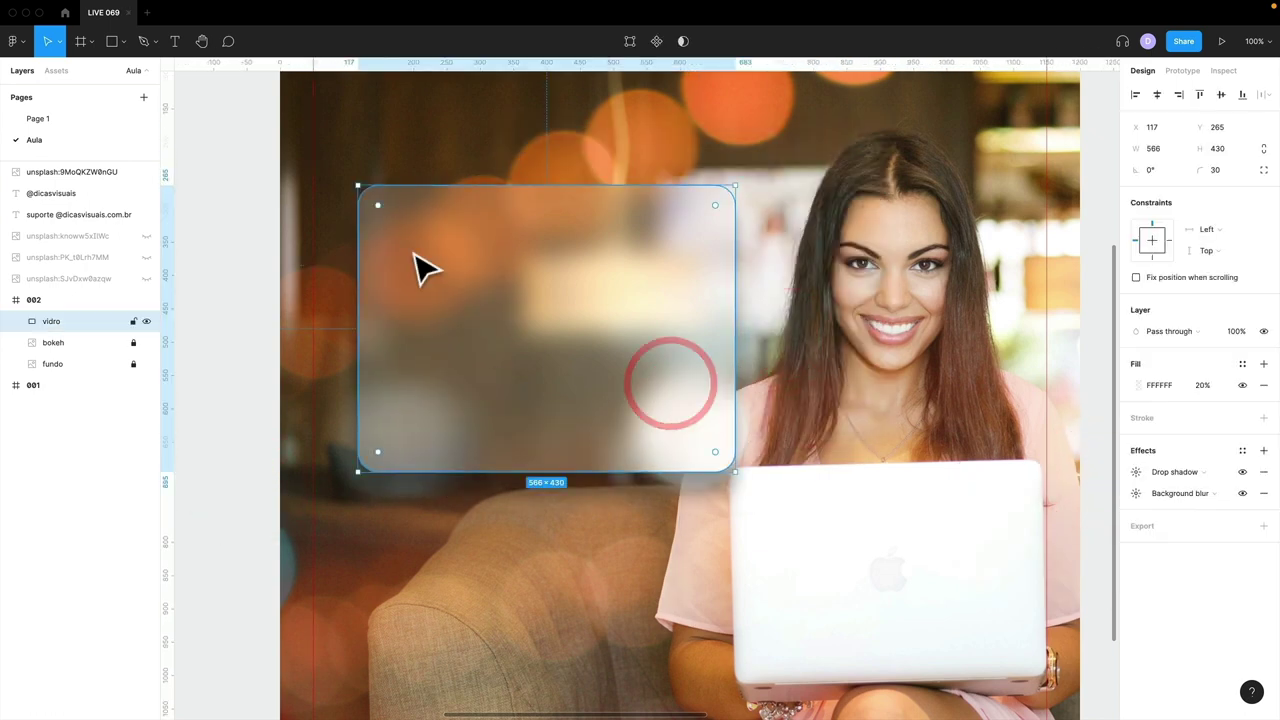
pyautogui.click(244, 329)
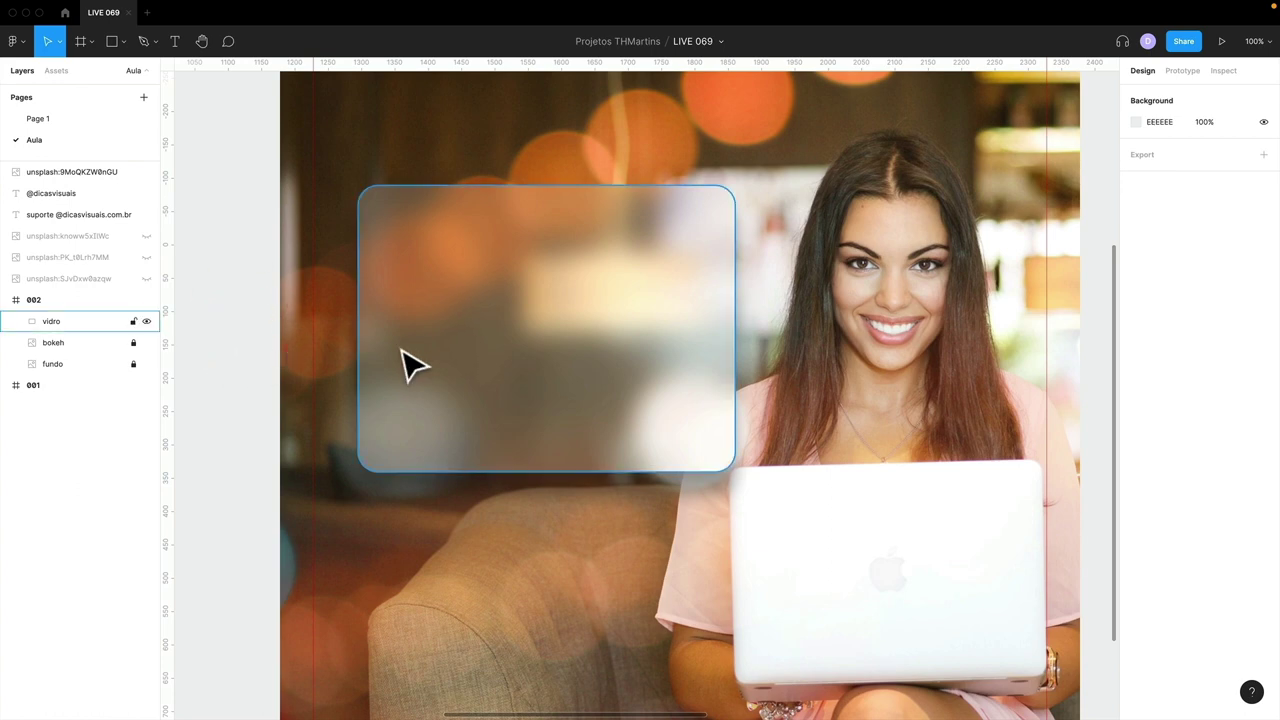
pyautogui.click(497, 443)
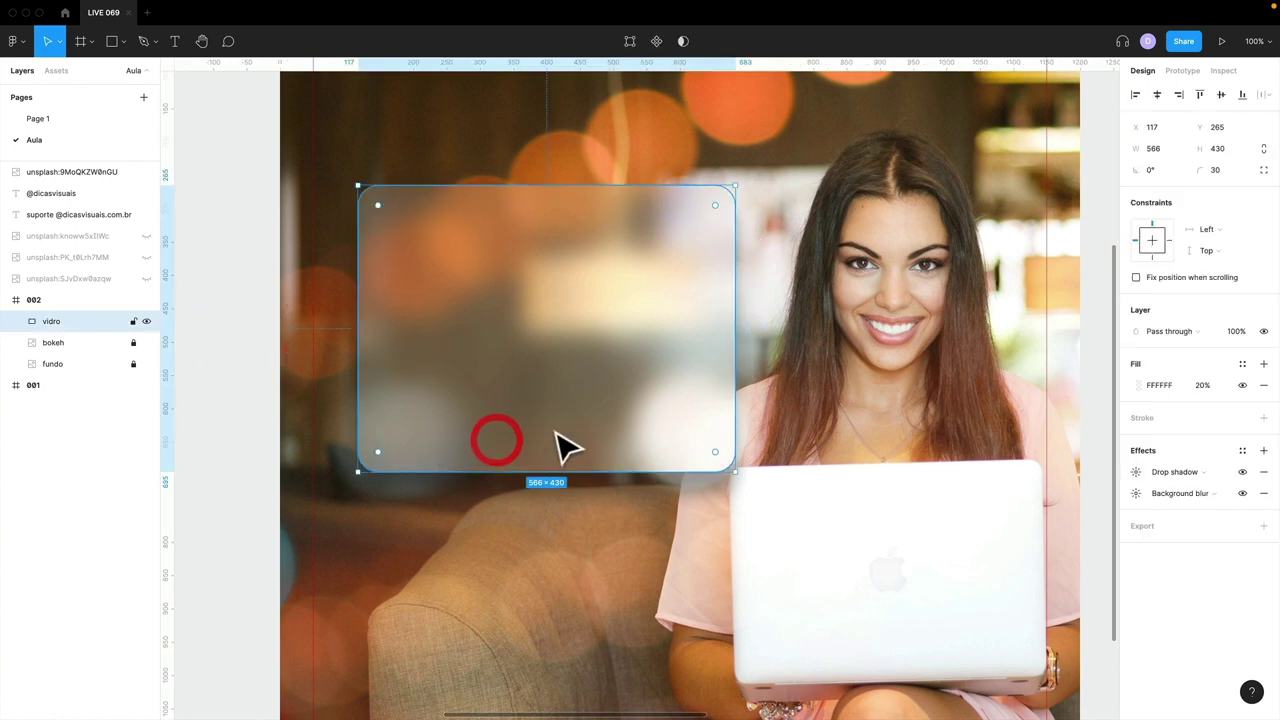
# - Add a white stroke to the glass panel and switch it to a linear gradient
pyautogui.click(1263, 418)
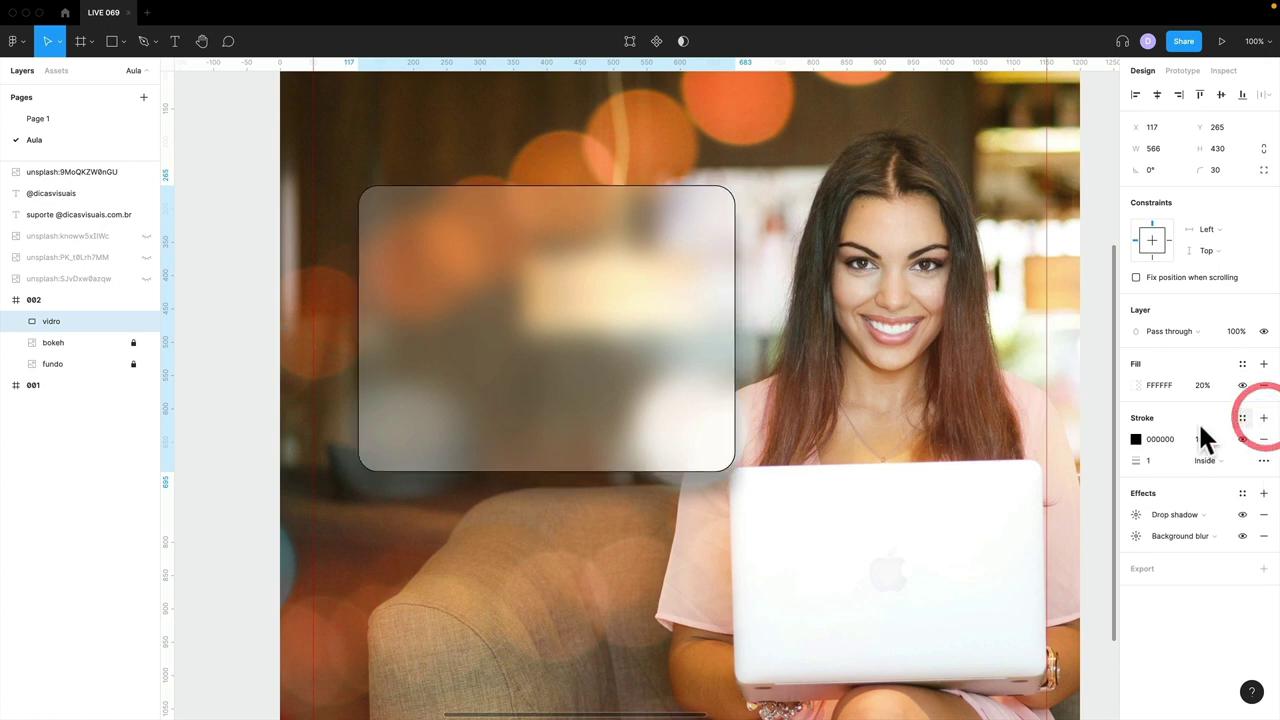
pyautogui.click(1136, 439)
pyautogui.write('CF4B4B')
pyautogui.moveTo(1017, 420); pyautogui.dragTo(915, 378)
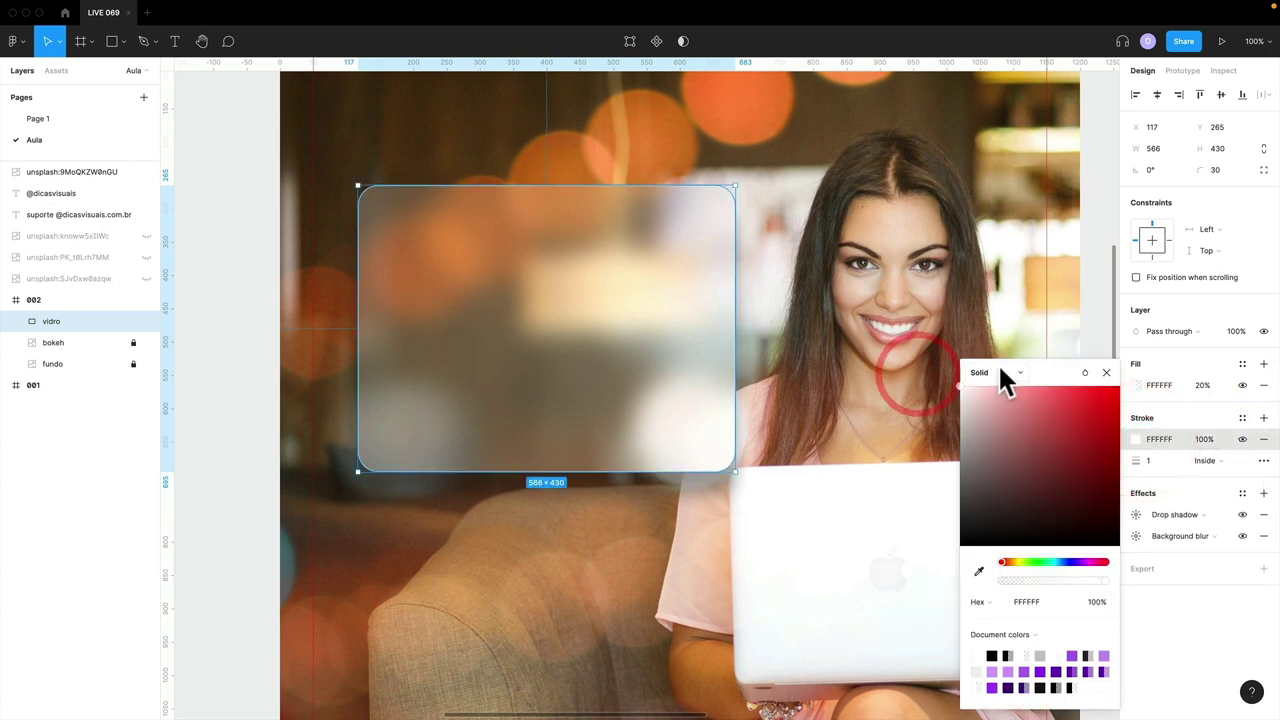
pyautogui.click(998, 364)
pyautogui.click(1000, 386)
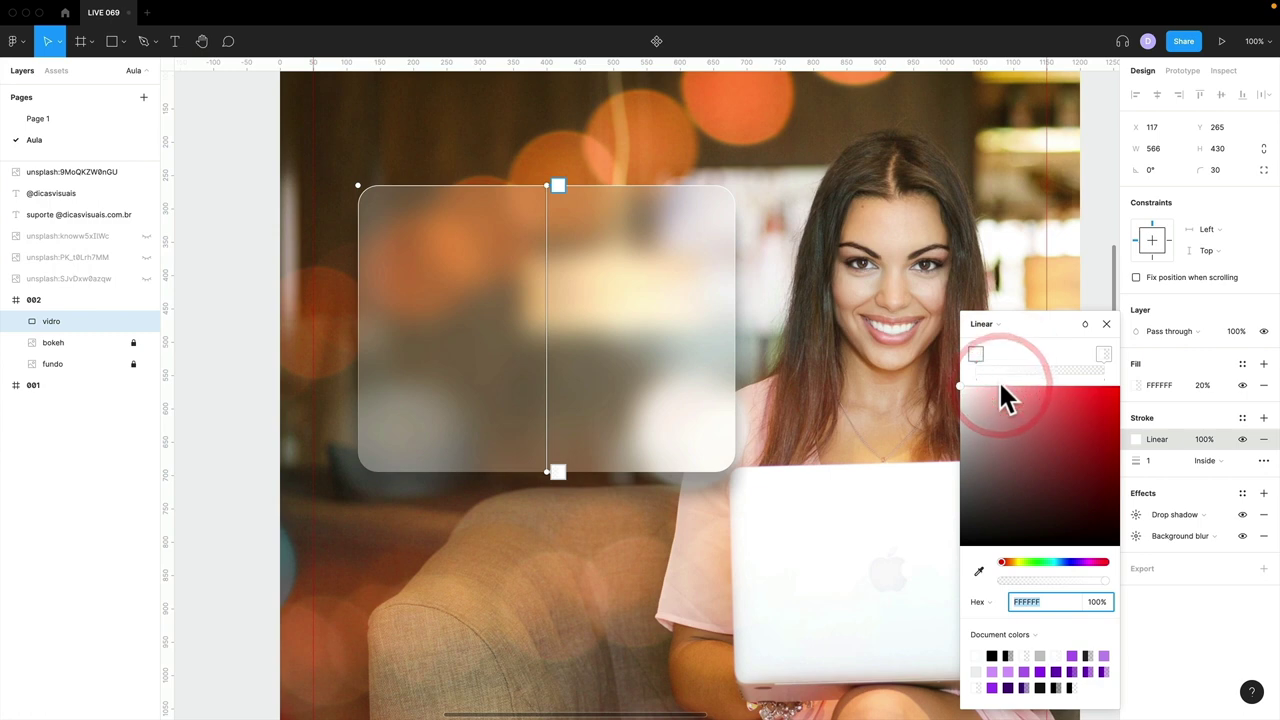
# - Run the stroke gradient from the panel's top-left to bottom-right corner, adding a middle stop
pyautogui.moveTo(543, 183); pyautogui.dragTo(368, 192)
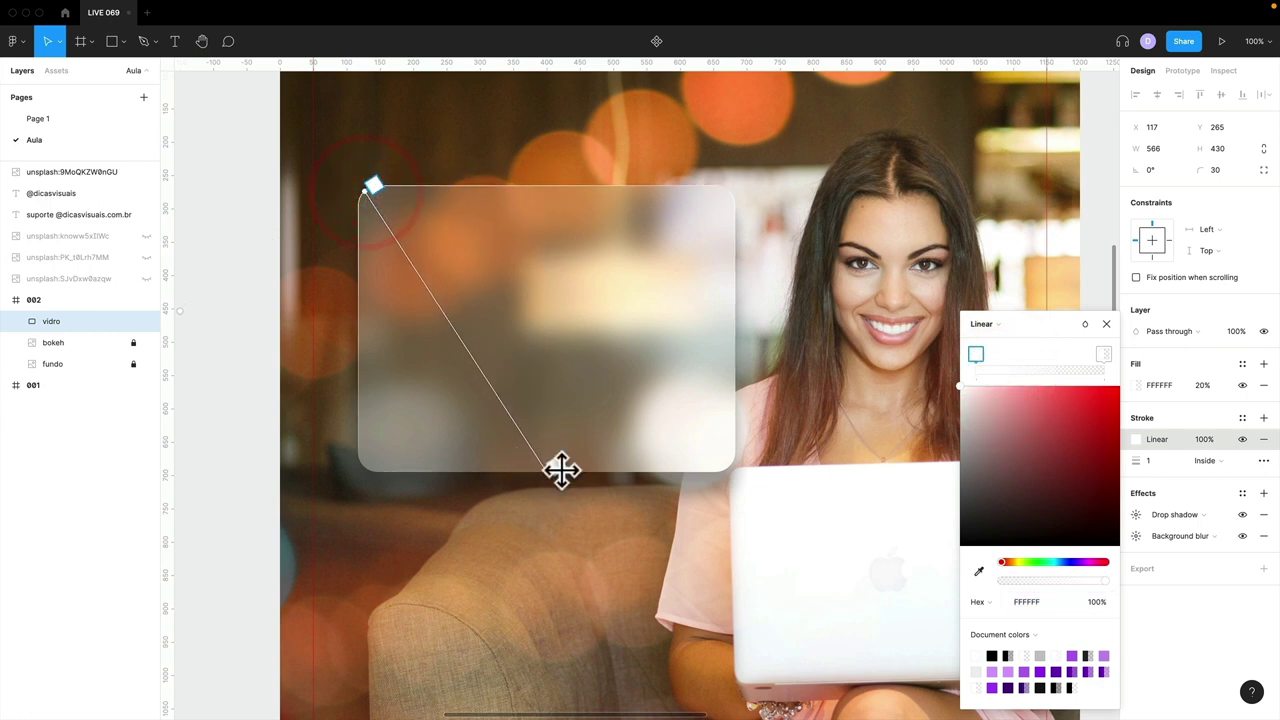
pyautogui.moveTo(550, 473); pyautogui.dragTo(733, 459)
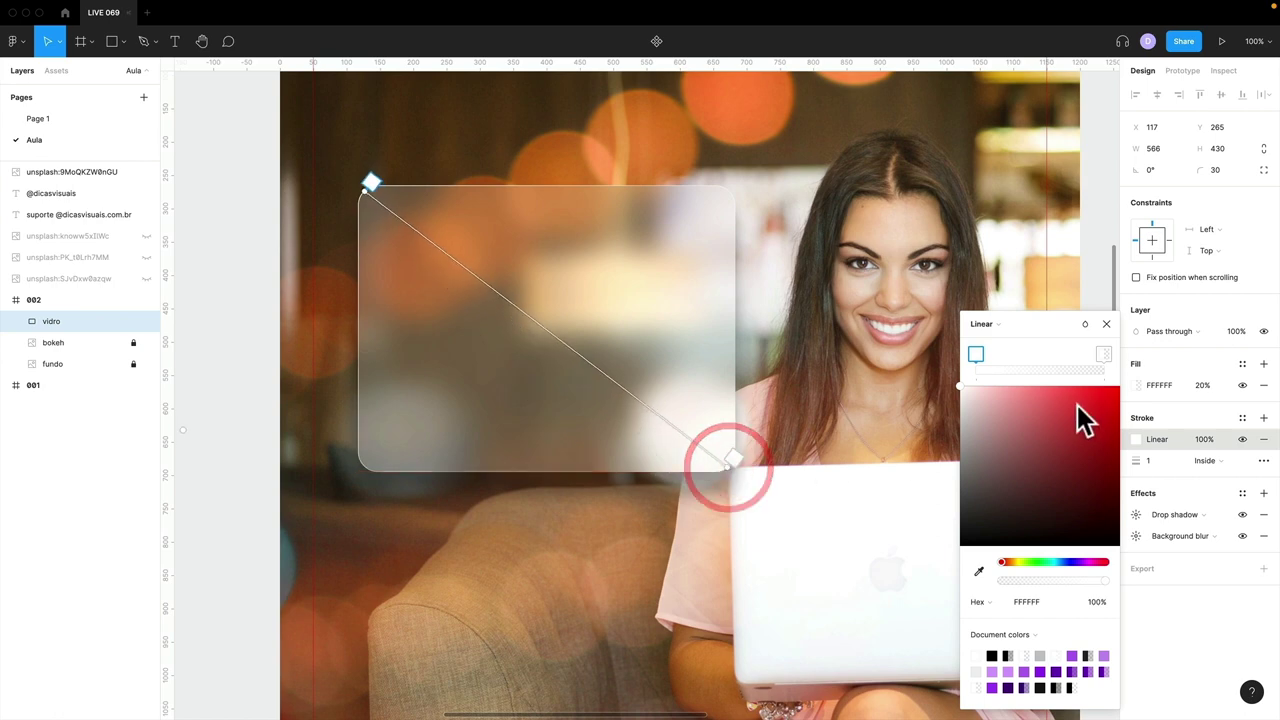
pyautogui.click(979, 355)
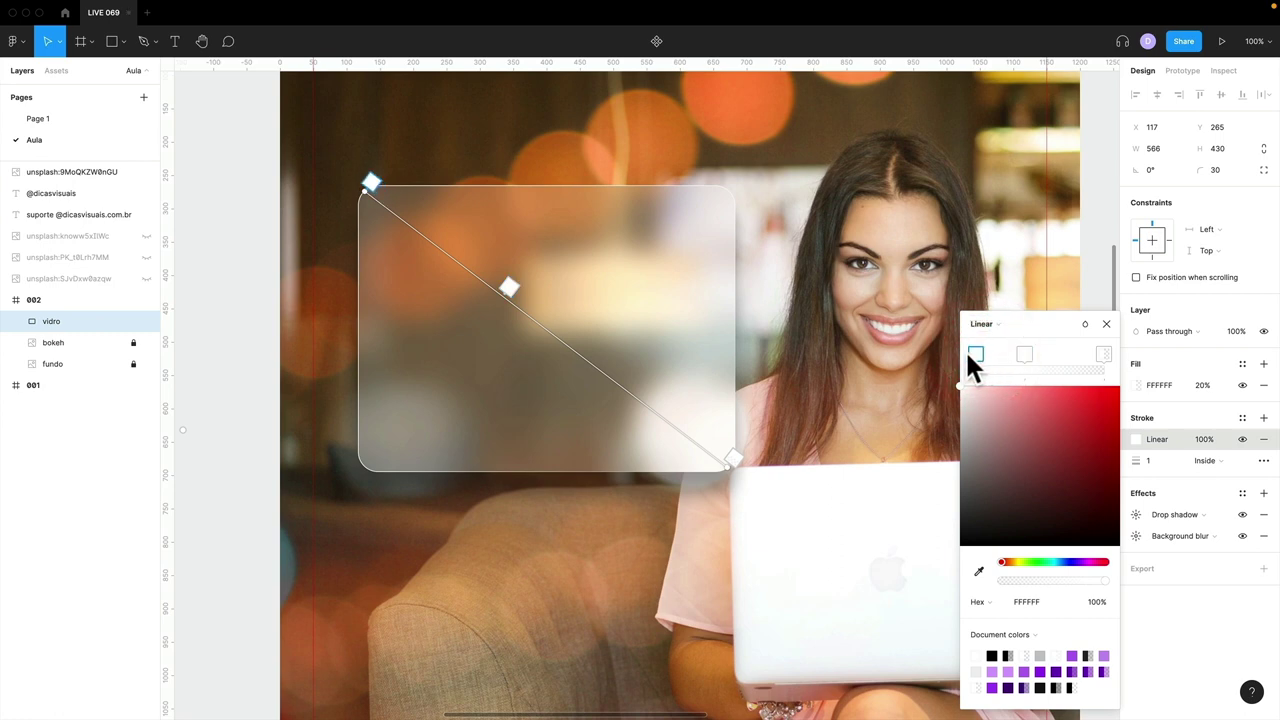
pyautogui.click(976, 356)
pyautogui.click(1043, 362)
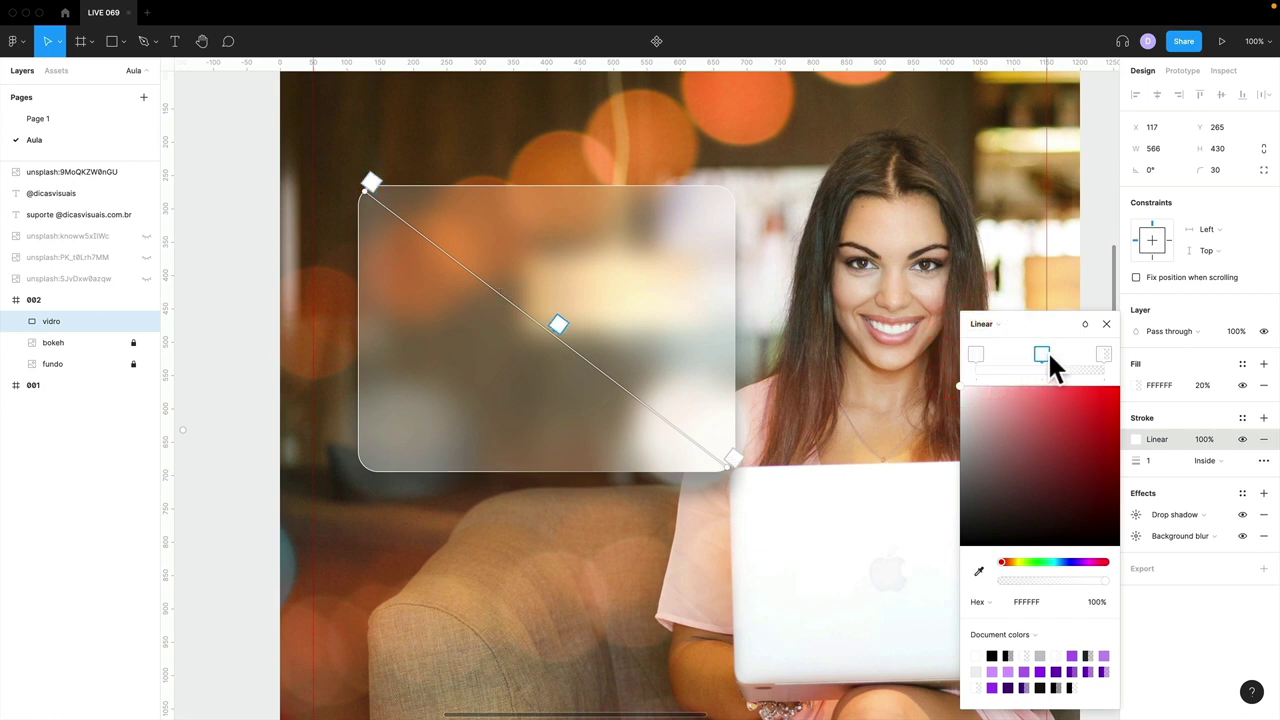
pyautogui.moveTo(1105, 357); pyautogui.dragTo(1107, 352)
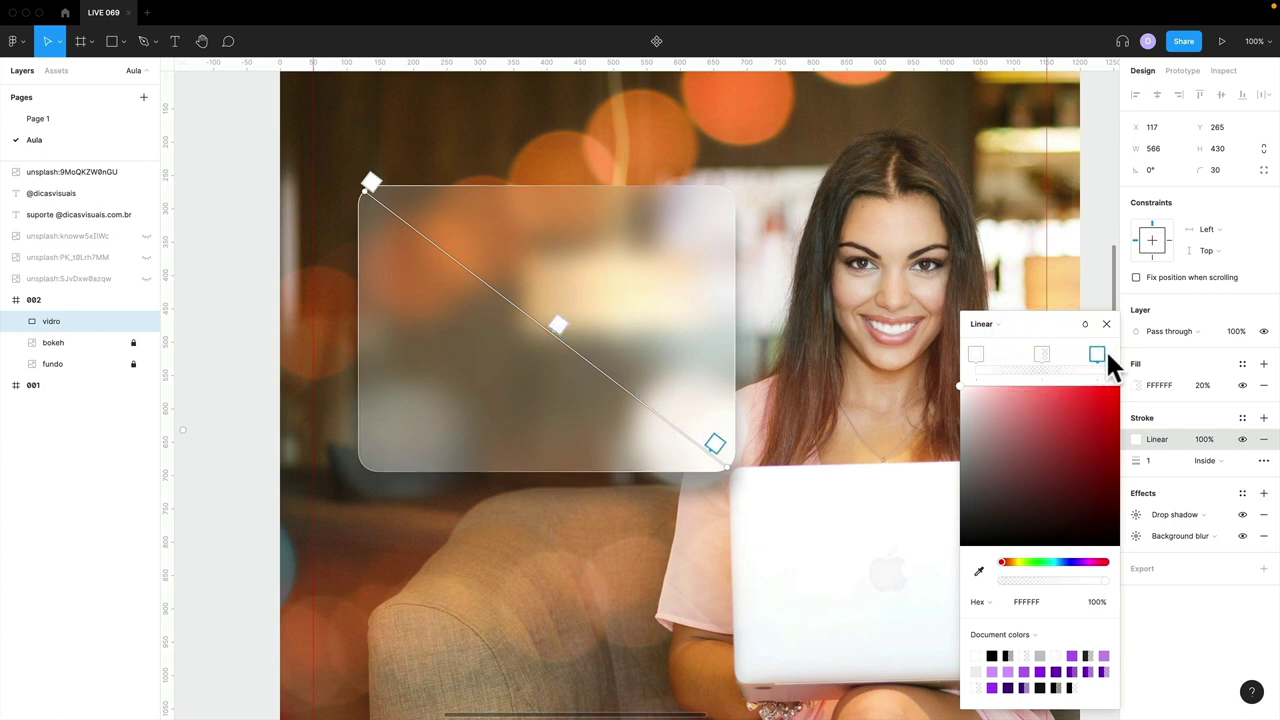
pyautogui.click(1114, 356)
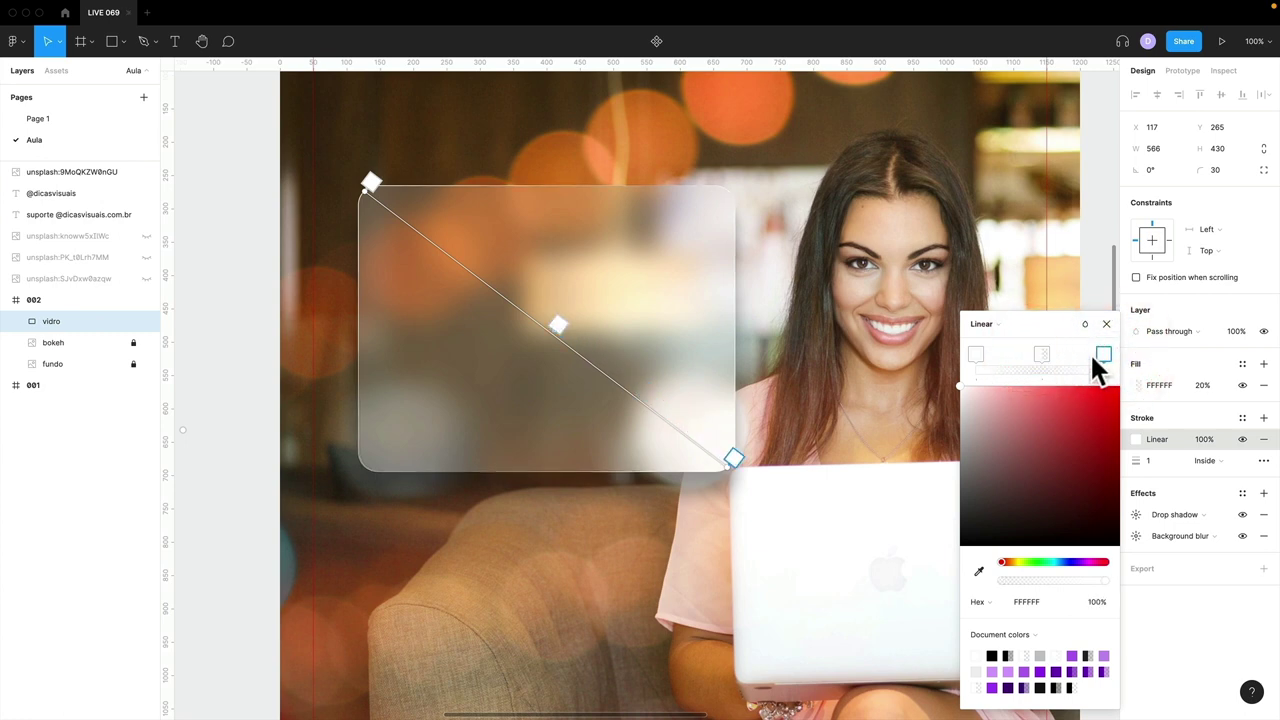
pyautogui.click(1106, 324)
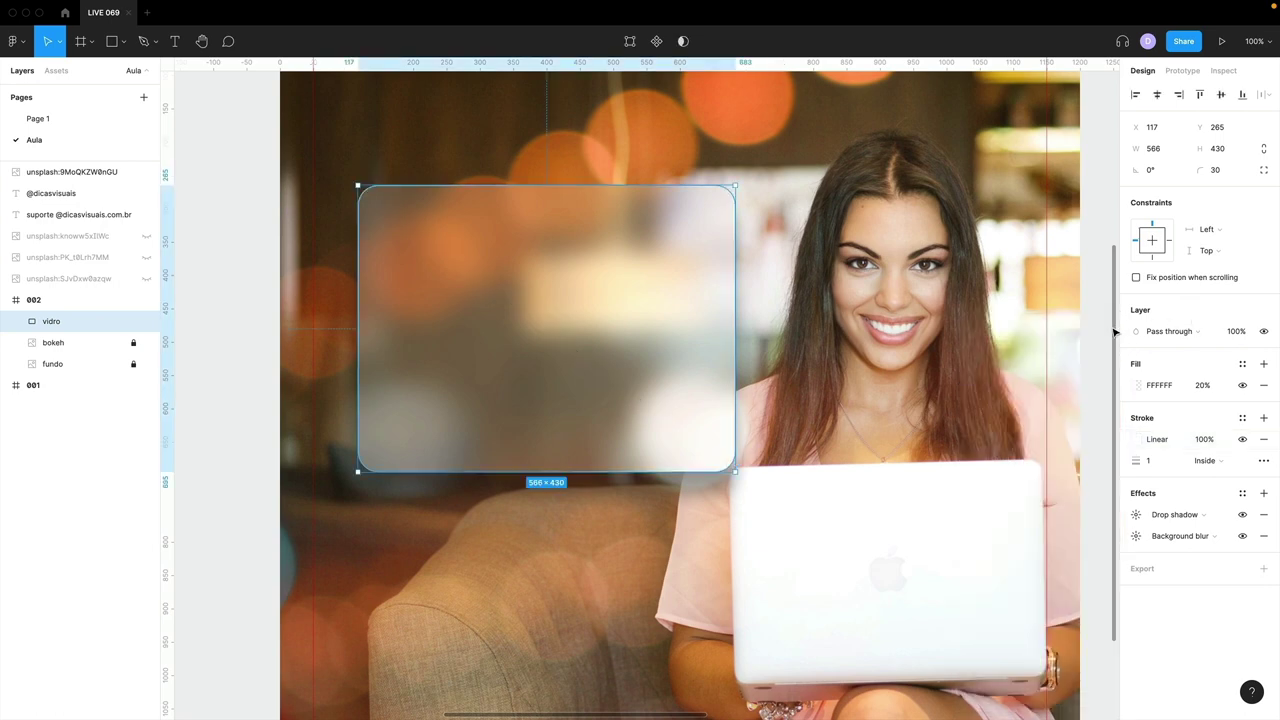
# - Zoom in to inspect the glass panel's top and right edges, then zoom back out
pyautogui.click(936, 340)
pyautogui.moveTo(324, 145); pyautogui.dragTo(500, 357)
pyautogui.moveTo(706, 331); pyautogui.dragTo(340, 371)
pyautogui.moveTo(775, 344); pyautogui.dragTo(520, 351)
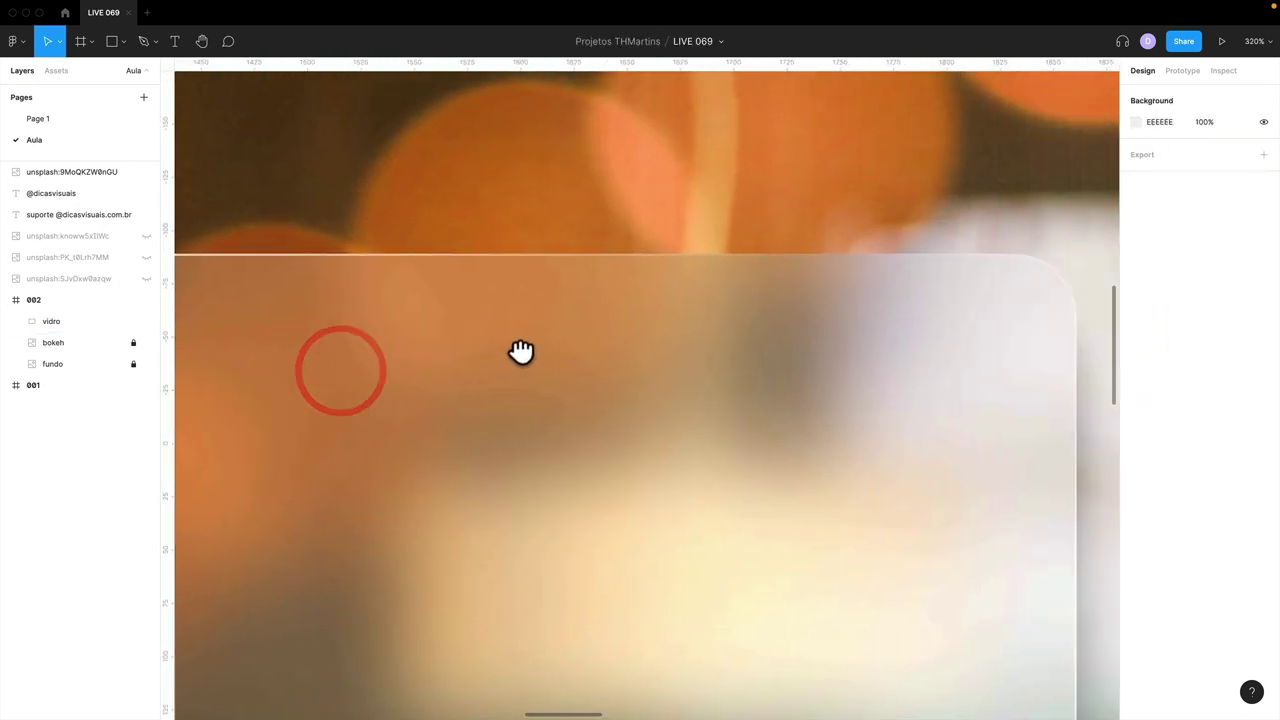
pyautogui.moveTo(831, 334); pyautogui.dragTo(694, 334)
pyautogui.scroll(-10, 1040, 306)
pyautogui.hscroll(-10, 1040, 306)
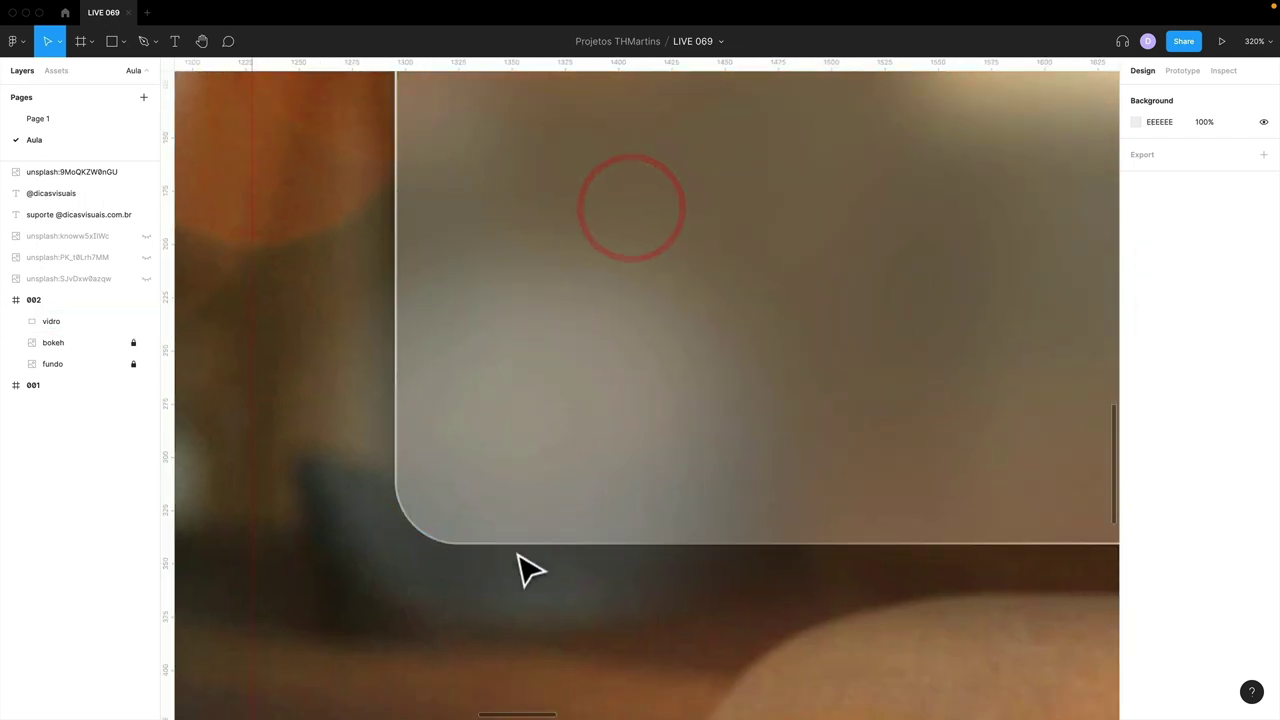
pyautogui.hotkey('shift', '0')
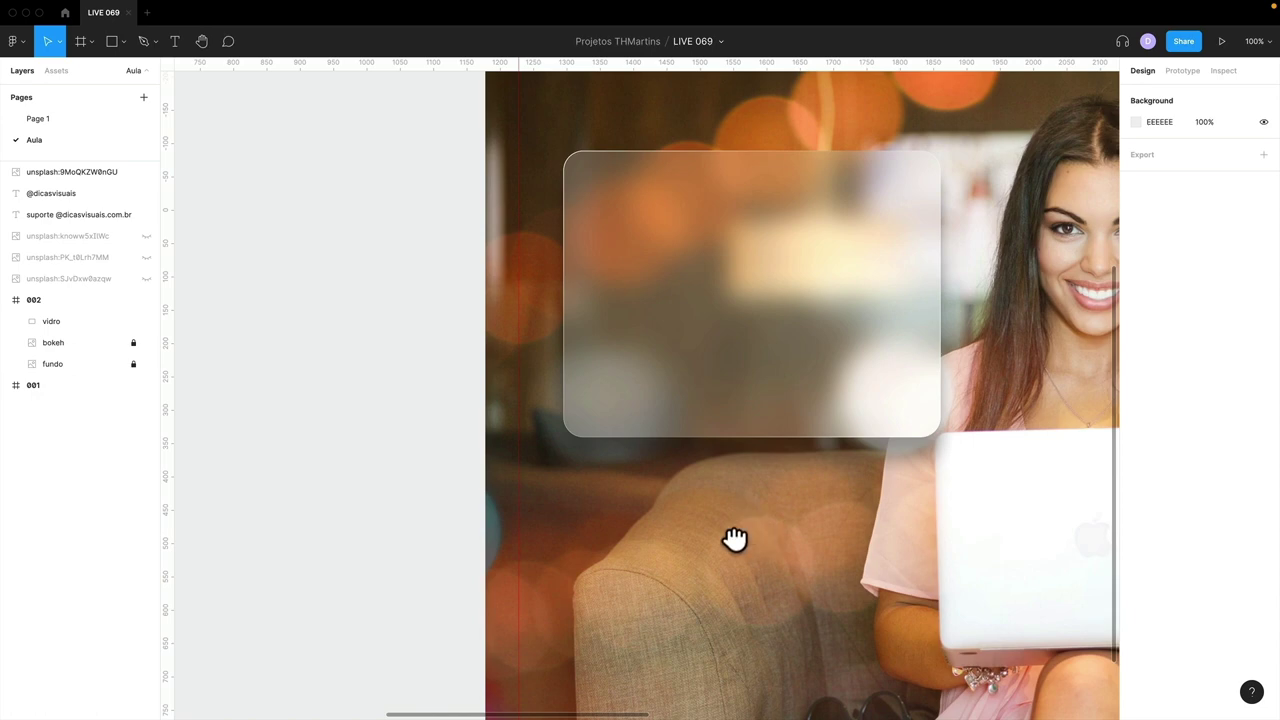
pyautogui.moveTo(734, 537); pyautogui.dragTo(631, 595)
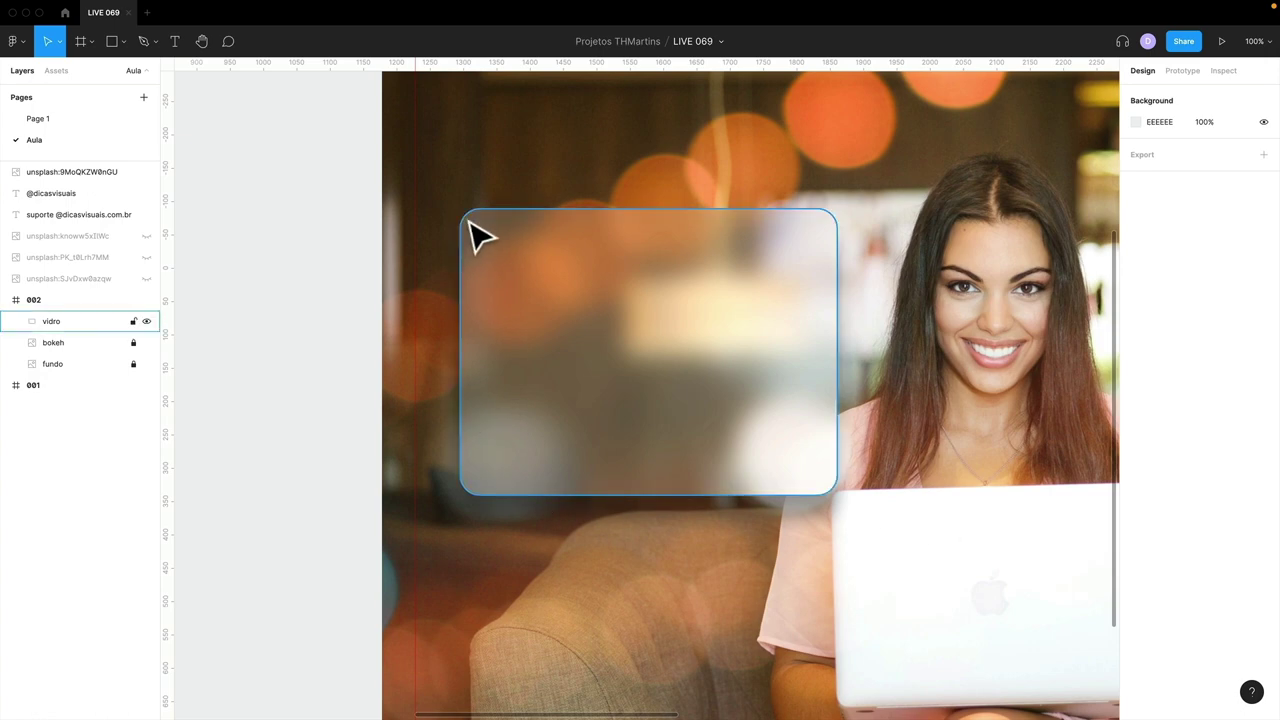
# - Inspect the panel's lower-left corner, re-centre the view, and select the frosted vidro rectangle
pyautogui.press('z')
pyautogui.moveTo(437, 271); pyautogui.dragTo(580, 503)
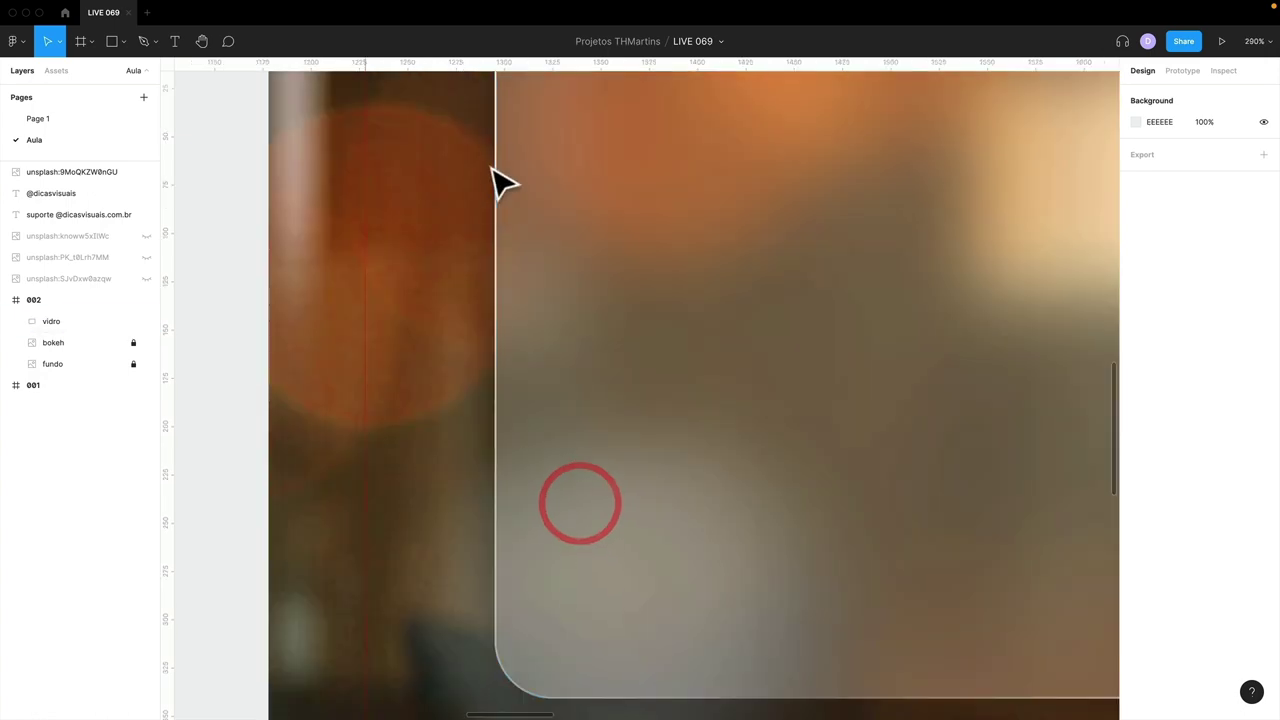
pyautogui.moveTo(506, 468); pyautogui.dragTo(500, 346)
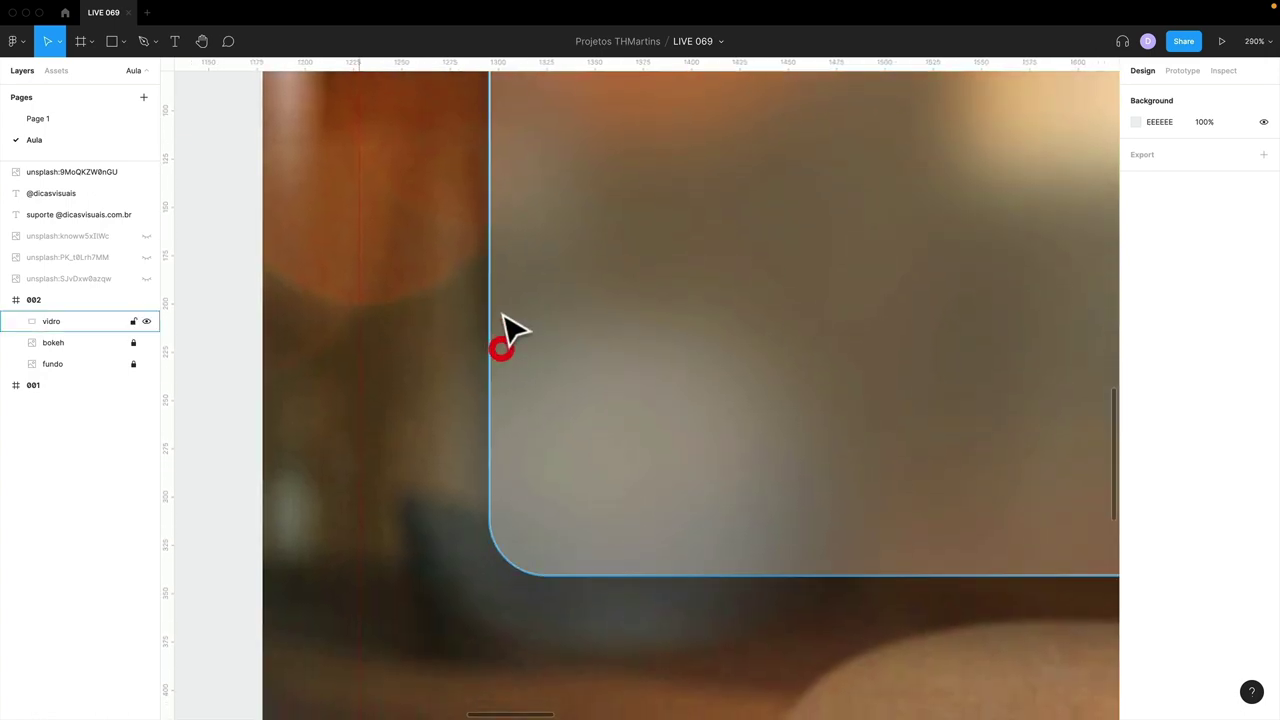
pyautogui.press('-')
pyautogui.press('-')
pyautogui.press('-')
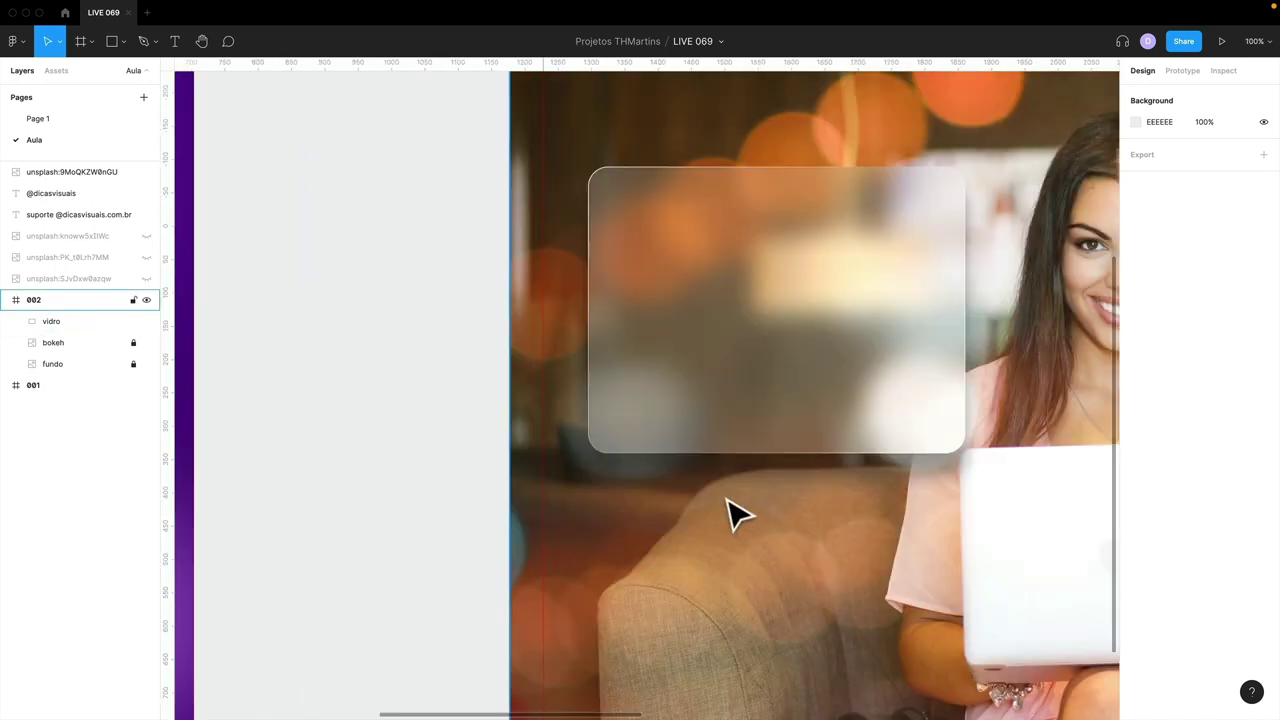
pyautogui.hotkey('shift', '0')
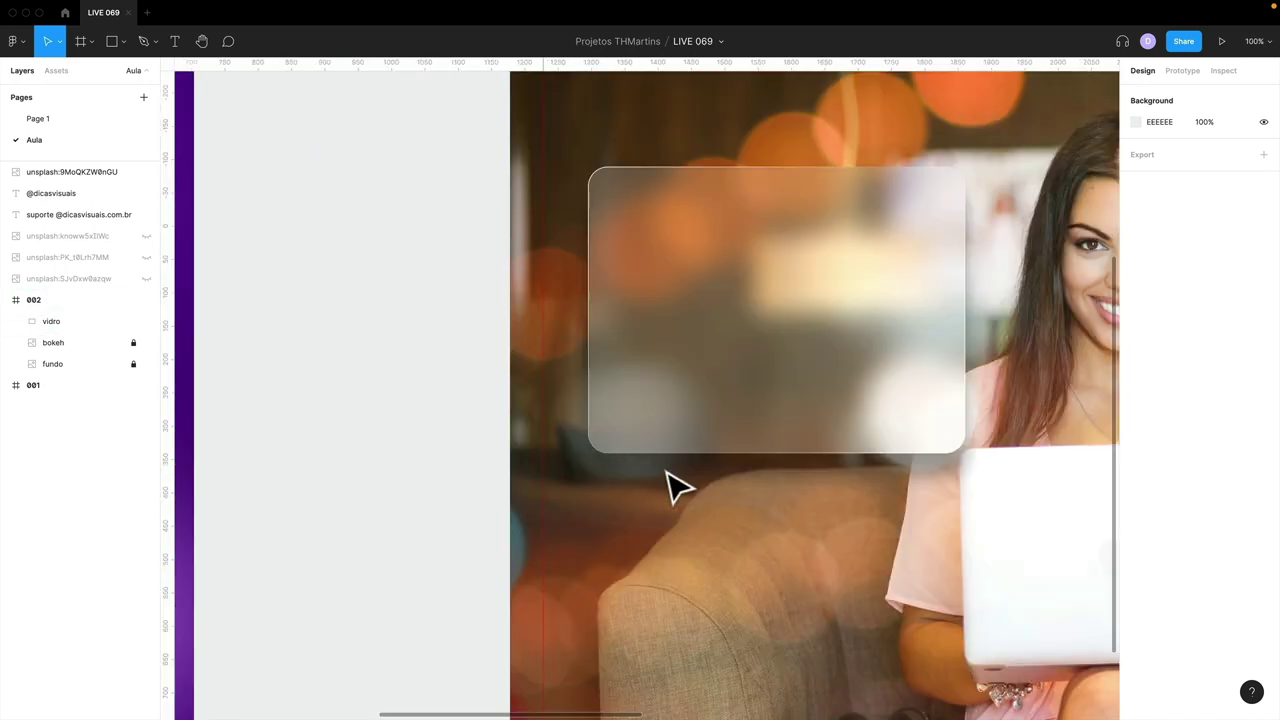
pyautogui.hscroll(5, 675, 487)
pyautogui.hscroll(-1, 675, 487)
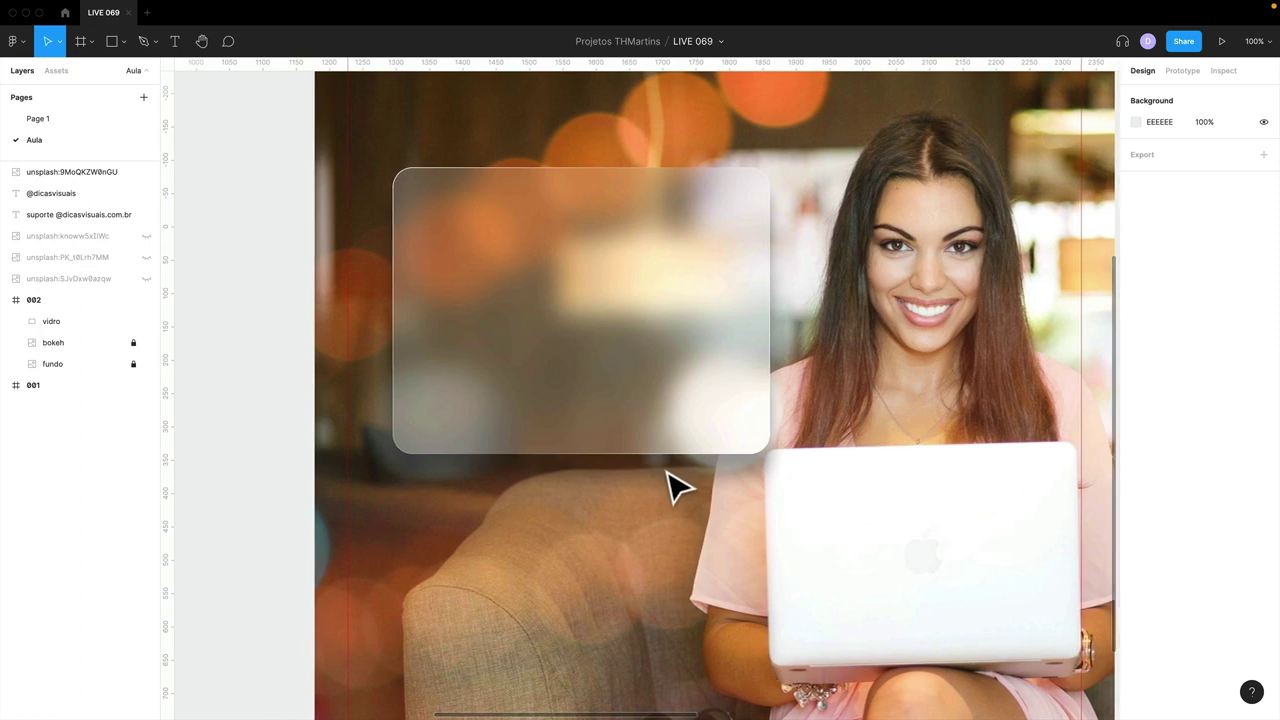
pyautogui.hscroll(3, 675, 487)
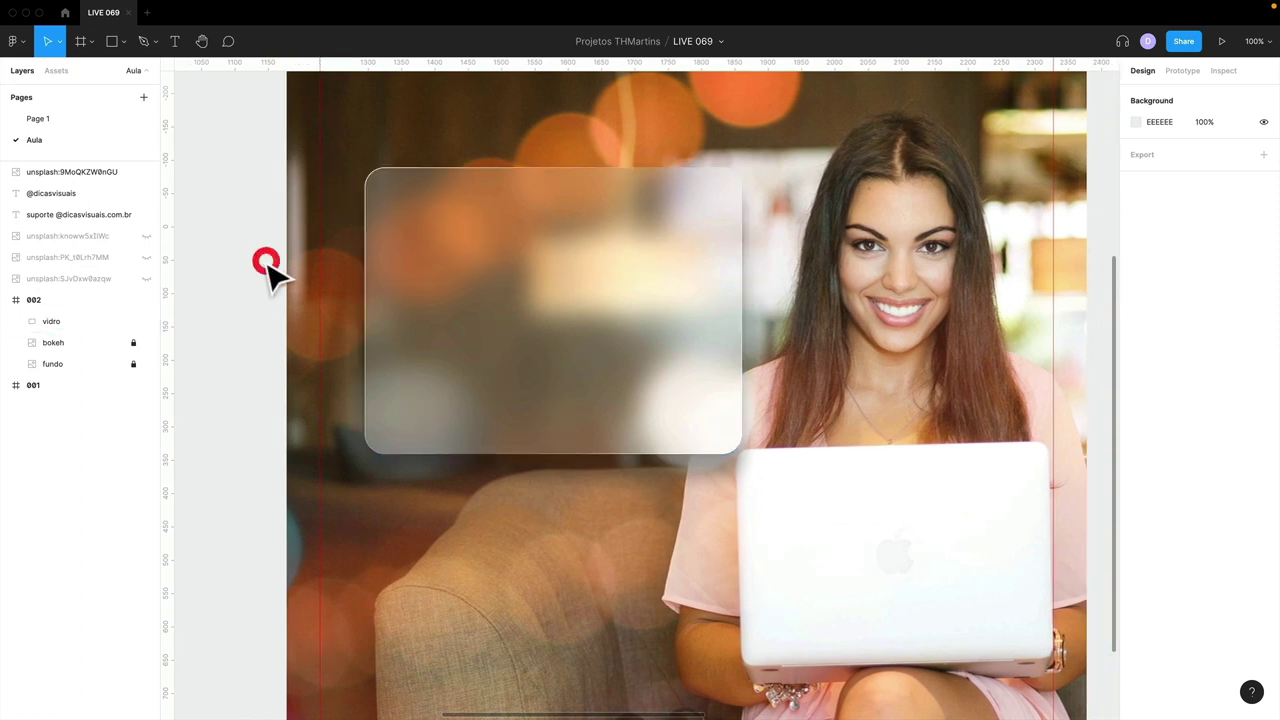
pyautogui.press('+')
pyautogui.moveTo(340, 260); pyautogui.dragTo(514, 414)
pyautogui.click(509, 409)
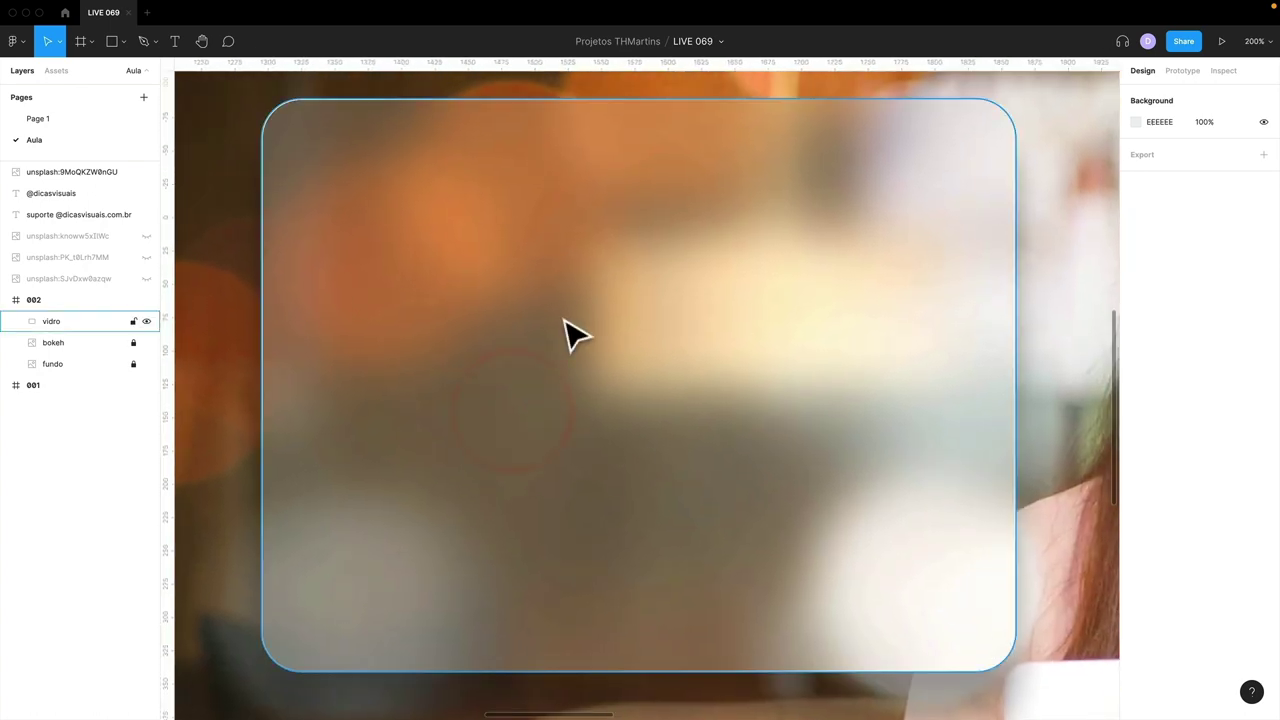
# - Place a NOTAS text label inside the glass card's top-left corner
pyautogui.press('t')
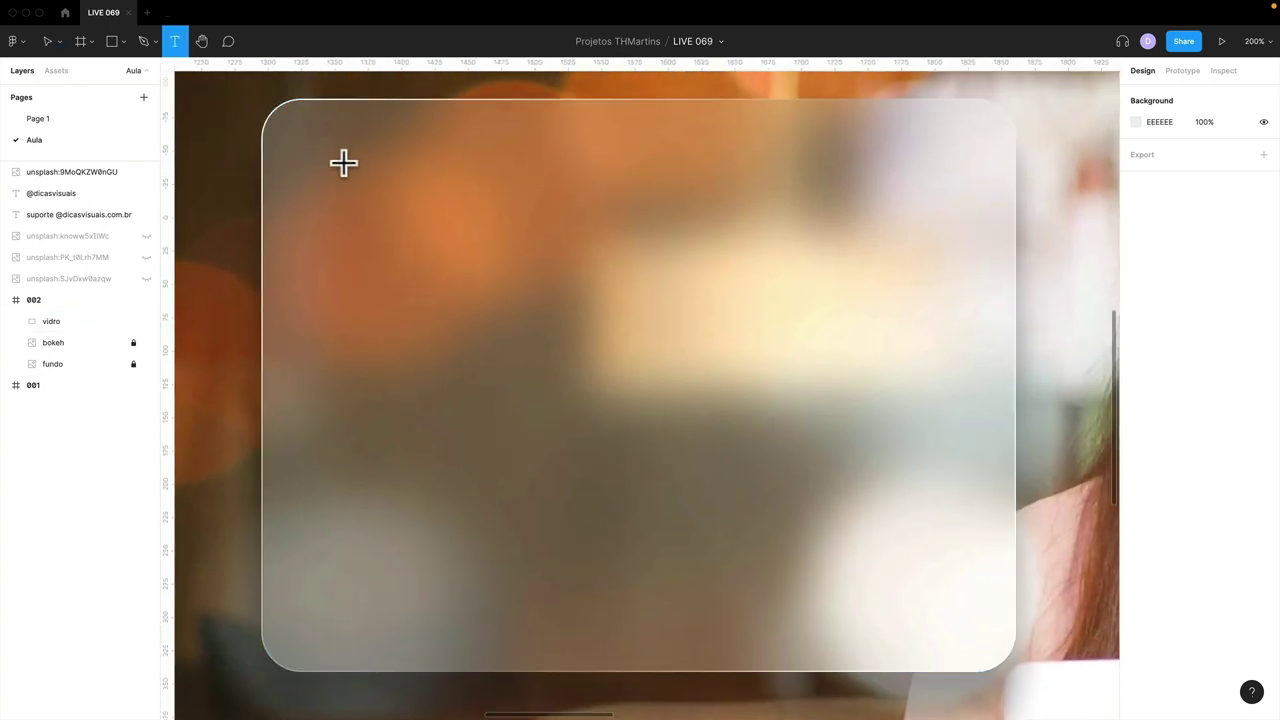
pyautogui.click(347, 170)
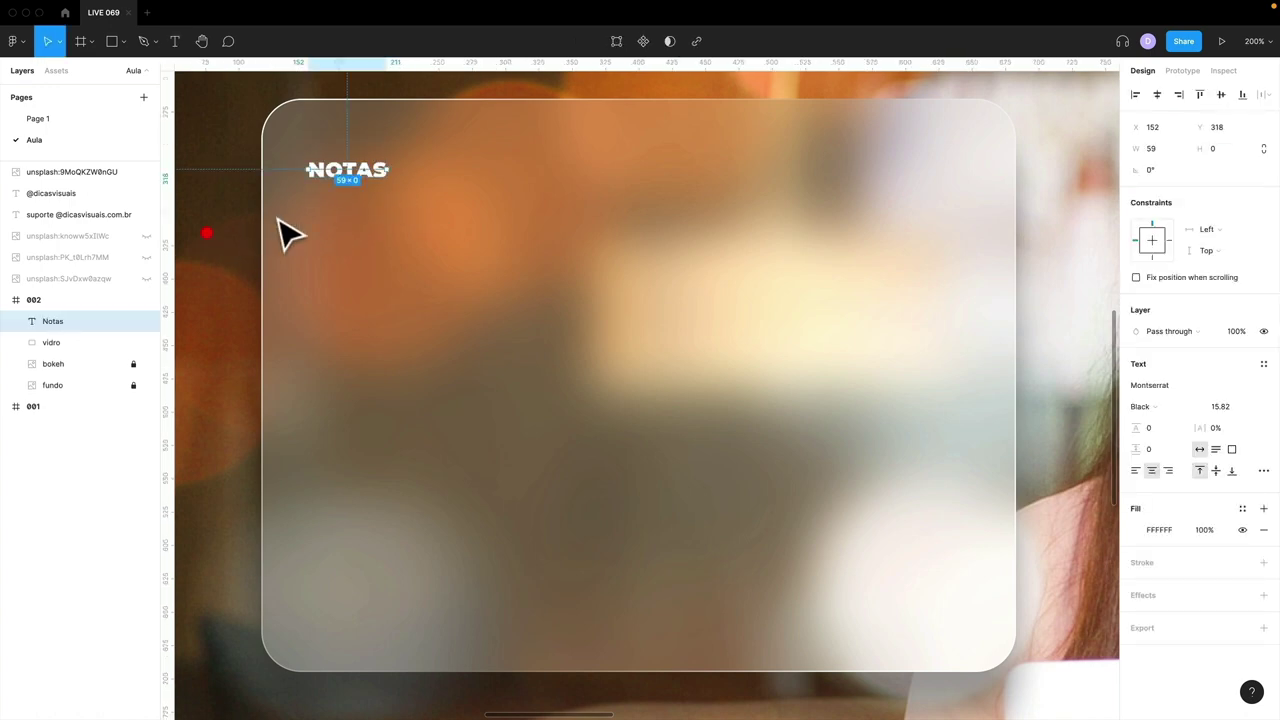
pyautogui.hotkey('shift', '0')
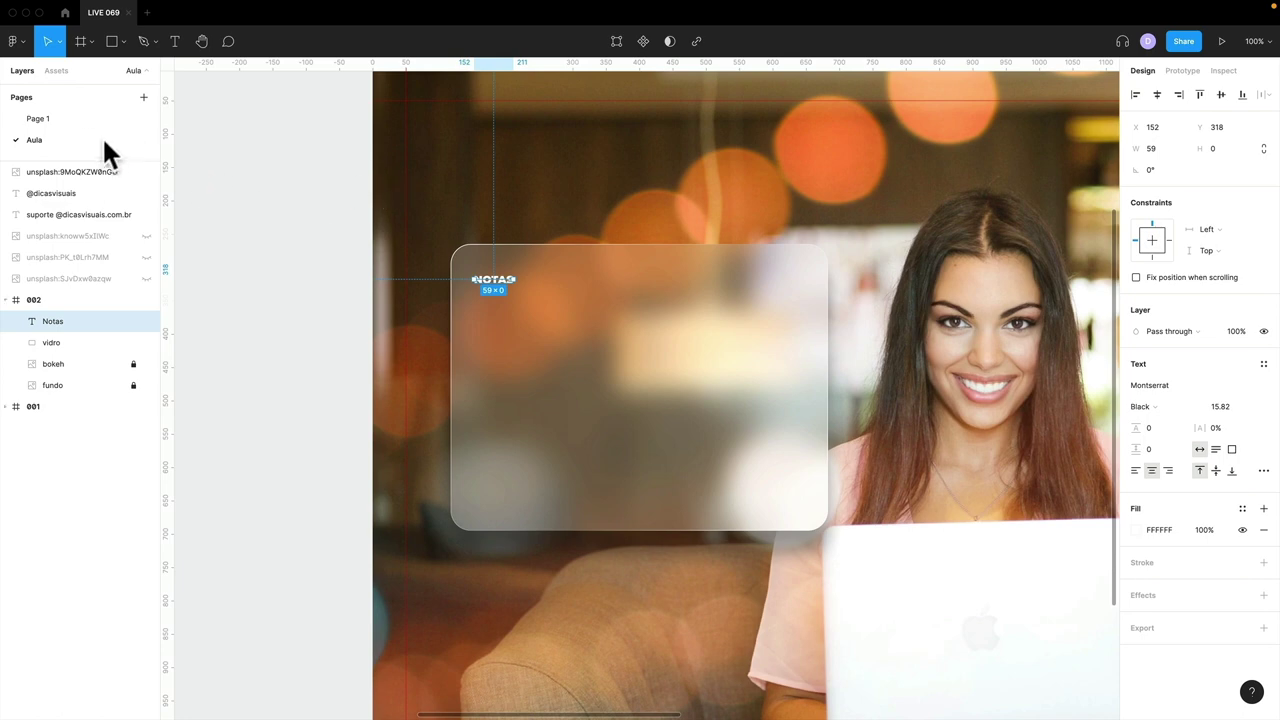
# - Open Page 1 and zoom in on the finished 002 reference post
pyautogui.click(81, 121)
pyautogui.click(529, 314)
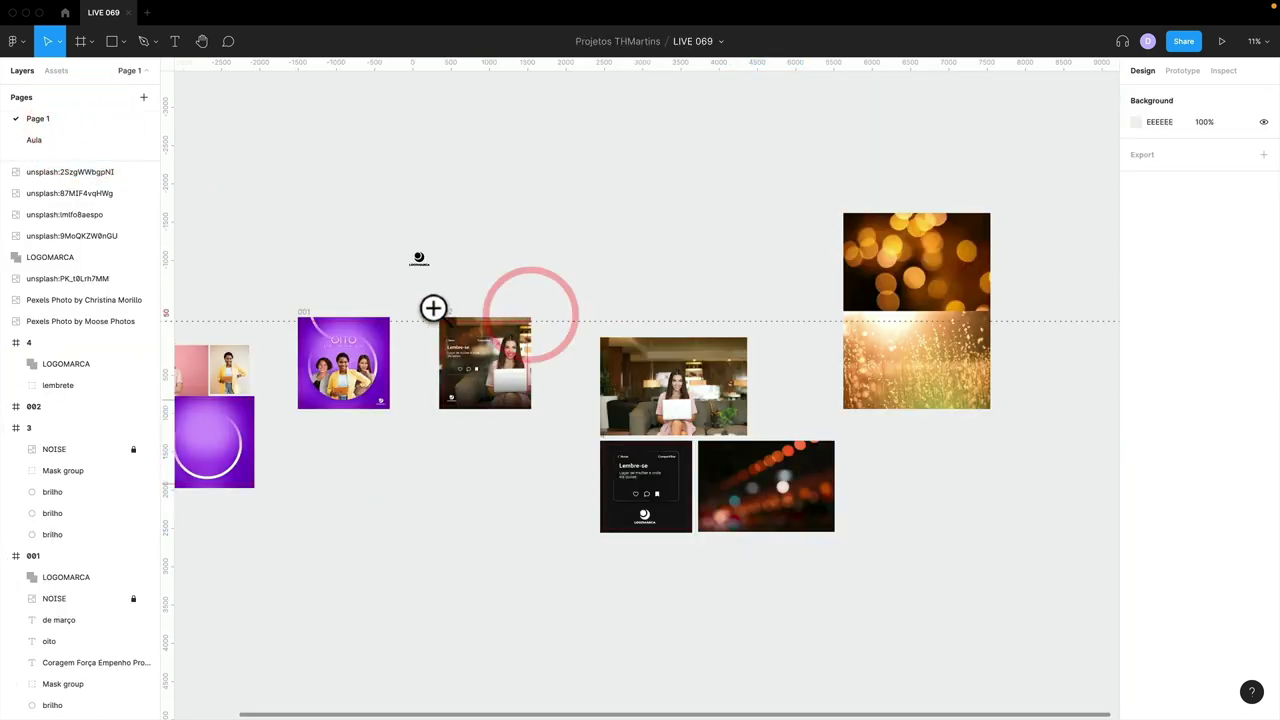
pyautogui.moveTo(433, 307); pyautogui.dragTo(560, 443)
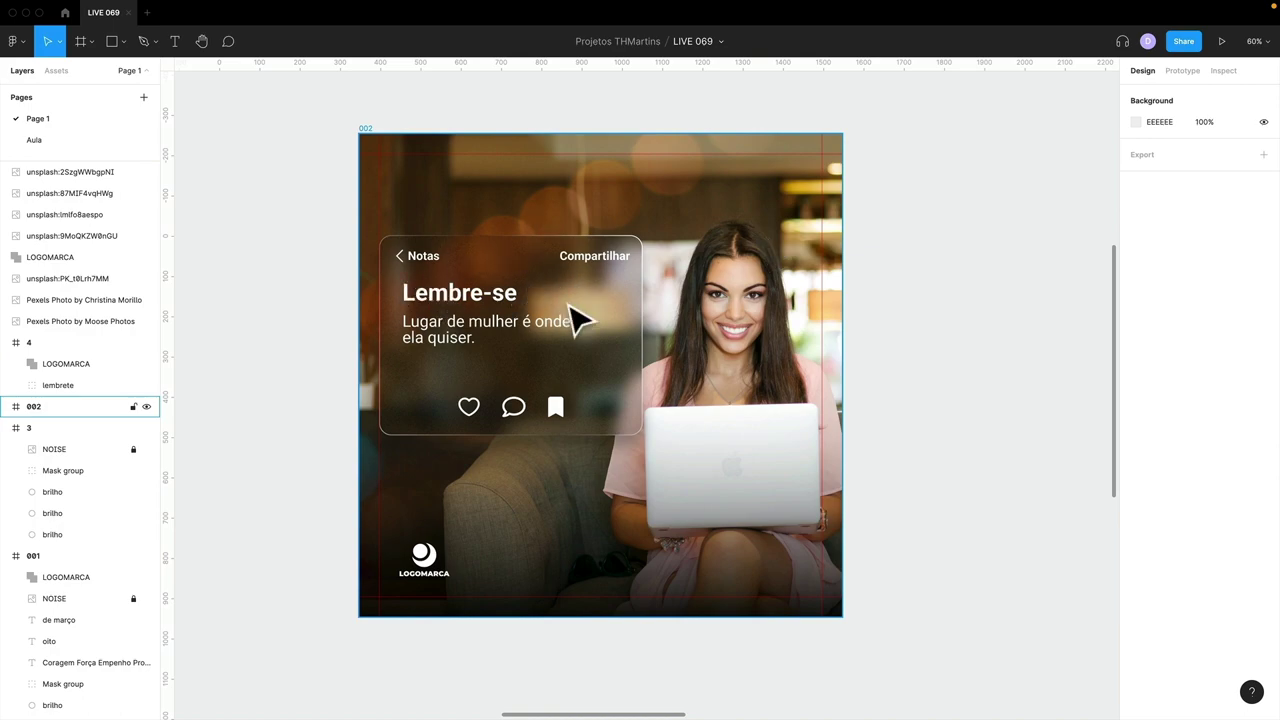
pyautogui.press('super+Tab')
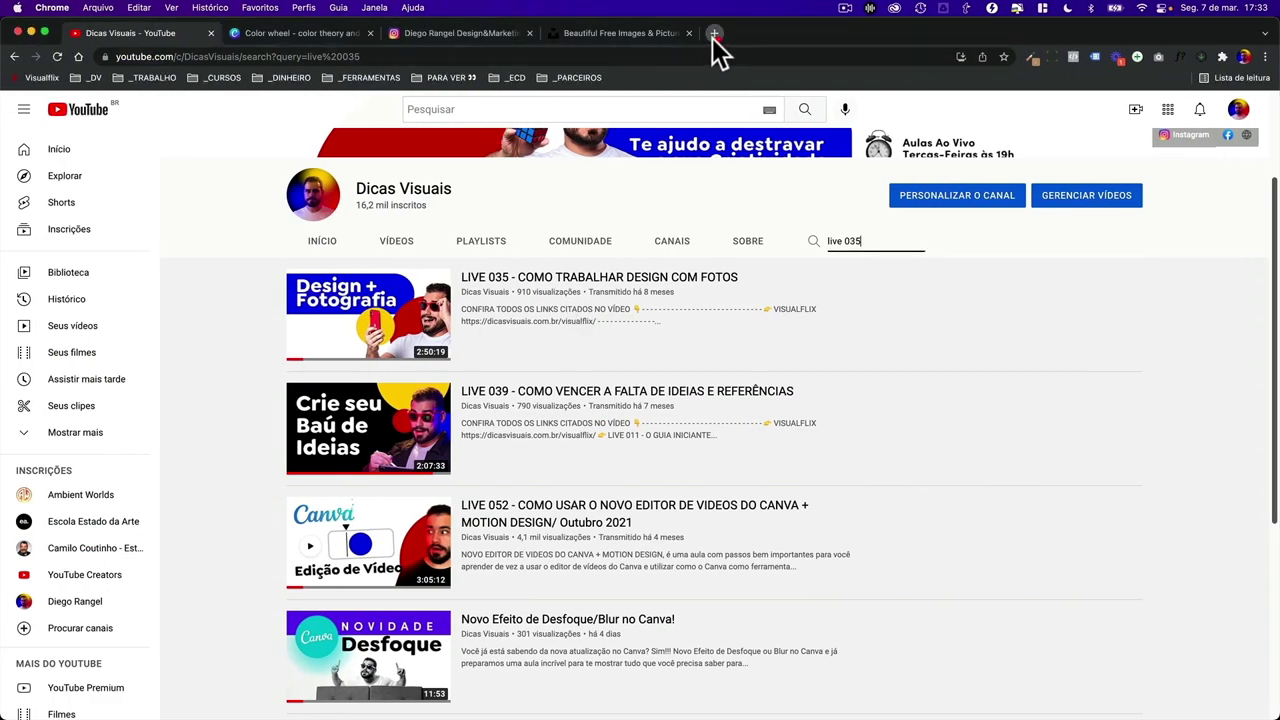
# - Search Google Images for 'notes apple' in a new browser tab
pyautogui.click(714, 33)
pyautogui.click(79, 56)
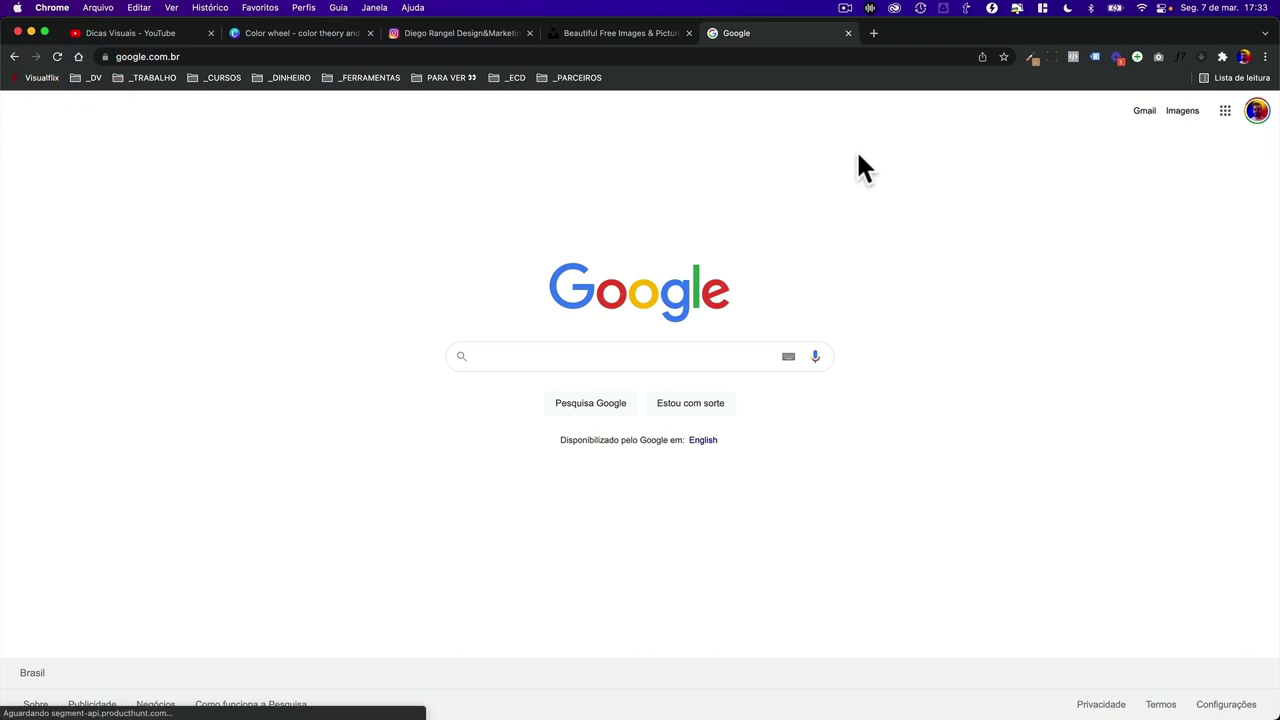
pyautogui.write('notes')
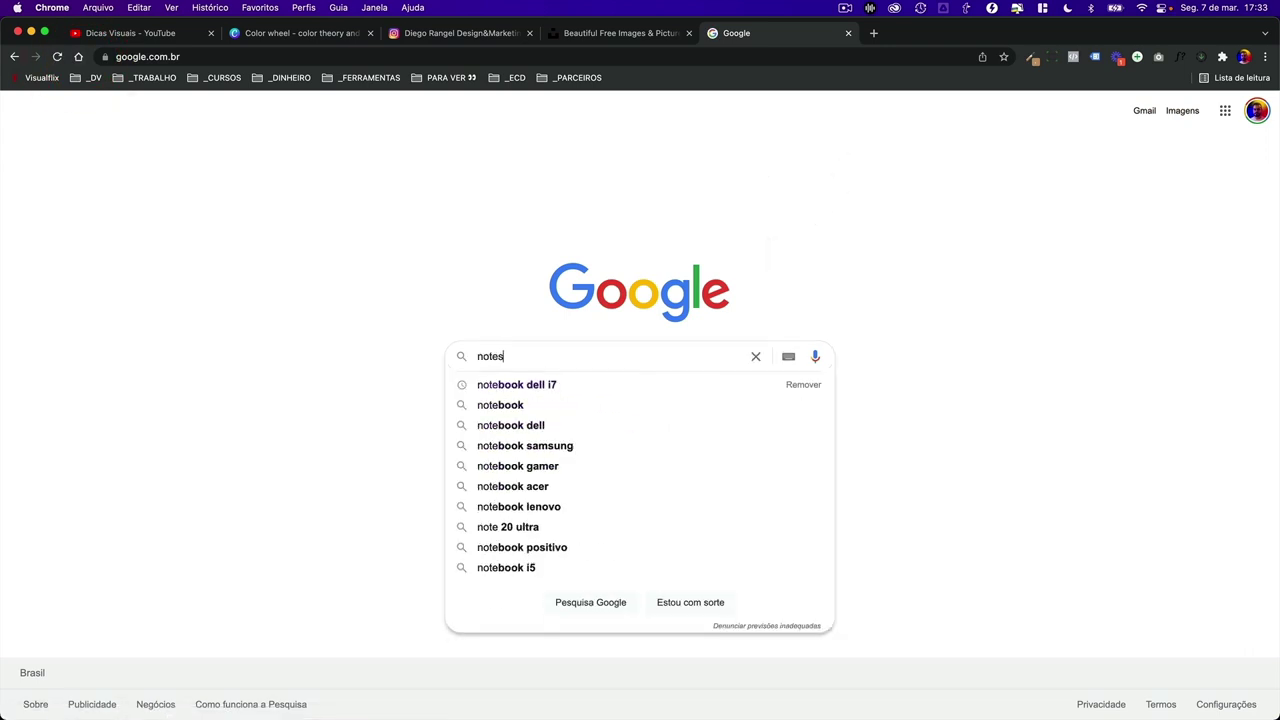
pyautogui.write(' apple')
pyautogui.press('Return')
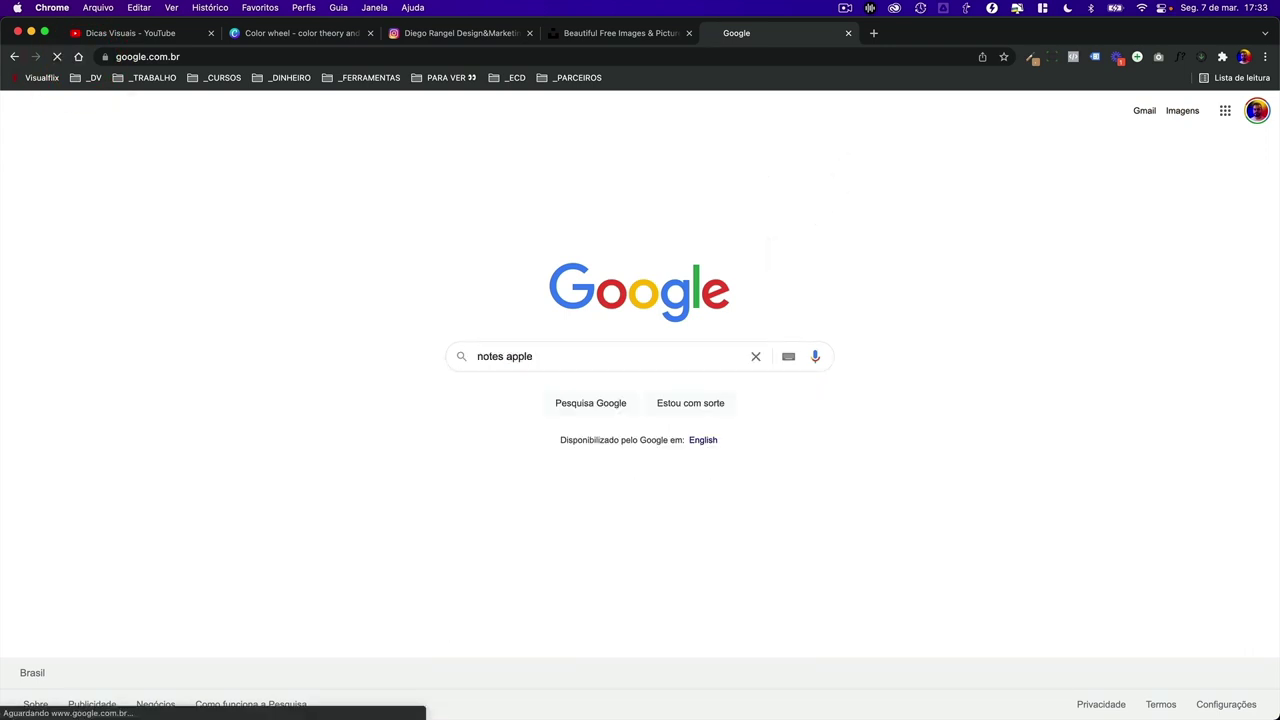
pyautogui.click(262, 166)
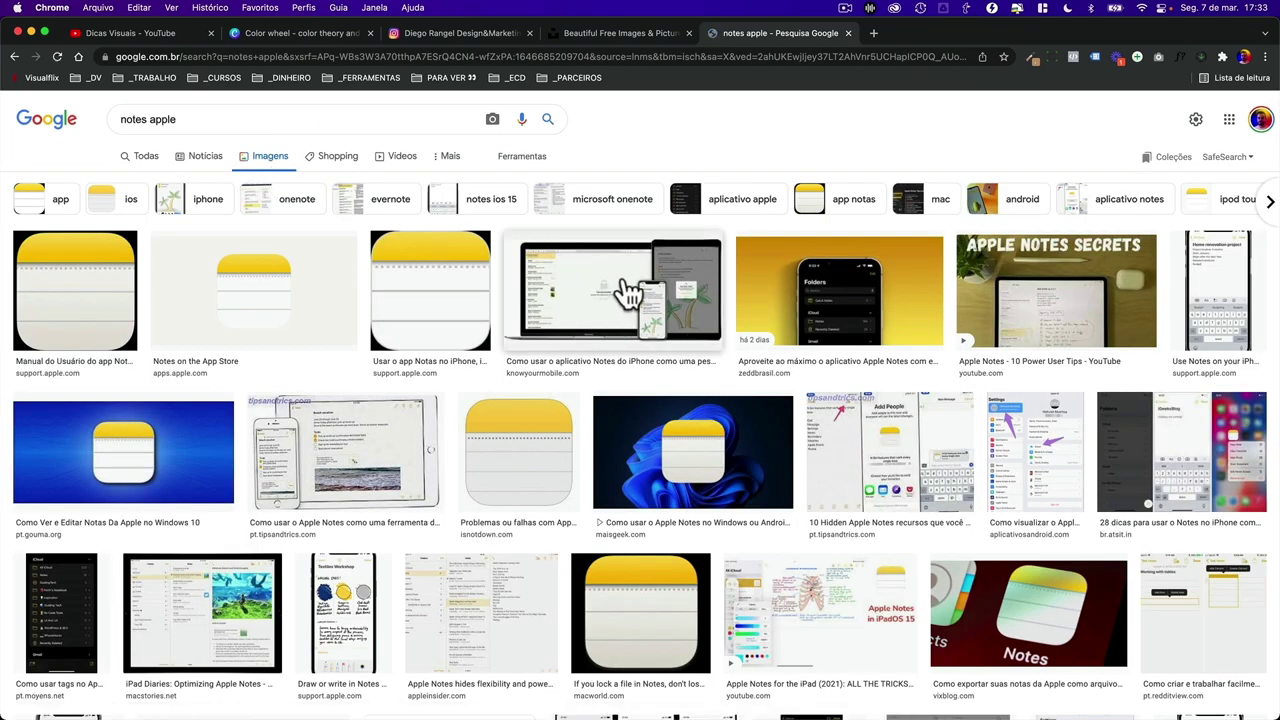
# - Preview several Apple Notes screenshots, including the Folders view
pyautogui.click(382, 450)
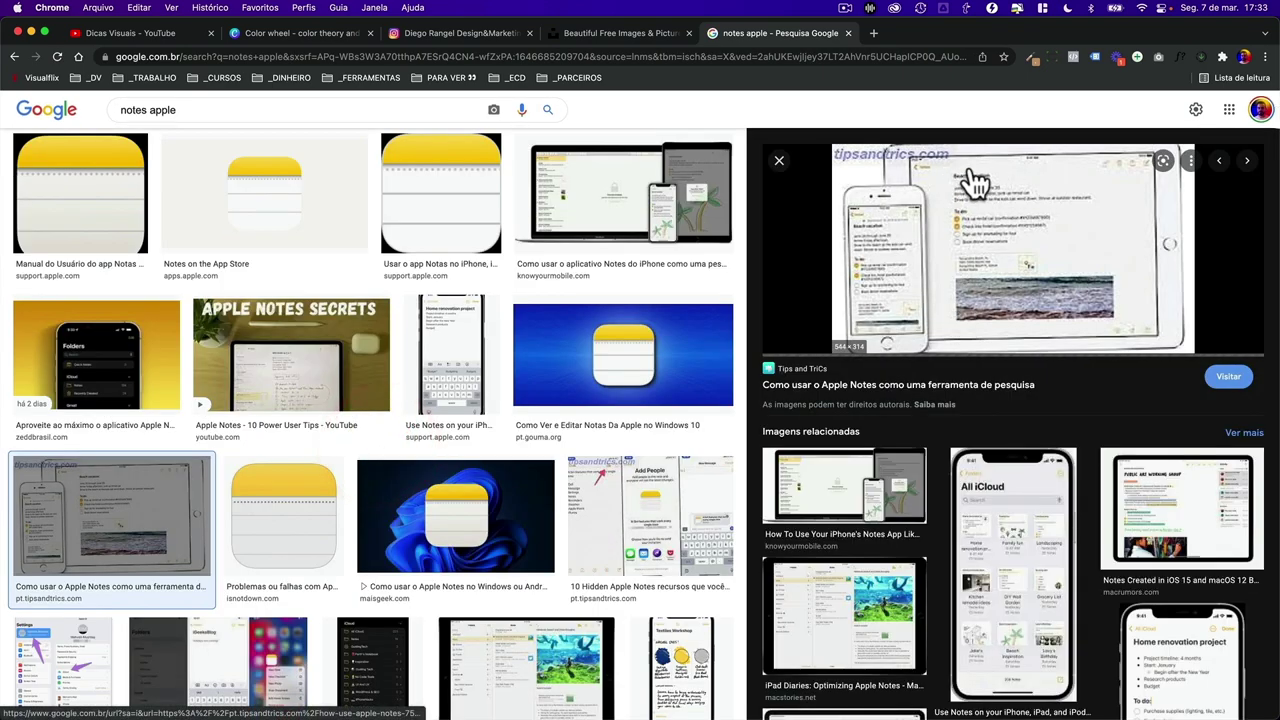
pyautogui.scroll(-5, 610, 405)
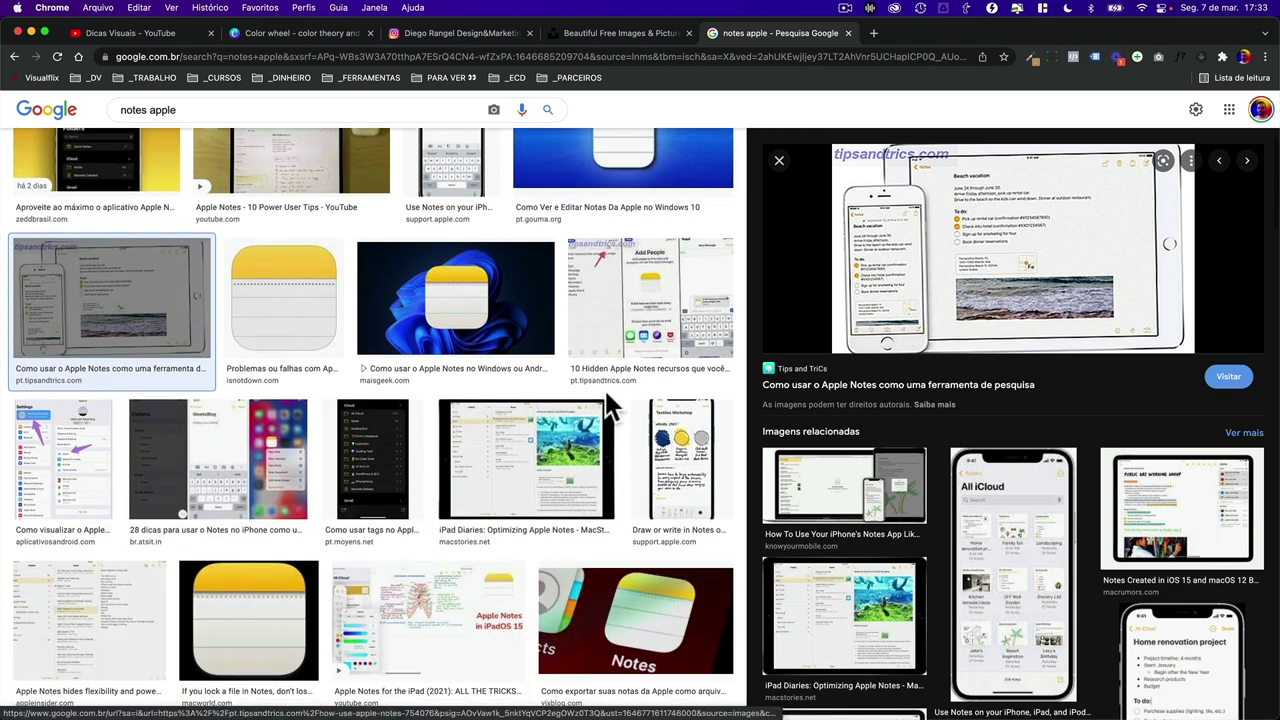
pyautogui.scroll(-4, 610, 405)
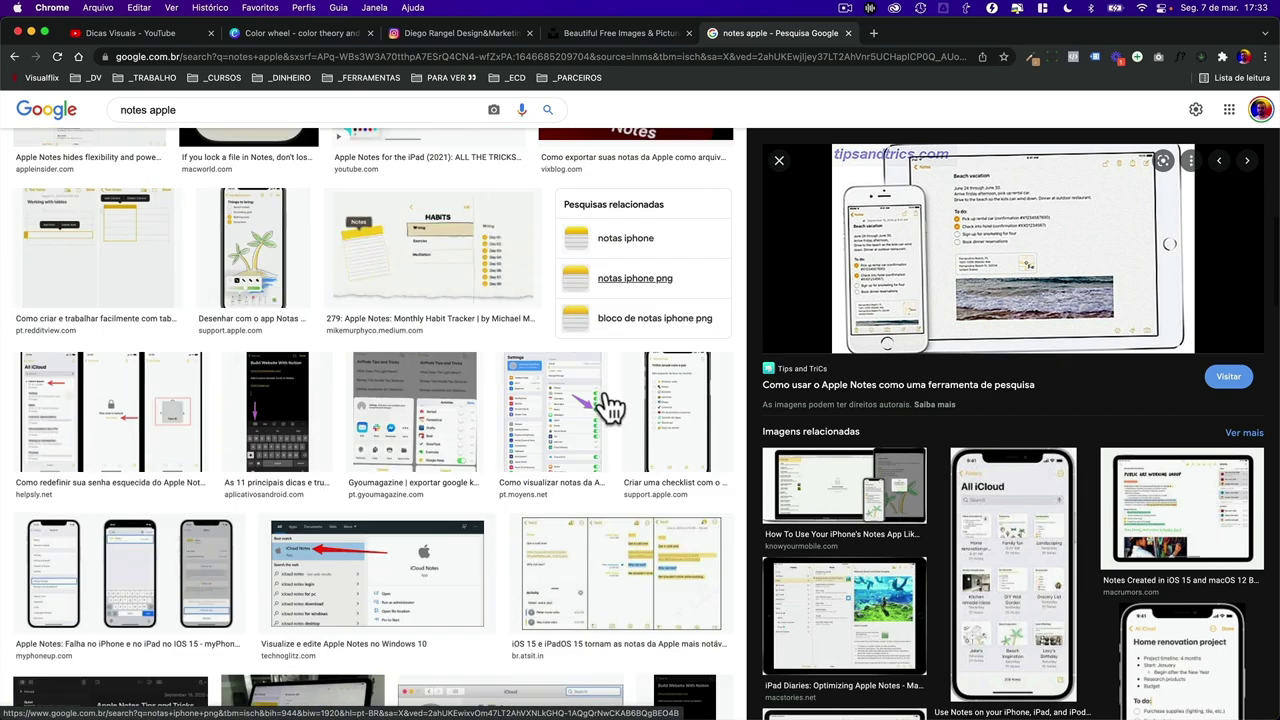
pyautogui.scroll(-5, 352, 415)
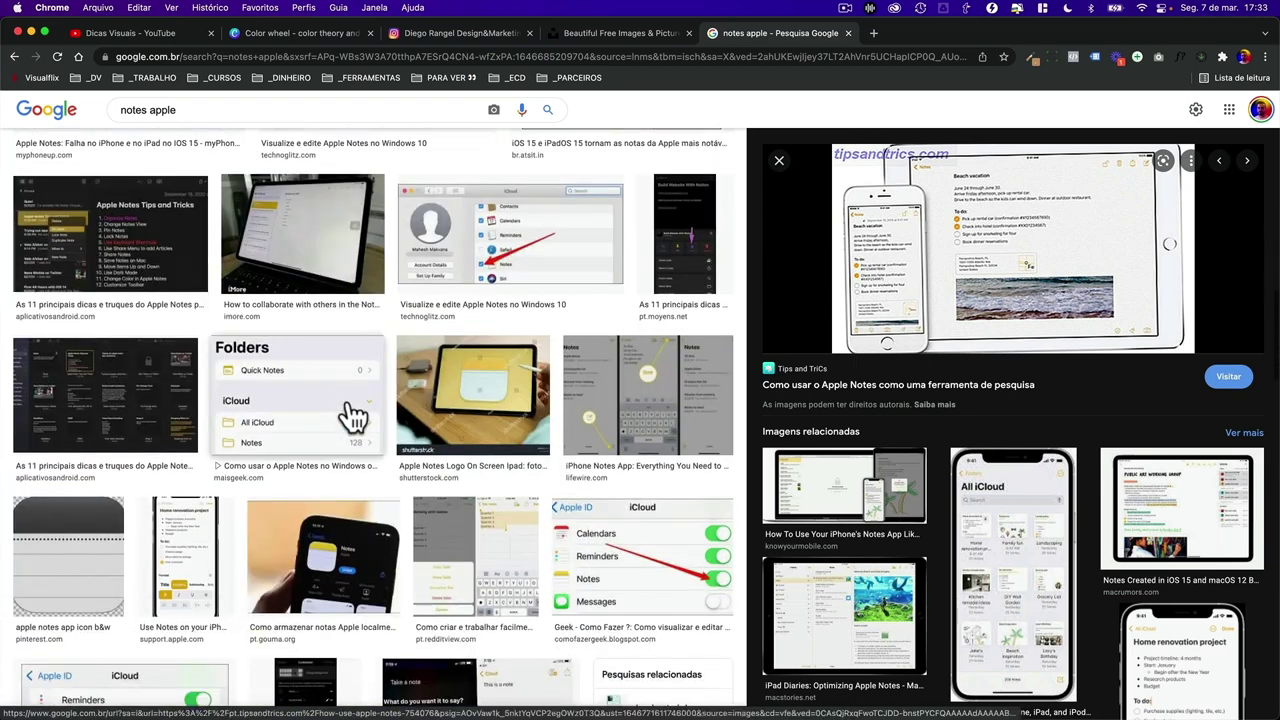
pyautogui.click(287, 410)
pyautogui.click(203, 518)
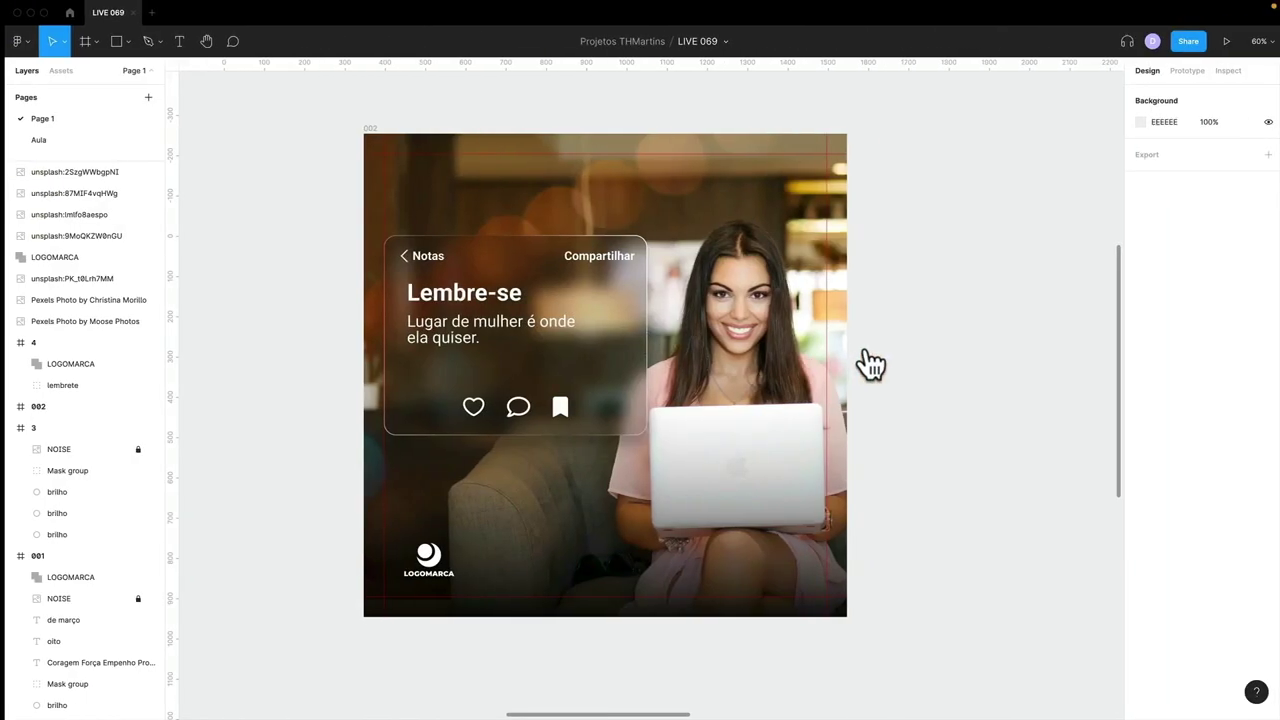
# - Nudge the NOTAS label on the Aula page and change its font to Roboto
pyautogui.click(30, 142)
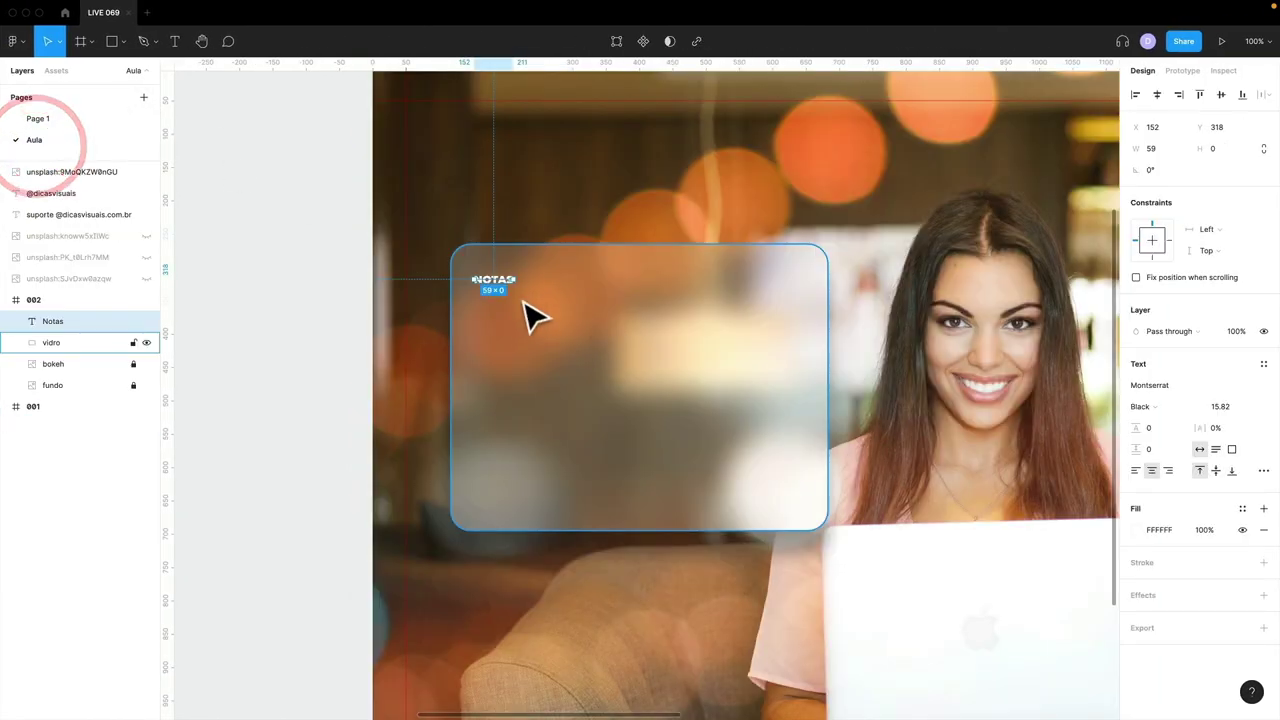
pyautogui.moveTo(502, 284); pyautogui.dragTo(510, 272)
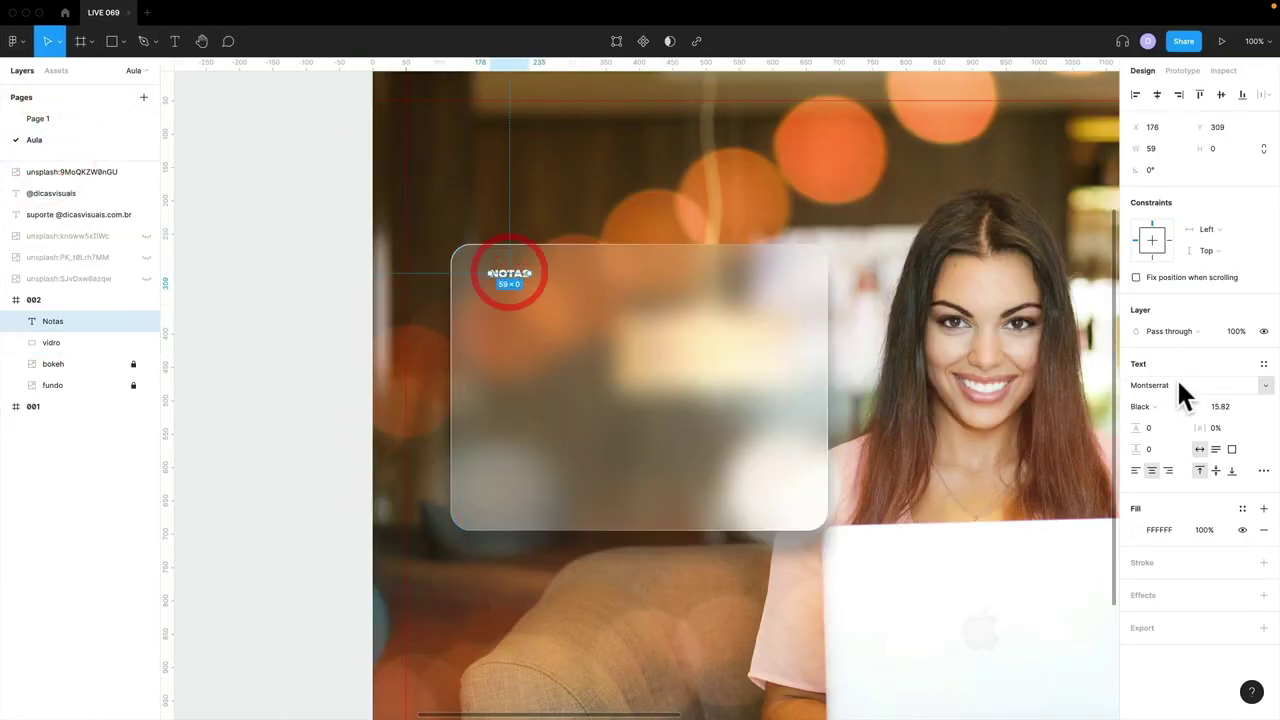
pyautogui.click(1177, 377)
pyautogui.write('Roboto')
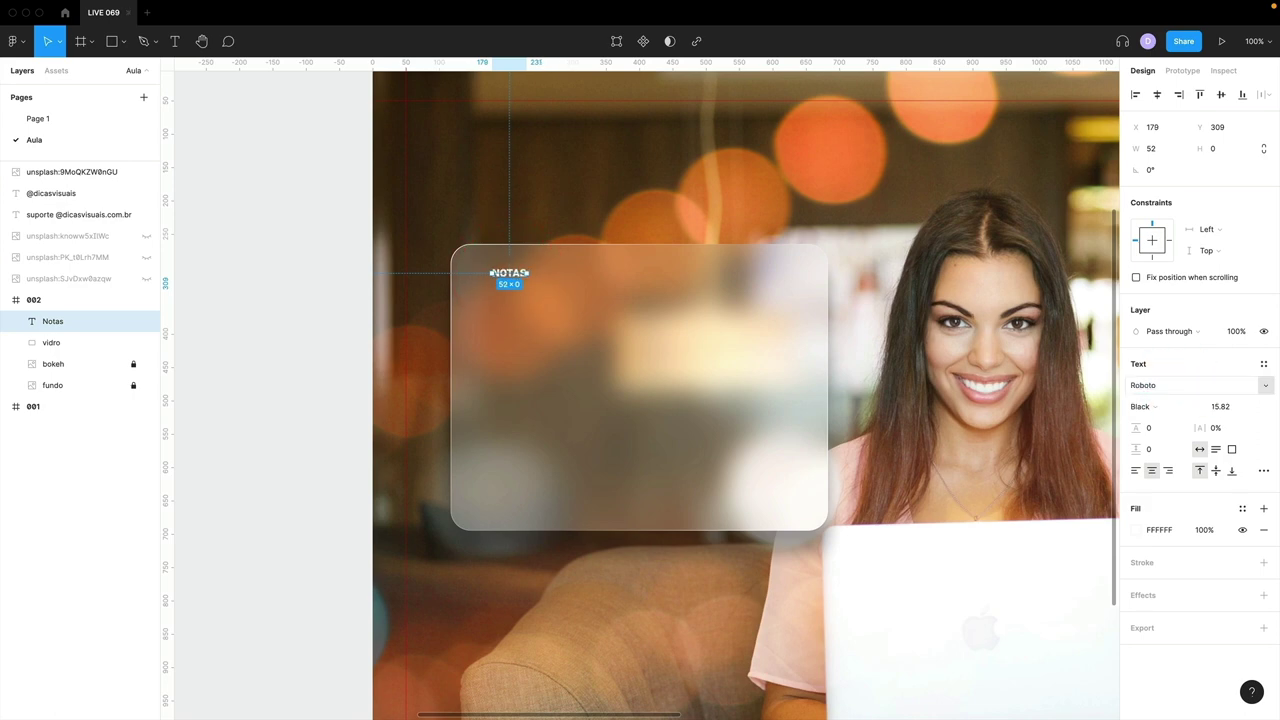
pyautogui.press('Return')
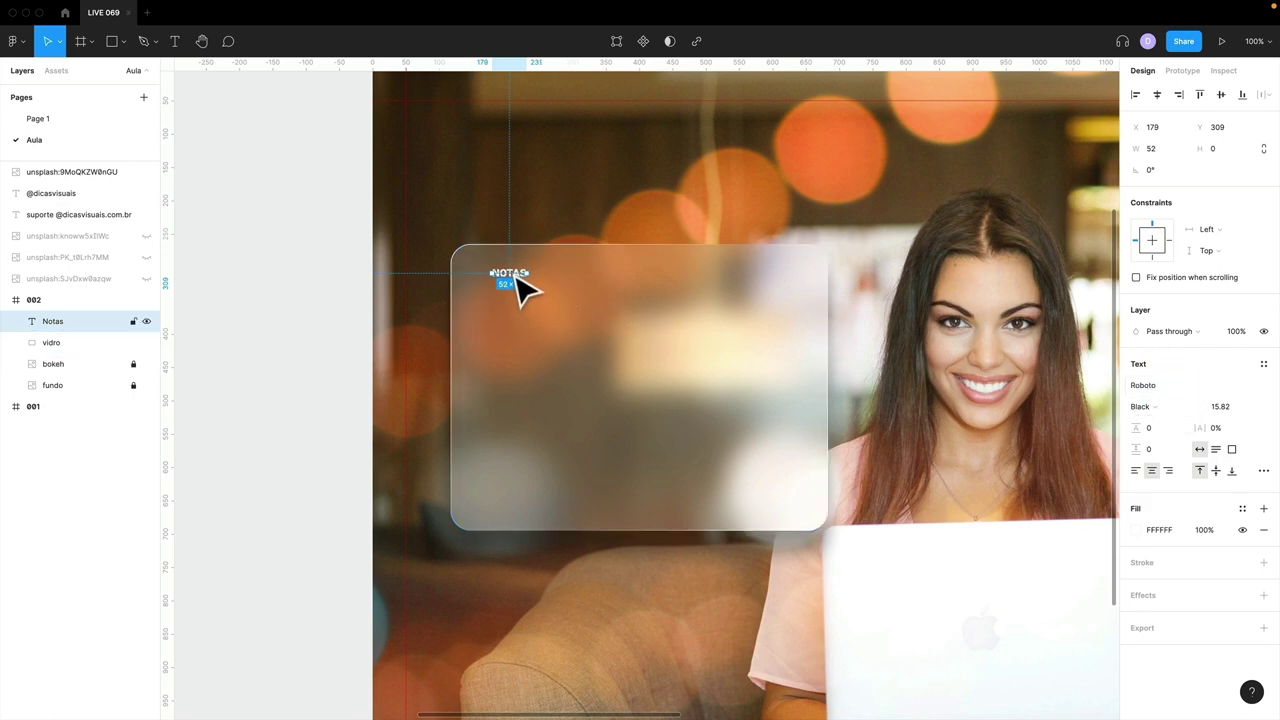
pyautogui.doubleClick(510, 275)
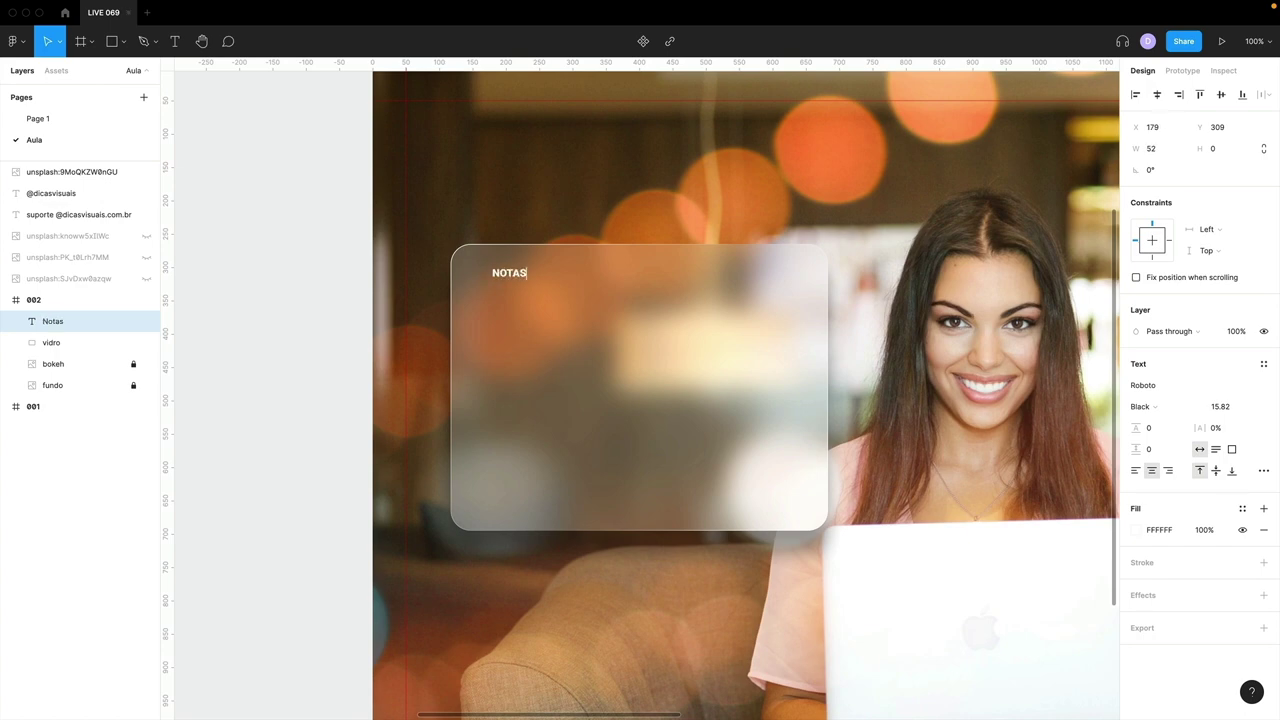
pyautogui.click(332, 299)
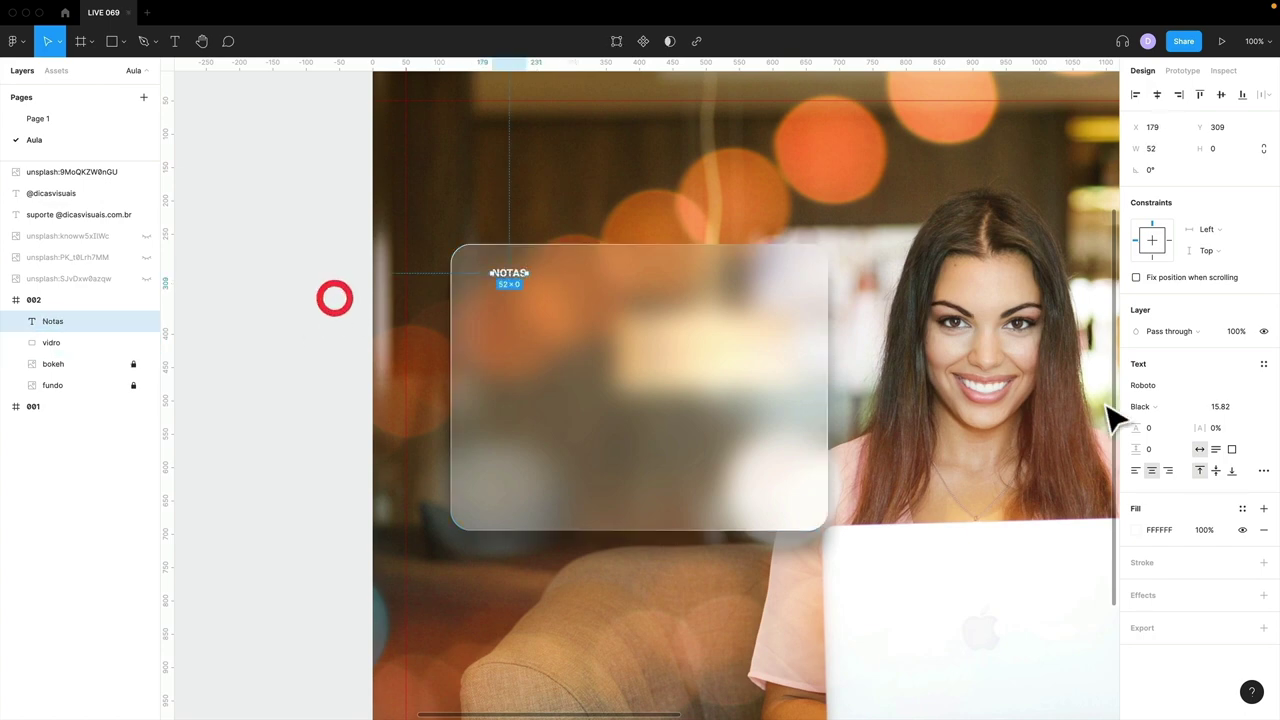
# - Drop all-caps so it reads Notas, set Medium weight and size 20, and copy it rightward
pyautogui.click(1264, 470)
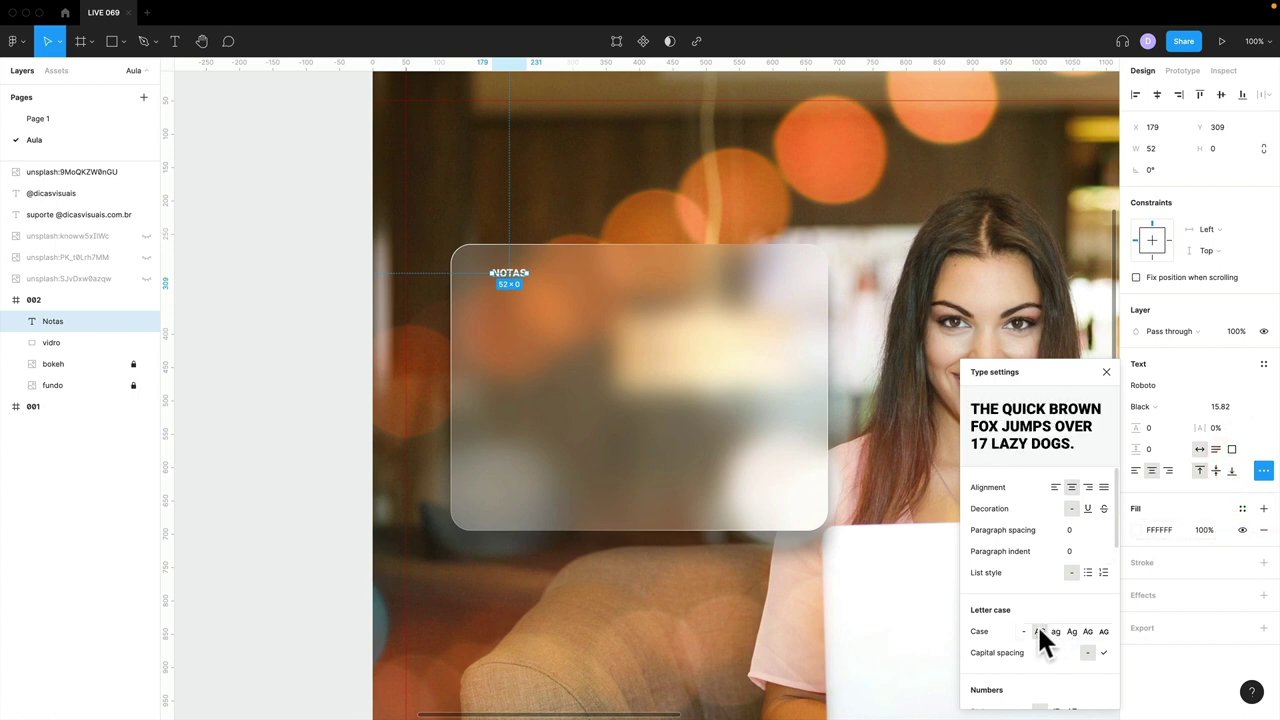
pyautogui.click(1022, 630)
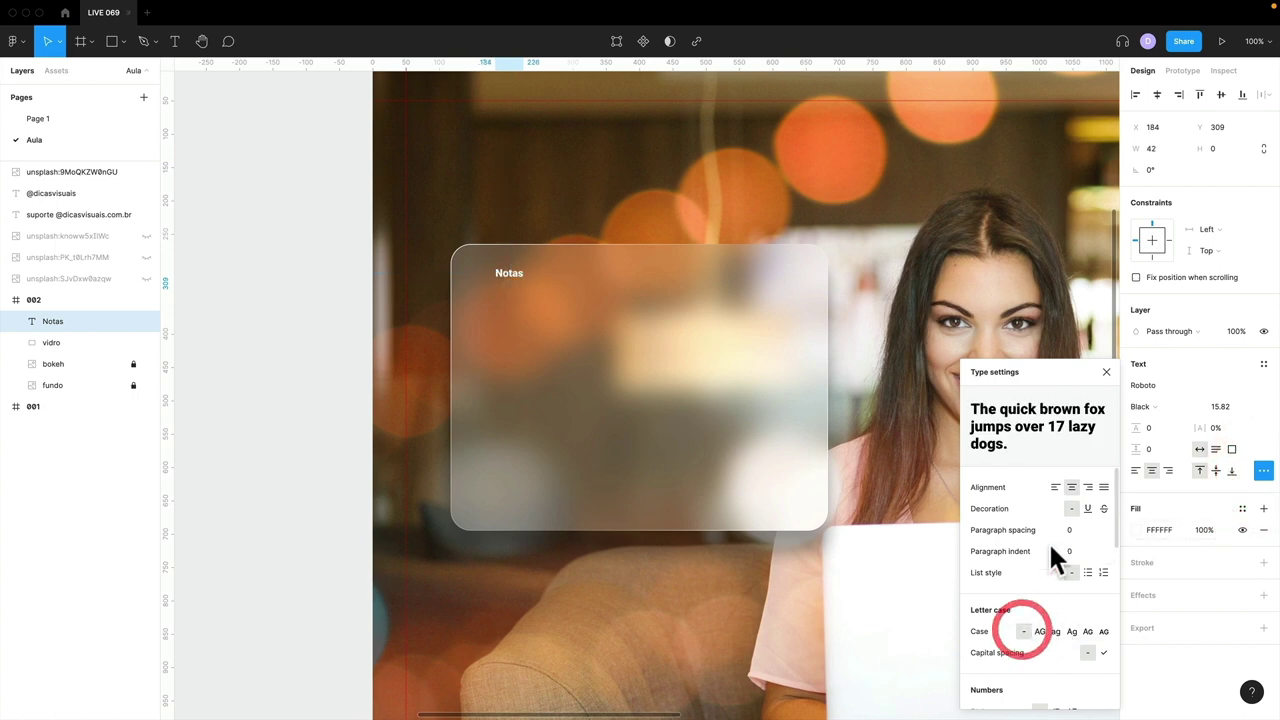
pyautogui.click(1106, 372)
pyautogui.click(1145, 406)
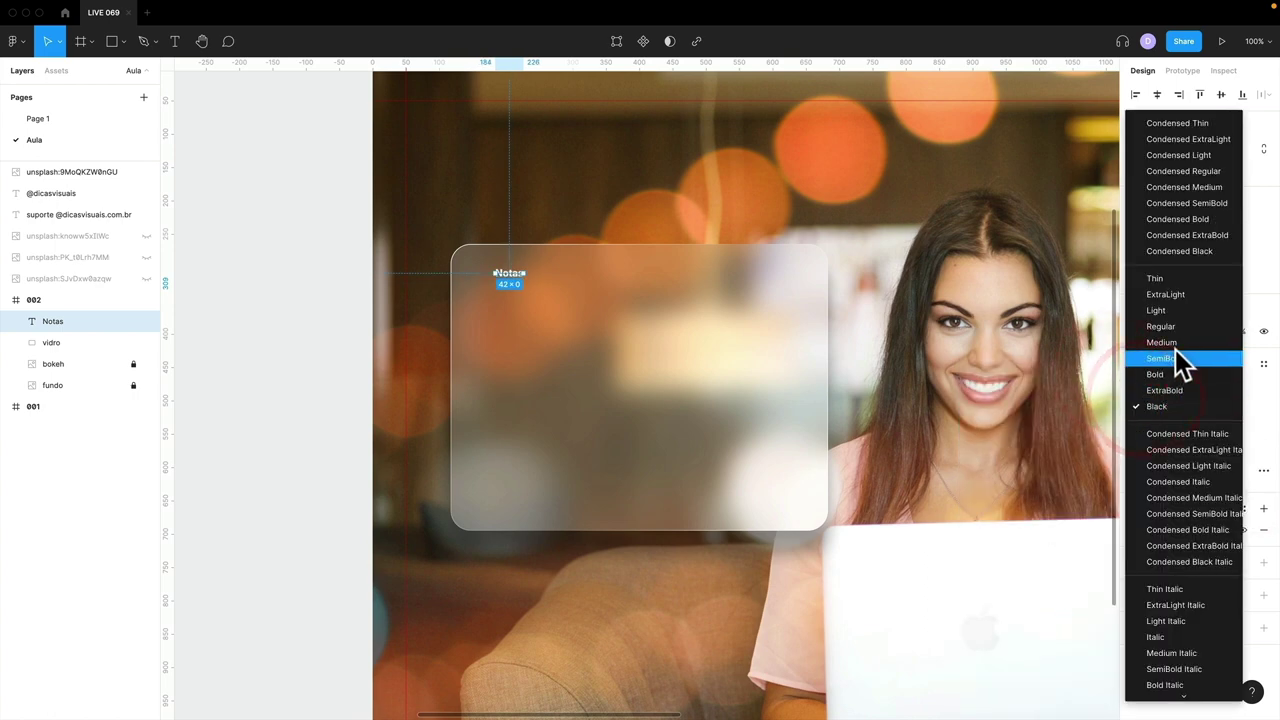
pyautogui.click(1177, 344)
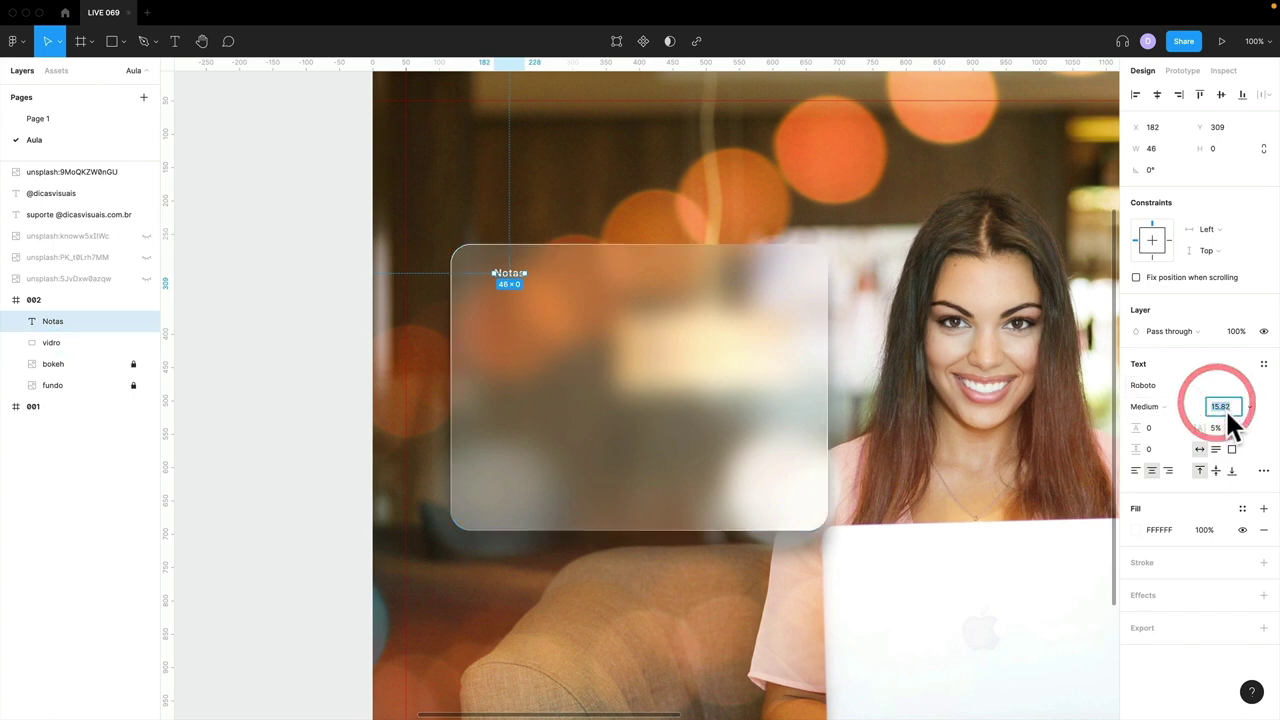
pyautogui.write('20')
pyautogui.press('Return')
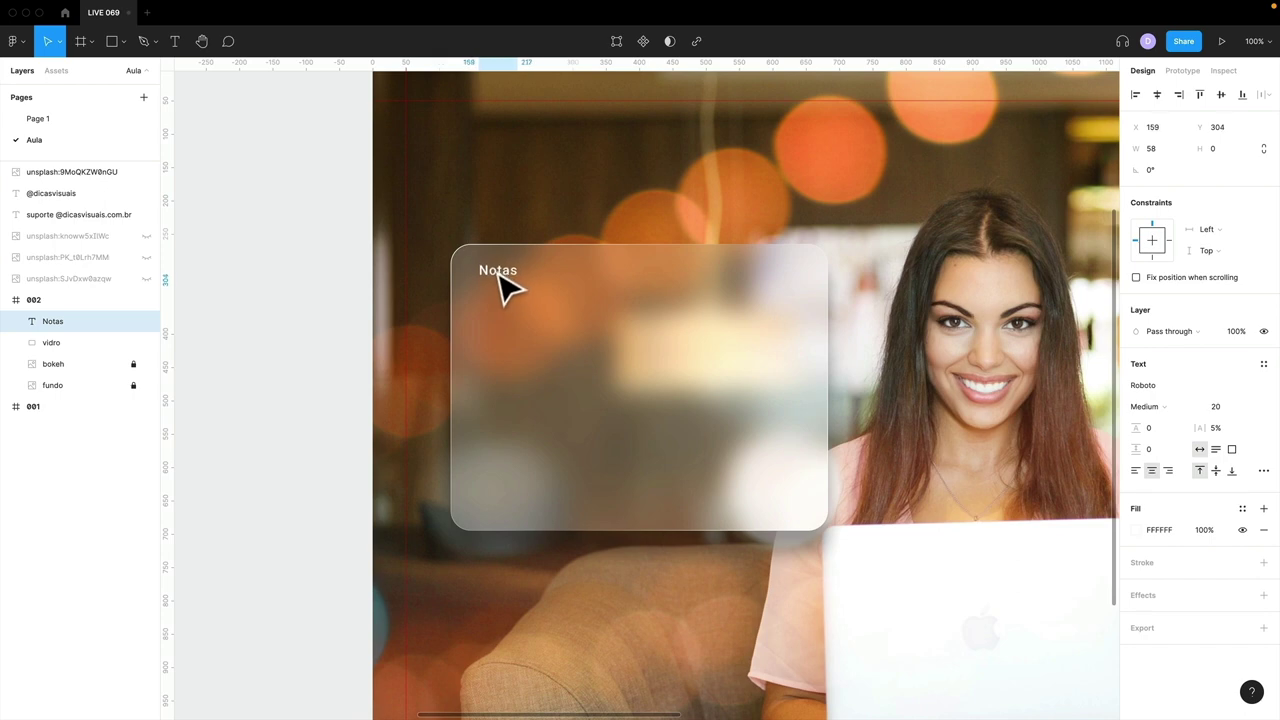
pyautogui.moveTo(503, 285); pyautogui.dragTo(792, 286)
# - Rename the copied label 'Compartilhar', align it to the card's right edge, and make it Bold
pyautogui.doubleClick(778, 271)
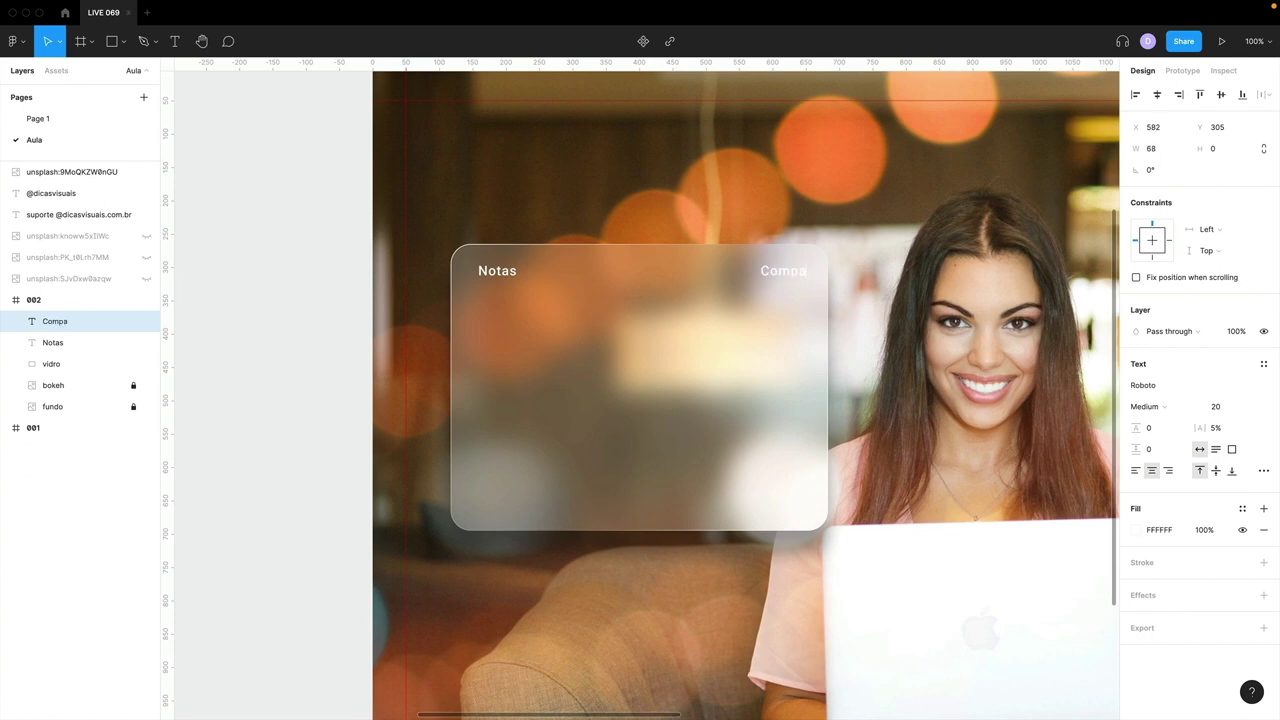
pyautogui.click(251, 292)
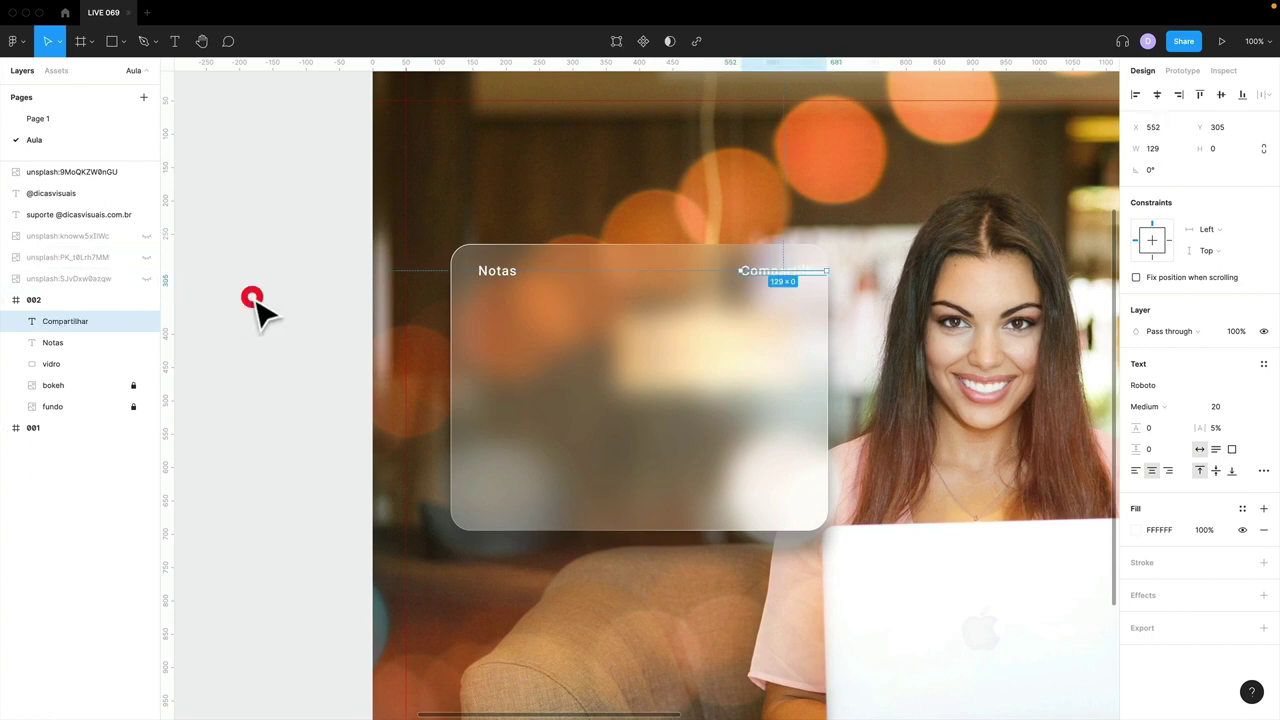
pyautogui.moveTo(778, 283); pyautogui.dragTo(760, 289)
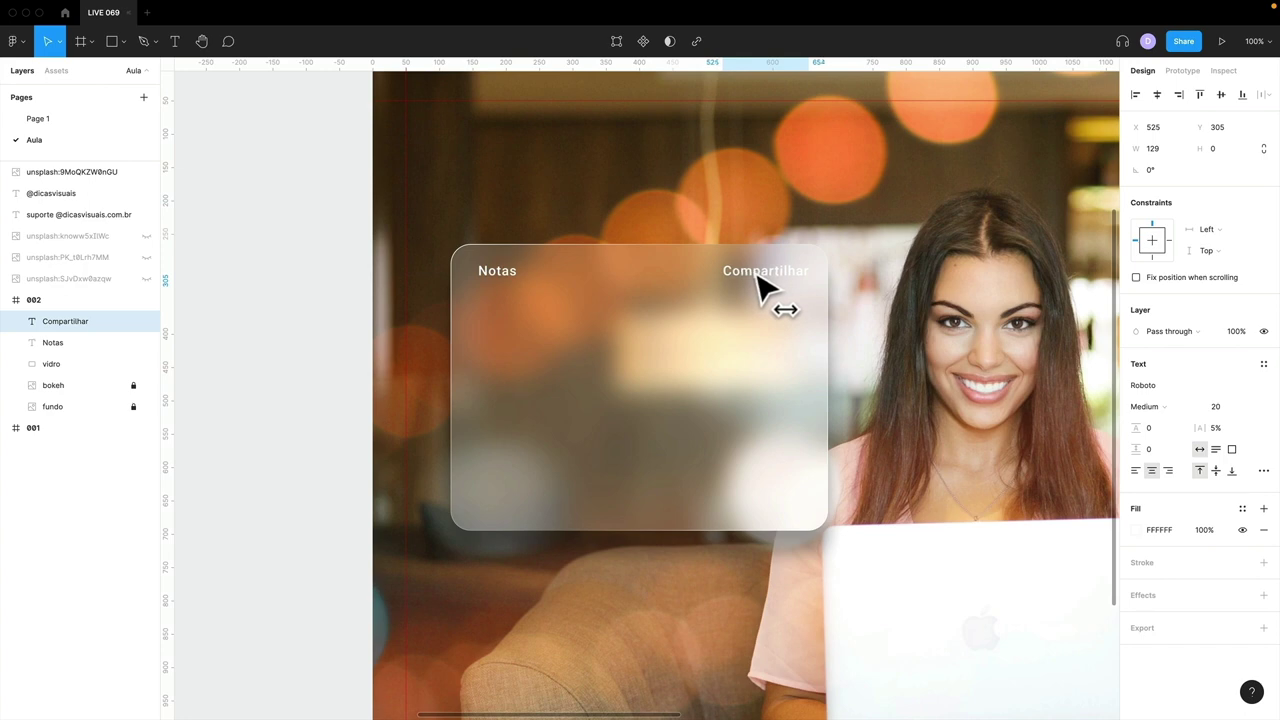
pyautogui.click(1156, 406)
pyautogui.click(1157, 434)
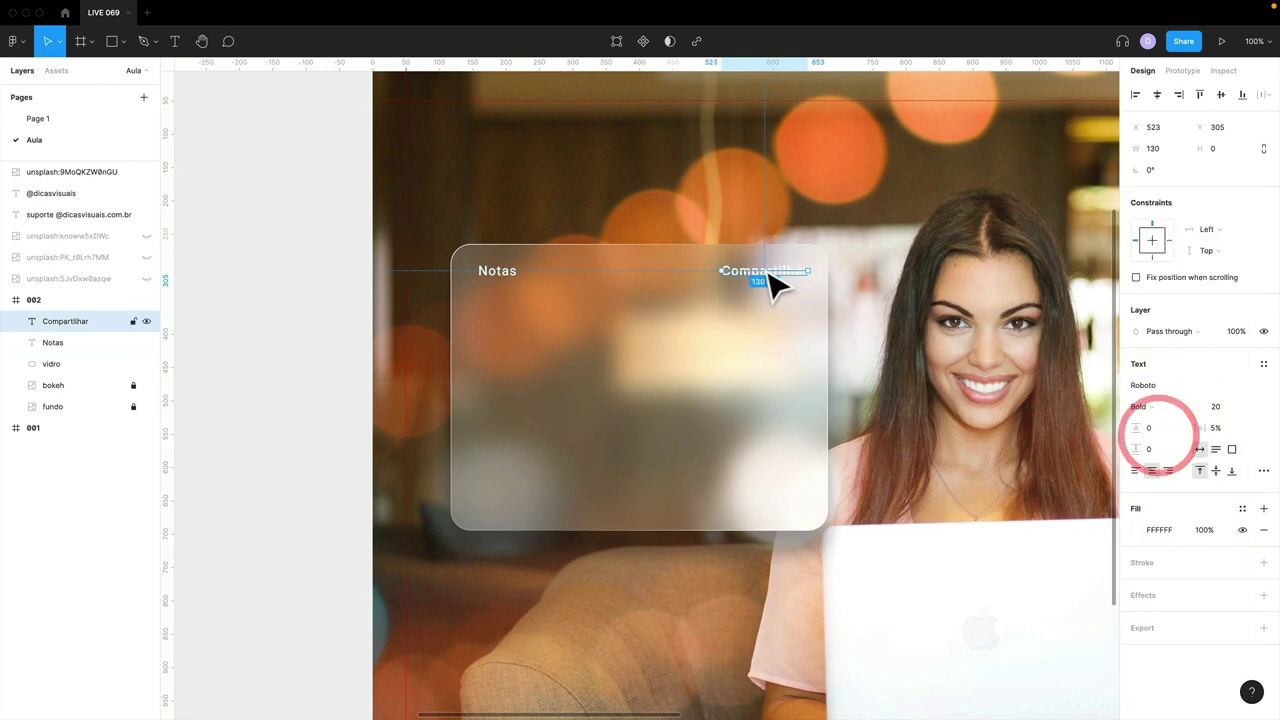
pyautogui.click(500, 271)
pyautogui.click(578, 343)
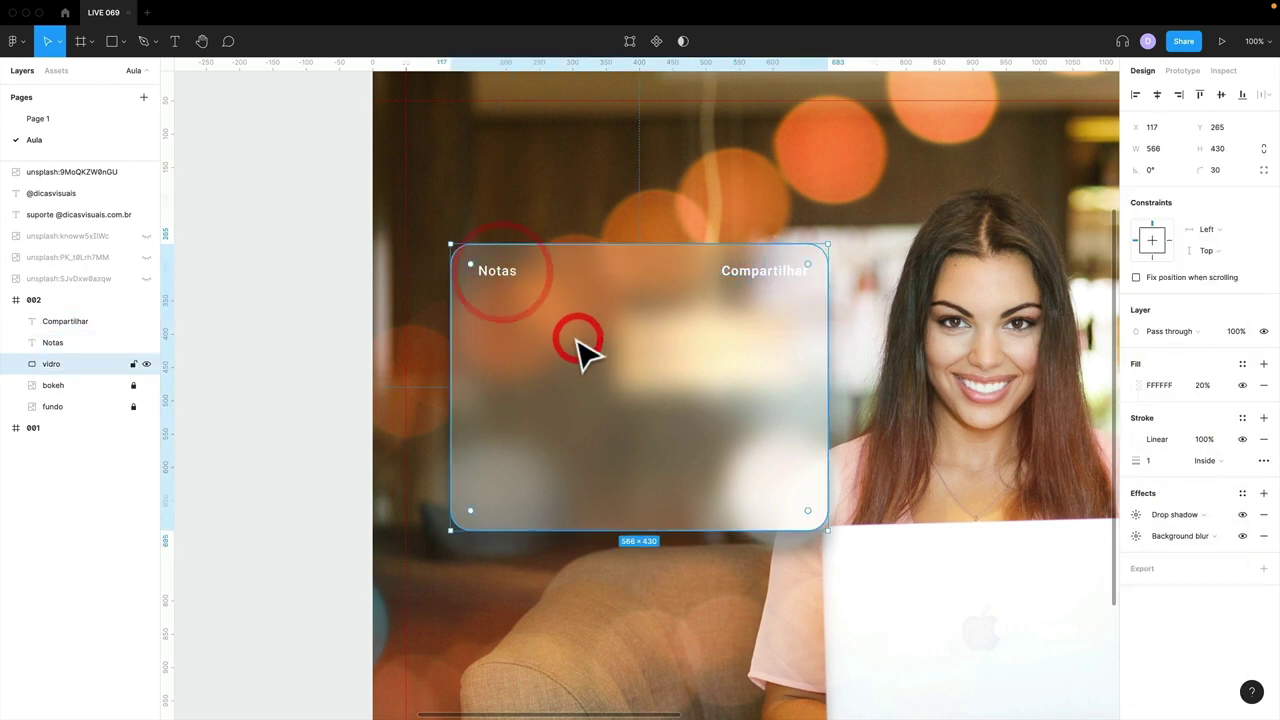
pyautogui.press('-')
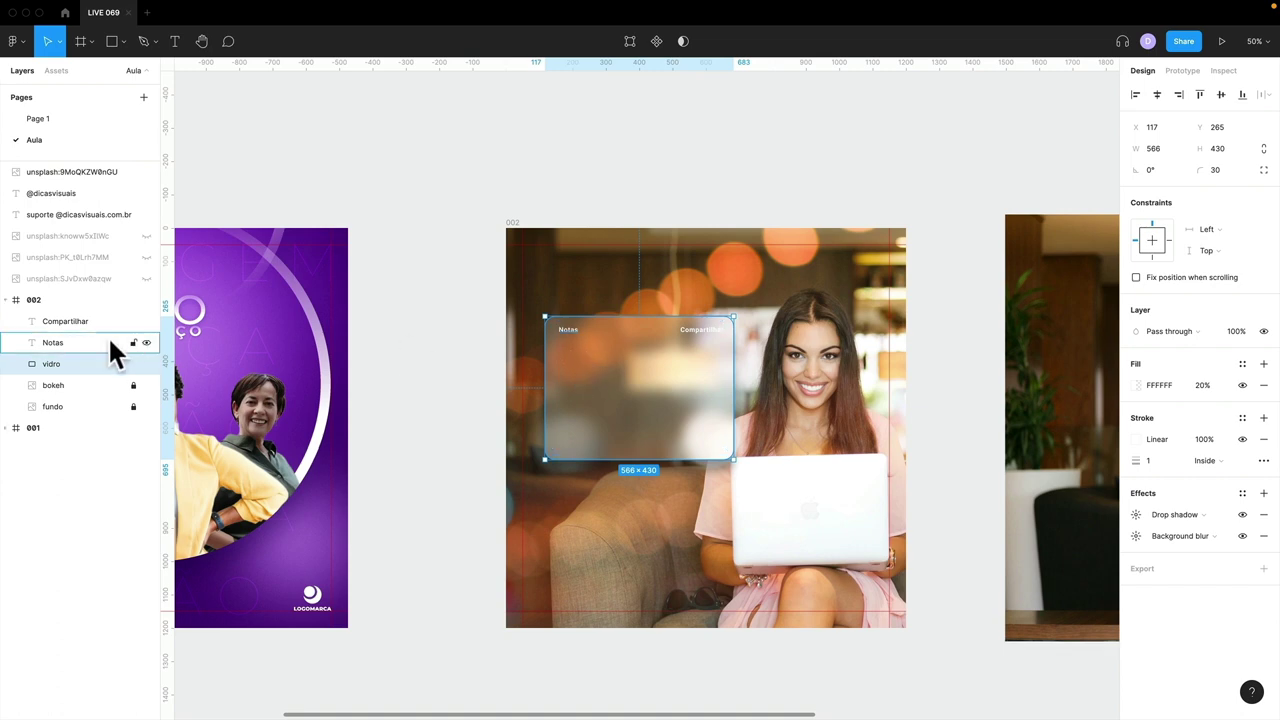
# - Unlock the fundo photo, try and revert a horizontal flip, and nudge it slightly right
pyautogui.click(60, 322)
pyautogui.keyDown('shift'); pyautogui.click(67, 341); pyautogui.keyUp('shift')
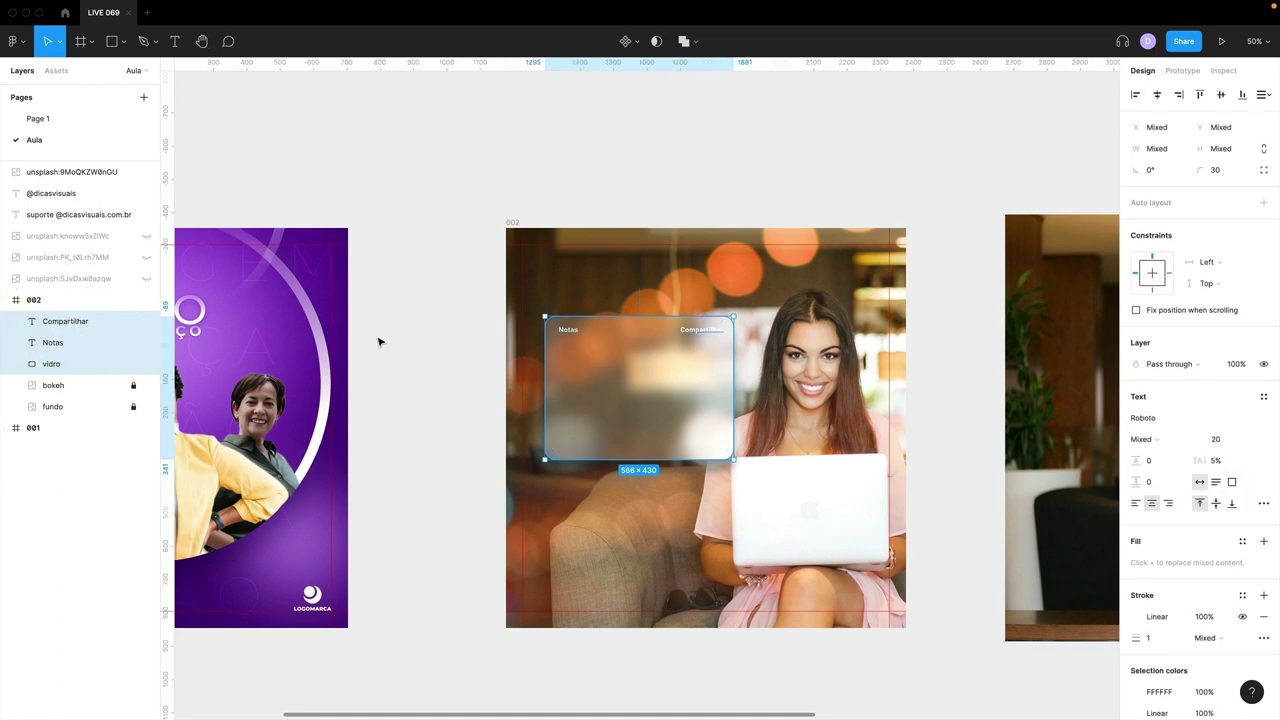
pyautogui.moveTo(678, 425); pyautogui.dragTo(674, 423)
pyautogui.click(102, 405)
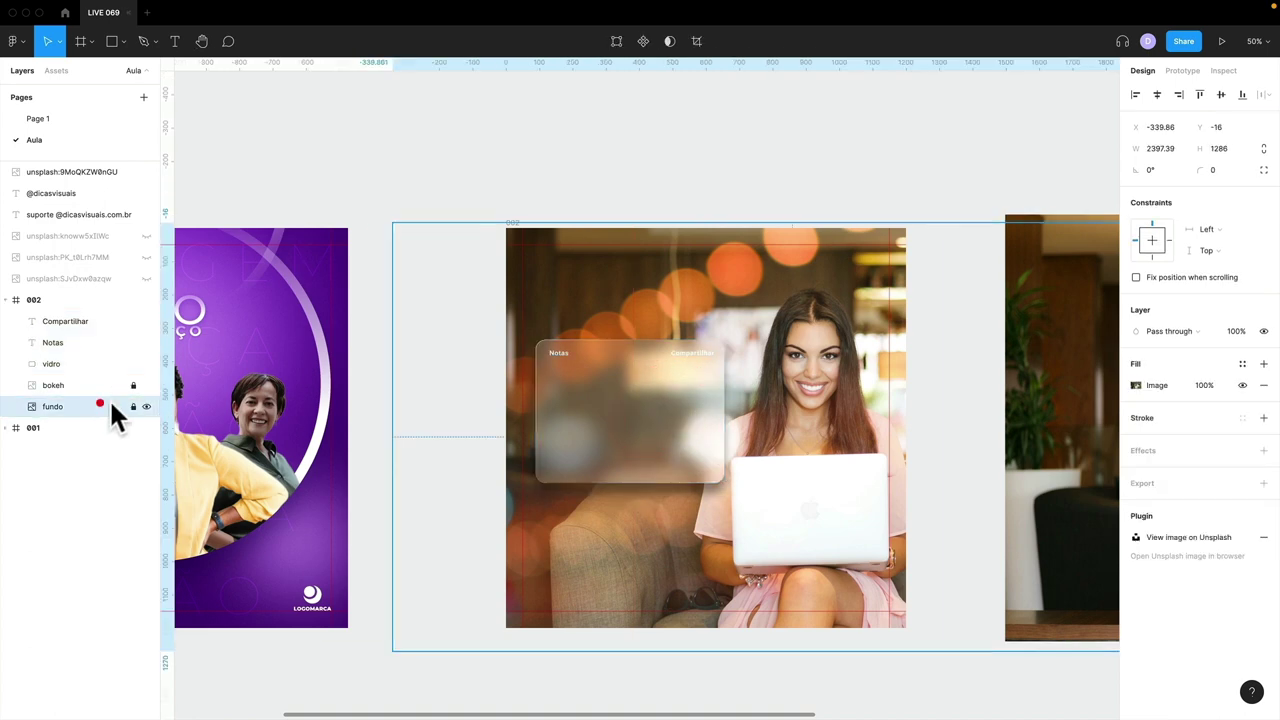
pyautogui.click(133, 406)
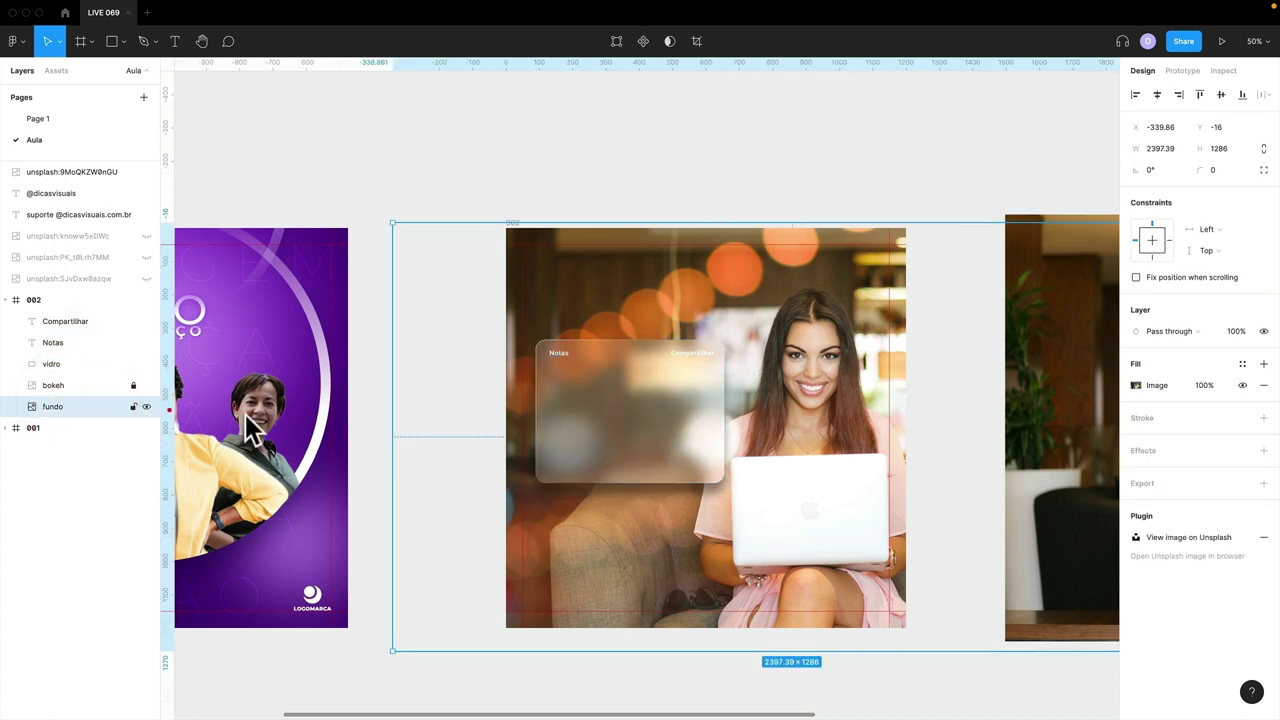
pyautogui.click(500, 509)
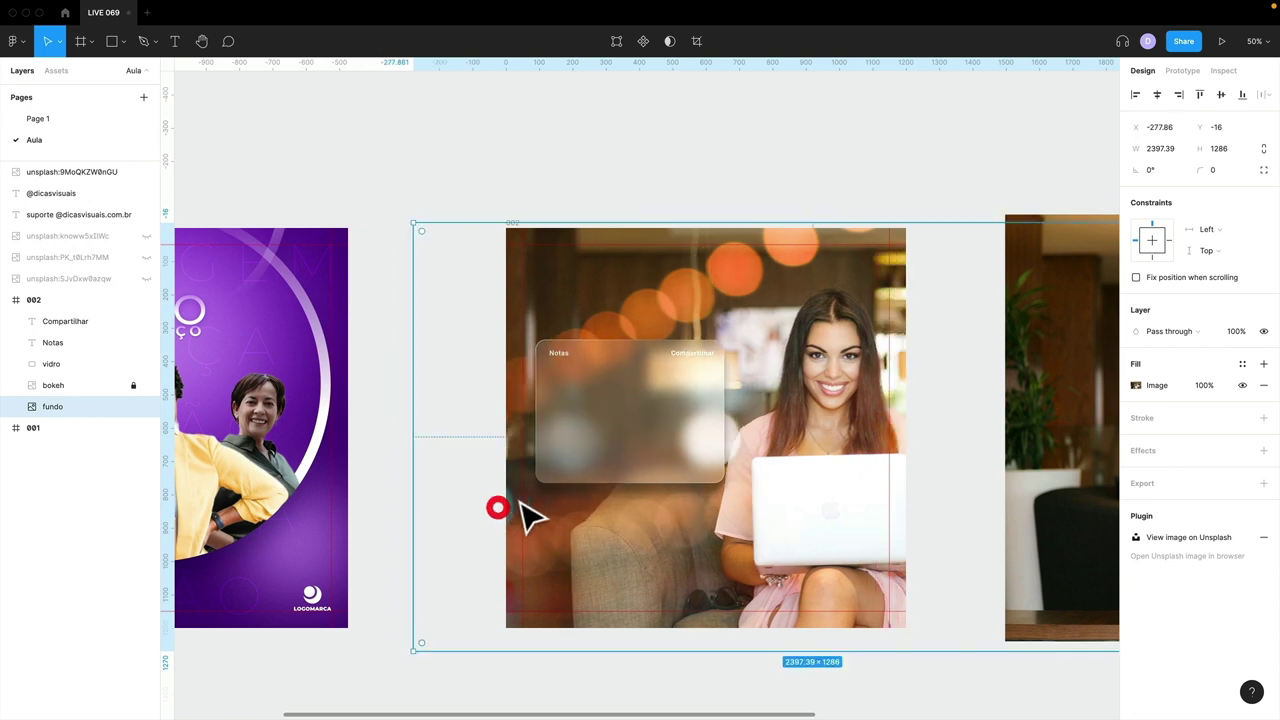
pyautogui.hotkey('shift', 'h')
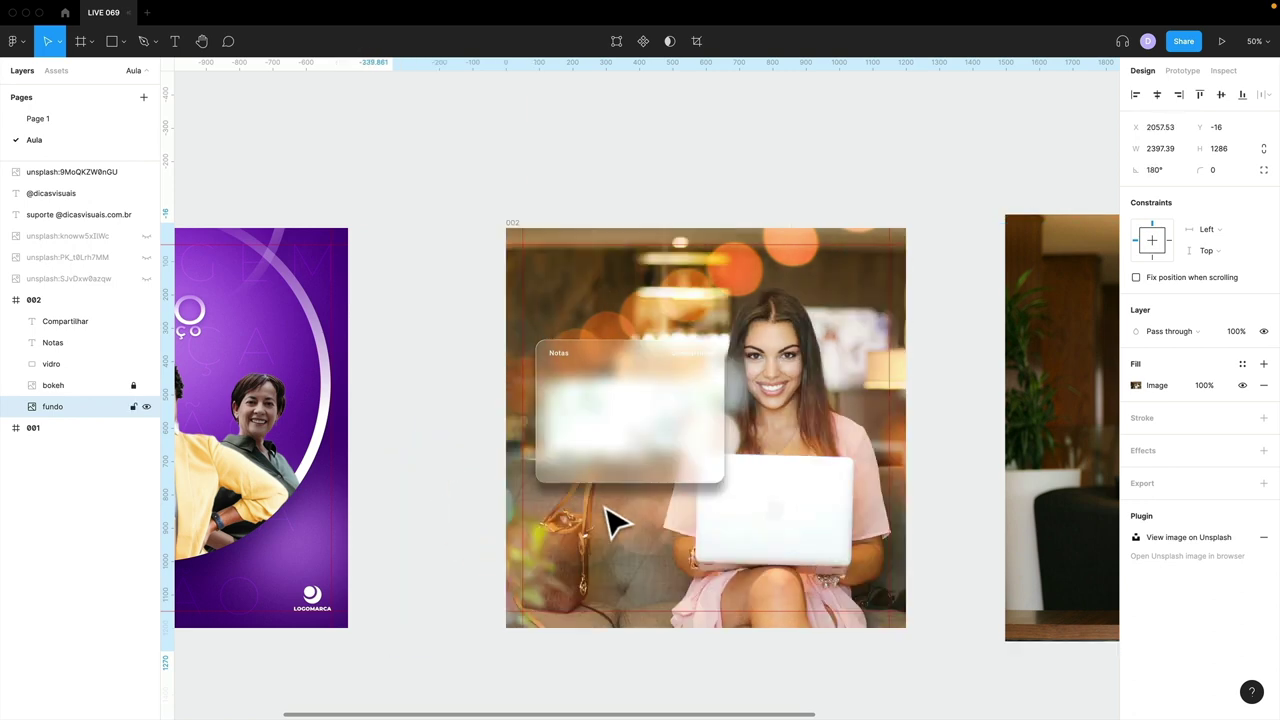
pyautogui.hotkey('shift', 'h')
pyautogui.moveTo(627, 537); pyautogui.dragTo(634, 535)
# - Move the vidro card with its Notas and Compartilhar labels down and left
pyautogui.scroll(3, 634, 540)
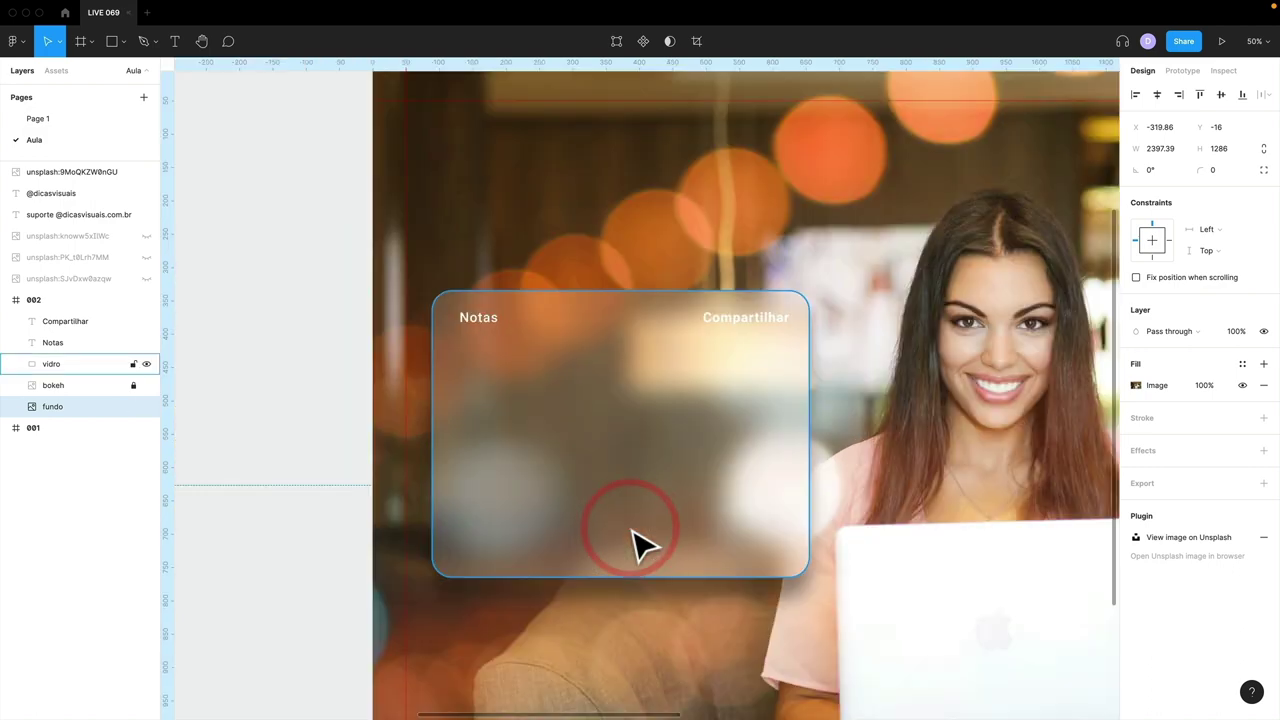
pyautogui.moveTo(634, 606); pyautogui.dragTo(614, 554)
pyautogui.click(57, 371)
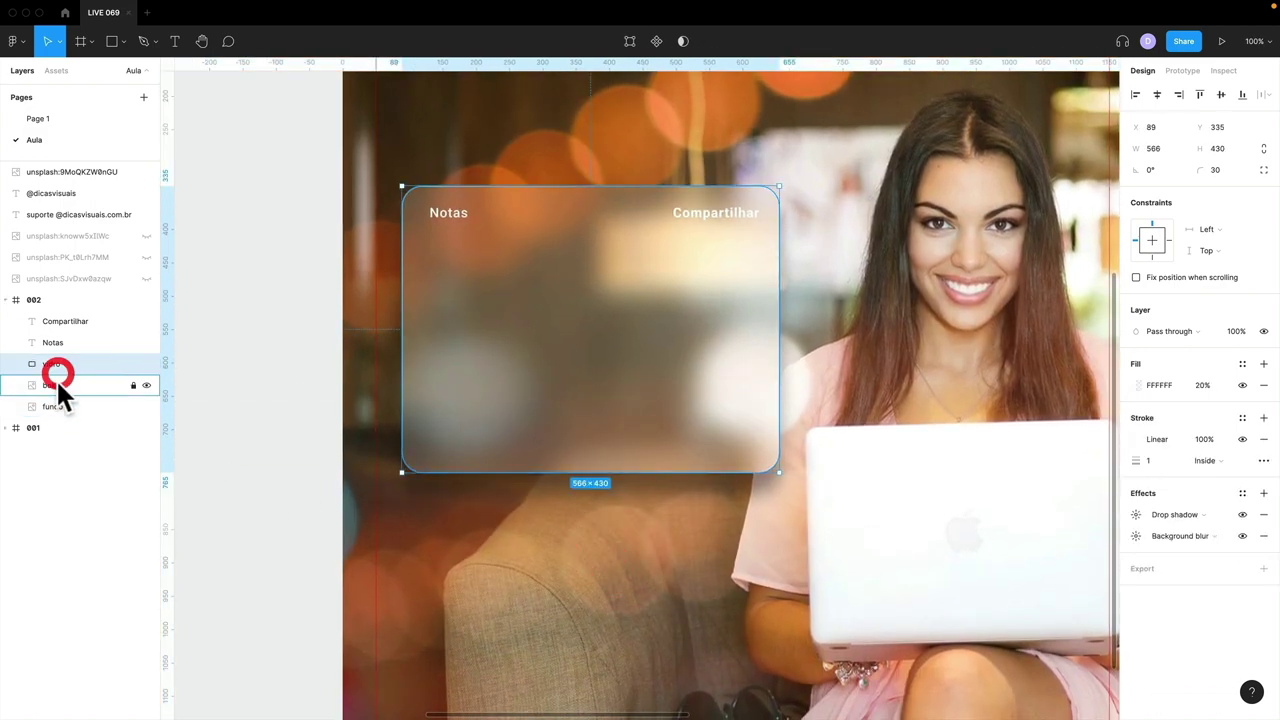
pyautogui.keyDown('shift'); pyautogui.click(65, 342); pyautogui.keyUp('shift')
pyautogui.keyDown('shift'); pyautogui.click(65, 321); pyautogui.keyUp('shift')
pyautogui.moveTo(663, 331); pyautogui.dragTo(640, 378)
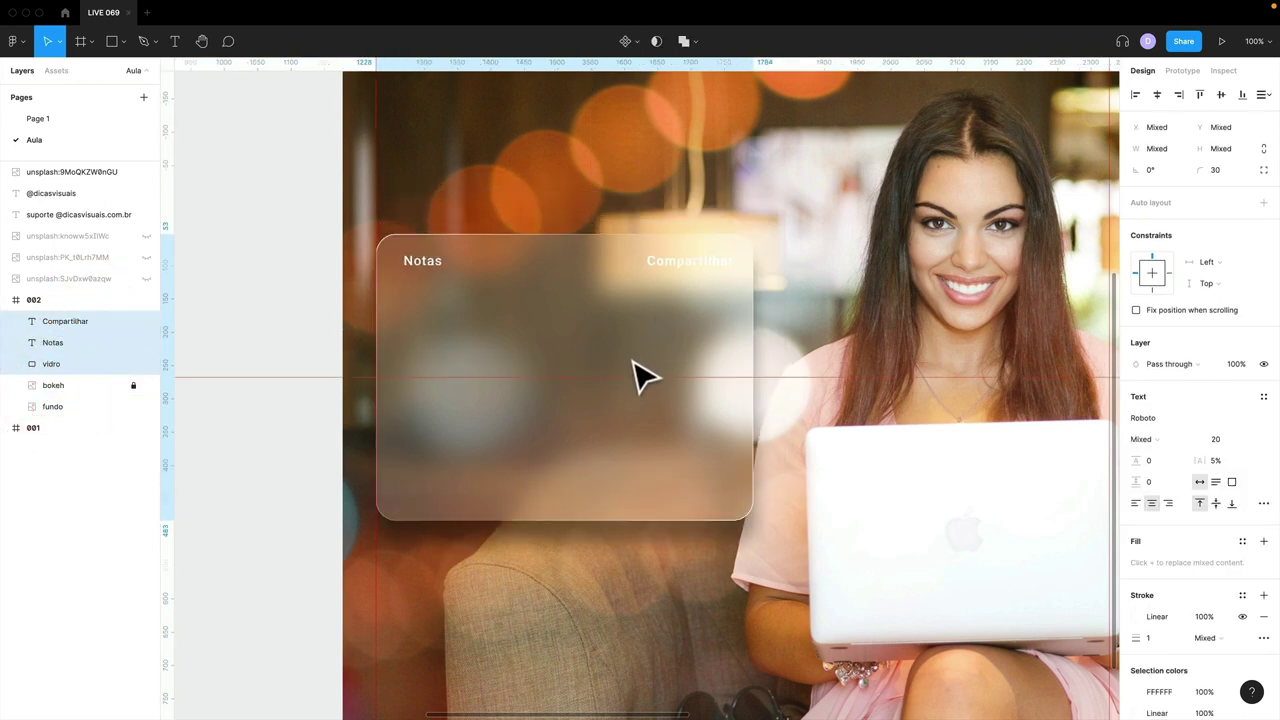
pyautogui.press('-')
# - Draw a 1200×1200 rectangle over frame 002 with a black fill
pyautogui.click(448, 390)
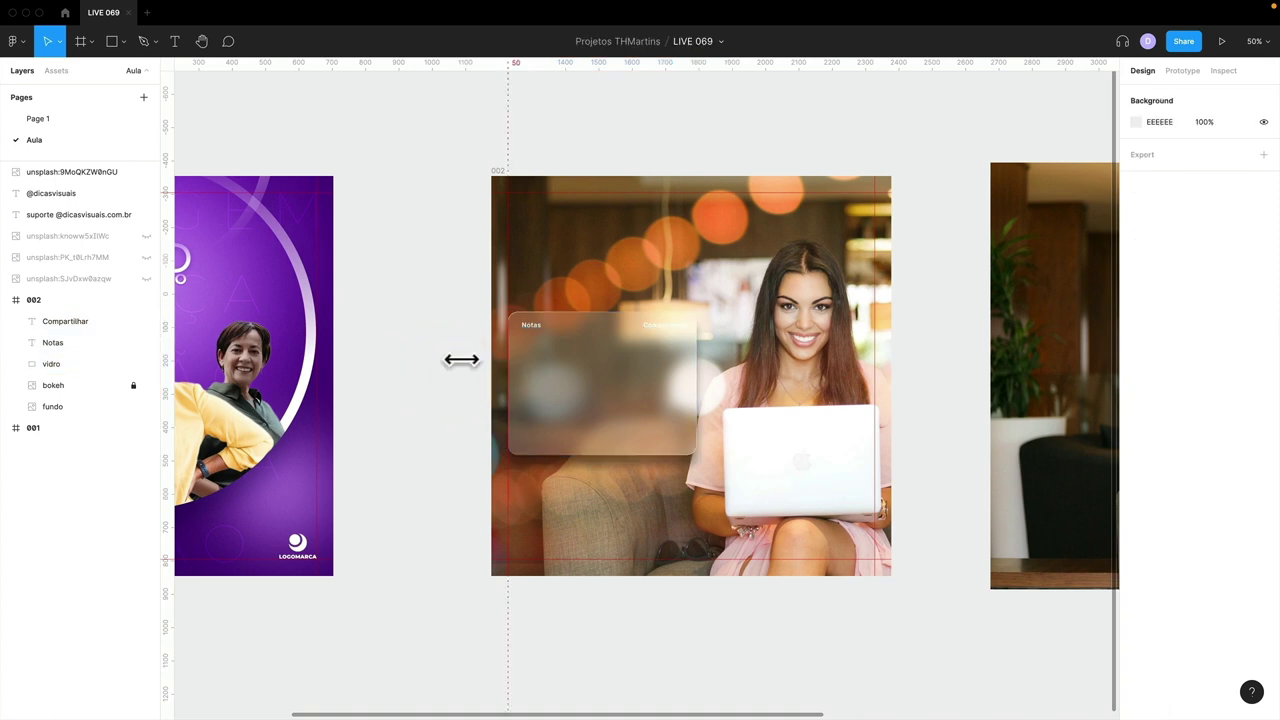
pyautogui.press('r')
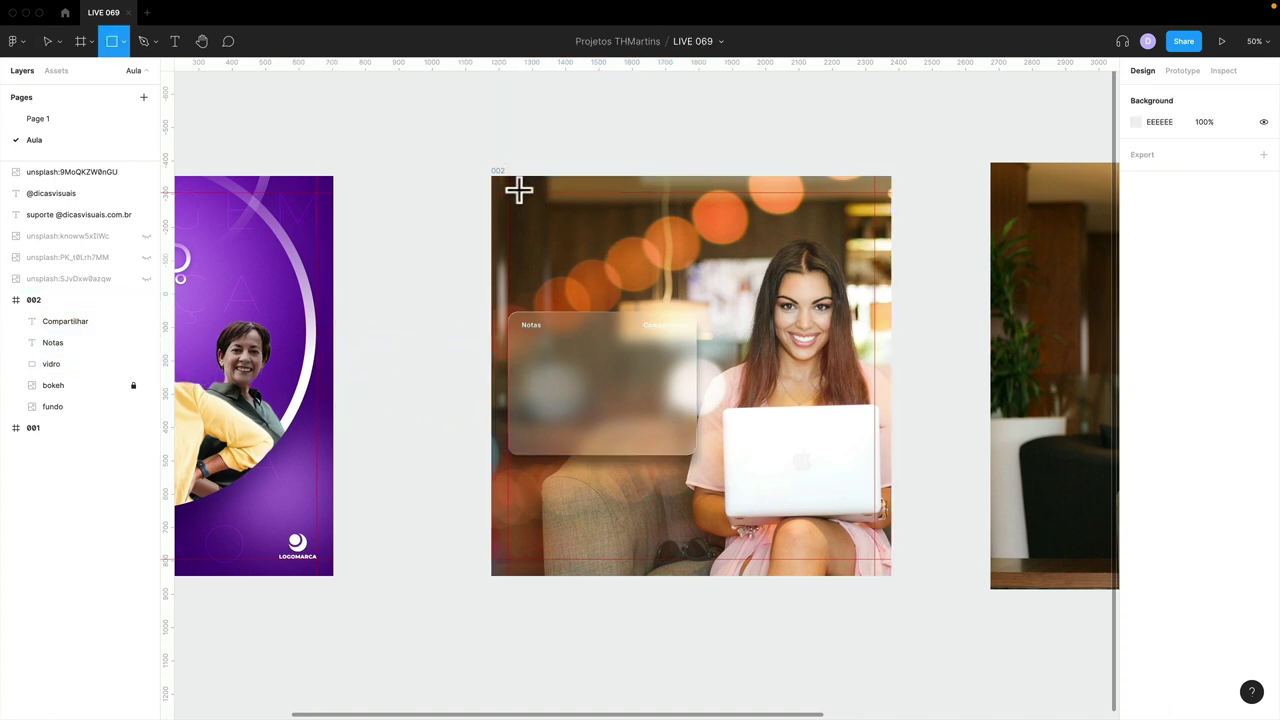
pyautogui.moveTo(492, 176); pyautogui.dragTo(891, 575)
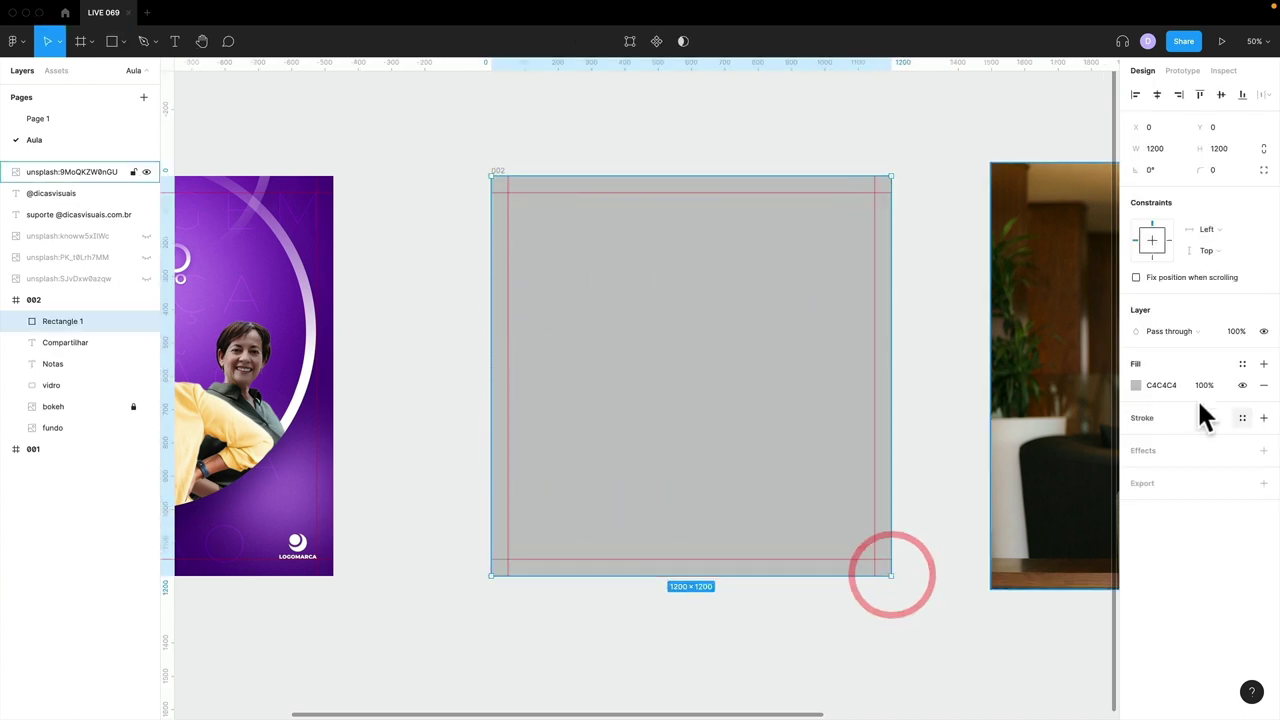
pyautogui.click(1142, 384)
pyautogui.click(1136, 385)
pyautogui.moveTo(1057, 429); pyautogui.dragTo(931, 563)
# - Make its fill a linear gradient that fades to black toward the frame's bottom
pyautogui.click(982, 380)
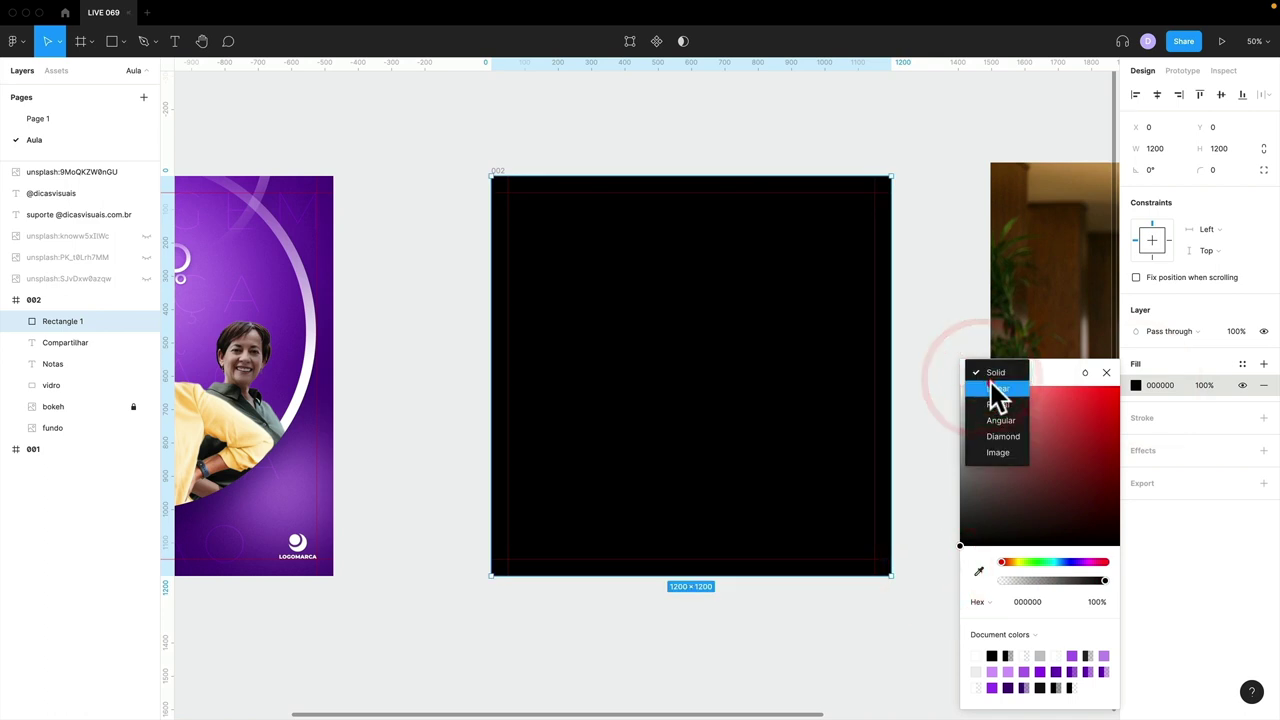
pyautogui.click(988, 394)
pyautogui.moveTo(979, 353); pyautogui.dragTo(966, 353)
pyautogui.moveTo(1046, 354); pyautogui.dragTo(1106, 352)
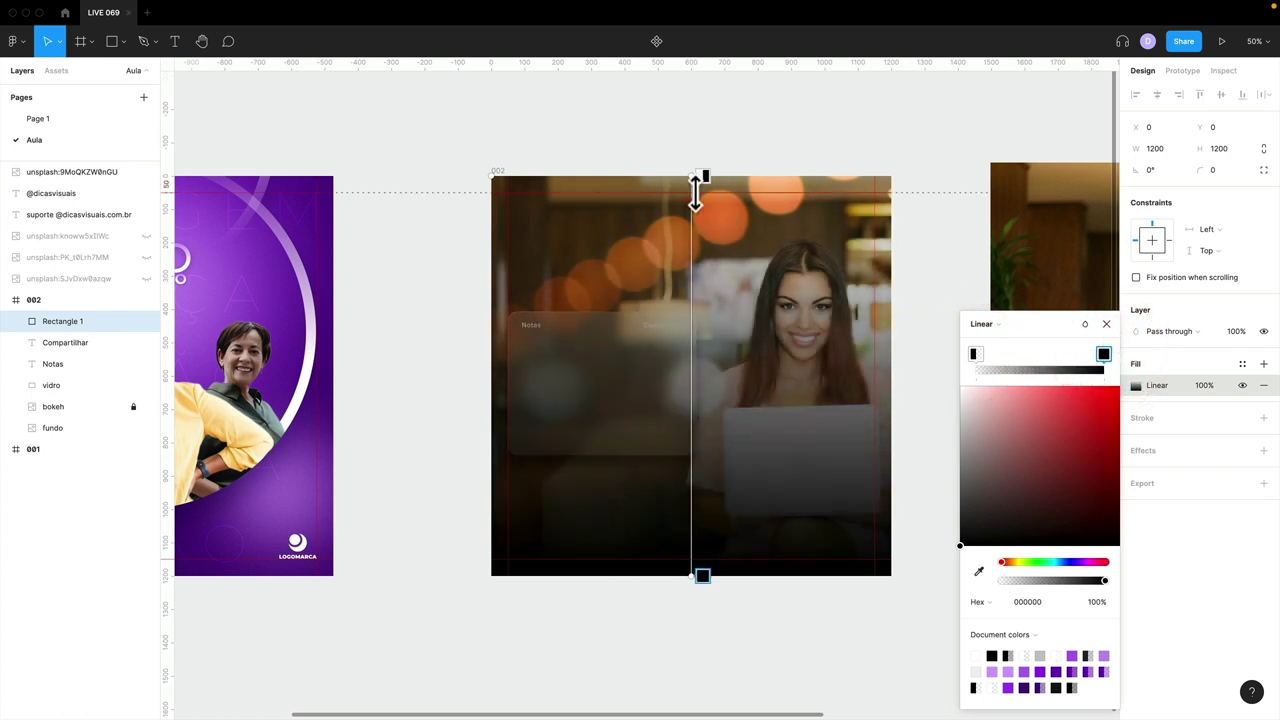
pyautogui.moveTo(693, 176); pyautogui.dragTo(693, 360)
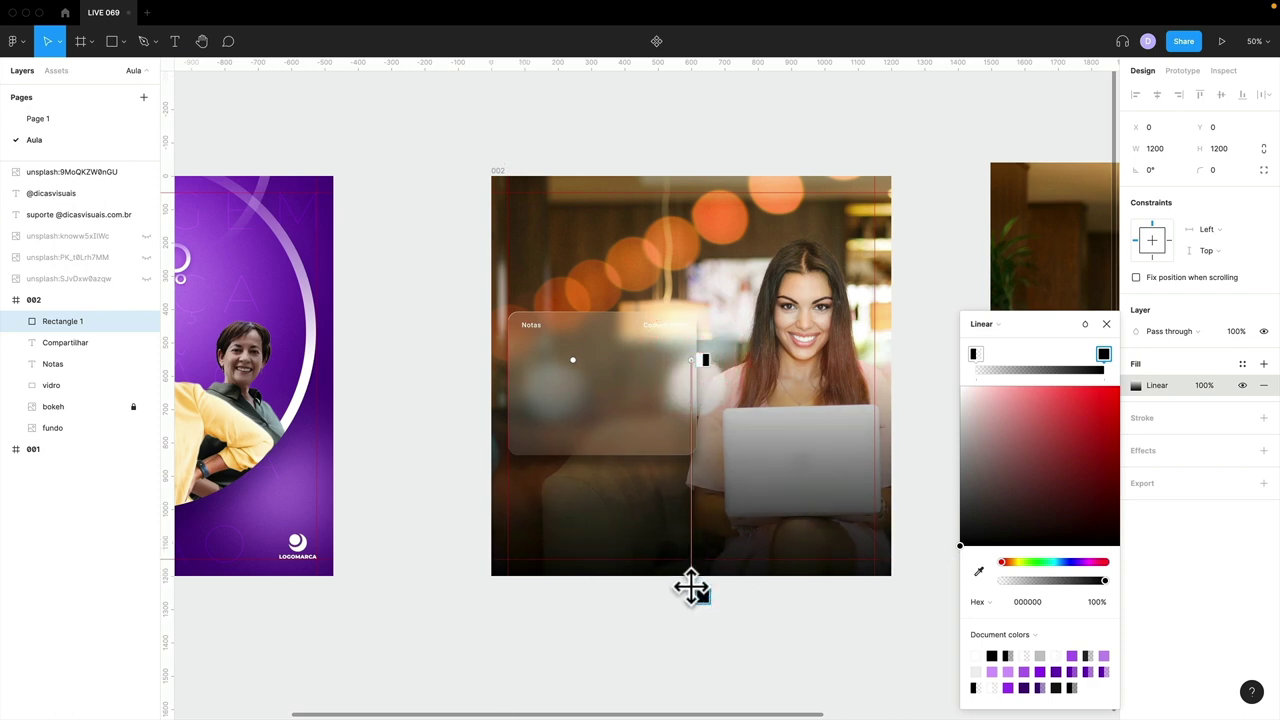
pyautogui.click(690, 580)
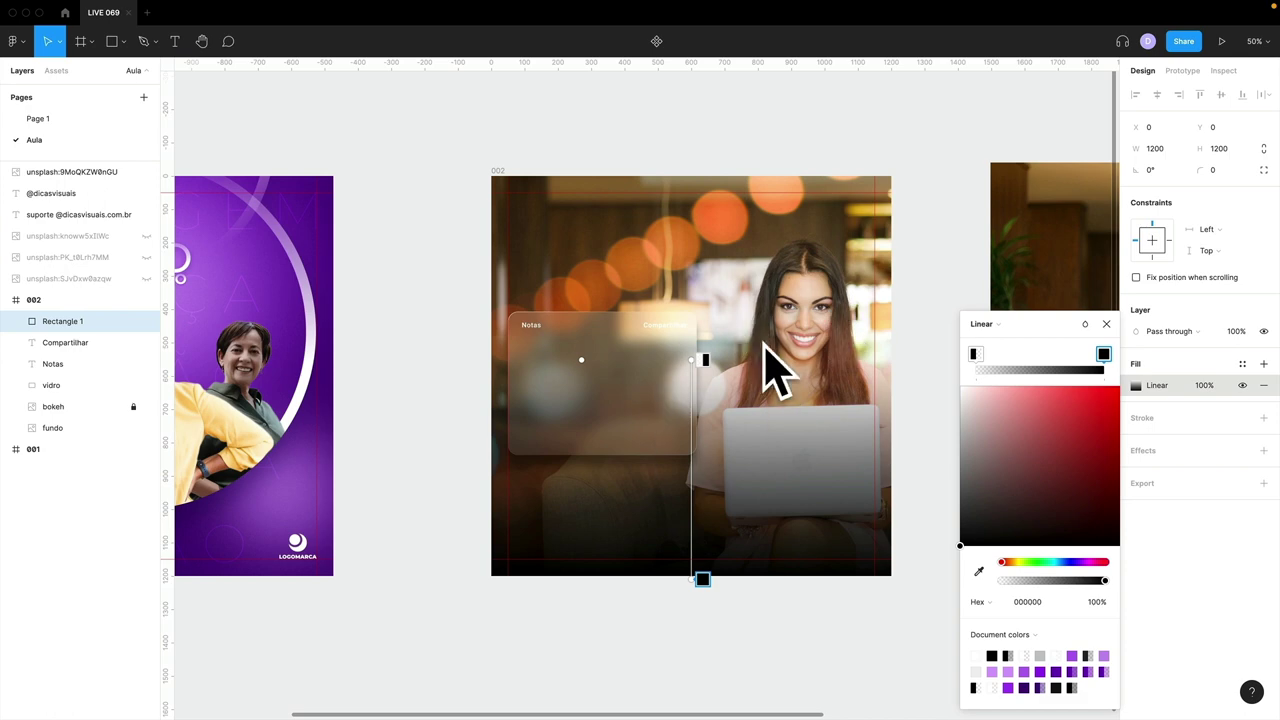
pyautogui.click(1107, 324)
pyautogui.click(62, 120)
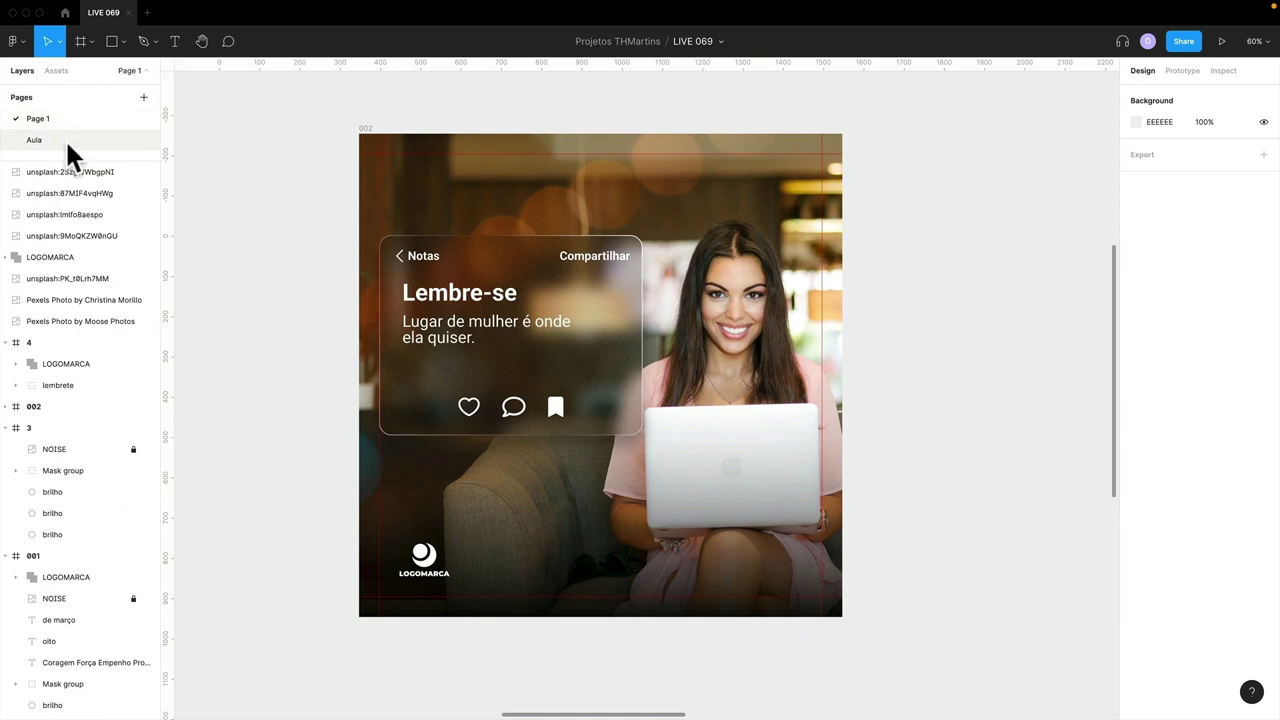
# - Rename the gradient rectangle 'sombra' and move it below the vidro layer
pyautogui.click(65, 138)
pyautogui.click(568, 392)
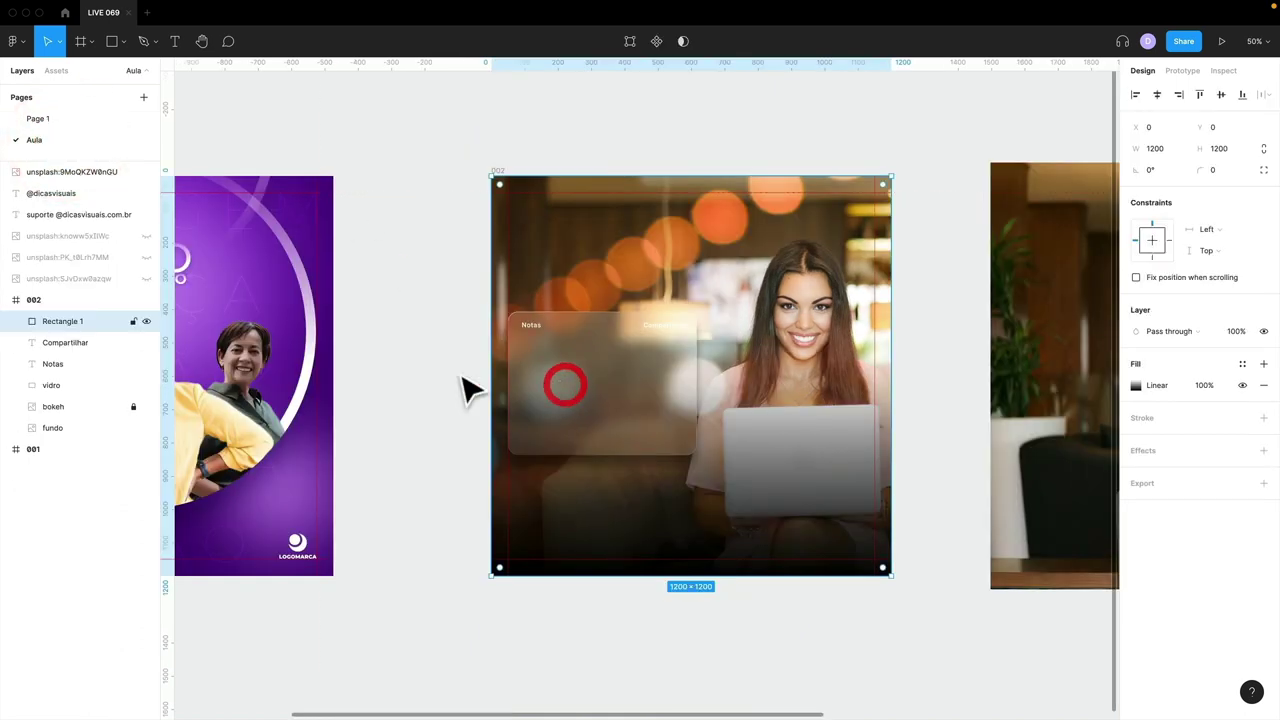
pyautogui.doubleClick(66, 320)
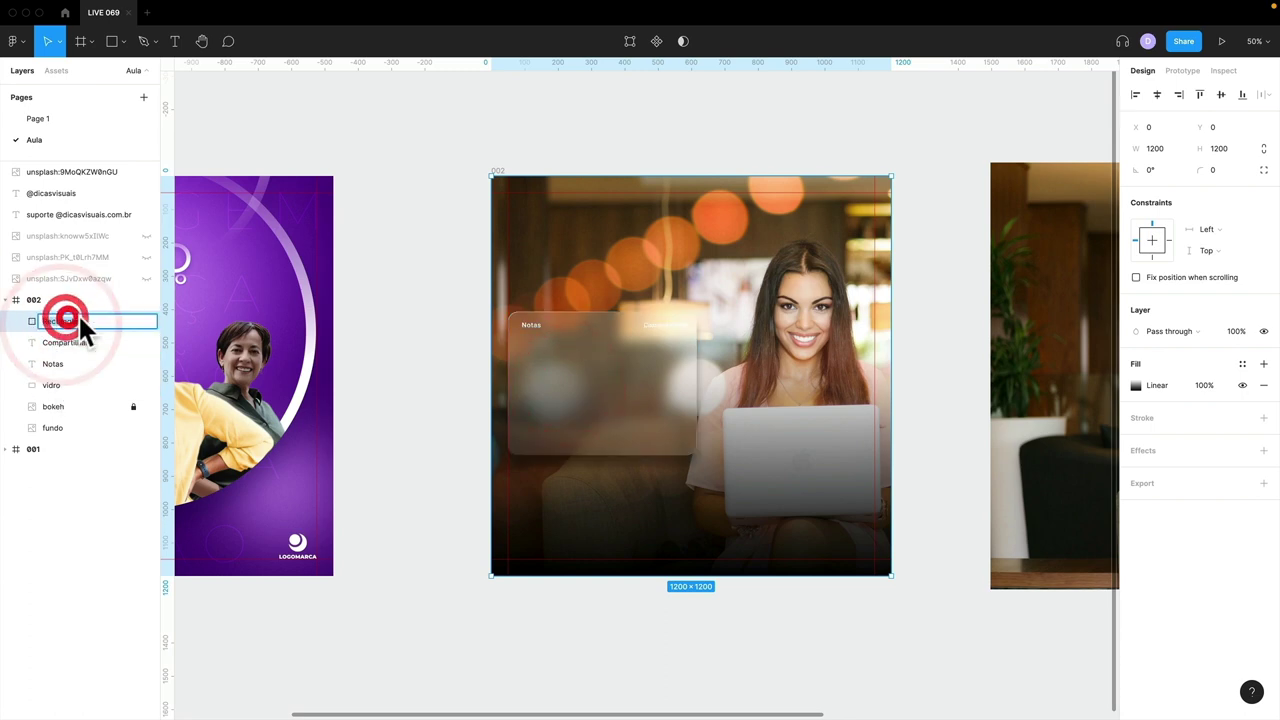
pyautogui.write('sombra')
pyautogui.press('Return')
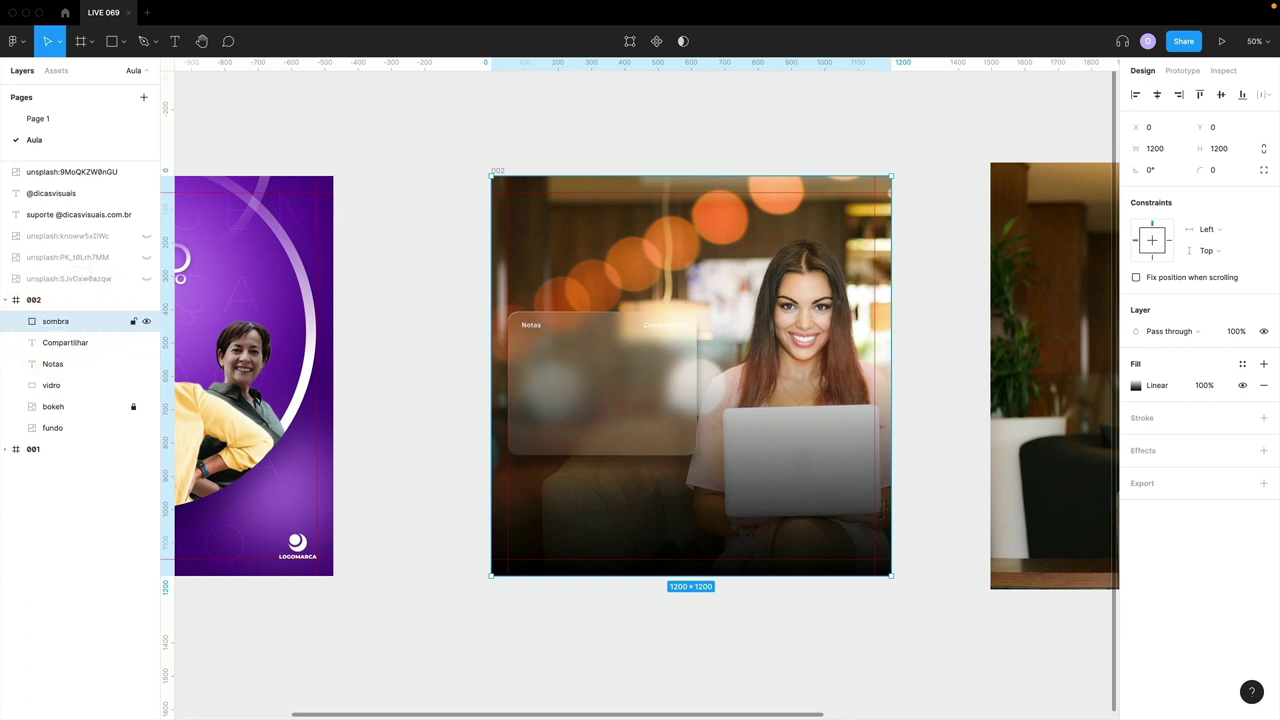
pyautogui.moveTo(64, 365); pyautogui.dragTo(62, 389)
# - Give the vidro glass card a black fill at 20%, keeping its stroke gradient unchanged
pyautogui.click(569, 414)
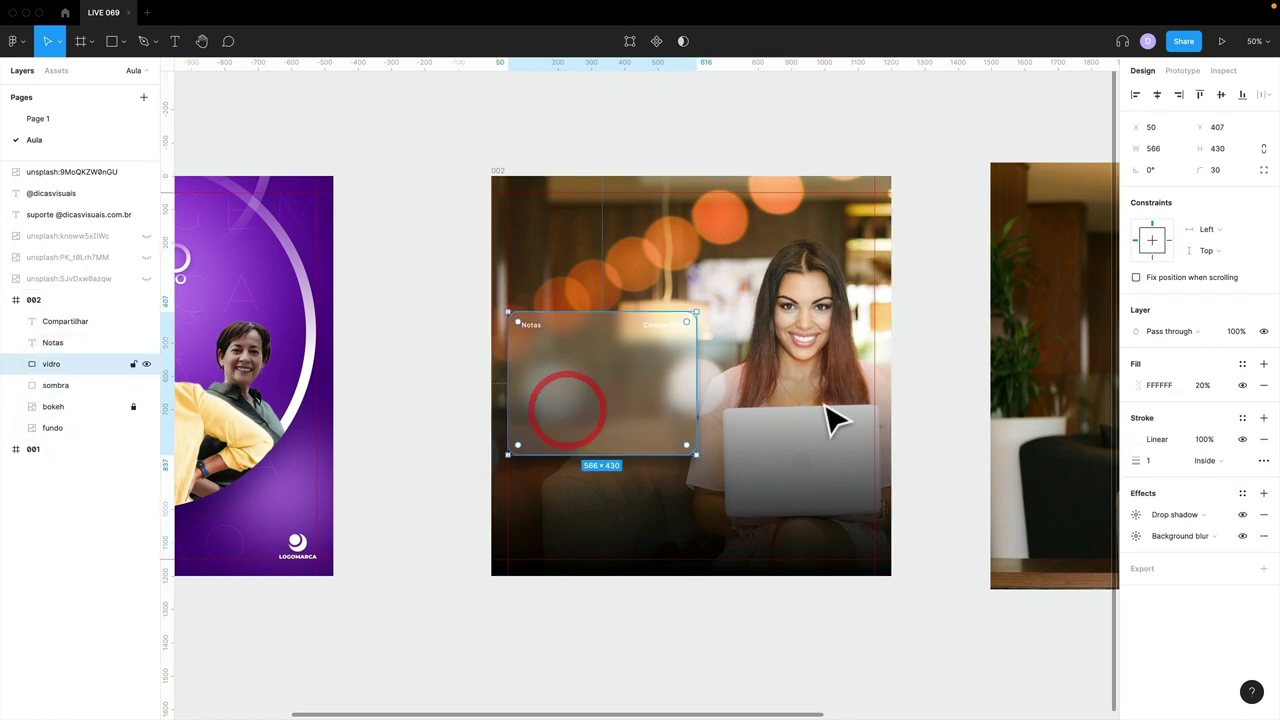
pyautogui.click(1135, 440)
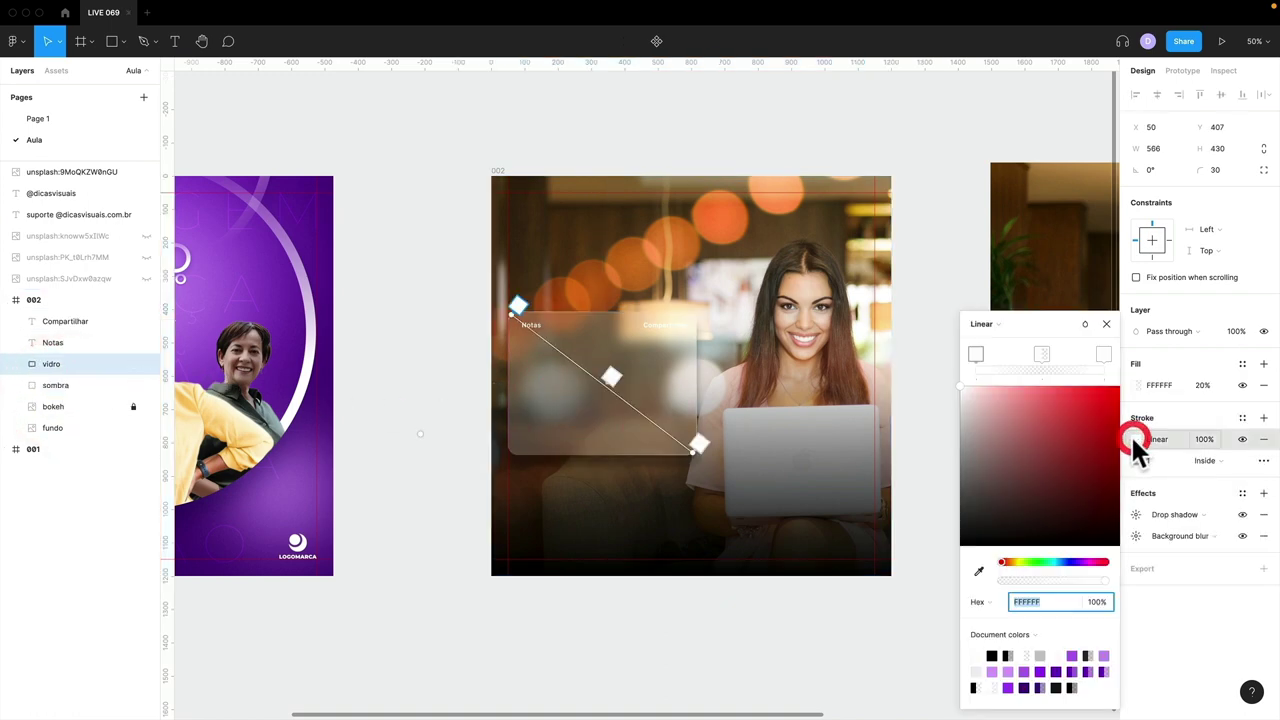
pyautogui.click(976, 354)
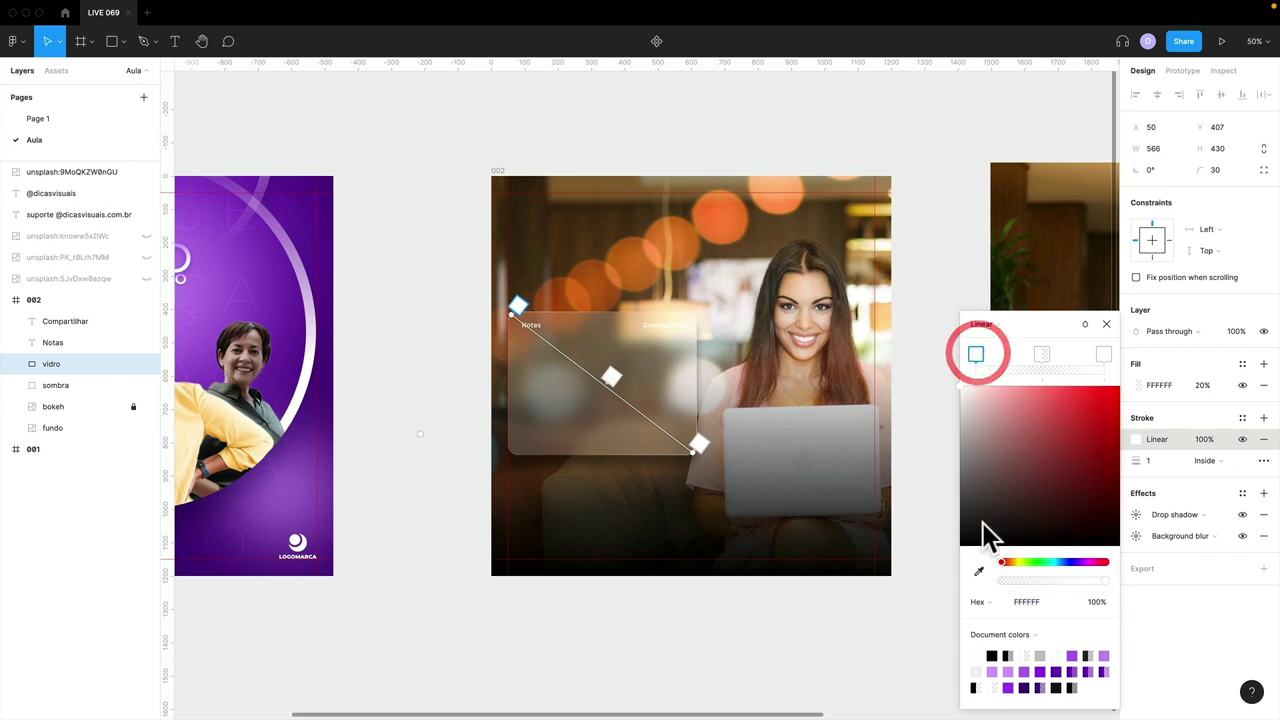
pyautogui.moveTo(983, 531); pyautogui.dragTo(937, 590)
pyautogui.hotkey('ctrl', 'z')
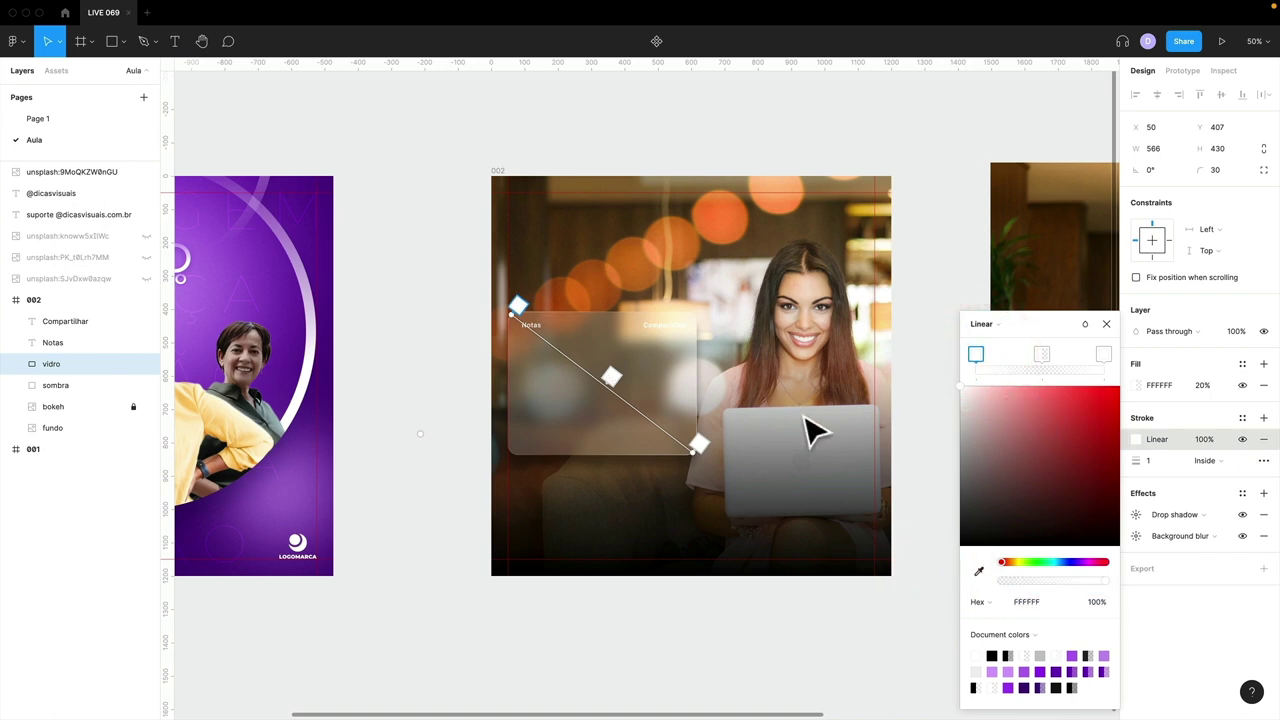
pyautogui.click(1106, 324)
pyautogui.click(1136, 385)
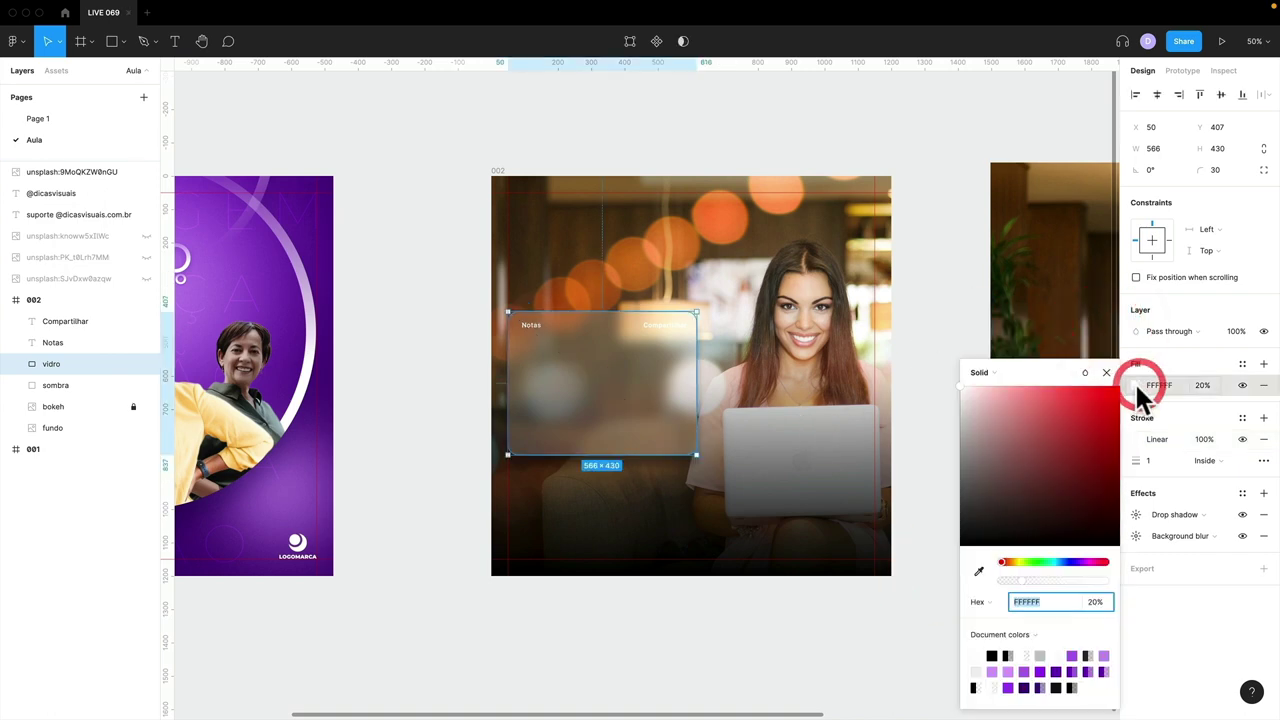
pyautogui.moveTo(1005, 515)
pyautogui.mouseDown()
pyautogui.moveTo(957, 560)
pyautogui.moveTo(940, 549)
pyautogui.moveTo(951, 586)
pyautogui.moveTo(940, 569)
pyautogui.moveTo(917, 583)
pyautogui.mouseUp()
pyautogui.hotkey('ctrl', 'z')
pyautogui.hotkey('ctrl', 'z')
pyautogui.hotkey('ctrl', 'shift', 'z')
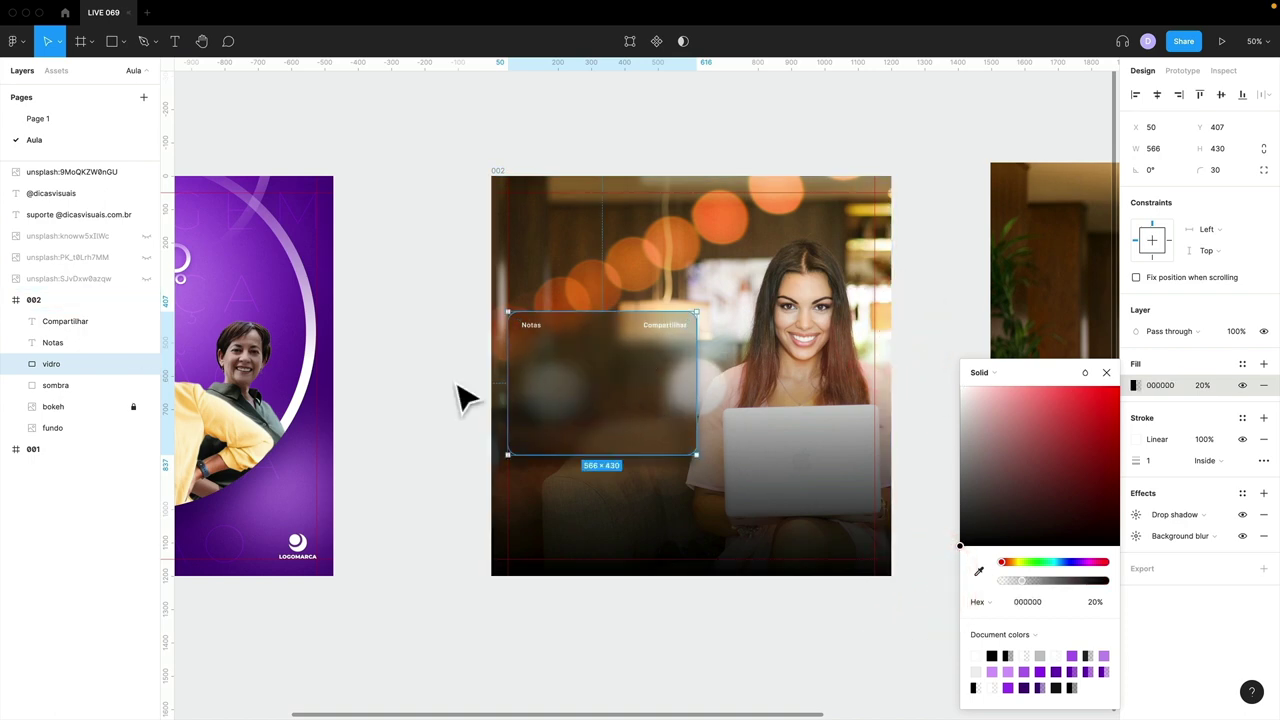
pyautogui.click(451, 380)
# - Draw a three-point chevron path with the Pen tool just left of the Notas heading
pyautogui.click(441, 401)
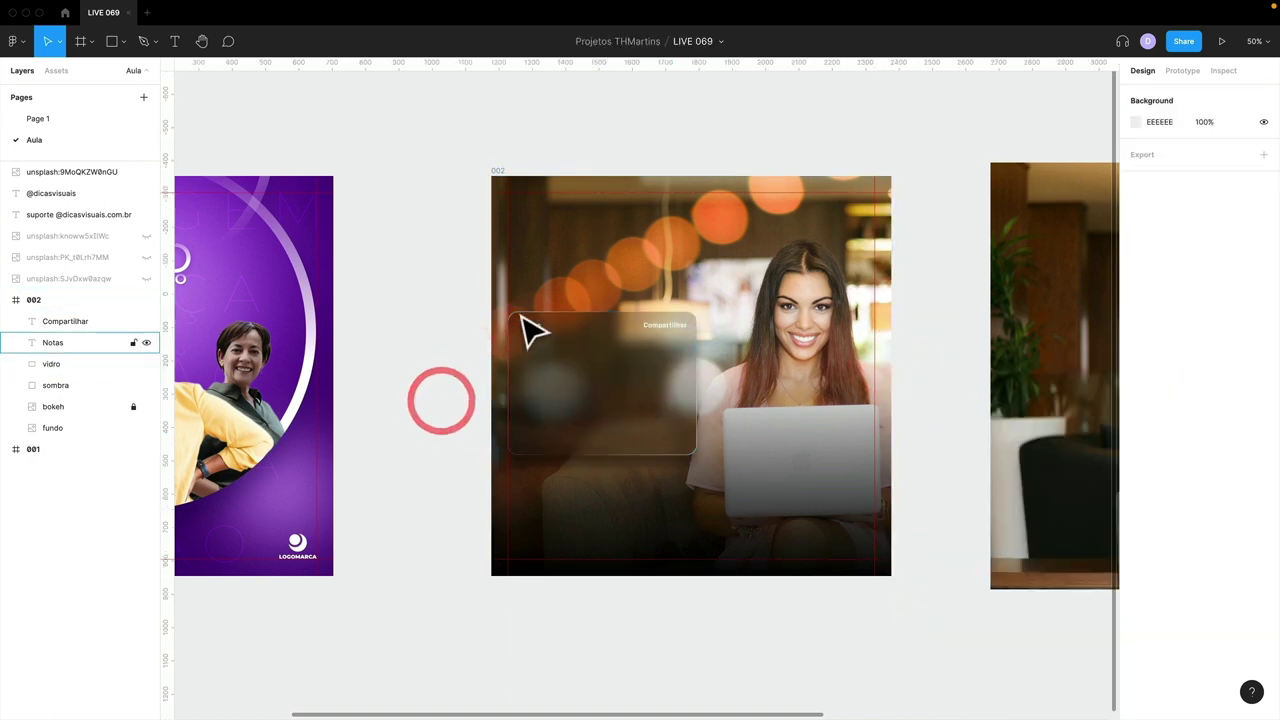
pyautogui.moveTo(472, 280); pyautogui.dragTo(766, 506)
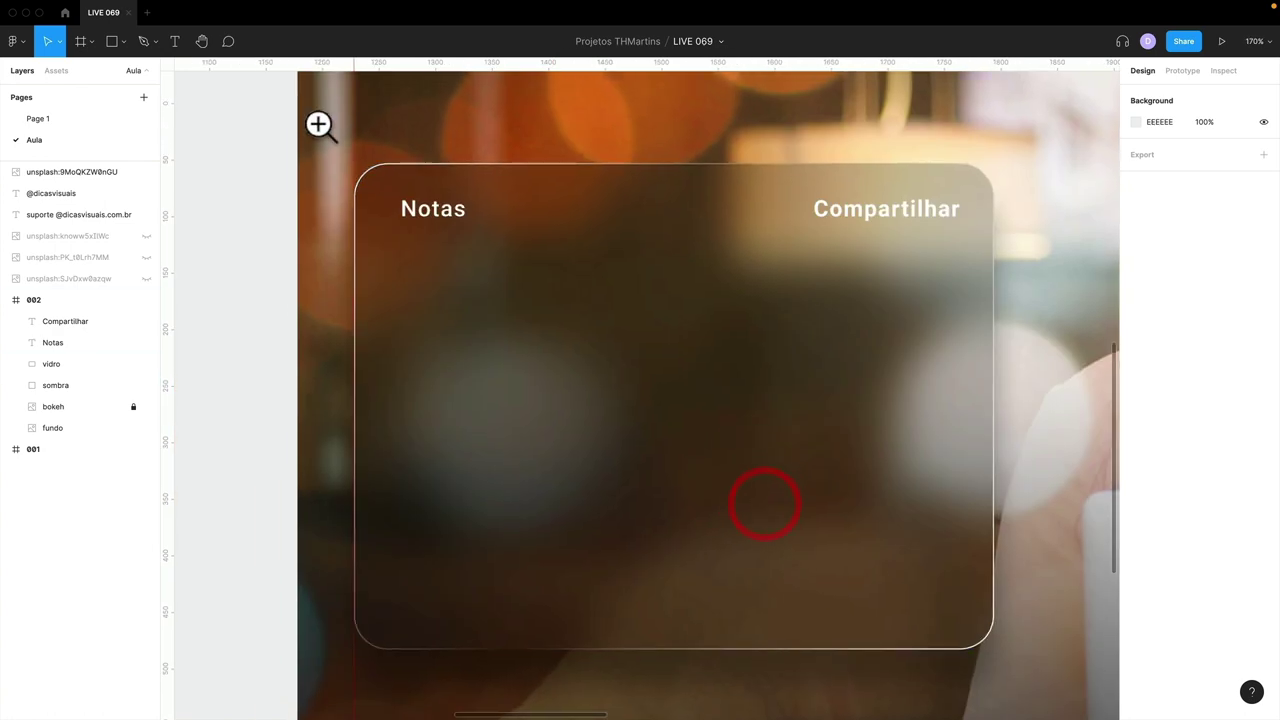
pyautogui.moveTo(318, 124); pyautogui.dragTo(620, 306)
pyautogui.press('p')
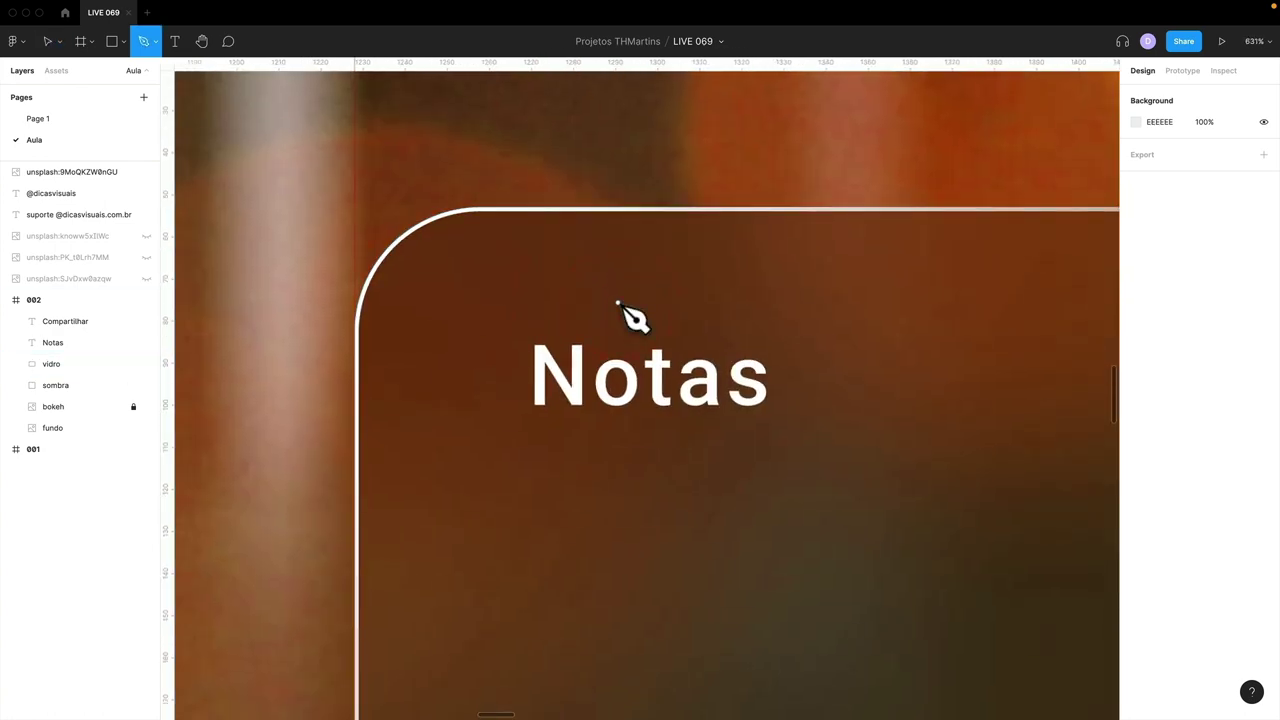
pyautogui.click(502, 327)
pyautogui.click(460, 364)
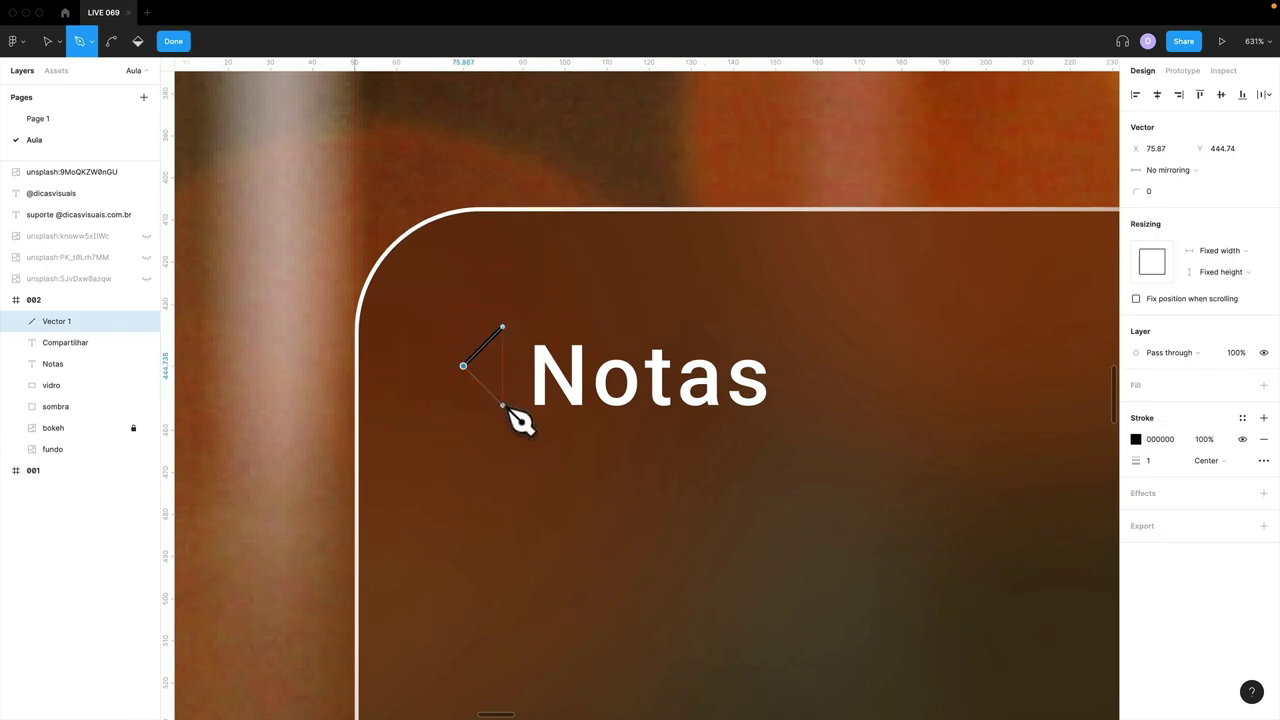
pyautogui.click(502, 405)
pyautogui.press('Escape')
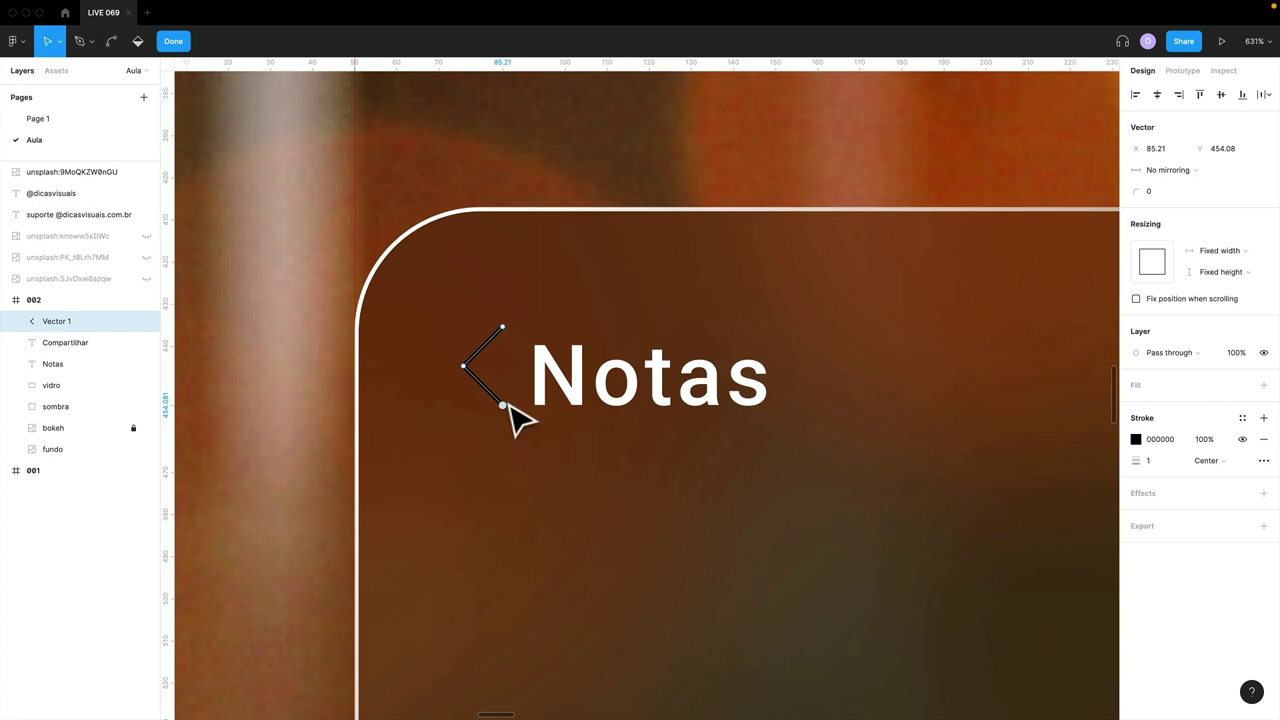
# - Make the chevron's stroke white (FFFFFF) with round end caps
pyautogui.click(1135, 439)
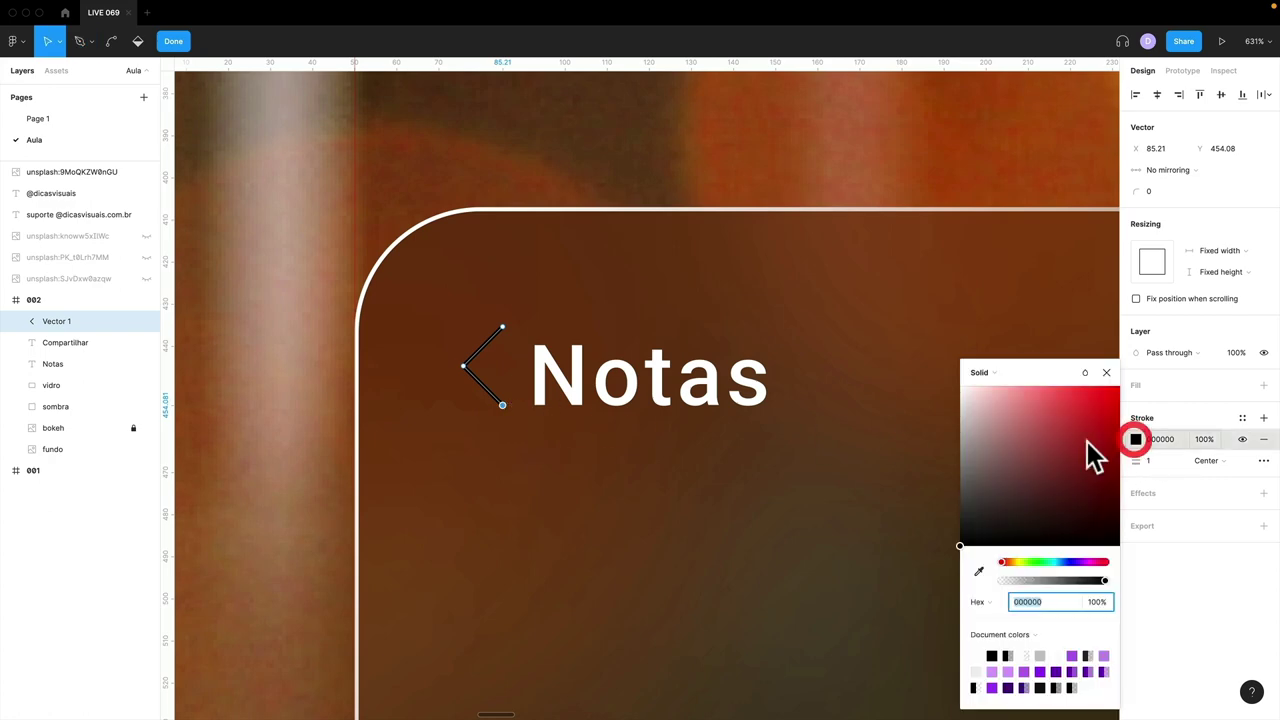
pyautogui.moveTo(1094, 451); pyautogui.dragTo(893, 357)
pyautogui.click(1105, 374)
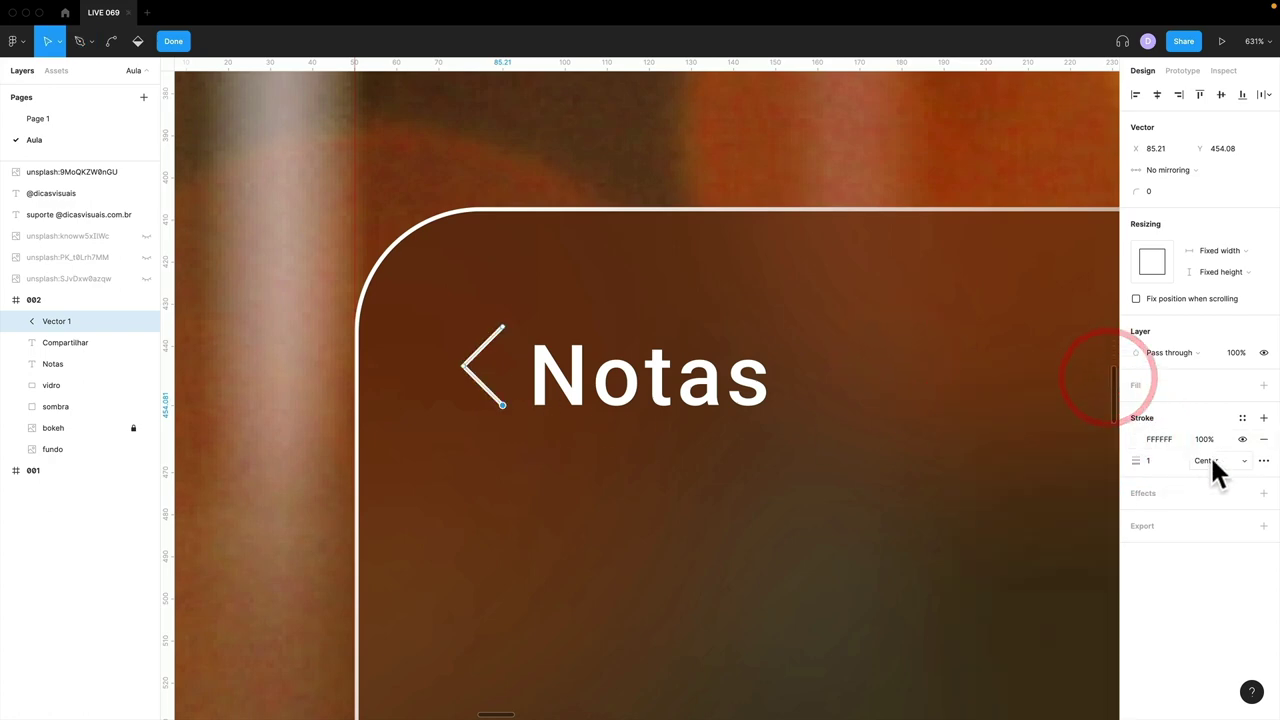
pyautogui.click(1264, 461)
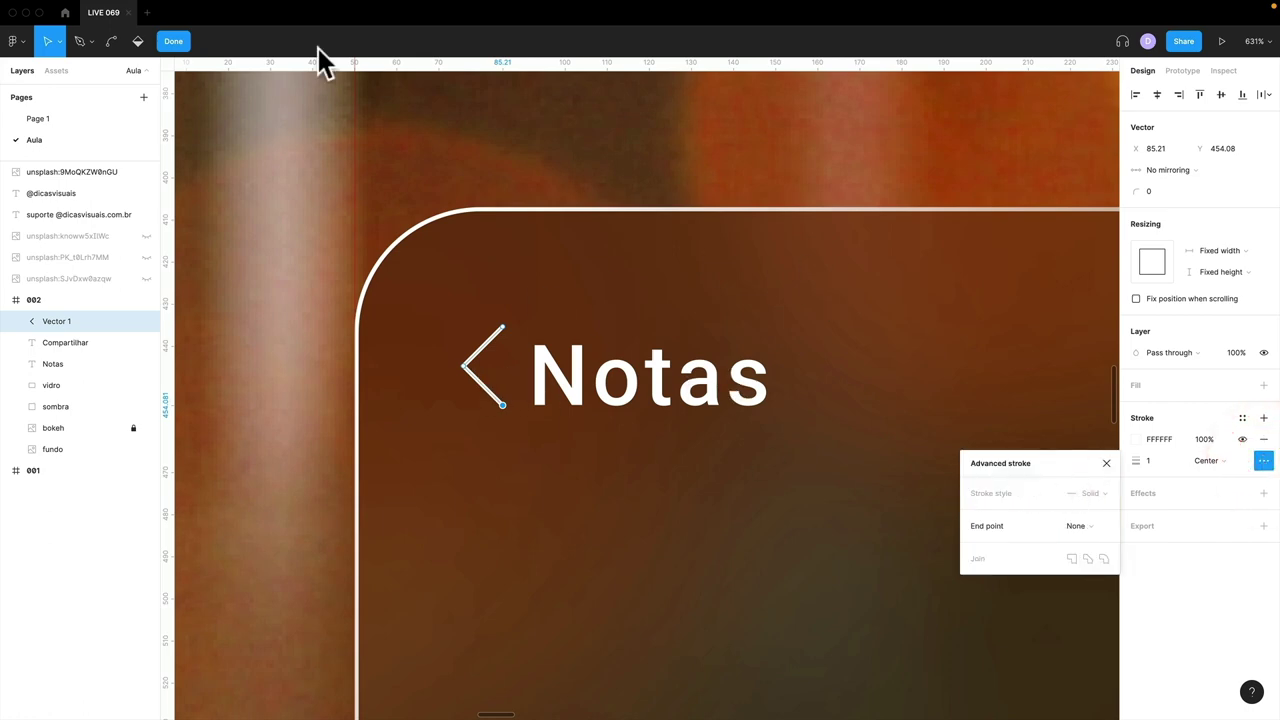
pyautogui.click(172, 42)
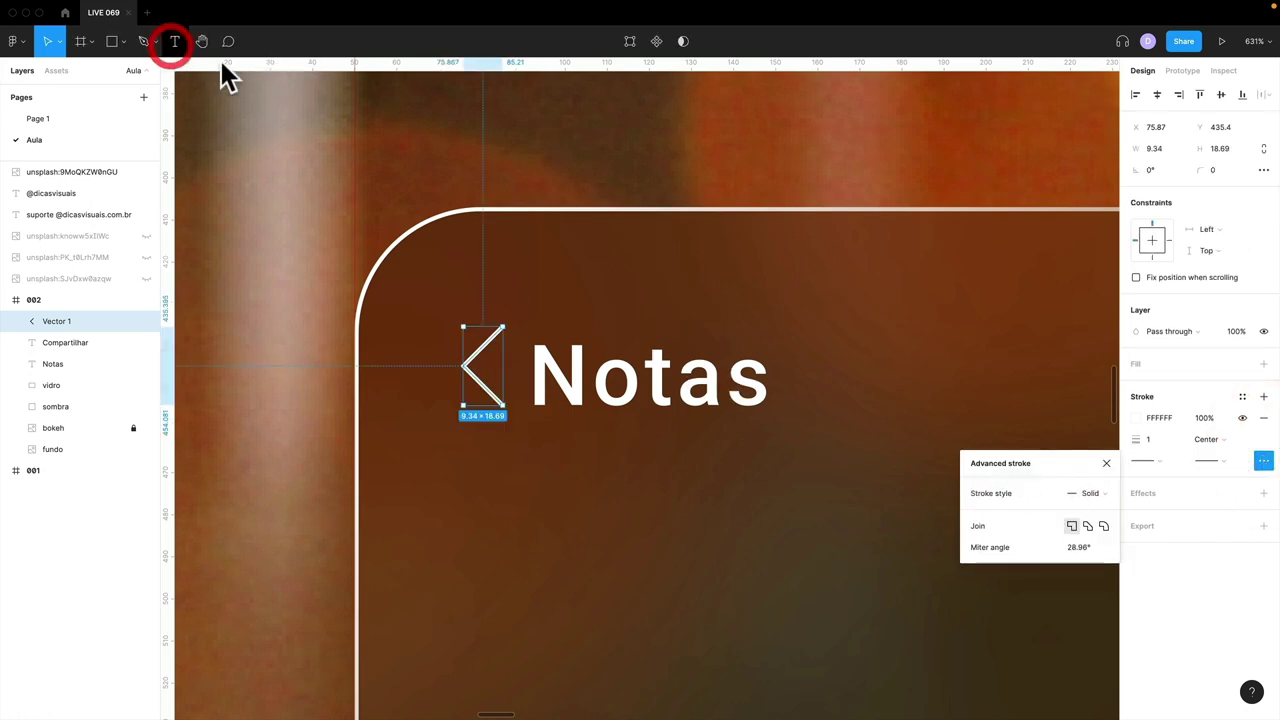
pyautogui.click(1107, 462)
pyautogui.click(1147, 460)
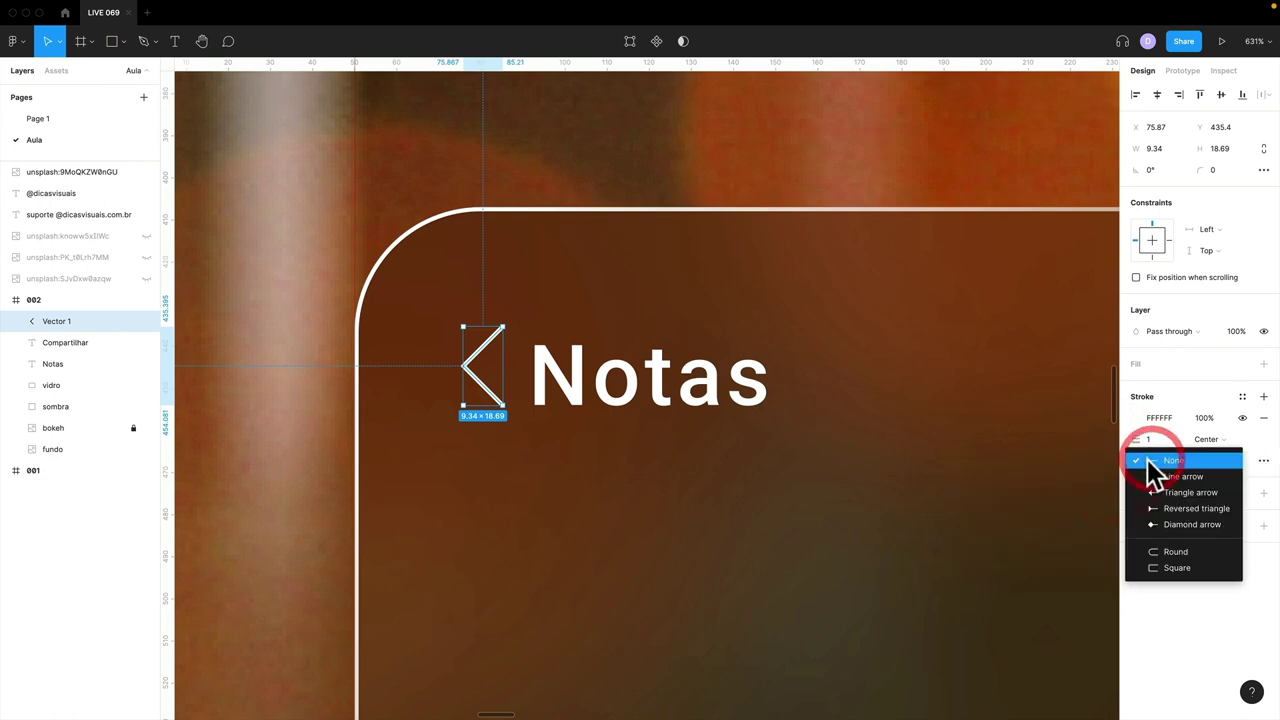
pyautogui.click(1160, 458)
pyautogui.click(1149, 460)
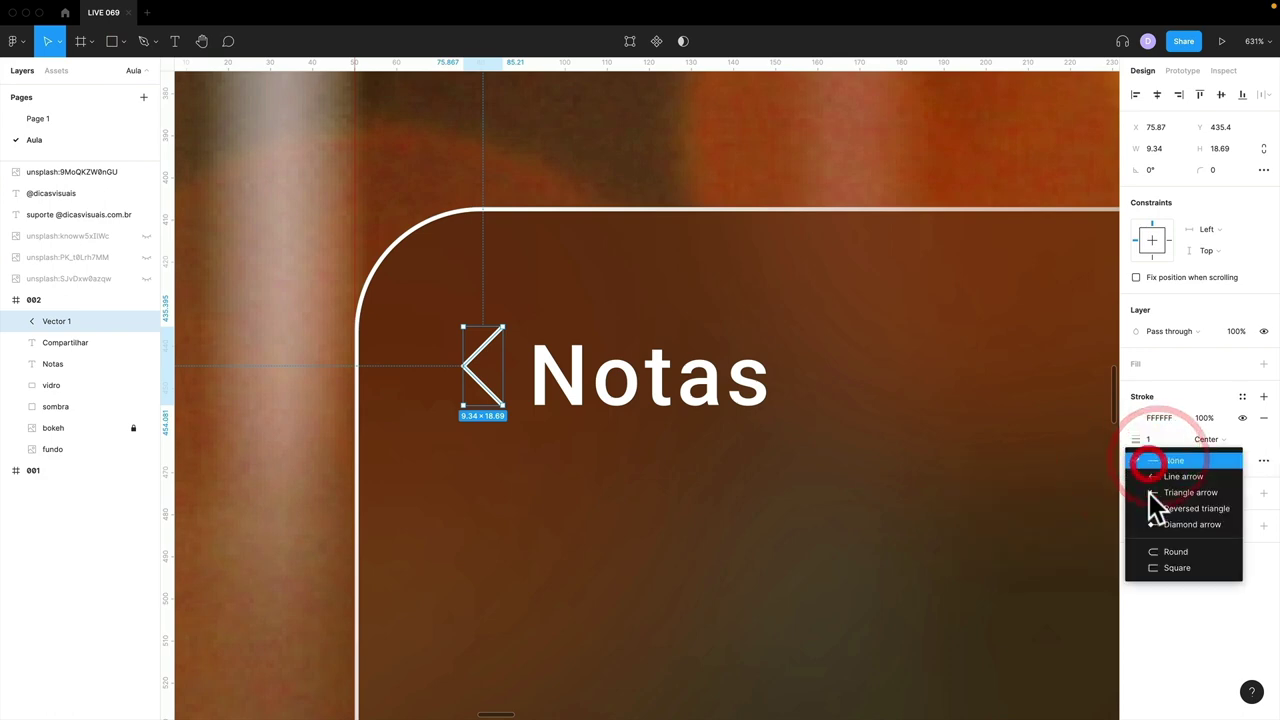
pyautogui.click(1167, 553)
# - Zoom back out to view the chevron beside Notas, and select the Notas heading text
pyautogui.scroll(10, 517, 306)
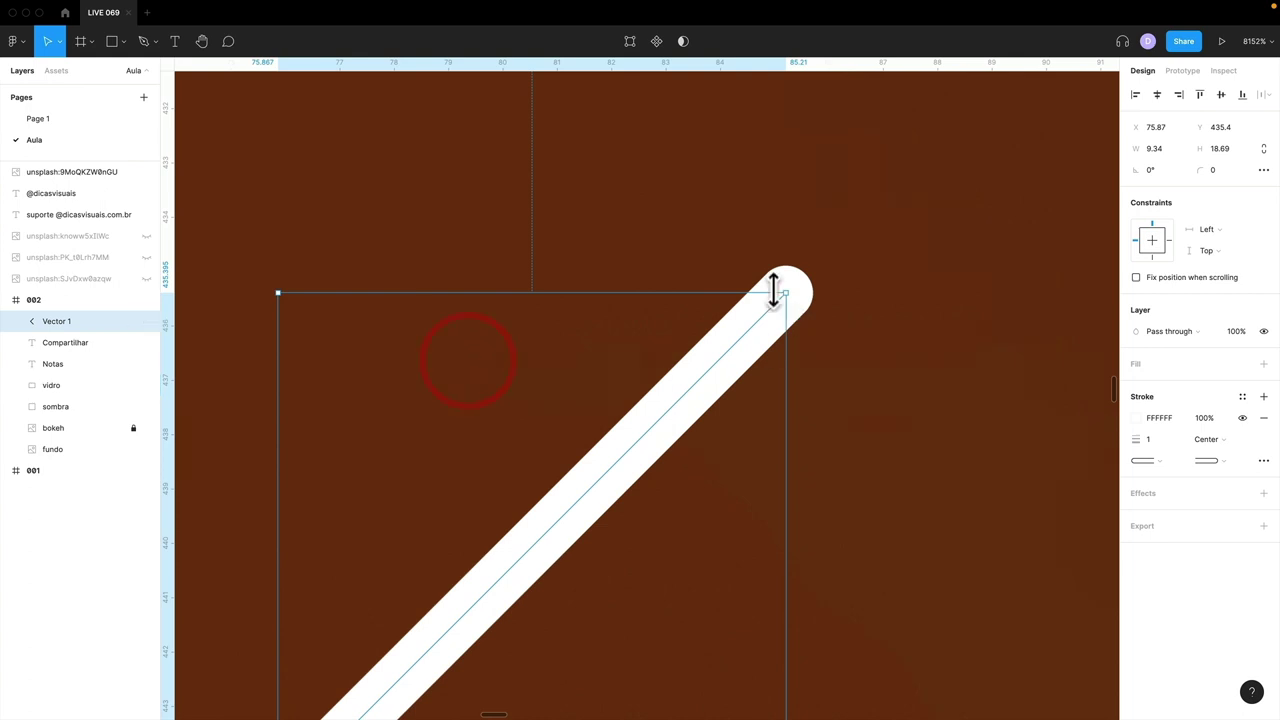
pyautogui.hotkey('shift', '2')
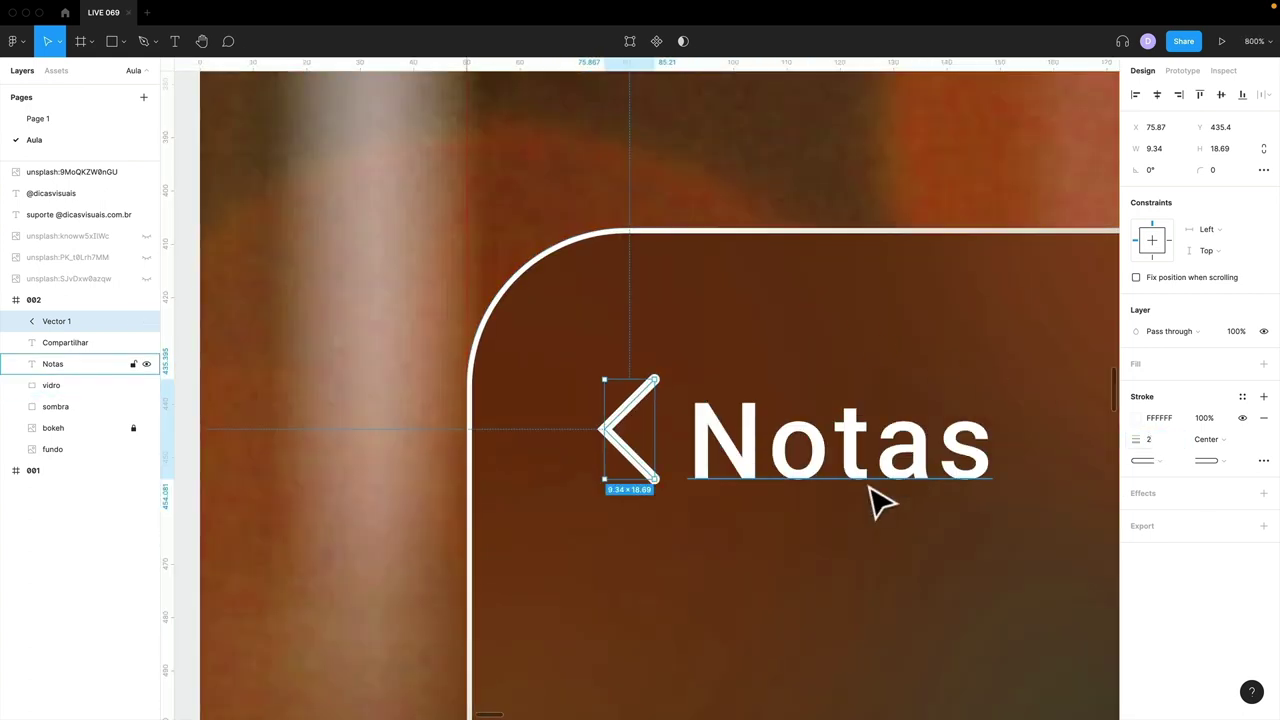
pyautogui.click(808, 494)
pyautogui.click(800, 425)
pyautogui.click(786, 456)
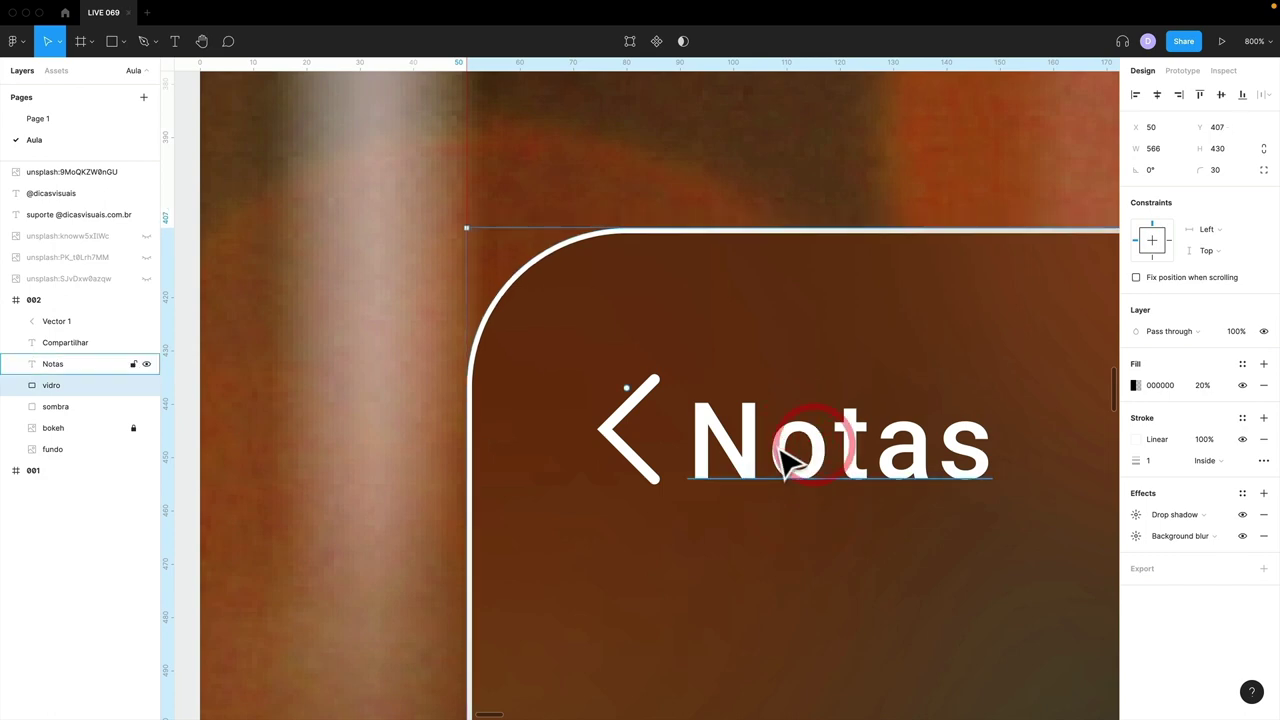
# - Duplicate the Notas heading just below the original
pyautogui.hotkey('shift', '0')
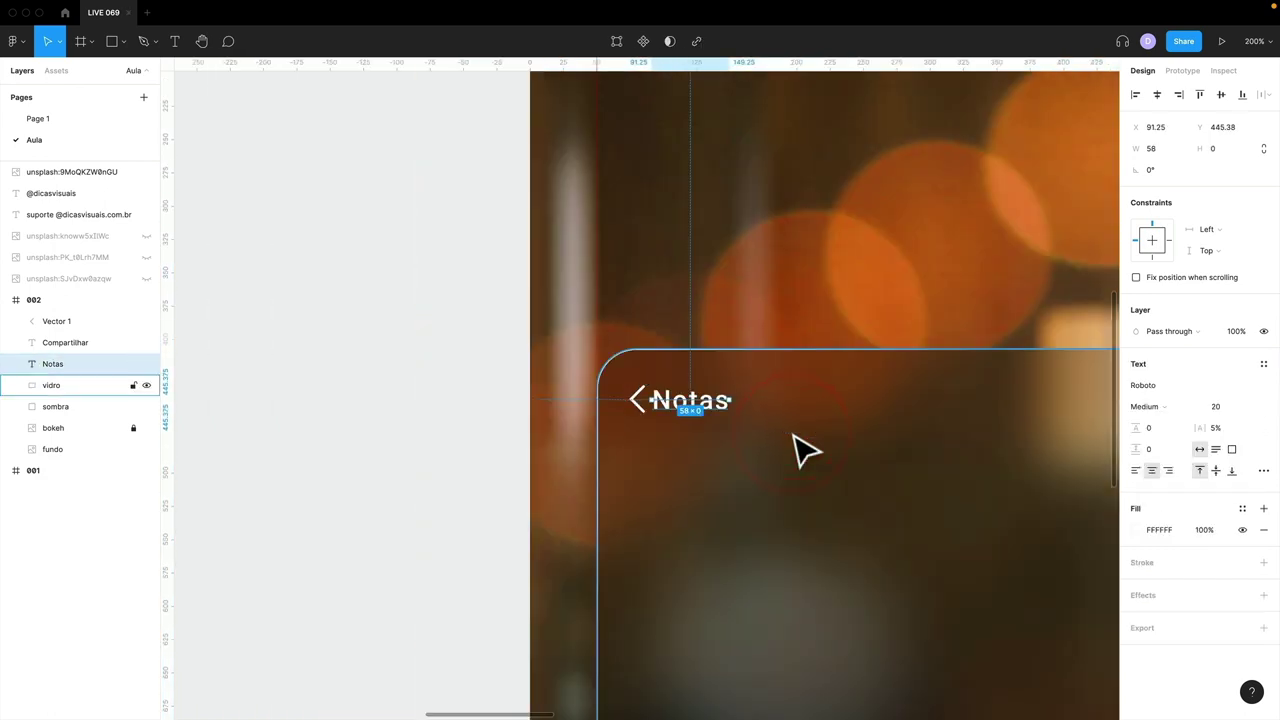
pyautogui.moveTo(789, 431); pyautogui.dragTo(558, 282)
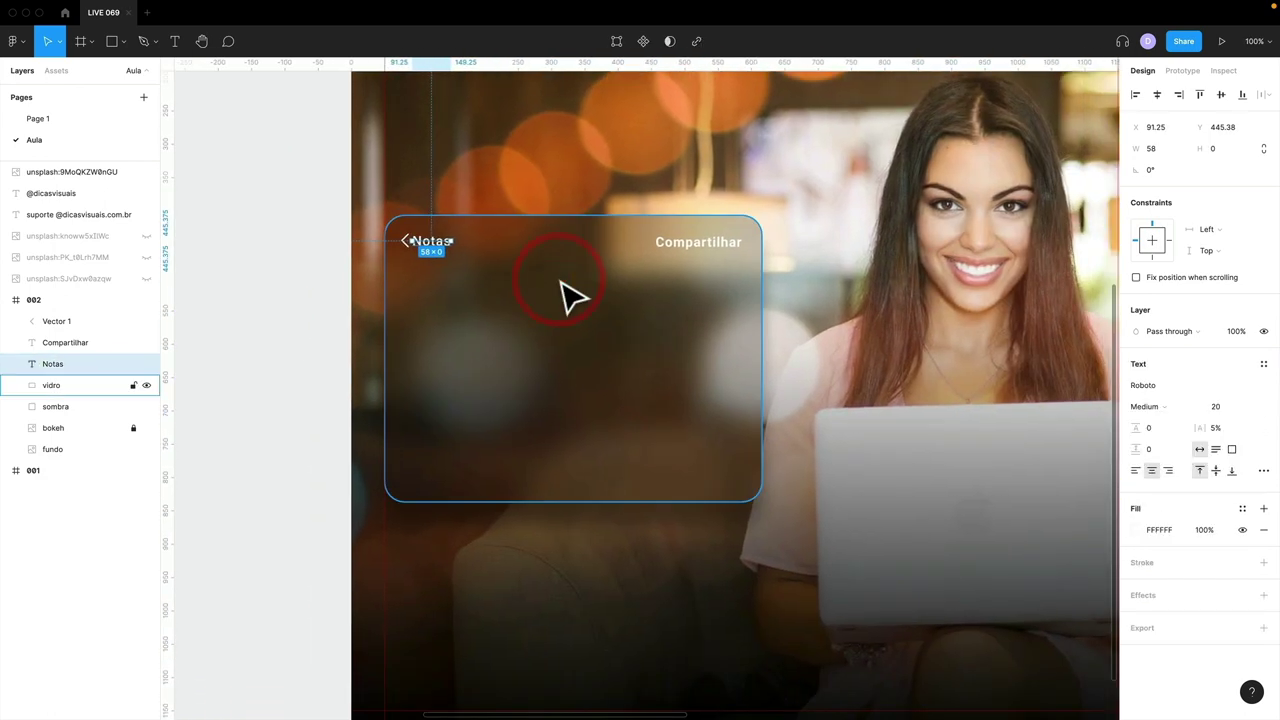
pyautogui.hotkey('shift', '1')
pyautogui.click(463, 349)
pyautogui.scroll(5, 763, 502)
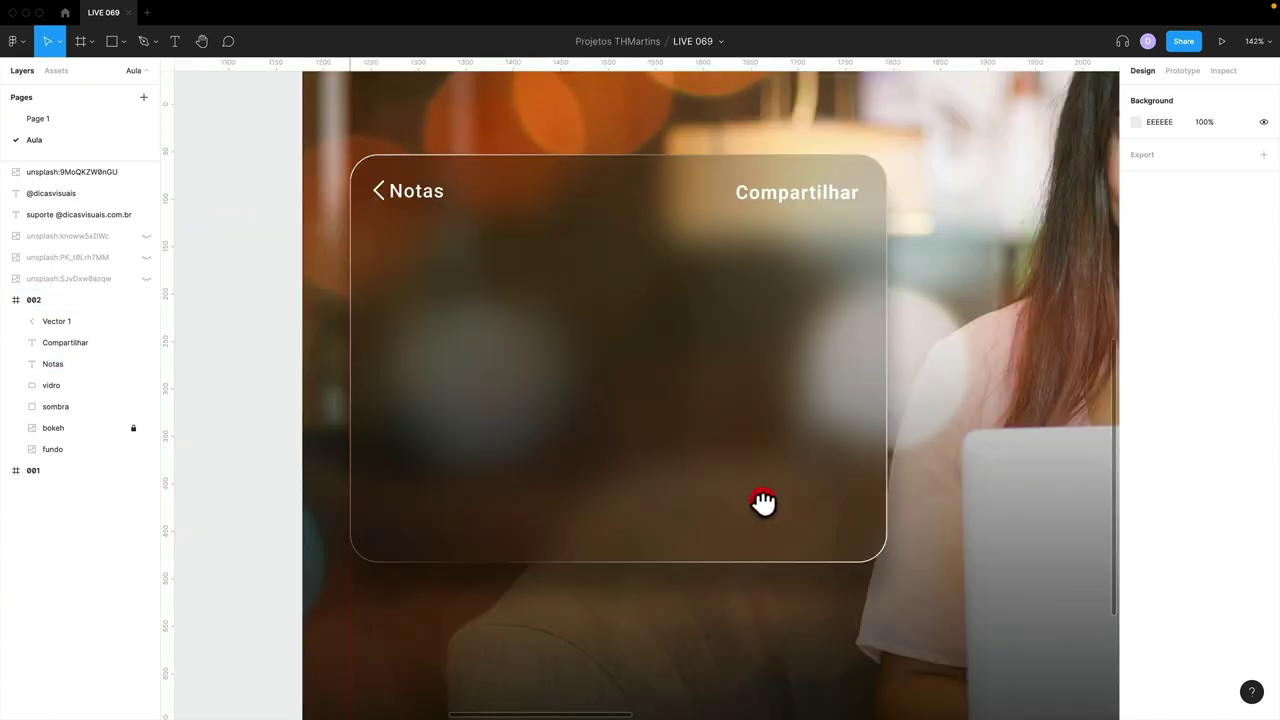
pyautogui.moveTo(763, 502); pyautogui.dragTo(763, 495)
pyautogui.click(414, 186)
pyautogui.moveTo(423, 197); pyautogui.dragTo(440, 275)
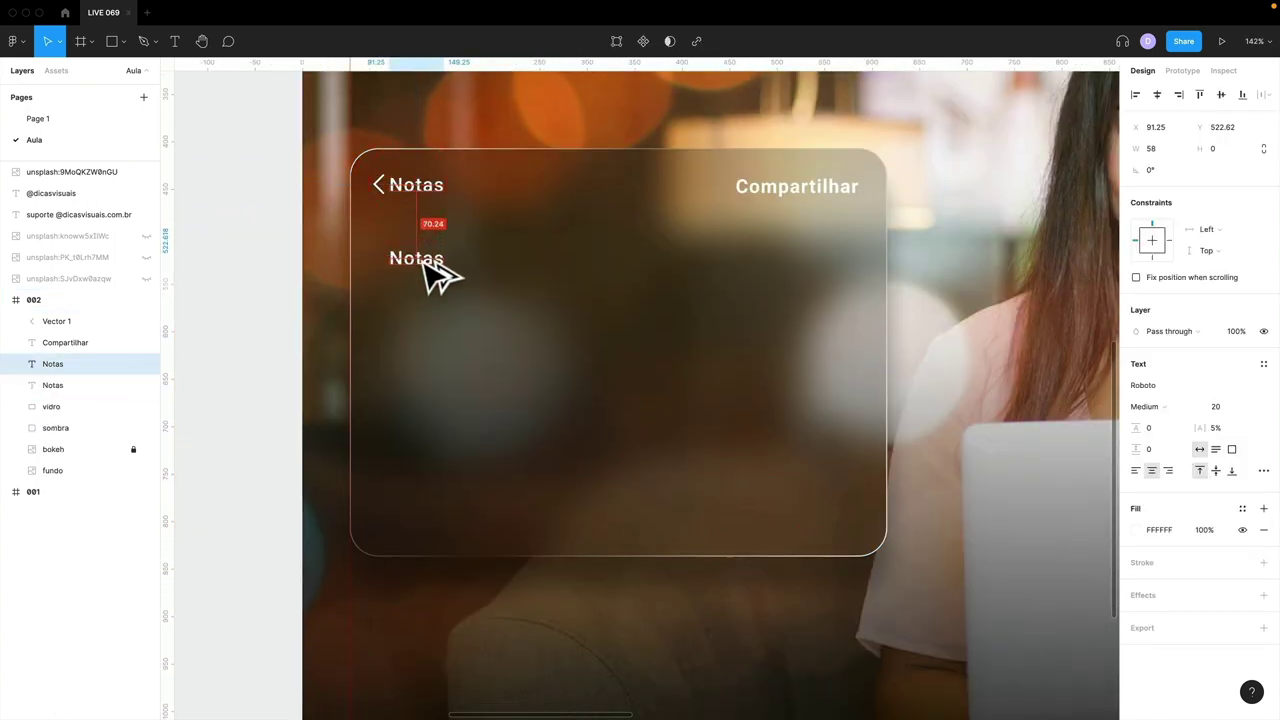
# - Retype the copy as 'Lembre-se', enlarge it into a bold heading and nudge it into place
pyautogui.doubleClick(420, 258)
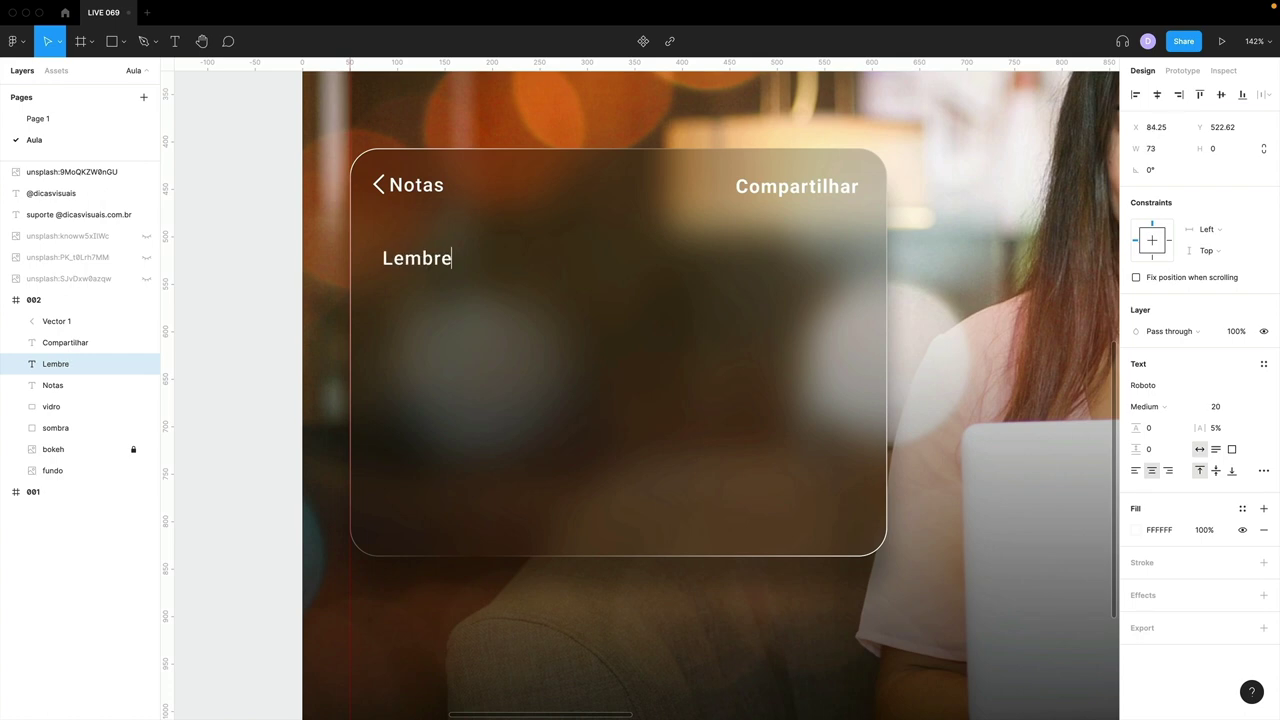
pyautogui.click(266, 285)
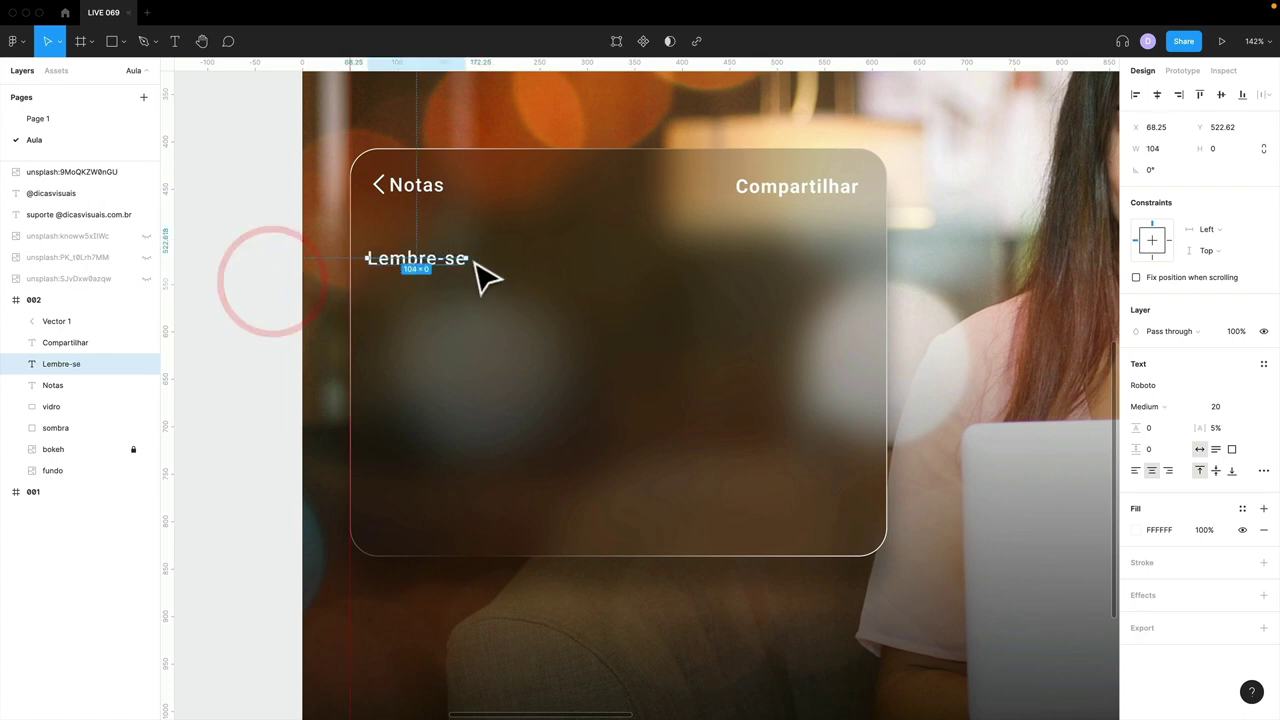
pyautogui.moveTo(474, 266); pyautogui.dragTo(882, 243)
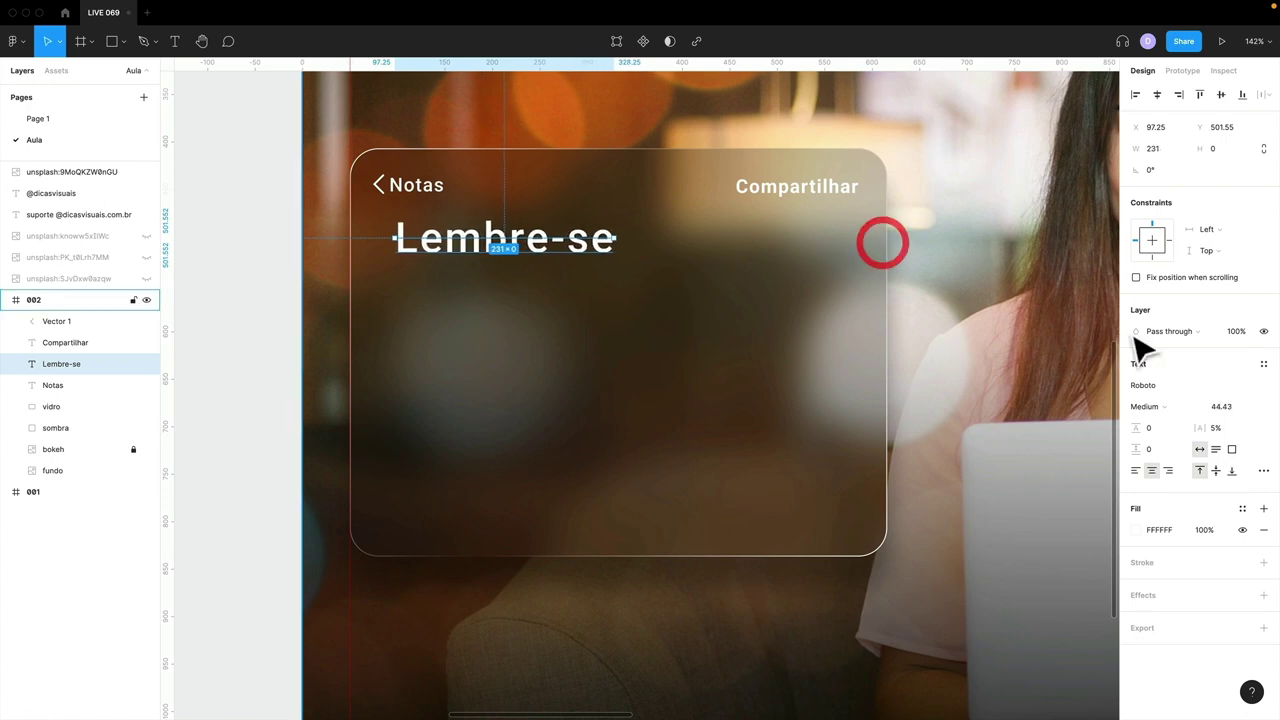
pyautogui.click(1165, 406)
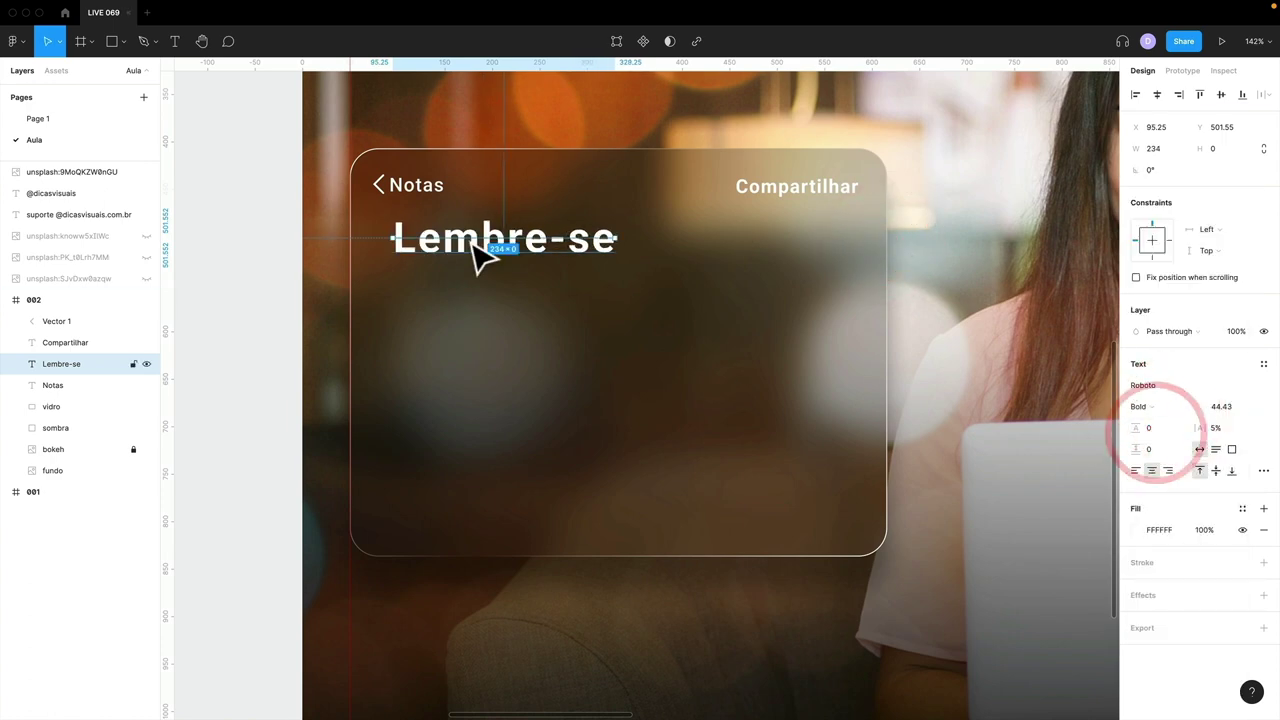
pyautogui.moveTo(486, 257); pyautogui.dragTo(486, 319)
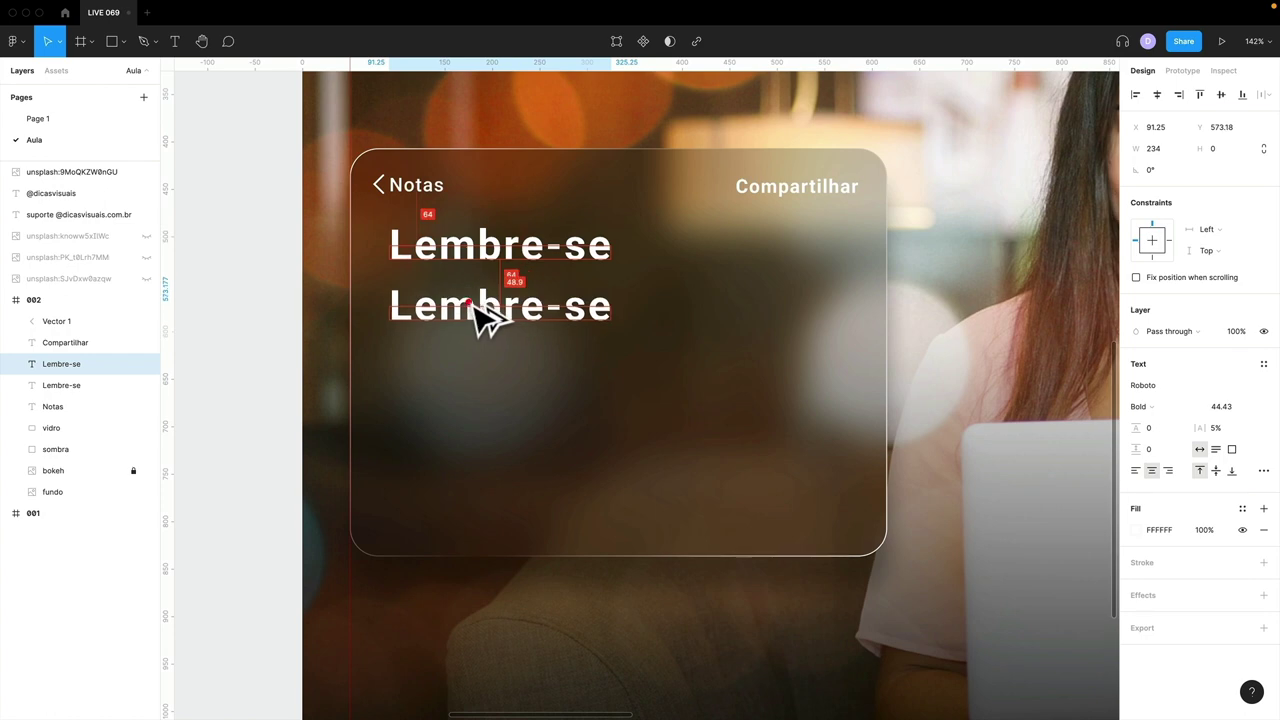
# - Add a smaller left-aligned line 'Lugar de mulher é onde ela quiser' beneath, narrowed to wrap
pyautogui.click(533, 304)
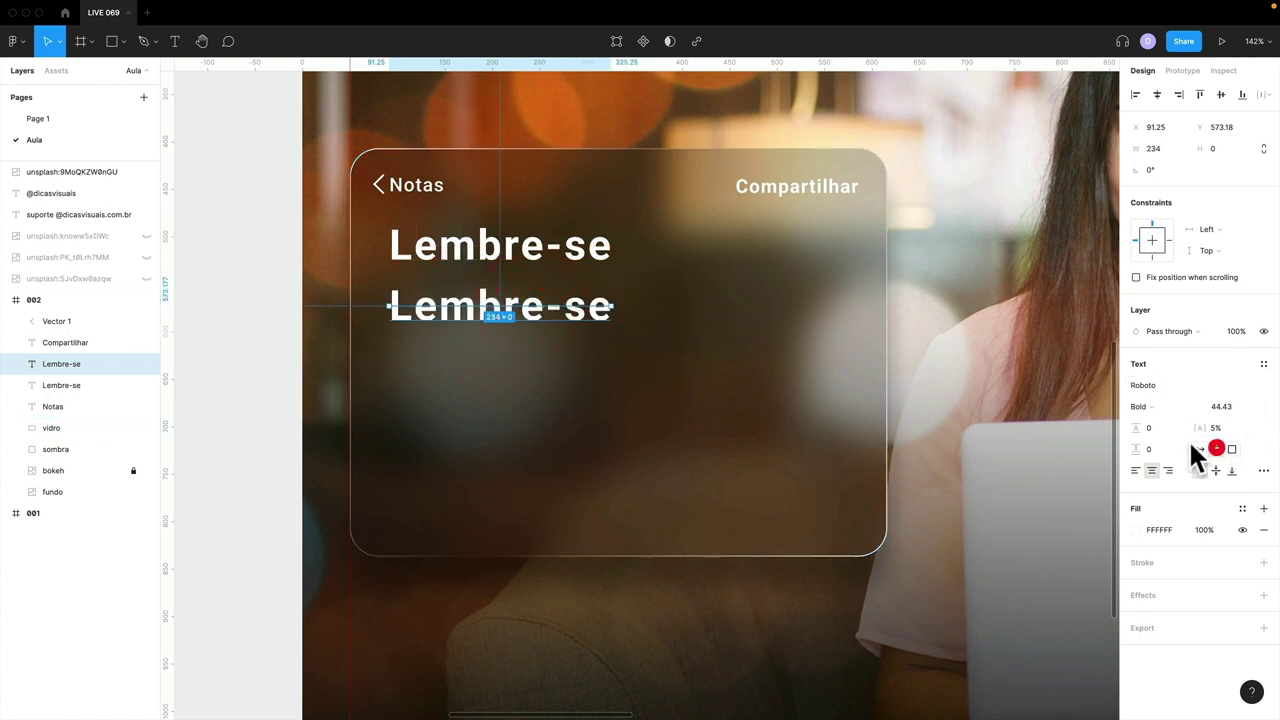
pyautogui.moveTo(614, 307); pyautogui.dragTo(498, 300)
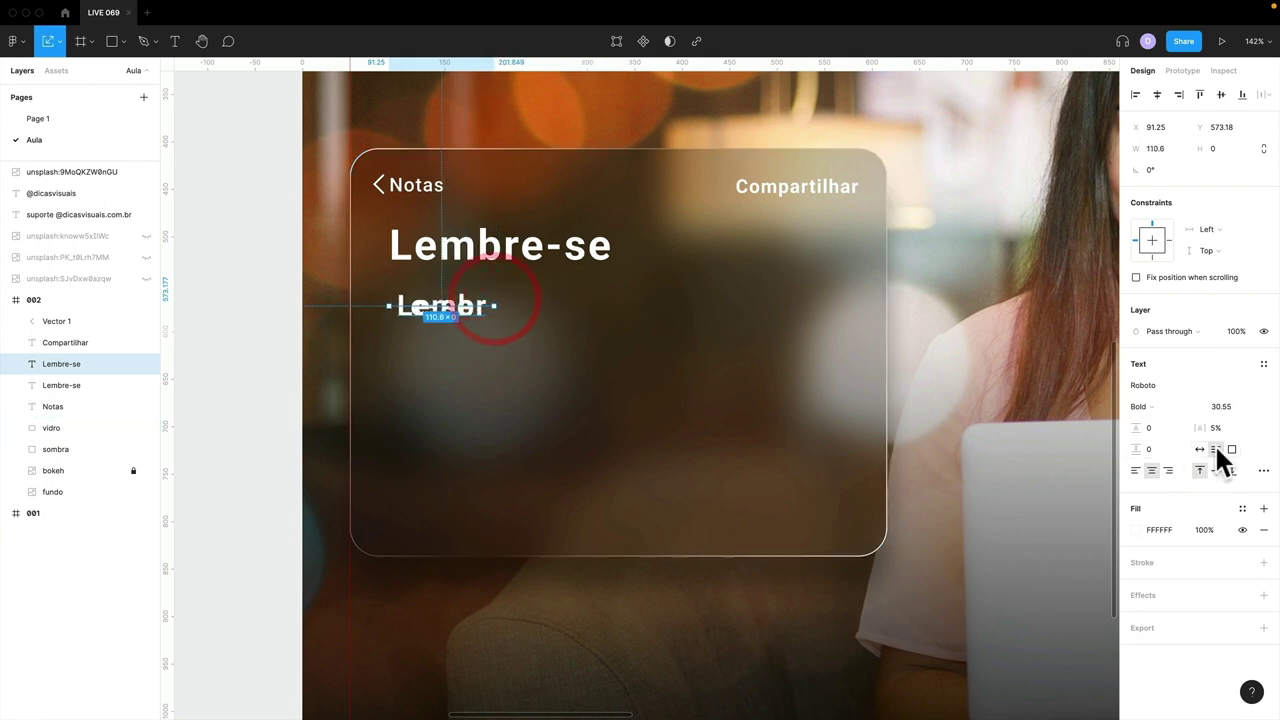
pyautogui.press('super+z')
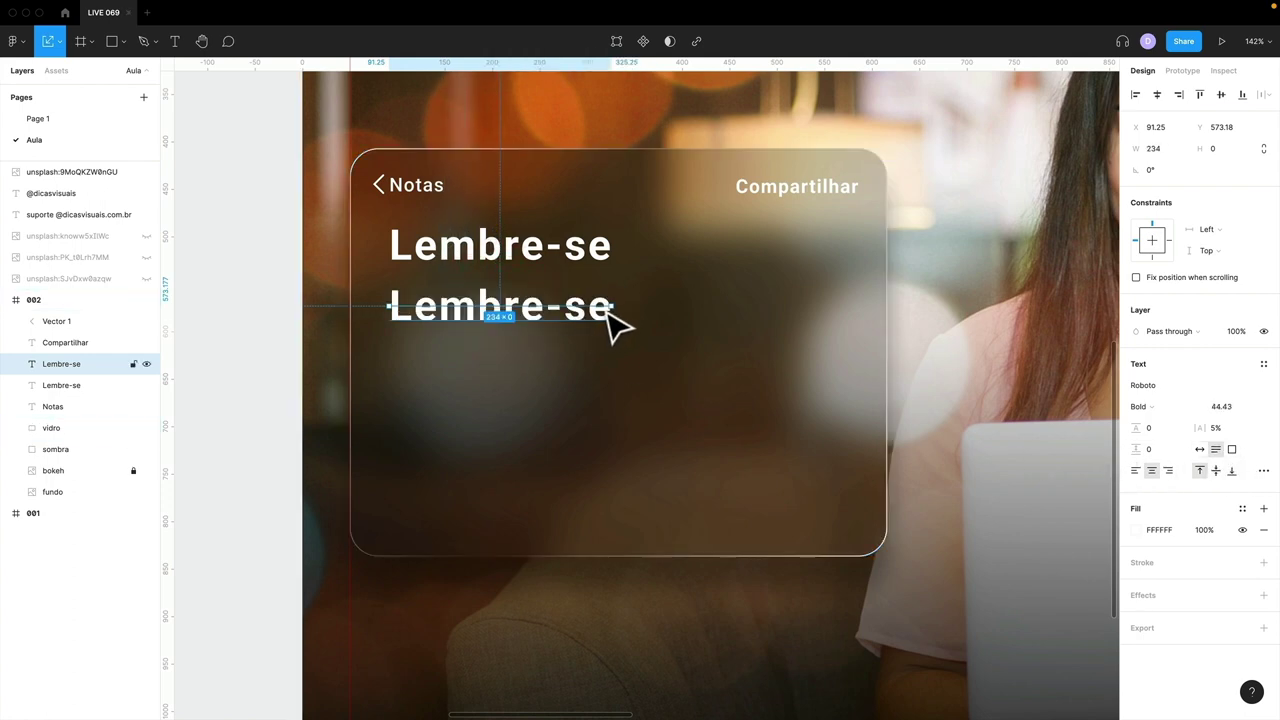
pyautogui.moveTo(600, 305); pyautogui.dragTo(519, 320)
pyautogui.click(1200, 449)
pyautogui.doubleClick(505, 305)
pyautogui.write('Lugar')
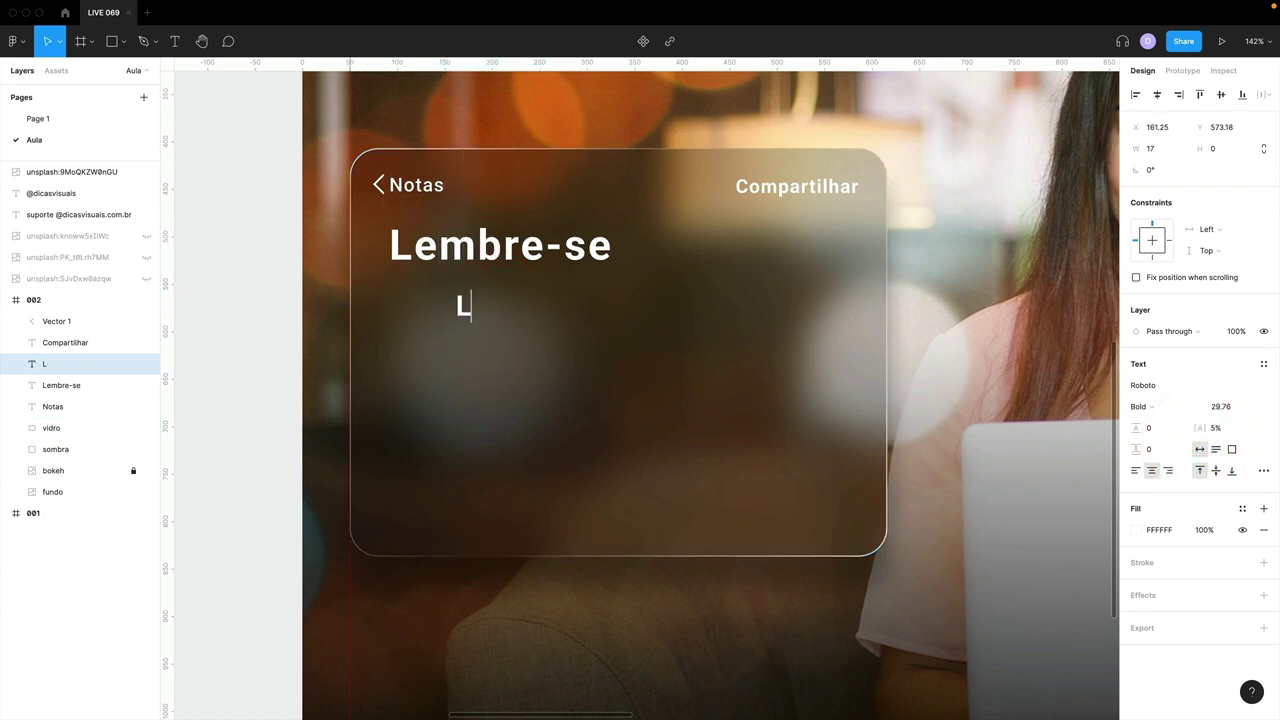
pyautogui.click(1136, 470)
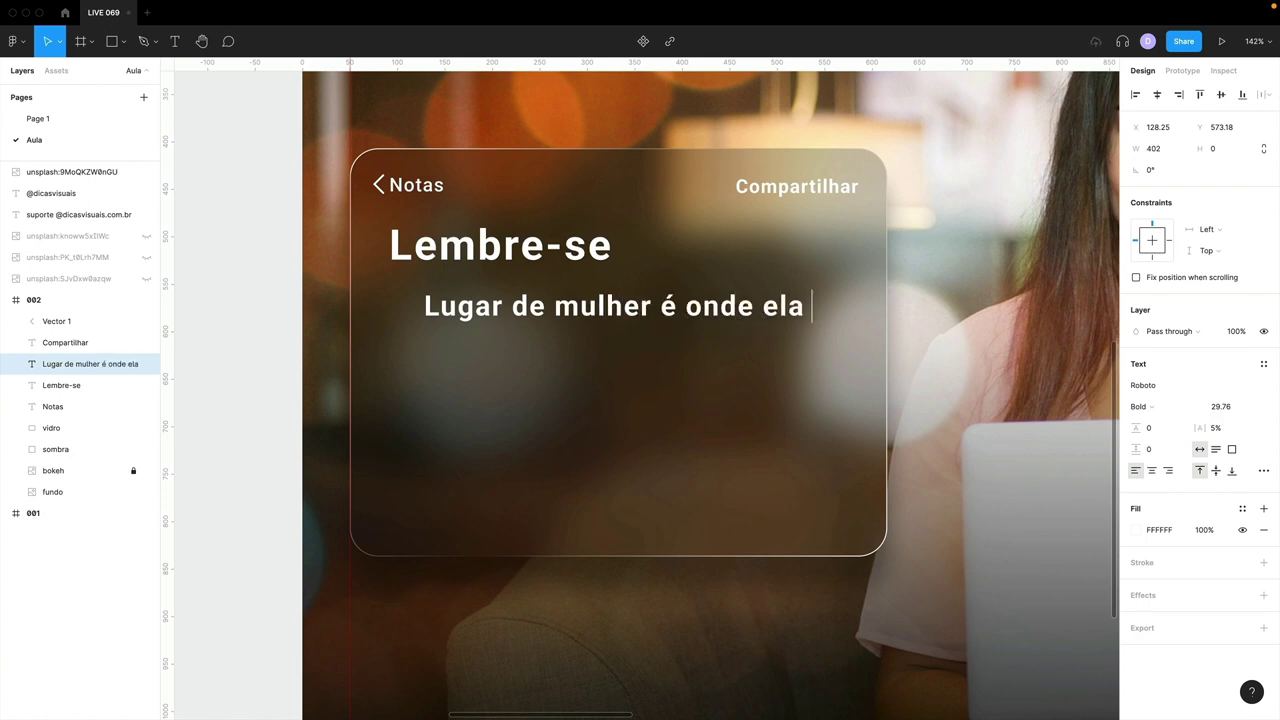
pyautogui.press('Escape')
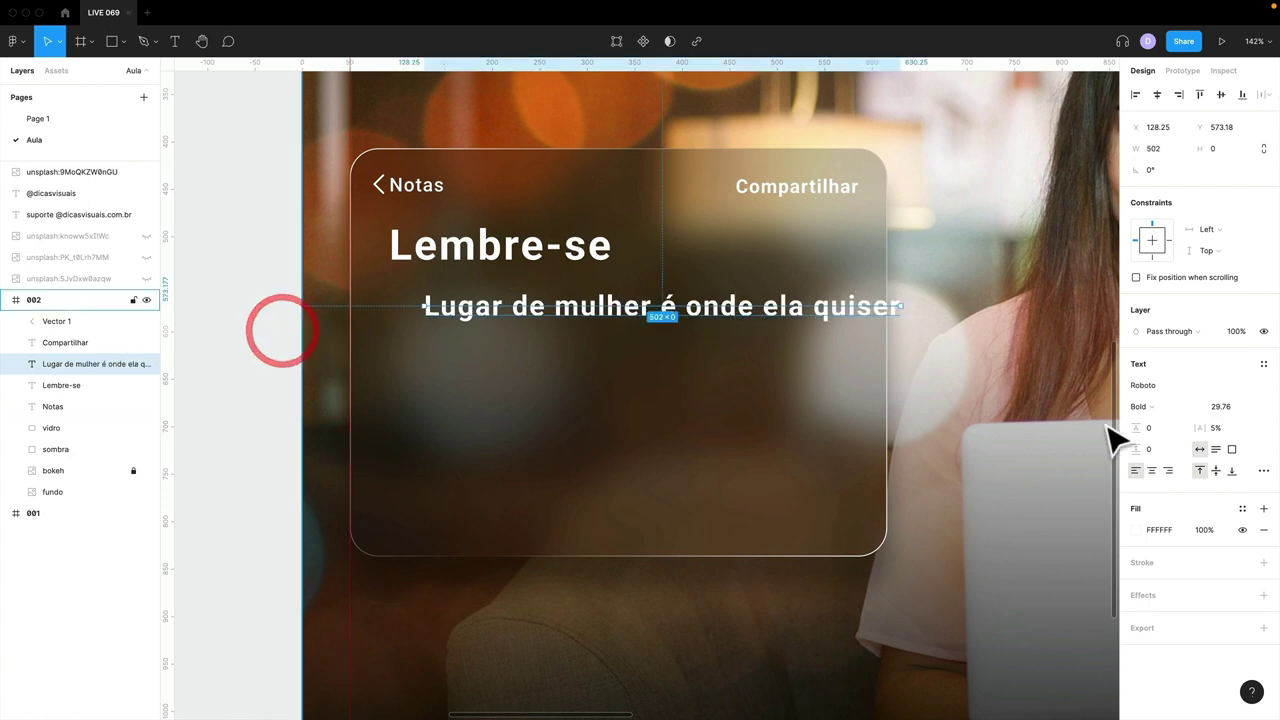
pyautogui.click(1215, 449)
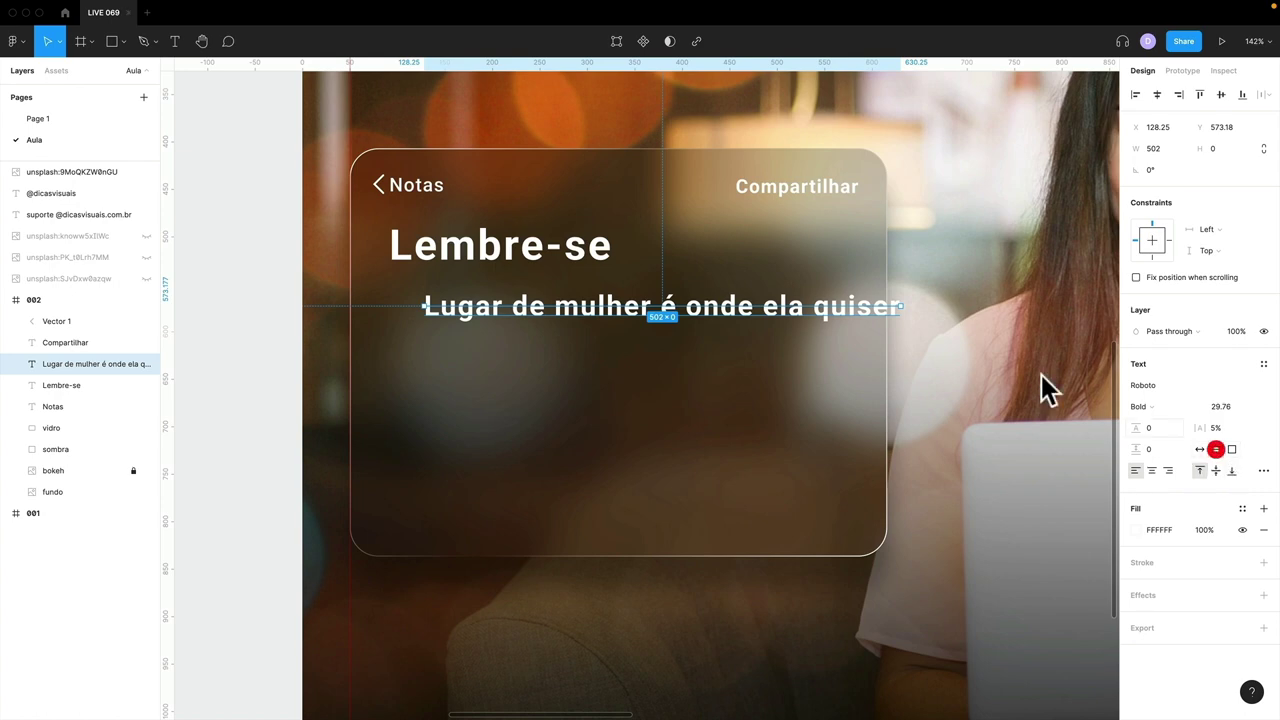
pyautogui.moveTo(902, 307); pyautogui.dragTo(780, 305)
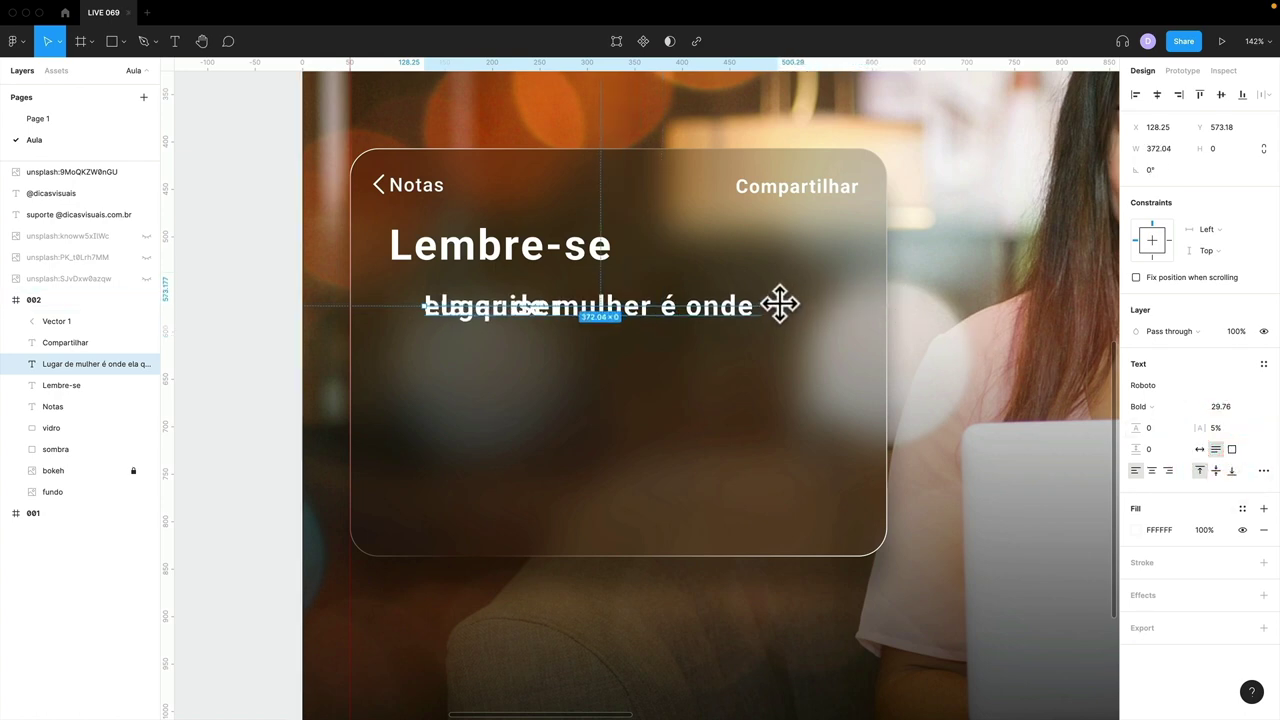
# - Set the quote's line height to 100% and align it under the Lembre-se heading
pyautogui.click(1158, 425)
pyautogui.write('100')
pyautogui.press('Return')
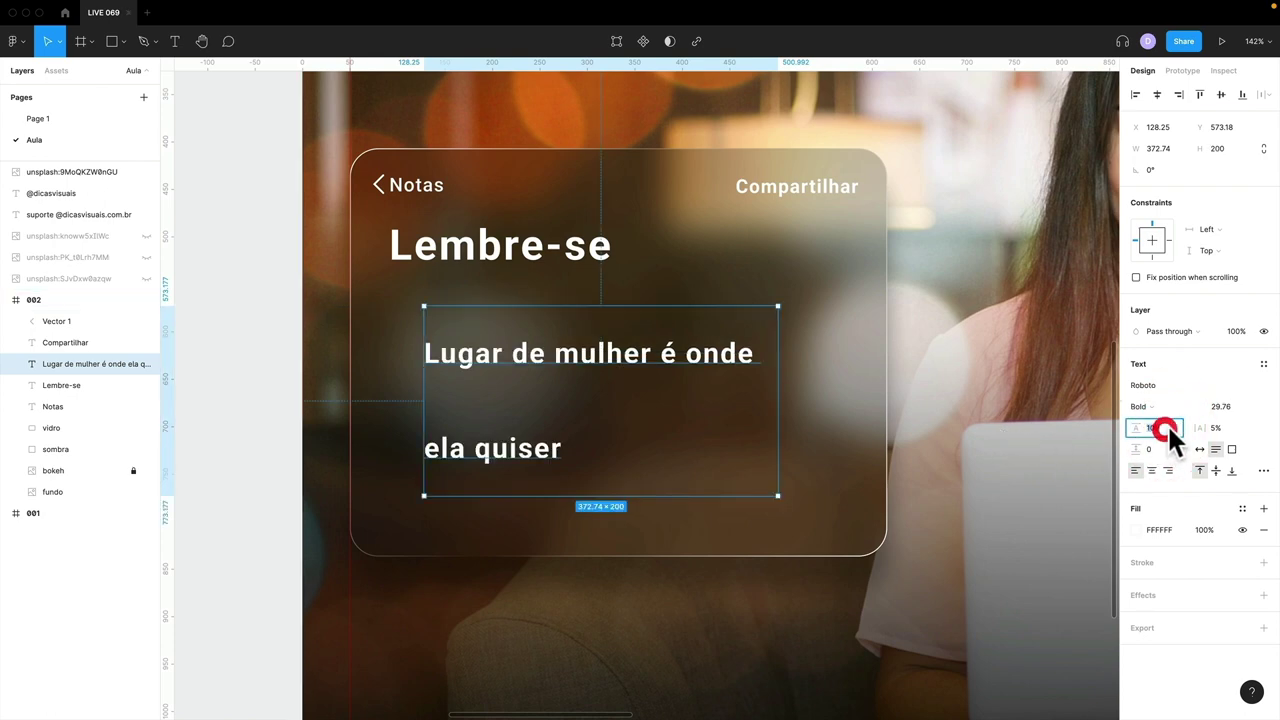
pyautogui.write('100%')
pyautogui.press('Return')
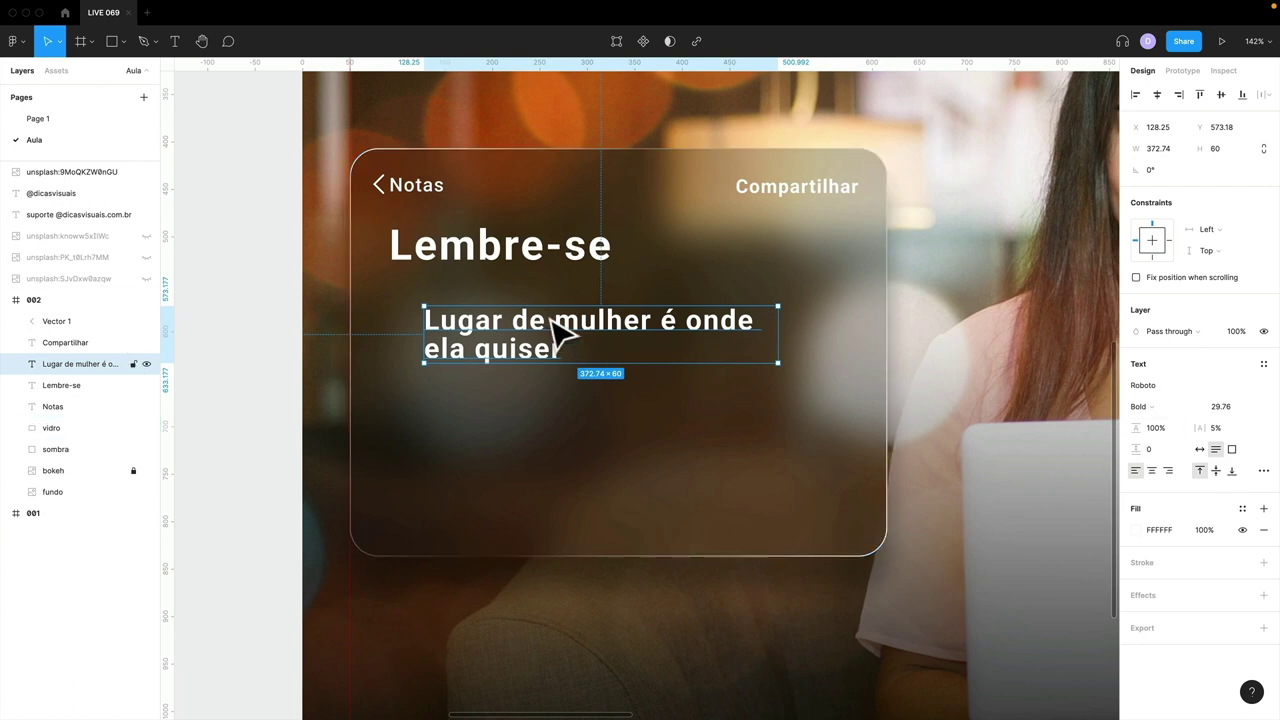
pyautogui.moveTo(552, 317); pyautogui.dragTo(522, 332)
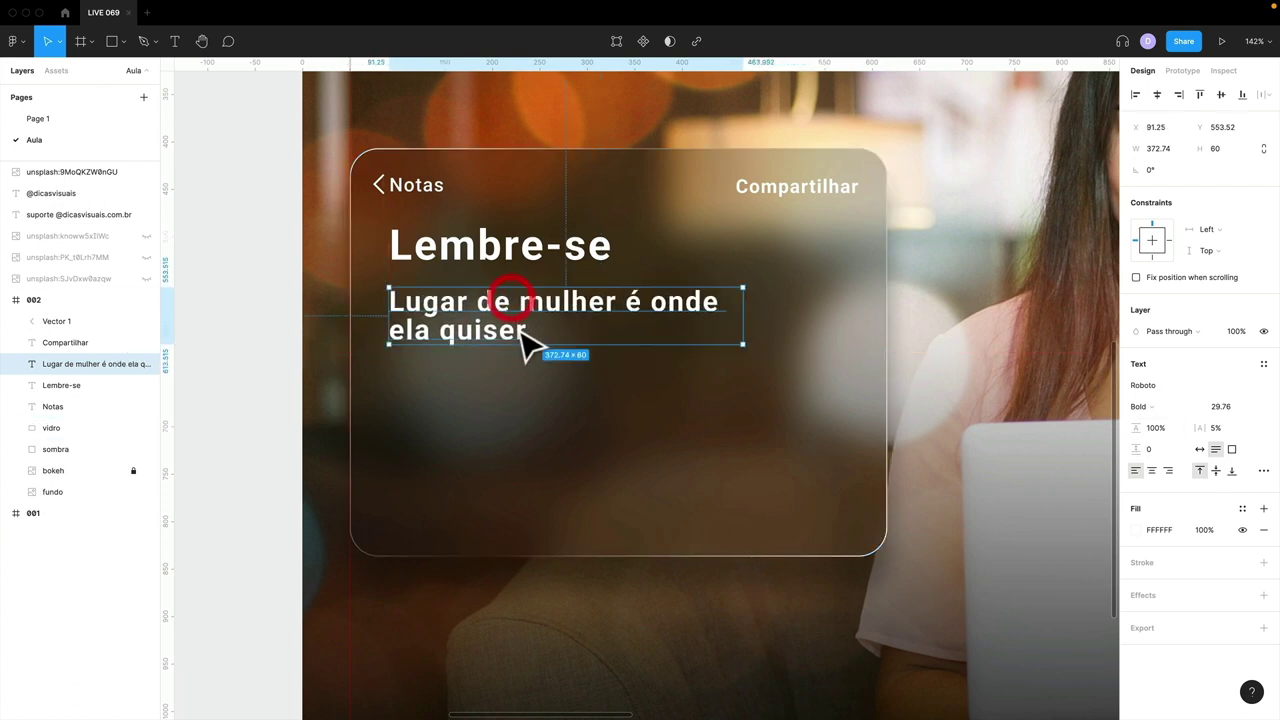
pyautogui.doubleClick(527, 332)
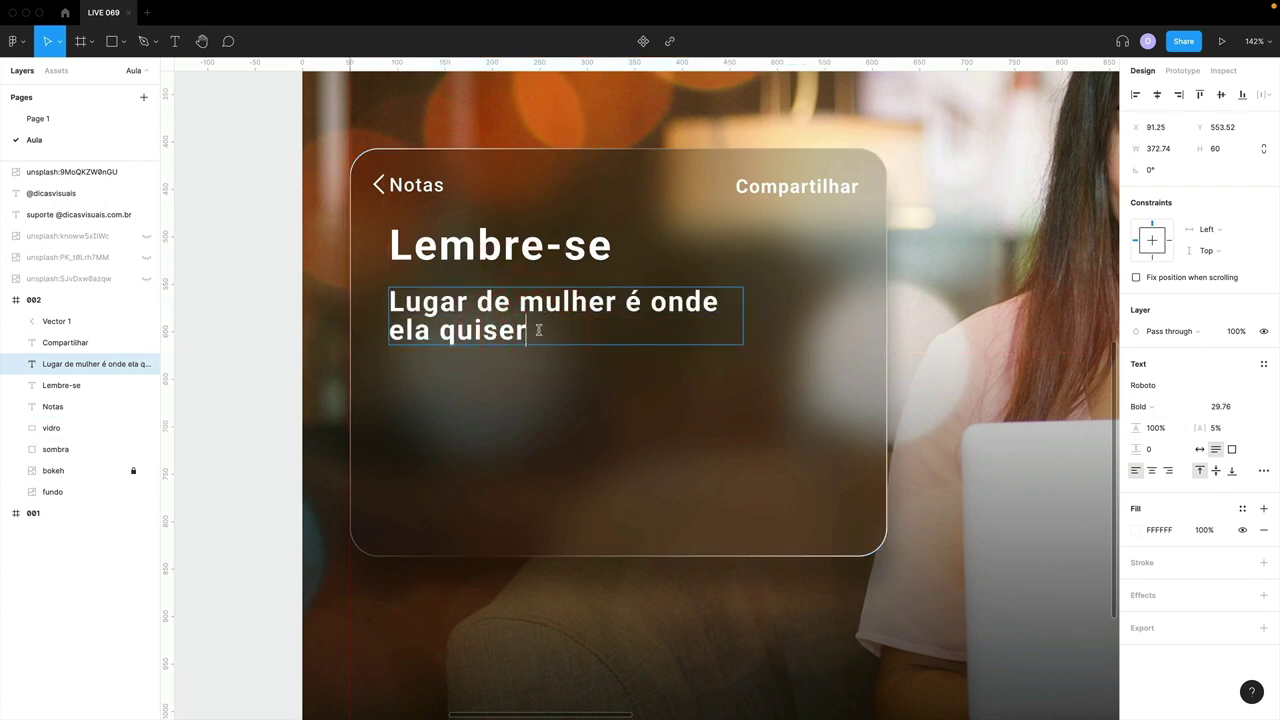
pyautogui.click(297, 346)
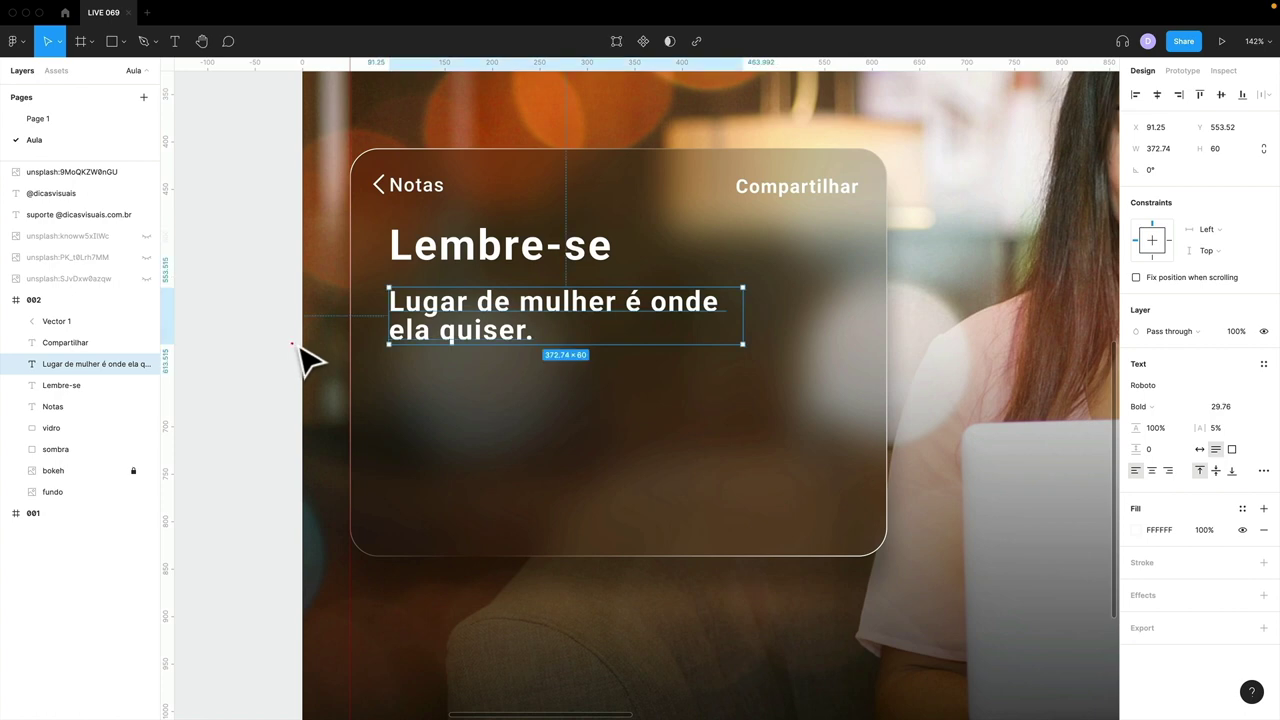
# - Set the quote to Regular weight, scale it up, lower it slightly, and enlarge the Lembre-se title
pyautogui.click(1145, 406)
pyautogui.click(1160, 358)
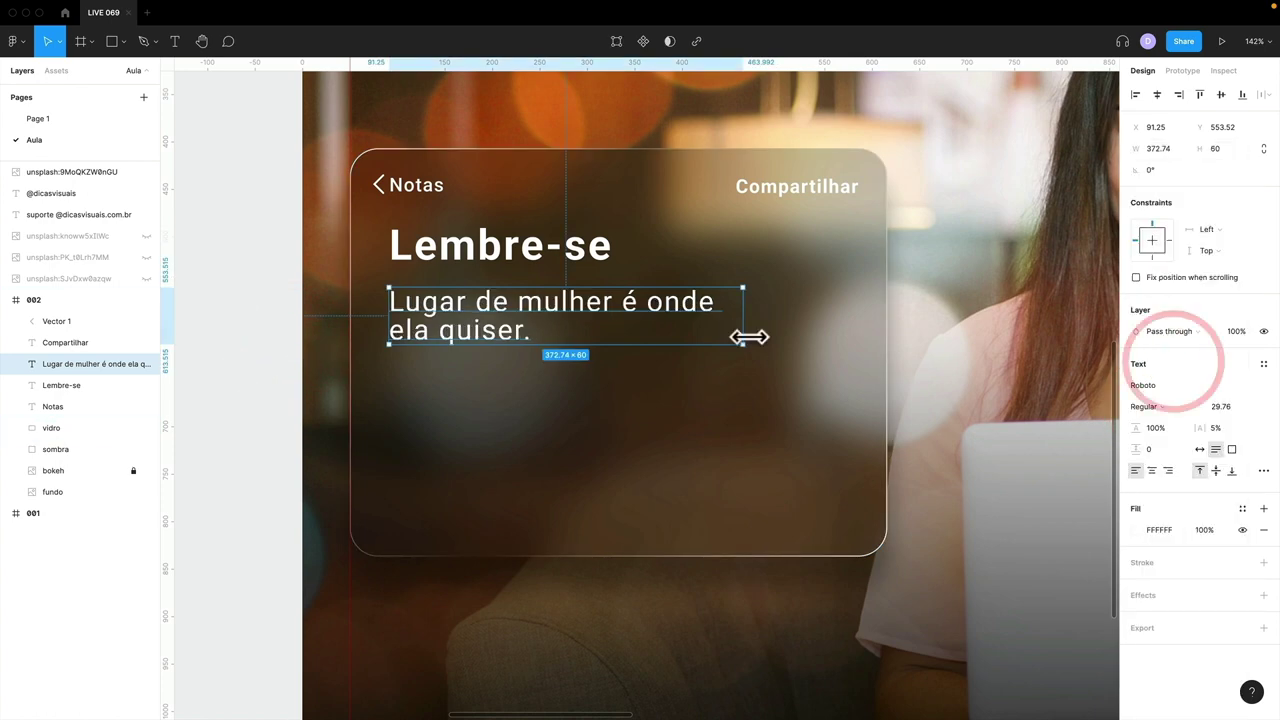
pyautogui.press('k')
pyautogui.moveTo(737, 343); pyautogui.dragTo(830, 368)
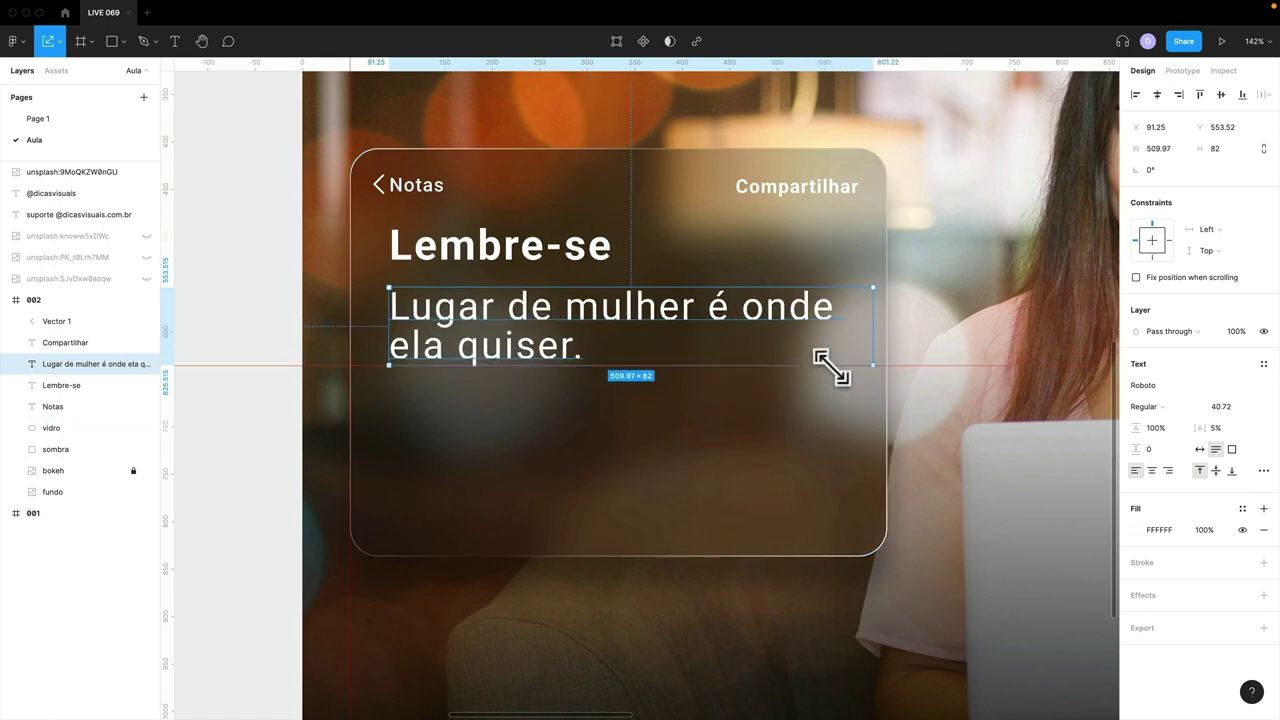
pyautogui.moveTo(640, 320); pyautogui.dragTo(623, 343)
pyautogui.click(575, 258)
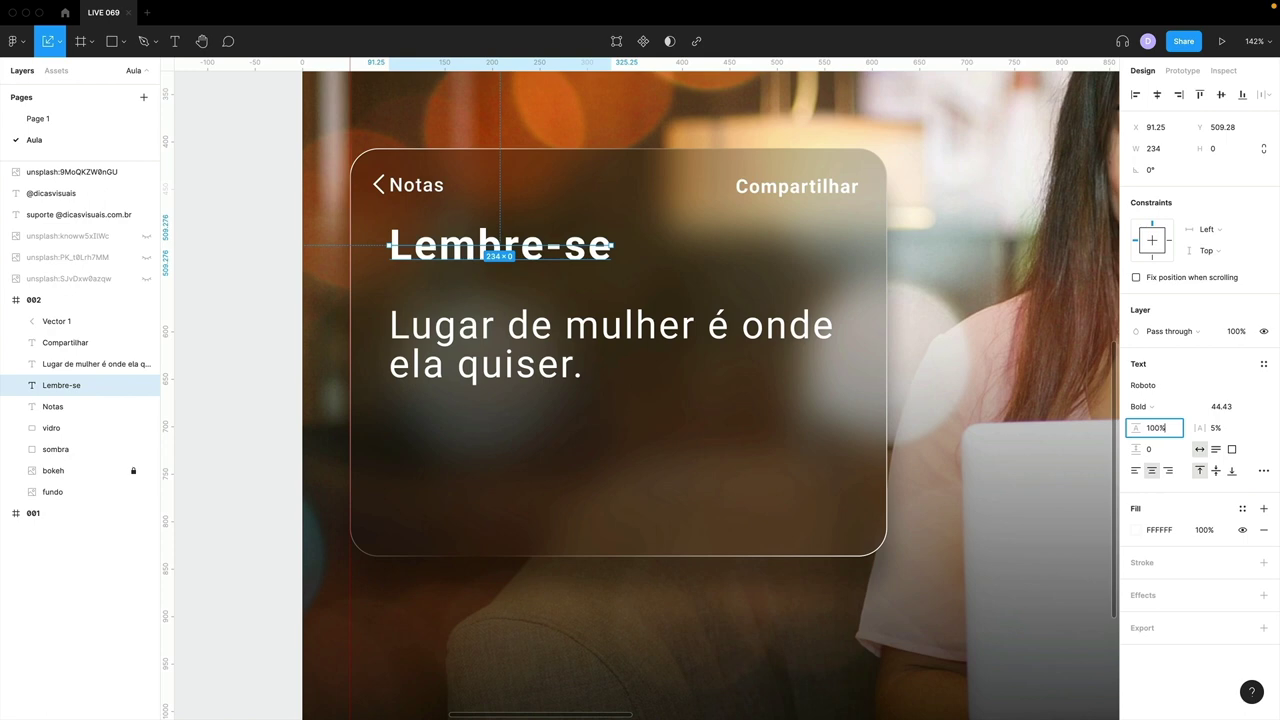
pyautogui.press('Return')
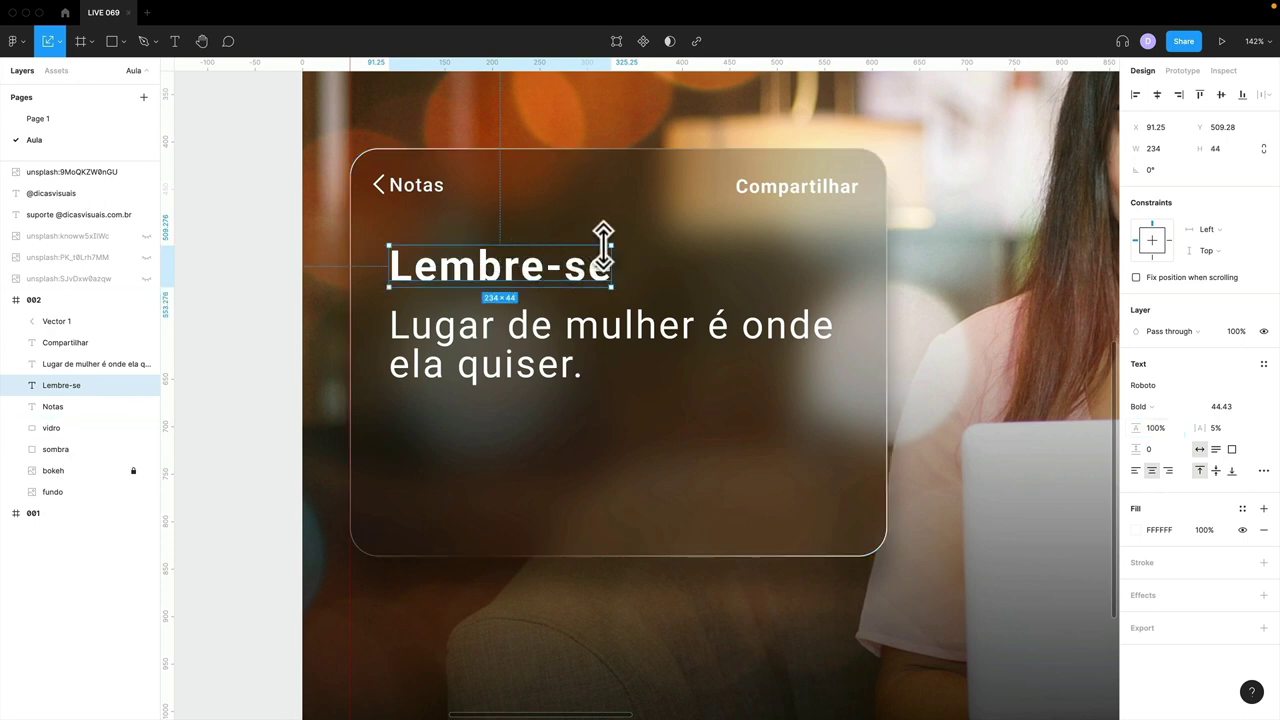
pyautogui.moveTo(612, 245); pyautogui.dragTo(612, 236)
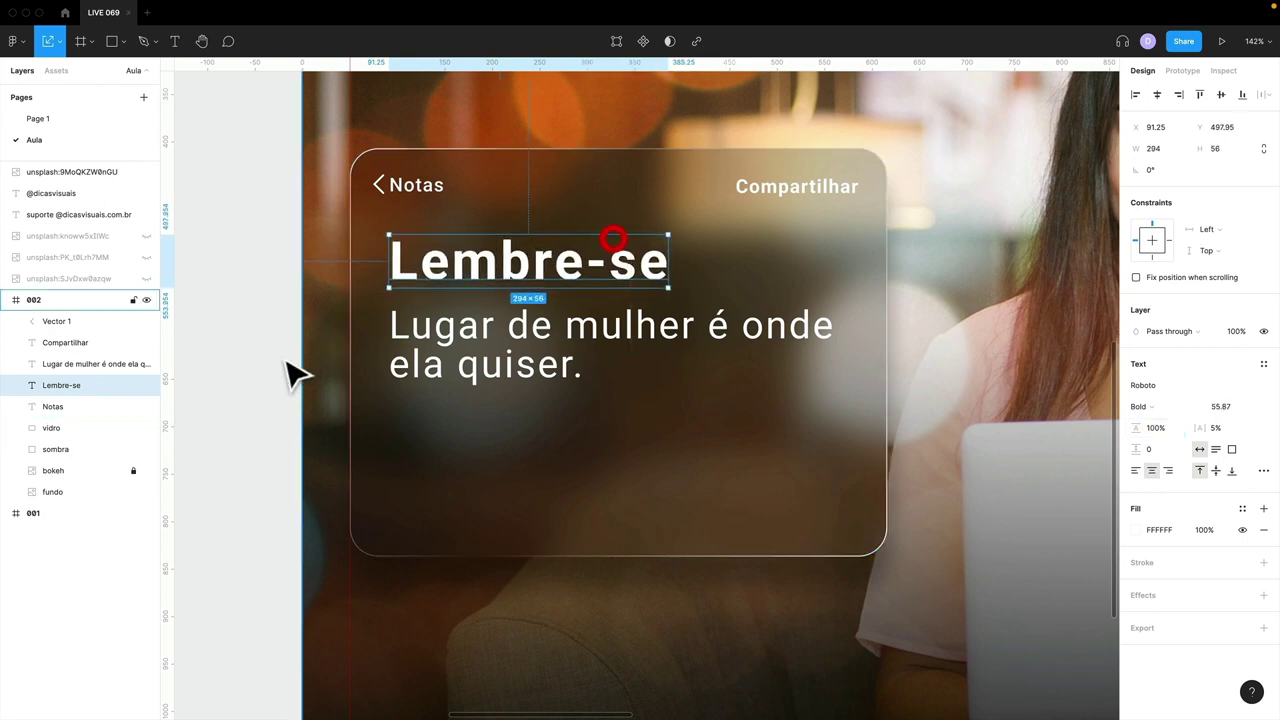
# - Select the glass card and both text layers to review them, then deselect and zoom out
pyautogui.click(269, 360)
pyautogui.click(543, 450)
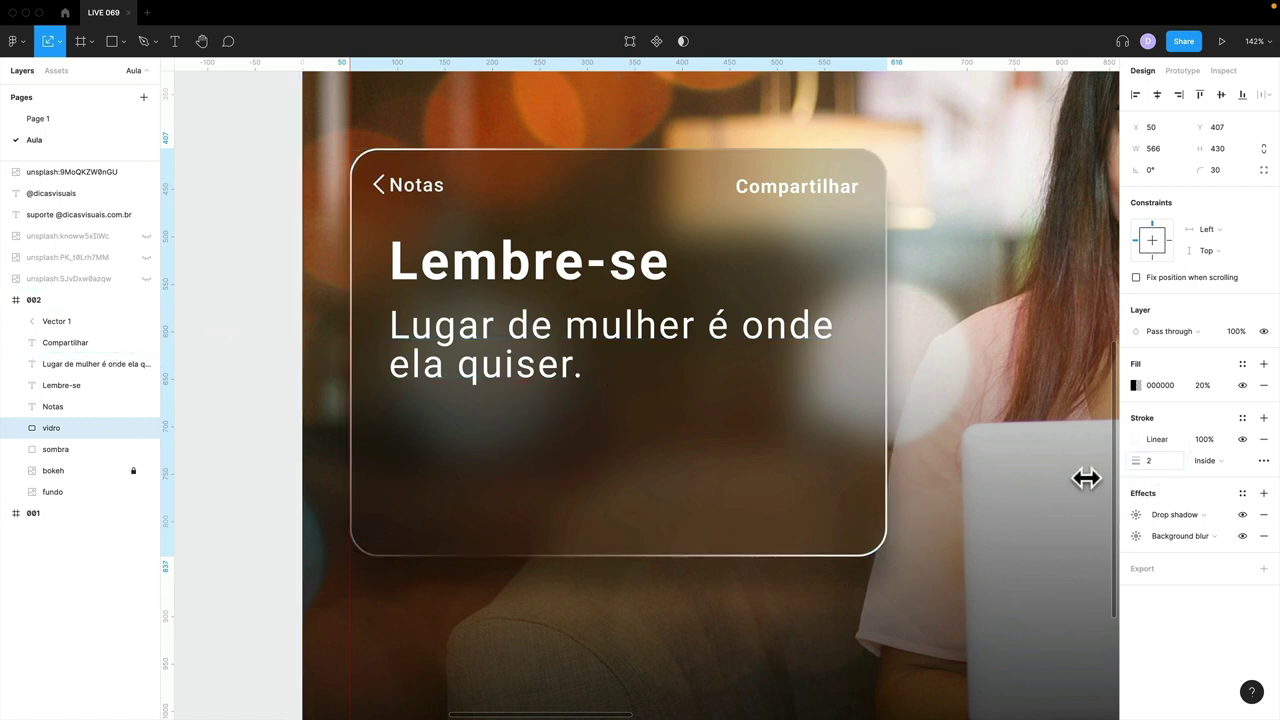
pyautogui.click(207, 500)
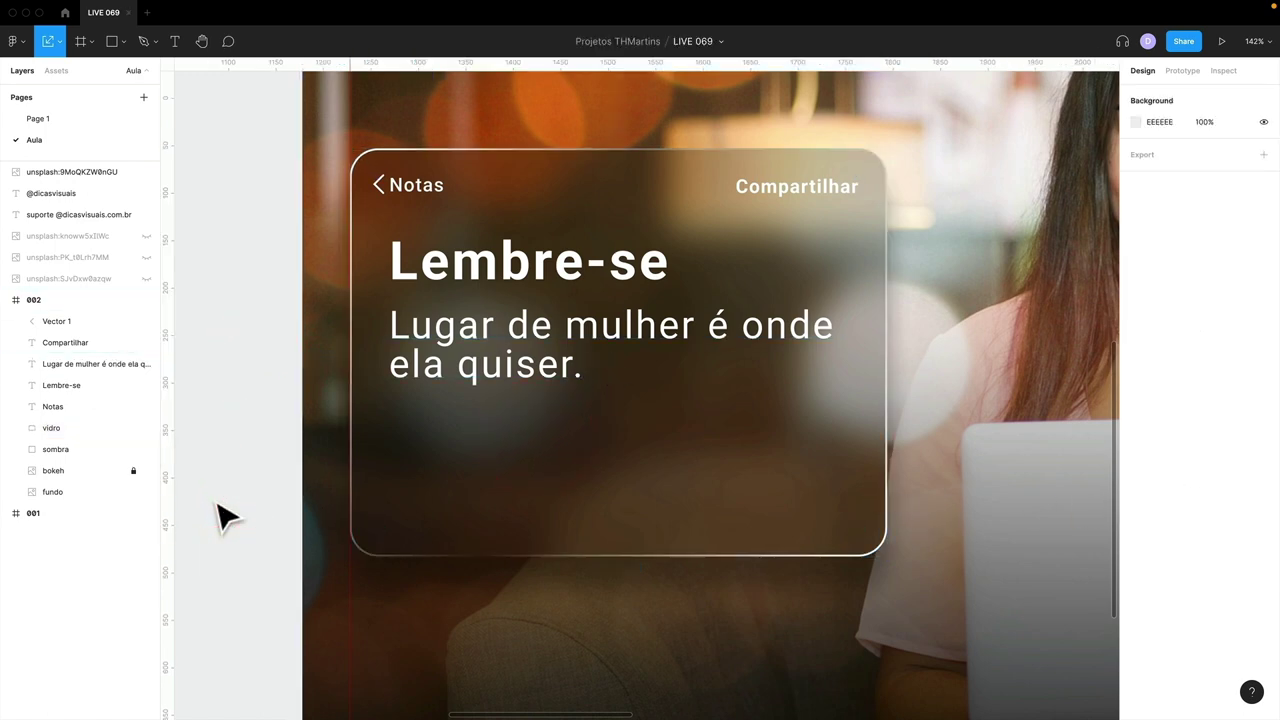
pyautogui.click(502, 372)
pyautogui.click(514, 260)
pyautogui.keyDown('shift'); pyautogui.click(442, 334); pyautogui.keyUp('shift')
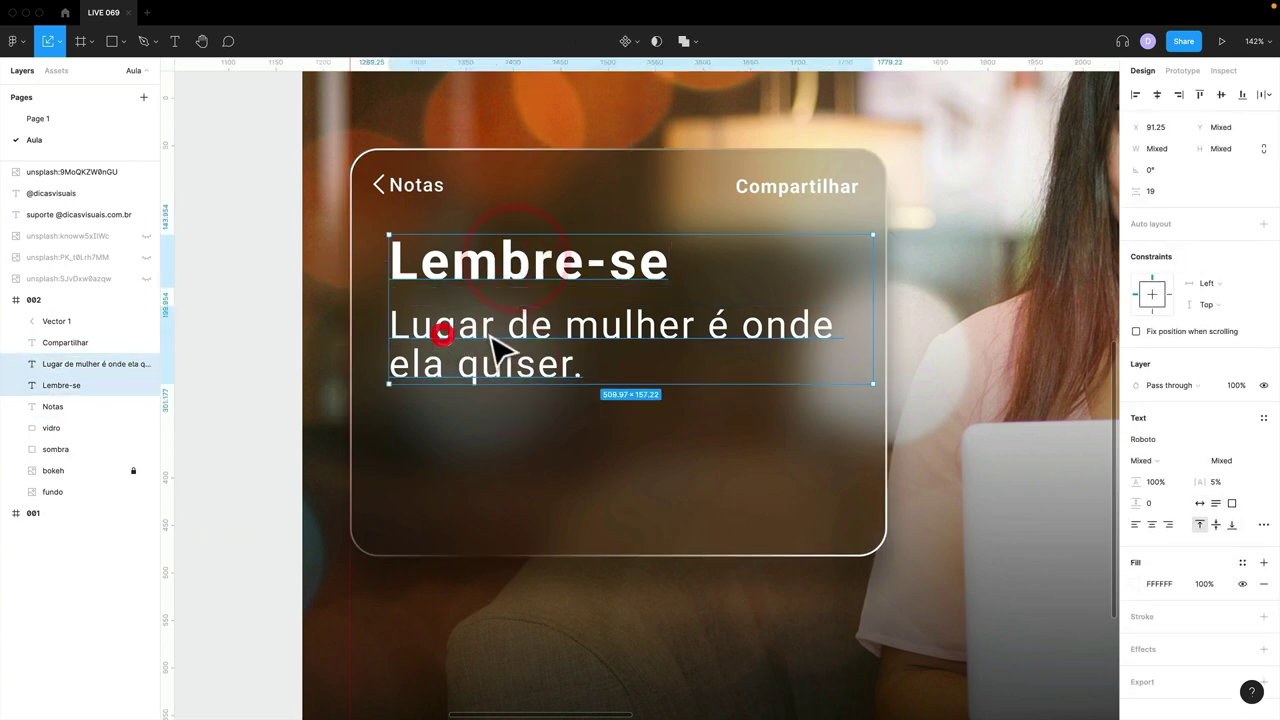
pyautogui.click(292, 398)
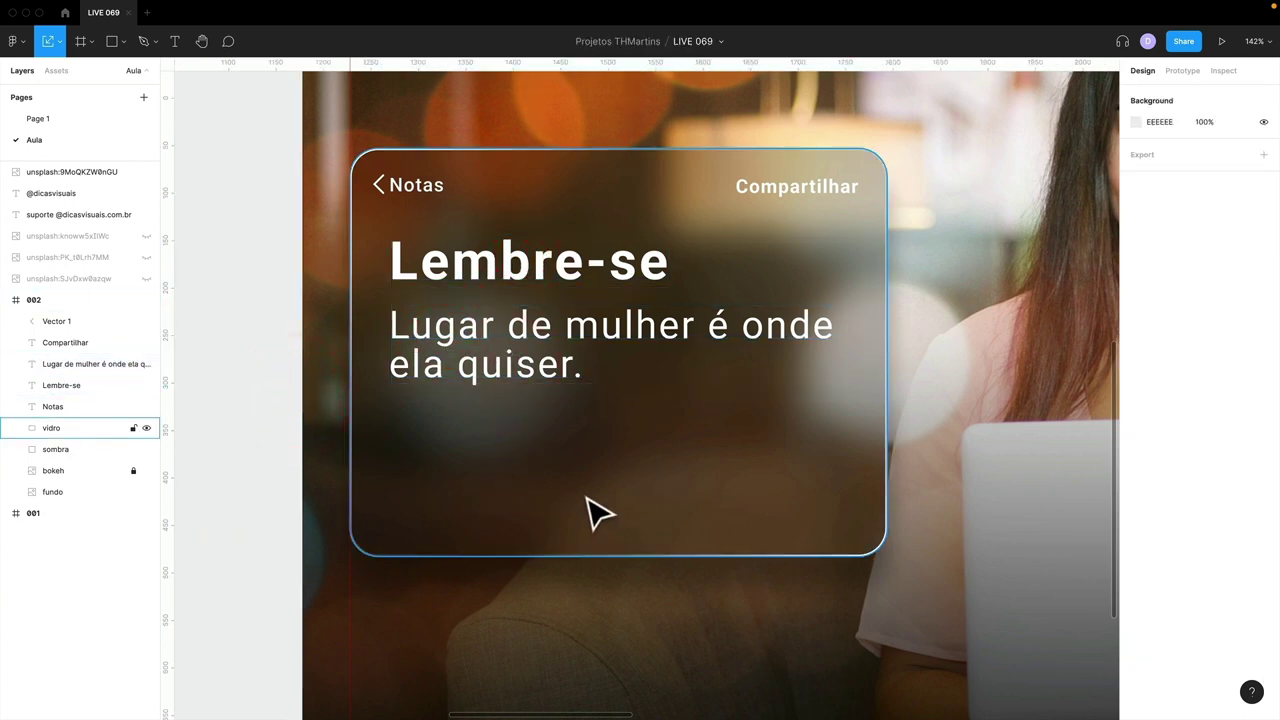
pyautogui.scroll(-10, 588, 503)
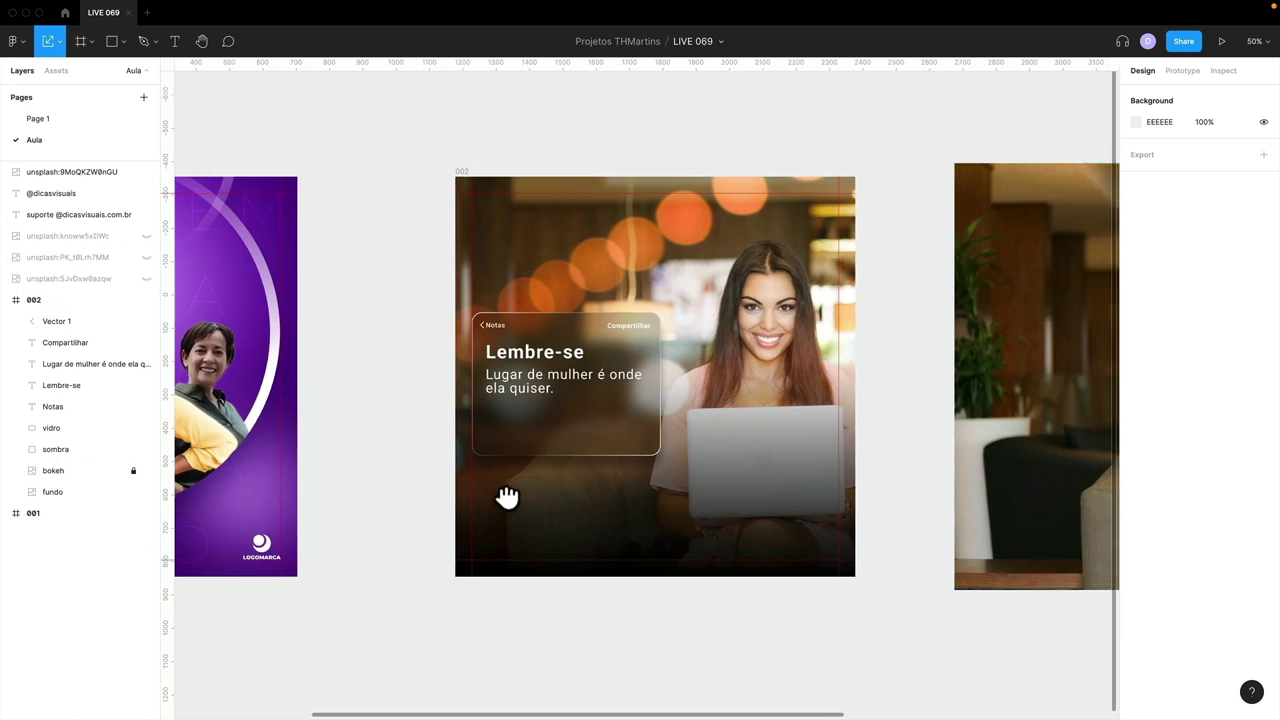
# - Launch the Iconify plugin and import the outline heart icon at 500 px height
pyautogui.moveTo(513, 492); pyautogui.dragTo(708, 360)
pyautogui.scroll(-5, 708, 360)
pyautogui.rightClick(580, 331)
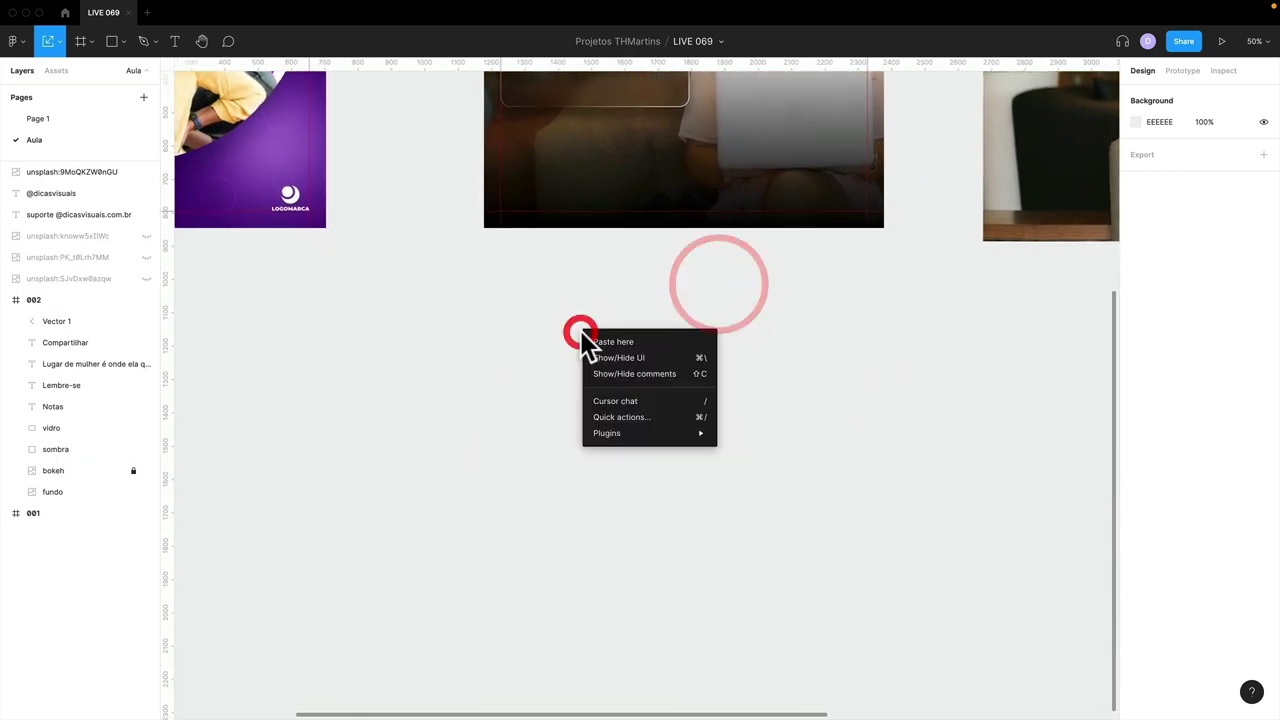
pyautogui.moveTo(636, 433)
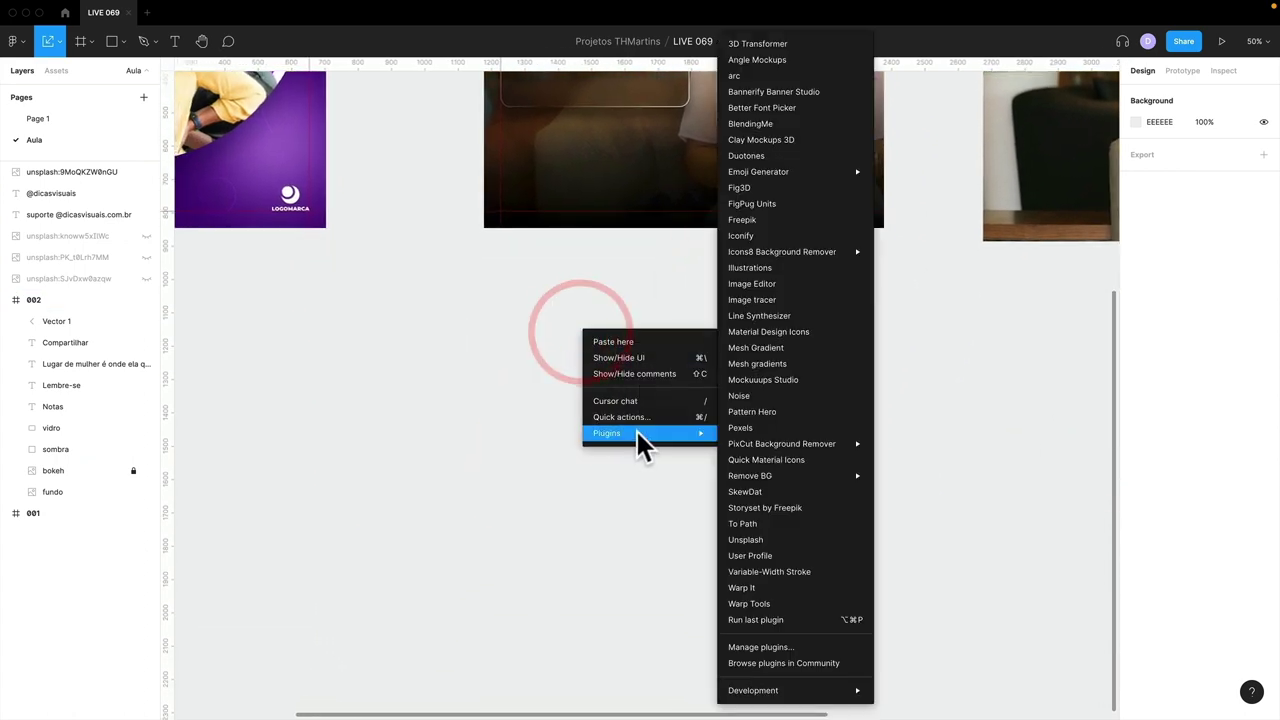
pyautogui.click(756, 237)
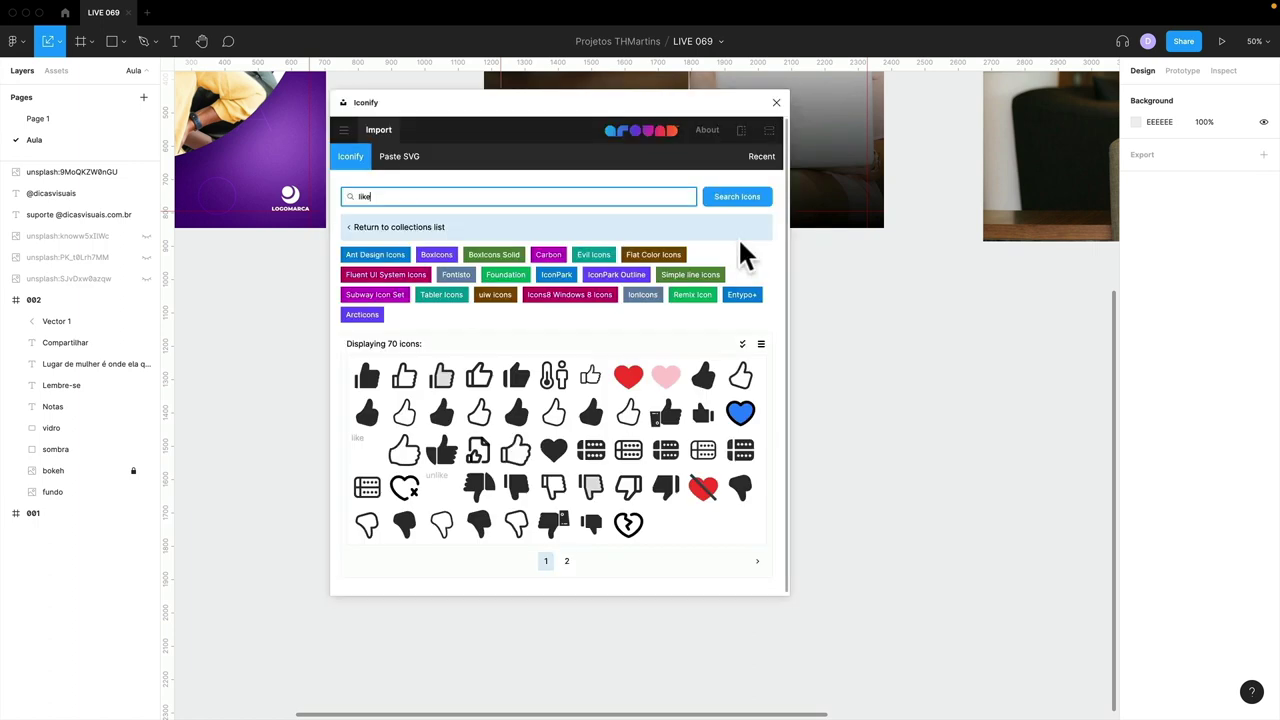
pyautogui.press('BackSpace')
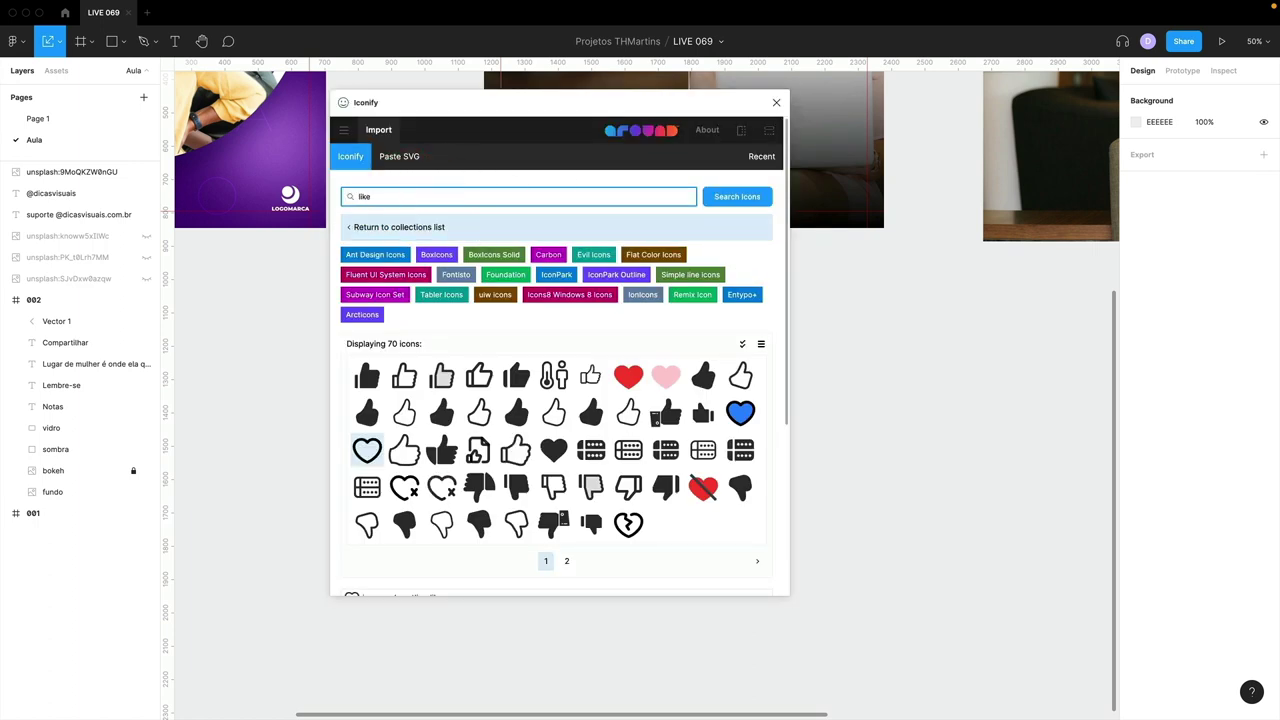
pyautogui.scroll(-3, 551, 434)
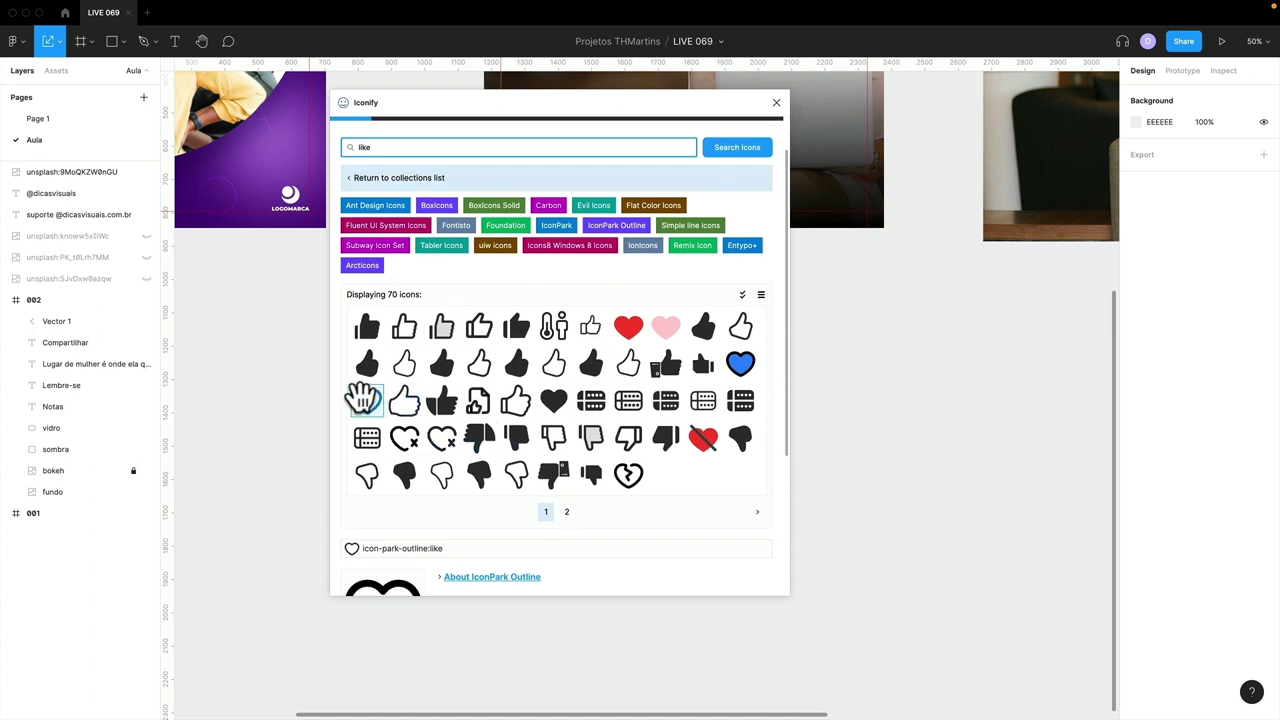
pyautogui.scroll(2, 366, 400)
pyautogui.scroll(-3, 358, 302)
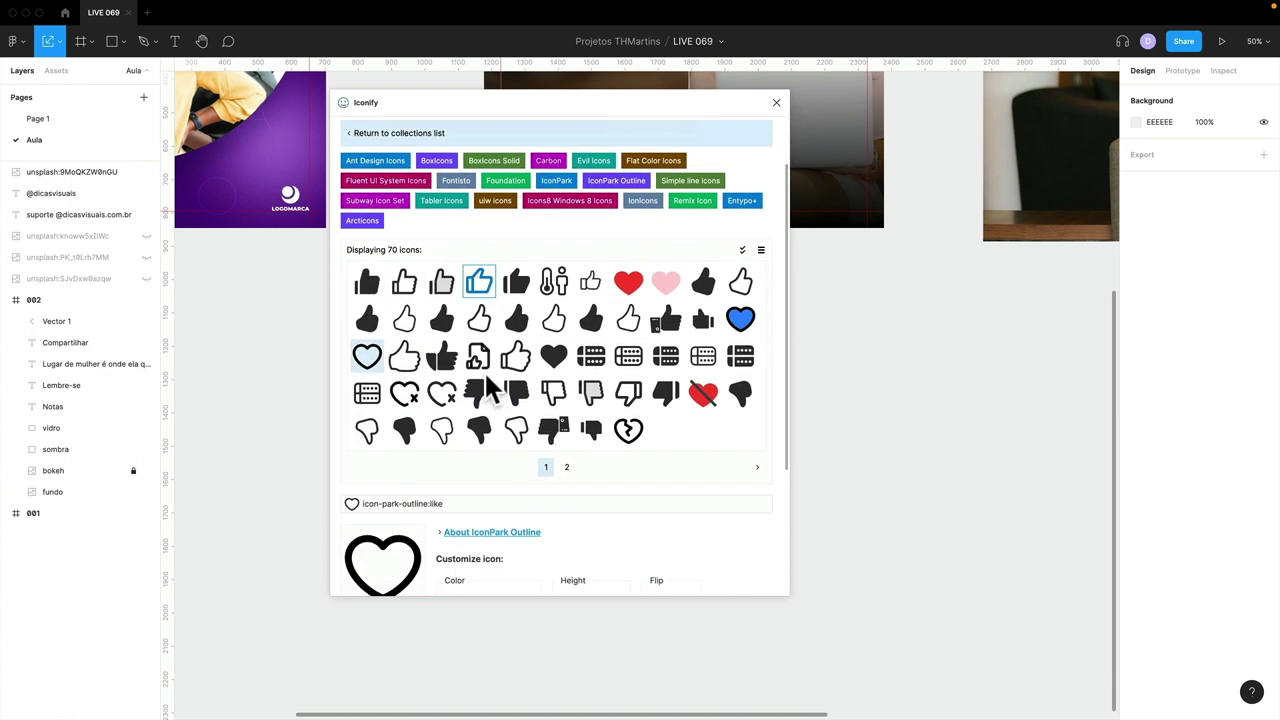
pyautogui.scroll(-3, 370, 312)
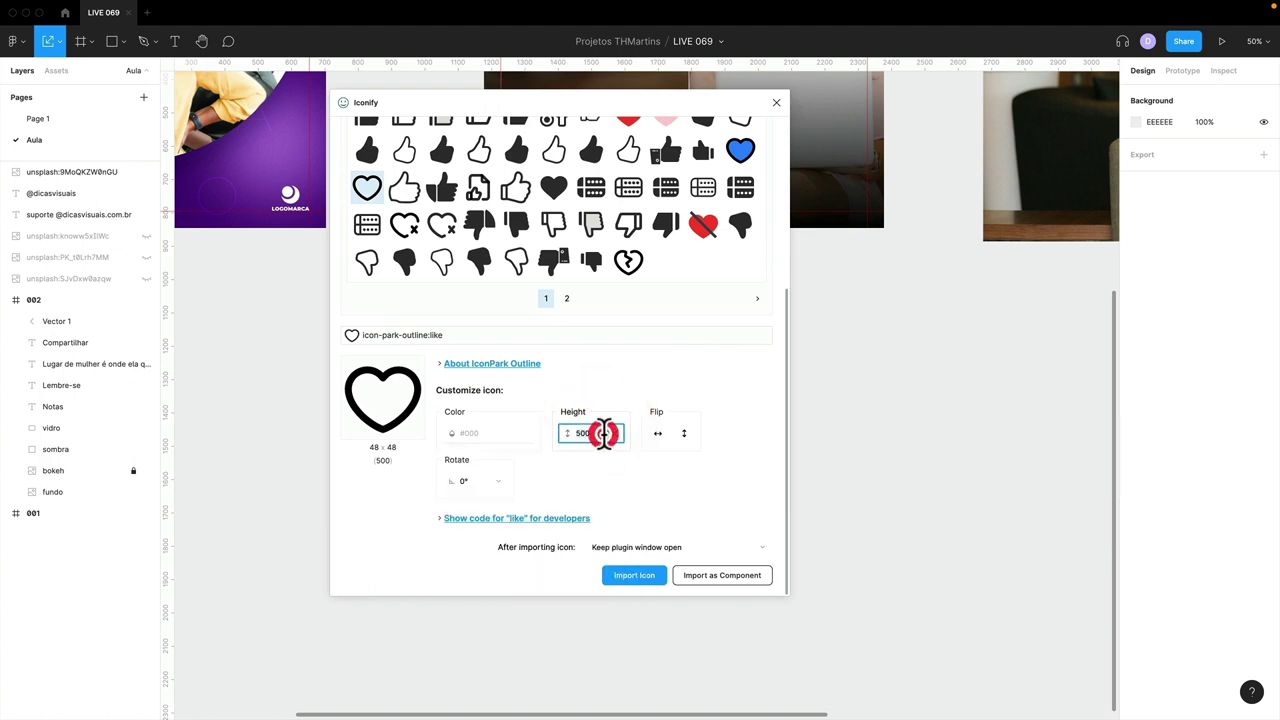
pyautogui.click(603, 433)
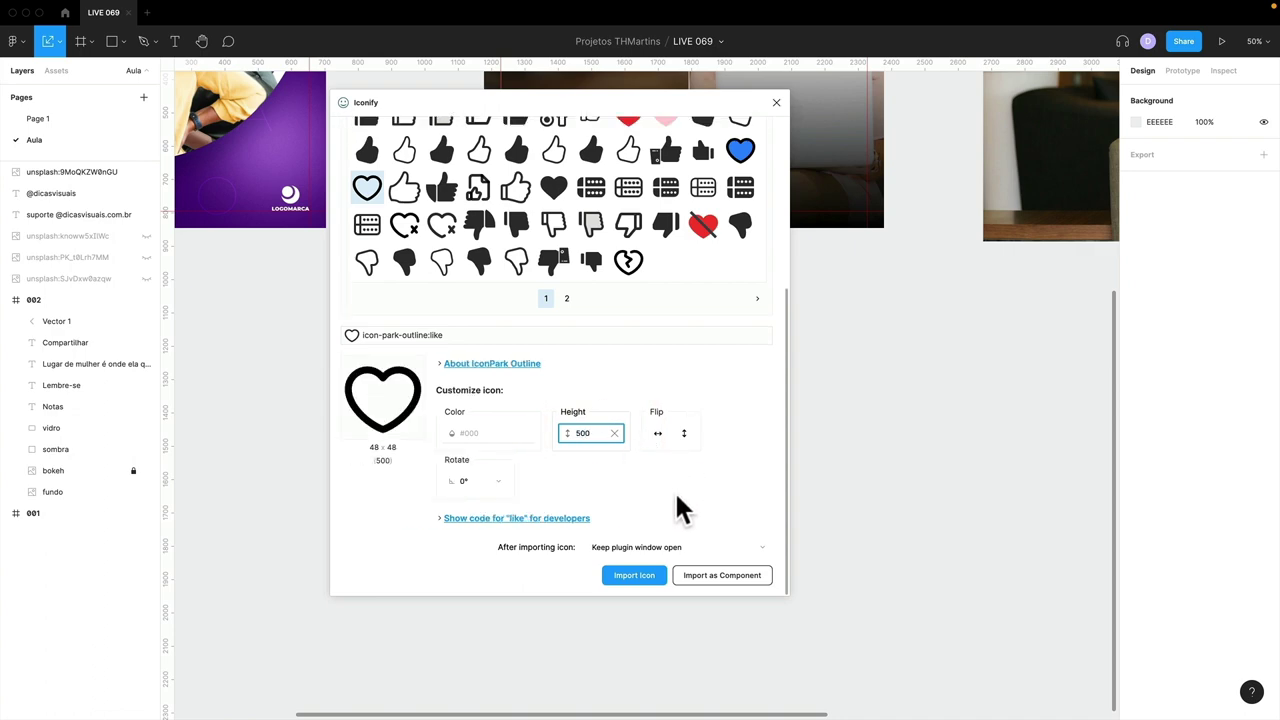
pyautogui.click(646, 578)
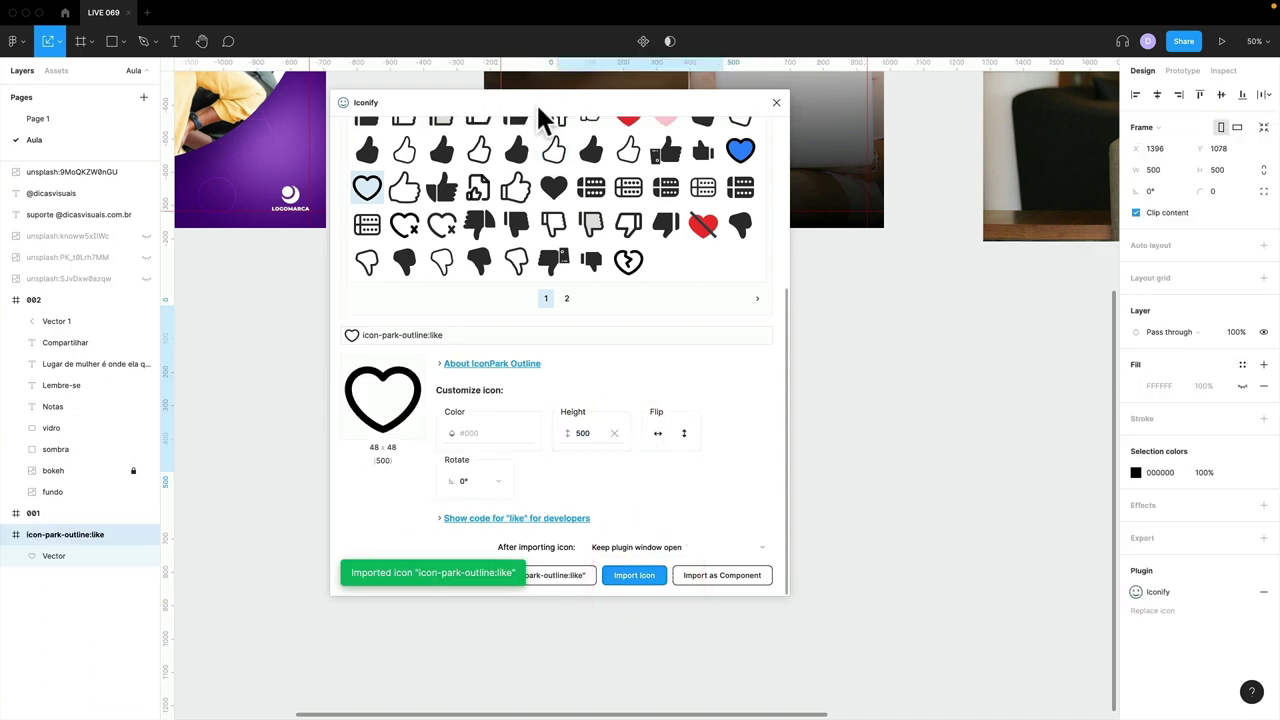
# - Search for comment icons and import the outline comment bubble
pyautogui.moveTo(536, 102); pyautogui.dragTo(951, 123)
pyautogui.scroll(5, 900, 250)
pyautogui.doubleClick(810, 207)
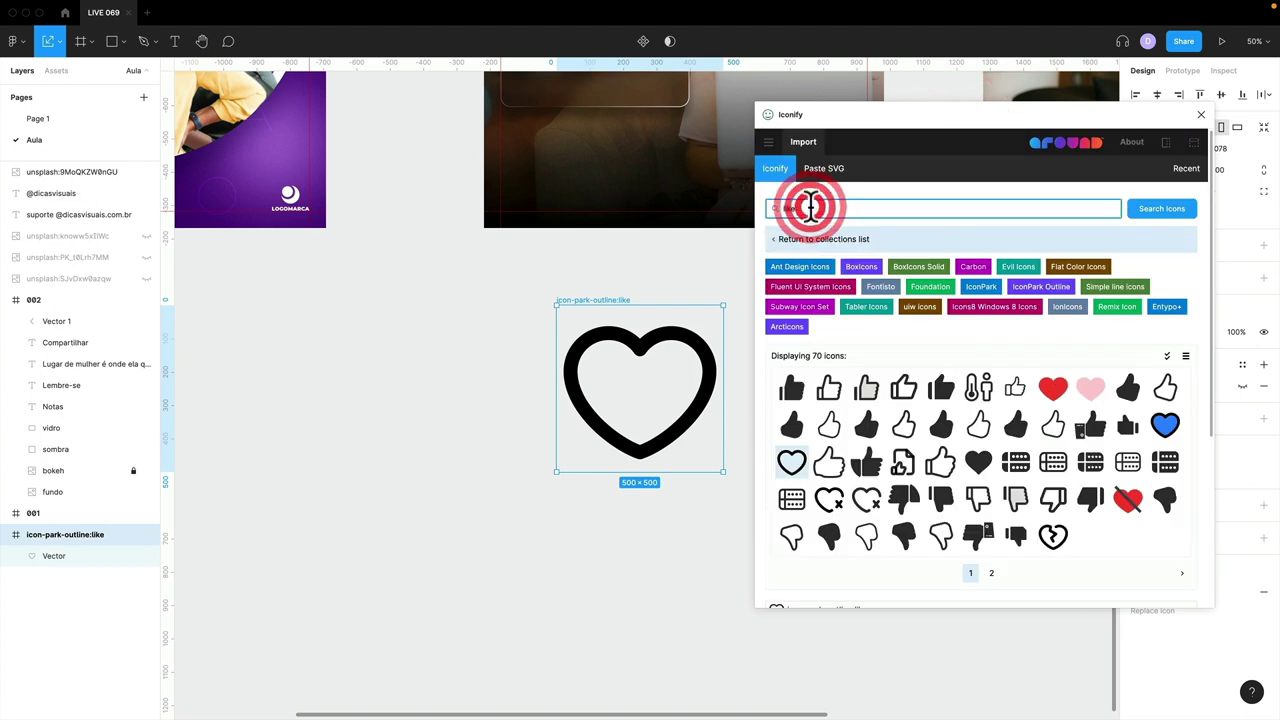
pyautogui.write('comment')
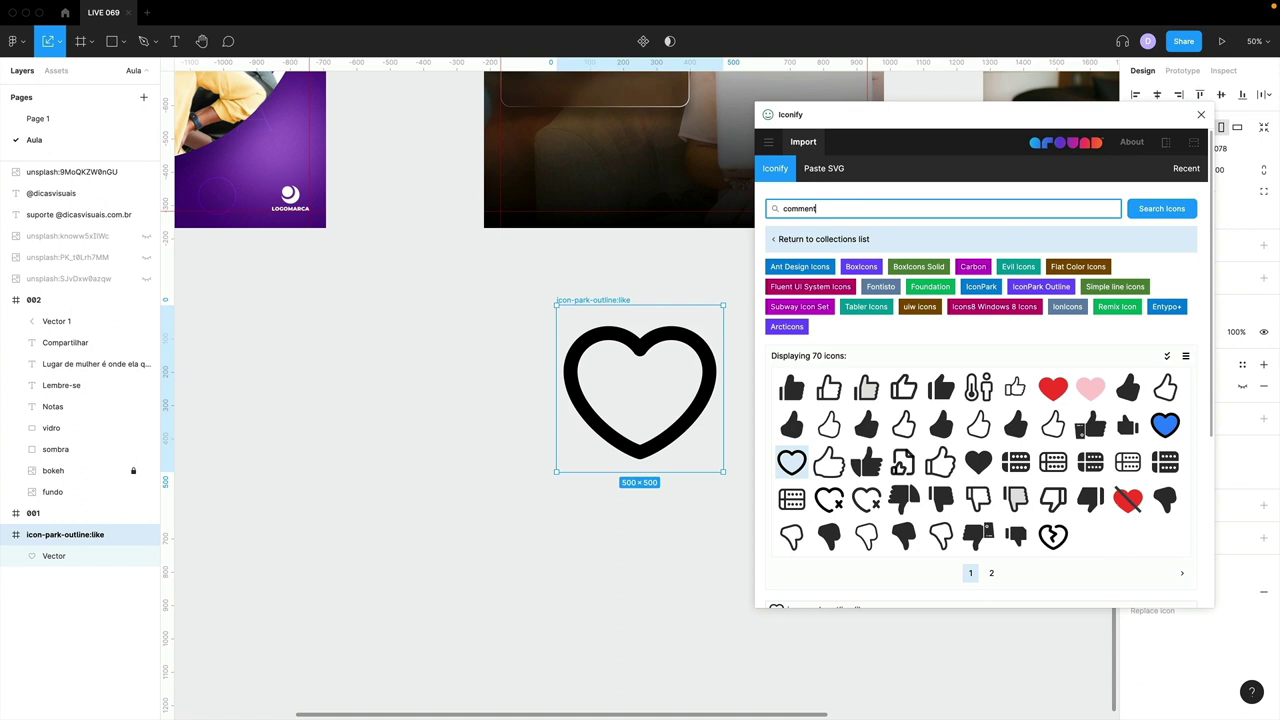
pyautogui.press('Return')
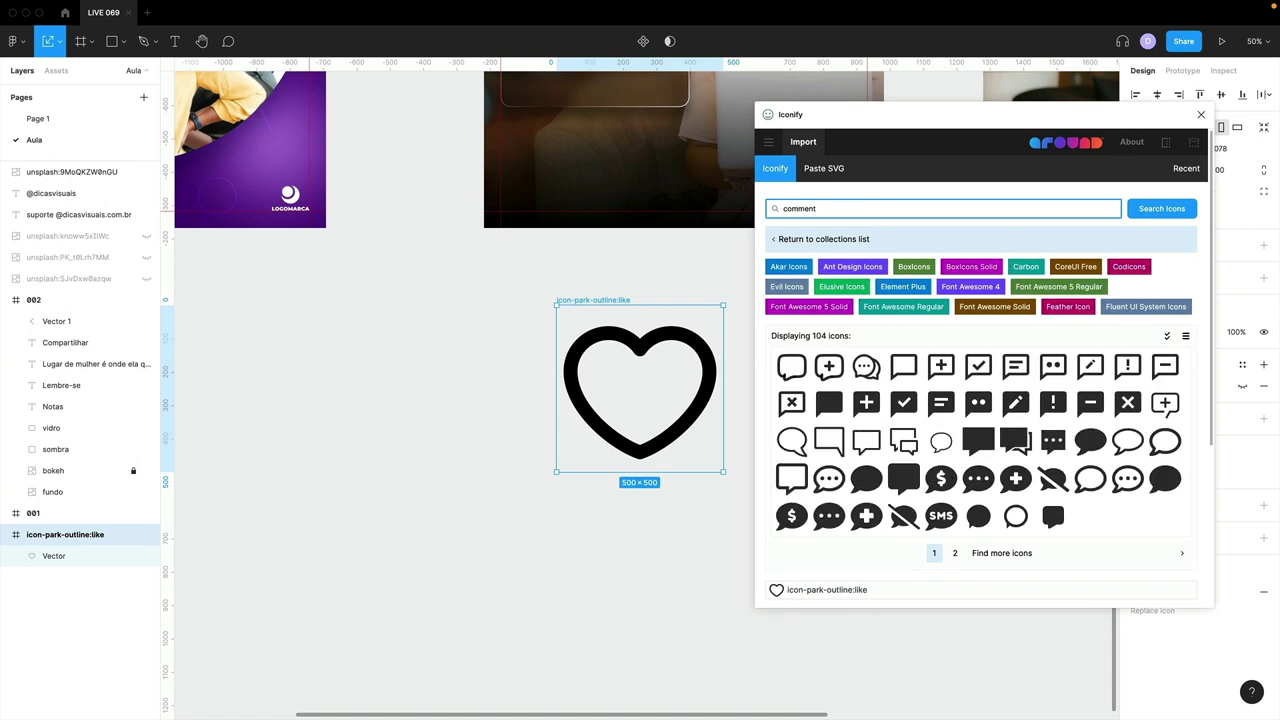
pyautogui.click(1164, 443)
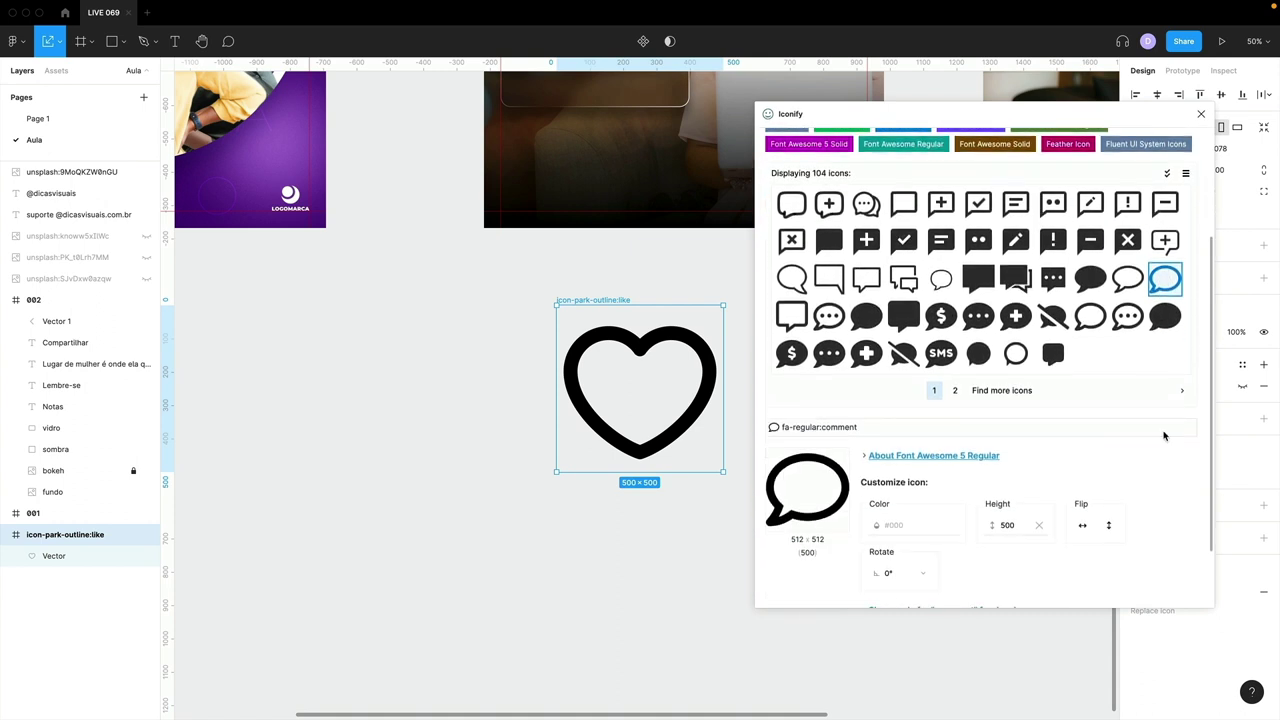
pyautogui.click(1078, 590)
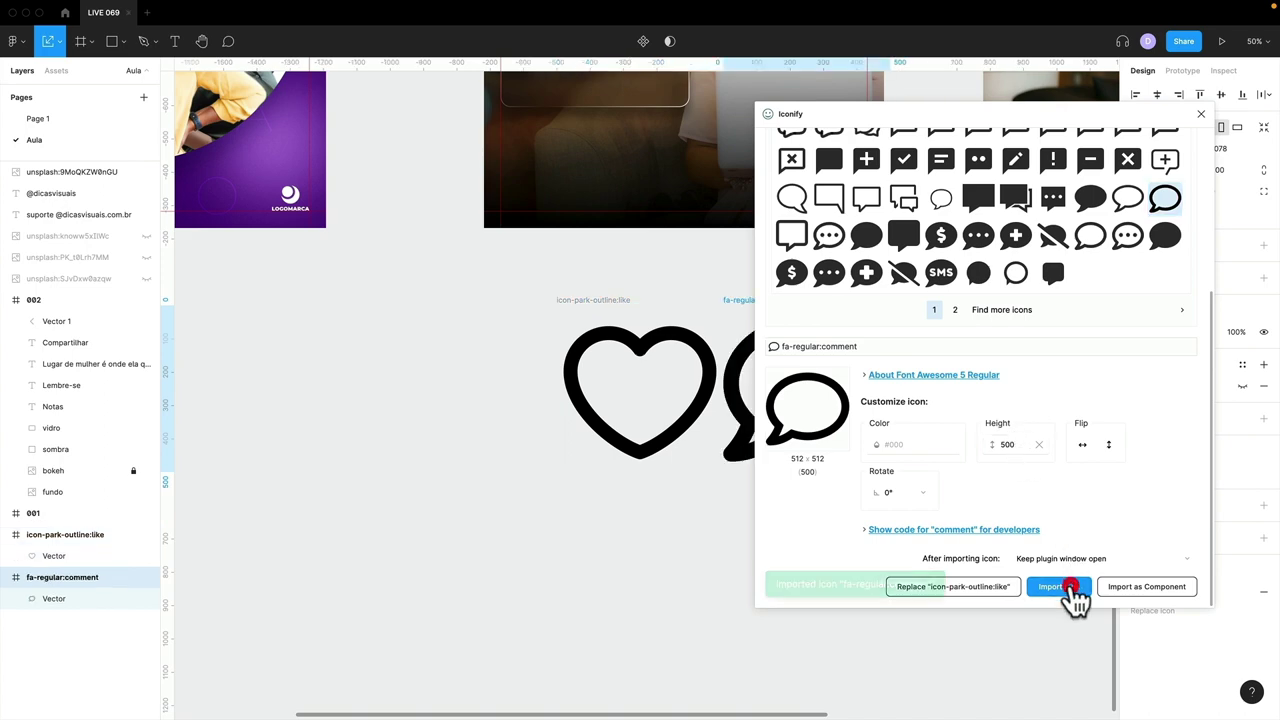
# - Search 'bookmark', import the filled bookmark icon, and close the plugin
pyautogui.moveTo(857, 125); pyautogui.dragTo(306, 123)
pyautogui.scroll(5, 320, 265)
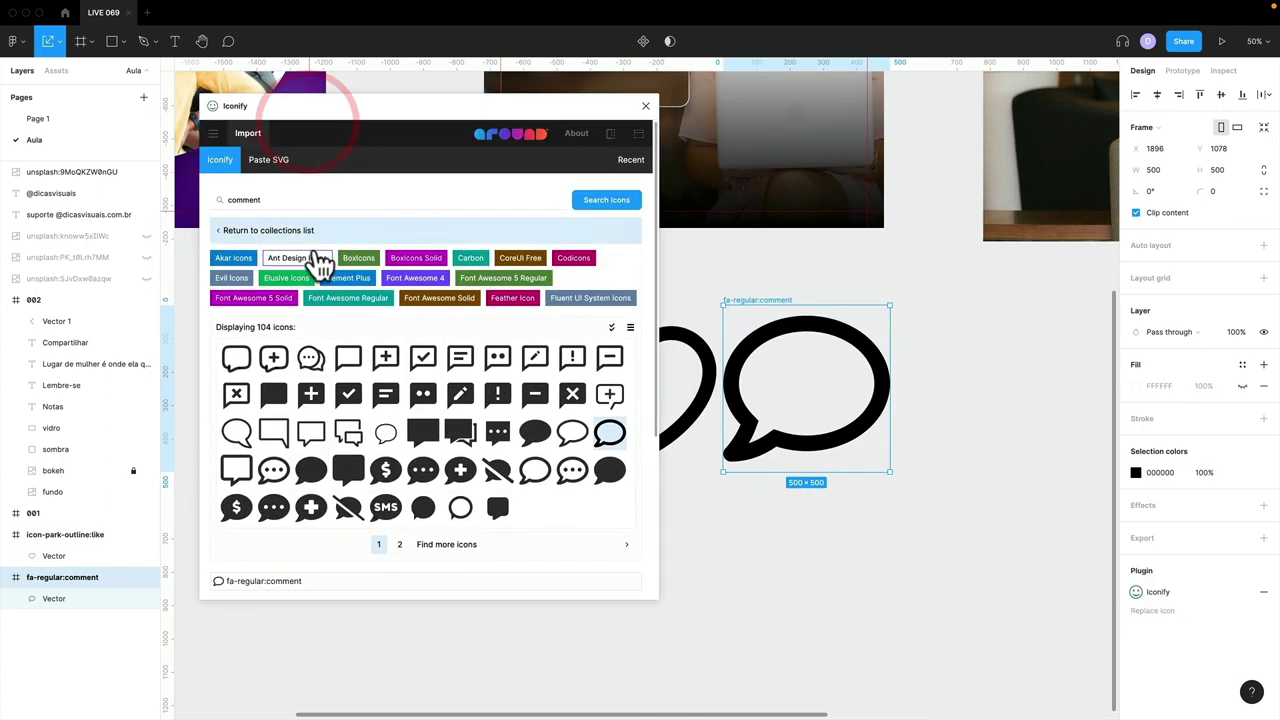
pyautogui.doubleClick(268, 199)
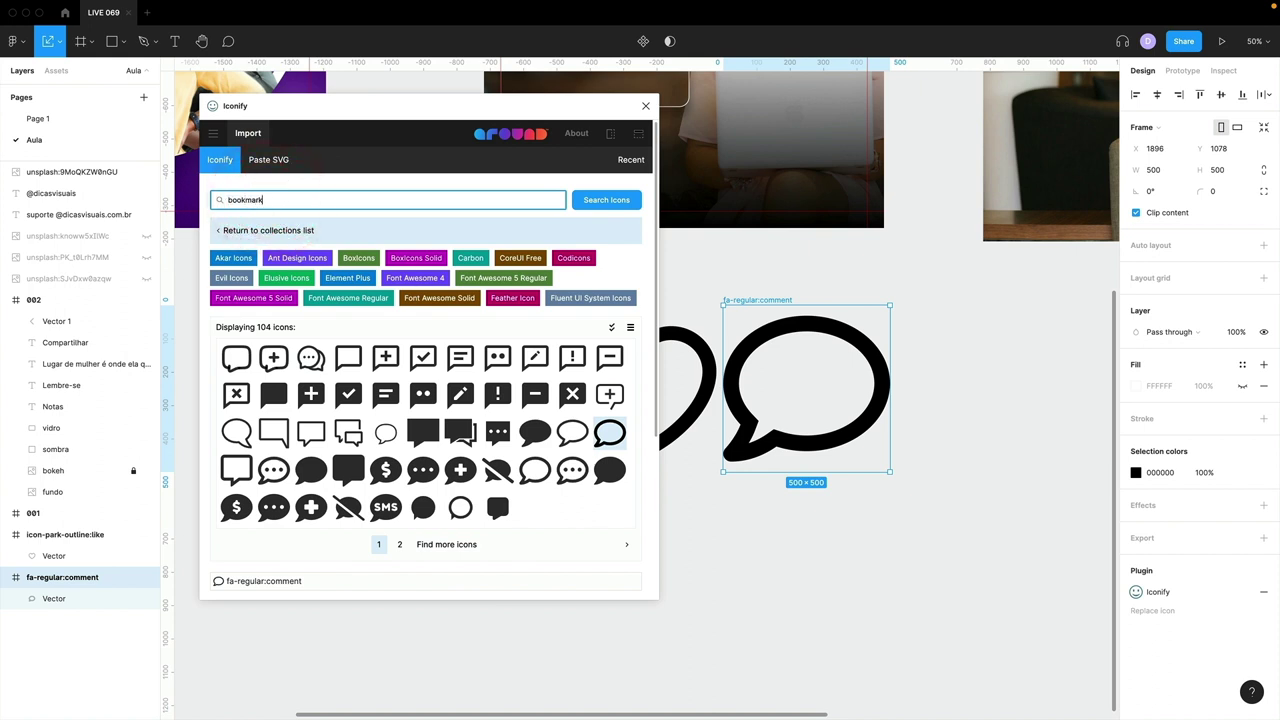
pyautogui.write('bookmark')
pyautogui.press('Return')
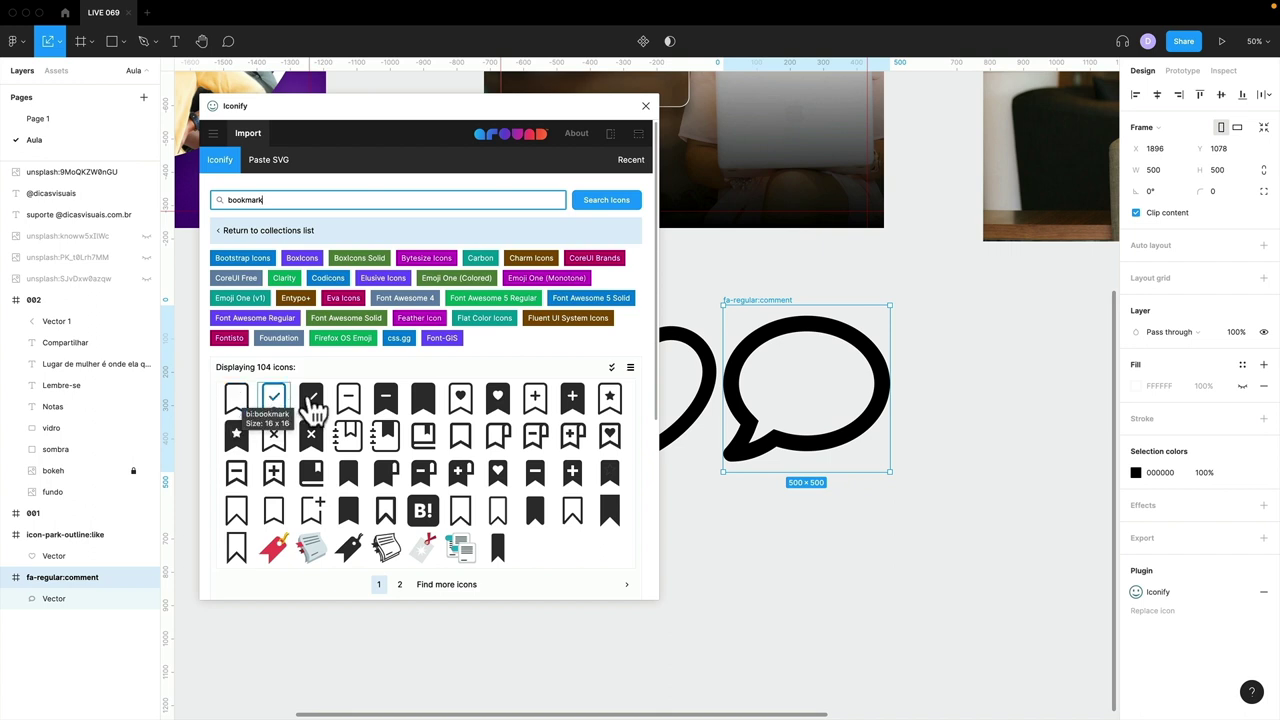
pyautogui.click(424, 402)
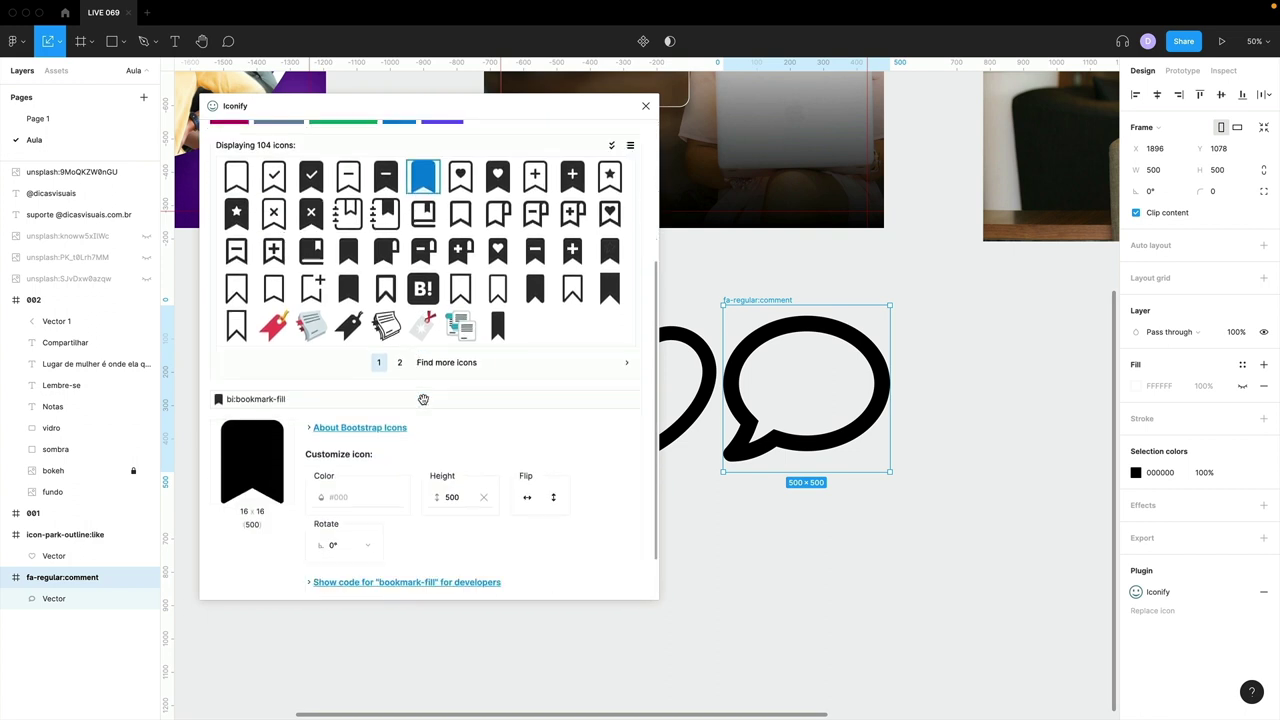
pyautogui.scroll(-1, 425, 270)
pyautogui.scroll(1, 430, 180)
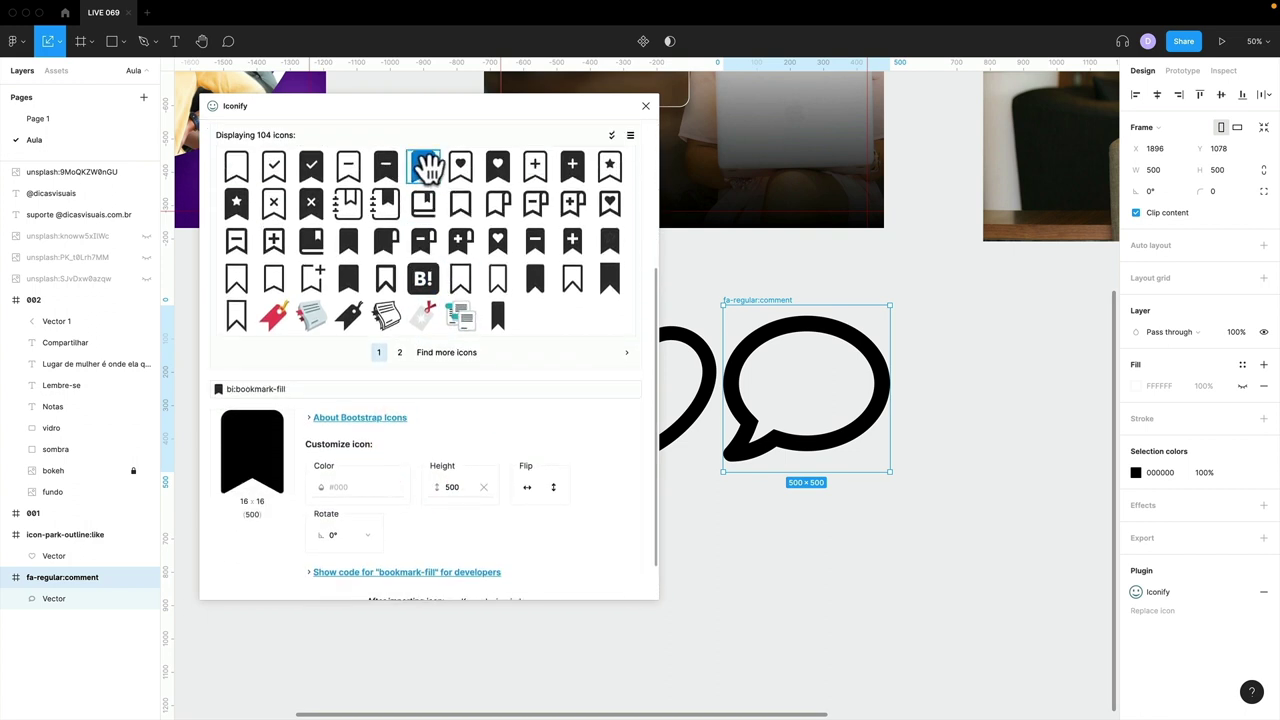
pyautogui.scroll(-1, 450, 280)
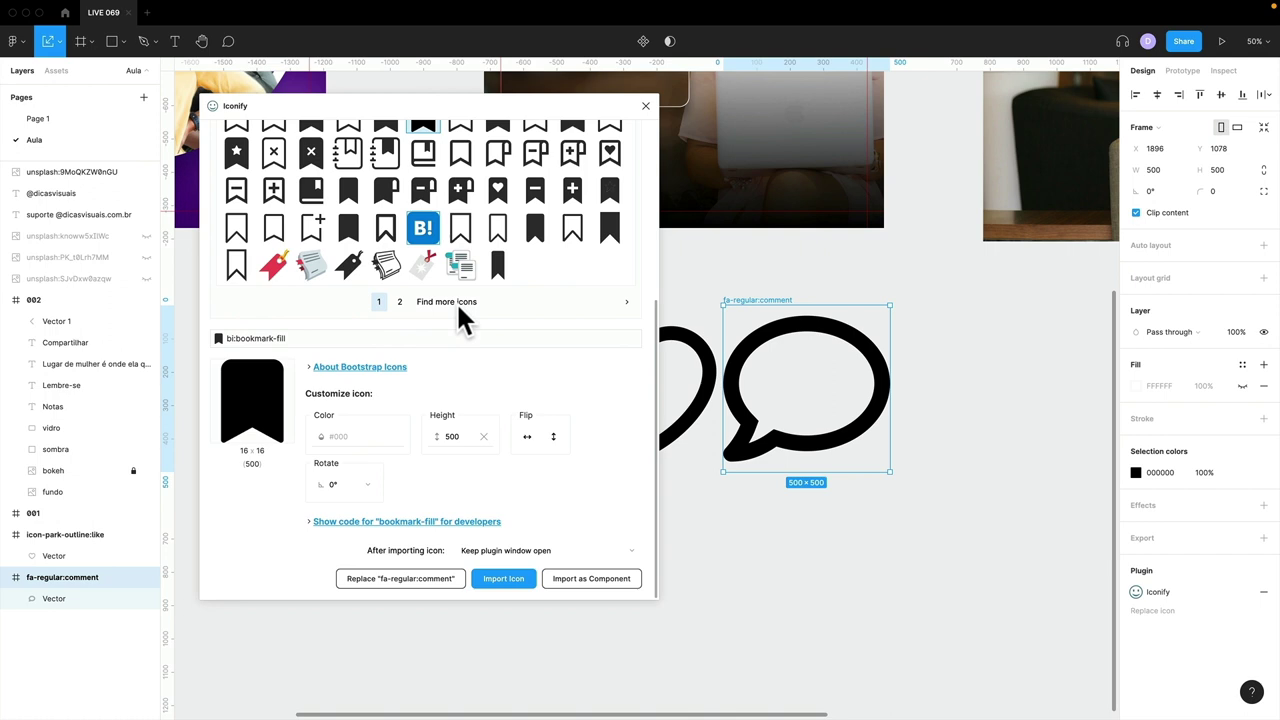
pyautogui.click(503, 579)
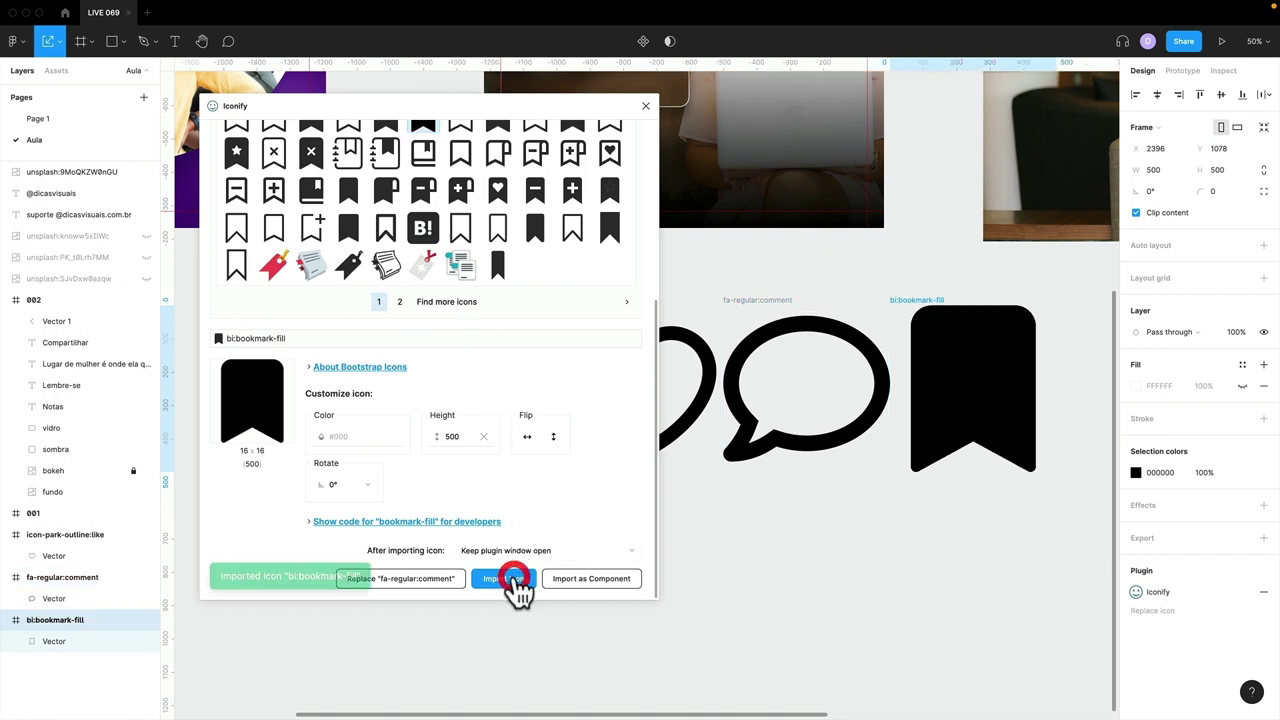
pyautogui.click(645, 106)
pyautogui.click(526, 443)
# - Inspect the three icons, then convert the heart's stroke into a filled outline shape
pyautogui.click(603, 340)
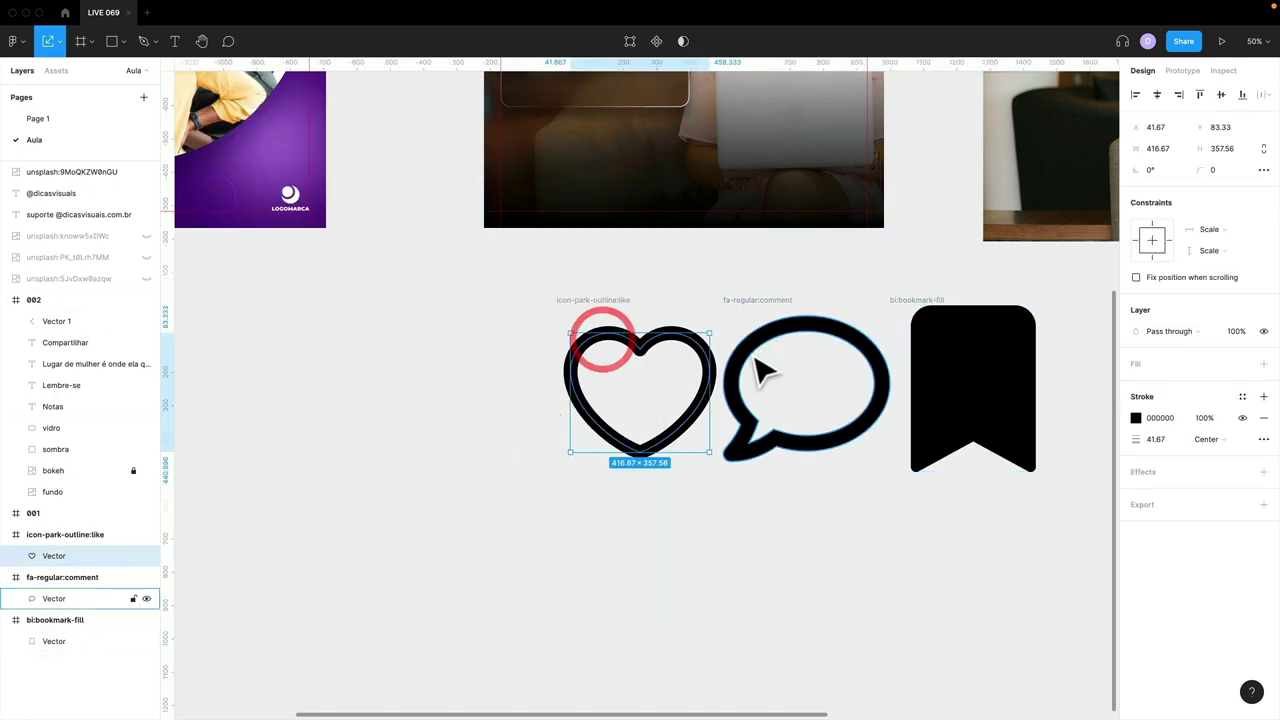
pyautogui.click(751, 337)
pyautogui.moveTo(737, 298); pyautogui.dragTo(741, 300)
pyautogui.click(603, 299)
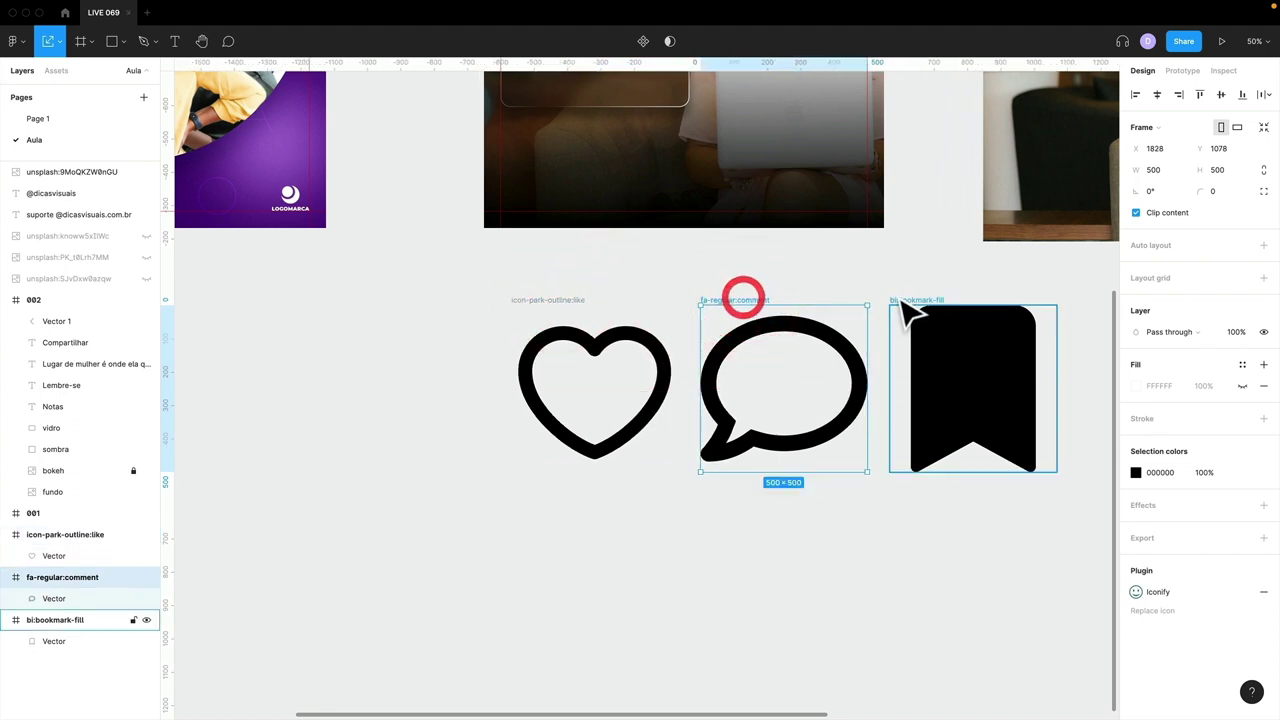
pyautogui.click(912, 300)
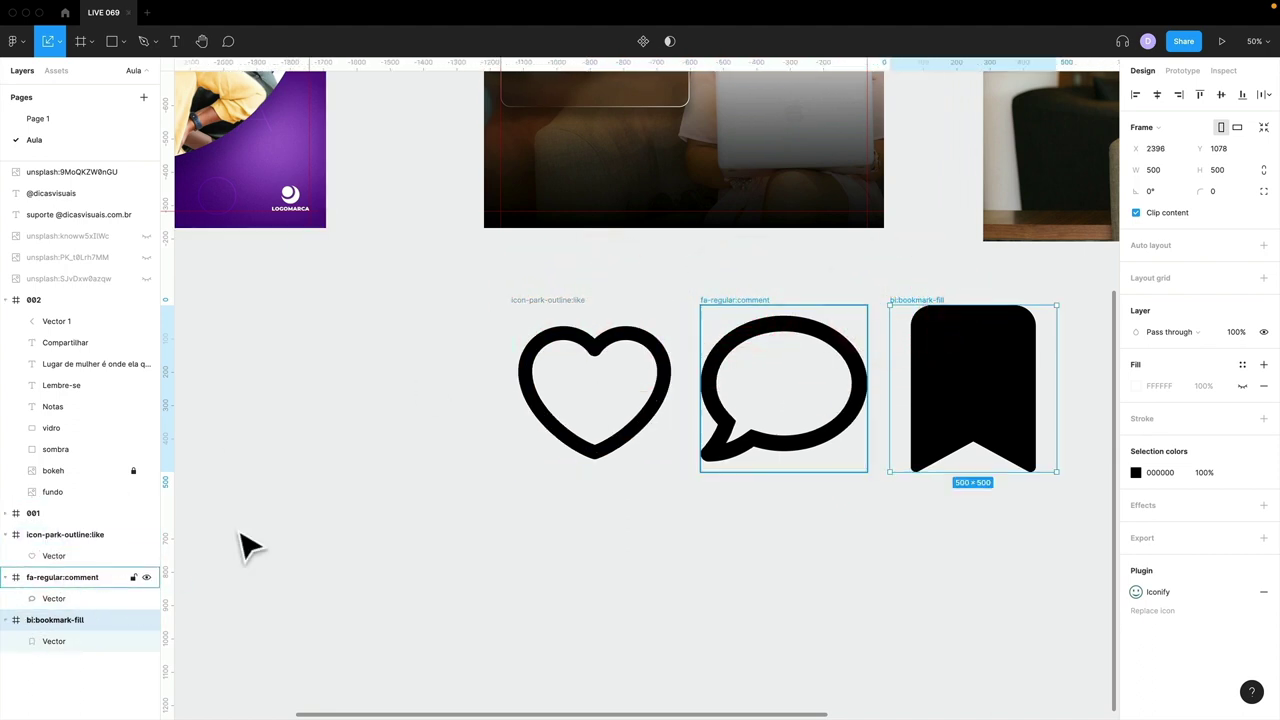
pyautogui.click(518, 364)
pyautogui.click(710, 356)
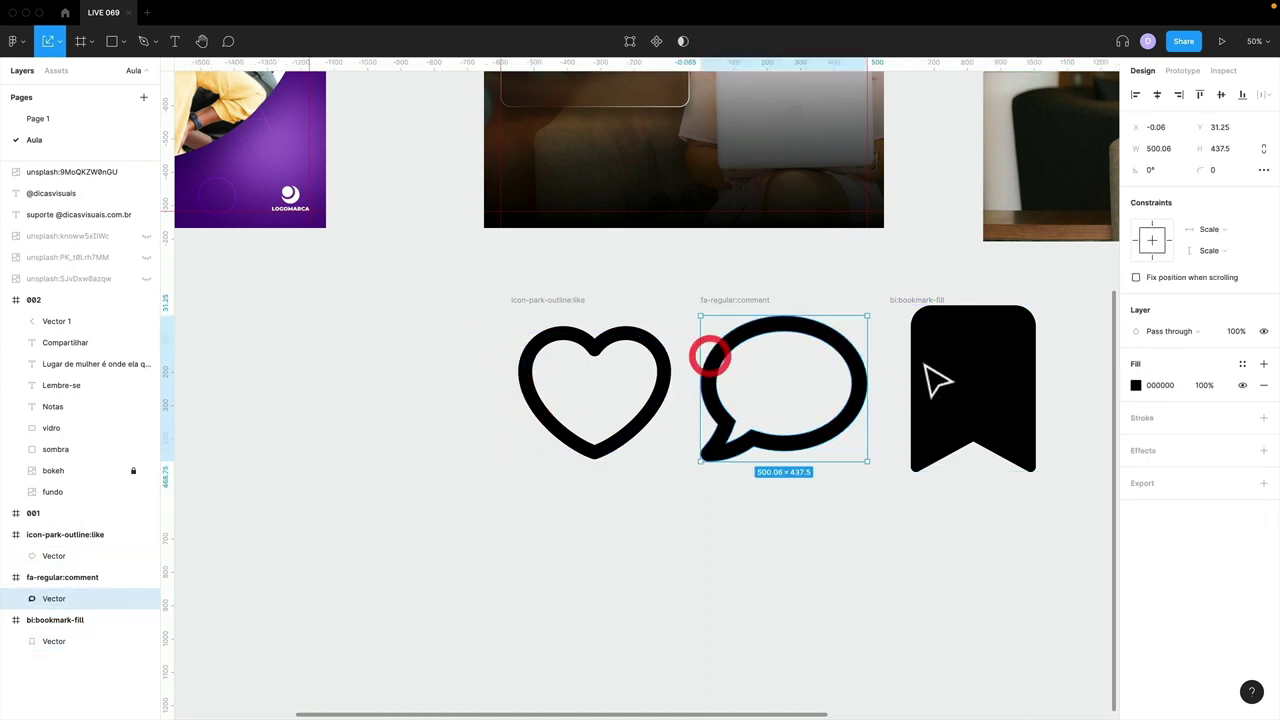
pyautogui.click(968, 360)
pyautogui.click(580, 339)
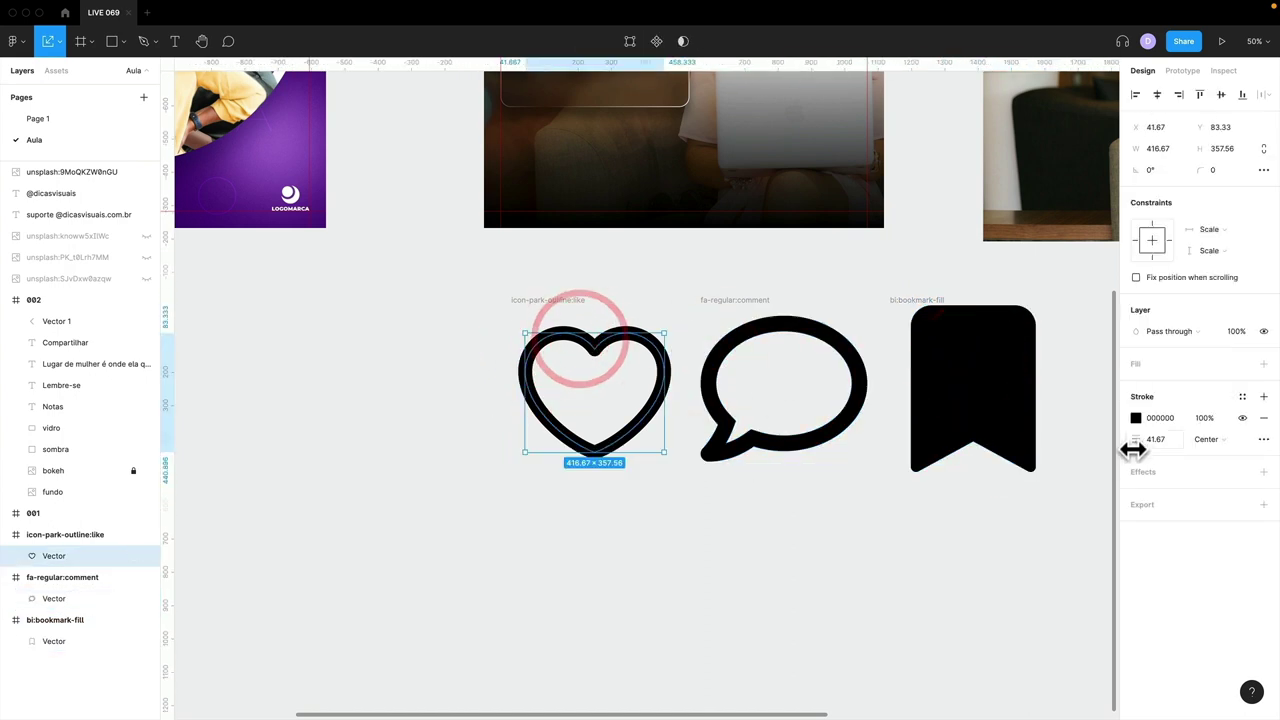
pyautogui.moveTo(1133, 450)
pyautogui.mouseDown()
pyautogui.moveTo(1165, 448)
pyautogui.moveTo(1115, 440)
pyautogui.moveTo(1133, 450)
pyautogui.mouseUp()
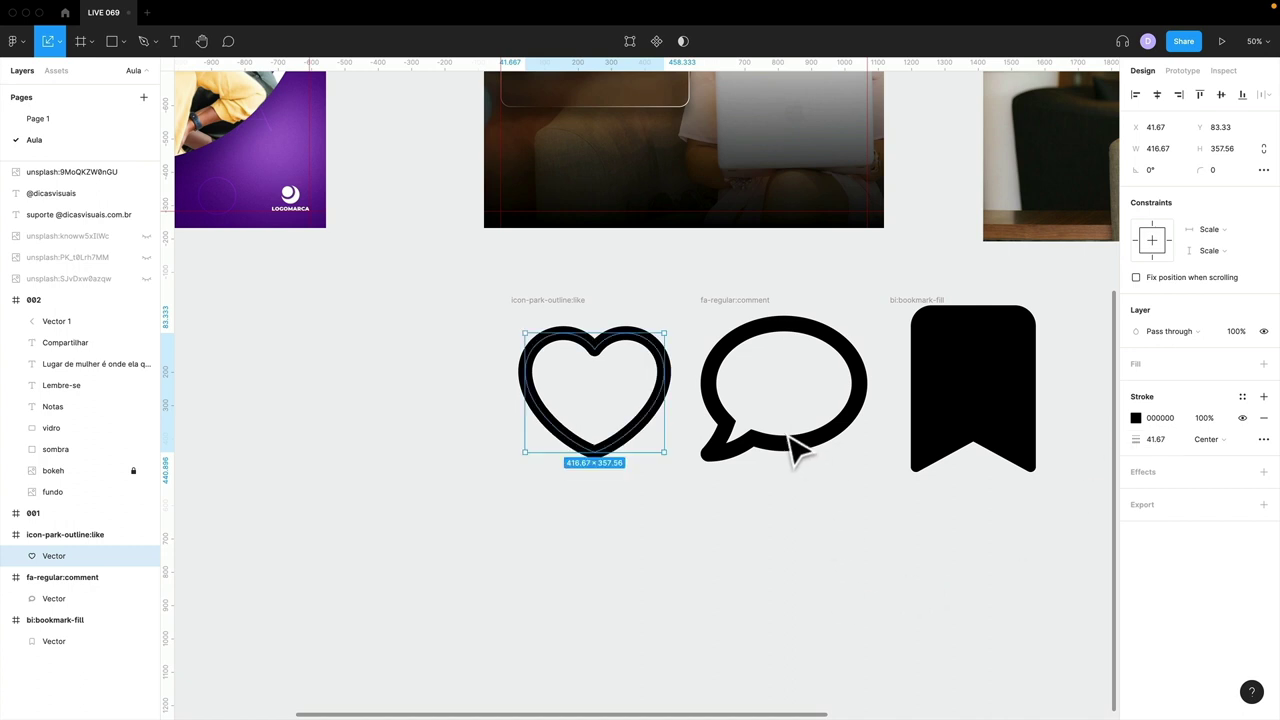
pyautogui.rightClick(546, 332)
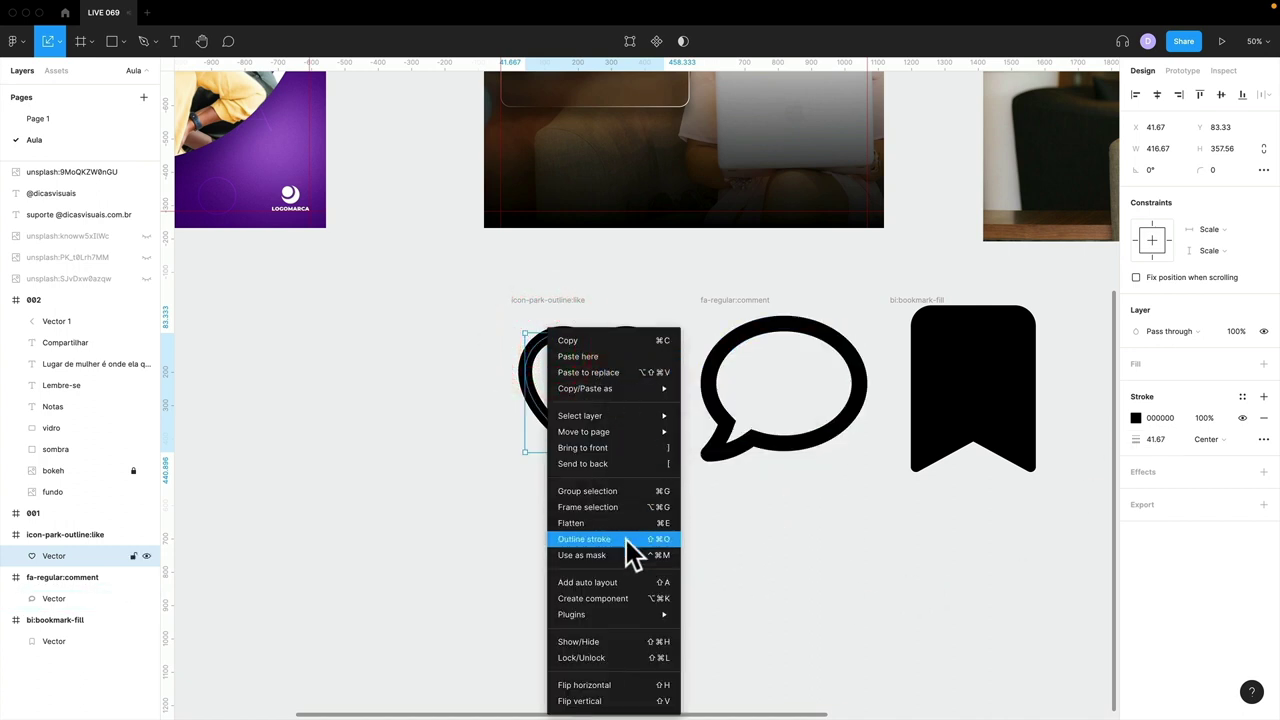
pyautogui.click(626, 540)
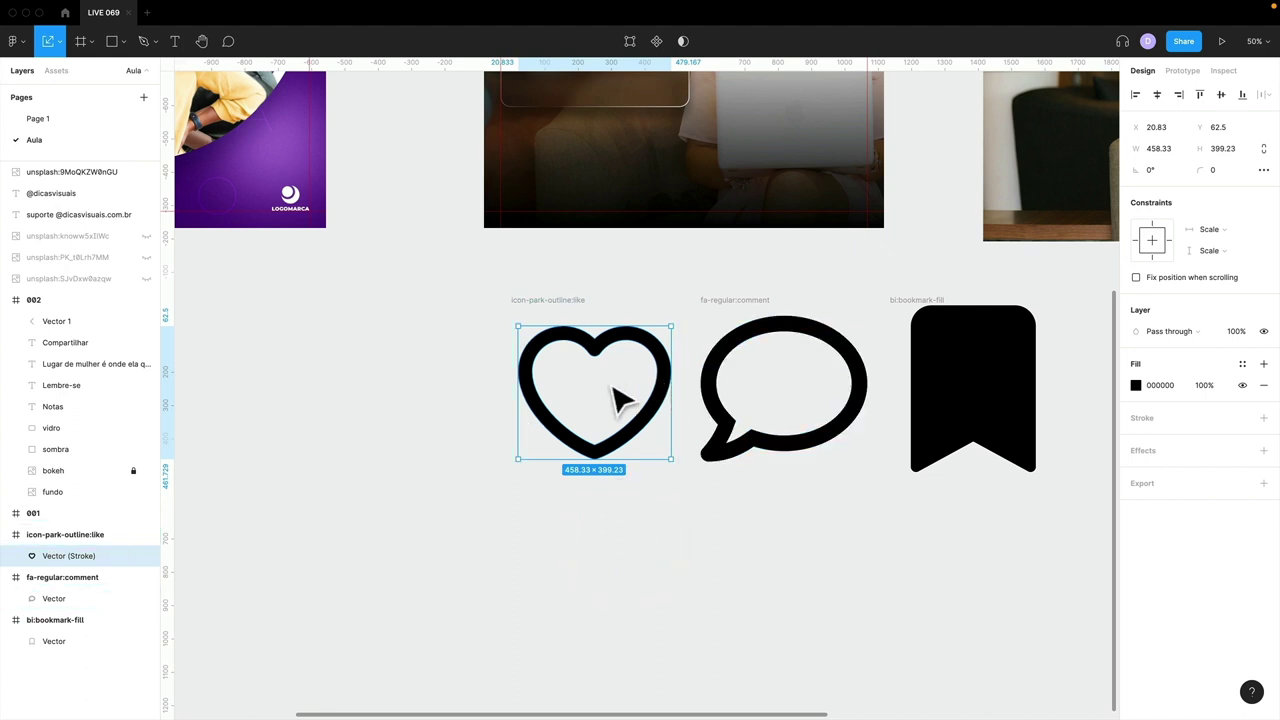
# - Move the heart, comment and bookmark into frame 002 and delete their empty icon frames
pyautogui.scroll(3, 620, 398)
pyautogui.moveTo(610, 465)
pyautogui.mouseDown()
pyautogui.moveTo(651, 314)
pyautogui.moveTo(669, 206)
pyautogui.moveTo(655, 195)
pyautogui.mouseUp()
pyautogui.moveTo(738, 470); pyautogui.dragTo(672, 222)
pyautogui.moveTo(926, 480); pyautogui.dragTo(745, 262)
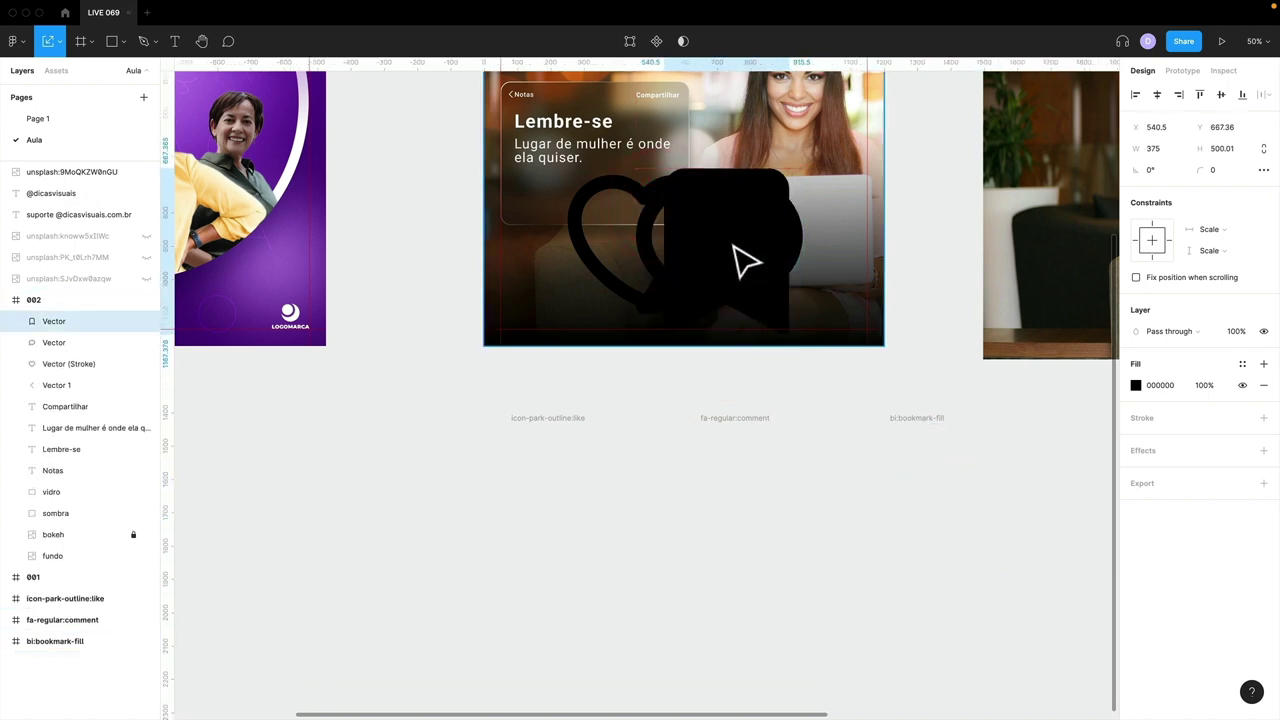
pyautogui.click(560, 428)
pyautogui.moveTo(450, 400); pyautogui.dragTo(1052, 657)
pyautogui.press('Delete')
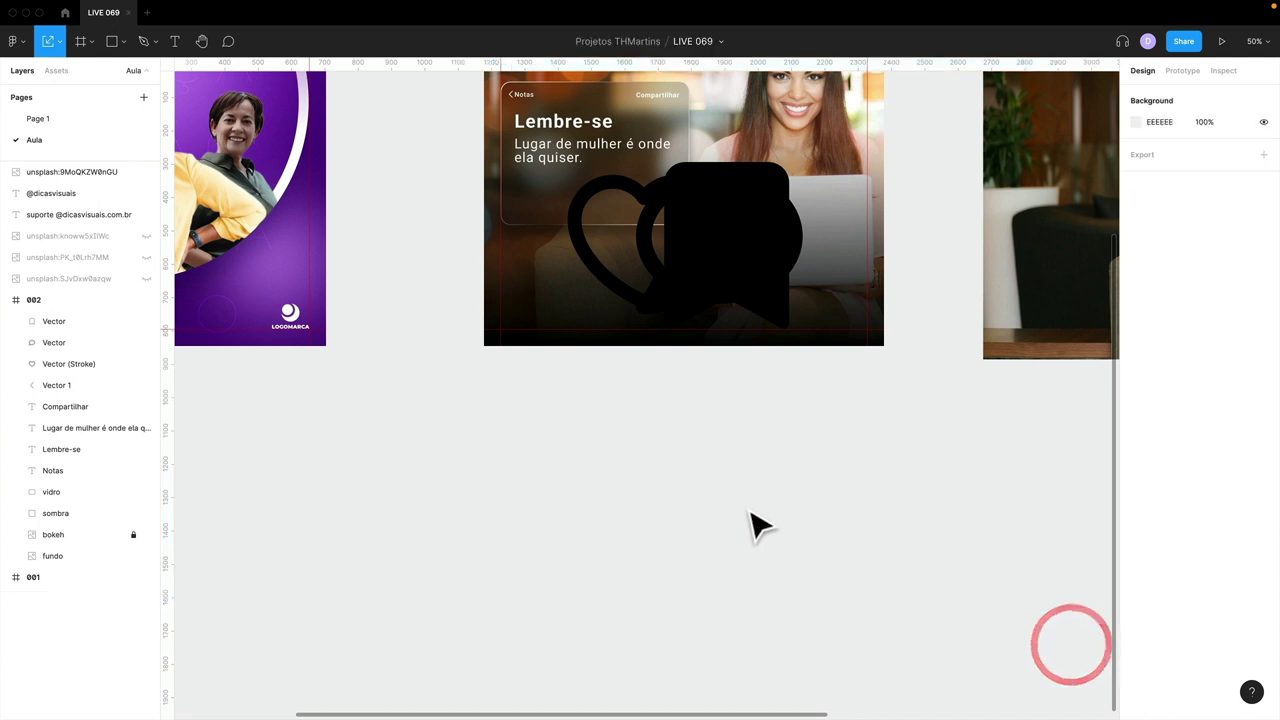
pyautogui.scroll(3, 751, 523)
pyautogui.click(688, 340)
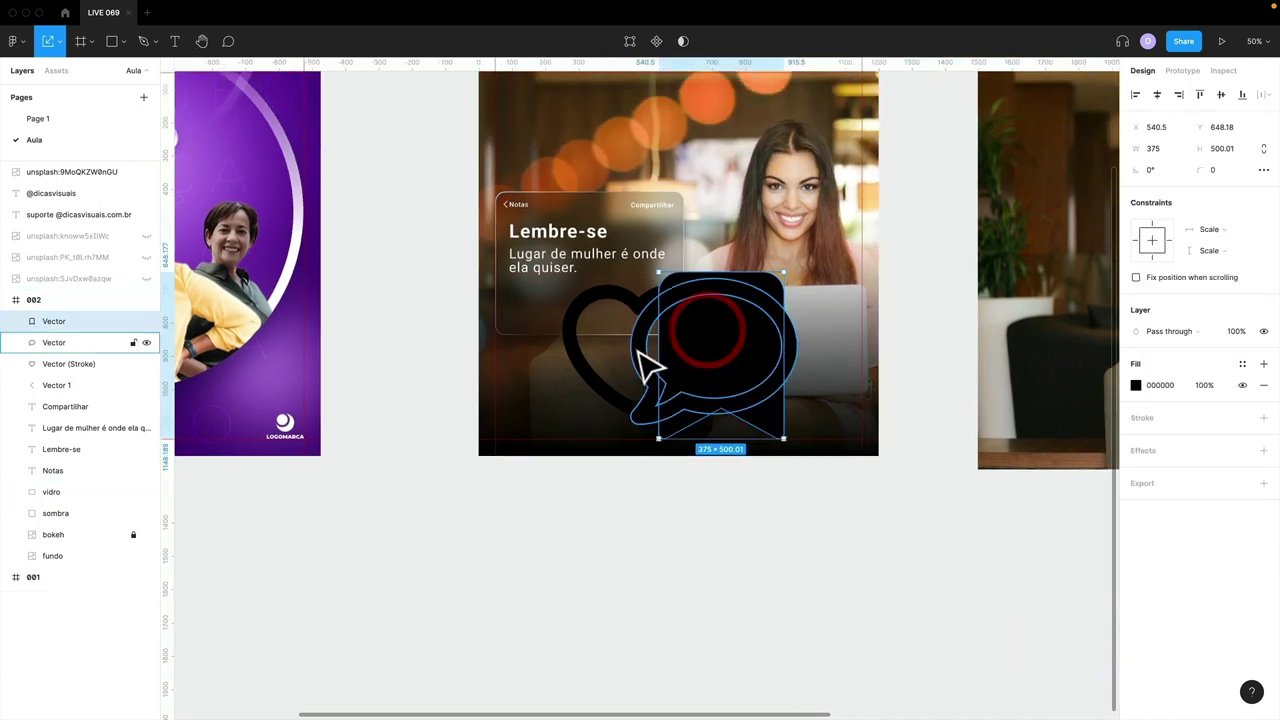
# - Move the bookmark off the bubble and scale all three icons down together
pyautogui.moveTo(680, 346); pyautogui.dragTo(769, 346)
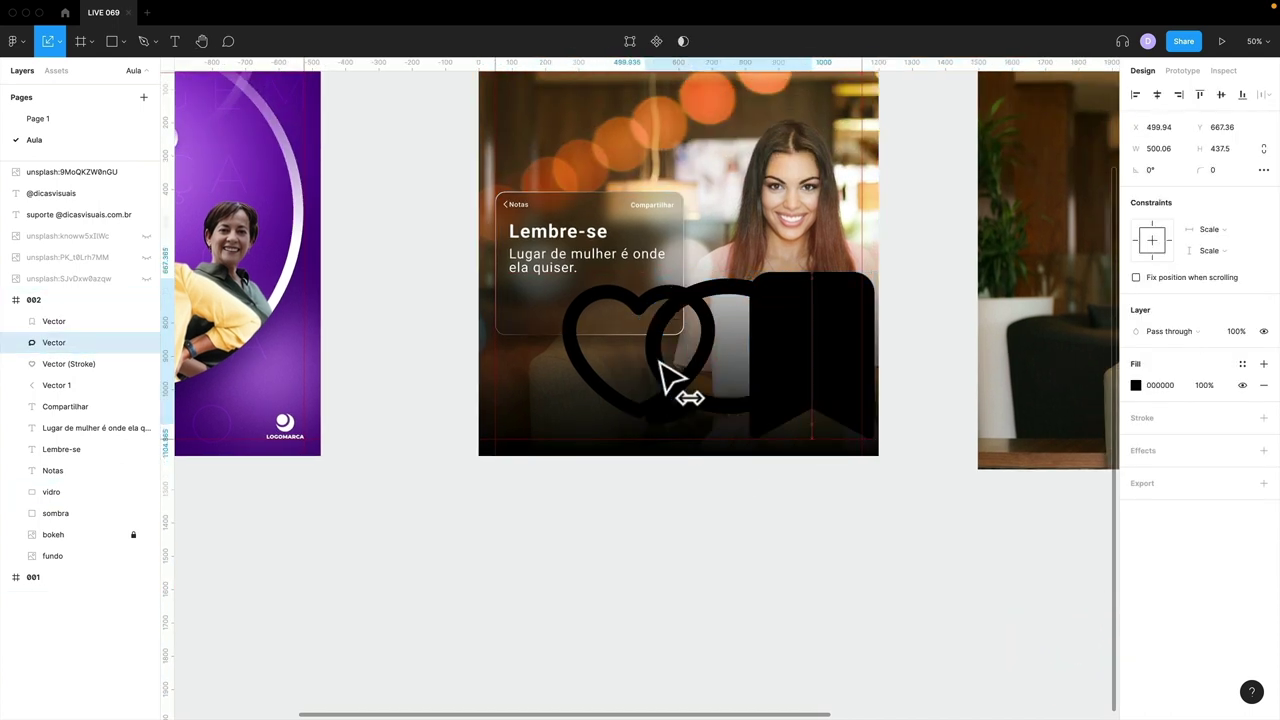
pyautogui.click(651, 360)
pyautogui.keyDown('shift'); pyautogui.click(627, 370); pyautogui.keyUp('shift')
pyautogui.keyDown('shift'); pyautogui.click(800, 368); pyautogui.keyUp('shift')
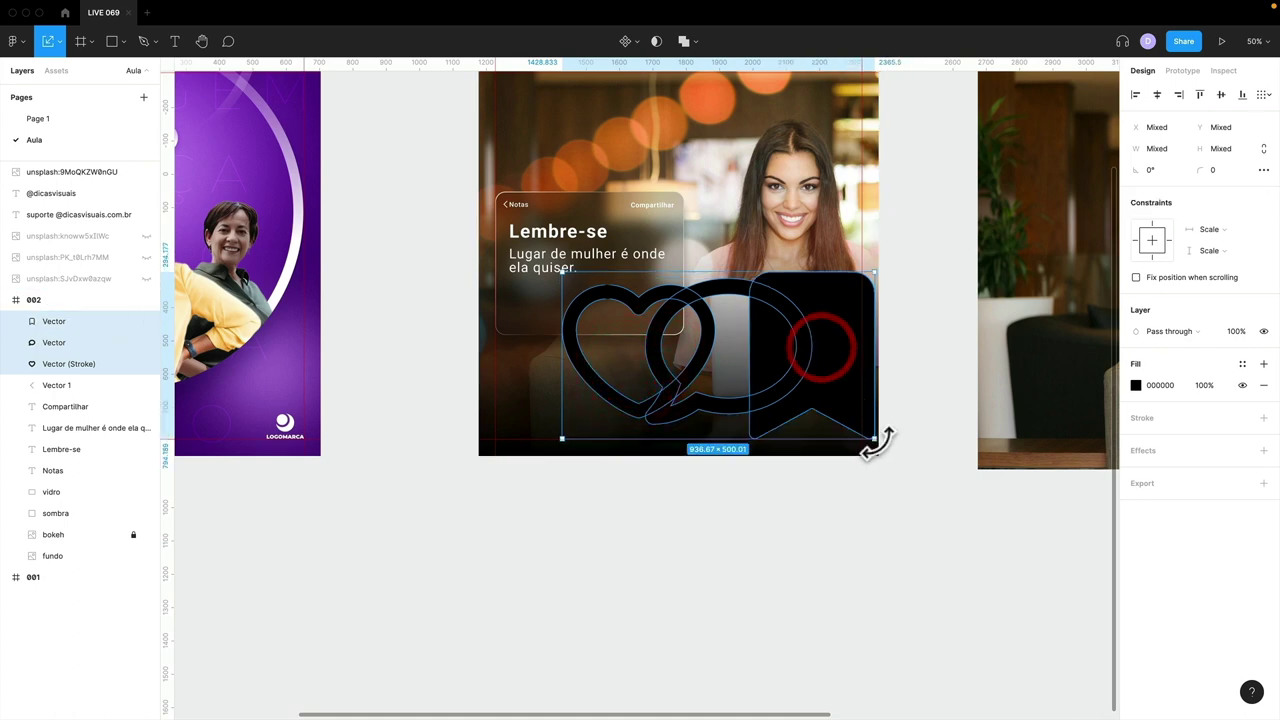
pyautogui.moveTo(875, 438); pyautogui.dragTo(590, 438)
# - At 100% zoom, move the bookmark beside the heart and comment icons
pyautogui.hotkey('shift', '0')
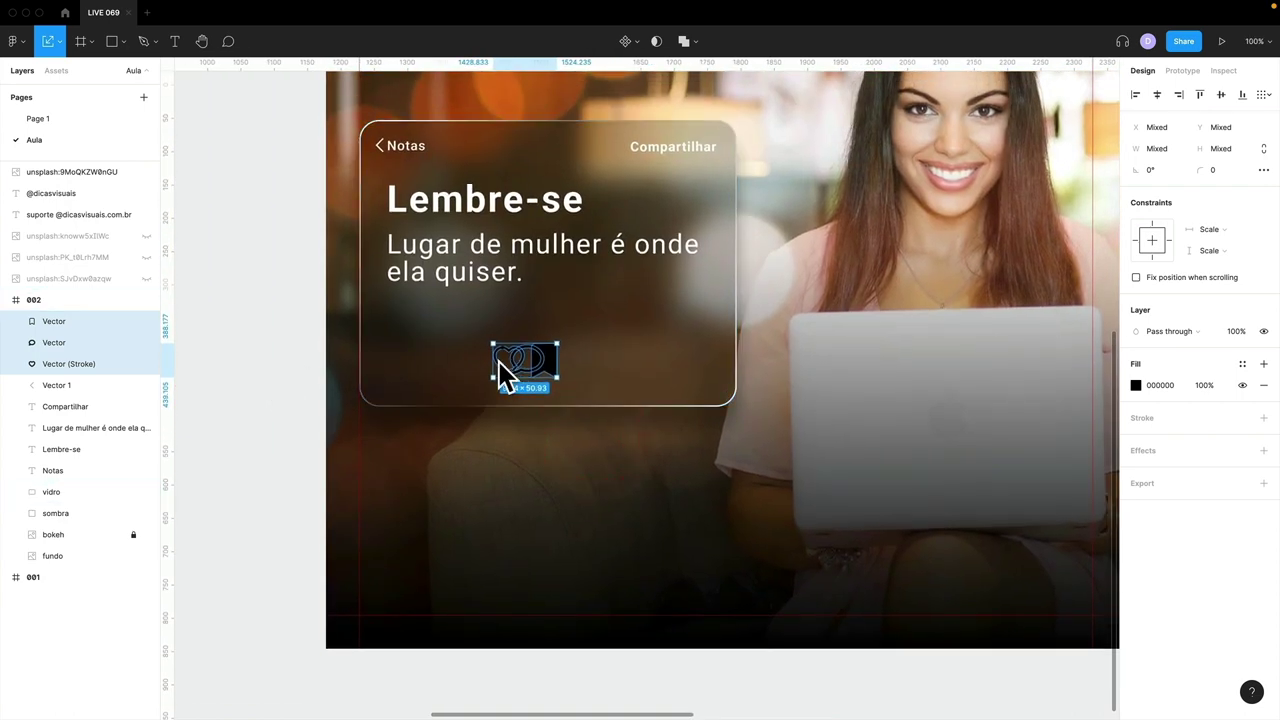
pyautogui.click(322, 380)
pyautogui.moveTo(545, 365); pyautogui.dragTo(559, 366)
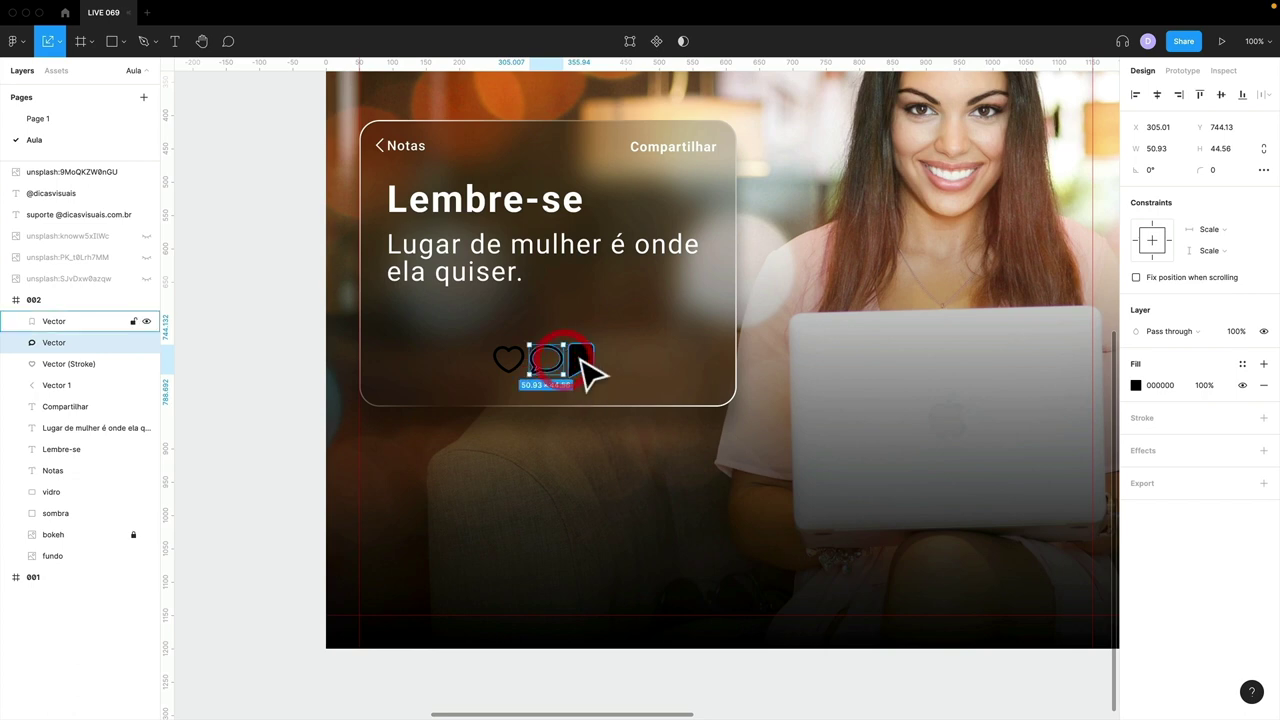
pyautogui.keyDown('shift'); pyautogui.click(581, 362); pyautogui.keyUp('shift')
pyautogui.keyDown('shift'); pyautogui.click(512, 360); pyautogui.keyUp('shift')
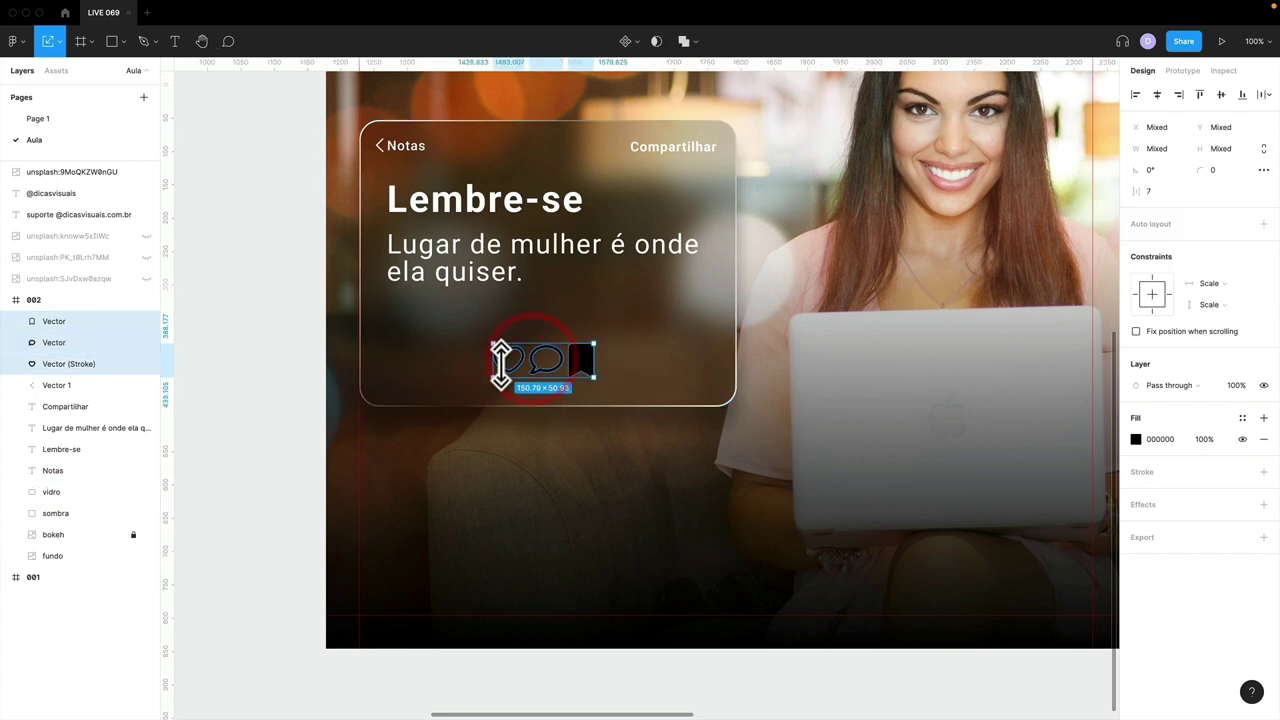
pyautogui.scroll(6, 541, 375)
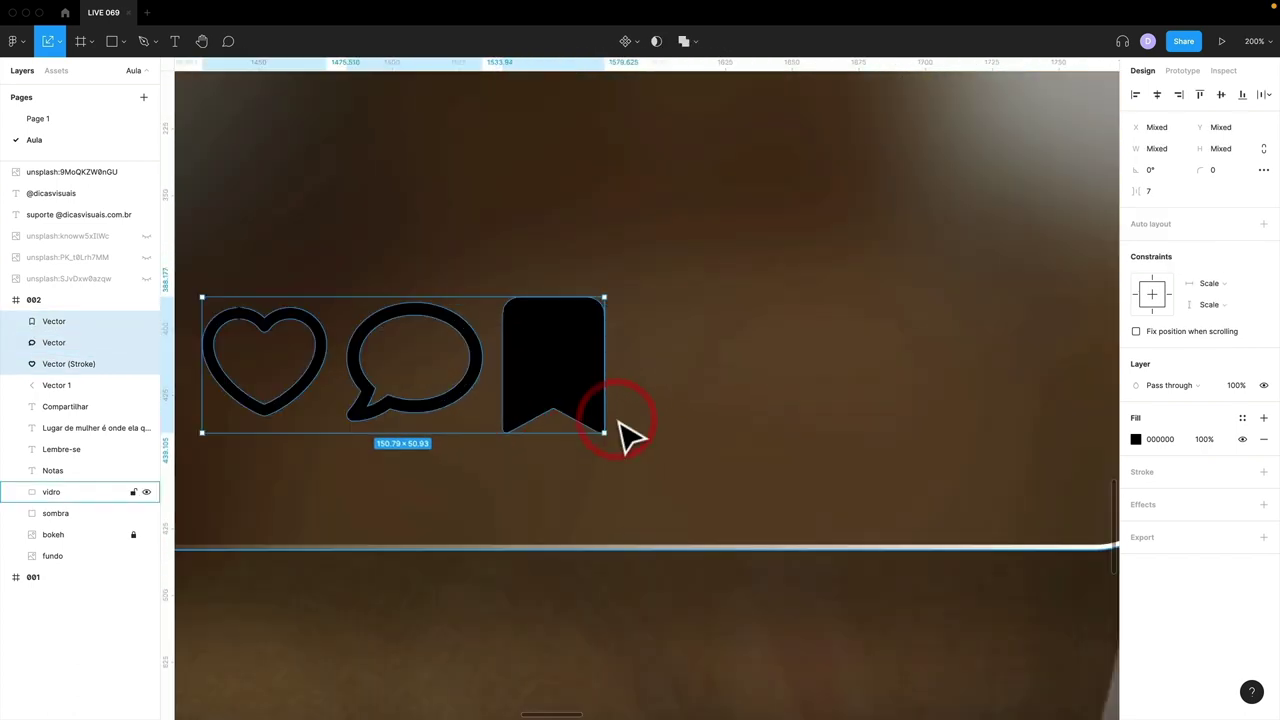
pyautogui.moveTo(632, 429); pyautogui.dragTo(842, 457)
# - Shift the bookmark further right so the three icons form a row, then reselect all three
pyautogui.click(517, 363)
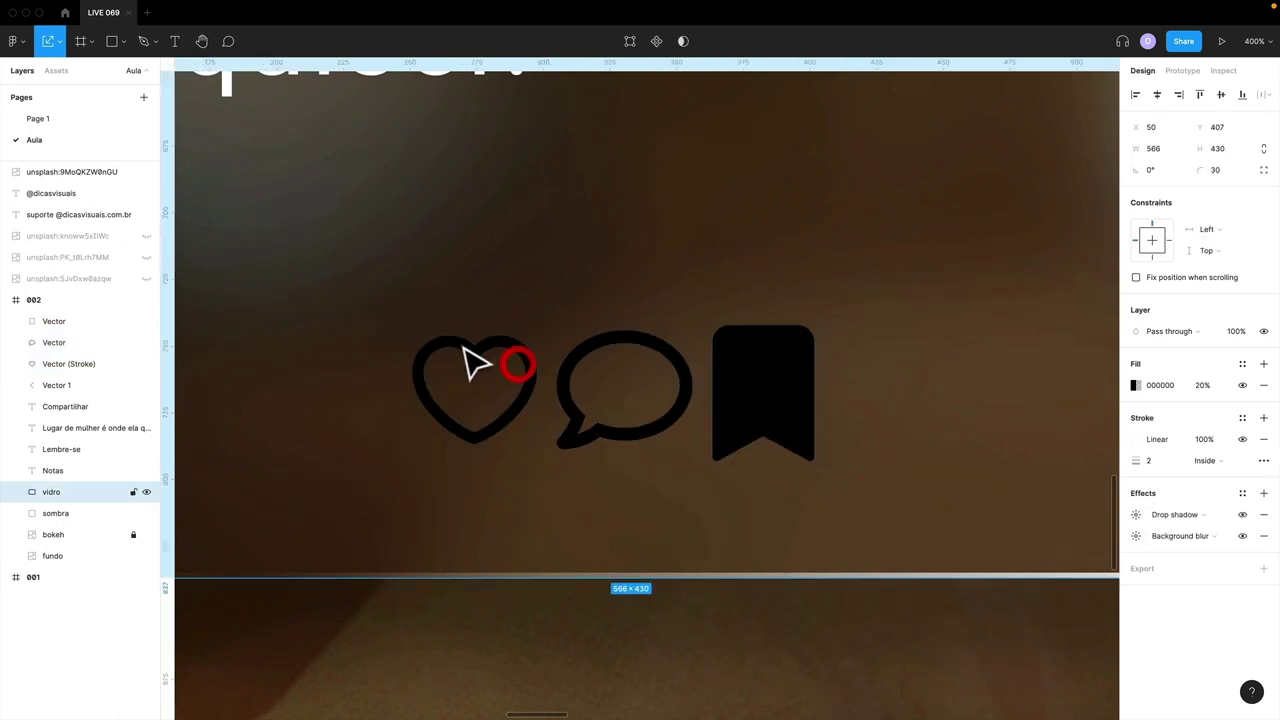
pyautogui.click(457, 346)
pyautogui.keyDown('shift'); pyautogui.click(576, 350); pyautogui.keyUp('shift')
pyautogui.keyDown('shift'); pyautogui.click(734, 349); pyautogui.keyUp('shift')
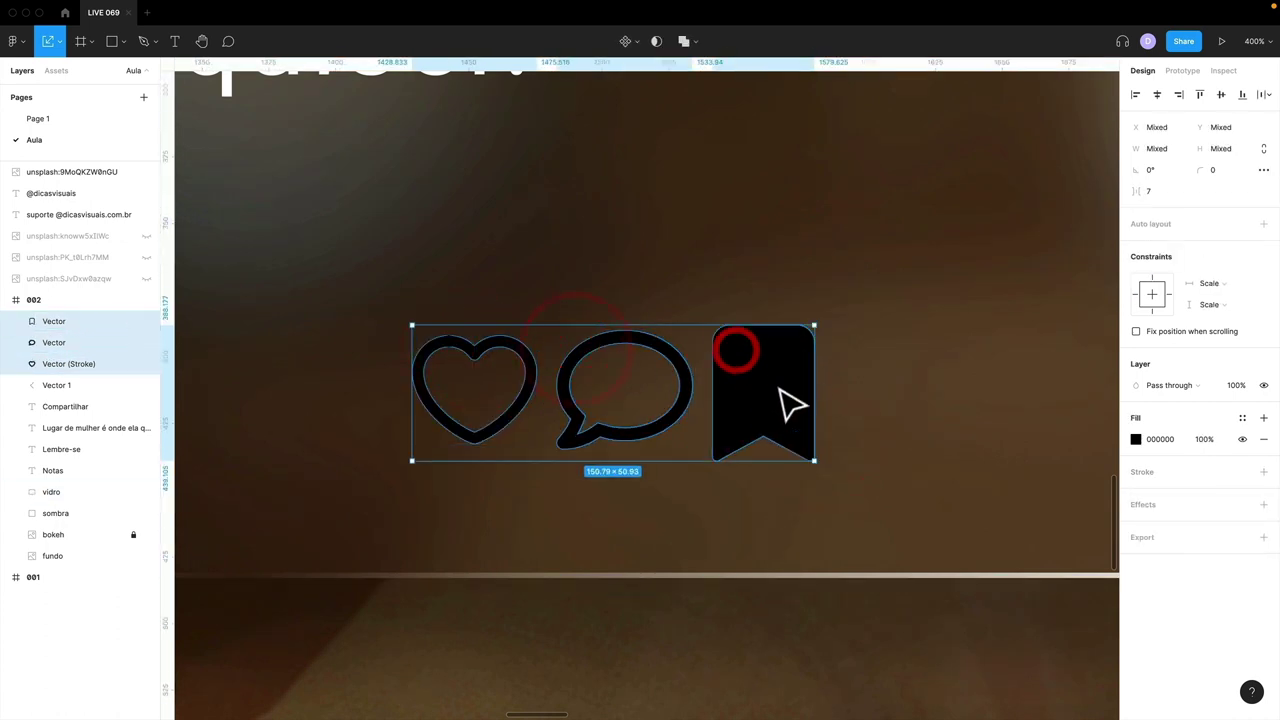
pyautogui.click(810, 378)
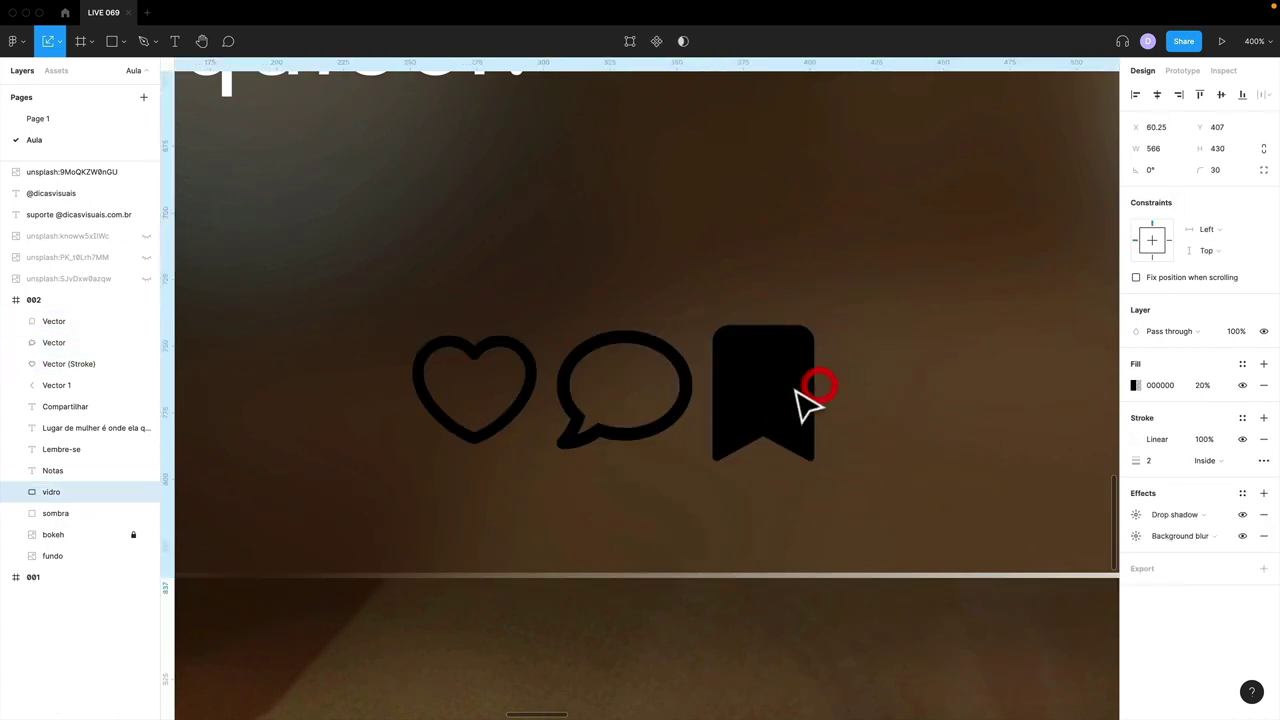
pyautogui.moveTo(771, 414); pyautogui.dragTo(834, 420)
pyautogui.keyDown('shift'); pyautogui.click(680, 420); pyautogui.keyUp('shift')
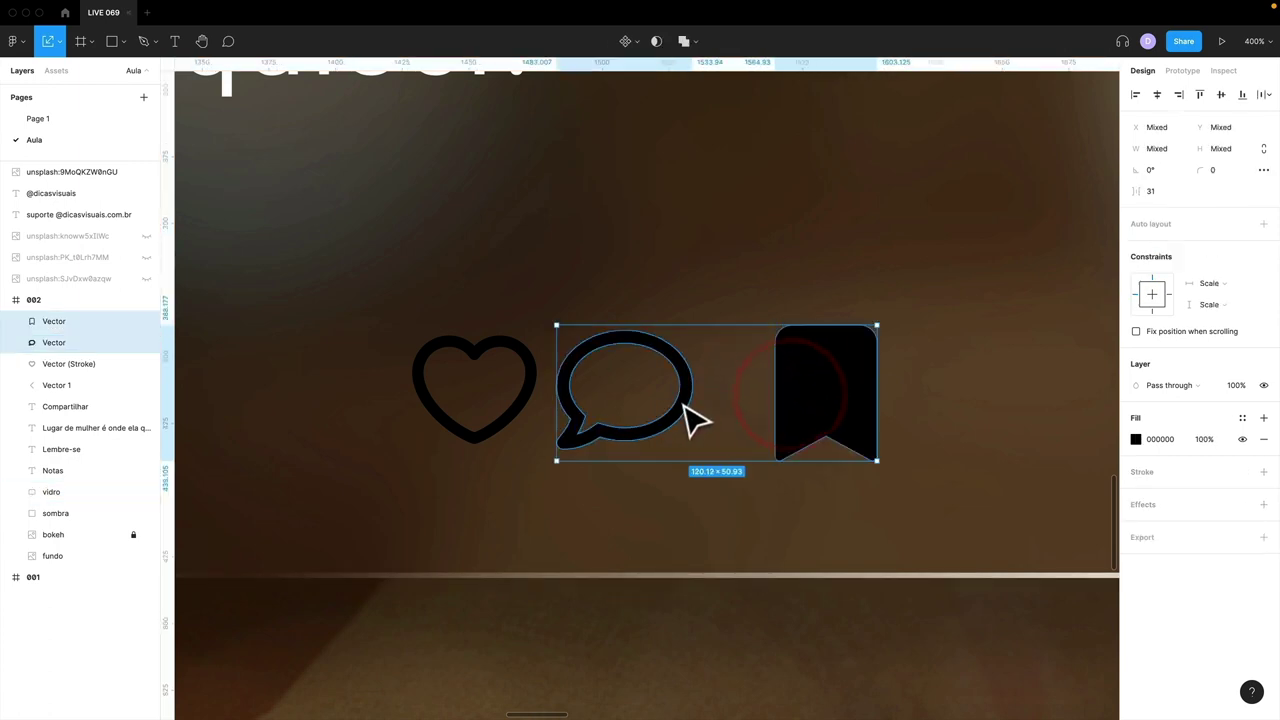
pyautogui.keyDown('shift'); pyautogui.click(530, 400); pyautogui.keyUp('shift')
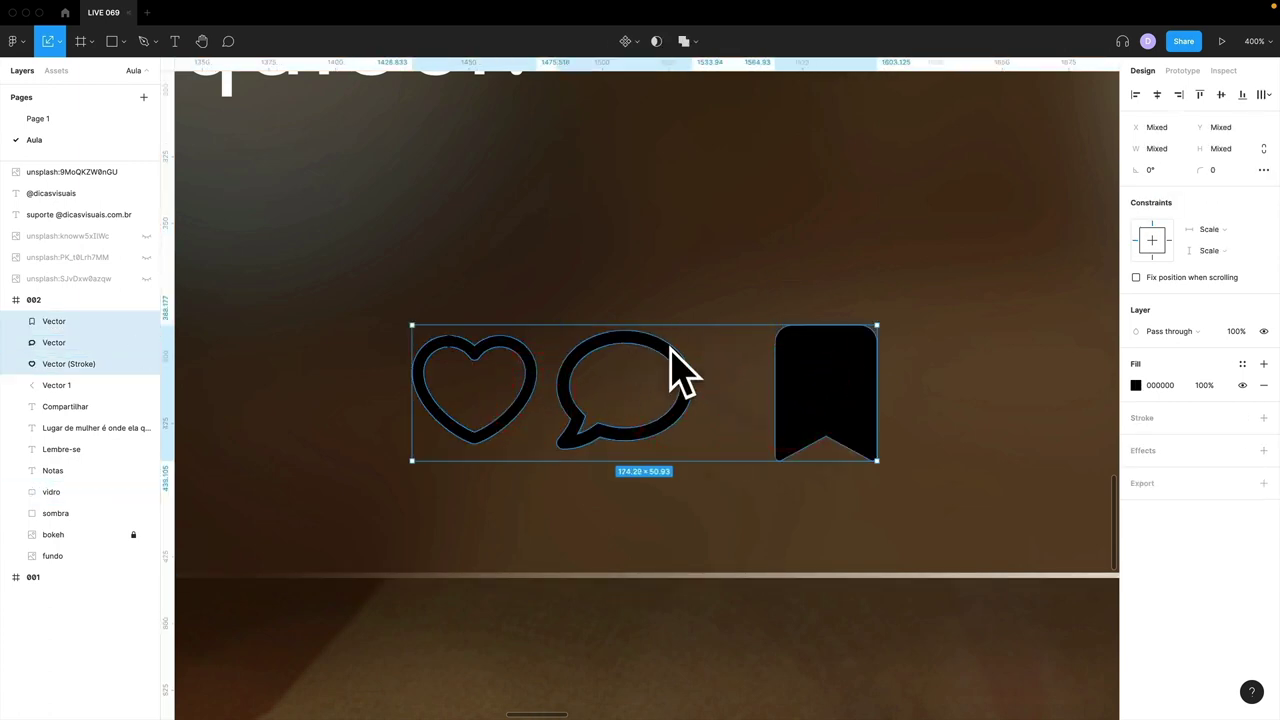
# - Distribute the heart, comment and bookmark icons horizontally with 40 spacing
pyautogui.click(1262, 95)
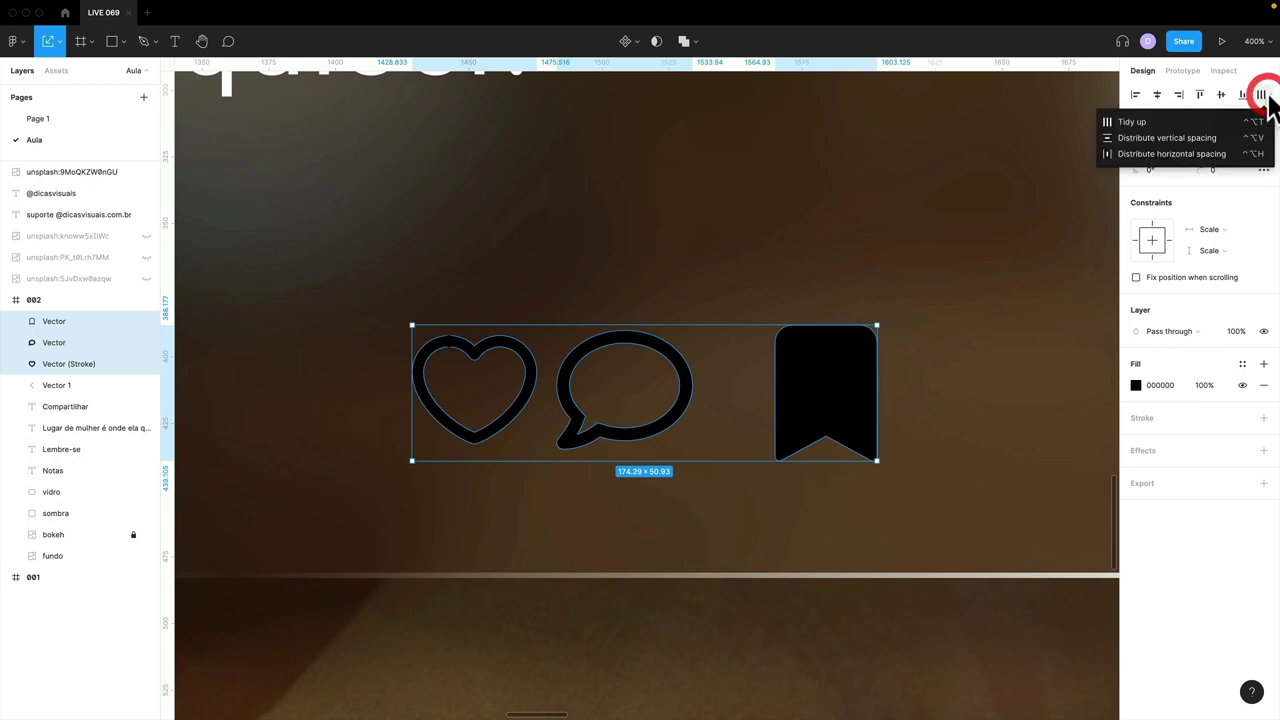
pyautogui.click(1175, 150)
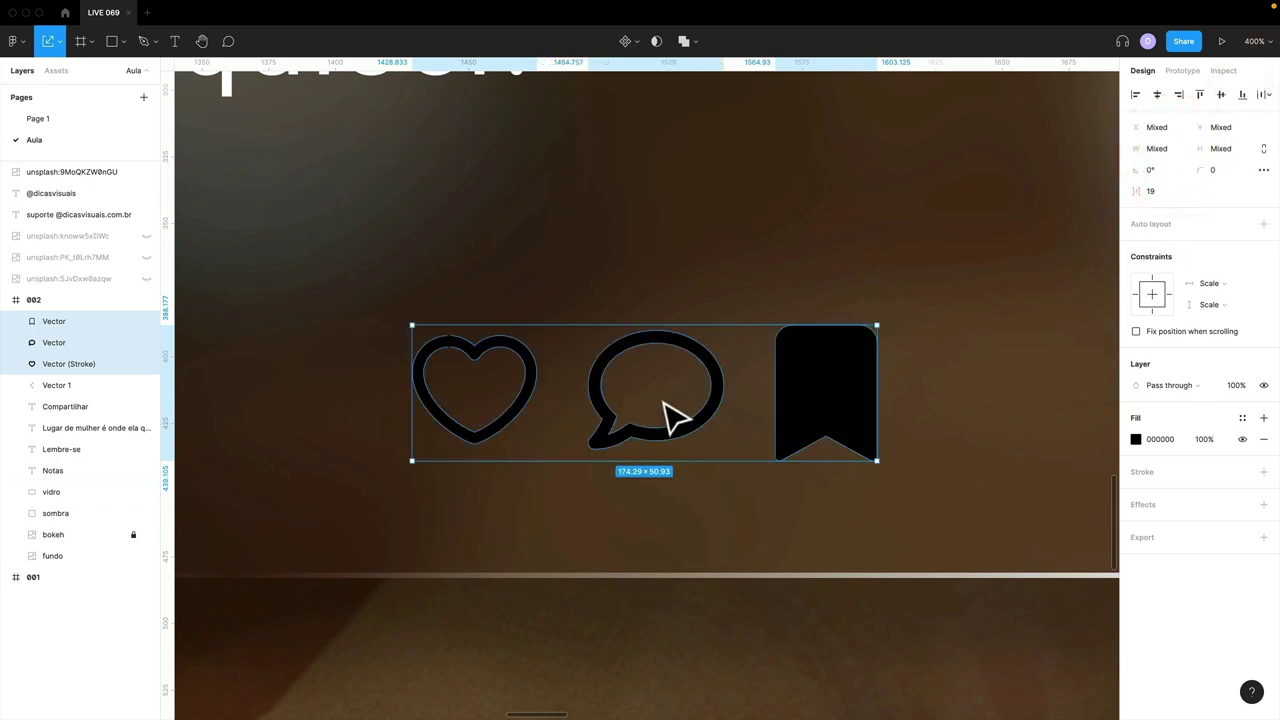
pyautogui.hotkey('shift', '0')
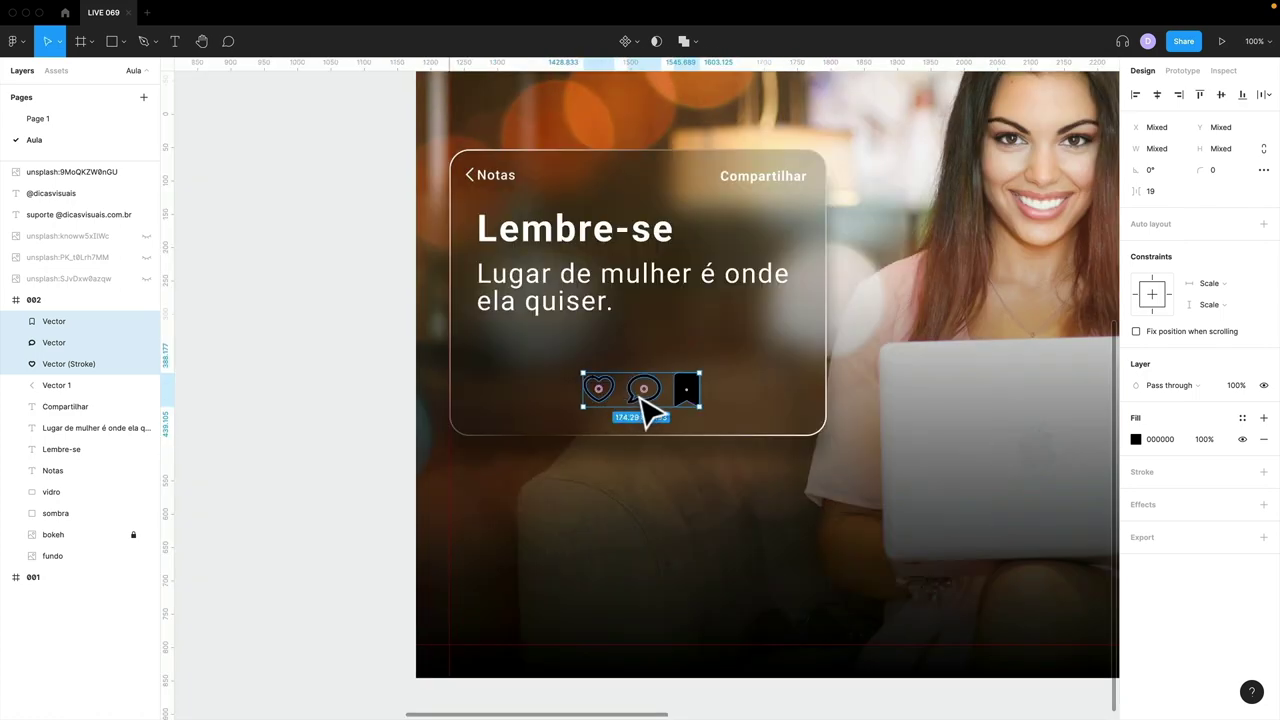
pyautogui.hotkey('shift', '2')
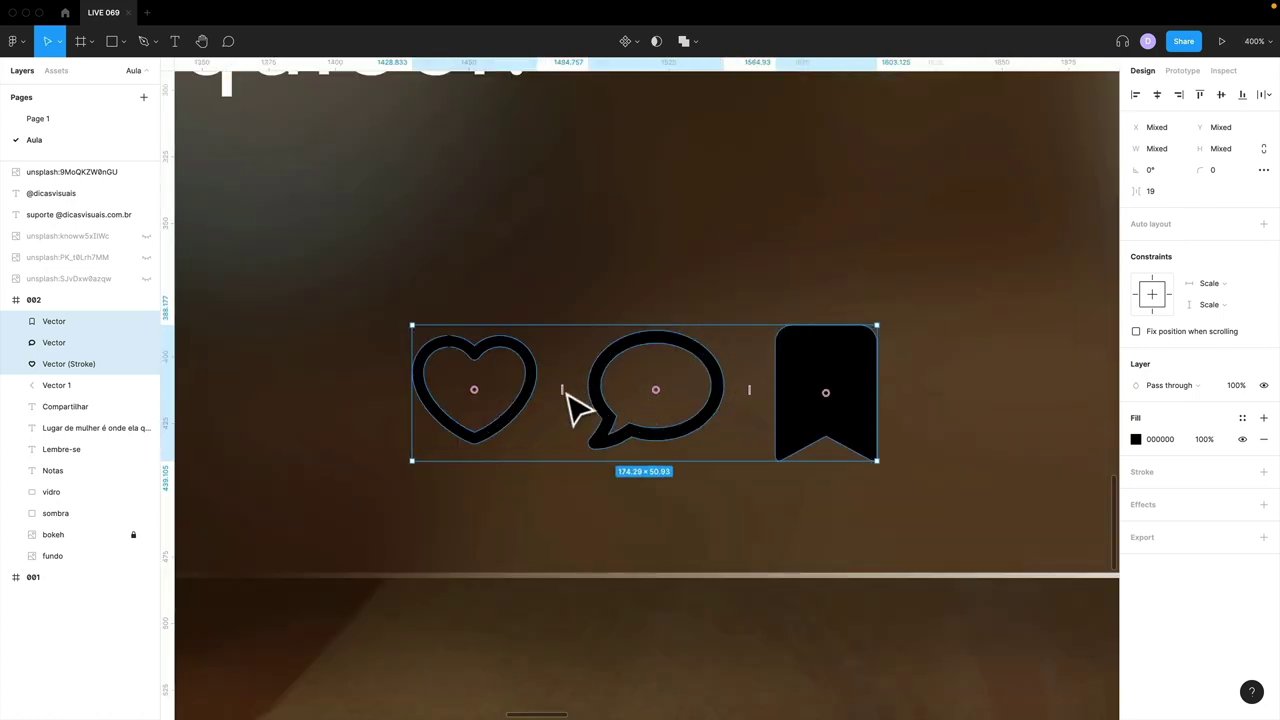
pyautogui.moveTo(565, 392); pyautogui.dragTo(563, 400)
pyautogui.press('-')
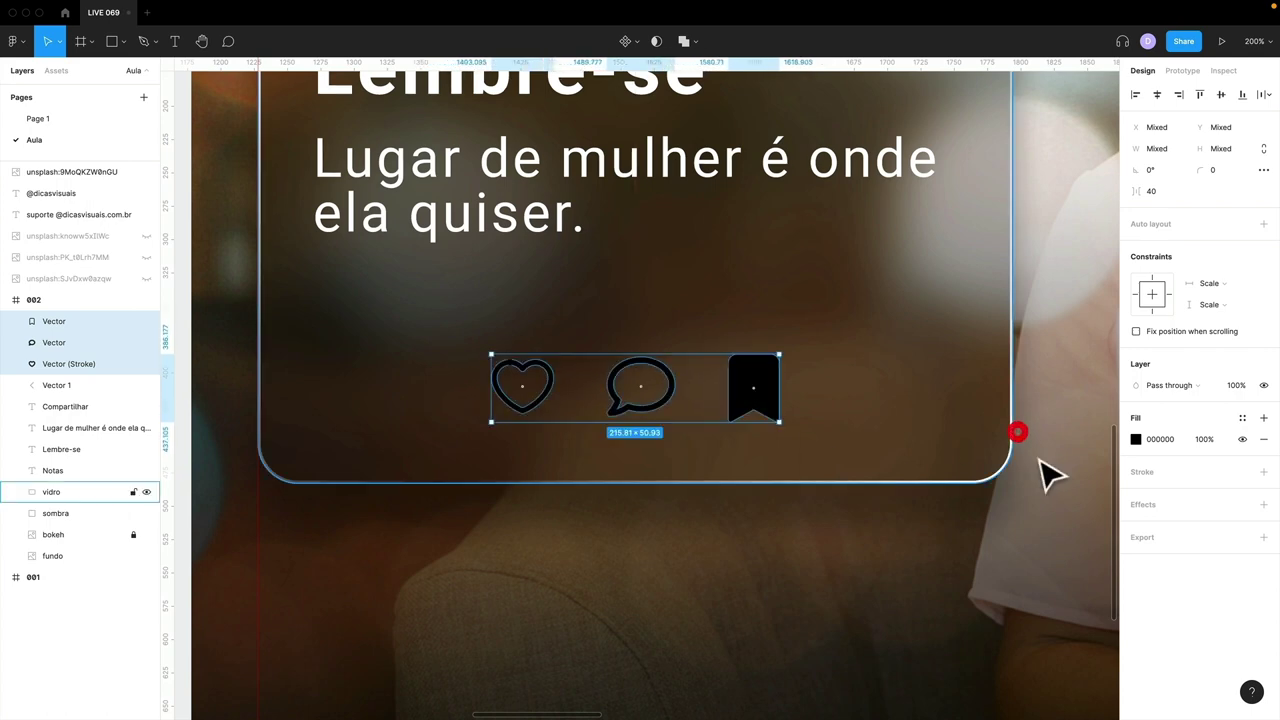
# - Set the icons' fill colour to FFFFFF
pyautogui.click(1135, 439)
pyautogui.write('ffffff')
pyautogui.press('Return')
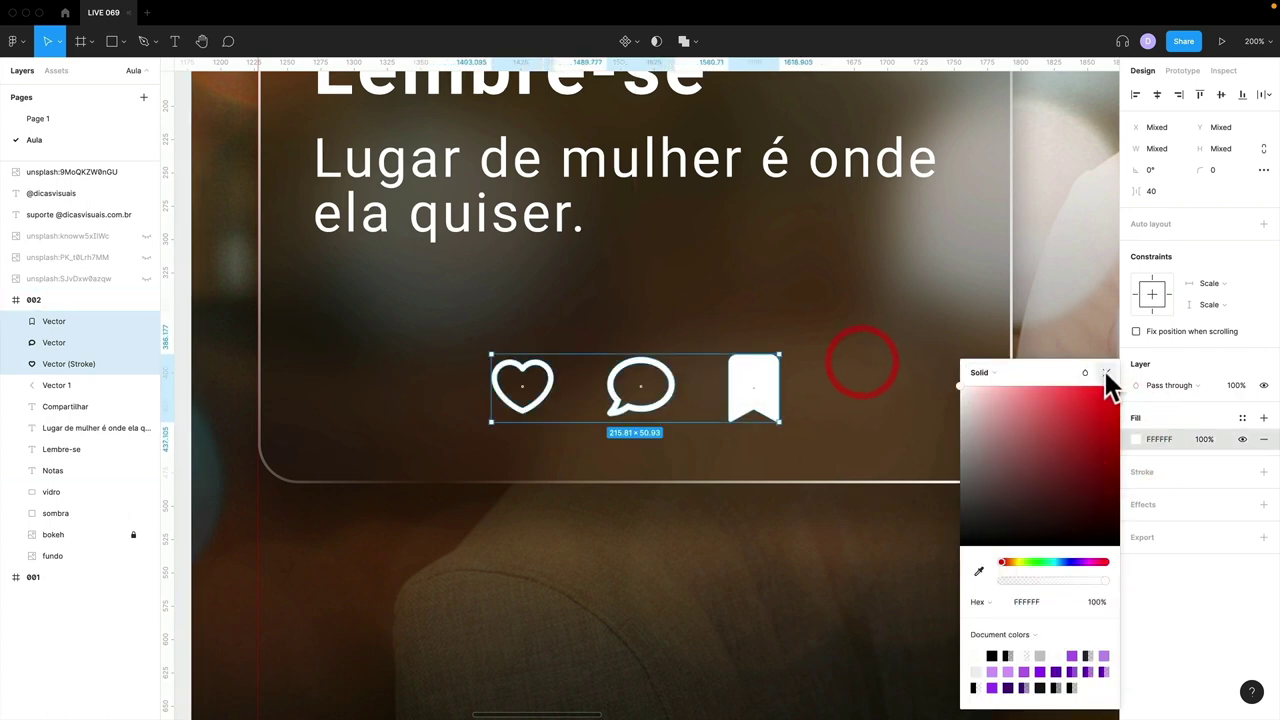
pyautogui.click(1106, 373)
pyautogui.hotkey('shift', '0')
pyautogui.press('-')
pyautogui.hotkey('shift', '0')
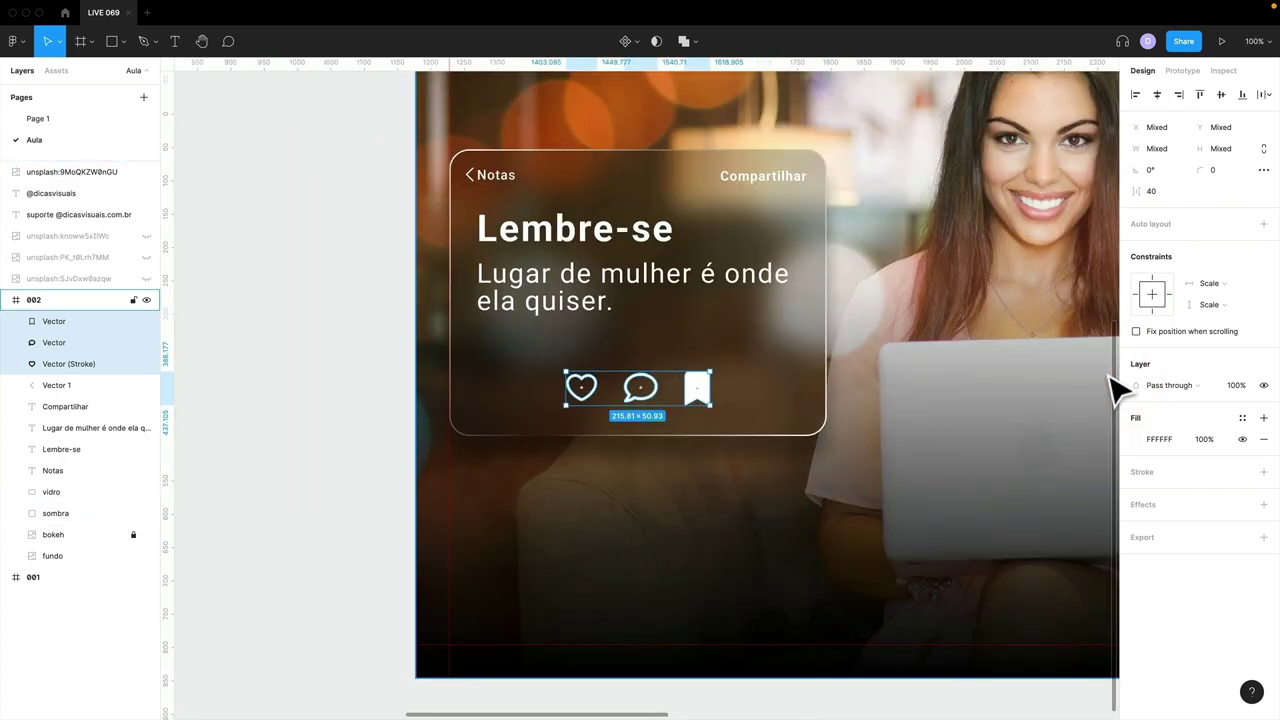
# - Group the card layers from vidro up to the icons and name the group 'mensagem'
pyautogui.click(340, 418)
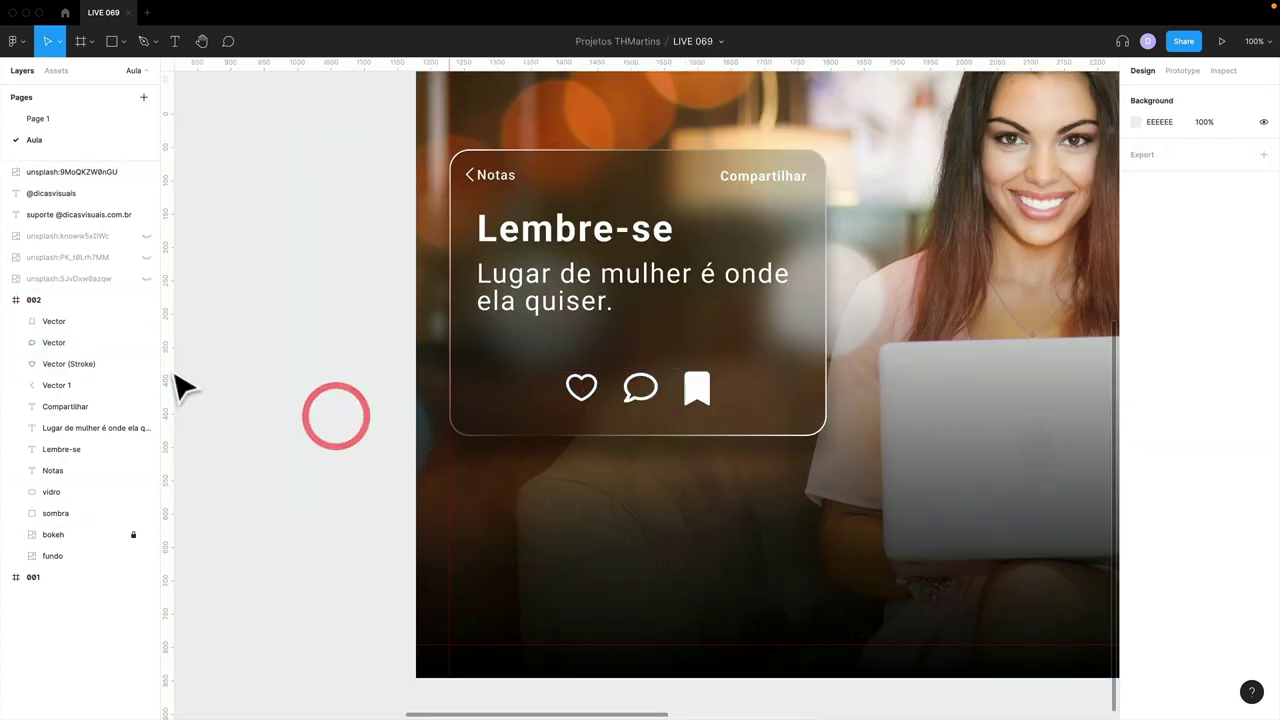
pyautogui.click(60, 492)
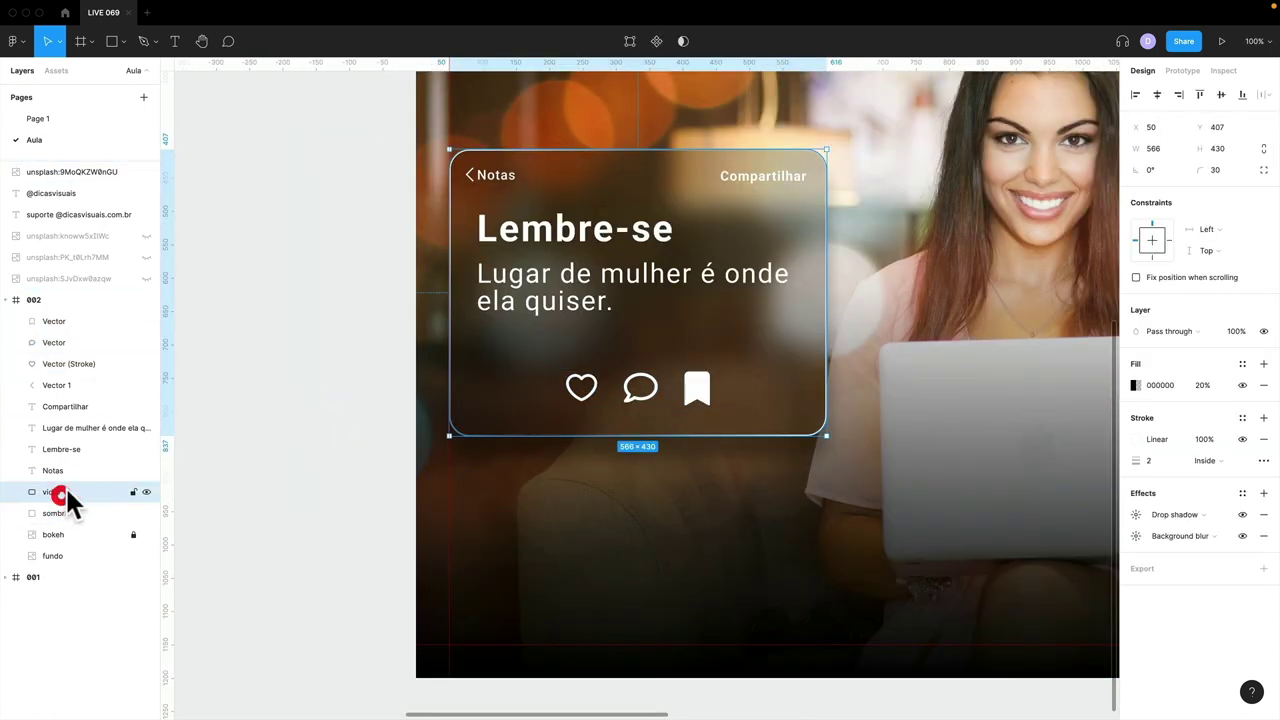
pyautogui.keyDown('shift'); pyautogui.click(70, 321); pyautogui.keyUp('shift')
pyautogui.press('super+g')
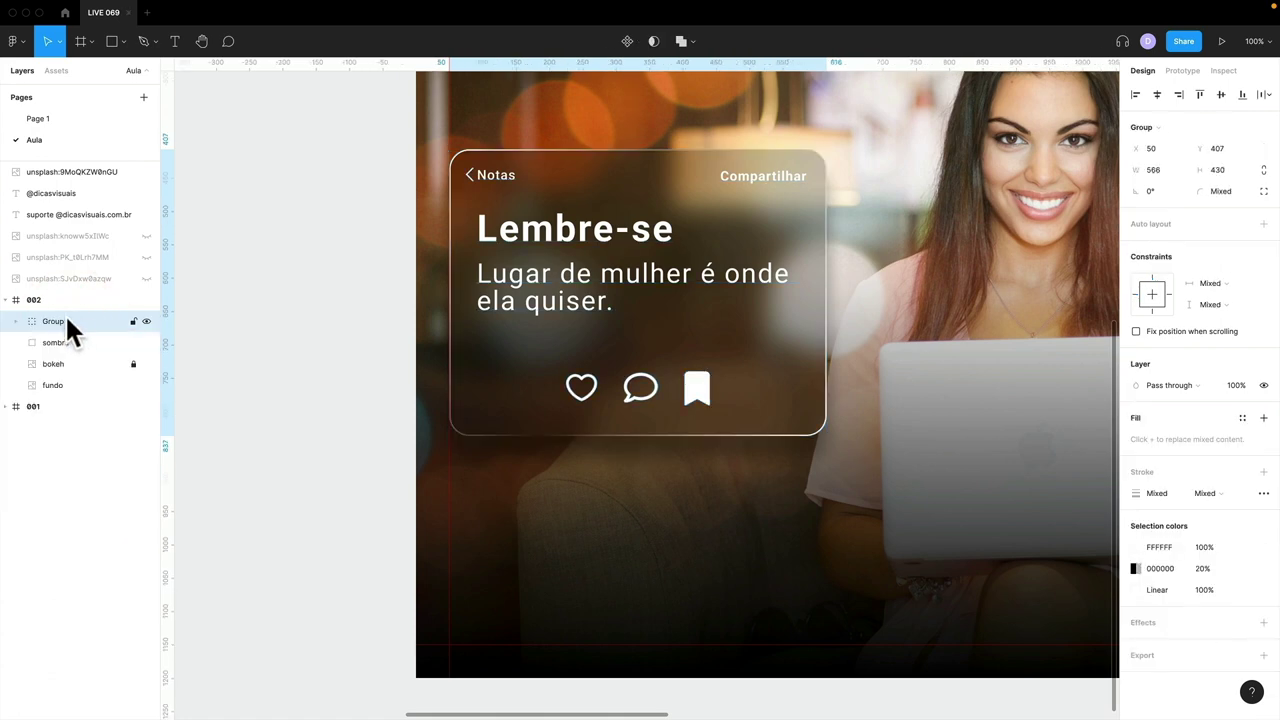
pyautogui.doubleClick(62, 321)
pyautogui.write('mensagem')
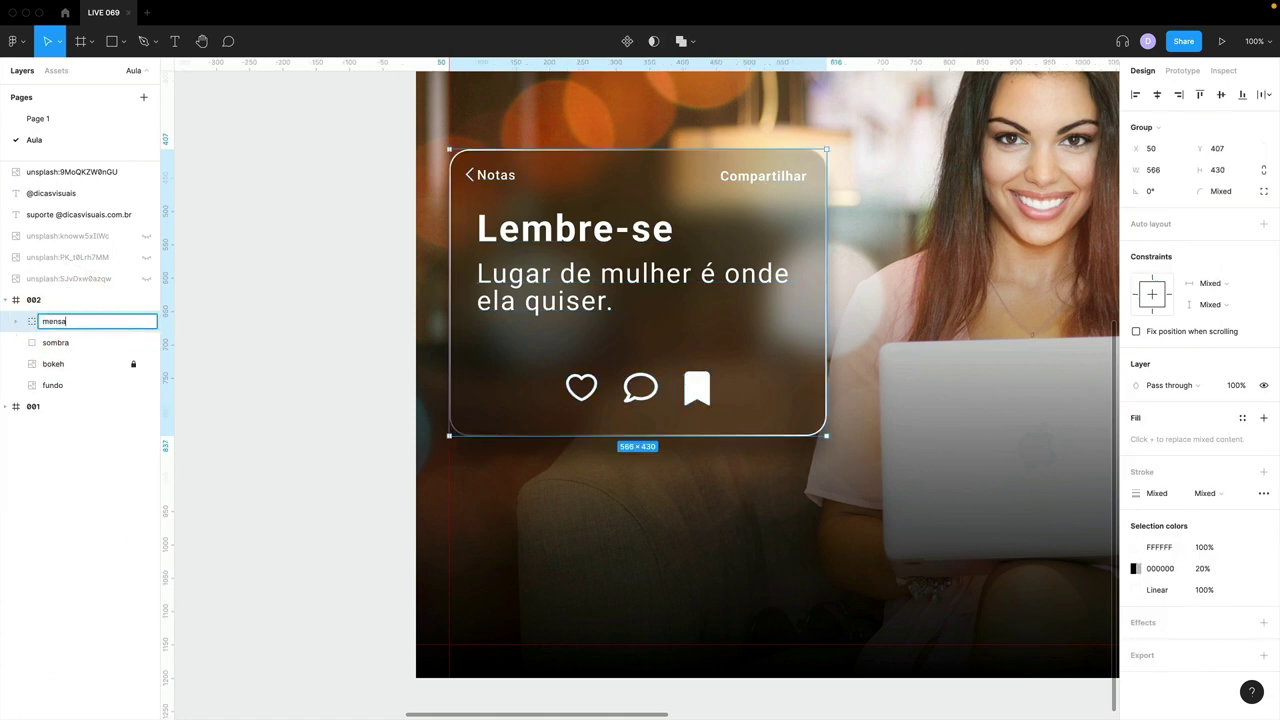
pyautogui.press('Return')
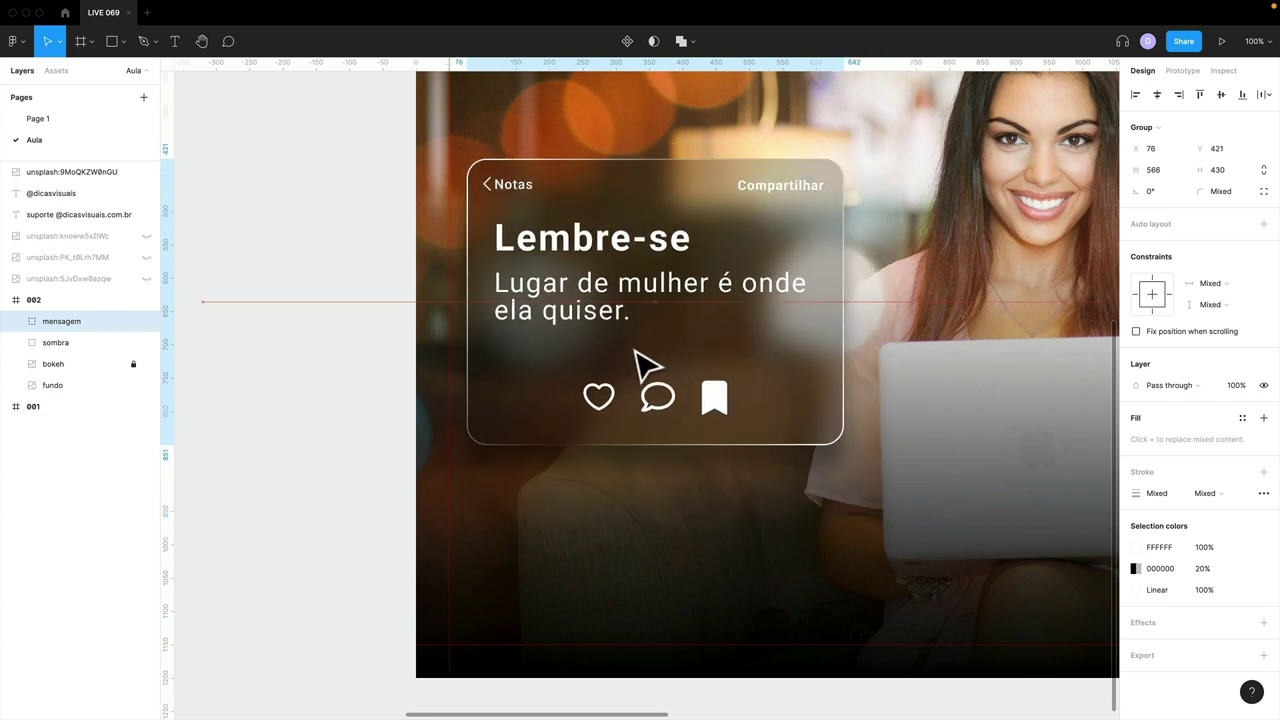
pyautogui.scroll(-3, 636, 360)
pyautogui.scroll(3, 634, 348)
pyautogui.scroll(-3, 634, 348)
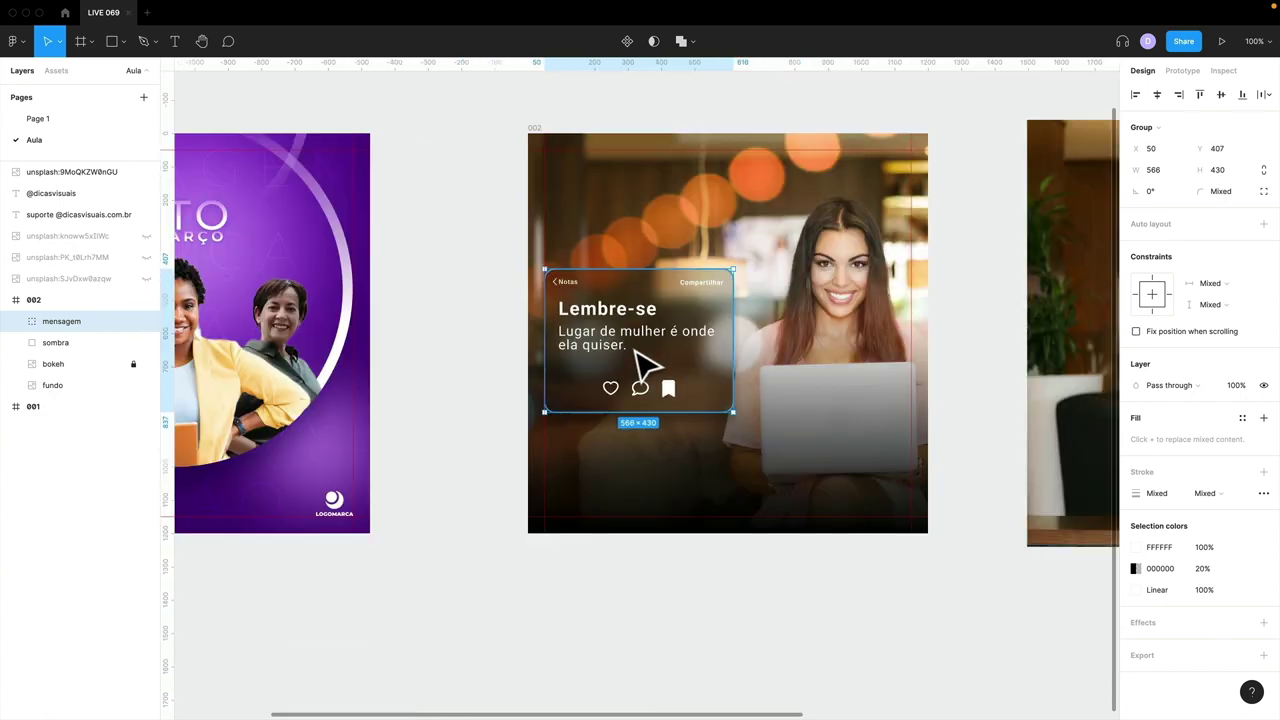
pyautogui.moveTo(565, 377); pyautogui.dragTo(528, 401)
pyautogui.click(464, 406)
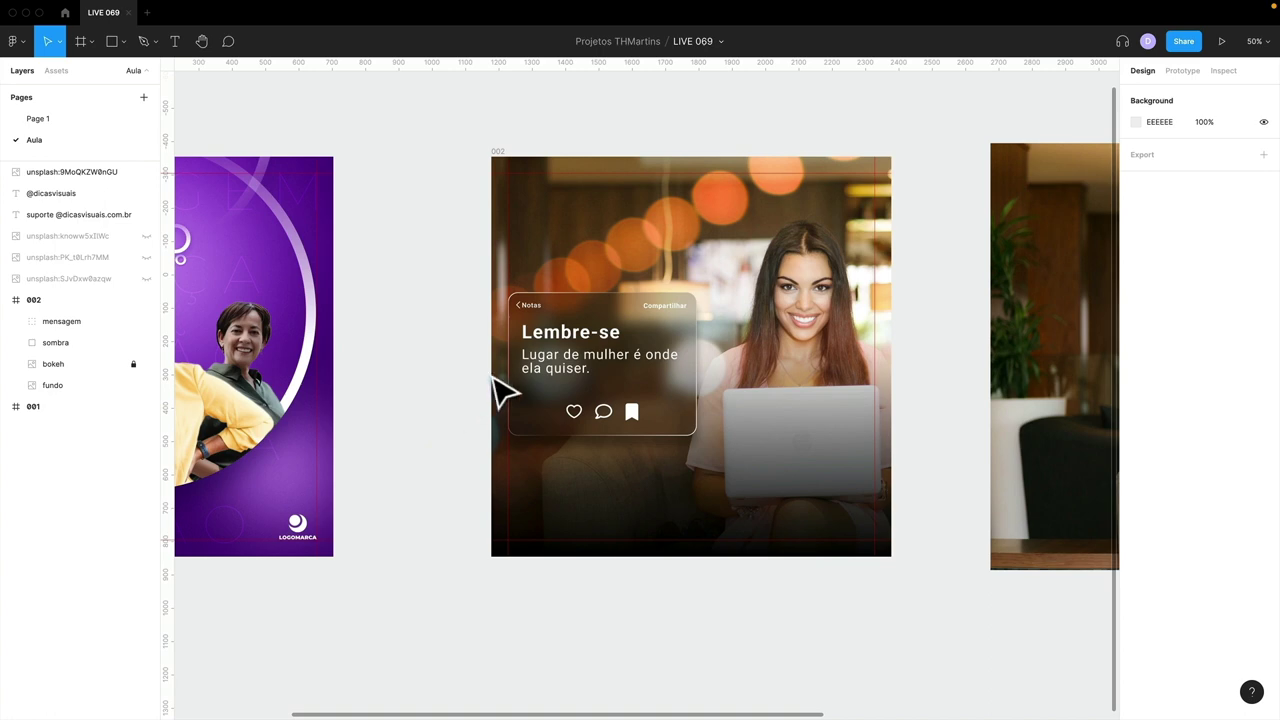
# - Compare against the reference card on Page 1, then return to the Aula page
pyautogui.click(84, 118)
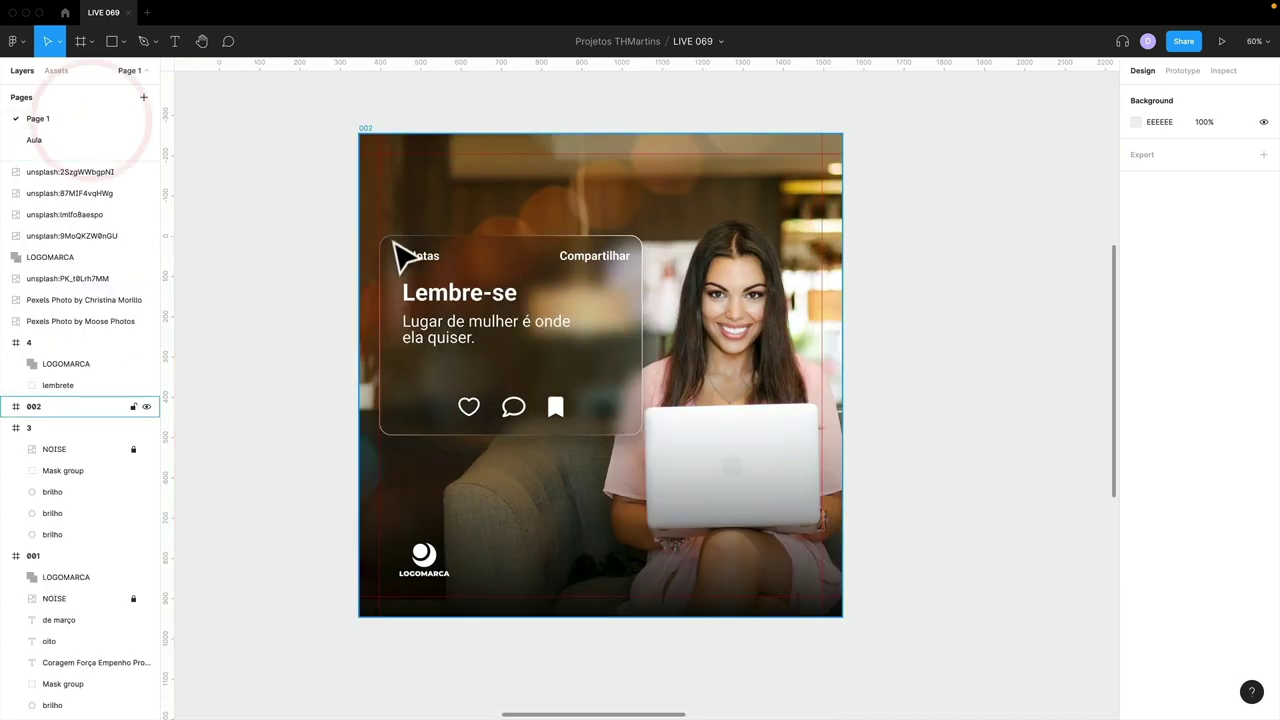
pyautogui.click(537, 425)
pyautogui.moveTo(694, 549); pyautogui.dragTo(691, 337)
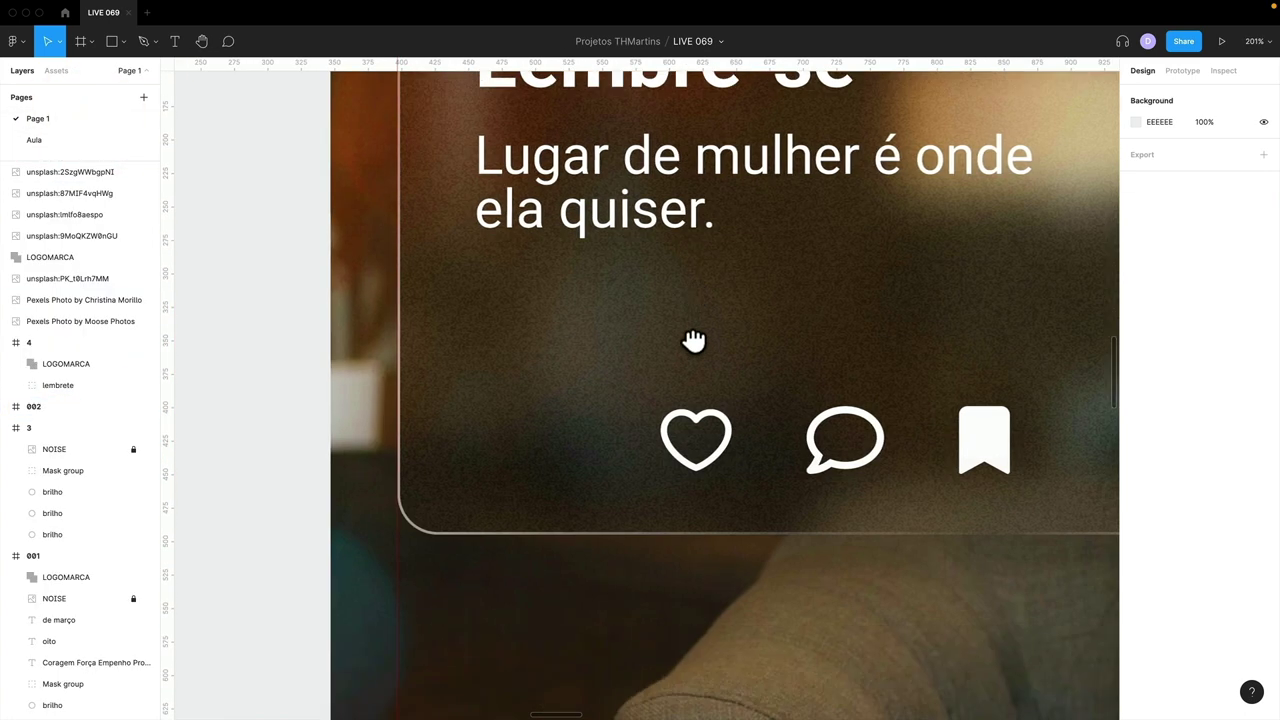
pyautogui.hotkey('shift', '0')
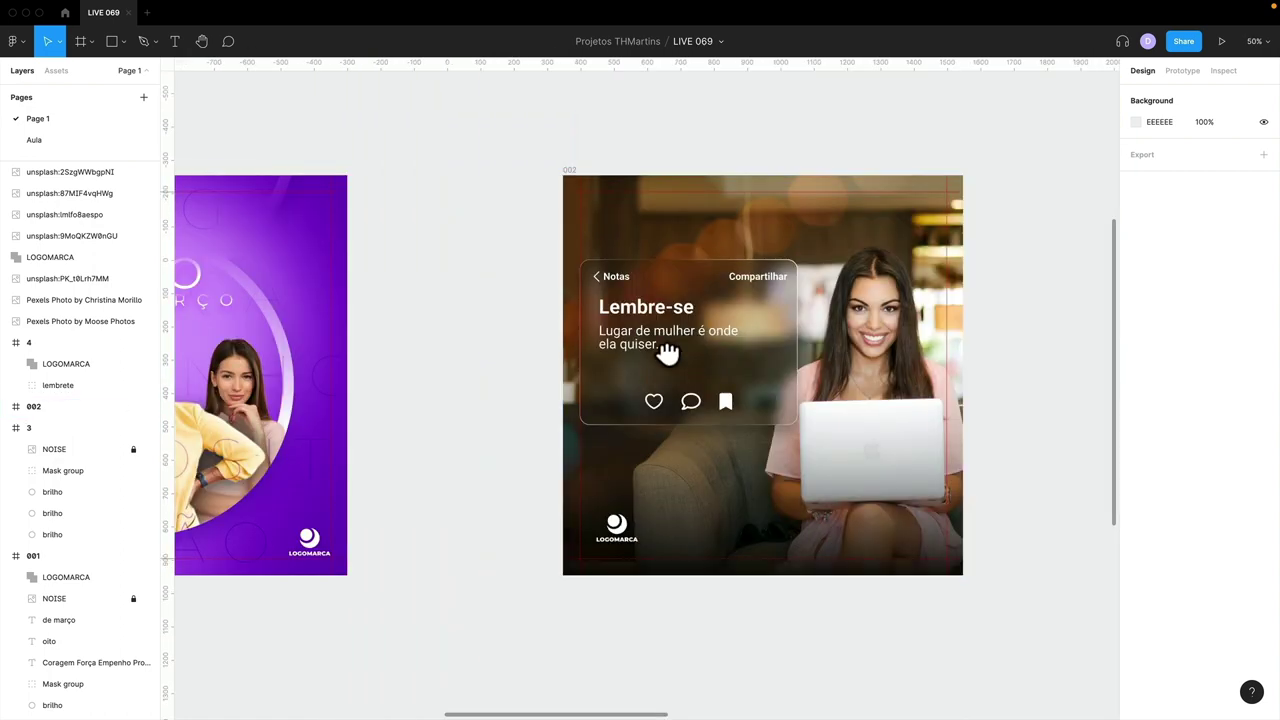
pyautogui.hscroll(3, 663, 351)
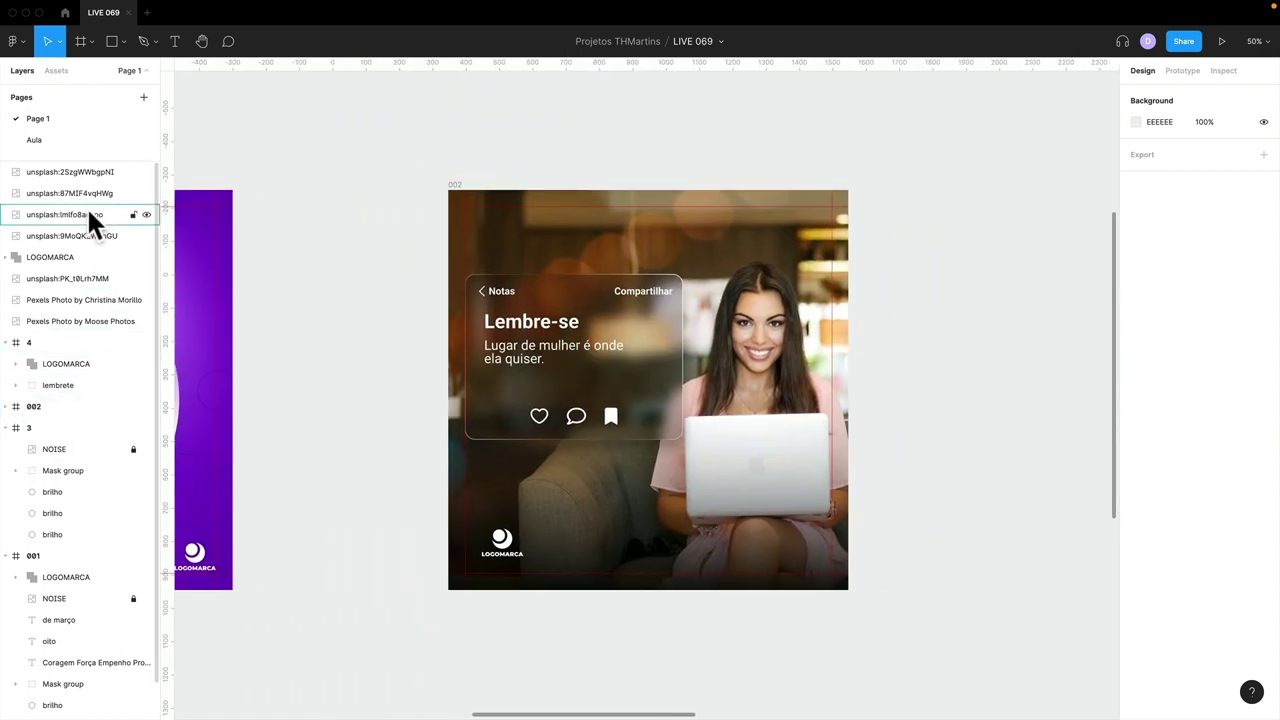
pyautogui.click(61, 139)
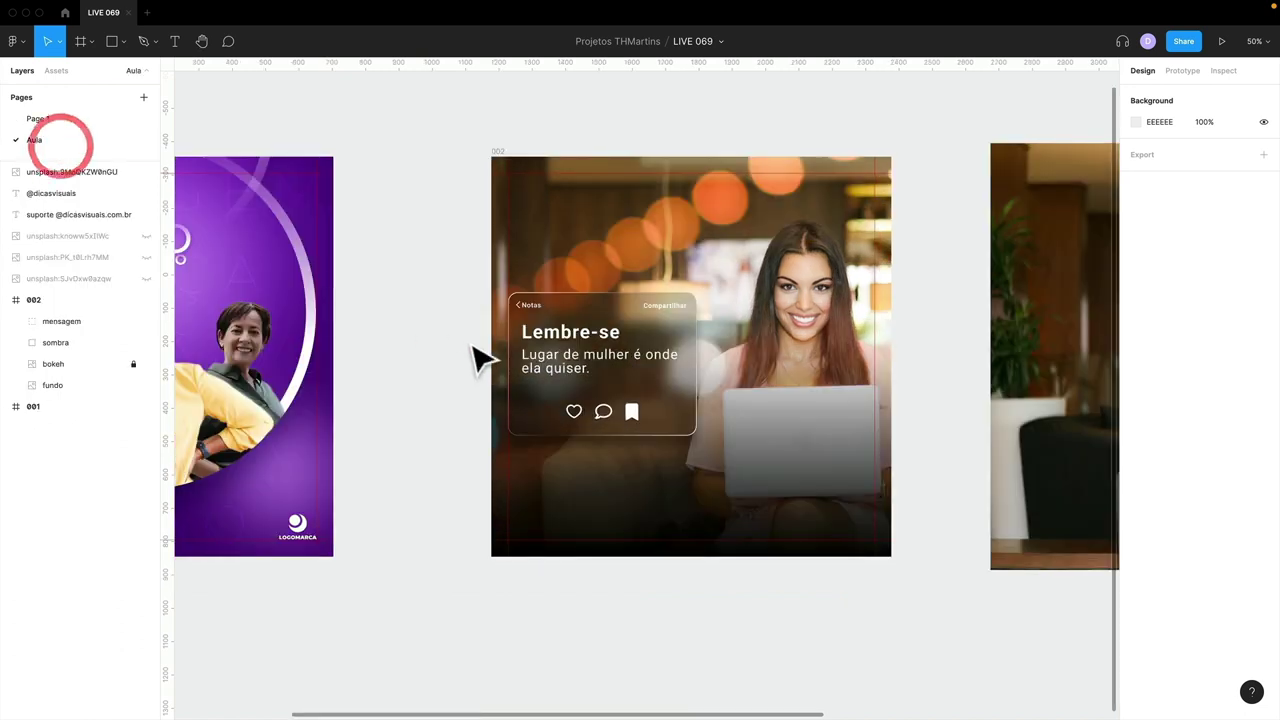
pyautogui.hscroll(-4, 480, 357)
pyautogui.hscroll(4, 390, 310)
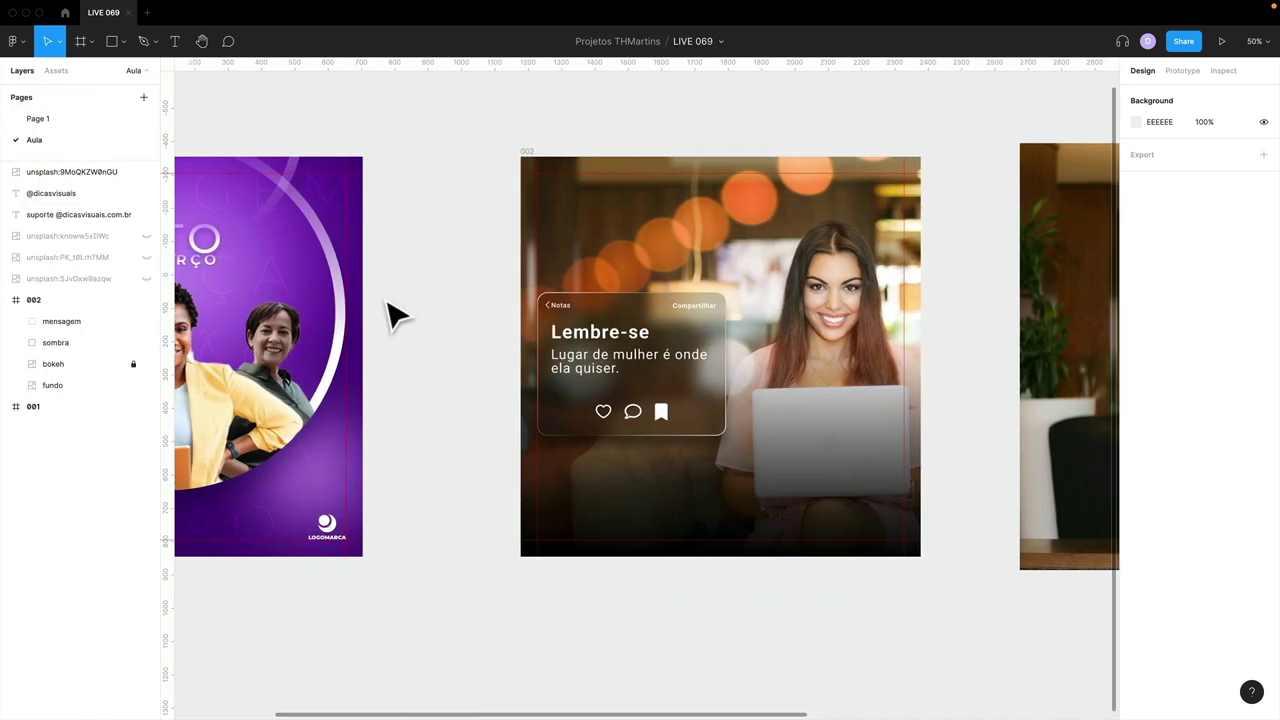
pyautogui.hscroll(-3, 445, 270)
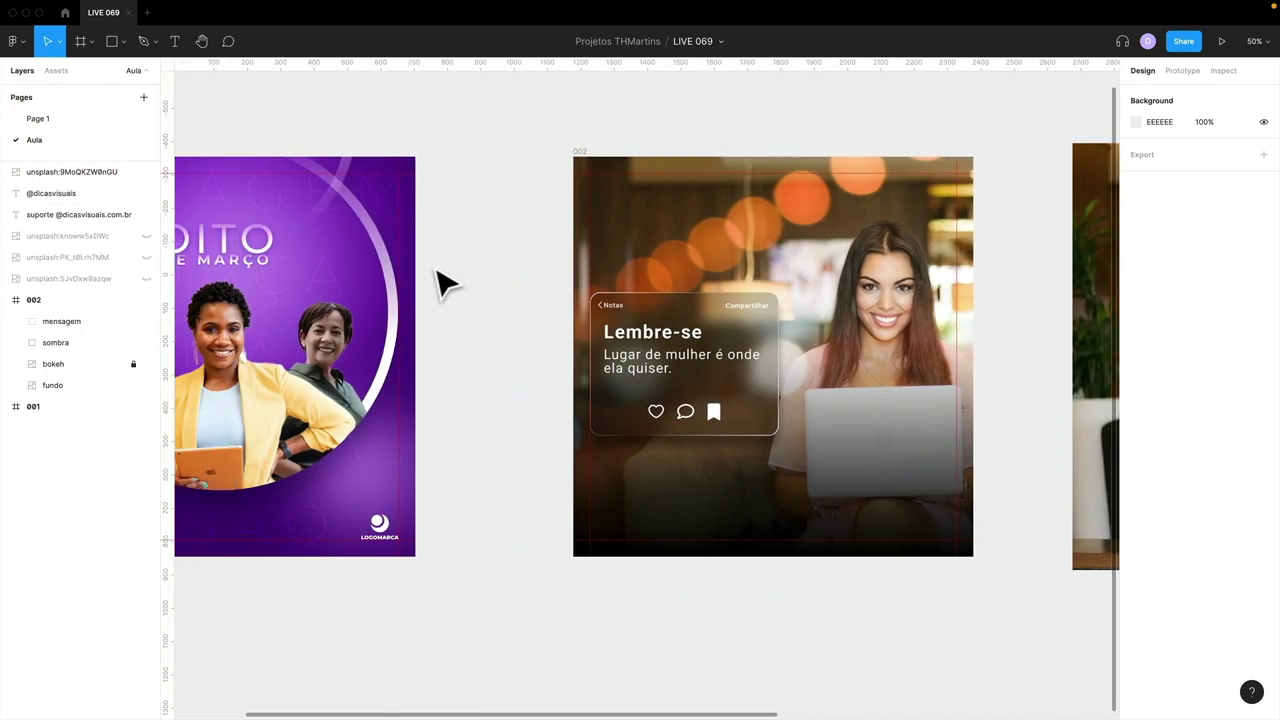
# - Unlock and duplicate frame 001's NOISE texture, placing the copy into frame 002
pyautogui.click(7, 406)
pyautogui.click(62, 449)
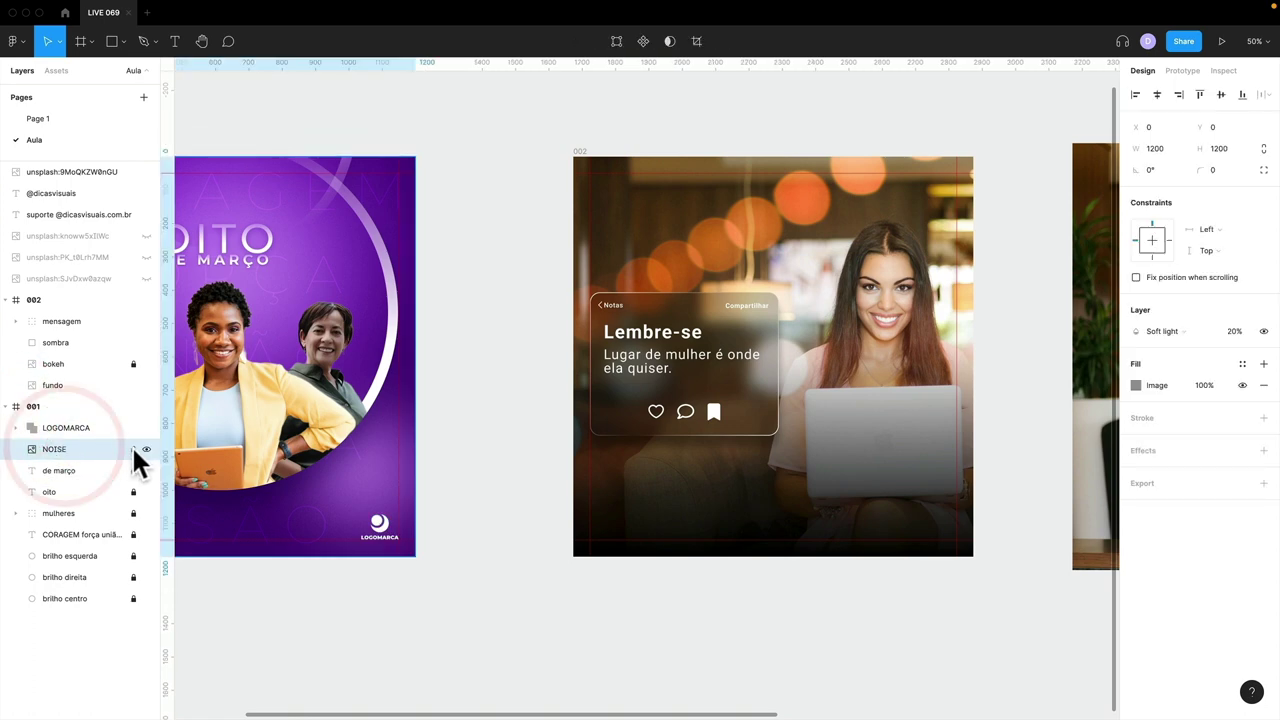
pyautogui.click(133, 449)
pyautogui.press('super+d')
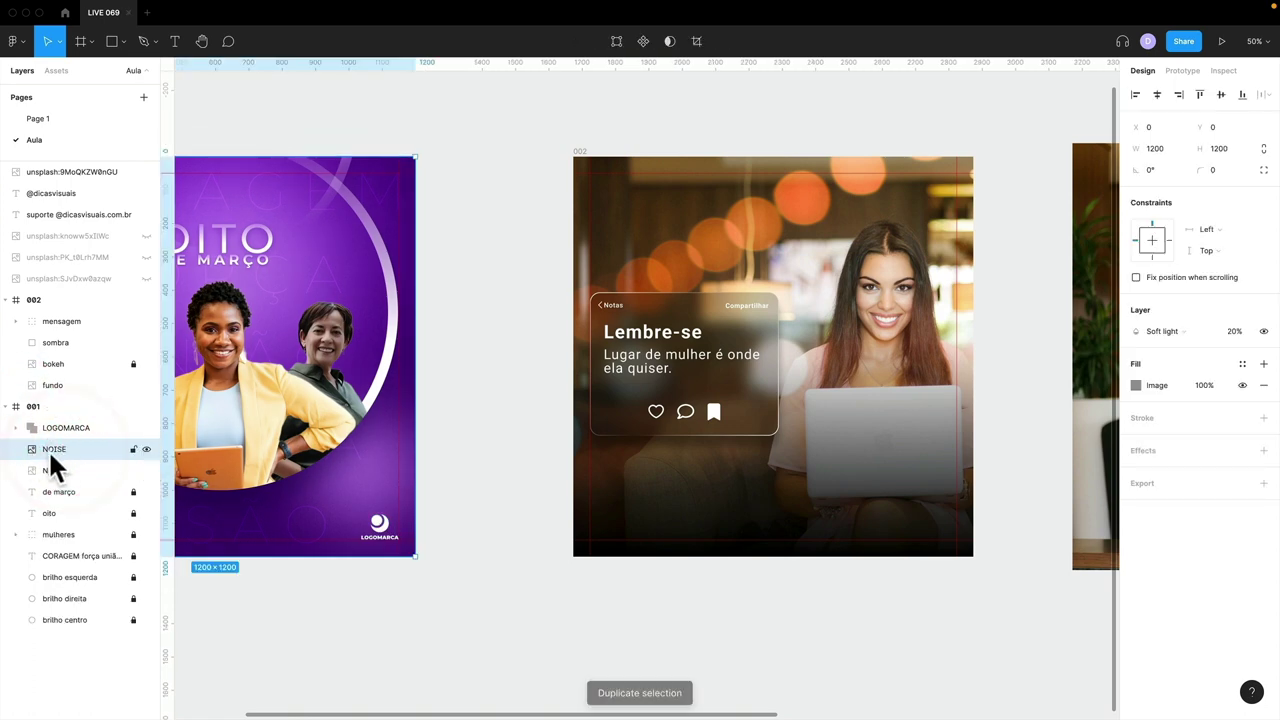
pyautogui.moveTo(61, 445); pyautogui.dragTo(68, 305)
pyautogui.moveTo(286, 466); pyautogui.dragTo(731, 491)
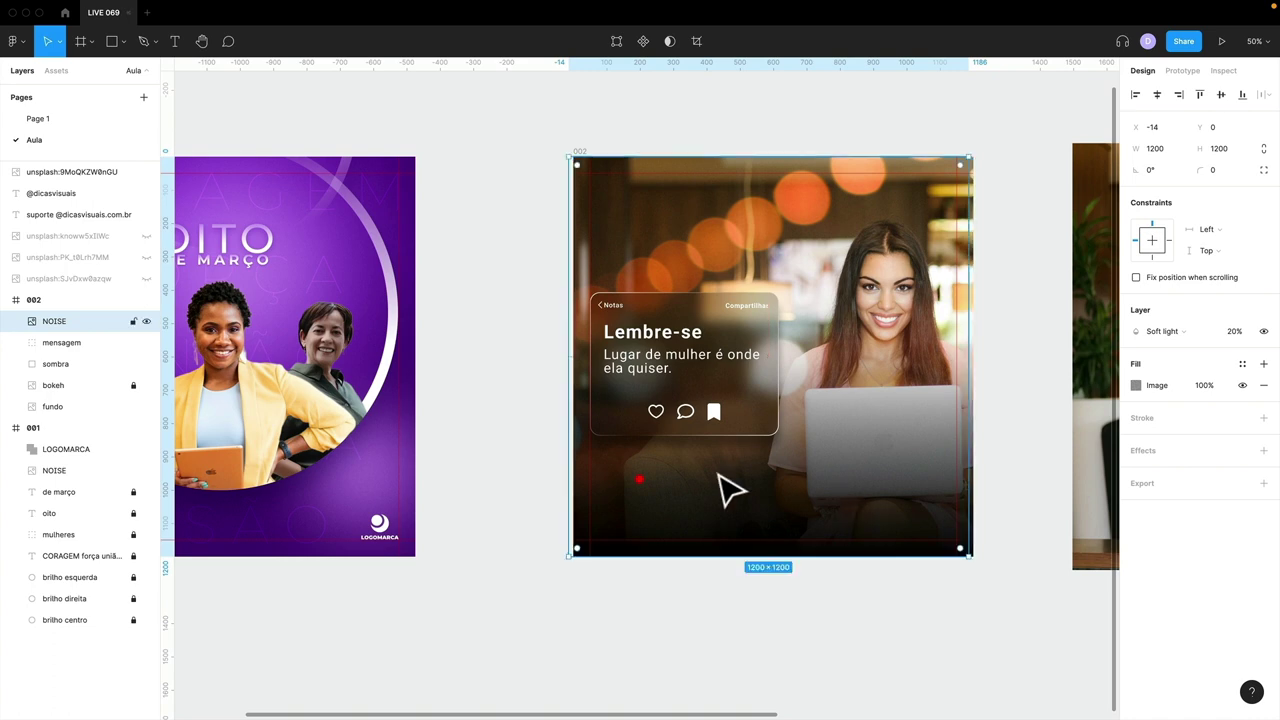
pyautogui.click(638, 490)
# - Lock frame 001 against further edits
pyautogui.click(74, 425)
pyautogui.click(146, 427)
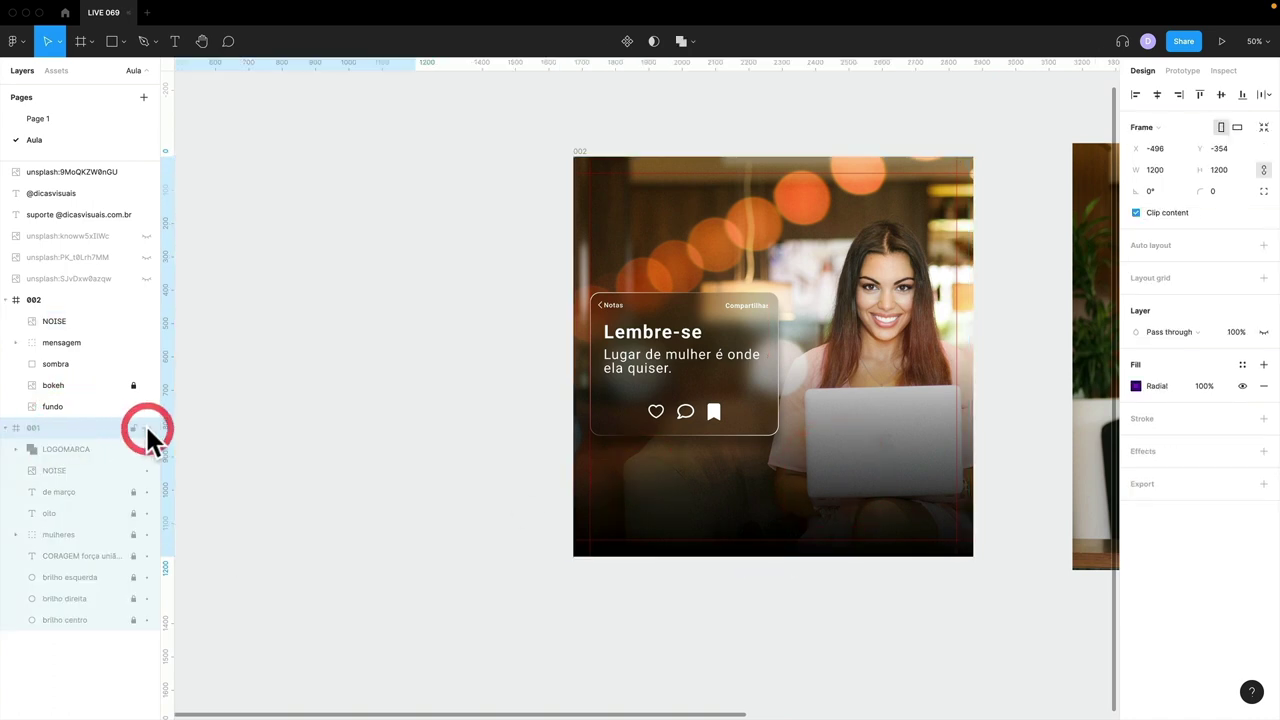
pyautogui.click(146, 427)
pyautogui.click(134, 427)
pyautogui.click(231, 425)
# - Check the NOISE copy in frame 002 and bring the whole Lembre-se card into view
pyautogui.click(549, 415)
pyautogui.click(704, 458)
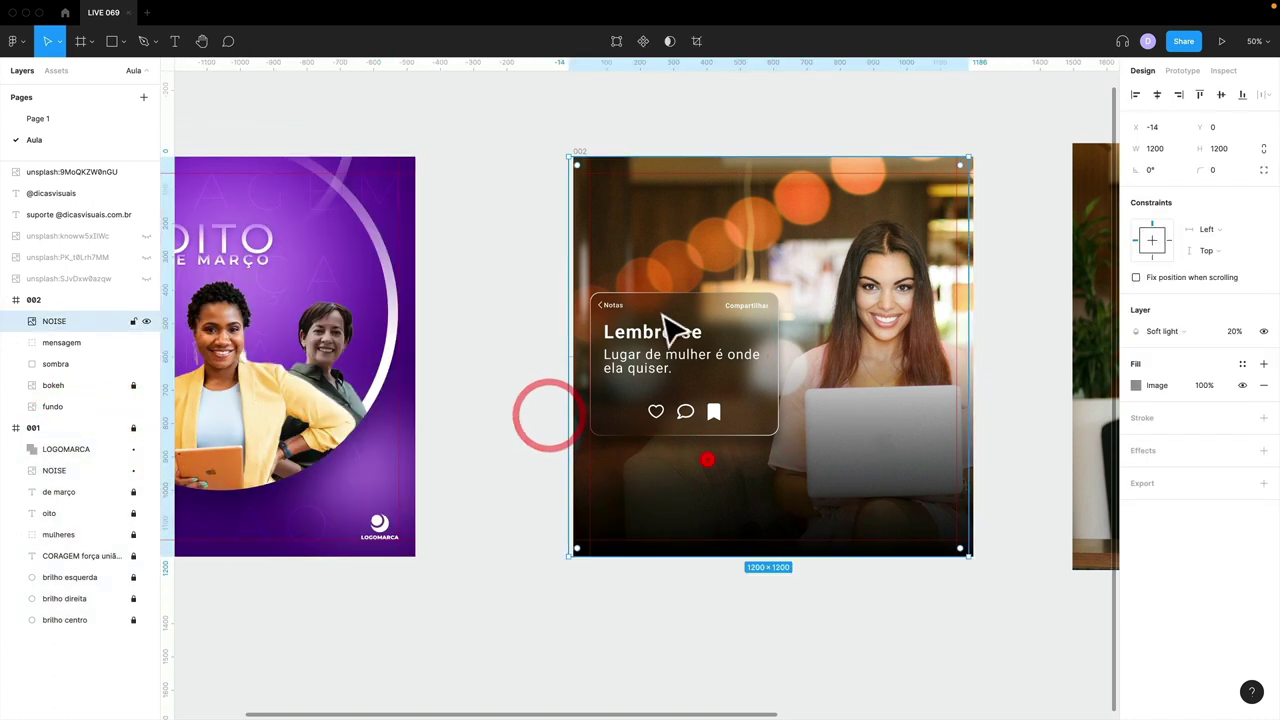
pyautogui.click(660, 203)
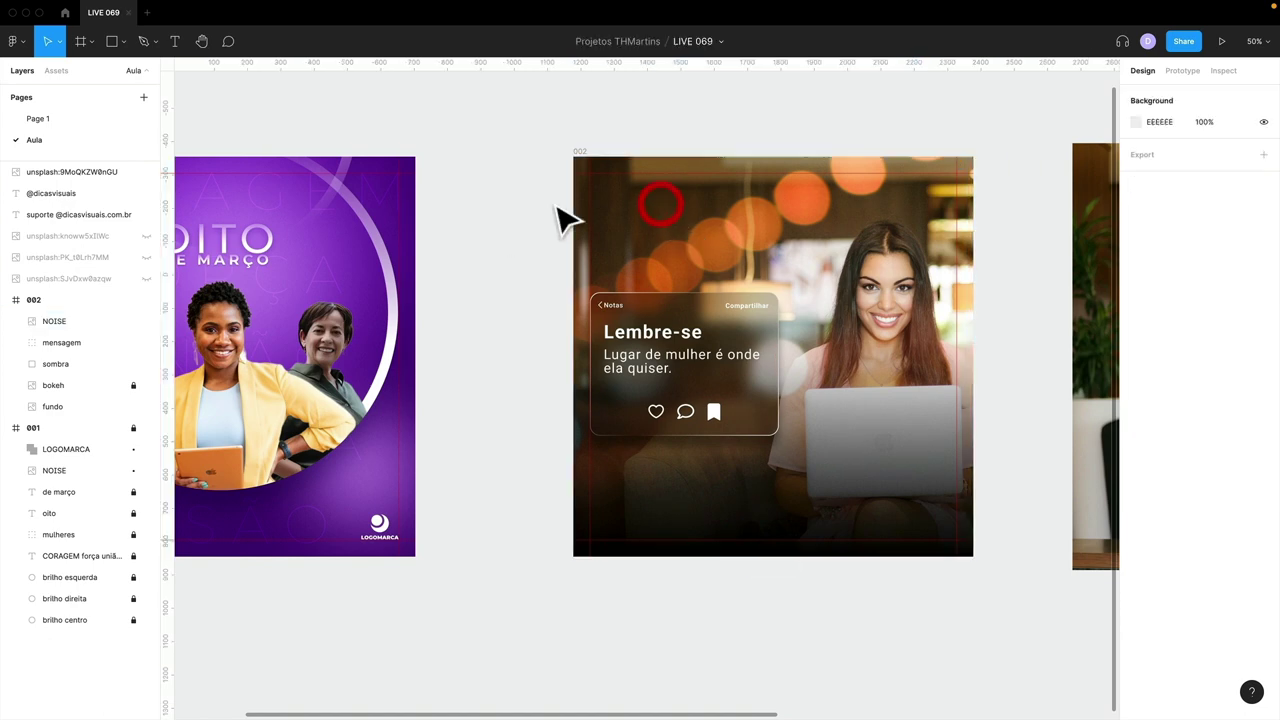
pyautogui.scroll(5, 663, 283)
pyautogui.moveTo(752, 458); pyautogui.dragTo(583, 166)
pyautogui.scroll(-10, 571, 460)
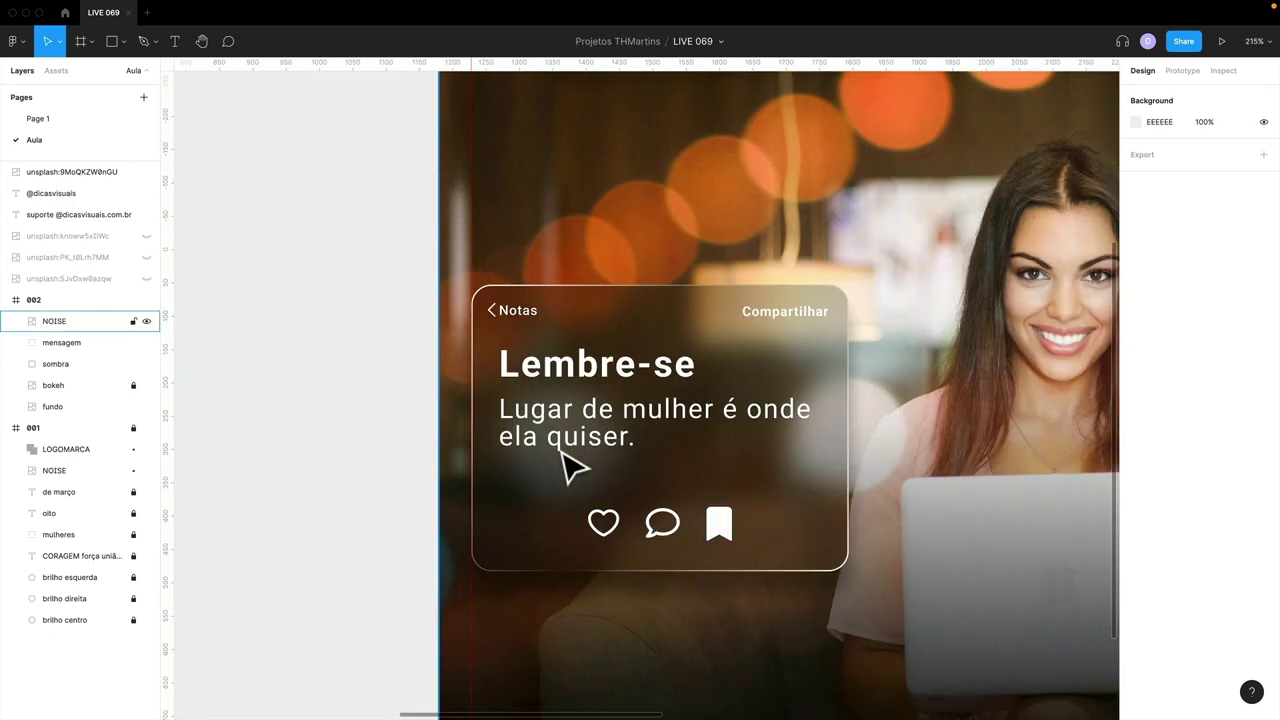
pyautogui.scroll(5, 560, 451)
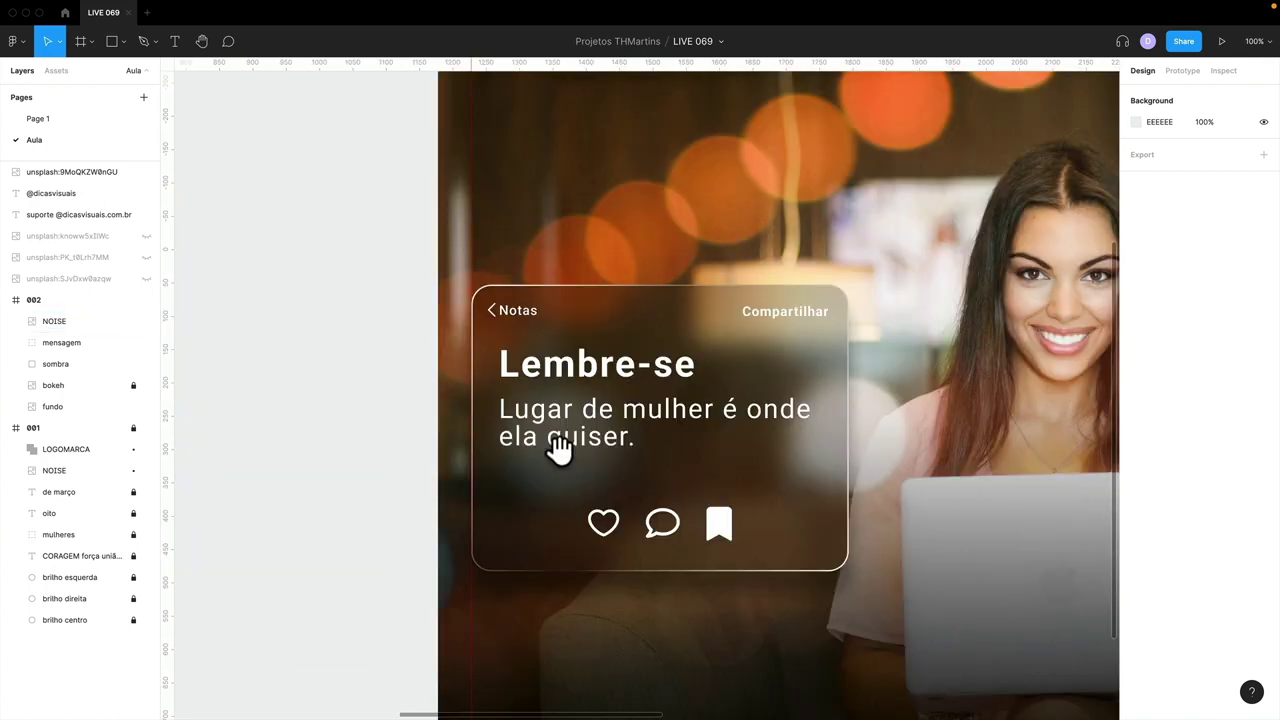
pyautogui.moveTo(557, 449); pyautogui.dragTo(557, 380)
# - Duplicate vidro in the mensagem group and move NOISE between the two vidro copies
pyautogui.click(86, 342)
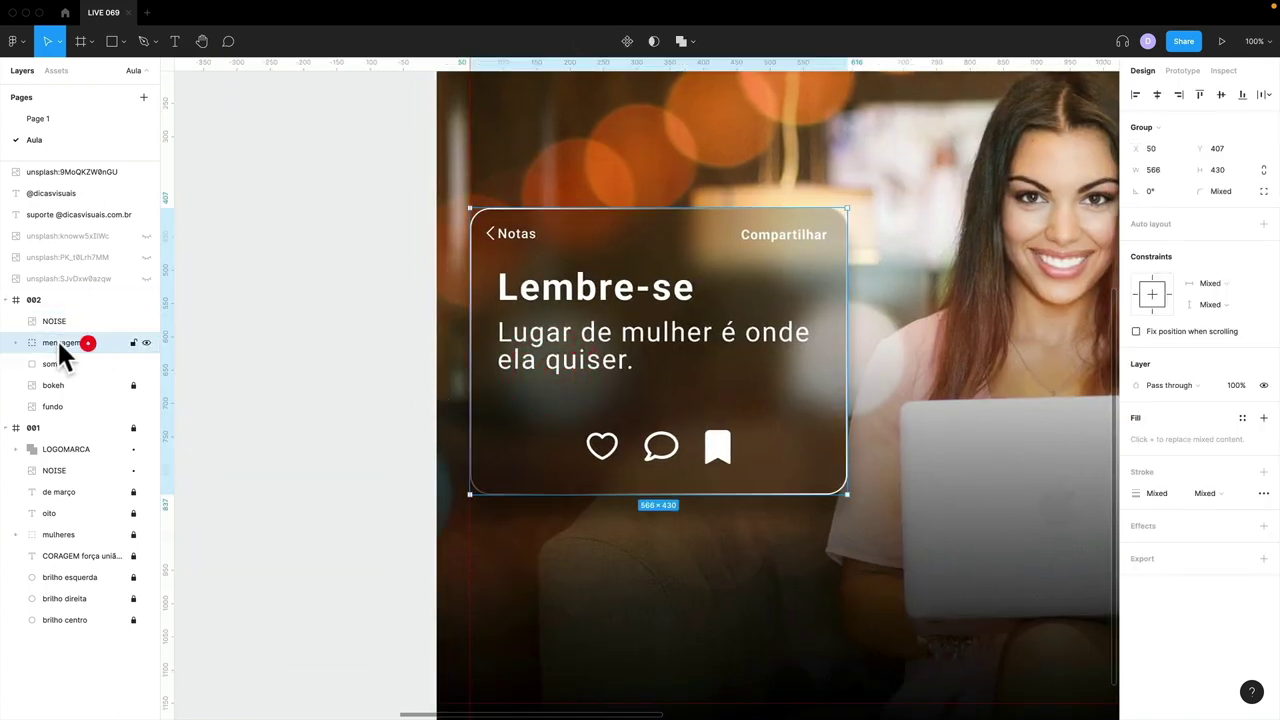
pyautogui.click(15, 342)
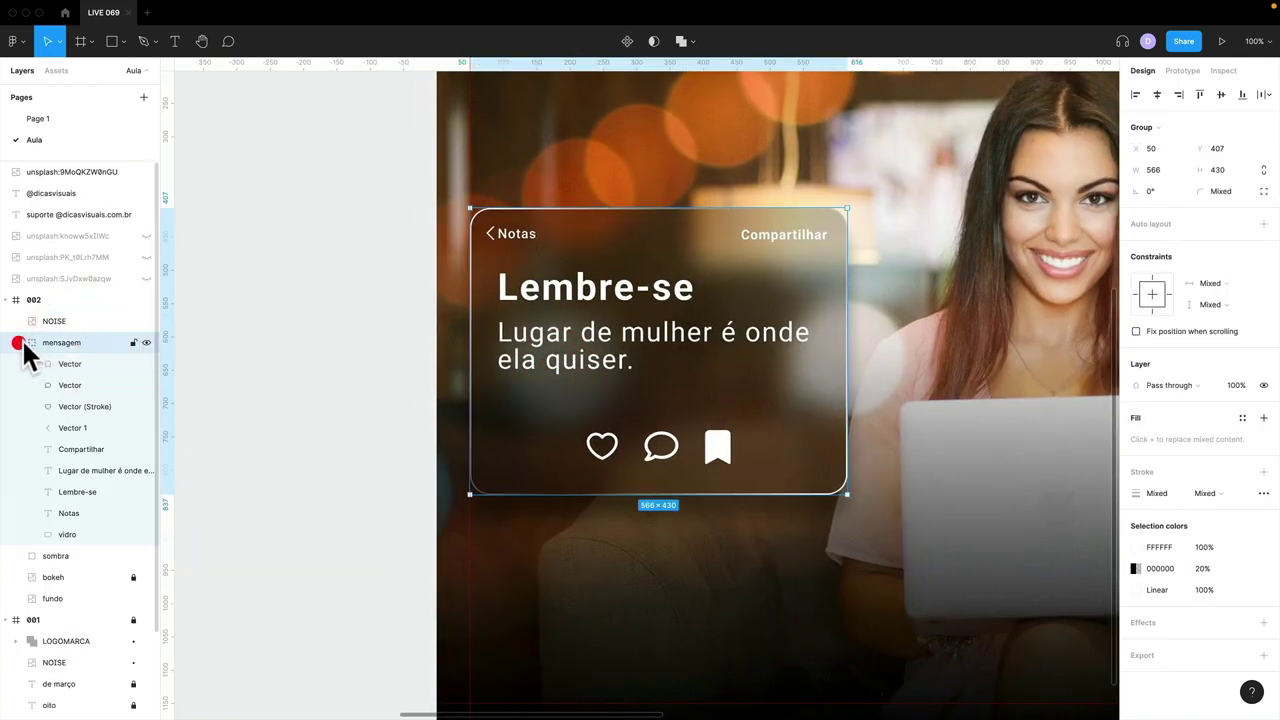
pyautogui.click(78, 522)
pyautogui.press('super+d')
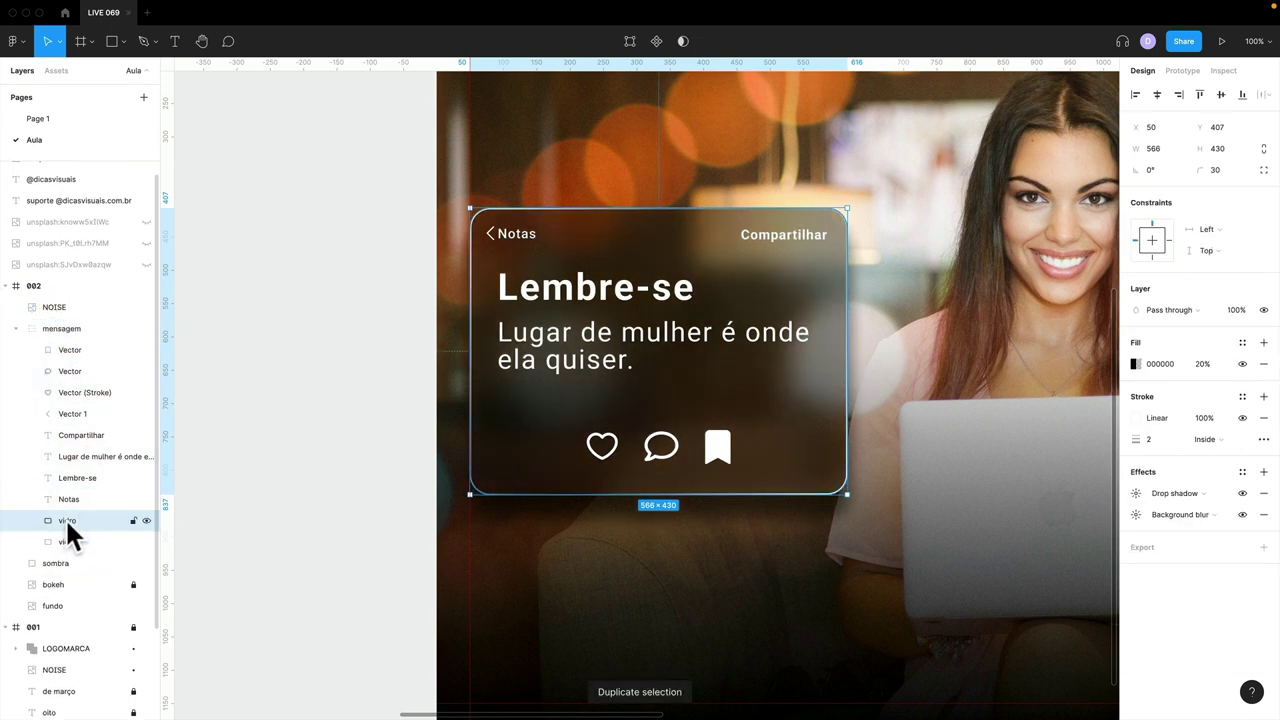
pyautogui.click(57, 310)
pyautogui.moveTo(53, 310); pyautogui.dragTo(66, 504)
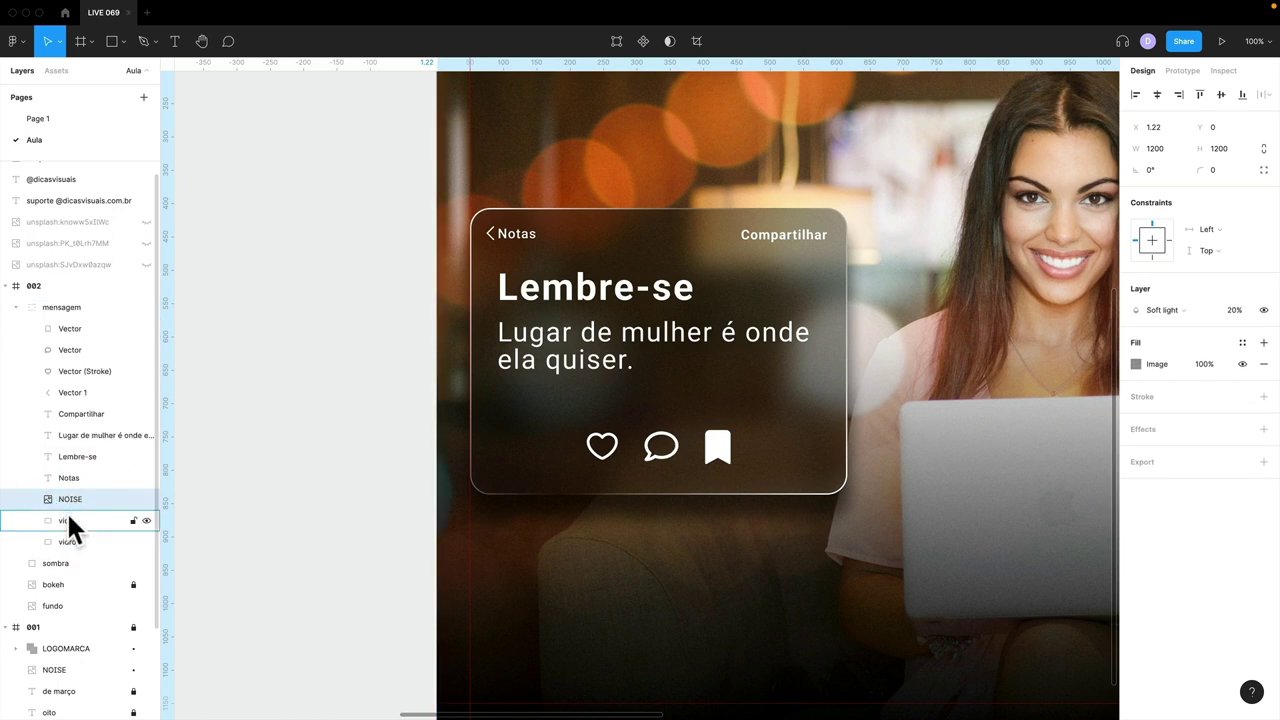
# - Mask the NOISE texture with the upper vidro copy
pyautogui.click(70, 520)
pyautogui.keyDown('shift'); pyautogui.click(67, 499); pyautogui.keyUp('shift')
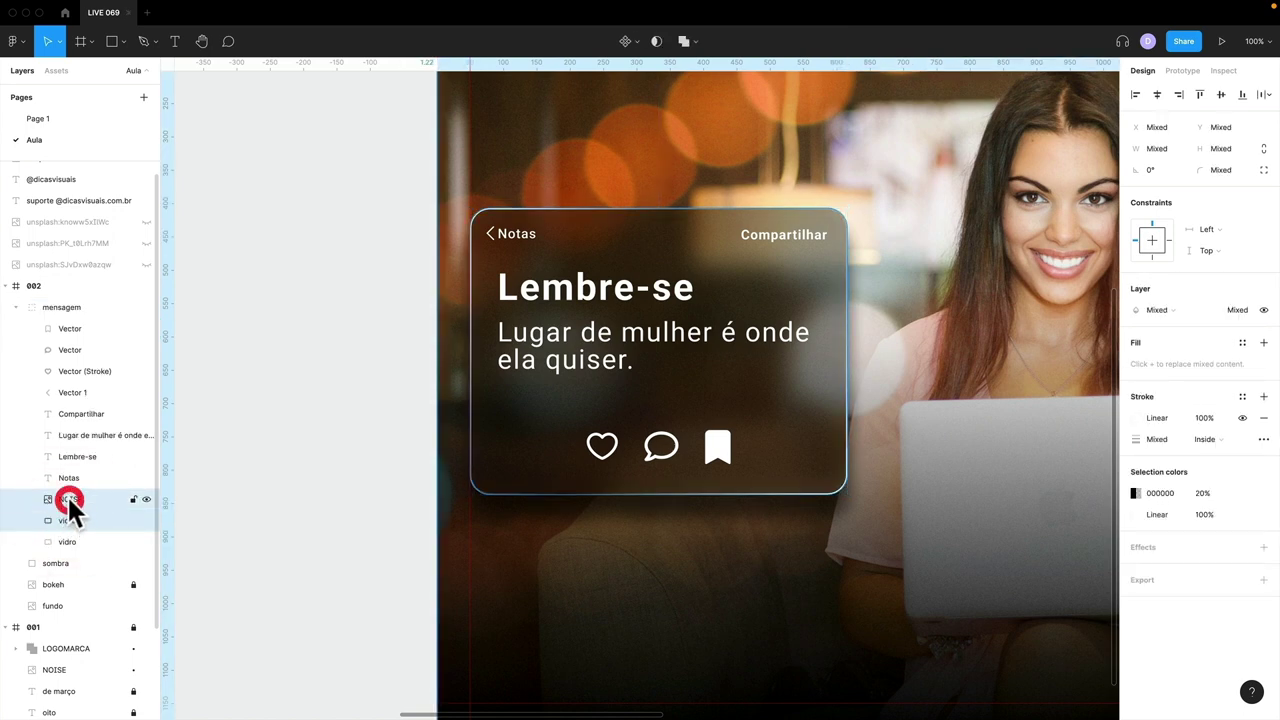
pyautogui.click(654, 46)
pyautogui.click(397, 352)
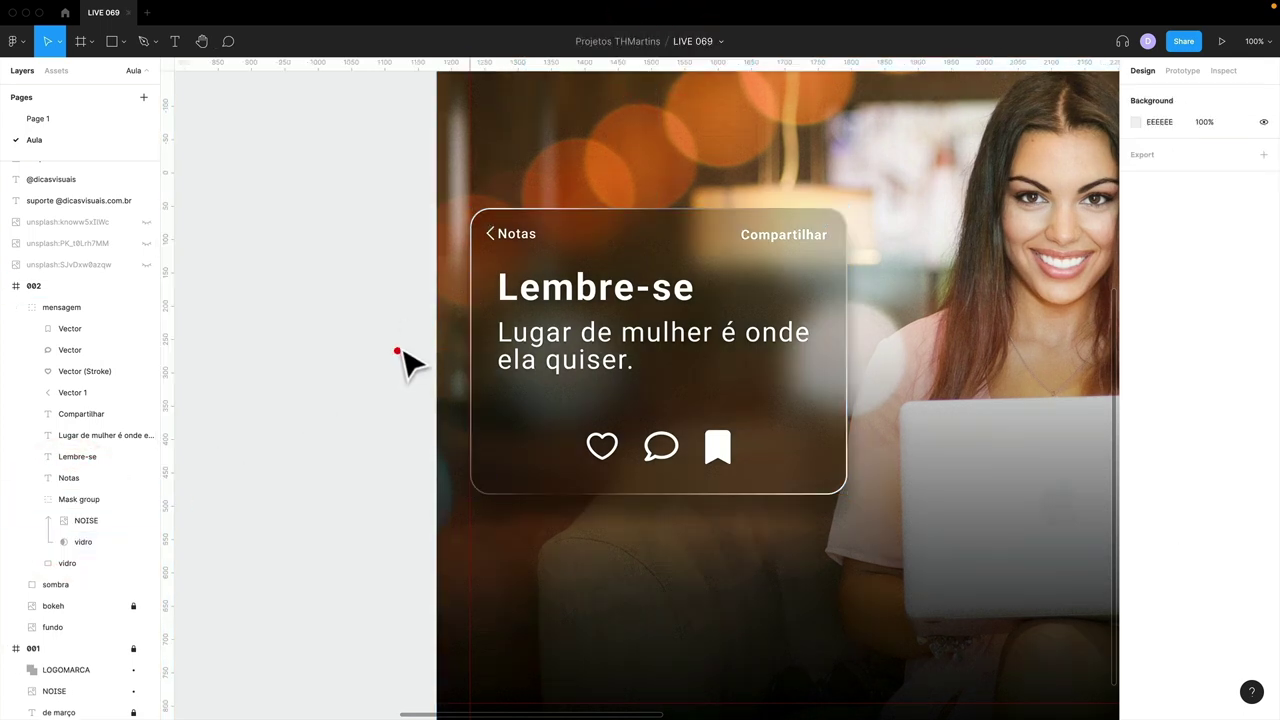
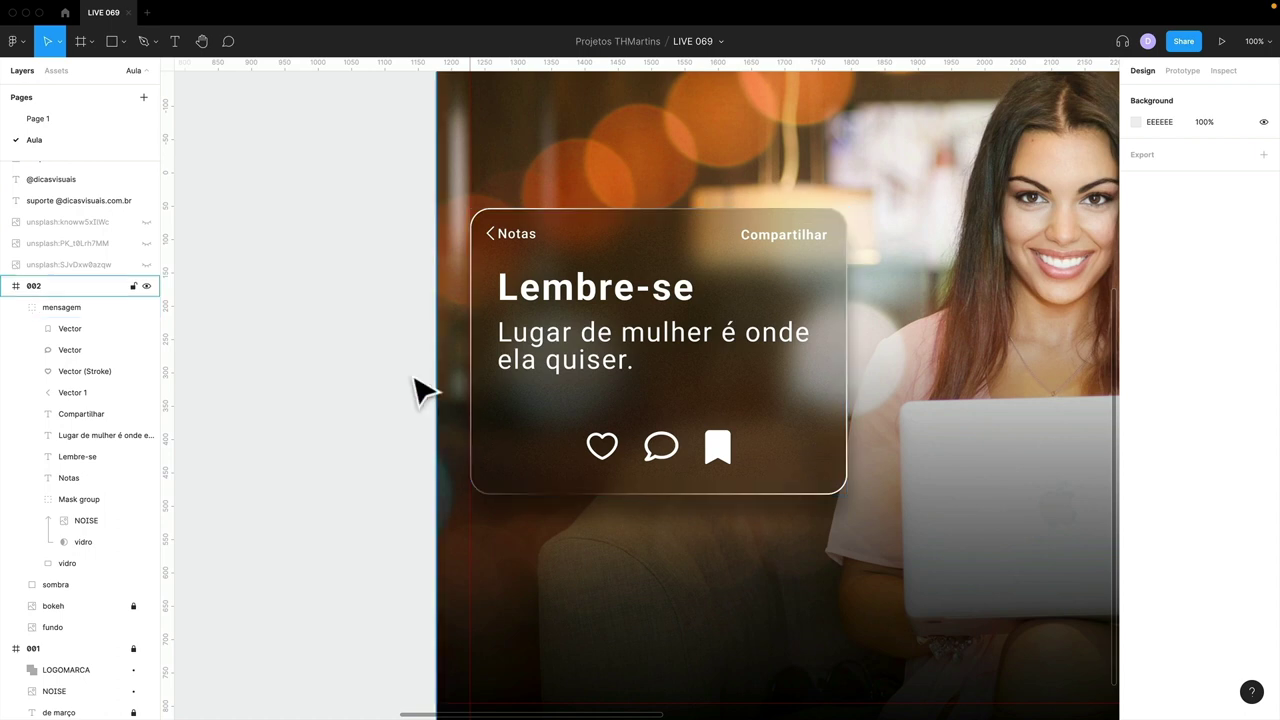
# - Scale the mensagem note card proportionally to 592 × 449.75, keeping it left over the photo
pyautogui.click(72, 308)
pyautogui.press('Down')
pyautogui.press('Down')
pyautogui.press('Down')
pyautogui.press('Down')
pyautogui.press('Up')
pyautogui.press('Up')
pyautogui.press('Up')
pyautogui.press('Up')
pyautogui.press('Up')
pyautogui.press('Up')
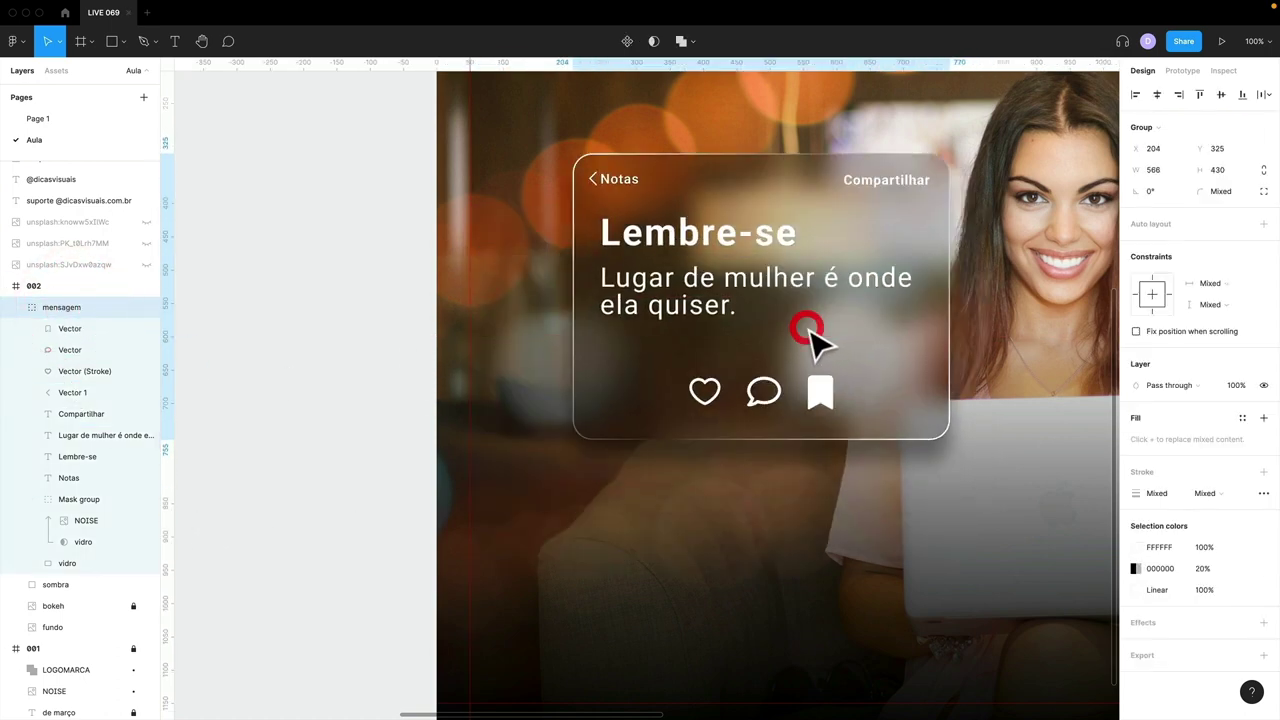
pyautogui.press('-')
pyautogui.moveTo(714, 363); pyautogui.dragTo(727, 357)
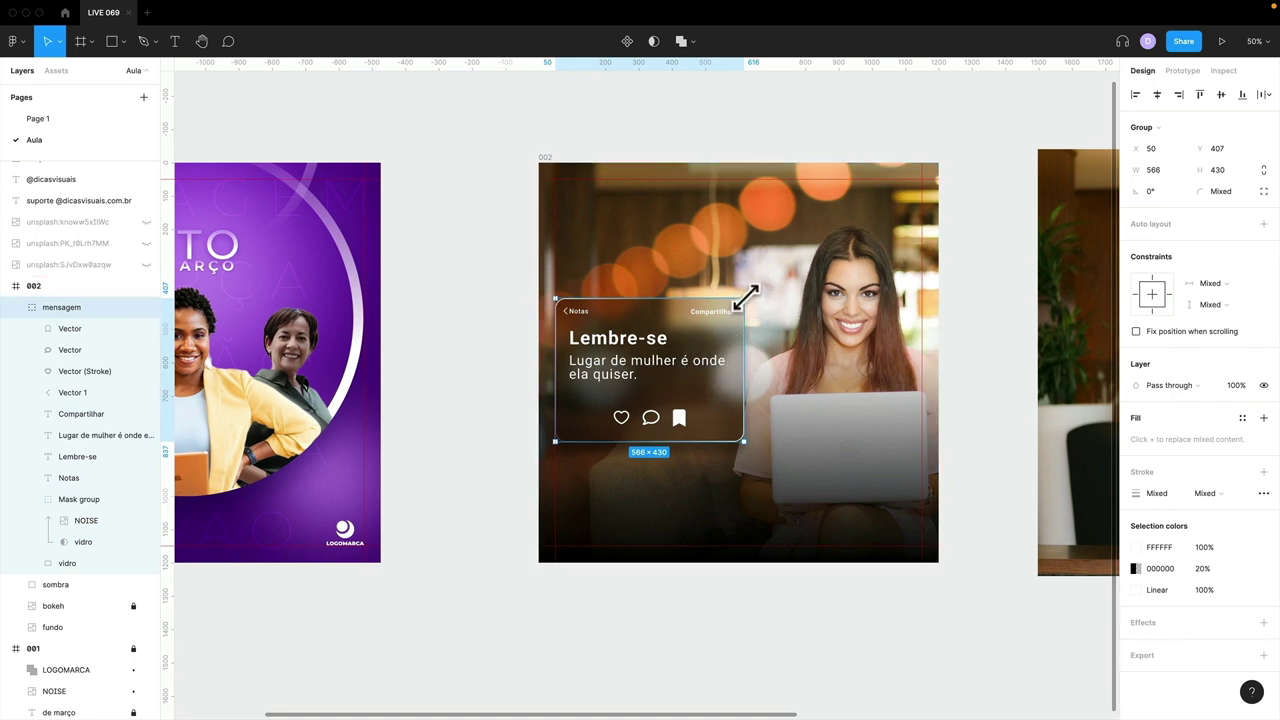
pyautogui.moveTo(745, 297); pyautogui.dragTo(752, 300)
pyautogui.press('k')
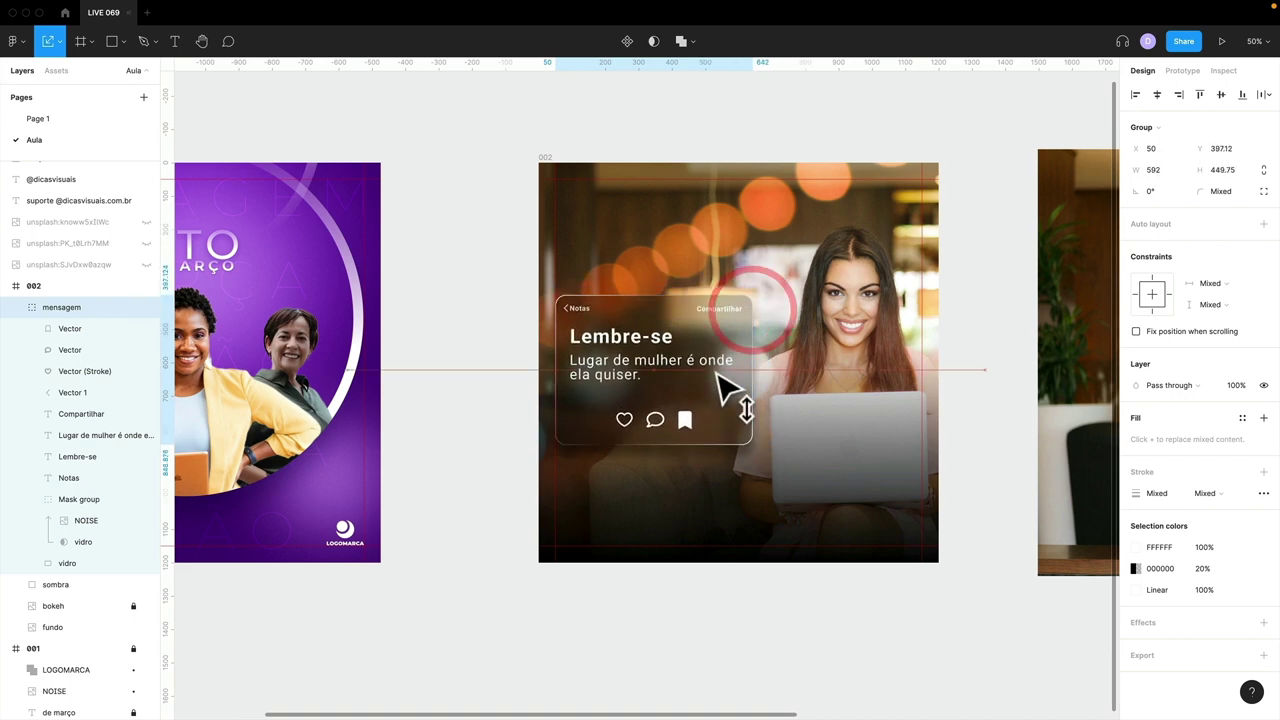
pyautogui.click(709, 369)
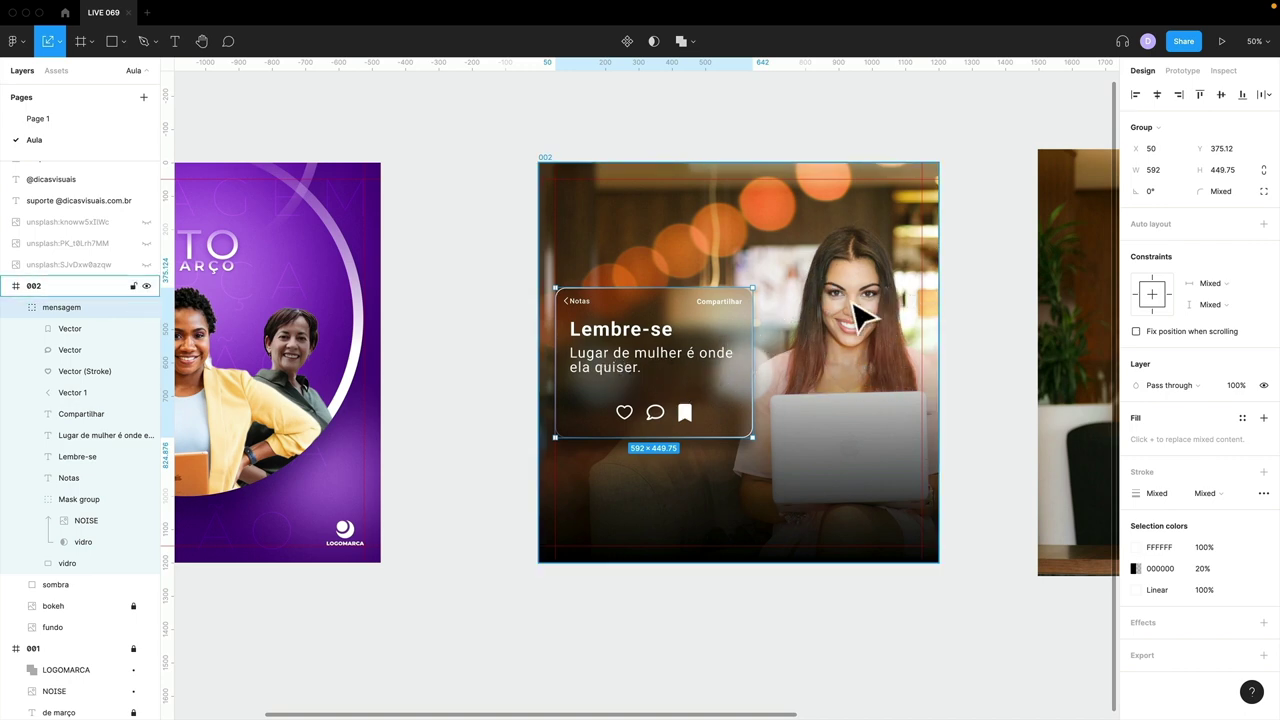
# - Enlarge the fundo photo to 2677.86 × 1436.45 and shift it left to X −487.86
pyautogui.click(76, 622)
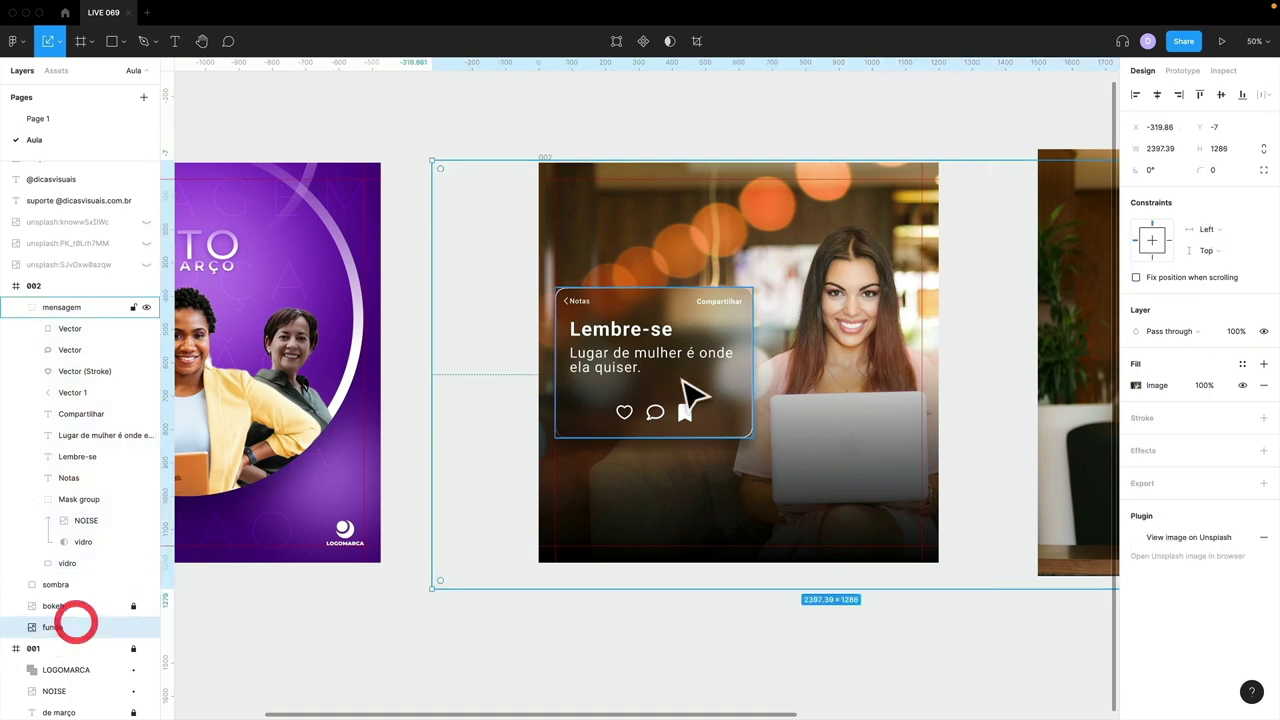
pyautogui.hscroll(5, 1020, 502)
pyautogui.scroll(-3, 1006, 500)
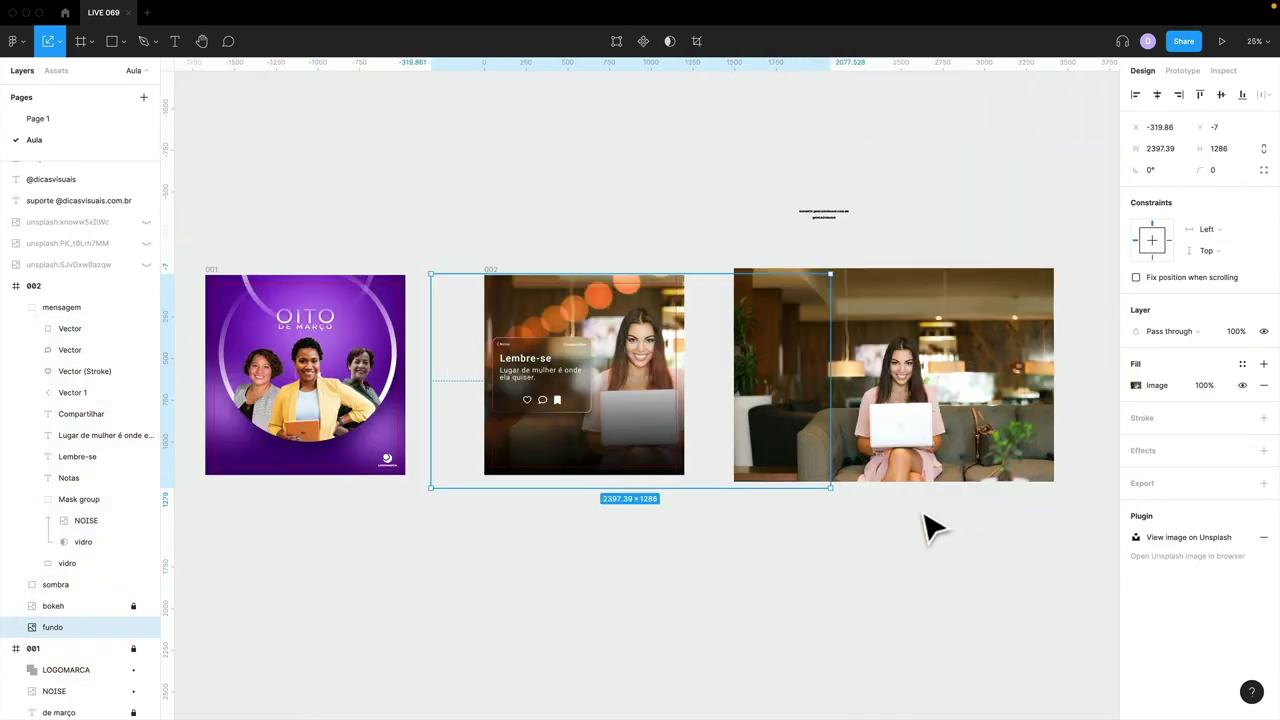
pyautogui.moveTo(830, 480); pyautogui.dragTo(838, 504)
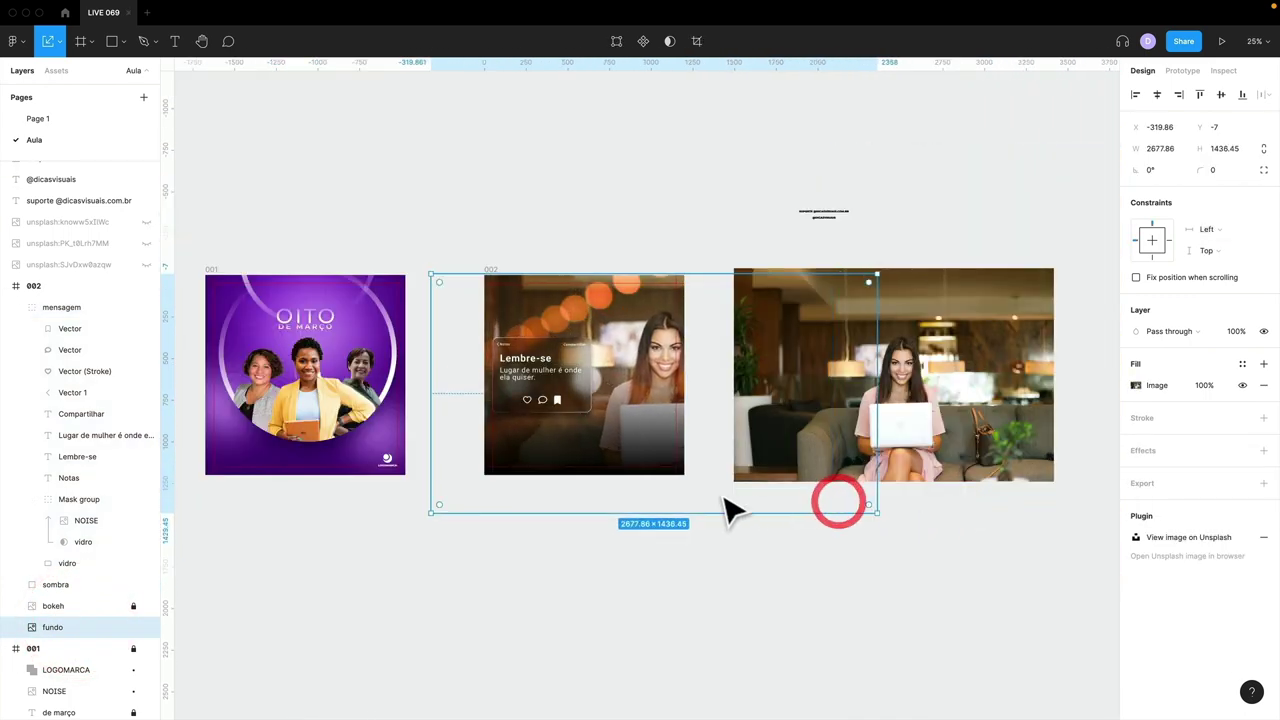
pyautogui.moveTo(690, 493); pyautogui.dragTo(640, 408)
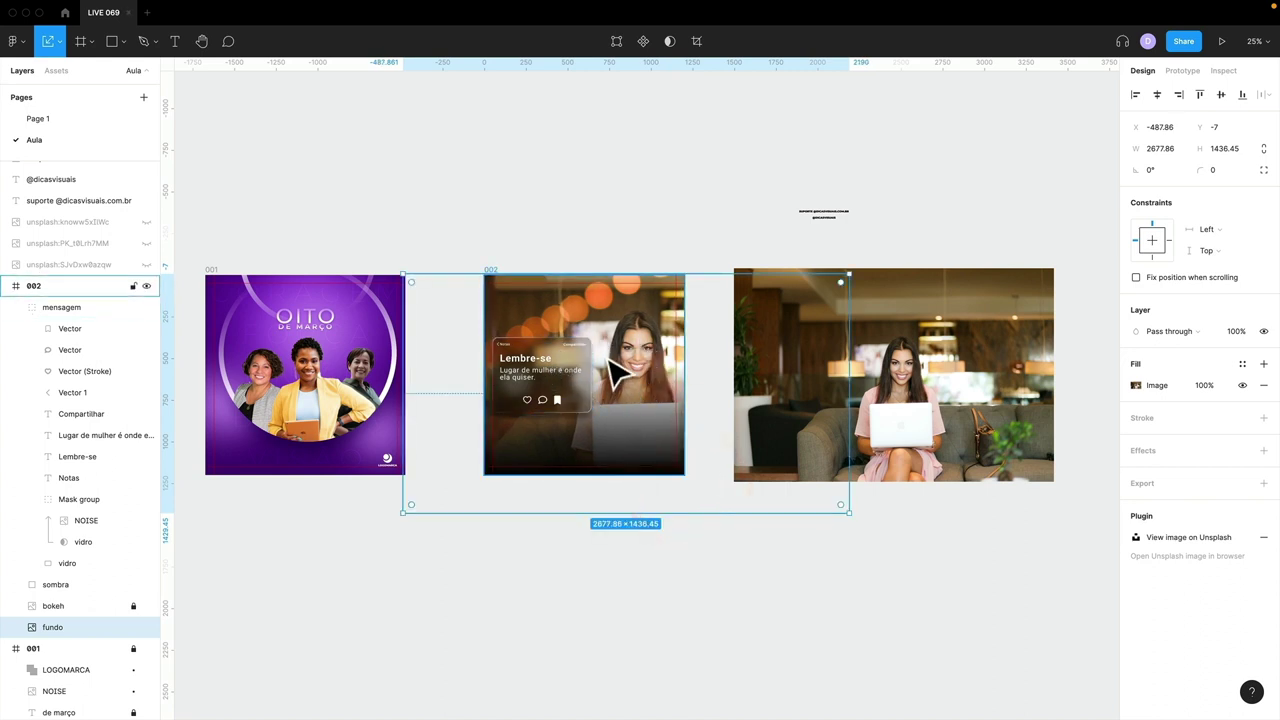
pyautogui.keyDown('ctrl'); pyautogui.scroll(5, 620, 373); pyautogui.keyUp('ctrl')
pyautogui.hscroll(-3, 606, 357)
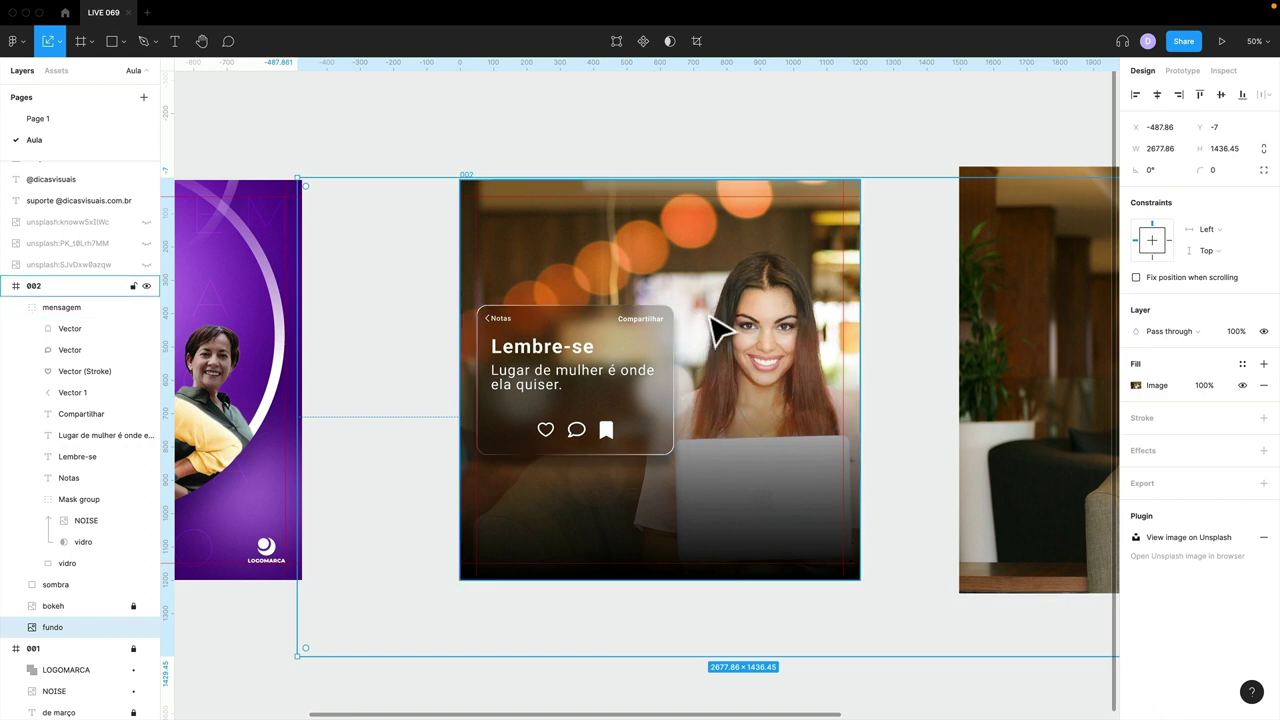
pyautogui.click(665, 680)
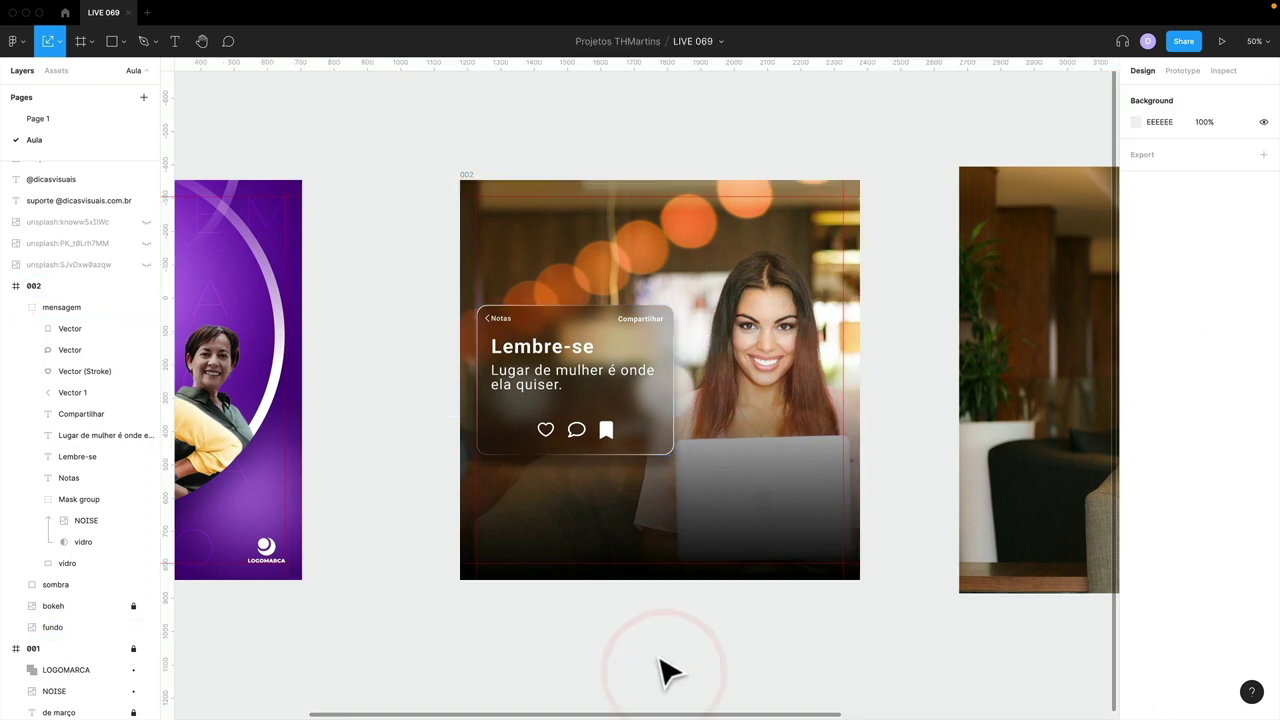
pyautogui.hscroll(-5, 618, 618)
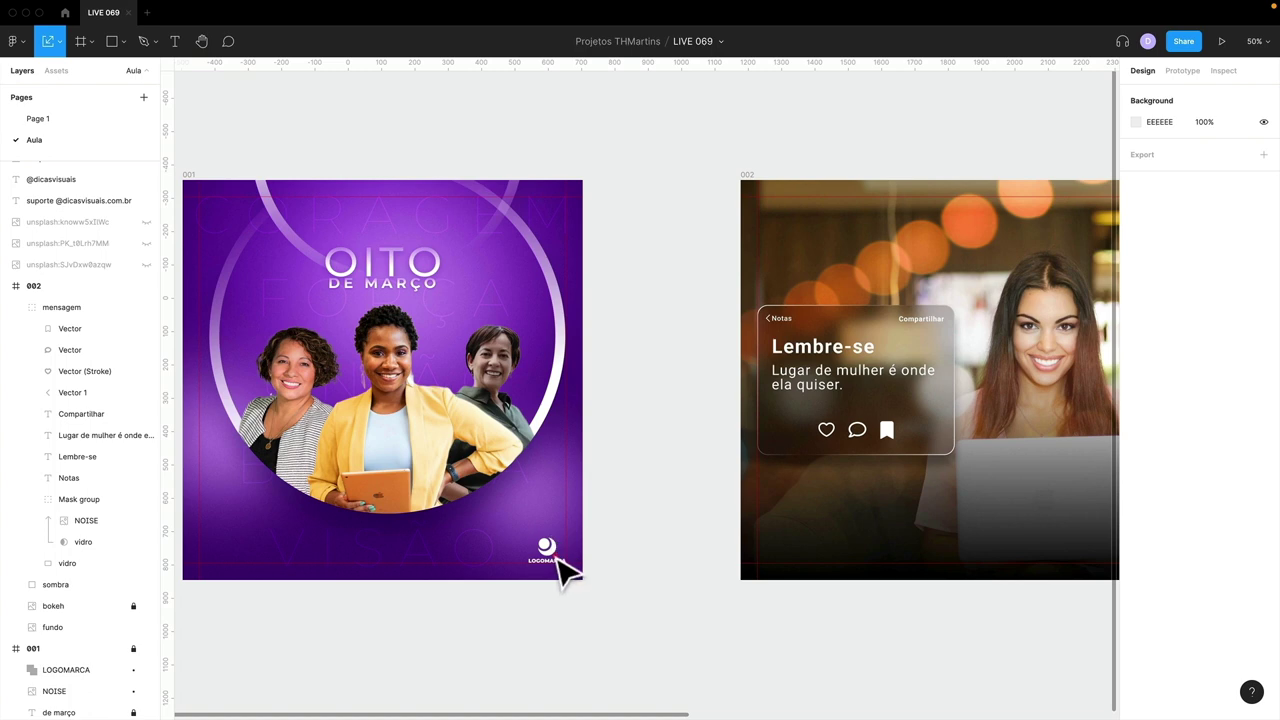
# - Copy the LOGOMARCA logo from frame 001 and paste it into frame 002's bottom-left corner
pyautogui.click(558, 560)
pyautogui.click(133, 648)
pyautogui.click(556, 558)
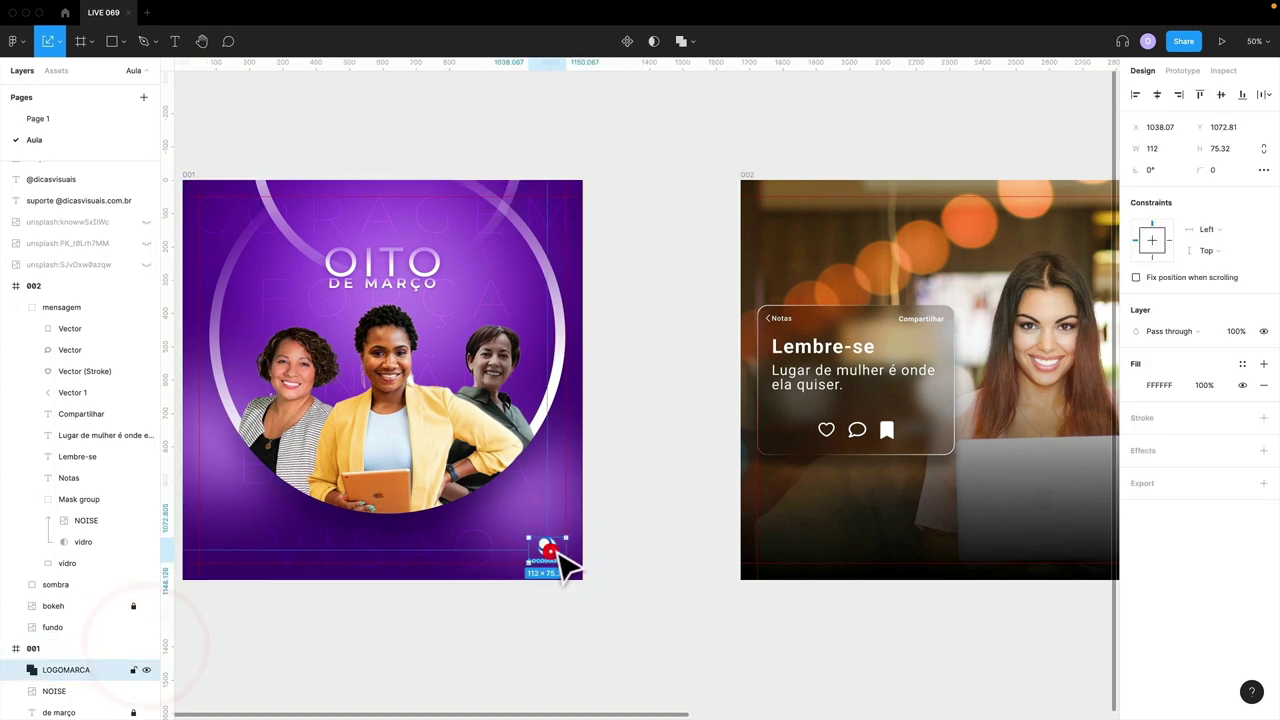
pyautogui.hotkey('ctrl', 'c')
pyautogui.click(890, 535)
pyautogui.hotkey('ctrl', 'v')
pyautogui.hscroll(5, 894, 534)
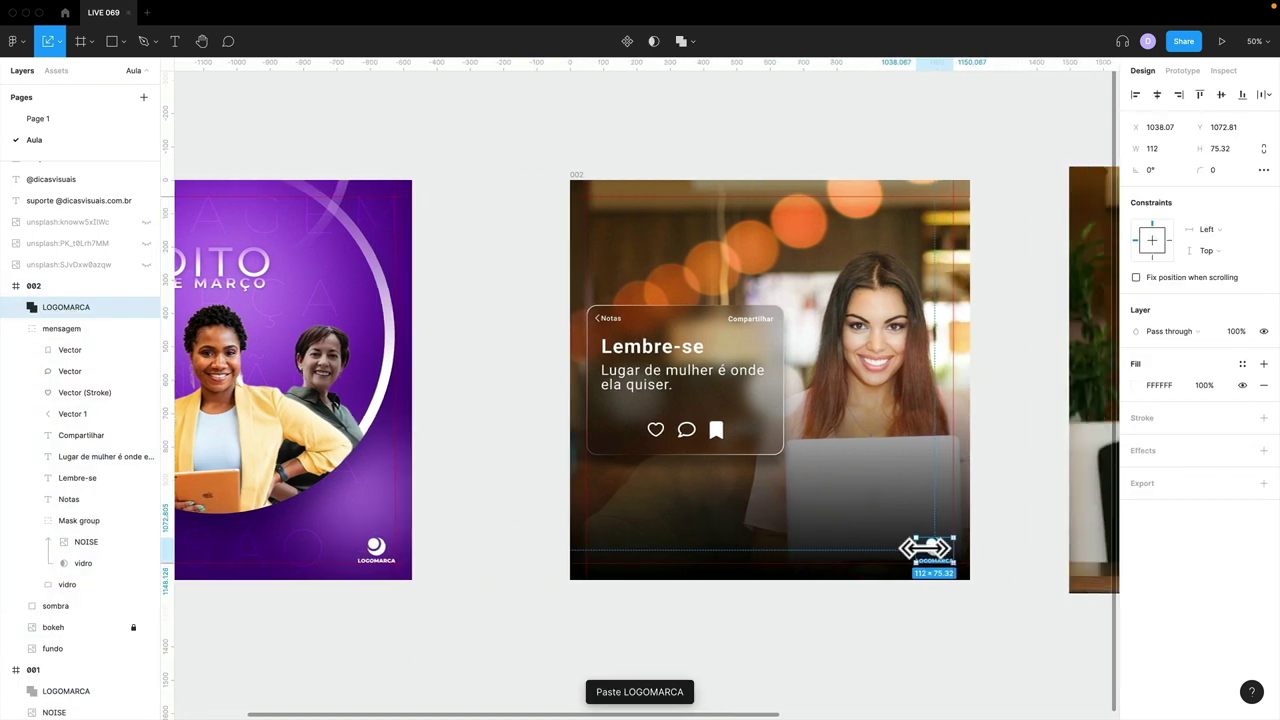
pyautogui.moveTo(913, 551); pyautogui.dragTo(610, 551)
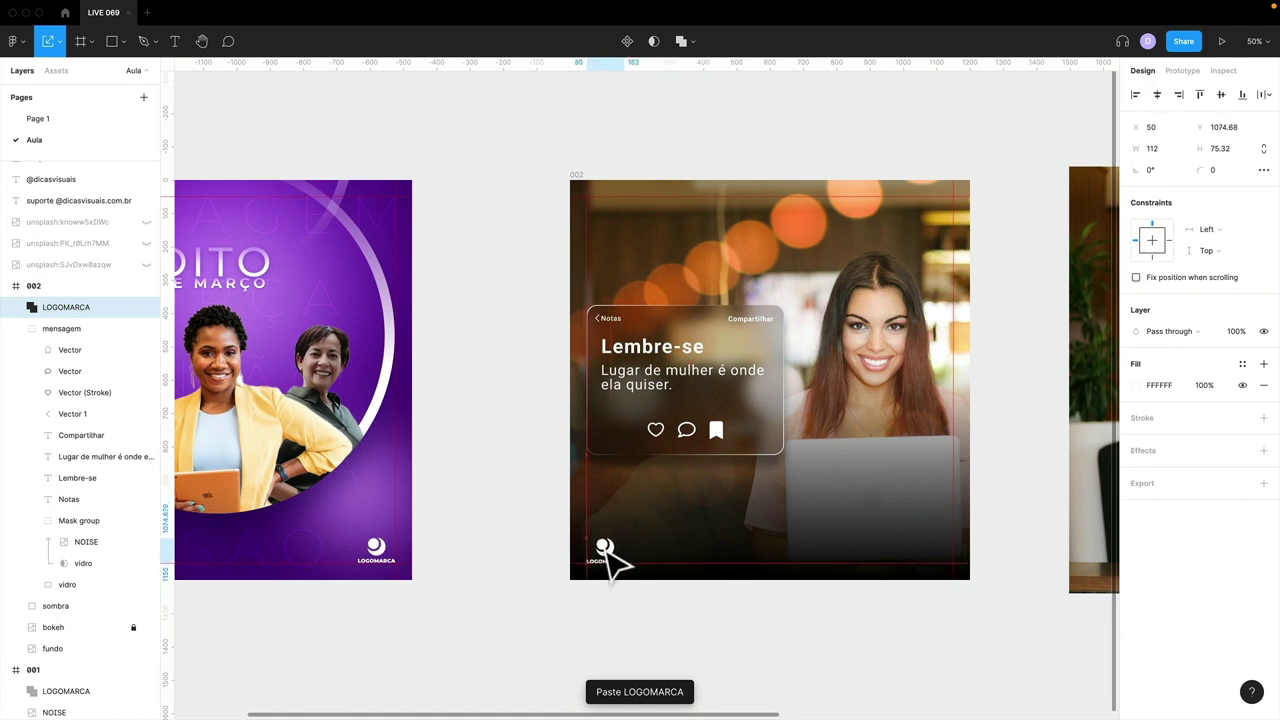
pyautogui.click(517, 543)
# - Toggle the canvas rulers off and back on, then adjust the zoom to view the posts
pyautogui.hscroll(2, 525, 546)
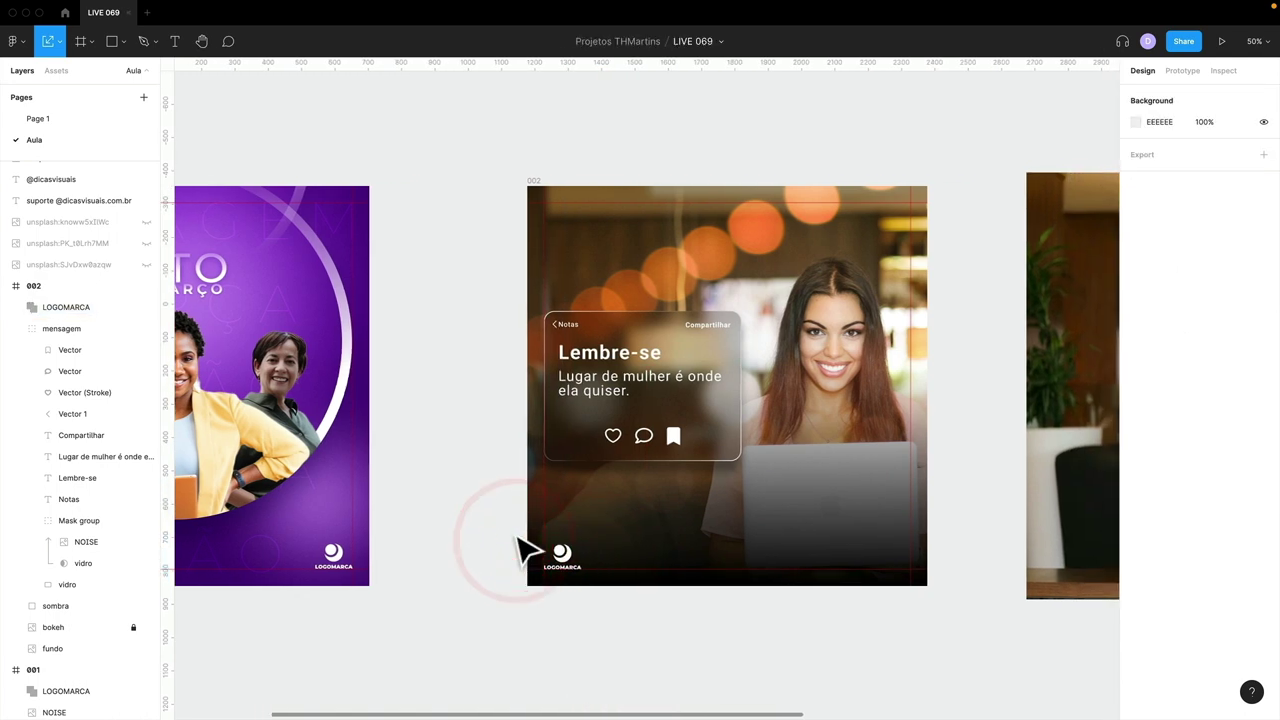
pyautogui.hotkey('shift', 'r')
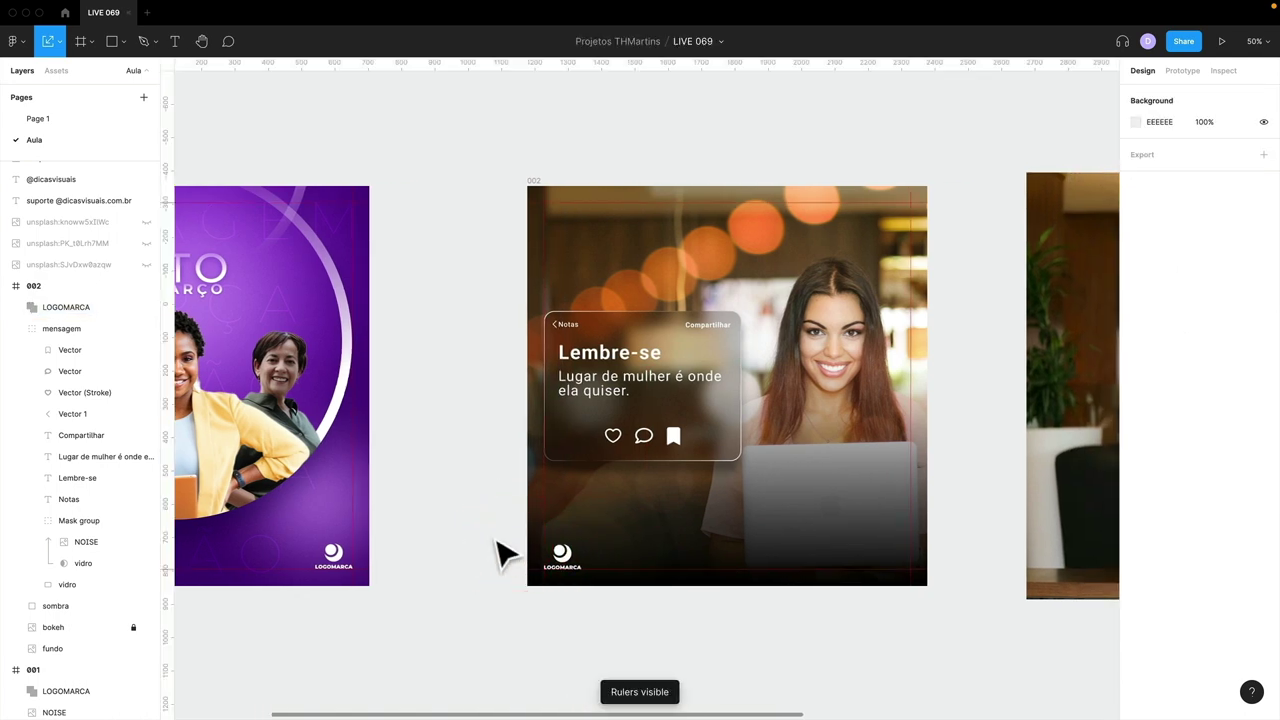
pyautogui.hscroll(4, 500, 553)
pyautogui.hotkey('shift', 'r')
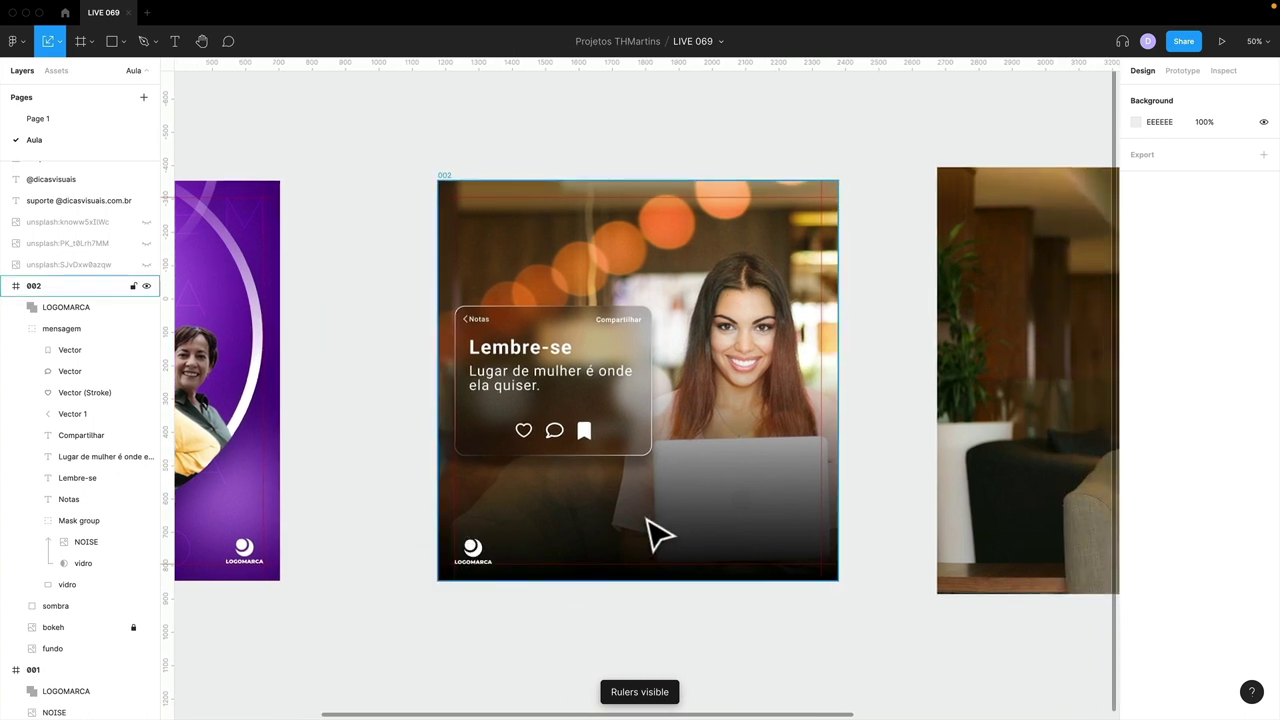
pyautogui.press('-')
pyautogui.press('-')
pyautogui.press('+')
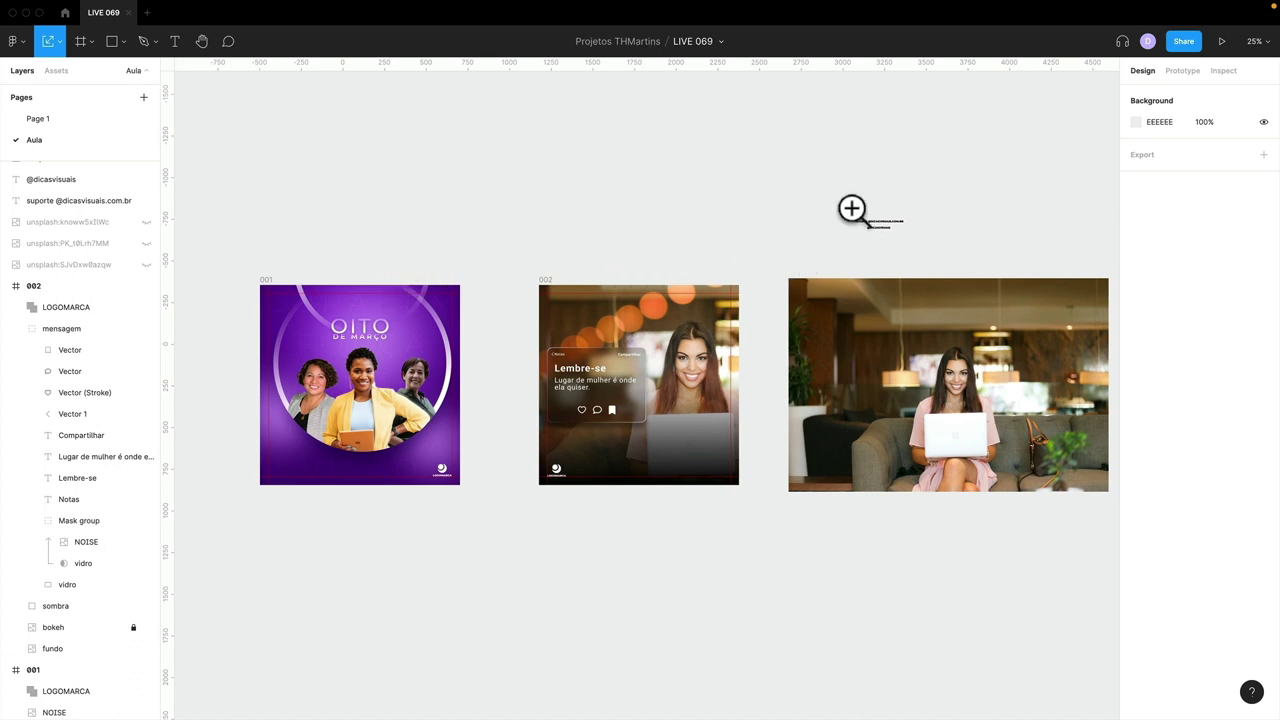
# - Zoom in on the two small contact texts, then zoom to fit all frames
pyautogui.moveTo(851, 208); pyautogui.dragTo(963, 243)
pyautogui.moveTo(766, 343); pyautogui.dragTo(845, 318)
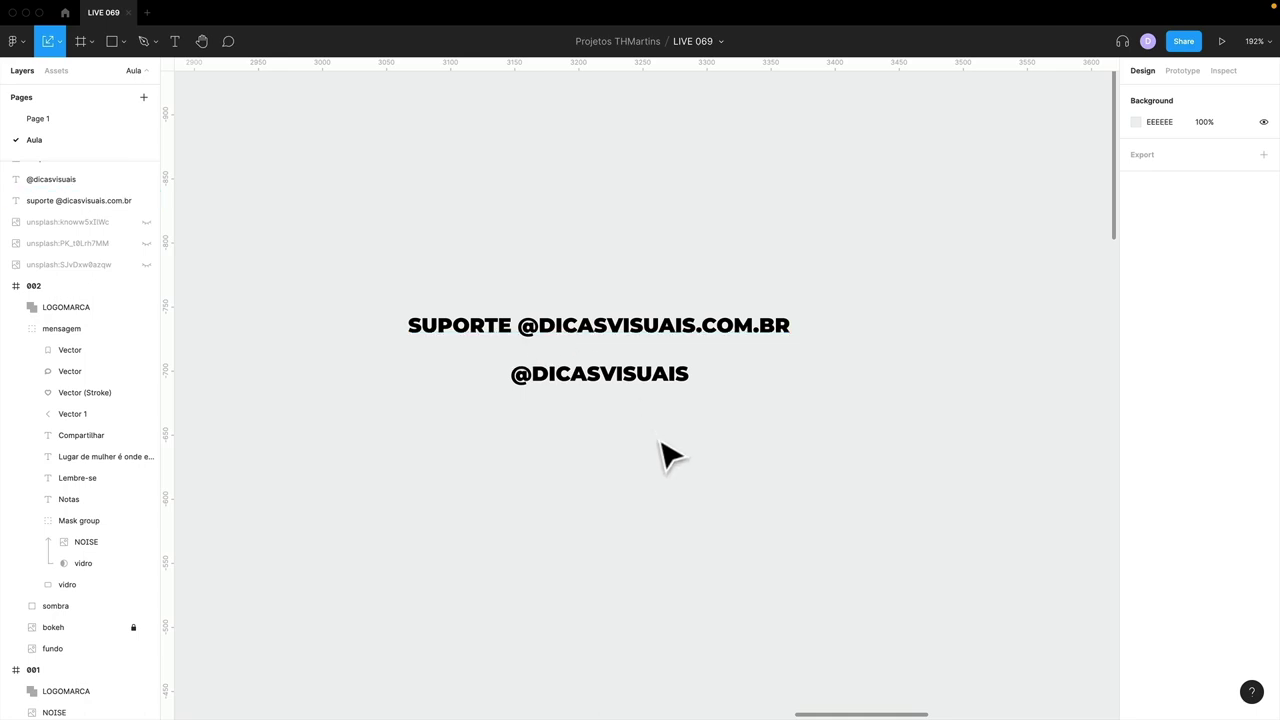
pyautogui.hotkey('shift', '1')
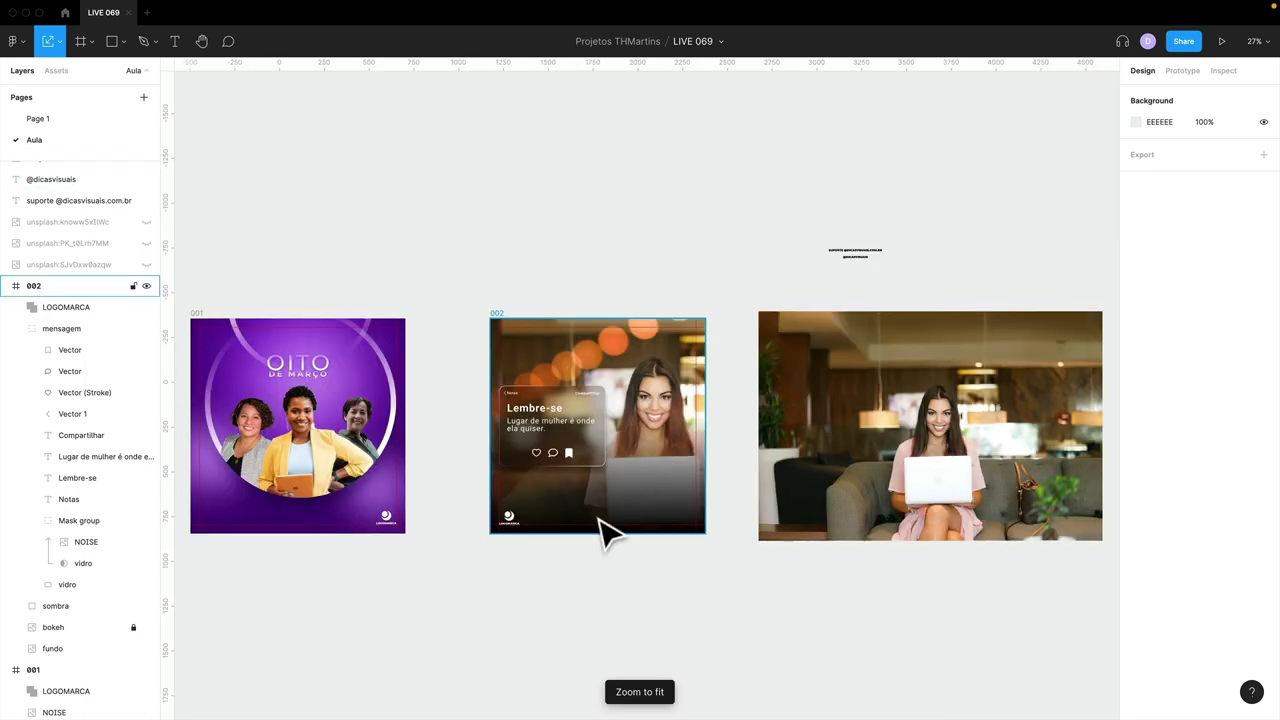
pyautogui.hscroll(-3, 606, 586)
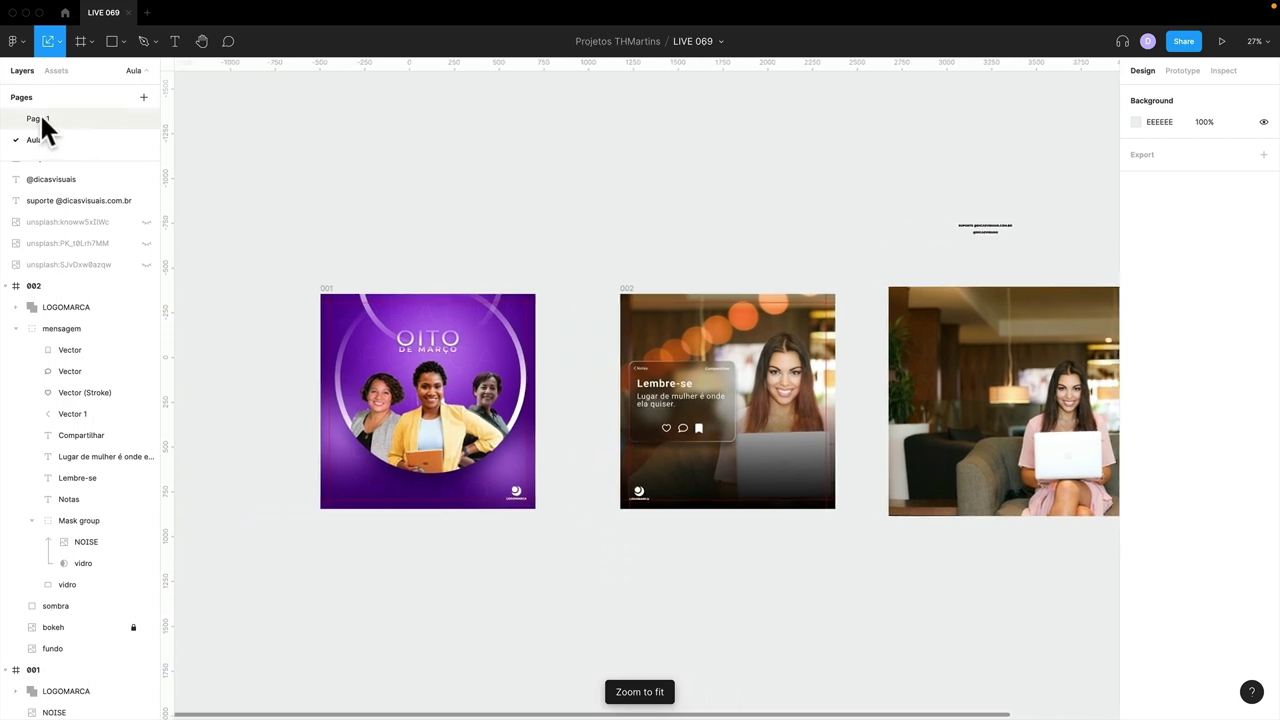
# - Switch to Page 1 and zoom out to see its post frames
pyautogui.click(40, 116)
pyautogui.hscroll(-1, 414, 414)
pyautogui.press('-')
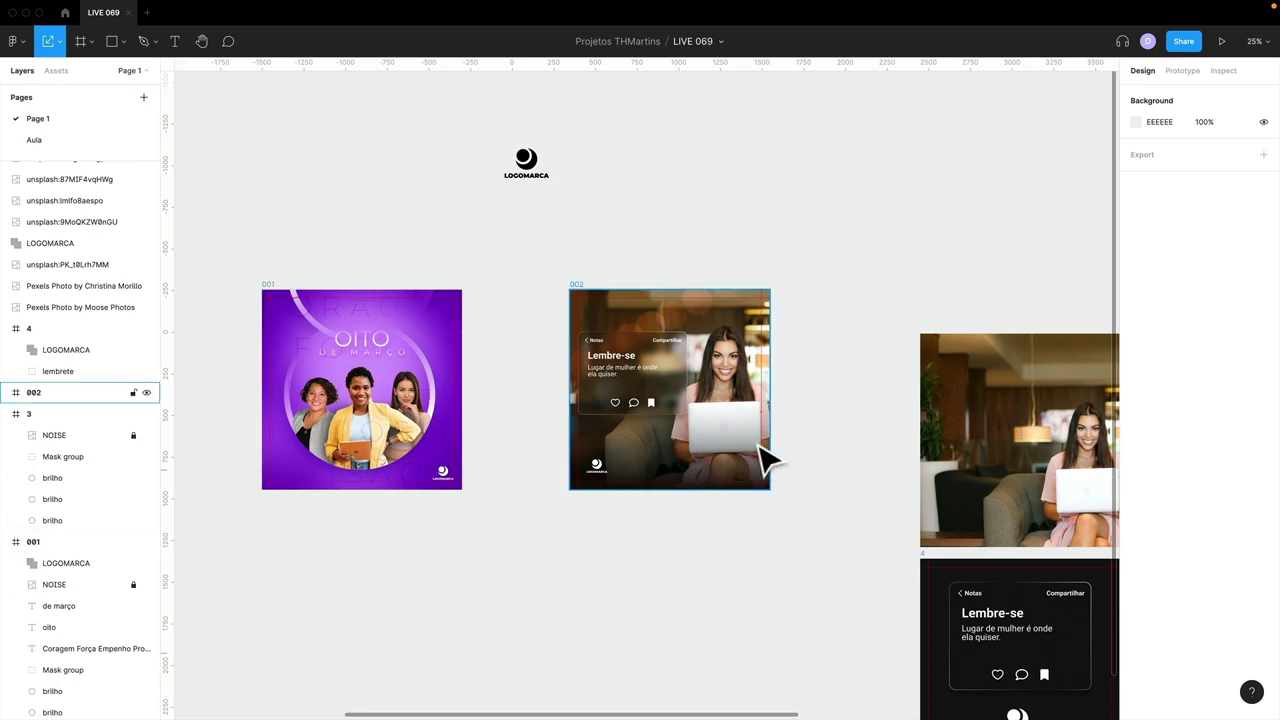
# - Glance over the Canva design in the browser, then return to the Figma file
pyautogui.press('super+Tab')
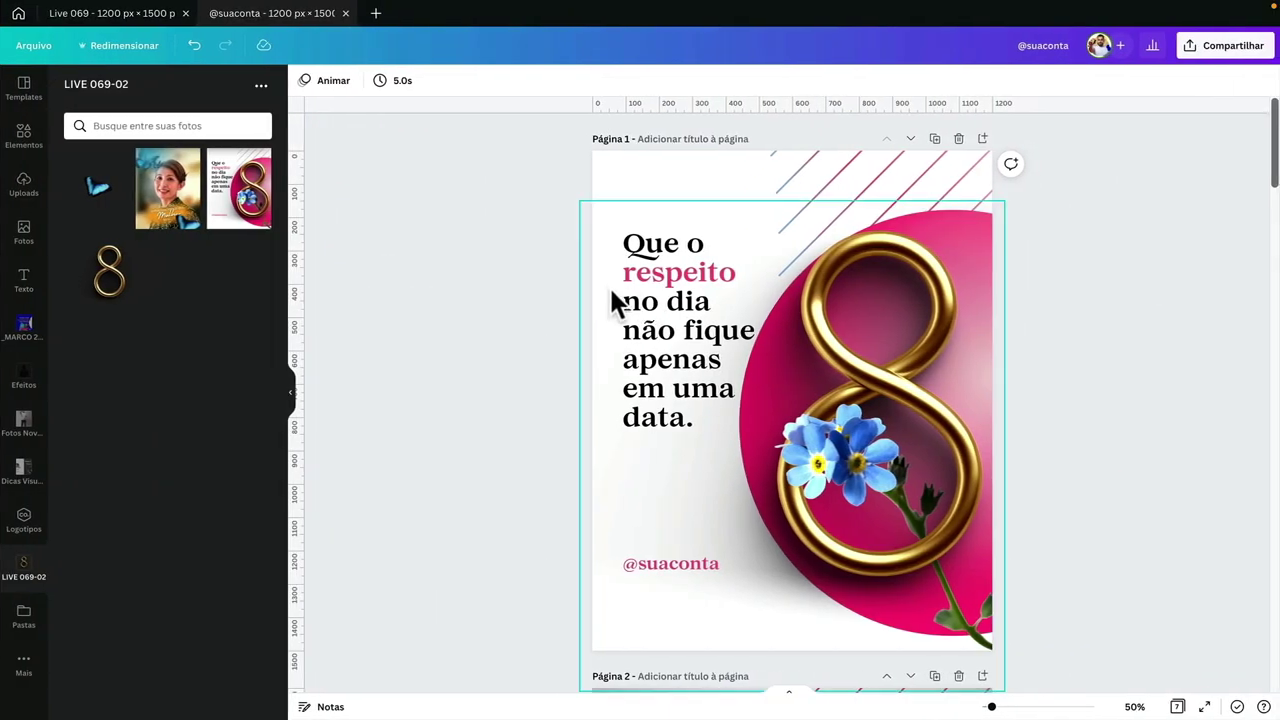
pyautogui.scroll(-15, 613, 300)
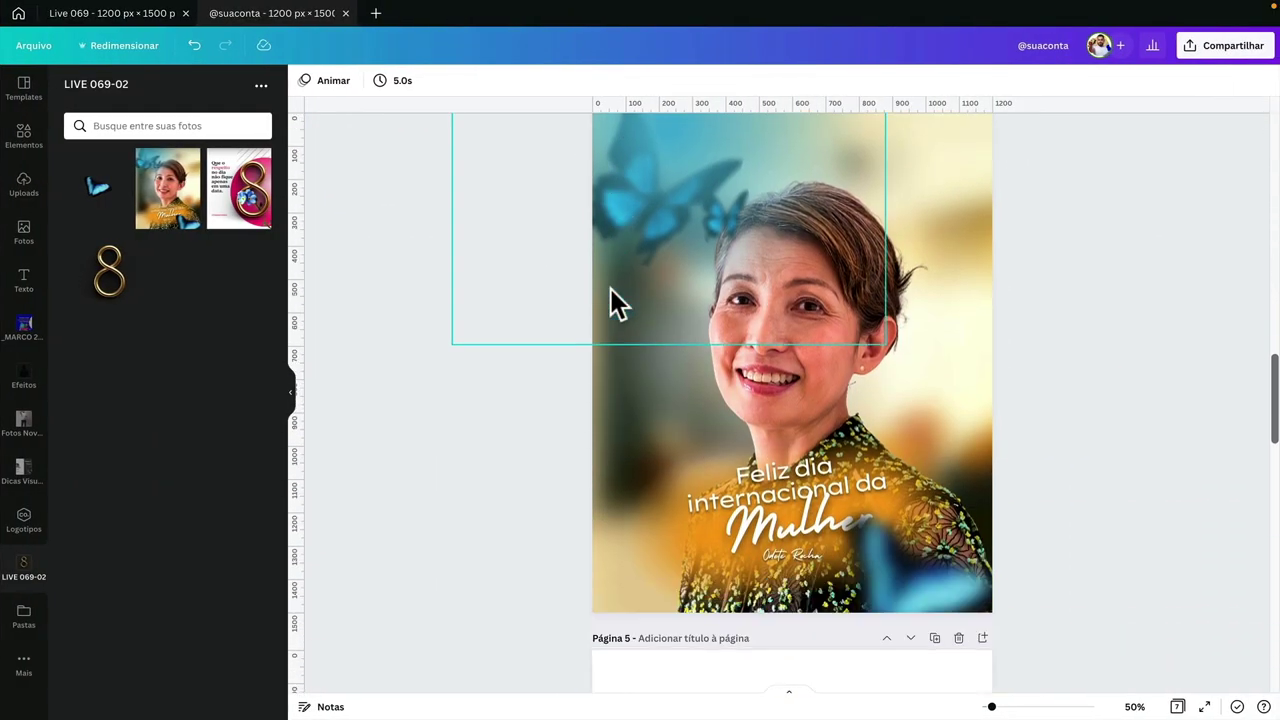
pyautogui.scroll(-15, 613, 300)
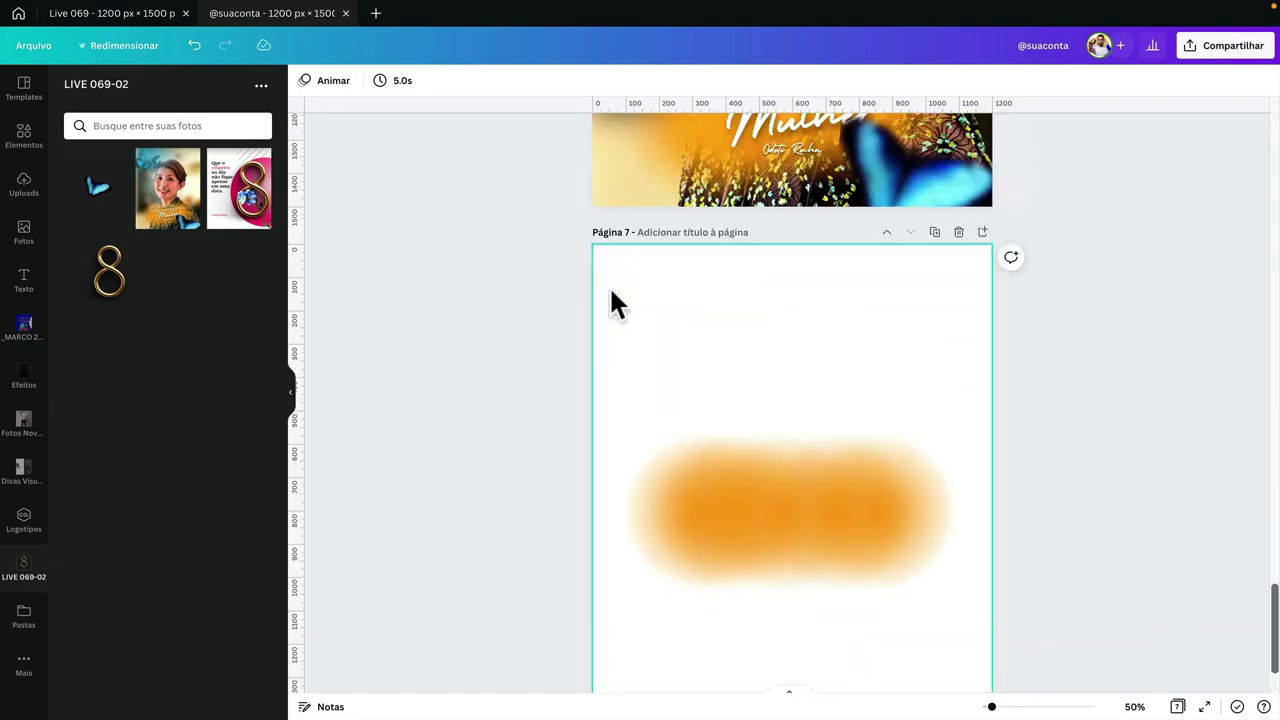
pyautogui.scroll(20, 613, 300)
pyautogui.press('super+Tab')
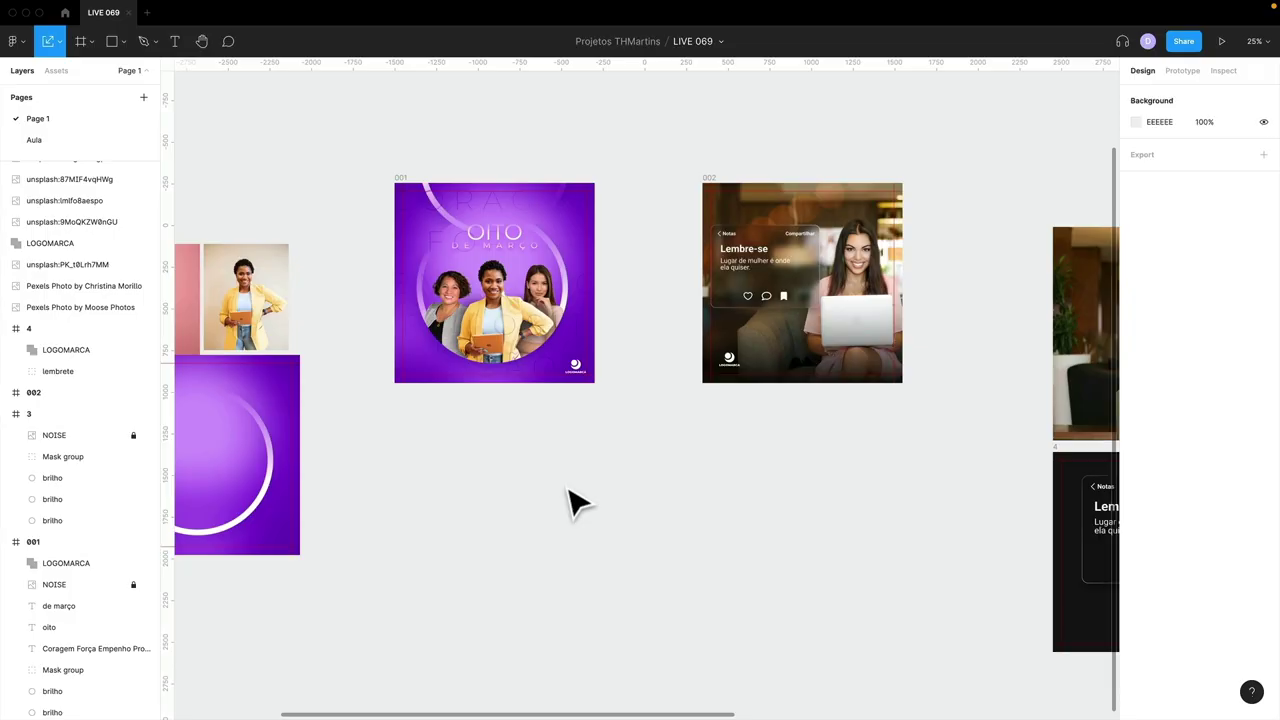